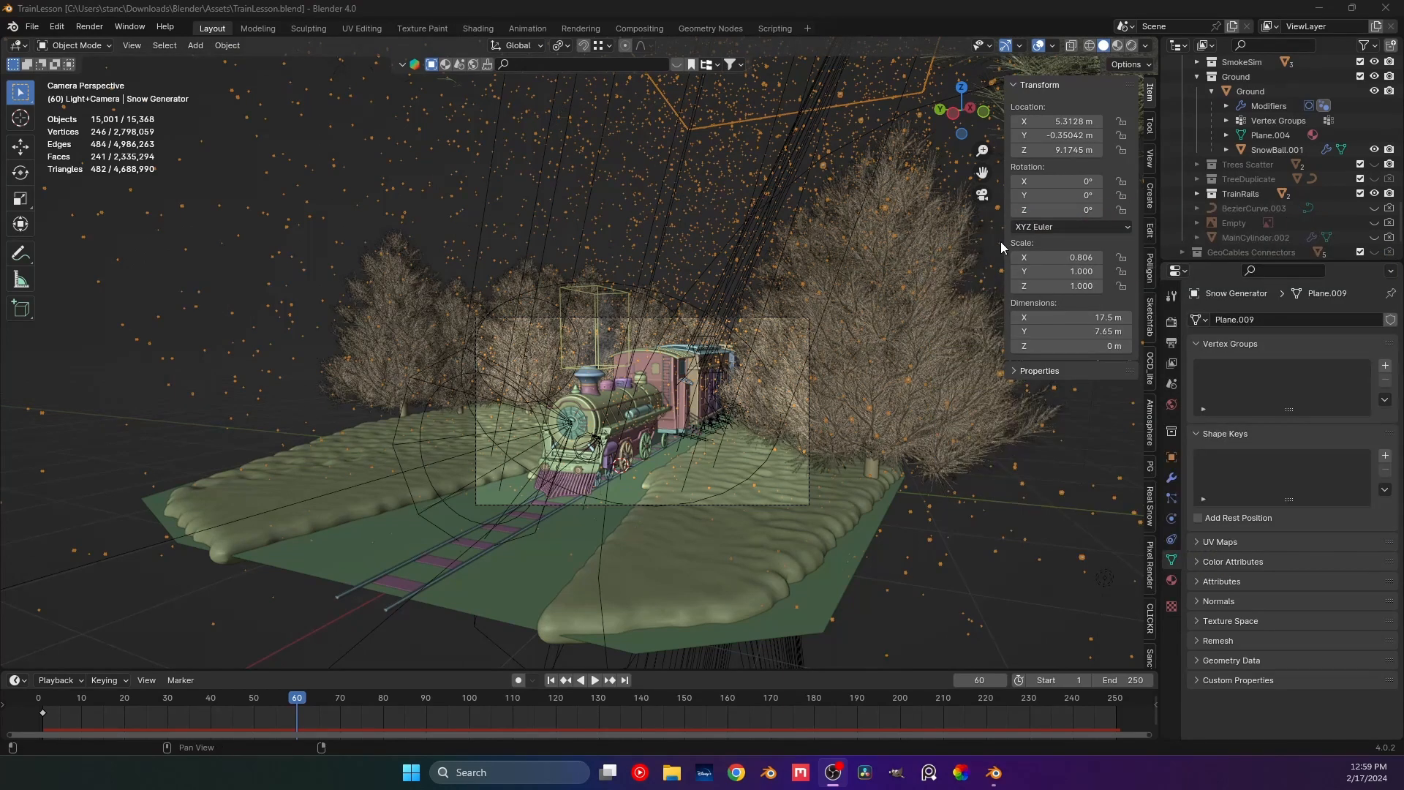
Deselect everything, set the render engine to EEVEE and display the scene with rendered viewport shading.
click(145, 402)
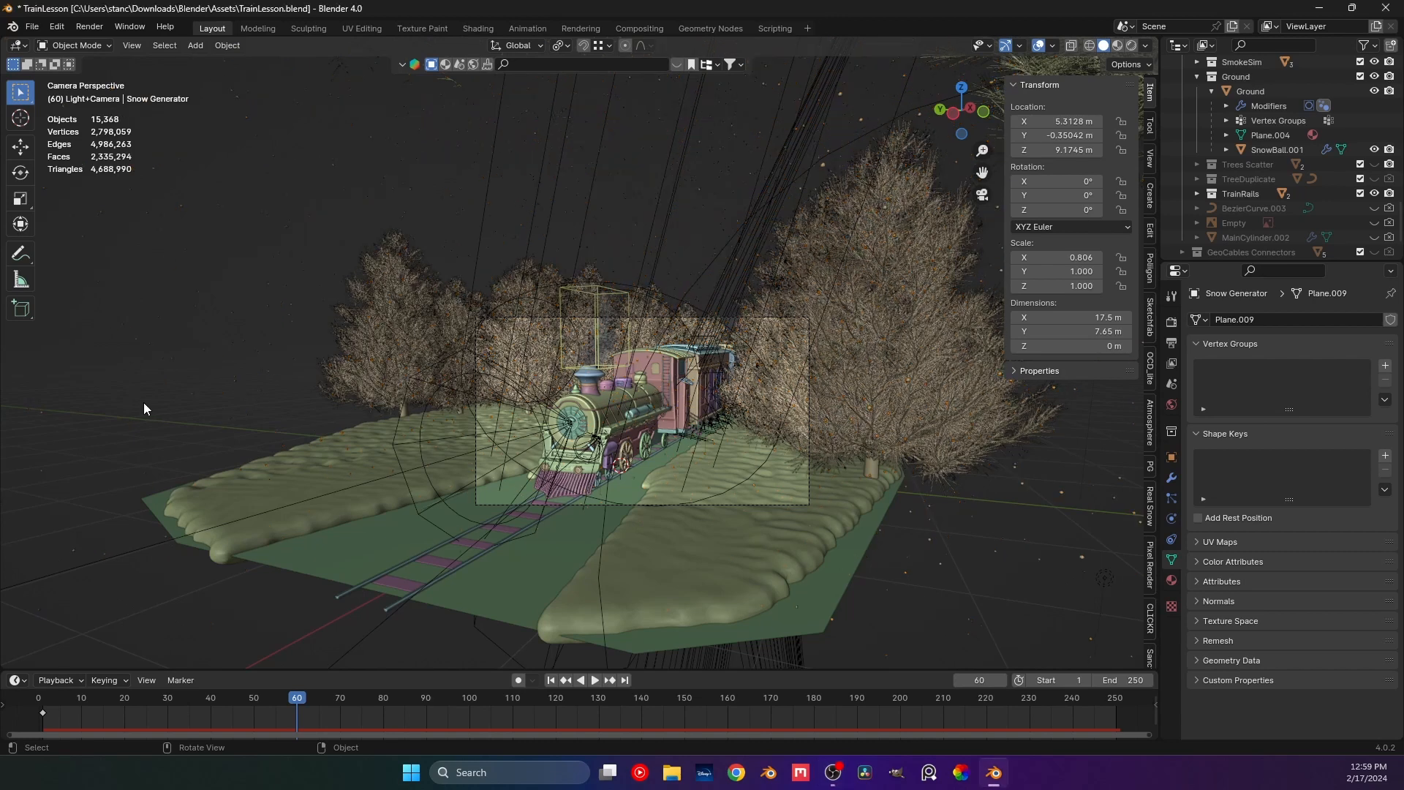
scroll(145, 404, down, 3)
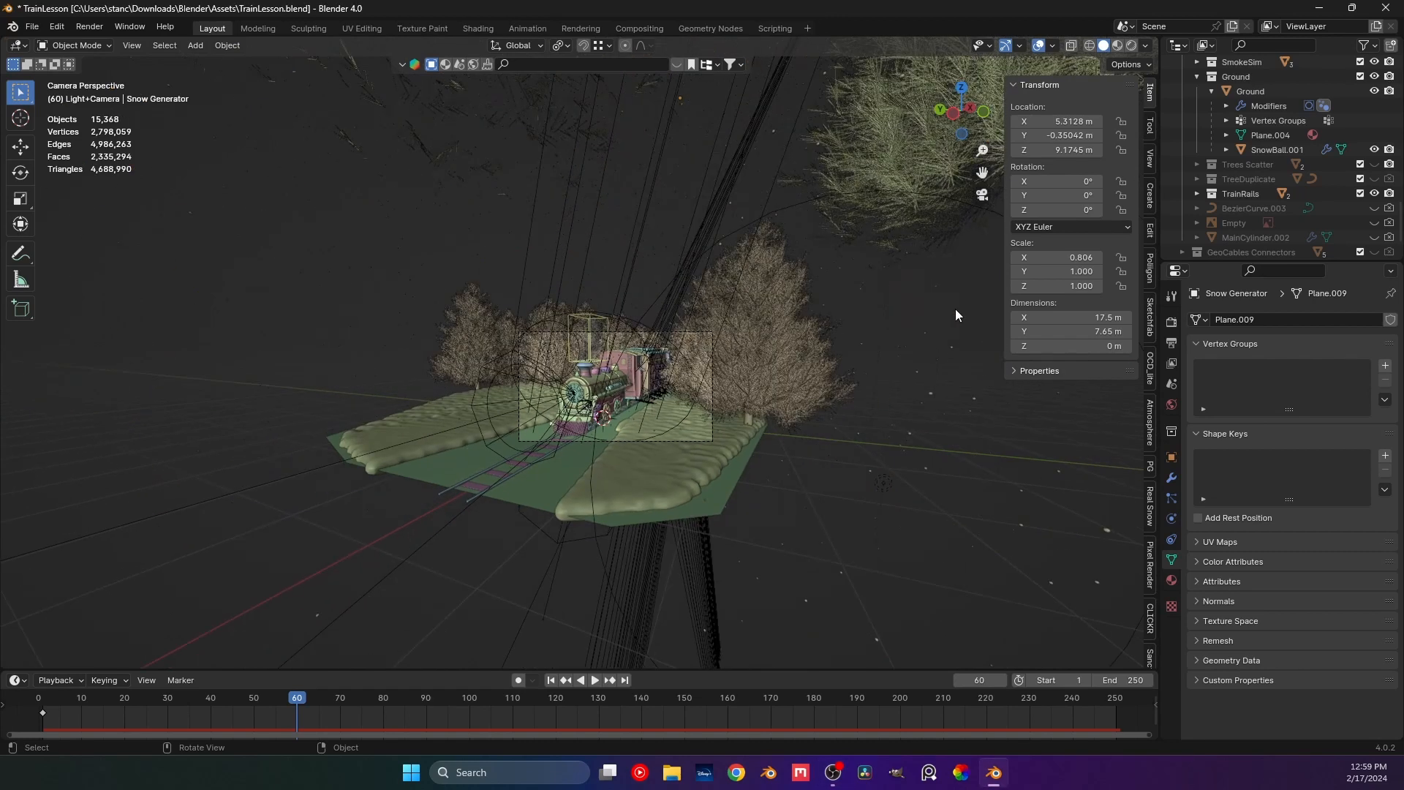
click(1173, 322)
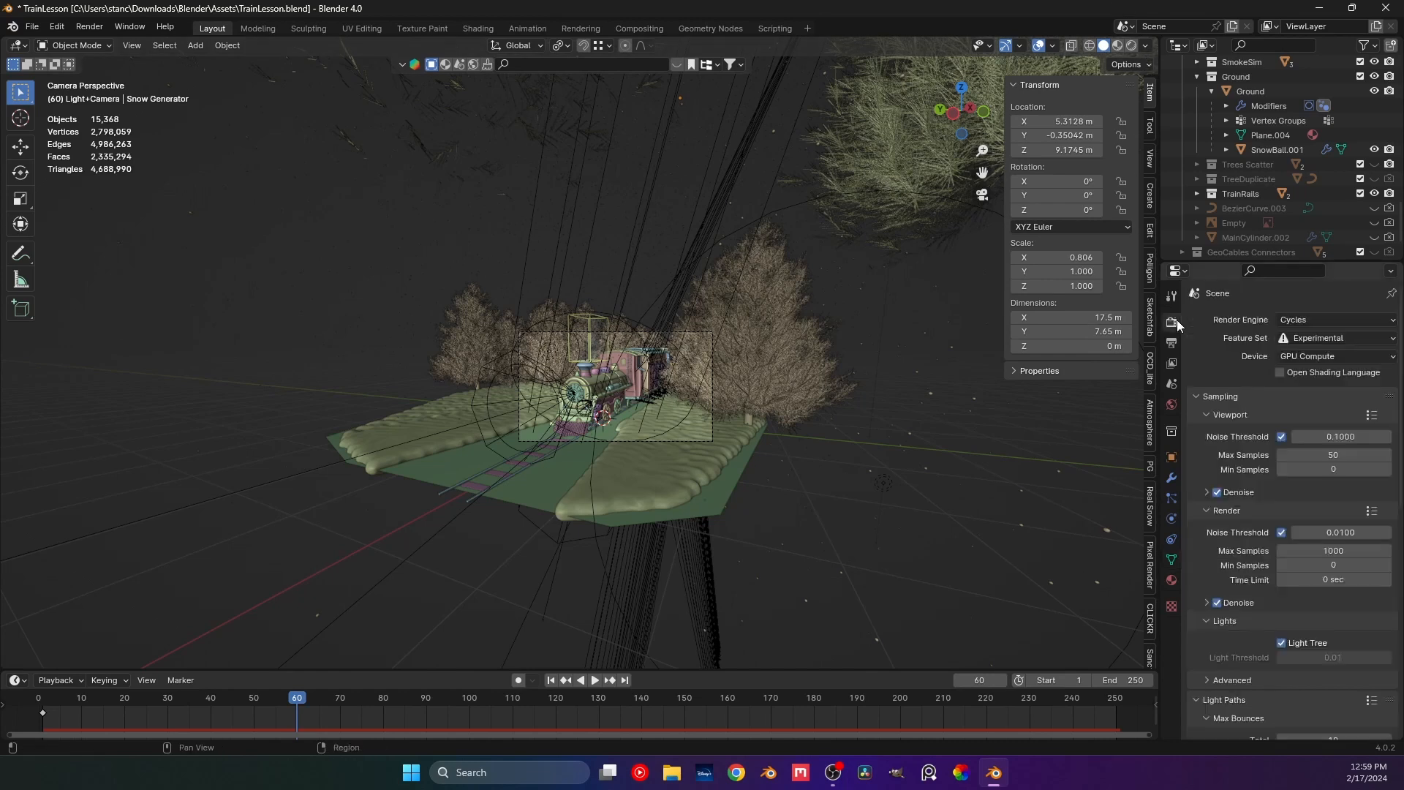
click(1315, 317)
click(1309, 331)
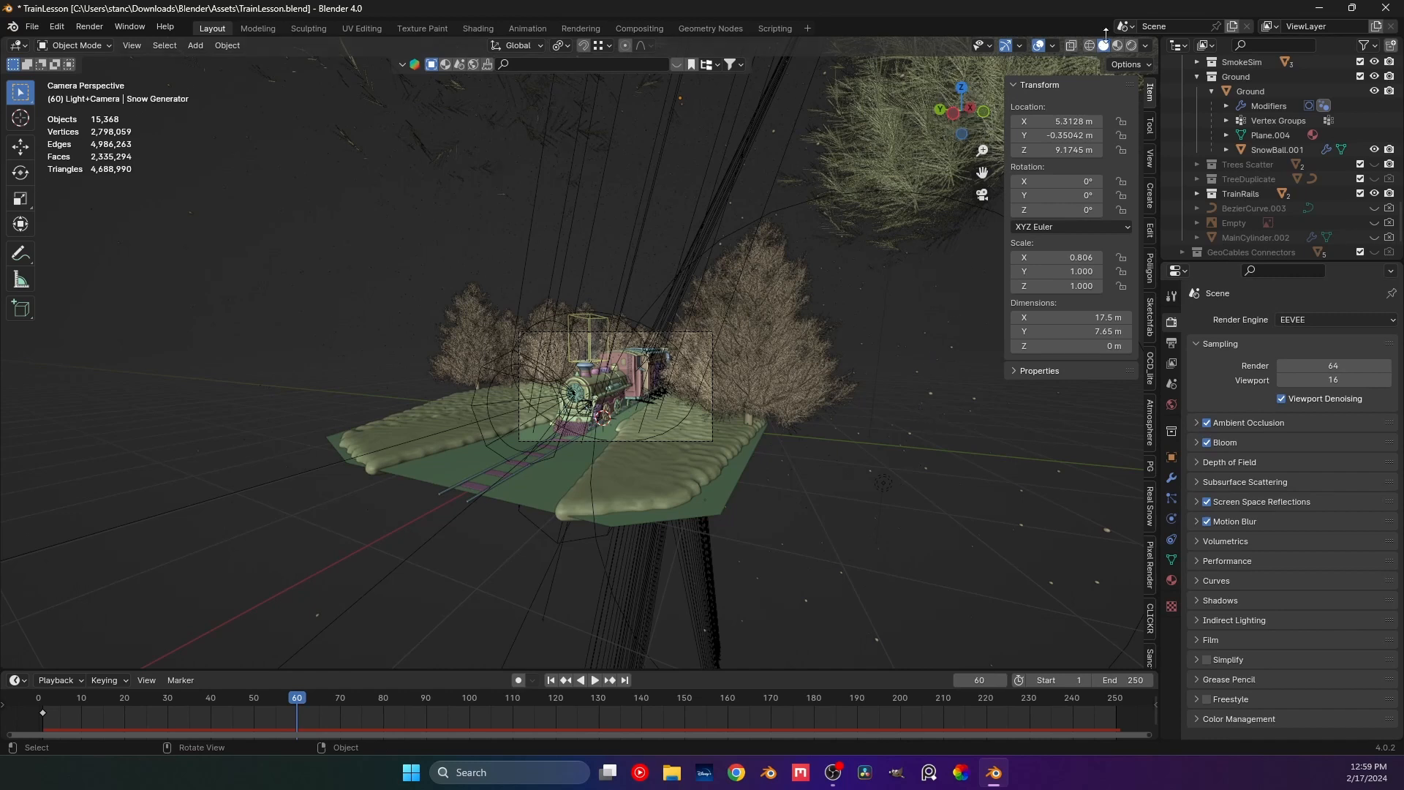
click(1132, 45)
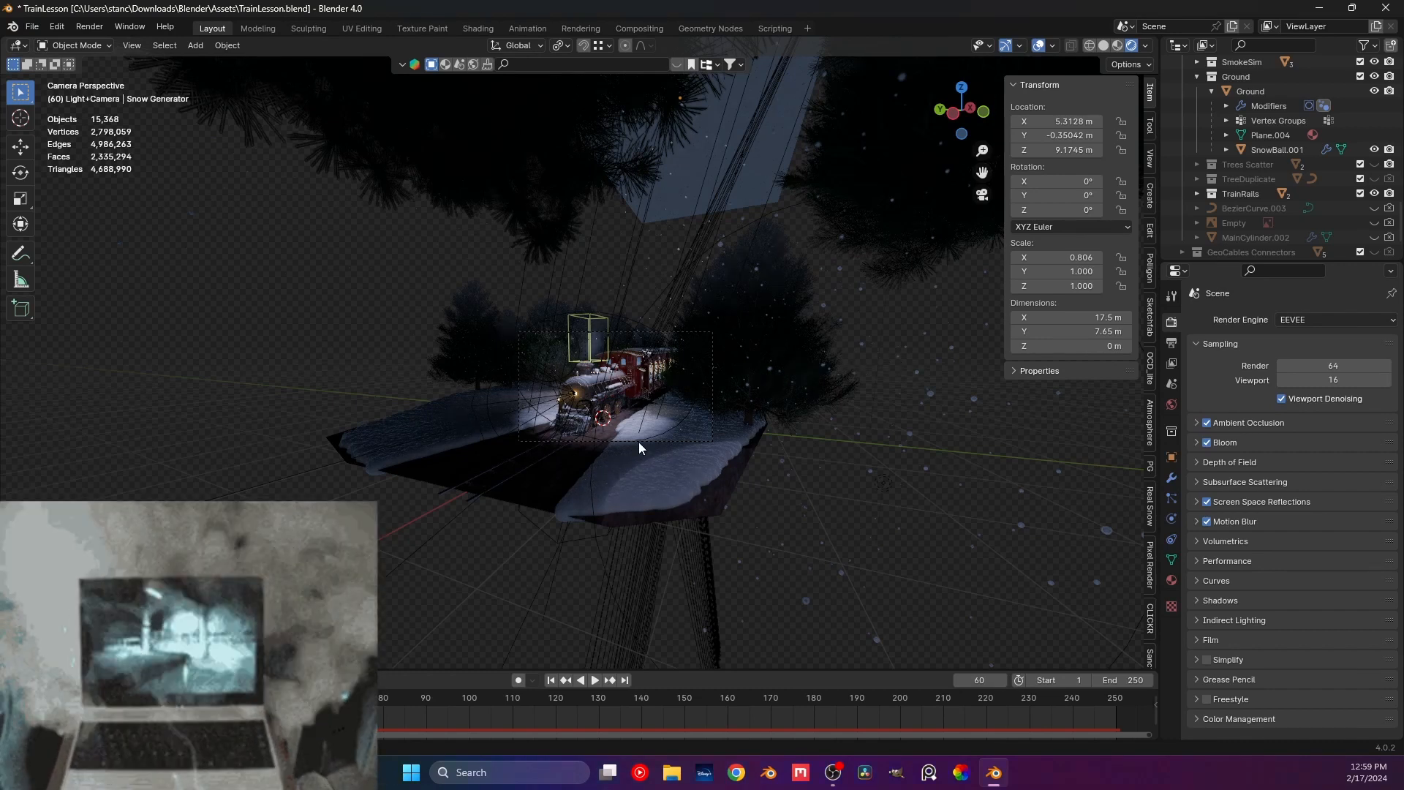
Render frame 60 from the camera view with EEVEE and inspect the whole image.
scroll(638, 442, up, 2)
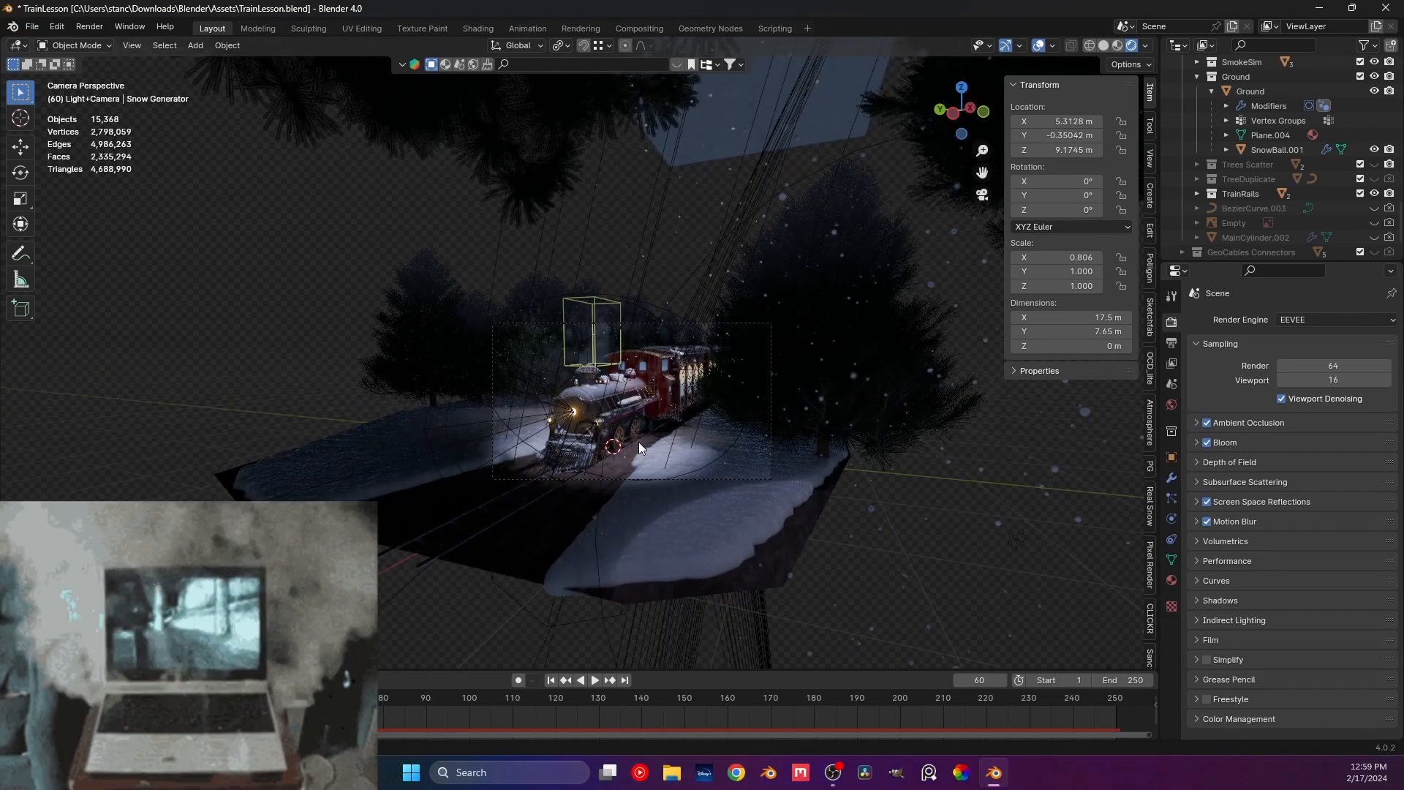
key(KP_0)
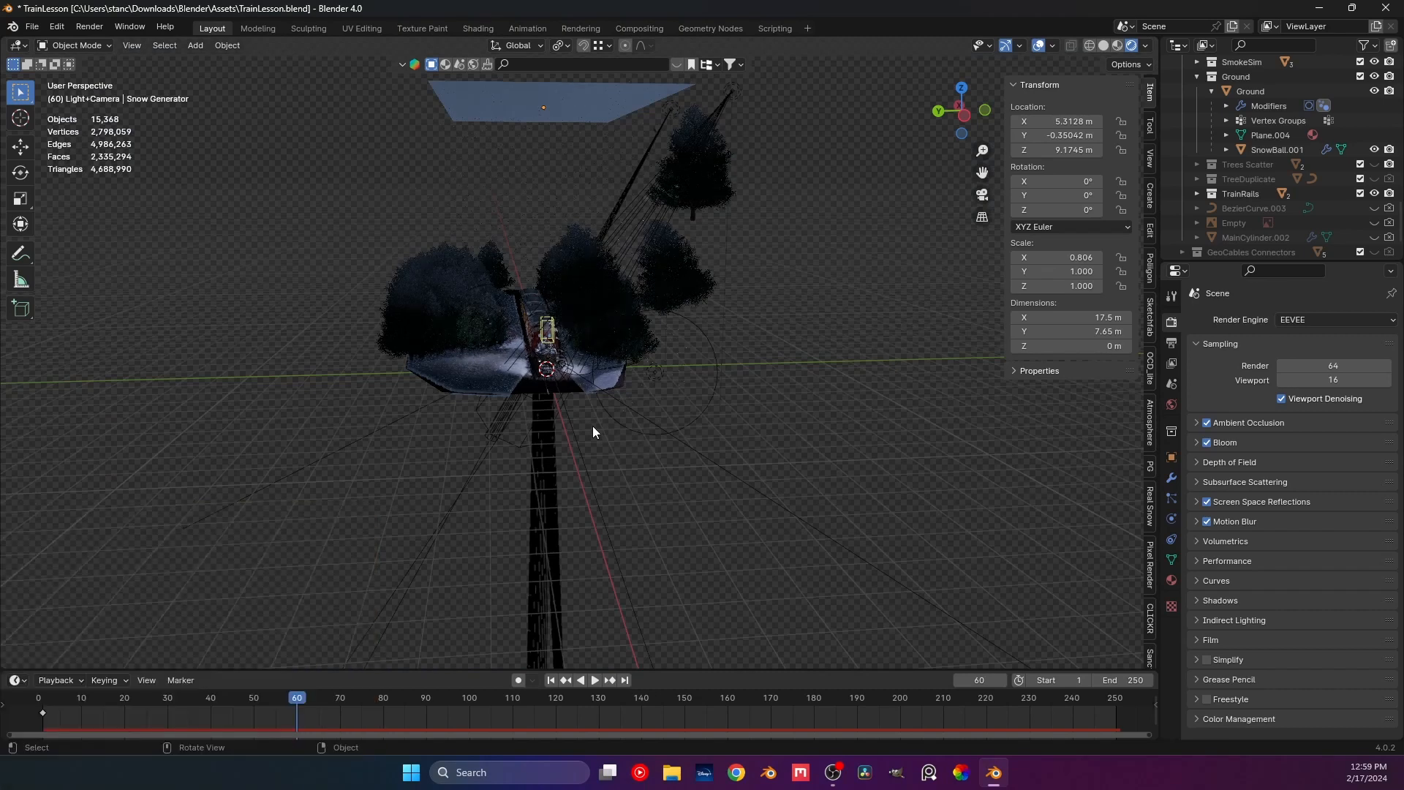
key(KP_0)
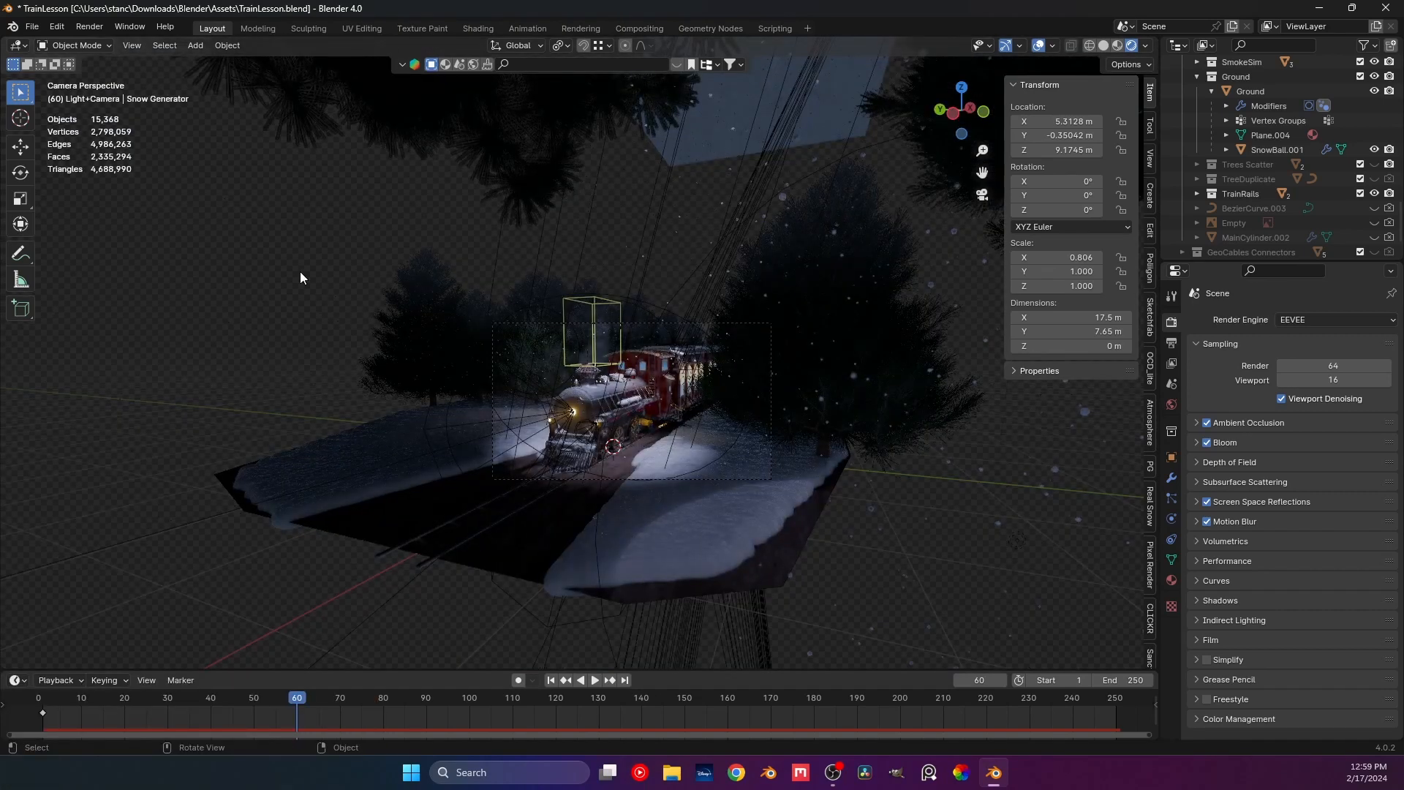
key(F12)
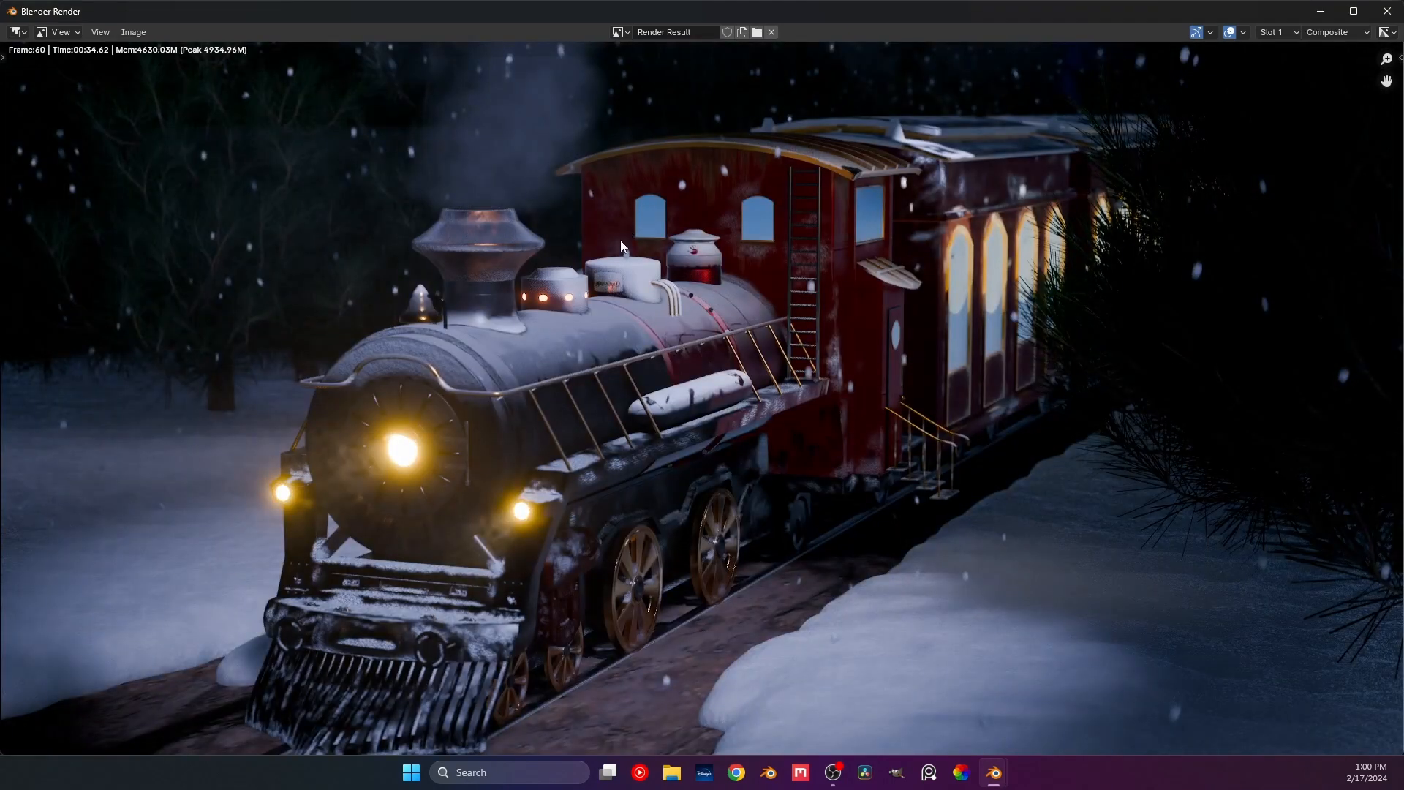
scroll(617, 282, down, 2)
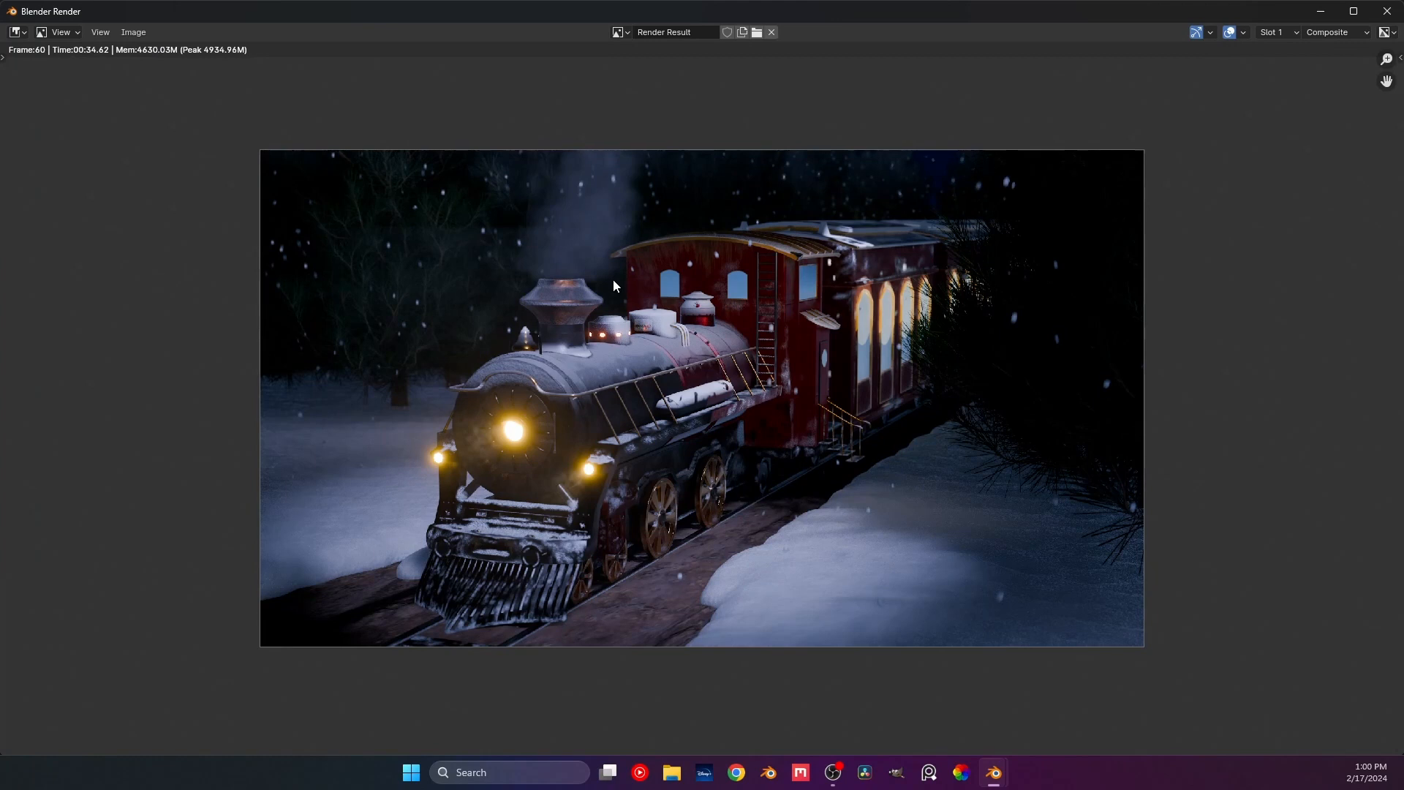
scroll(612, 279, down, 1)
scroll(611, 280, up, 2)
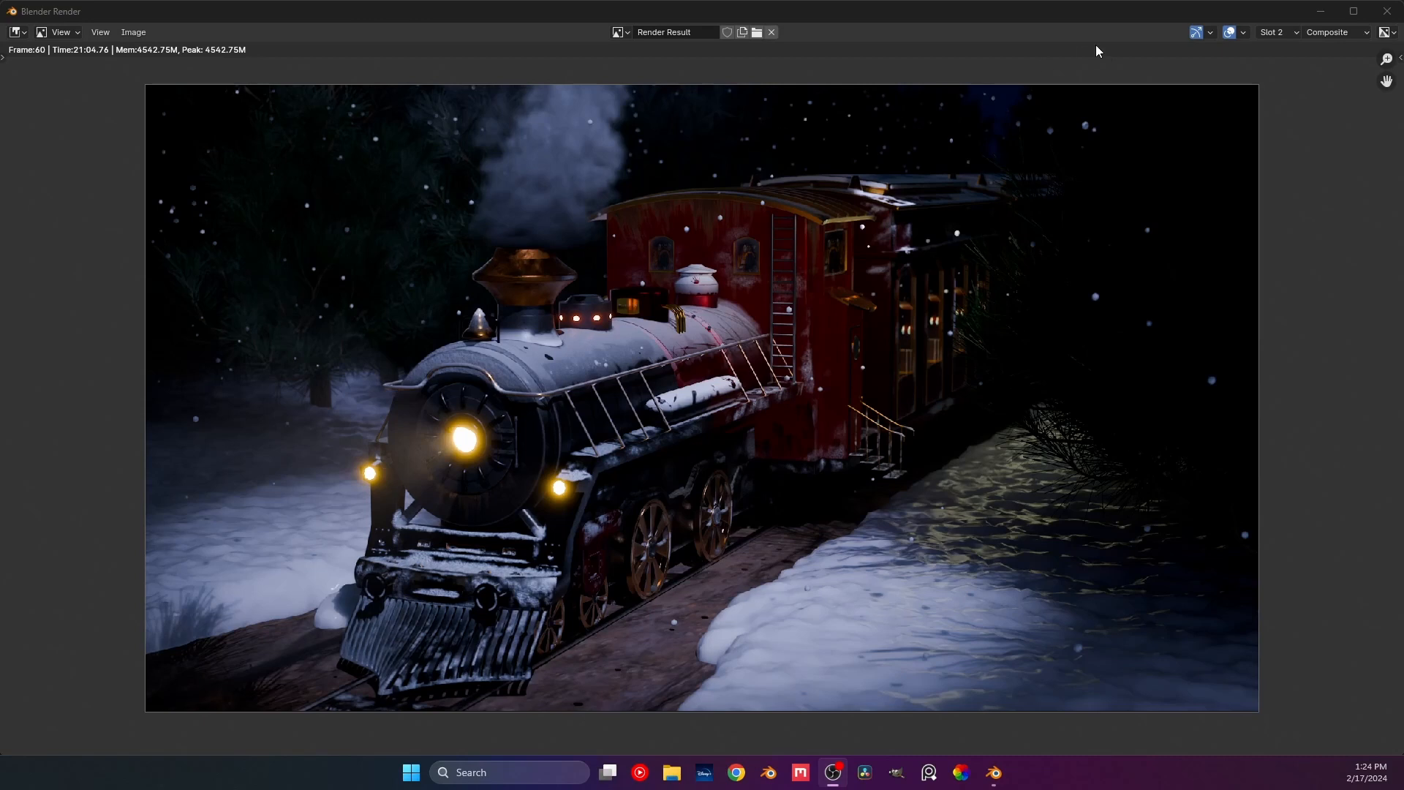
Display the slot 1 render to compare it with slot 2, and return to the main scene window.
click(1278, 38)
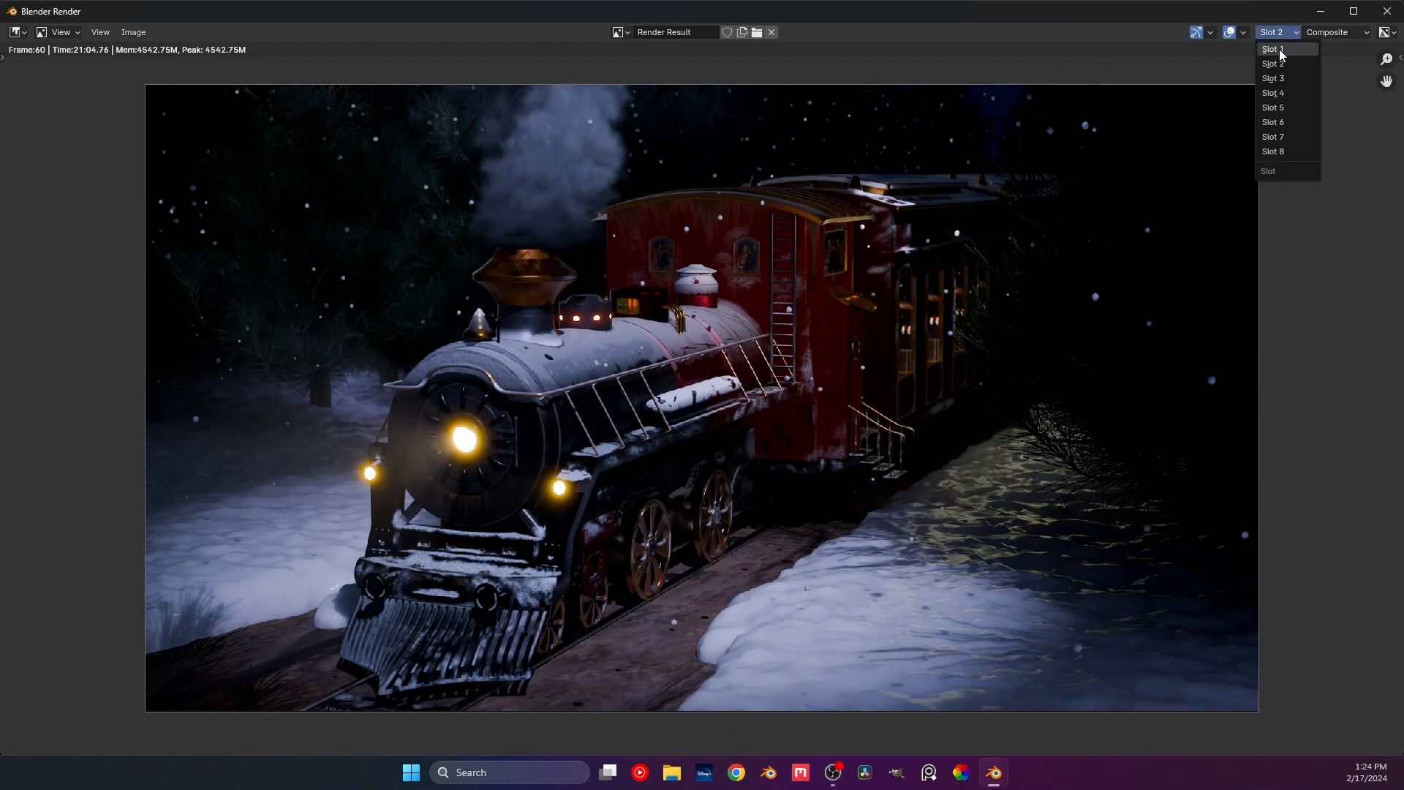
click(1276, 50)
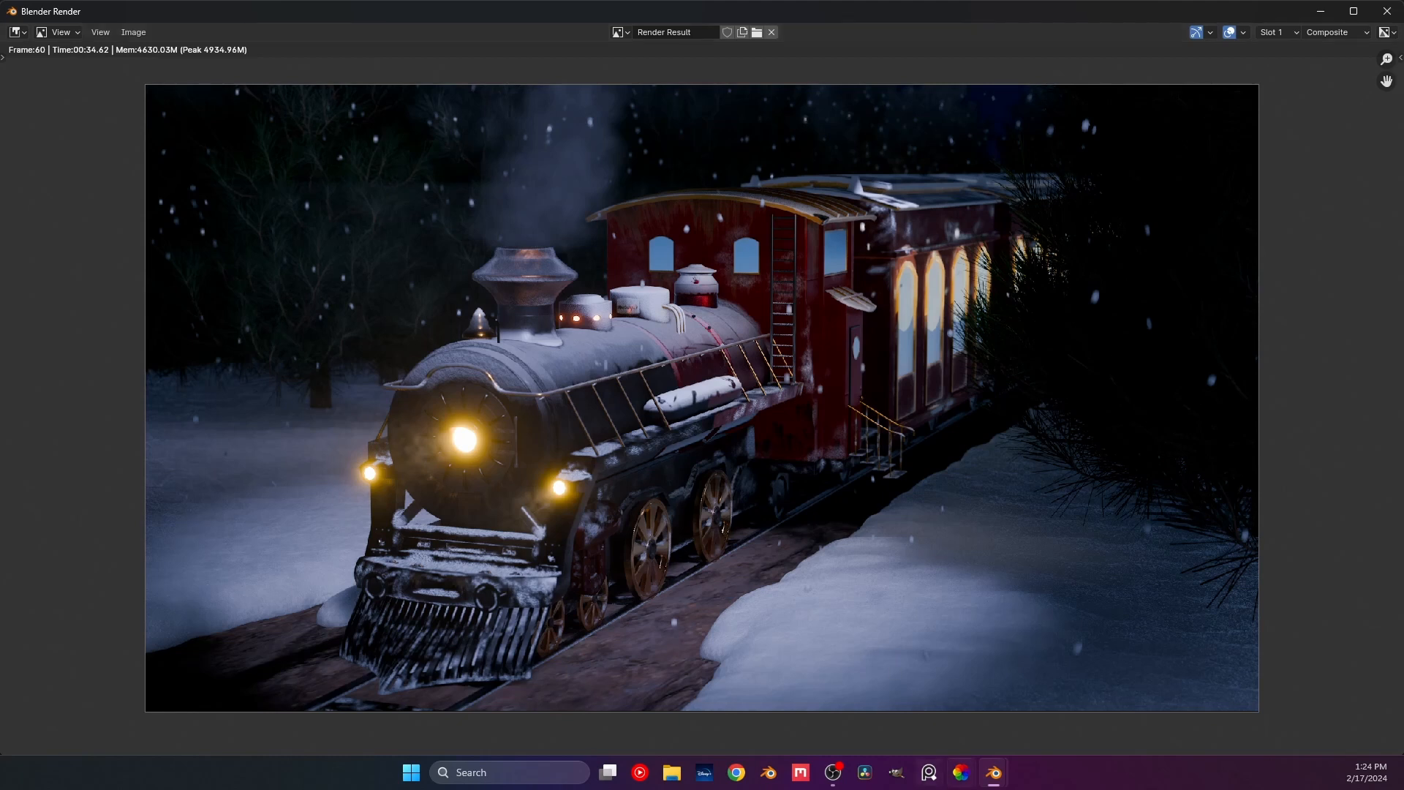
mouse_move(988, 771)
click(954, 730)
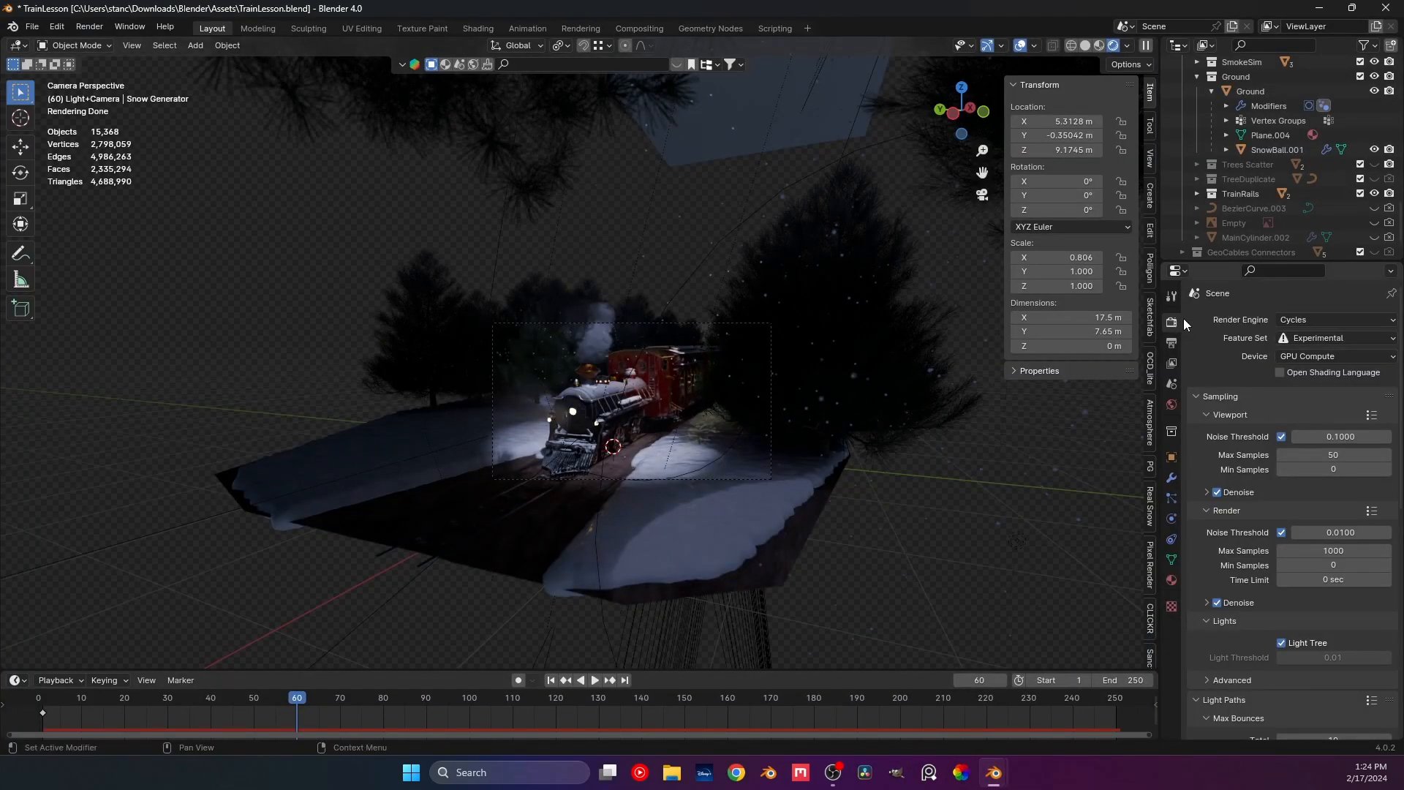
click(1298, 324)
key(ctrl+z)
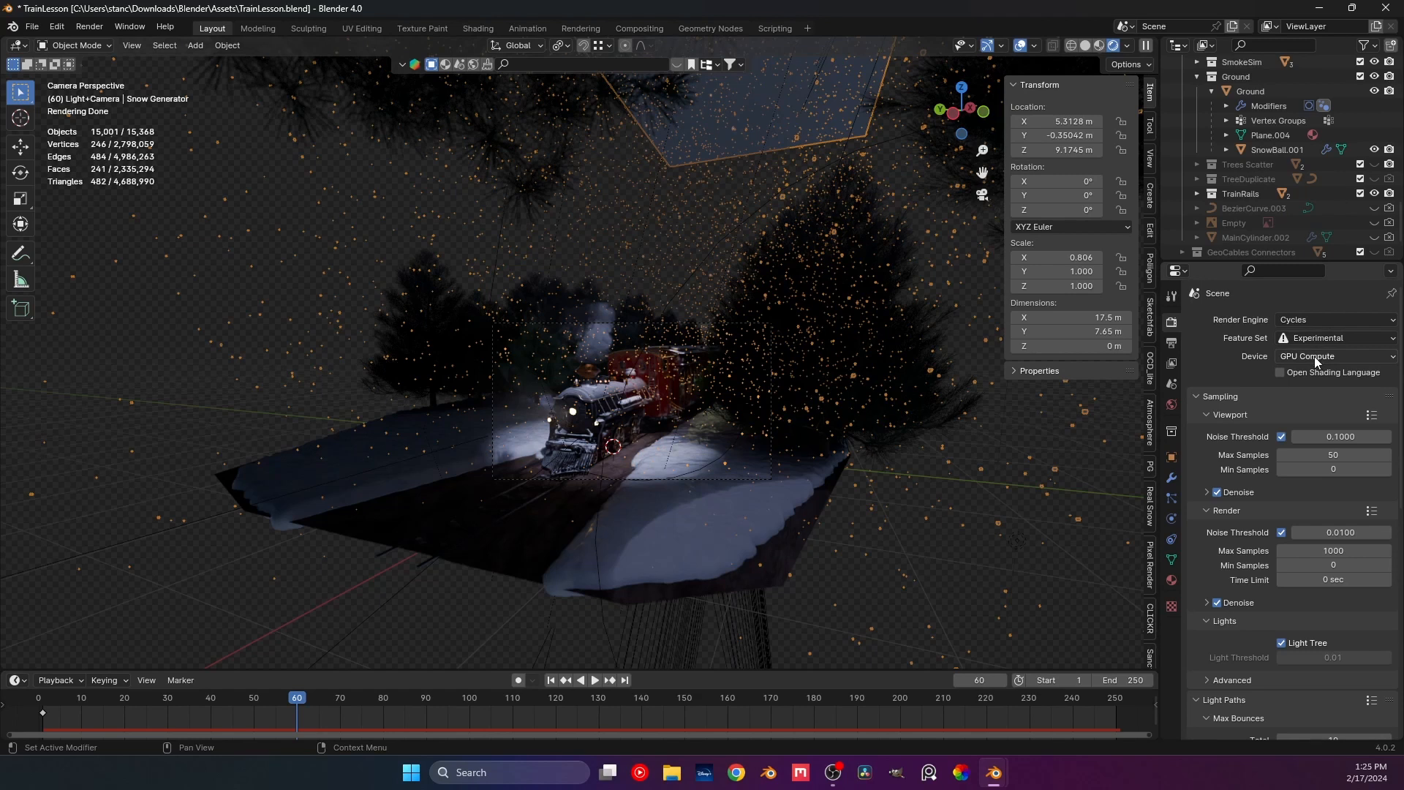
click(117, 343)
Open the System preferences to view the Cycles render devices.
click(95, 29)
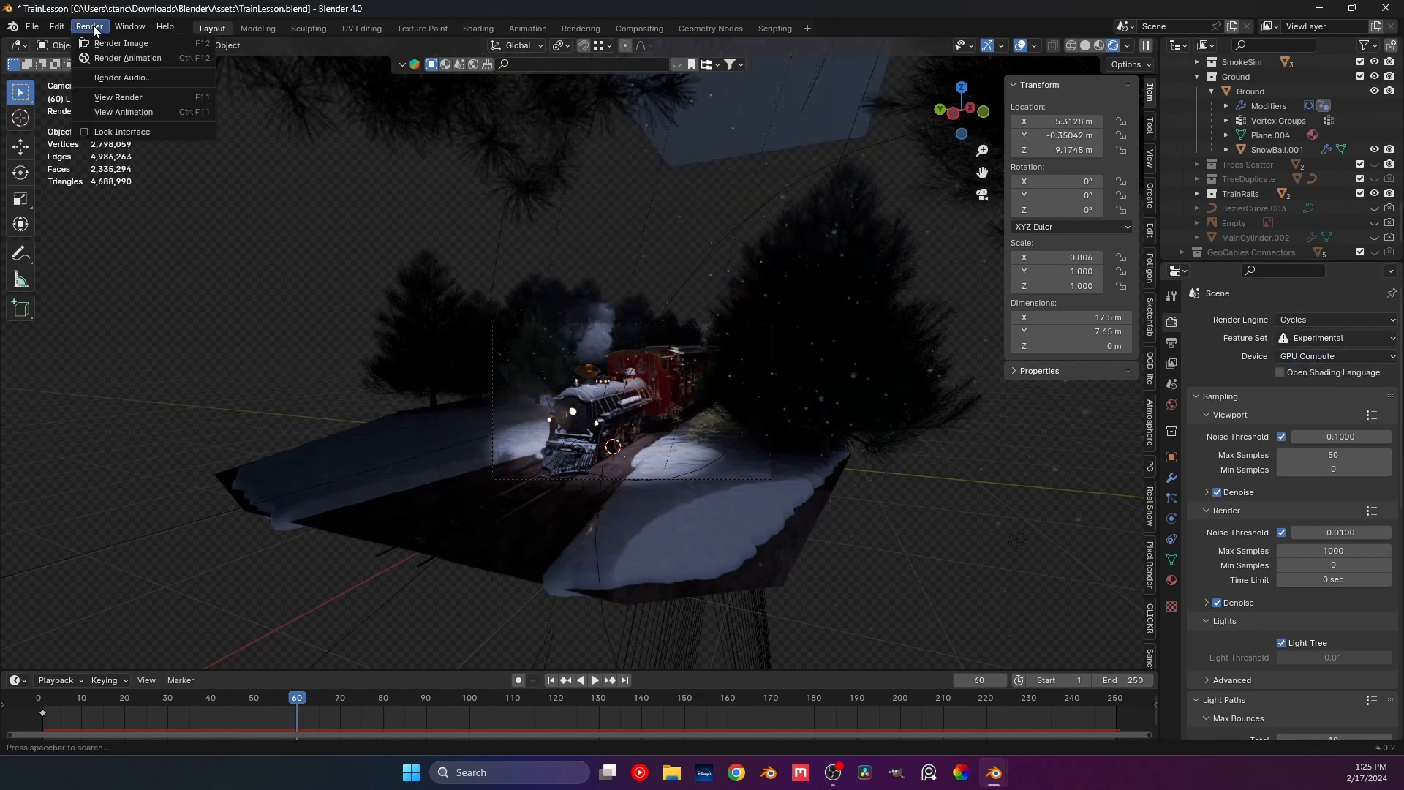
click(60, 26)
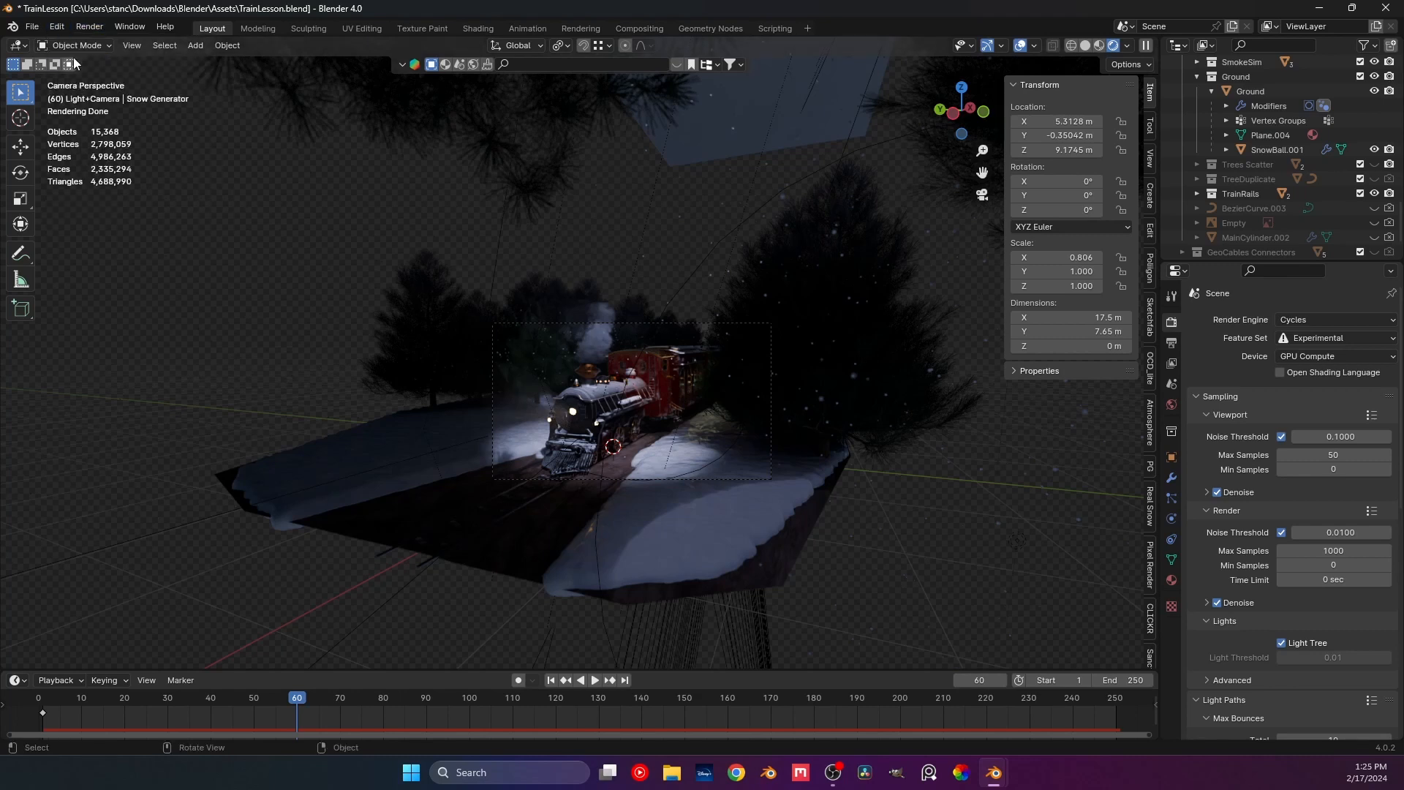
click(60, 26)
click(96, 230)
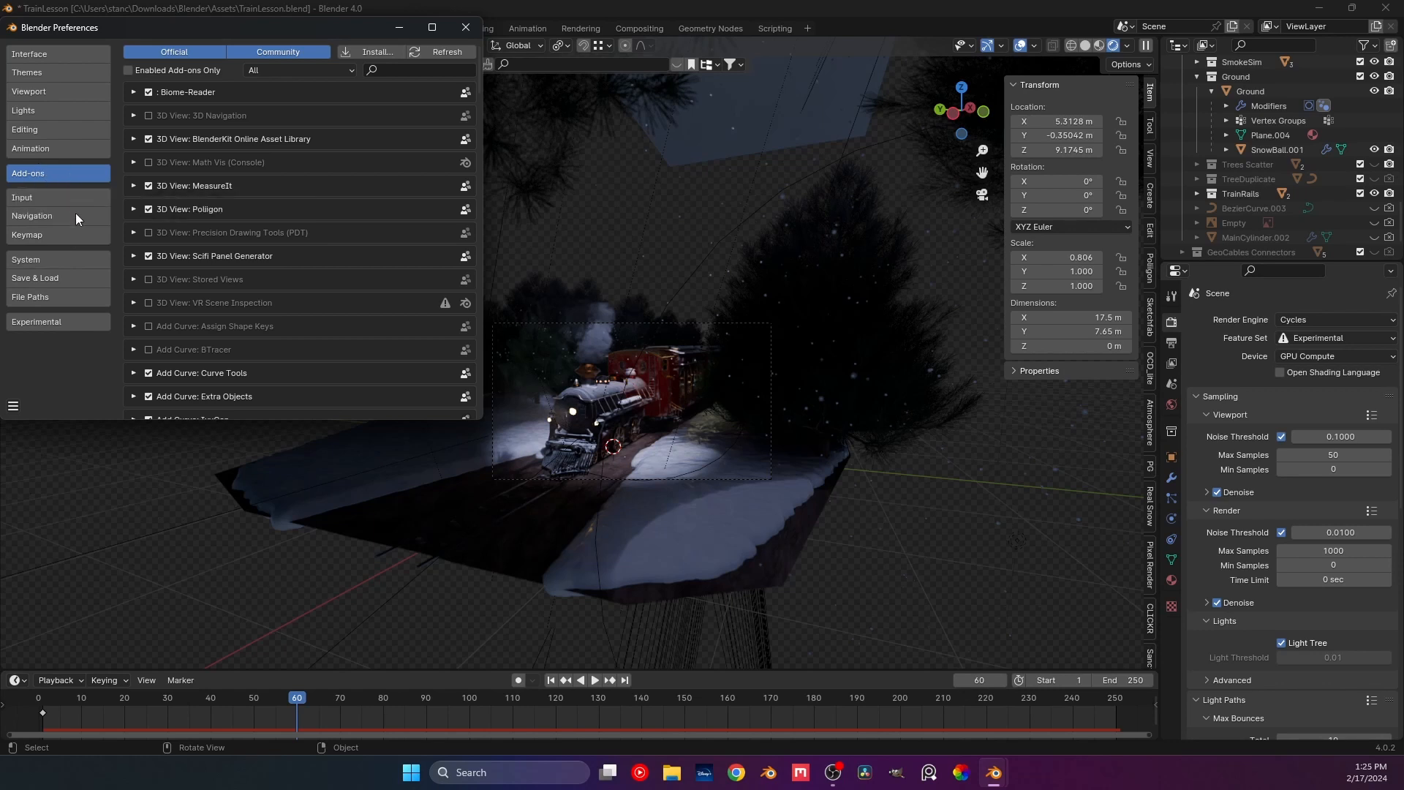
click(65, 250)
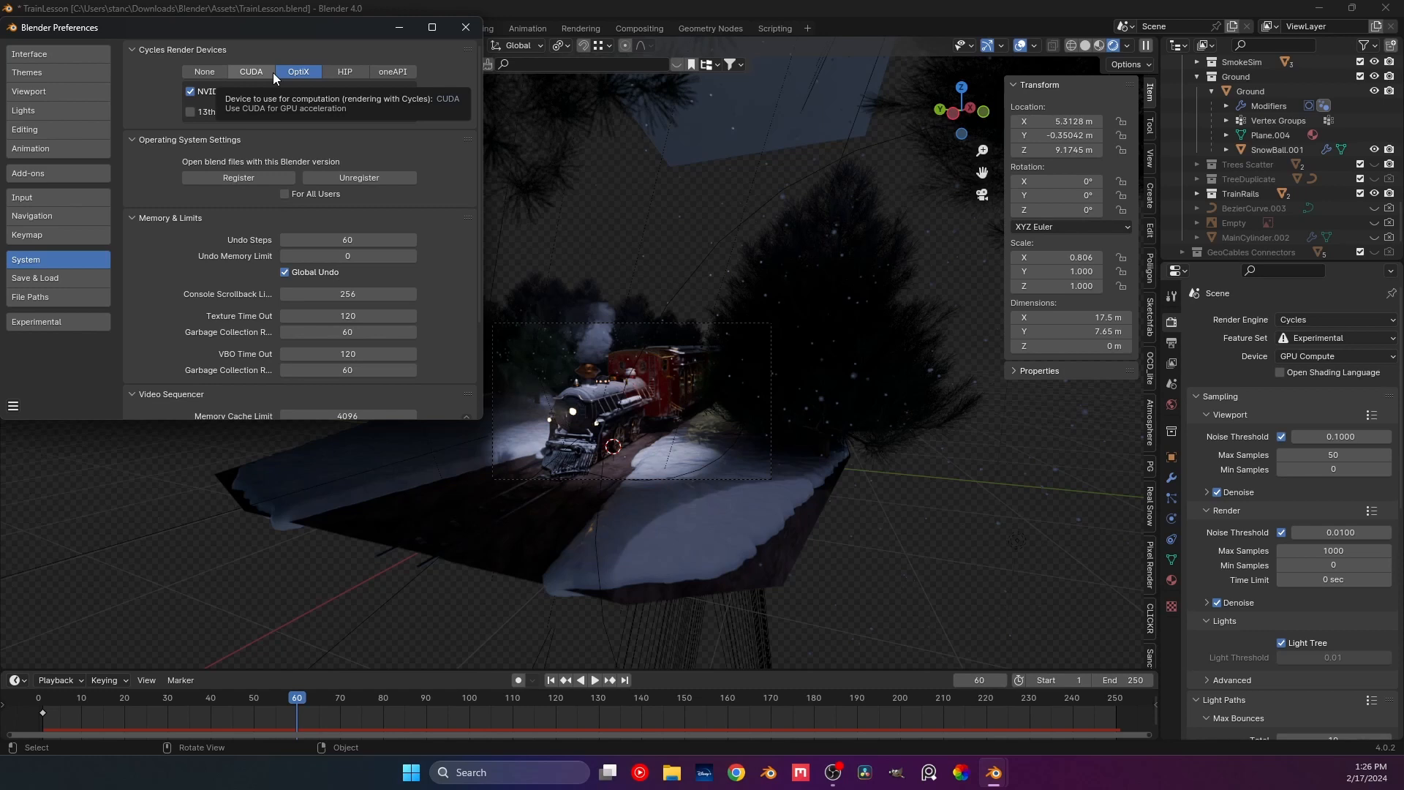
Look through the HIP, oneAPI and CUDA render device options, reselect OptiX and close the preferences.
click(347, 74)
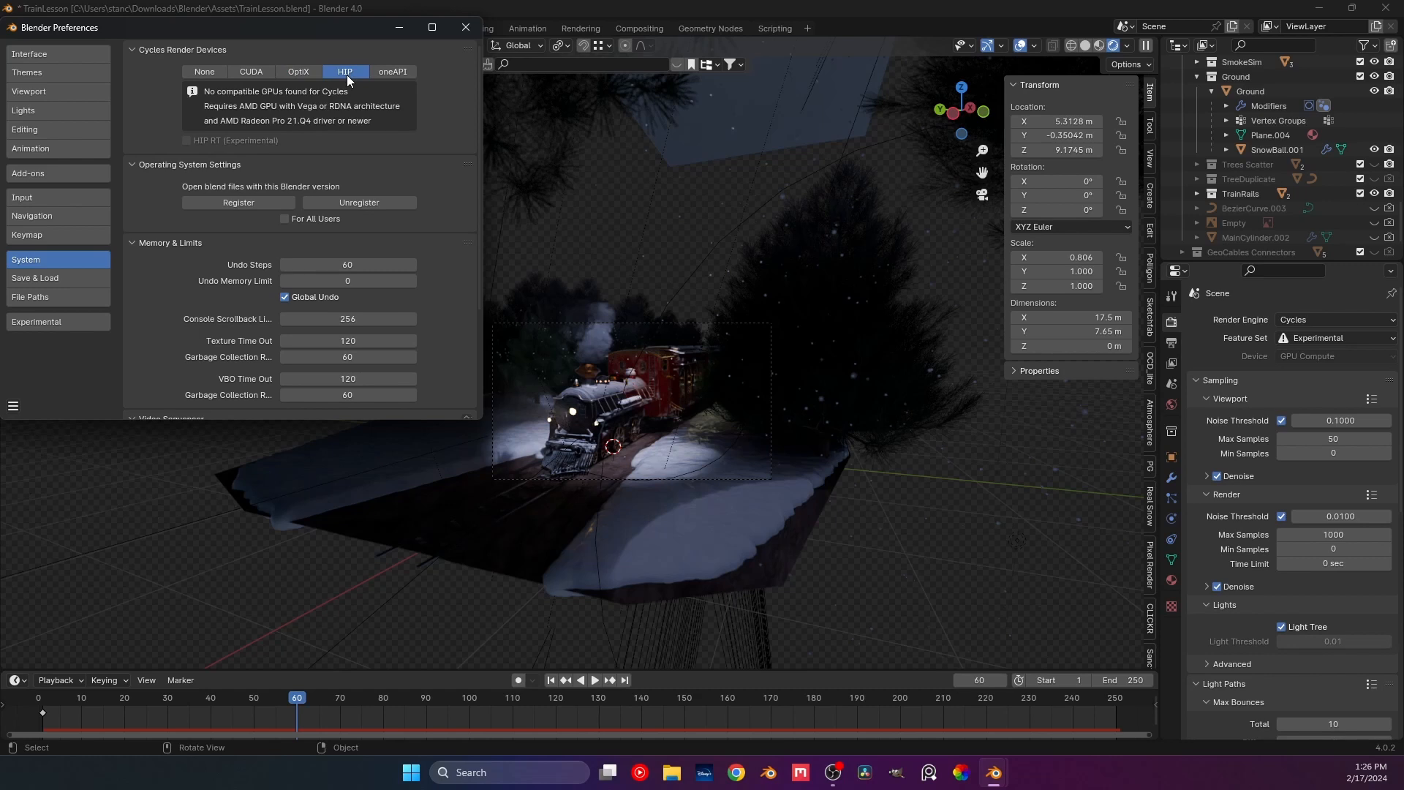
click(392, 70)
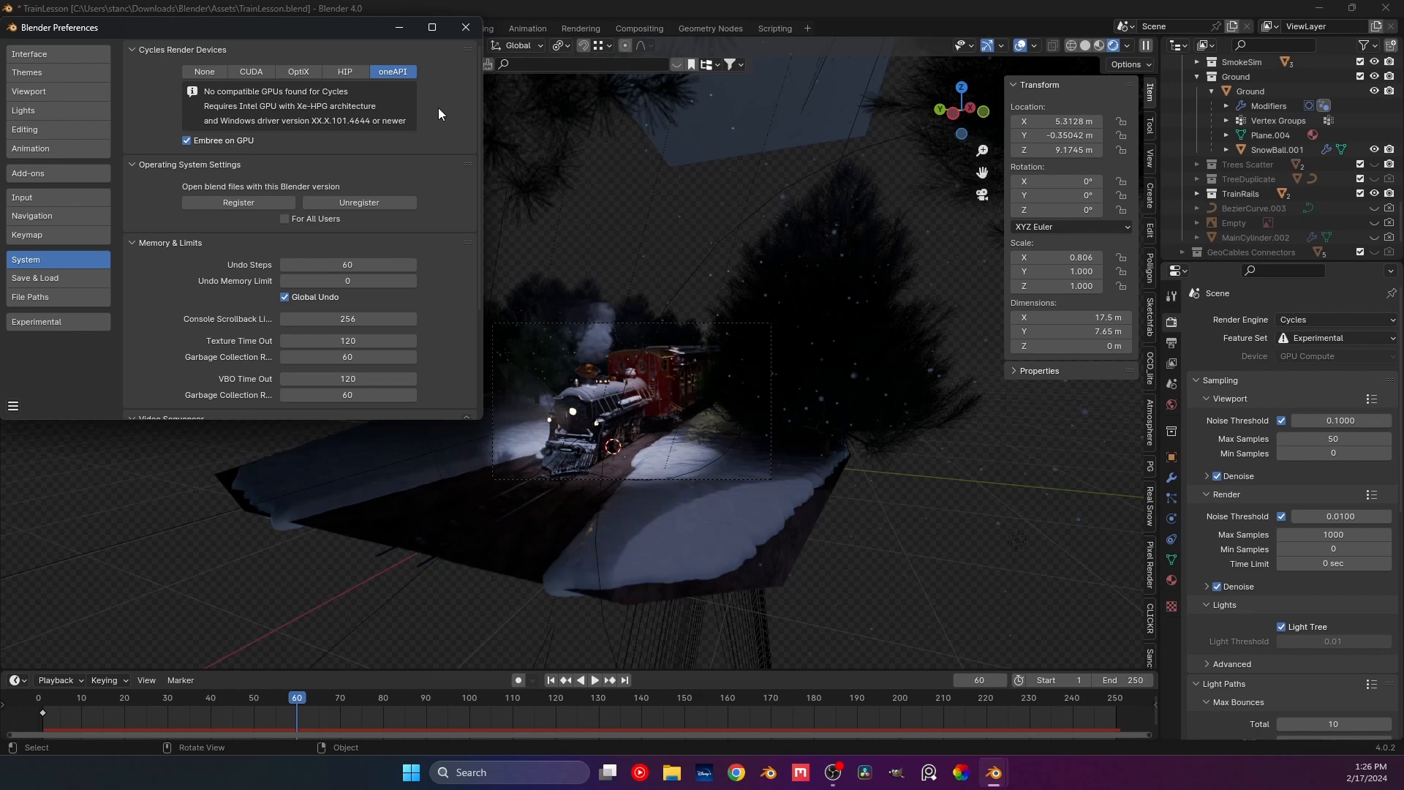
click(242, 72)
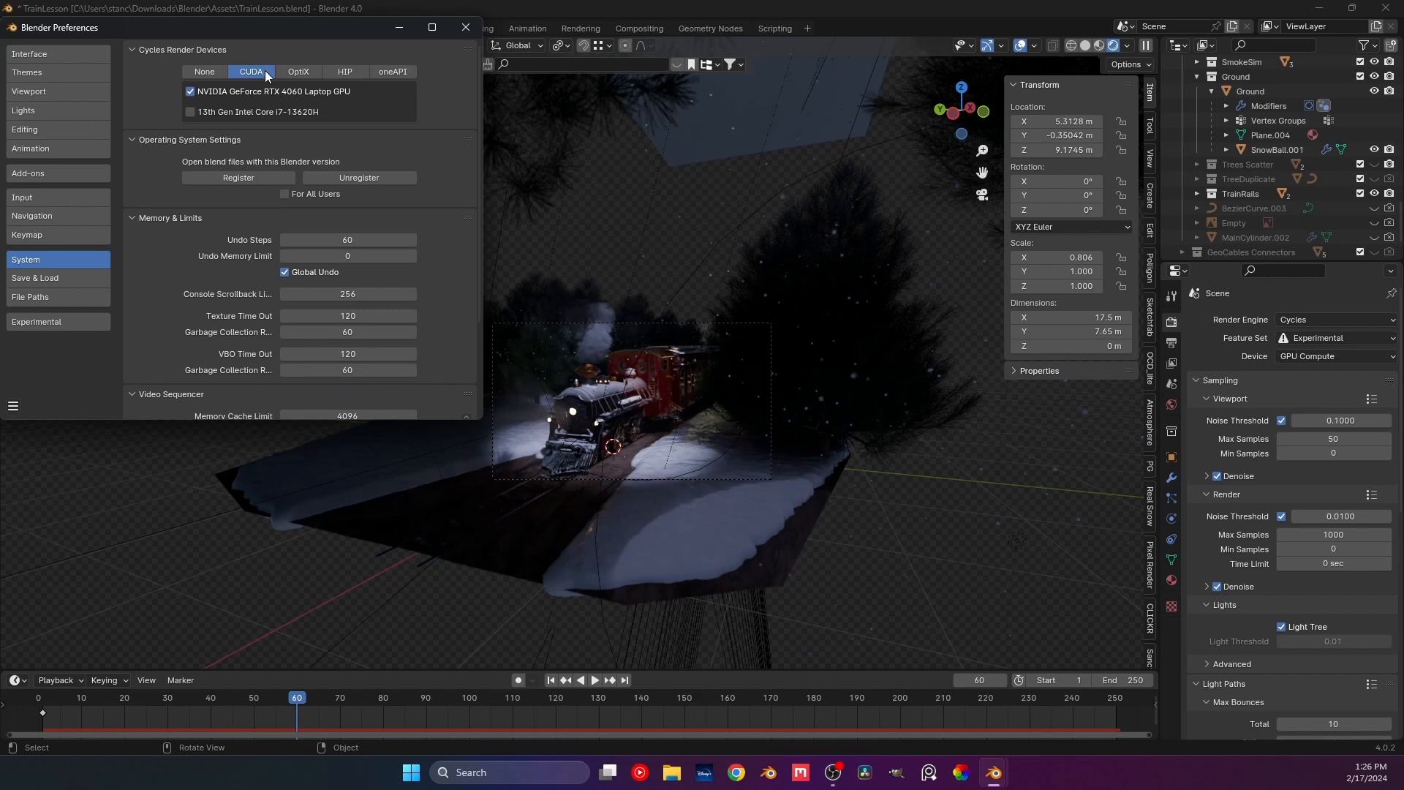
click(292, 72)
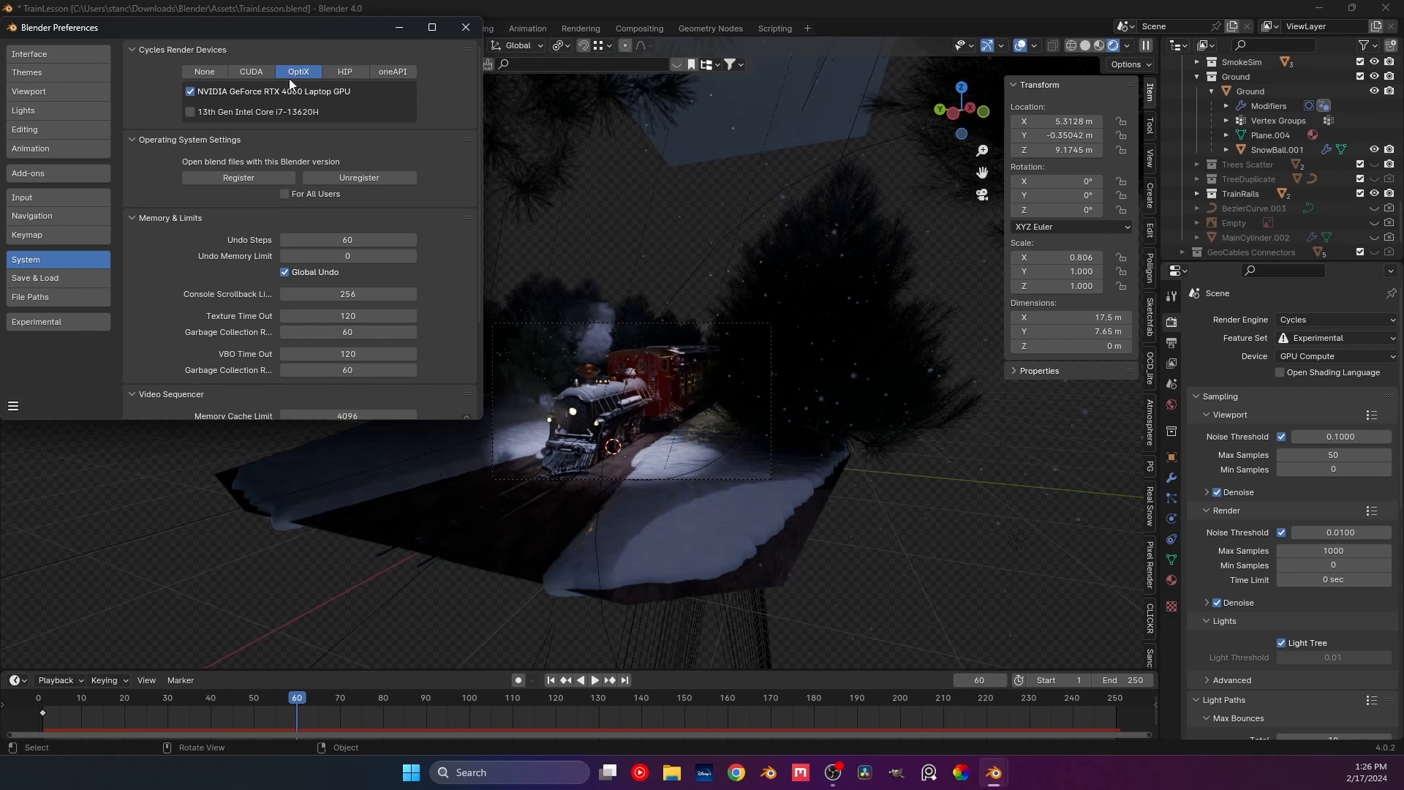
click(466, 26)
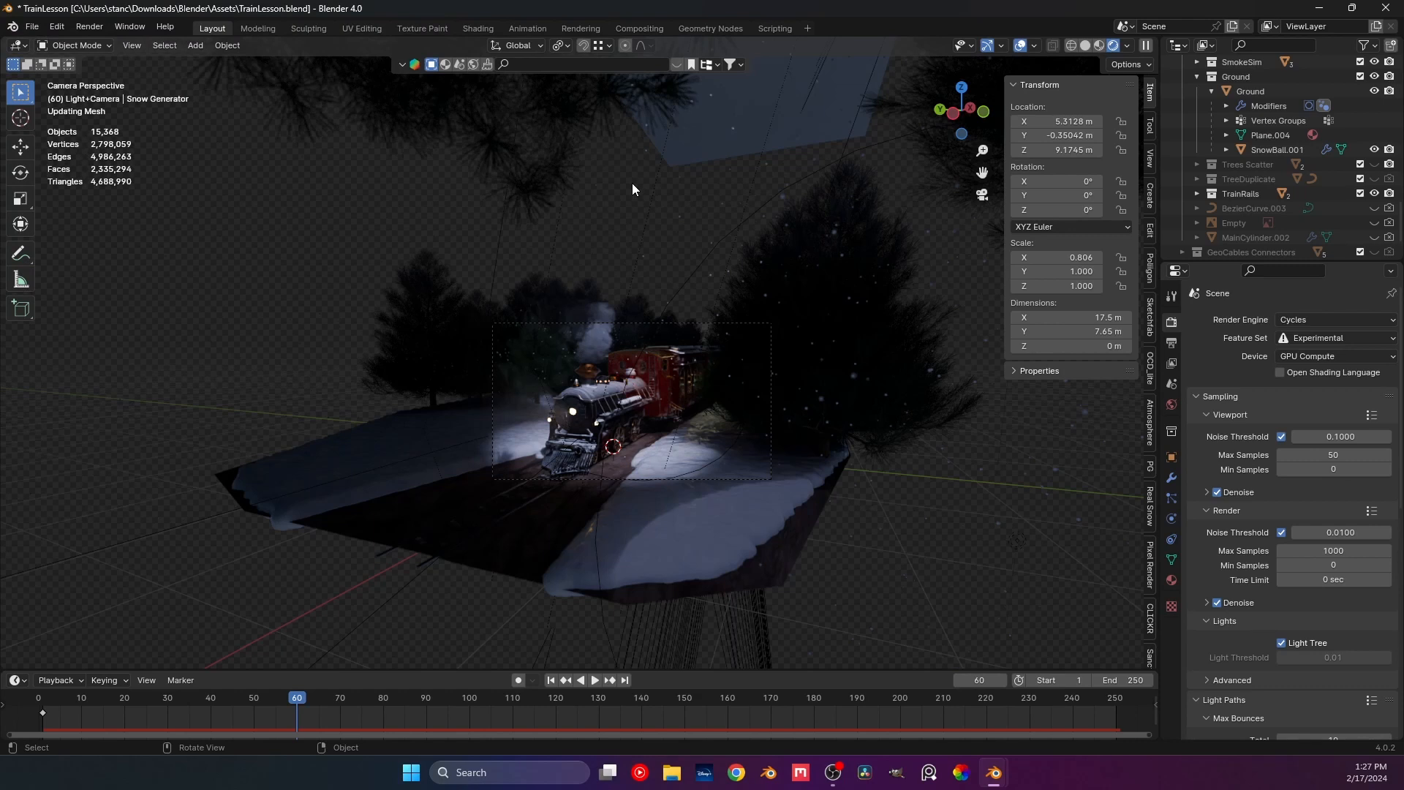
Bring the render result window back up and display the slot 2 render.
mouse_move(993, 772)
mouse_move(1027, 714)
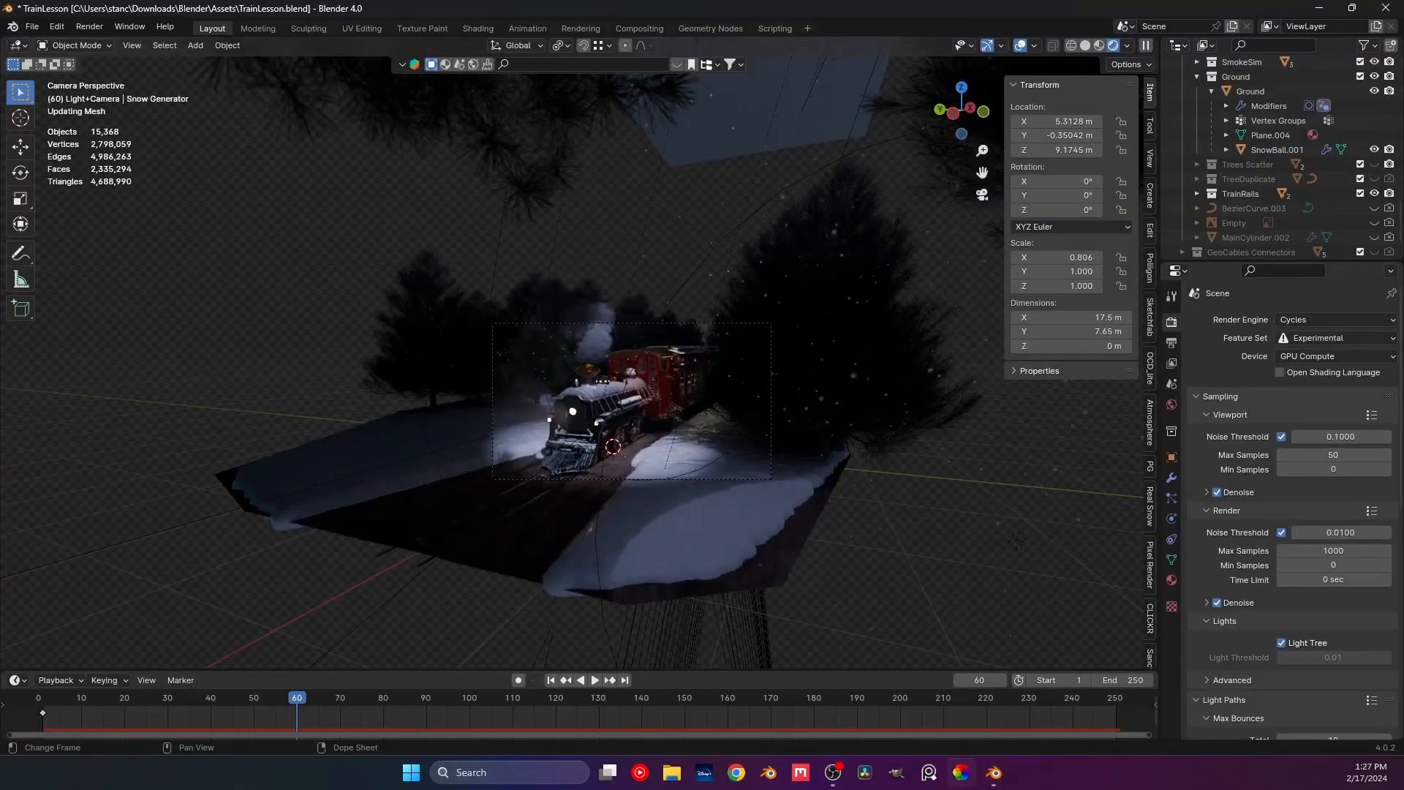
click(1023, 702)
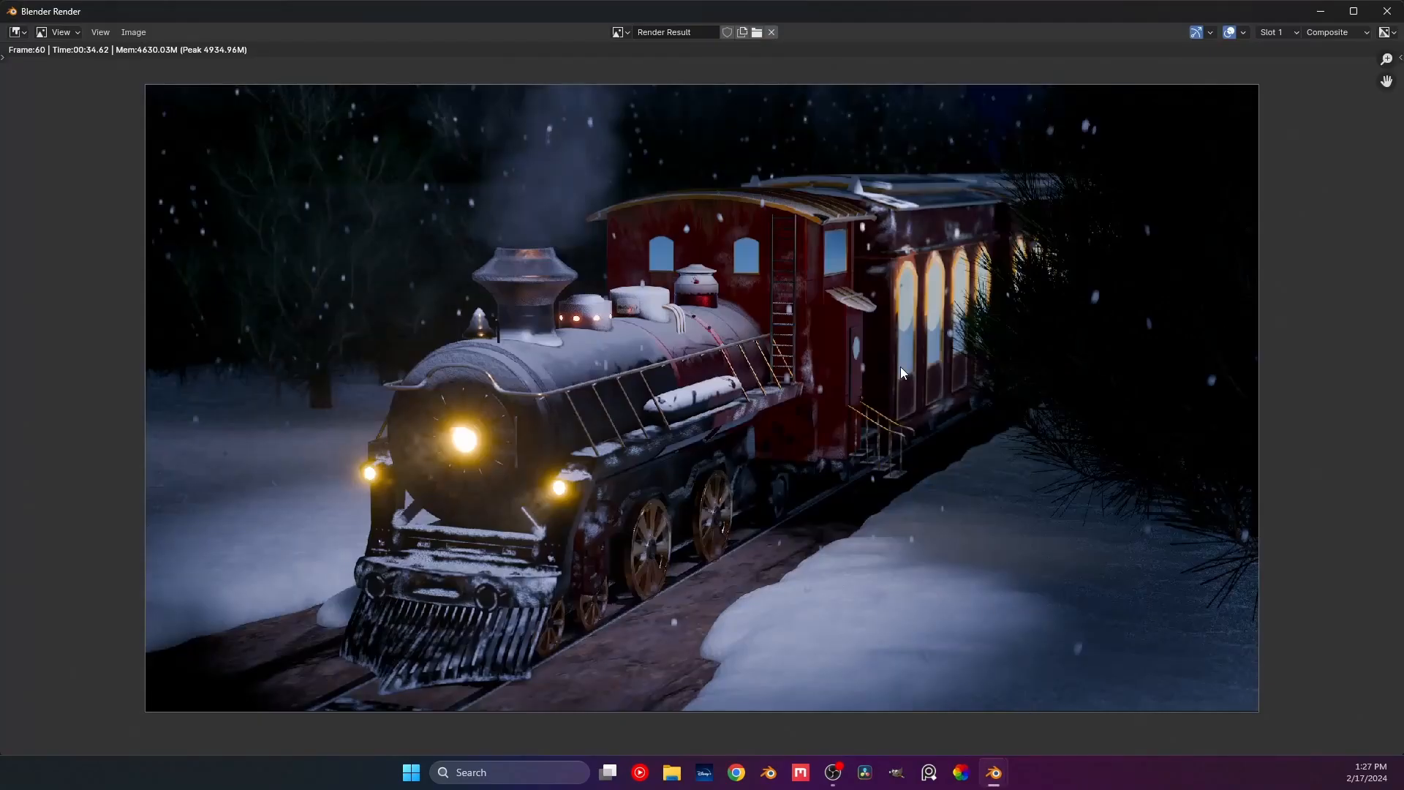
click(1276, 32)
click(1294, 66)
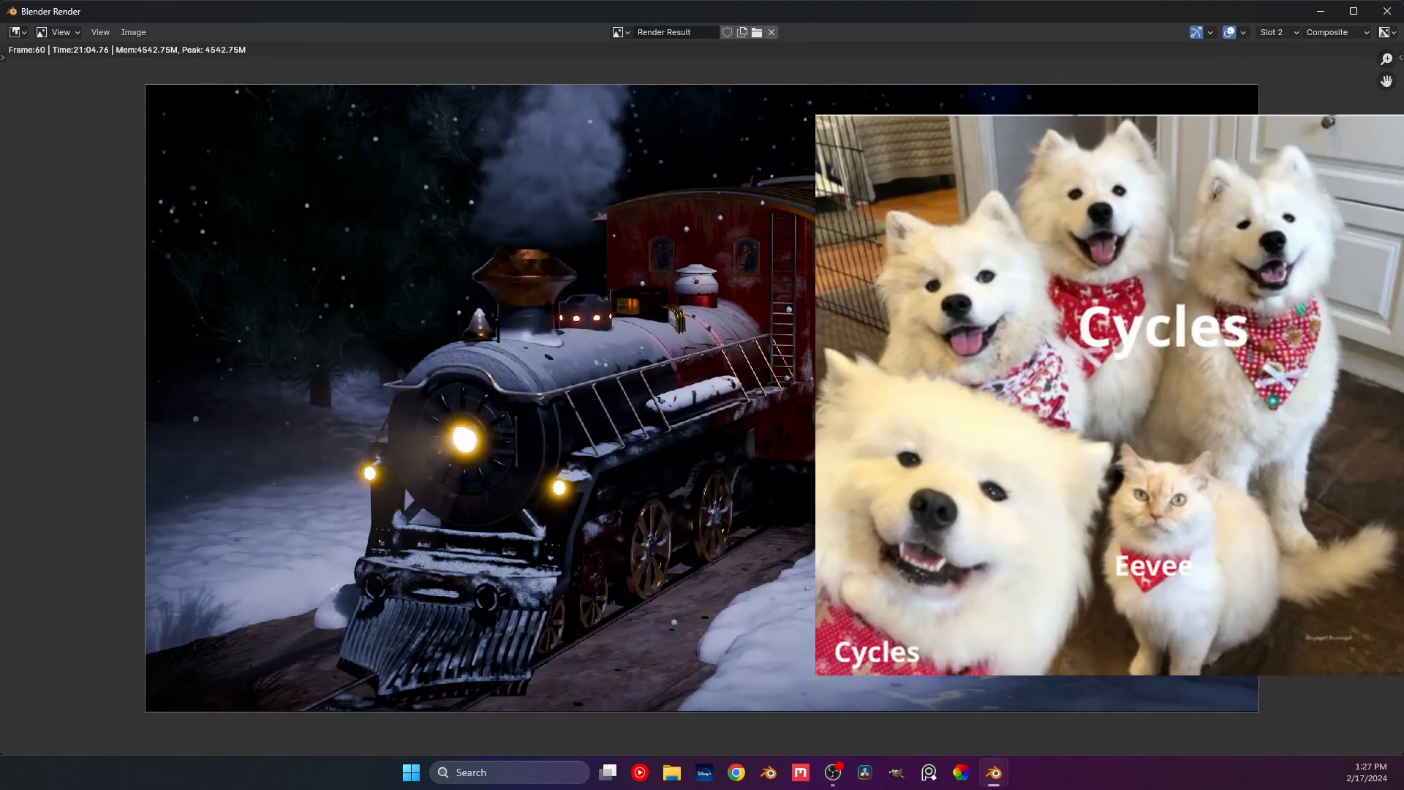
Move and re-maximize the render result window, and display the slot 1 render for comparison.
drag(768, 13, 752, 49)
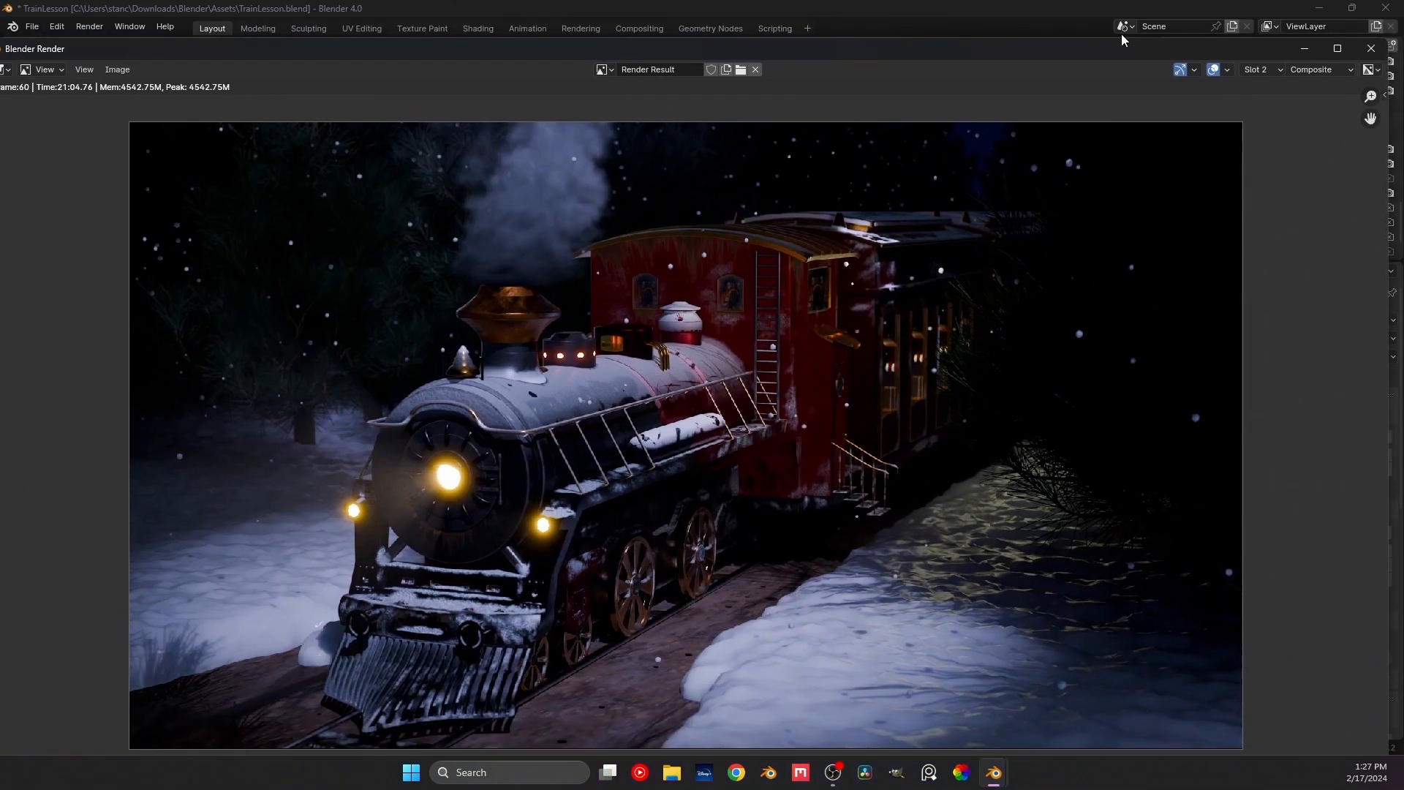
click(1331, 49)
click(1288, 29)
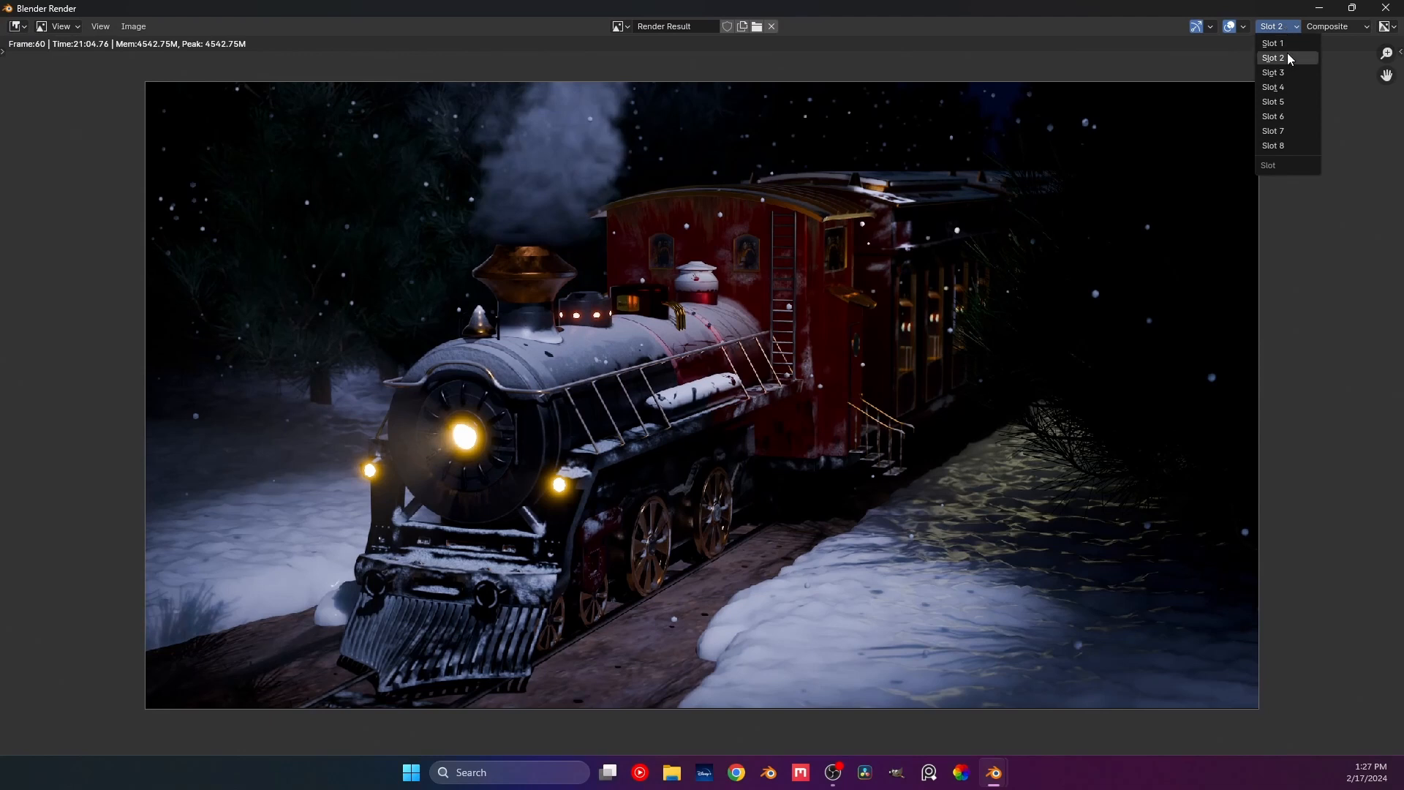
click(1284, 42)
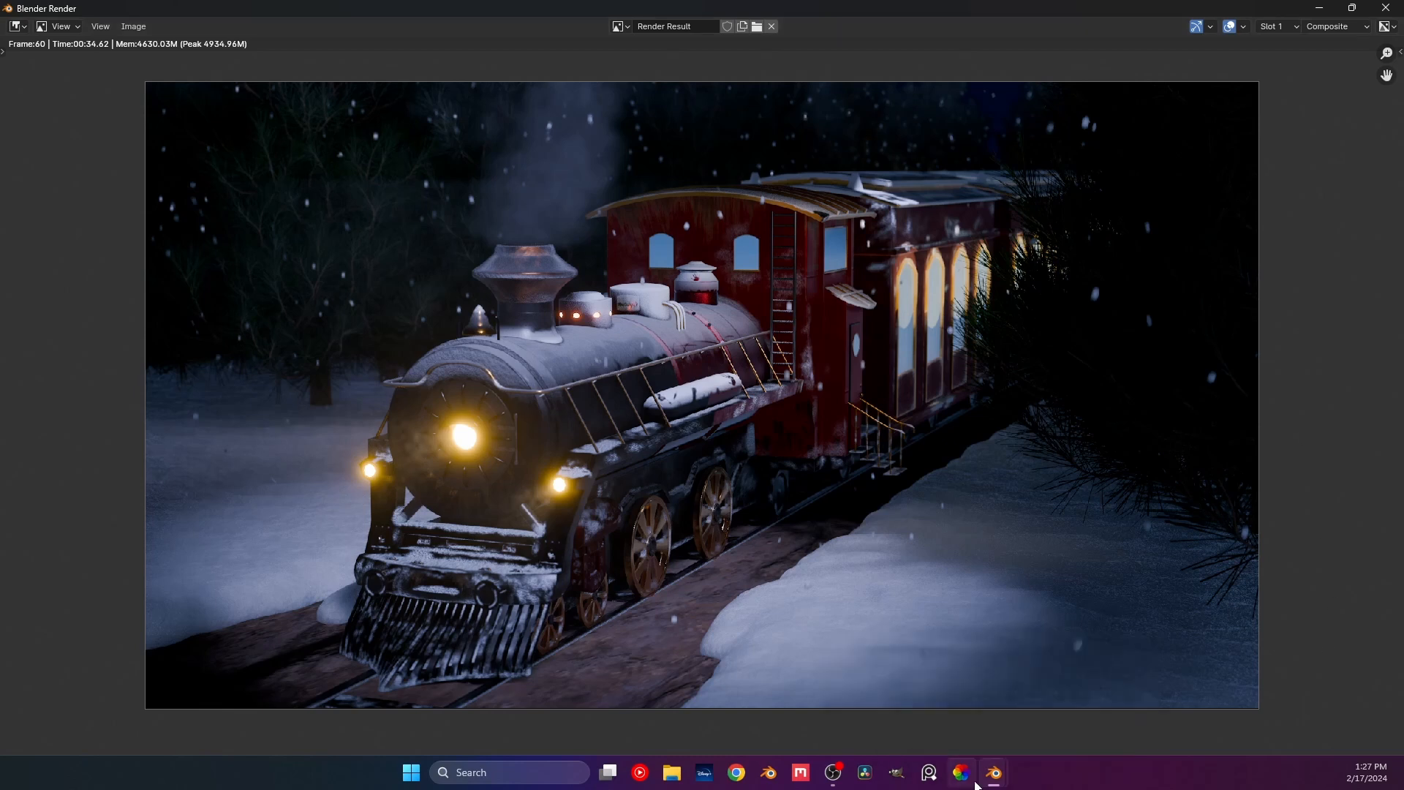
Return to the main scene window and set the render engine to EEVEE.
mouse_move(994, 772)
click(951, 725)
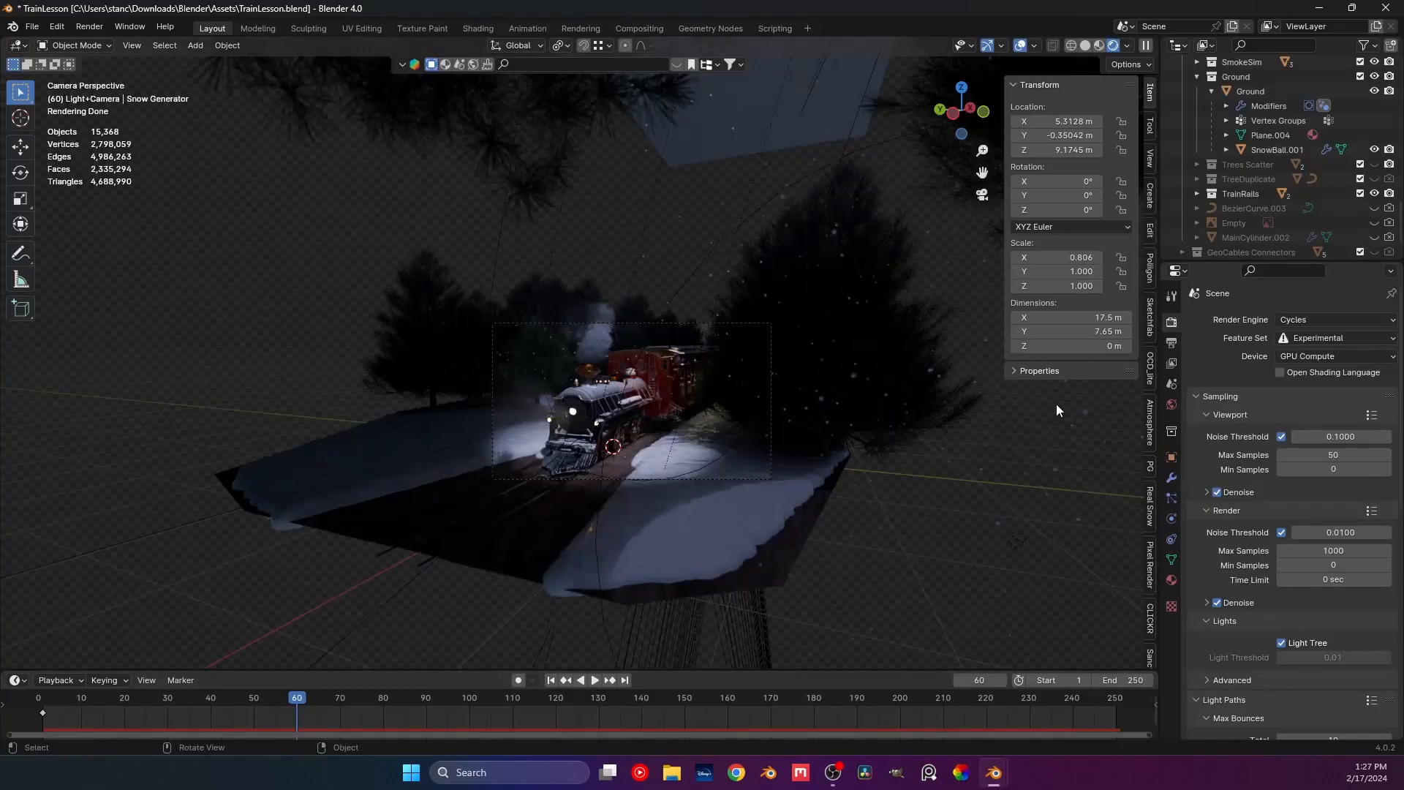
click(1305, 322)
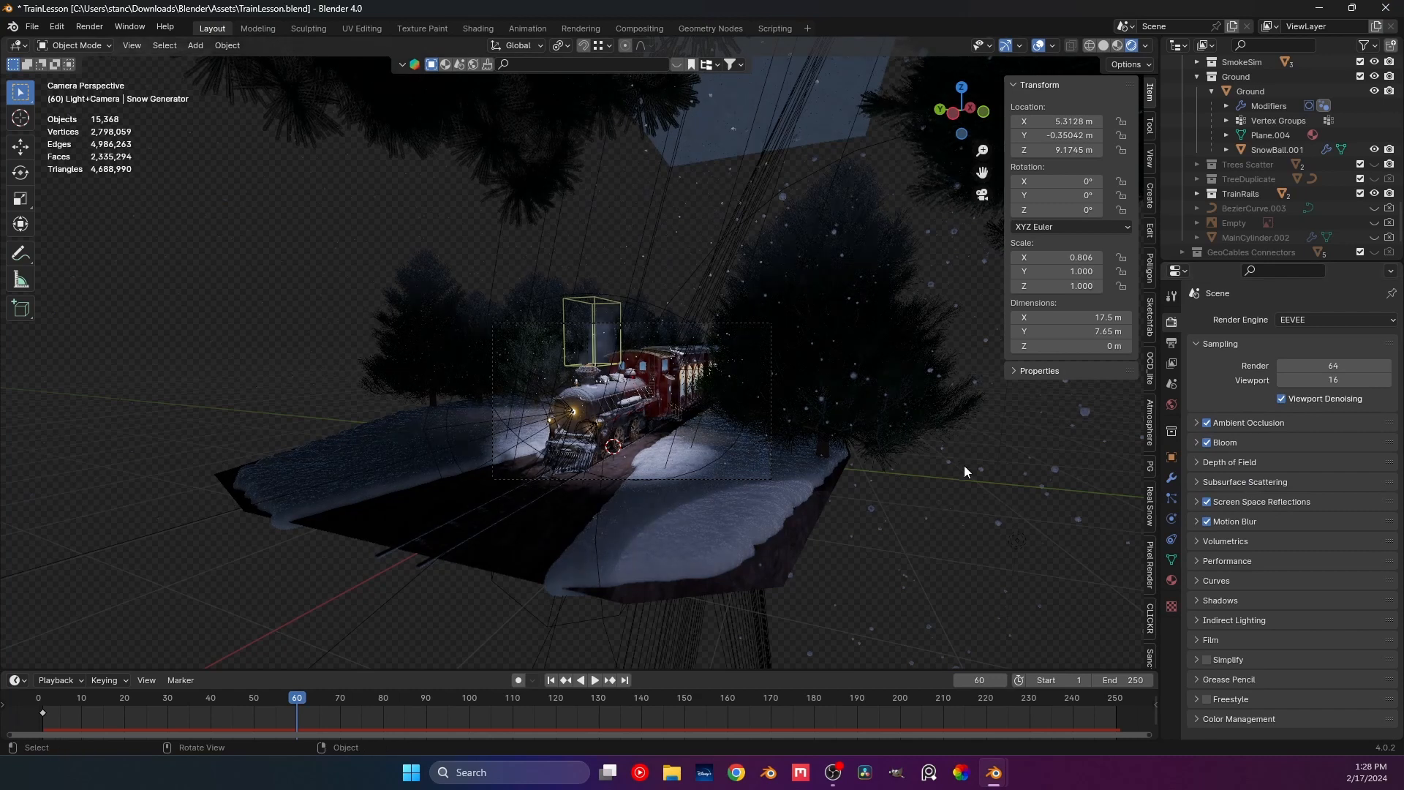
Disable Ambient Occlusion, Bloom, Screen Space Reflections and Motion Blur in the EEVEE render settings.
click(1206, 428)
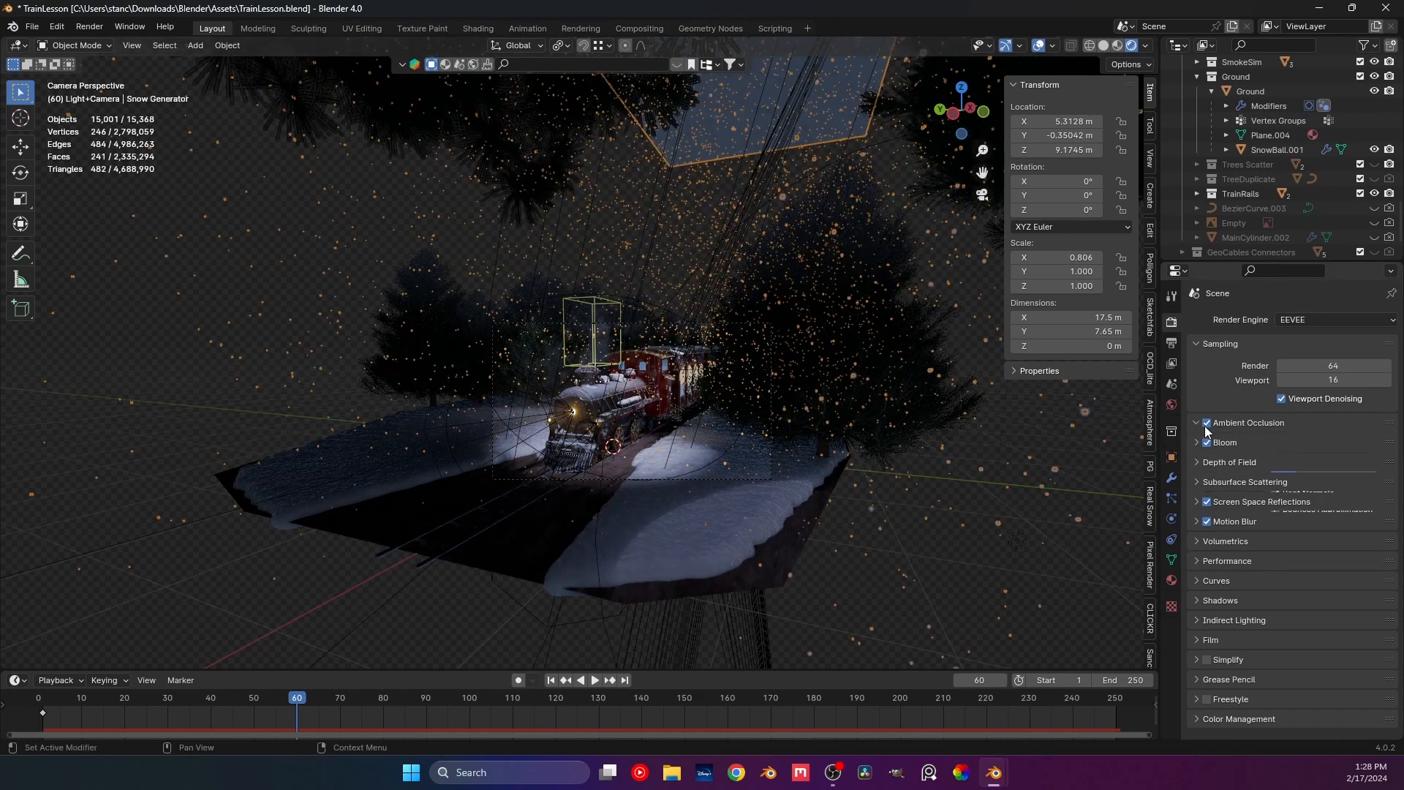
click(1207, 429)
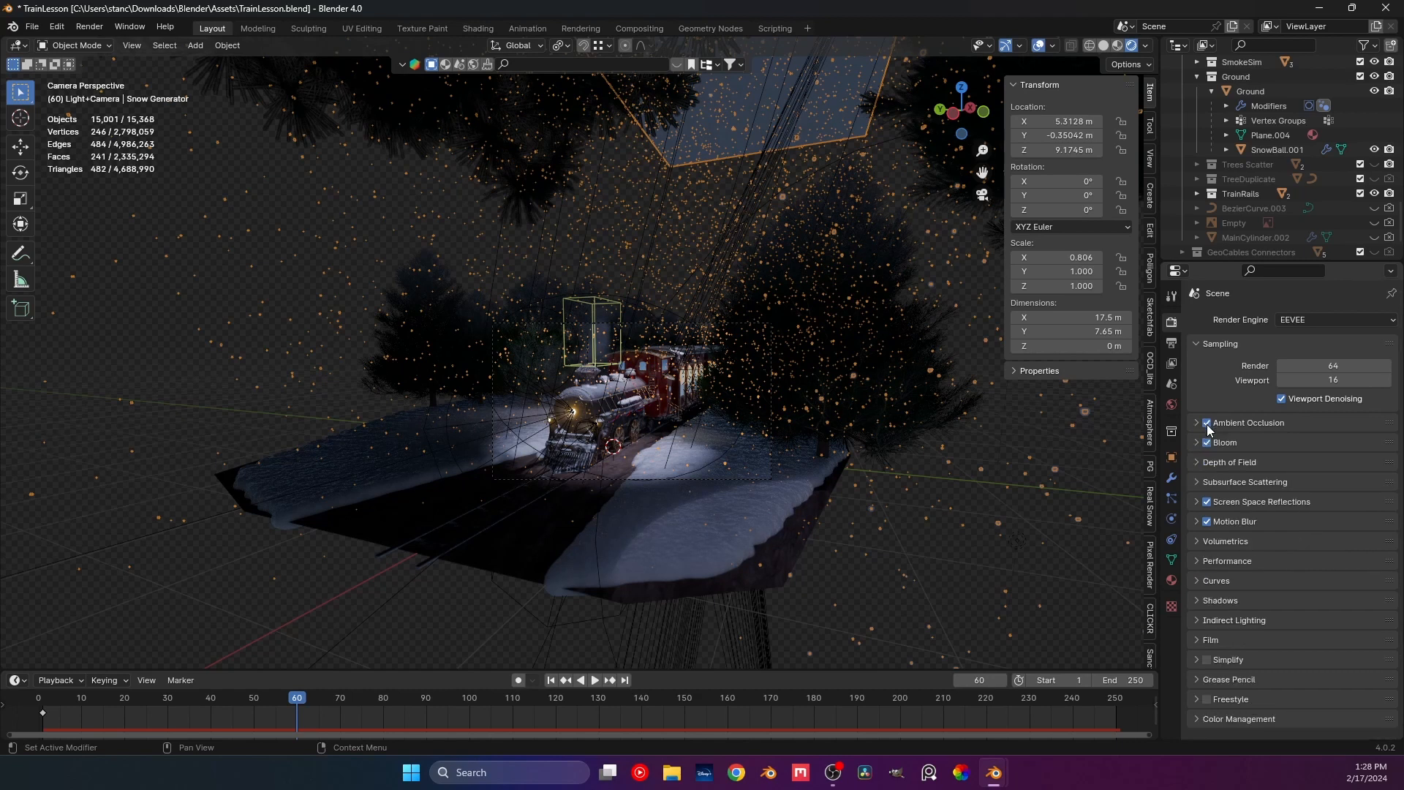
click(1207, 423)
click(1207, 443)
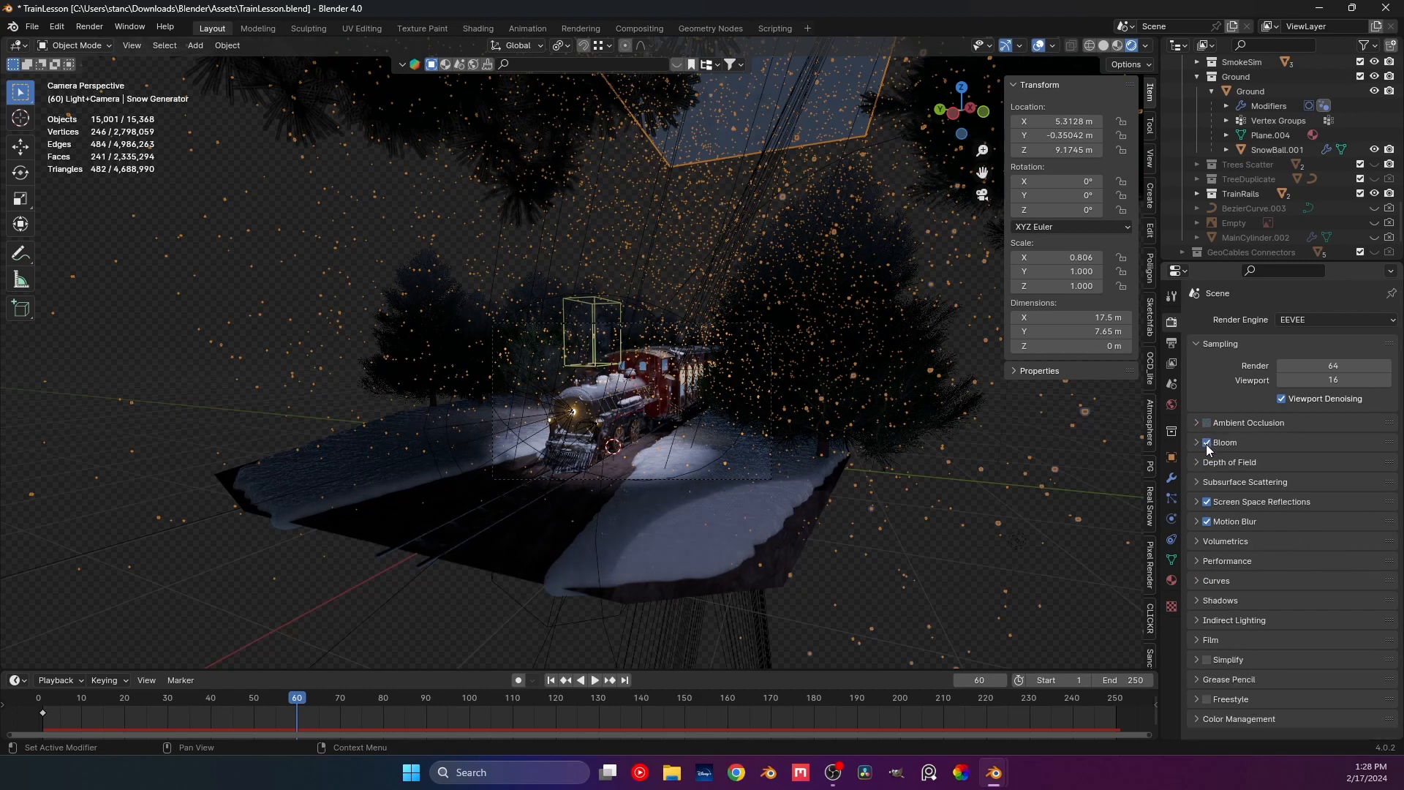
click(1207, 502)
click(1207, 521)
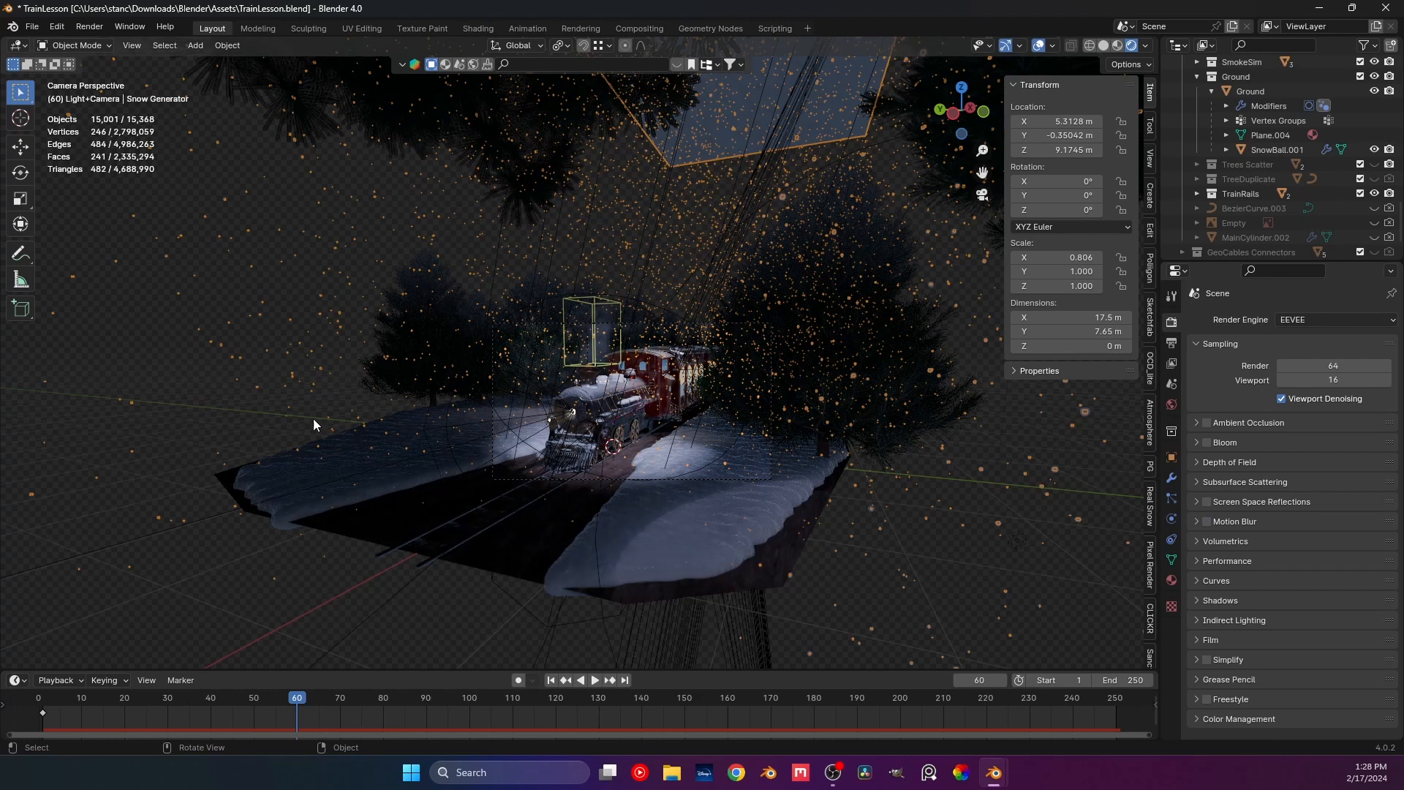
scroll(582, 469, up, 4)
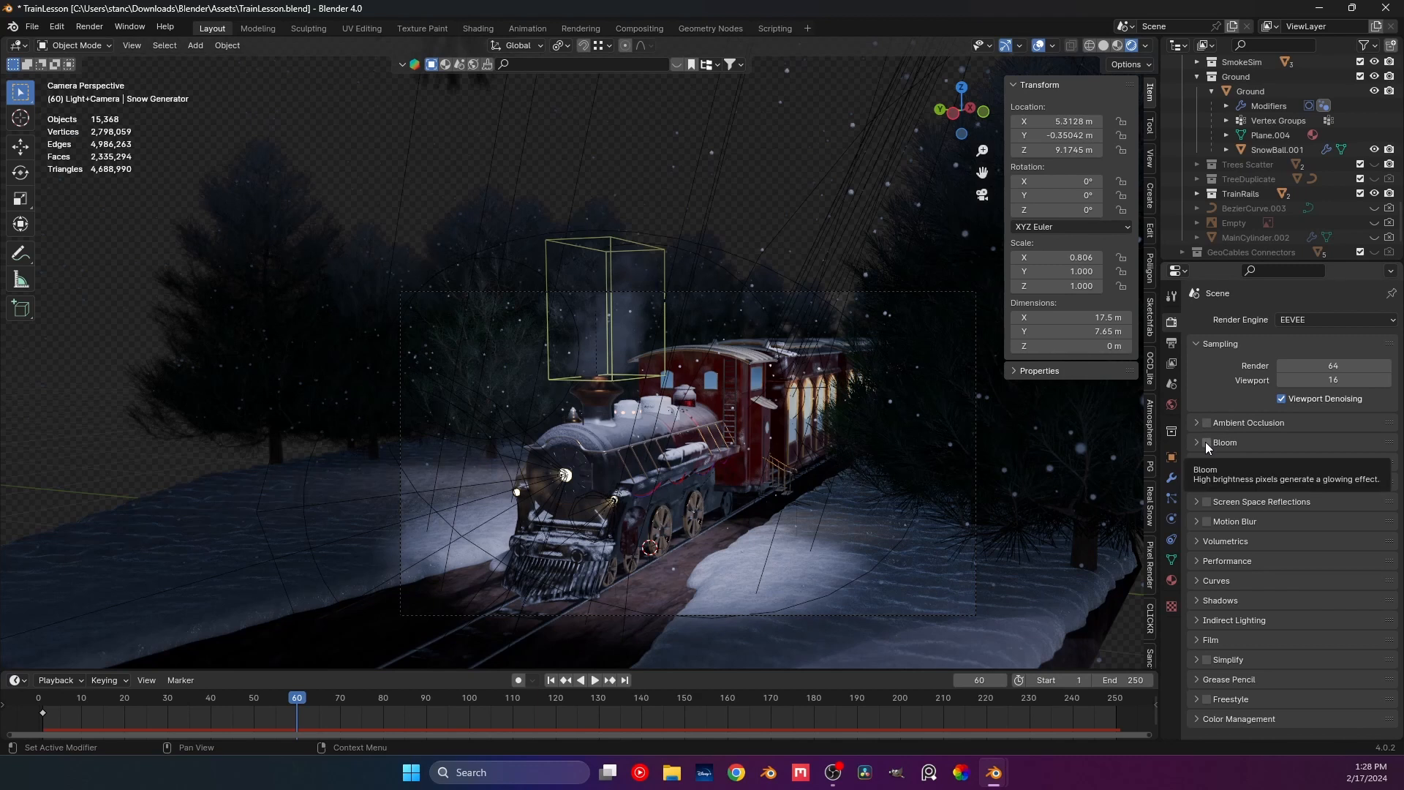
Re-enable Screen Space Reflections, Bloom and Ambient Occlusion for the EEVEE render.
click(1208, 502)
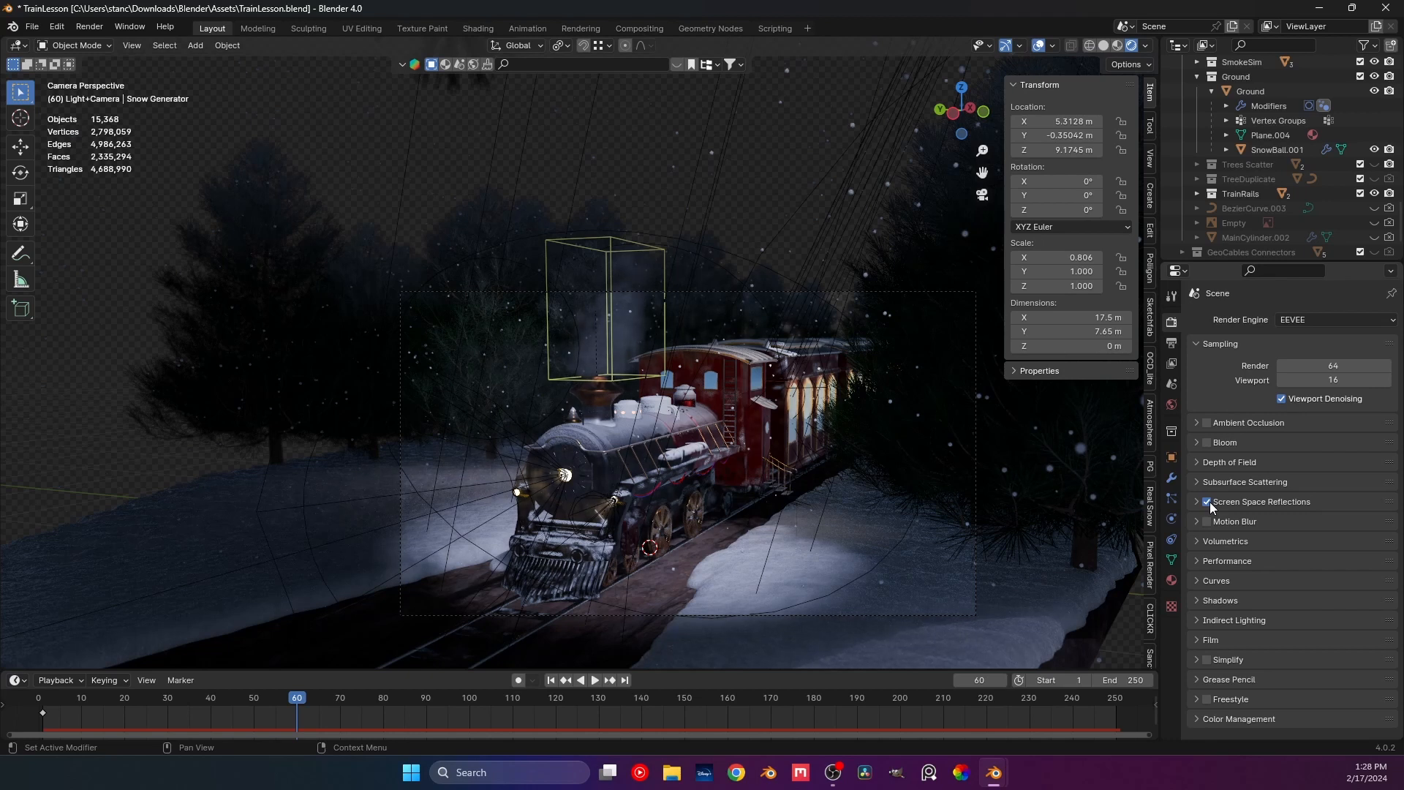
click(1207, 442)
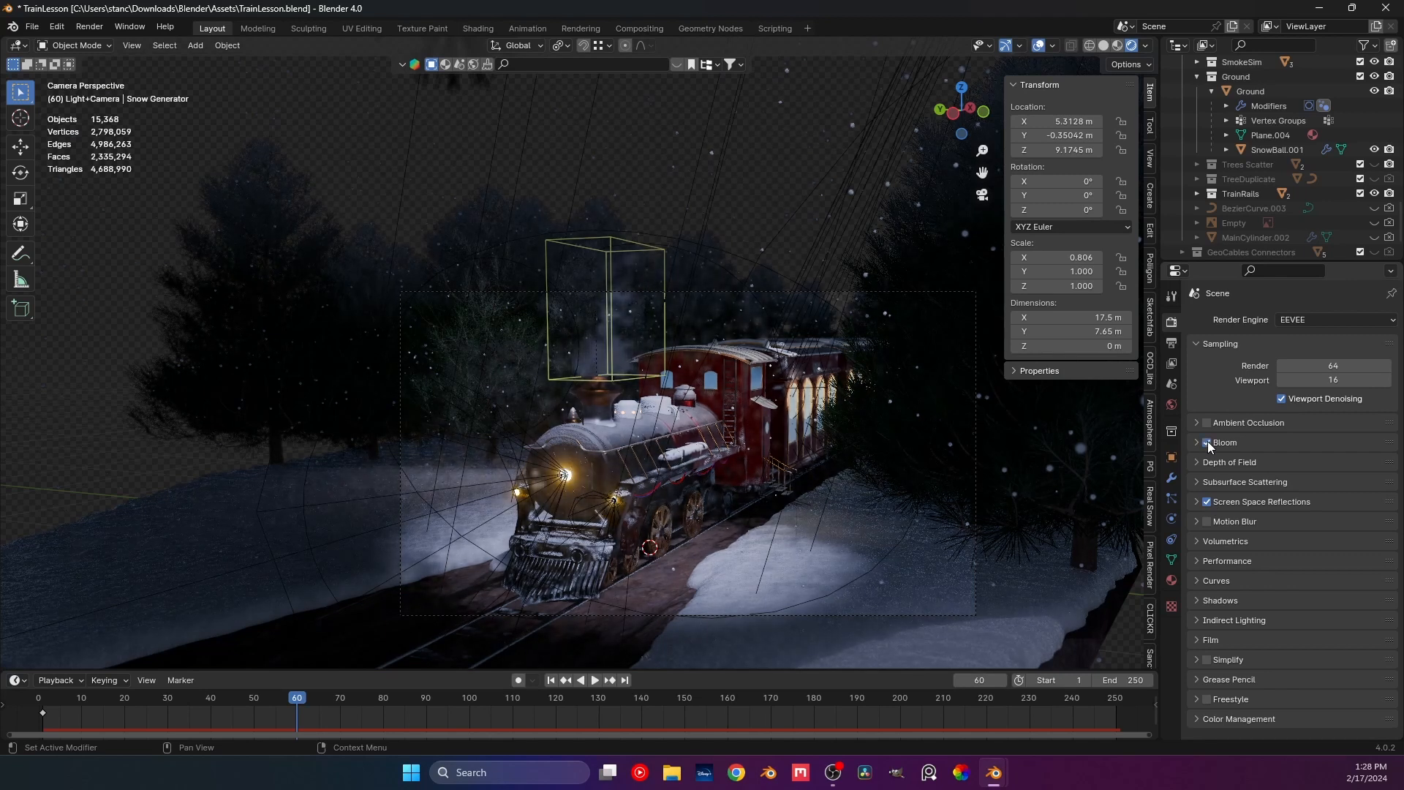
click(1208, 425)
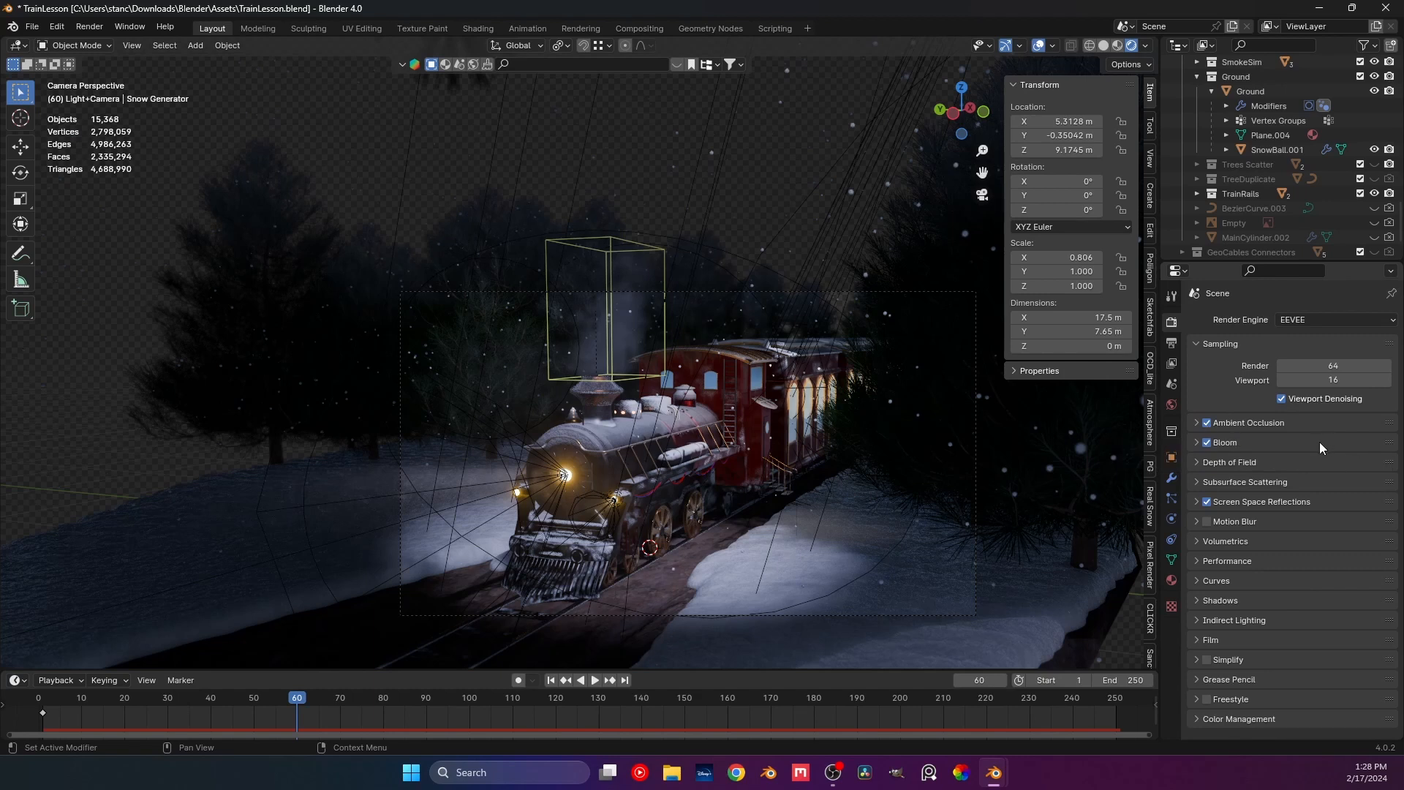
Look over the EEVEE Shadows and Volumetrics settings, collapsing each section again.
click(1200, 602)
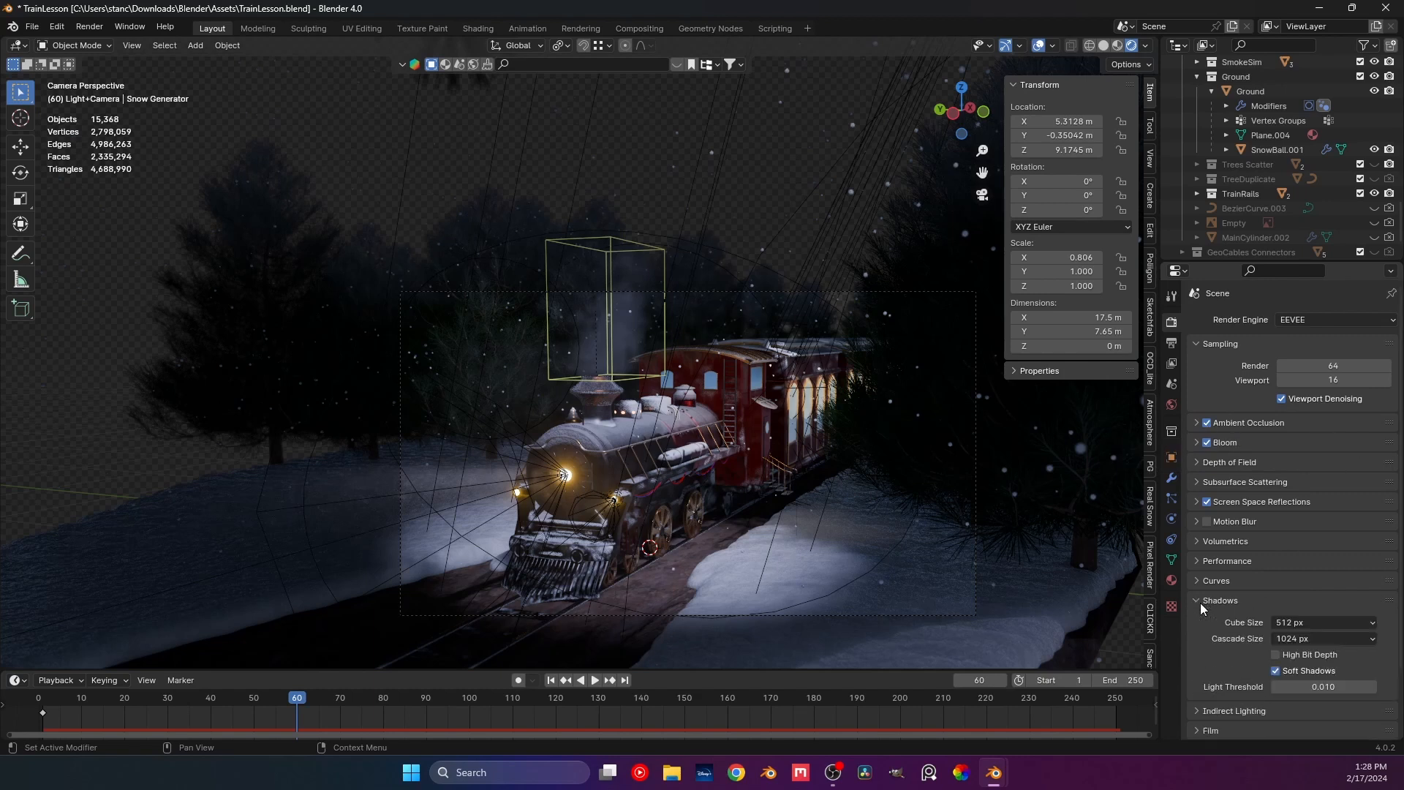
click(1199, 600)
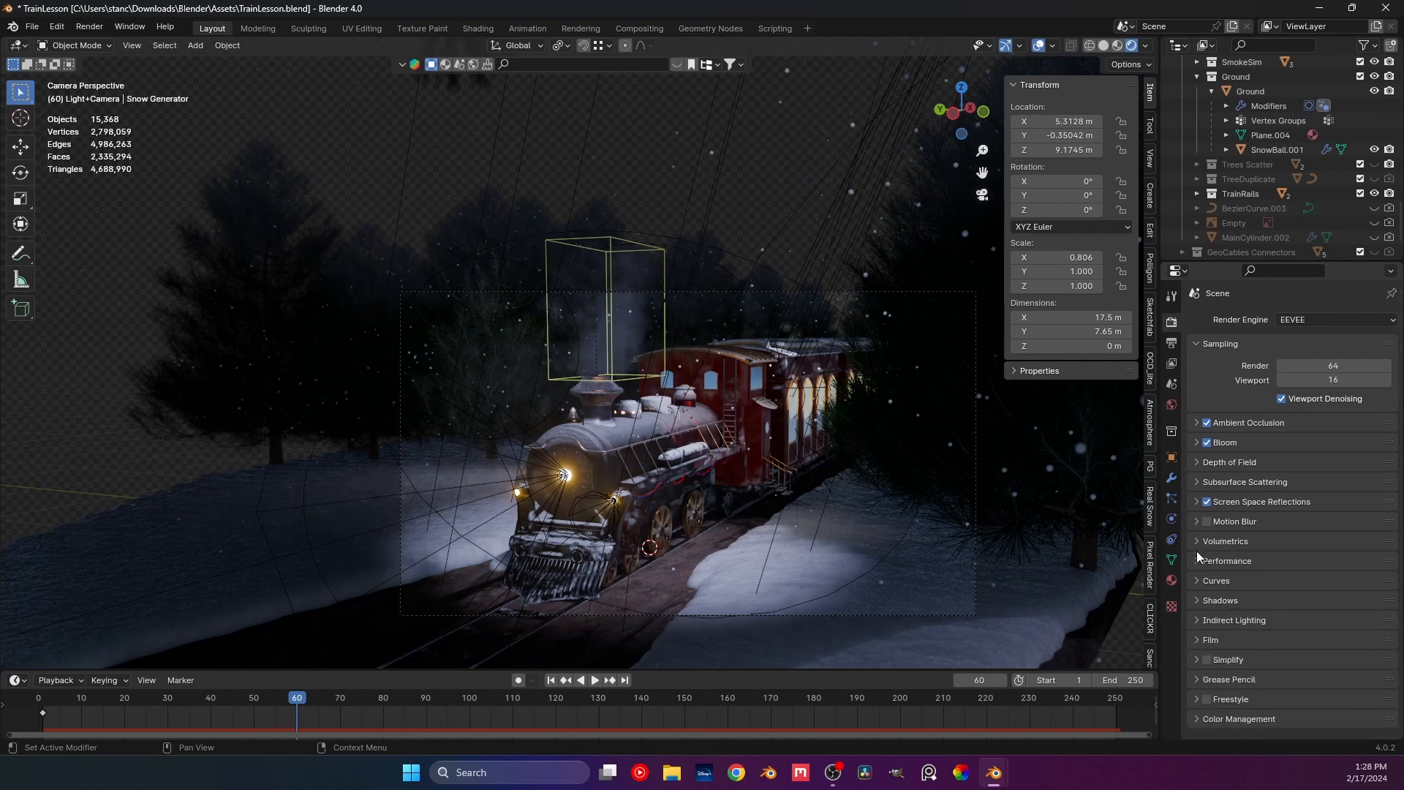
click(1197, 542)
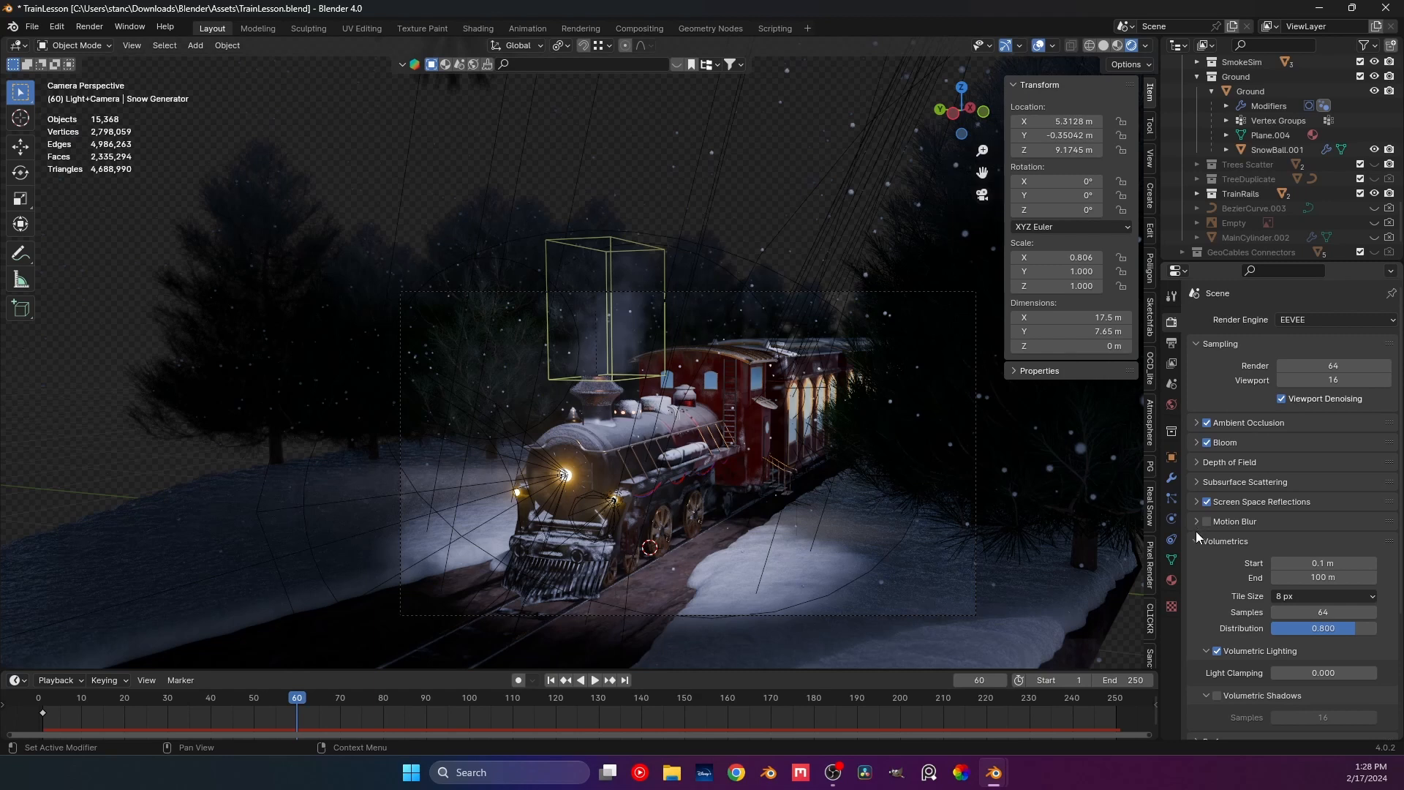
click(1197, 541)
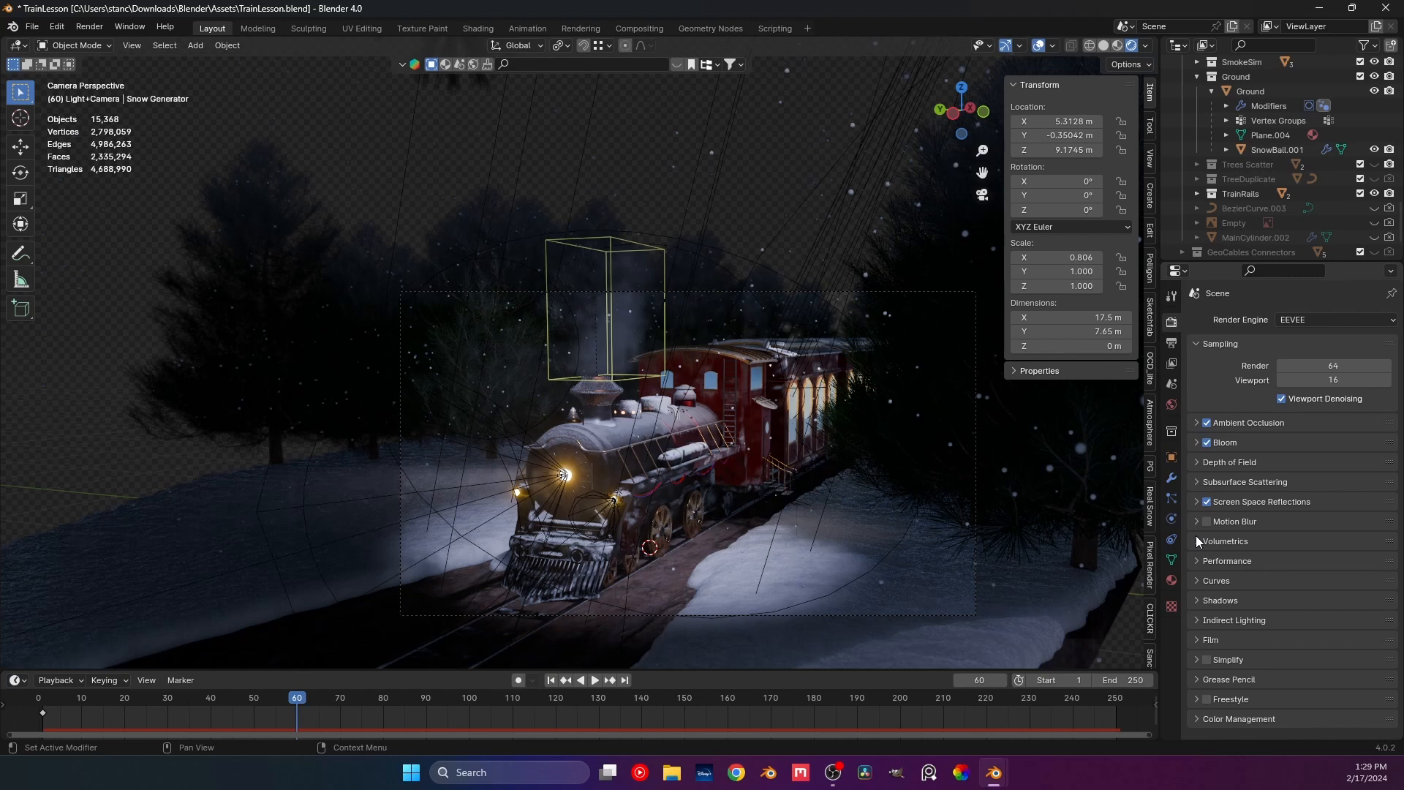
Select the passenger carriage window and show its Glass material settings, with the cab and carriage windows in close view.
click(1172, 580)
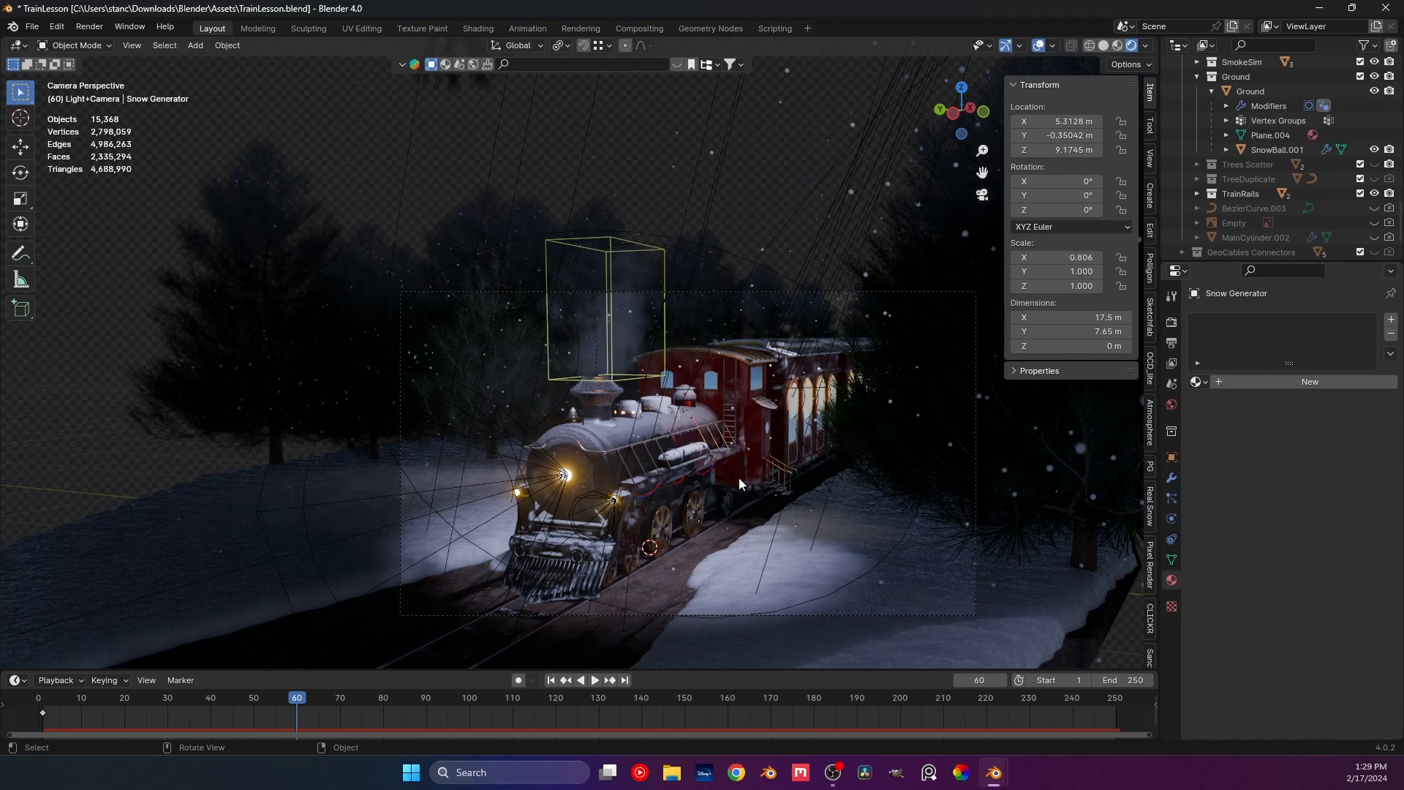
click(793, 439)
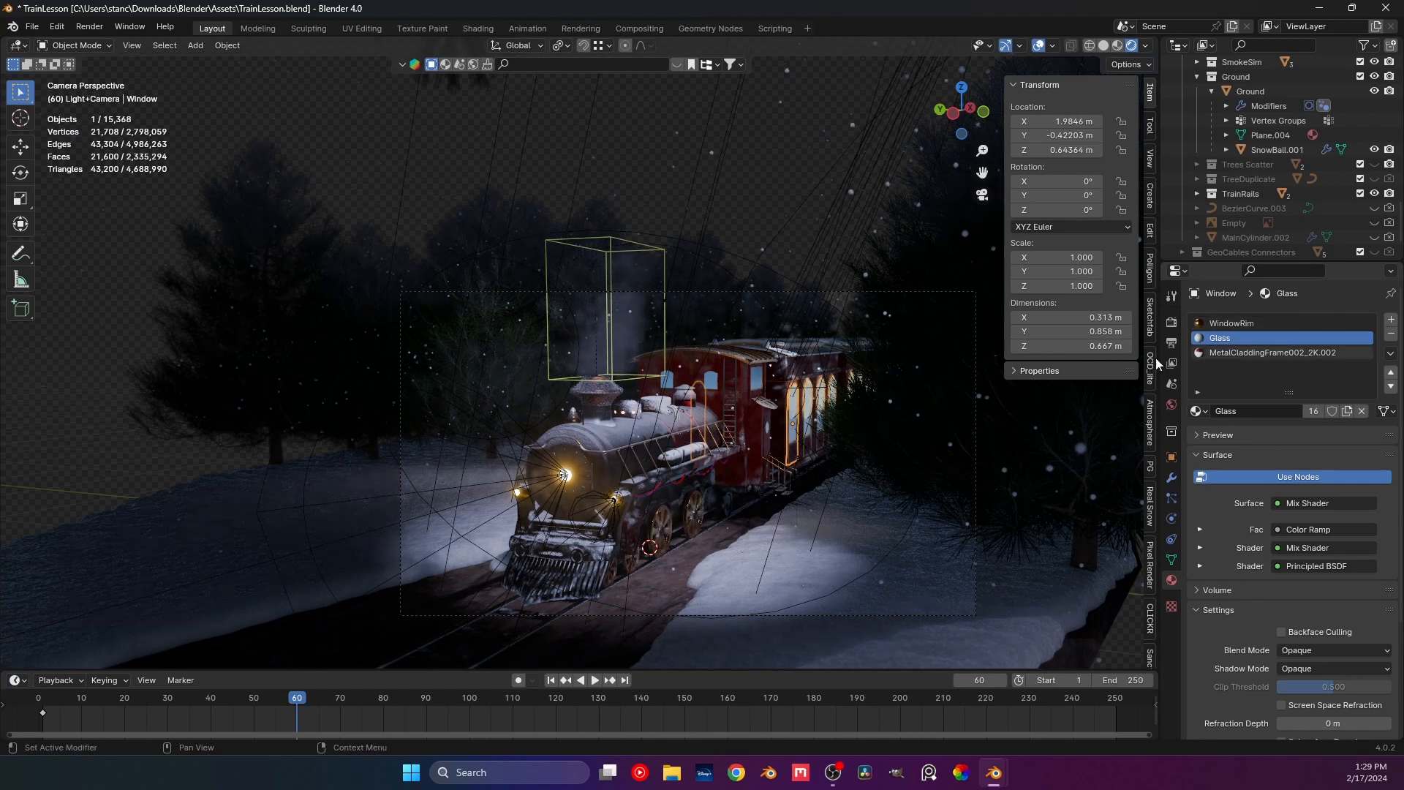
scroll(815, 442, up, 5)
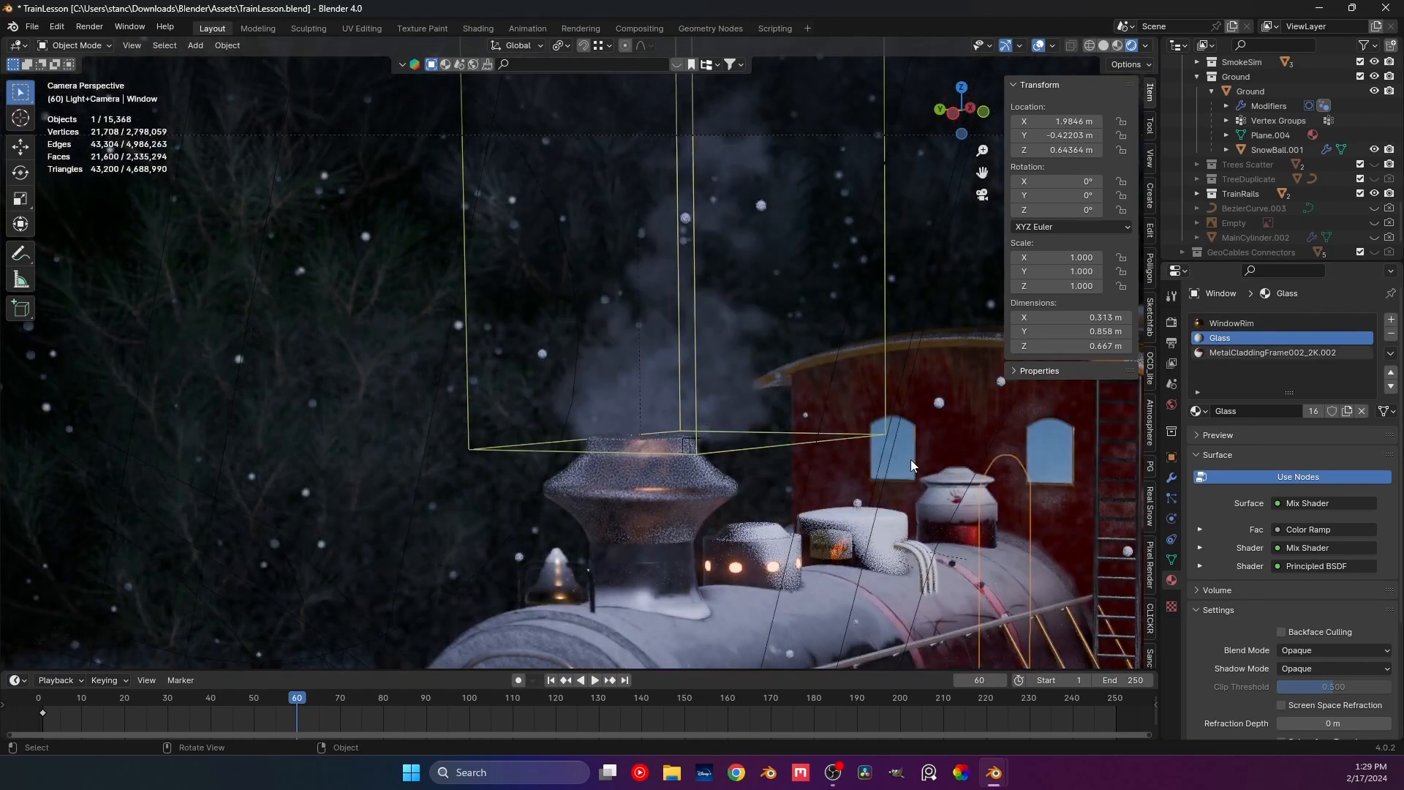
shift+middle_drag(853, 455, 364, 369)
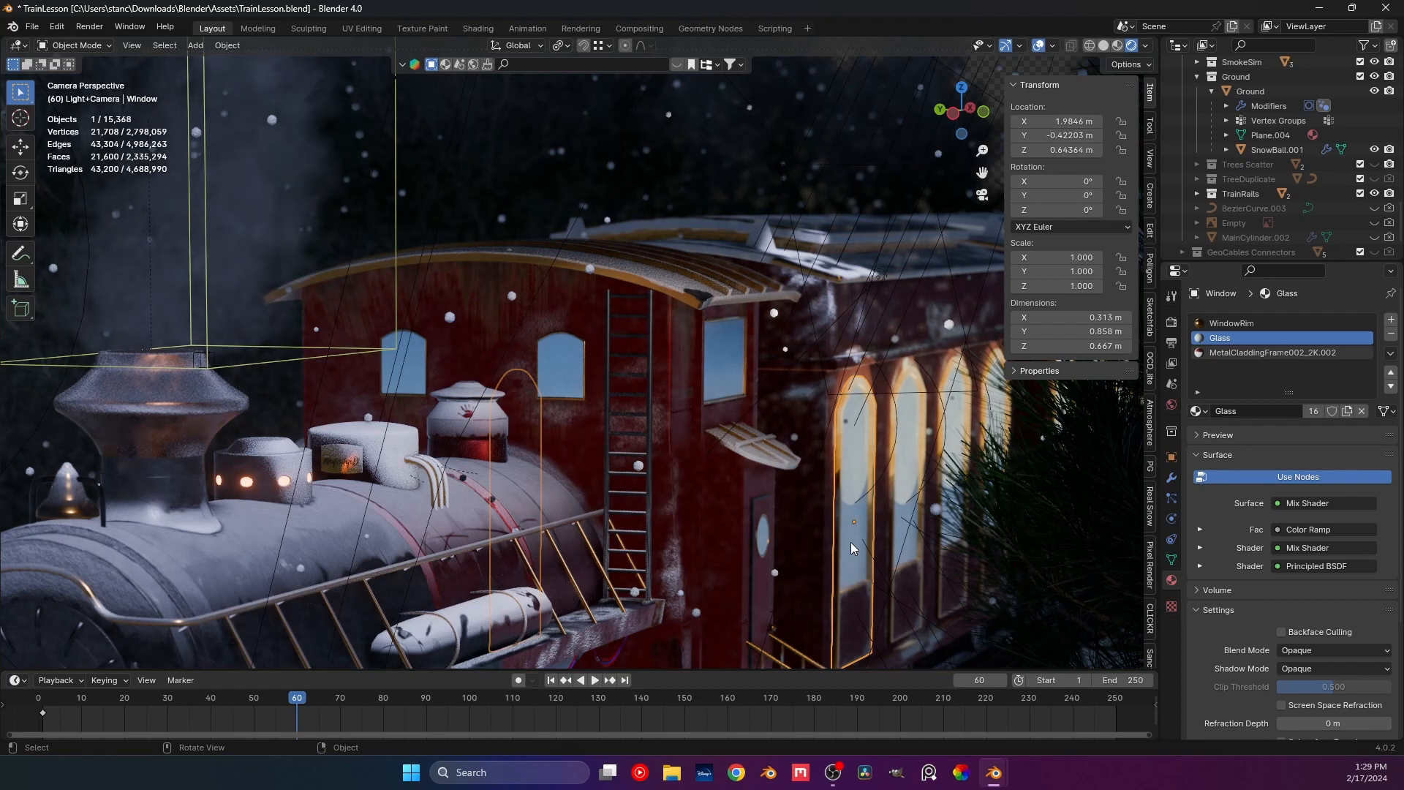
Try Glass BSDF as the surface shader of the window's Glass material, and undo the change.
click(1358, 504)
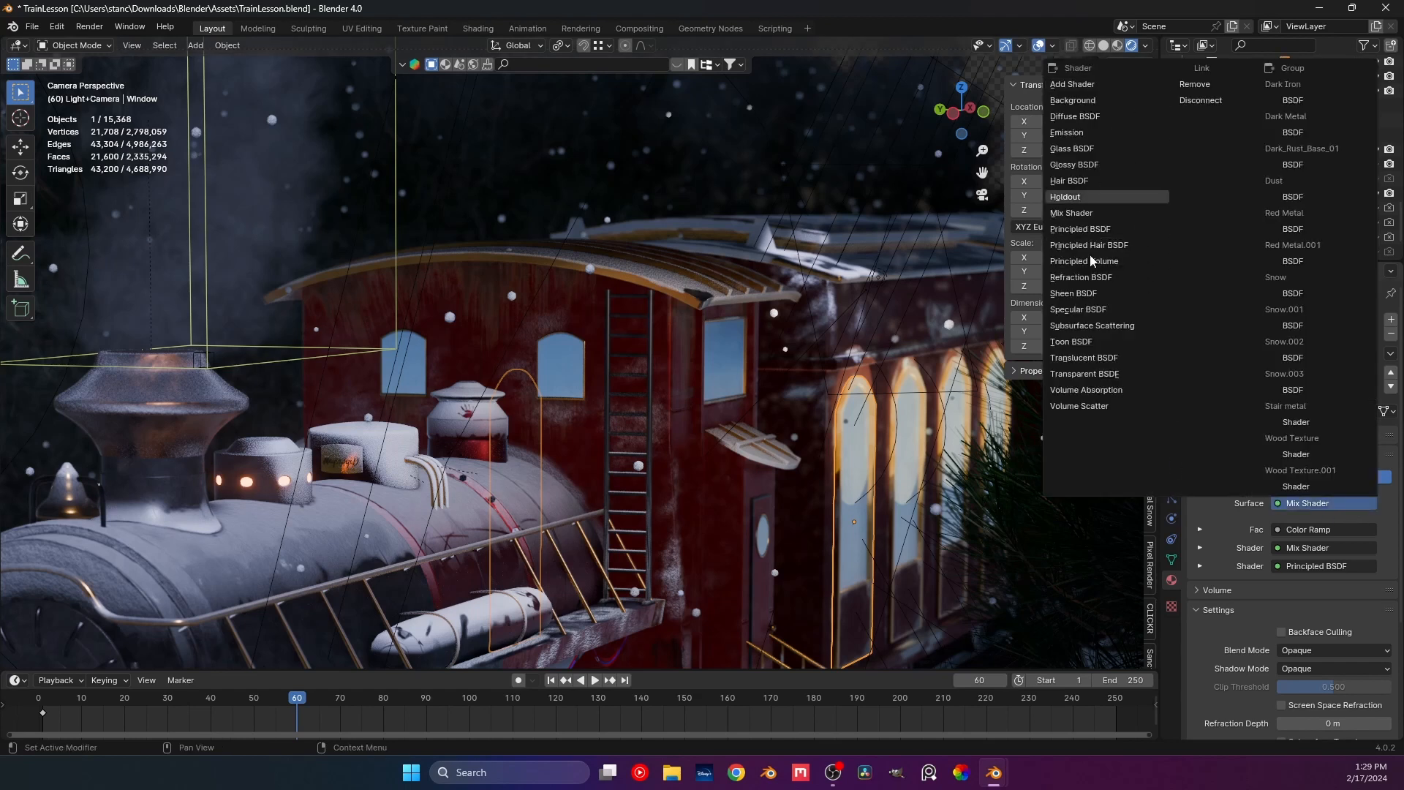
click(1090, 150)
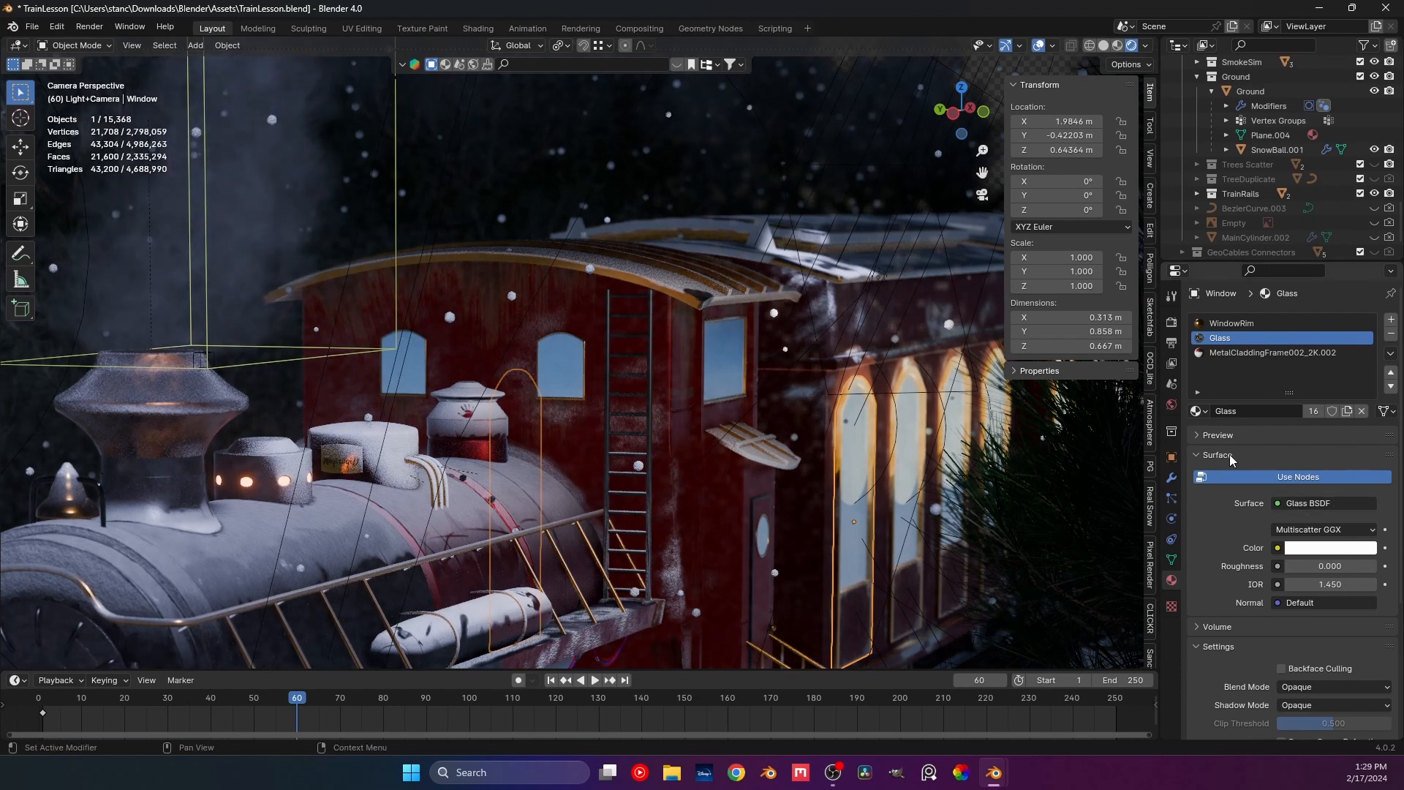
key(ctrl+z)
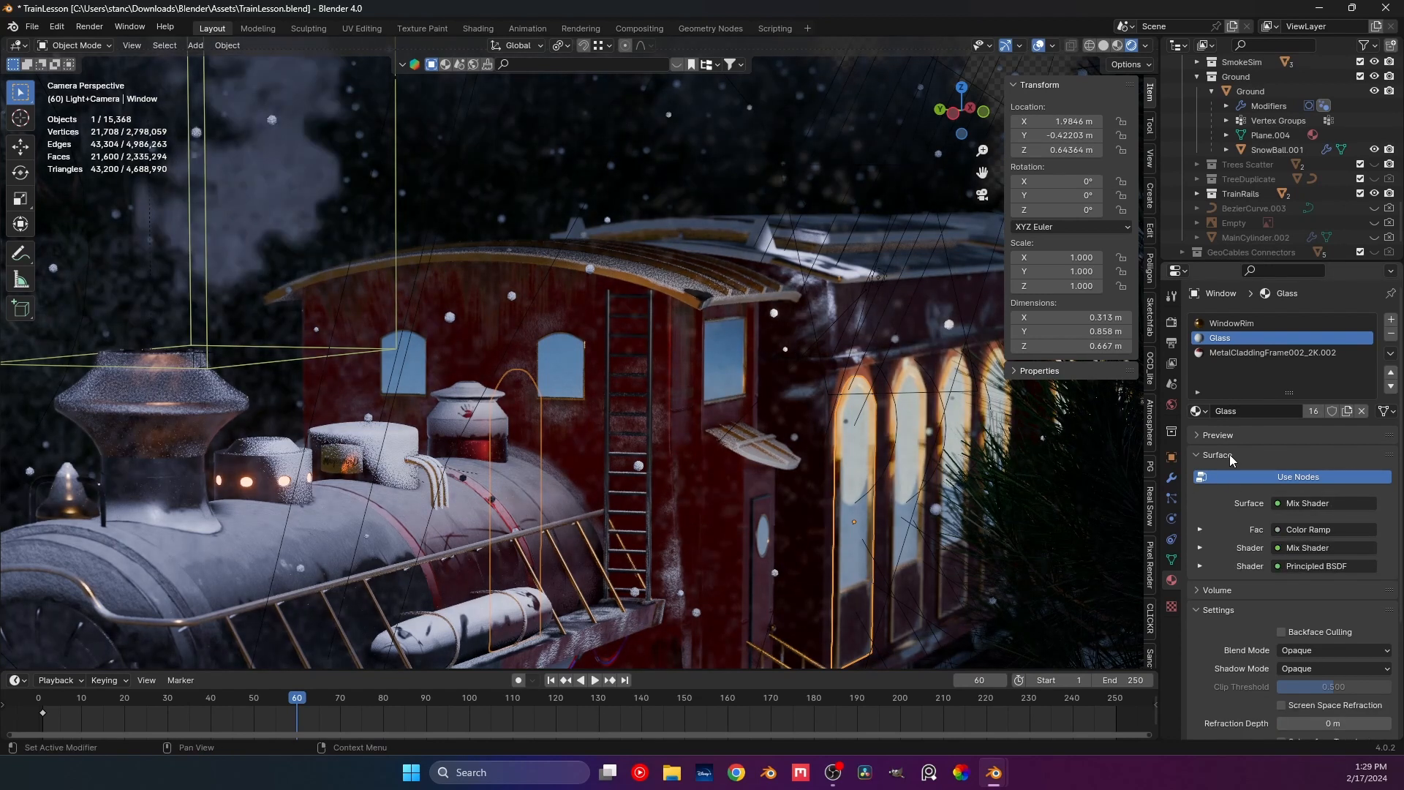
Set the render engine to Cycles and view the whole train scene in the rendered viewport.
click(1171, 331)
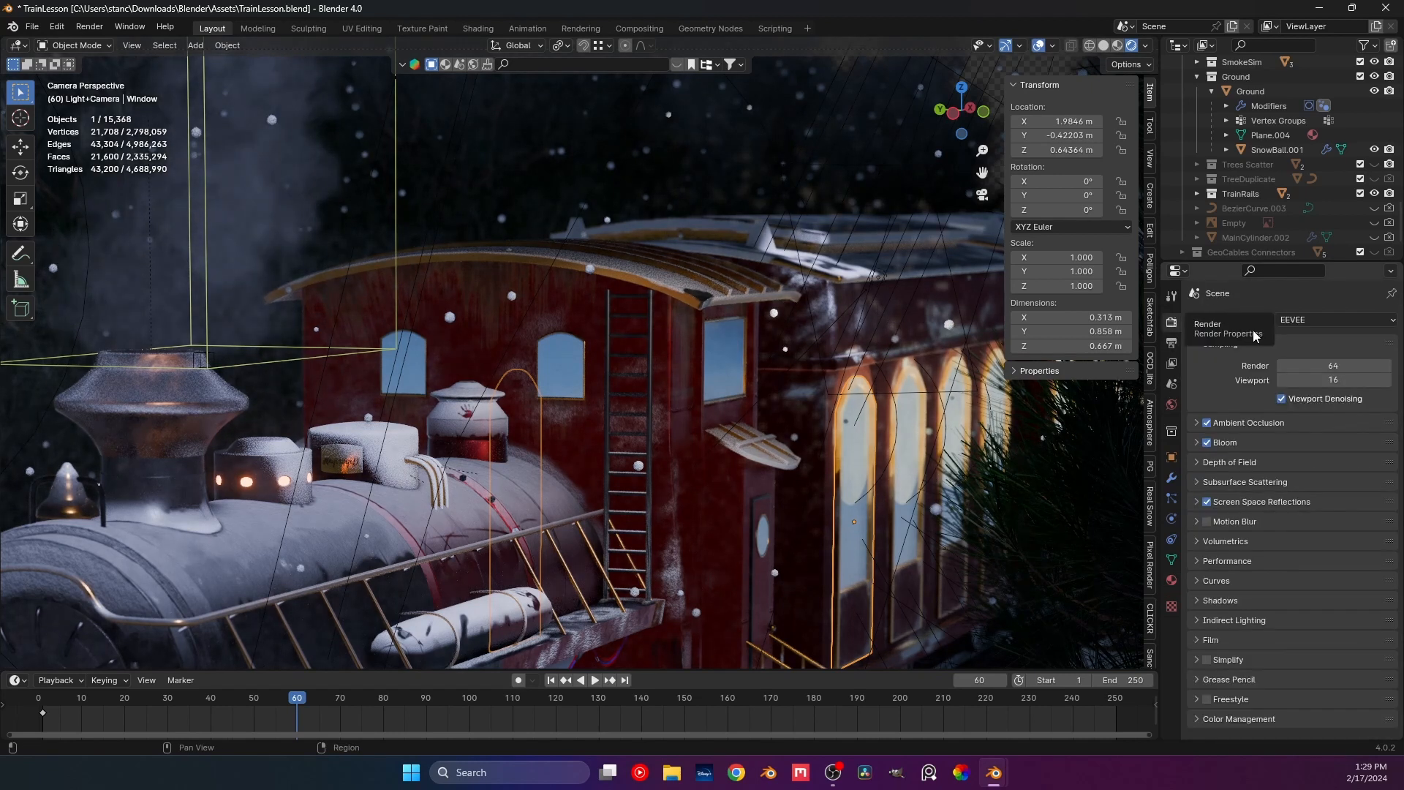
click(1287, 320)
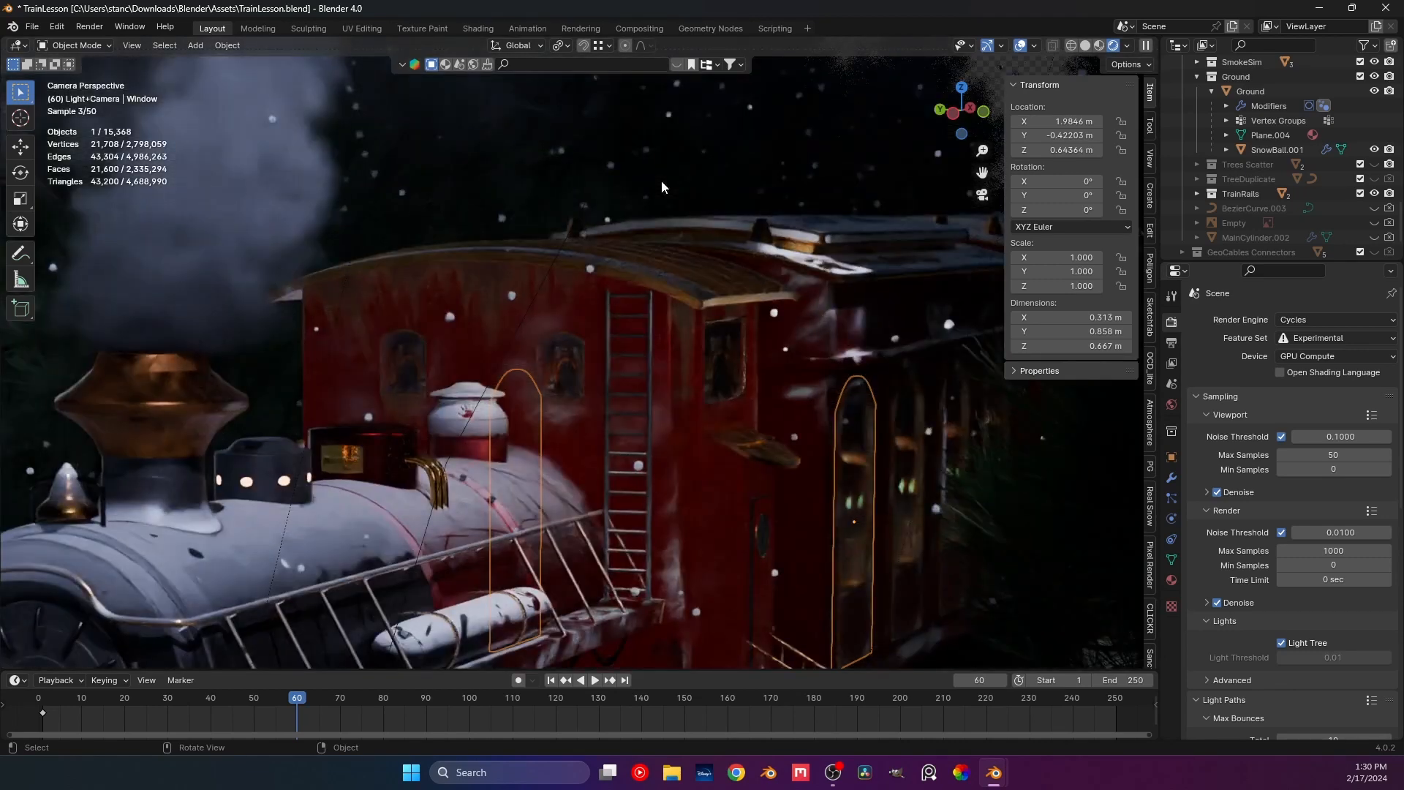
scroll(620, 172, down, 5)
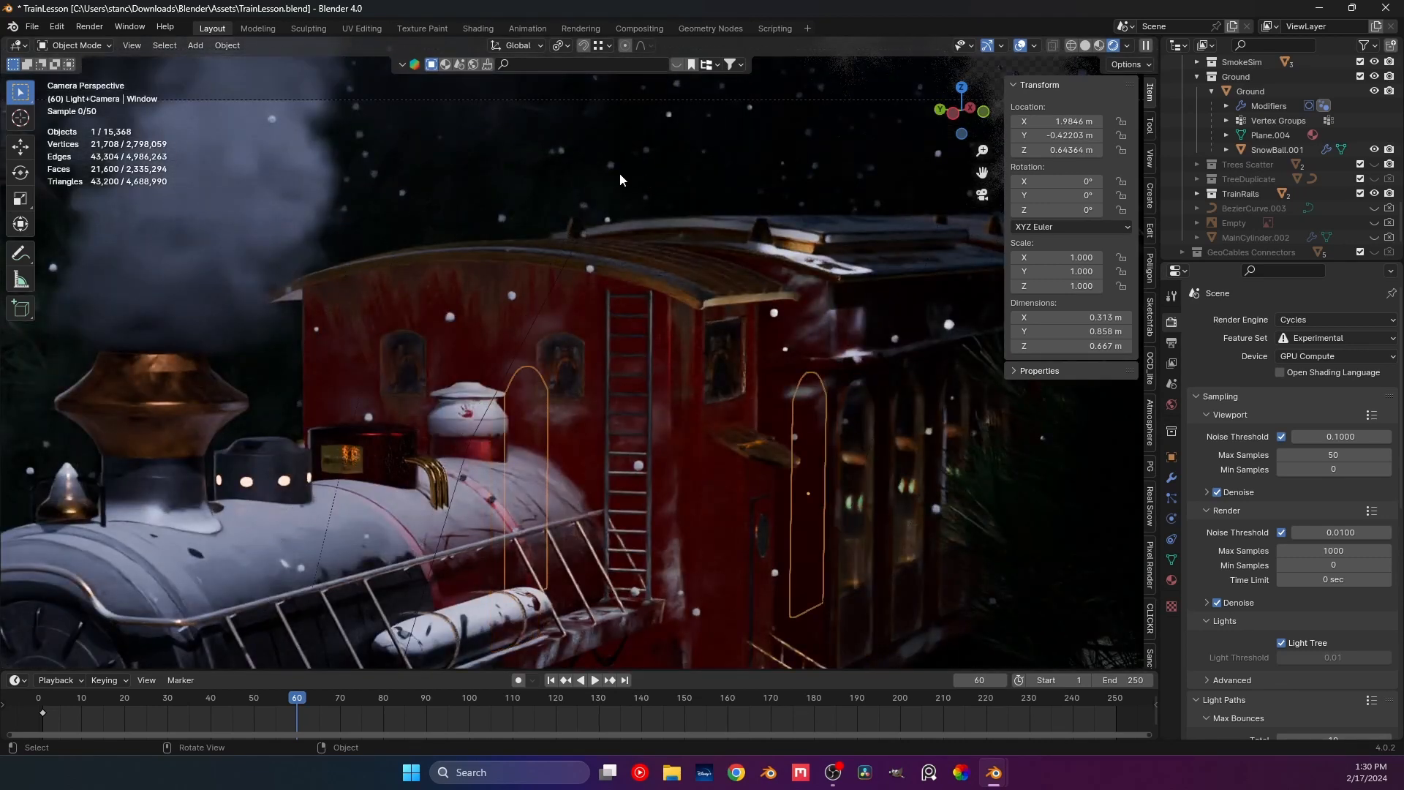
scroll(621, 173, down, 4)
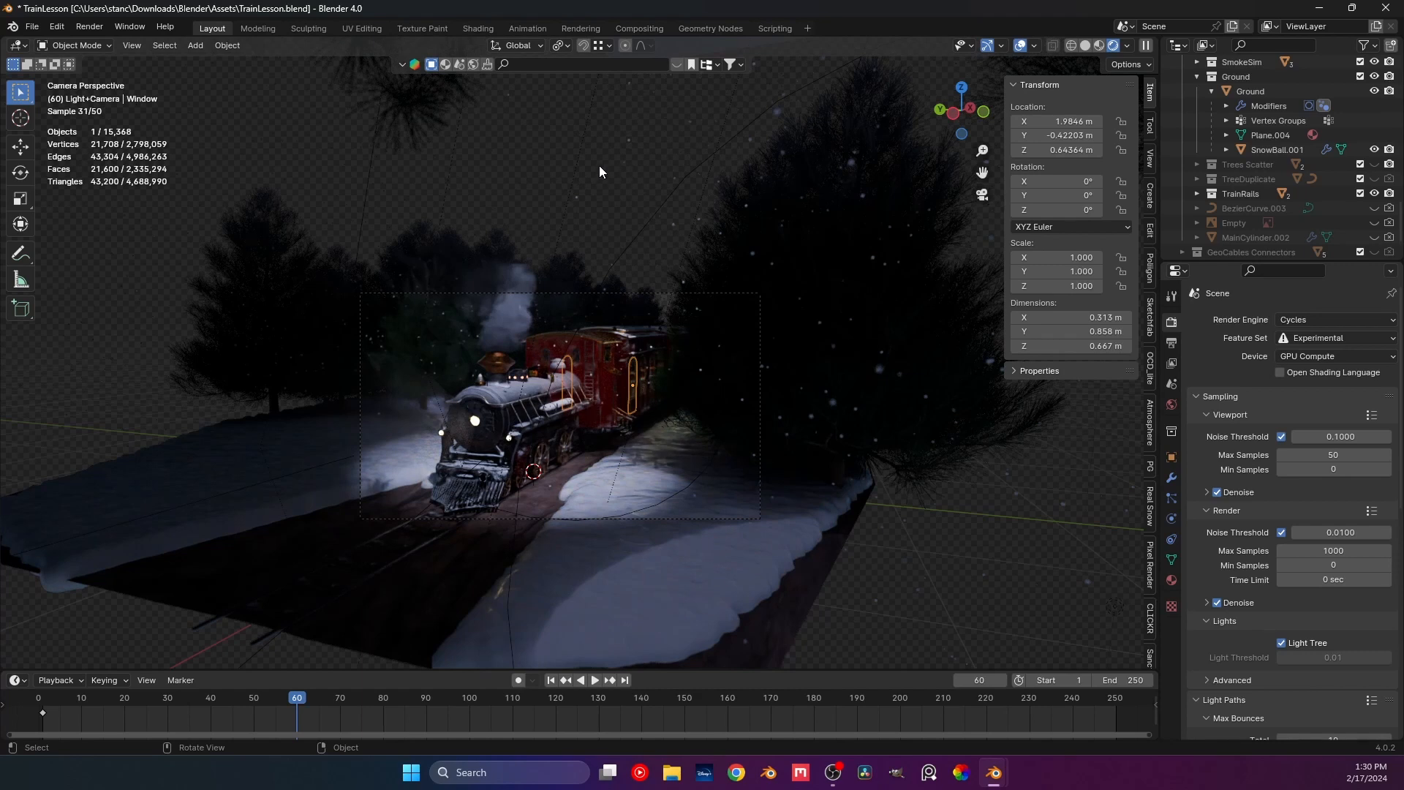
Bring up the render result window and display the slot 2 render.
mouse_move(994, 773)
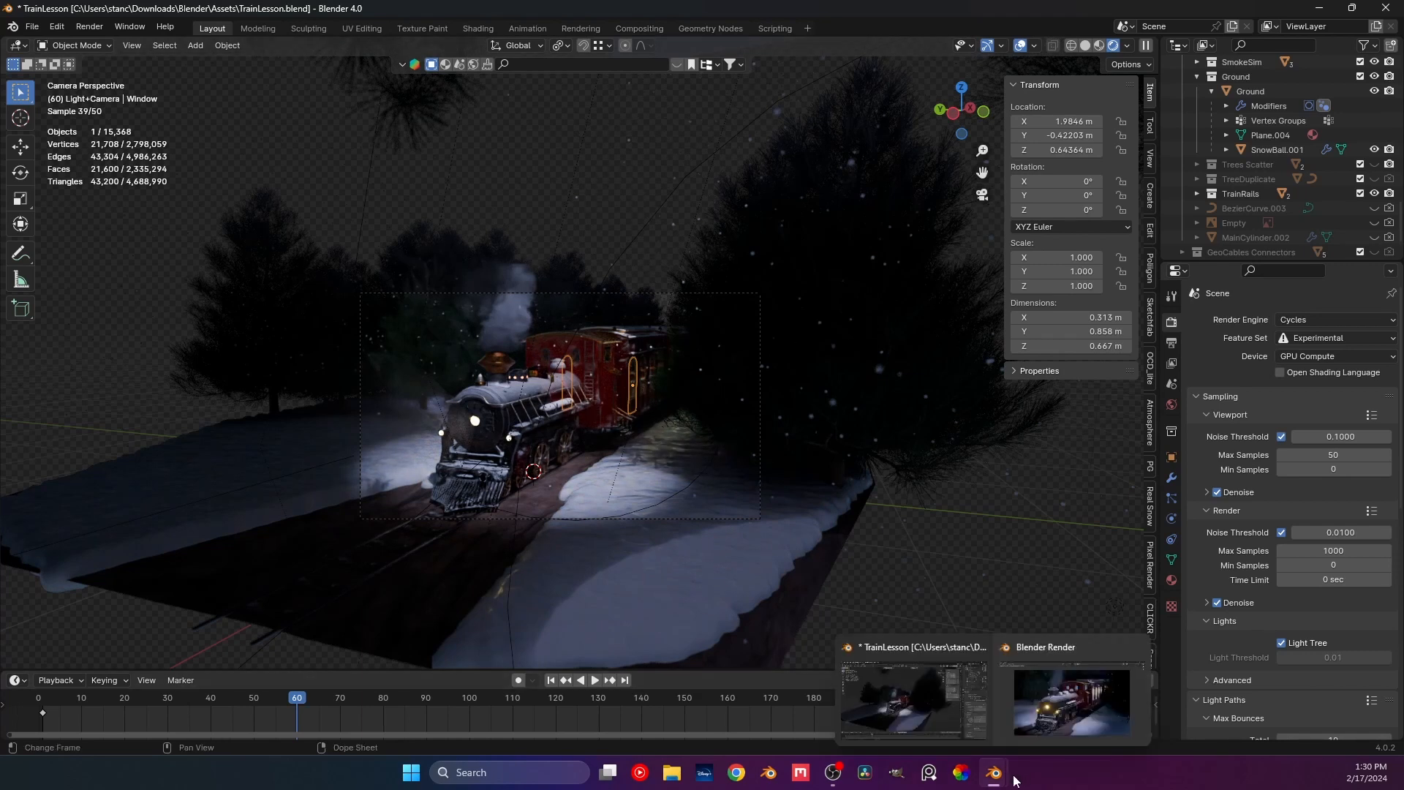
click(1060, 711)
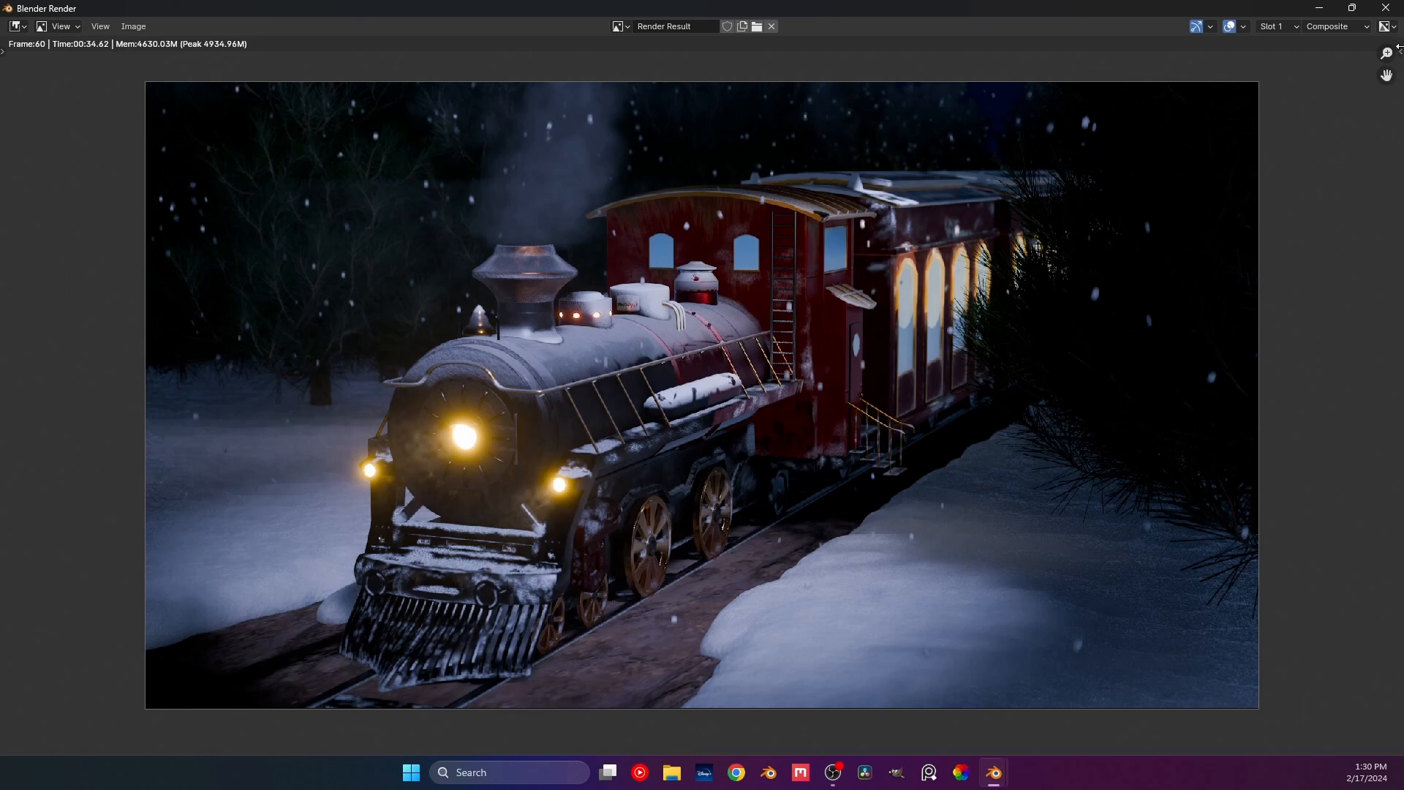
click(1276, 27)
click(1282, 57)
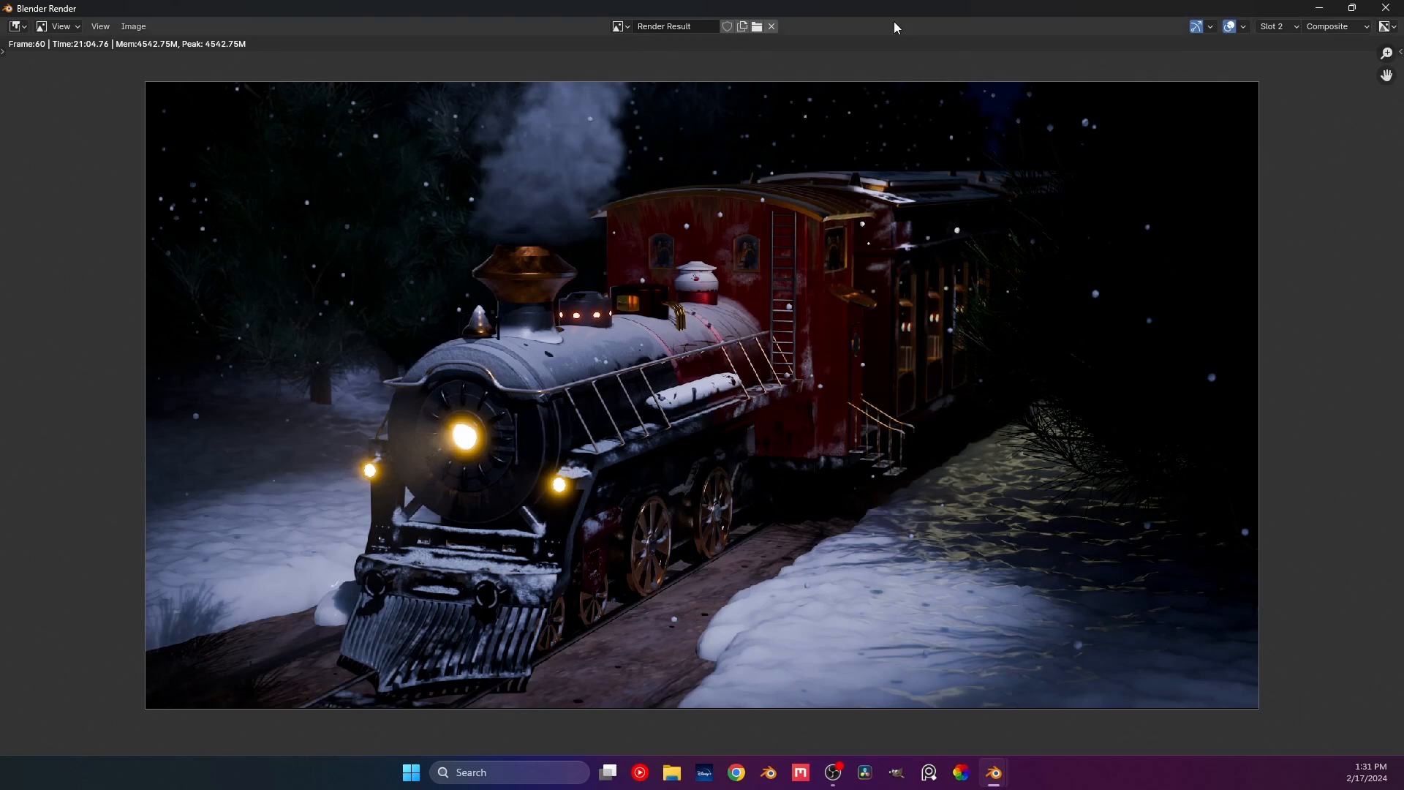
Switch the render result to slot 1 and back to slot 2 to compare the two renders.
click(1279, 30)
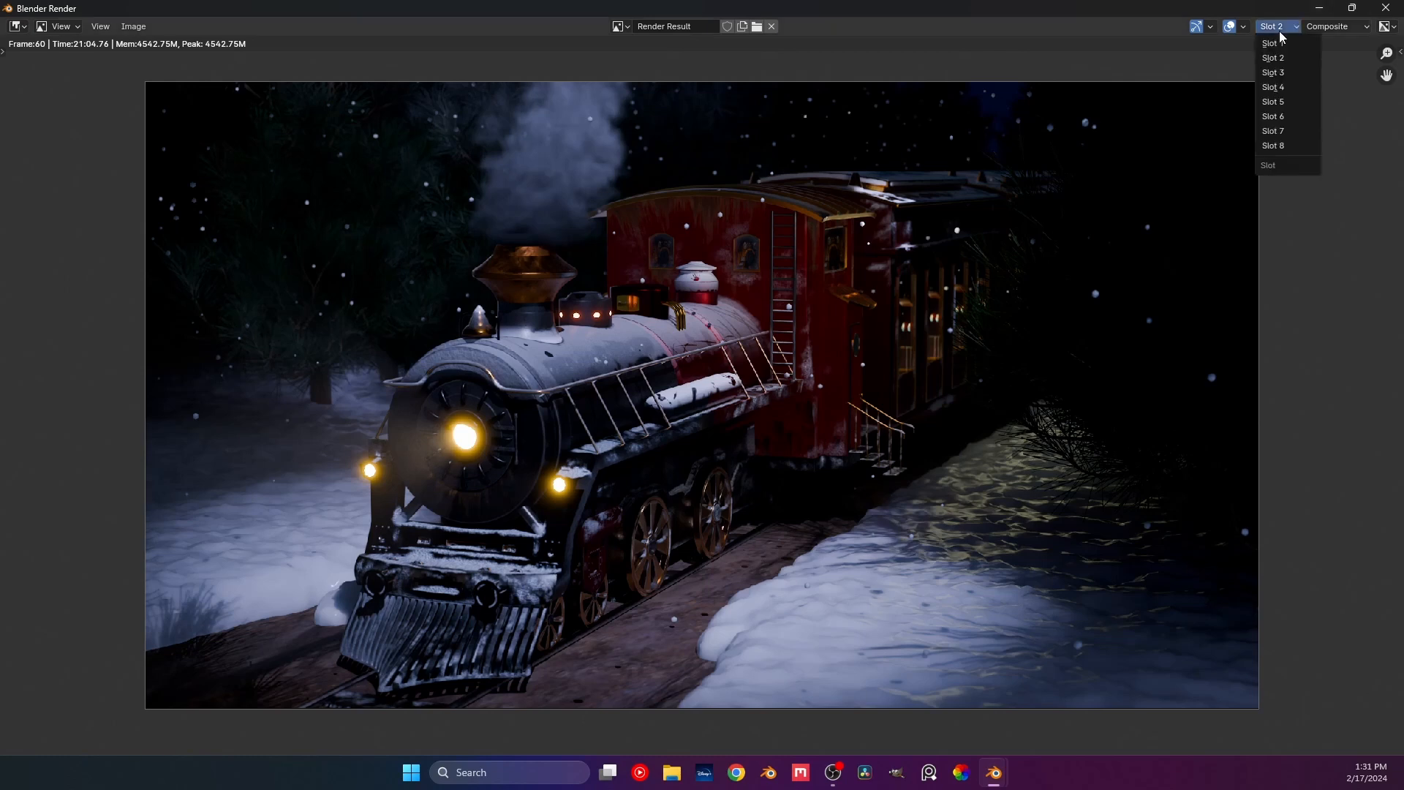
click(1274, 43)
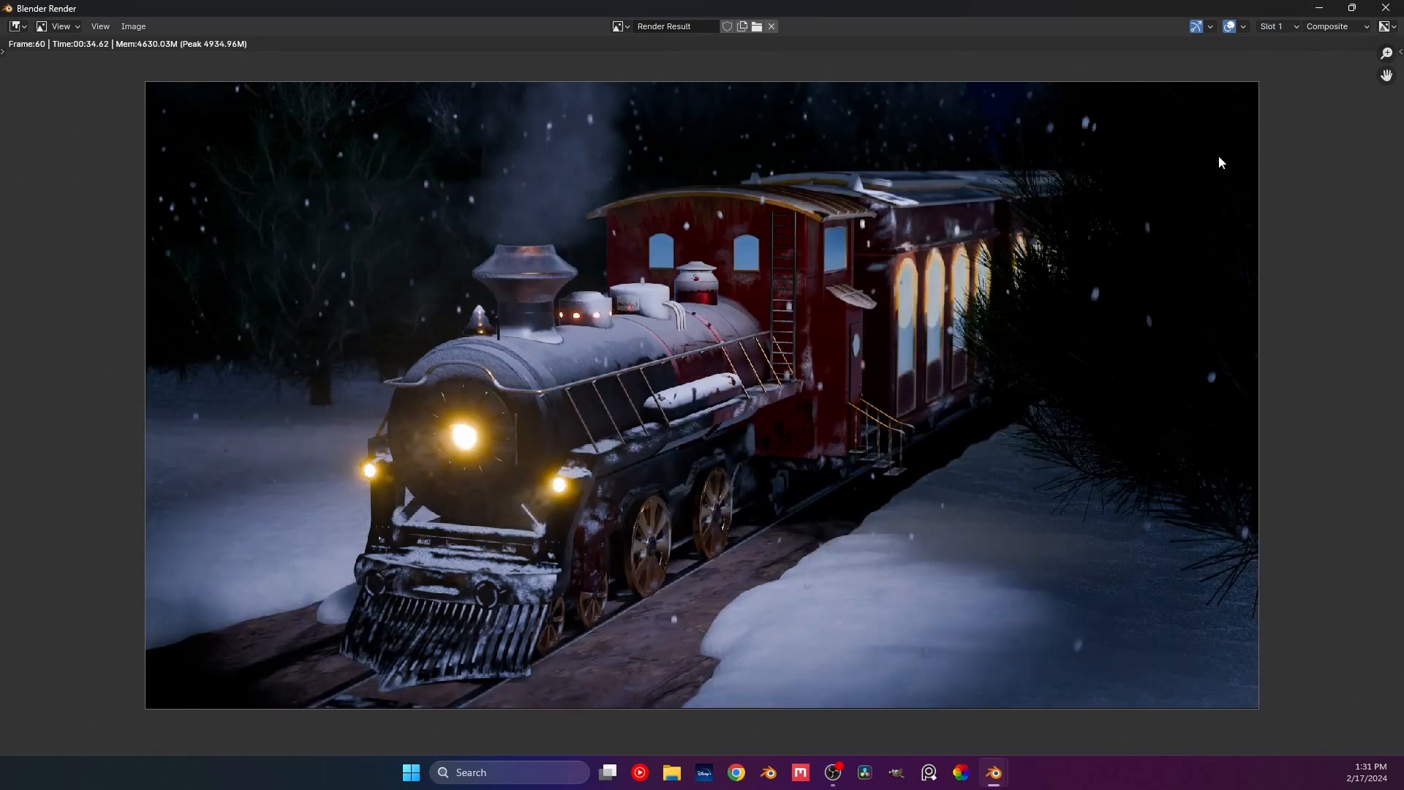
click(1290, 29)
click(1287, 55)
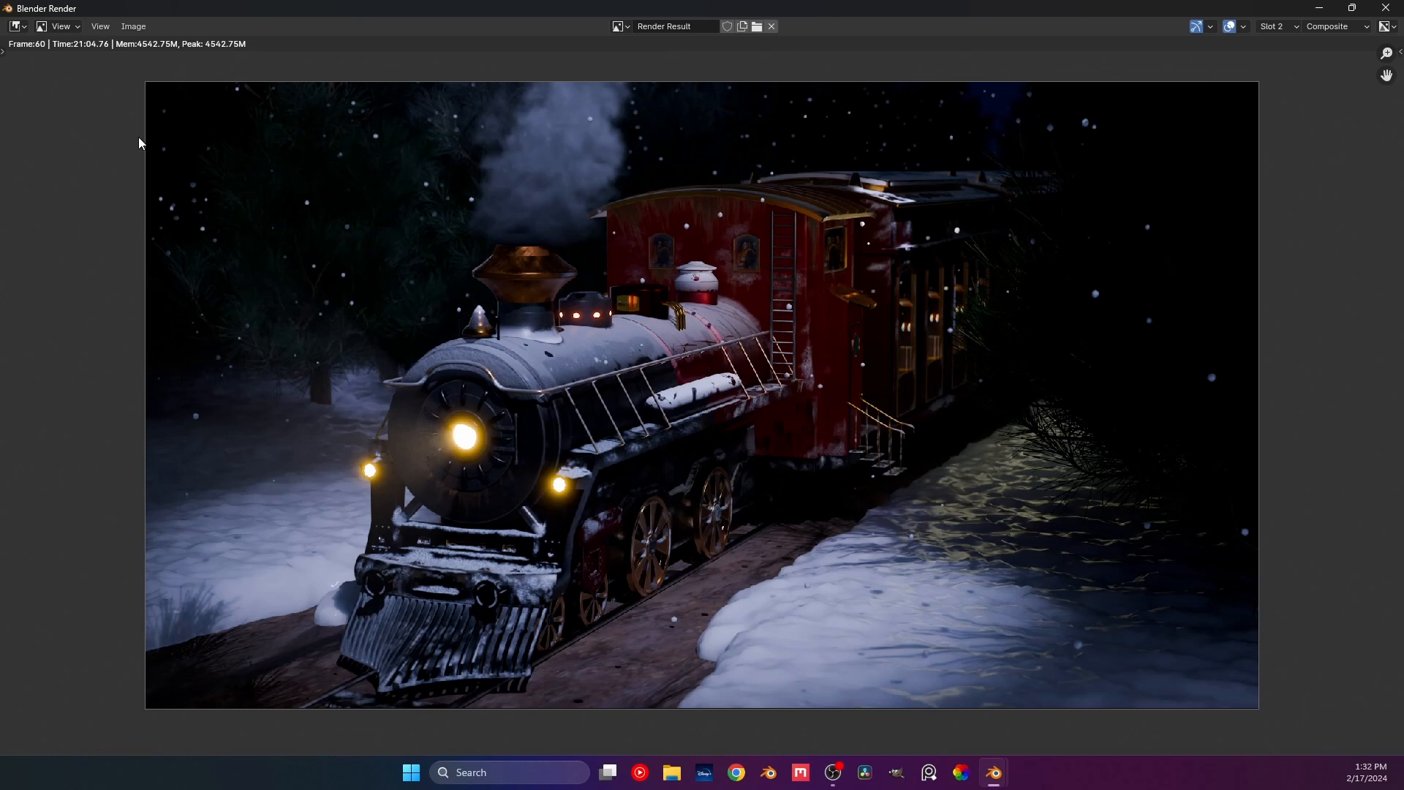
Display the slot 1 render again and keep slot 1 selected for examining the train.
click(1272, 26)
click(1325, 29)
click(1282, 27)
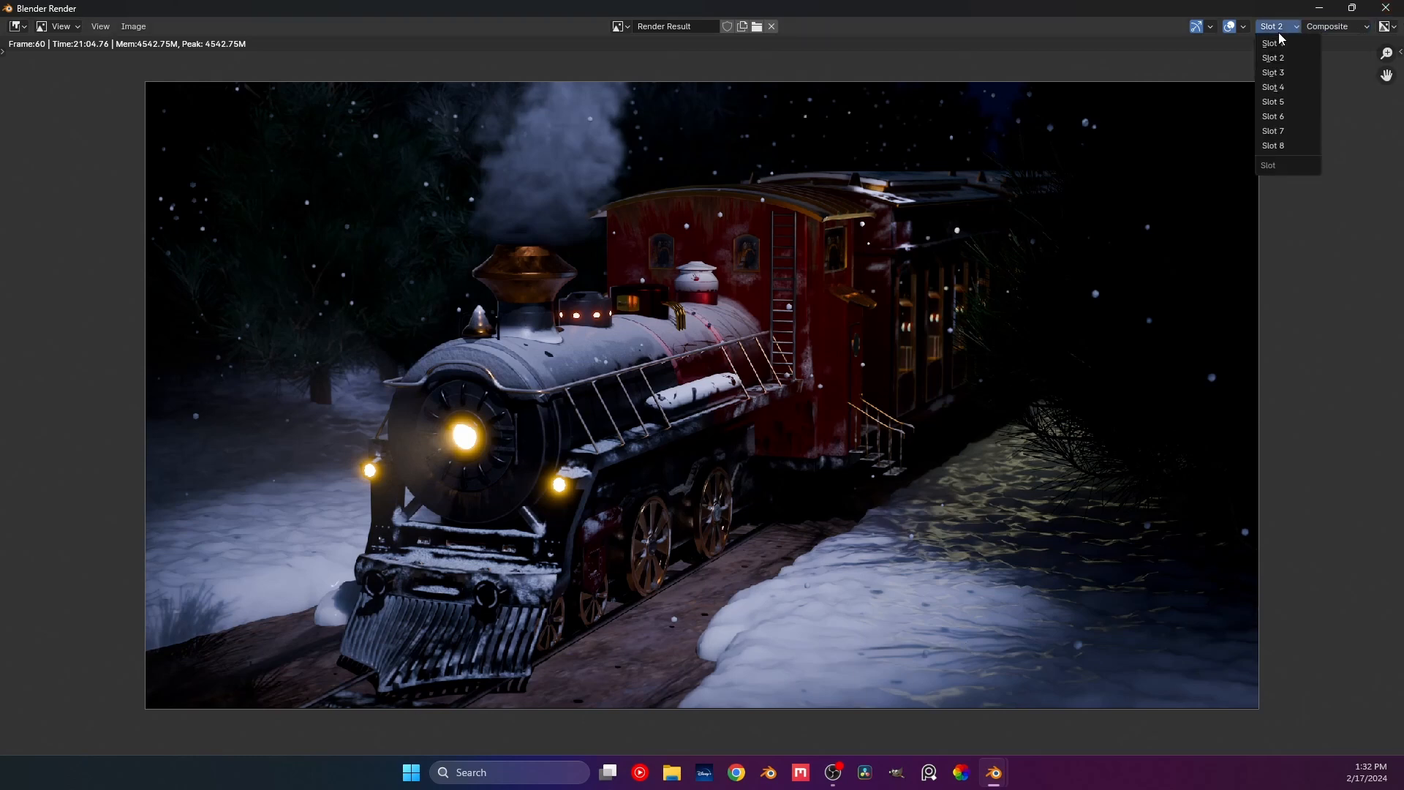
click(1280, 46)
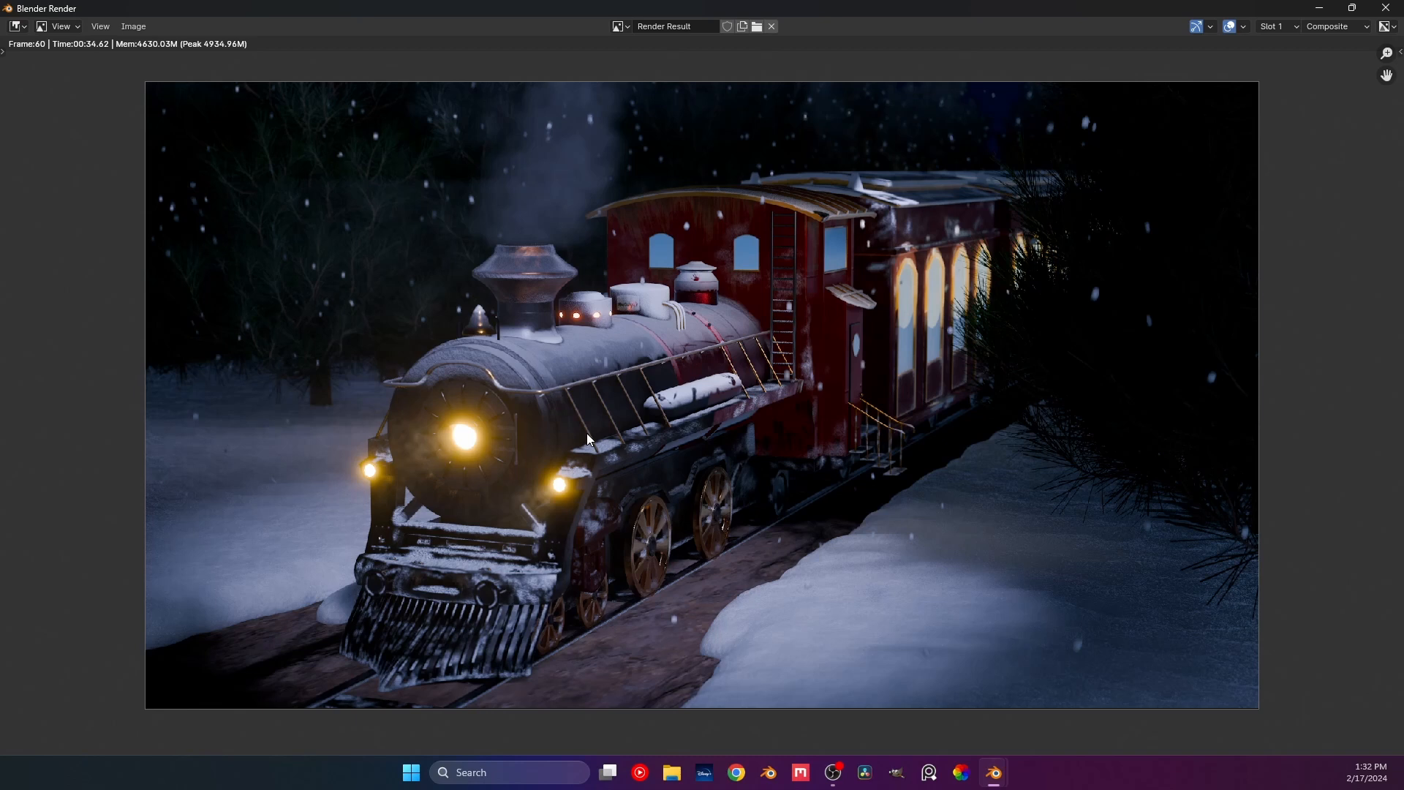
click(1278, 27)
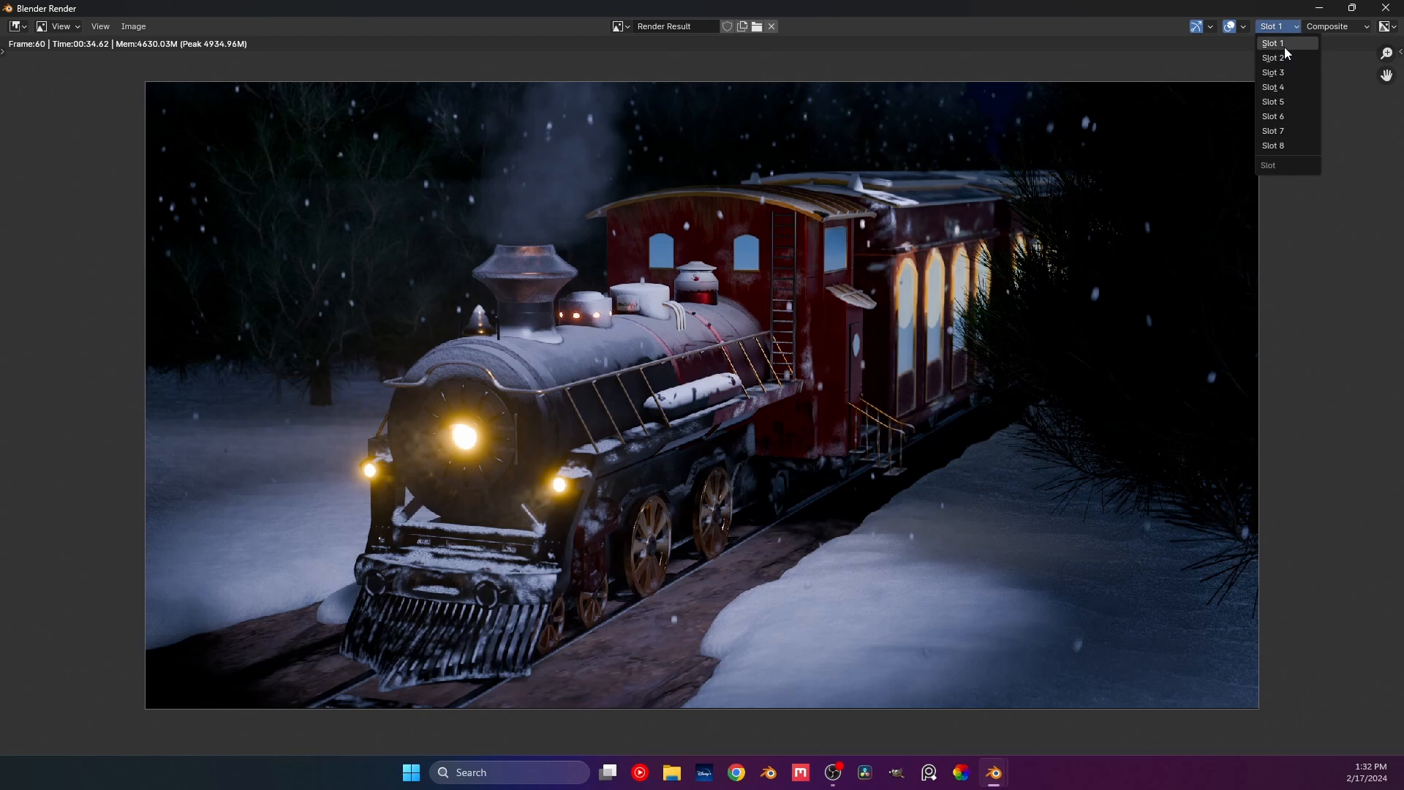
click(1285, 46)
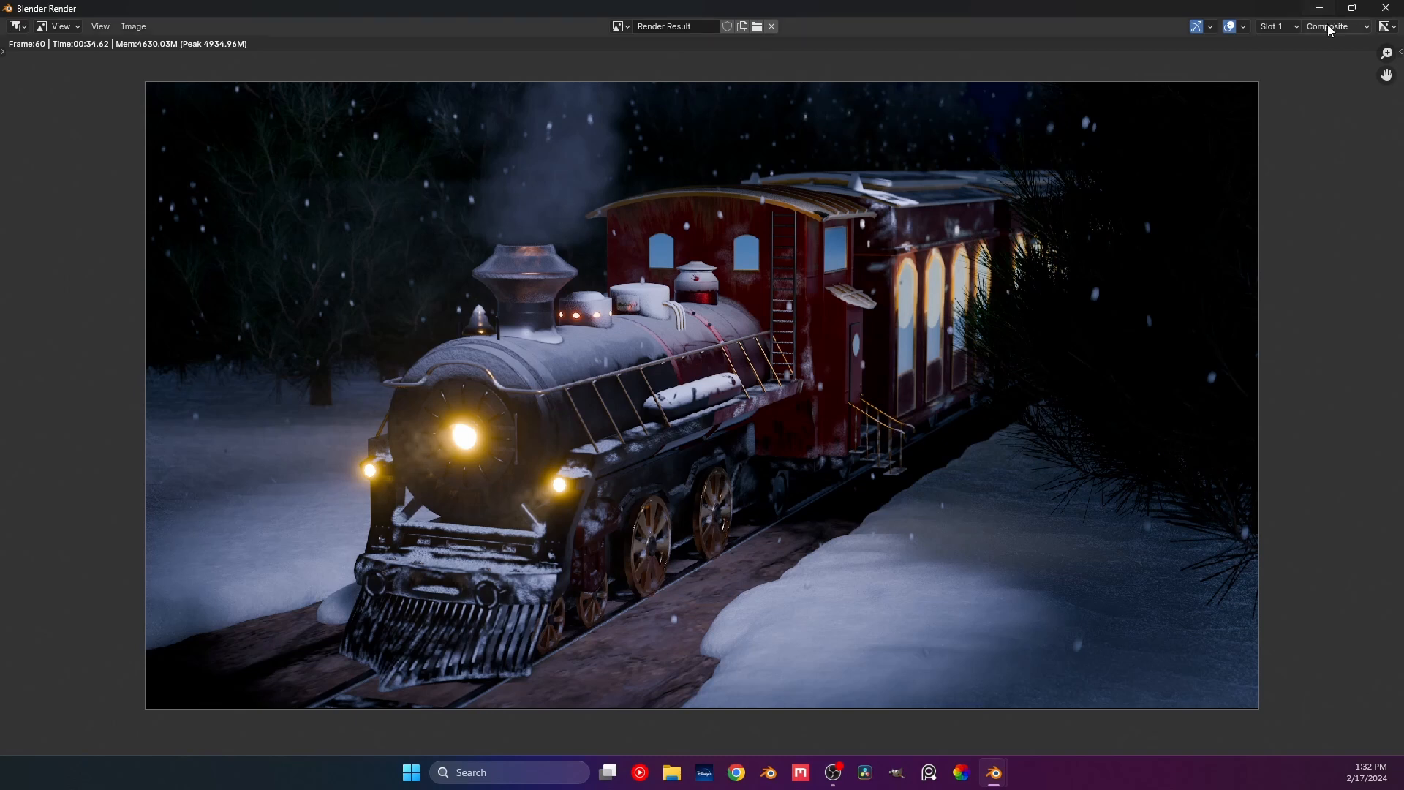
Minimize the render result window and return to the train in the main scene viewport.
click(1289, 29)
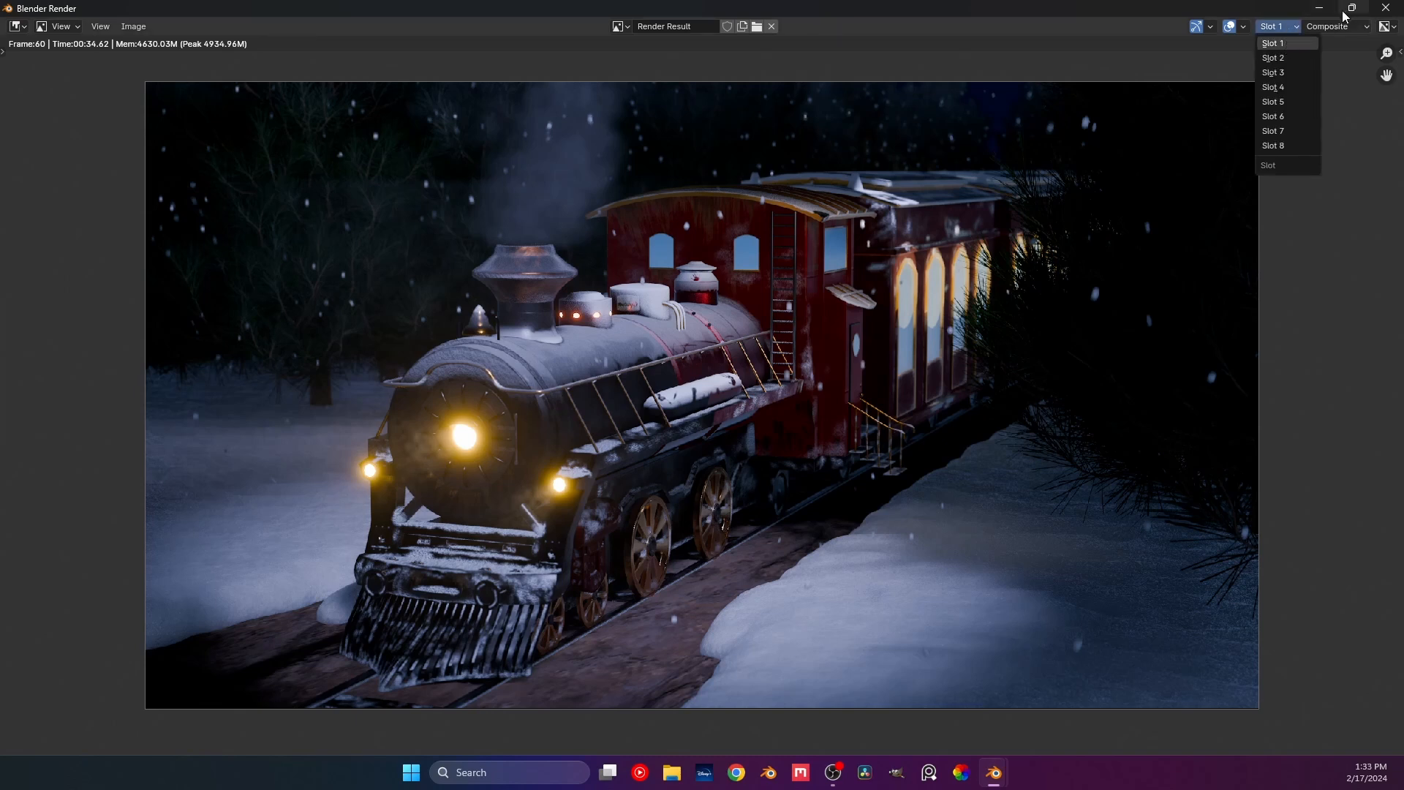
click(1319, 8)
scroll(566, 485, up, 2)
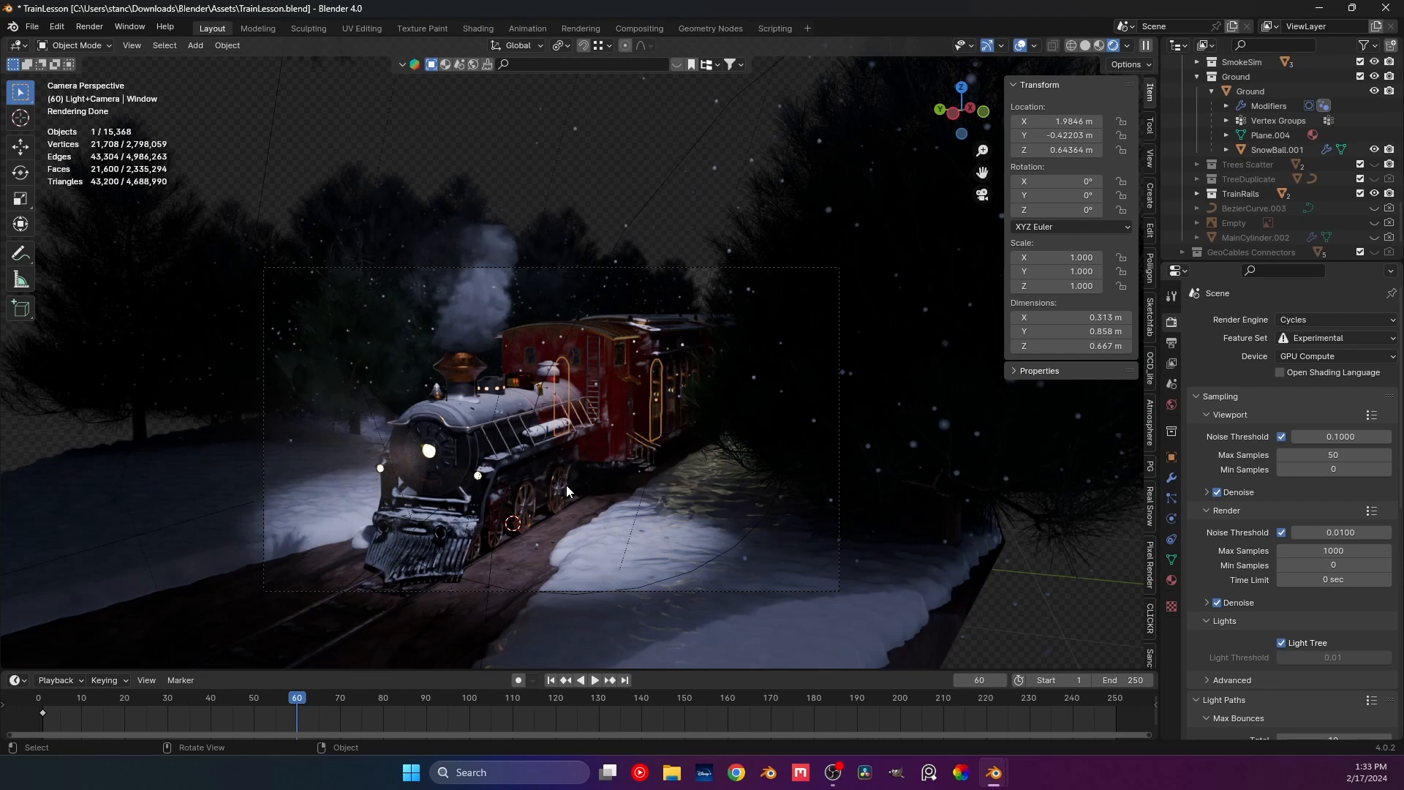
click(528, 183)
scroll(544, 196, down, 5)
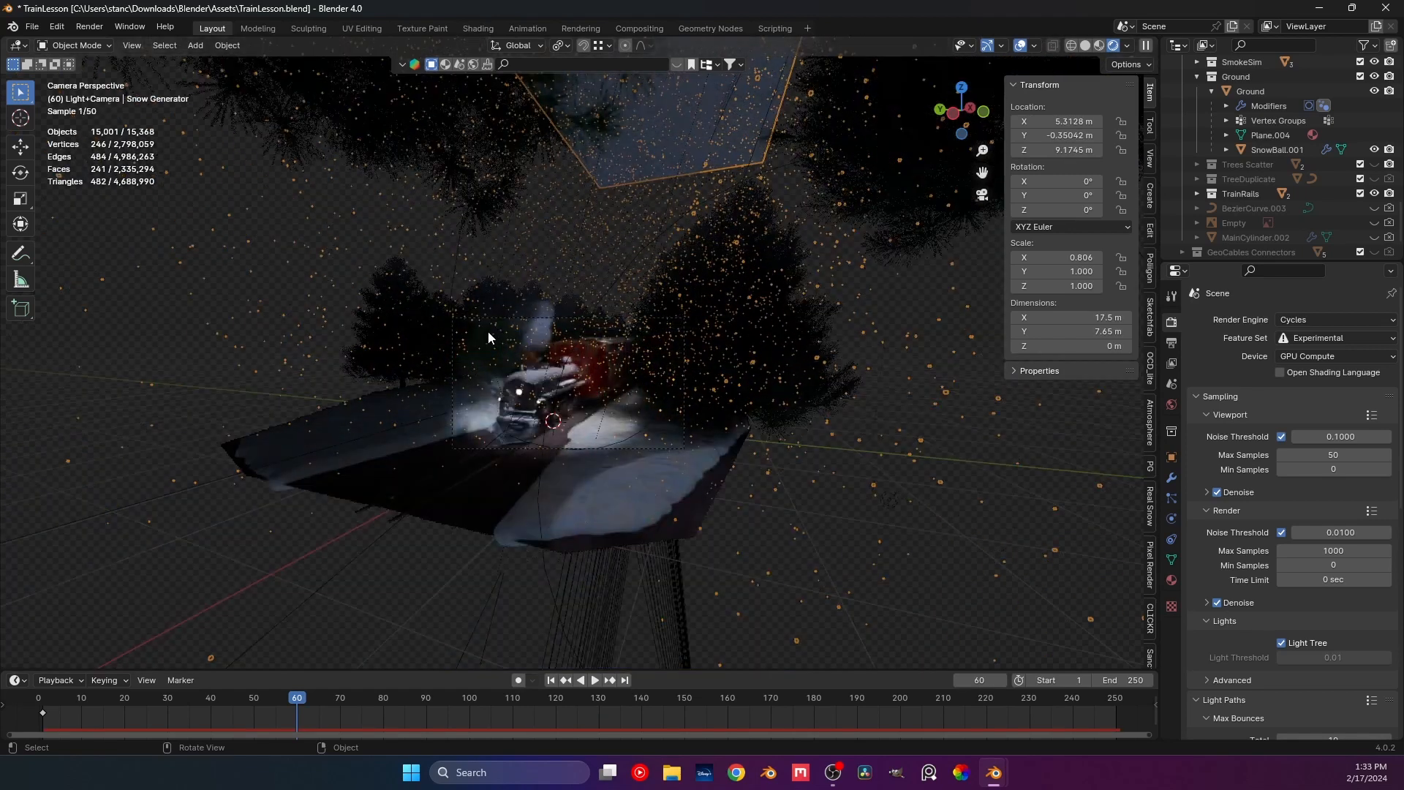
click(256, 408)
scroll(444, 414, up, 5)
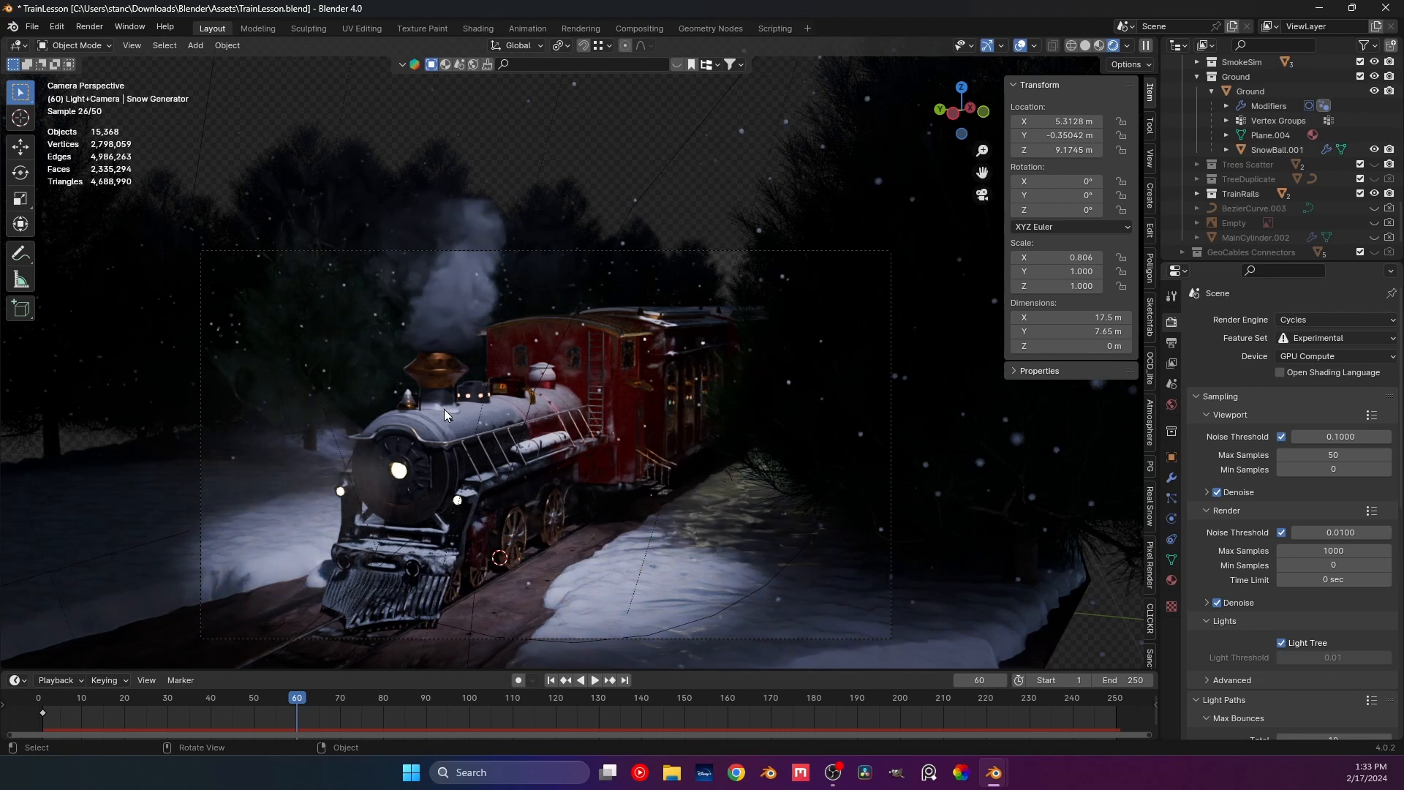
Set the roughness of the Snow material on the ground snow to 0.3 and save the file.
click(719, 544)
click(1172, 580)
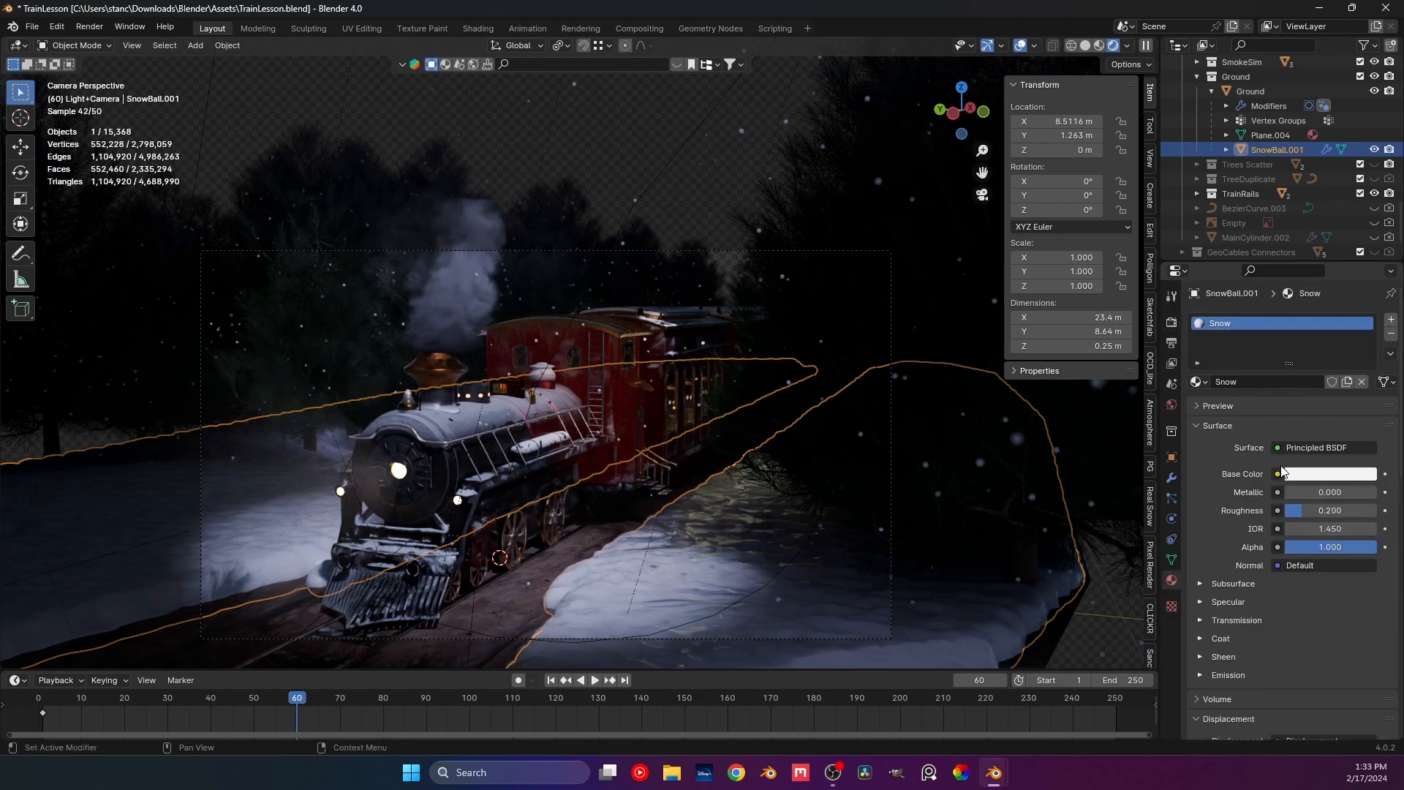
click(1319, 509)
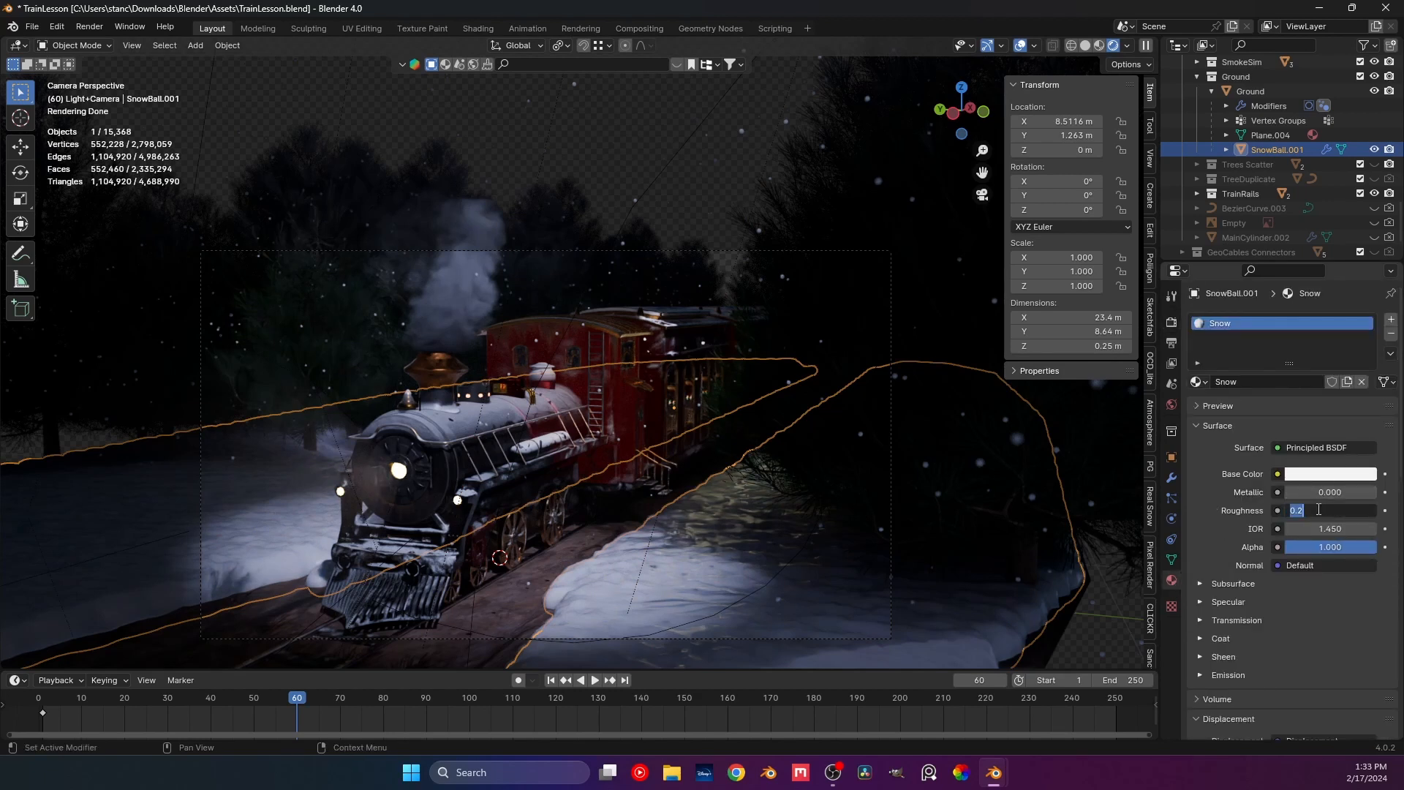
text(0.3)
key(Return)
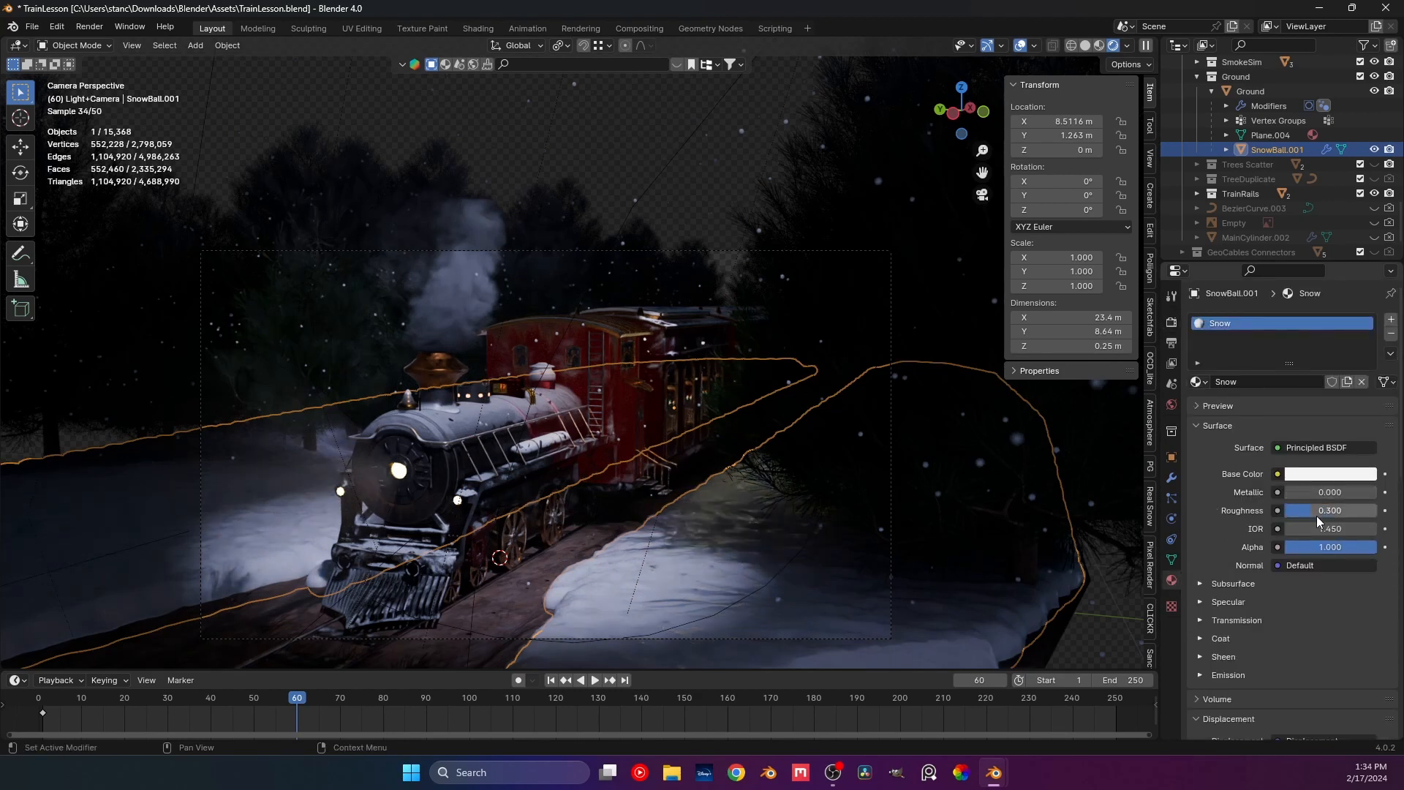
scroll(925, 506, down, 4)
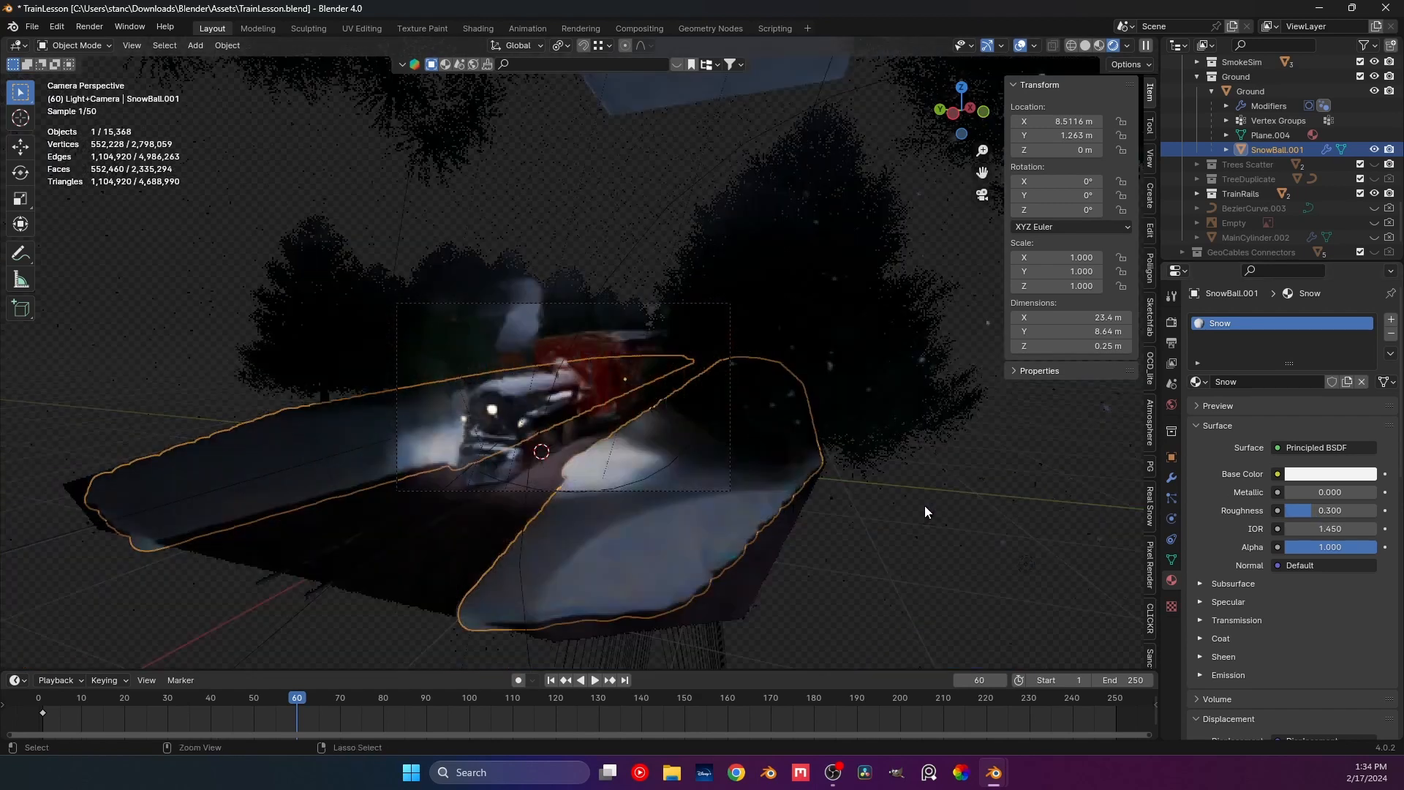
key(ctrl+s)
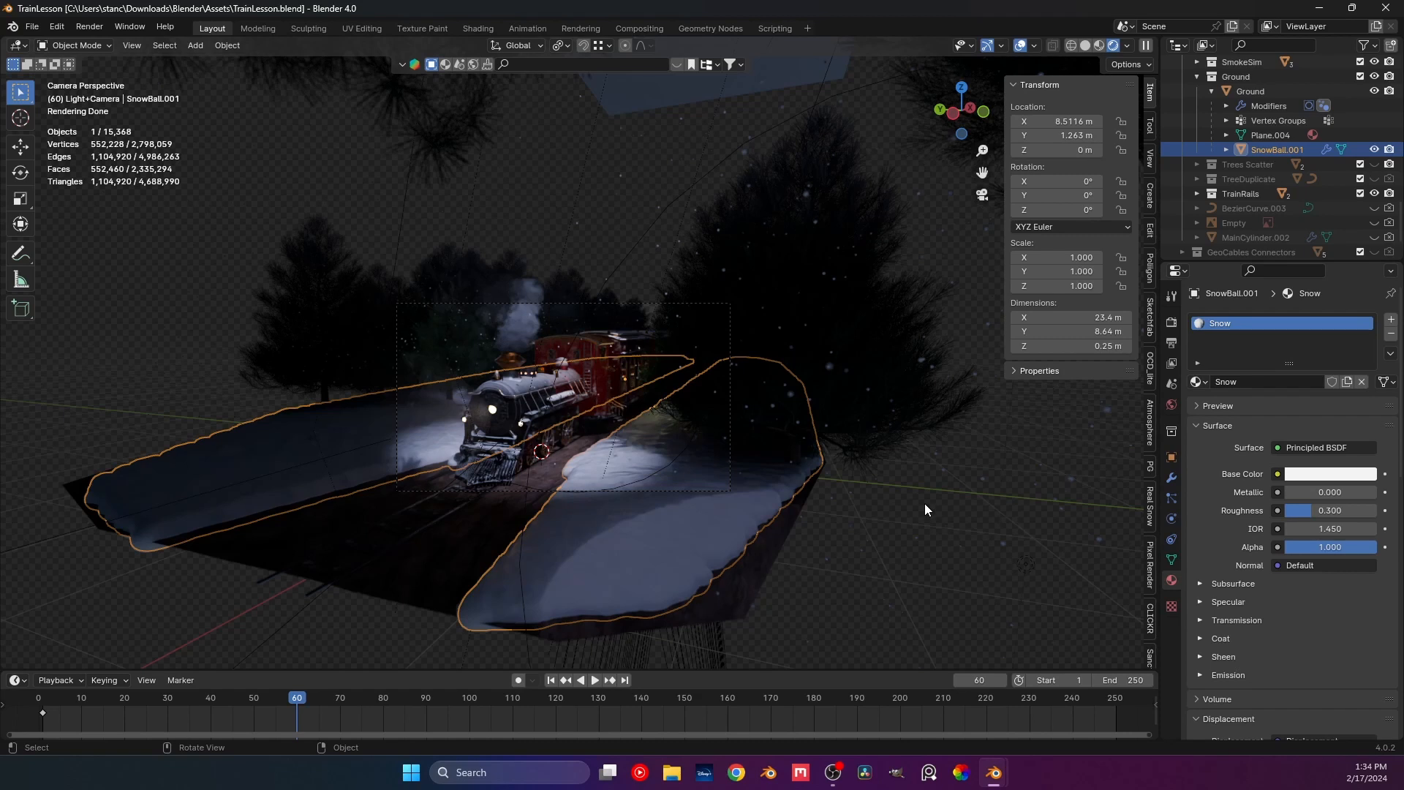
Switch the viewport to solid shading and hide the TrainRails and Ground collections.
click(1086, 46)
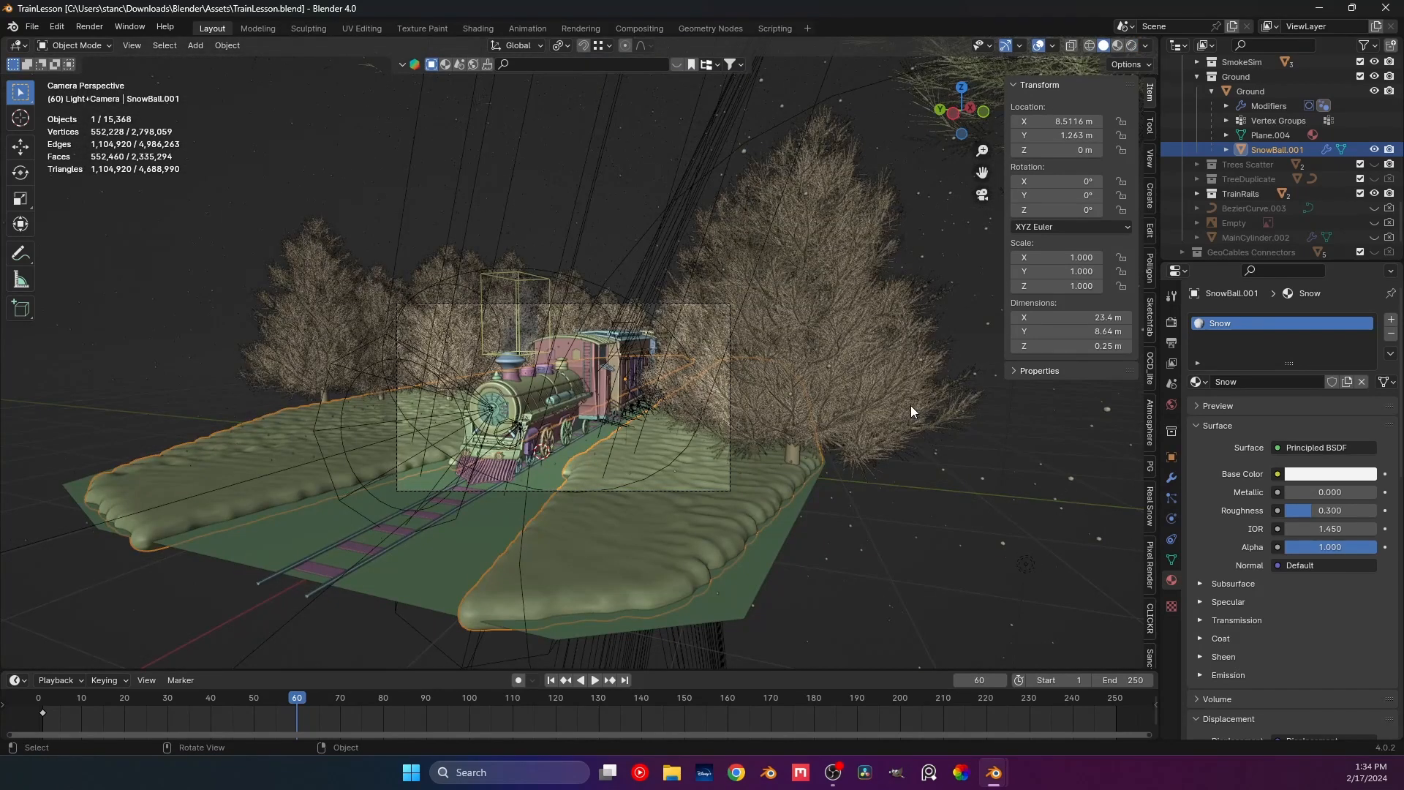
click(1197, 77)
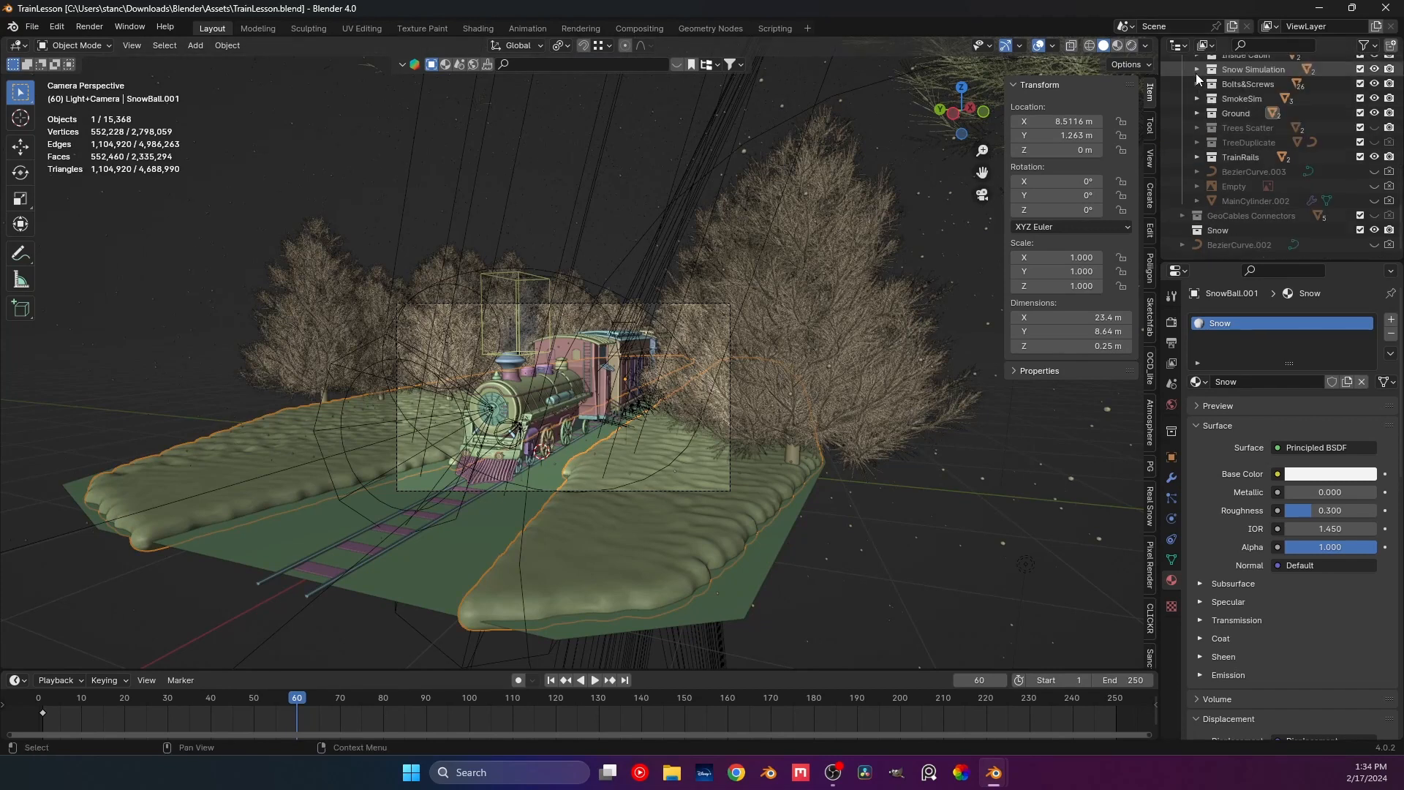
click(1376, 229)
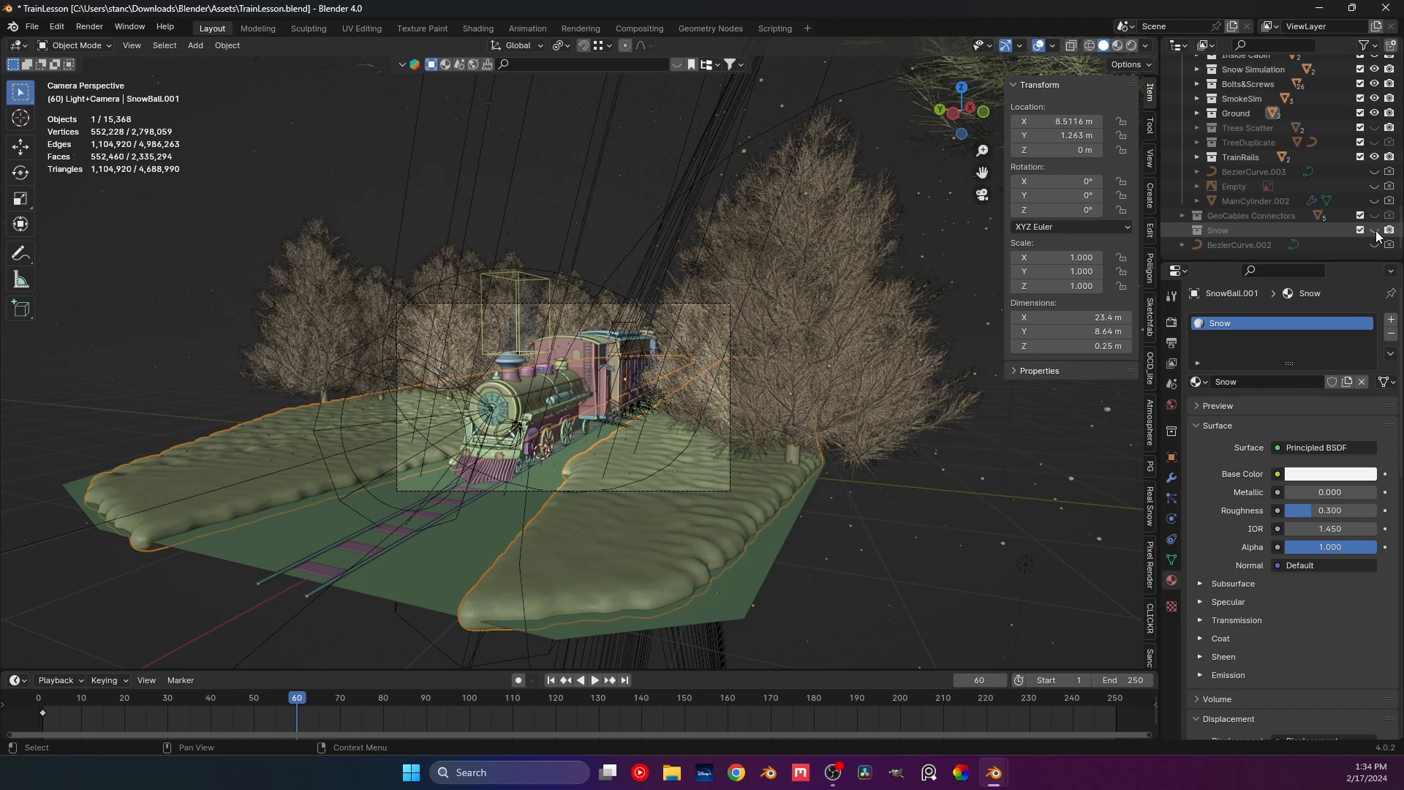
click(1376, 230)
click(1374, 157)
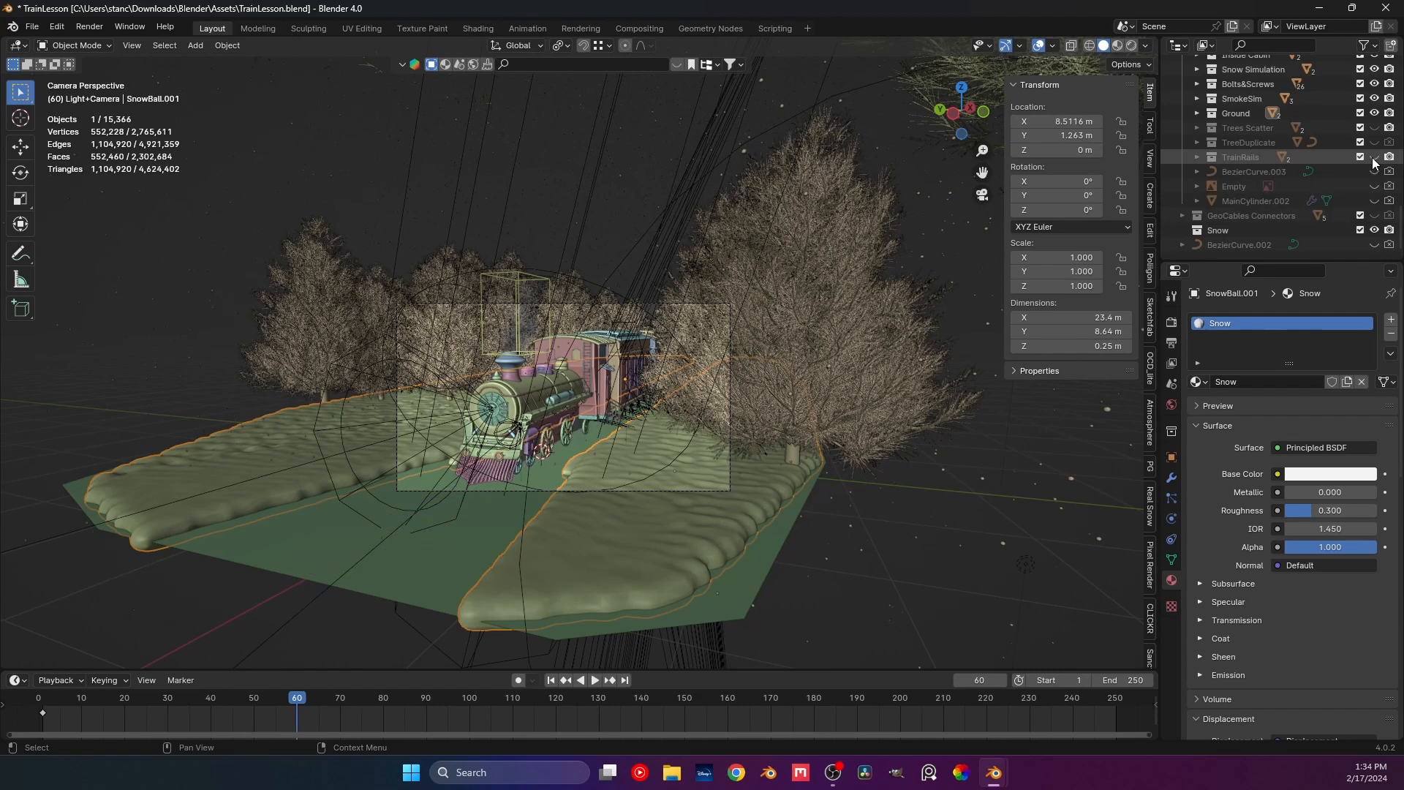
click(1374, 113)
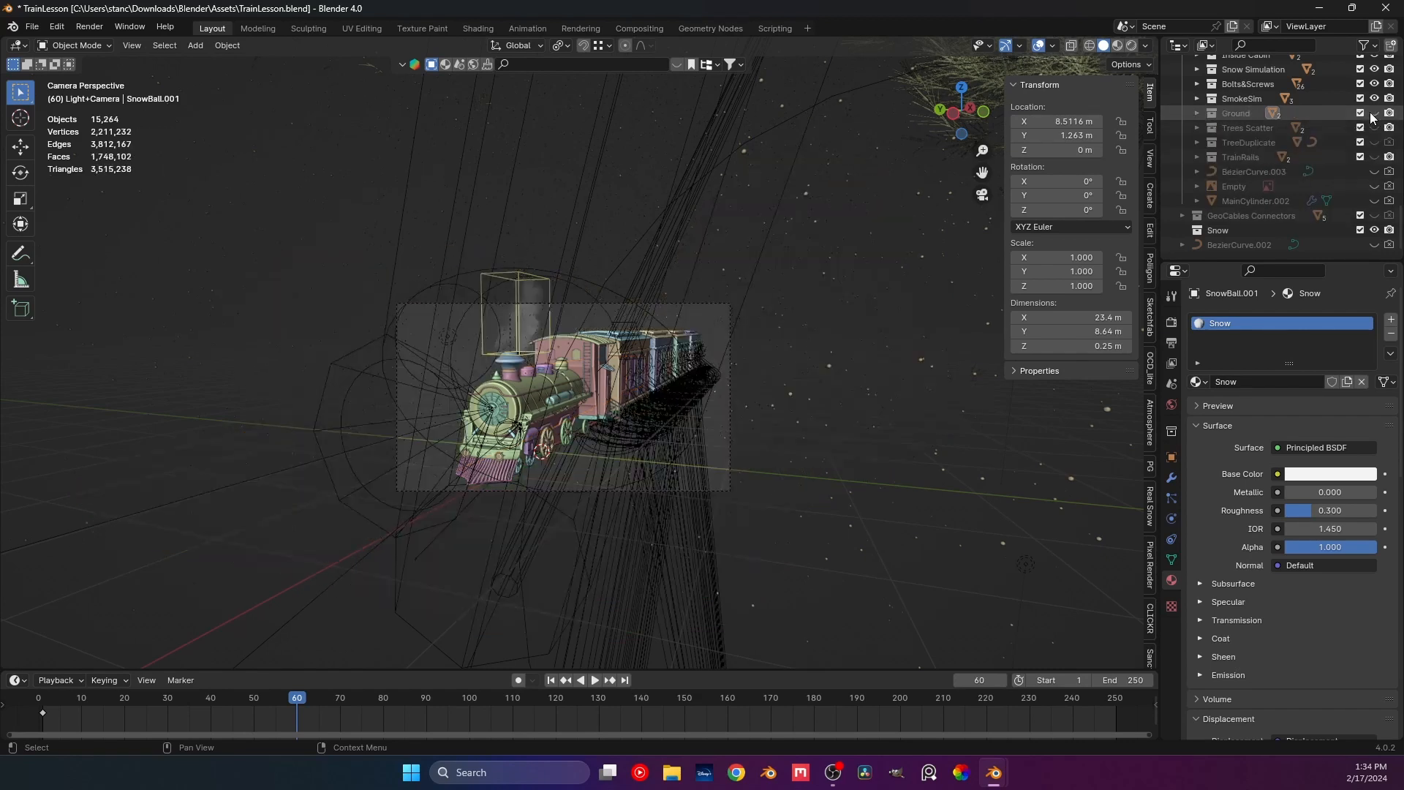
Collapse the Light+Camera collection and hide it from the viewport.
middle_drag(730, 420, 680, 439)
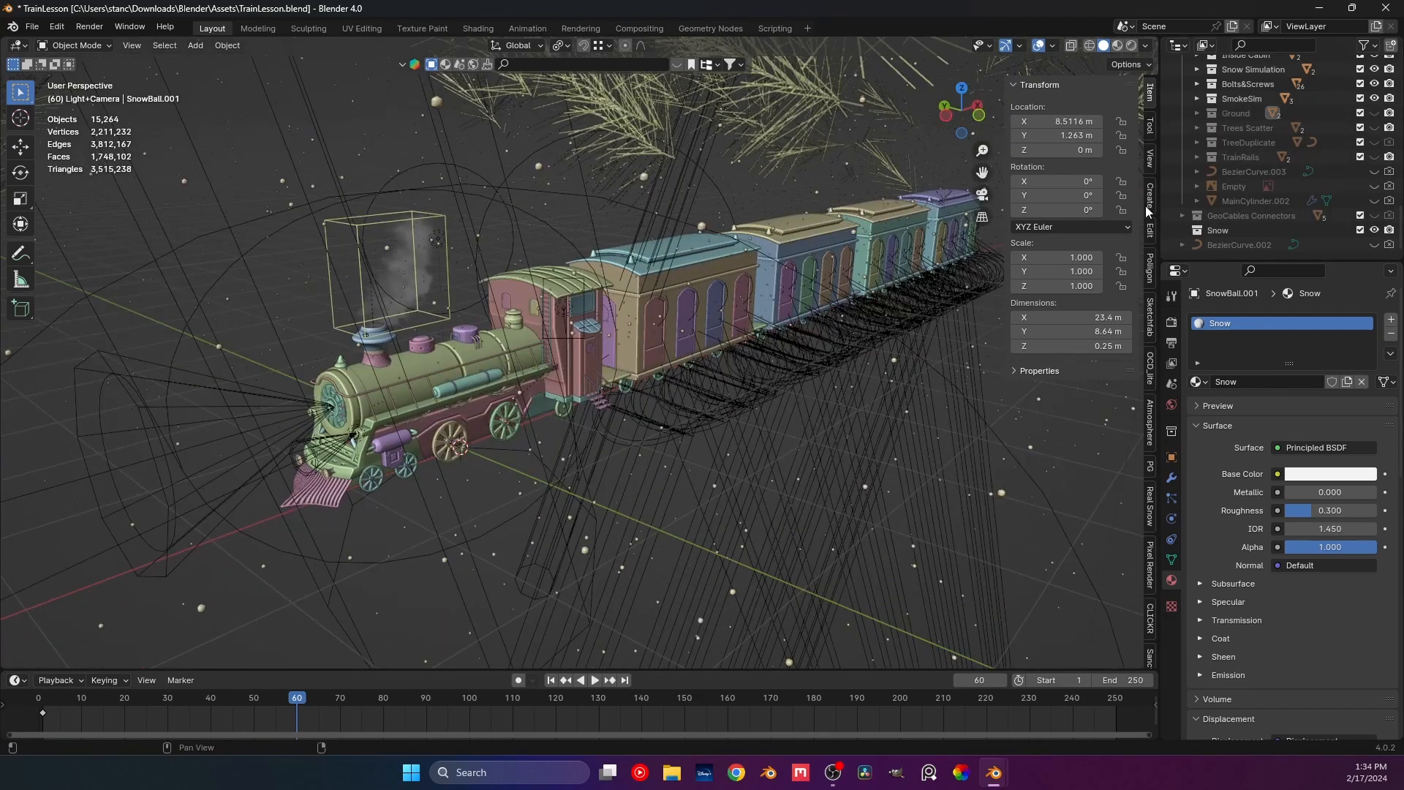
scroll(1223, 182, up, 12)
scroll(1239, 173, up, 8)
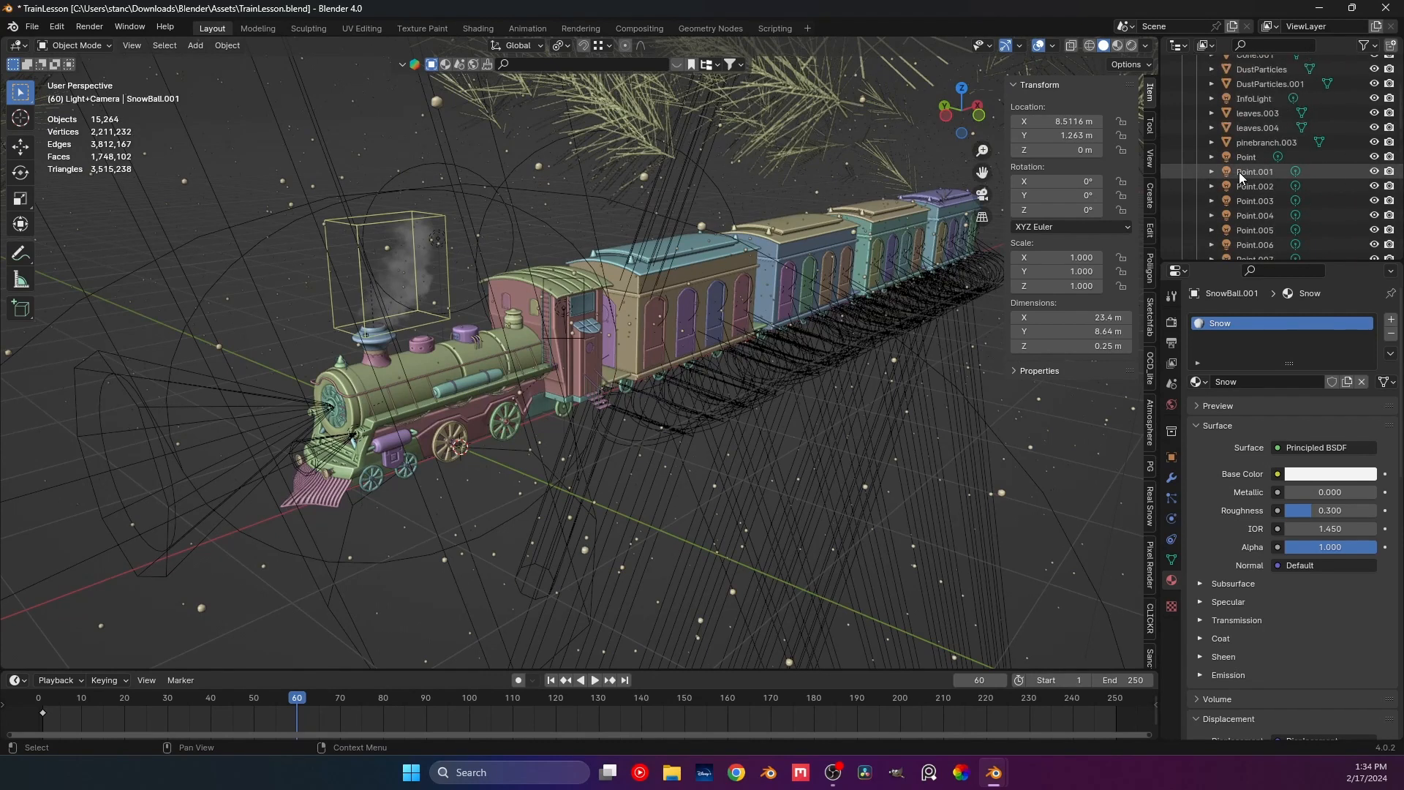
click(1197, 93)
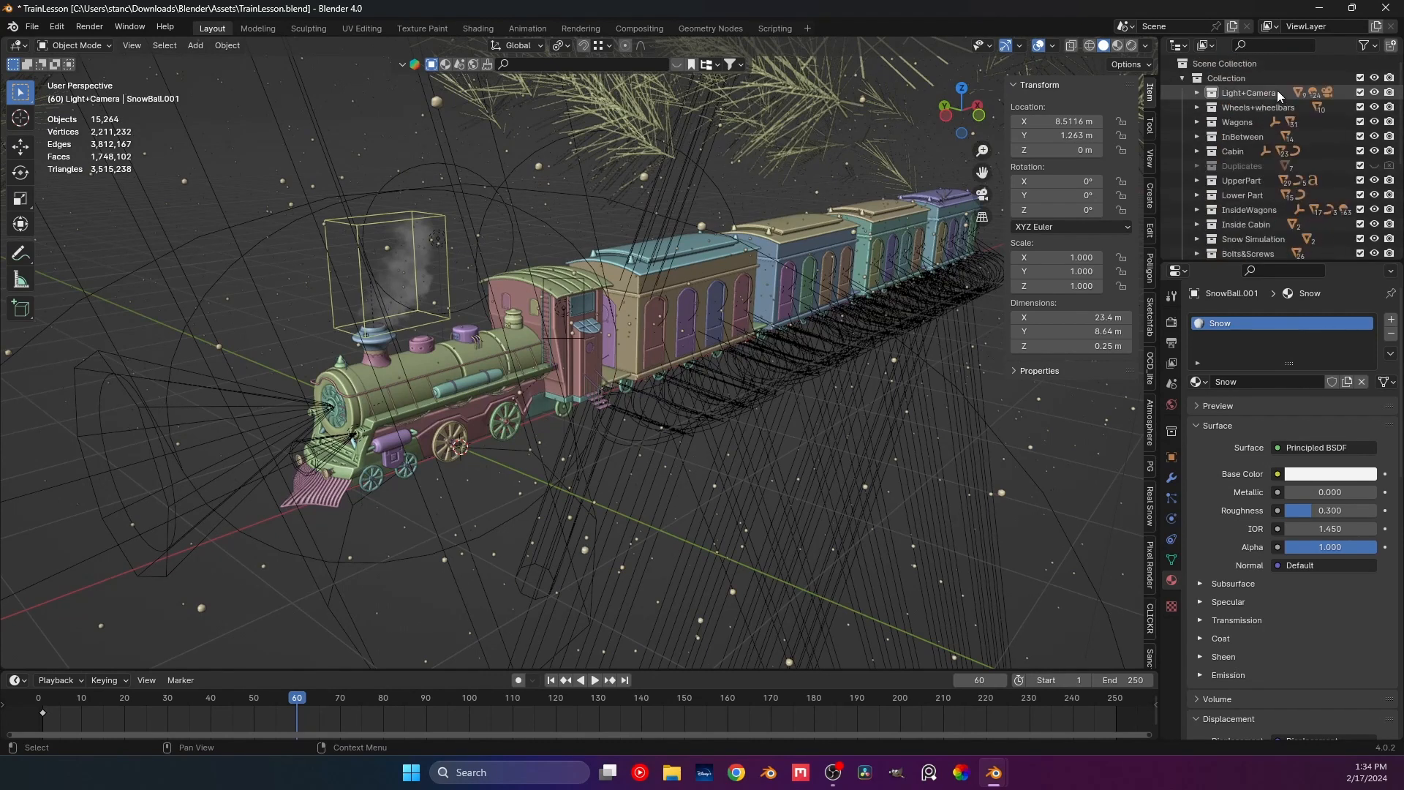
click(1375, 93)
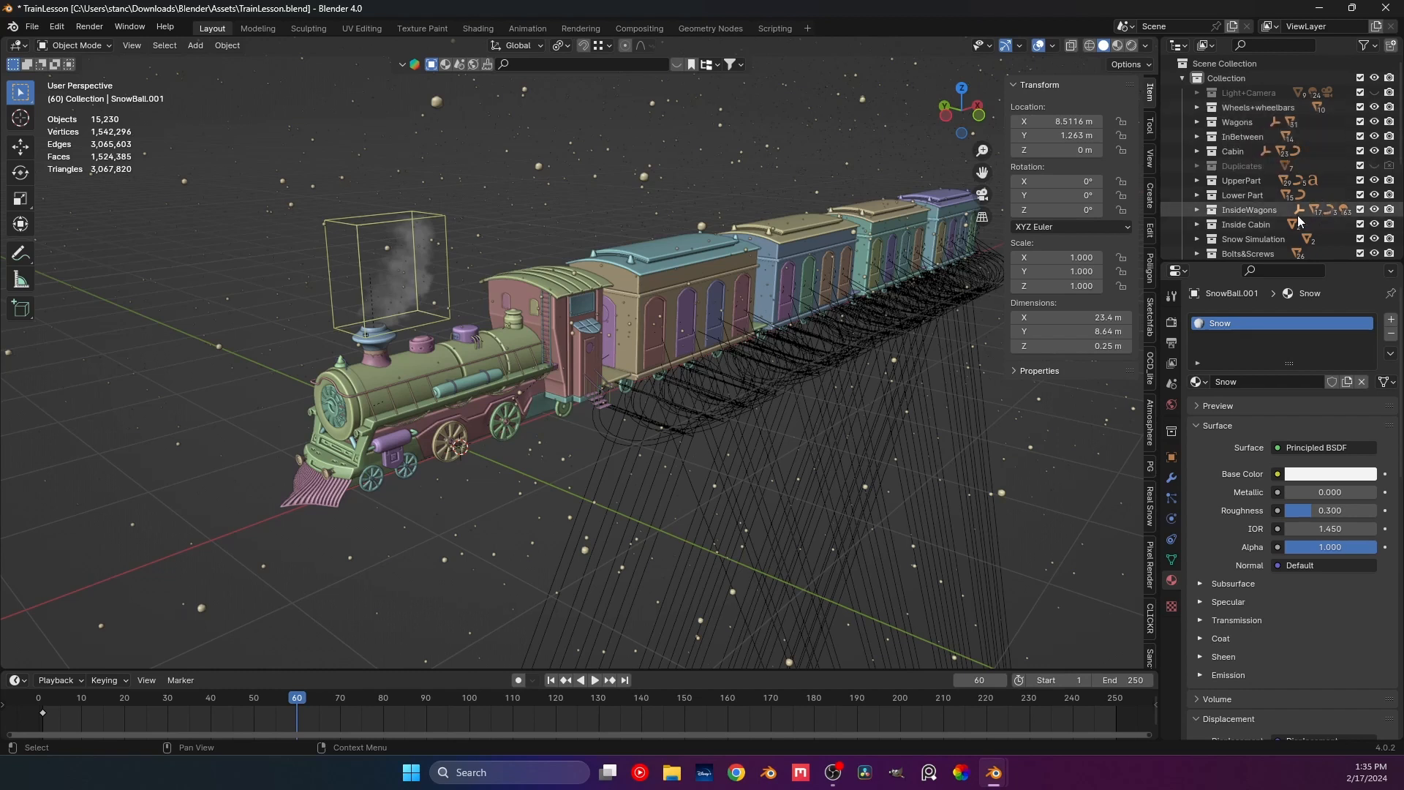
Hide the Snow Simulation collection while leaving the SmokeSim collection visible.
scroll(1293, 224, down, 2)
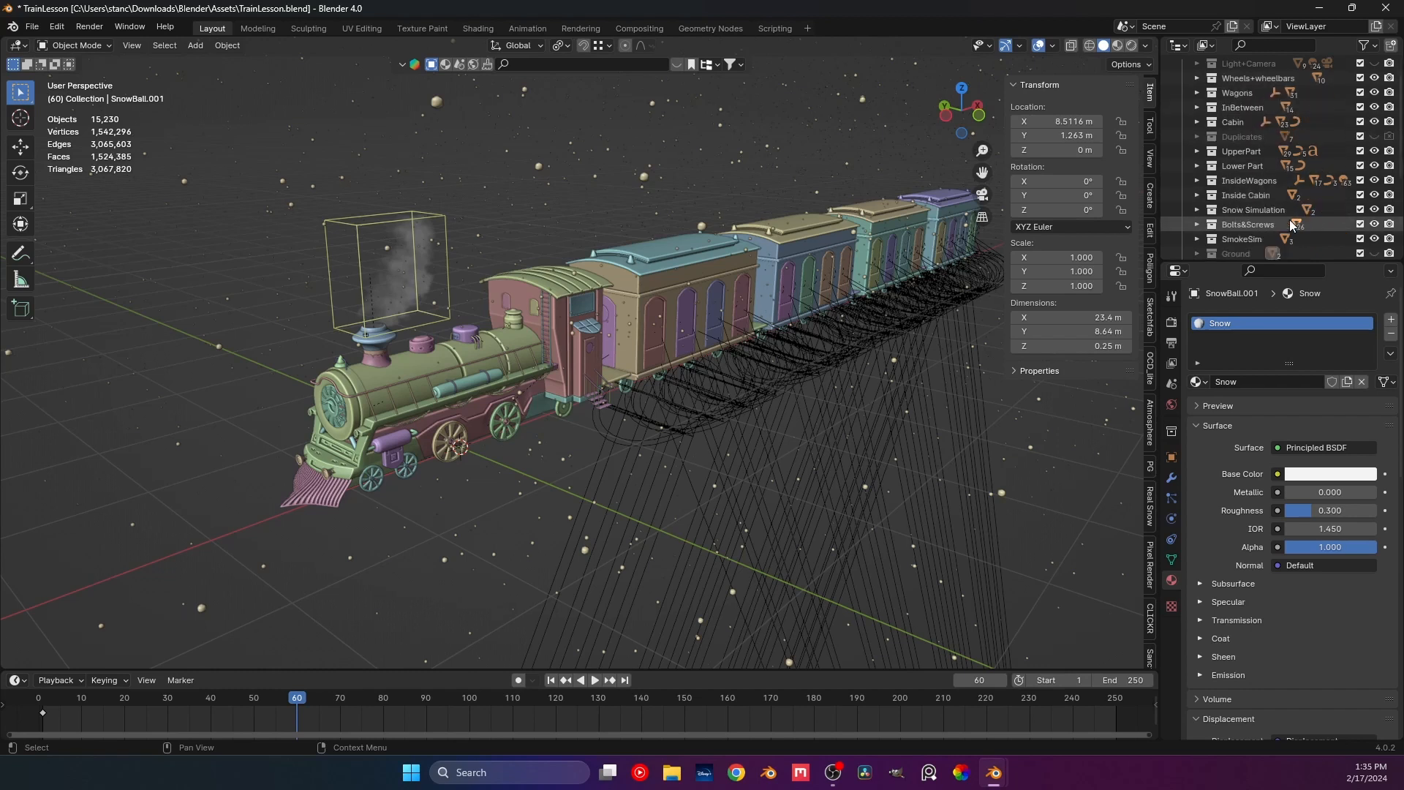
click(1375, 238)
click(1375, 238)
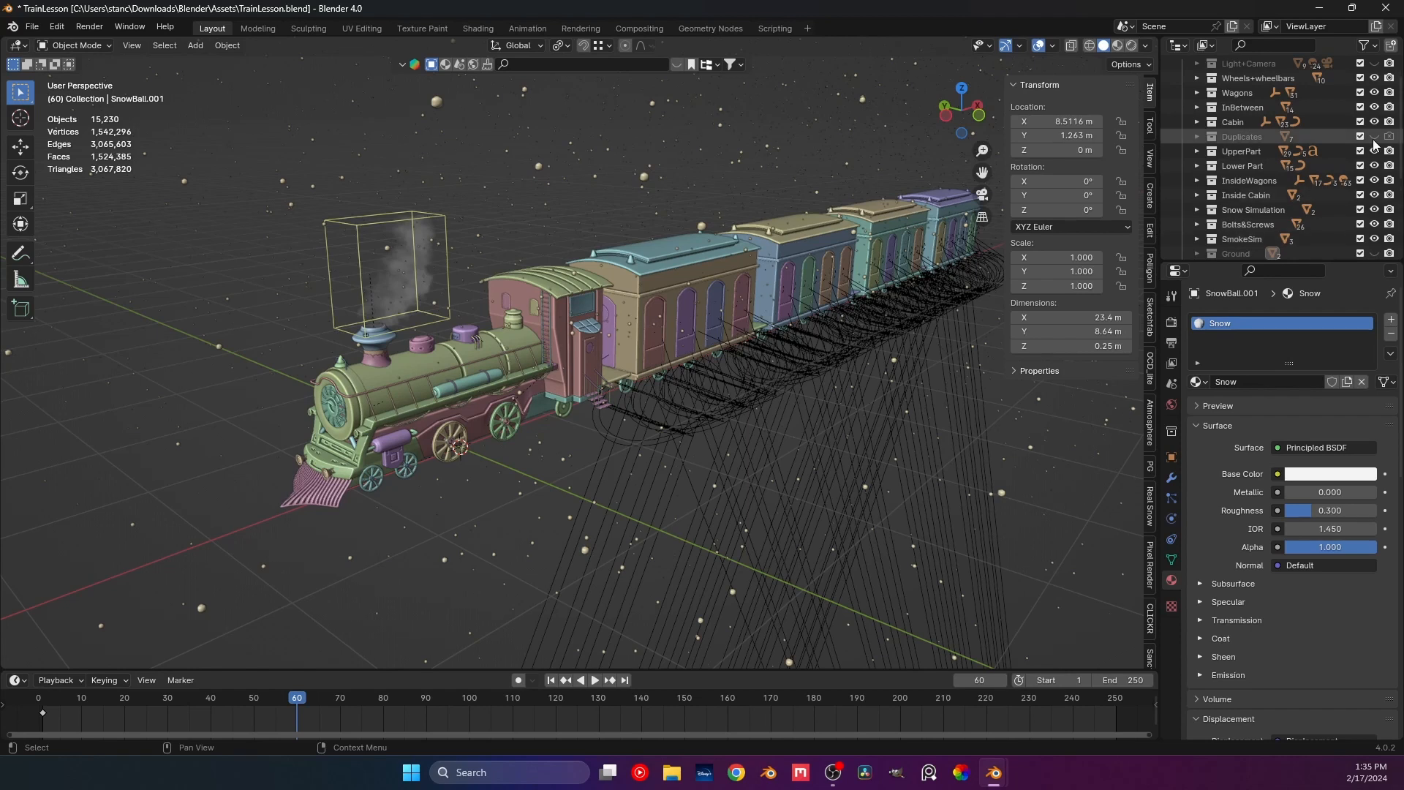
click(1375, 210)
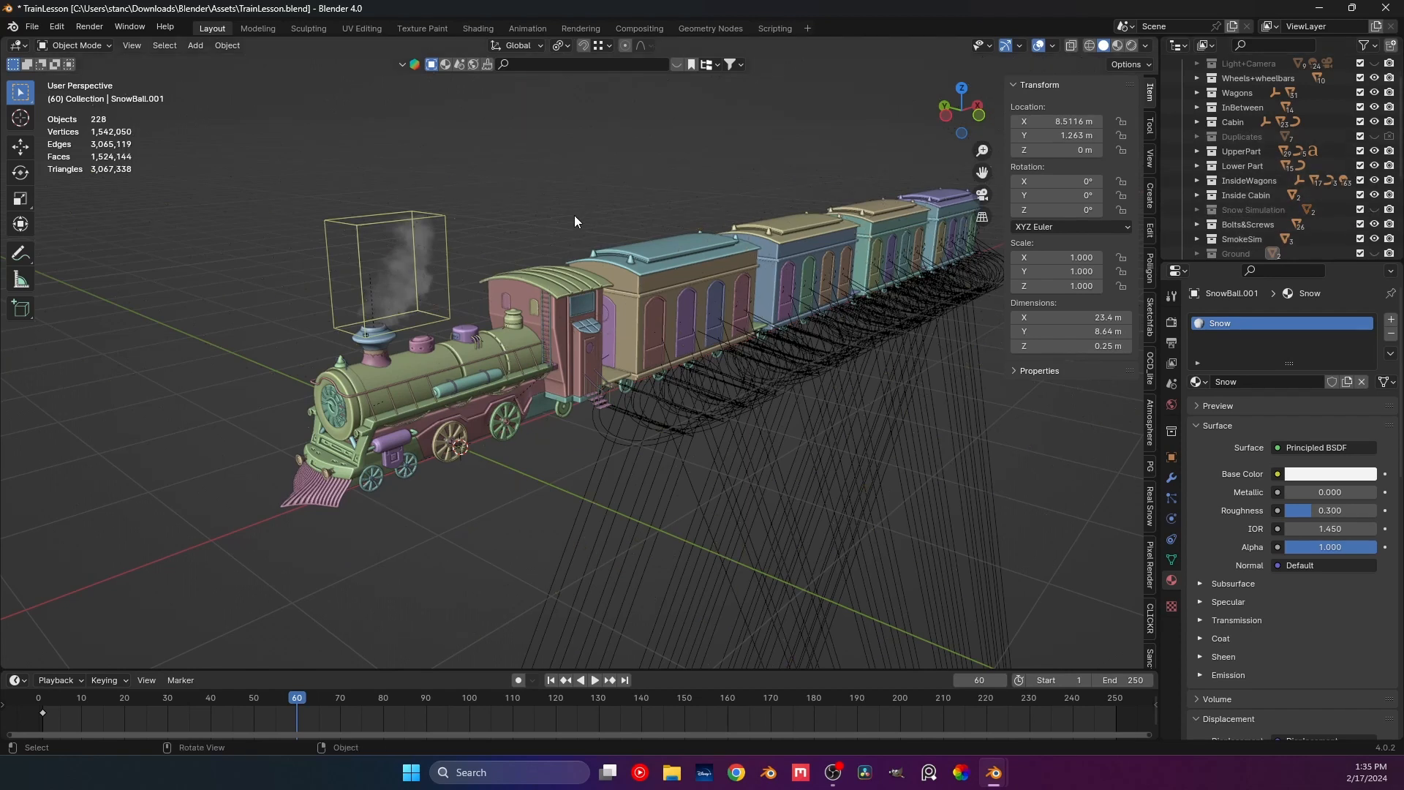
Unhide the force field object Cube.001 in the SmokeSim collection and rename it Wind.
key(KP_1)
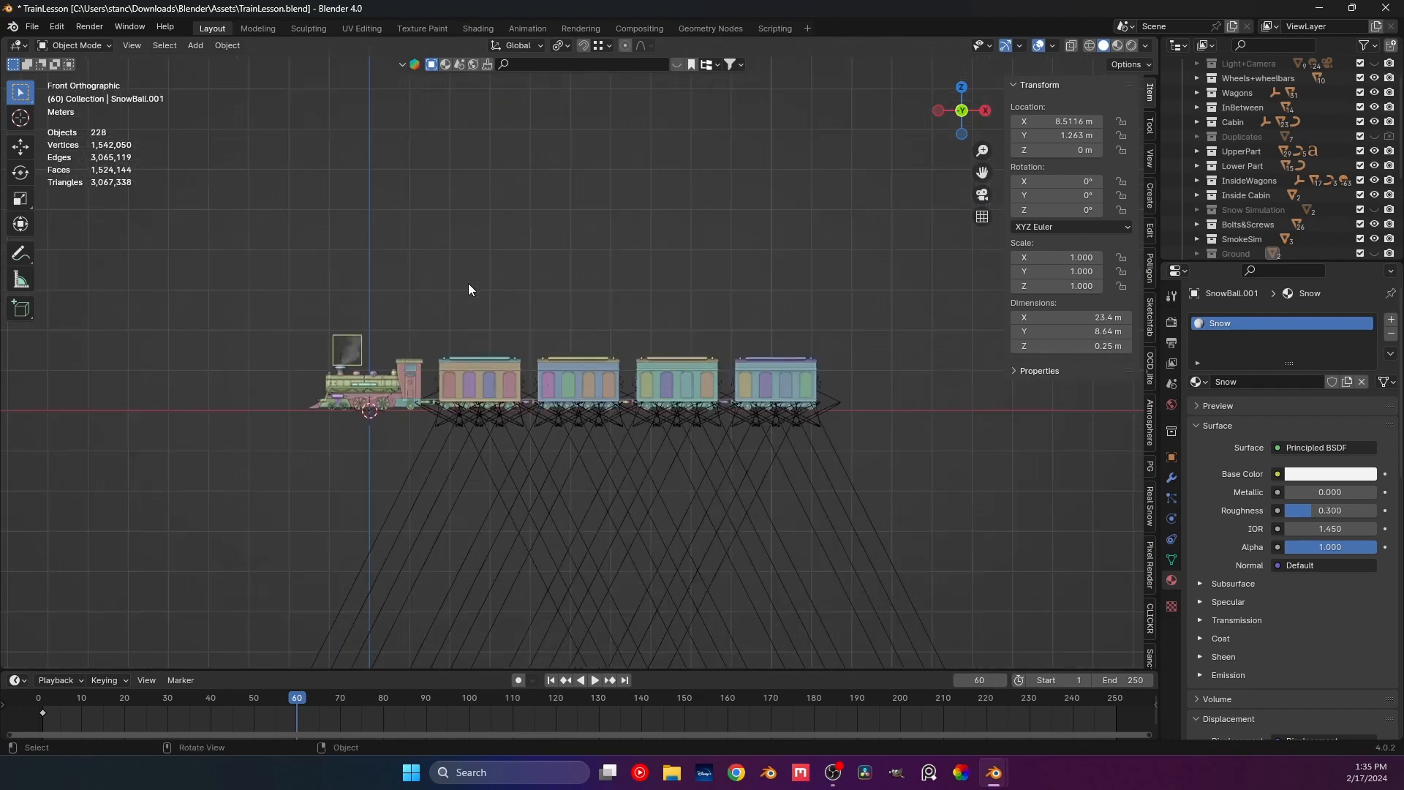
shift+middle_drag(468, 289, 492, 289)
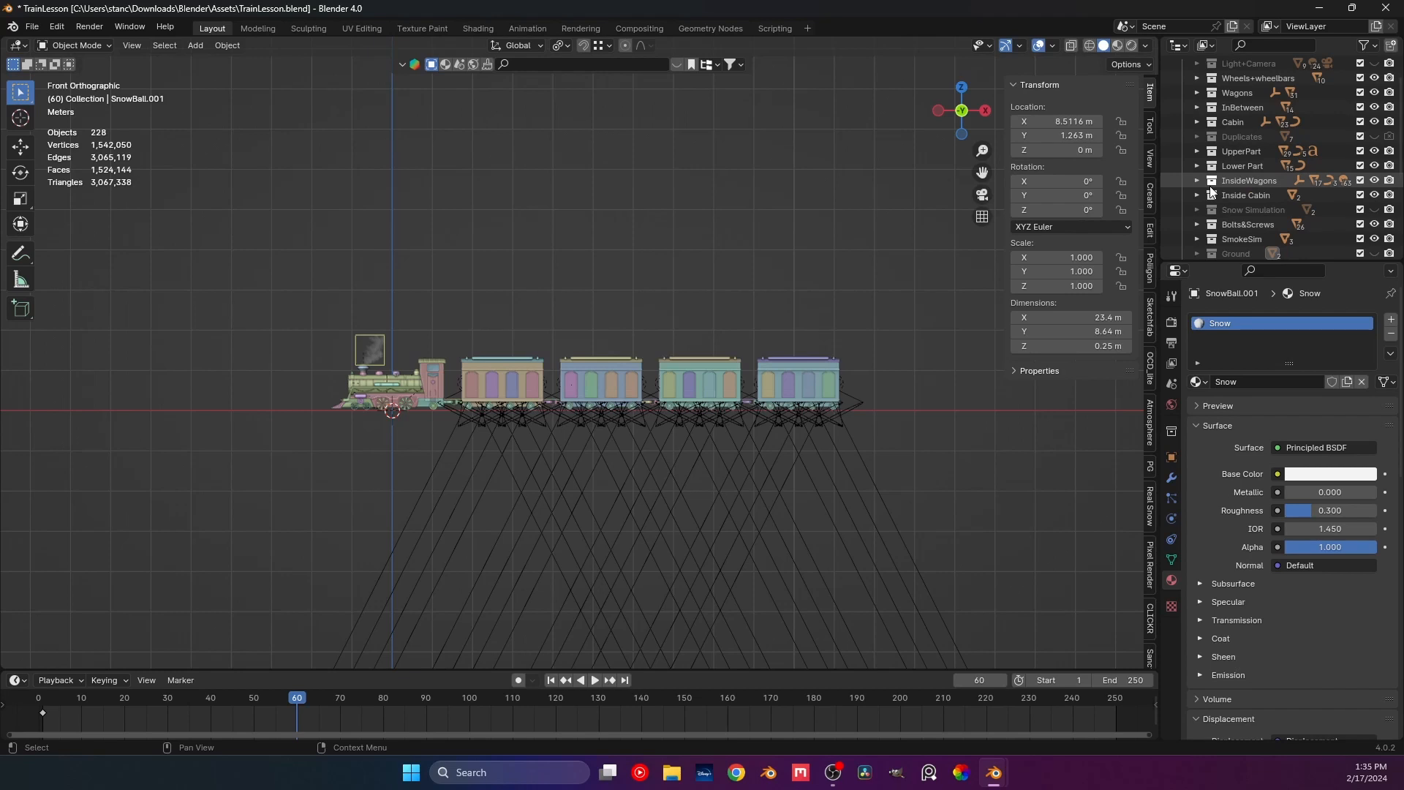
click(1200, 238)
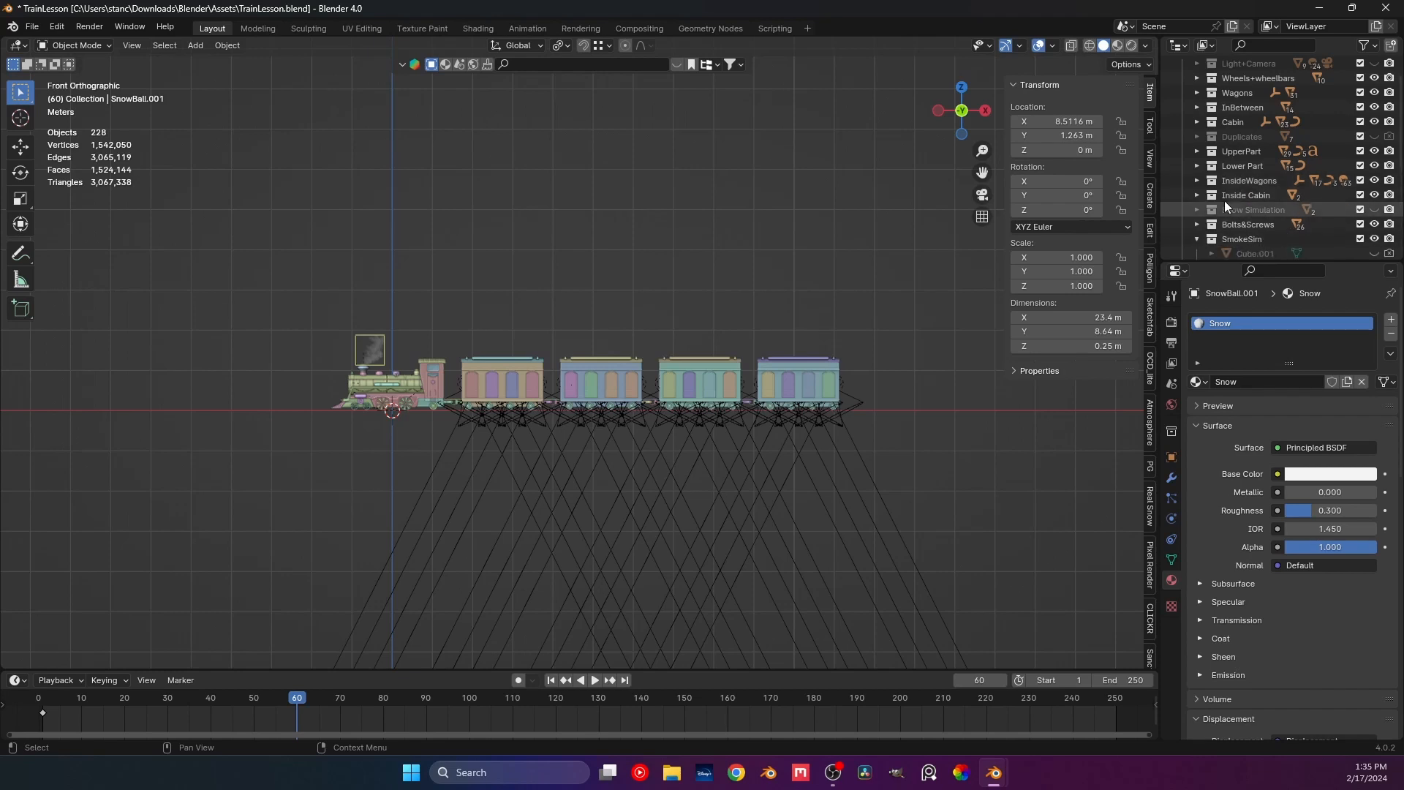
scroll(1224, 201, down, 3)
click(1375, 166)
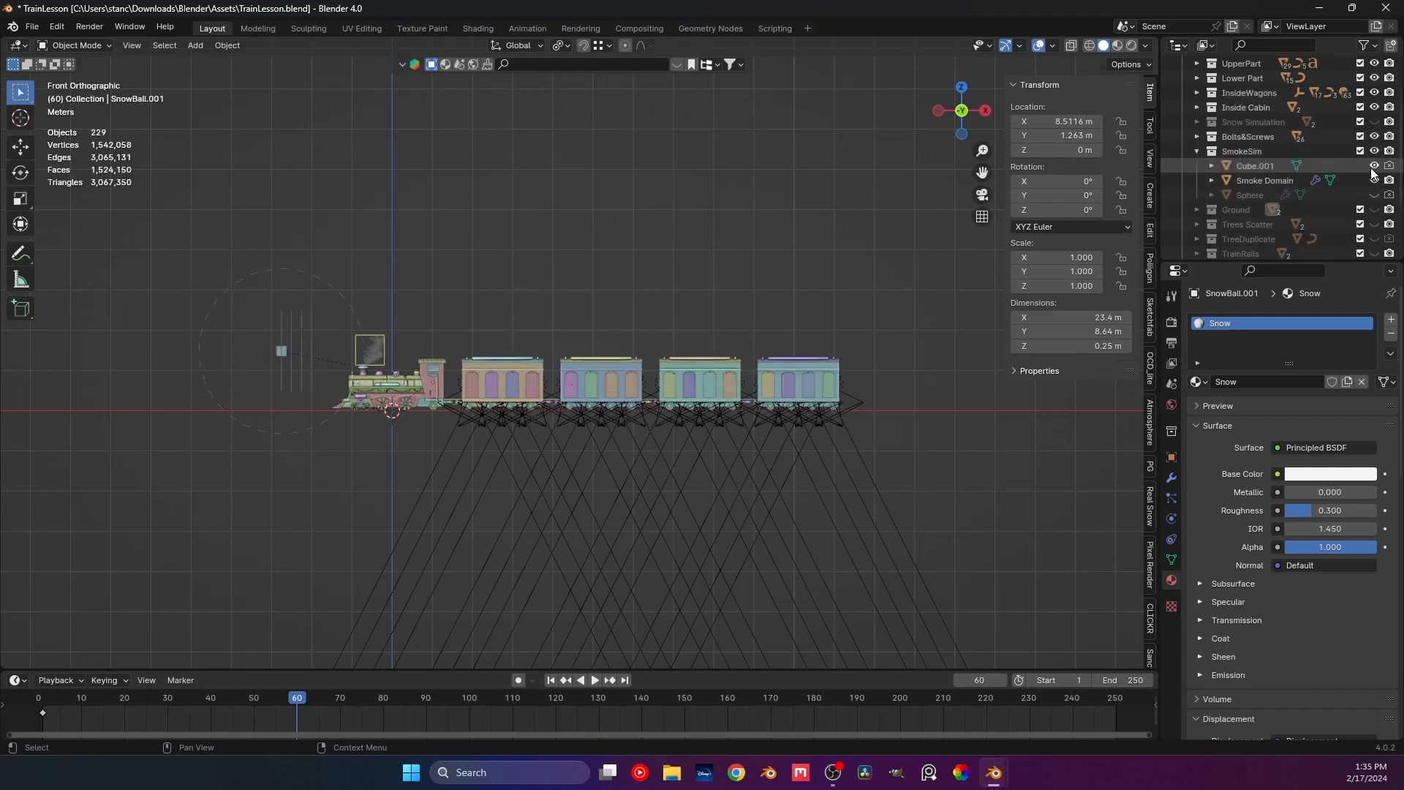
double_click(1236, 166)
scroll(1239, 165, down, 1)
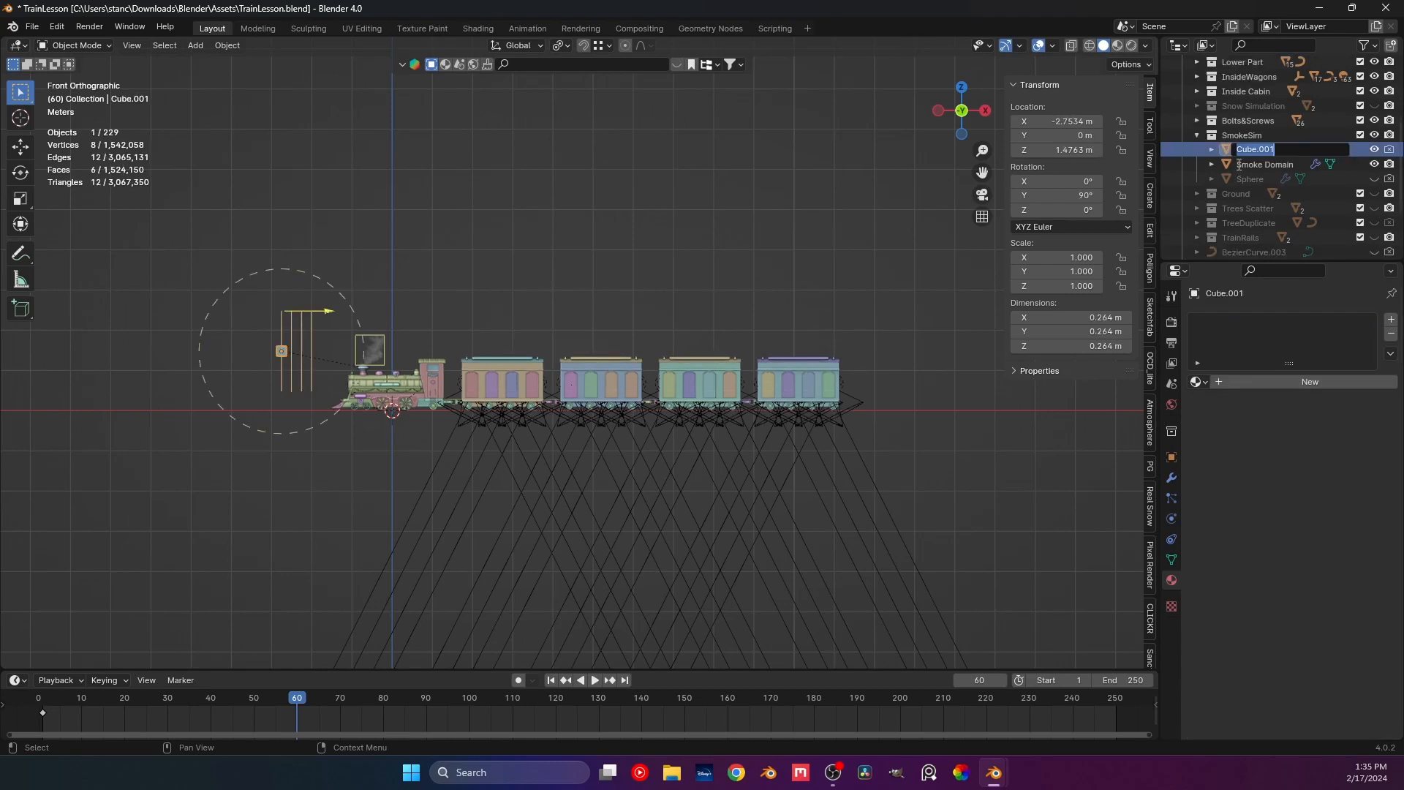
text(Wind)
key(Return)
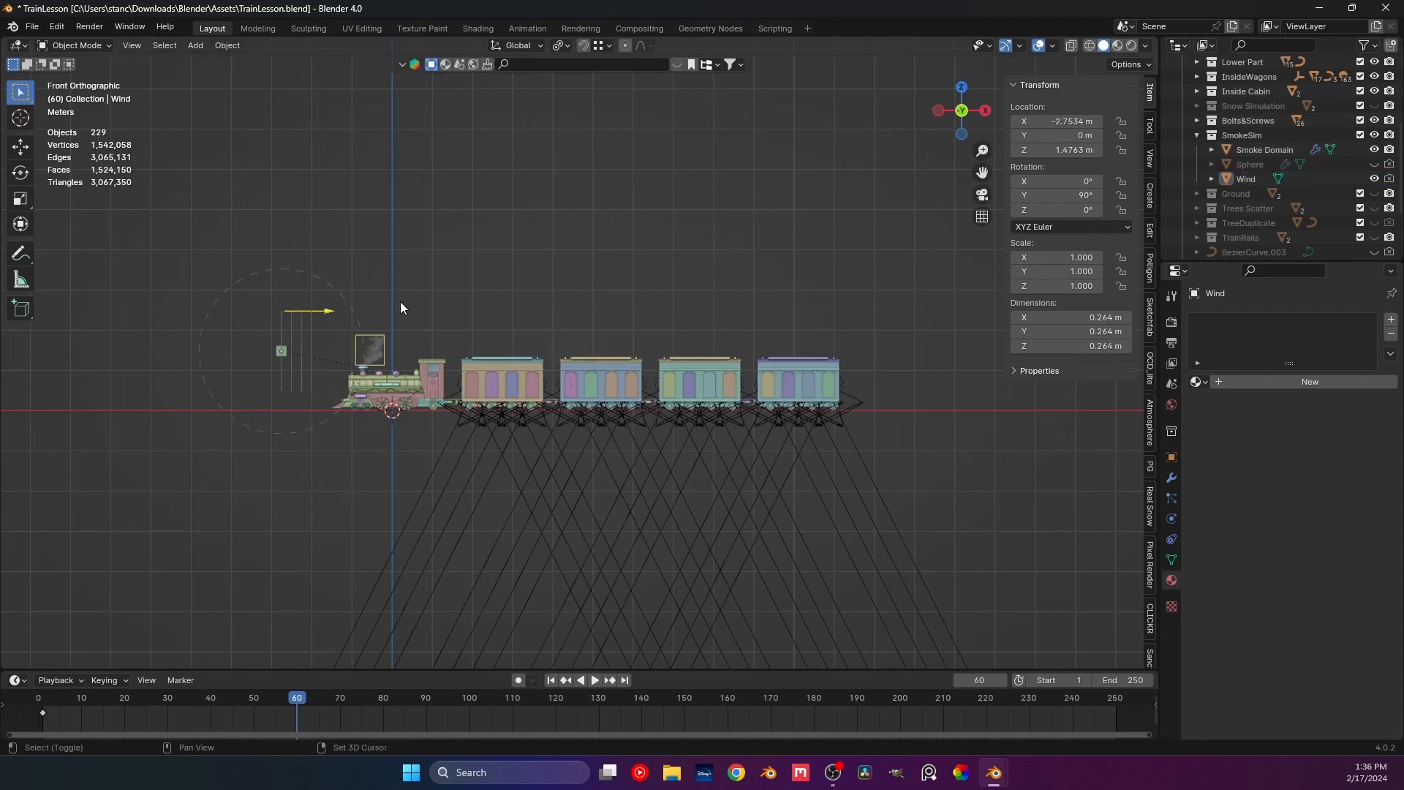
Add an Arrows empty at the world origin beneath the locomotive and scale it up to about 1.7.
scroll(432, 312, up, 3)
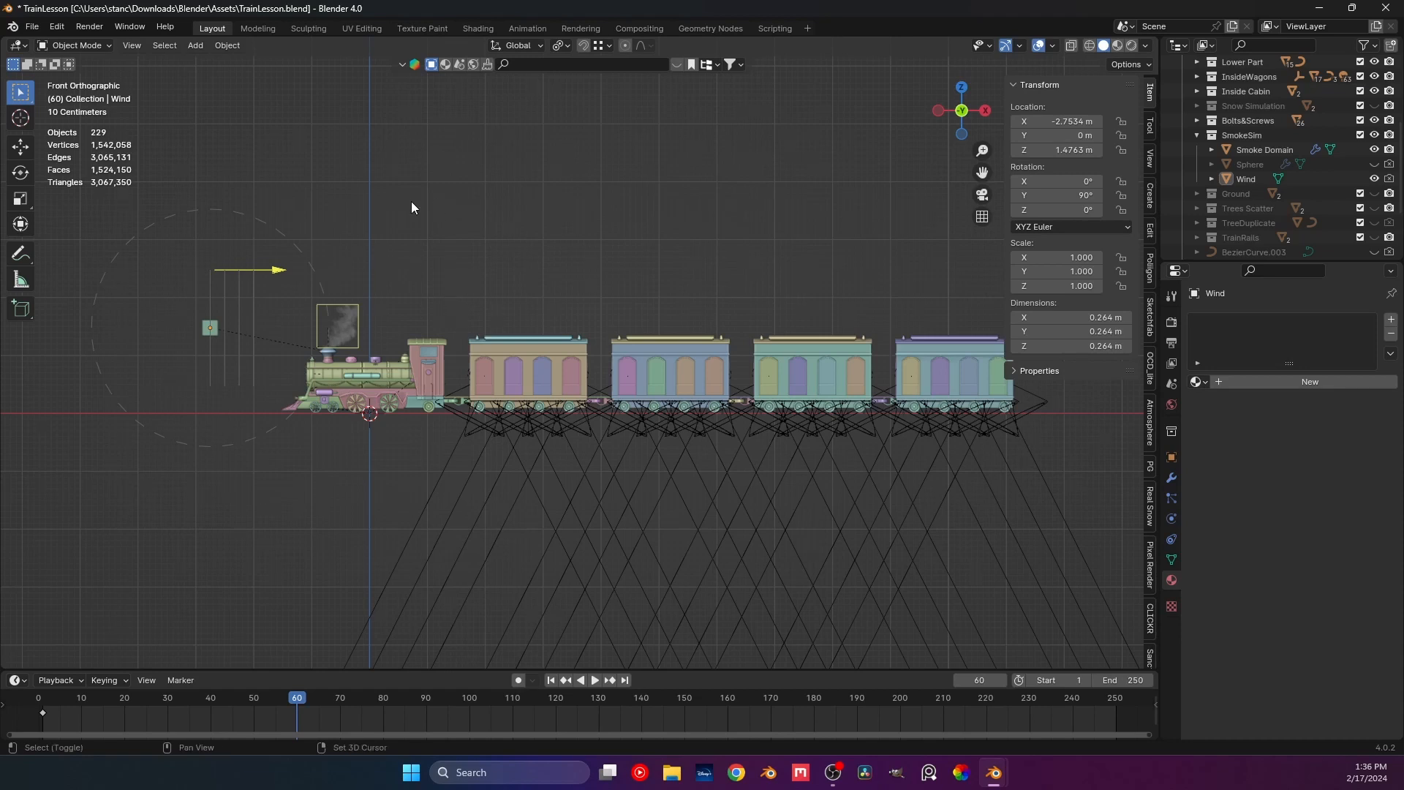
key(shift+a)
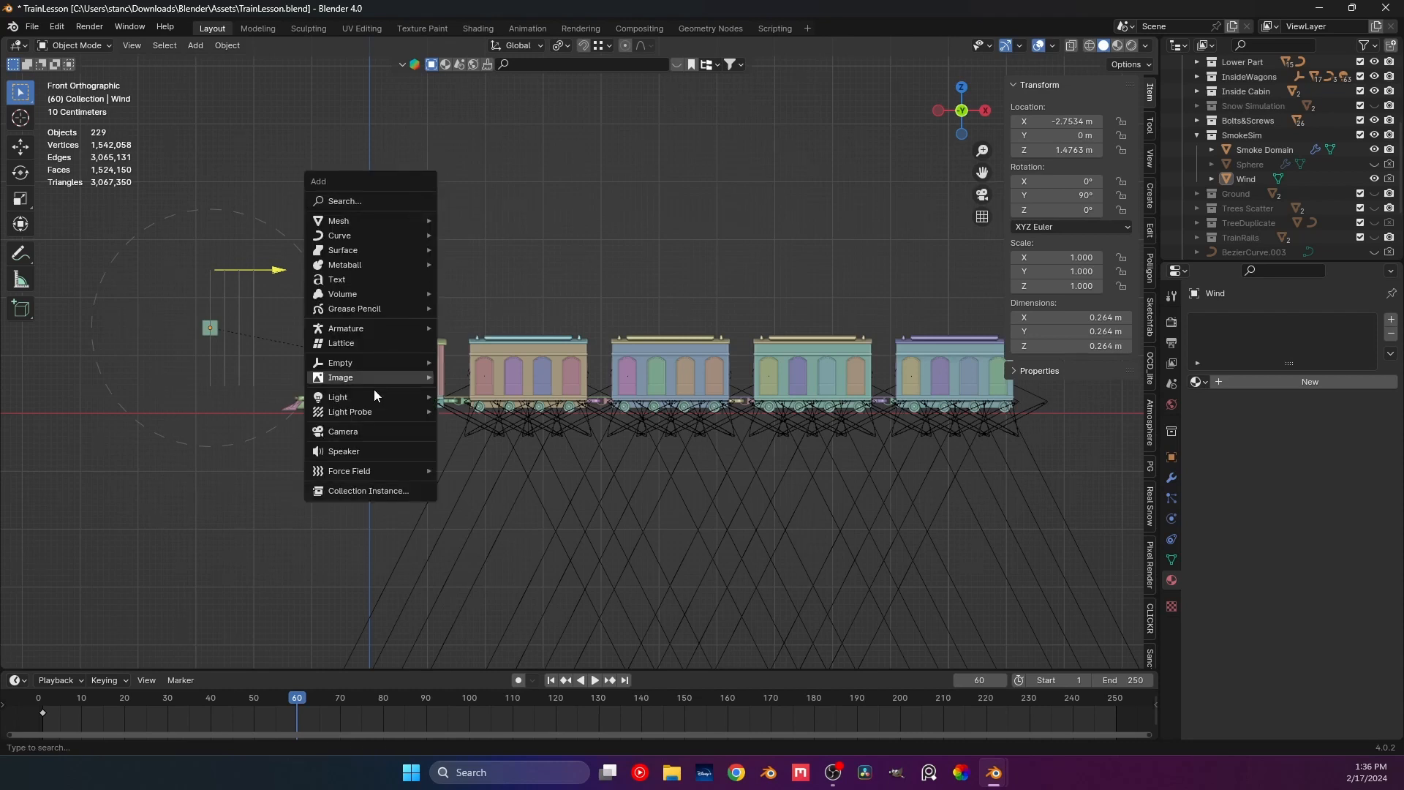
mouse_move(372, 362)
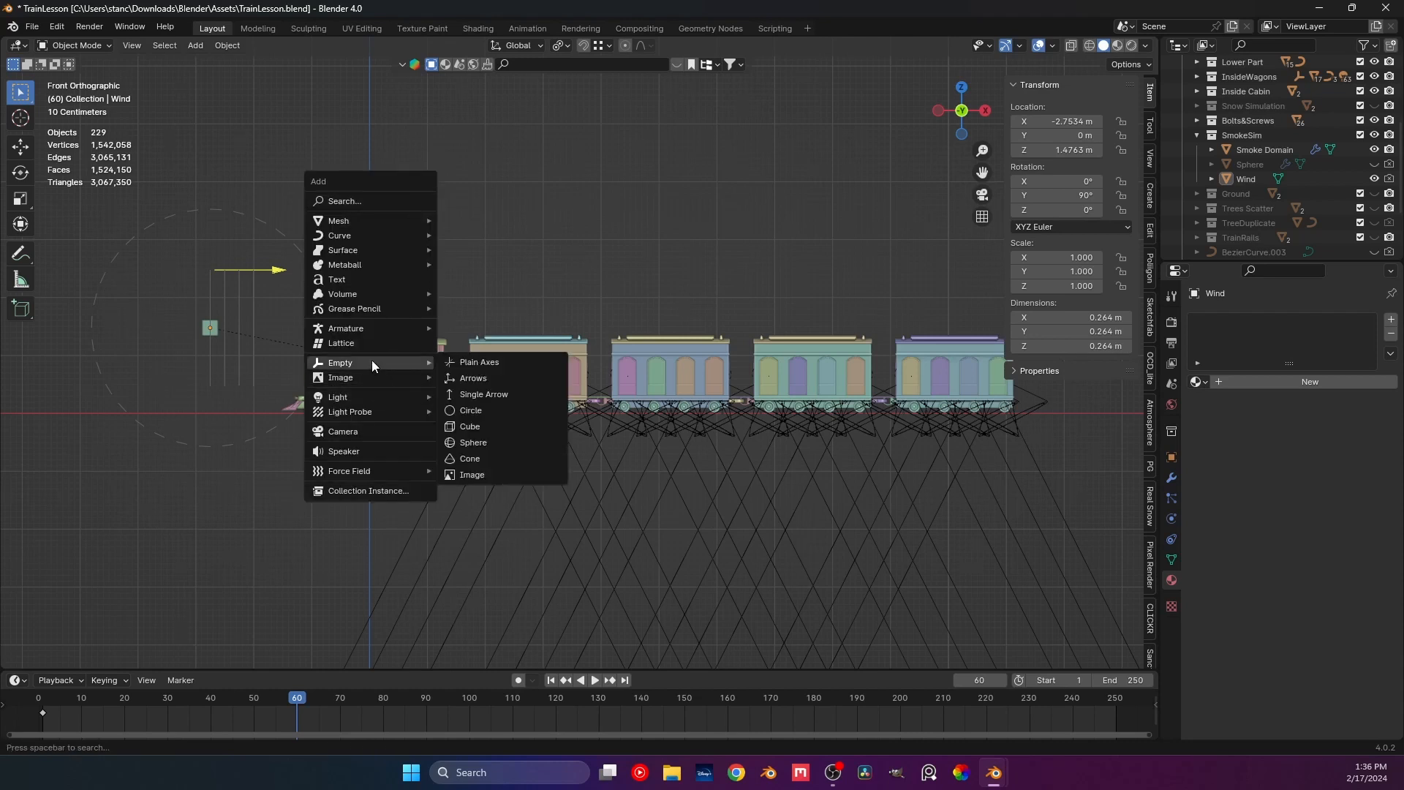
click(481, 376)
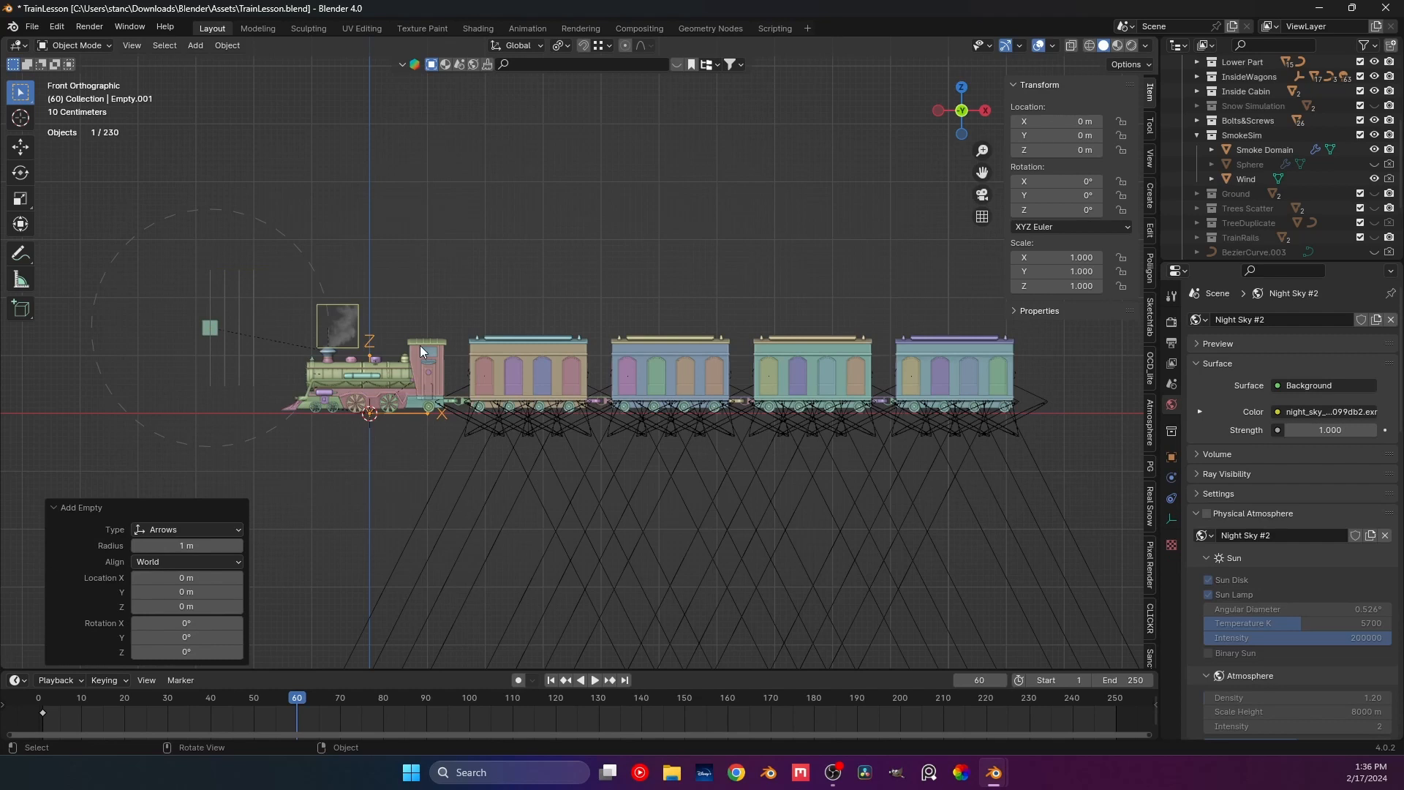
key(s)
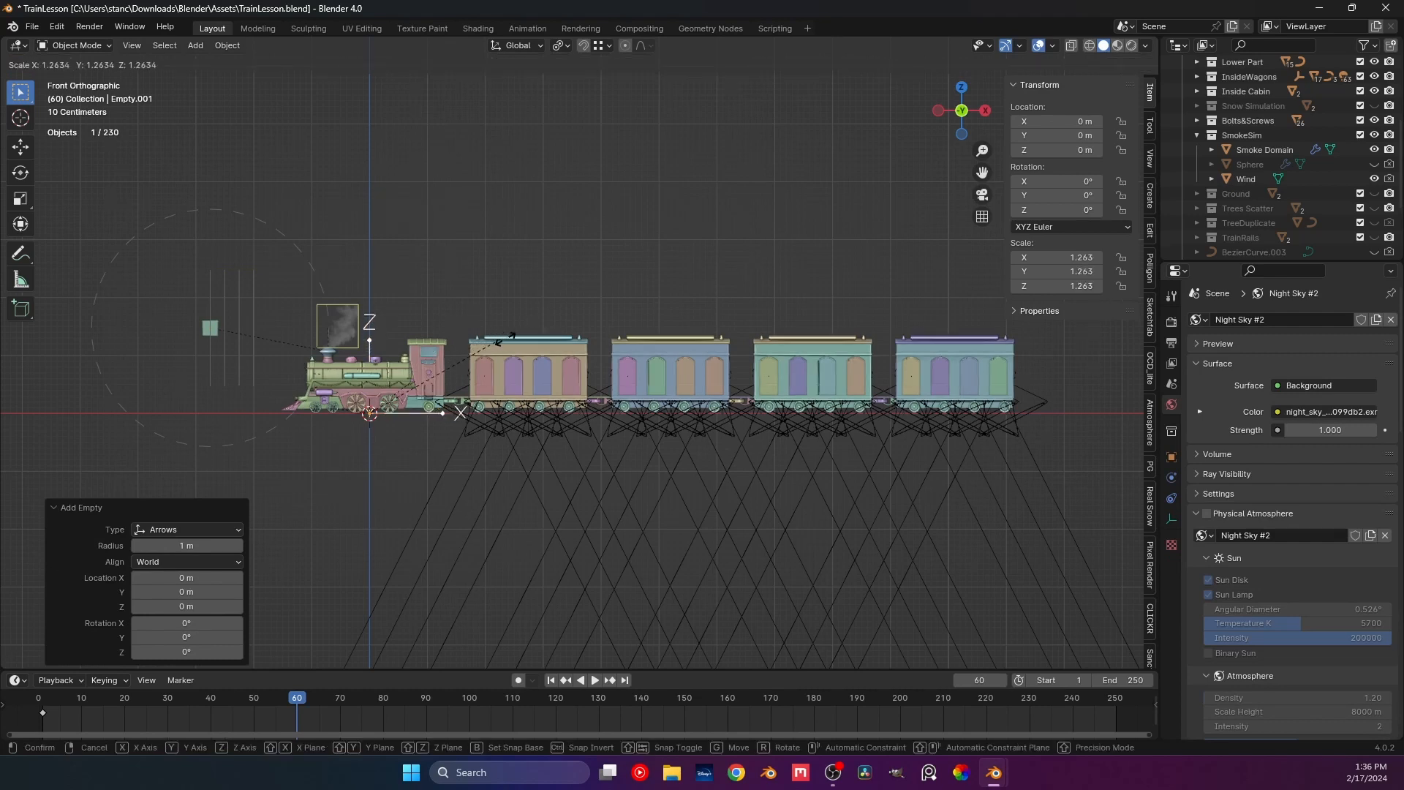
click(551, 325)
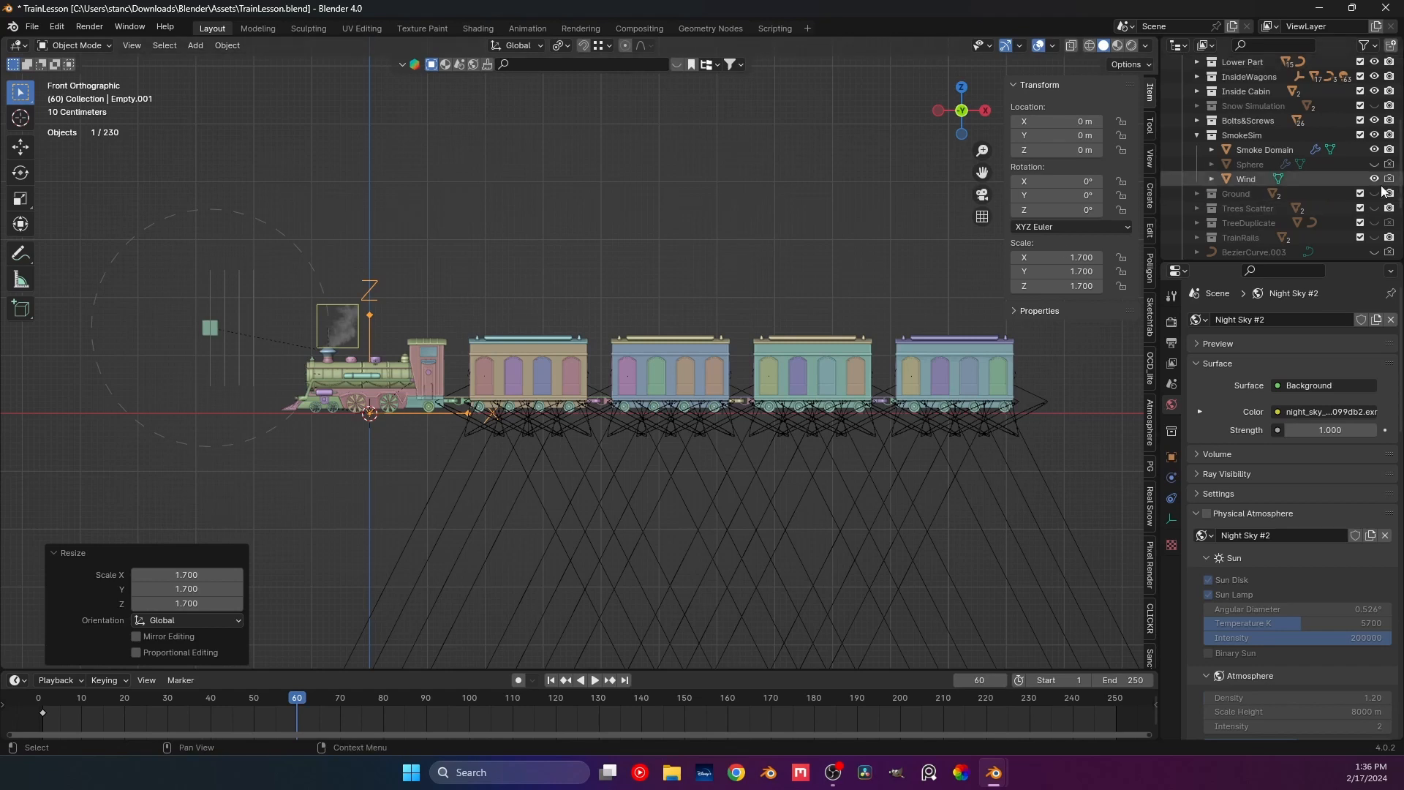
Create a new collection named ControlAnimation inside the main Collection and move Empty.001 into it.
scroll(1383, 190, down, 5)
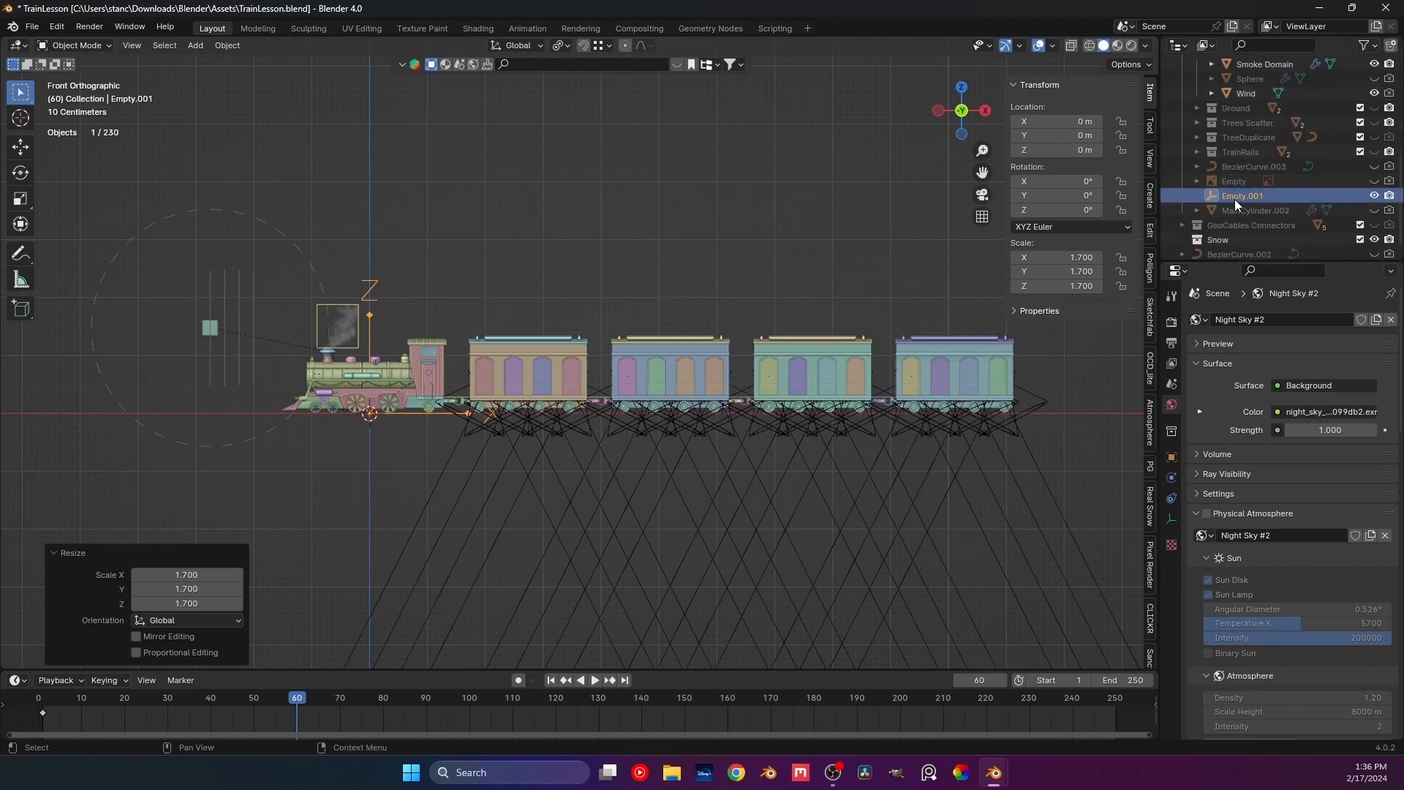
scroll(1229, 157, up, 10)
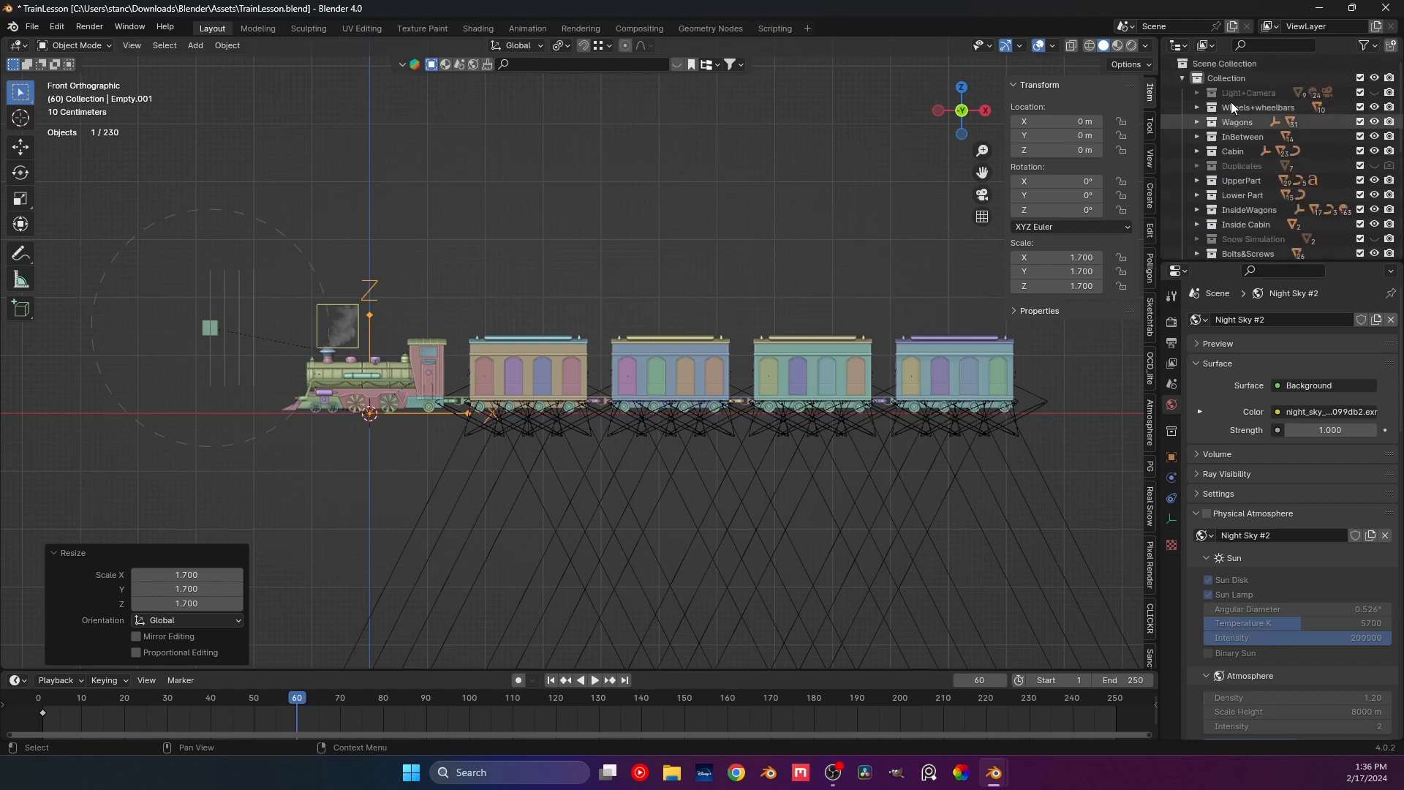
right_click(1222, 79)
scroll(1231, 154, down, 4)
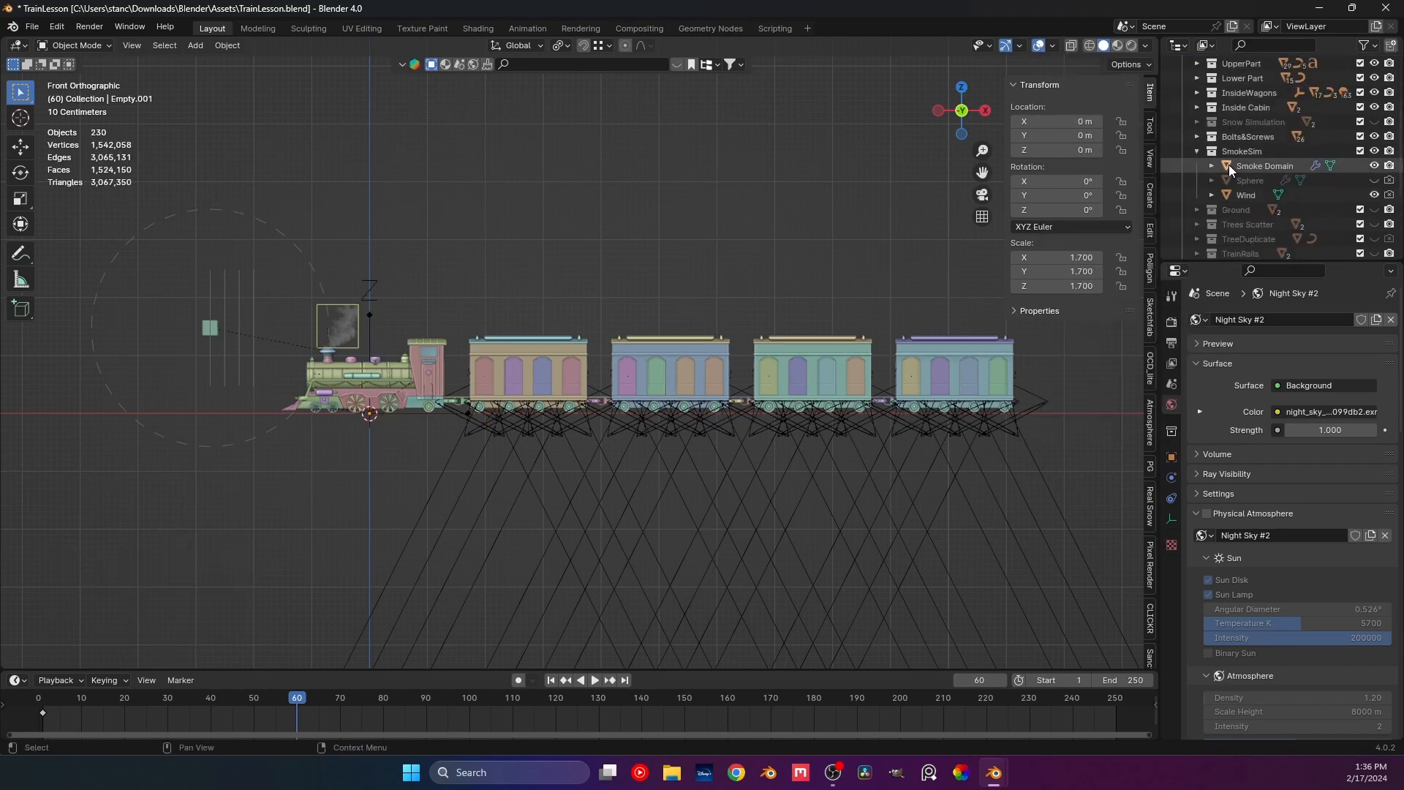
scroll(1229, 166, down, 3)
double_click(1234, 181)
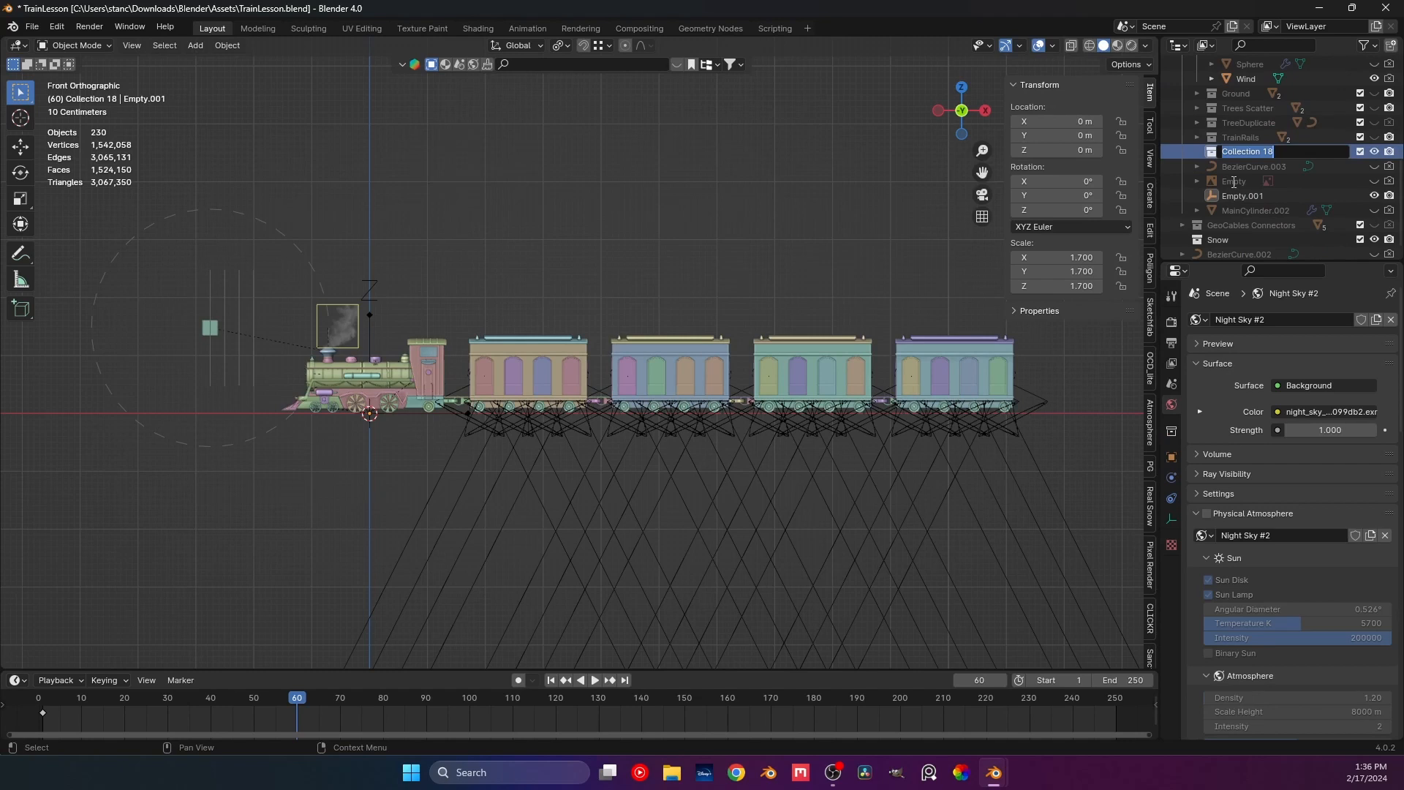
text(ControlAnimation)
key(Return)
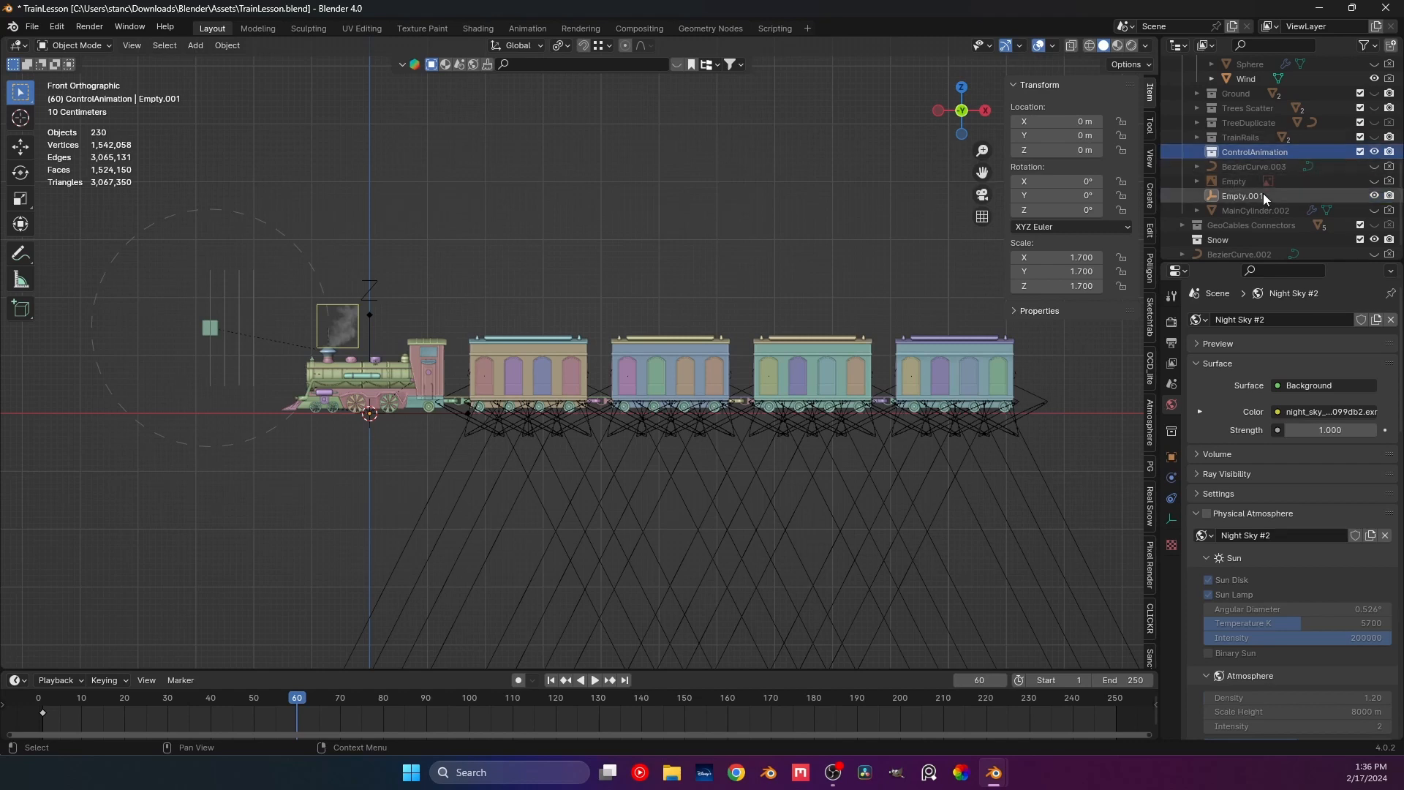
drag(1254, 158, 1248, 156)
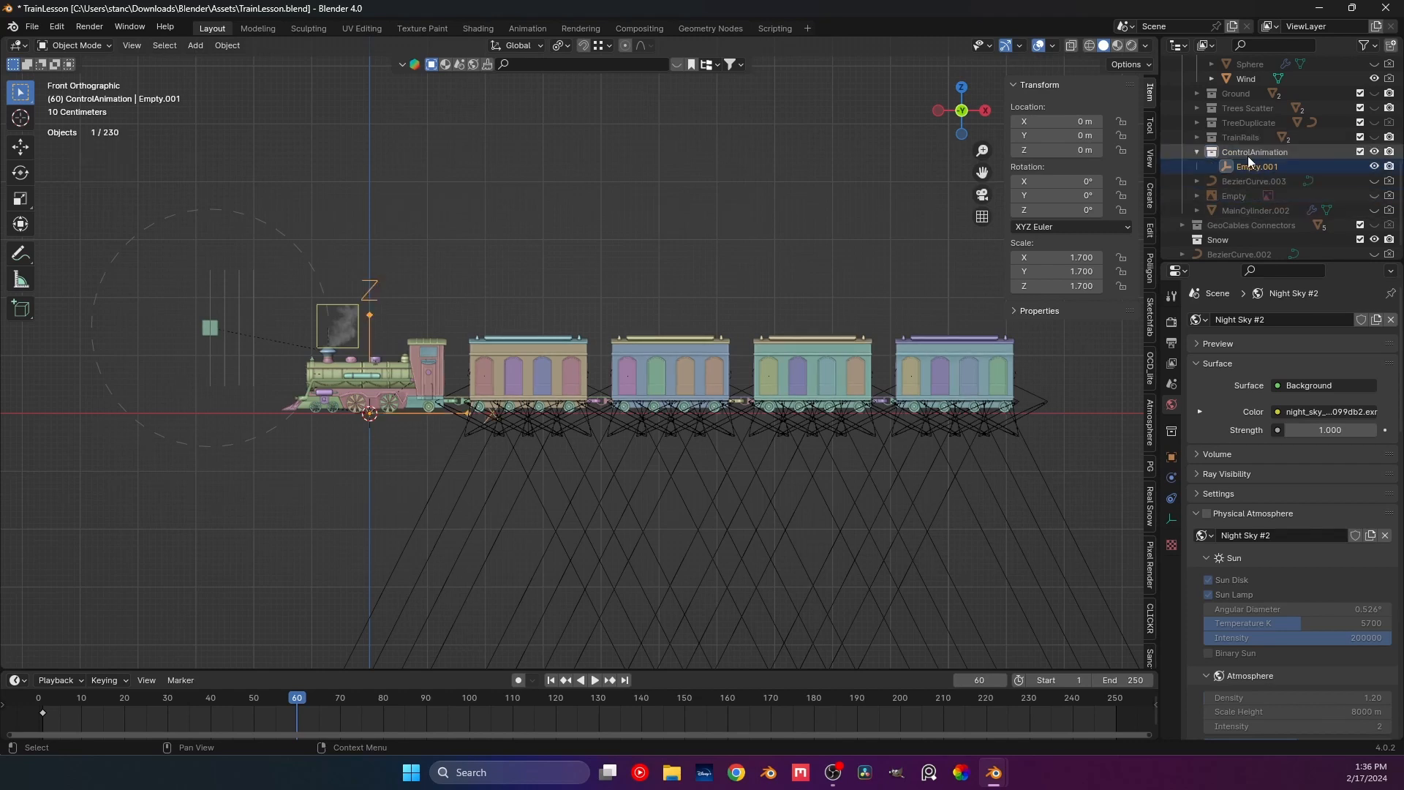
click(559, 240)
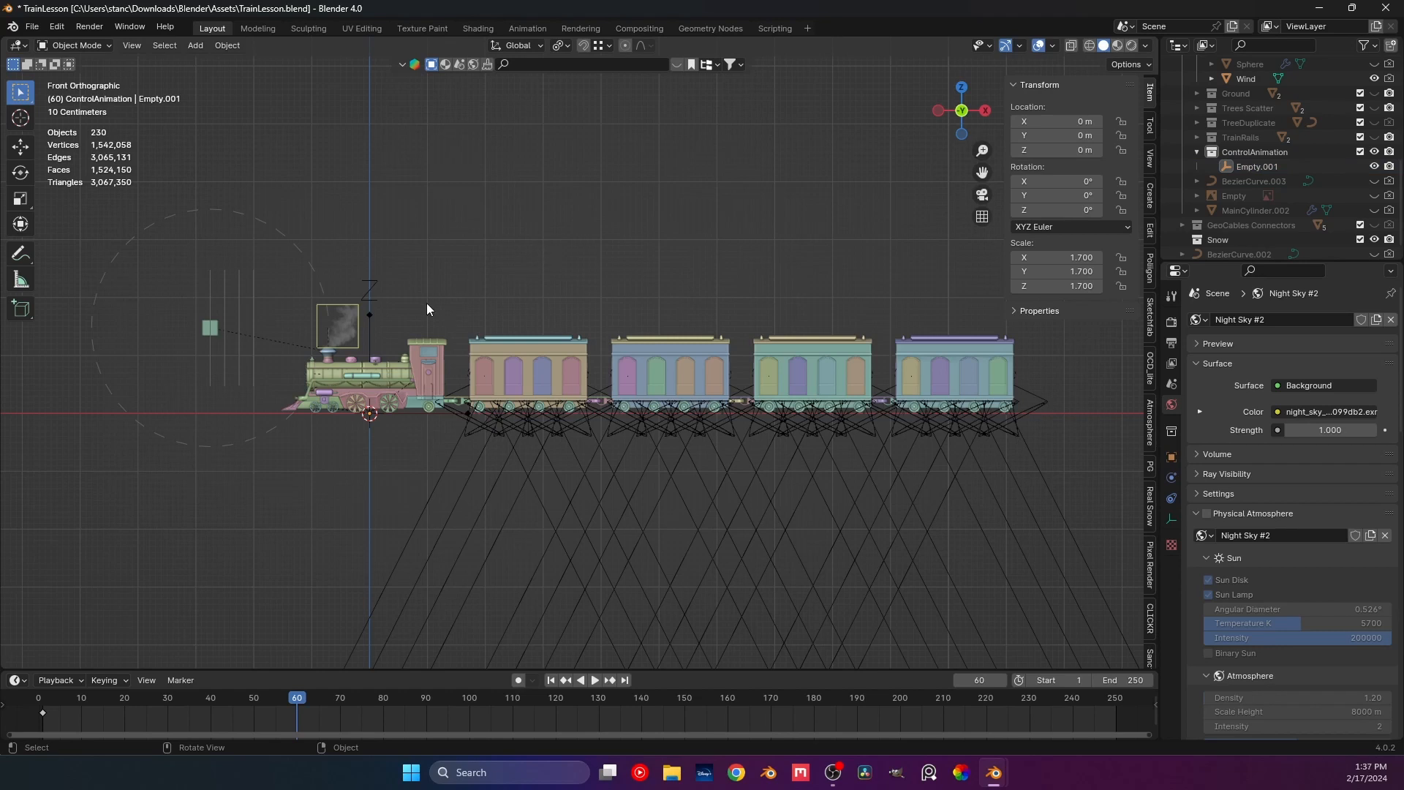
Enable the Screencast Keys display in the 3D viewport.
scroll(1138, 539, down, 4)
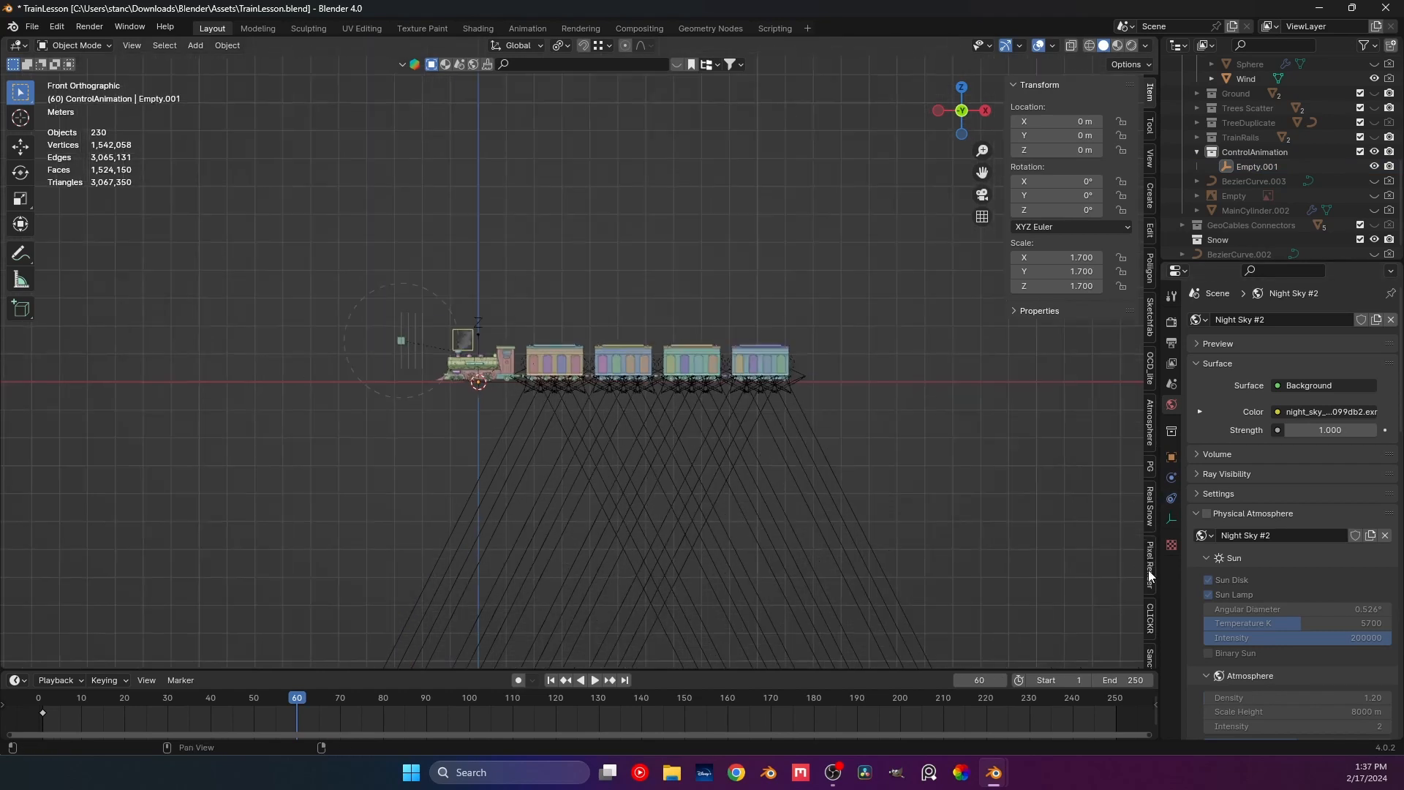
scroll(1150, 577, down, 5)
click(1150, 610)
click(1017, 82)
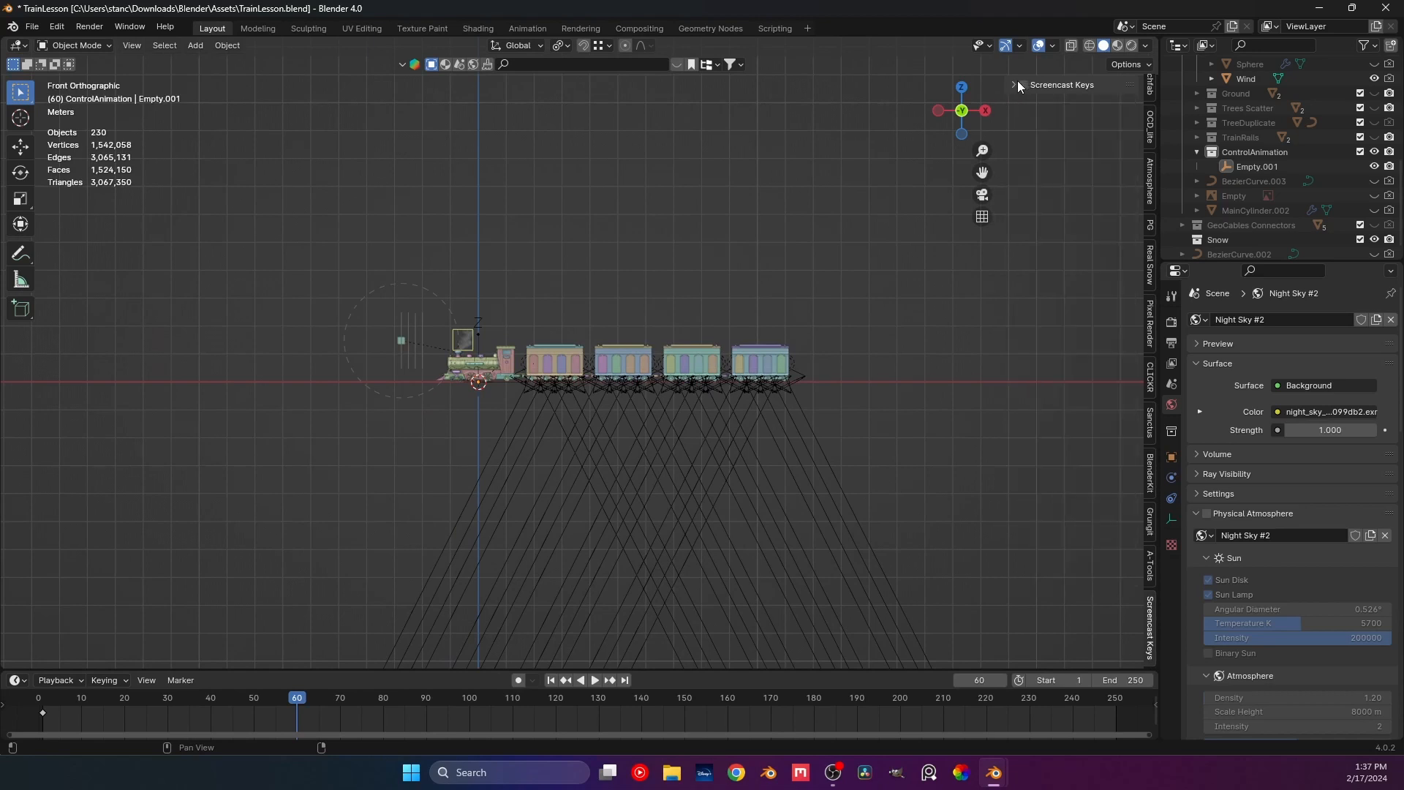
click(1025, 85)
Select all visible objects with Empty.001 as the active one and parent them to it with Object (Keep Transform).
scroll(498, 314, up, 1)
key(a)
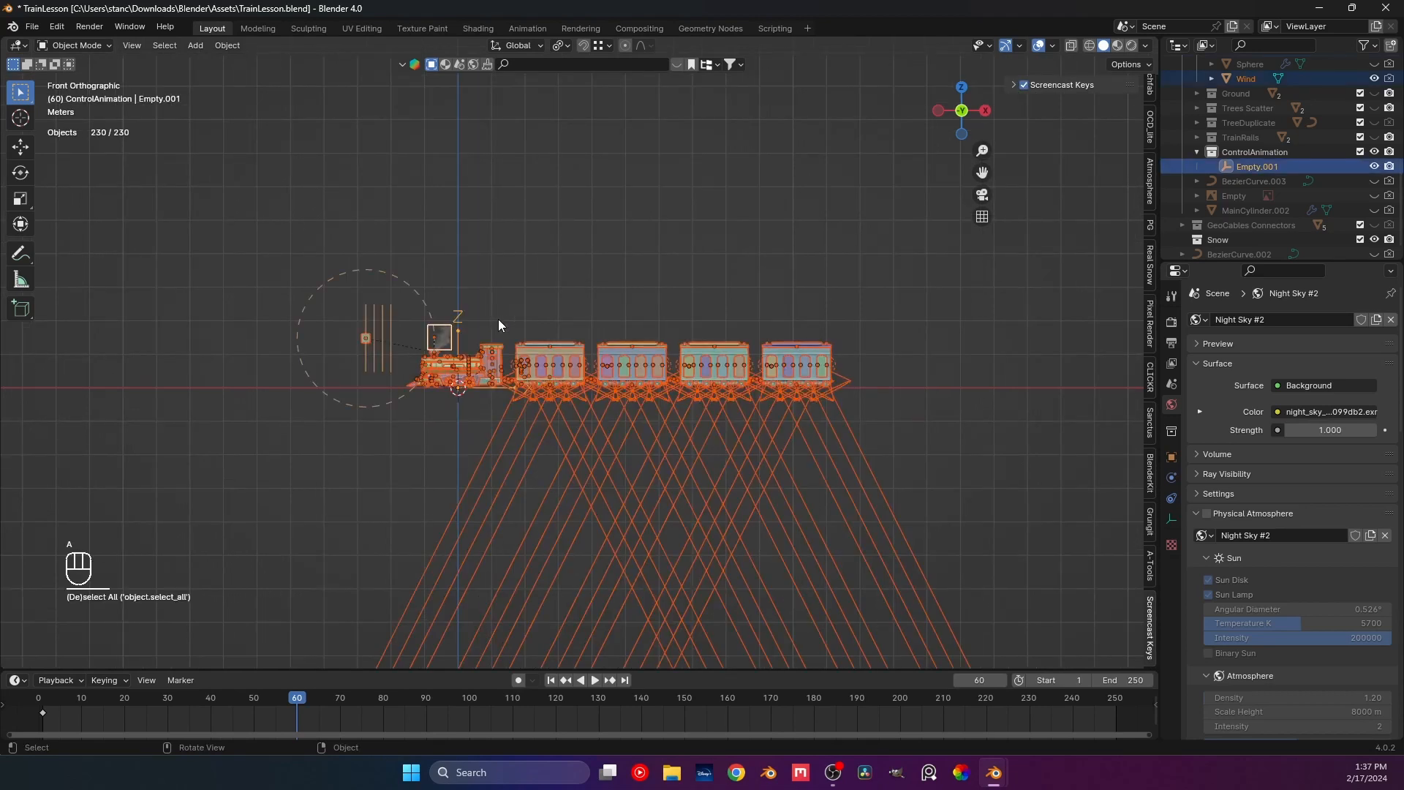
scroll(498, 324, up, 1)
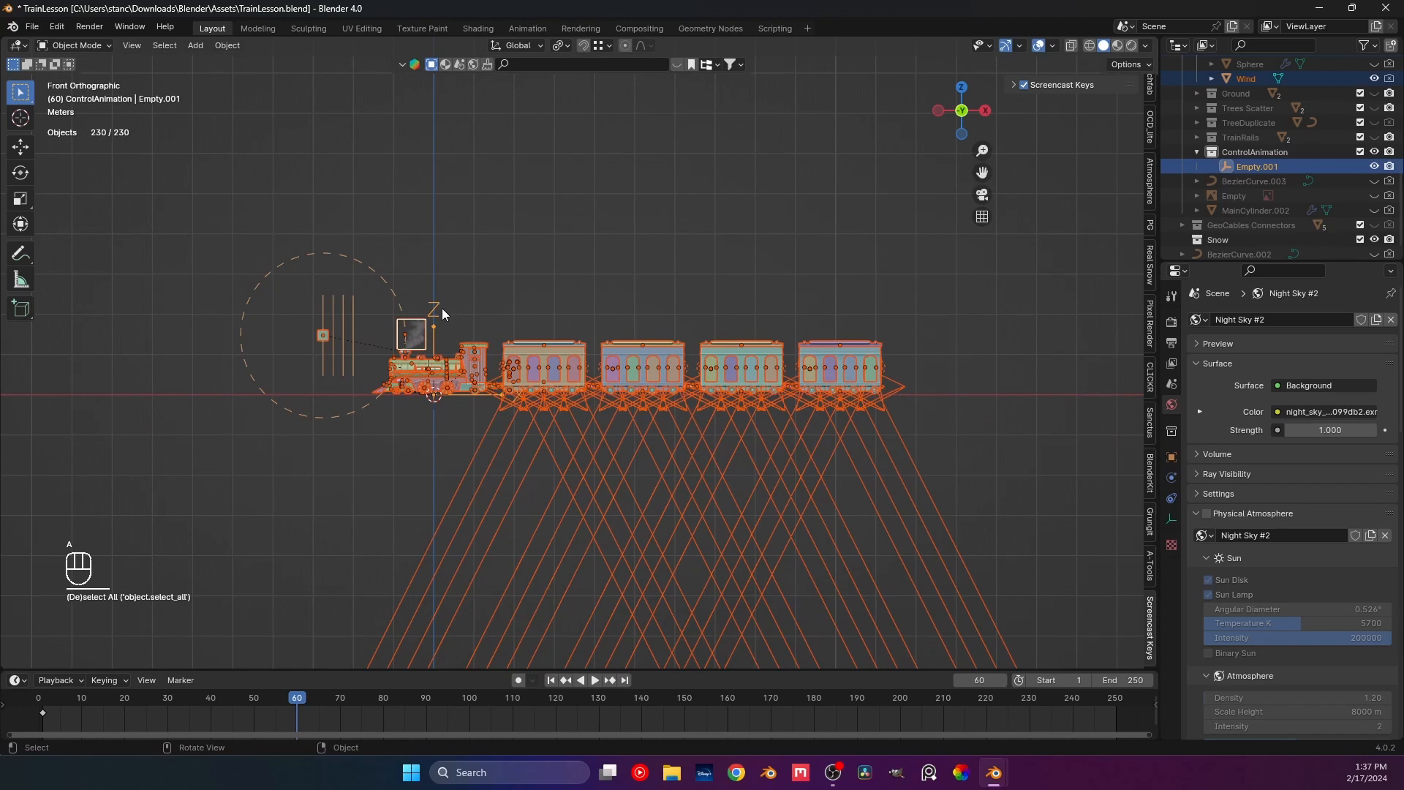
key(shift)
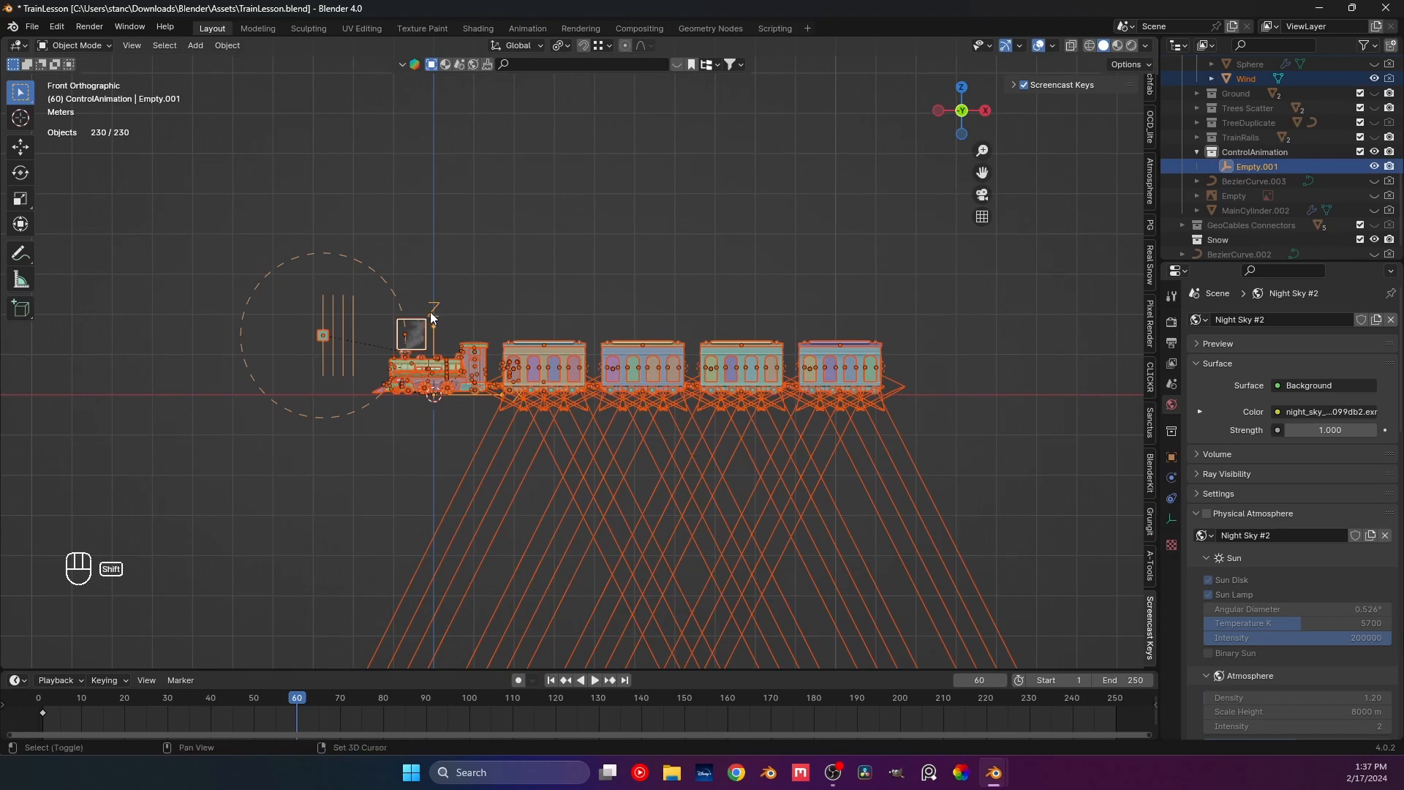
shift+click(431, 312)
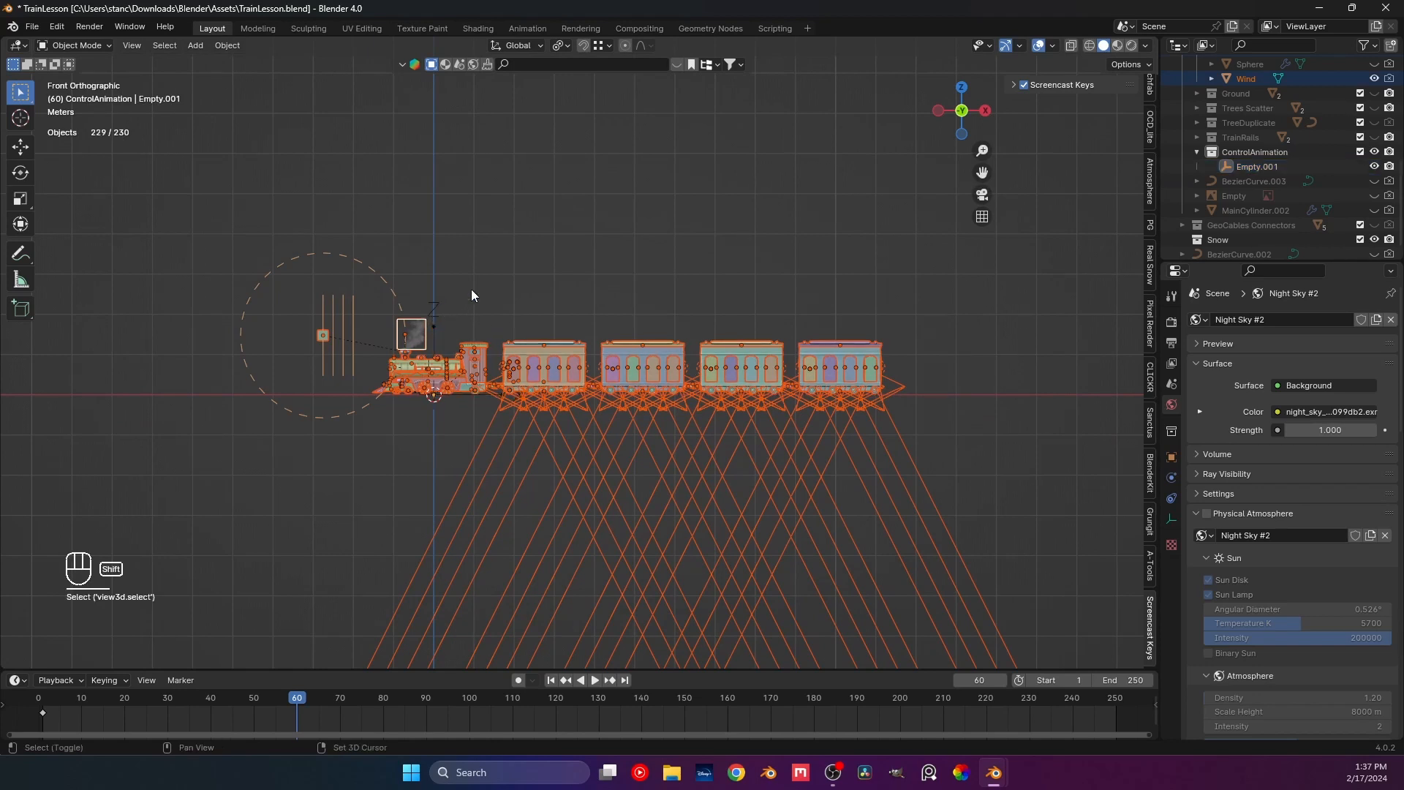
shift+click(432, 307)
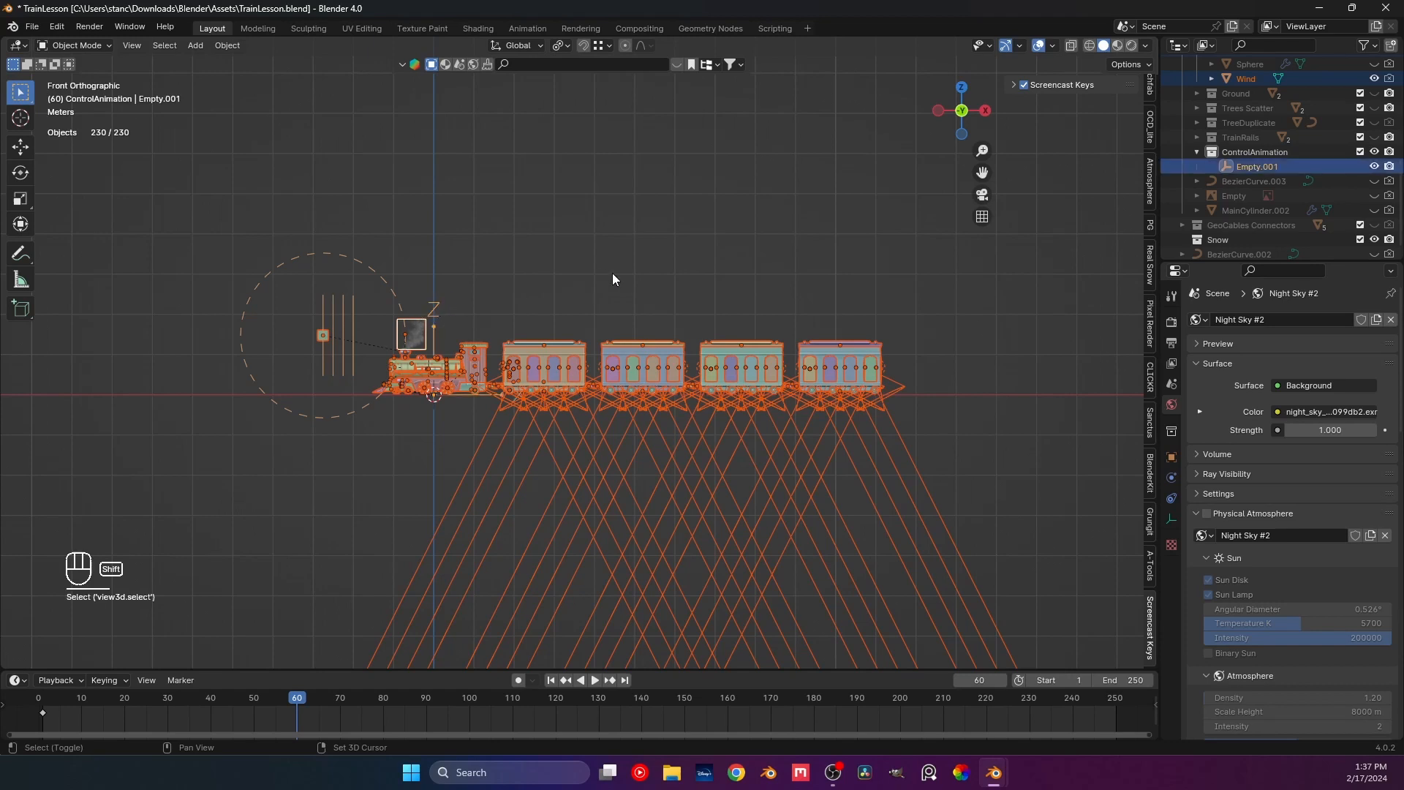
scroll(438, 322, up, 3)
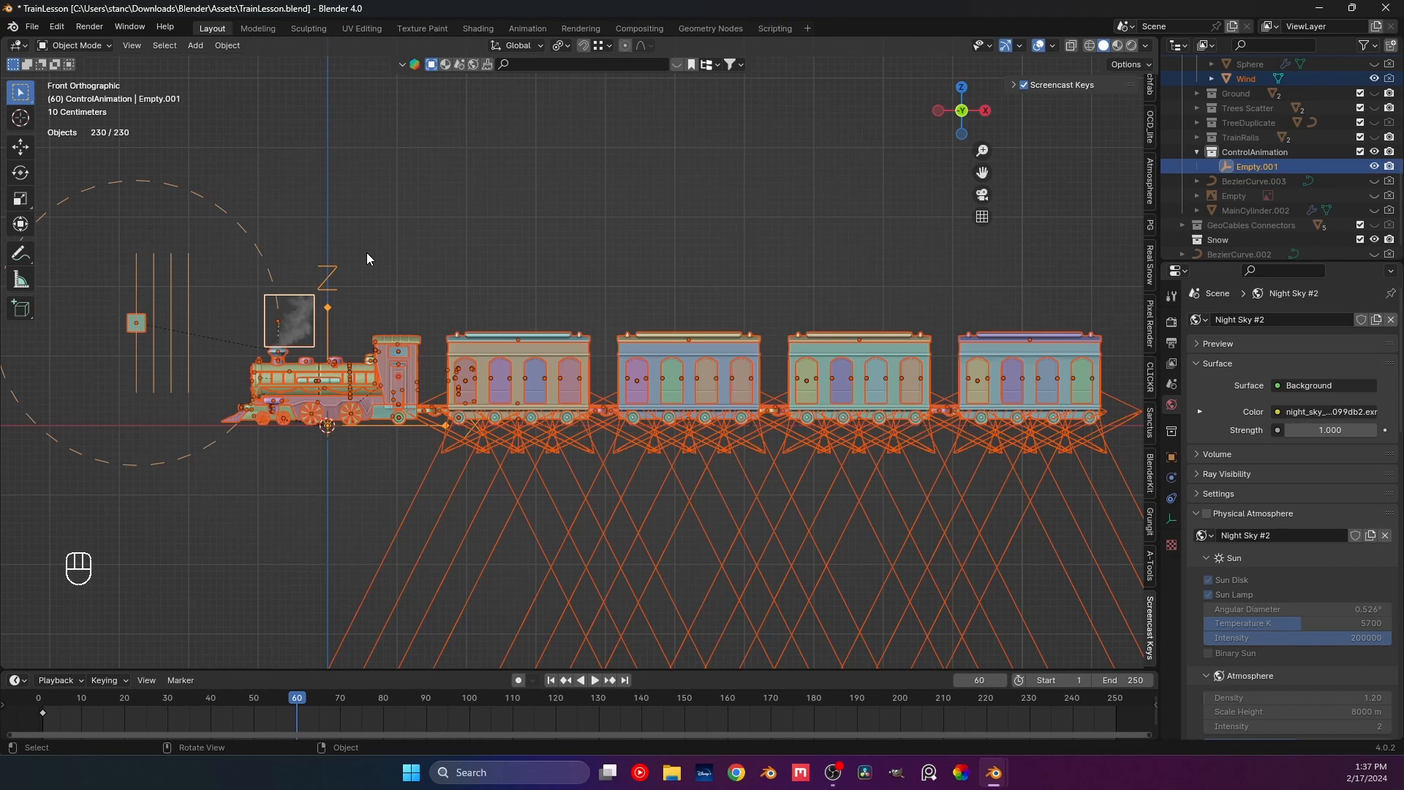
key(ctrl+p)
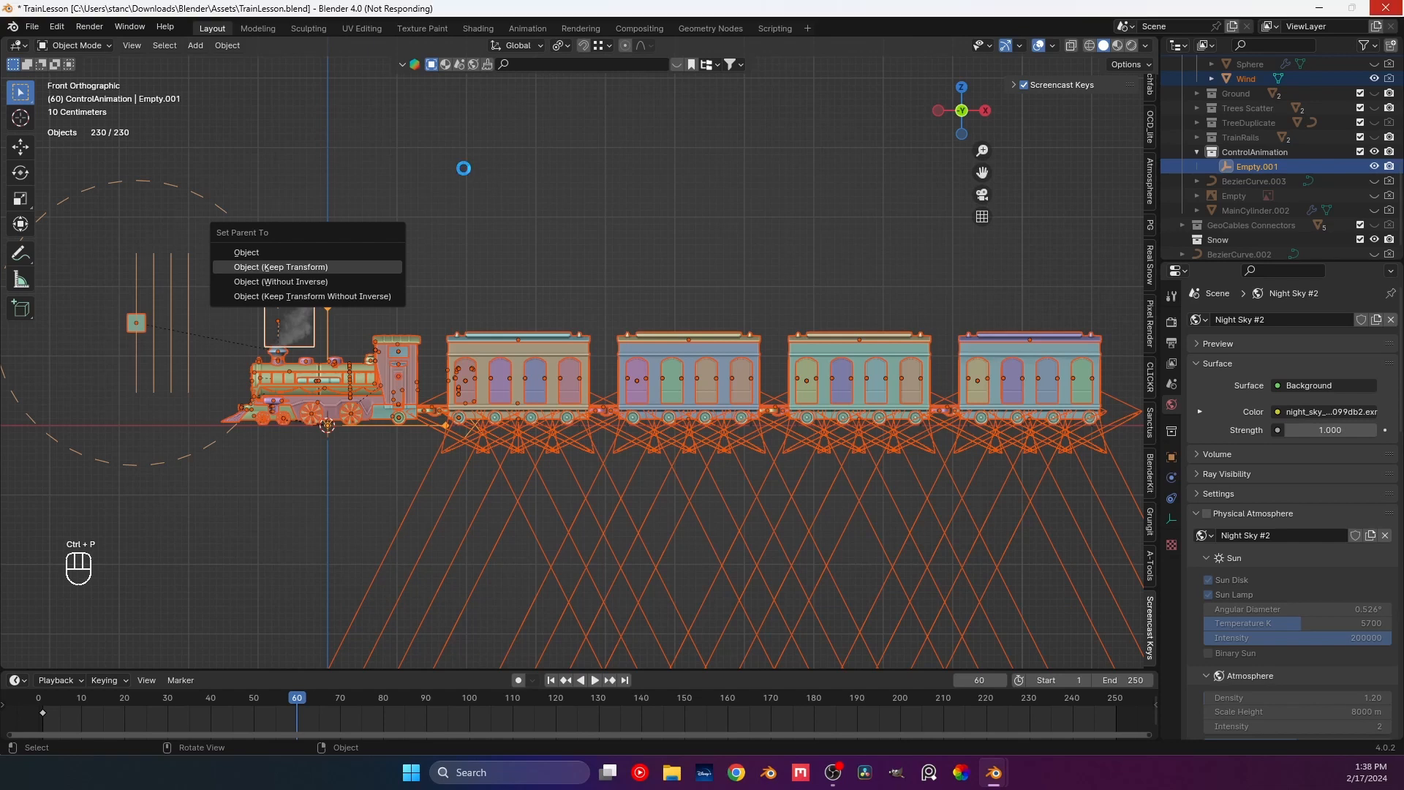
click(463, 173)
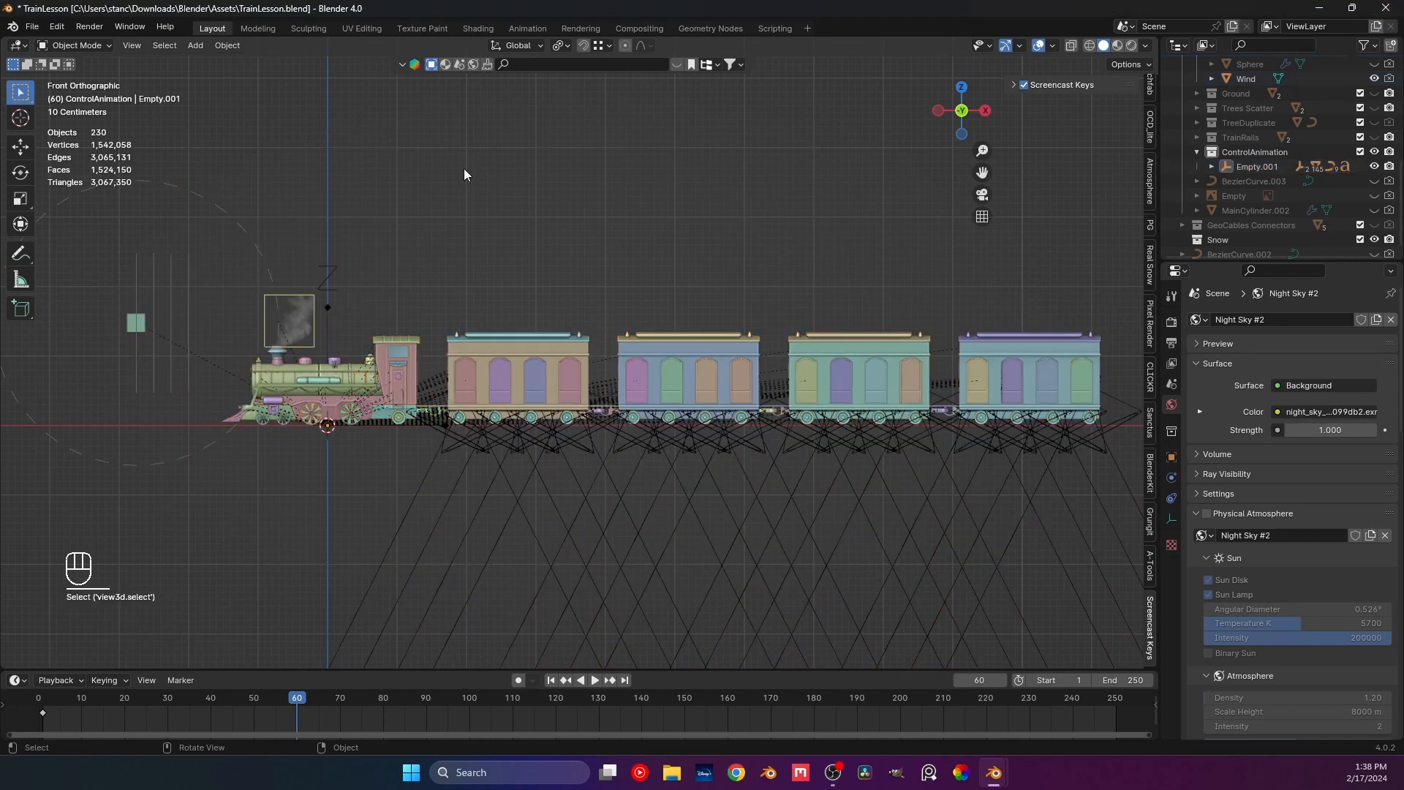
Try moving Empty.001 about 5 m along negative X in front view to test the parenting, and cancel the move.
middle_drag(405, 209, 593, 294)
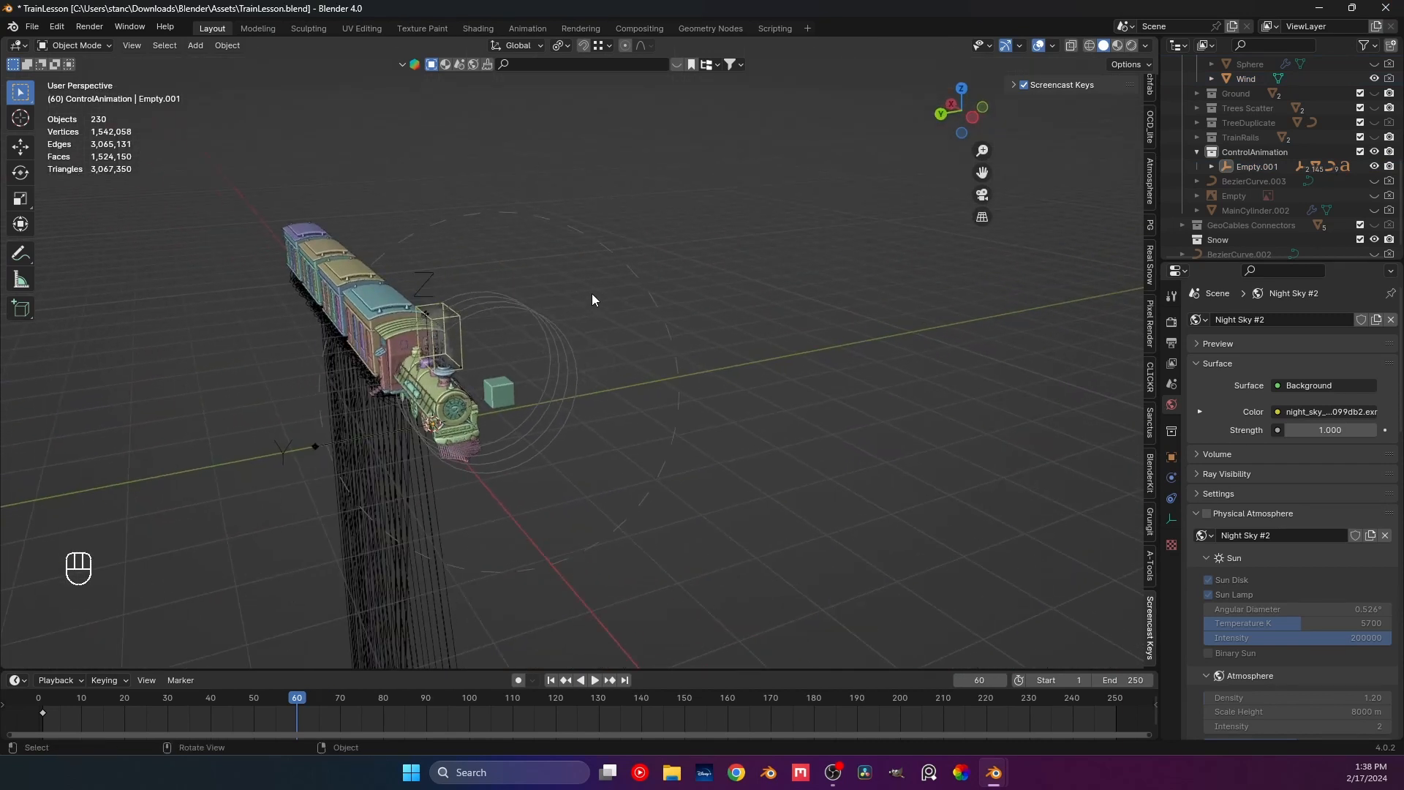
middle_drag(361, 244, 414, 259)
key(KP_1)
click(598, 280)
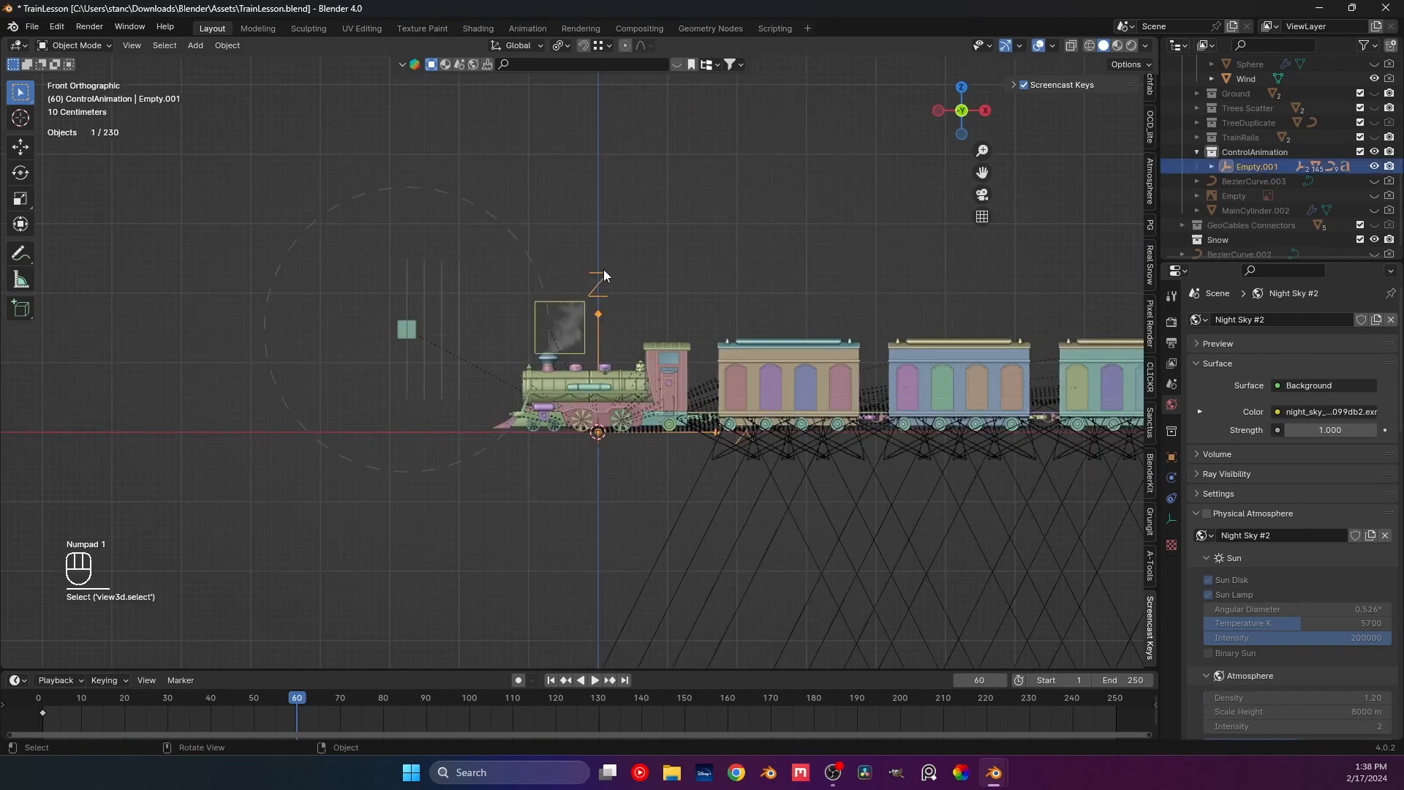
scroll(517, 274, down, 5)
shift+middle_drag(557, 275, 534, 268)
key(g)
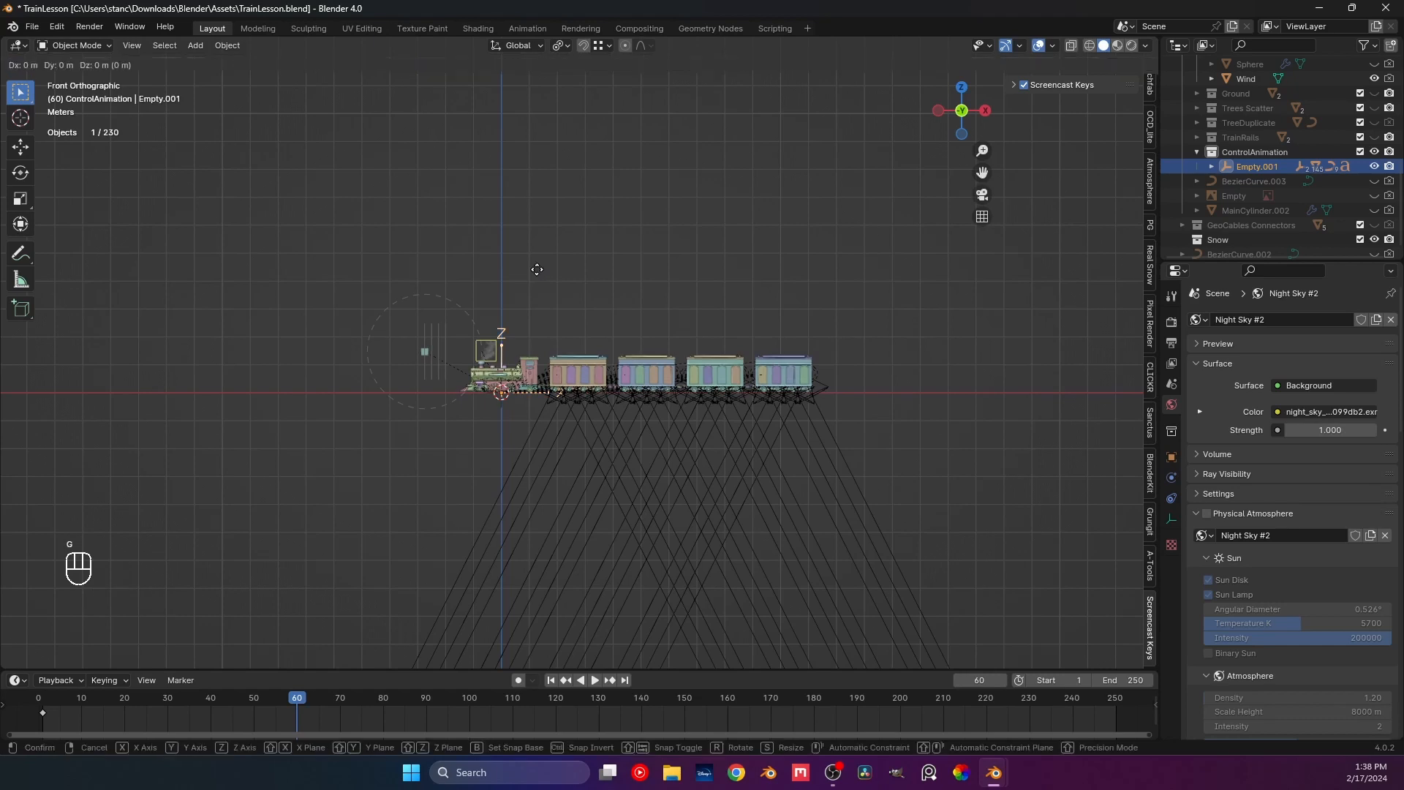
key(x)
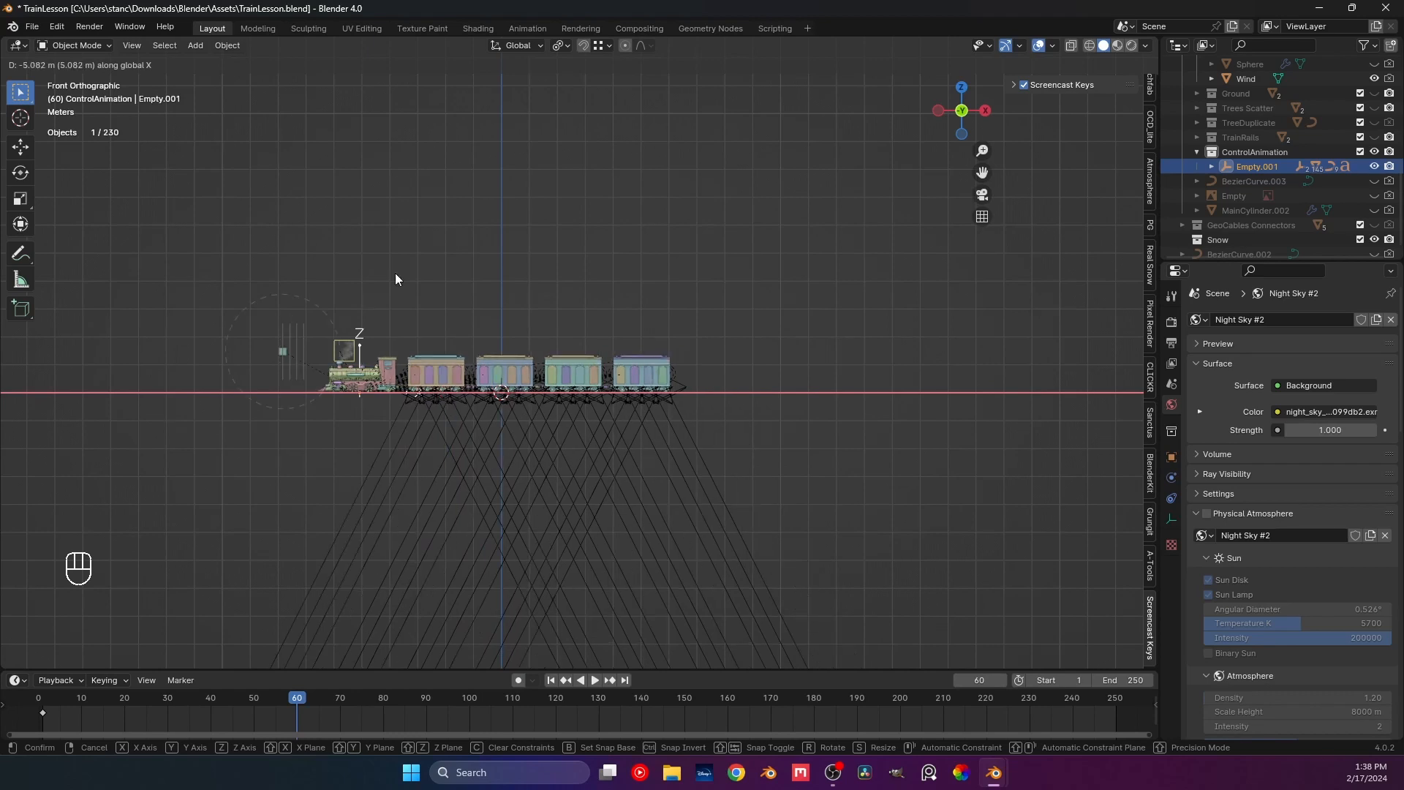
right_click(395, 280)
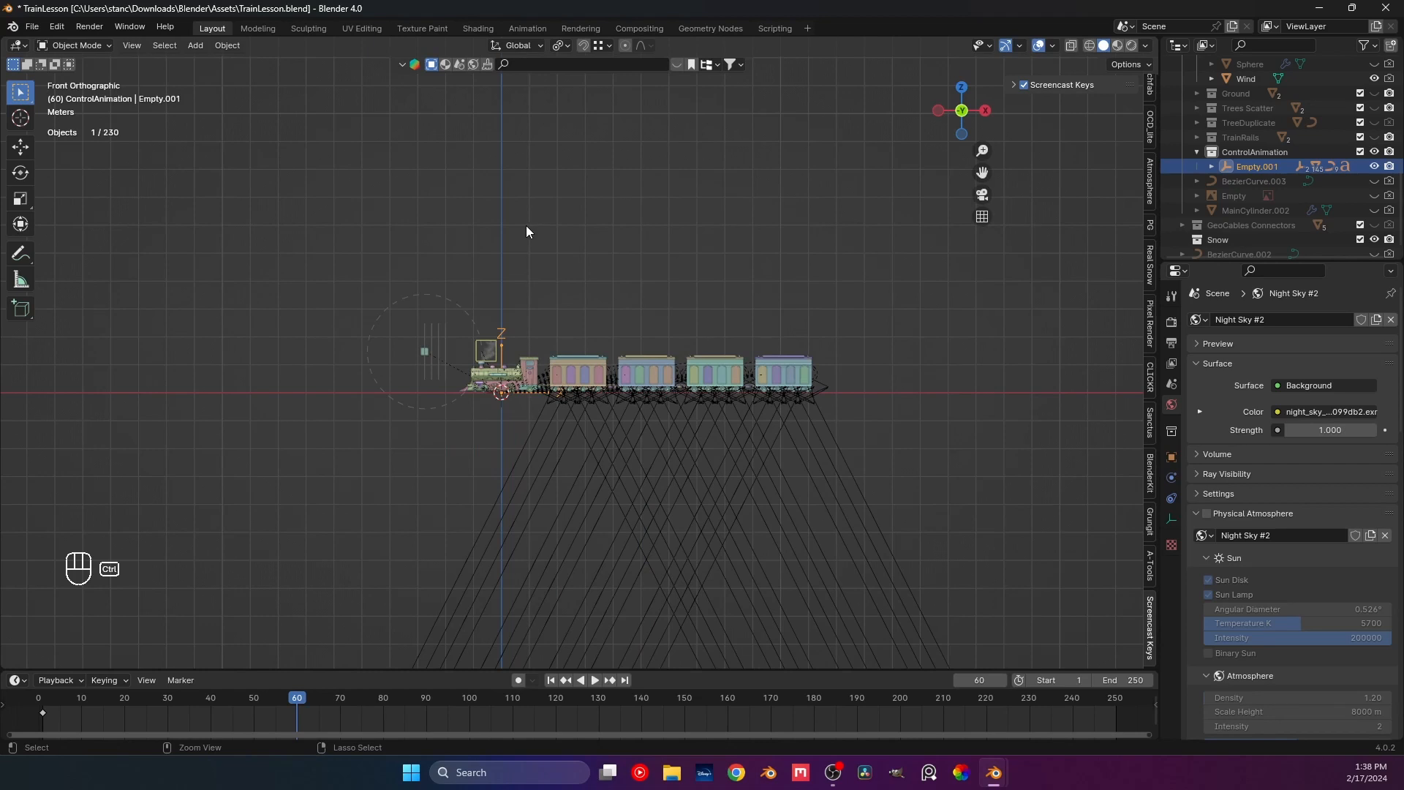
Undo the parenting of the train objects to Empty.001 and clear the selection.
key(ctrl+z)
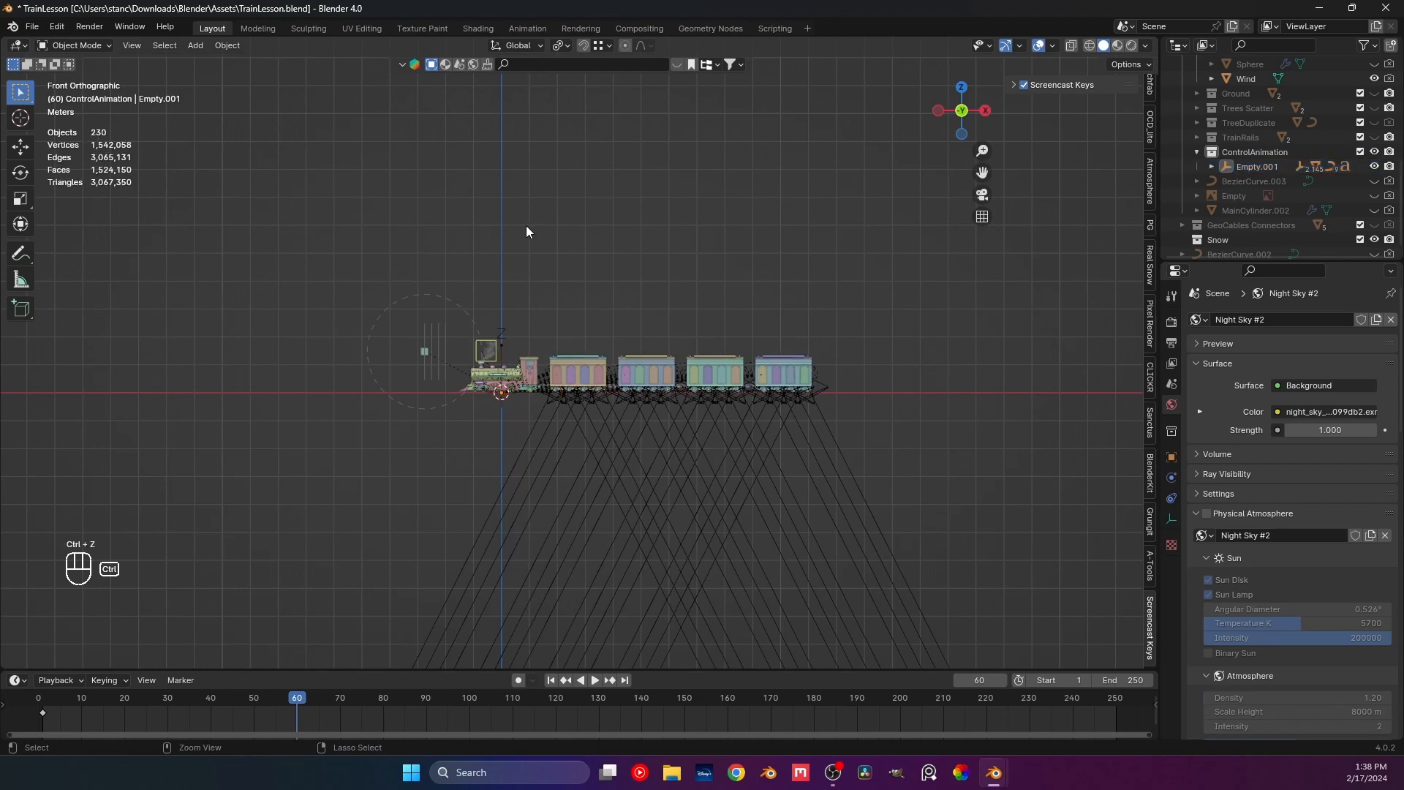
key(ctrl+z)
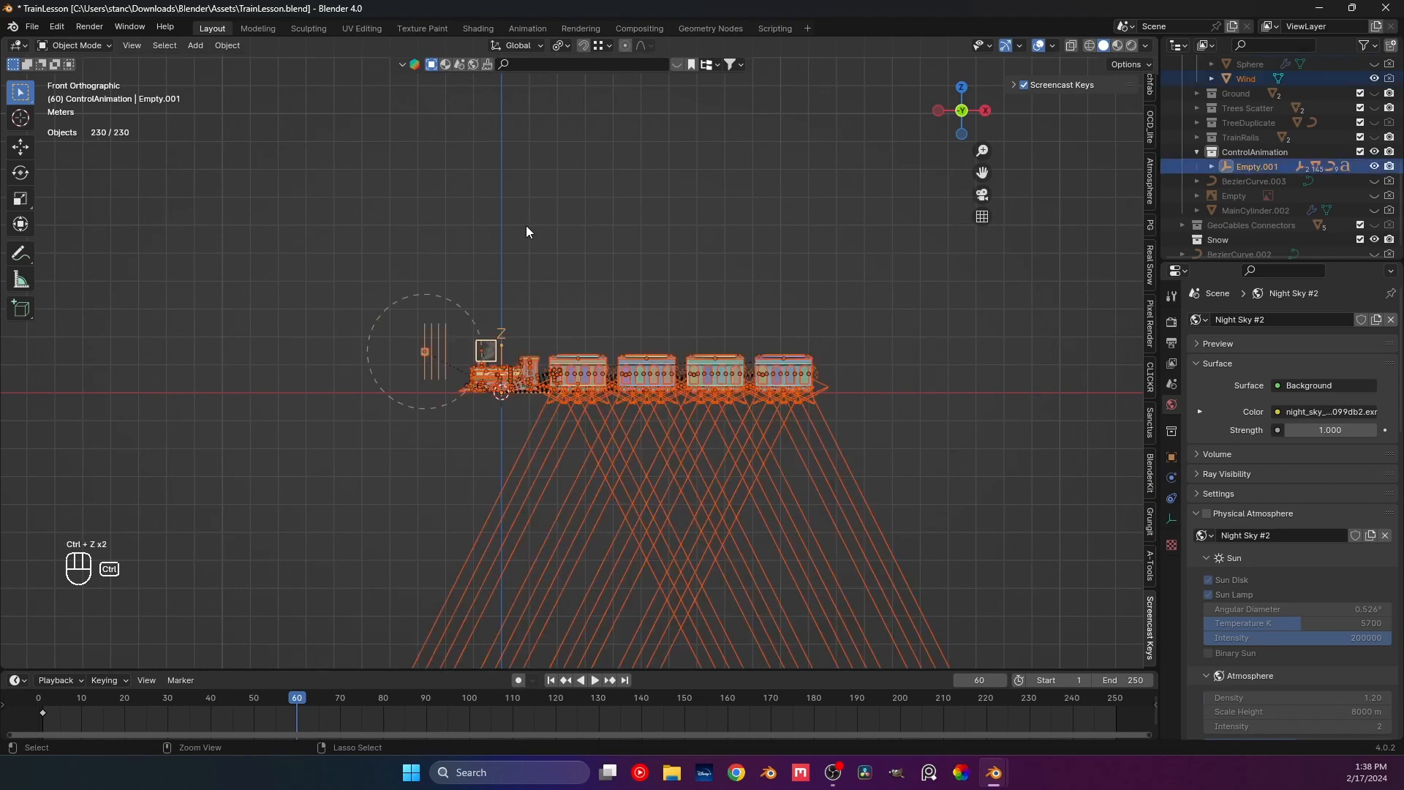
click(674, 245)
middle_drag(709, 267, 614, 358)
scroll(606, 249, up, 3)
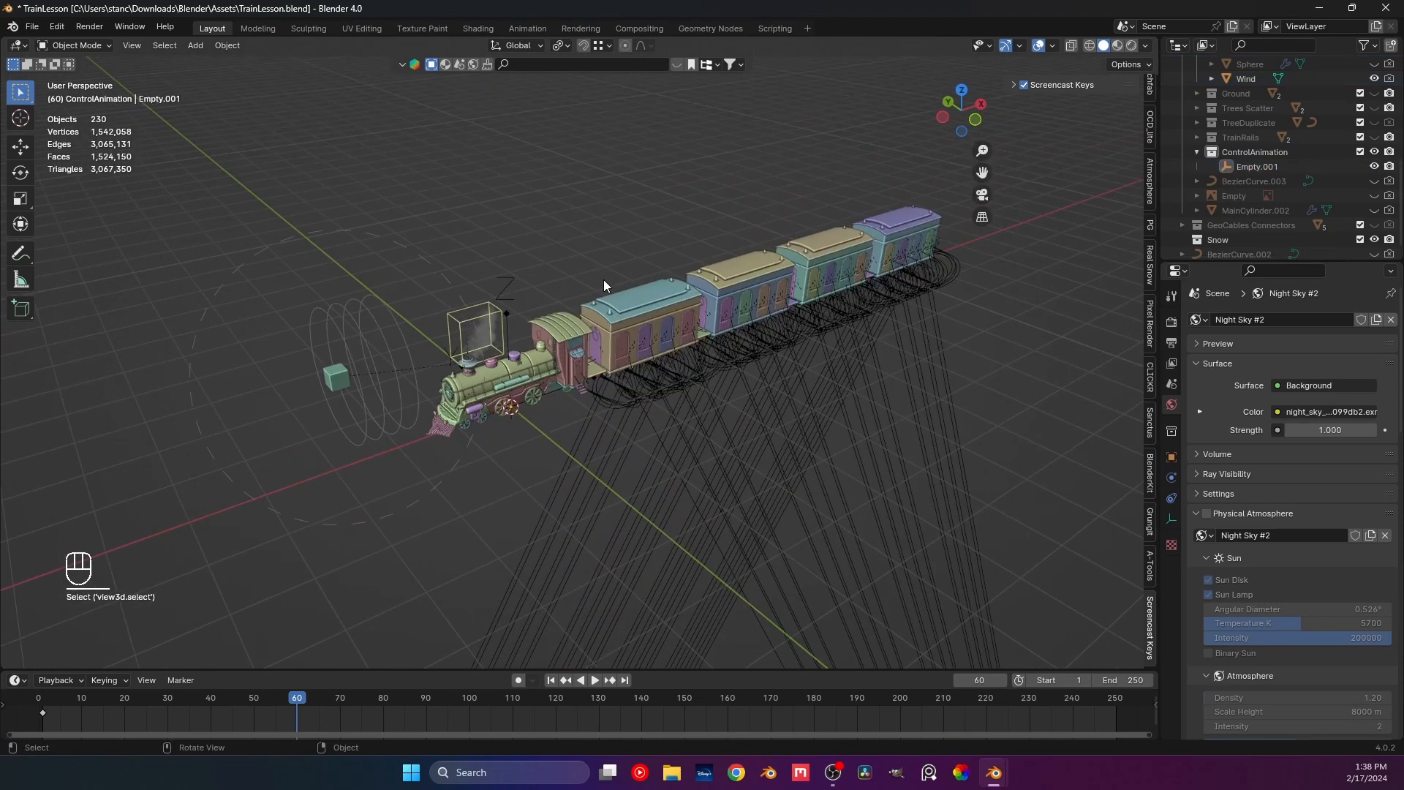
Unhide the WagondoorCutter object in the Wagons collection and collapse the SmokeSim collection.
scroll(1227, 146, up, 10)
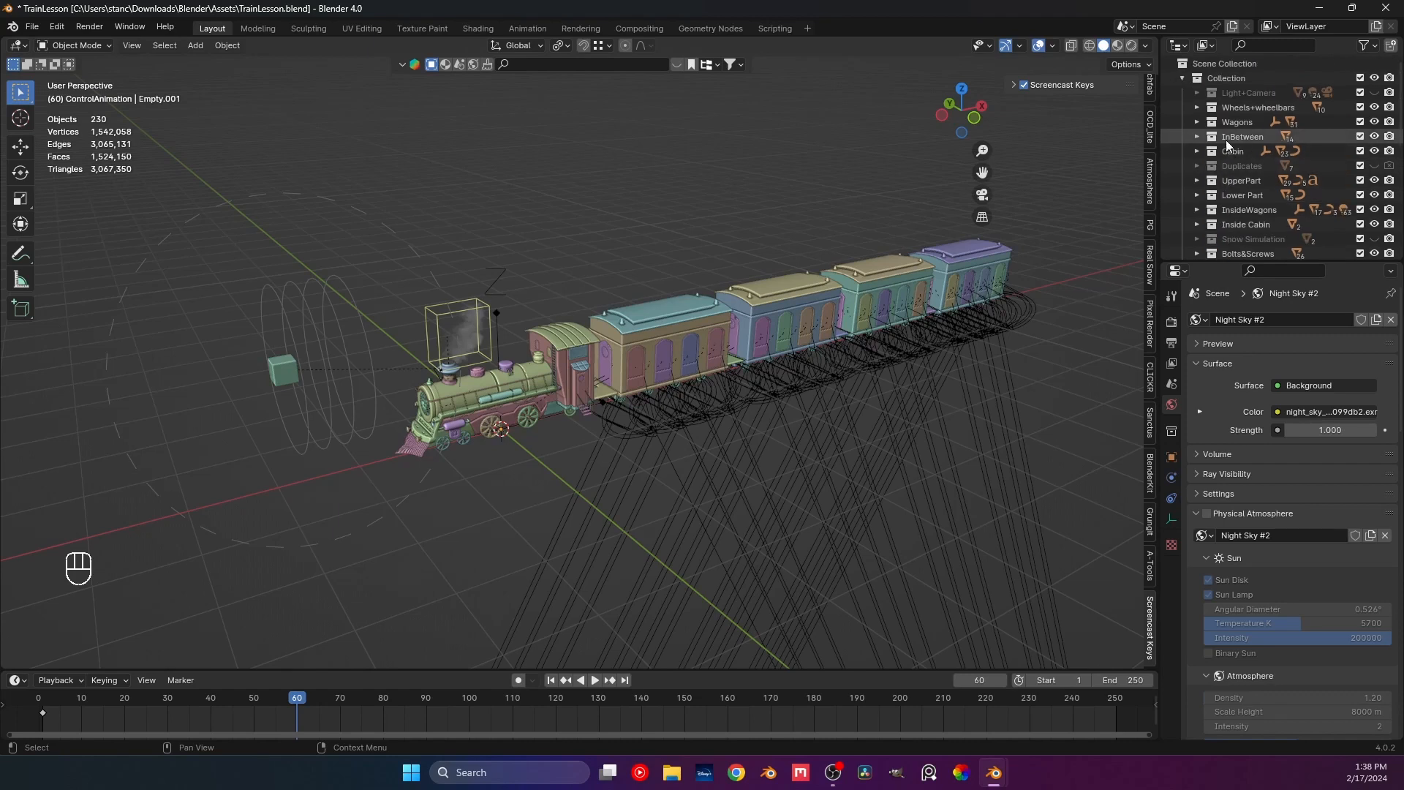
click(1199, 121)
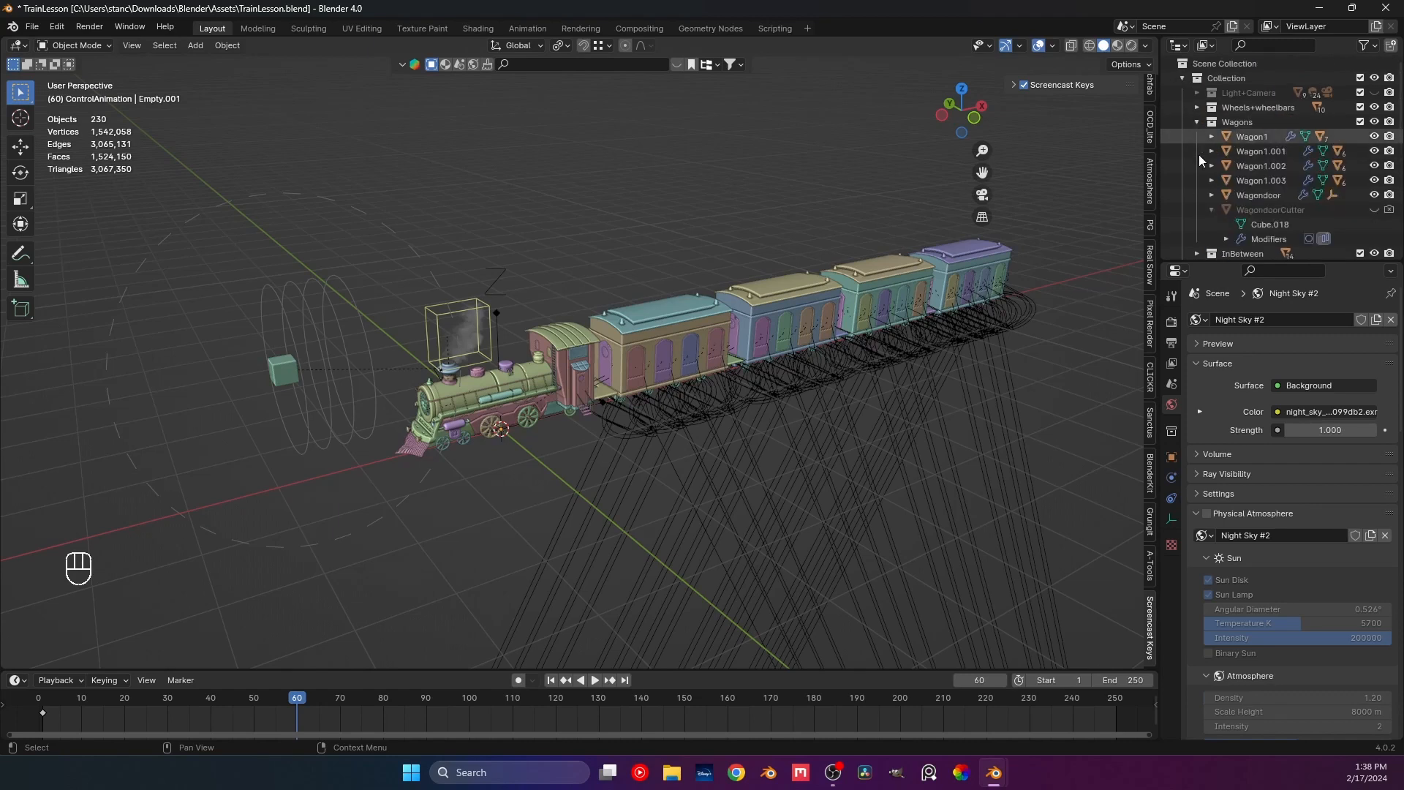
click(1375, 210)
click(1207, 210)
scroll(1276, 166, down, 5)
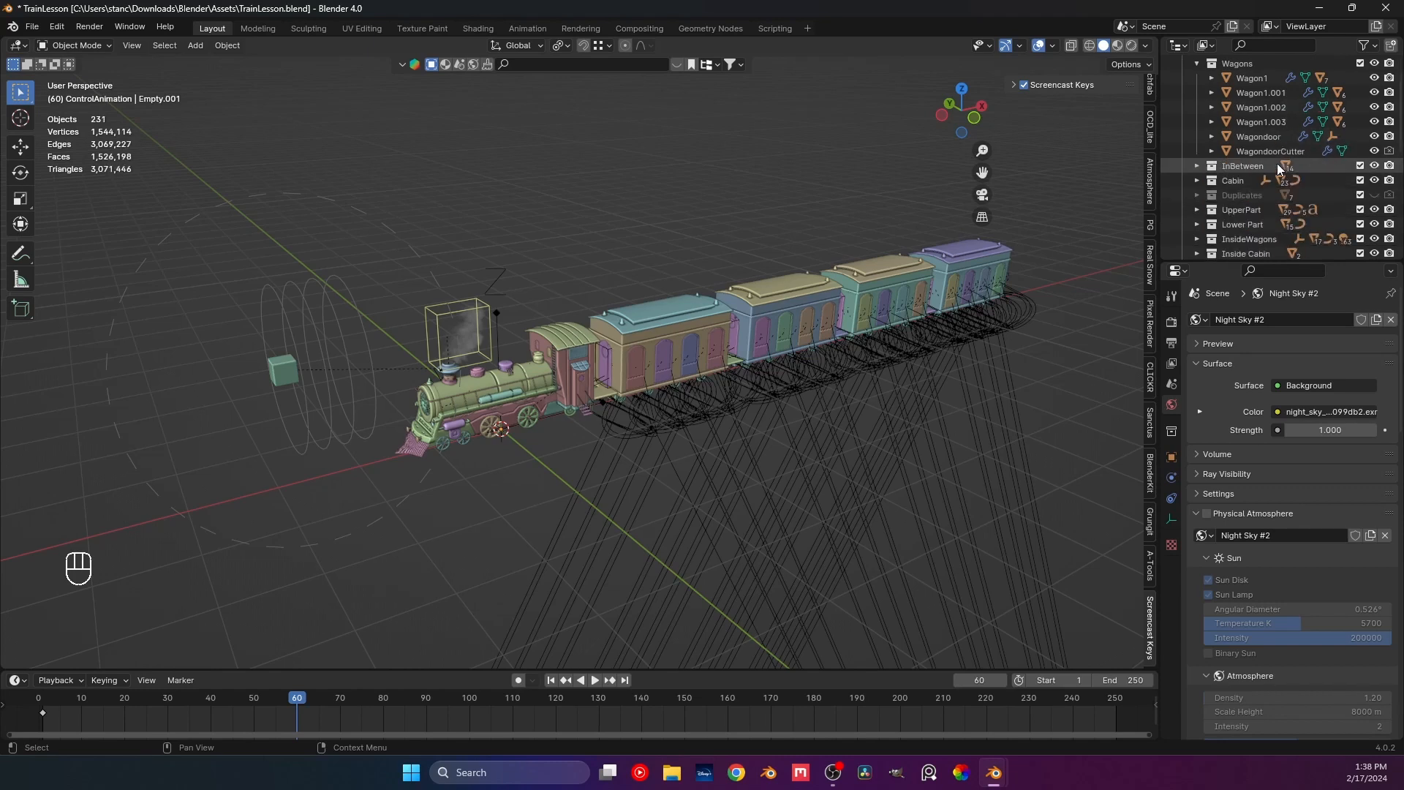
scroll(1306, 165, down, 2)
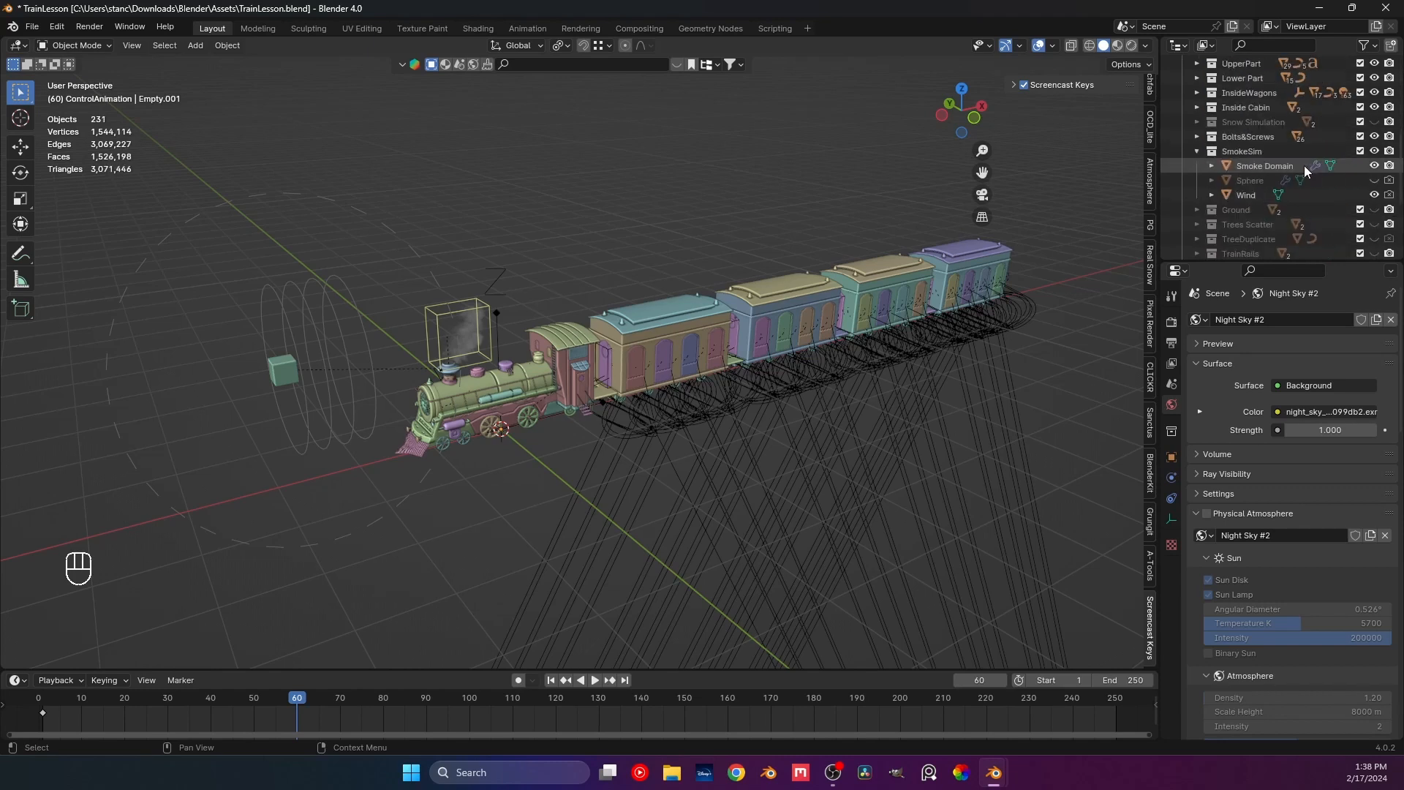
click(1197, 152)
Unhide WindowCutter.001 under Wagon1.001 and collapse that wagon's hierarchy.
scroll(1204, 186, up, 5)
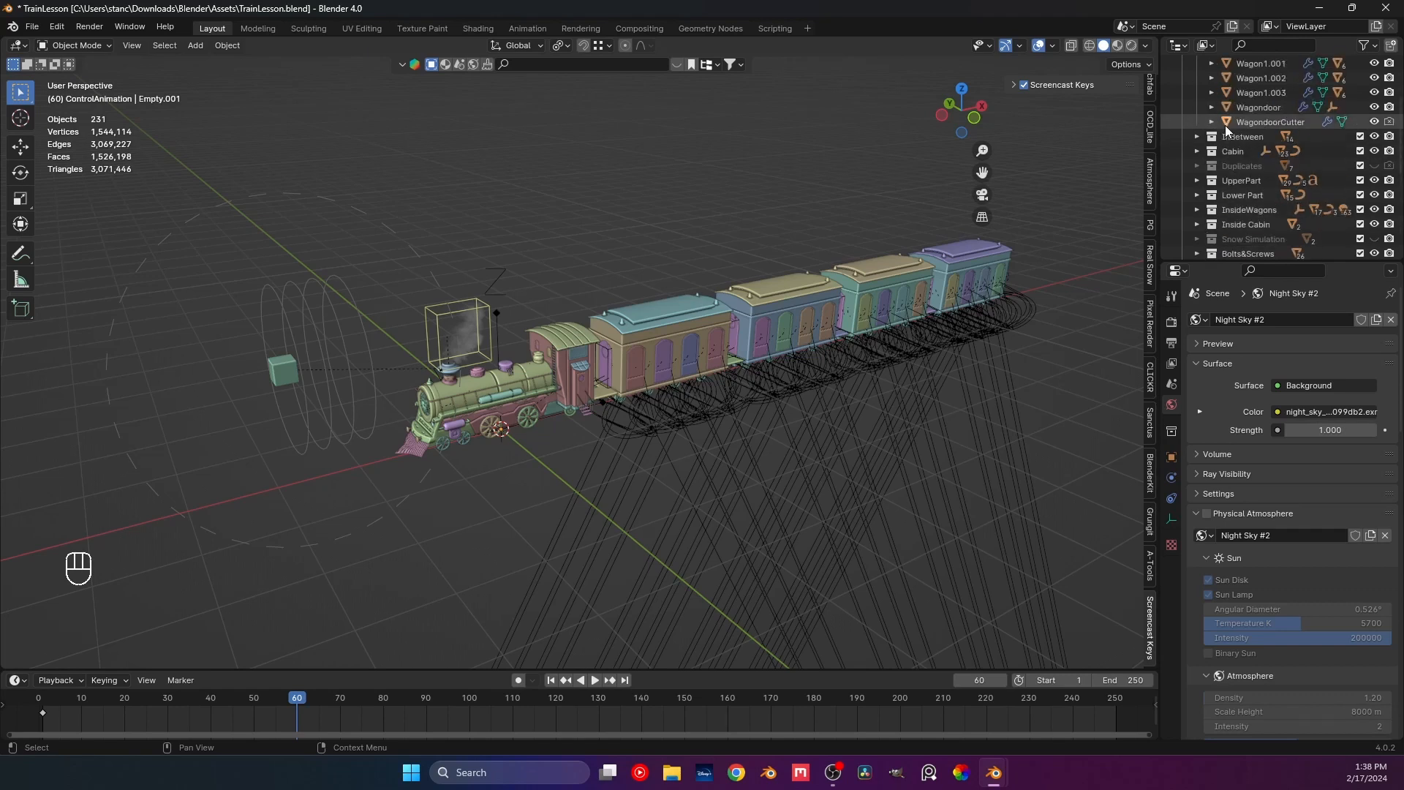
click(1213, 93)
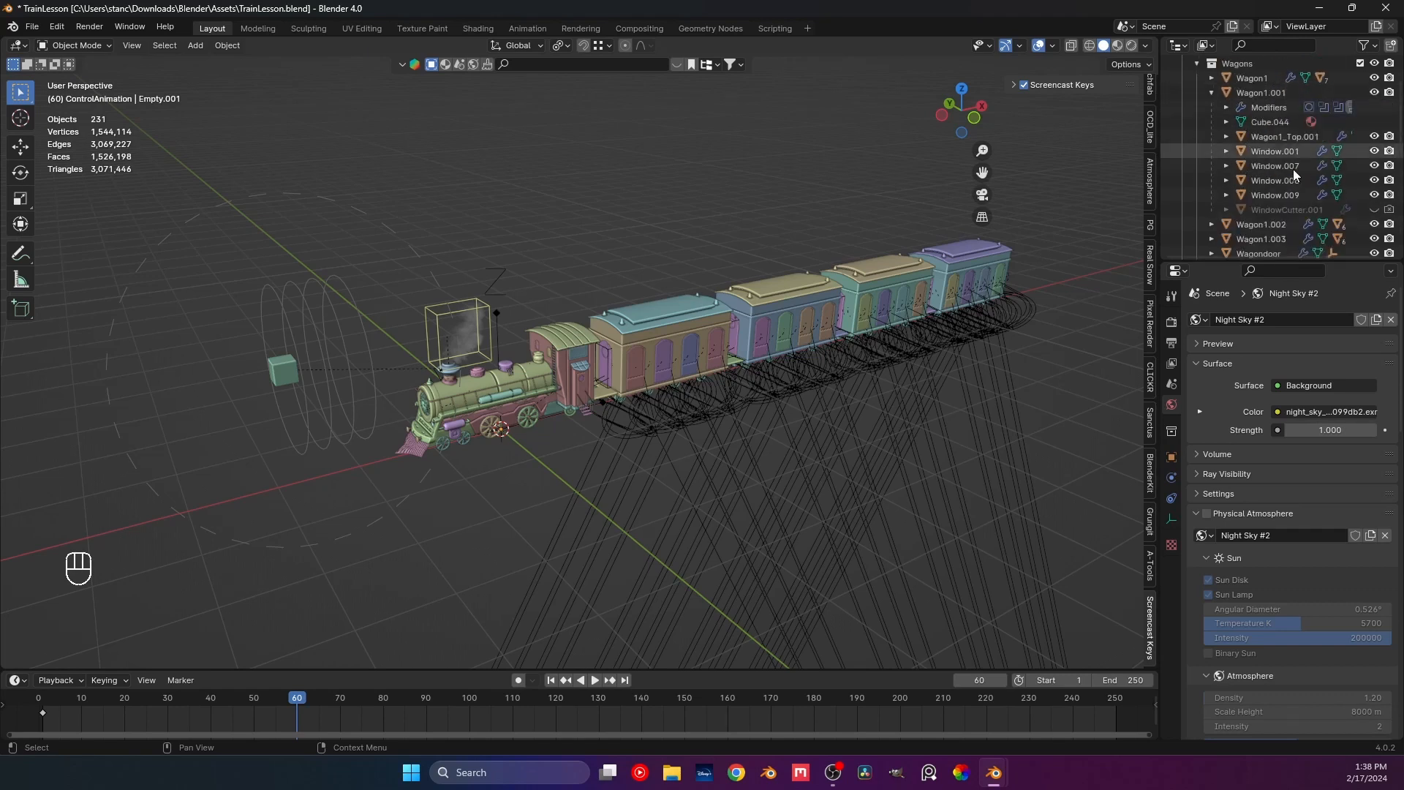
click(1274, 210)
click(1375, 211)
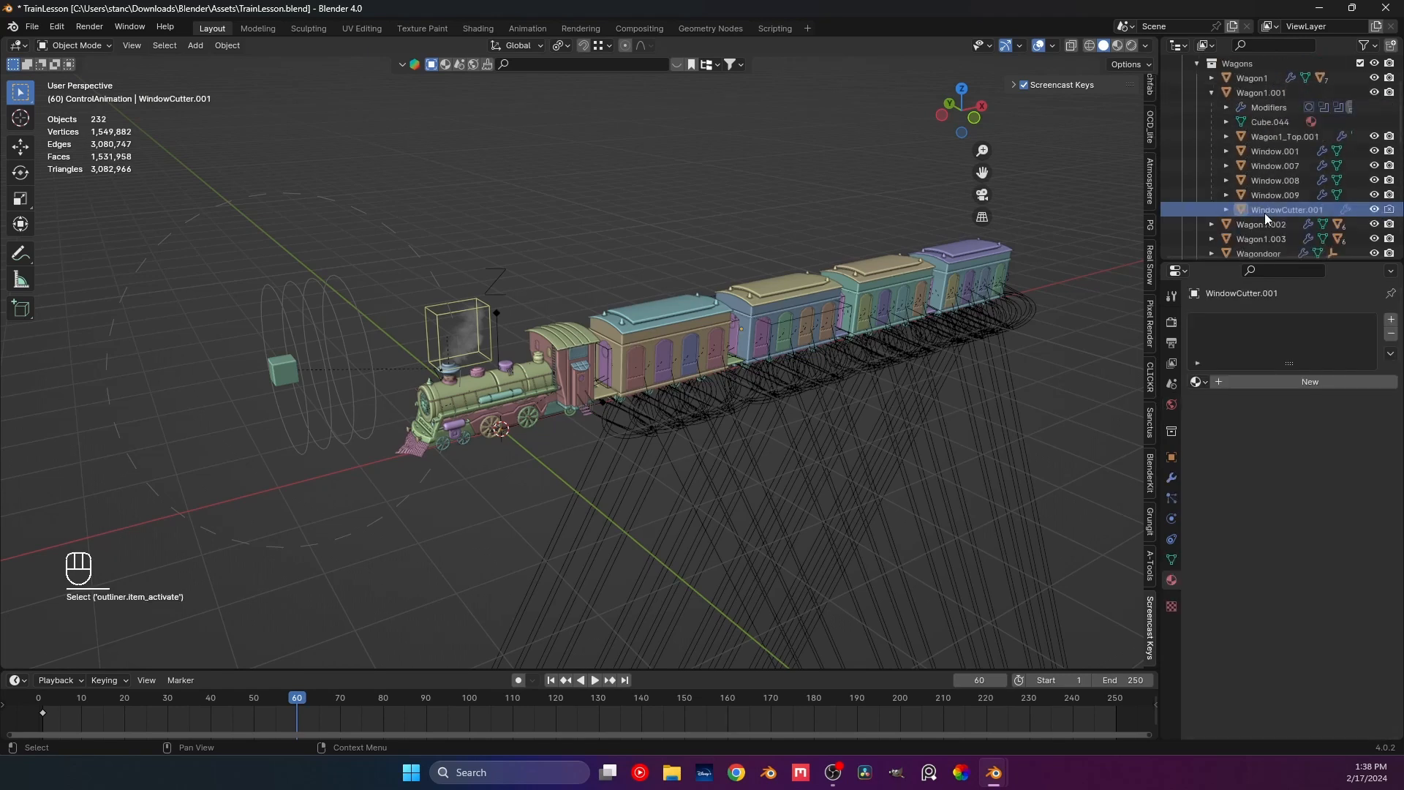
click(1212, 93)
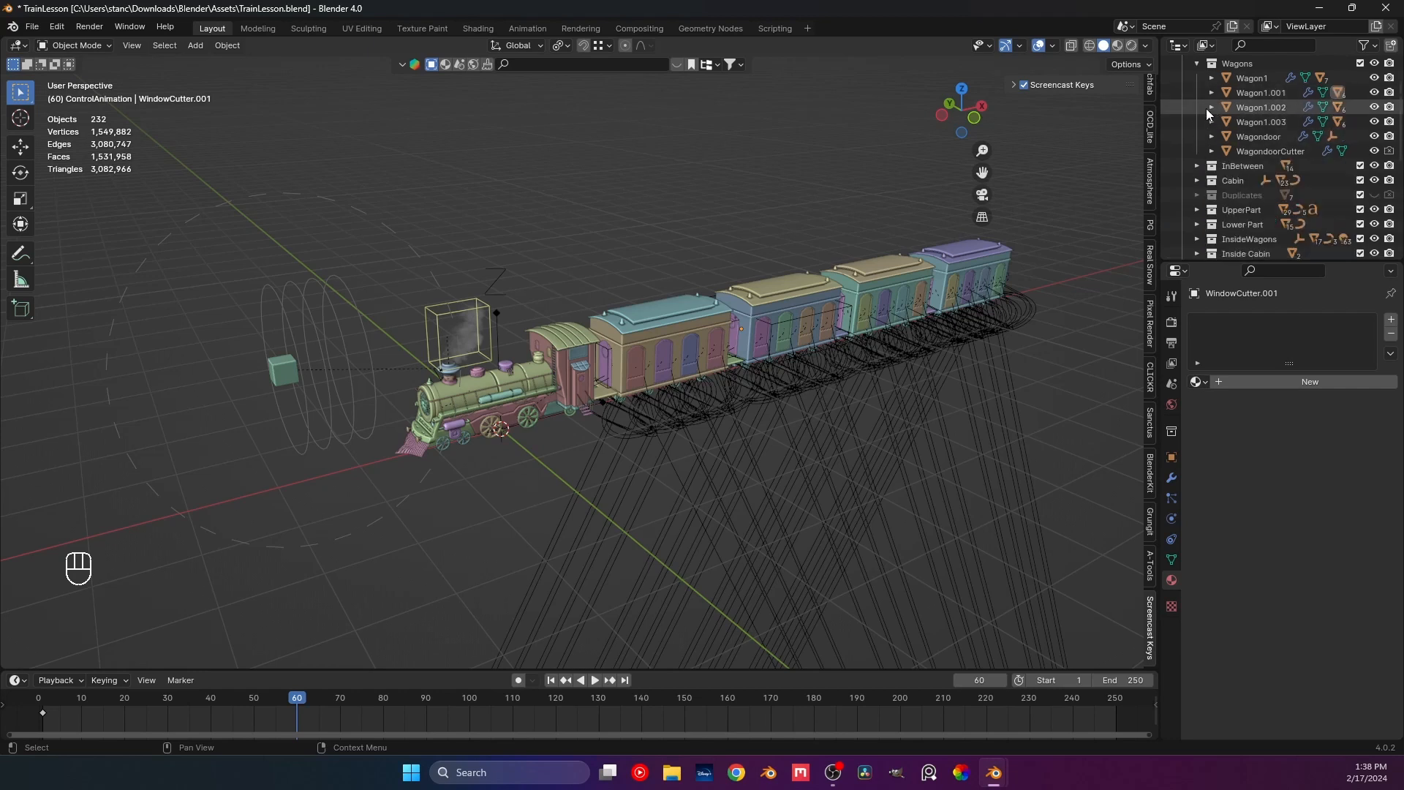
Unhide WindowCutter.002 under Wagon1.002 and collapse that wagon's hierarchy.
click(1211, 107)
click(1376, 225)
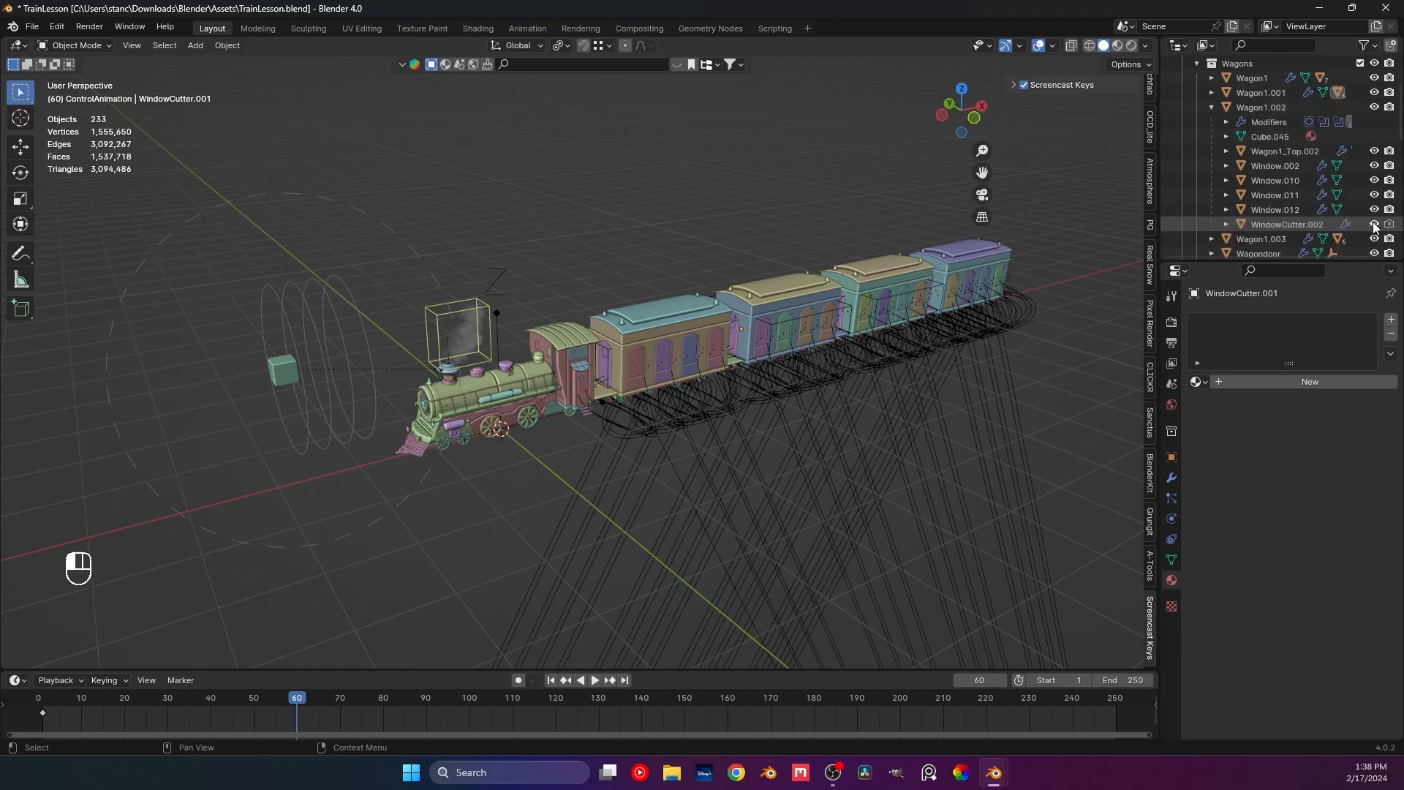
click(1212, 108)
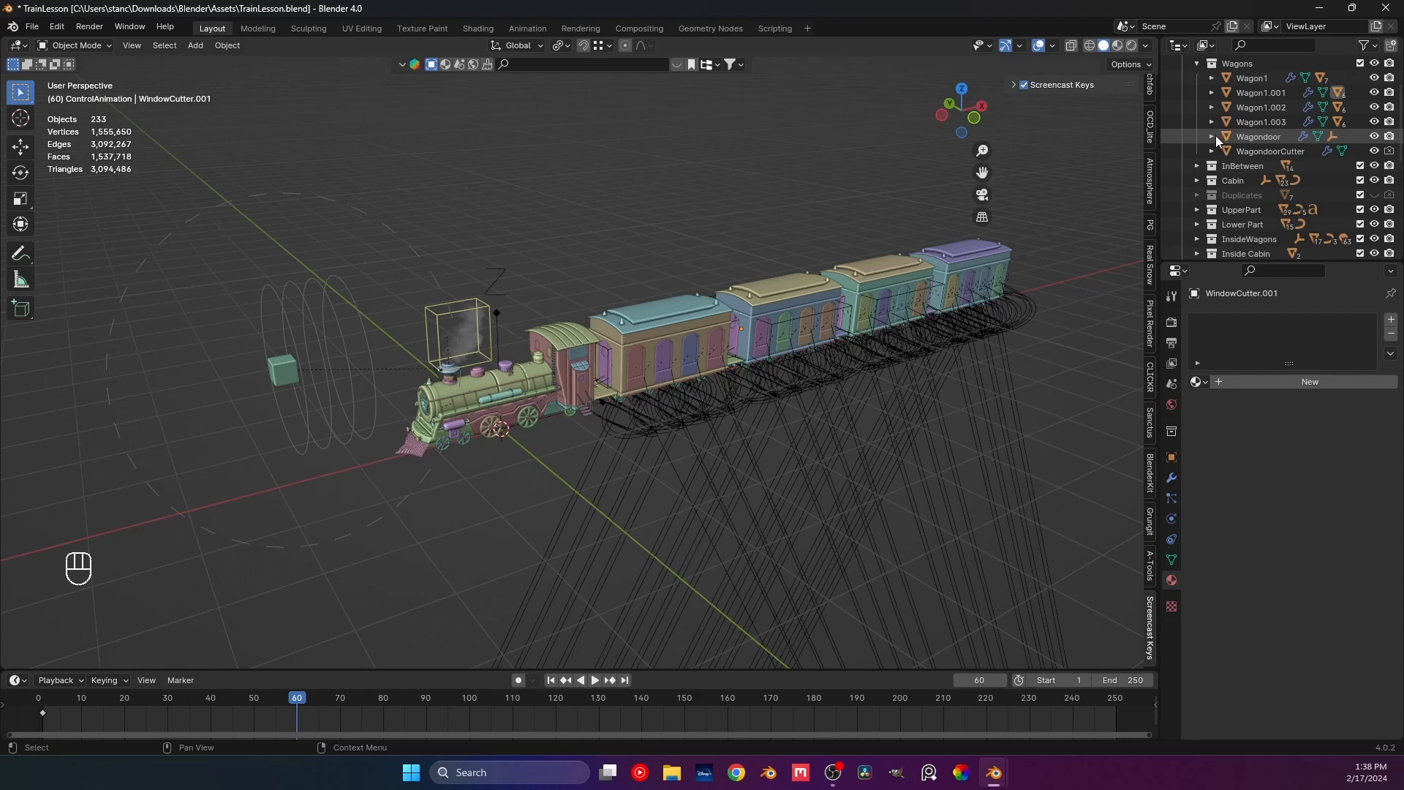
Check the Wagondoor and WagondoorCutter hierarchies and unhide WindowCutter.003 under Wagon1.003, leaving all three hierarchies collapsed.
click(1212, 137)
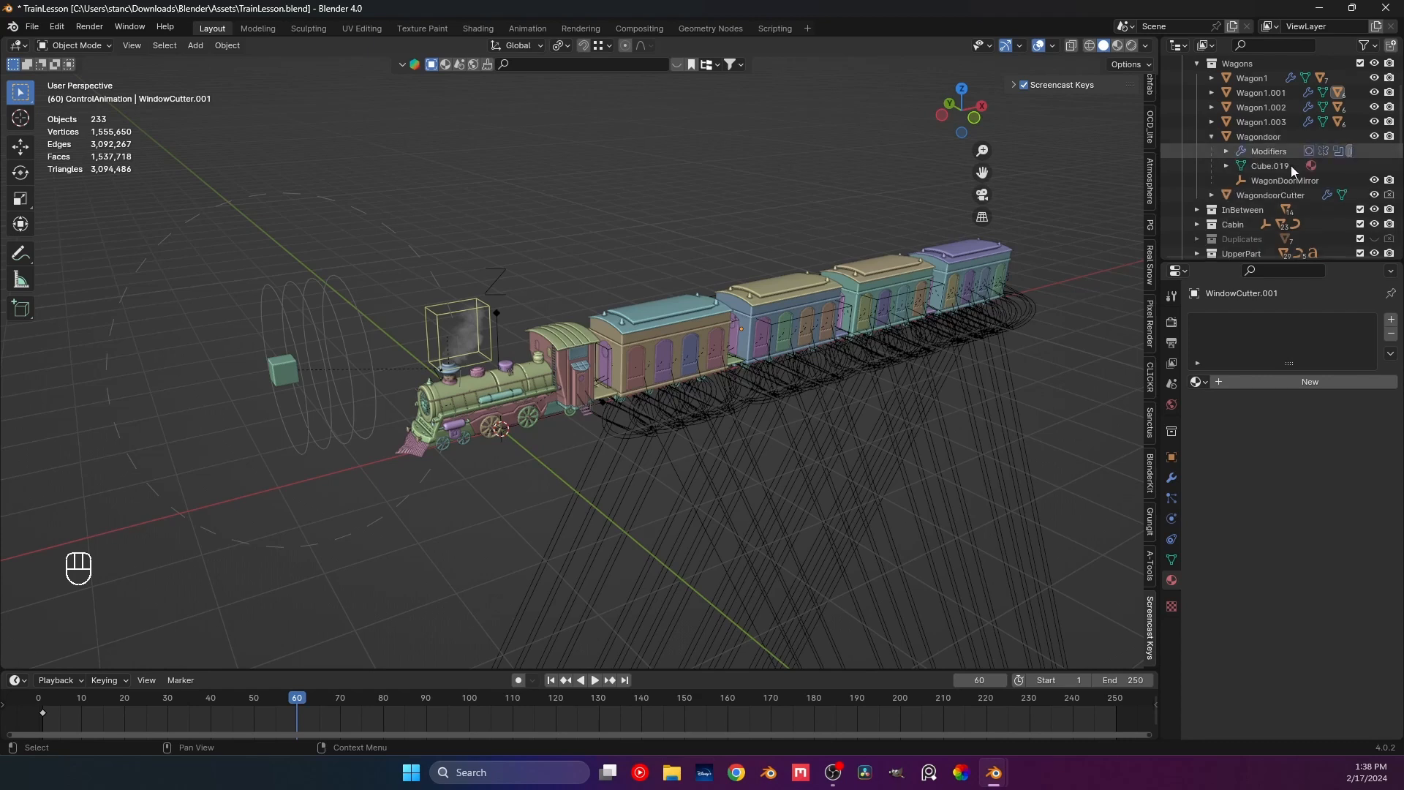
click(1212, 137)
click(1211, 150)
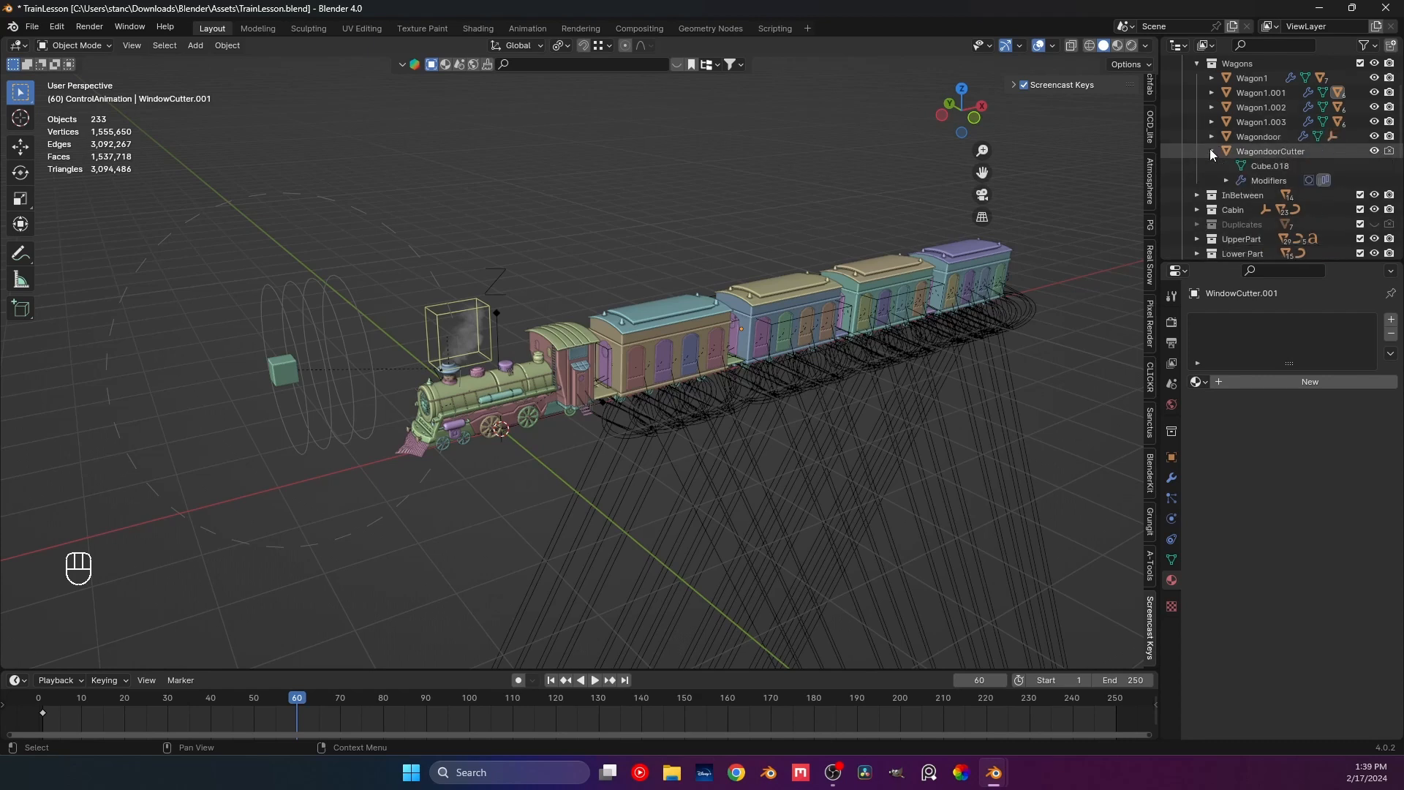
click(1210, 150)
click(1215, 135)
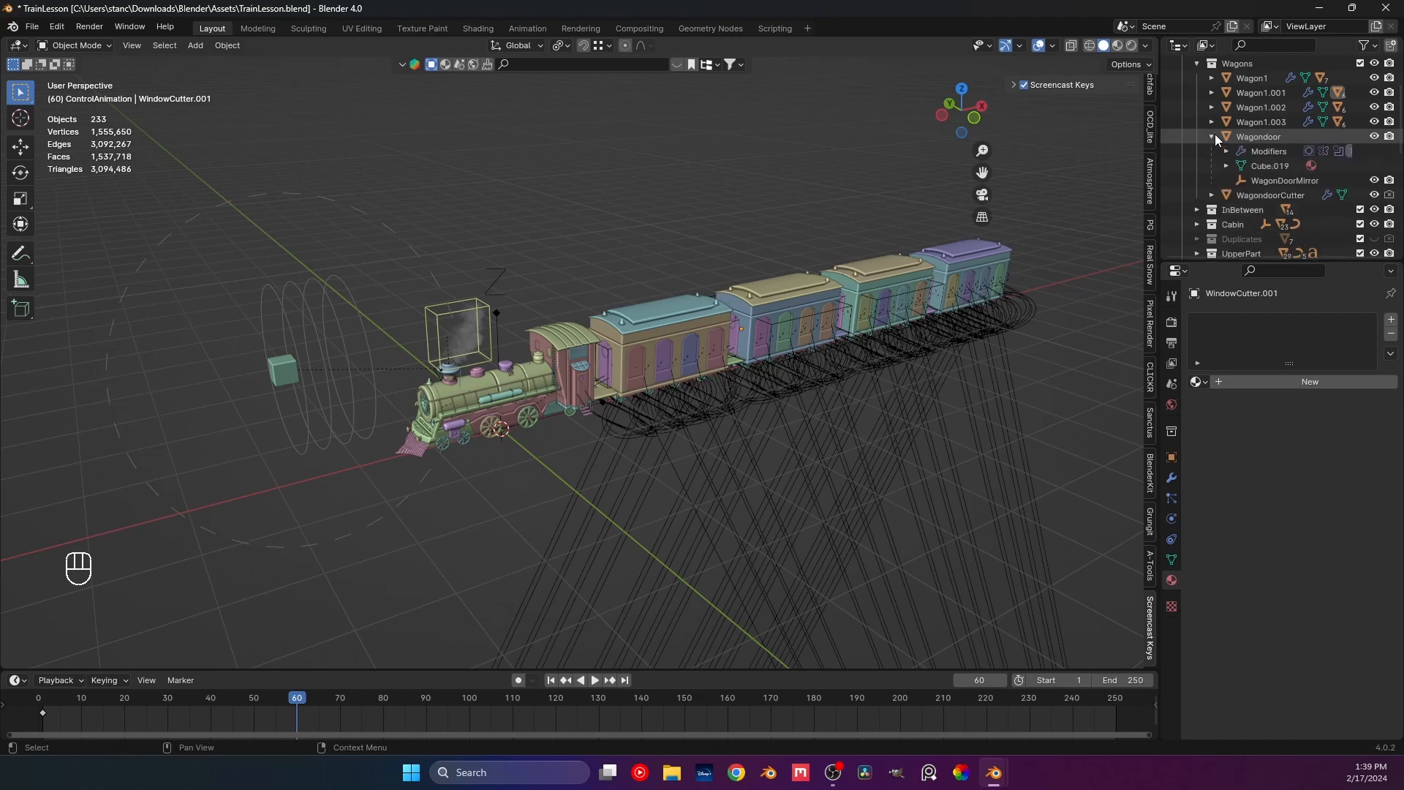
click(1212, 137)
click(1212, 121)
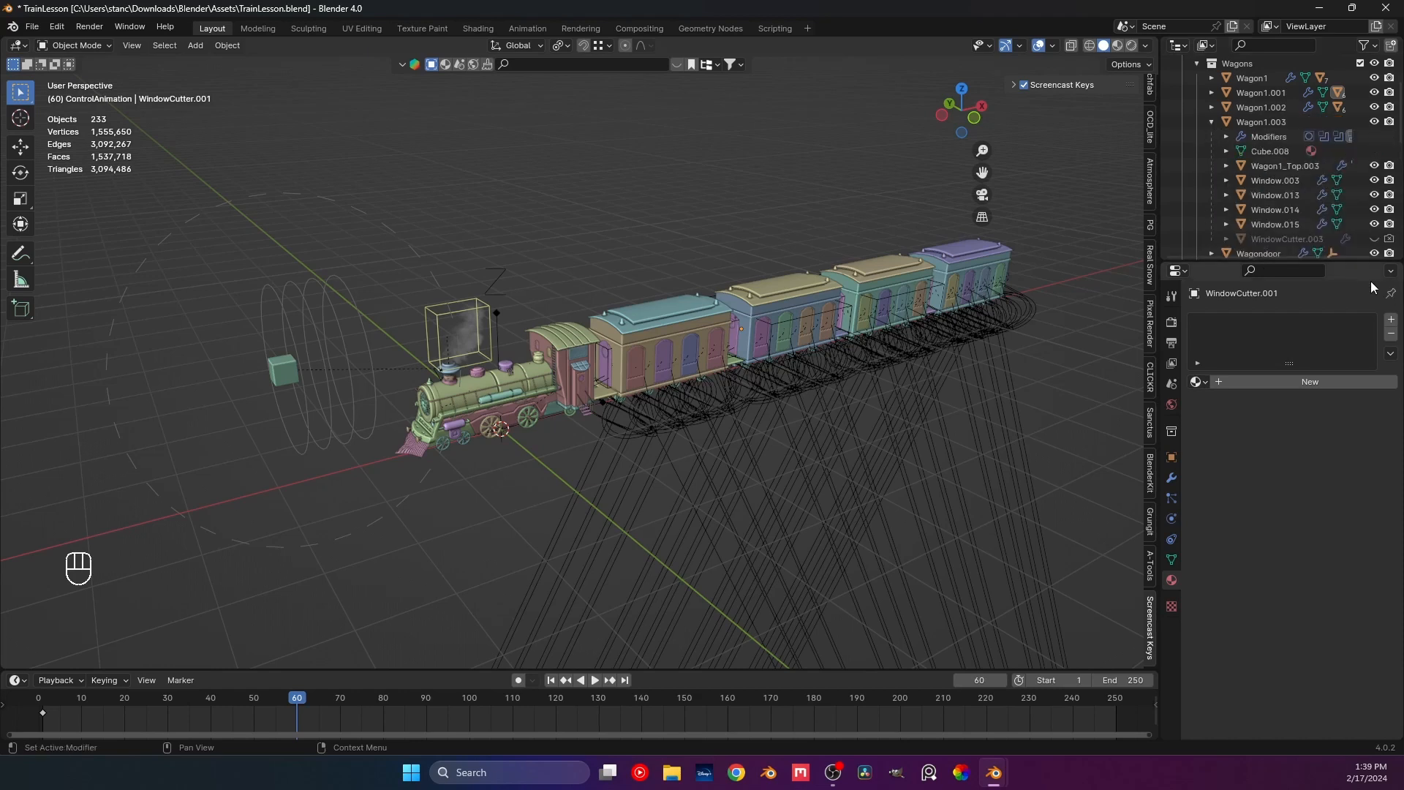
click(1375, 238)
click(1212, 122)
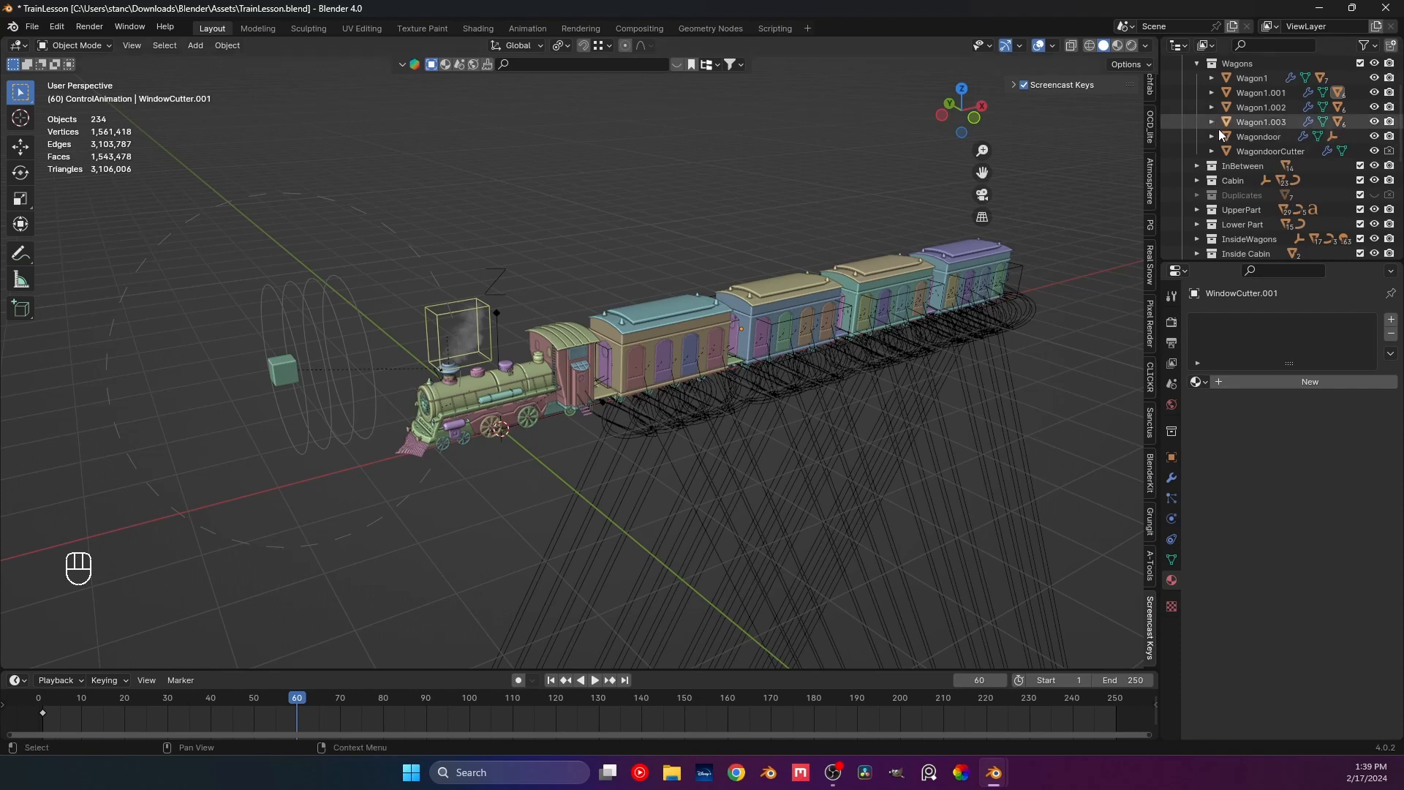
click(1214, 122)
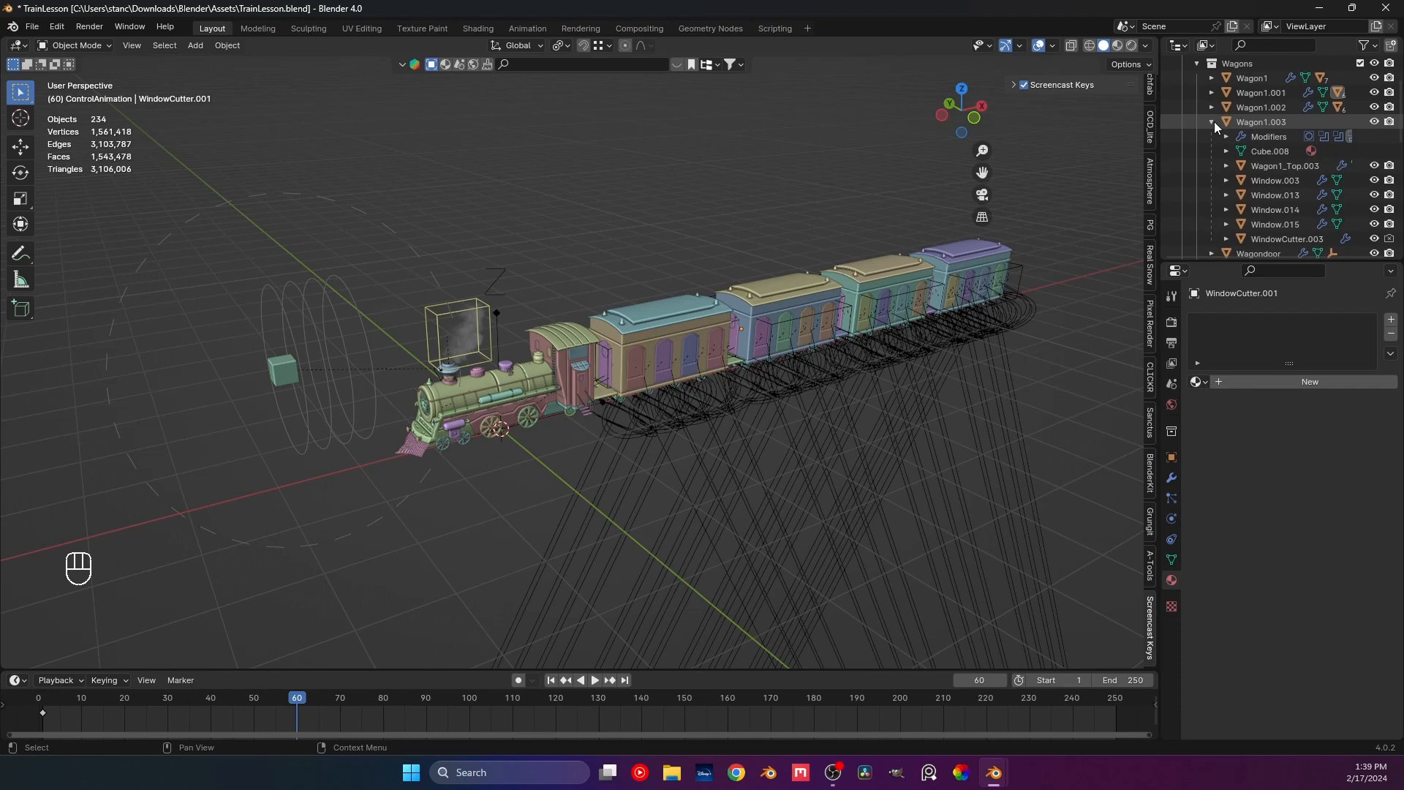
click(1212, 122)
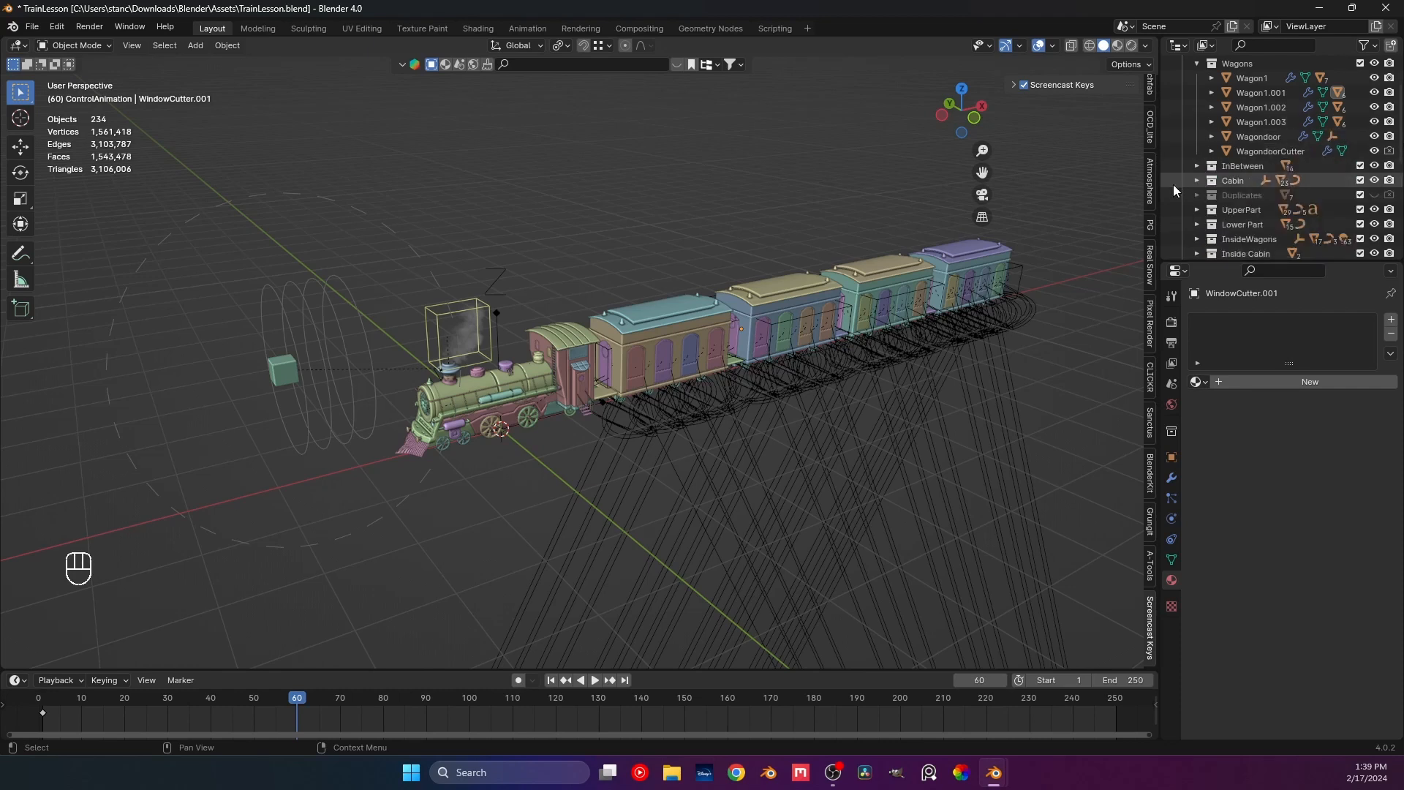
Unhide everything in the scene, collapse the Wagons collection and hide the Light+Camera collection in the viewport.
key(alt+h)
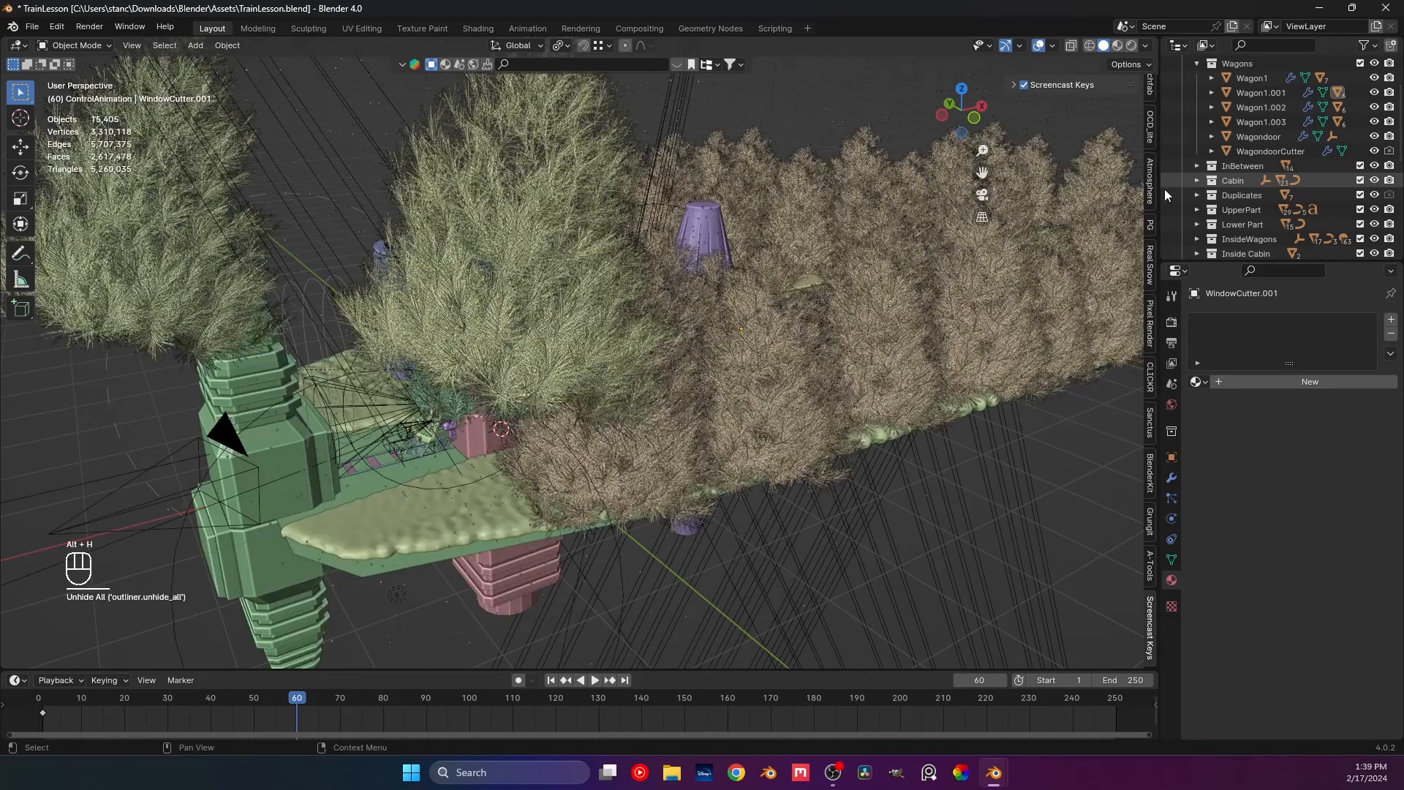
key(KP_1)
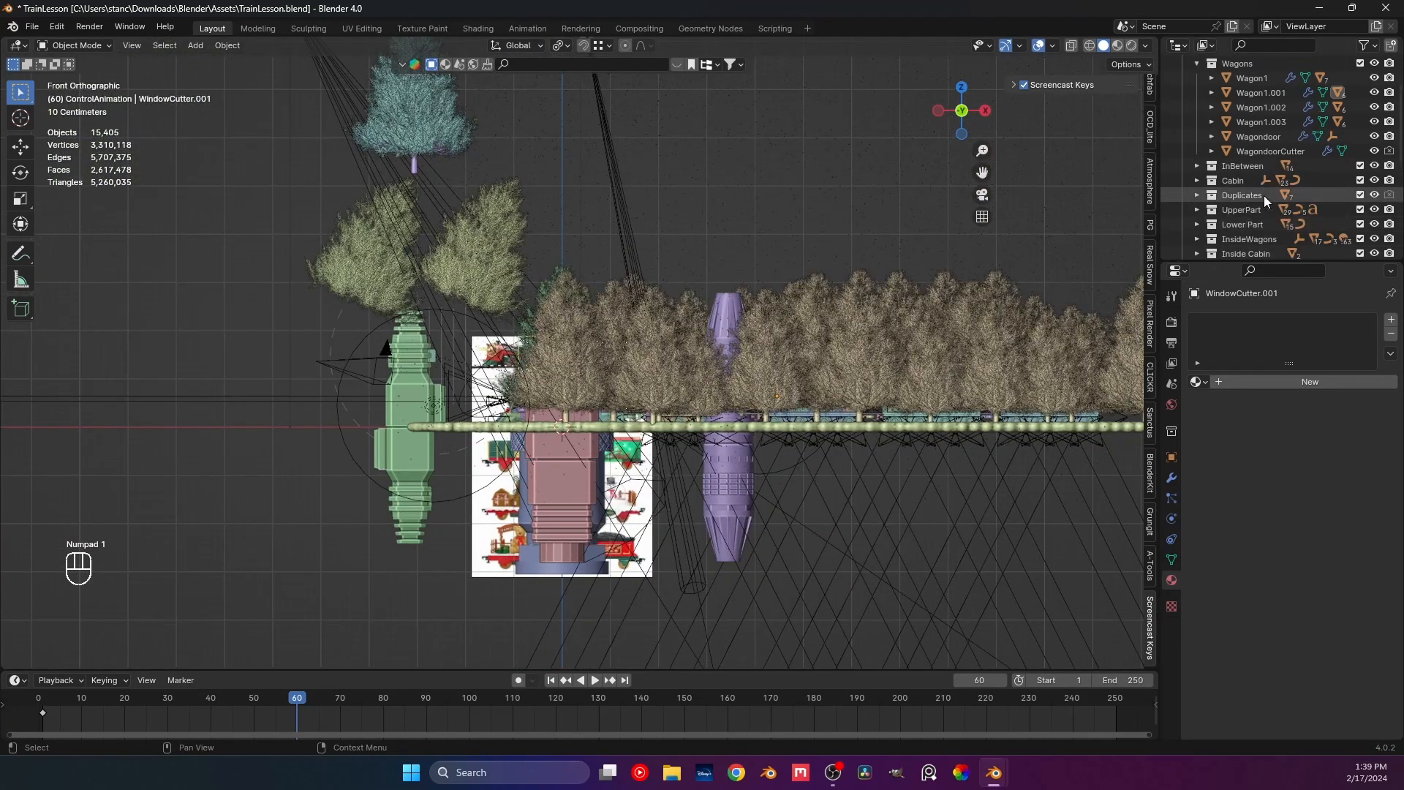
click(1196, 64)
scroll(1301, 178, up, 3)
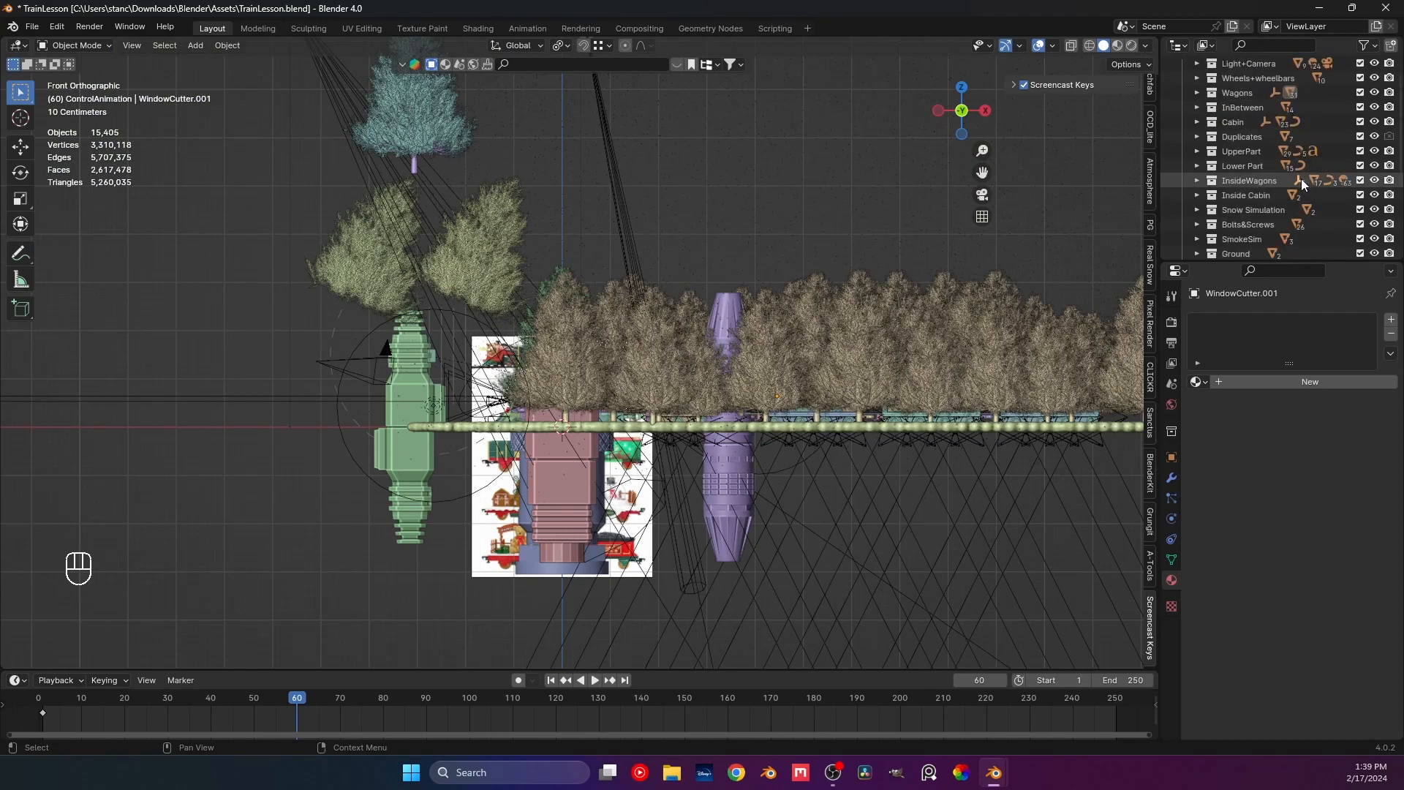
click(1375, 92)
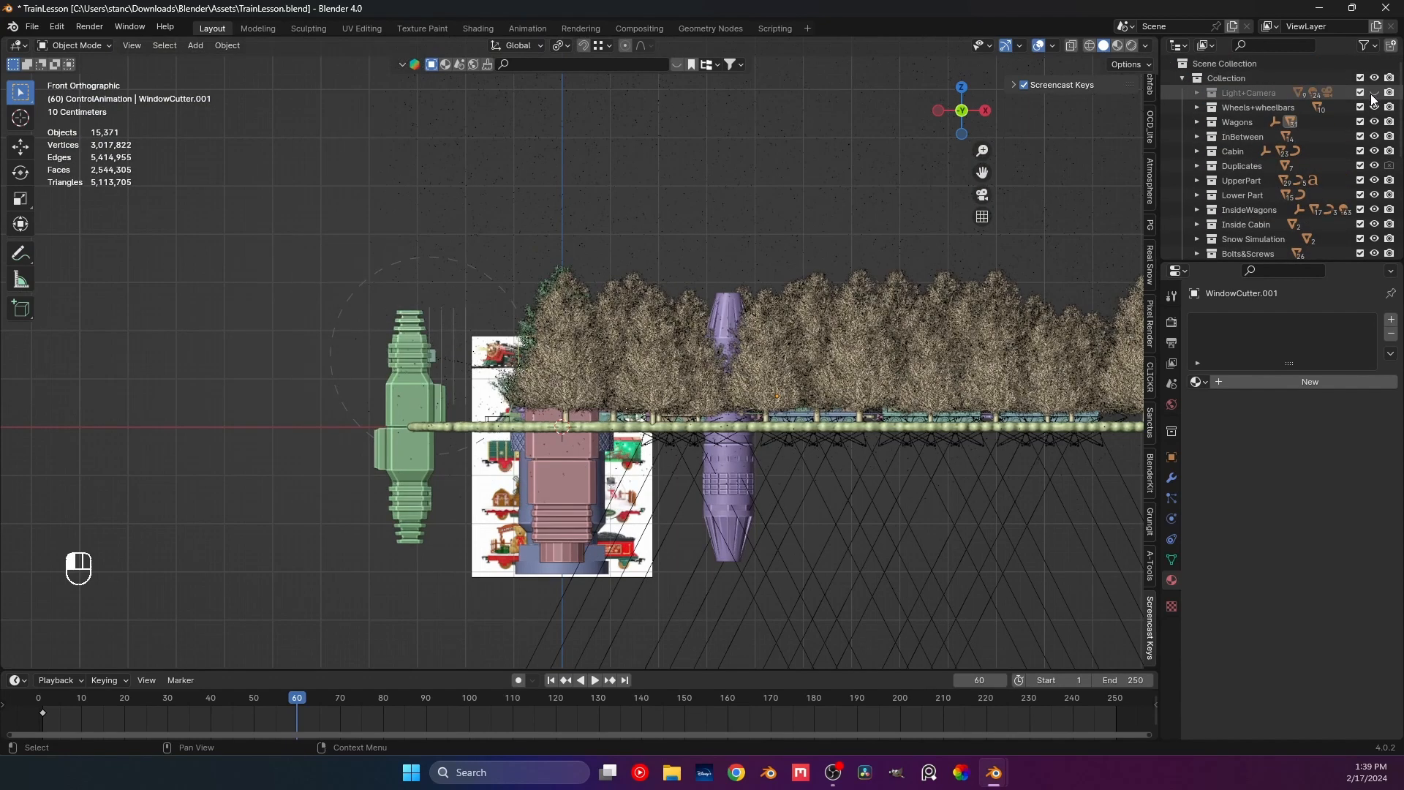
Hide BezierCurve.003, the GeoCables Connectors and Snow collections, and BezierCurve.002 in the viewport.
scroll(1362, 183, down, 8)
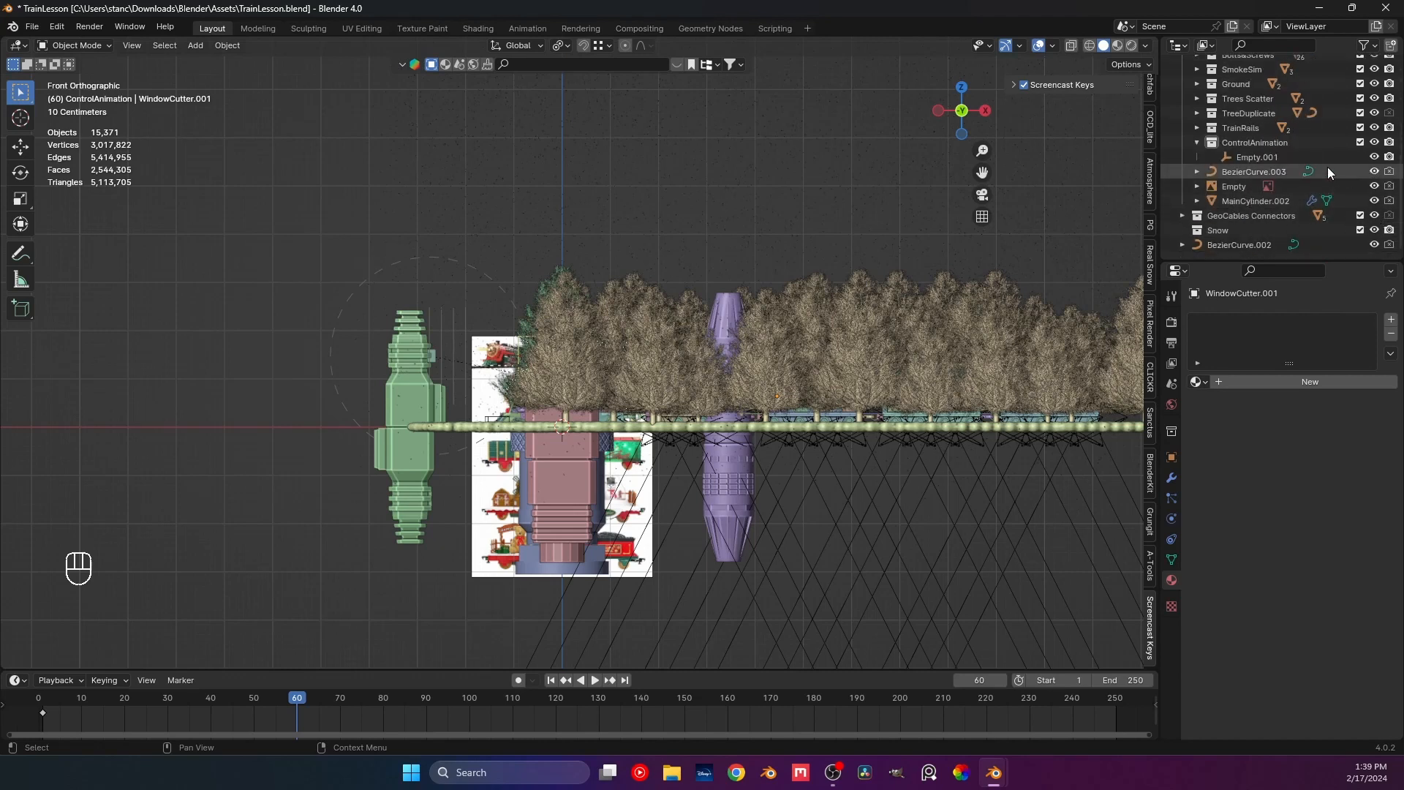
click(1374, 171)
click(1376, 215)
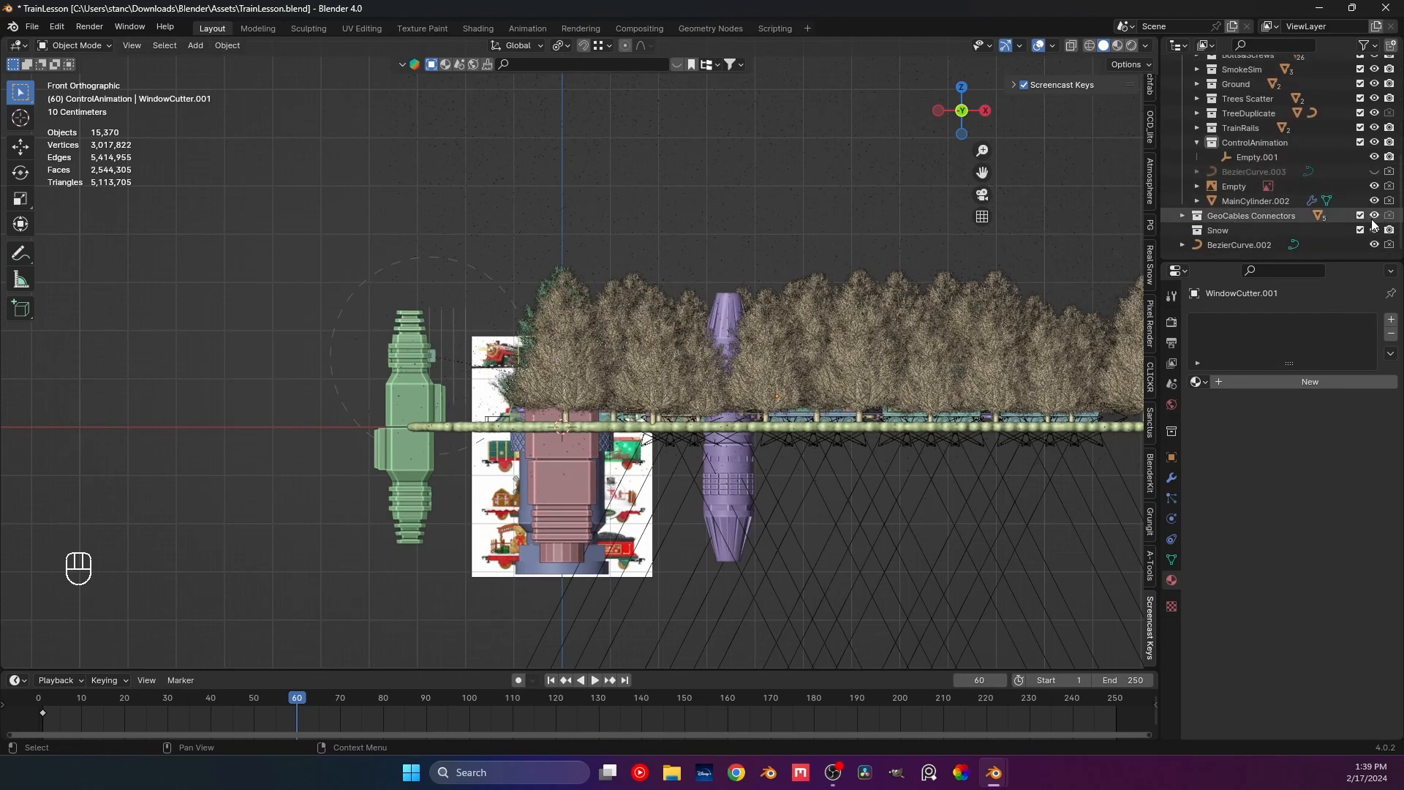
click(1374, 231)
click(1375, 245)
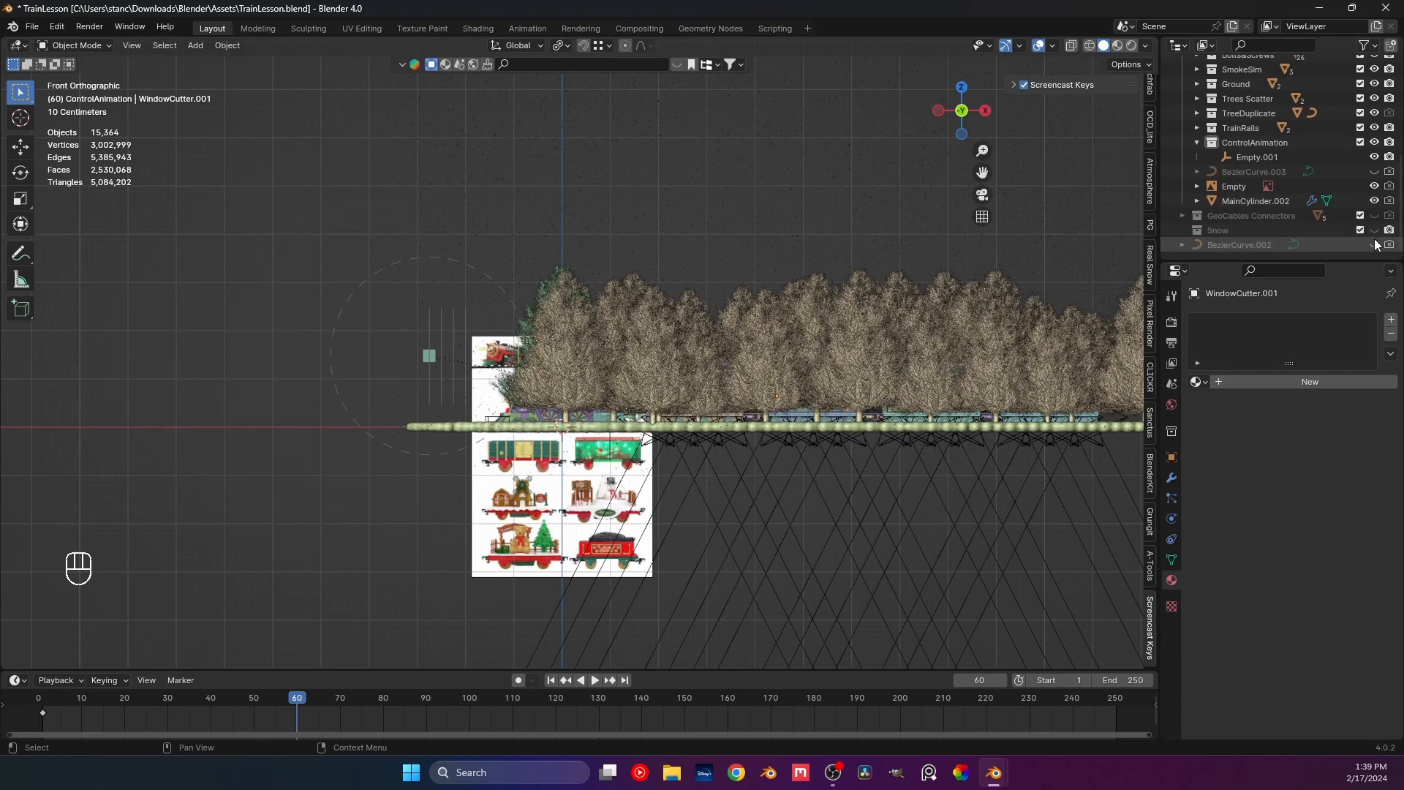
Hide the Empty reference image and MainCylinder.002 in the viewport and collapse the ControlAnimation collection.
click(1375, 185)
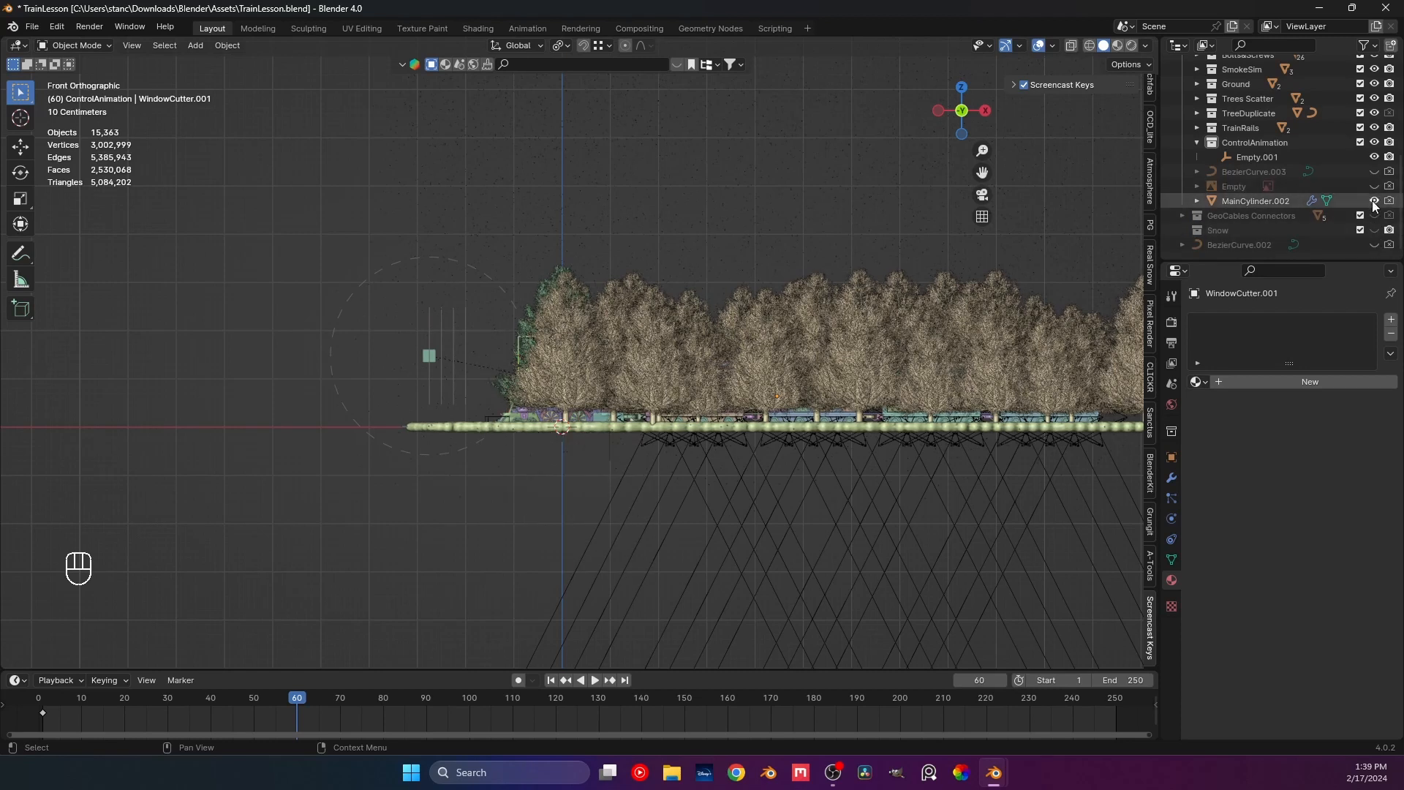
click(1374, 201)
click(1373, 202)
click(1374, 202)
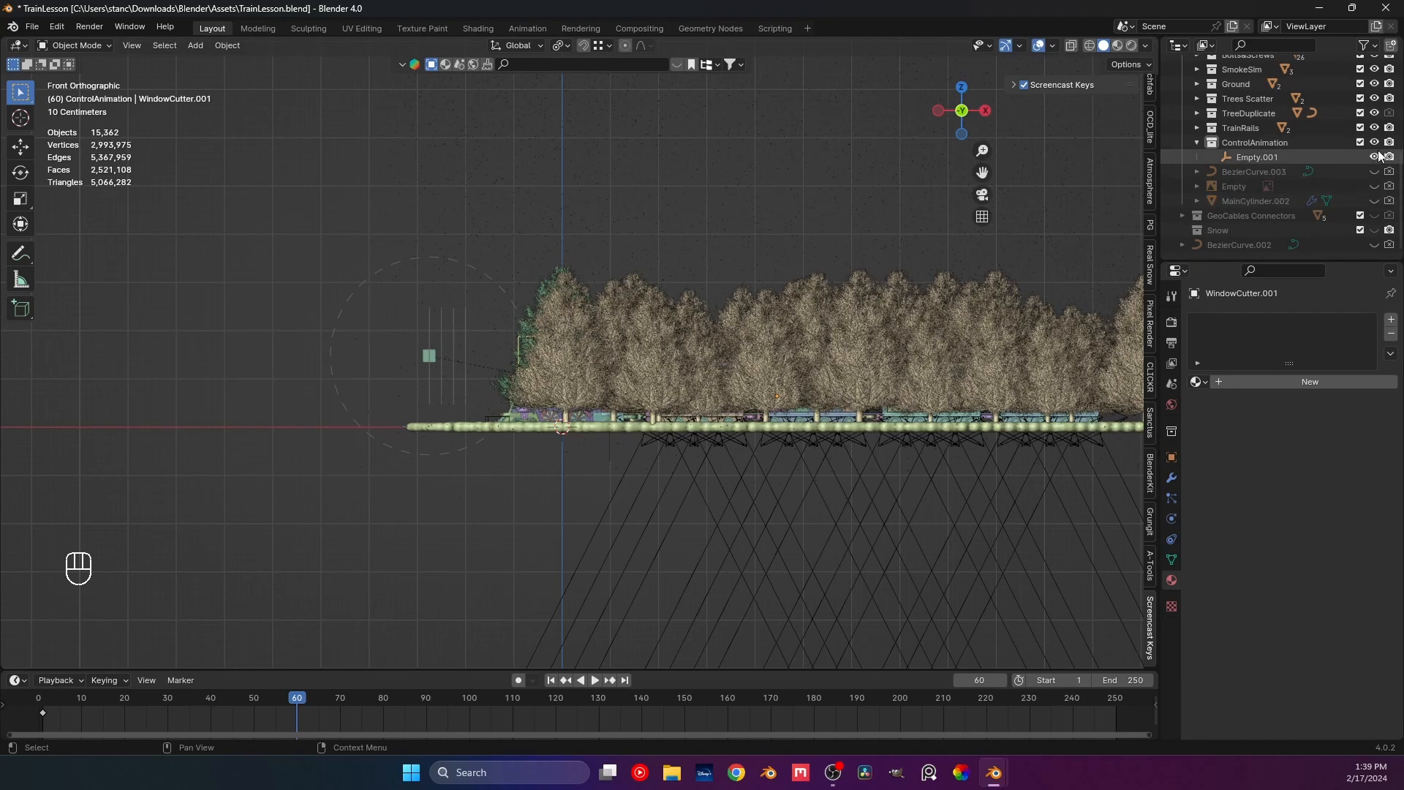
click(1198, 142)
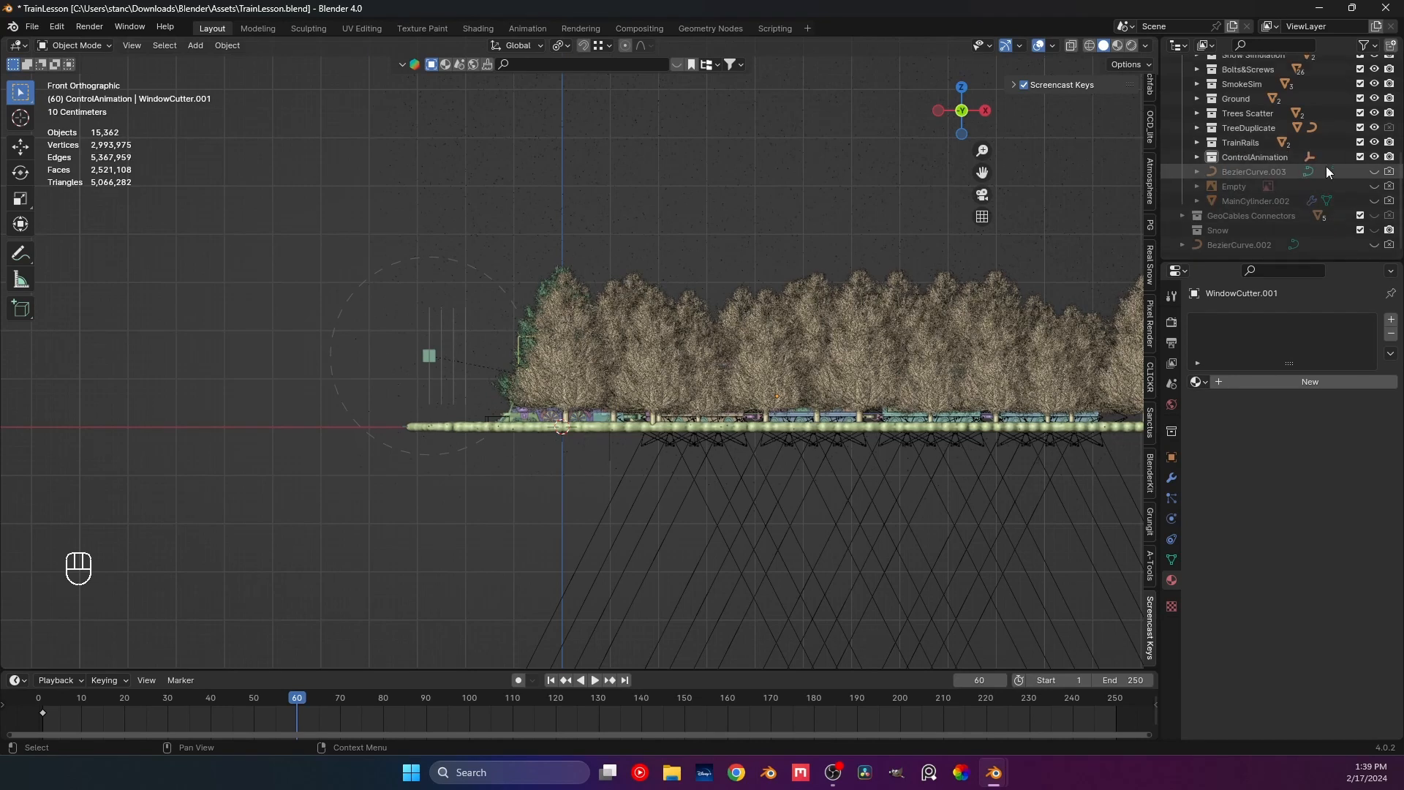
Hide the TrainRails, TreeDuplicate, Trees Scatter, Ground and Snow Simulation collections in the viewport.
click(1374, 143)
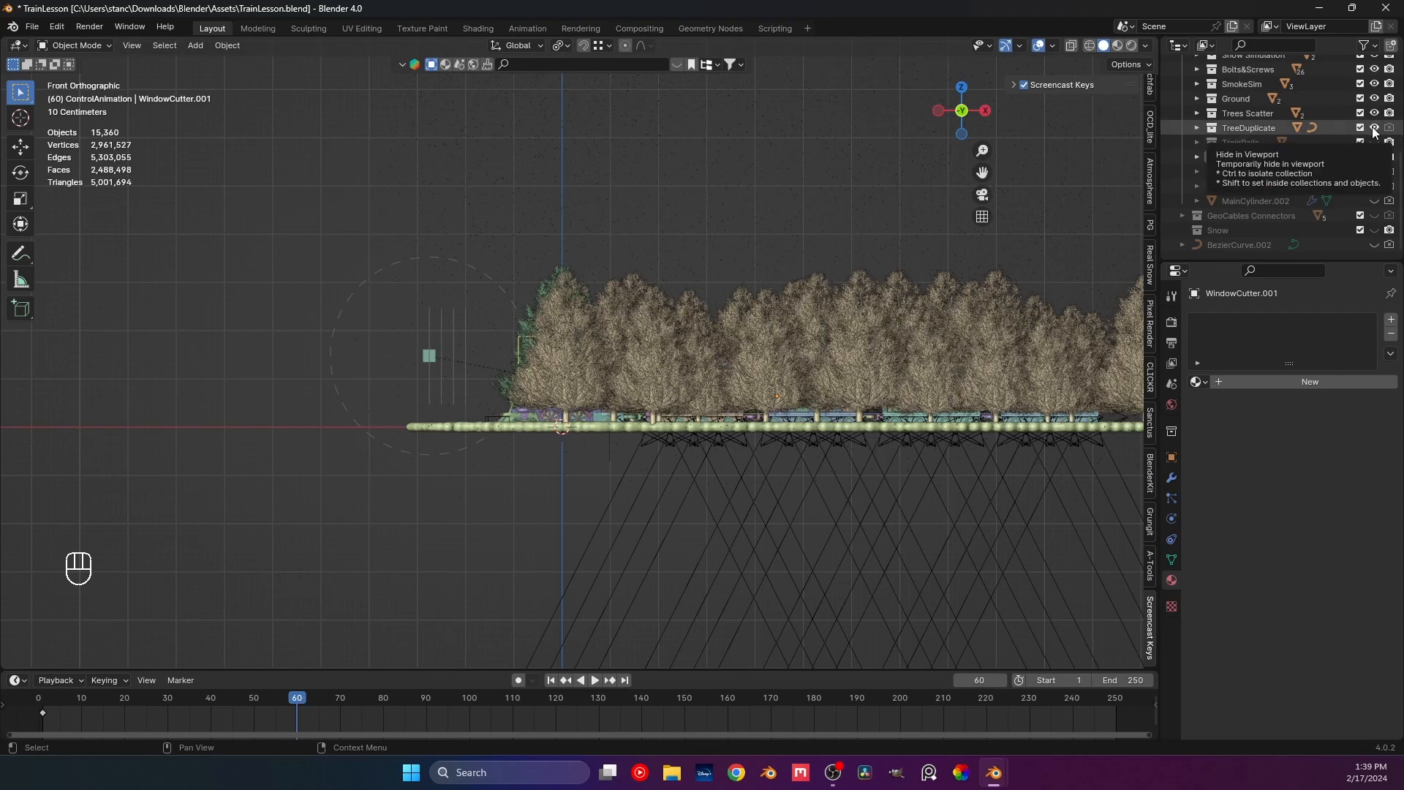
click(1374, 129)
click(1375, 113)
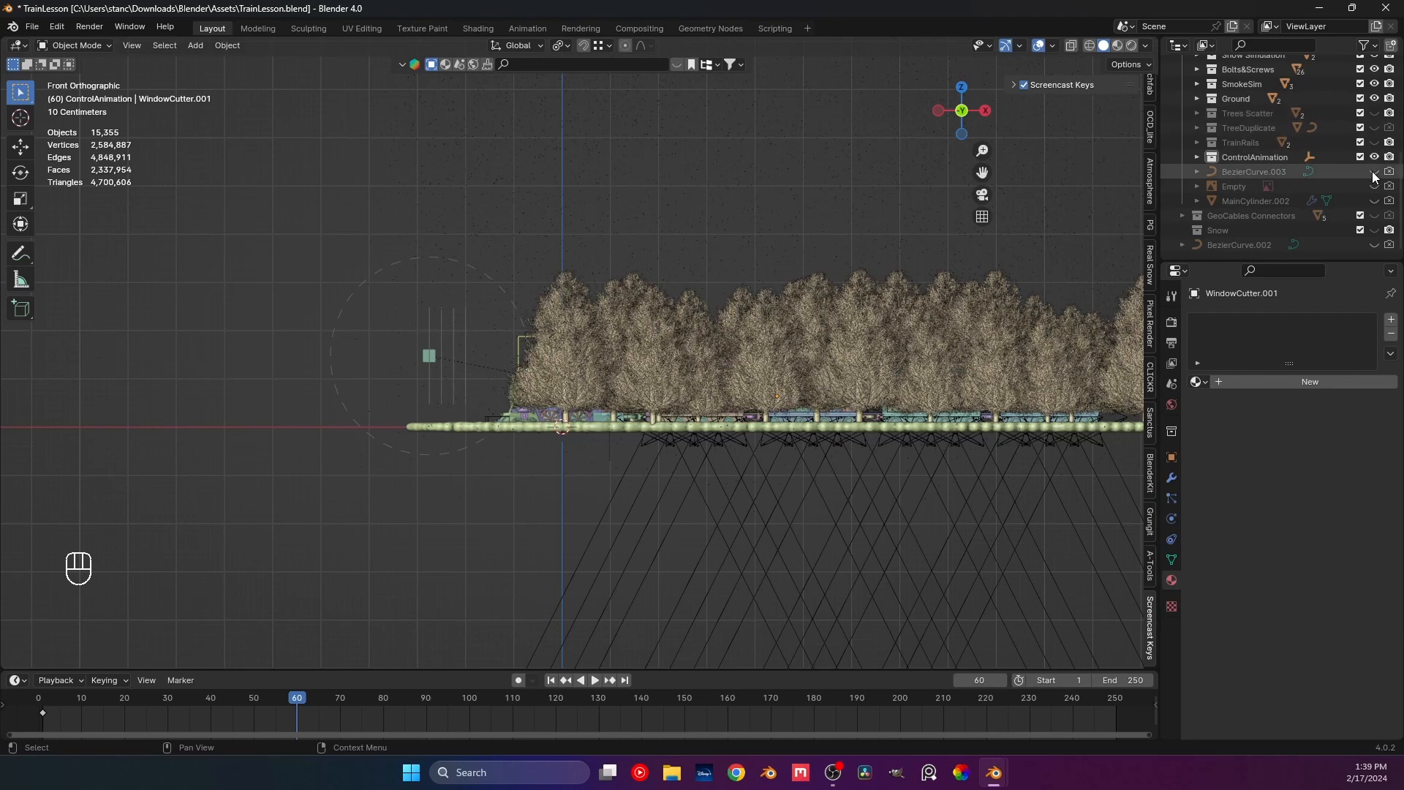
click(1374, 98)
scroll(1367, 171, up, 2)
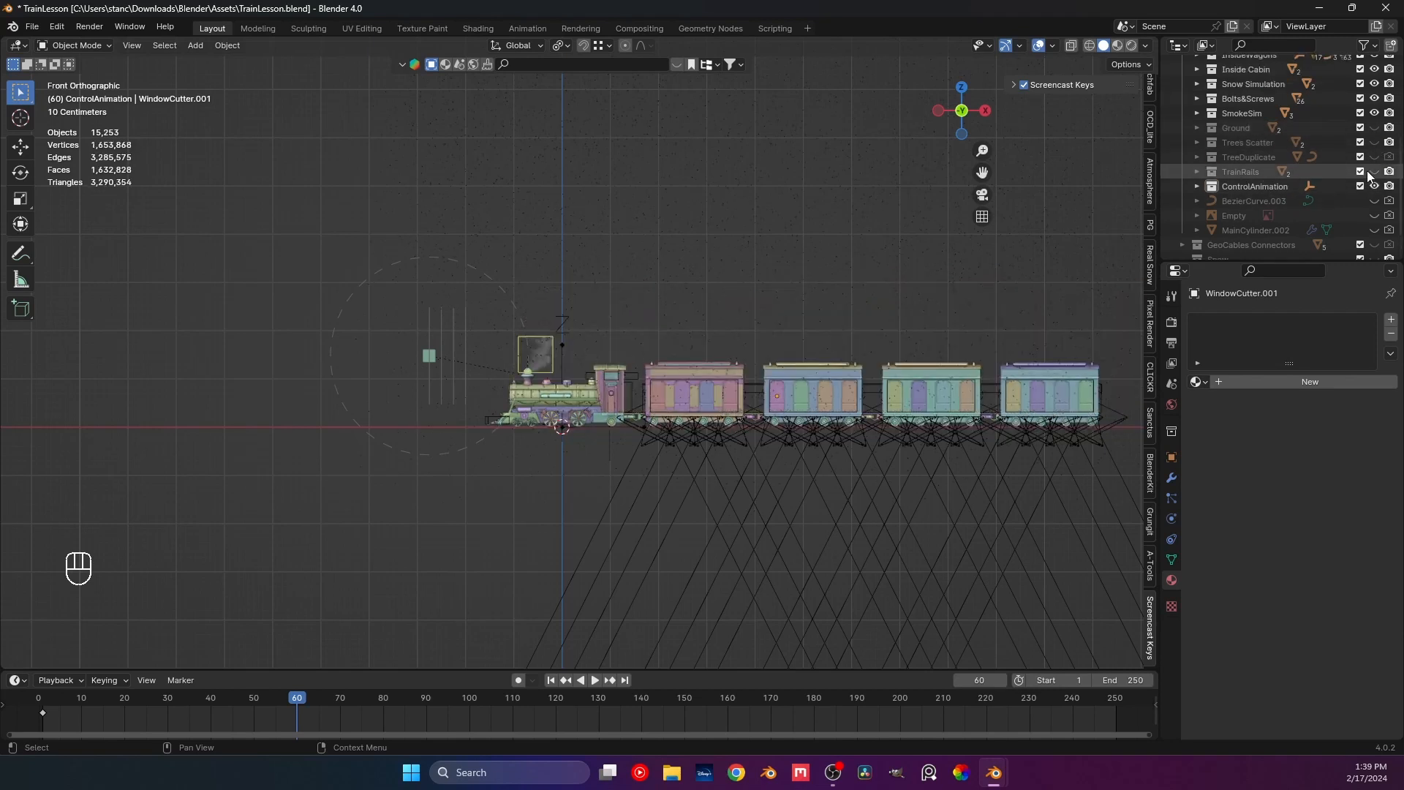
click(1375, 84)
scroll(1365, 217, up, 3)
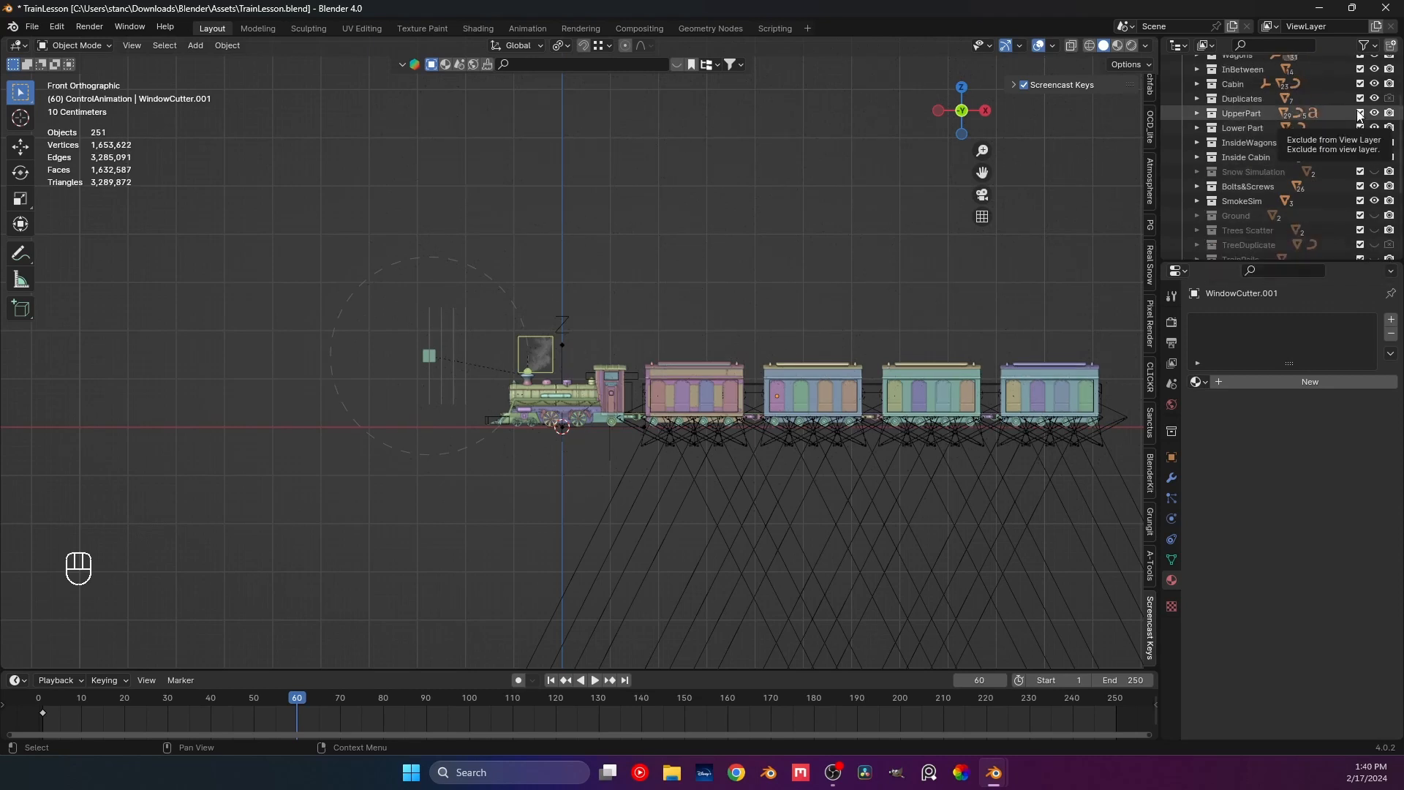
Hide the Duplicates collection in the viewport.
scroll(1378, 185, up, 2)
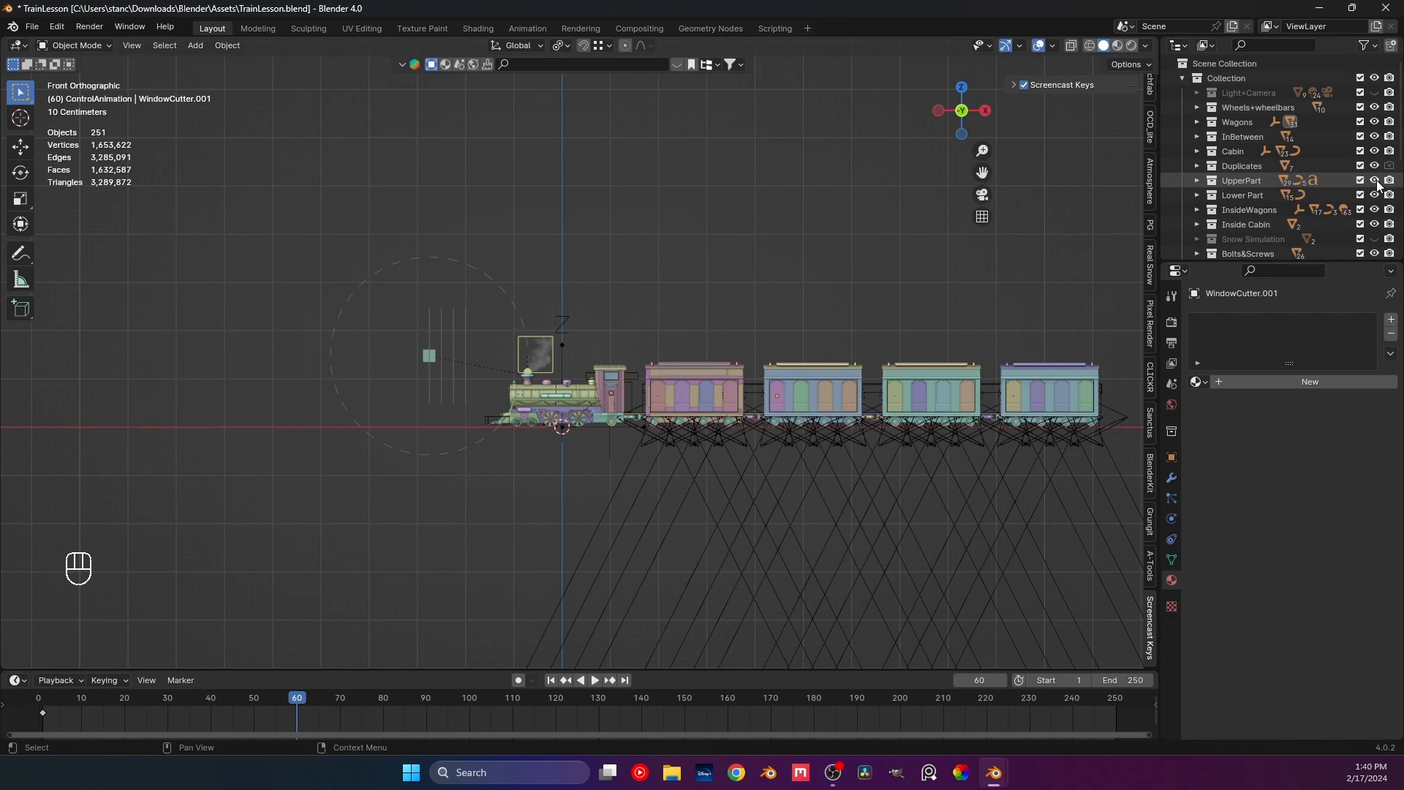
middle_drag(878, 249, 520, 320)
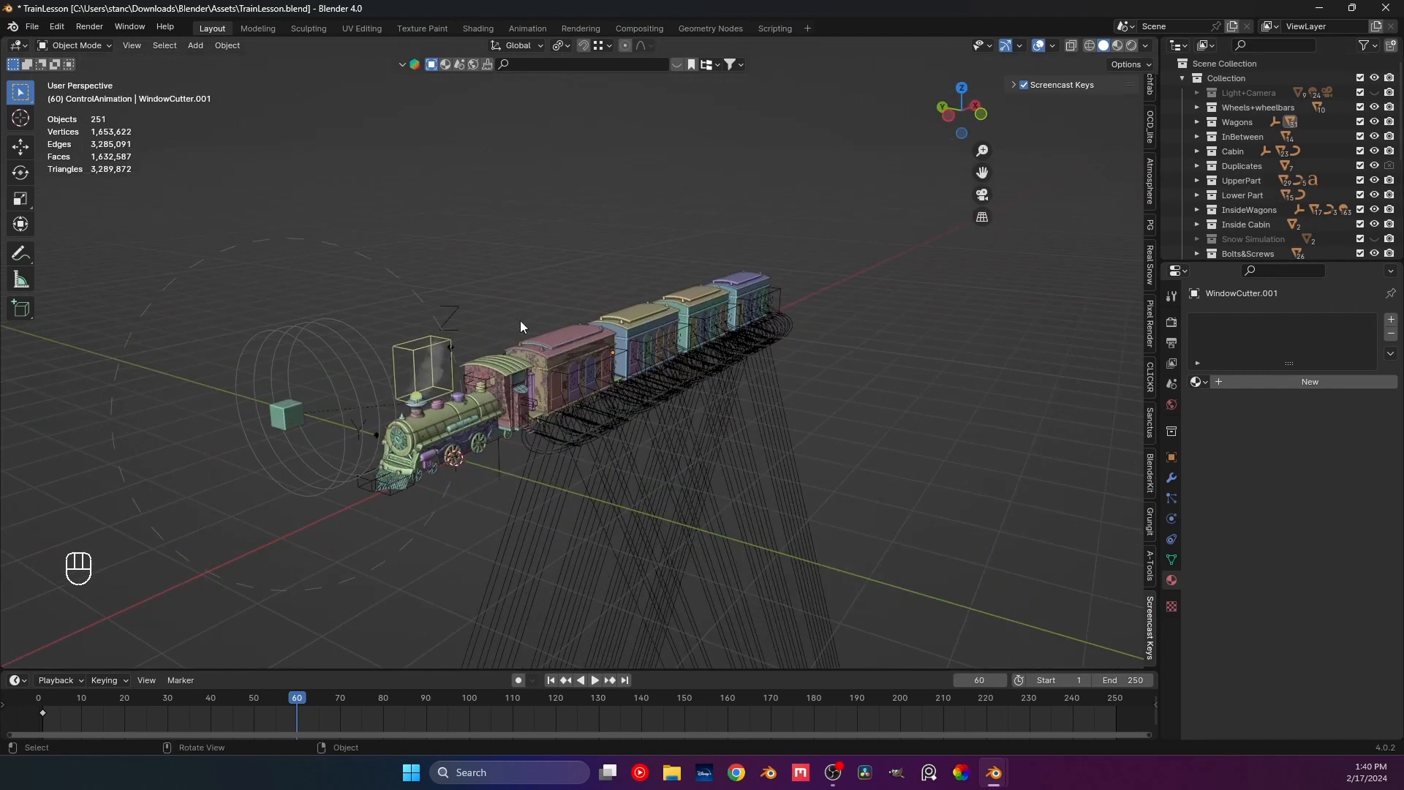
middle_drag(837, 303, 800, 310)
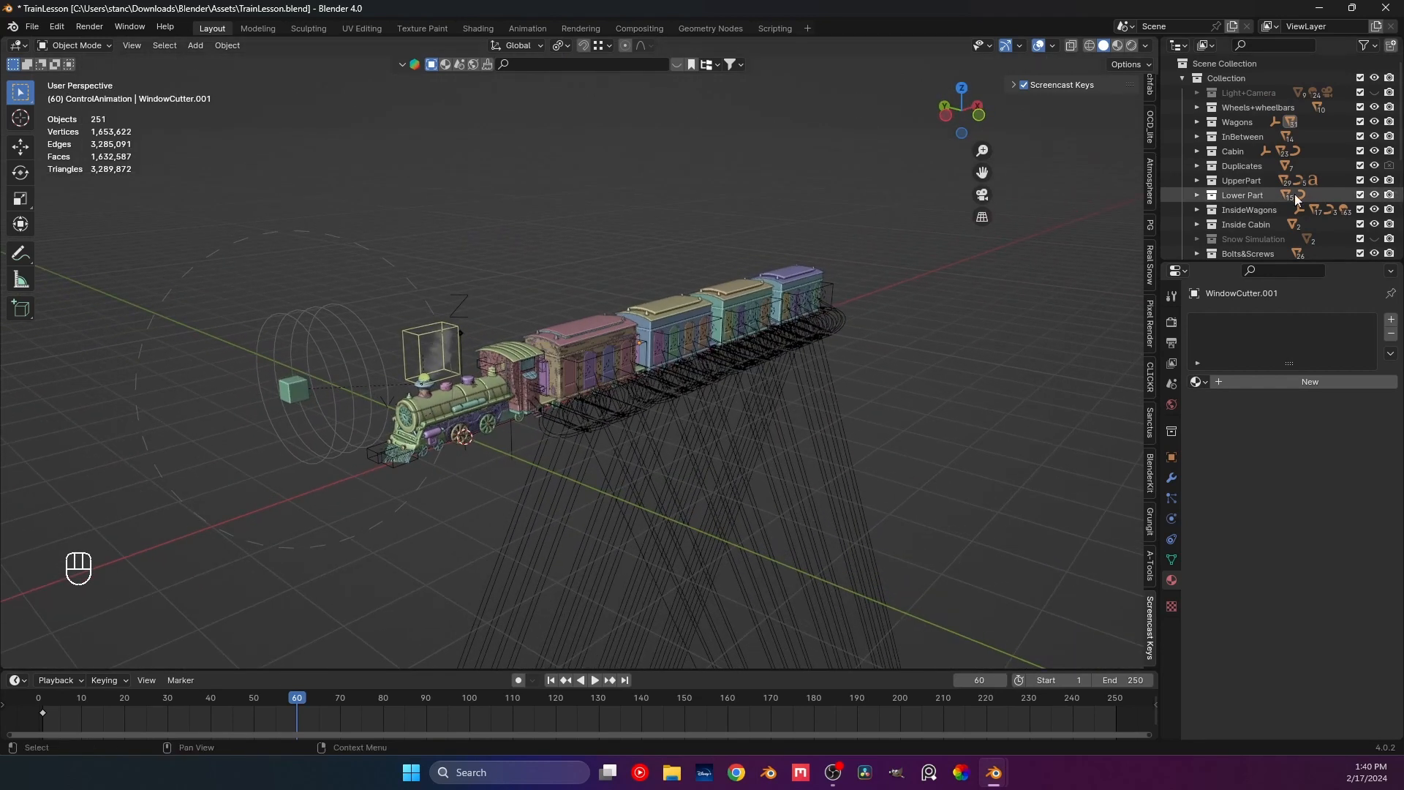
click(1375, 165)
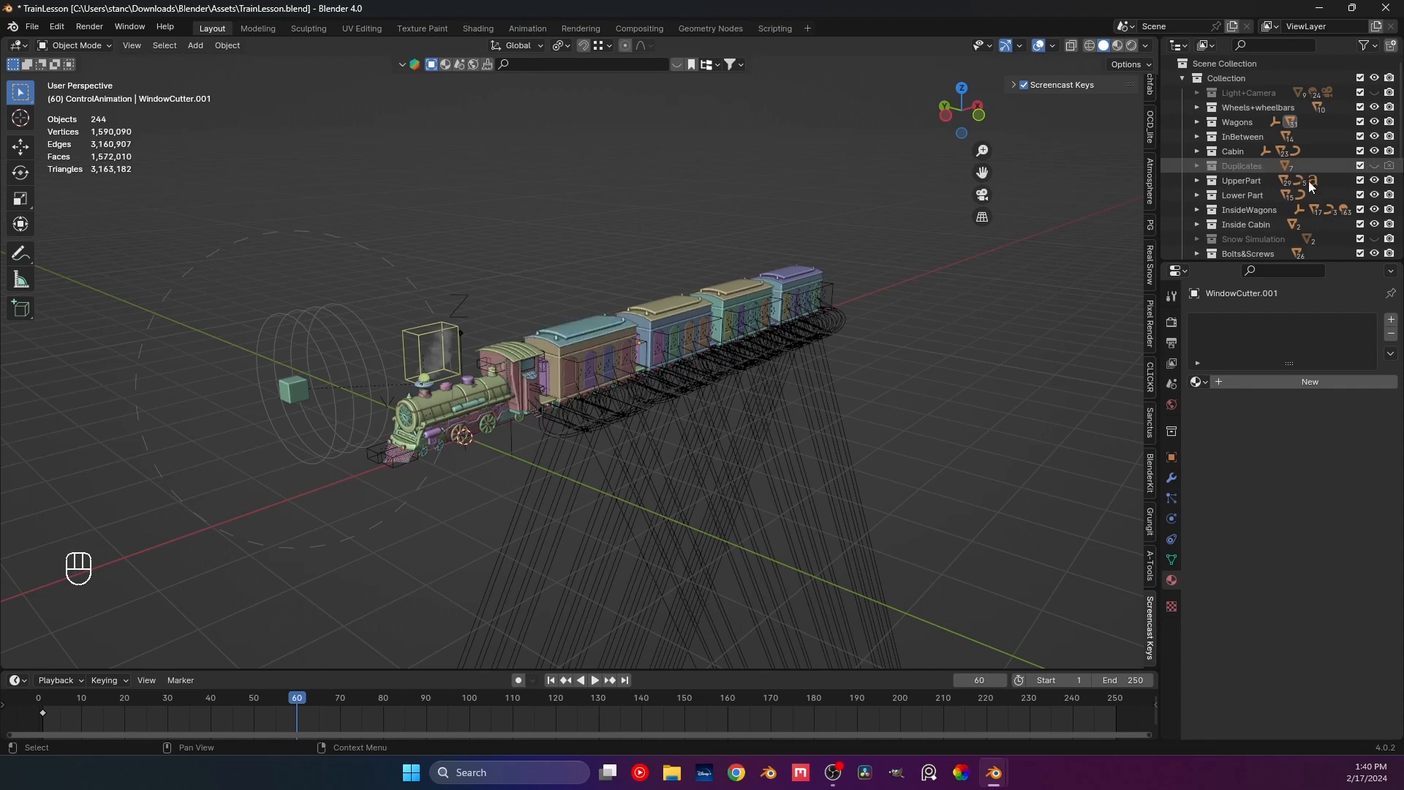
Parent all visible train objects to Empty.001 as Object with Keep Transform, and clear the selection.
key(KP_1)
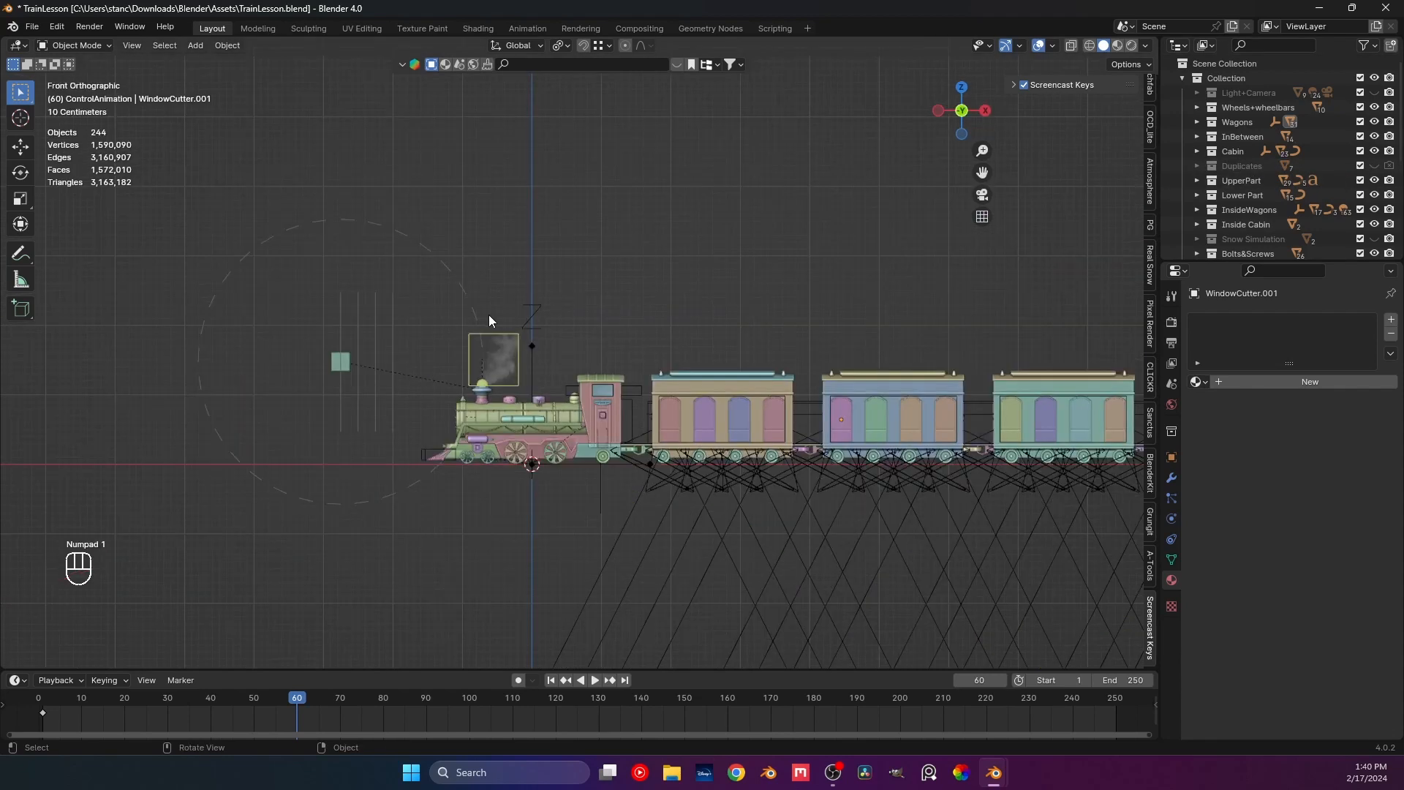
scroll(489, 315, up, 2)
middle_drag(505, 394, 617, 389)
key(KP_1)
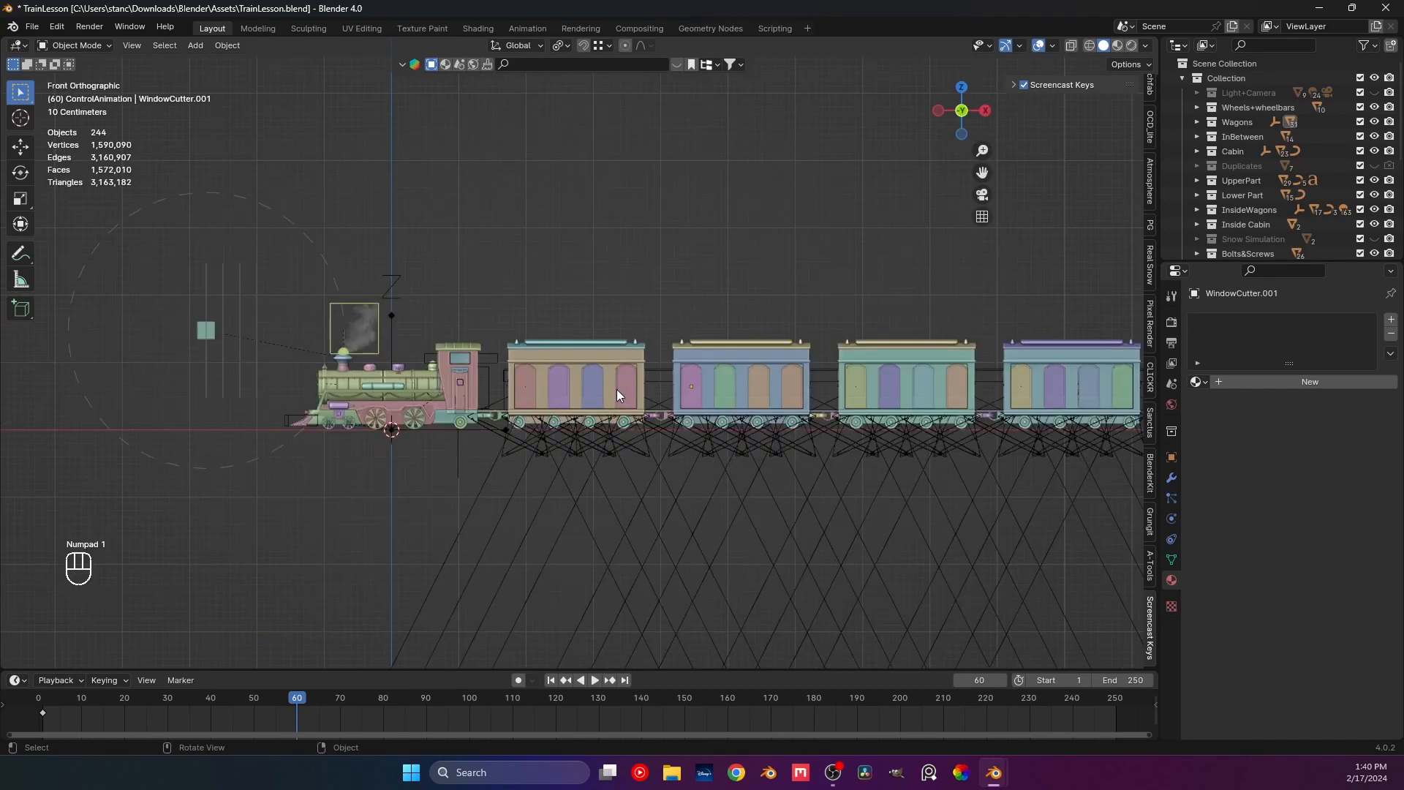
key(a)
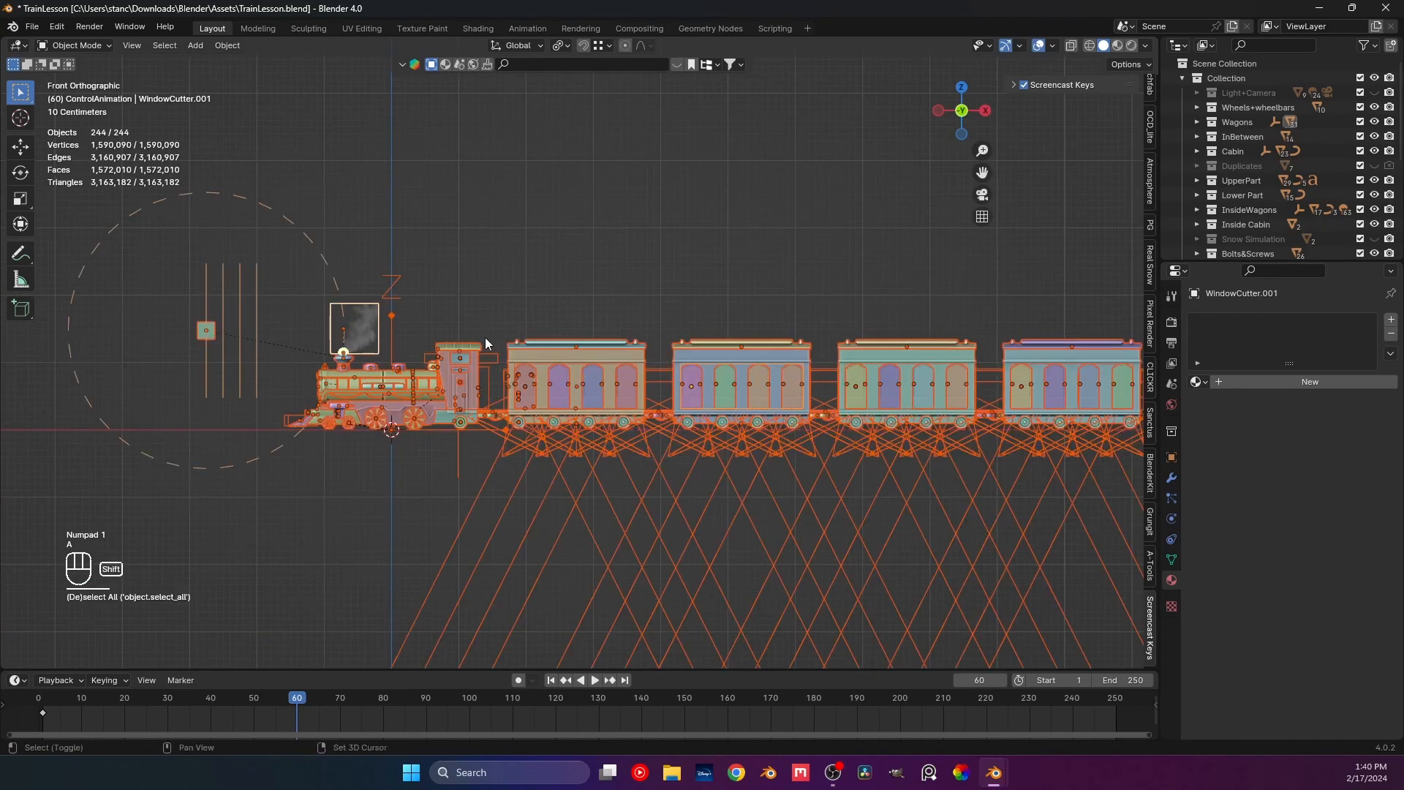
shift+click(394, 289)
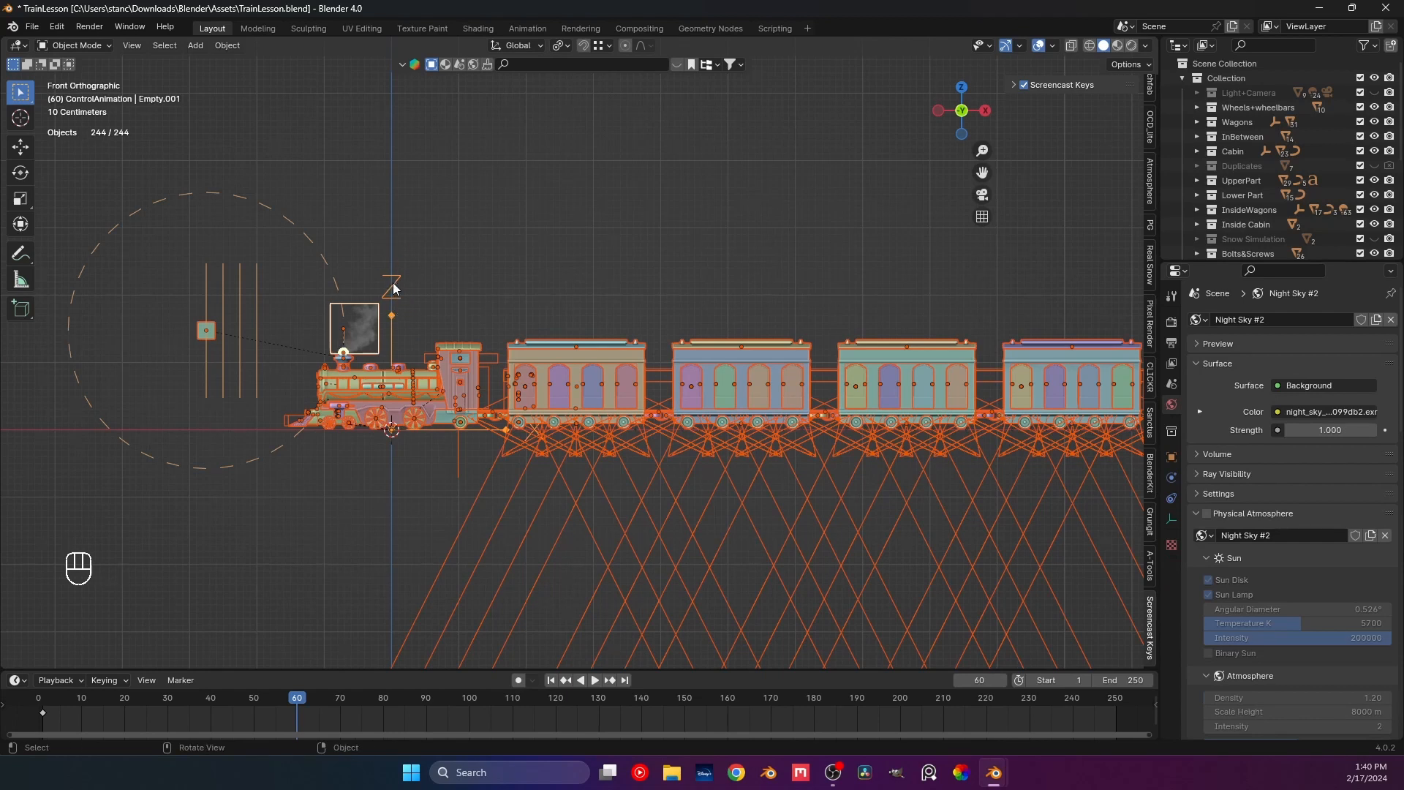
shift+click(393, 286)
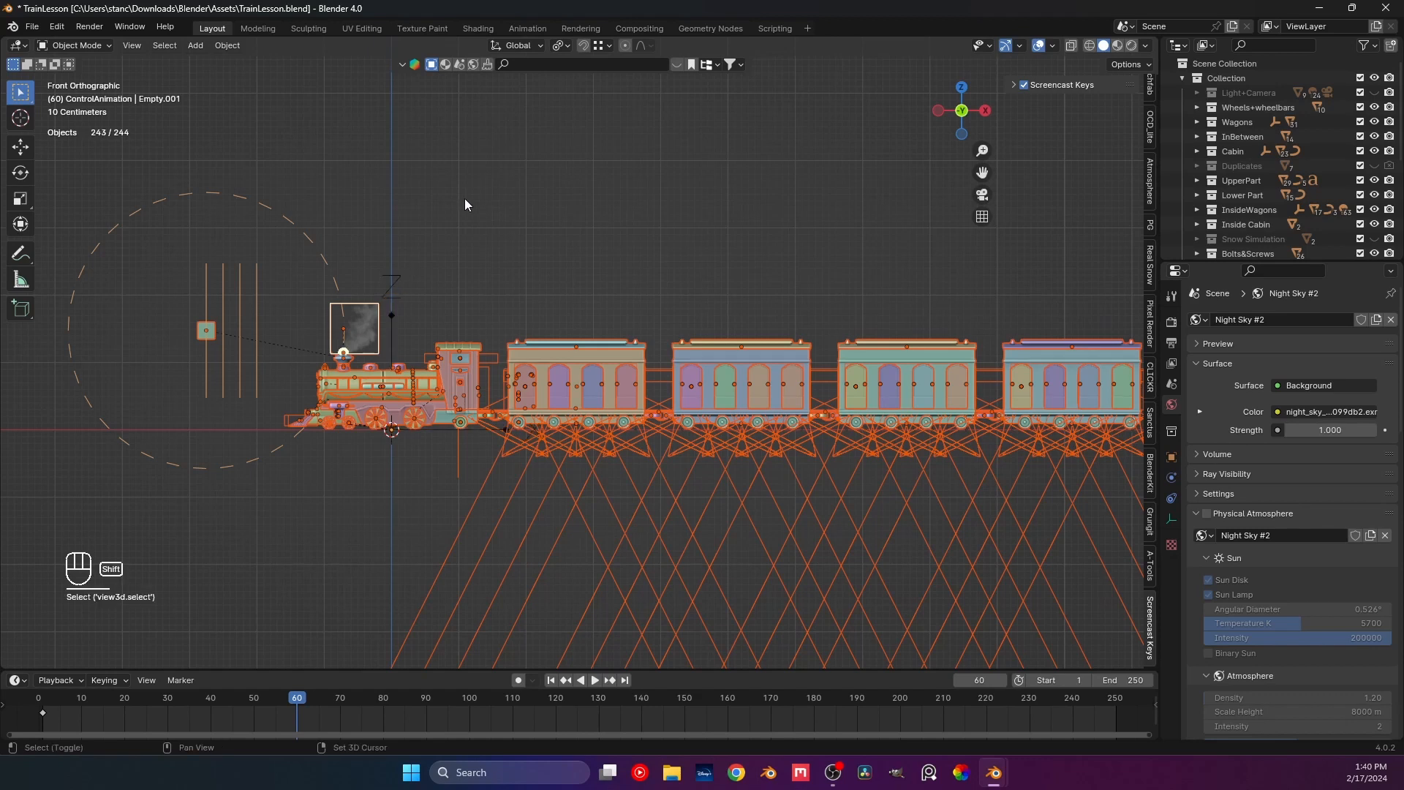
shift+click(406, 282)
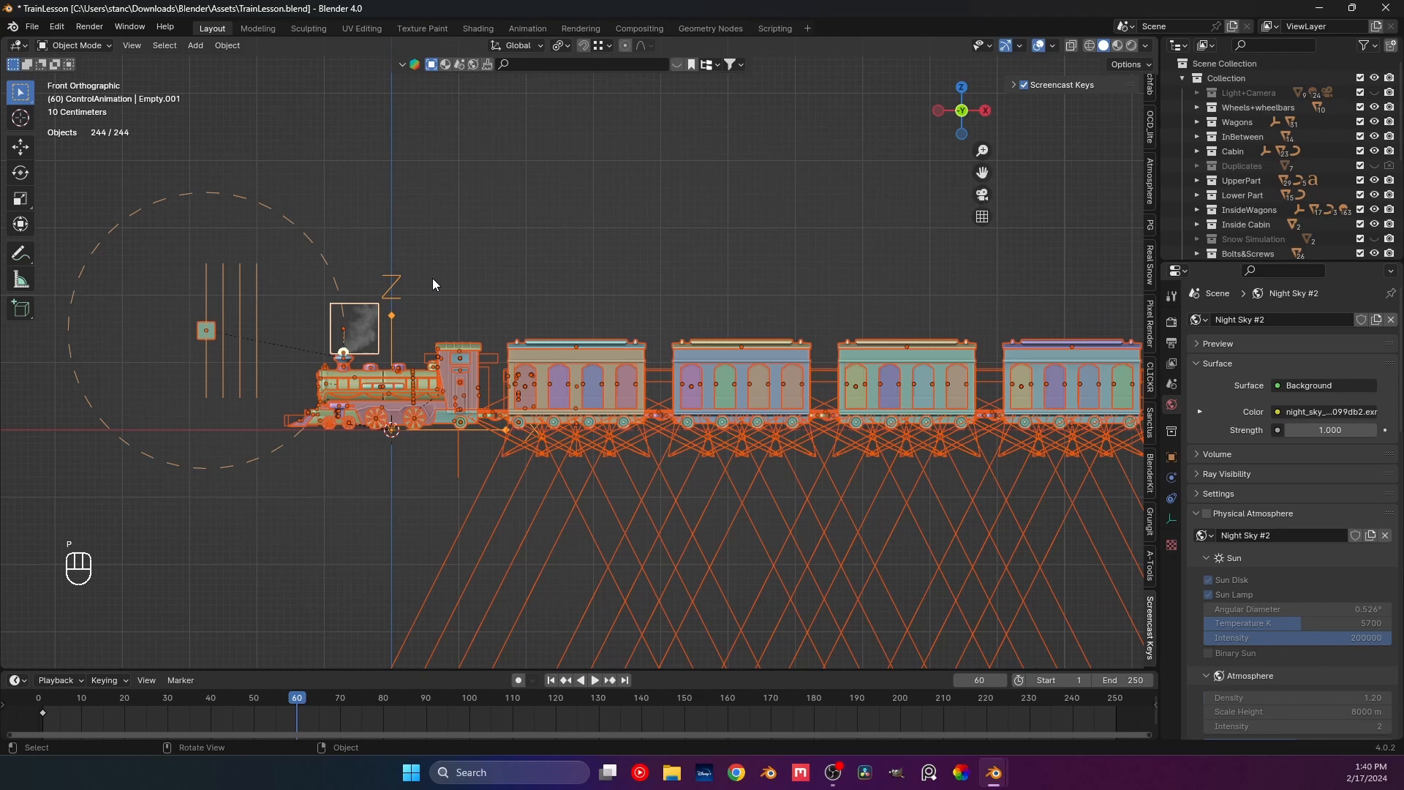
click(423, 283)
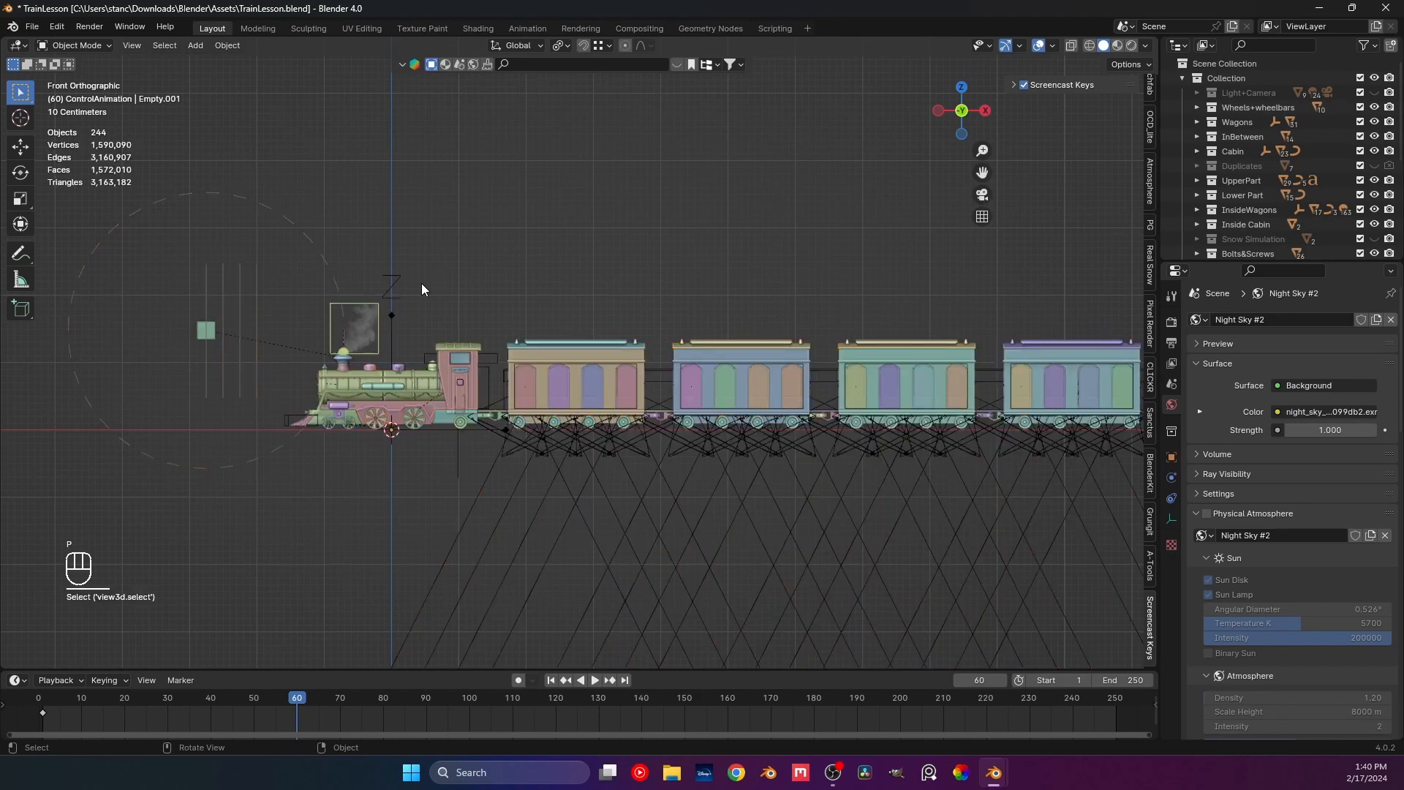
key(a)
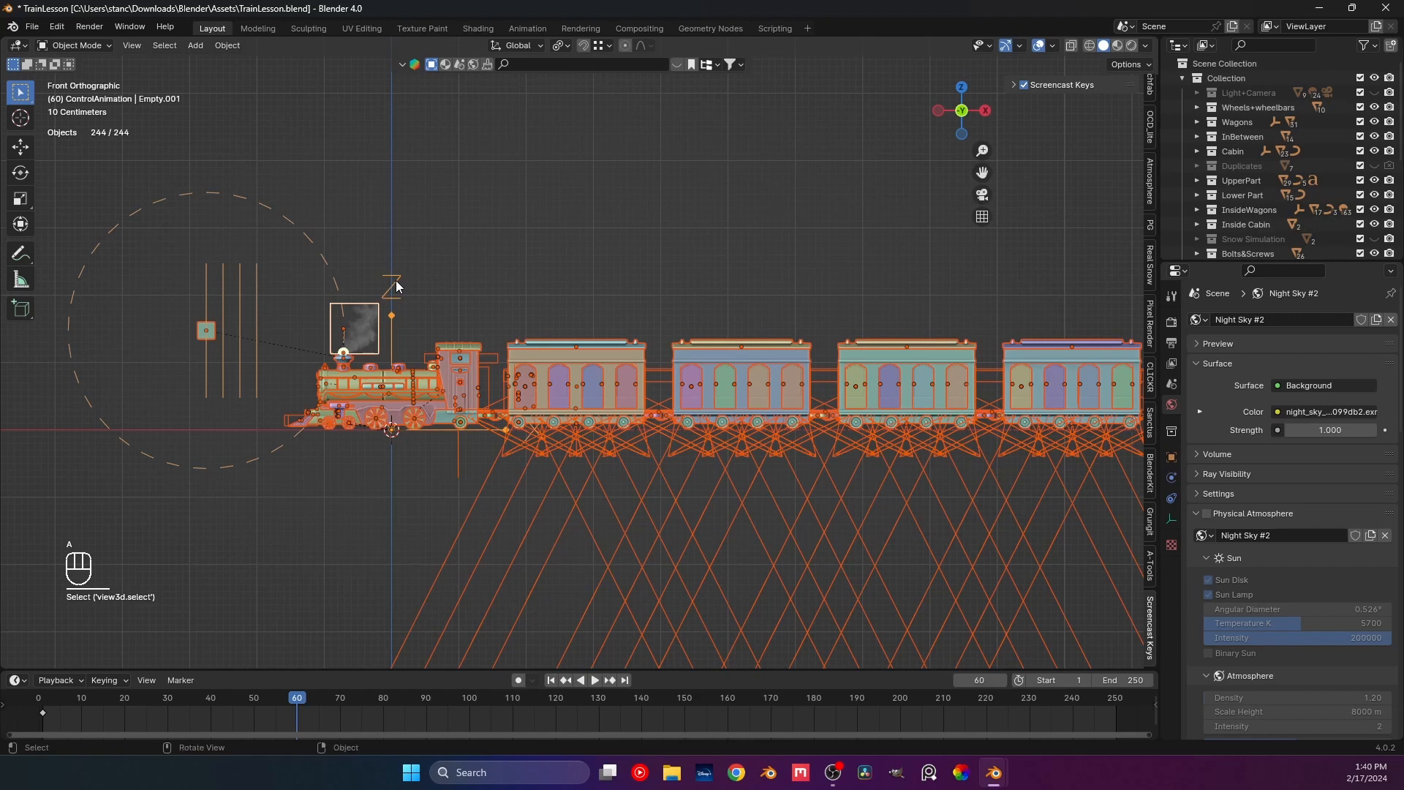
key(ctrl+p)
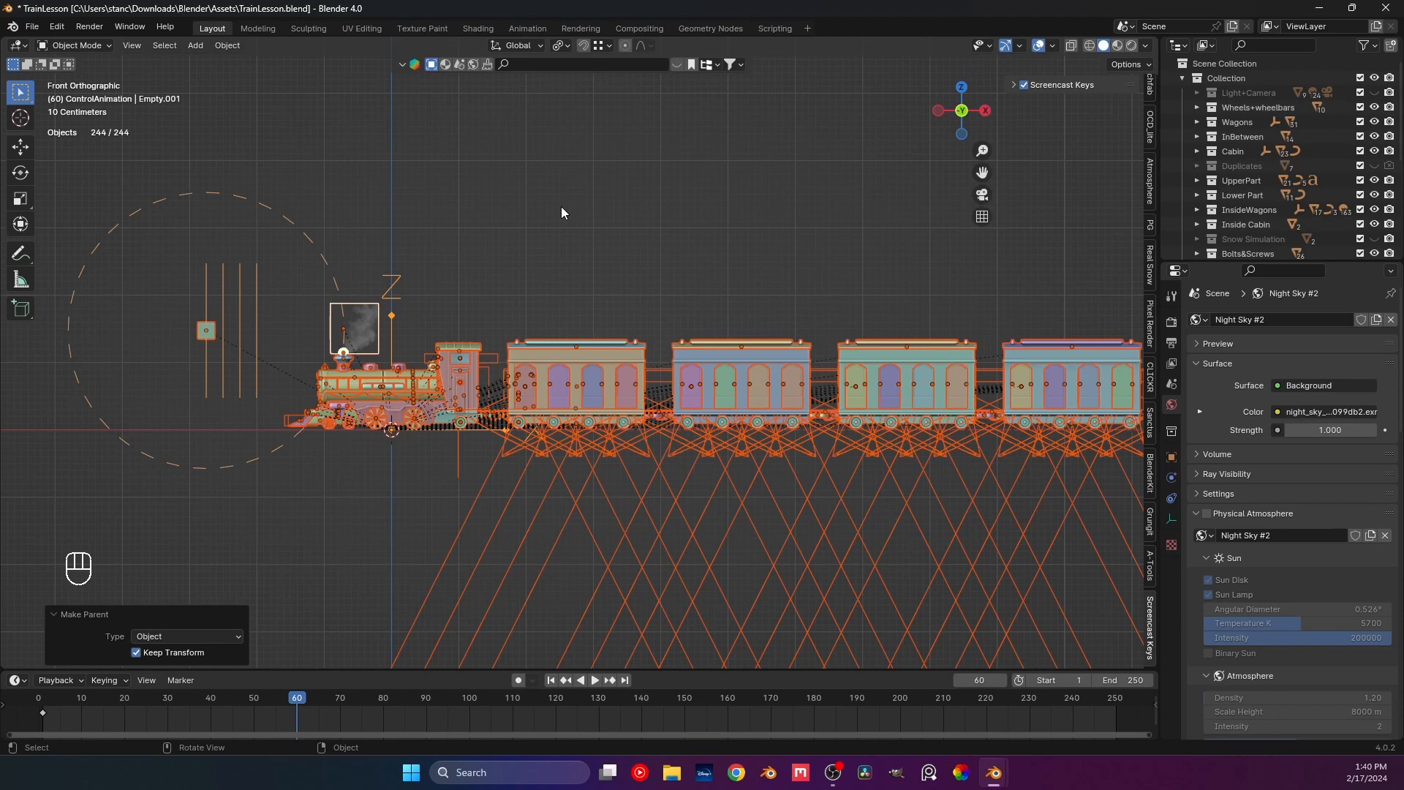
click(562, 212)
middle_drag(562, 212, 436, 351)
scroll(436, 351, up, 2)
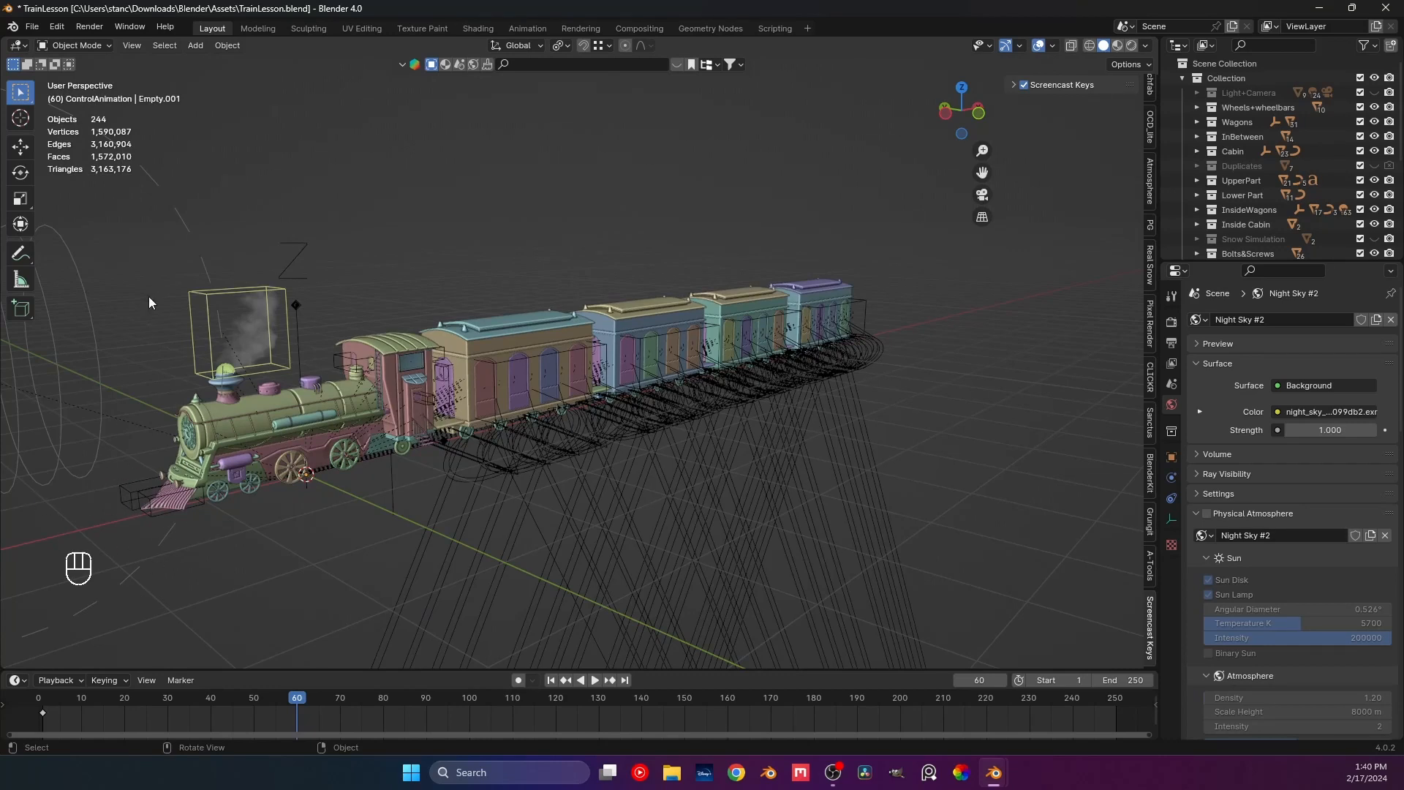
Move Empty.001 about 1.4 m in the negative X direction in front view to test the train's parenting.
click(291, 265)
key(KP_1)
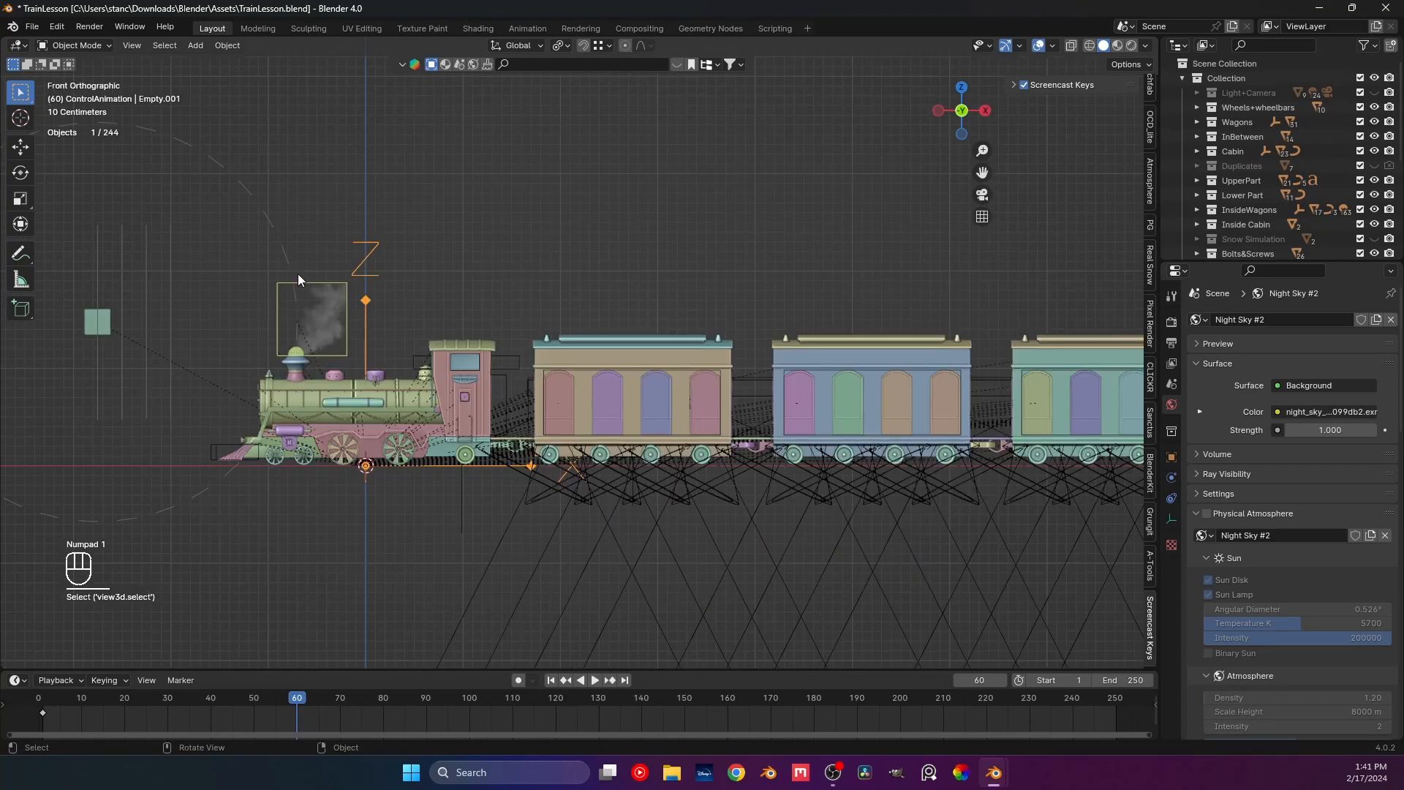
scroll(577, 267, up, 2)
key(g)
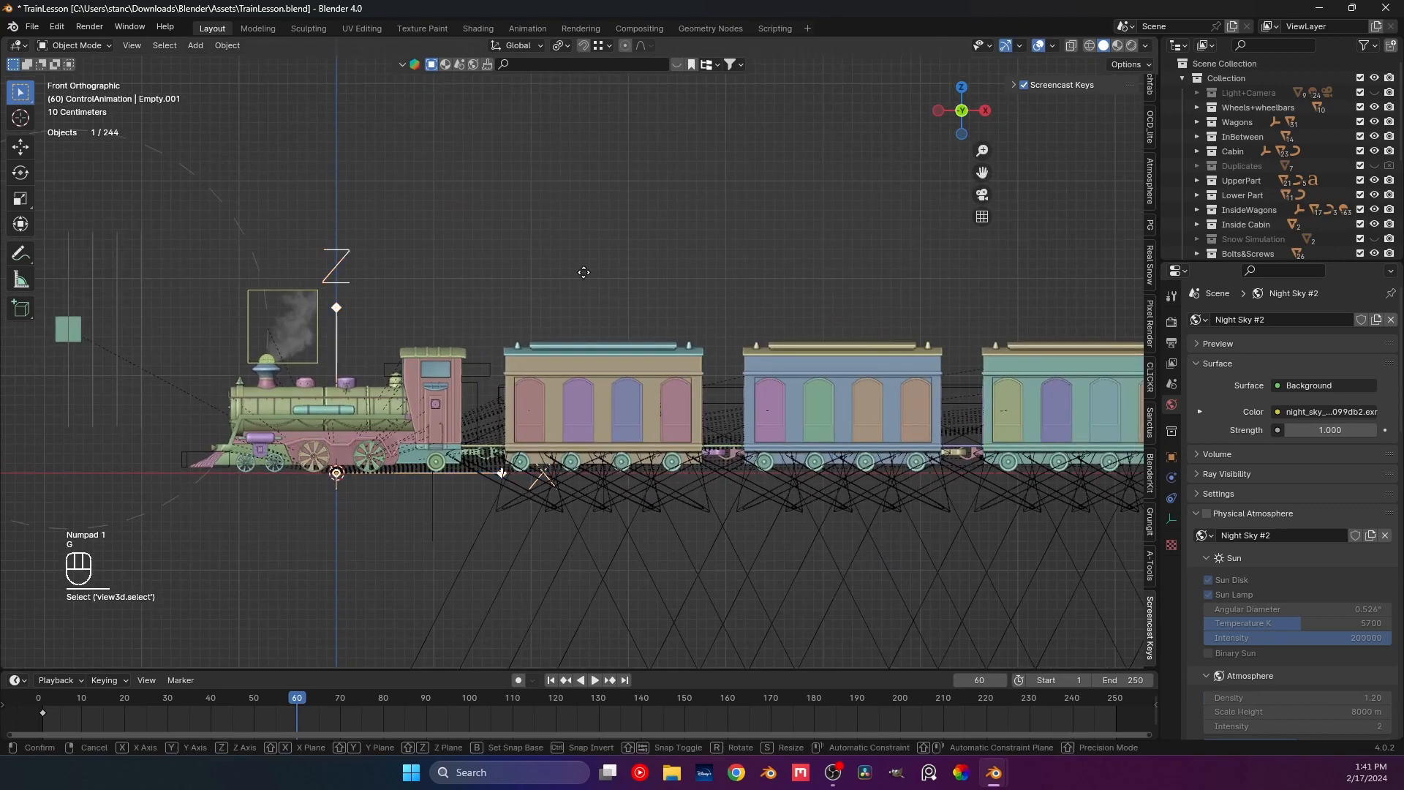
key(x)
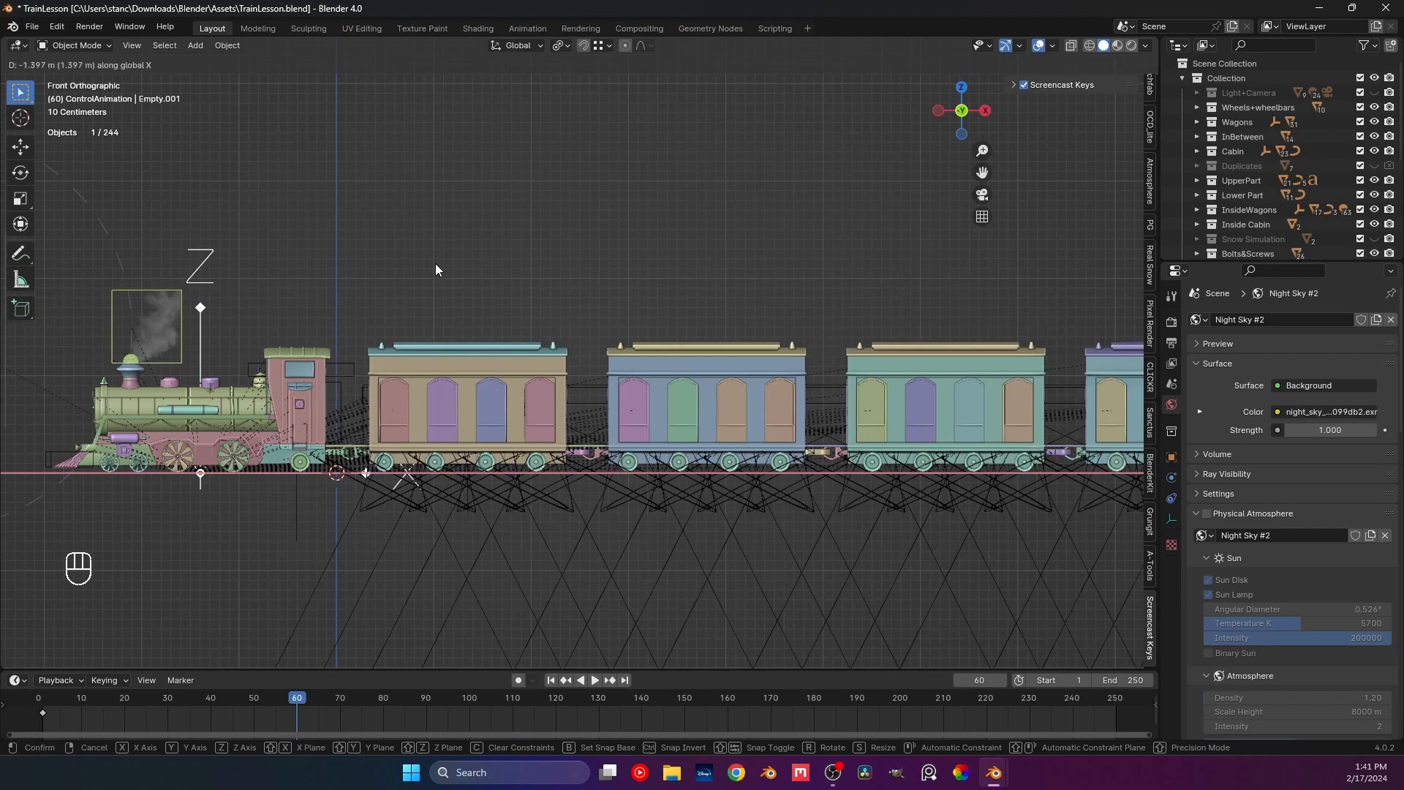
click(437, 257)
scroll(437, 258, down, 6)
click(515, 261)
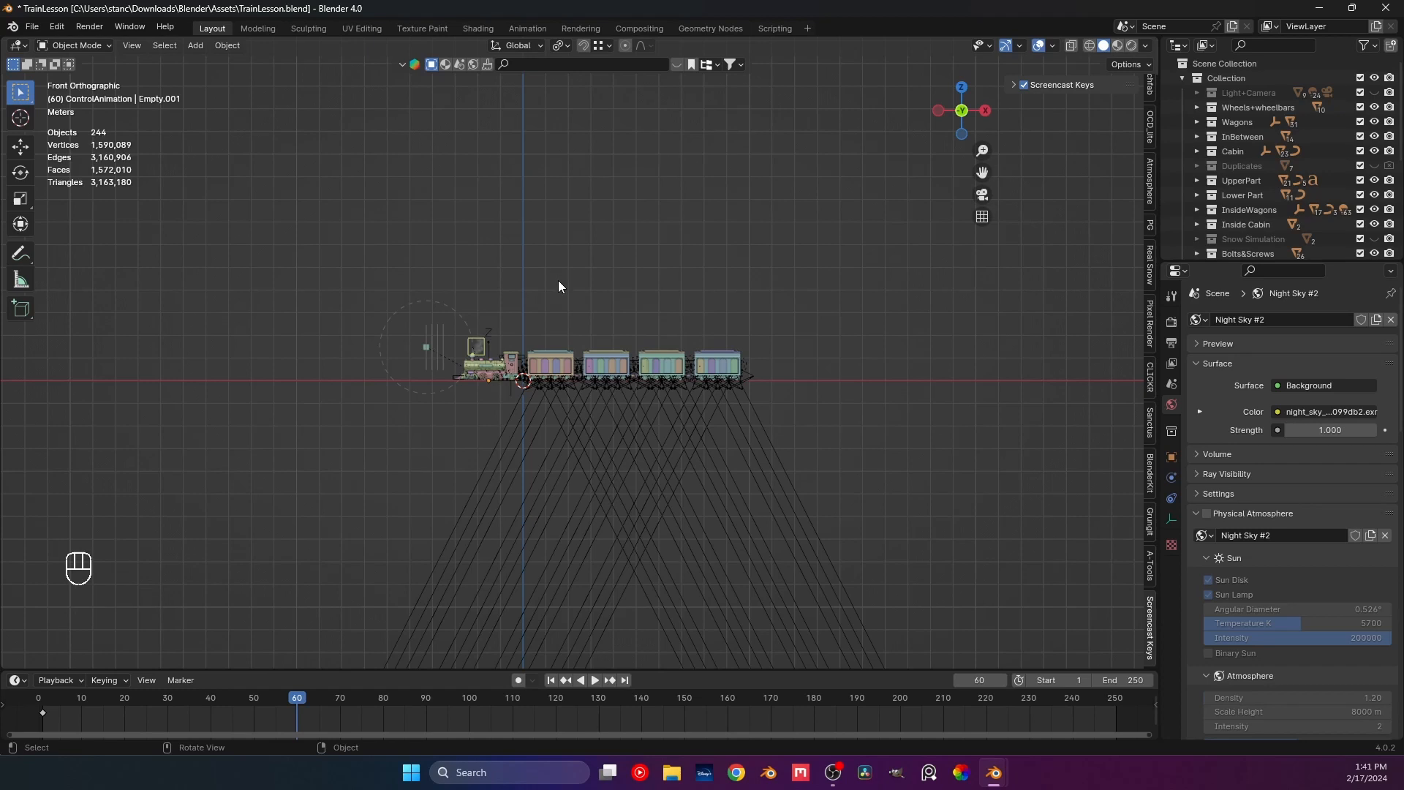
Undo the test move of Empty.001 and clear the selection.
key(ctrl)
key(ctrl+z)
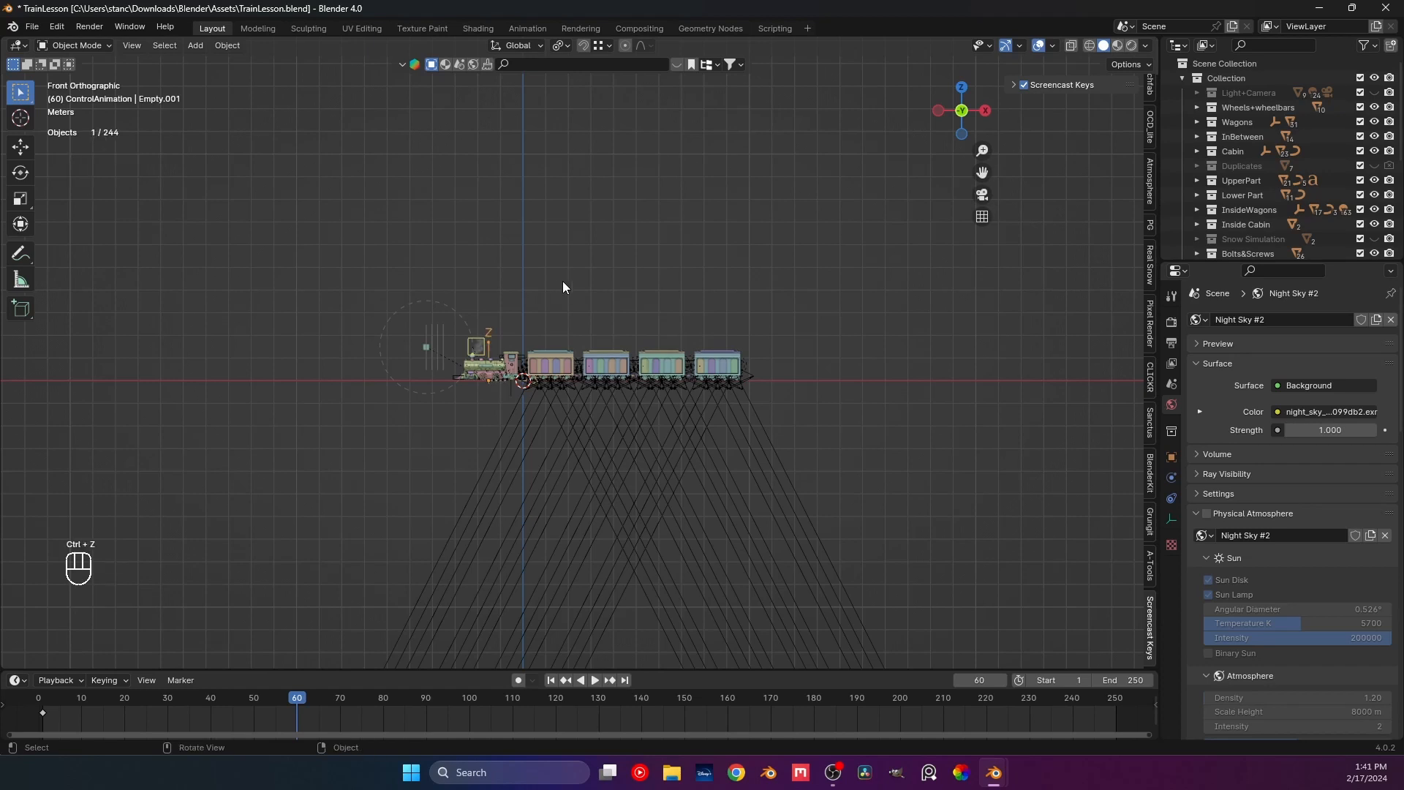
key(ctrl)
key(ctrl+z)
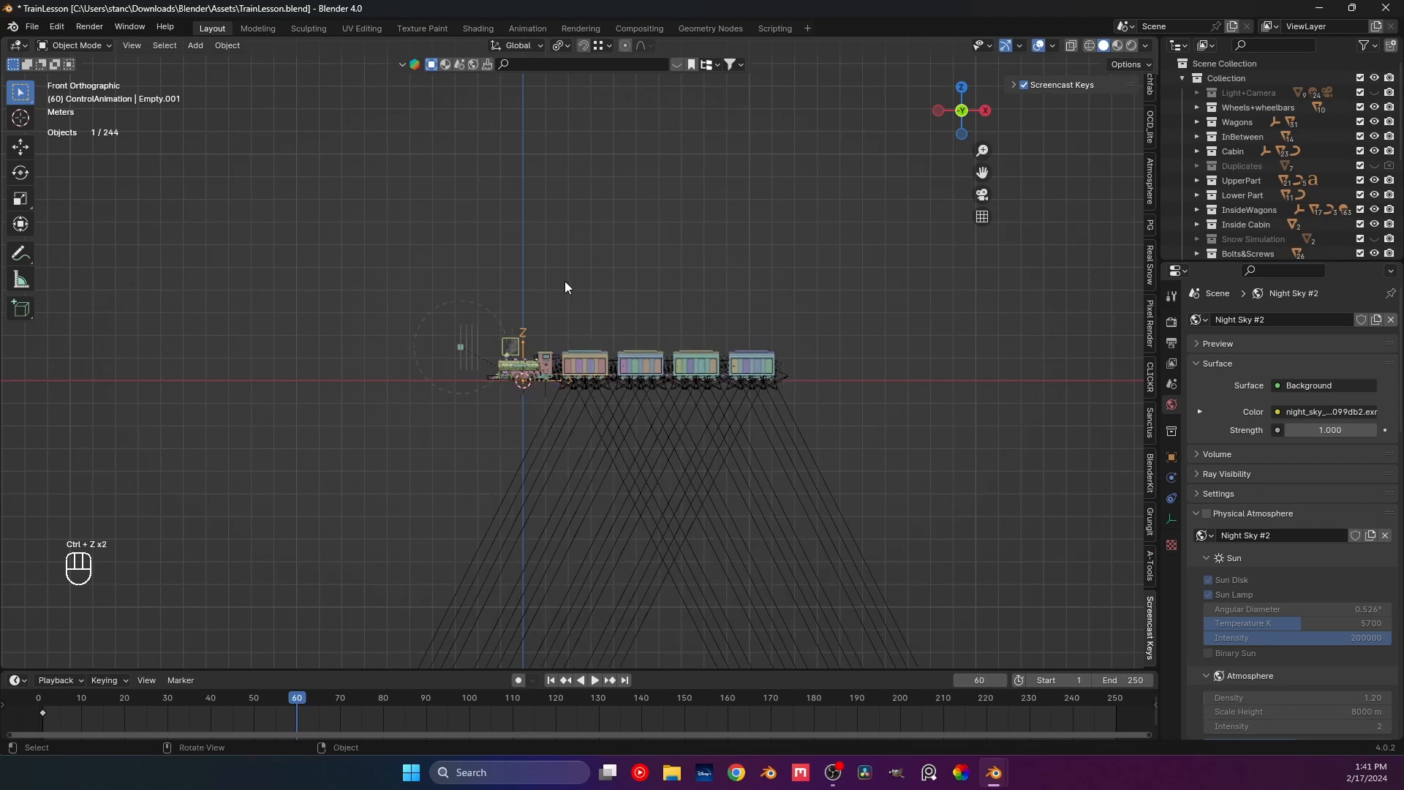
click(611, 262)
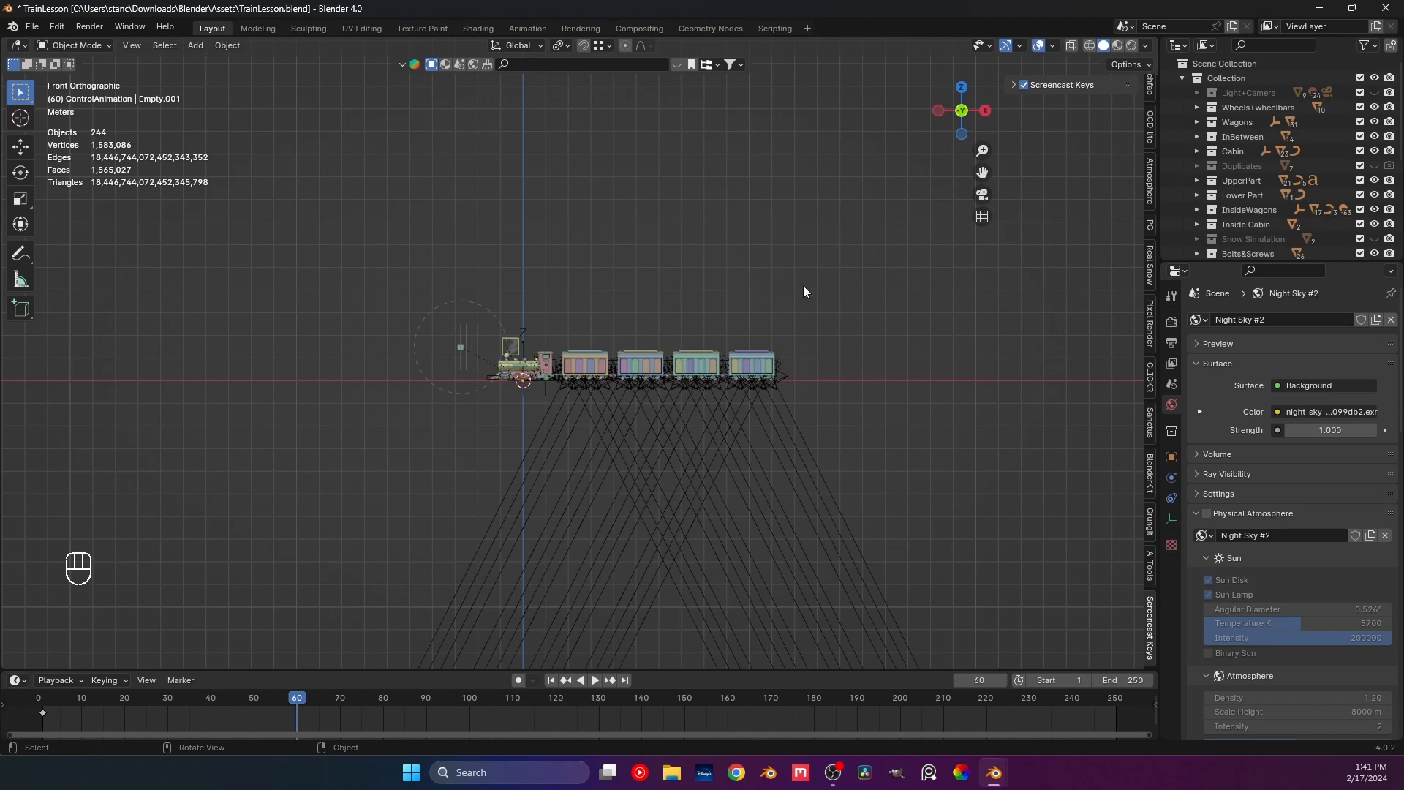
Hide the Wheels+wheelbars, Wagons, InBetween and Cabin collections in the viewport.
click(1375, 107)
click(1375, 121)
click(1375, 136)
click(1376, 151)
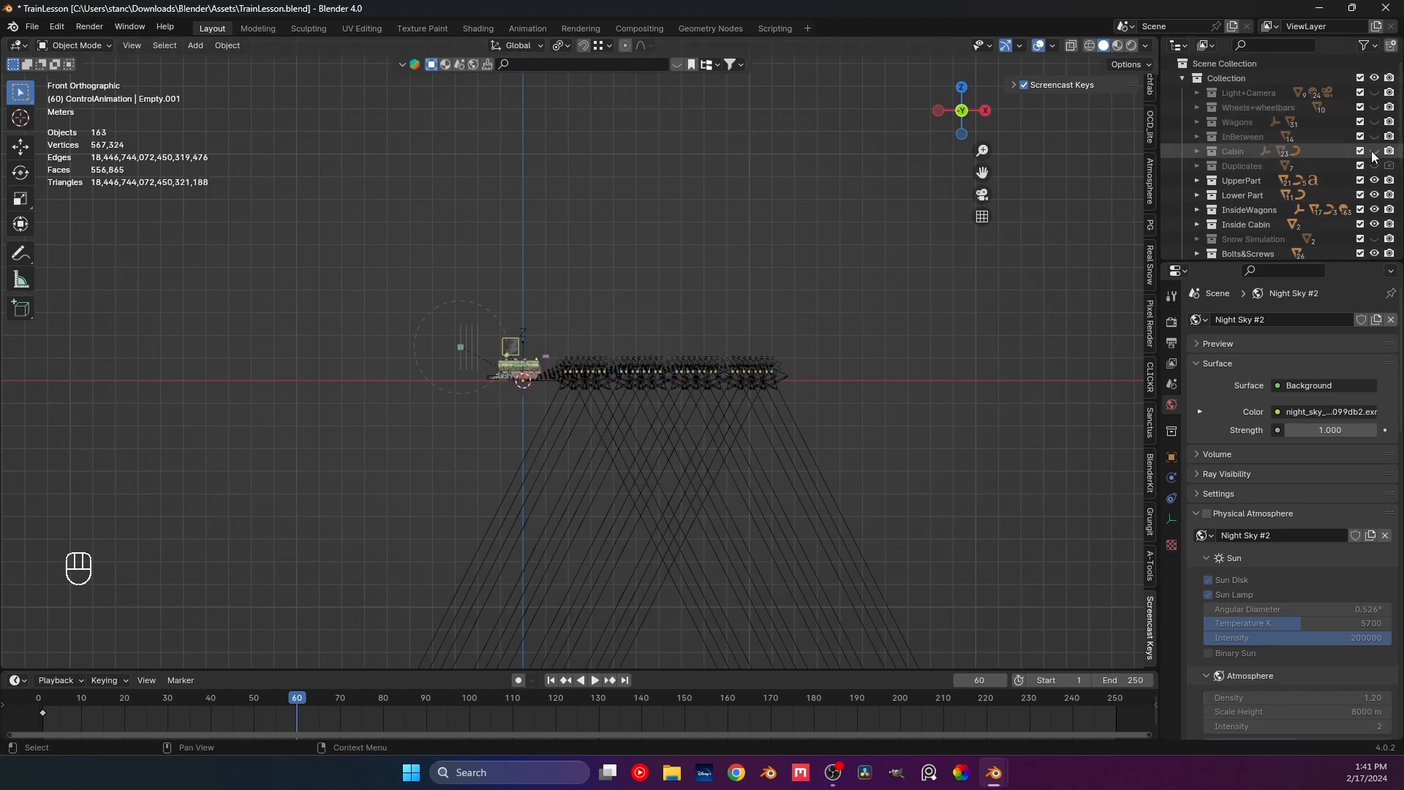
Hide the UpperPart, Lower Part, InsideWagons, Inside Cabin, Bolts&Screws and SmokeSim collections in the viewport.
scroll(1373, 155, down, 3)
click(1375, 92)
click(1376, 107)
click(1375, 121)
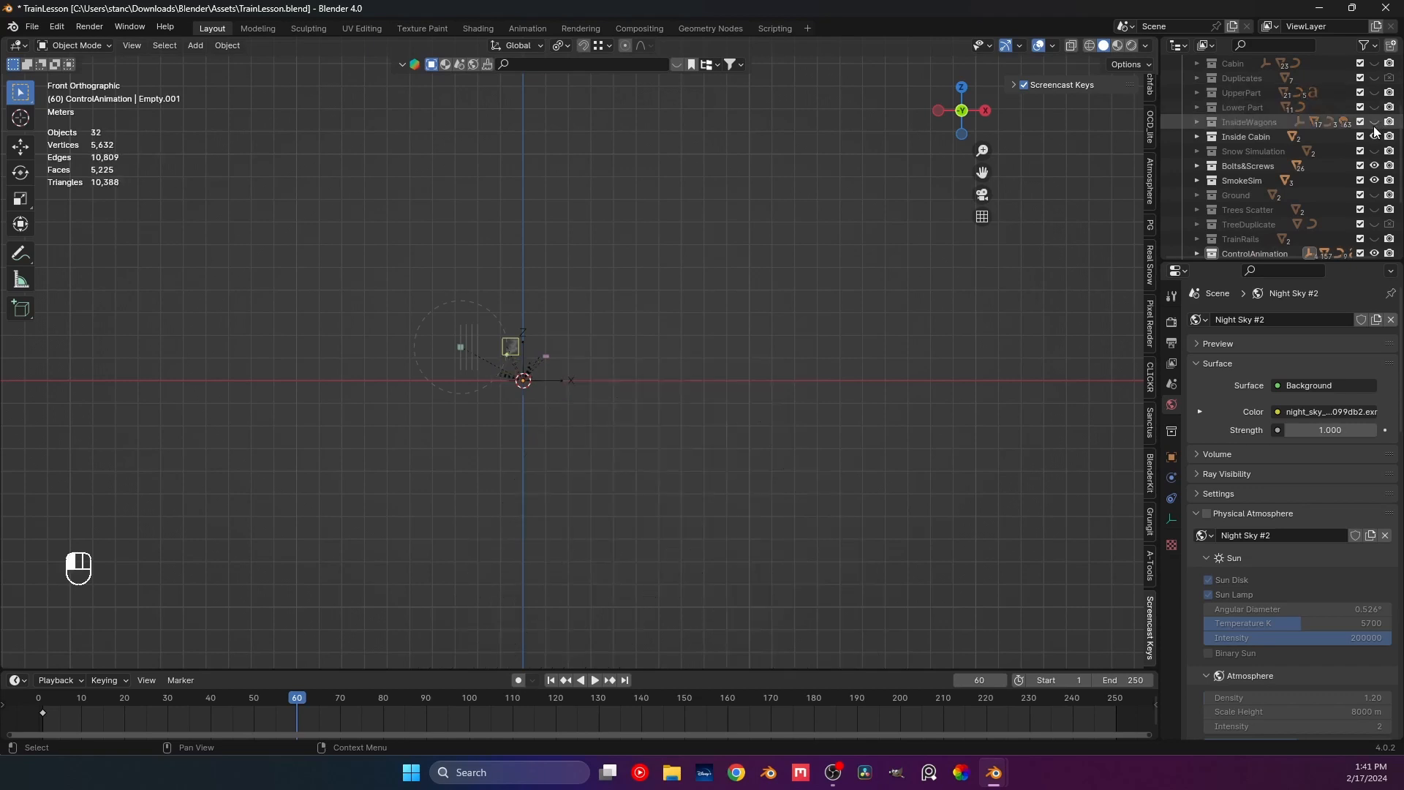
click(1375, 136)
click(1375, 165)
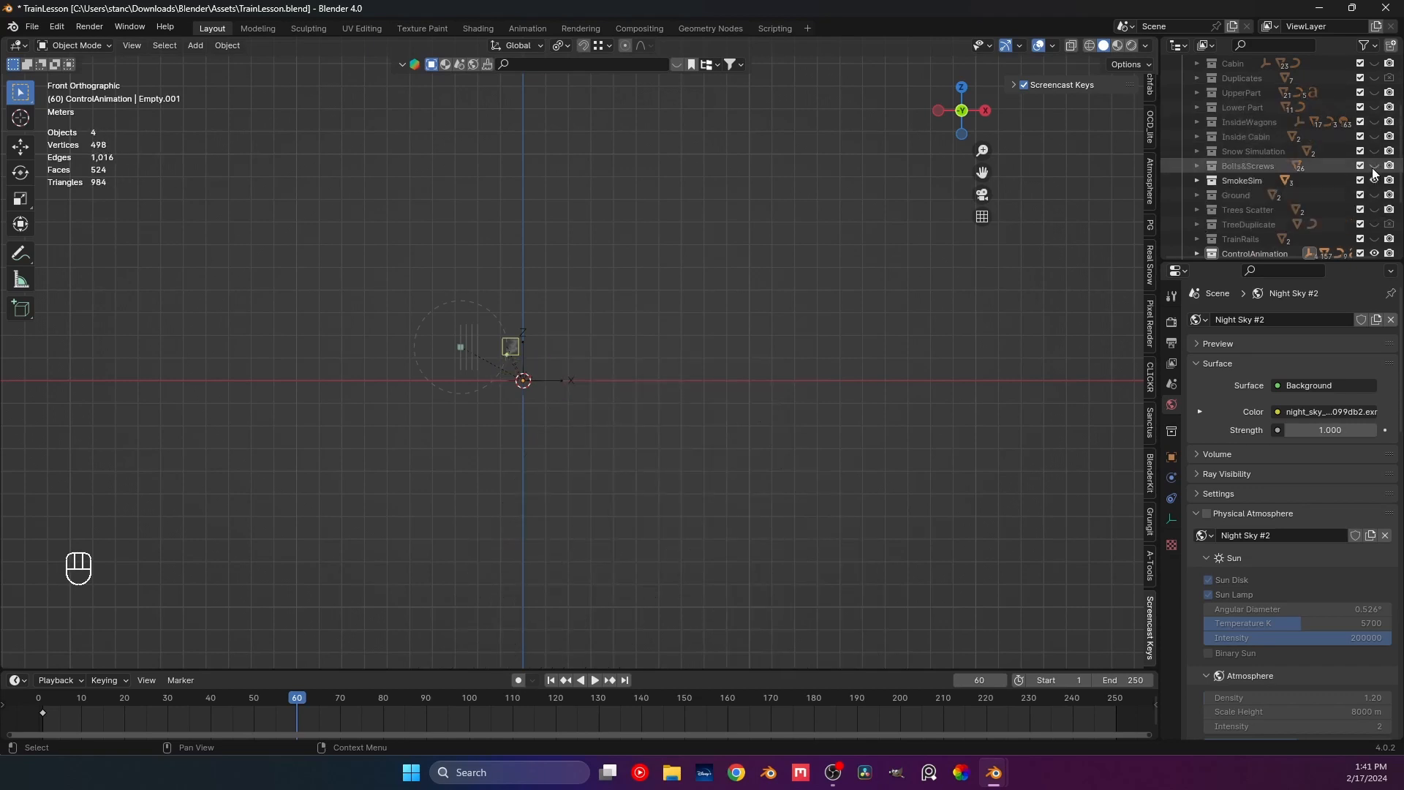
click(1375, 180)
scroll(1366, 176, down, 3)
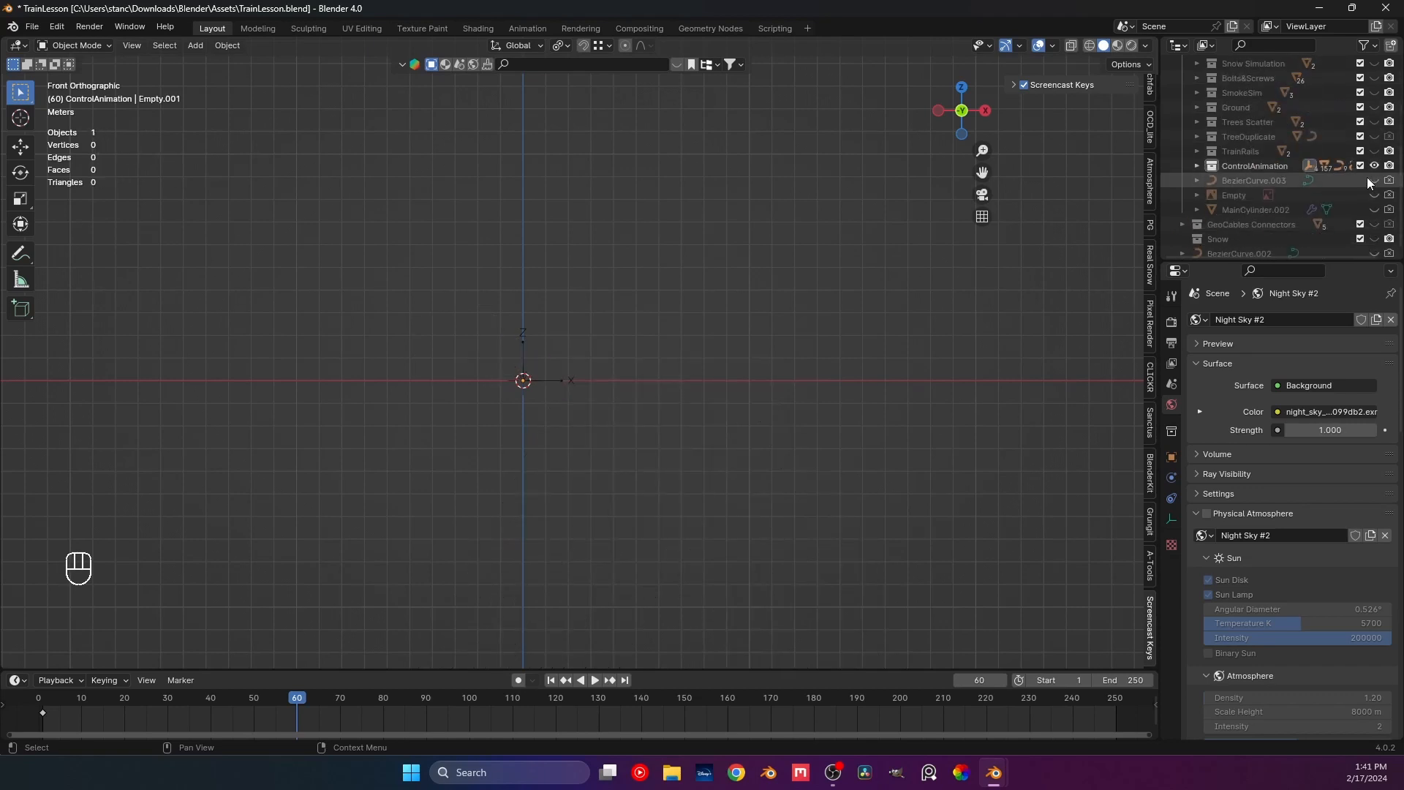
scroll(575, 307, up, 2)
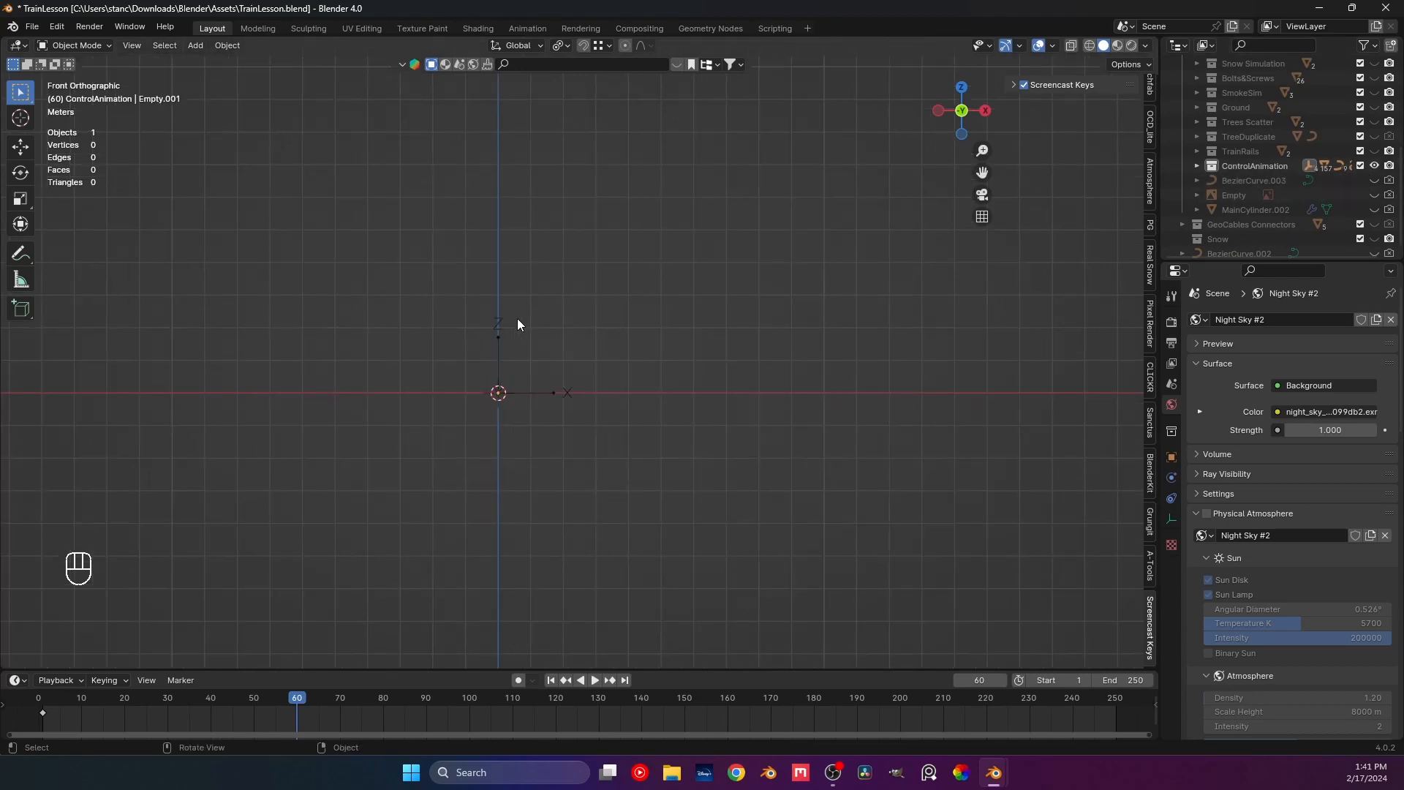
Show the Ground and TrainRails collections in the viewport.
click(1375, 107)
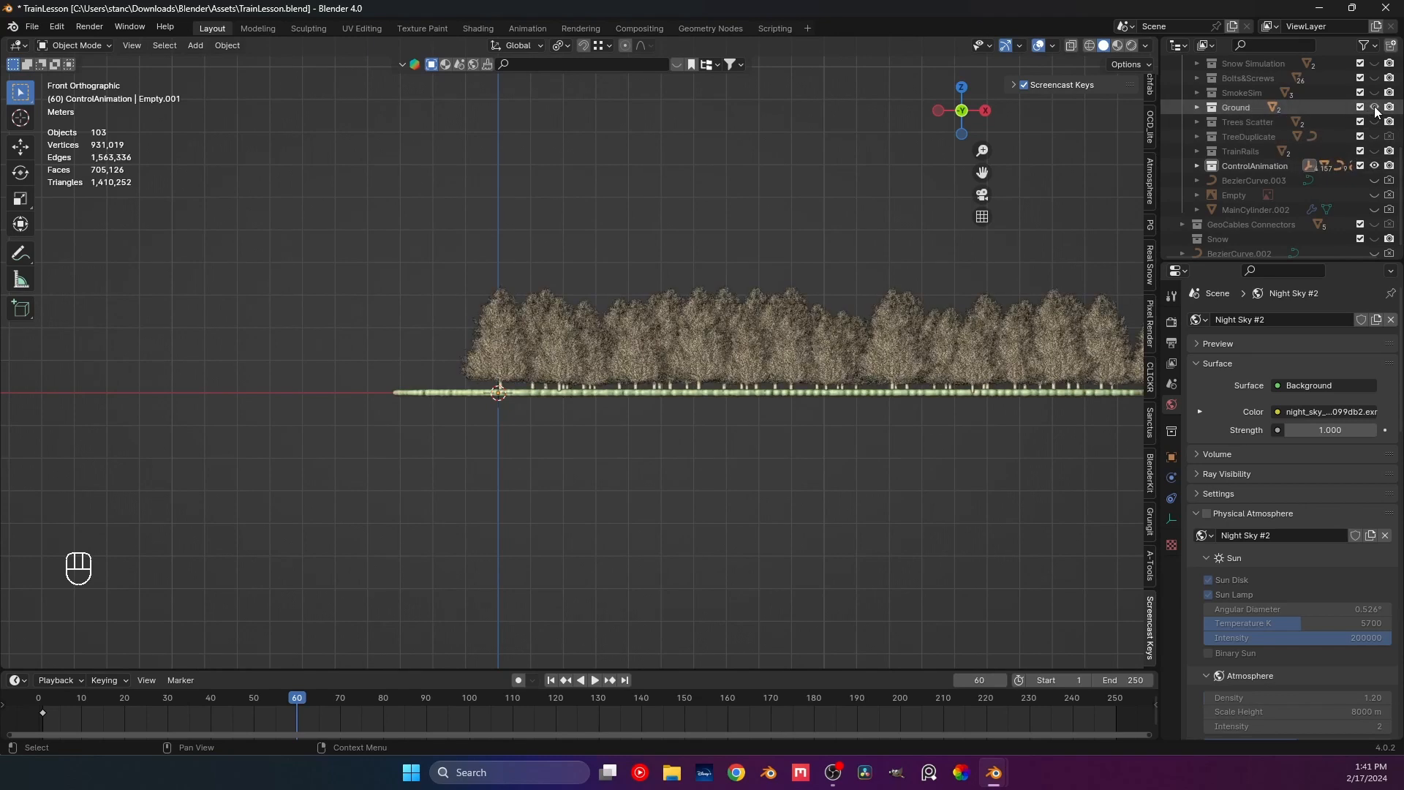
click(1375, 152)
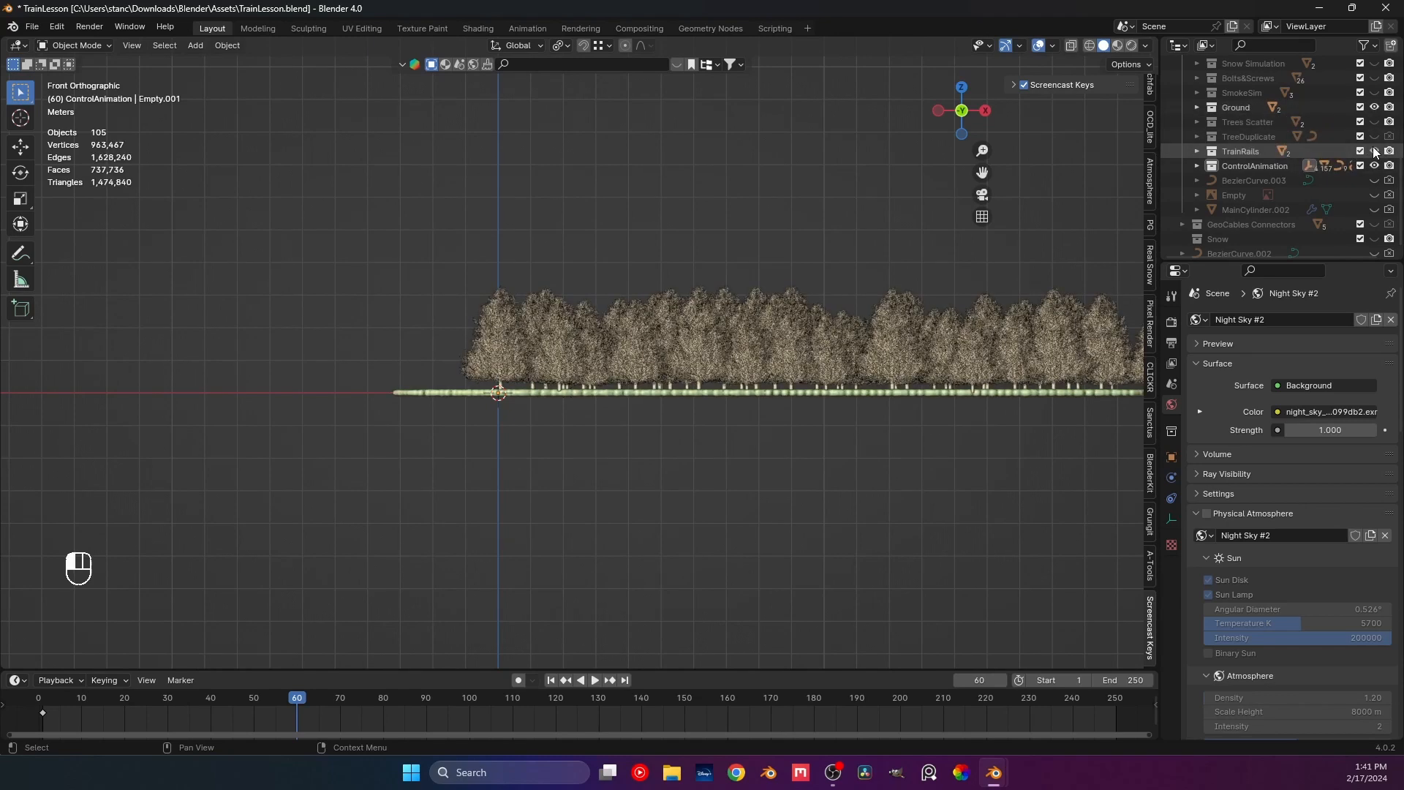
middle_drag(585, 322, 684, 350)
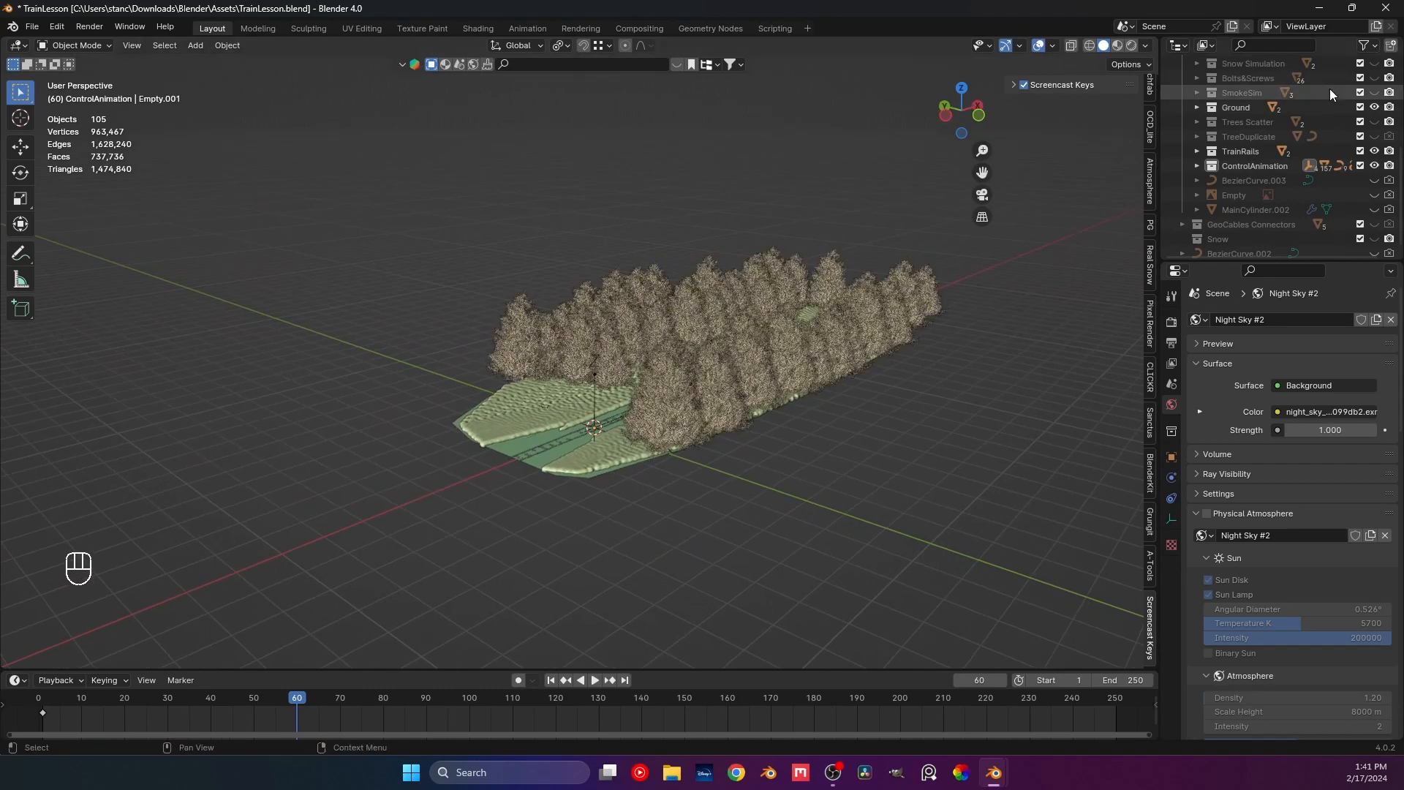
Show the UpperPart, Wagons and Lower Part collections in the viewport.
scroll(1330, 110, up, 4)
click(1375, 93)
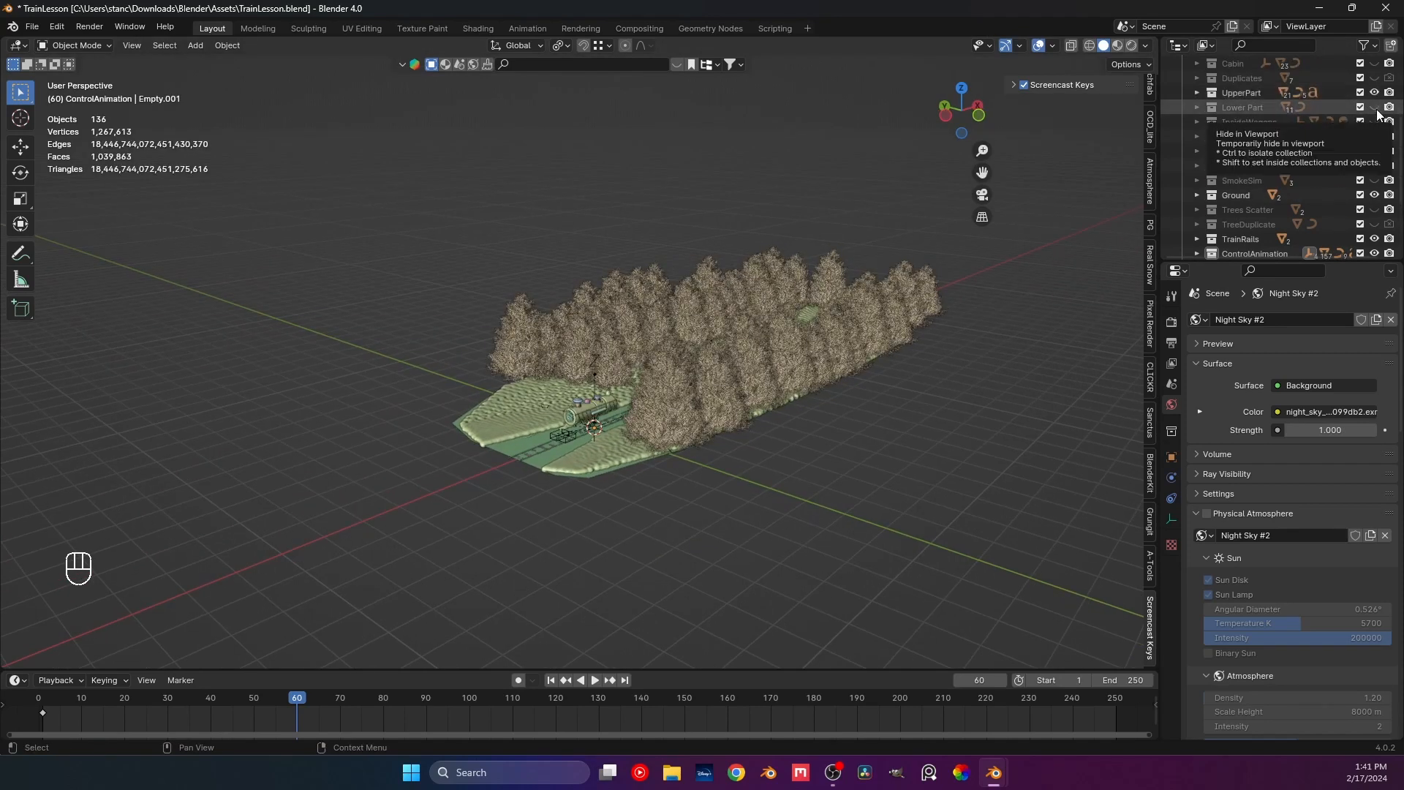
scroll(1374, 128, up, 2)
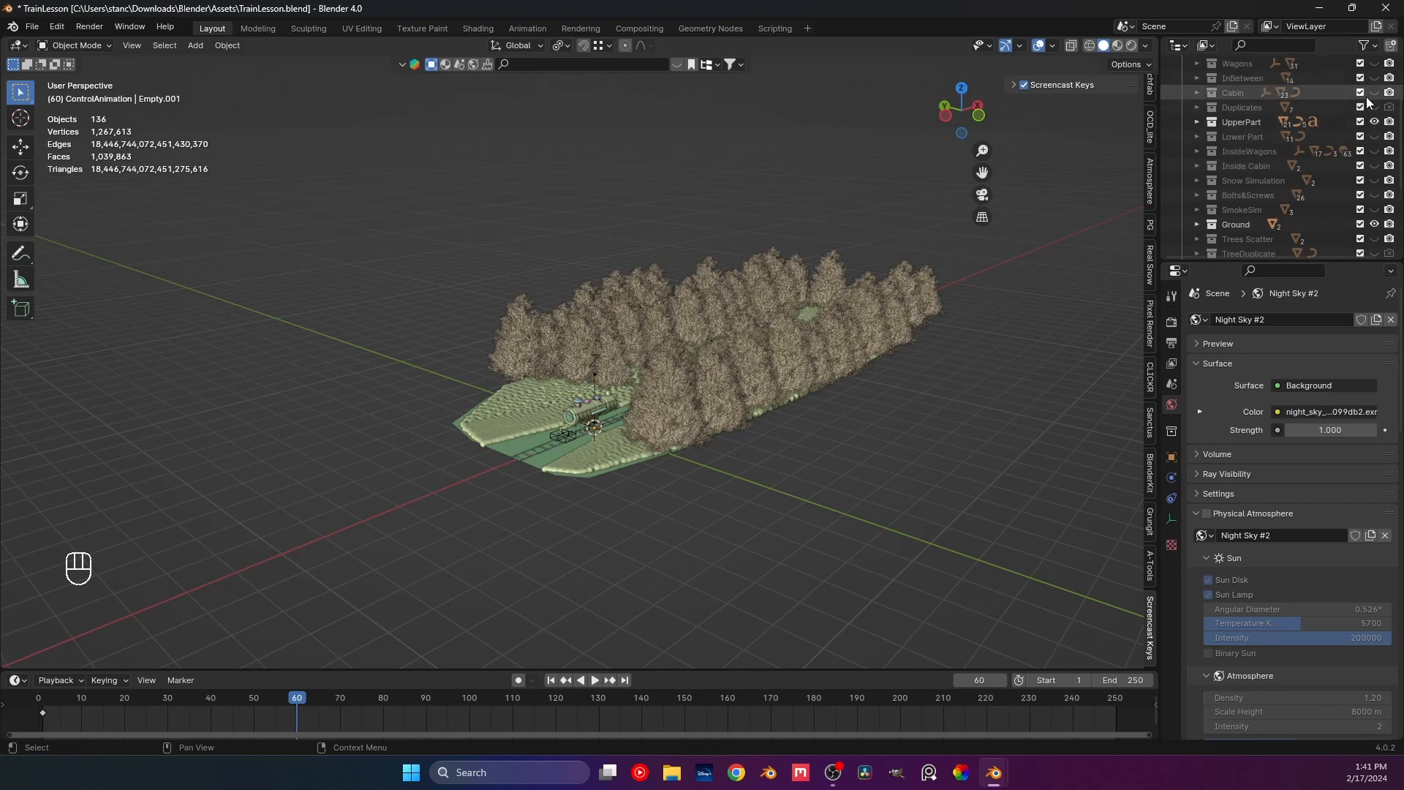
click(1376, 64)
click(1375, 137)
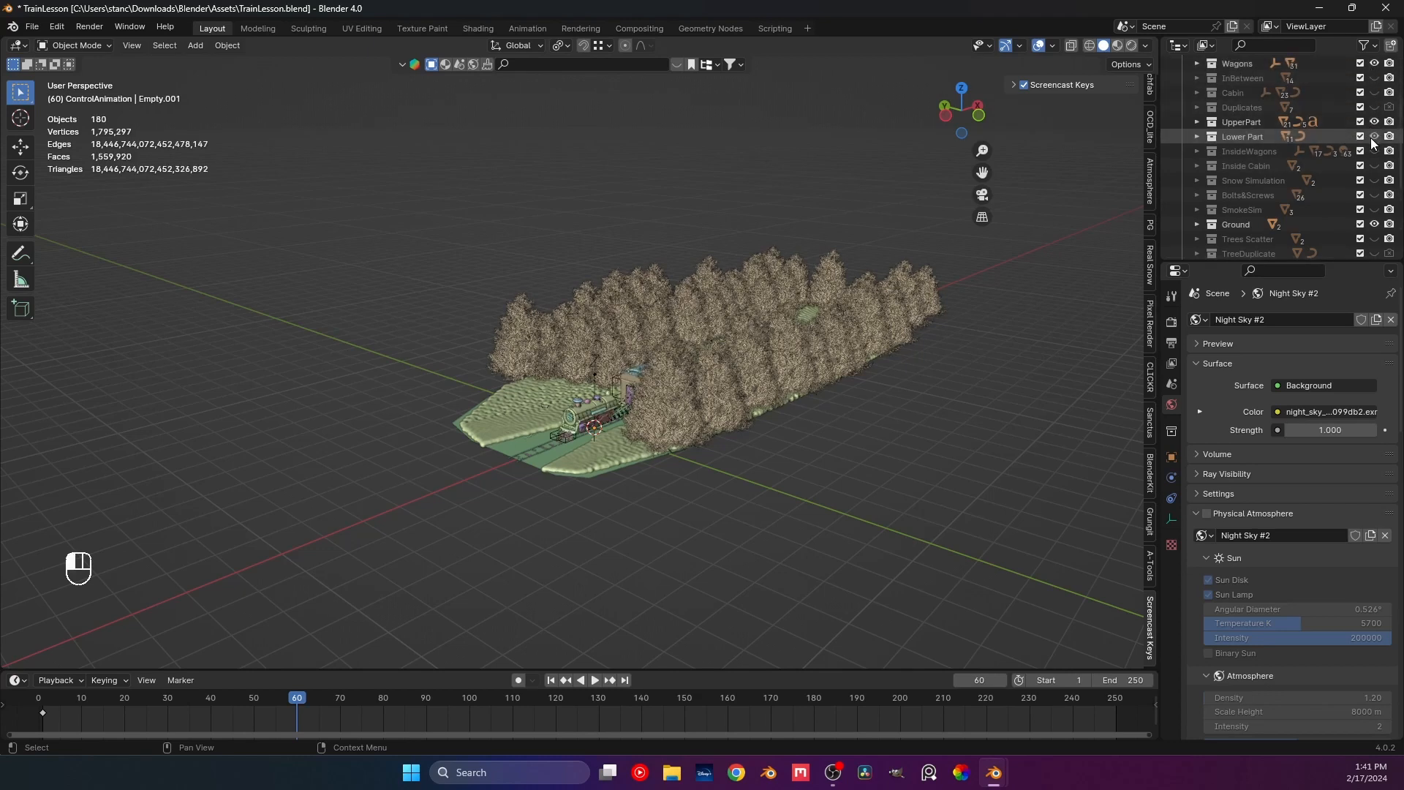
scroll(610, 352, up, 6)
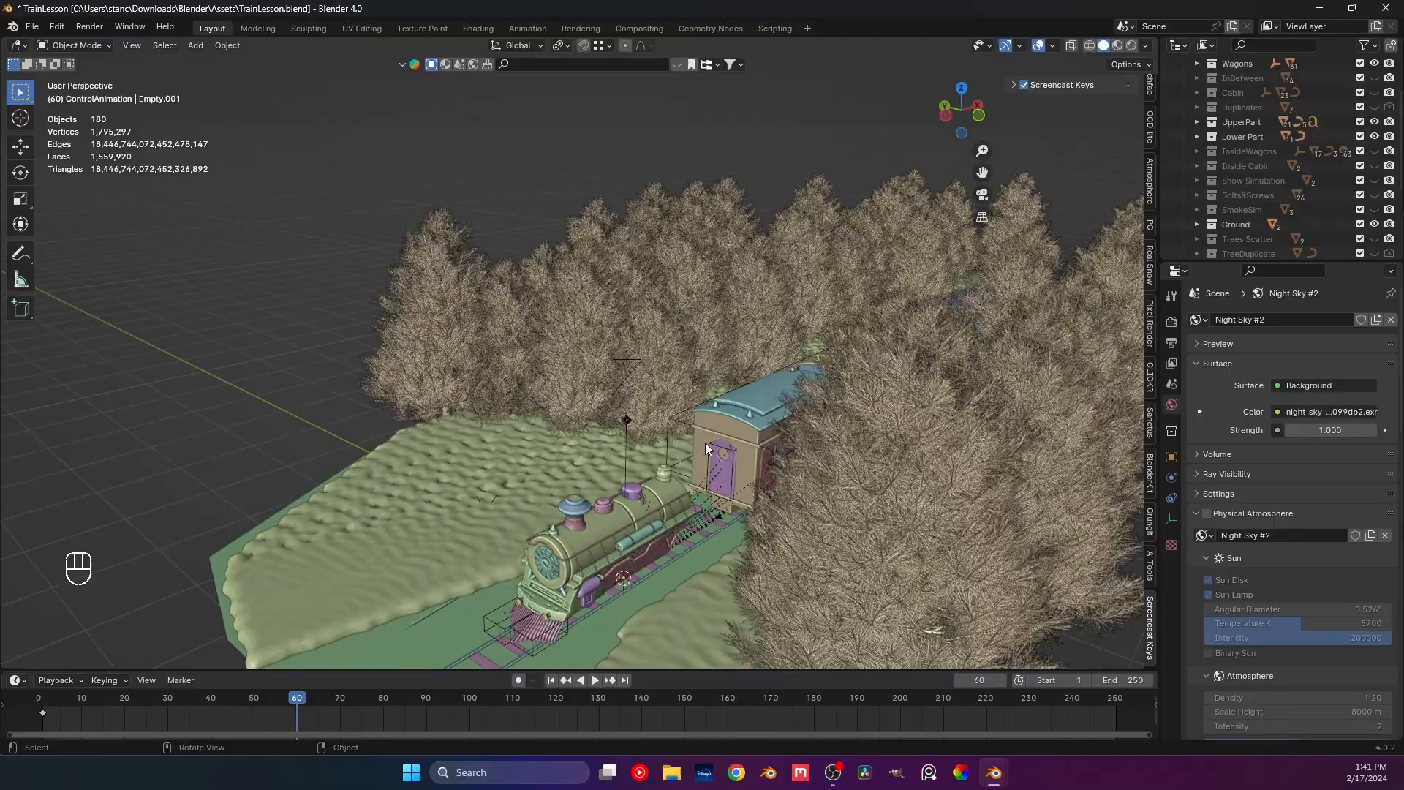
mouse_move(705, 442)
middle_down()
mouse_move(665, 406)
mouse_move(707, 418)
middle_up()
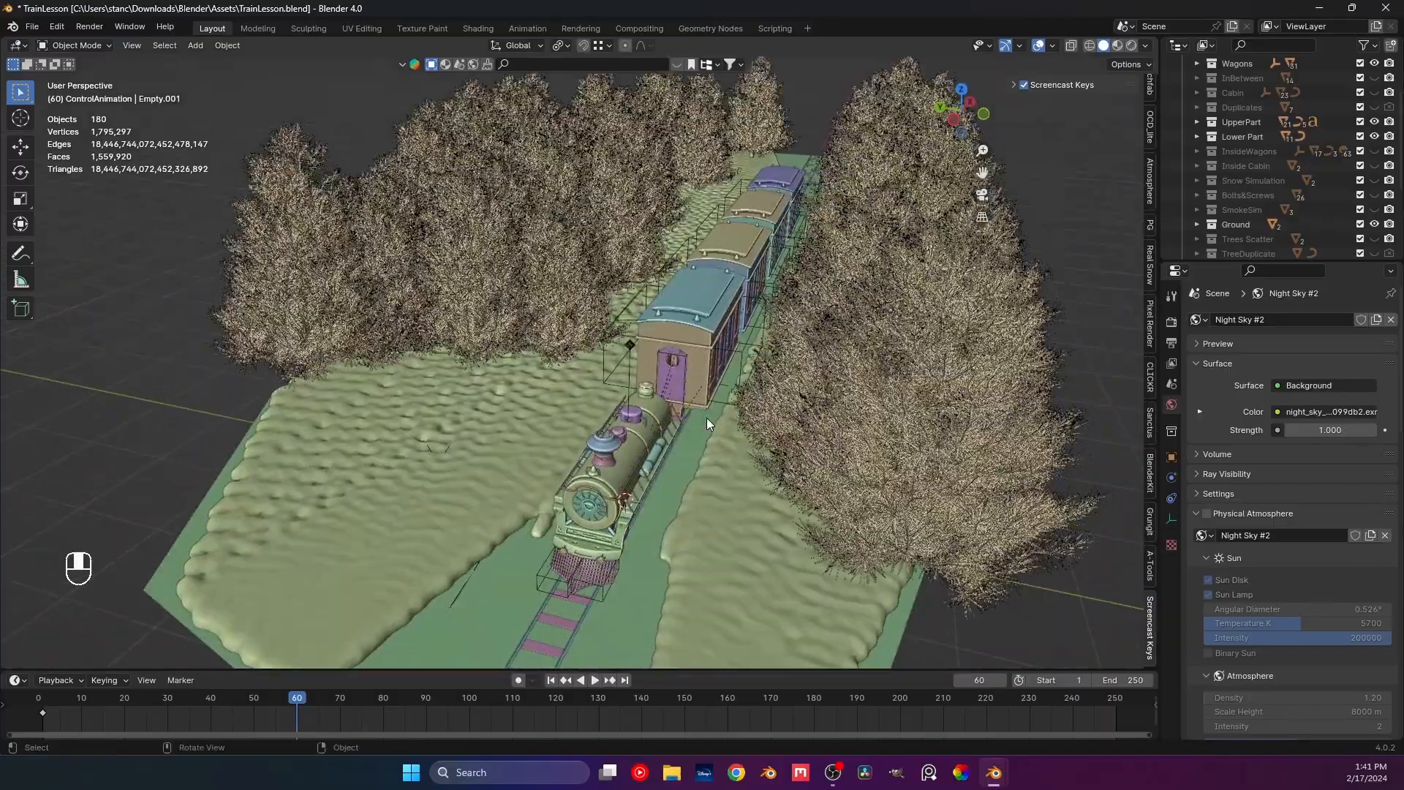
Select Empty.001 with the whole scene in top view and go to frame 1.
key(KP_7)
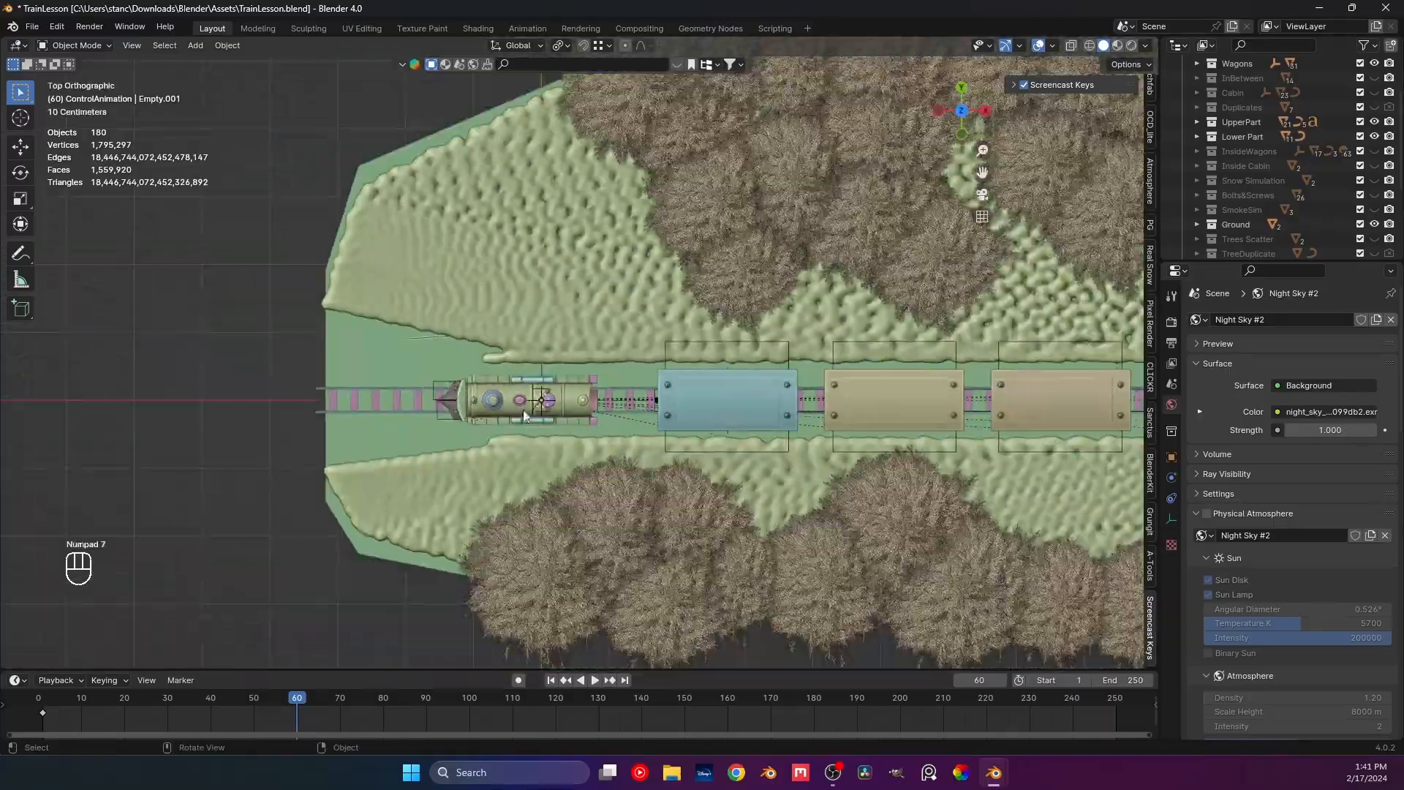
click(550, 389)
middle_drag(550, 389, 600, 343)
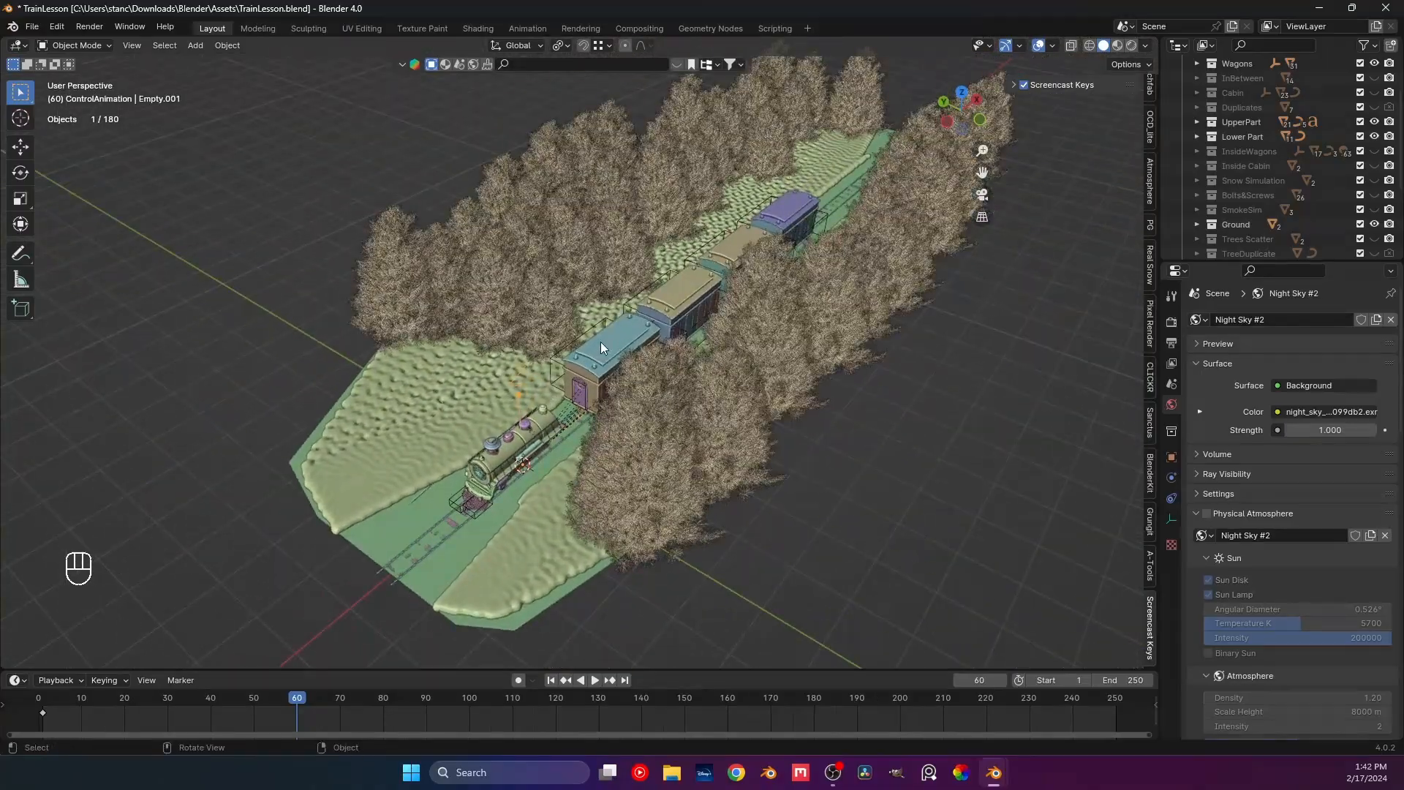
key(KP_7)
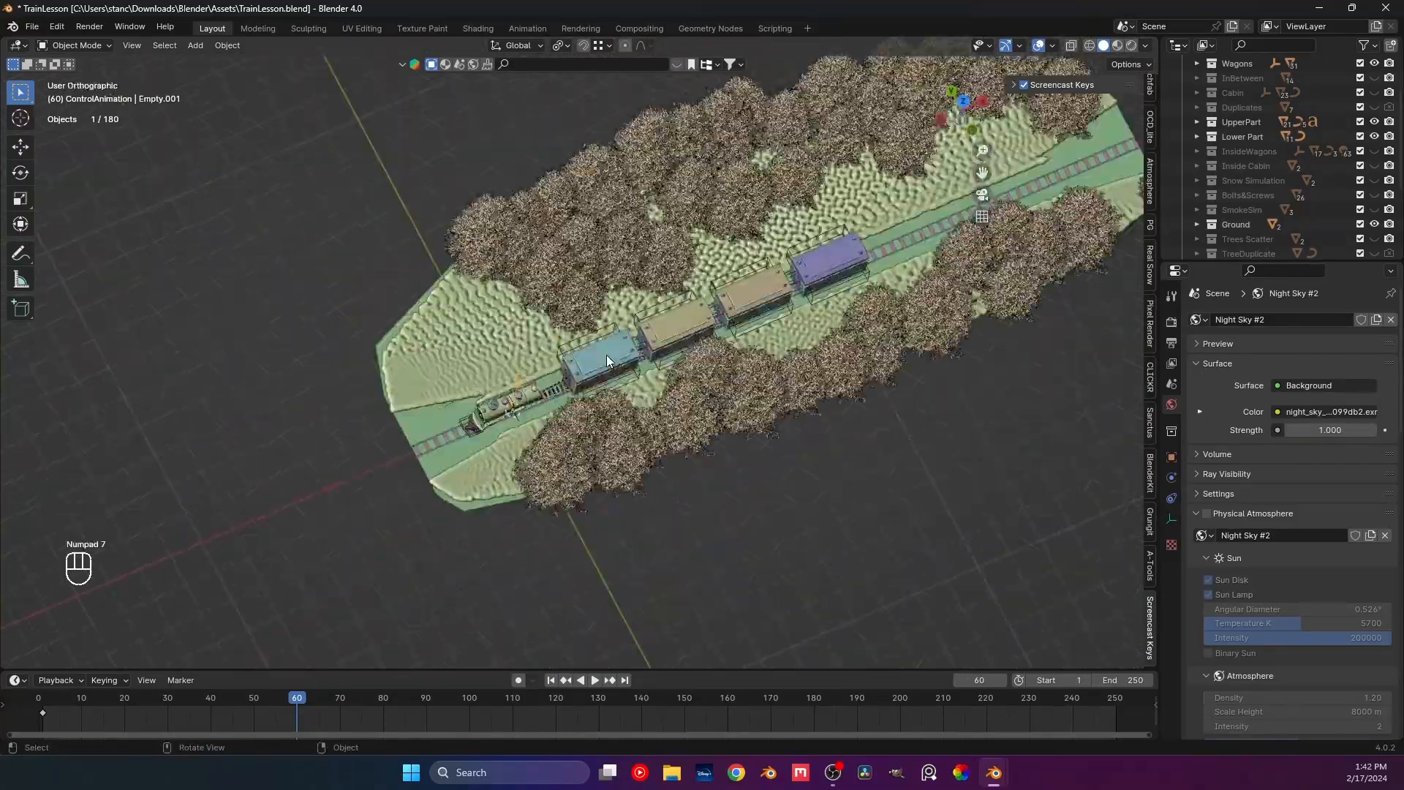
scroll(607, 354, down, 3)
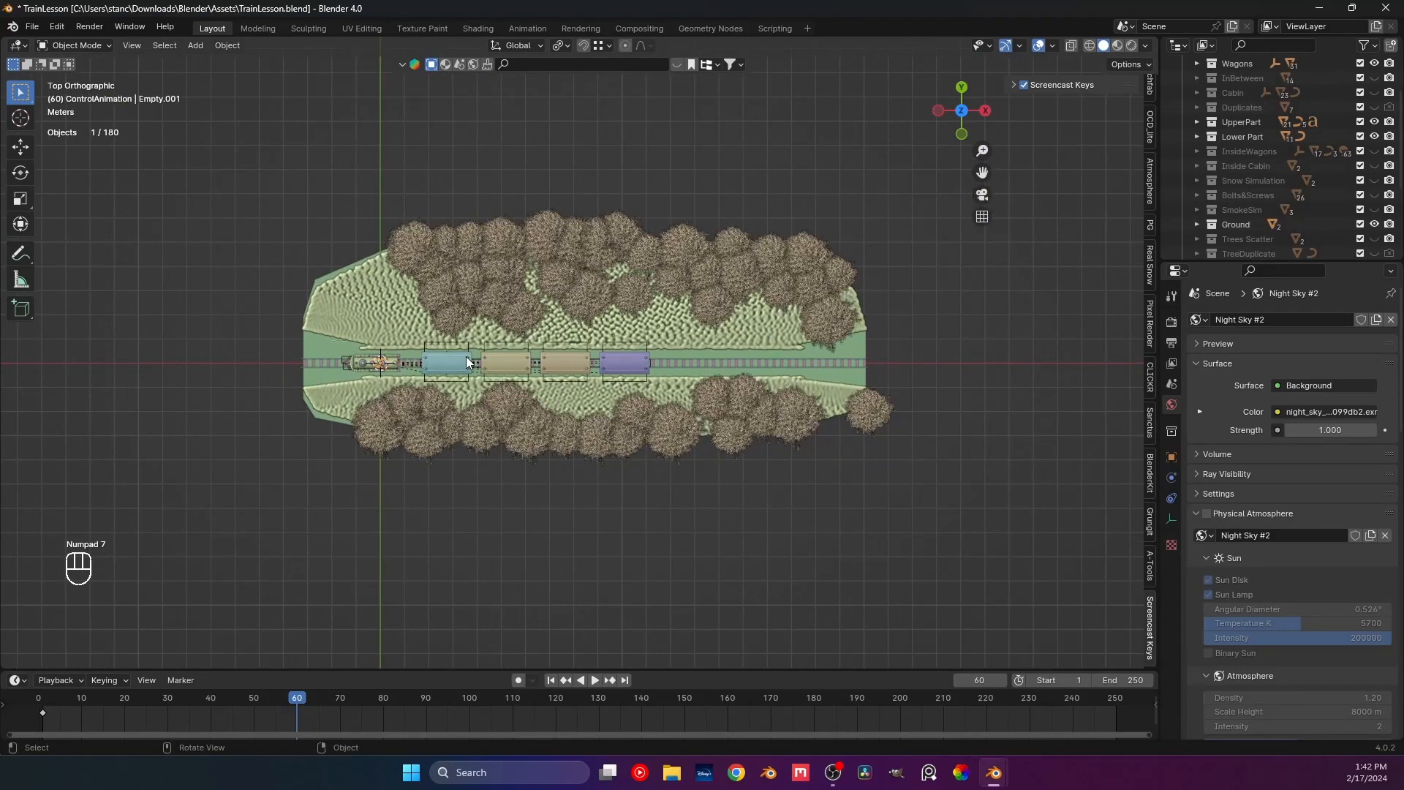
click(44, 699)
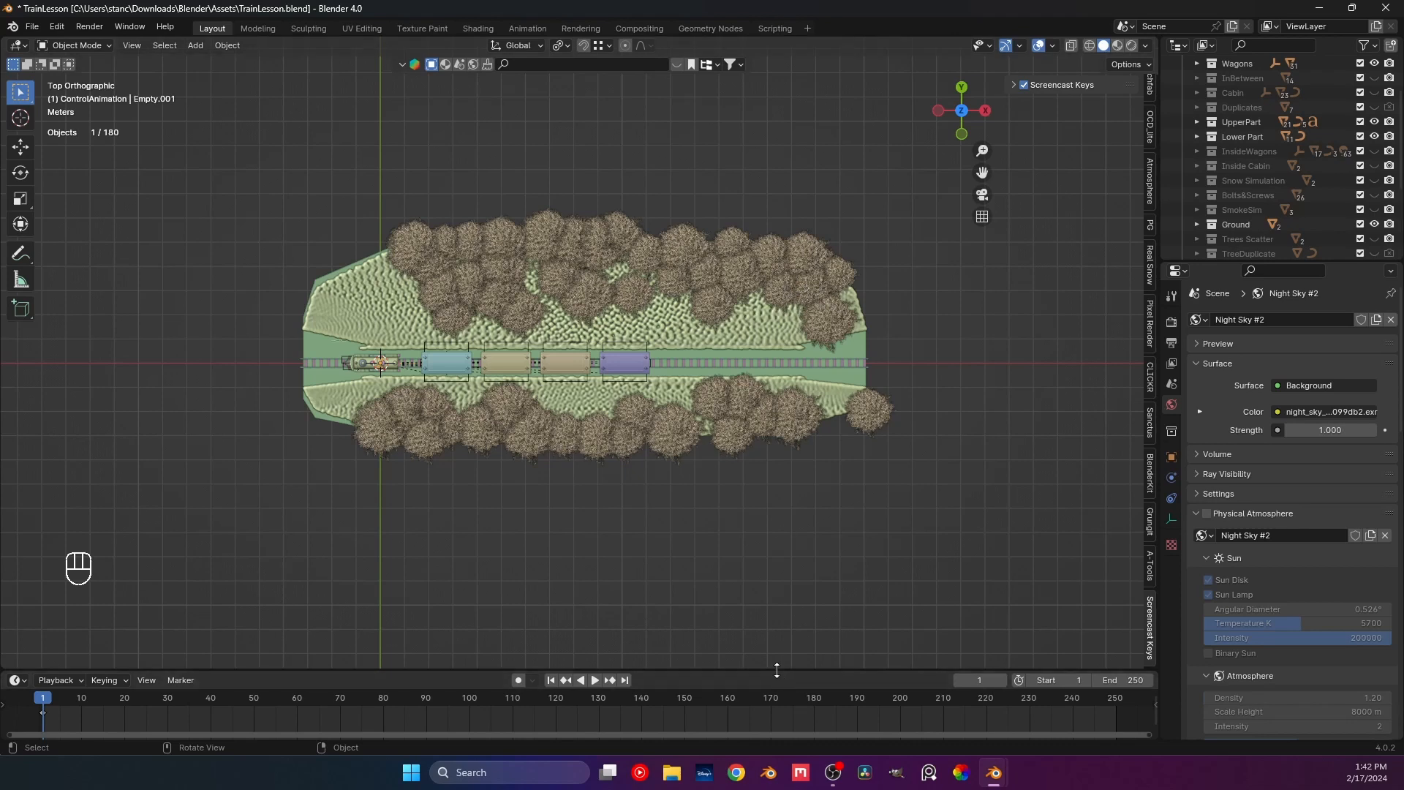
Enlarge the timeline area and set the output frame rate to 30 fps.
drag(777, 670, 751, 542)
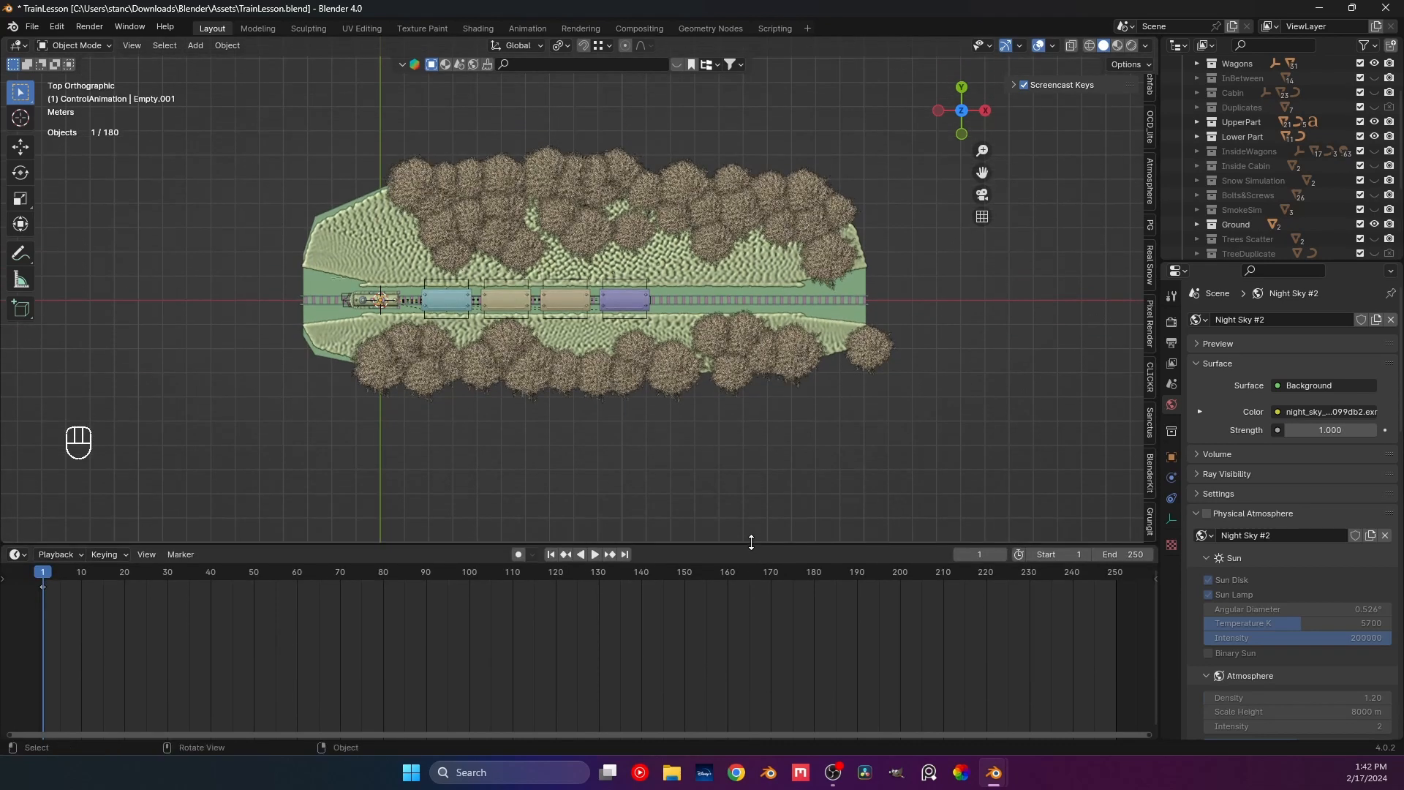
click(1167, 342)
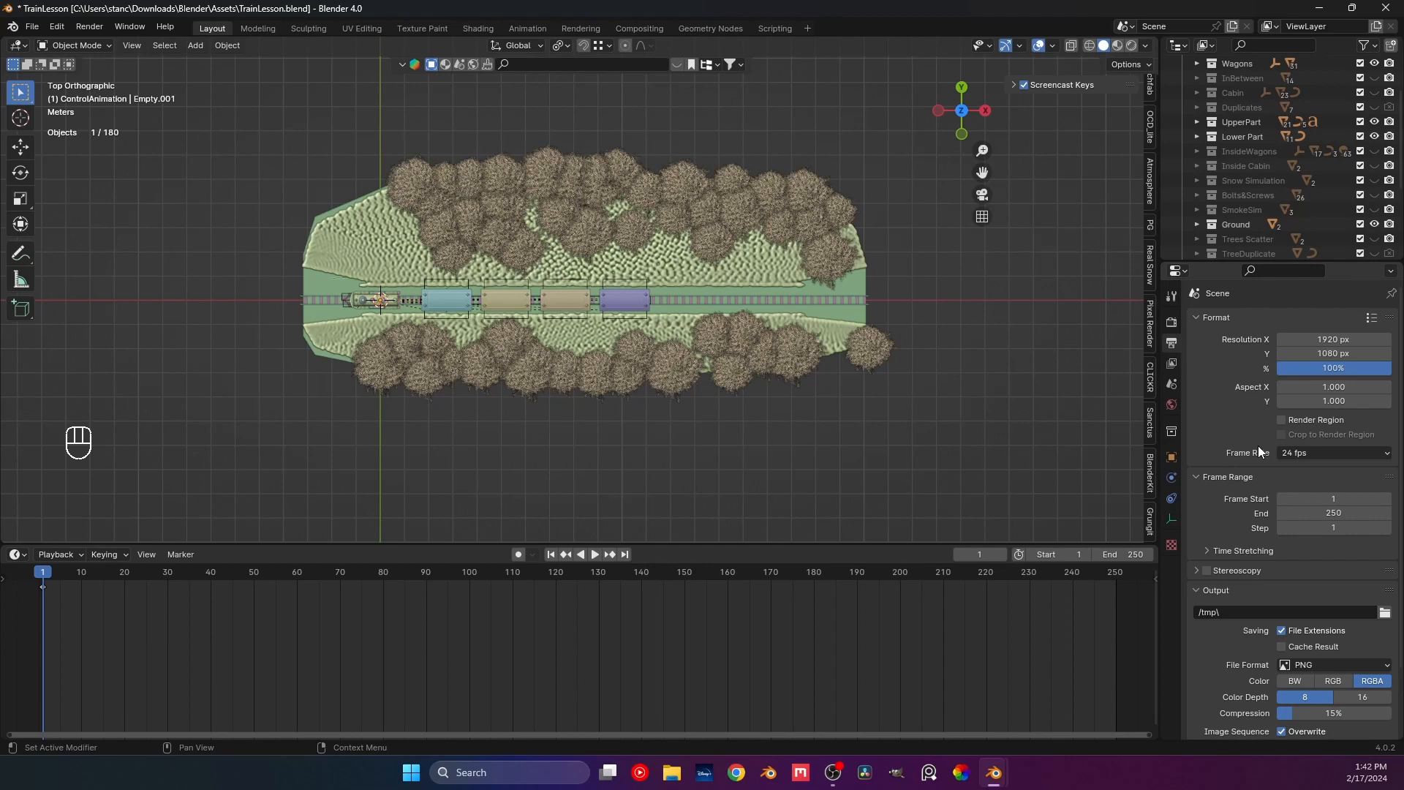
click(1301, 455)
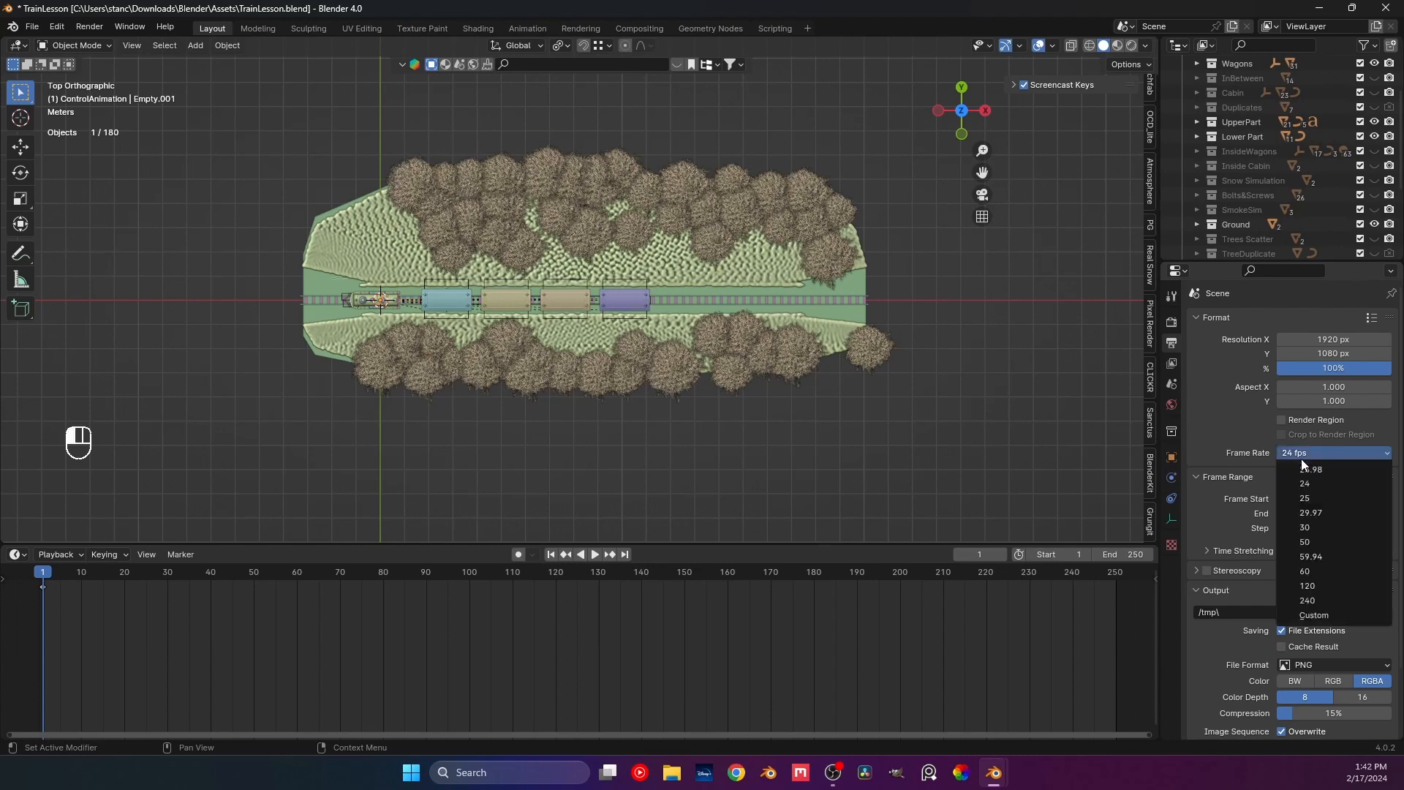
click(1306, 527)
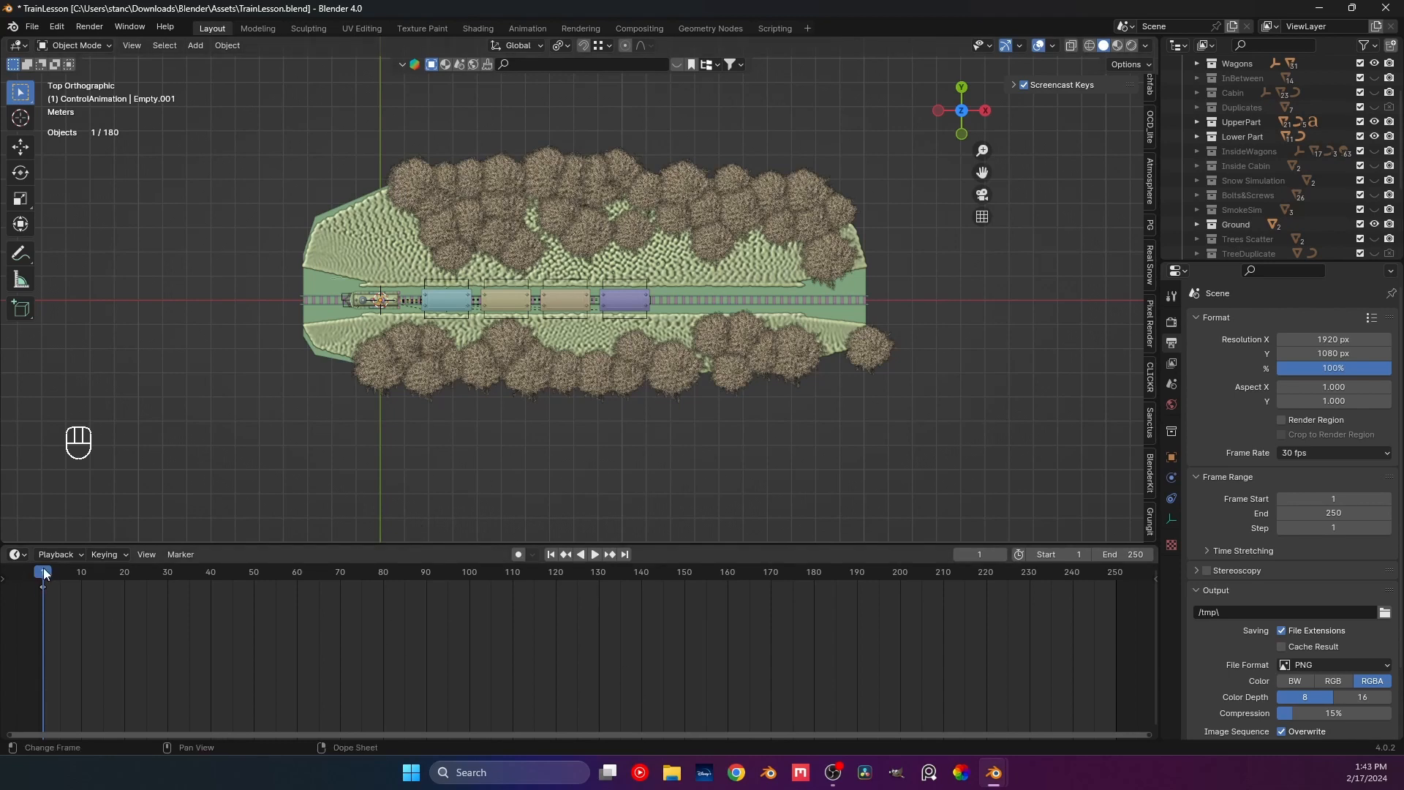
Scrub through the timeline and set the animation's end frame to 300.
drag(44, 575, 169, 592)
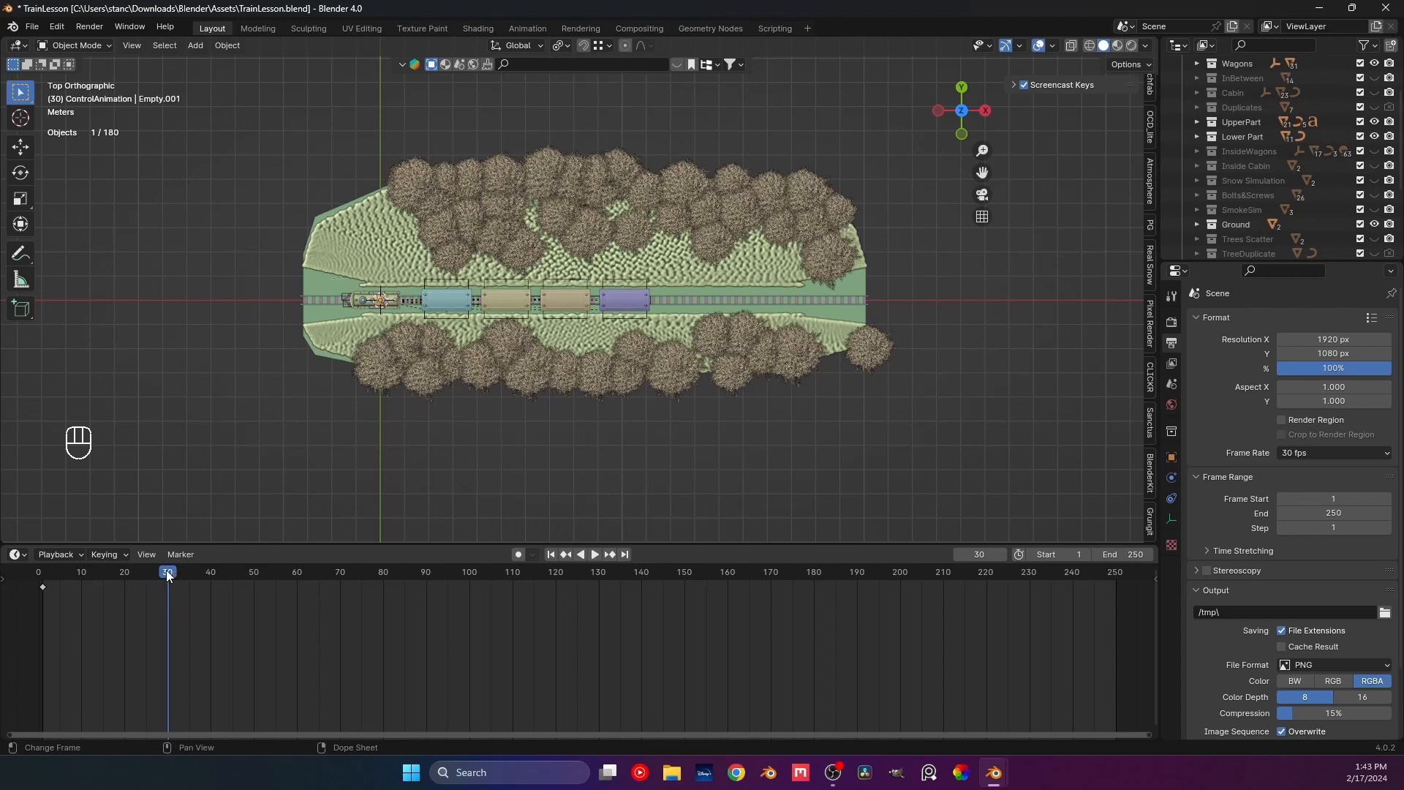
drag(166, 569, 1111, 611)
click(1138, 554)
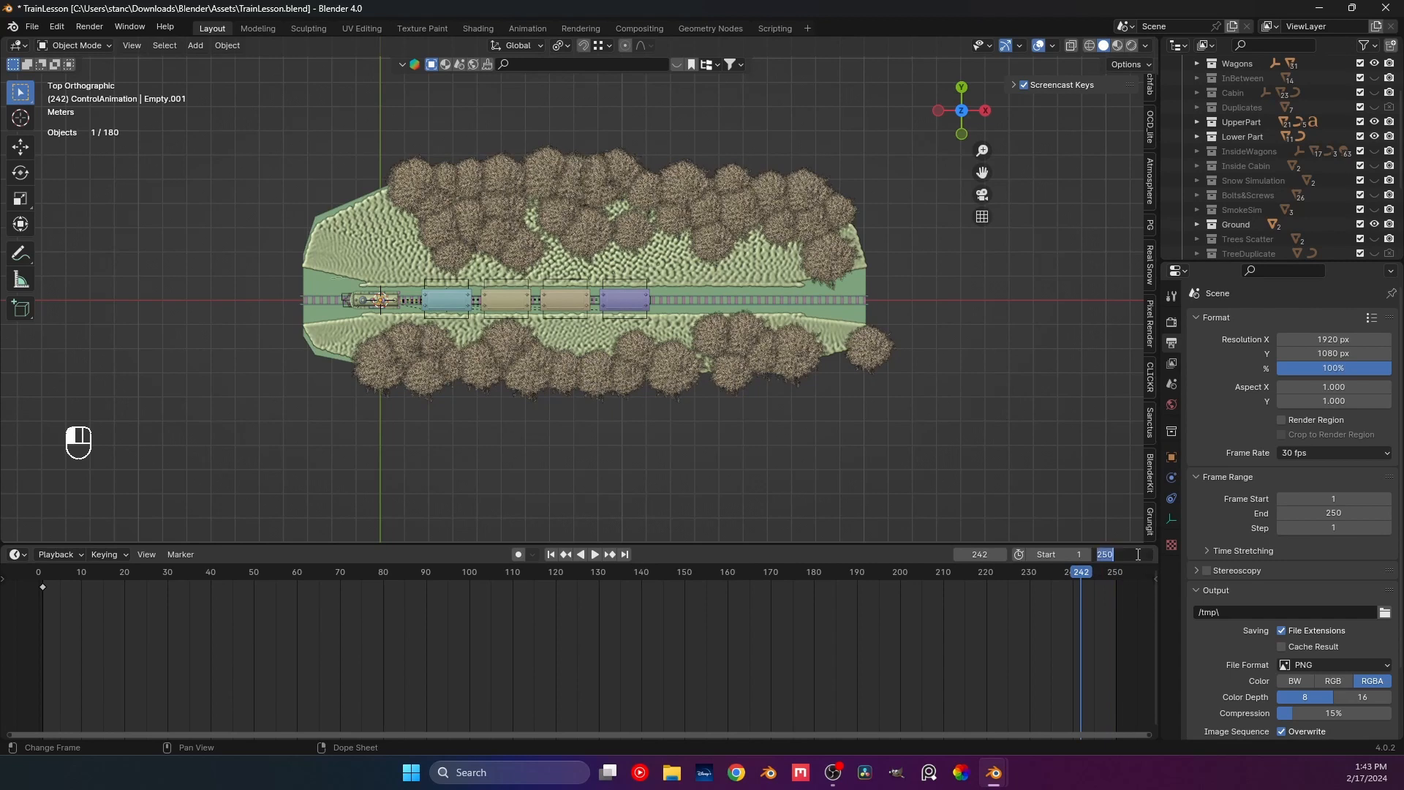
text(300)
key(Return)
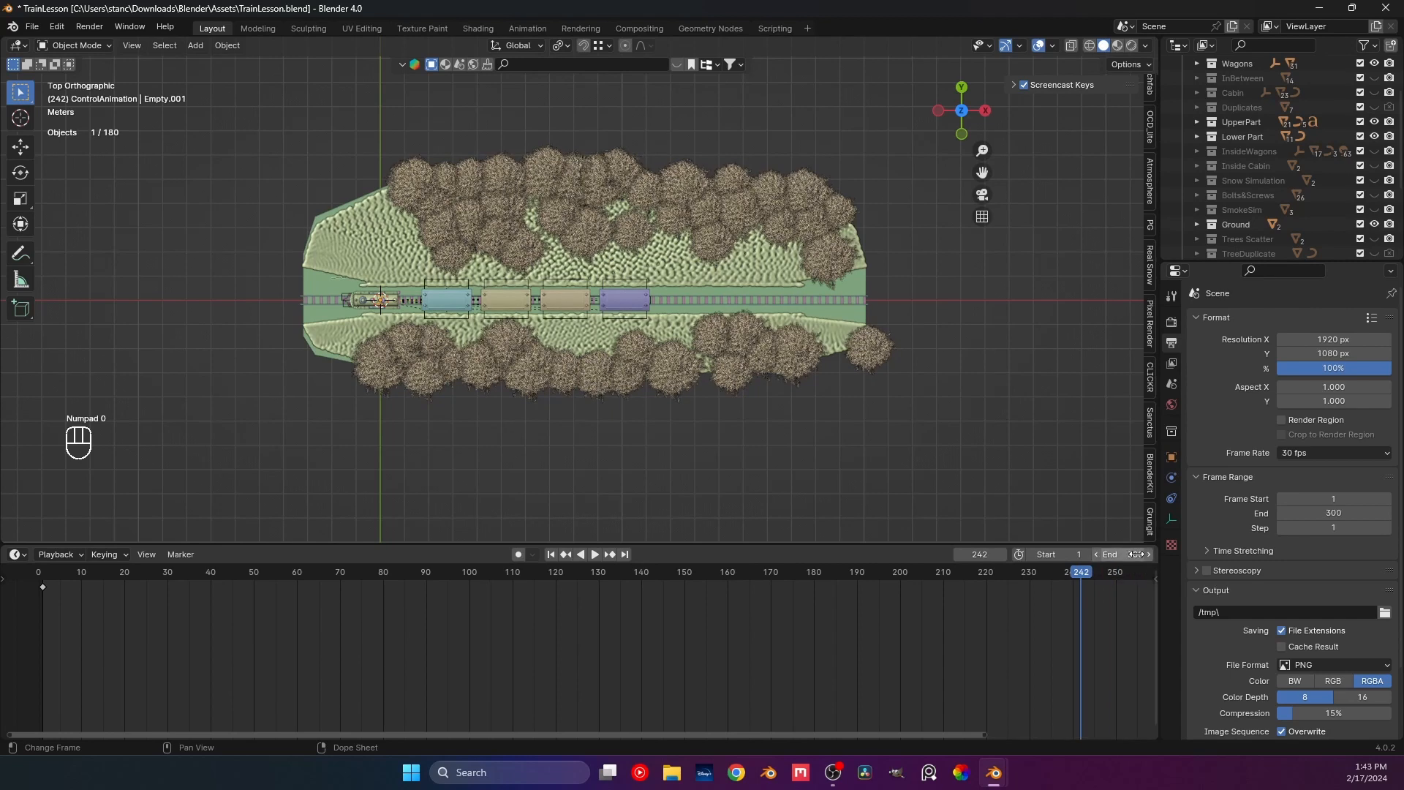
Bring the end of the timeline into view and set the current frame to 300.
drag(954, 735, 1120, 743)
drag(876, 583, 1124, 590)
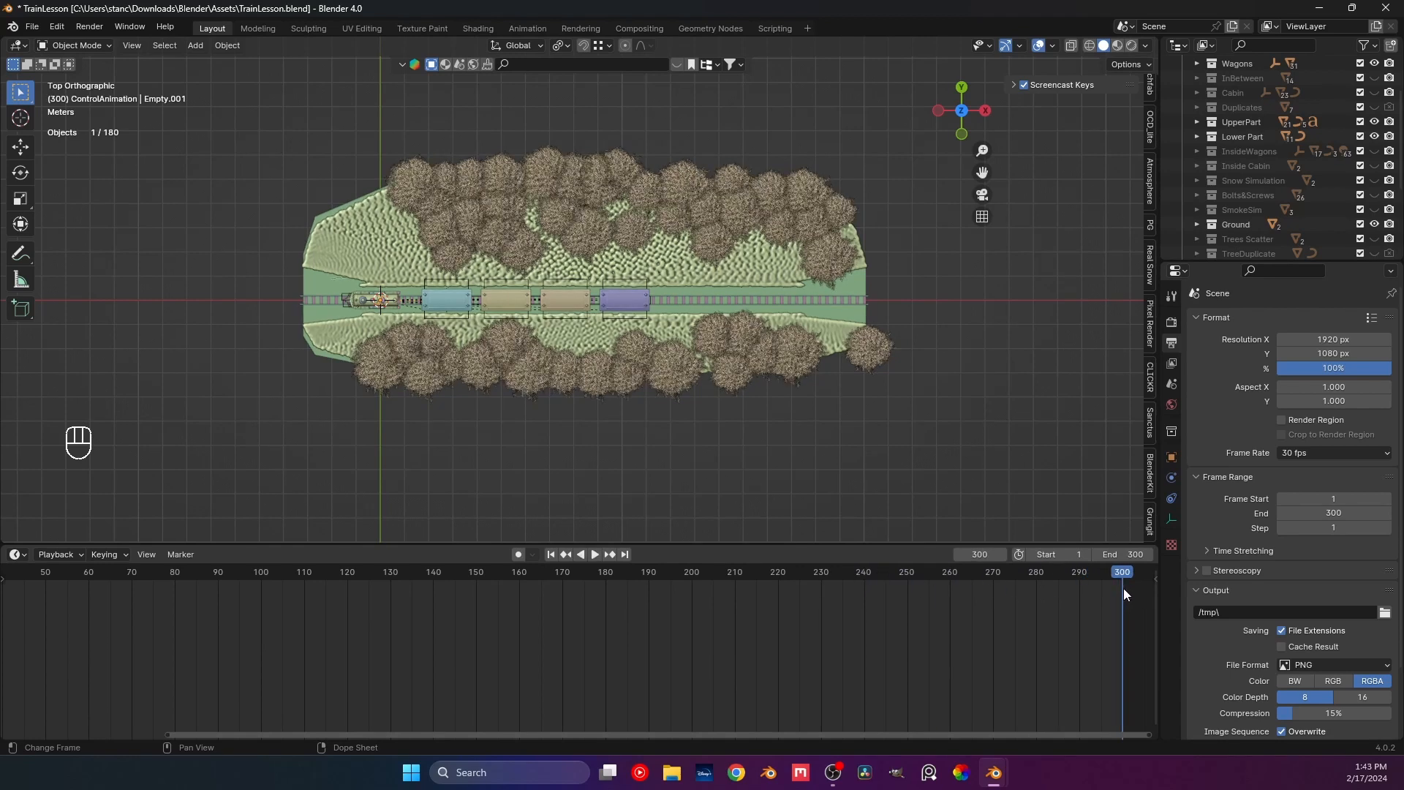
click(849, 590)
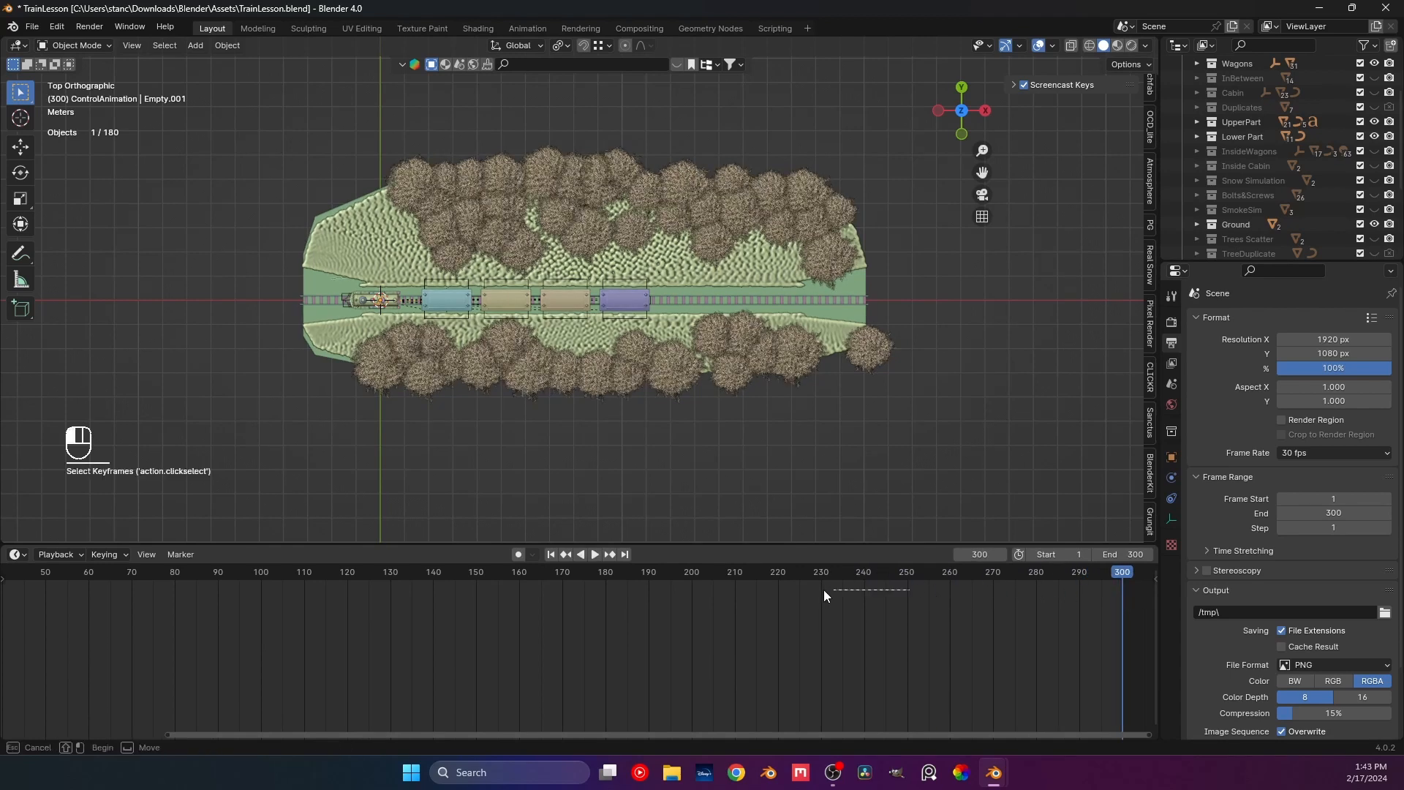
scroll(500, 332, down, 3)
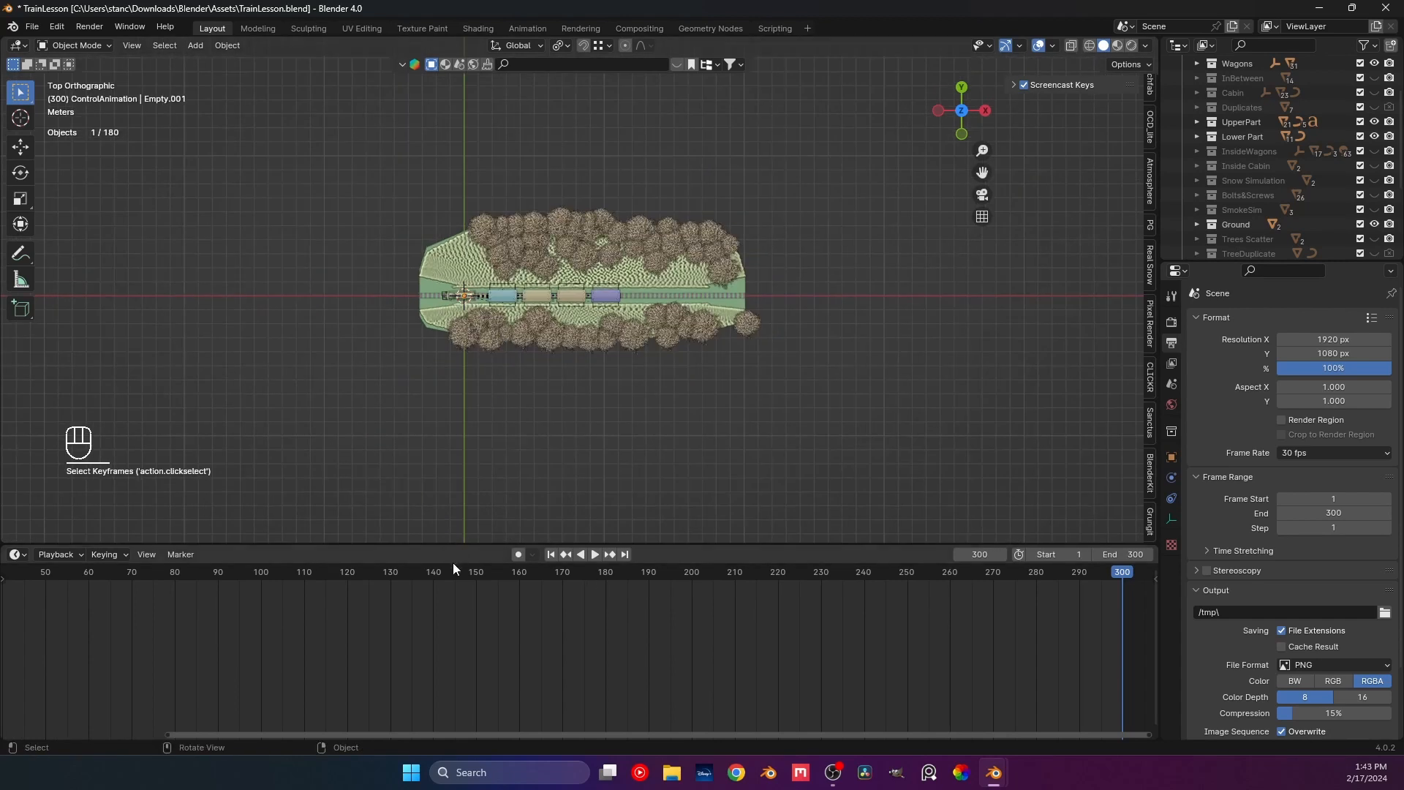
Go back to the start of the timeline, briefly play the animation and set the current frame to 1.
drag(447, 733, 208, 709)
key(space)
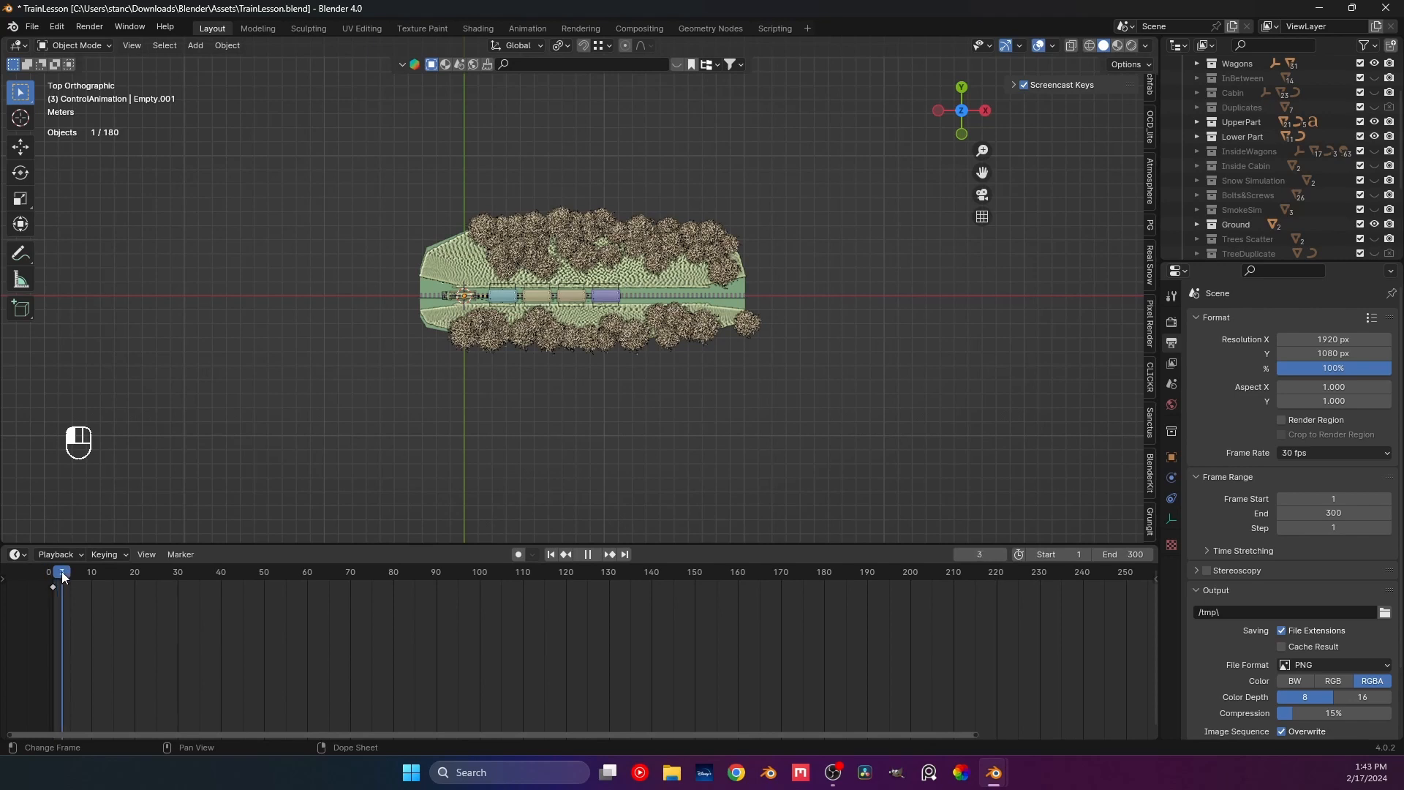
key(space)
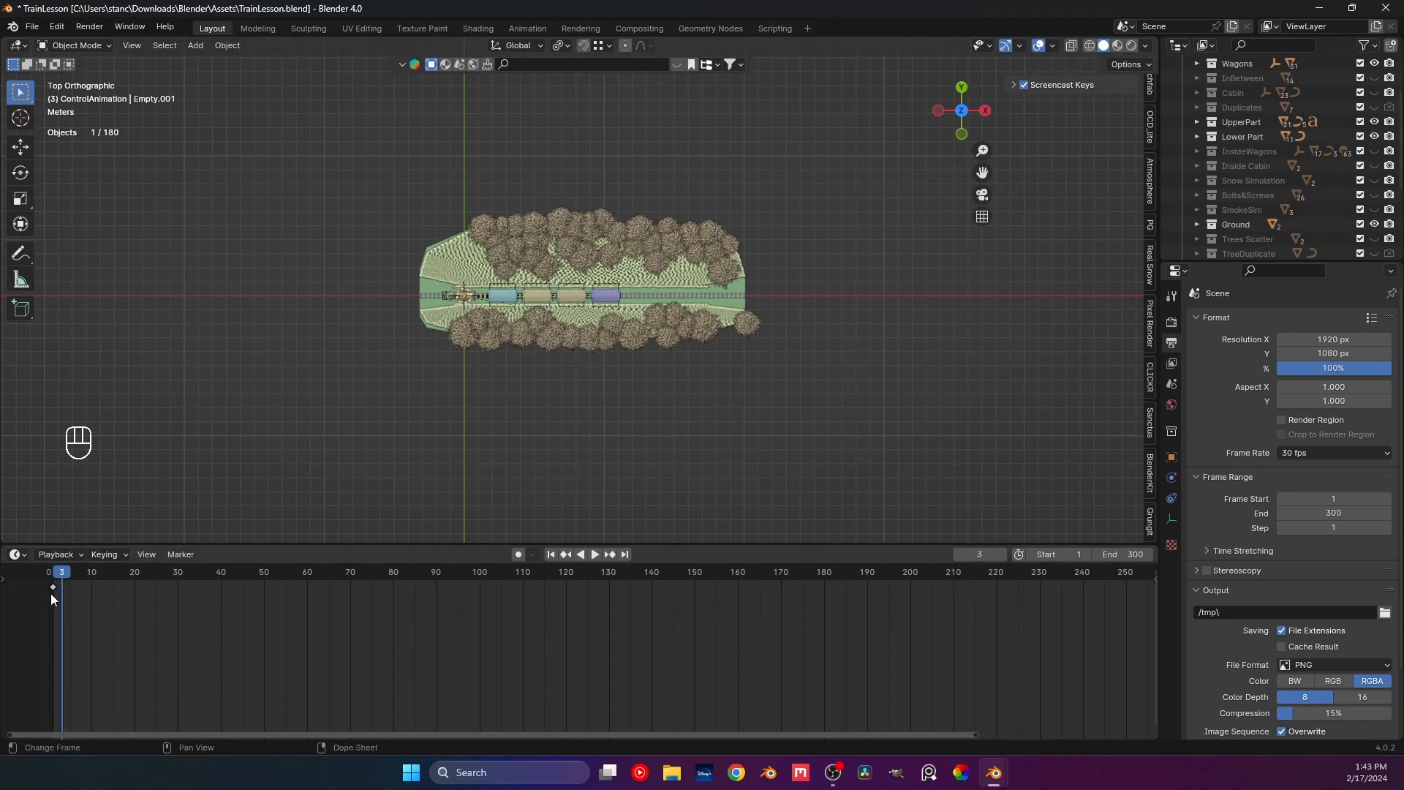
drag(61, 580, 55, 578)
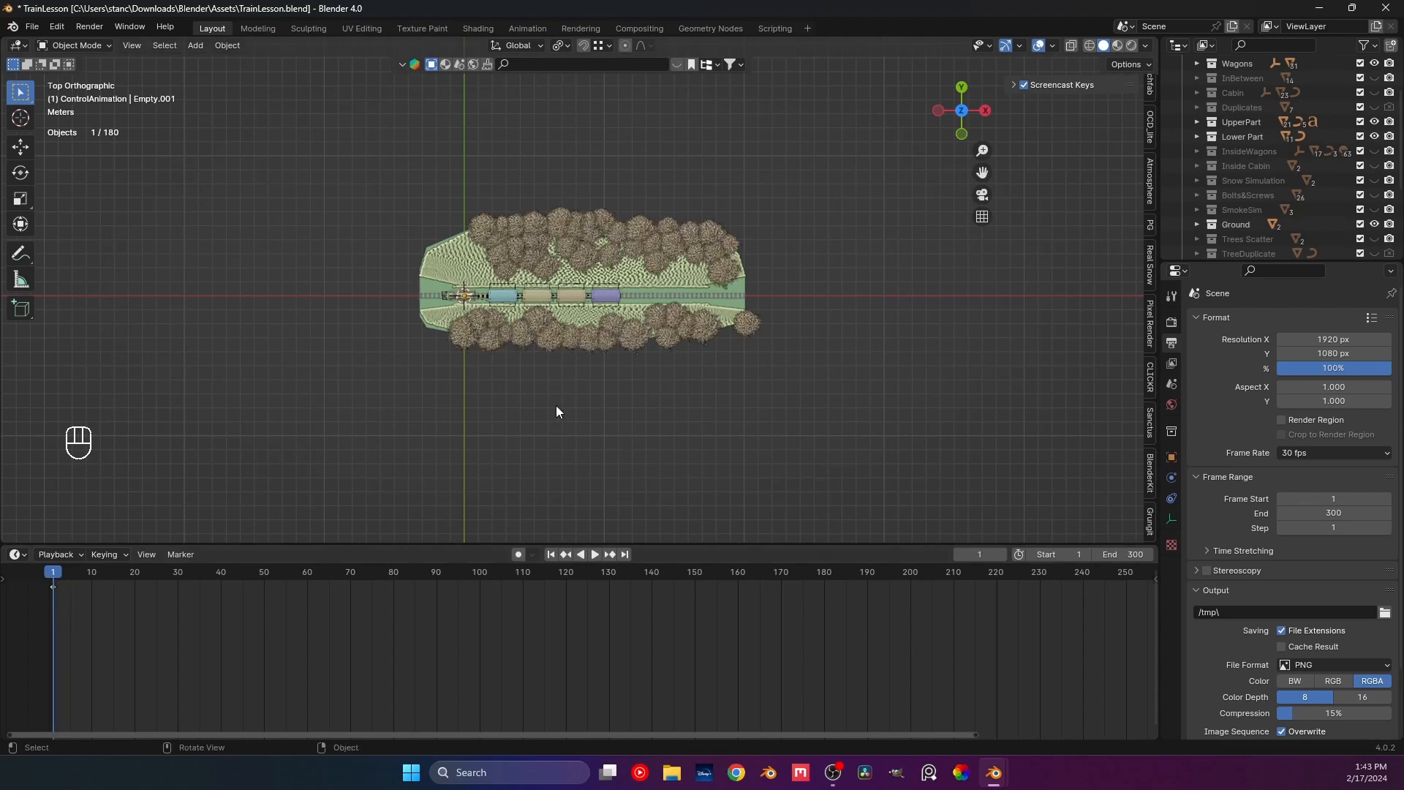
scroll(556, 406, up, 4)
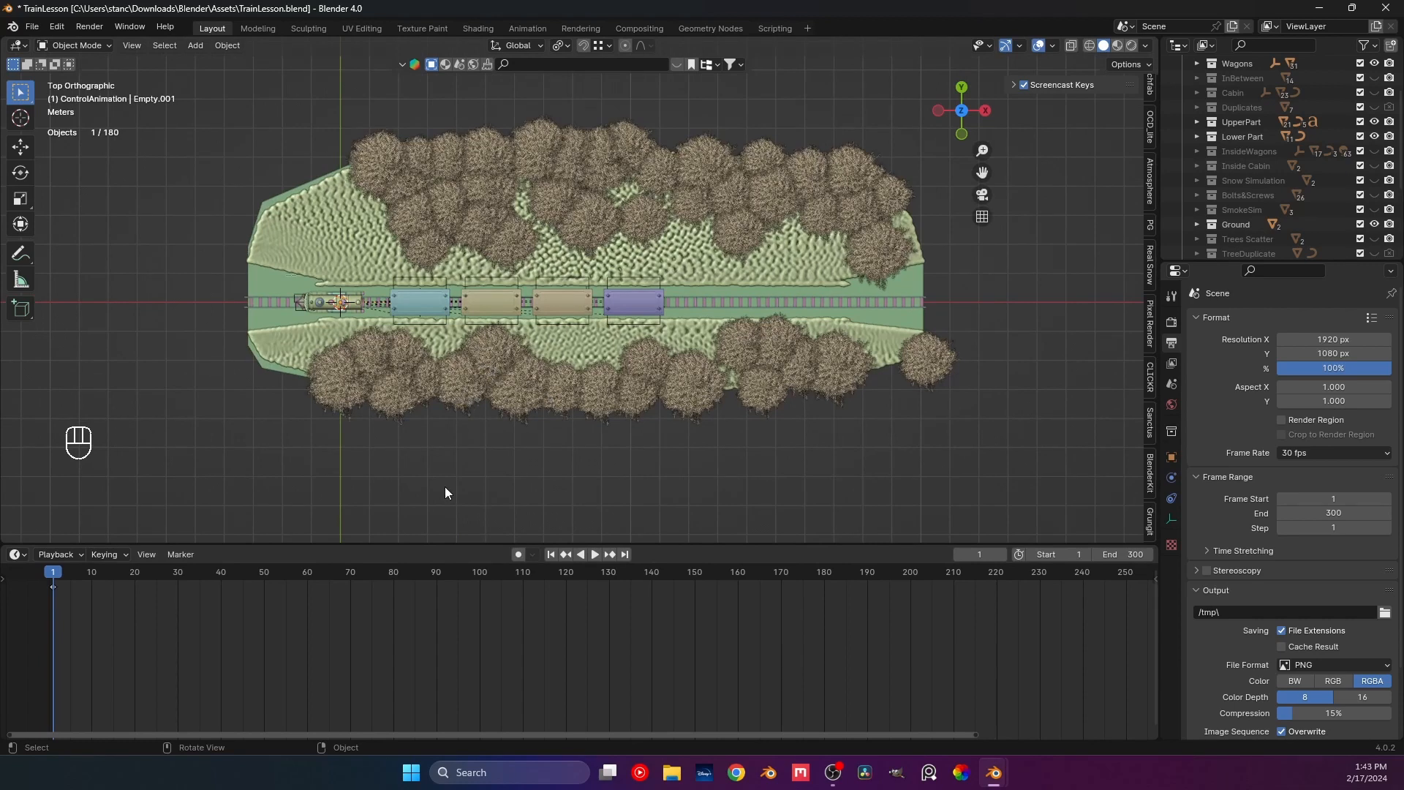
Switch the timeline to show seconds, return to frame 1, switch back to frame numbers and deselect everything.
click(429, 638)
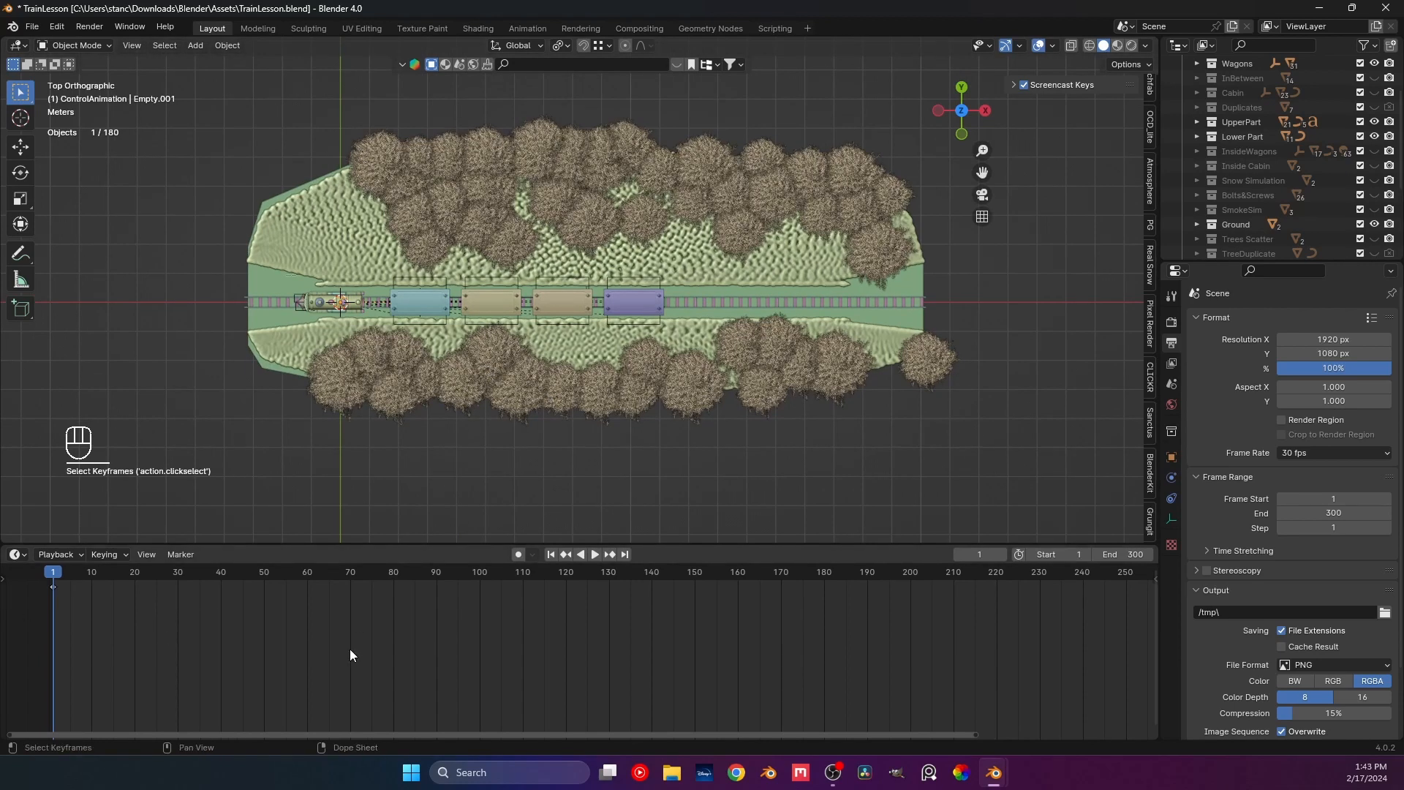
key(ctrl)
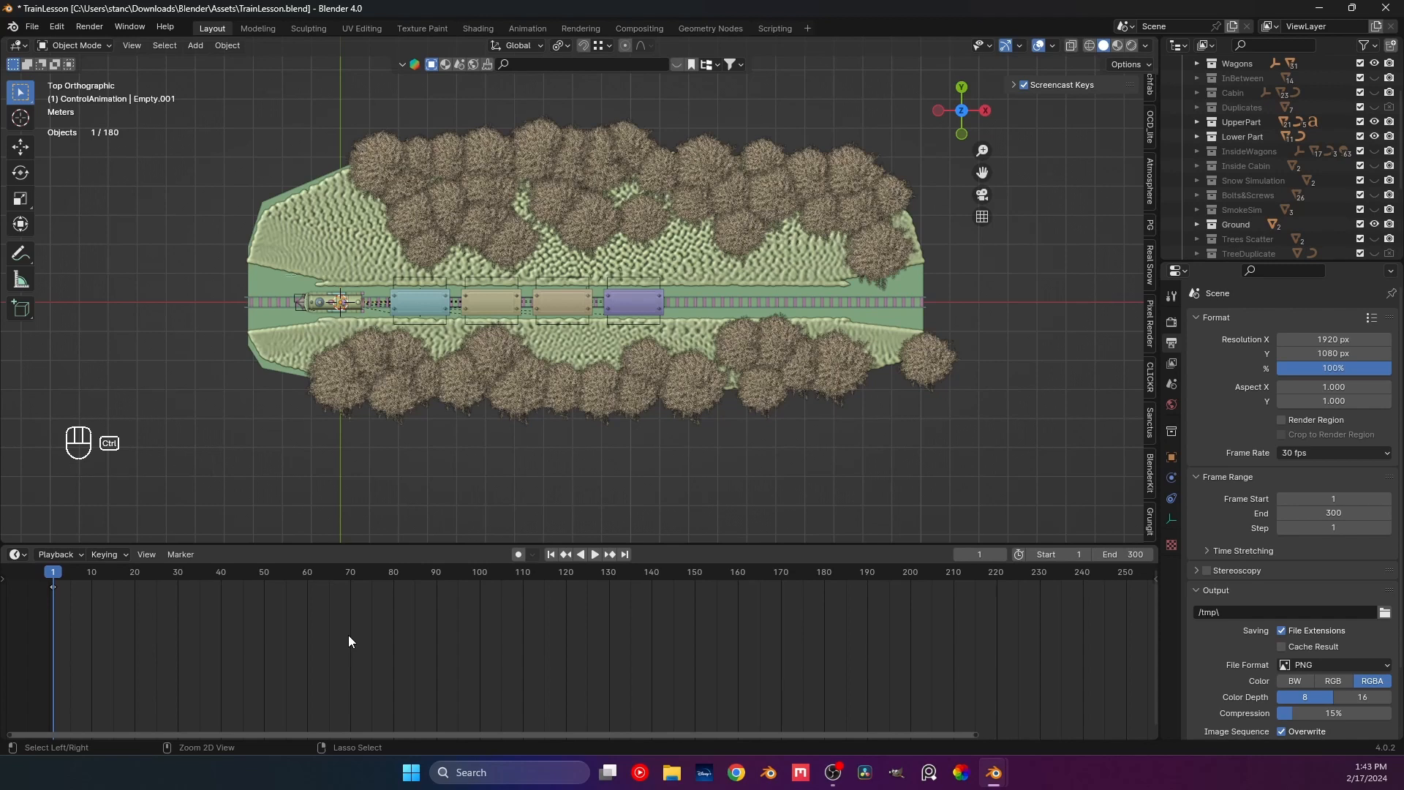
key(ctrl+t)
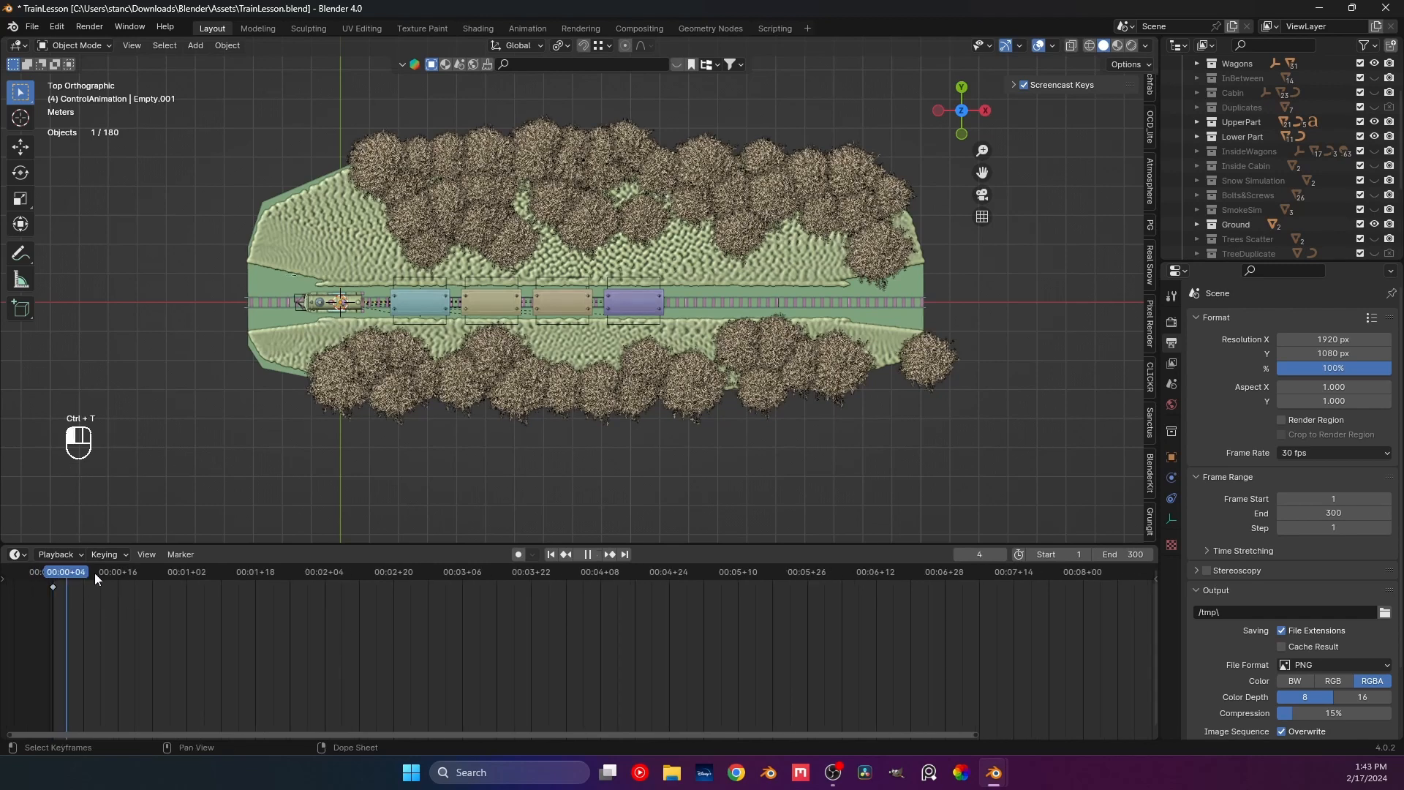
drag(94, 573, 52, 595)
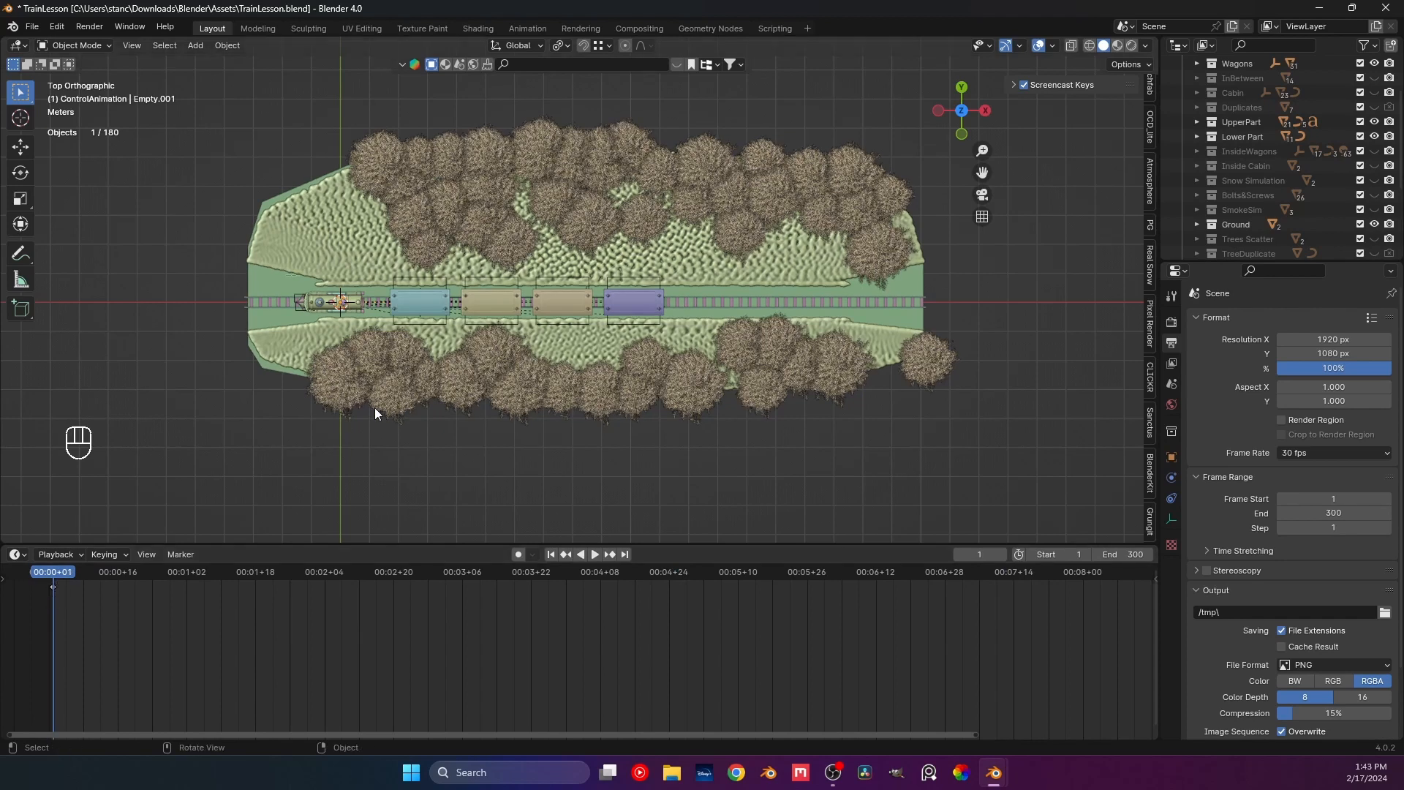
key(ctrl+t)
key(ctrl+t)
click(319, 482)
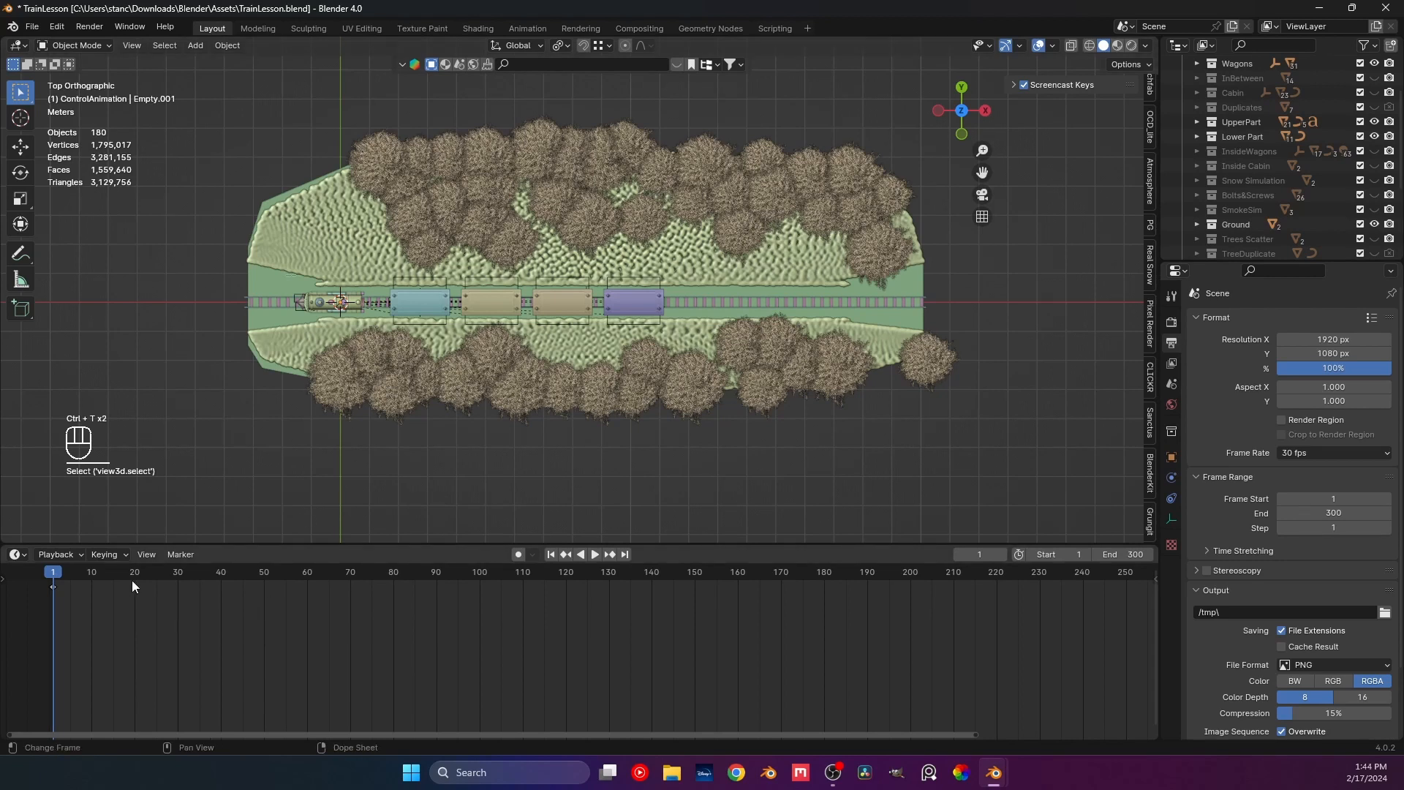
Set the playback sync mode to Frame Dropping.
click(82, 558)
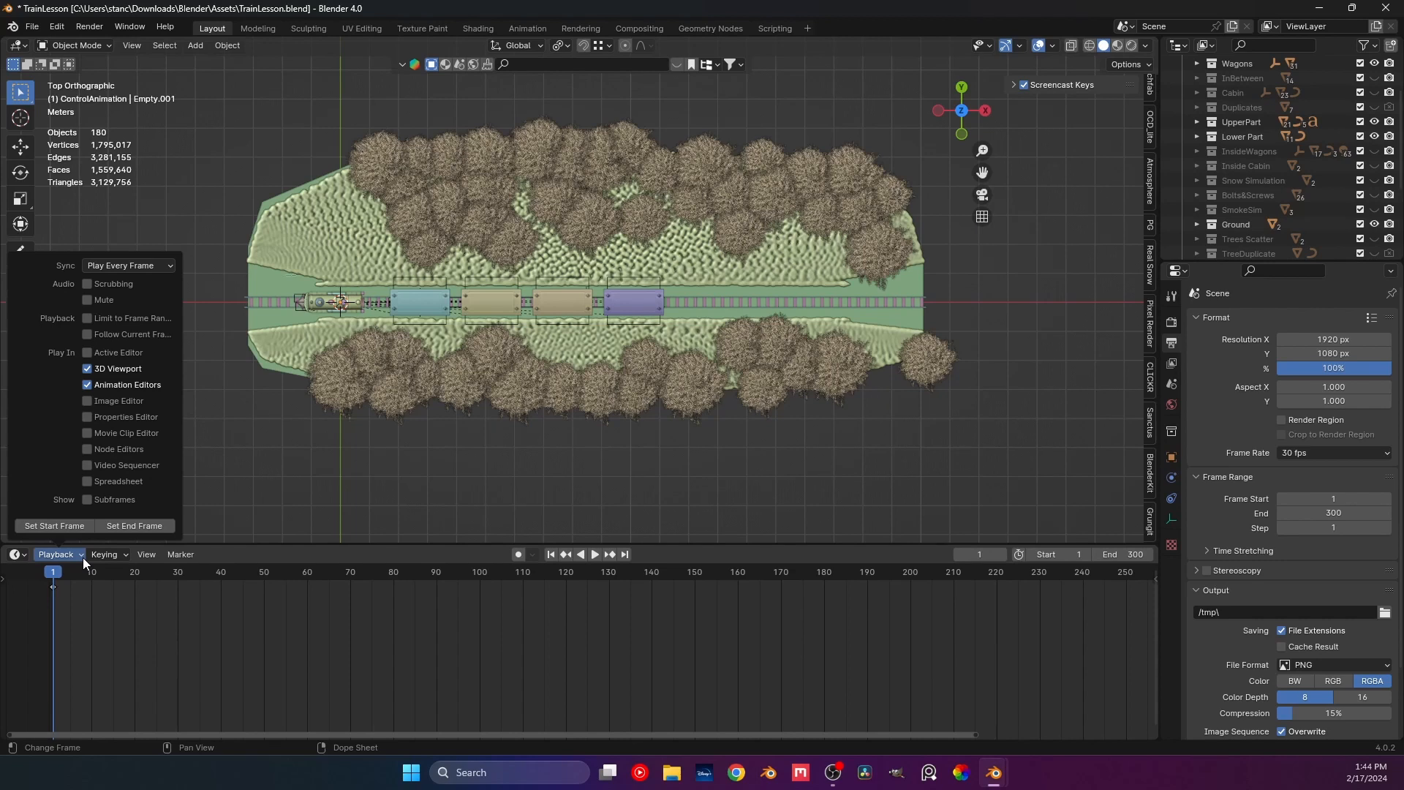
click(81, 558)
click(106, 267)
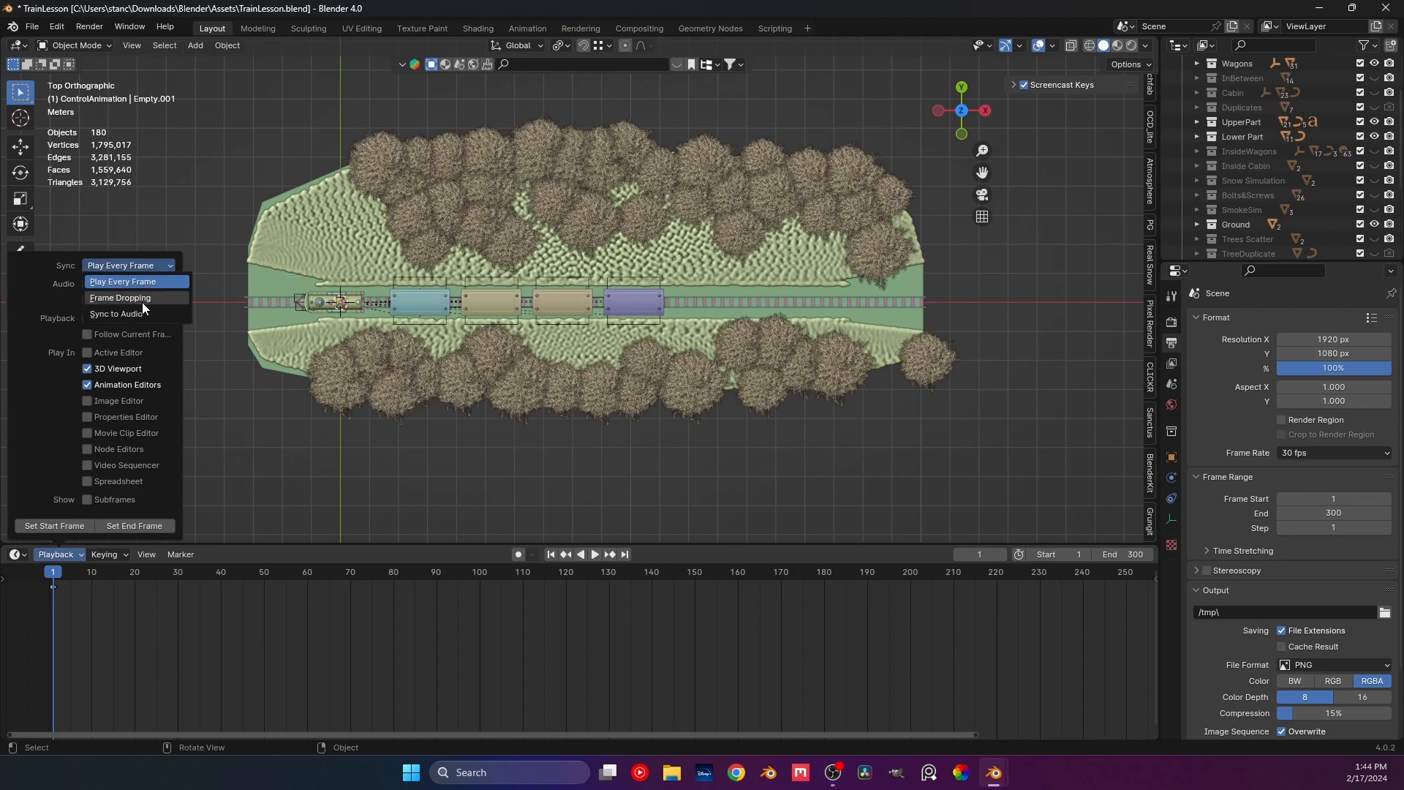
click(122, 300)
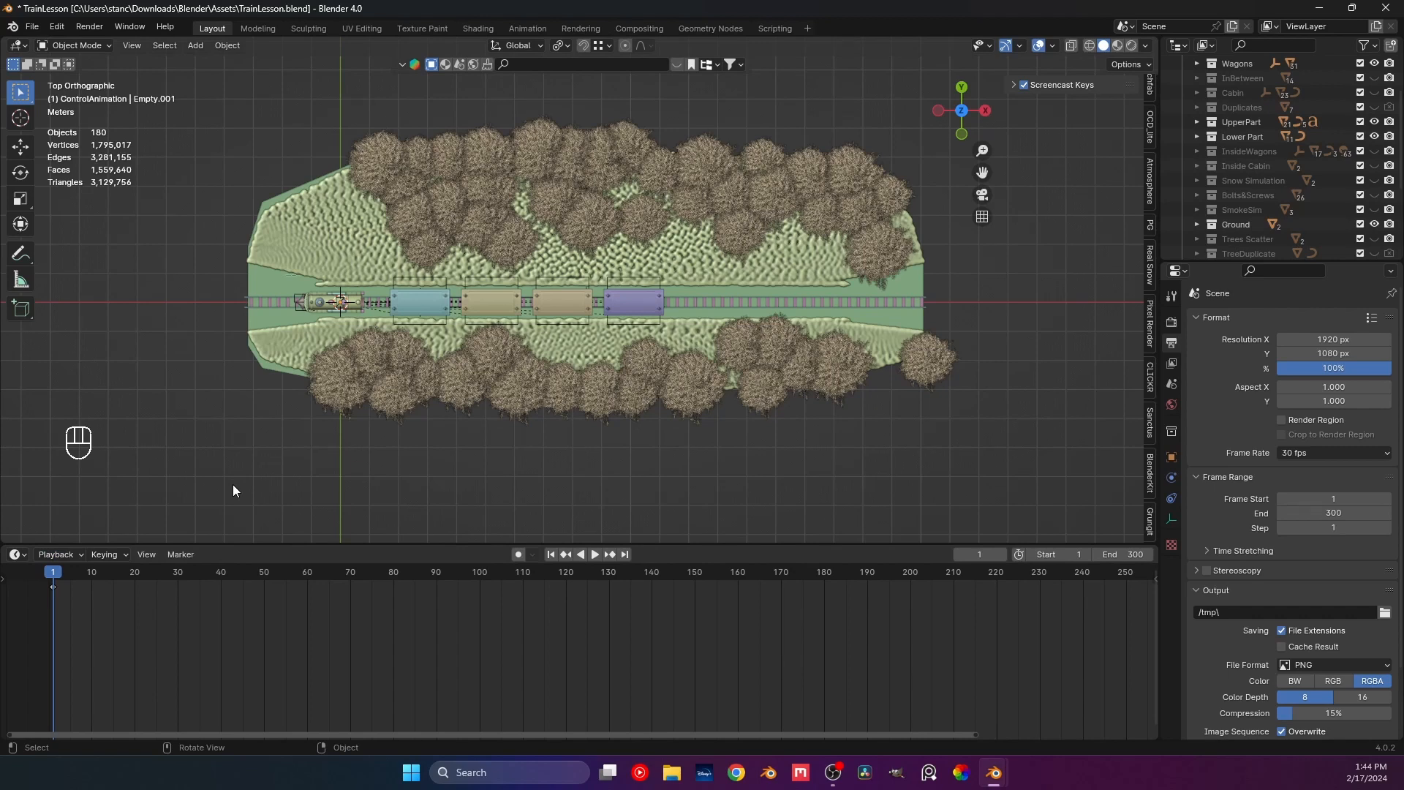
Select Empty.001 and move the whole train in top view along the X axis until the locomotive stands near the track's far end.
scroll(304, 319, up, 5)
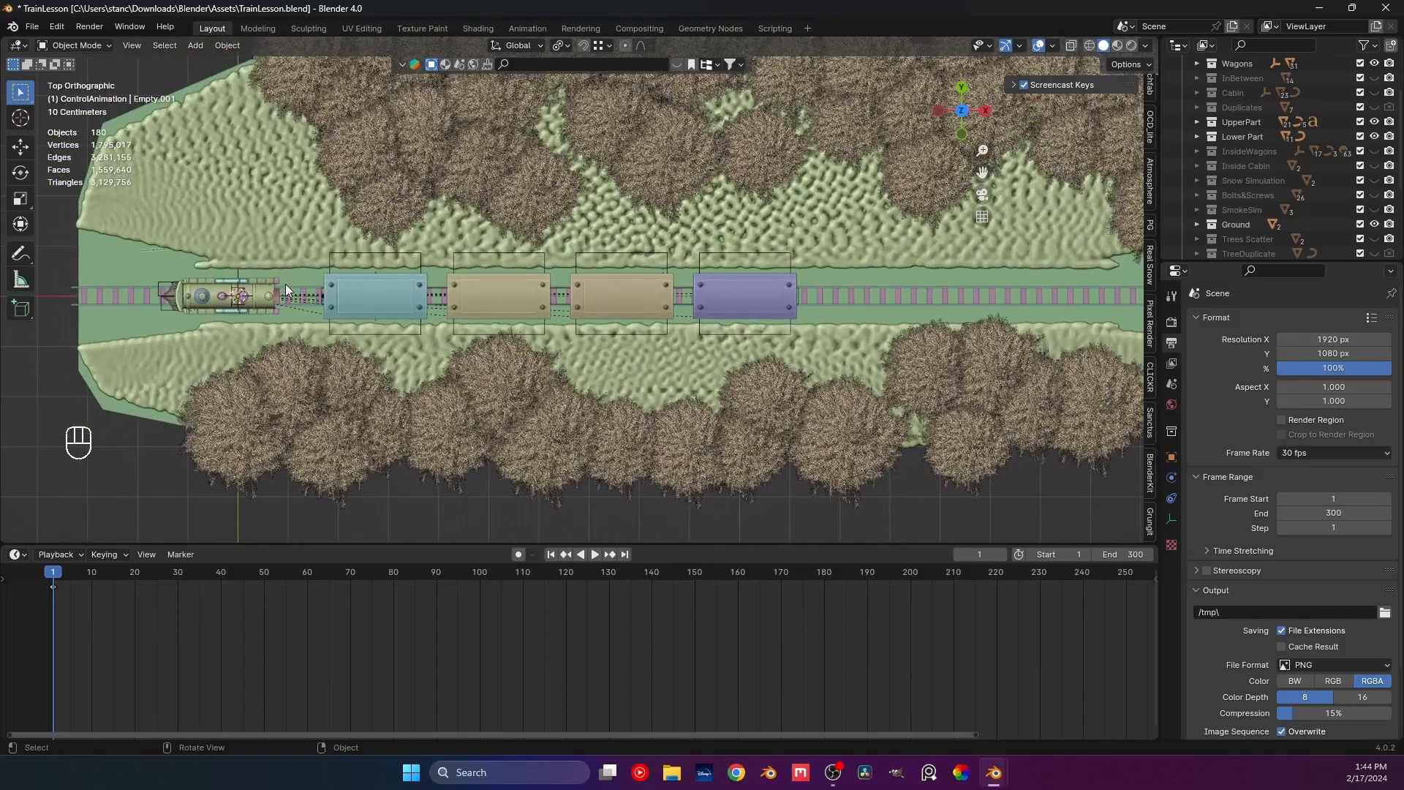
middle_drag(285, 284, 266, 243)
click(256, 242)
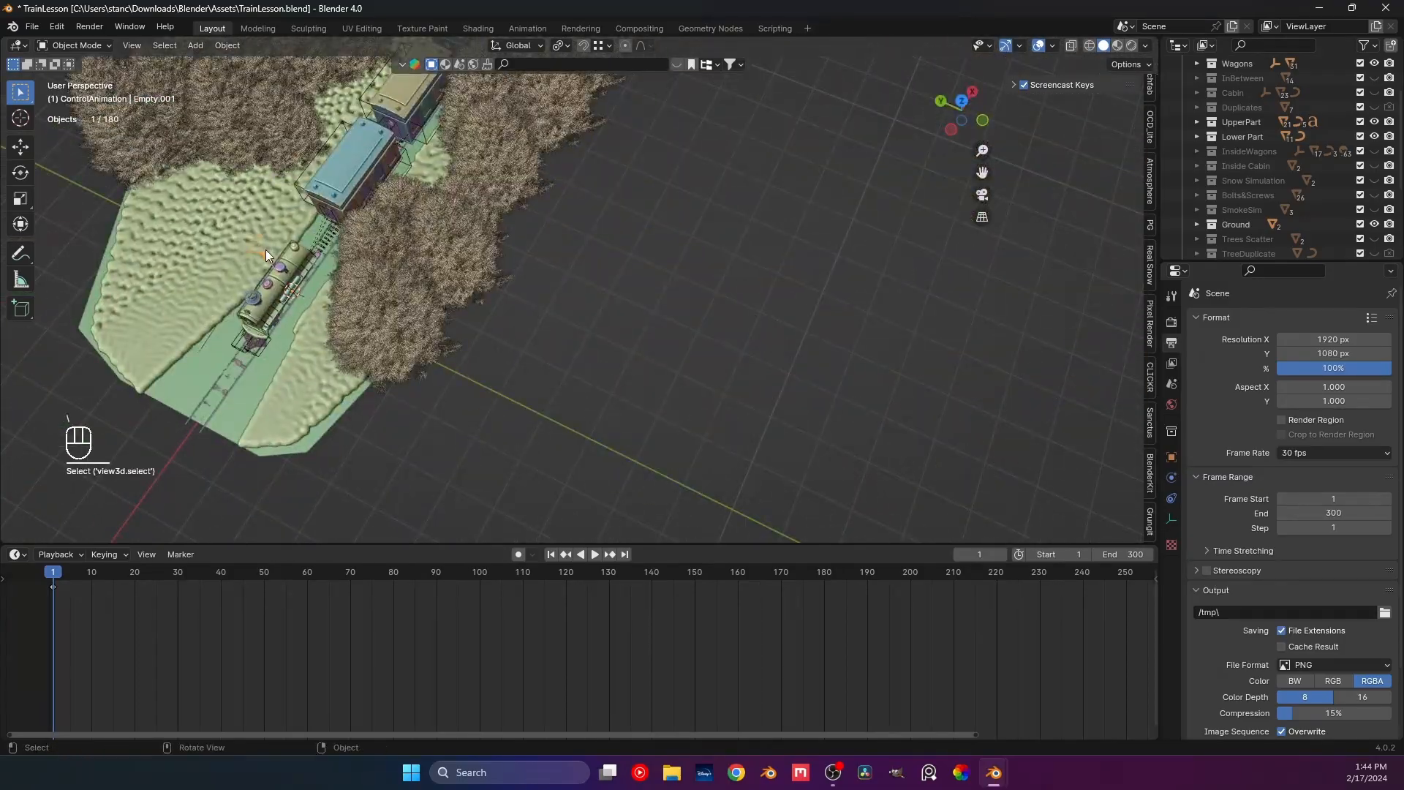
key(KP_7)
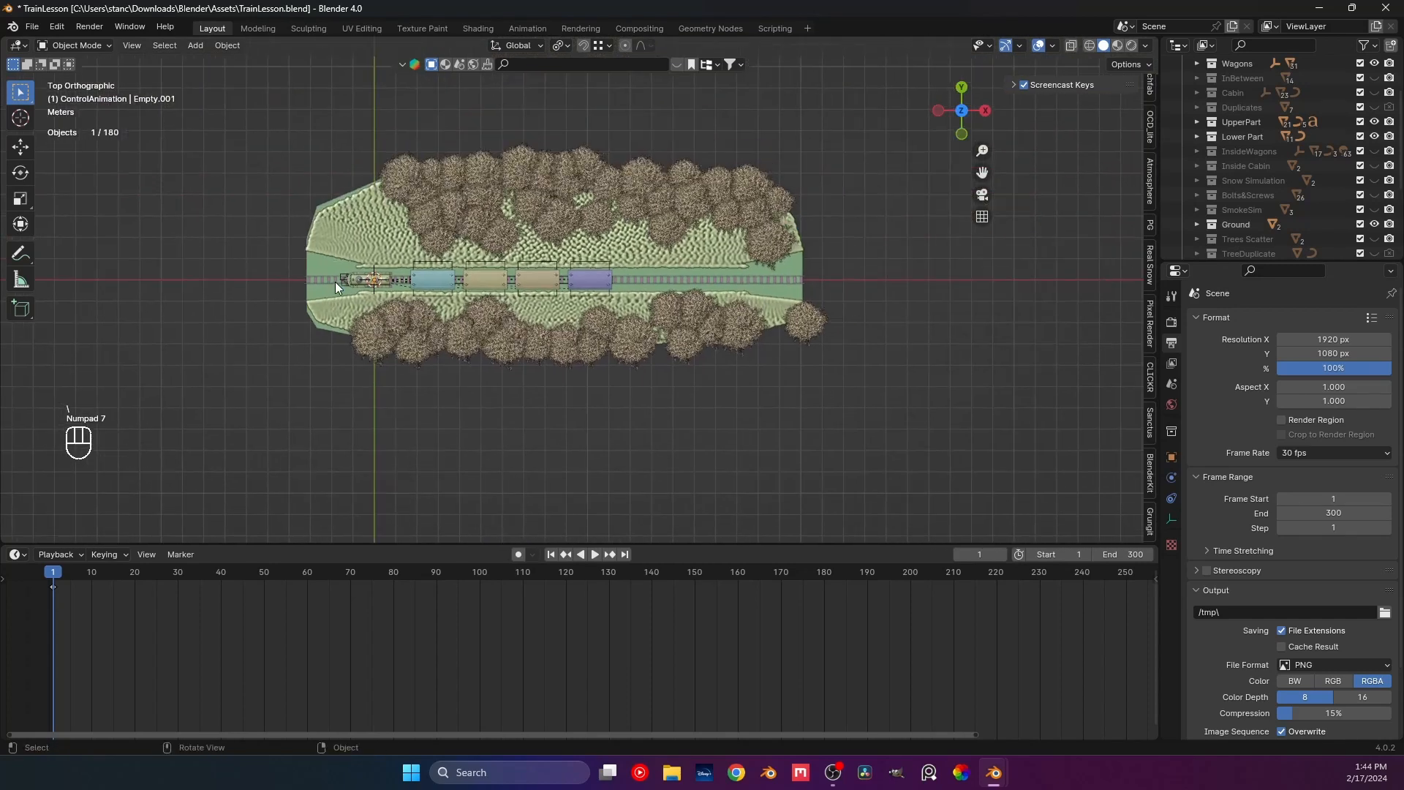
key(g)
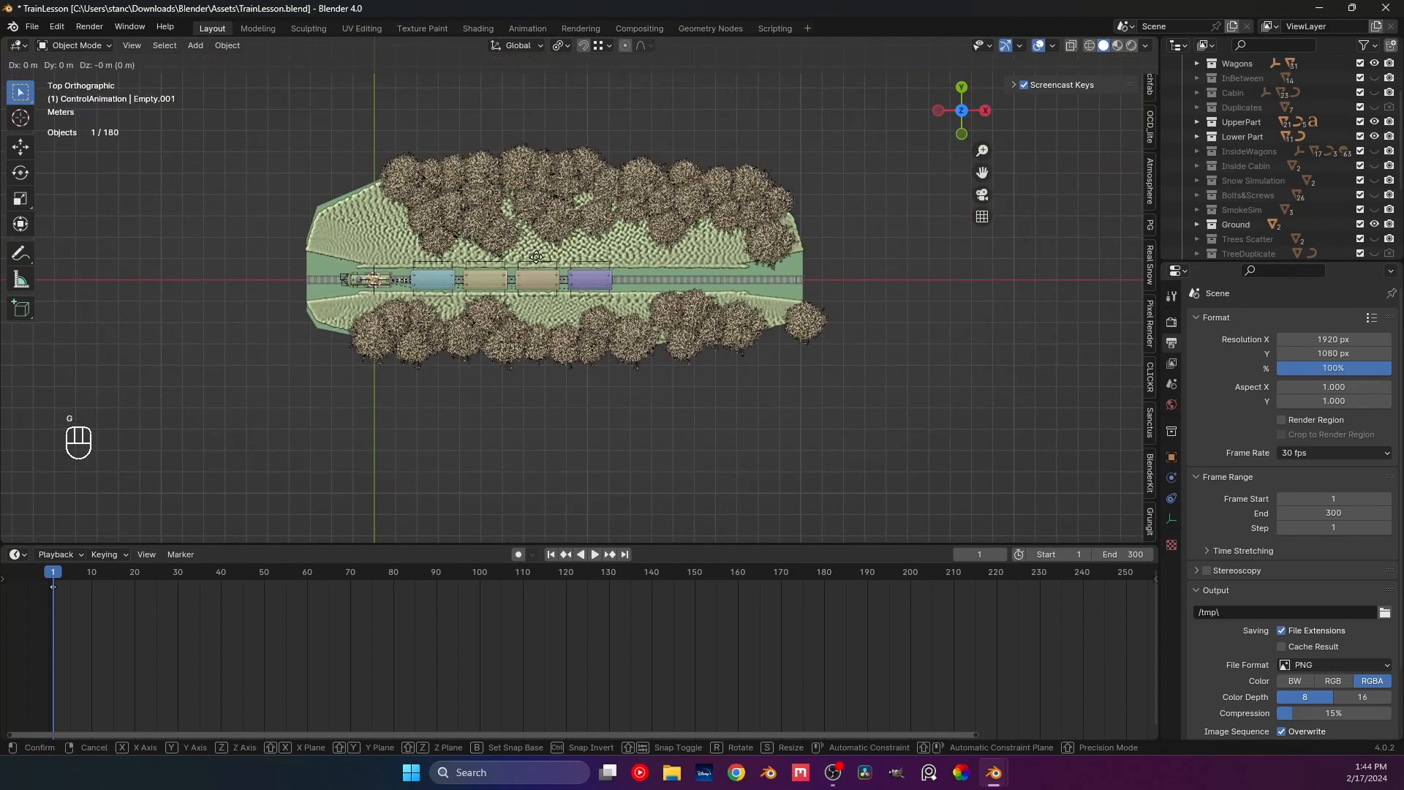
key(x)
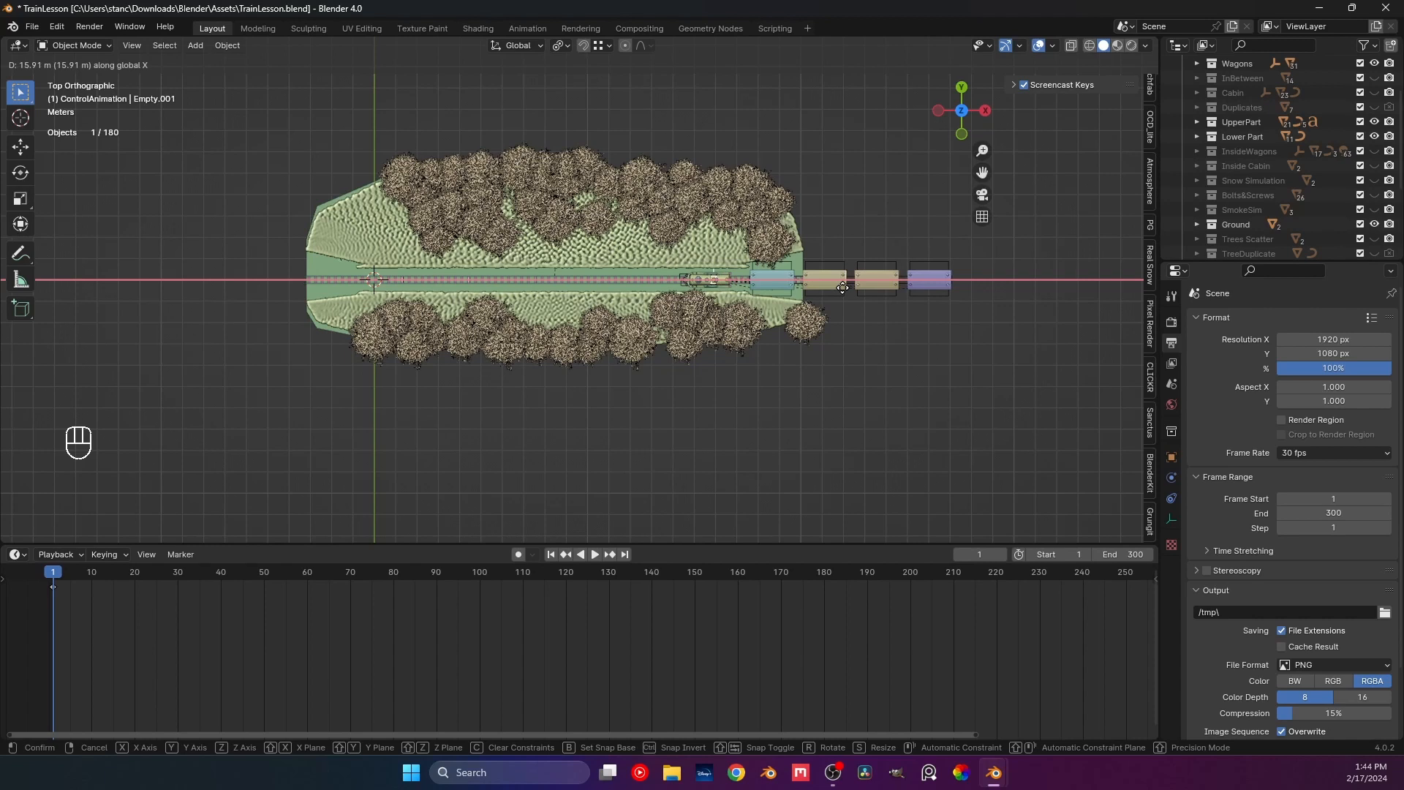
click(844, 169)
click(844, 169)
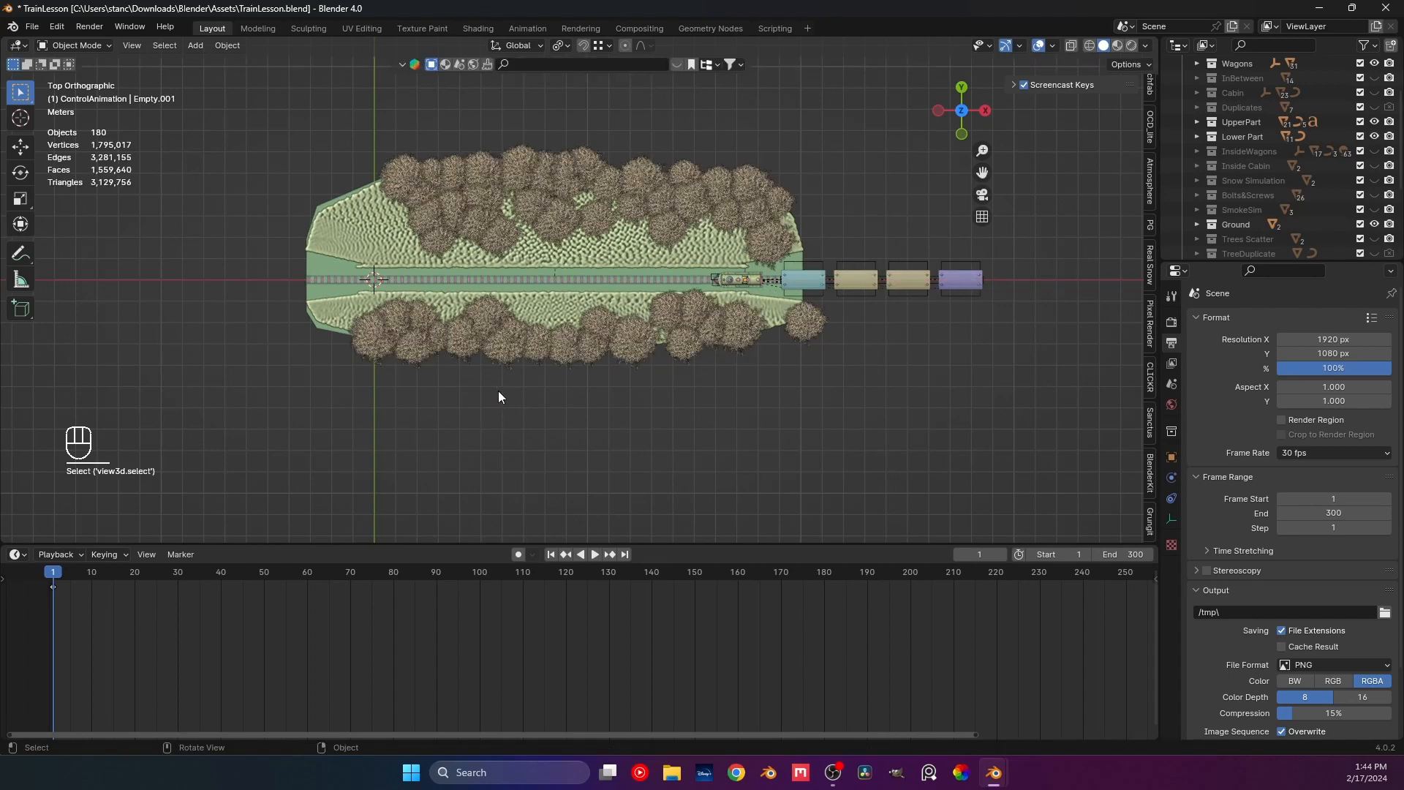
Look through the scene camera and try to select the camera by its frame.
key(KP_0)
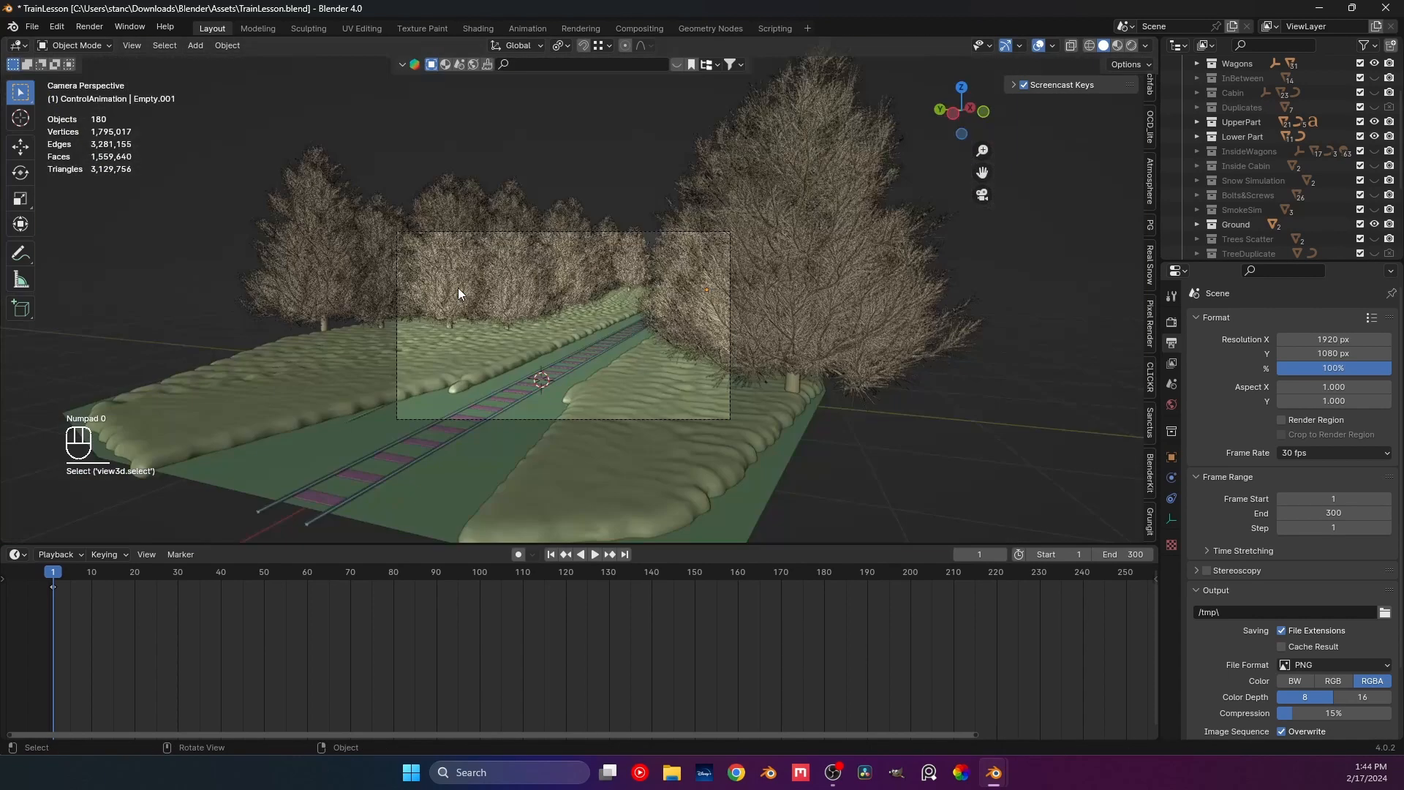
click(591, 228)
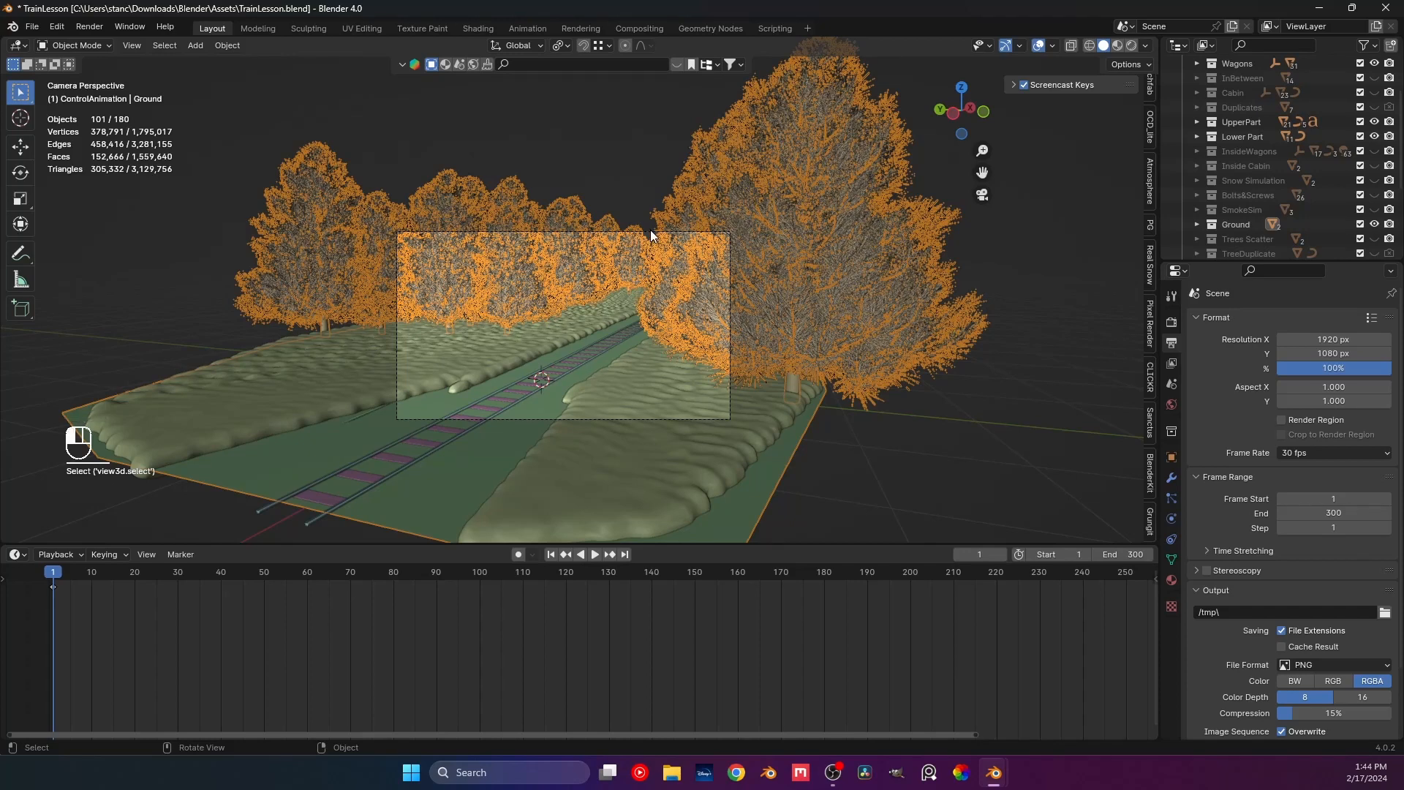
click(591, 418)
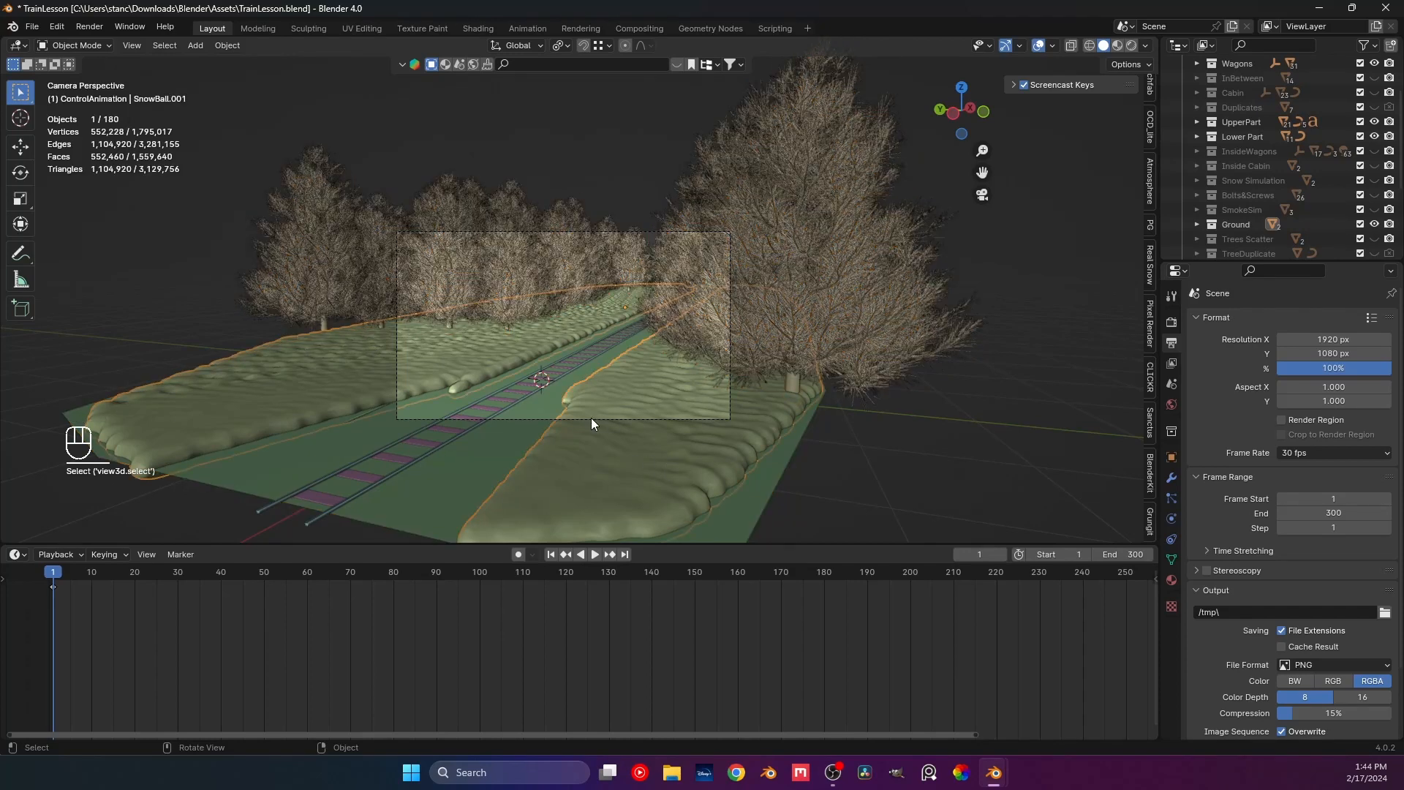
click(532, 420)
scroll(849, 477, down, 3)
click(876, 472)
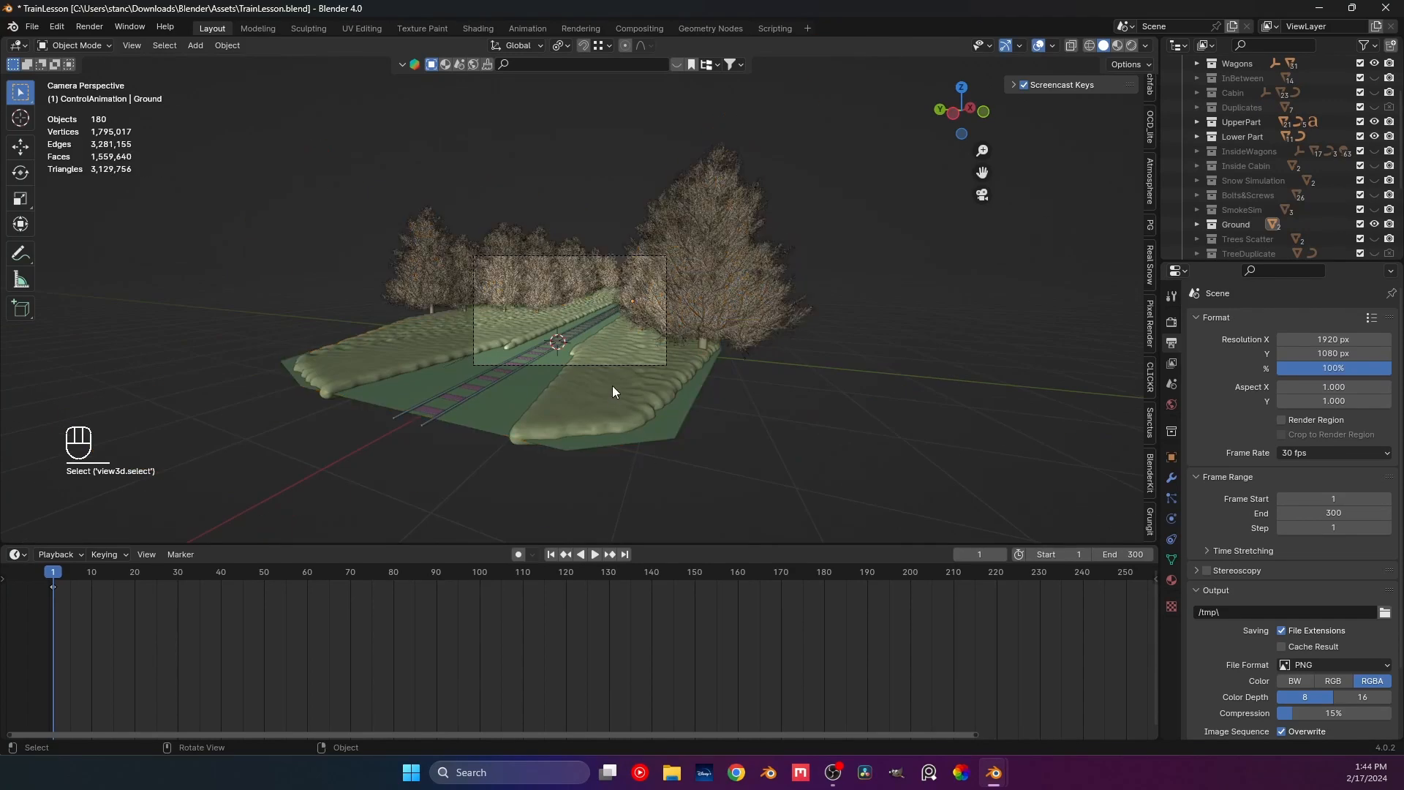
Show the Light+Camera collection, select the Camera object and look through it.
middle_drag(613, 388, 459, 397)
scroll(460, 394, down, 4)
scroll(1276, 117, up, 2)
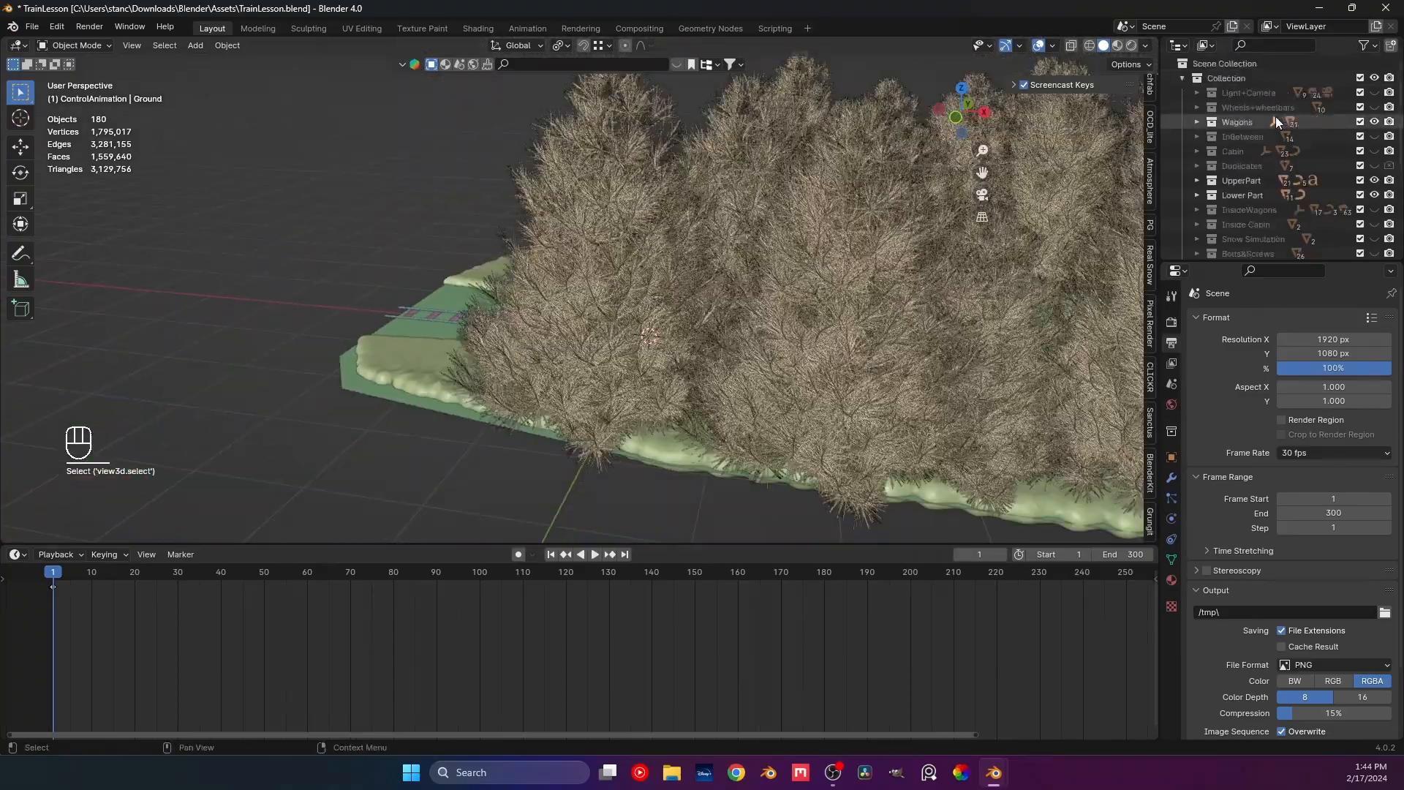
click(1375, 93)
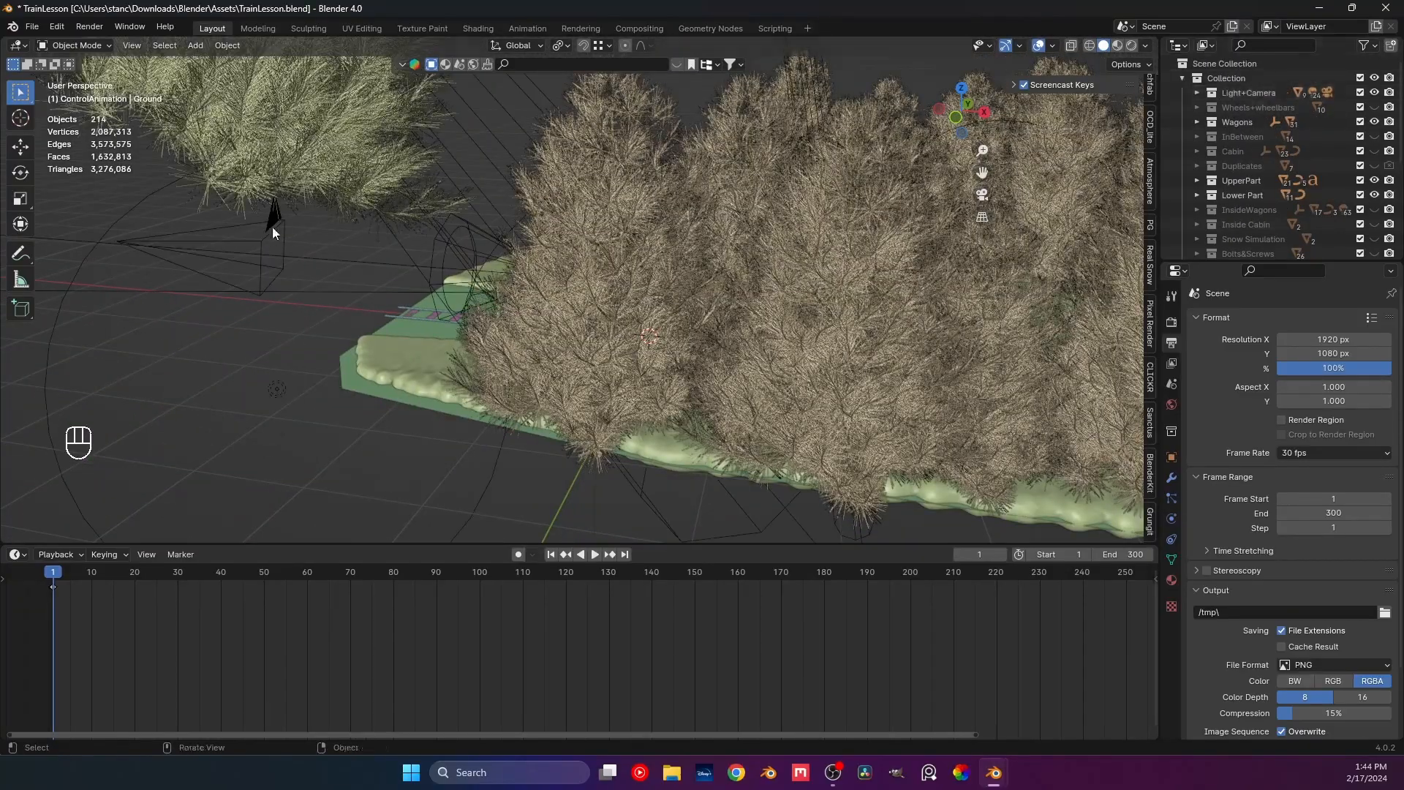
middle_drag(272, 226, 422, 340)
click(438, 331)
key(KP_0)
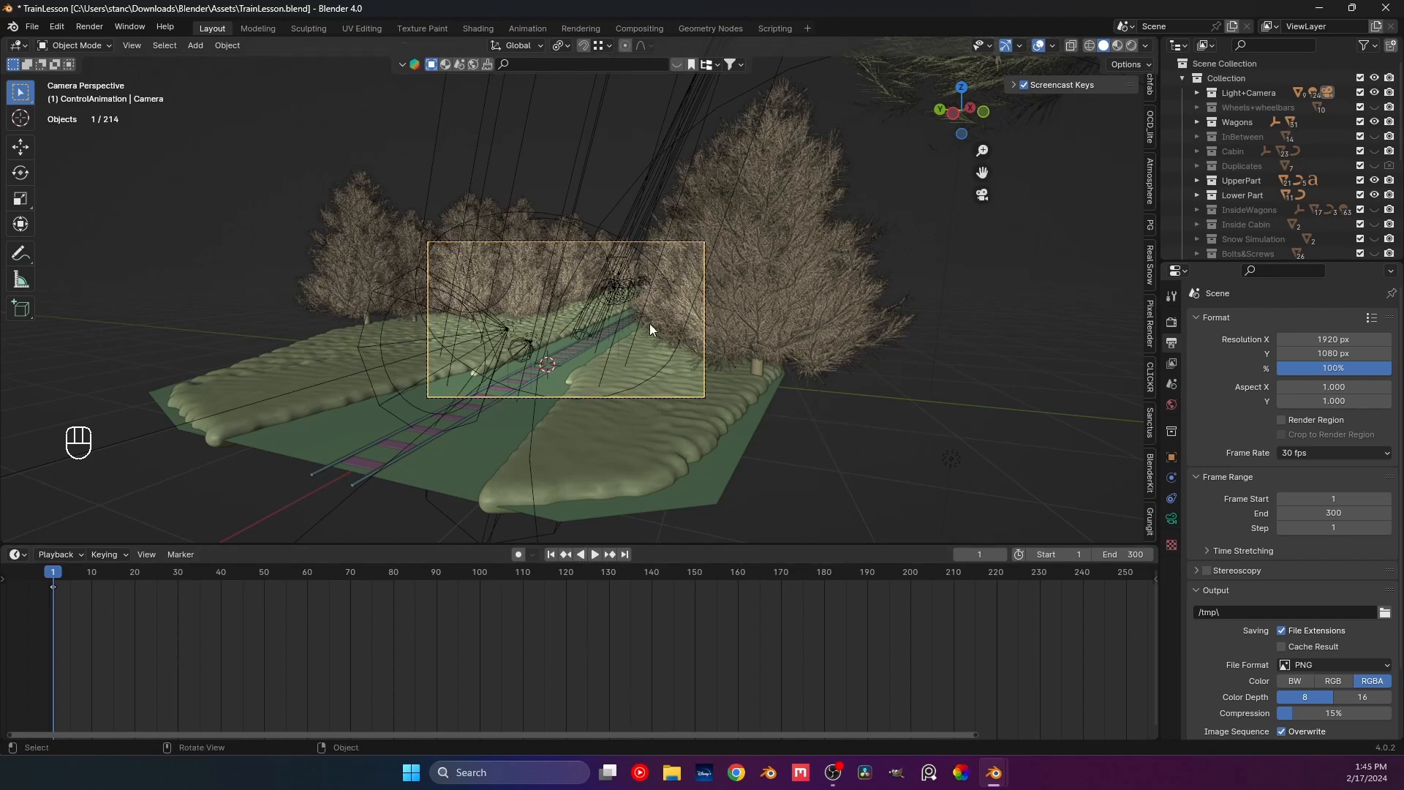
Select Empty.001 on the locomotive in top view and insert a Location keyframe for it at frame 1.
key(KP_7)
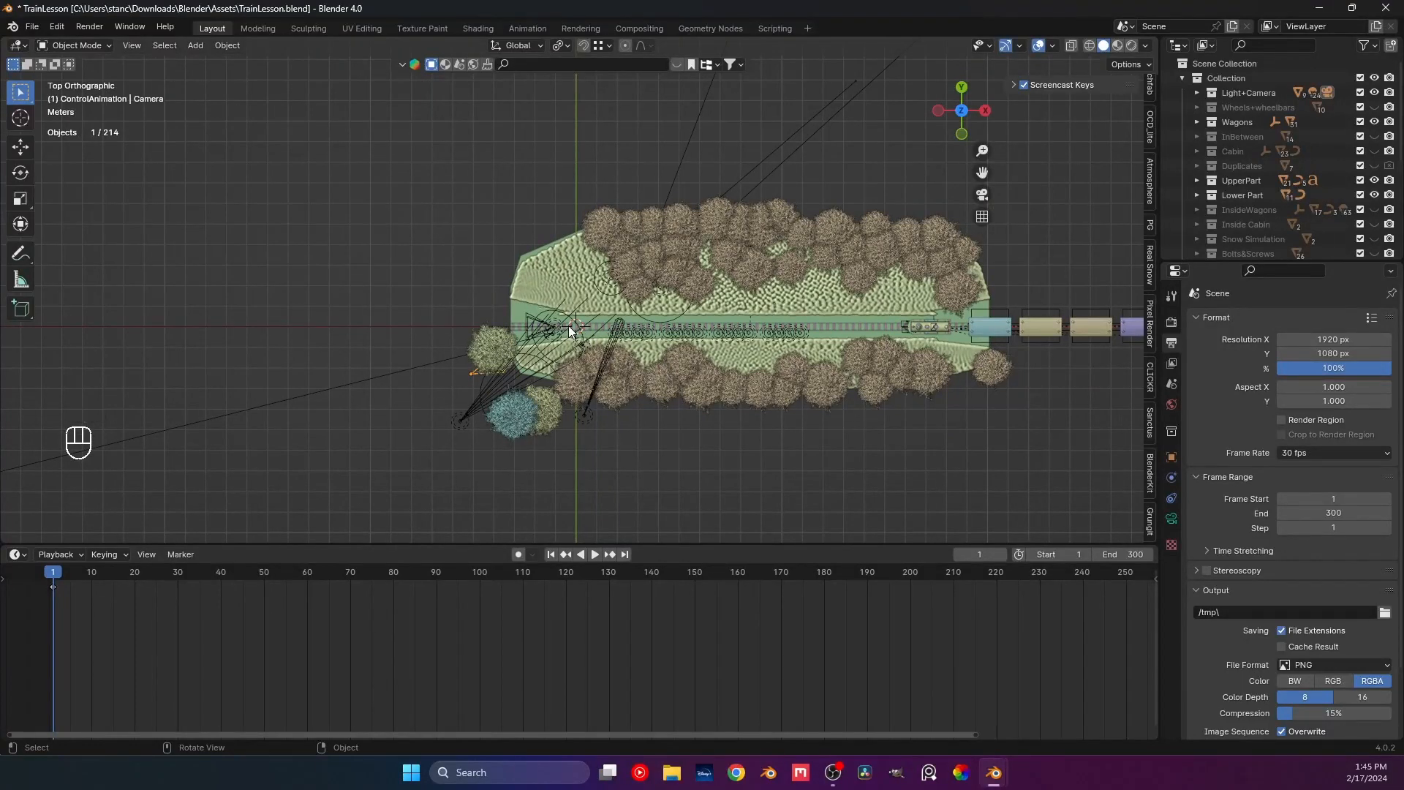
click(489, 217)
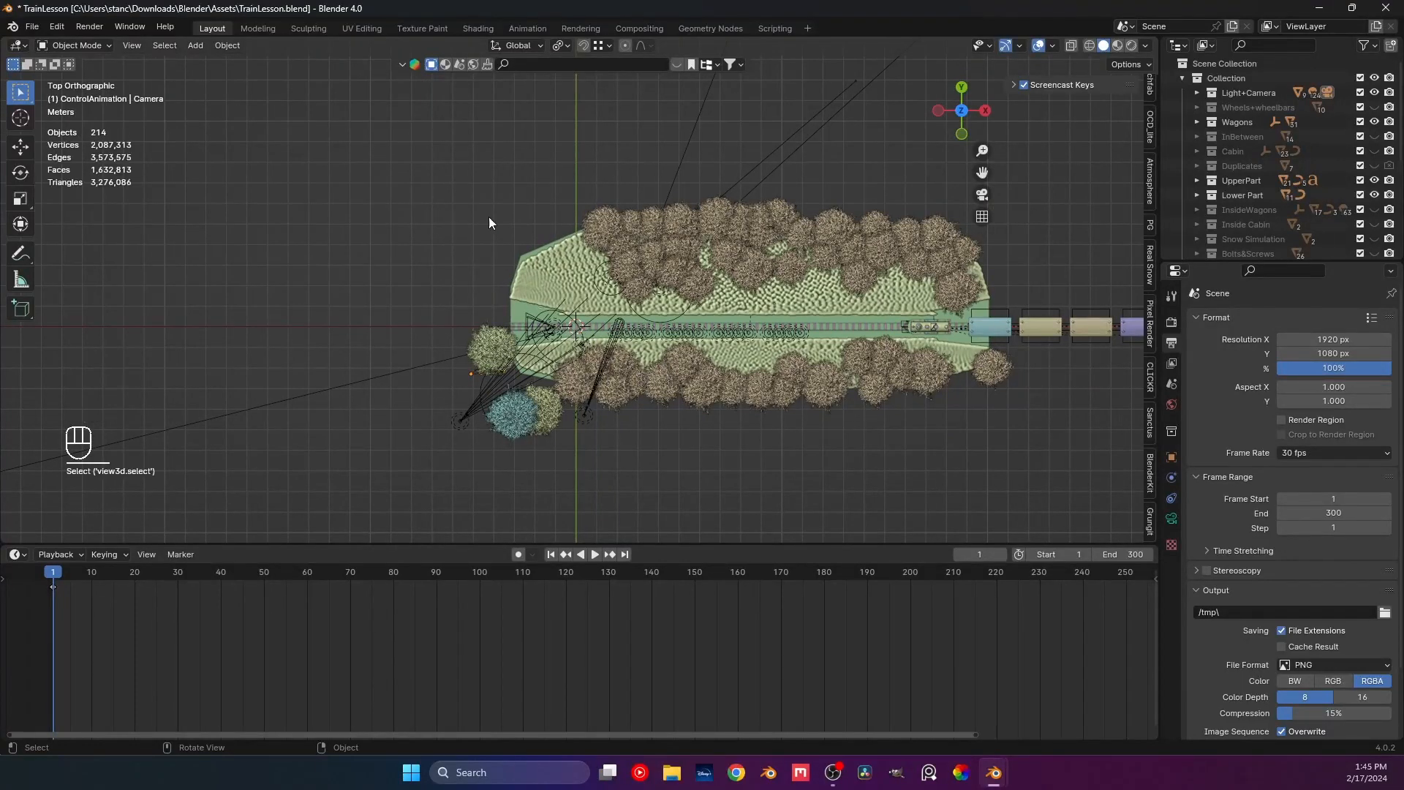
scroll(642, 225, up, 1)
shift+middle_drag(643, 225, 429, 272)
scroll(766, 362, up, 3)
shift+middle_drag(793, 403, 537, 329)
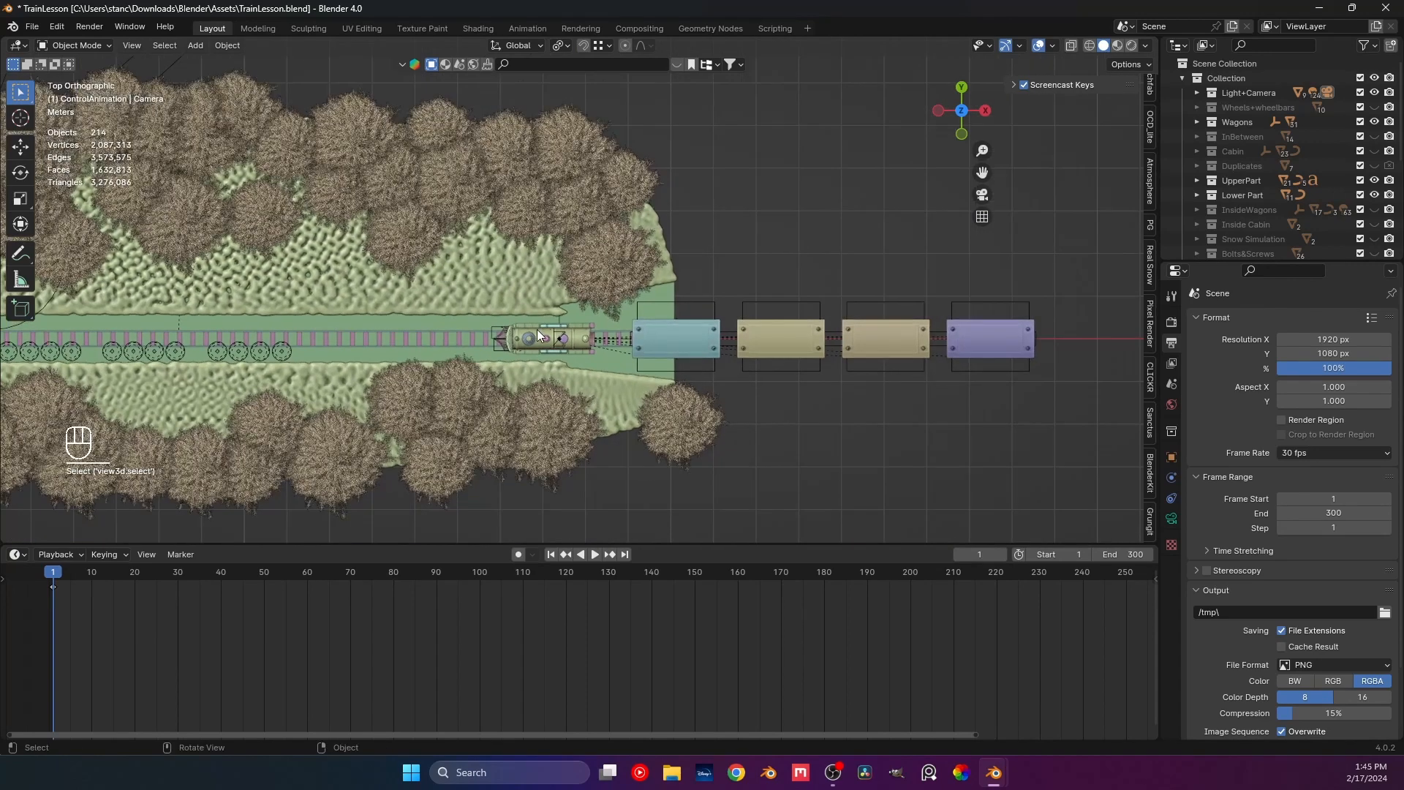
scroll(559, 348, up, 2)
click(556, 357)
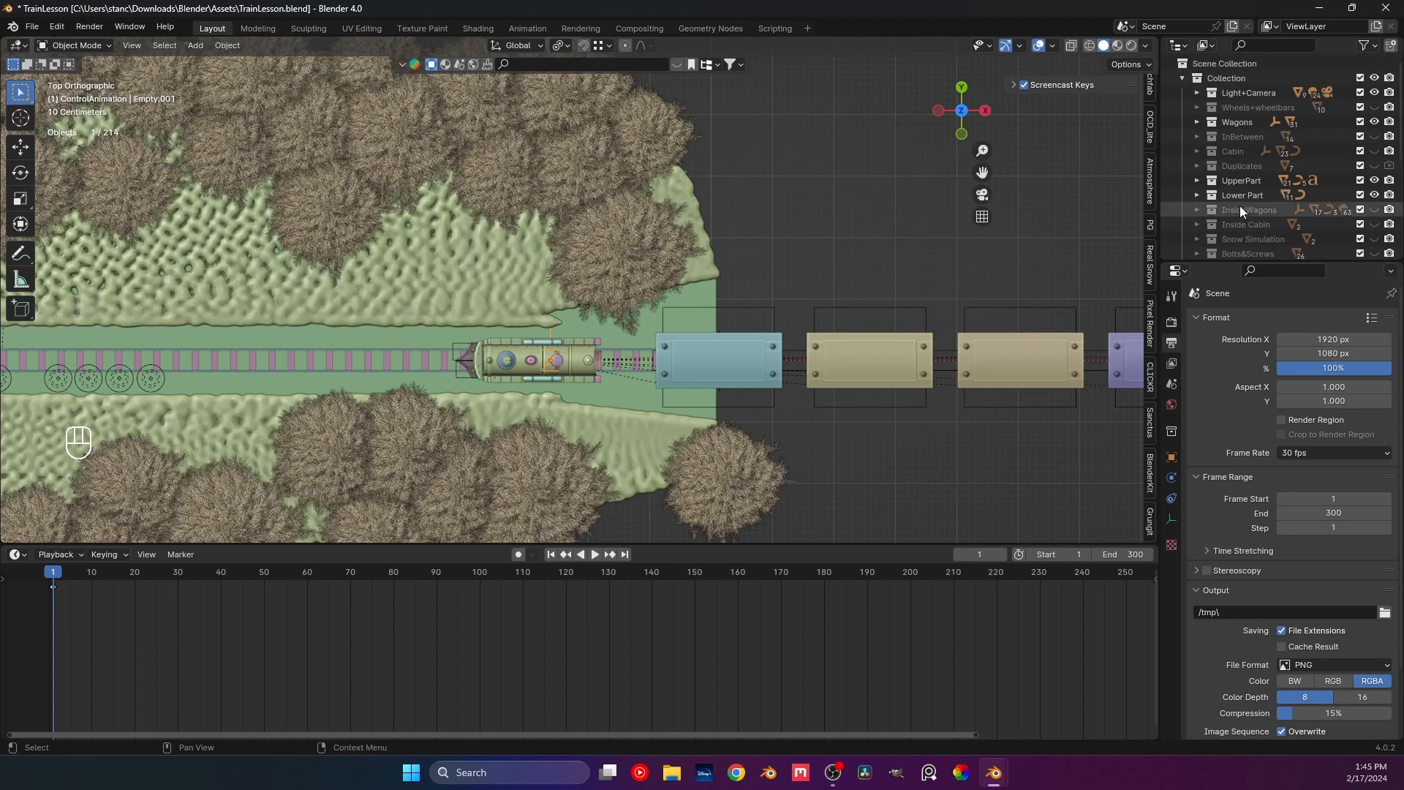
scroll(1241, 204, down, 5)
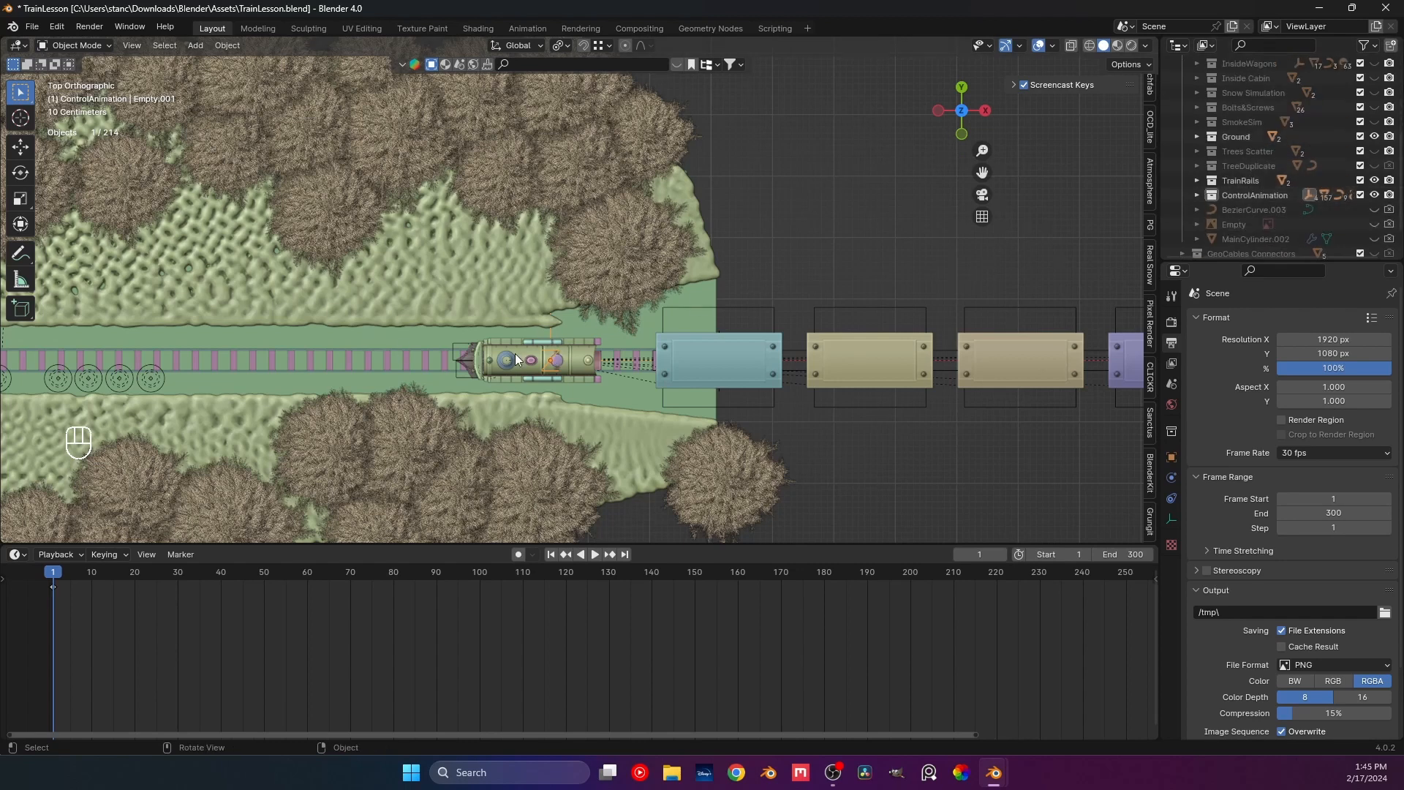
key(i)
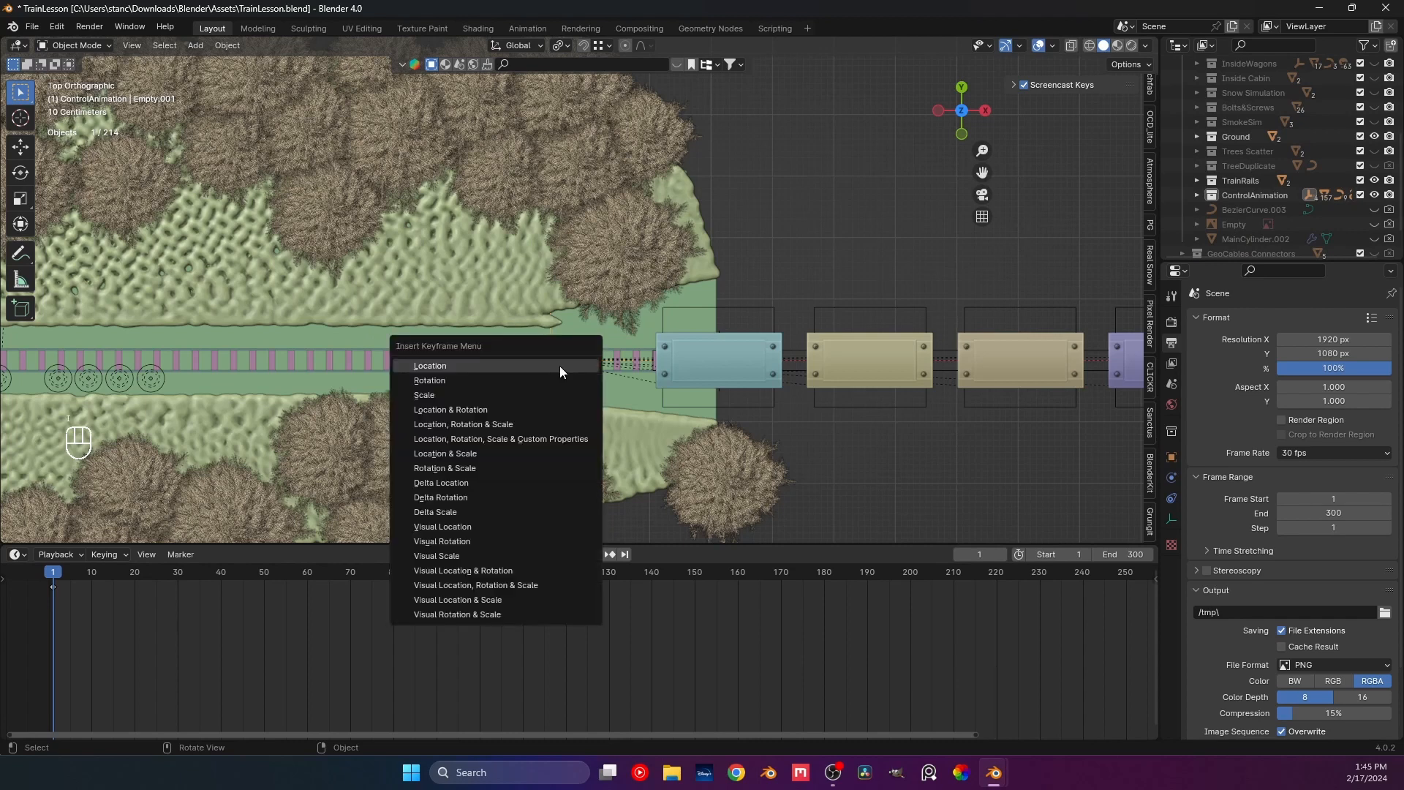
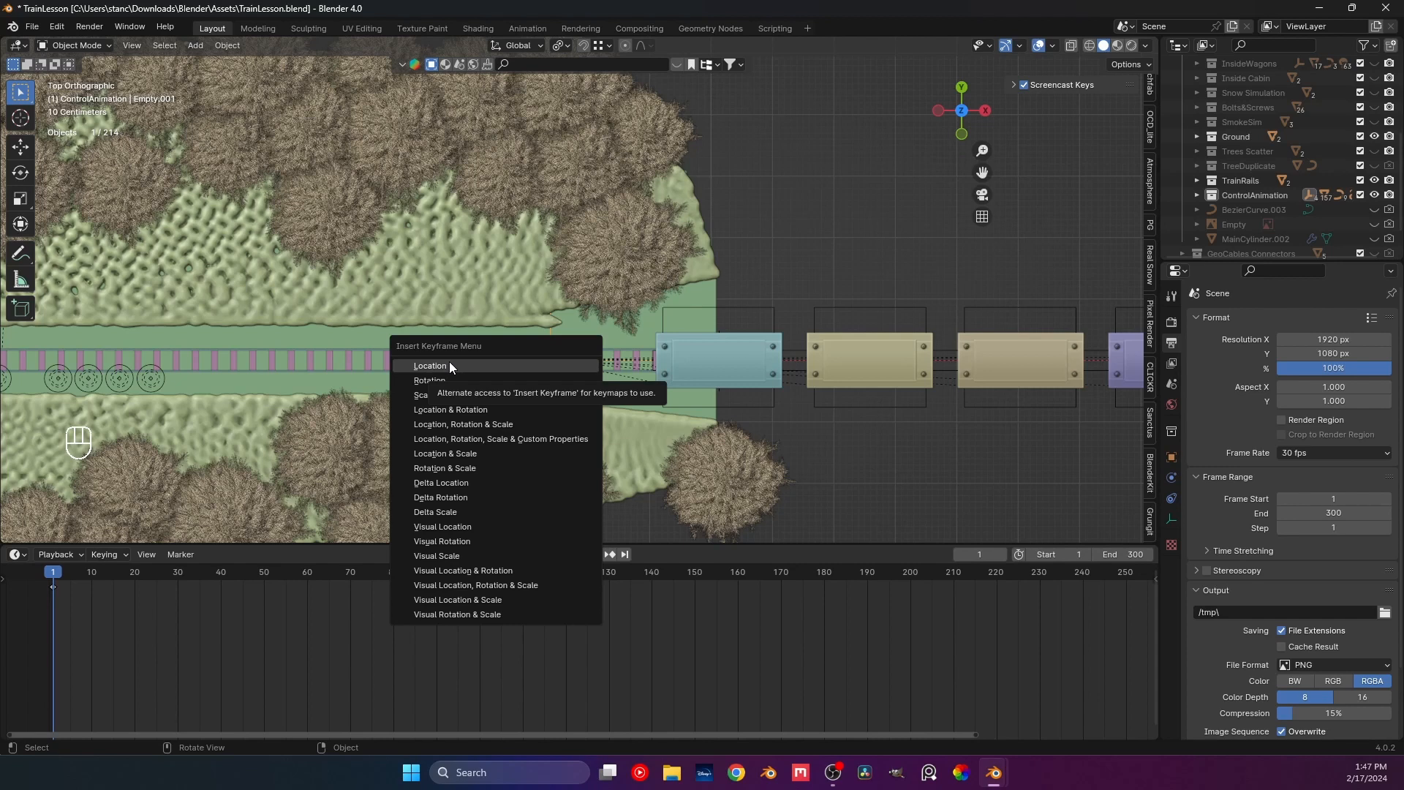
click(449, 364)
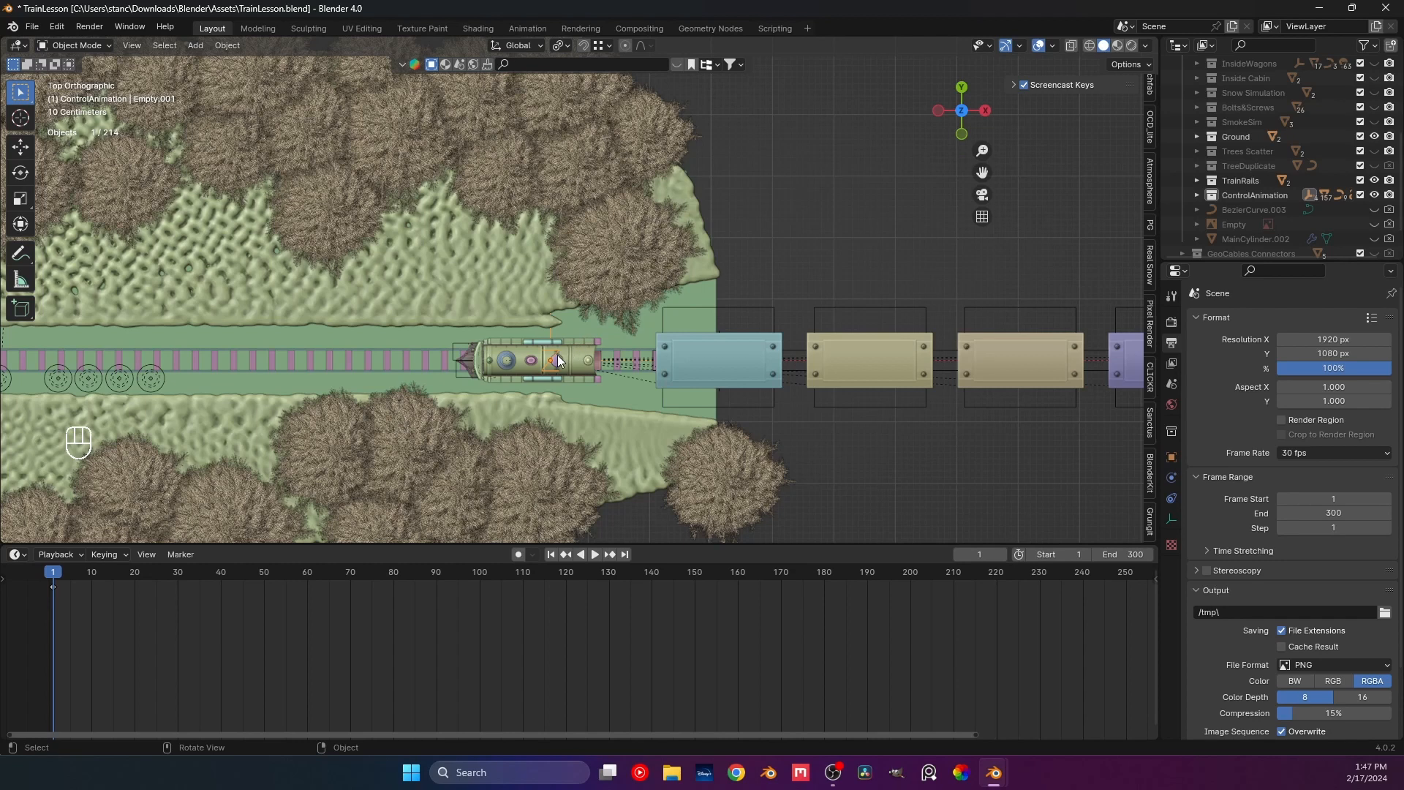
key(k)
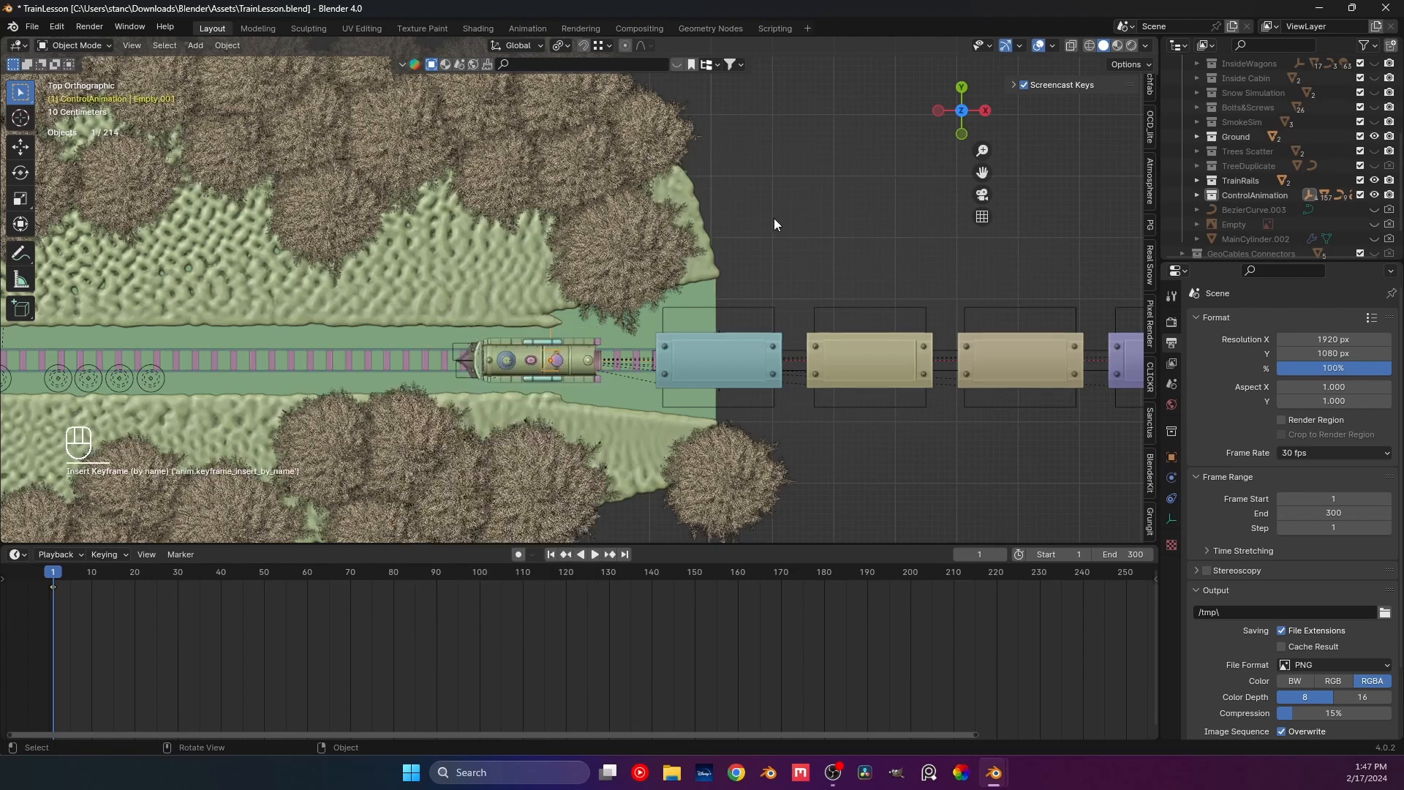
scroll(497, 426, down, 4)
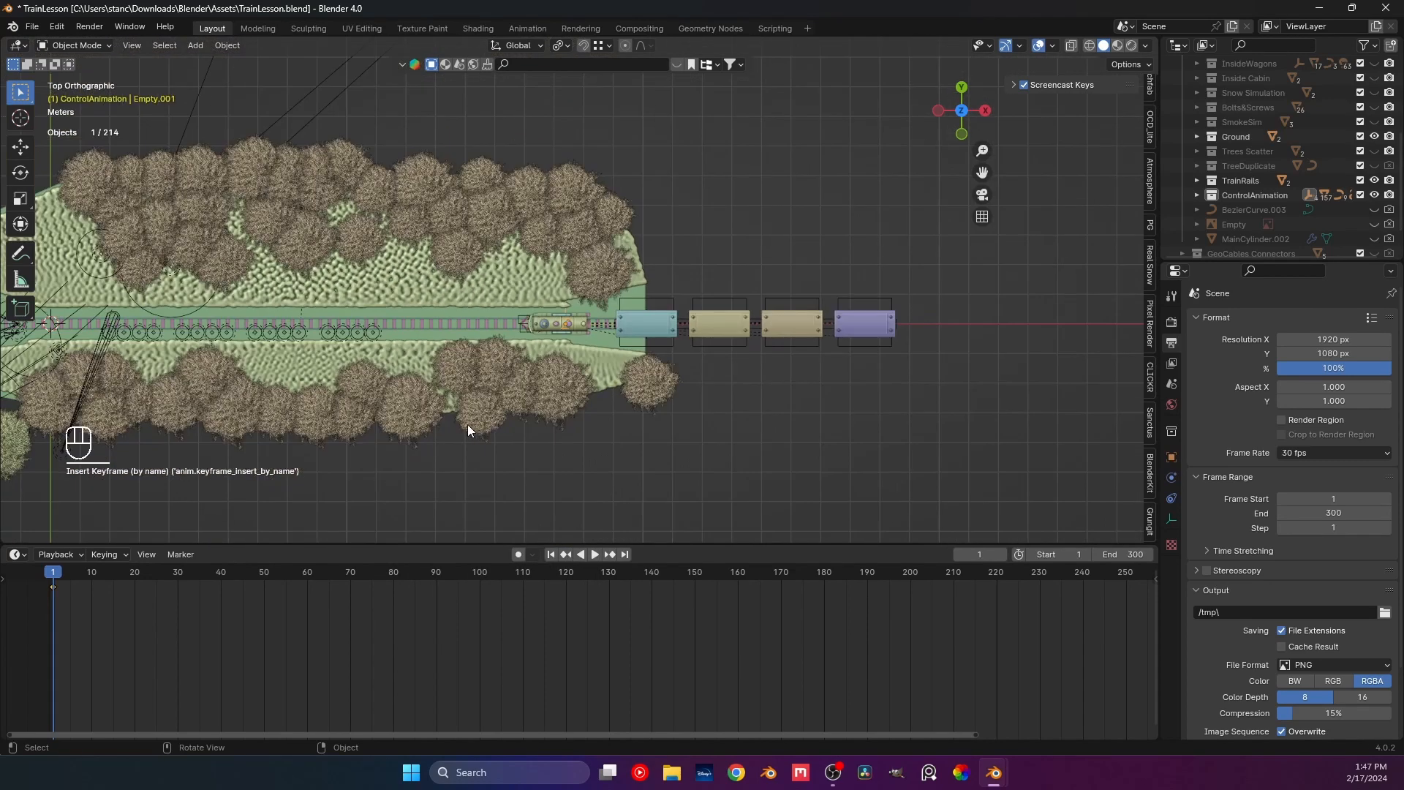
At frame 270, move Empty.001 by -17.403 m along the X axis to bring the train to the track's near end.
shift+middle_drag(436, 362, 581, 363)
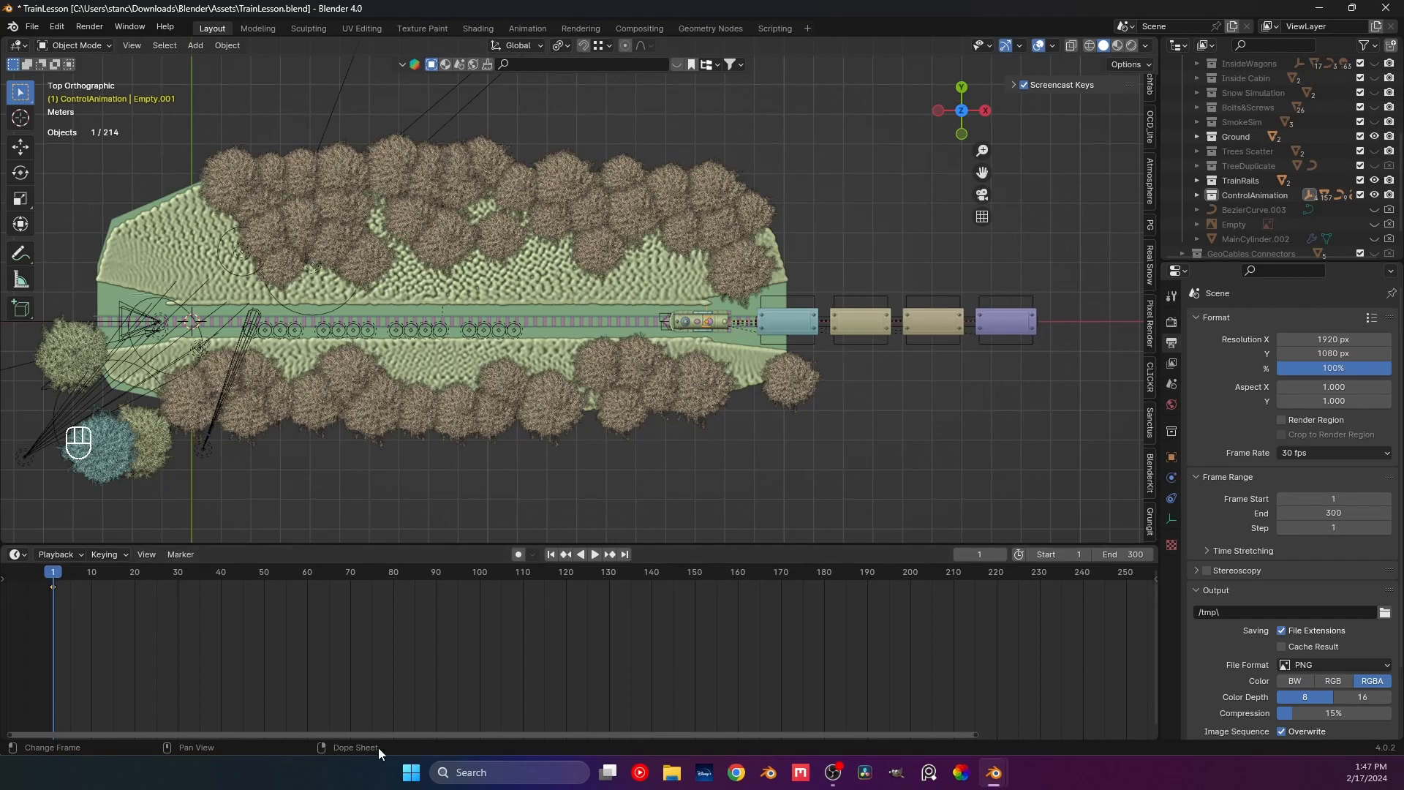
drag(396, 736, 801, 630)
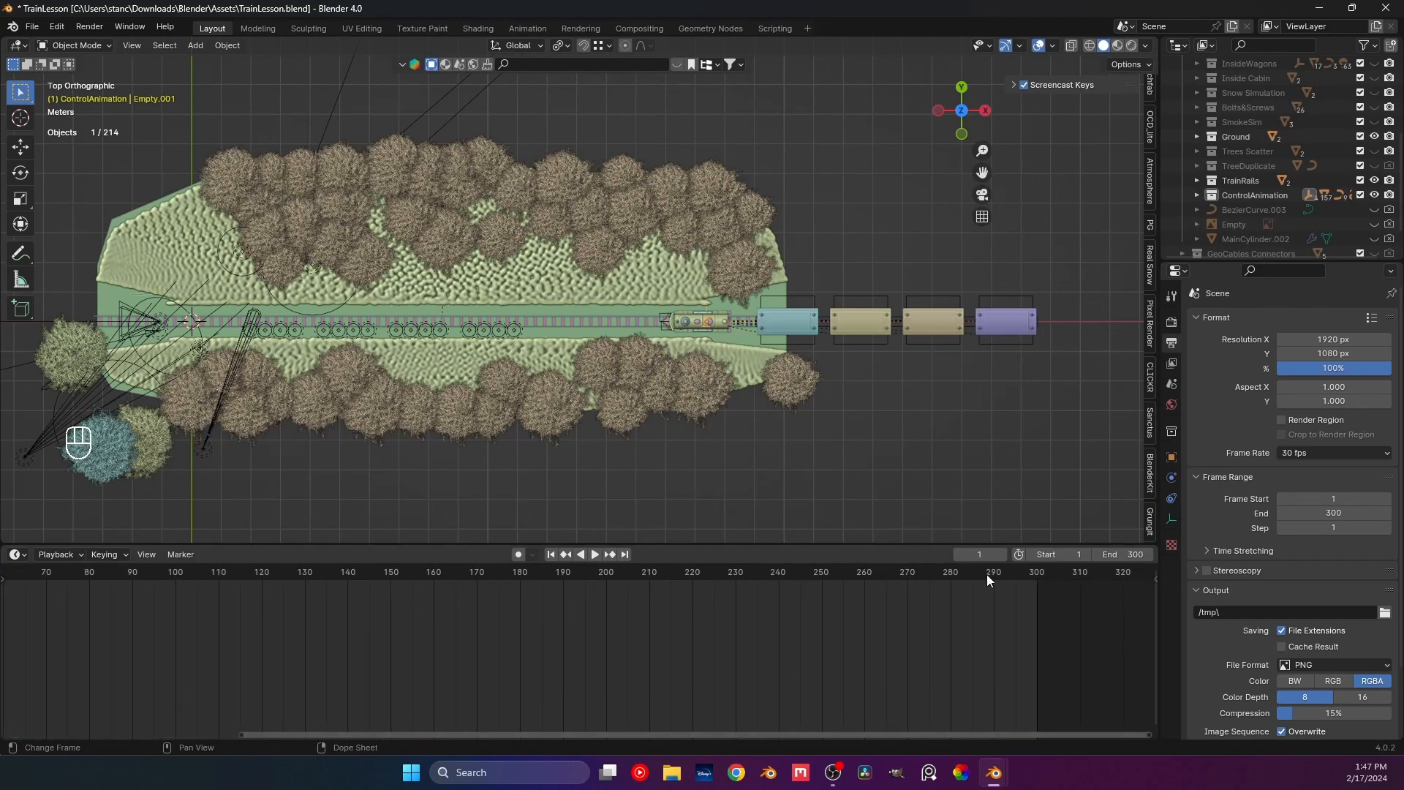
key(shift+ctrl+space)
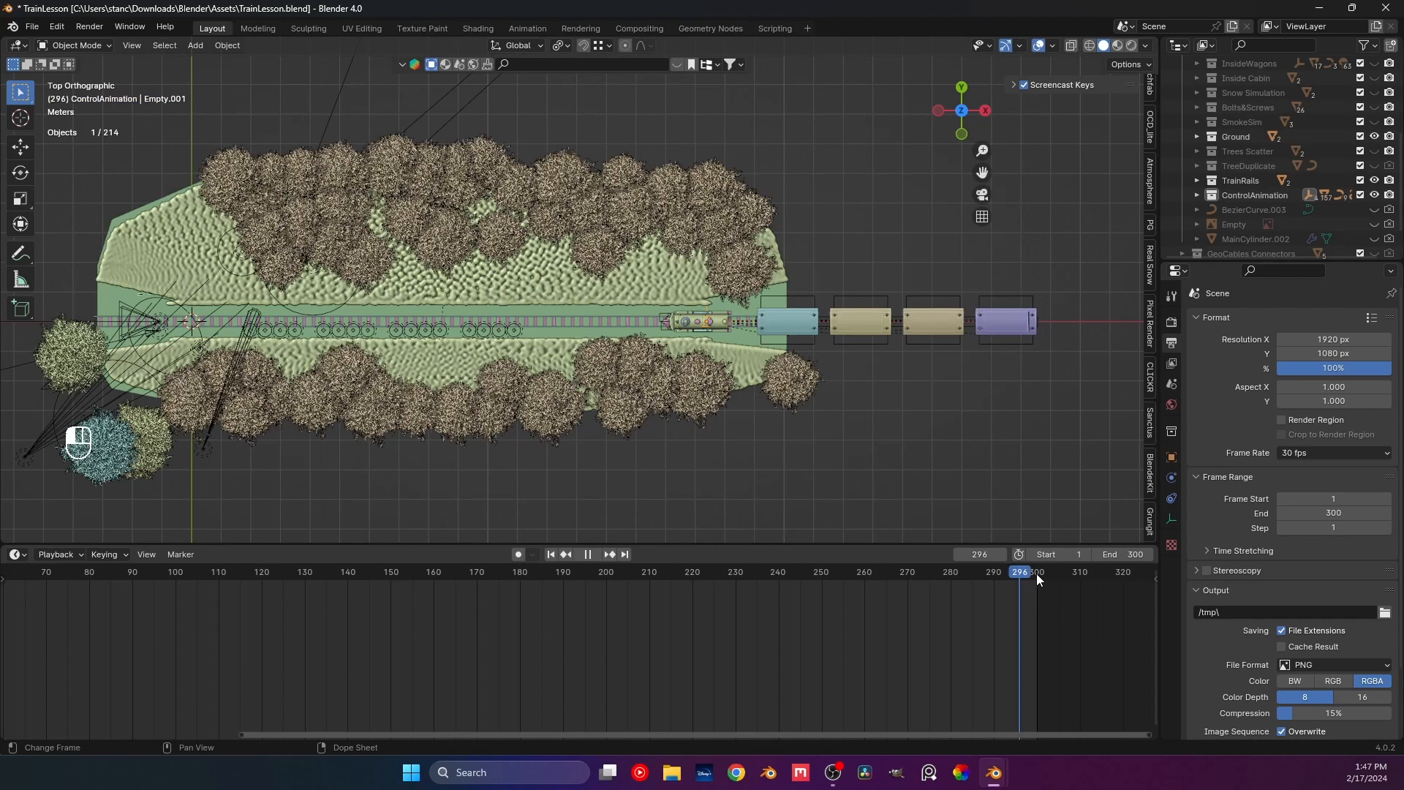
click(1037, 573)
key(ctrl+shift+space)
drag(863, 582, 866, 573)
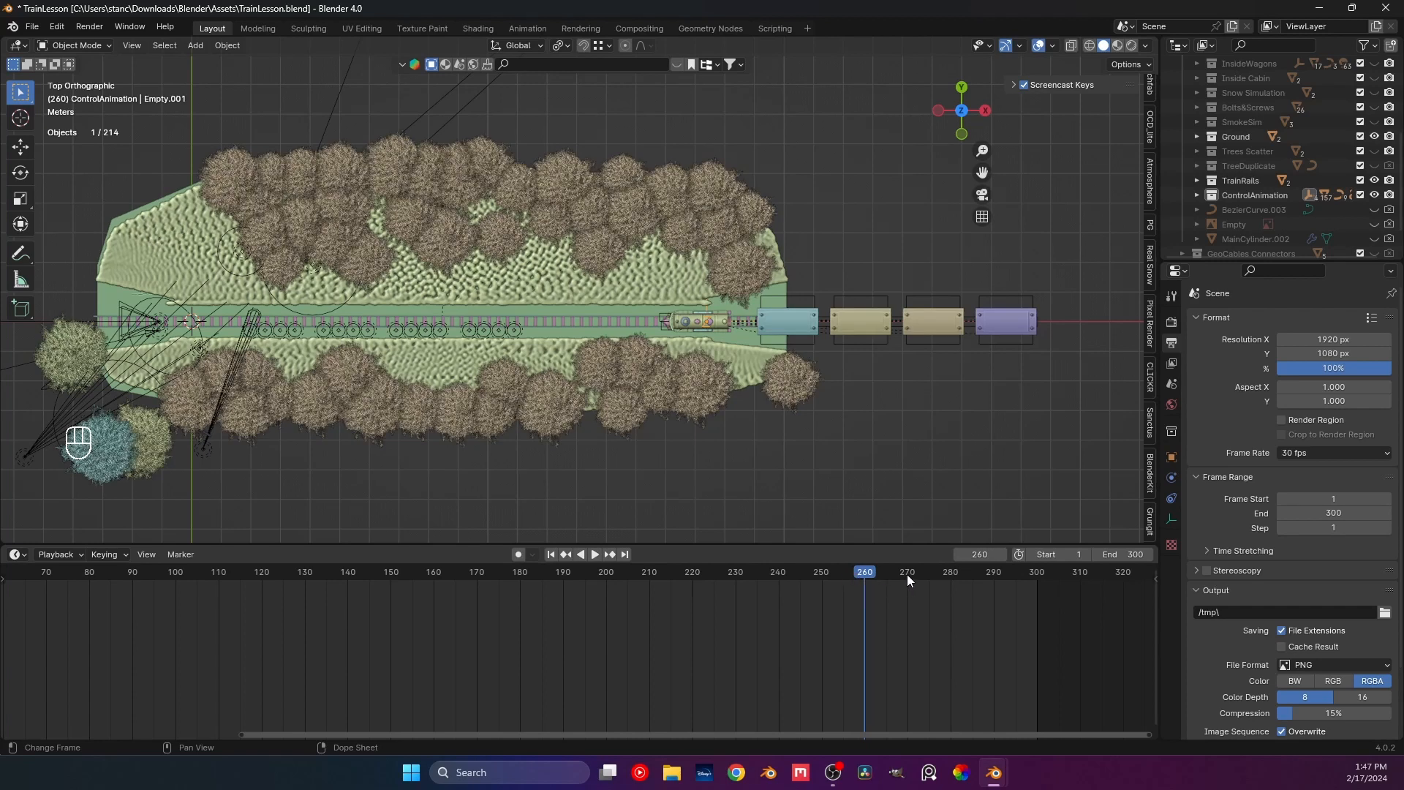
key(space)
drag(907, 575, 910, 575)
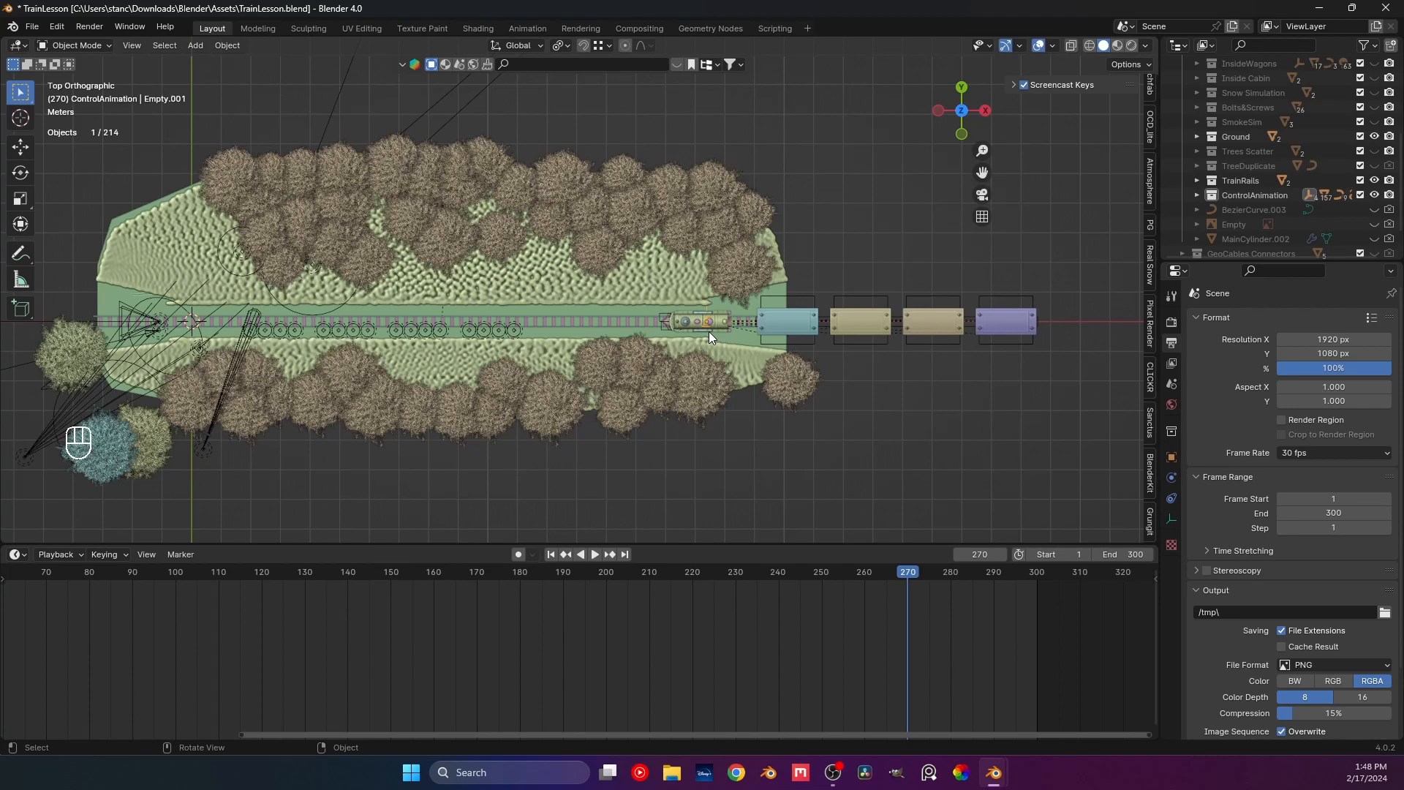
key(g)
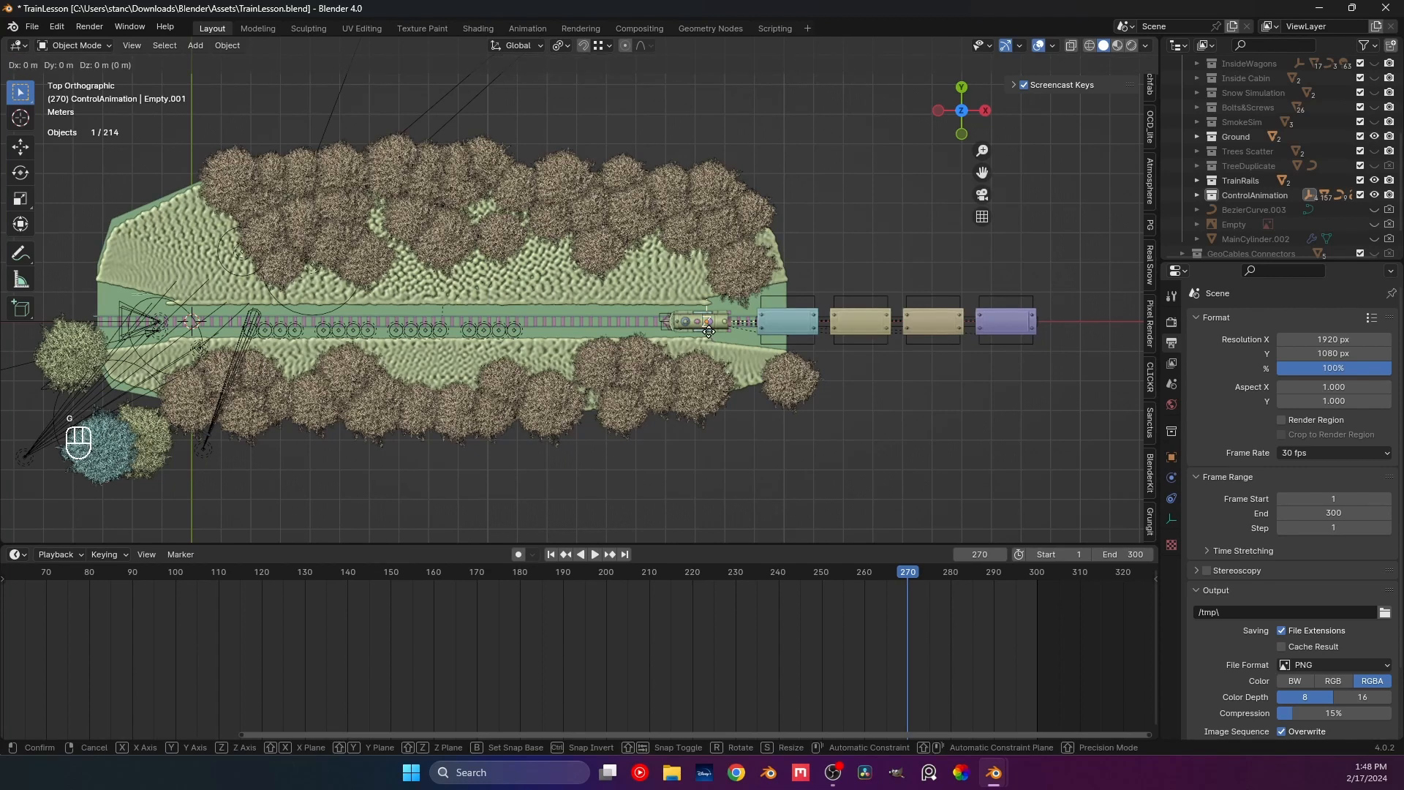
key(x)
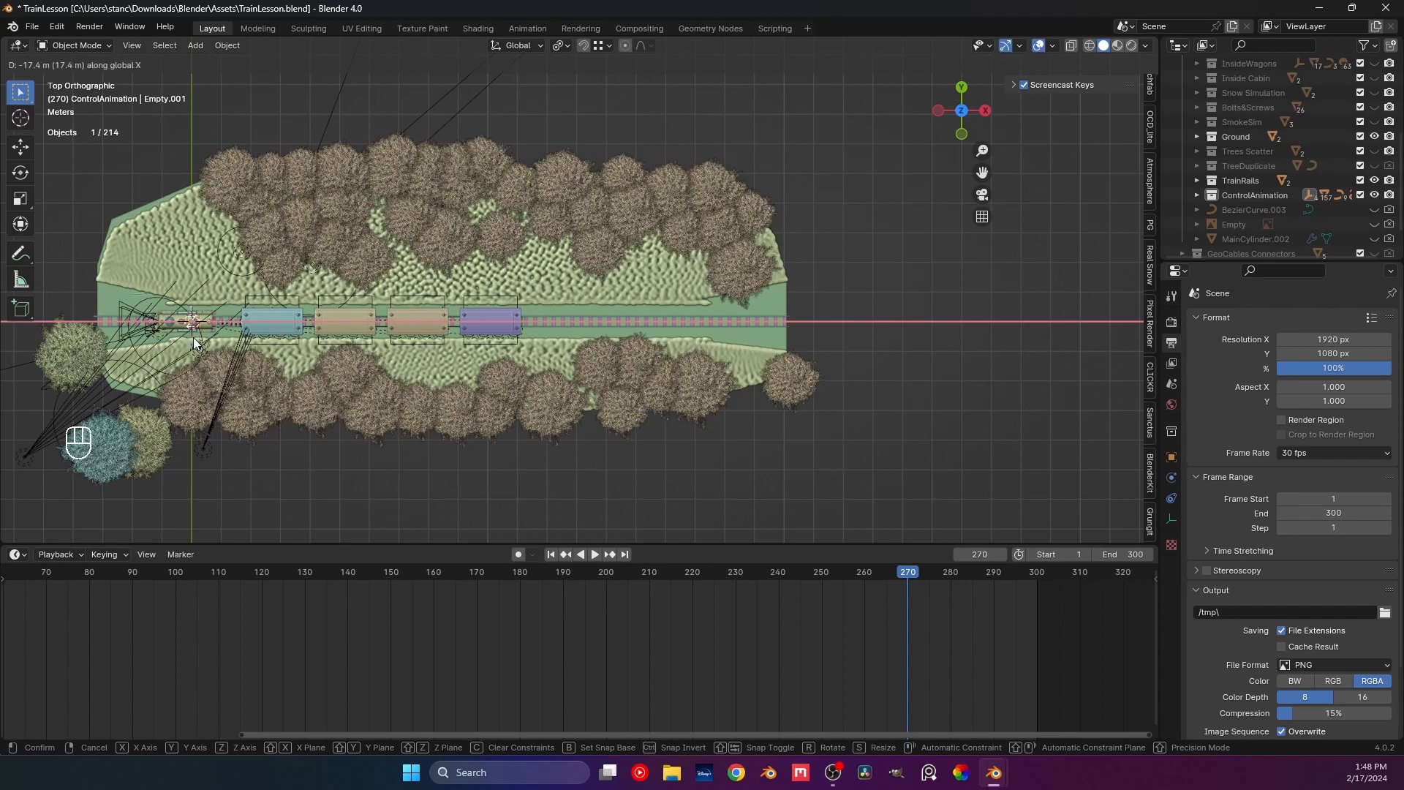
click(195, 343)
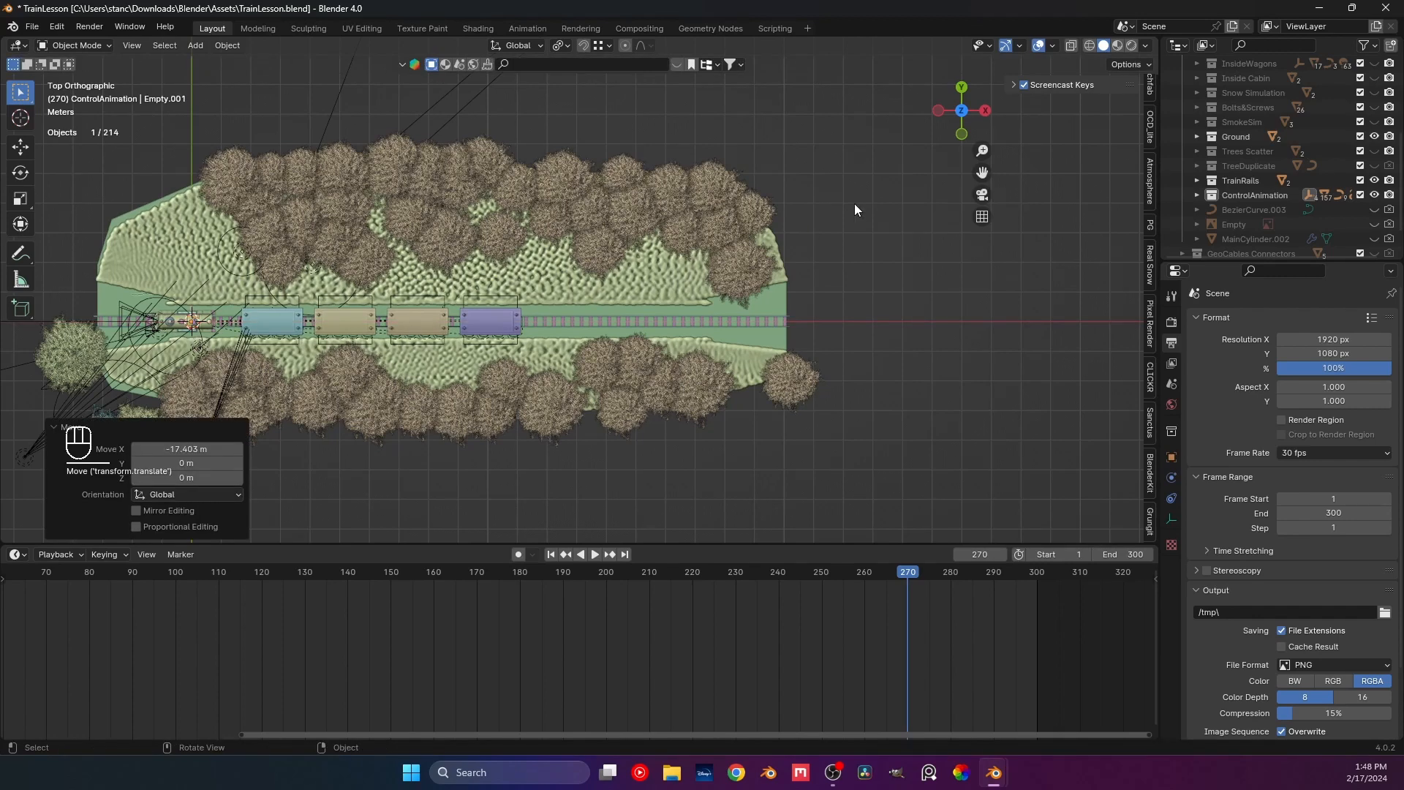
Check the train's position through the scene camera and insert a Location keyframe for Empty.001 at frame 270.
key(KP_0)
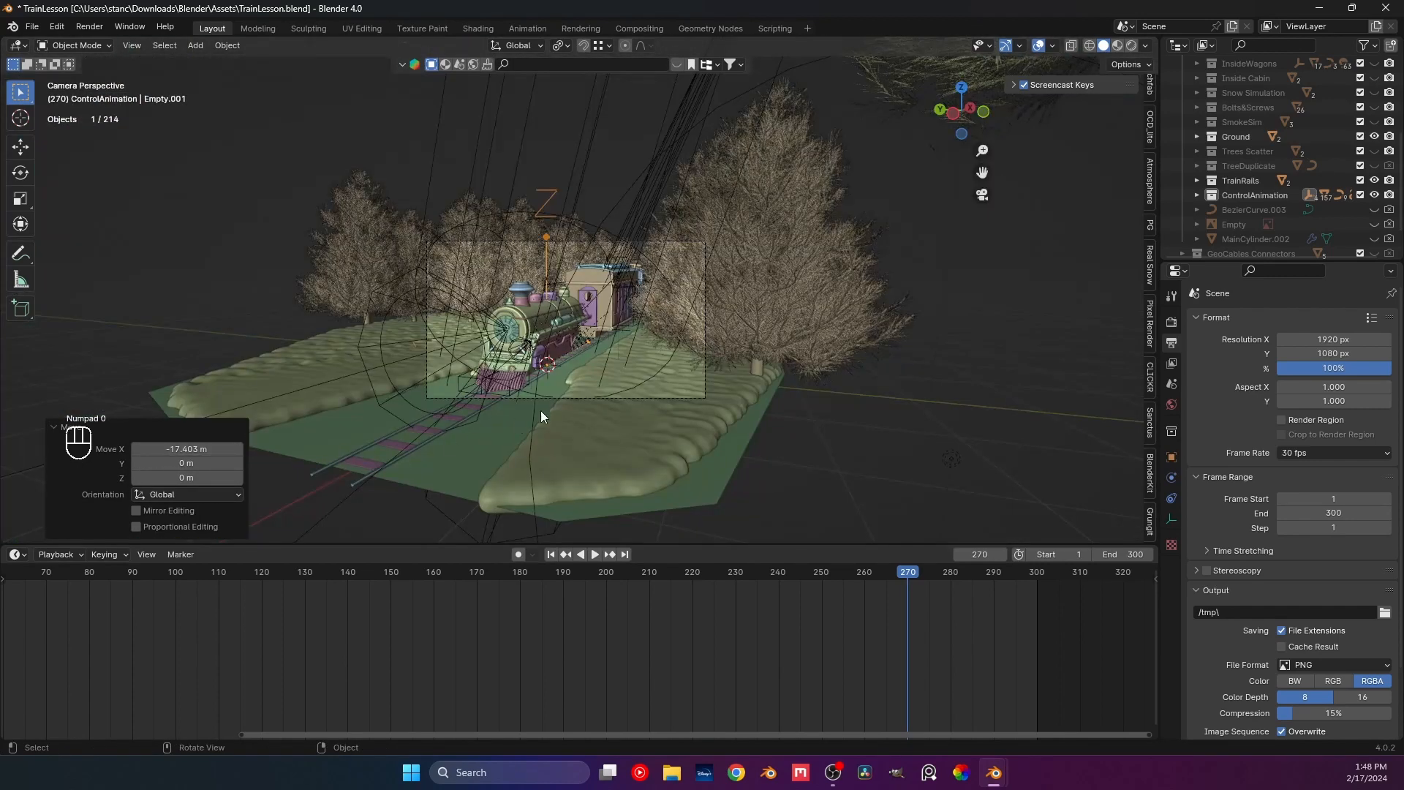
scroll(542, 391, up, 2)
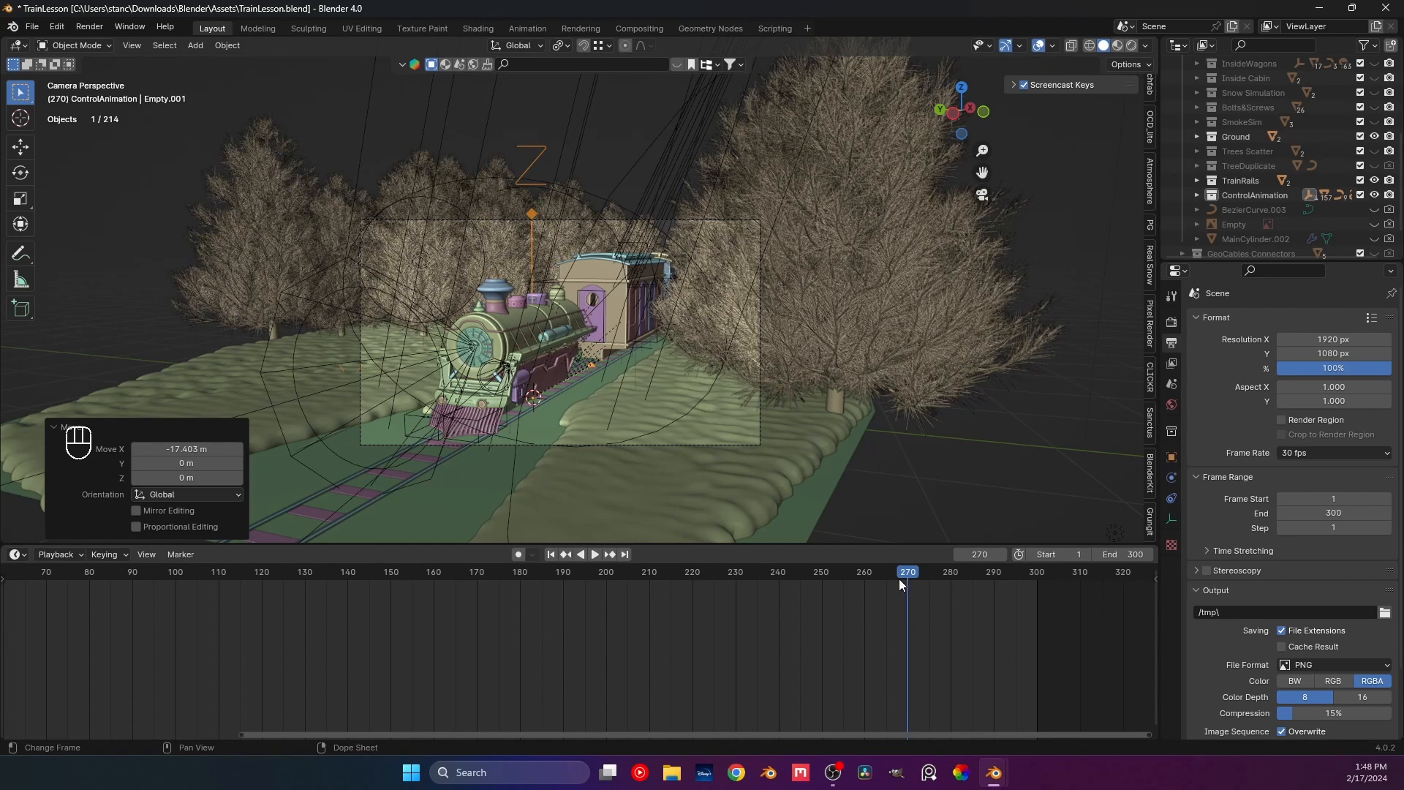
key(i)
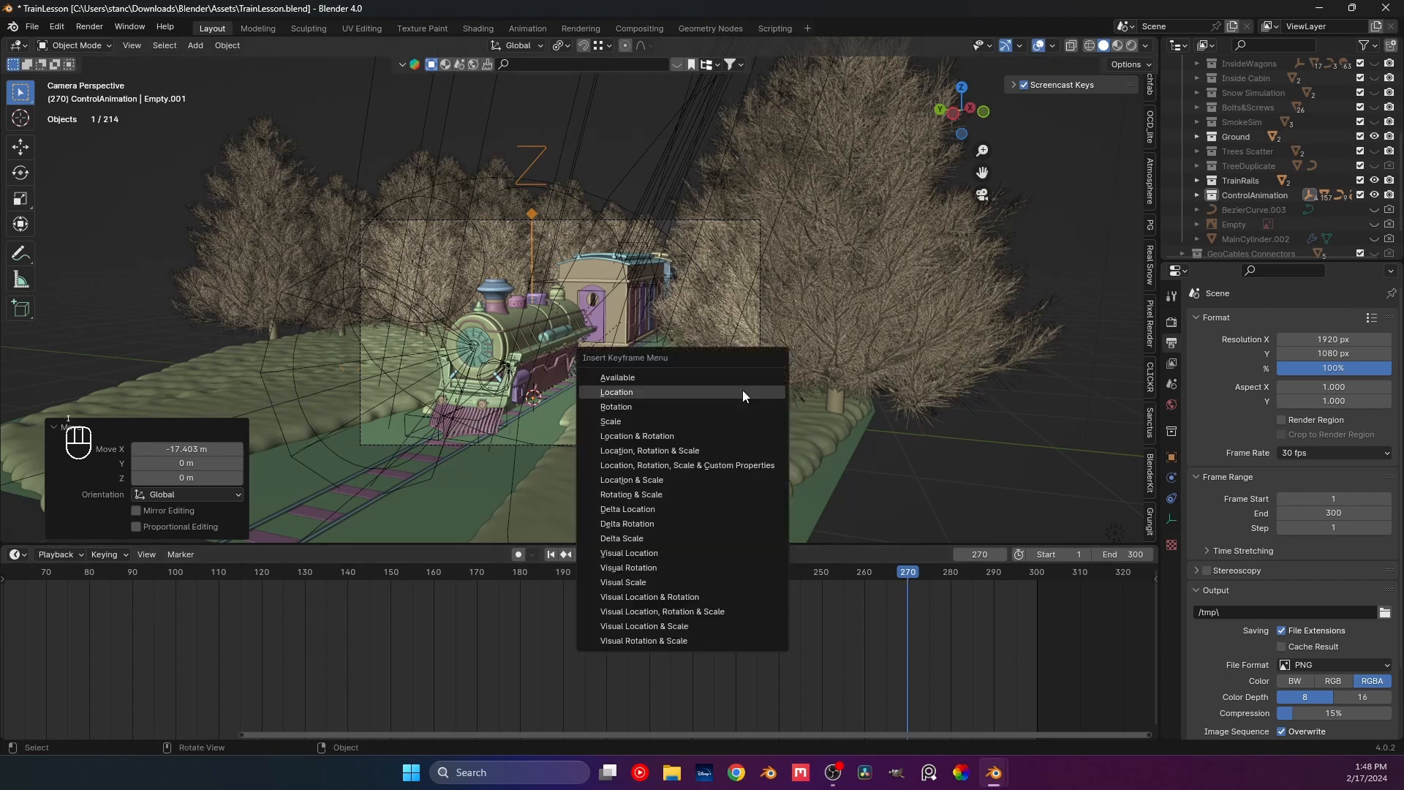
click(1021, 496)
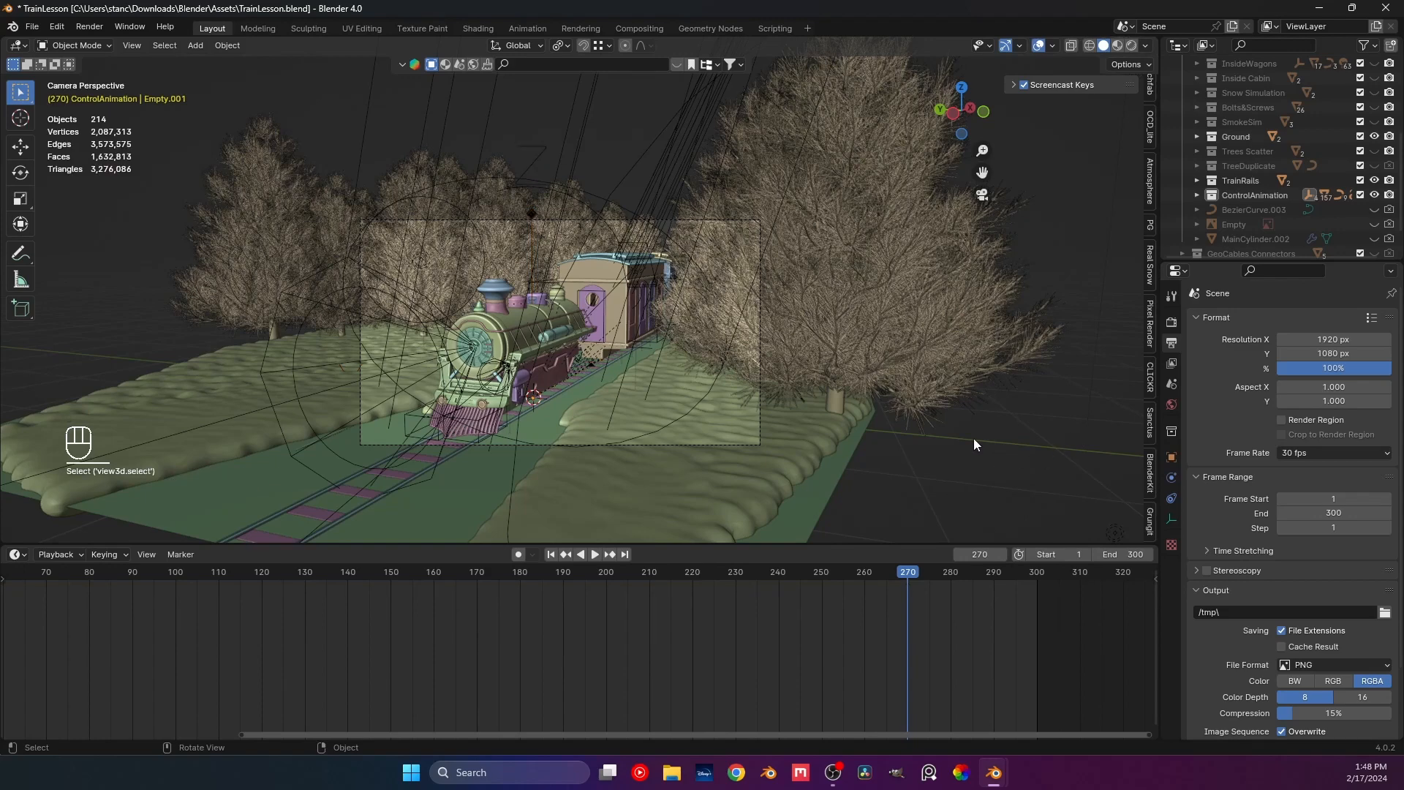
Play the train's animation from frame 1 in top view to check its travel along the rails.
key(KP_7)
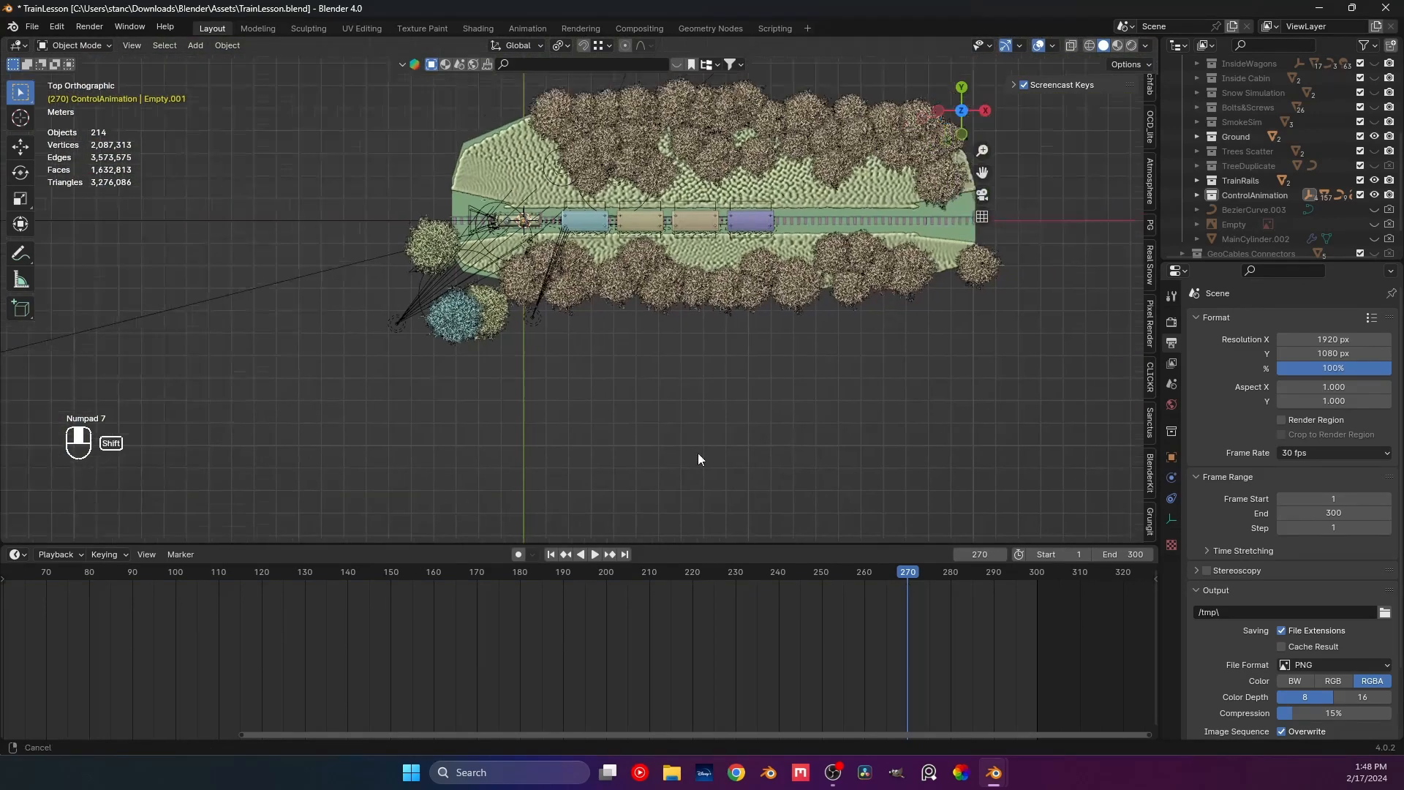
scroll(370, 655, down, 3)
middle_drag(304, 641, 499, 635)
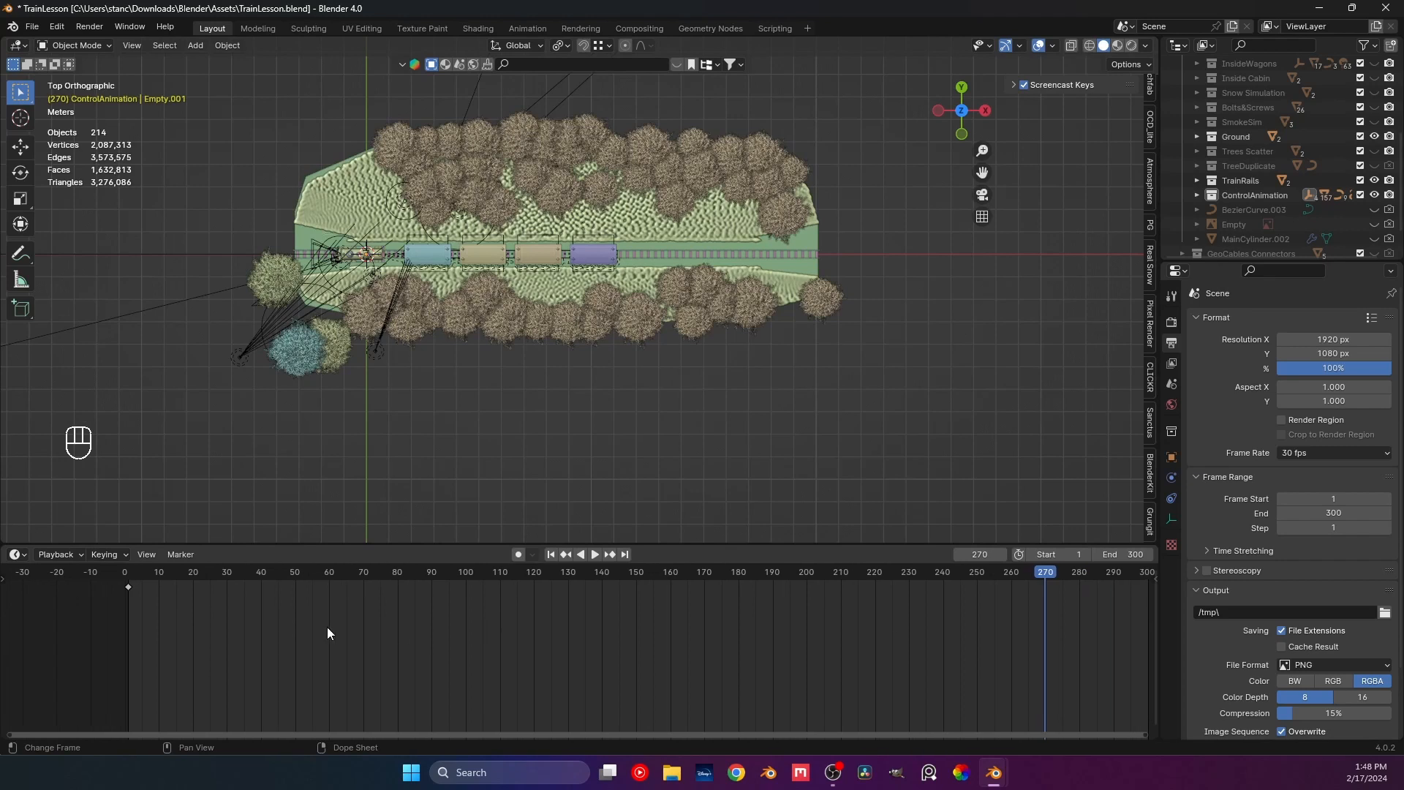
click(130, 573)
drag(129, 574, 130, 572)
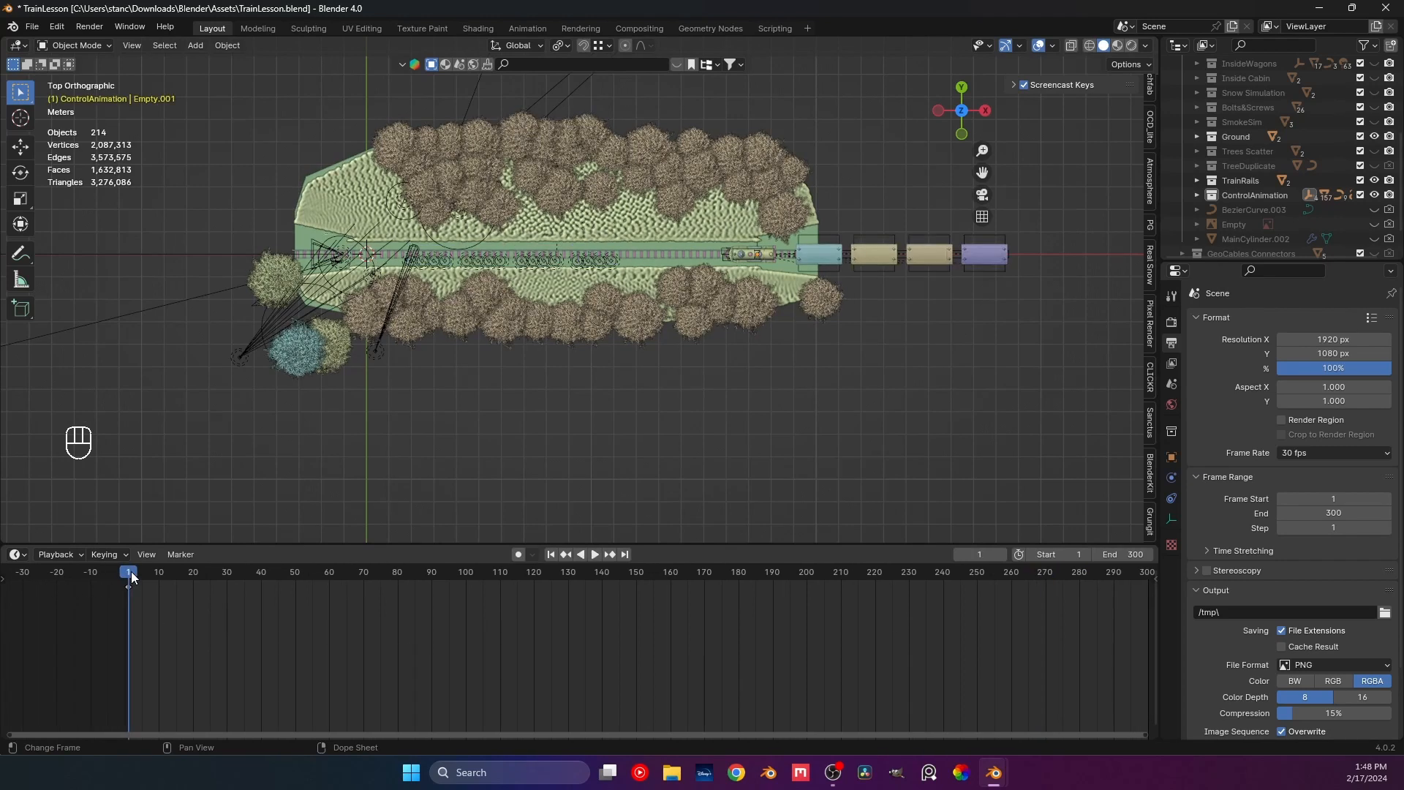
shift+middle_drag(790, 329, 720, 350)
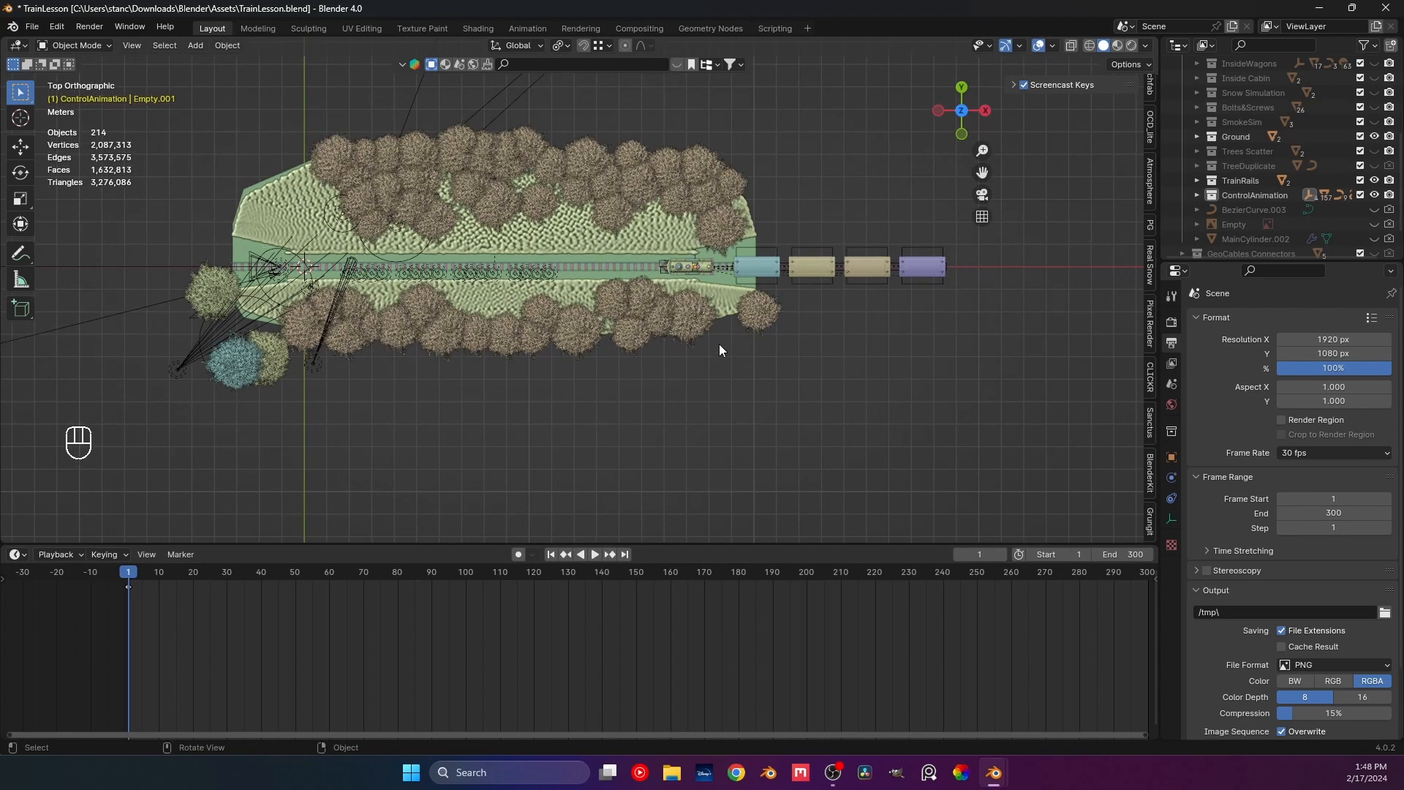
key(space)
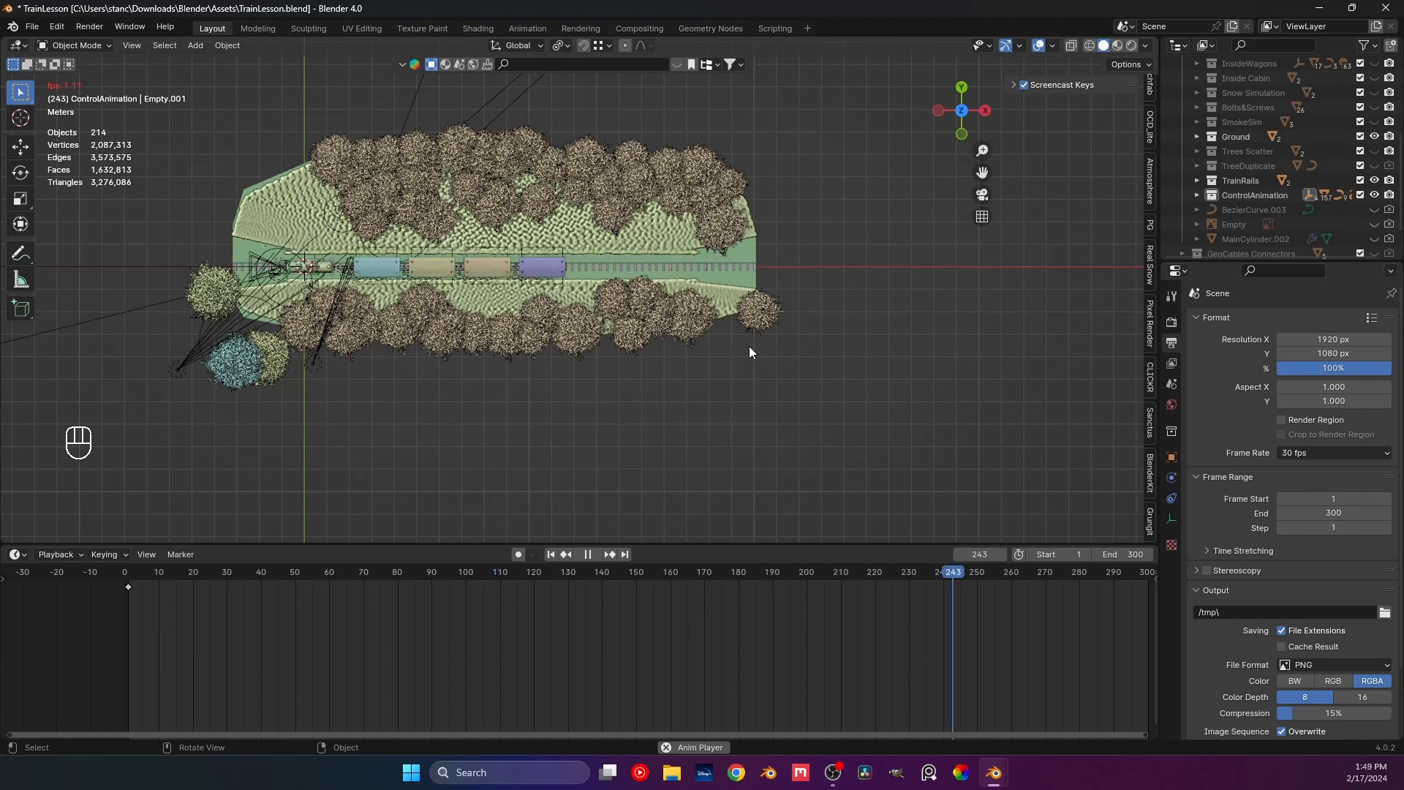
key(space)
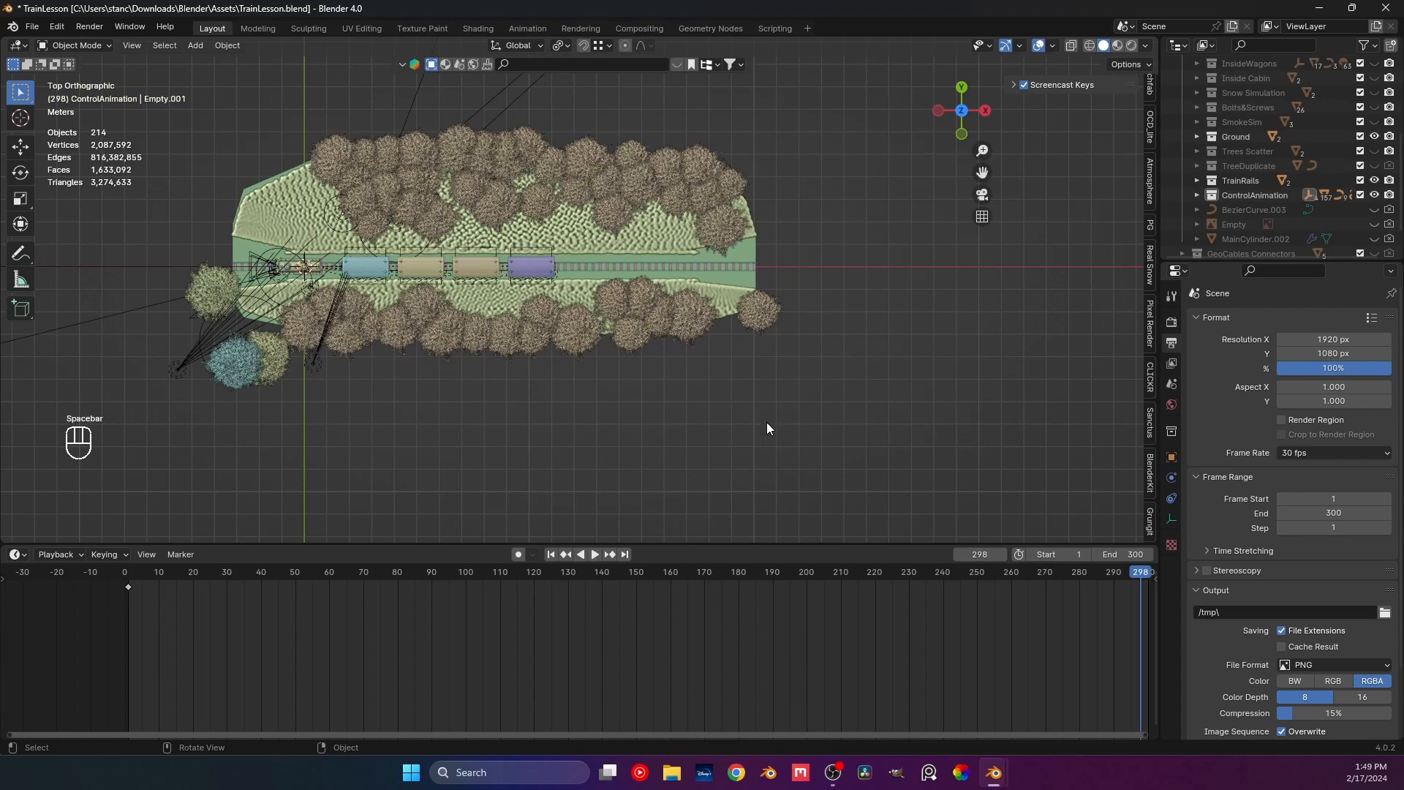
Look at the scene through the camera and save the file.
middle_drag(766, 428, 539, 352)
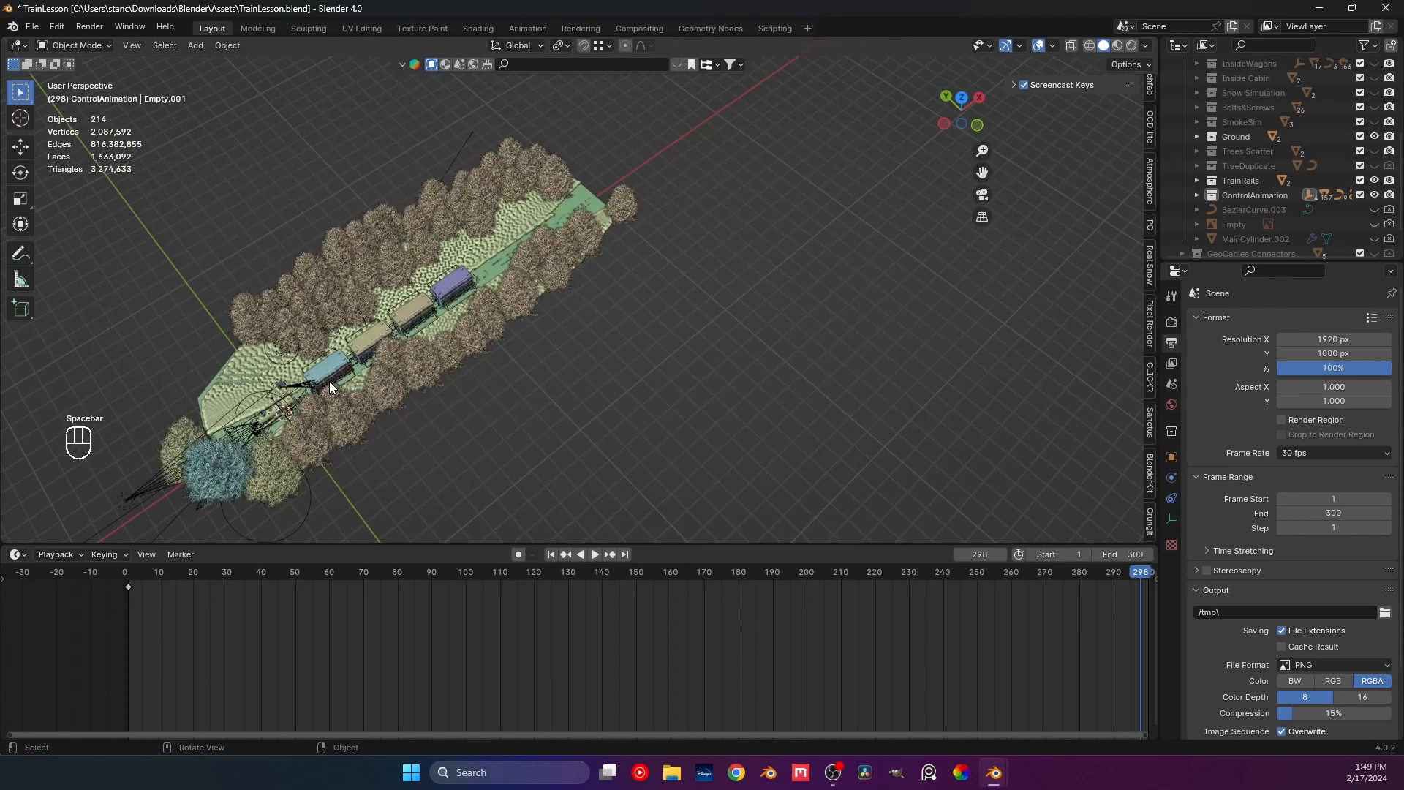
key(KP_0)
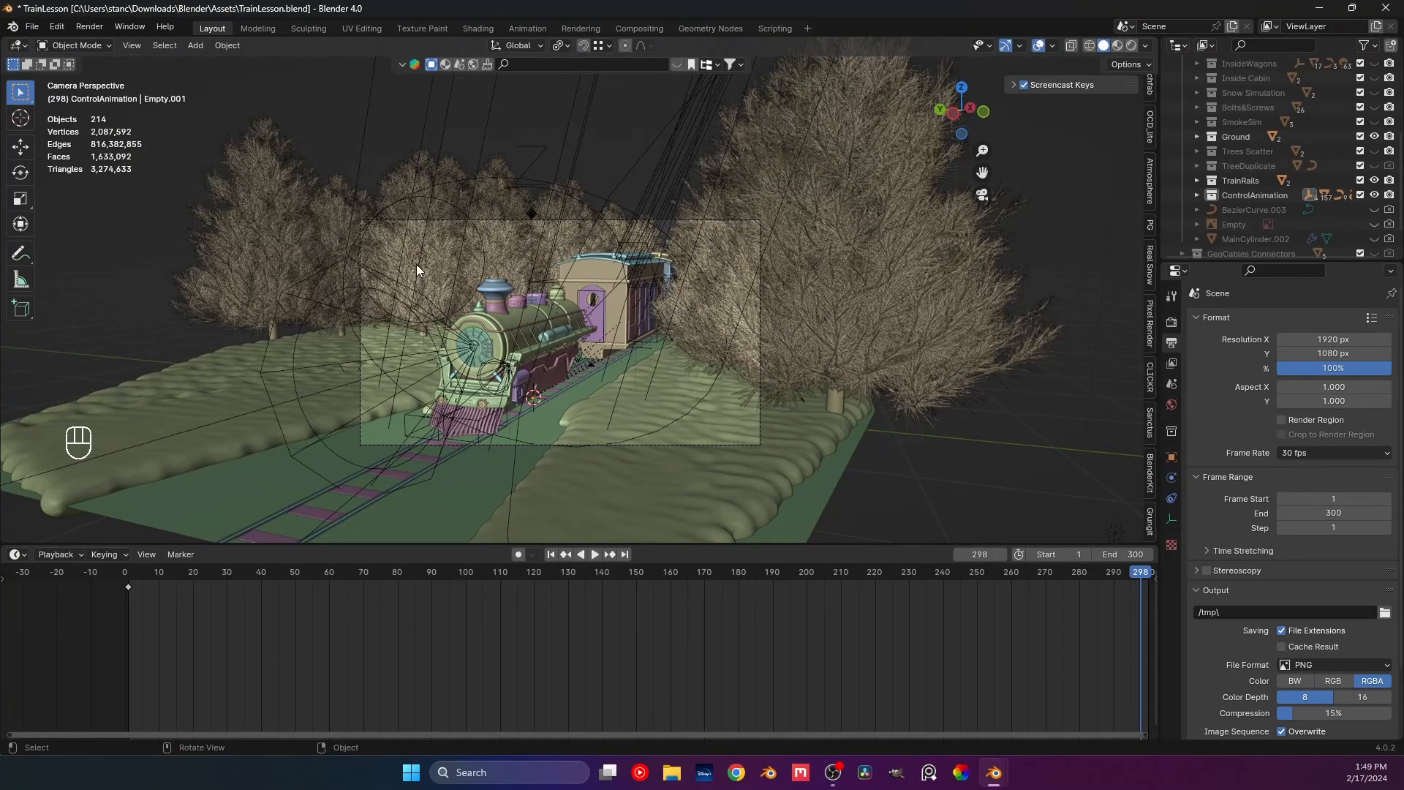
key(ctrl)
key(ctrl+s)
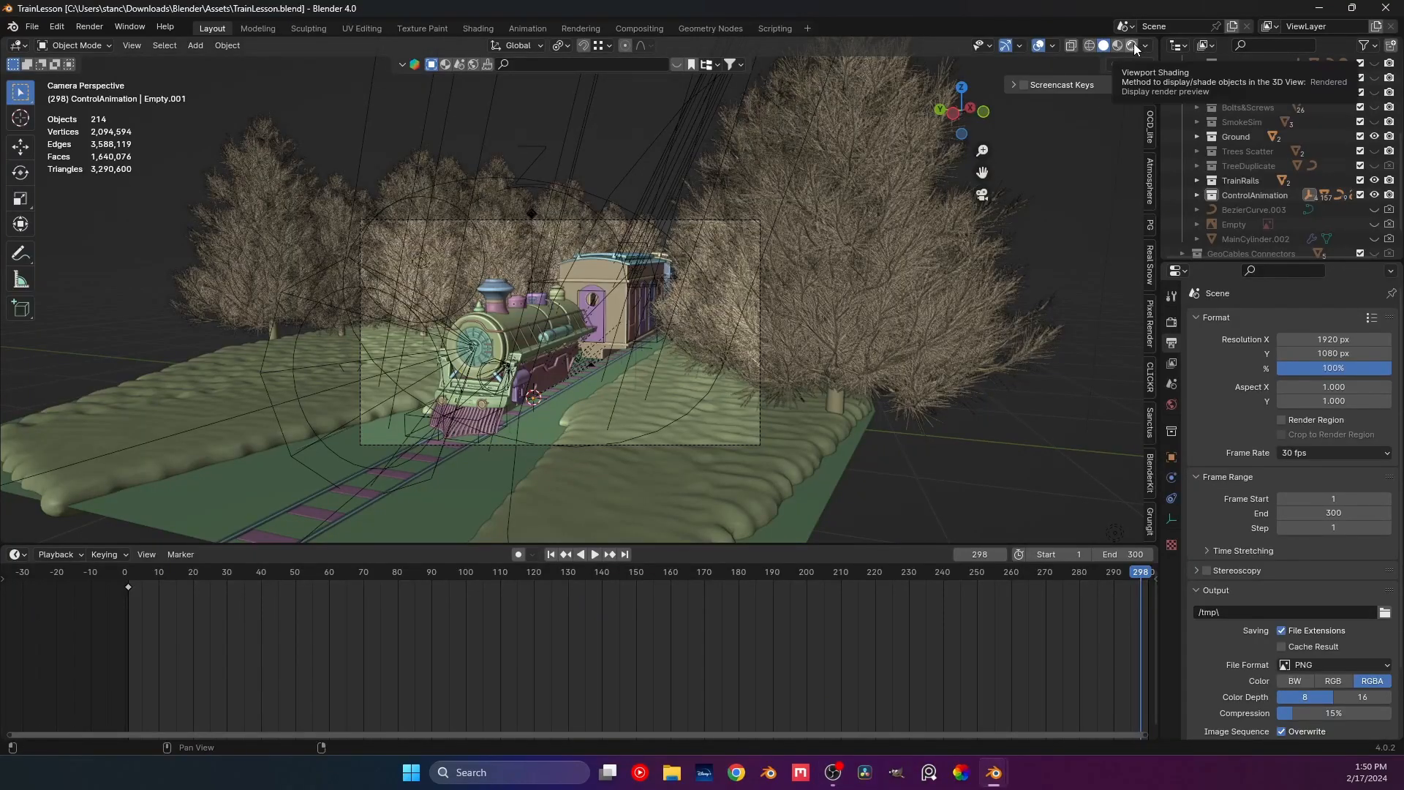
Preview frame 270 in Rendered shading with the Wheels+wheelbars, InBetween, Cabin and Duplicates collections shown.
click(1046, 572)
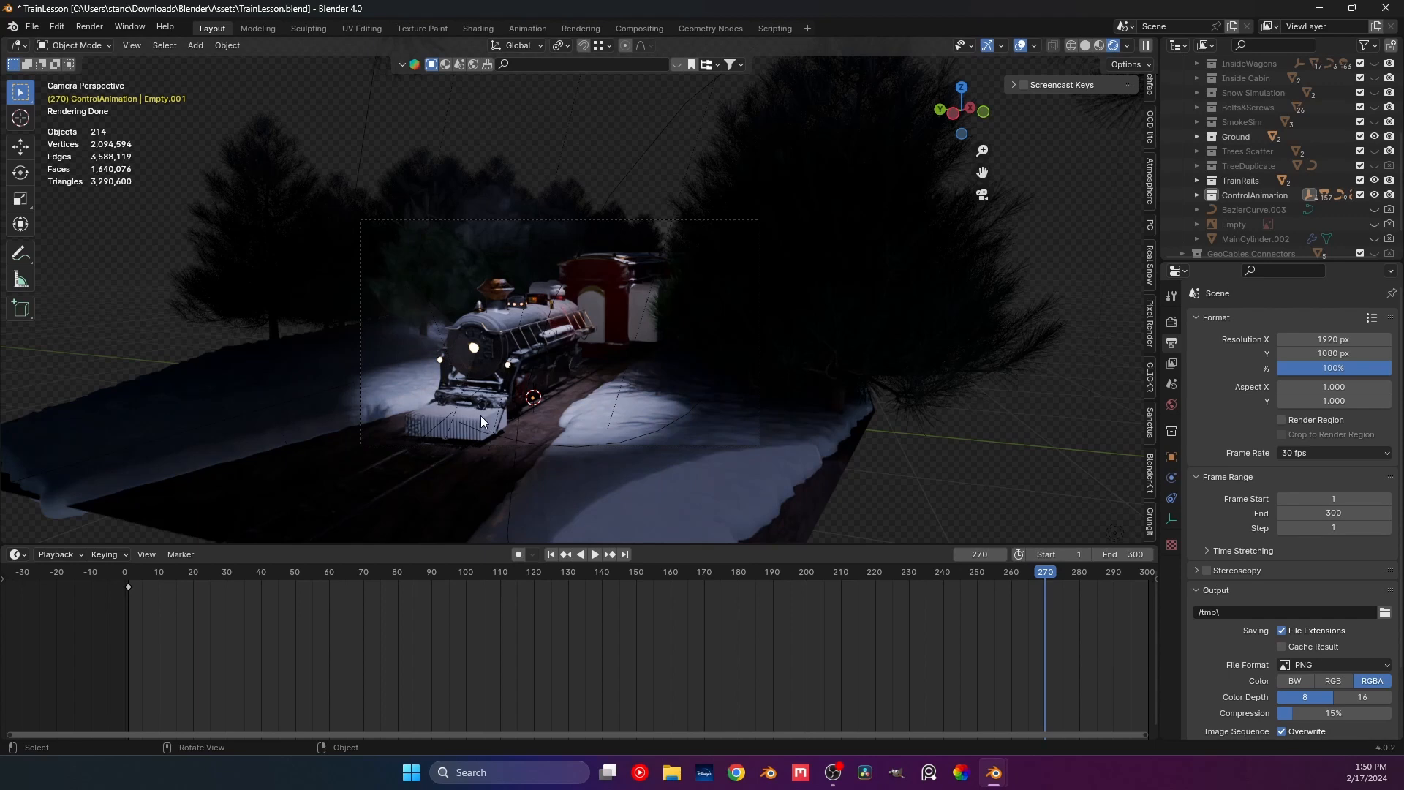
scroll(600, 250, up, 4)
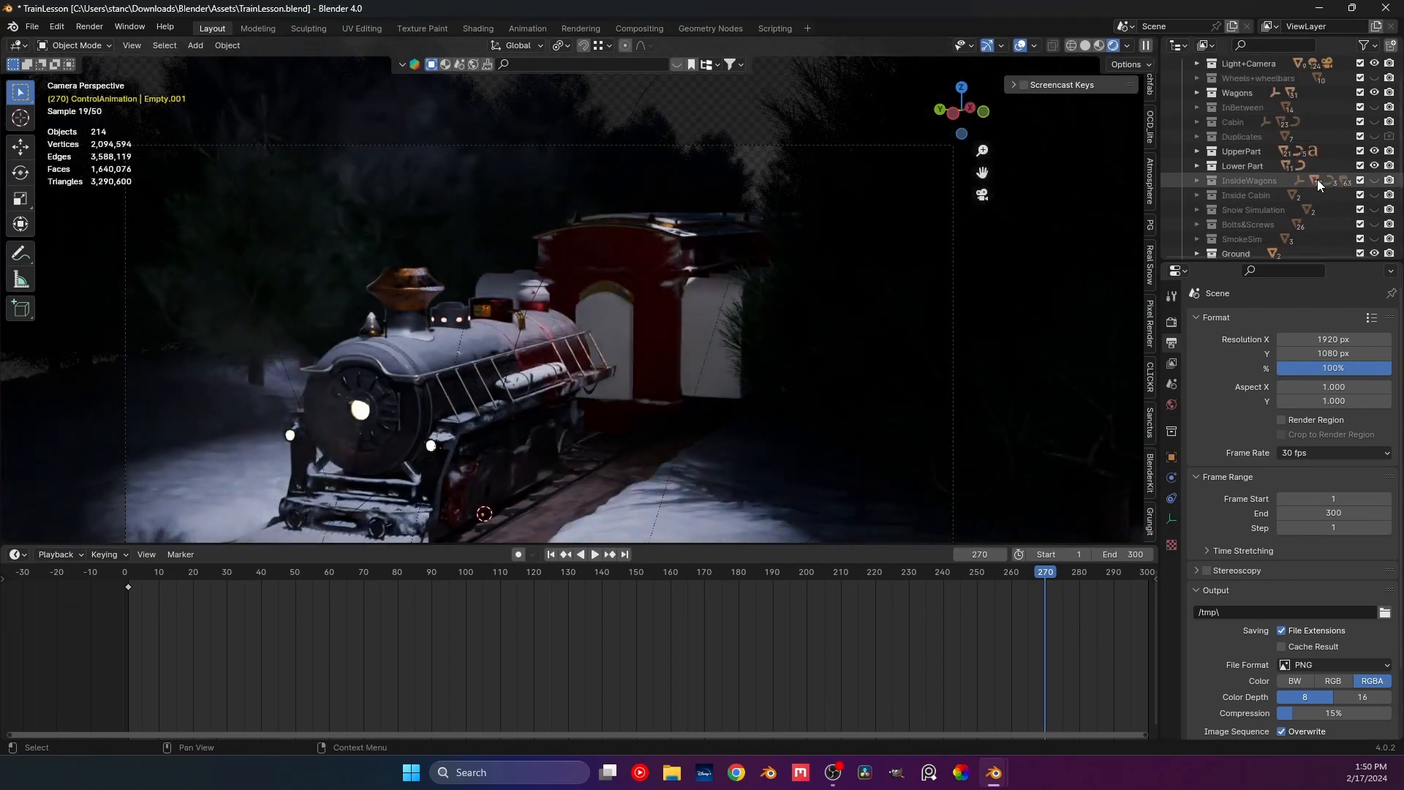
scroll(1318, 179, up, 4)
click(1375, 77)
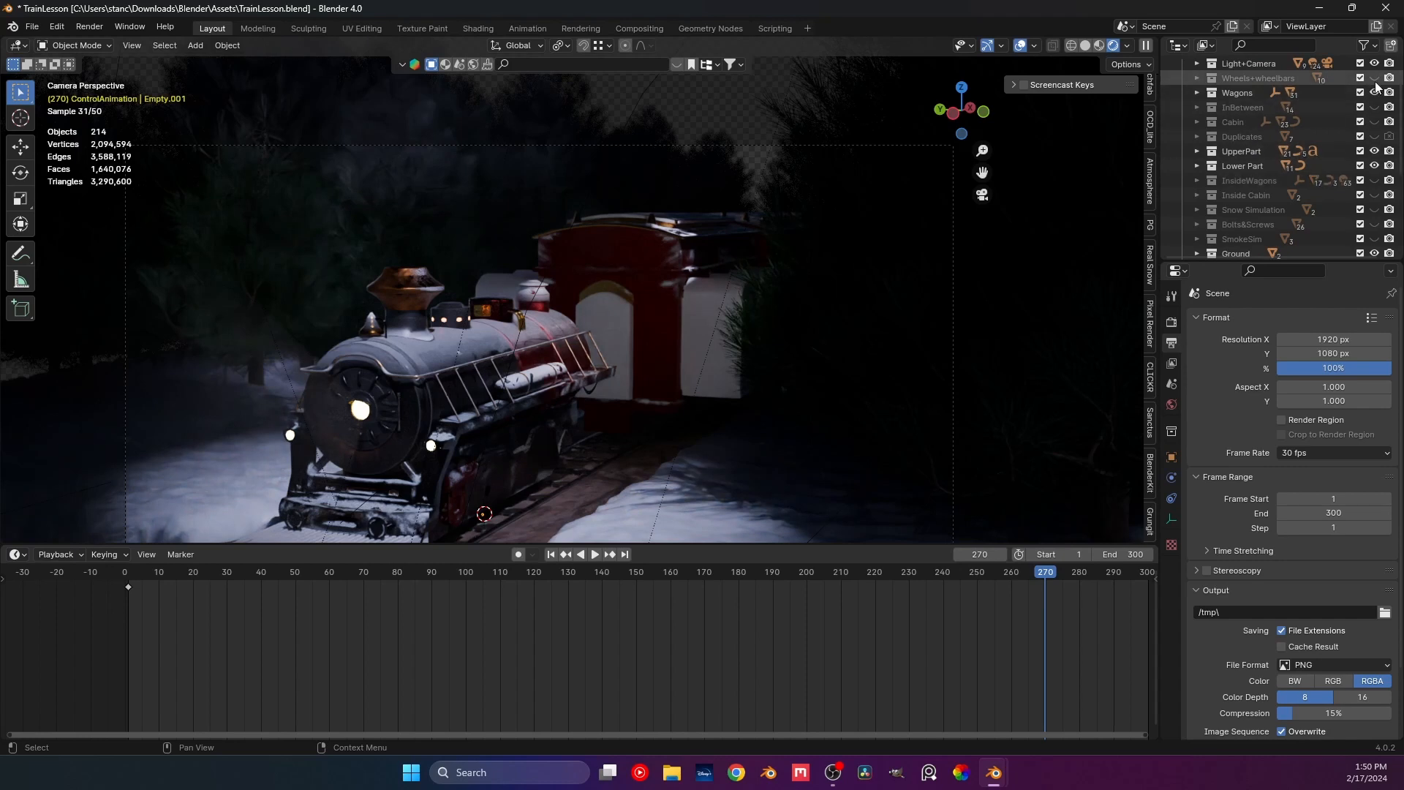
click(1375, 107)
click(1375, 121)
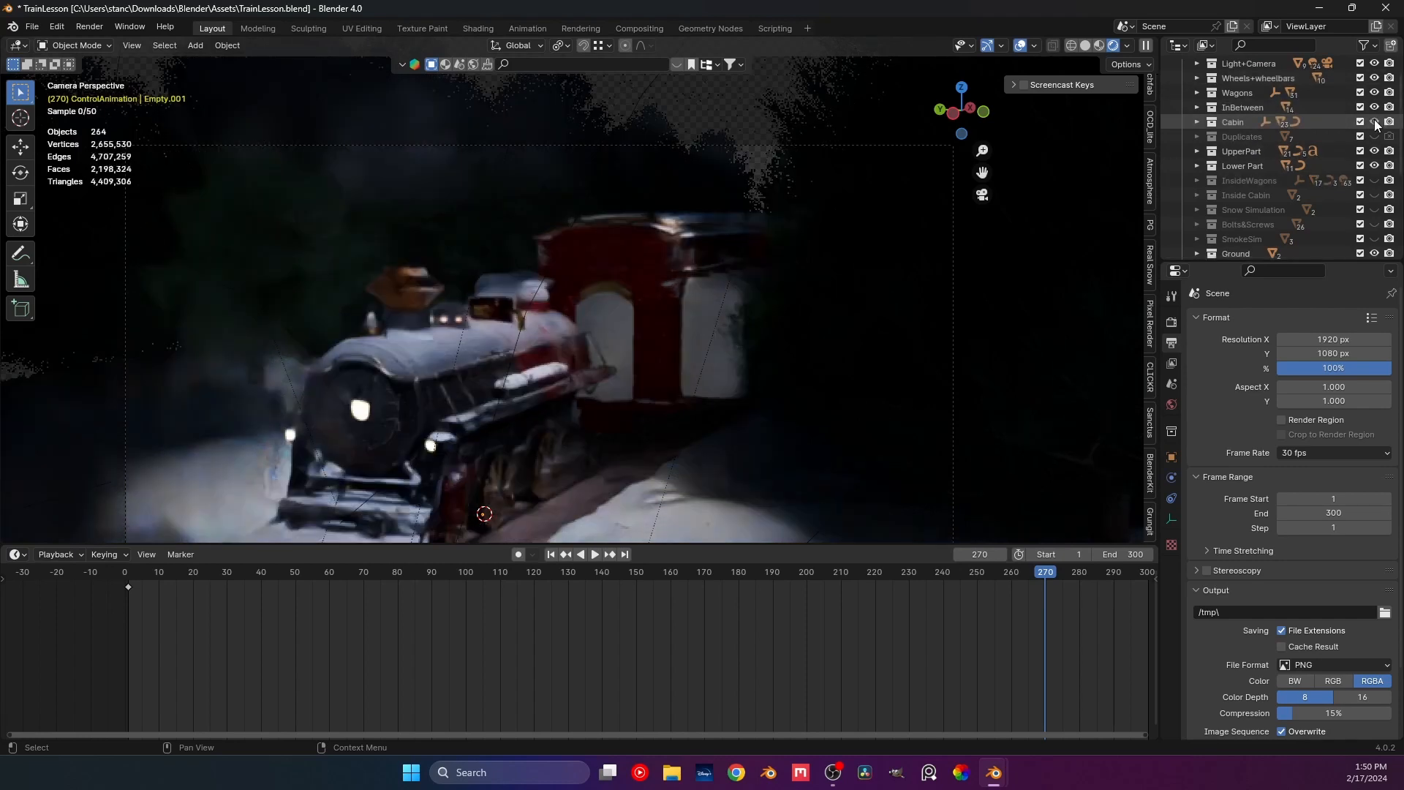
click(1374, 136)
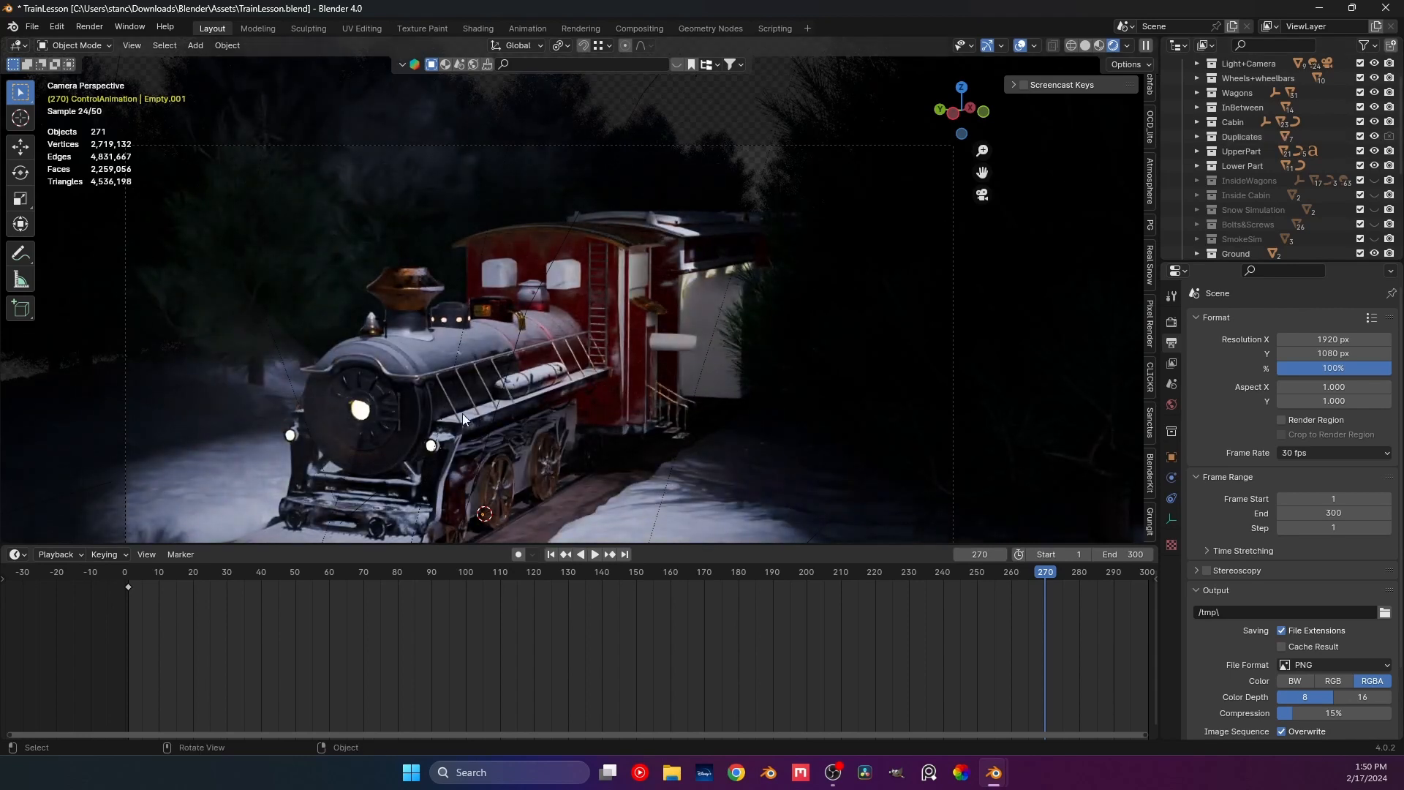
scroll(473, 402, down, 1)
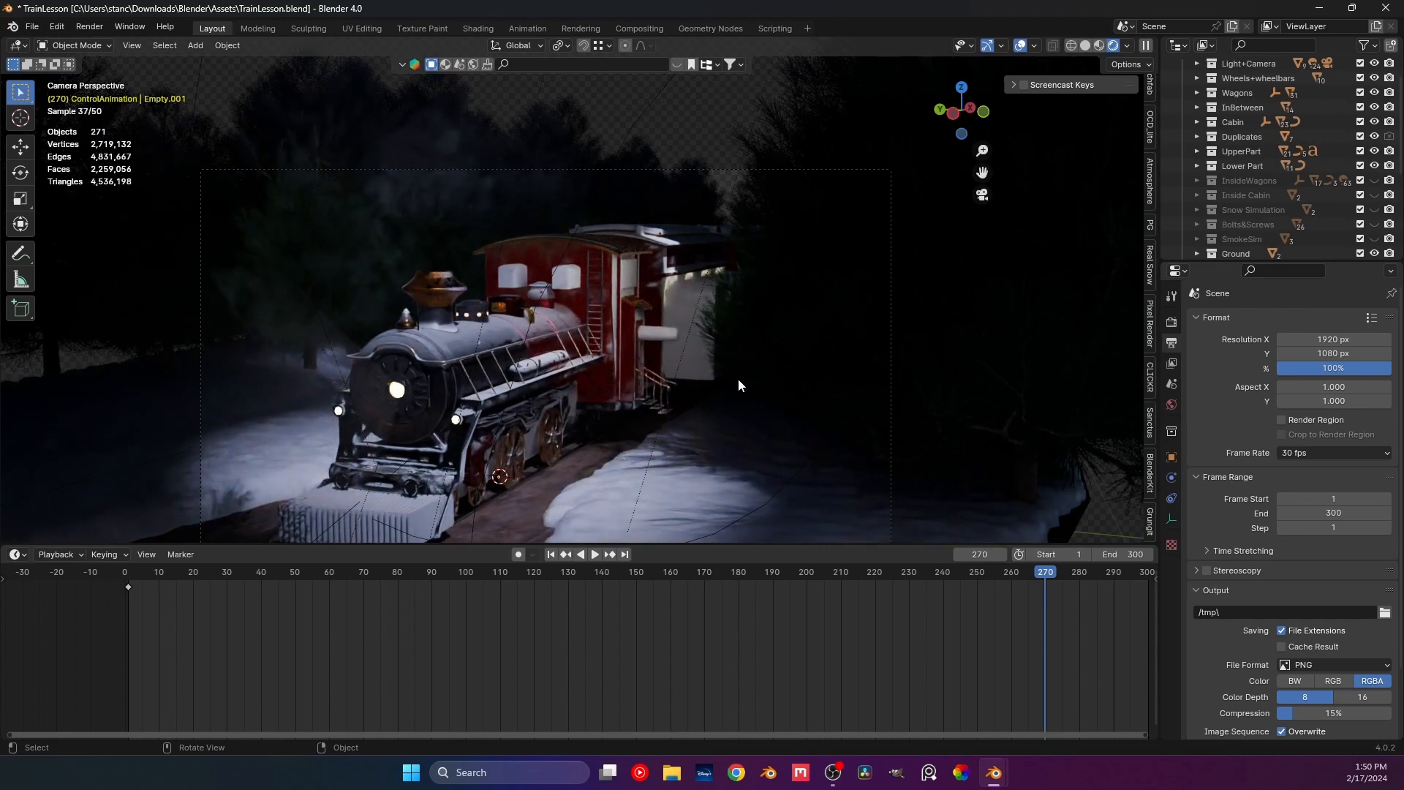
scroll(739, 386, down, 2)
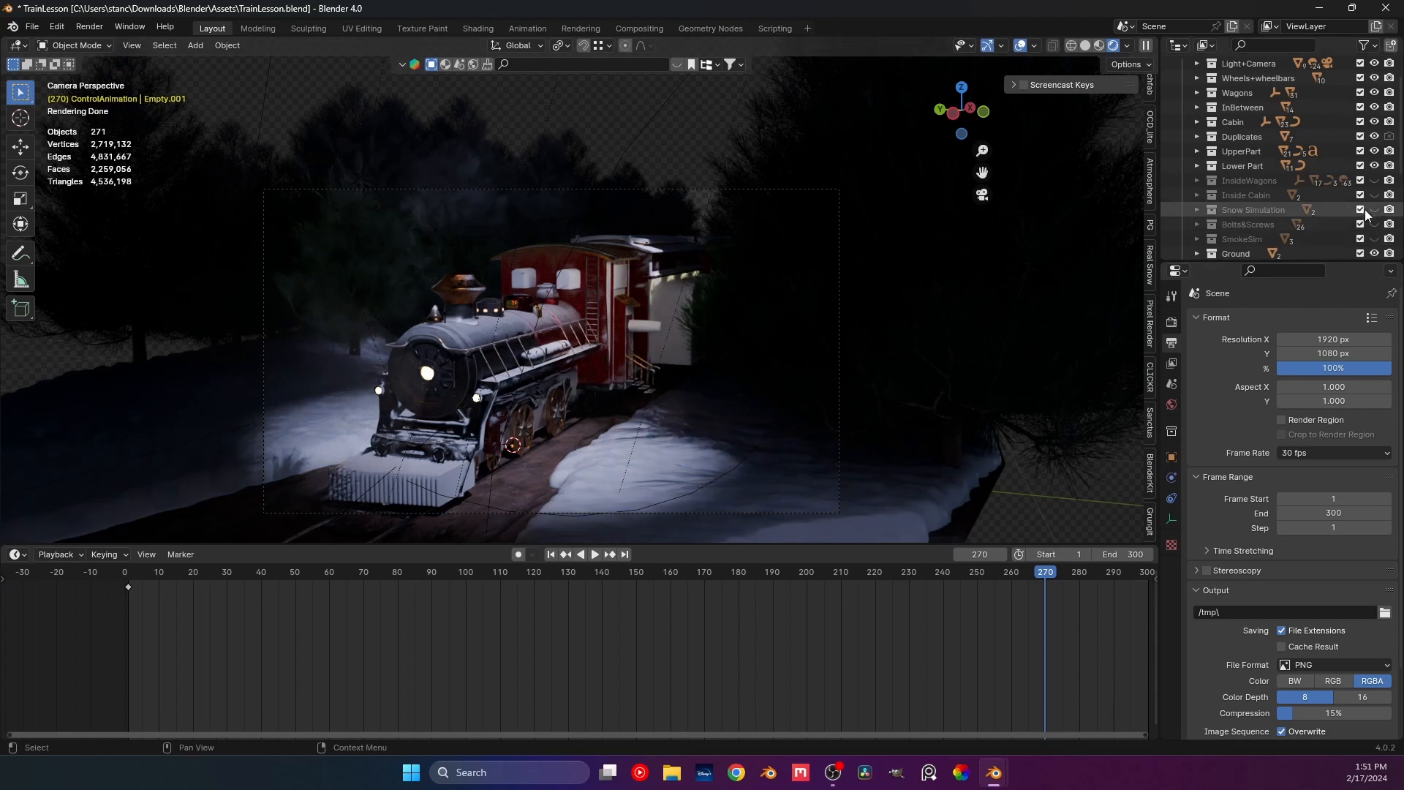
Show the SmokeSim collection and preview the smoke at frames 247 and 270.
click(1375, 239)
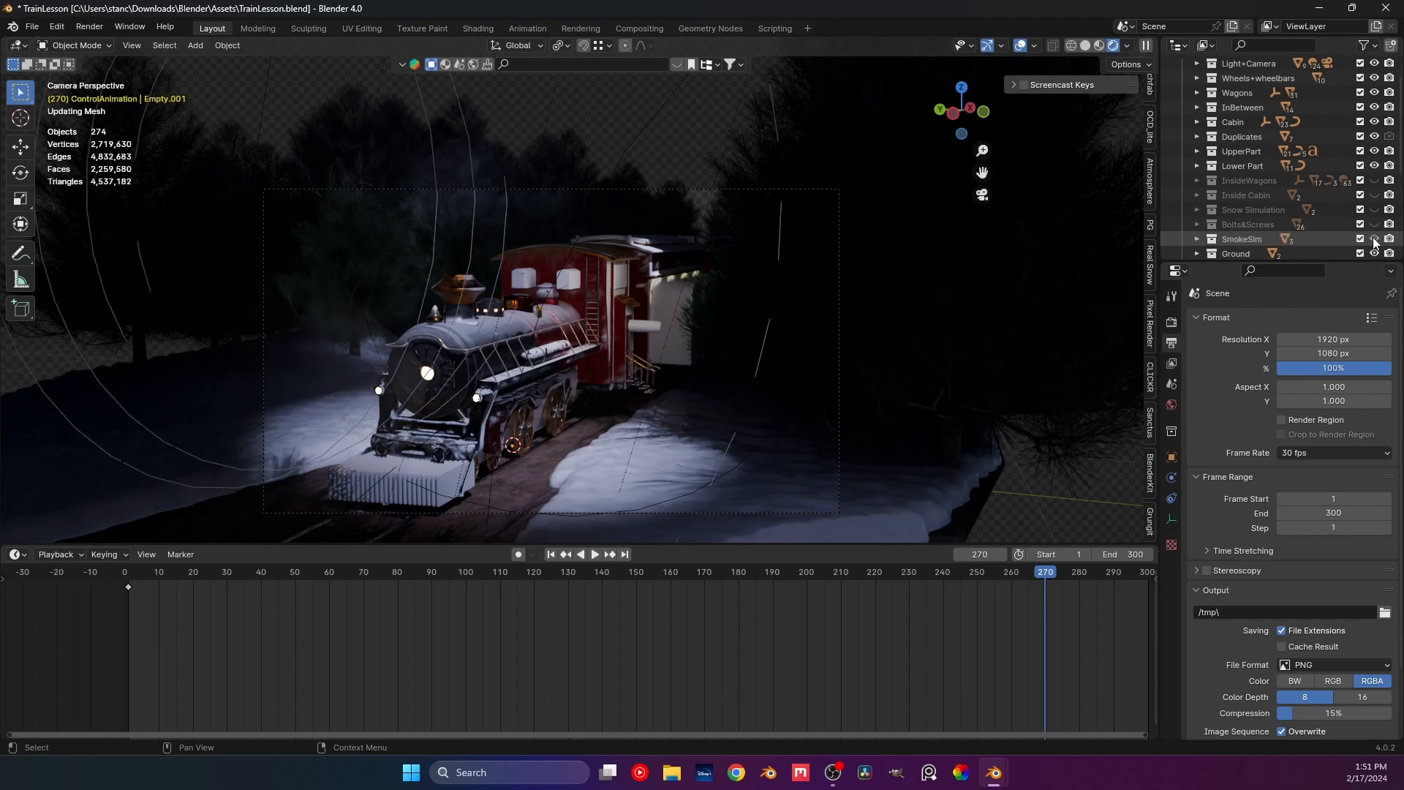
click(1374, 239)
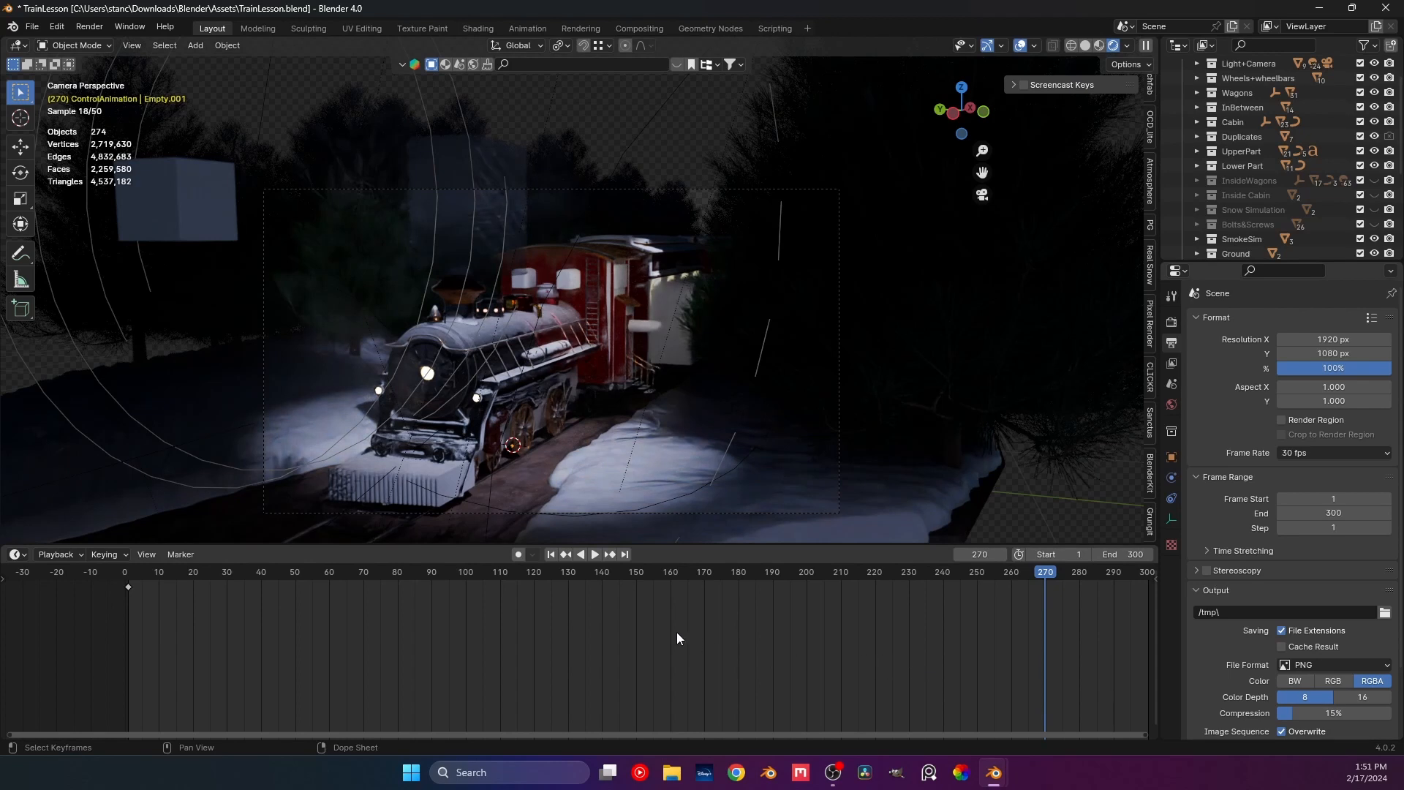
click(967, 572)
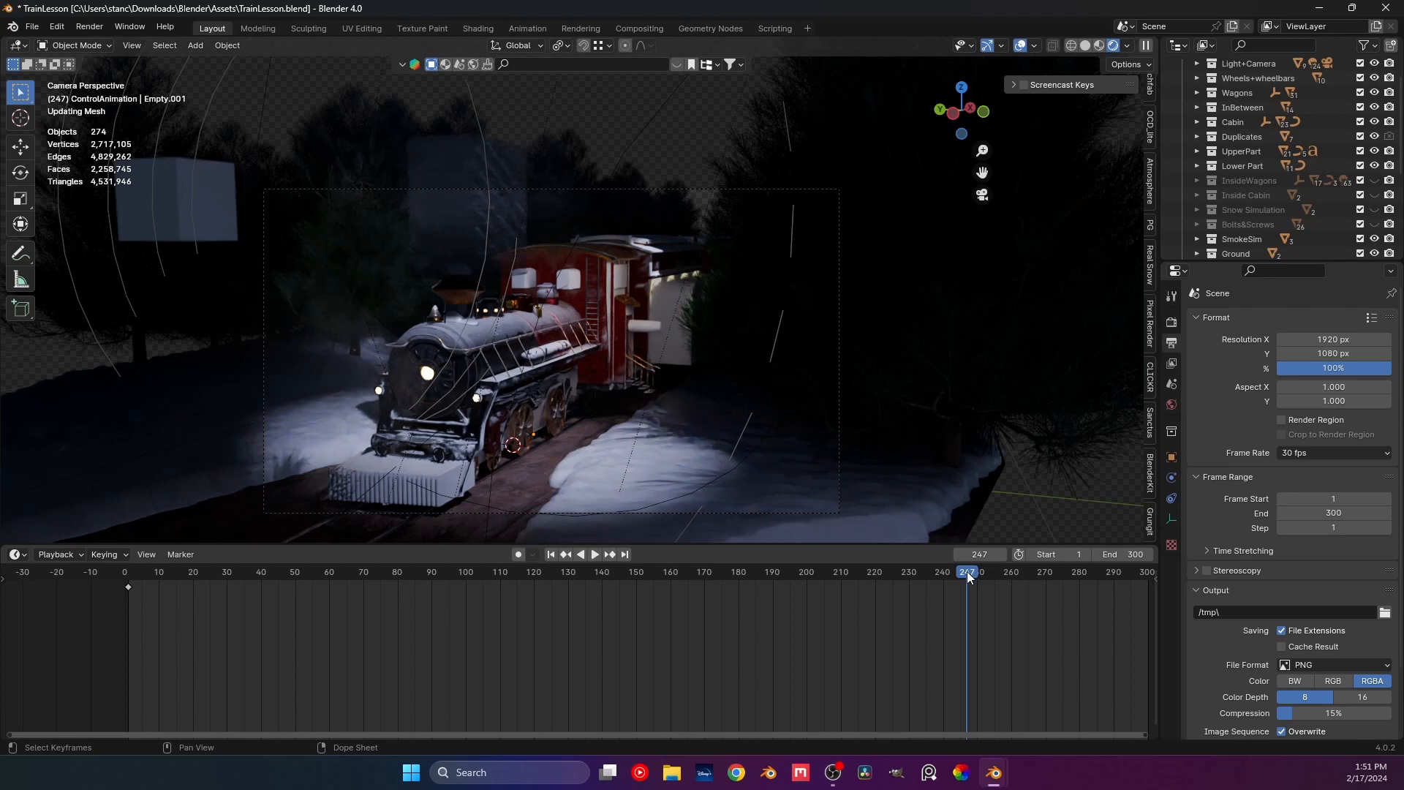
click(1045, 574)
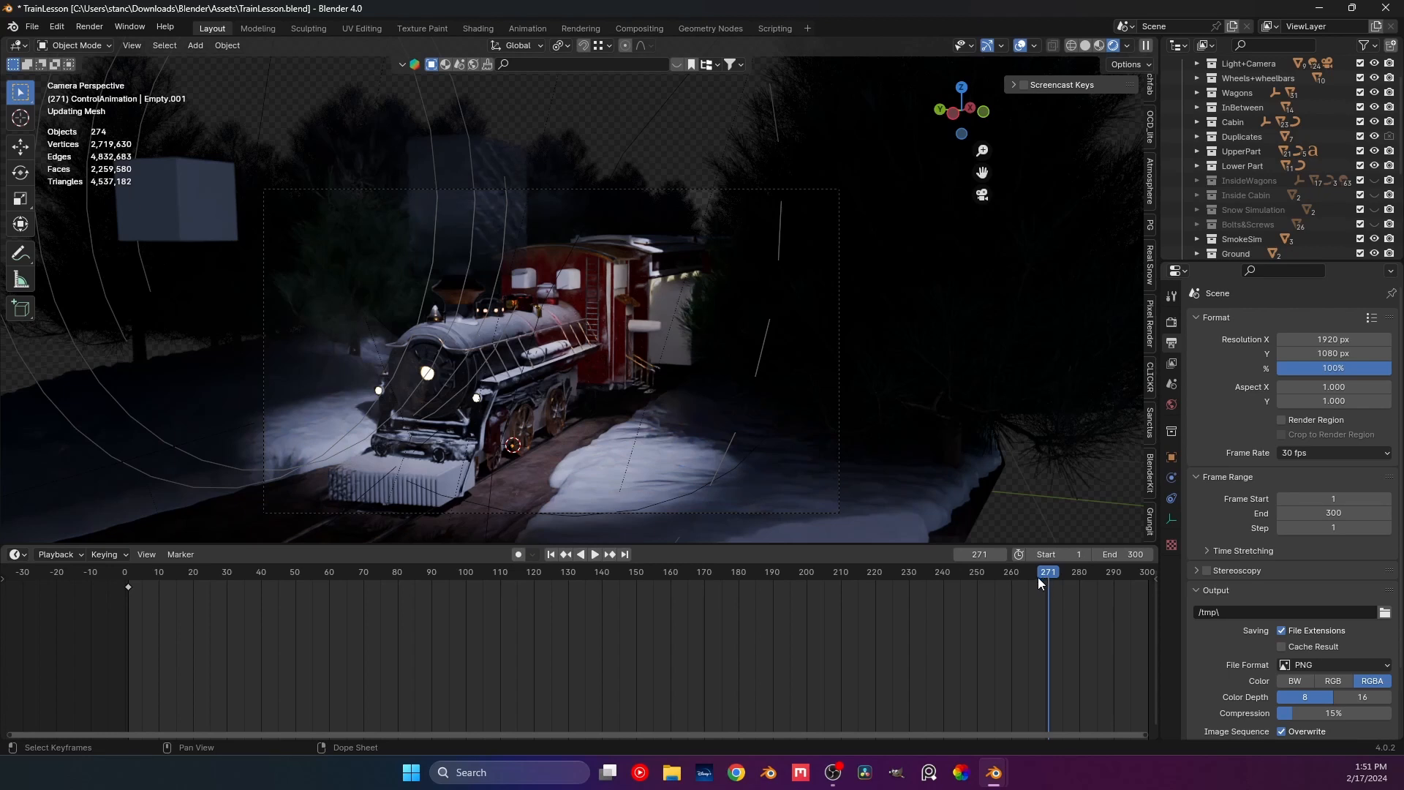
key(Left)
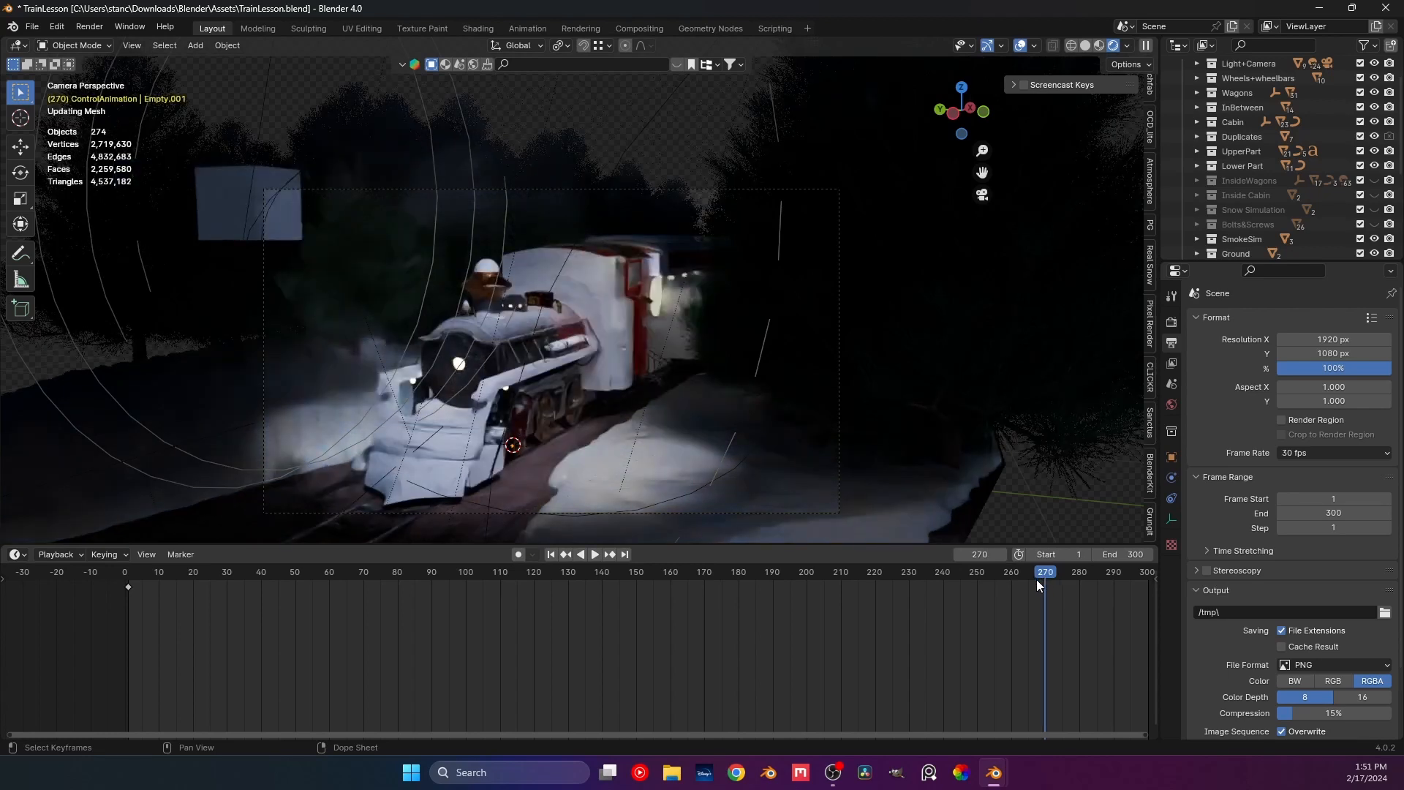
Hide the Duplicates collection and view the train from outside the camera.
click(1375, 137)
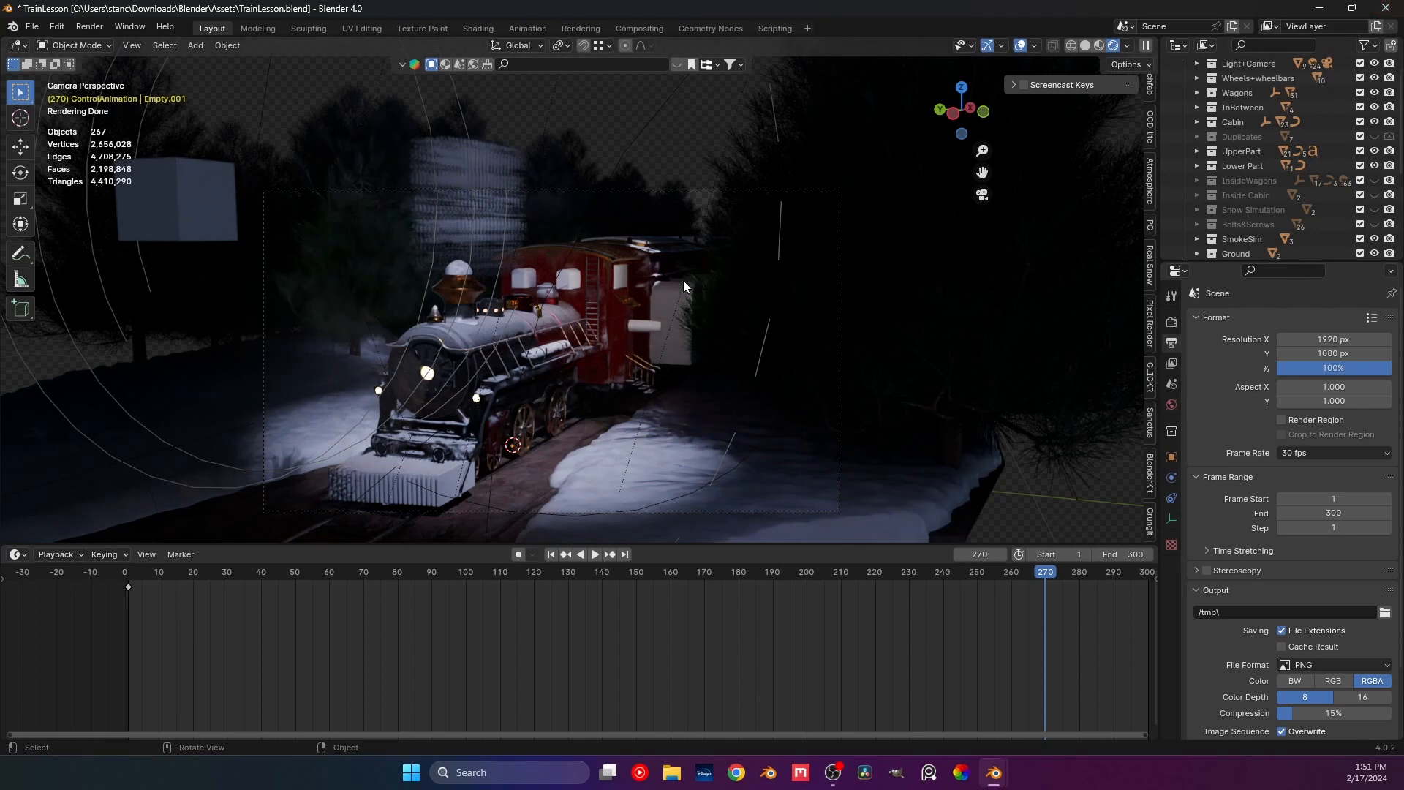
middle_drag(683, 280, 594, 305)
scroll(594, 305, down, 2)
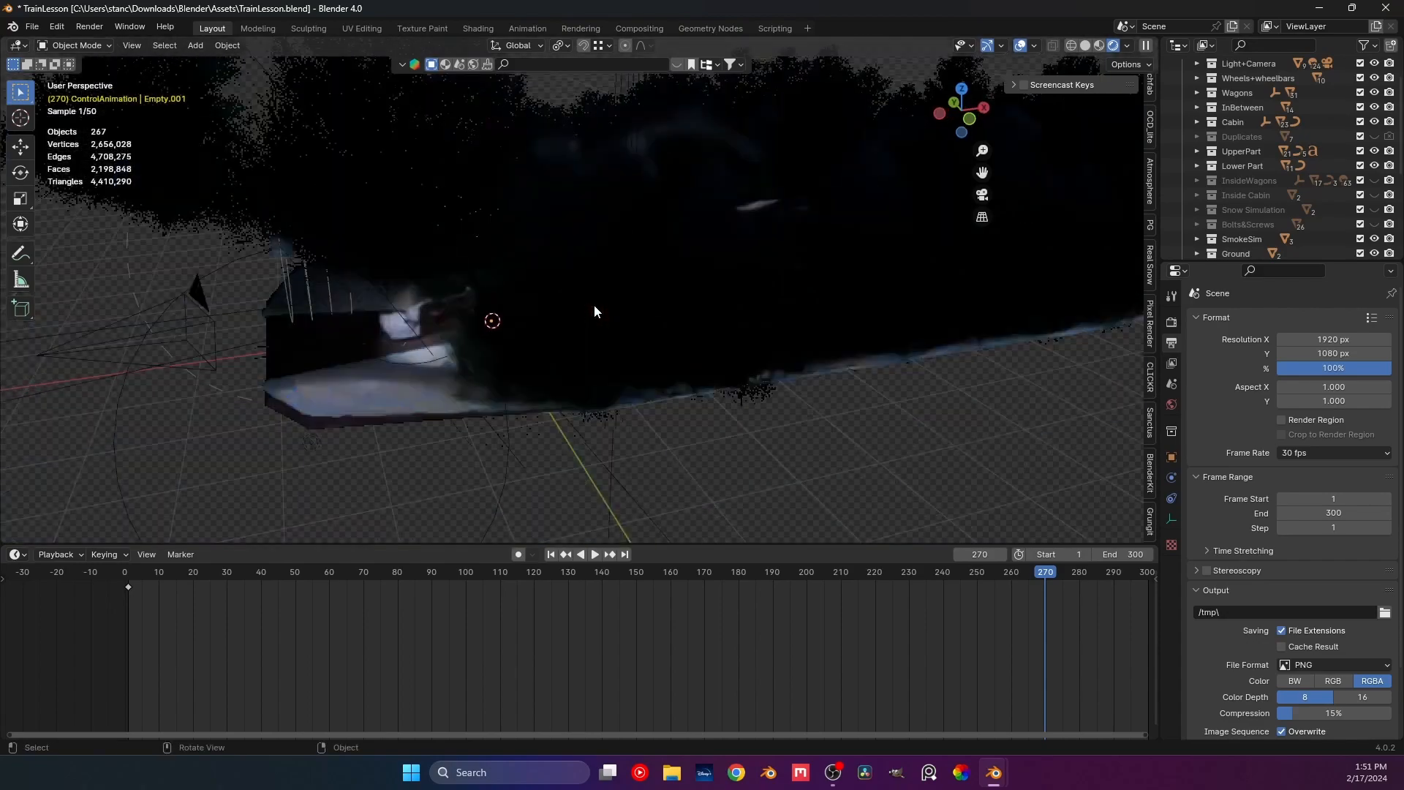
Switch the viewport to Solid shading and play the train animation from frame 1.
click(1086, 45)
mouse_move(423, 400)
middle_down()
mouse_move(411, 420)
mouse_move(311, 448)
middle_up()
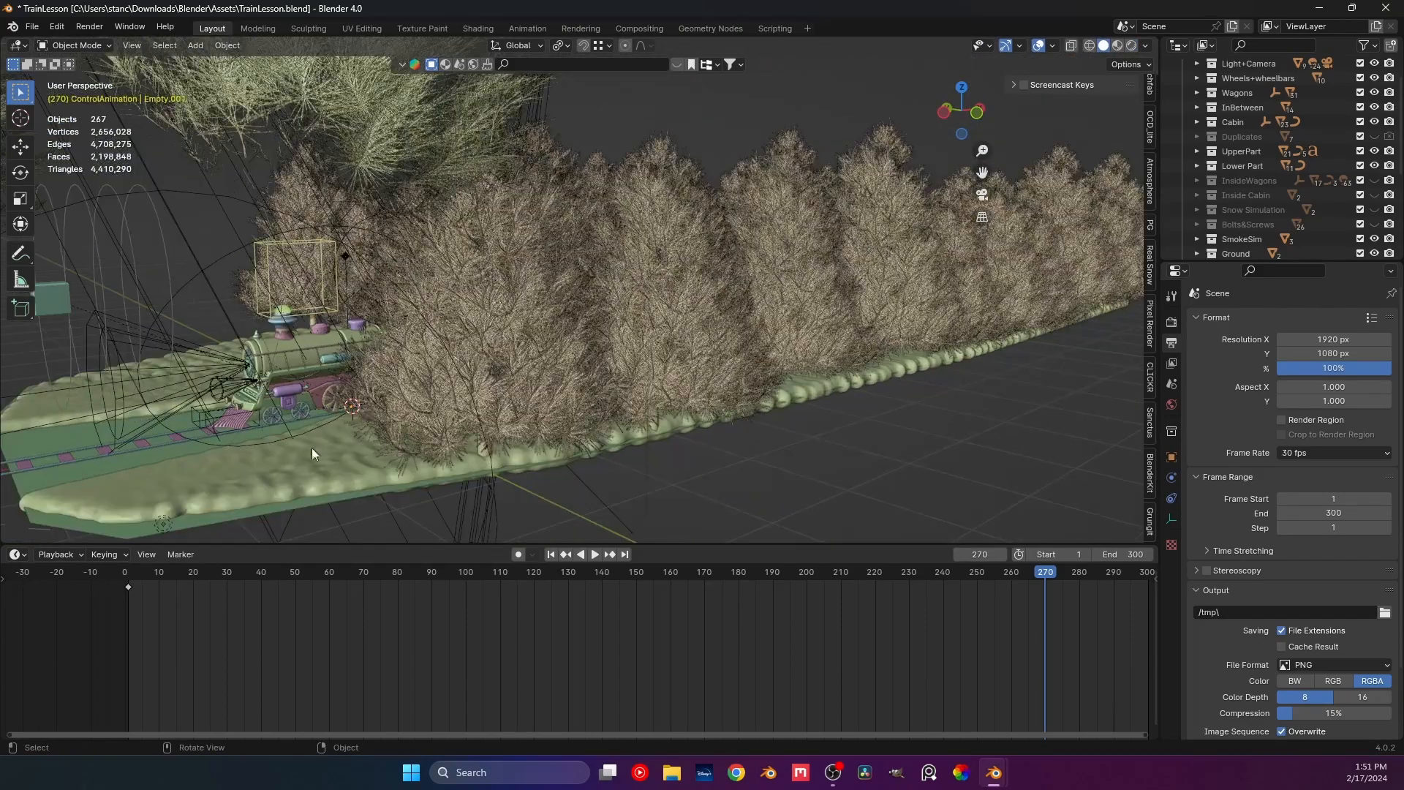
click(129, 572)
key(space)
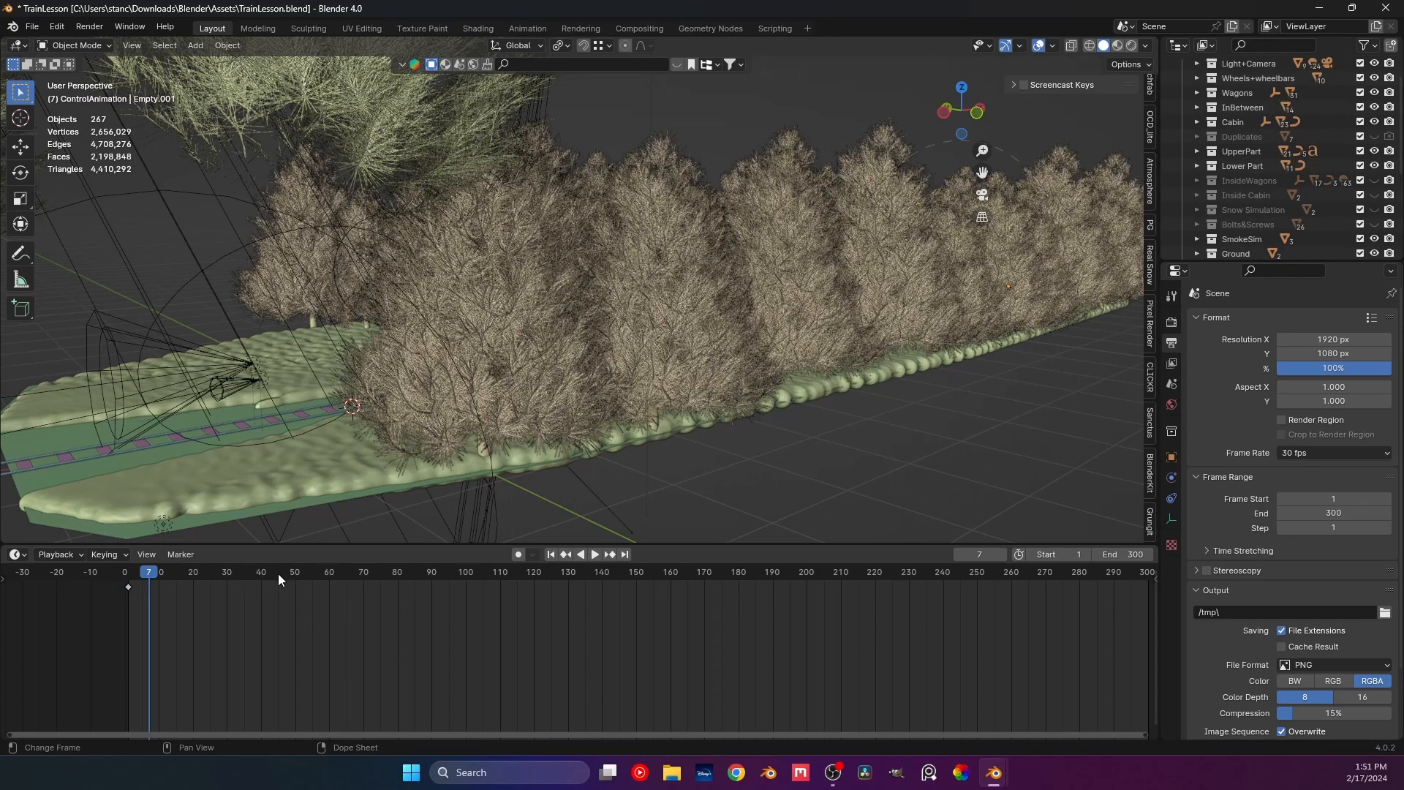
key(space)
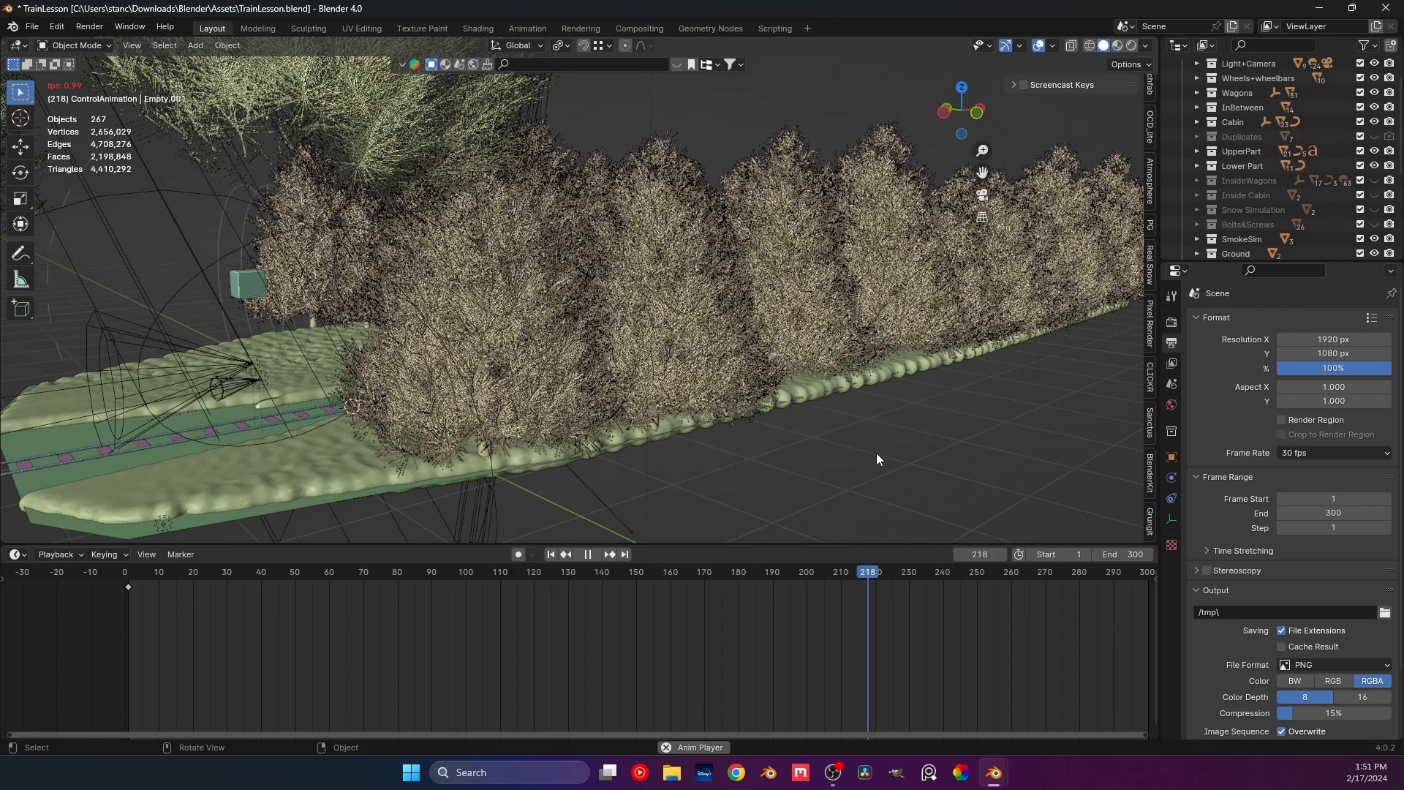
key(space)
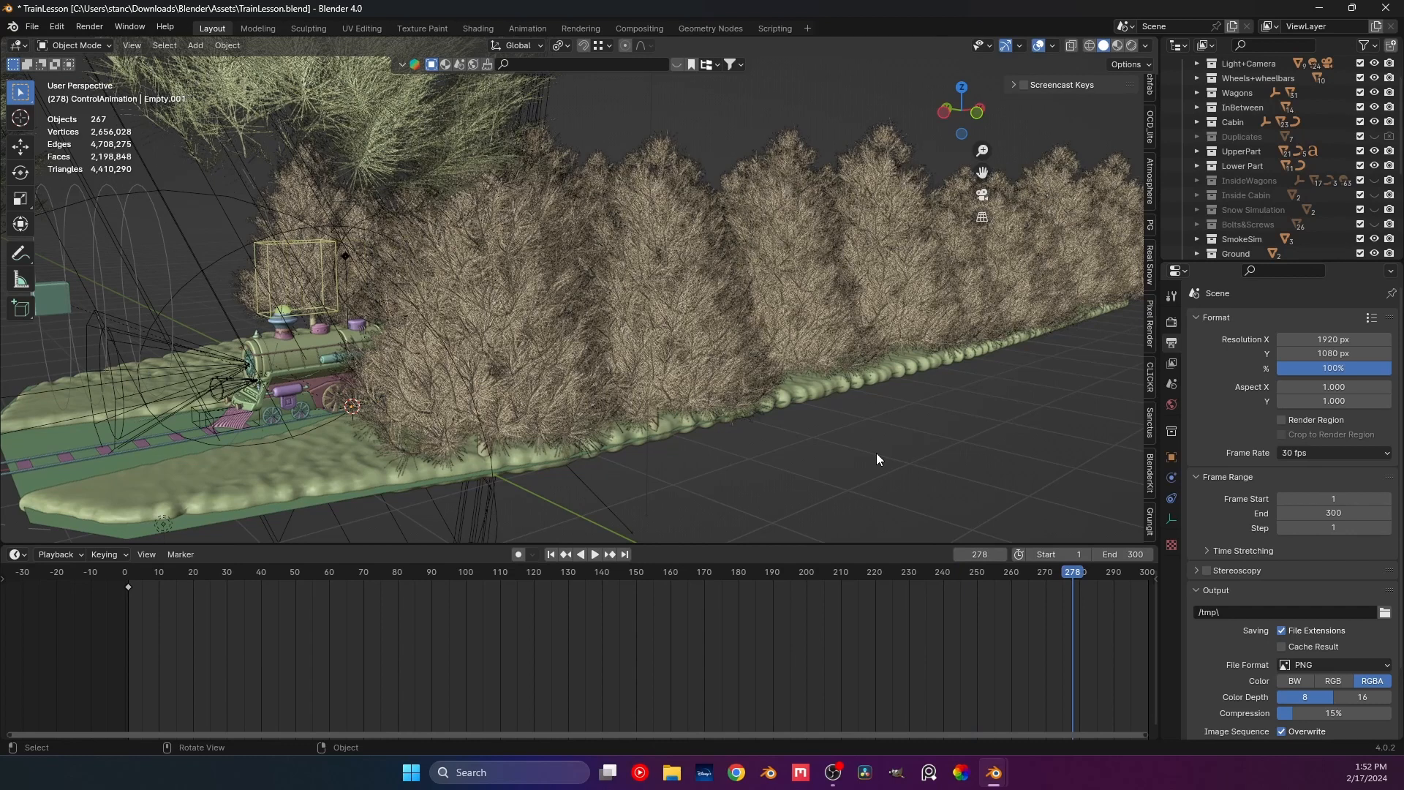
Play the animation briefly from frame 269 and look closely at the locomotive's chimney.
click(1046, 576)
key(space)
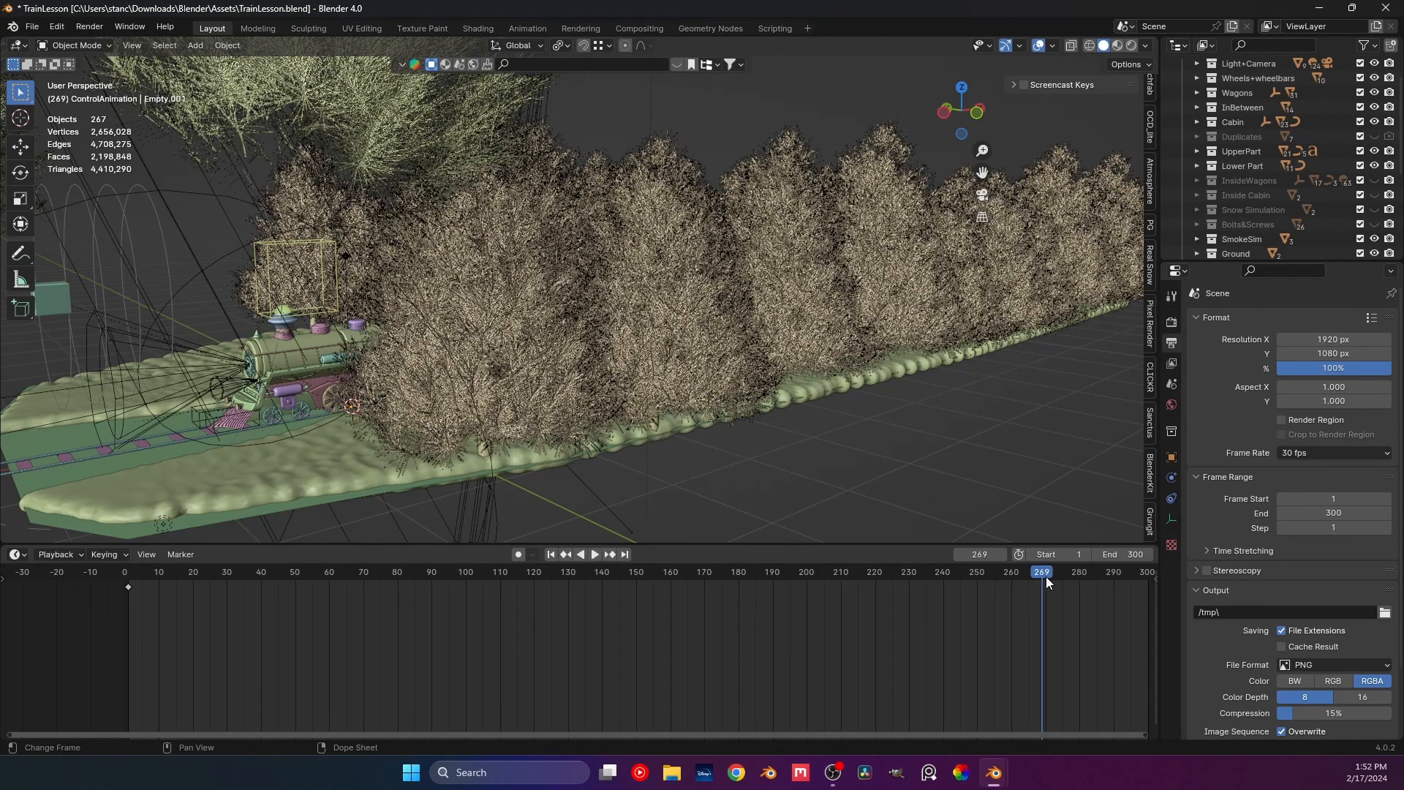
key(space)
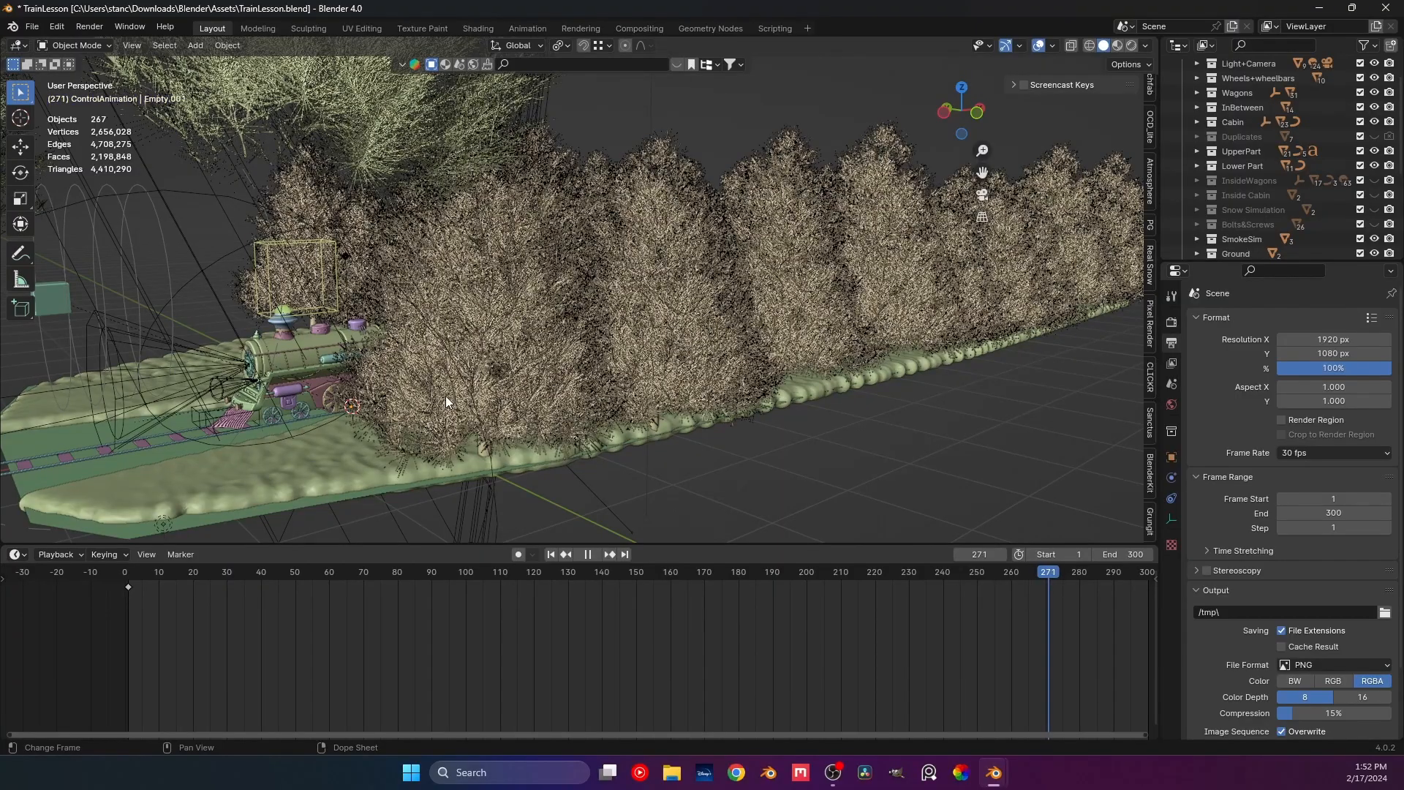
key(space)
scroll(361, 314, up, 5)
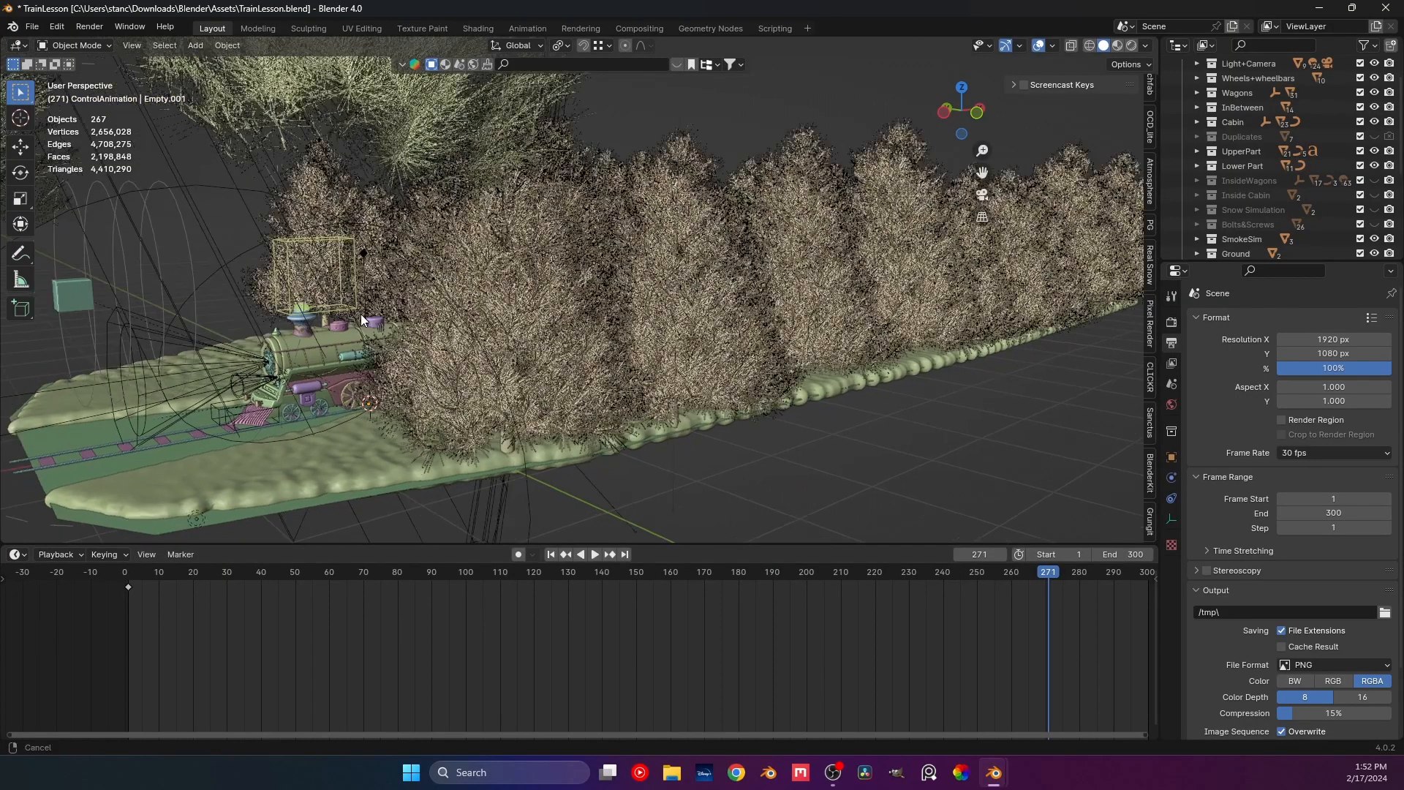
middle_drag(460, 316, 640, 291)
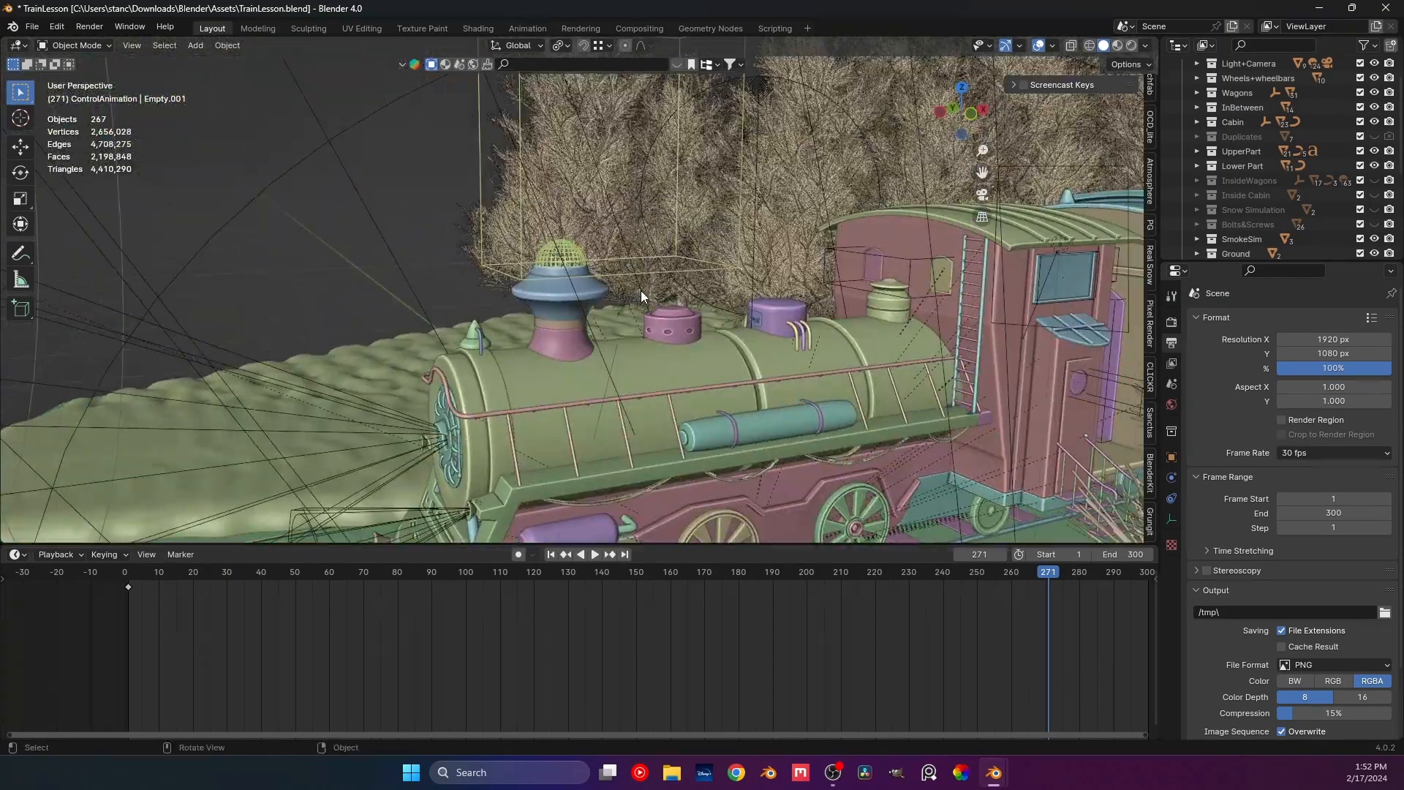
Hide the Sphere in the SmokeSim collection from the viewport.
click(643, 275)
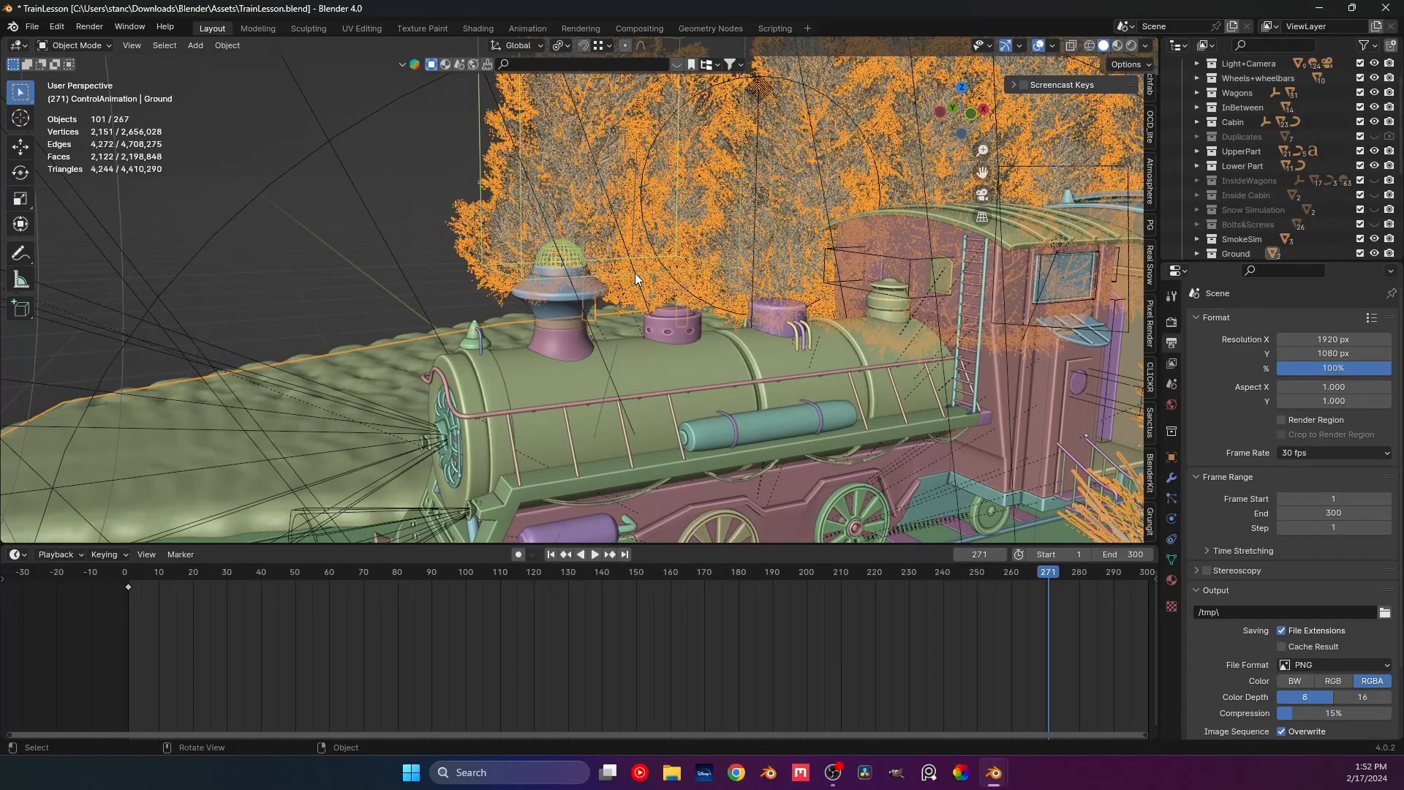
click(572, 282)
scroll(572, 282, down, 4)
scroll(1233, 196, down, 3)
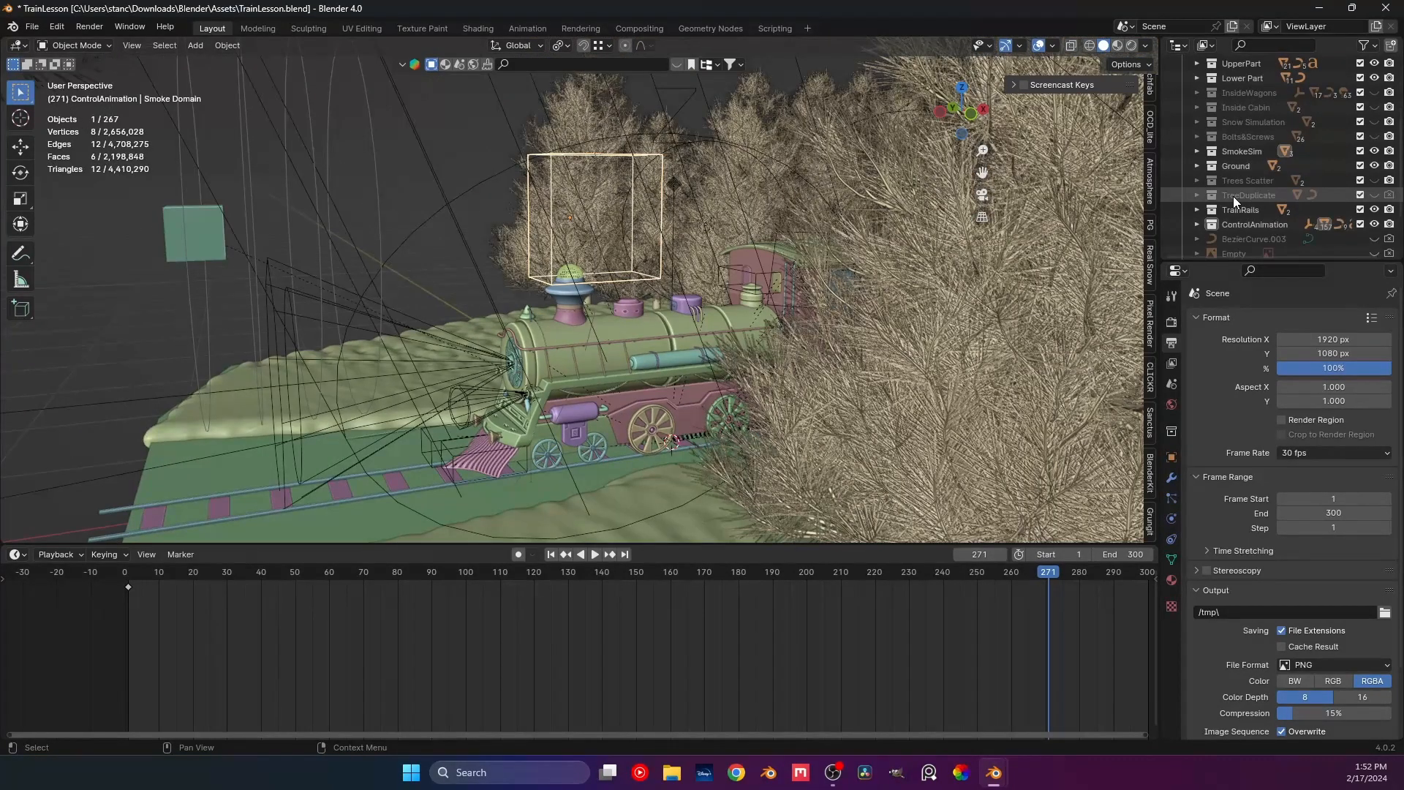
click(1198, 151)
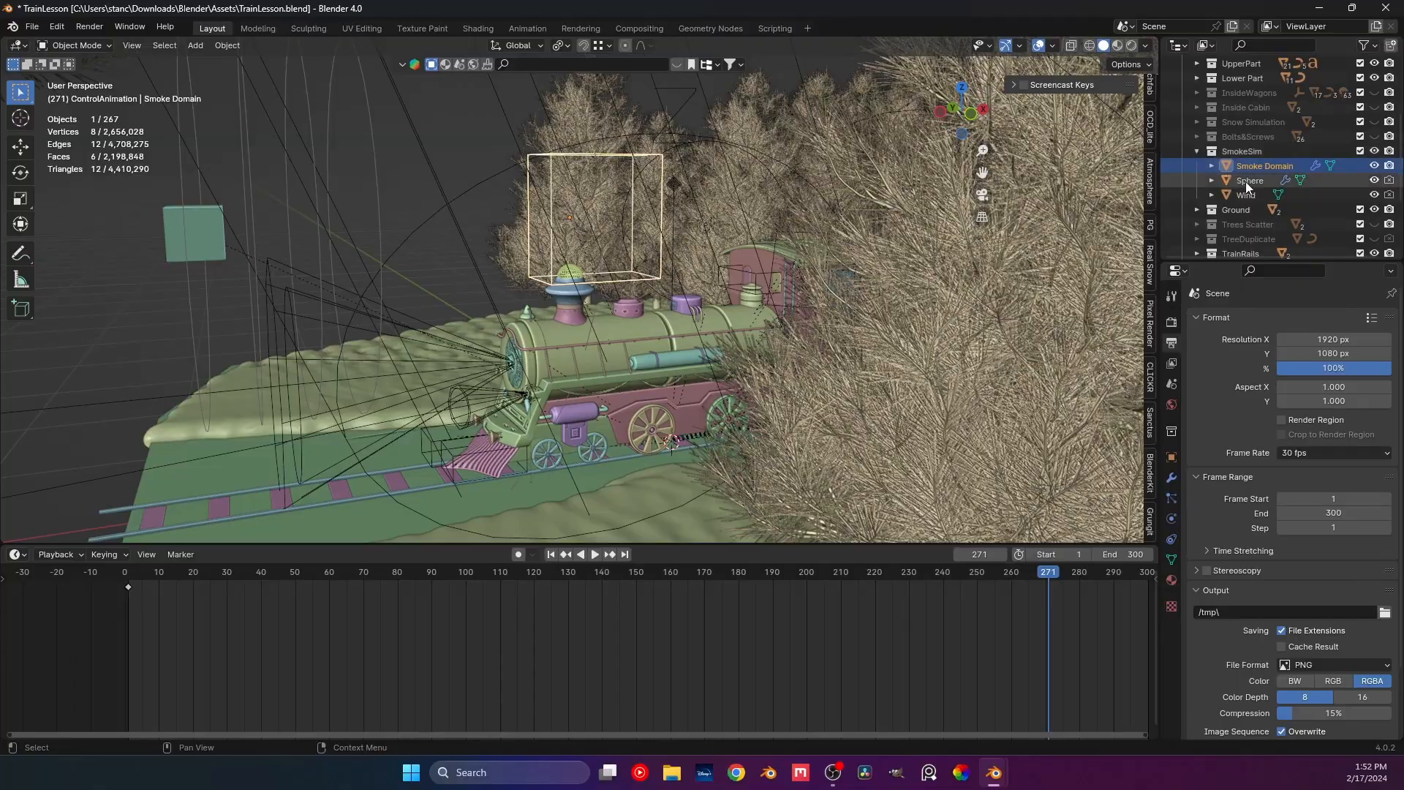
click(1375, 180)
Play the animation from frame 1 and watch the chimney and smoke domain up close.
mouse_move(613, 224)
middle_down()
mouse_move(577, 223)
mouse_move(632, 214)
mouse_move(627, 233)
mouse_move(611, 221)
mouse_move(681, 232)
mouse_move(621, 222)
mouse_move(605, 250)
middle_up()
scroll(605, 245, down, 1)
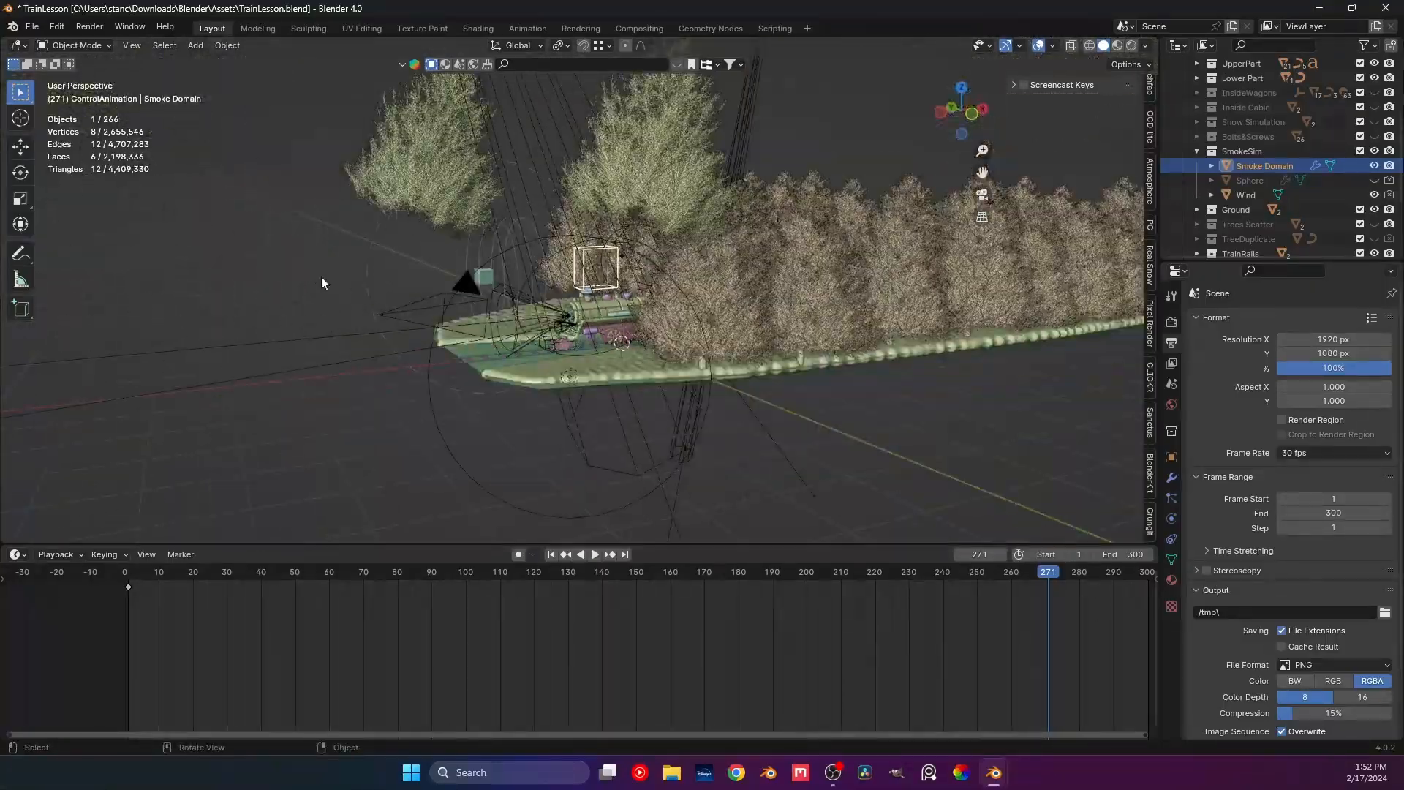
click(321, 278)
scroll(542, 281, up, 8)
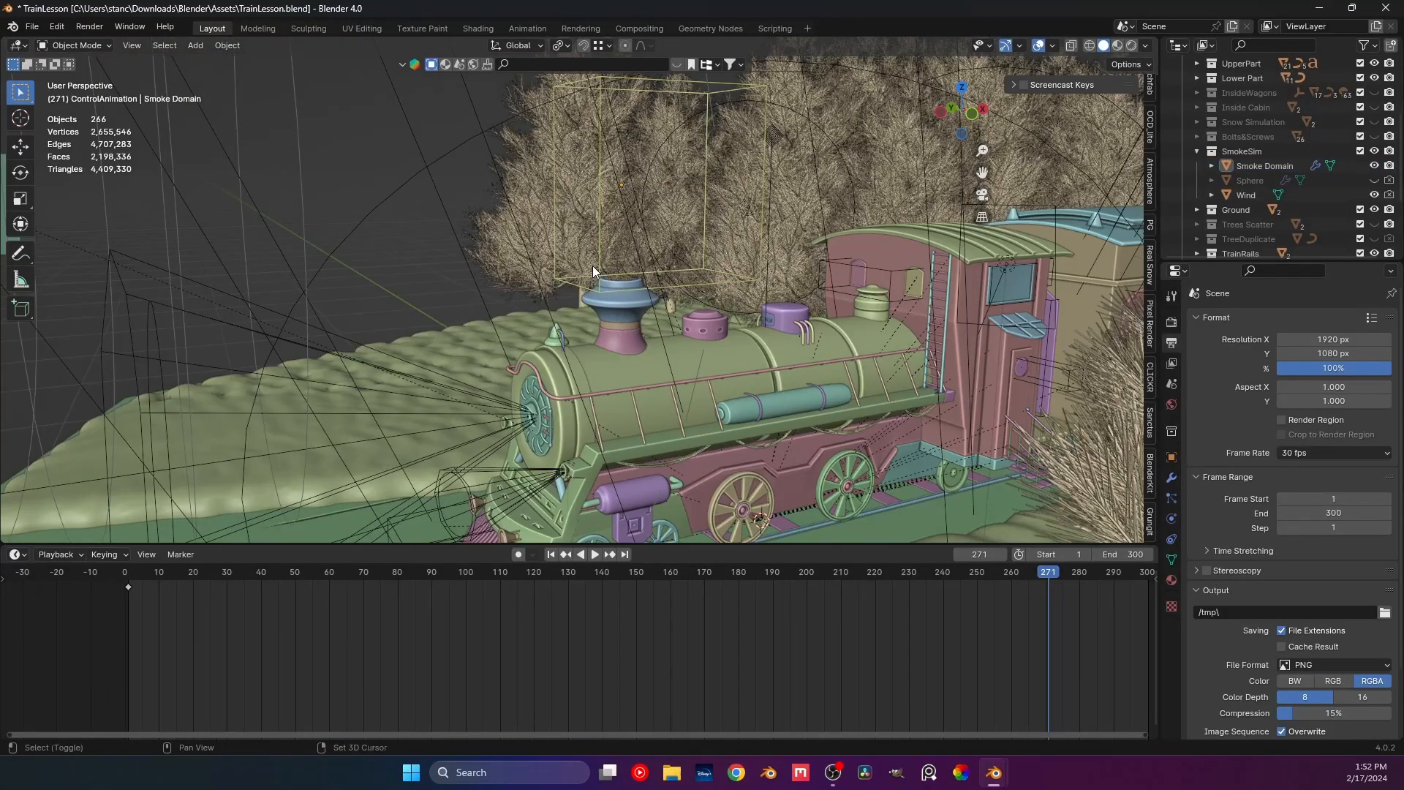
key(shift+Left)
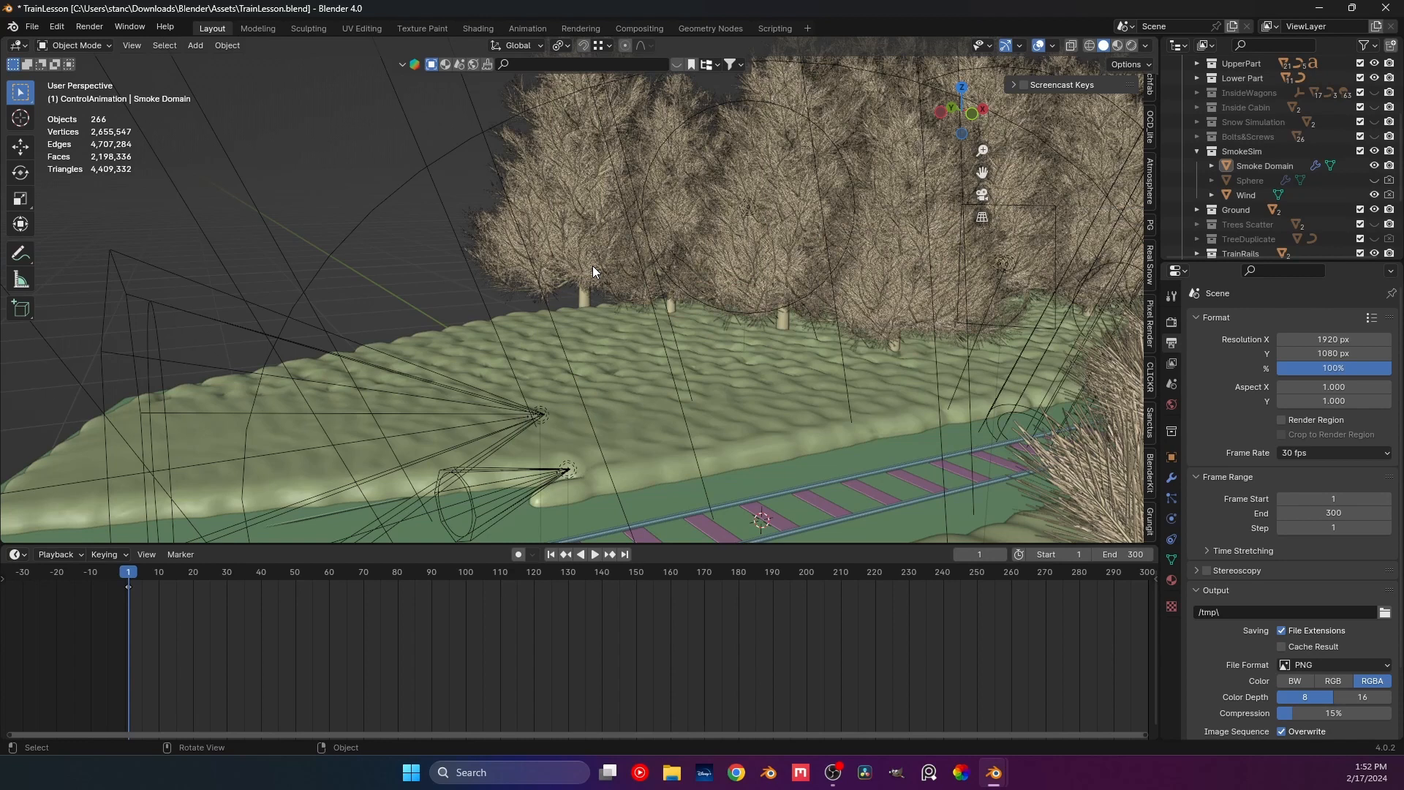
key(space)
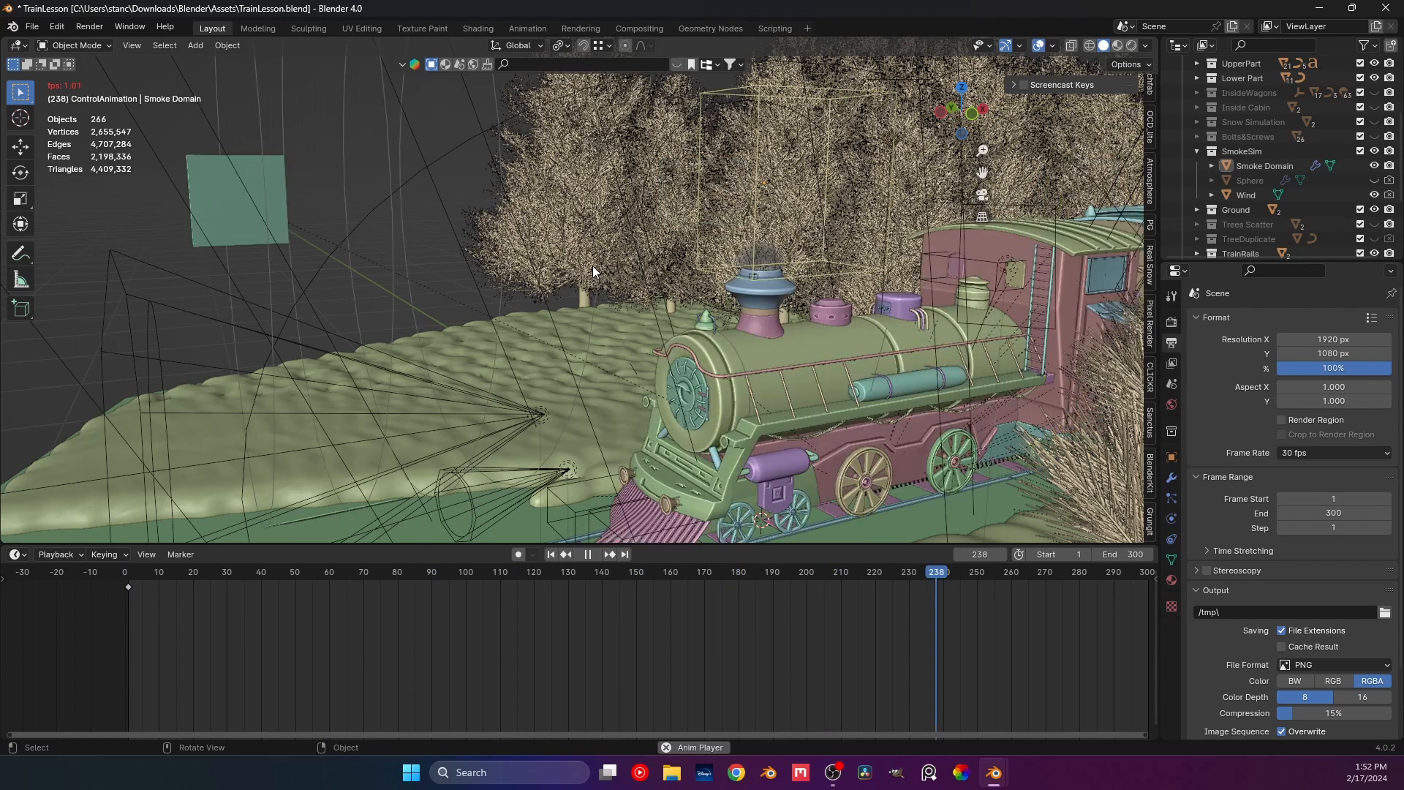
key(Escape)
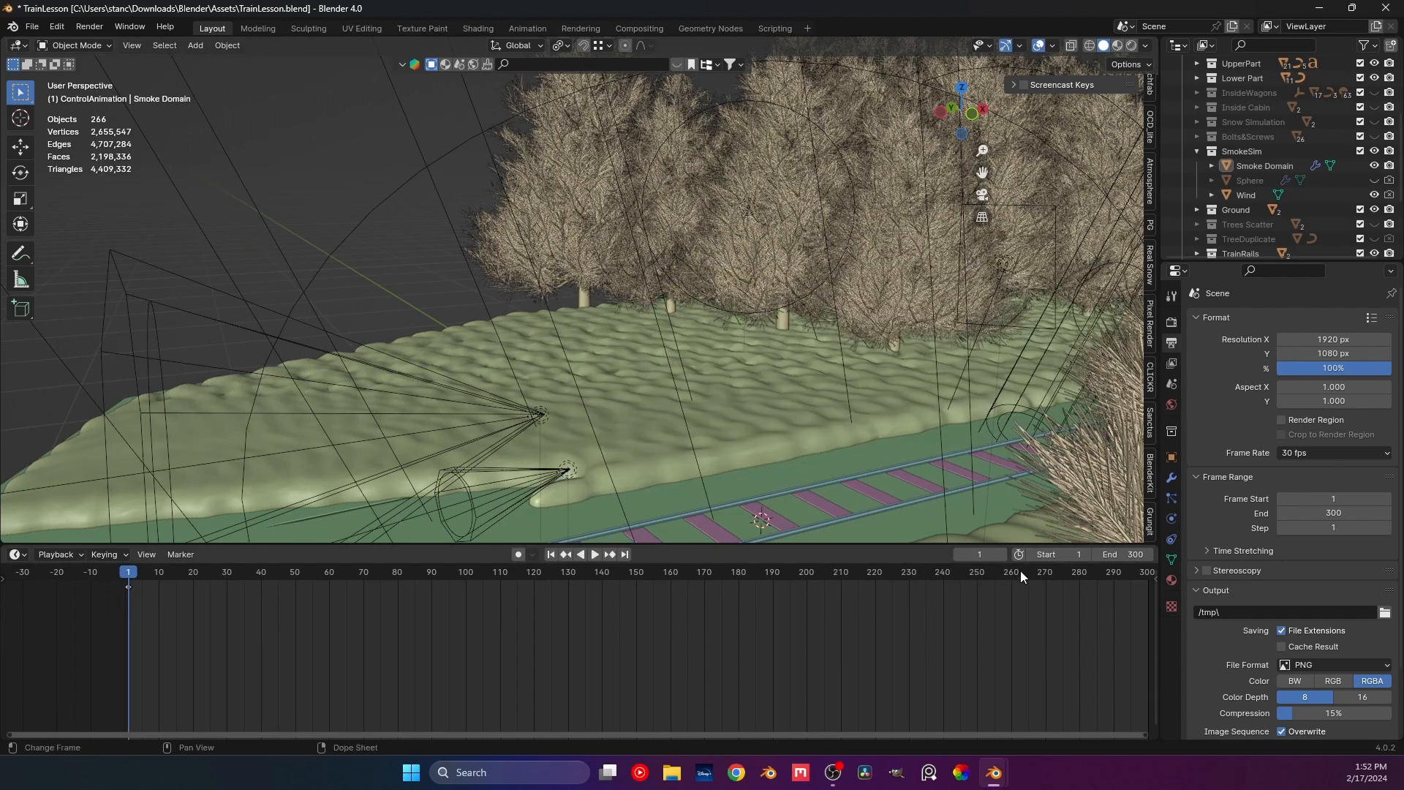
Go to frame 270, save the file and view the frame through the camera in Rendered shading.
click(1046, 577)
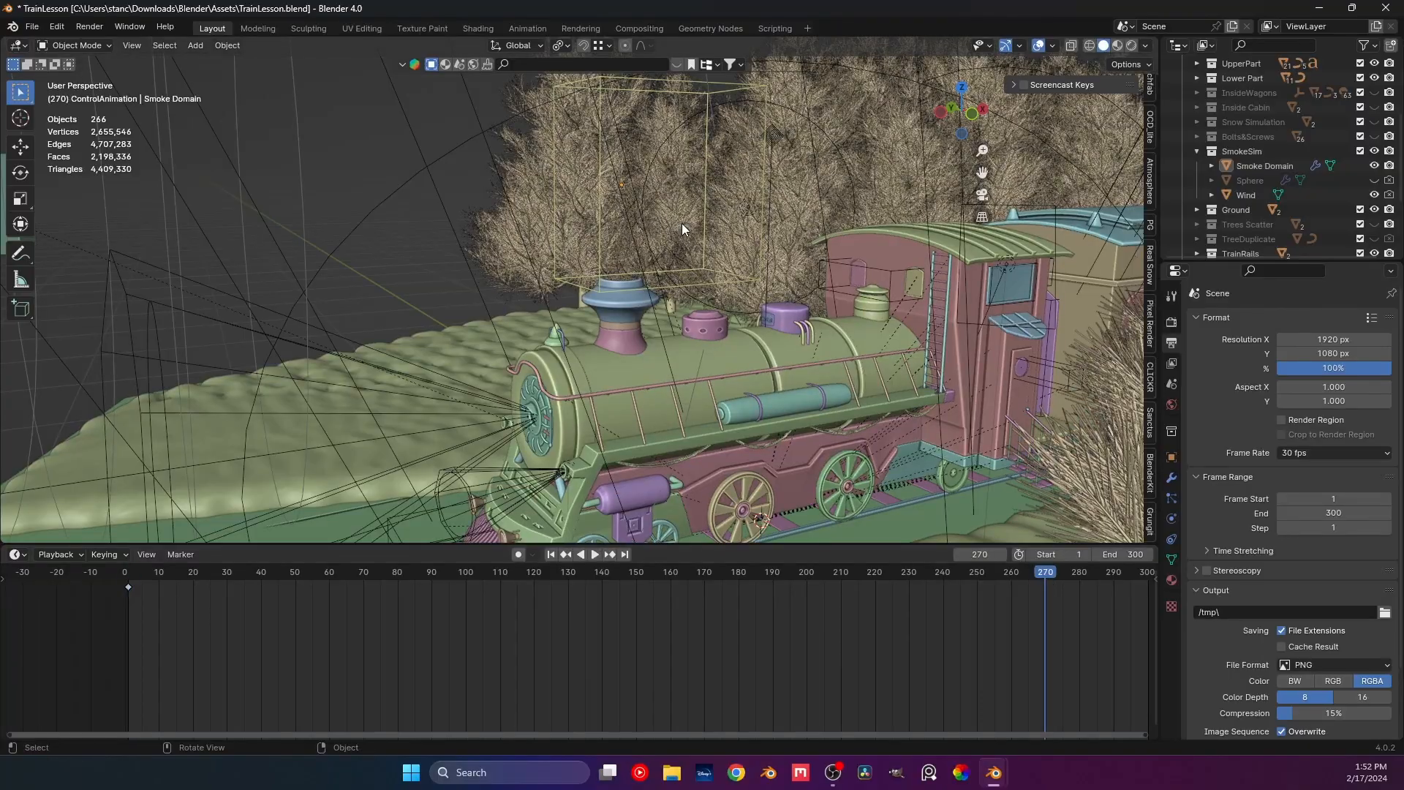
middle_drag(682, 223, 604, 308)
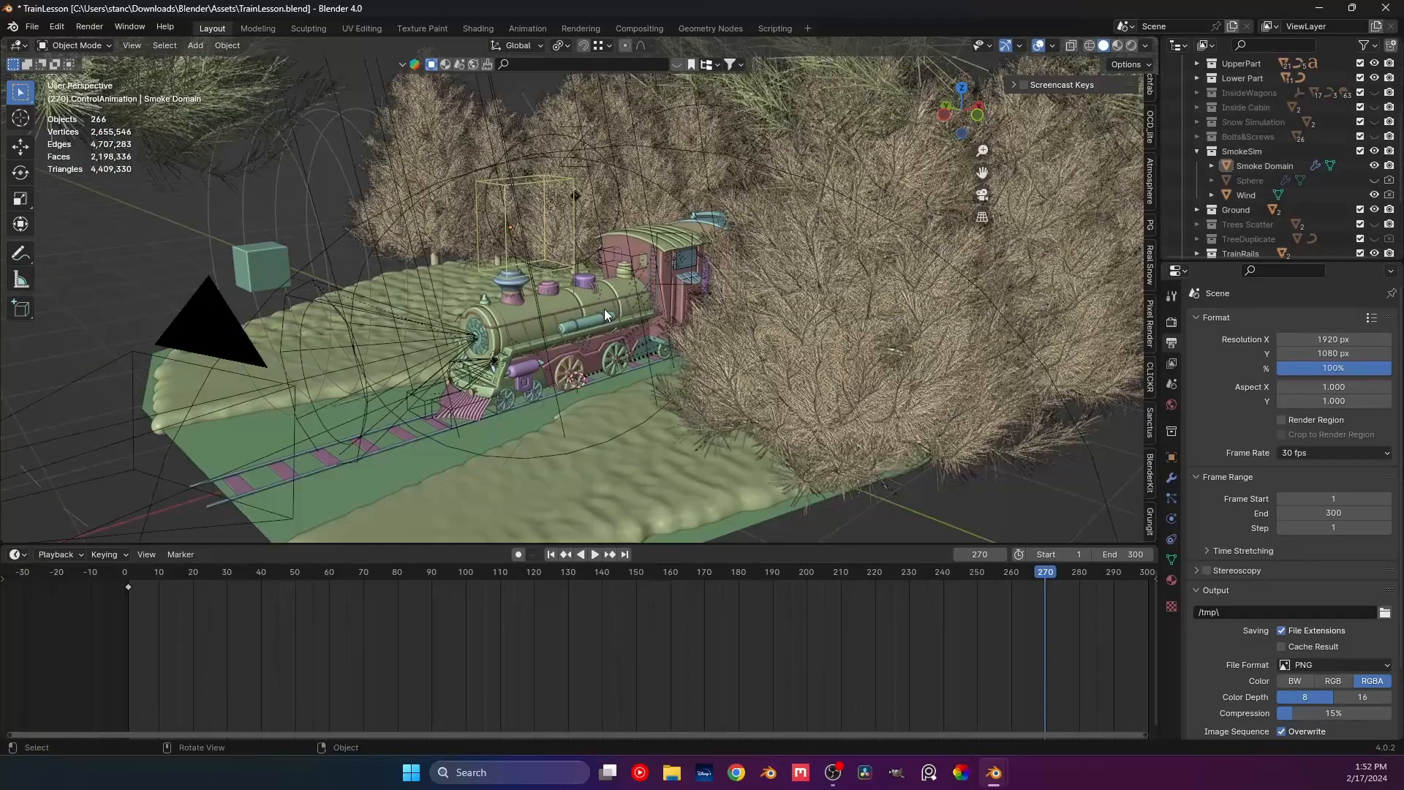
scroll(604, 309, down, 5)
scroll(552, 337, up, 2)
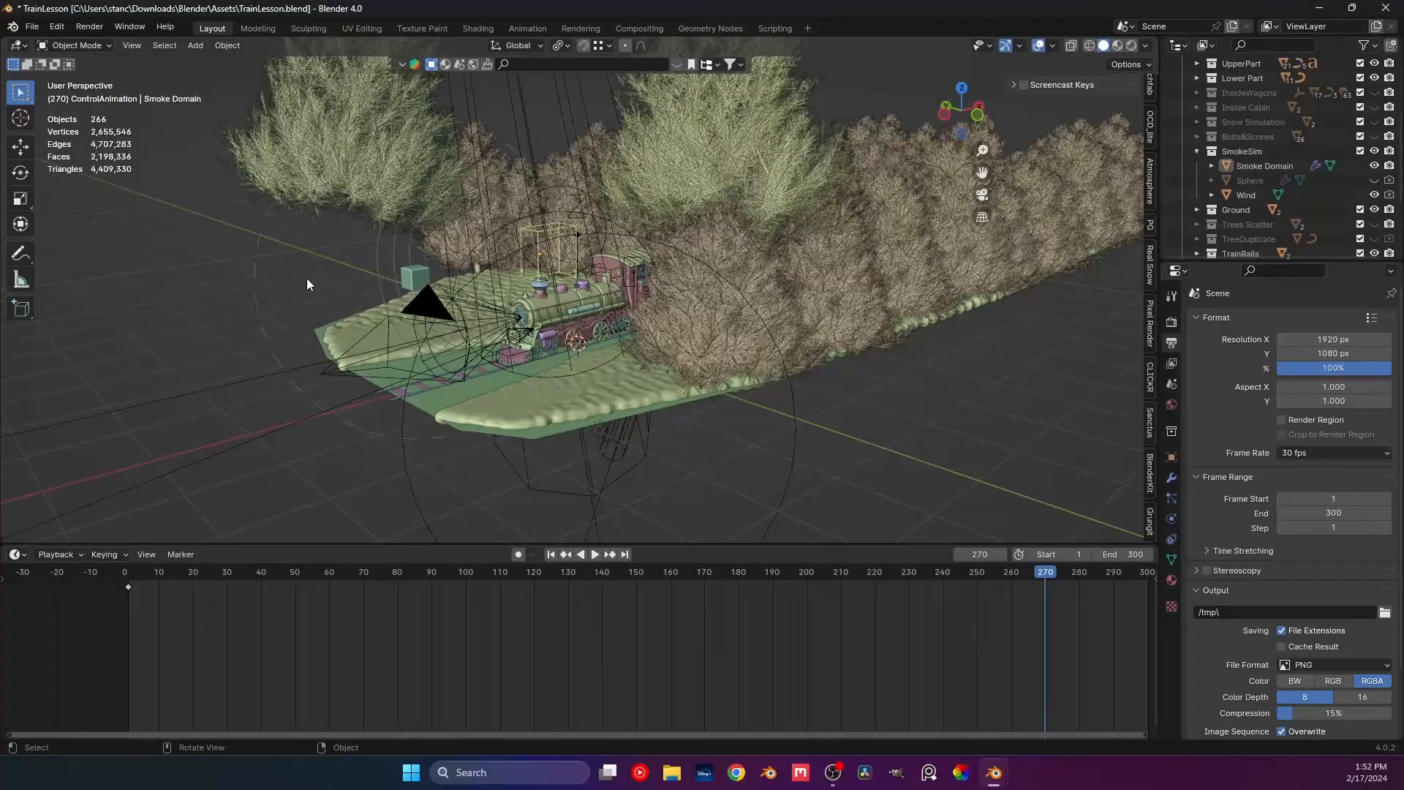
key(ctrl+s)
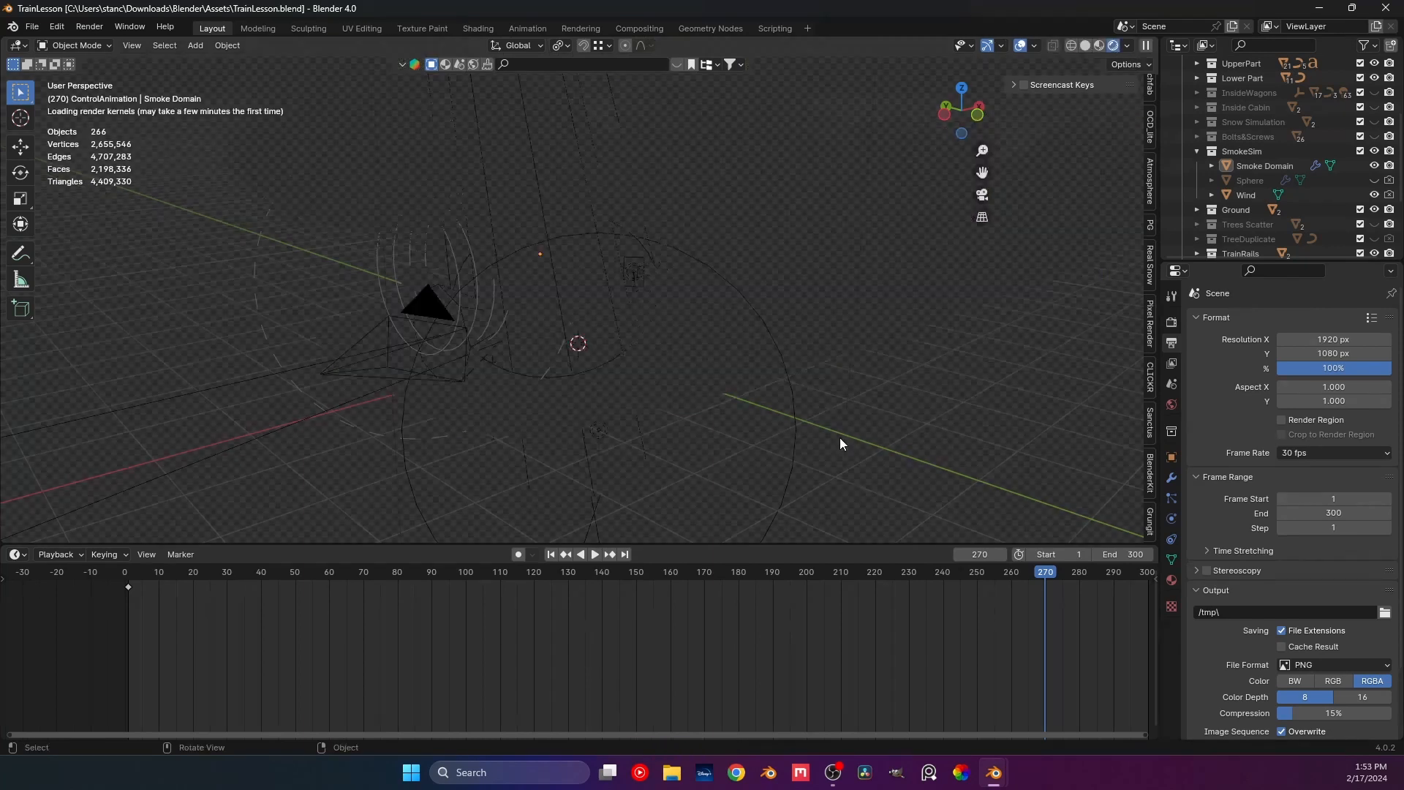
key(KP_0)
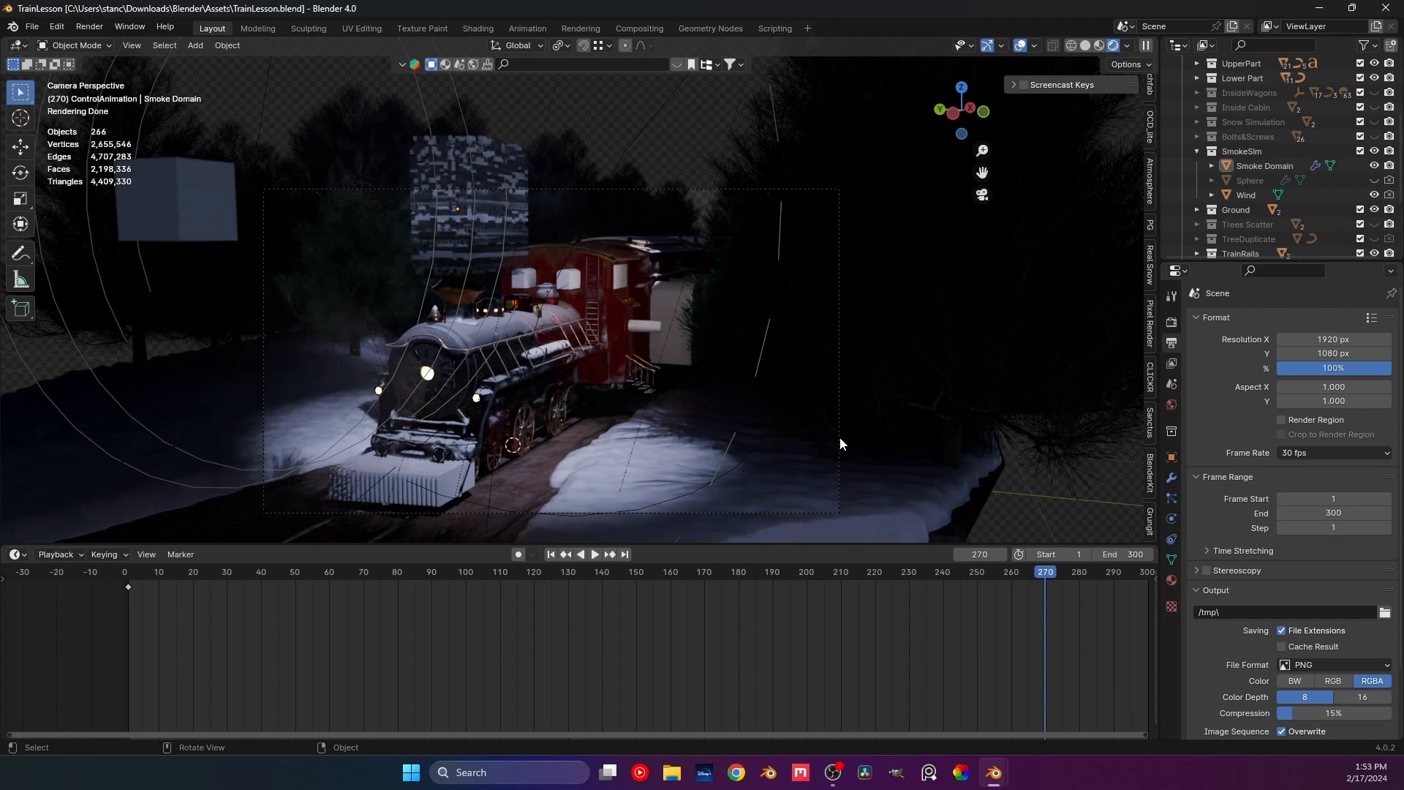
Close the blank extra window, return to the TrainLesson scene and render frame 270 as a still image.
mouse_move(994, 772)
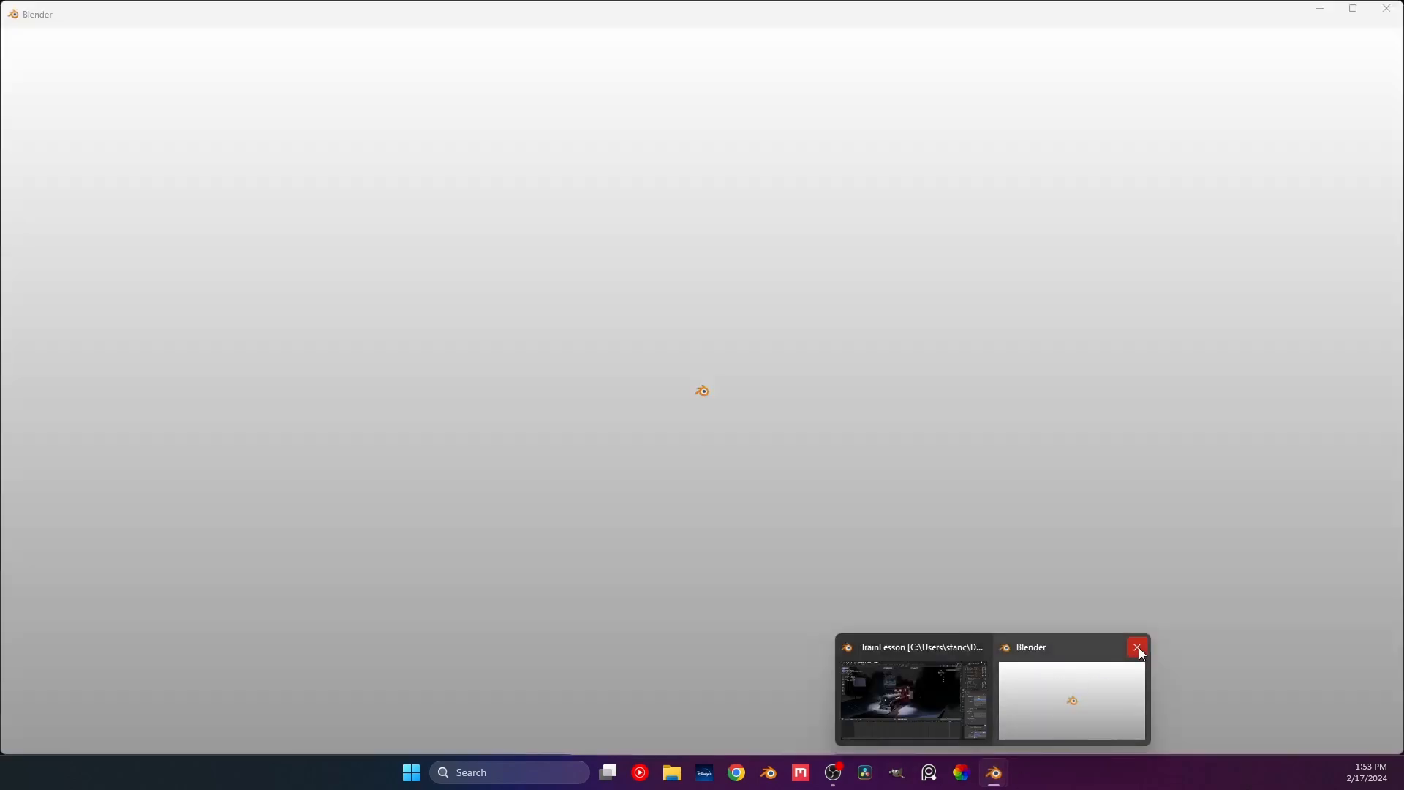
click(1137, 648)
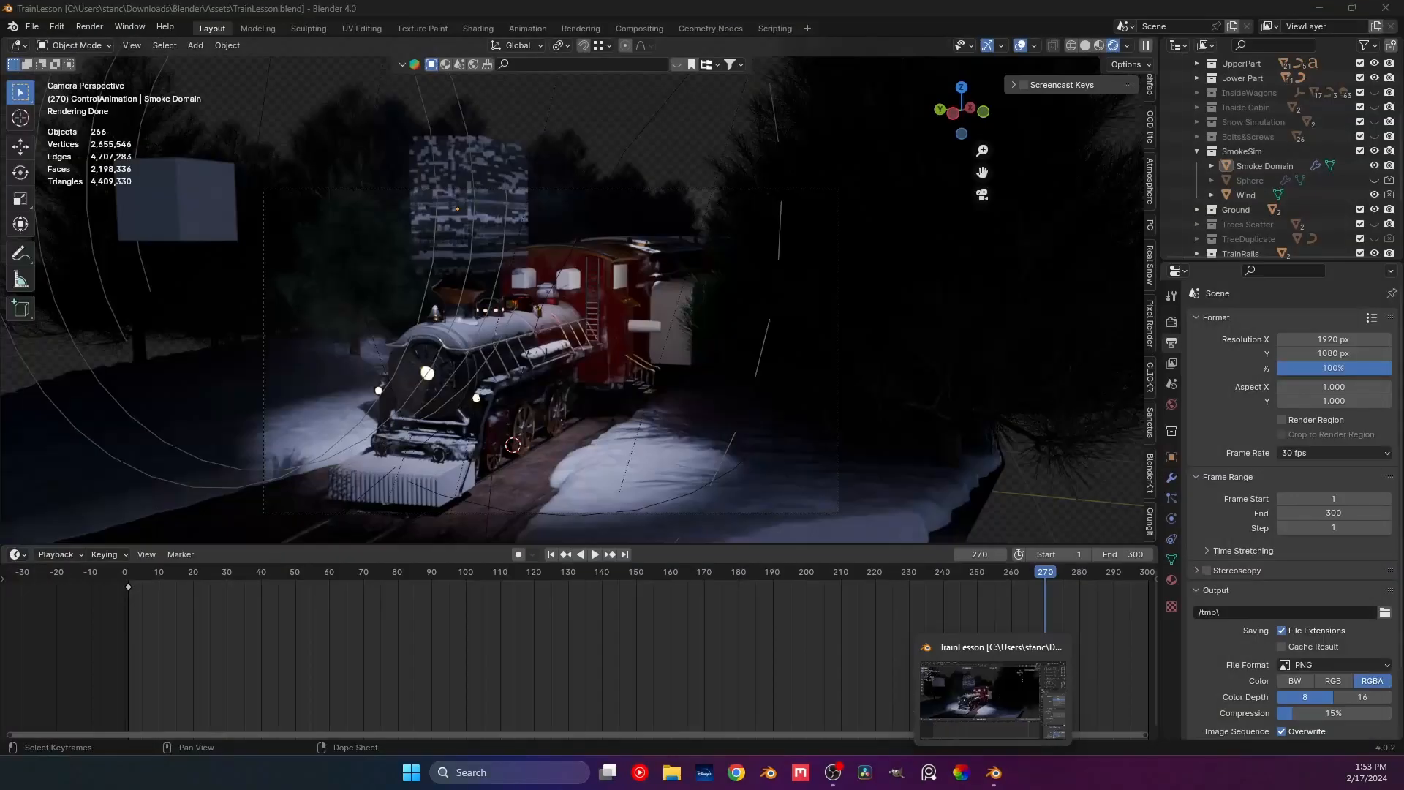
click(958, 699)
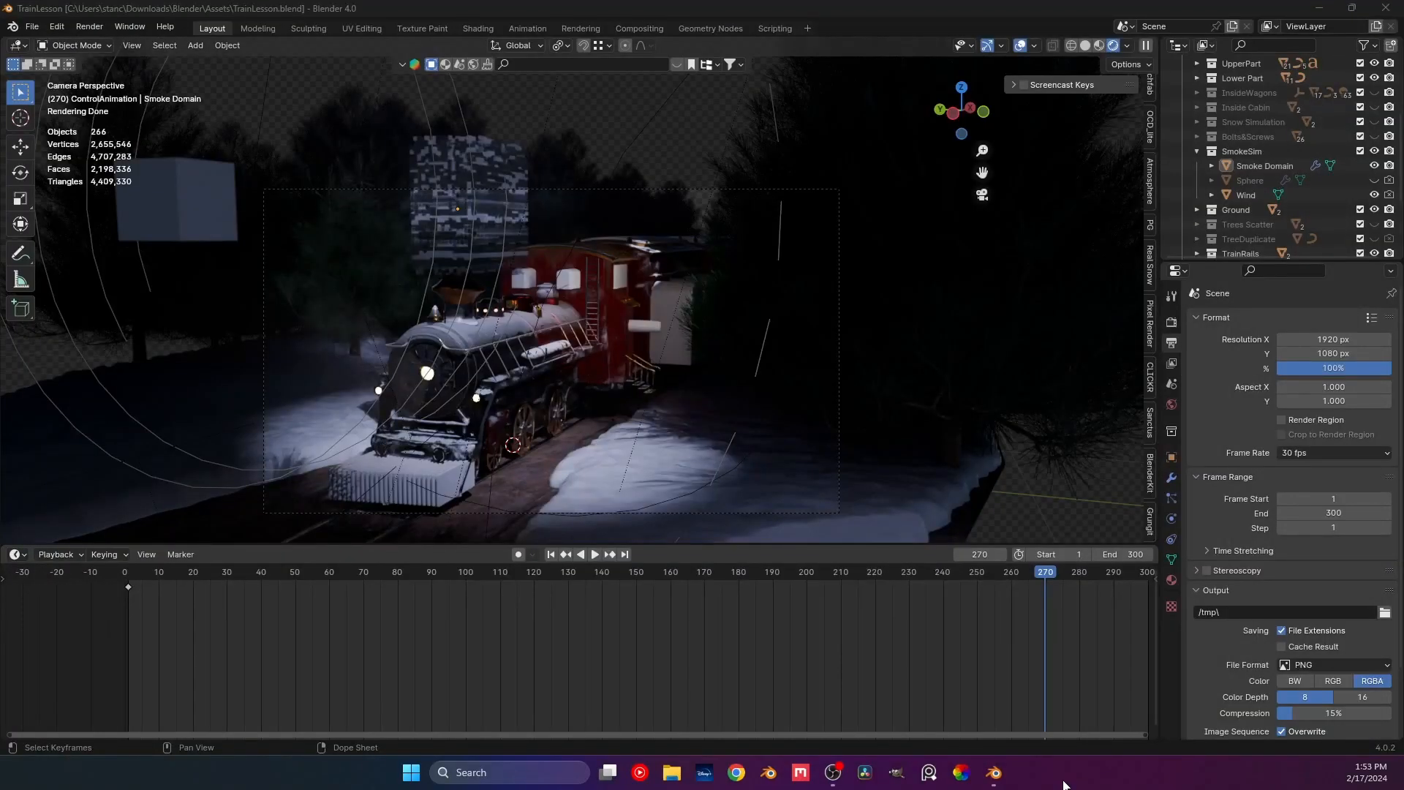
click(881, 17)
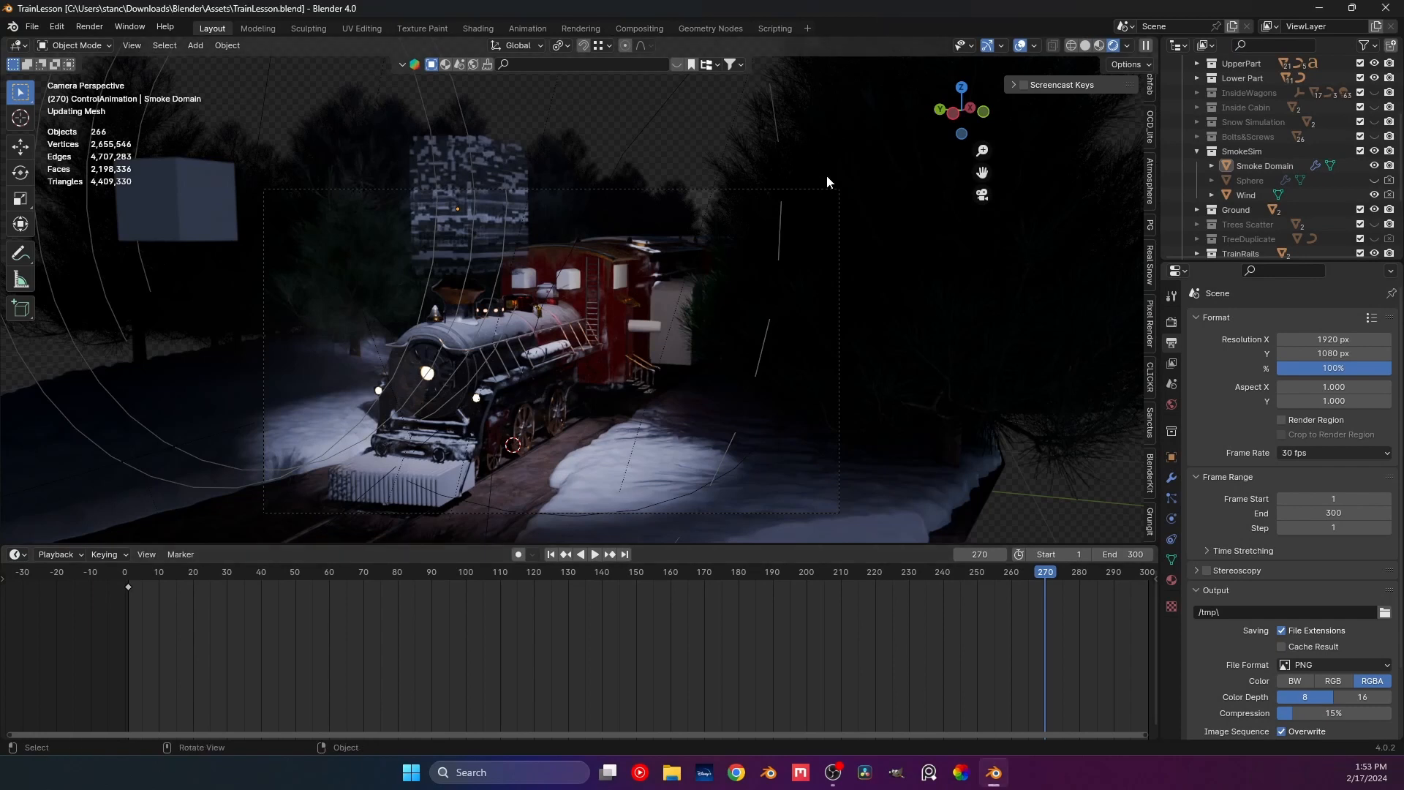
key(F12)
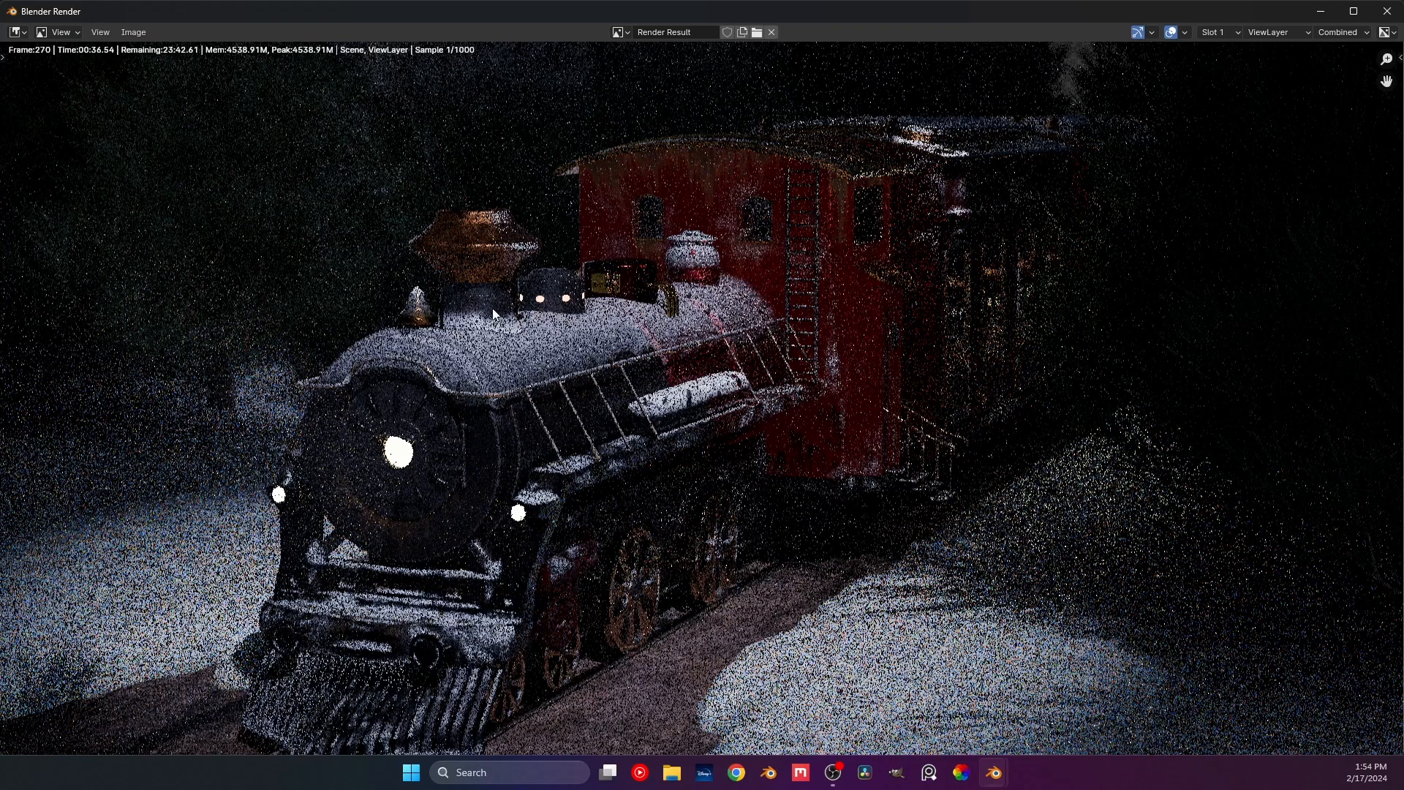
scroll(493, 309, down, 1)
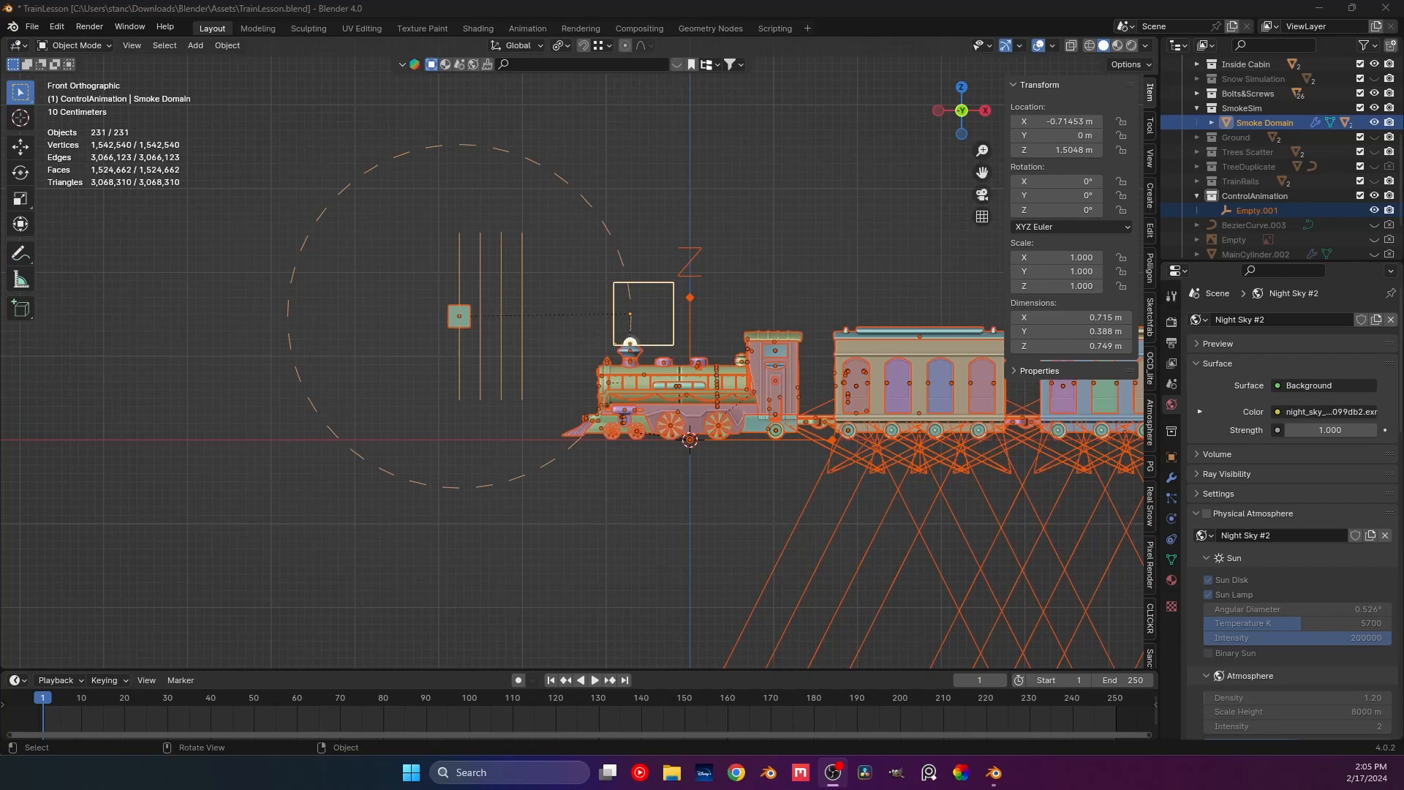
Parent the Smoke Domain to Empty.001 with Object (Keep Transform) and save the file.
click(708, 186)
scroll(715, 218, down, 3)
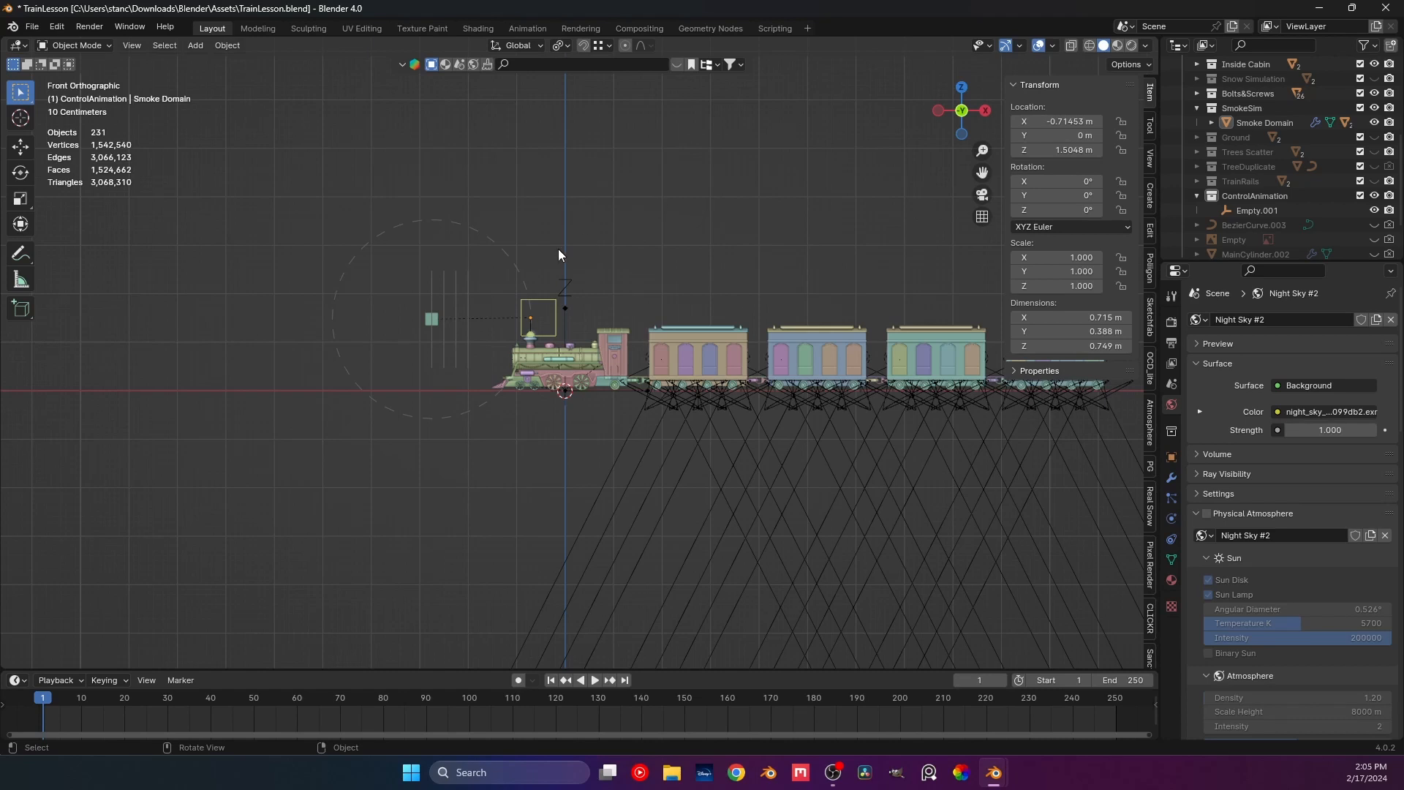
scroll(559, 249, up, 4)
scroll(507, 441, up, 3)
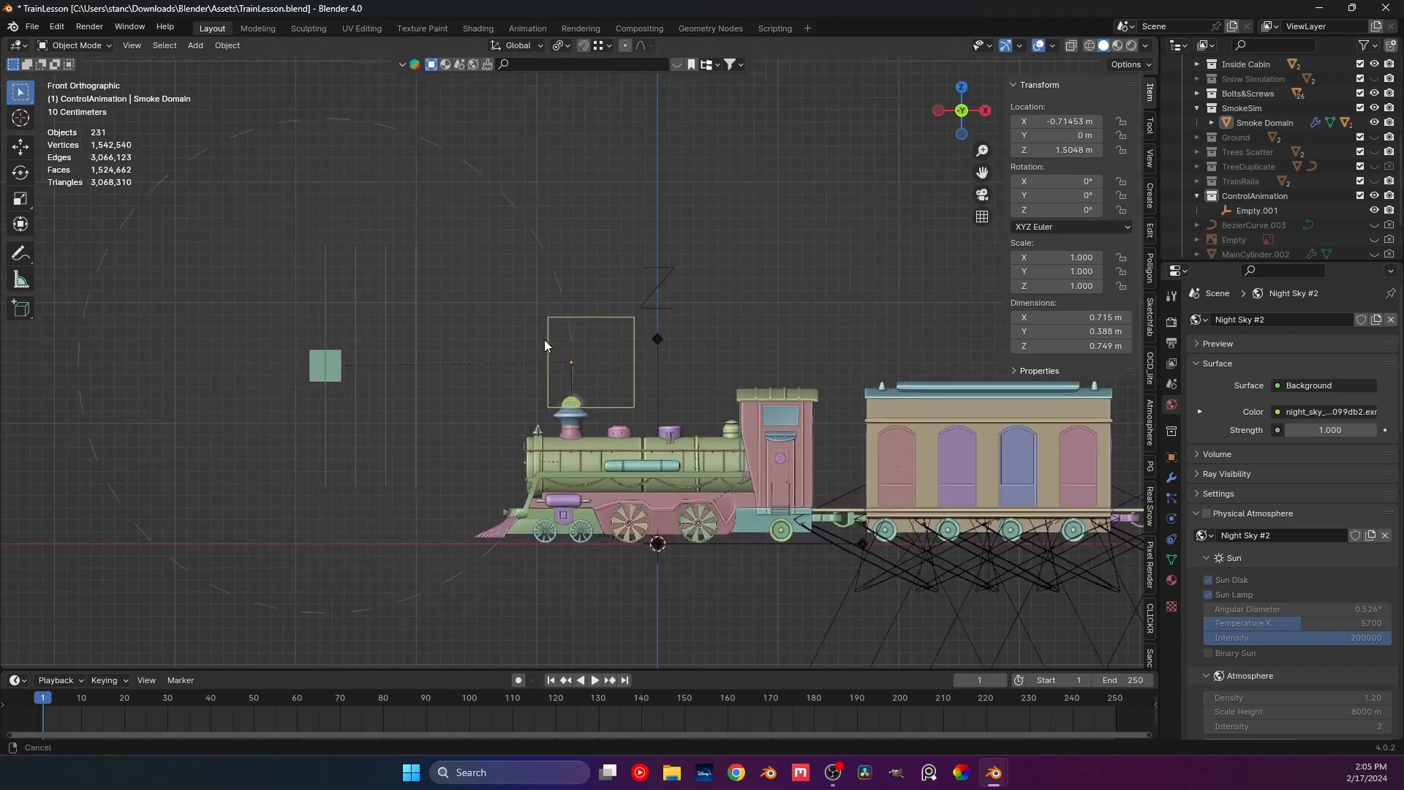
click(662, 396)
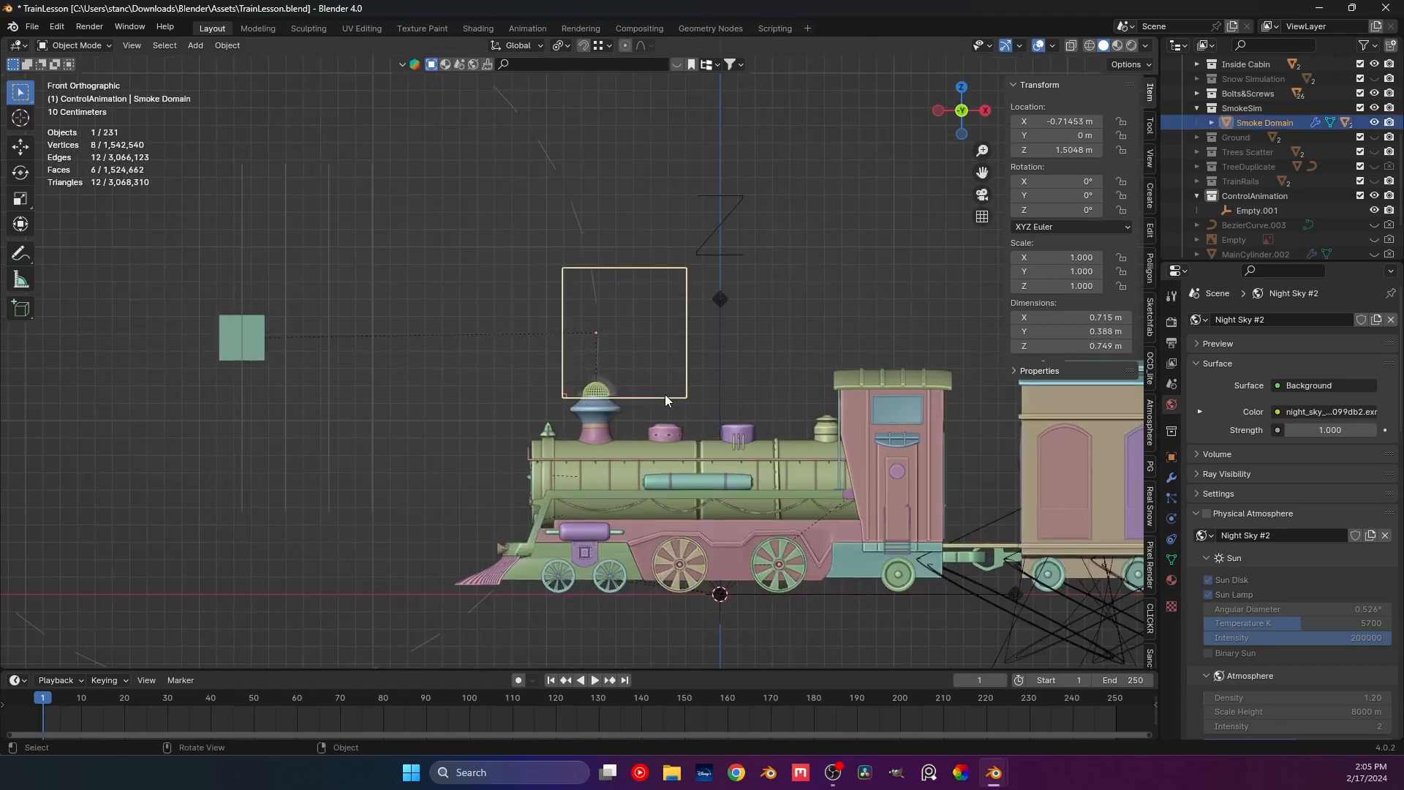
click(764, 338)
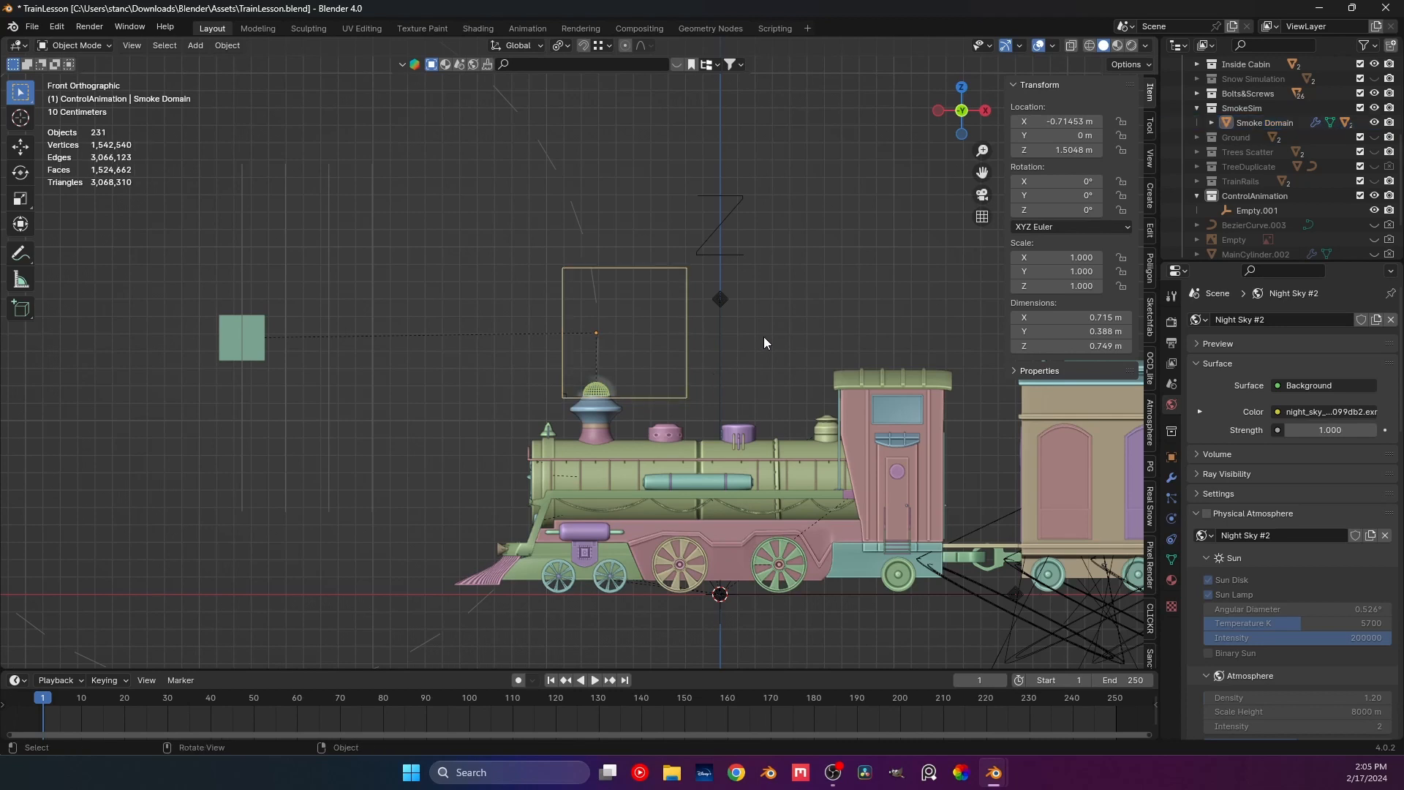
click(684, 368)
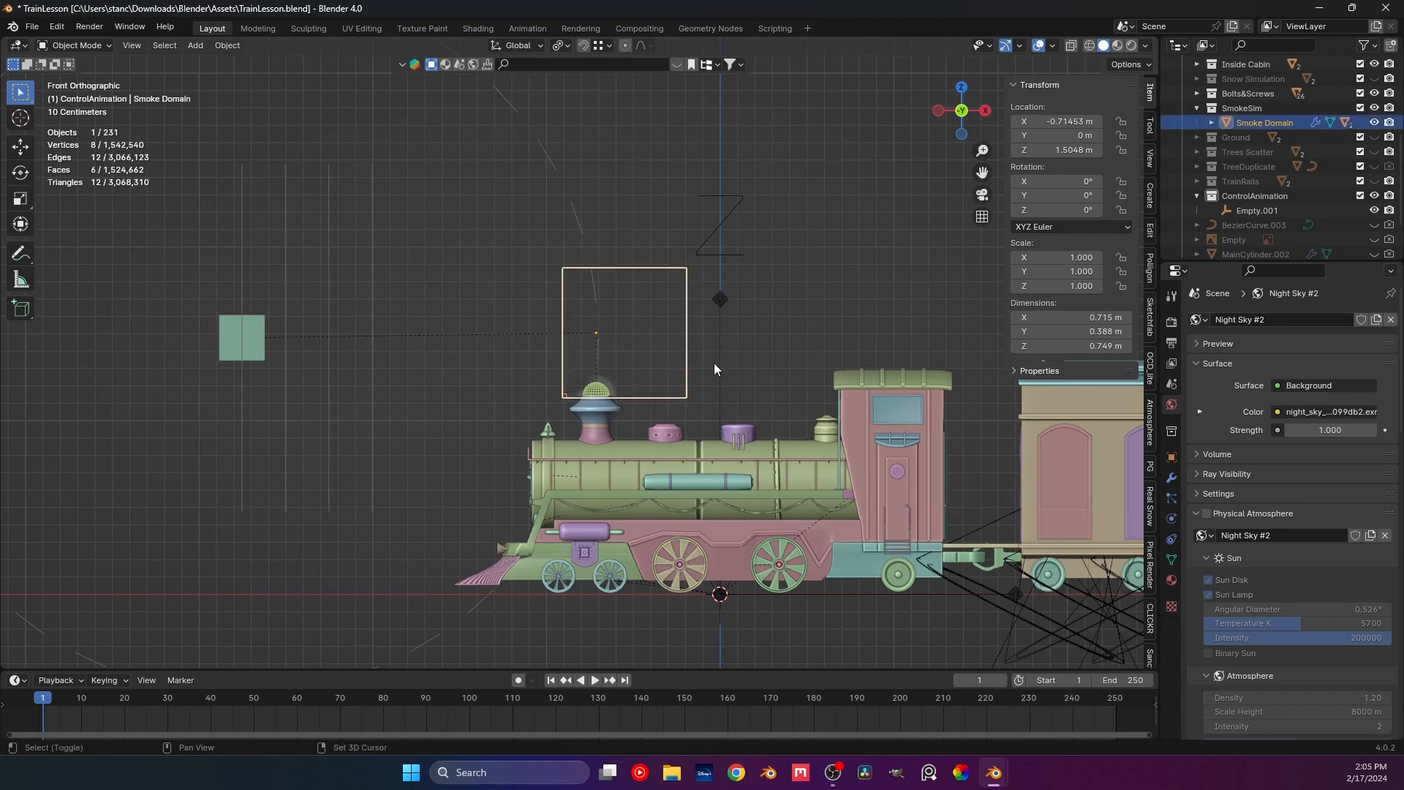
shift+click(714, 365)
key(ctrl+p)
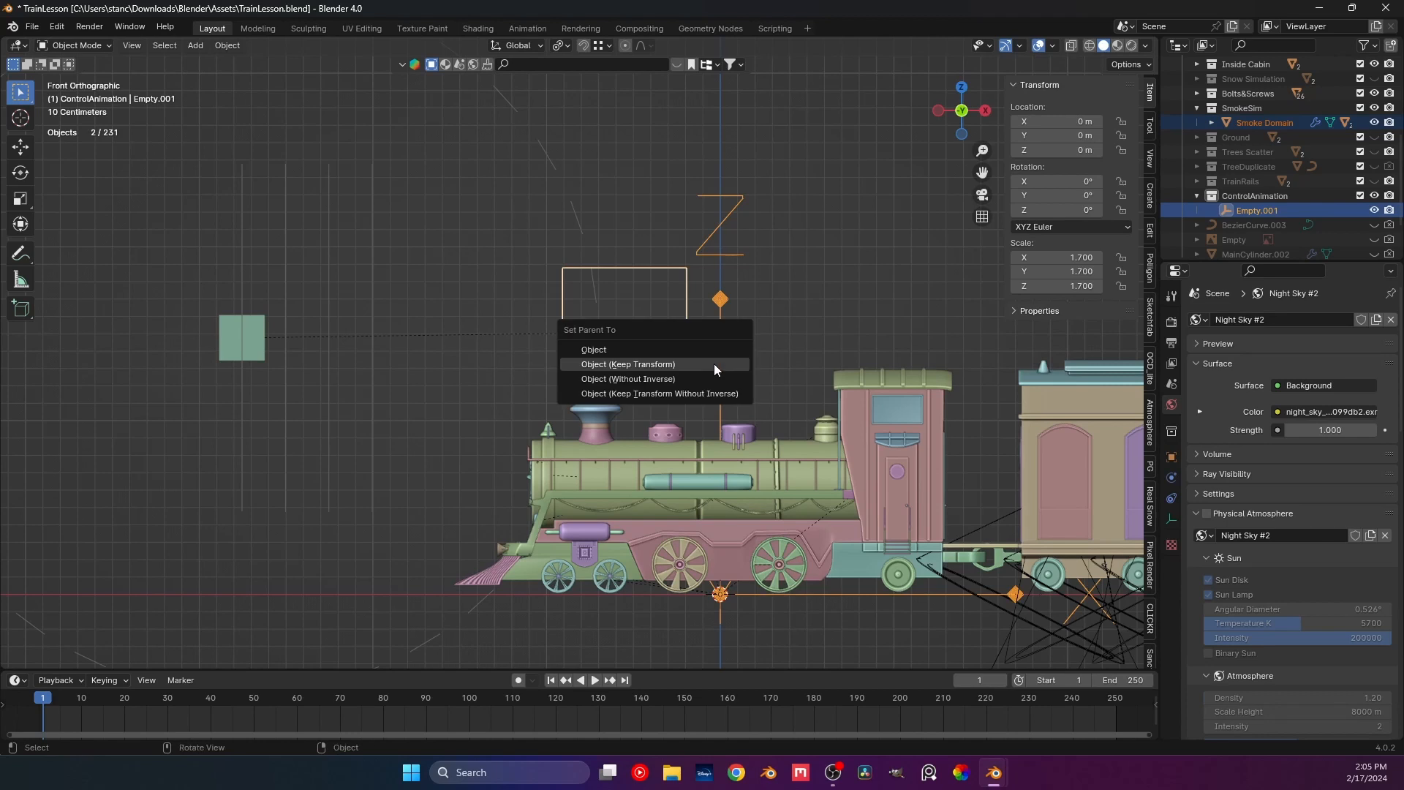
click(714, 363)
key(ctrl+s)
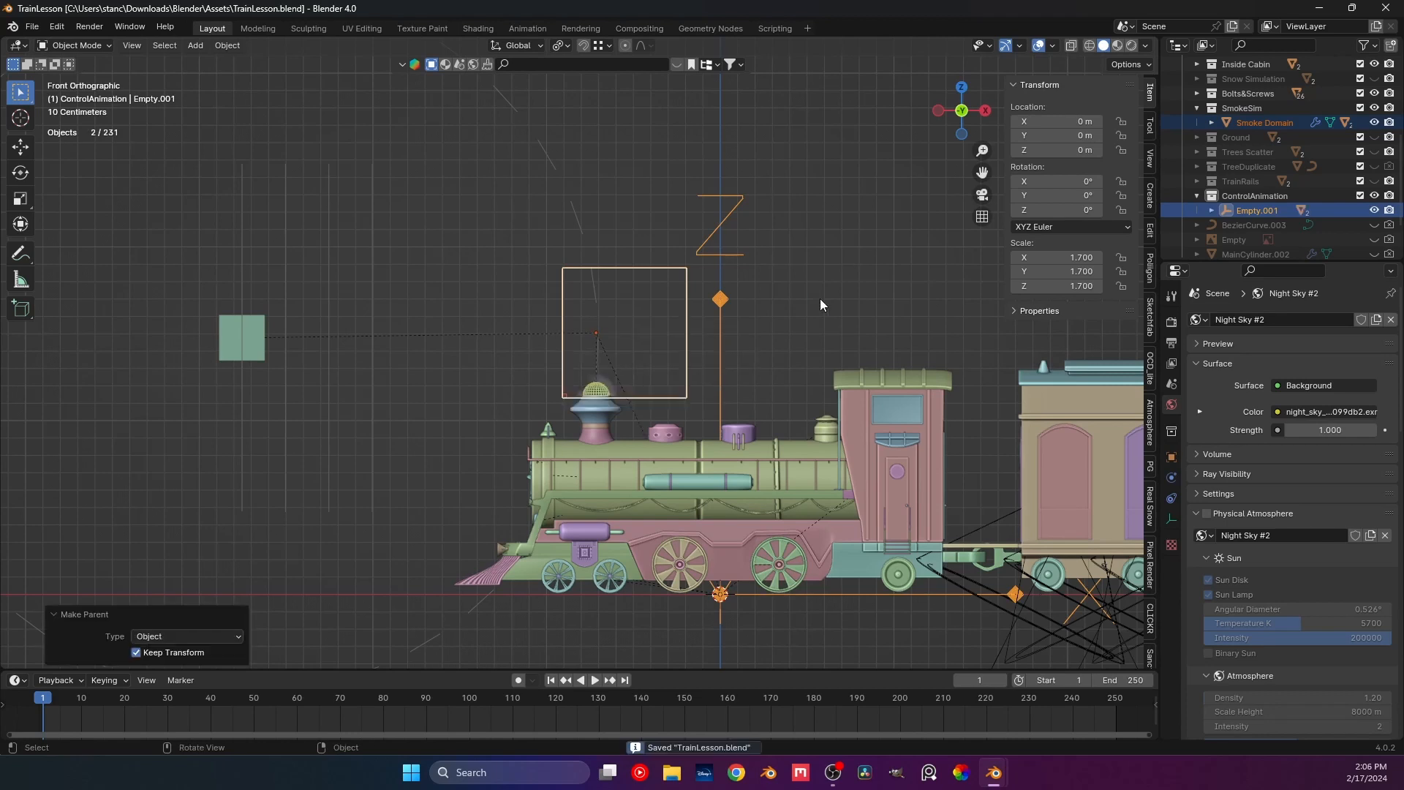
Play the animation to preview the chimney smoke inside its domain, stop it and return to frame 1.
click(737, 415)
key(space)
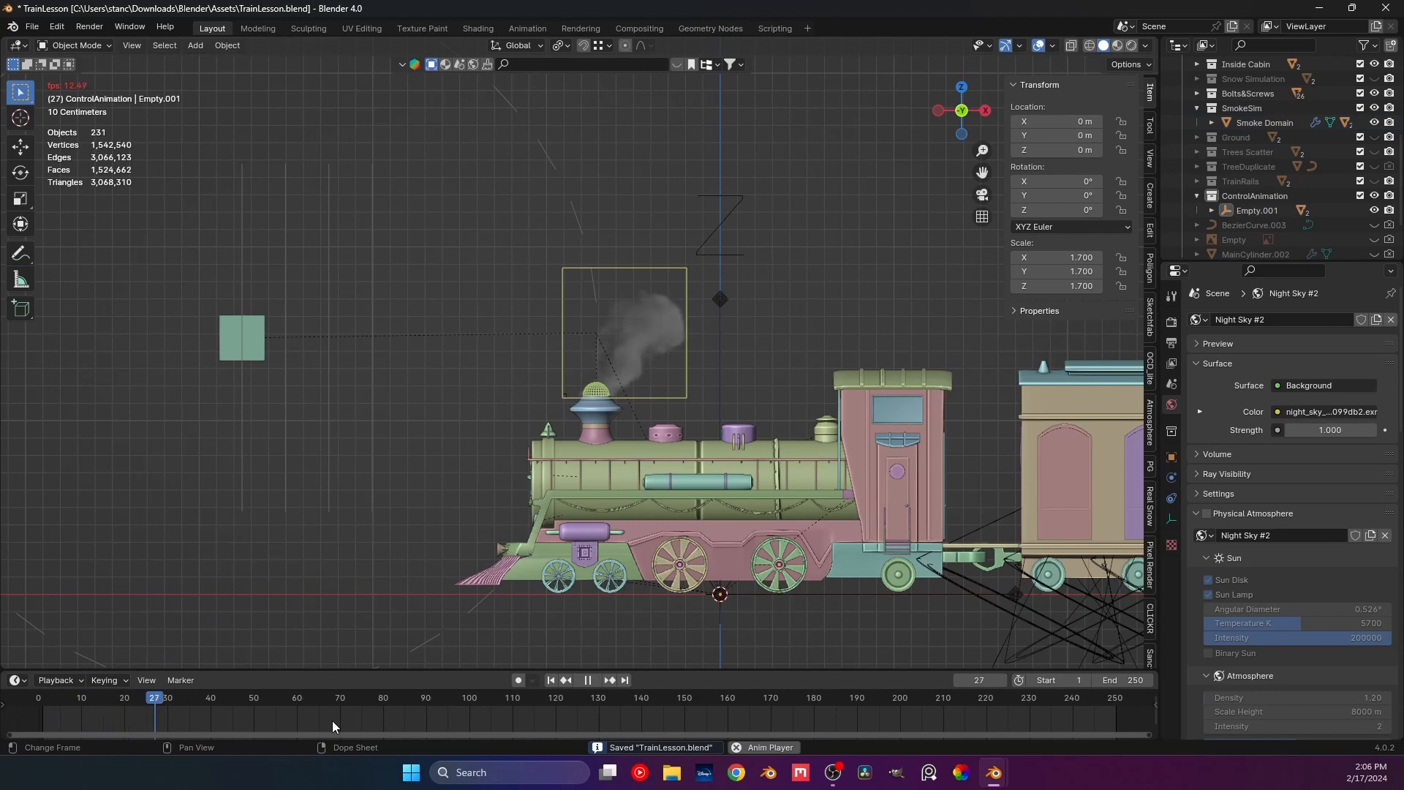
key(space)
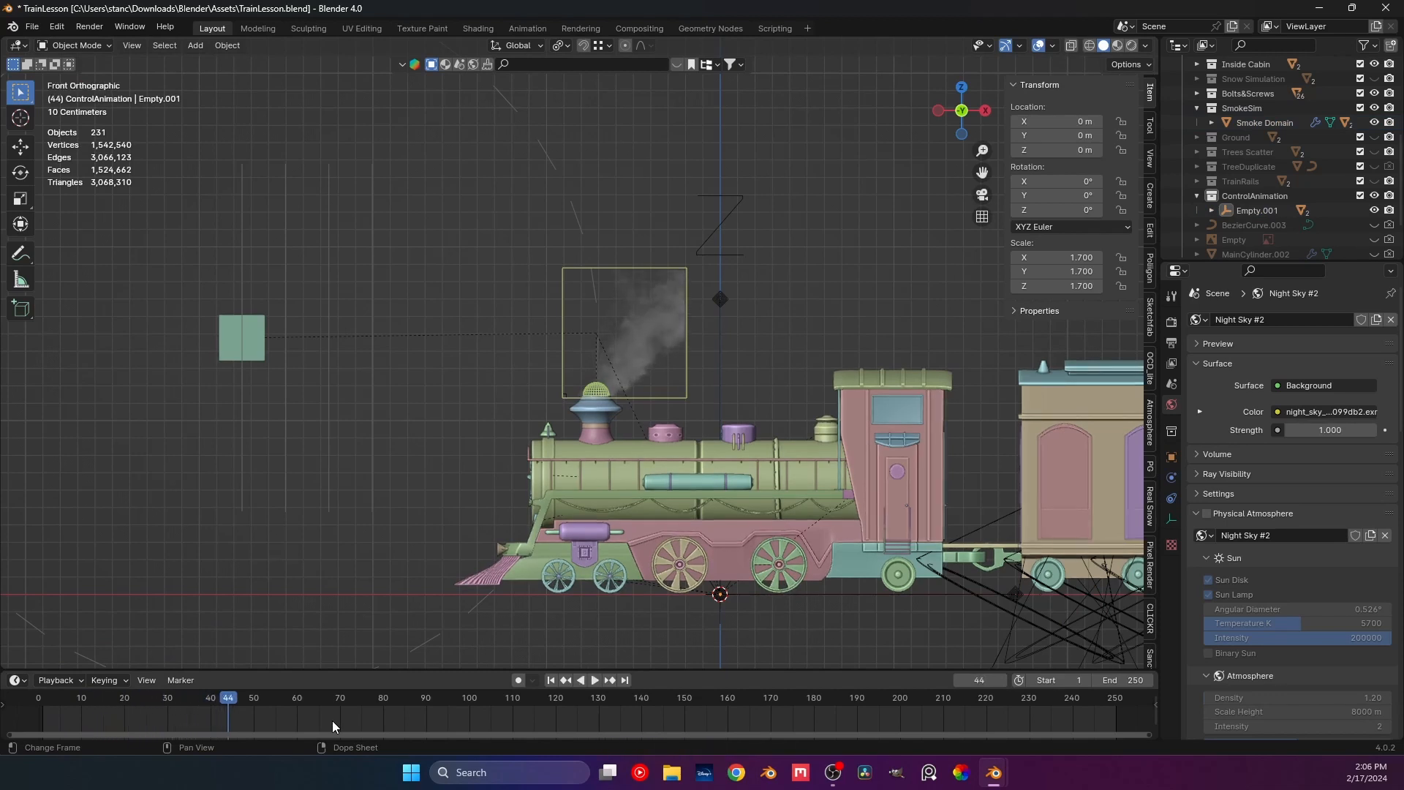
drag(222, 695, 43, 697)
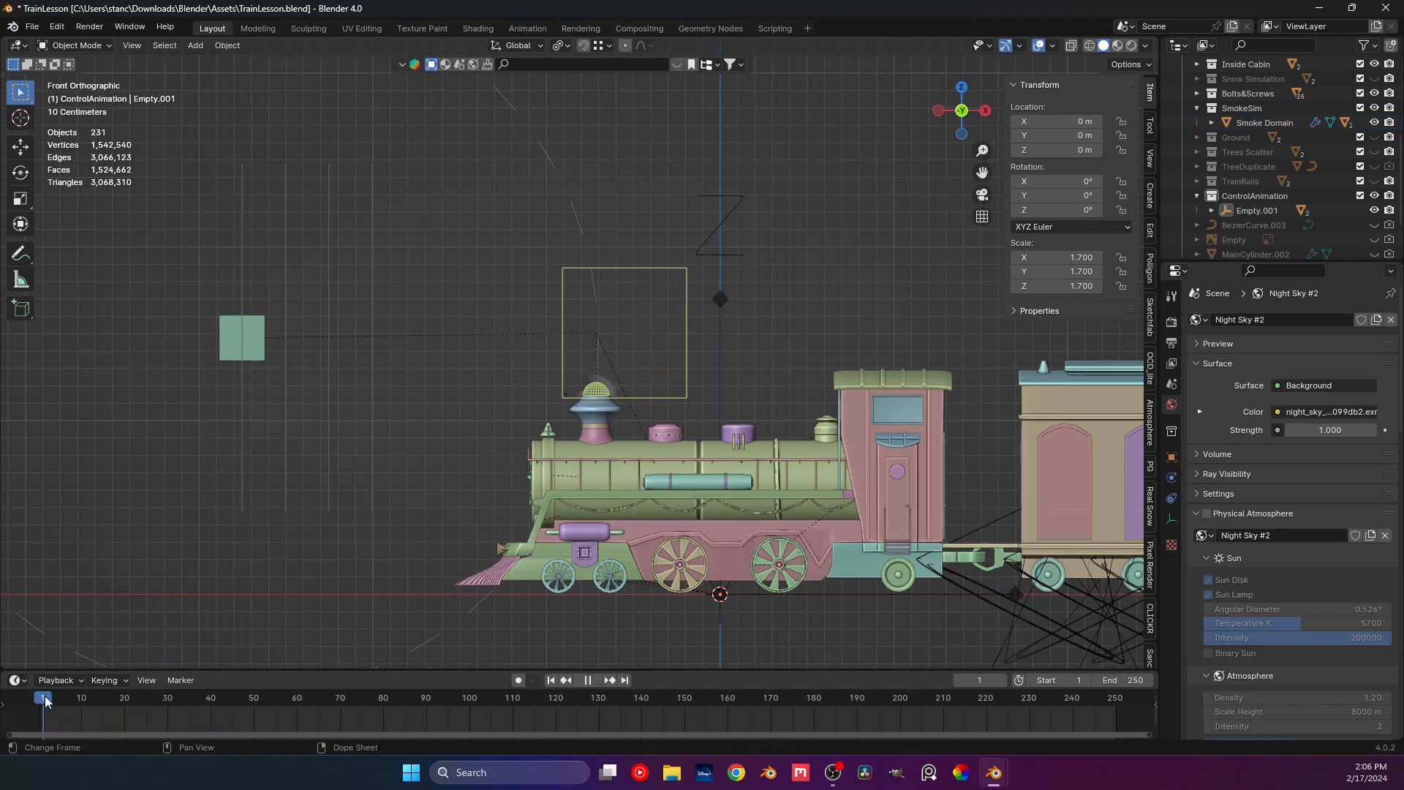
Insert a location keyframe for Empty.001 at frame 1.
click(723, 299)
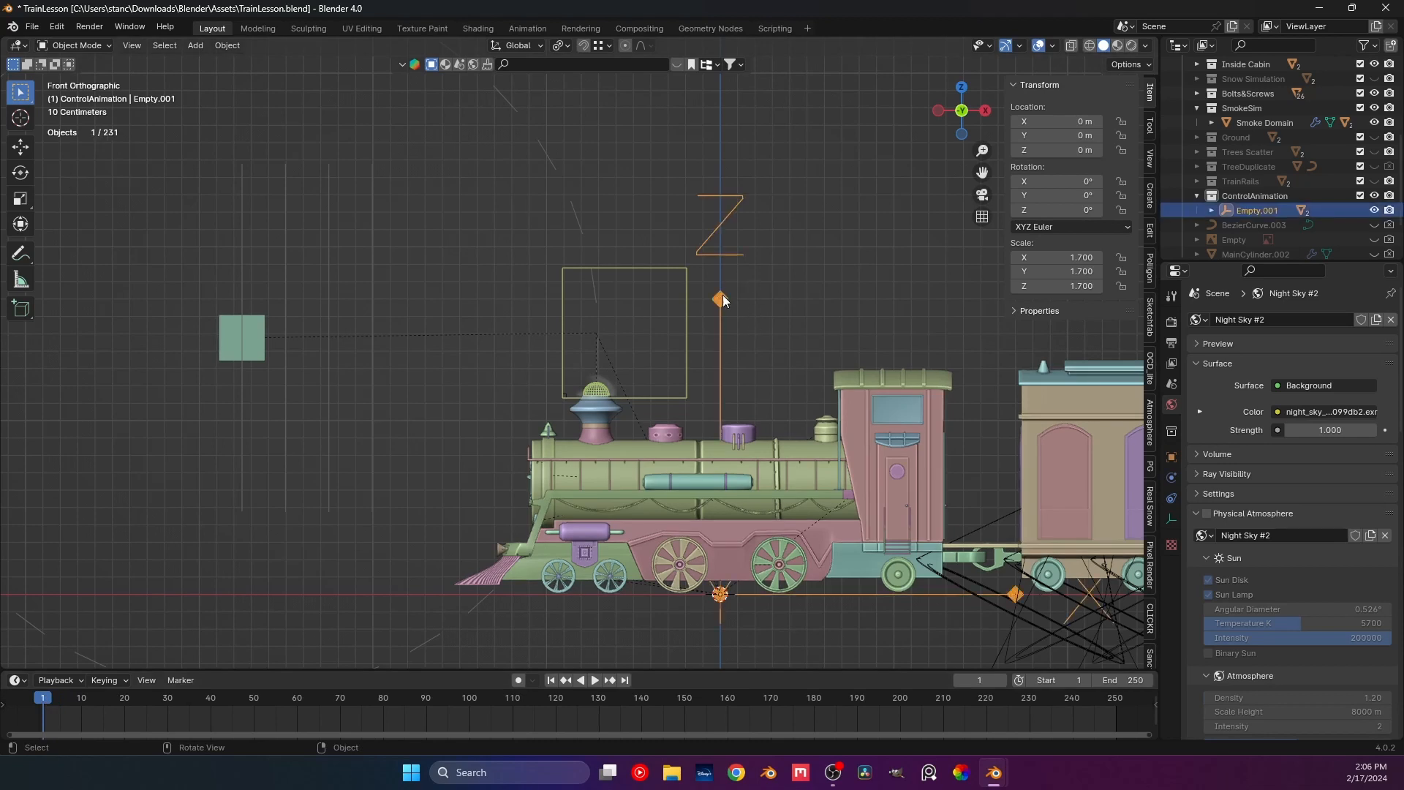
key(i)
click(723, 295)
scroll(700, 372, down, 4)
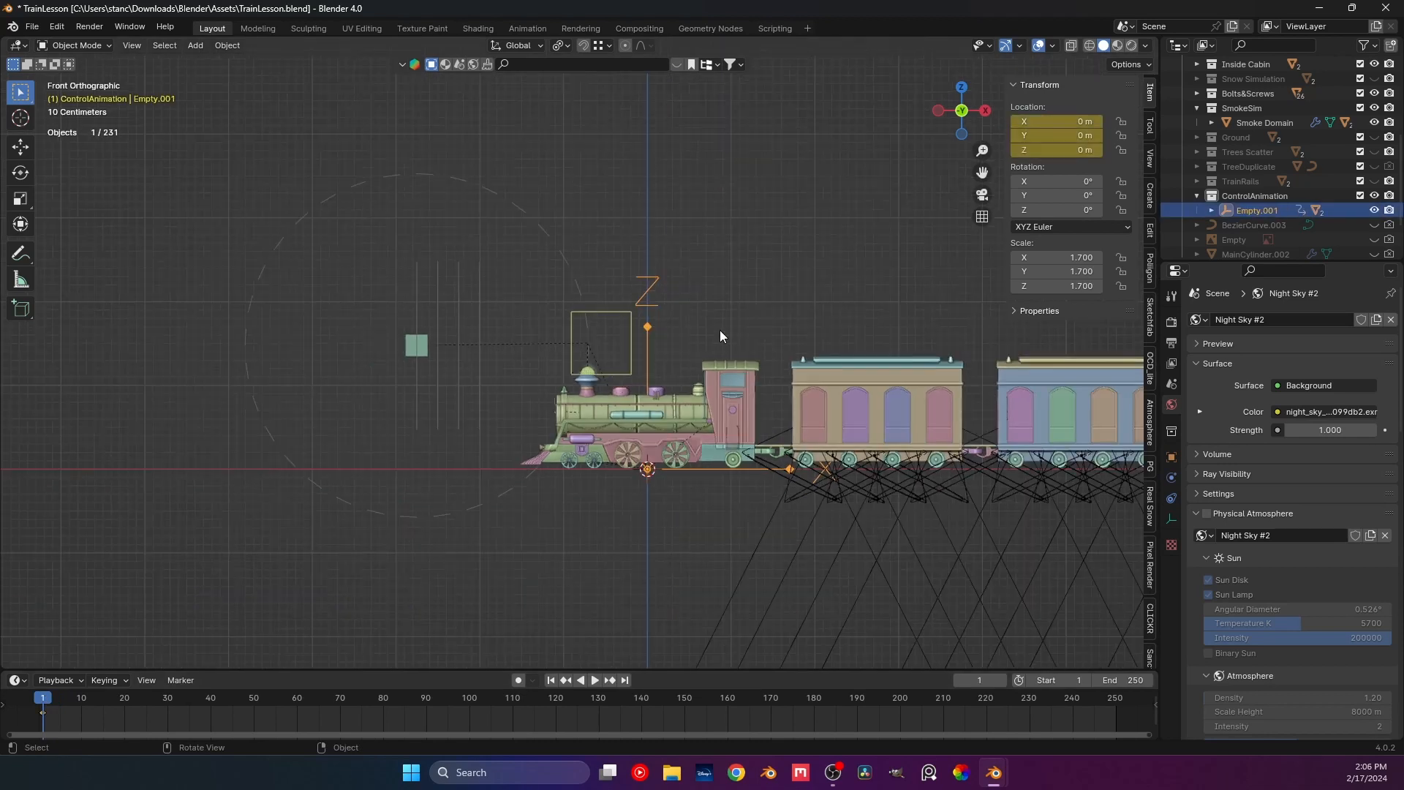
key(g)
key(x)
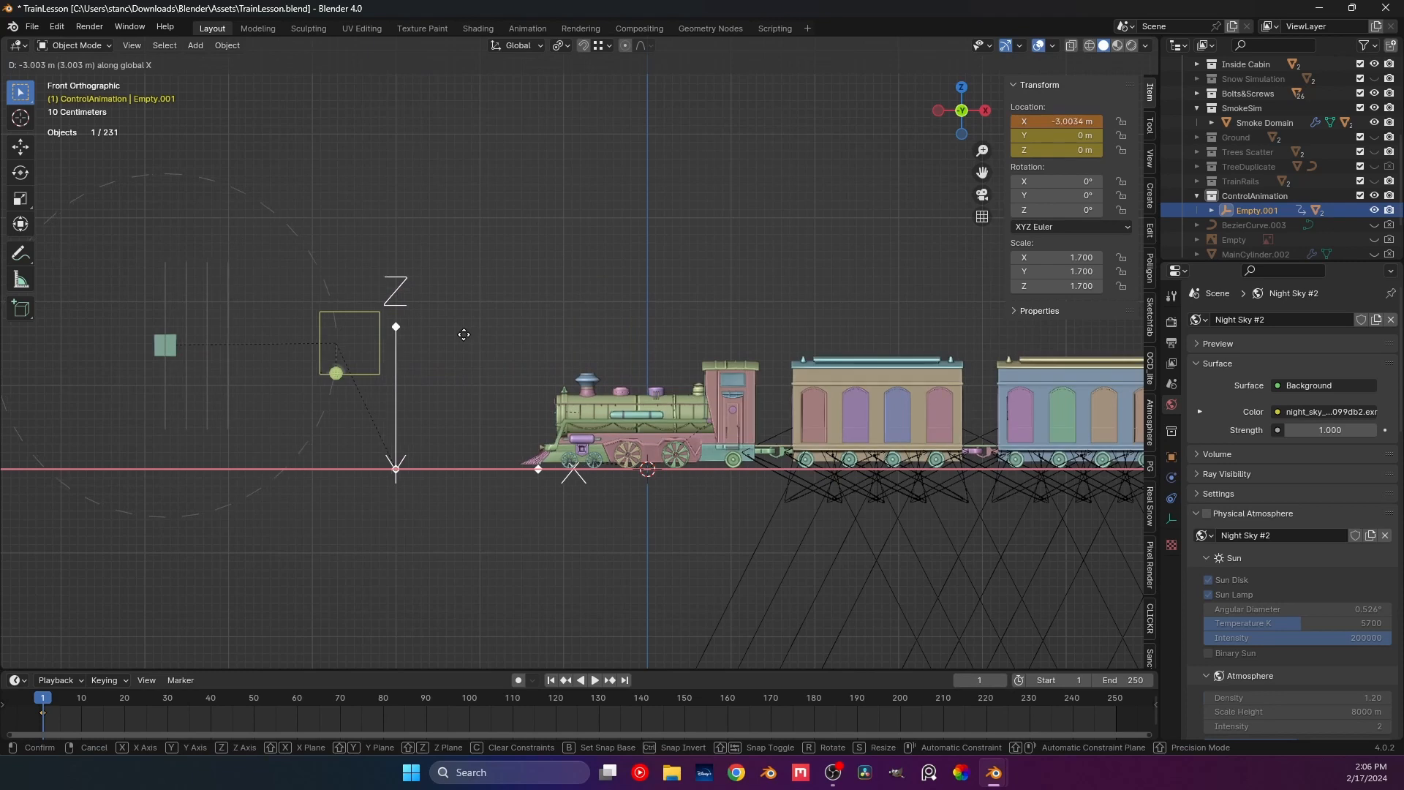
click(462, 334)
At frame 40, move Empty.001 about 3 m along negative X and insert a location keyframe.
click(208, 702)
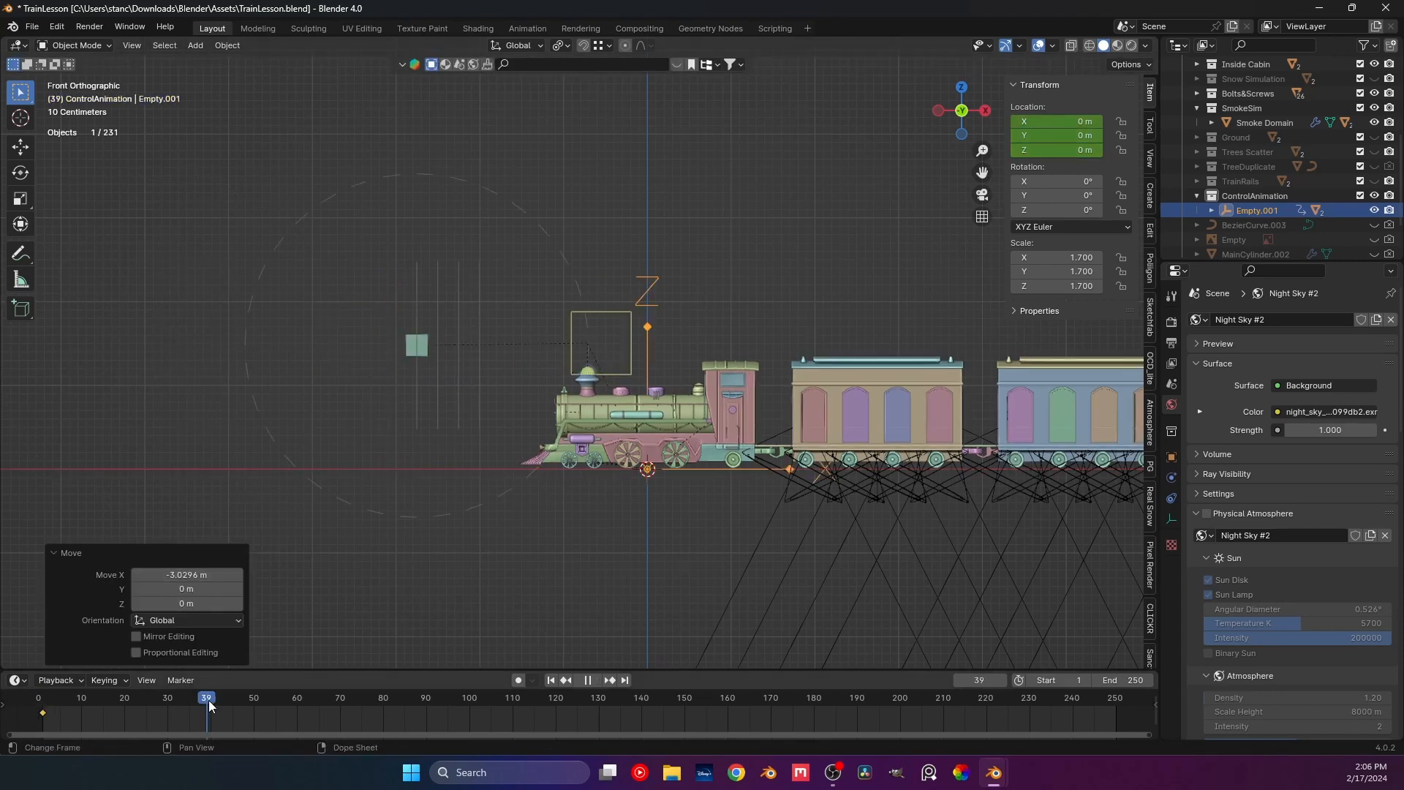
click(217, 703)
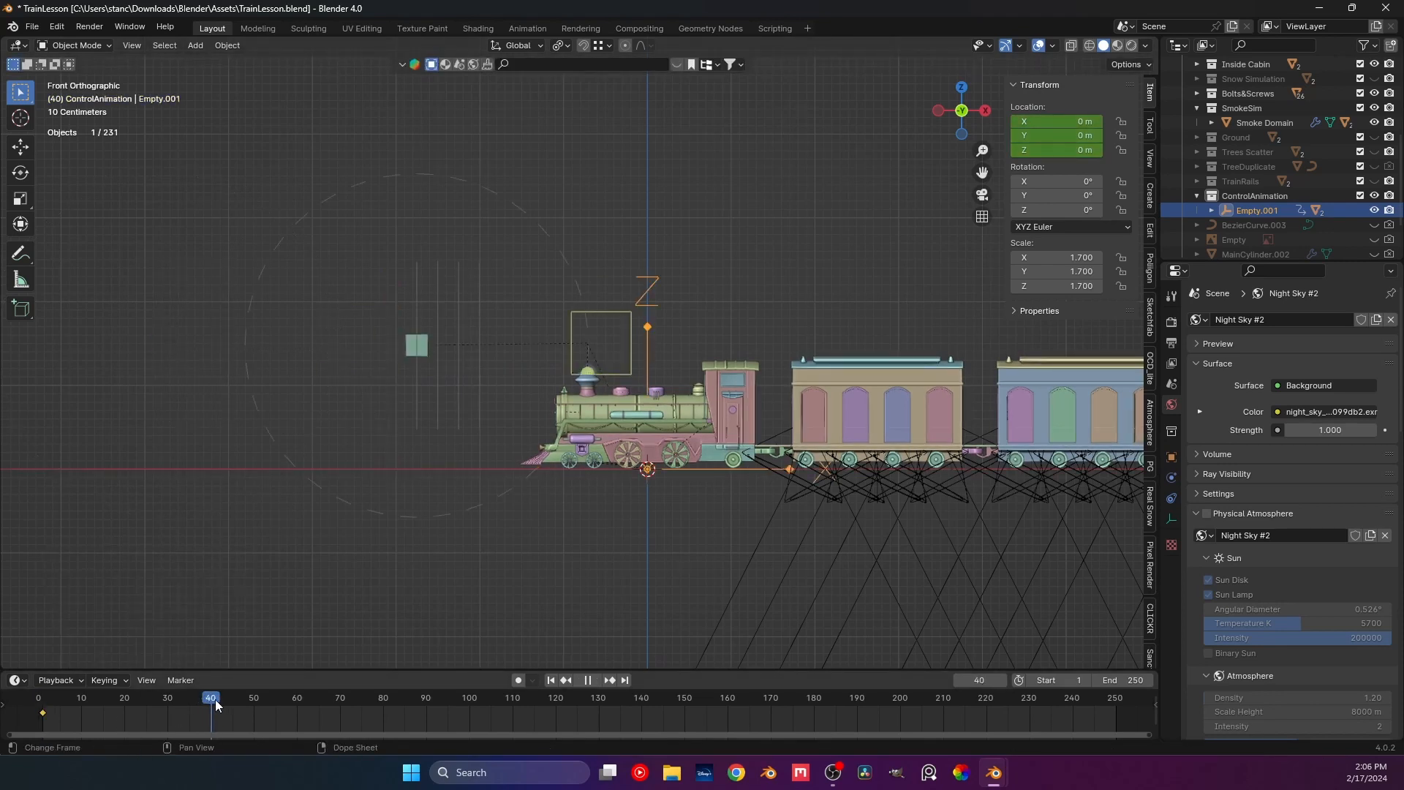
key(g)
key(x)
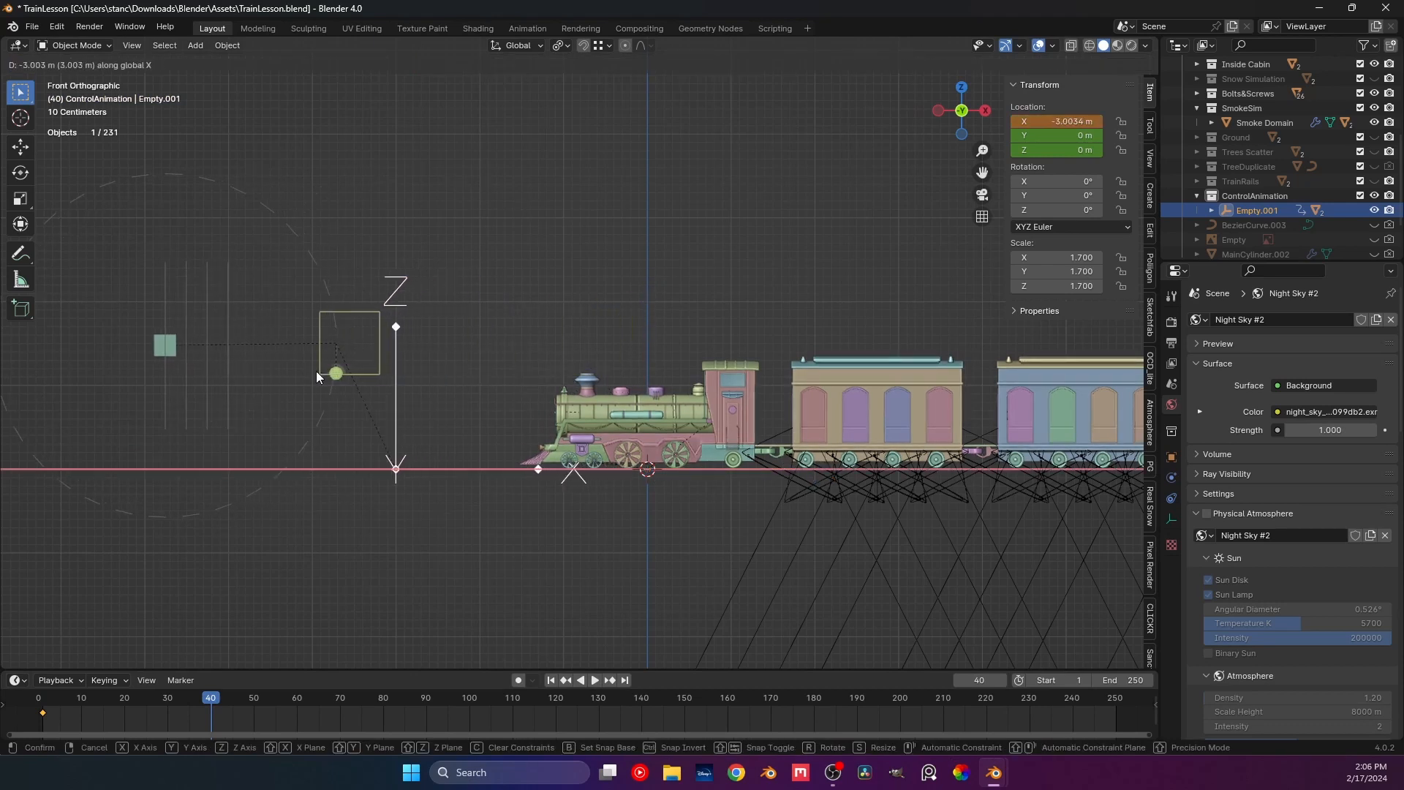
click(317, 373)
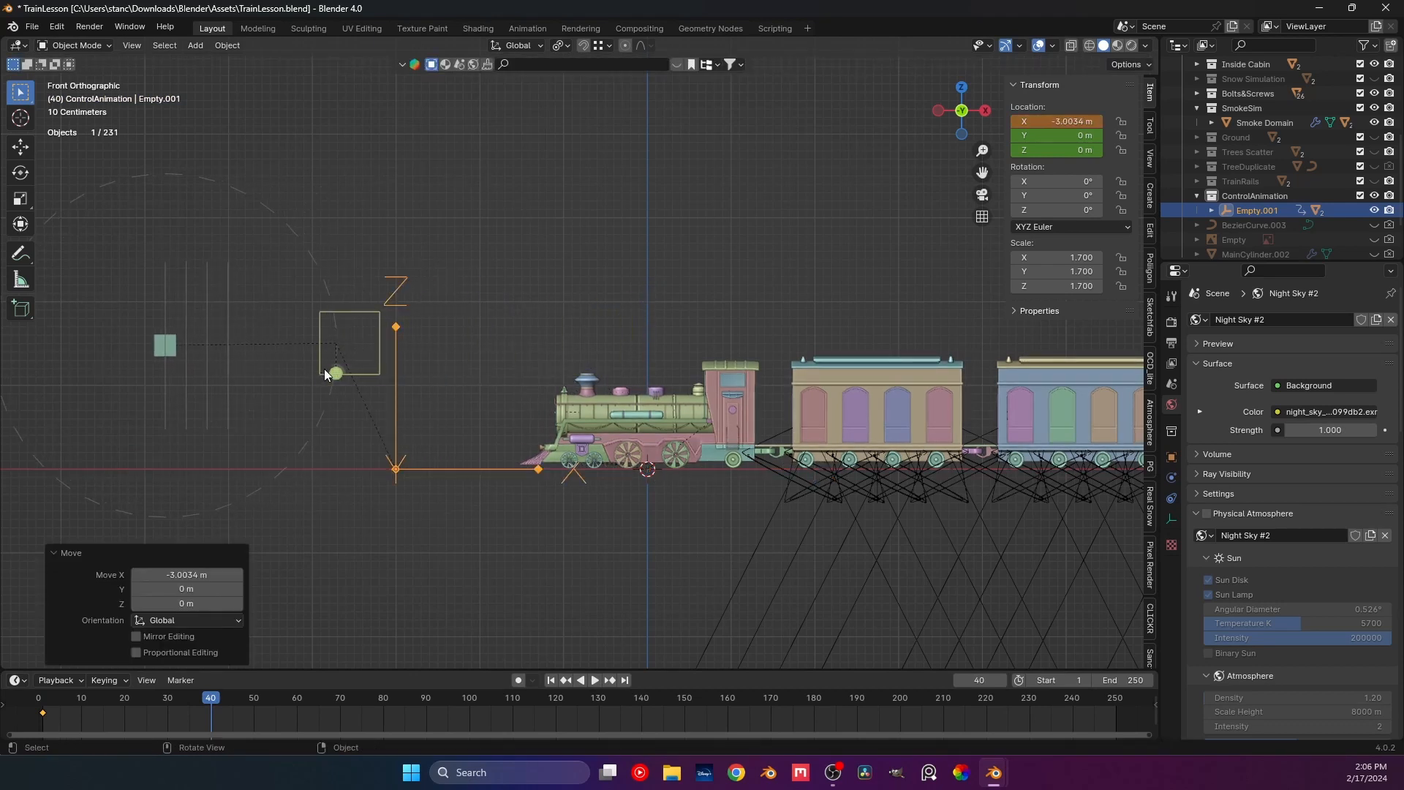
key(i)
click(348, 365)
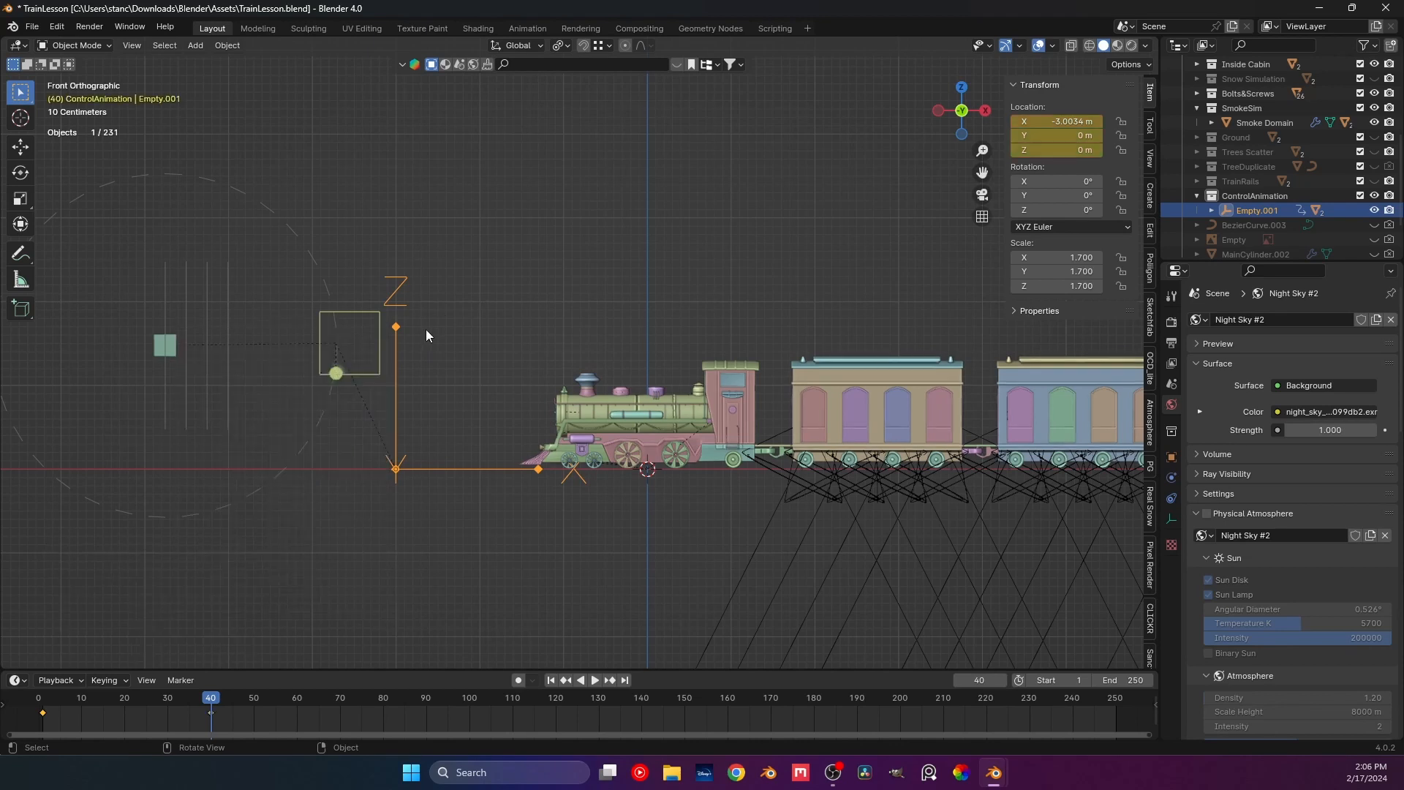
Play the test motion of Empty.001 and the smoke from frame 1, stop it and return to the first frame.
click(42, 701)
key(space)
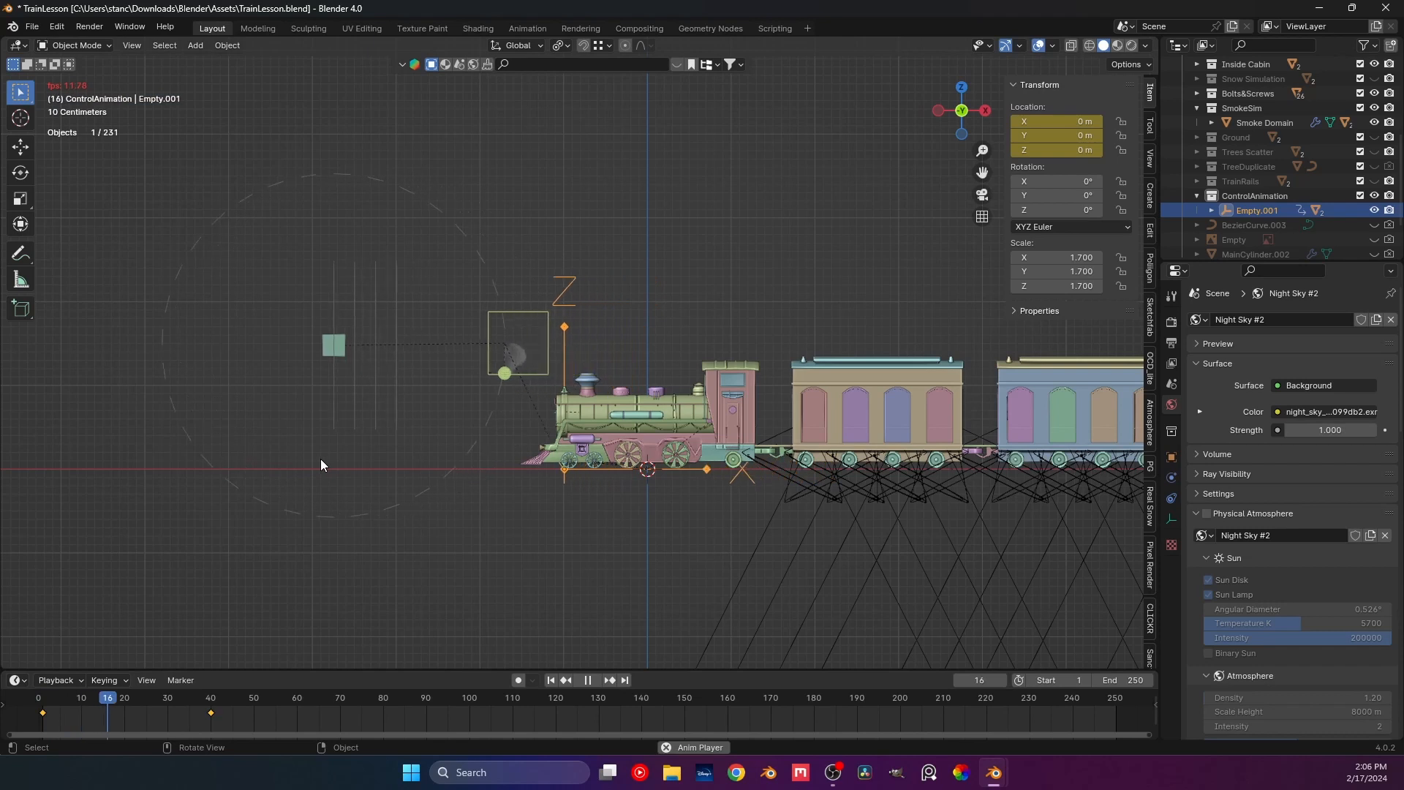
key(space)
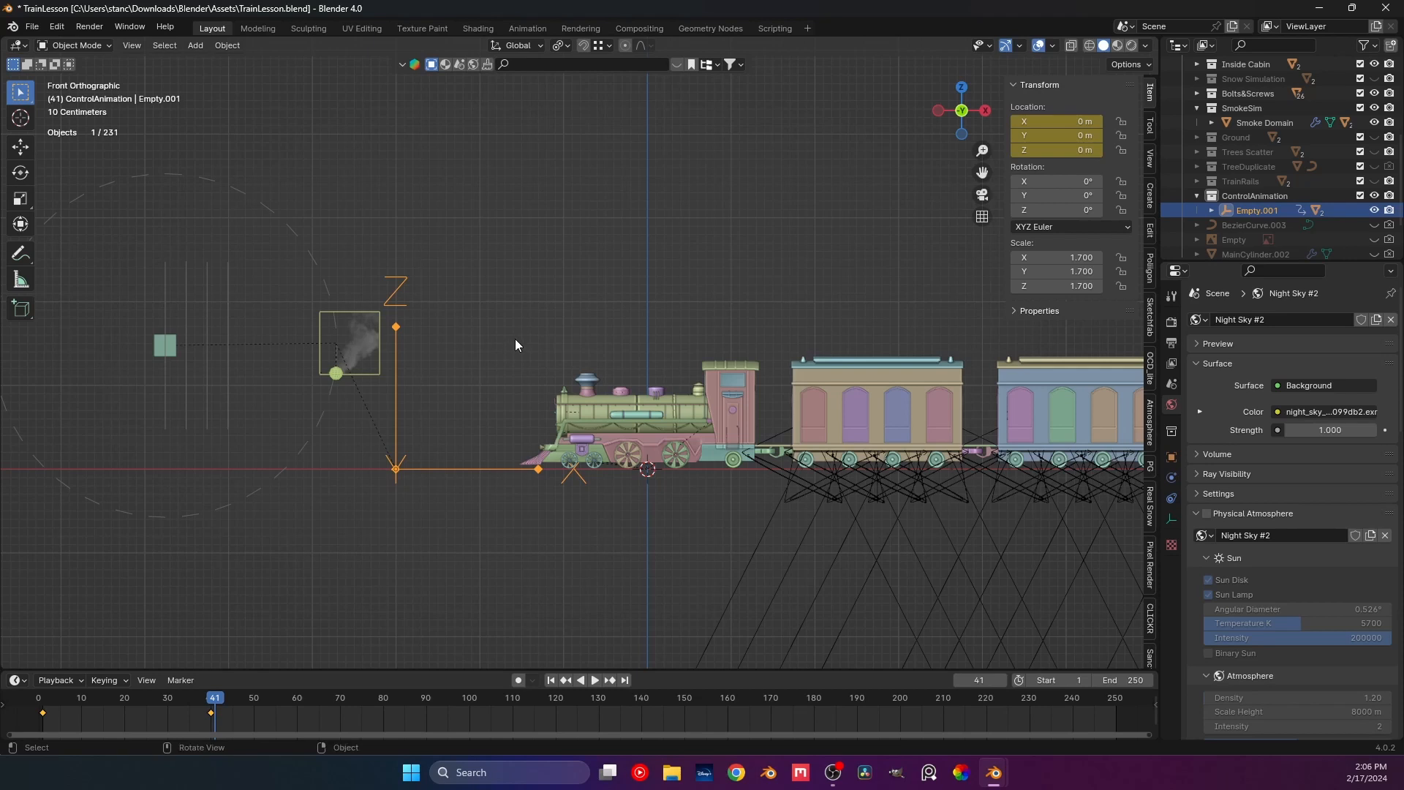
key(shift+Left)
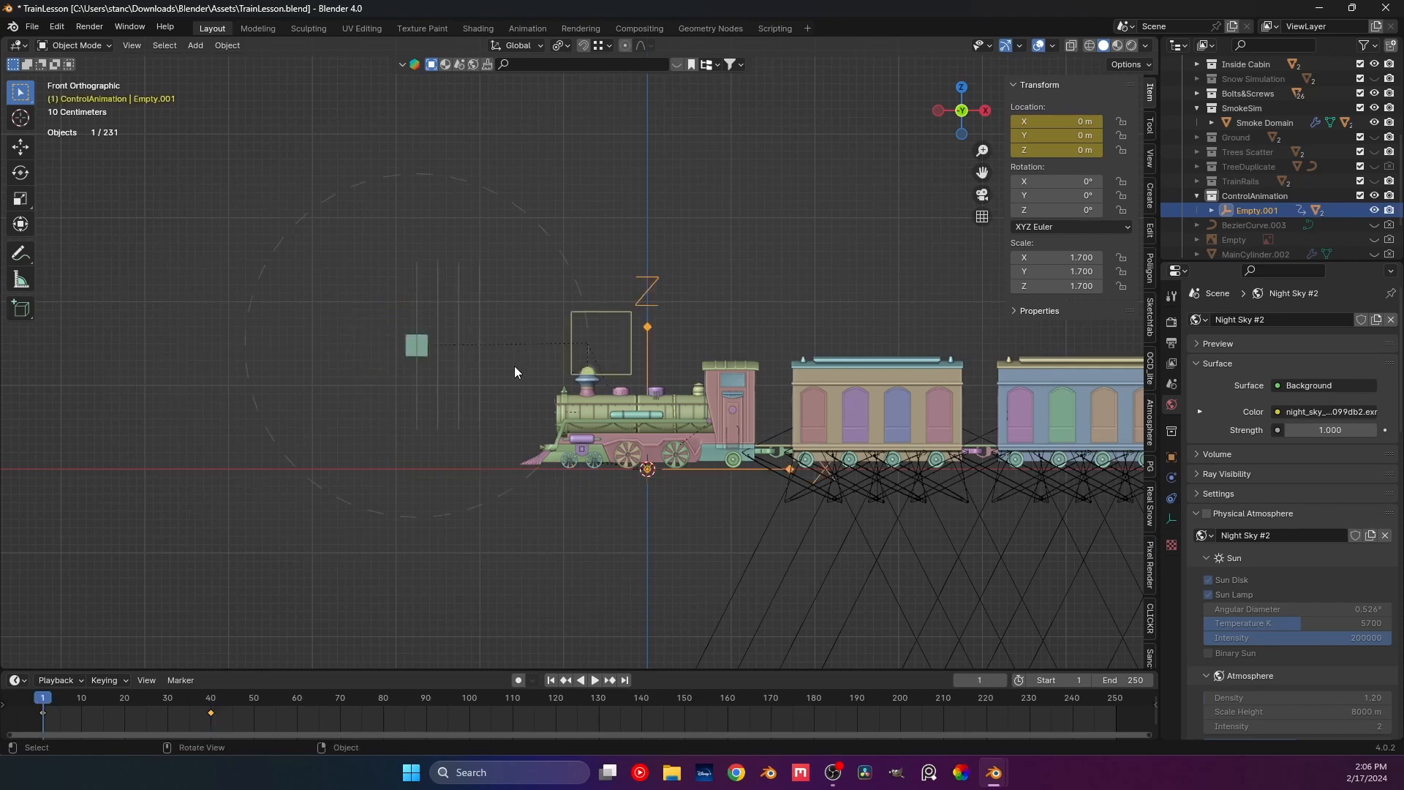
key(a)
key(x)
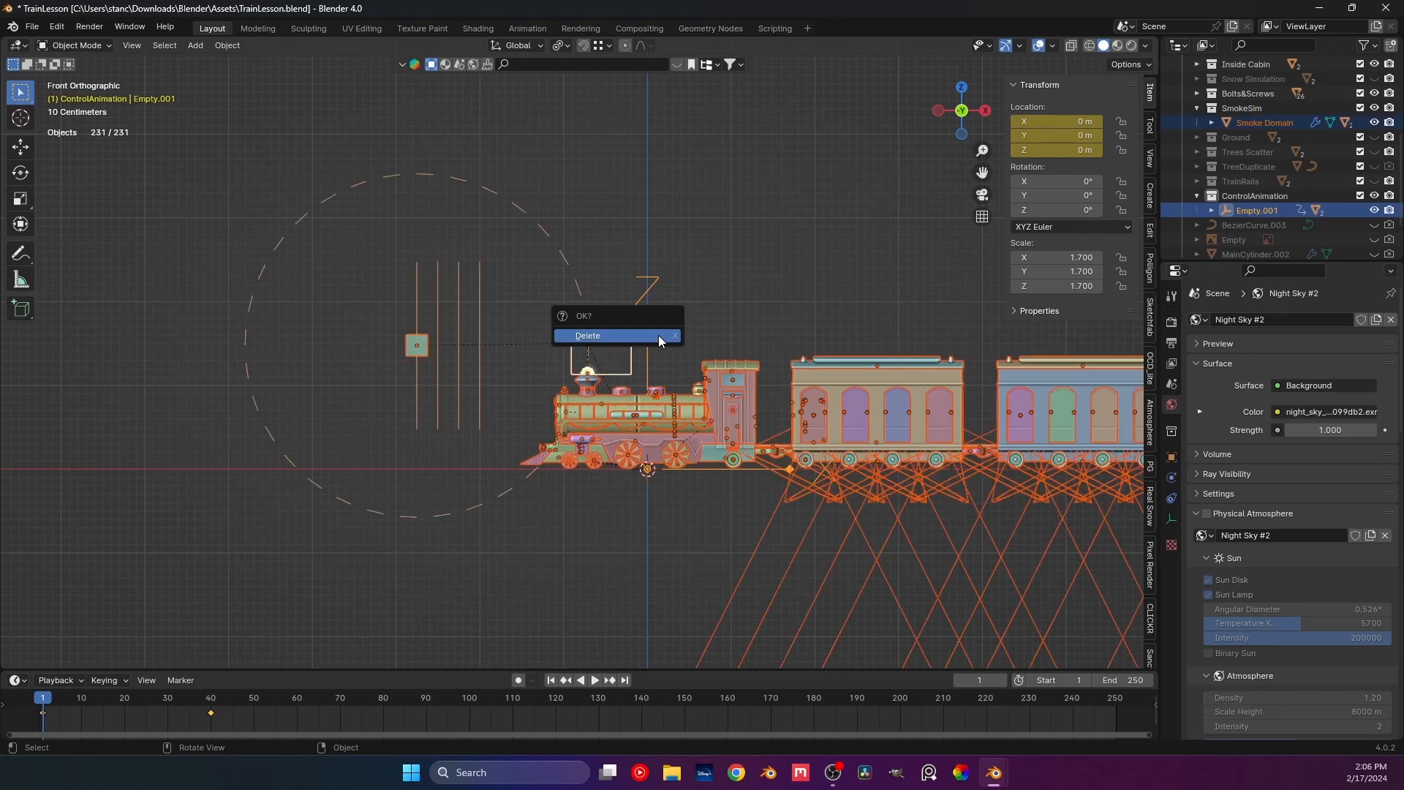
click(774, 252)
key(a)
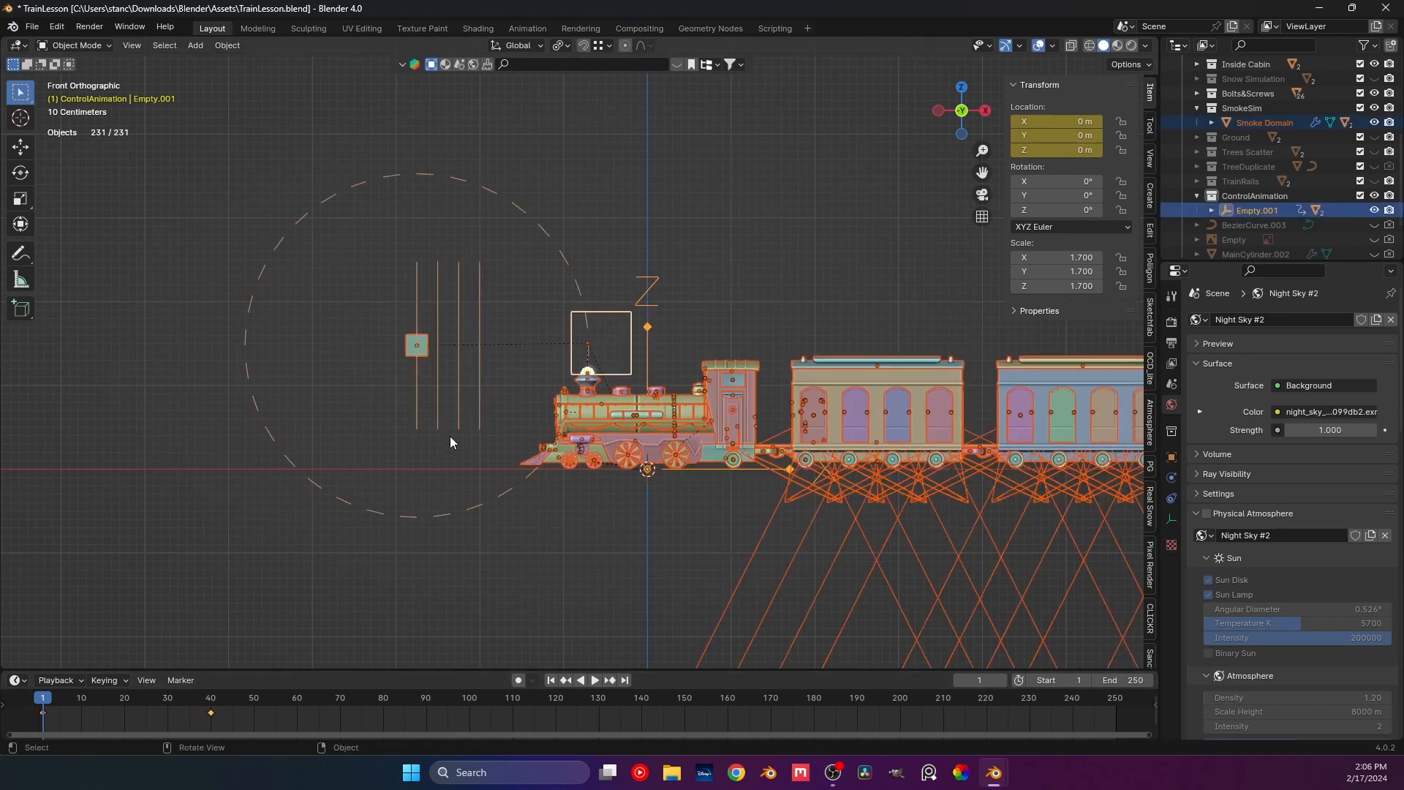
key(alt+a)
Select Empty.001 and delete its test location keyframes.
click(645, 341)
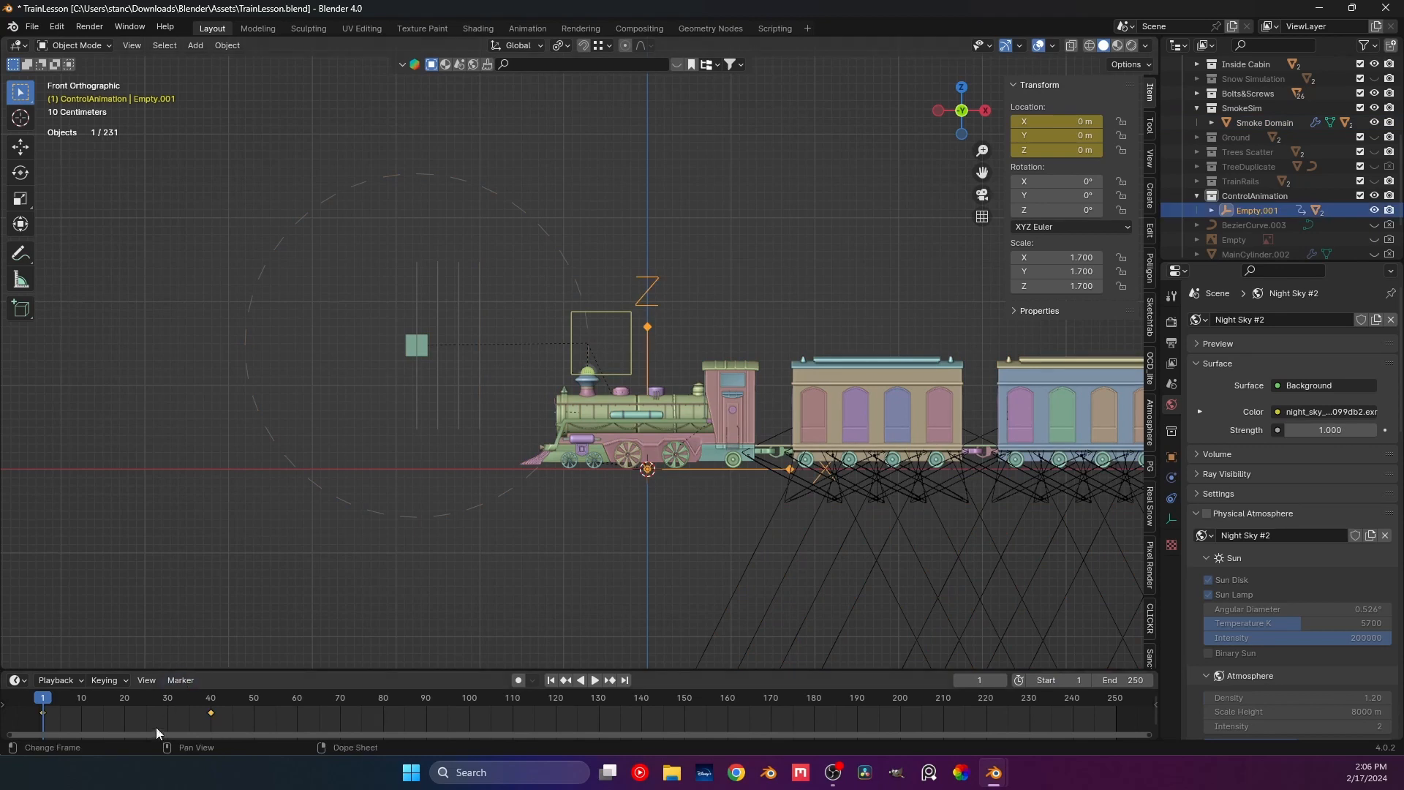
key(x)
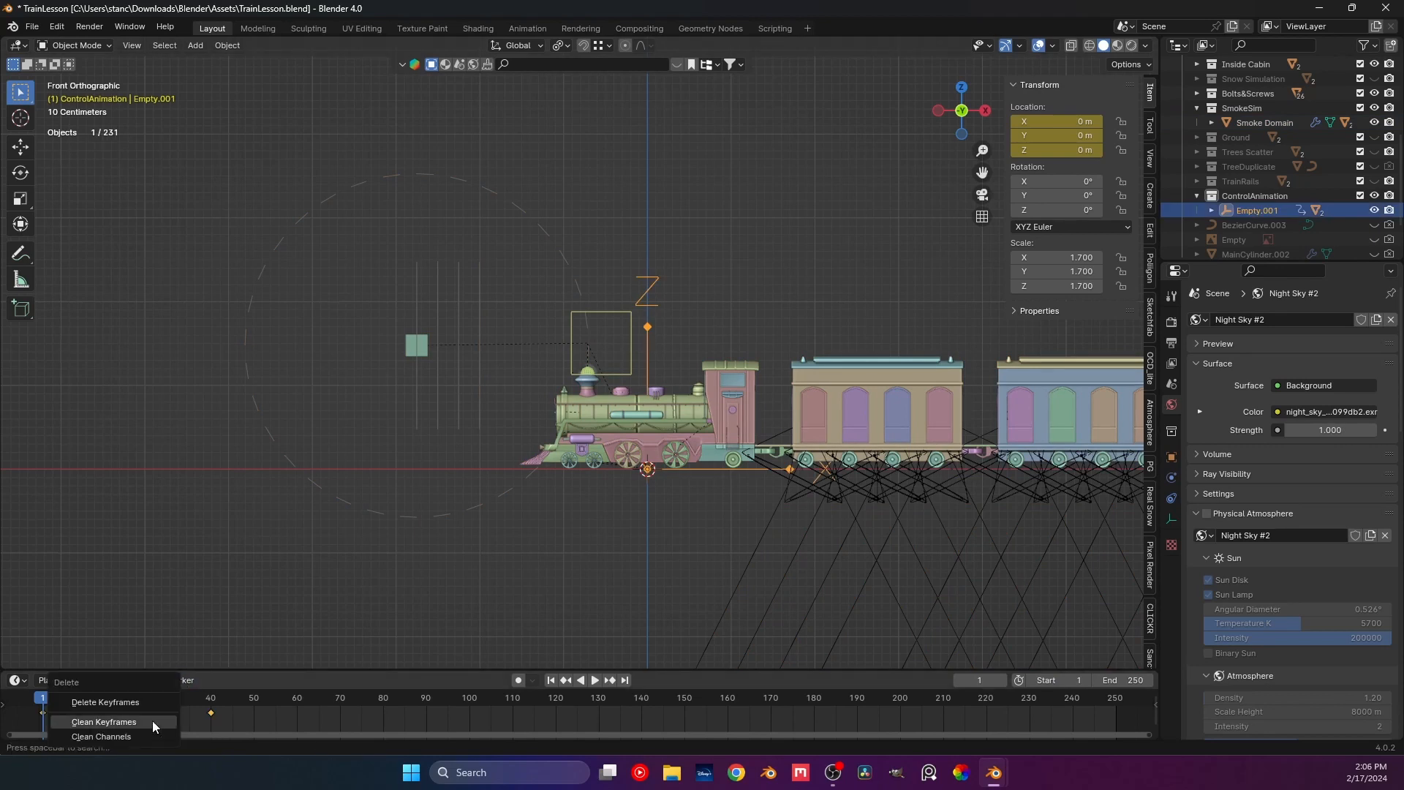
click(139, 701)
Hide the SmokeSim collection and show the Light+Camera collection.
shift+middle_drag(581, 583, 361, 560)
click(361, 560)
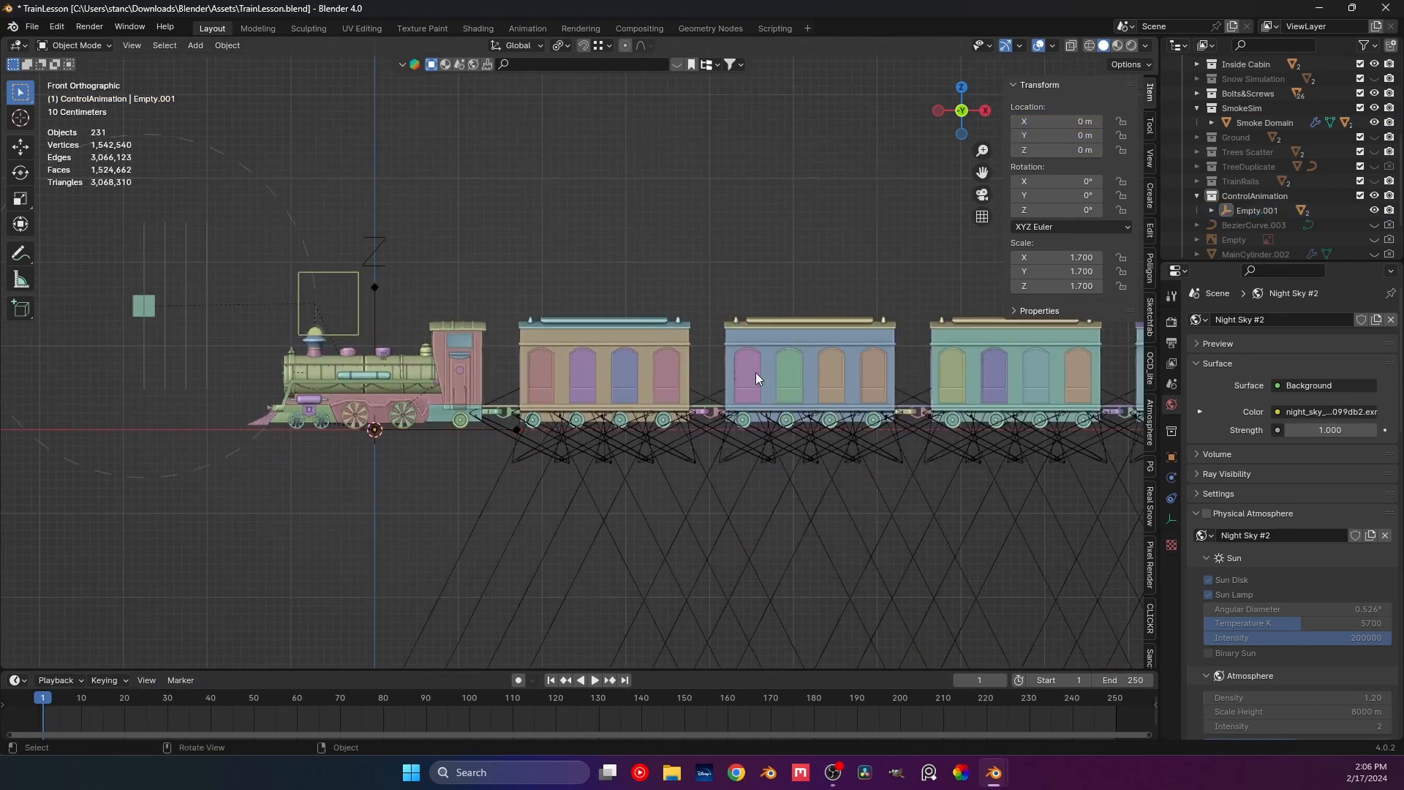
click(1198, 108)
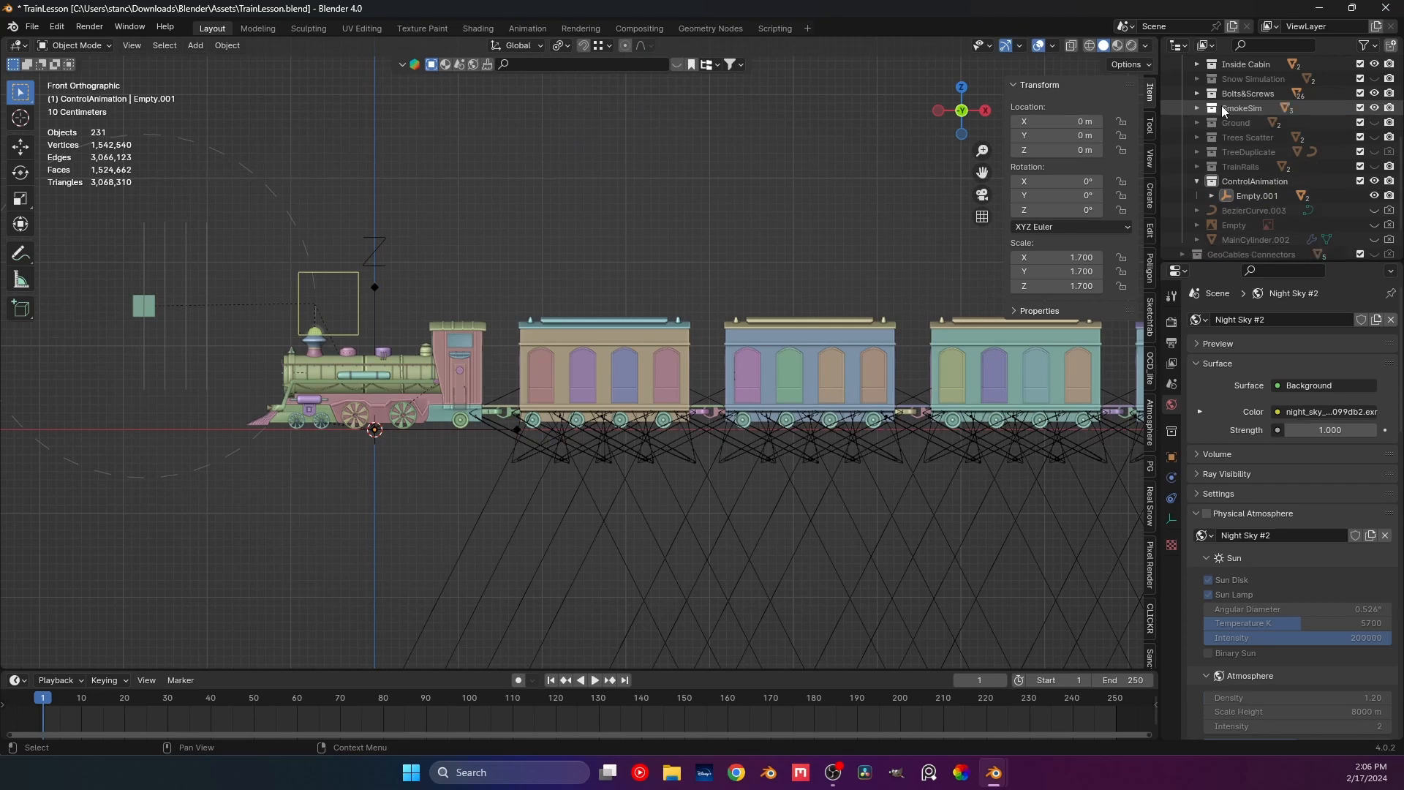
click(1377, 108)
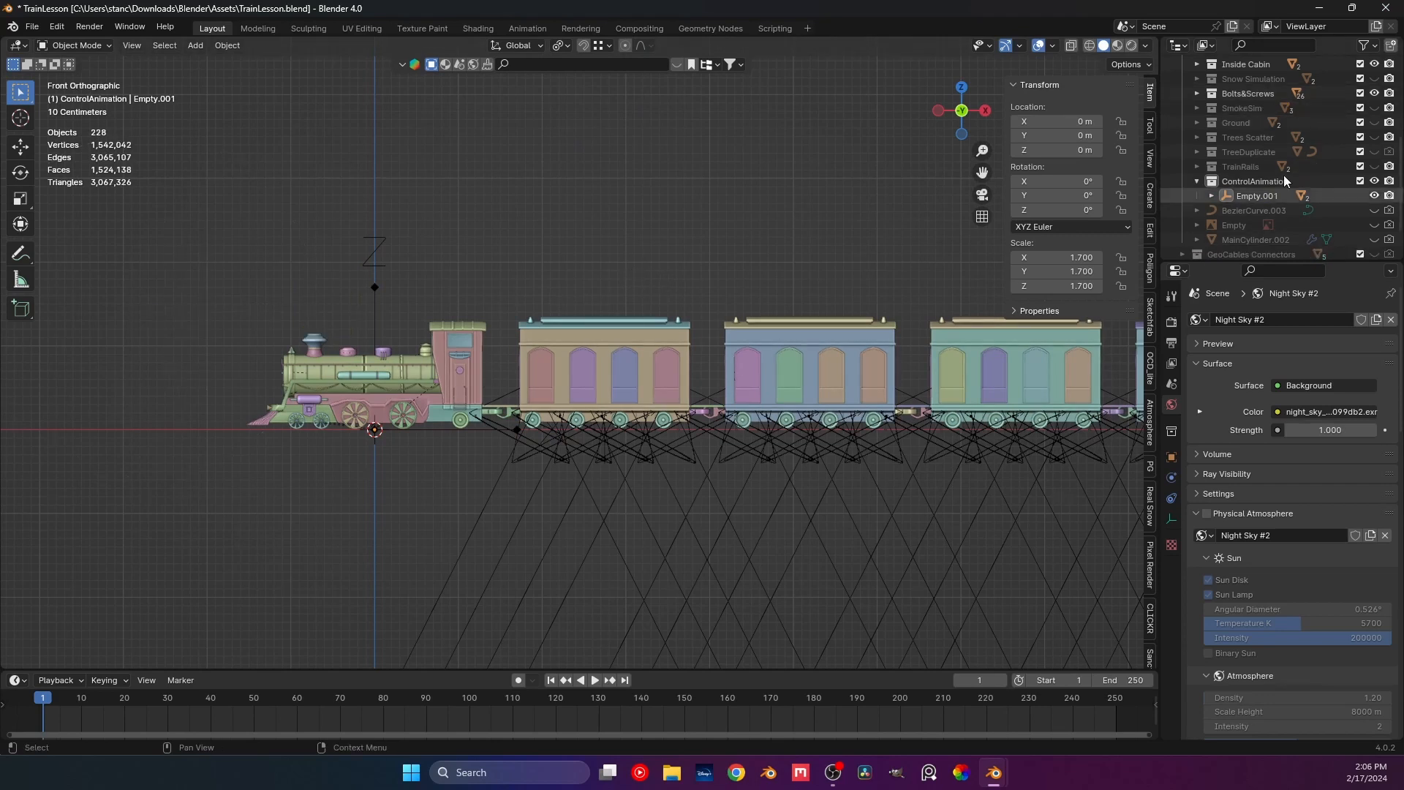
scroll(1285, 172, up, 5)
scroll(1286, 172, up, 1)
click(1376, 93)
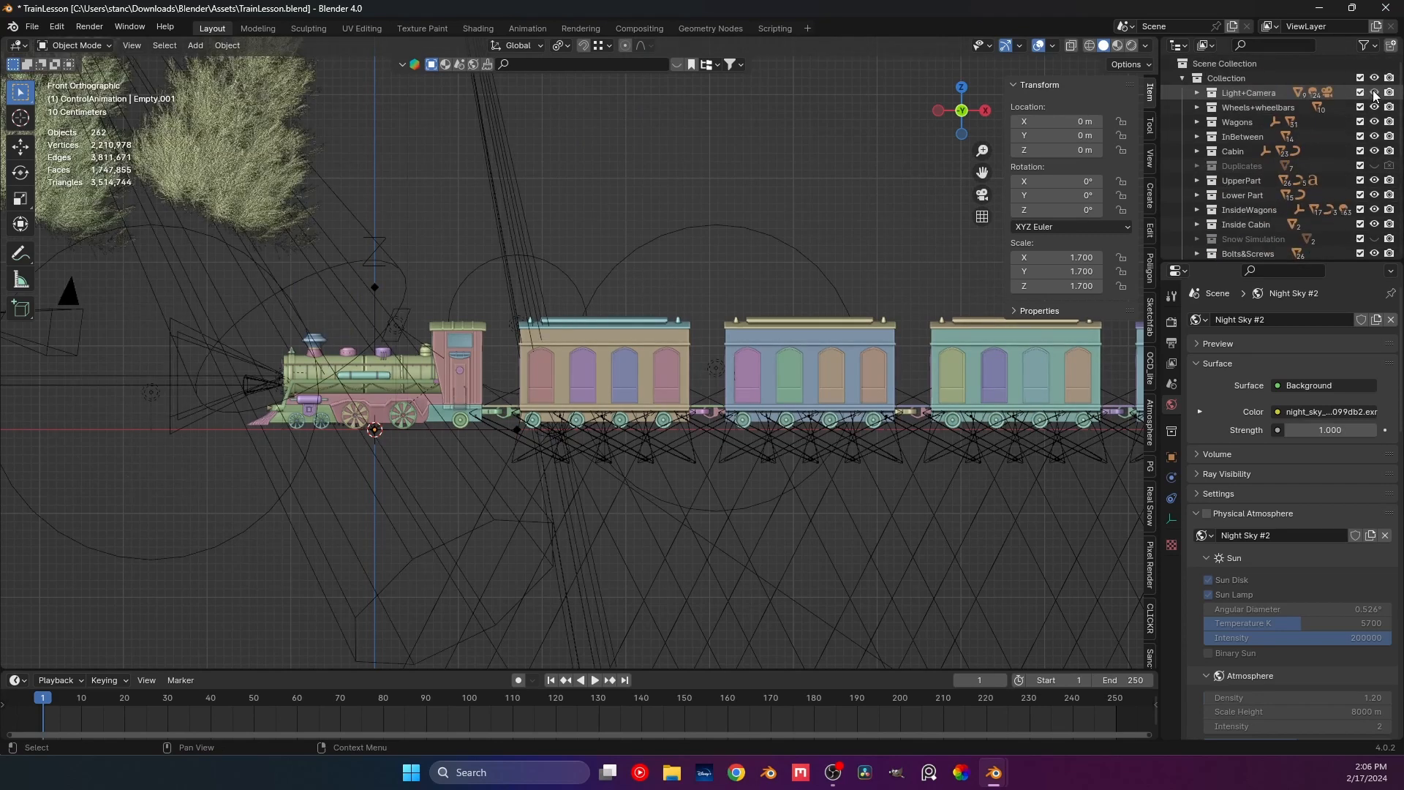
Select the lights Point through Point.015 in the Light+Camera collection and check where they sit along the train.
click(1240, 93)
click(1198, 93)
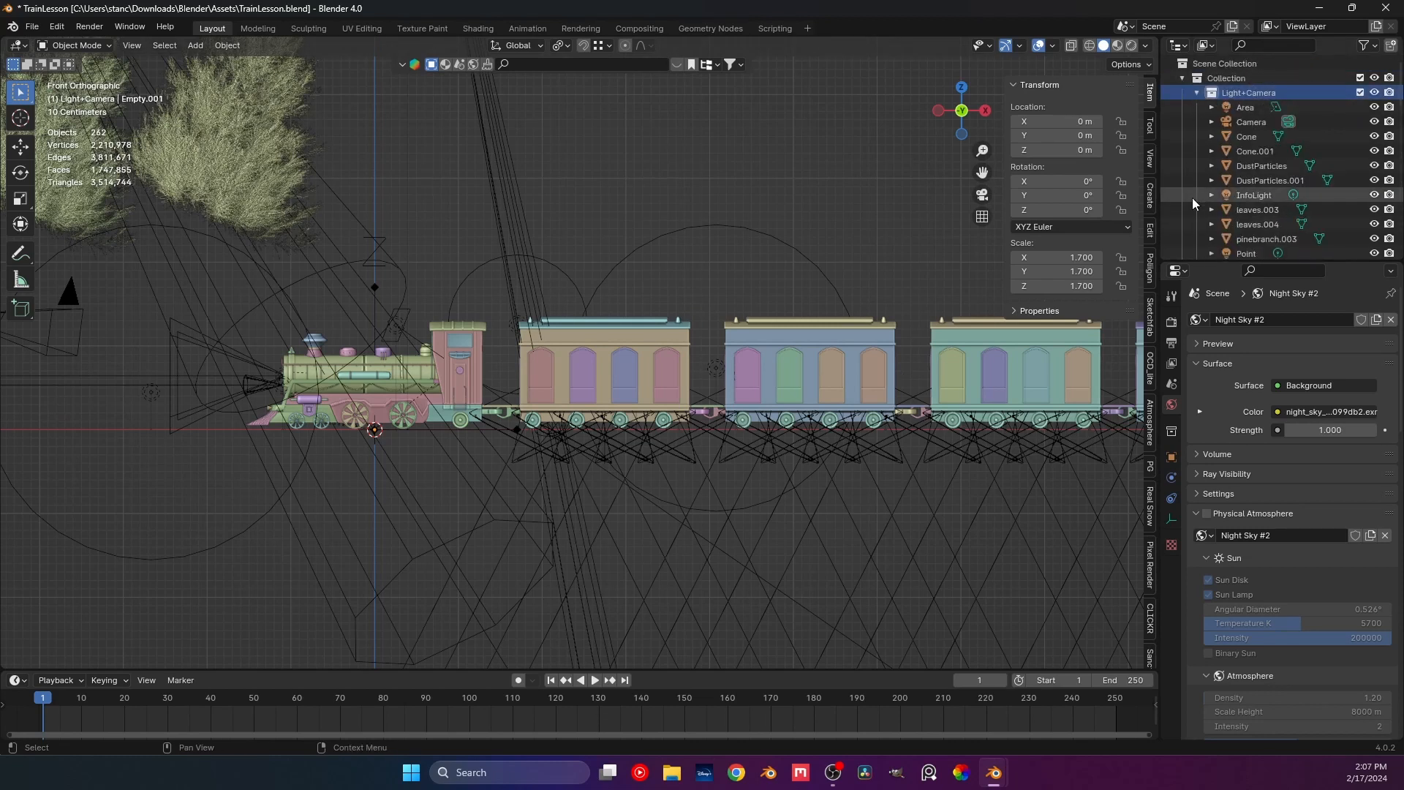
scroll(1237, 199, down, 5)
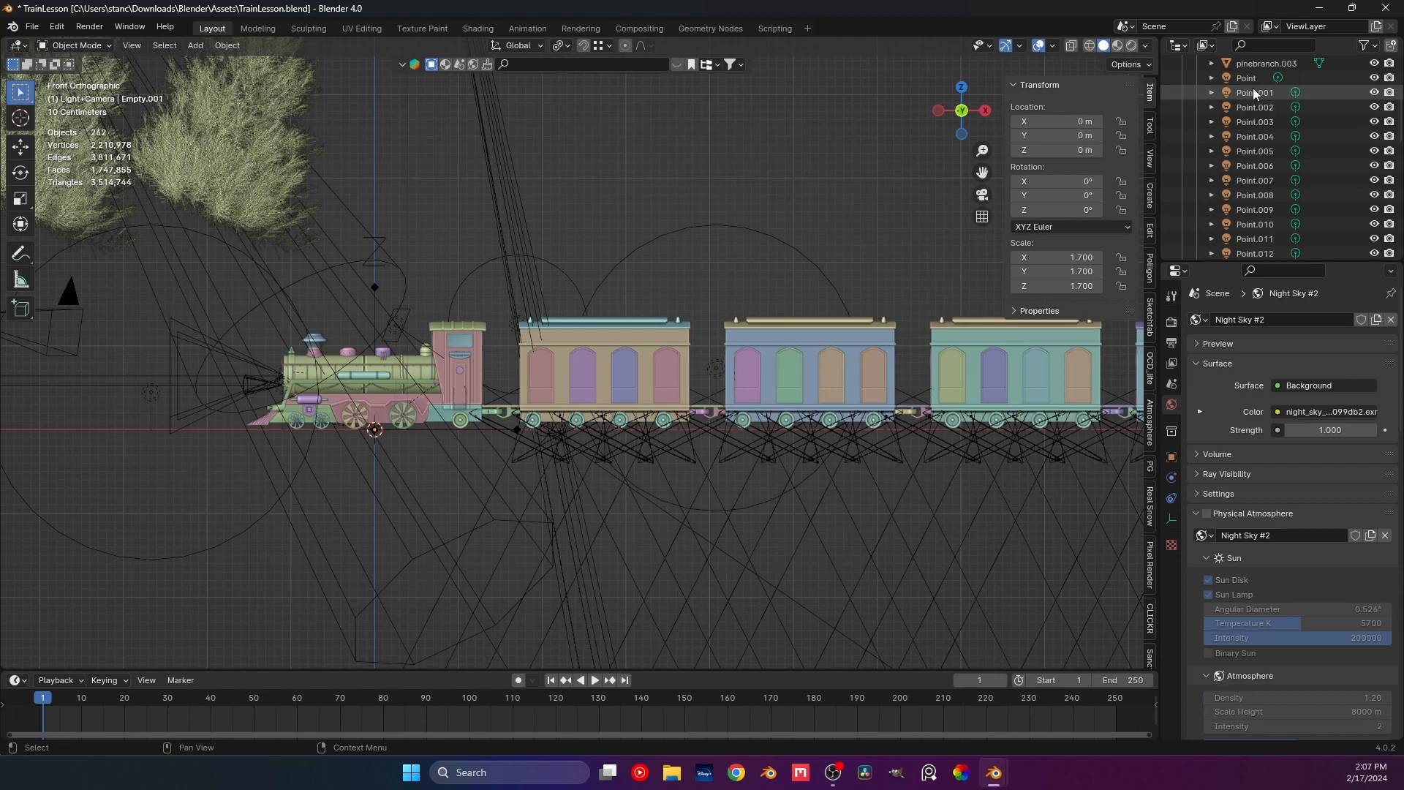
click(1245, 78)
scroll(1270, 212, down, 3)
shift+click(1270, 212)
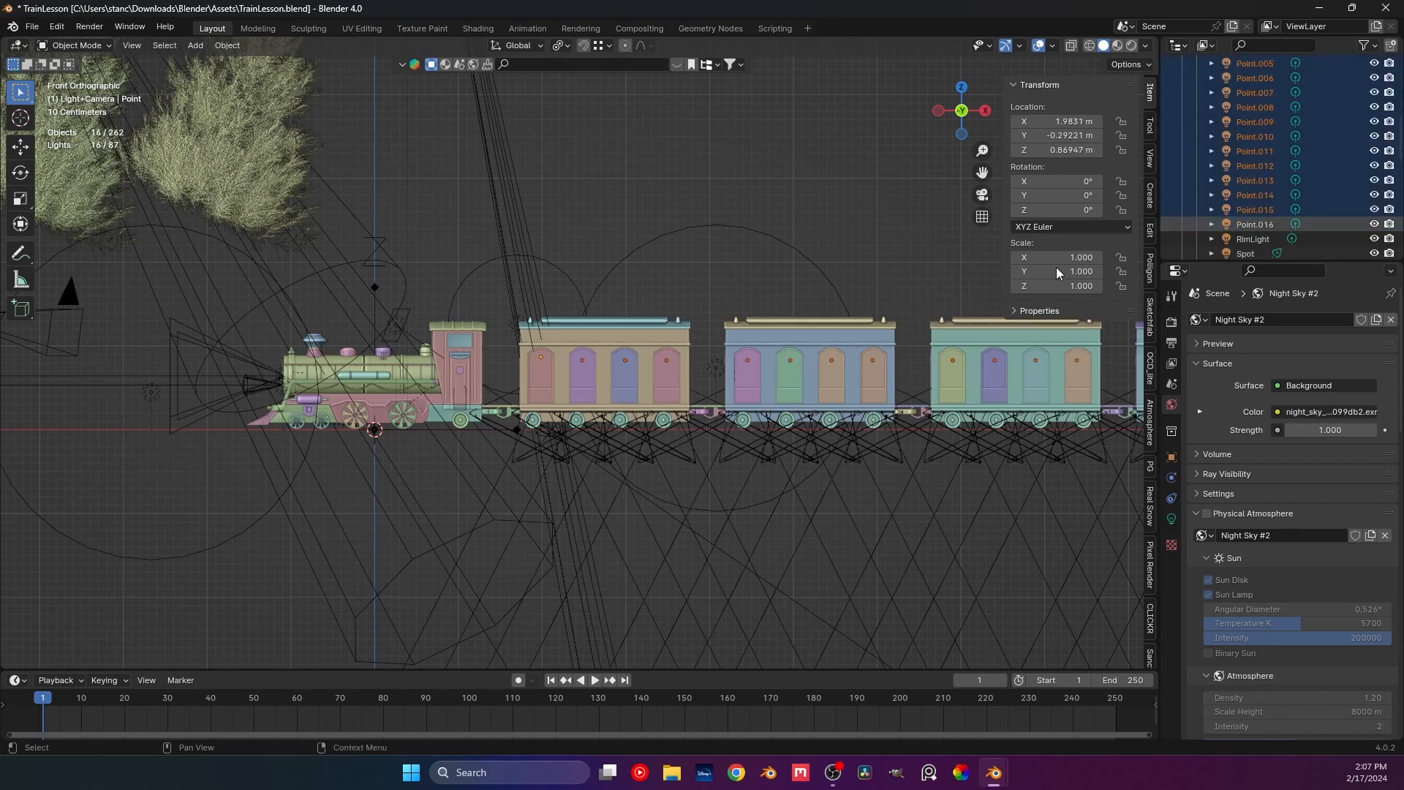
shift+middle_drag(692, 345, 591, 360)
scroll(1260, 121, up, 6)
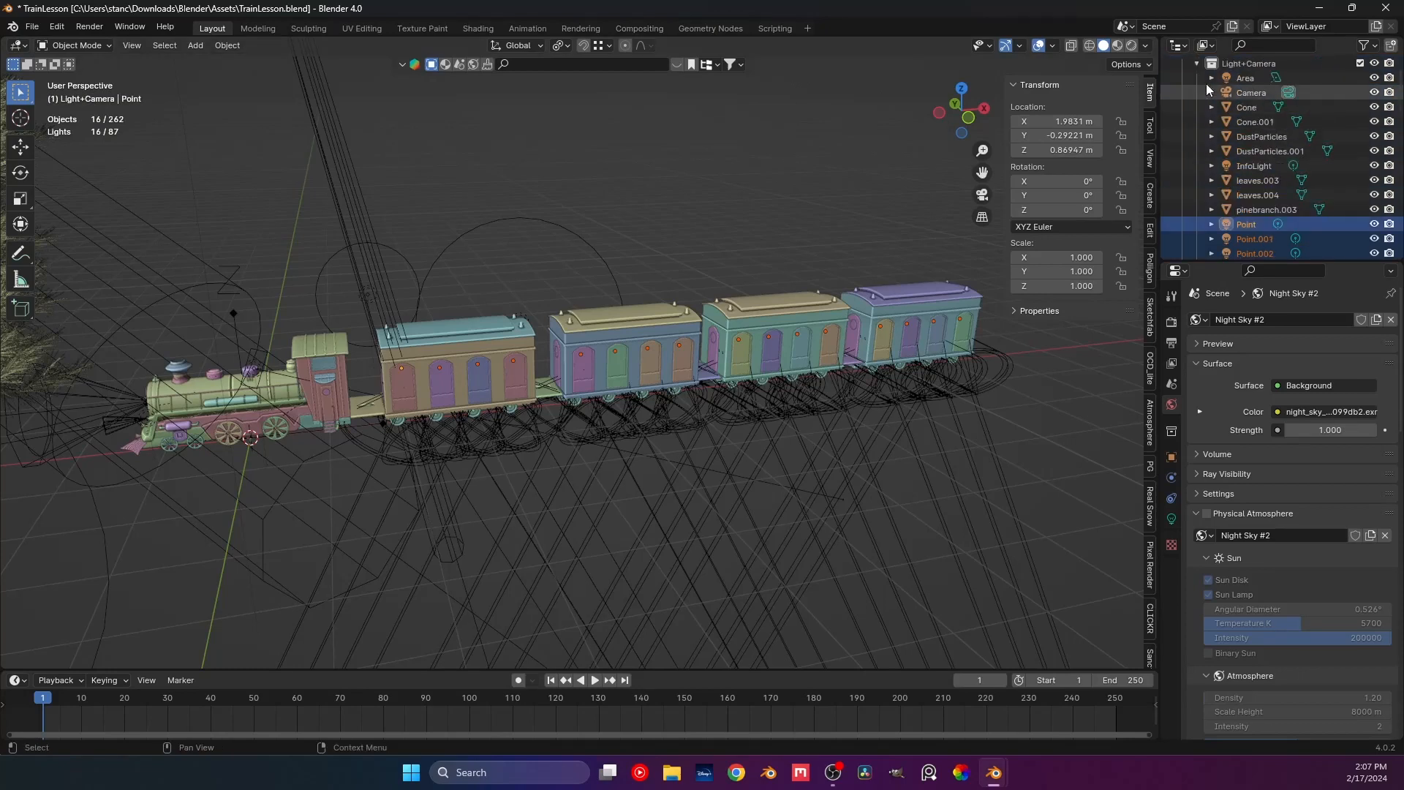
click(1199, 67)
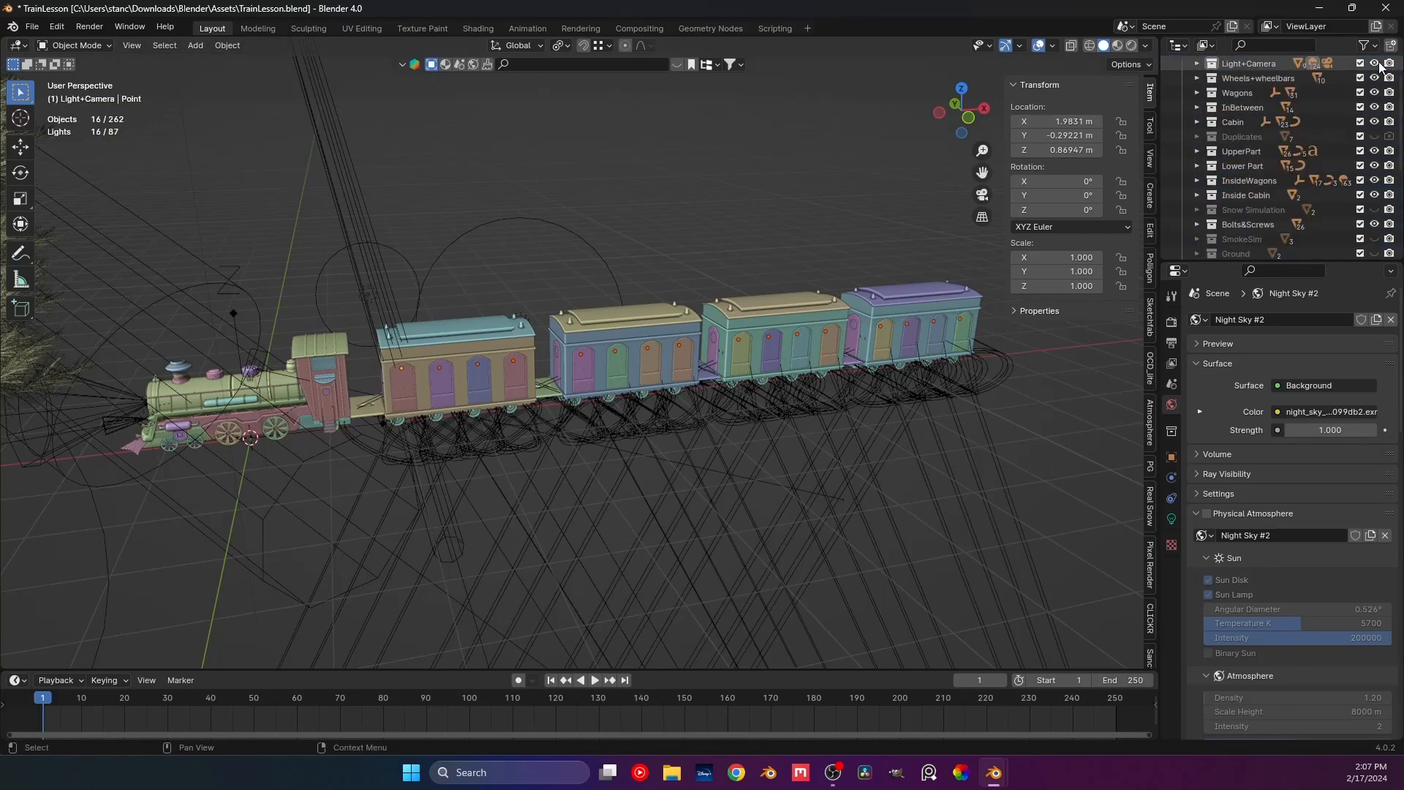
Reveal all individually hidden objects and clear the selection.
middle_drag(598, 329, 586, 300)
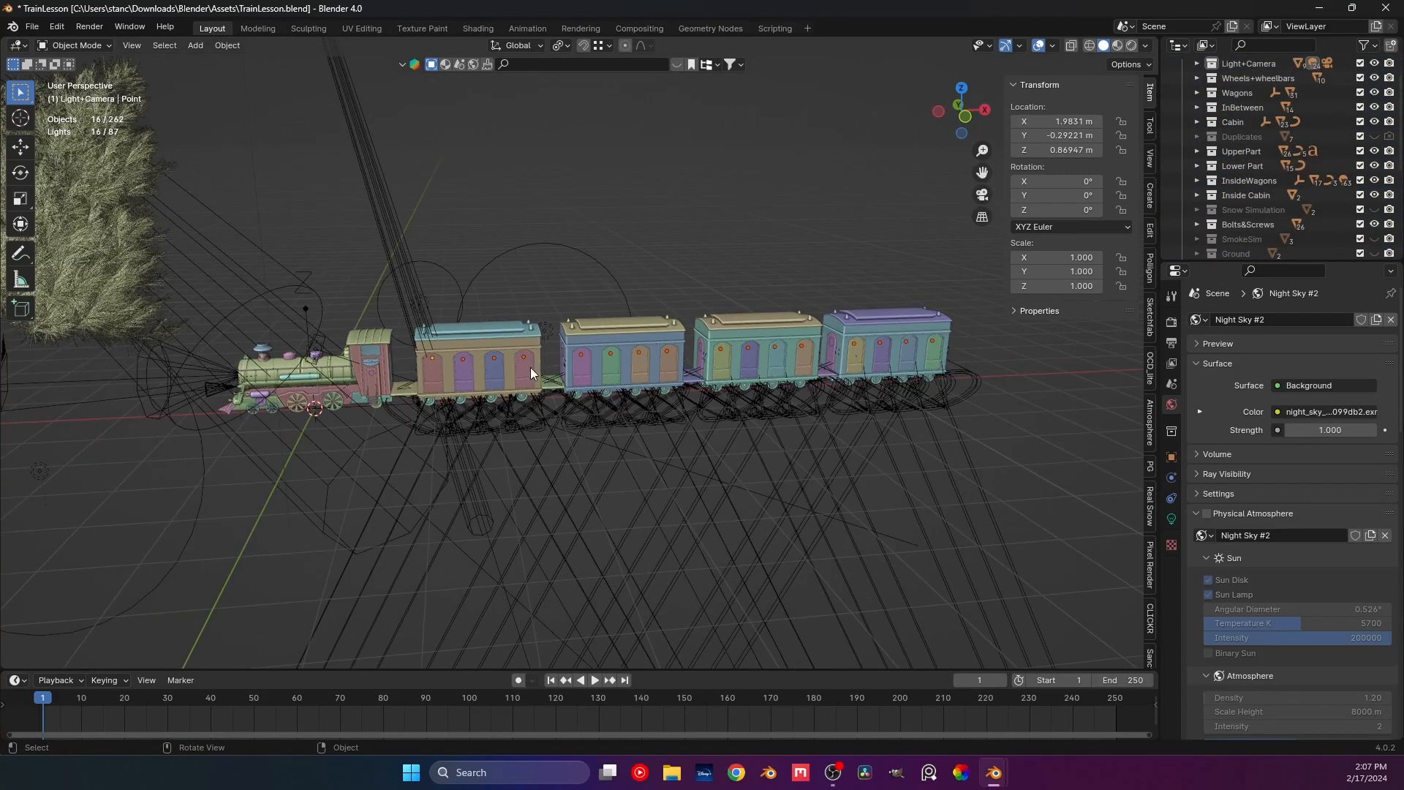
middle_drag(530, 368, 703, 335)
key(alt+h)
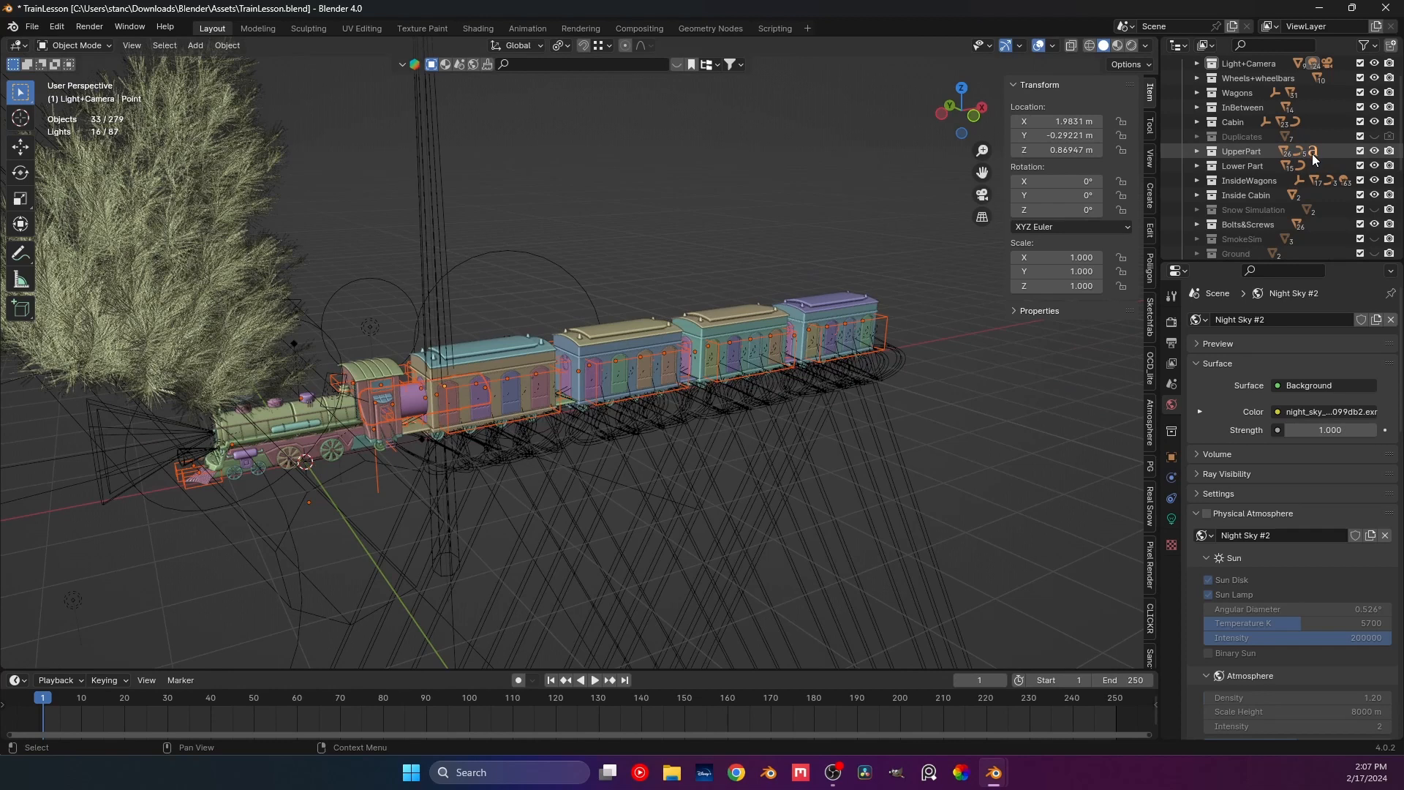
scroll(1325, 172, down, 2)
scroll(1324, 171, up, 3)
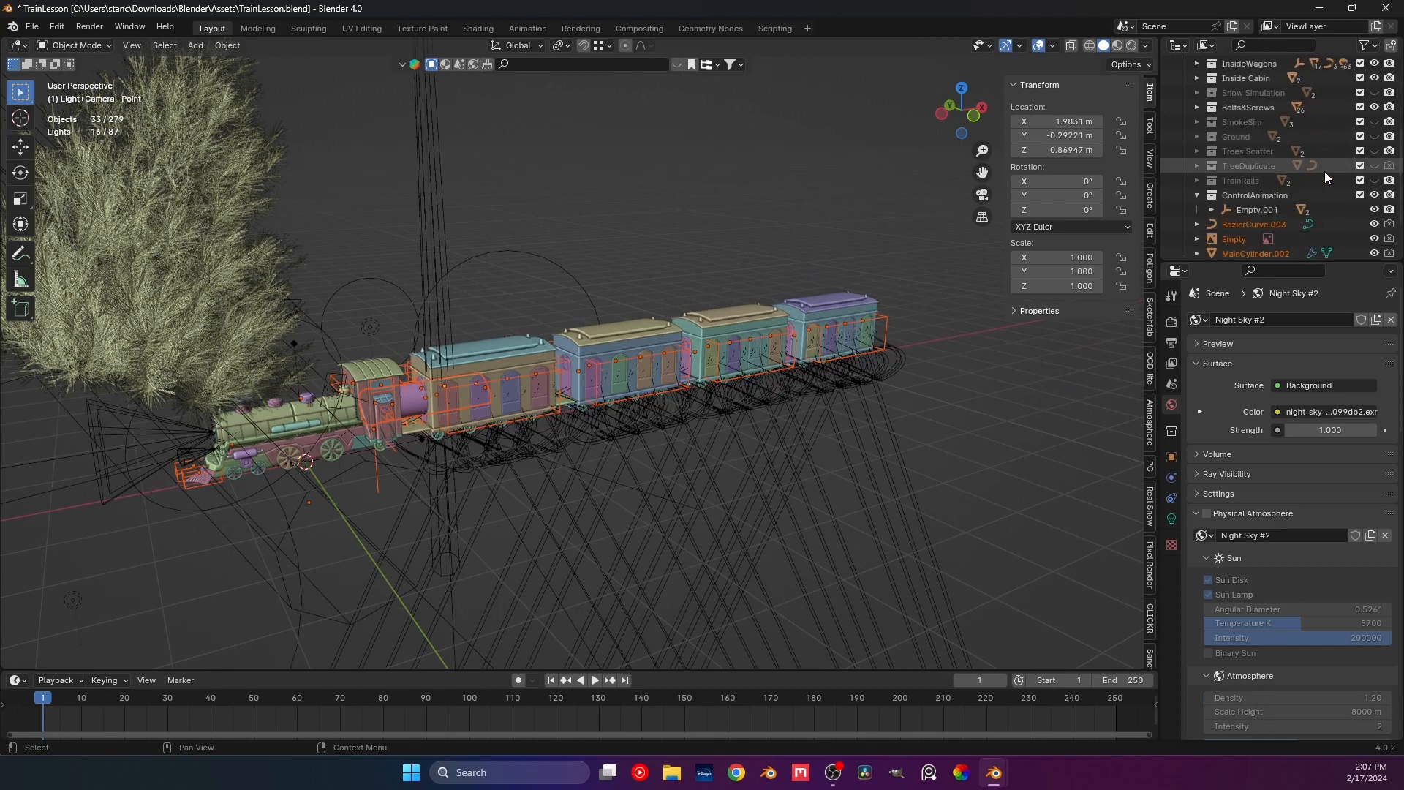
click(862, 287)
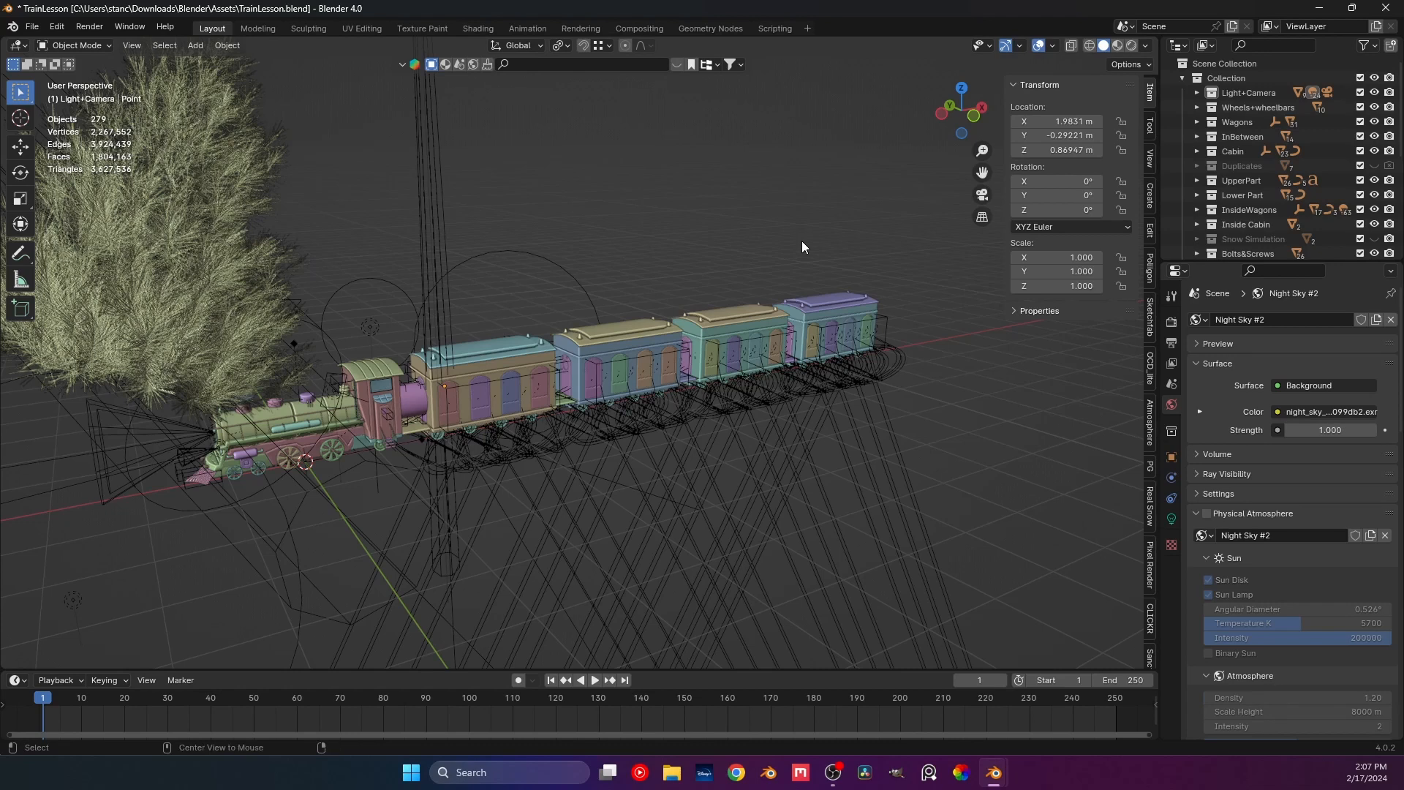
Toggle the Duplicates collection on to check its contents and hide it again.
shift+middle_drag(619, 300, 776, 250)
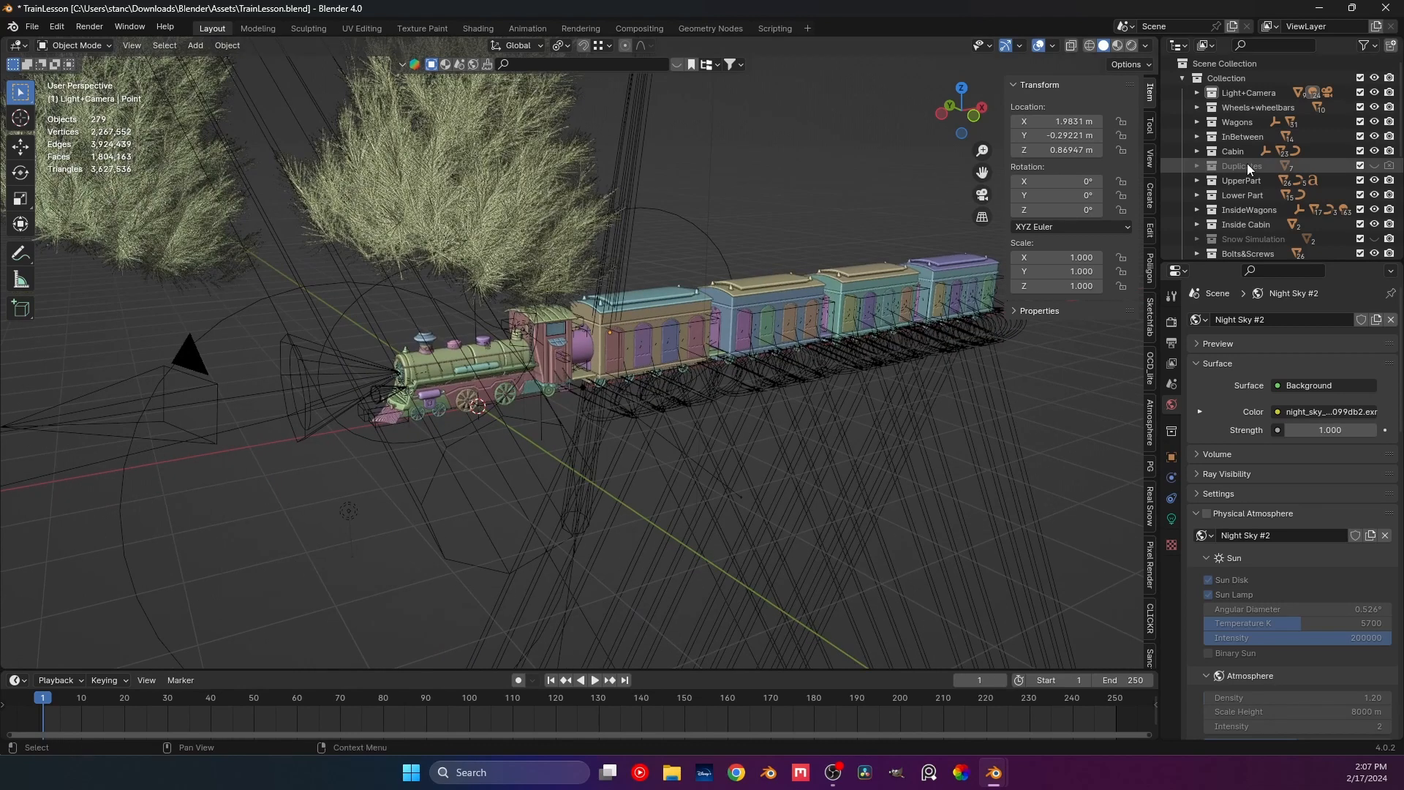
click(1375, 168)
click(1375, 168)
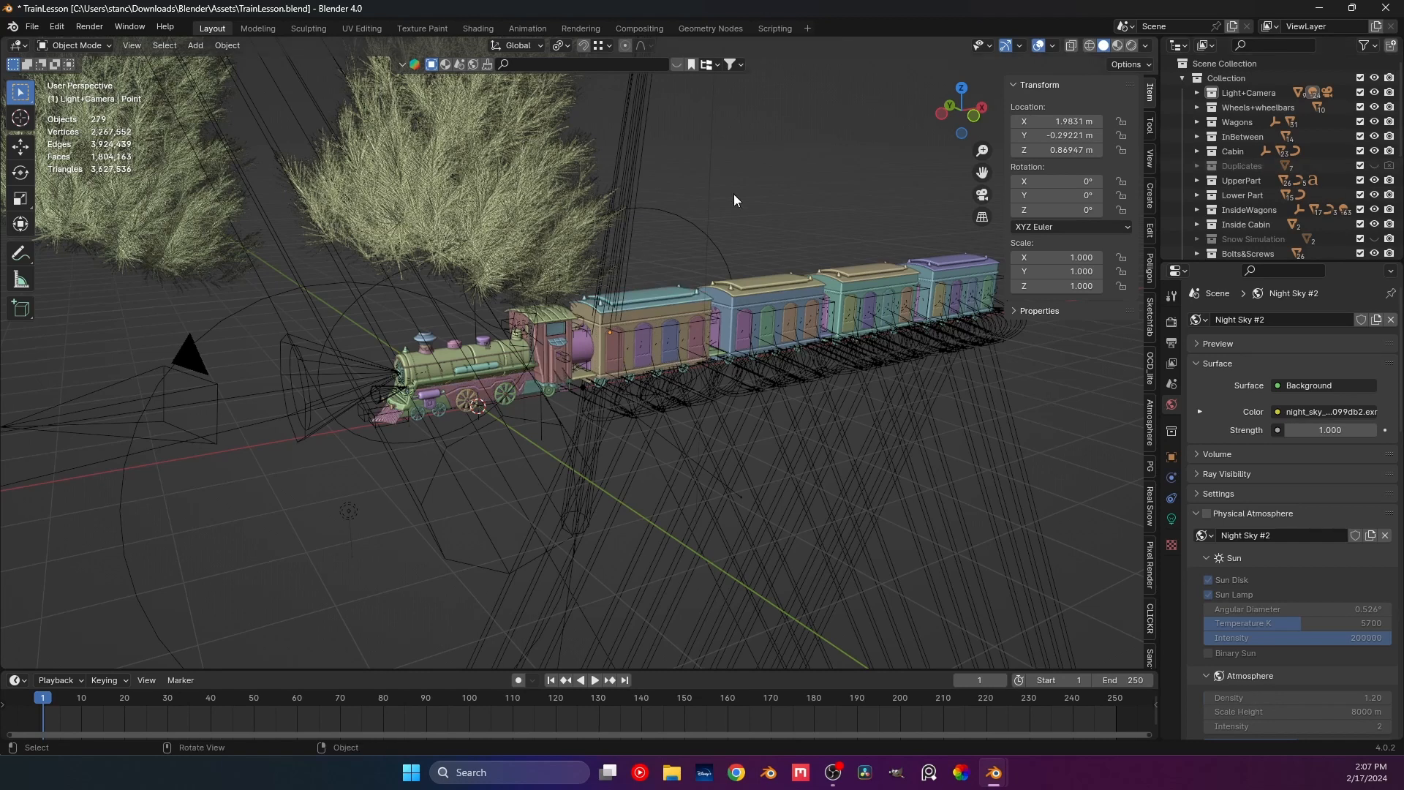
key(a)
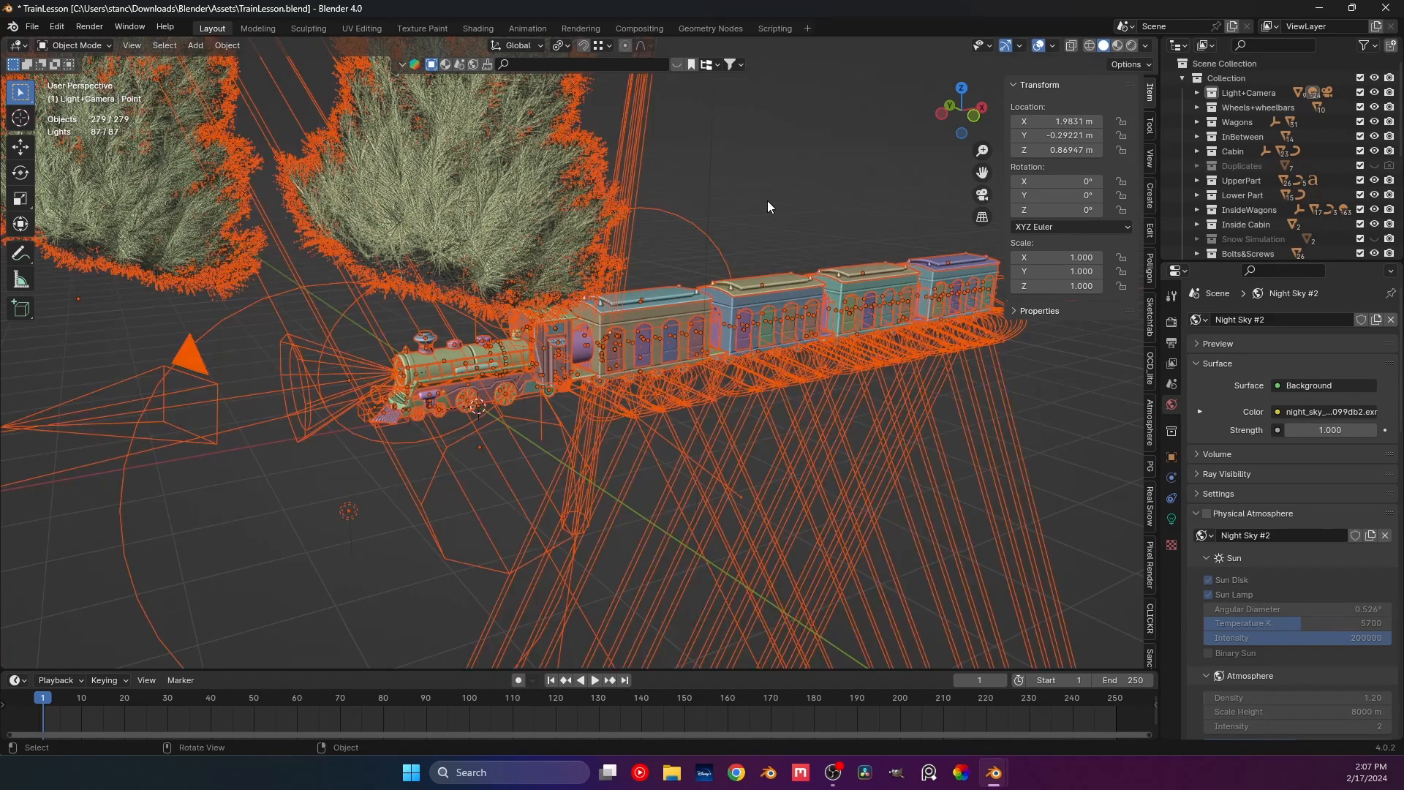
key(space)
key(h)
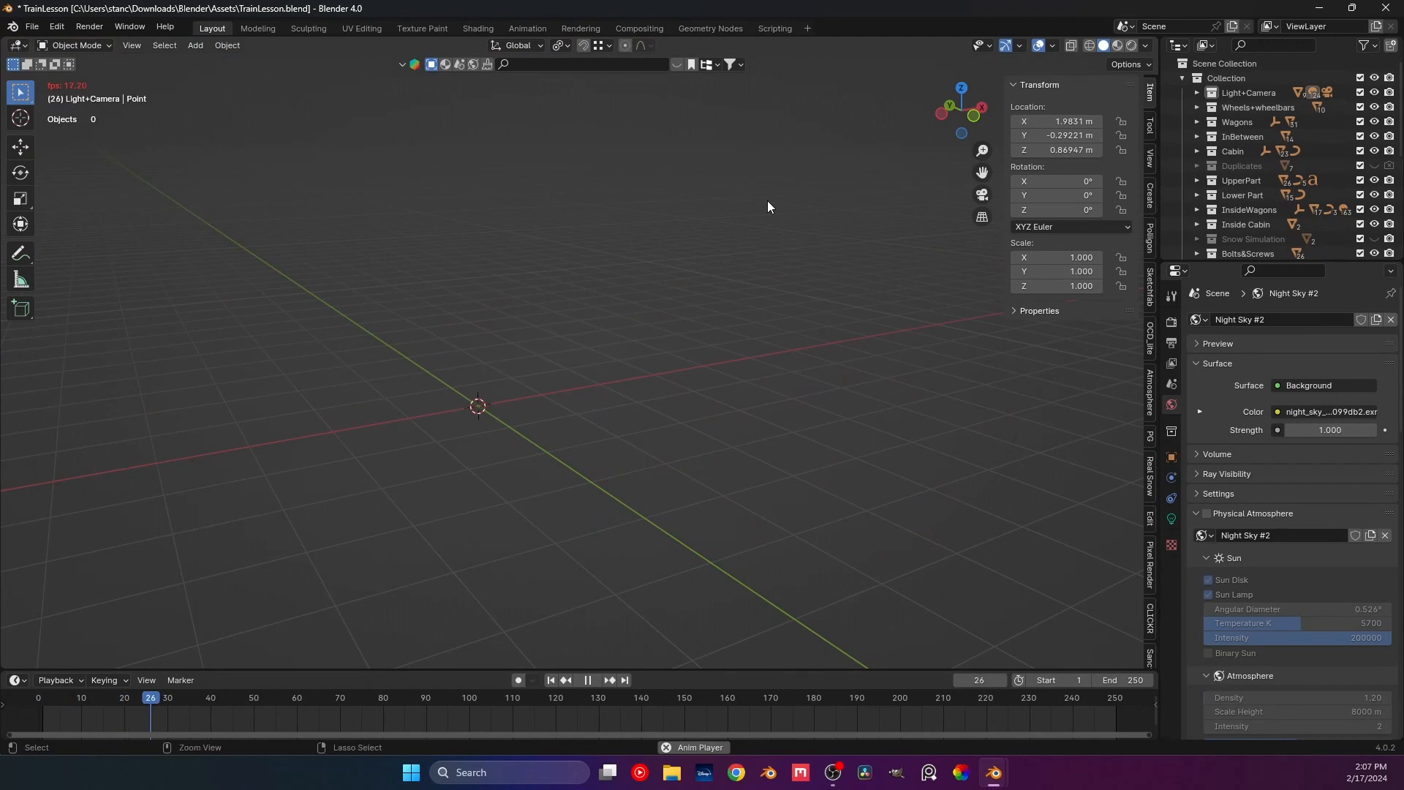
key(Escape)
key(alt+h)
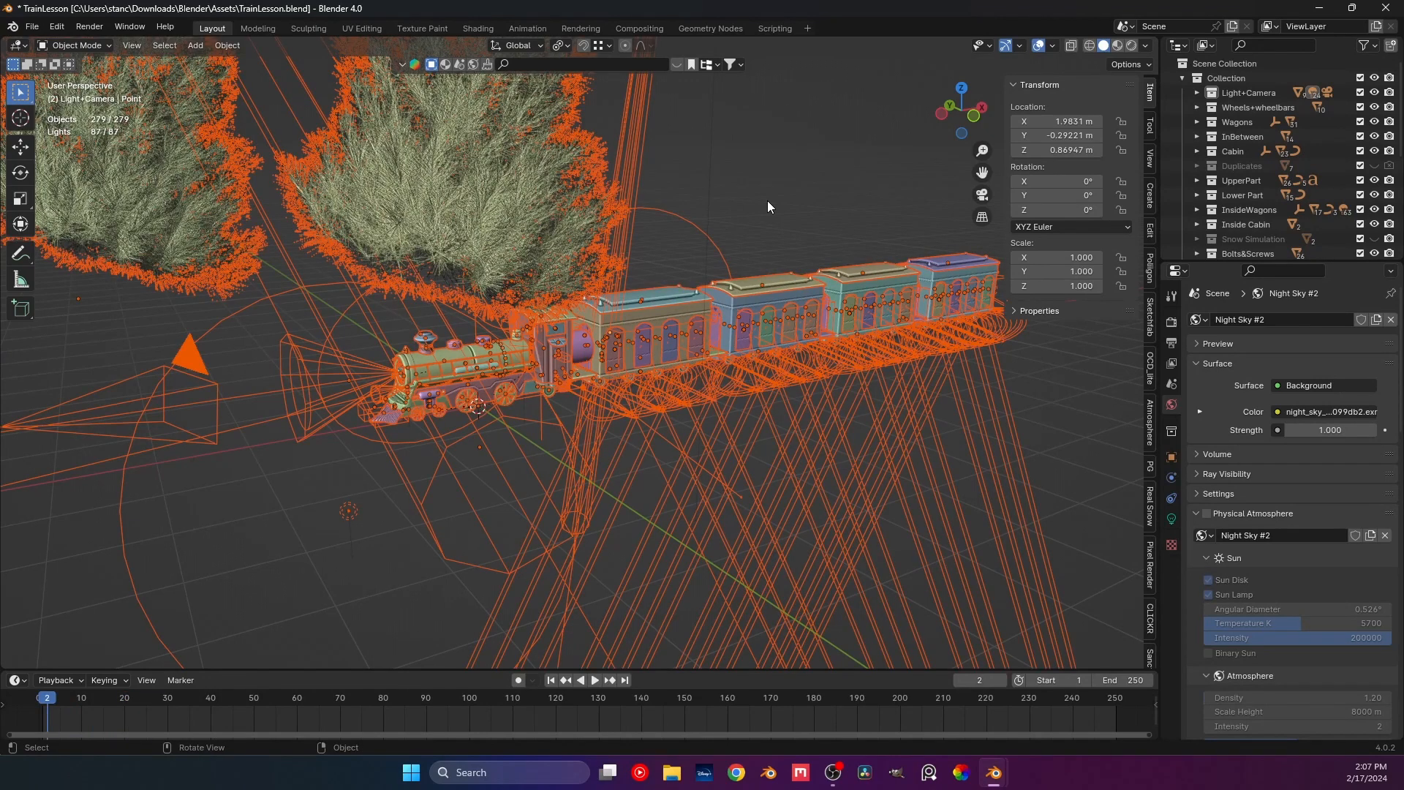
key(alt+a)
Toggle the Snow Simulation collection's visibility and look through the remaining collections and loose objects in the scene hierarchy.
middle_drag(767, 201, 755, 209)
scroll(755, 209, up, 3)
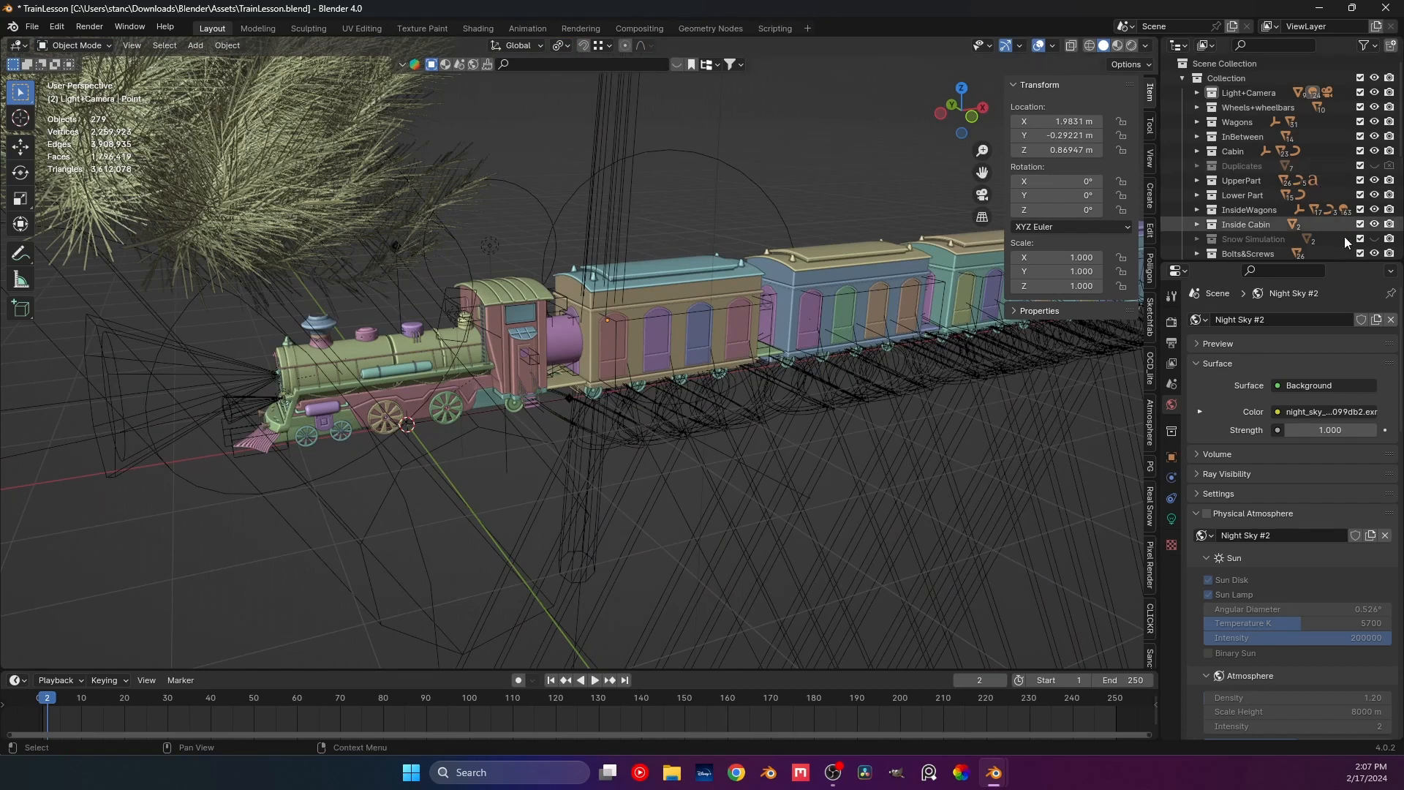
click(1375, 240)
click(1376, 240)
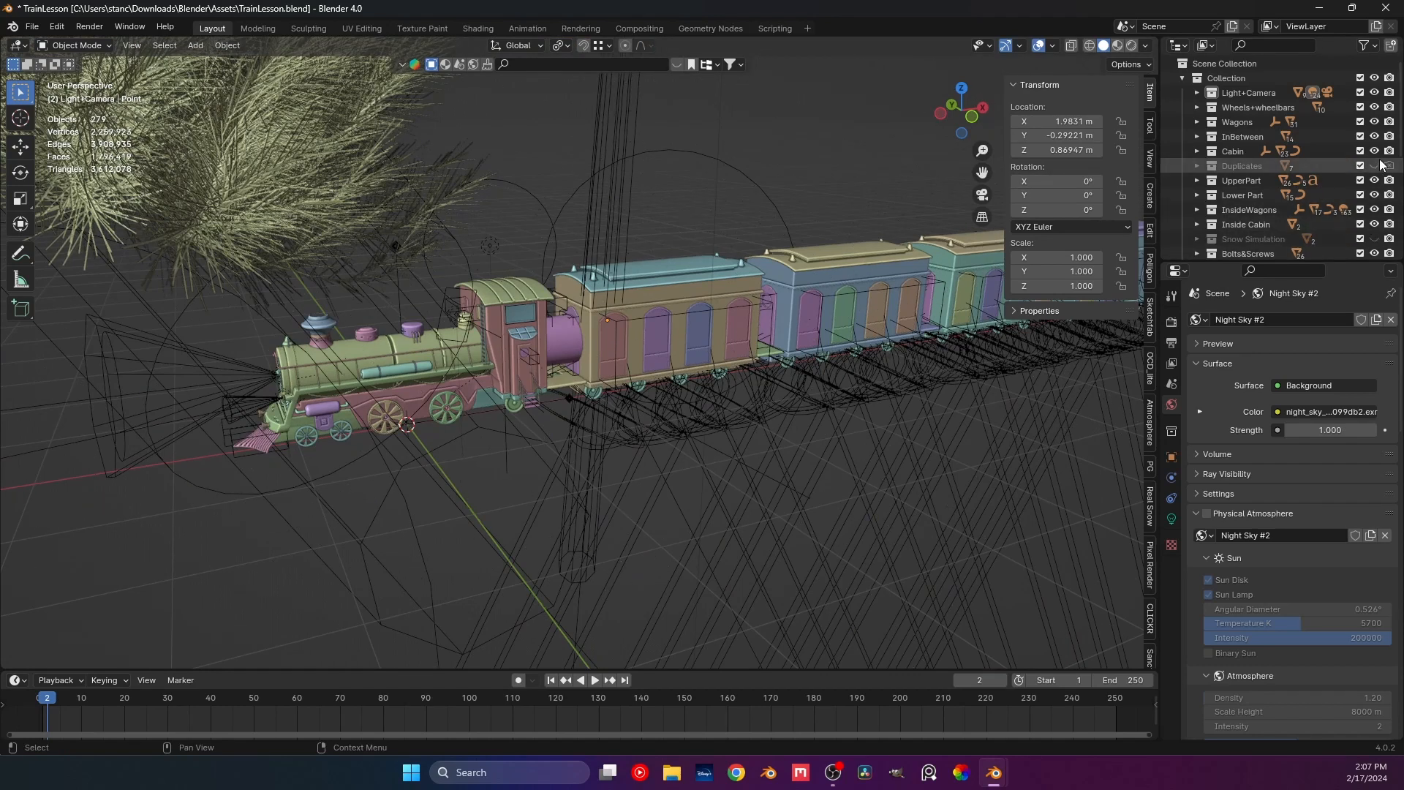
scroll(1320, 207, down, 3)
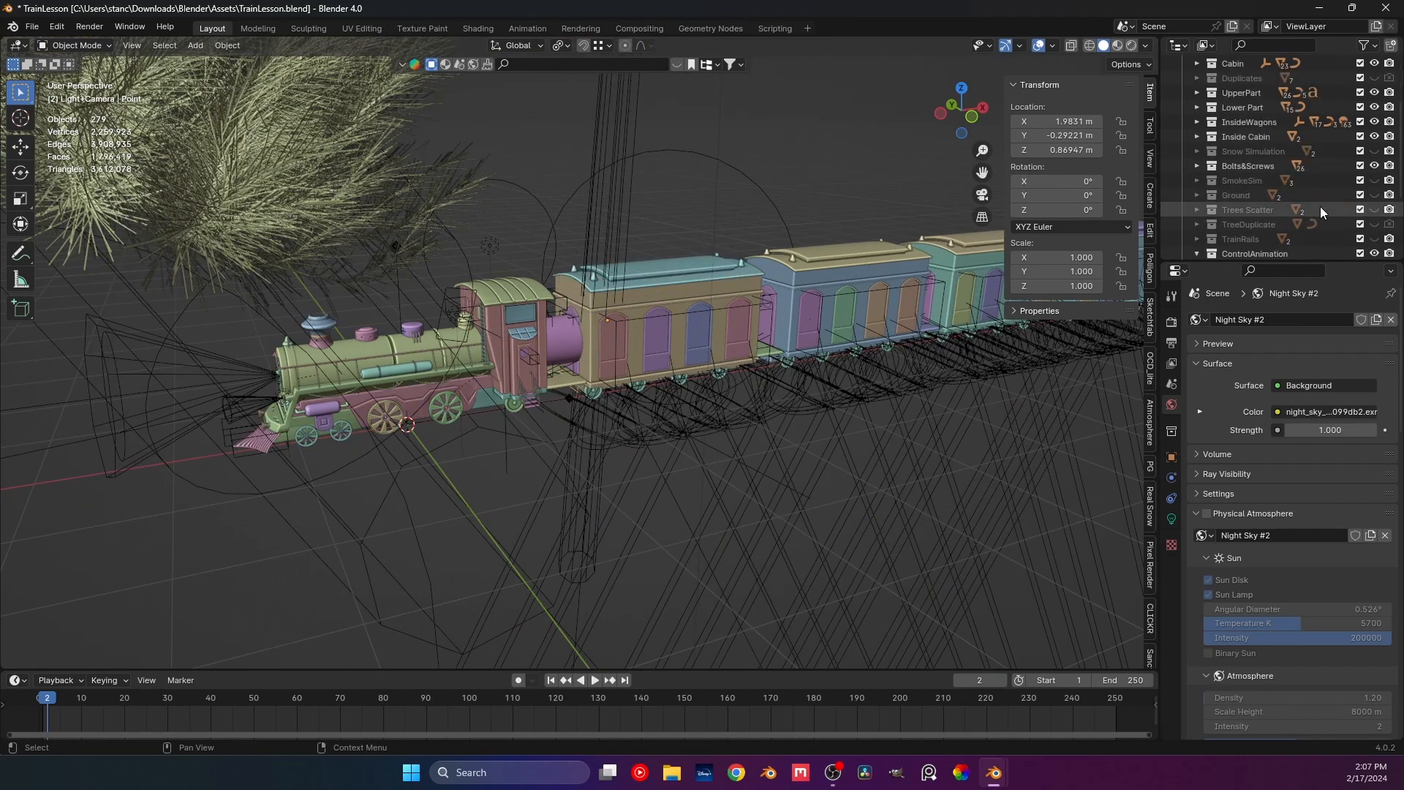
scroll(1231, 201, down, 2)
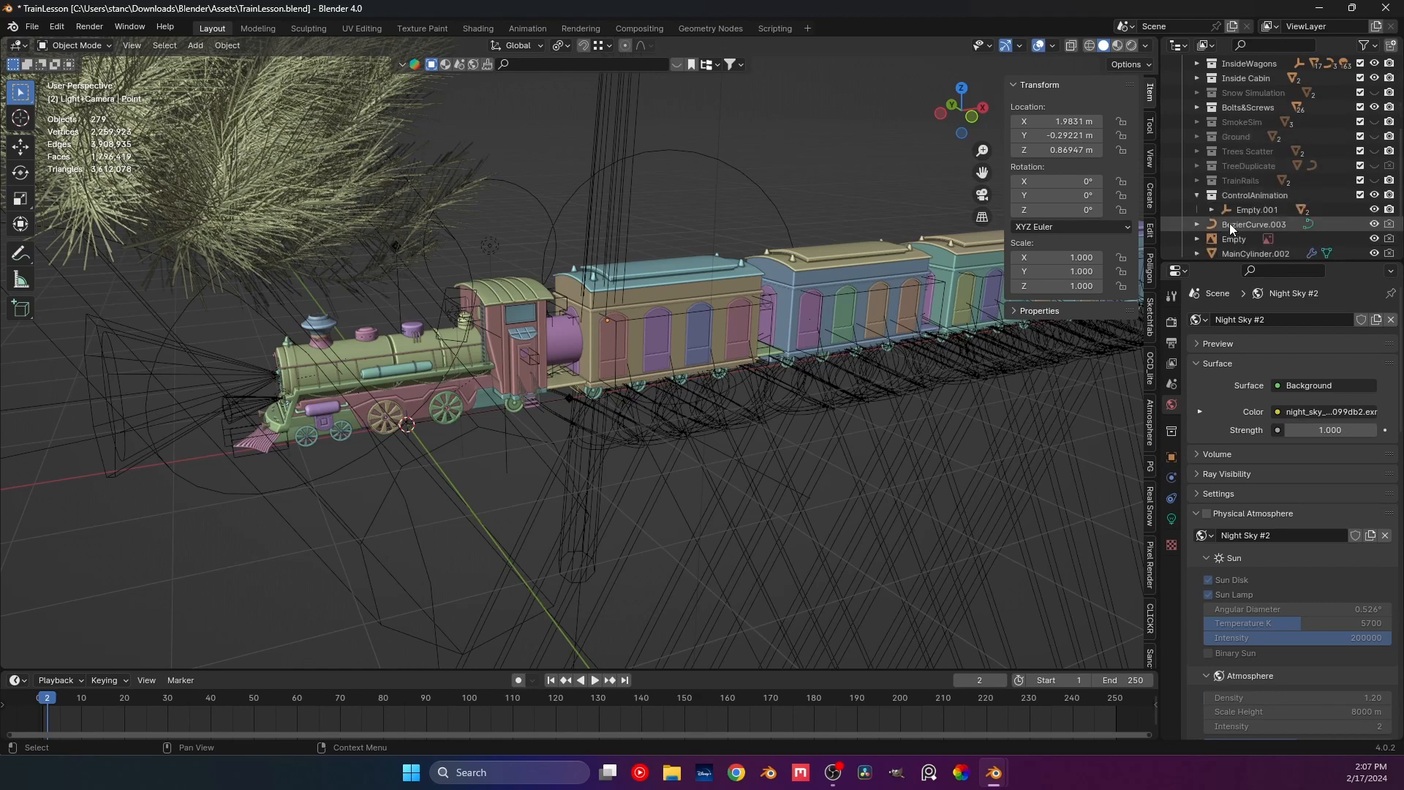
mouse_move(545, 340)
middle_down()
mouse_move(508, 332)
mouse_move(563, 336)
middle_up()
Parent the lights Point through Point.015 from the Light+Camera collection to Empty.001, keeping their transforms, and clear the selection.
scroll(1245, 195, up, 5)
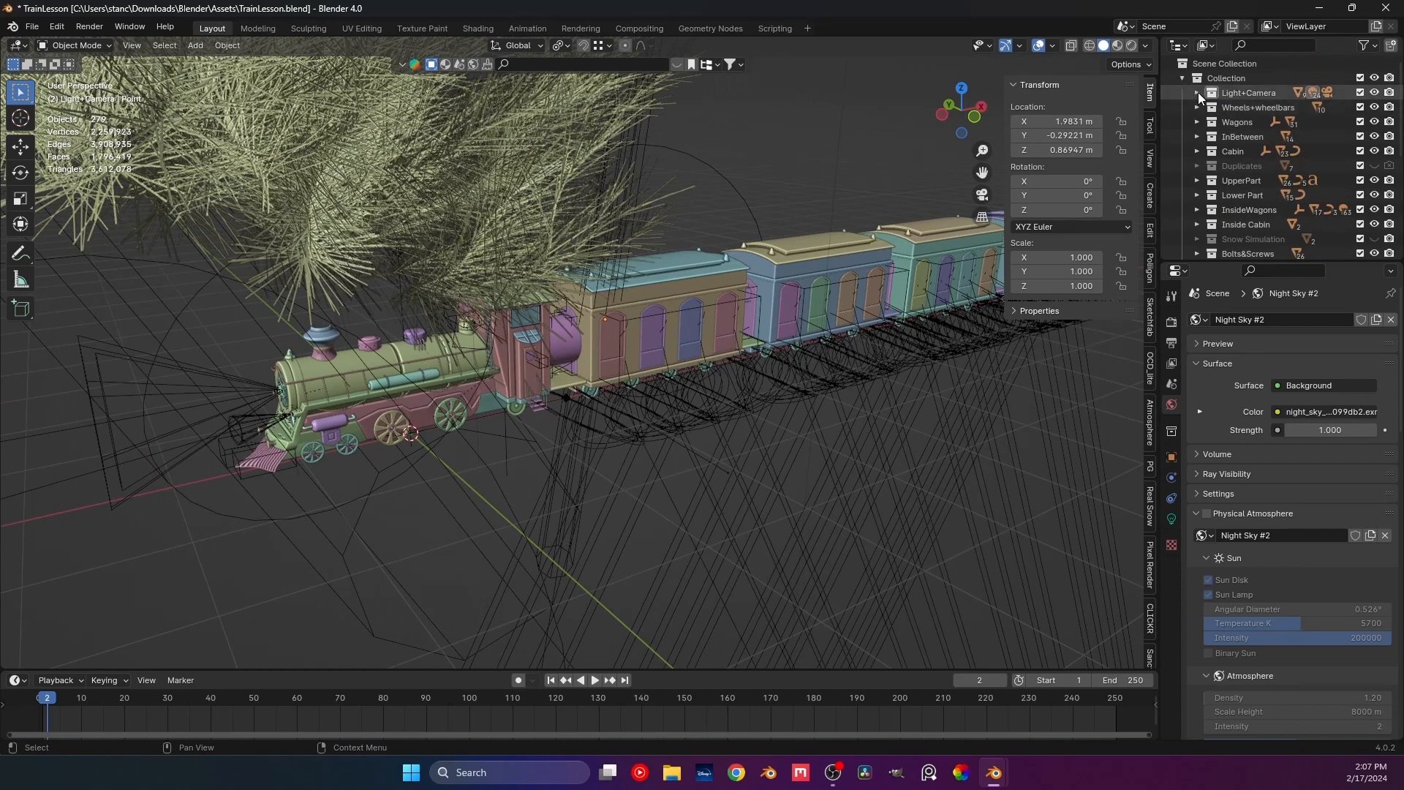
scroll(1248, 180, down, 5)
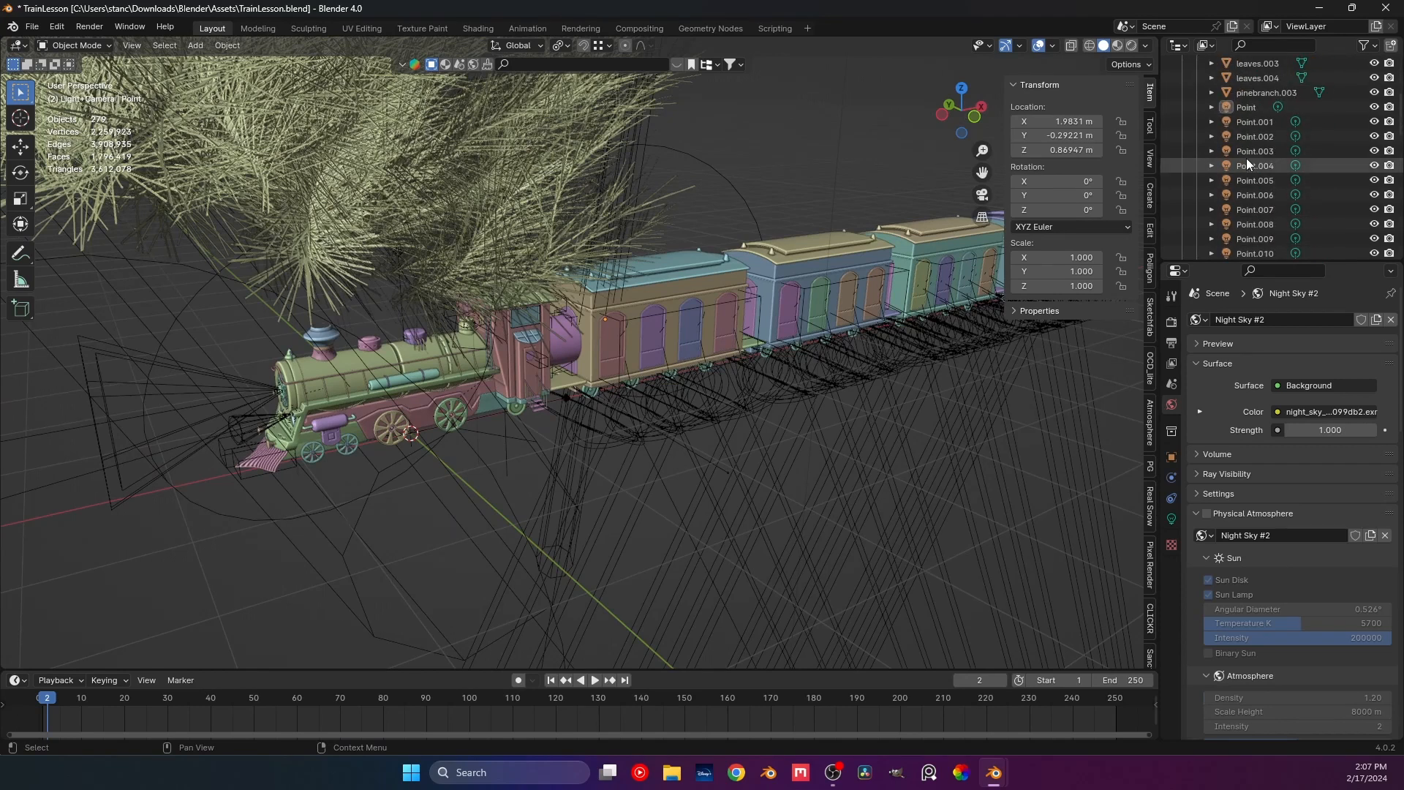
scroll(1244, 110, down, 5)
click(1253, 166)
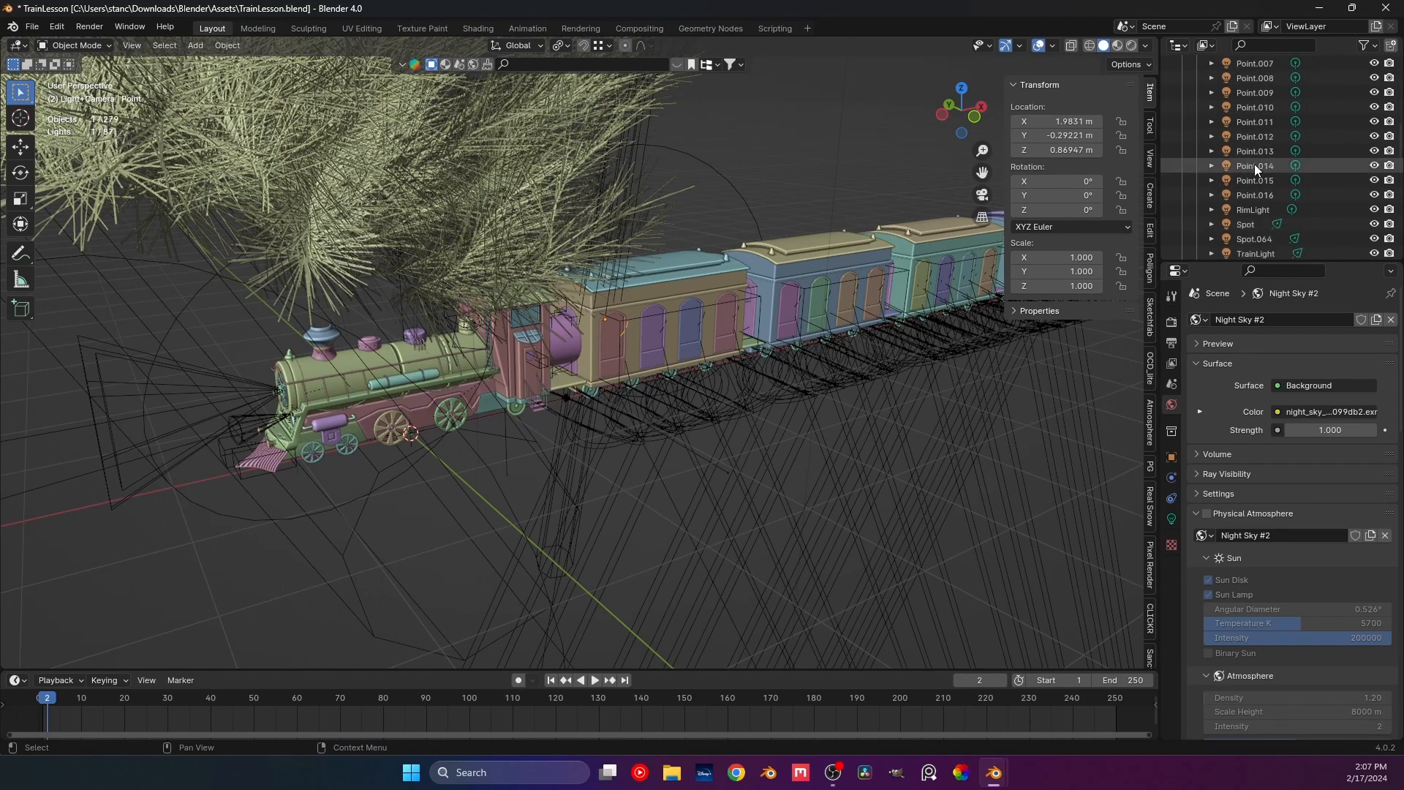
shift+click(1254, 180)
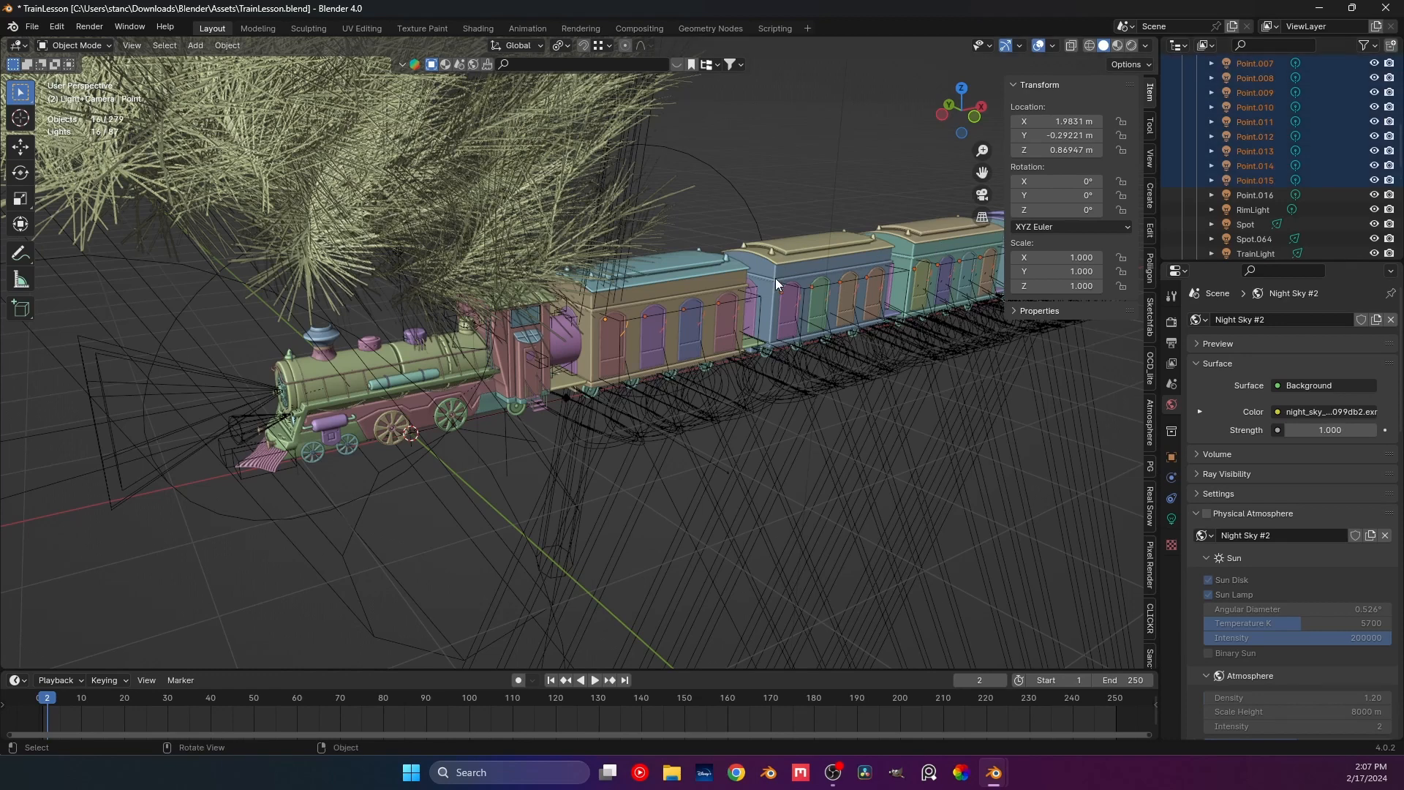
middle_drag(783, 278, 506, 303)
scroll(1239, 173, up, 8)
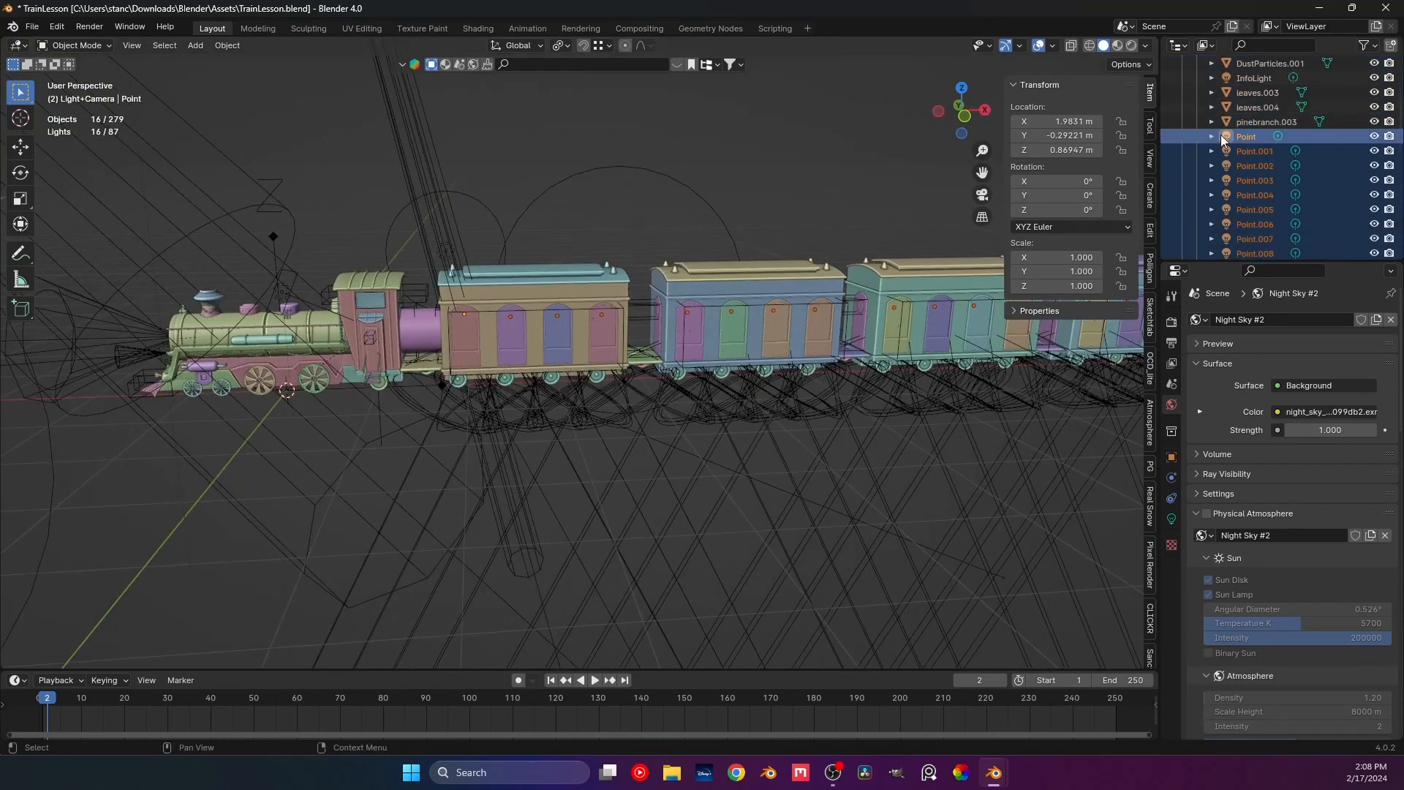
click(1195, 63)
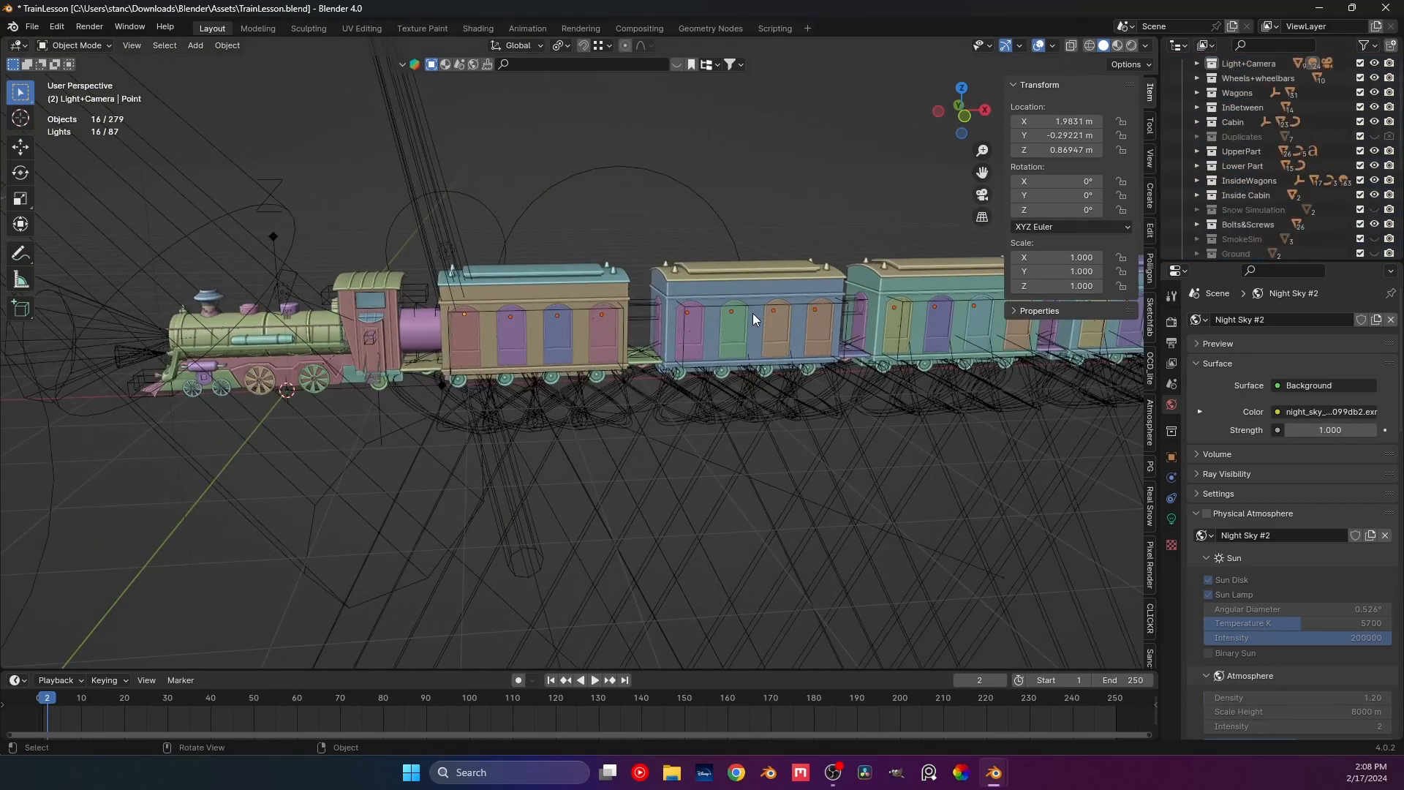
shift+click(281, 182)
key(ctrl+p)
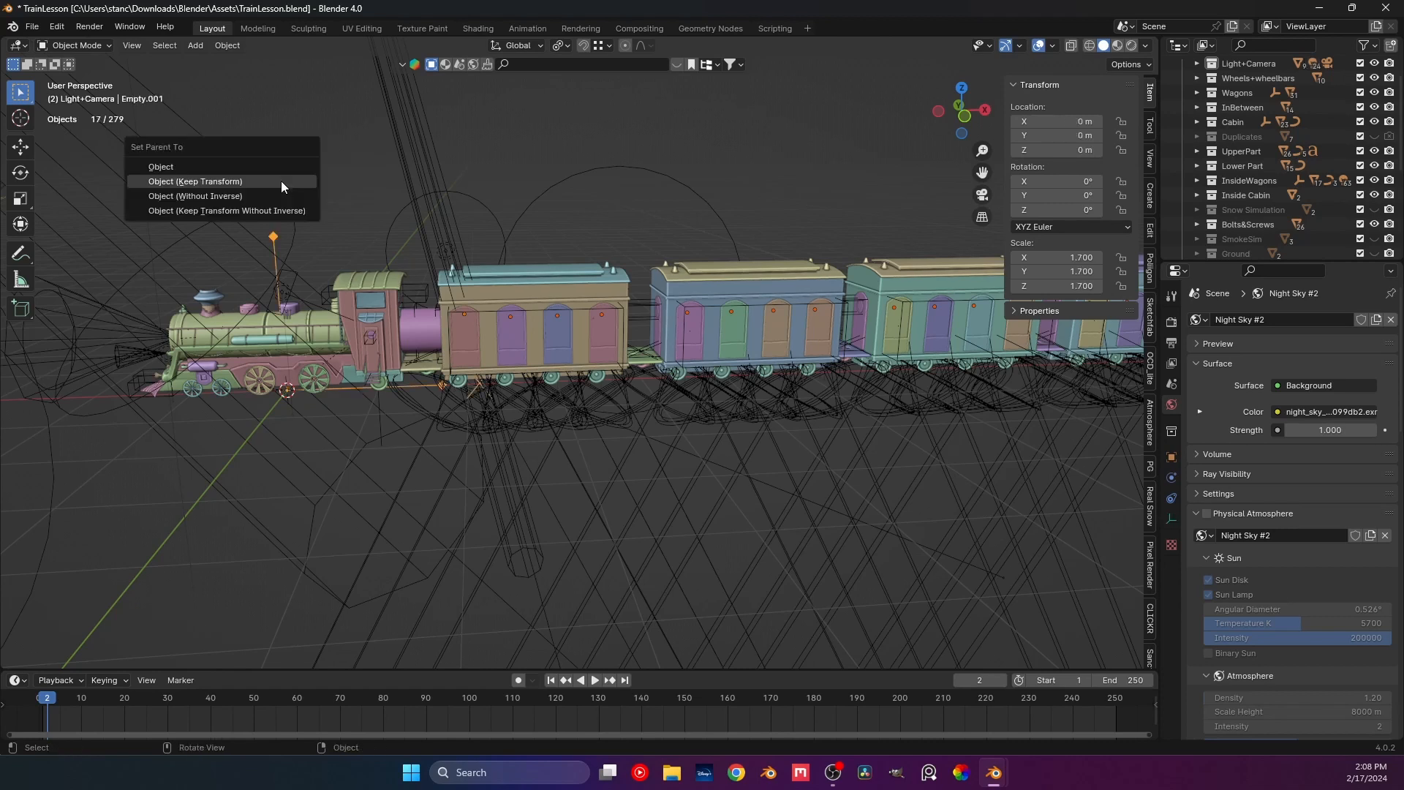
click(281, 181)
click(349, 161)
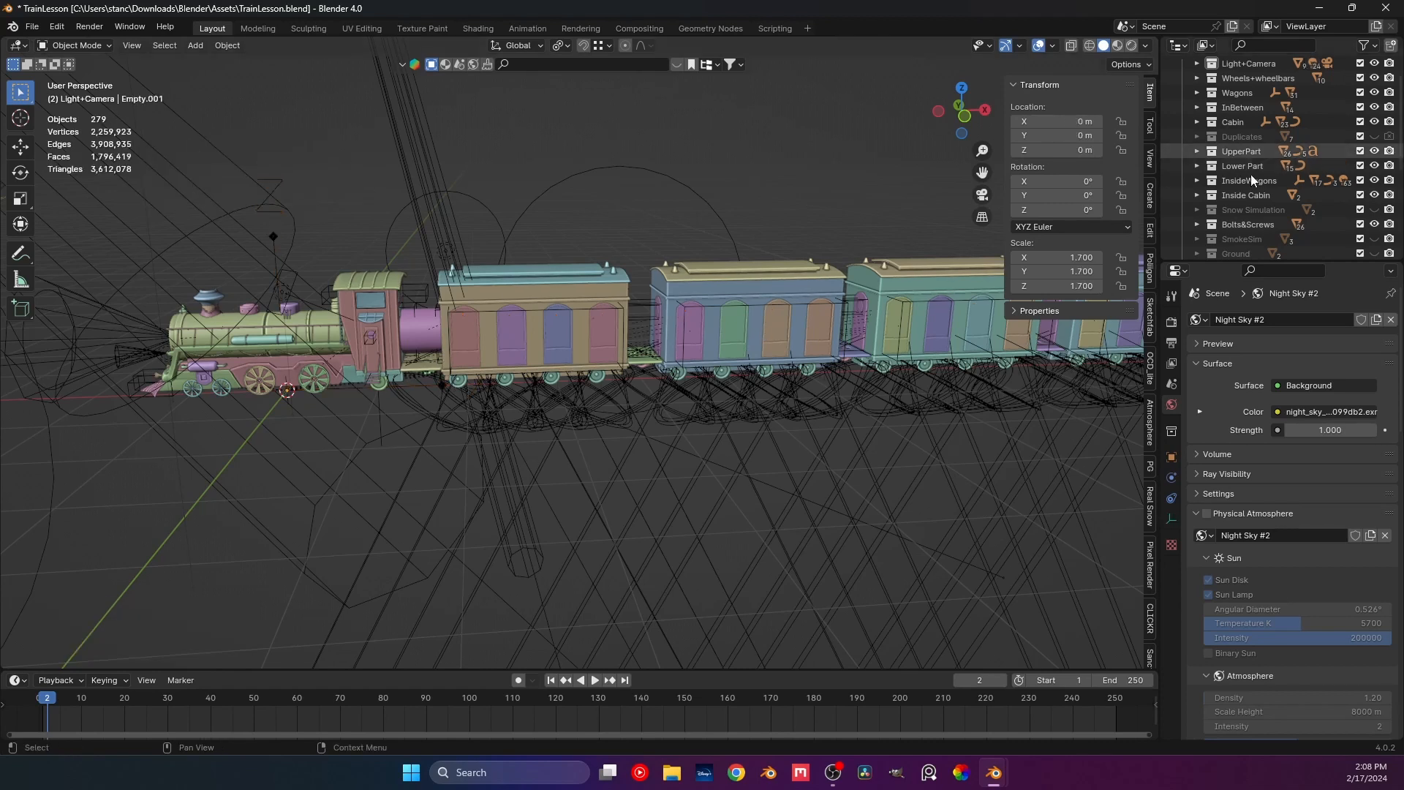
Hide the Light+Camera collection and delete the stray objects MainCylinder.002, BezierCurve.003 and BezierCurve.002.
scroll(1253, 179, up, 2)
click(1374, 92)
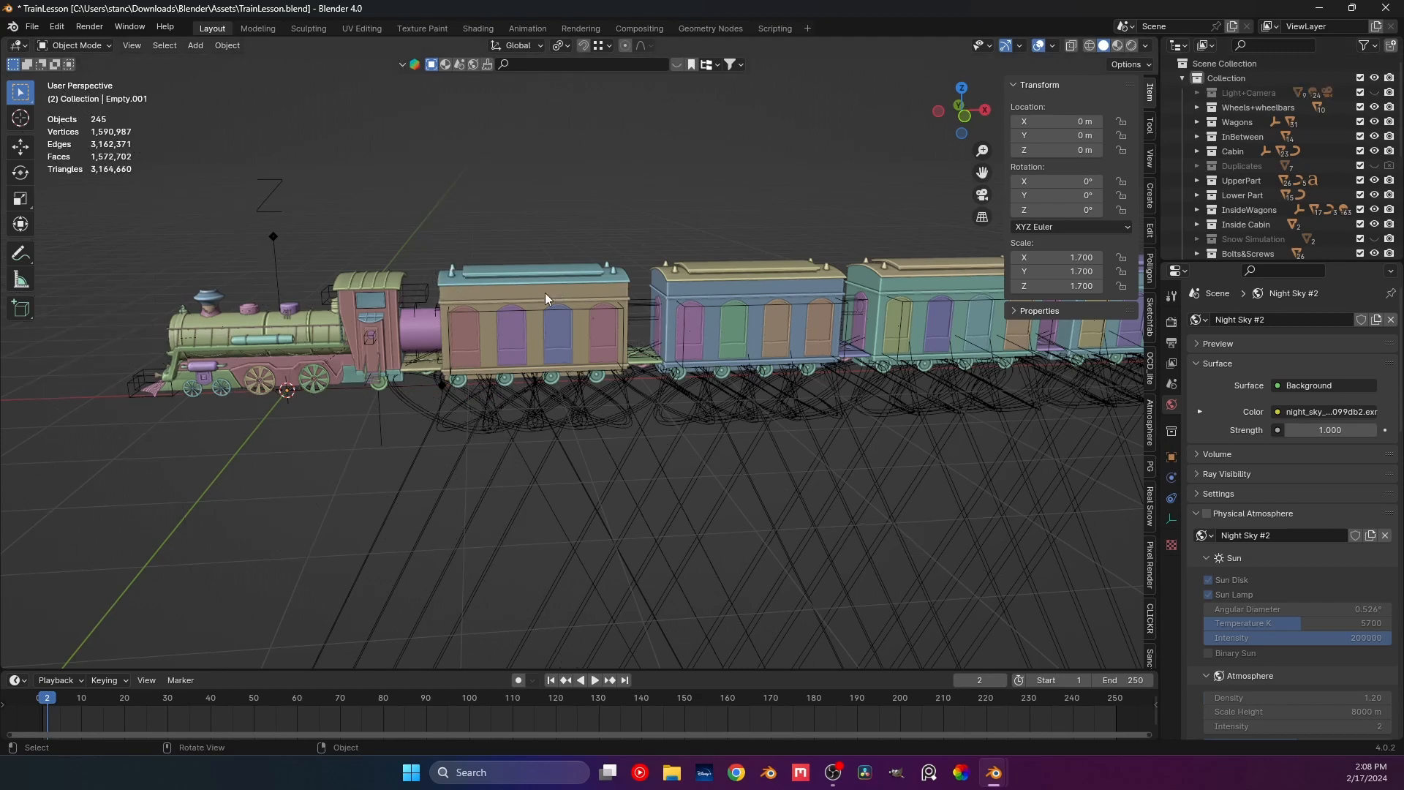
middle_drag(546, 293, 402, 333)
click(397, 332)
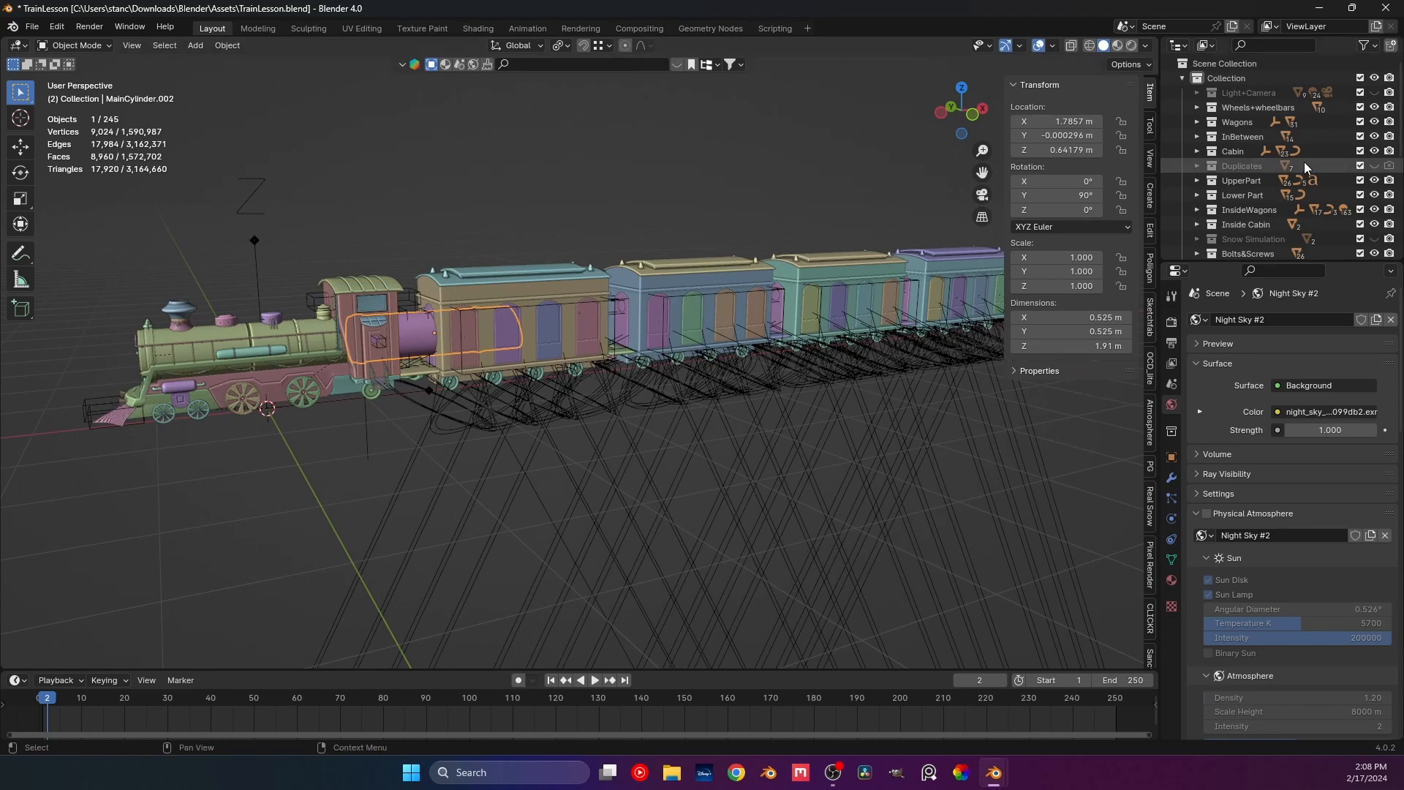
key(KP_Decimal)
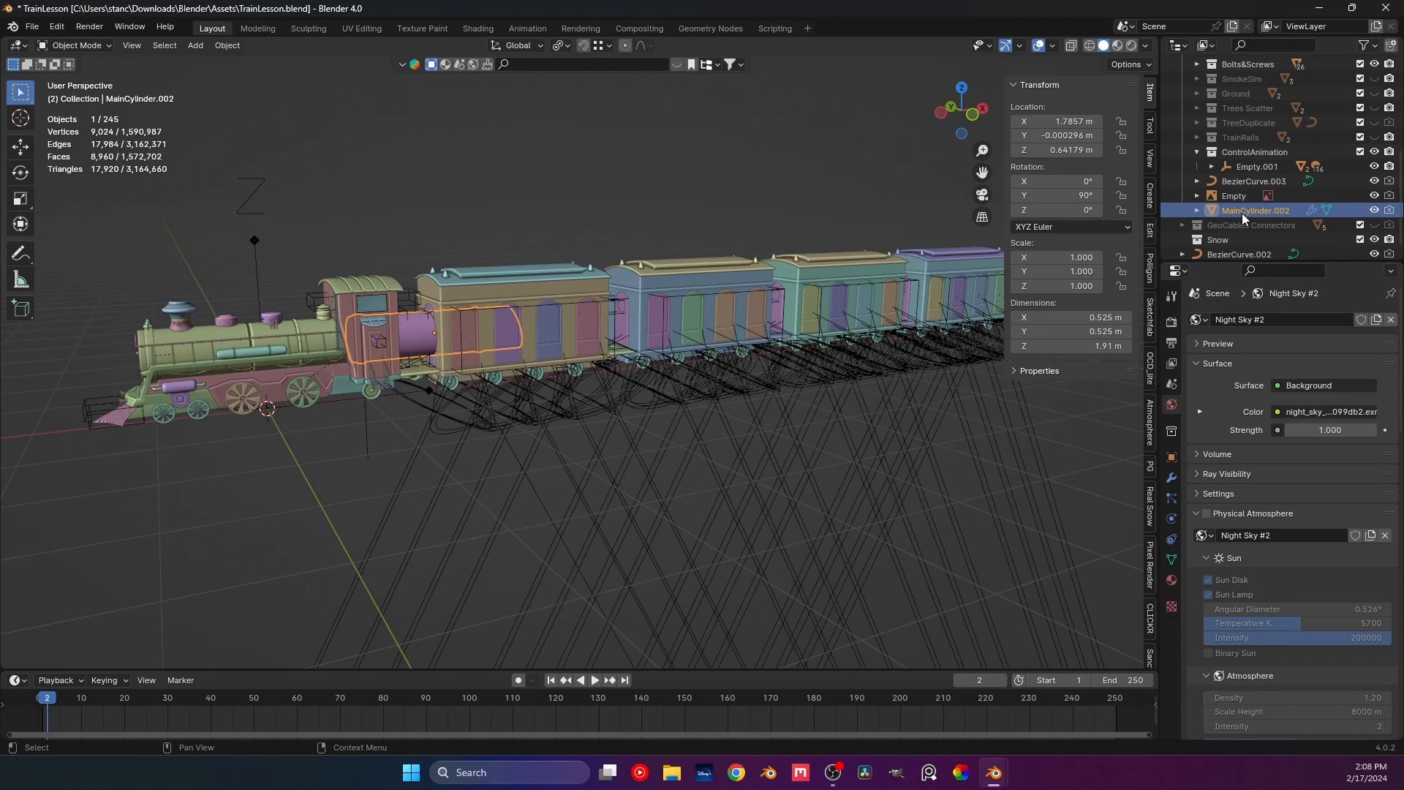
key(Delete)
click(1233, 188)
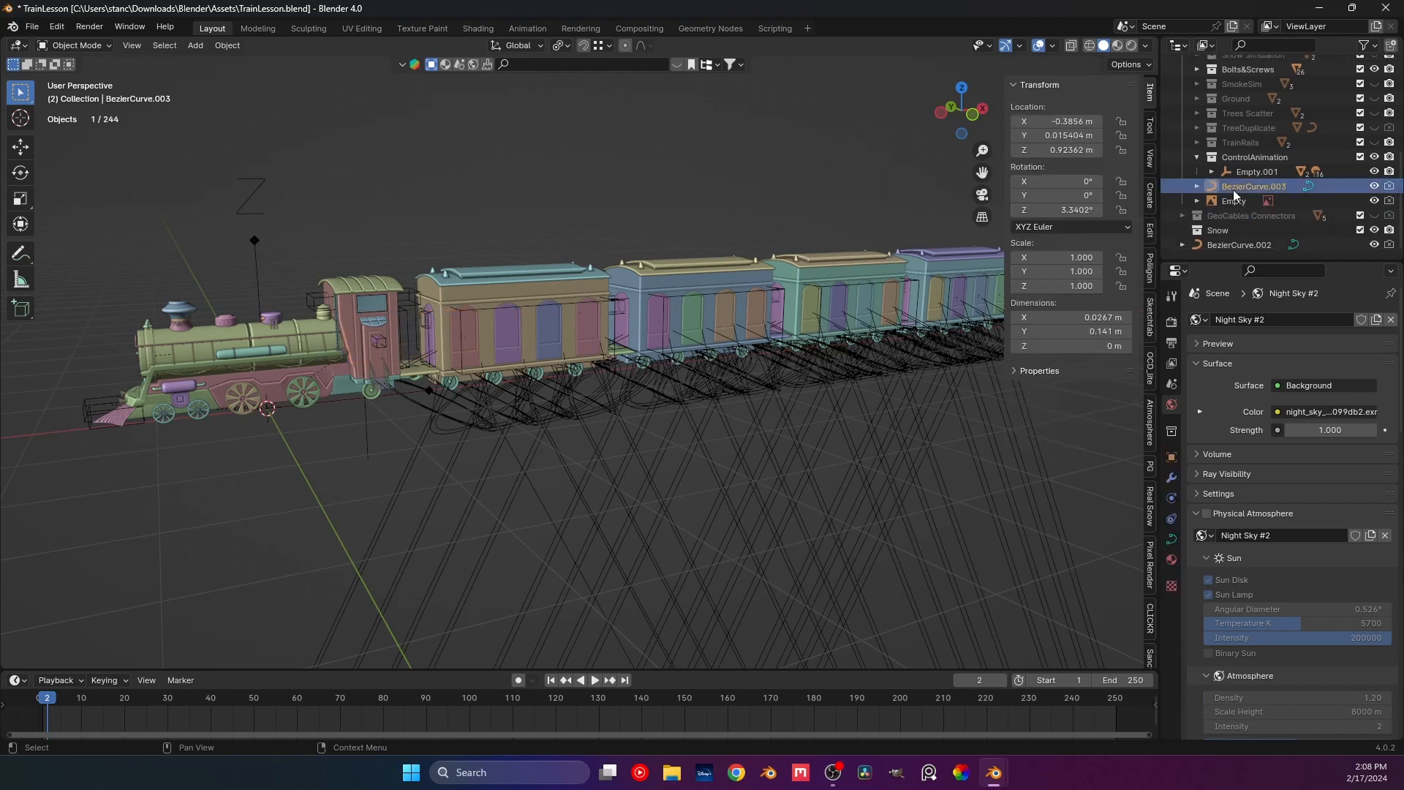
key(Delete)
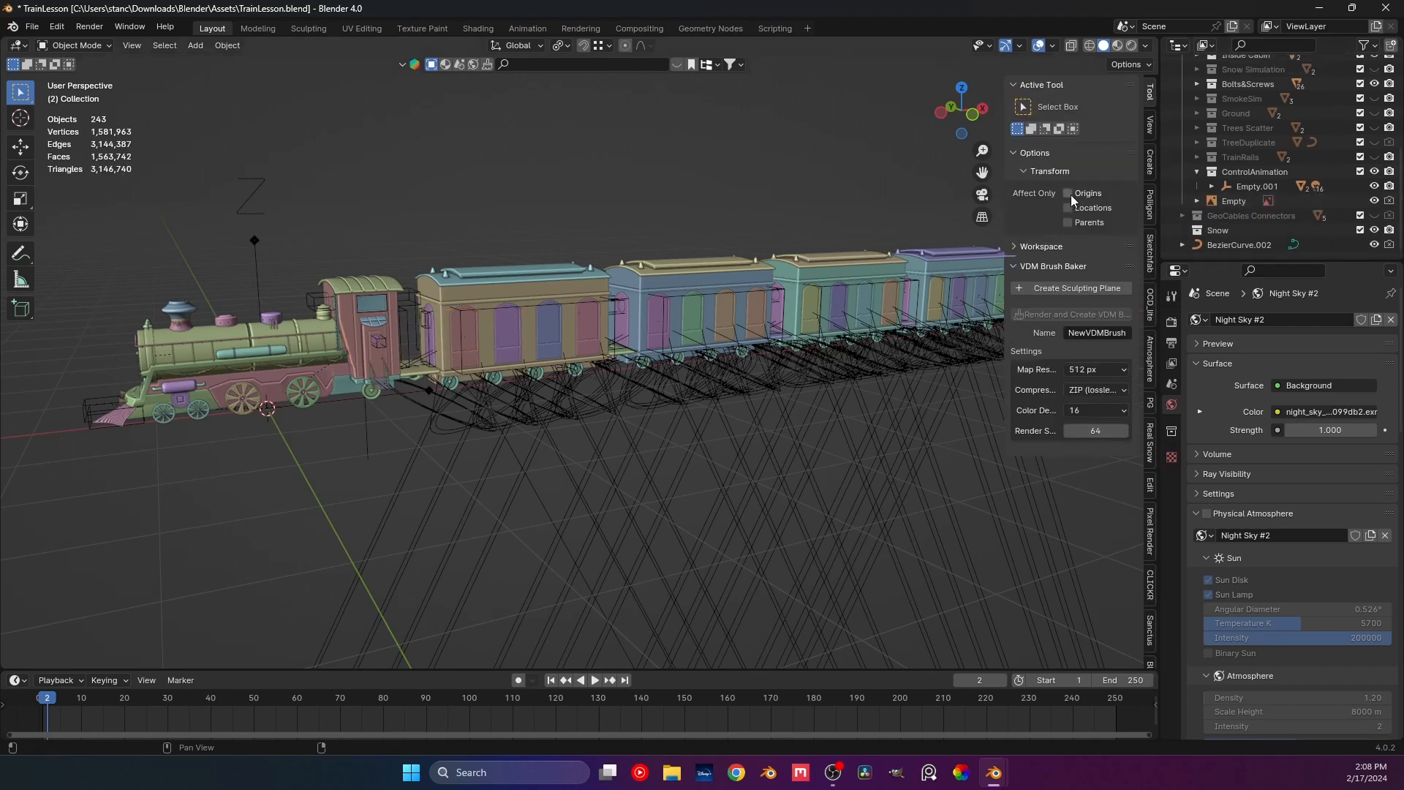
key(Delete)
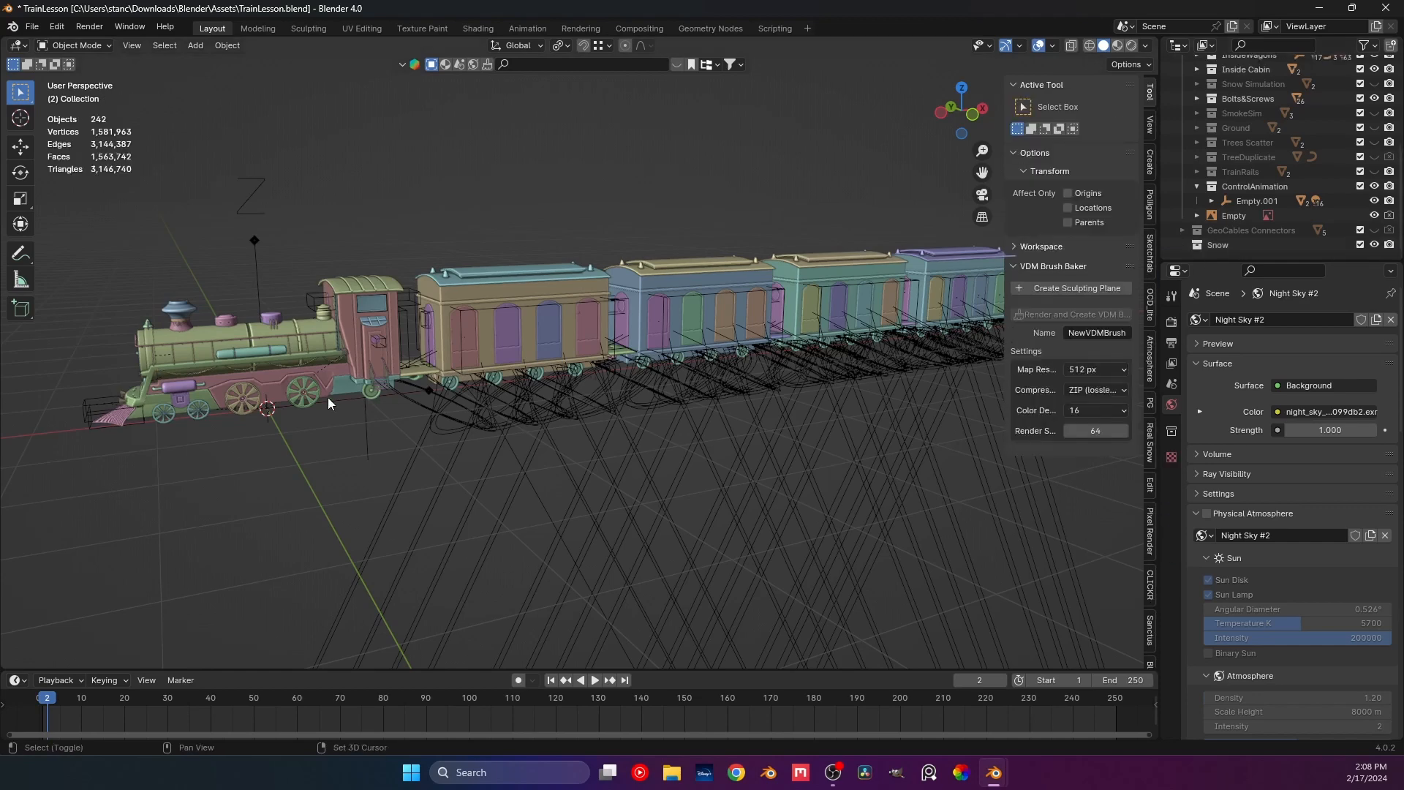
Parent all visible train objects to Empty.001 with their transforms kept.
middle_drag(328, 397, 638, 265)
middle_drag(531, 326, 482, 338)
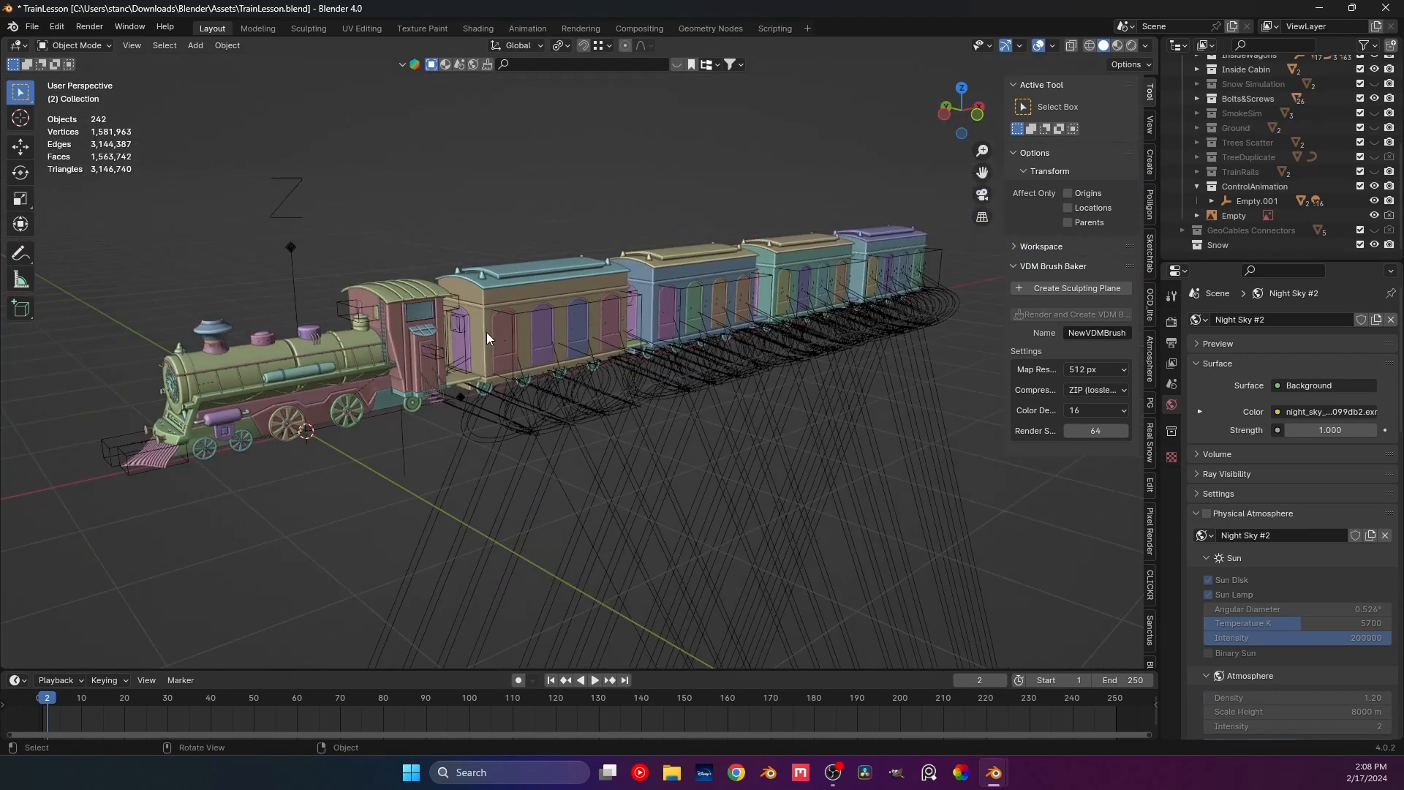
key(a)
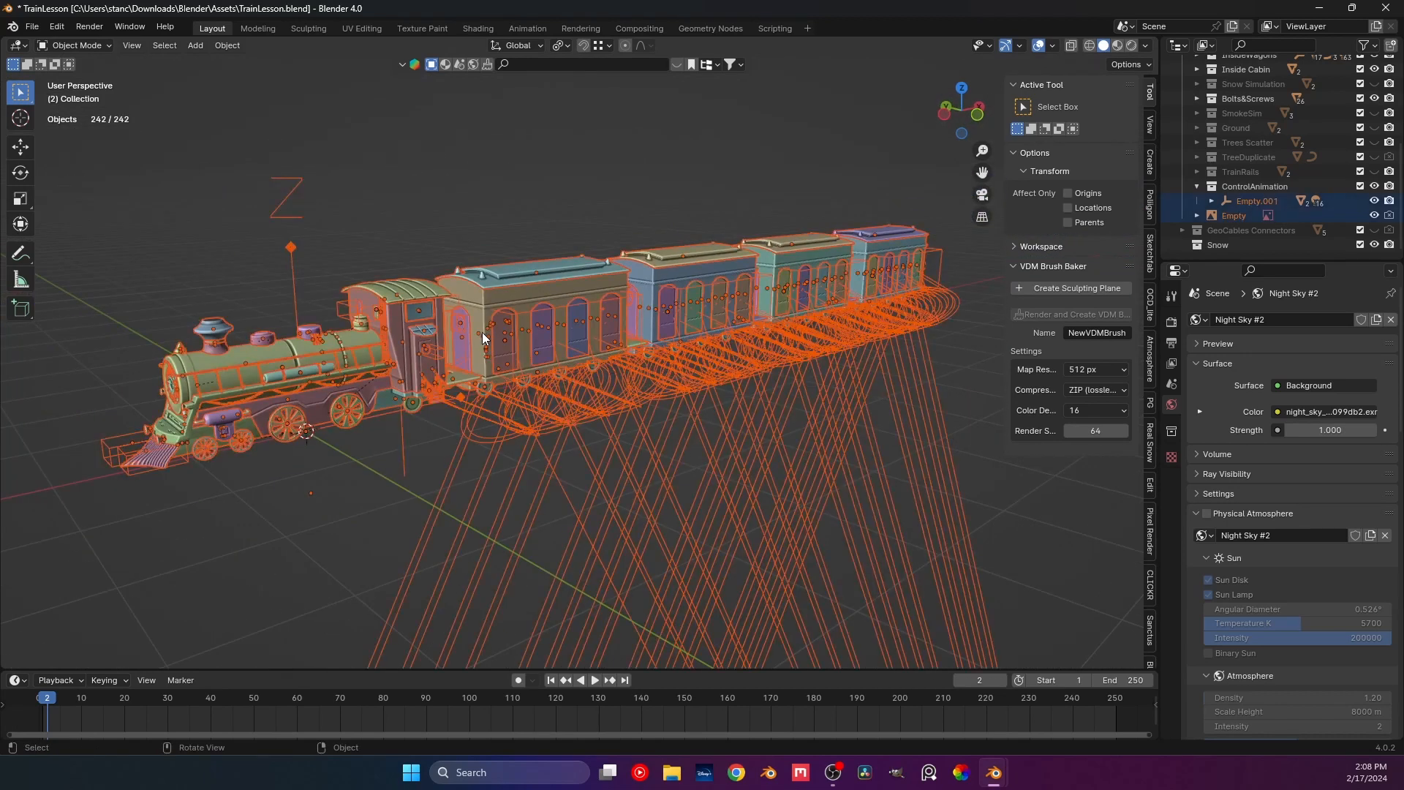
shift+click(291, 212)
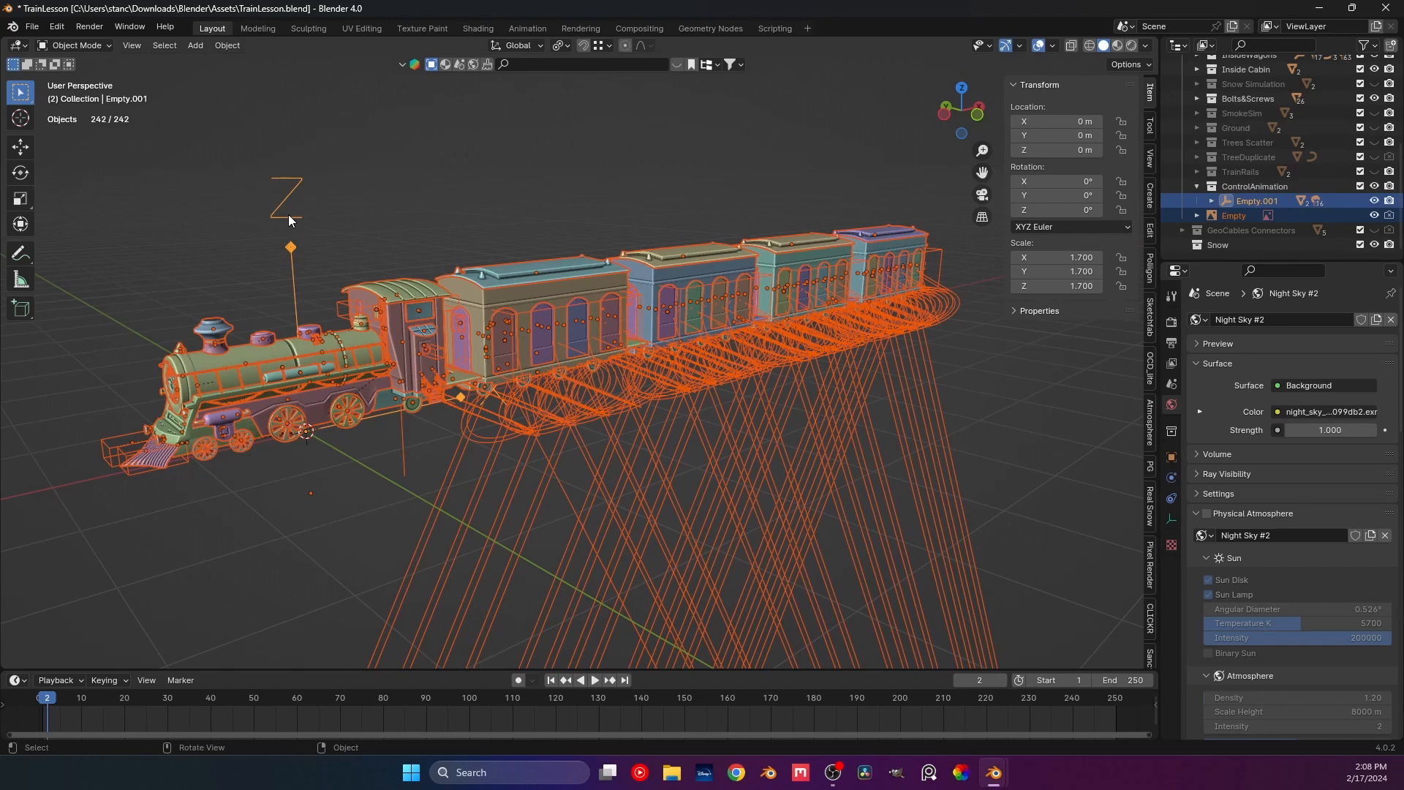
key(ctrl+p)
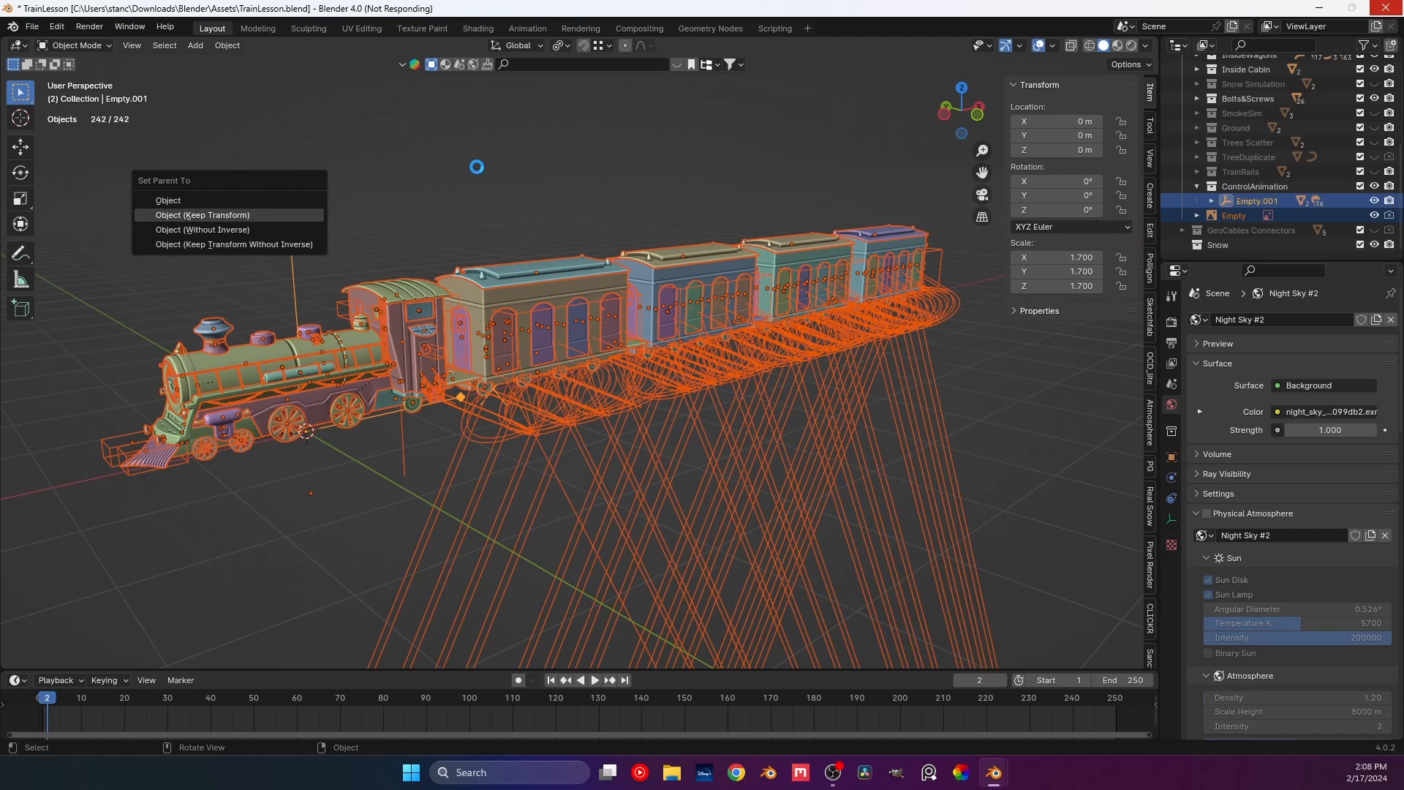
click(482, 222)
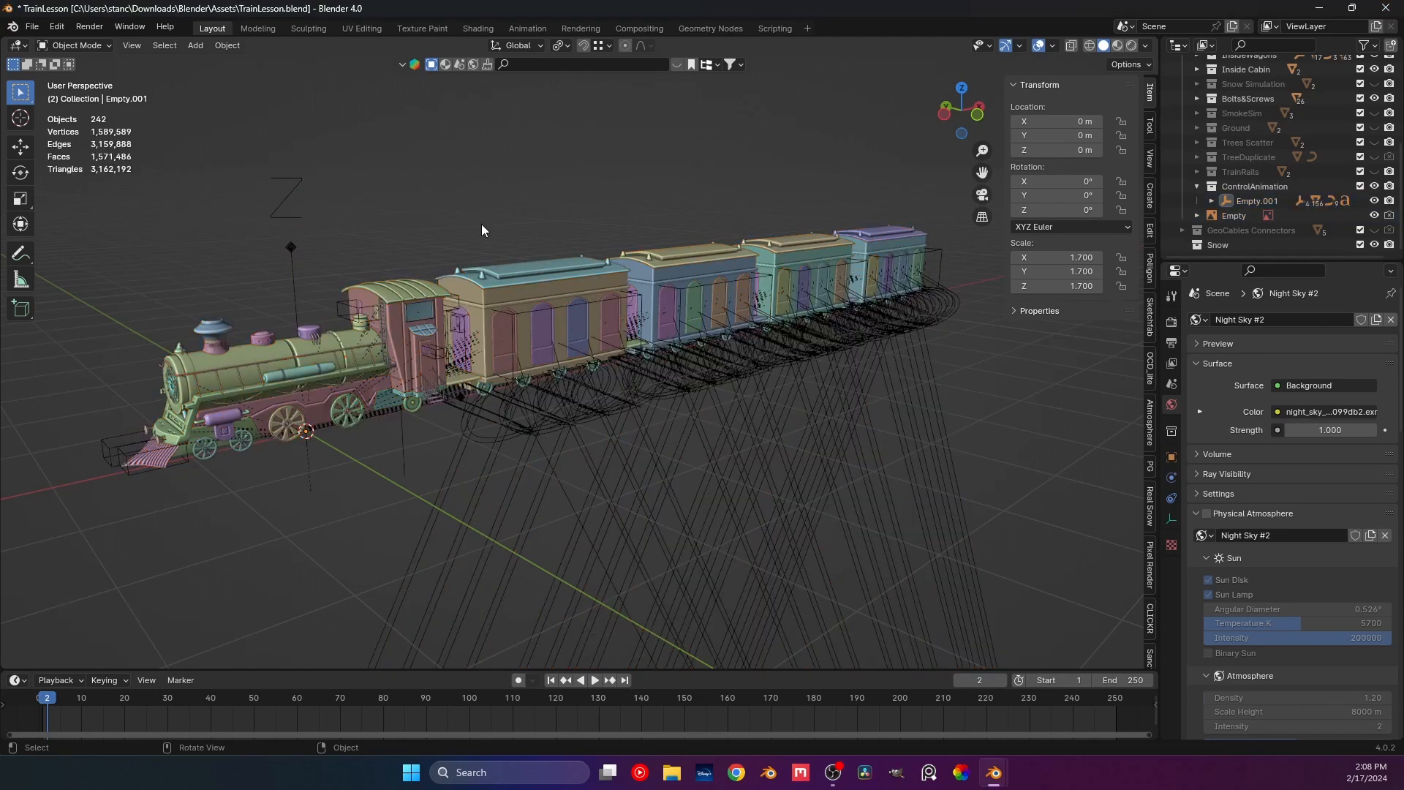
Delete the leftover image object Empty and the unused Snow collection.
key(KP_7)
middle_drag(553, 201, 333, 325)
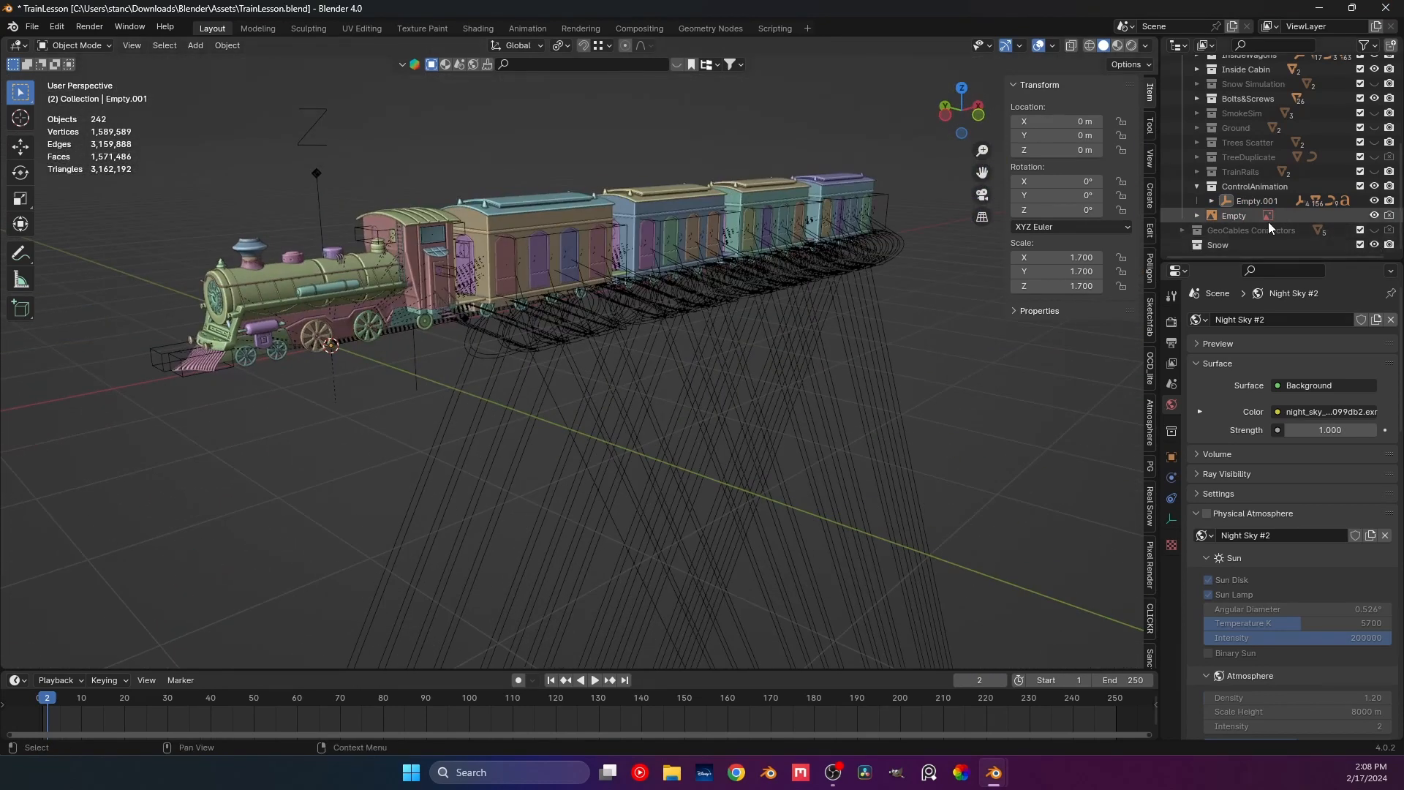
click(1238, 218)
key(Delete)
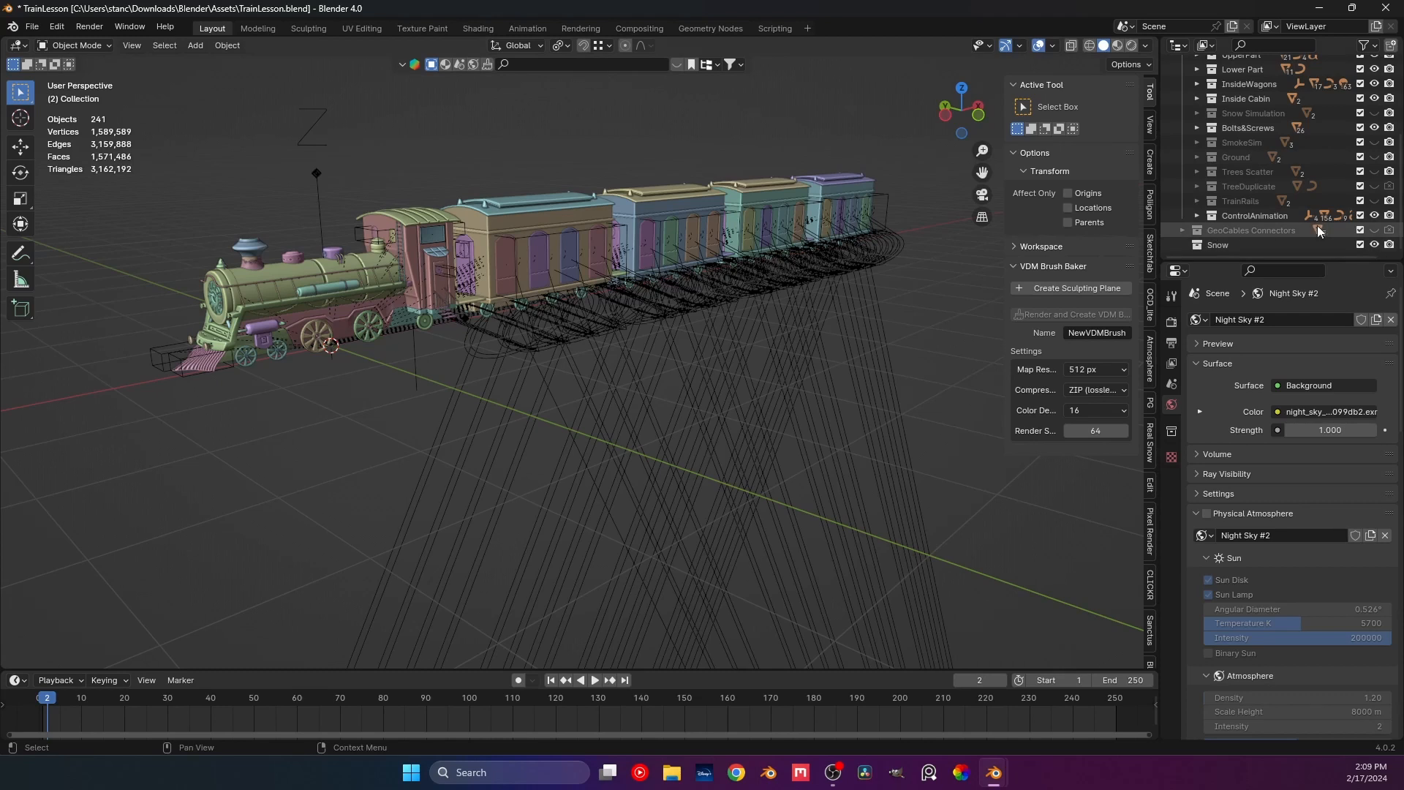
click(1262, 242)
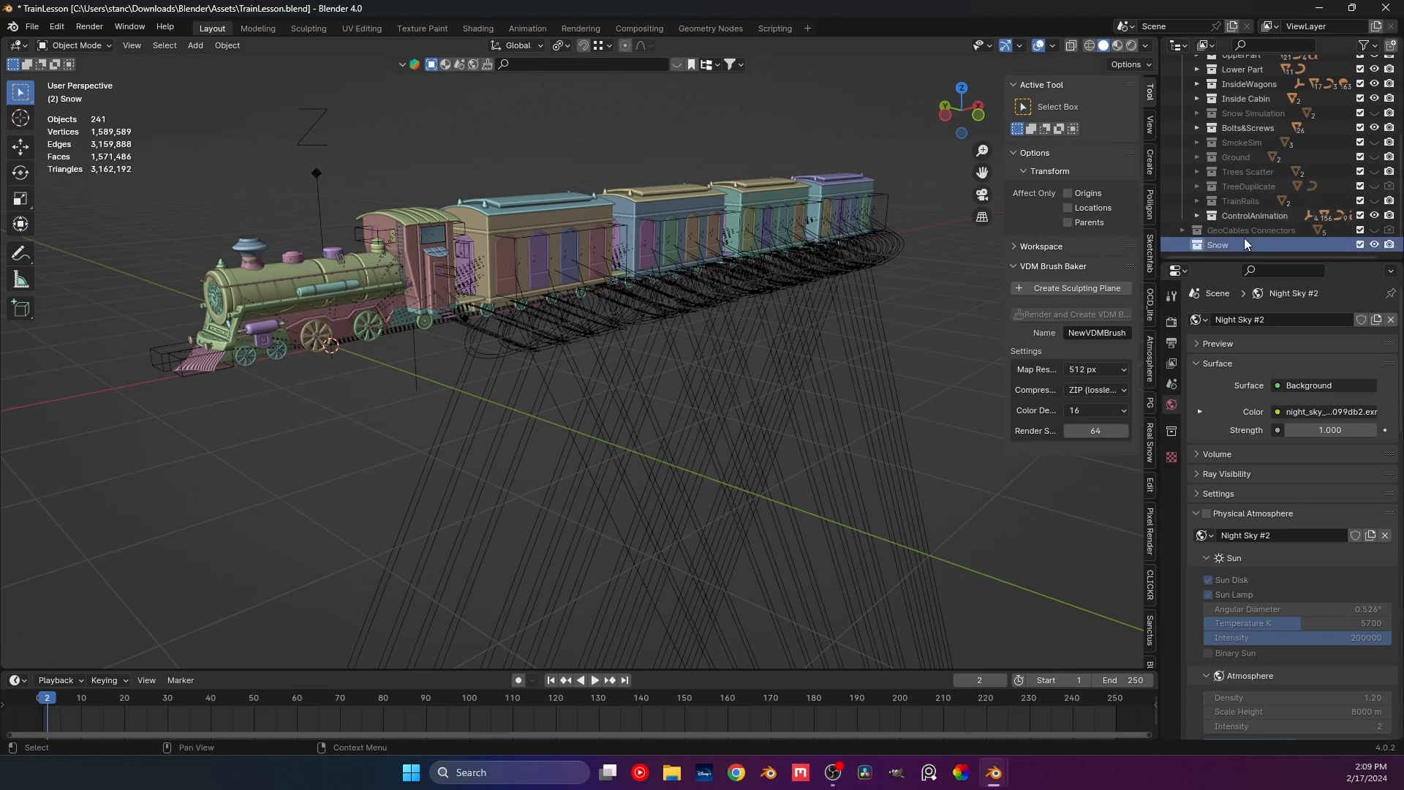
key(Delete)
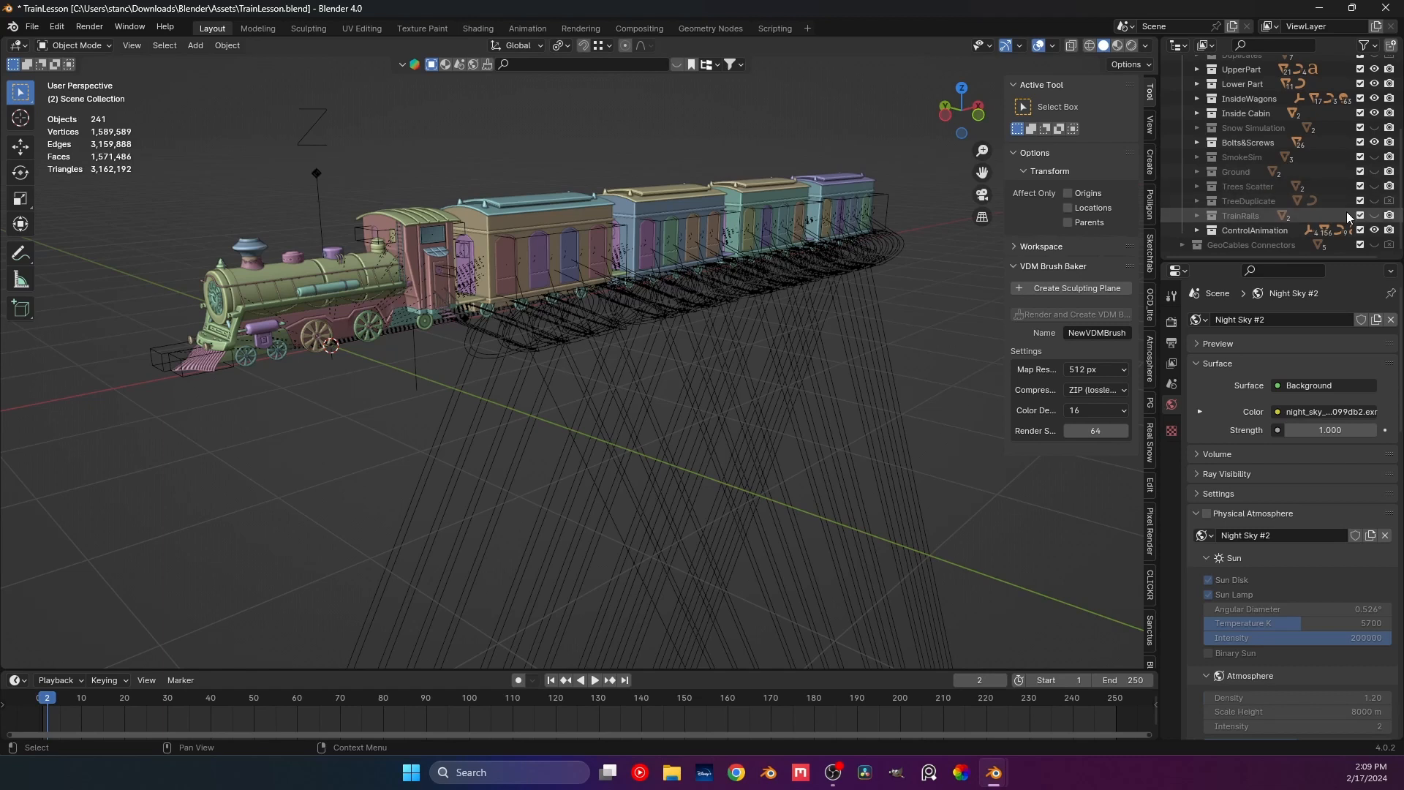
Show the TrainRails collection and view the track beneath the train.
click(1375, 215)
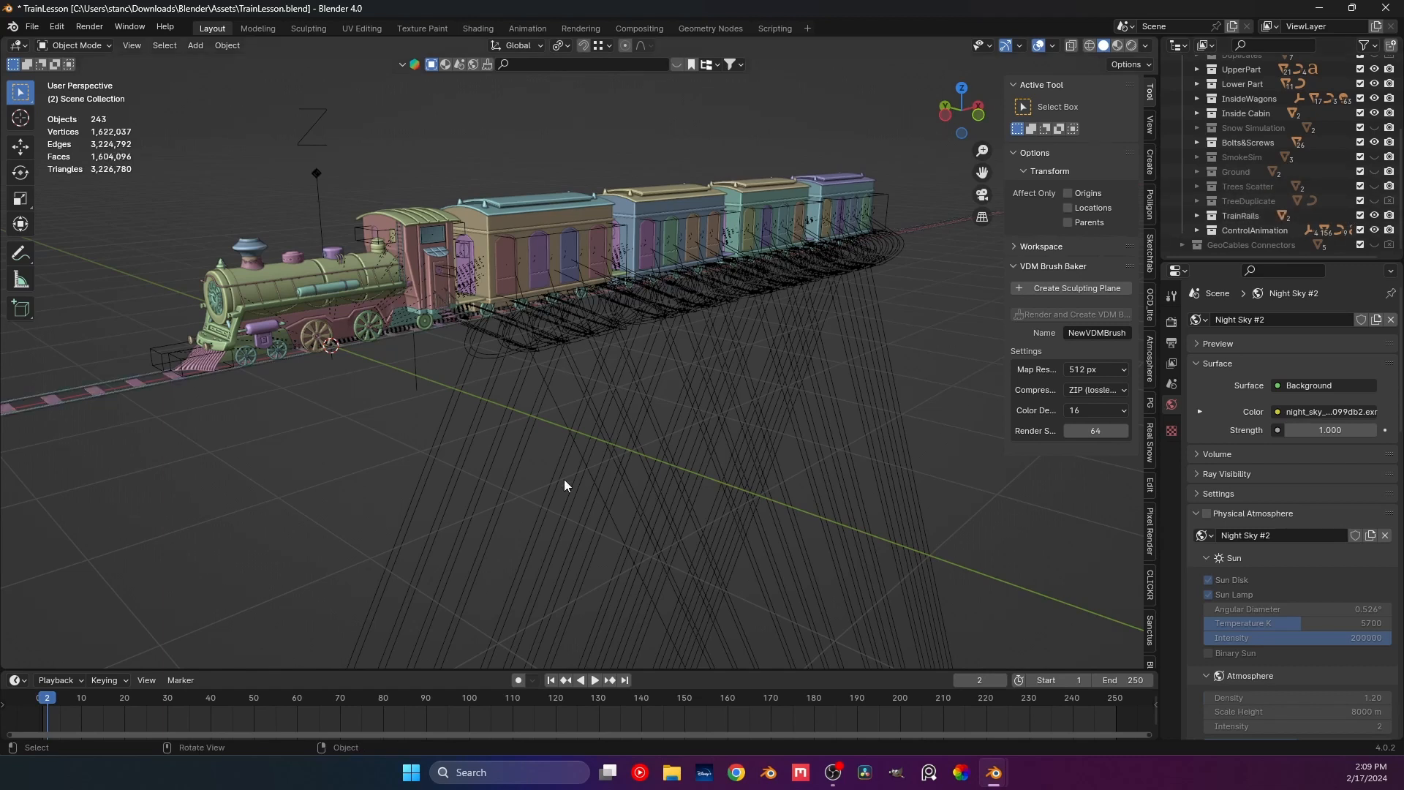
key(KP_7)
middle_drag(549, 480, 406, 170)
Select Empty.001 and set the scene's end frame to 300, with the timeline's end in view.
click(404, 170)
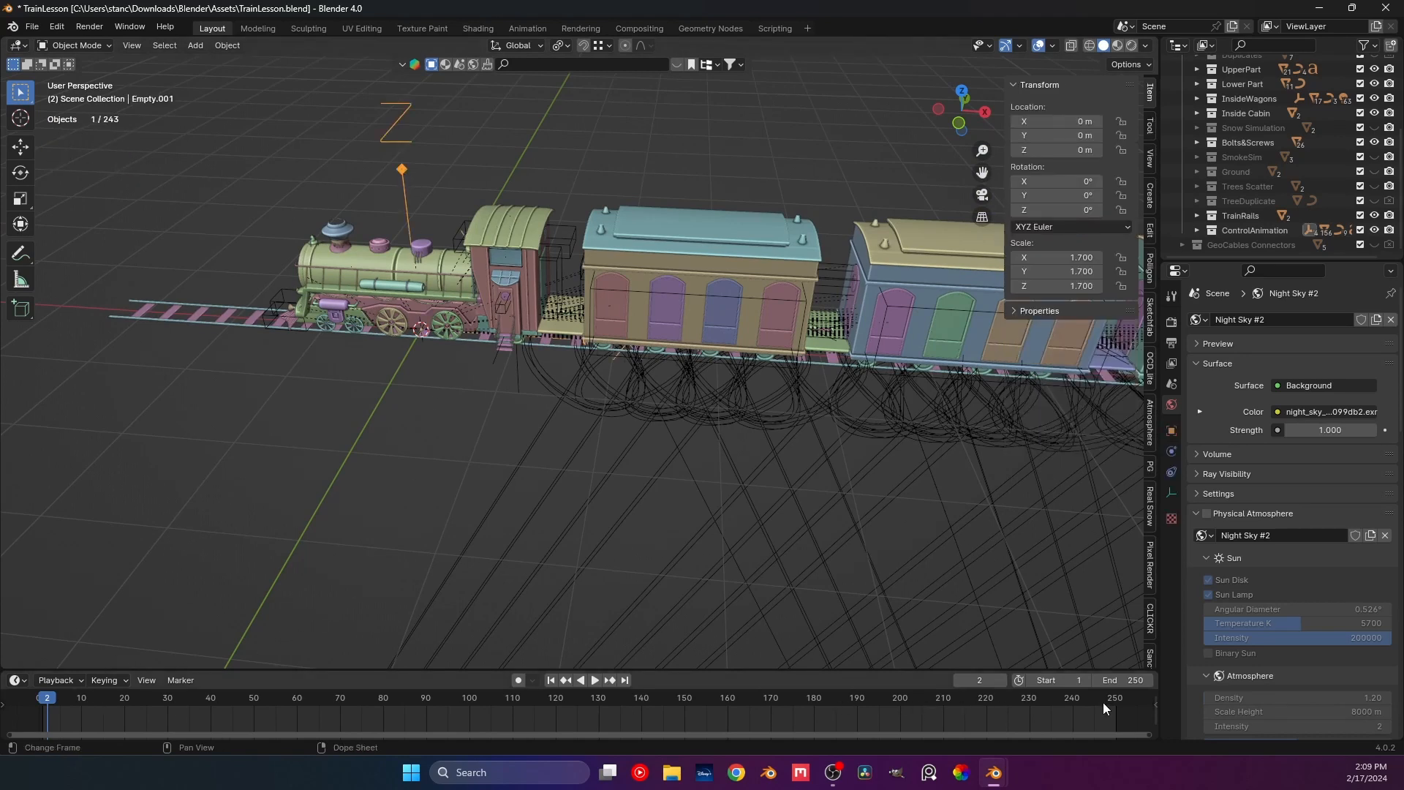
click(1128, 683)
text(300)
key(Return)
drag(923, 738, 1112, 749)
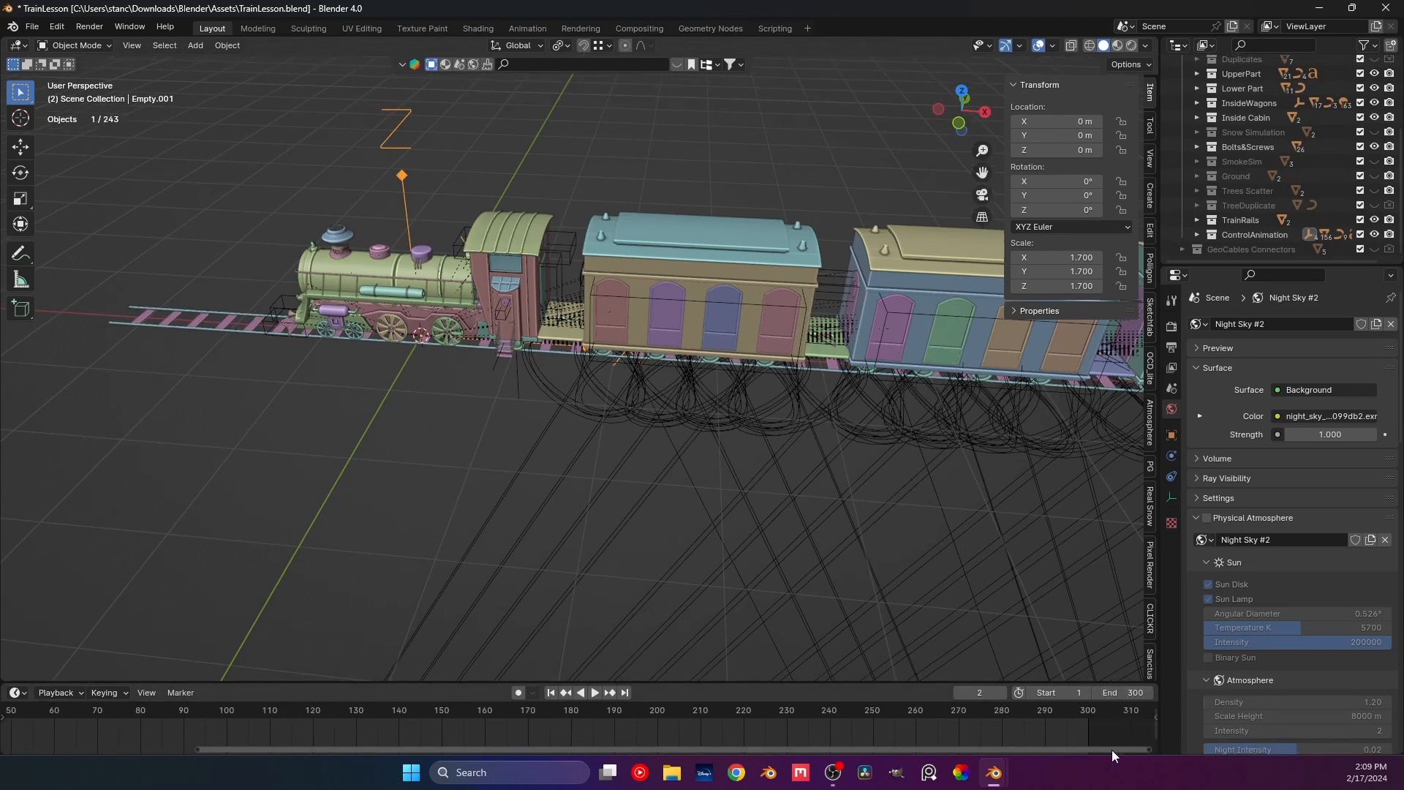
Insert a Location keyframe on Empty.001 at frame 270.
click(959, 720)
key(i)
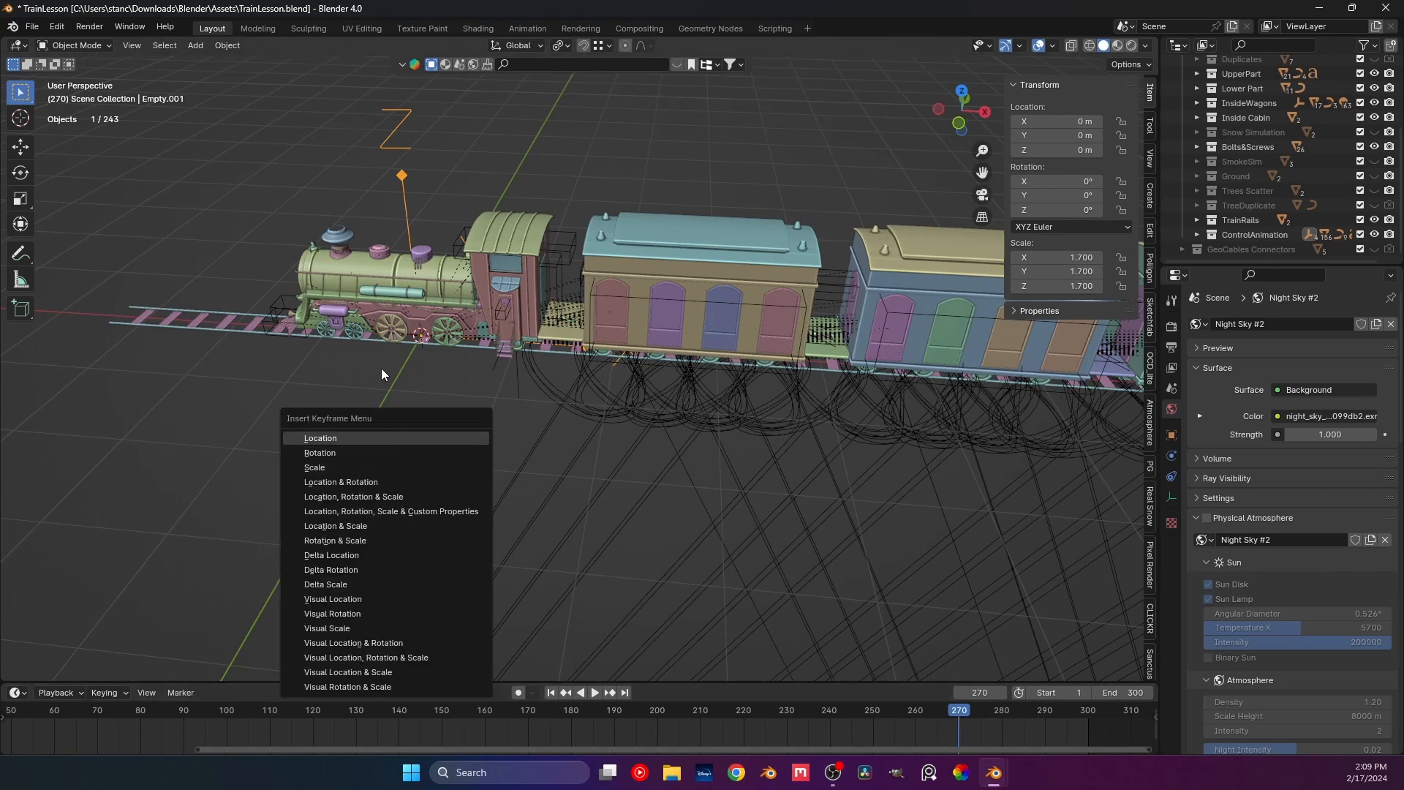
key(Return)
click(361, 418)
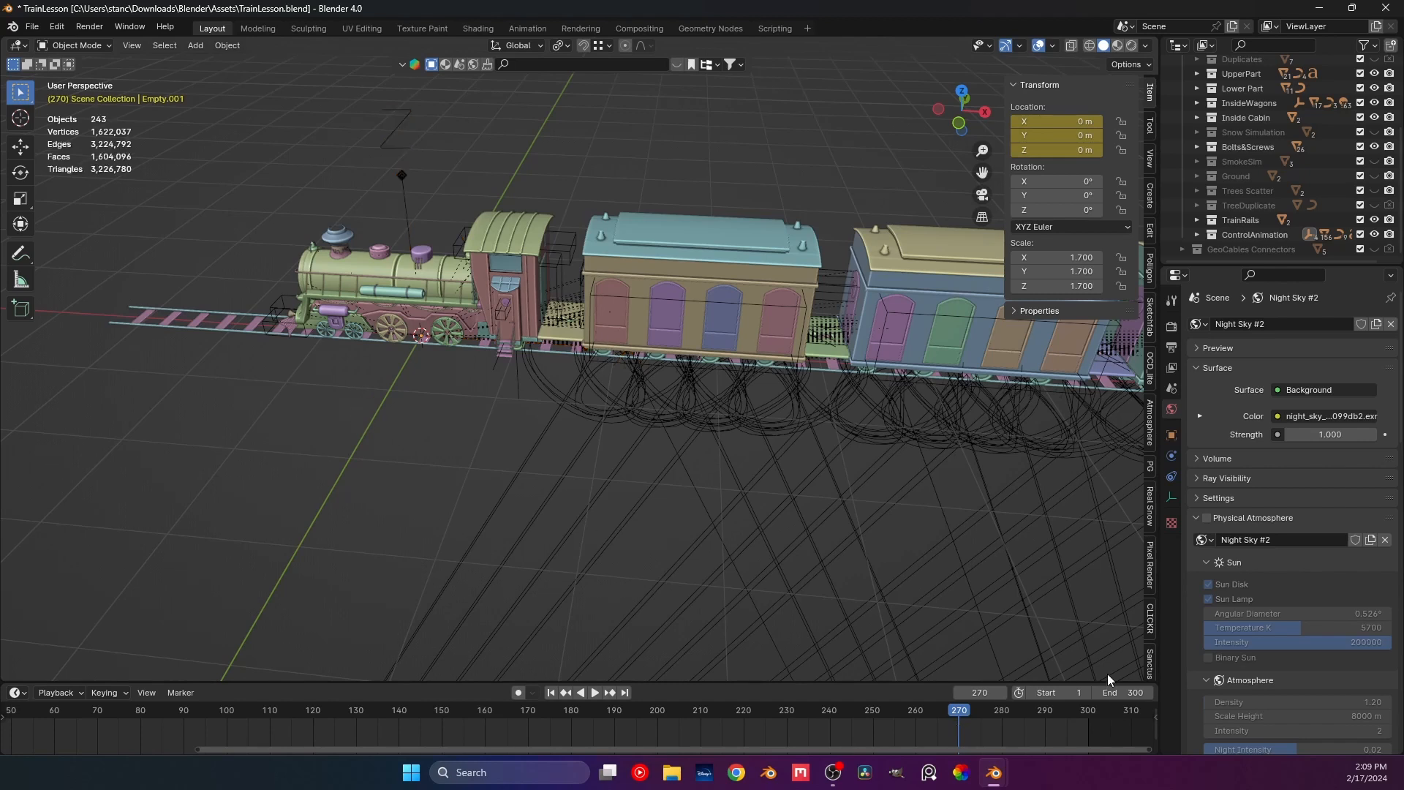
Go to frame 1, unhide the Ground collection and view the scene from directly above.
drag(1087, 747, 109, 749)
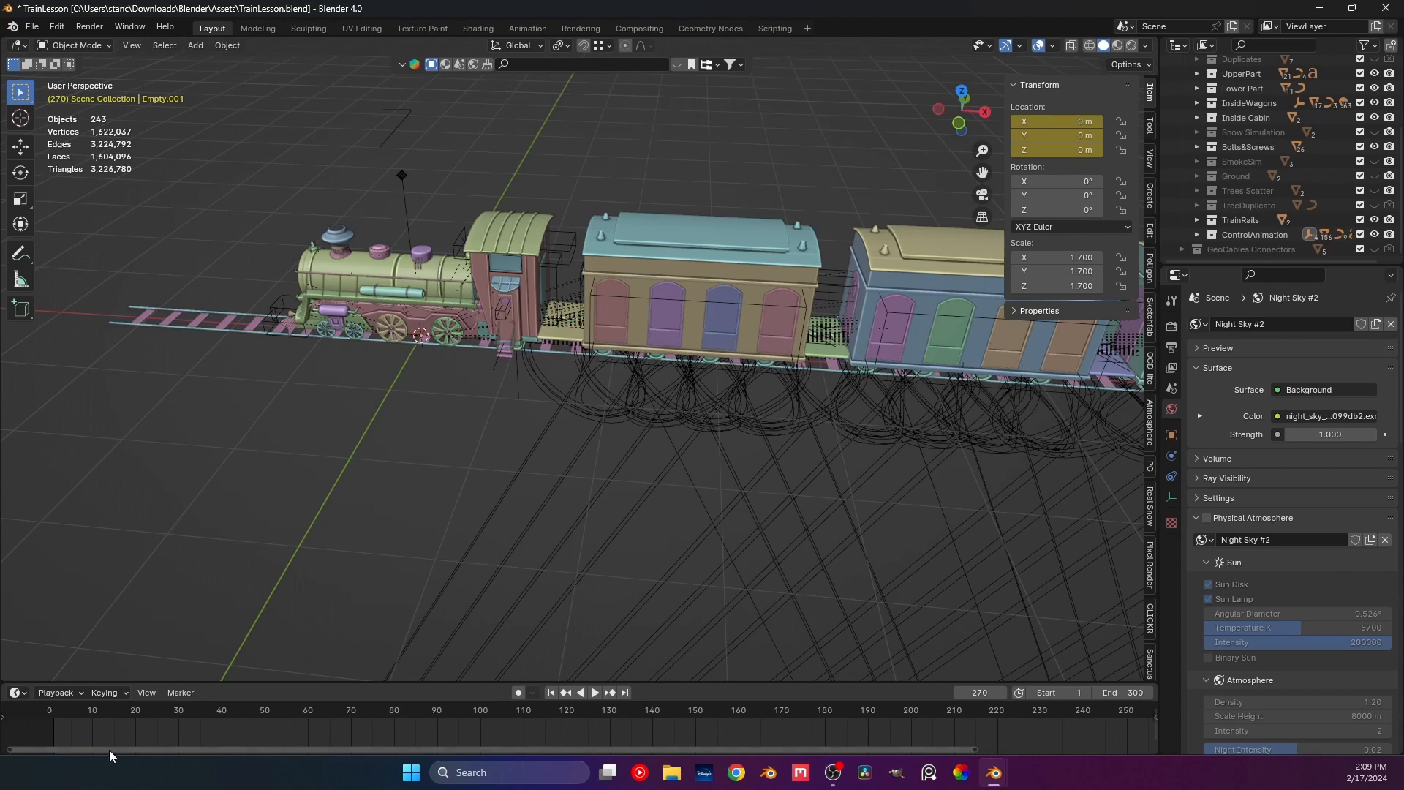
click(55, 709)
key(space)
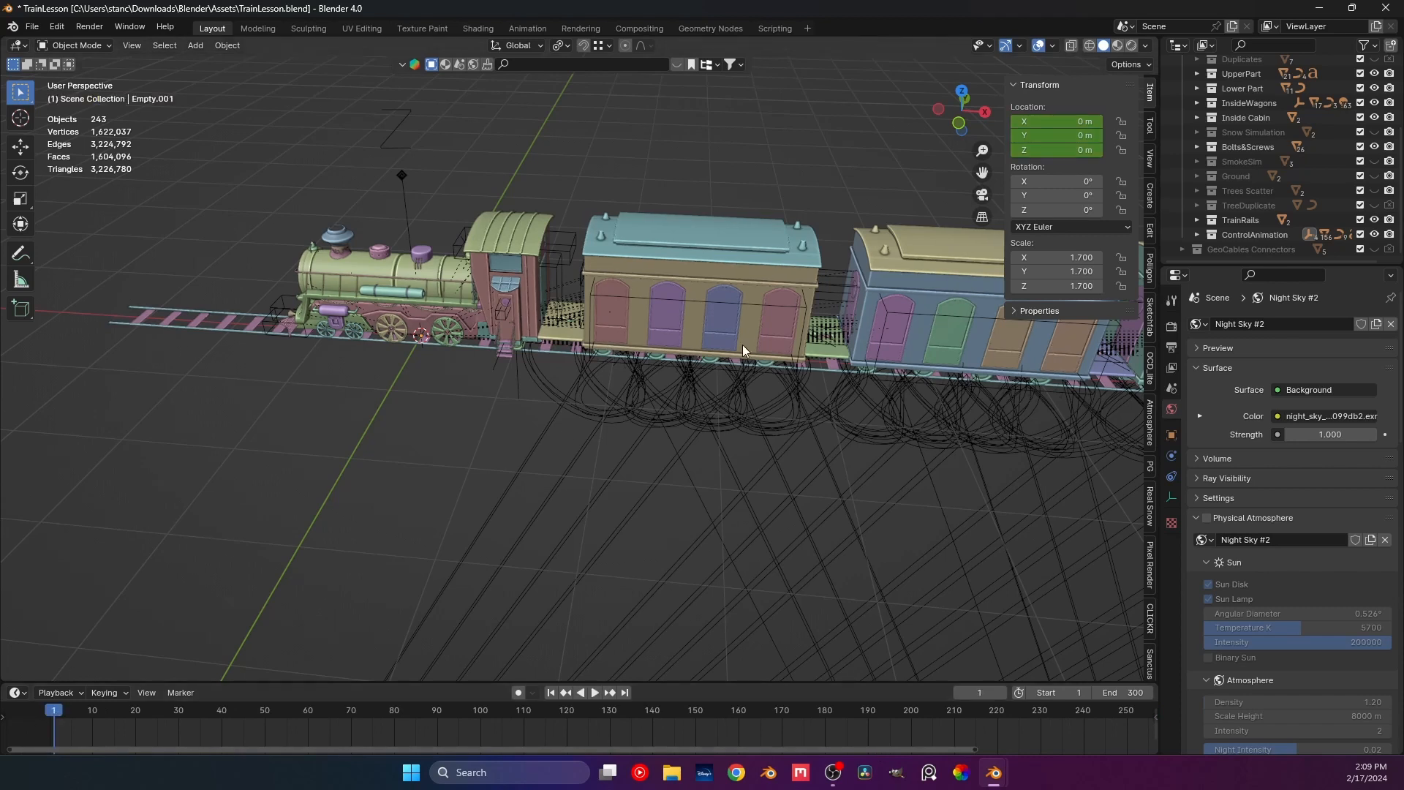
scroll(743, 353, down, 2)
mouse_move(695, 351)
middle_down()
mouse_move(590, 357)
mouse_move(770, 319)
mouse_move(780, 297)
mouse_move(649, 335)
mouse_move(724, 354)
mouse_move(704, 363)
middle_up()
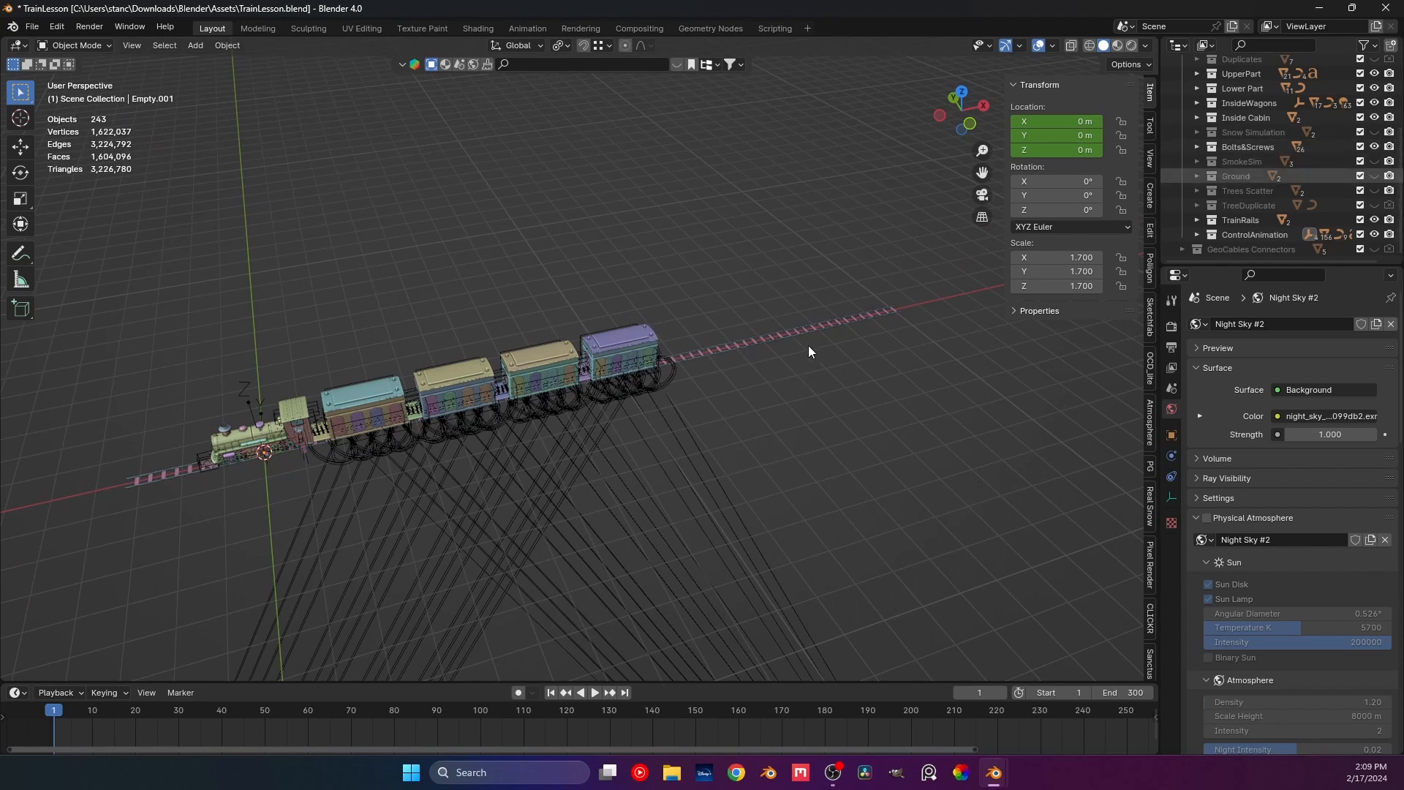
click(1372, 175)
key(KP_7)
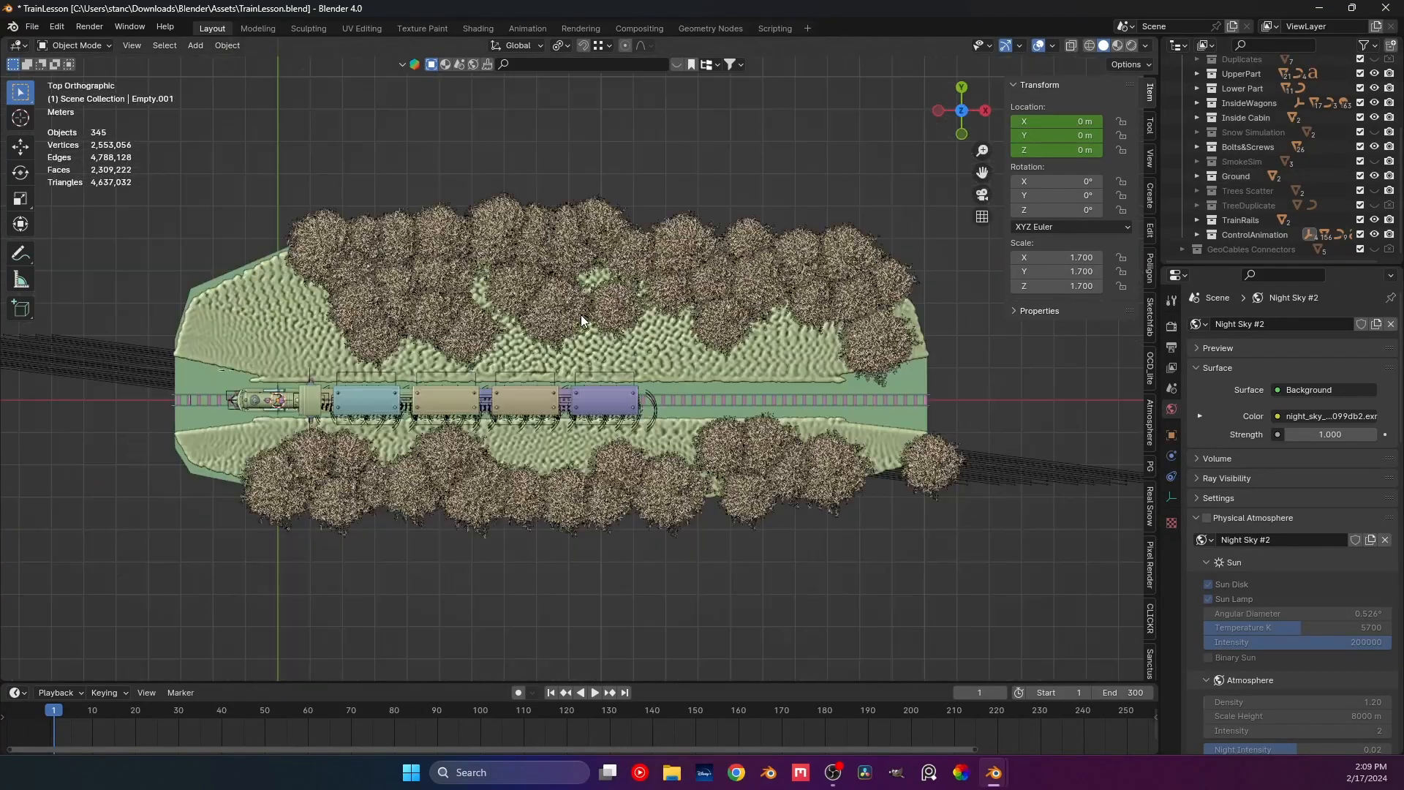
Move Empty.001 about 16.6 m along the X axis and insert a Location keyframe on it at frame 1.
click(278, 401)
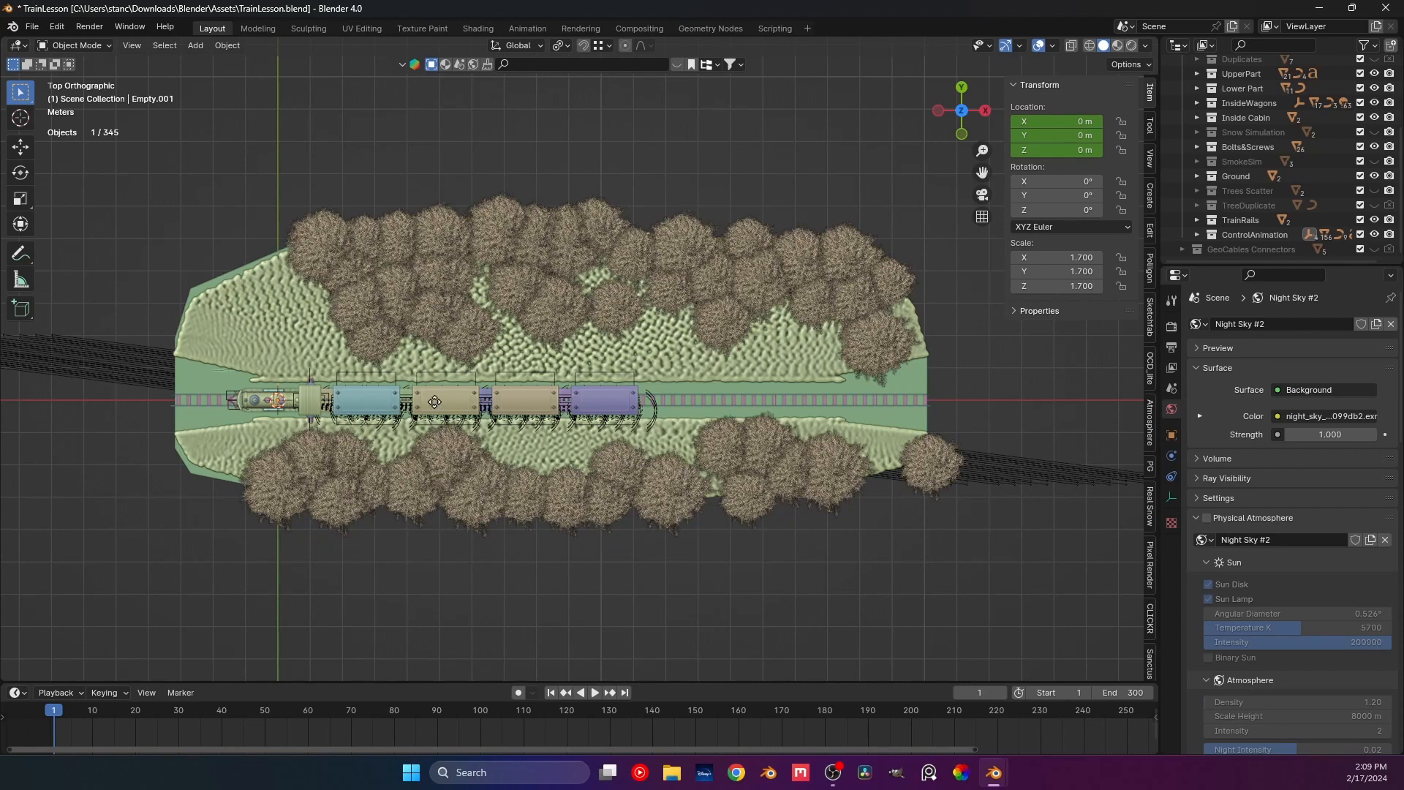
key(g)
key(x)
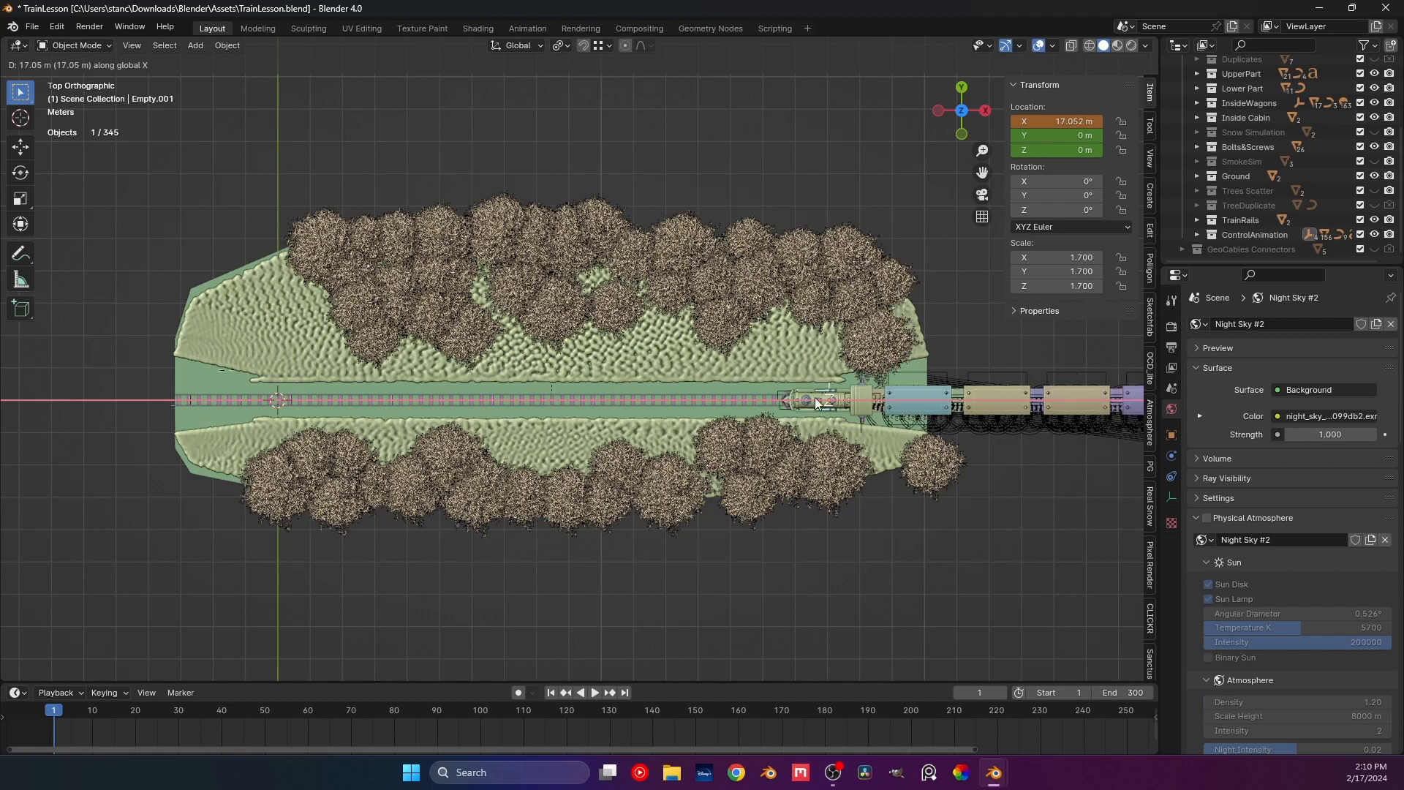
click(817, 403)
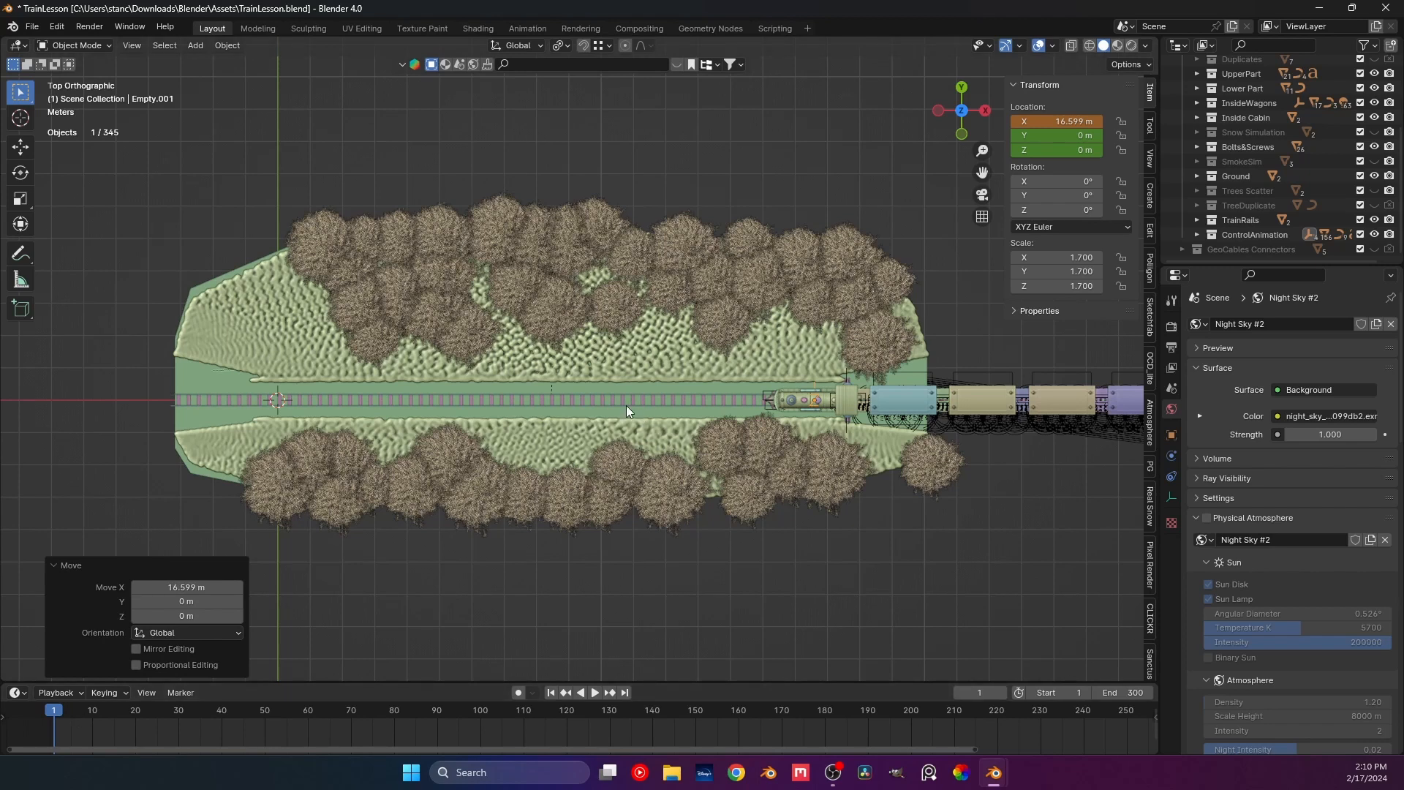
key(i)
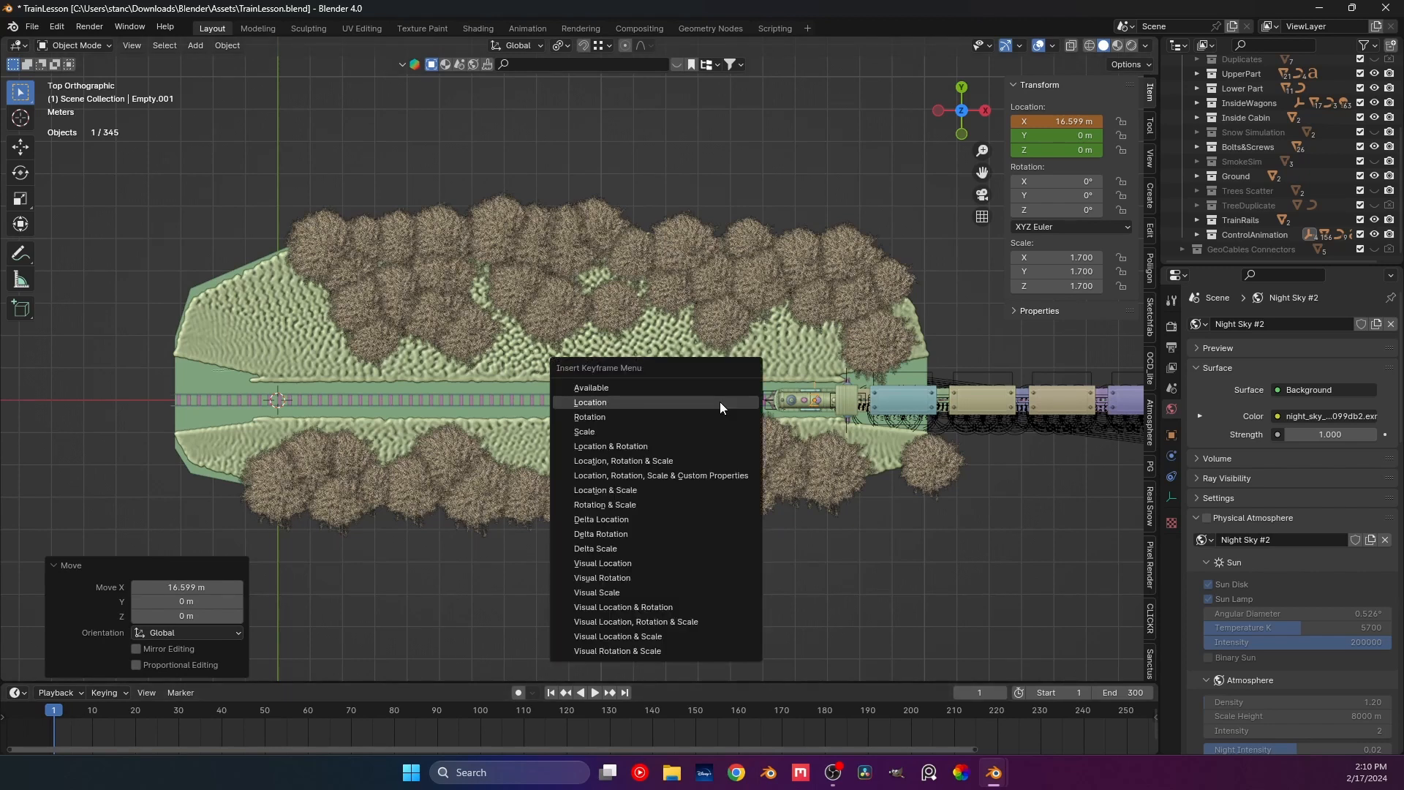
key(Return)
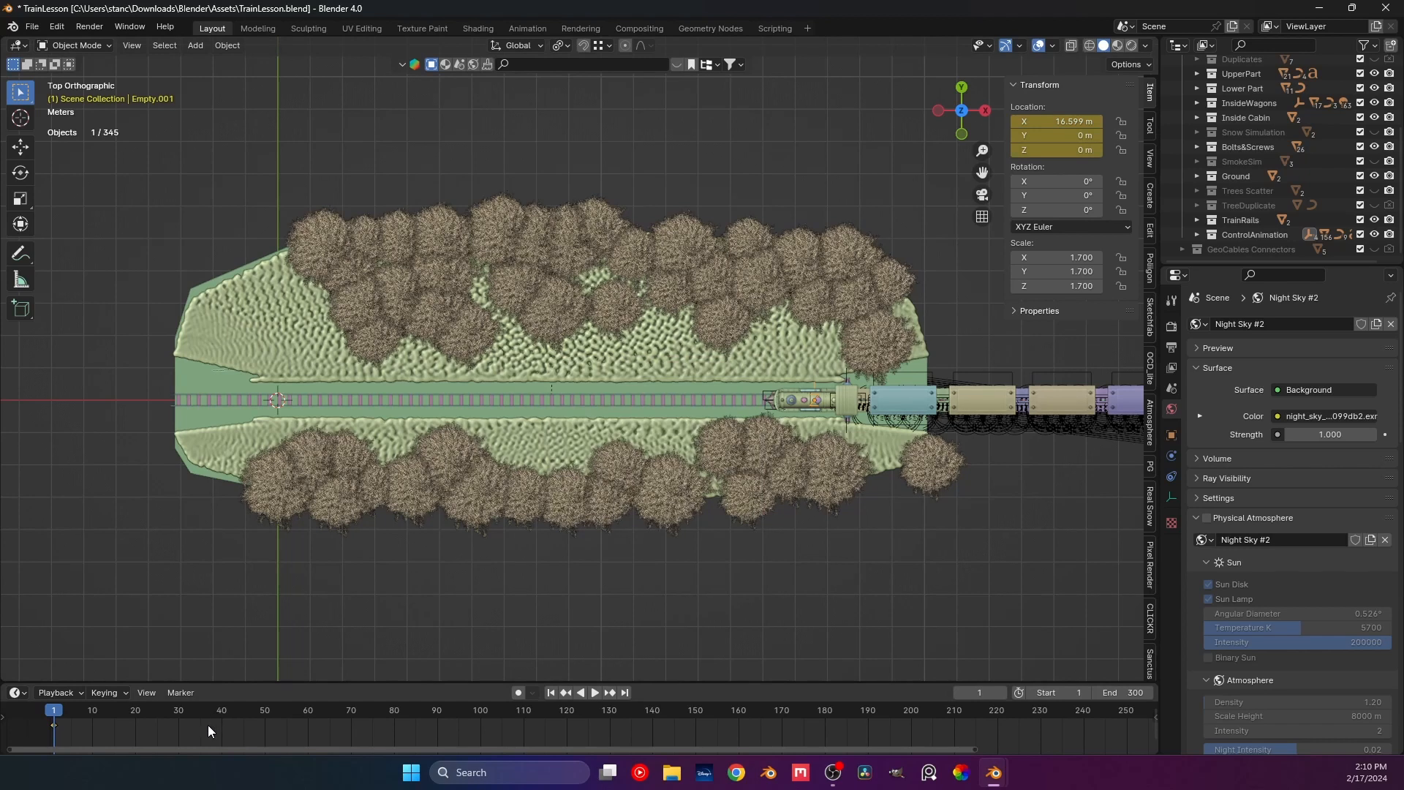
Change the playback sync so slow frames are dropped, set the output frame rate to 30 fps, and leave nothing selected.
click(78, 693)
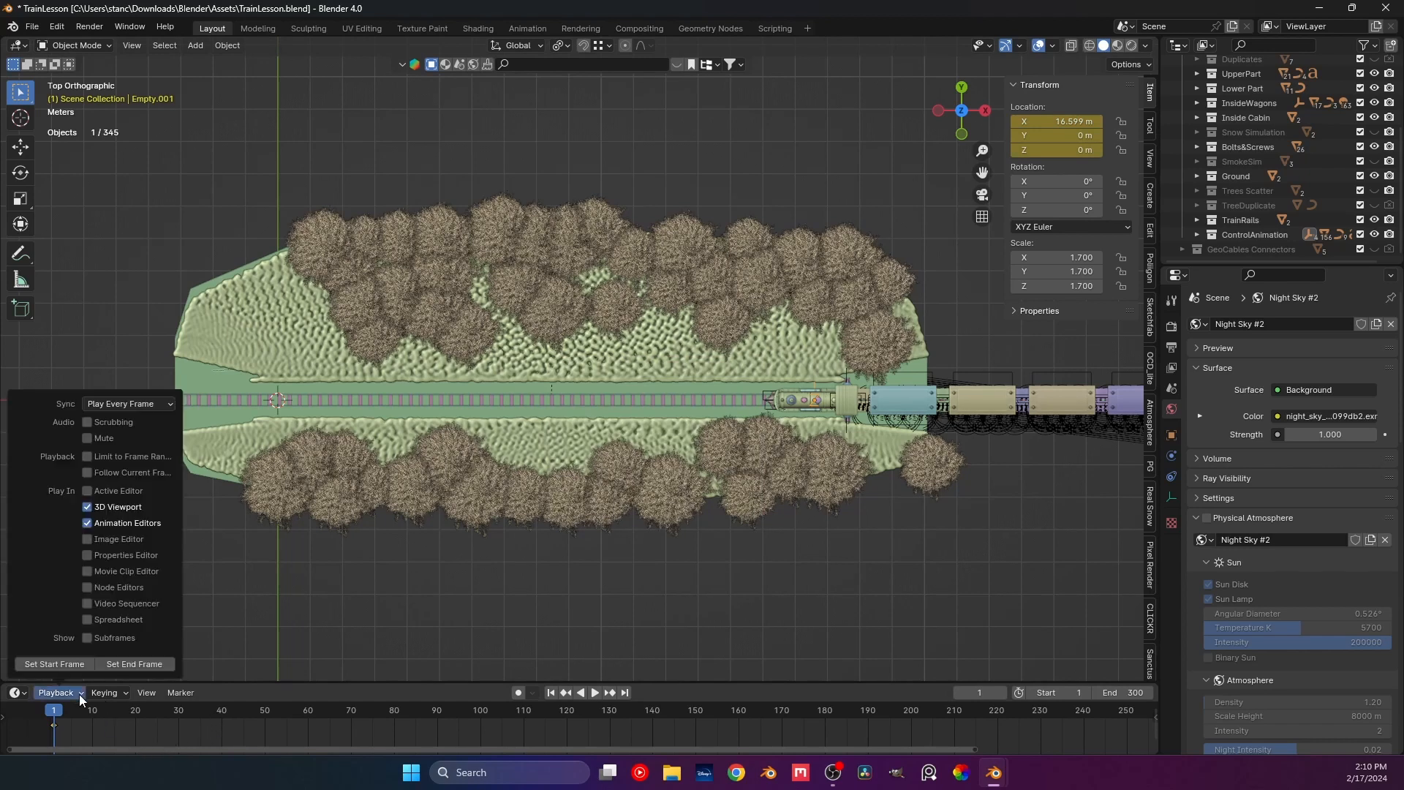
click(162, 401)
click(140, 434)
click(187, 235)
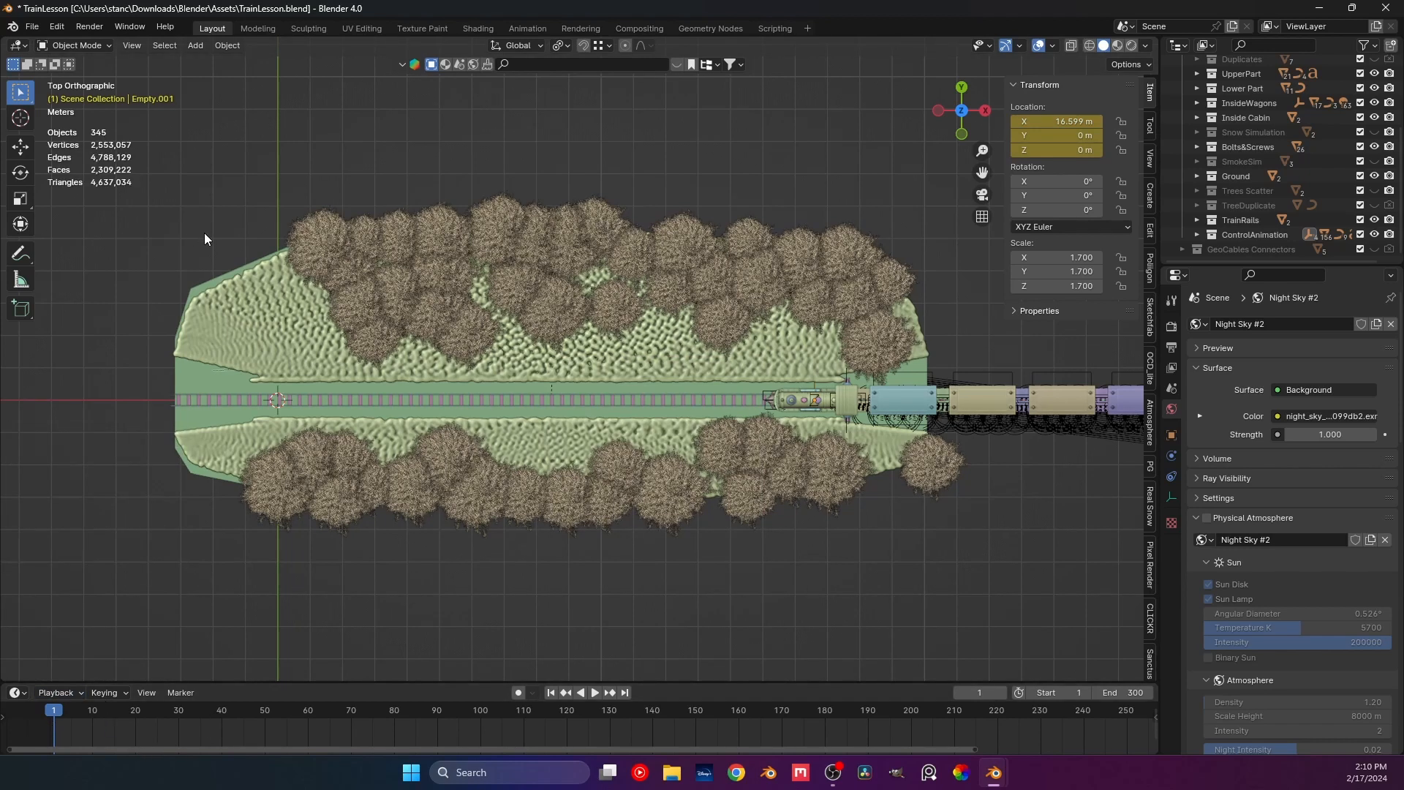
click(1172, 347)
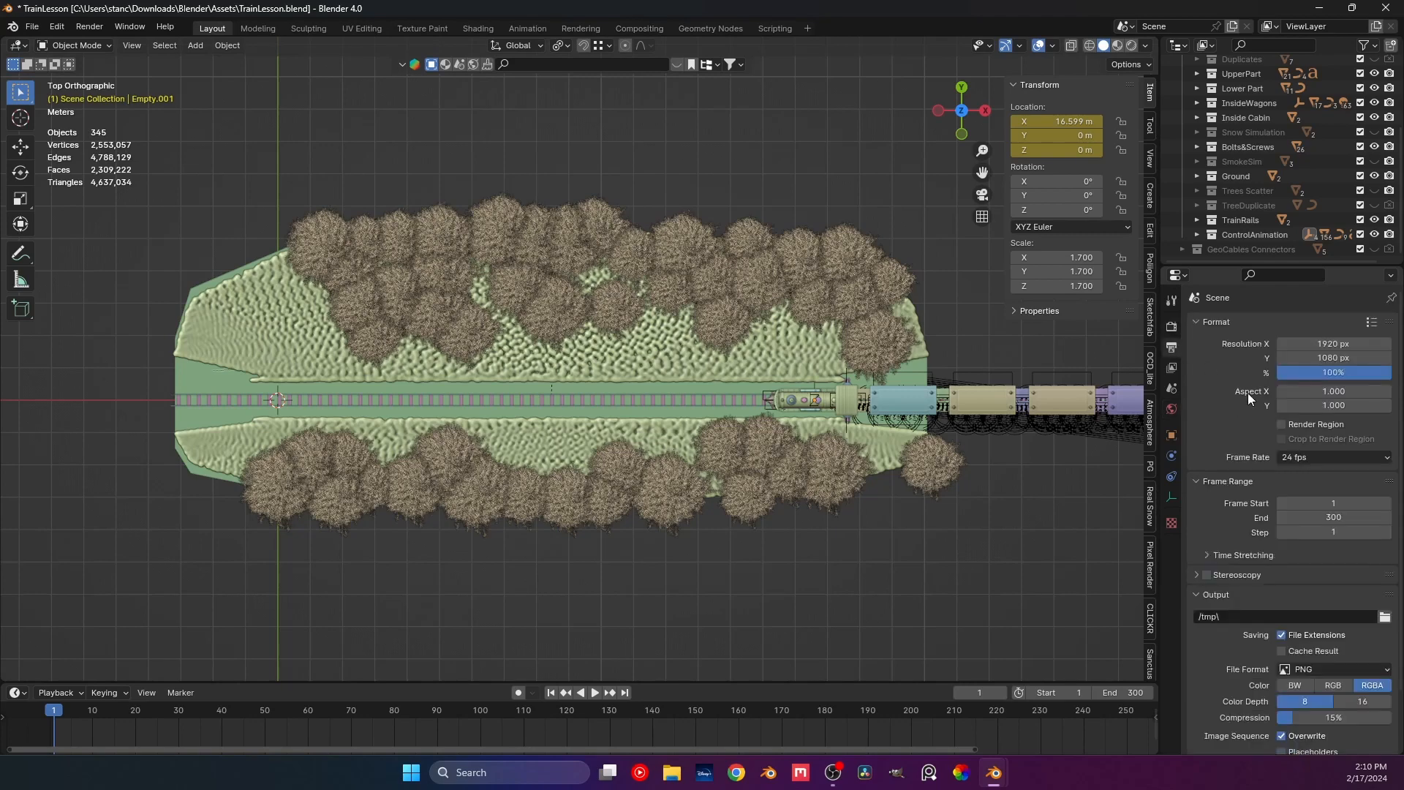
click(1327, 455)
click(1307, 539)
click(832, 213)
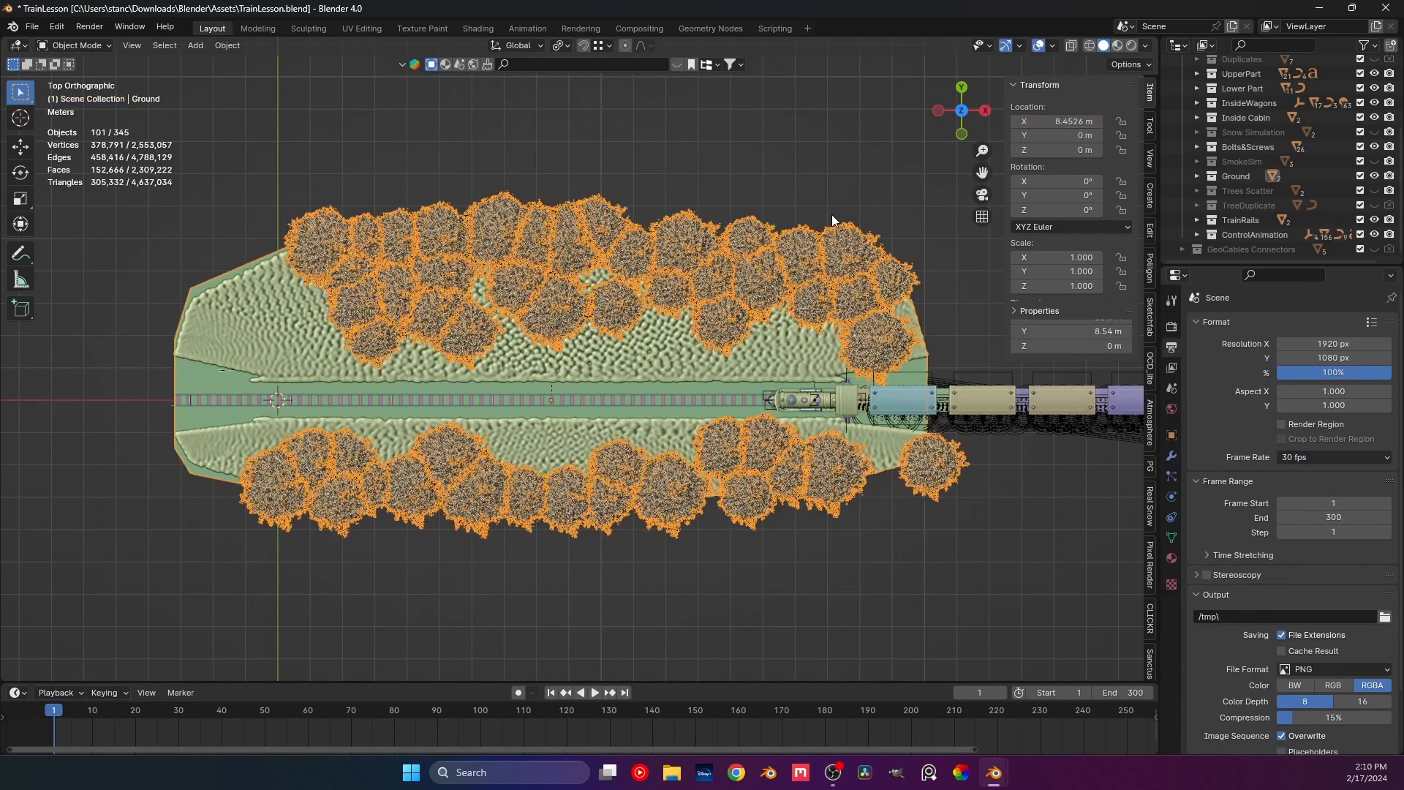
click(697, 137)
Unhide the SmokeSim collection and hide the Ground collection.
middle_drag(620, 477, 744, 424)
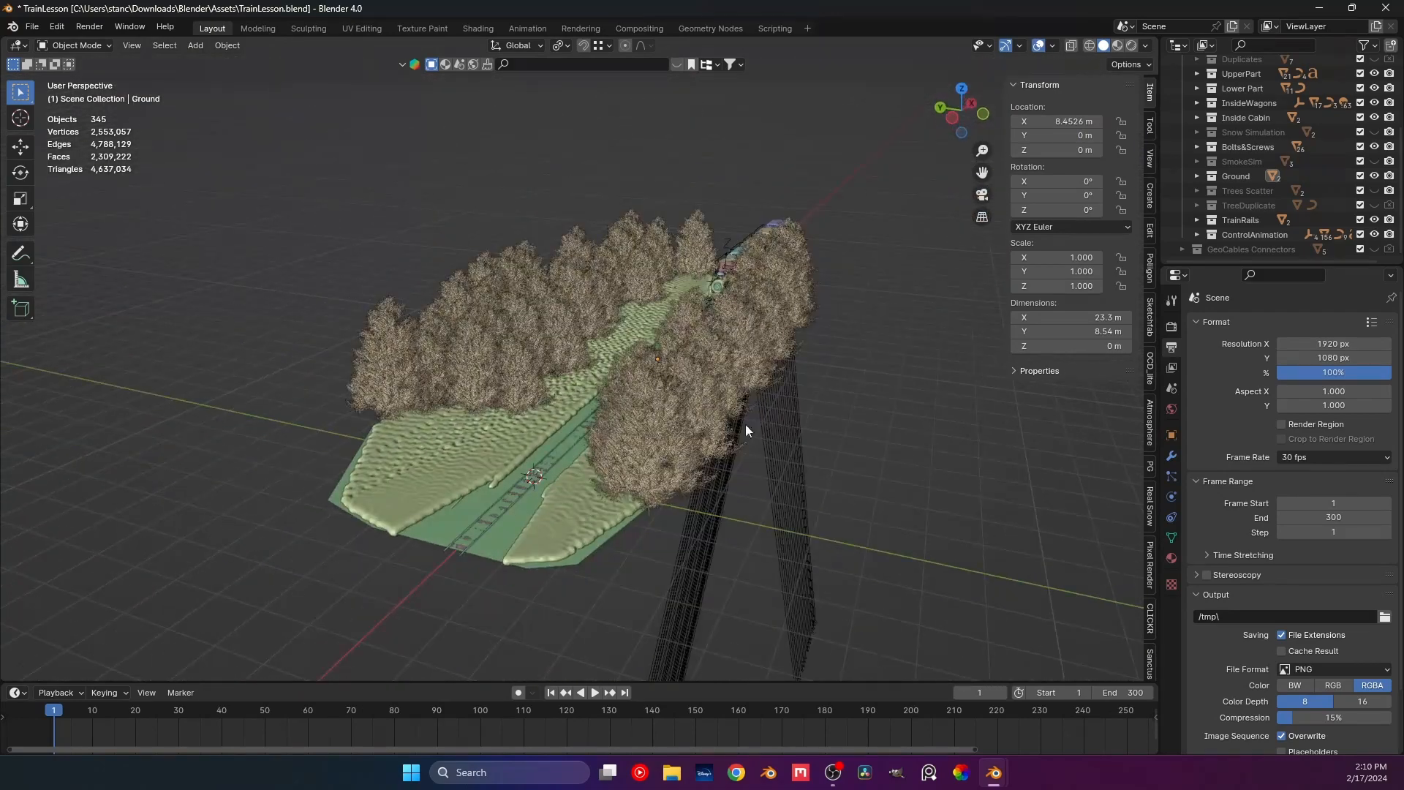
click(1375, 161)
middle_drag(643, 383, 501, 322)
scroll(428, 360, up, 4)
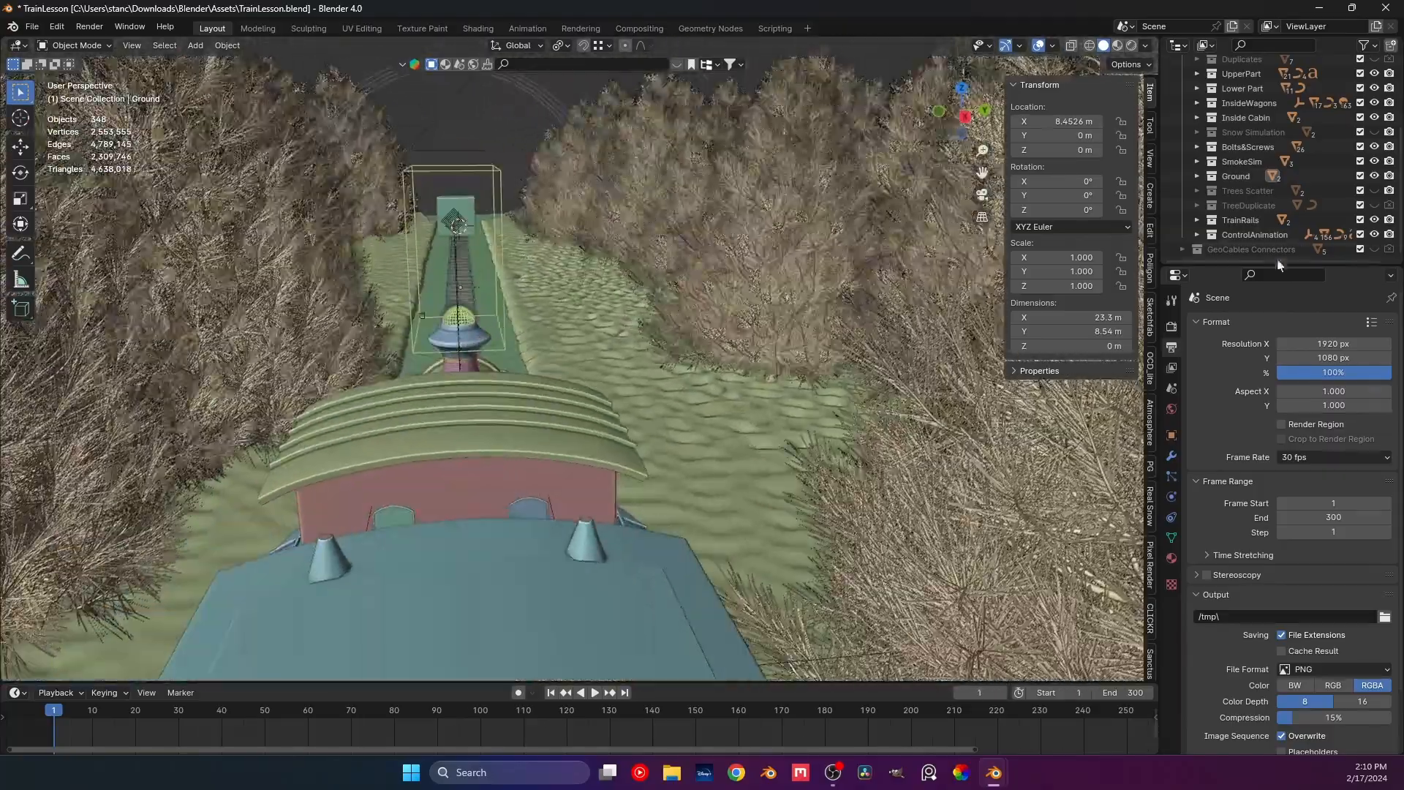
click(1375, 176)
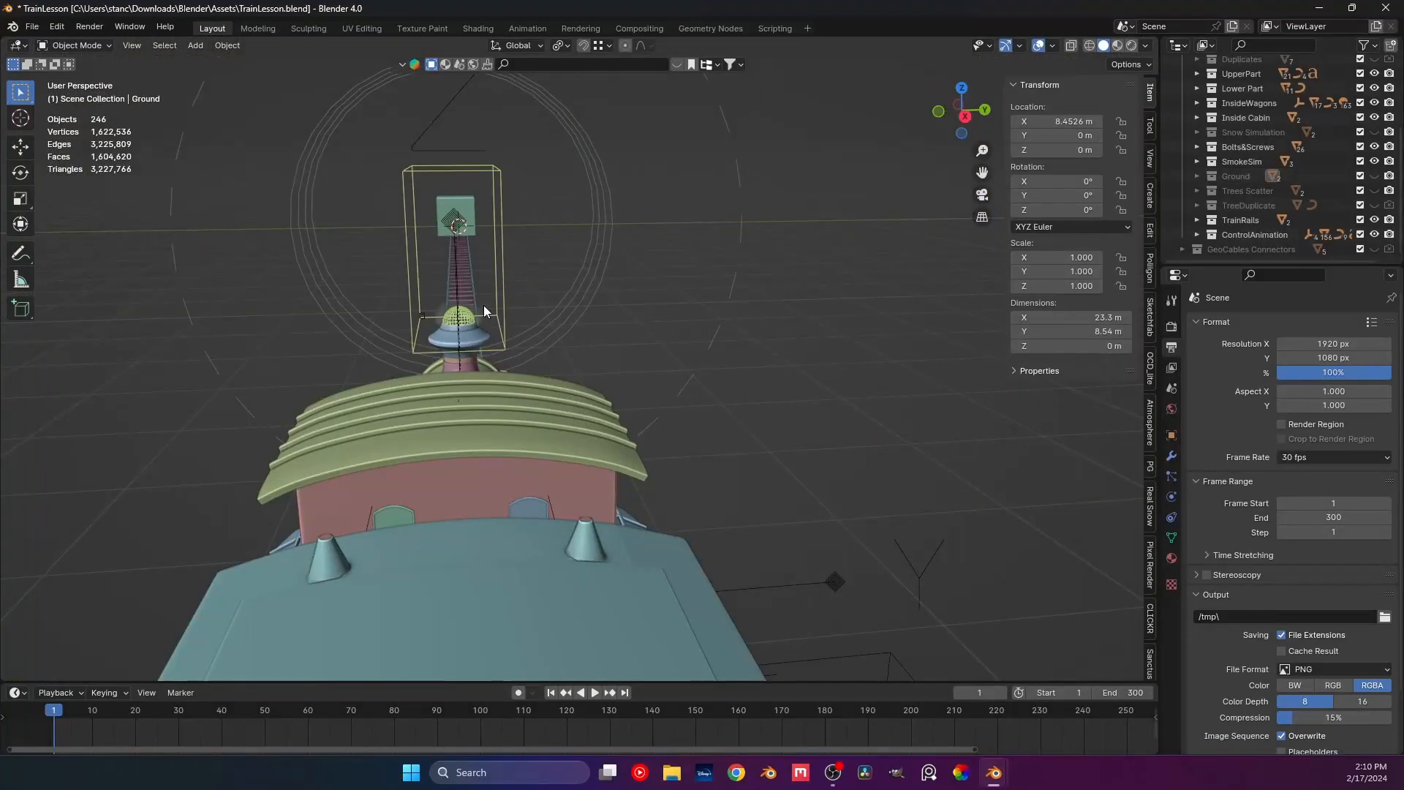
Play the animation in front view to check the train's movement along the X axis.
key(KP_1)
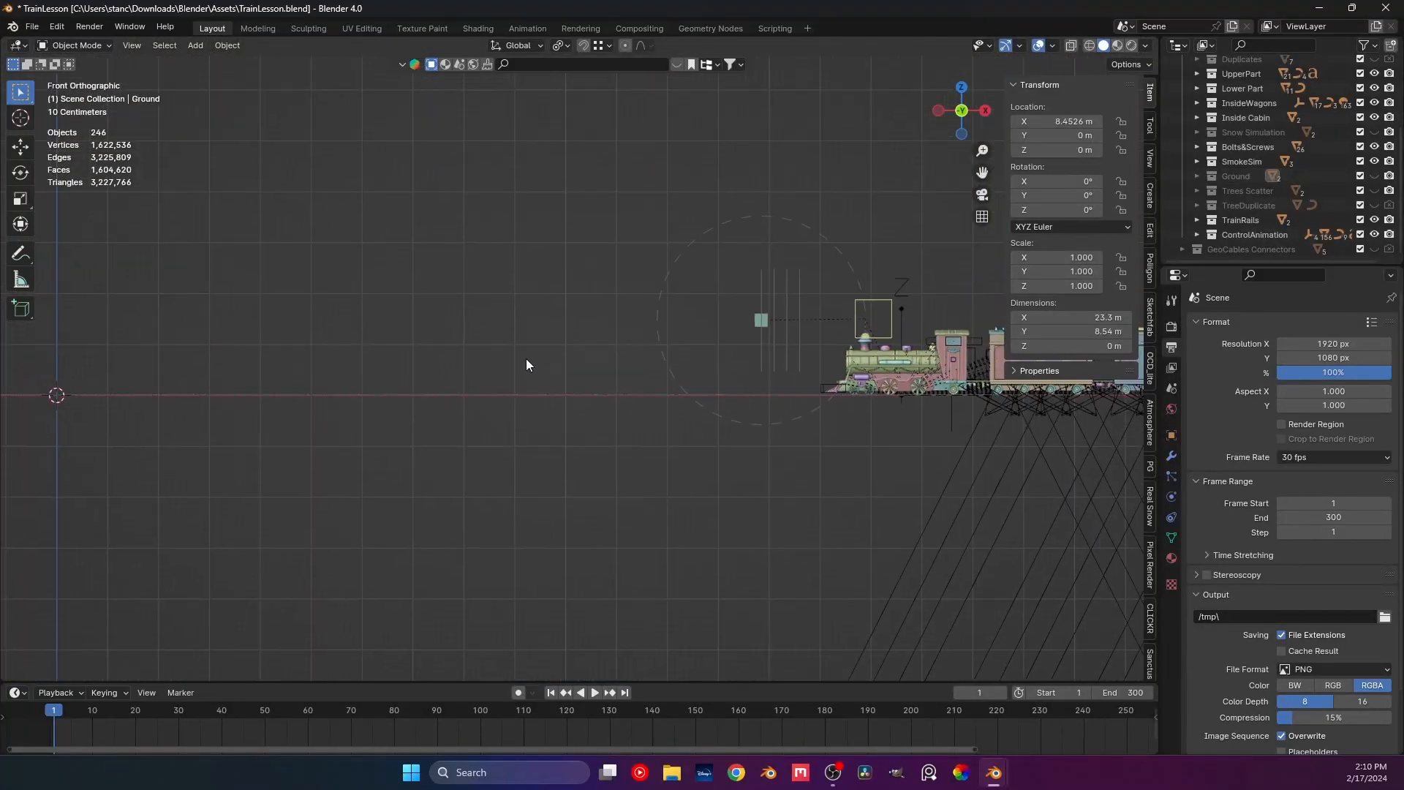
key(space)
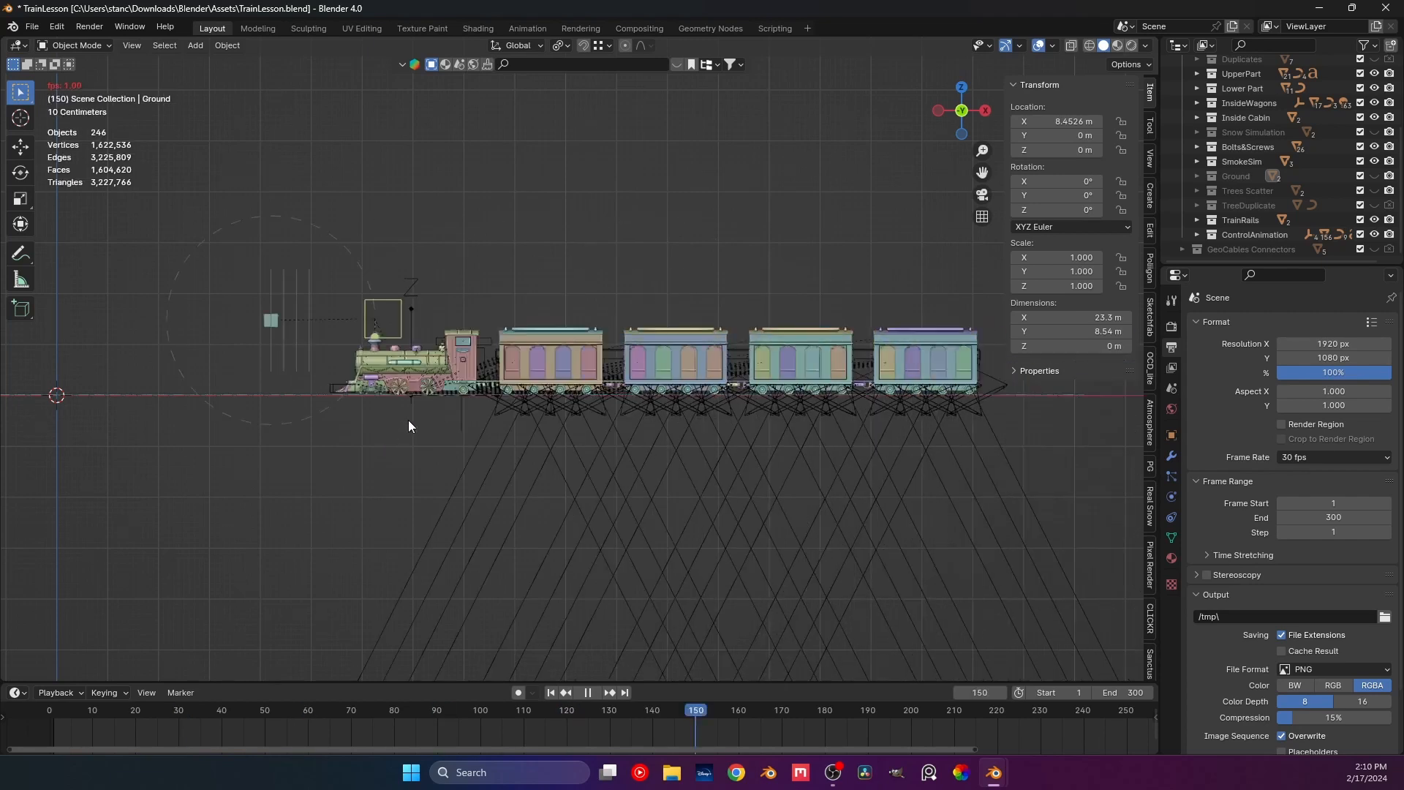
key(space)
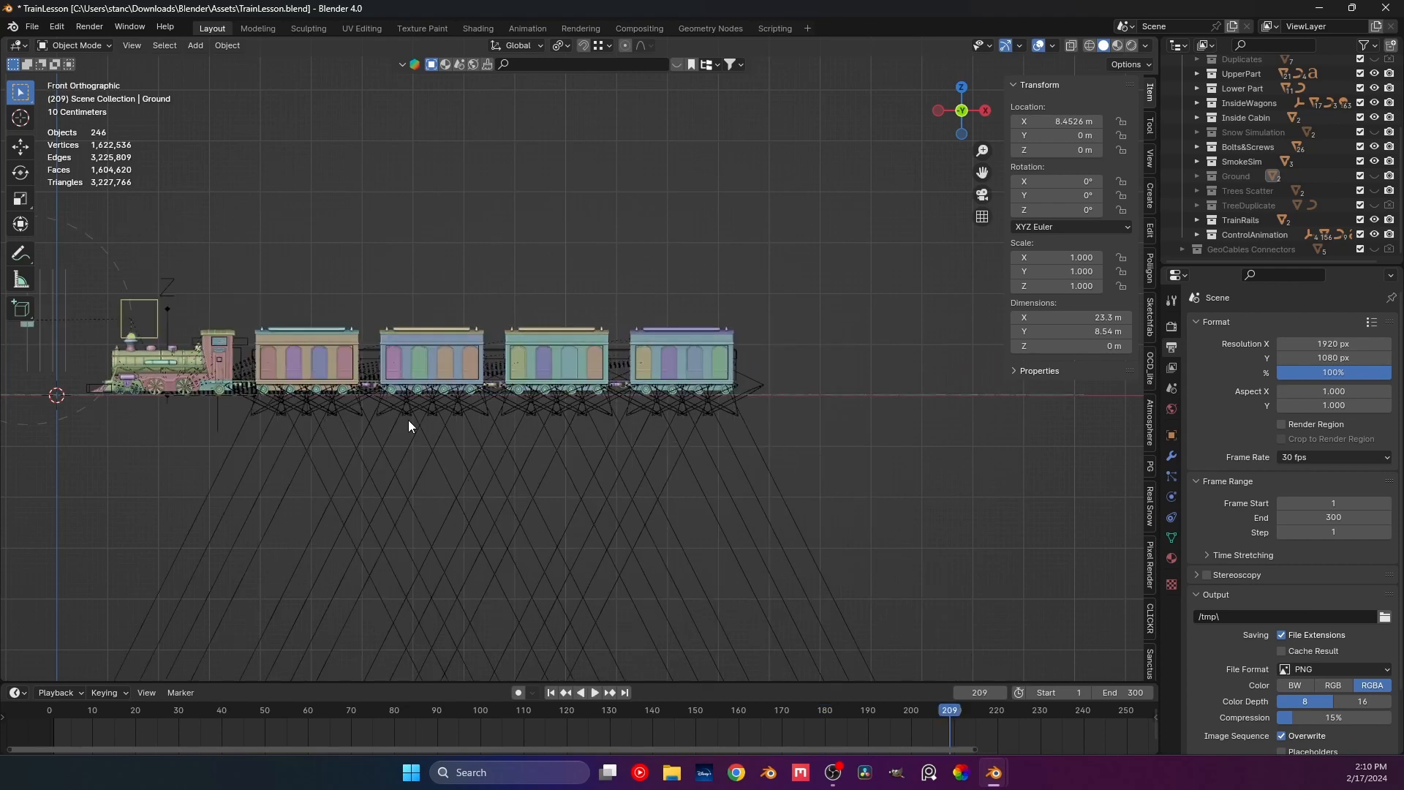
key(space)
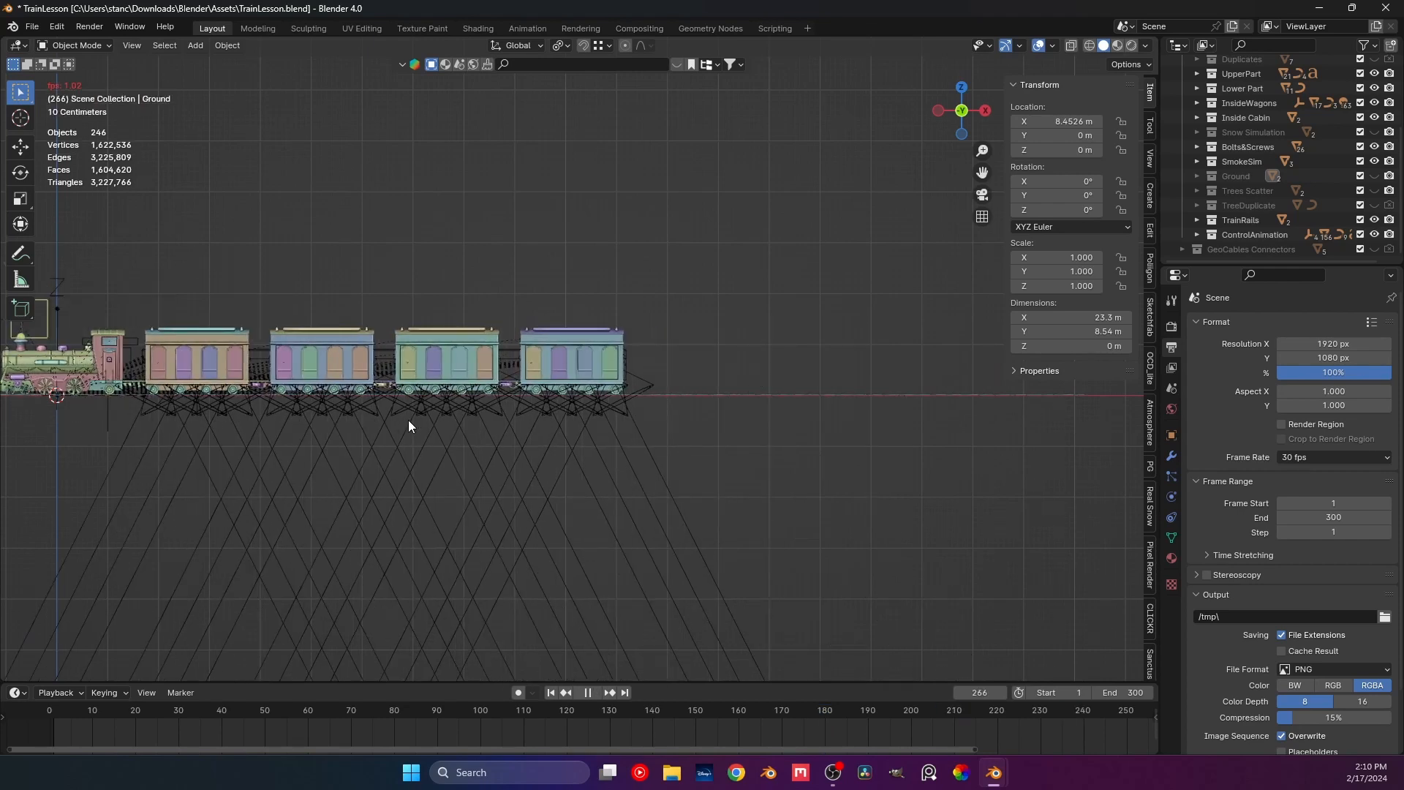
Stop the playback and go to frame 270 to examine the train and its chimney at the end of the run.
key(Escape)
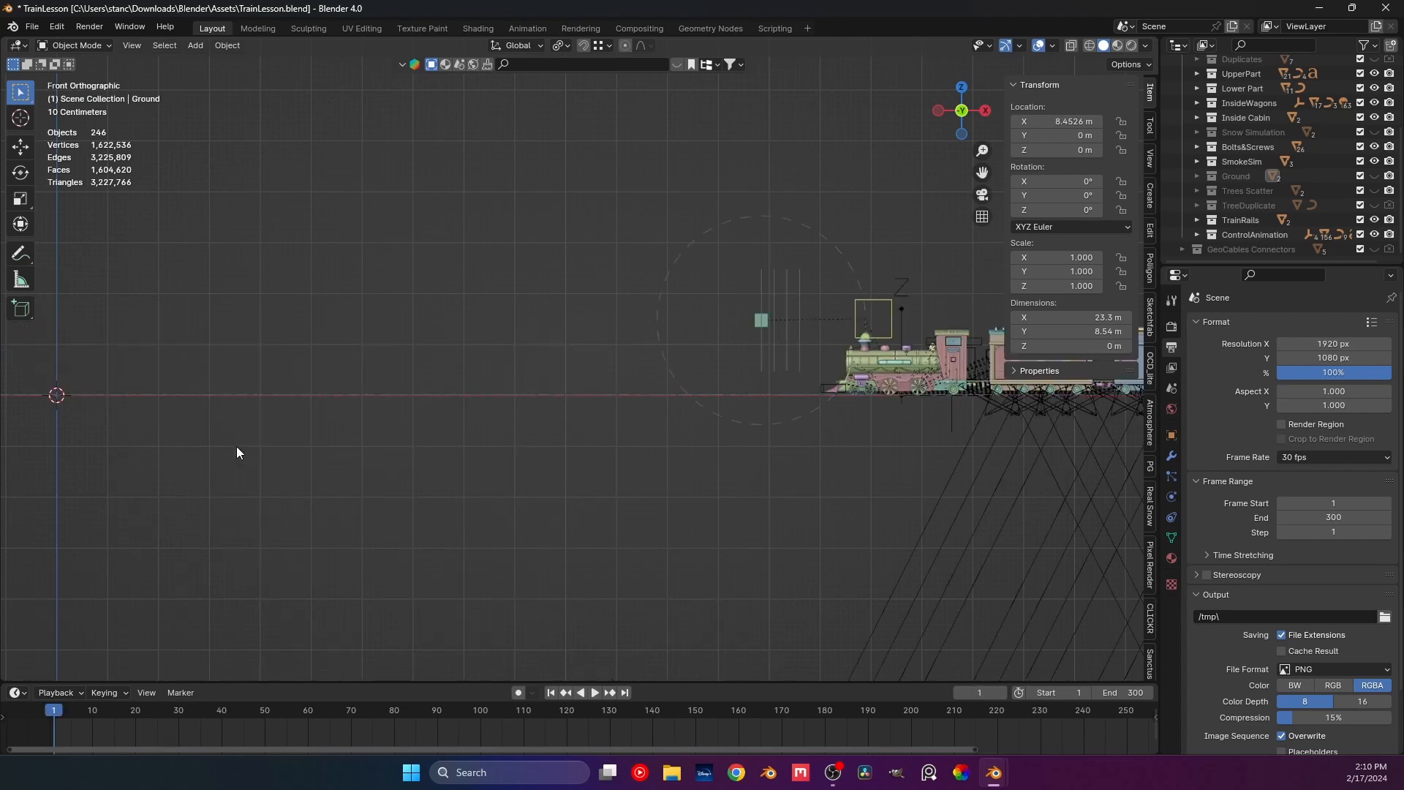
shift+middle_drag(236, 446, 491, 462)
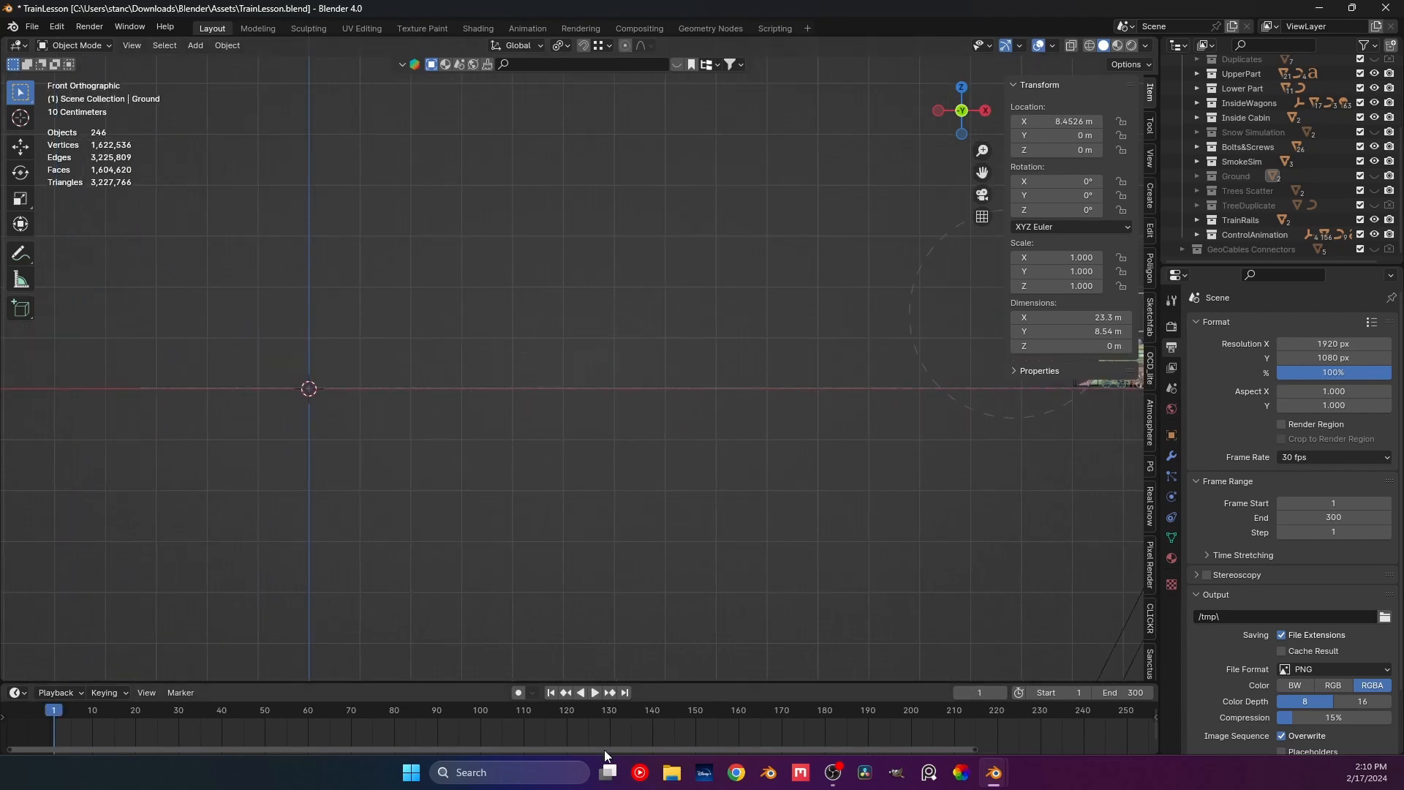
drag(605, 749, 916, 737)
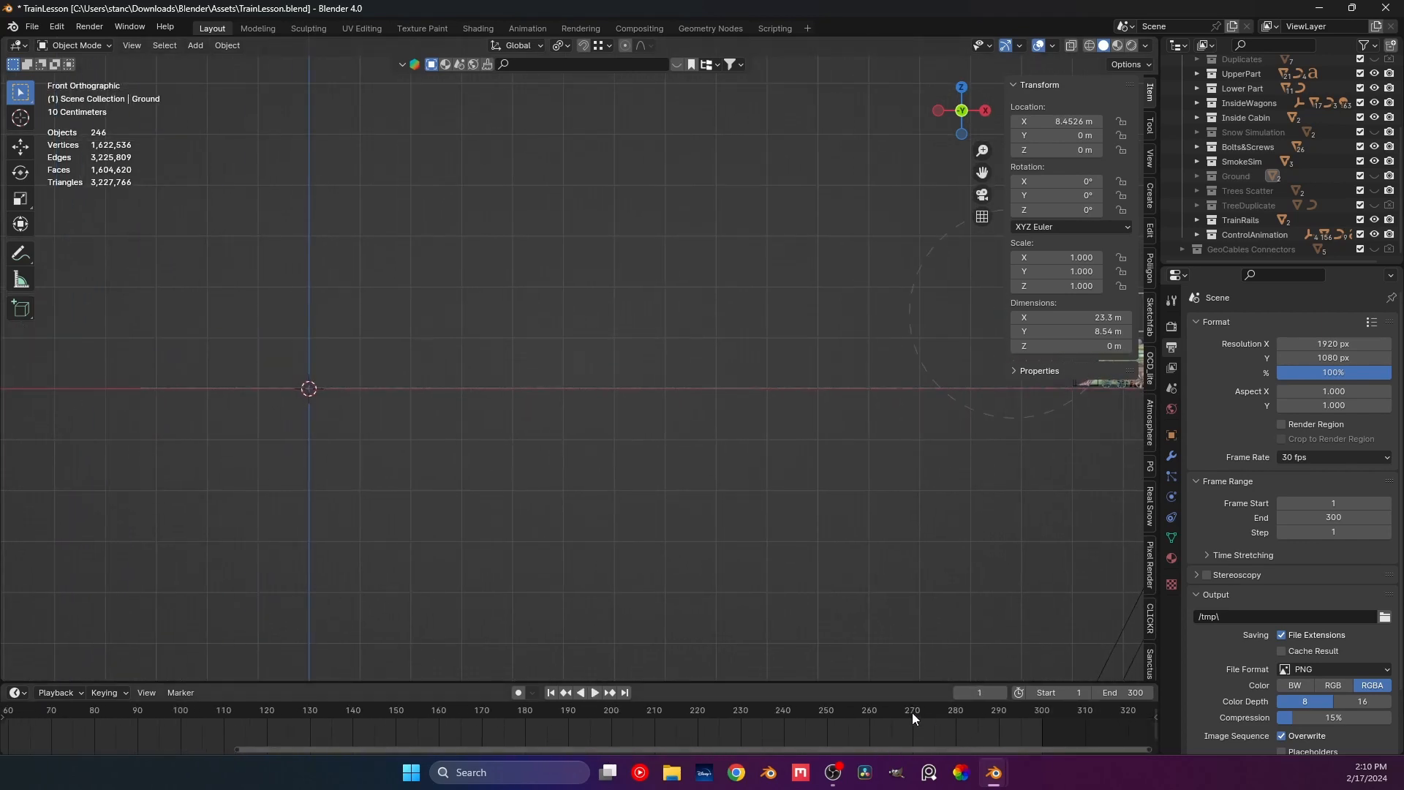
click(912, 712)
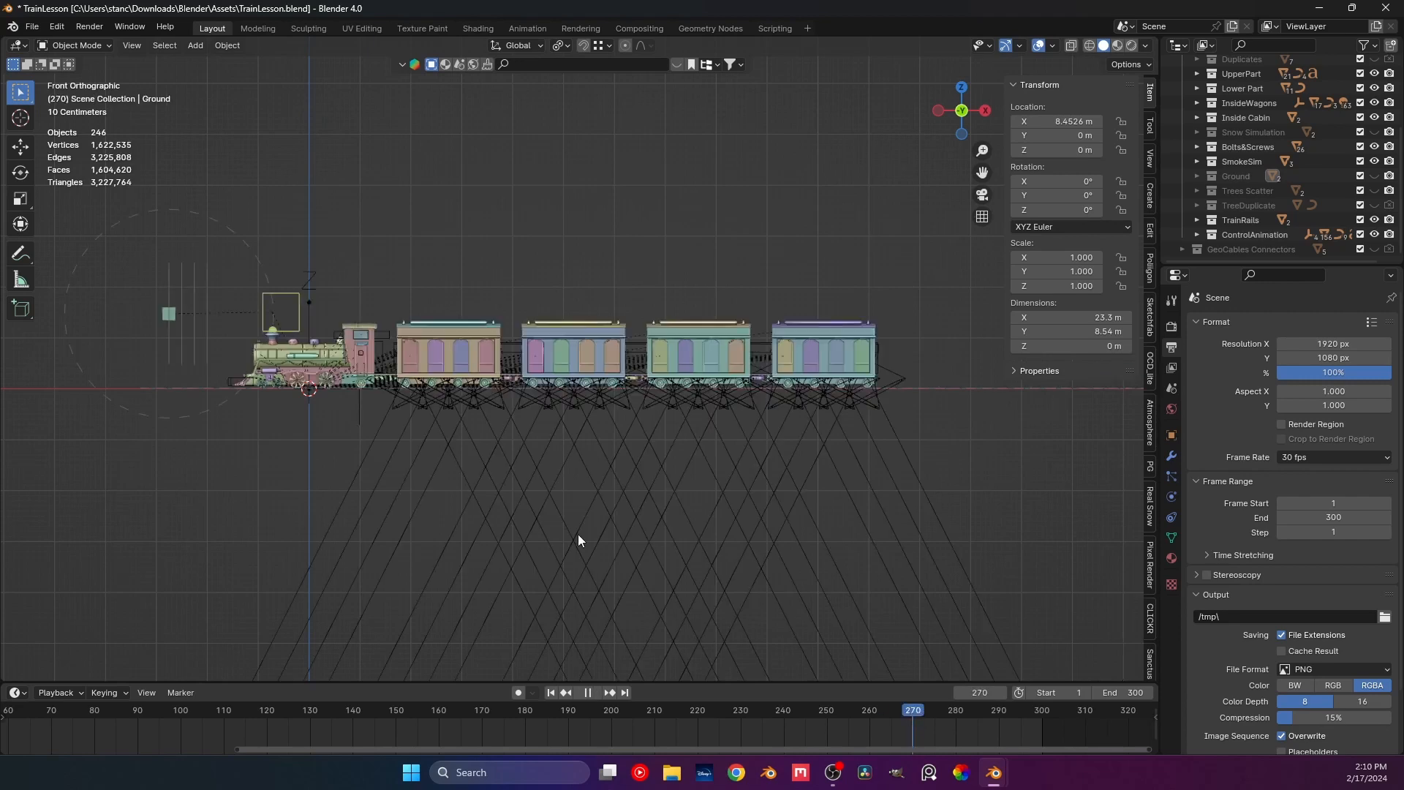
scroll(216, 349, up, 3)
shift+middle_drag(216, 348, 629, 468)
scroll(563, 436, up, 5)
scroll(564, 436, down, 2)
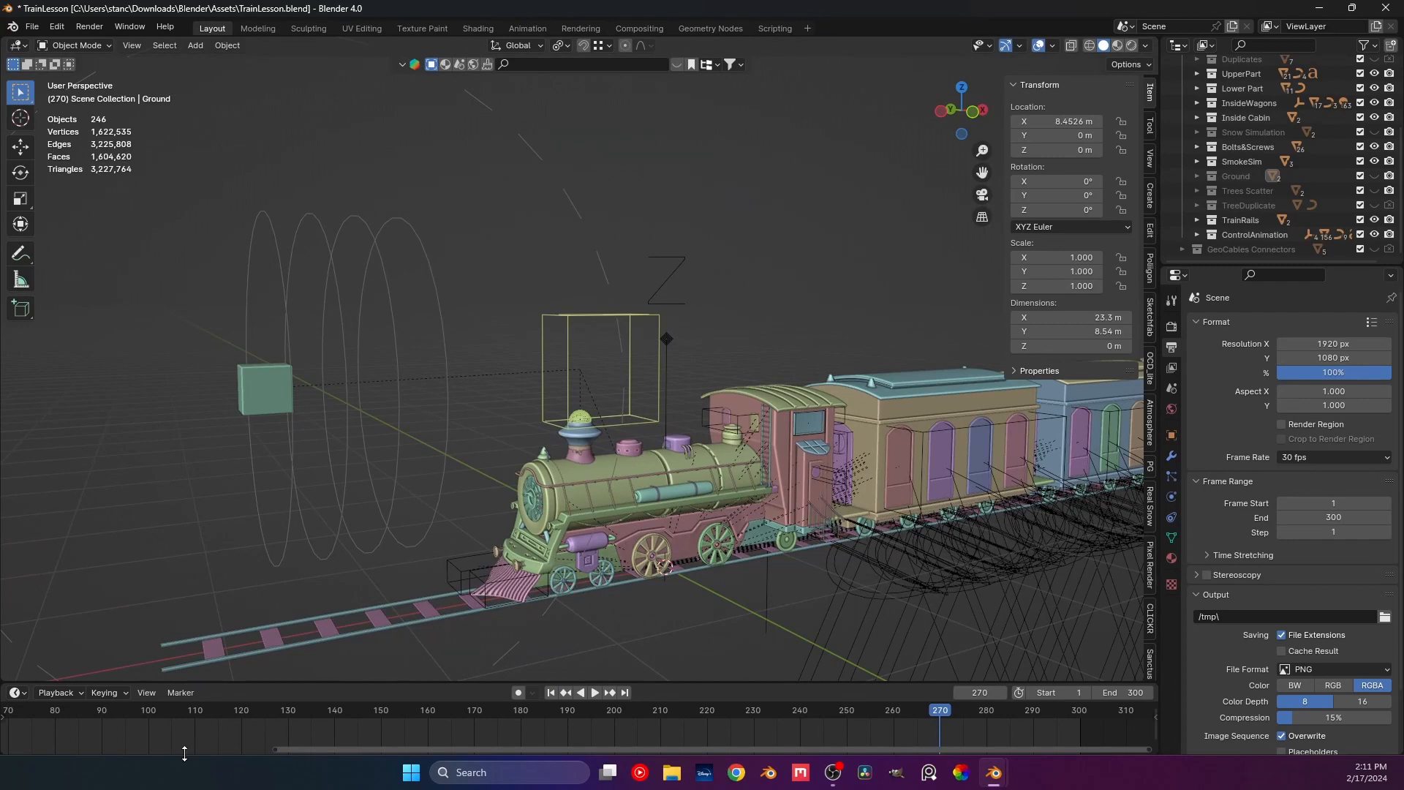
Return to frame 1 and advance the animation to frame 10 to check the smoke at the locomotive.
key(shift+Left)
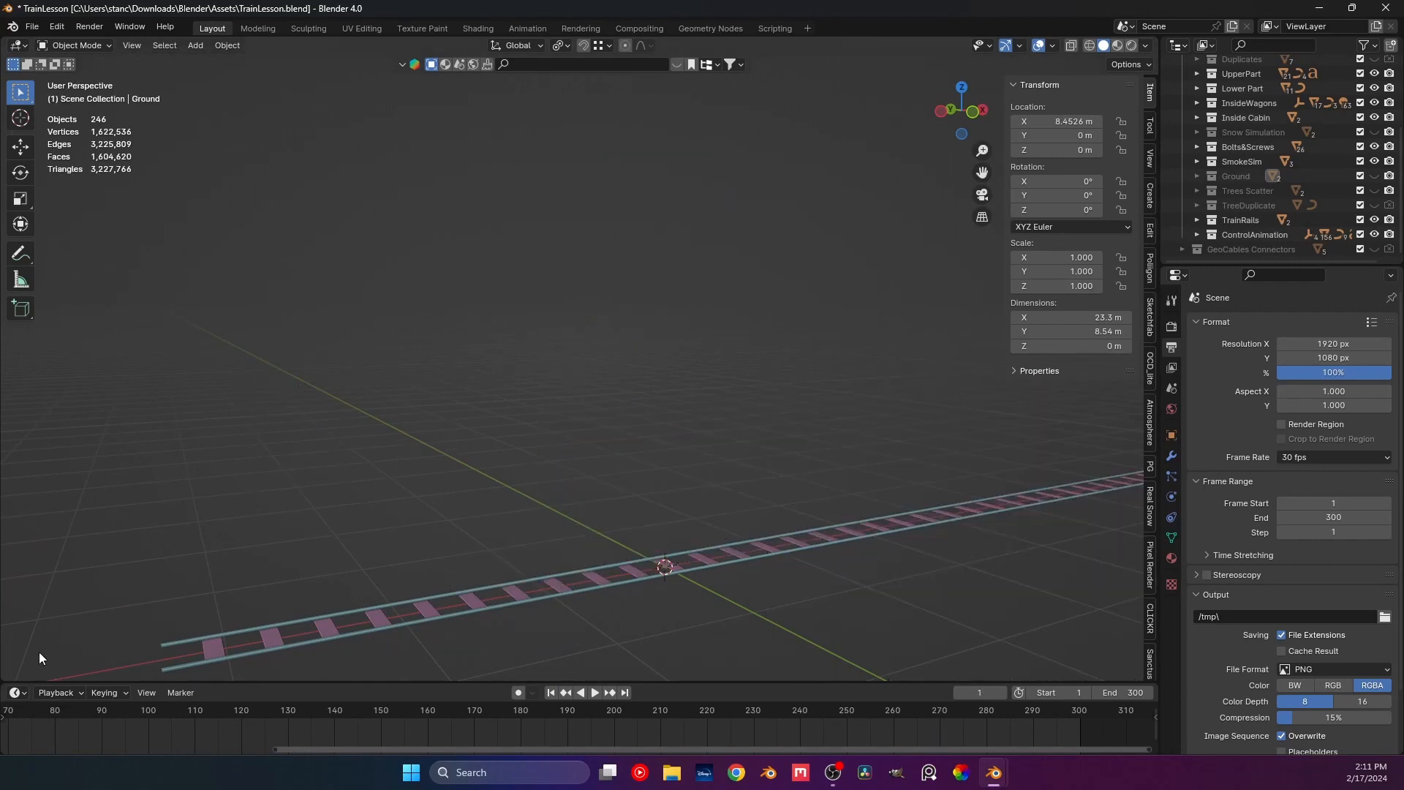
scroll(543, 449, down, 4)
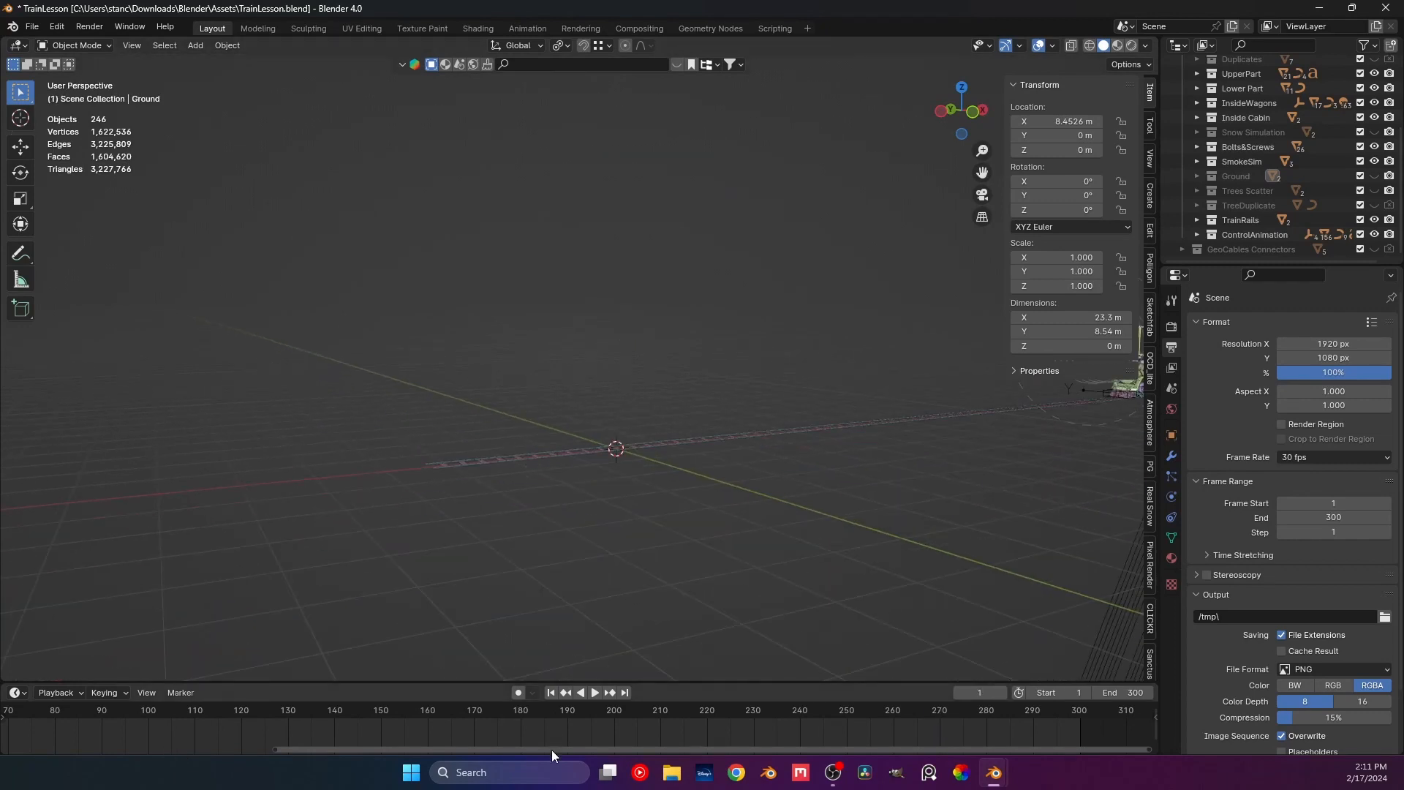
drag(551, 749, 261, 747)
middle_drag(763, 460, 694, 412)
scroll(692, 411, up, 5)
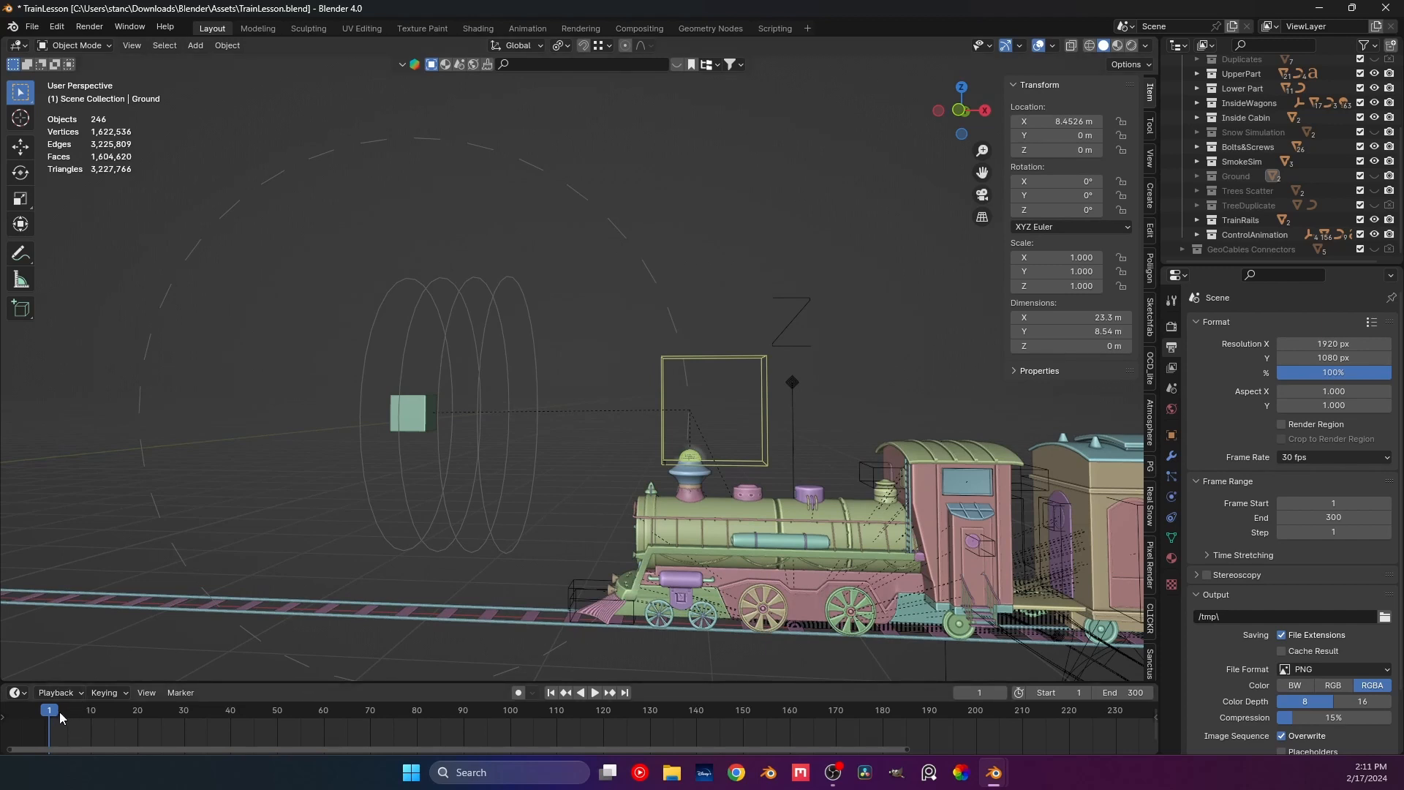
key(space)
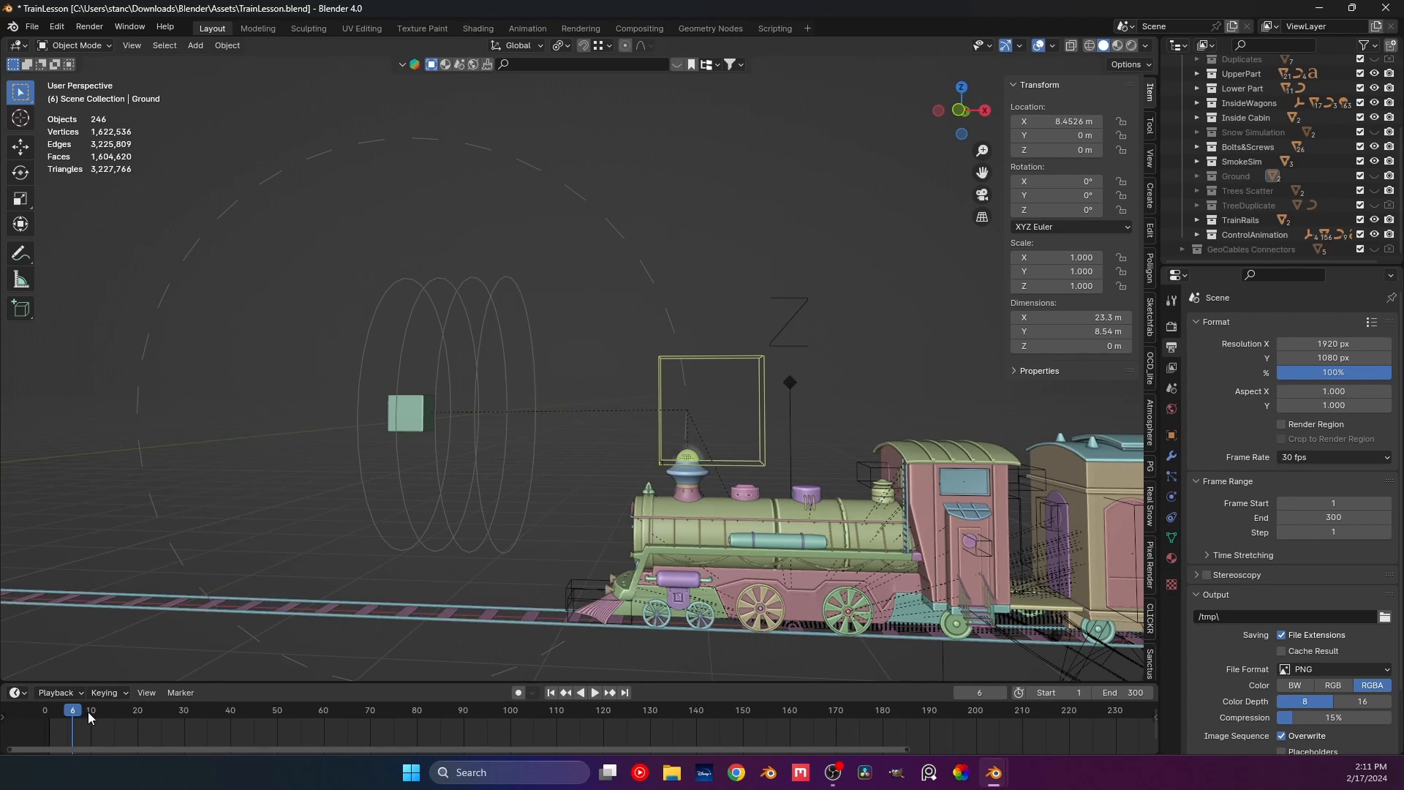
key(space)
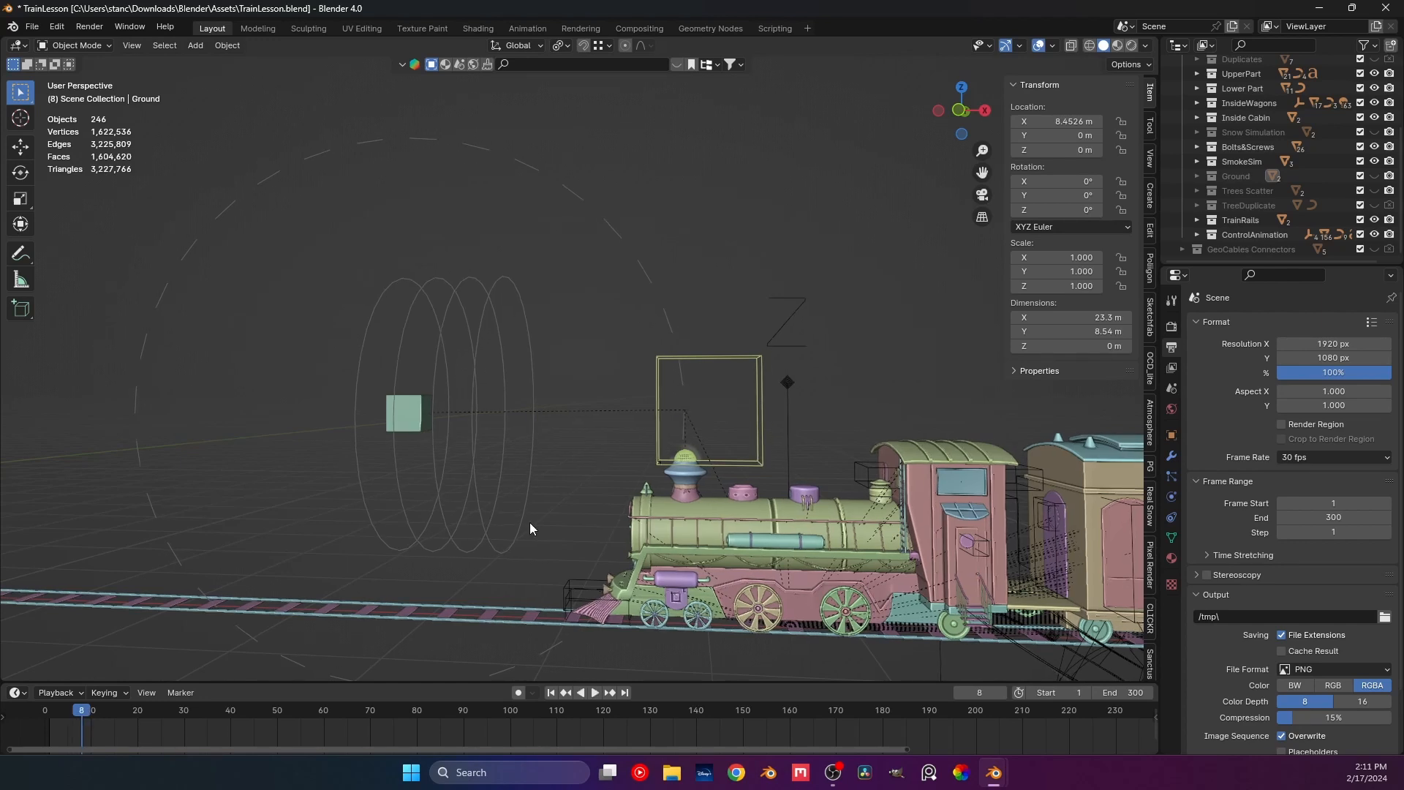
key(Right)
key(Right)
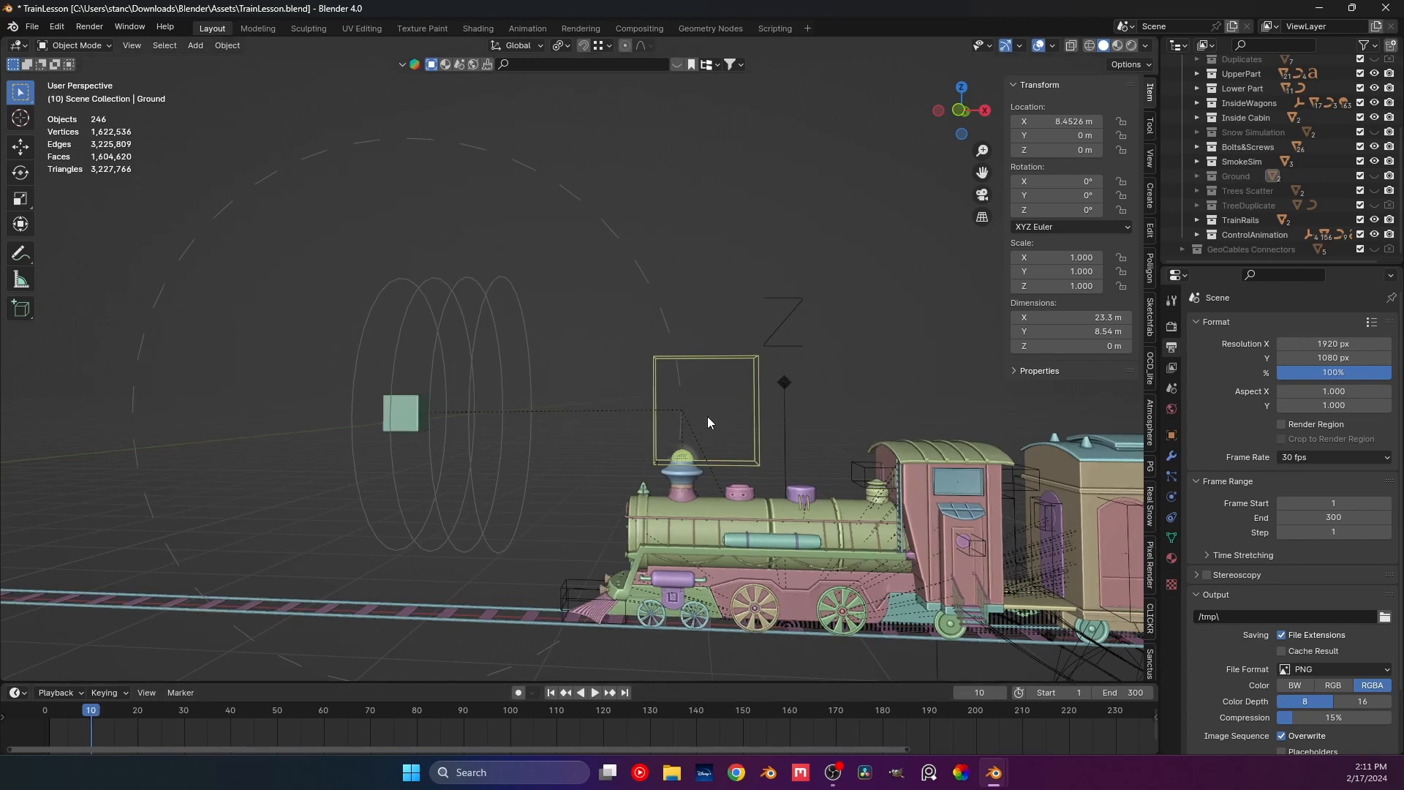
Run the animation to frame 60 in front view and examine the smoke above the chimney.
key(KP_1)
scroll(691, 441, up, 5)
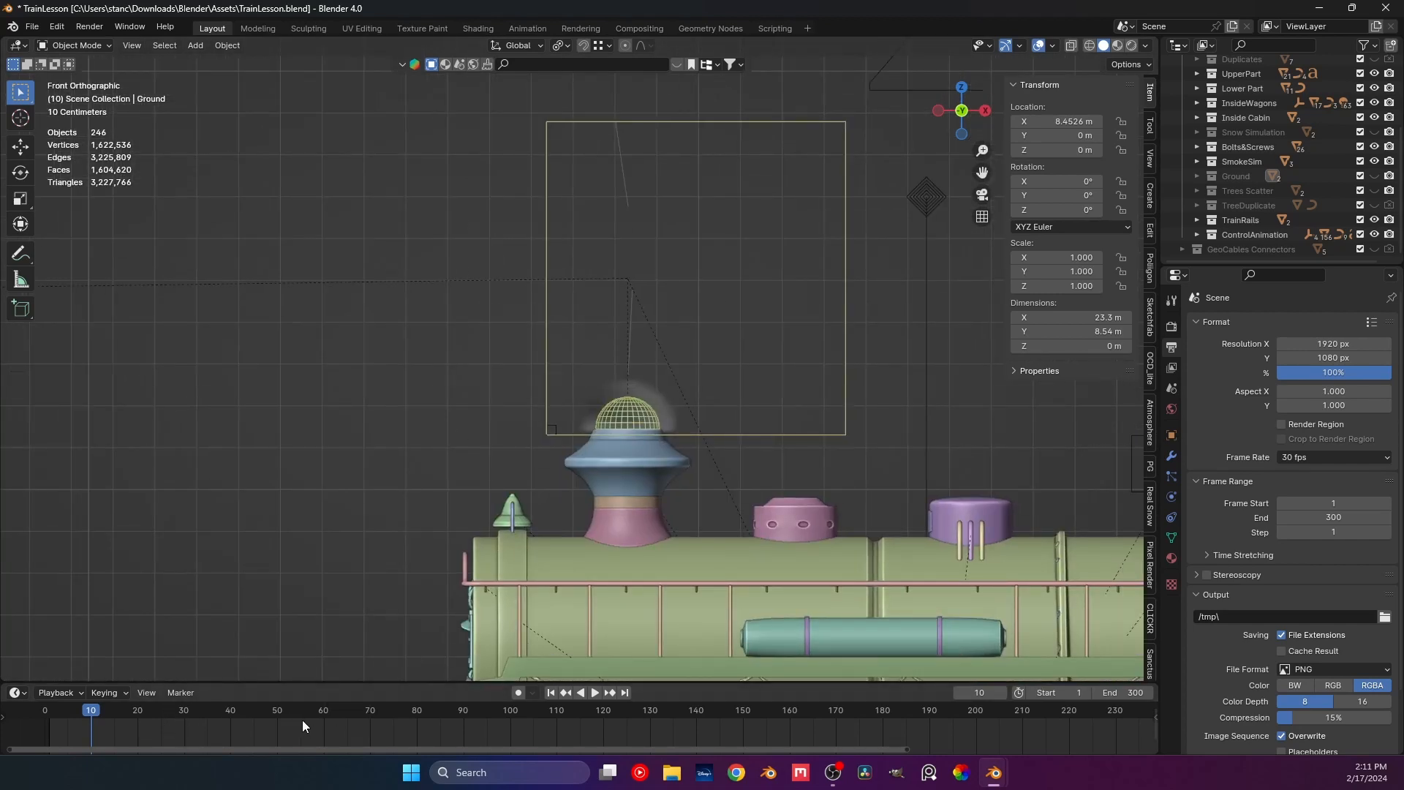
key(space)
key(space)
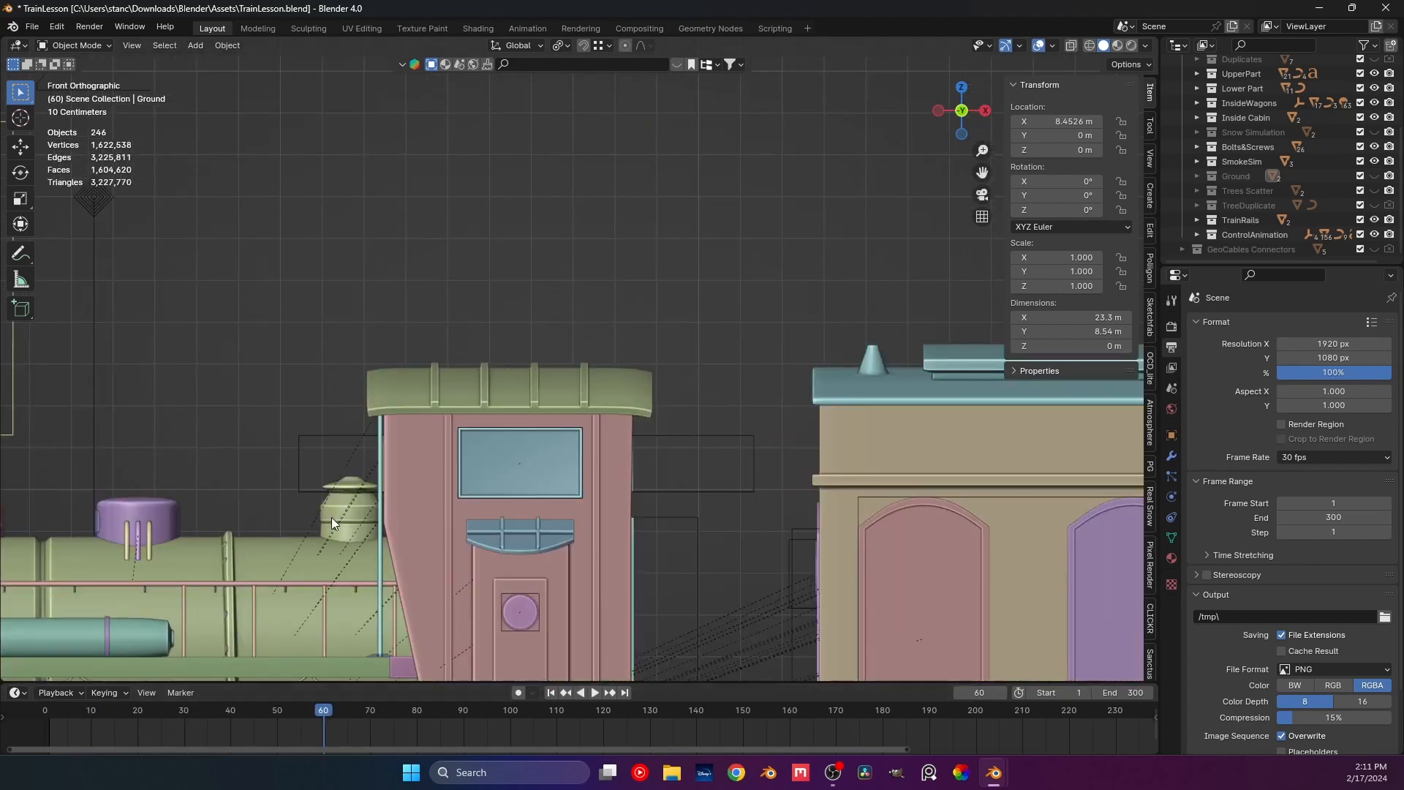
shift+middle_drag(229, 493, 759, 485)
shift+middle_drag(378, 460, 579, 564)
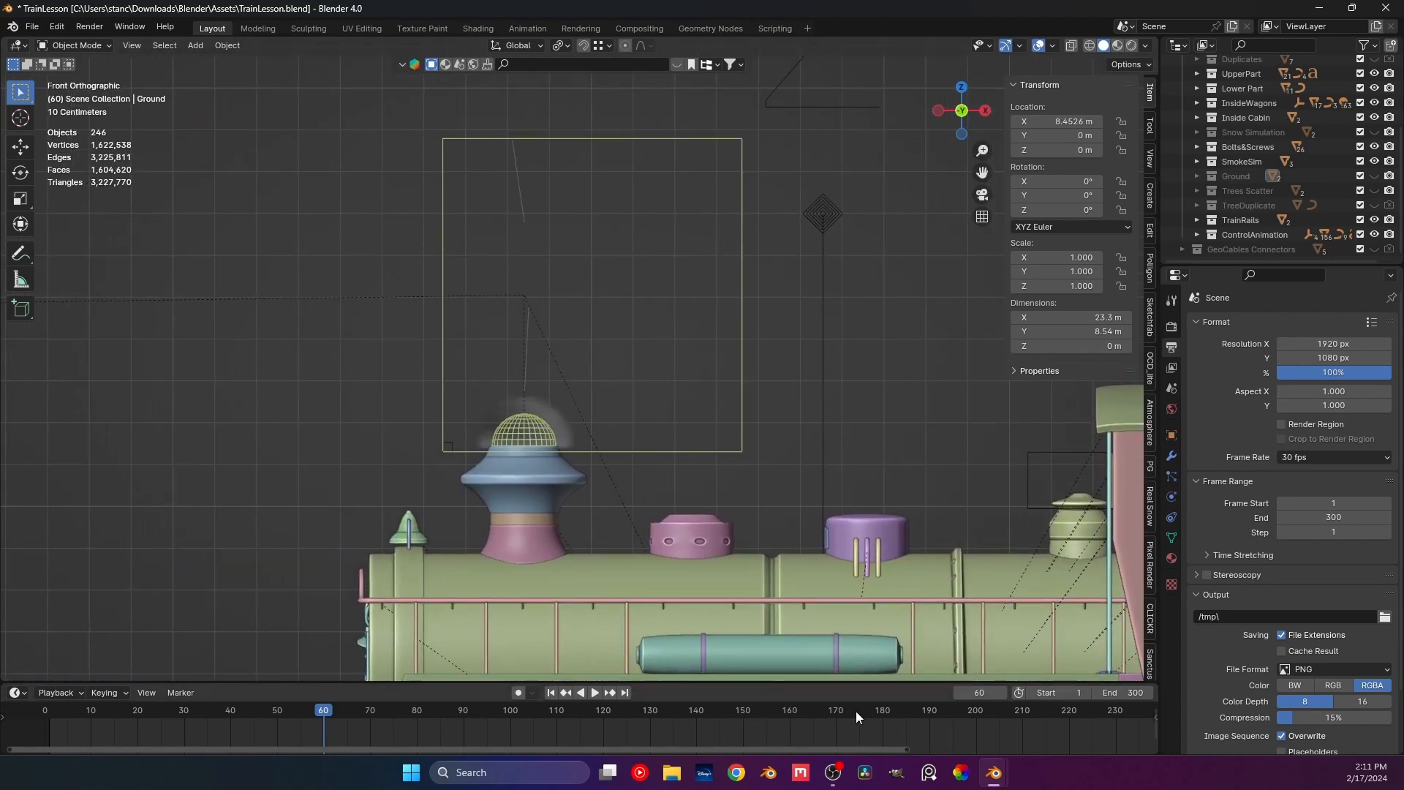
Go to frame 180 and examine the chimney smoke and its domain in front and perspective views.
drag(859, 711, 884, 708)
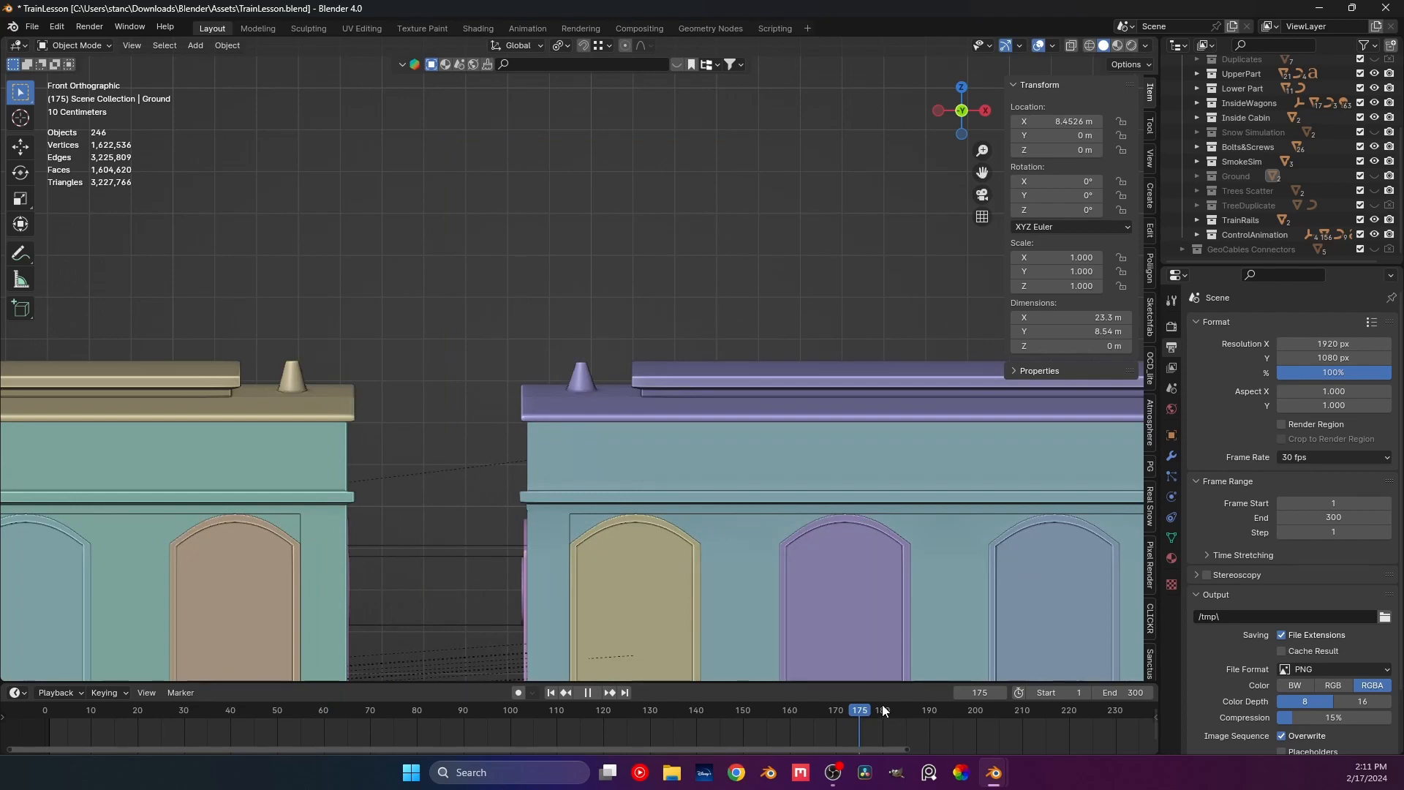
scroll(653, 408, down, 8)
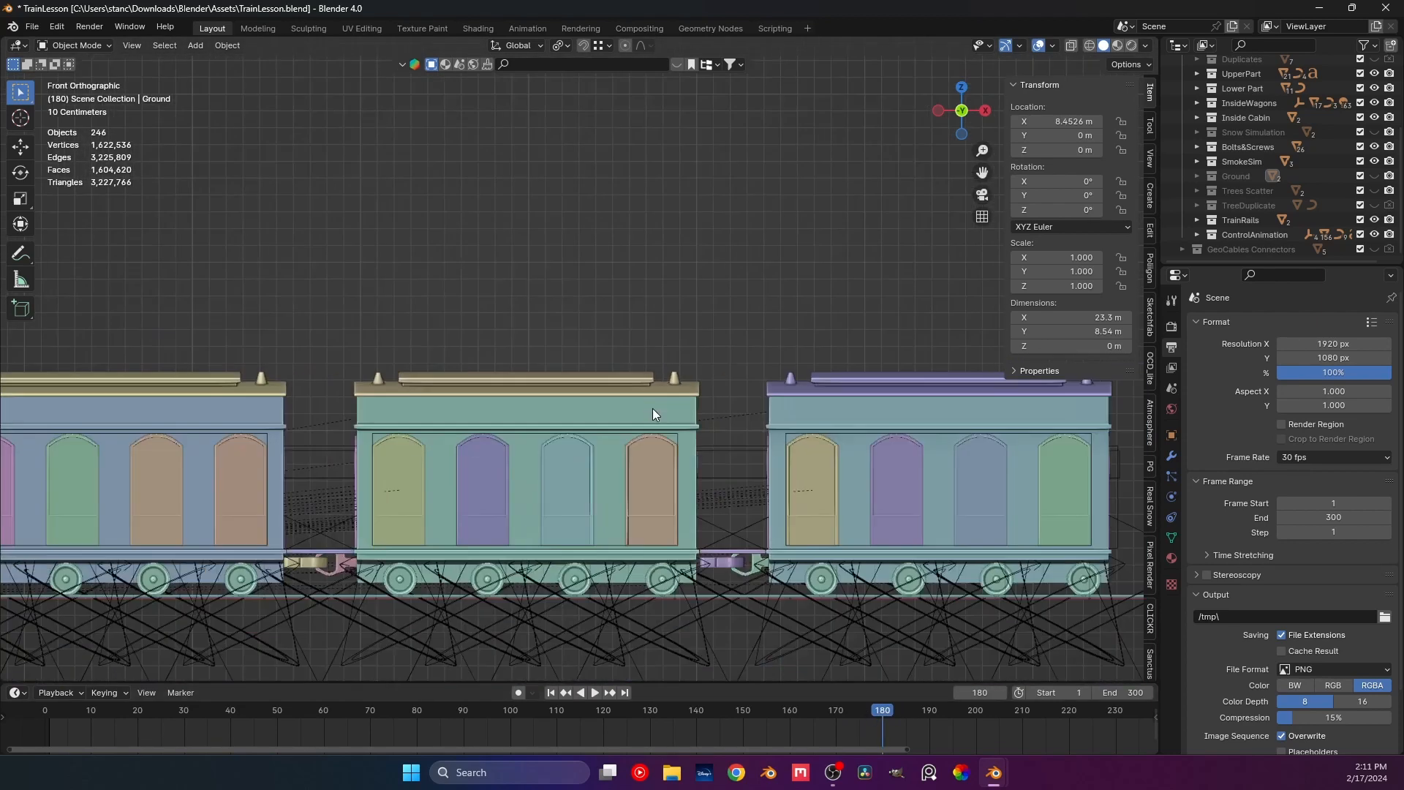
scroll(362, 392, up, 3)
scroll(617, 431, up, 3)
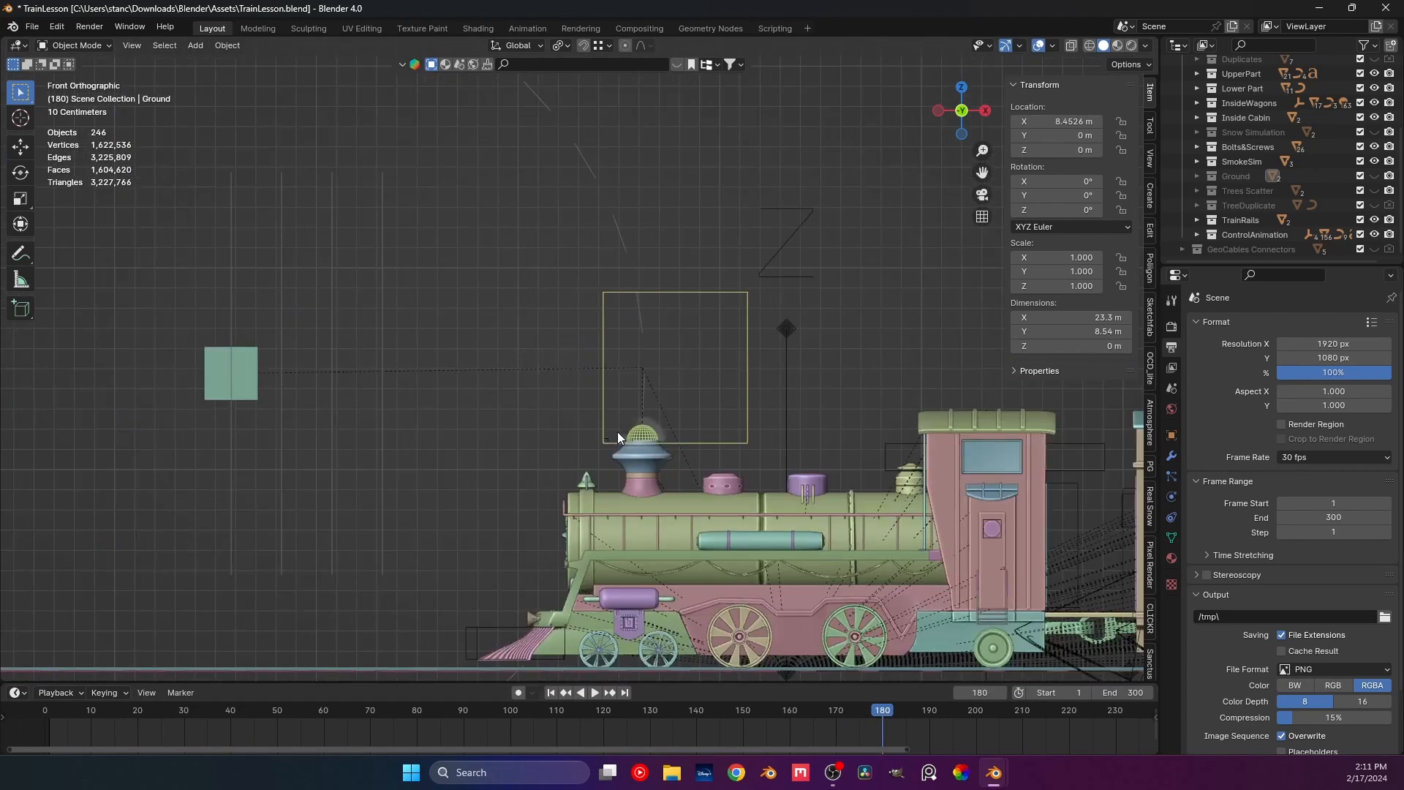
scroll(617, 431, up, 2)
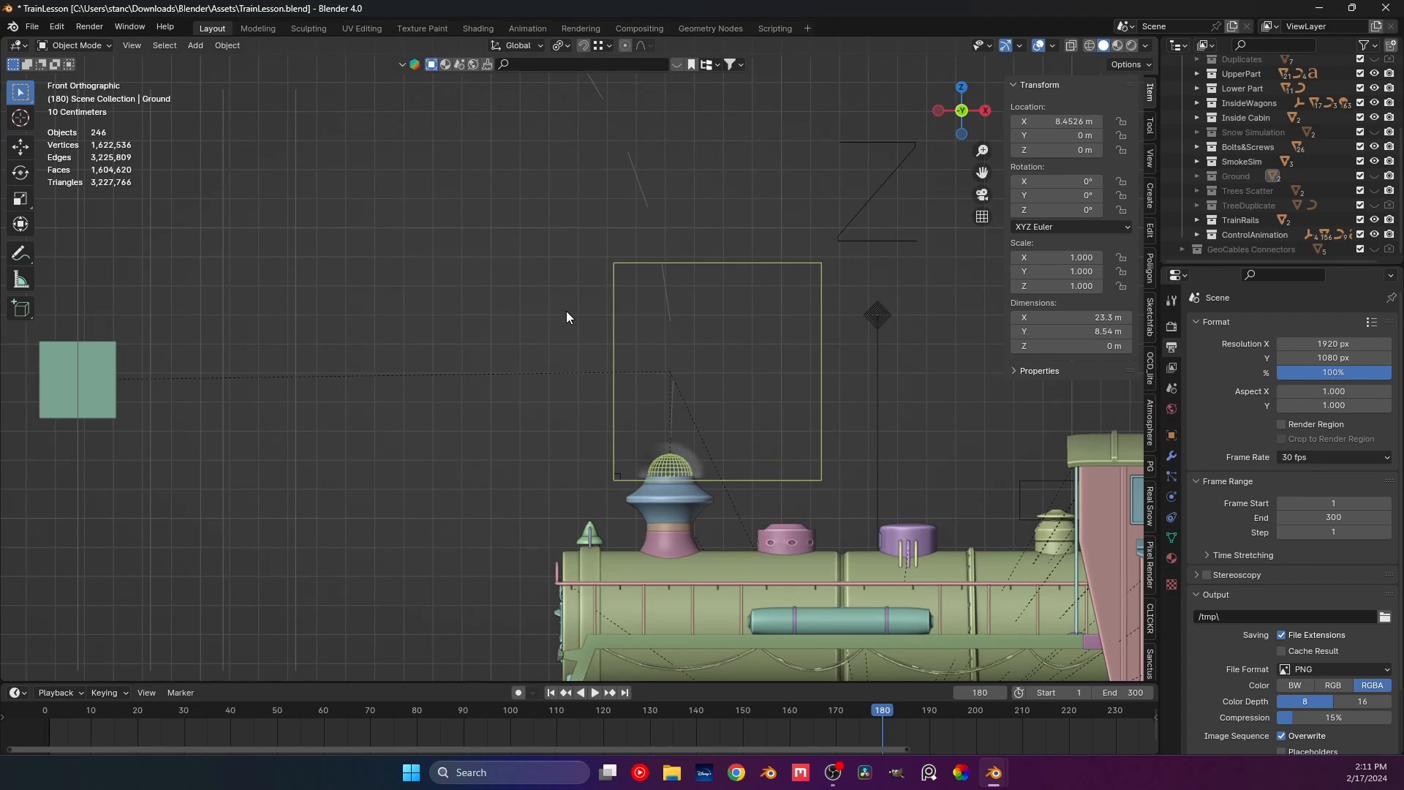
scroll(569, 319, up, 2)
scroll(569, 319, down, 8)
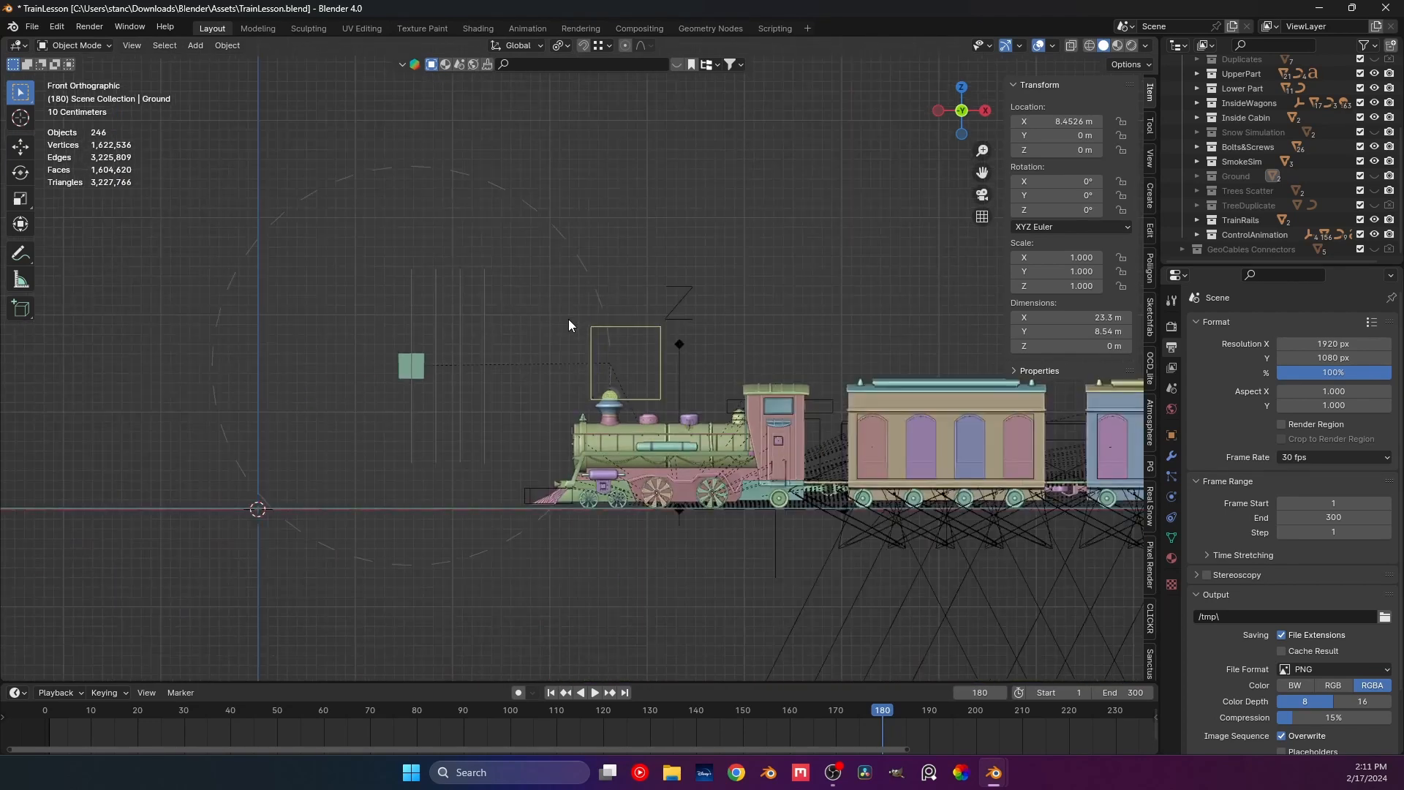
middle_drag(569, 319, 459, 322)
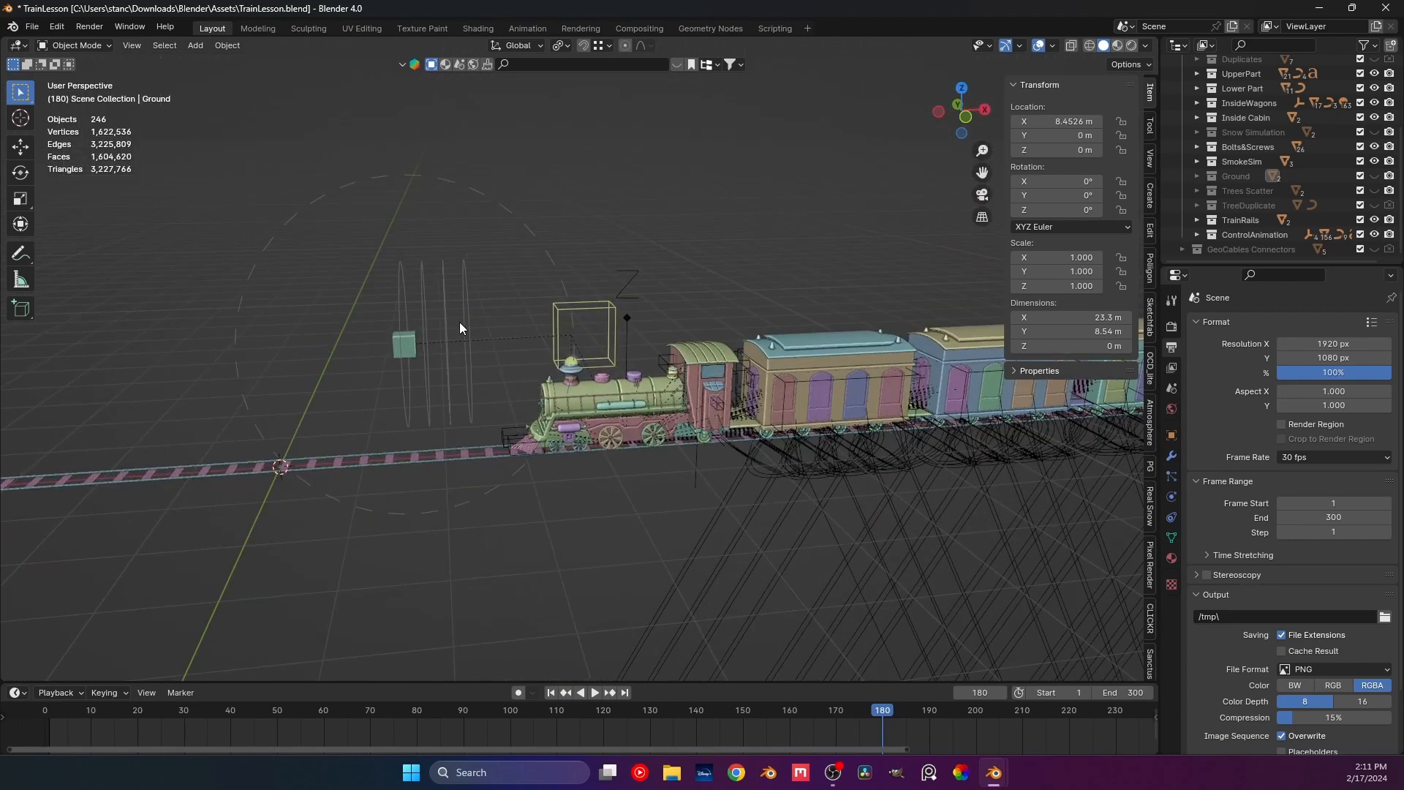
Return to frame 1 and undo the recent edits to a state before the train's movement was animated.
key(shift+Left)
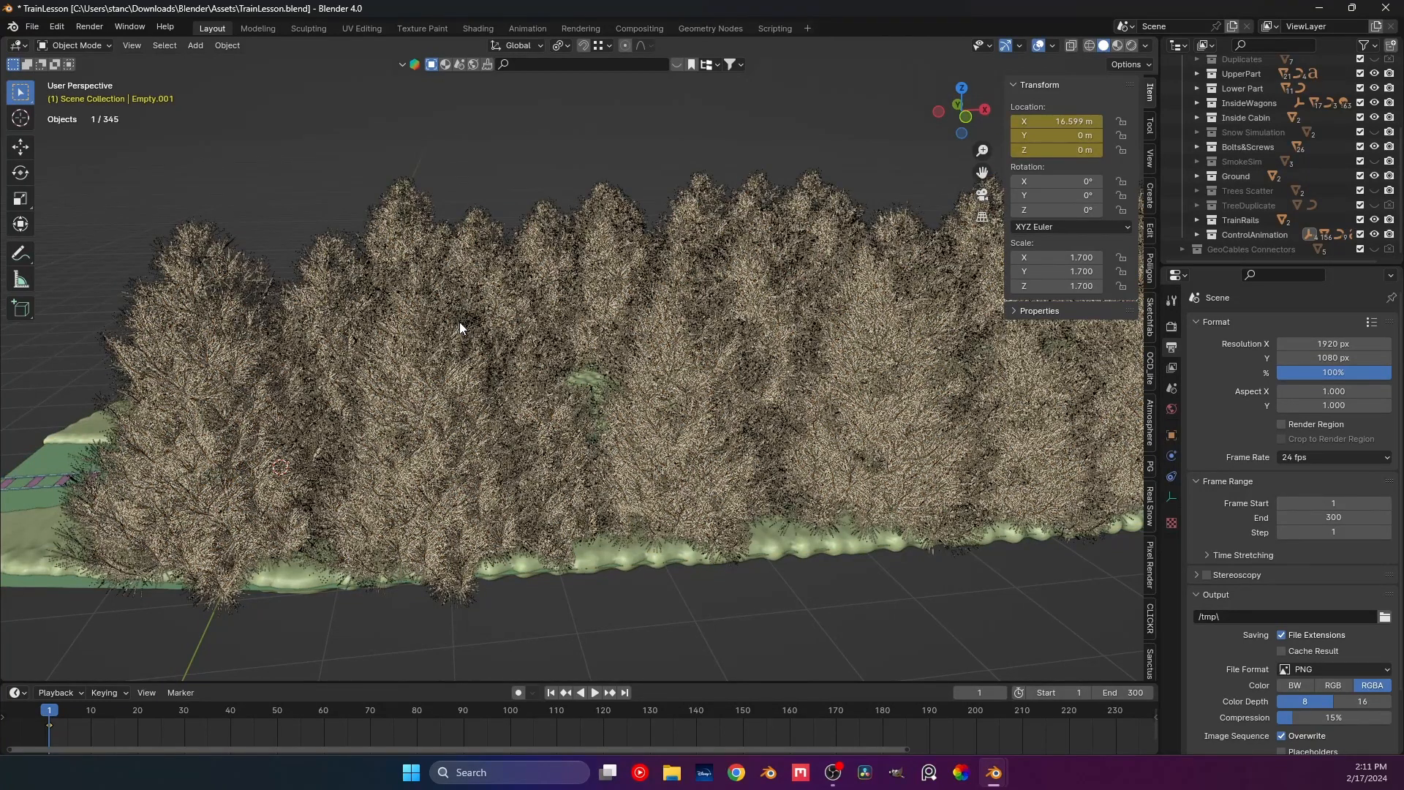
key(ctrl+z)
key(ctrl+z)
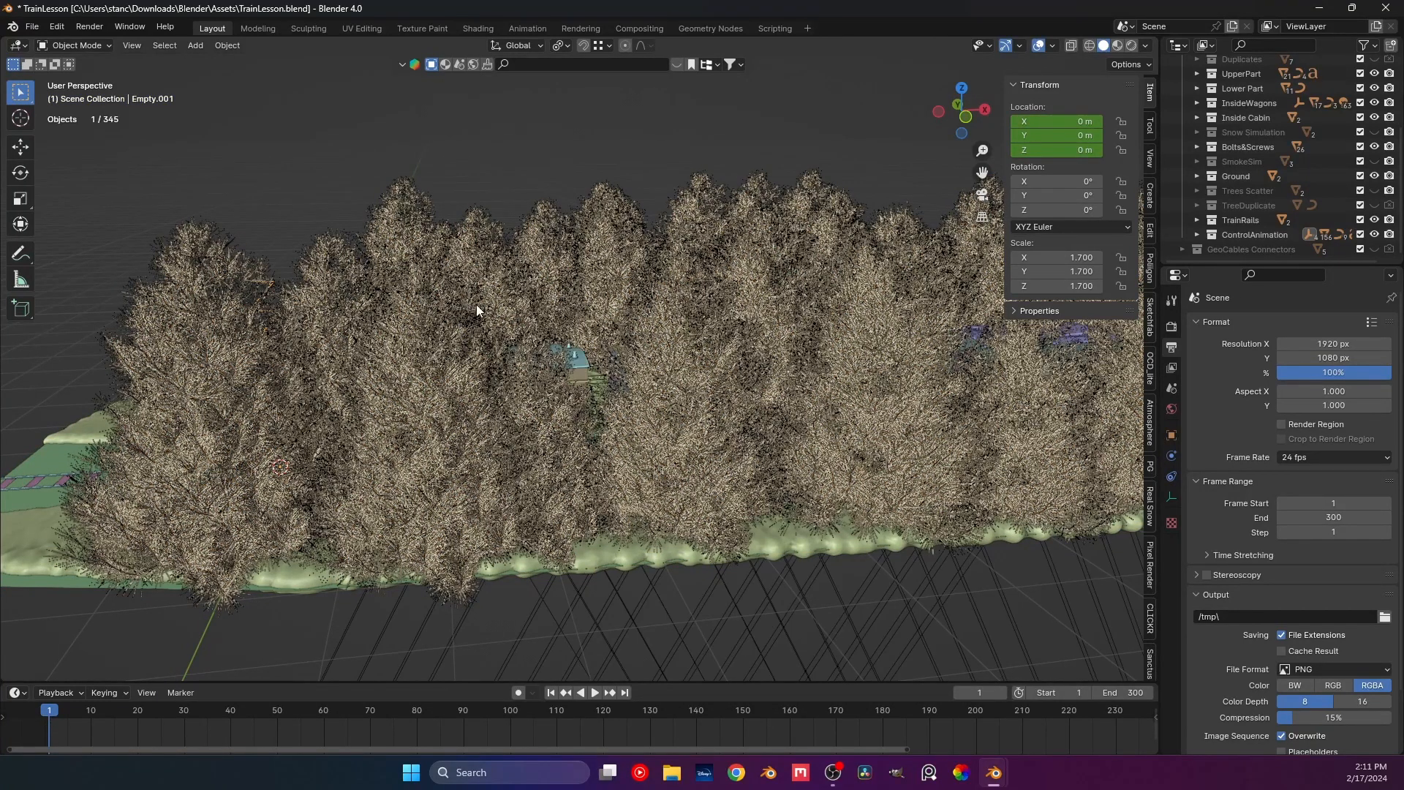
key(ctrl+z)
key(ctrl+z)
key(ctrl+z)
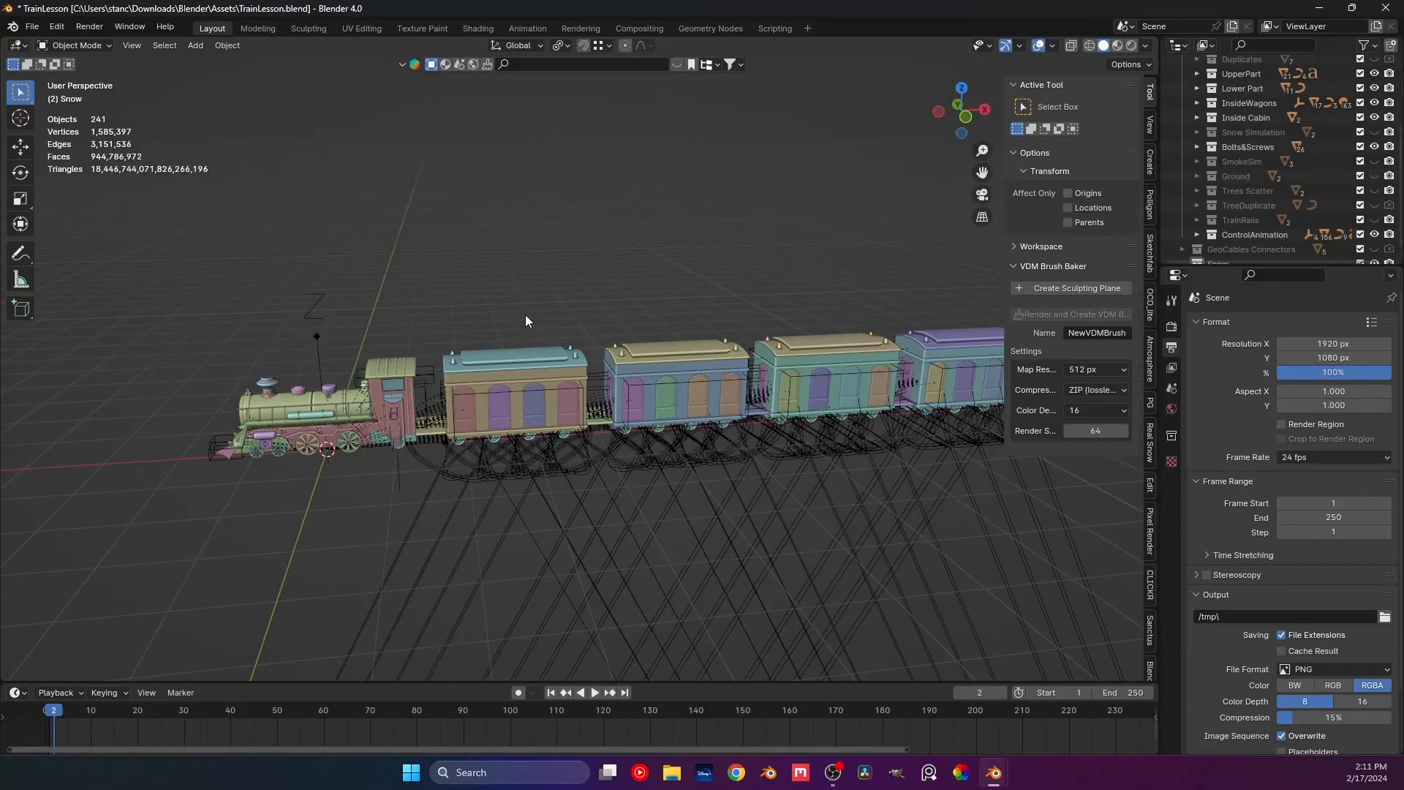
key(ctrl+z)
key(a)
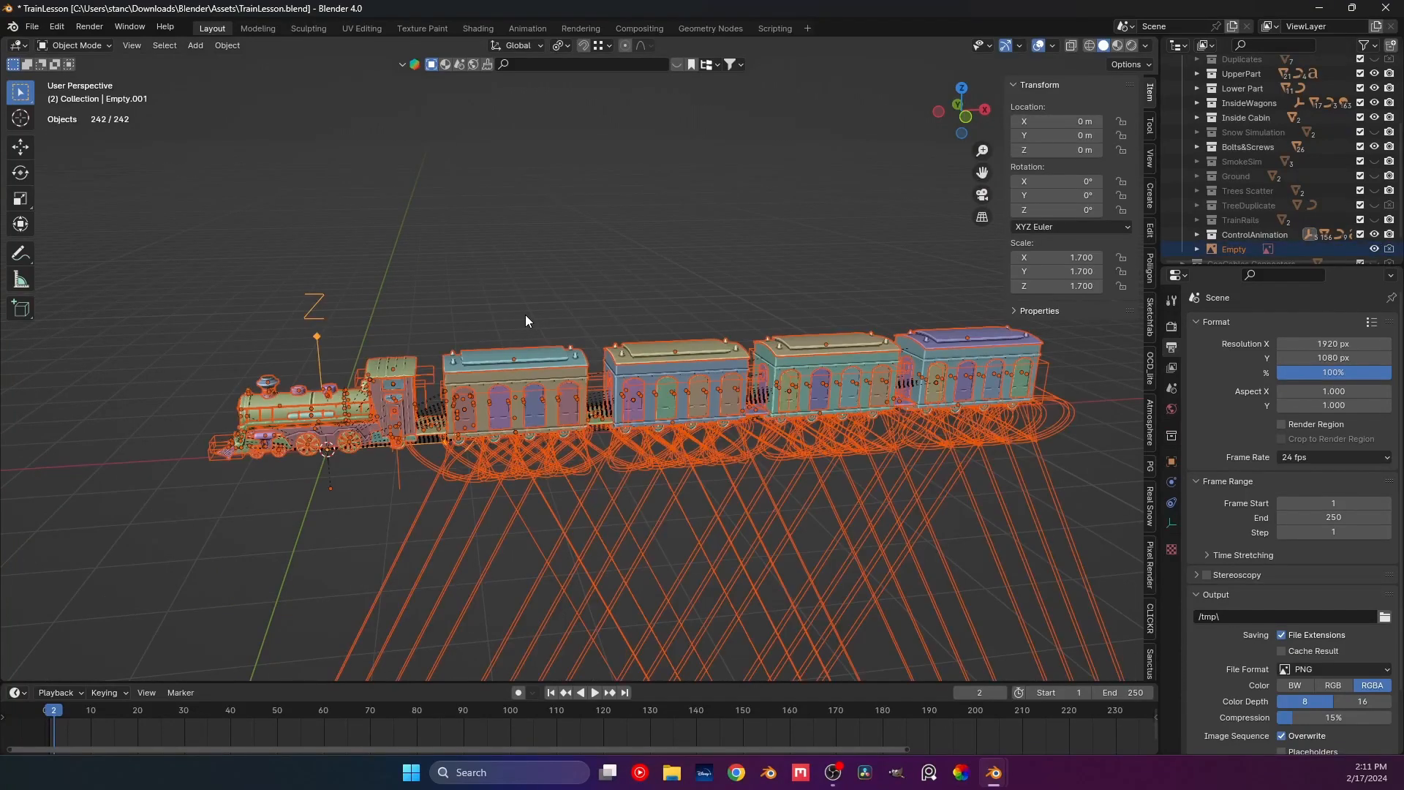
key(ctrl+z)
key(ctrl+z)
key(ctrl+z)
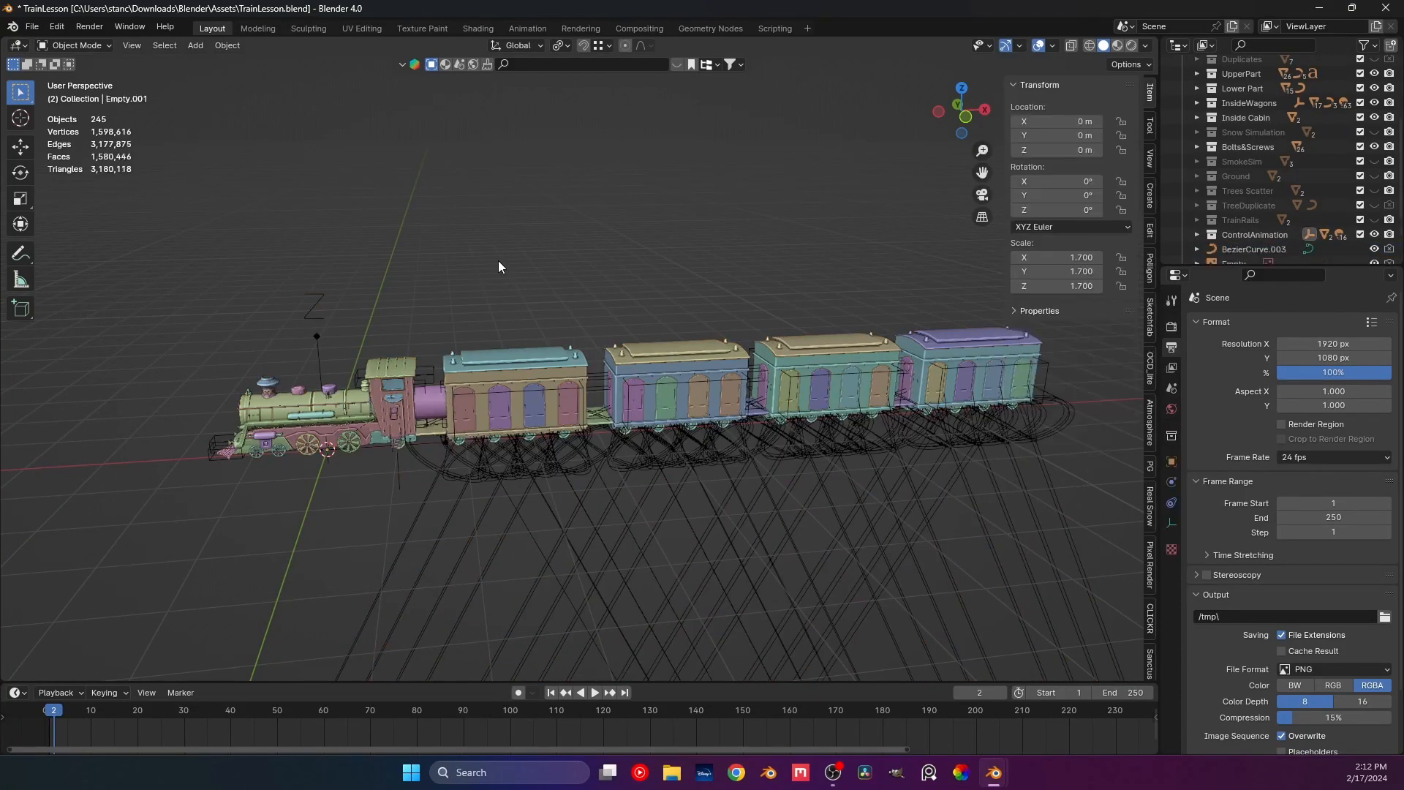
key(ctrl+z)
key(ctrl+z)
key(ctrl+z)
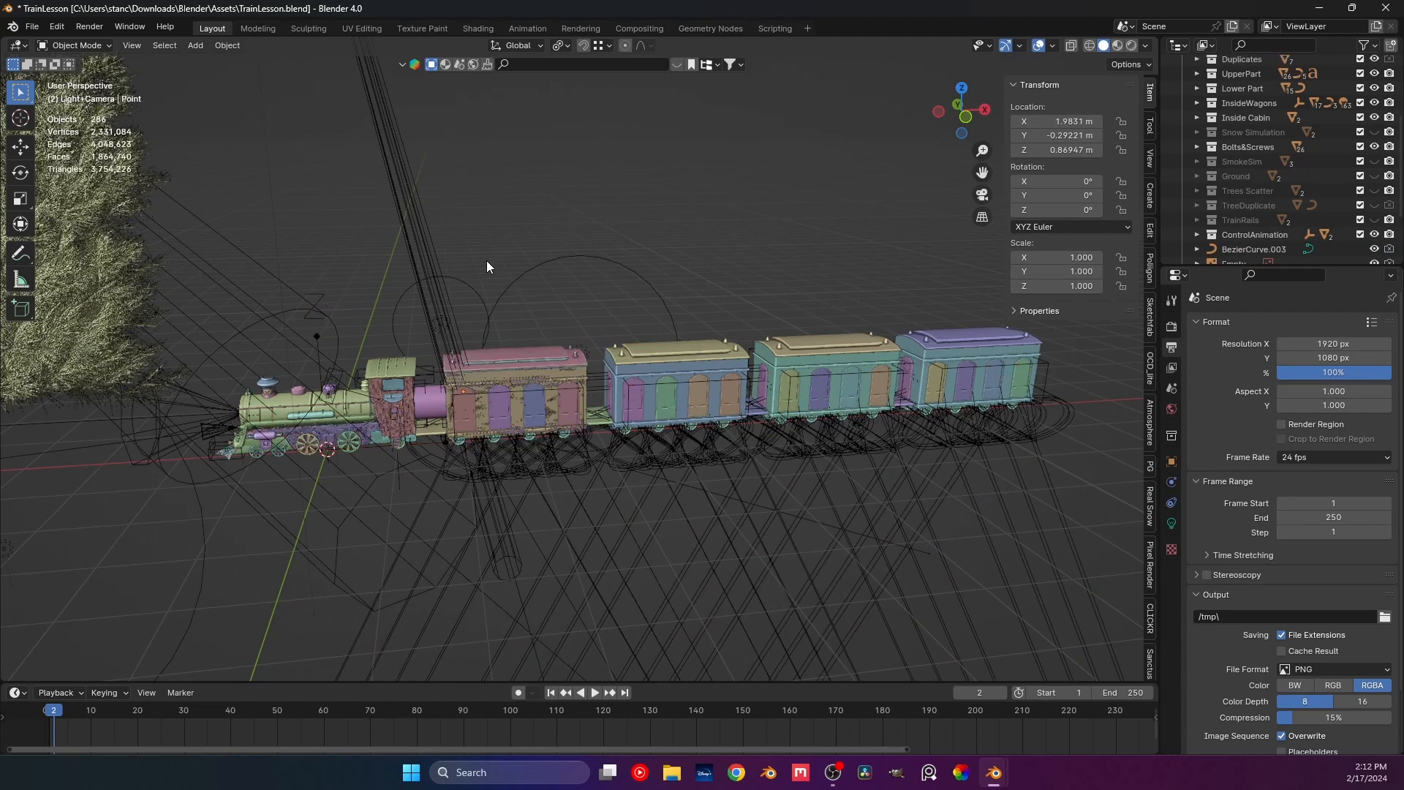
Redo the most recently undone edits up to the stationary train at frame 1 with BezierCurve.003 hidden.
key(ctrl+shift+z)
key(ctrl+shift+z)
key(ctrl+shift+z)
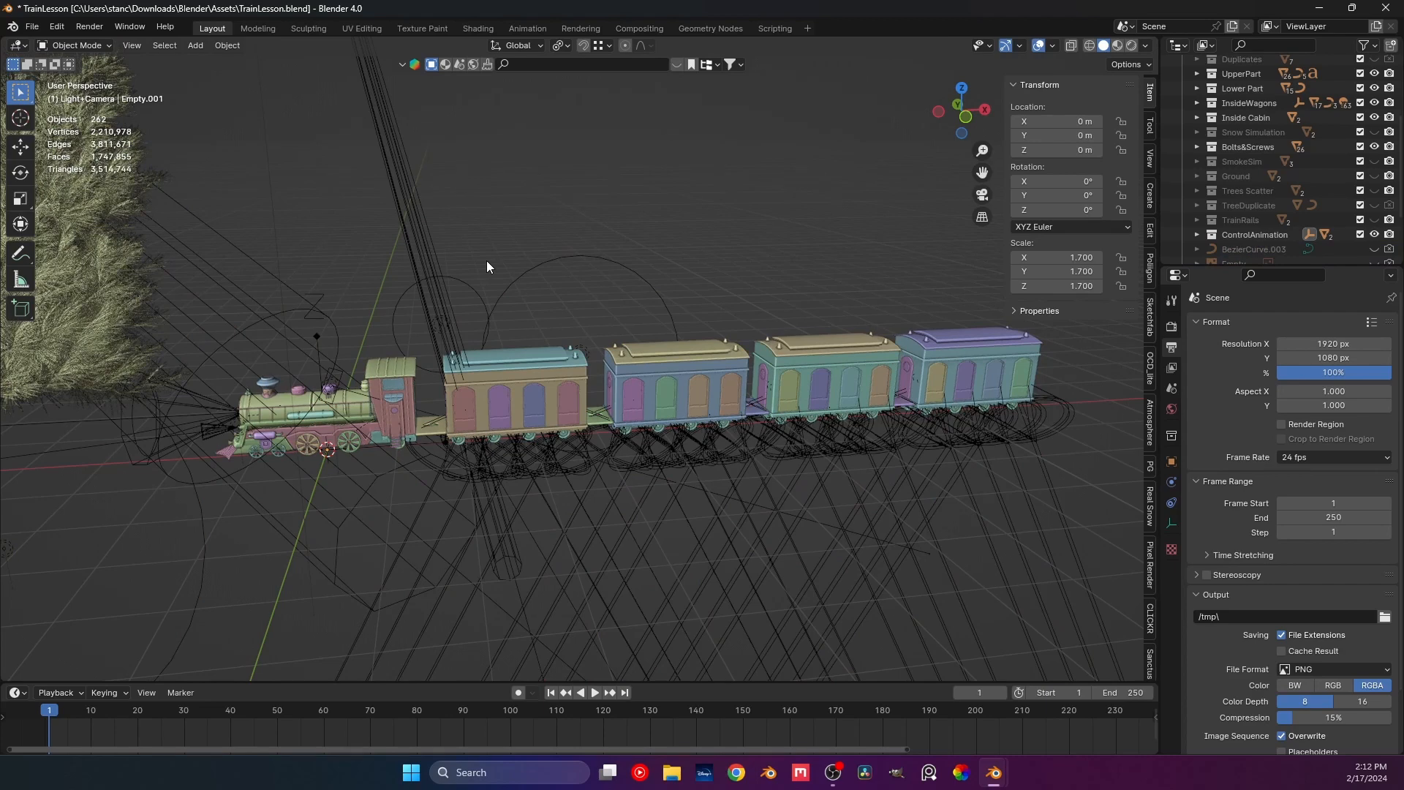
Show the SmokeSim collection and play the smoke simulation on the stationary train up to frame 31.
shift+middle_drag(261, 515, 429, 430)
scroll(463, 474, up, 3)
shift+middle_drag(429, 430, 484, 464)
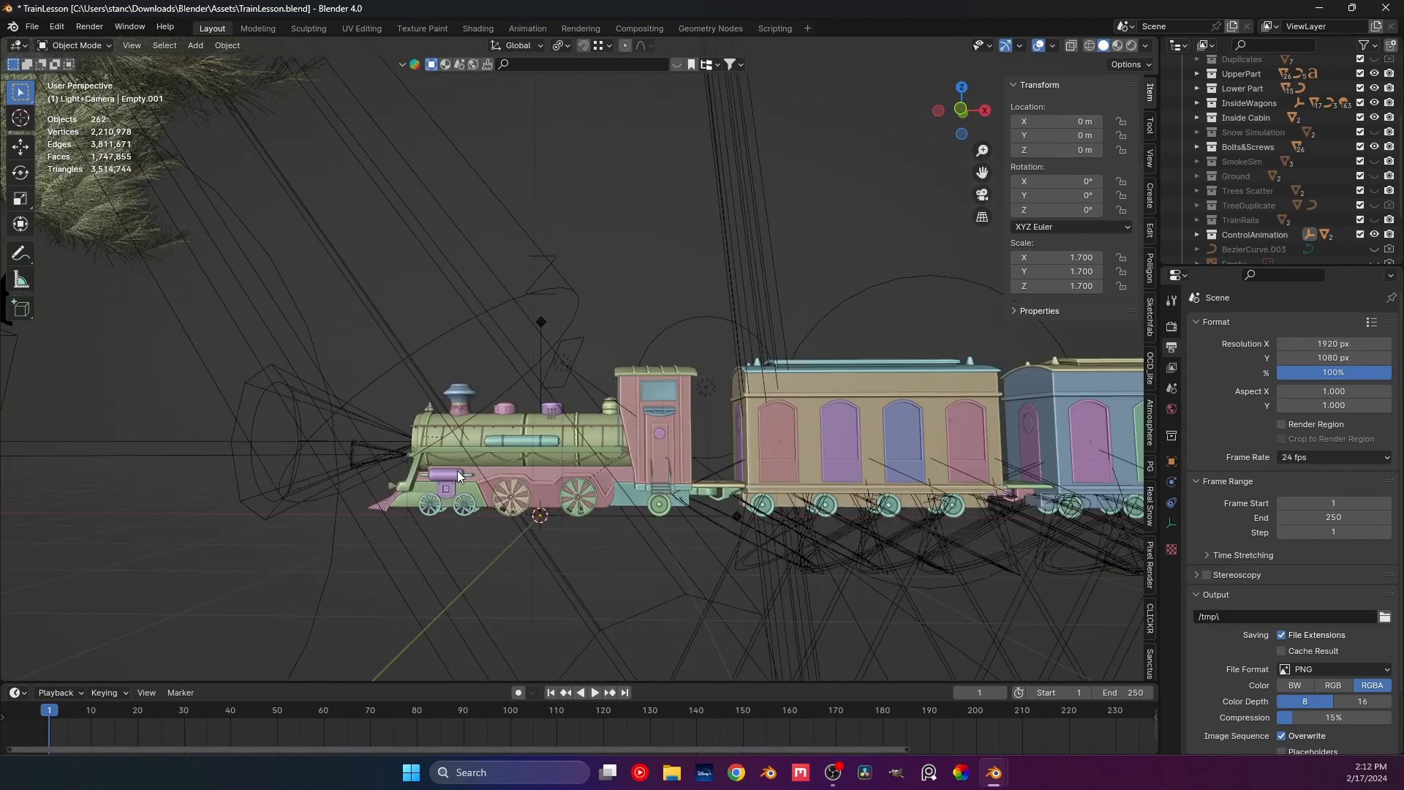
click(1375, 161)
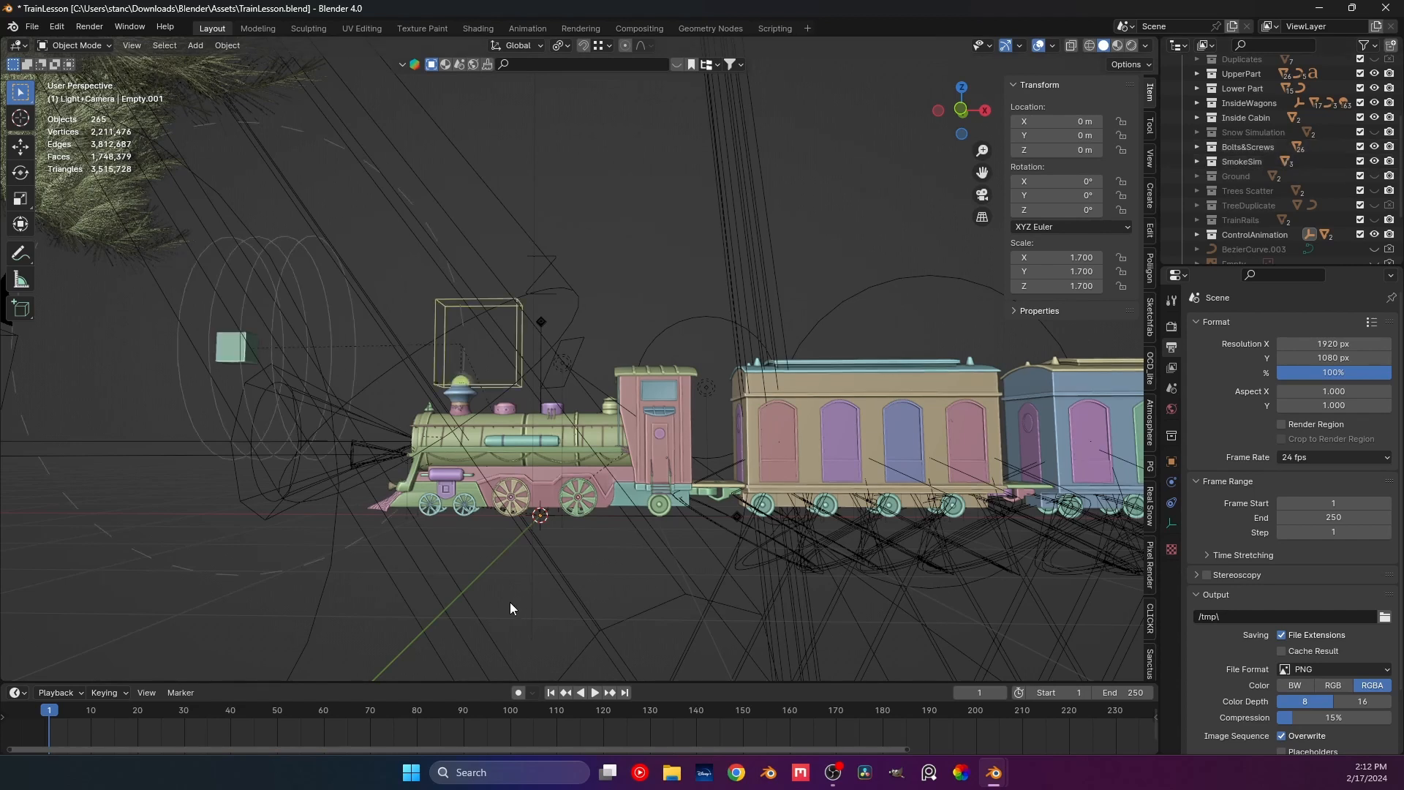
shift+middle_drag(486, 491, 593, 486)
key(space)
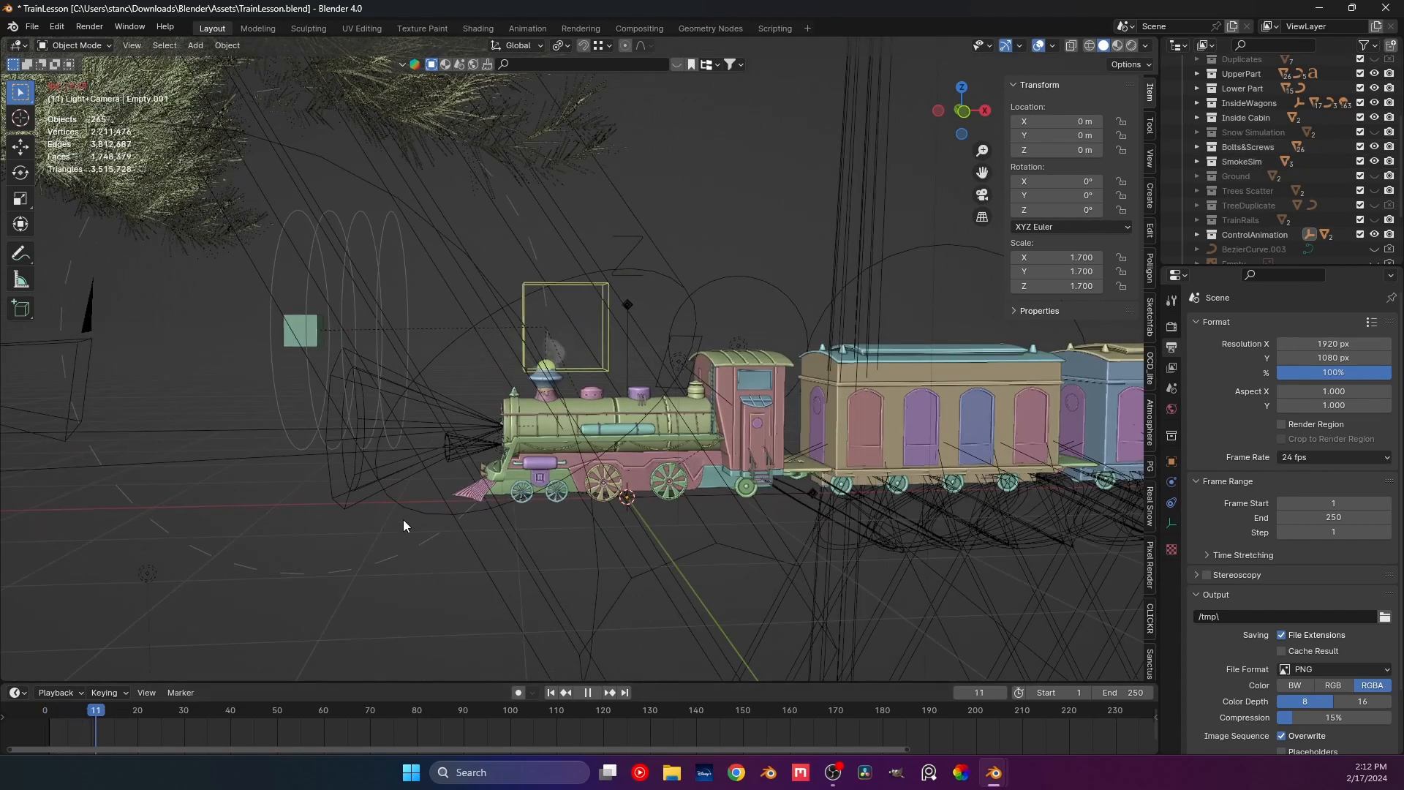
key(space)
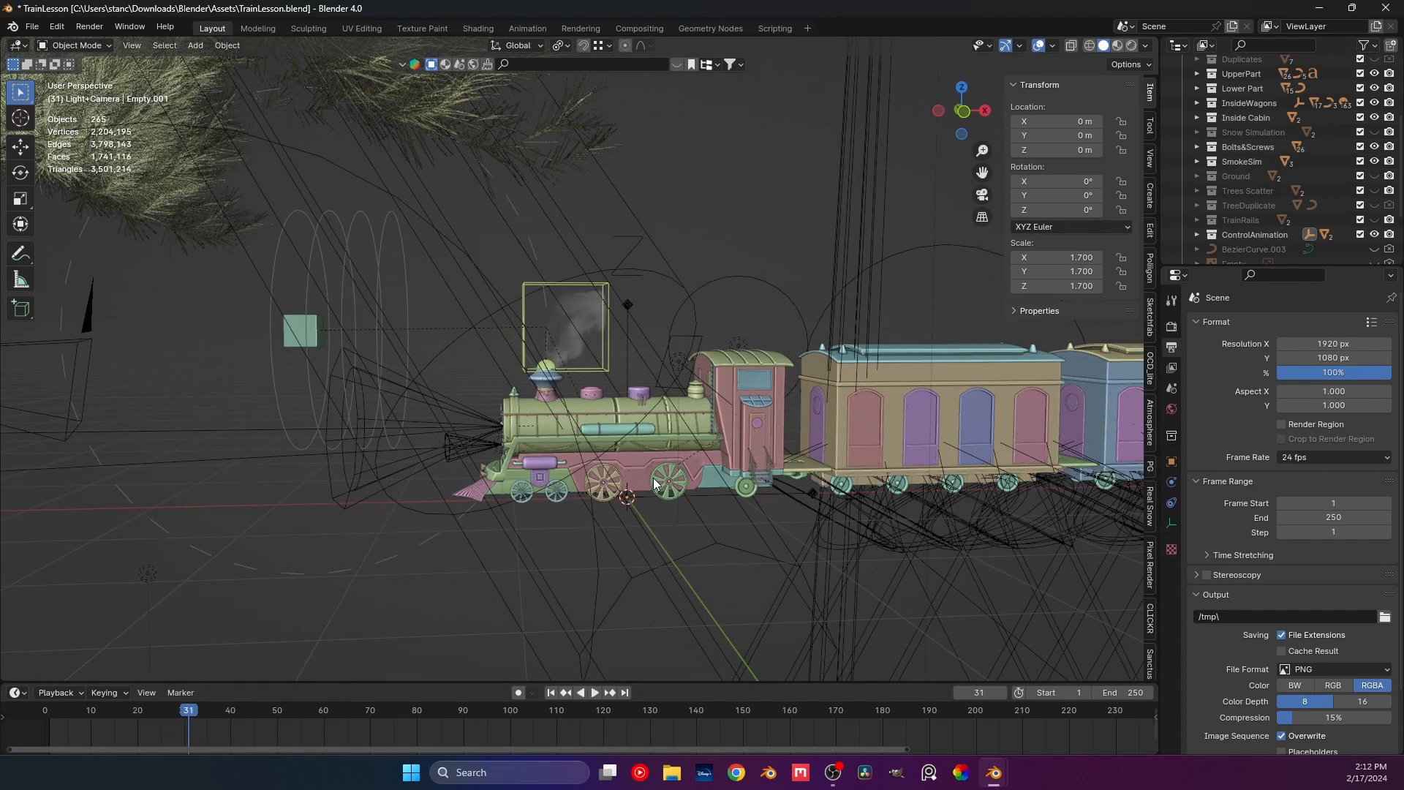
Parent the smoke domain to the control empty with Object (Keep Transform).
key(KP_7)
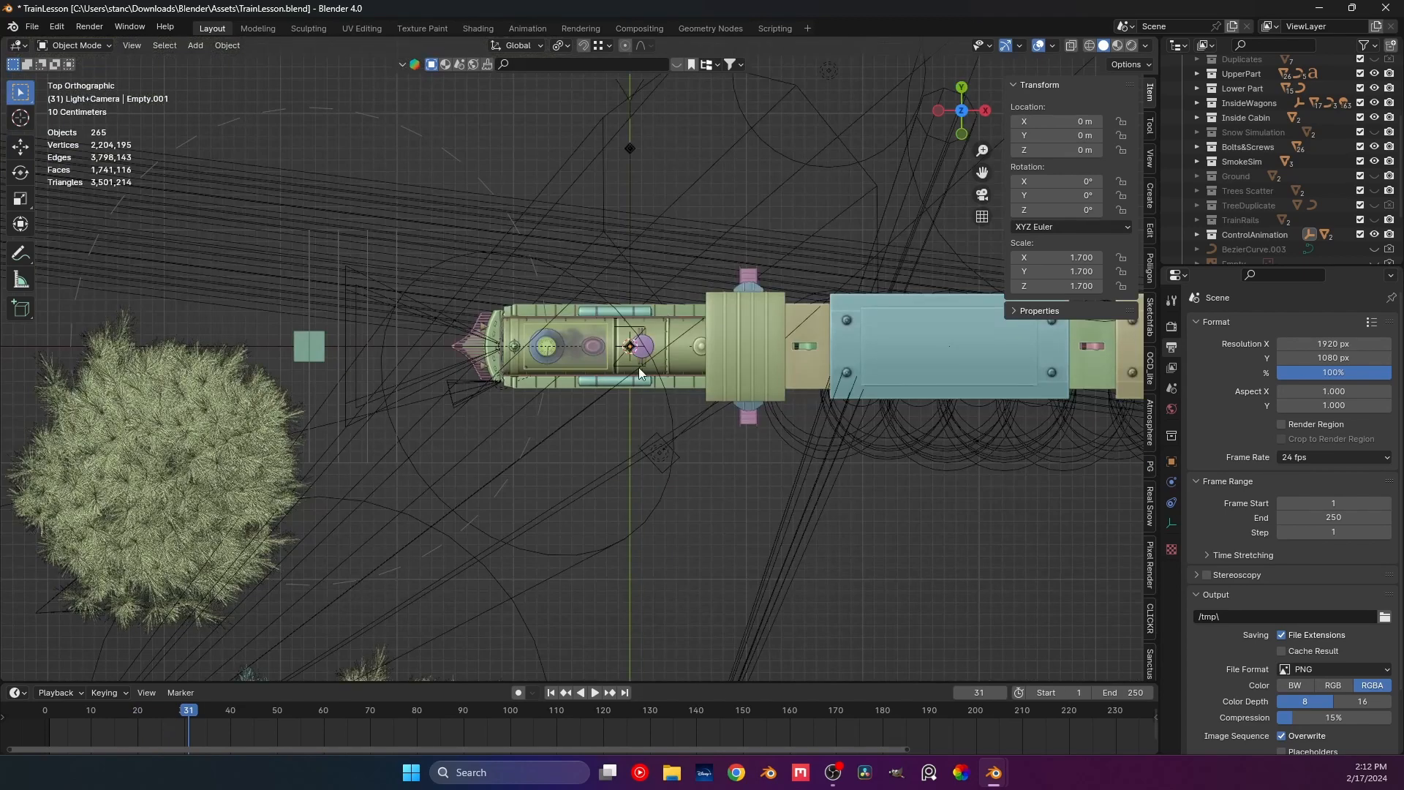
key(KP_1)
shift+middle_drag(638, 362, 549, 356)
scroll(512, 349, up, 3)
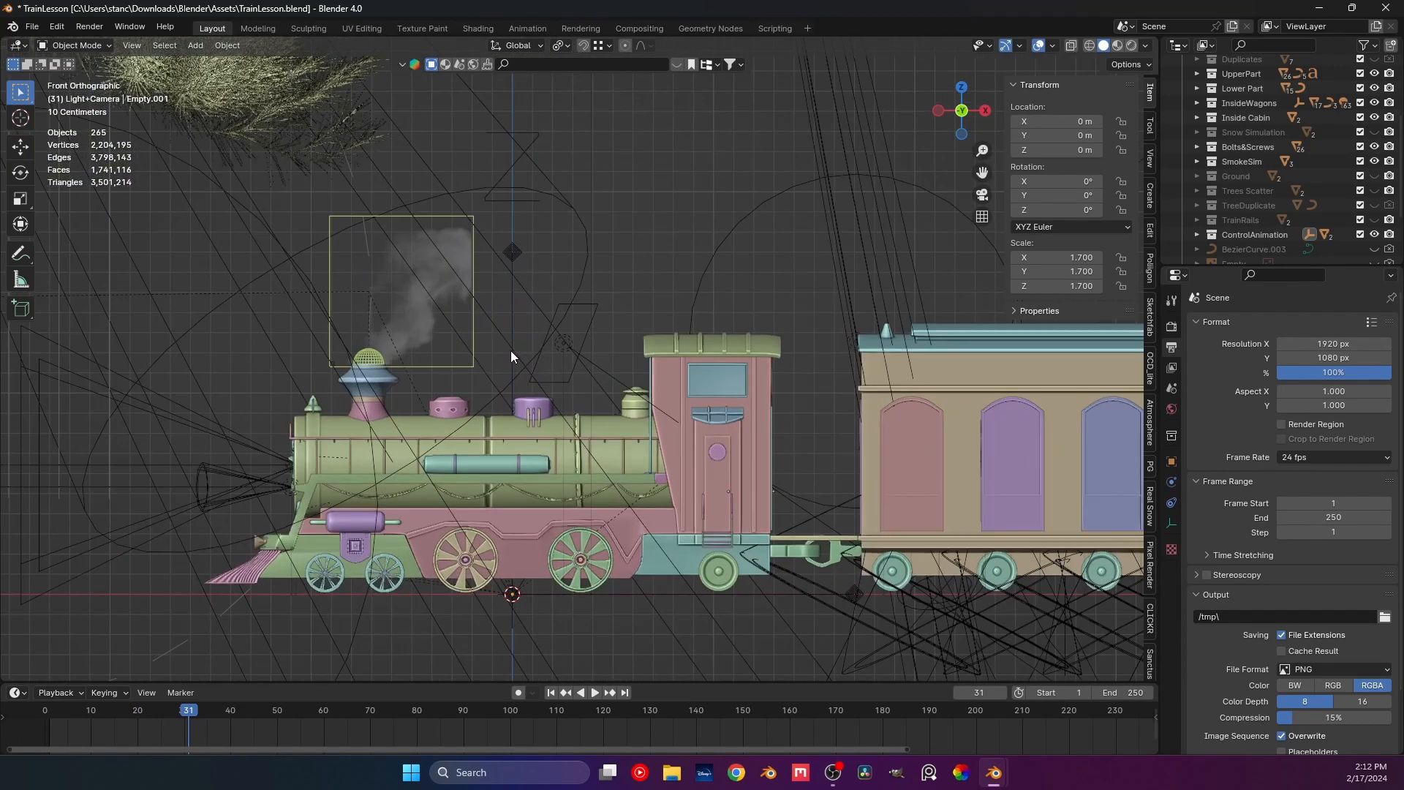
click(472, 257)
shift+click(513, 253)
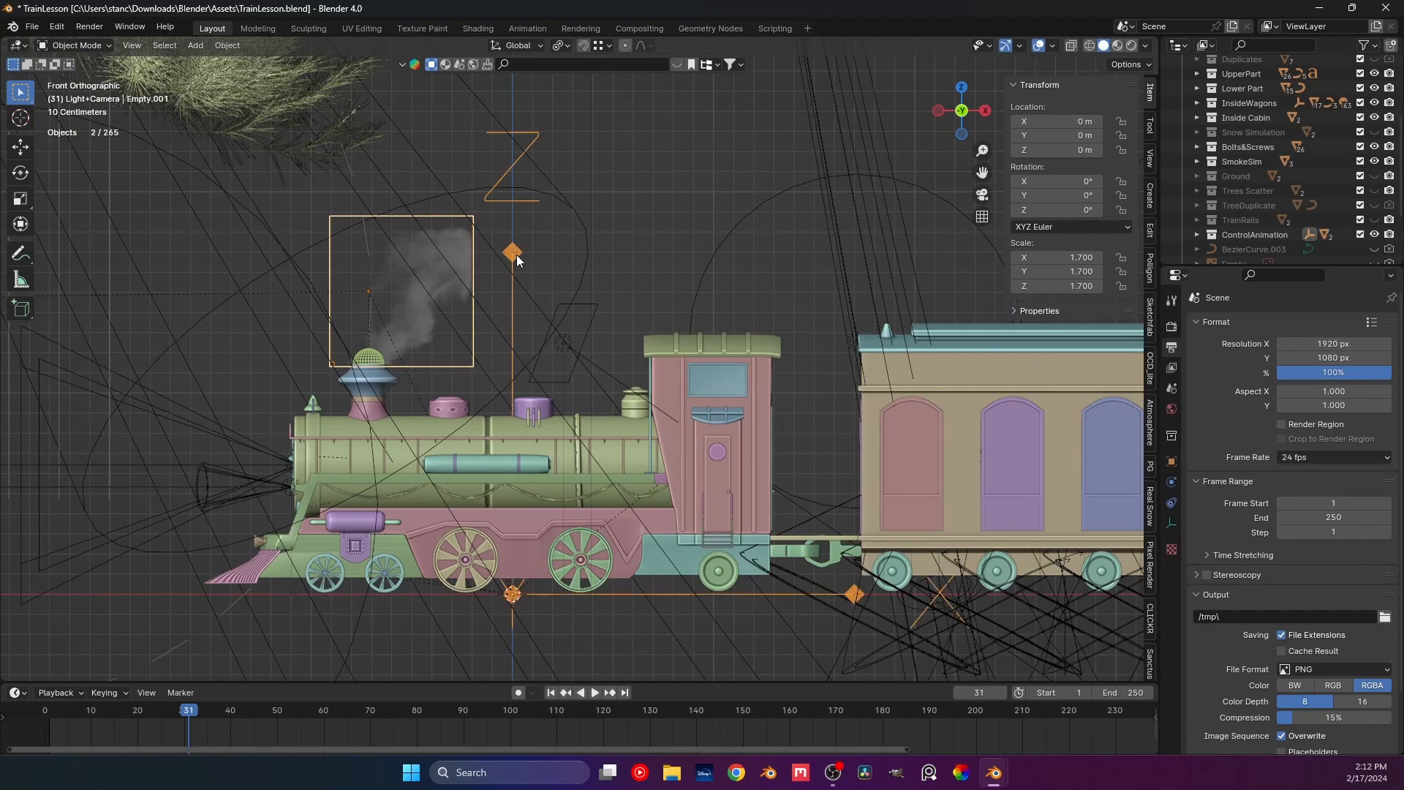
key(ctrl+p)
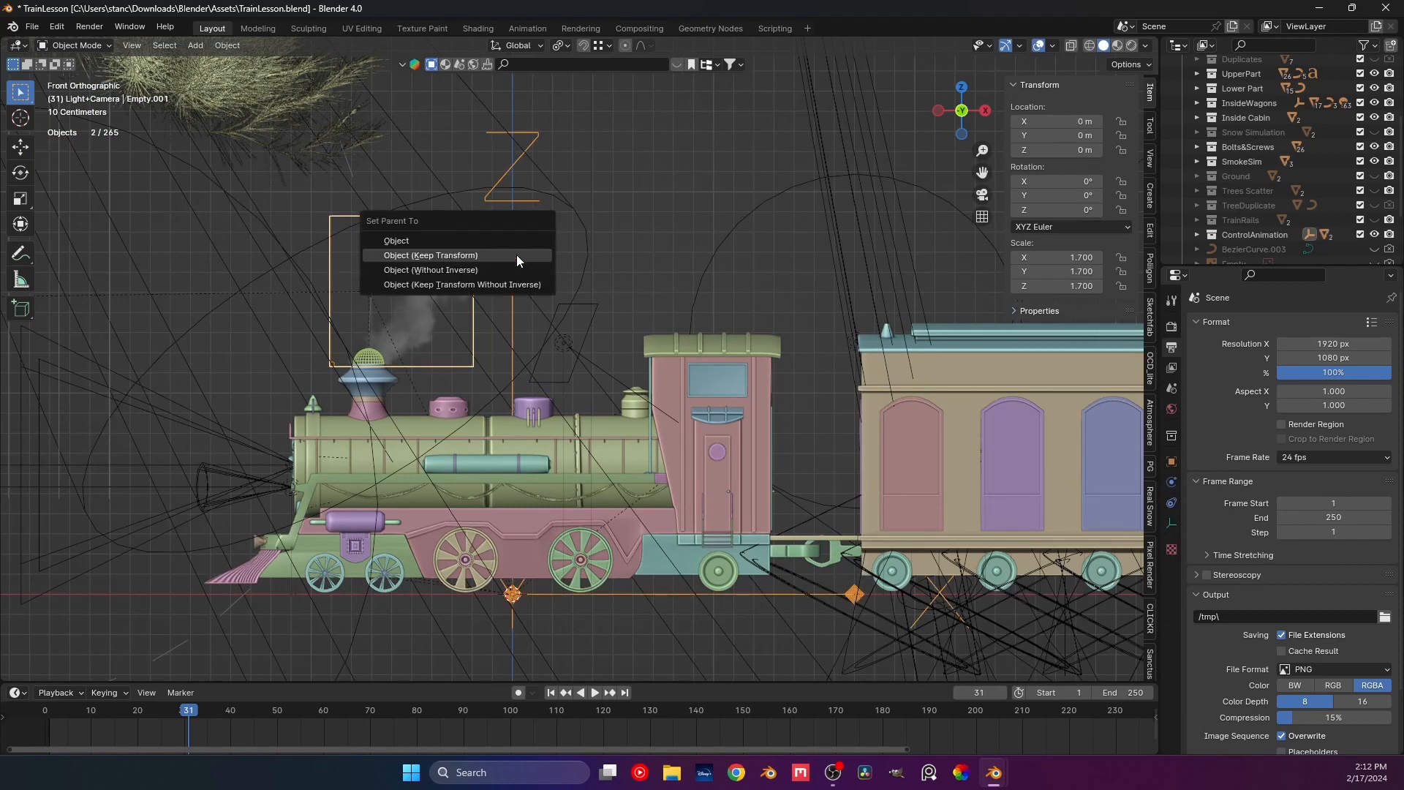
click(517, 254)
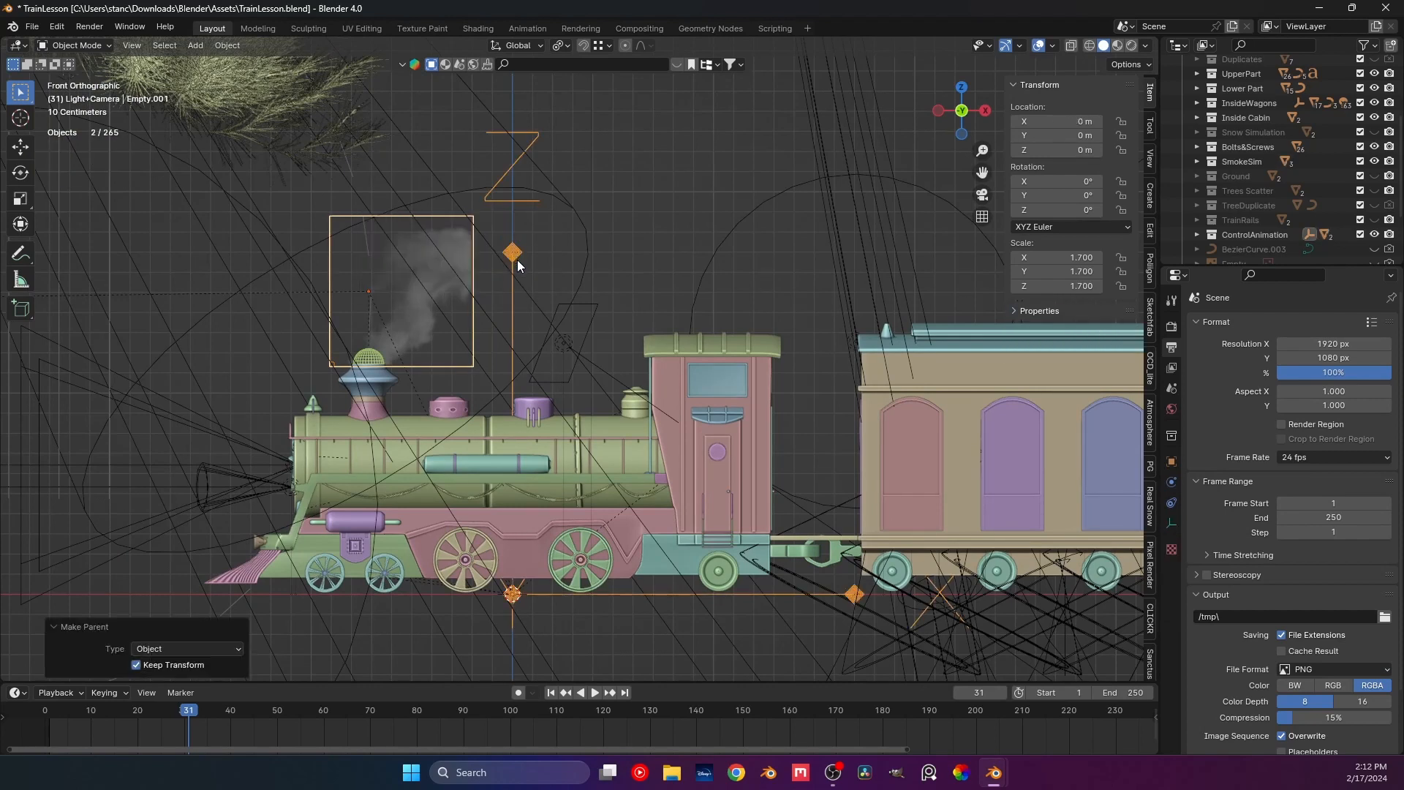
key(KP_7)
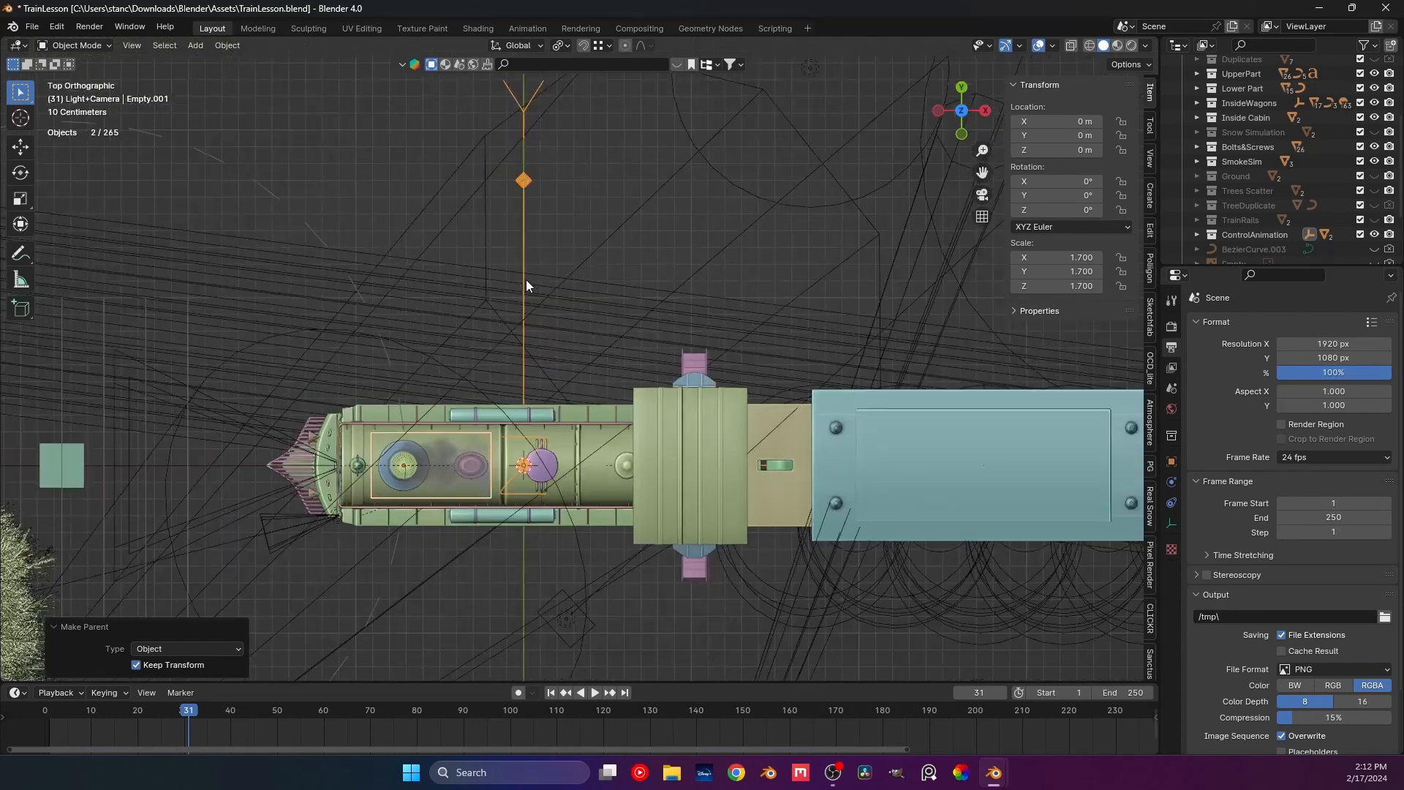
scroll(525, 280, down, 6)
shift+middle_drag(459, 373, 398, 323)
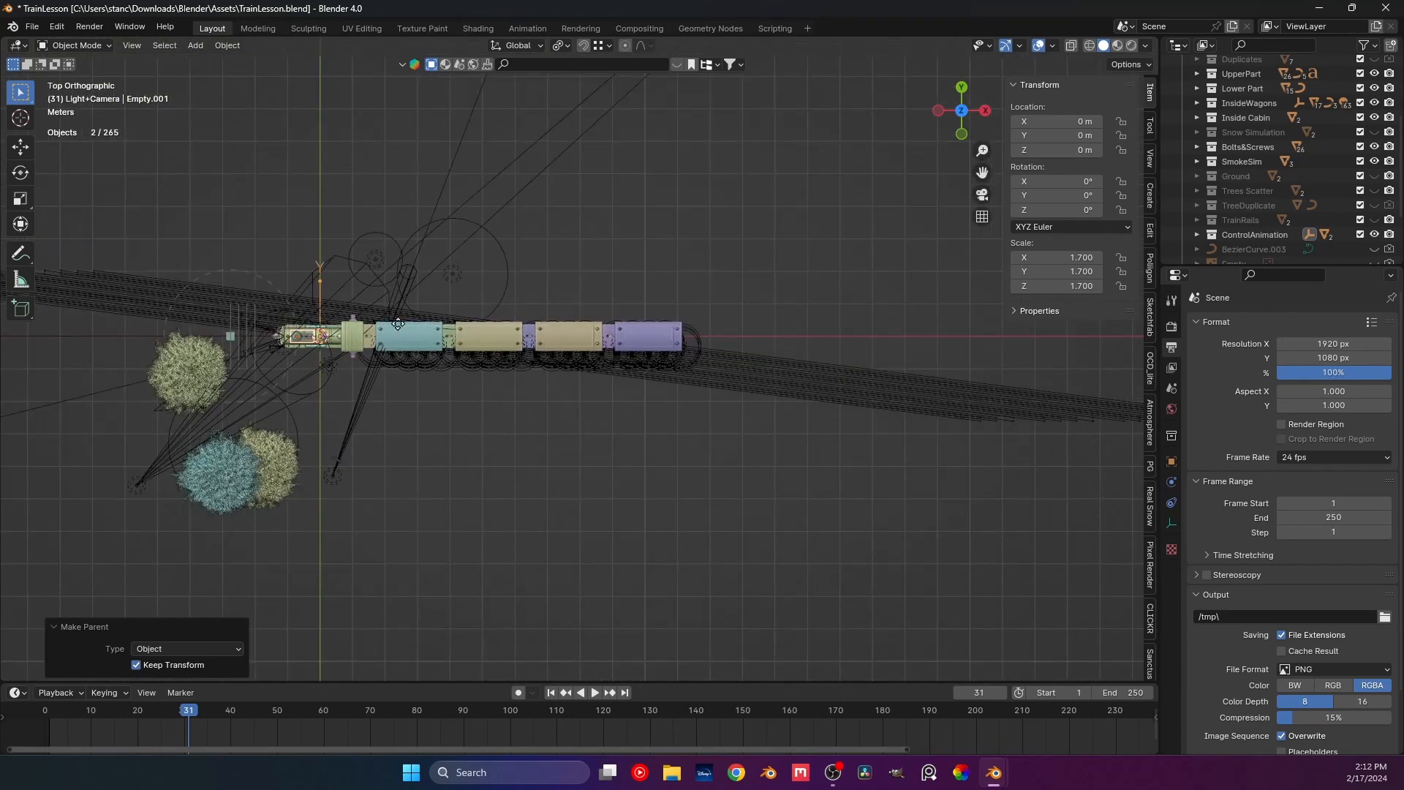
key(g)
key(x)
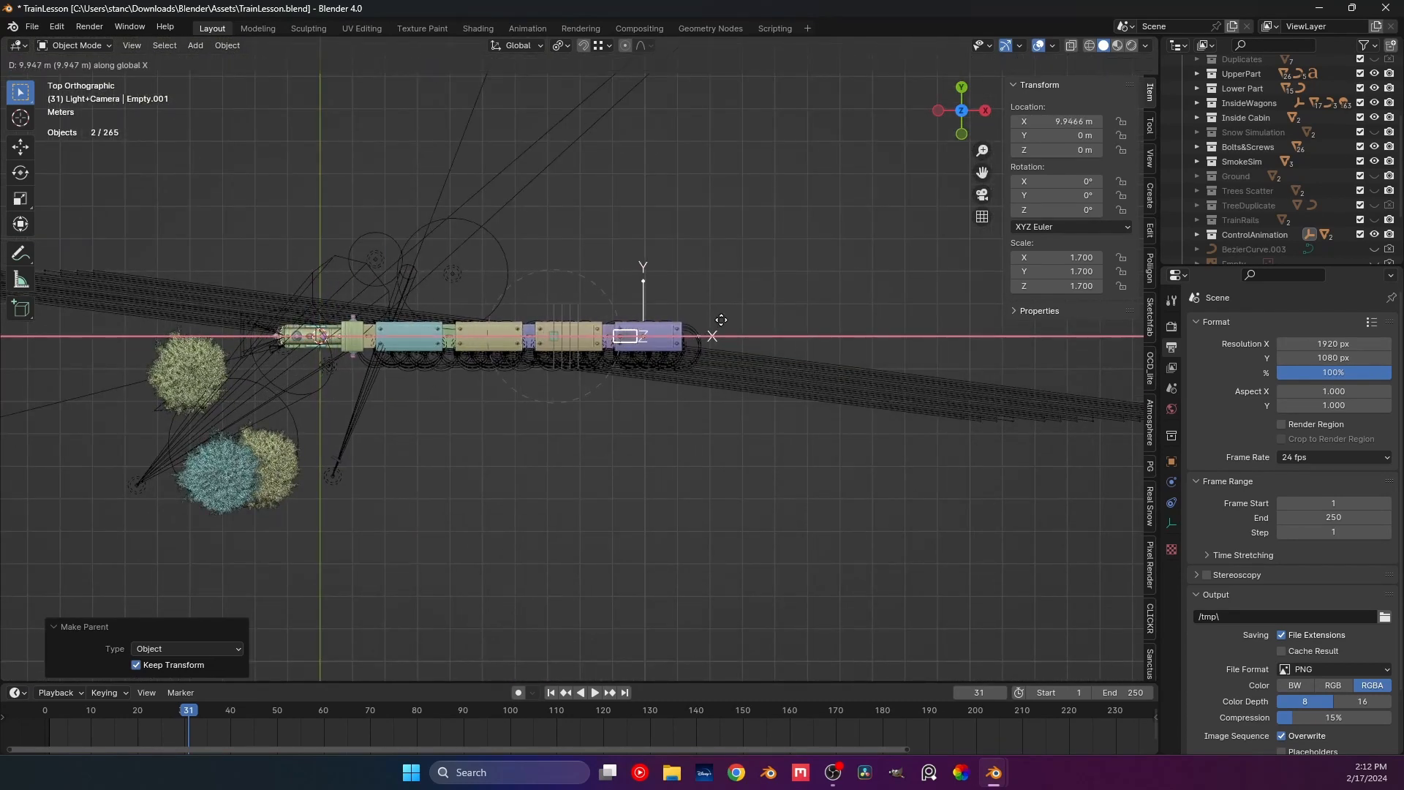
key(Escape)
Play the animation from its start in top view and scrub through the end of the timeline to frame 198.
click(53, 716)
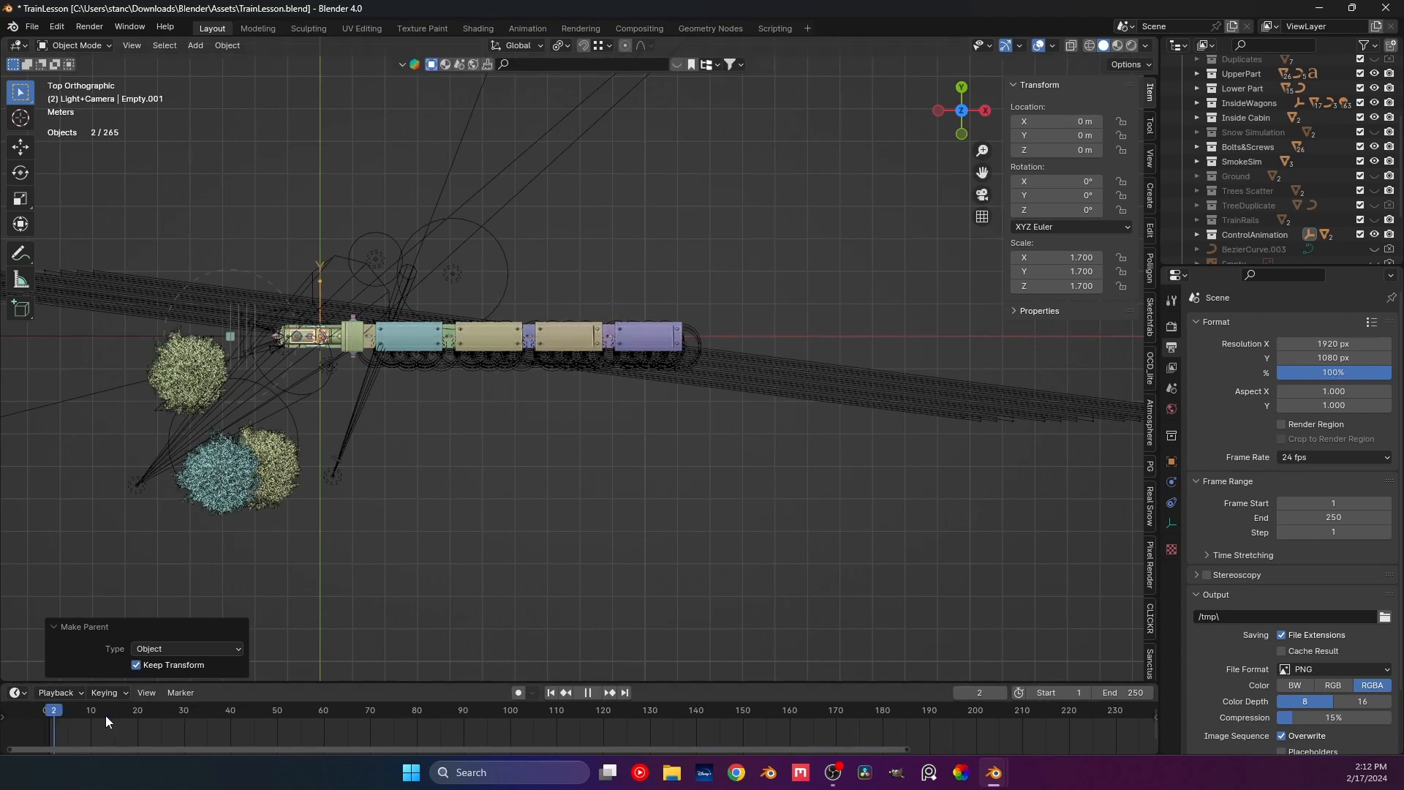
key(space)
key(space)
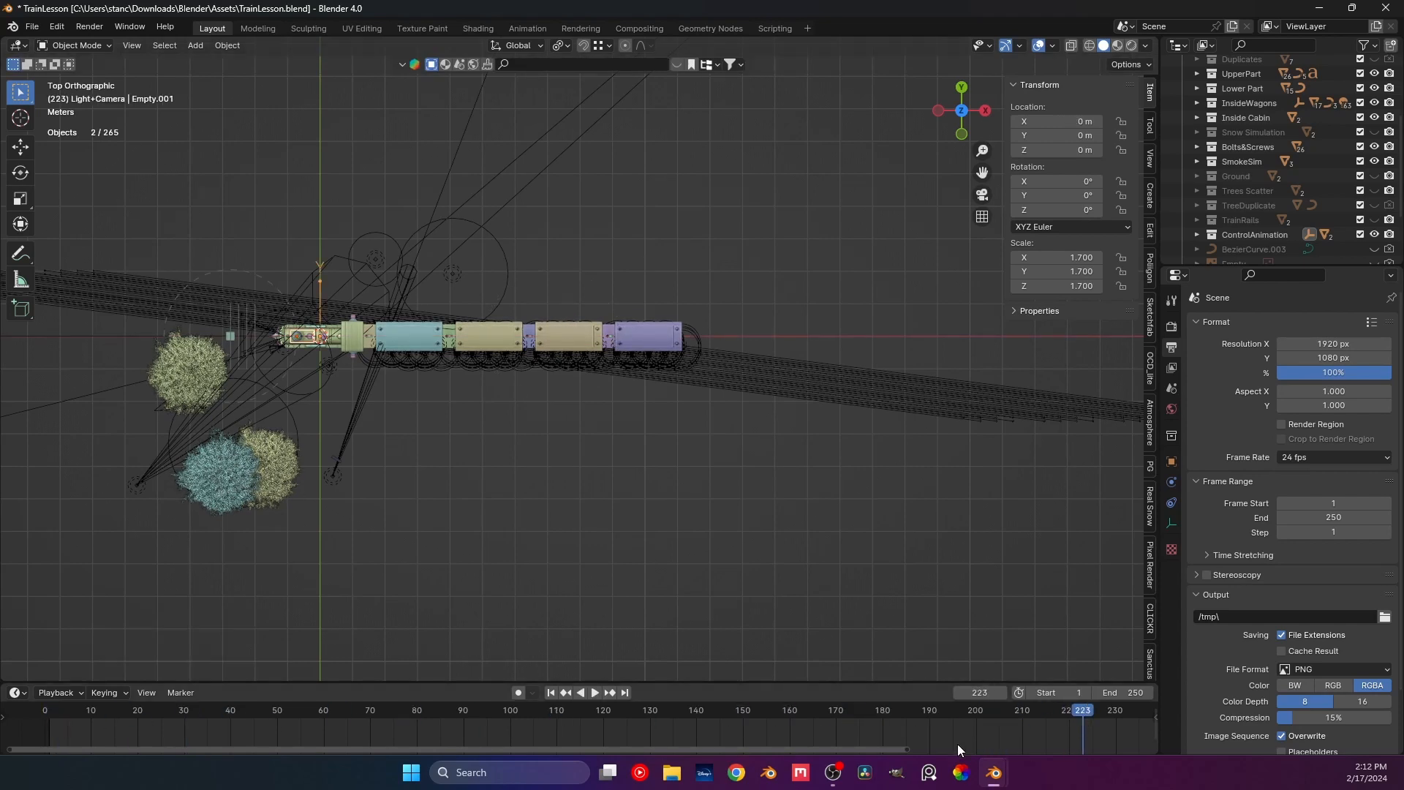
drag(914, 750, 1048, 750)
drag(900, 709, 799, 709)
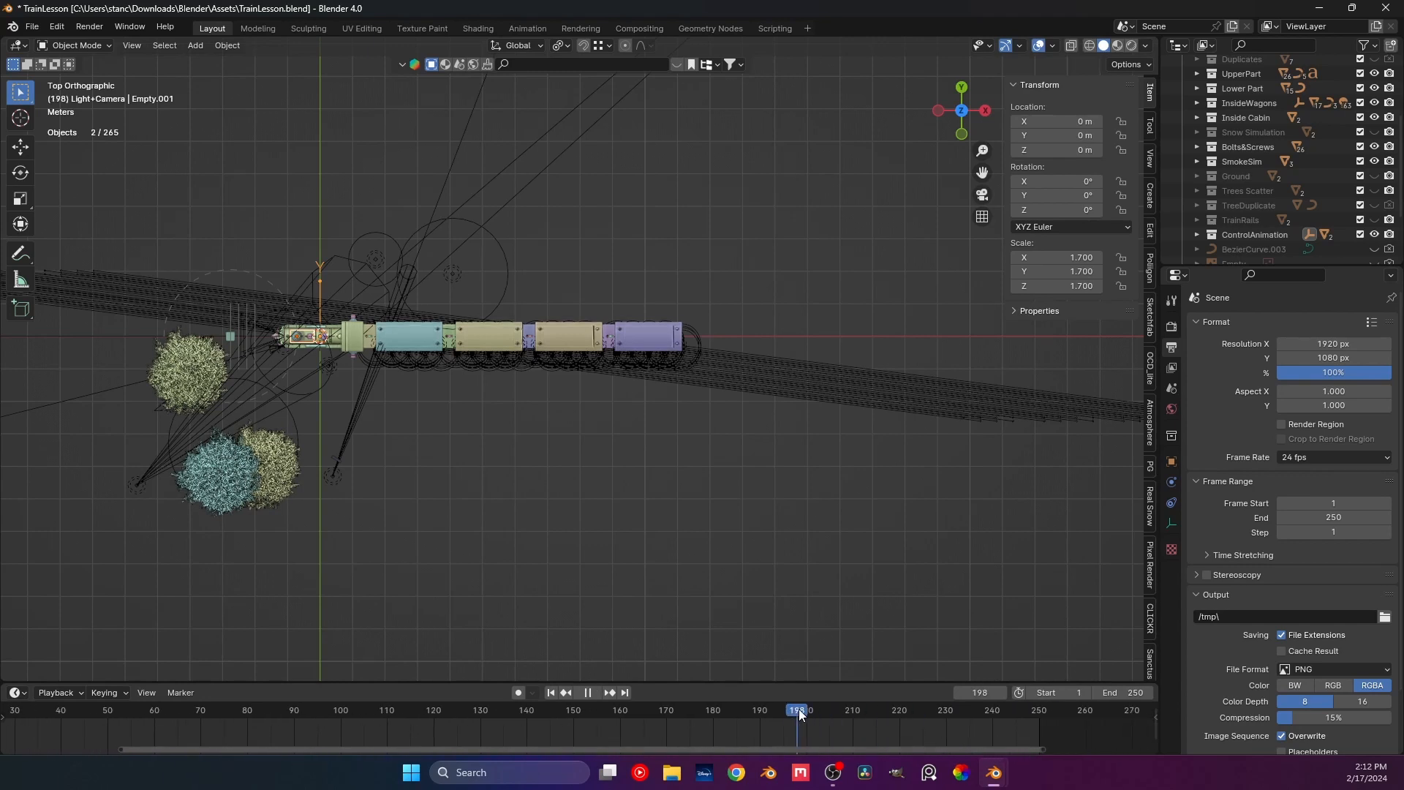
Set the animation's end frame to 300.
click(1123, 692)
text(37)
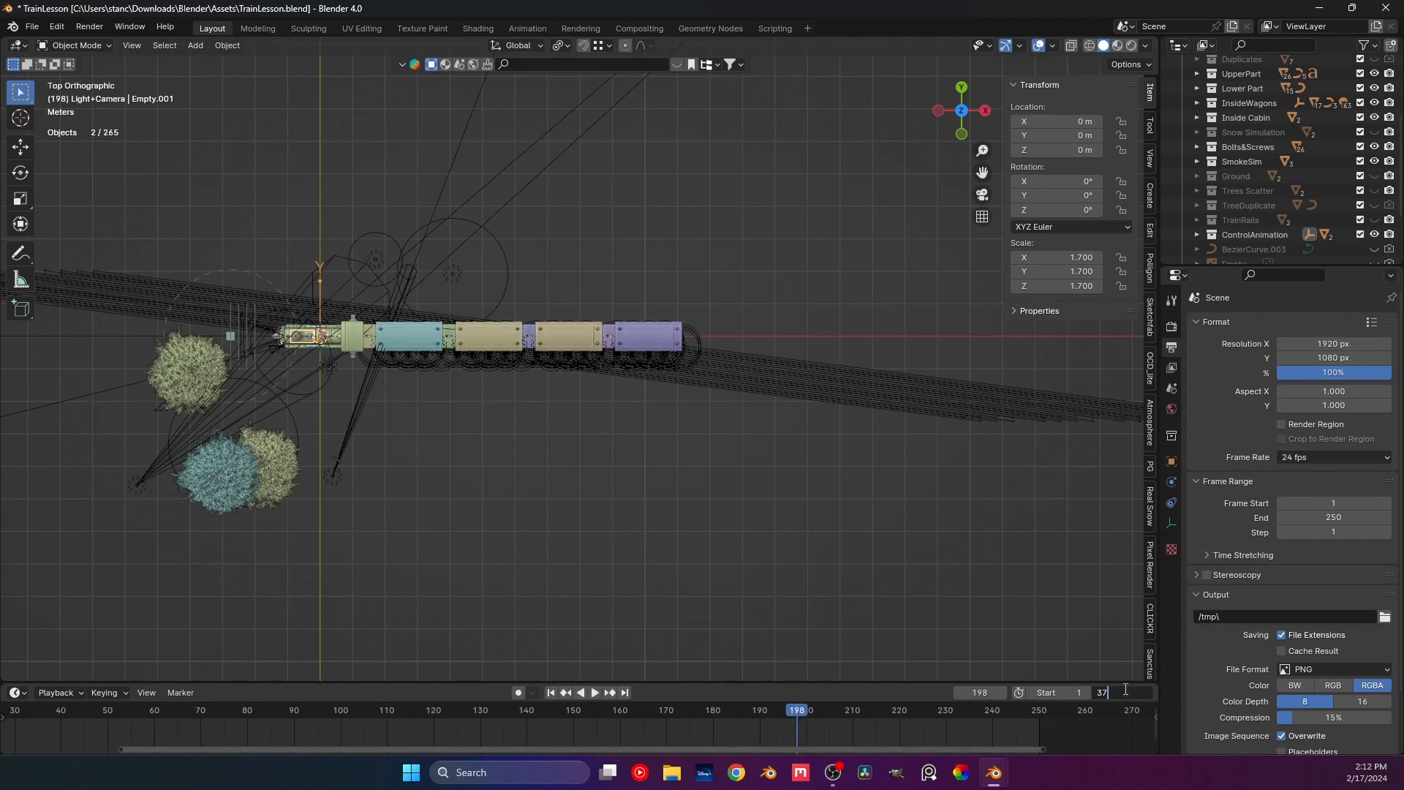
text(0)
key(Return)
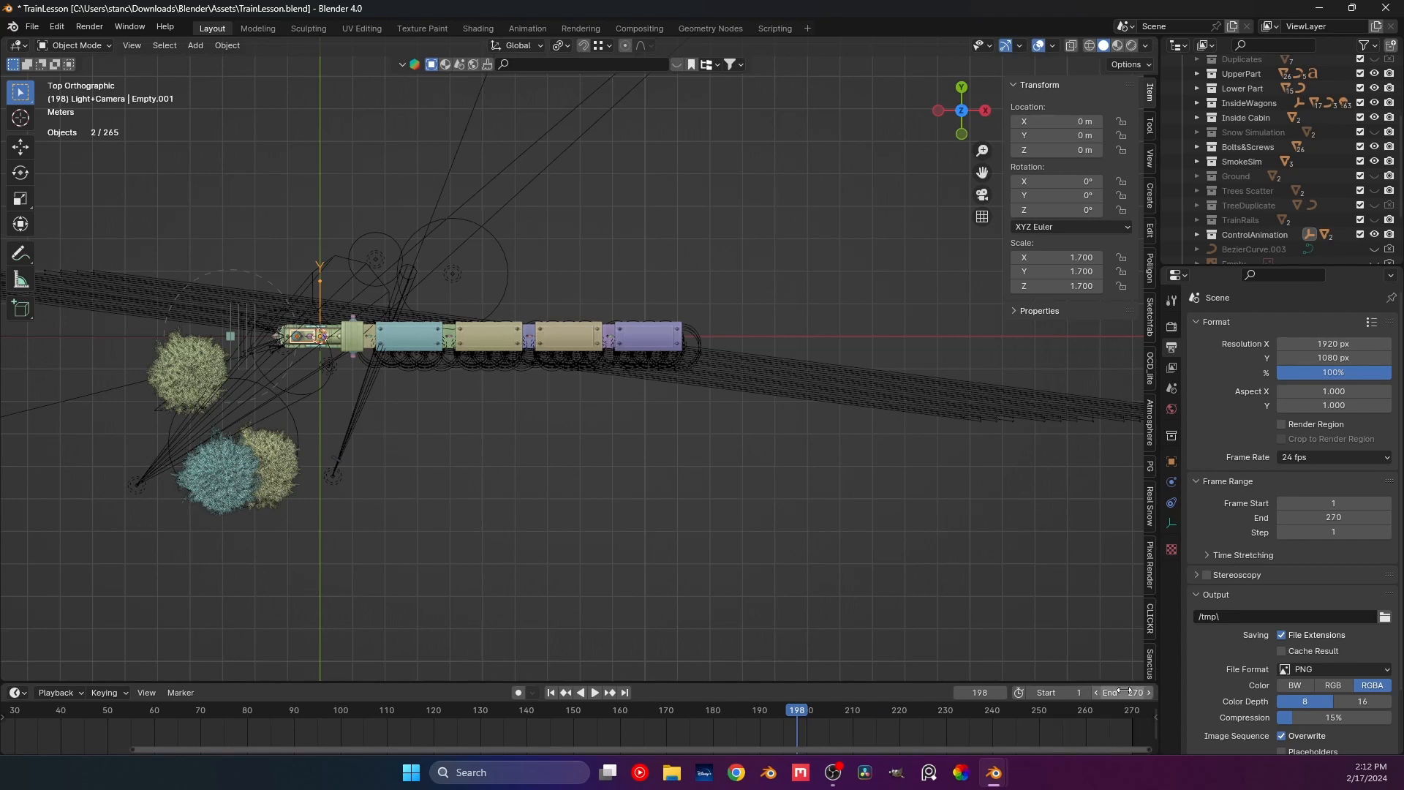
click(1135, 695)
text(300)
key(Return)
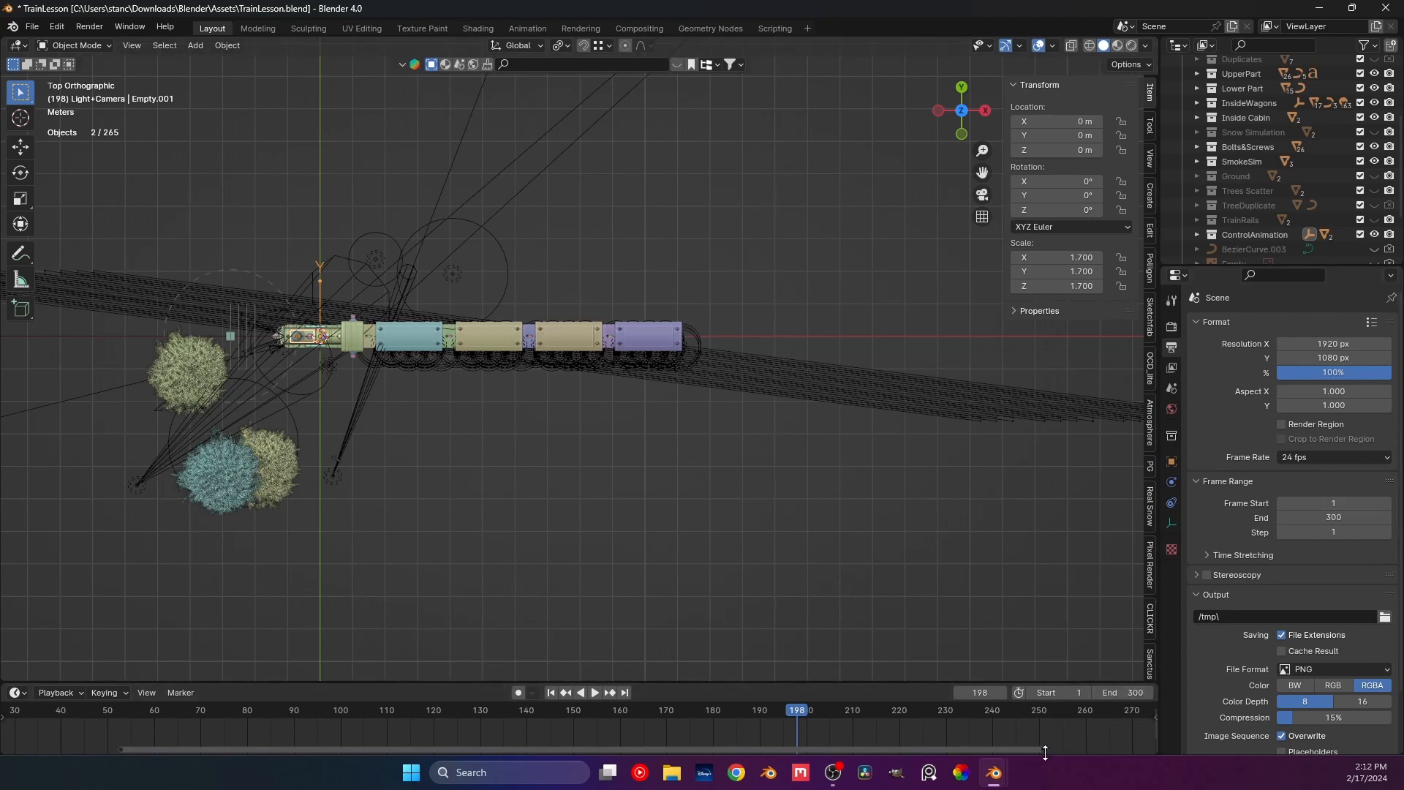
Set the frame rate to 30 fps and insert a Location keyframe for the control empty and smoke domain at frame 270.
drag(1048, 752, 1099, 751)
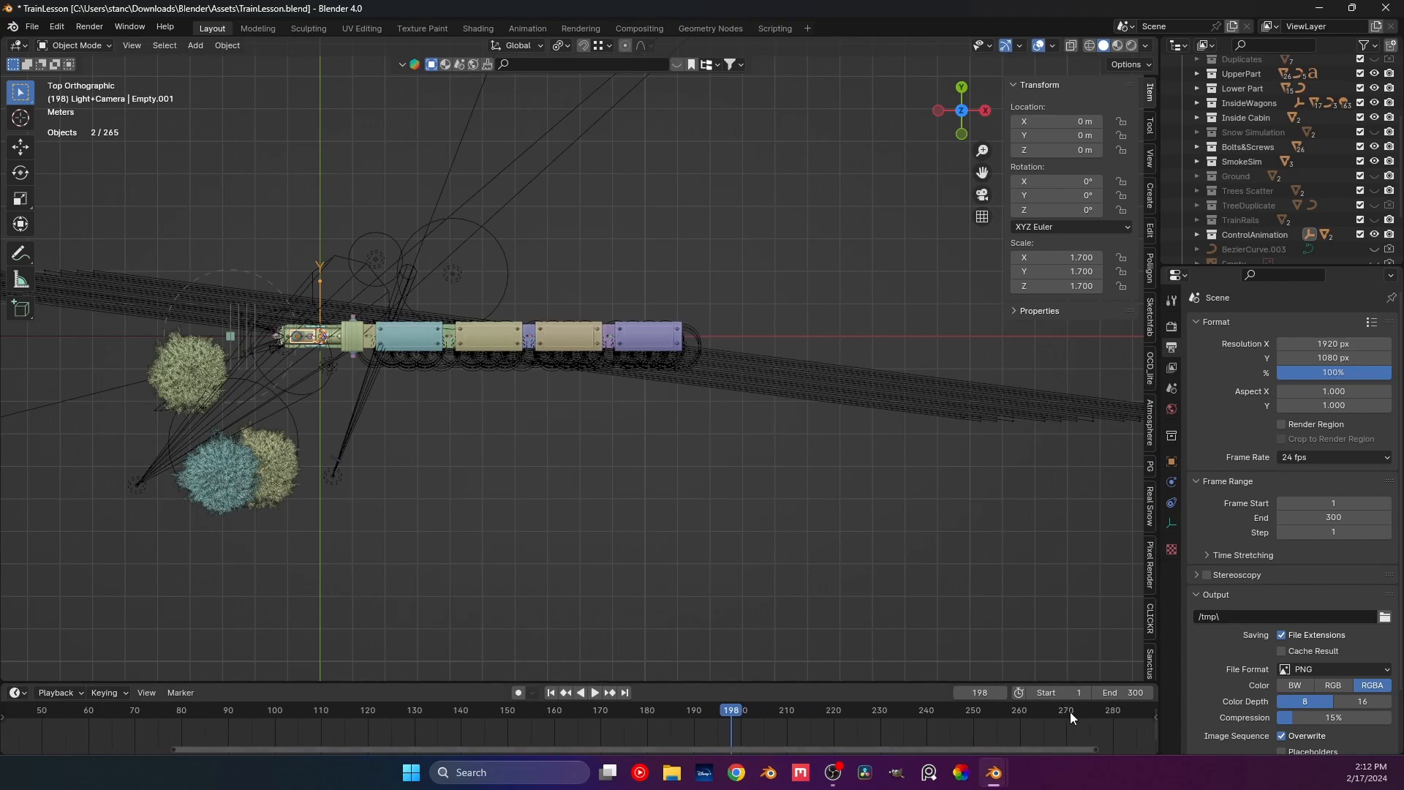
click(1068, 713)
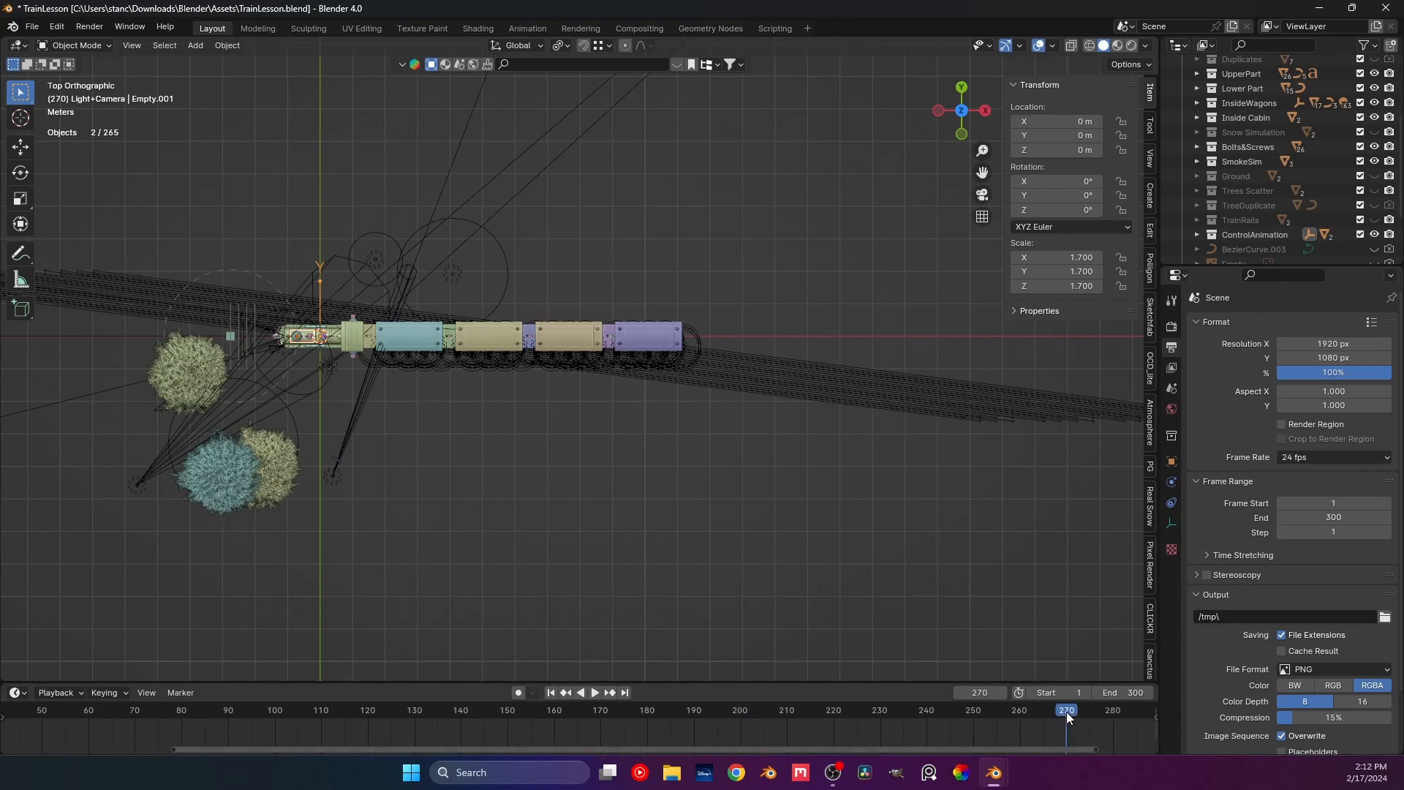
click(1323, 460)
click(1311, 531)
key(i)
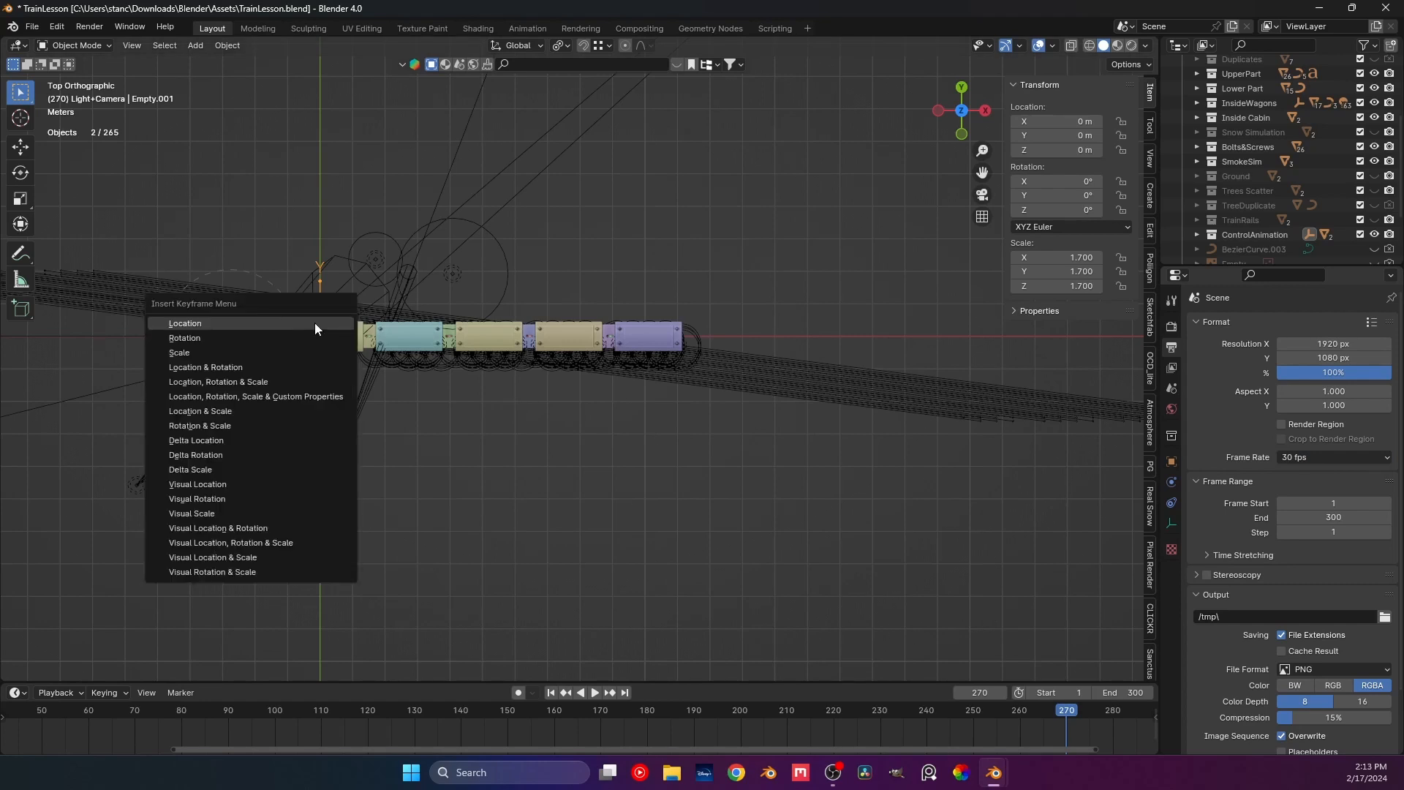
click(259, 324)
At frame 1, move the control empty and smoke domain about 22.68 m along X and insert a Location keyframe.
middle_drag(266, 332, 555, 288)
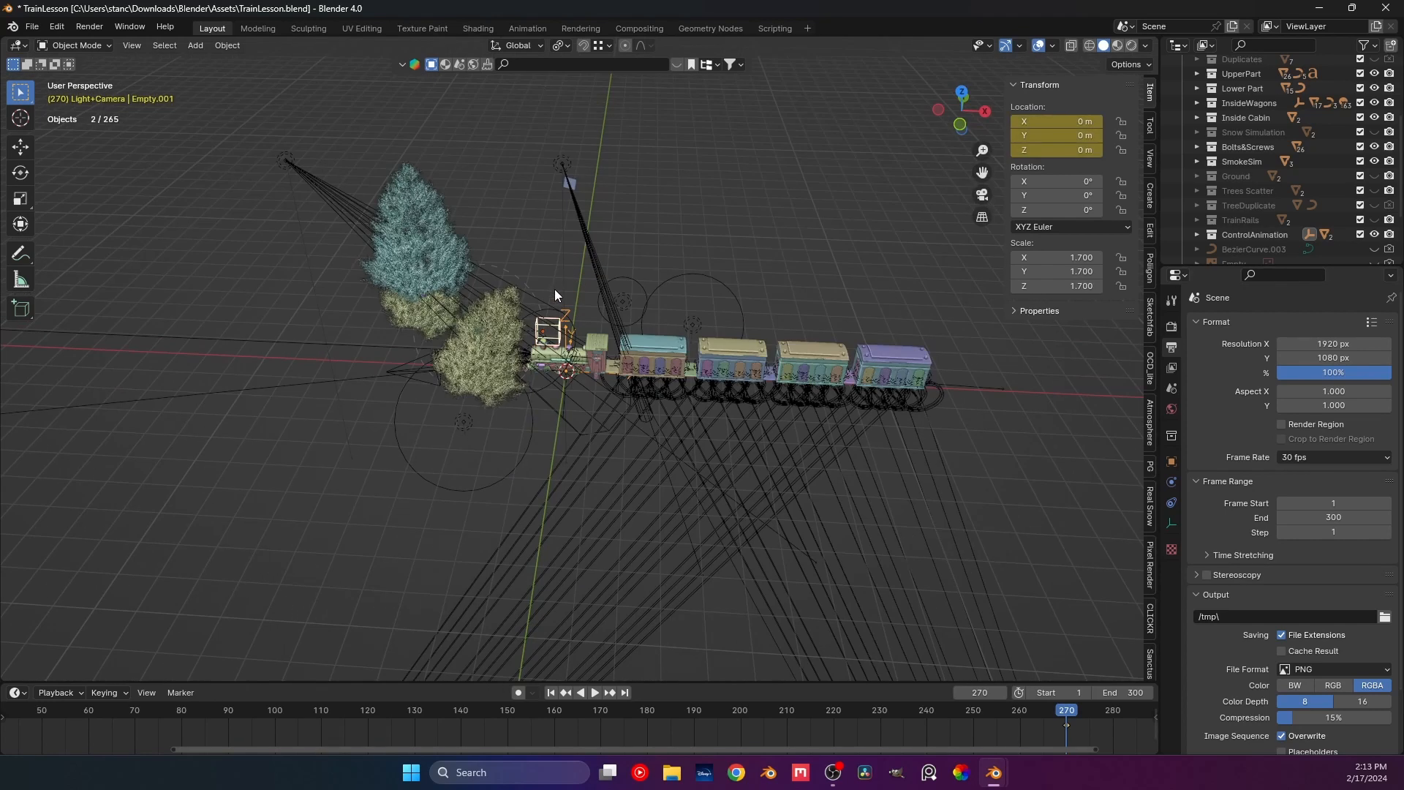
drag(180, 749, 15, 749)
drag(68, 709, 63, 713)
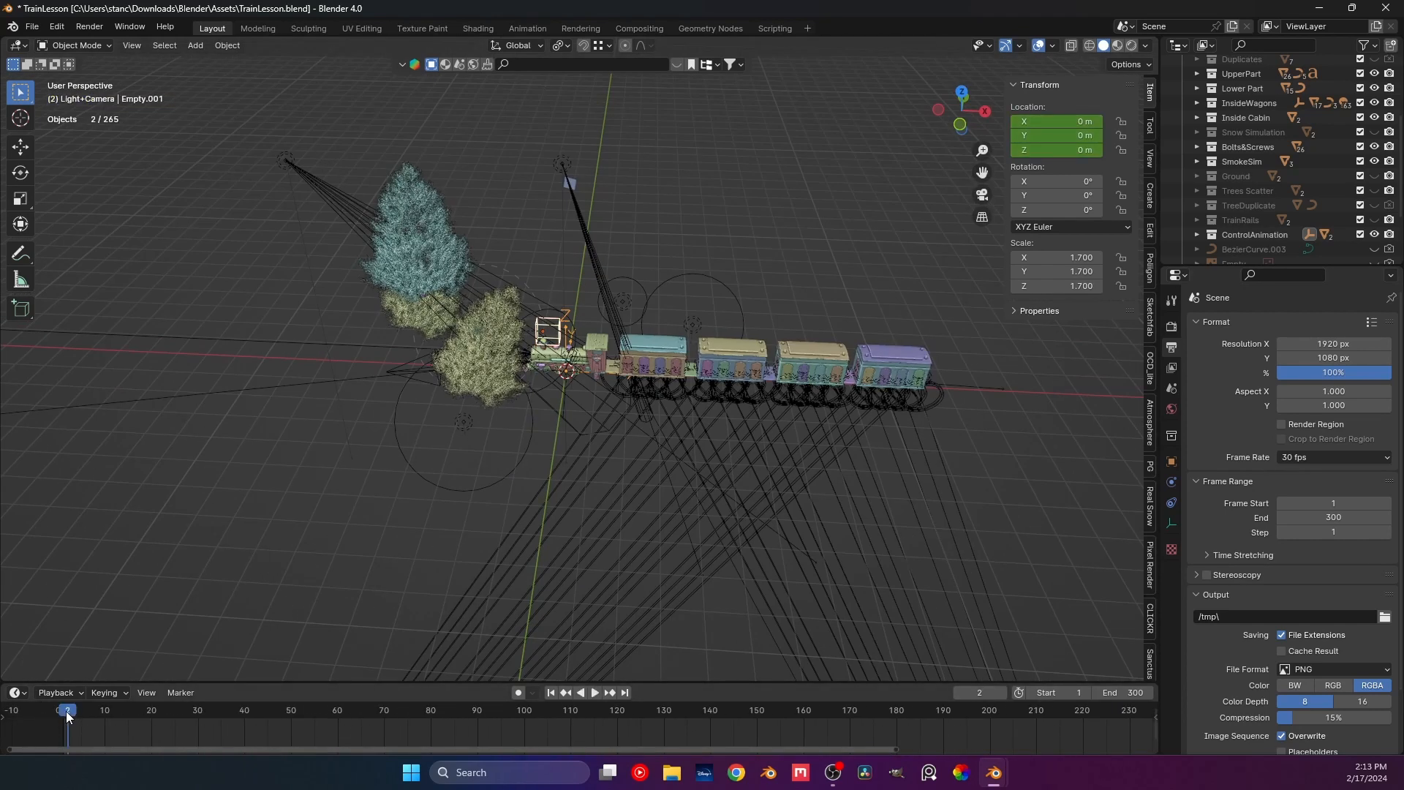
key(KP_7)
scroll(744, 265, down, 4)
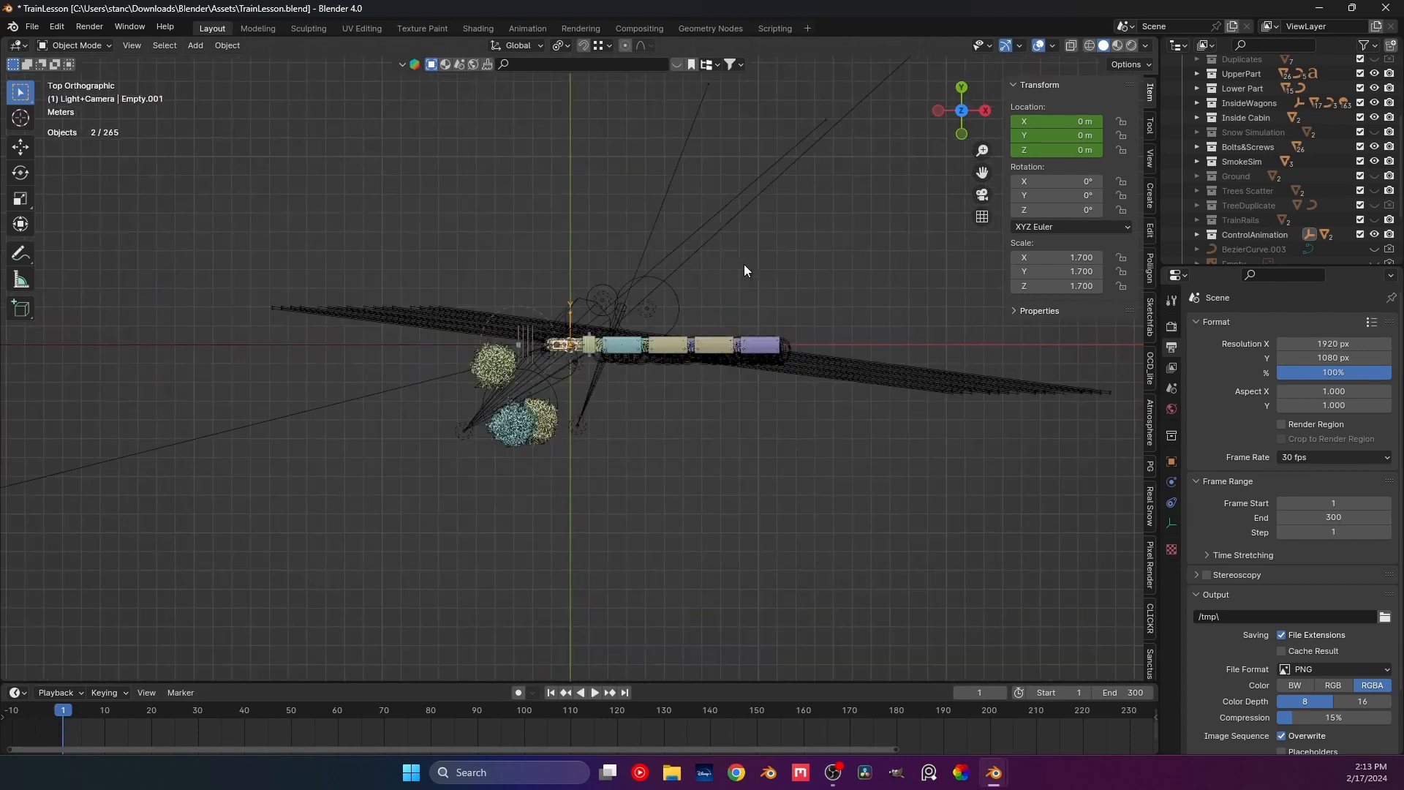
shift+middle_drag(708, 253, 419, 234)
key(g)
key(x)
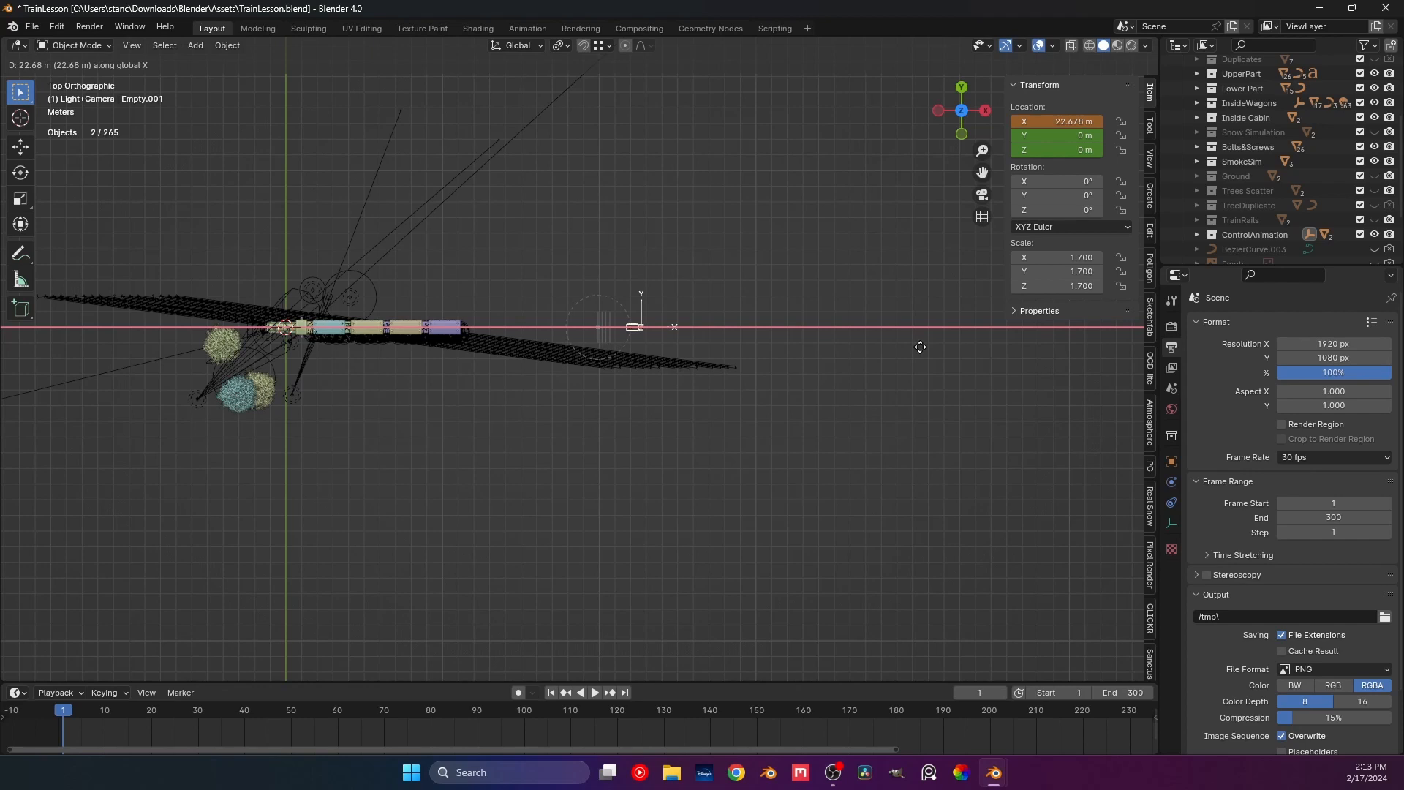
click(920, 347)
key(i)
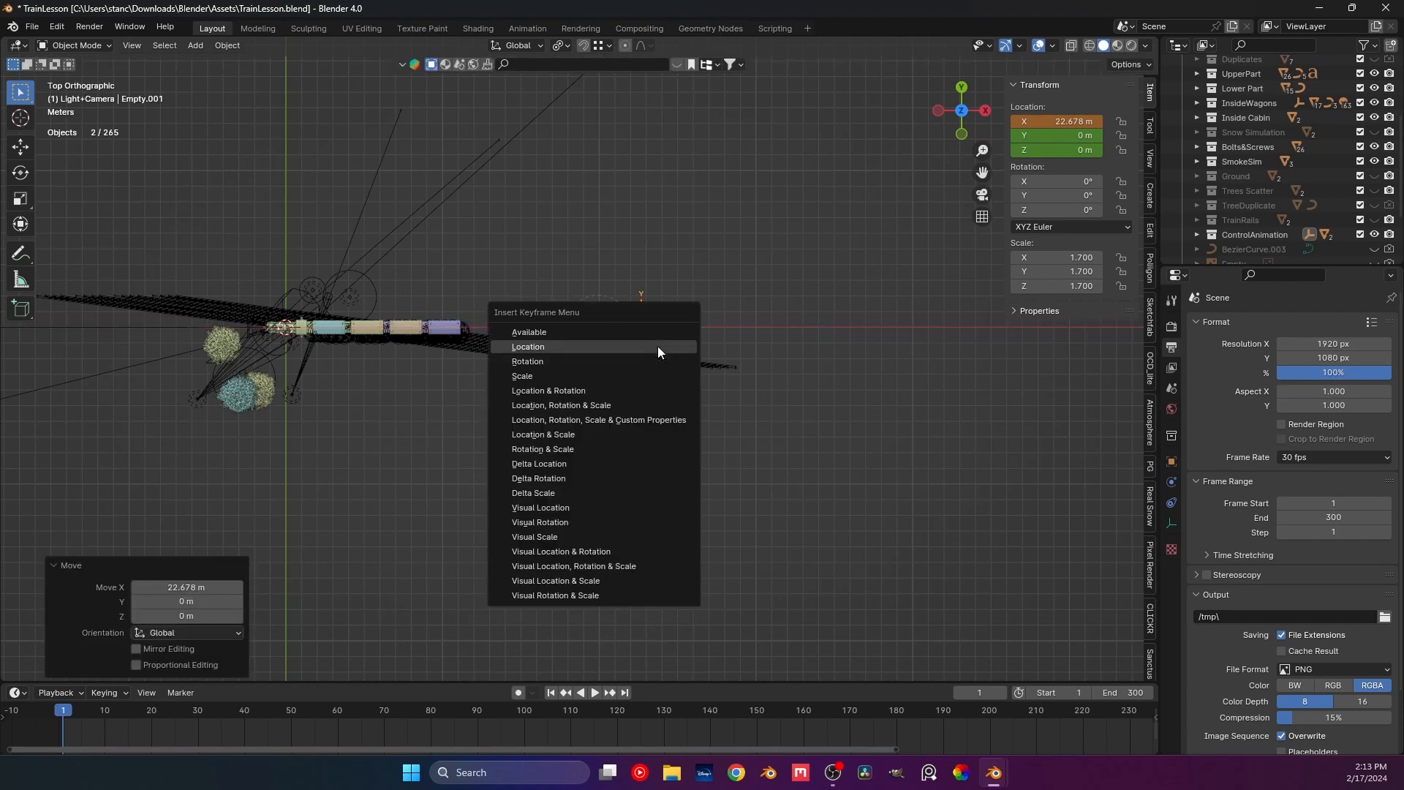
click(630, 344)
Play the animation from frame 1 in front view and follow the smoke domain's movement to the locomotive's chimney.
middle_drag(583, 411, 613, 401)
scroll(604, 410, up, 5)
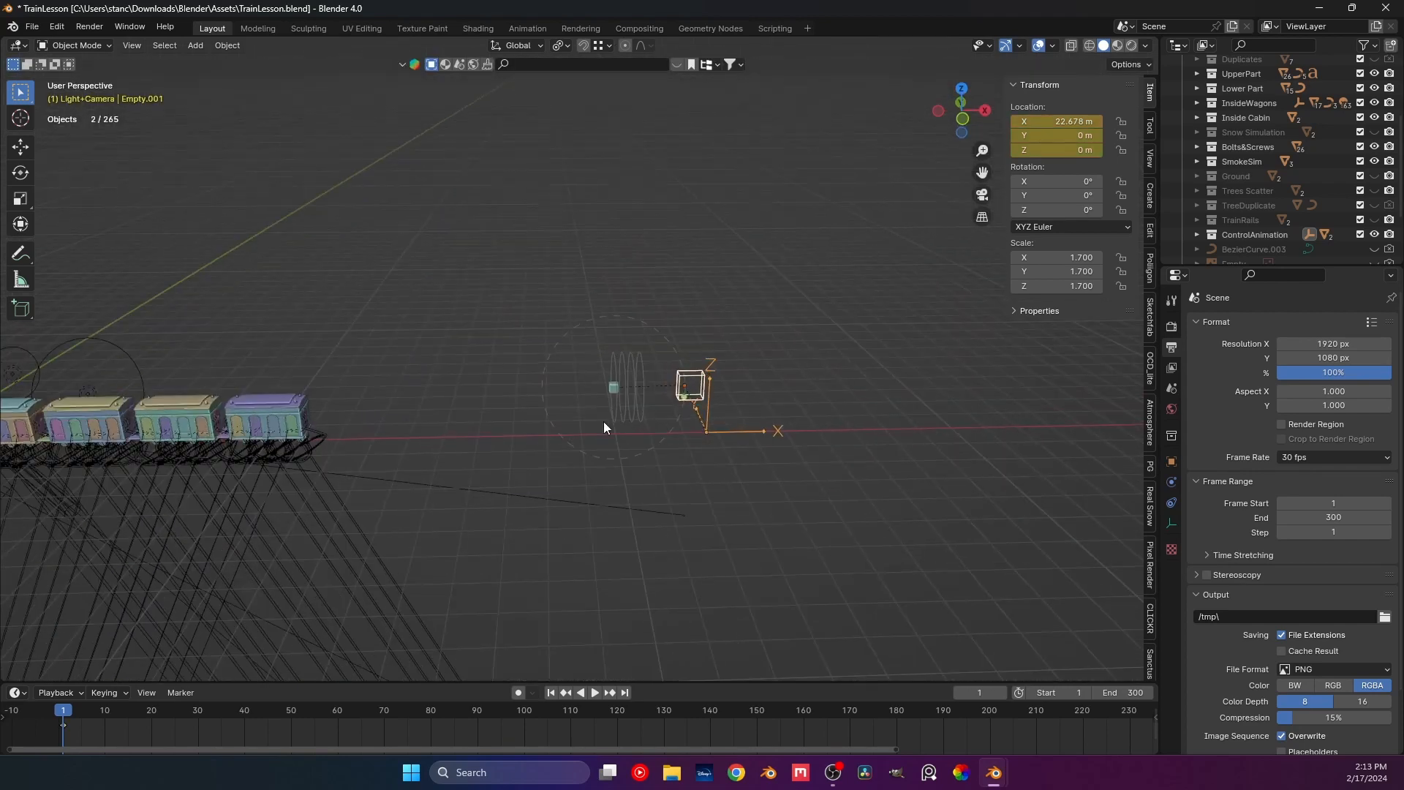
key(KP_1)
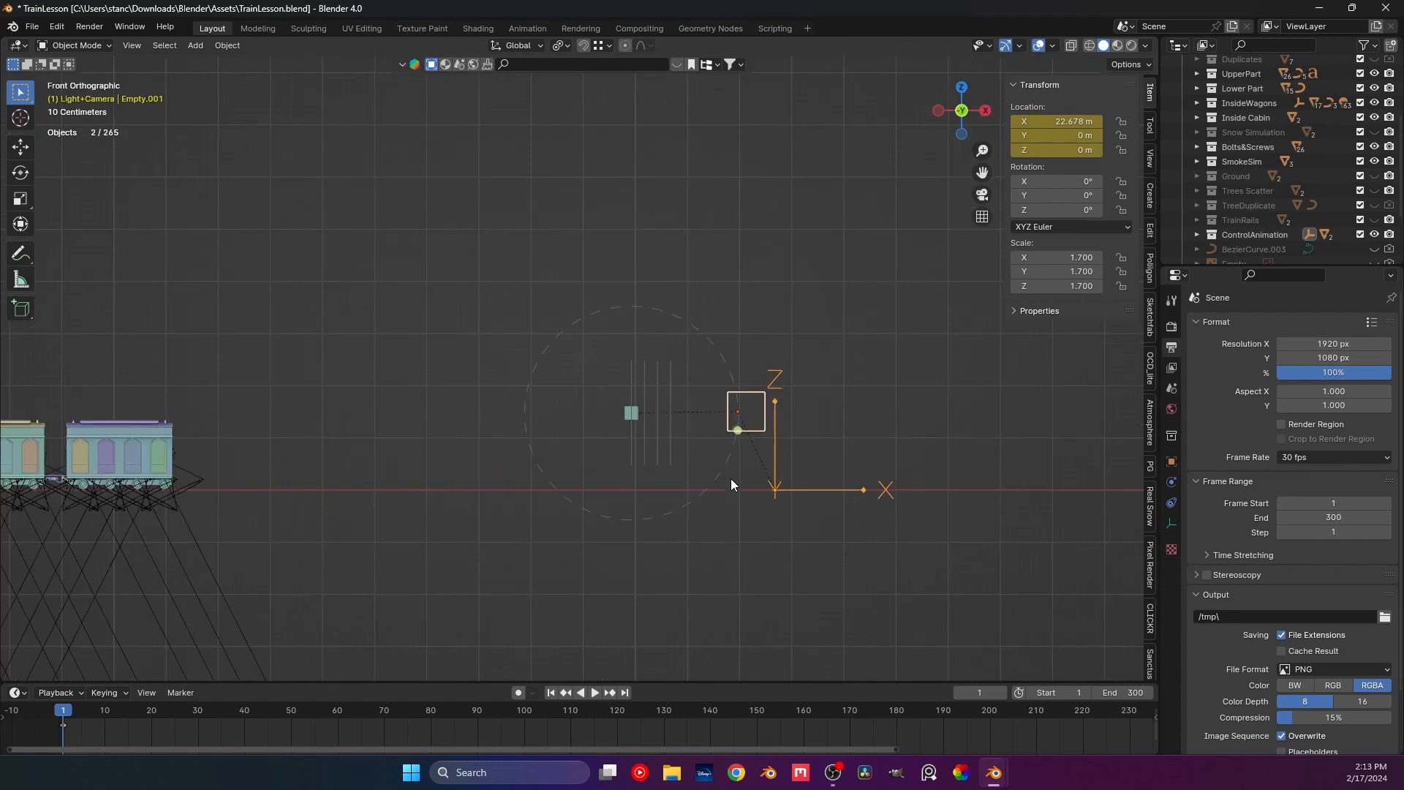
key(space)
scroll(752, 466, up, 5)
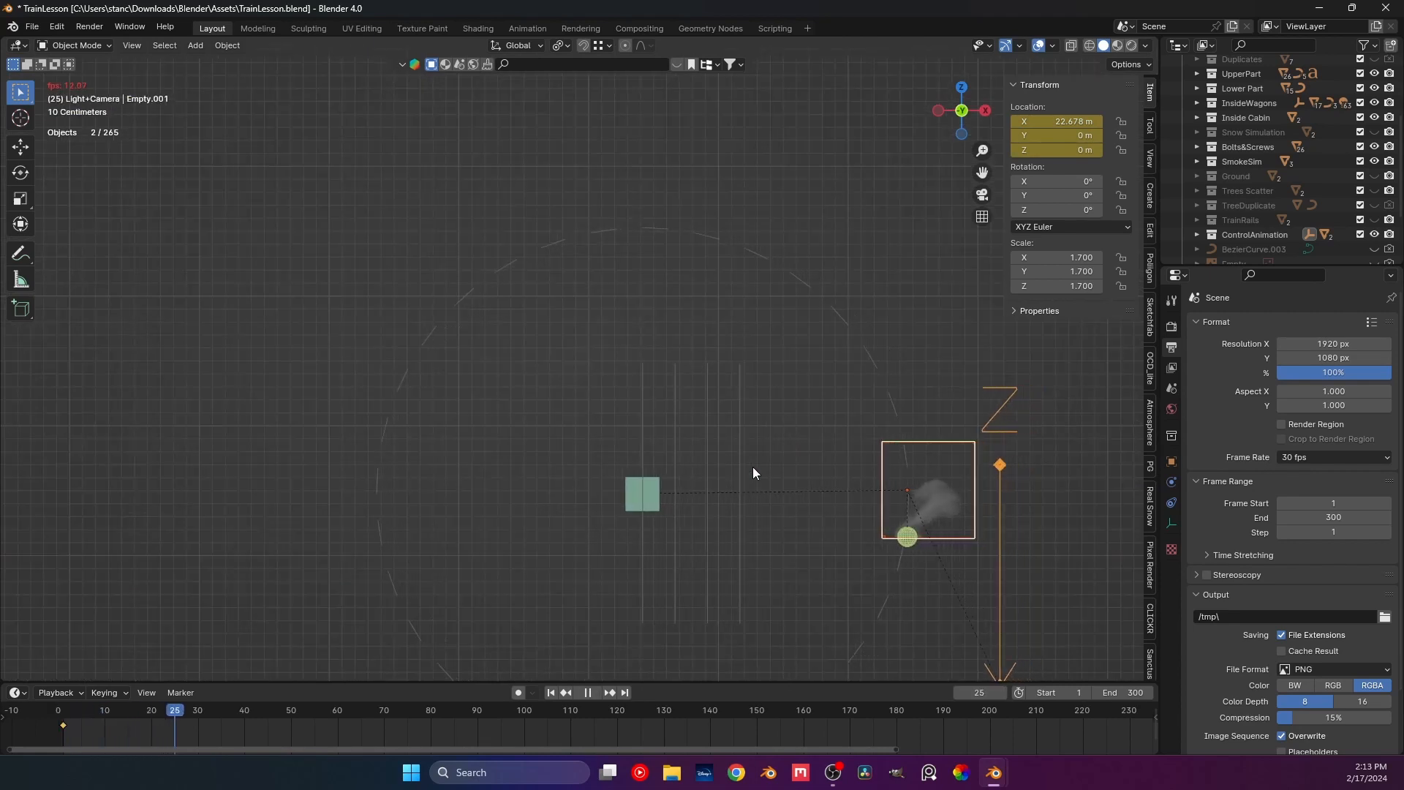
shift+middle_drag(402, 445, 487, 421)
scroll(487, 421, down, 3)
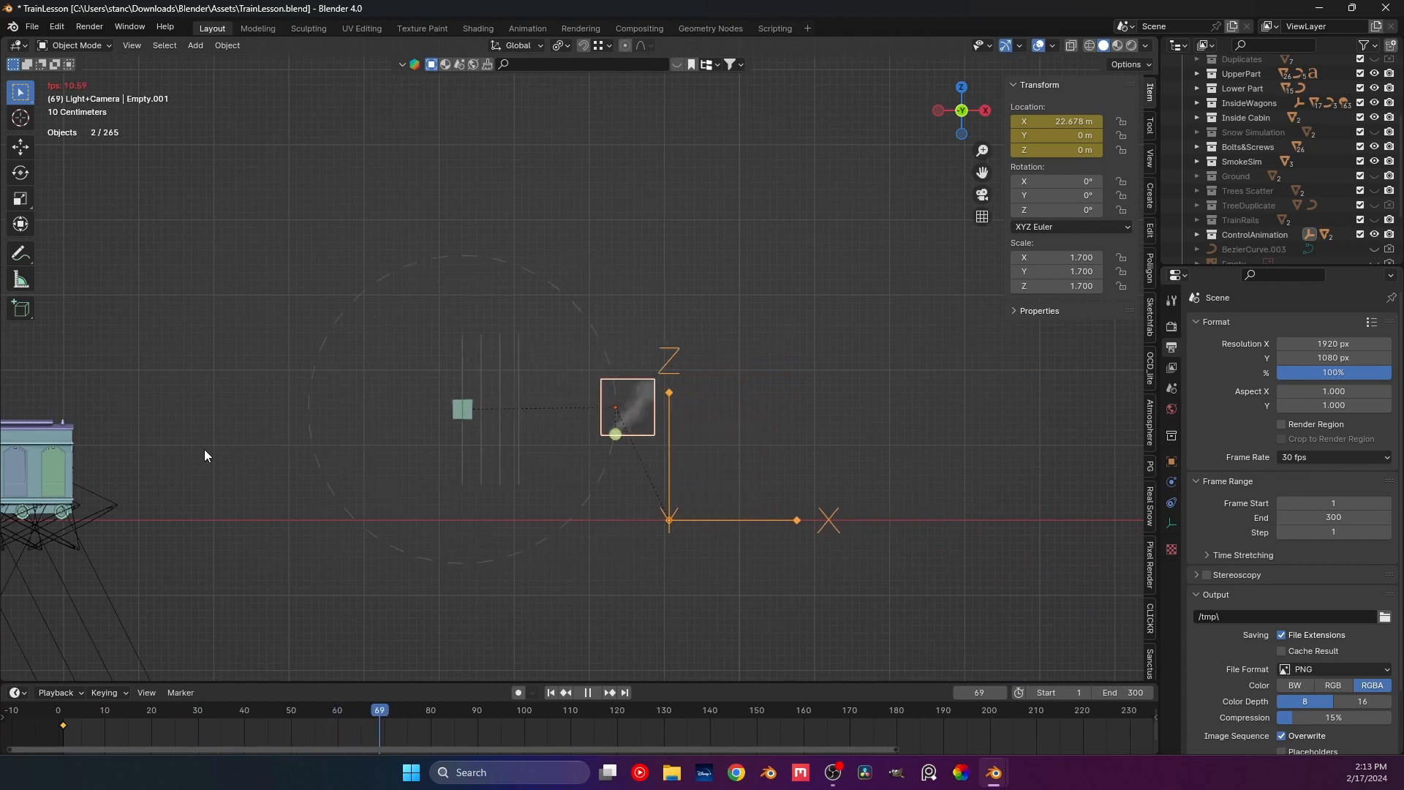
shift+middle_drag(204, 449, 436, 461)
shift+middle_drag(310, 463, 526, 464)
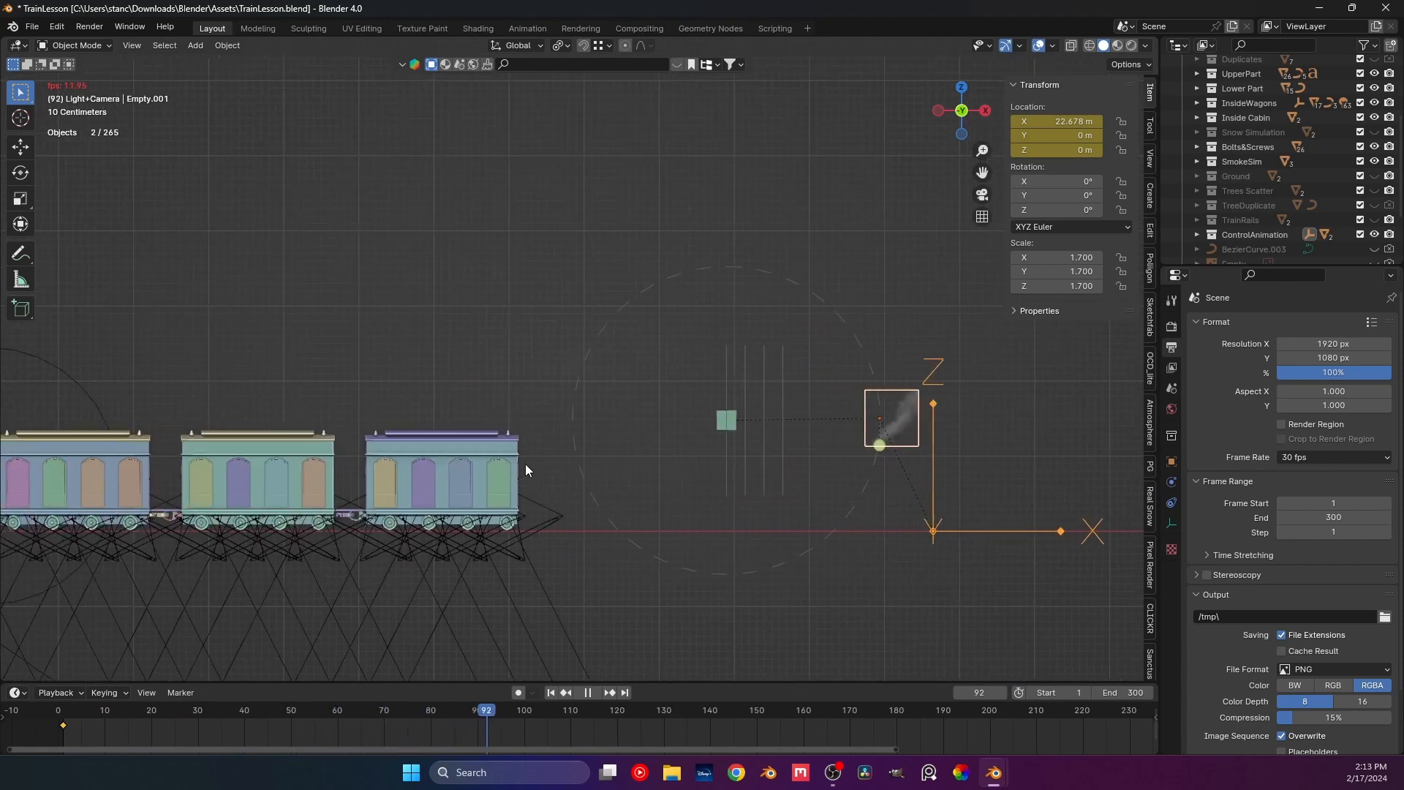
shift+middle_drag(393, 468, 511, 477)
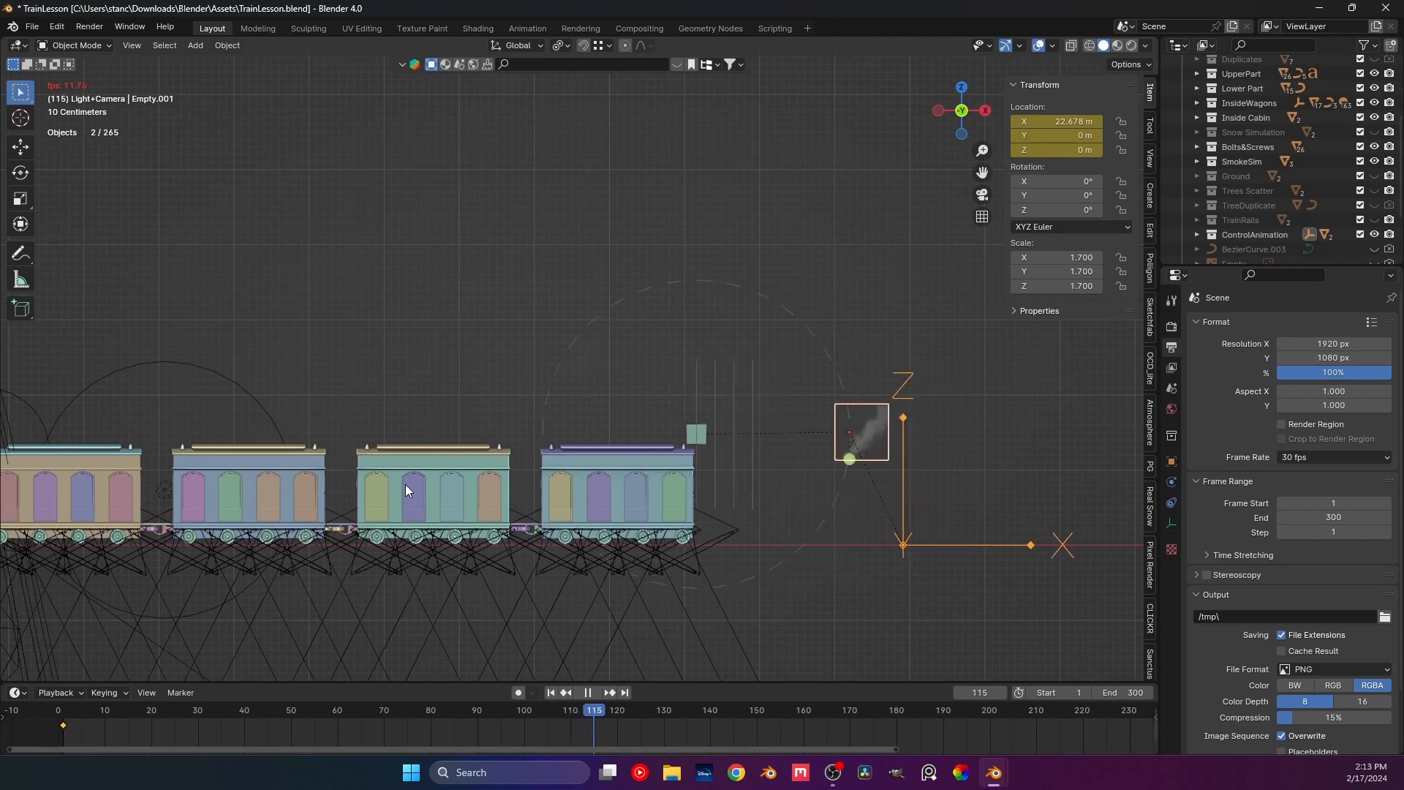
shift+middle_drag(399, 484, 604, 490)
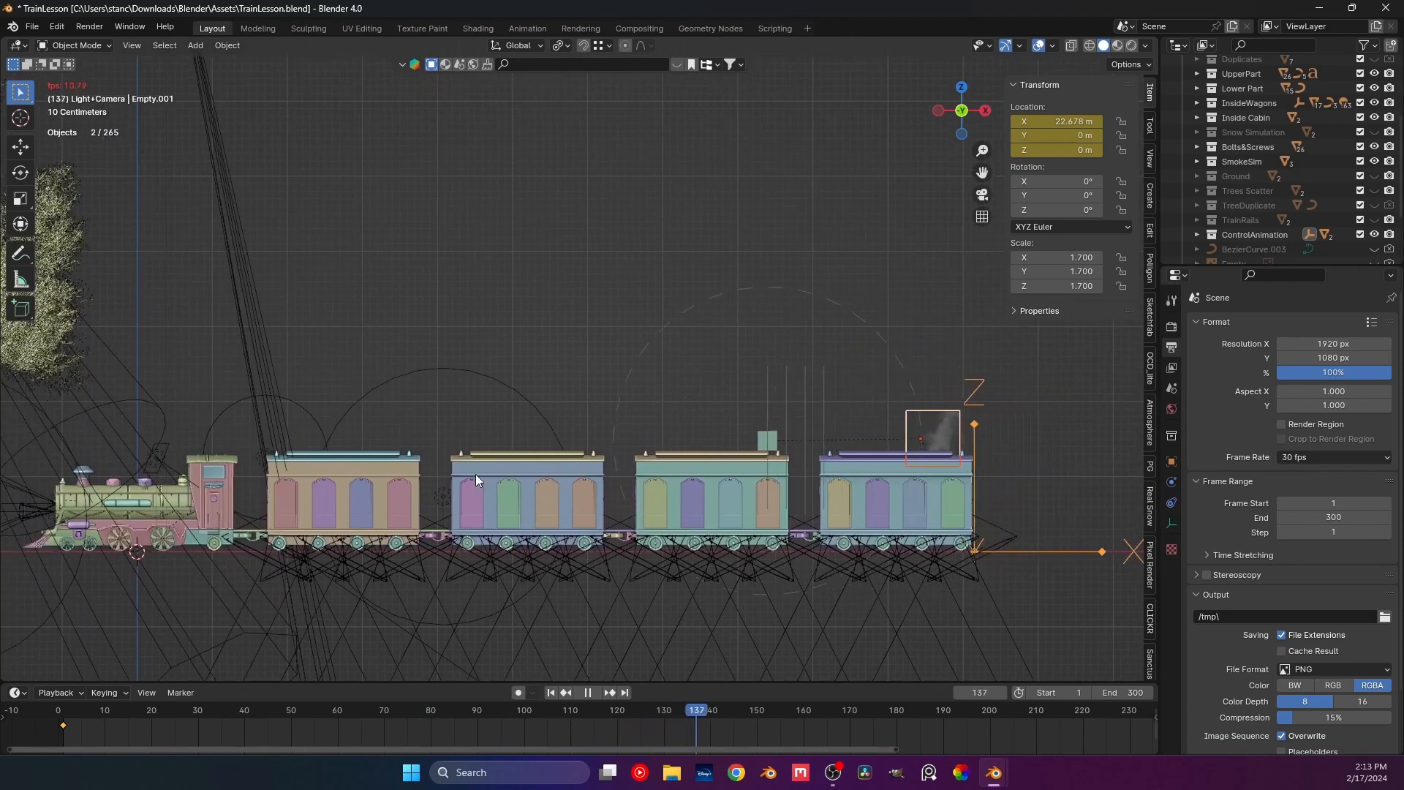
shift+middle_drag(372, 454, 608, 390)
scroll(633, 437, up, 4)
scroll(753, 441, up, 2)
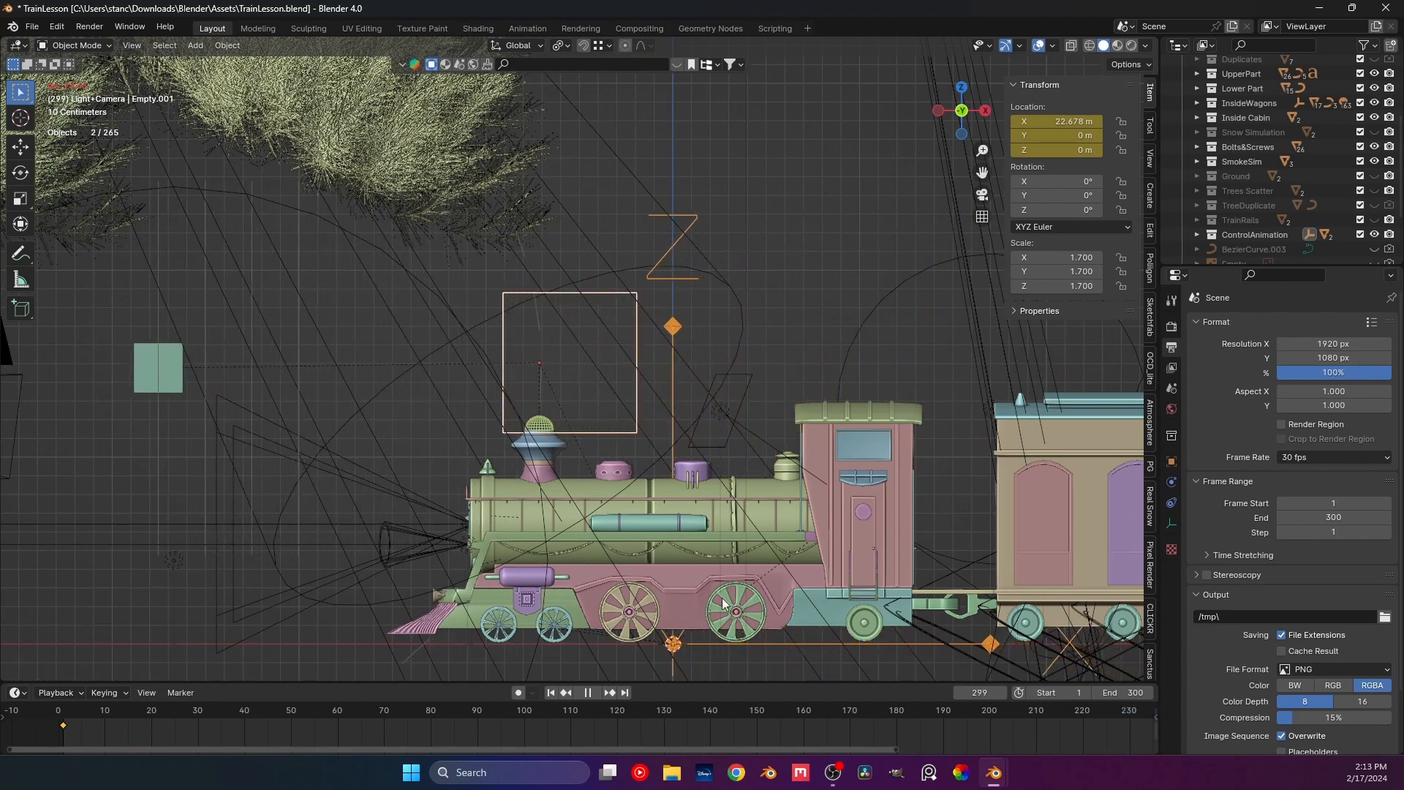
key(space)
Replay the final part of the movement before frame 270 and stop at frame 250 to examine the smoke.
drag(820, 746, 1072, 747)
click(951, 705)
key(space)
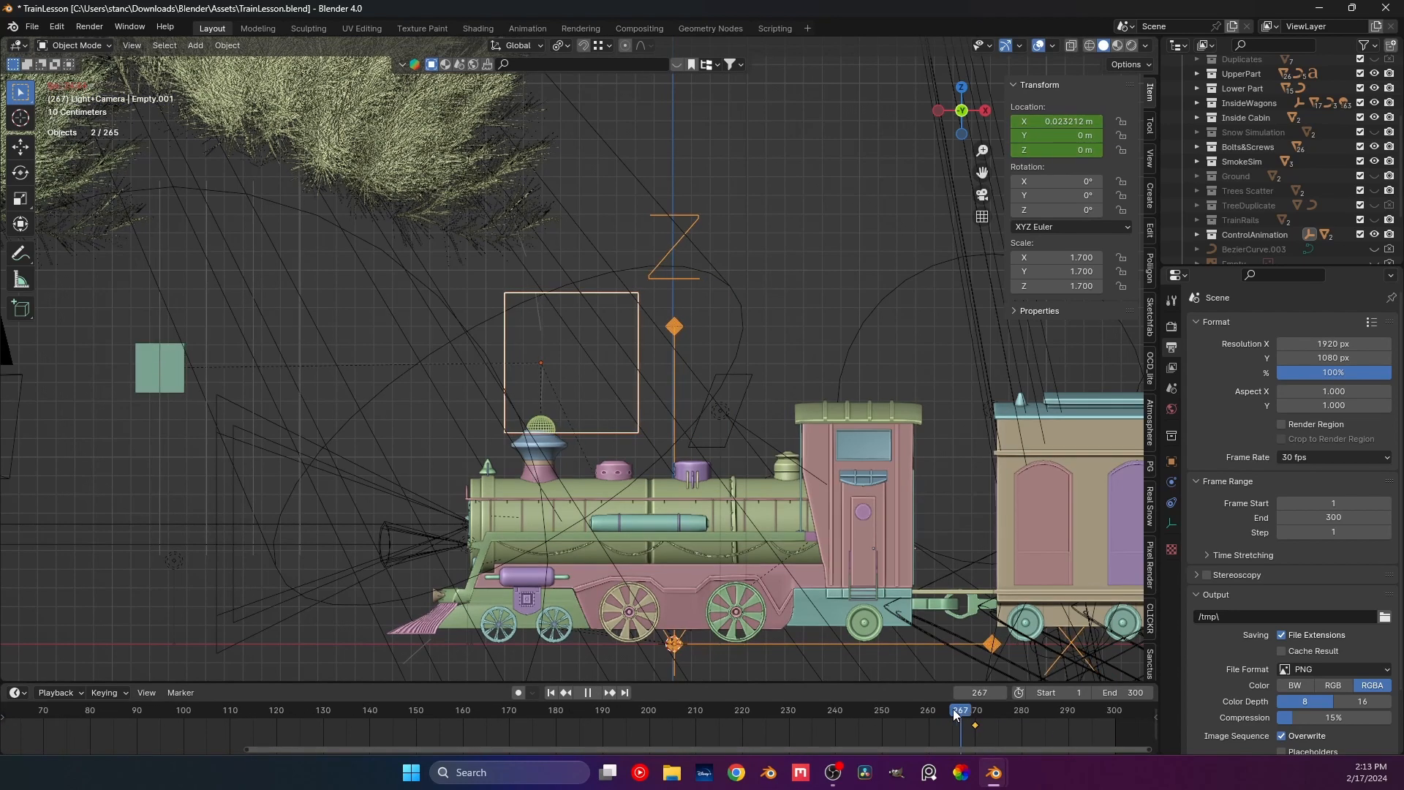
key(space)
click(765, 718)
key(space)
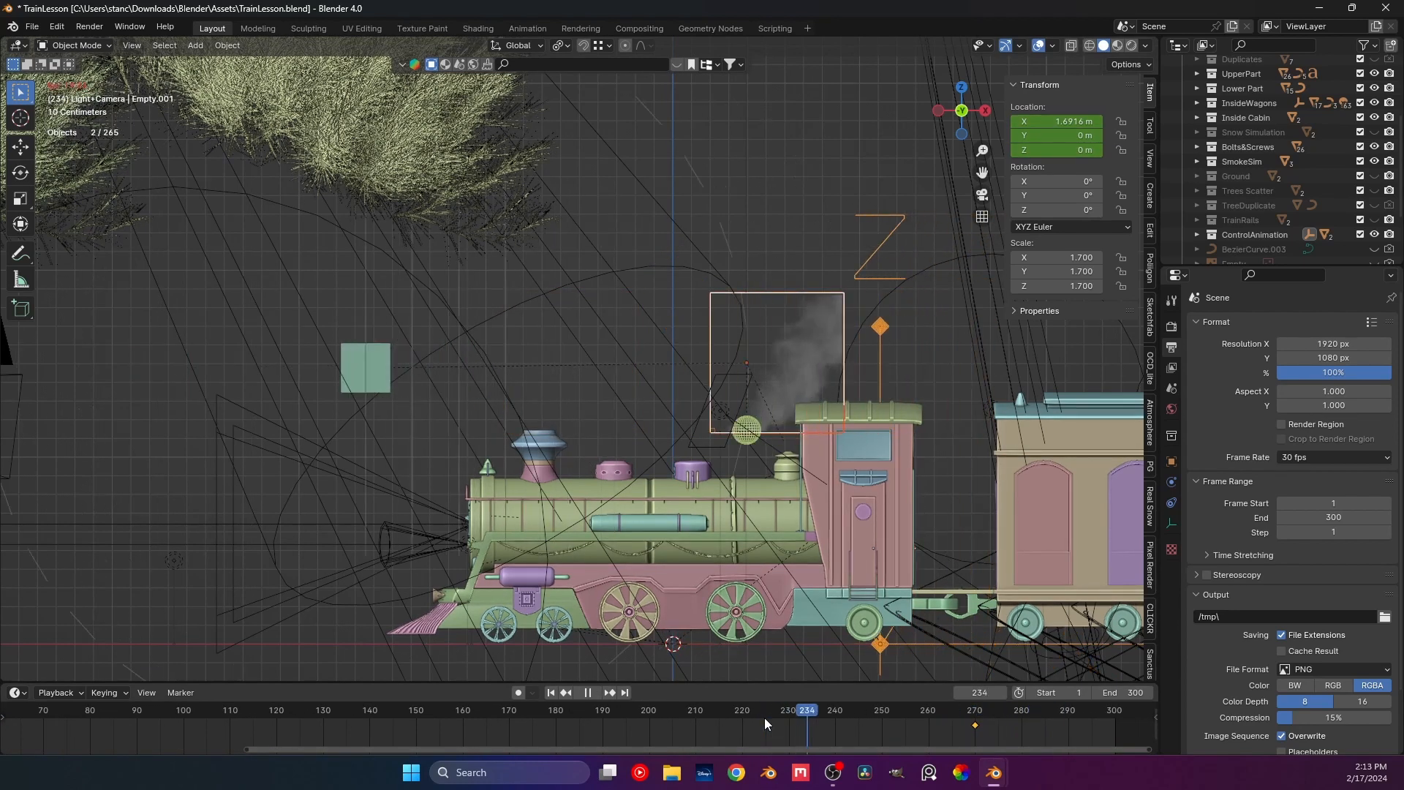
key(space)
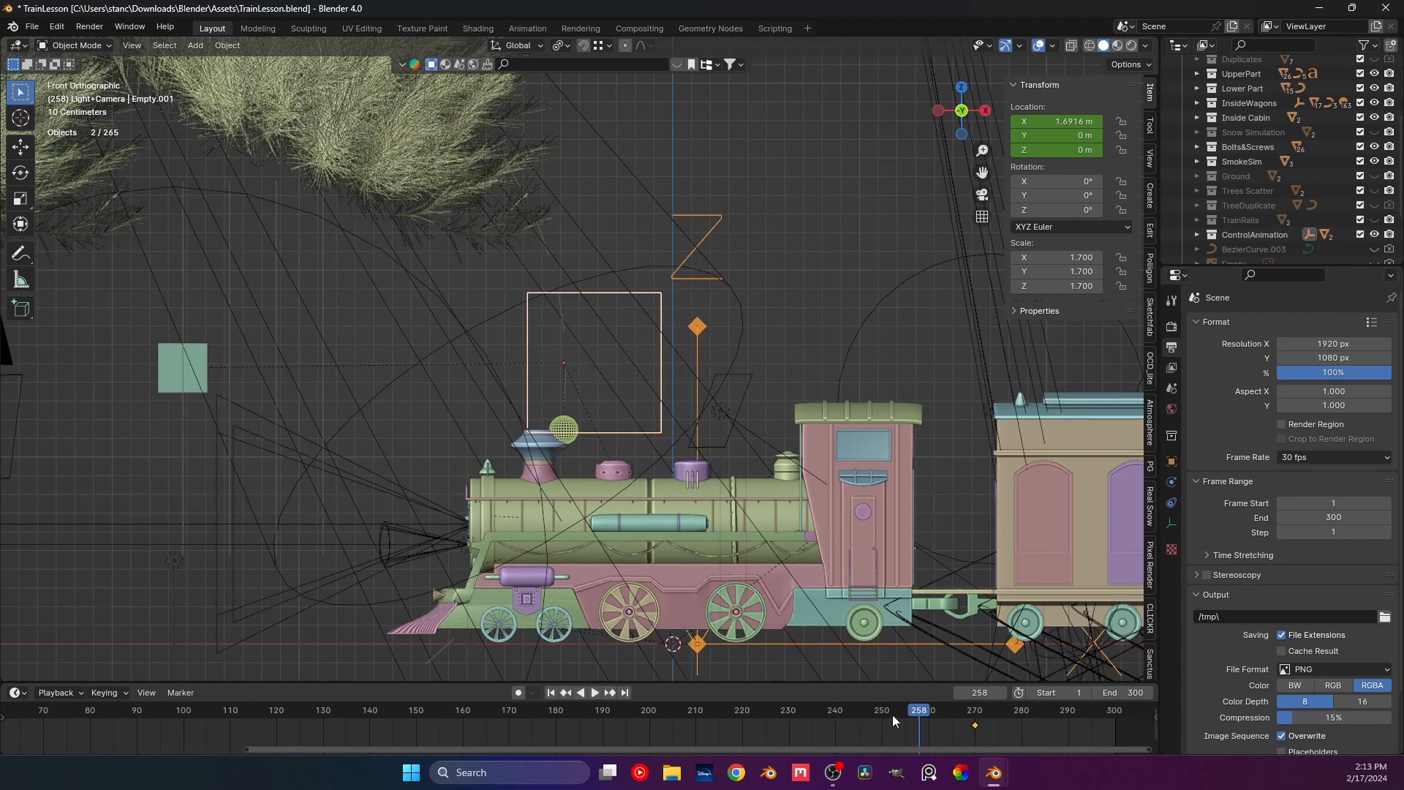
drag(919, 714, 880, 721)
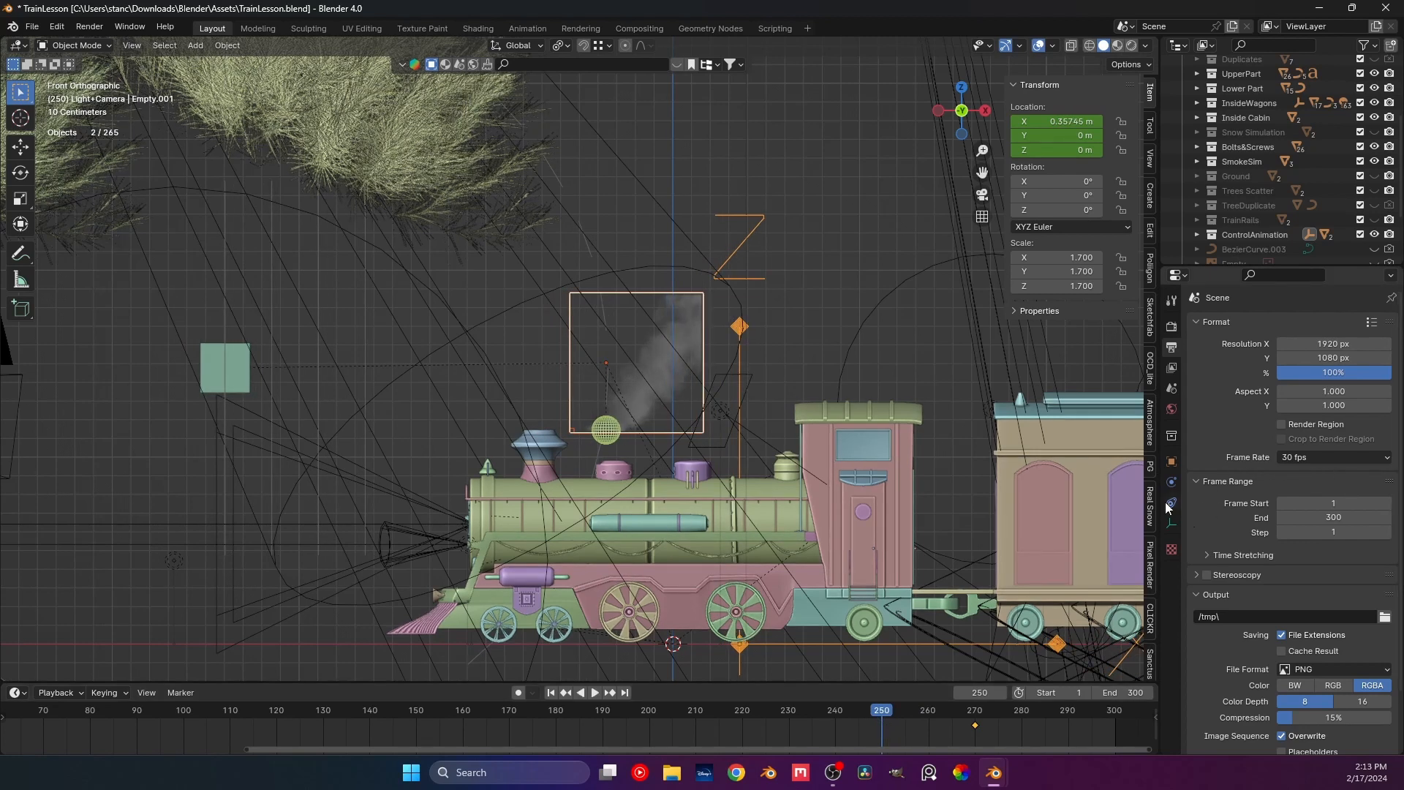
Set the end frame of the smoke domain's fluid cache to 300.
click(683, 303)
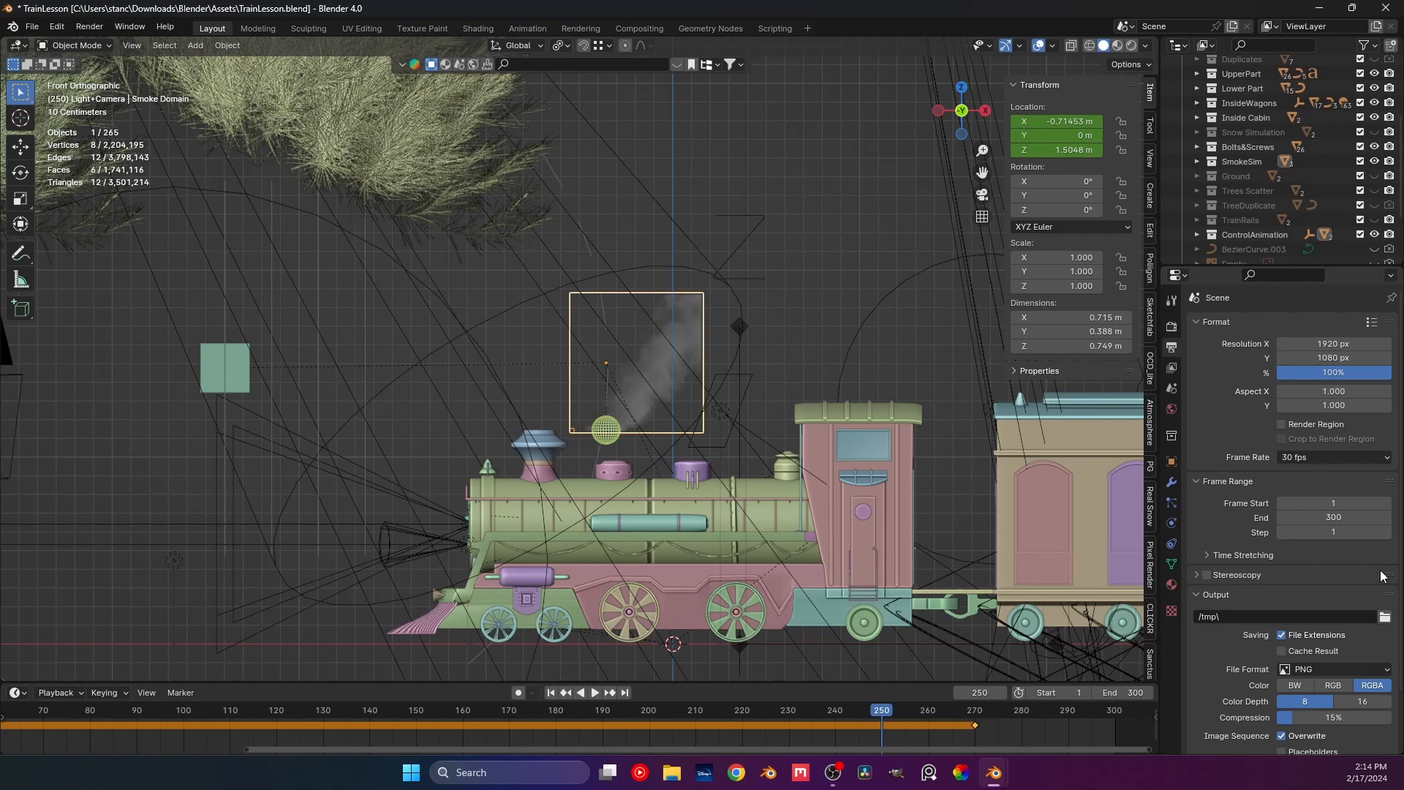
click(1173, 504)
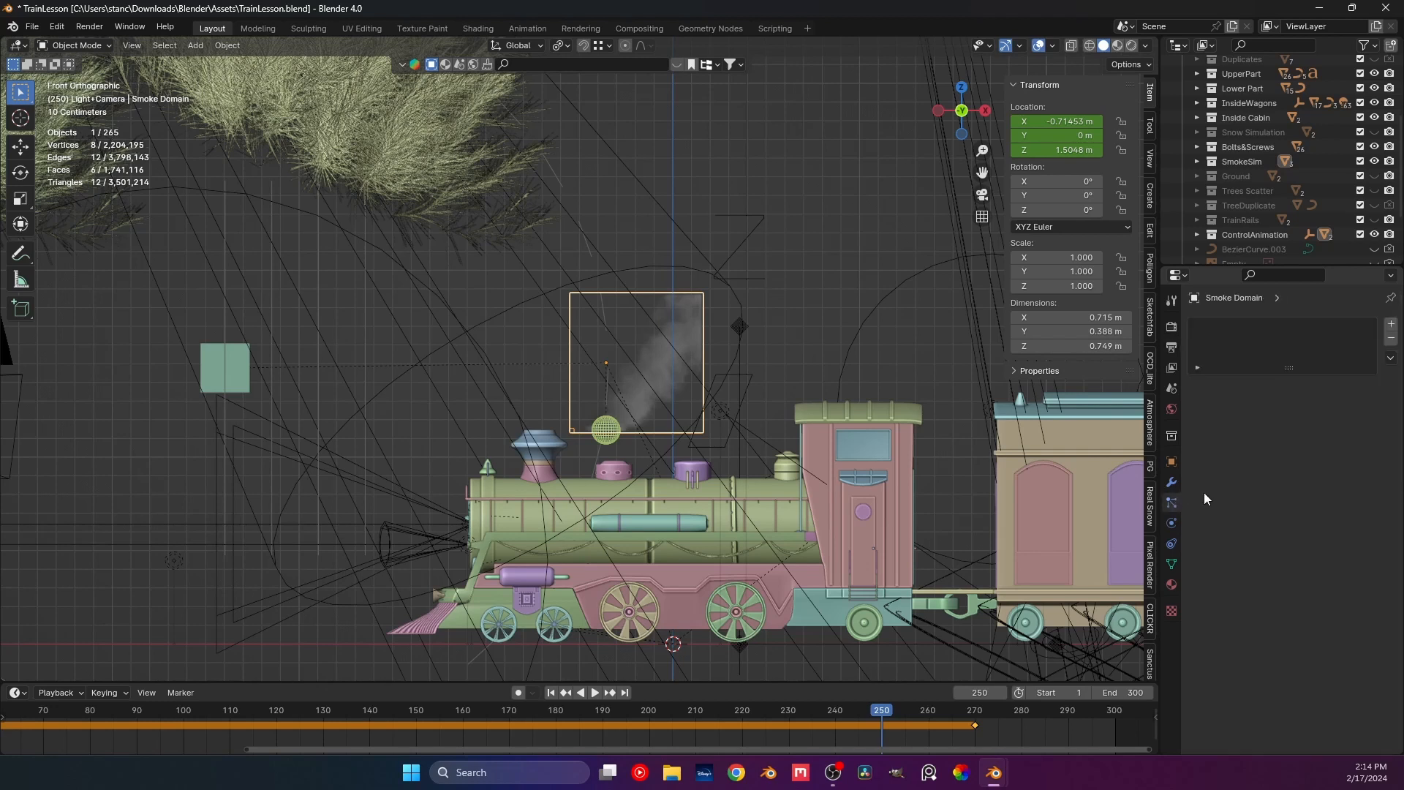
click(1173, 522)
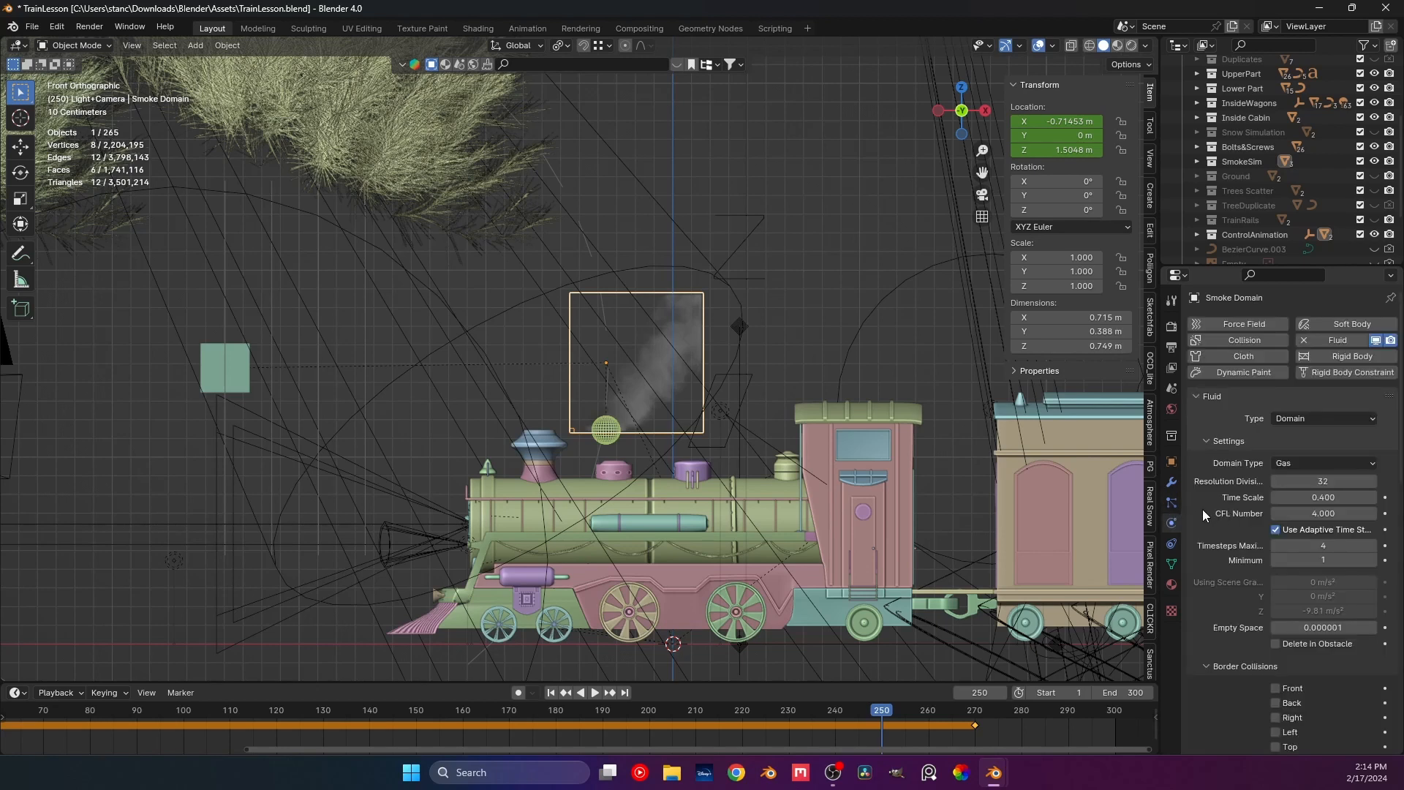
scroll(1203, 509, down, 8)
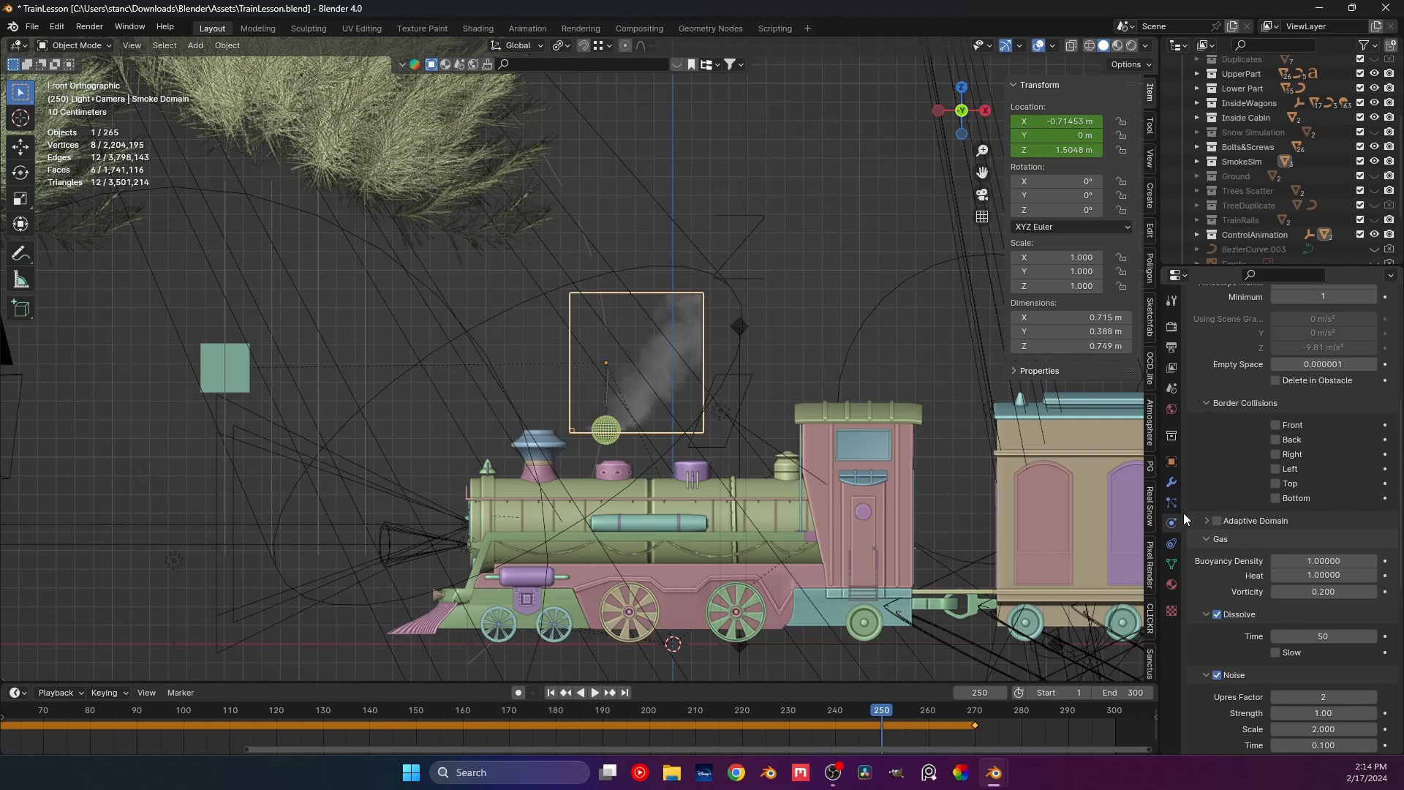
scroll(1183, 529, down, 4)
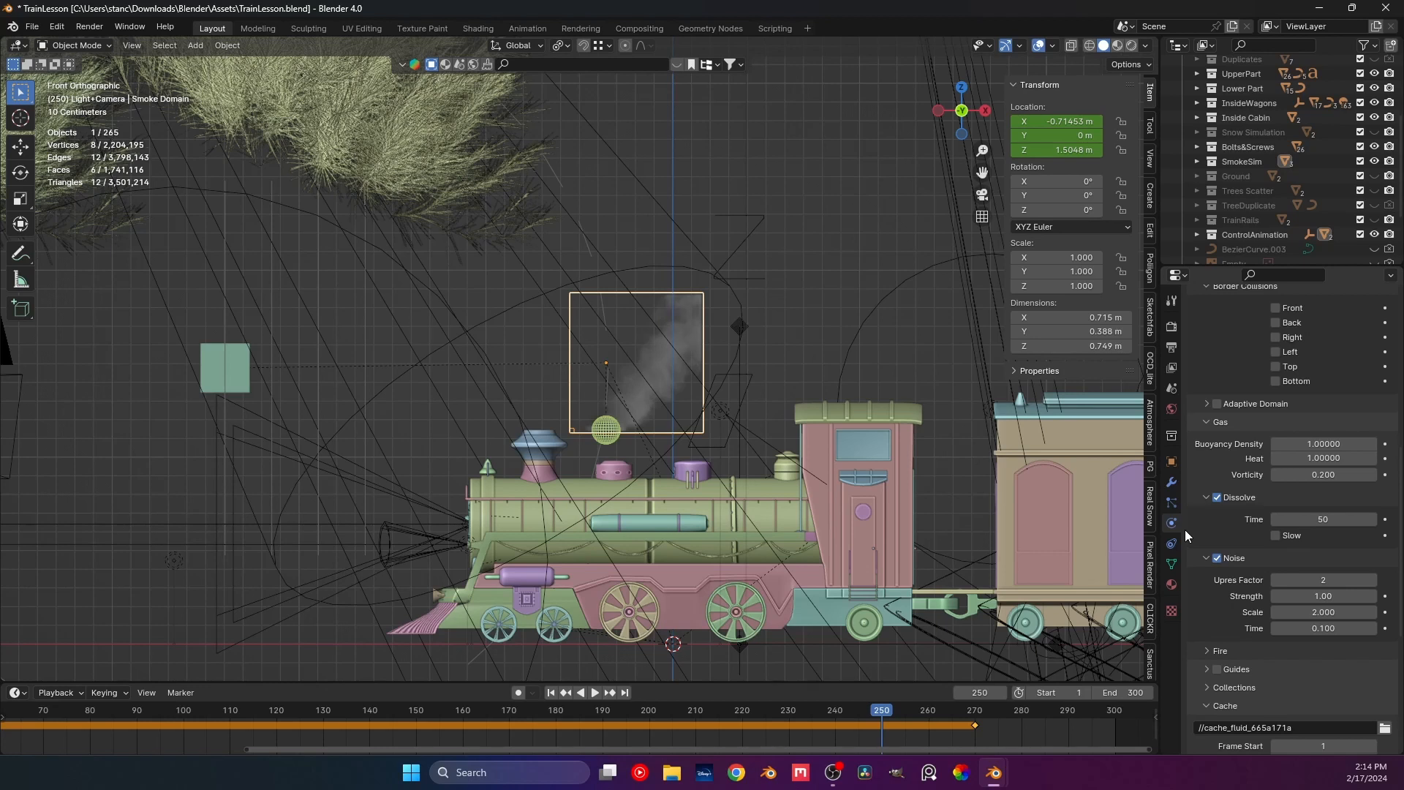
scroll(1185, 530, down, 3)
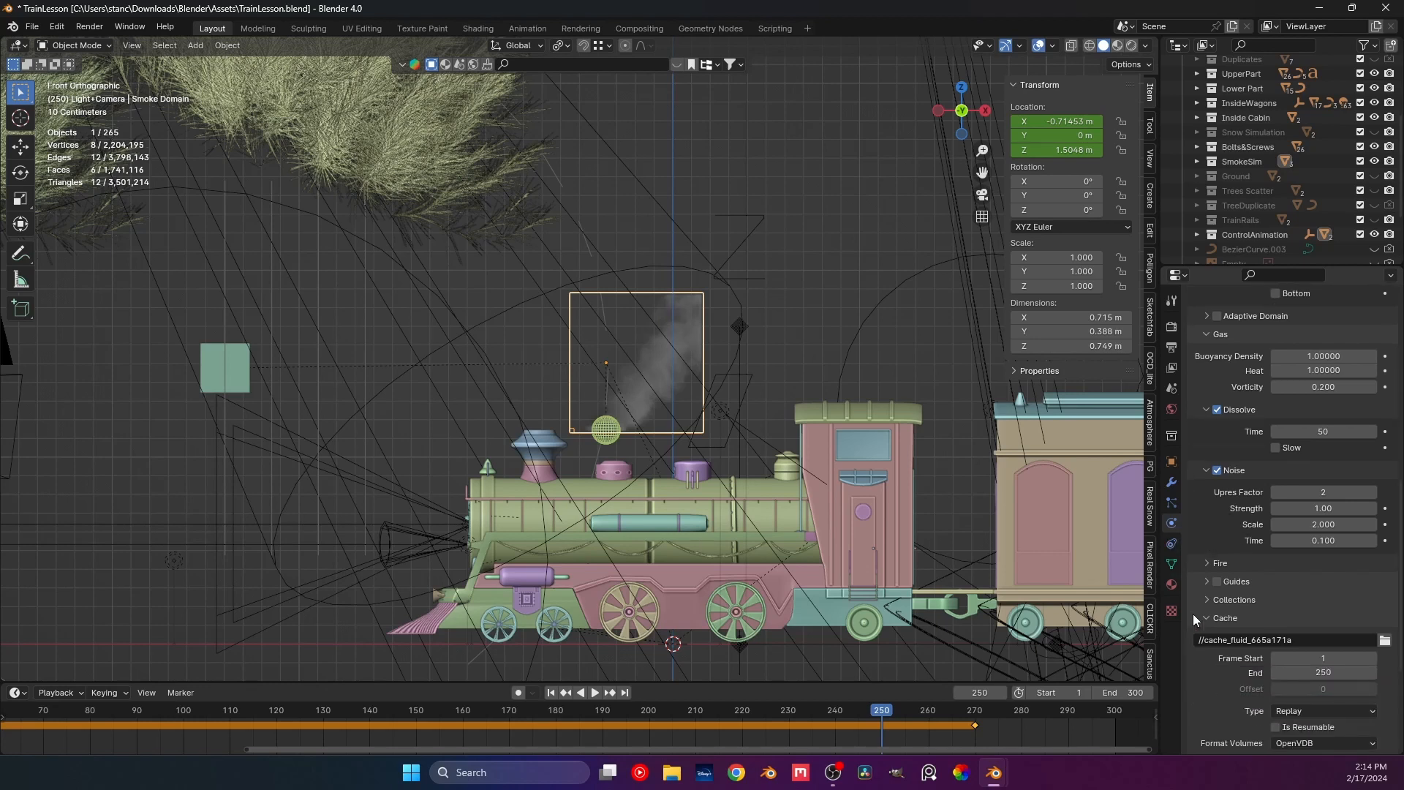
click(1341, 674)
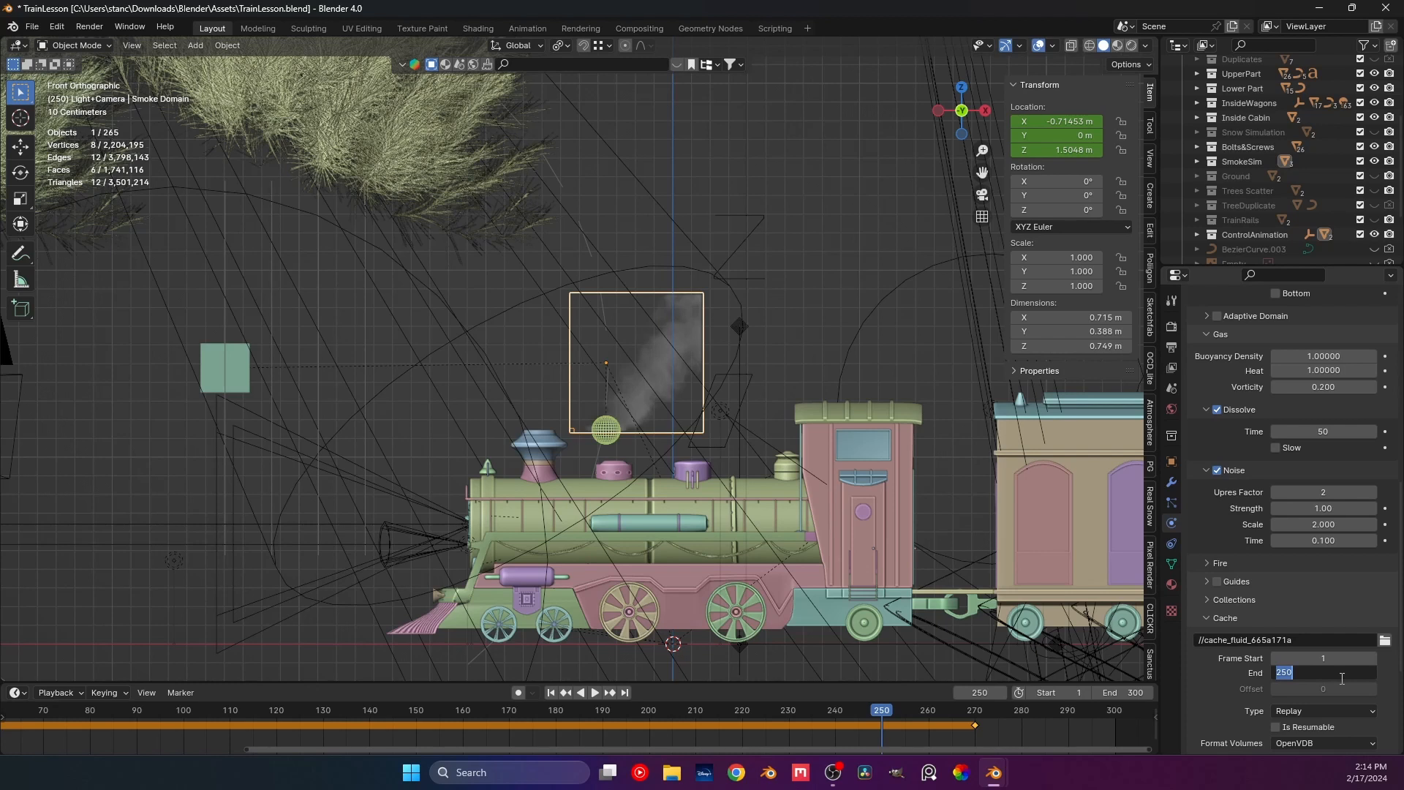
text(300)
key(Return)
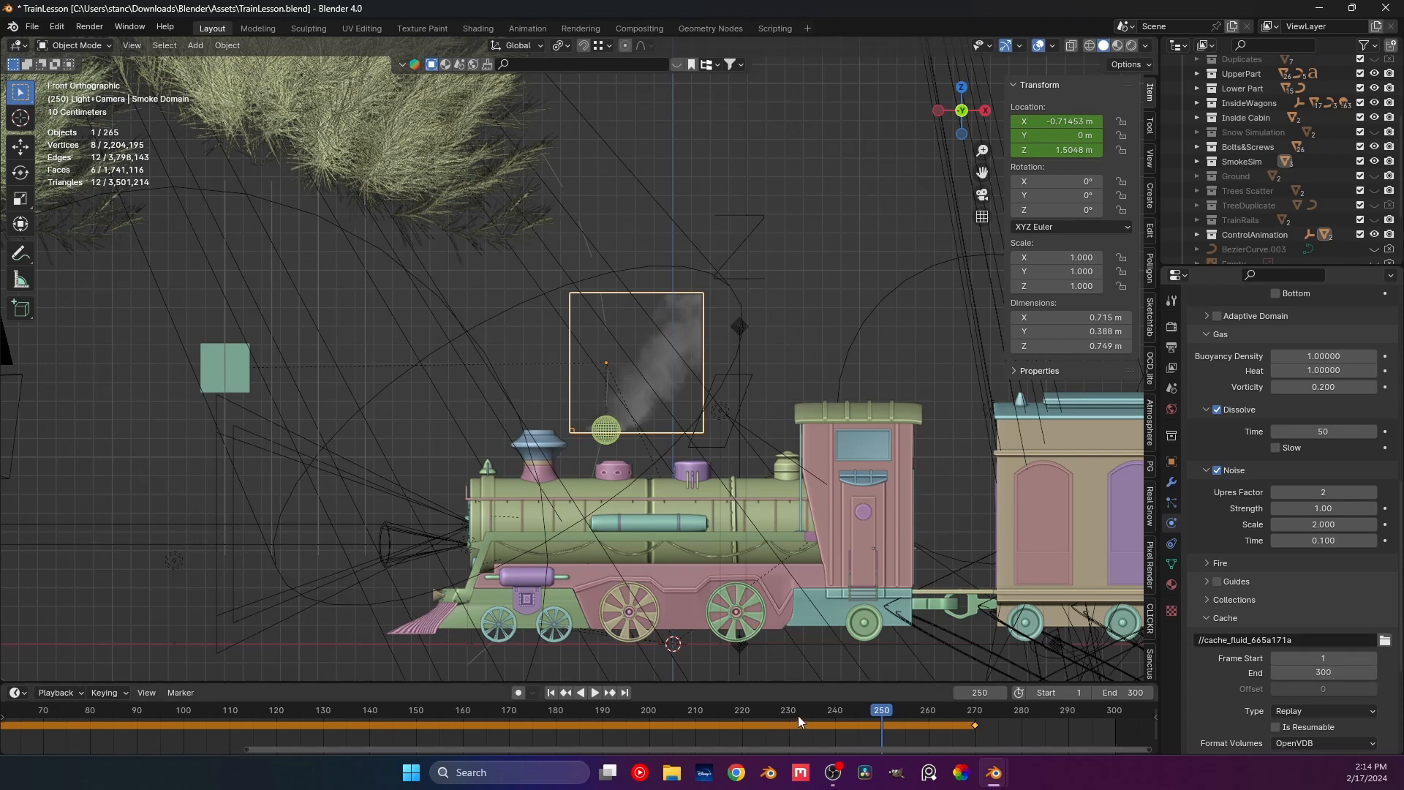
Play the animation from frame 1 and examine how the smoke develops inside the moving domain in front view.
key(shift+Left)
scroll(769, 490, down, 5)
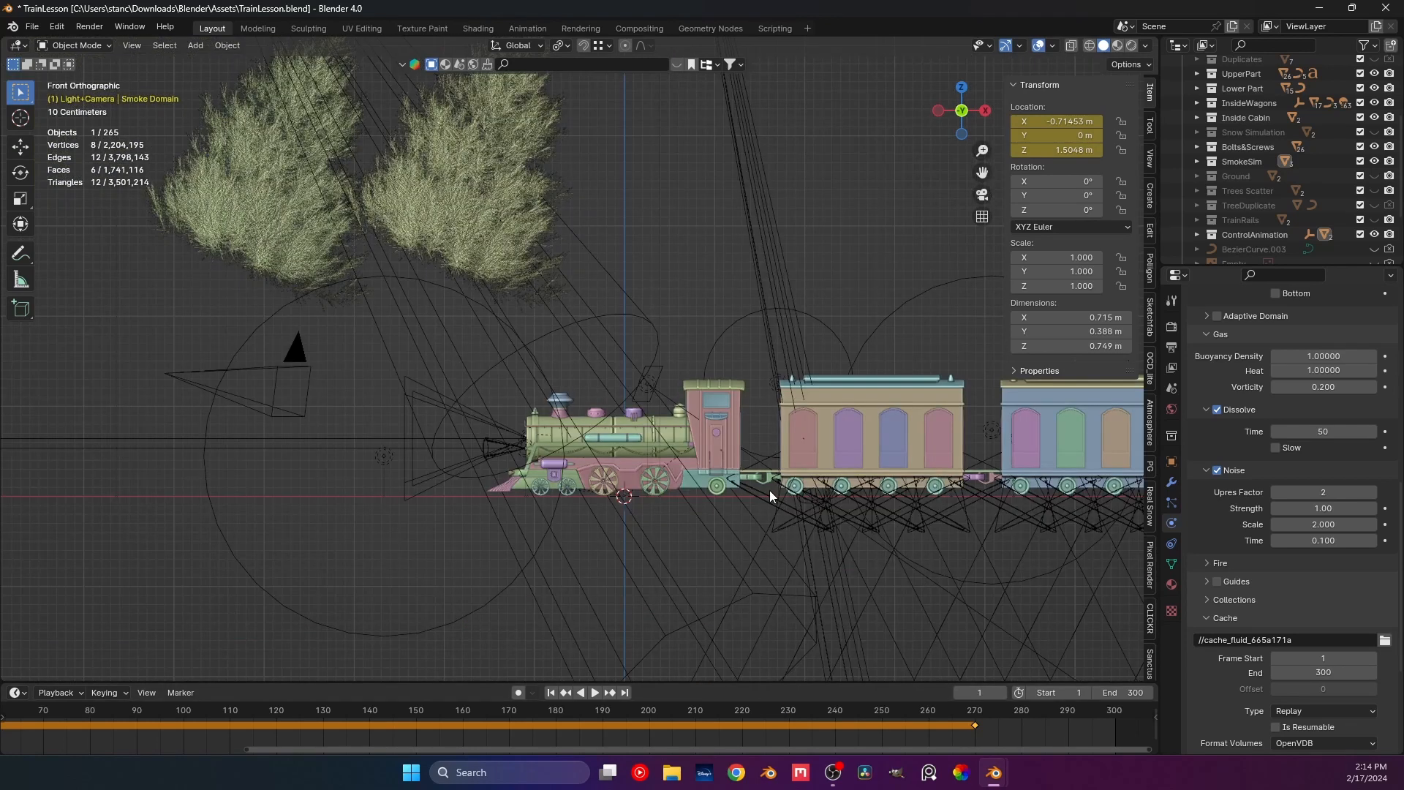
shift+middle_drag(841, 430, 654, 452)
shift+middle_drag(903, 452, 585, 455)
shift+middle_drag(944, 444, 542, 477)
scroll(543, 477, up, 3)
key(space)
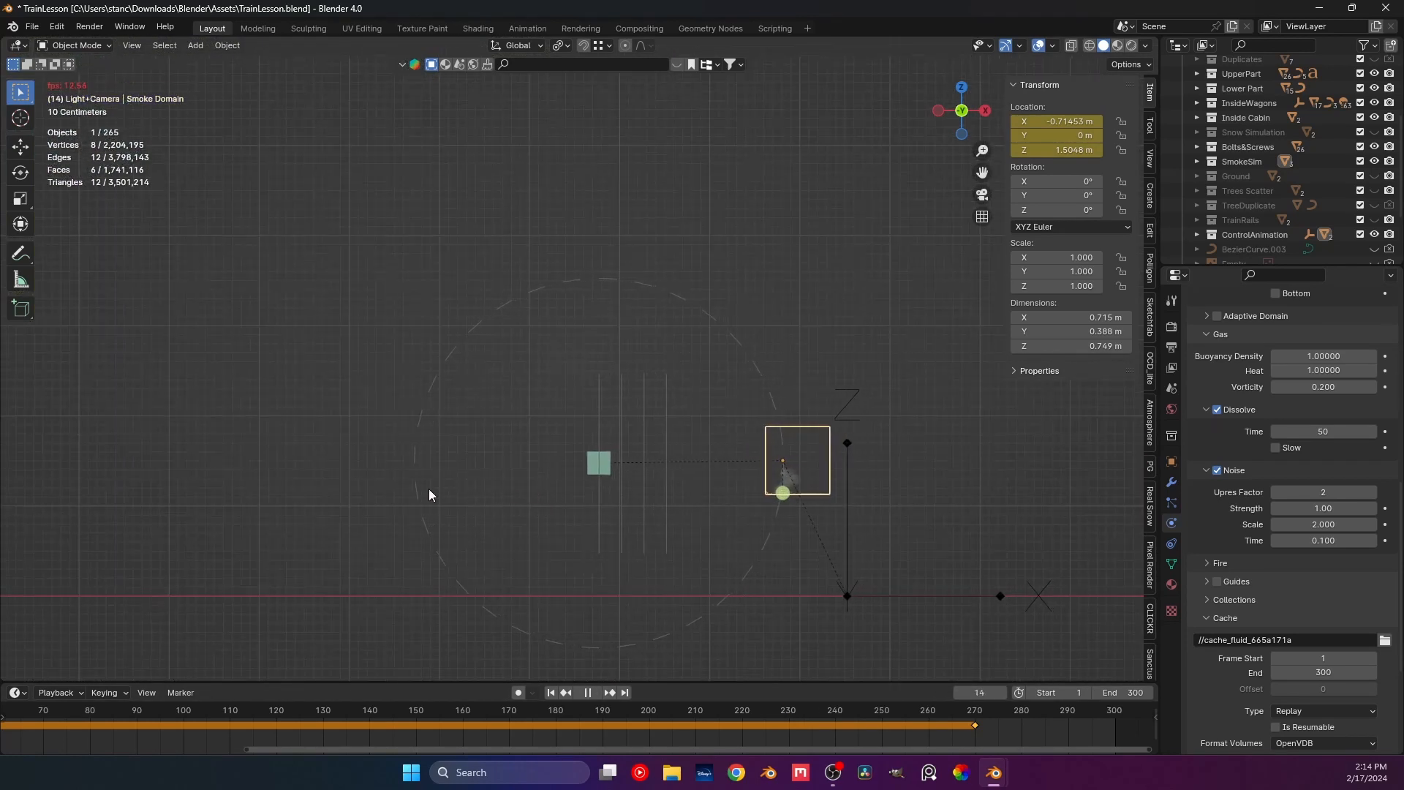
middle_drag(393, 502, 428, 478)
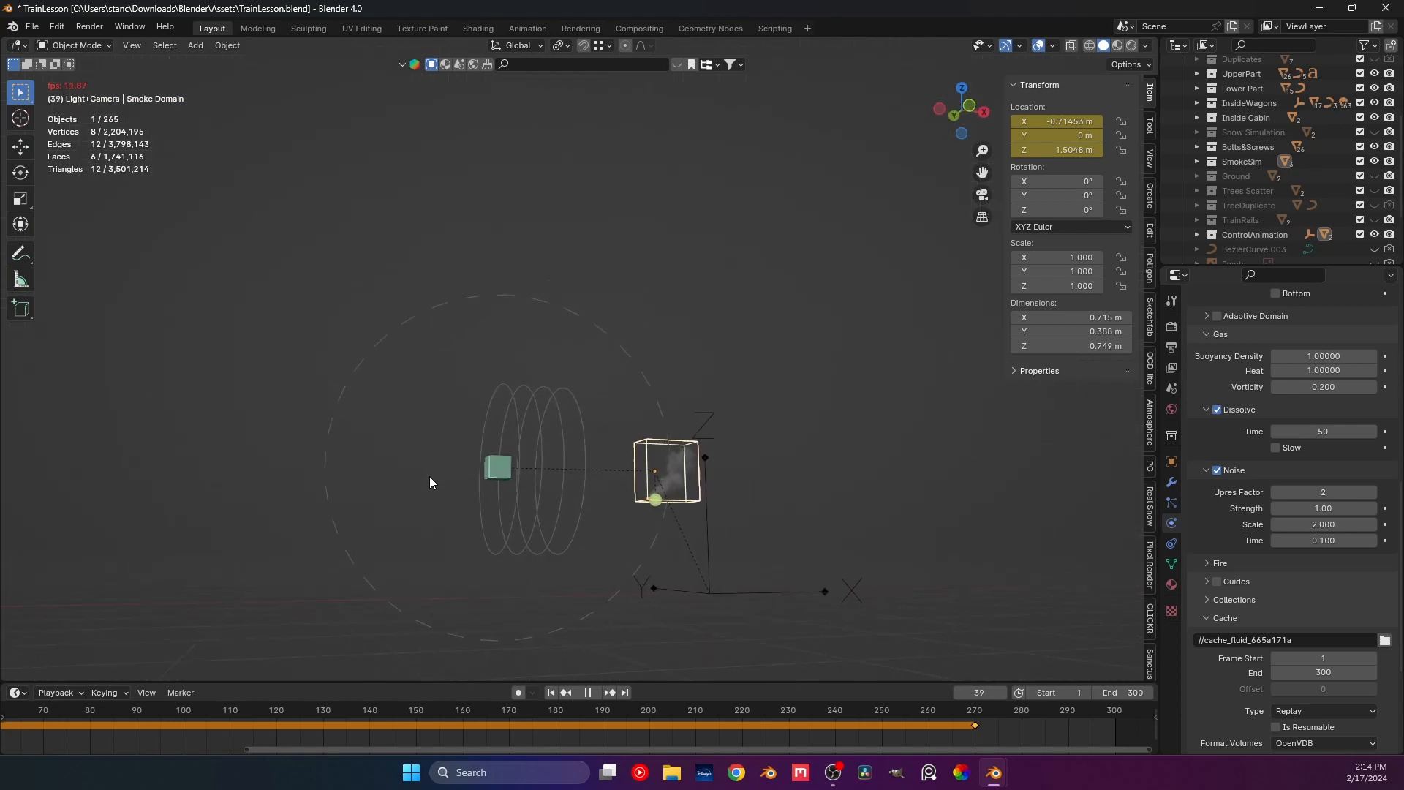
key(KP_1)
scroll(415, 527, up, 3)
shift+middle_drag(414, 521, 661, 439)
shift+middle_drag(405, 463, 645, 478)
scroll(757, 486, up, 1)
shift+middle_drag(765, 479, 703, 480)
Follow the smoke domain until it reaches the locomotive's chimney and examine the smoke past frame 270, stopping at frame 293.
scroll(645, 479, down, 3)
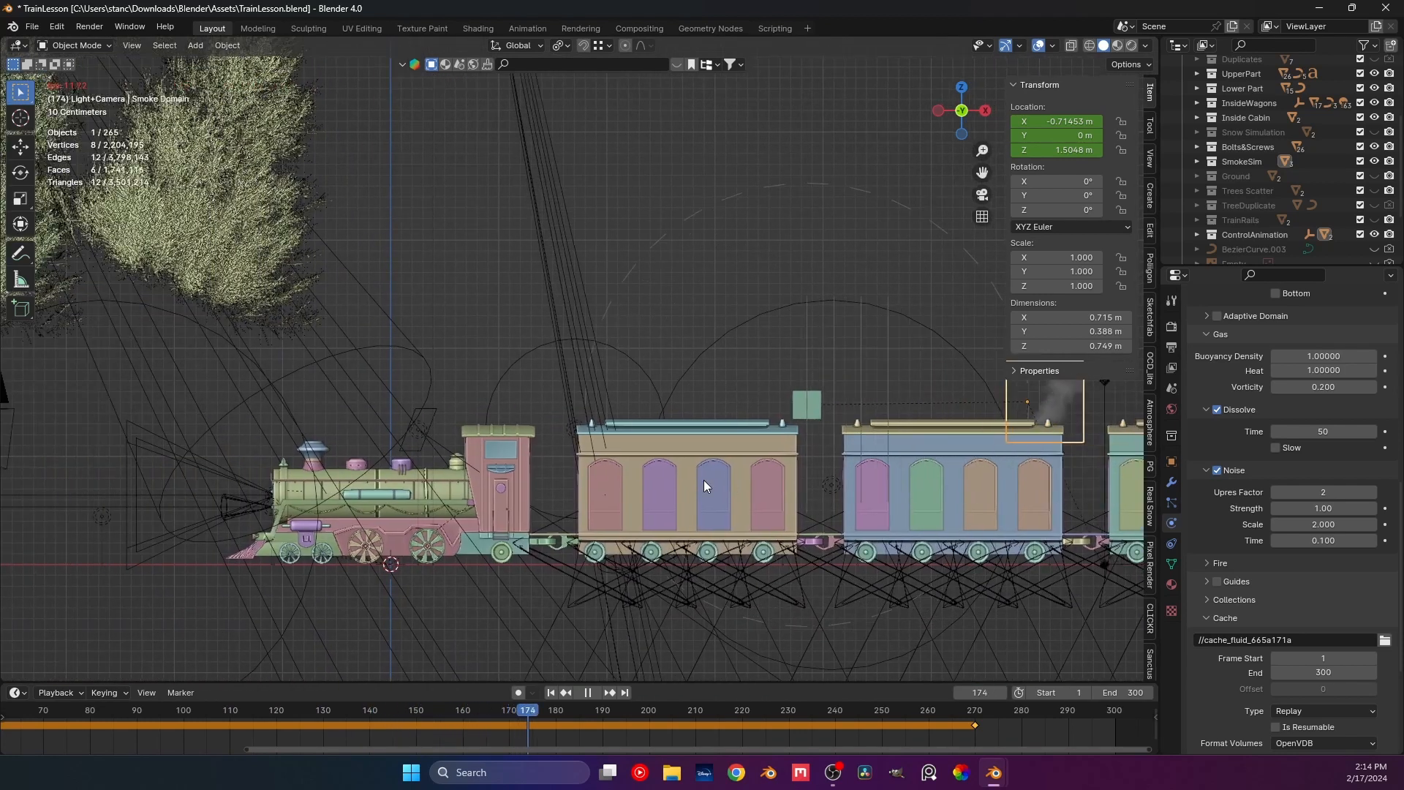
shift+middle_drag(552, 490, 668, 500)
scroll(629, 500, up, 1)
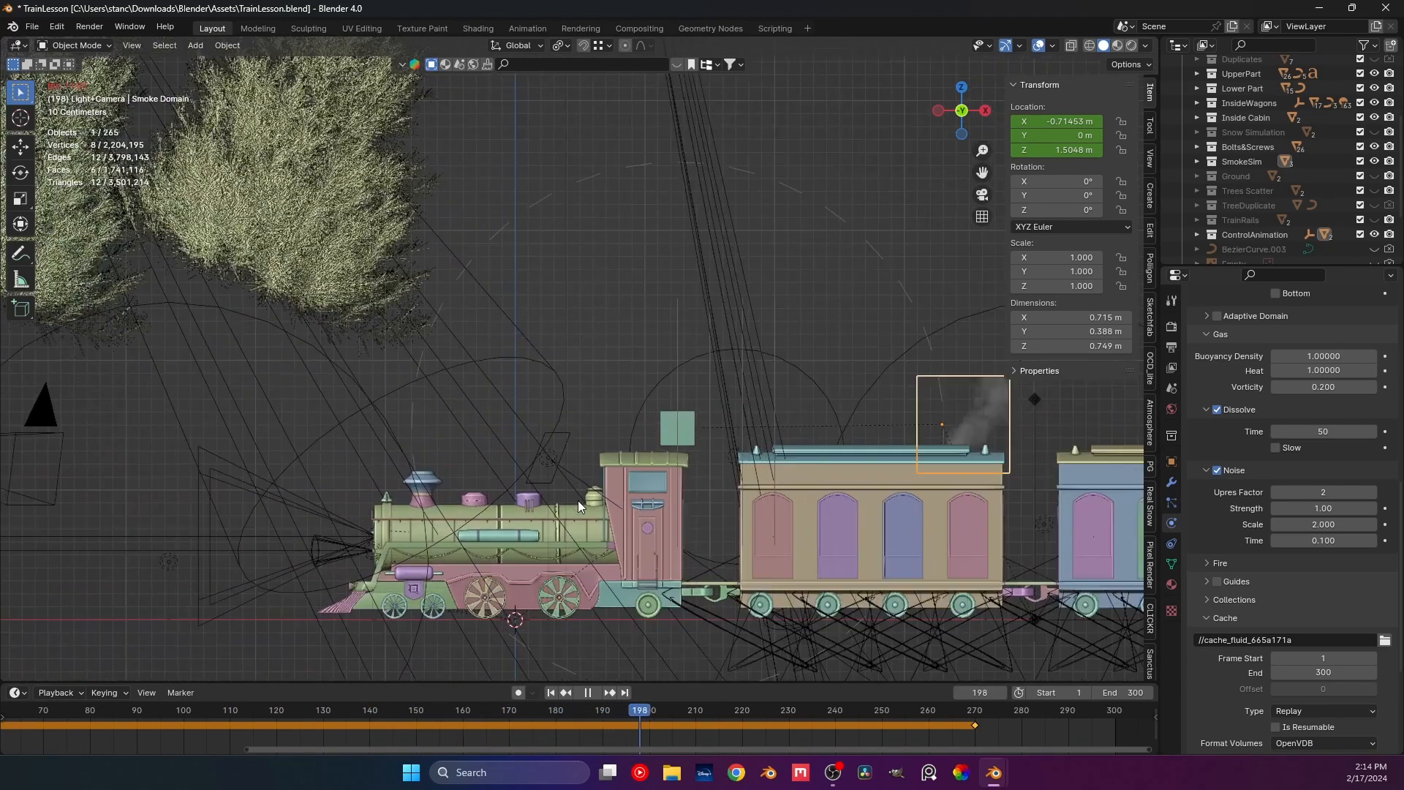
scroll(556, 503, up, 1)
shift+middle_drag(525, 507, 688, 472)
shift+middle_drag(602, 475, 654, 455)
scroll(621, 467, up, 2)
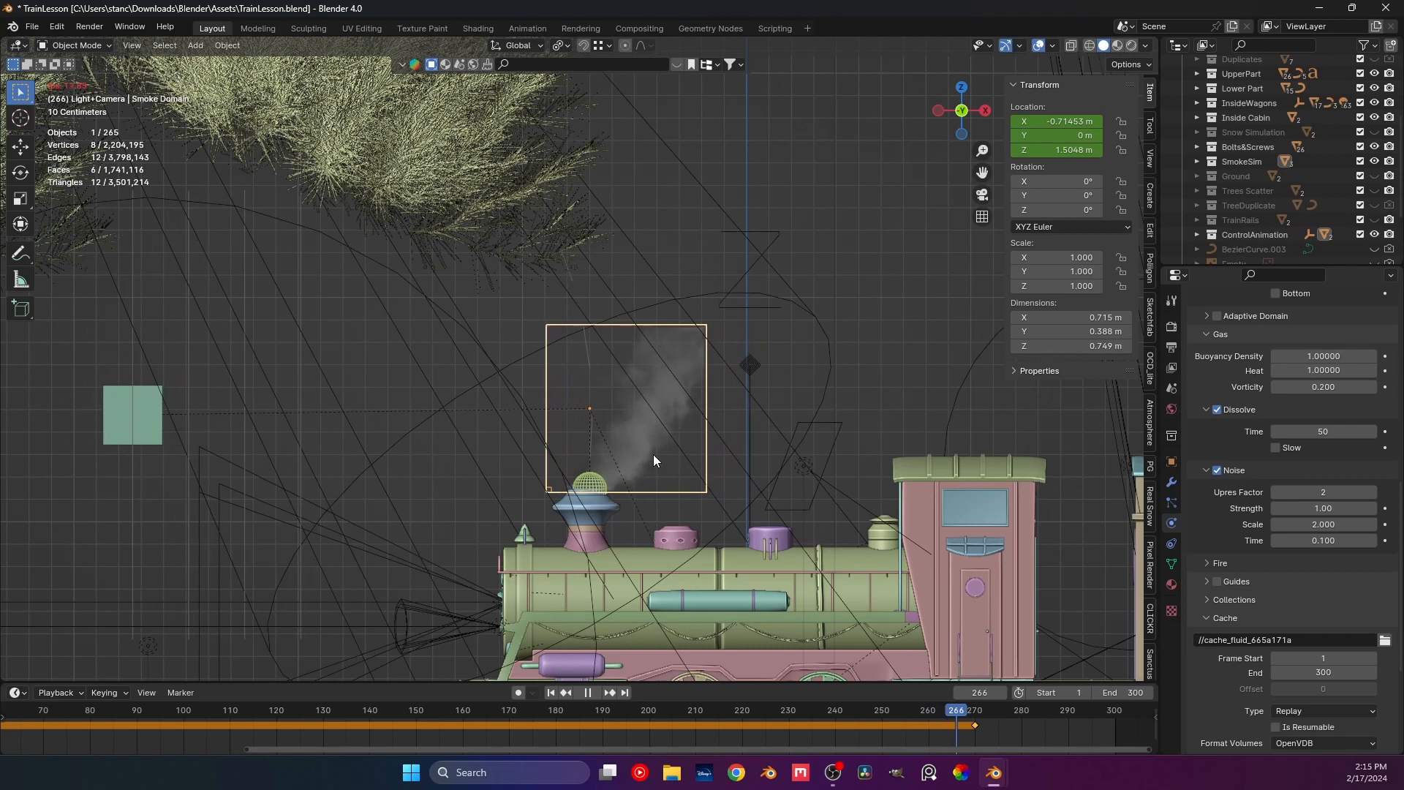
key(space)
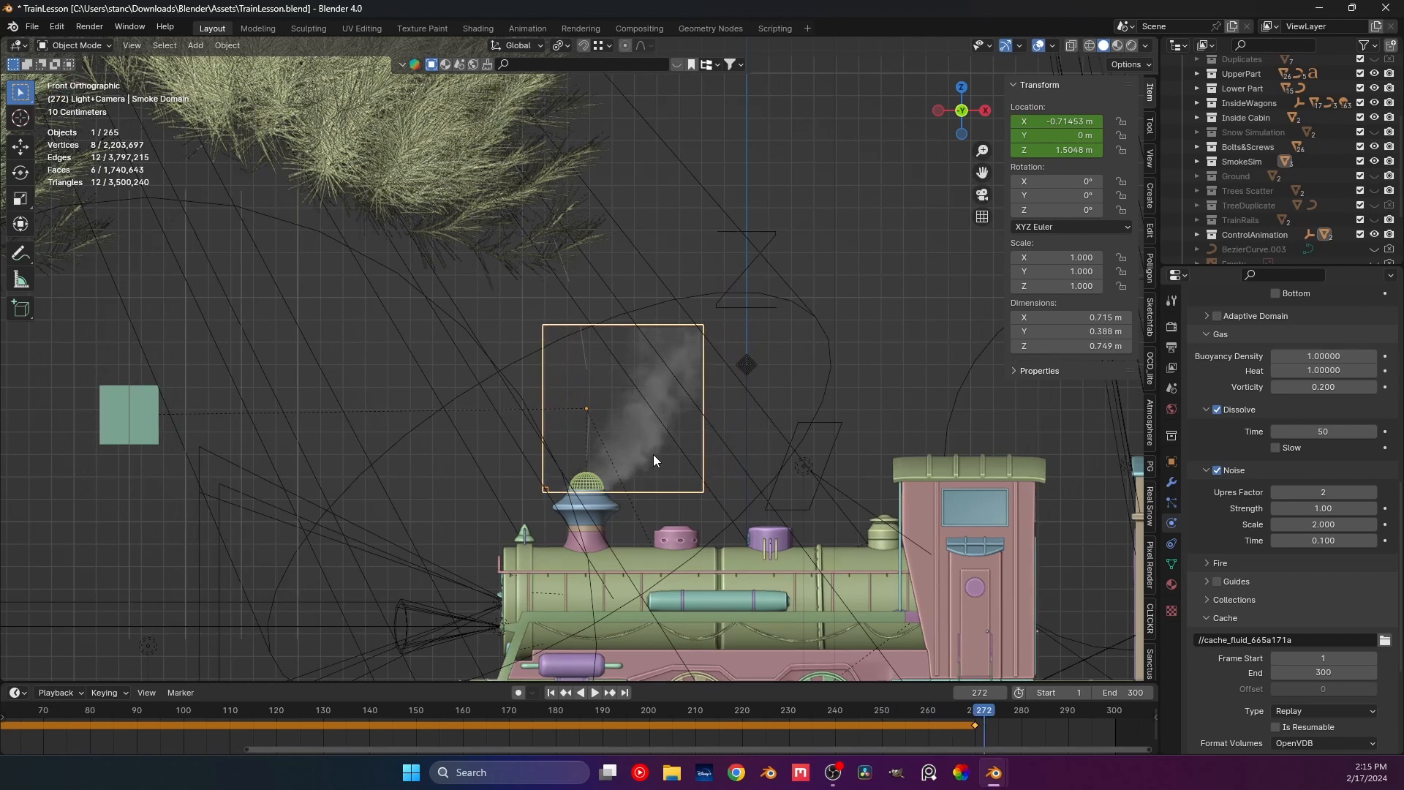
key(space)
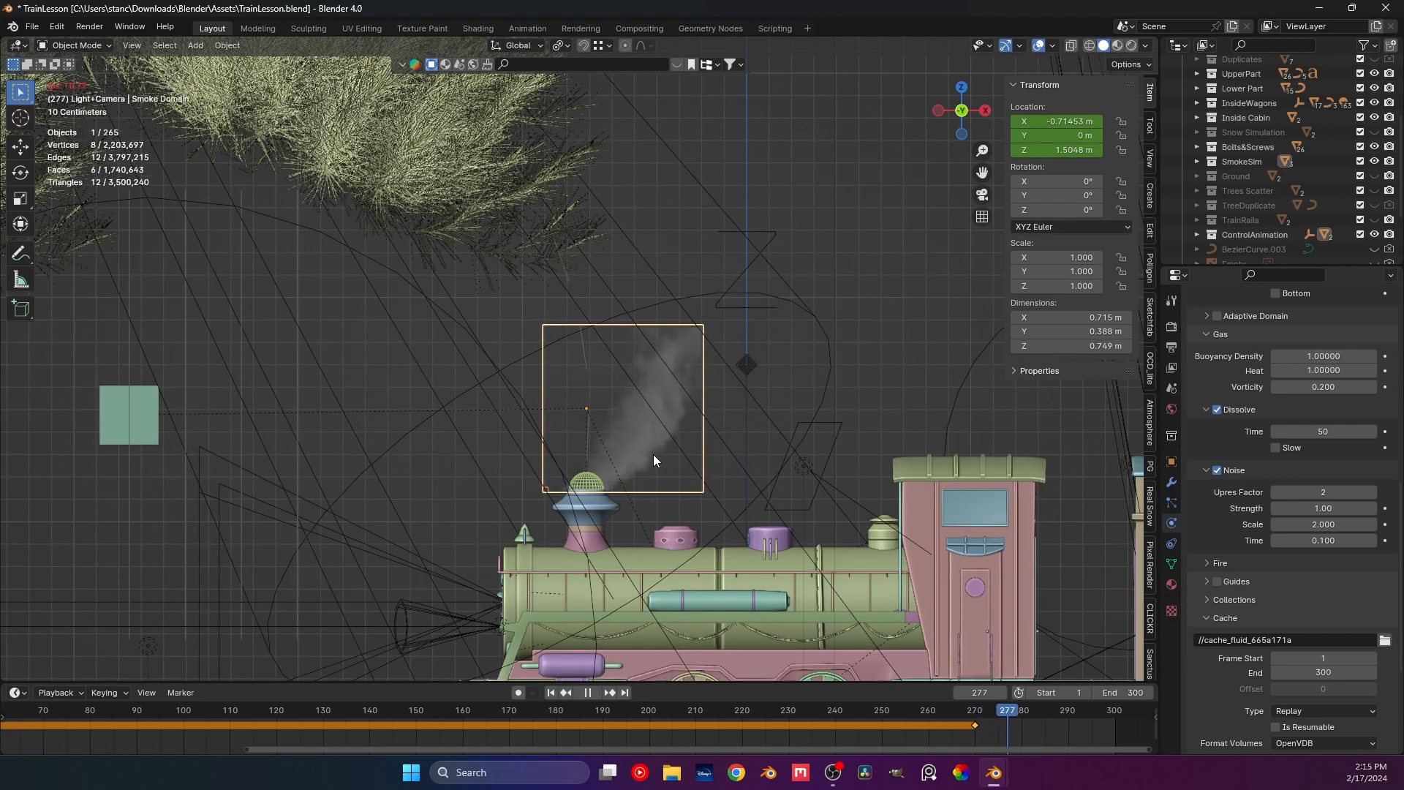
key(space)
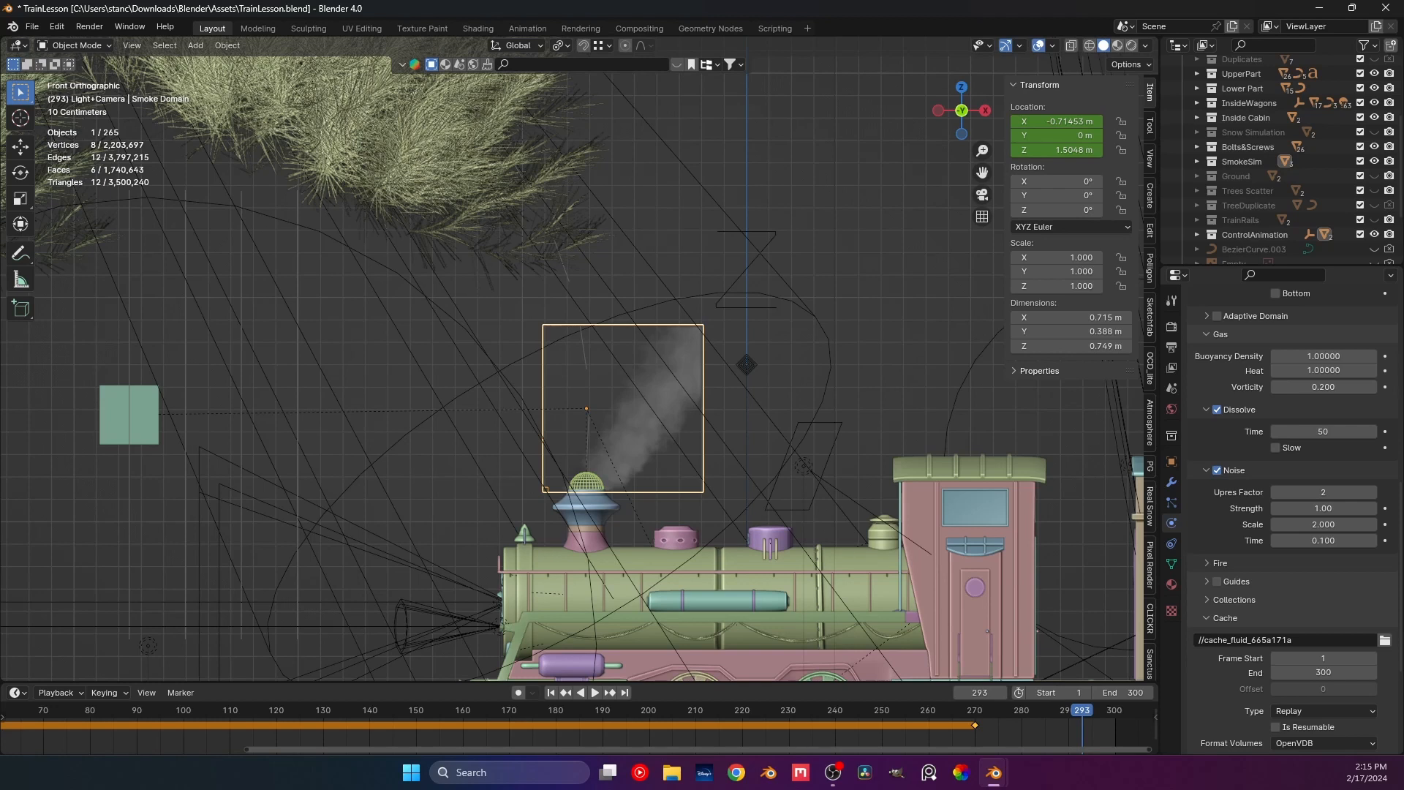
Reveal all hidden objects in the train scene.
scroll(506, 349, down, 7)
scroll(1219, 173, up, 4)
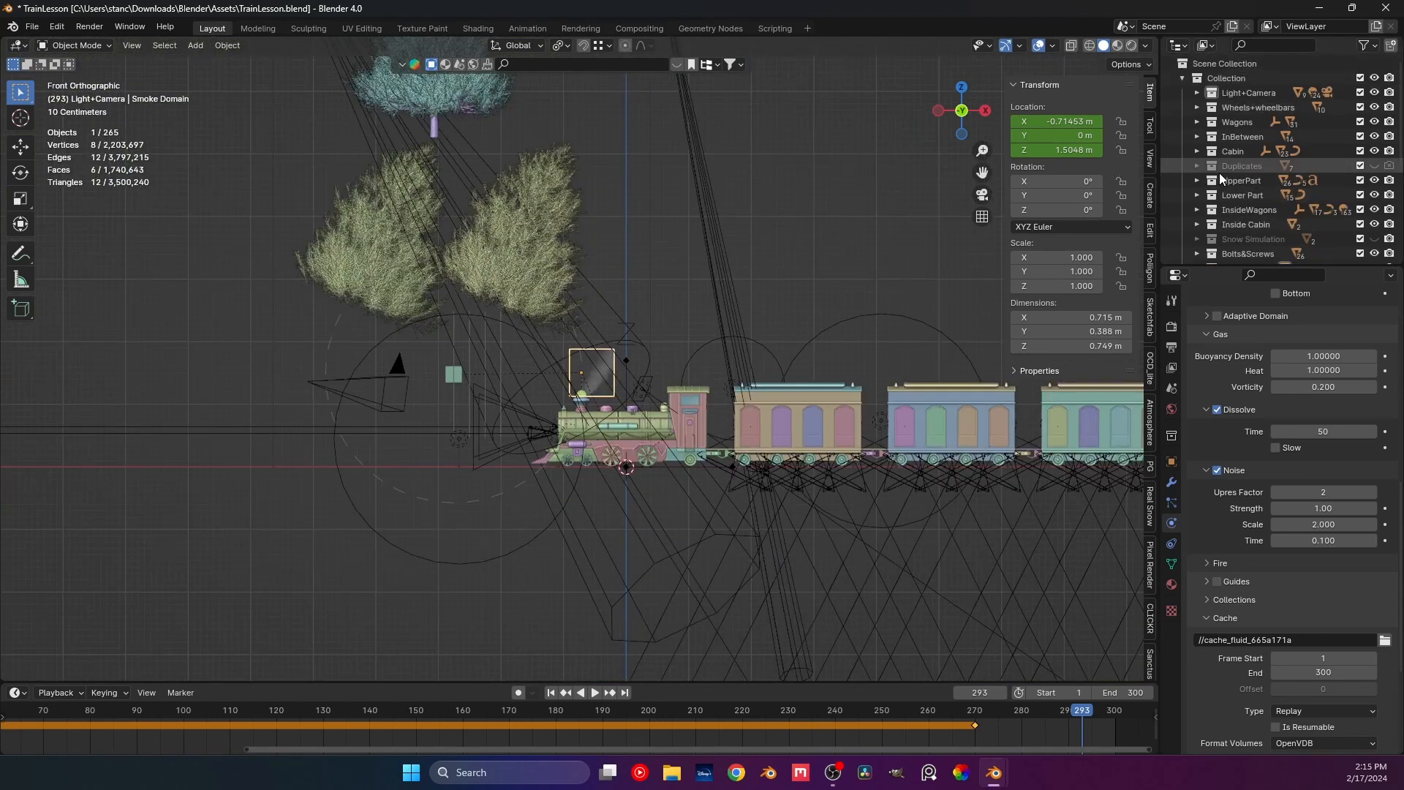
middle_drag(805, 351, 656, 467)
key(alt+h)
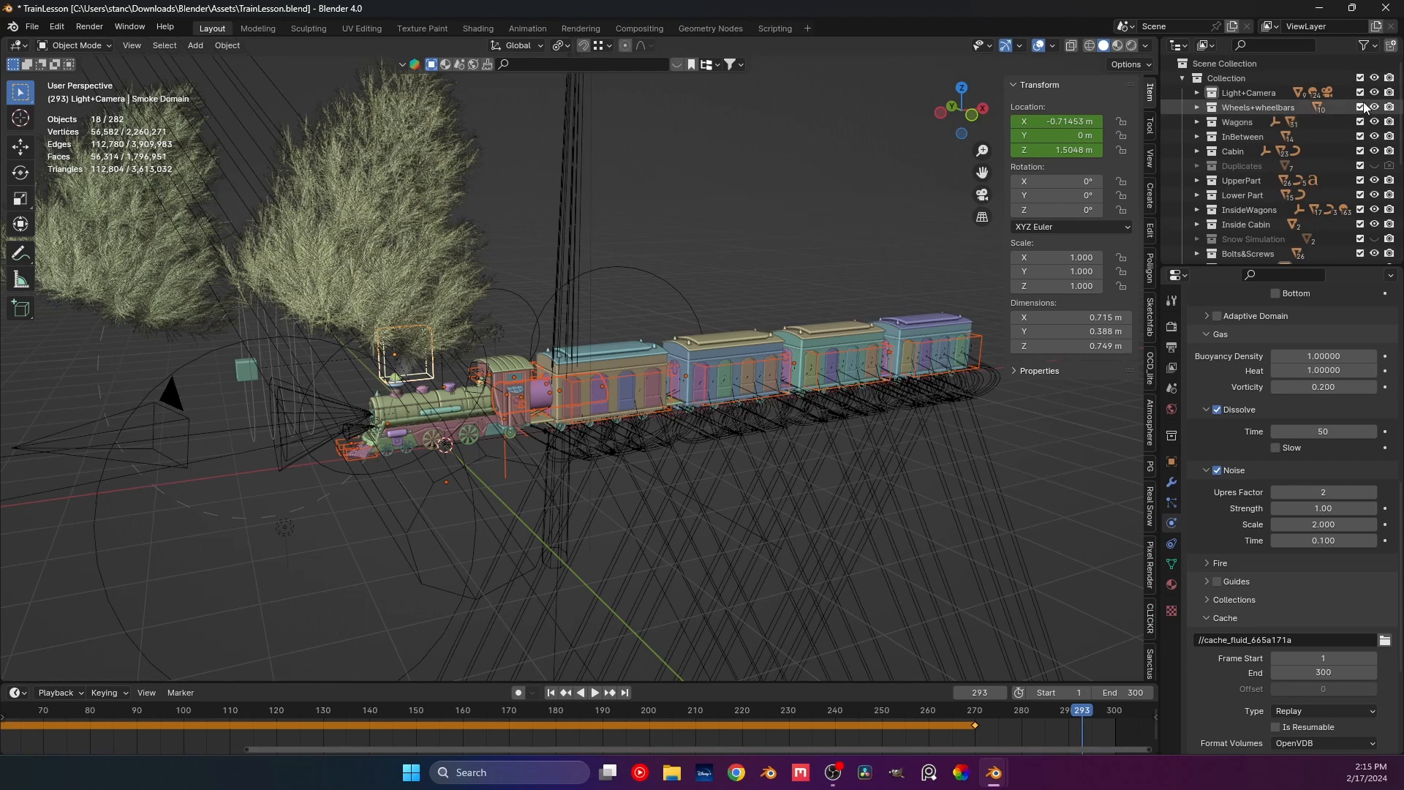
Parent the lights Point through Point.015 in the Light+Camera collection to the control empty with Object (Keep Transform).
click(1196, 93)
scroll(1256, 190, down, 6)
scroll(1254, 187, up, 2)
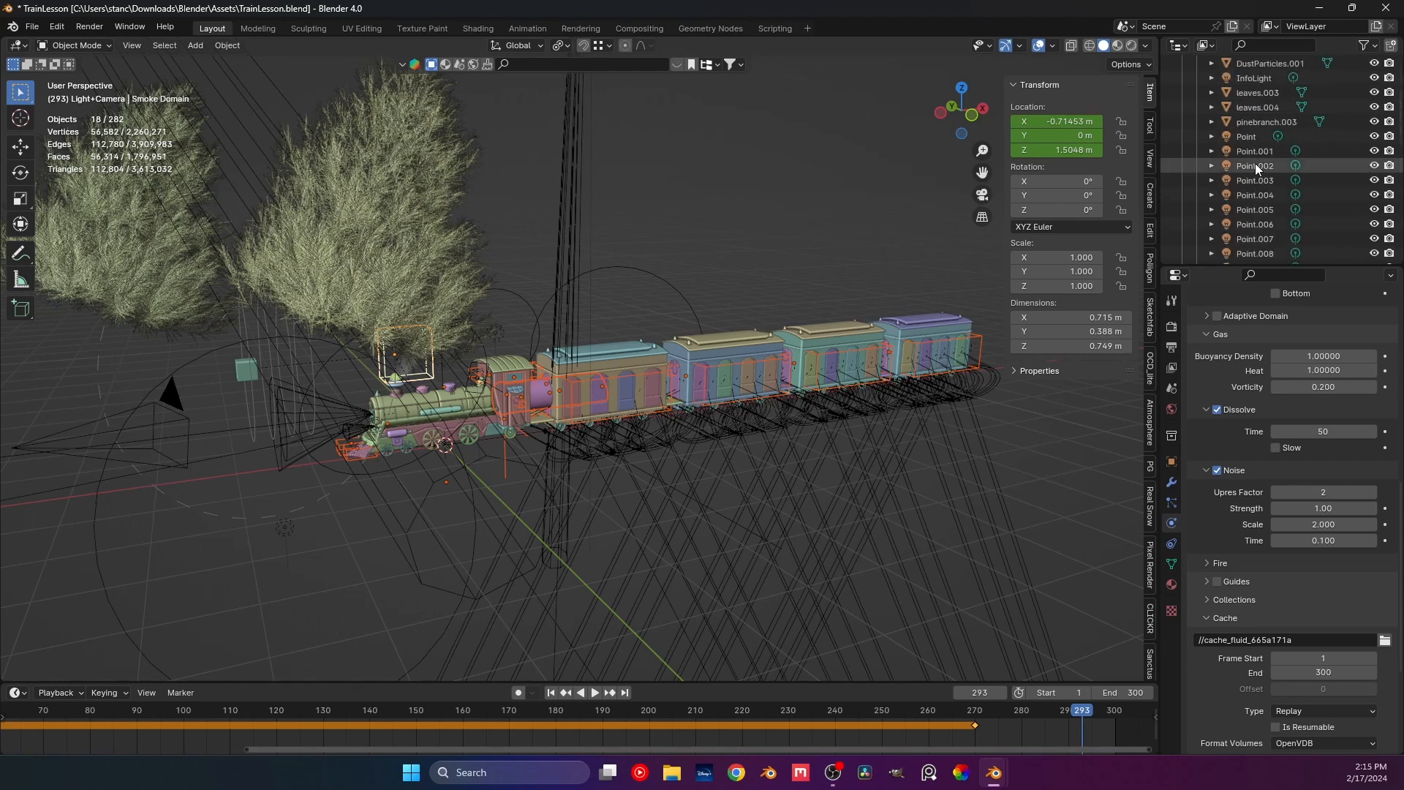
click(1256, 137)
scroll(1241, 220, down, 2)
scroll(1240, 231, down, 3)
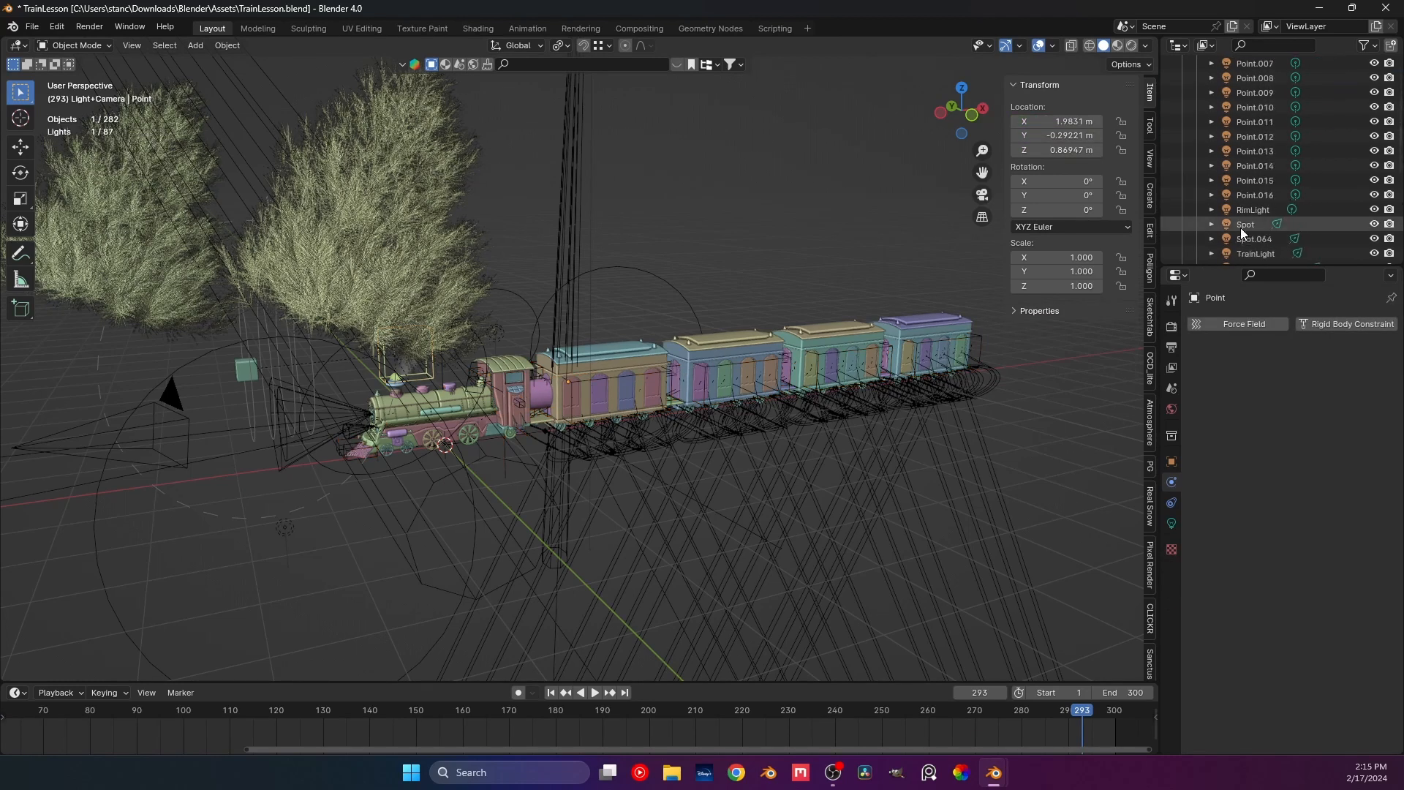
shift+click(1245, 179)
scroll(700, 374, up, 5)
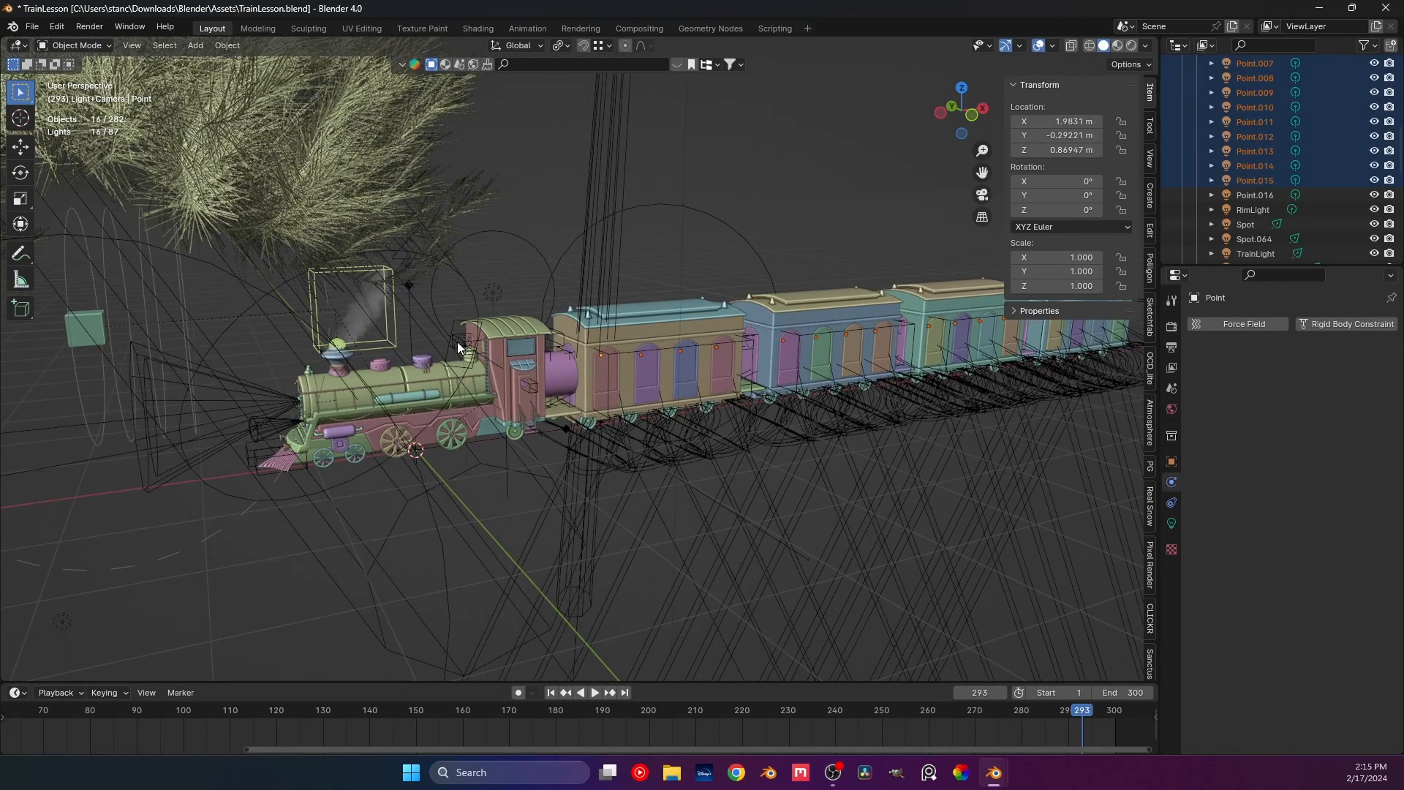
middle_drag(458, 341, 420, 335)
scroll(419, 335, up, 2)
shift+click(349, 248)
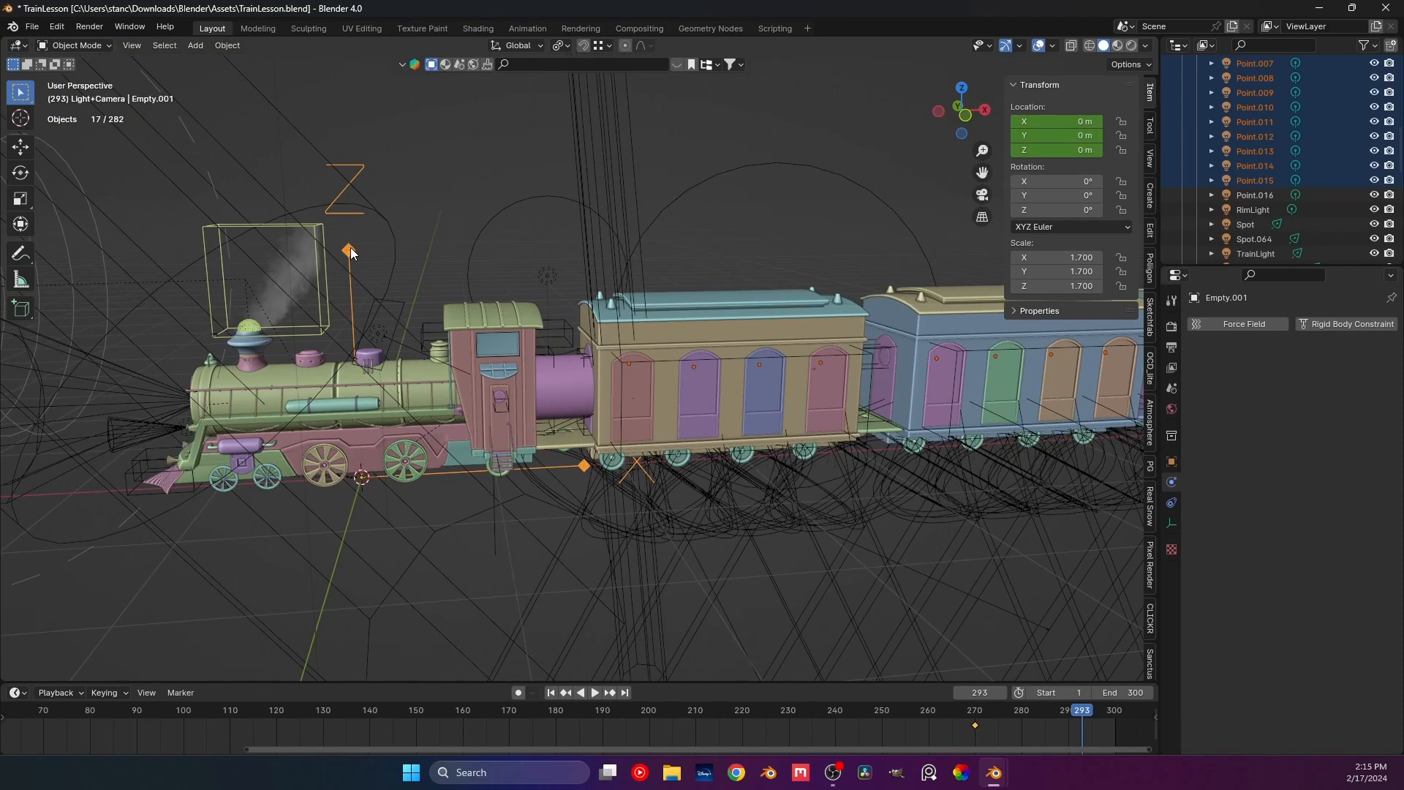
key(ctrl+p)
click(352, 248)
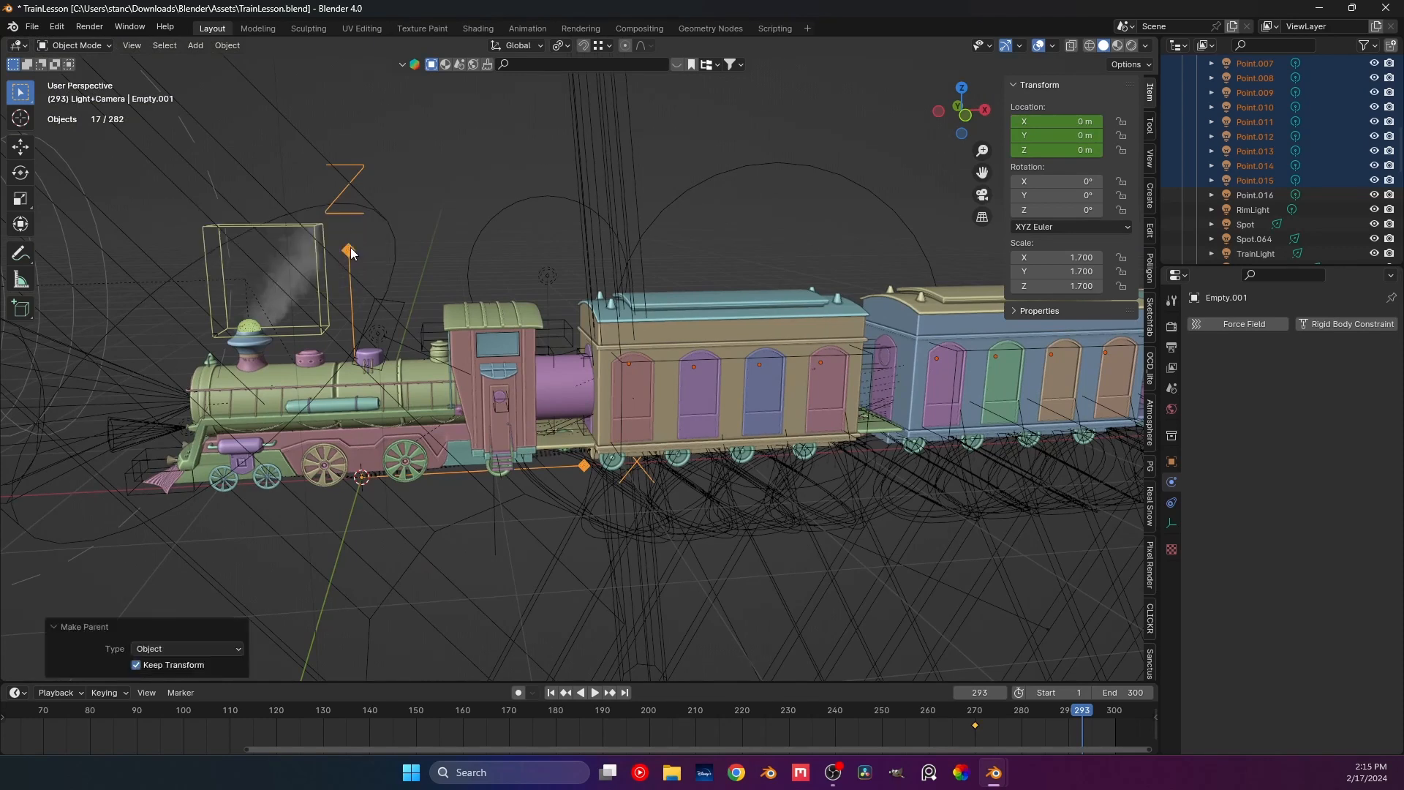
click(431, 180)
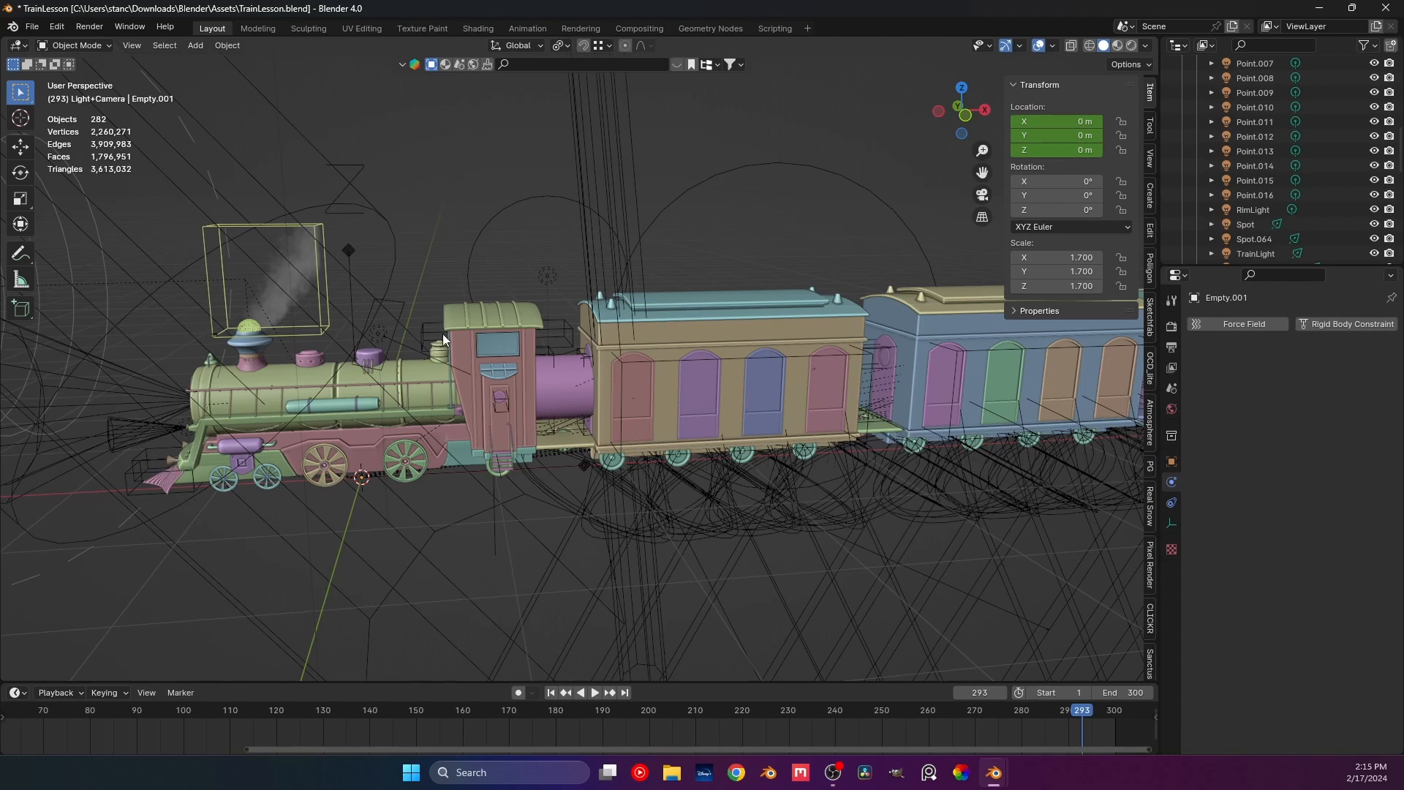
Hide the Light+Camera and SmokeSim collections in the viewport.
scroll(1232, 152, up, 10)
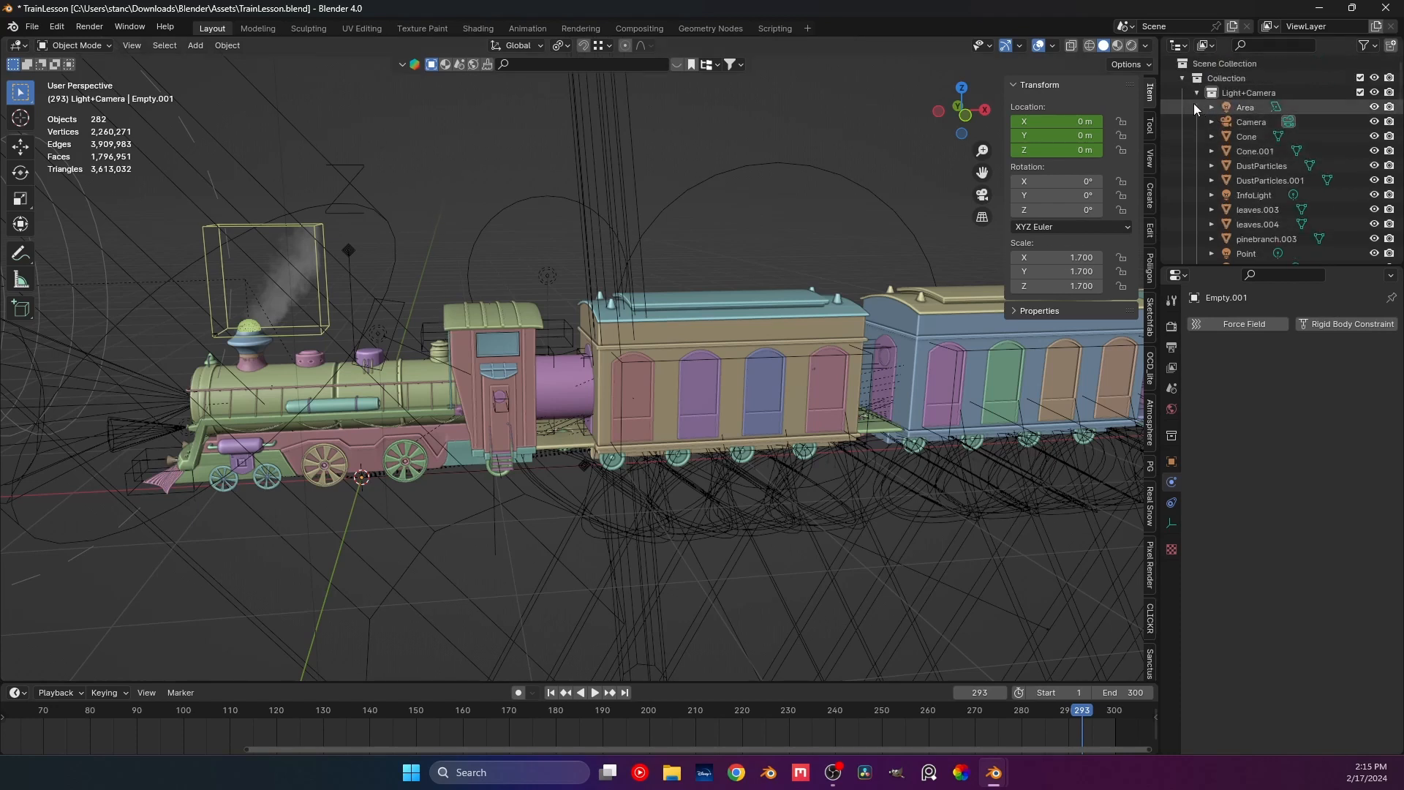
click(1195, 93)
click(1374, 93)
scroll(704, 245, down, 3)
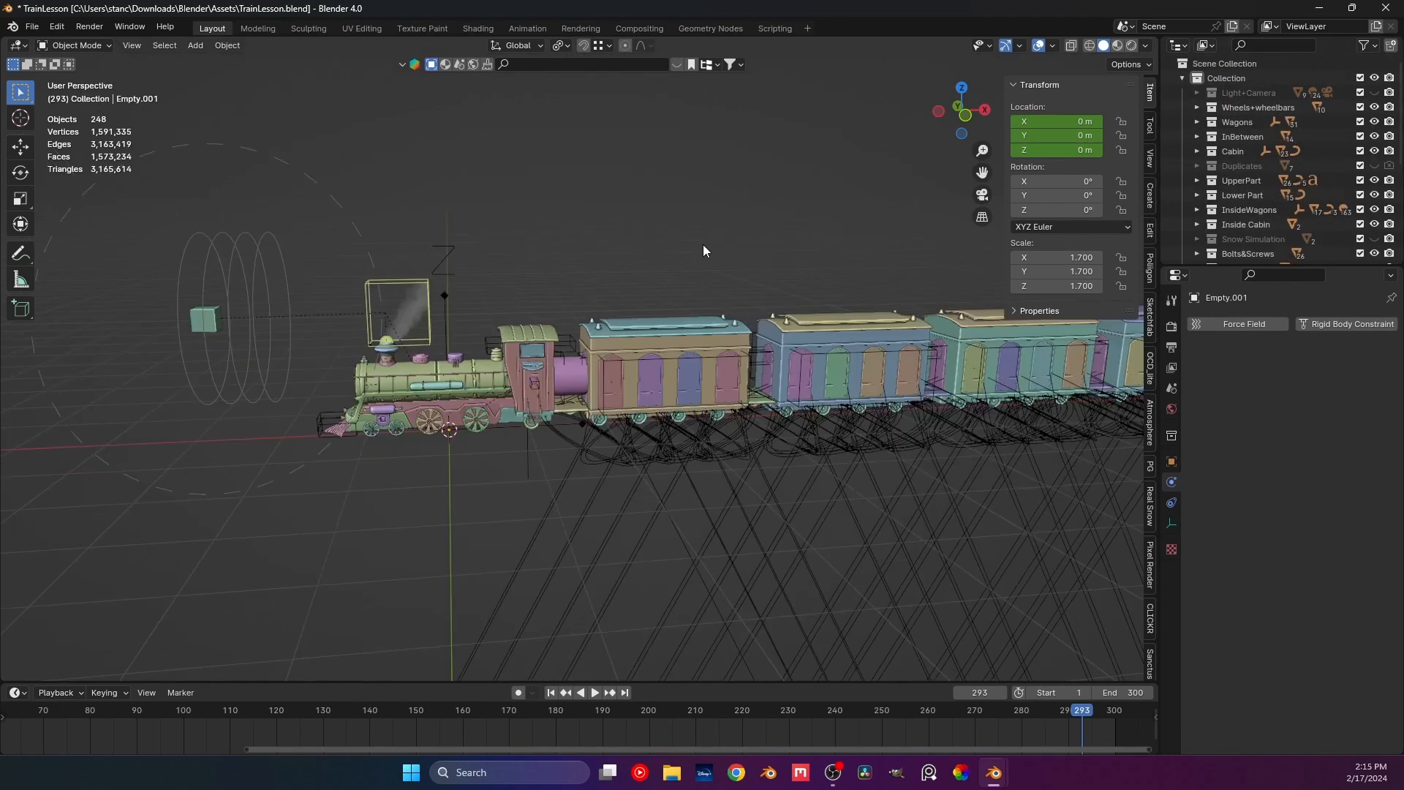
scroll(703, 245, down, 3)
middle_drag(704, 245, 736, 248)
scroll(1334, 214, down, 4)
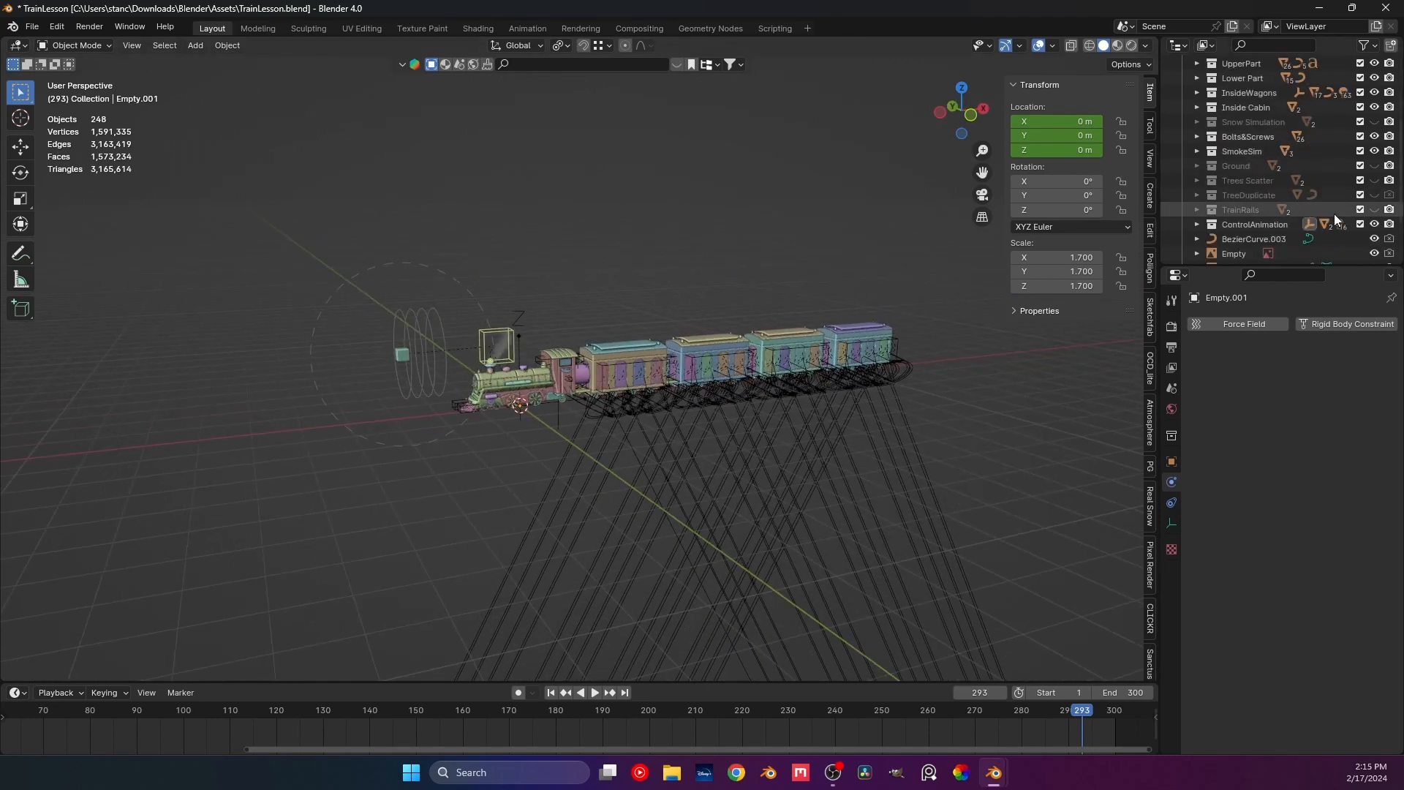
click(1375, 150)
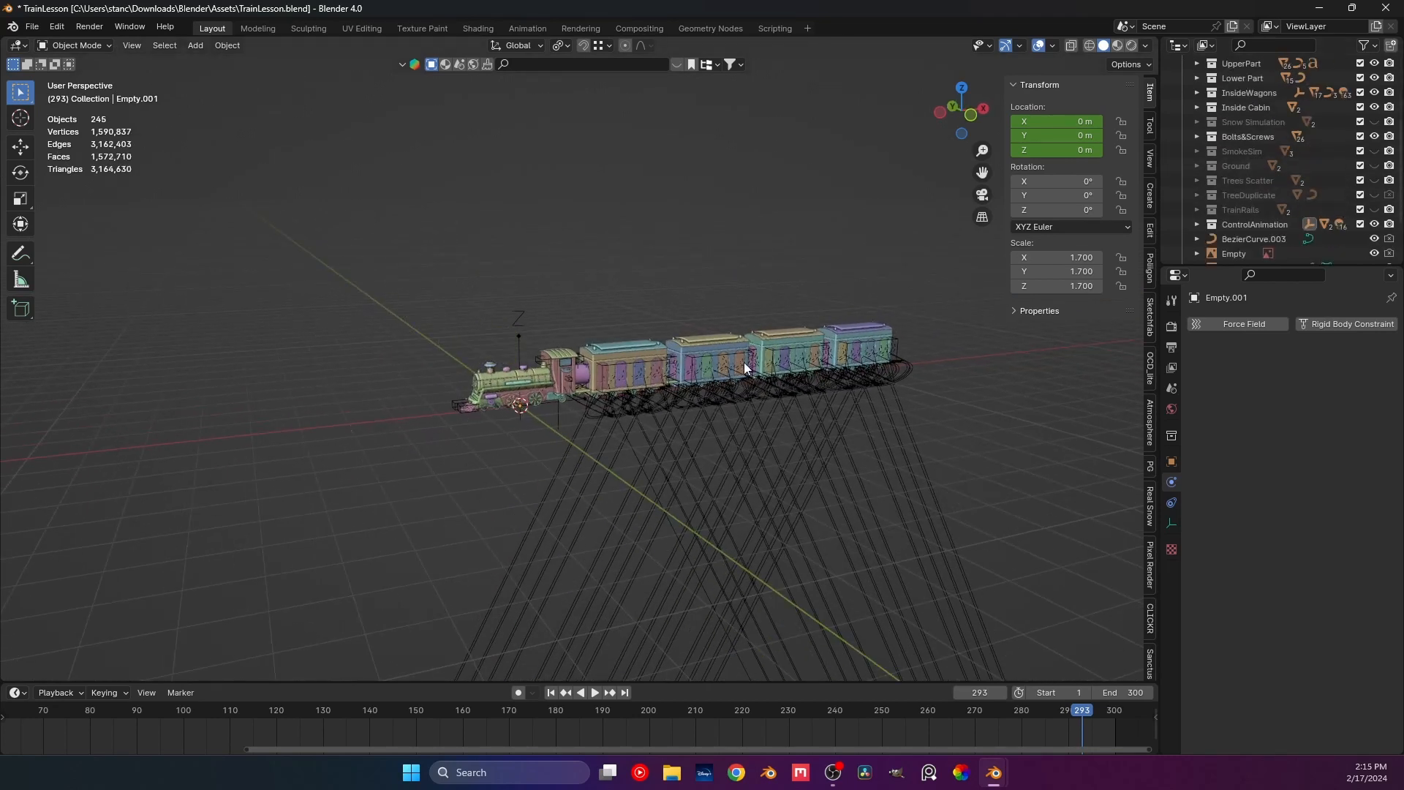
Parent all visible train objects to the control empty with Object (Keep Transform), then clear the selection.
middle_drag(744, 362, 683, 349)
key(a)
scroll(682, 348, up, 2)
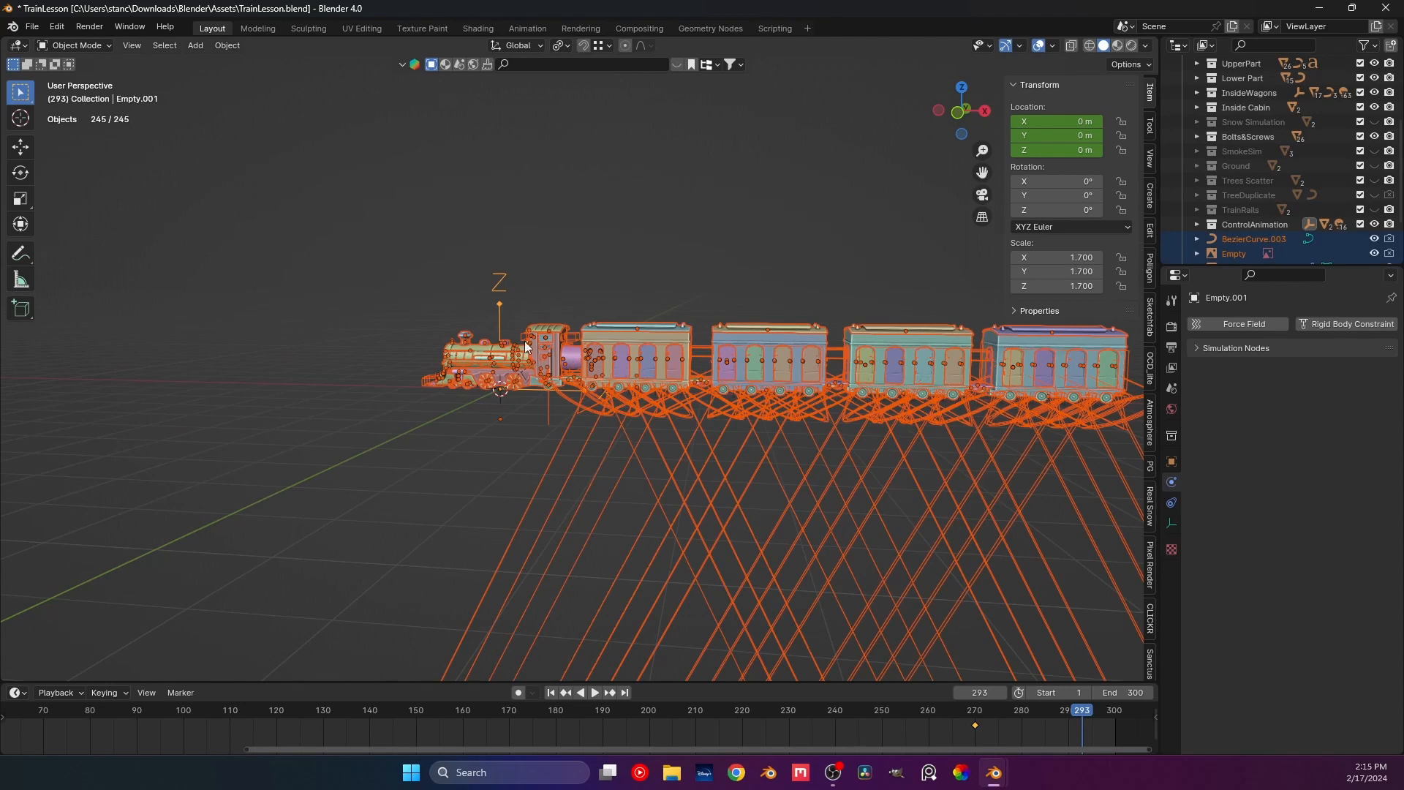
scroll(519, 340, up, 1)
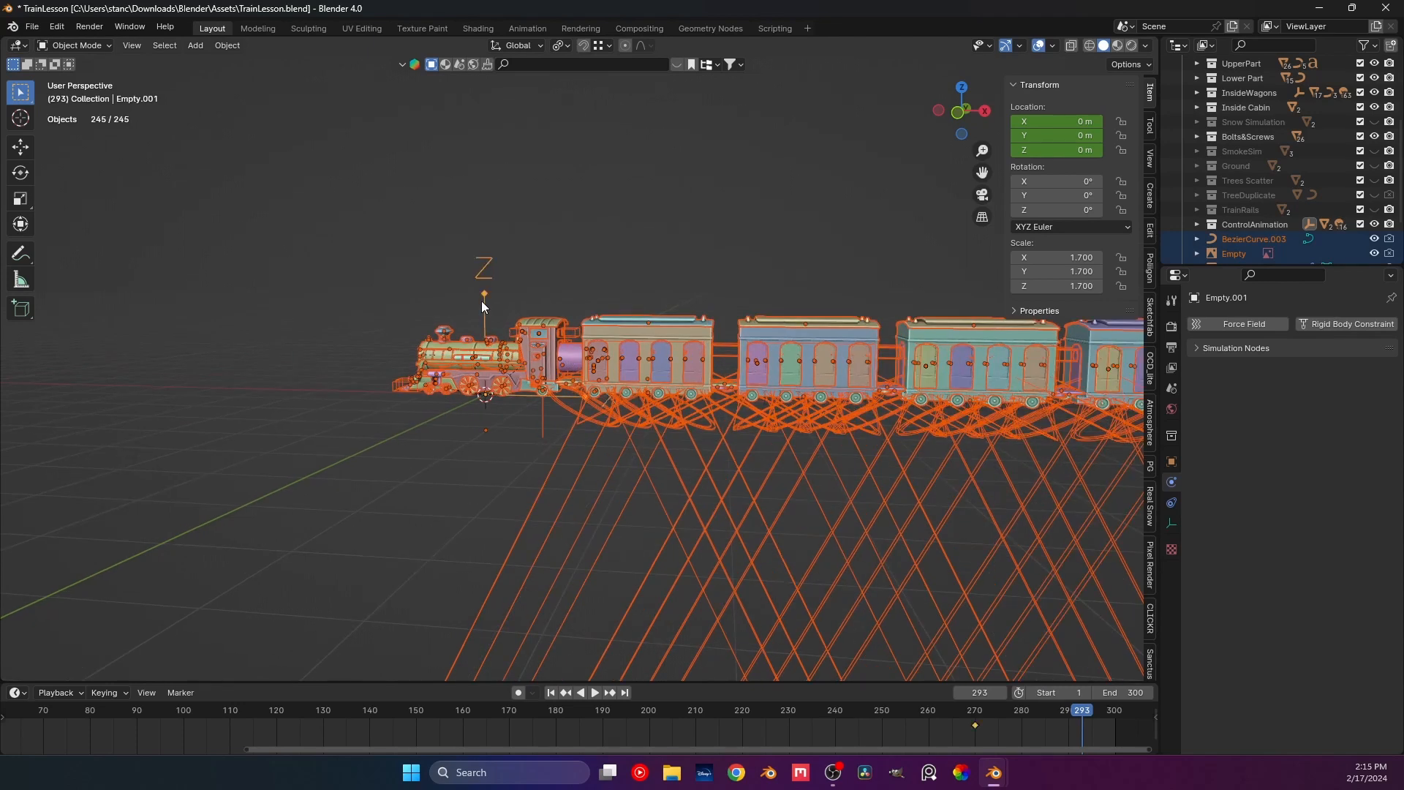
key(ctrl+p)
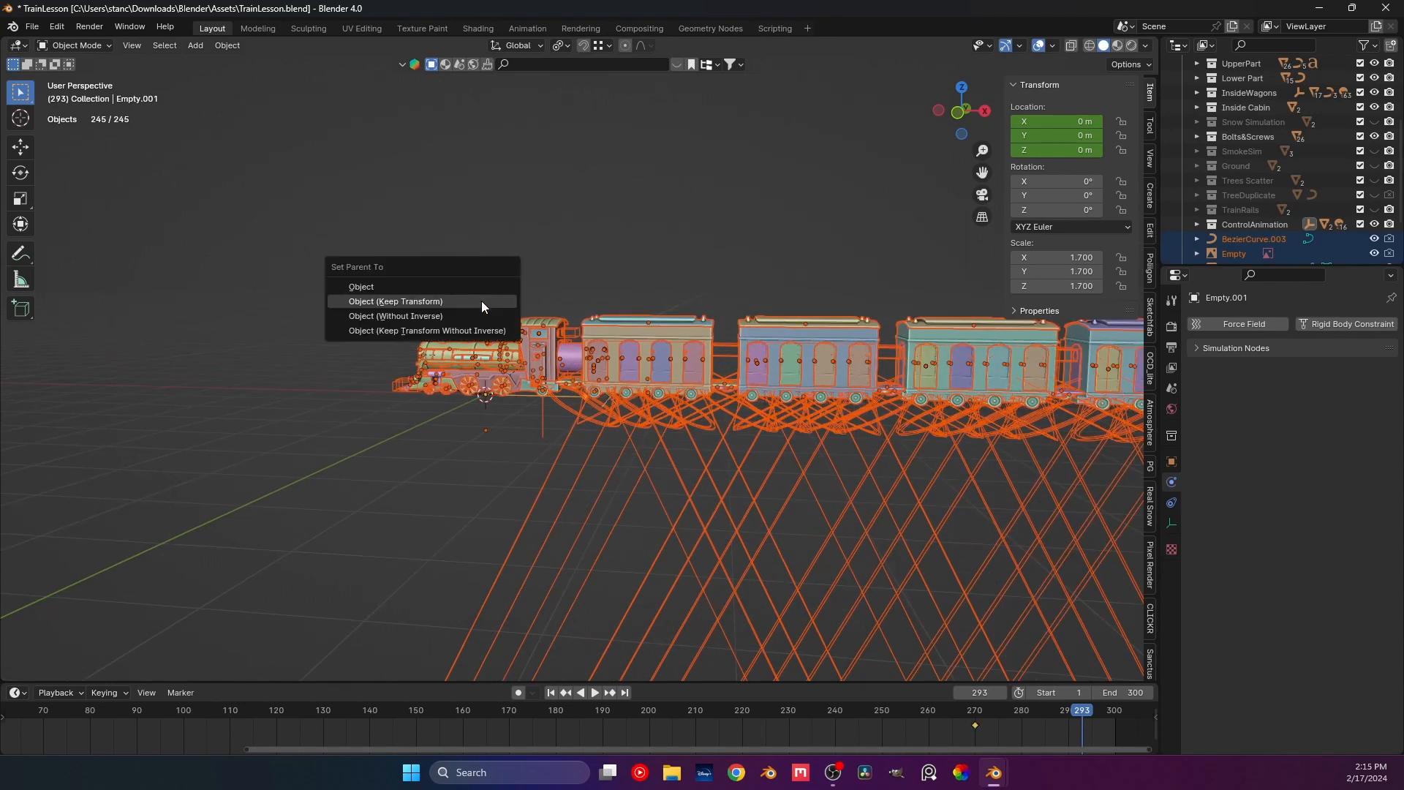
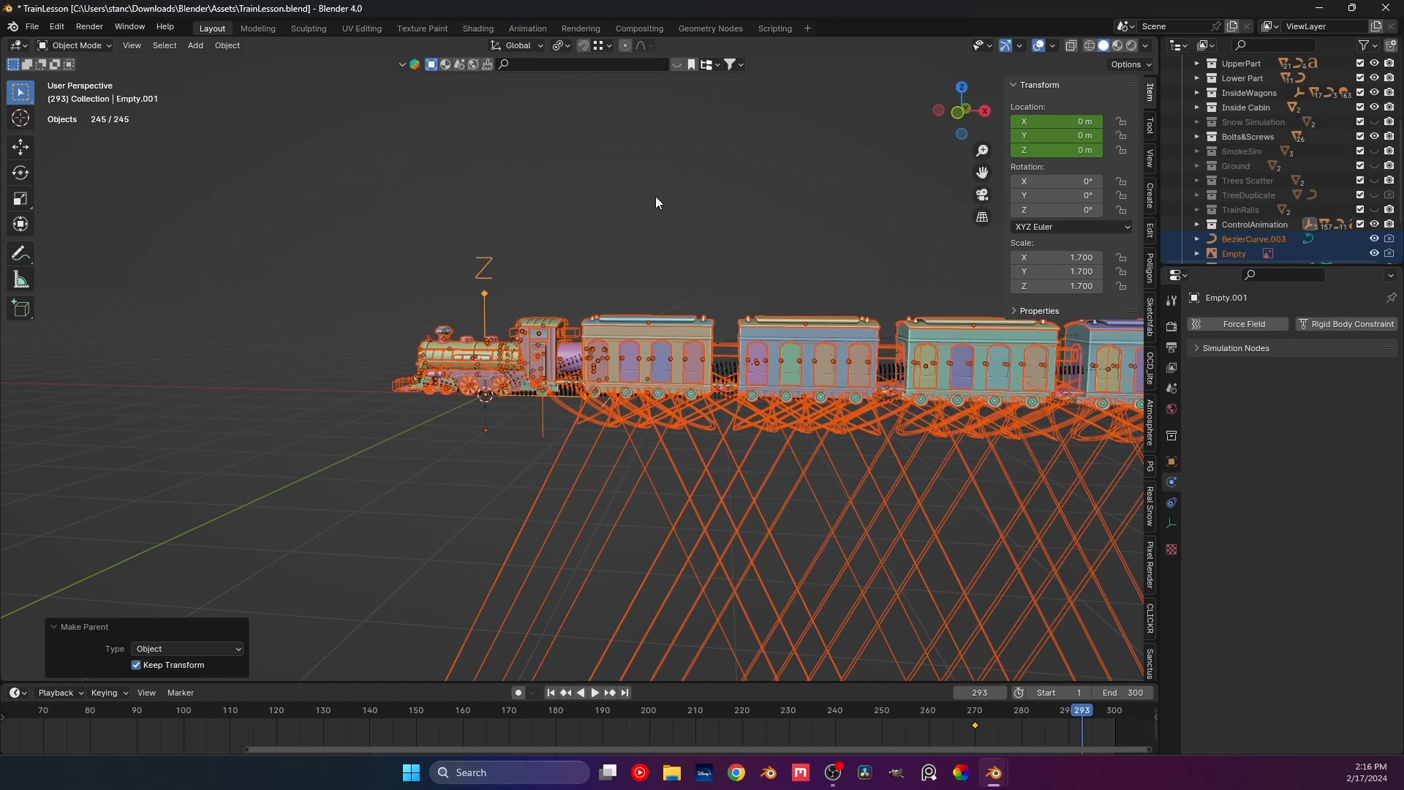
click(736, 81)
Delete the stray purple cylinder sticking out between the locomotive cabin and the first wagon.
middle_drag(439, 369, 476, 386)
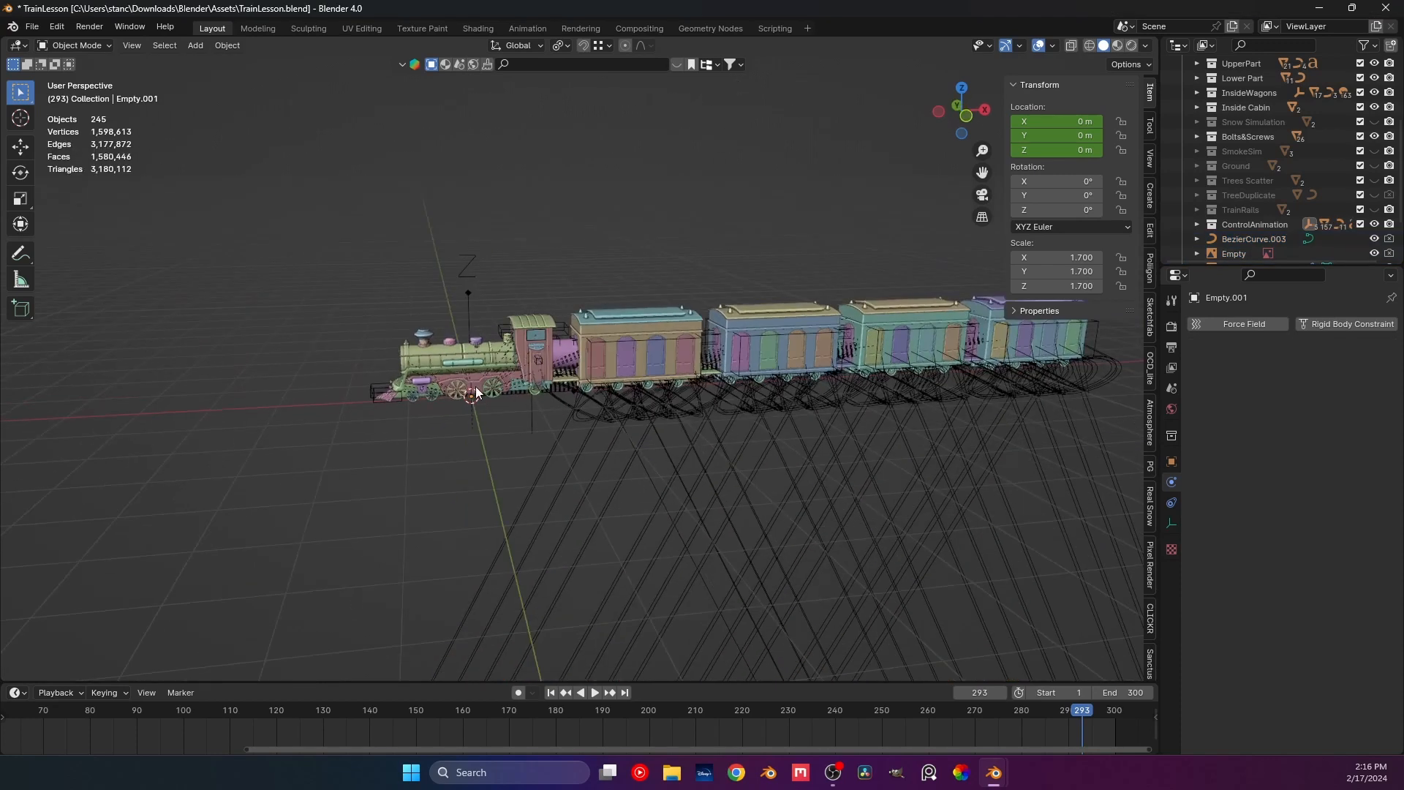
scroll(479, 384, up, 3)
click(556, 343)
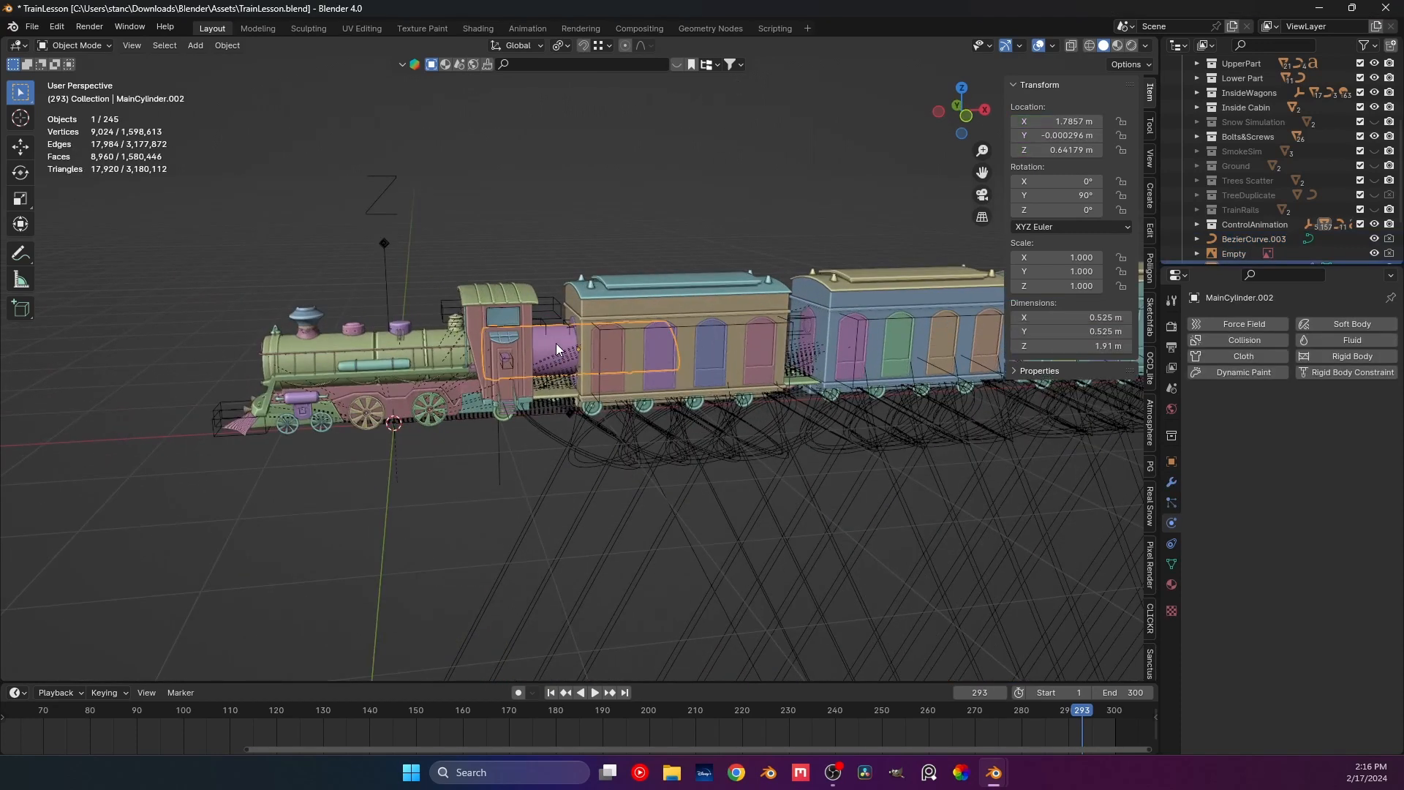
key(x)
click(485, 344)
Insert a keyframe on the control empty at frame 270 and look at the train from the top.
middle_drag(559, 362, 604, 340)
scroll(498, 346, up, 3)
middle_drag(499, 348, 955, 477)
scroll(488, 397, up, 2)
scroll(818, 371, down, 3)
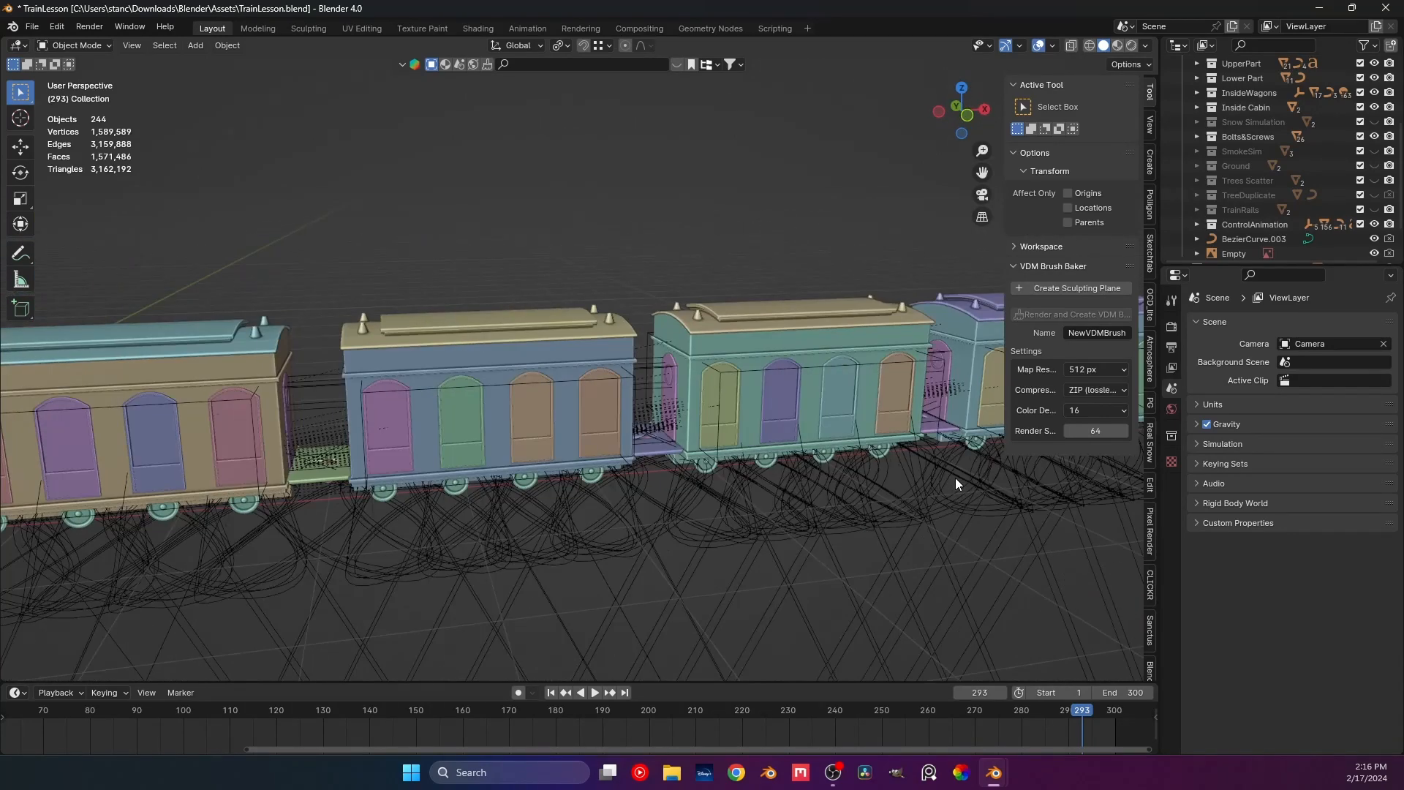
middle_drag(608, 481, 384, 354)
scroll(376, 359, down, 4)
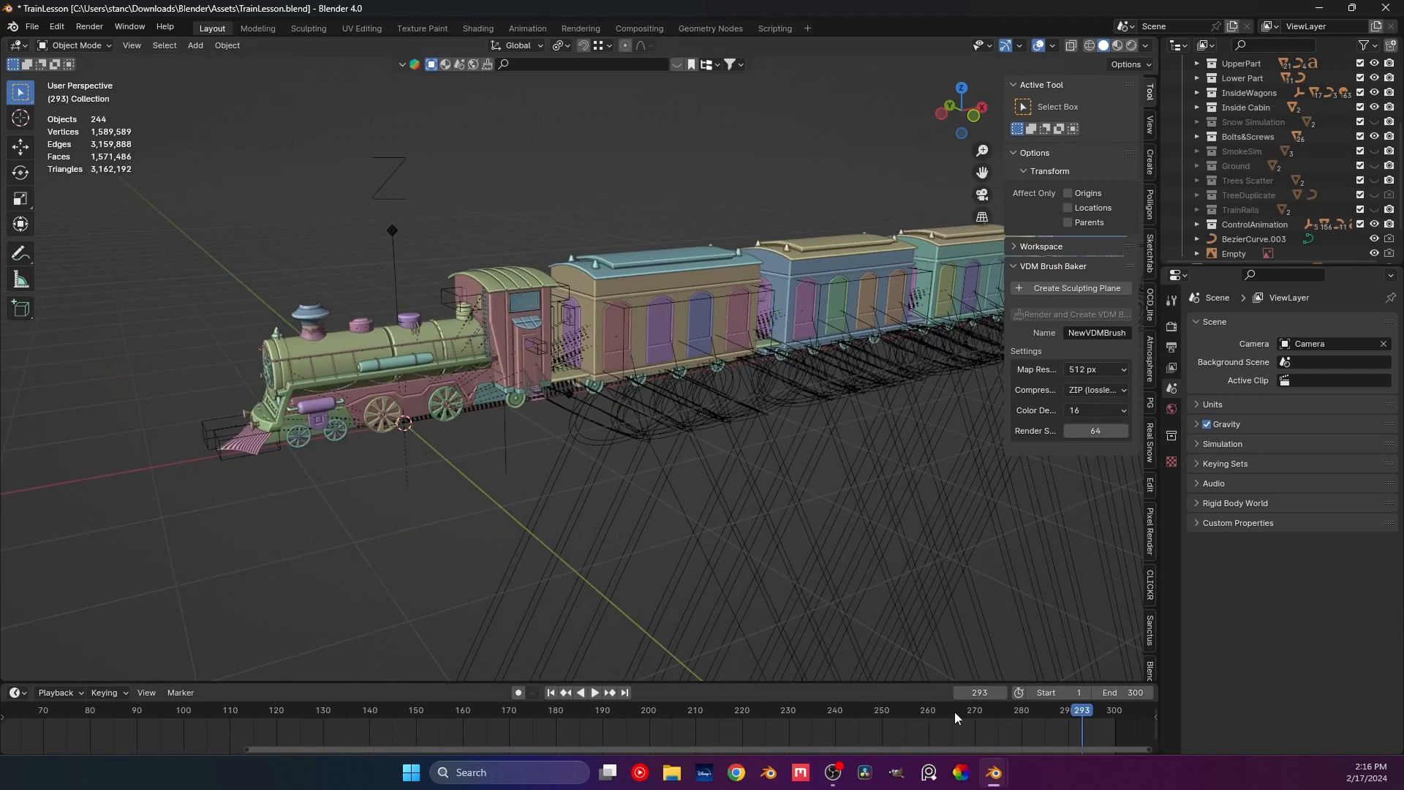
click(976, 710)
click(383, 244)
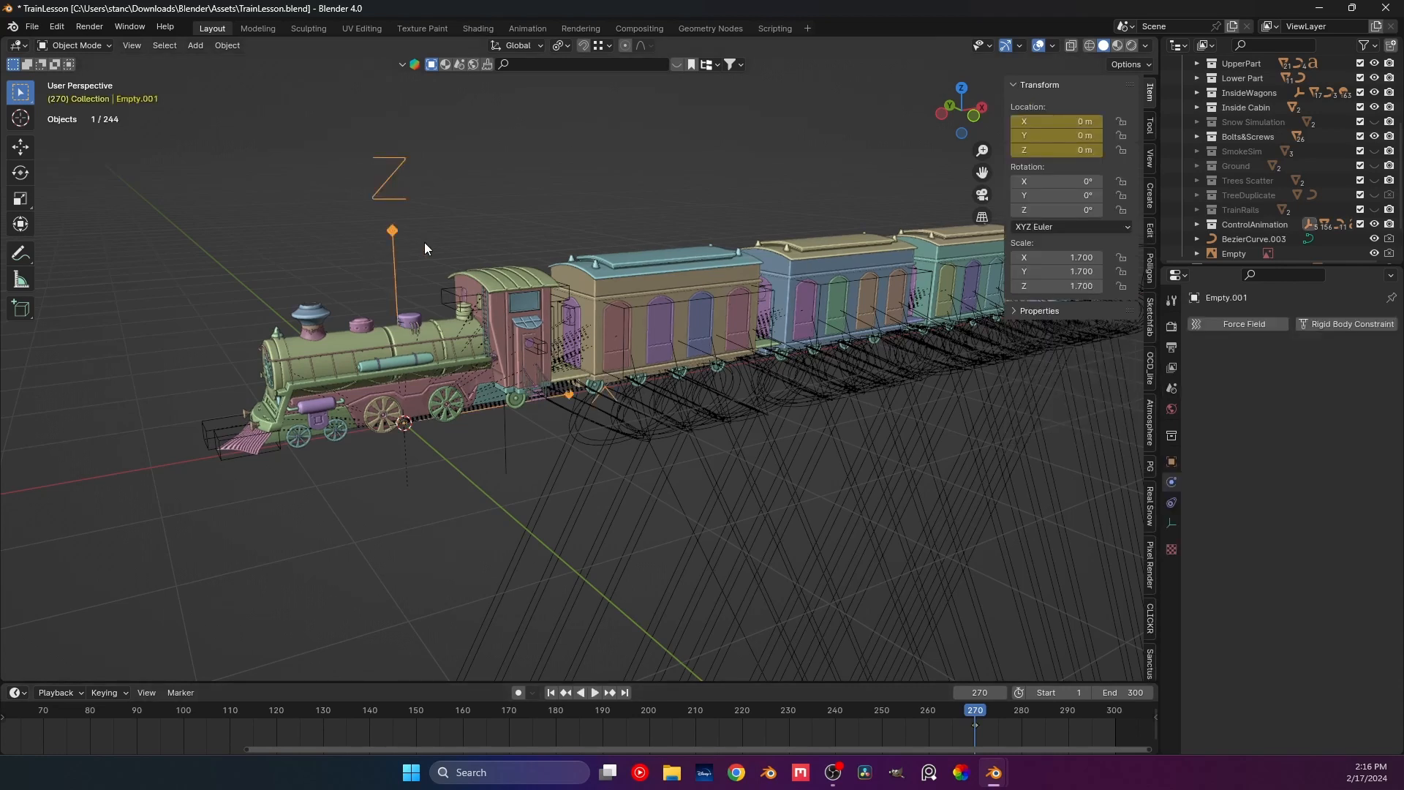
key(i)
click(454, 244)
key(KP_7)
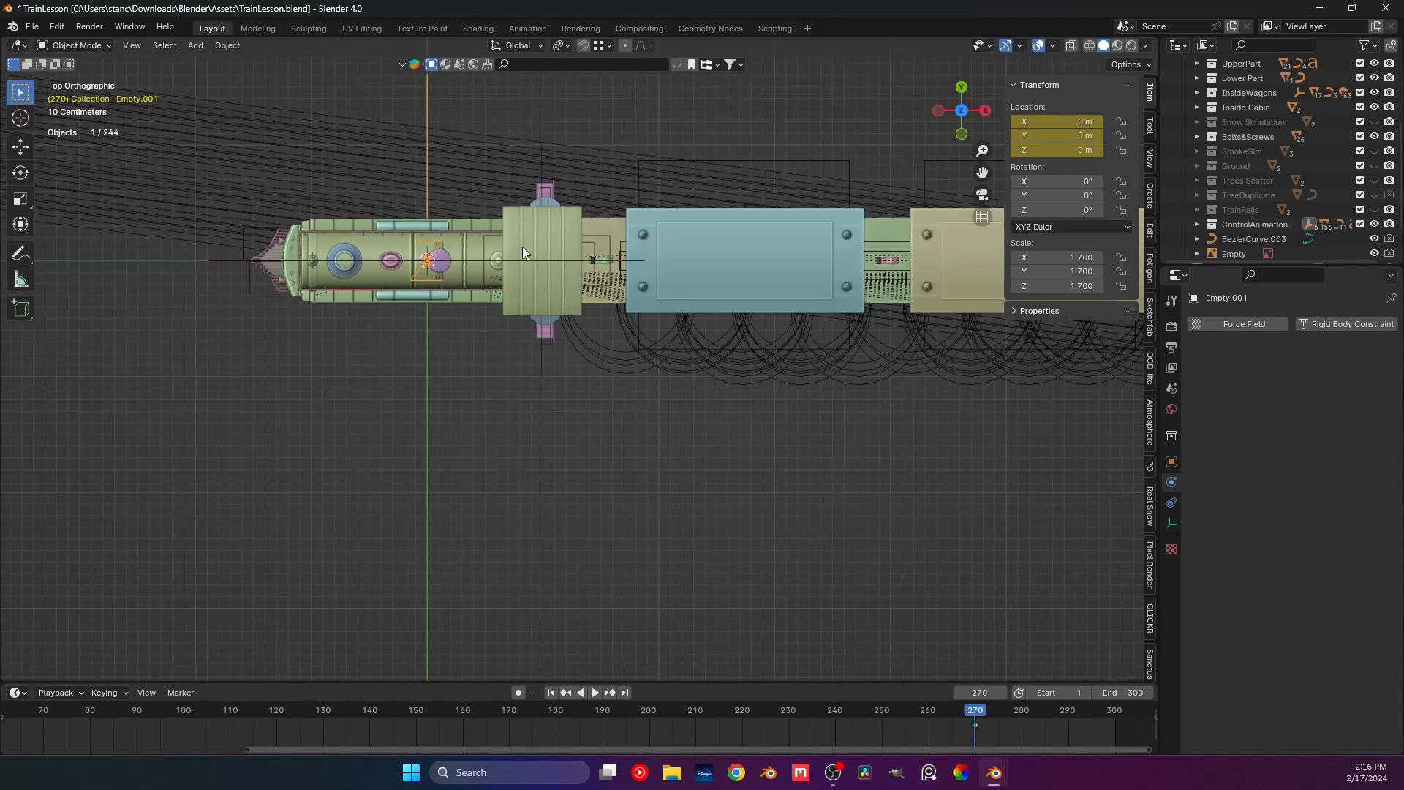
Delete the leftover Empty, BezierCurve.003 and BezierCurve.002 objects together with the Snow collection.
click(1224, 251)
scroll(1226, 227, down, 3)
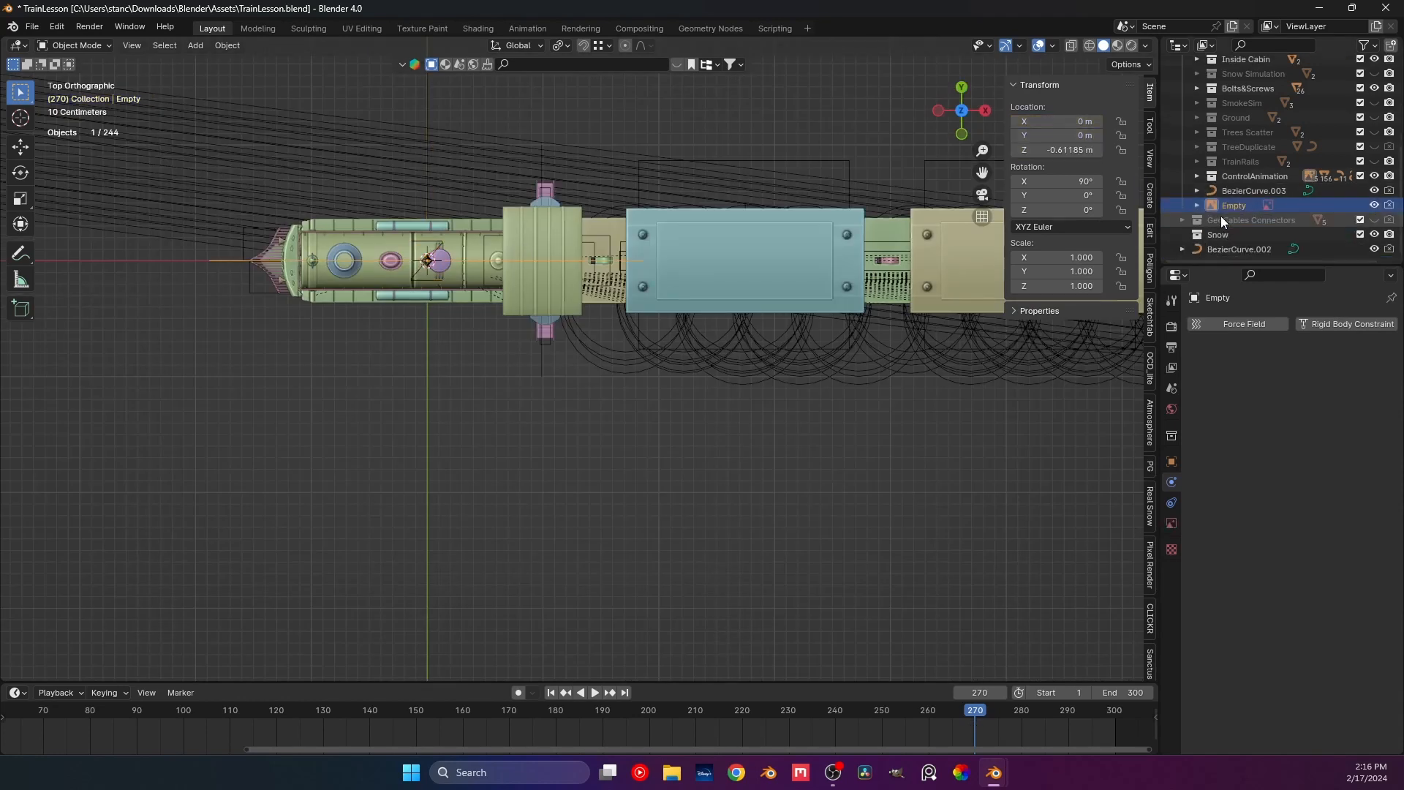
key(x)
click(1229, 205)
key(x)
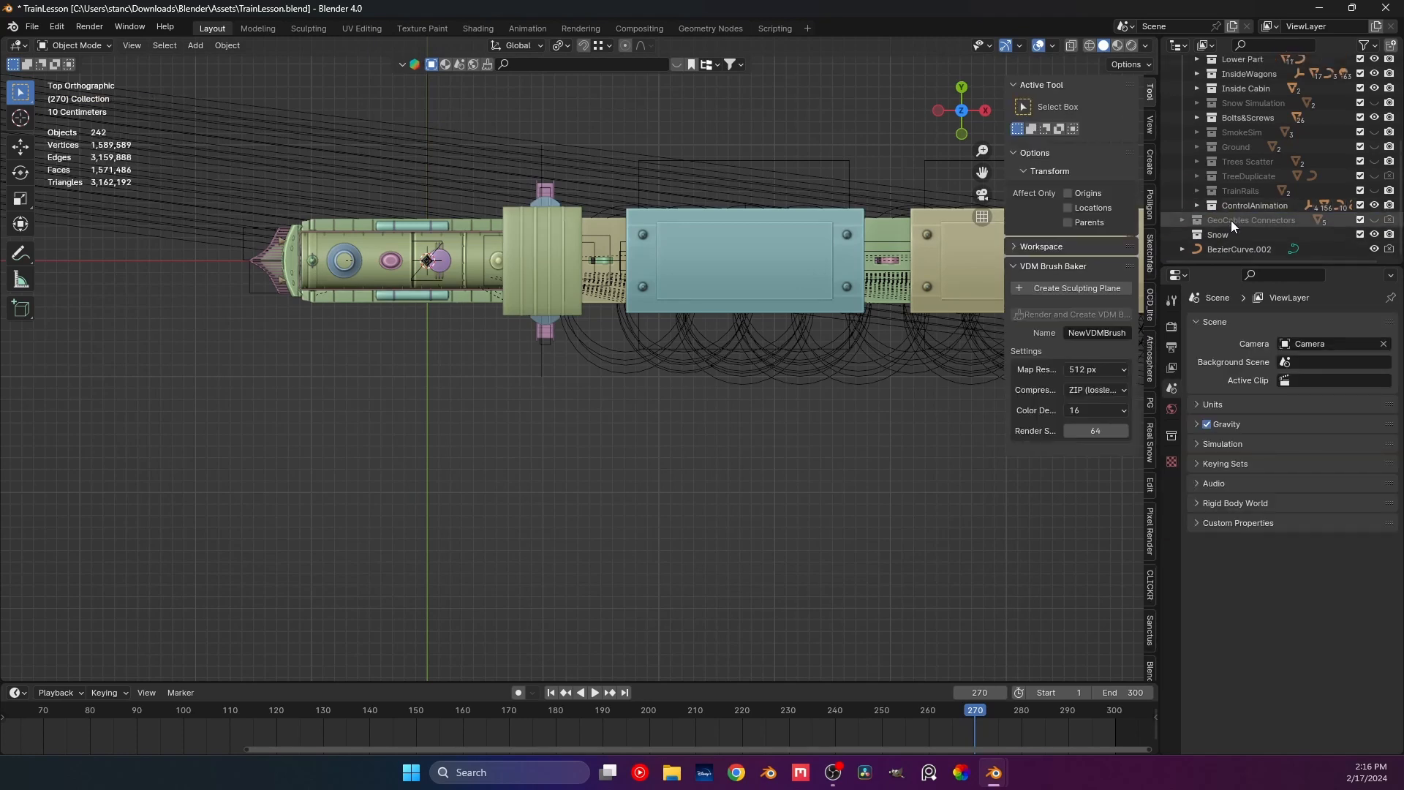
click(1229, 248)
key(x)
click(1228, 244)
key(x)
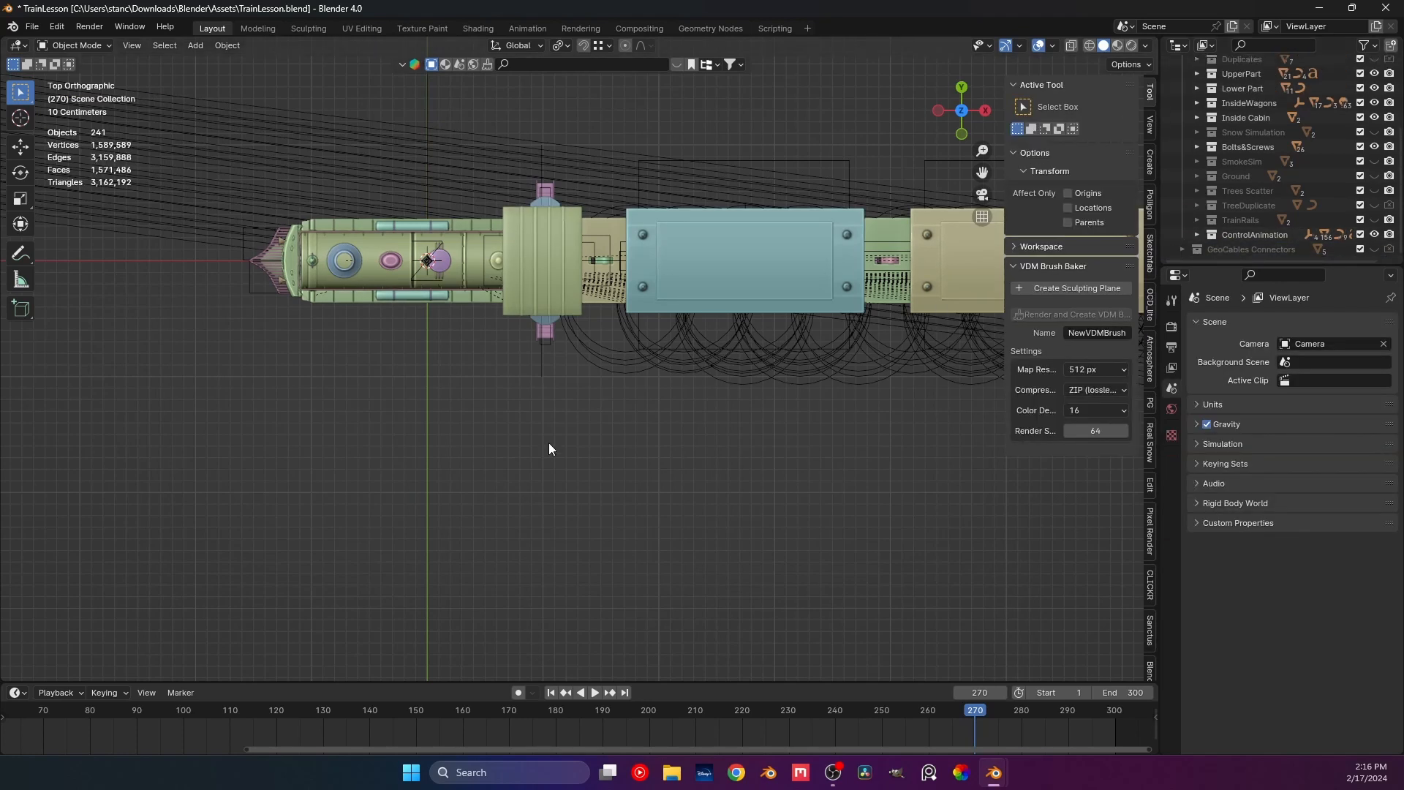
Inspect the locomotive's side and locate the GeoCables.002 cables in the outliner to see which collection holds them.
middle_drag(550, 449, 525, 357)
scroll(524, 355, up, 5)
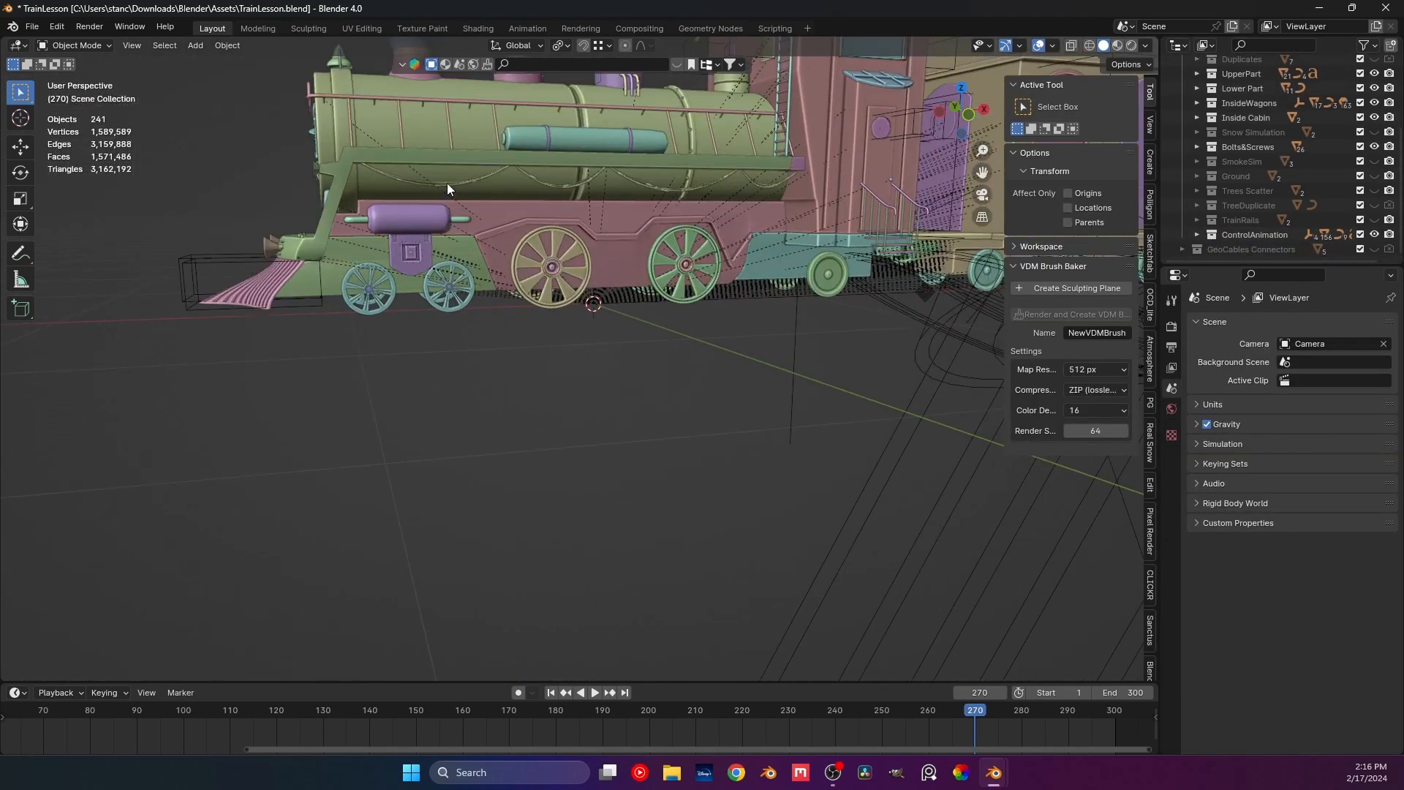
scroll(717, 205, down, 3)
scroll(472, 289, up, 5)
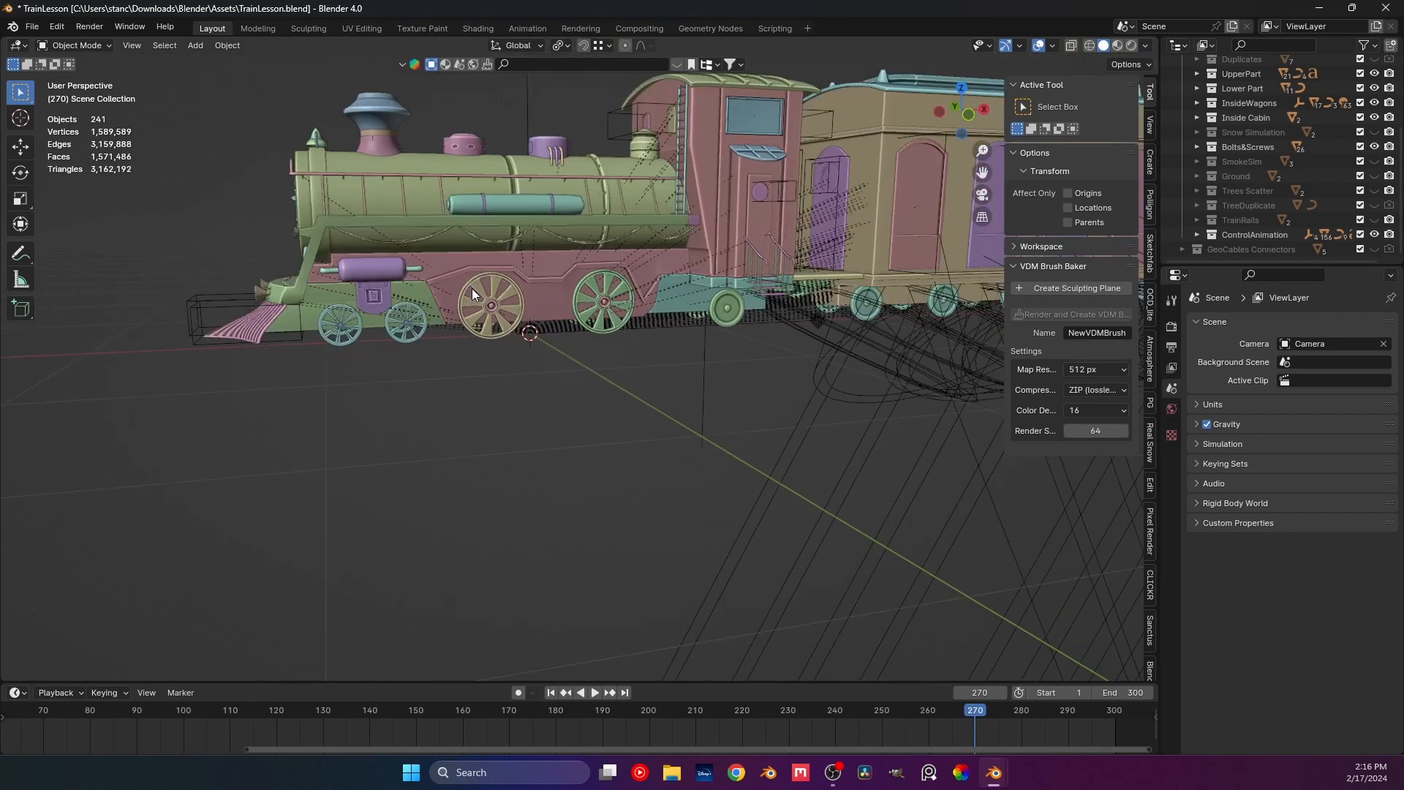
click(362, 180)
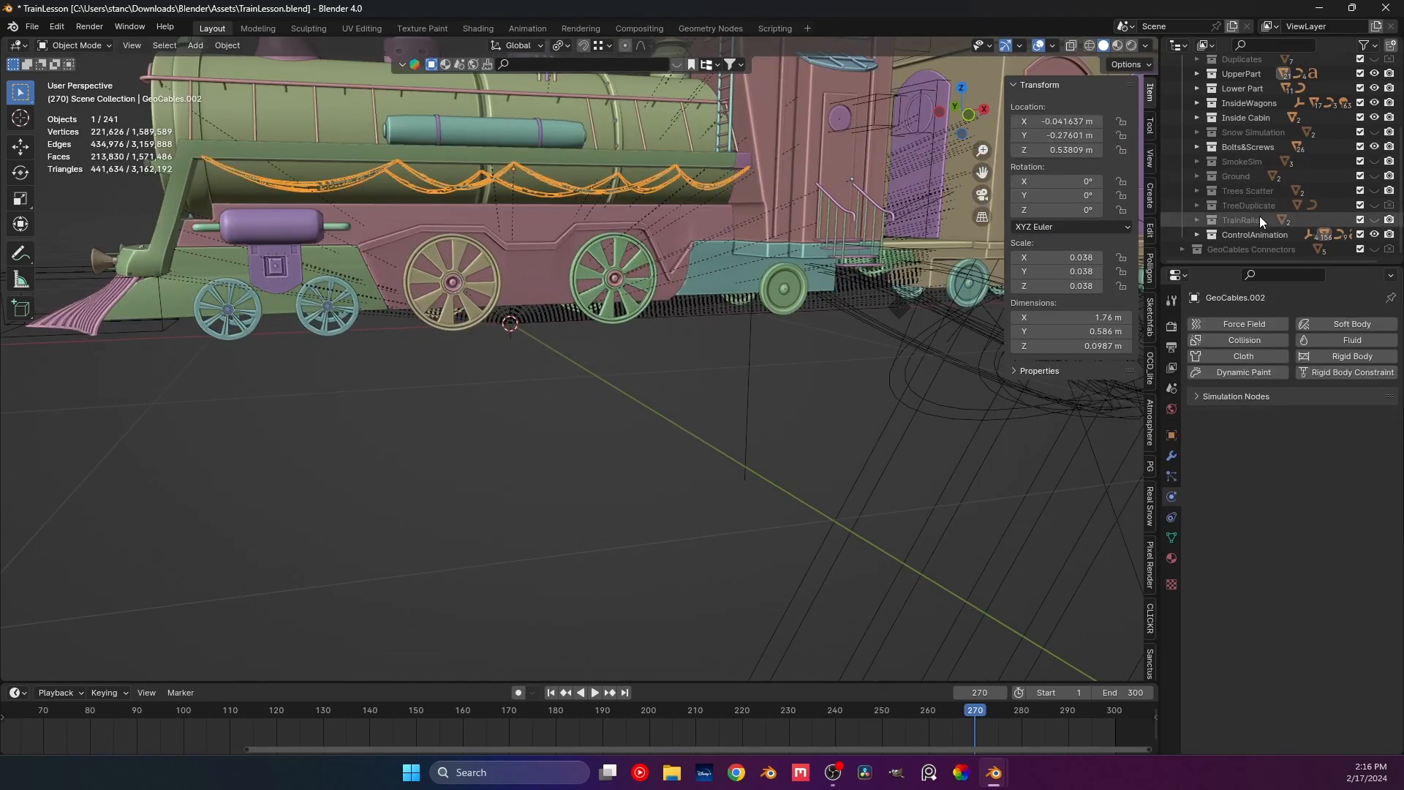
key(KP_Decimal)
scroll(1258, 216, up, 6)
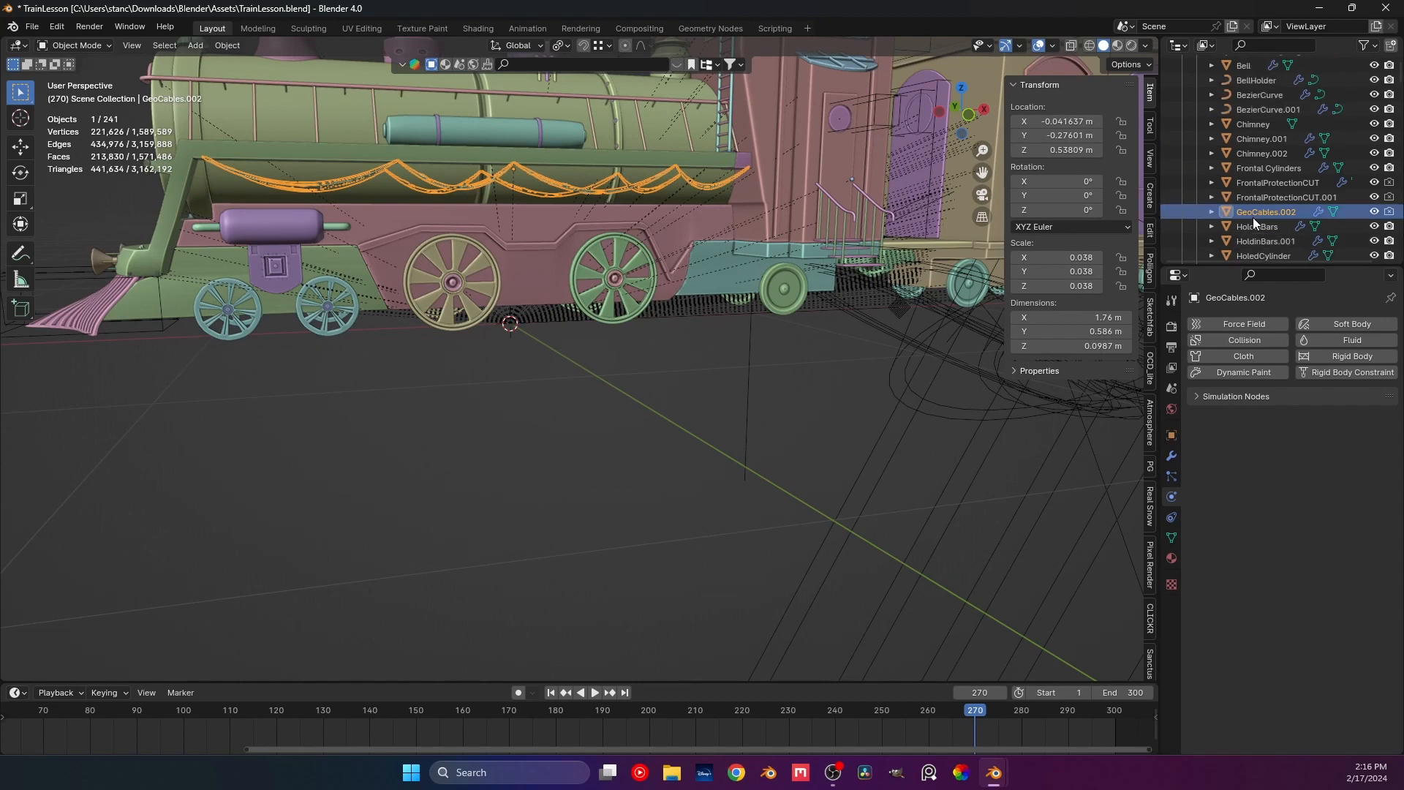
click(1196, 180)
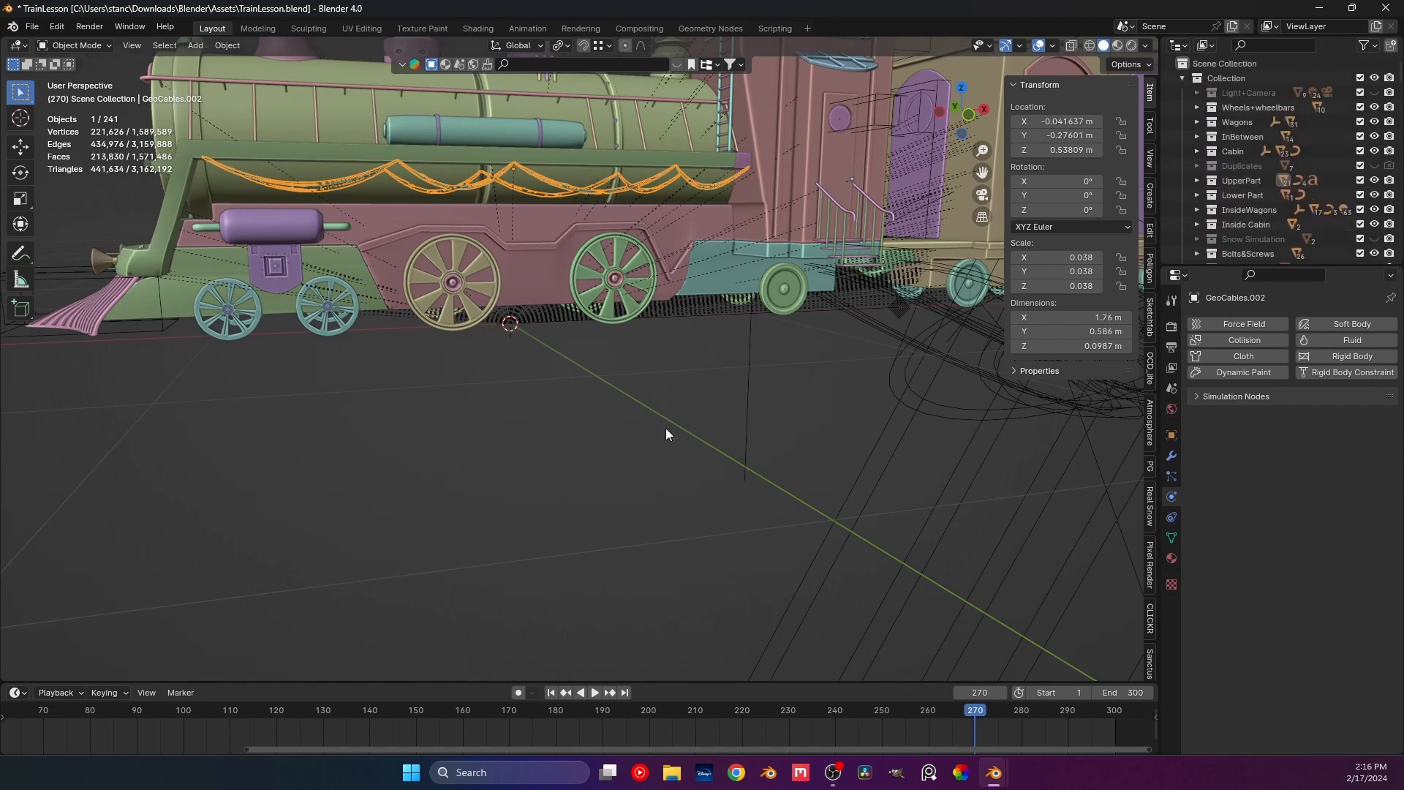
click(696, 363)
Show the SmokeSim collection in the viewport with the whole train seen from the top.
middle_drag(697, 363, 701, 384)
shift+middle_drag(701, 384, 595, 350)
scroll(535, 381, down, 4)
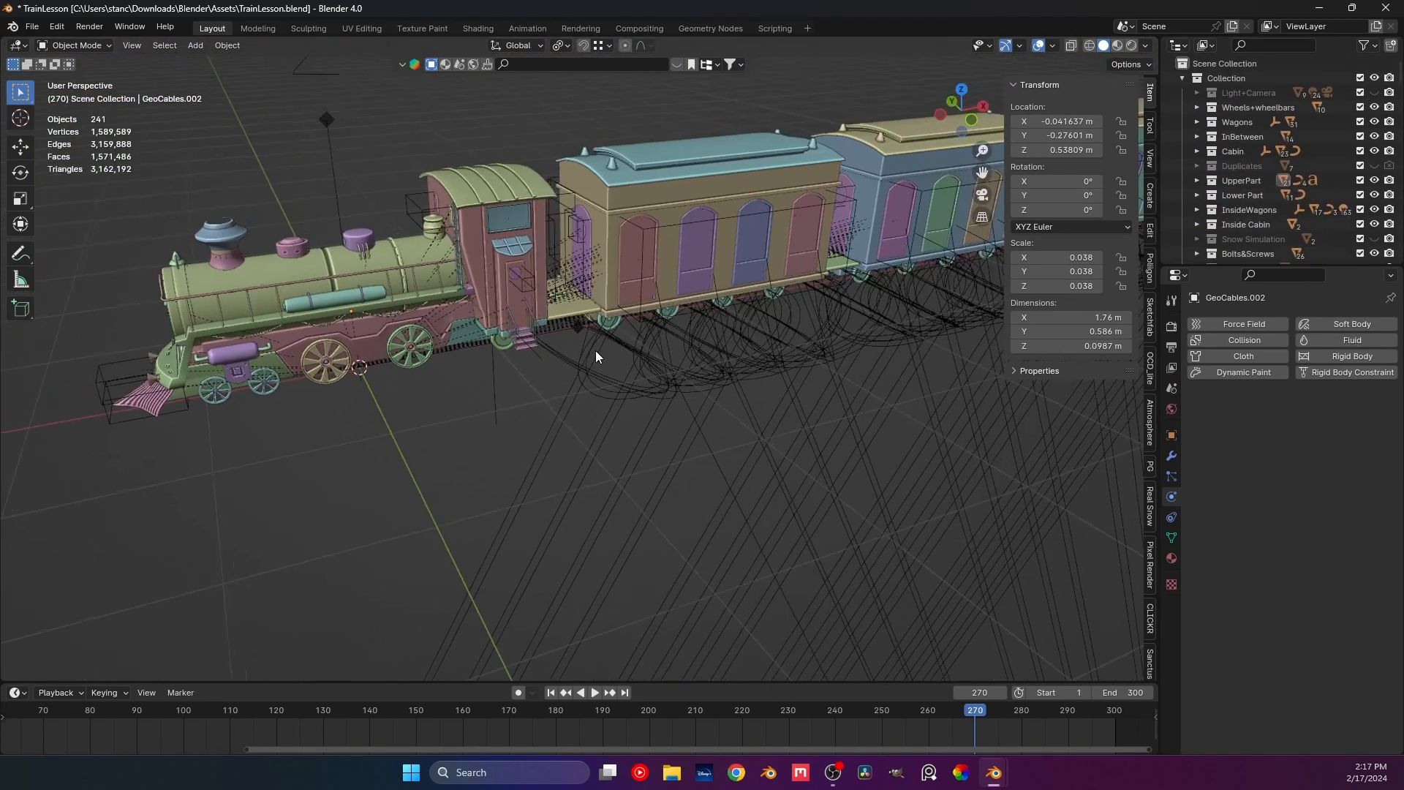
key(KP_7)
scroll(620, 358, down, 5)
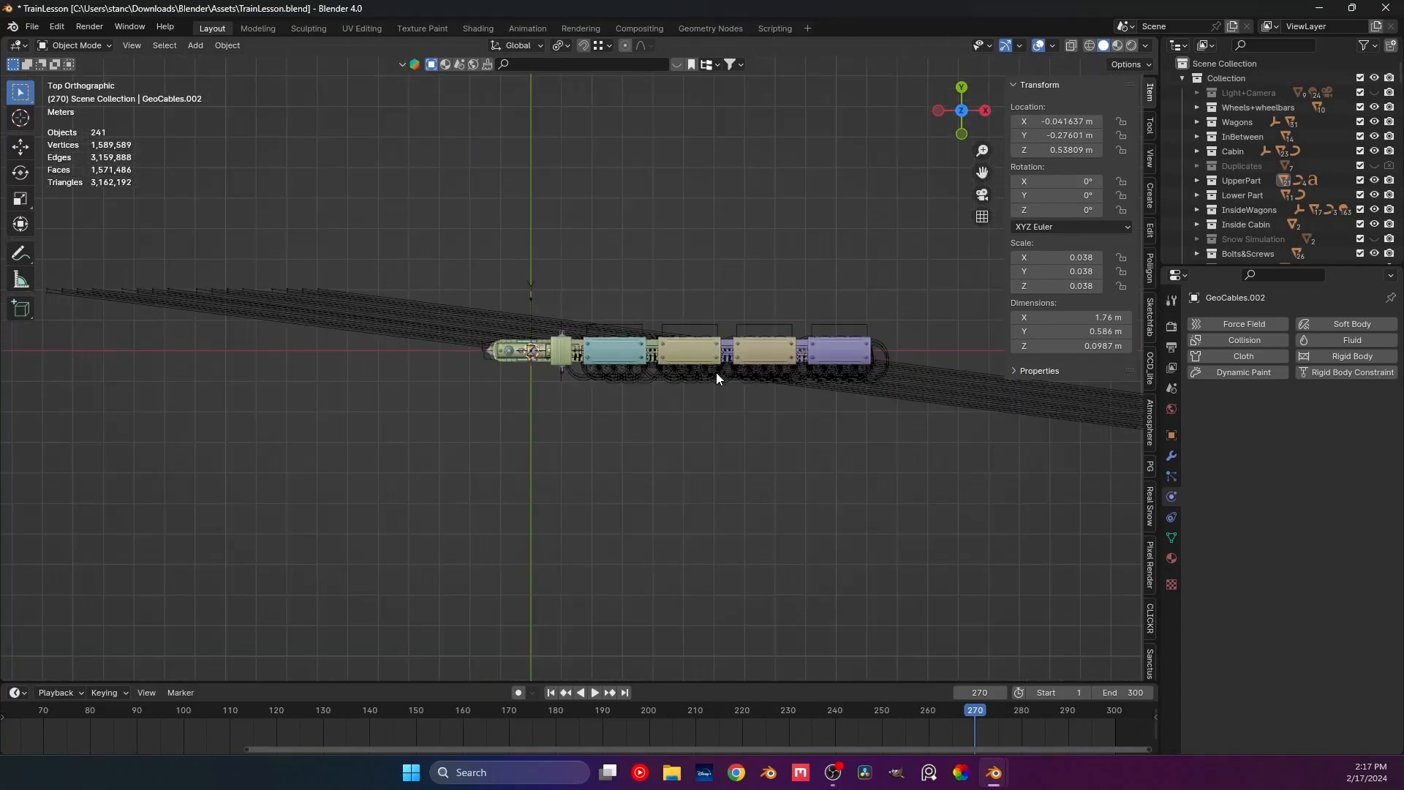
shift+middle_drag(717, 372, 637, 362)
scroll(1232, 196, down, 4)
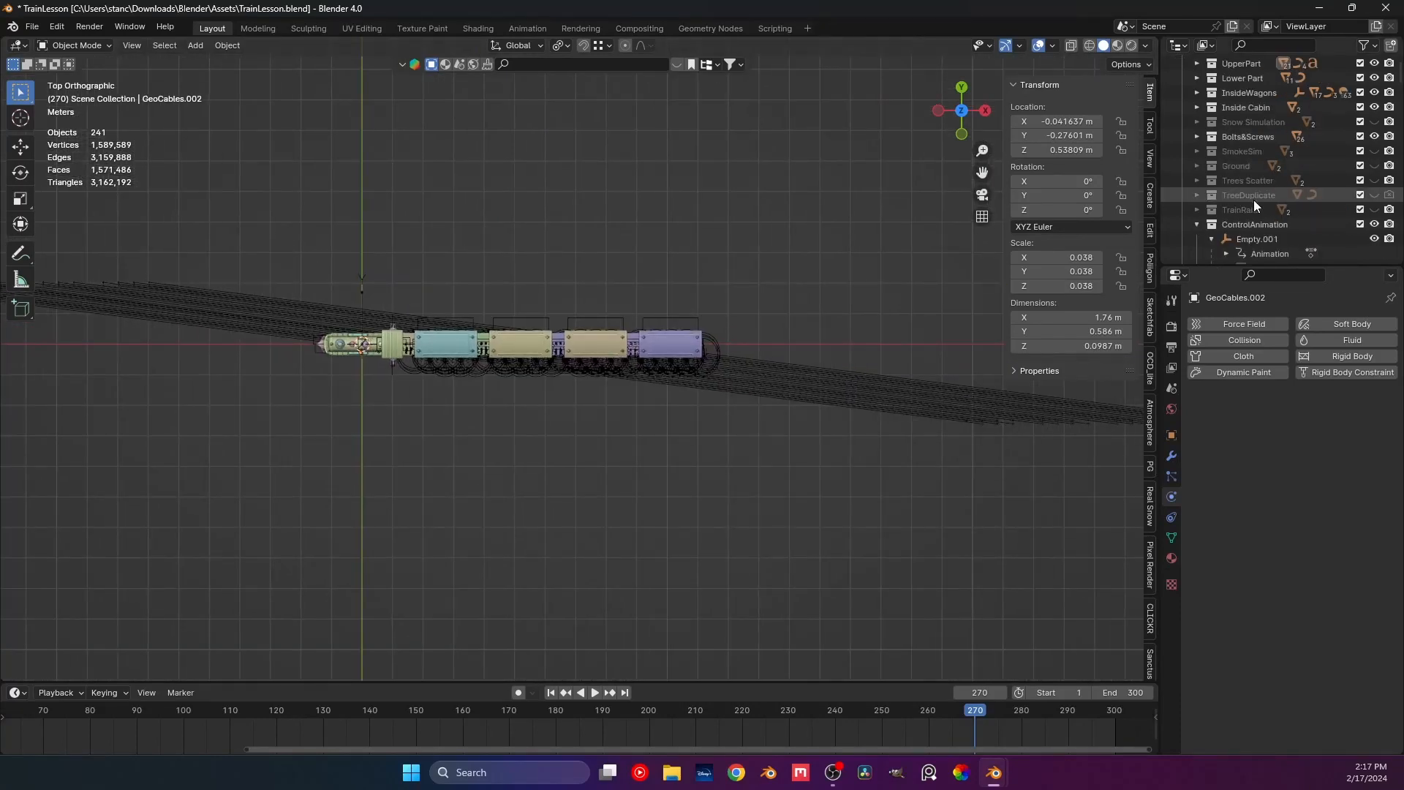
click(1374, 151)
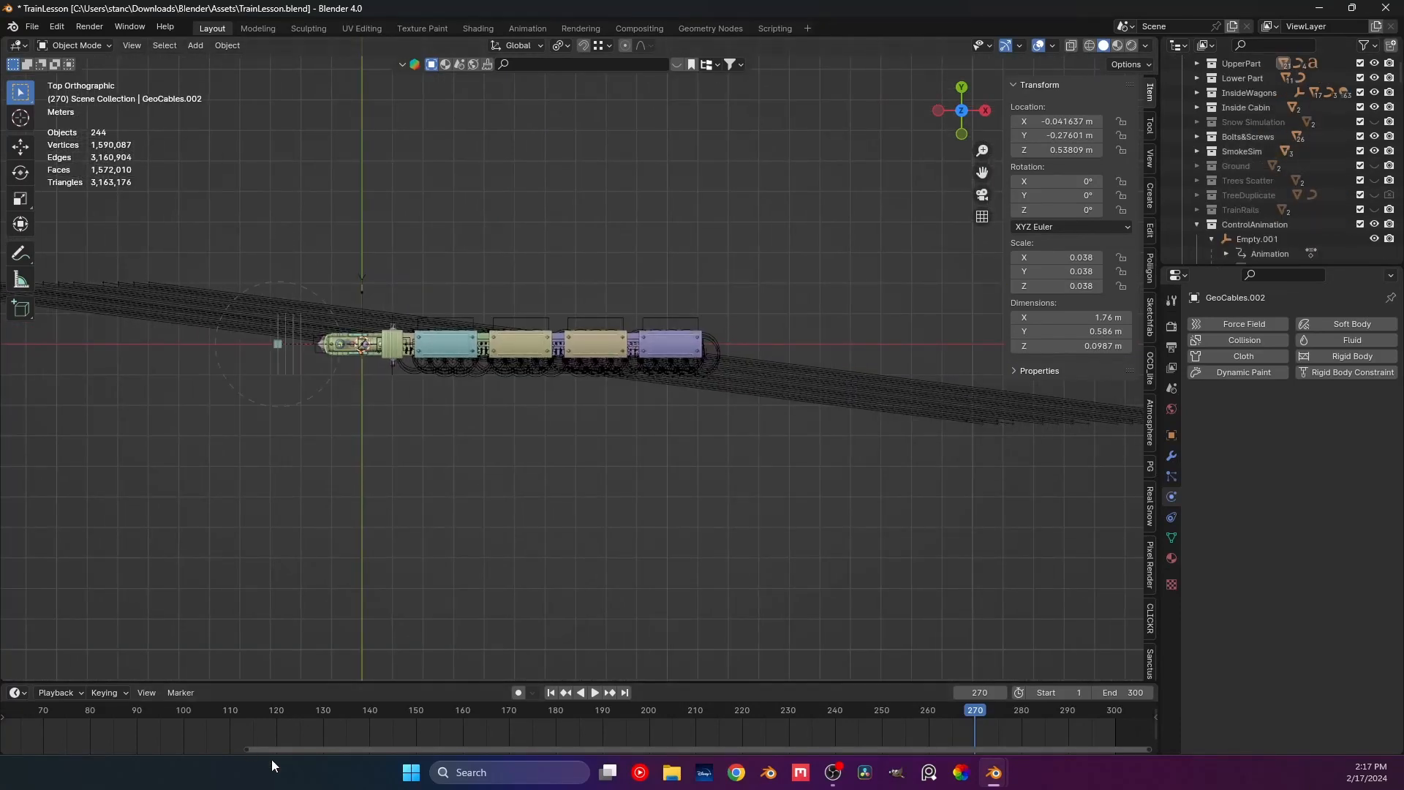
Move the playhead to frame 1 and bring the train at its start position into view.
drag(492, 748, 175, 759)
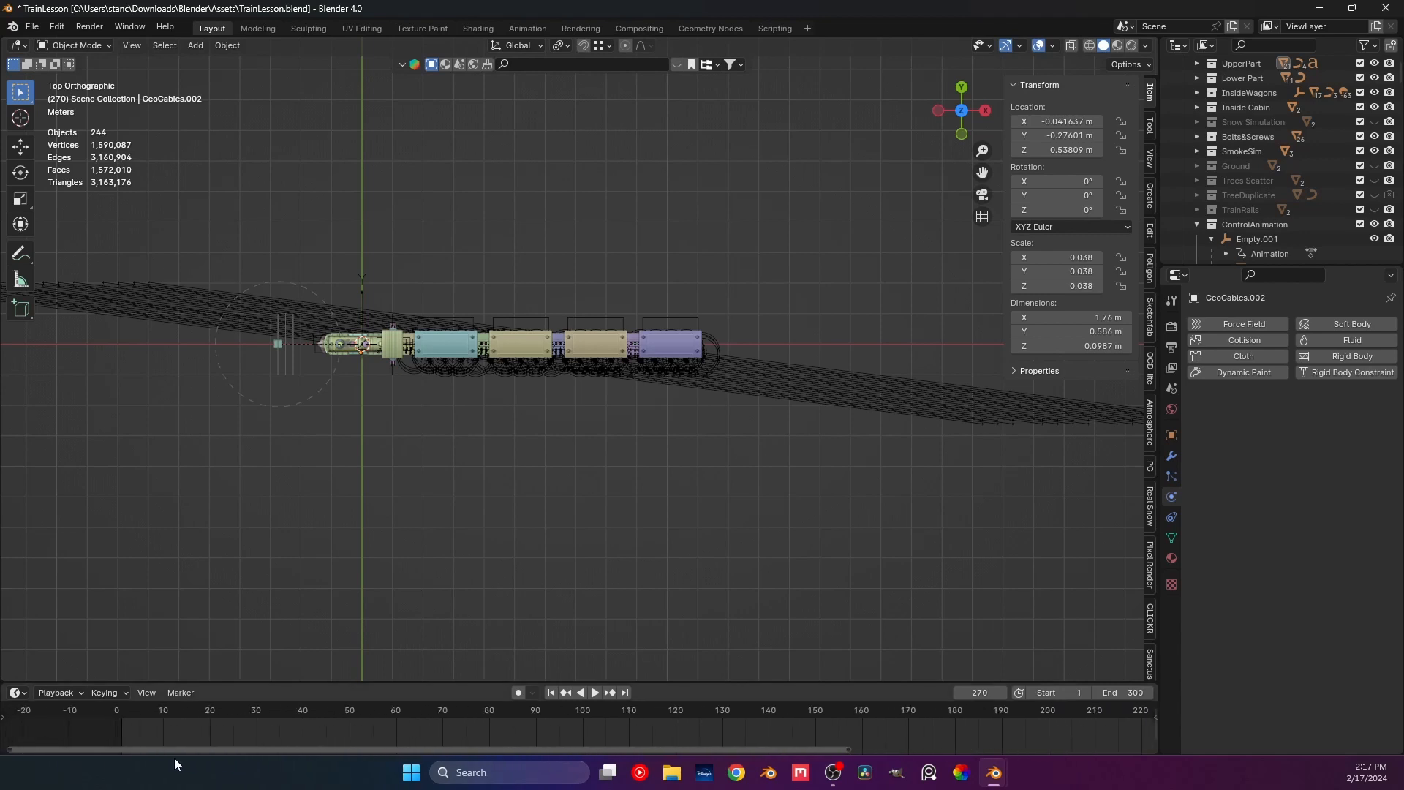
click(125, 715)
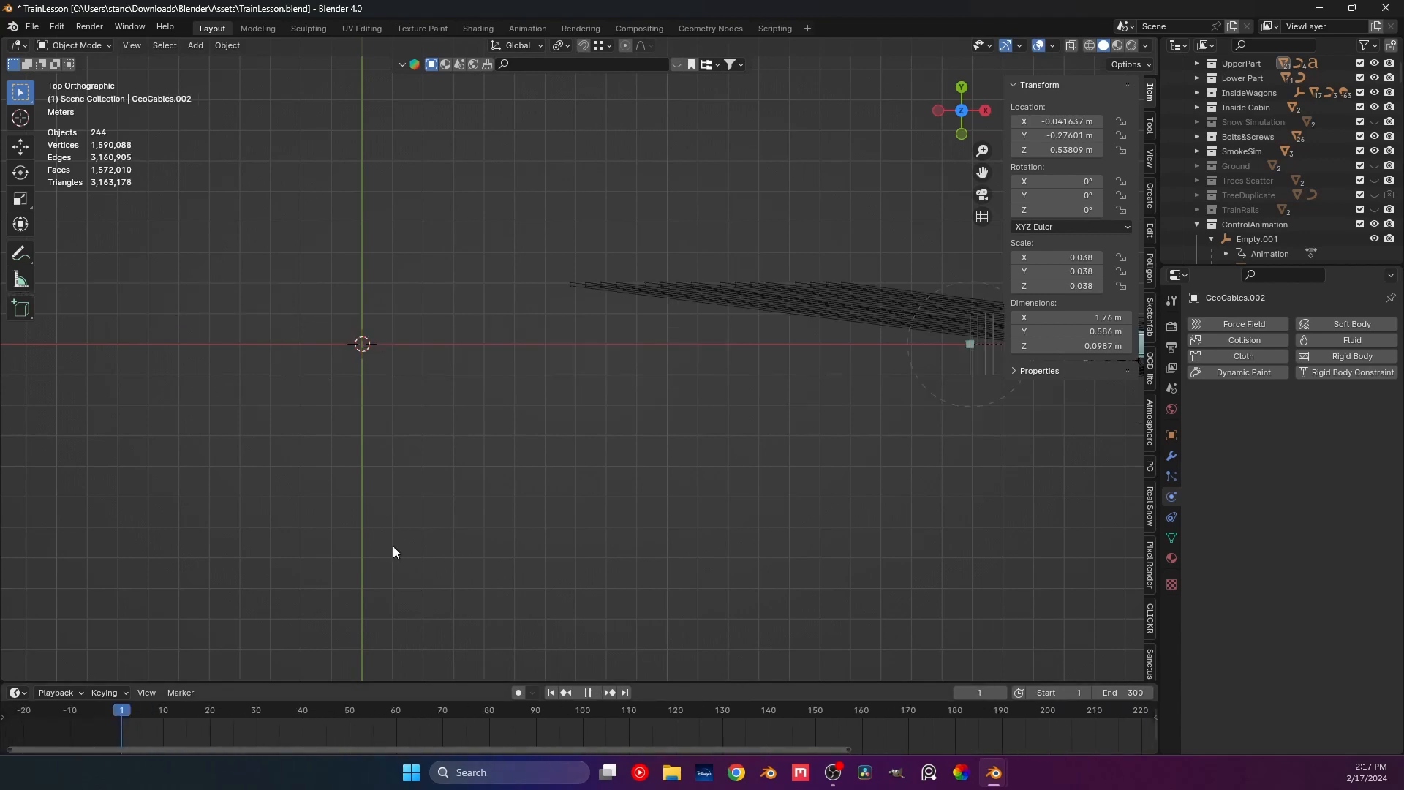
shift+middle_drag(712, 415, 398, 372)
shift+middle_drag(599, 403, 530, 405)
scroll(517, 427, up, 5)
scroll(435, 389, up, 3)
scroll(530, 406, down, 8)
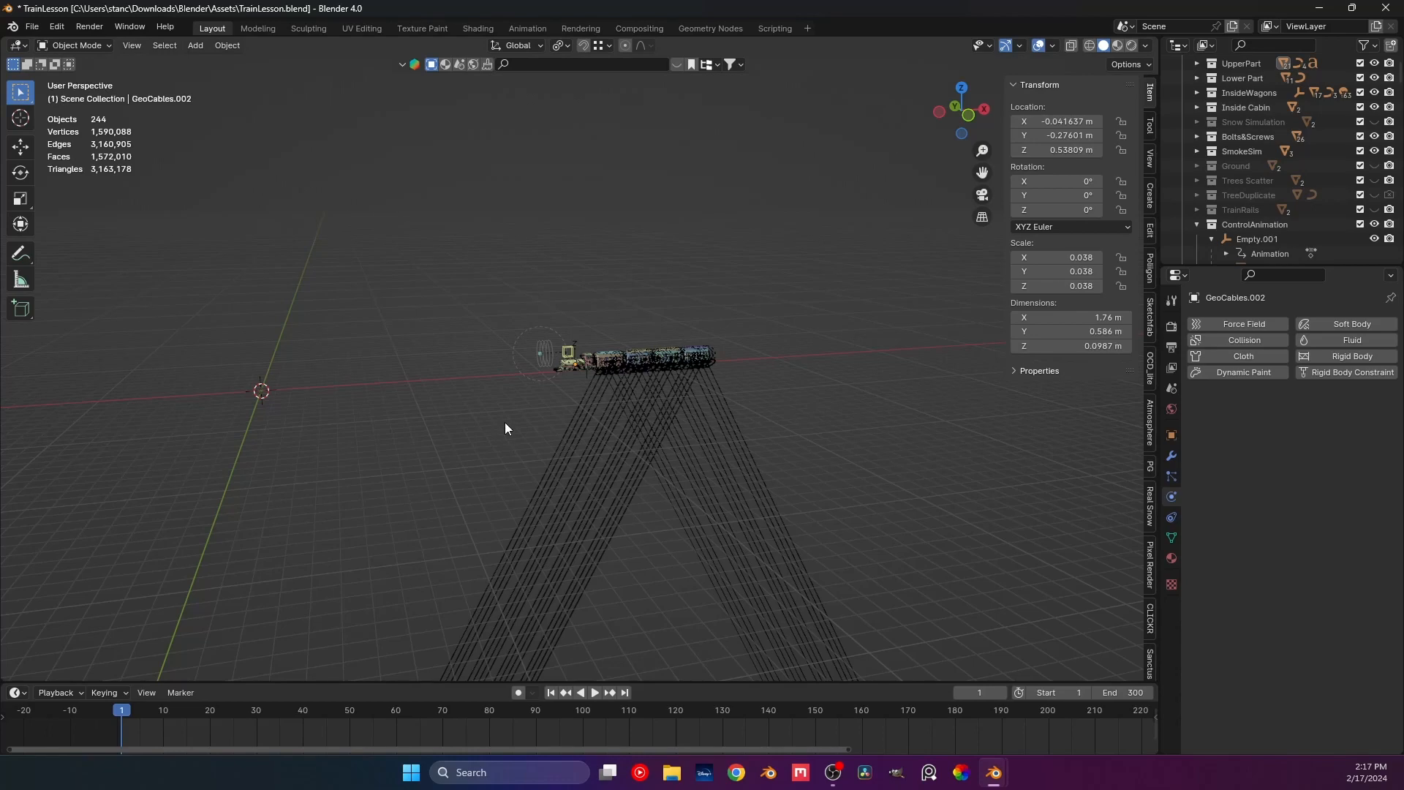
Show the Ground collection to compare the train's start position with the forest, select the control empty, and hide the ground again.
click(1375, 165)
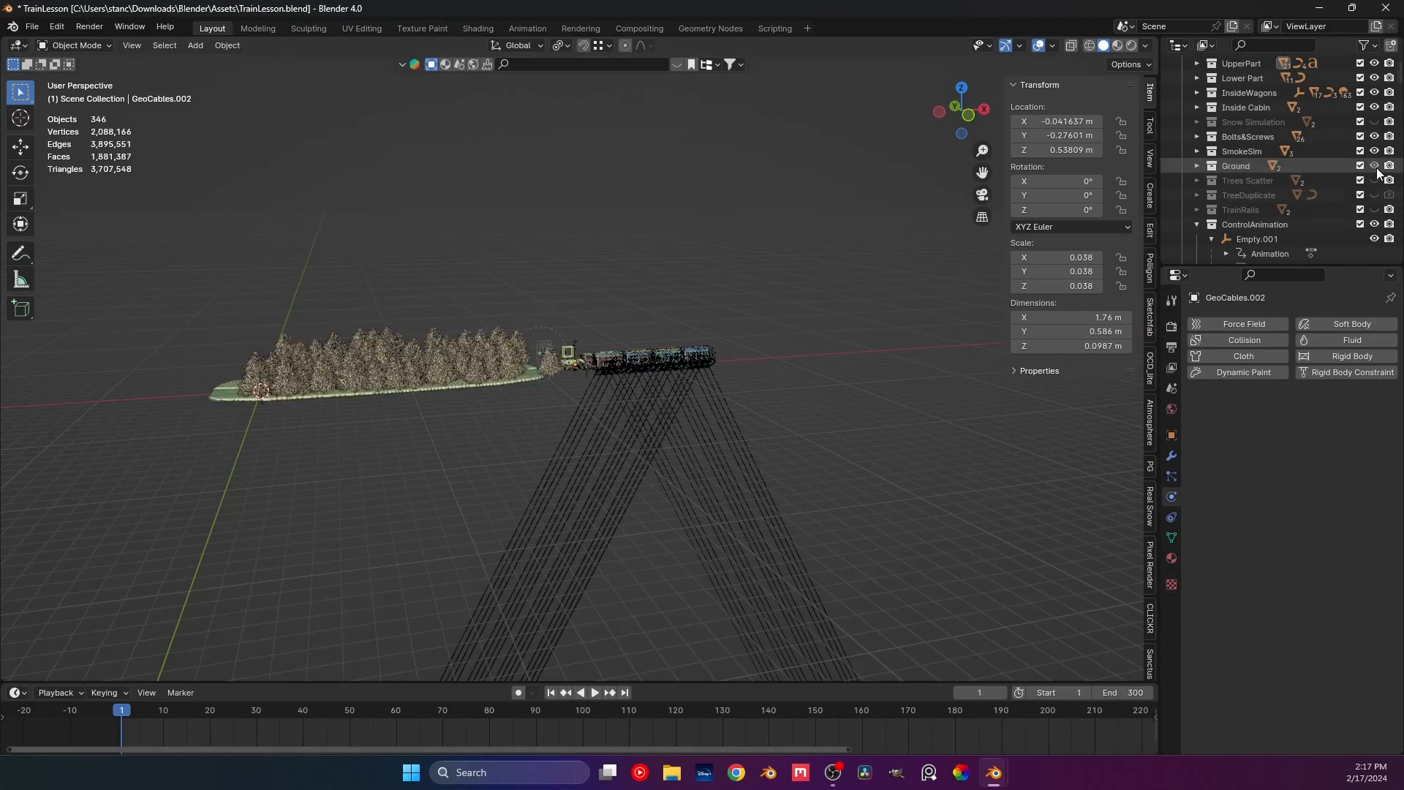
scroll(550, 417, up, 5)
middle_drag(626, 389, 676, 431)
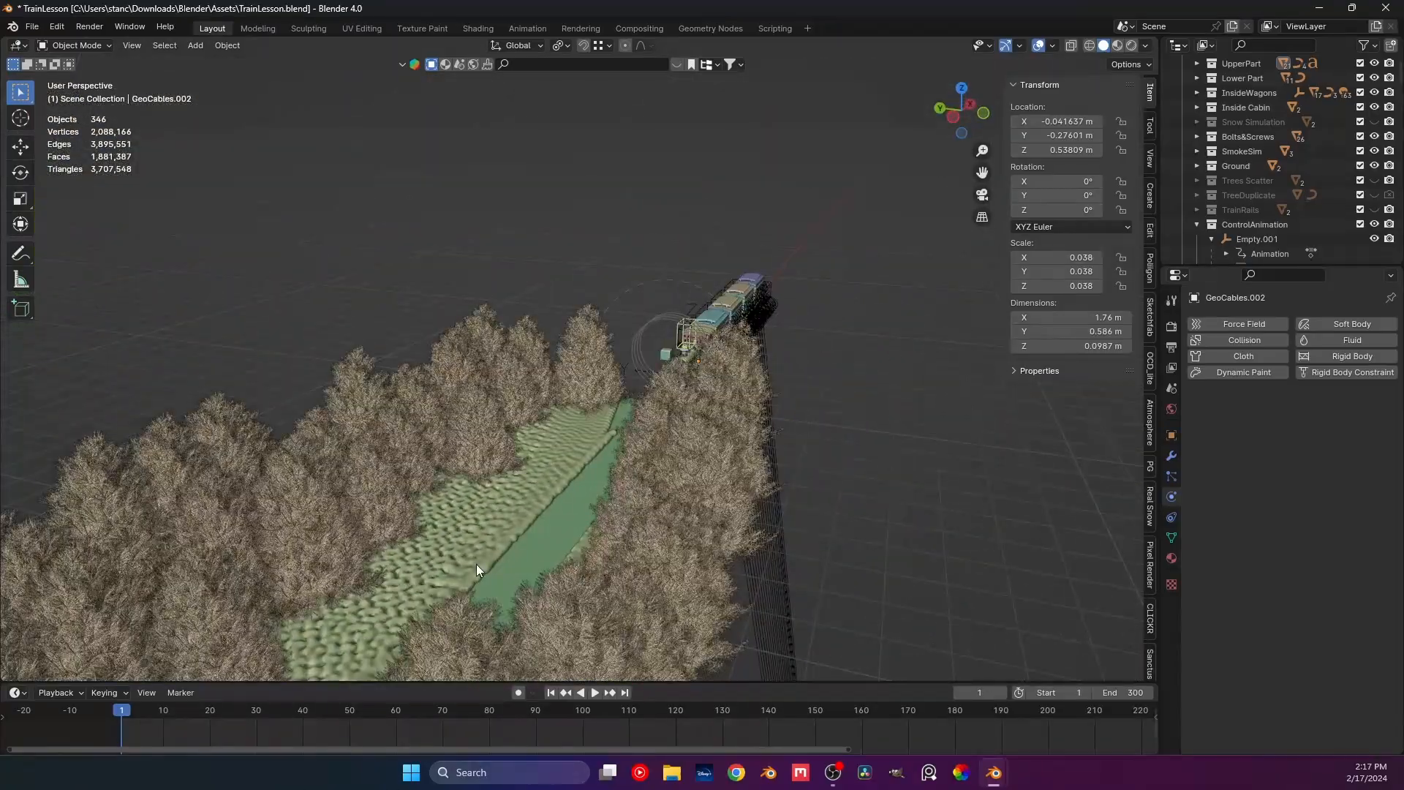
middle_drag(477, 564, 608, 370)
click(714, 415)
scroll(608, 370, up, 4)
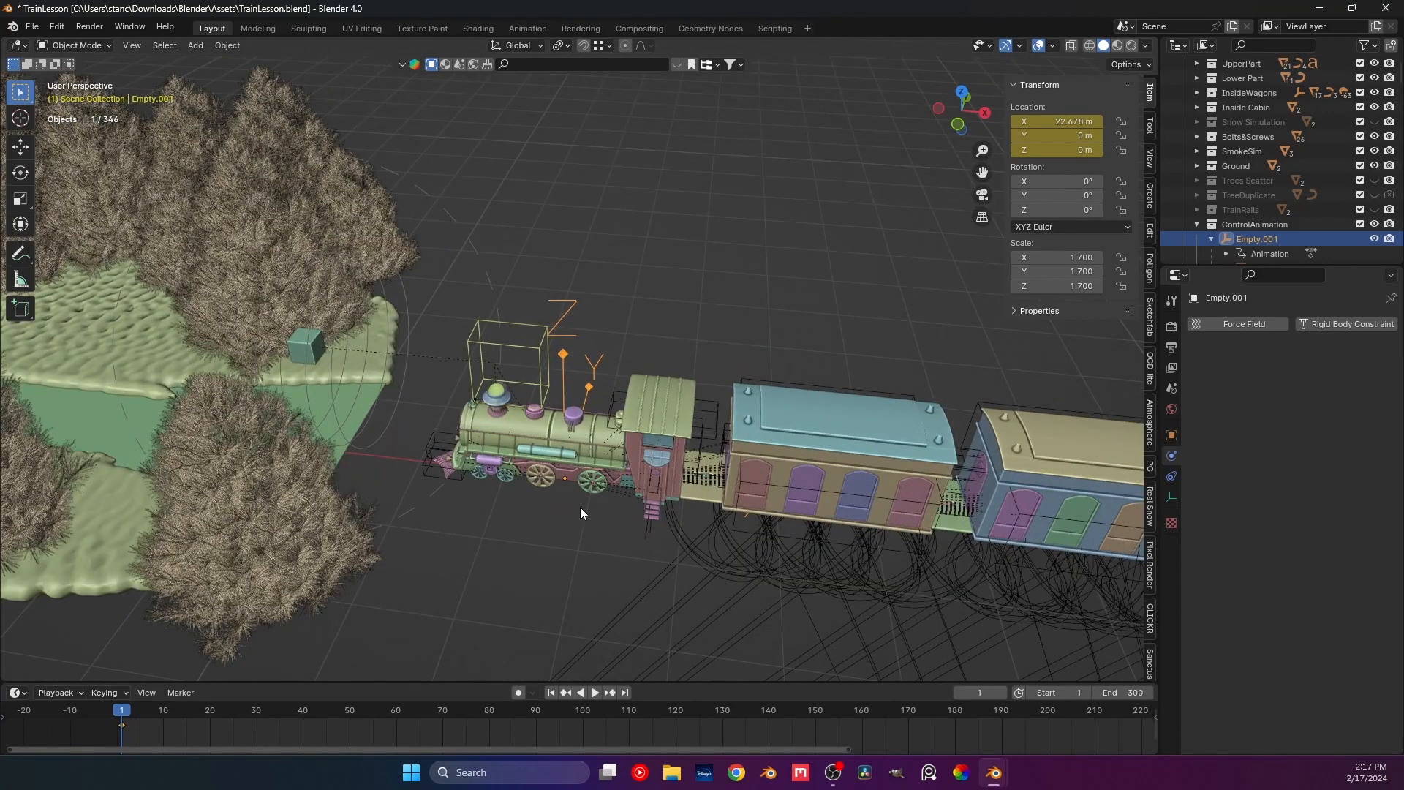
click(1376, 166)
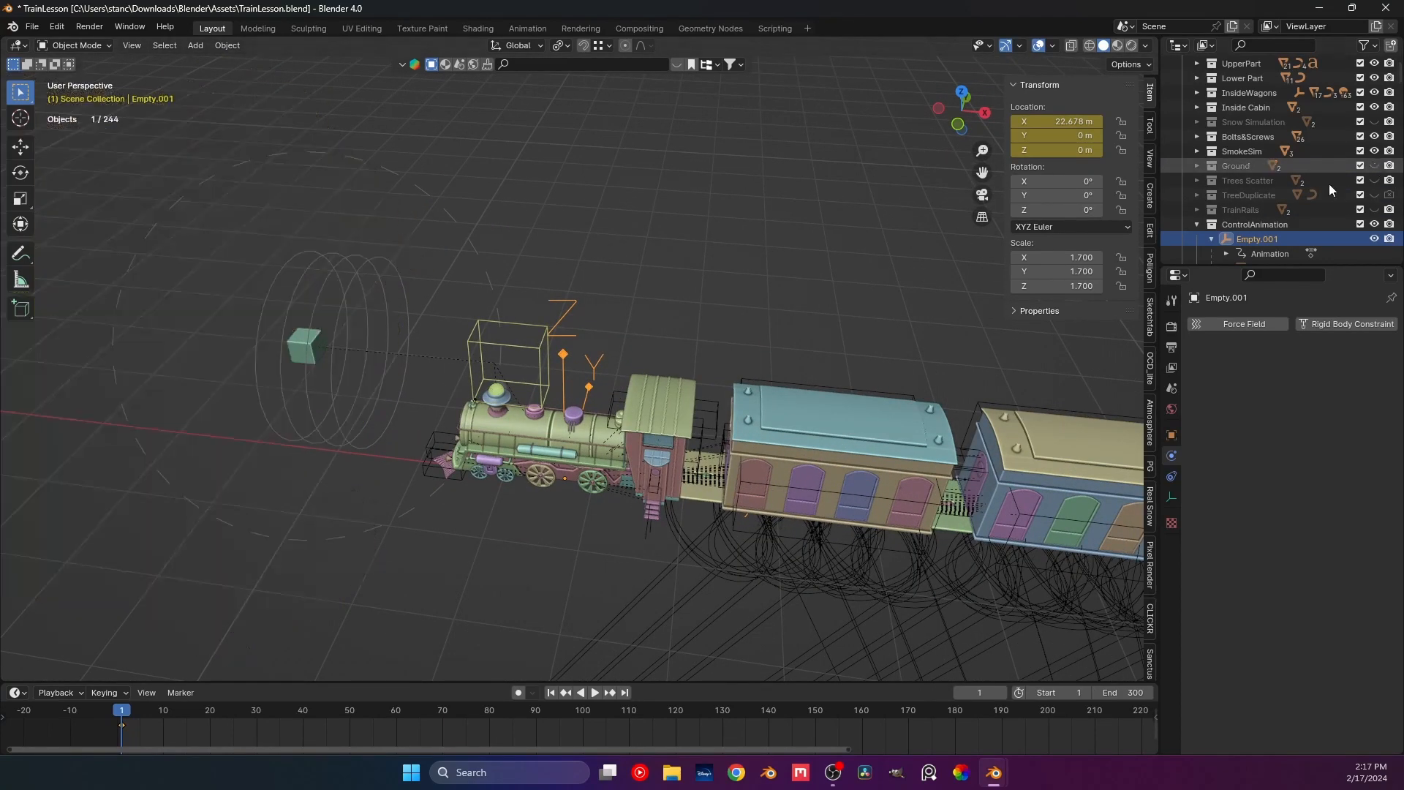
Play the first frames of the animation in front view to check the chimney smoke.
key(KP_1)
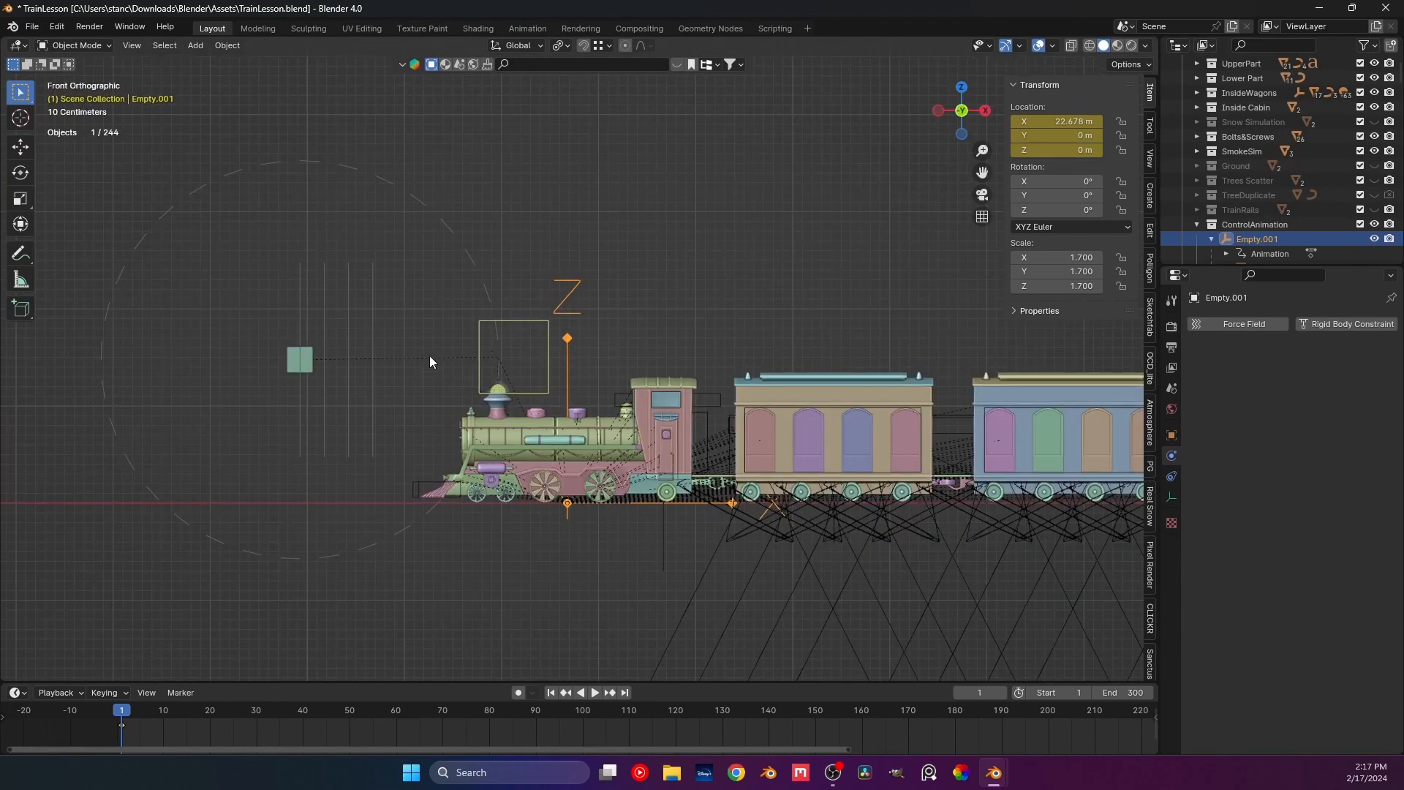
scroll(481, 326, up, 4)
key(space)
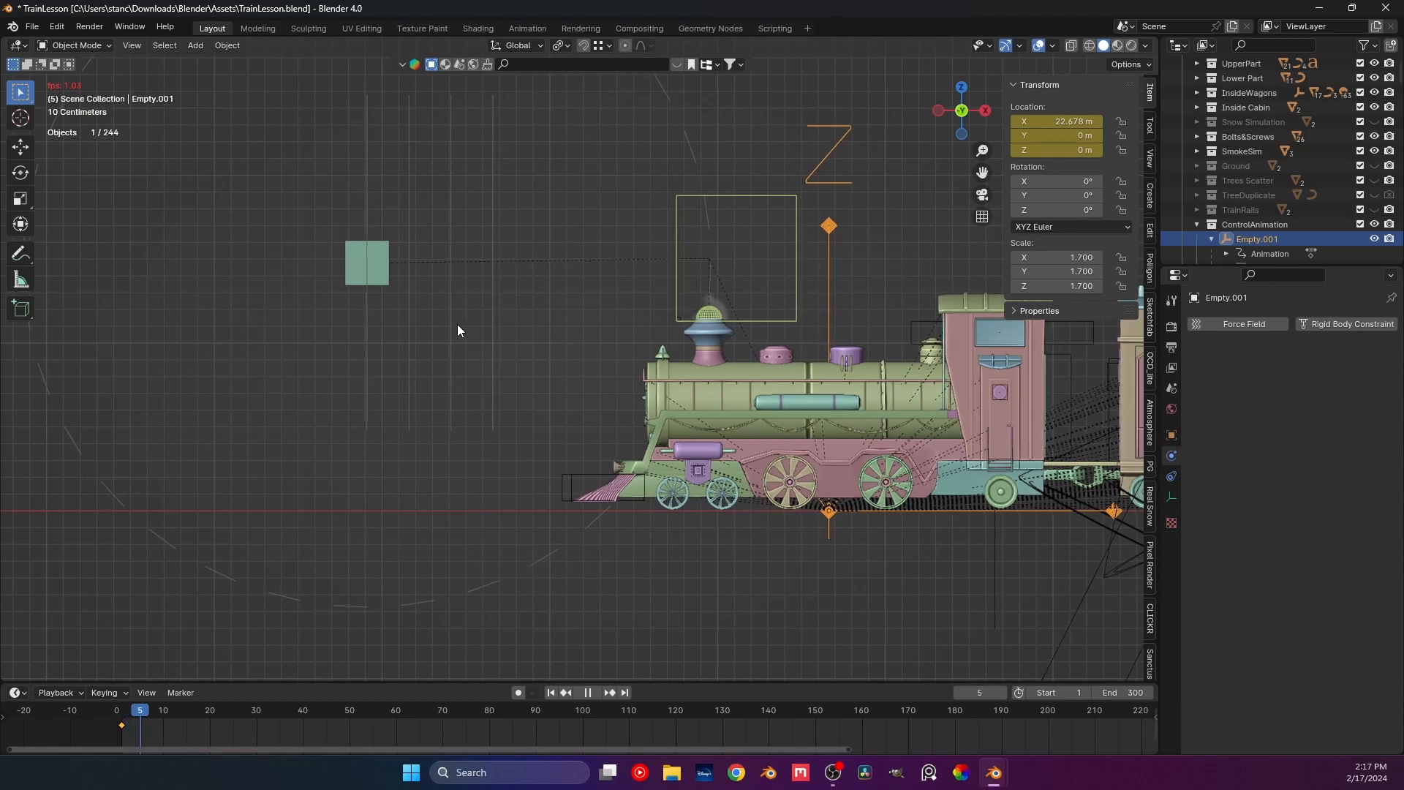
key(space)
Change the timeline's playback sync mode from playing every frame to one that keeps real-time speed.
click(66, 692)
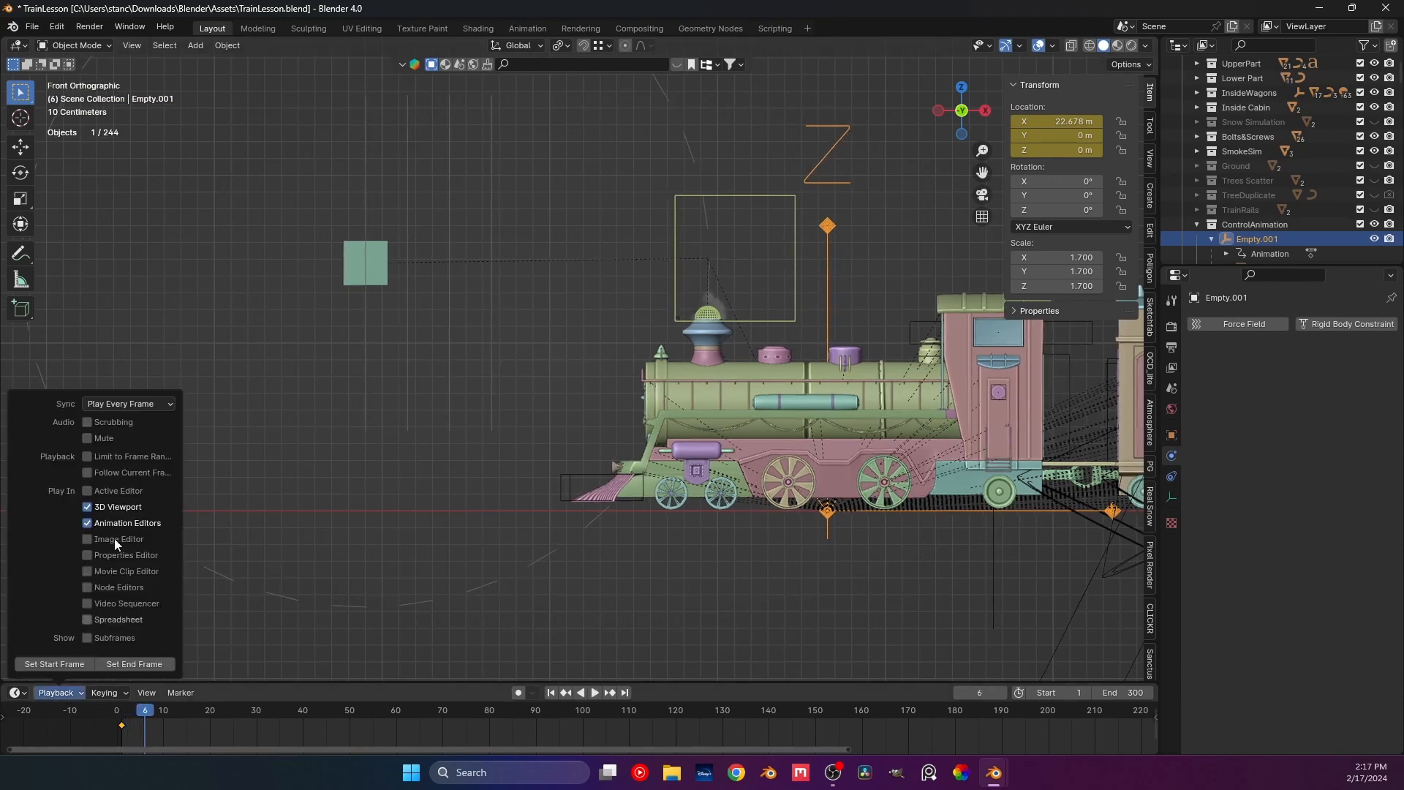
click(143, 403)
click(134, 436)
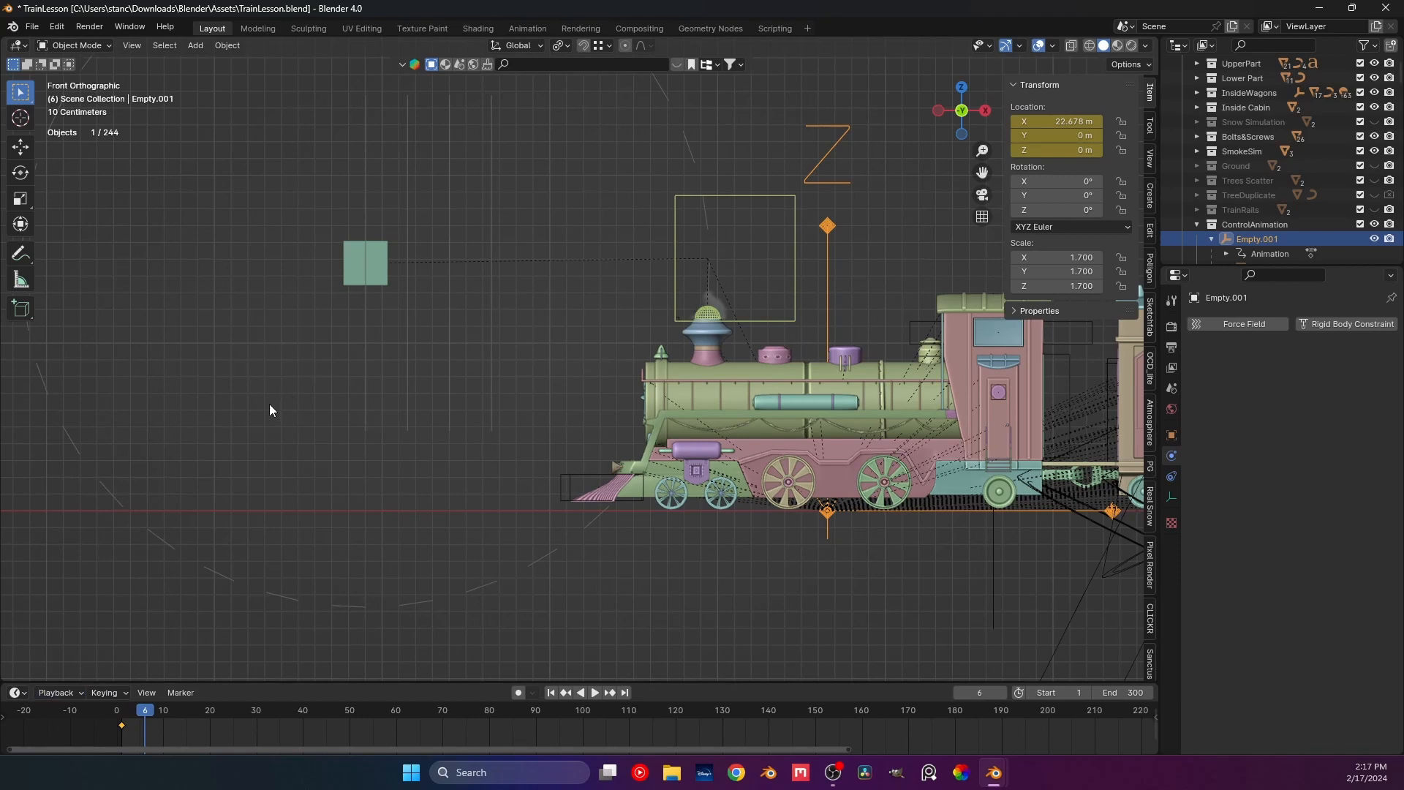
Play the train animation in front view, pausing to examine the smoke above the chimney while the train moves.
key(space)
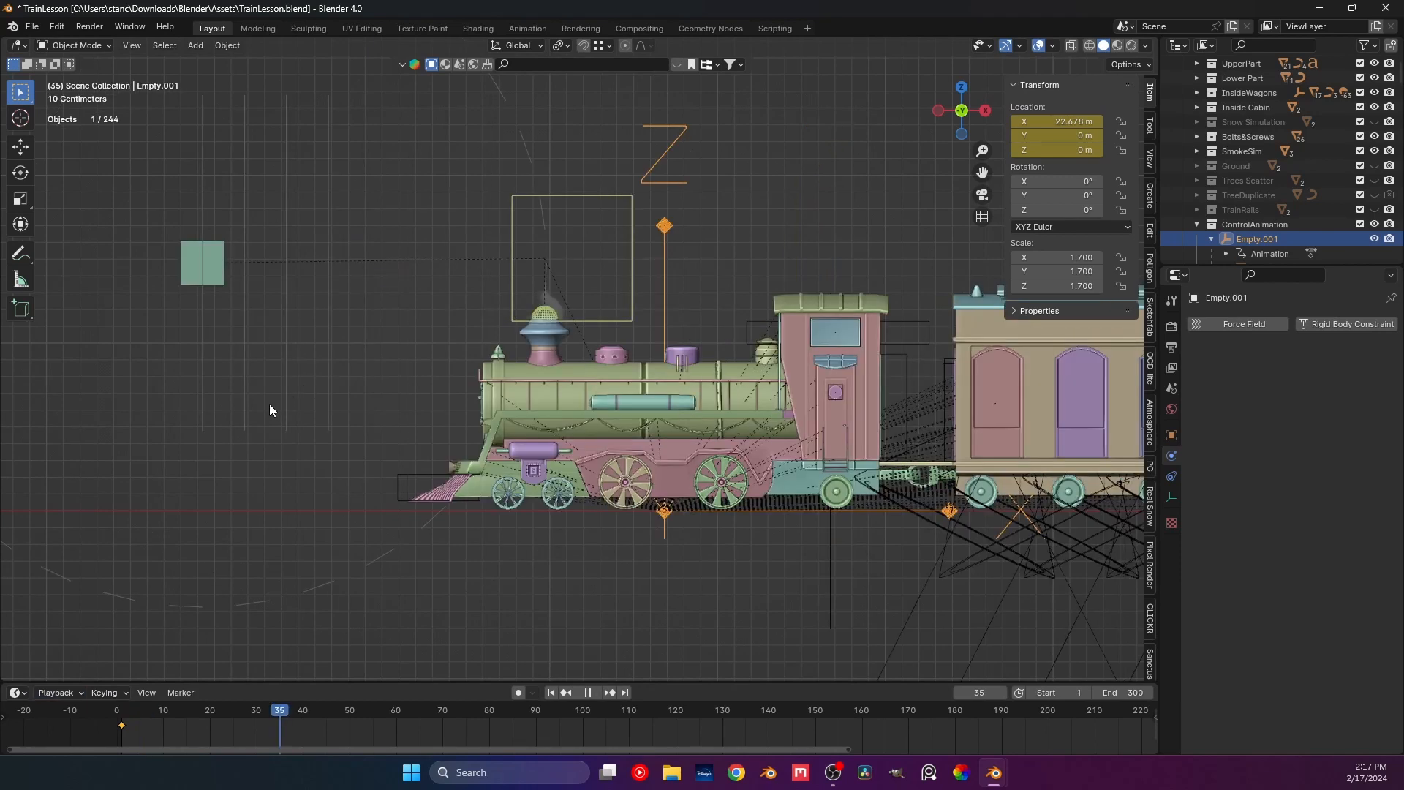
key(space)
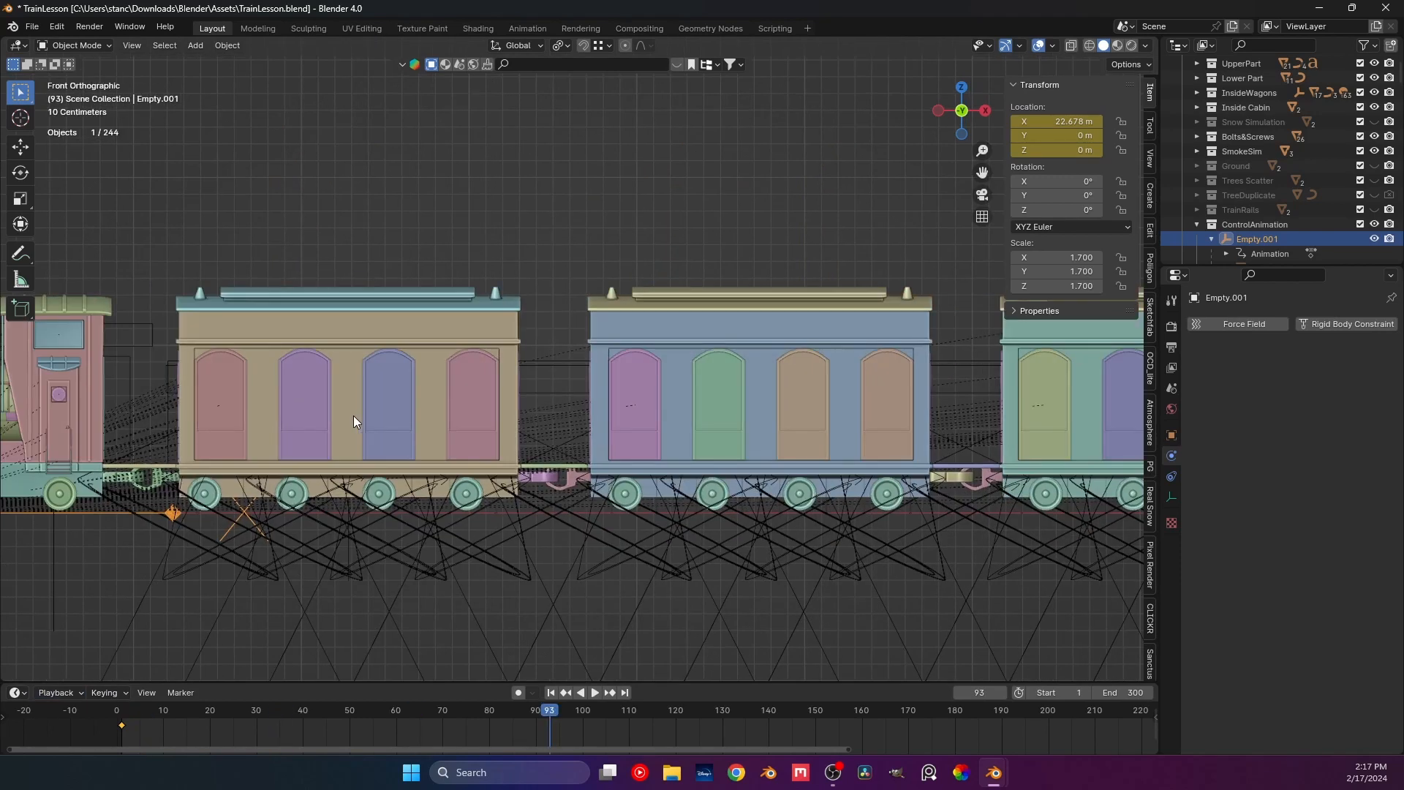
scroll(353, 415, down, 4)
scroll(437, 411, up, 7)
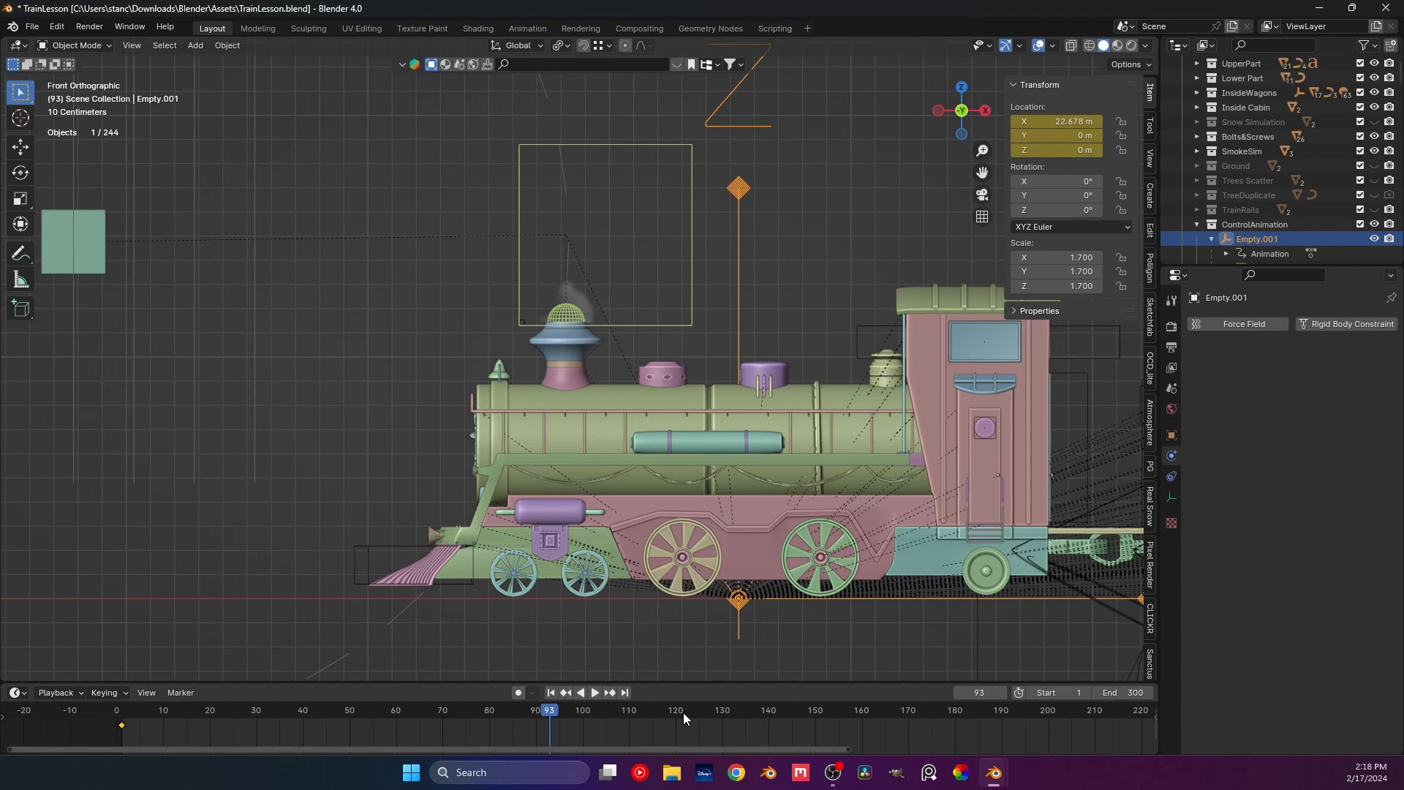
key(space)
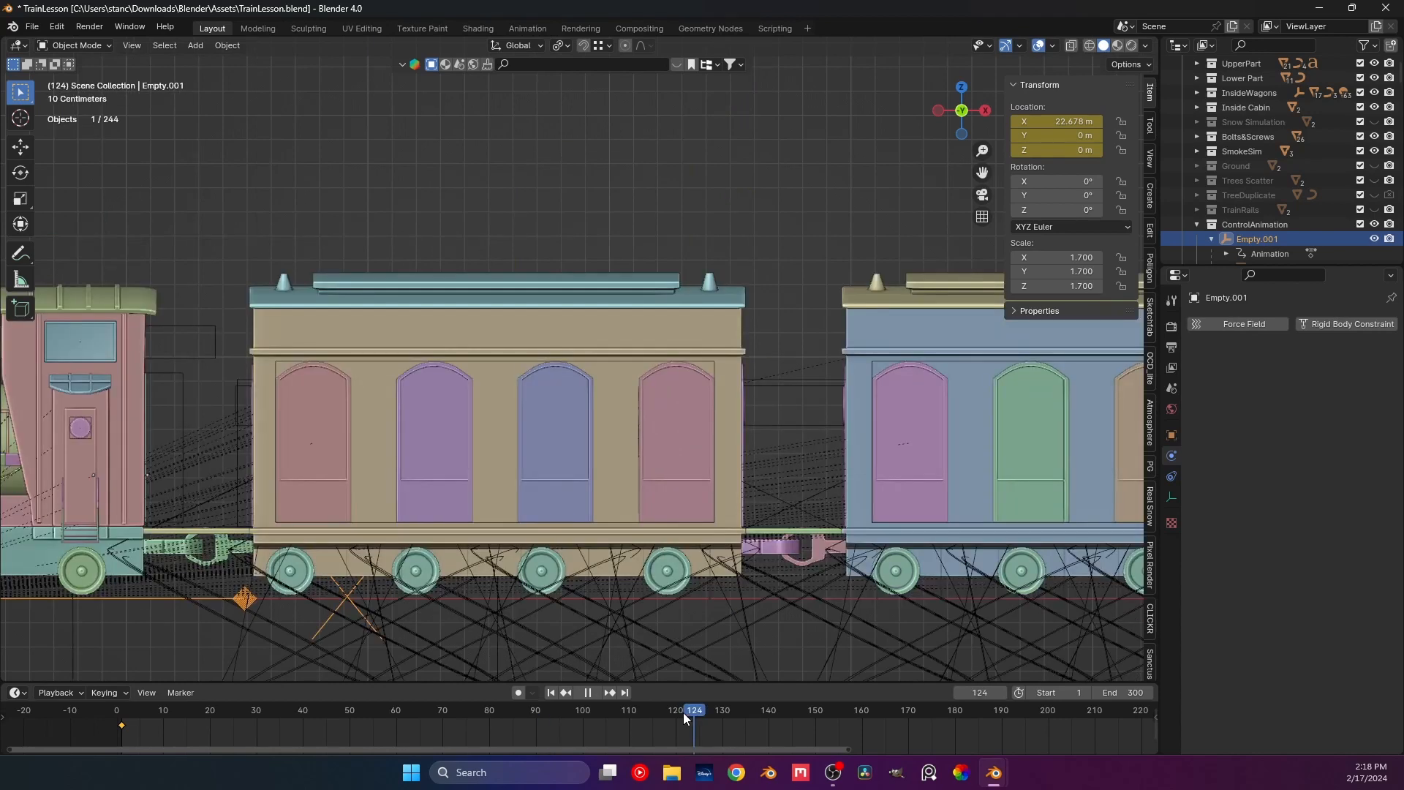
scroll(625, 463, down, 6)
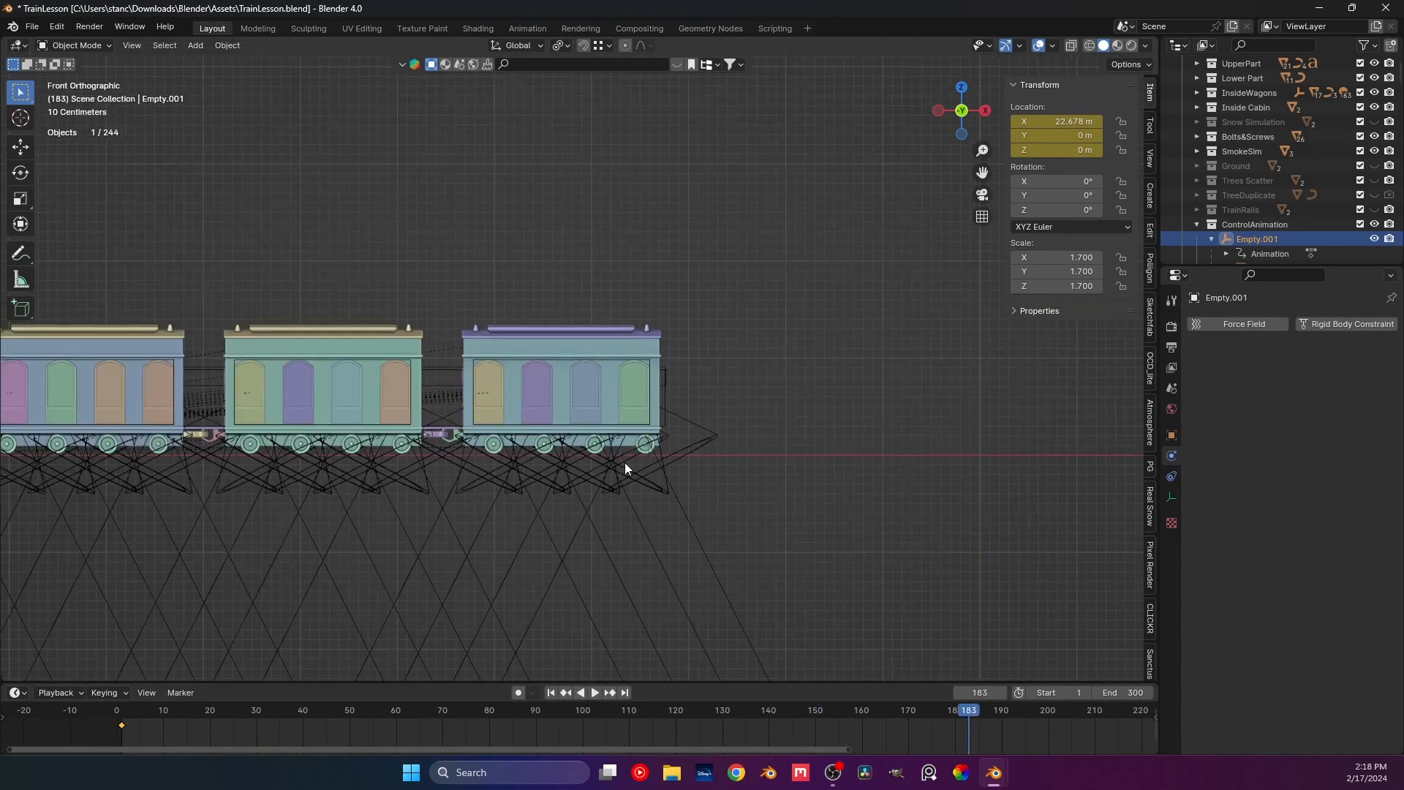
key(space)
scroll(393, 367, up, 3)
shift+middle_drag(392, 368, 670, 418)
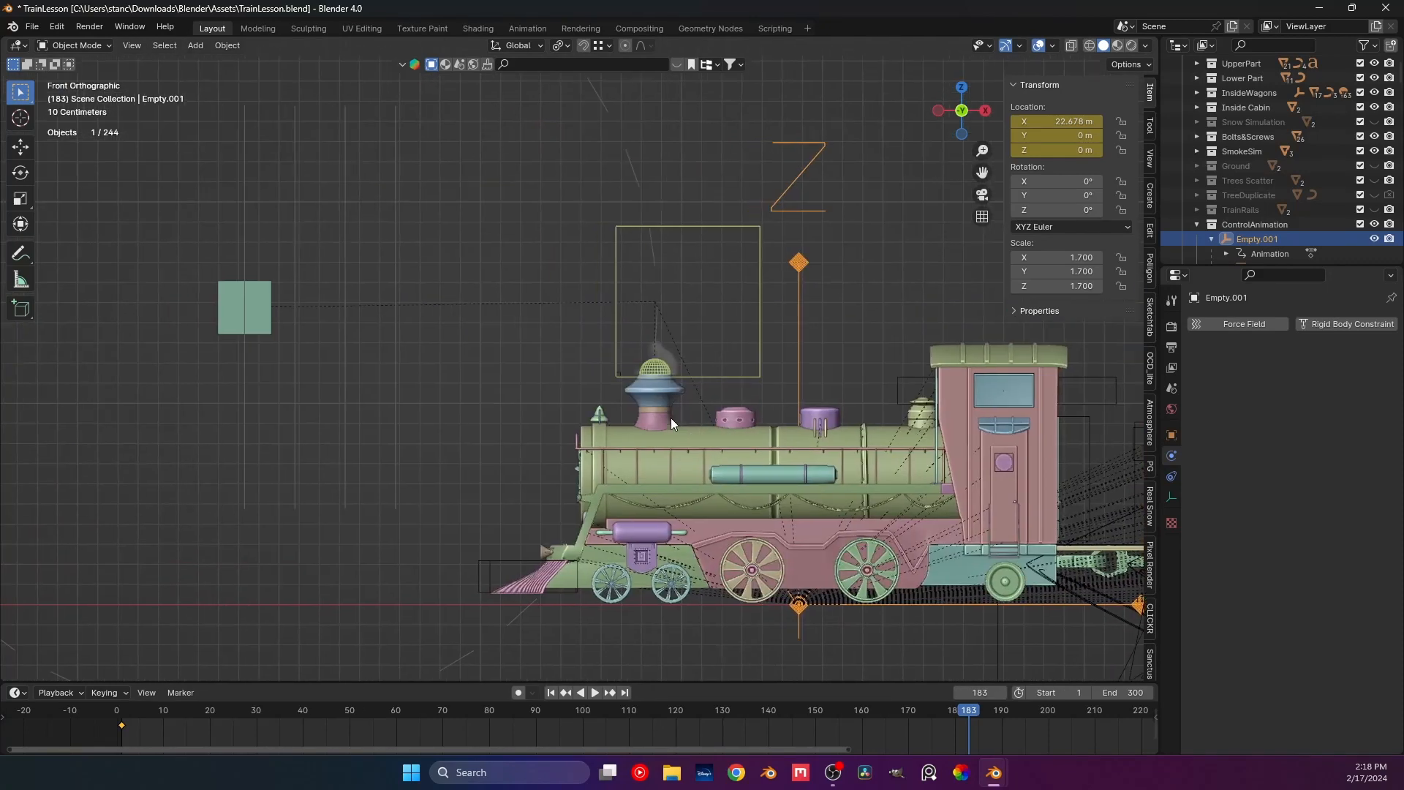
Examine the end of the train's movement around its keyframe at frame 270, and replay the animation from the first frame in front view.
scroll(670, 419, up, 5)
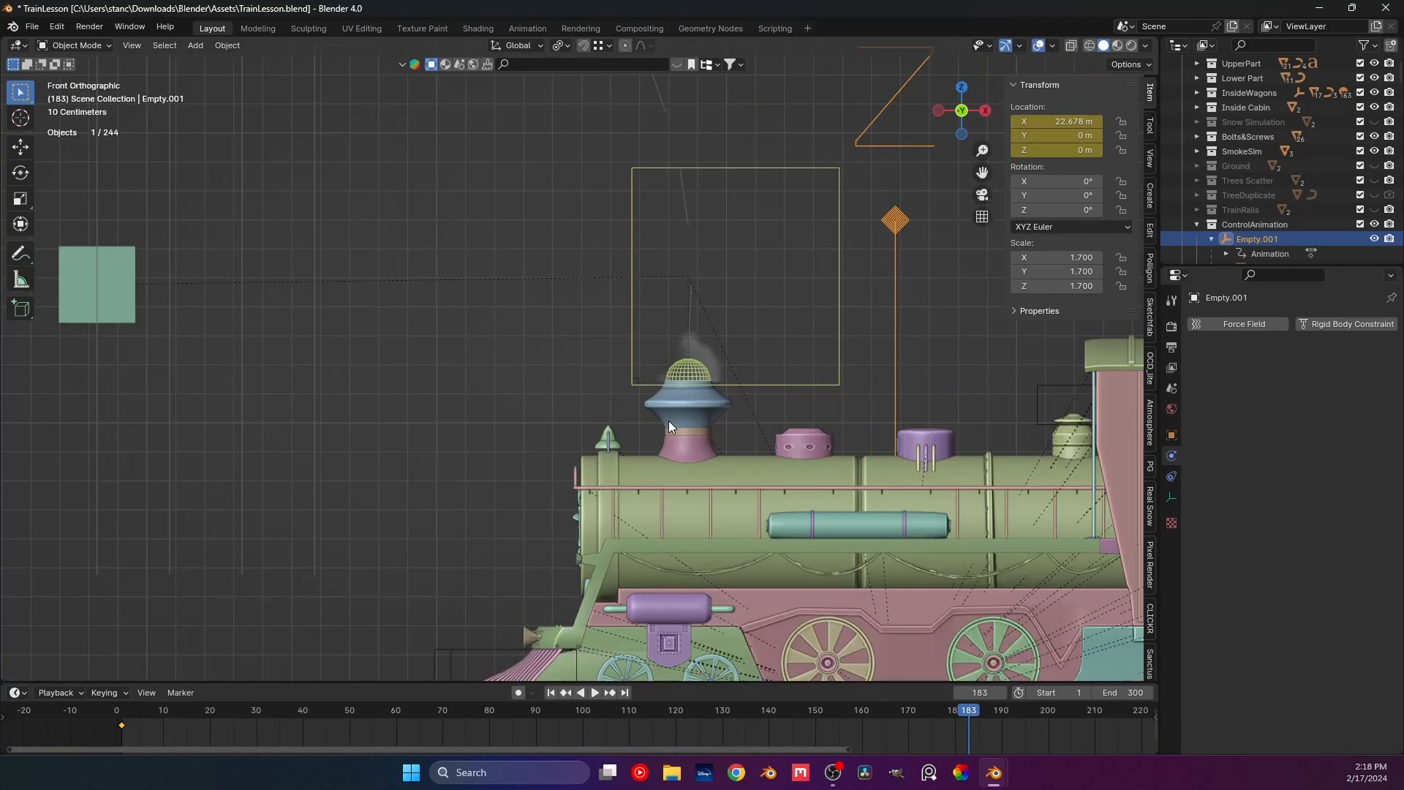
scroll(726, 440, down, 7)
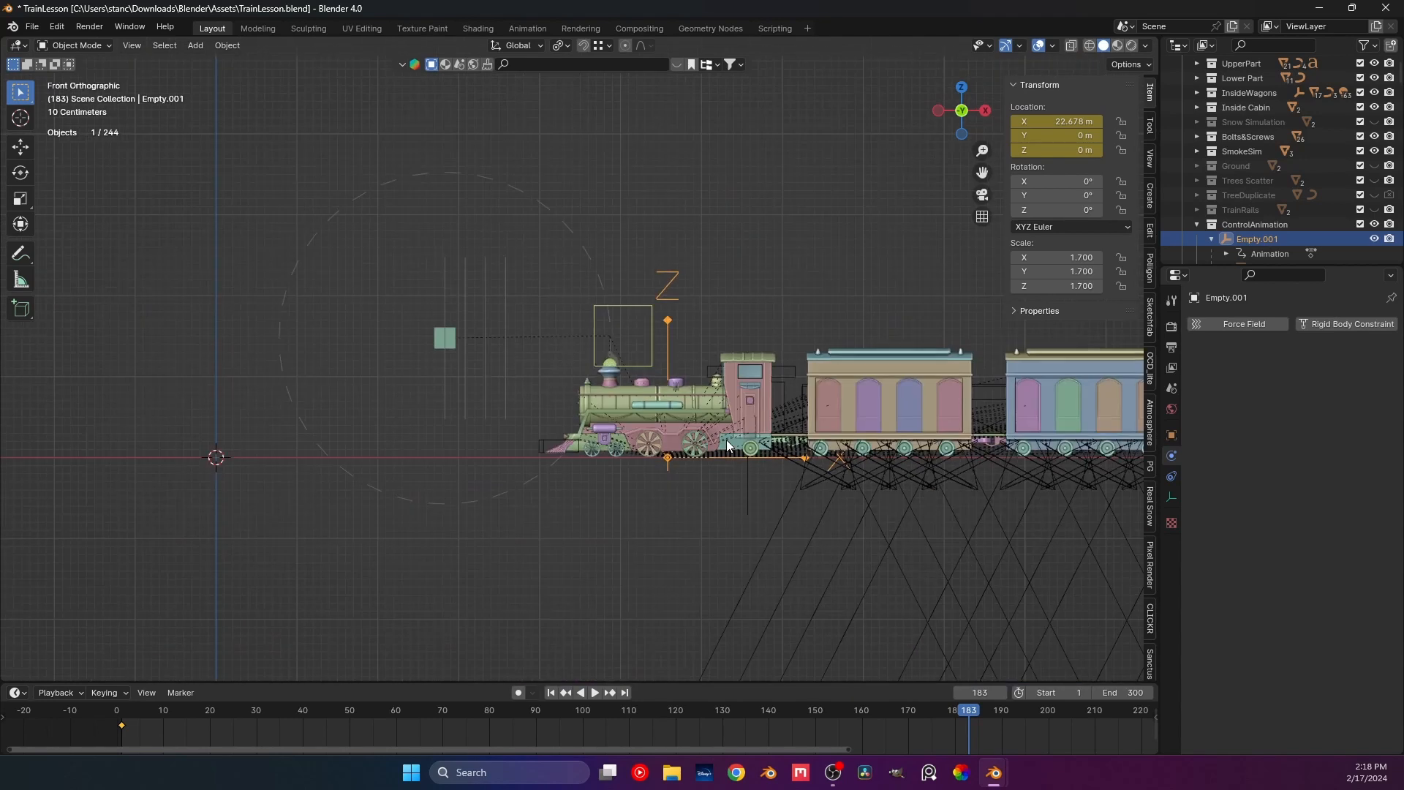
drag(828, 749, 1145, 755)
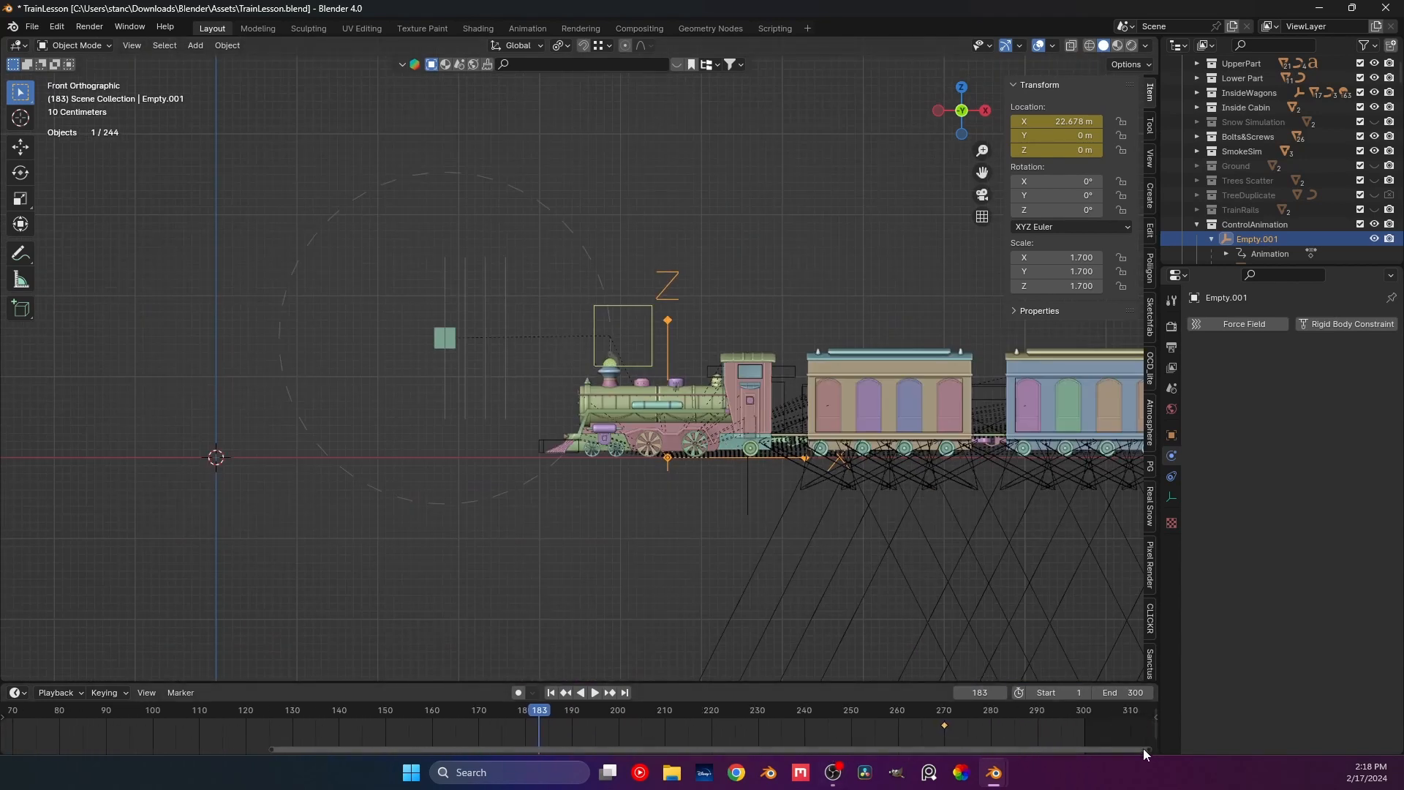
click(945, 713)
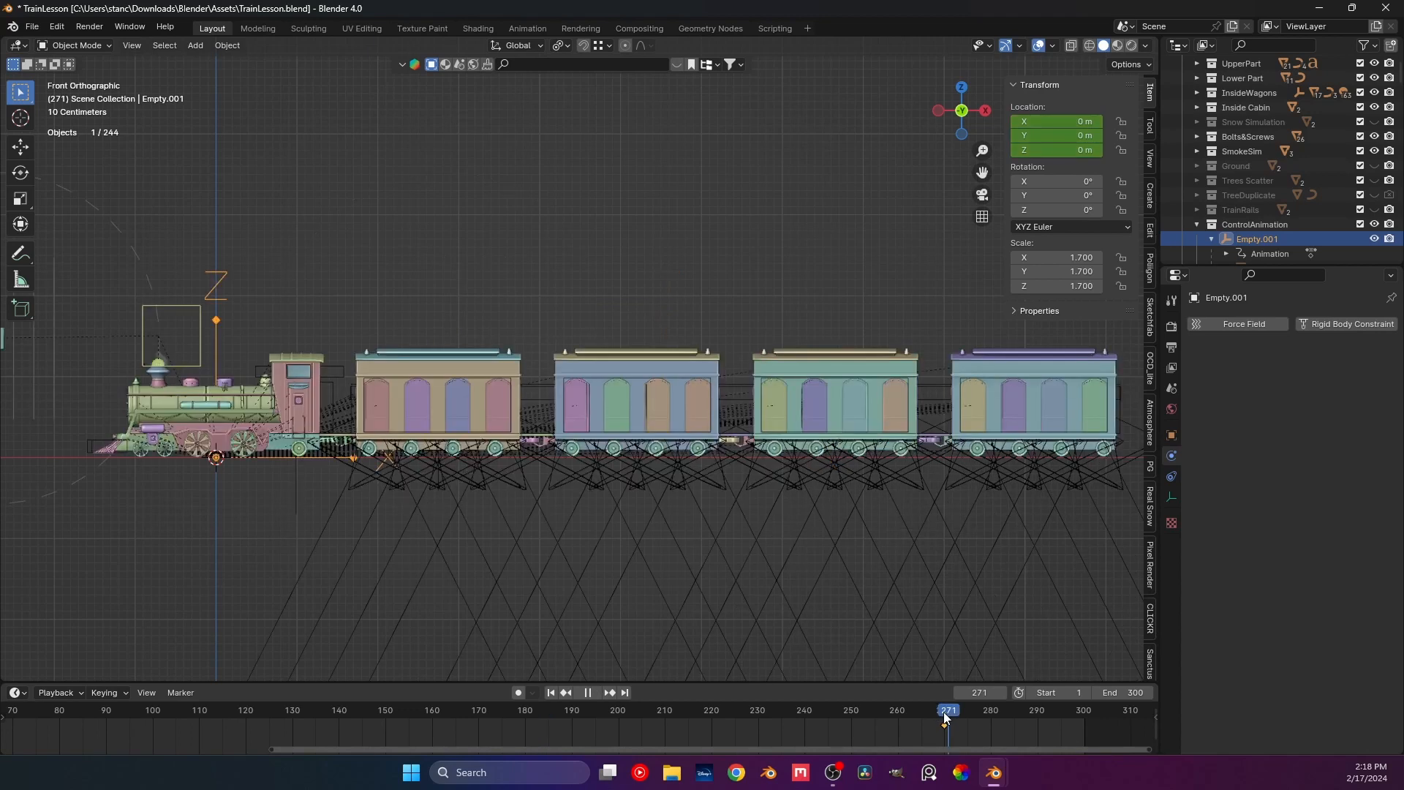
key(Left)
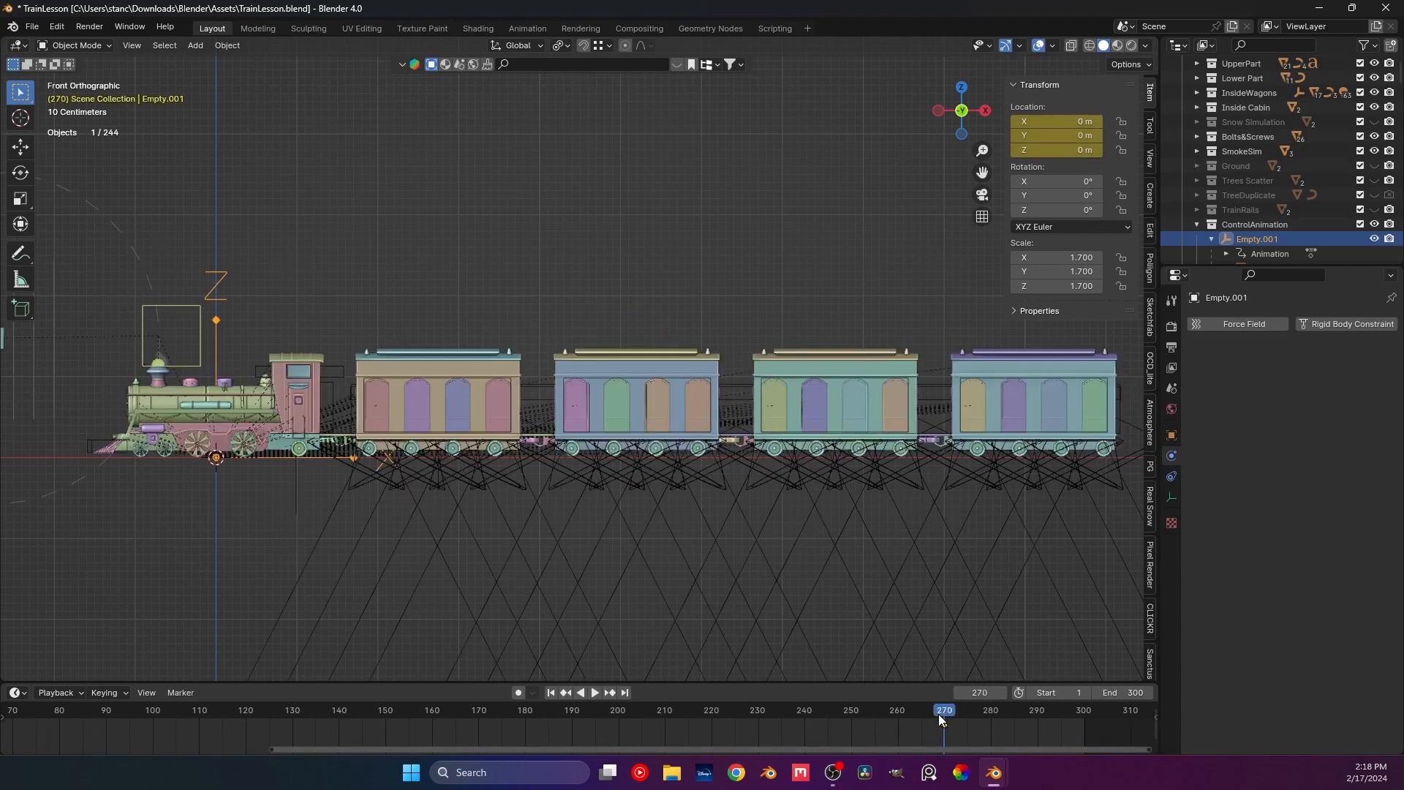
key(ctrl+shift+space)
click(945, 713)
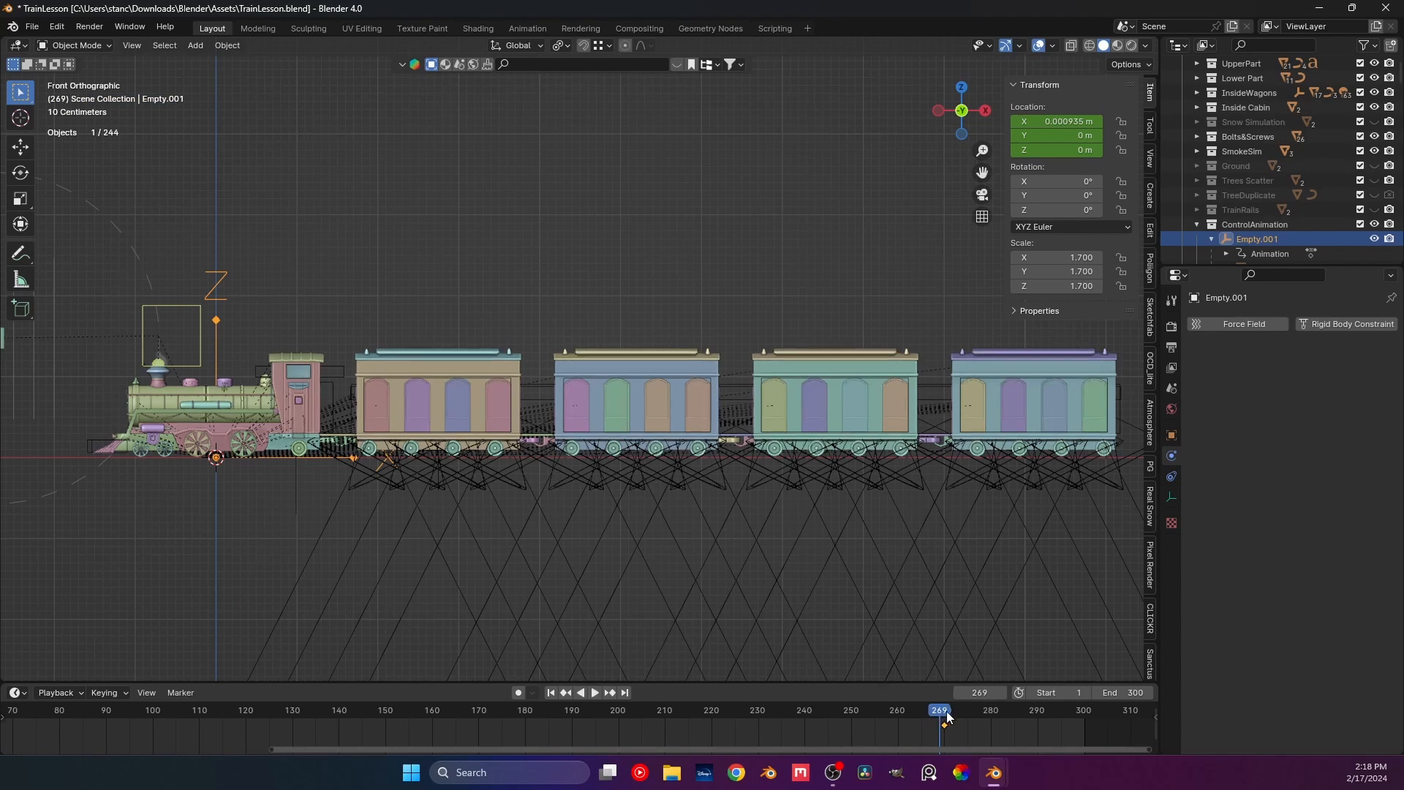
key(space)
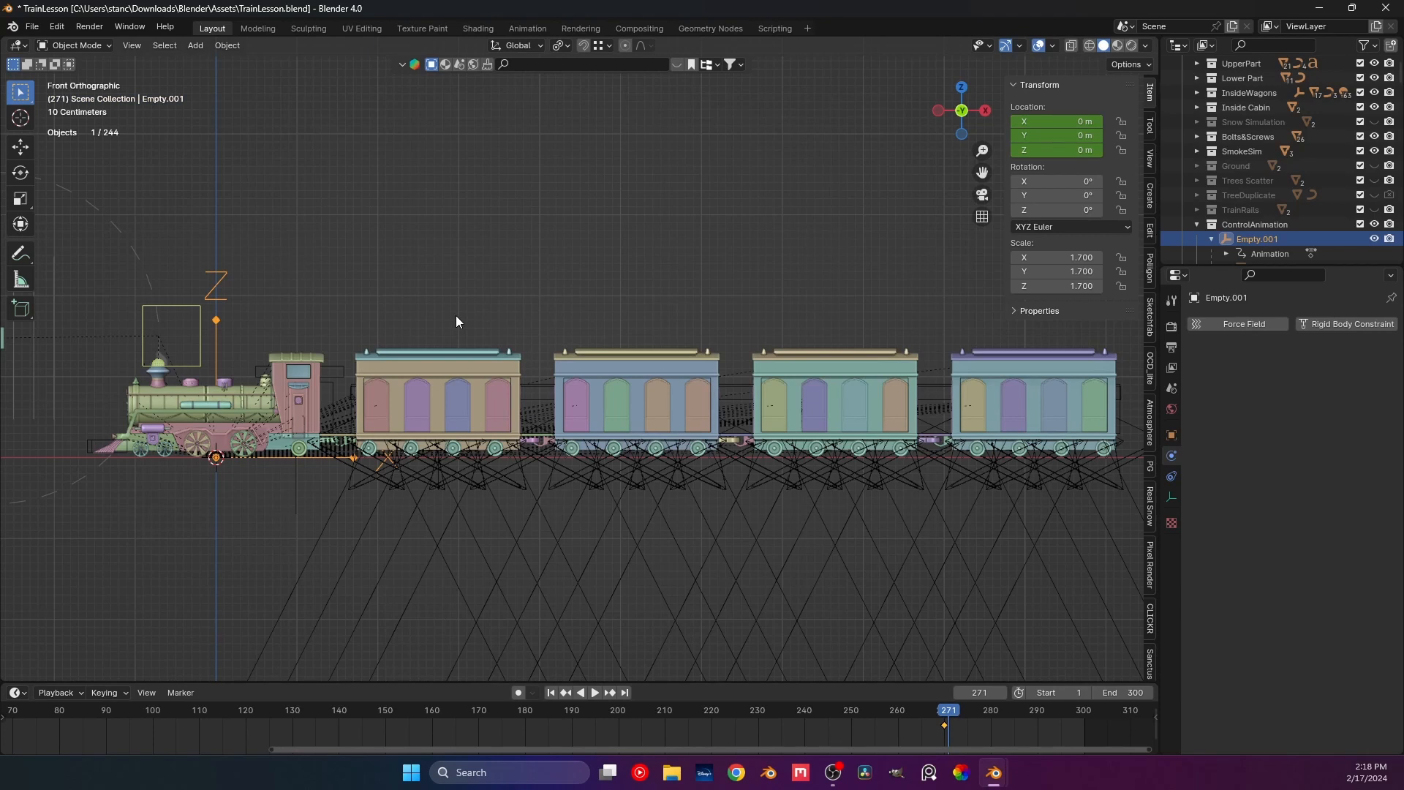
key(shift+Left)
key(space)
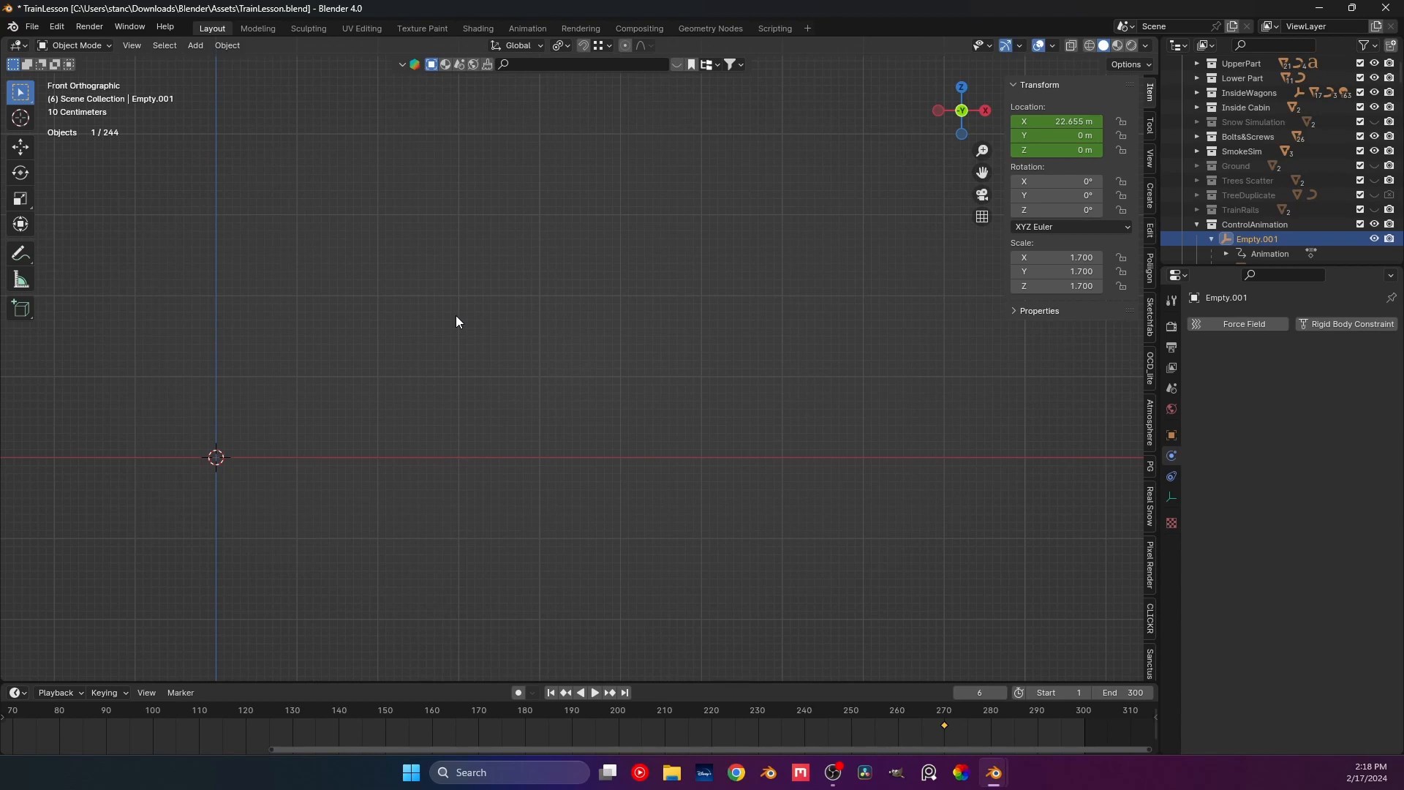
Undo back to the state before the train parts were parented to the control empty.
key(ctrl+z)
key(ctrl+shift+z)
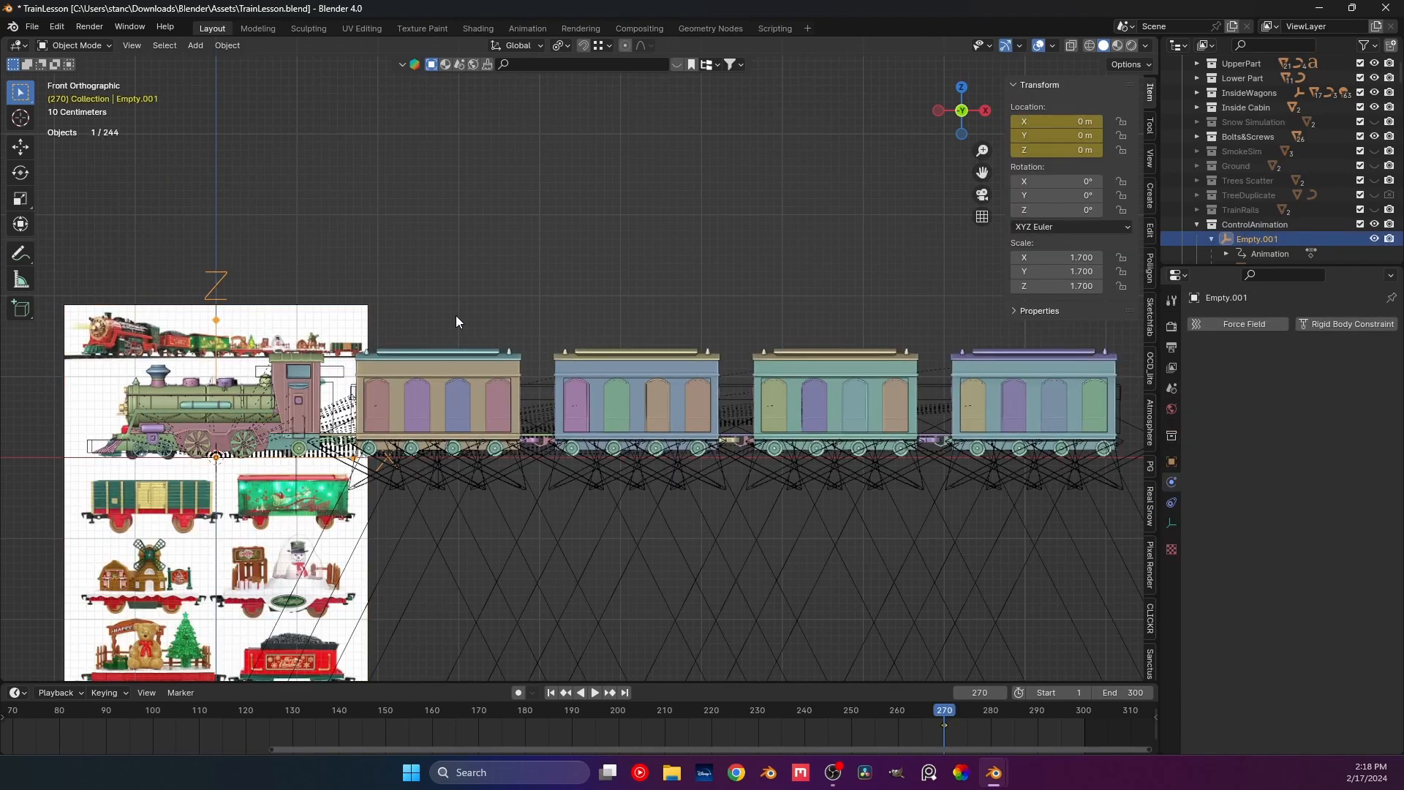
key(ctrl+shift+z)
key(ctrl+shift+z)
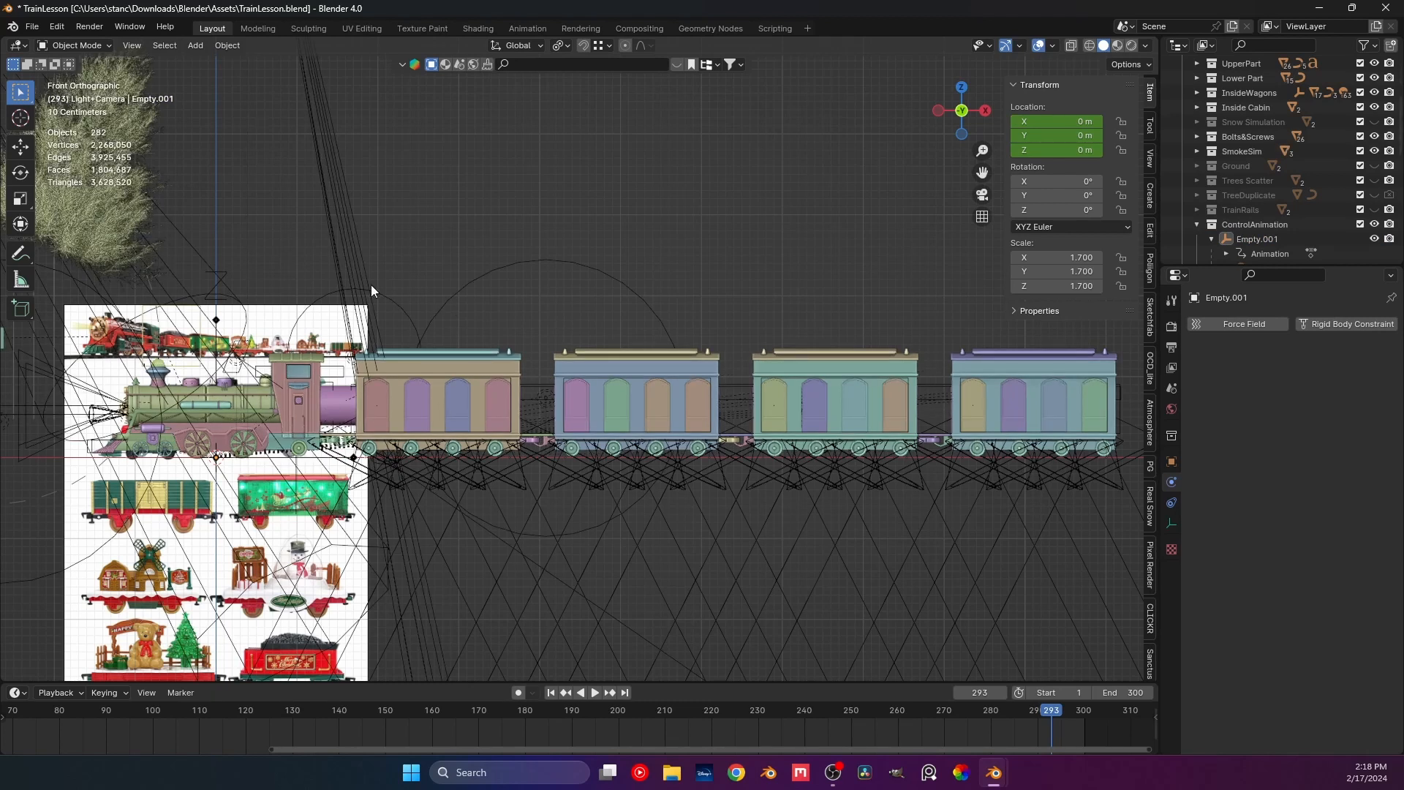
key(ctrl+shift+z)
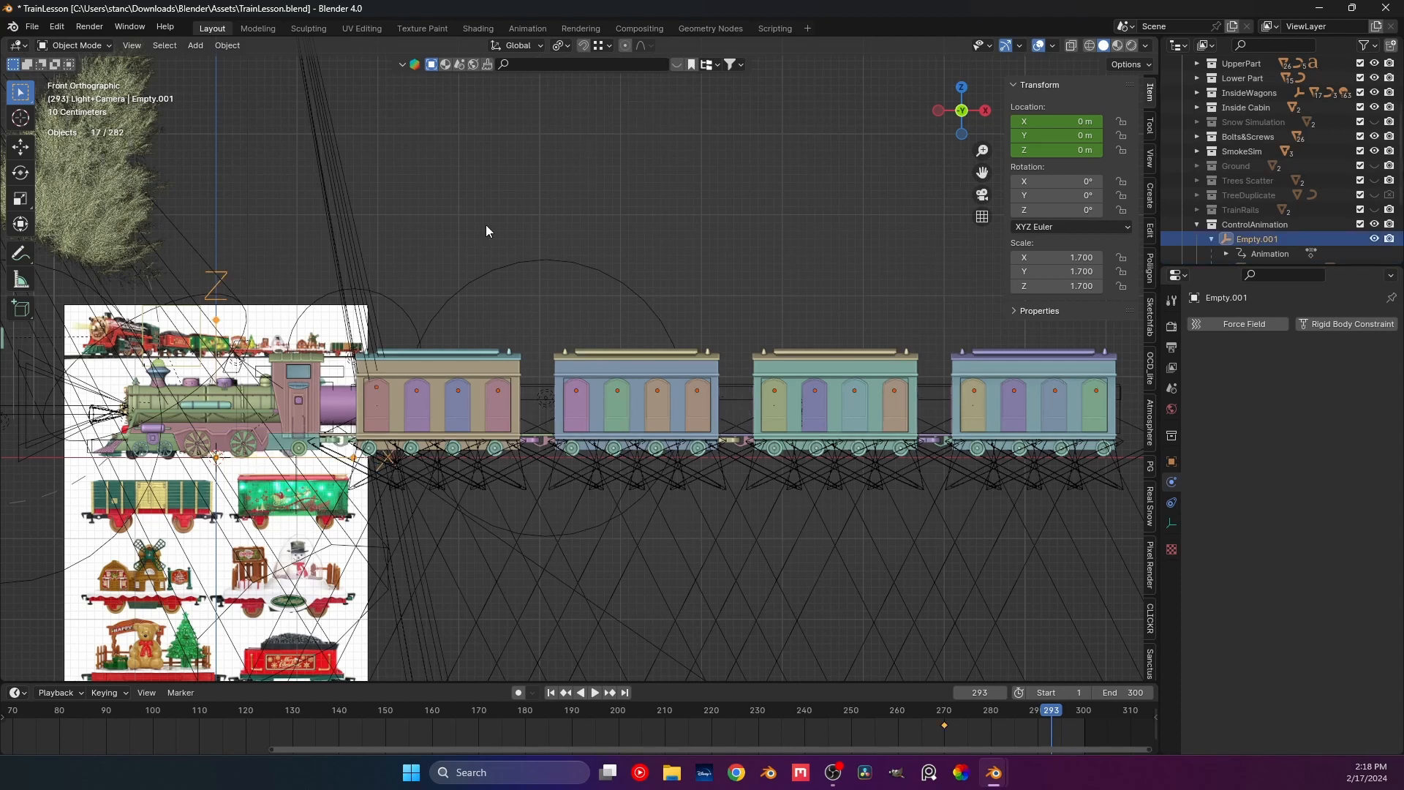
Rename the smoke's control empty in the ControlAnimation collection as SmokeControl.
shift+middle_drag(404, 283, 571, 276)
scroll(511, 297, up, 1)
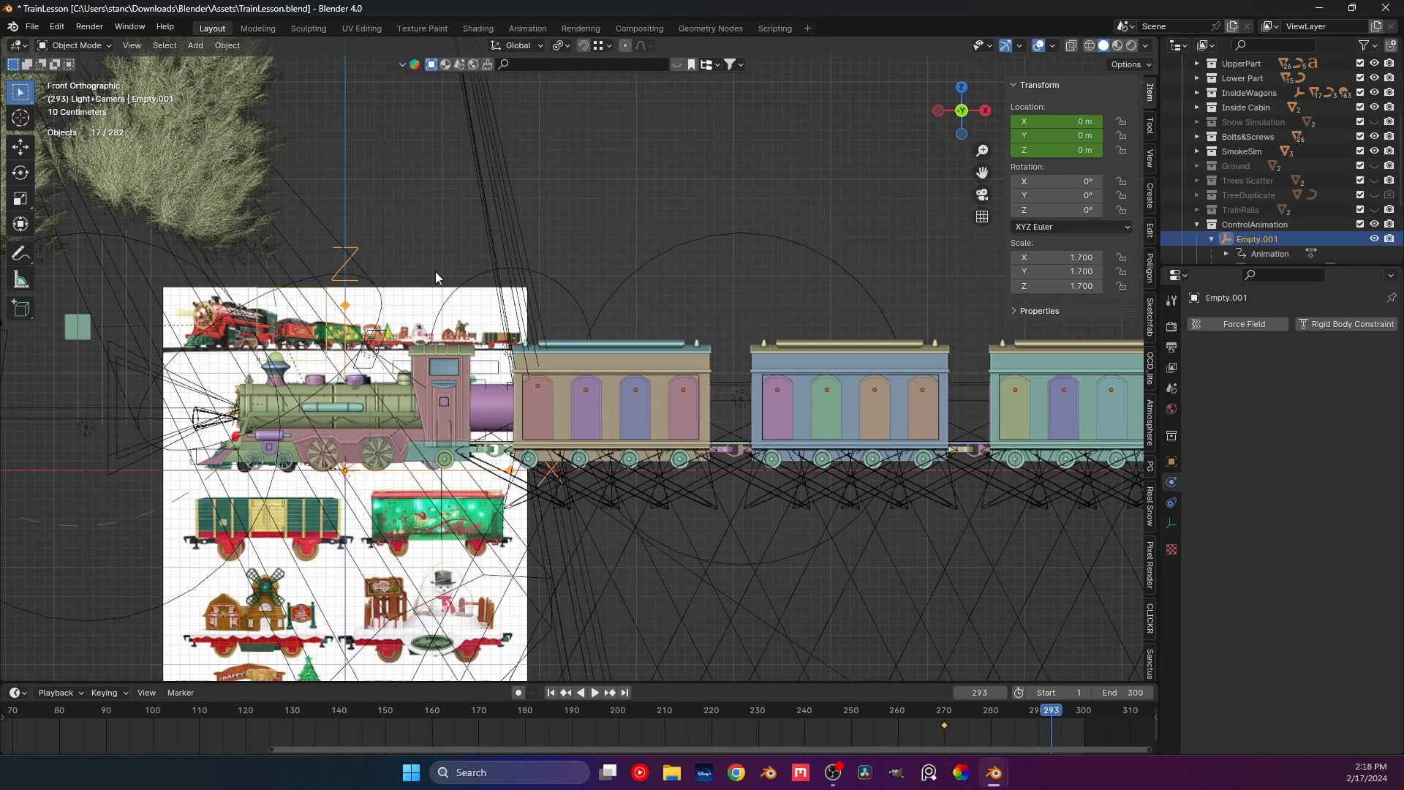
double_click(1258, 240)
scroll(1258, 242, down, 3)
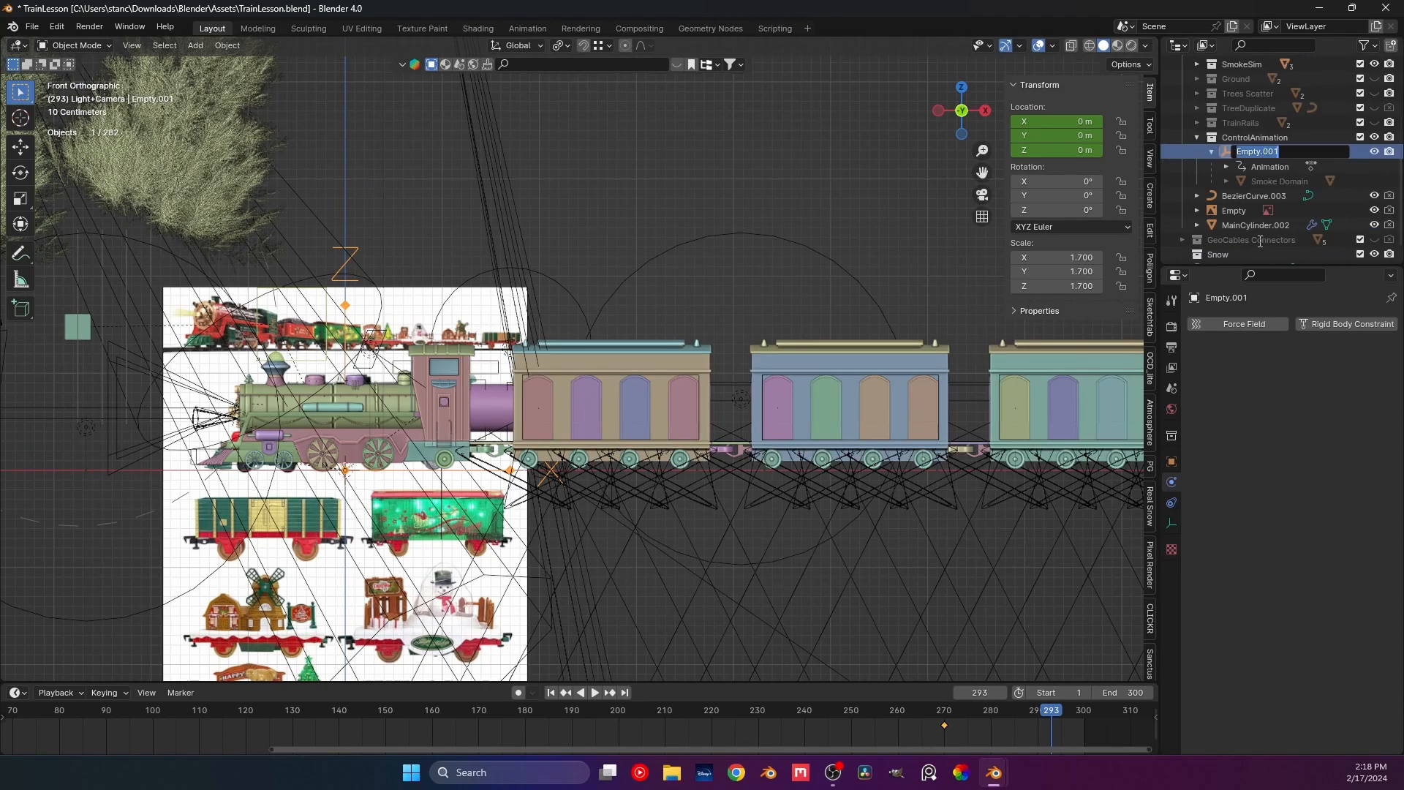
text(RainControl)
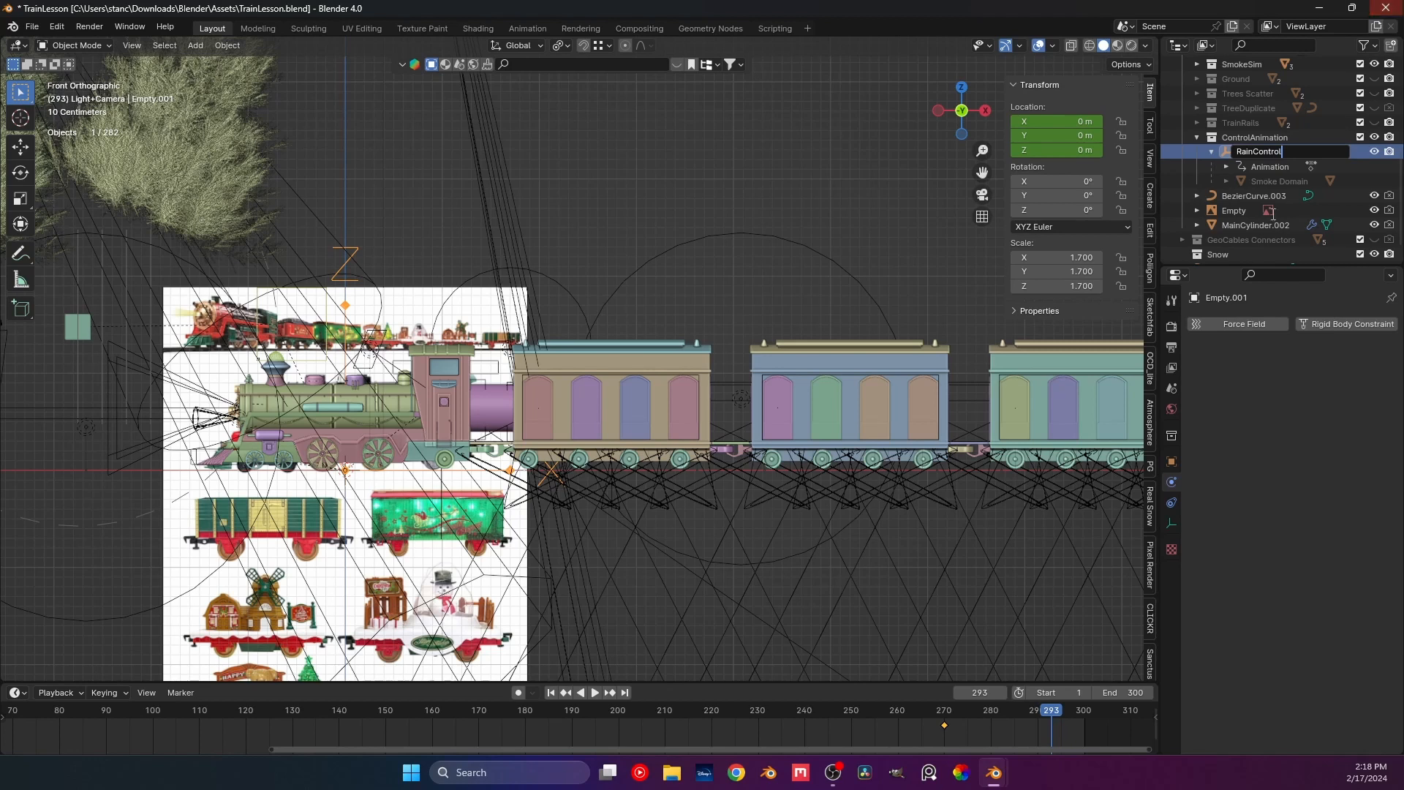
drag(1252, 151, 1212, 162)
text(Smoke)
key(Return)
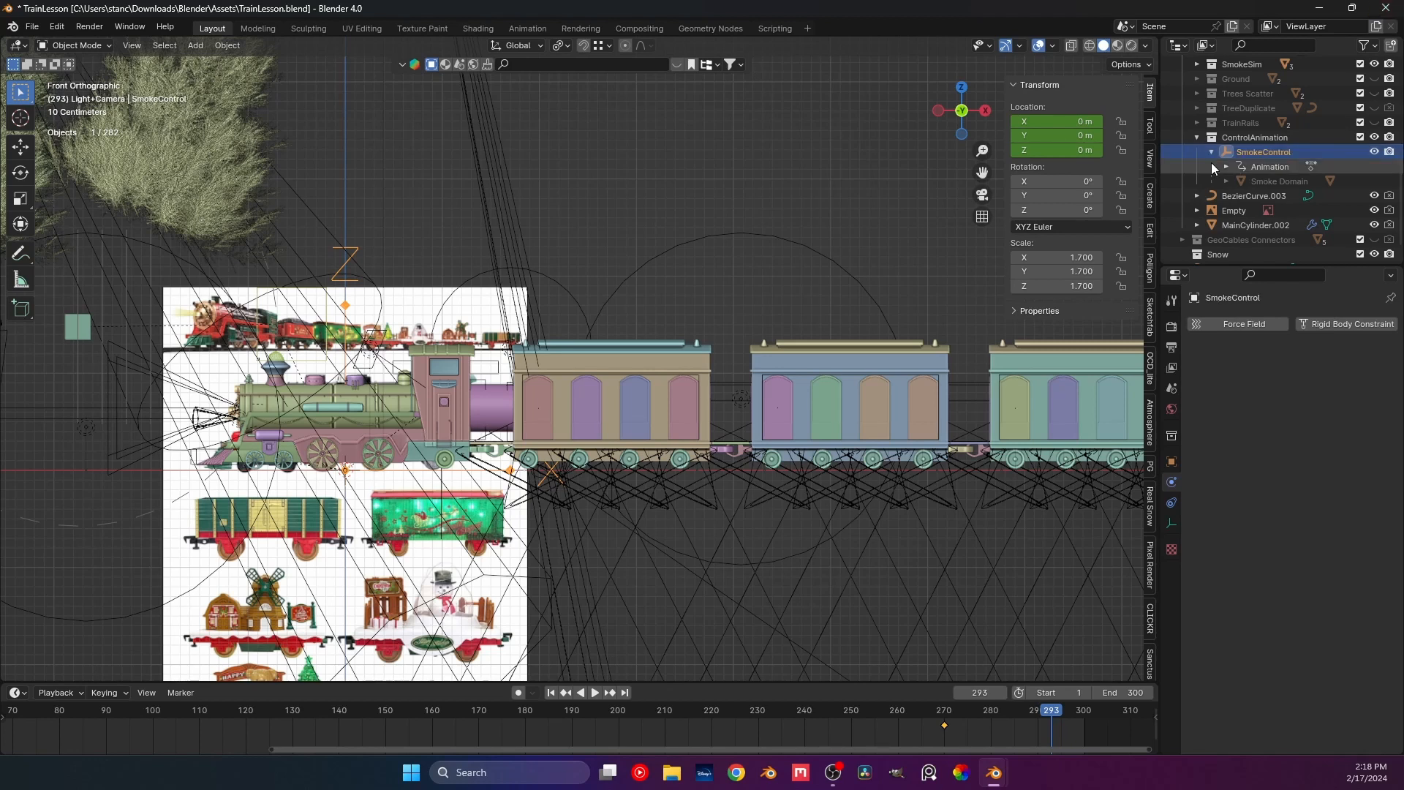
Hide the Light+Camera collection in the viewport and select the SmokeControl empty at the locomotive.
click(1213, 152)
click(1225, 145)
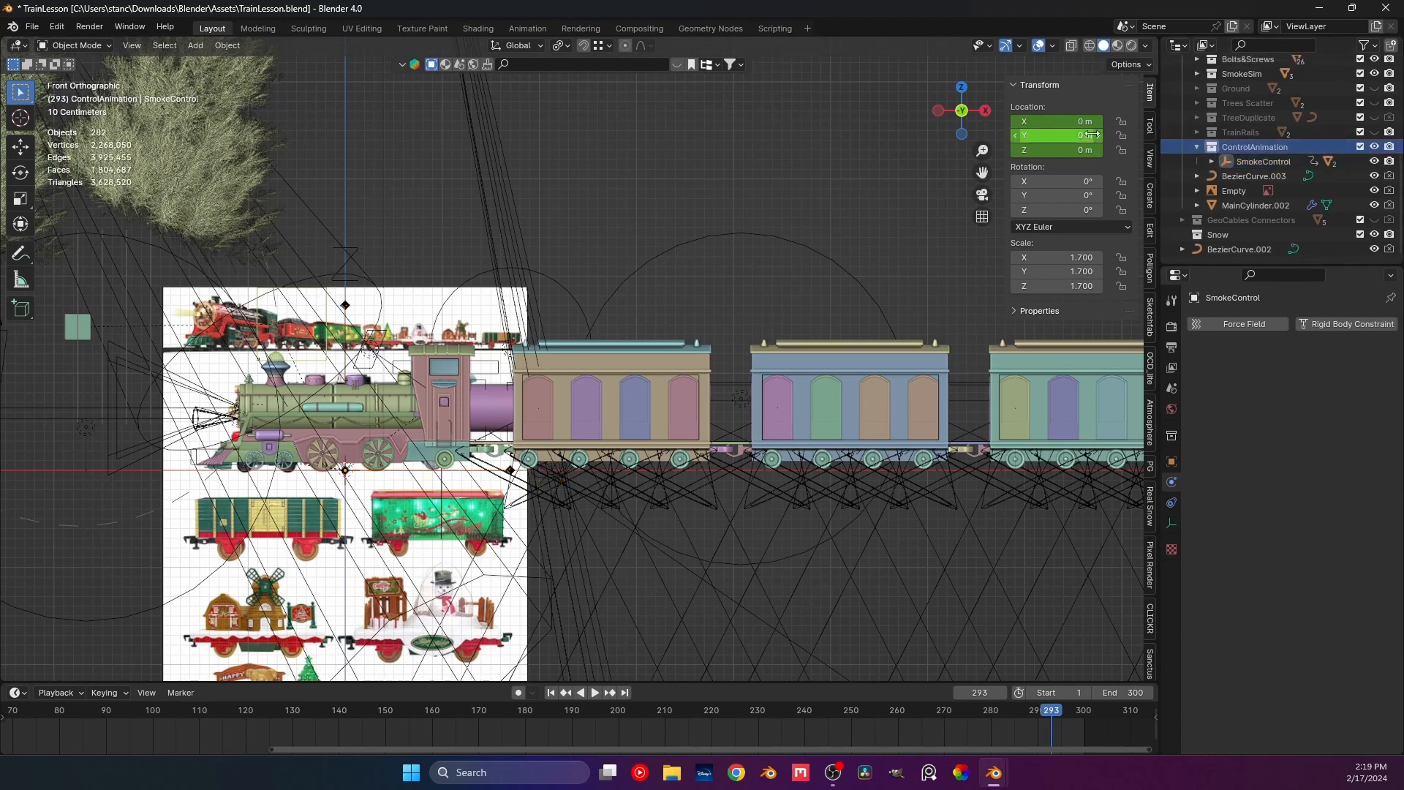
scroll(1211, 143, up, 5)
scroll(1210, 143, up, 2)
click(1375, 93)
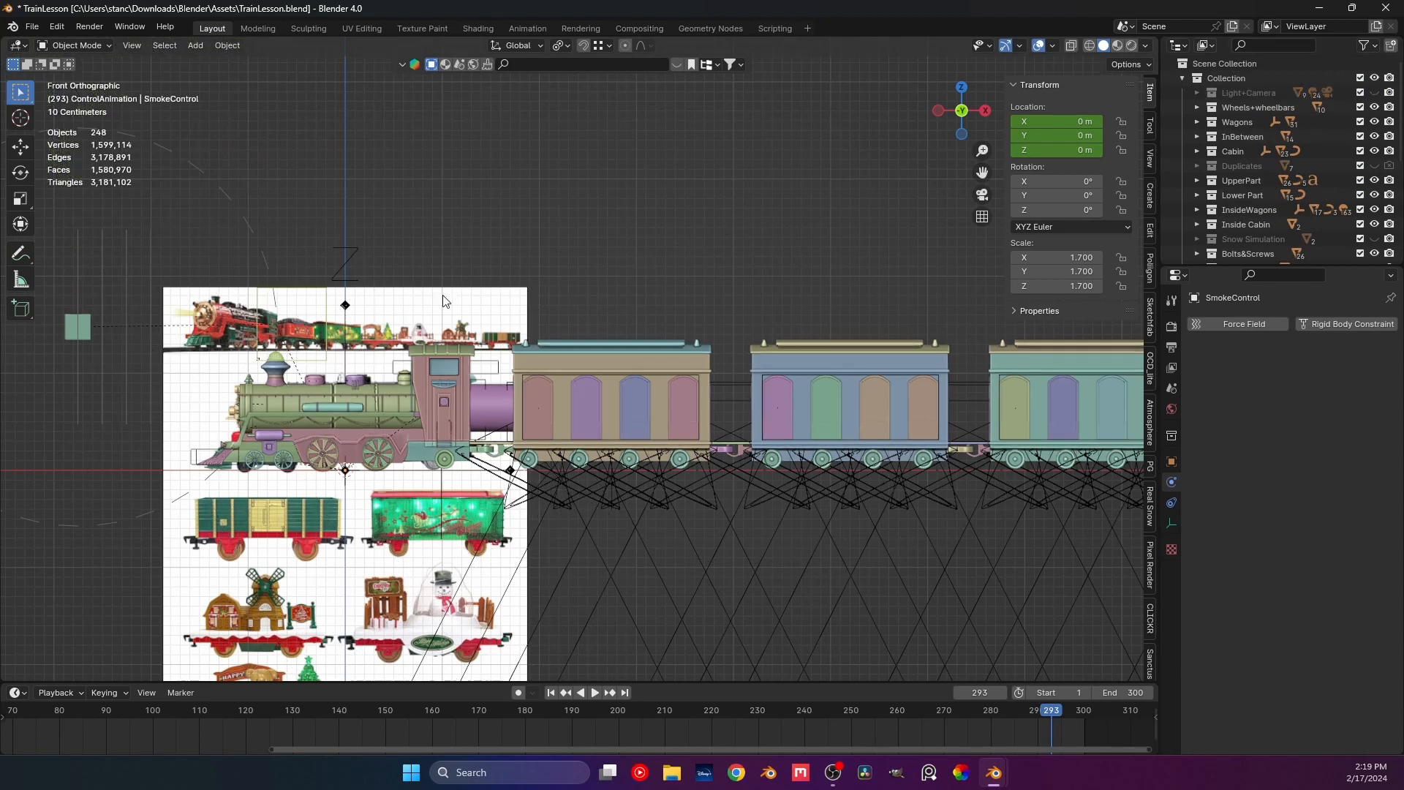
shift+middle_drag(310, 364, 560, 288)
scroll(559, 288, up, 1)
scroll(563, 287, up, 3)
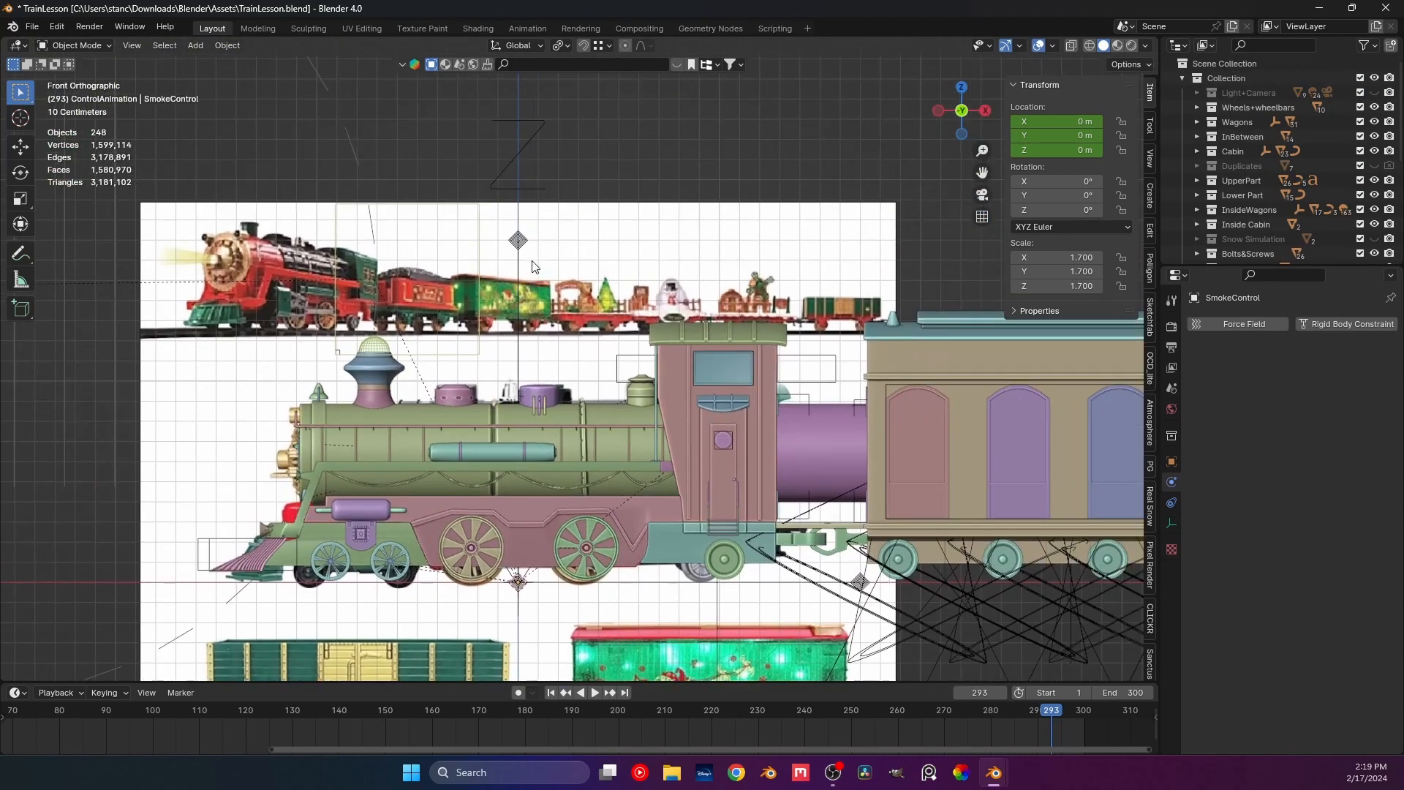
click(523, 251)
click(523, 250)
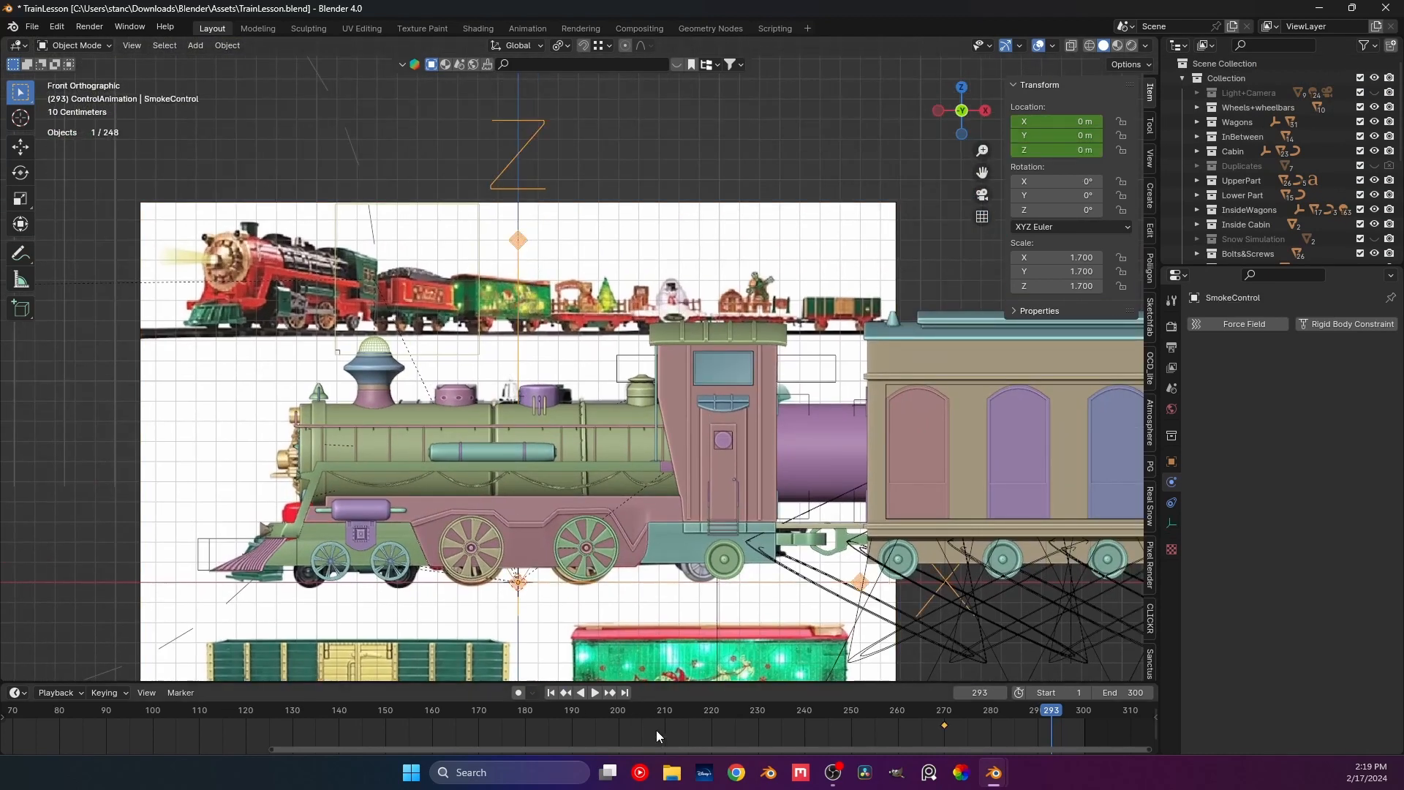
Play the animation from the first frame to examine the smoke's movement with SmokeControl, and return to frame 1.
key(shift+Left)
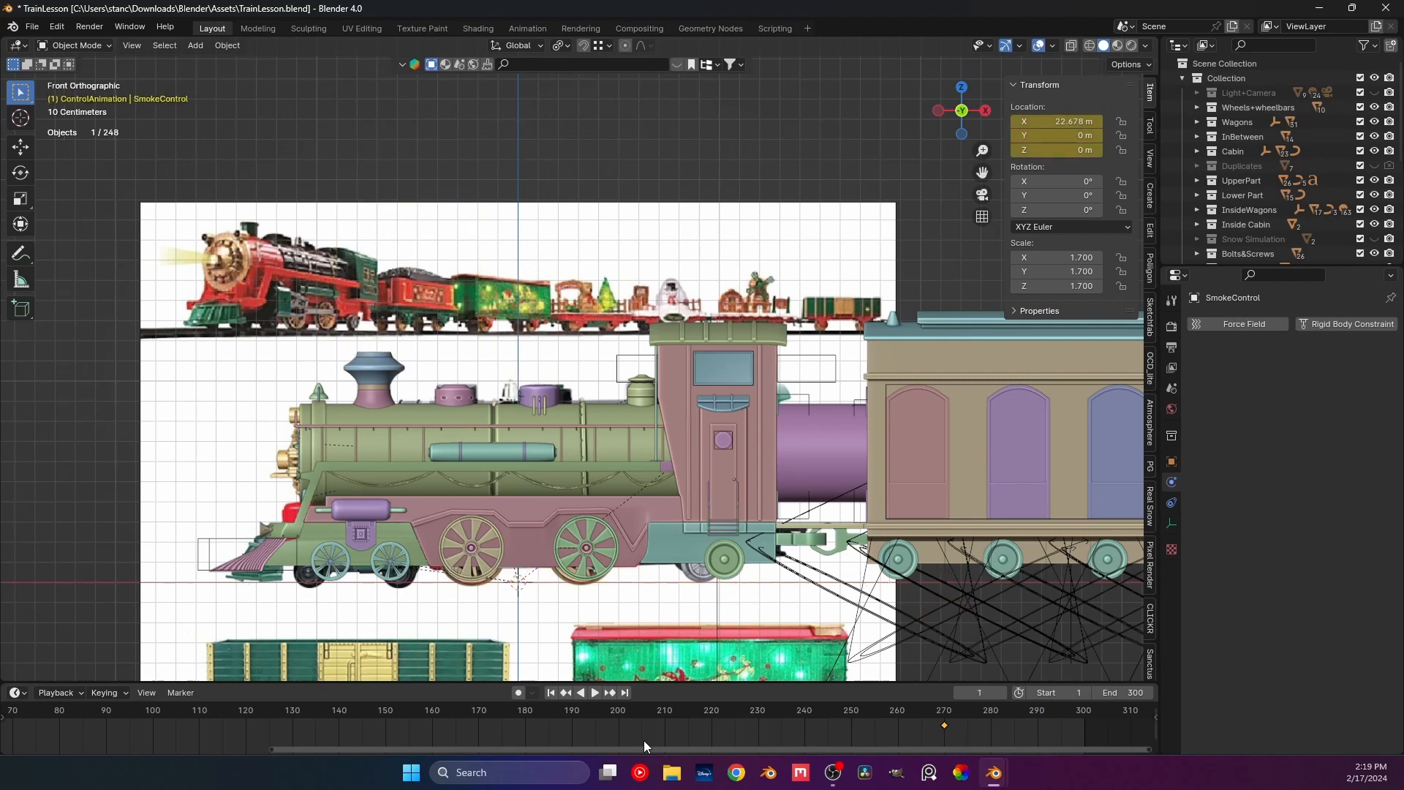
scroll(607, 529, down, 4)
key(space)
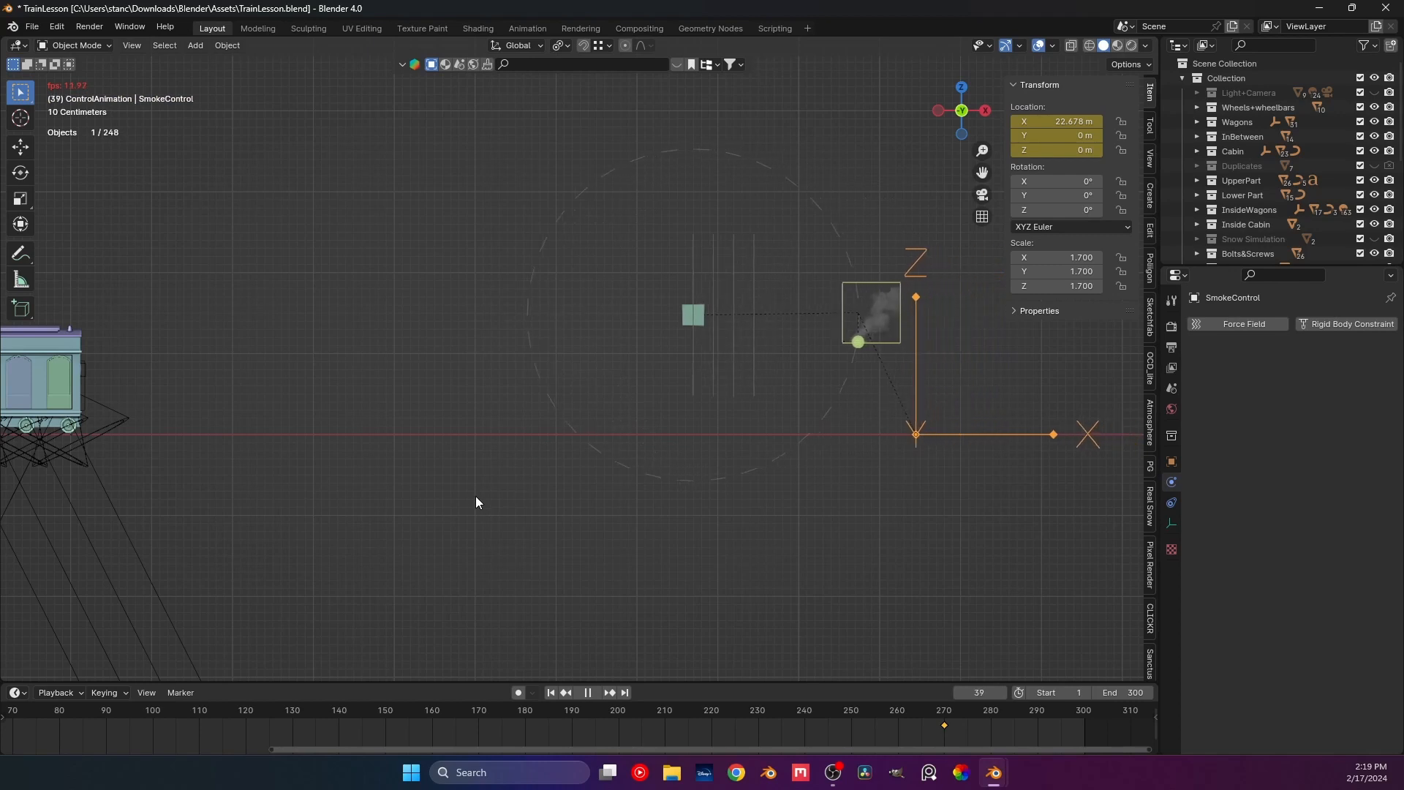
scroll(784, 290, up, 5)
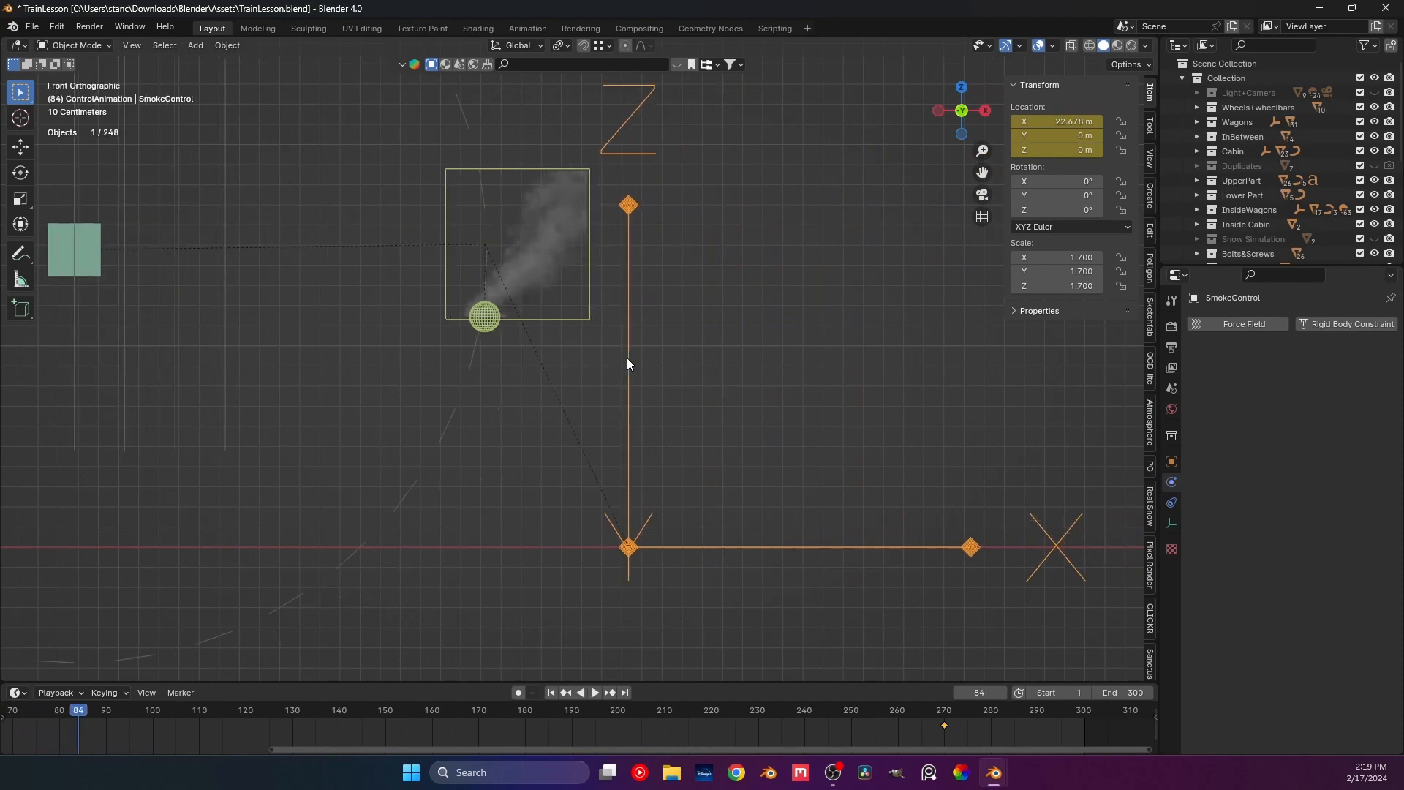
key(space)
scroll(604, 366, up, 1)
scroll(556, 373, down, 5)
shift+middle_drag(532, 374, 566, 375)
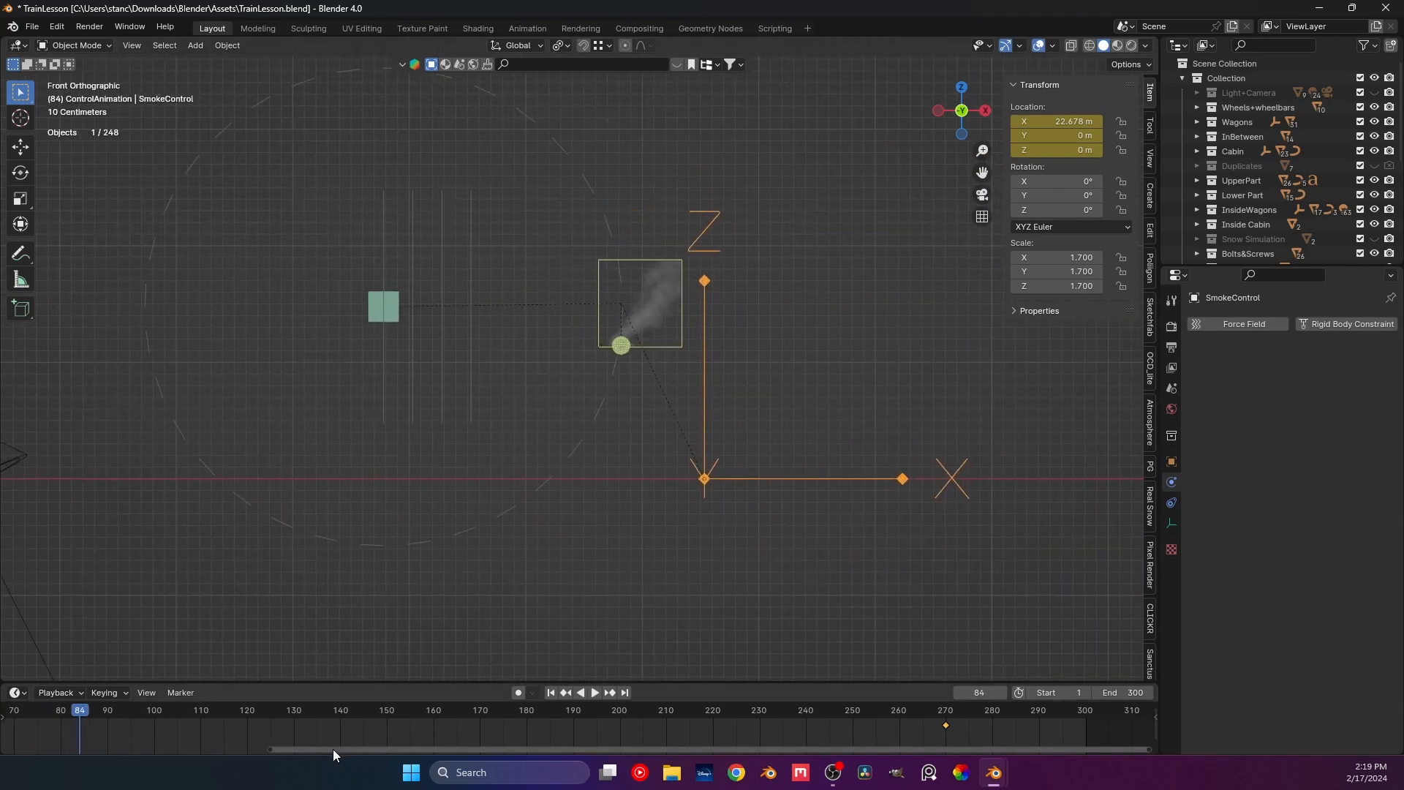
drag(332, 749, 33, 753)
click(95, 711)
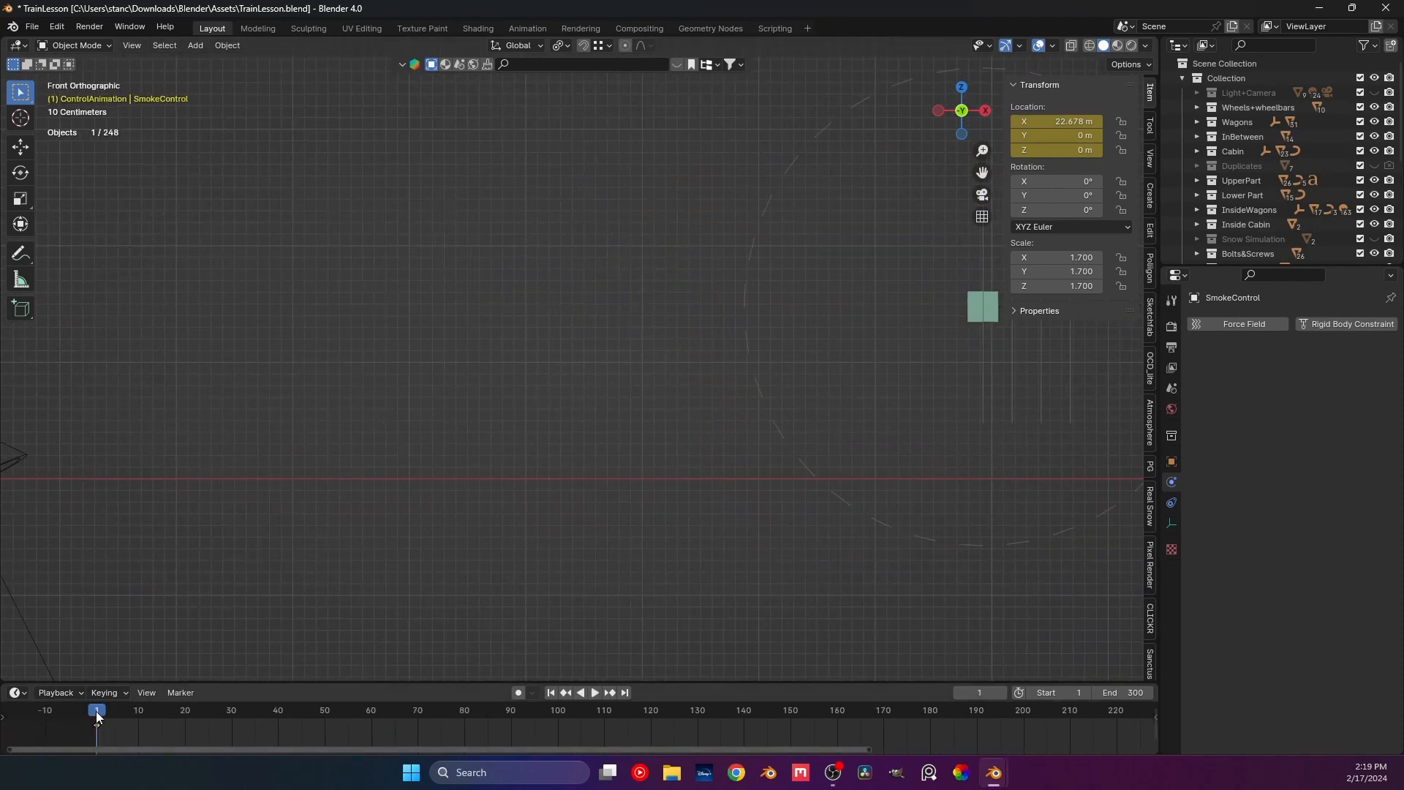
Add an Arrows empty at the world origin beneath the locomotive and scale it up to about 3.2.
scroll(397, 362, down, 5)
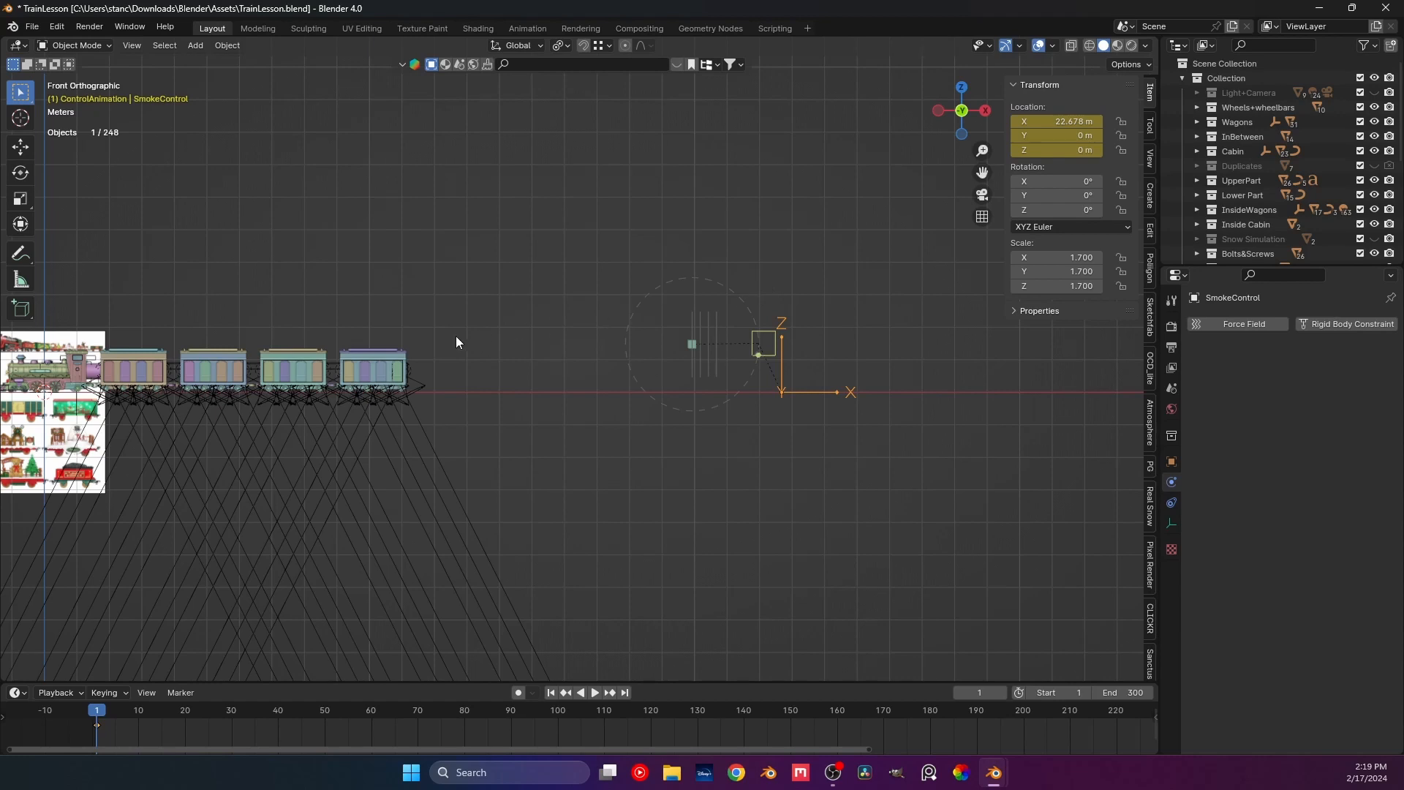
shift+middle_drag(273, 400, 594, 412)
scroll(301, 371, up, 5)
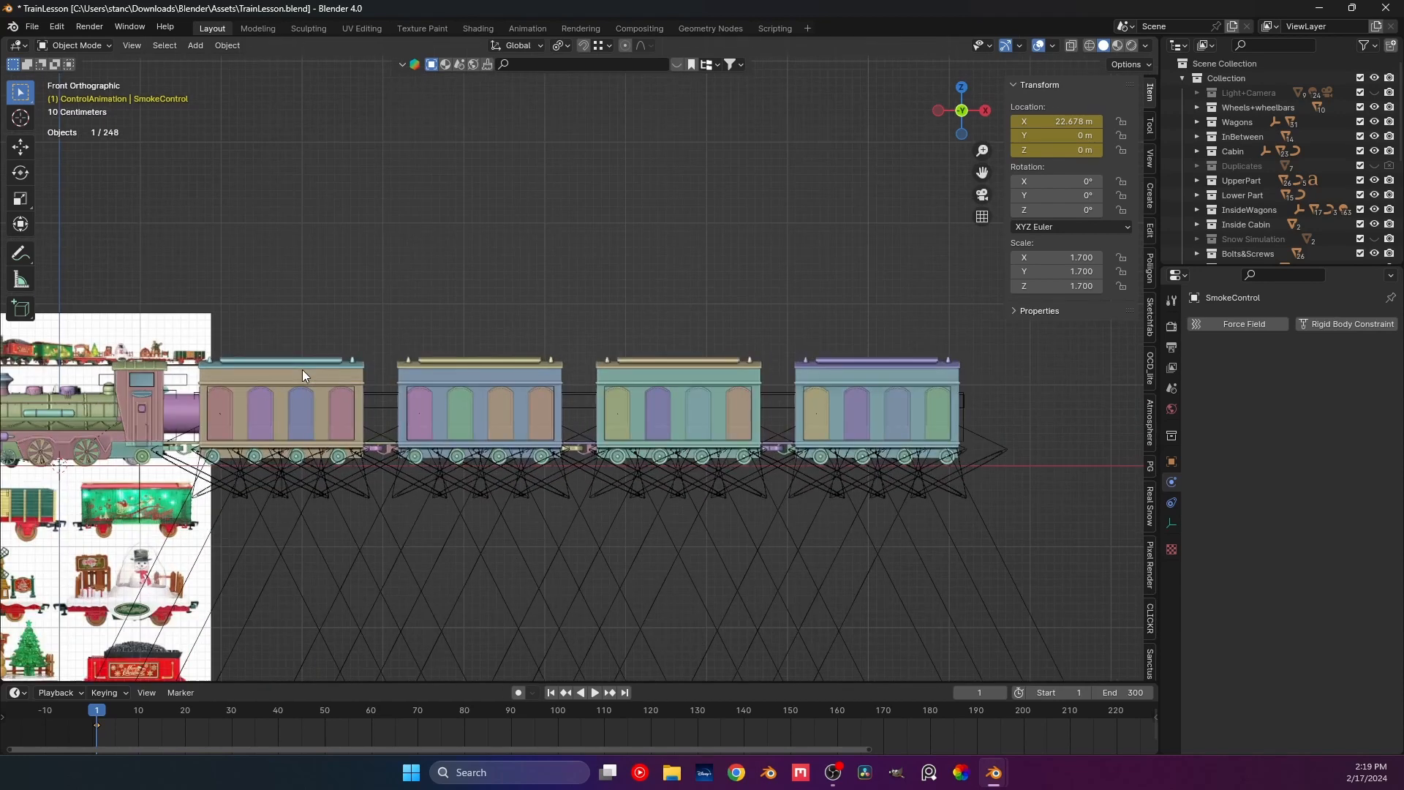
scroll(301, 370, down, 3)
shift+middle_drag(433, 365, 499, 332)
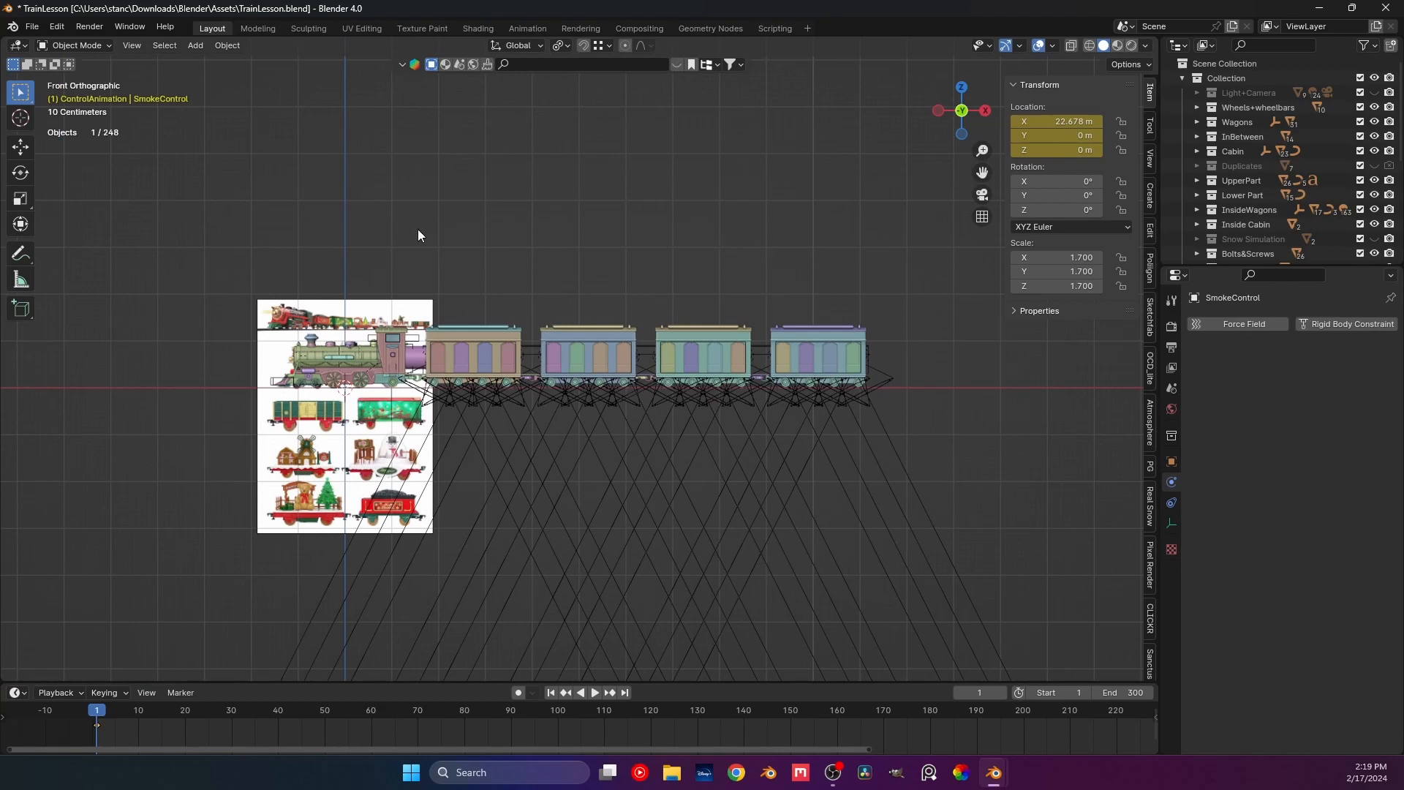
key(alt+a)
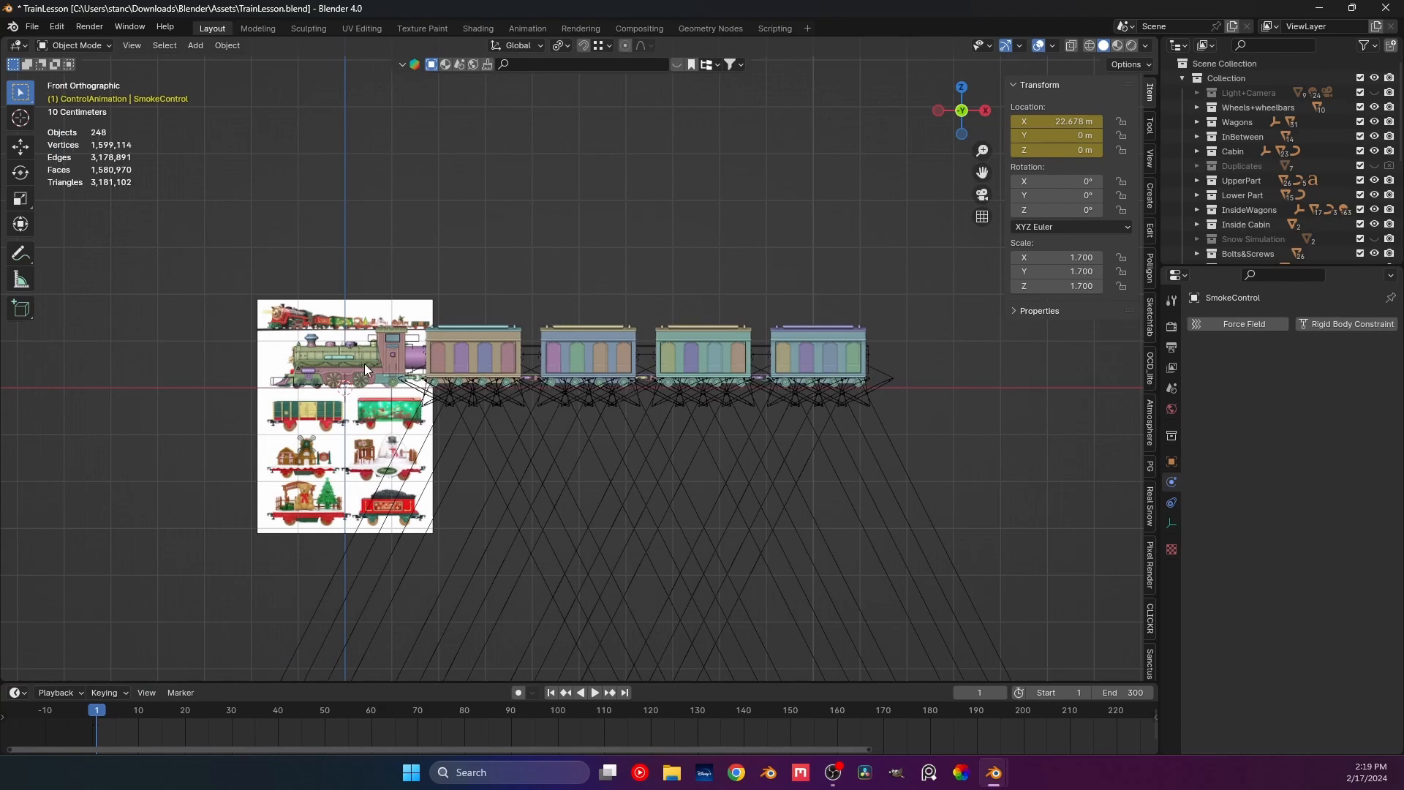
key(shift+a)
mouse_move(345, 397)
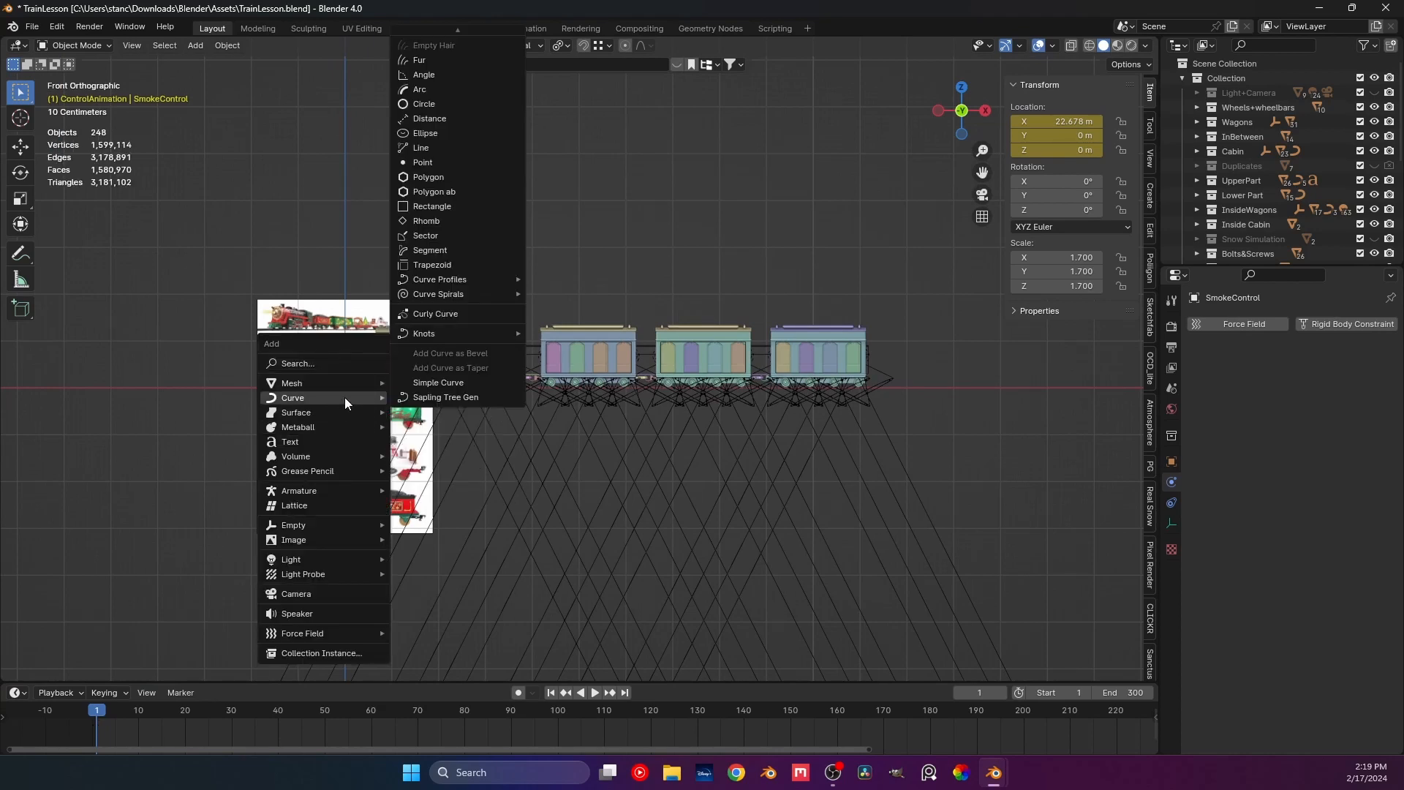
mouse_move(327, 526)
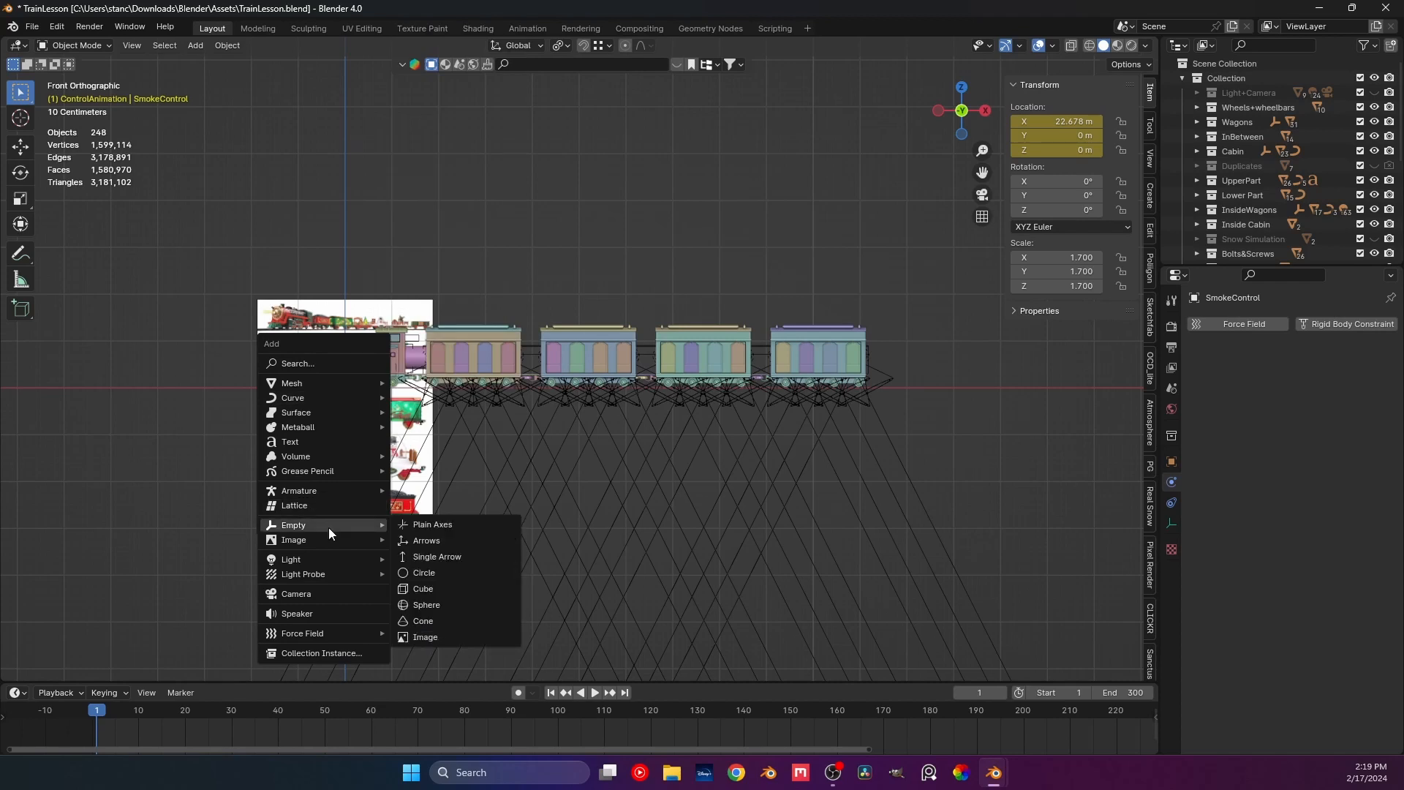
click(418, 541)
shift+middle_drag(484, 212, 585, 222)
key(s)
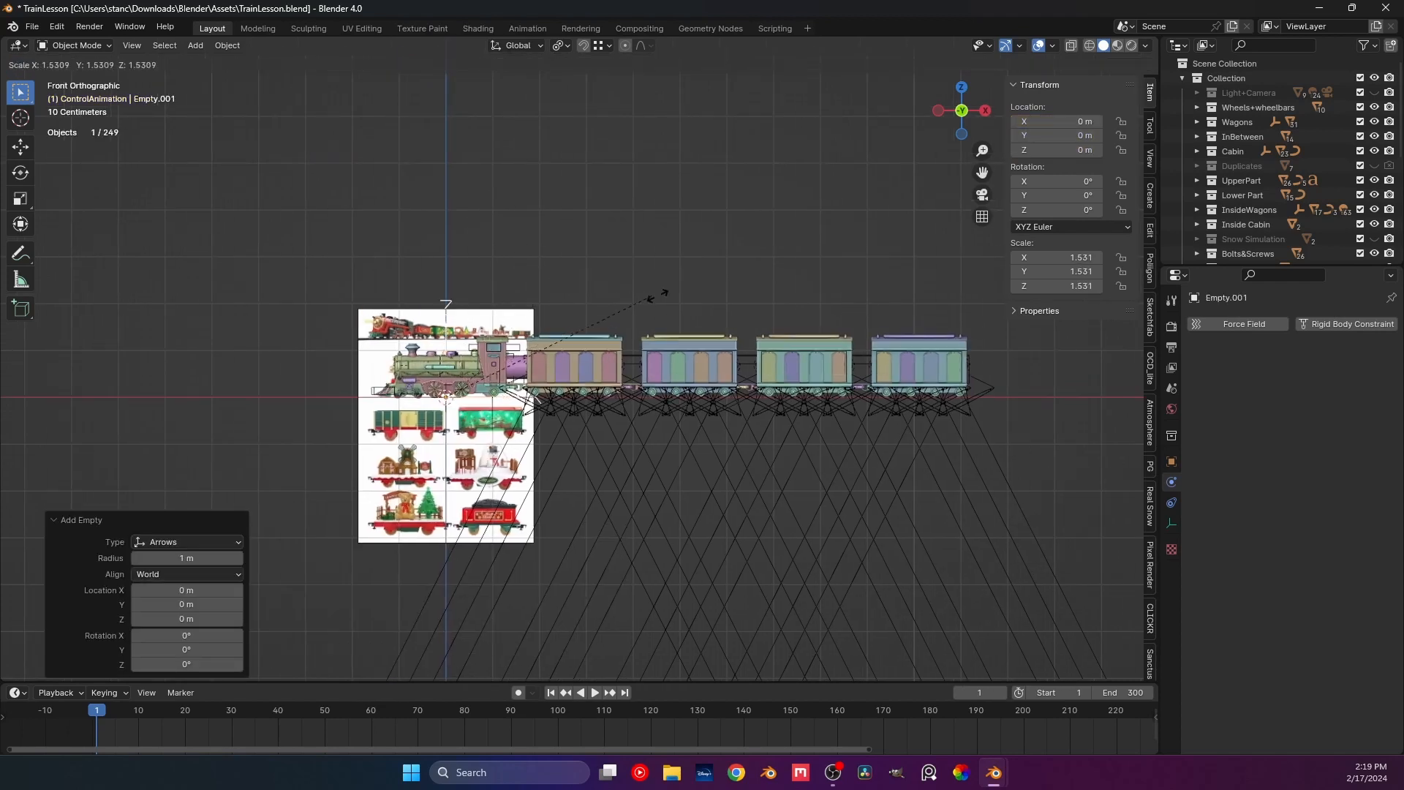
click(916, 293)
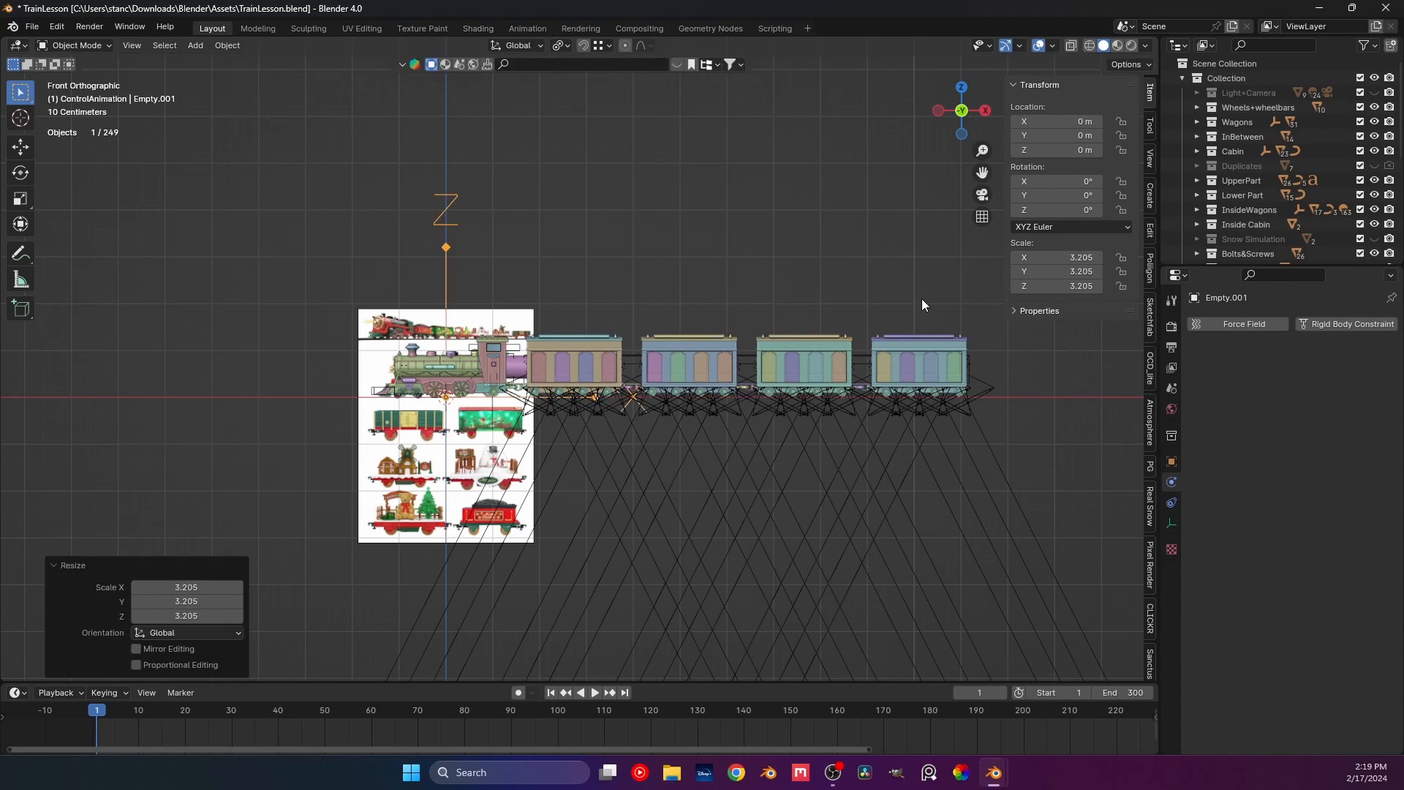
Rename the new arrows empty in the ControlAnimation collection as Traincontrol.
scroll(1277, 225, down, 5)
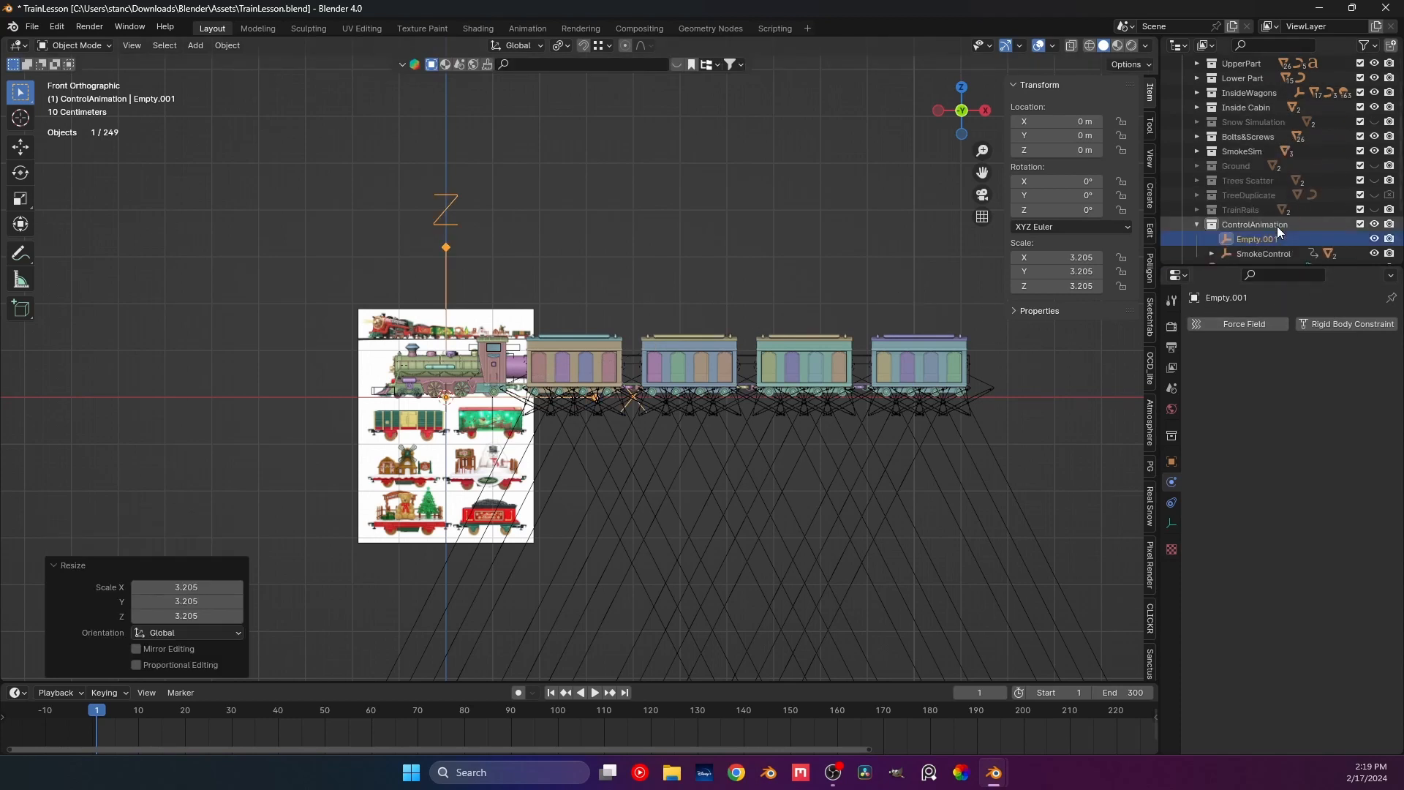
key(F2)
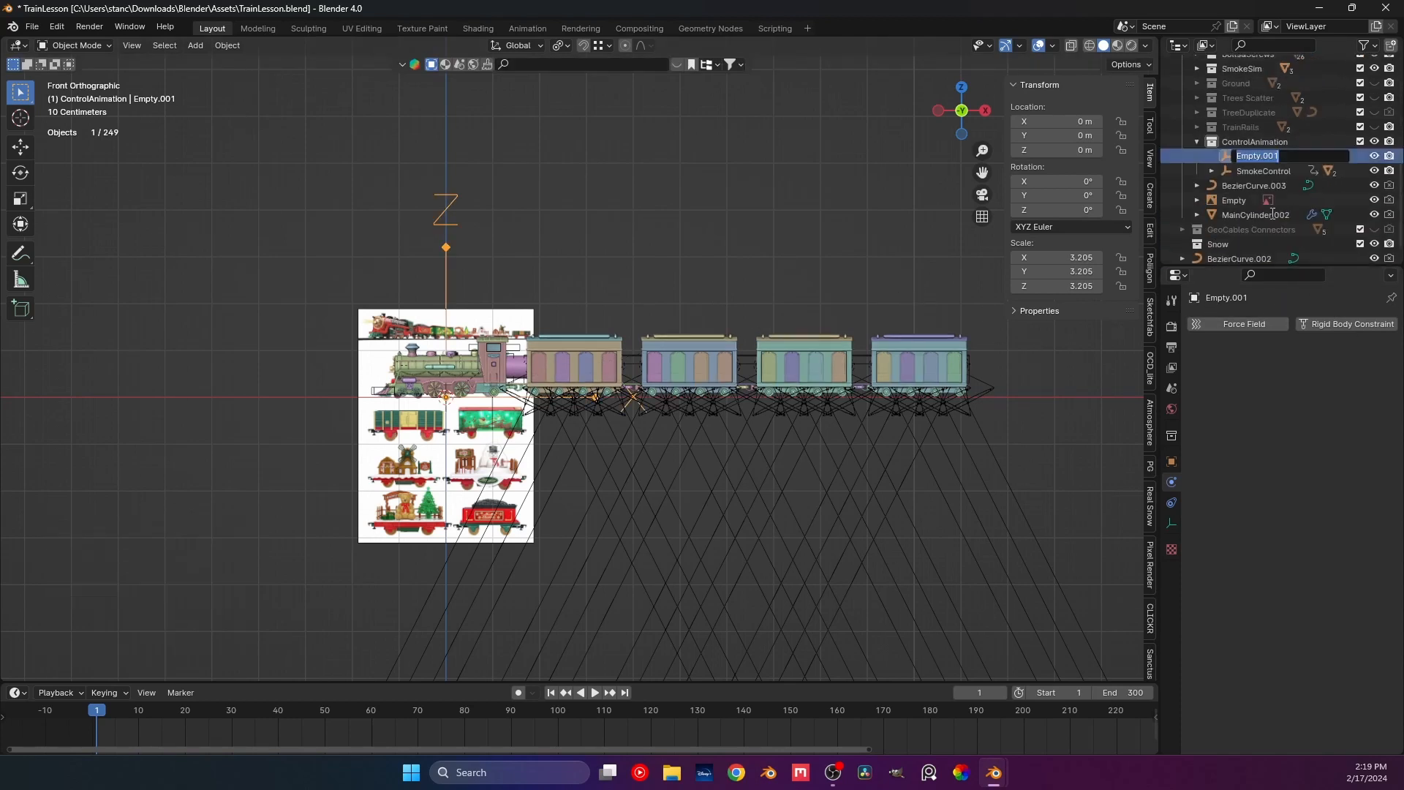
text(Traincontrol)
key(Return)
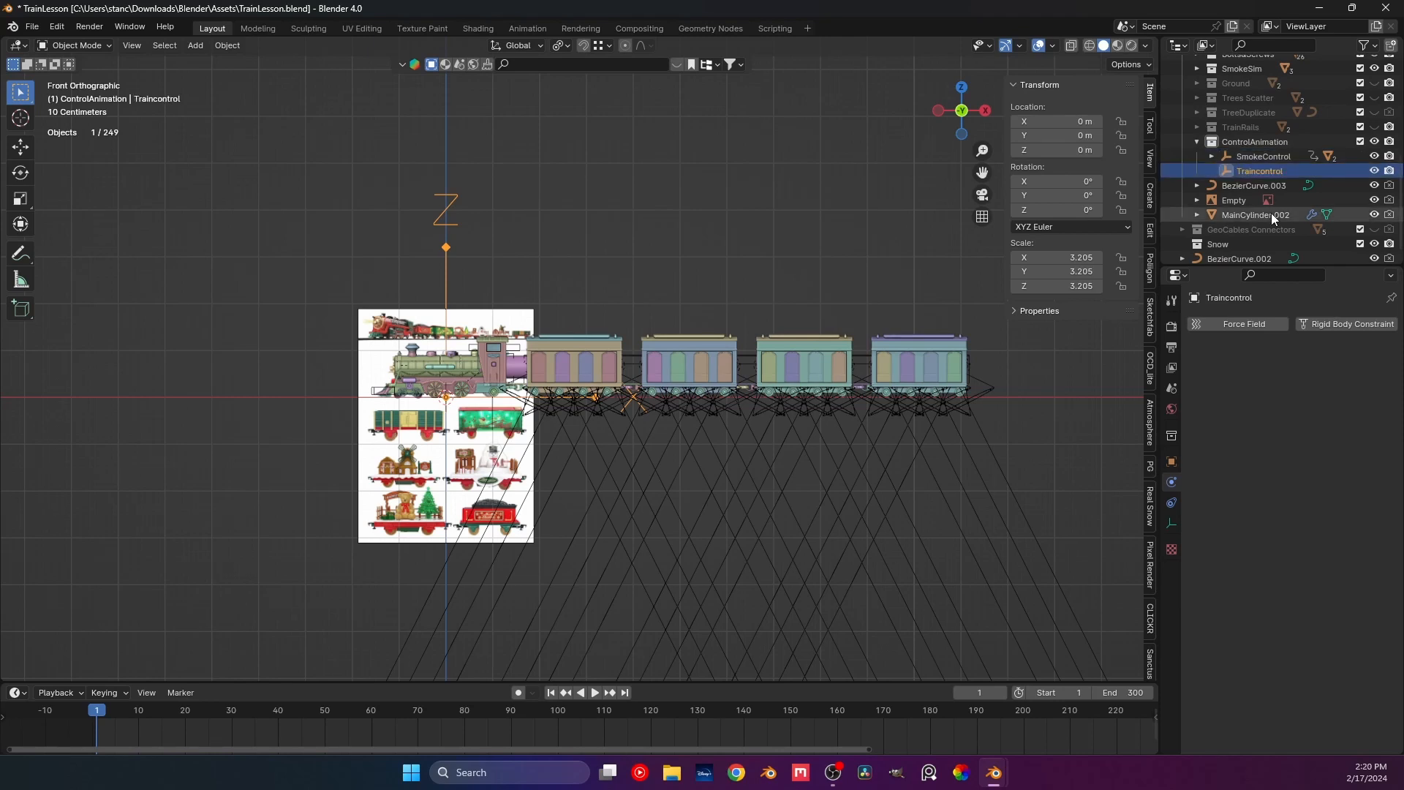
Delete the reference image empty showing the train pictures behind the locomotive.
key(alt+a)
scroll(553, 336, up, 2)
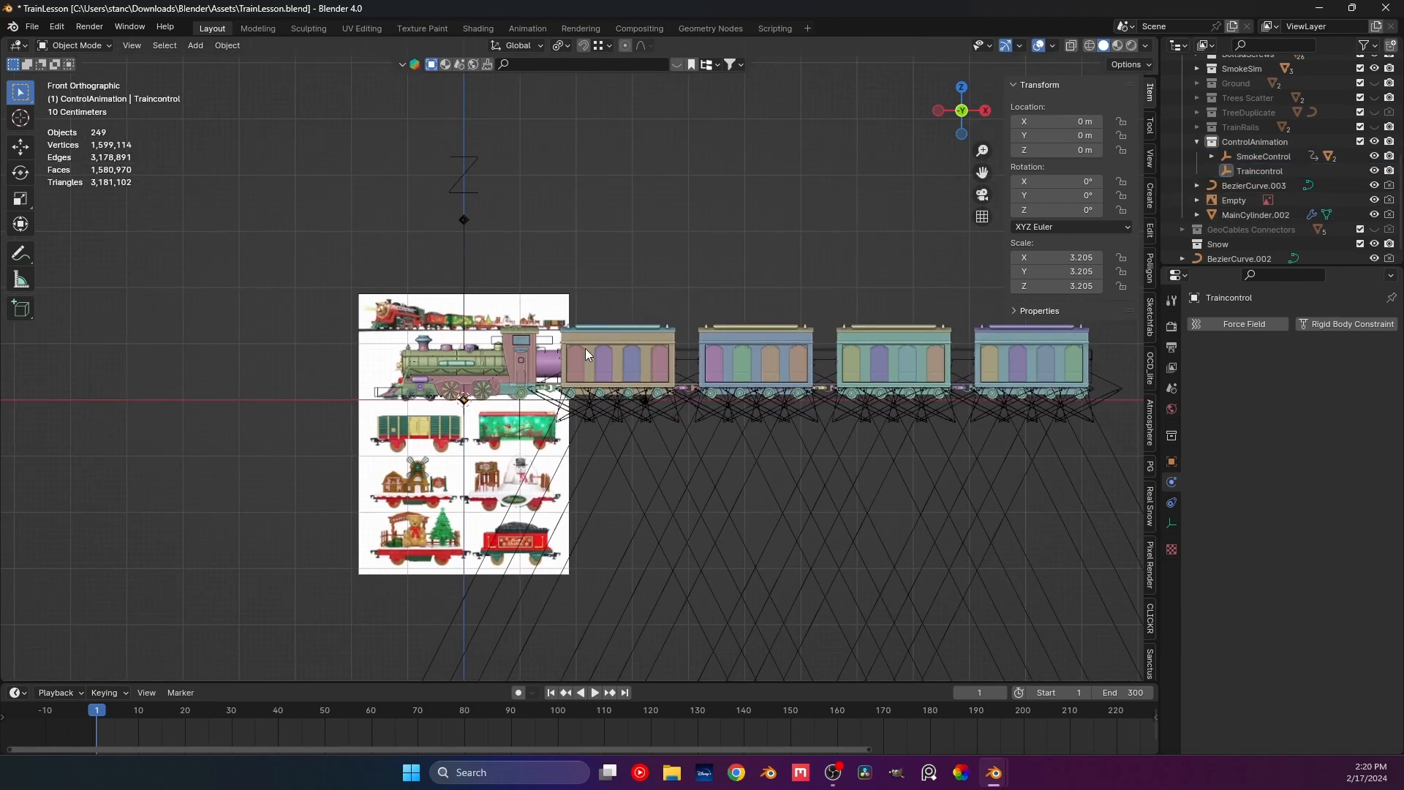
click(507, 489)
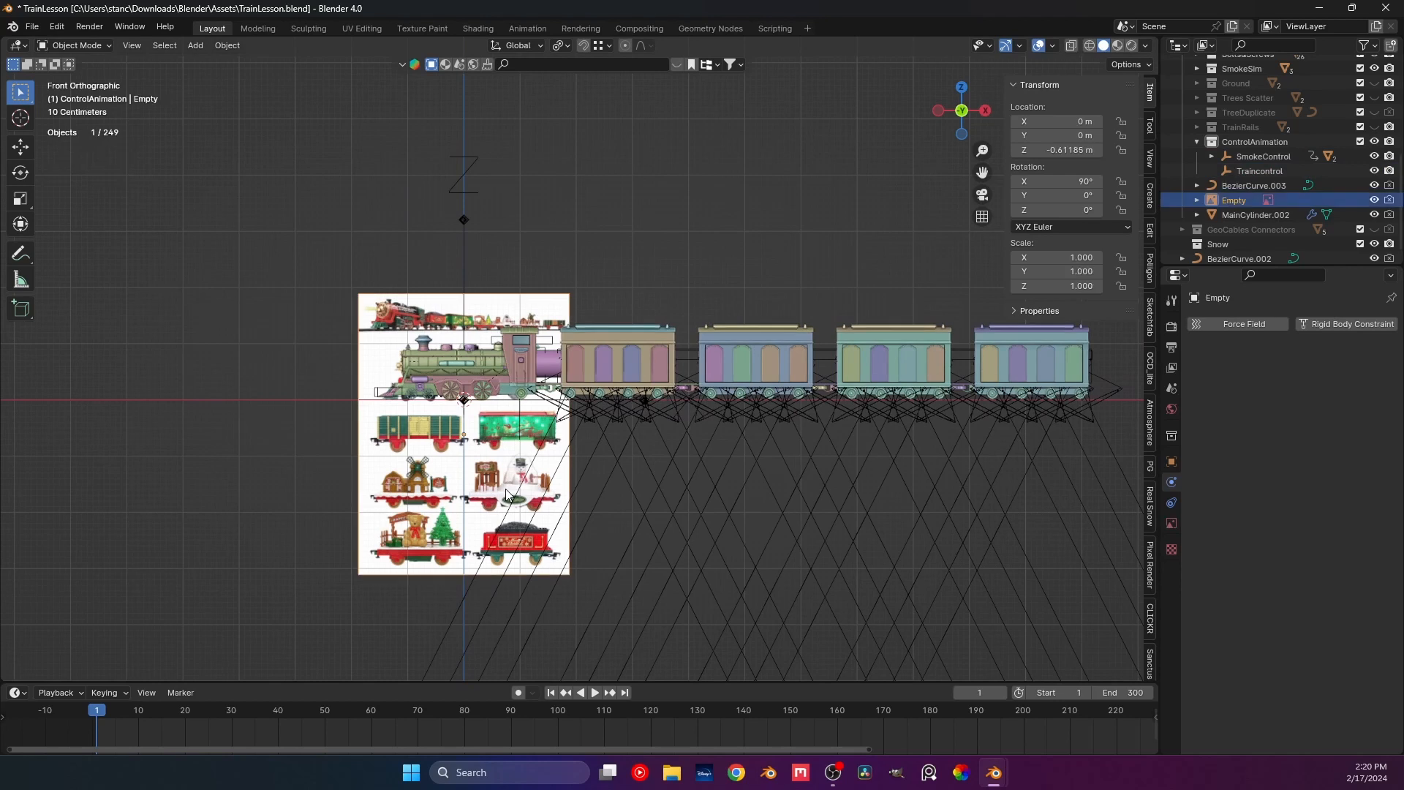
key(x)
click(424, 501)
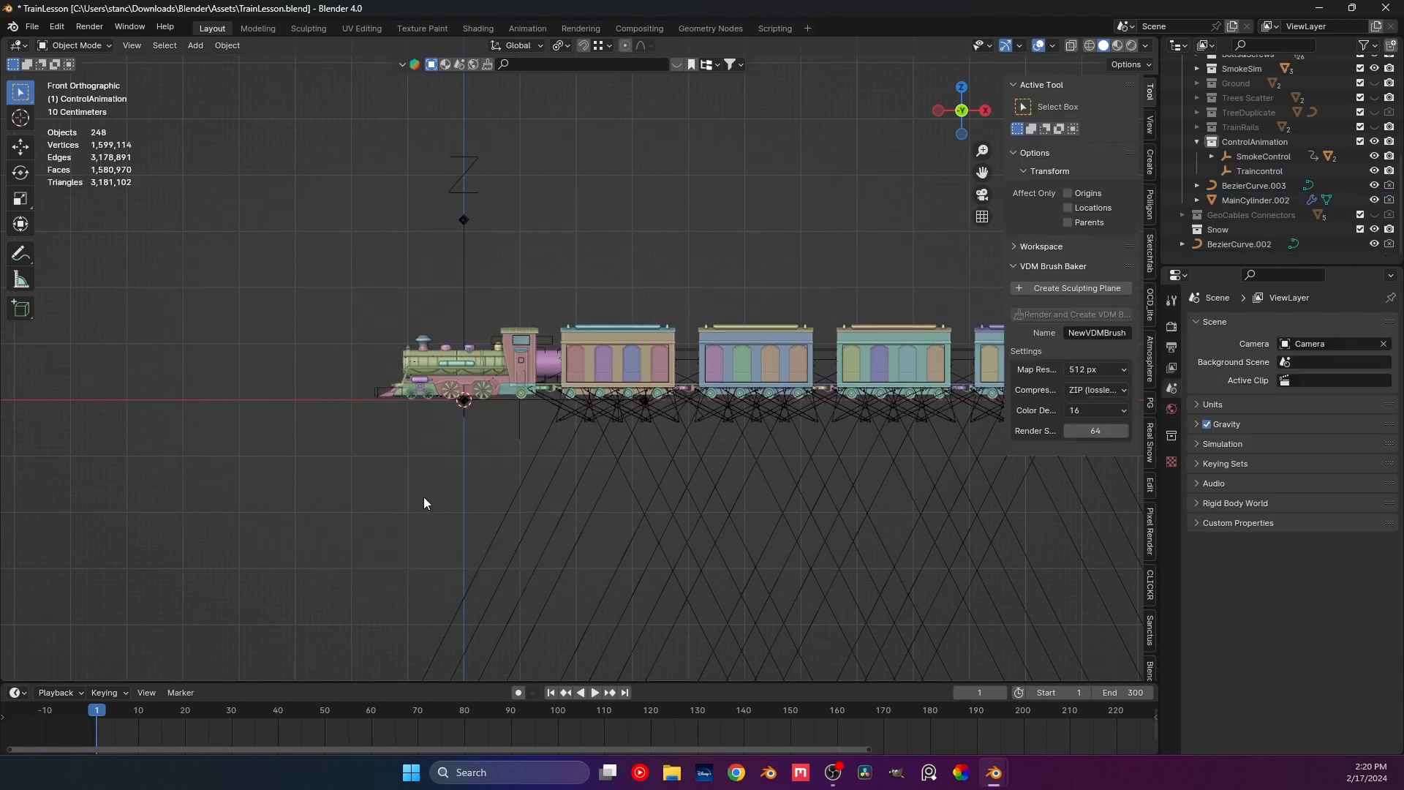
Delete the leftover BezierCurve.003, MainCylinder.002 and BezierCurve.002 objects, collapse the ControlAnimation collection and save the file.
click(1271, 191)
key(x)
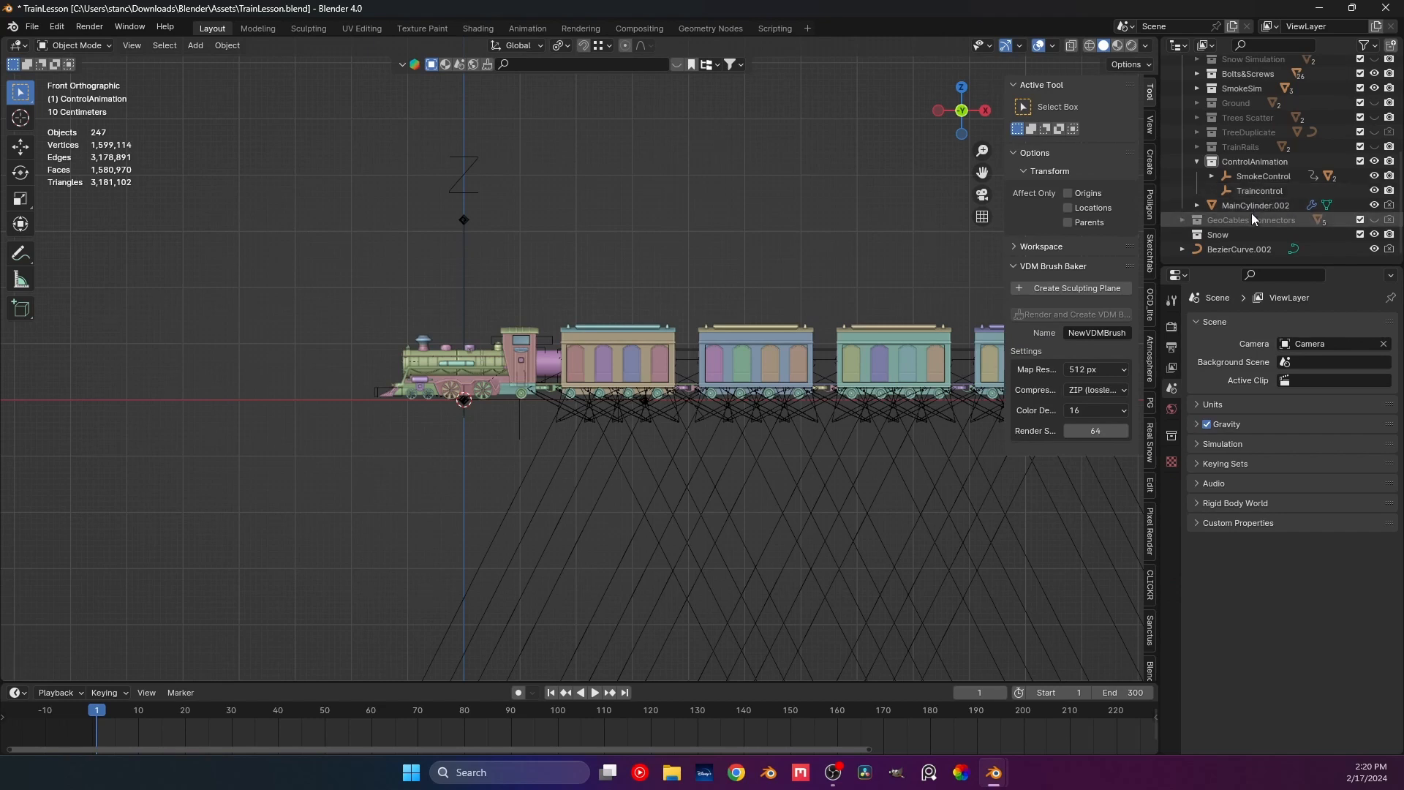
click(1251, 208)
key(x)
click(1232, 248)
key(x)
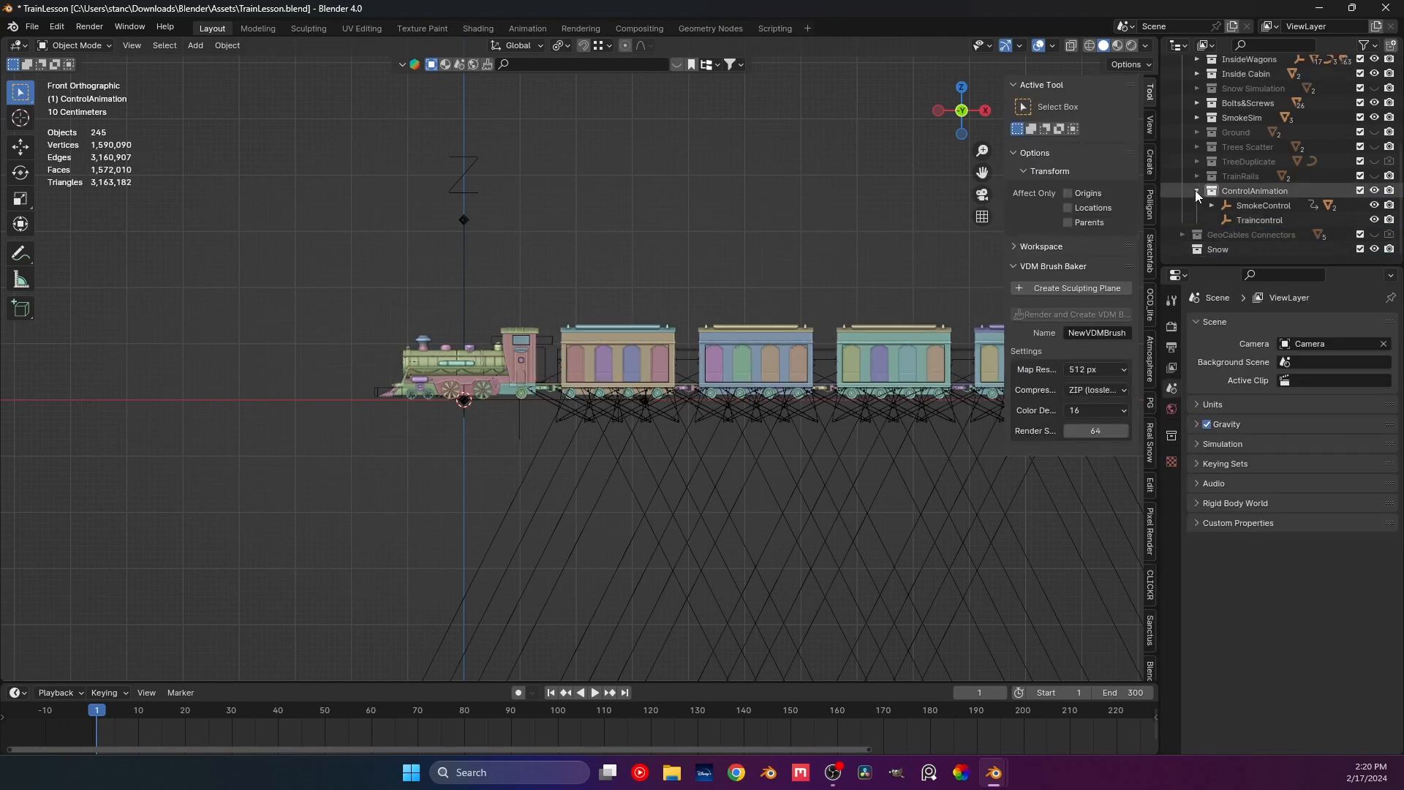
click(1197, 191)
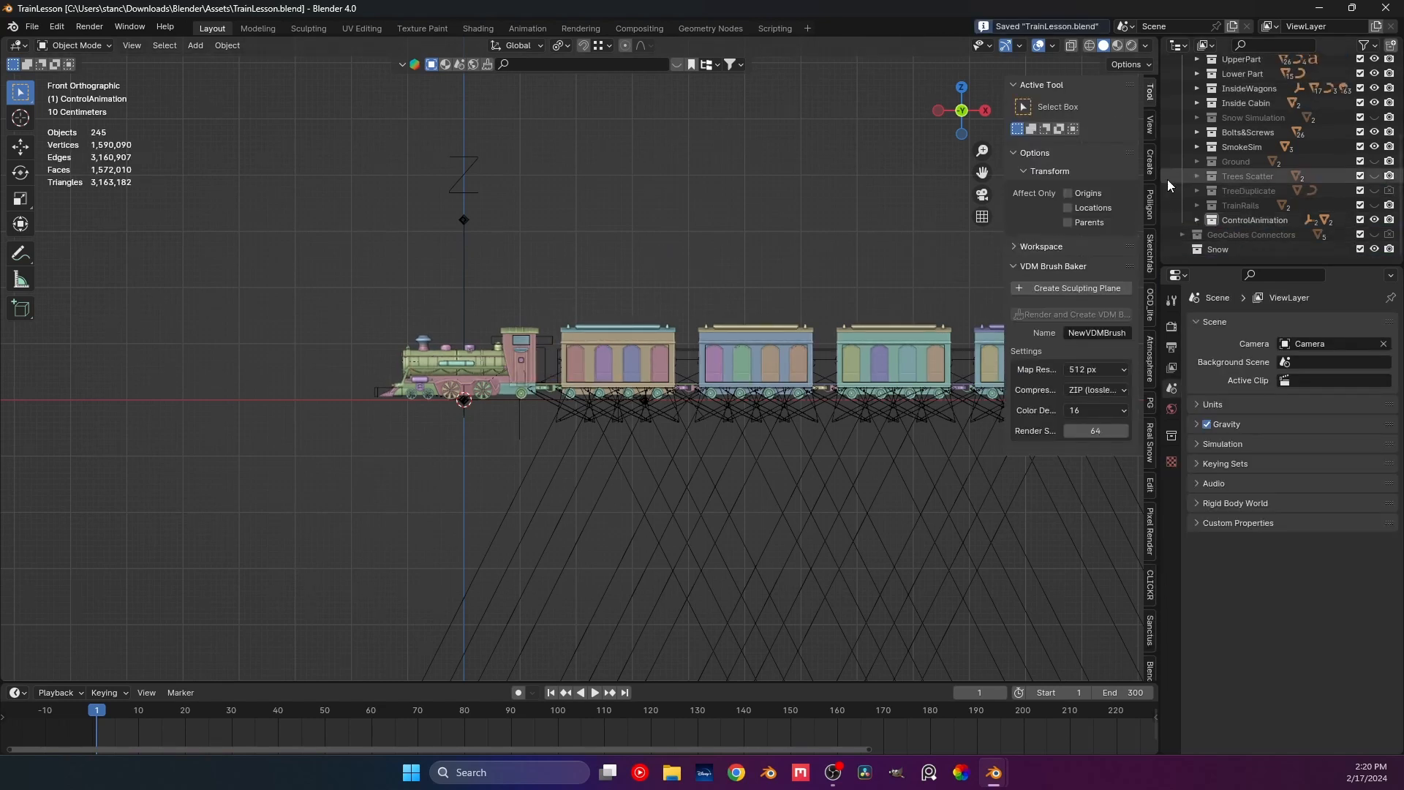
Show the Light+Camera collection in the viewport and select its point lights from Point through Point.015.
scroll(1219, 198, up, 5)
click(1376, 93)
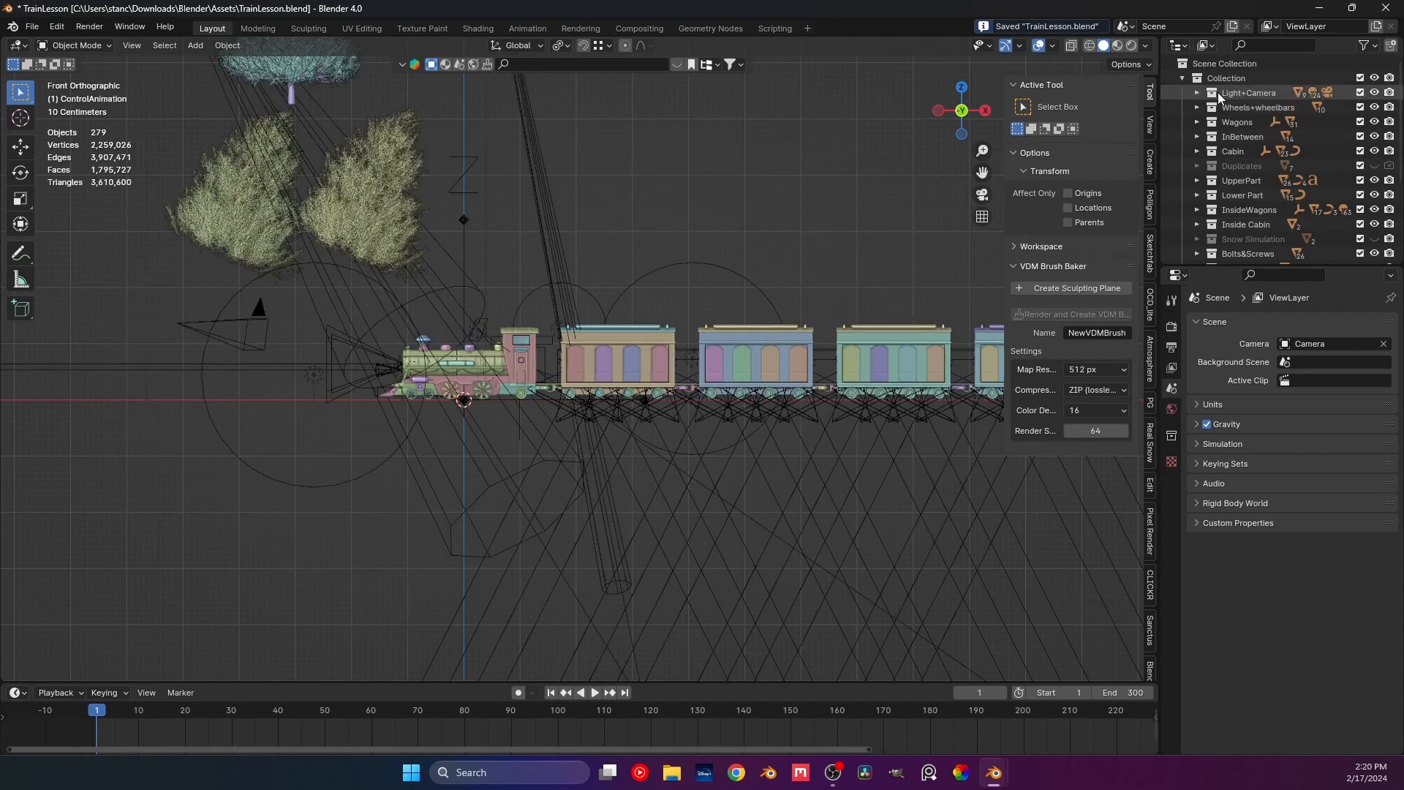
click(1197, 93)
scroll(1252, 159, down, 2)
scroll(1253, 164, down, 5)
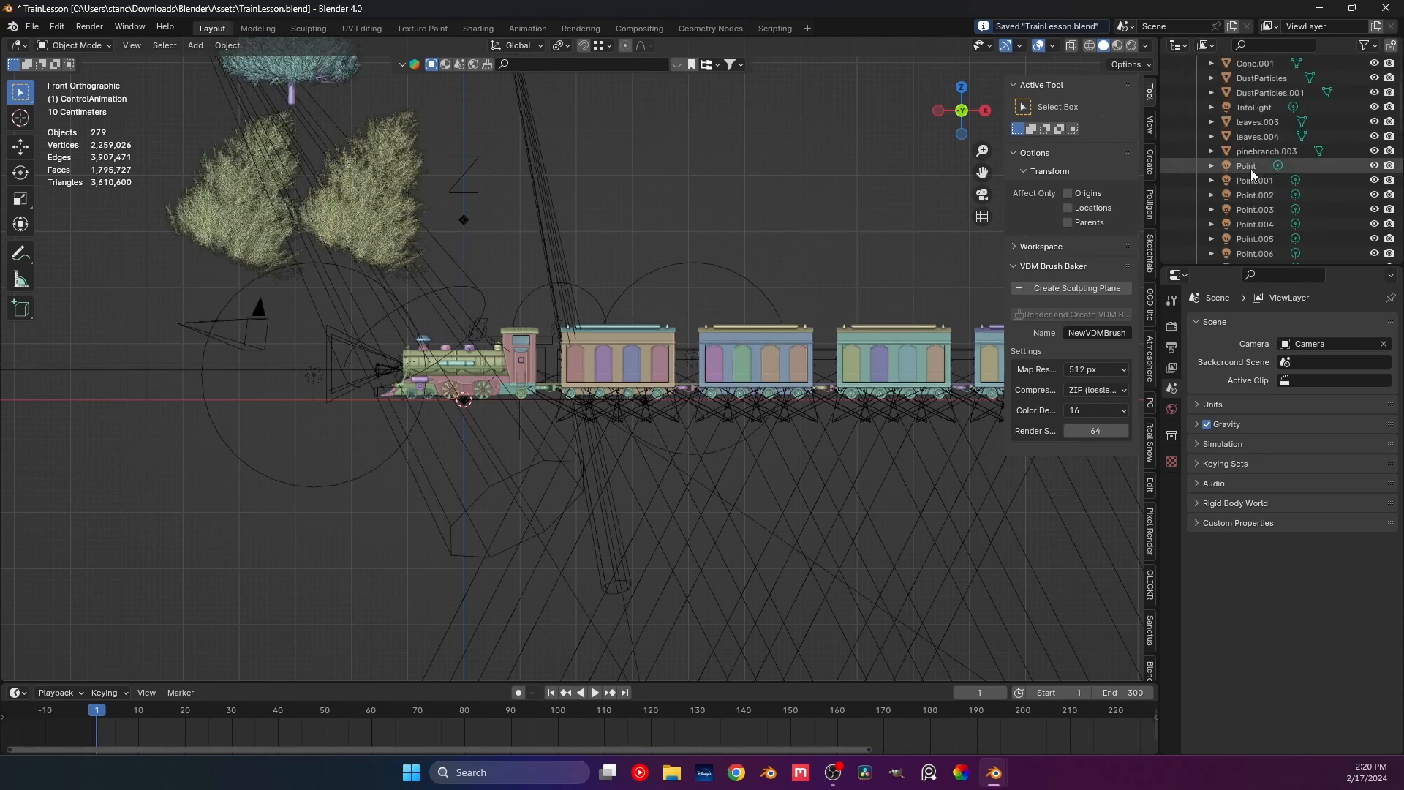
click(1247, 183)
shift+click(1256, 239)
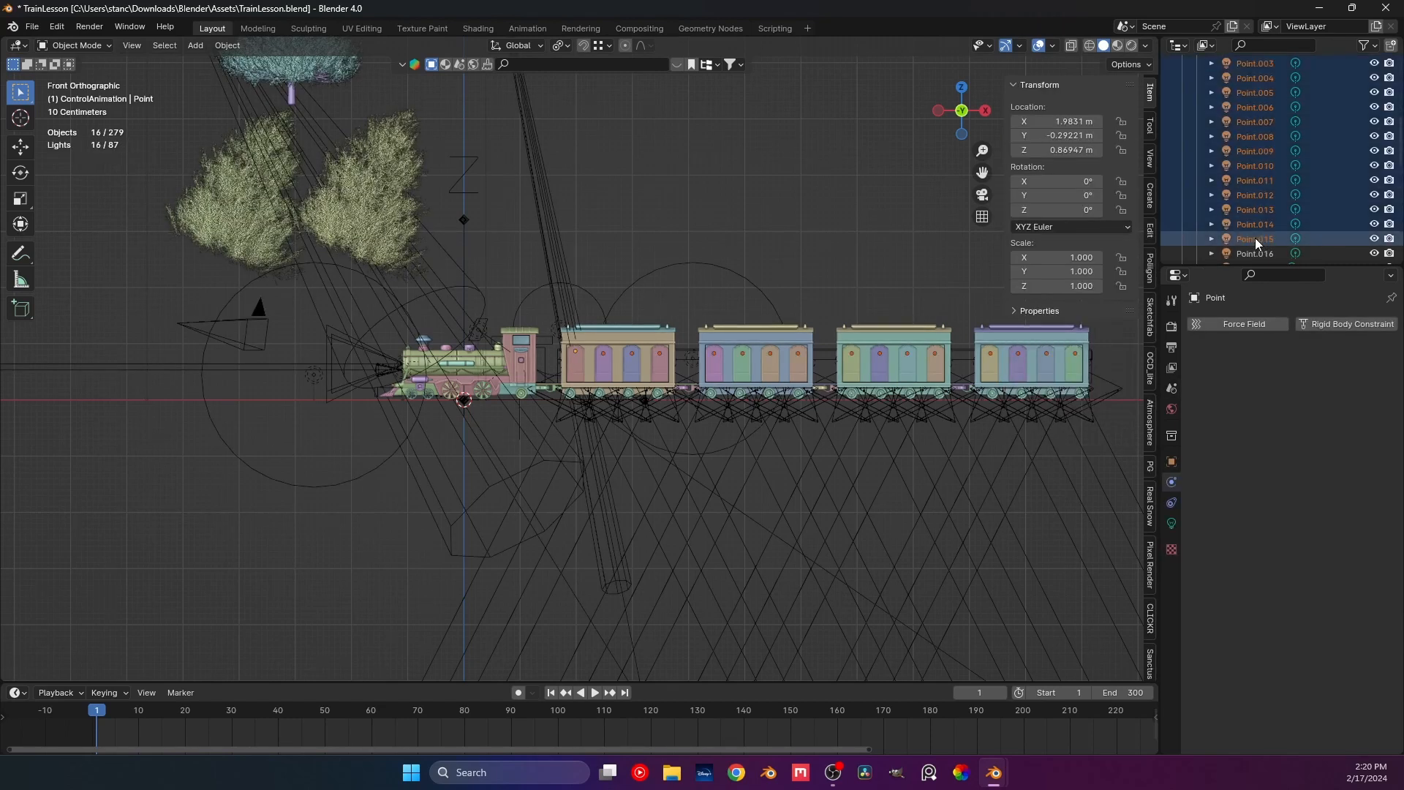
Parent the selected point lights to the Traincontrol empty as Object (Keep Transform).
scroll(1218, 199, up, 5)
scroll(1214, 179, up, 8)
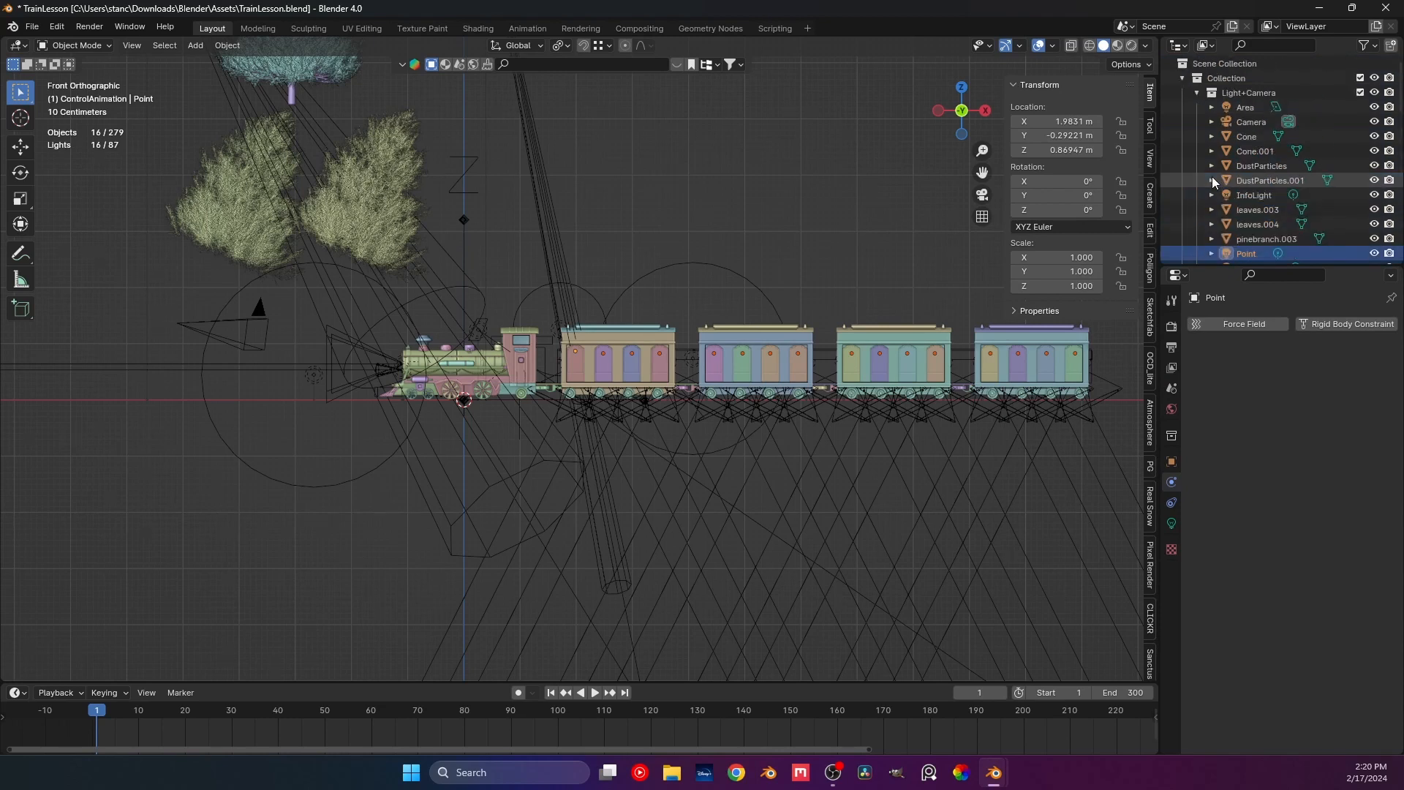
click(1198, 92)
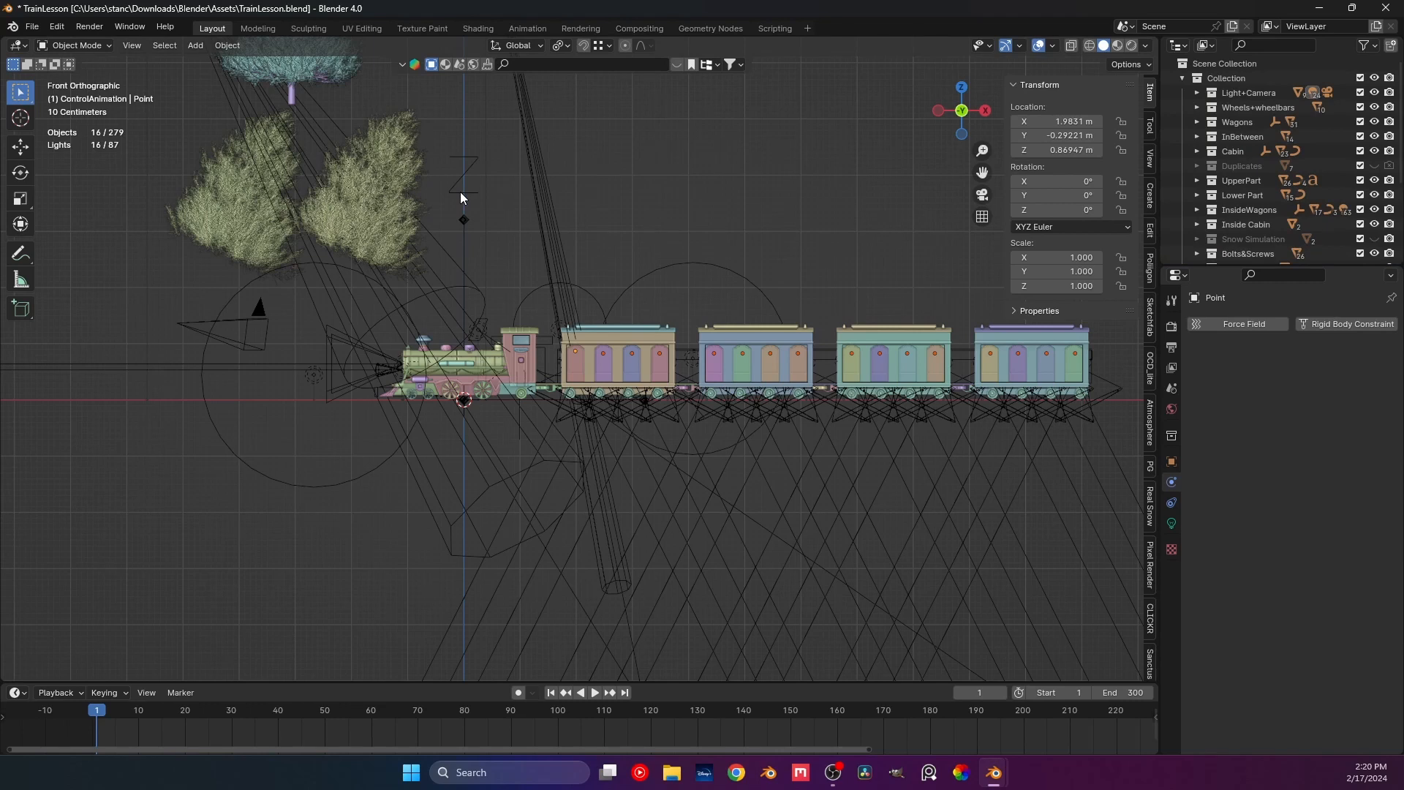
click(1197, 93)
click(1196, 93)
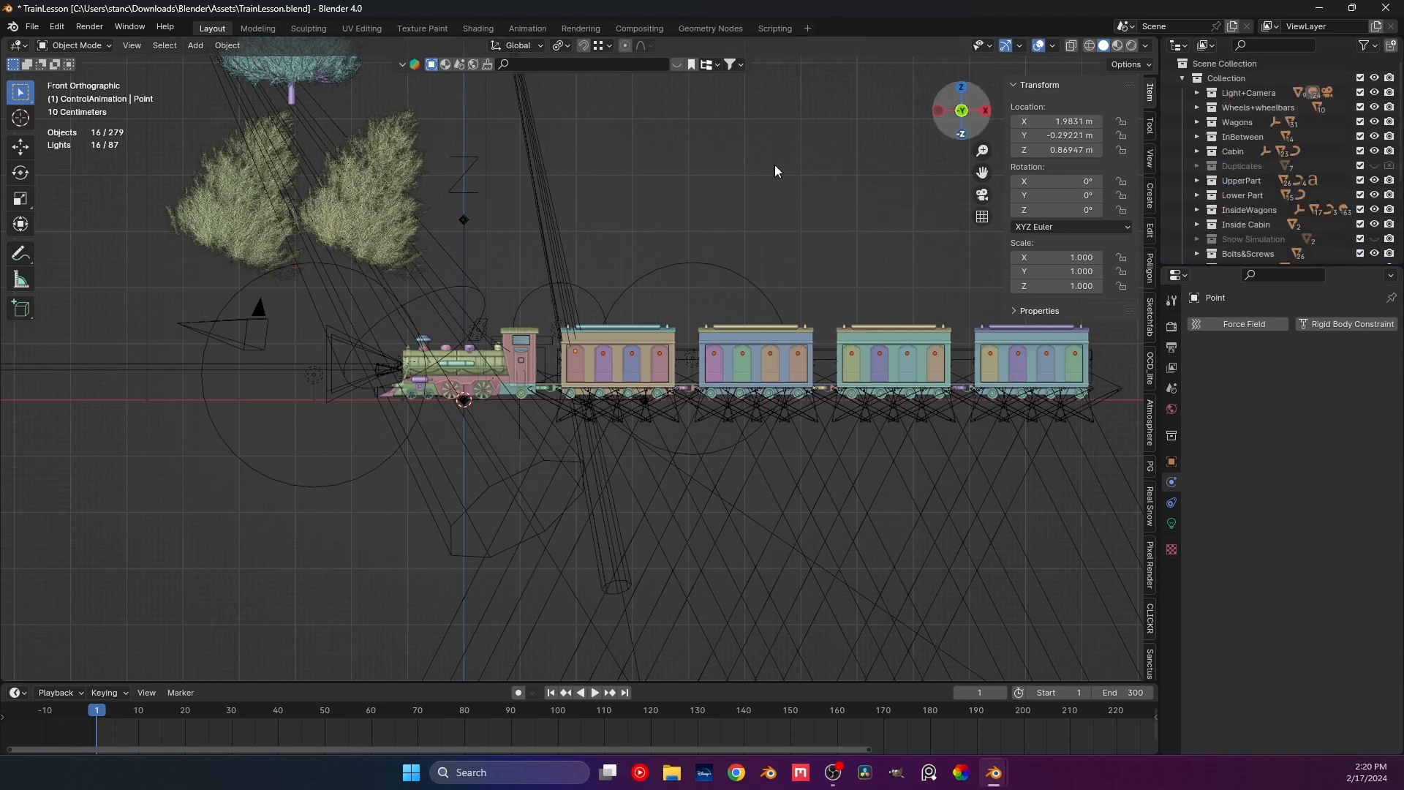
shift+click(472, 169)
key(ctrl+p)
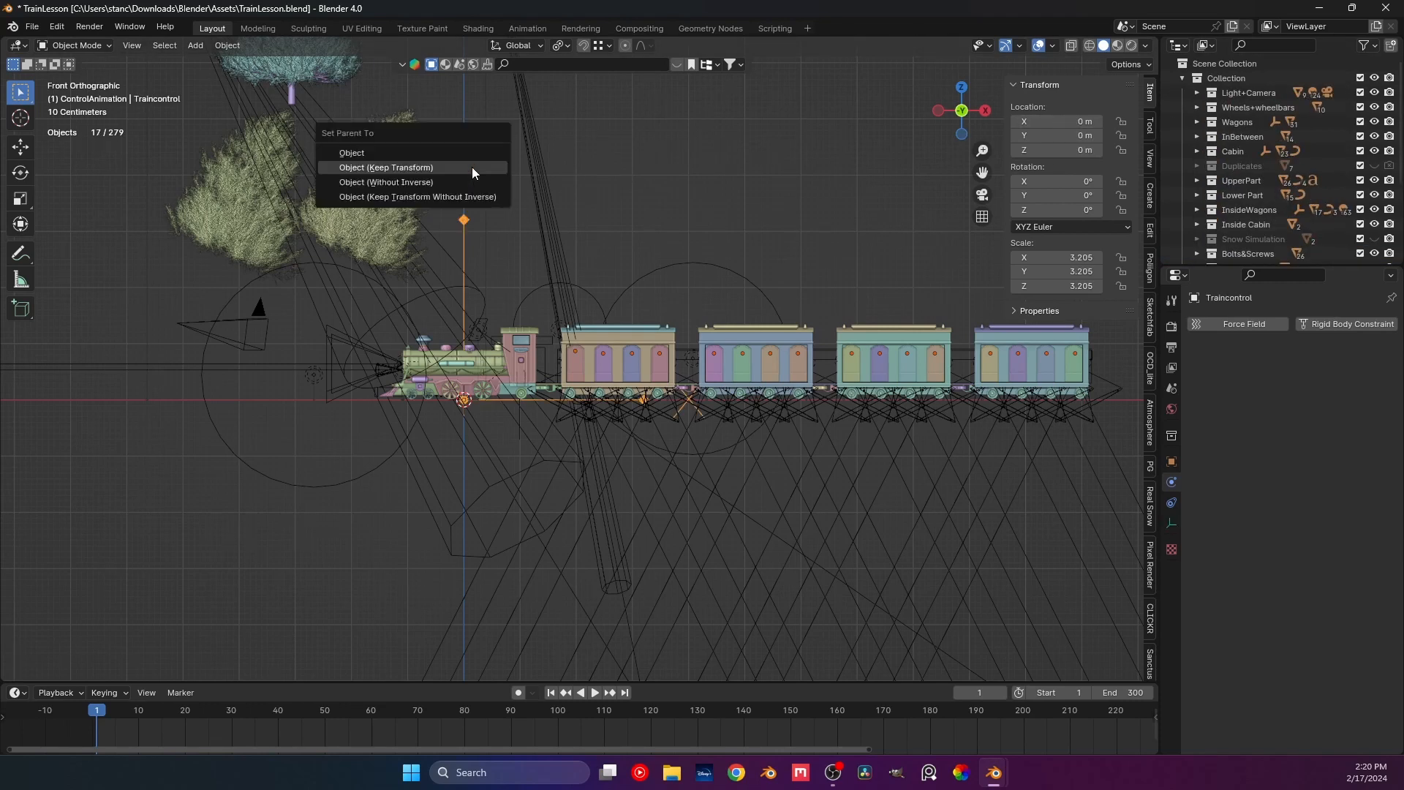
click(472, 168)
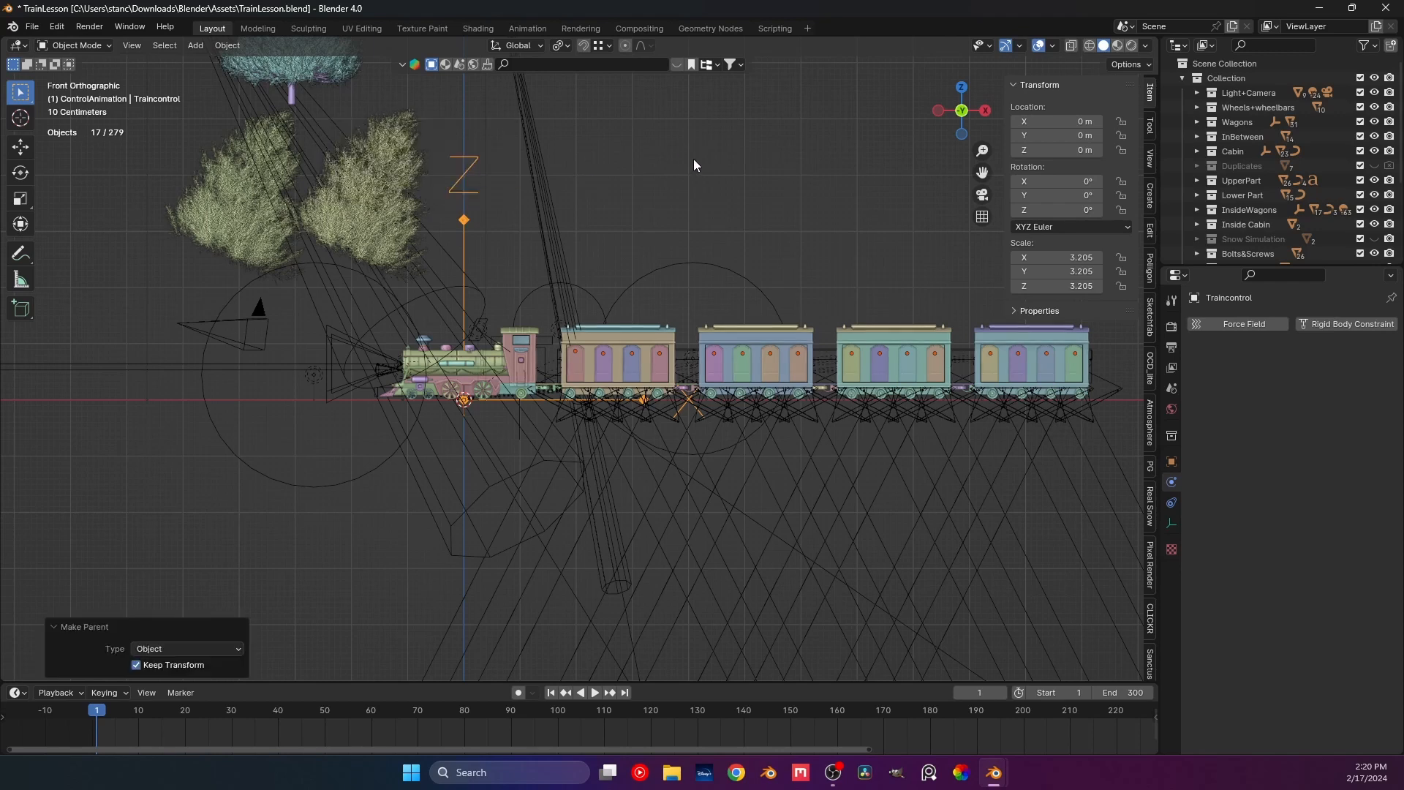
Deselect everything and hide the Light+Camera, ControlAnimation and SmokeSim collections in the viewport.
key(alt+a)
click(1376, 92)
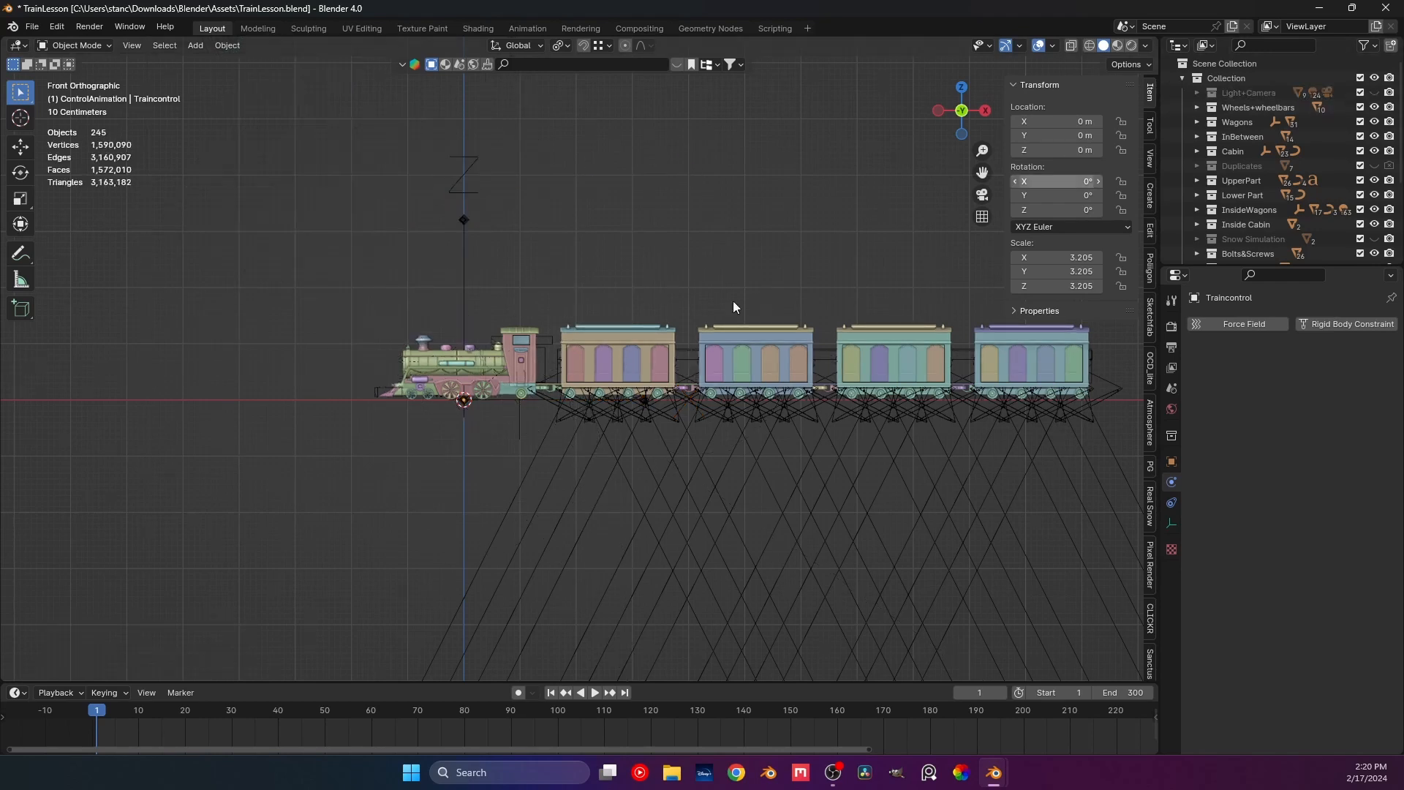
shift+middle_drag(577, 363, 468, 388)
scroll(1285, 207, down, 4)
scroll(1285, 208, down, 1)
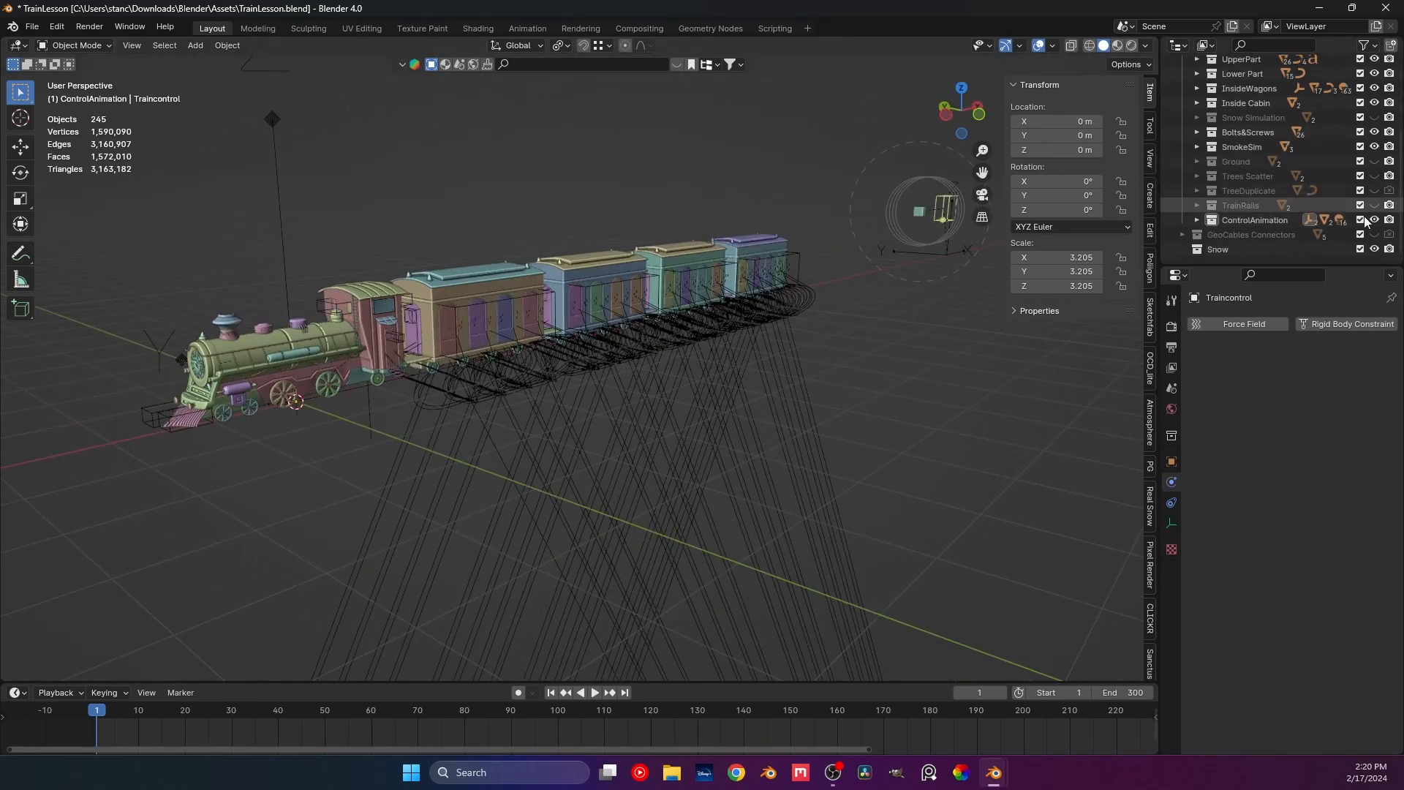
click(1375, 219)
click(1376, 146)
Try to parent all visible train objects to Traincontrol with Object (Keep Transform) while its collection is hidden.
middle_drag(534, 303, 499, 302)
key(a)
key(x)
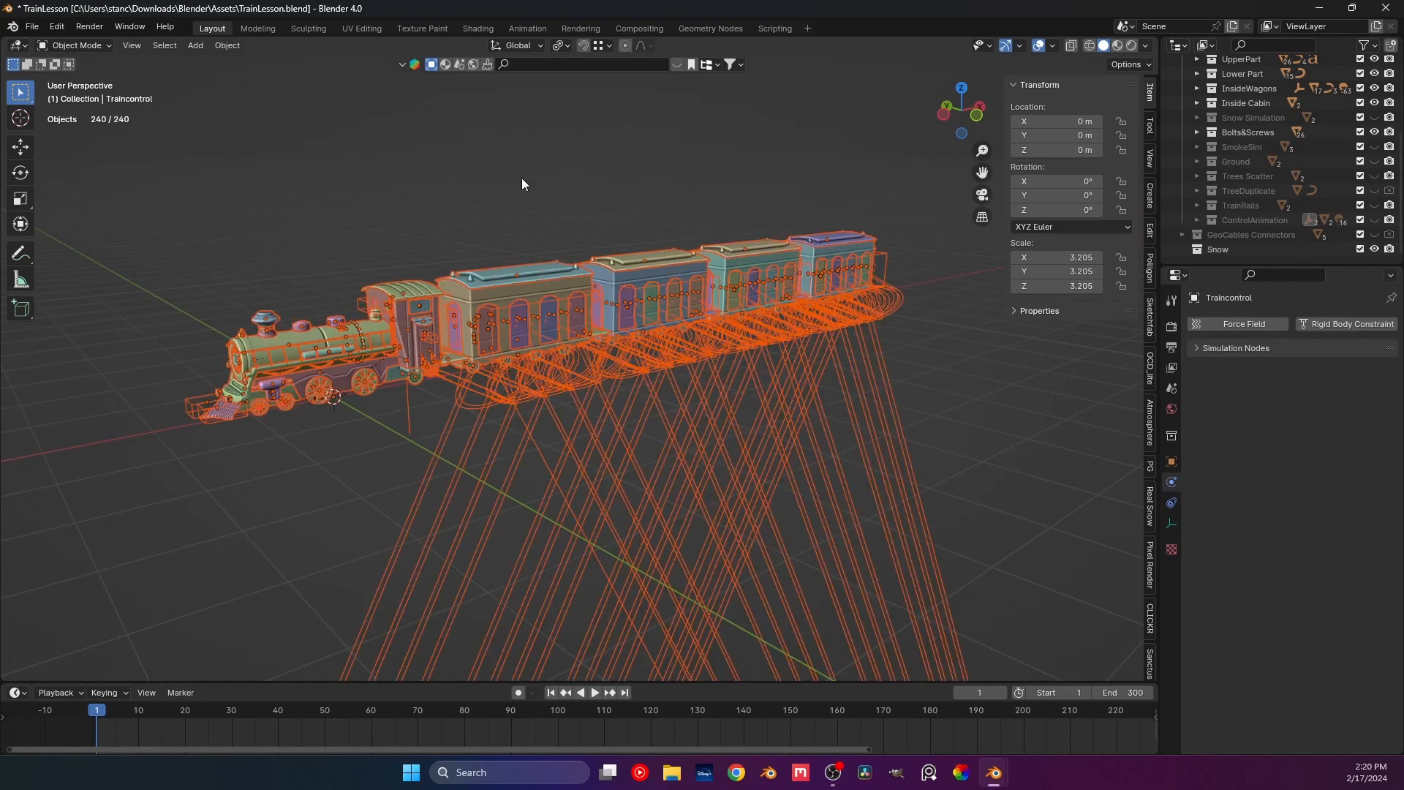
key(ctrl+p)
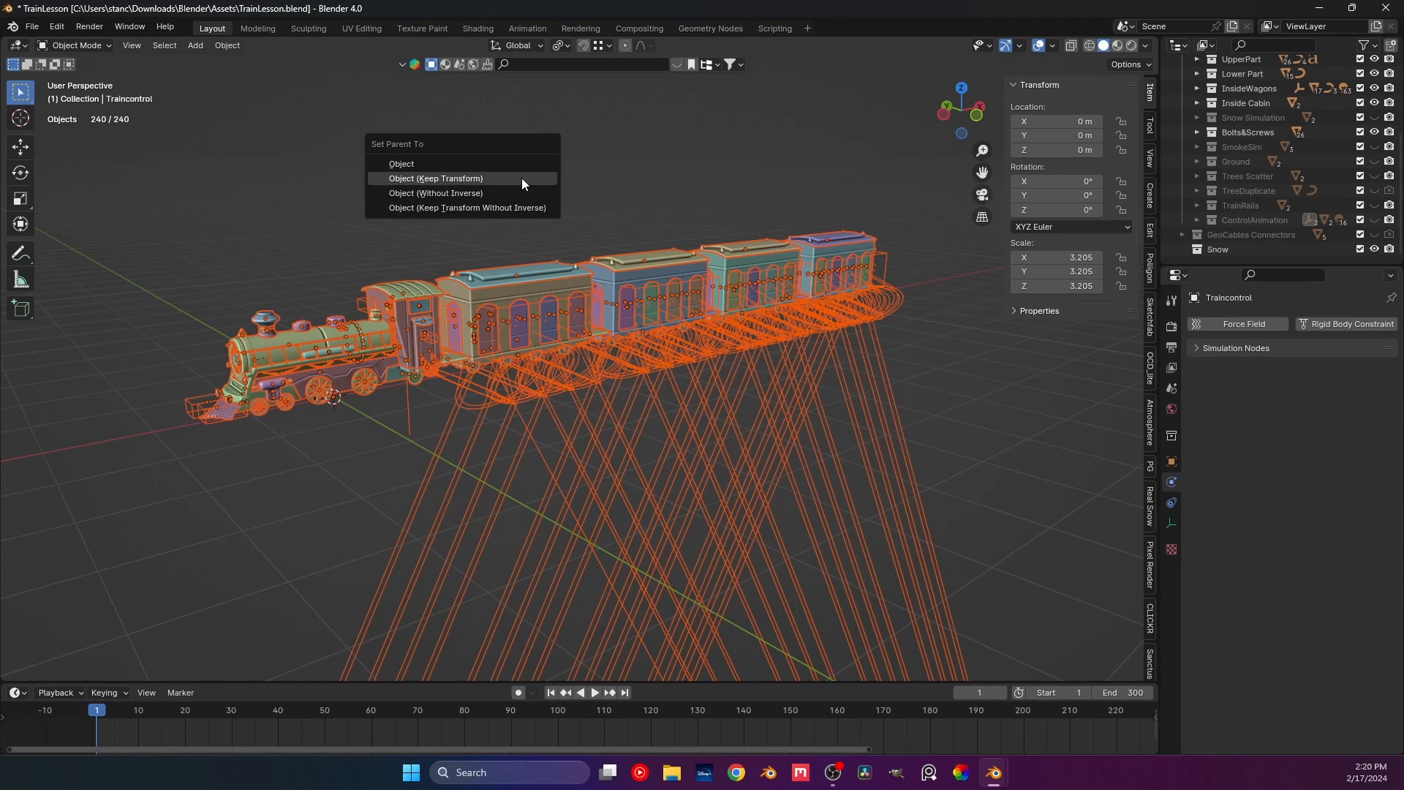
click(521, 178)
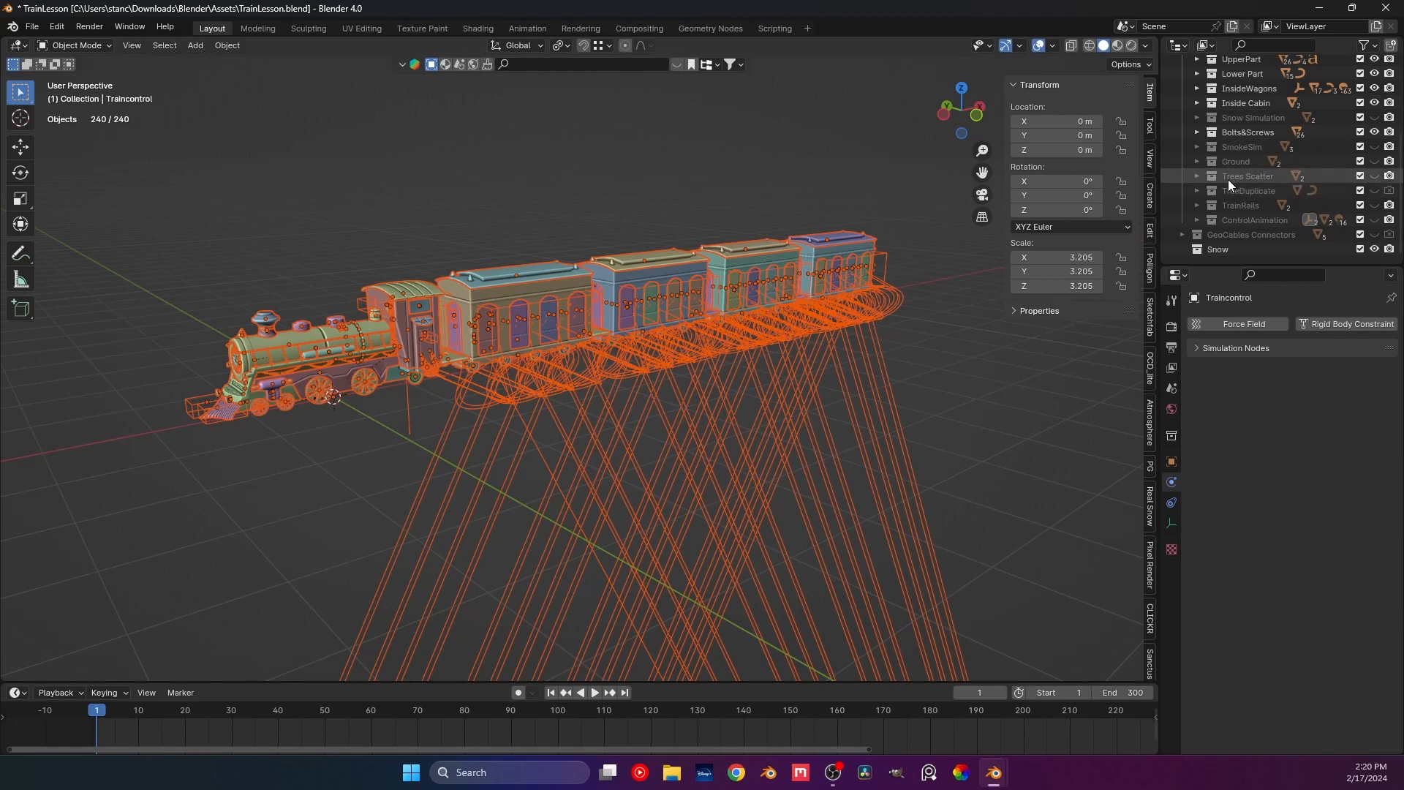
Move Traincontrol from ControlAnimation into the main Collection, and parent all visible train objects to it with Keep Transform.
click(1196, 220)
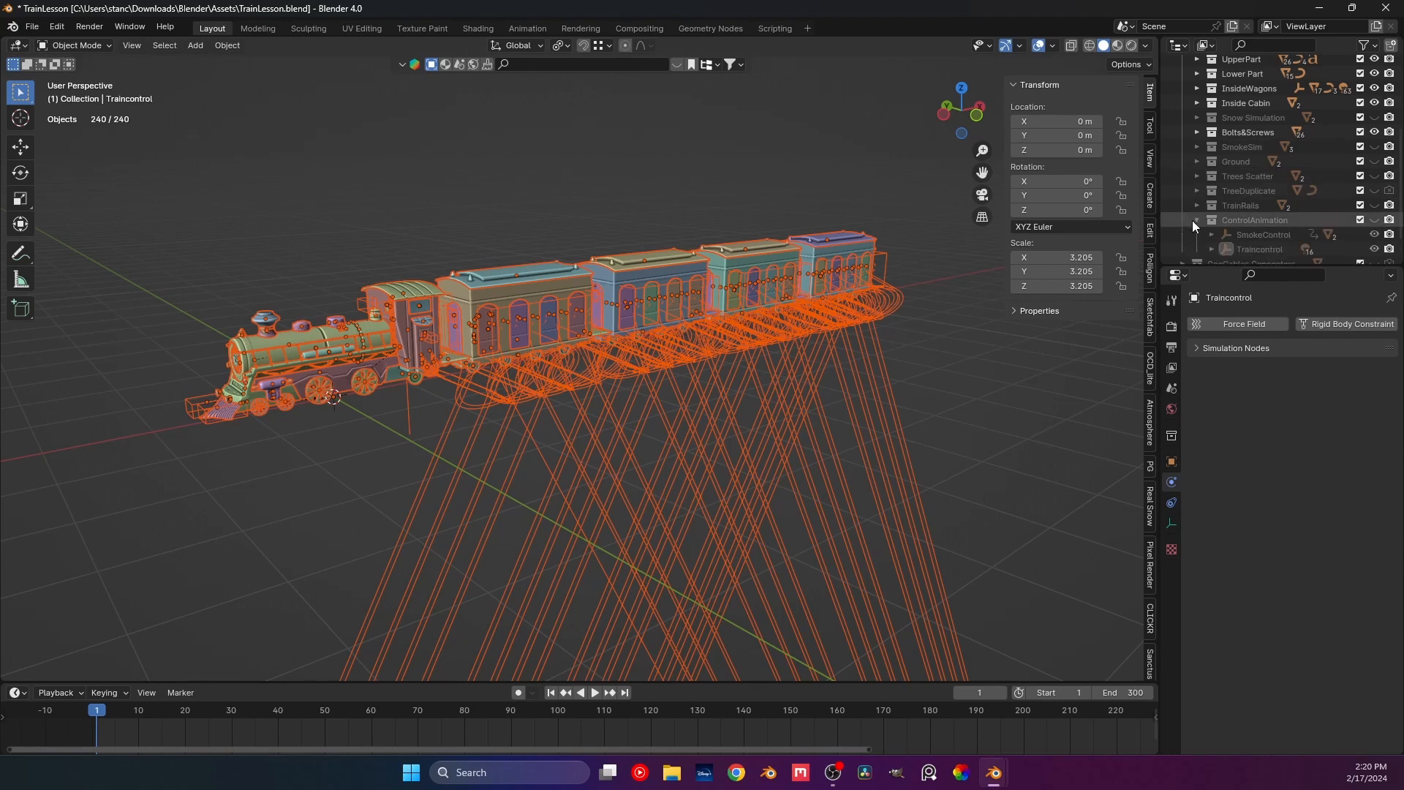
scroll(1273, 189, up, 1)
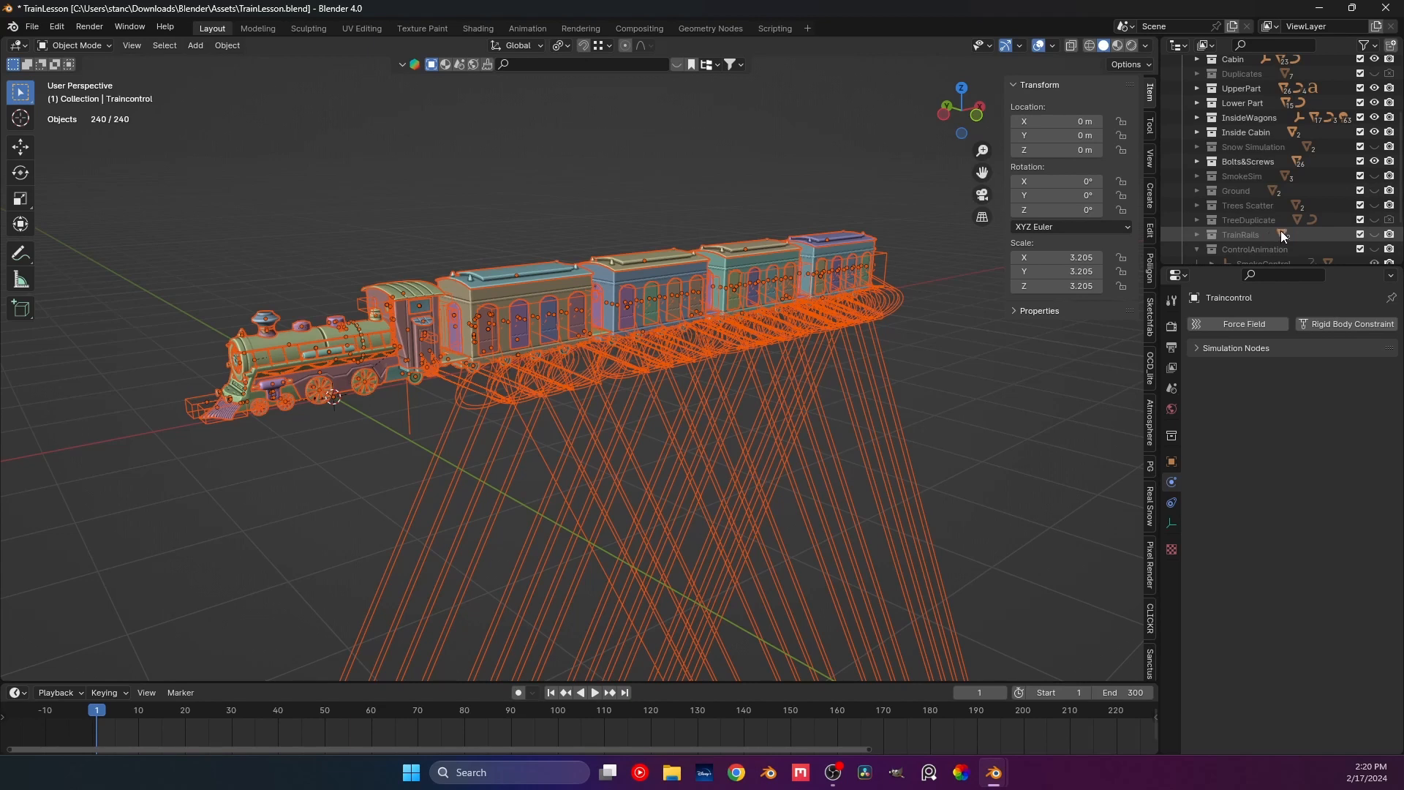
scroll(1271, 247, down, 1)
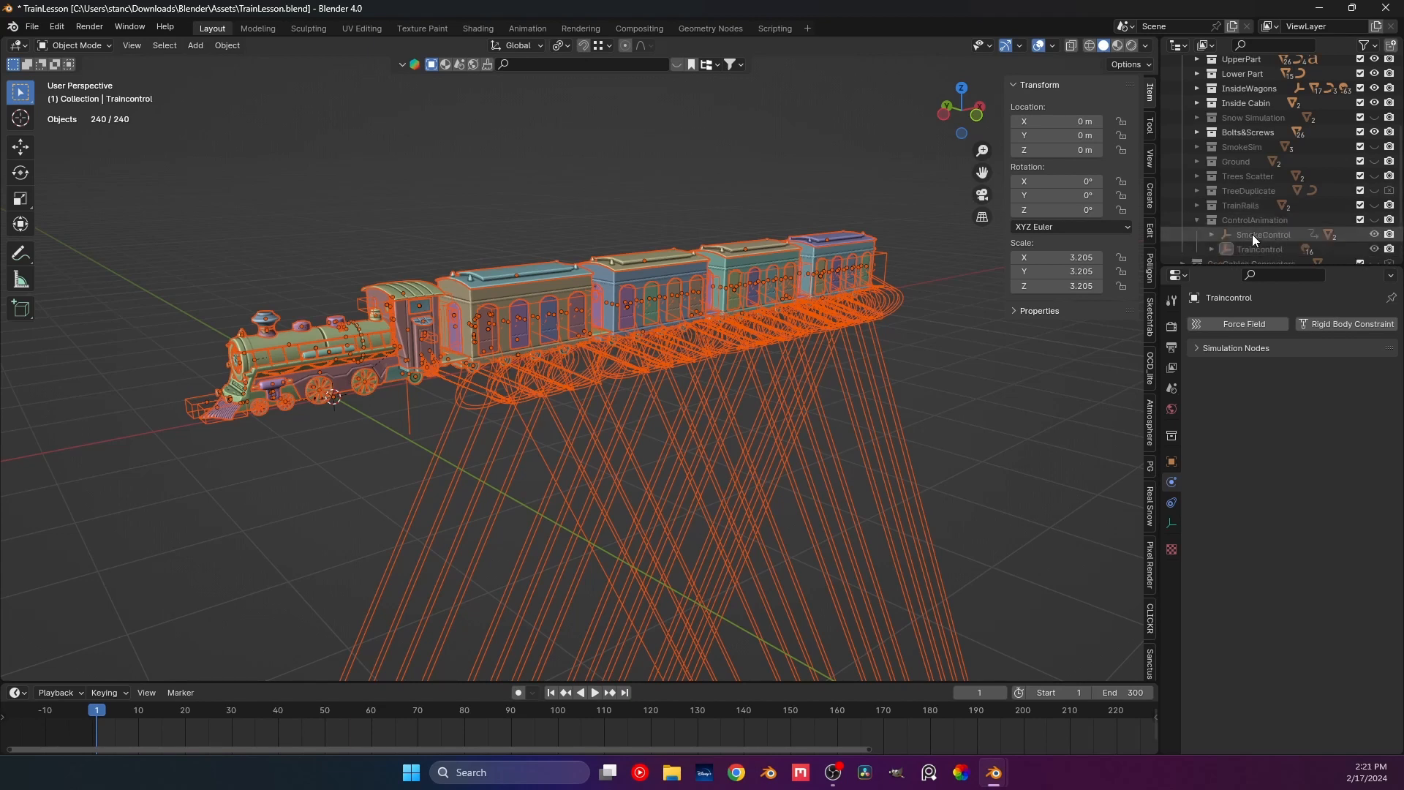
drag(1257, 249, 1234, 82)
scroll(1235, 133, down, 5)
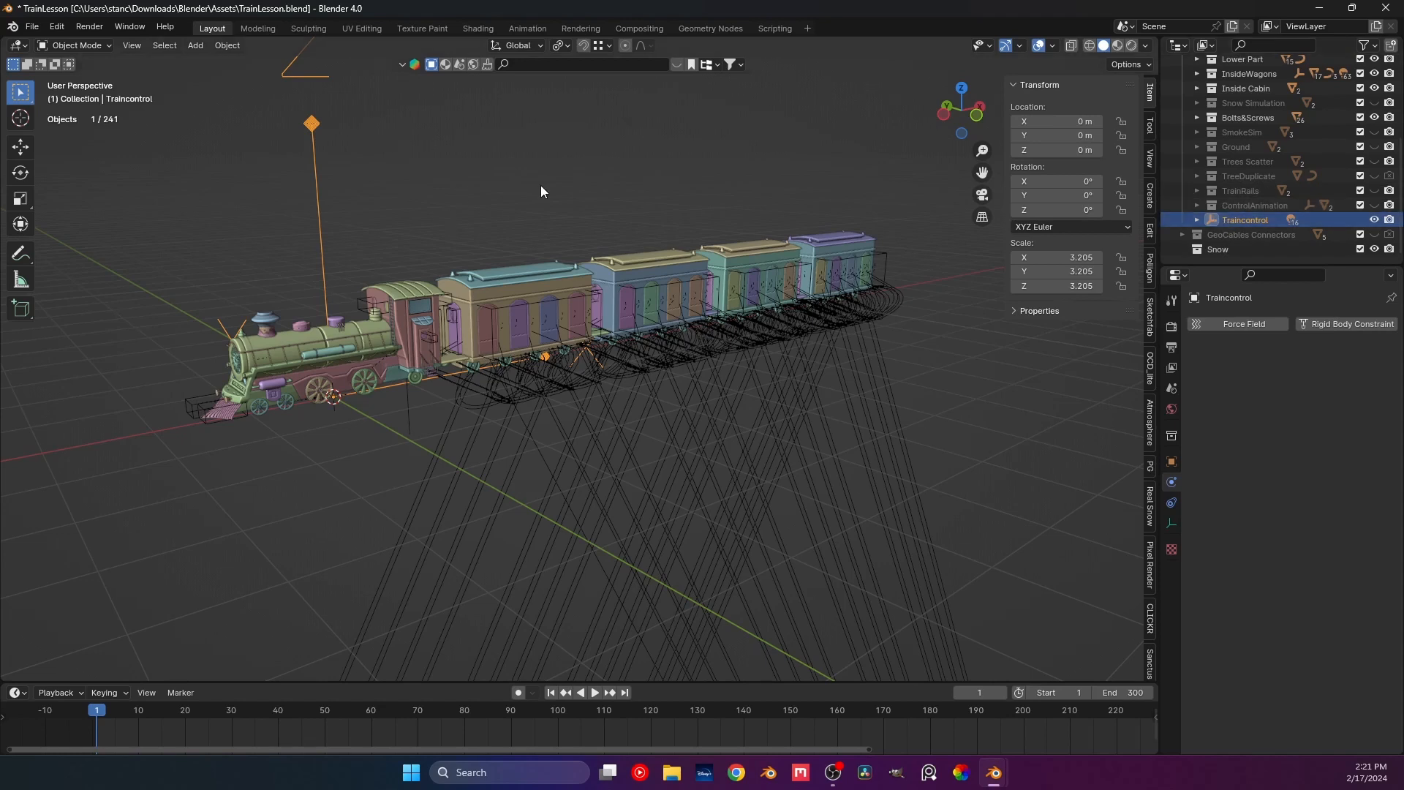
key(a)
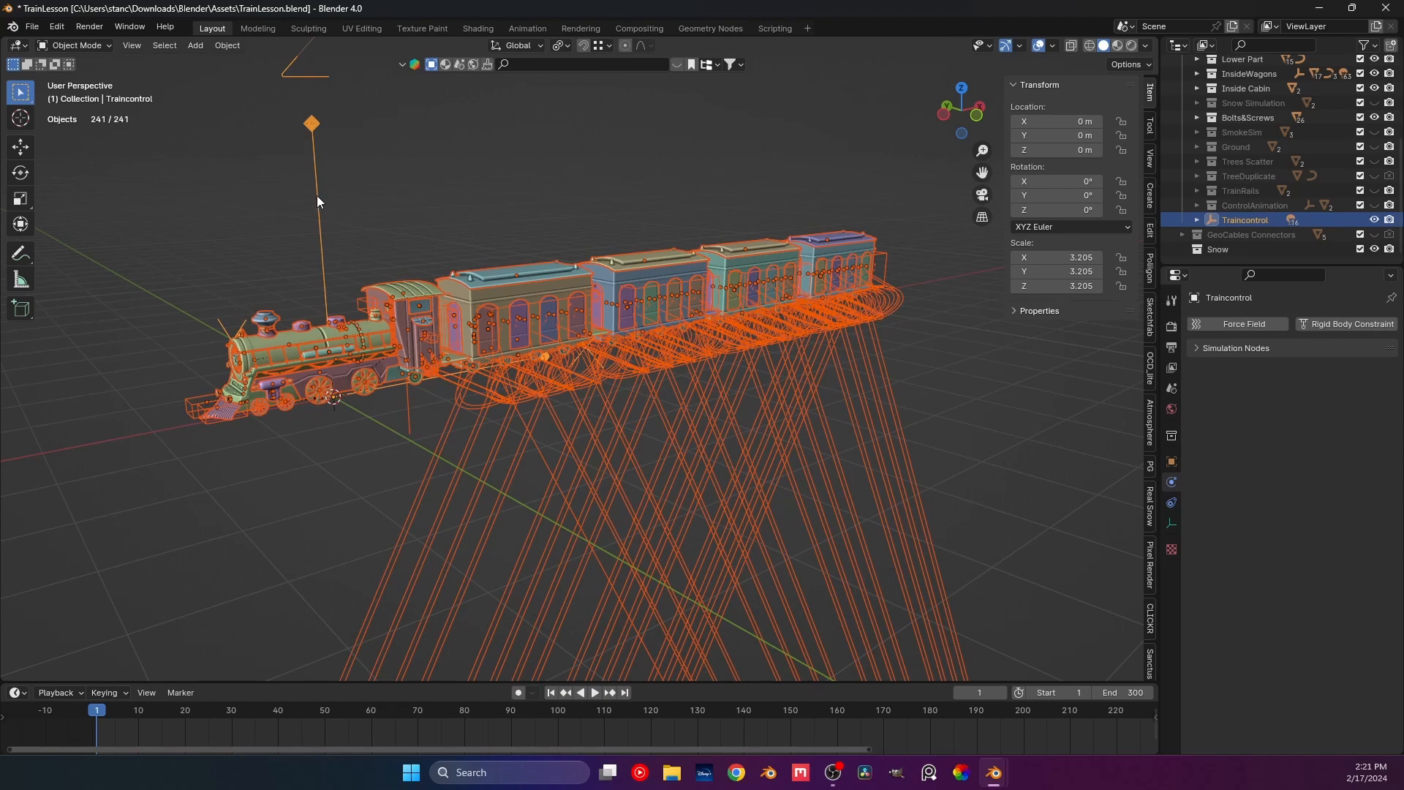
key(ctrl+p)
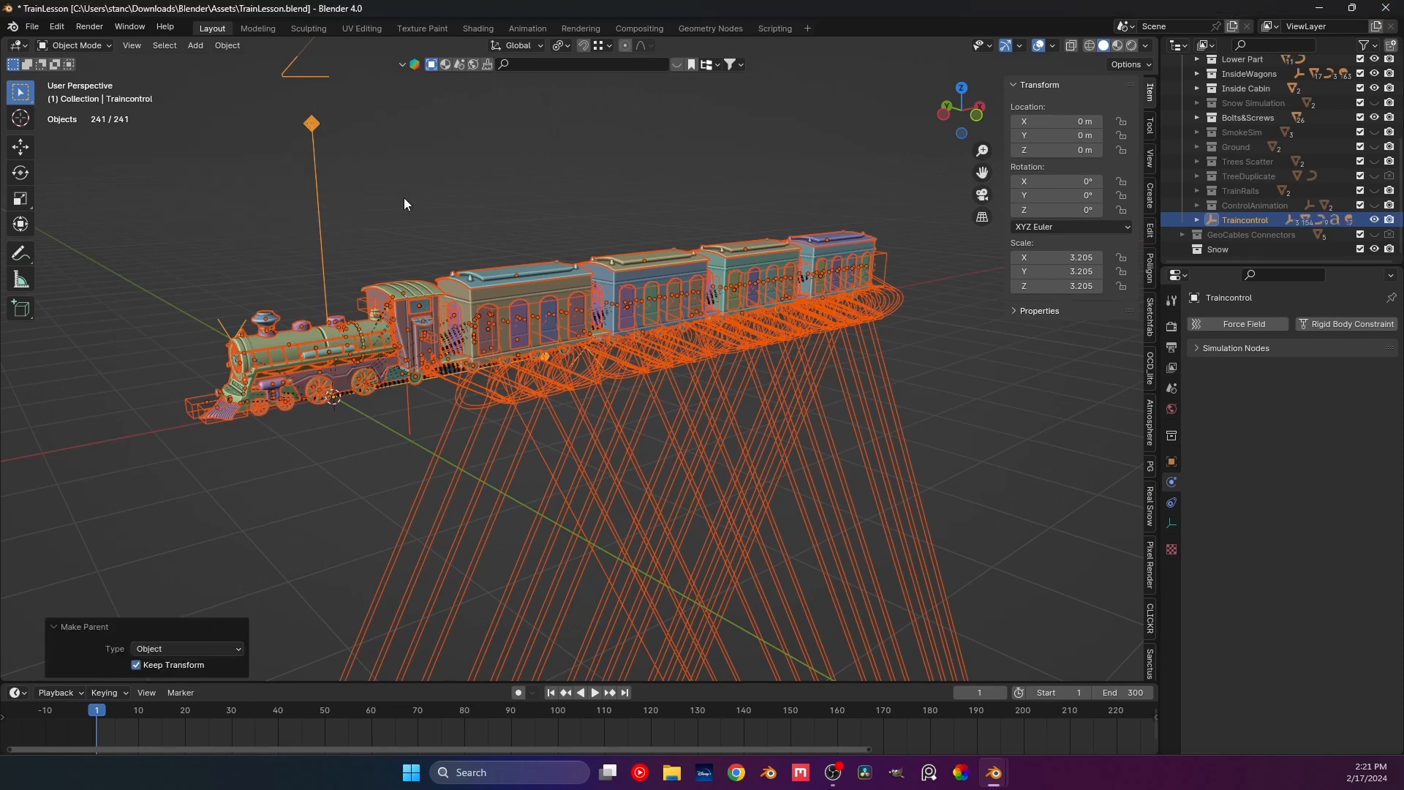
Show the Ground and TrainRails collections around the train in top view, leaving TreeDuplicate hidden.
key(KP_7)
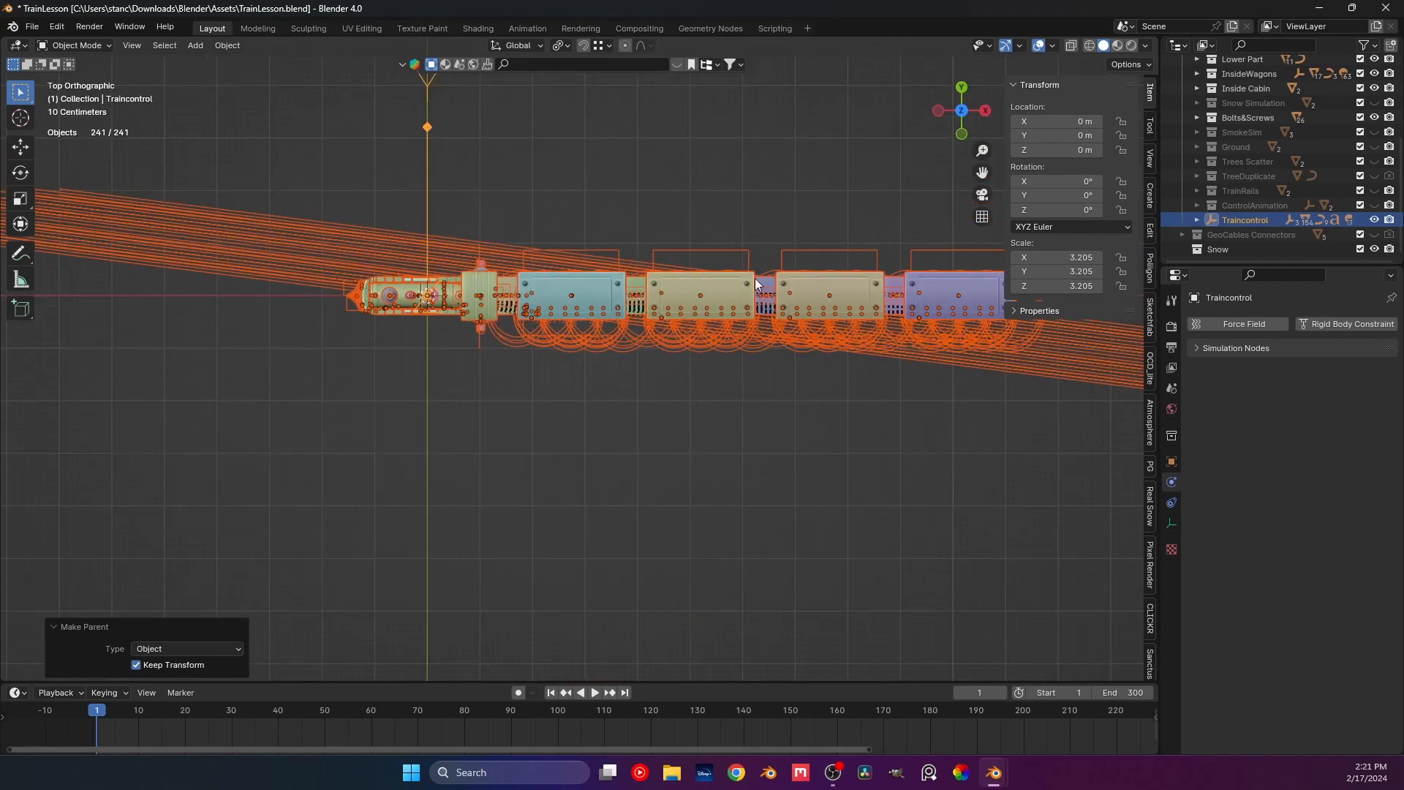
shift+middle_drag(792, 287, 464, 287)
scroll(466, 288, down, 4)
shift+middle_drag(123, 325, 577, 315)
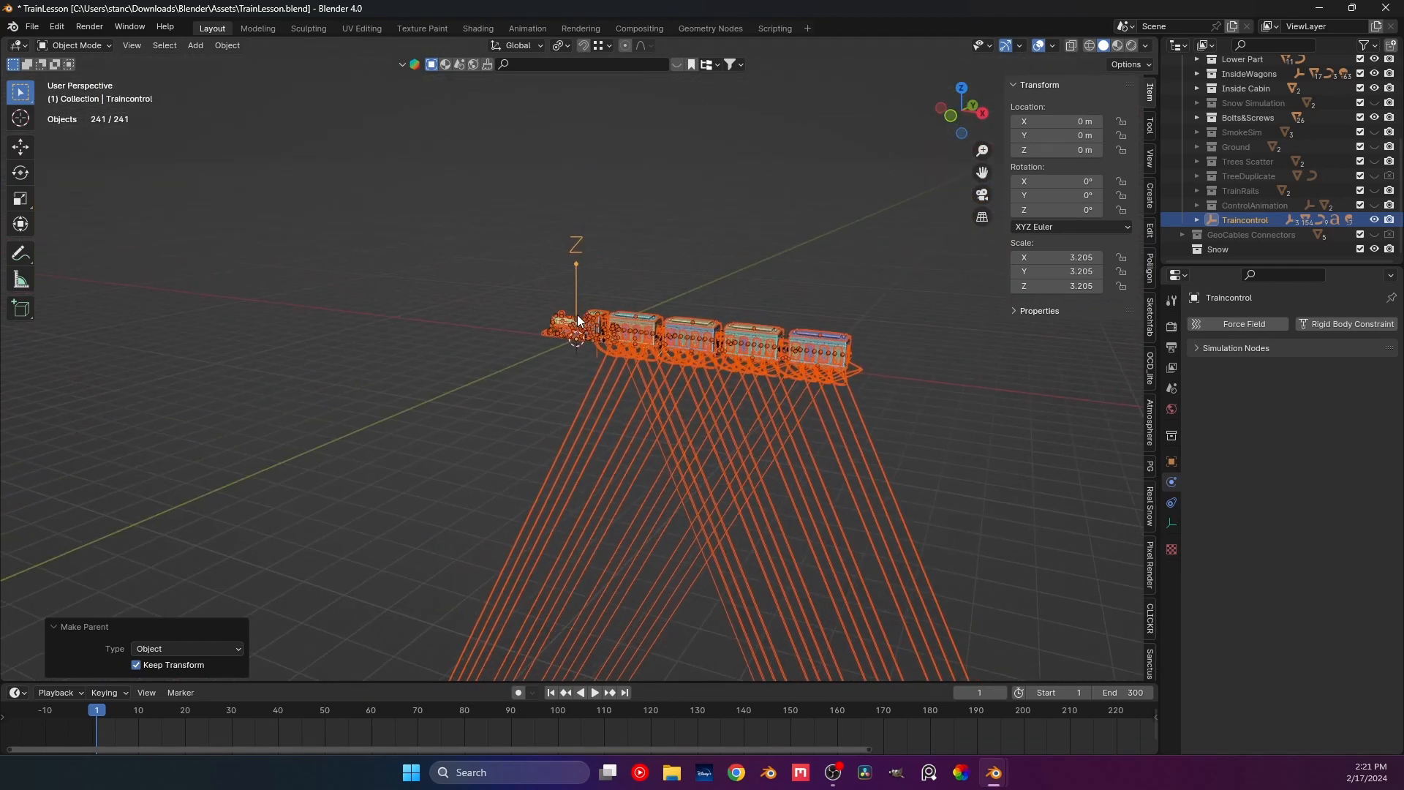
key(KP_7)
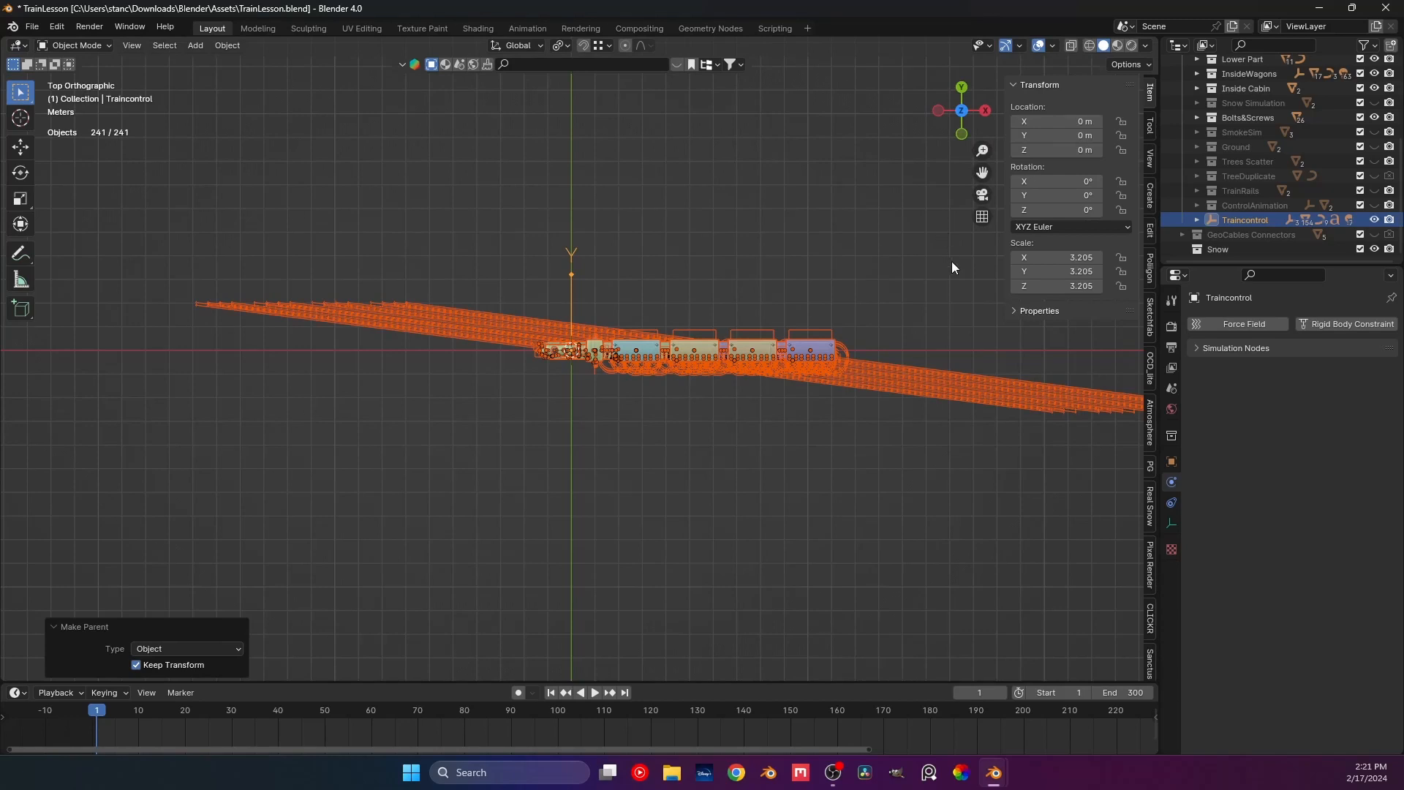
shift+middle_drag(951, 267, 892, 246)
click(1376, 147)
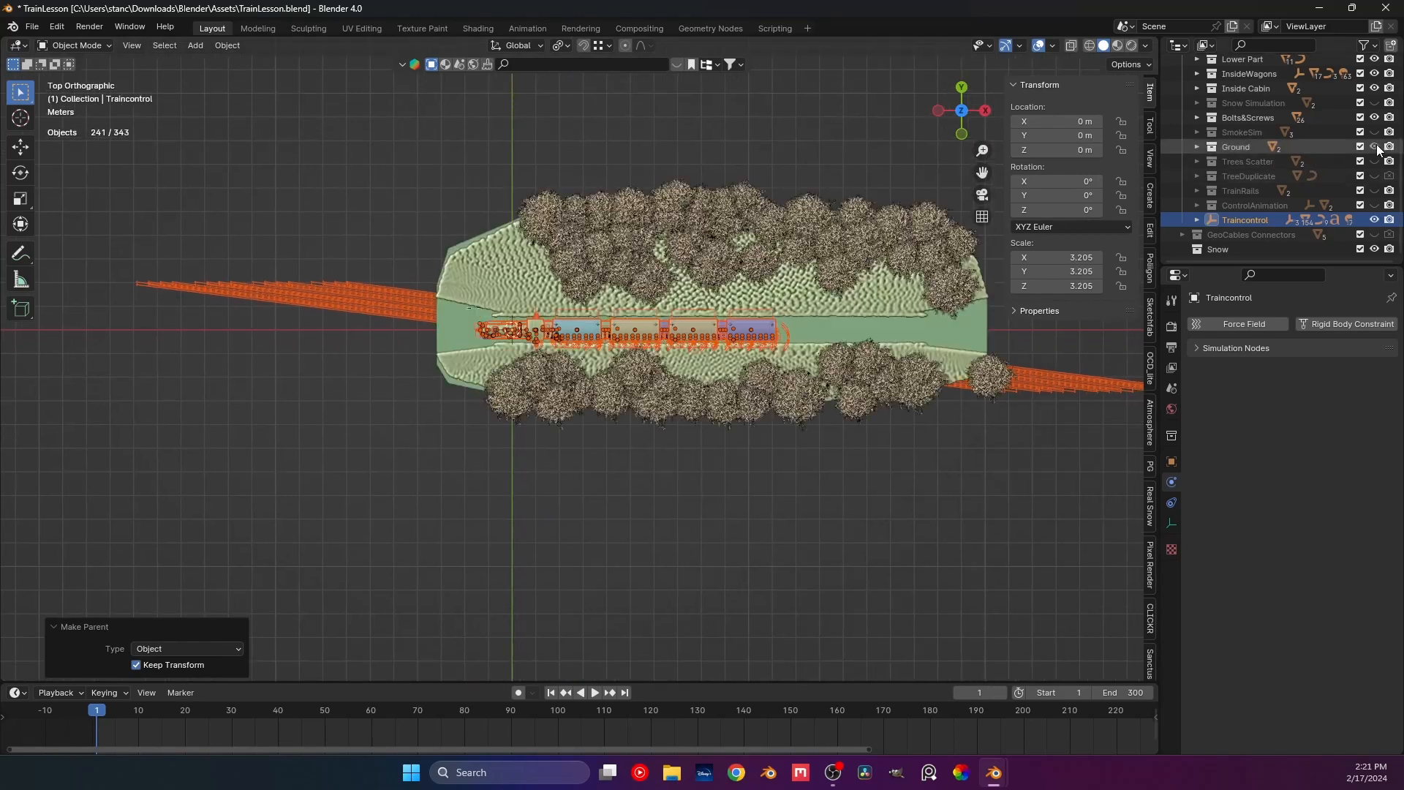
shift+middle_drag(878, 366, 704, 355)
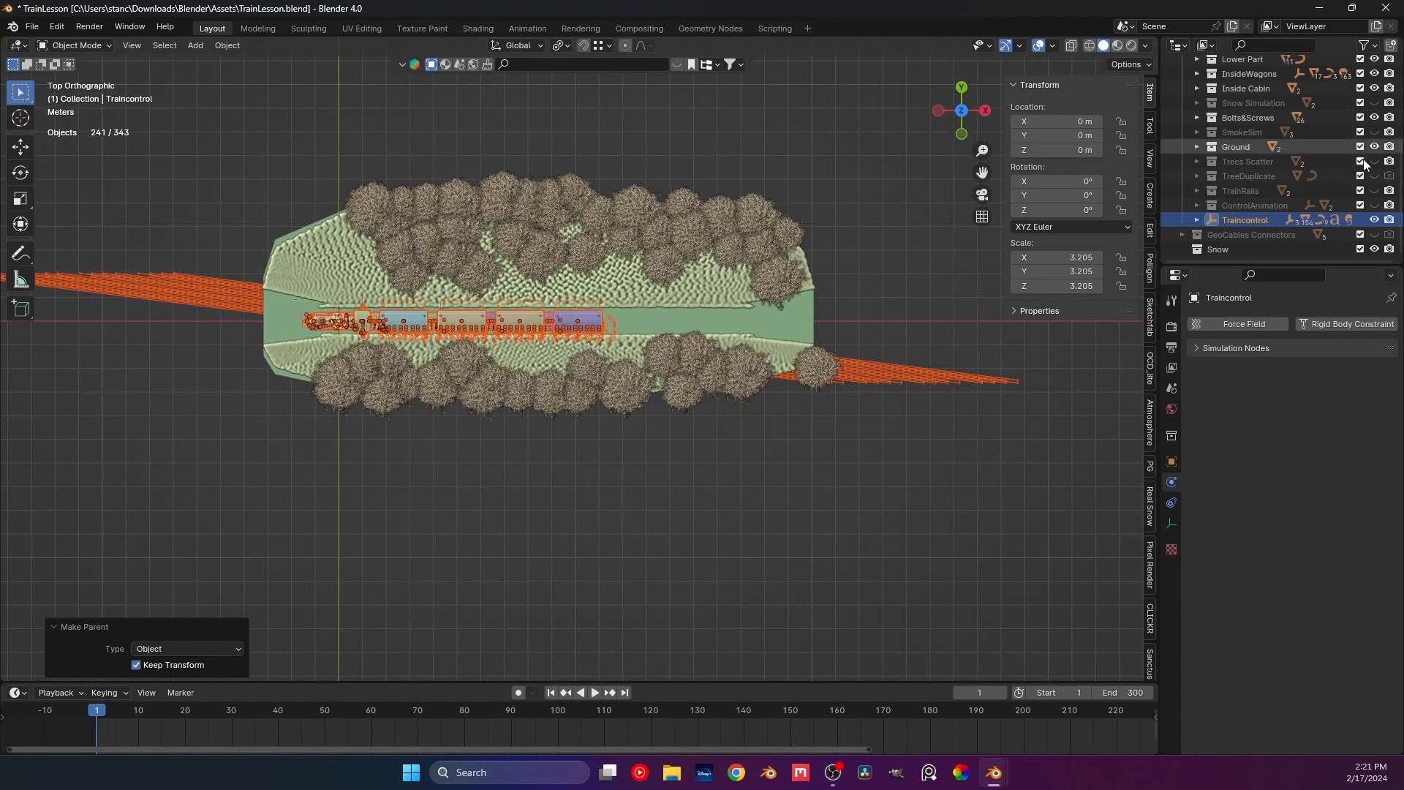
click(1376, 191)
shift+middle_drag(916, 367, 731, 364)
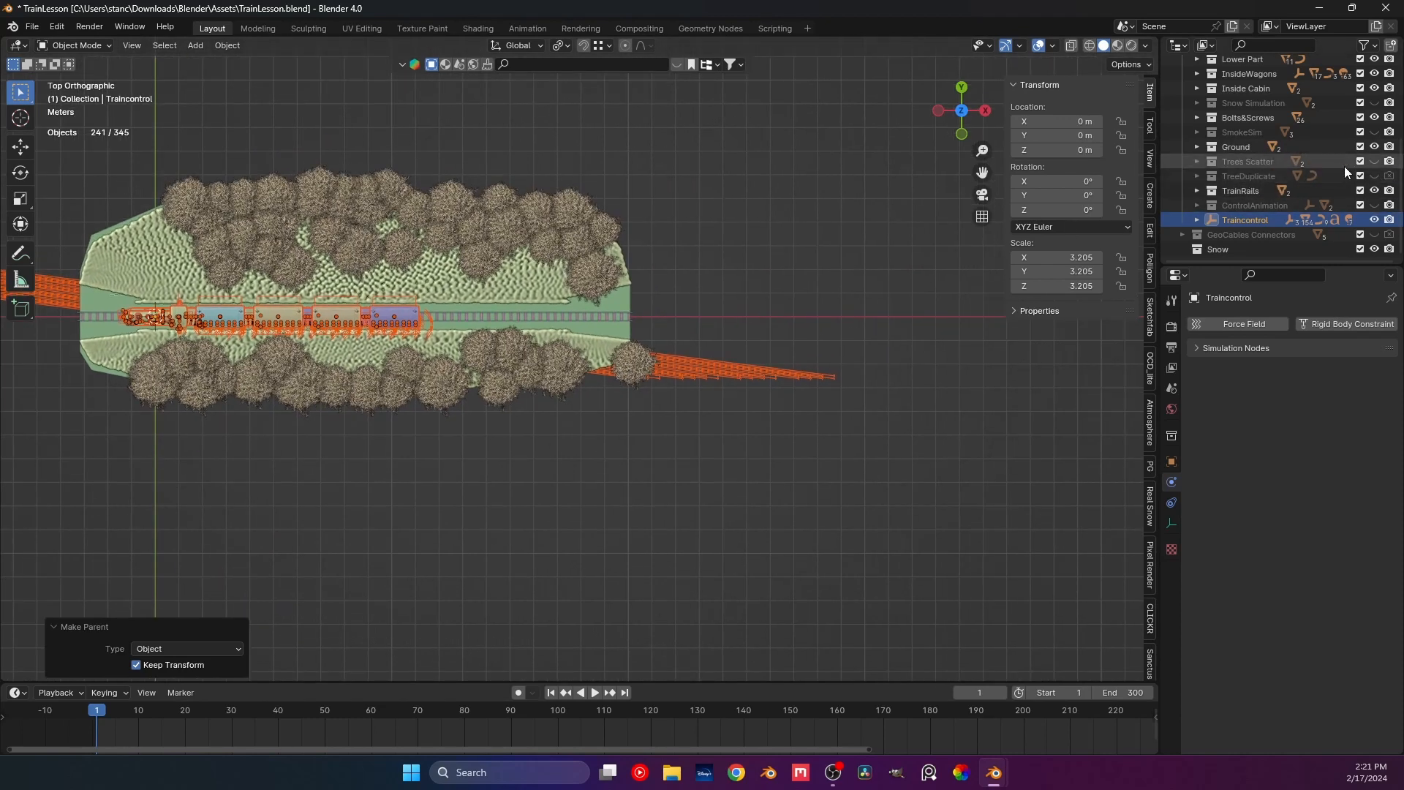
click(1374, 176)
click(1375, 176)
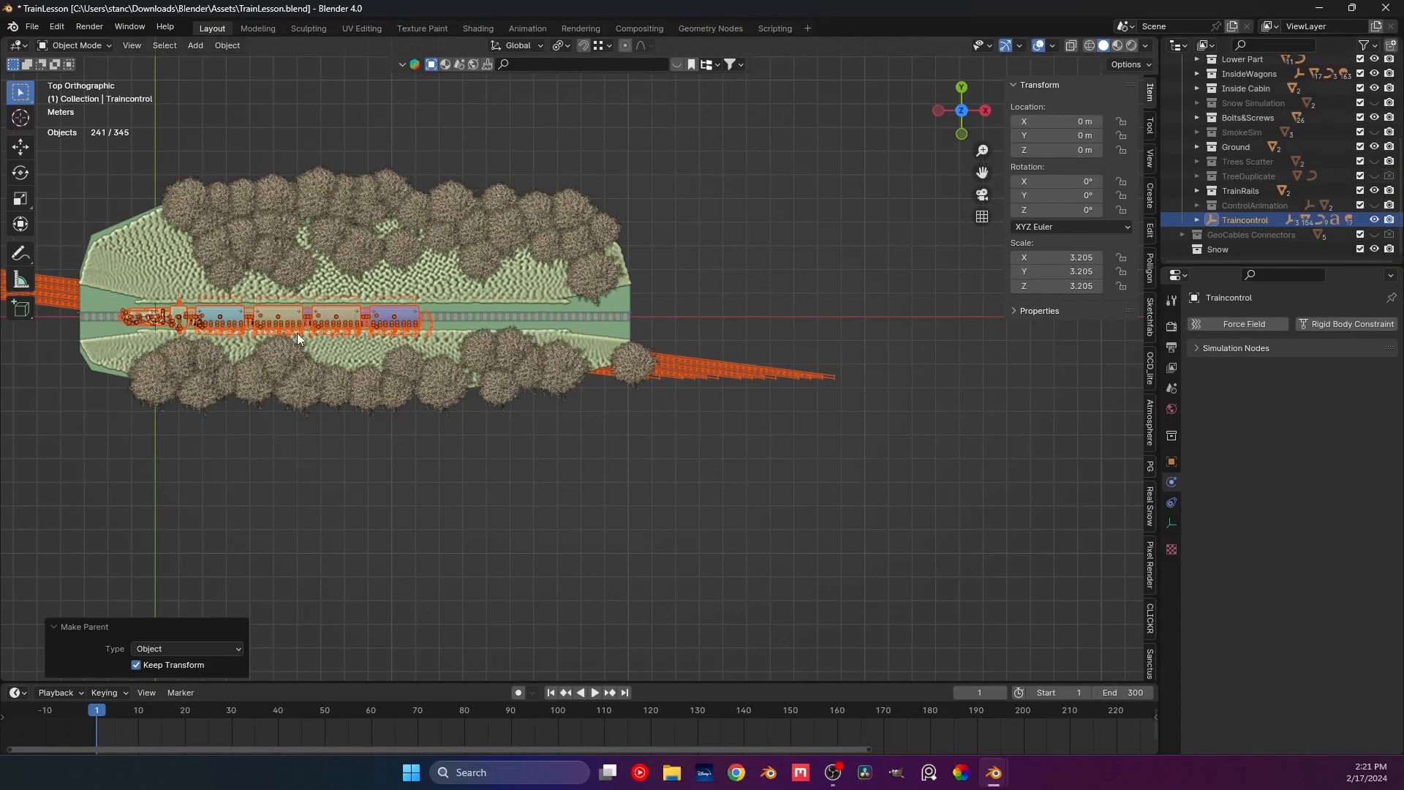
Insert a Location keyframe on Traincontrol at frame 270 with the train at X 0 m.
middle_drag(304, 331, 369, 331)
scroll(369, 331, down, 10)
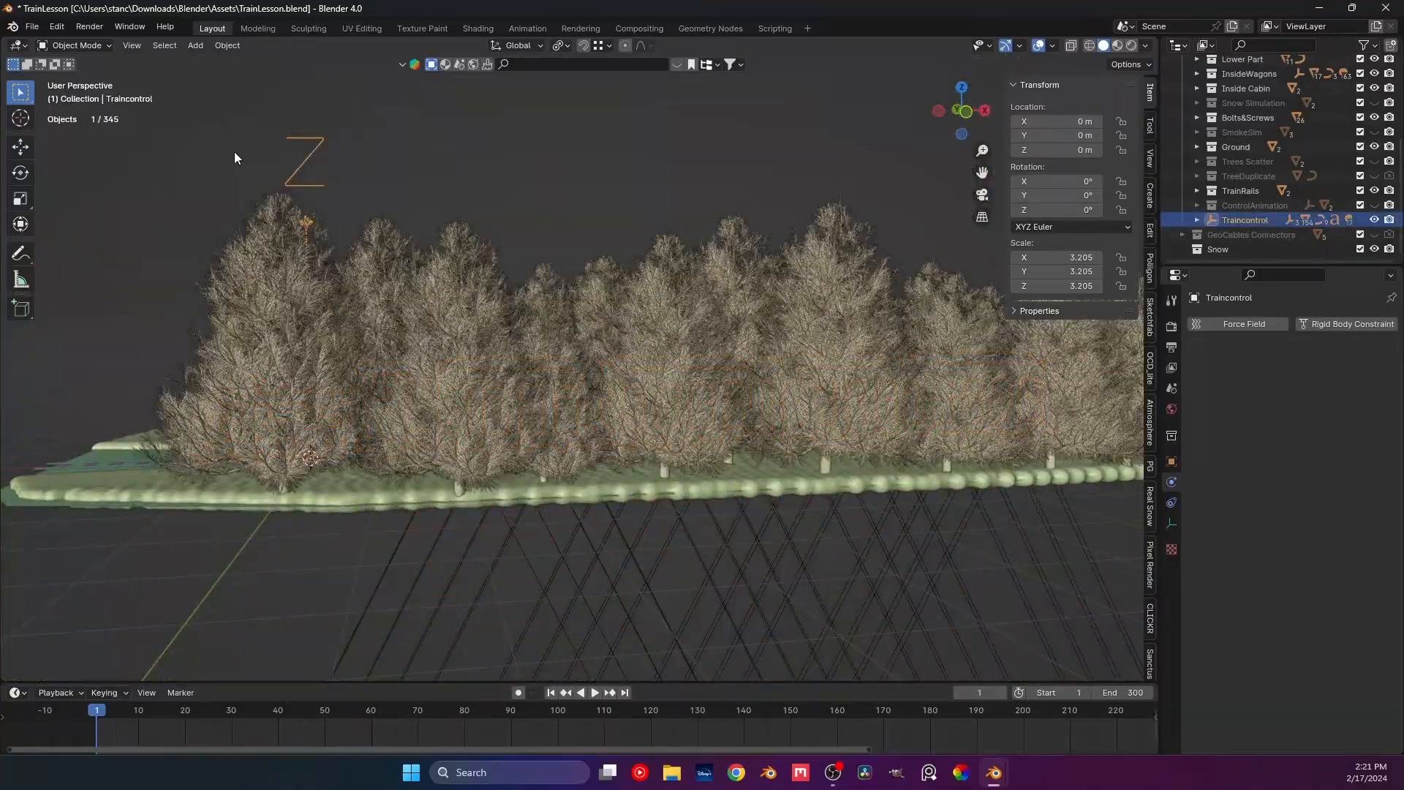
key(KP_7)
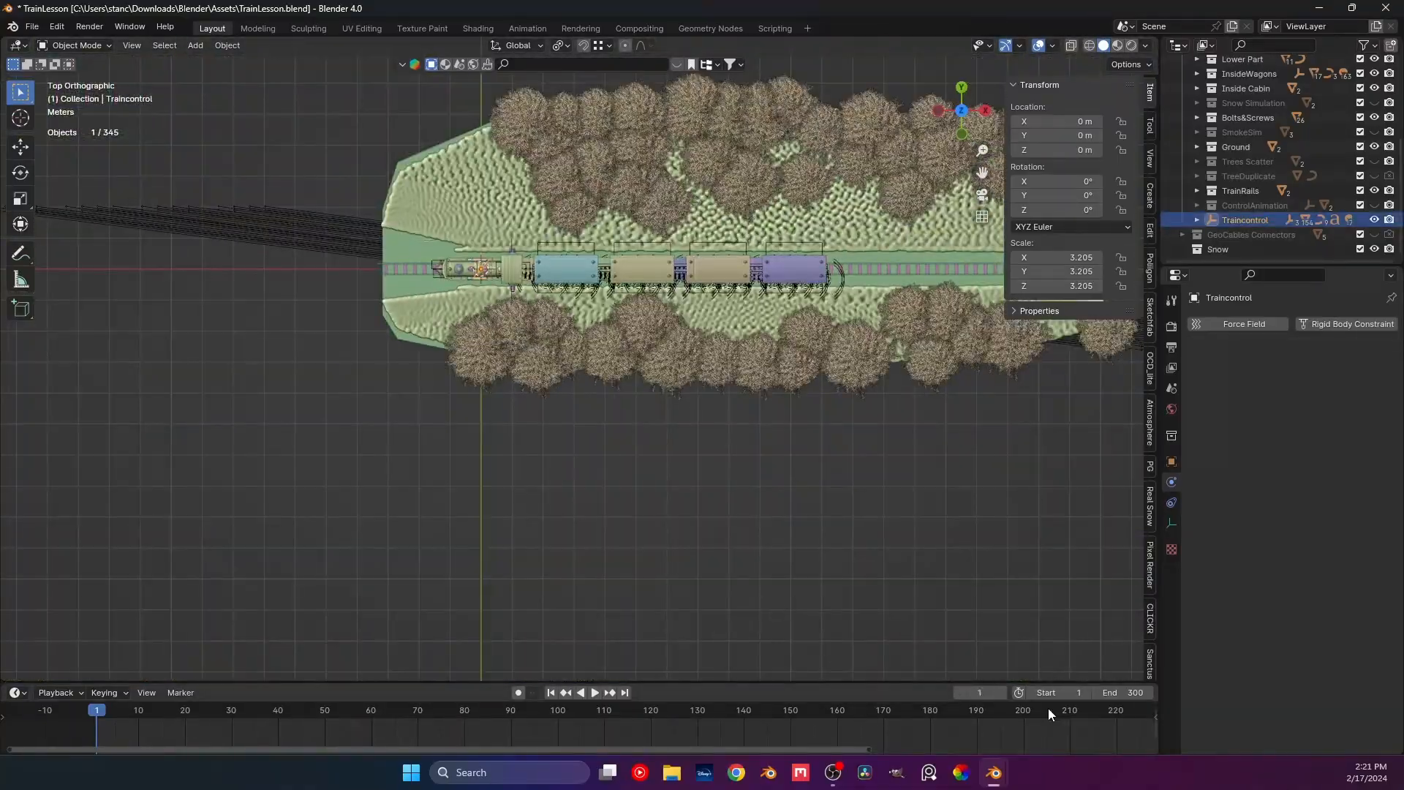
drag(866, 753, 1149, 750)
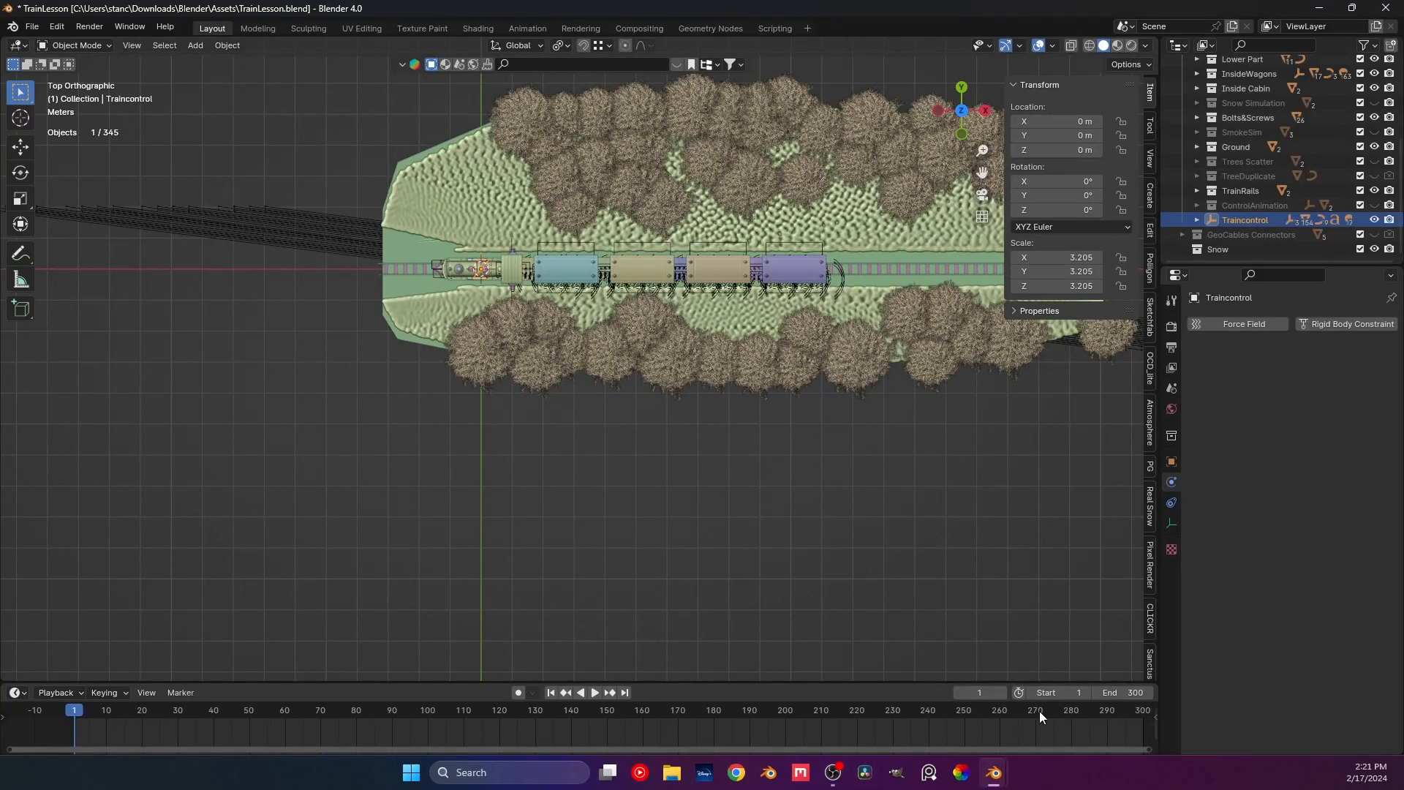
click(1037, 711)
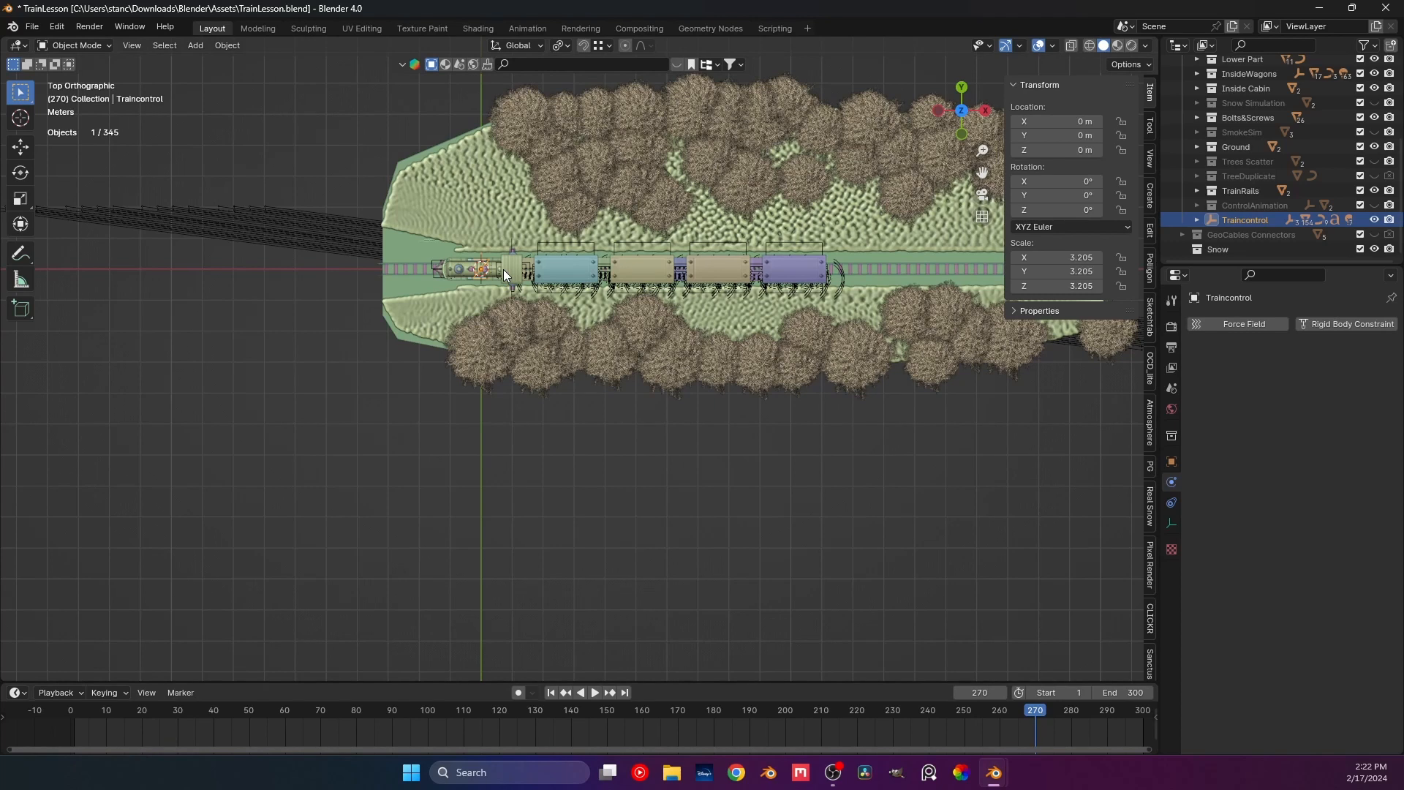
key(i)
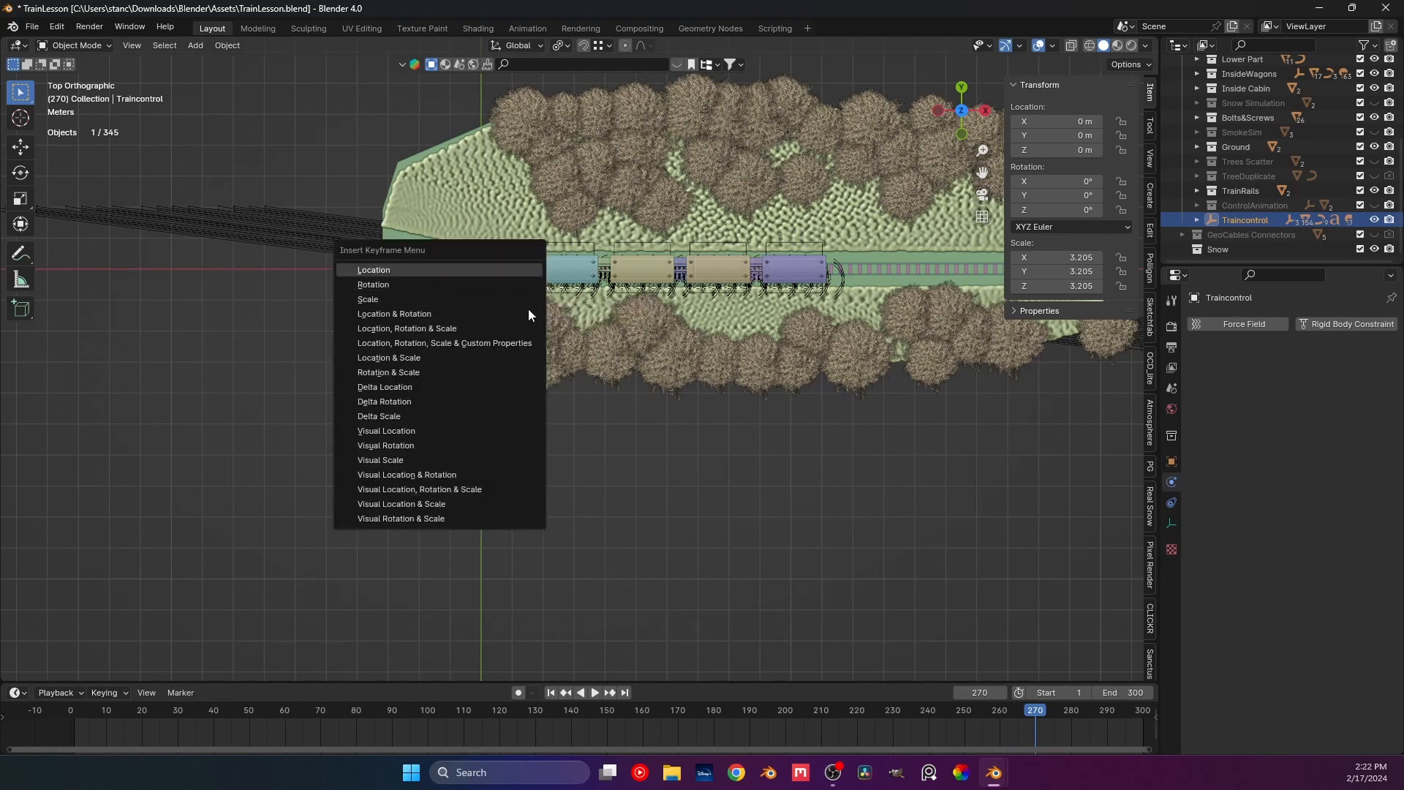
shift+middle_drag(686, 458, 410, 470)
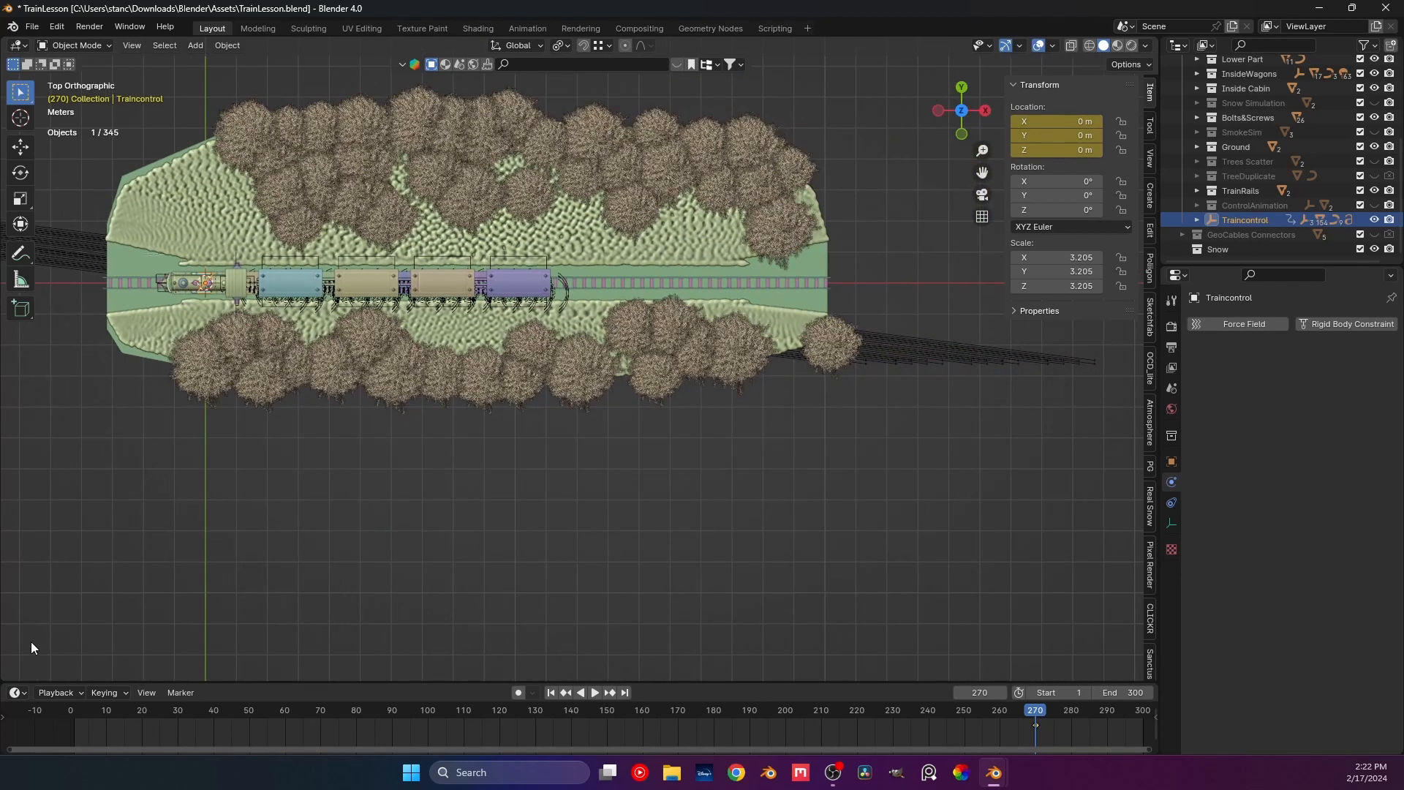
At frame 1, move Traincontrol about 17.85 m along X to the far end of the ground and insert a Location keyframe.
click(75, 710)
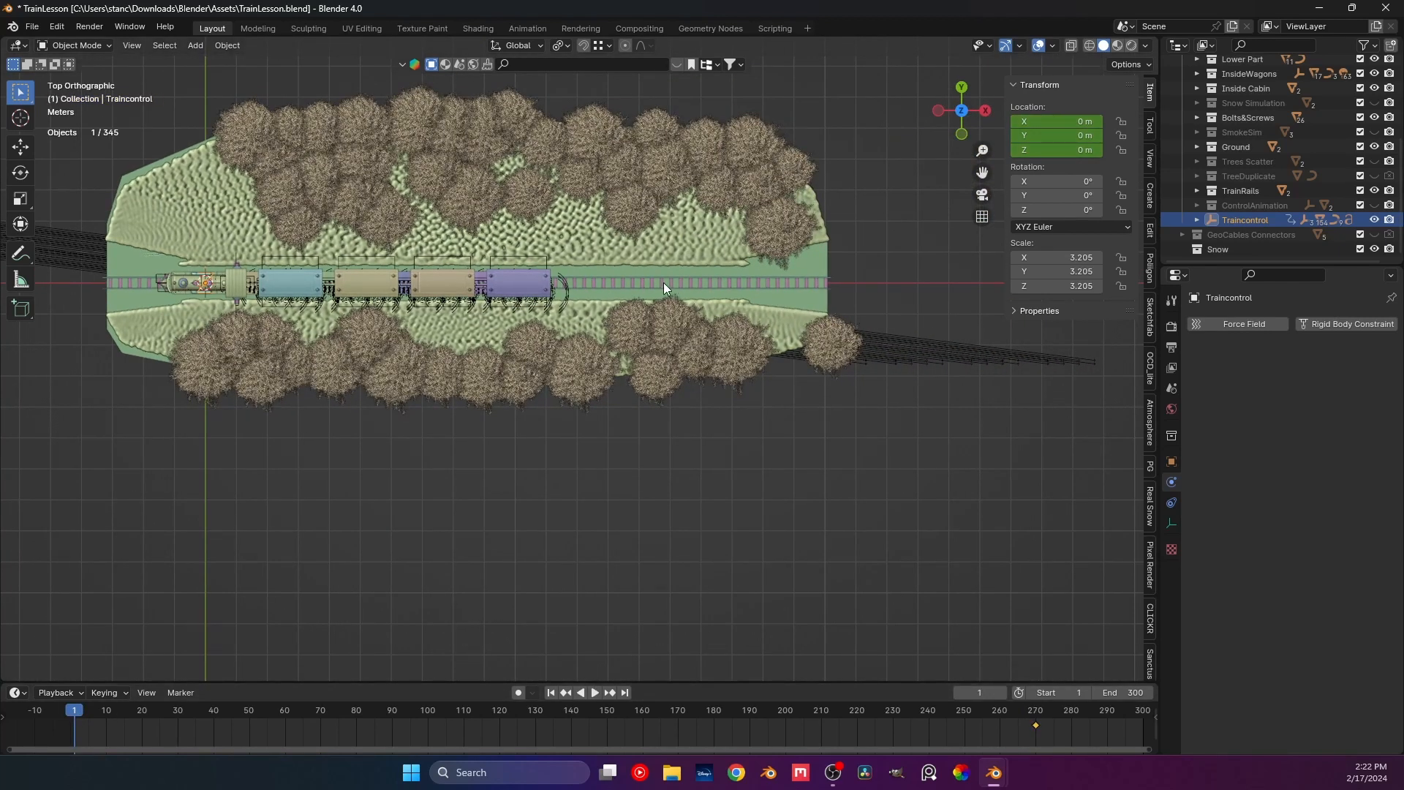
key(g)
key(x)
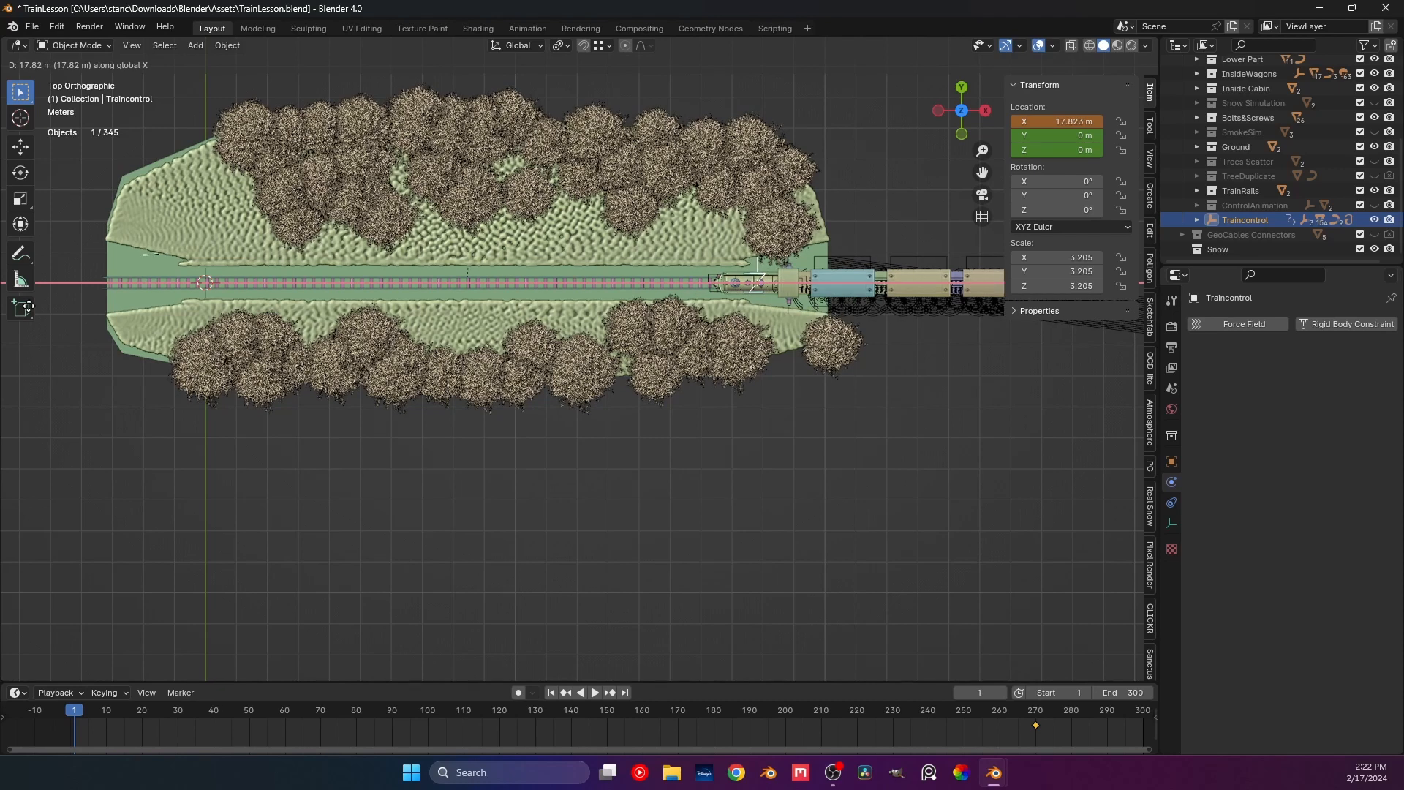
click(228, 443)
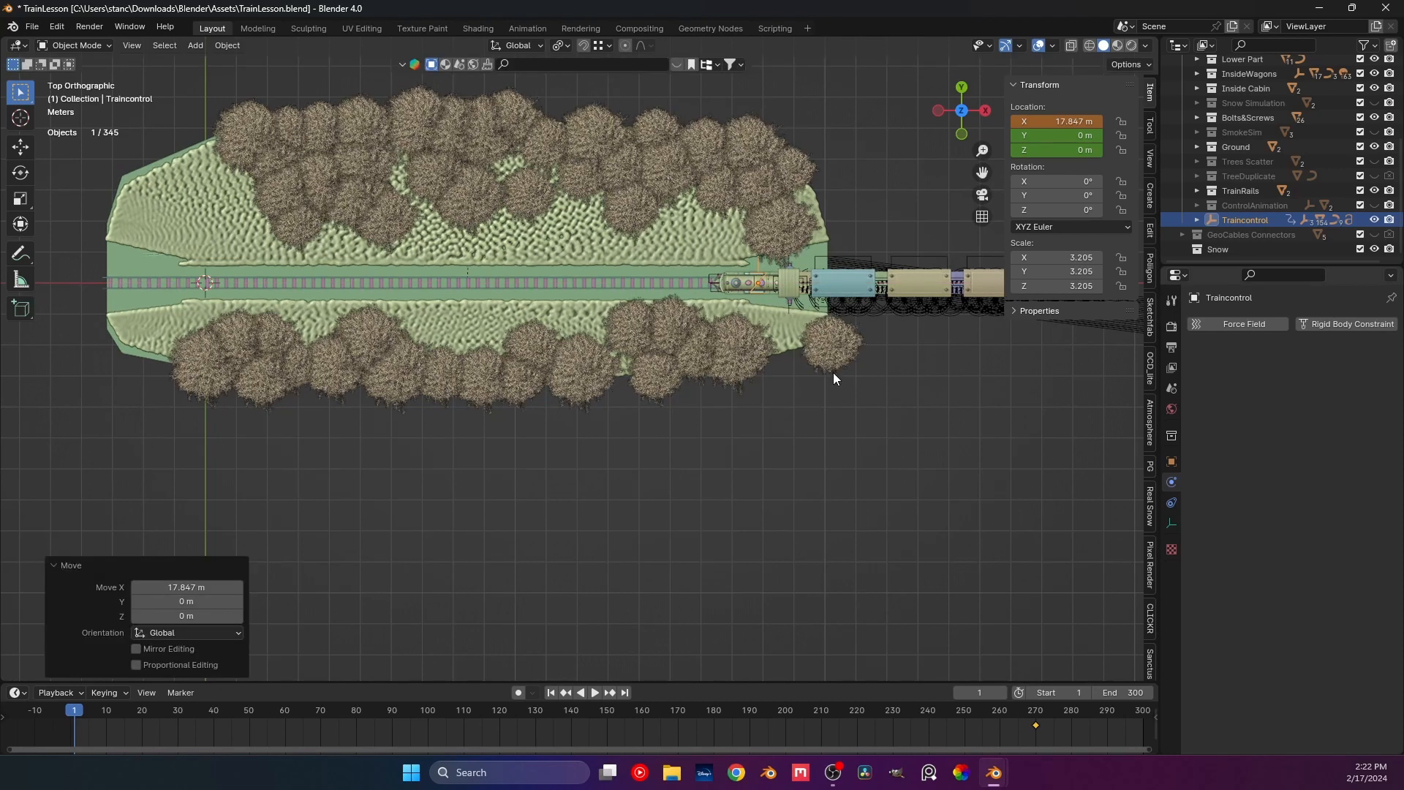
middle_drag(634, 384, 657, 313)
scroll(657, 313, down, 6)
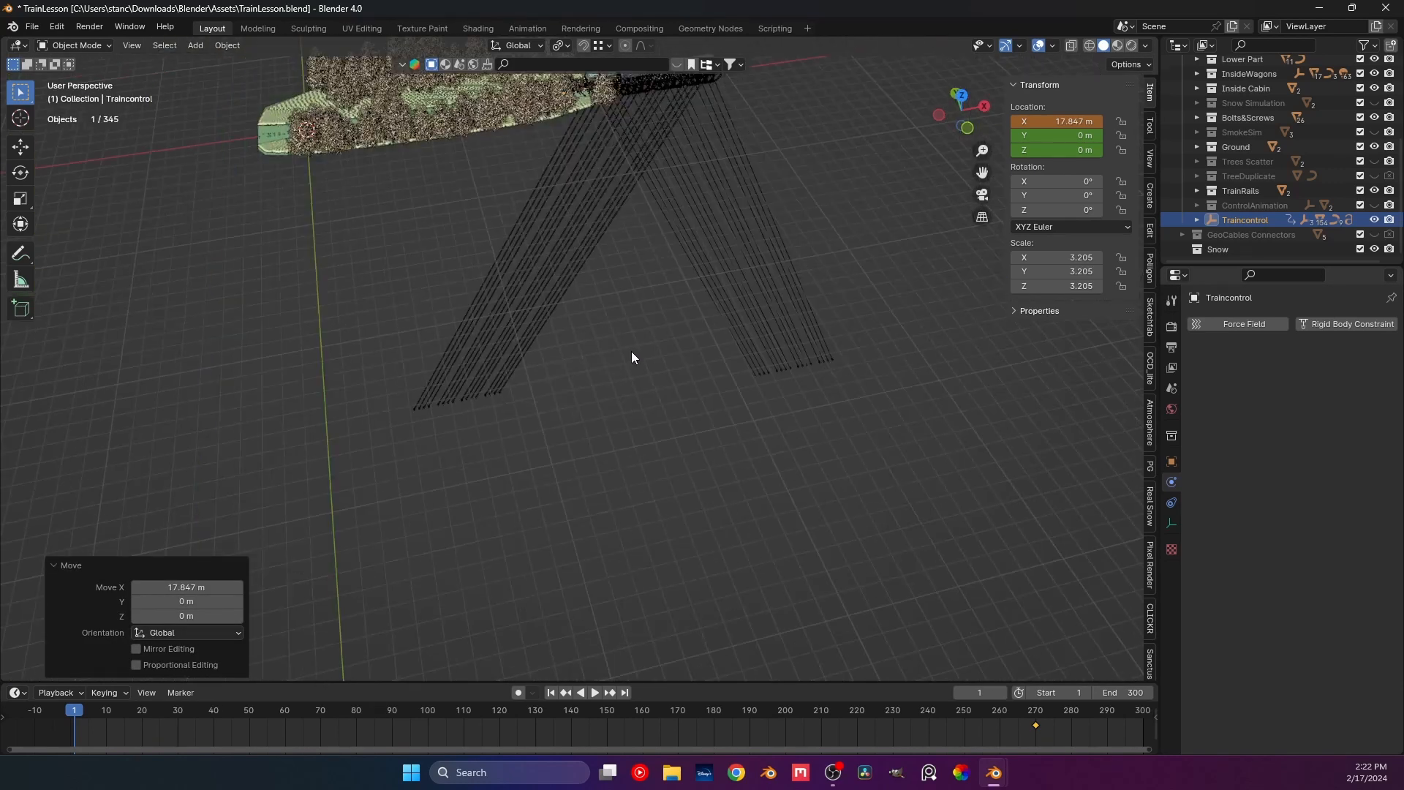
scroll(615, 364, up, 8)
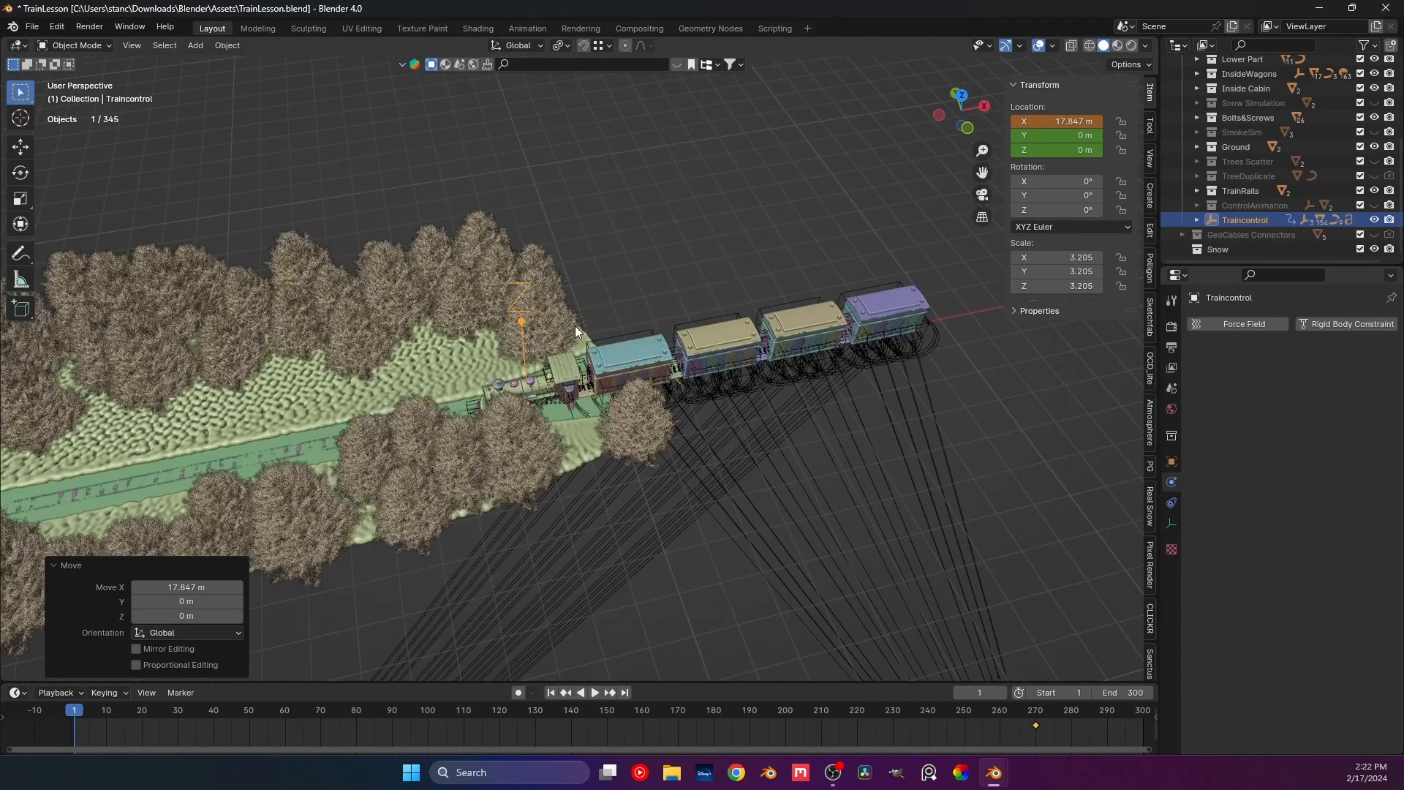
key(i)
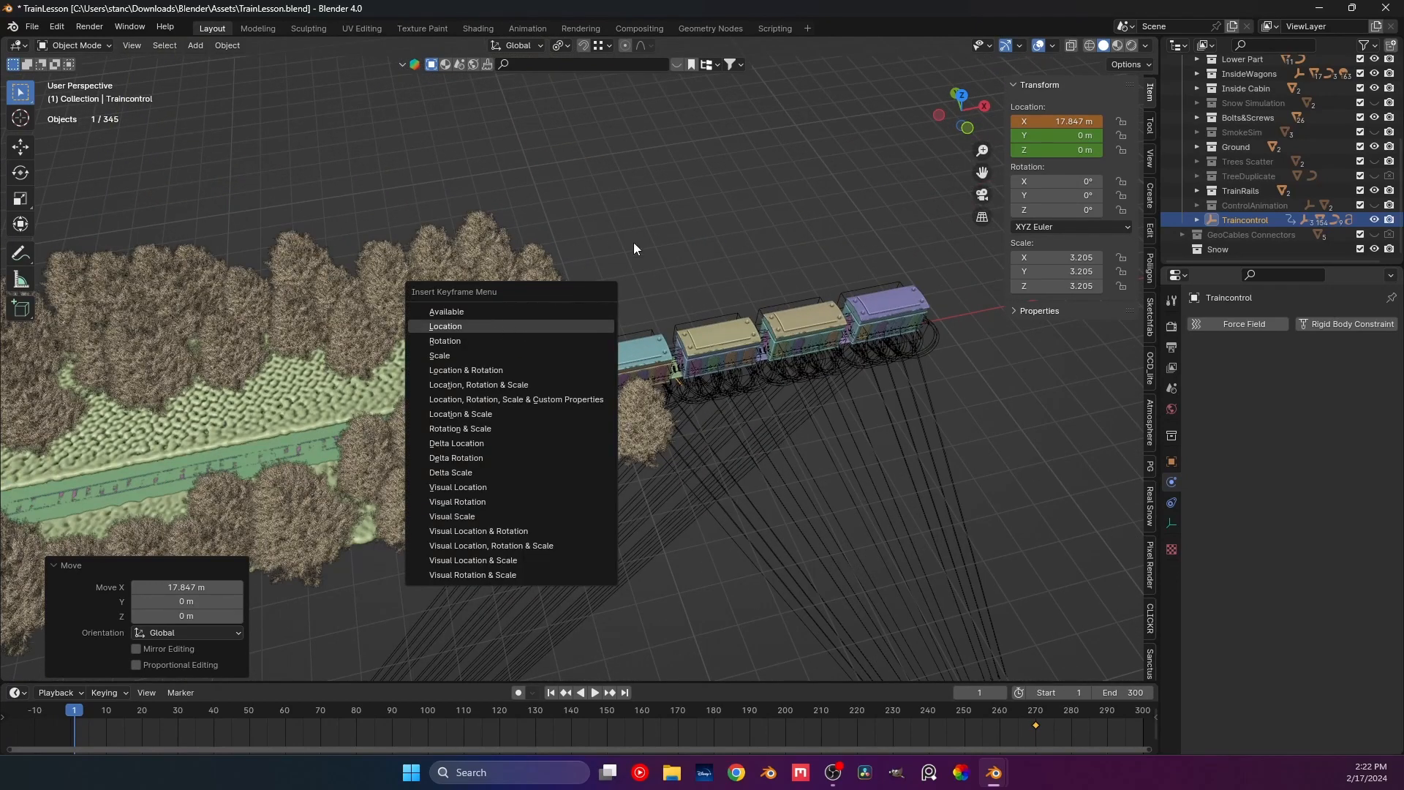
key(Return)
click(677, 231)
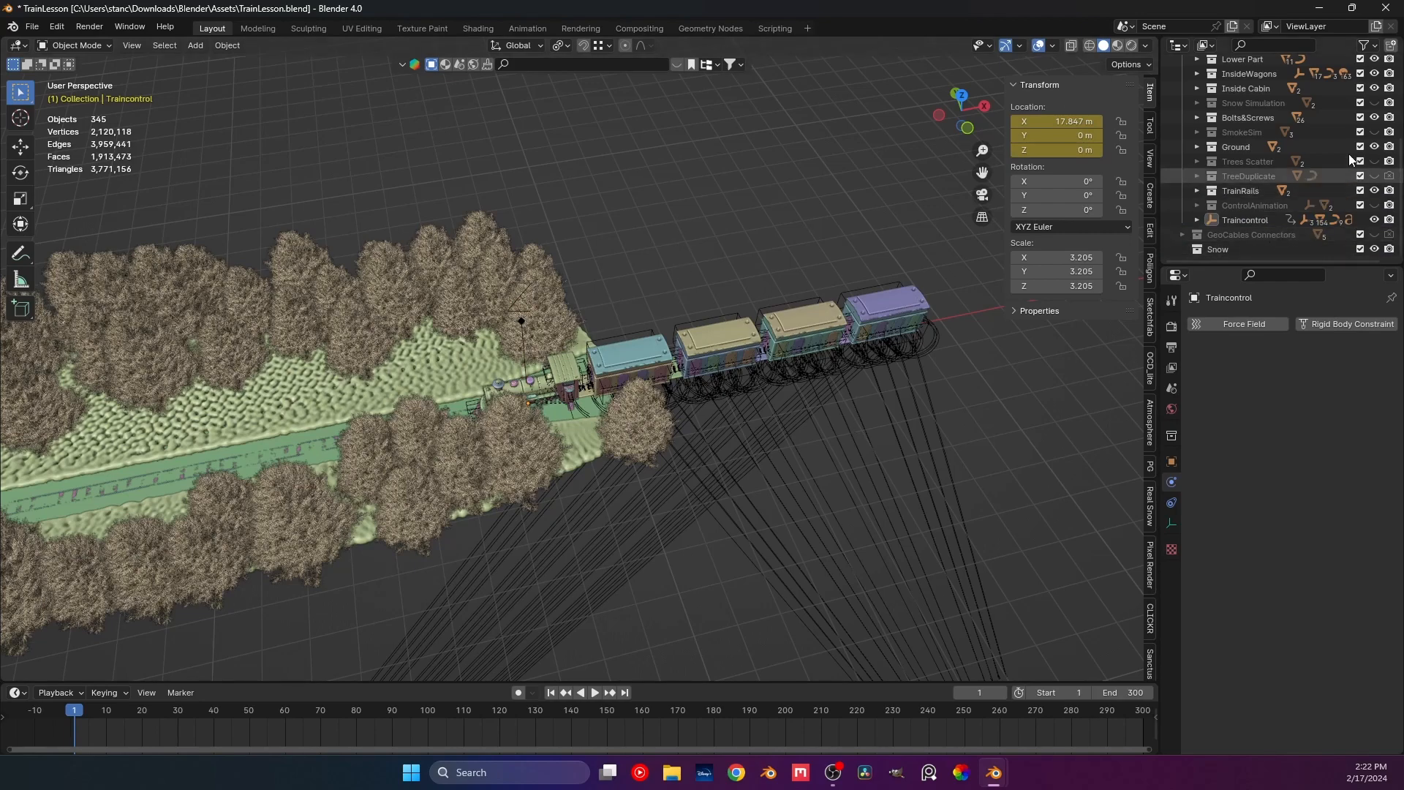
Show the SmokeSim and ControlAnimation collections in the viewport.
click(1374, 132)
scroll(651, 322, up, 3)
middle_drag(677, 376, 645, 325)
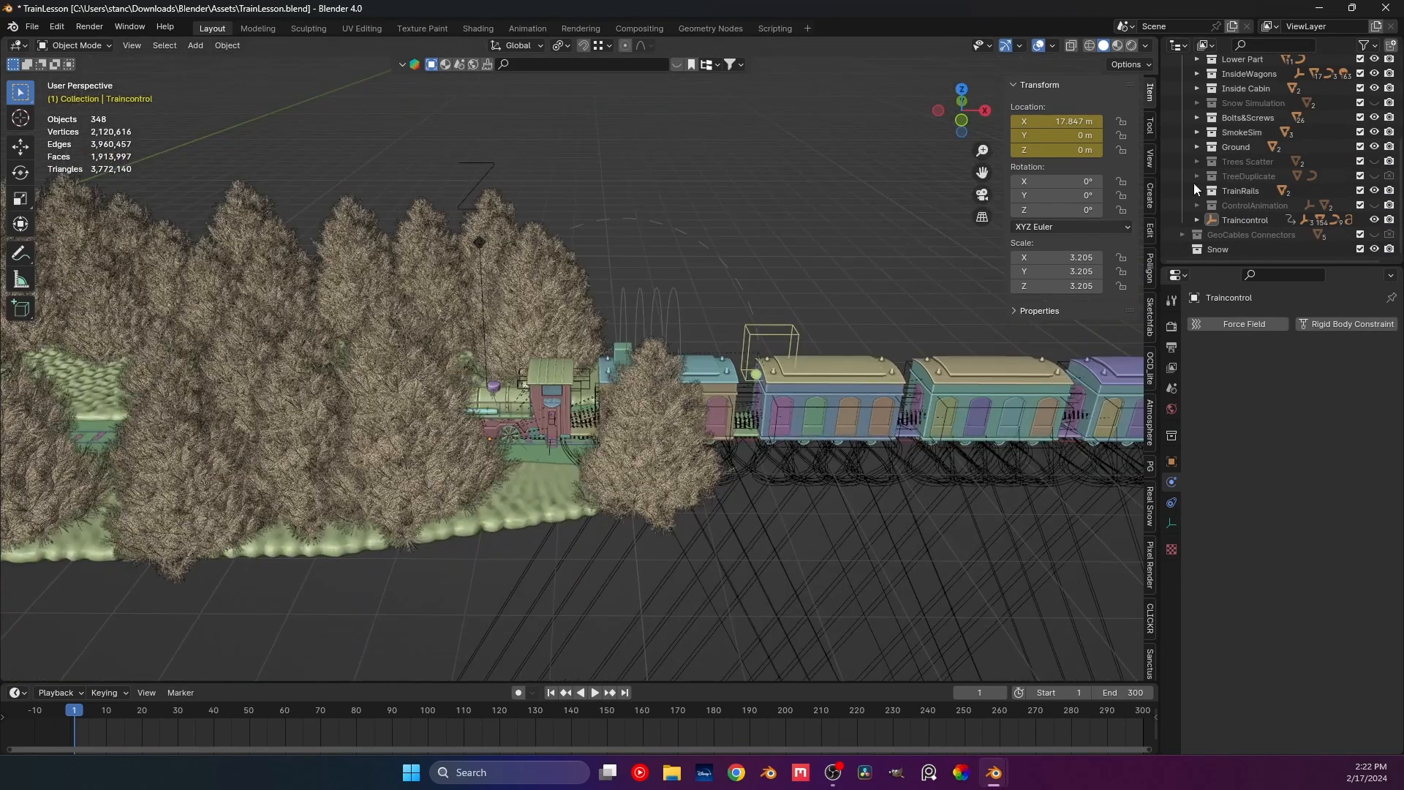
click(1375, 206)
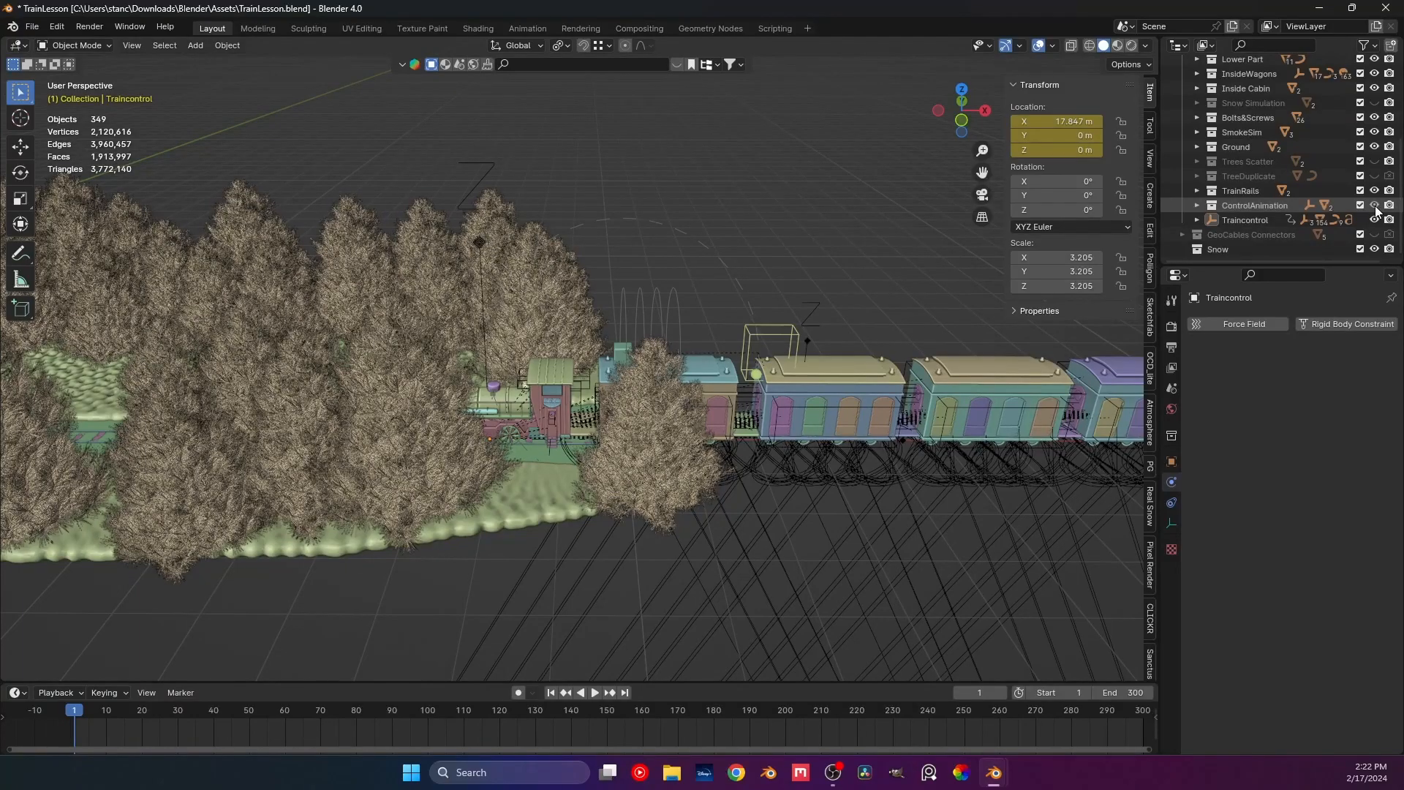
Delete SmokeControl's existing keyframe at frame 1.
click(815, 310)
shift+middle_drag(815, 310, 663, 256)
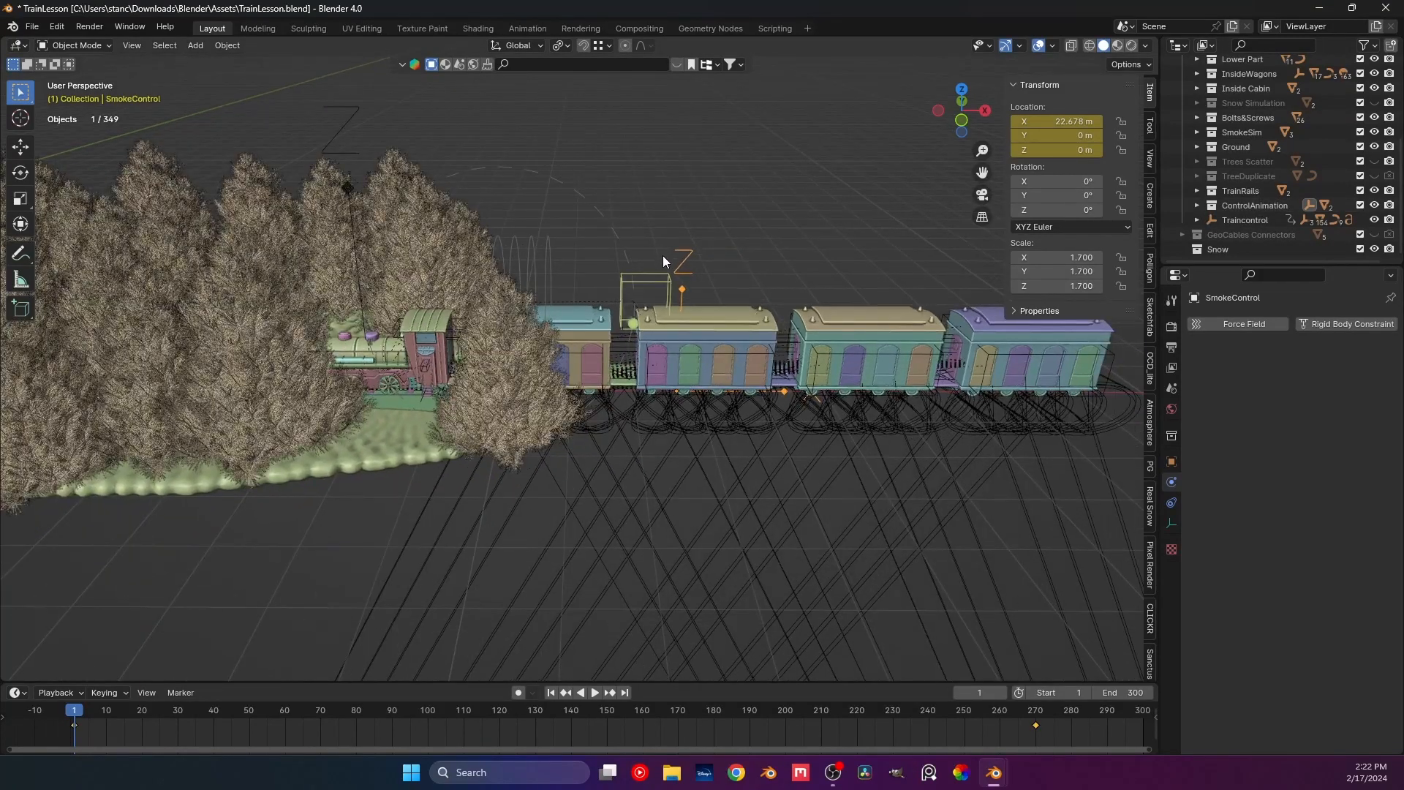
scroll(665, 256, up, 4)
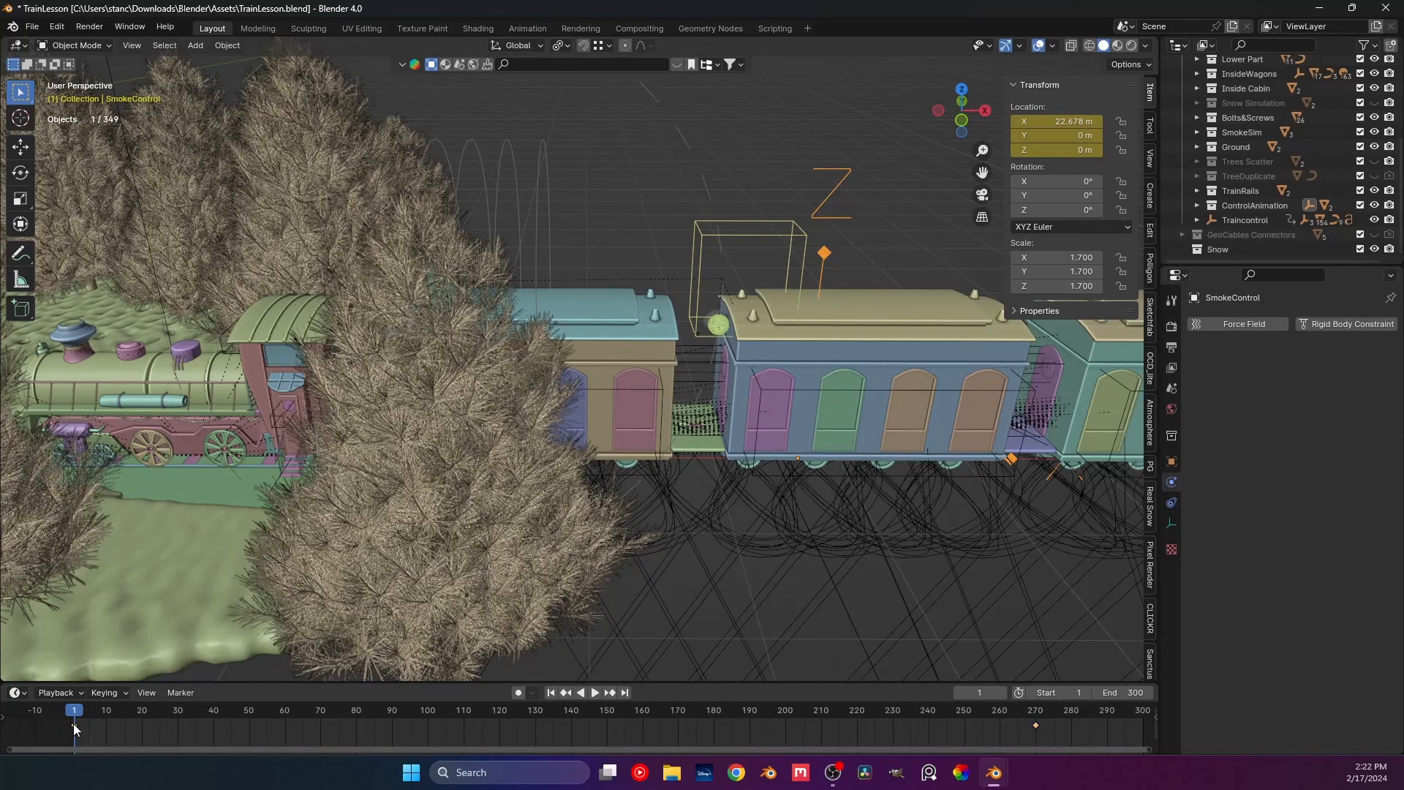
key(x)
click(76, 702)
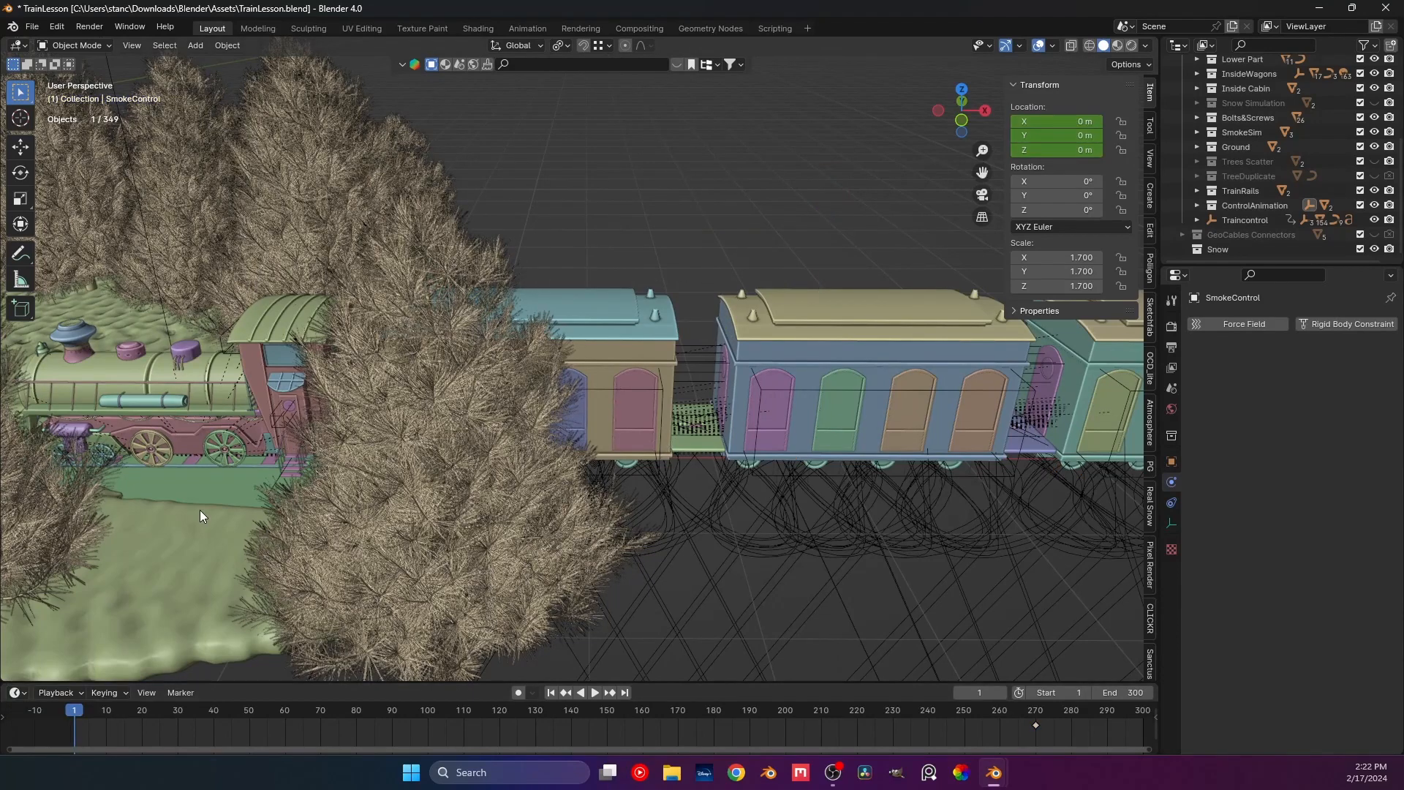
Move SmokeControl along X to about 14.6 m, towards the front of the locomotive.
scroll(226, 467, down, 3)
key(KP_7)
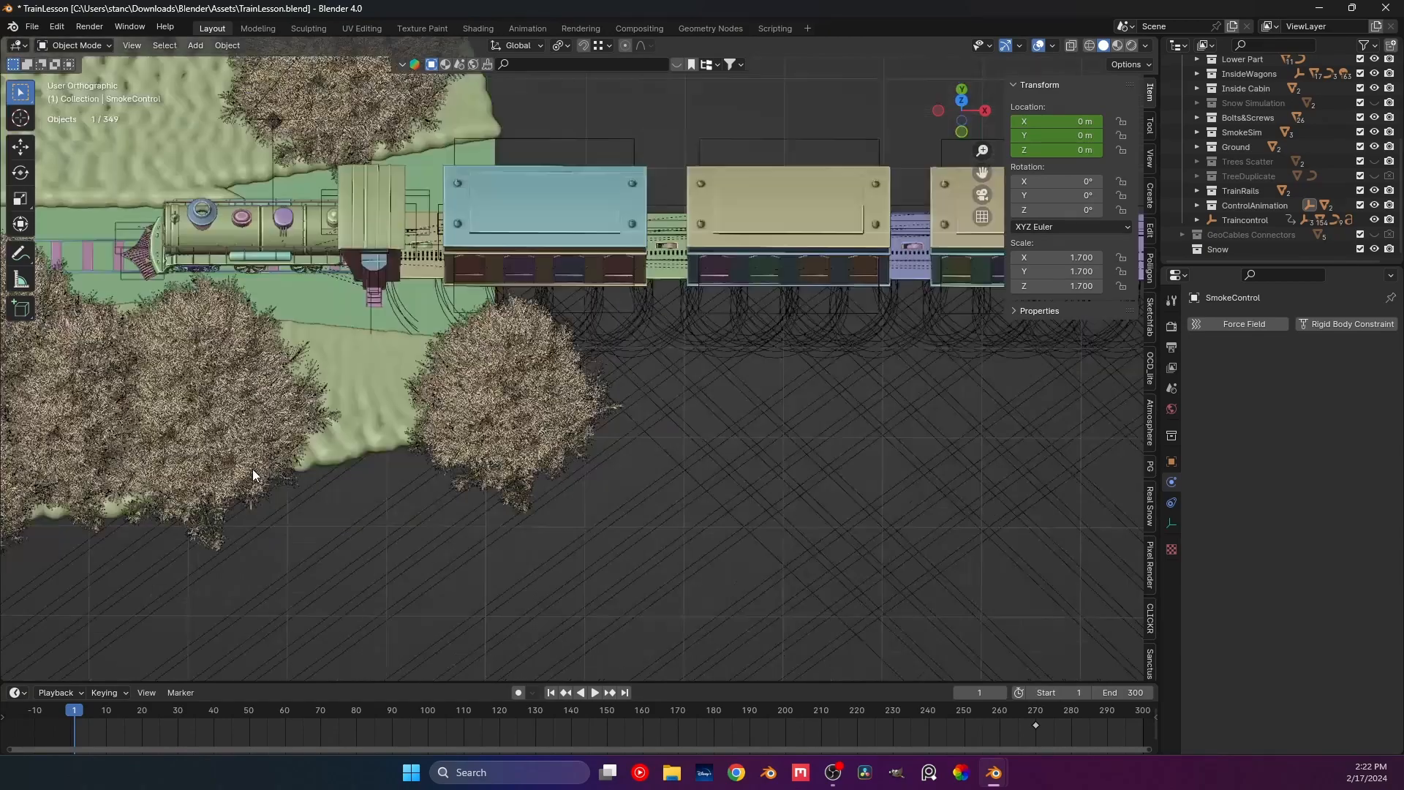
scroll(253, 470, down, 4)
shift+middle_drag(170, 317, 610, 361)
shift+middle_drag(332, 323, 630, 320)
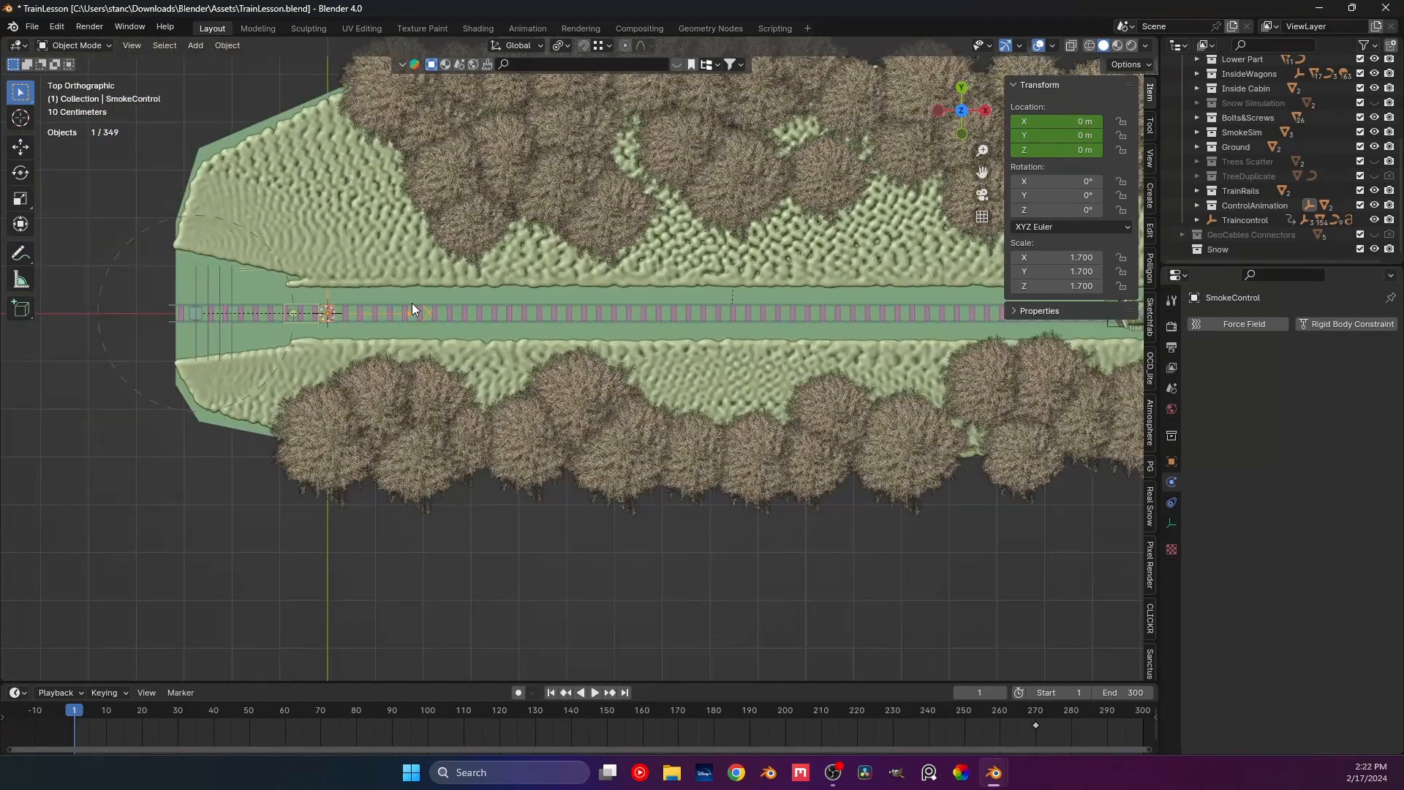
key(g)
key(x)
click(827, 317)
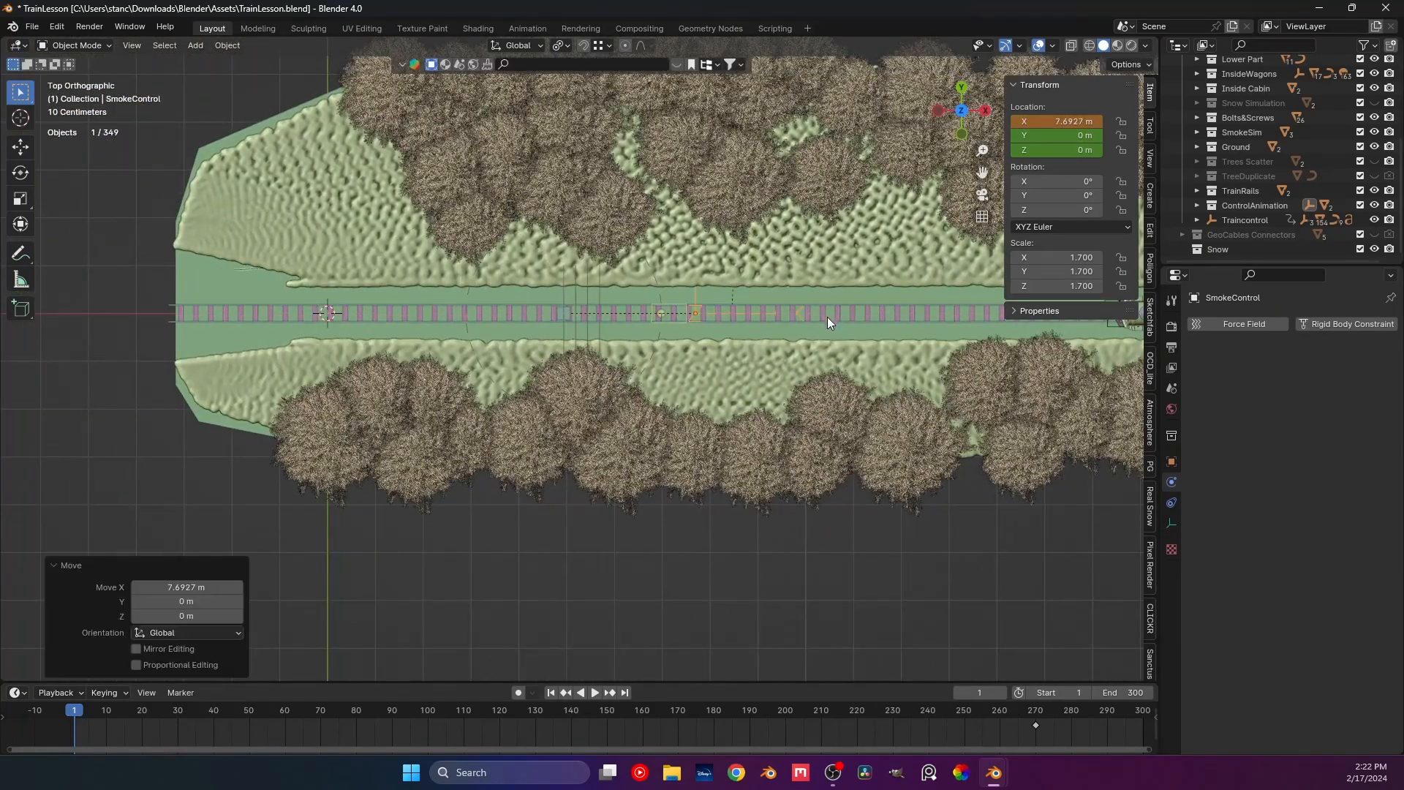
shift+middle_drag(827, 318, 508, 322)
key(g)
key(x)
click(885, 326)
shift+middle_drag(885, 326, 482, 284)
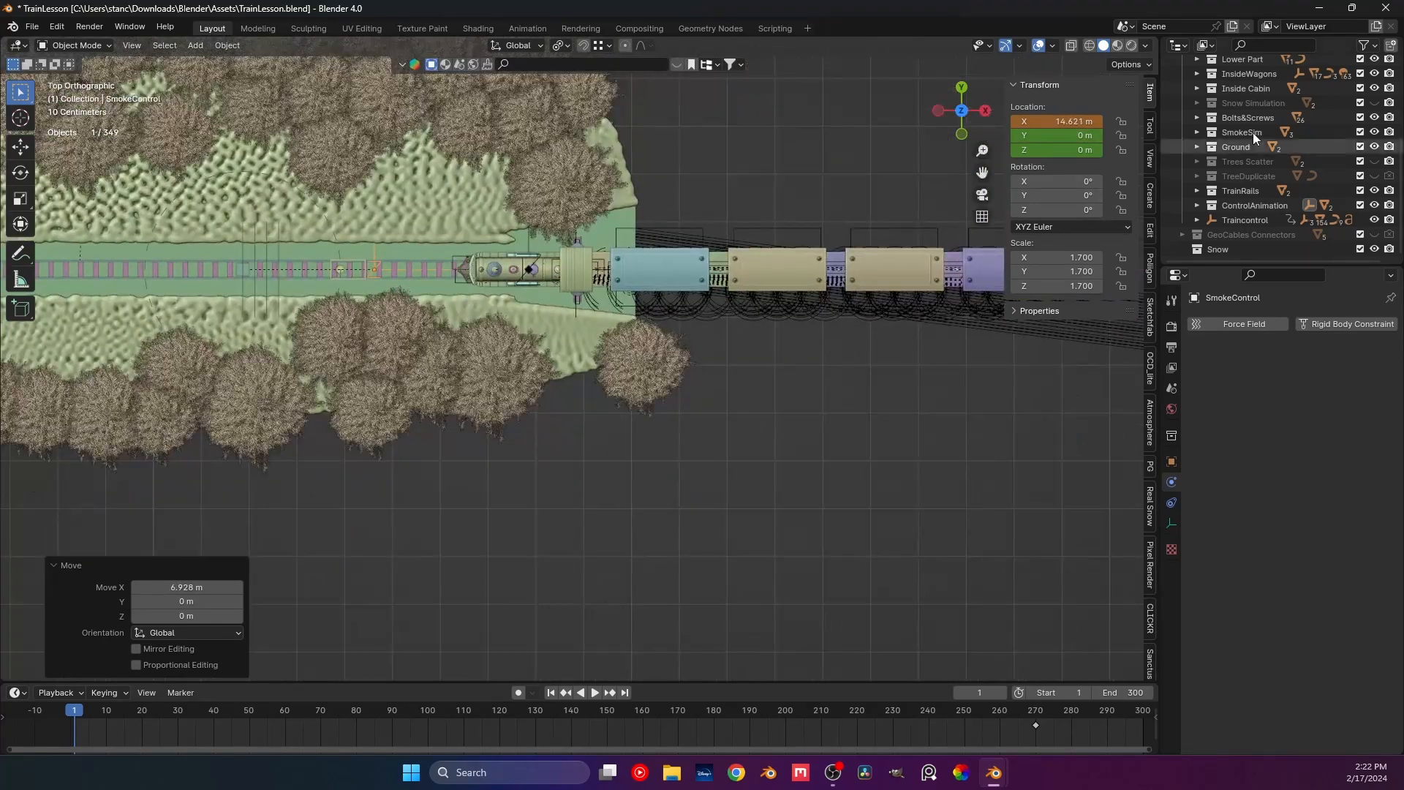
Hide the Ground collection to expose the locomotive from the front view.
click(1375, 147)
key(KP_1)
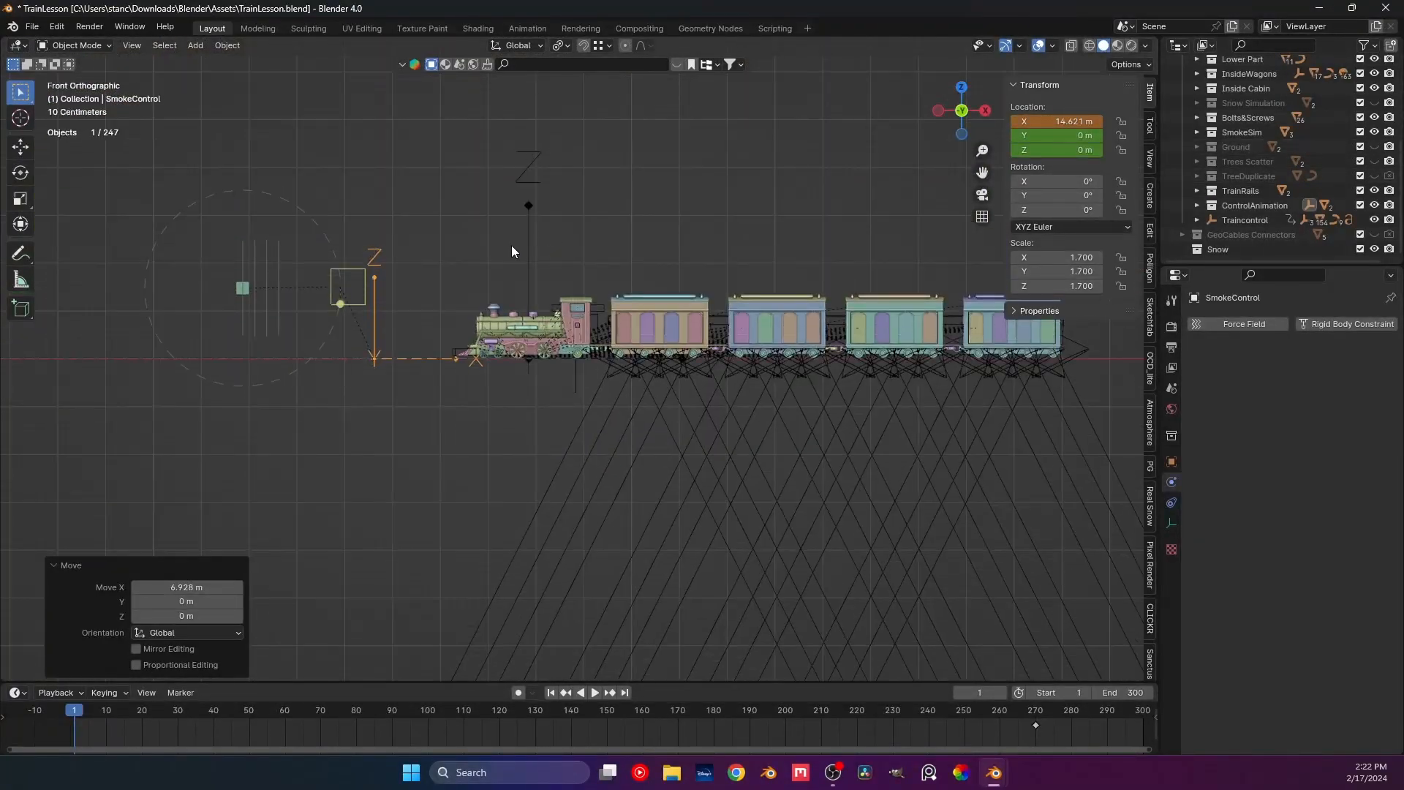
scroll(511, 244, up, 5)
shift+middle_drag(424, 212, 507, 354)
scroll(406, 377, up, 3)
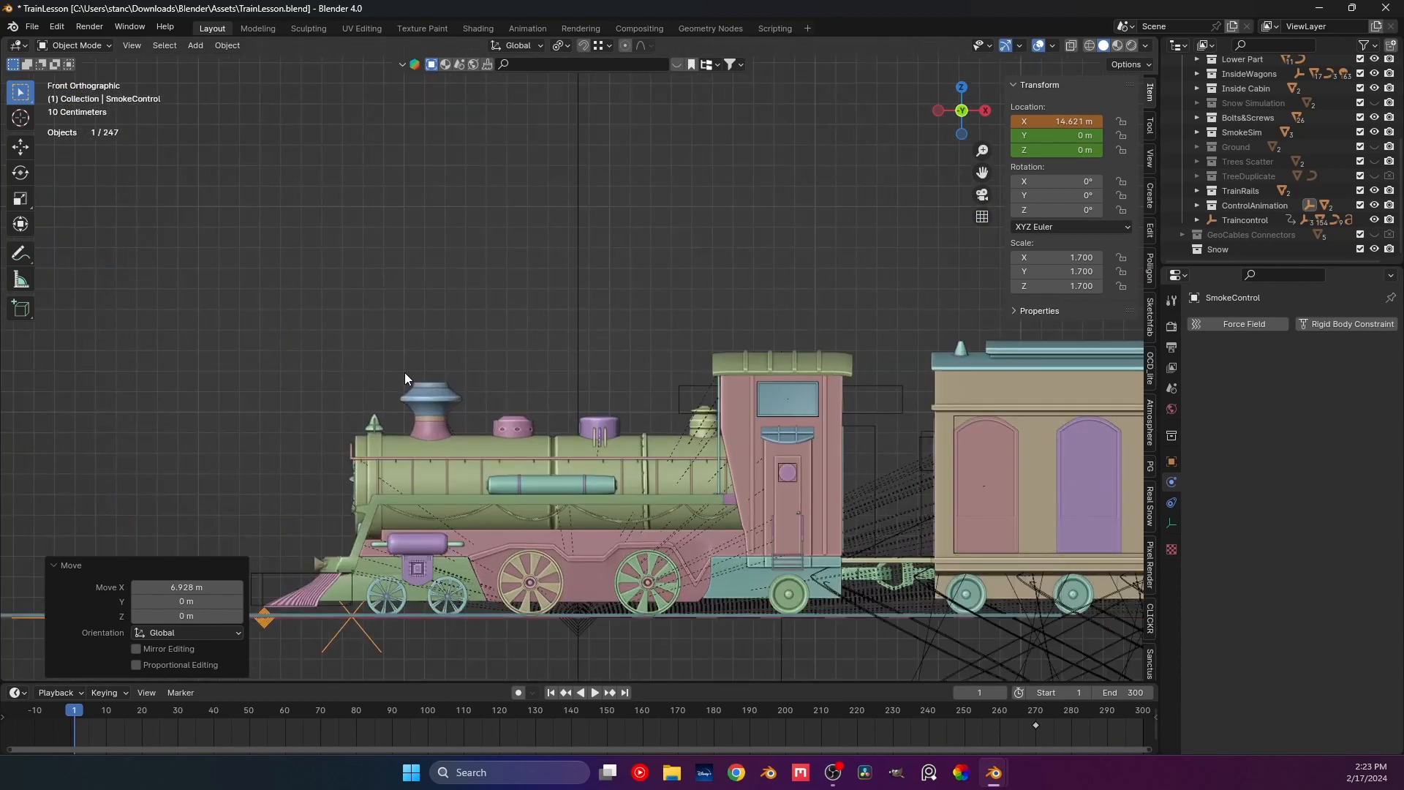
Move SmokeControl to about X 17.84 m so the smoke emitter sits on the chimney, then deselect everything.
key(g)
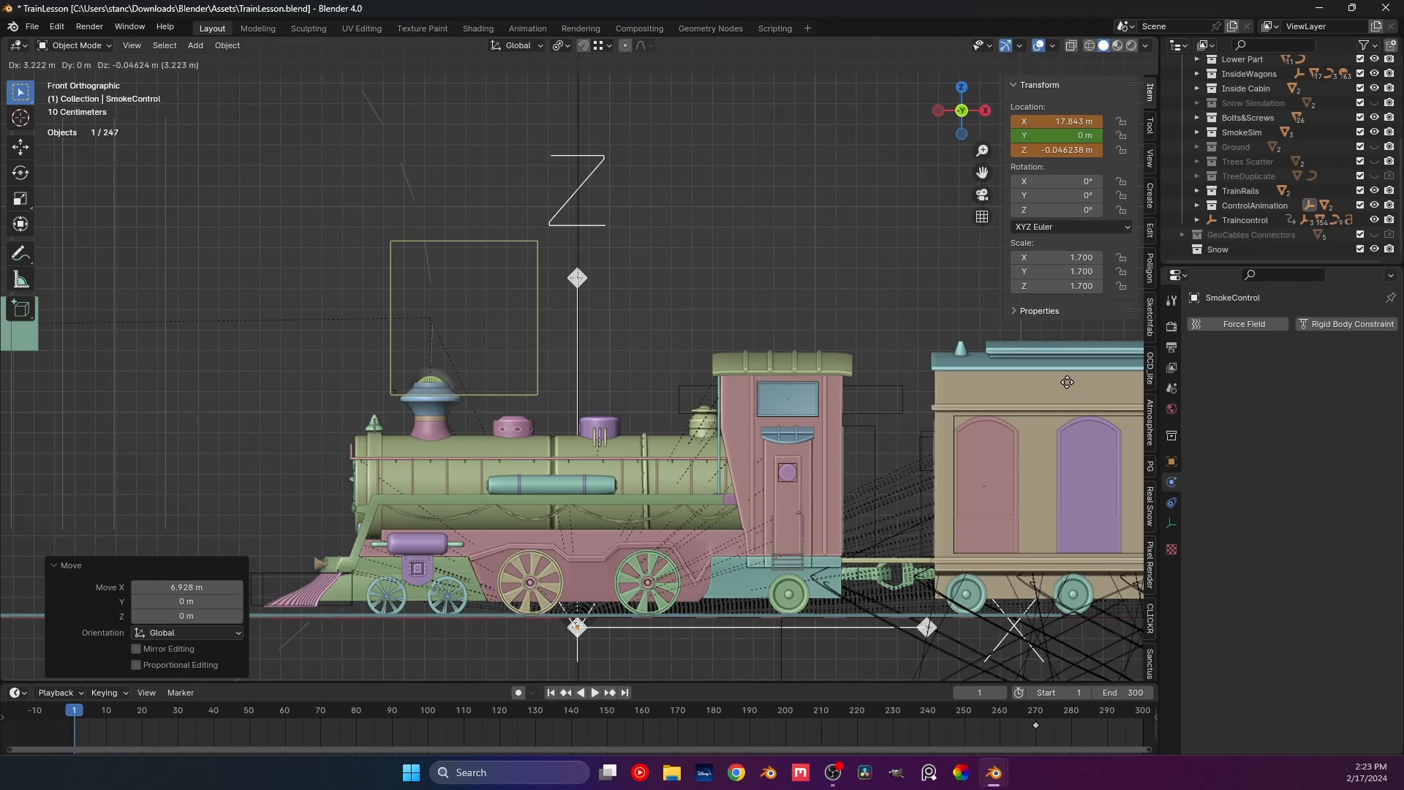
click(1067, 381)
click(329, 402)
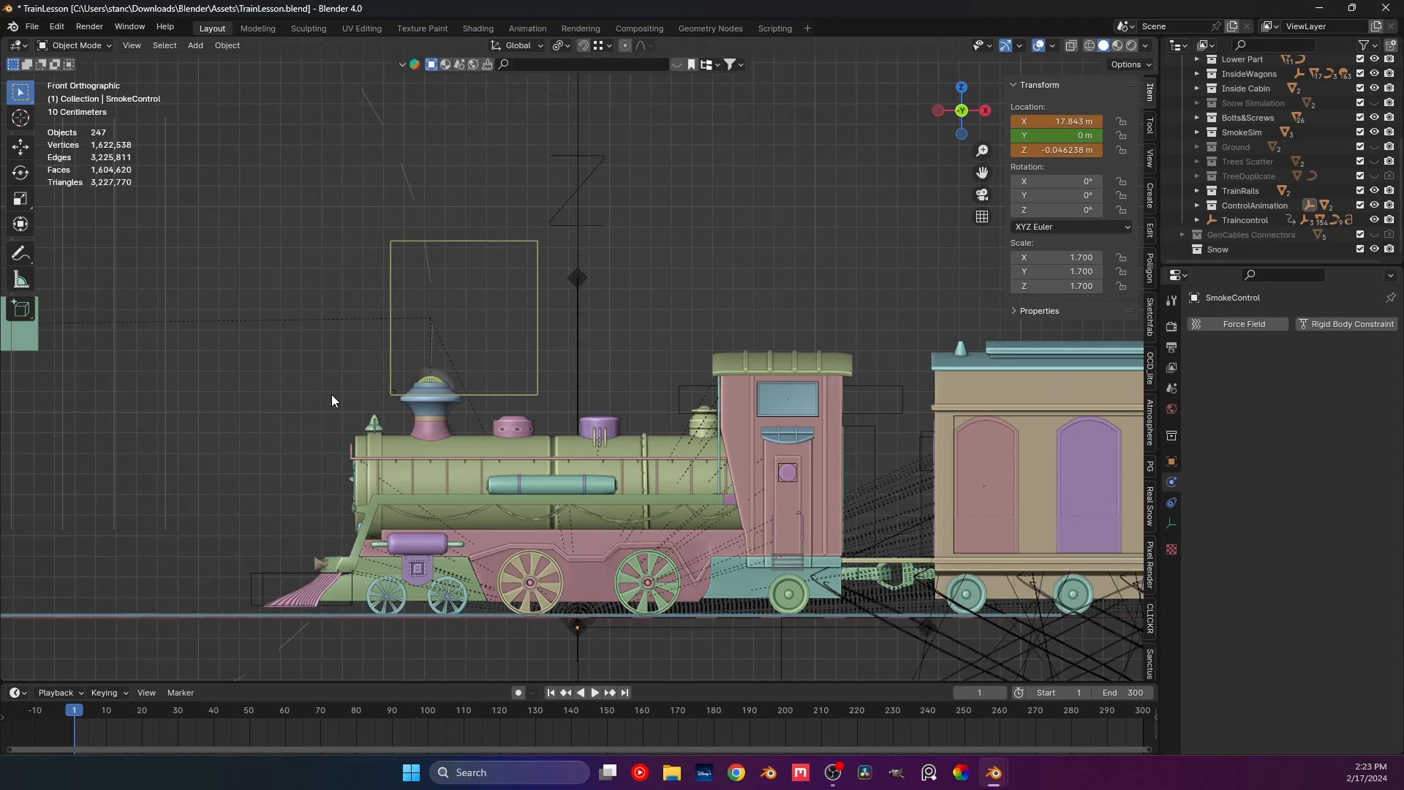
Play the animation briefly from frame 9 and again from frame 1 to check the train and smoke emitter.
click(102, 709)
key(space)
key(space)
scroll(336, 339, down, 3)
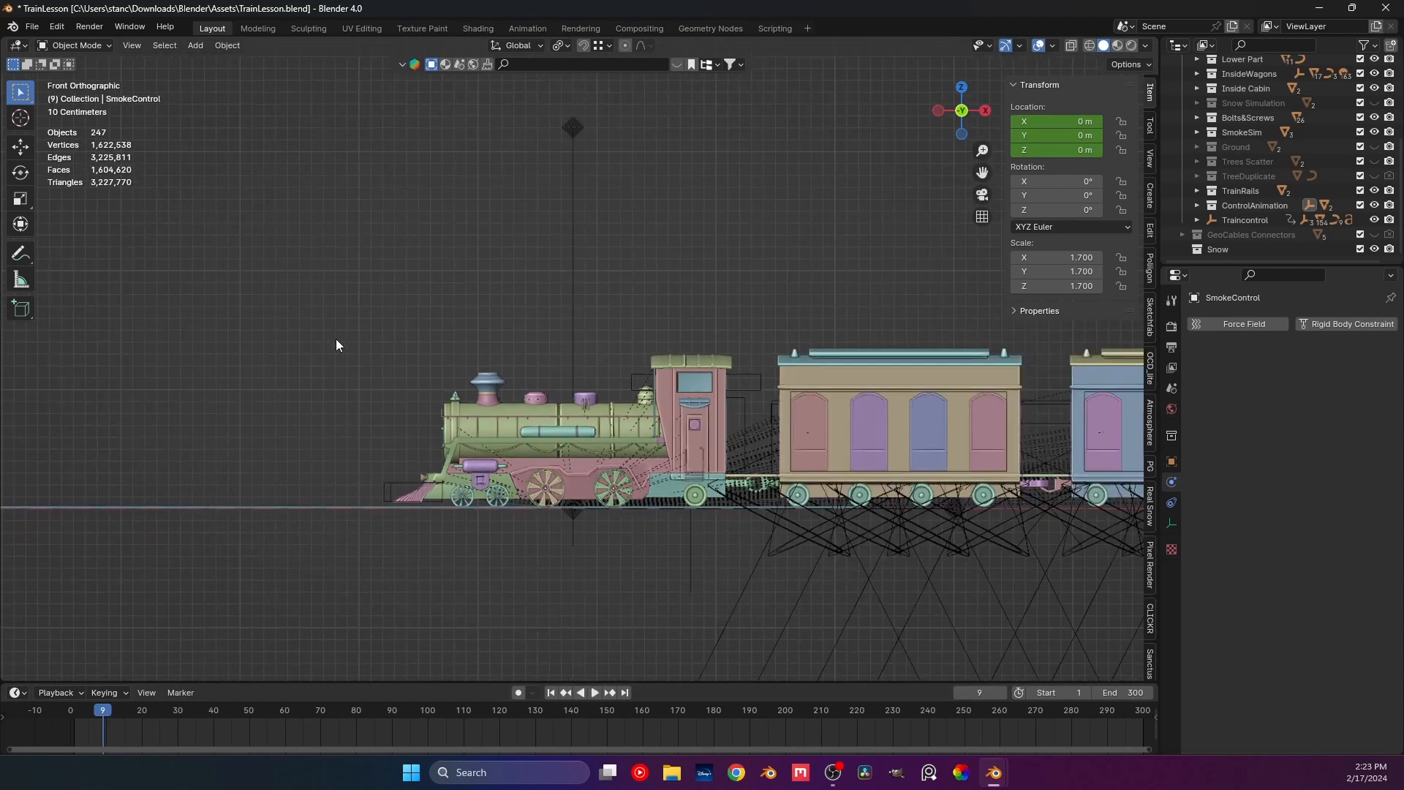
click(77, 709)
key(space)
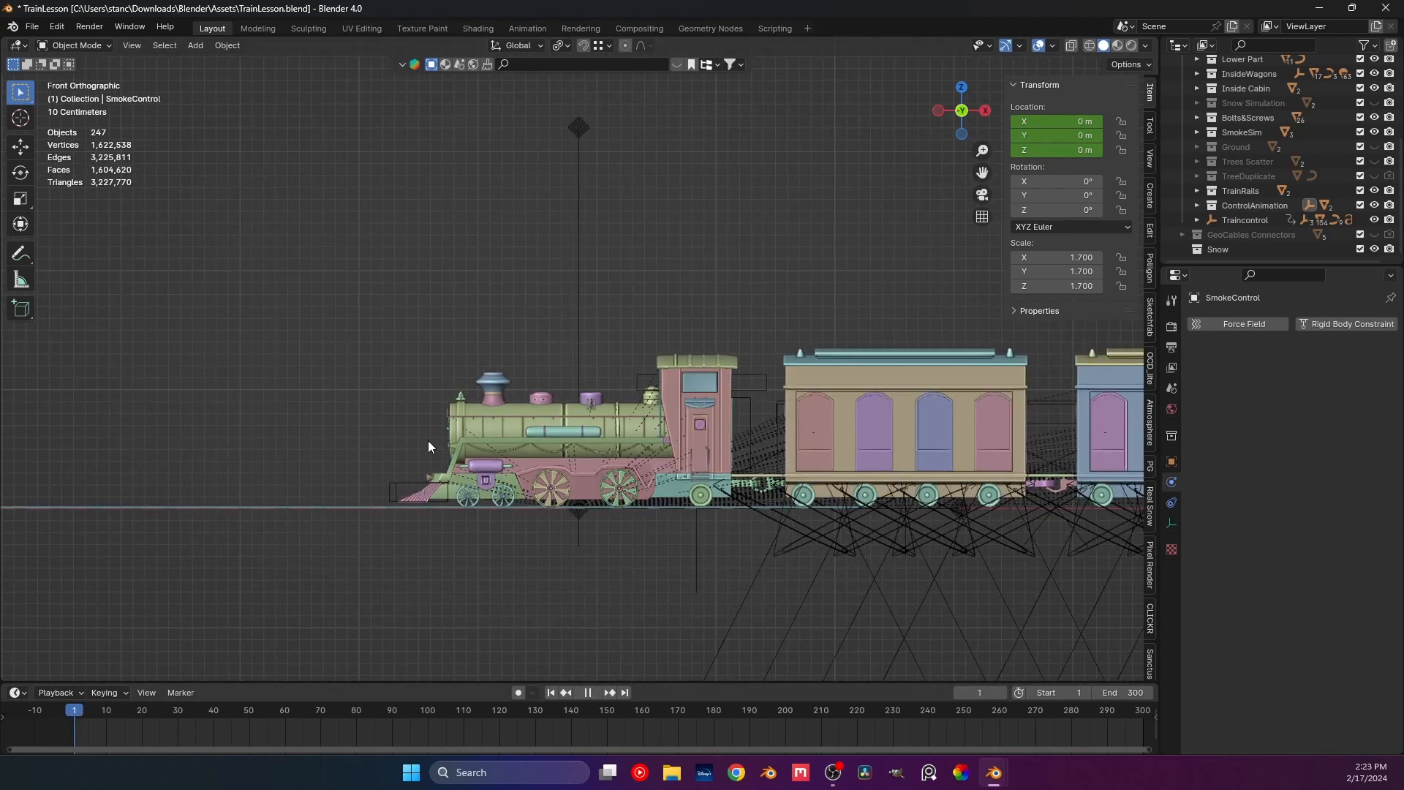
key(space)
Move SmokeControl about 18.43 m along X at frame 1 to bring the smoke emitter to the locomotive.
key(KP_7)
scroll(402, 417, down, 4)
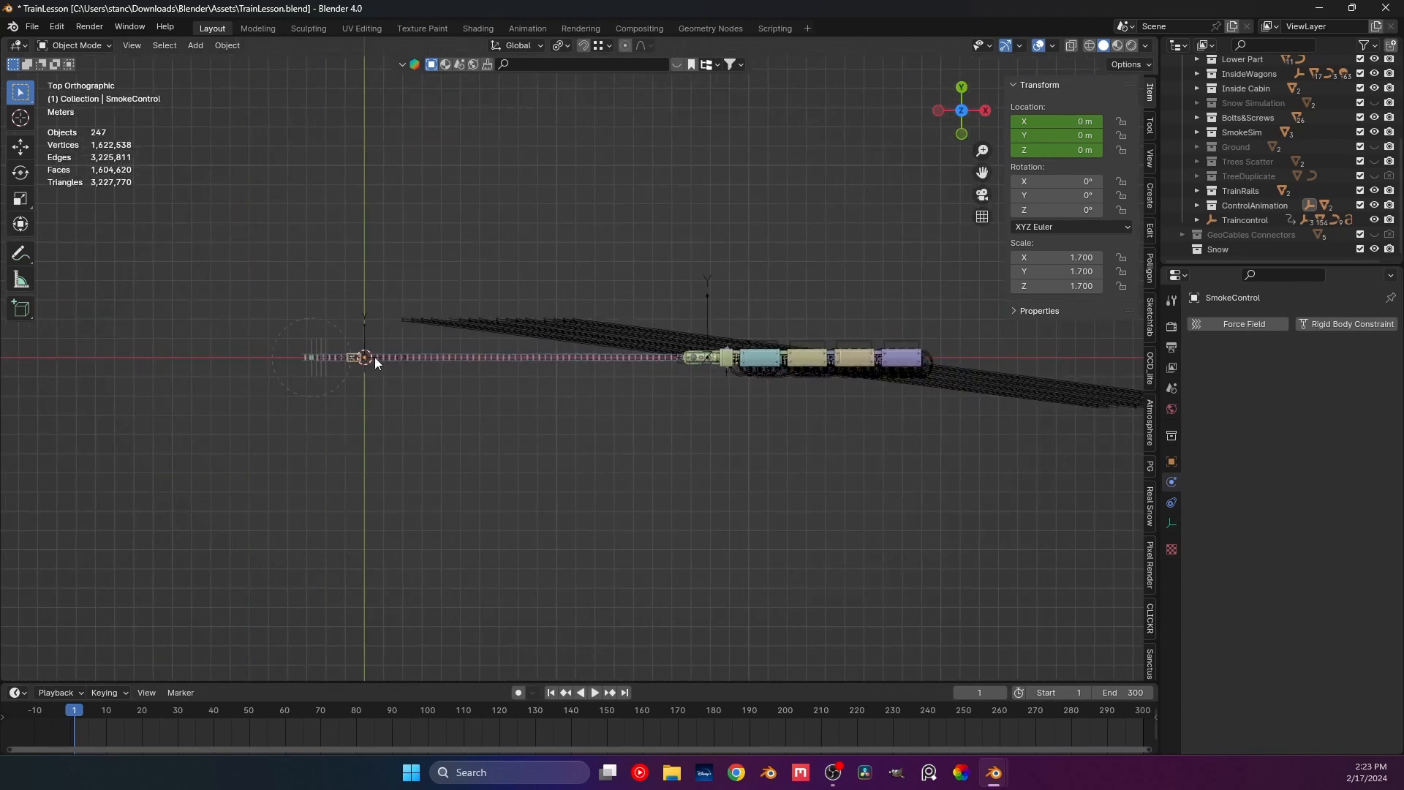
scroll(375, 360, up, 3)
click(205, 301)
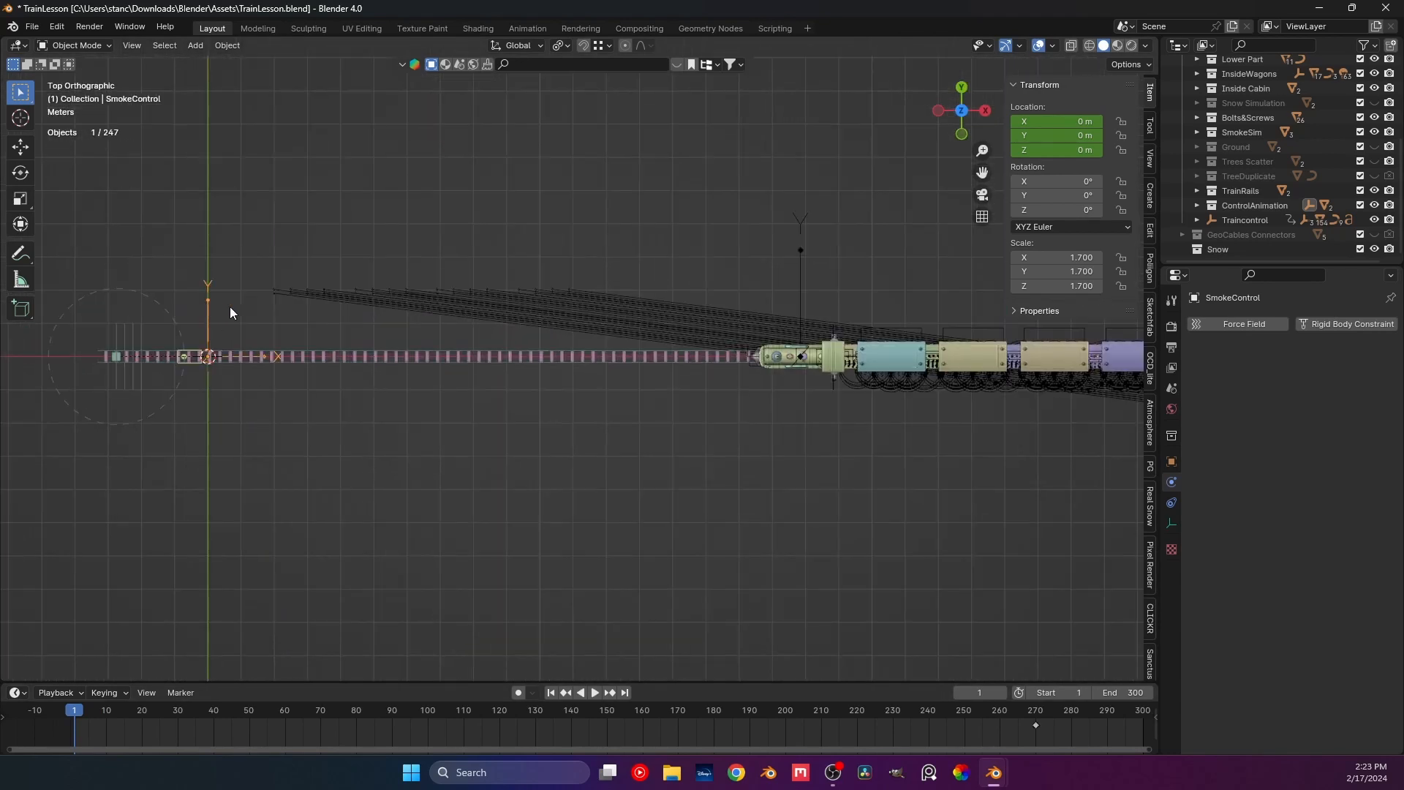
key(g)
key(x)
click(842, 331)
scroll(545, 395, up, 5)
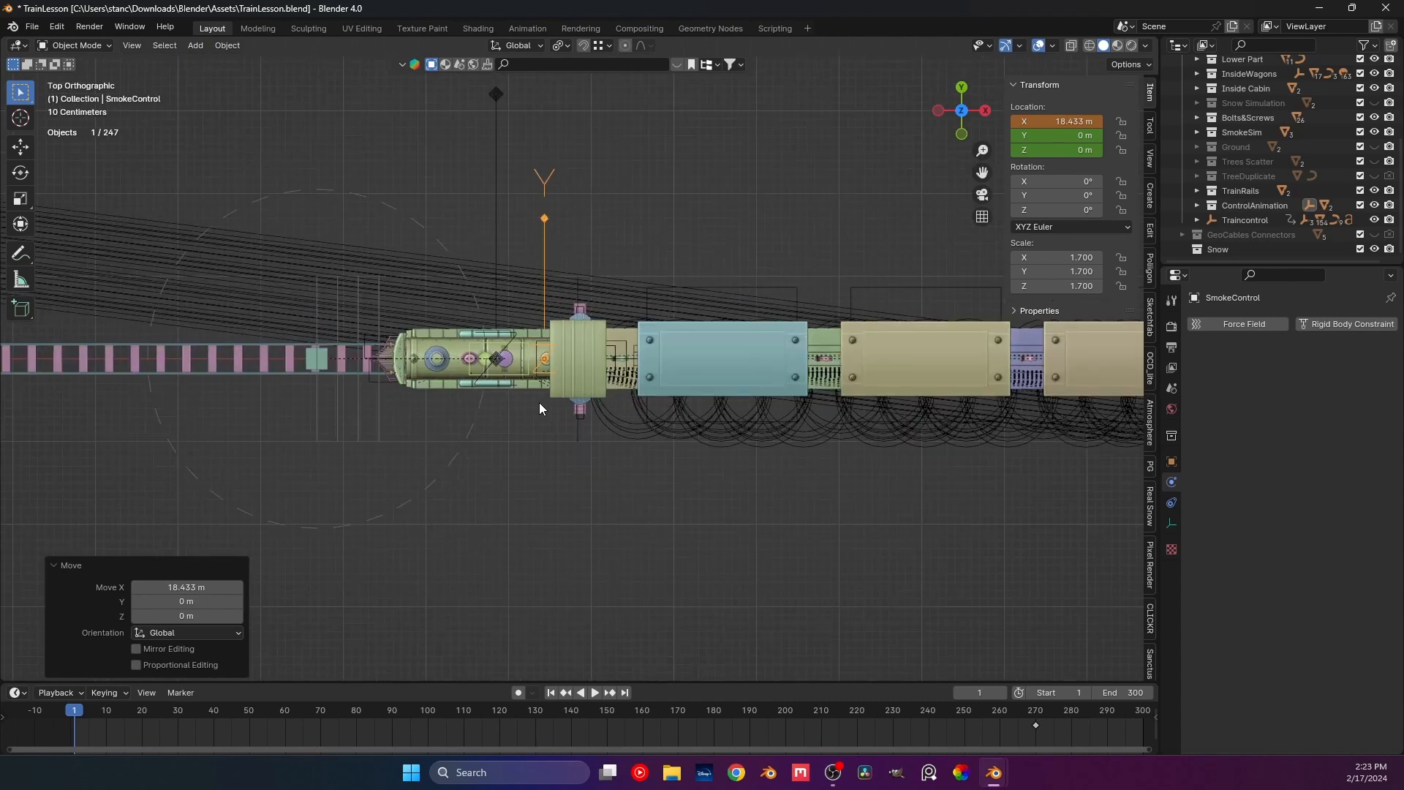
Shift SmokeControl back about 0.58 m along X so the smoke emitter sits over the chimney opening.
key(KP_1)
scroll(541, 372, up, 4)
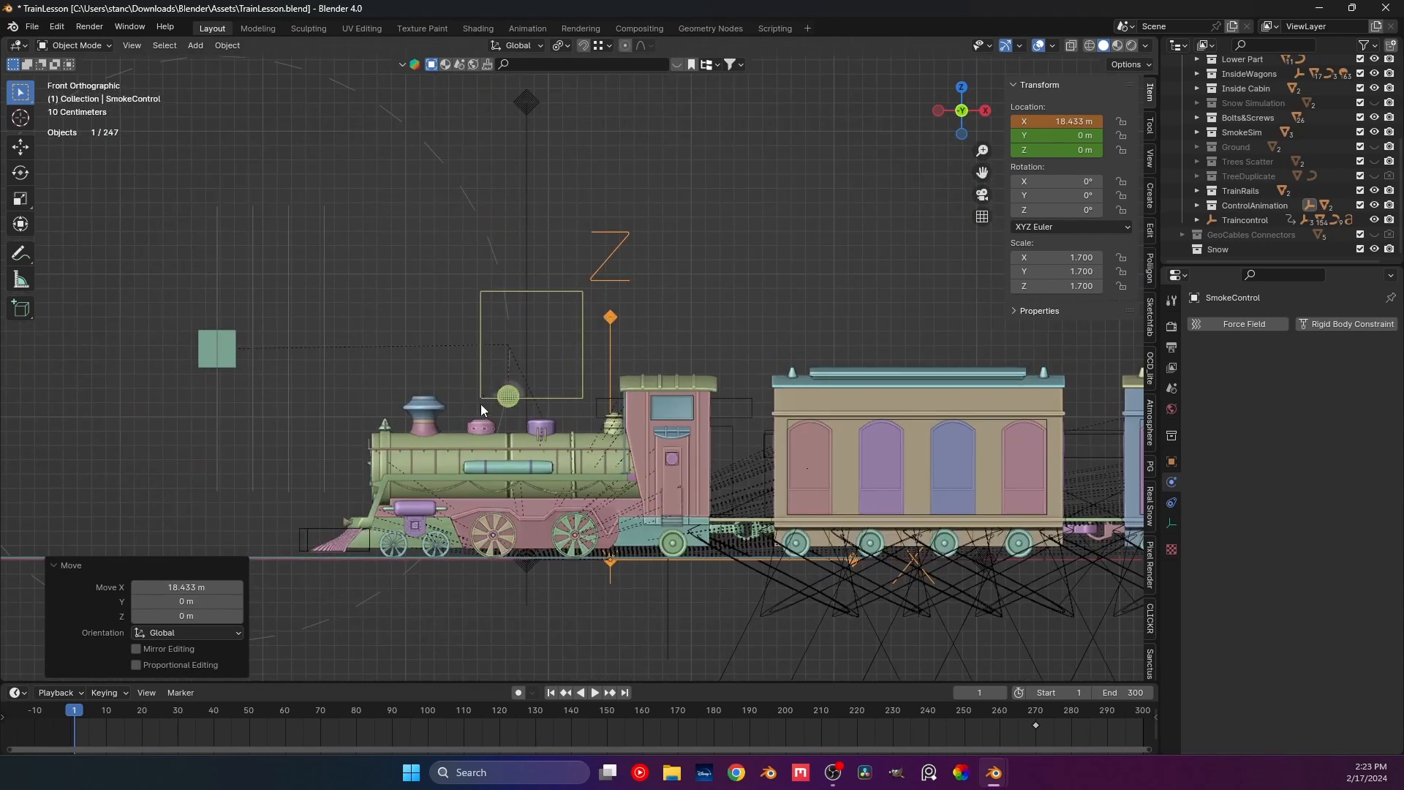
scroll(502, 397, up, 3)
key(g)
key(x)
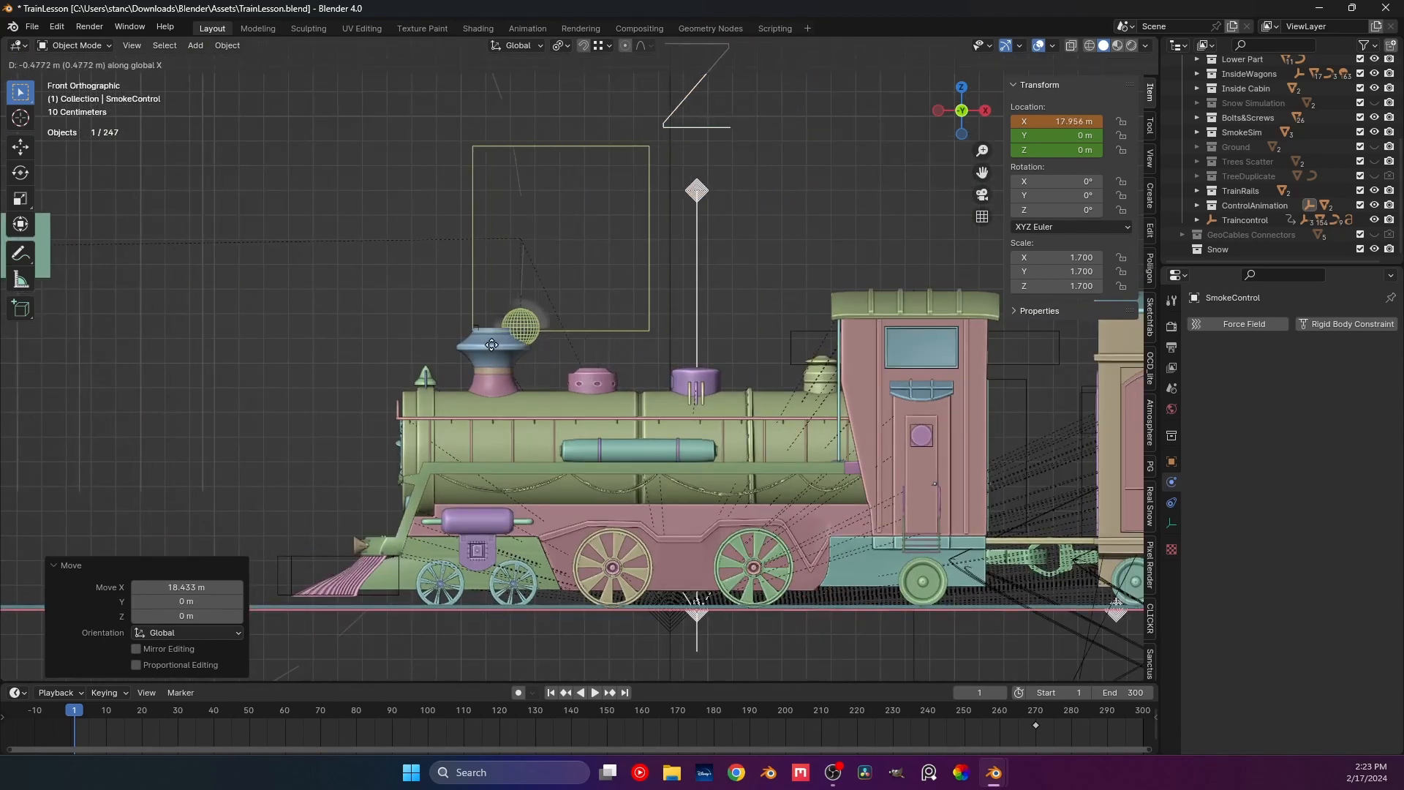
click(468, 347)
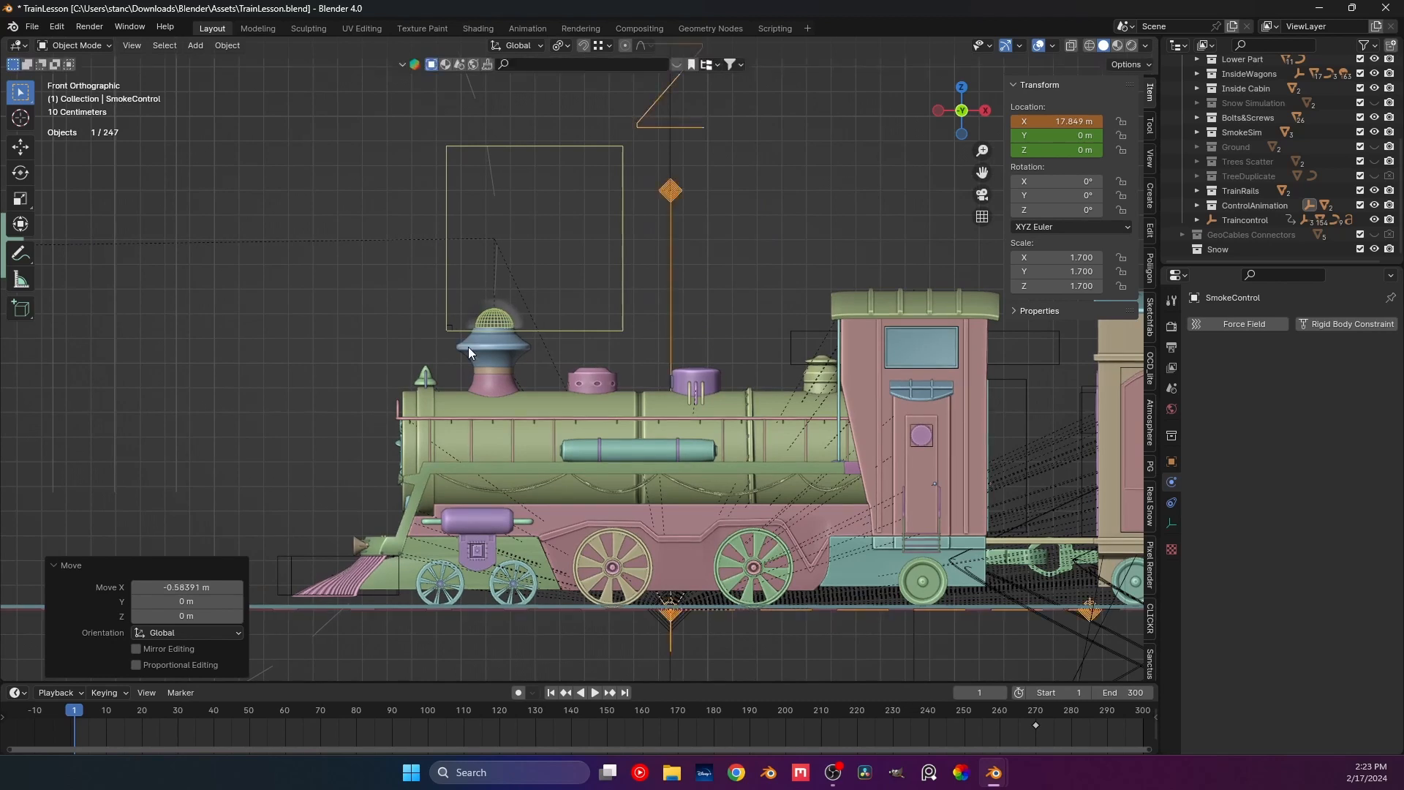
Nudge SmokeControl about -0.003 m along X to centre the smoke emitter on the chimney.
scroll(556, 366, up, 5)
shift+middle_drag(572, 380, 603, 380)
scroll(603, 380, up, 4)
click(724, 297)
key(c)
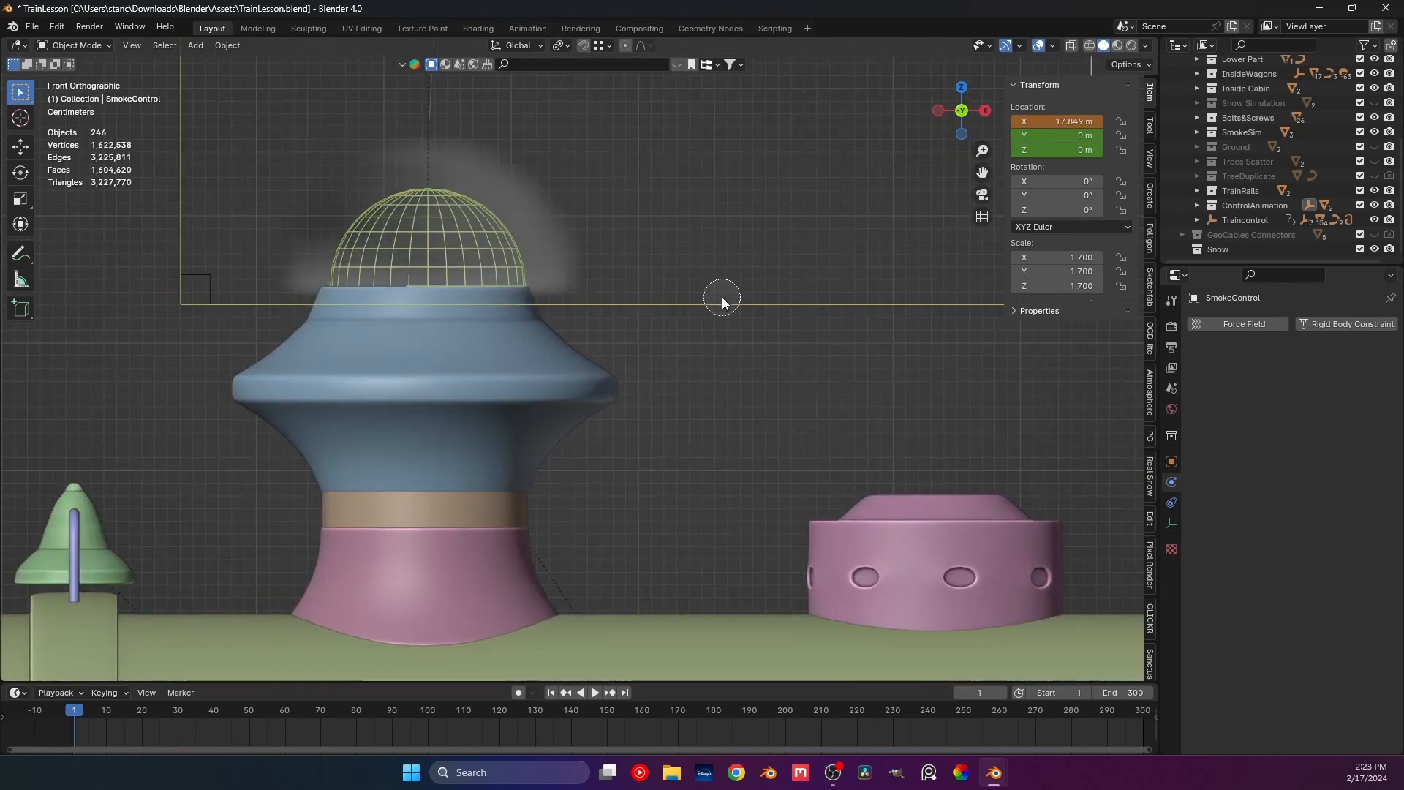
key(Escape)
scroll(721, 303, down, 7)
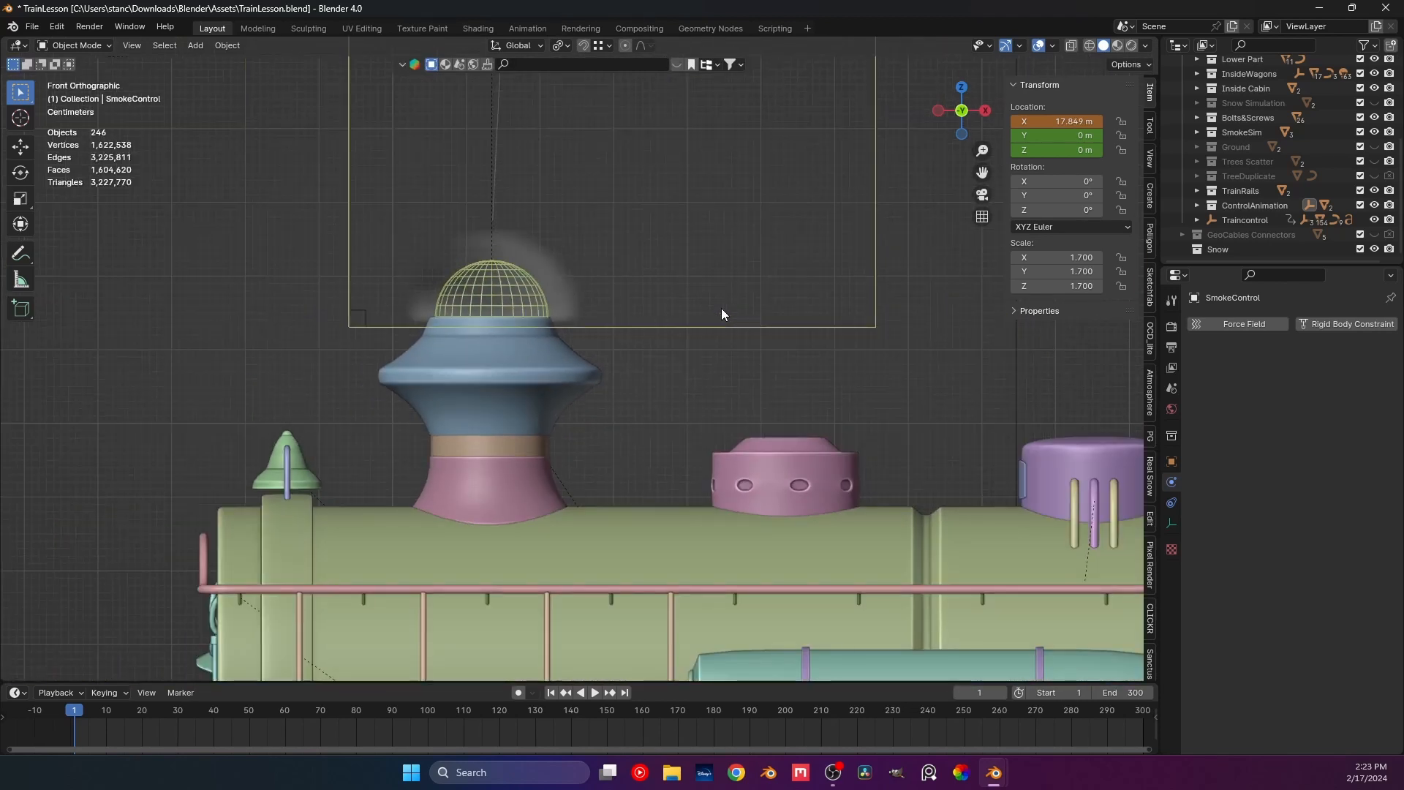
scroll(721, 310, down, 3)
click(700, 310)
scroll(603, 315, up, 9)
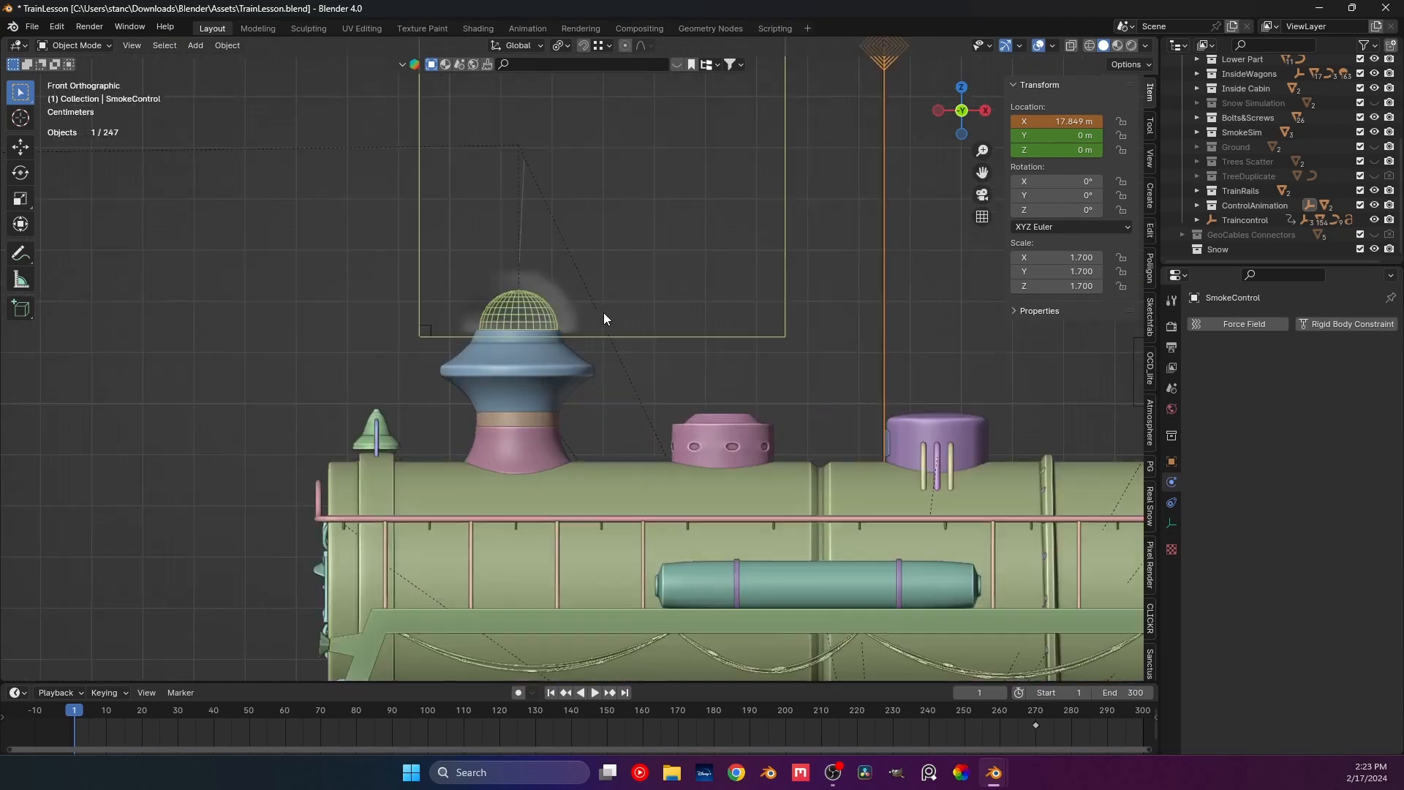
key(g)
key(x)
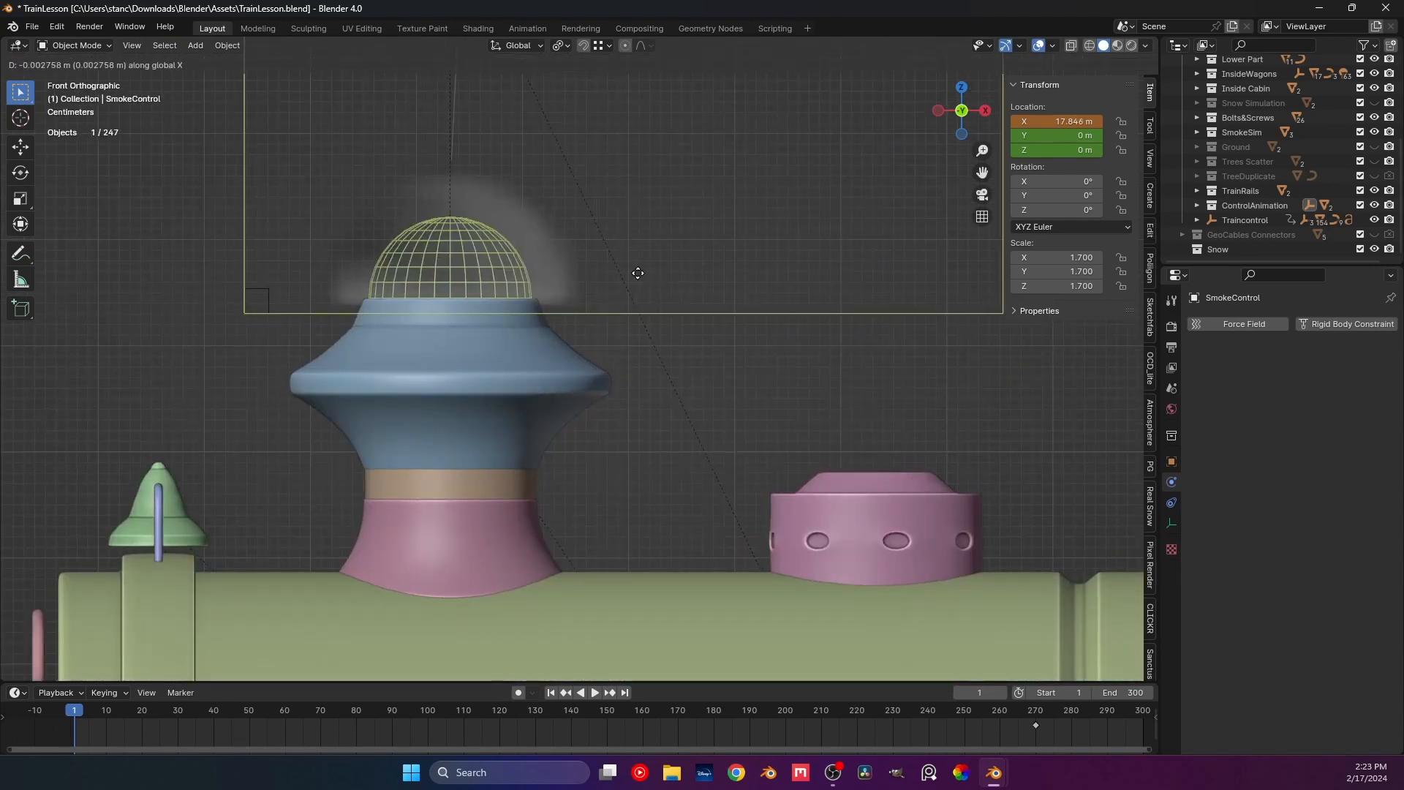
click(635, 276)
Insert a Location keyframe for SmokeControl at frame 1.
scroll(622, 296, down, 3)
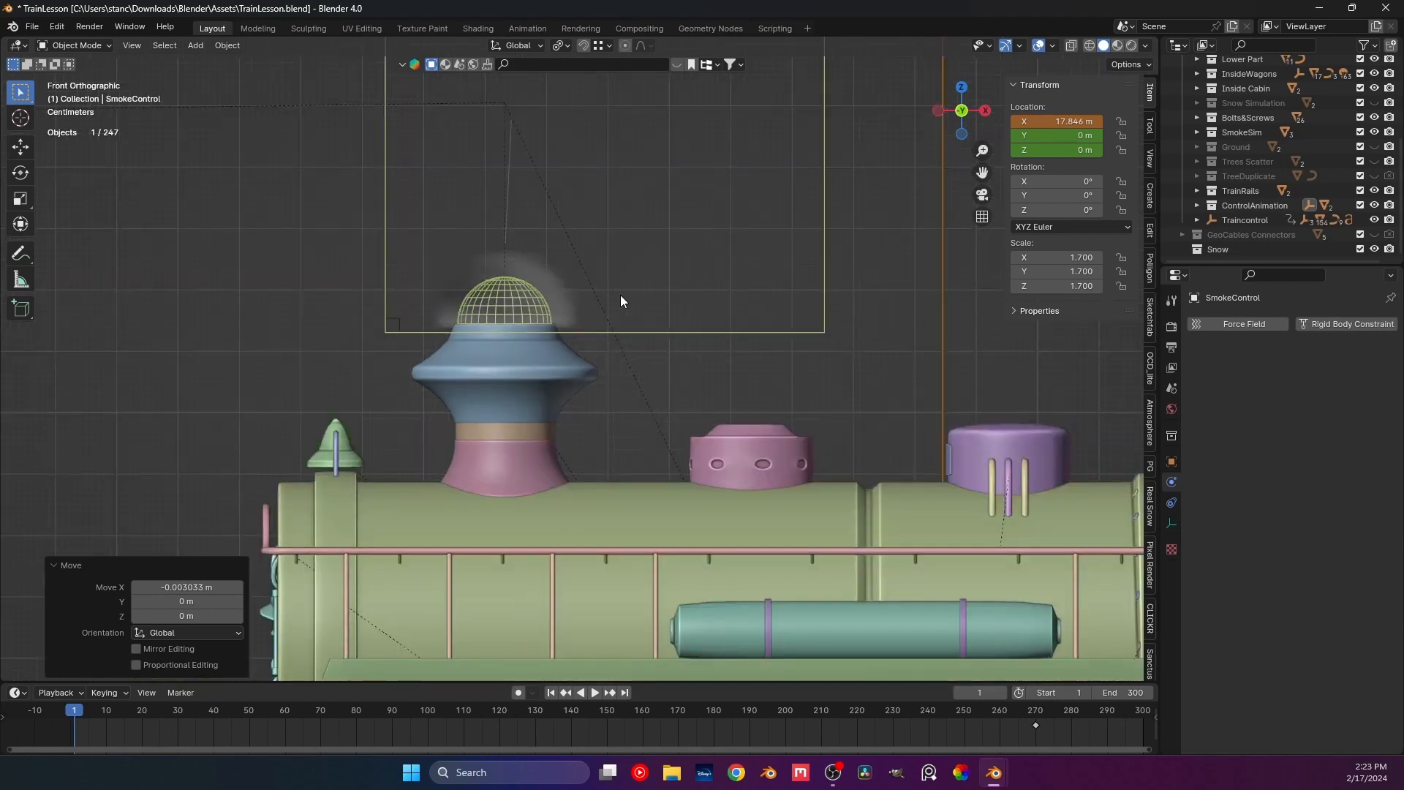
scroll(620, 300, down, 4)
key(i)
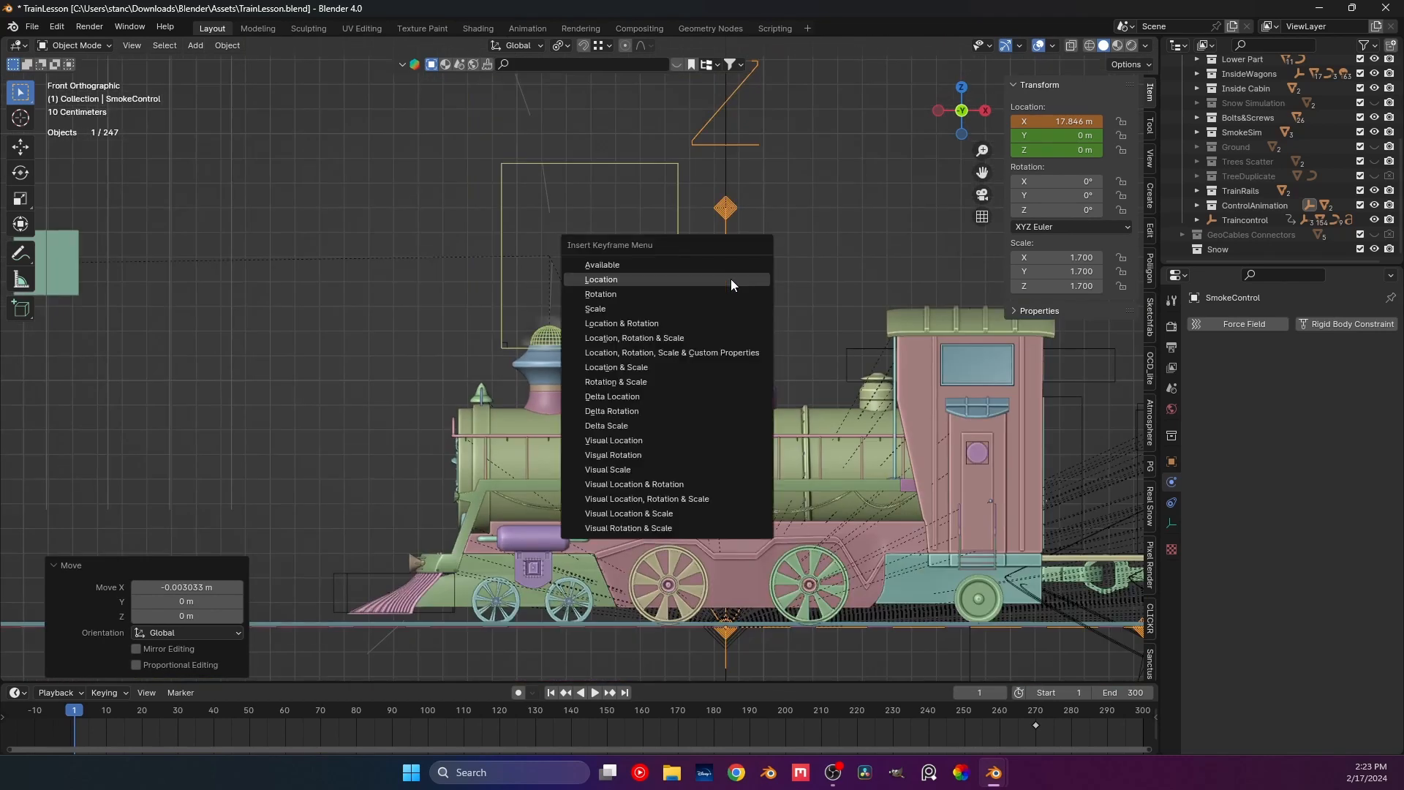
click(731, 279)
Play the animation from frame 1 to about frame 25 to check the smoke emitter against the moving chimney.
scroll(340, 337, down, 6)
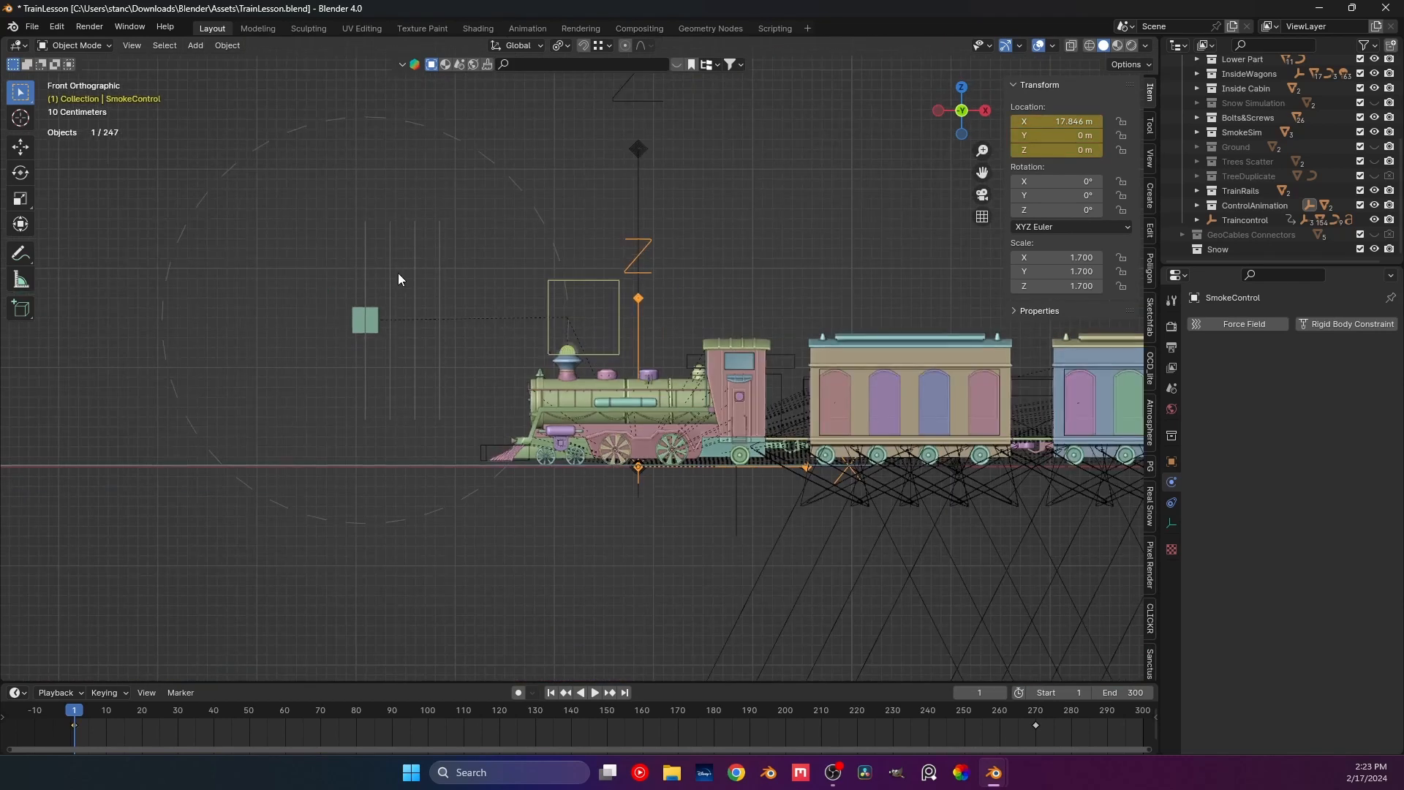
middle_drag(398, 274, 466, 361)
key(KP_1)
scroll(466, 361, up, 6)
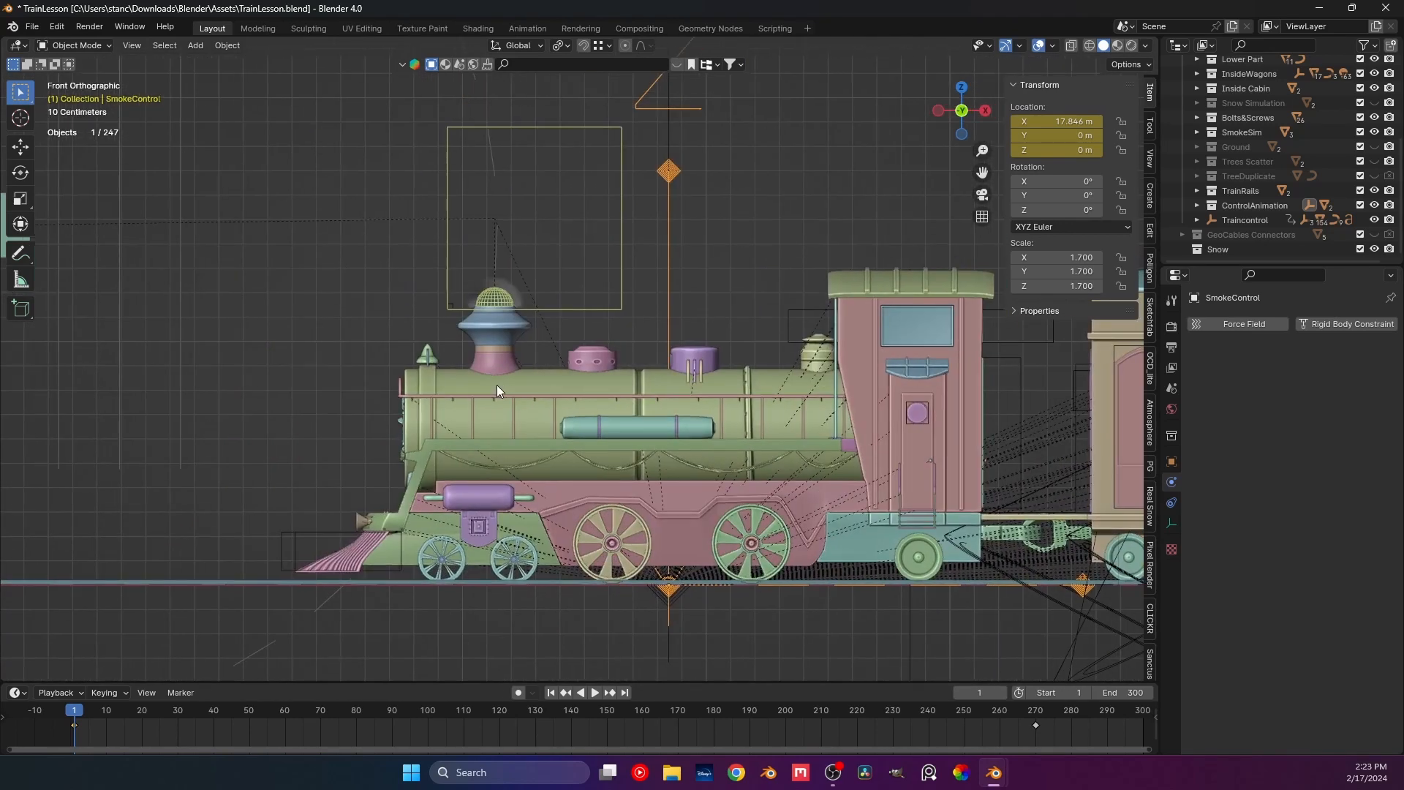
key(space)
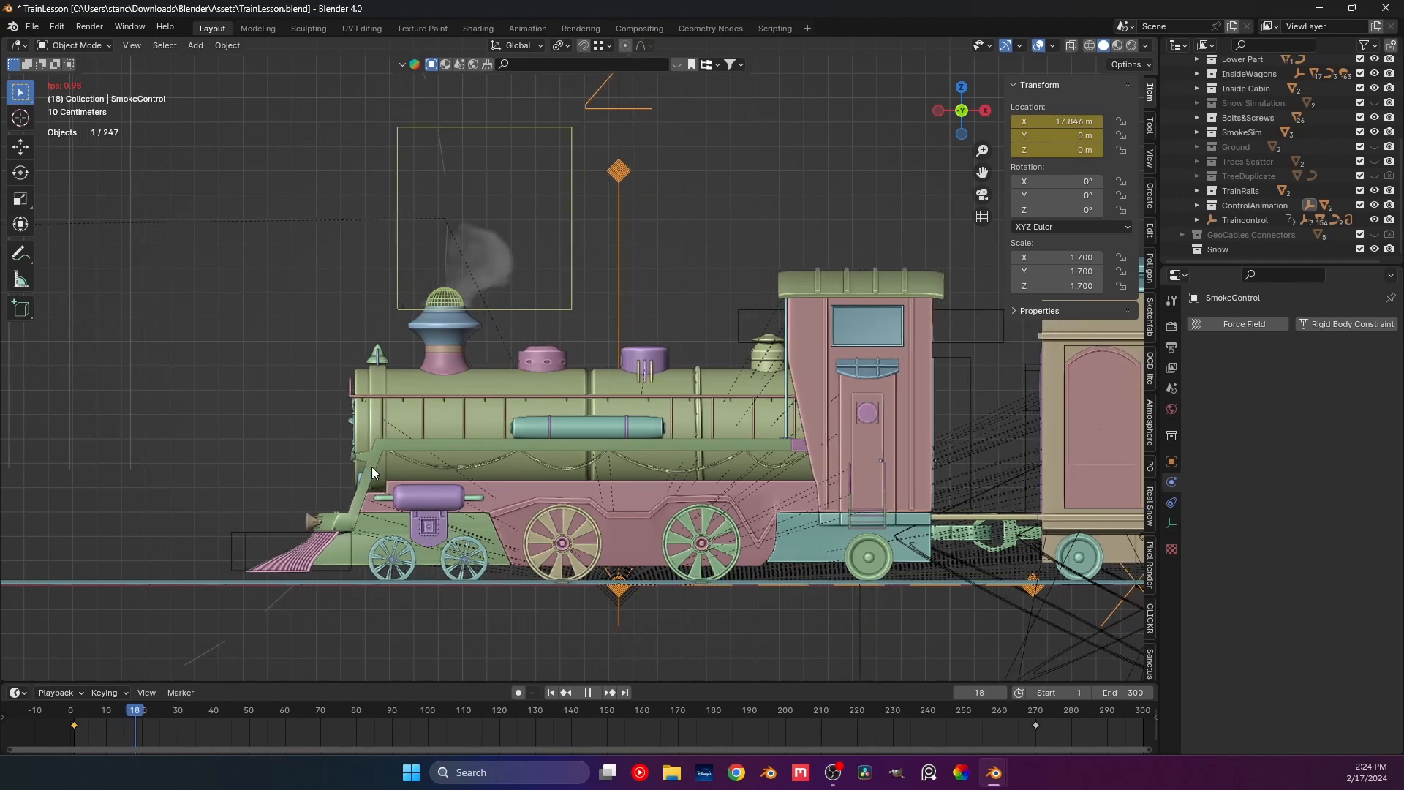
scroll(371, 471, down, 3)
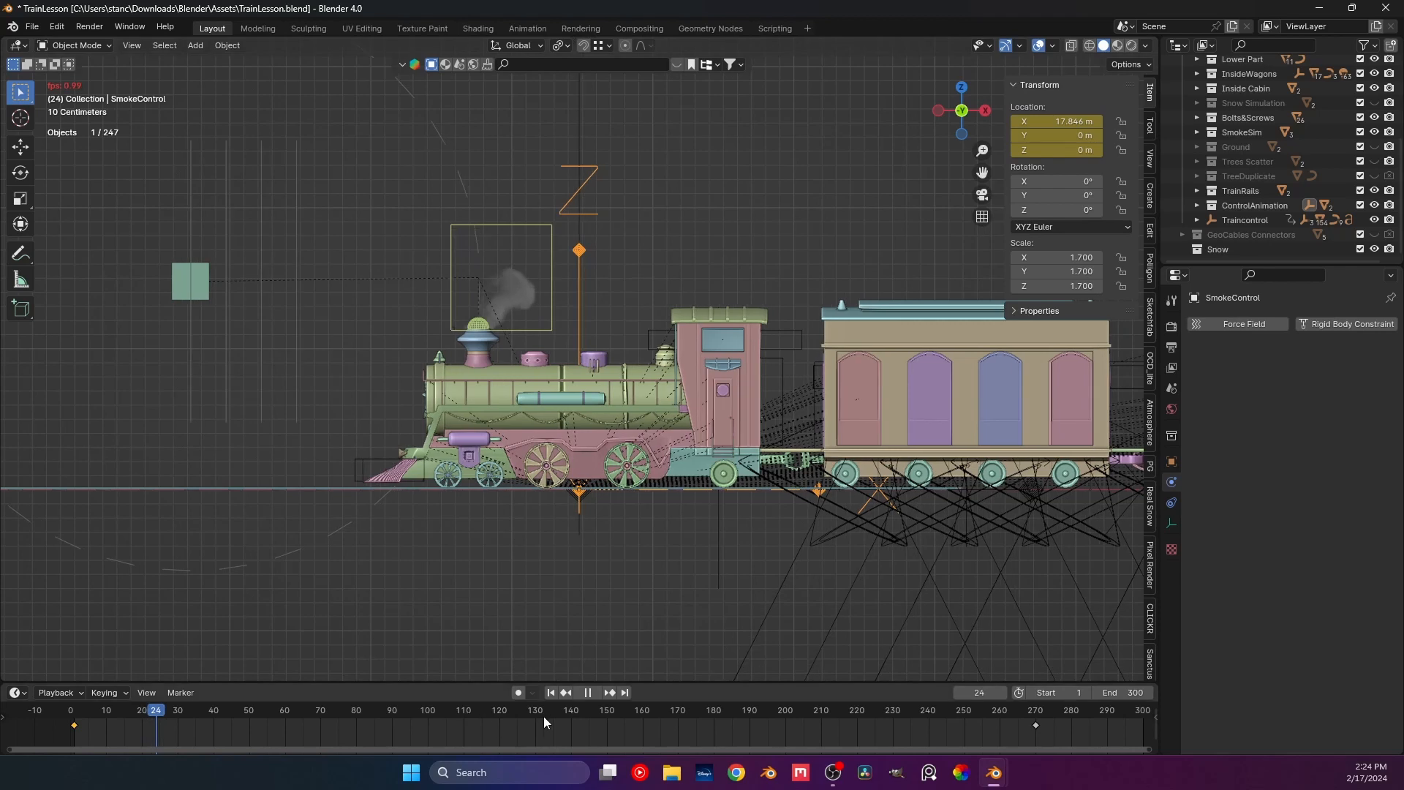
key(space)
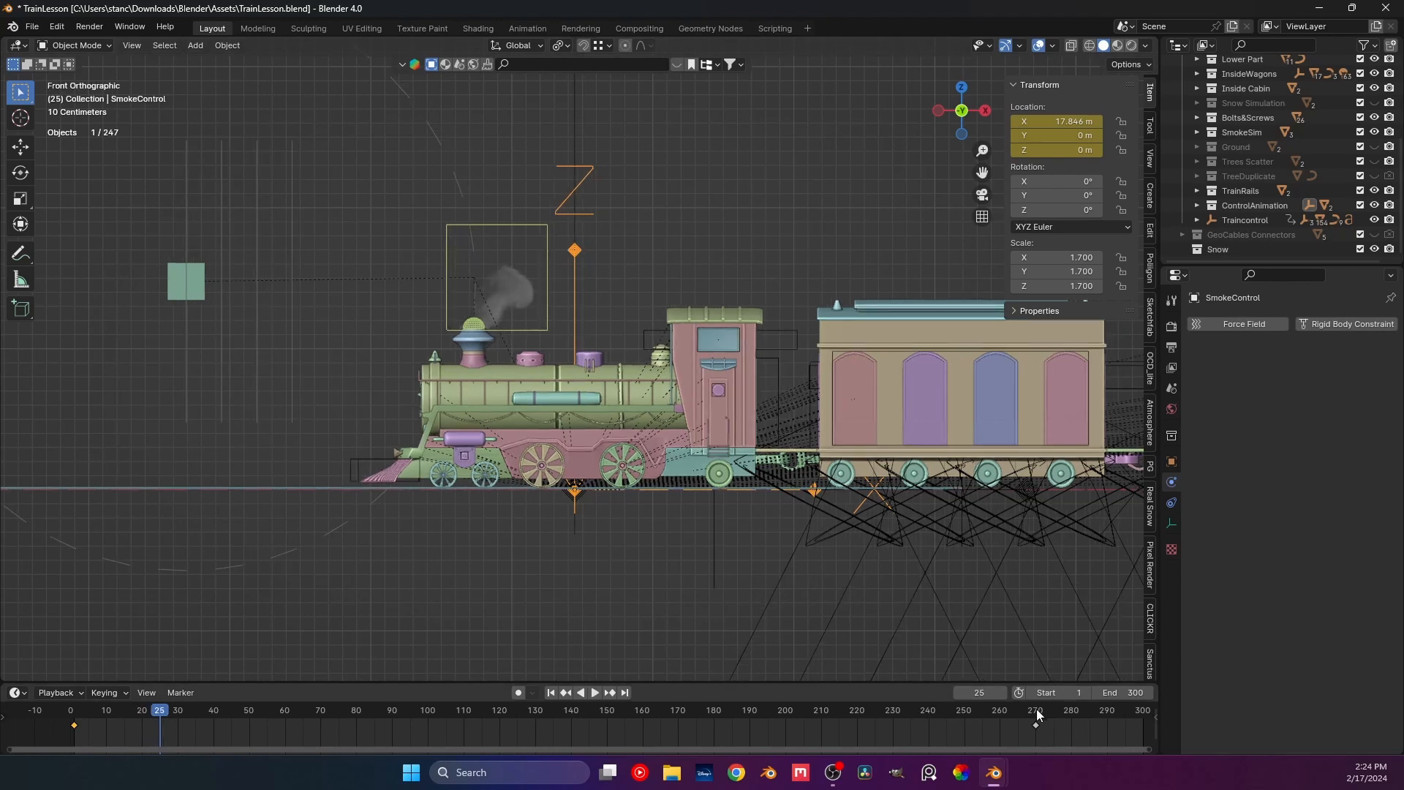
Go to frame 270 and examine the locomotive and smoke at the end of the train's movement.
click(1035, 711)
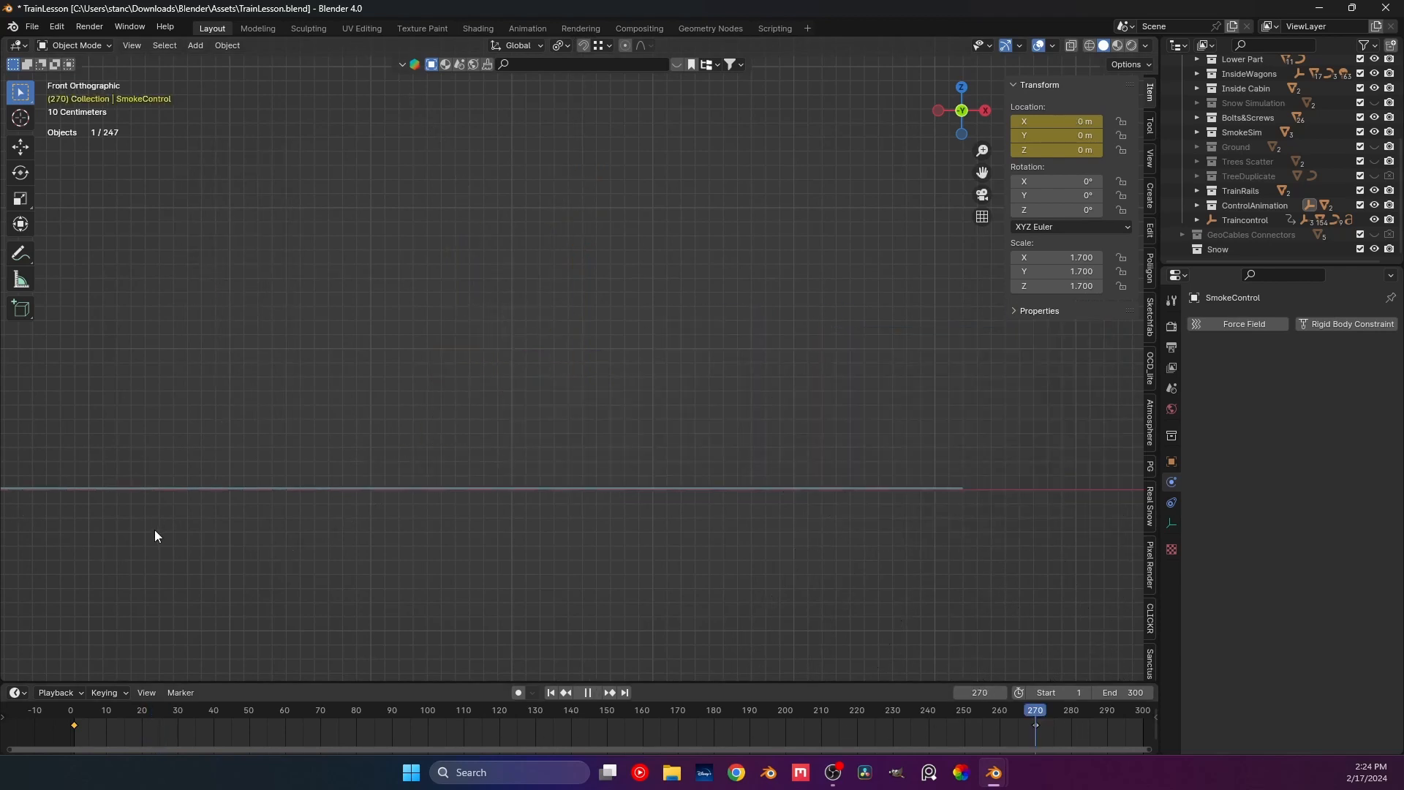
scroll(155, 532, down, 4)
shift+middle_drag(136, 474, 871, 438)
shift+middle_drag(36, 420, 897, 438)
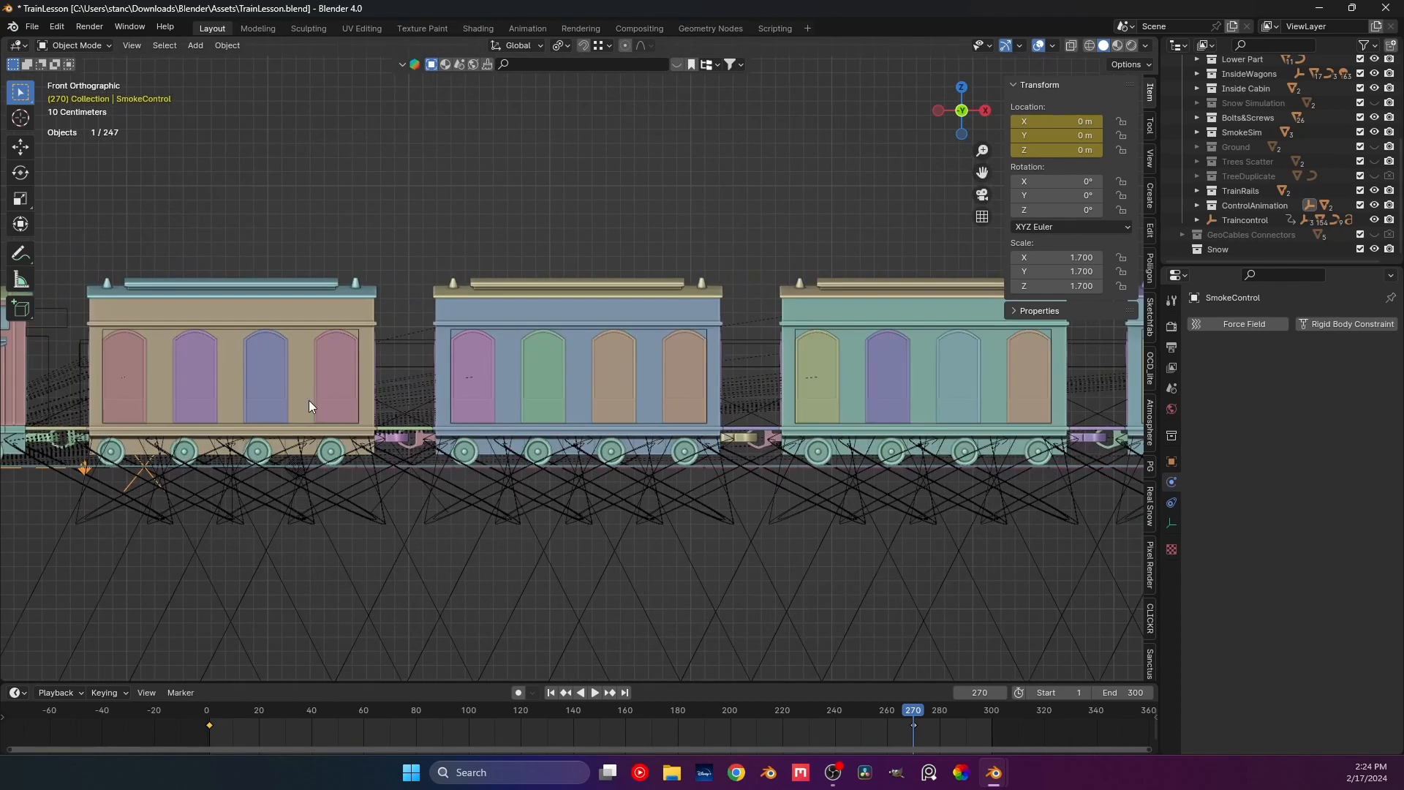
shift+middle_drag(309, 401, 475, 358)
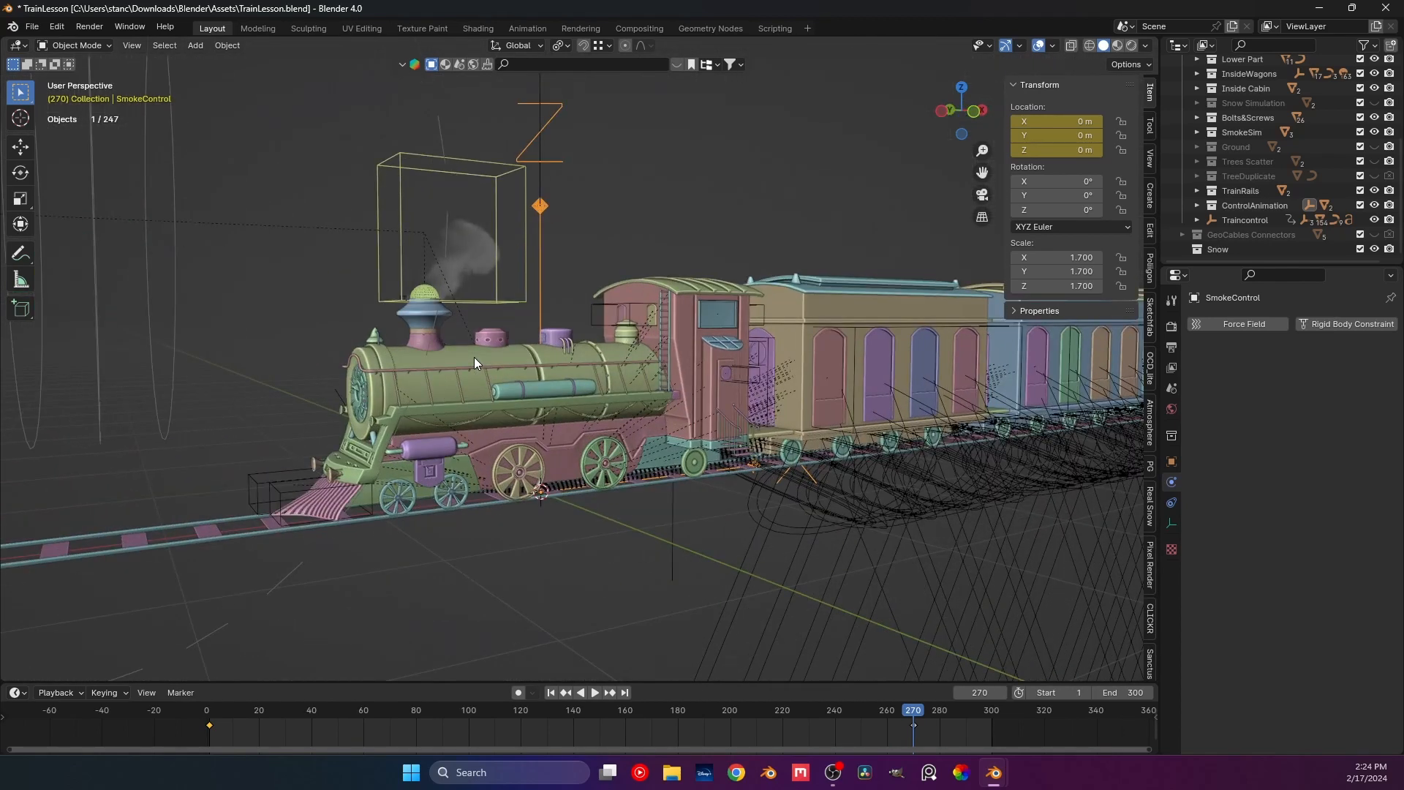
Hide the Smoke Domain of the SmokeSim collection in the viewport.
click(1197, 133)
click(1375, 147)
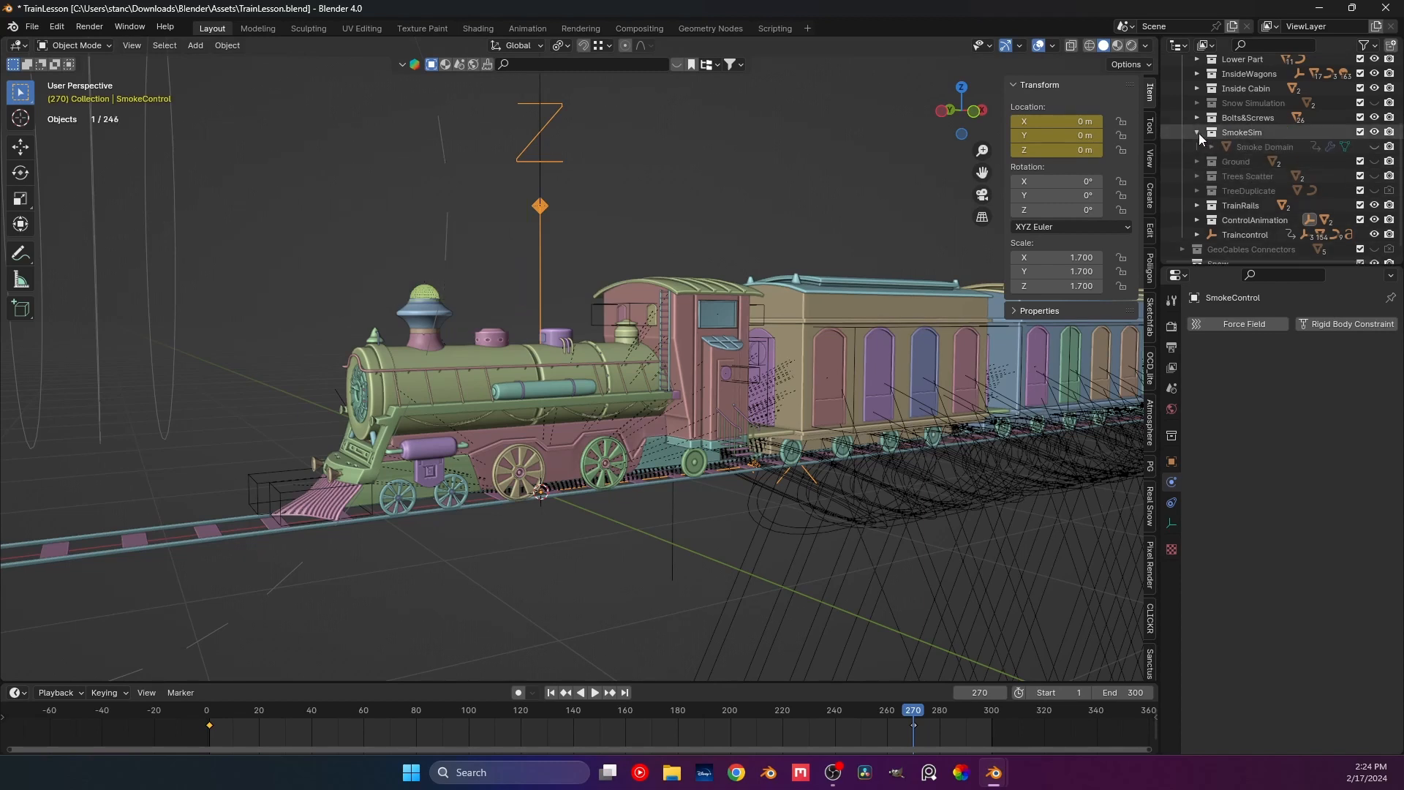
click(1198, 132)
double_click(1253, 205)
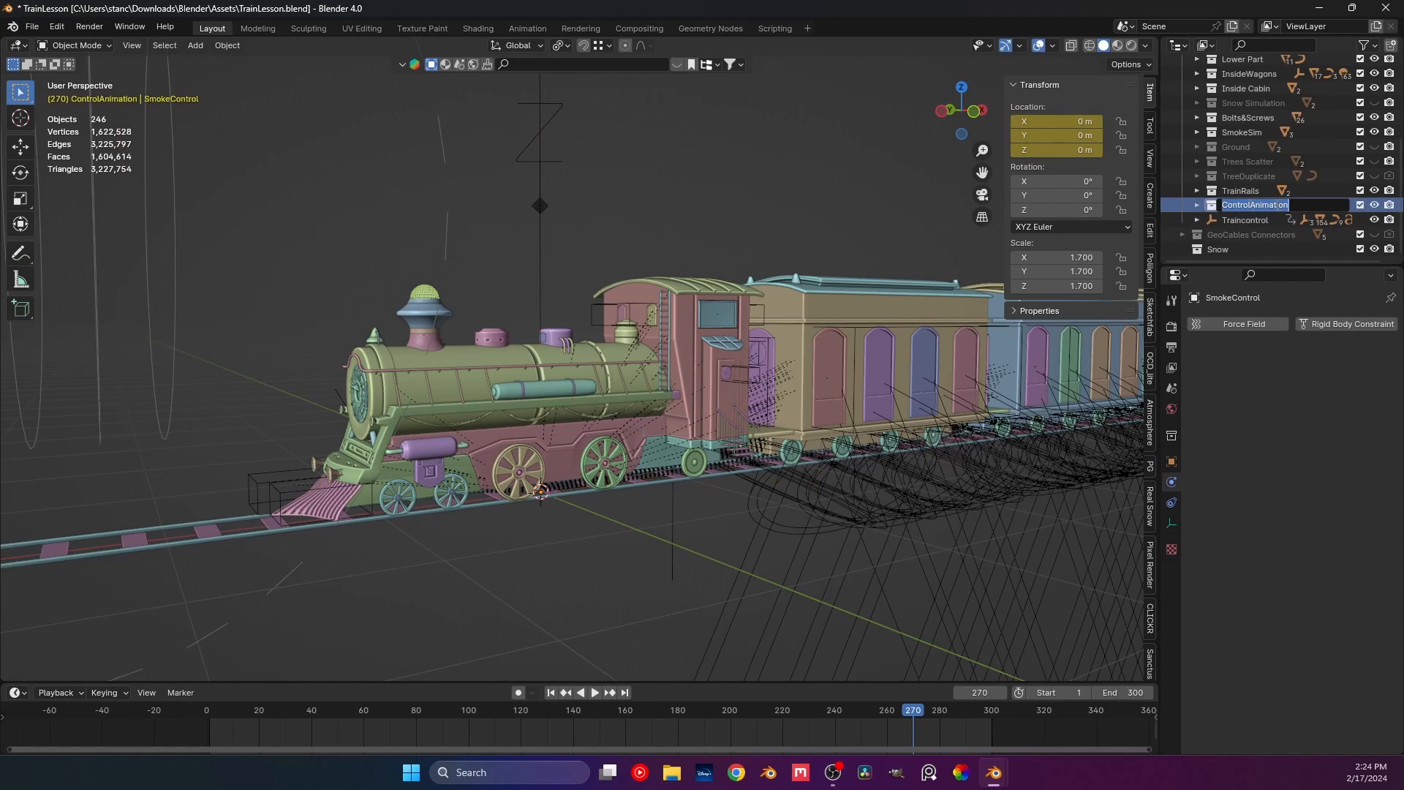
click(1291, 207)
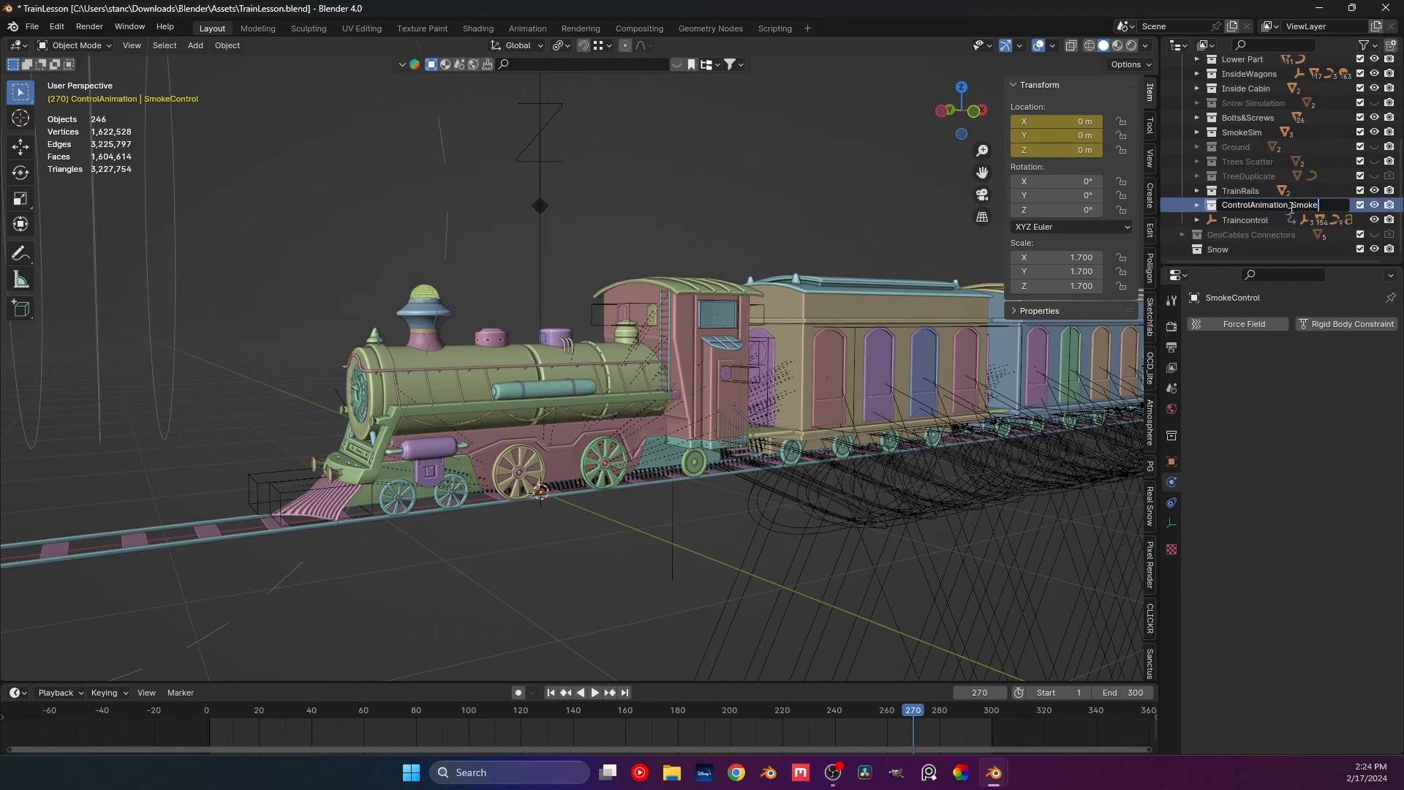
key(BackSpace)
key(BackSpace)
key(BackSpace)
key(BackSpace)
key(Return)
Move Traincontrol into the ControlAnimation collection and save the file.
drag(1214, 216, 1245, 205)
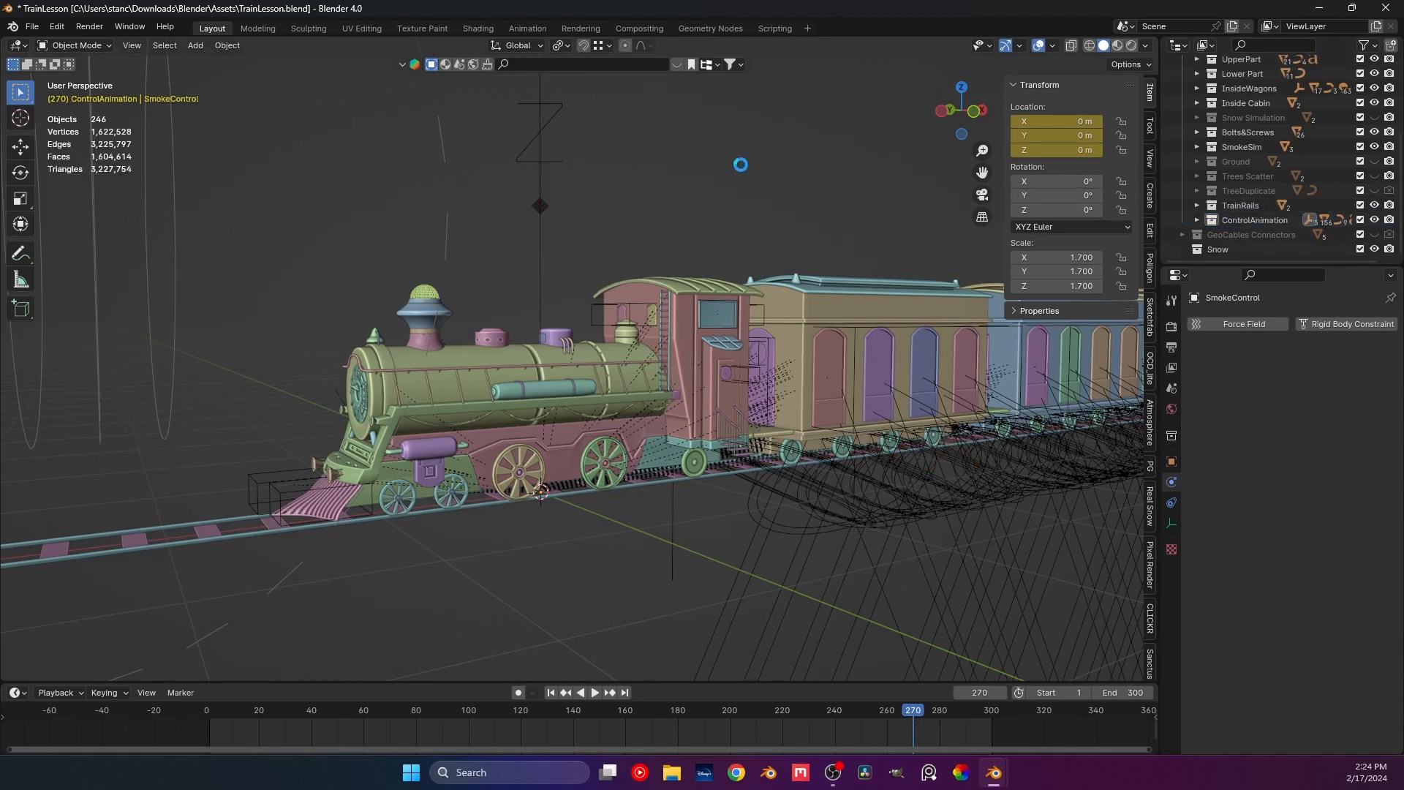
scroll(736, 161, down, 2)
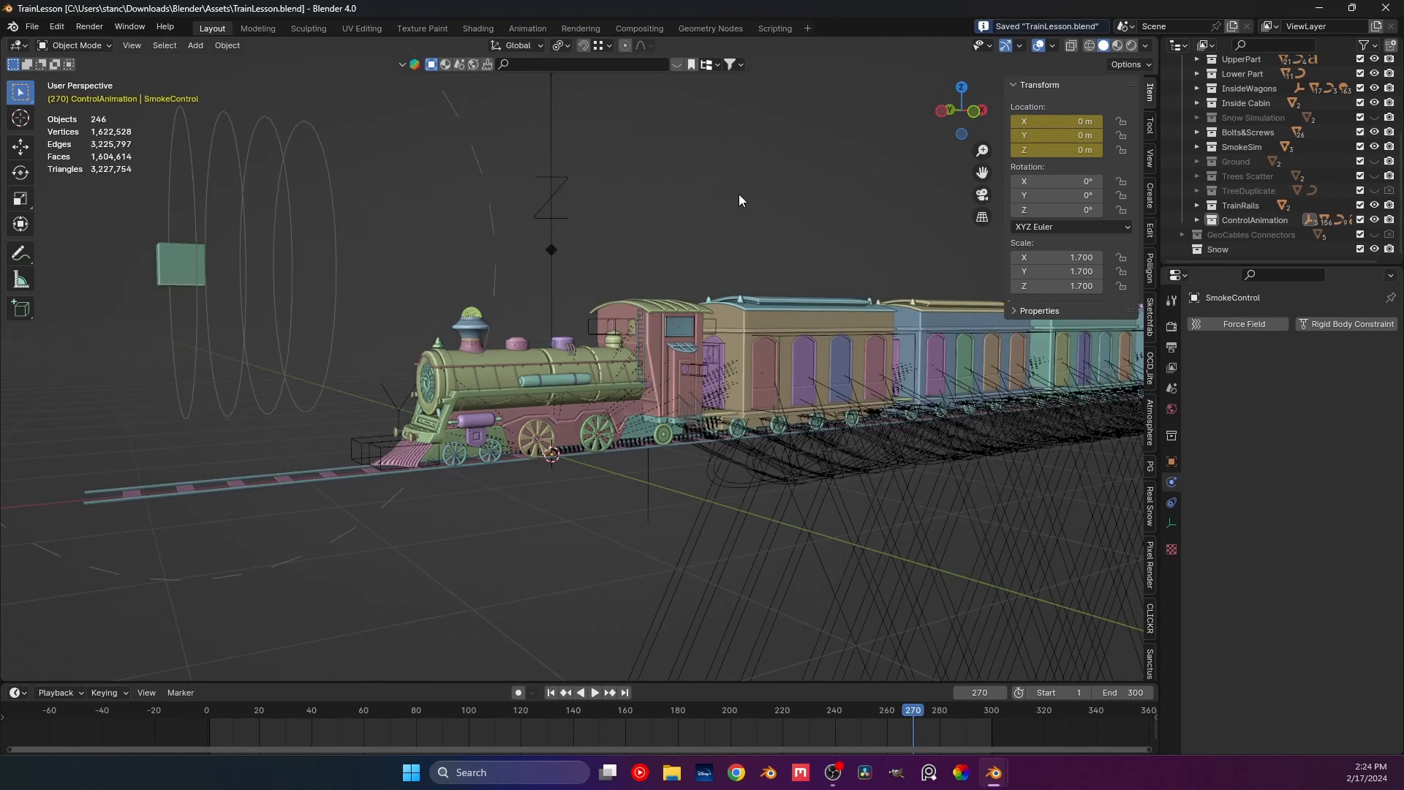
key(KP_1)
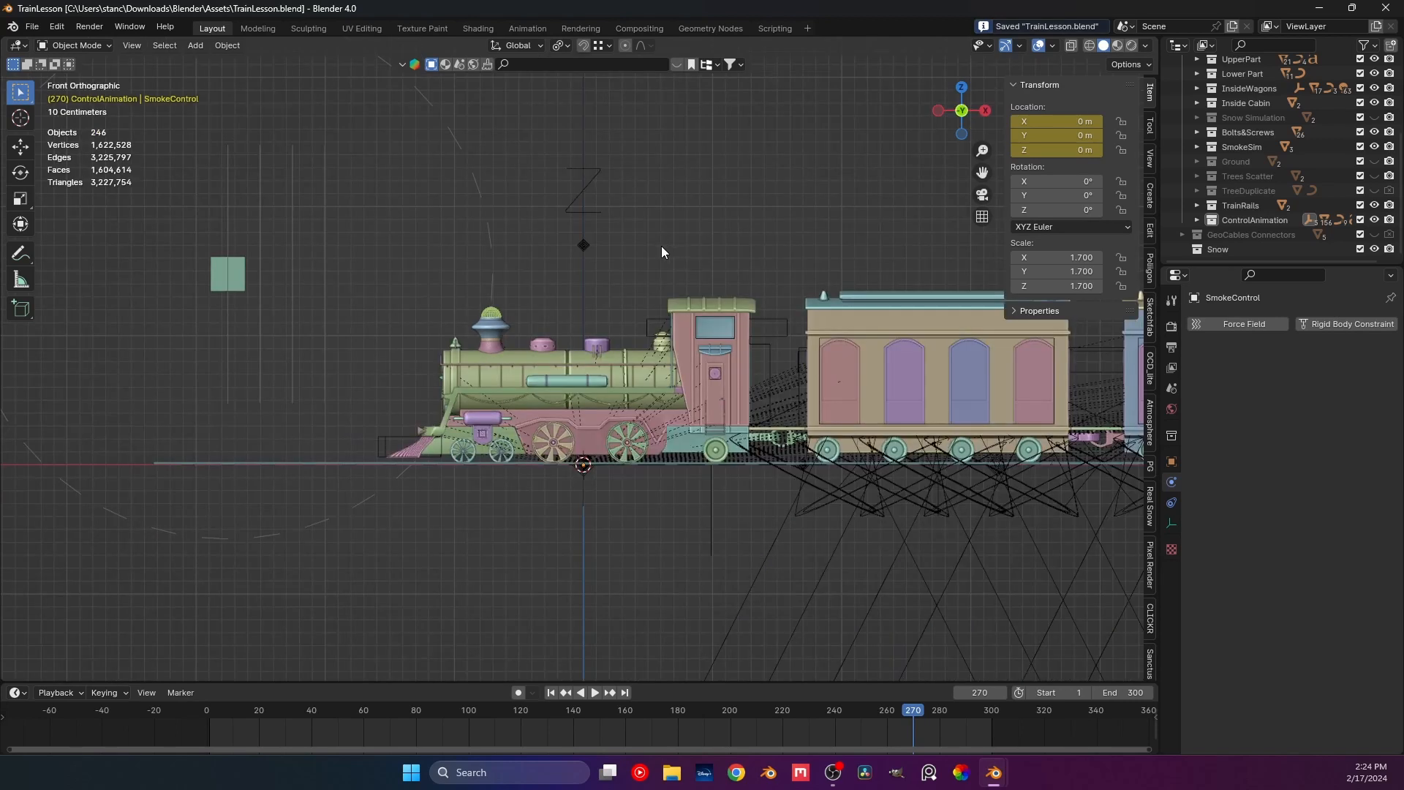
Show the Smoke Domain in the viewport and hide its child Sphere, the smoke emitter.
click(1197, 148)
click(1375, 161)
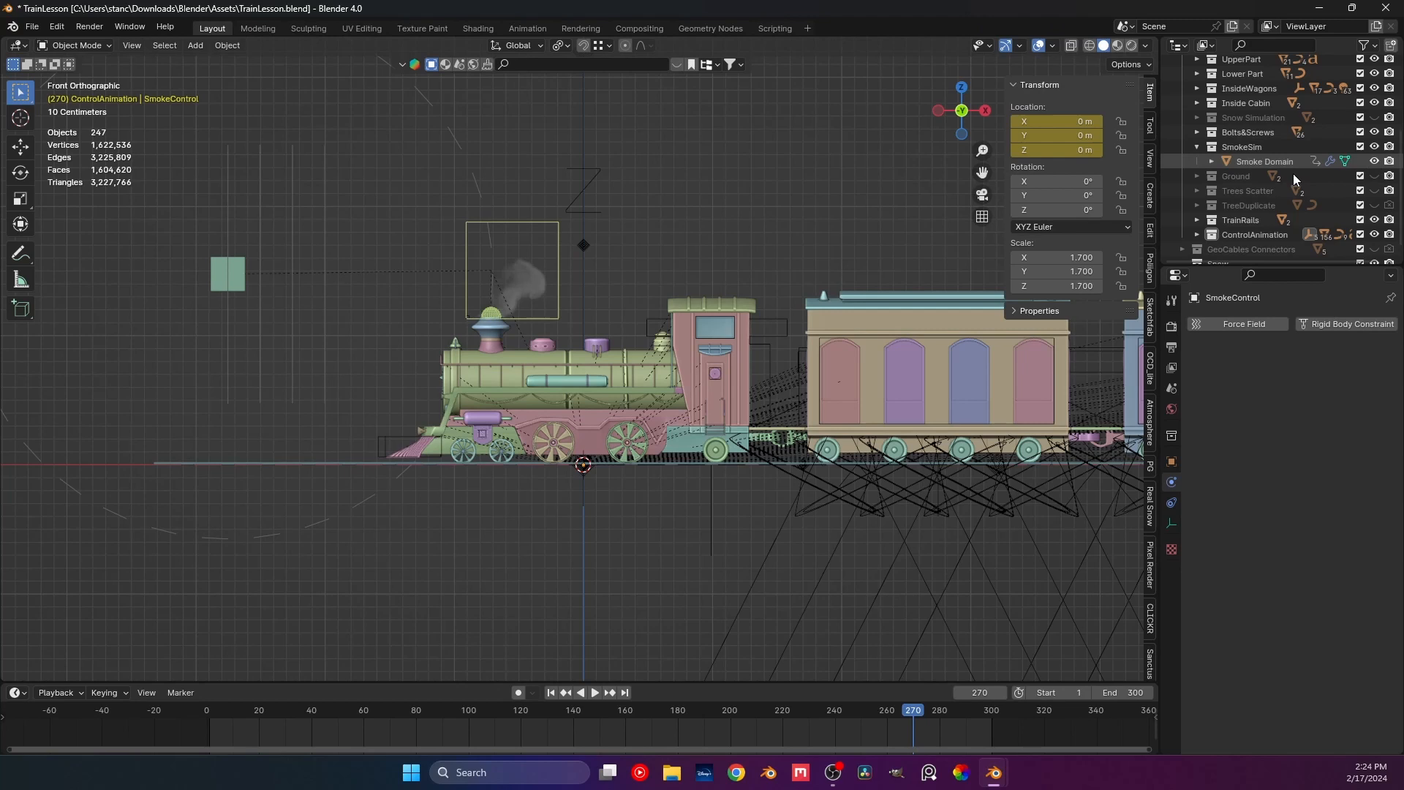
click(1212, 161)
click(1374, 220)
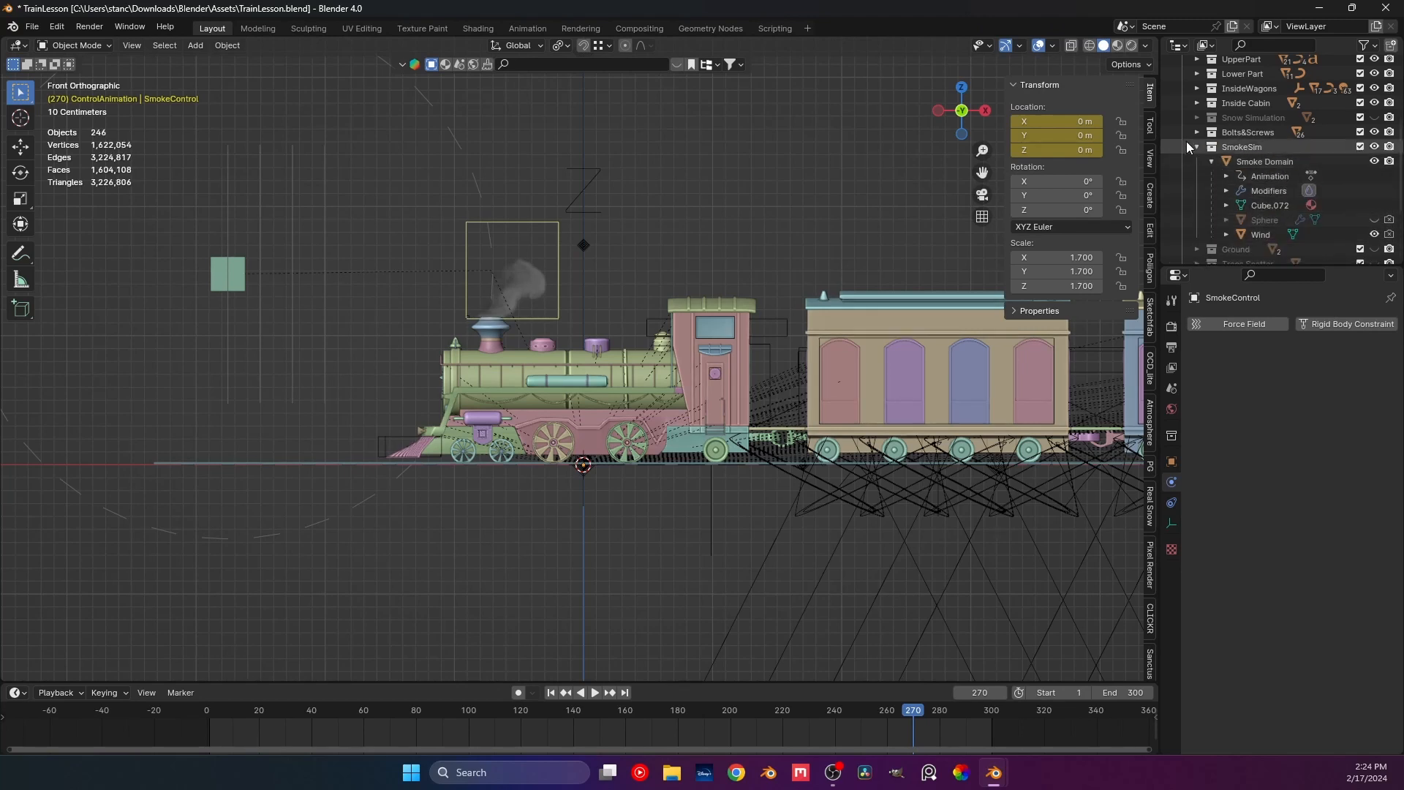
click(1197, 146)
Hide the two FrontalProtectionCUT cutter objects around the locomotive's front guard.
click(379, 444)
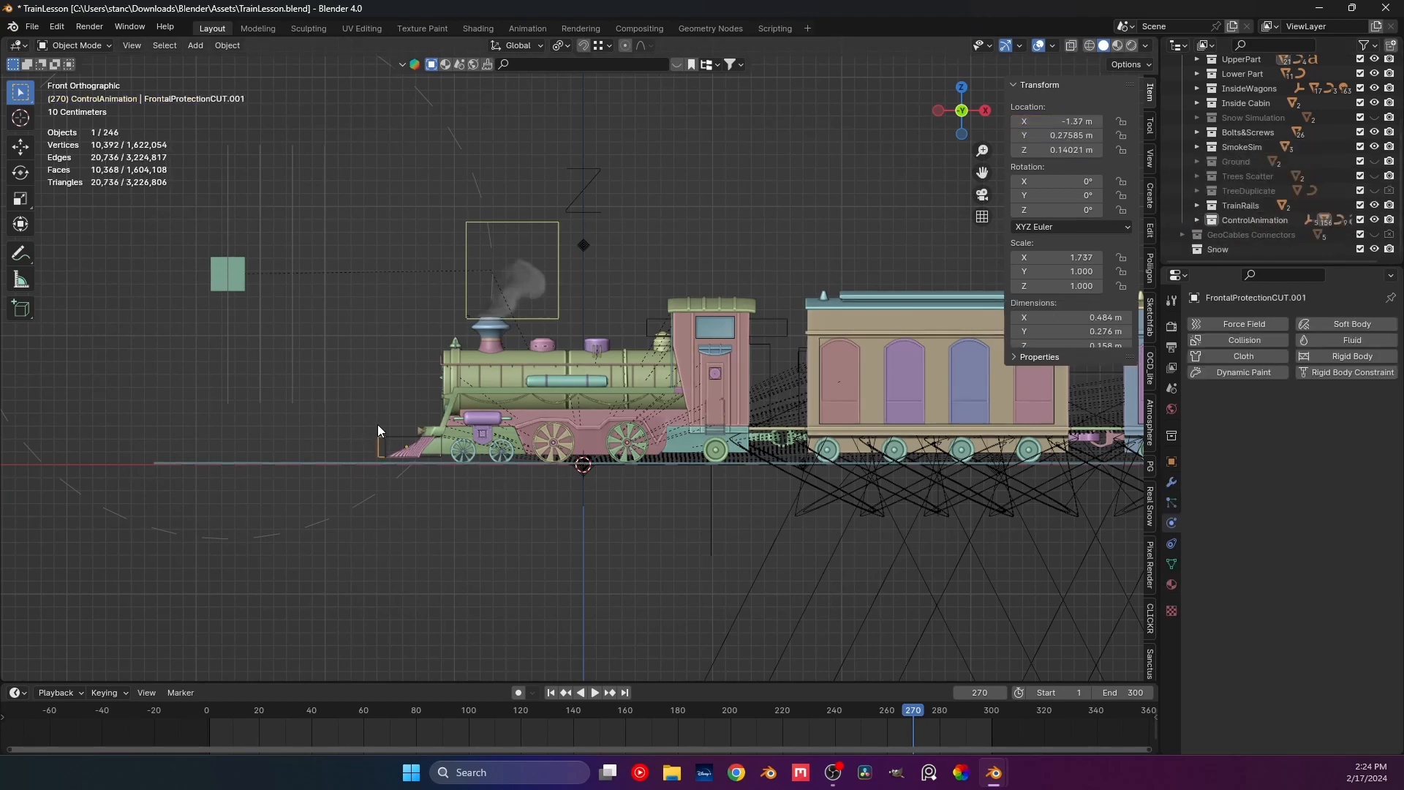
shift+click(373, 437)
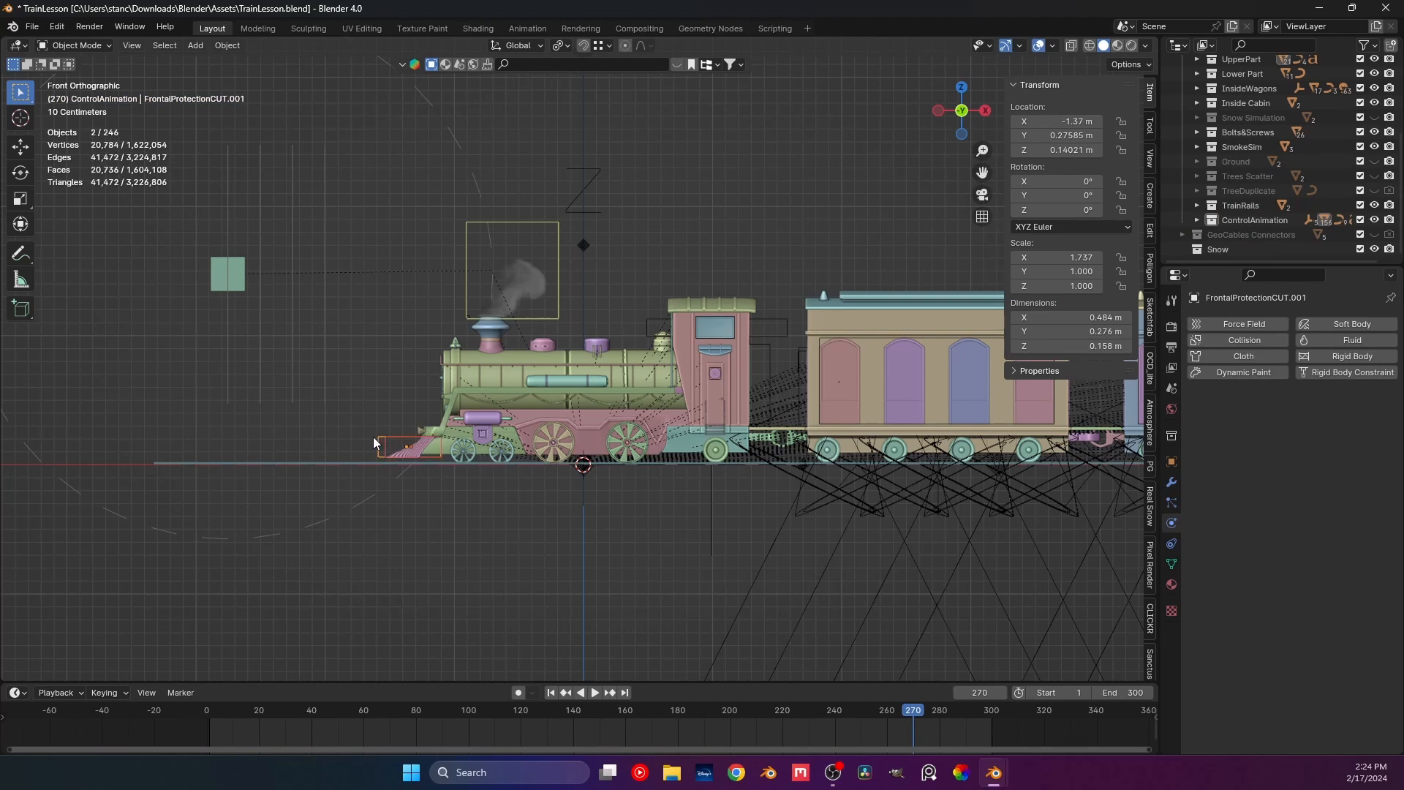
middle_drag(379, 437, 423, 385)
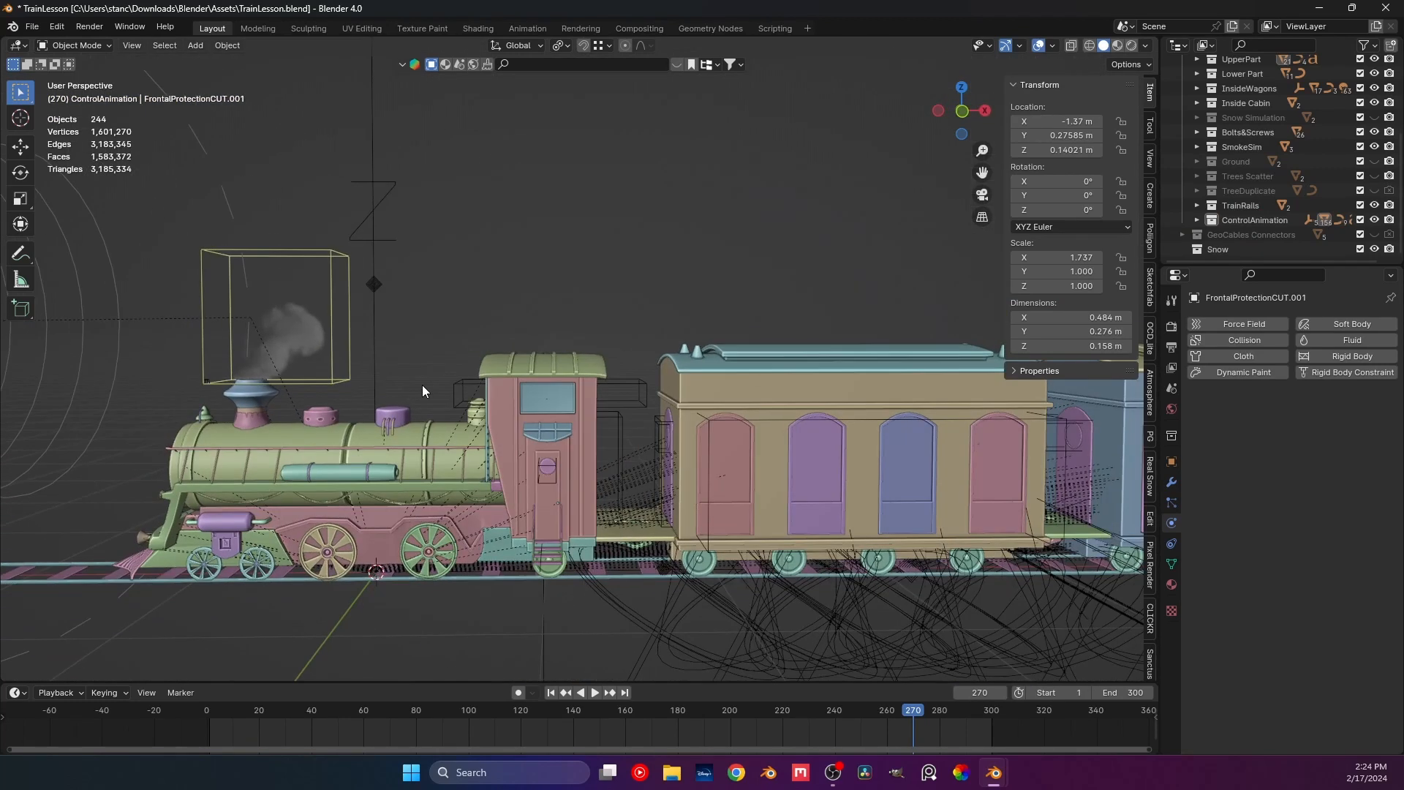
Hide the CabinWindowCutter and WagondoorCutter objects around the cabin and the first wagon.
click(474, 389)
key(h)
scroll(534, 481, up, 1)
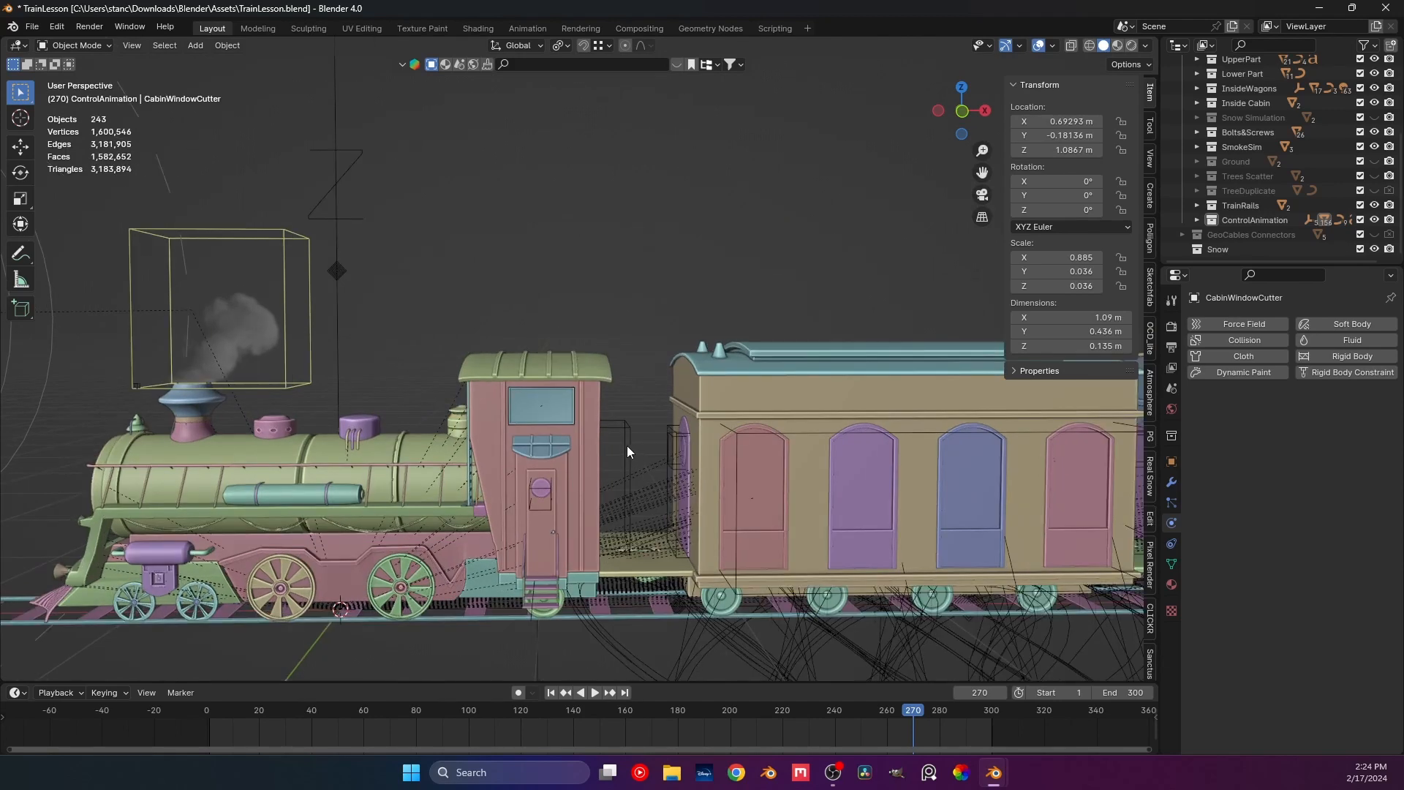
click(669, 430)
key(h)
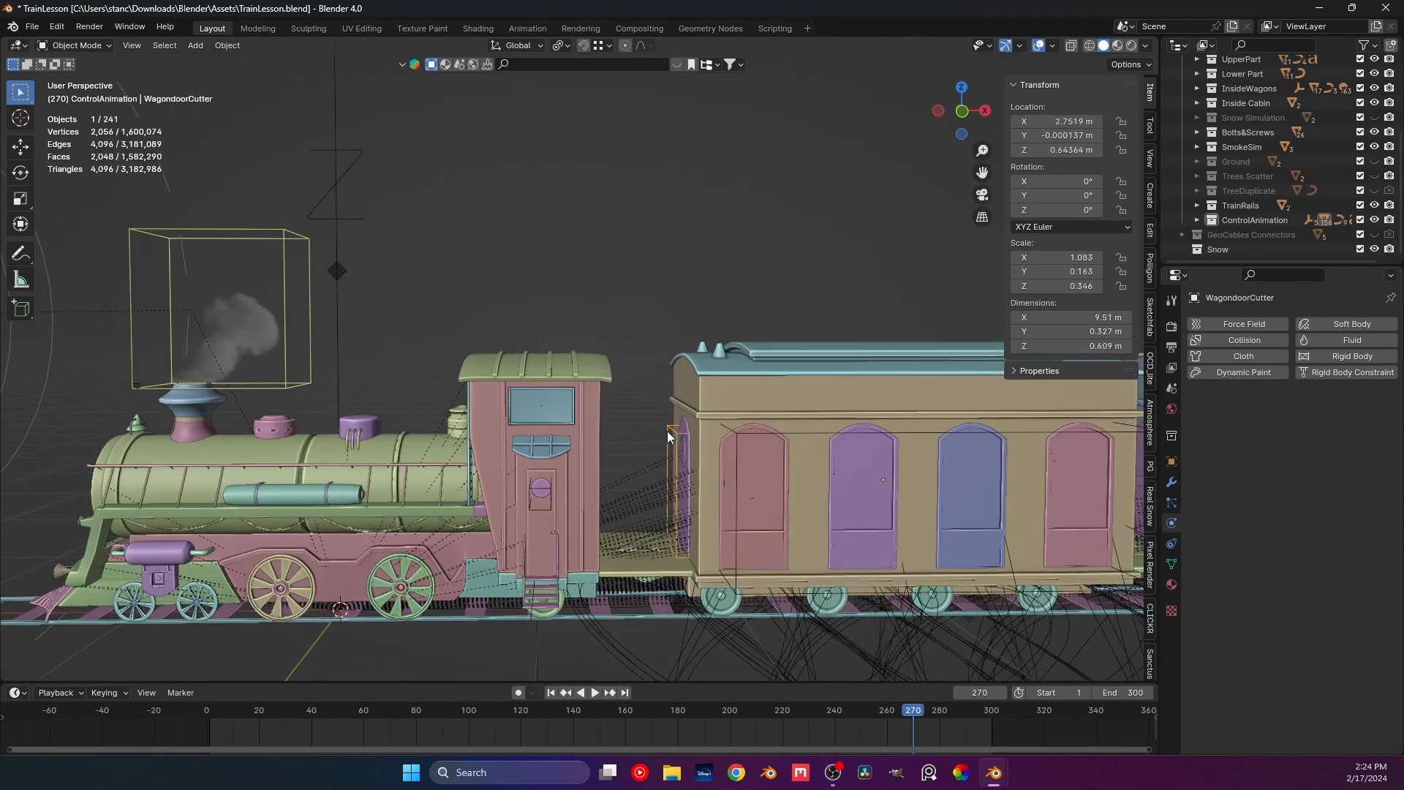
Hide the remaining cutter objects along the wagons and cabin, including CarCabinWindowCutter.
middle_drag(668, 430, 777, 436)
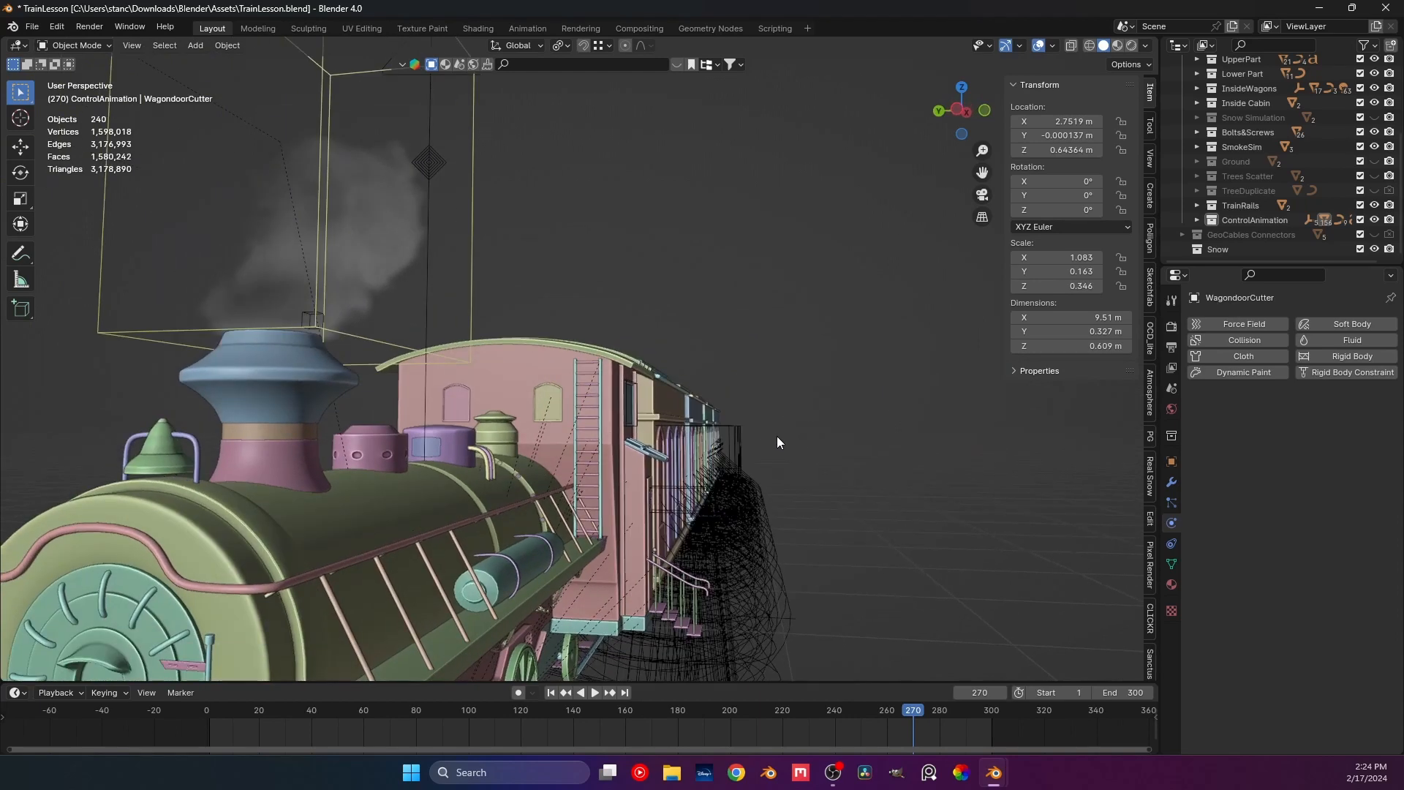
drag(719, 422, 720, 421)
middle_drag(724, 420, 745, 429)
drag(724, 421, 687, 384)
key(h)
middle_drag(688, 383, 513, 475)
click(562, 403)
middle_drag(563, 404, 713, 363)
key(h)
Examine the locomotive's side wheels from the front view and select the large front wheel, Wheel1.
middle_drag(662, 426, 558, 444)
scroll(521, 468, up, 4)
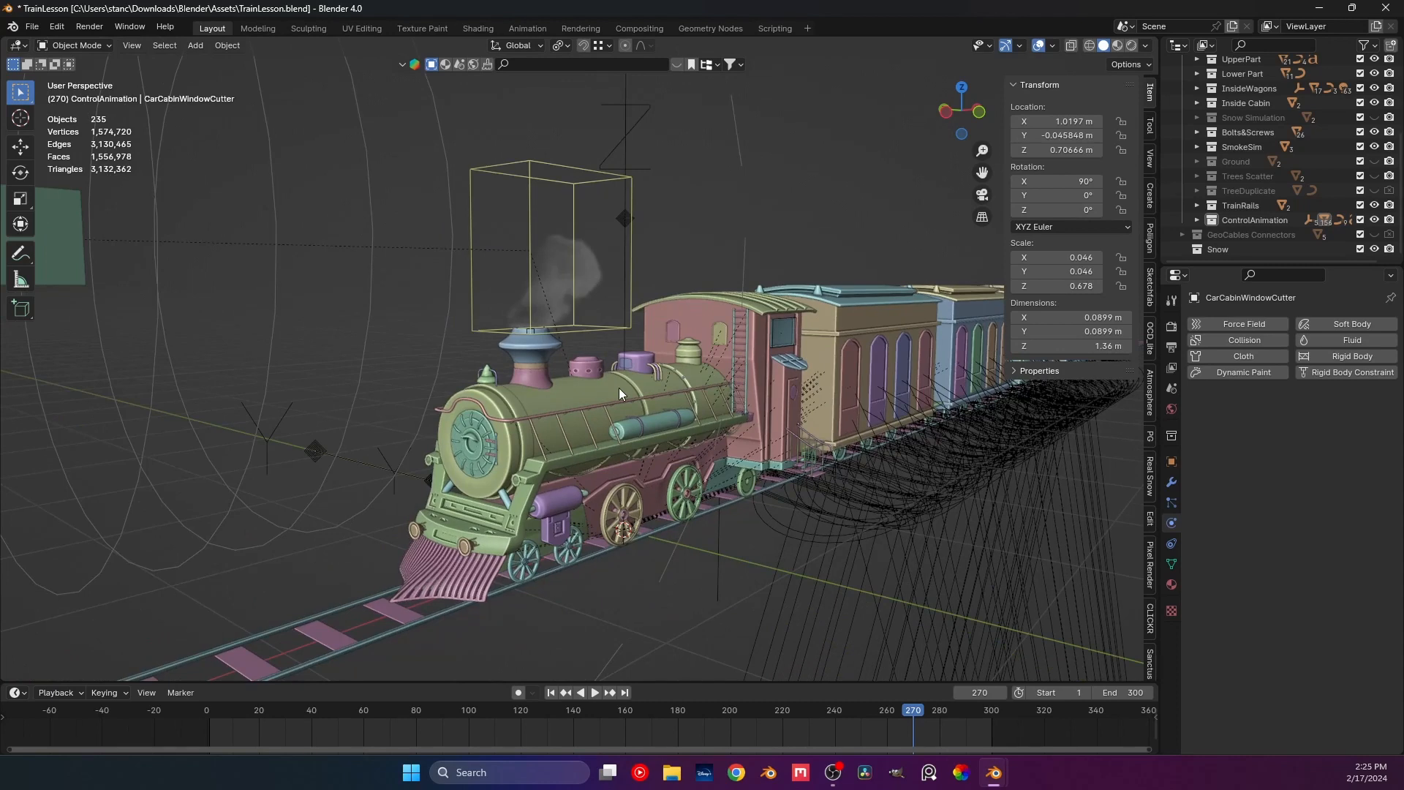
scroll(619, 387, down, 4)
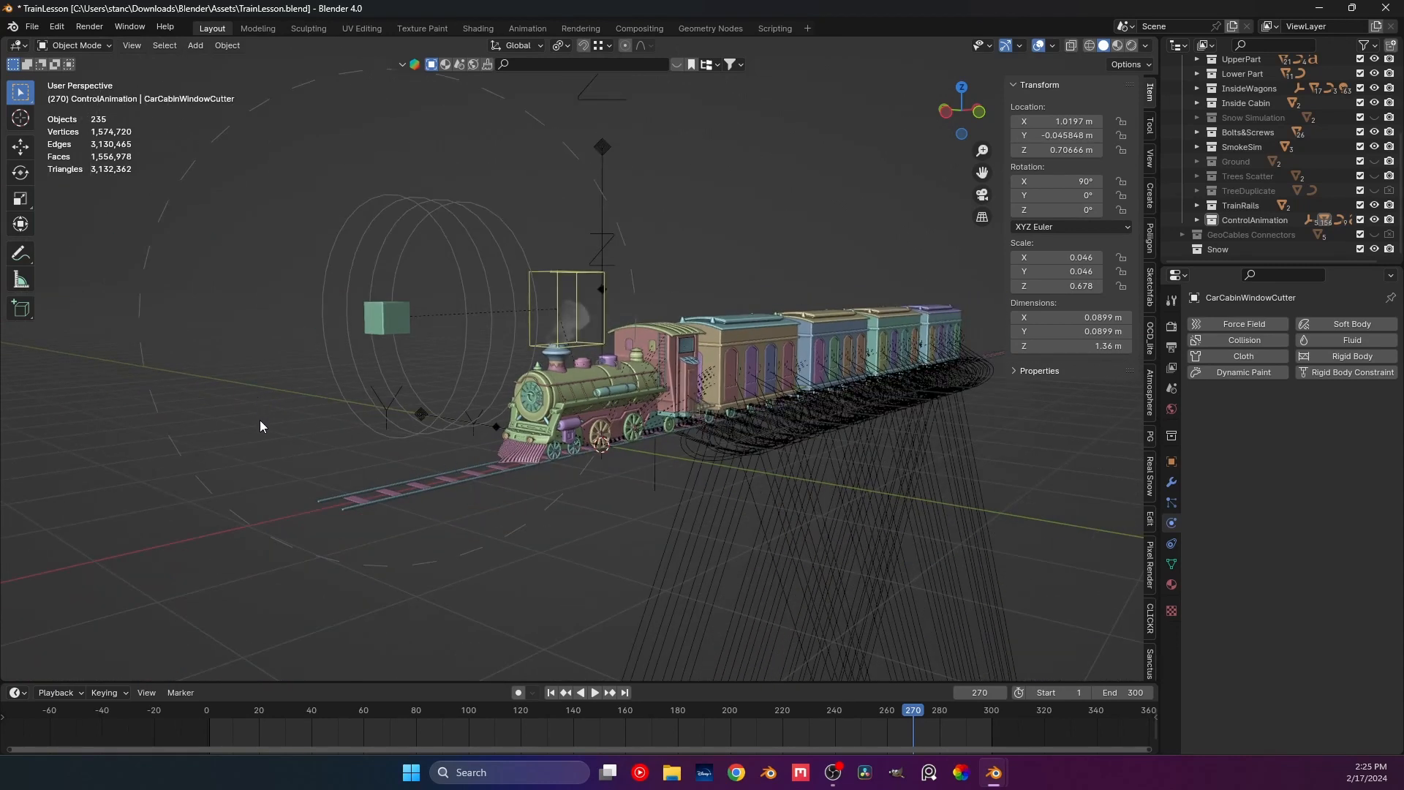
key(KP_1)
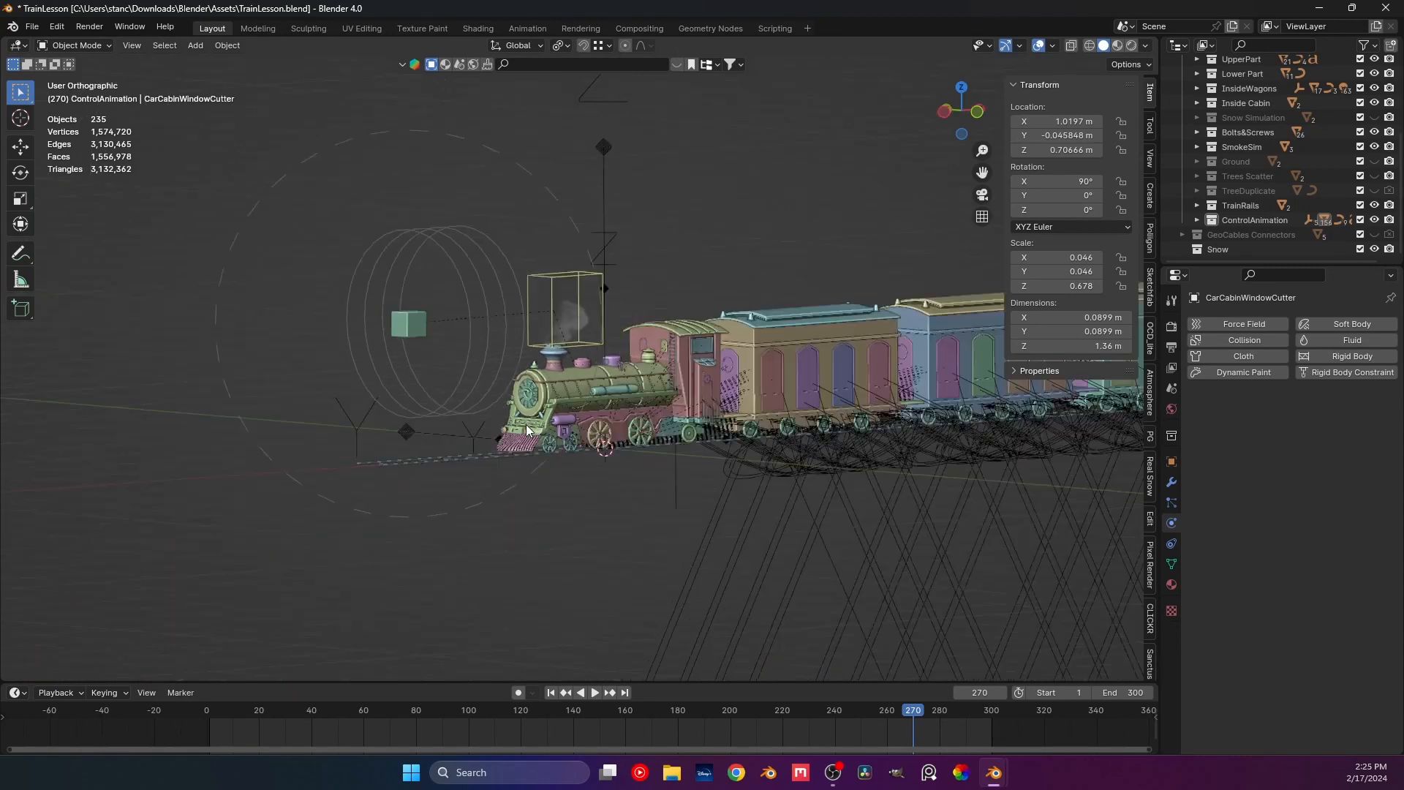
scroll(419, 370, up, 6)
shift+middle_drag(419, 371, 511, 389)
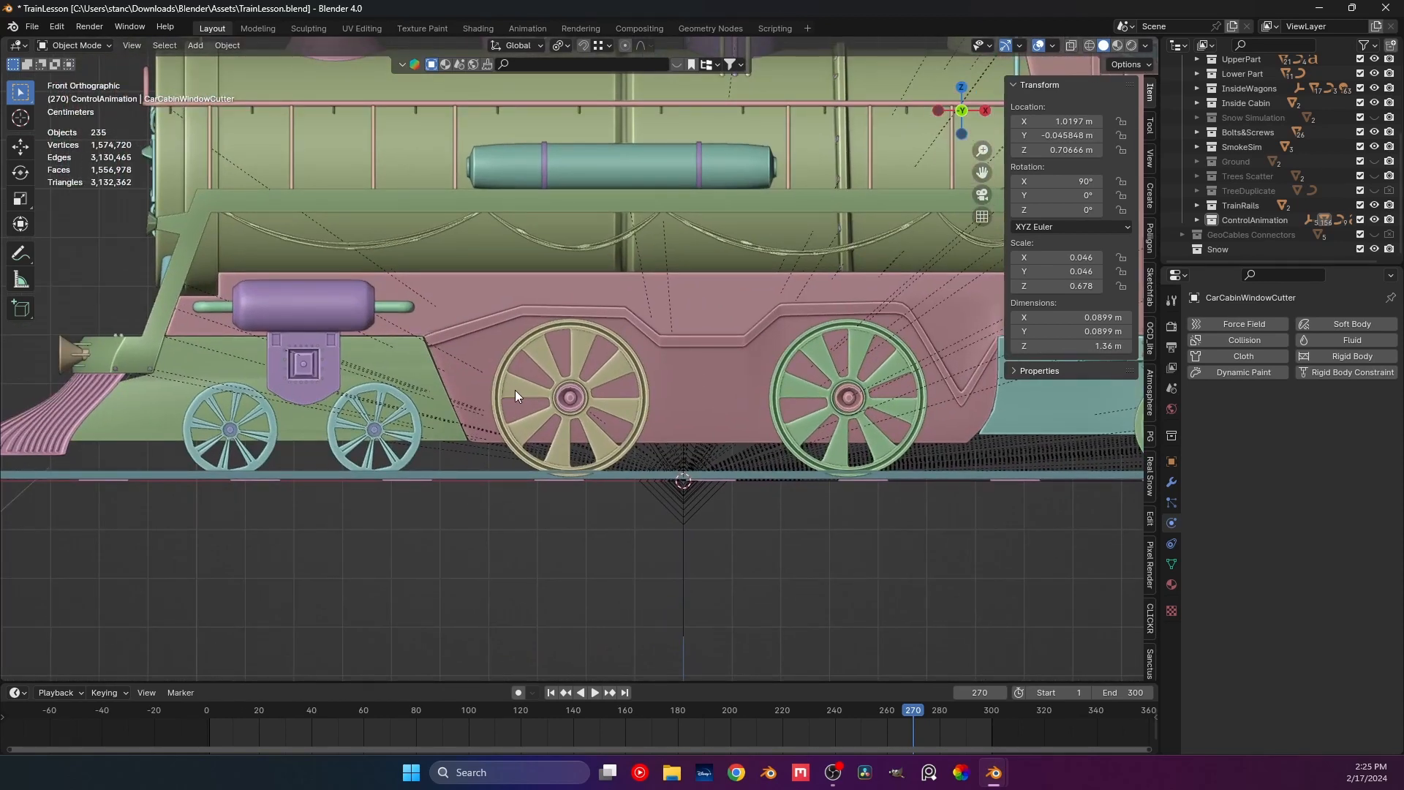
click(605, 384)
scroll(542, 401, up, 2)
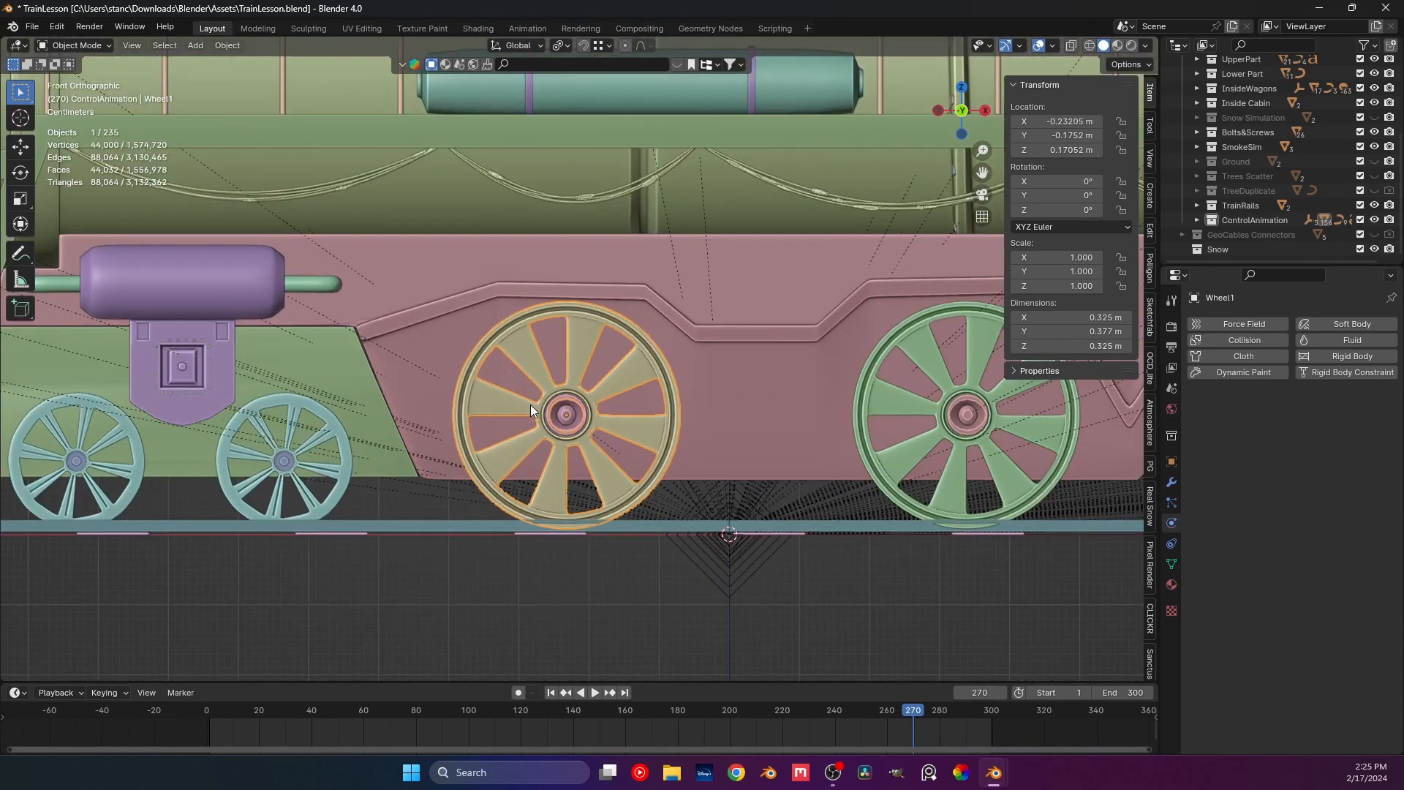
click(630, 601)
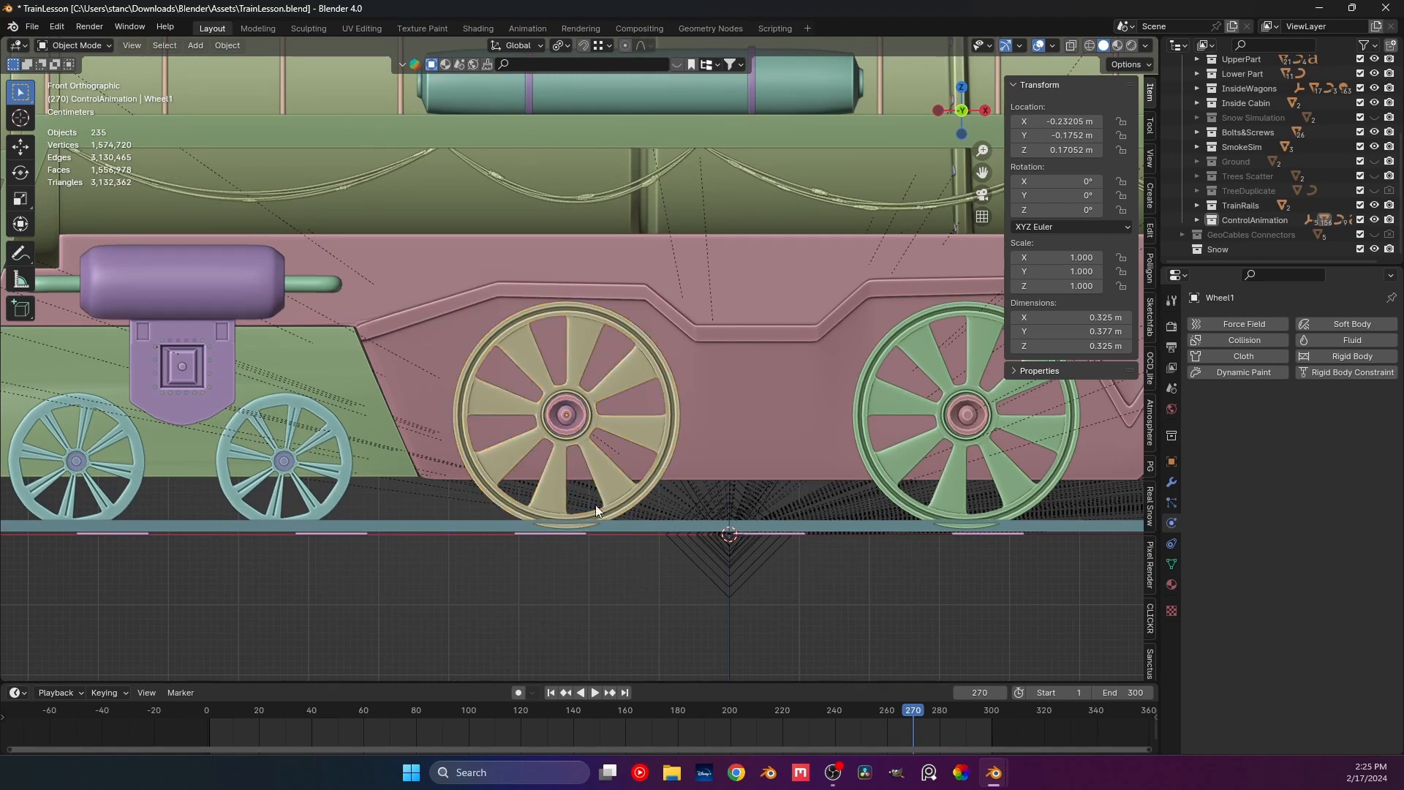
click(602, 389)
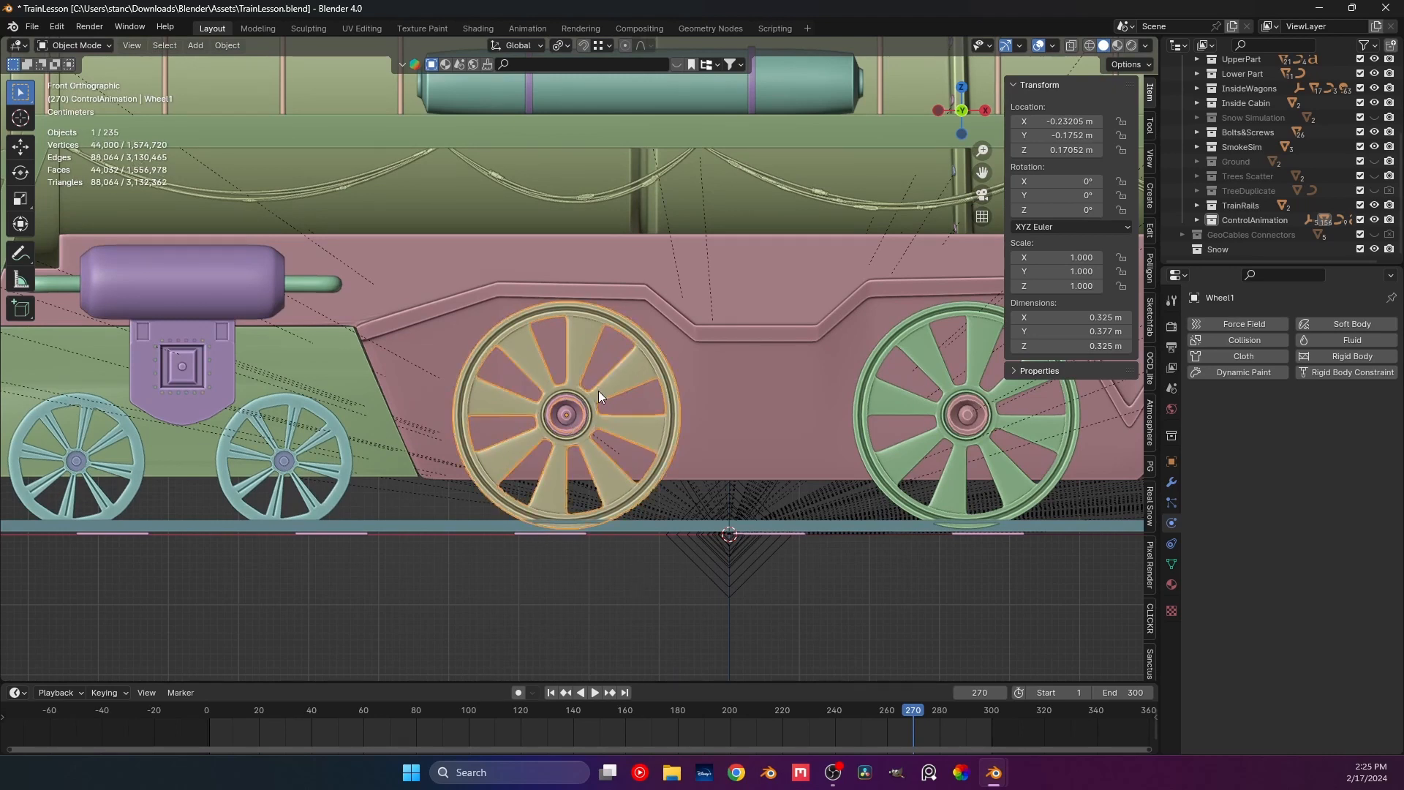
scroll(599, 390, up, 4)
scroll(561, 366, down, 4)
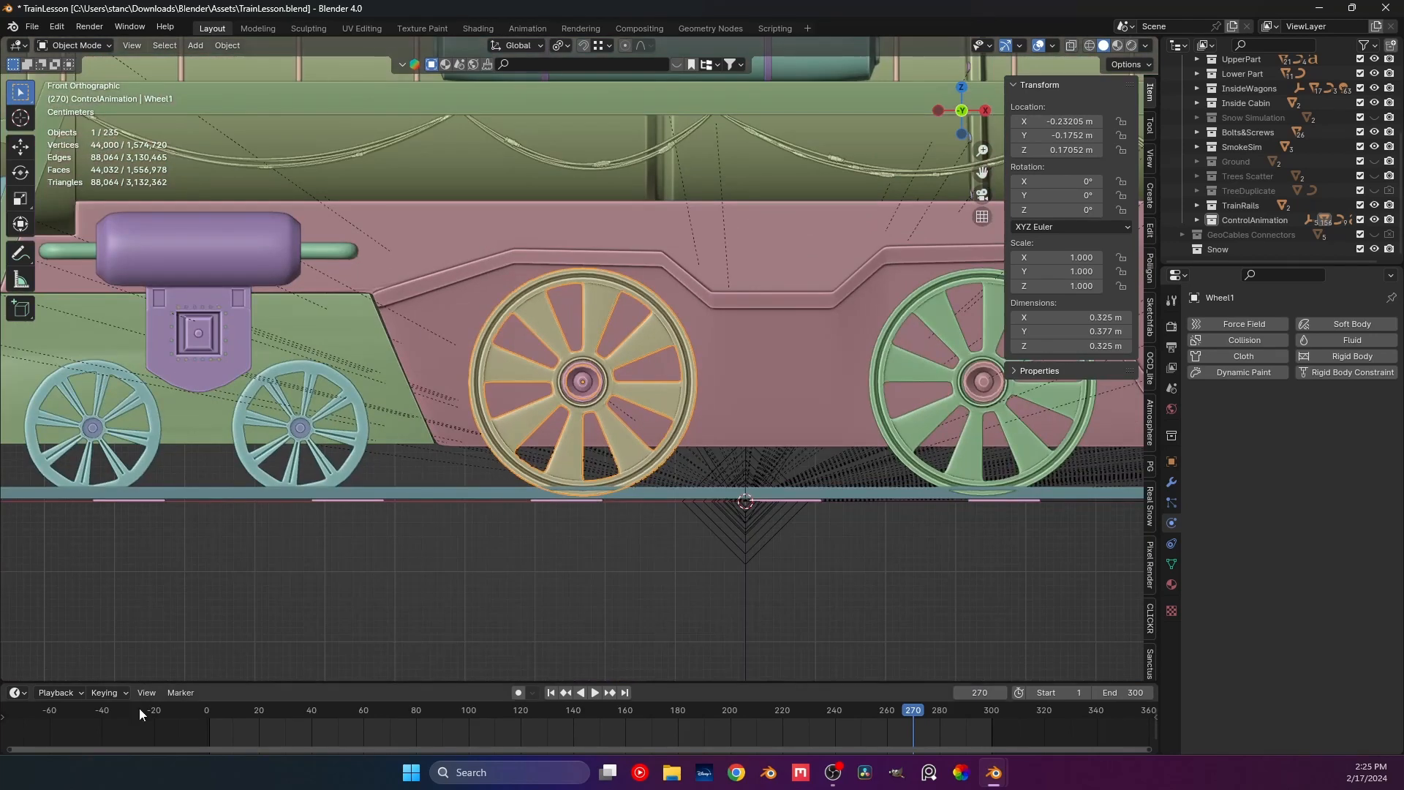
Go to frame 1 and focus the front view on the selected Wheel1.
click(209, 712)
scroll(524, 302, down, 4)
scroll(523, 303, down, 3)
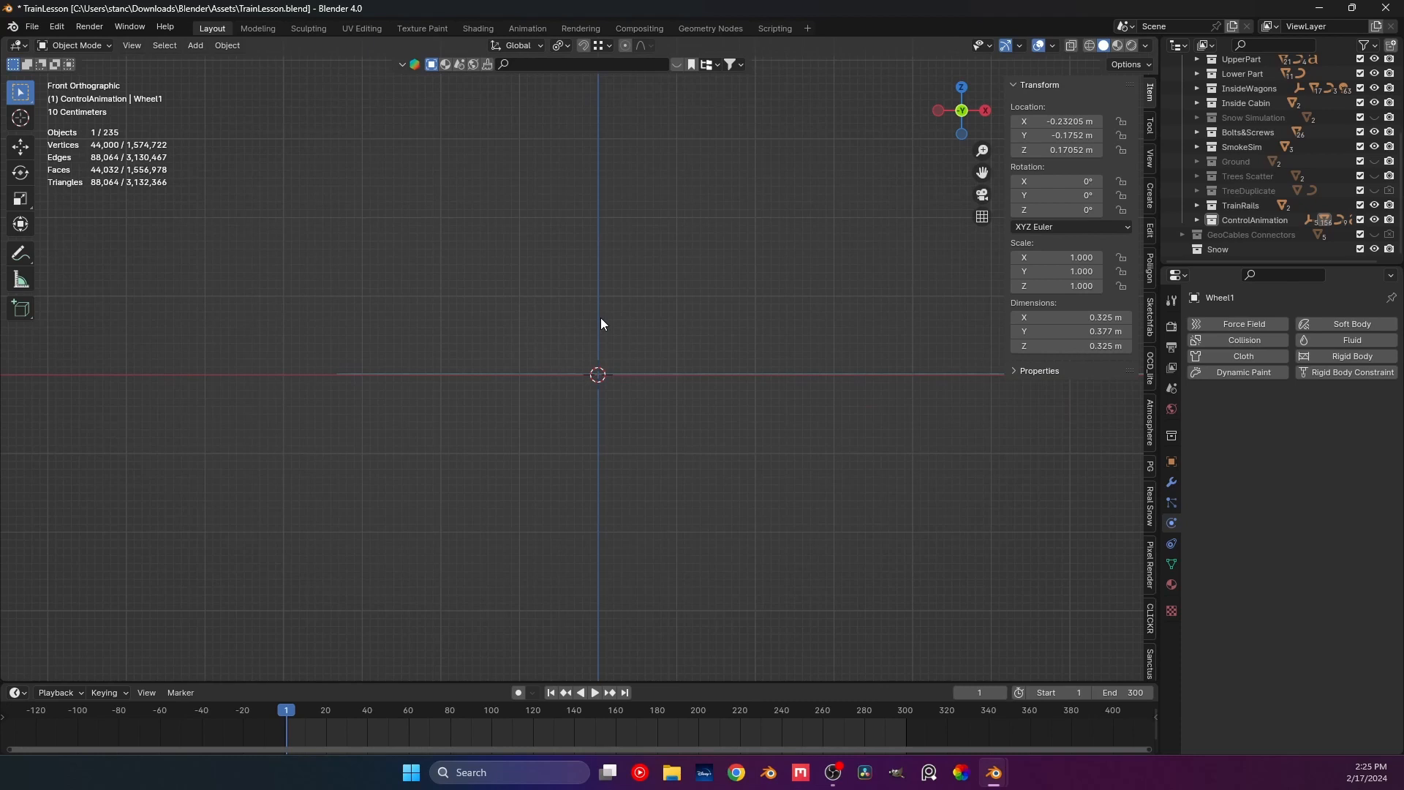
scroll(601, 319, down, 2)
shift+middle_drag(944, 389, 357, 363)
shift+middle_drag(866, 315, 590, 377)
scroll(591, 378, up, 4)
shift+middle_drag(725, 431, 401, 357)
scroll(401, 357, up, 8)
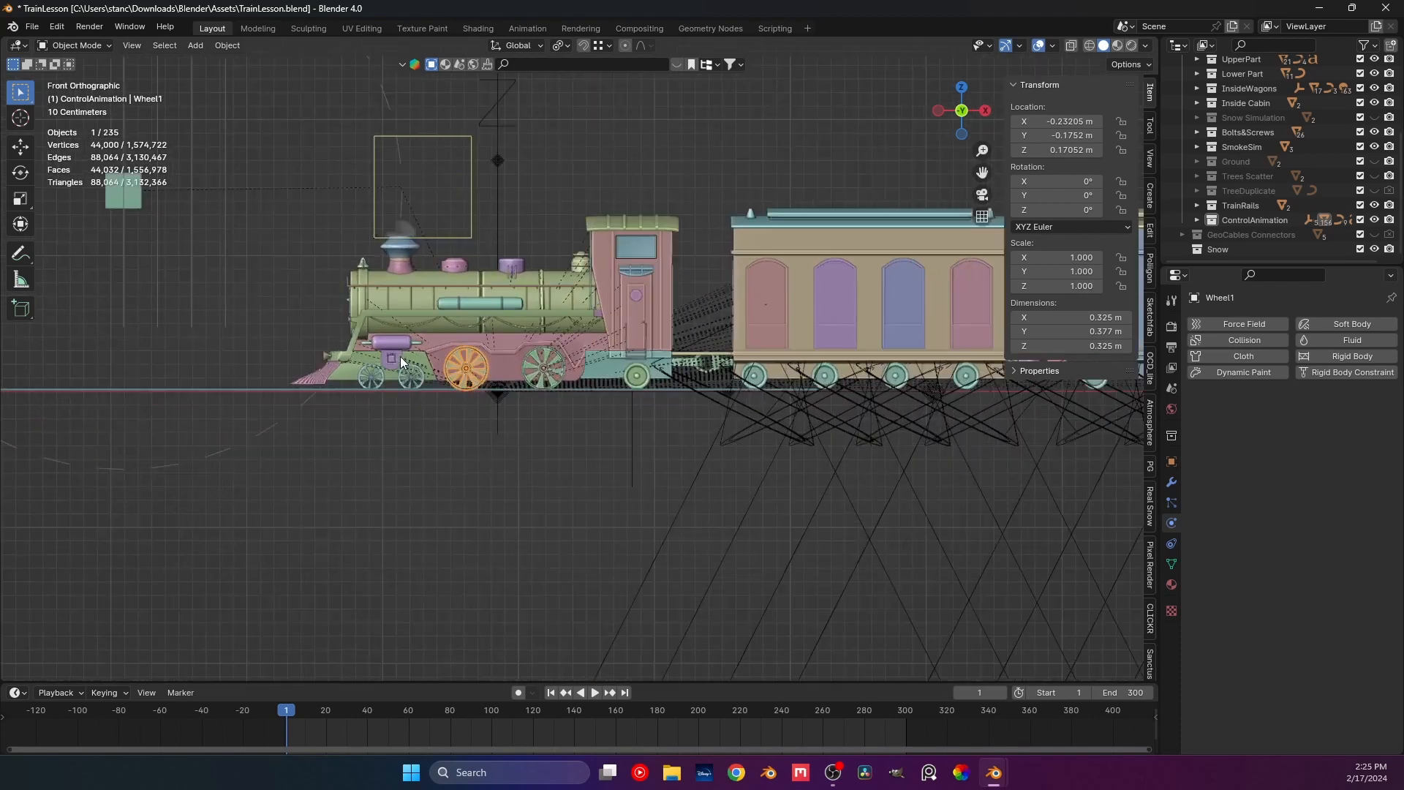
shift+middle_drag(249, 376, 632, 414)
scroll(508, 389, up, 4)
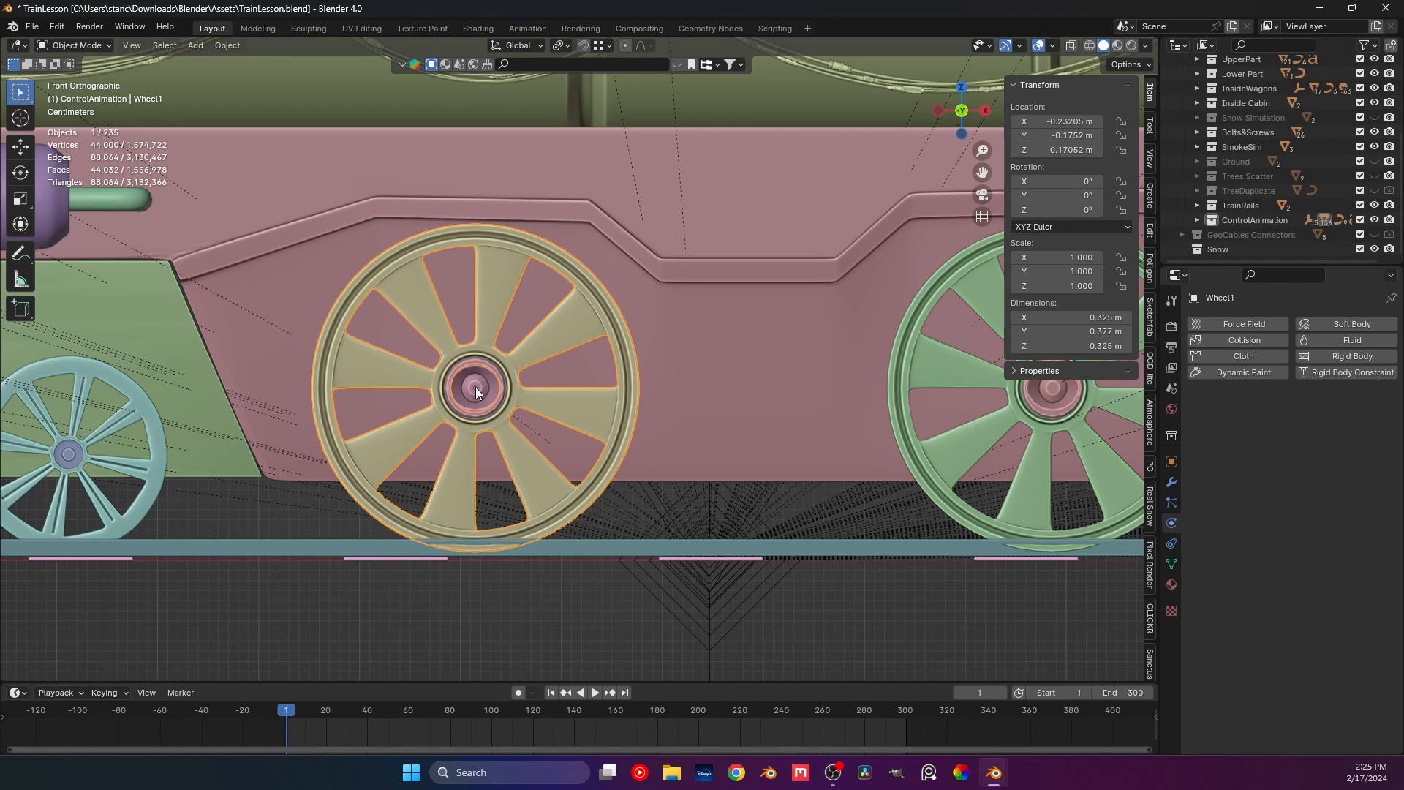
key(KP_Decimal)
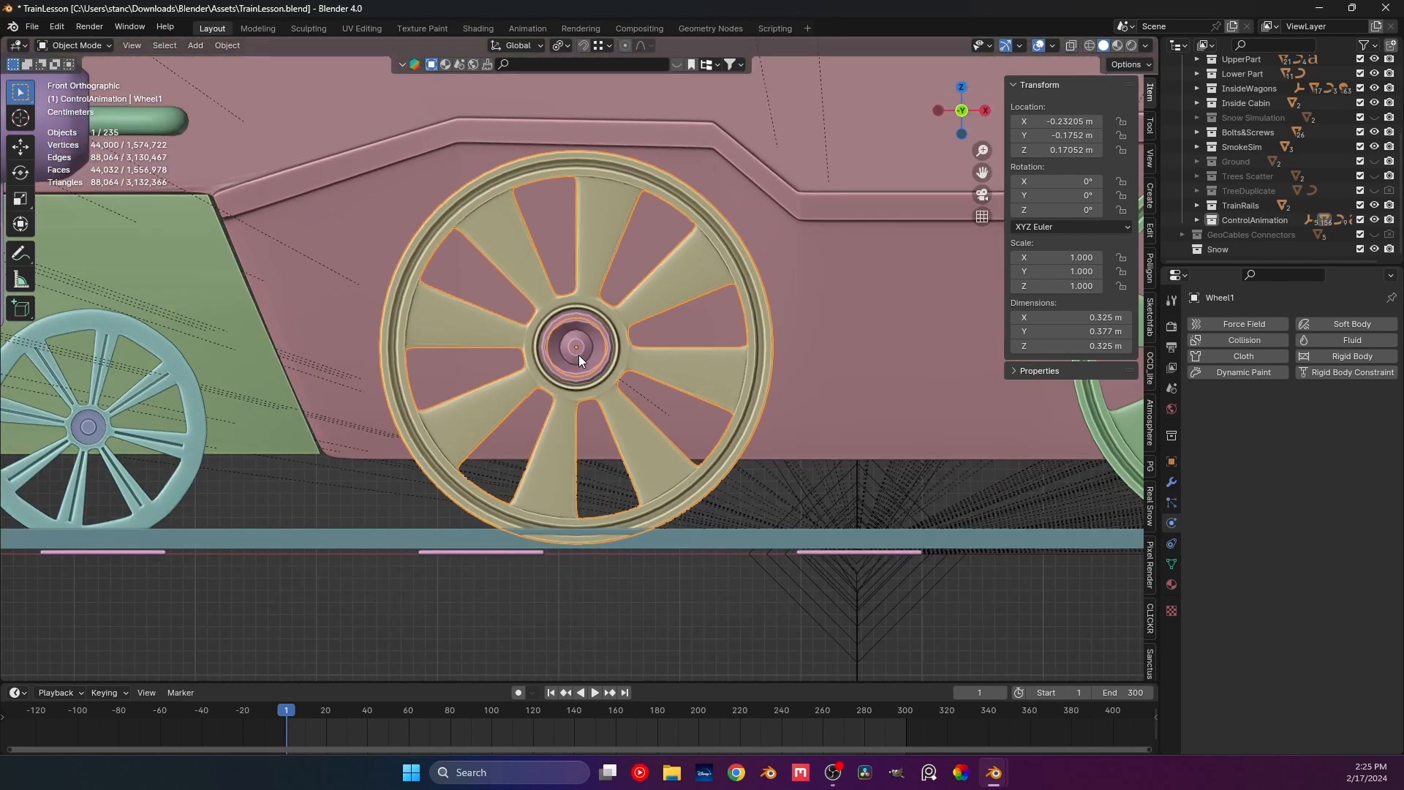
Try rotating Wheel1 about the global Y axis.
key(r)
key(y)
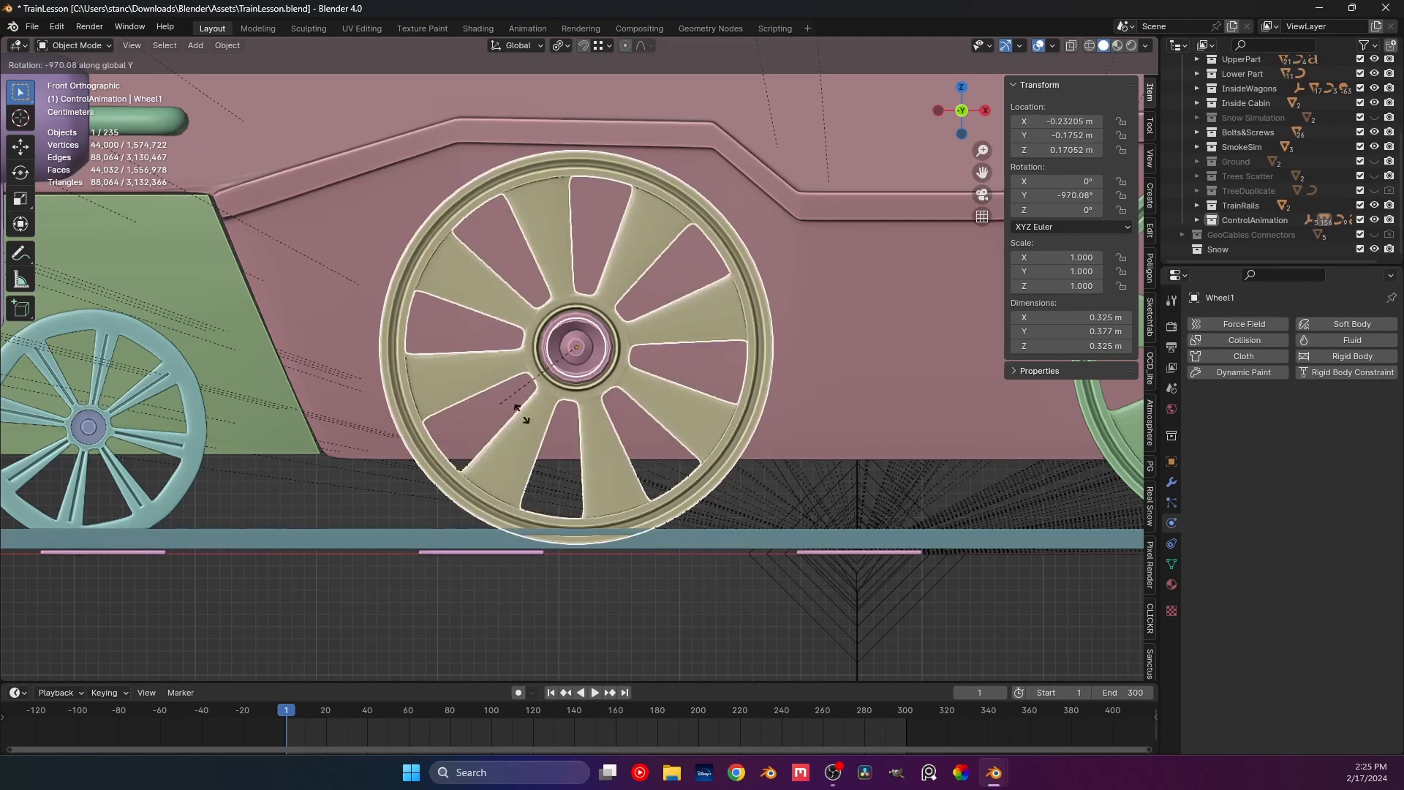
right_click(449, 327)
scroll(450, 303, up, 1)
middle_drag(451, 304, 562, 335)
key(KP_1)
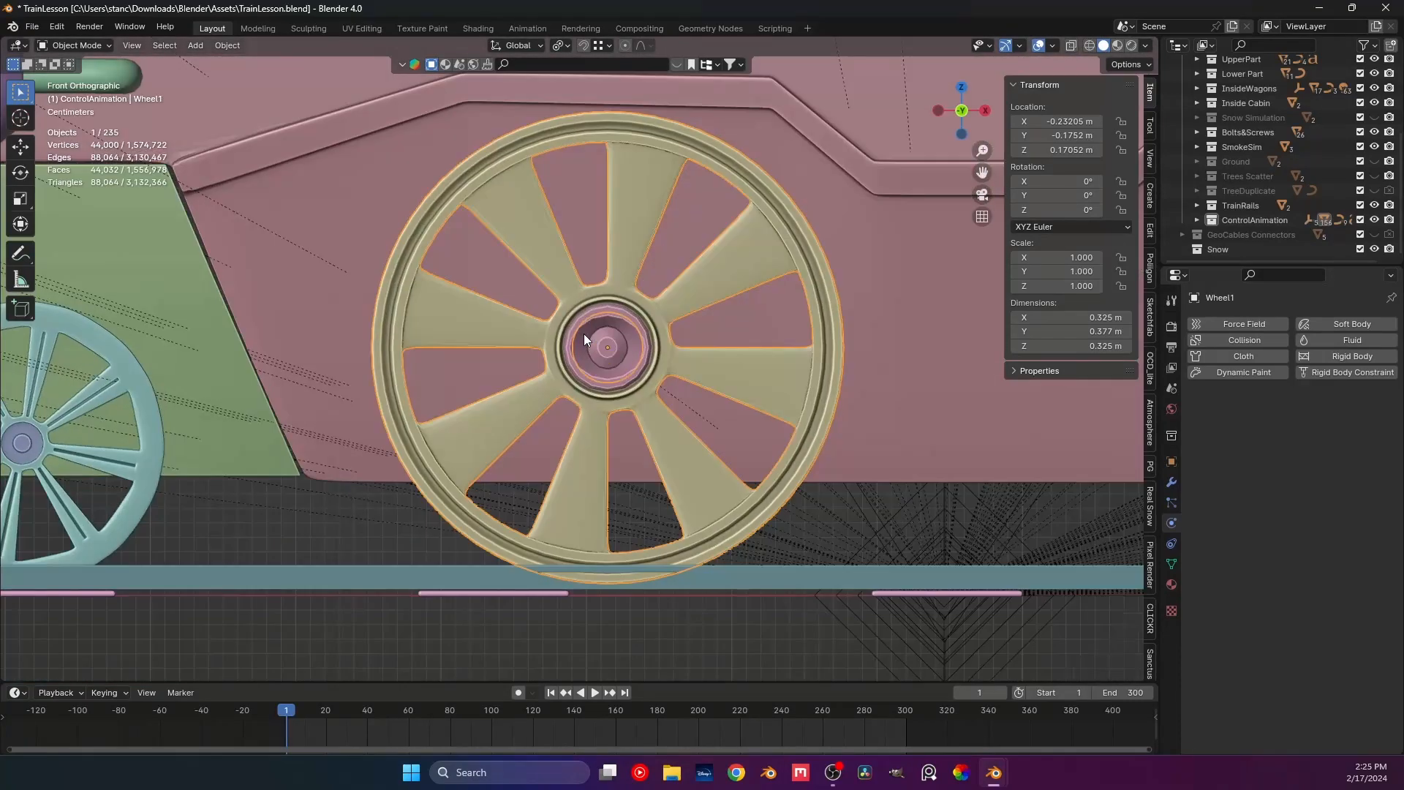
Deselect the wheel and examine the whole locomotive from the front view.
scroll(584, 334, down, 9)
middle_drag(367, 363, 457, 376)
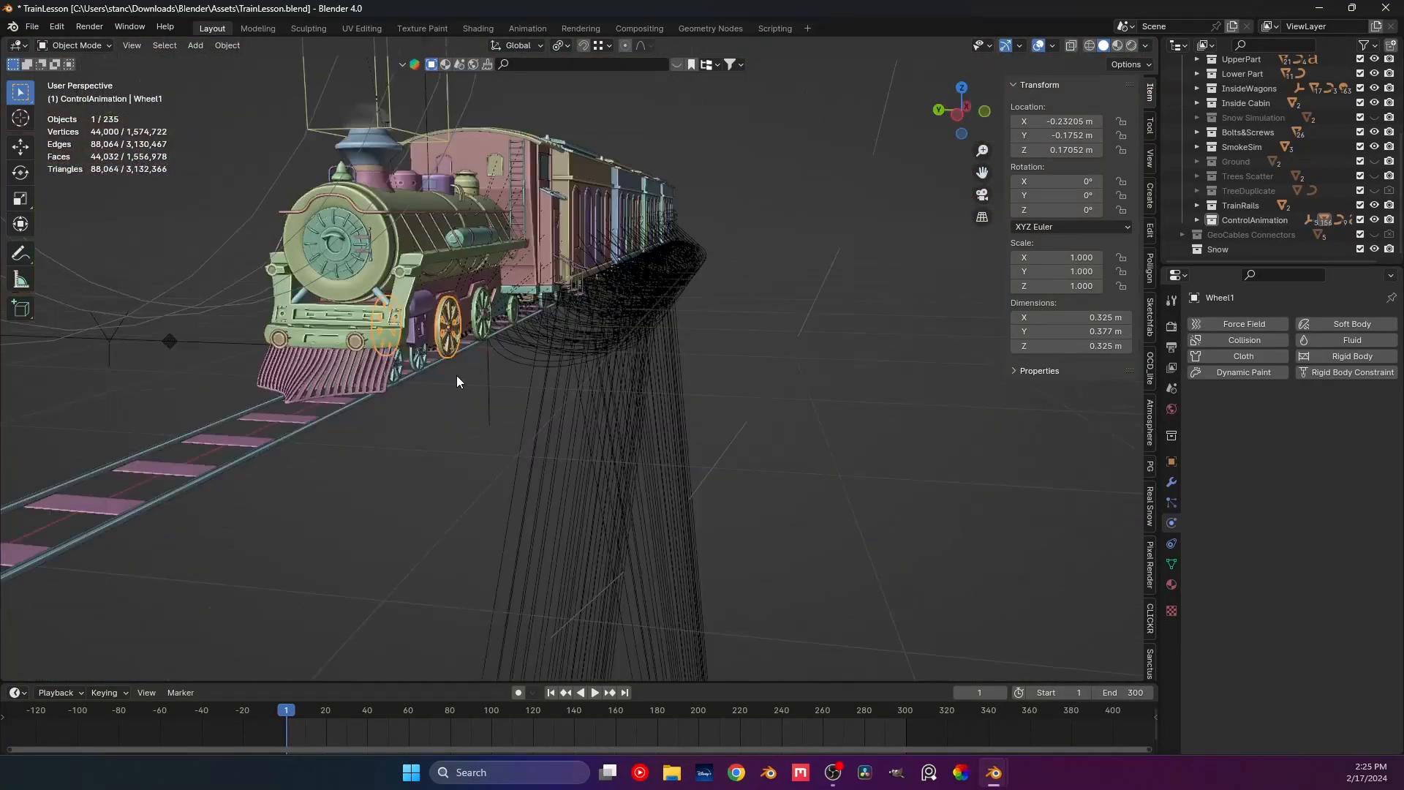
key(KP_1)
scroll(421, 392, up, 3)
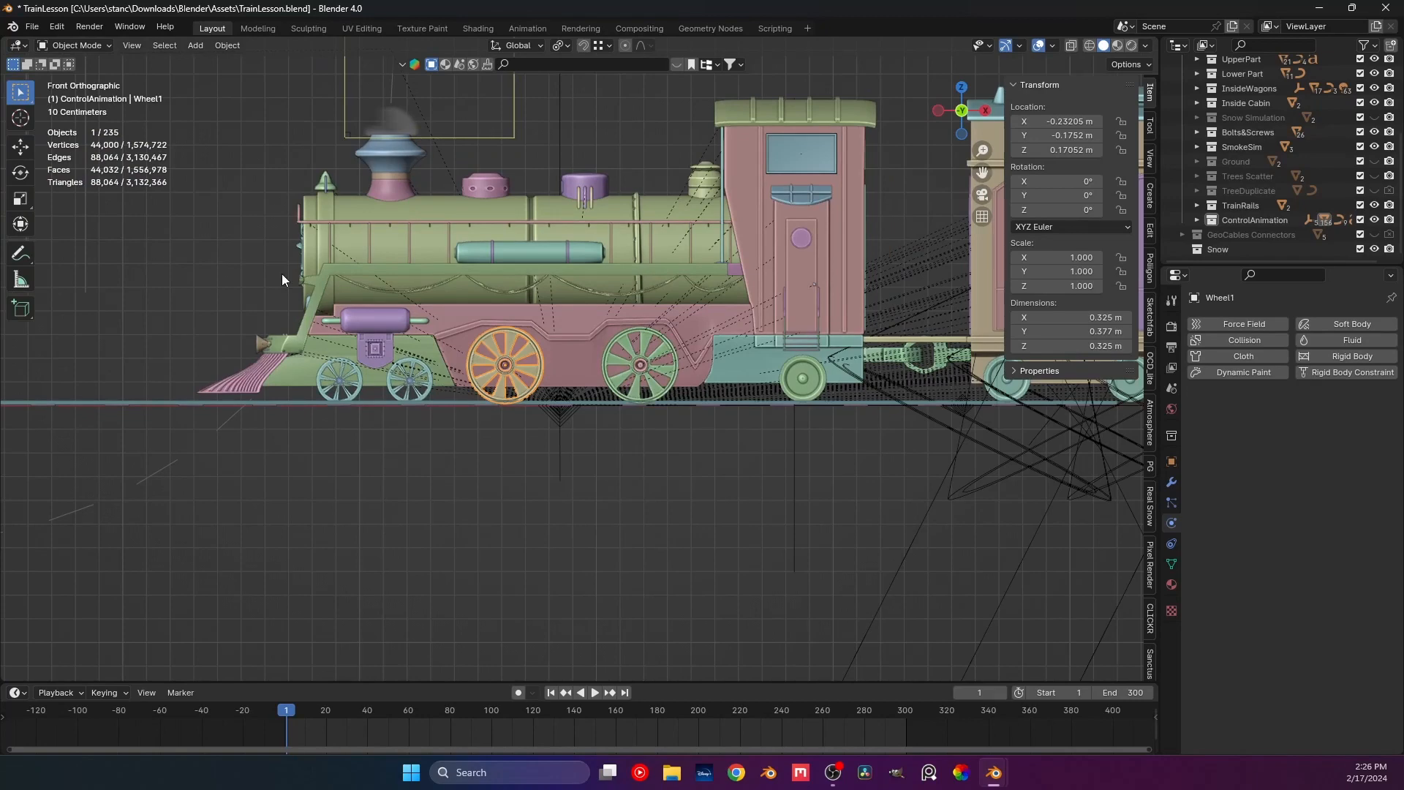
click(257, 222)
shift+middle_drag(480, 310, 502, 285)
scroll(480, 348, up, 4)
key(KP_1)
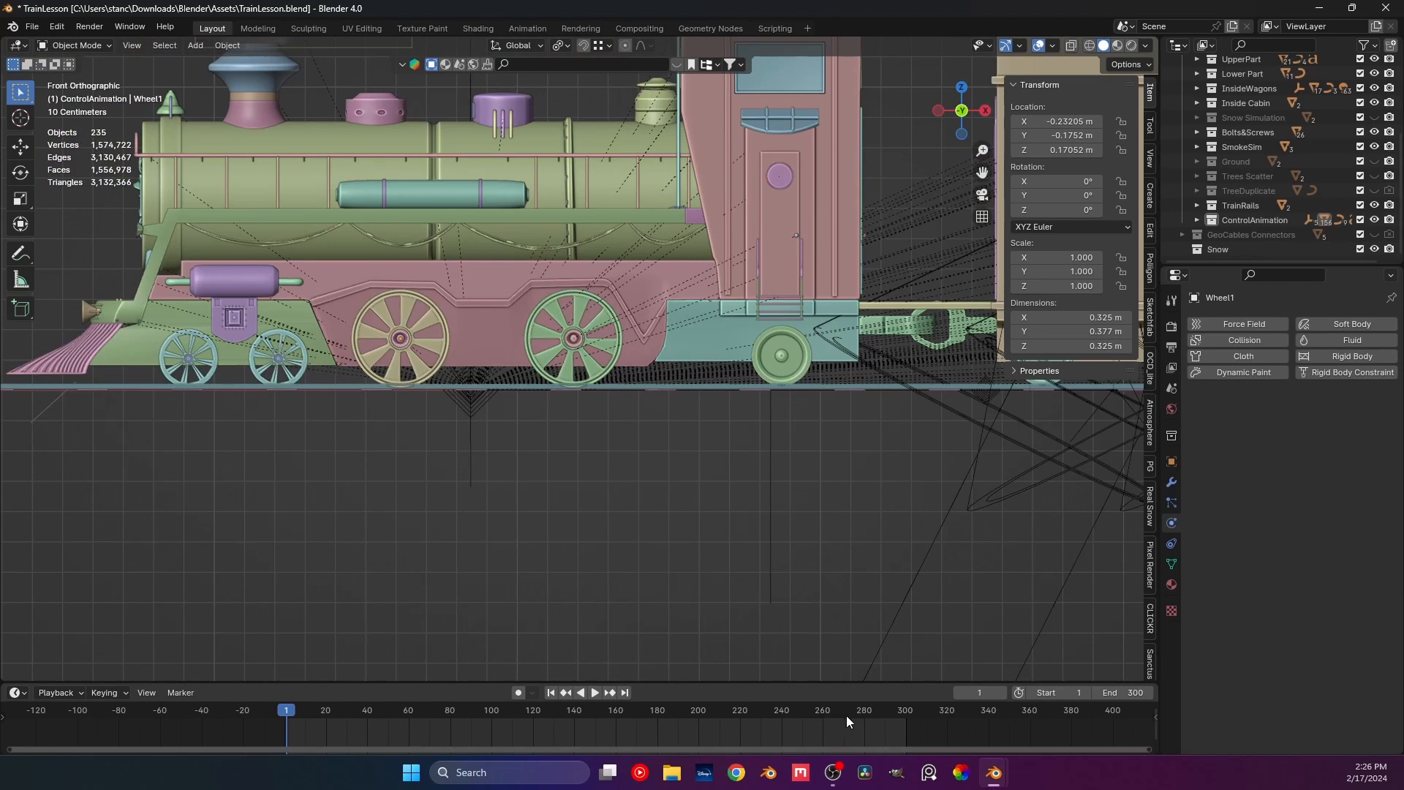
Set the timeline to frame 270 and view closely where the locomotive's large front wheel meets the rail.
click(845, 715)
key(space)
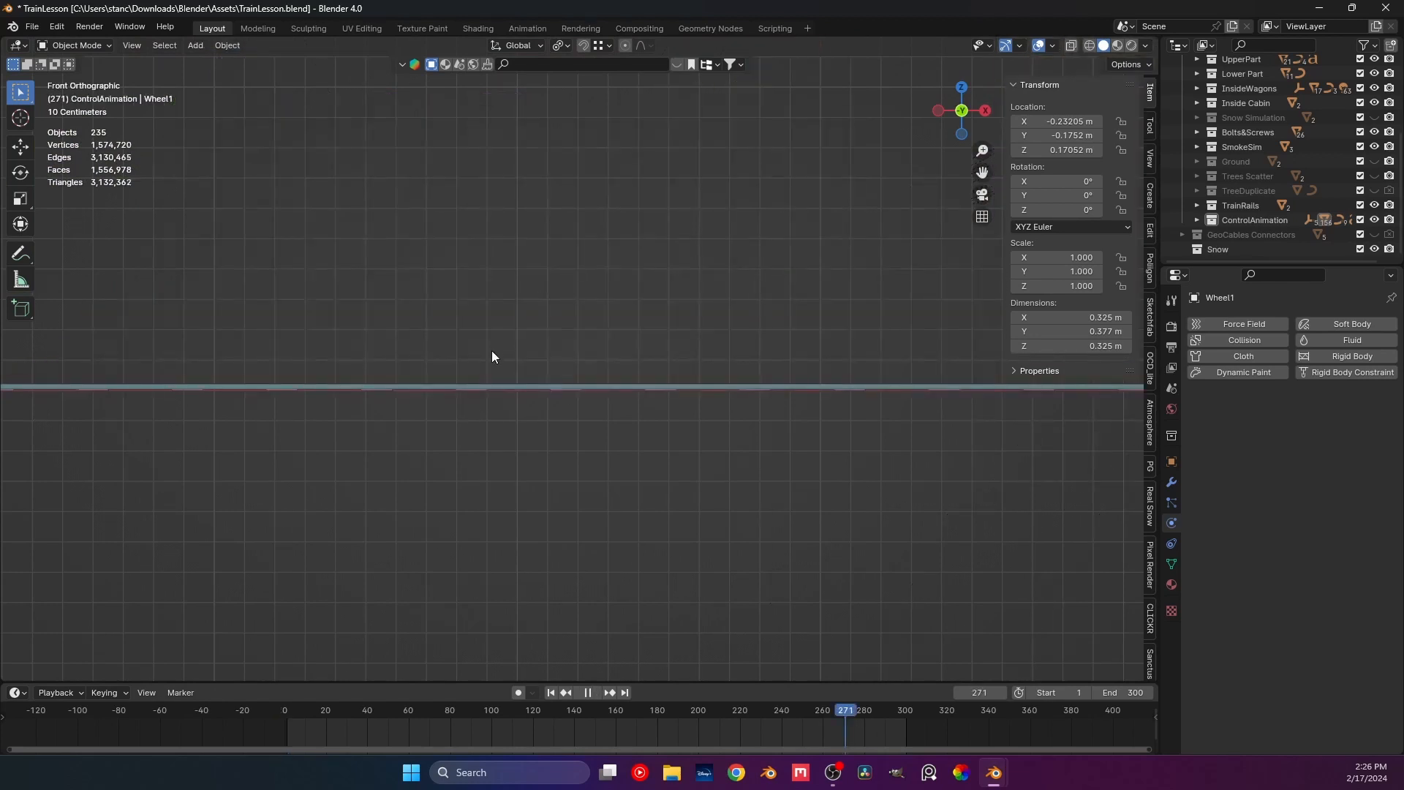
key(space)
scroll(491, 349, down, 3)
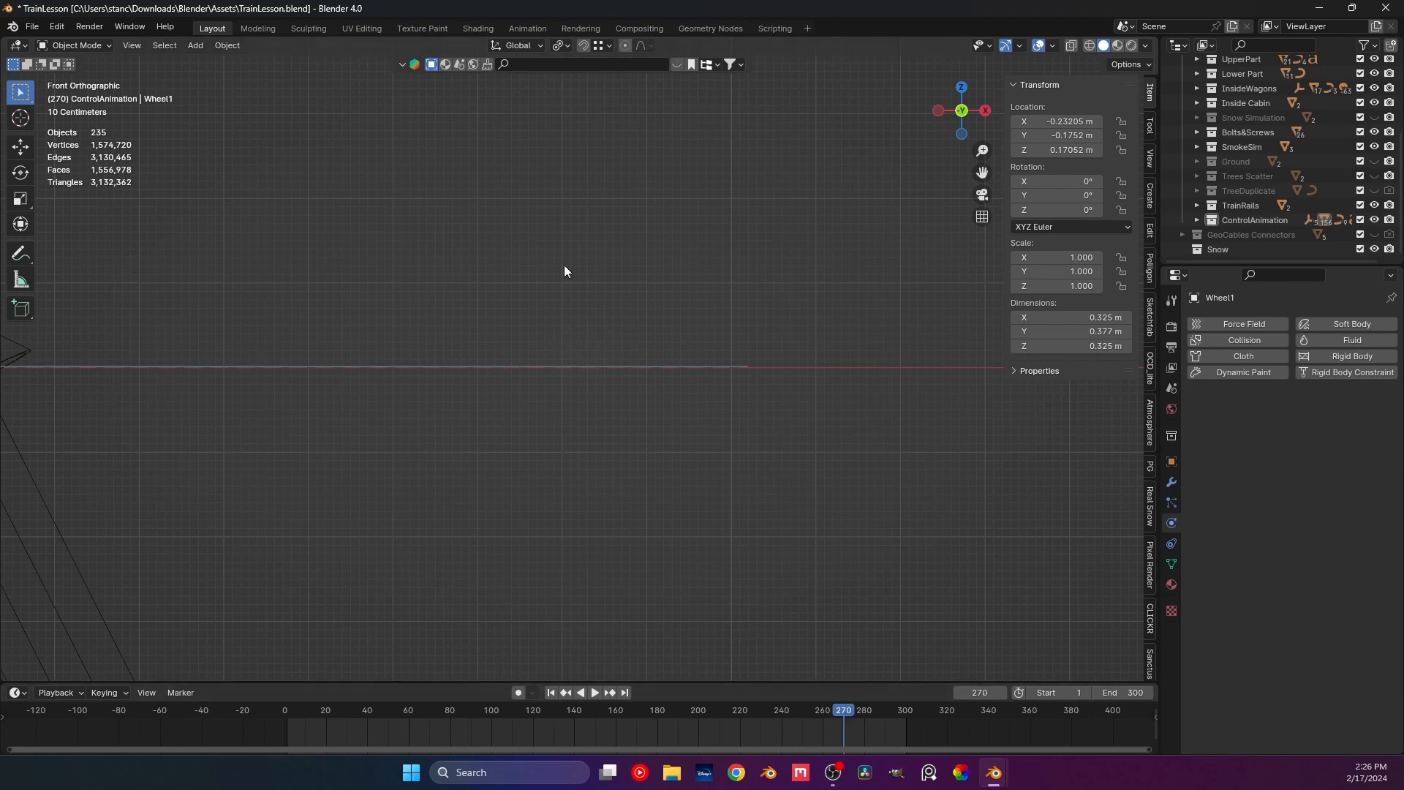
scroll(462, 338, down, 5)
alt+middle_click(297, 335)
scroll(245, 331, up, 2)
scroll(245, 332, up, 1)
shift+middle_drag(245, 331, 618, 349)
shift+middle_drag(304, 354, 530, 354)
scroll(530, 354, up, 7)
middle_drag(442, 319, 471, 415)
Widen the Rail under the locomotive wheels by scaling it 1.44 along the global Y axis.
click(504, 426)
key(x)
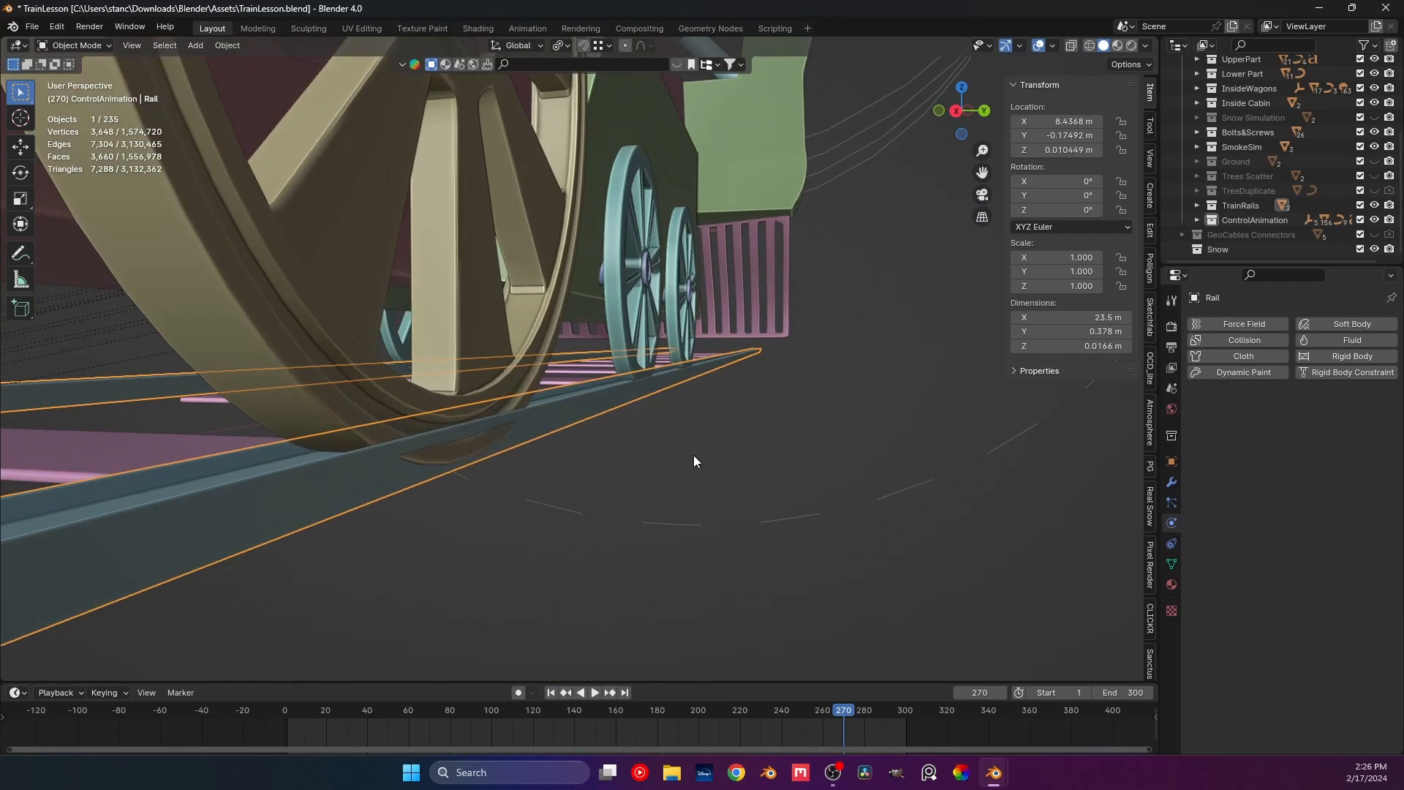
middle_drag(596, 454, 524, 455)
key(s)
key(x)
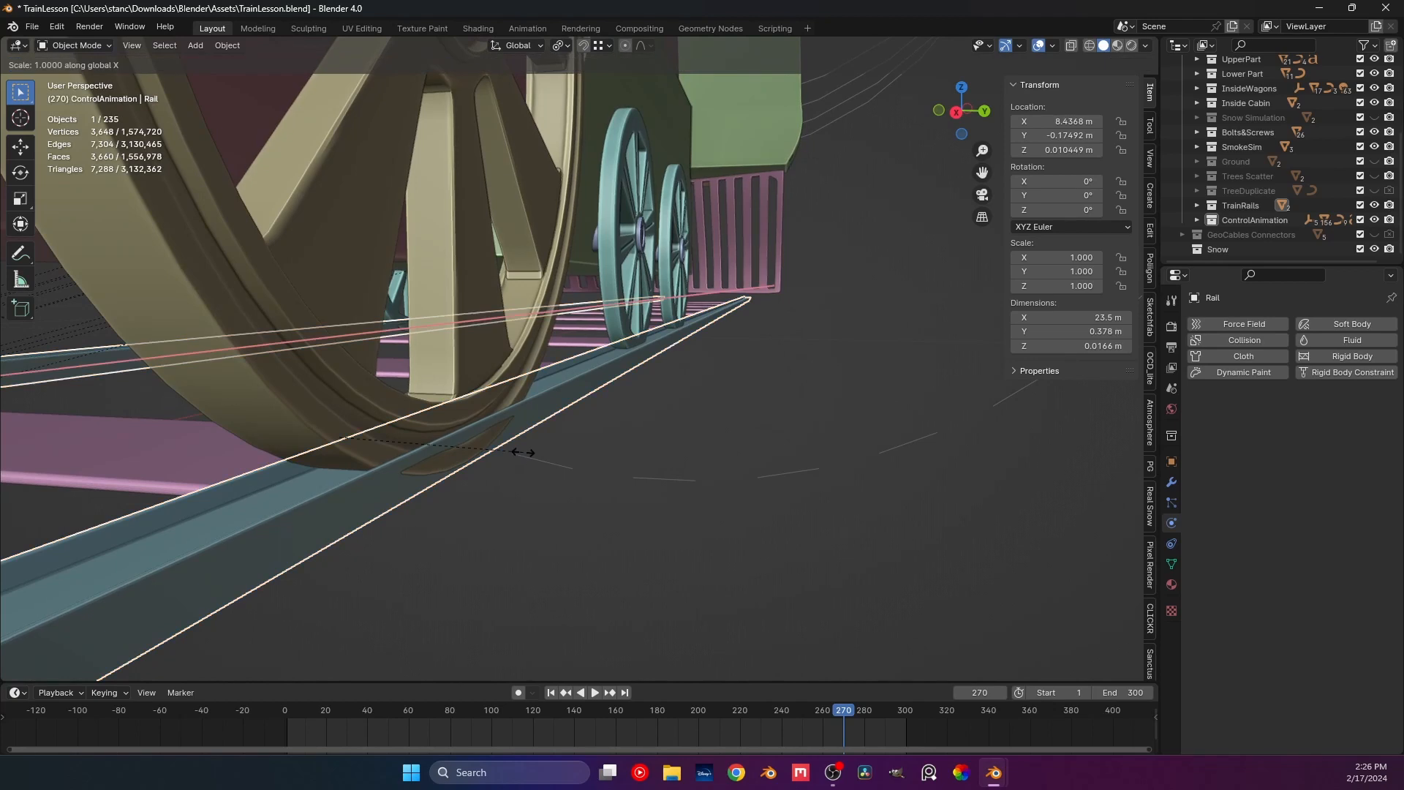
right_click(1122, 561)
key(s)
key(y)
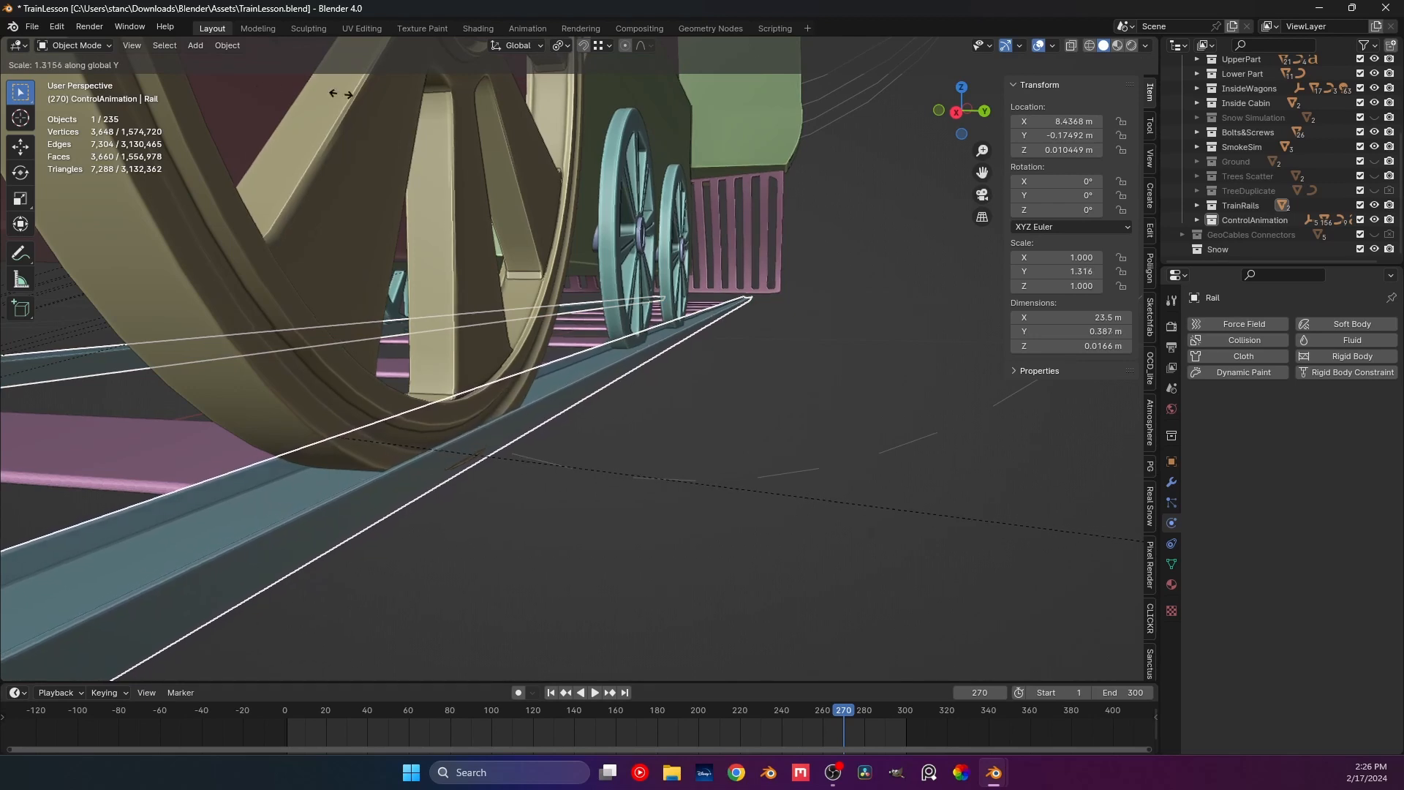
click(972, 418)
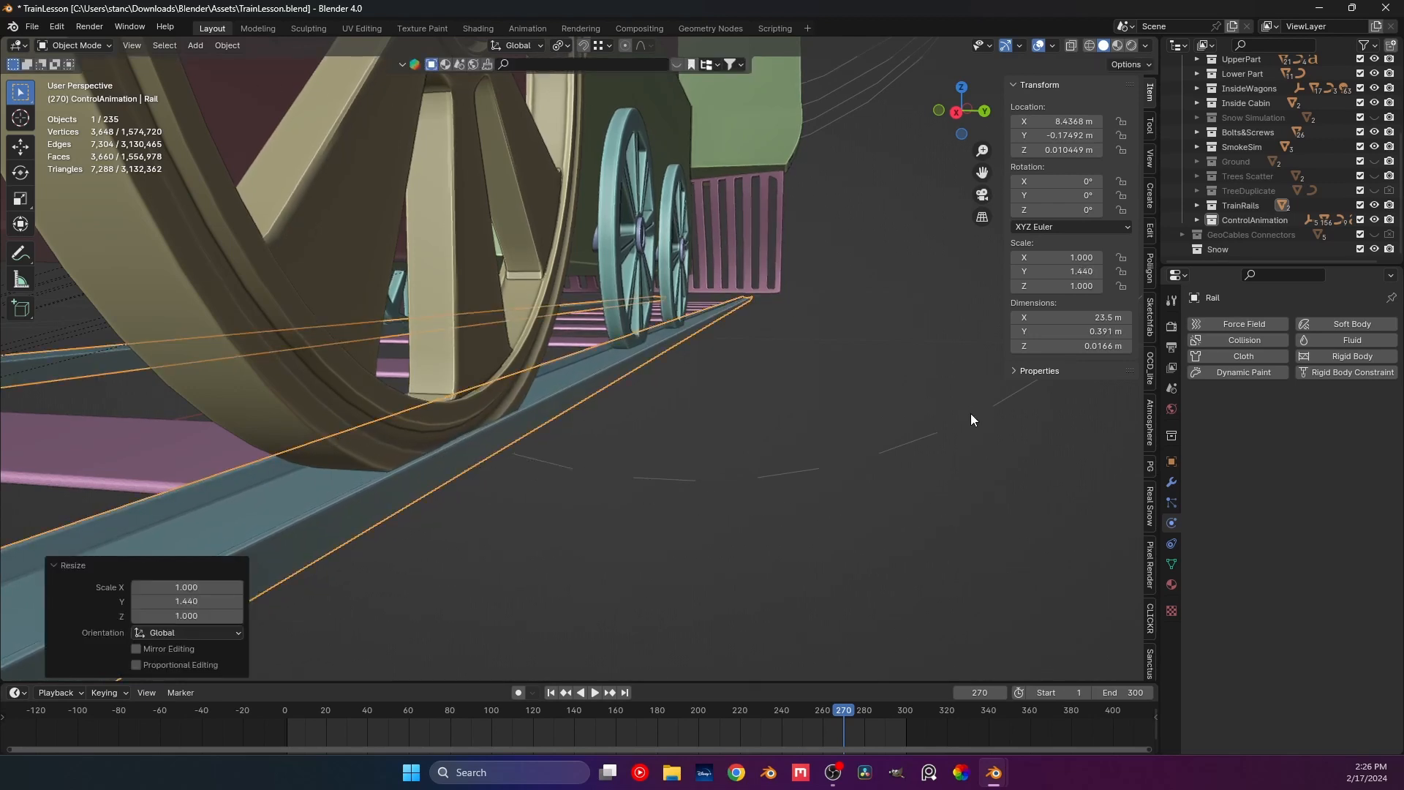
click(807, 443)
Examine how the locomotive and wagon wheels sit on the widened rail along the train.
middle_drag(634, 447, 338, 500)
scroll(613, 464, down, 10)
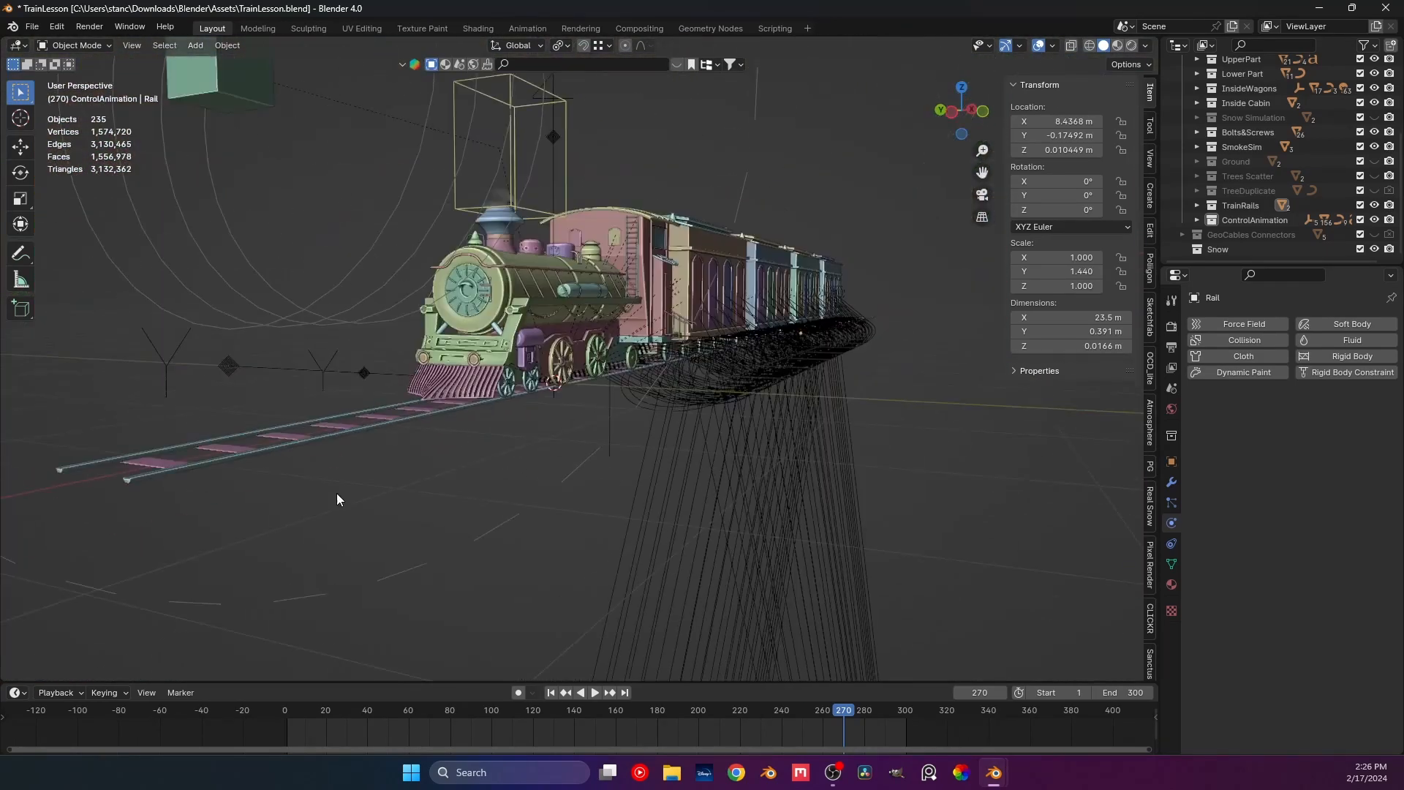
scroll(347, 458, up, 12)
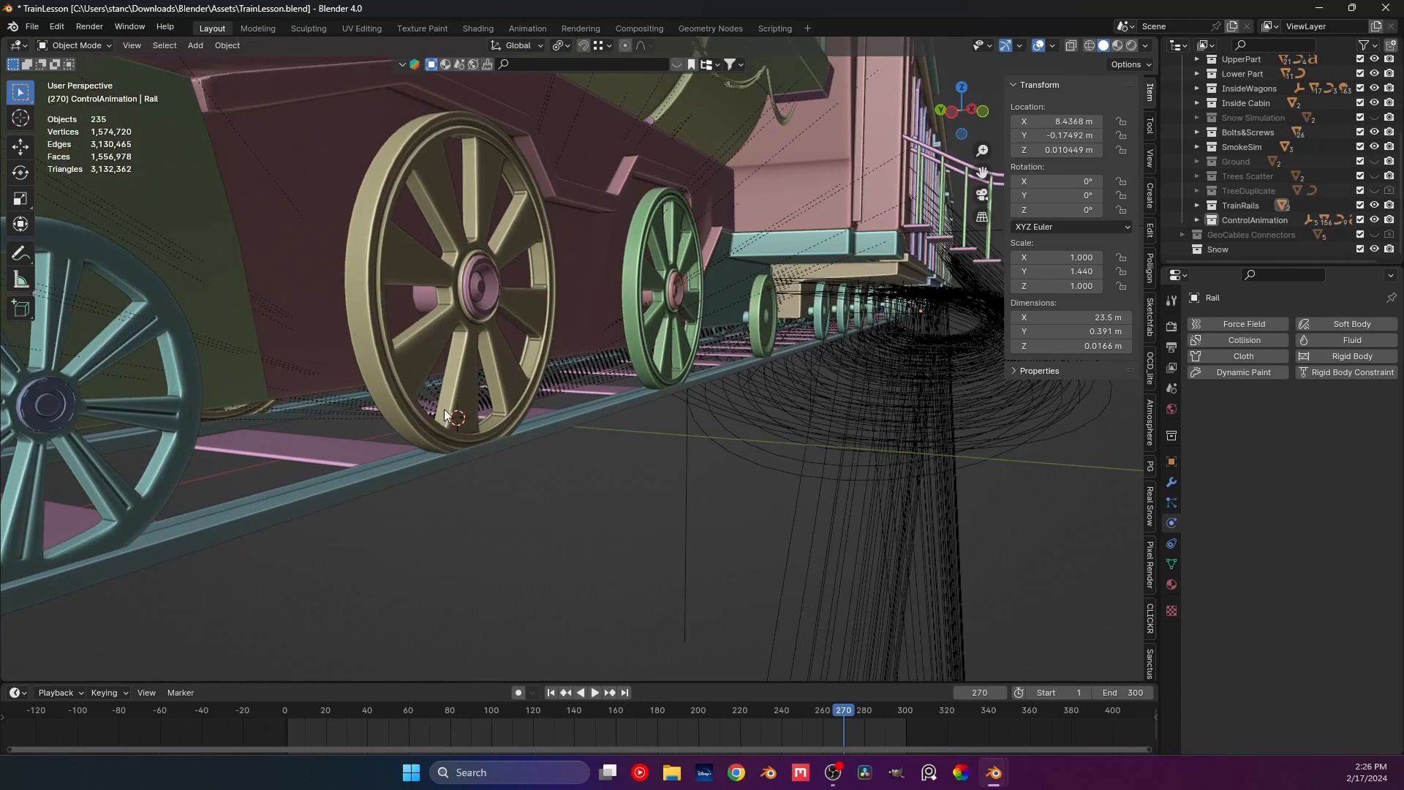
scroll(445, 412, up, 3)
middle_drag(444, 412, 464, 415)
middle_drag(608, 393, 275, 495)
click(602, 501)
click(625, 512)
middle_drag(626, 515, 802, 538)
shift+middle_drag(351, 538, 626, 541)
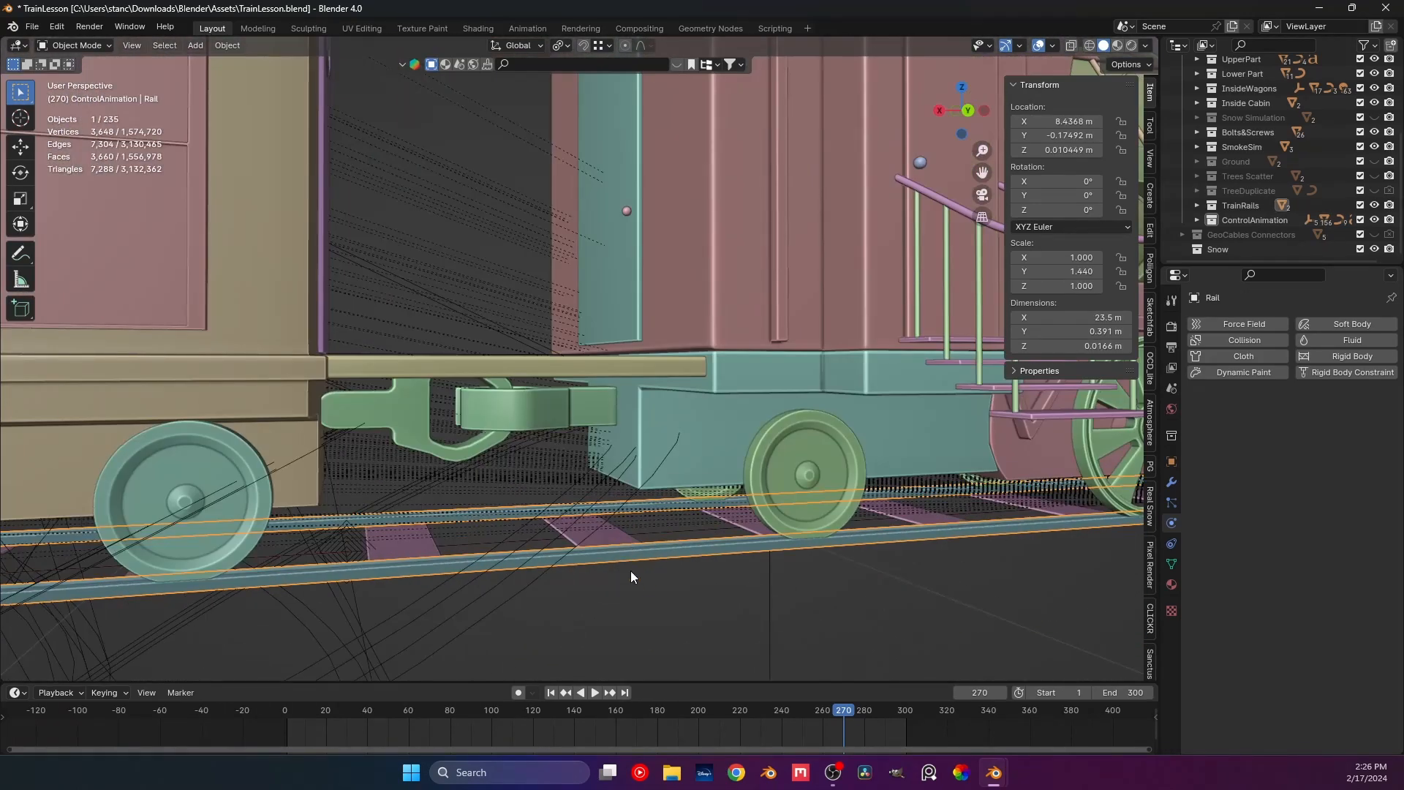
click(637, 576)
scroll(644, 577, down, 3)
shift+middle_drag(494, 540, 797, 532)
scroll(731, 527, down, 1)
shift+middle_drag(329, 508, 842, 468)
scroll(587, 496, down, 4)
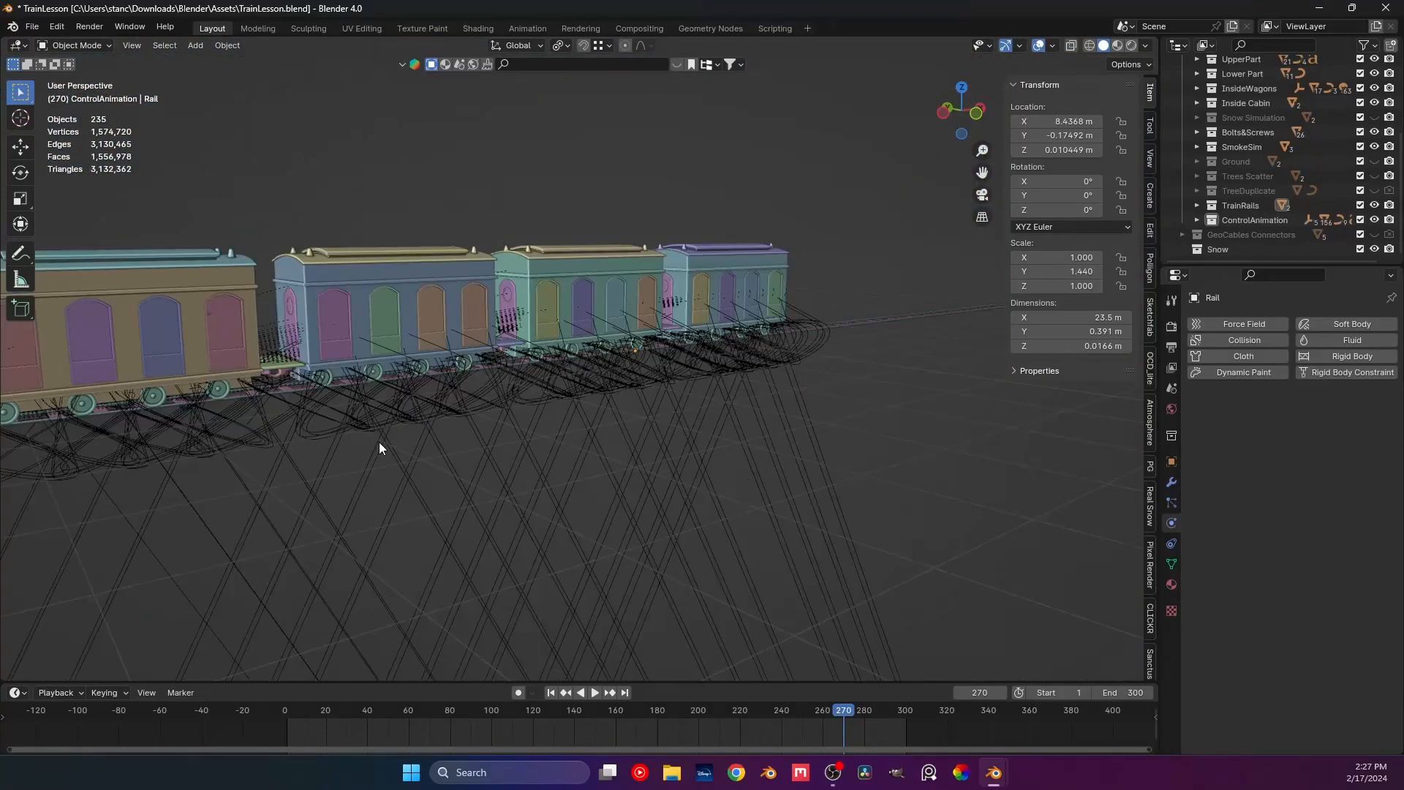
shift+middle_drag(380, 444, 770, 383)
Select the locomotive's large front wheel, Wheel1, in the front view.
middle_drag(454, 388, 613, 477)
key(KP_1)
scroll(482, 398, up, 7)
scroll(481, 398, up, 2)
scroll(613, 477, up, 2)
click(628, 415)
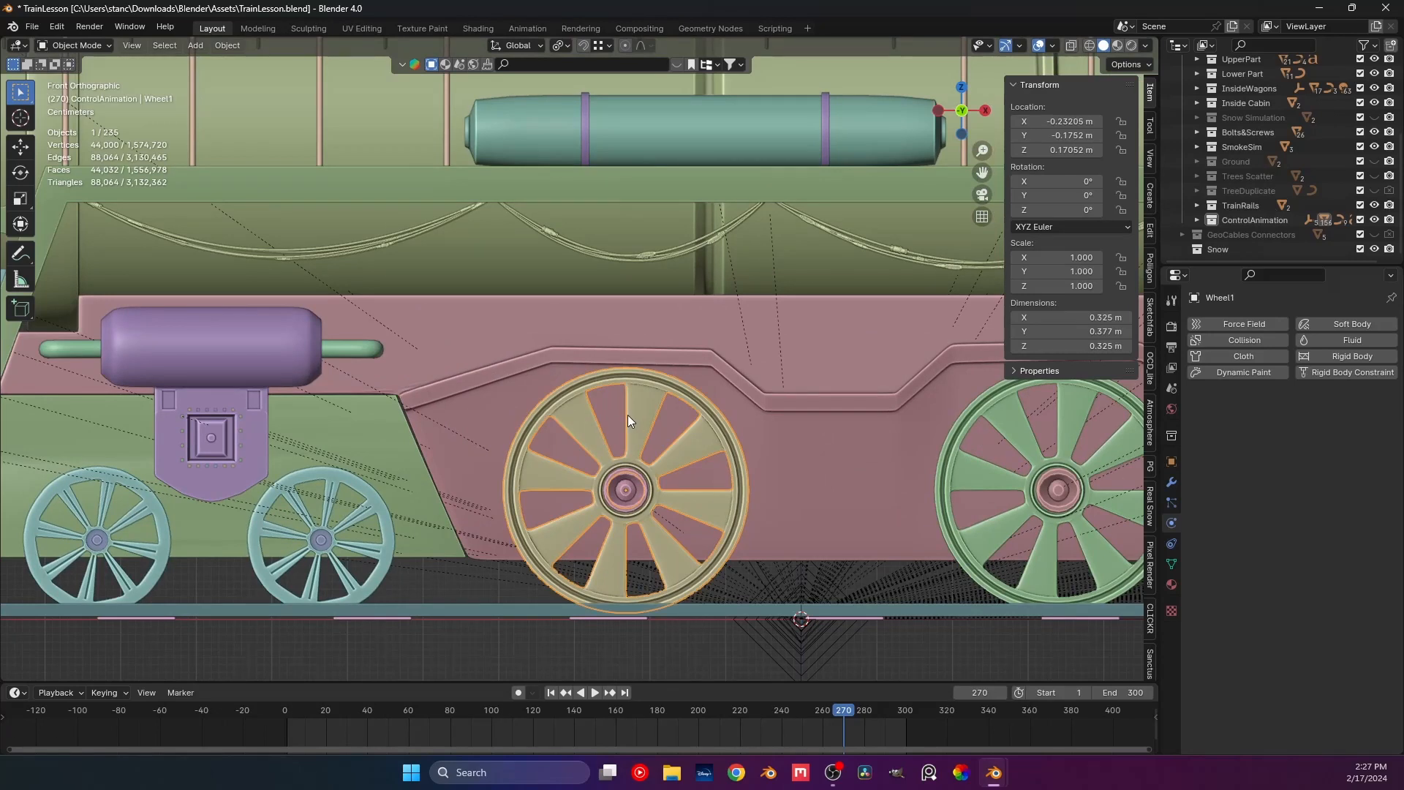
Insert a Rotation keyframe on Wheel1 at frame 1.
click(288, 713)
key(space)
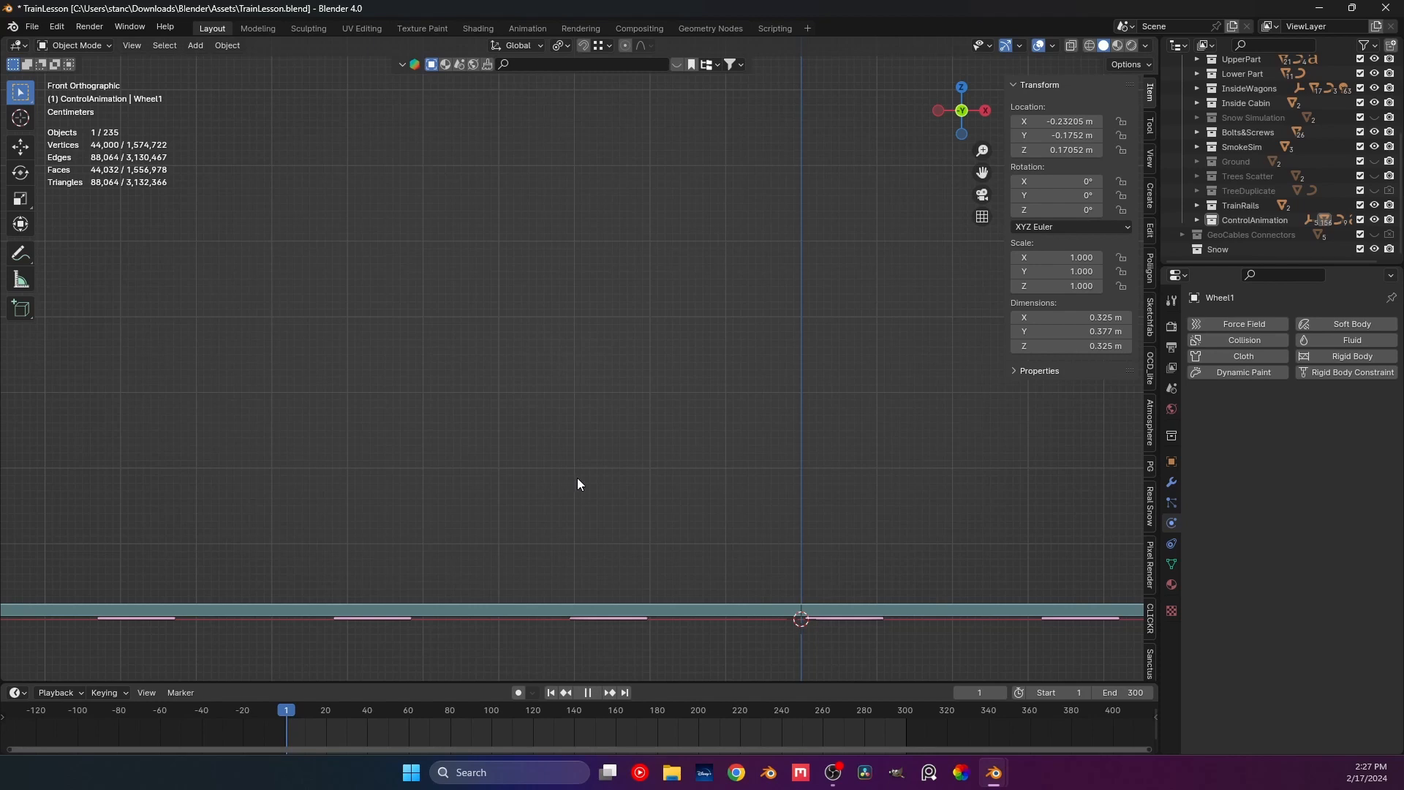
key(space)
scroll(578, 479, down, 13)
shift+middle_drag(579, 483, 261, 490)
shift+middle_drag(731, 403, 292, 464)
shift+middle_drag(826, 431, 583, 442)
scroll(584, 442, up, 3)
shift+middle_drag(516, 329, 436, 357)
scroll(662, 439, up, 6)
shift+middle_drag(662, 439, 572, 318)
scroll(634, 437, up, 5)
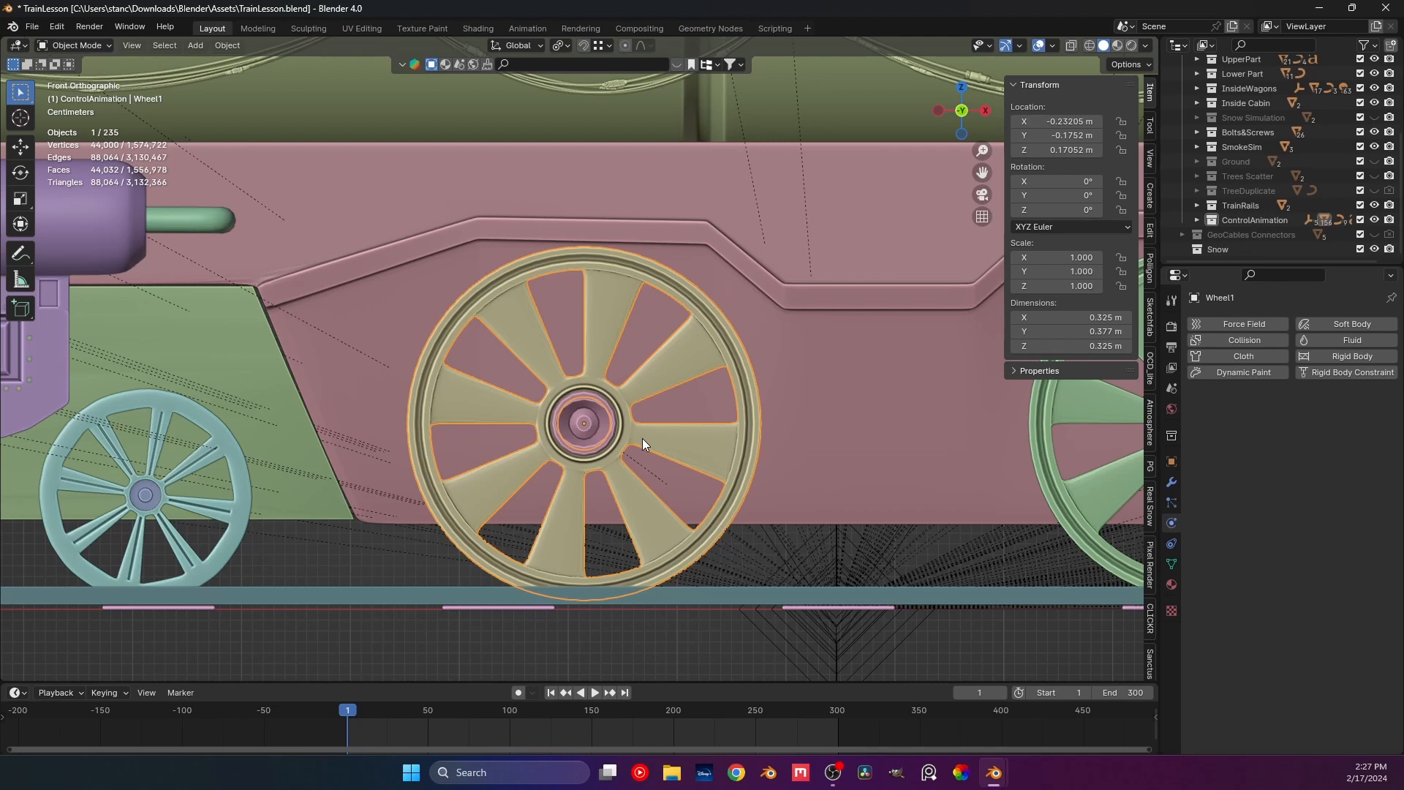
key(k)
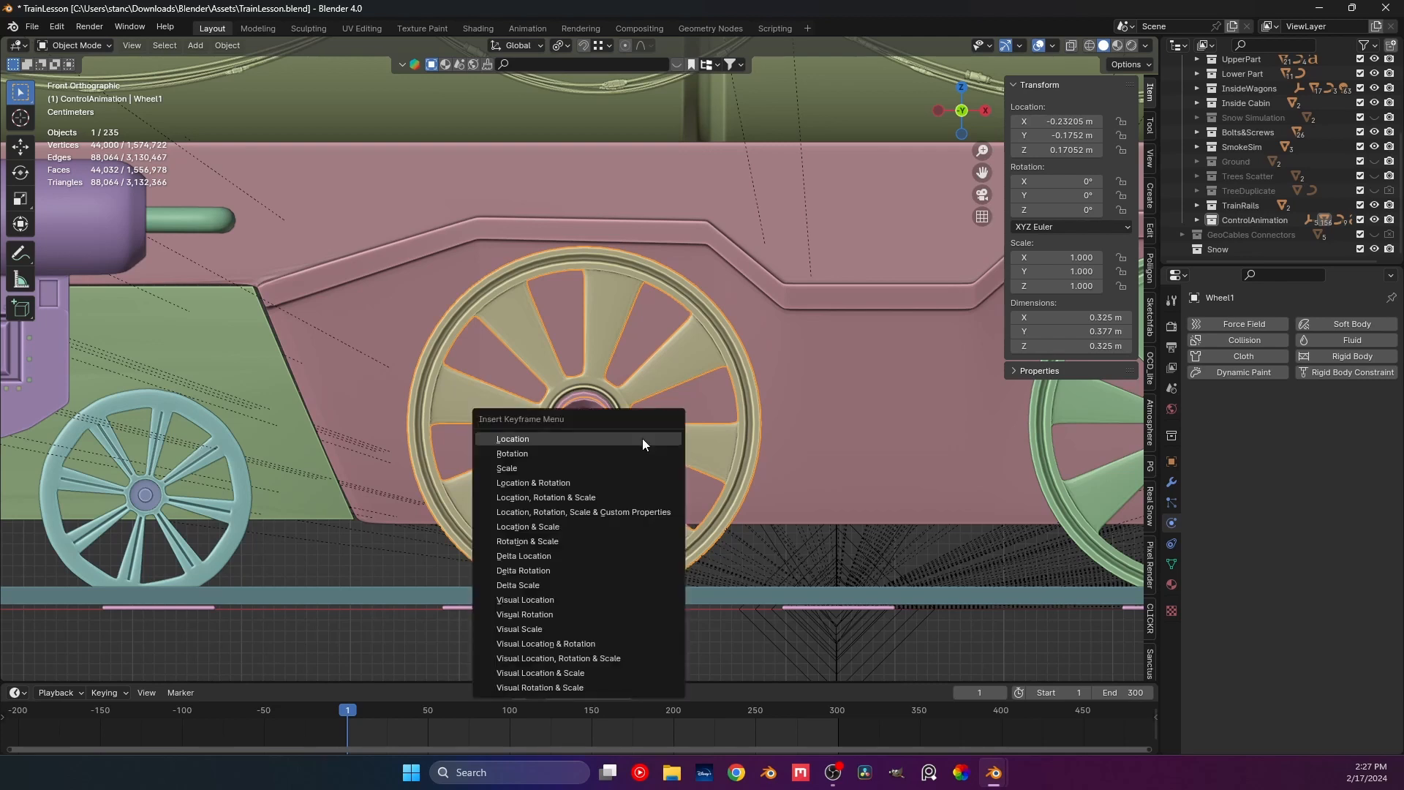
click(595, 453)
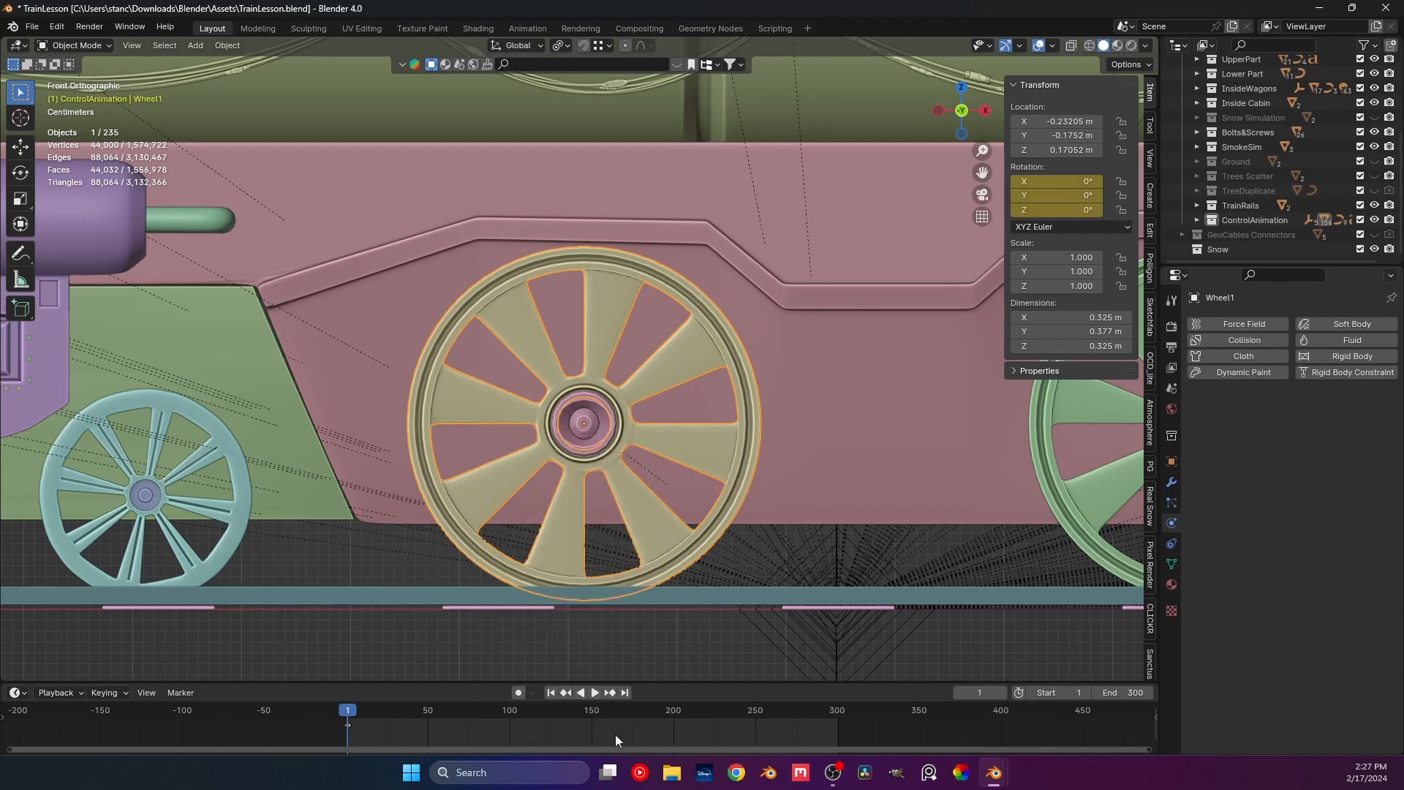
Enlarge the timeline area and zoom it in on the frames following frame 1.
drag(740, 683, 730, 547)
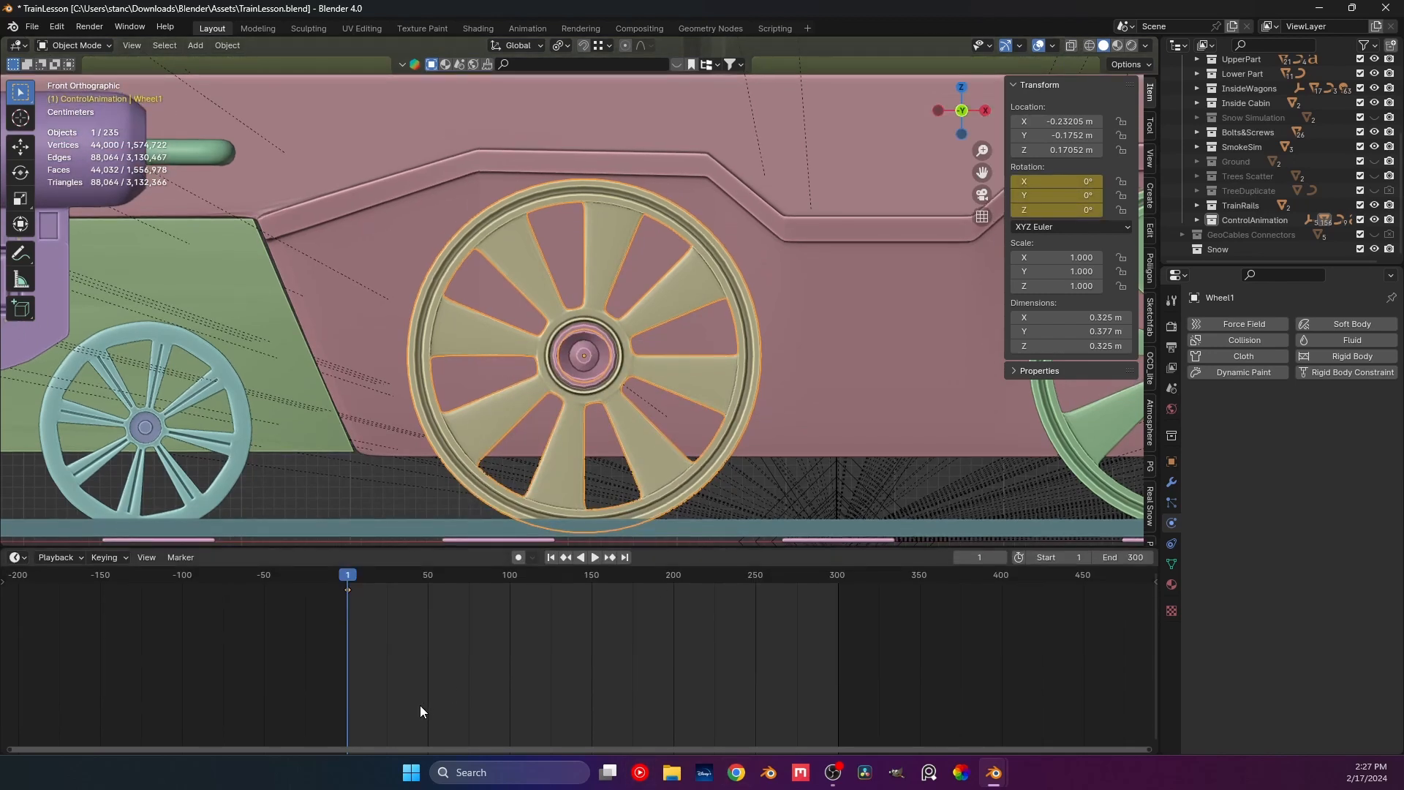
scroll(419, 705, up, 5)
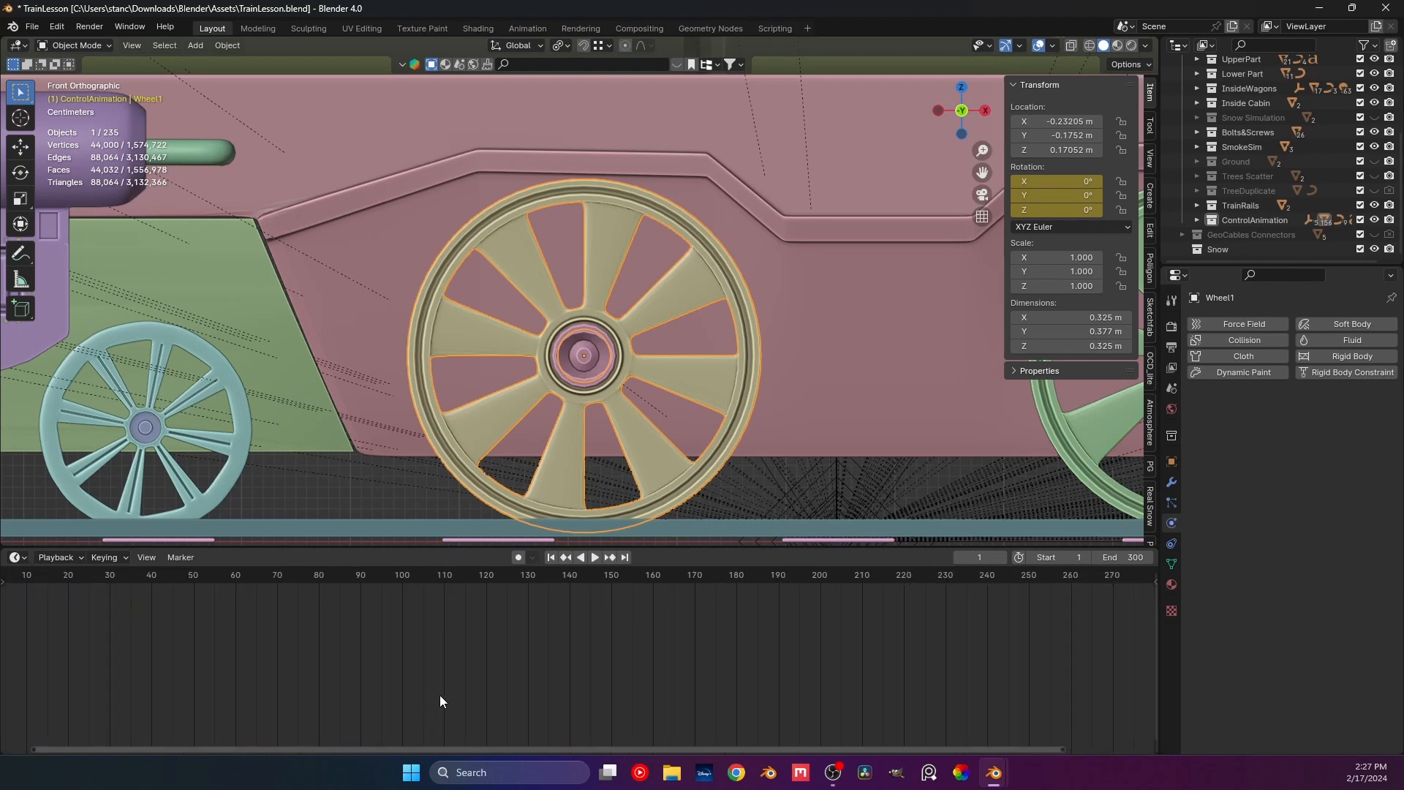
ctrl+scroll(428, 680, left, 5)
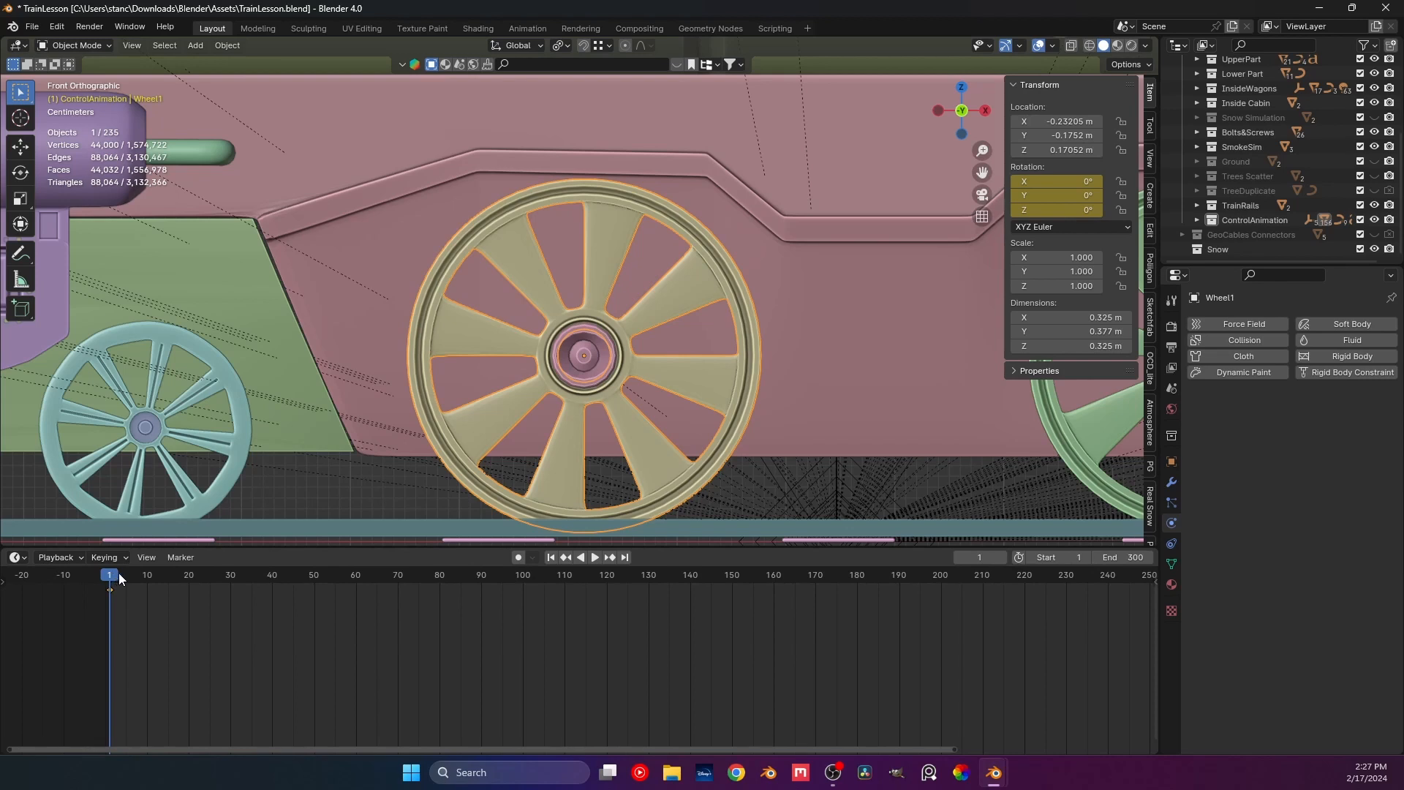
Rotate Wheel1 360° about the global Y axis at frame 10 and insert a Rotation keyframe there.
key(space)
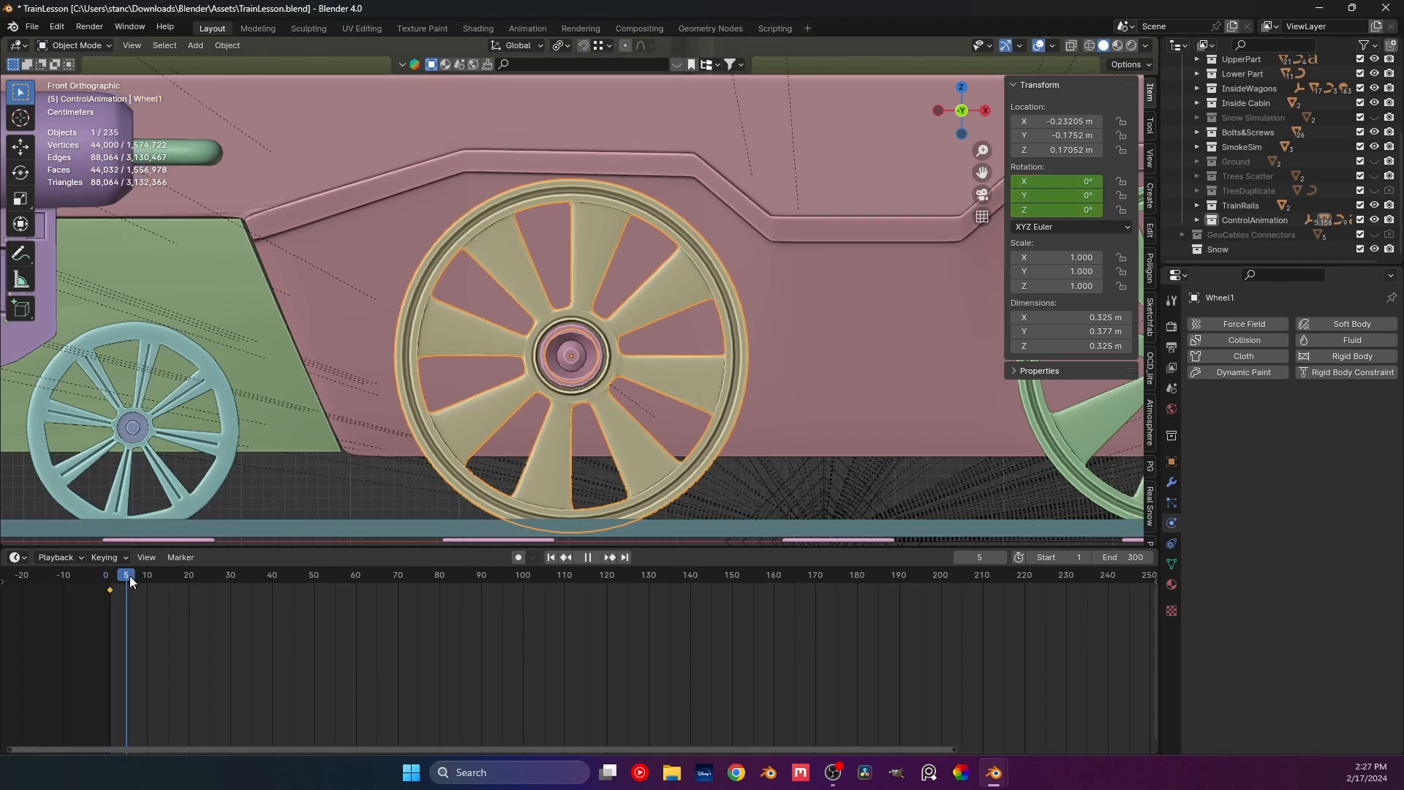
key(space)
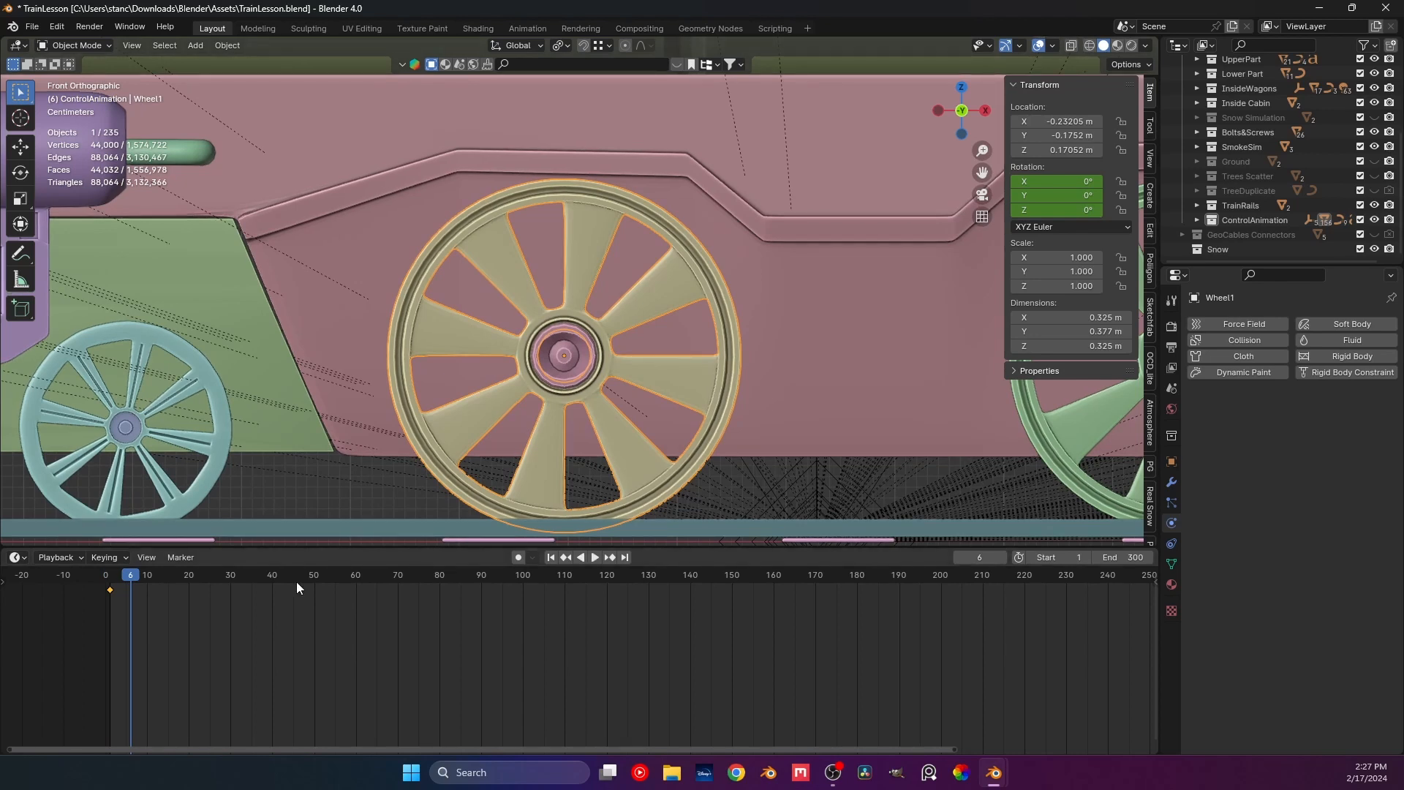
click(148, 578)
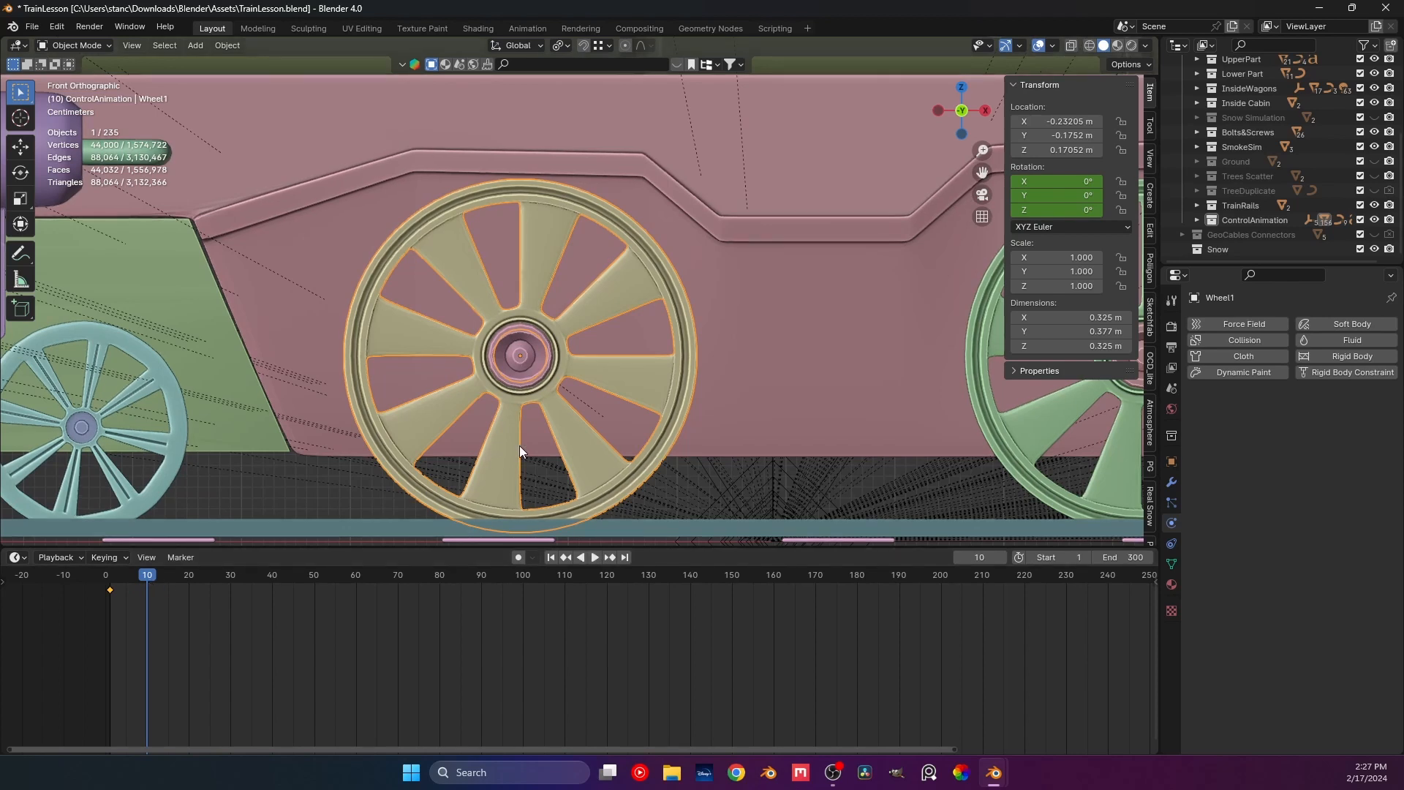
text(ry)
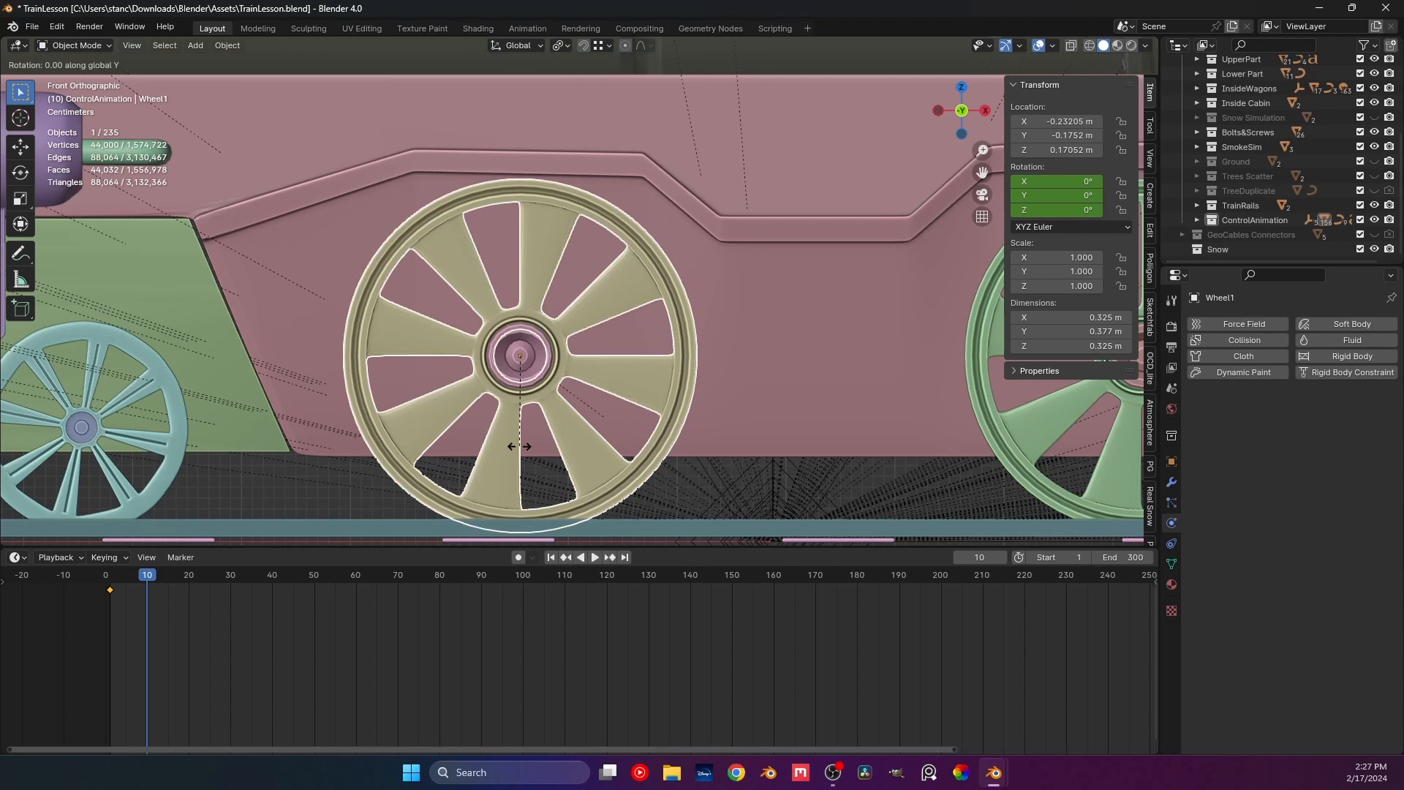
text(360)
key(Return)
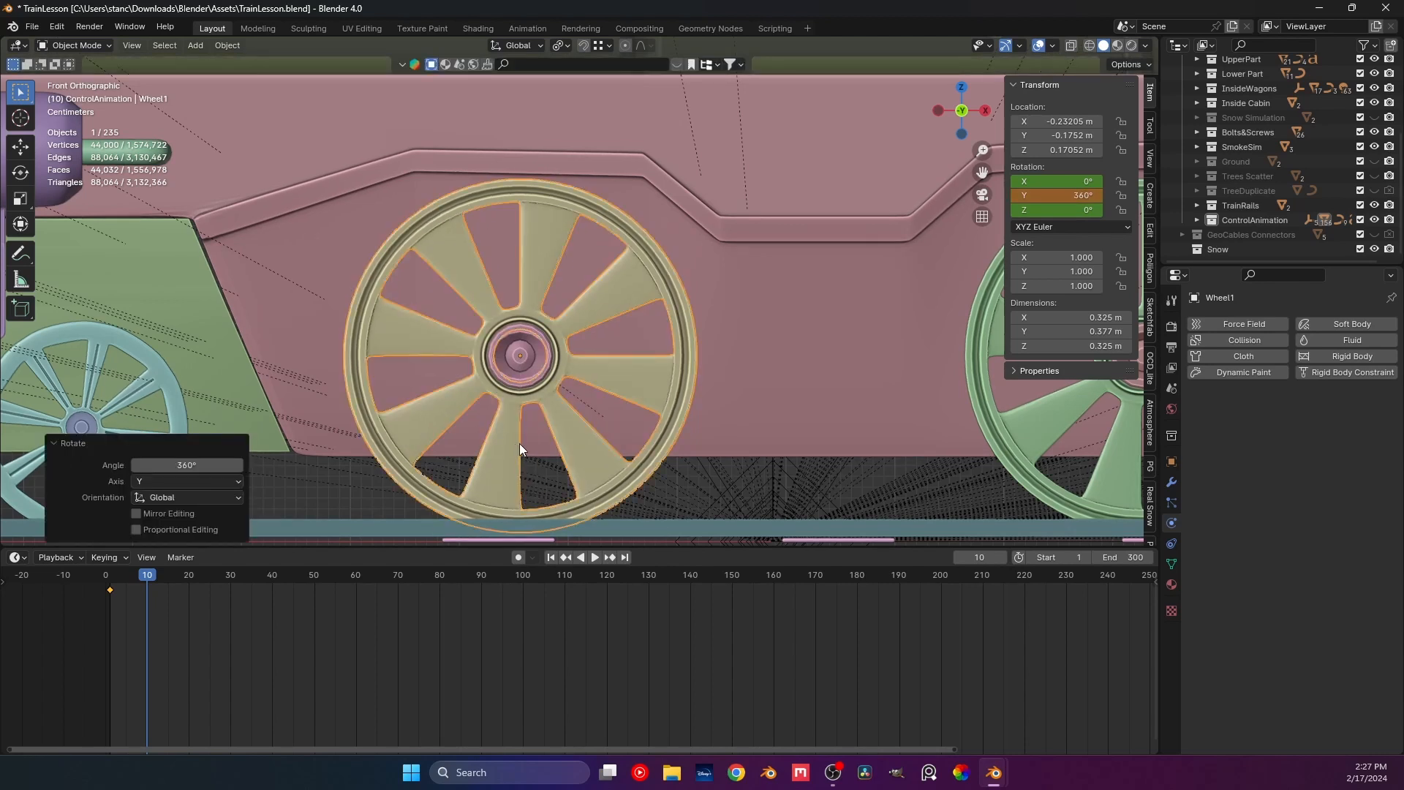
key(i)
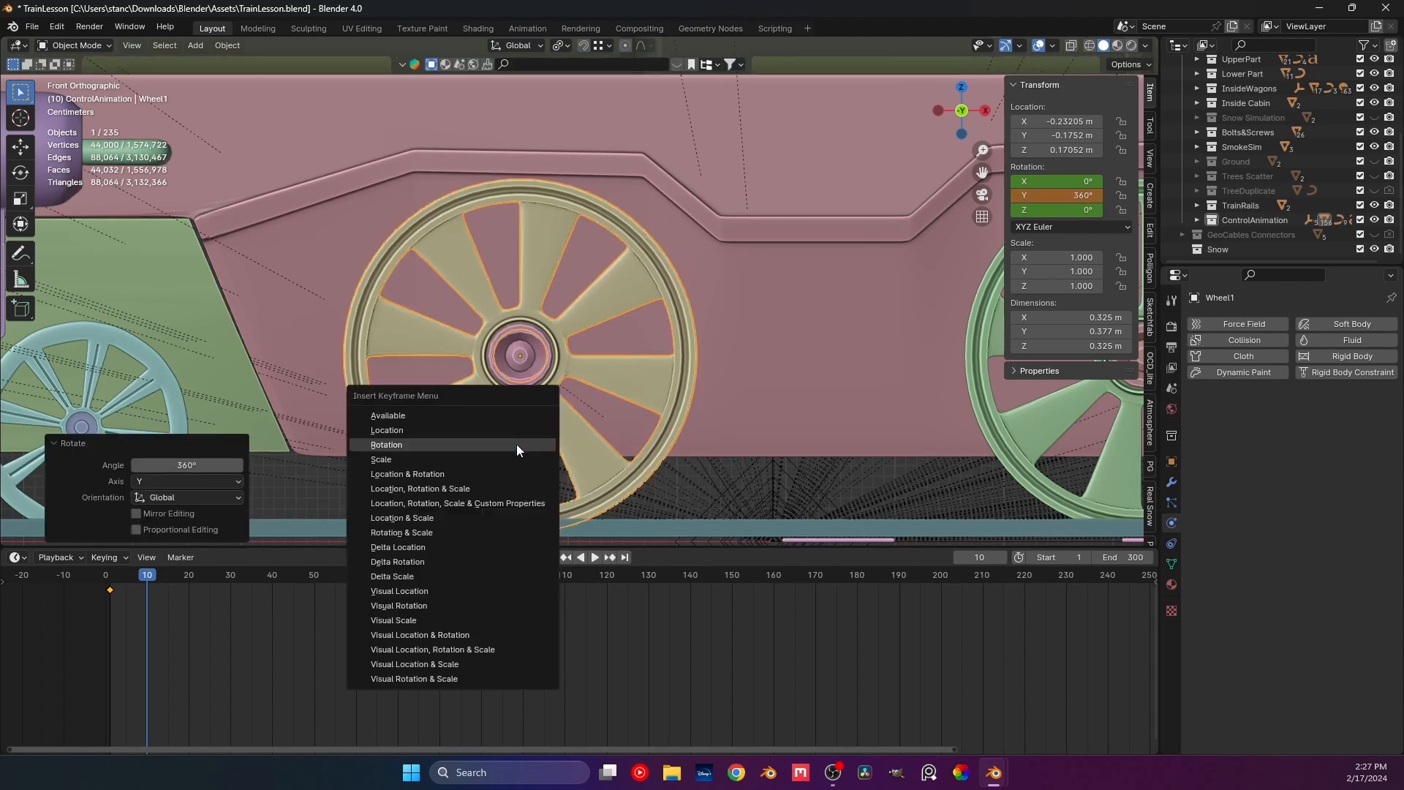
click(517, 449)
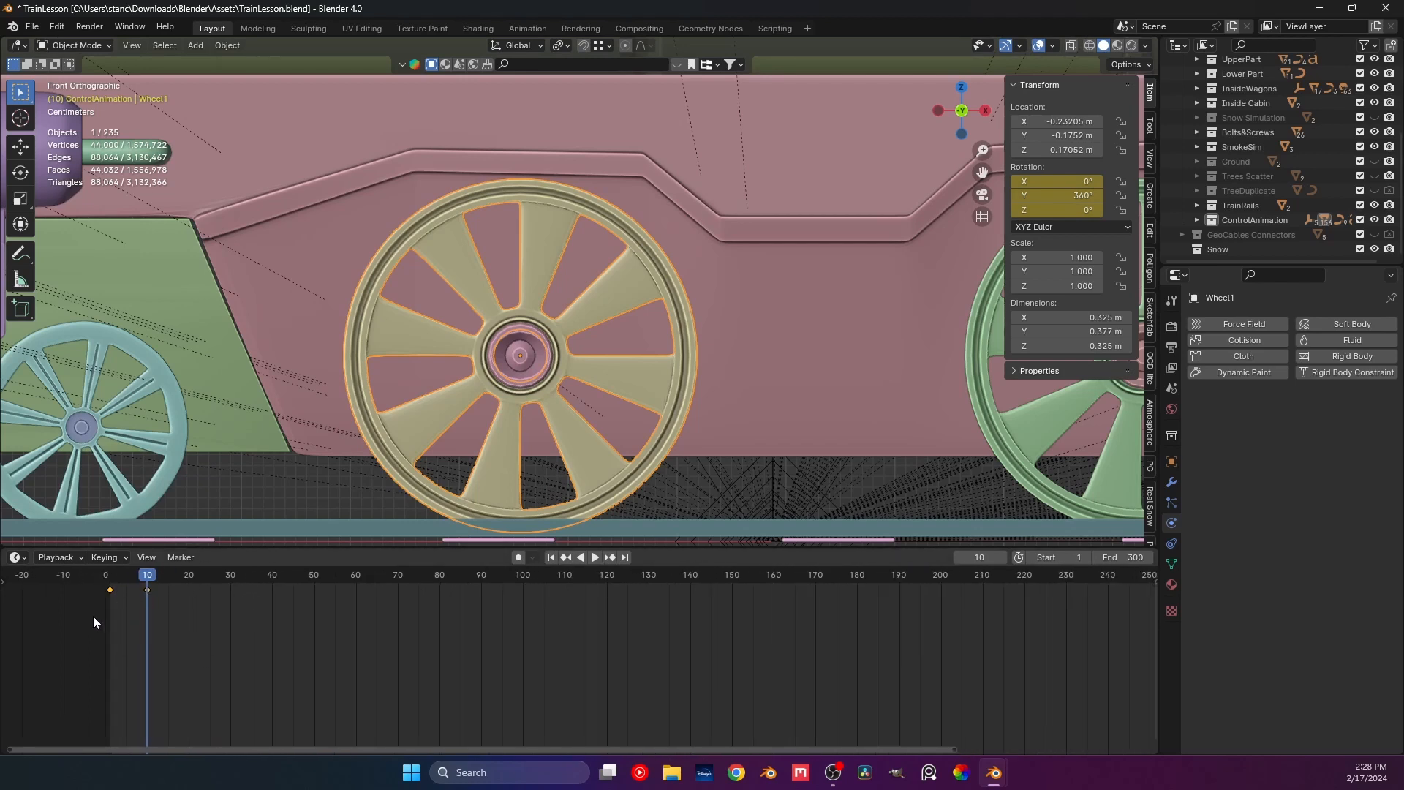
Examine the timeline from Wheel1's first two rotation keyframes through to the end frame 300.
drag(440, 746, 585, 652)
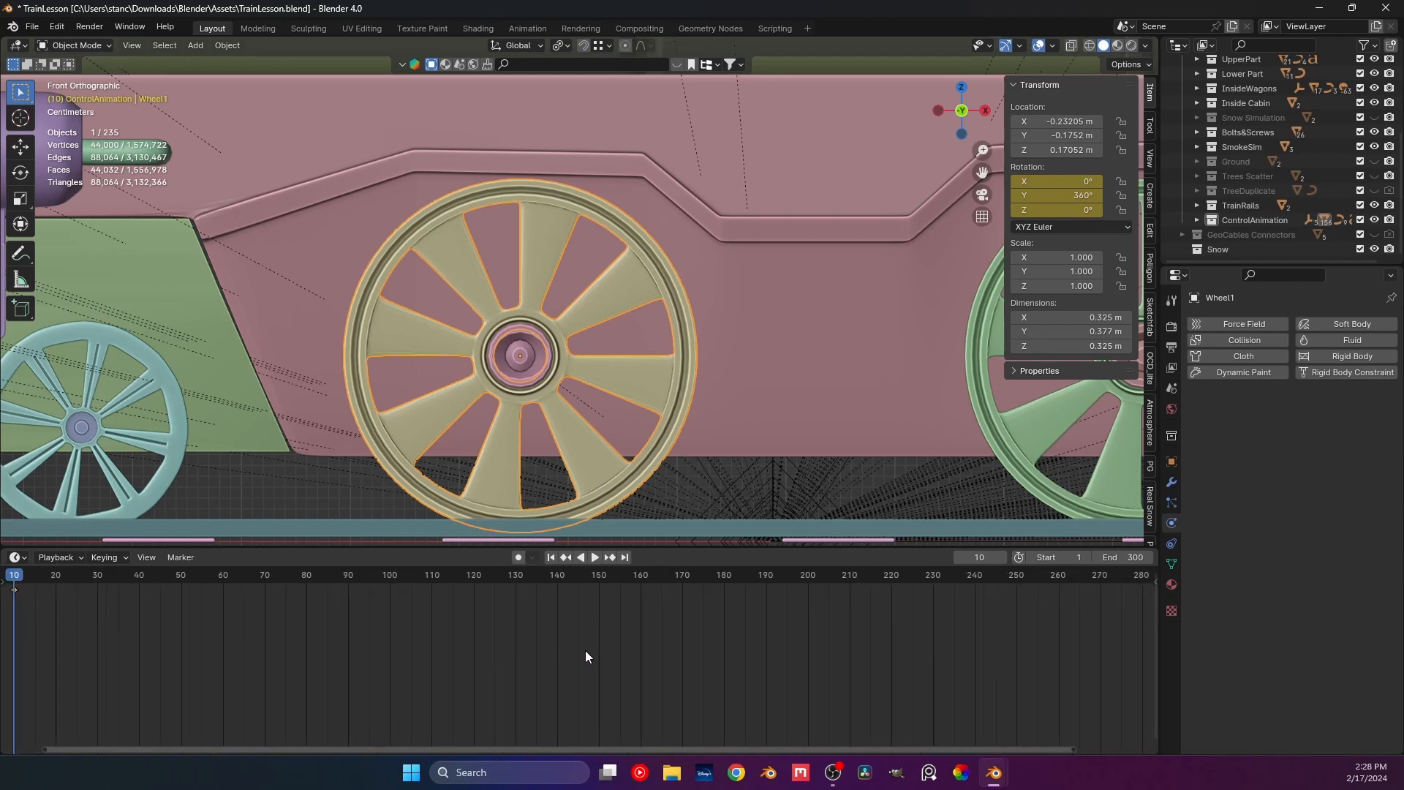
middle_drag(640, 691, 574, 659)
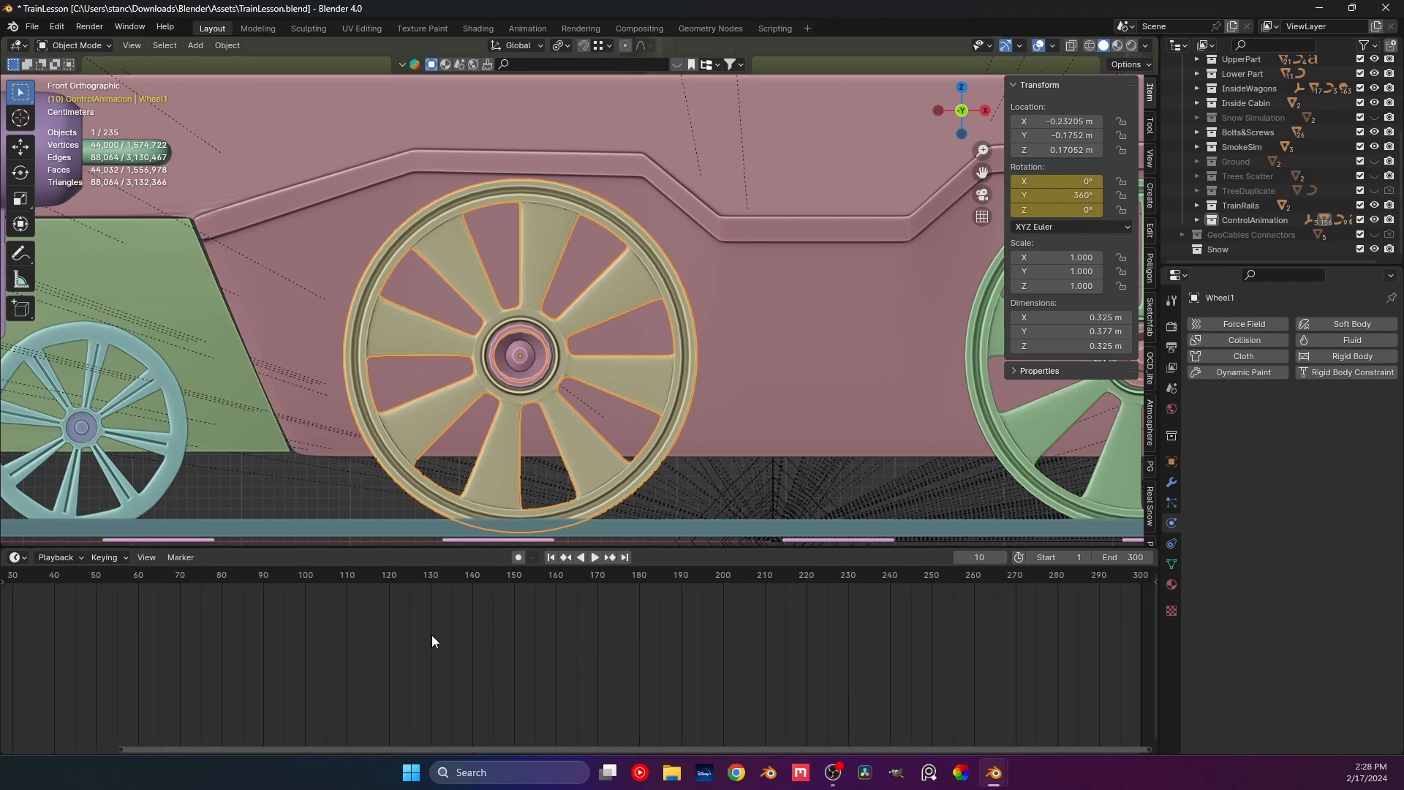
ctrl+scroll(431, 635, down, 9)
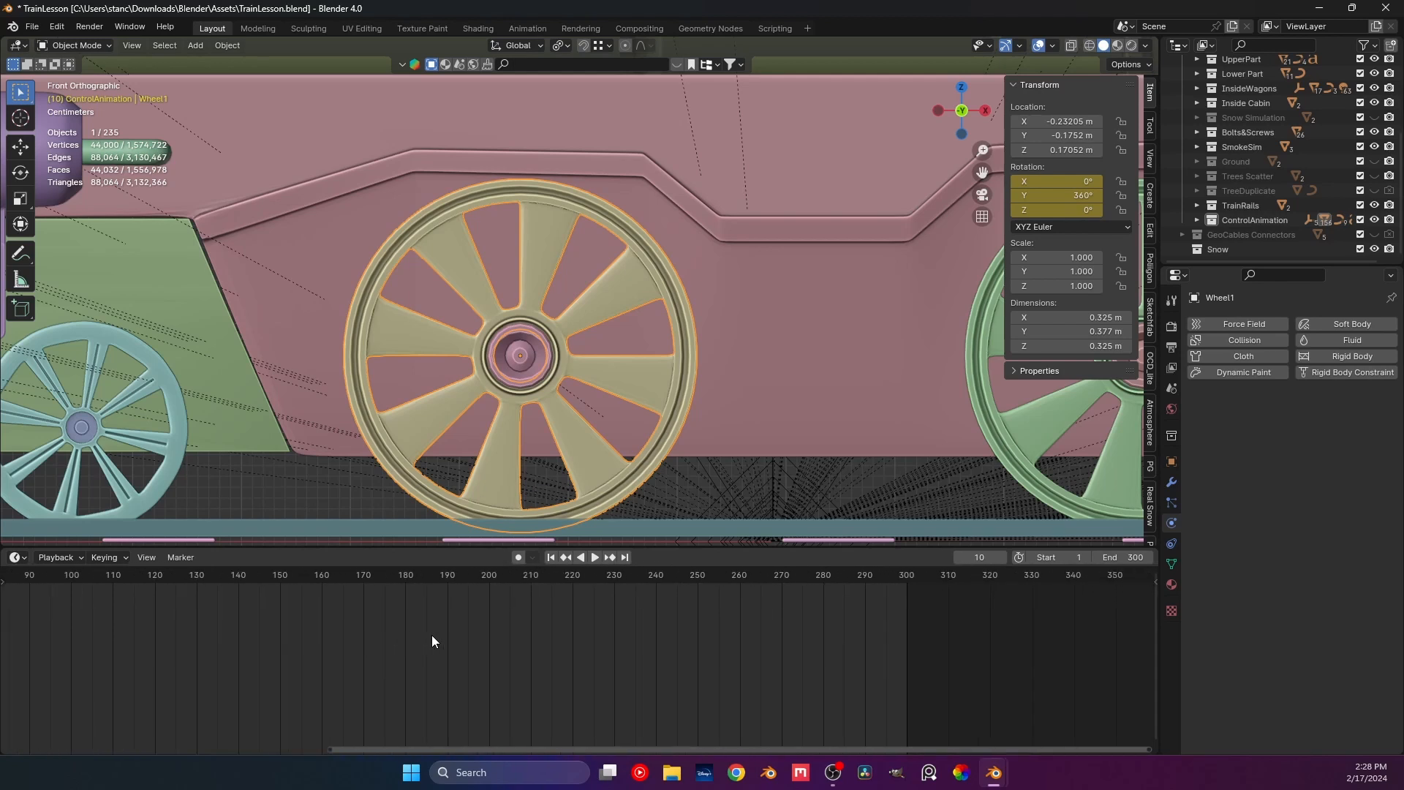
drag(473, 751, 296, 737)
ctrl+scroll(312, 659, down, 4)
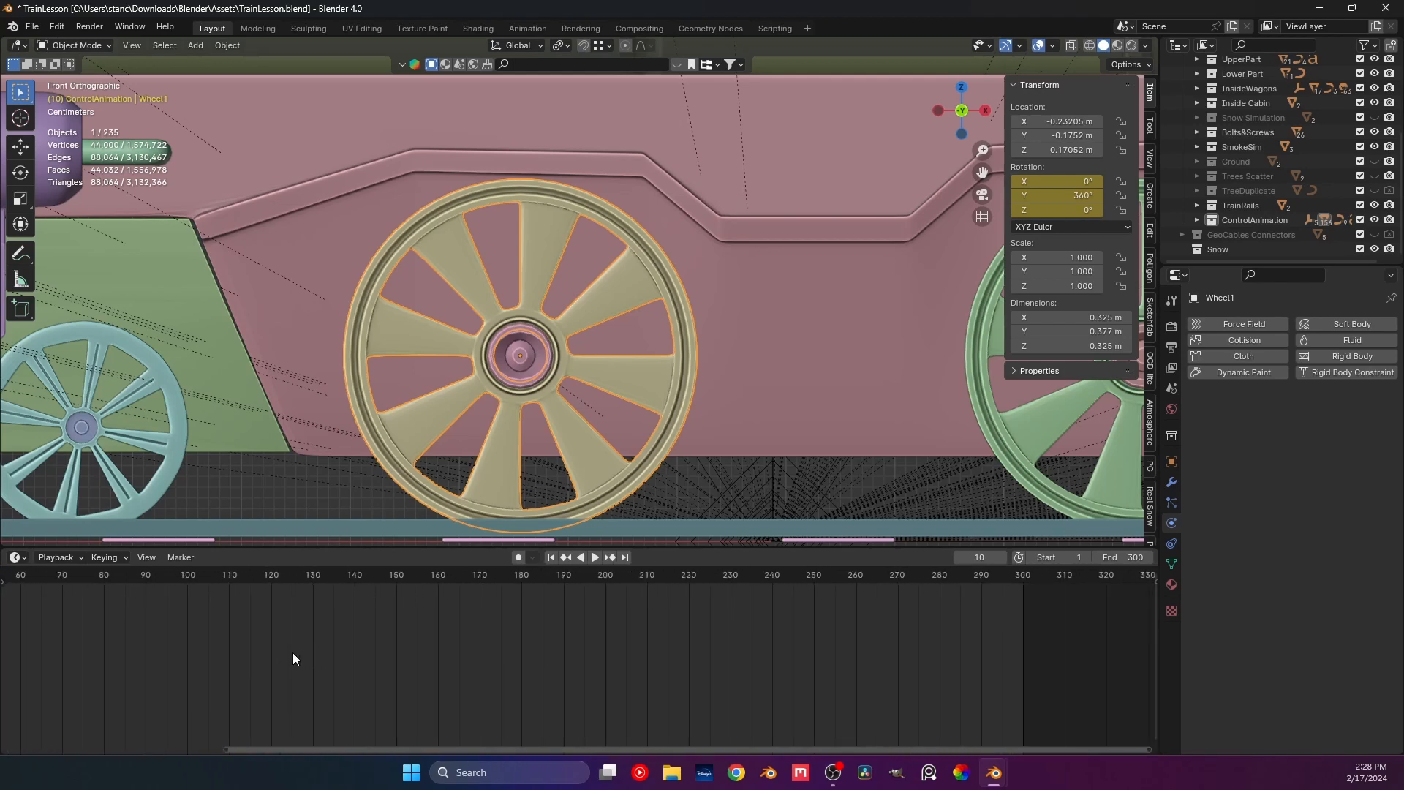
ctrl+scroll(309, 665, up, 8)
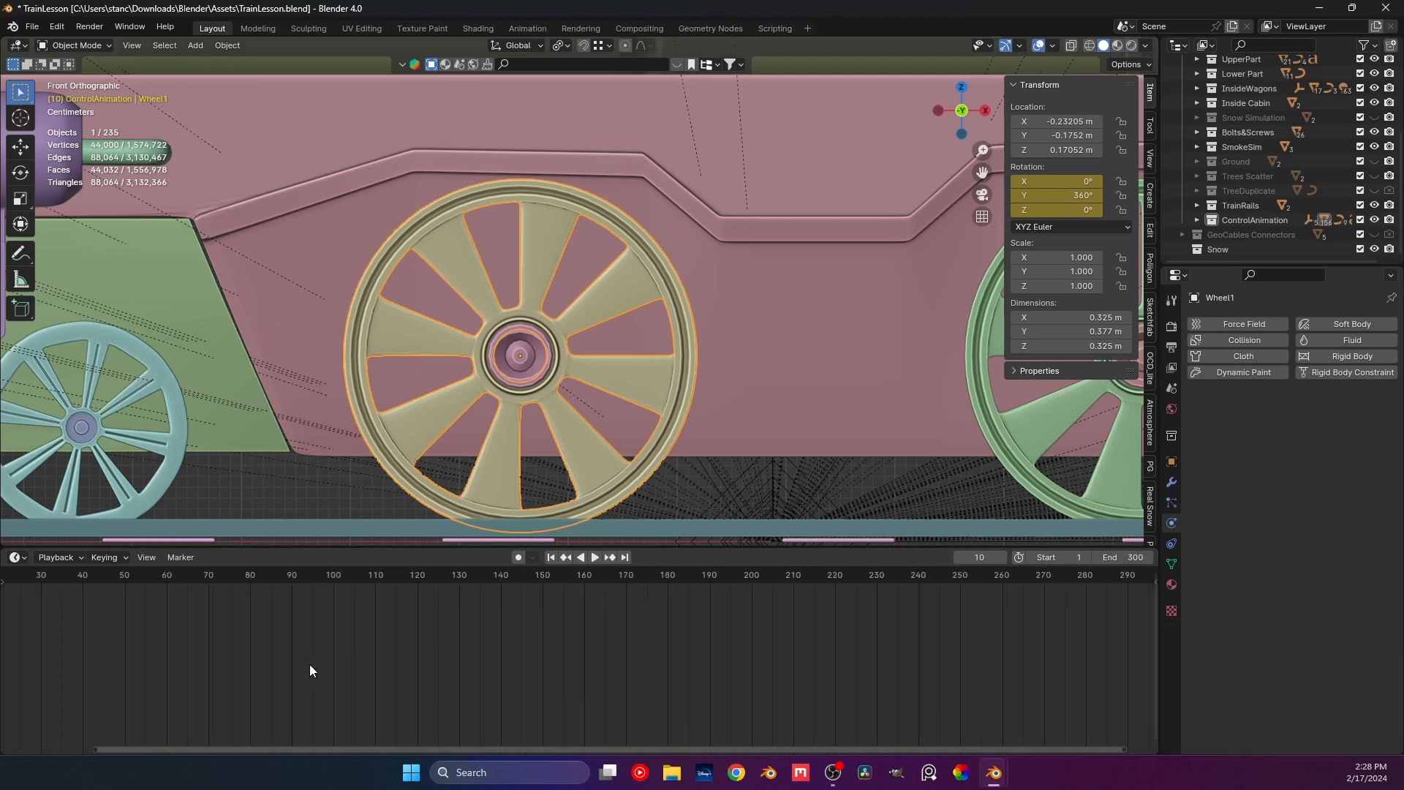
middle_drag(311, 665, 317, 601)
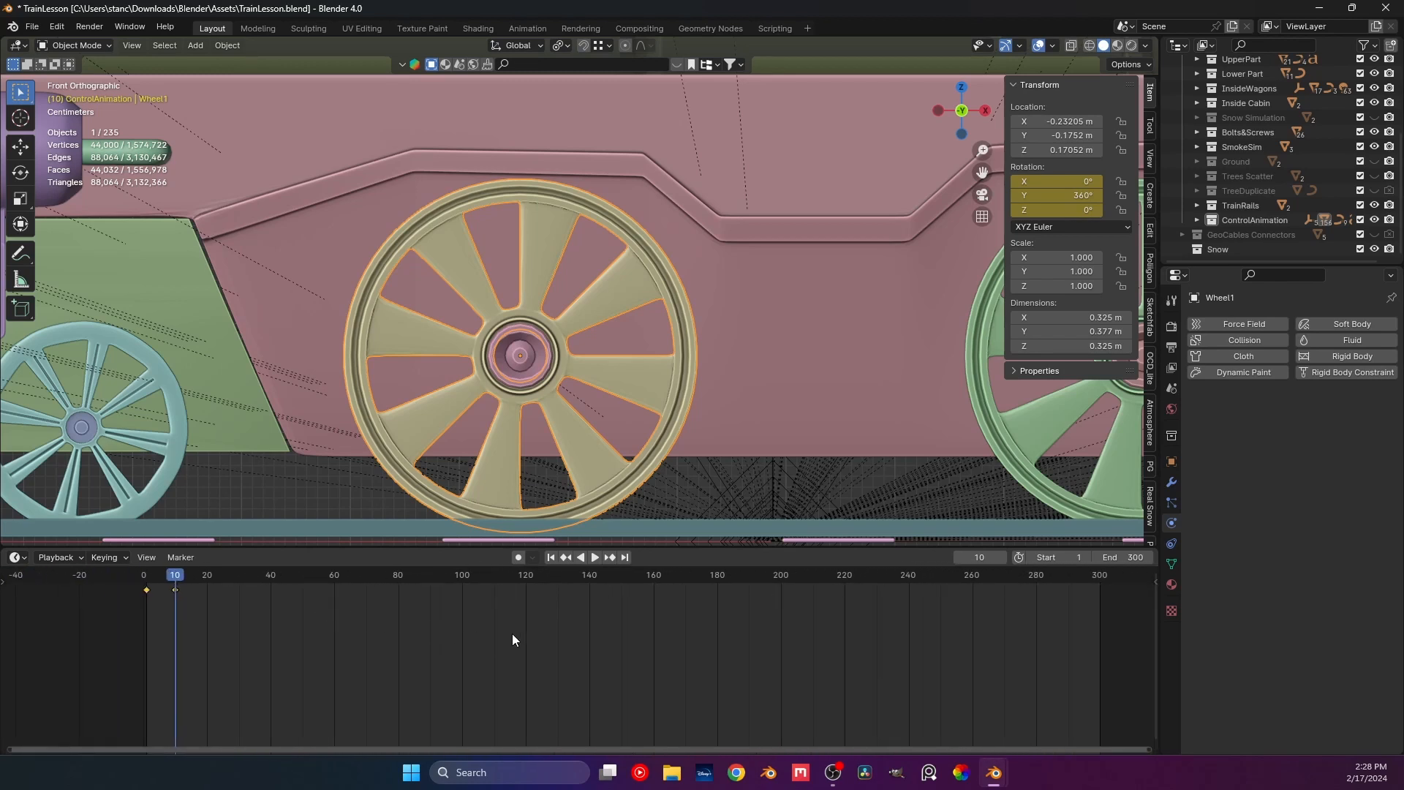
mouse_move(512, 634)
ctrl+middle_down()
mouse_move(495, 599)
mouse_move(512, 634)
ctrl+middle_up()
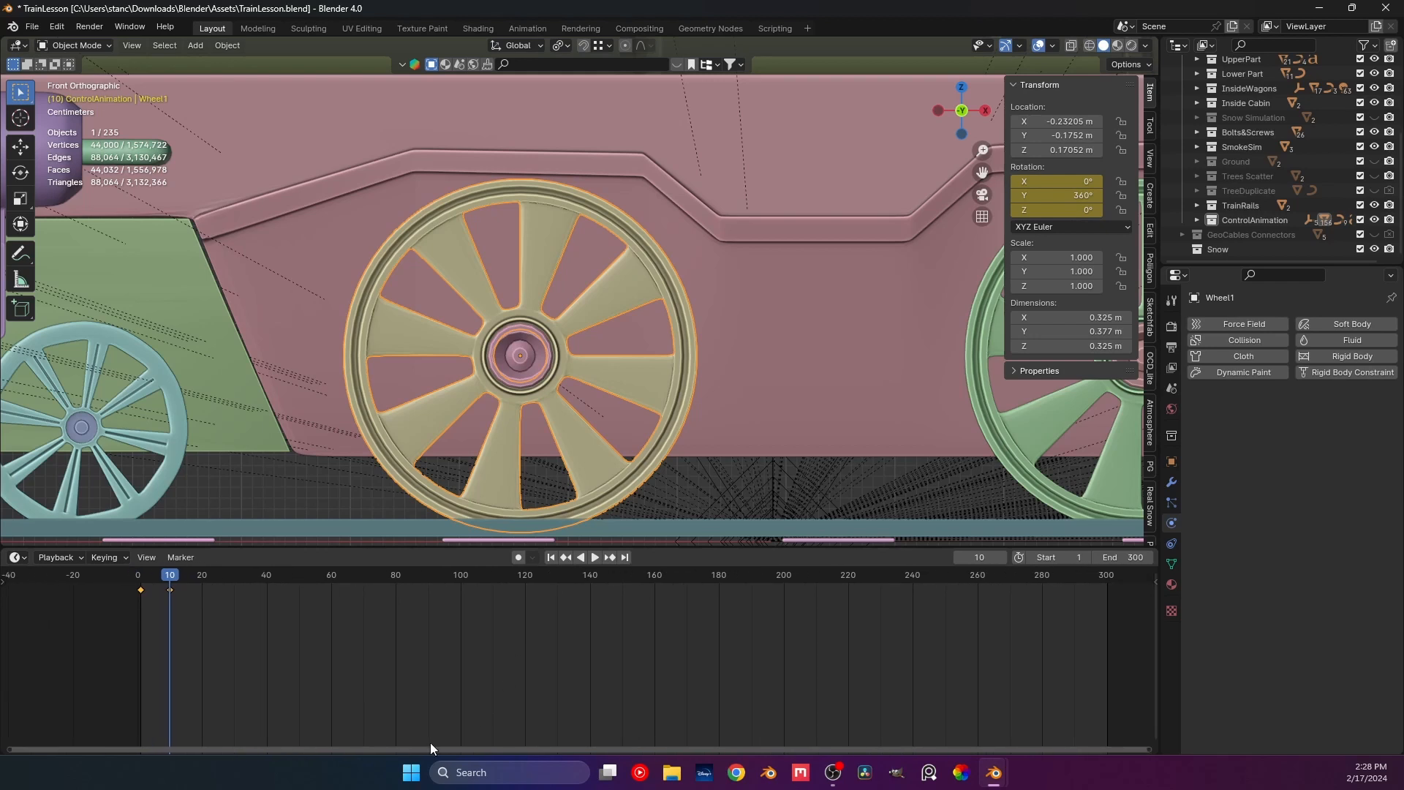
drag(429, 748, 457, 716)
ctrl+scroll(326, 655, down, 4)
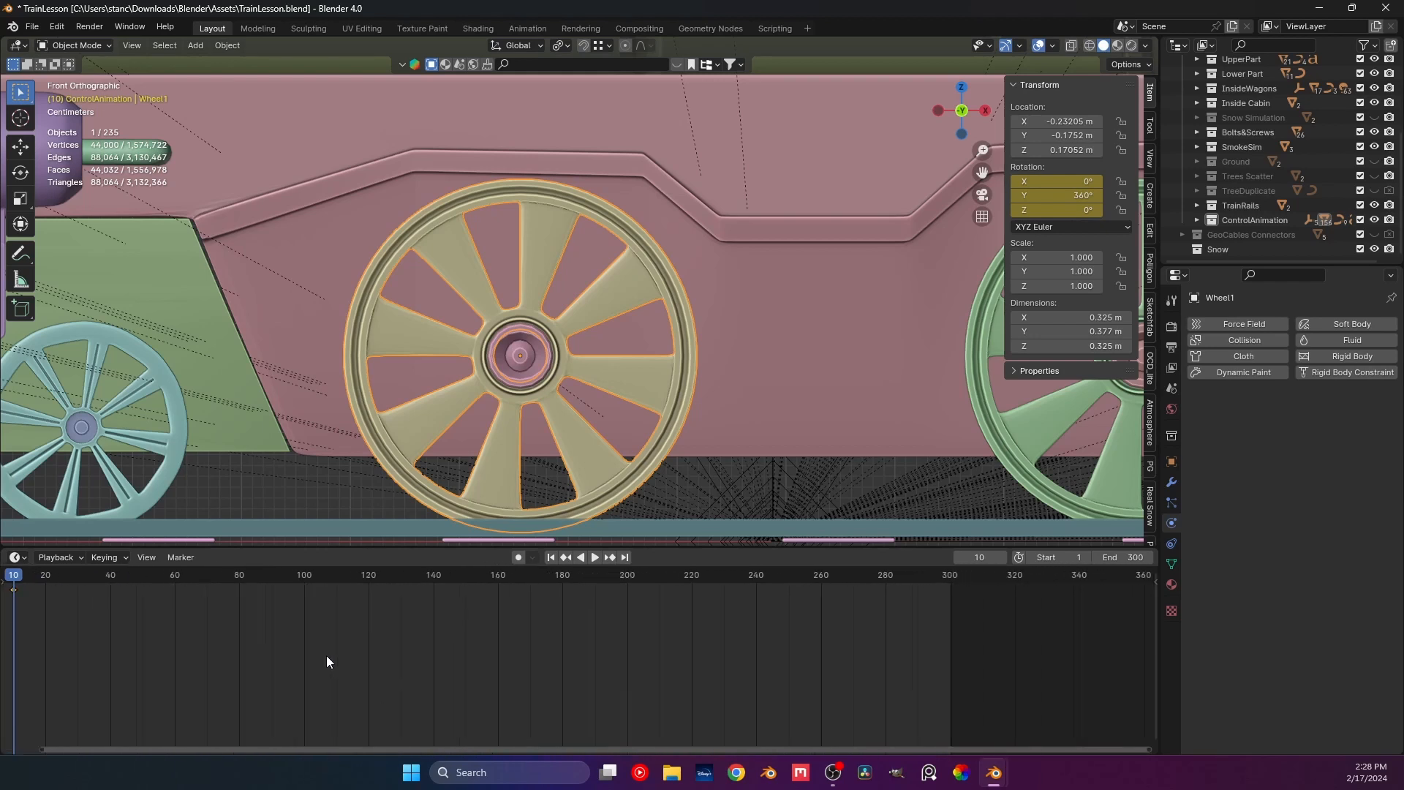
ctrl+scroll(327, 655, up, 5)
ctrl+scroll(327, 656, down, 1)
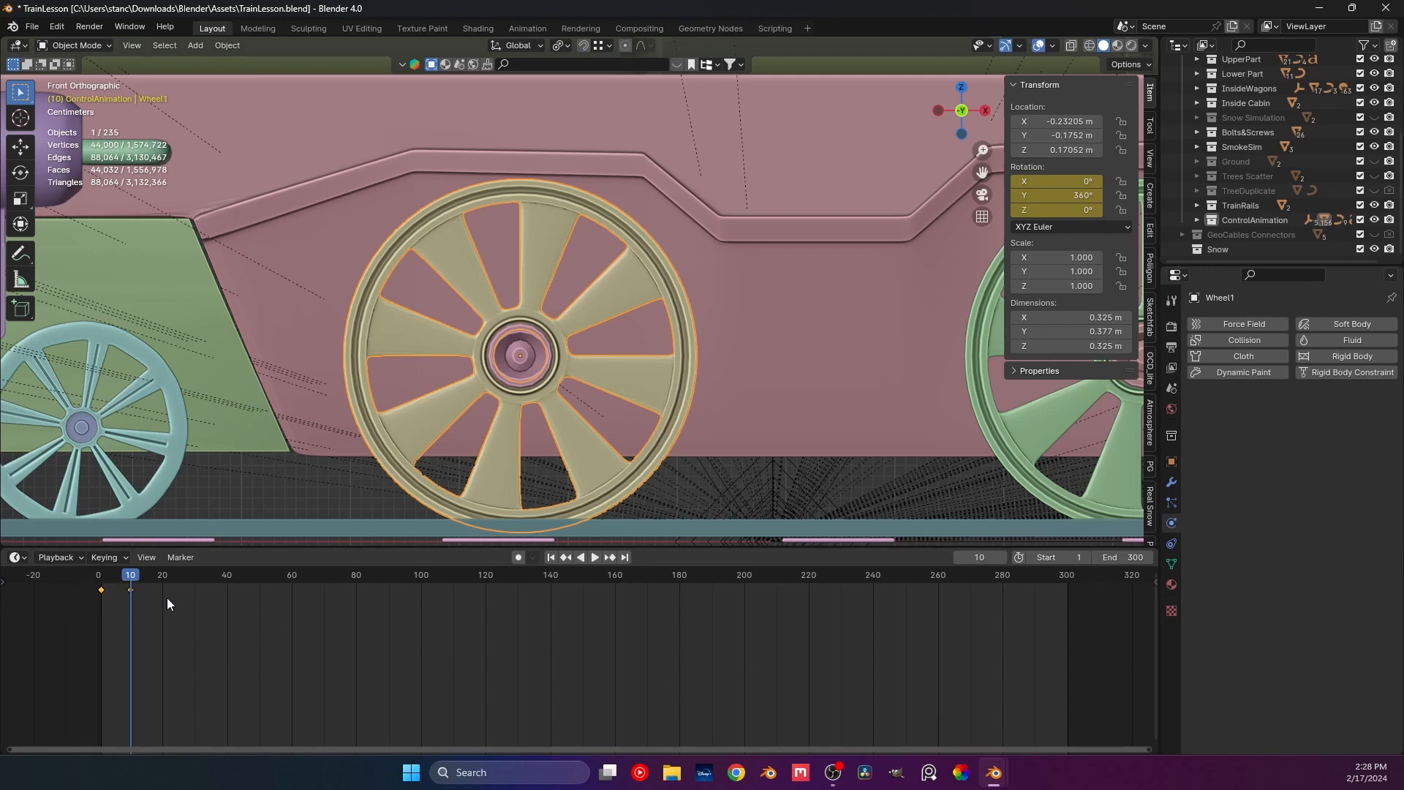
Duplicate Wheel1's keyframes at frames 1 and 10 and place the copies at frames 20 and 29.
drag(142, 621, 51, 580)
key(g)
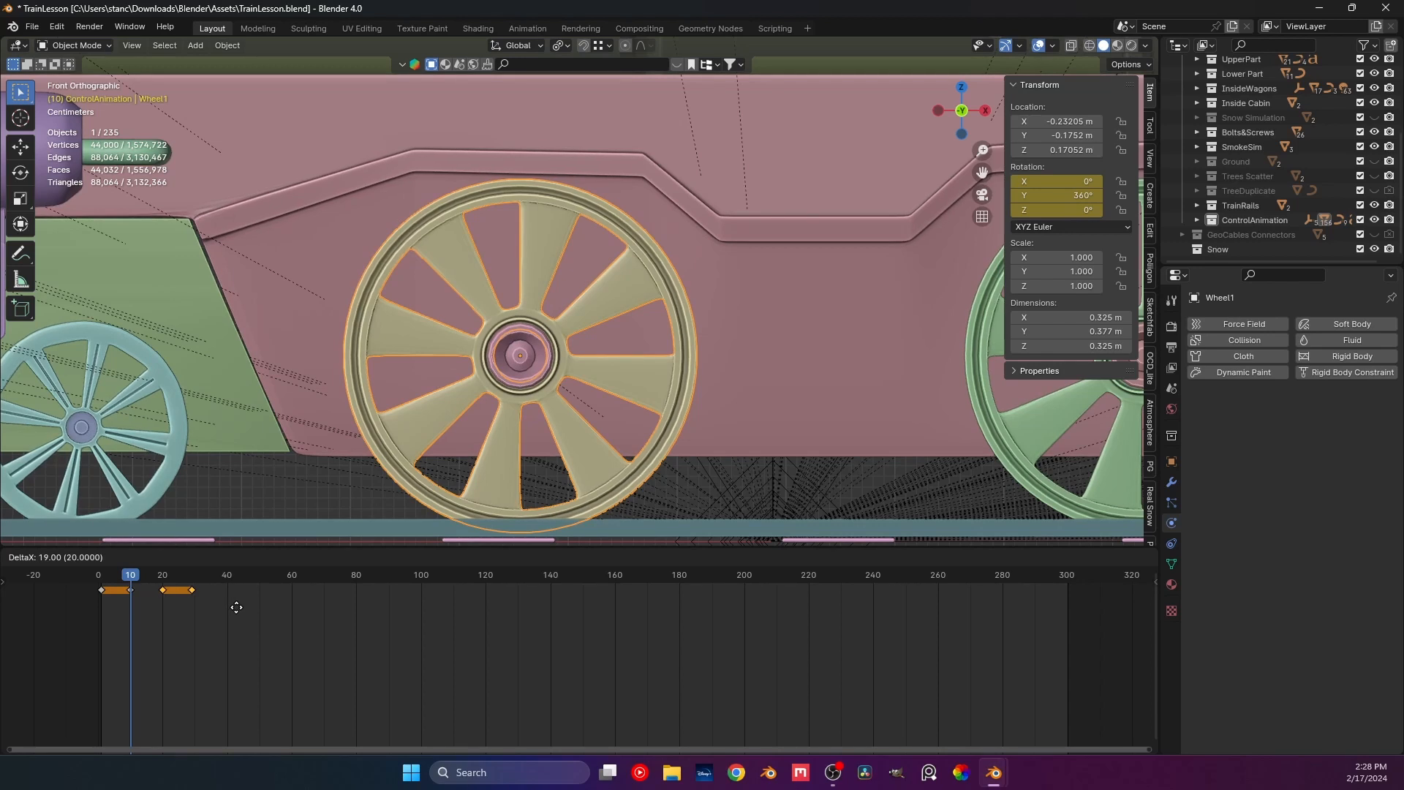
click(235, 608)
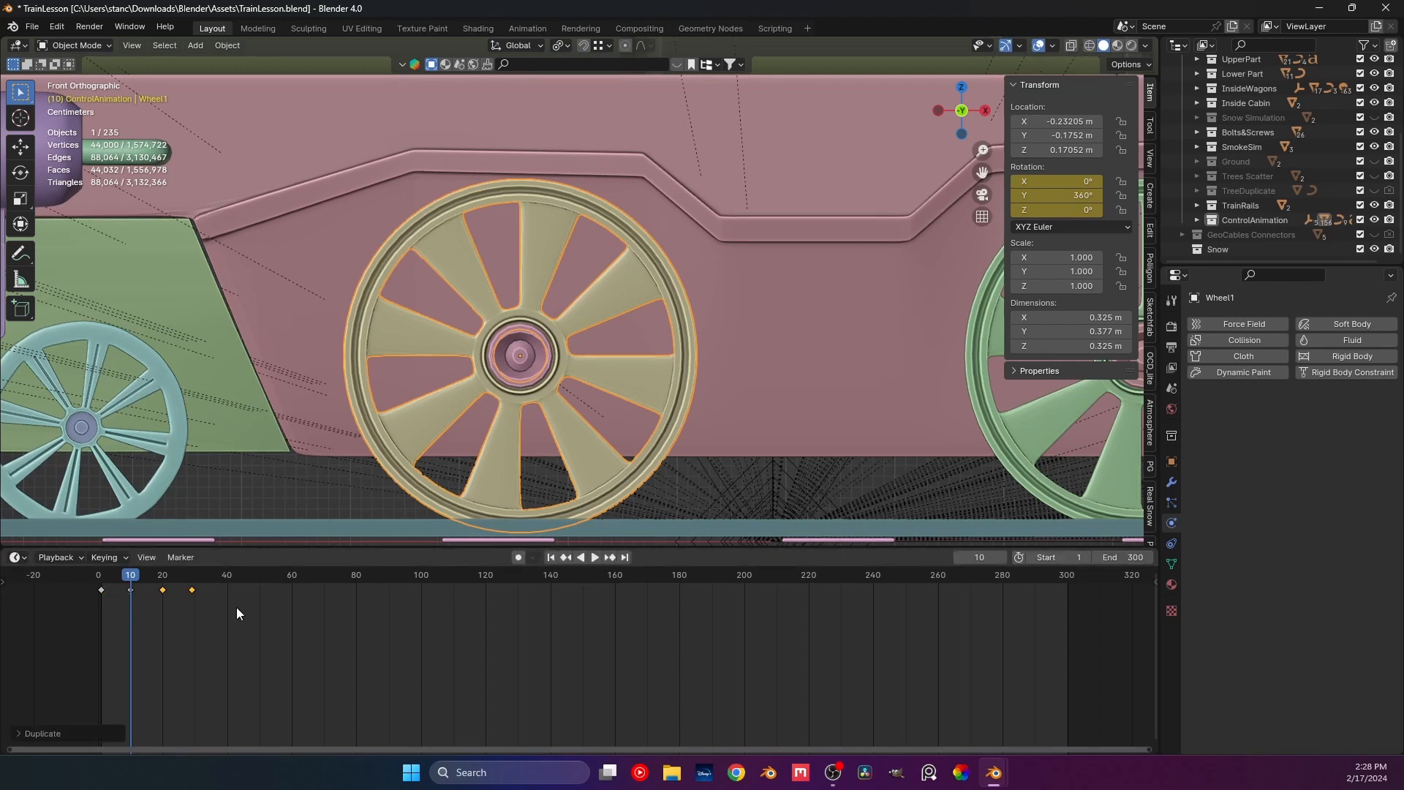
Examine the frame positions and spacing of Wheel1's original and duplicated rotation keyframes up close.
scroll(134, 610, up, 3)
scroll(281, 613, up, 4)
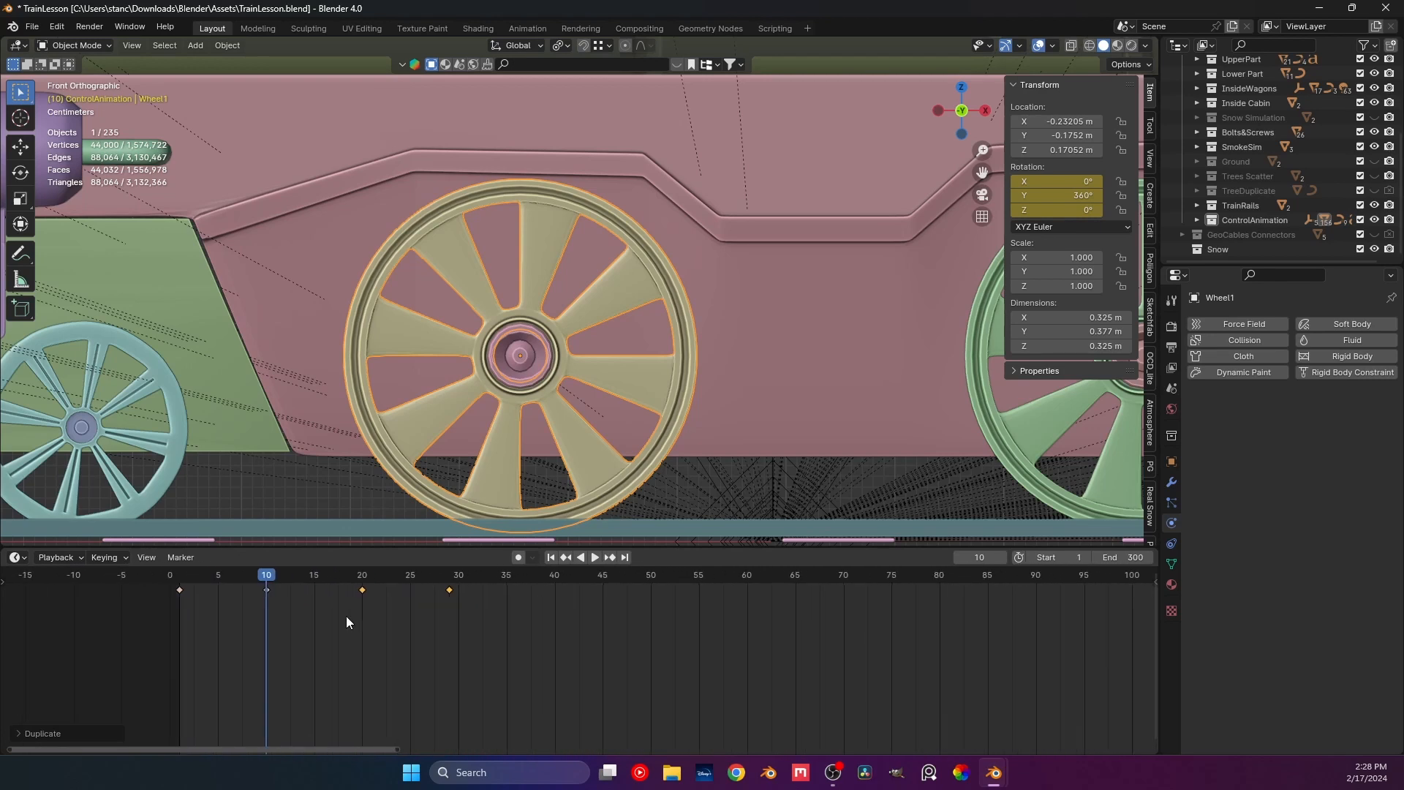
scroll(347, 623, up, 2)
middle_drag(180, 620, 342, 621)
scroll(231, 607, up, 1)
scroll(232, 606, up, 4)
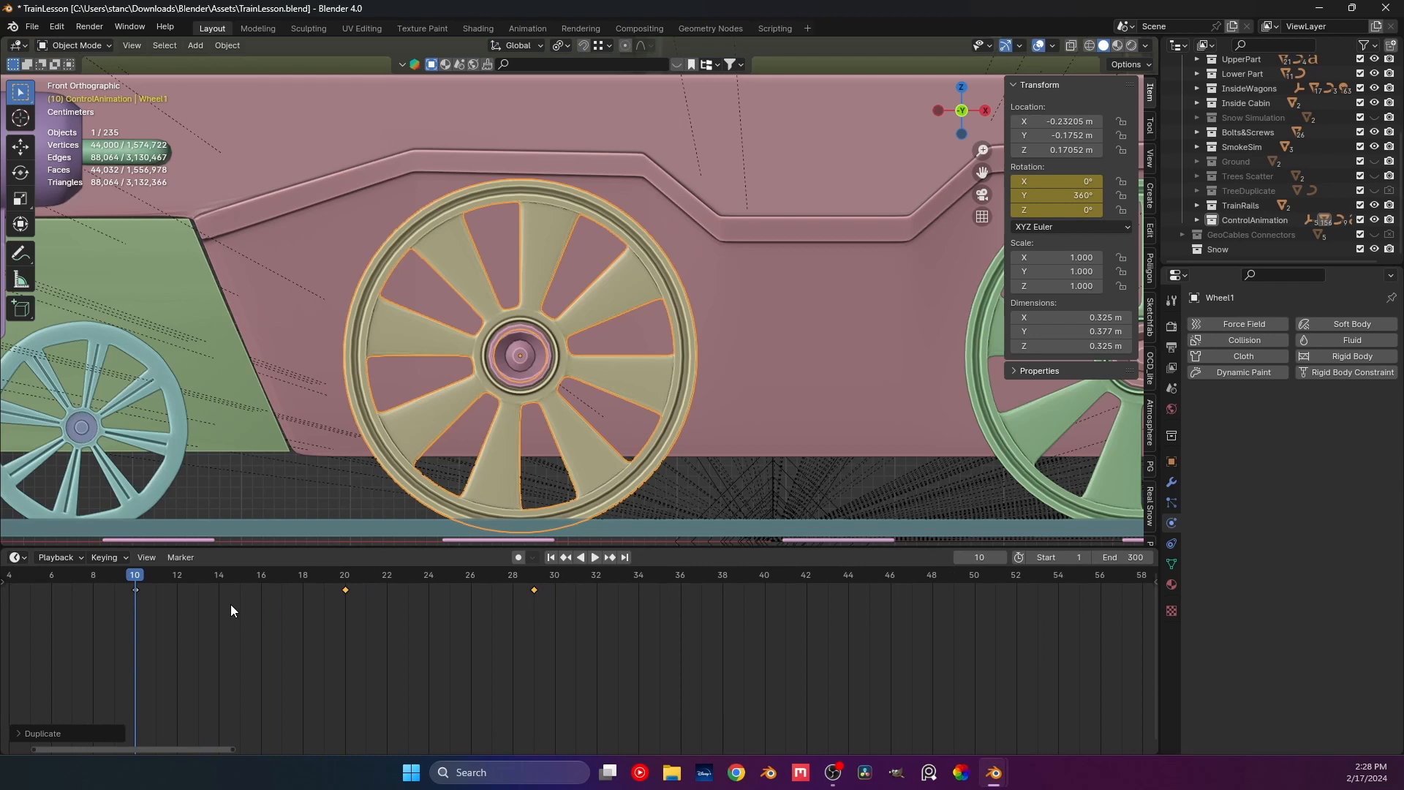
click(533, 587)
middle_drag(268, 605, 542, 609)
scroll(420, 607, up, 7)
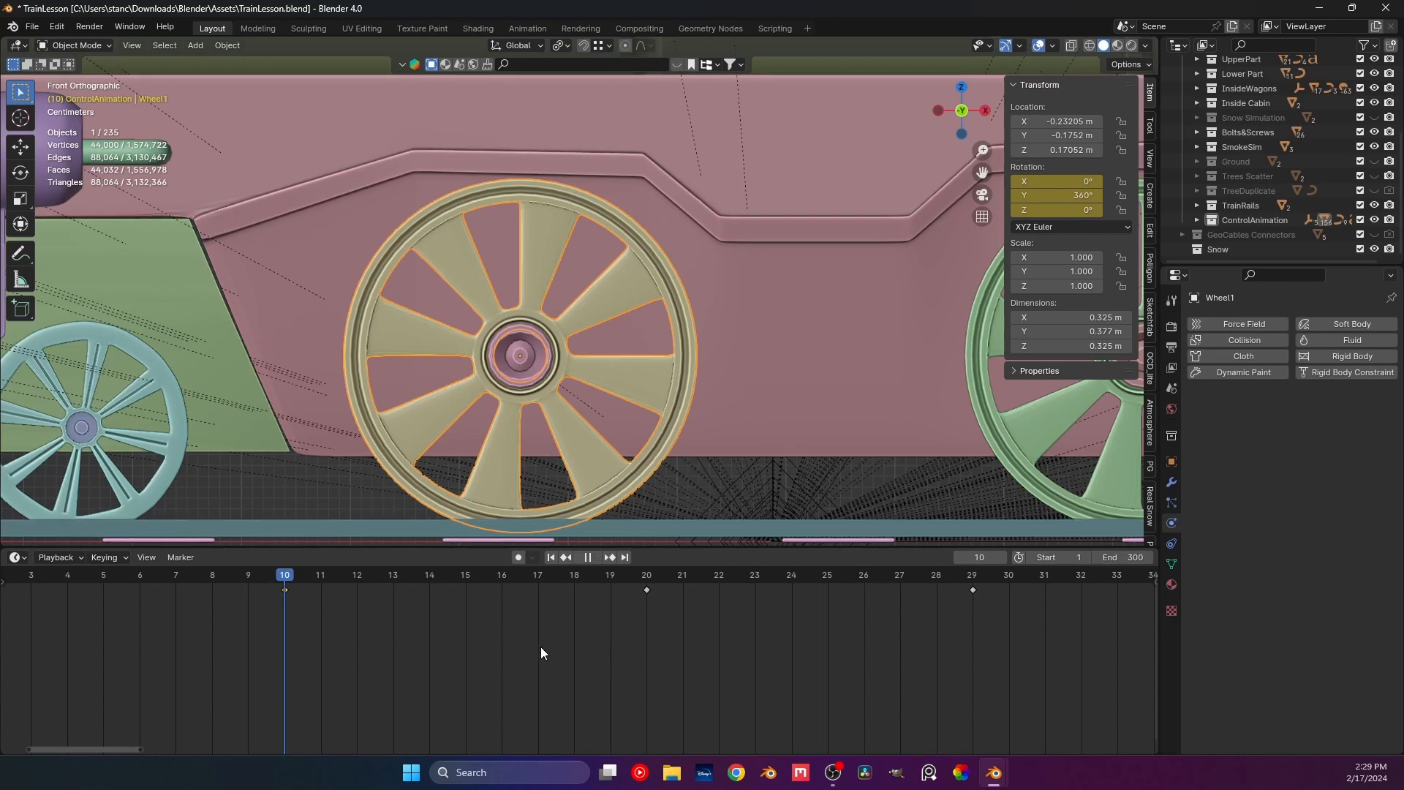
scroll(585, 626, down, 3)
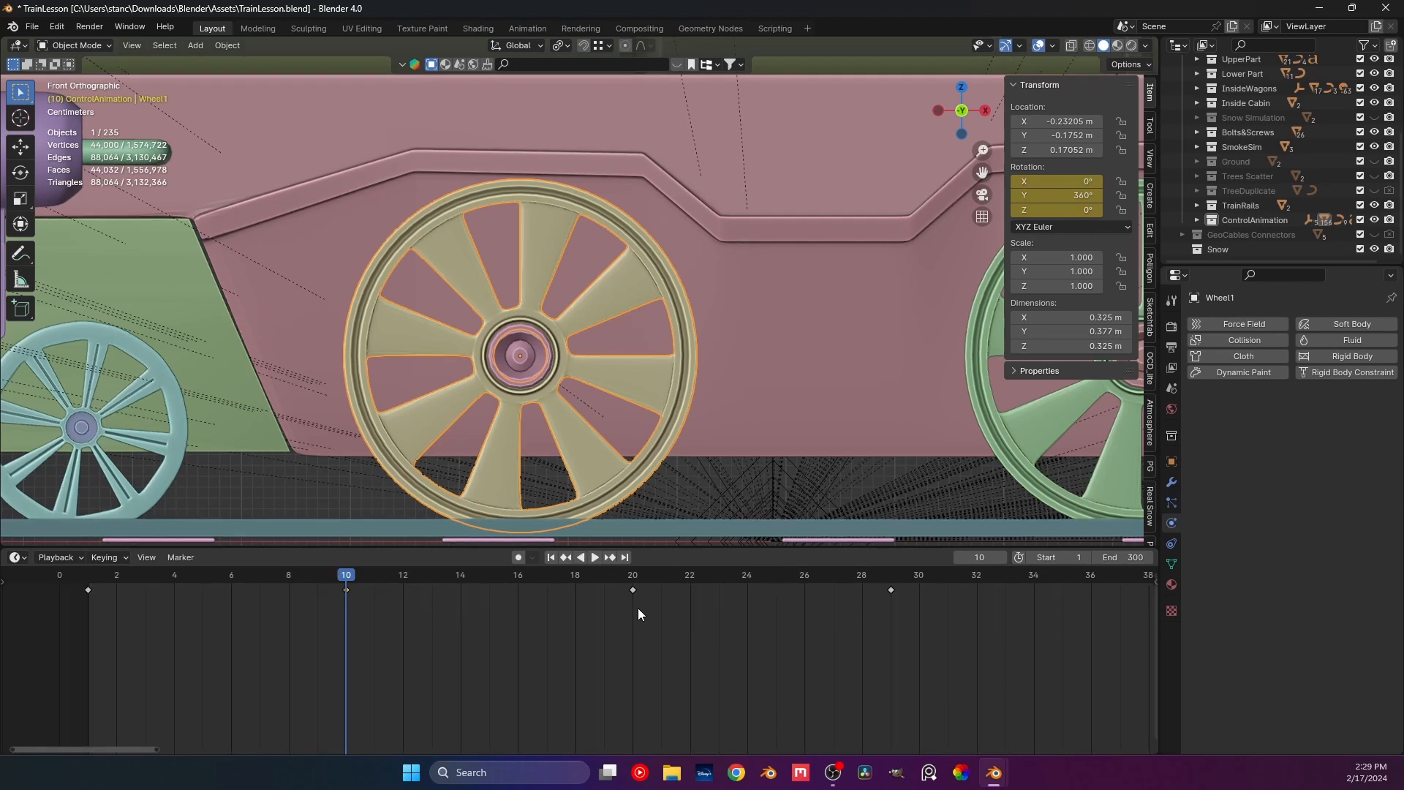
scroll(638, 610, down, 1)
middle_drag(763, 608, 613, 603)
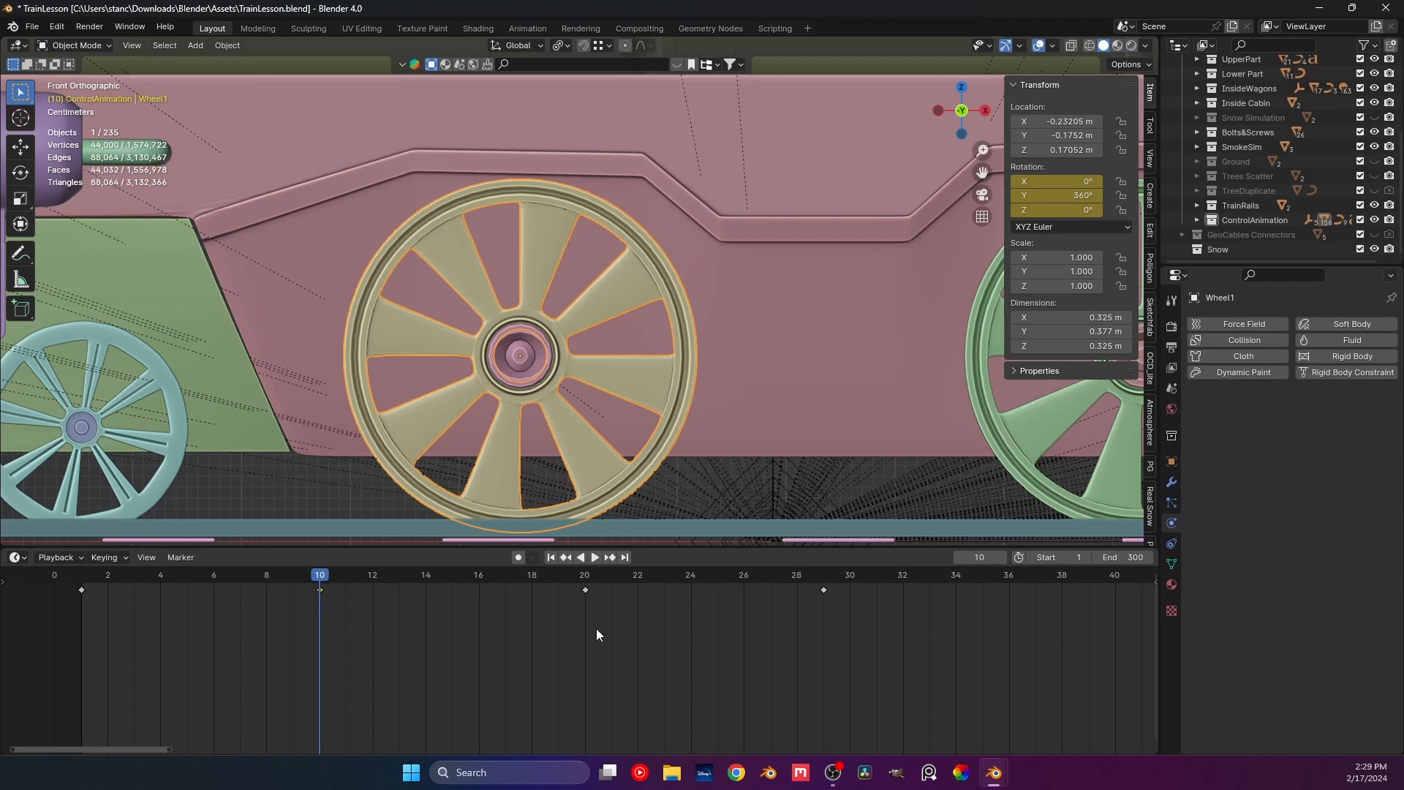
middle_drag(597, 629, 444, 597)
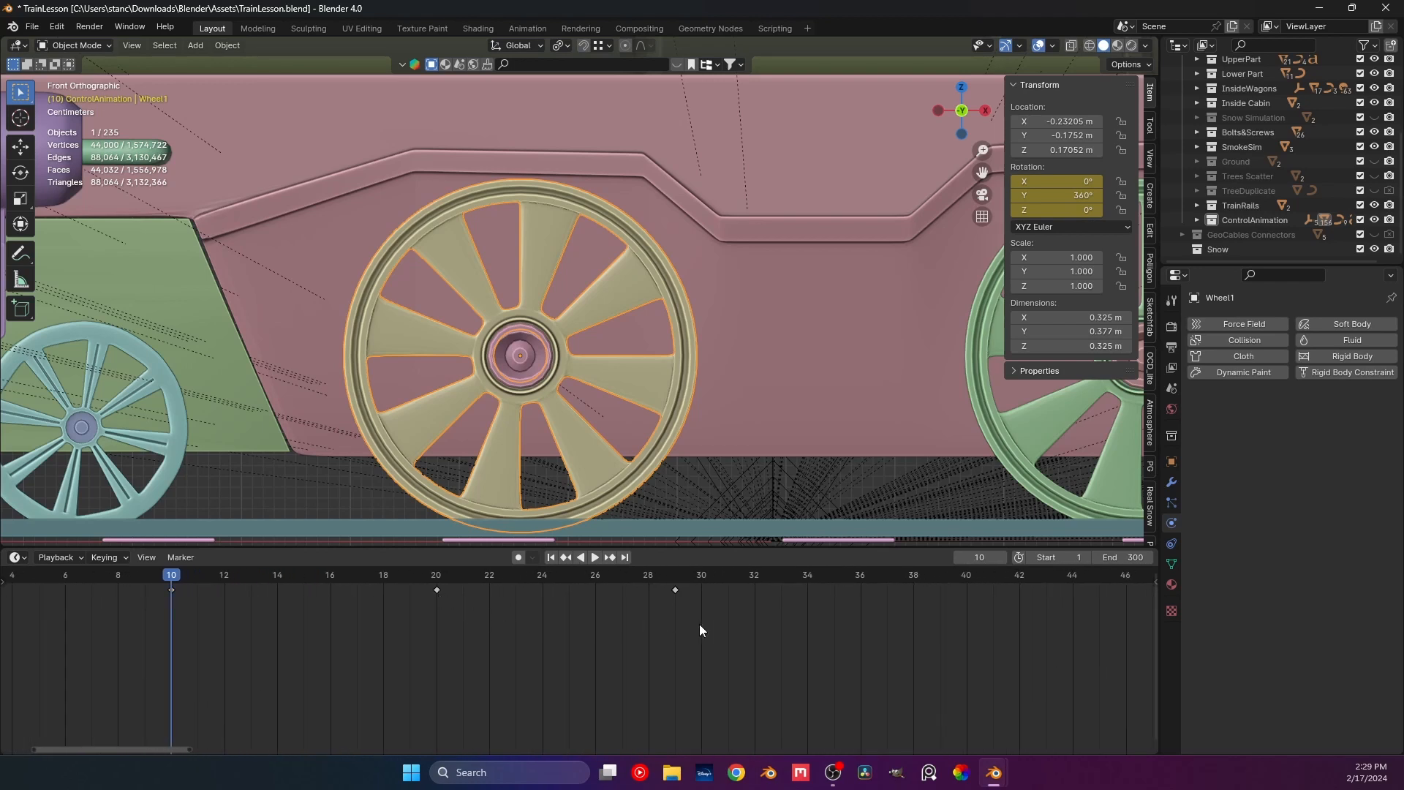
Move the duplicated keyframe pair one frame later, to frames 21 and 30.
drag(700, 624, 430, 574)
key(g)
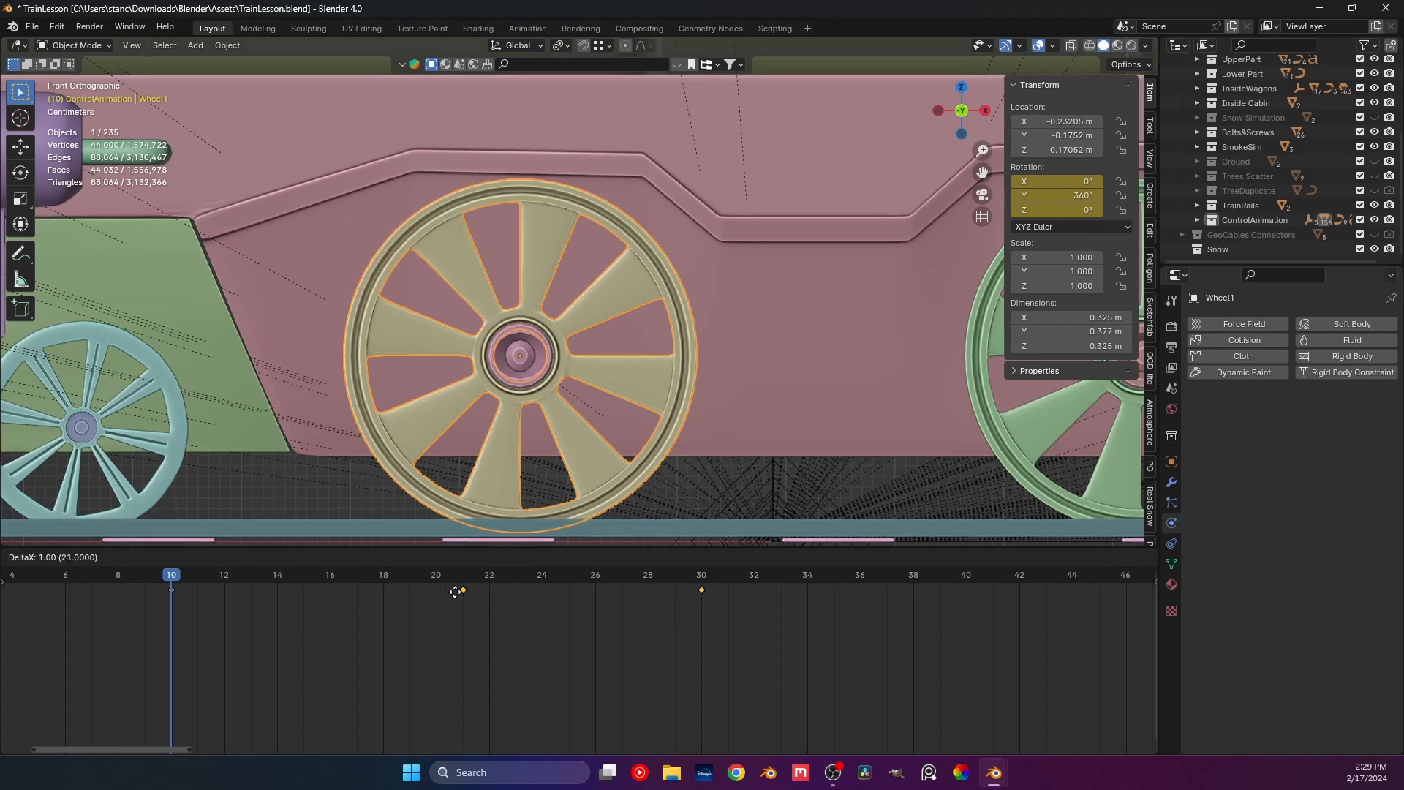
click(461, 594)
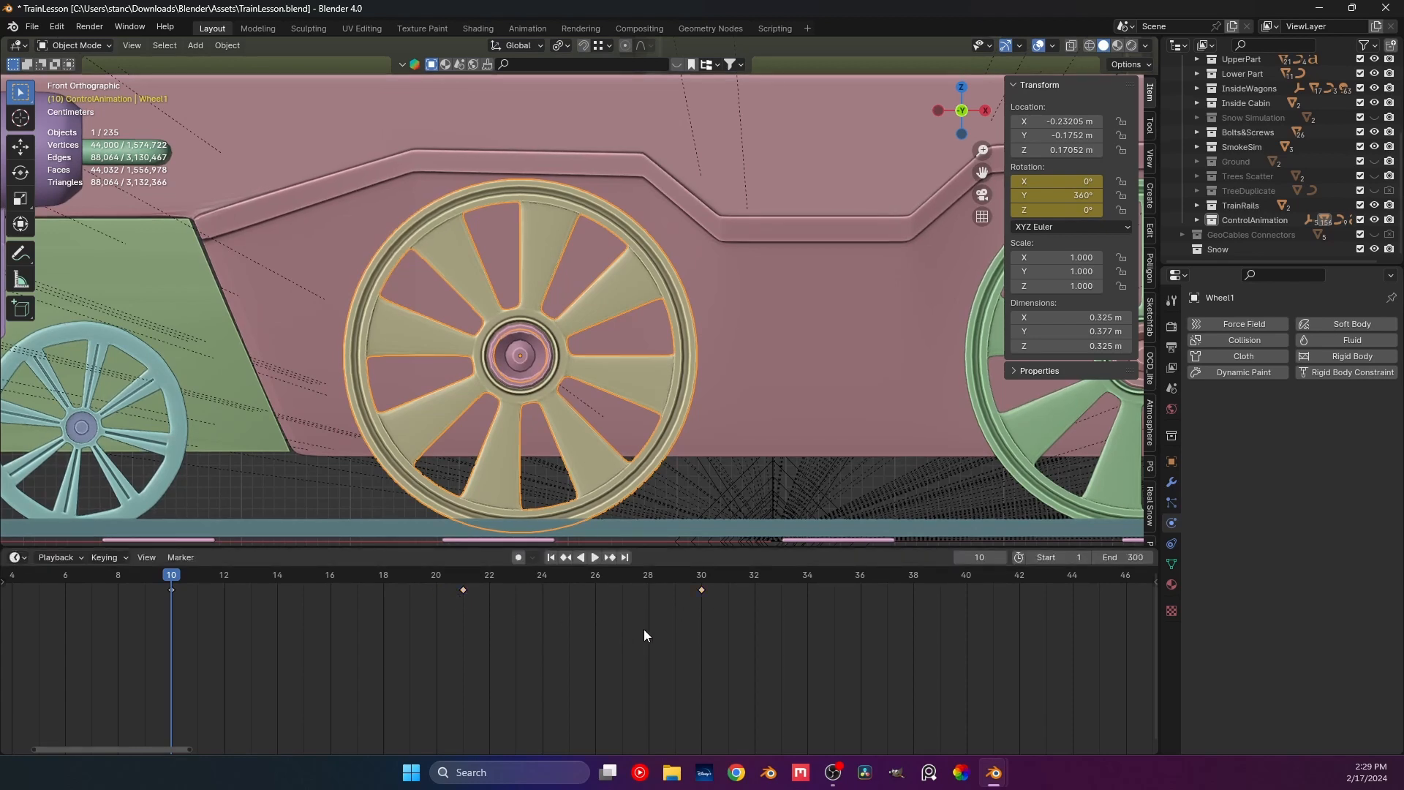
Duplicate the keyframe pair at frames 21 and 30 and place the copies at frames 31 and 40.
click(643, 630)
scroll(646, 638, down, 3)
middle_drag(645, 640, 498, 640)
drag(611, 649, 354, 574)
middle_drag(634, 641, 491, 638)
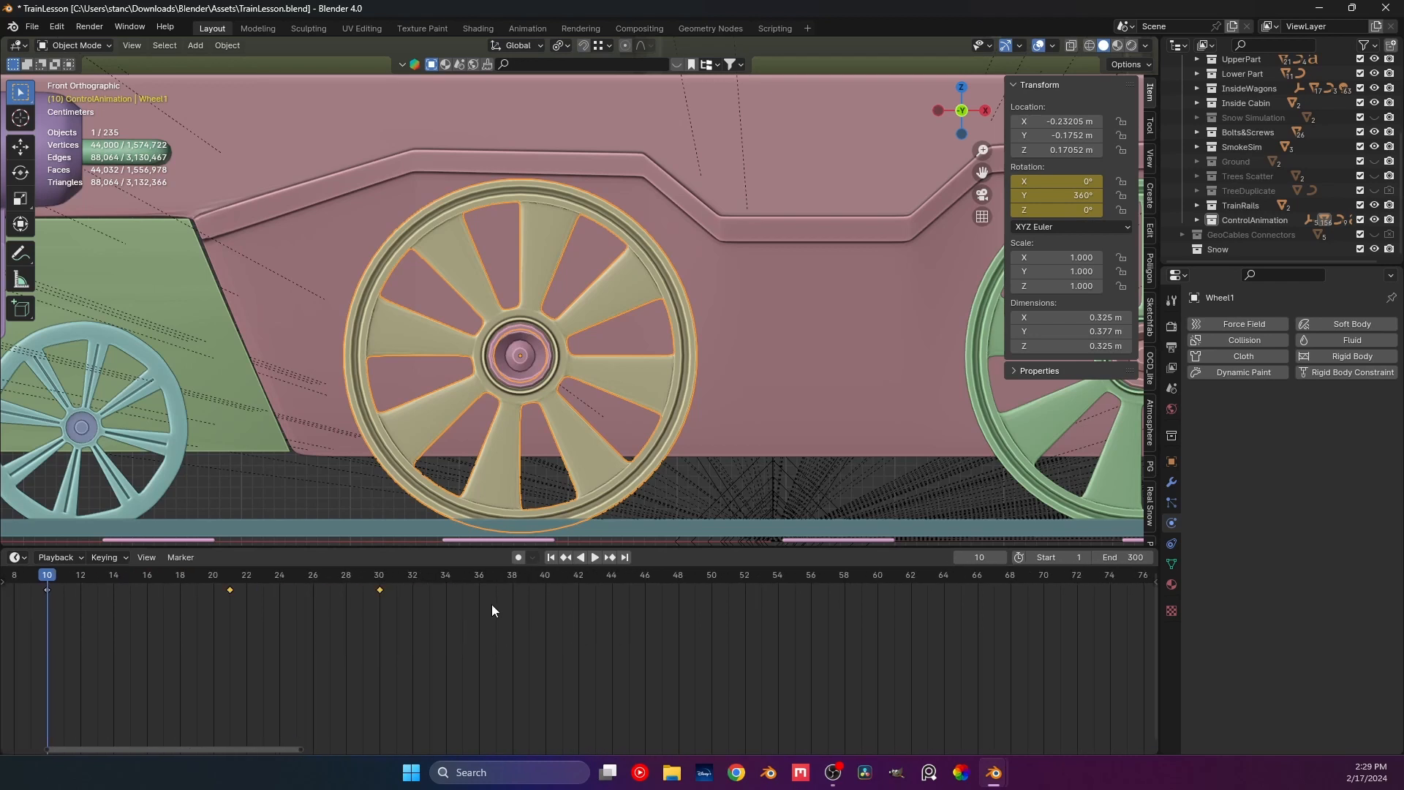
key(shift+d)
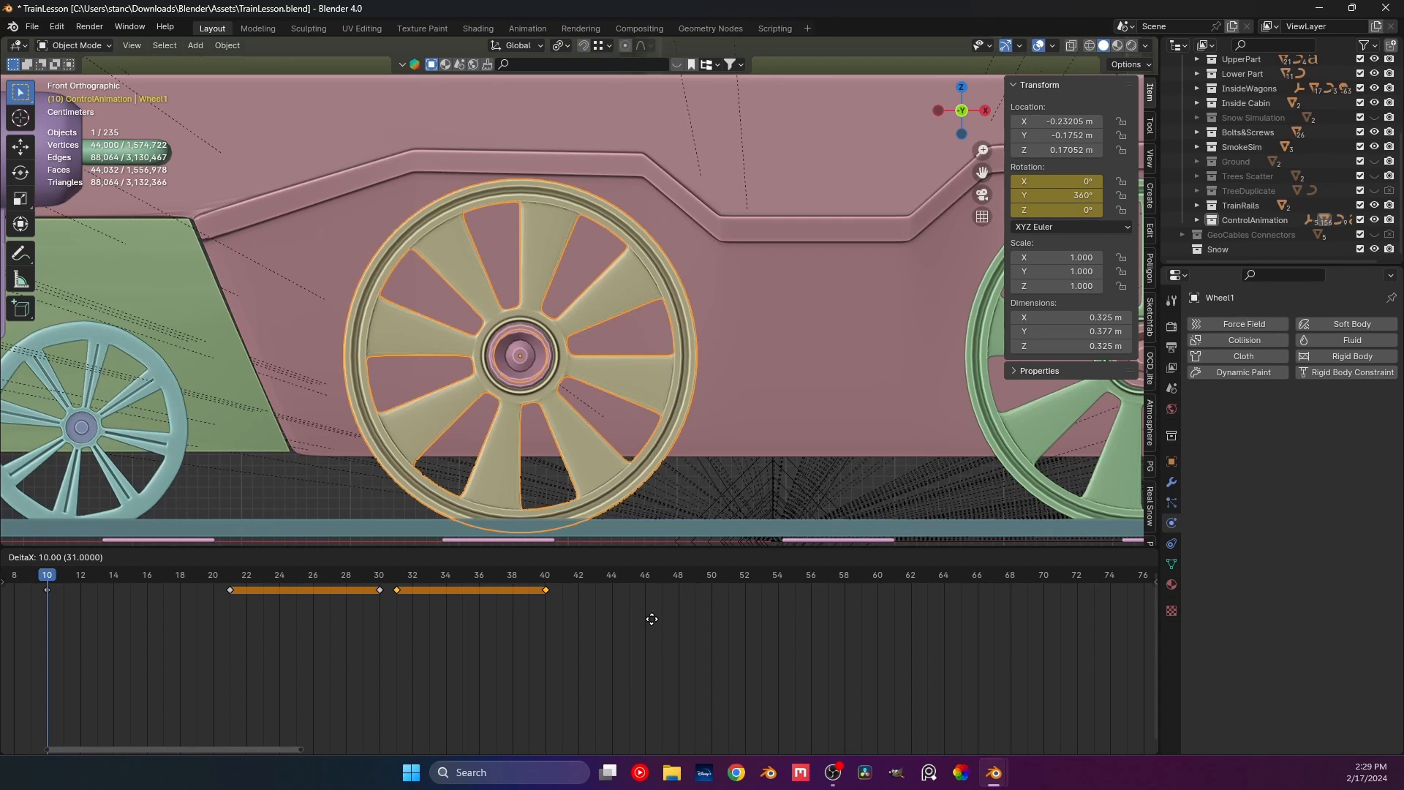
click(651, 619)
scroll(295, 636, down, 1)
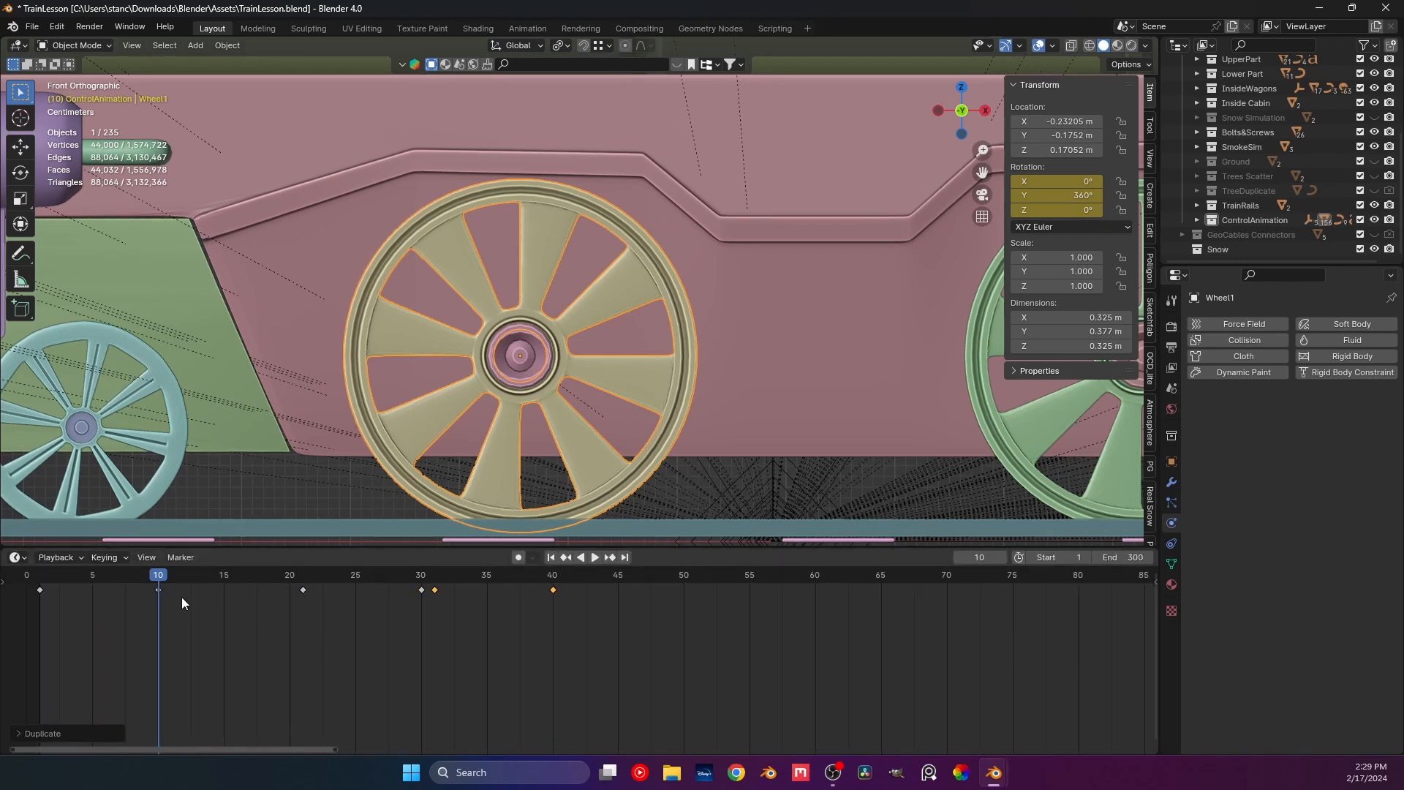
Play the animation from frame 0 to check Wheel1's first full turn.
click(26, 575)
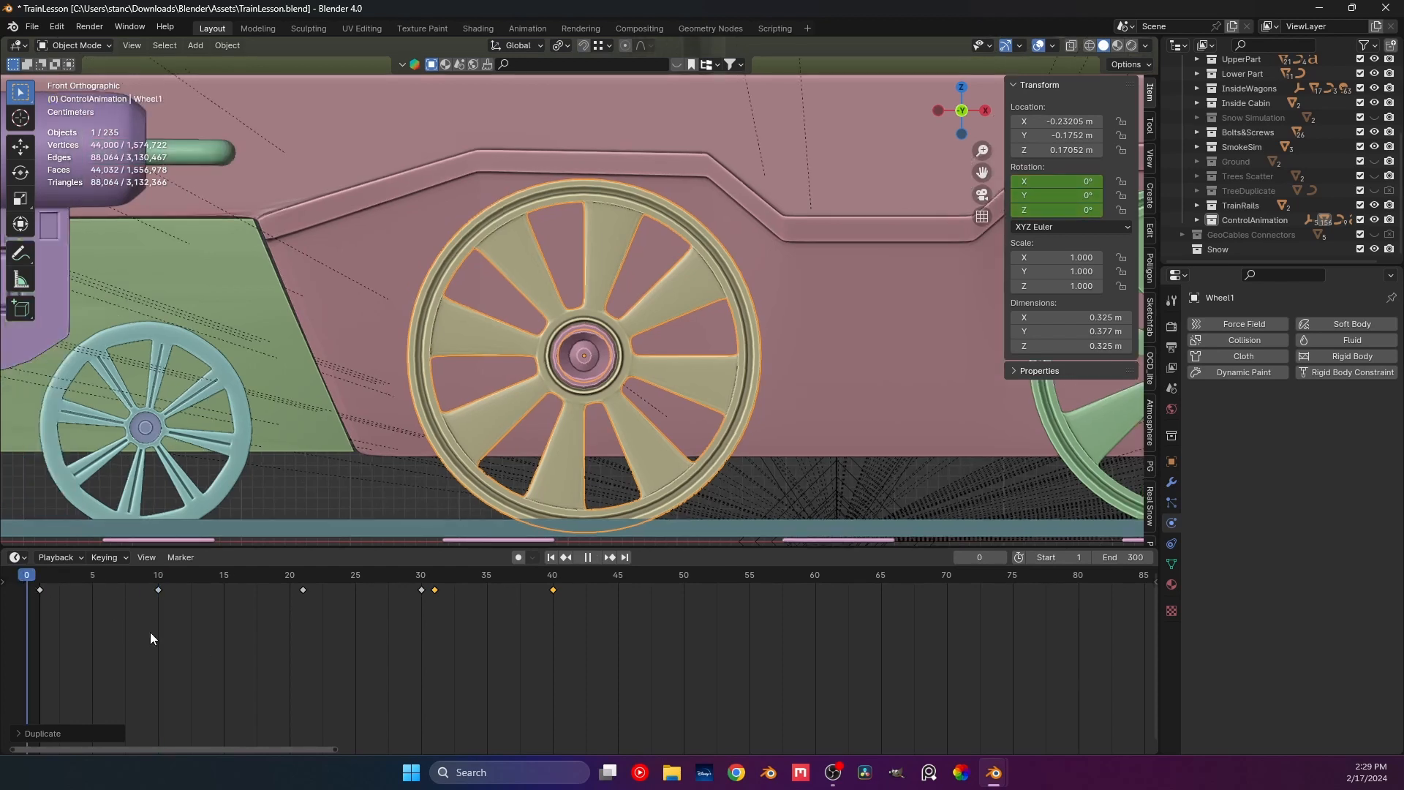
key(space)
key(space)
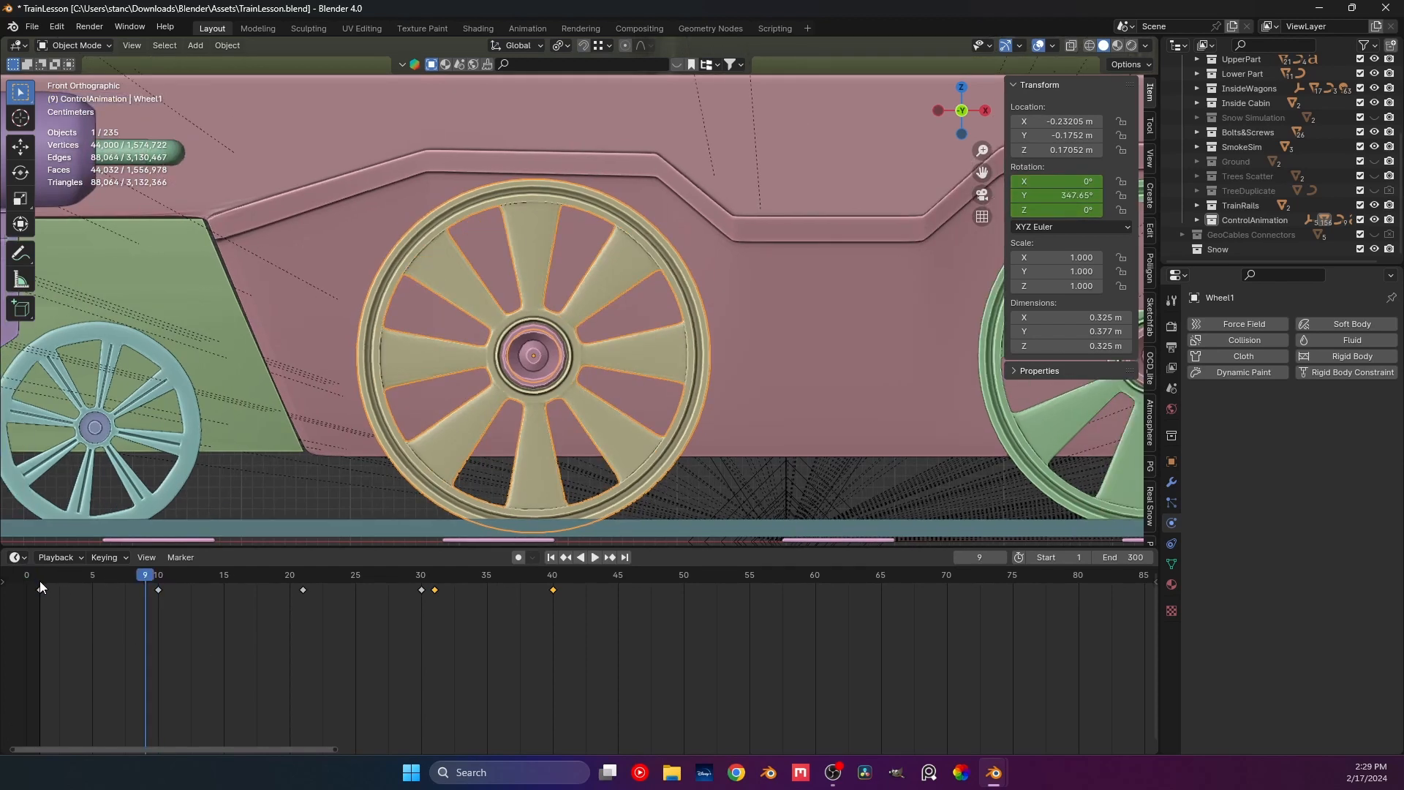
Duplicate Wheel1's keyframes at frames 1 and 10 into the gap at frames 11 and 20.
click(39, 580)
drag(179, 622, 35, 589)
key(shift+d)
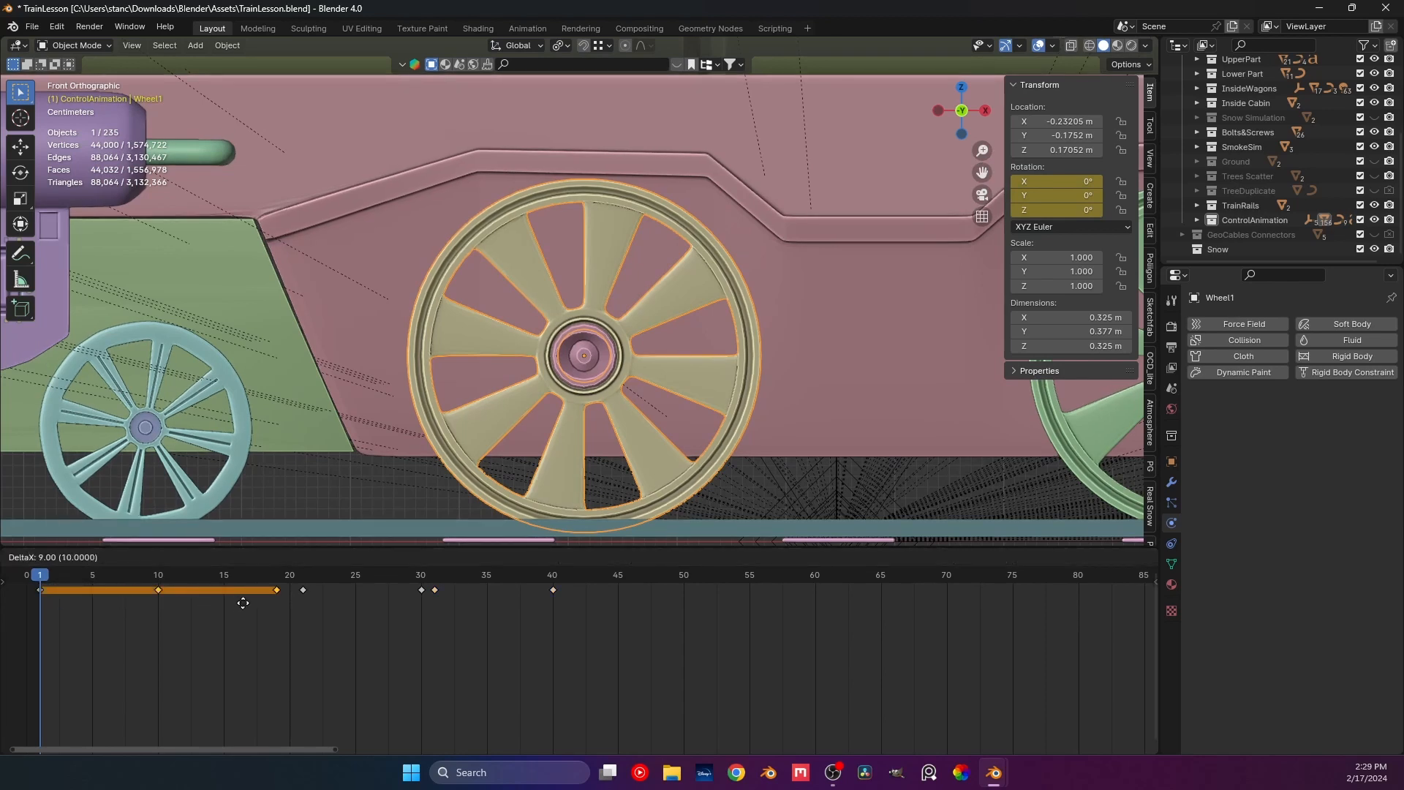
click(252, 604)
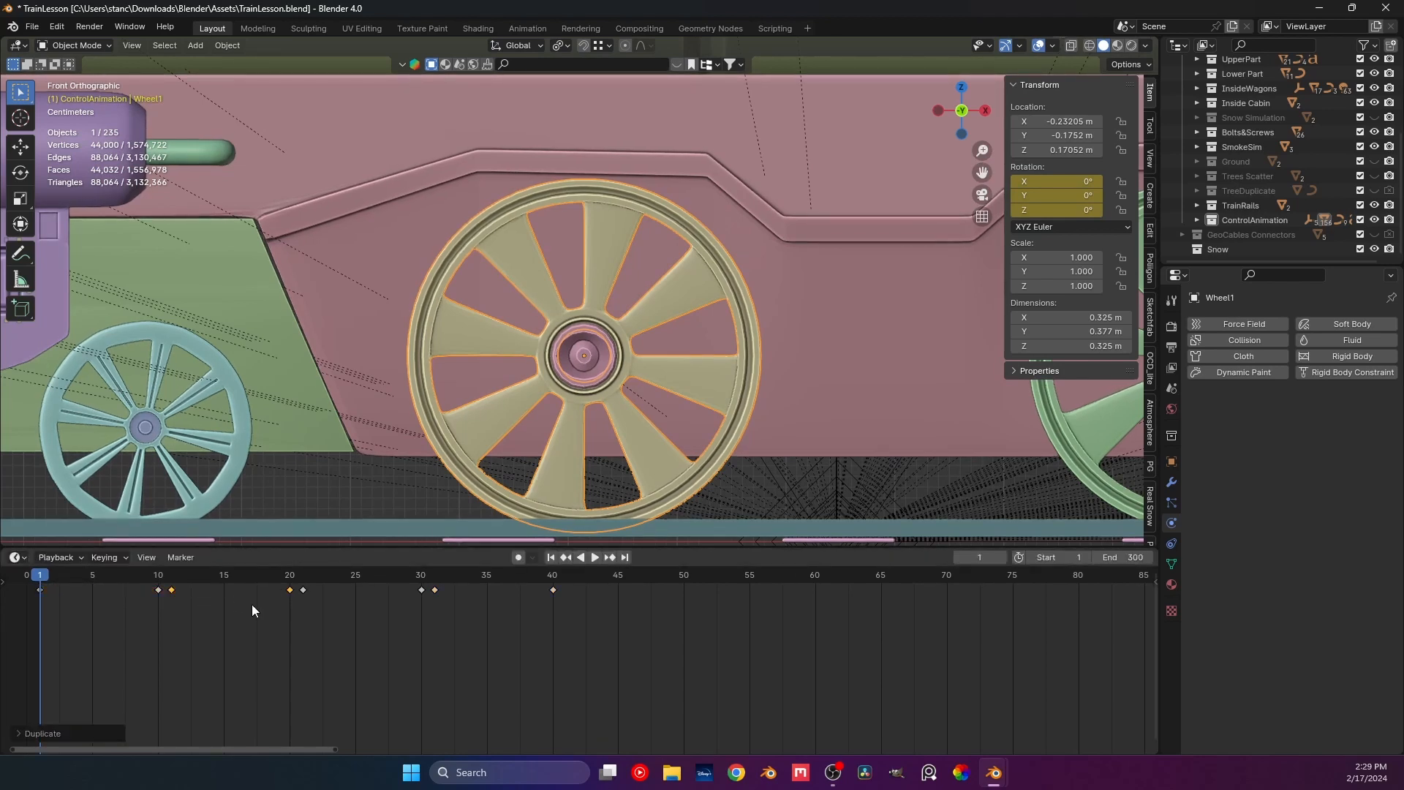
Duplicate Wheel1's selected keyframe pair to frames 41 and 50, and again to frames 51 and 60.
middle_drag(598, 618, 415, 600)
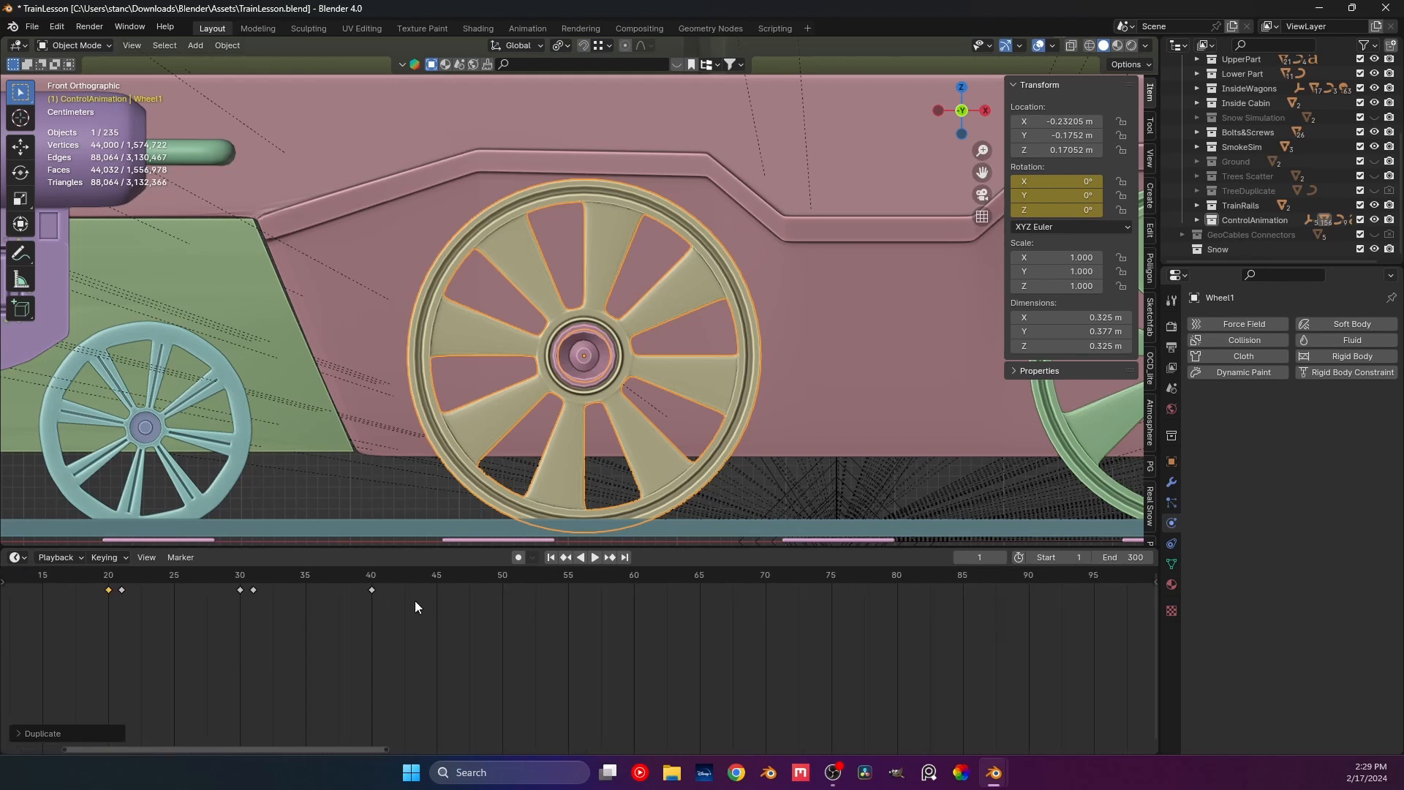
key(shift+d)
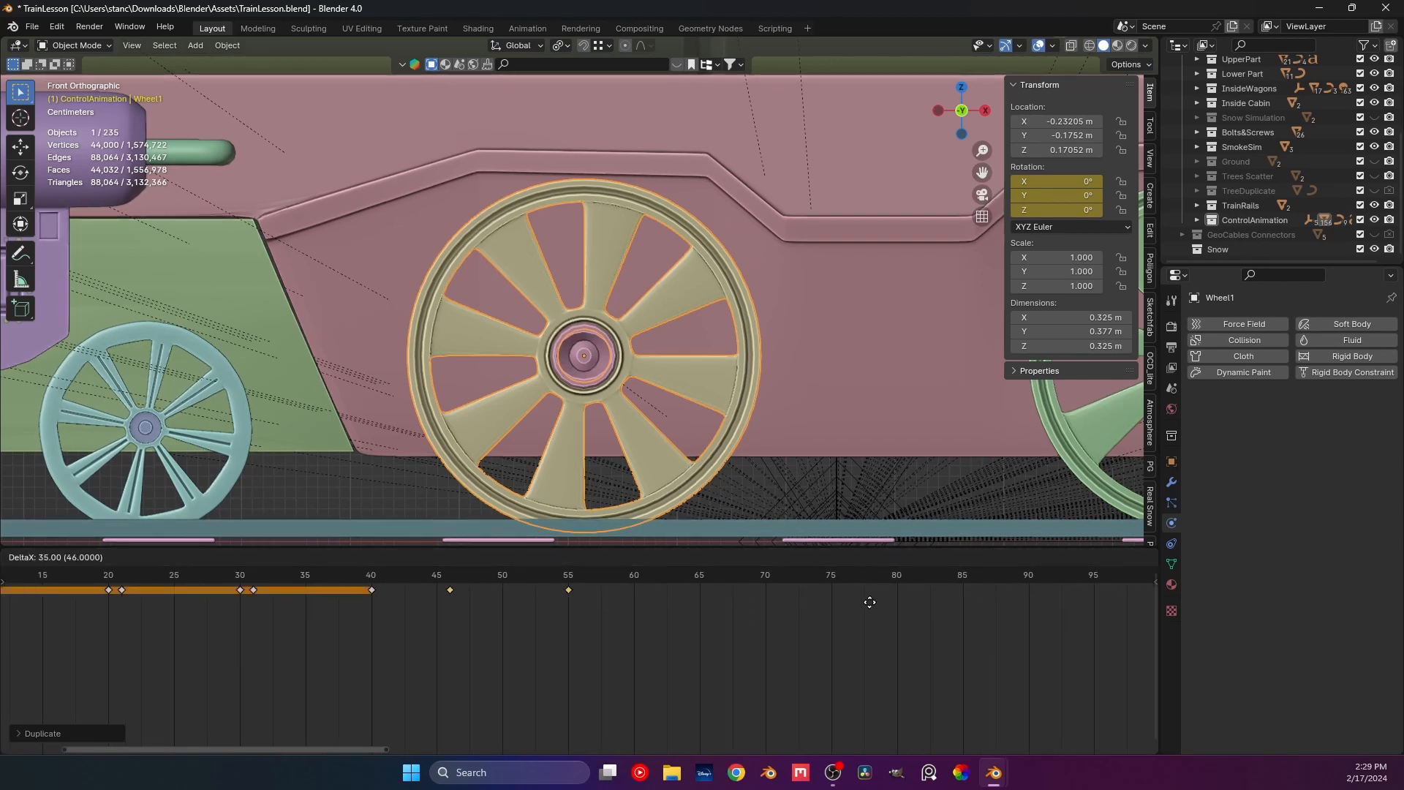
click(809, 599)
middle_drag(809, 599, 634, 625)
key(shift+d)
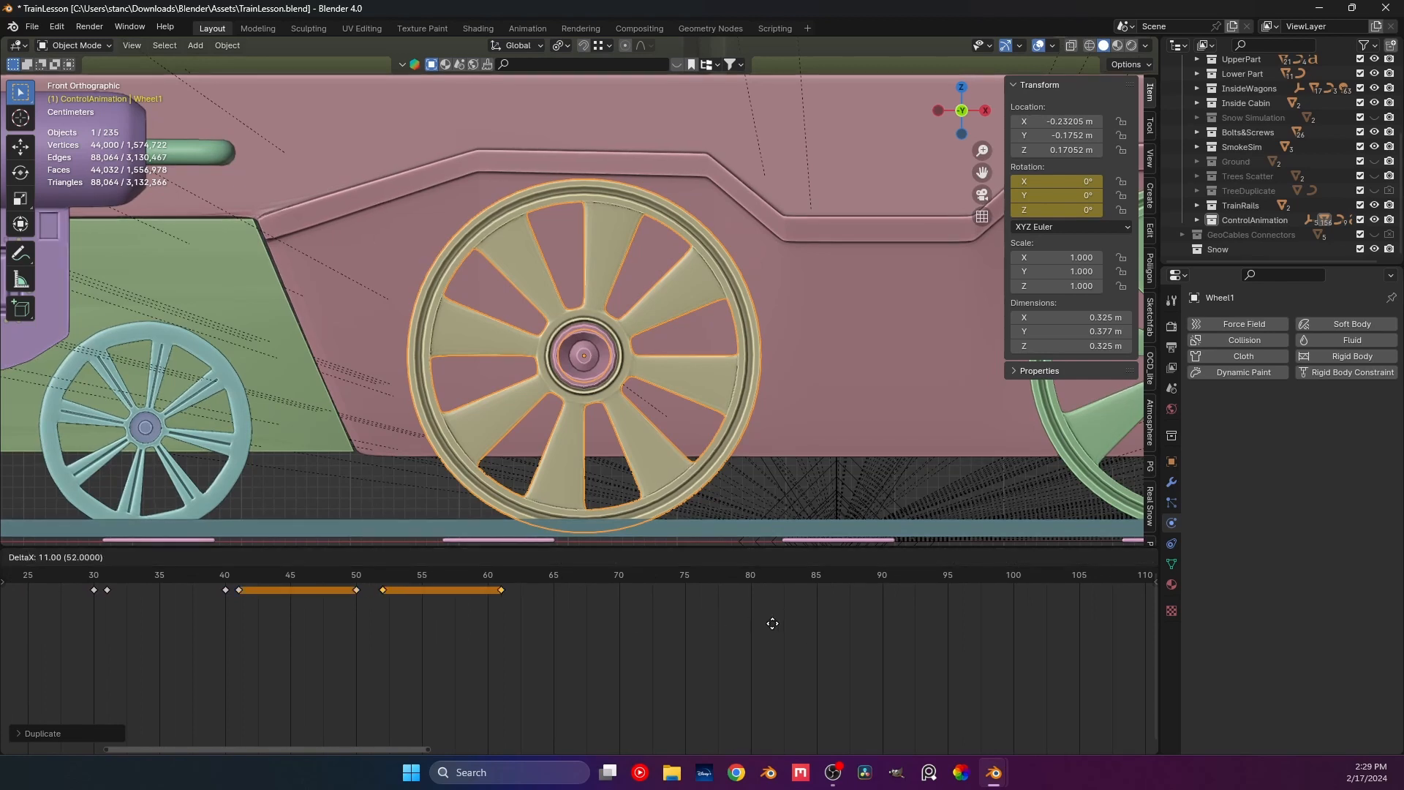
click(770, 624)
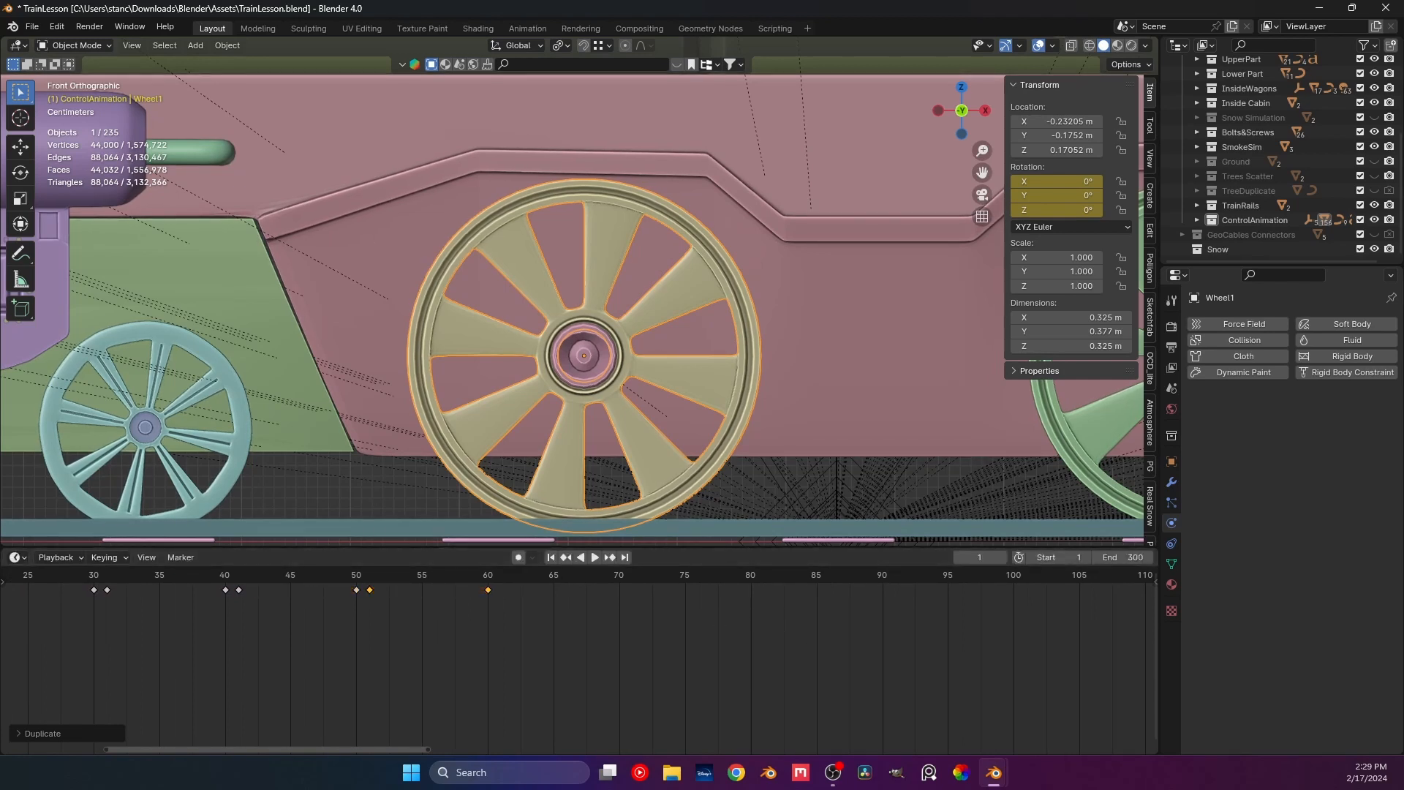
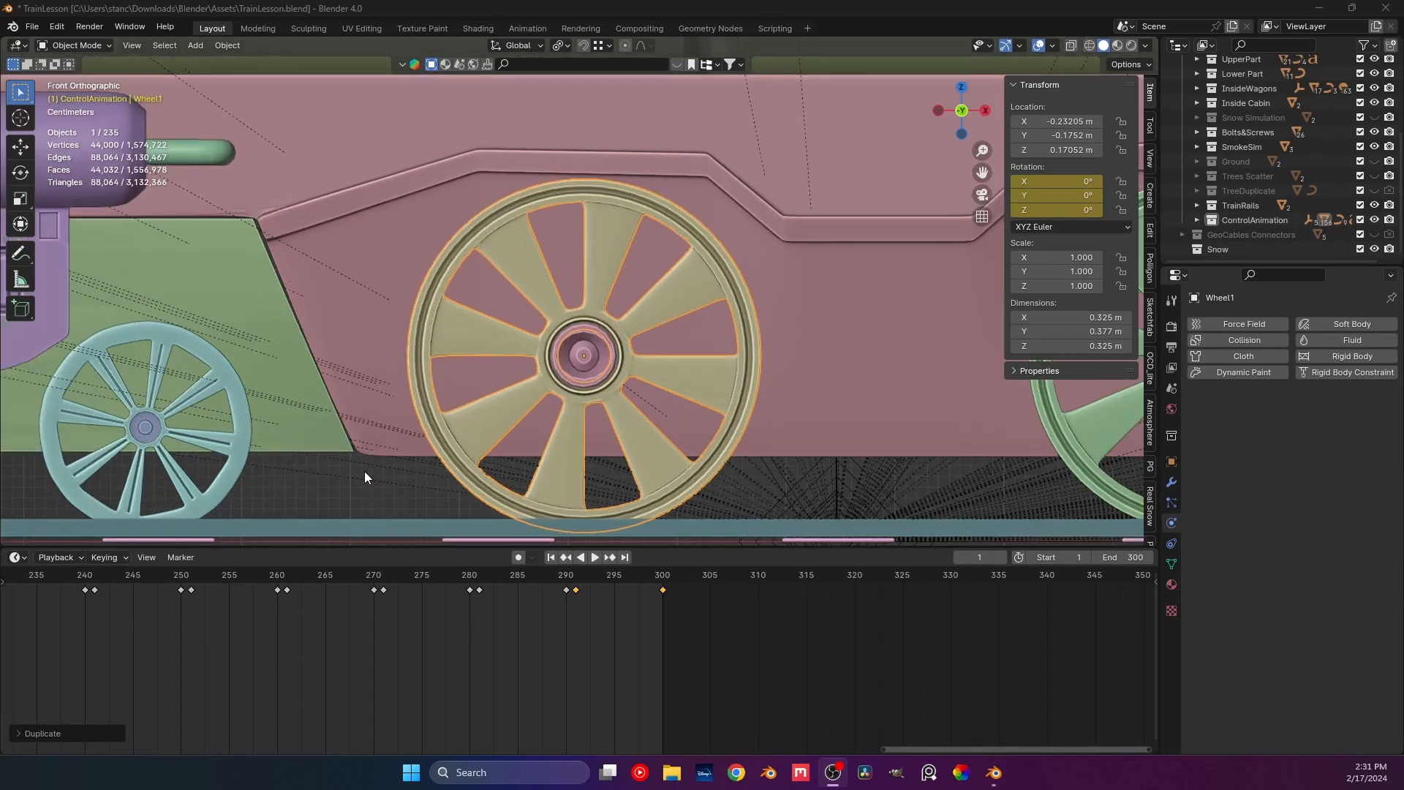
Play the animation from frame 1 to check Wheel1's repeated rotation alongside the moving train, and return to frame 1.
scroll(365, 471, down, 4)
scroll(366, 468, down, 5)
click(433, 461)
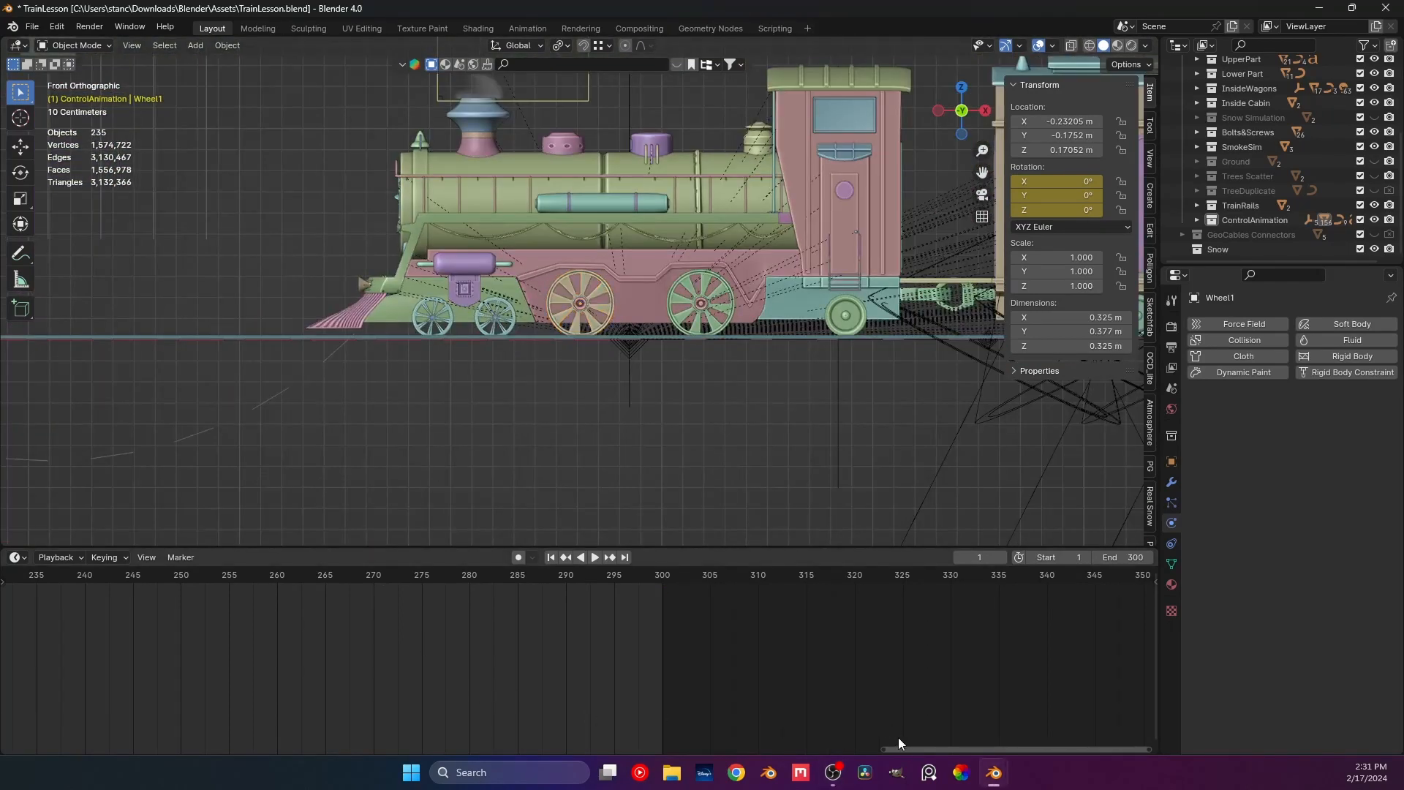
drag(898, 748, 85, 735)
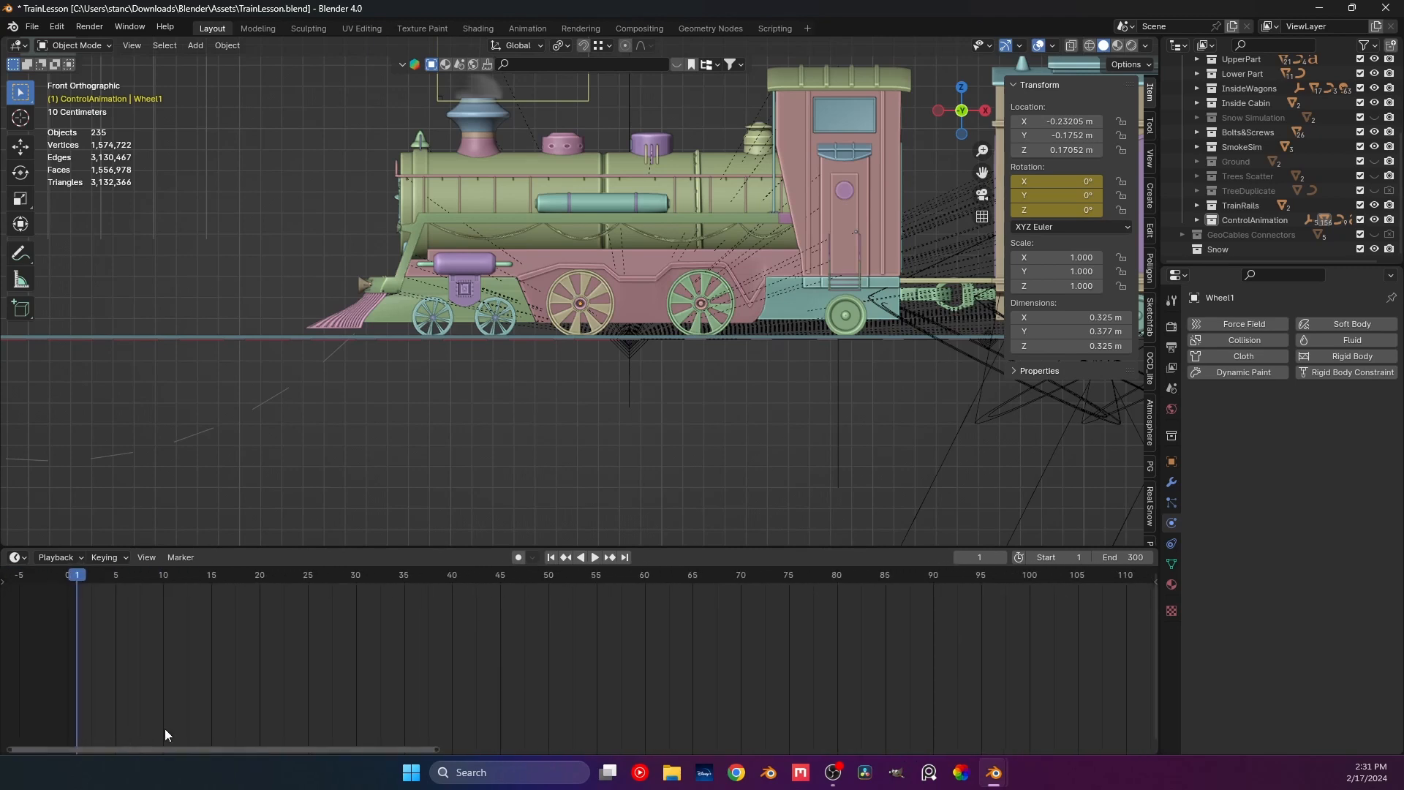
key(space)
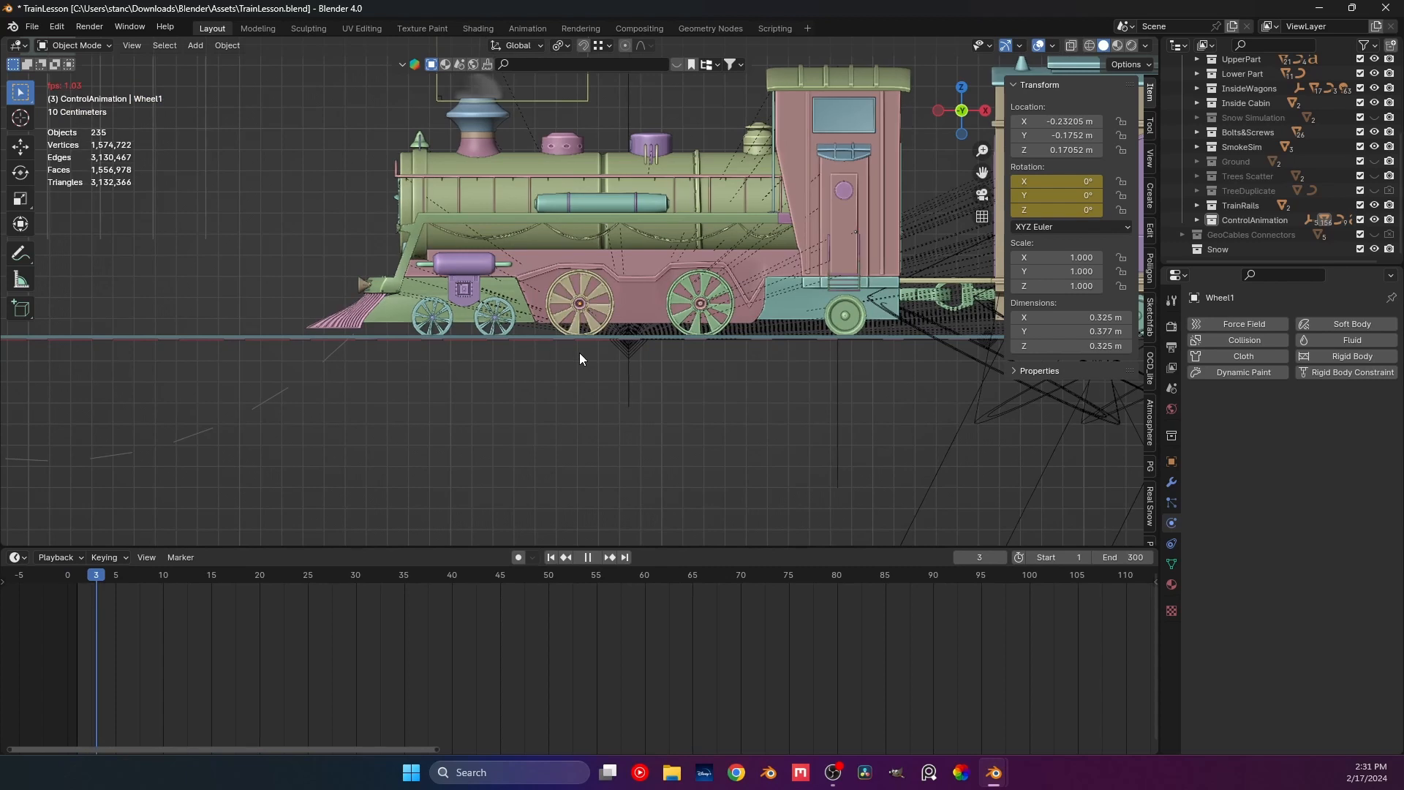
scroll(535, 341, up, 4)
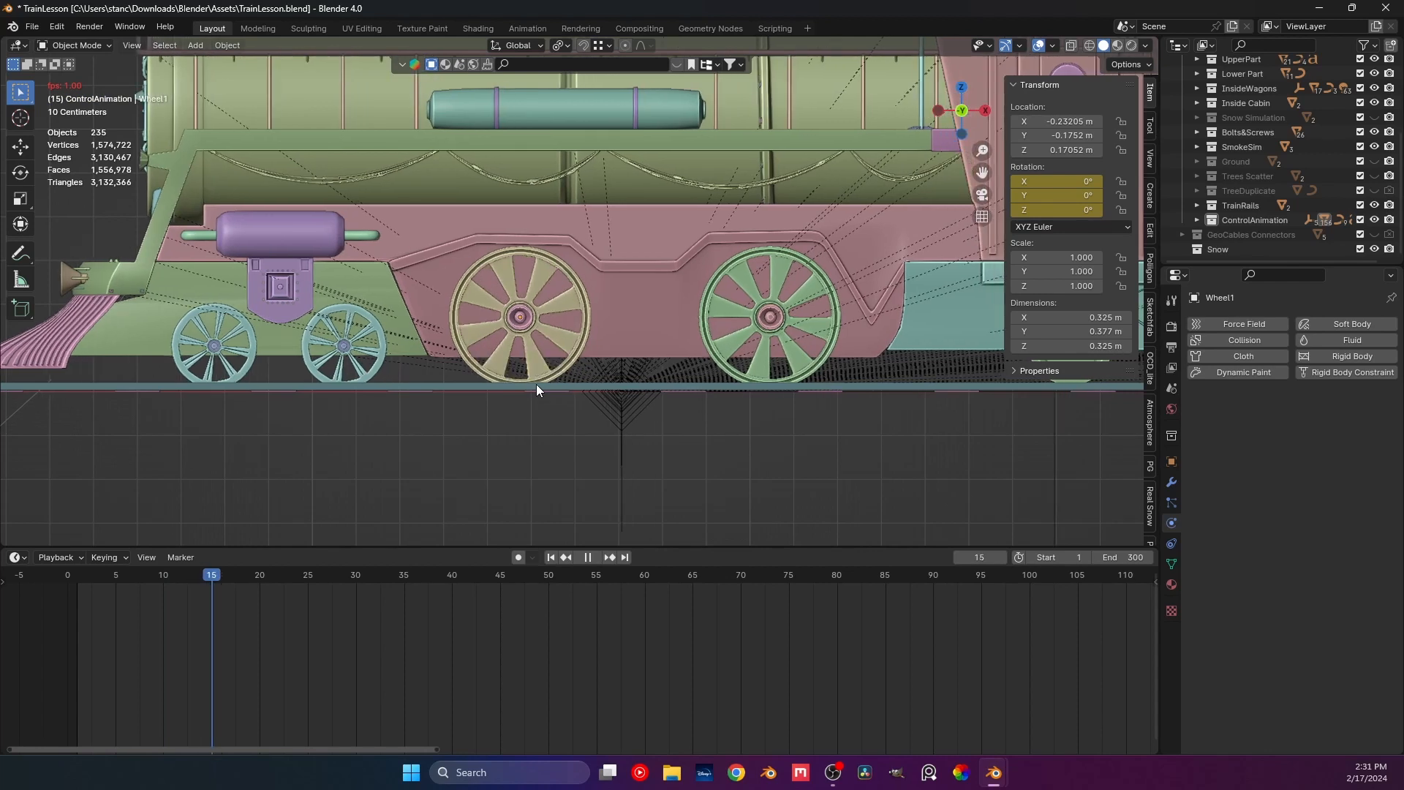
scroll(537, 384, down, 3)
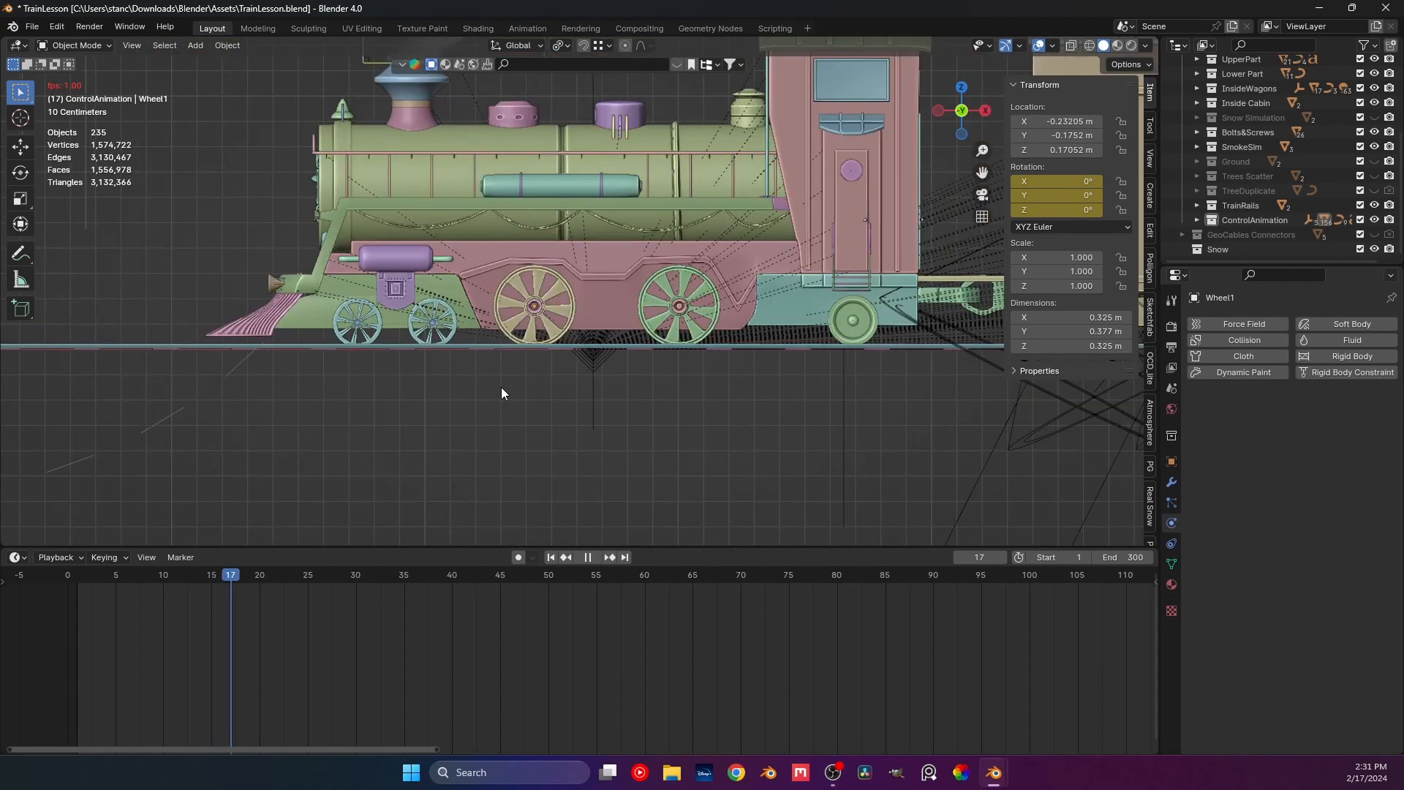
scroll(484, 391, down, 1)
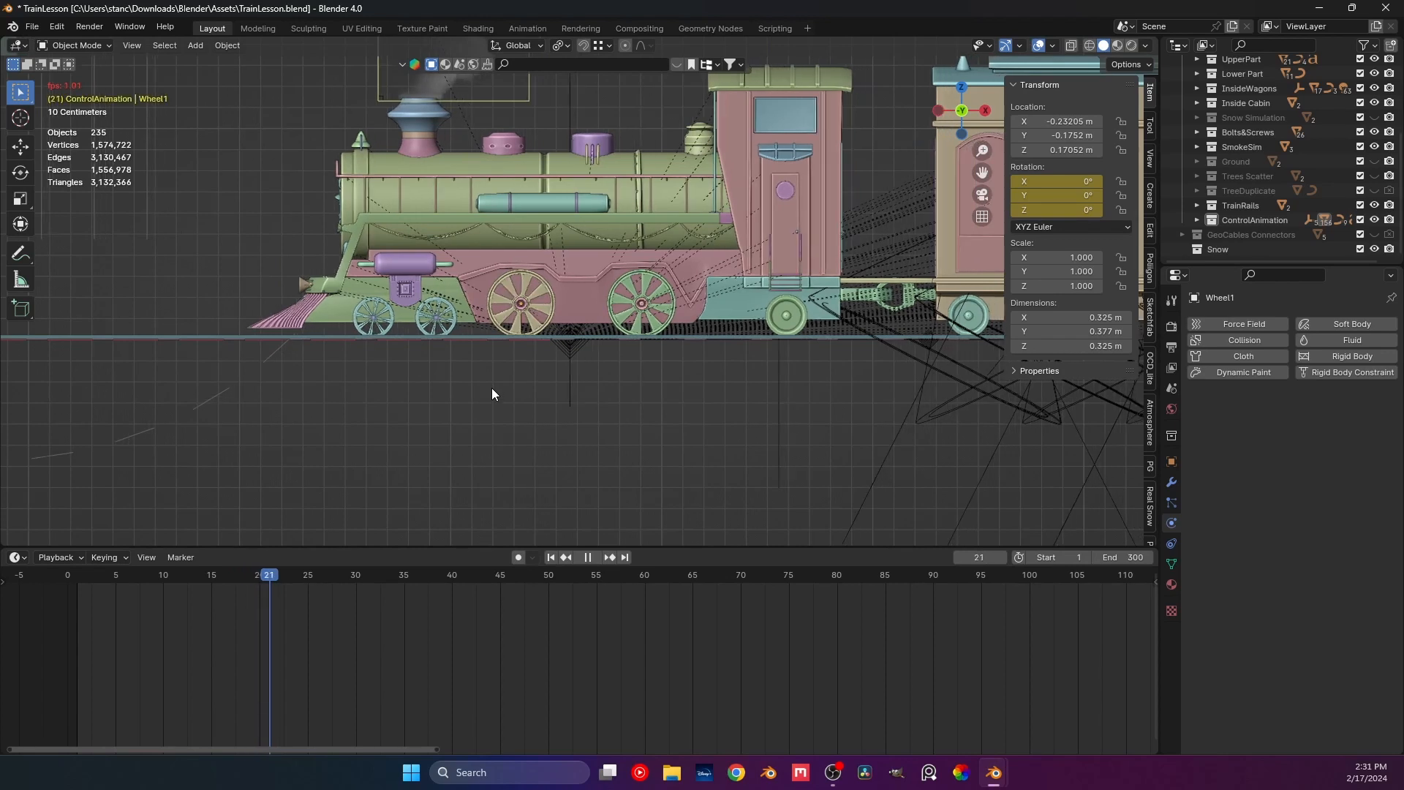
key(space)
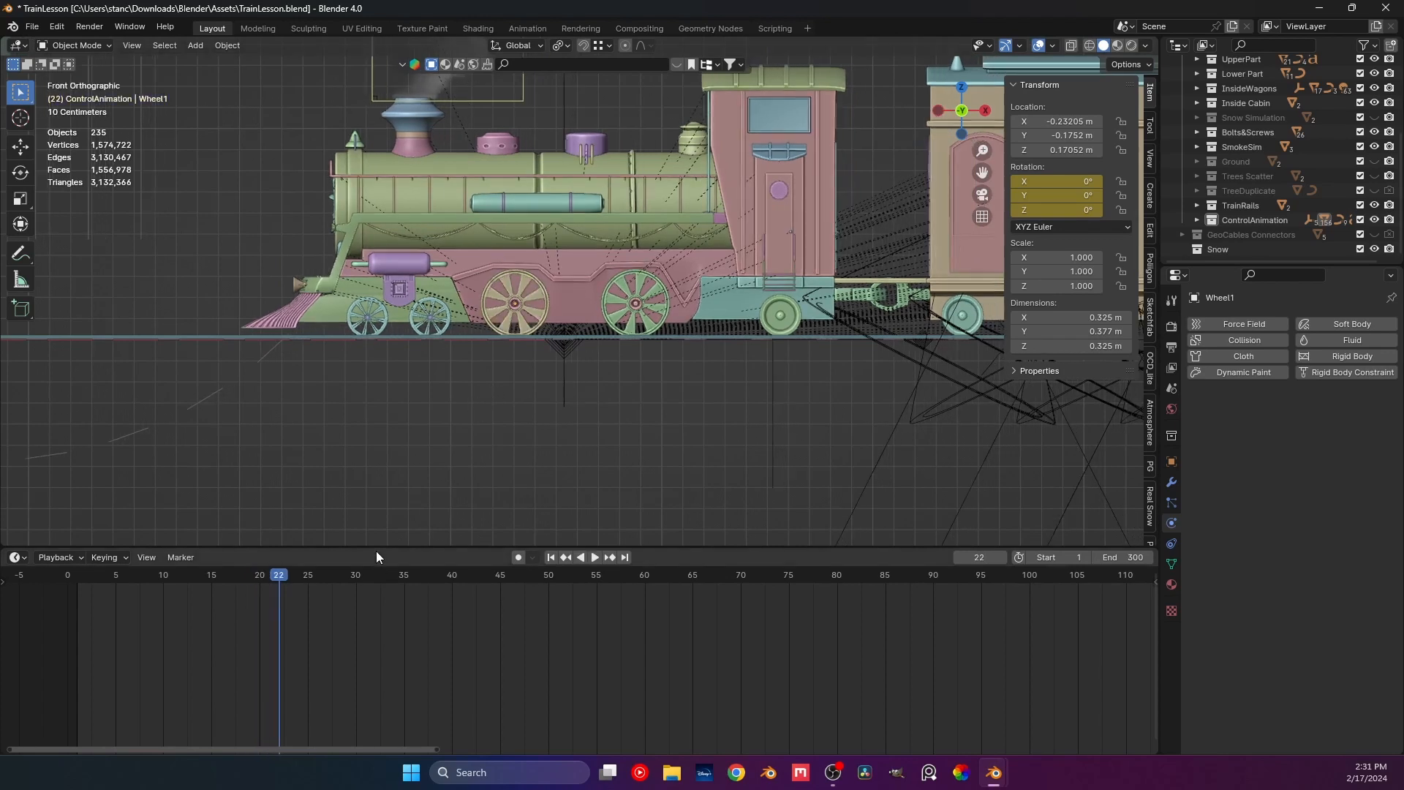
click(77, 573)
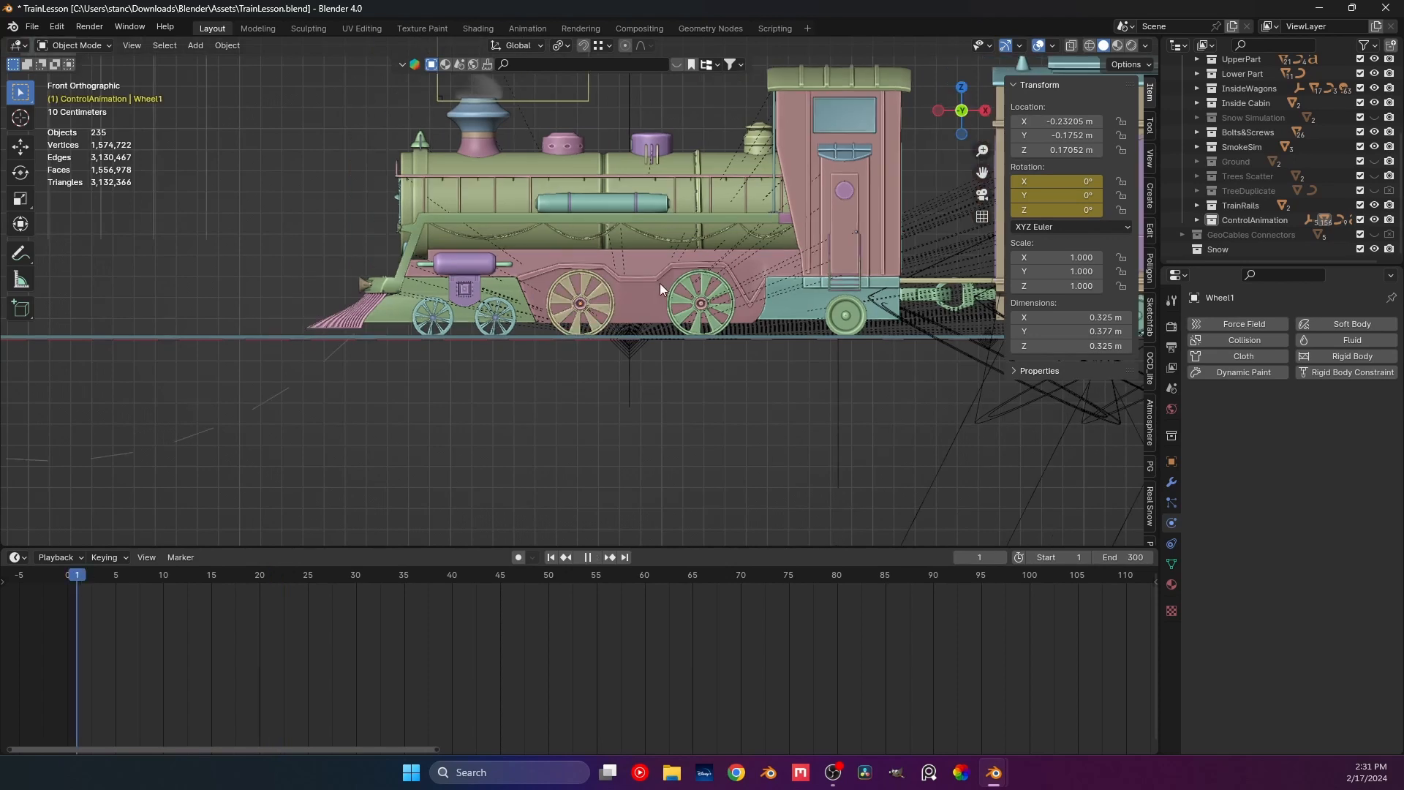
Link Wheel1's animation data to the large wheel behind it, Wheel1.001, with Wheel1 as the active object.
shift+middle_drag(596, 309, 653, 290)
scroll(509, 380, up, 3)
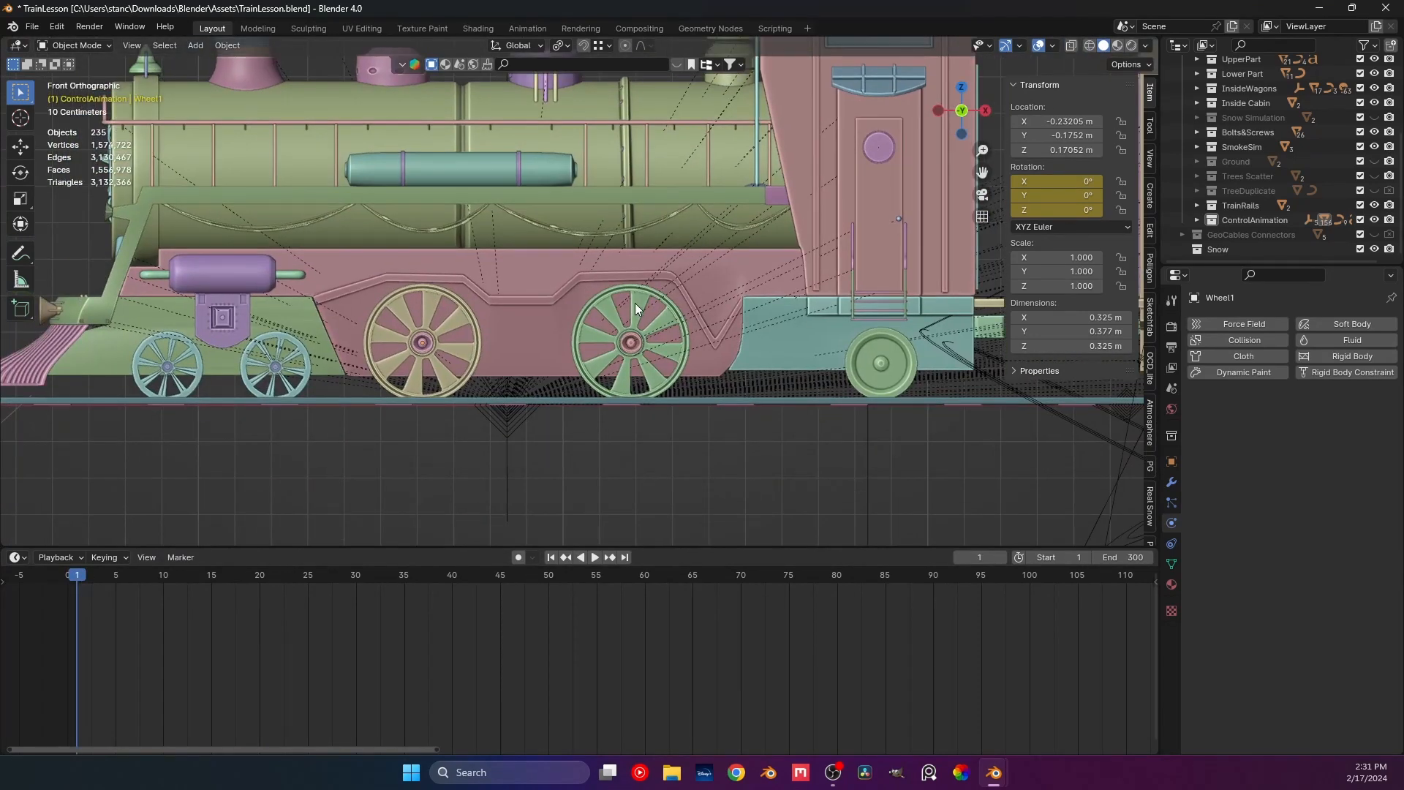
click(625, 306)
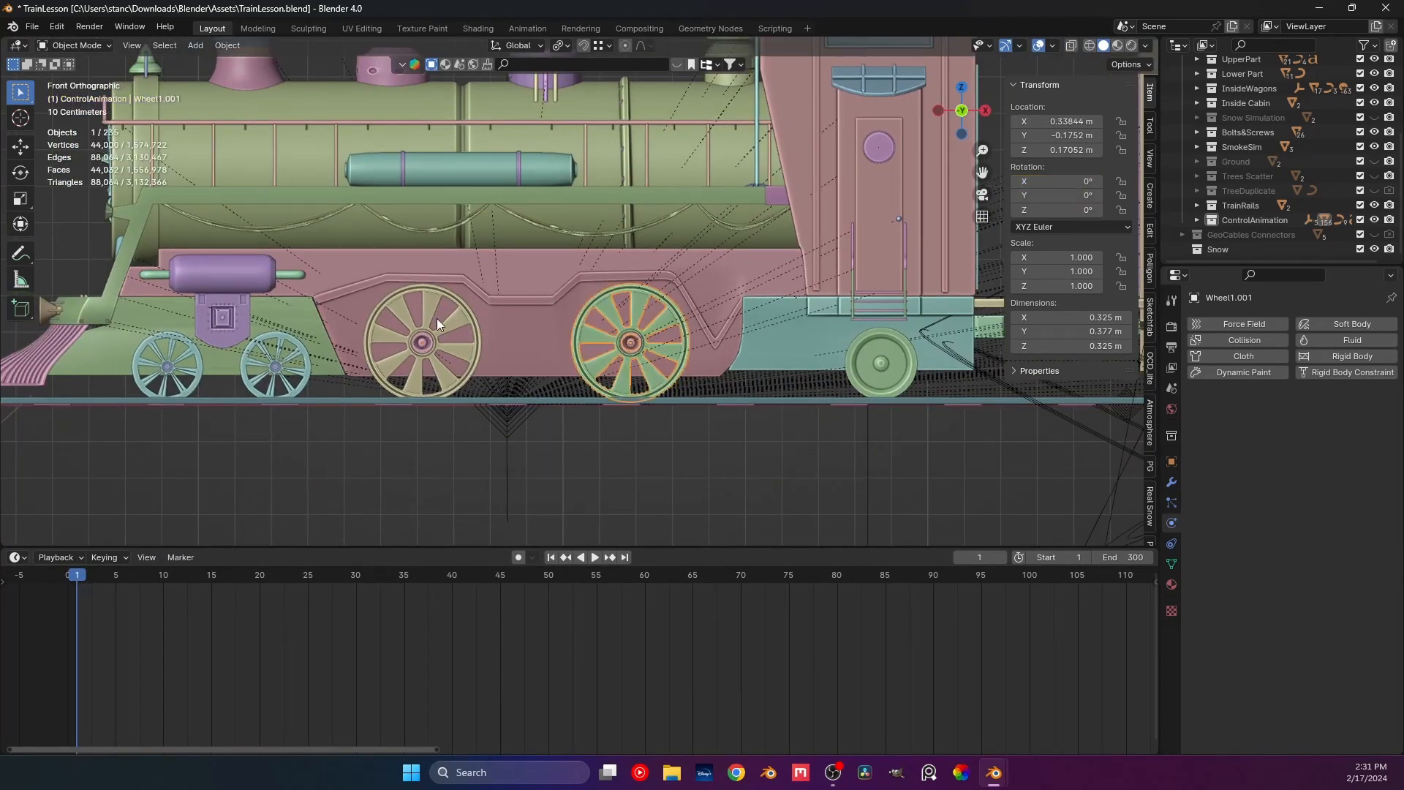
middle_drag(437, 318, 387, 301)
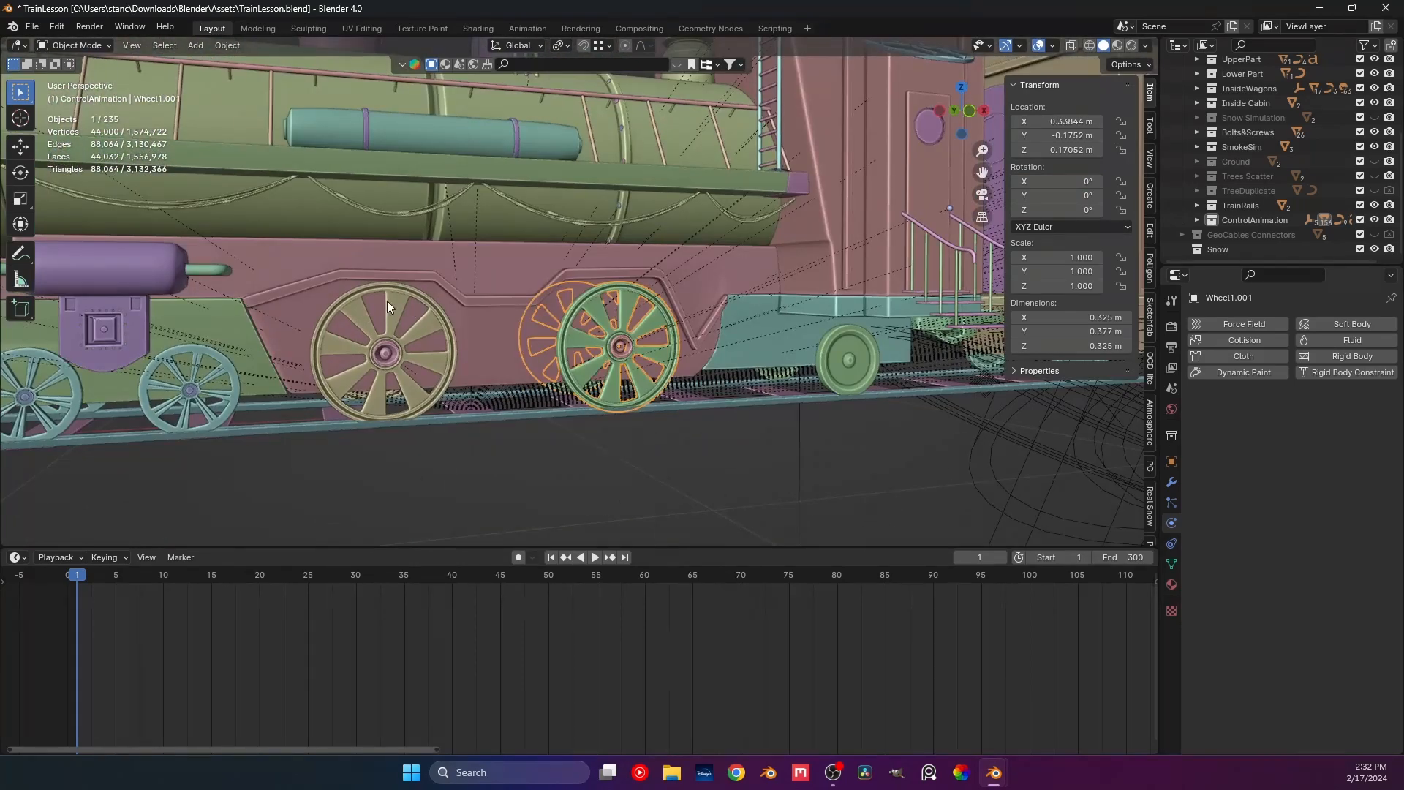
shift+click(387, 301)
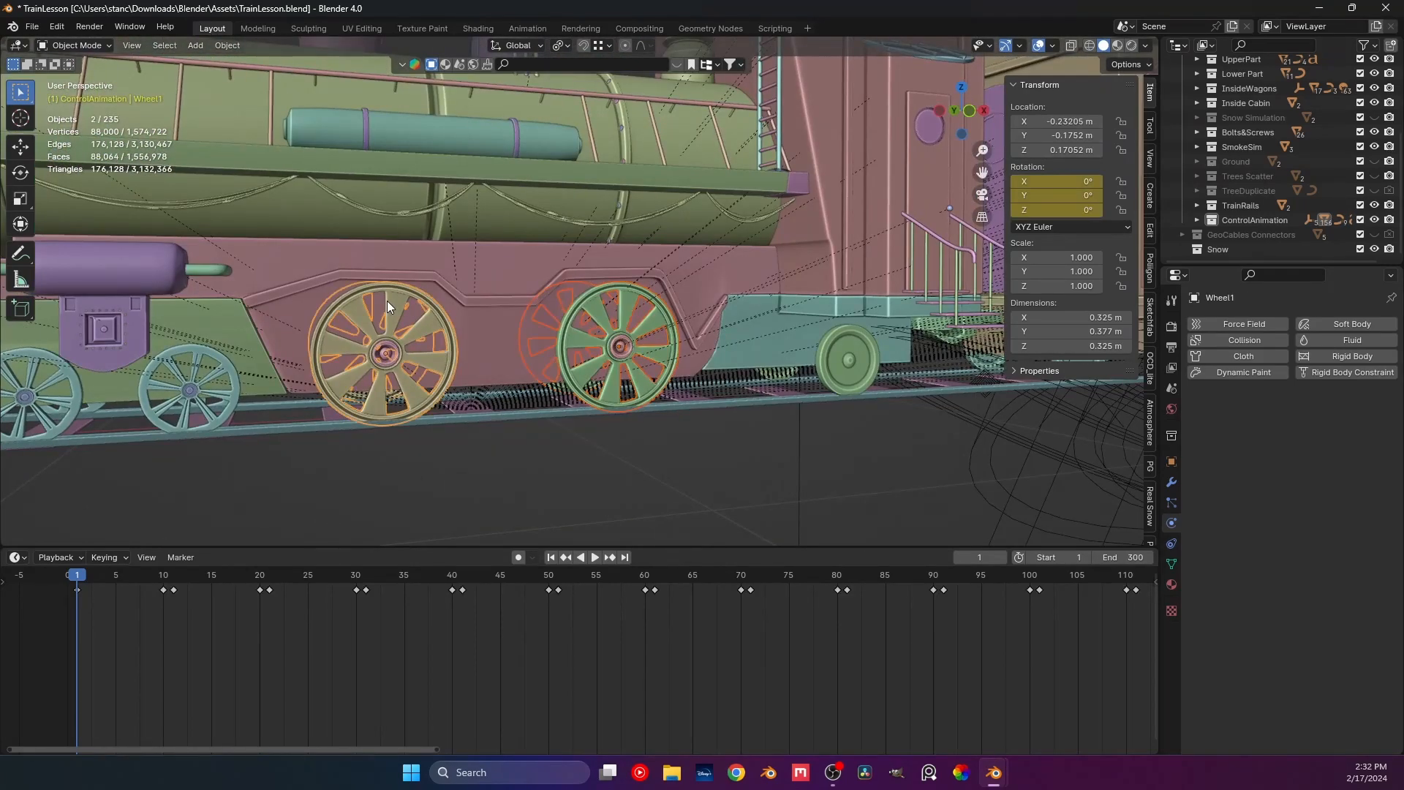
click(625, 316)
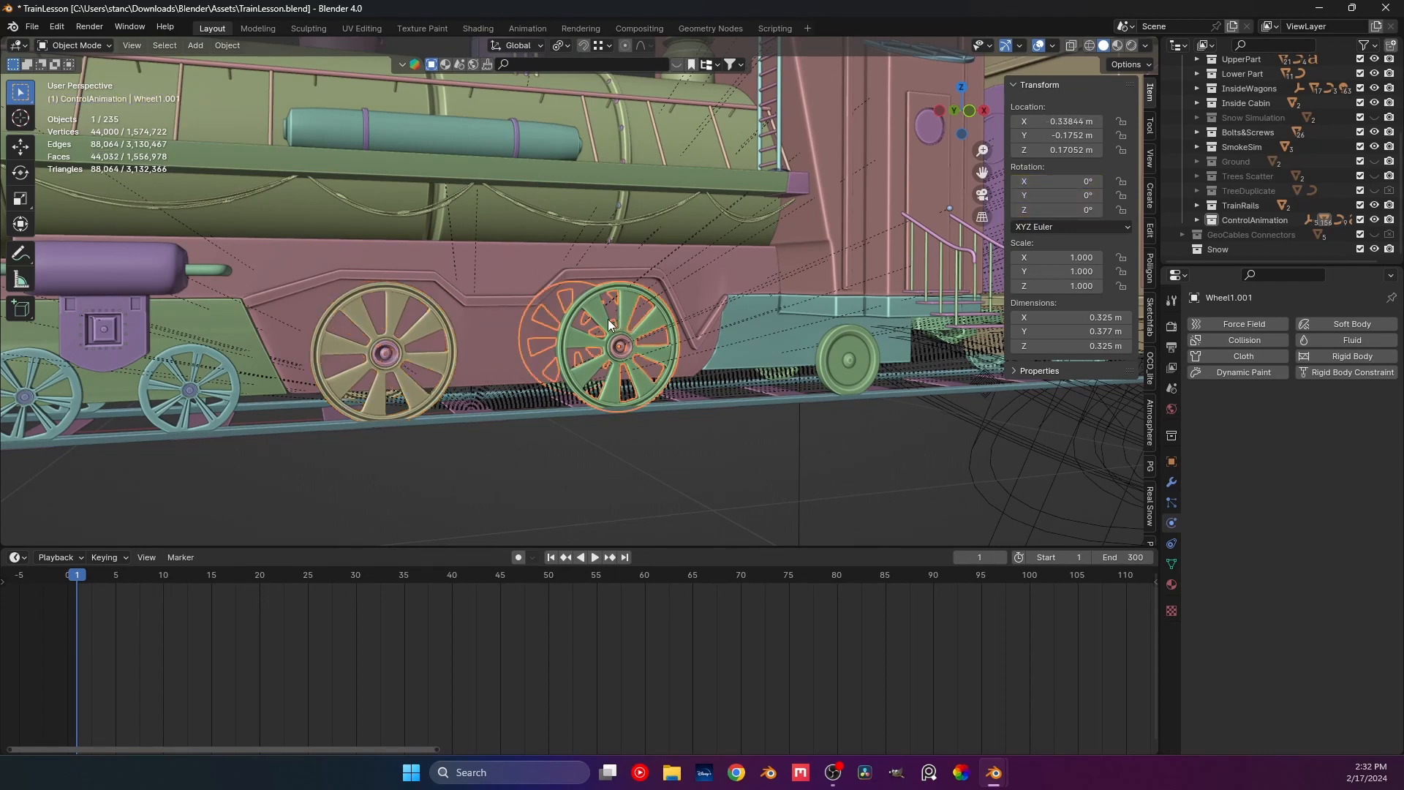
shift+click(392, 310)
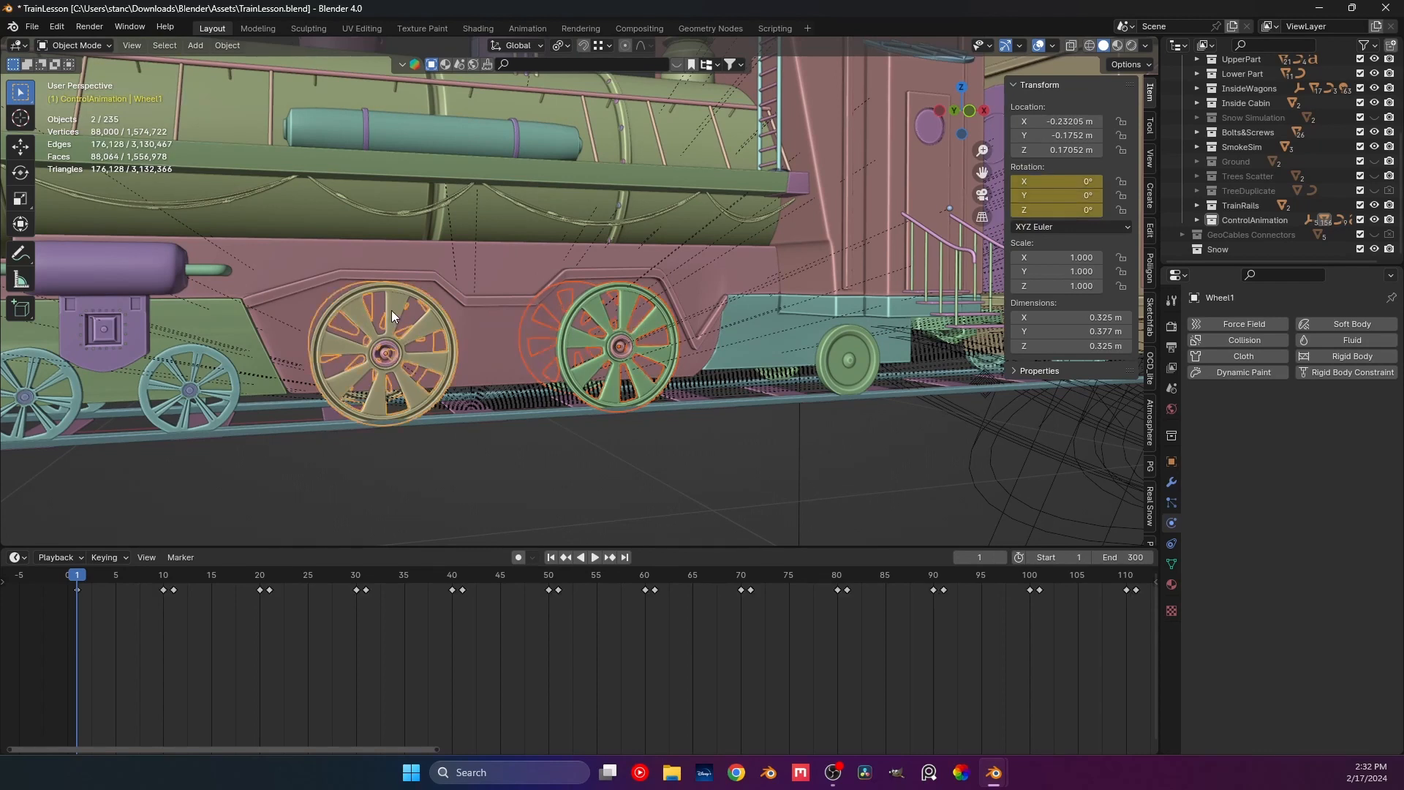
key(ctrl+l)
mouse_move(392, 310)
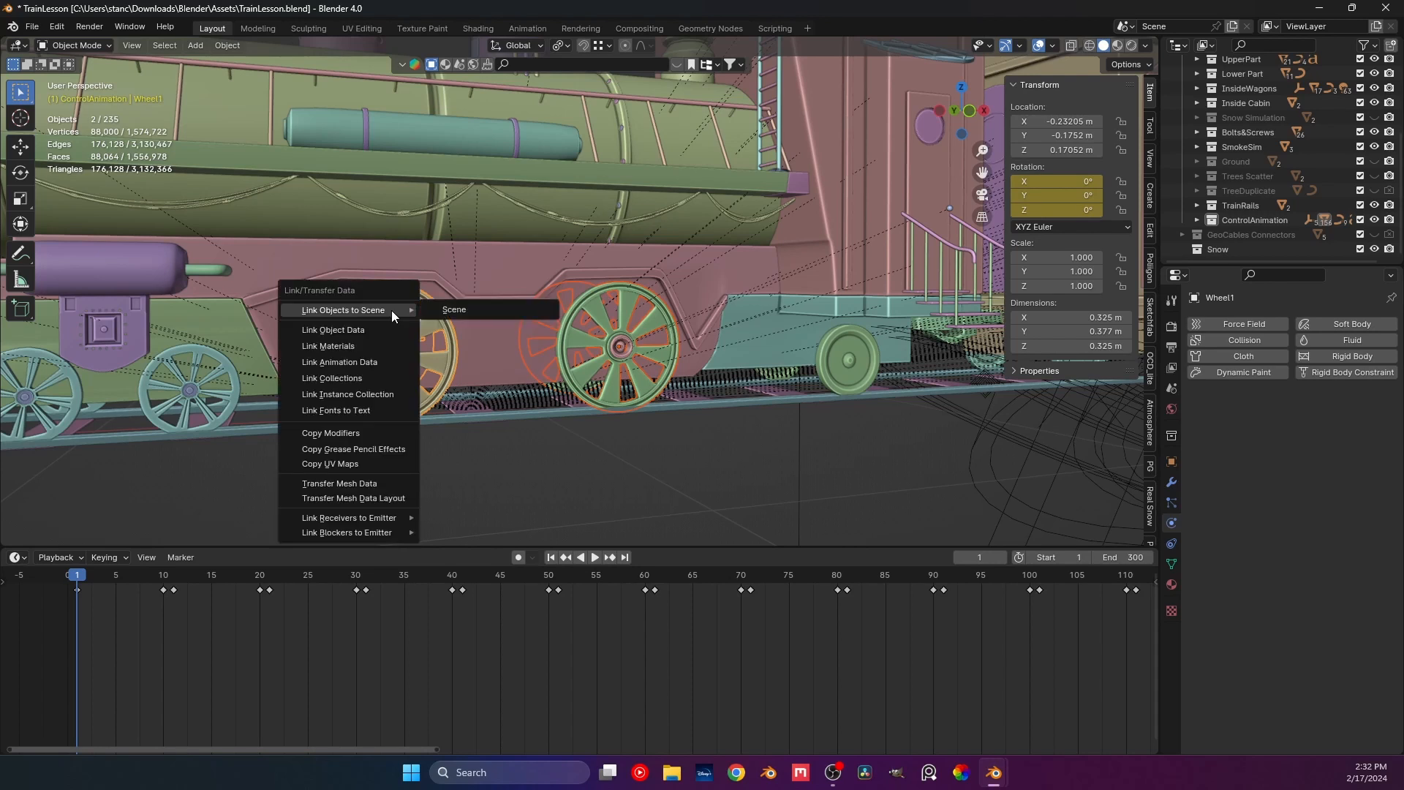
click(319, 363)
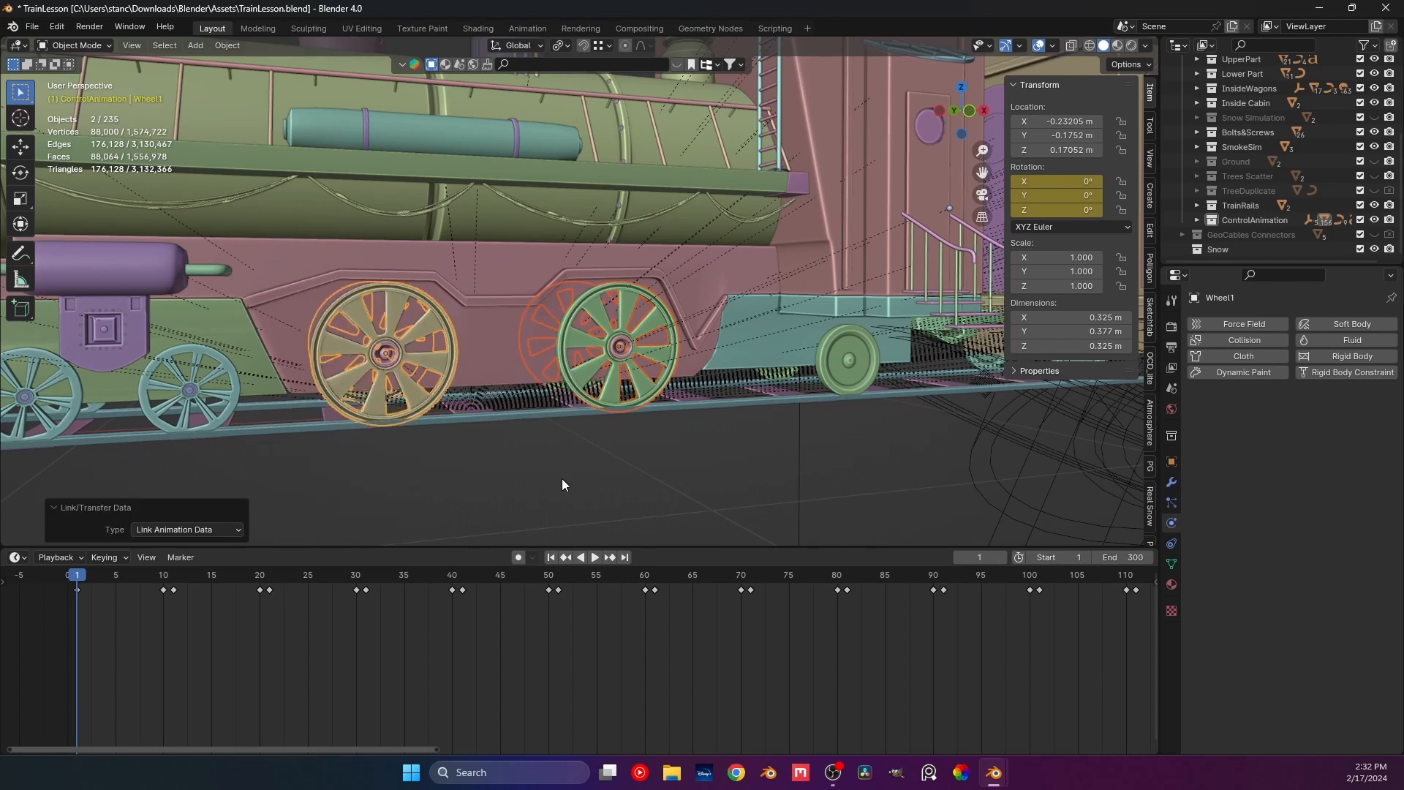
click(562, 479)
Check Wheel1.001's linked keyframes and play the animation from frame 1 to compare both large wheels' rotation.
click(630, 303)
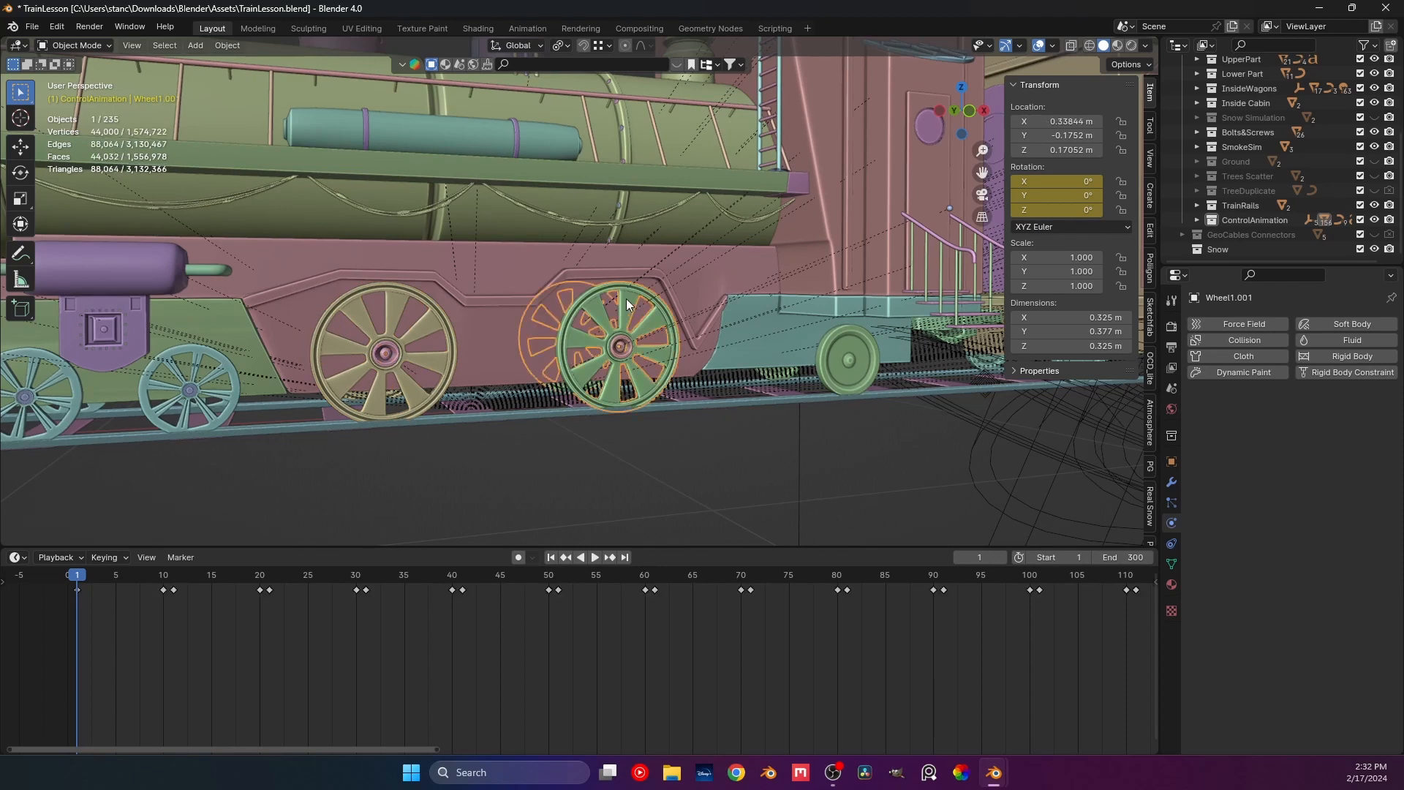
click(402, 496)
middle_drag(371, 482, 331, 483)
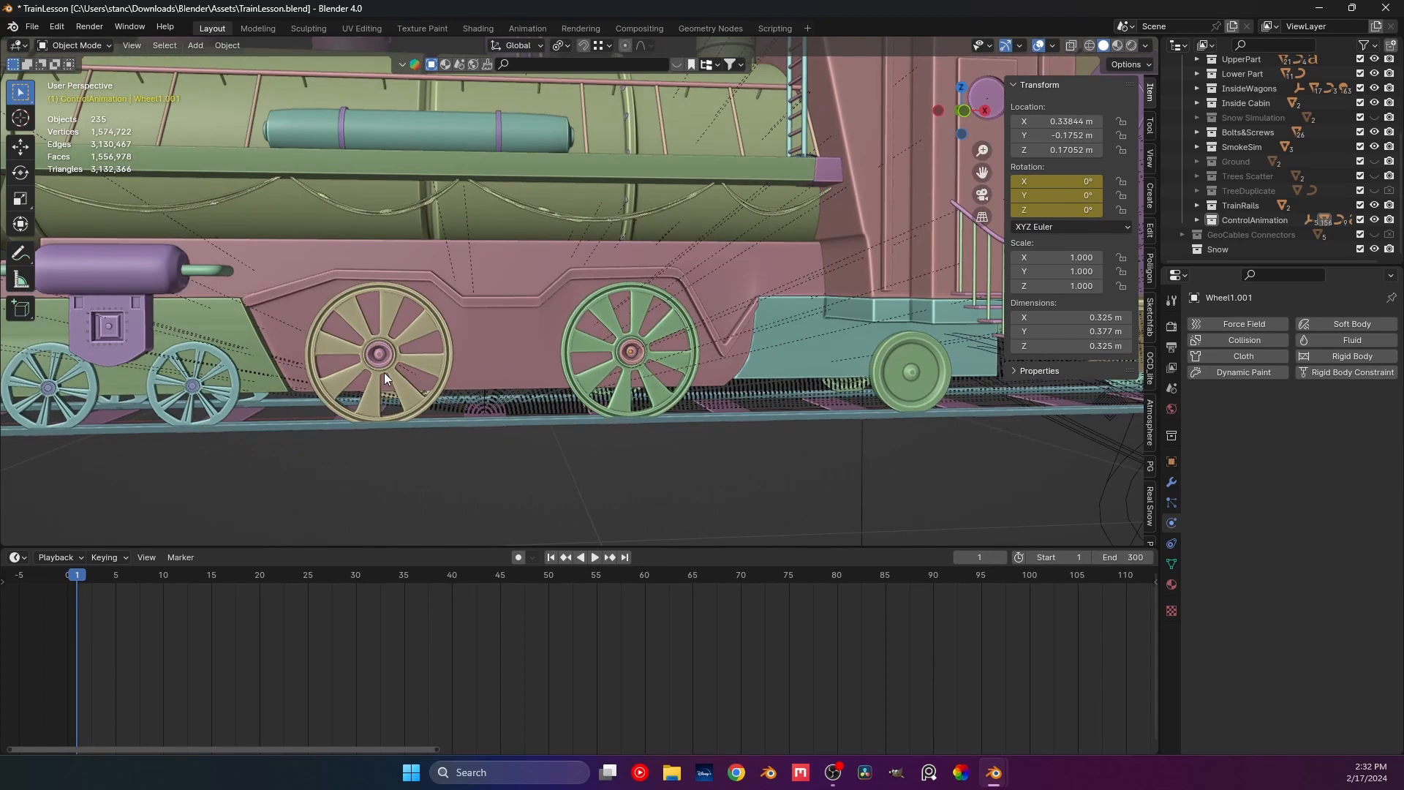
key(space)
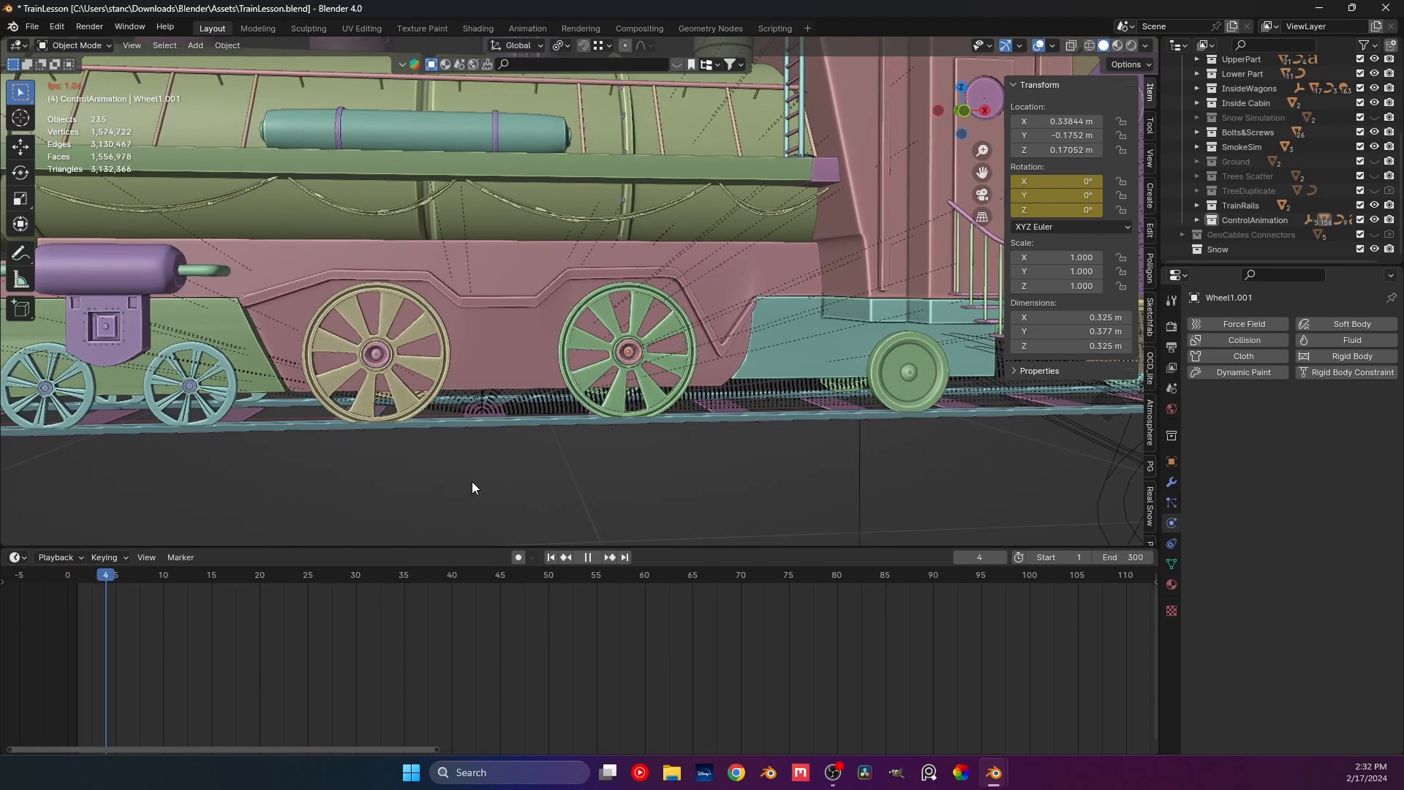
key(space)
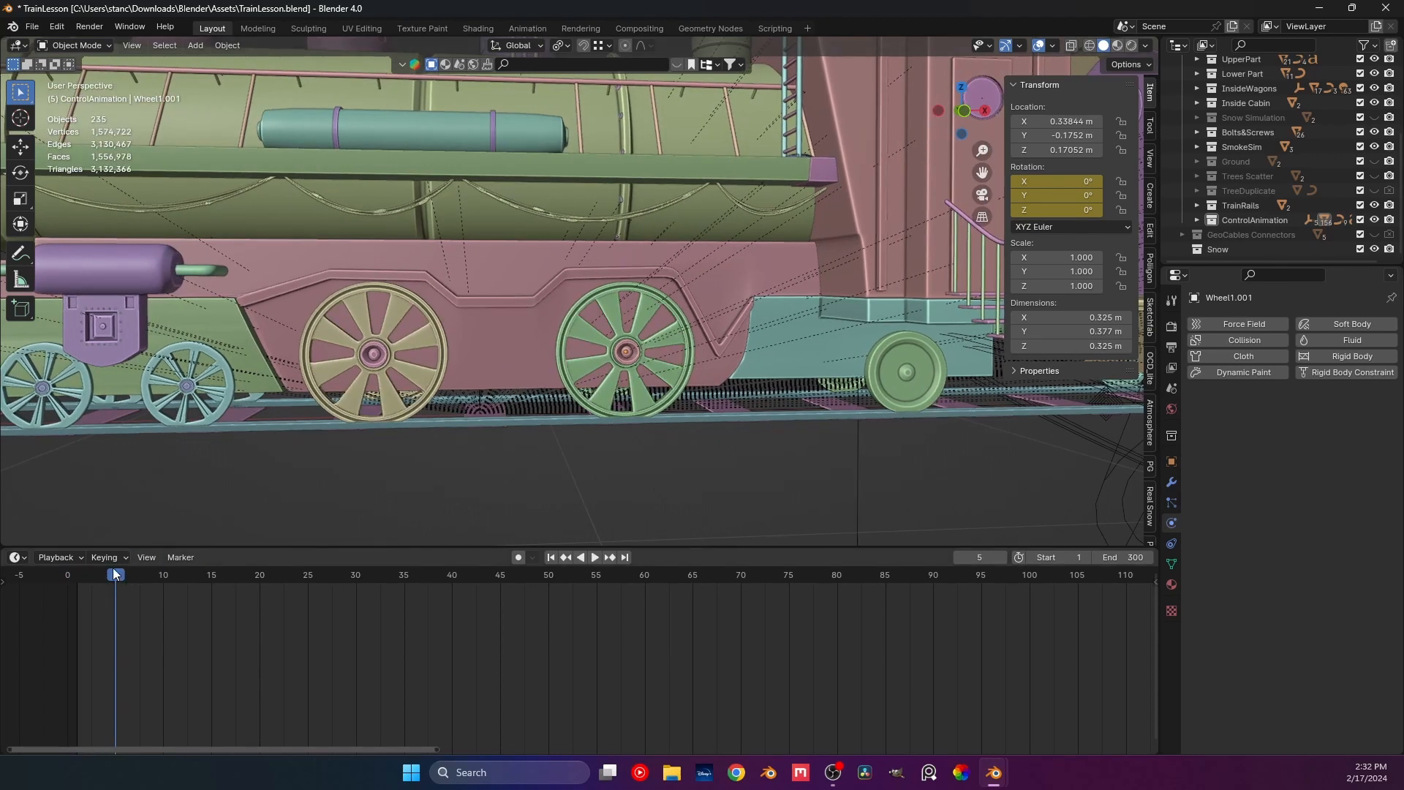
key(space)
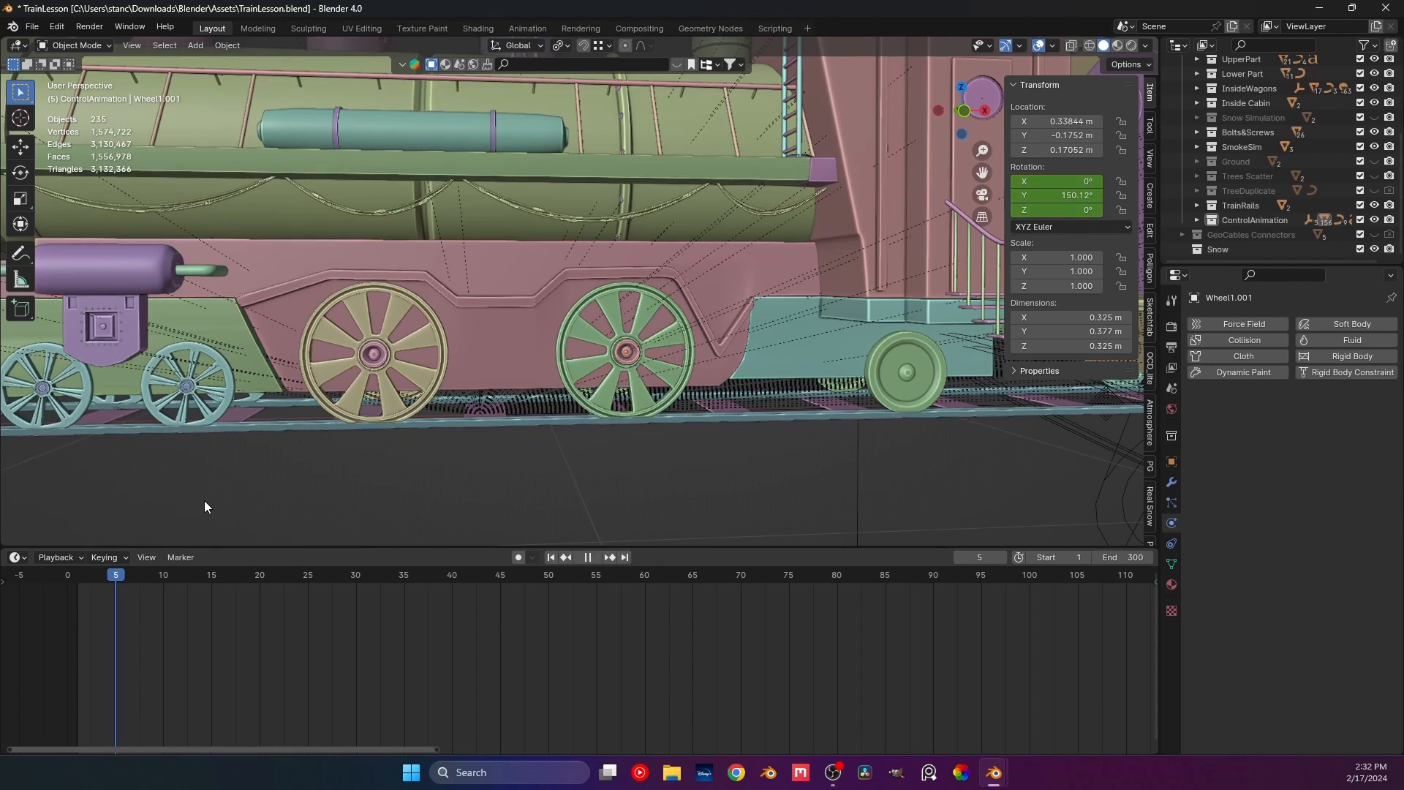
key(Escape)
Try to link Wheel1's animation data to the small front wheel set SmallheelSet, inspect its orientation, and undo the link.
shift+middle_drag(204, 501, 442, 492)
click(366, 363)
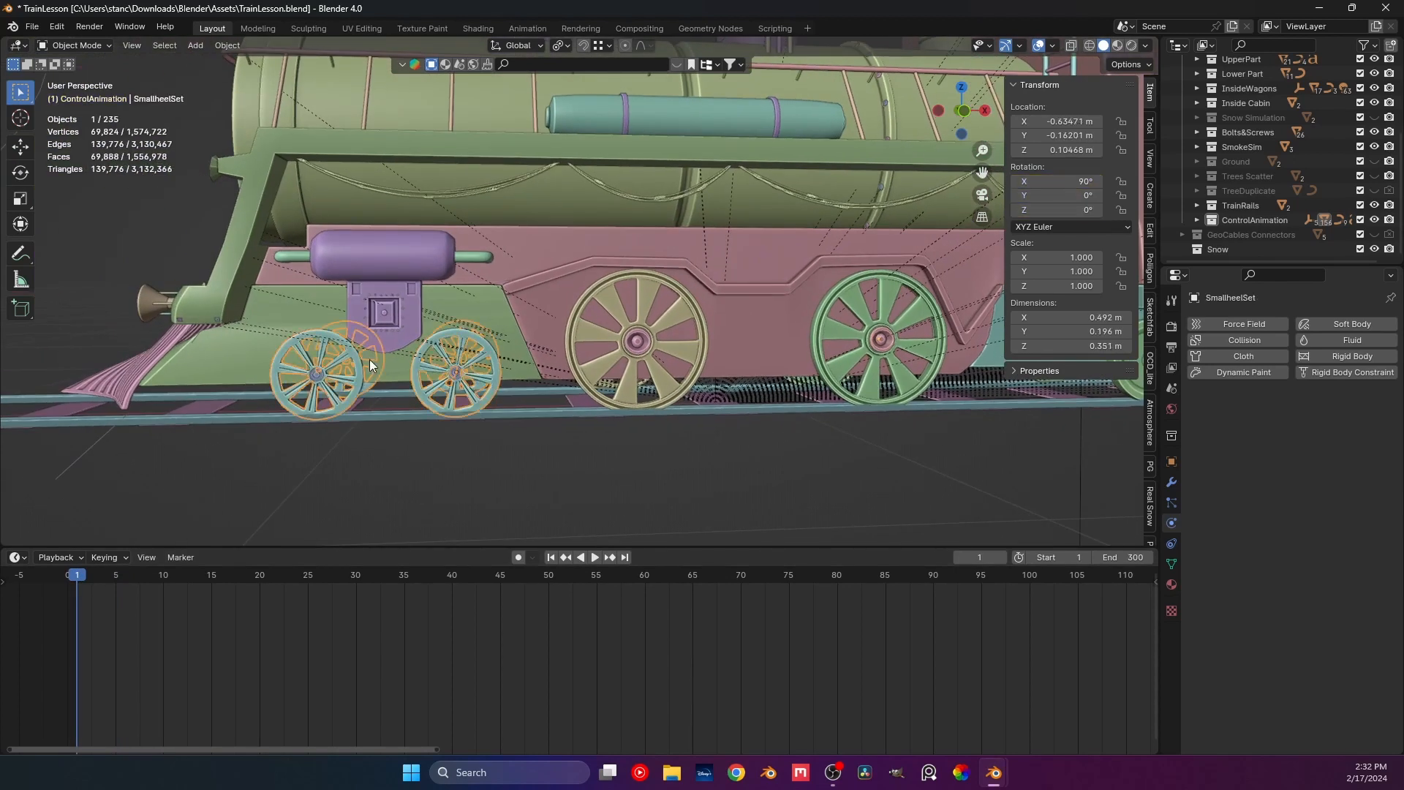
shift+click(681, 311)
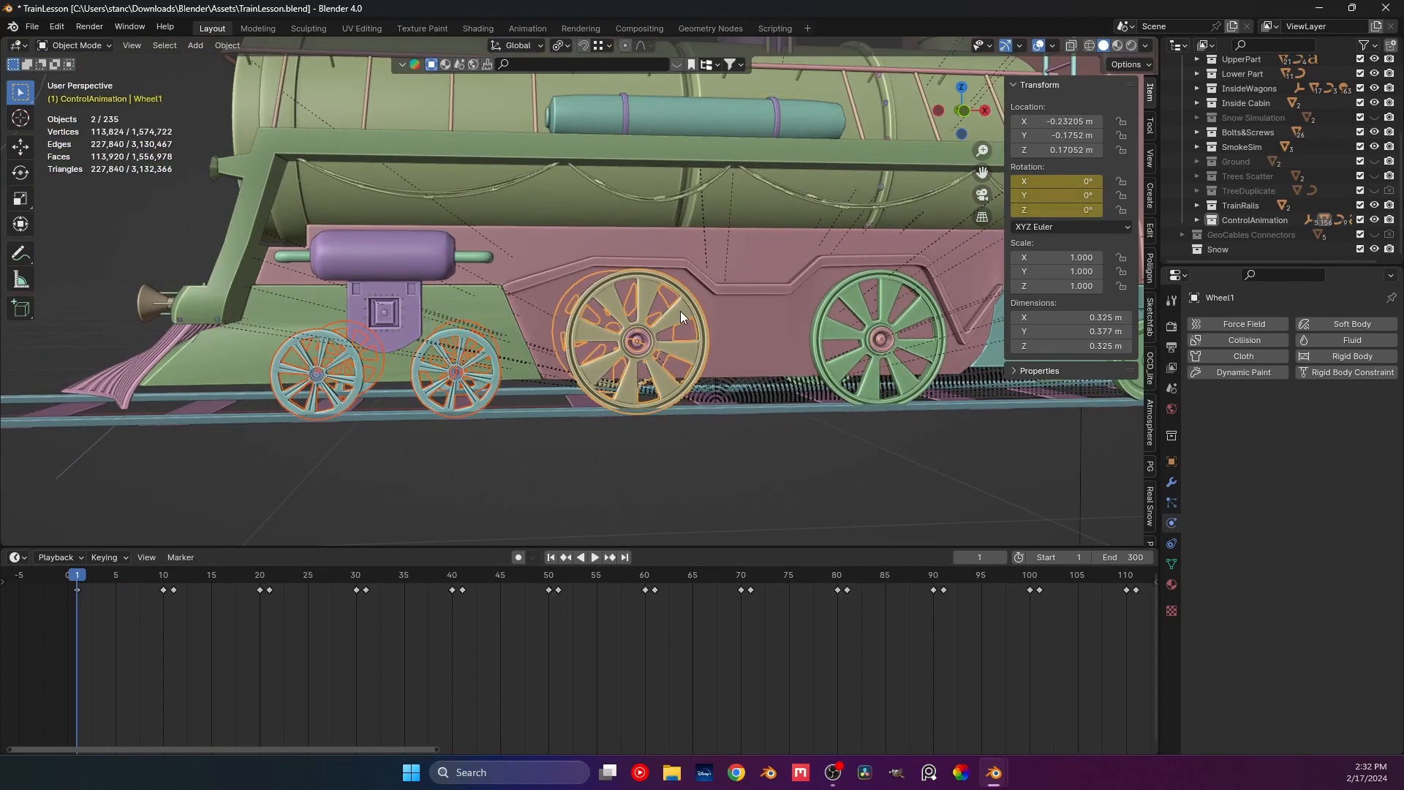
key(ctrl+l)
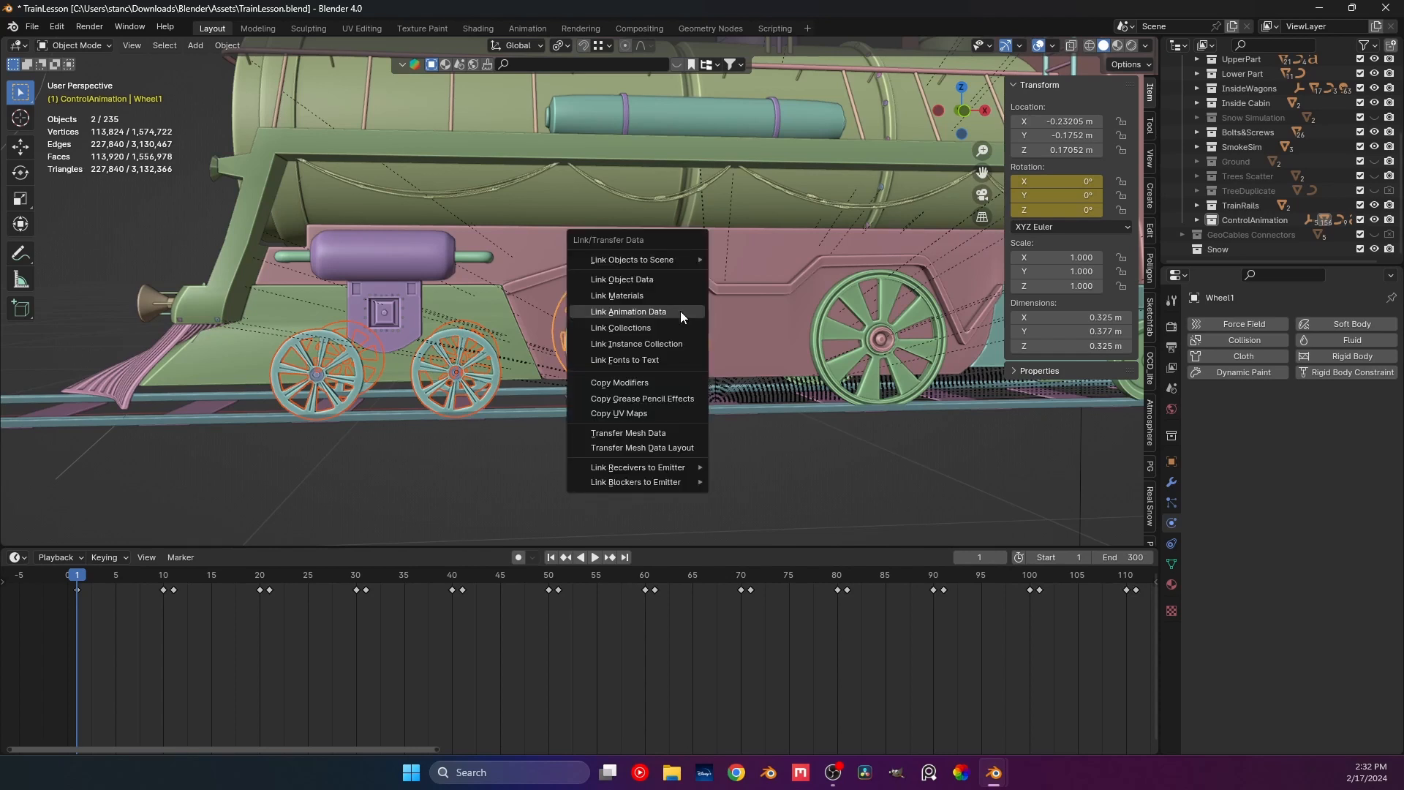
click(680, 311)
click(341, 467)
scroll(341, 467, down, 2)
middle_drag(341, 467, 376, 423)
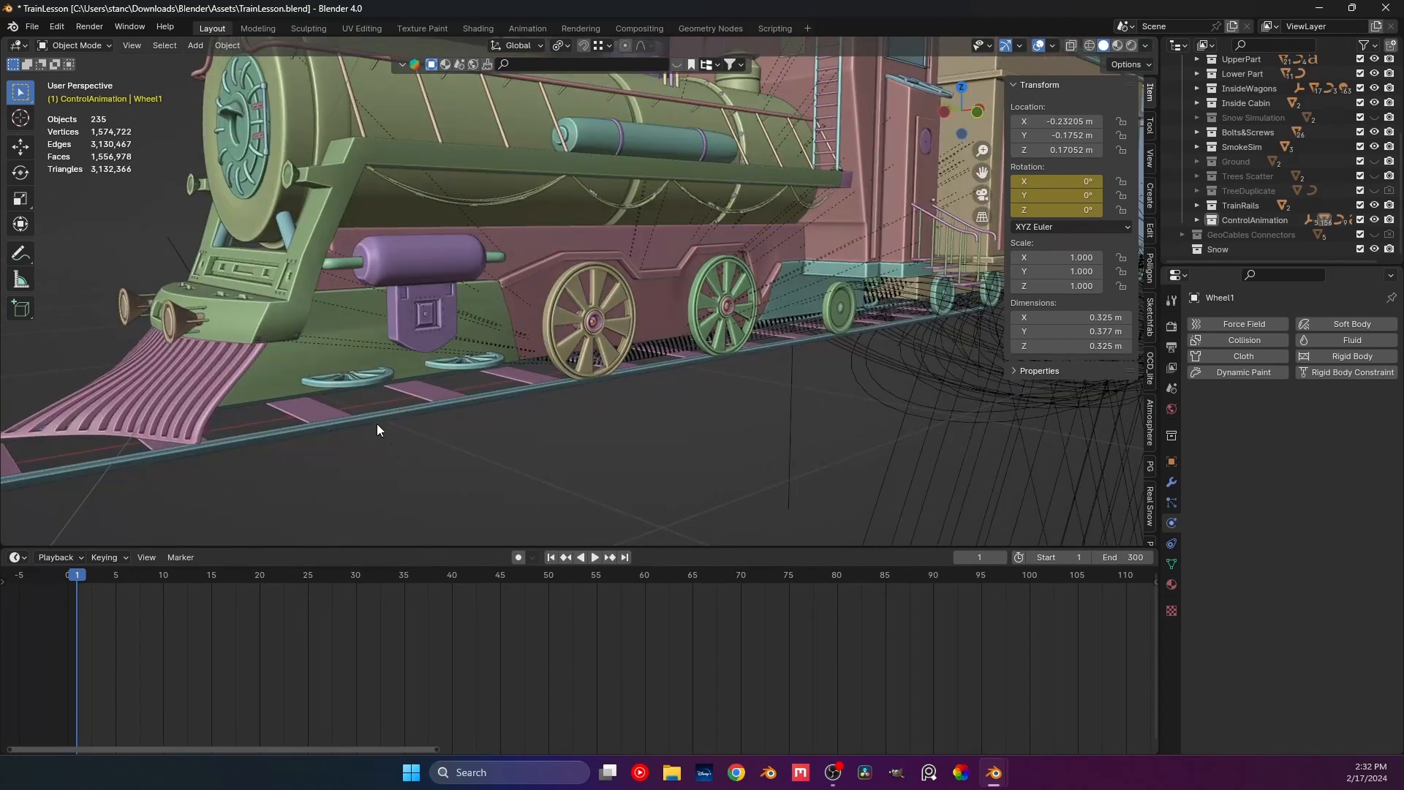
scroll(337, 402, up, 3)
key(ctrl+z)
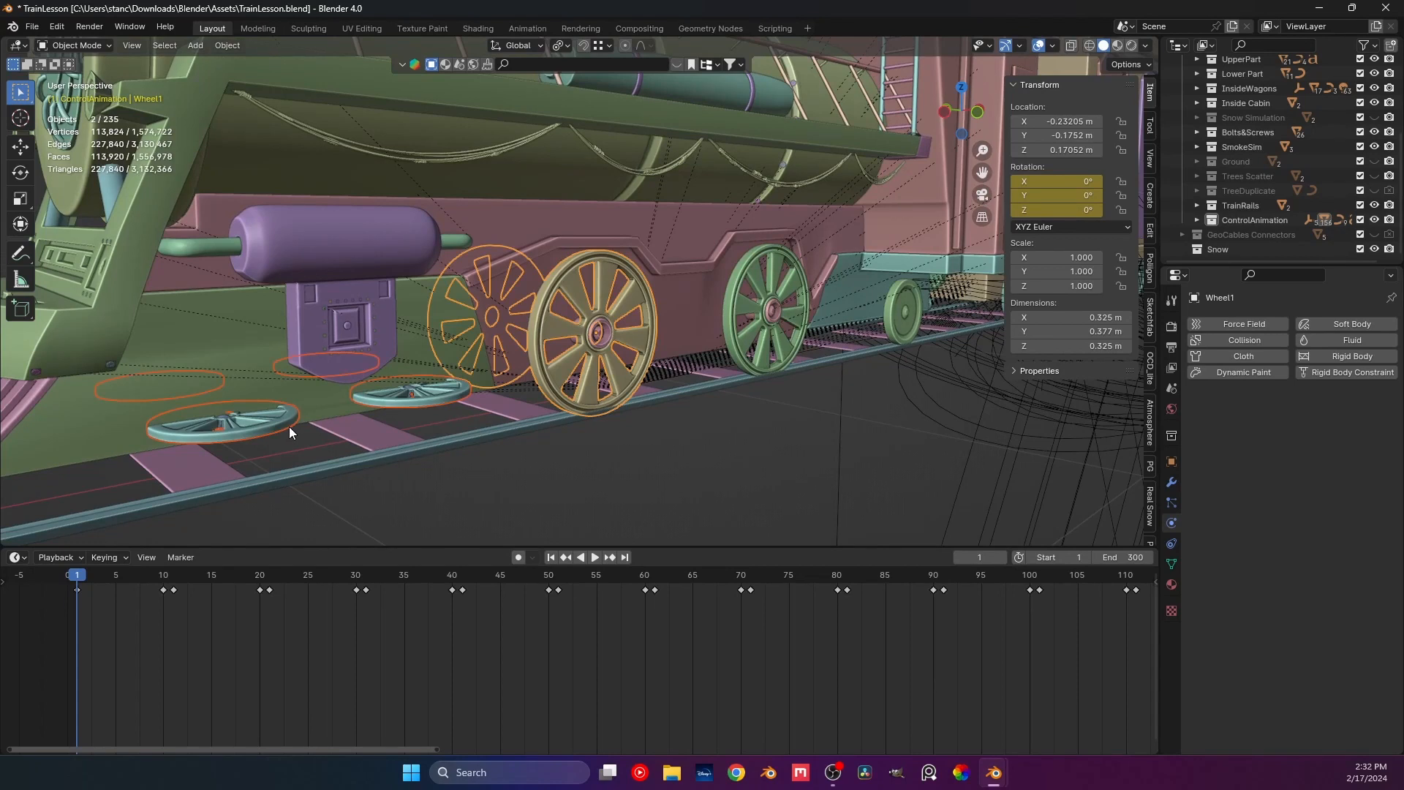
key(ctrl+z)
Apply the rotation transform to the small front wheel set SmallheelSet.
click(336, 489)
middle_drag(337, 489, 416, 428)
click(415, 429)
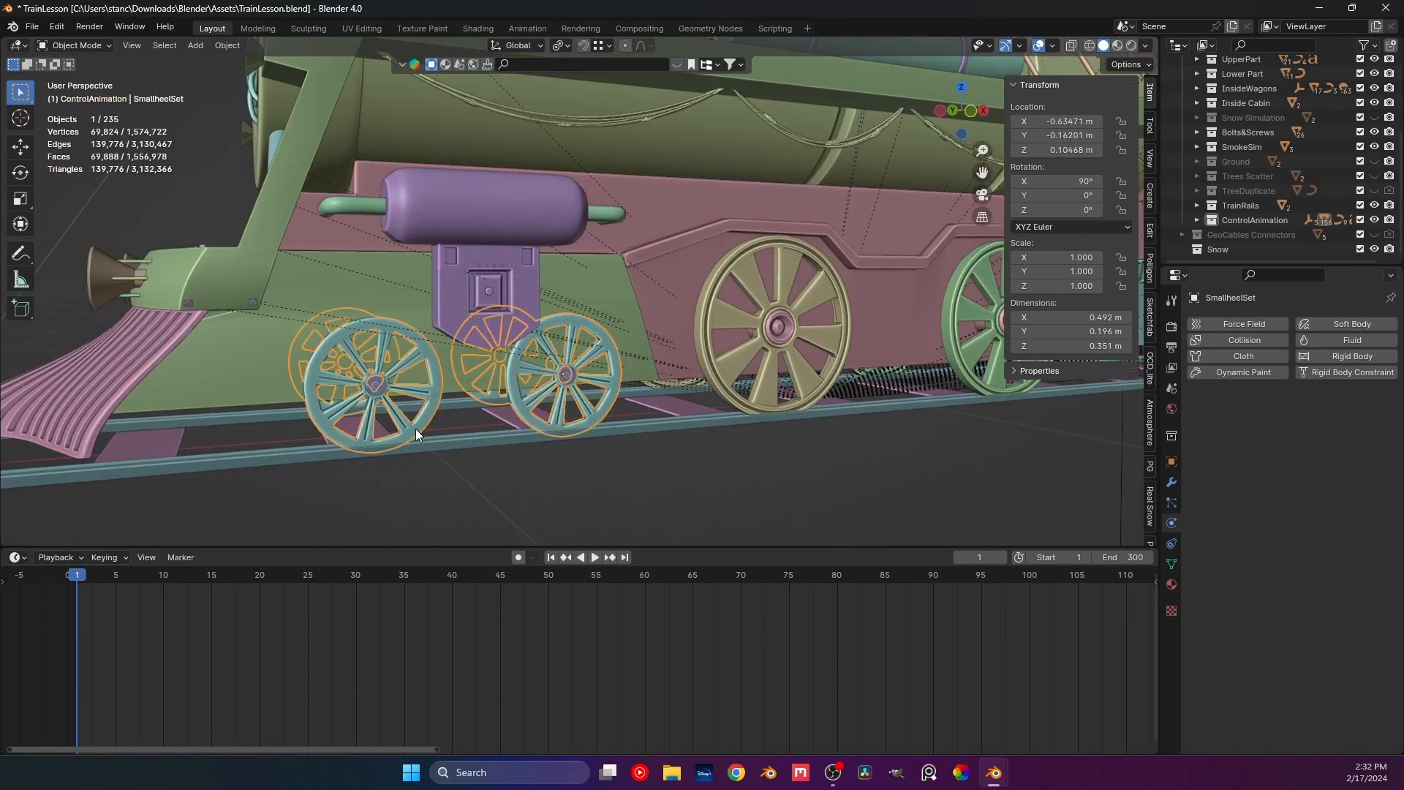
key(ctrl+a)
click(392, 414)
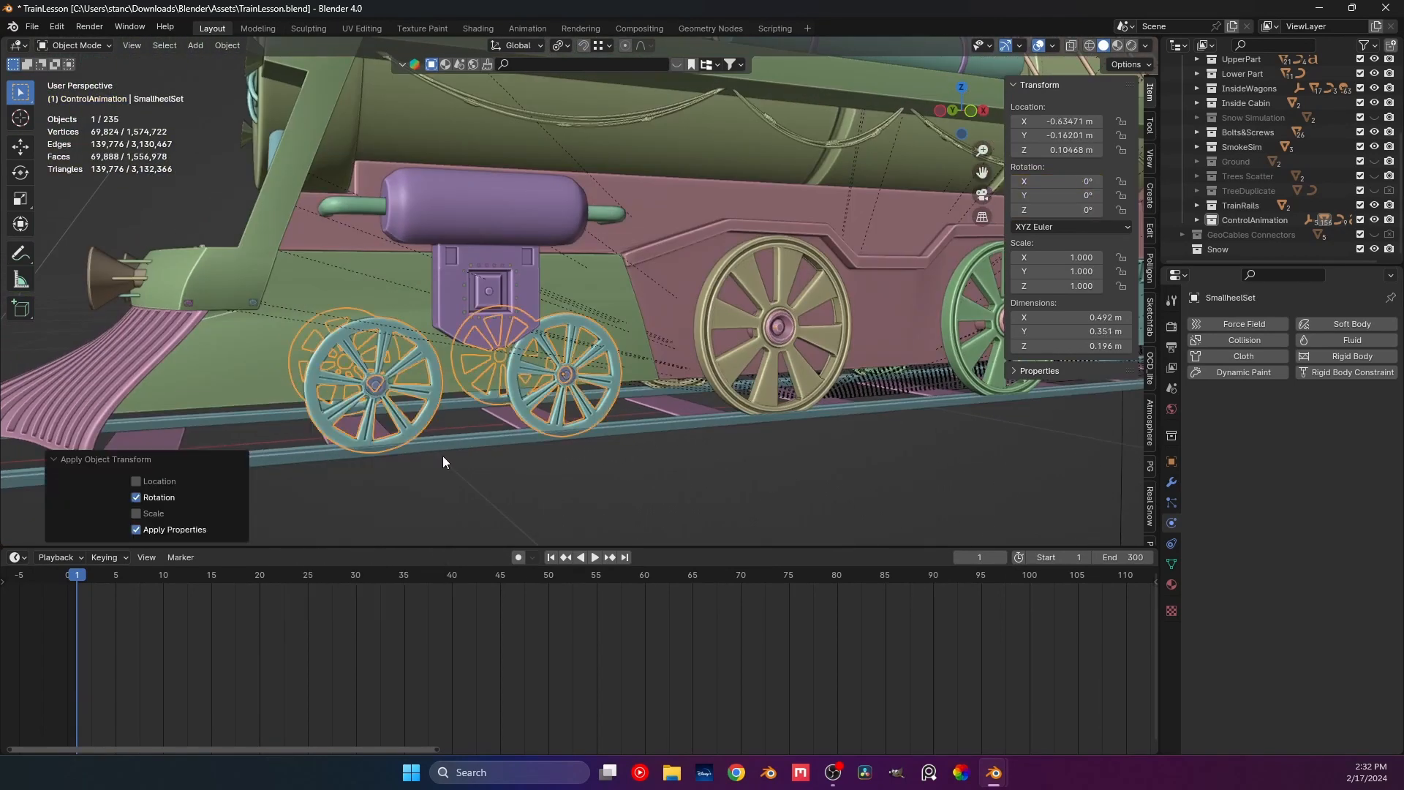
click(461, 476)
Link Wheel1's animation data to the small front wheel set SmallheelSet, with Wheel1 as the active object.
click(415, 428)
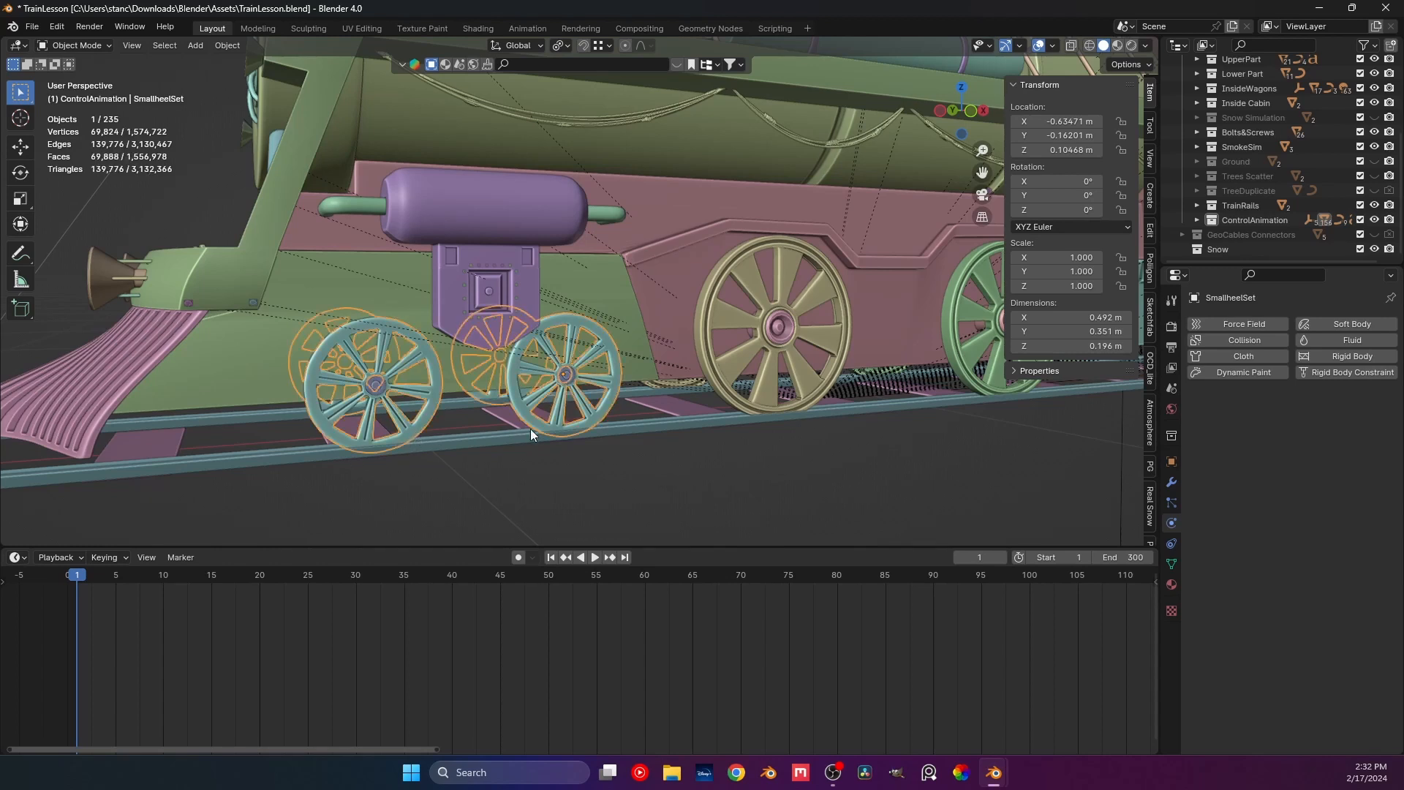
shift+click(747, 356)
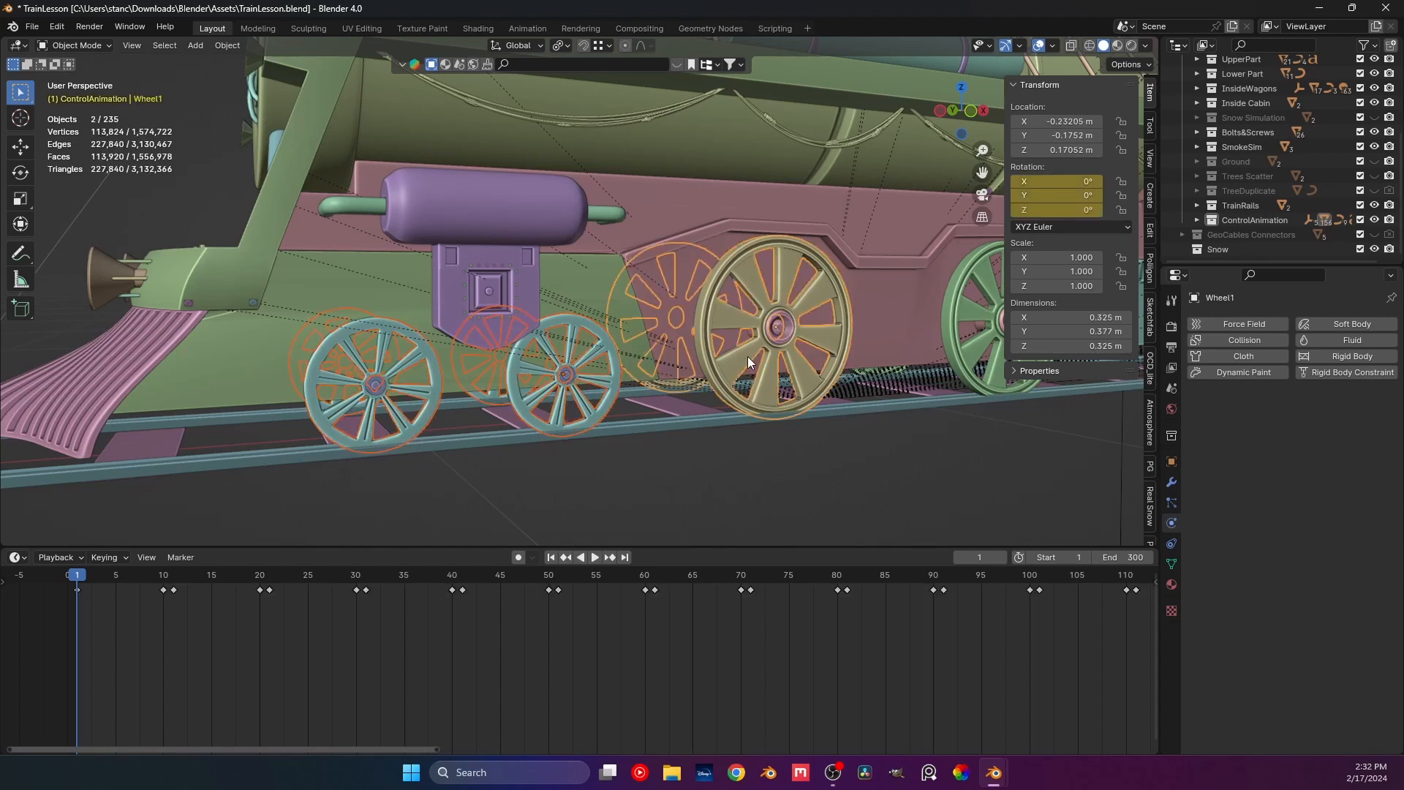
key(ctrl+l)
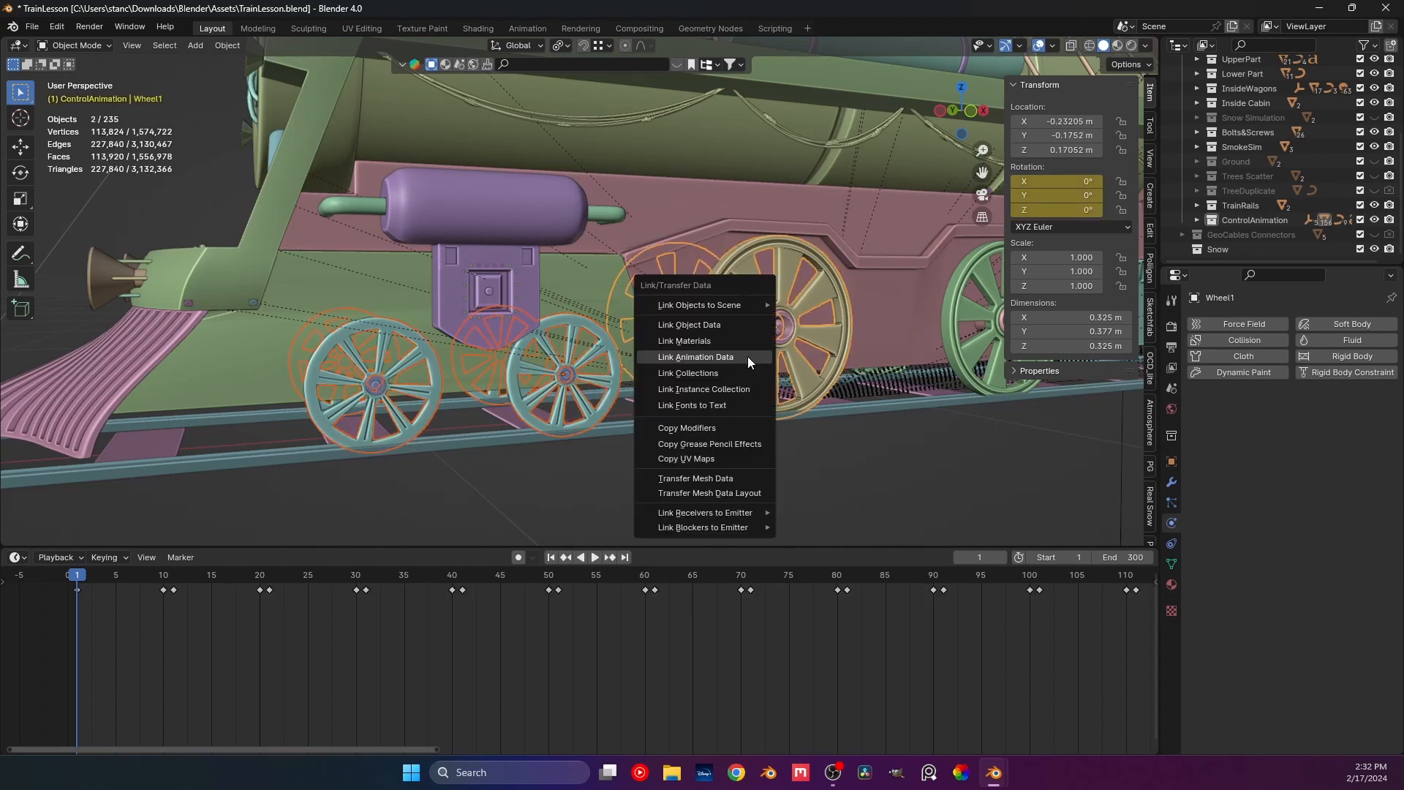
click(747, 357)
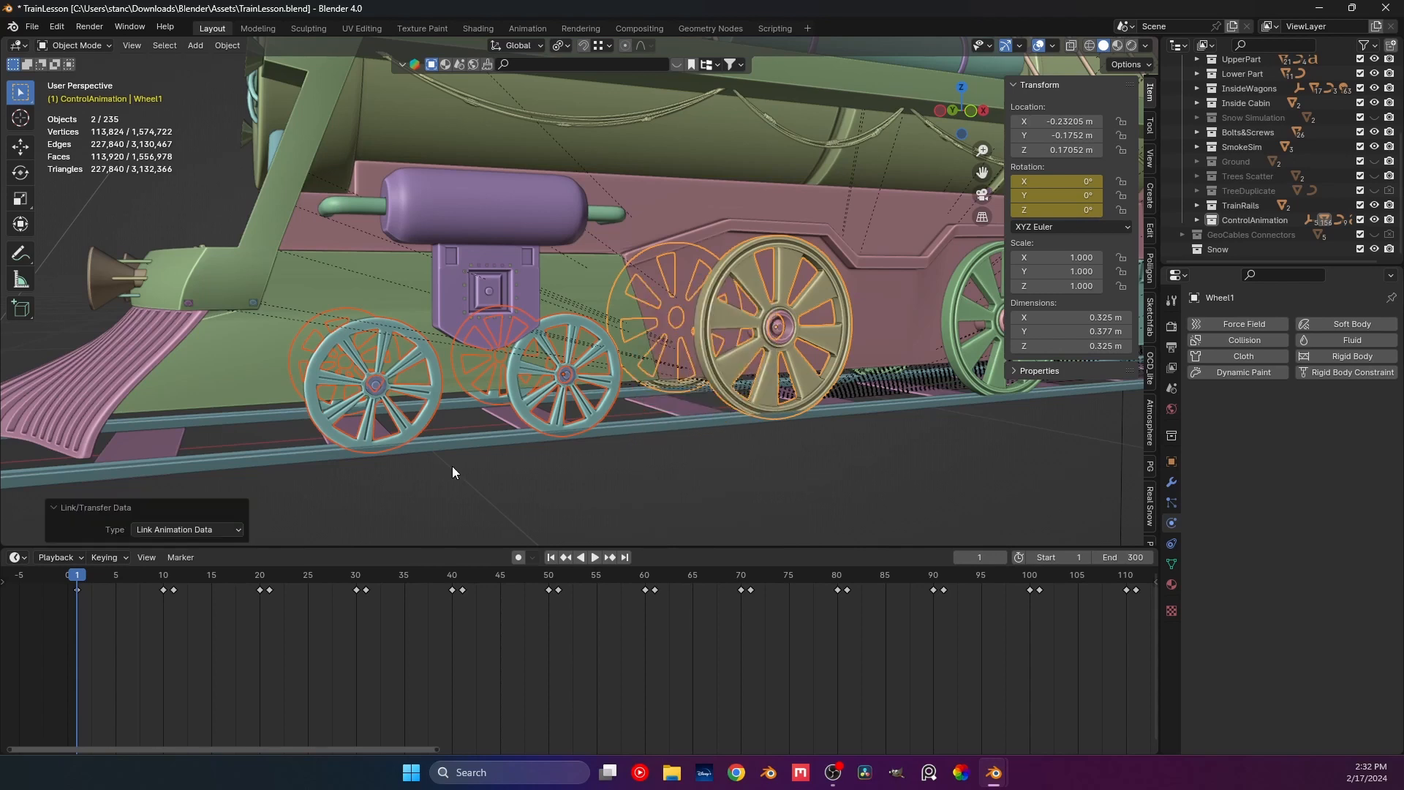
Play the animation to check how the small front wheels rotate, and return to frame 1.
key(space)
click(567, 476)
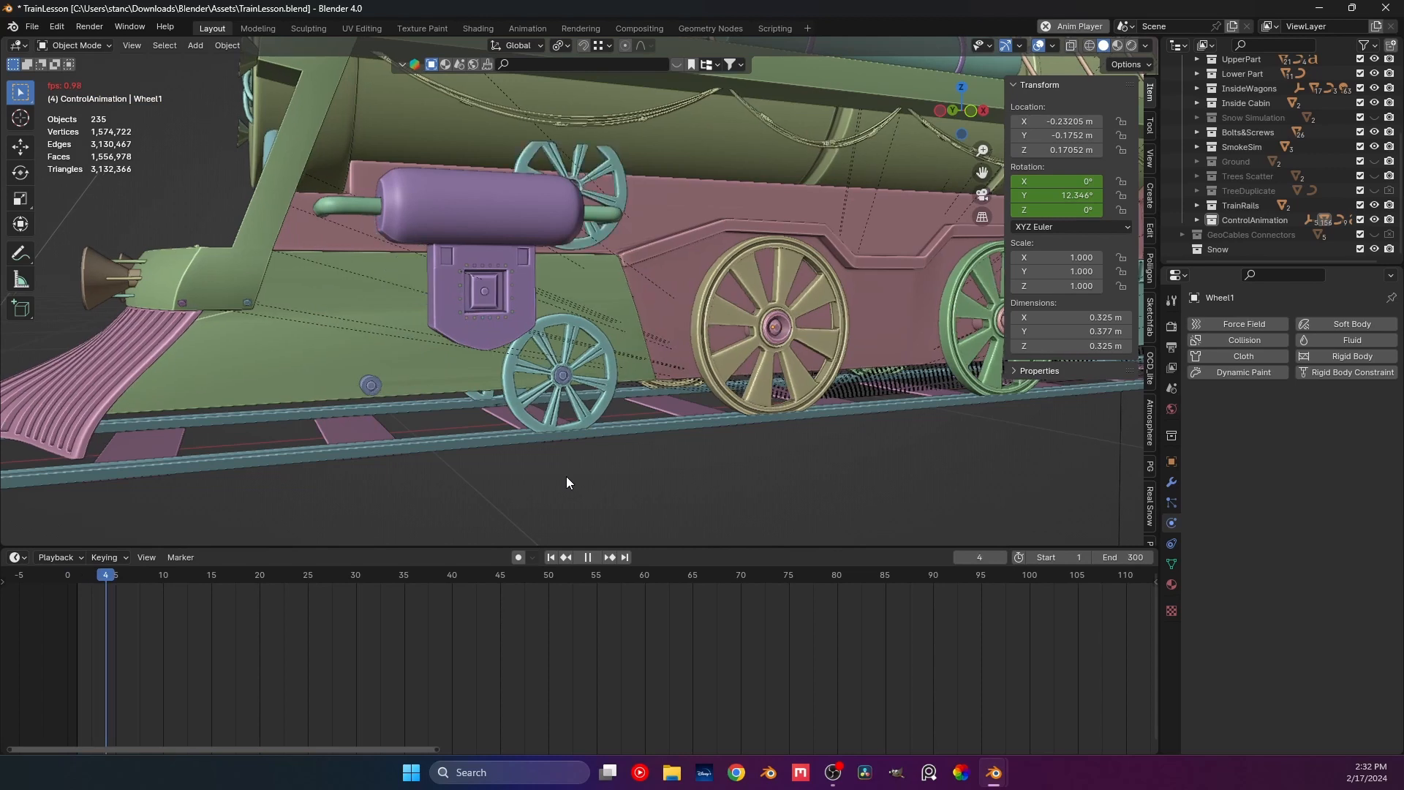
key(space)
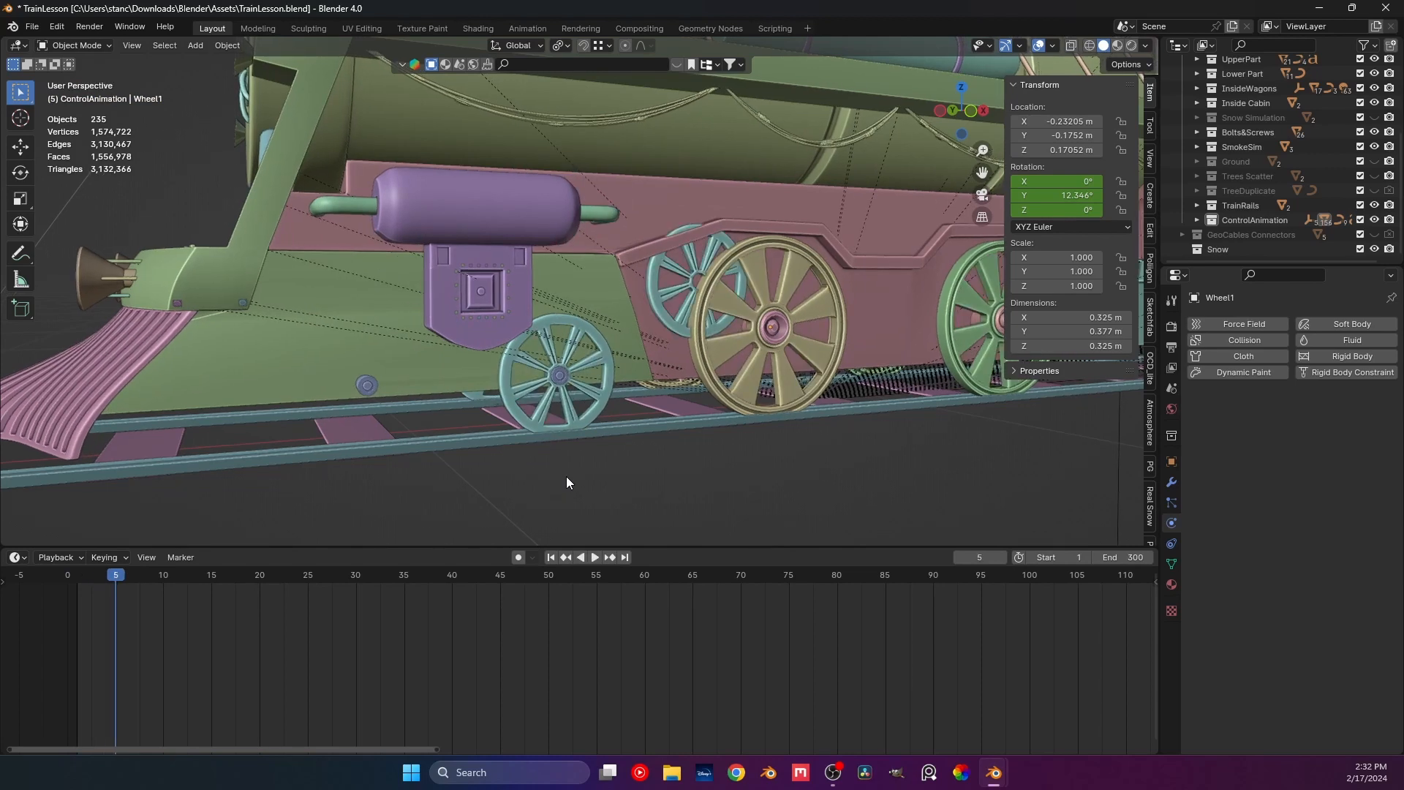
key(shift+Left)
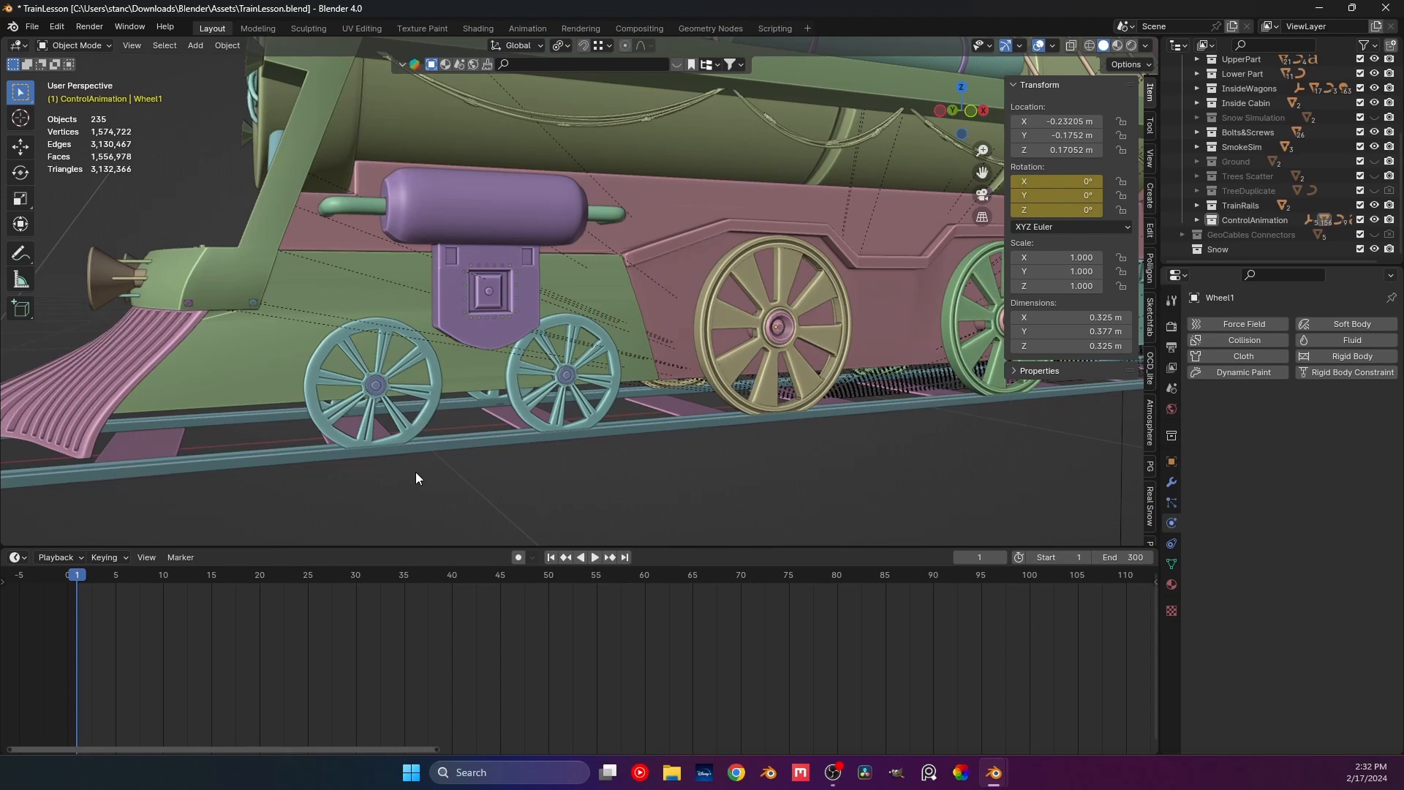
Move SmallheelSet's Array modifier to the start of the modifier stack, above Subdivision and Mirror.
click(437, 385)
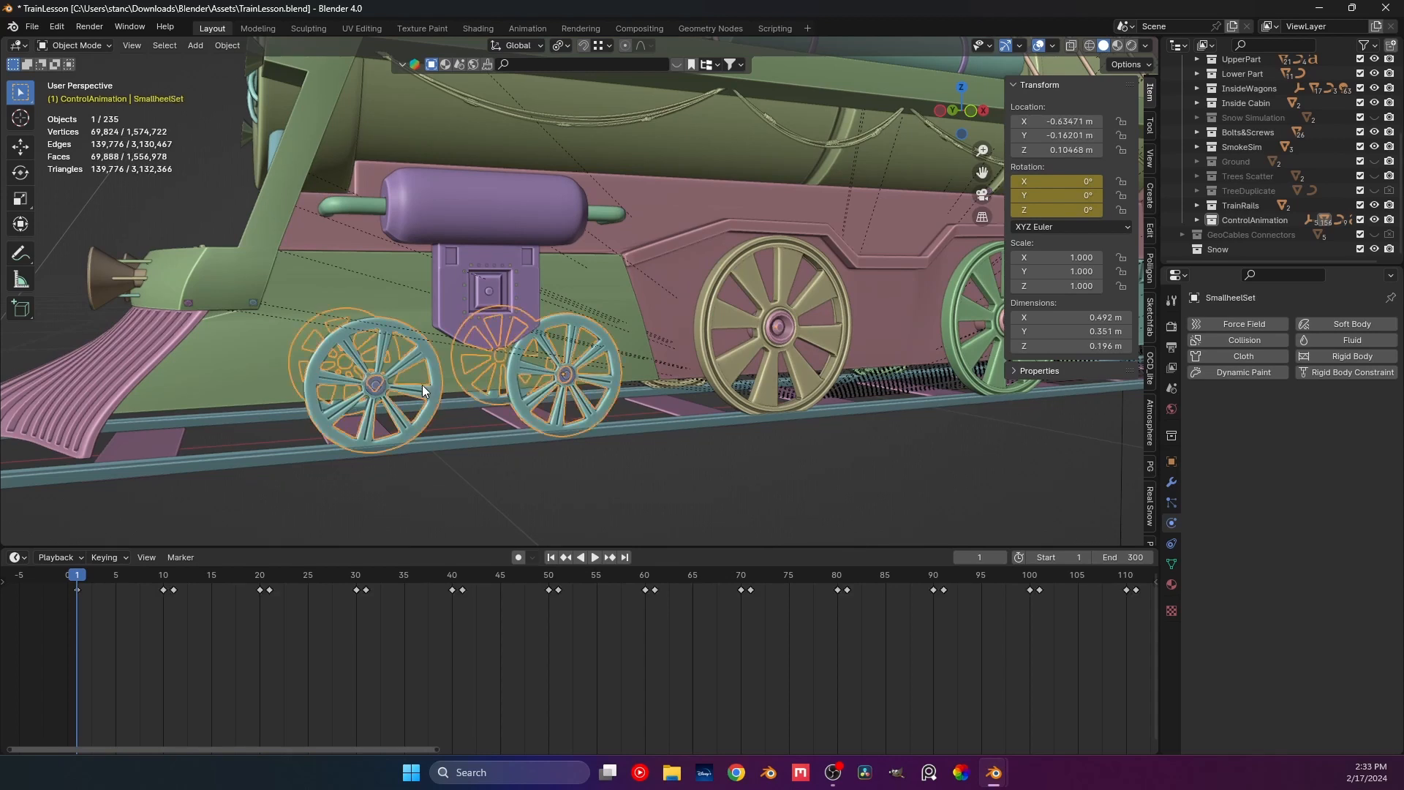
middle_drag(423, 385, 542, 395)
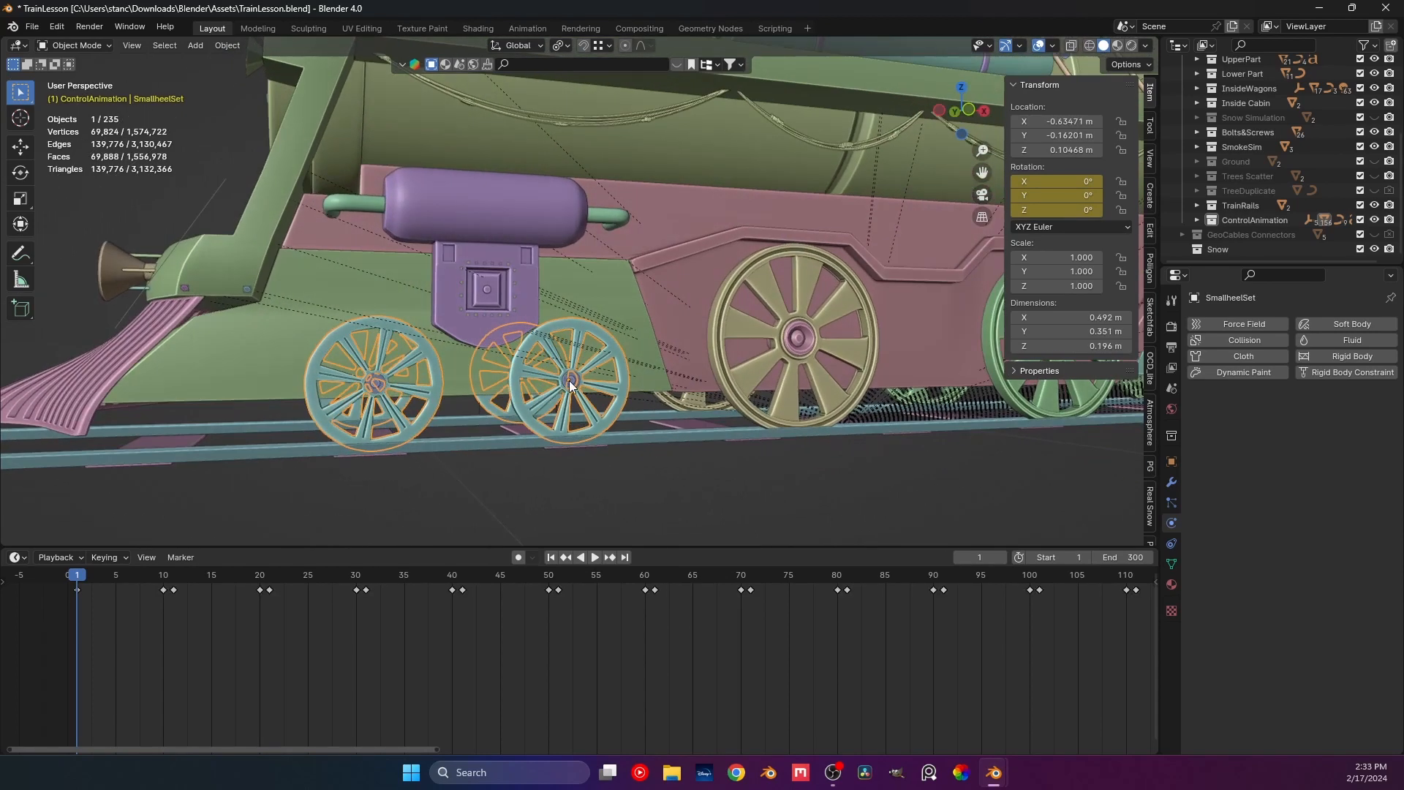
key(KP_1)
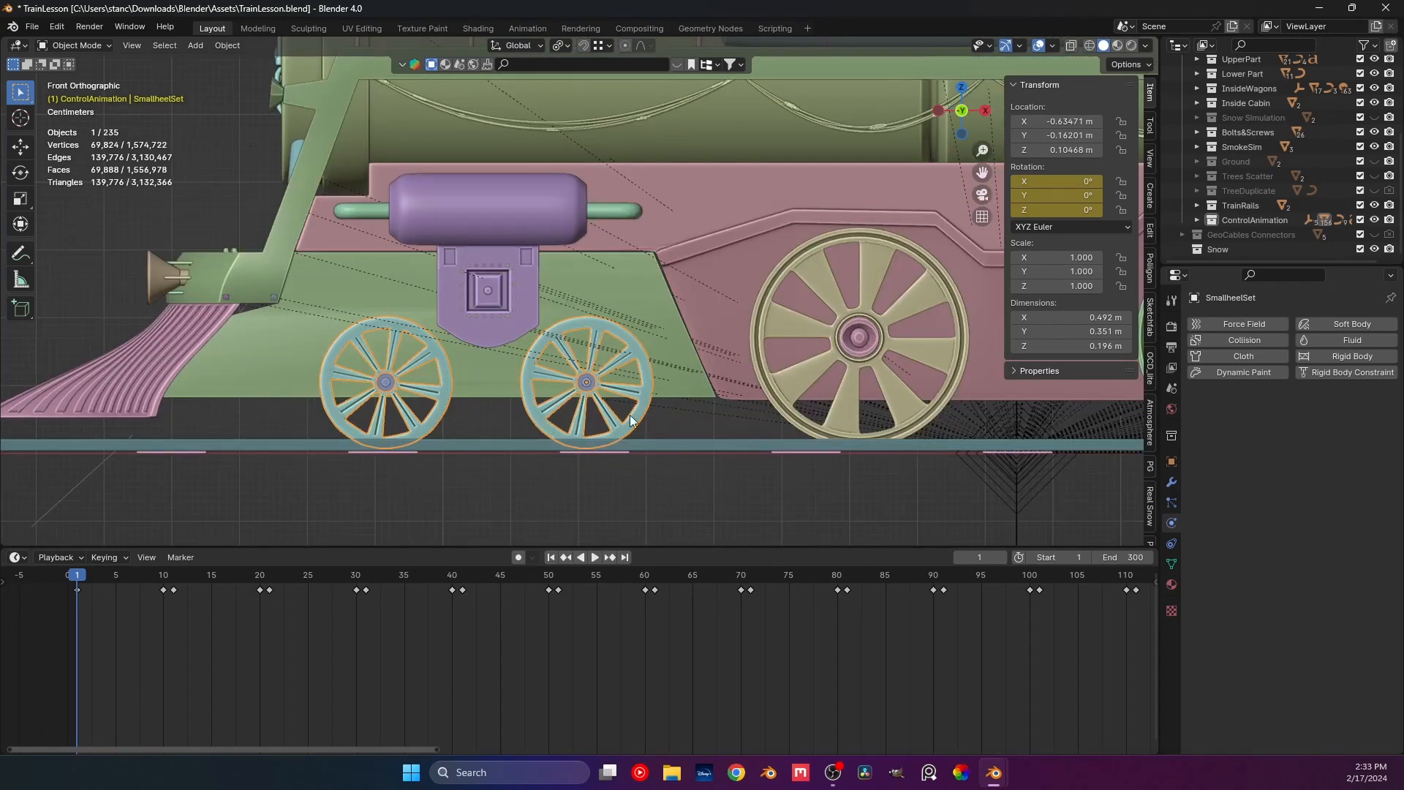
click(1173, 483)
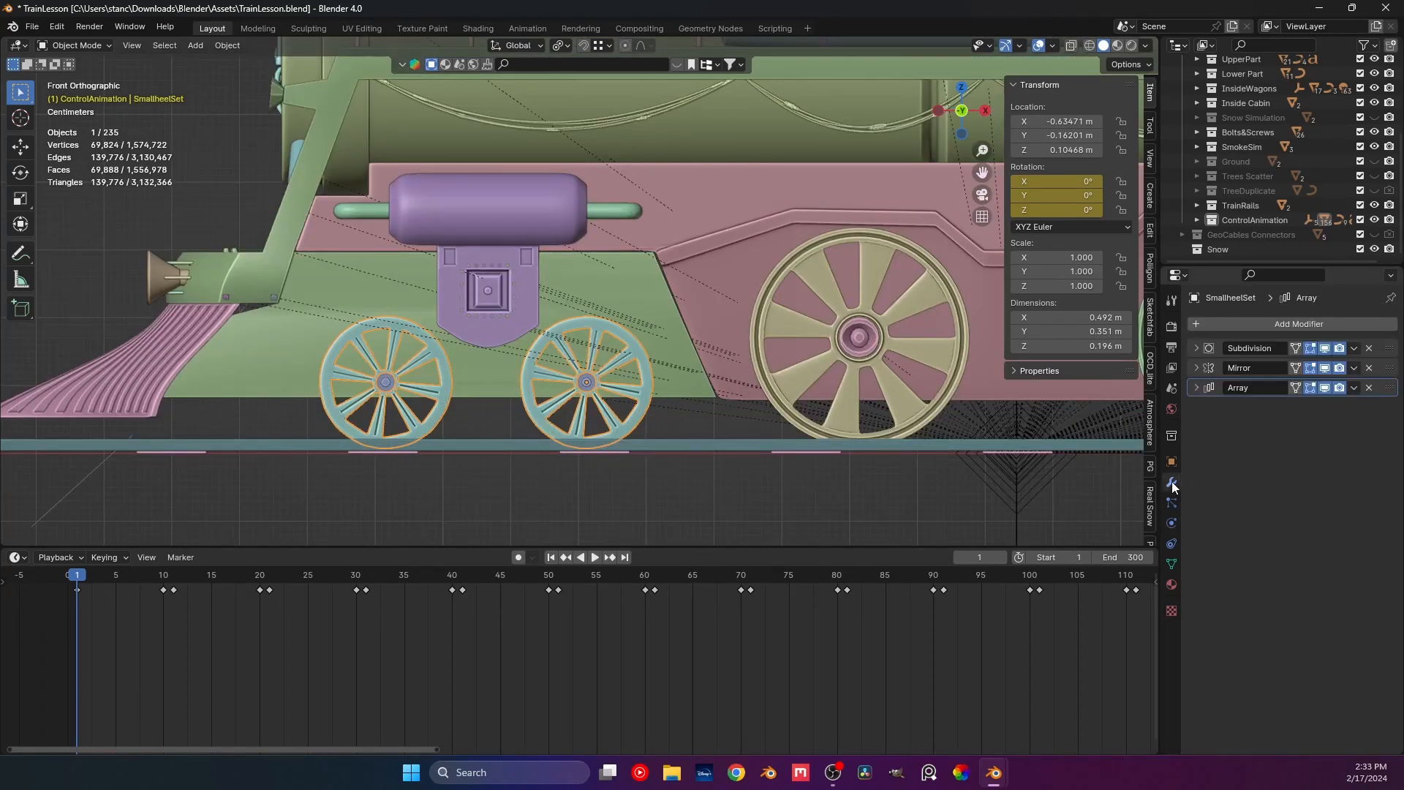
click(1353, 388)
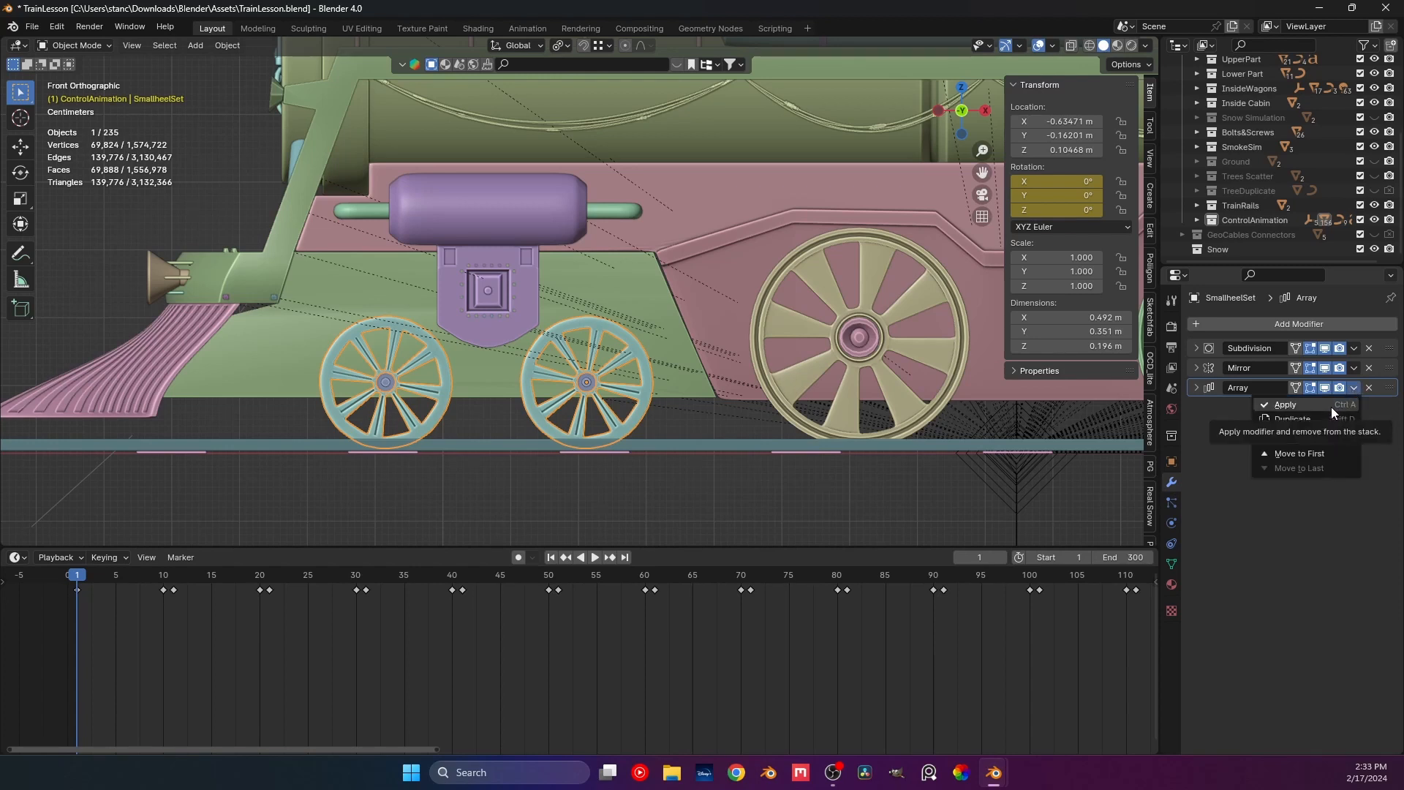
drag(1390, 385, 1390, 348)
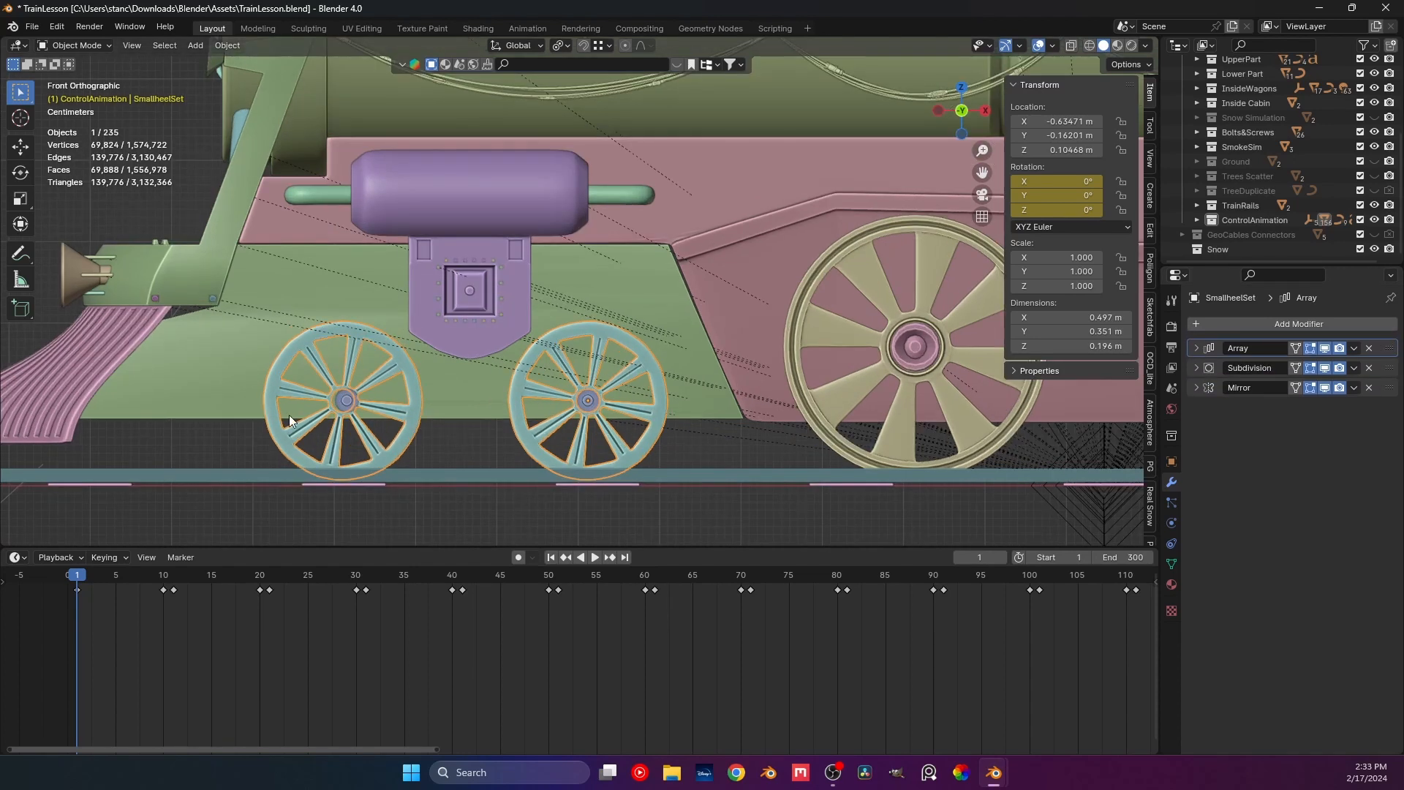
Adjust the Array modifier's relative X offset to -1.495 to bring the arrayed small wheel closer to its hub.
scroll(542, 369, up, 3)
scroll(512, 373, up, 3)
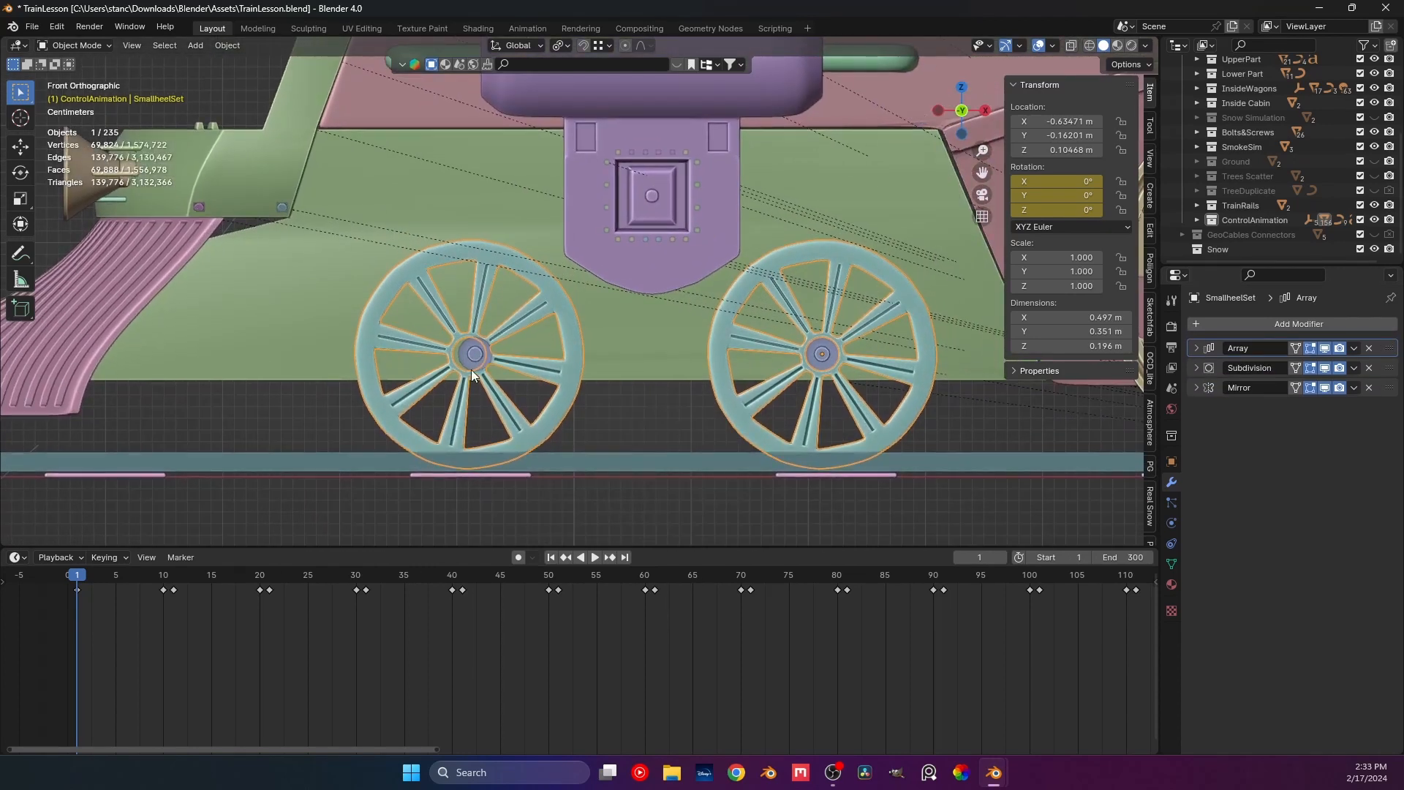
click(1197, 349)
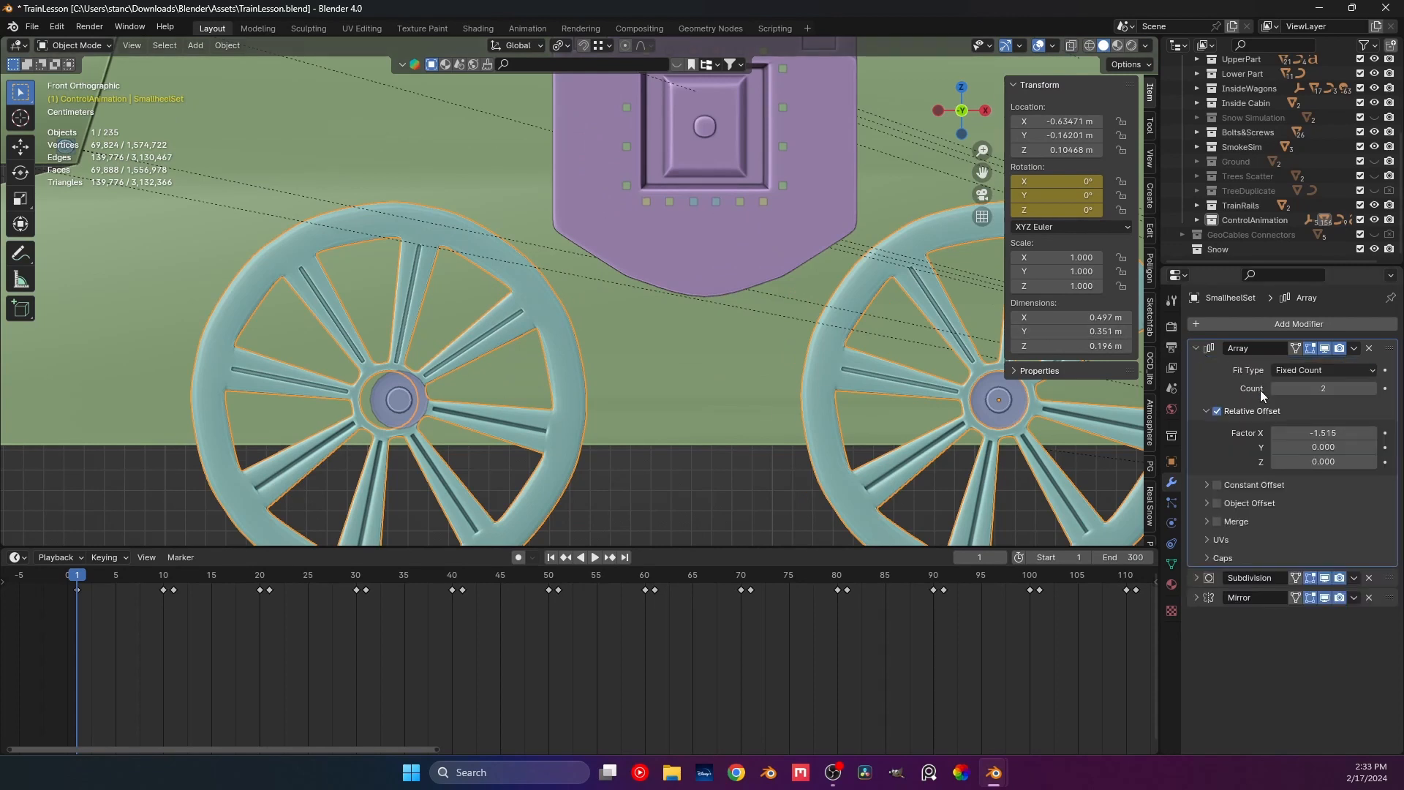
drag(1324, 433, 1325, 433)
click(629, 489)
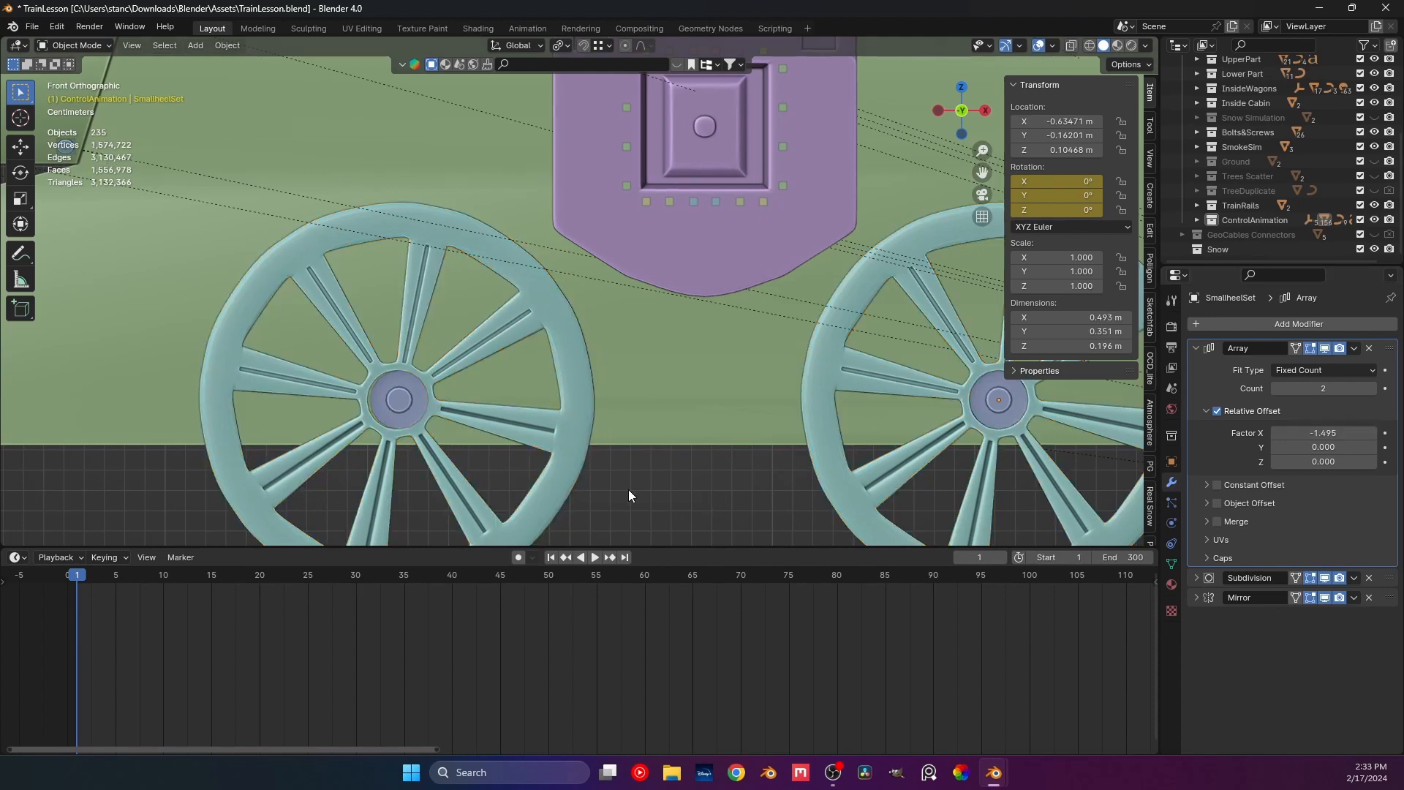
Fine-tune SmallheelSet's Array relative X offset to -1.4955 while checking the front wheel's hub up close.
shift+middle_drag(404, 495, 656, 397)
scroll(656, 403, up, 3)
click(609, 380)
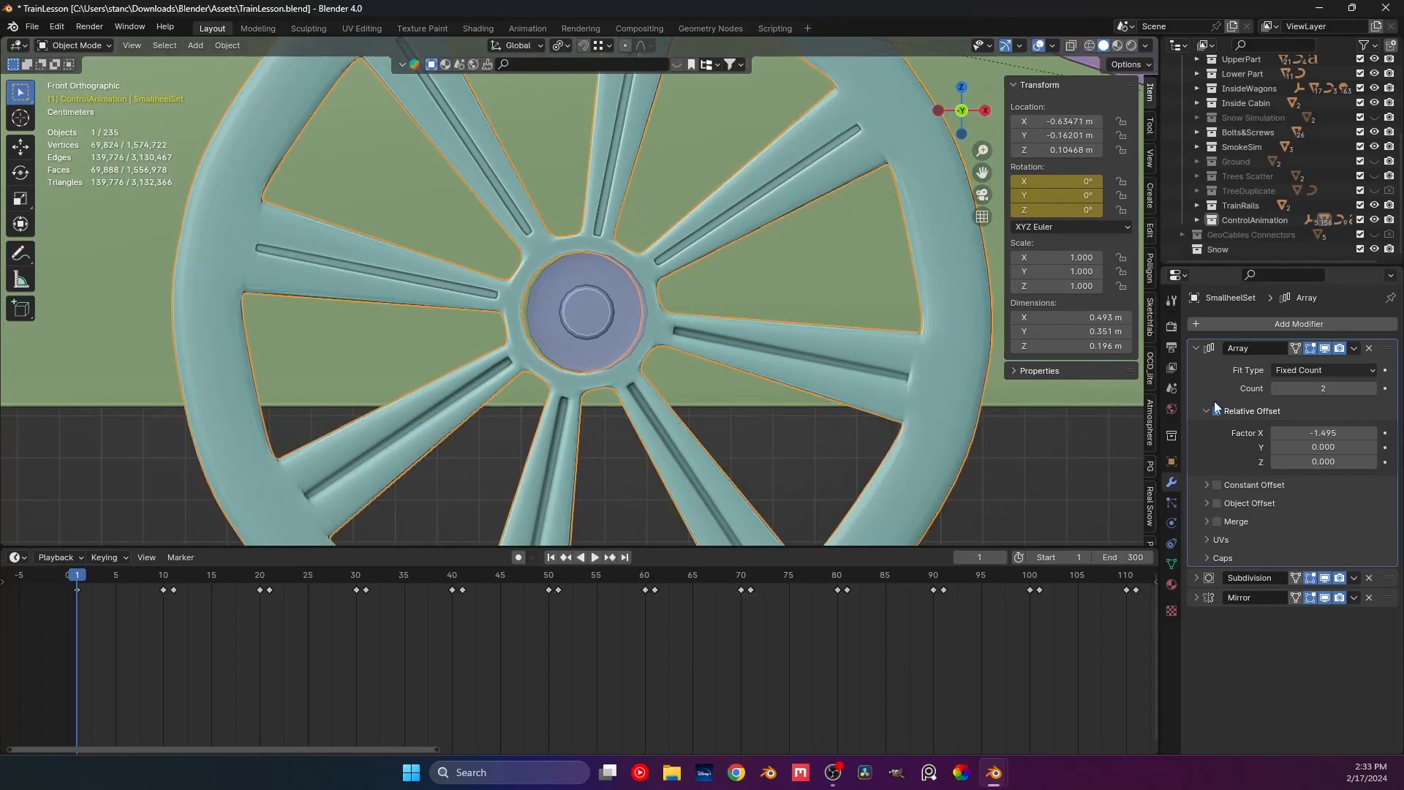
click(1298, 431)
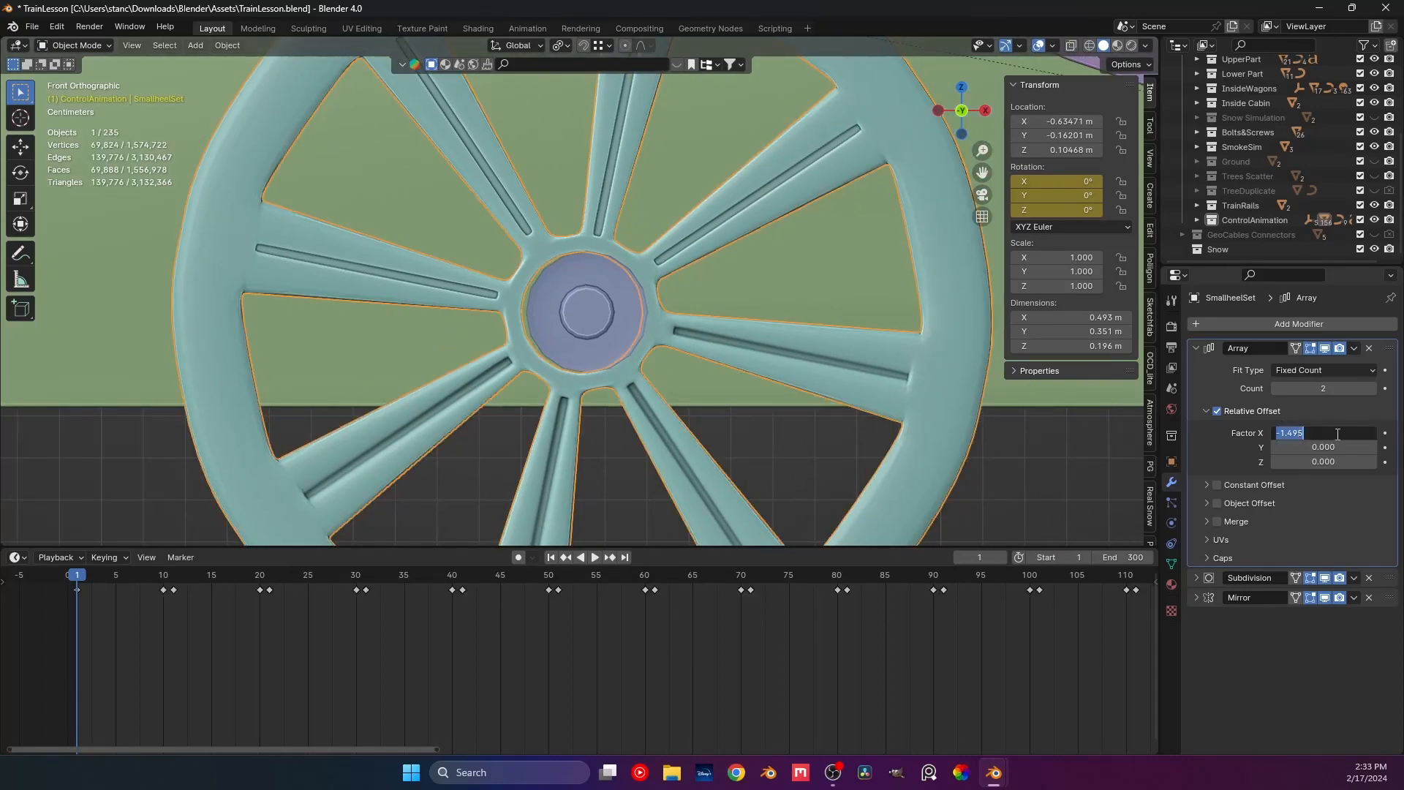
text(-1.495)
key(Return)
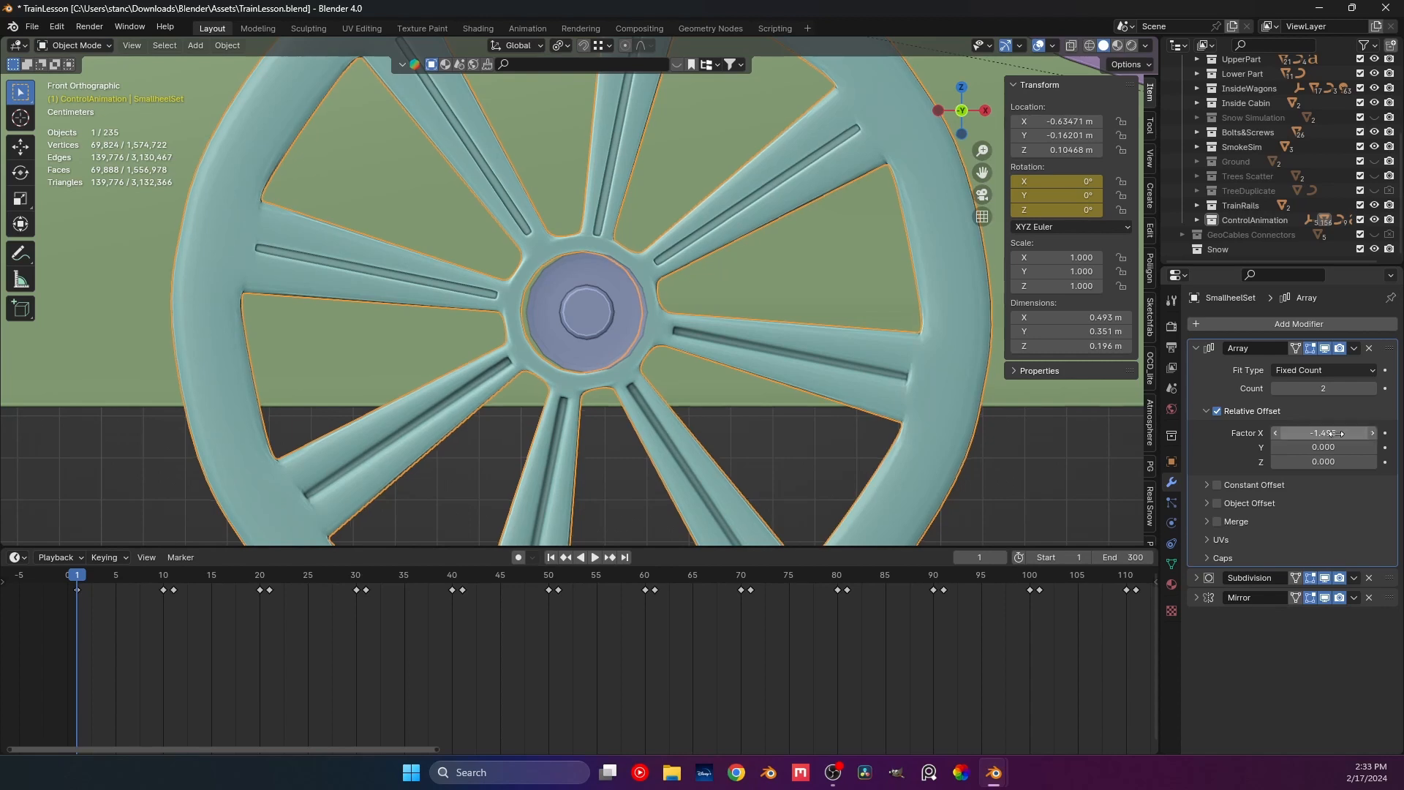
Change SmallheelSet's Array relative X offset to -1.492.
click(1336, 433)
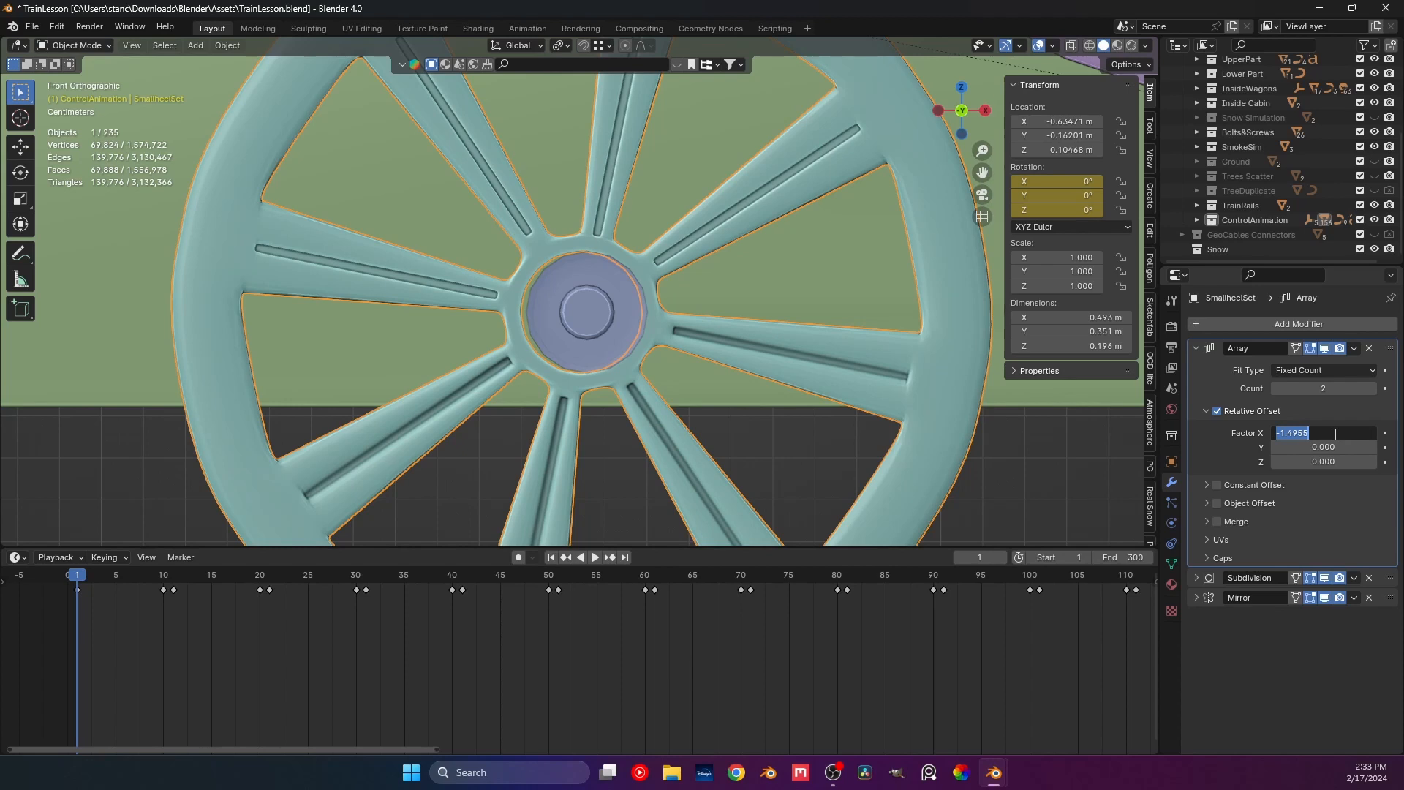
text(-14)
key(BackSpace)
text(.4)
text(95)
key(Return)
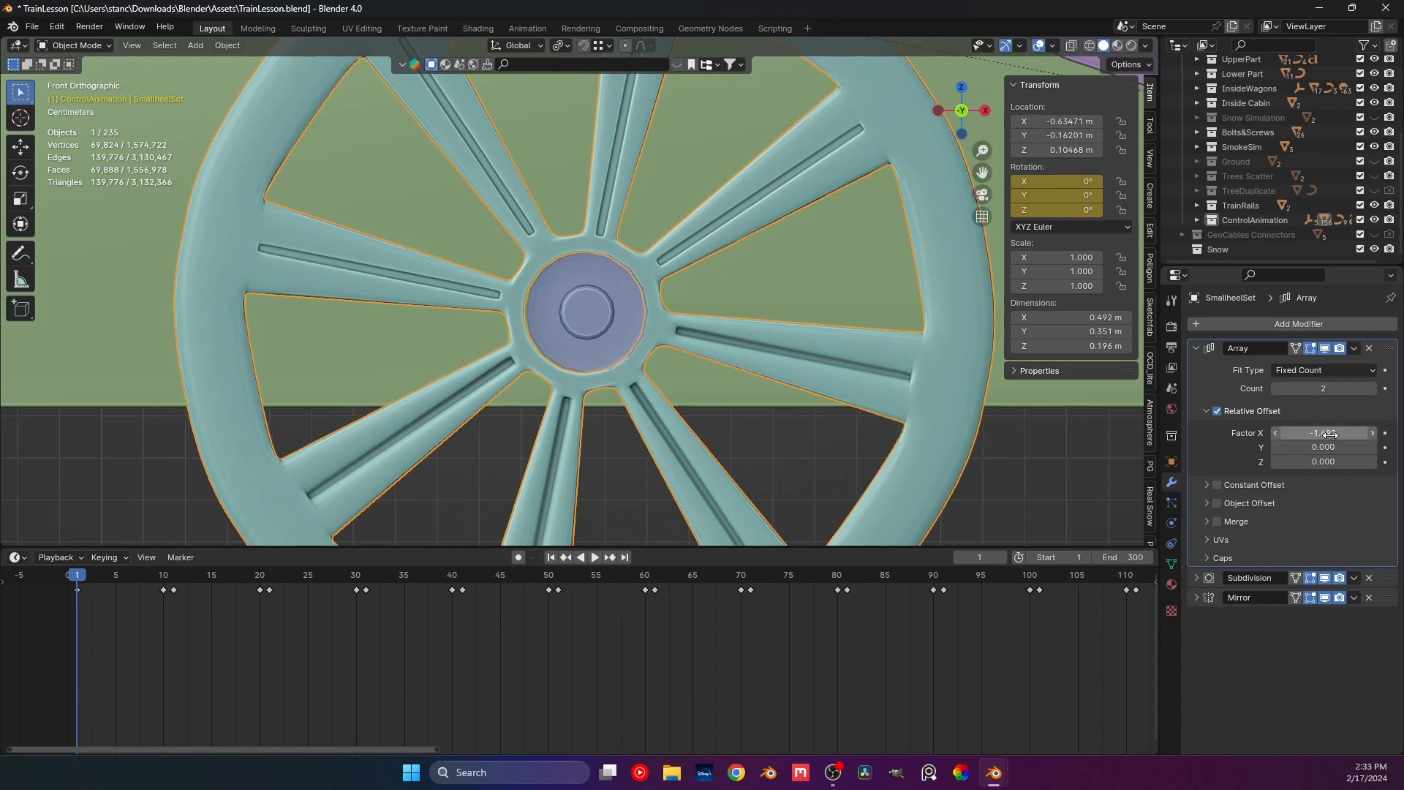
Check the gap around the front small wheel's hub and set SmallheelSet's Array relative X offset to -1.49.
click(1029, 480)
scroll(841, 501, down, 4)
scroll(838, 501, up, 8)
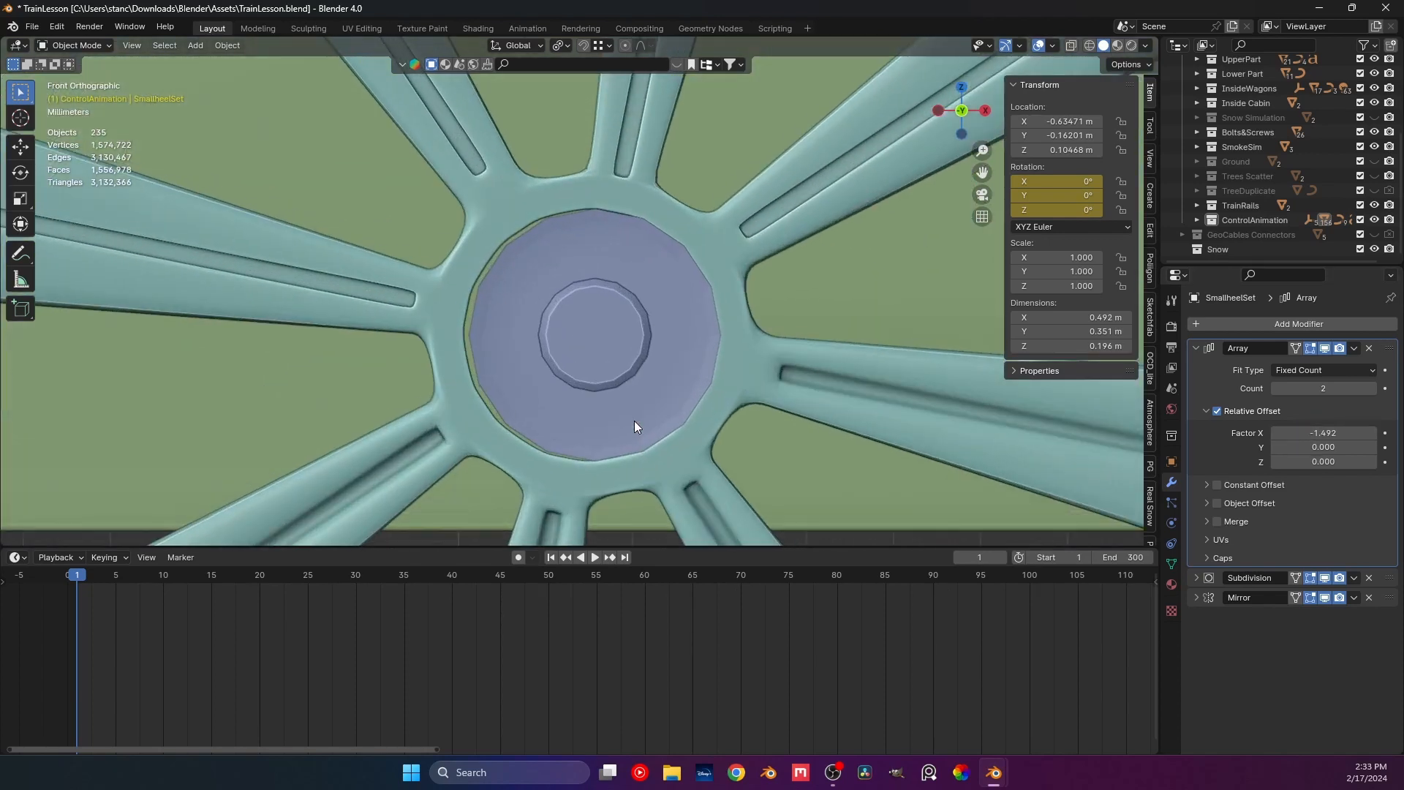
click(686, 460)
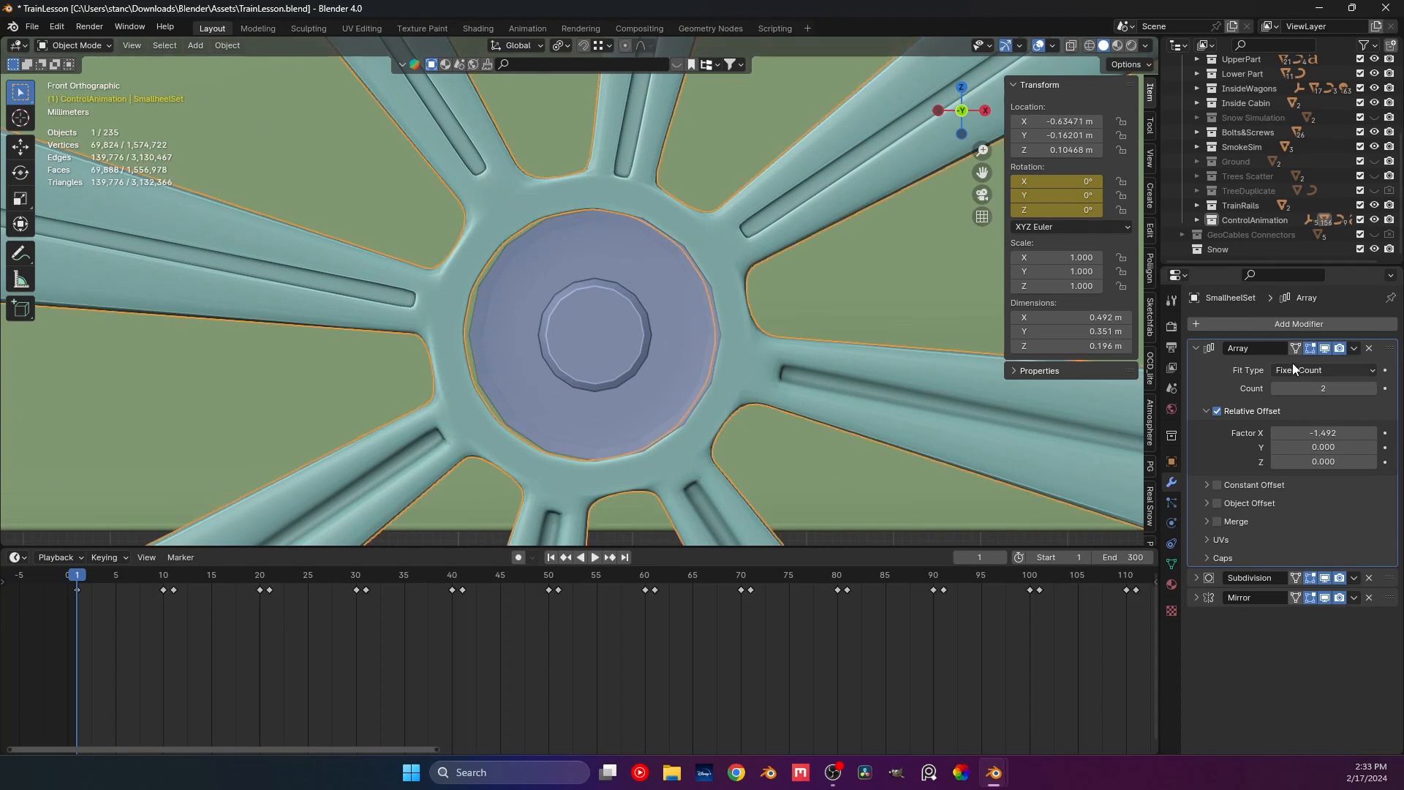
click(1330, 429)
text(-1.49)
key(Return)
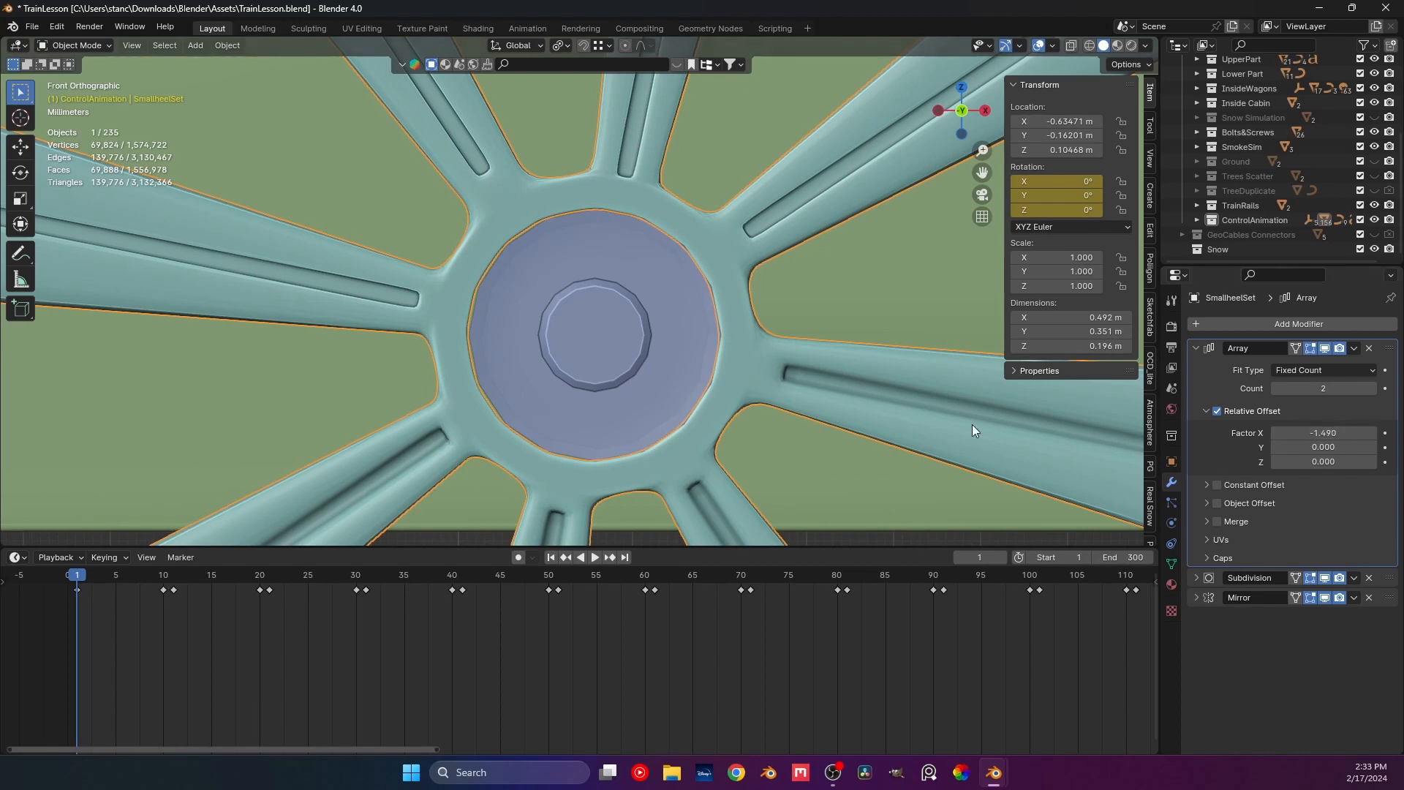
Check the alignment of both small wheels and apply SmallheelSet's Array modifier.
scroll(874, 413, down, 5)
click(752, 417)
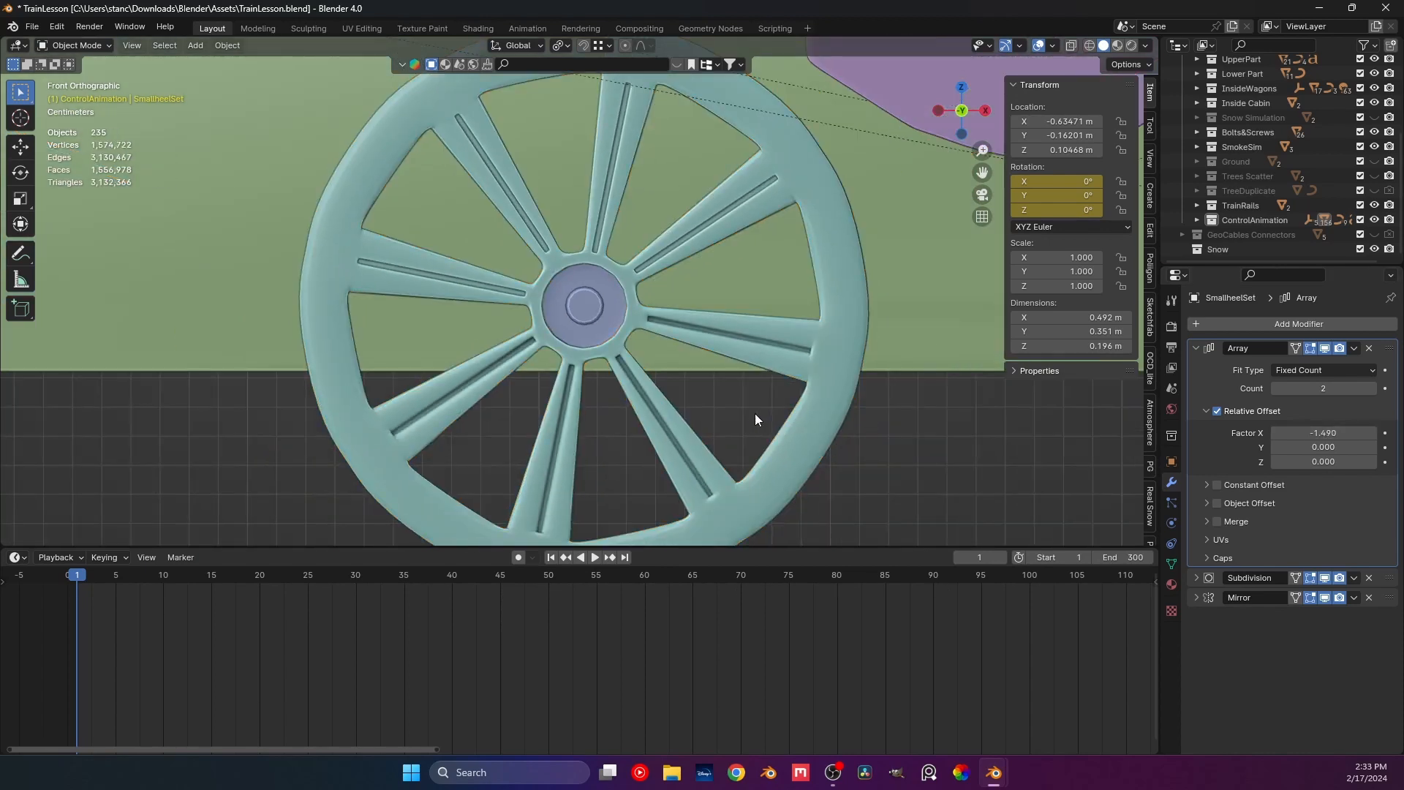
scroll(624, 357, down, 3)
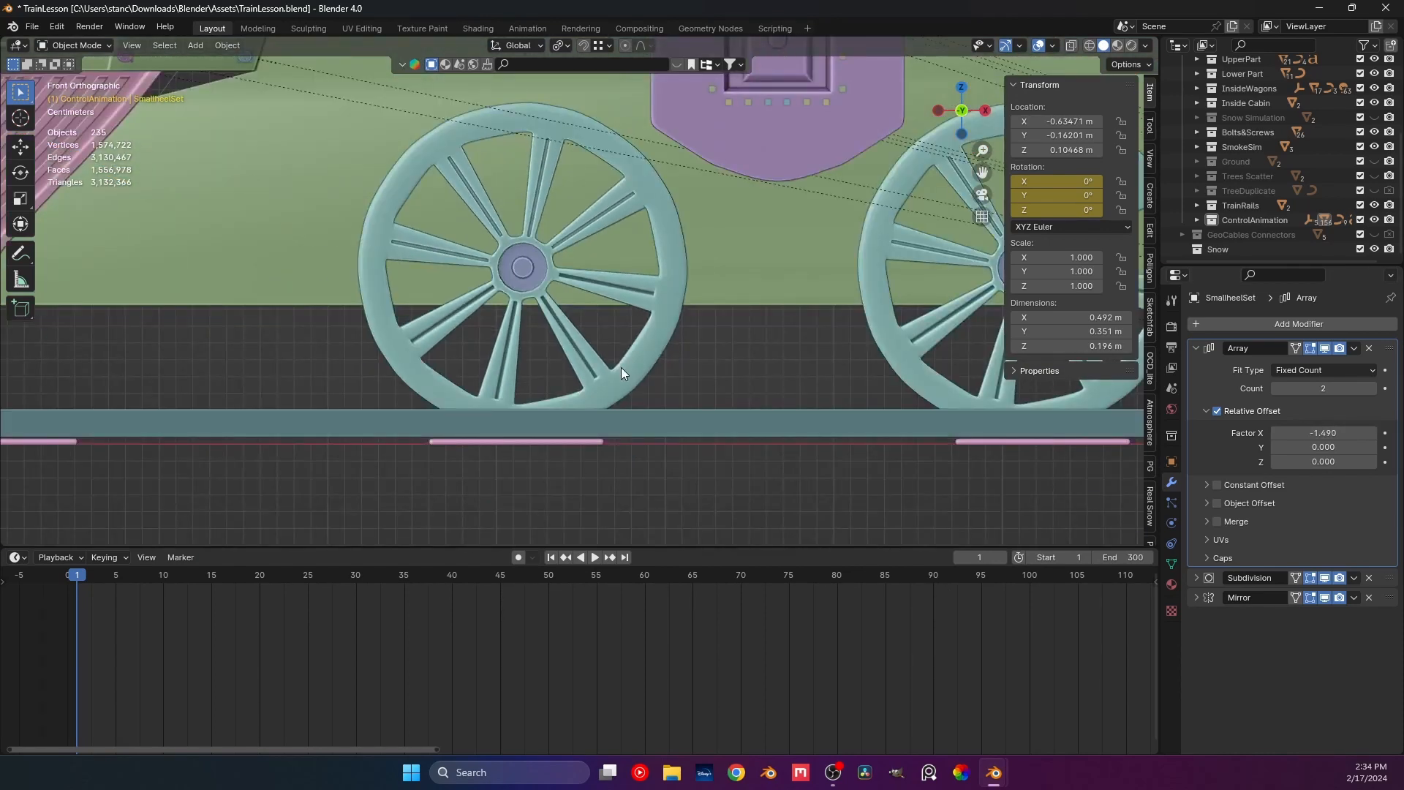
scroll(621, 367, down, 3)
click(1354, 348)
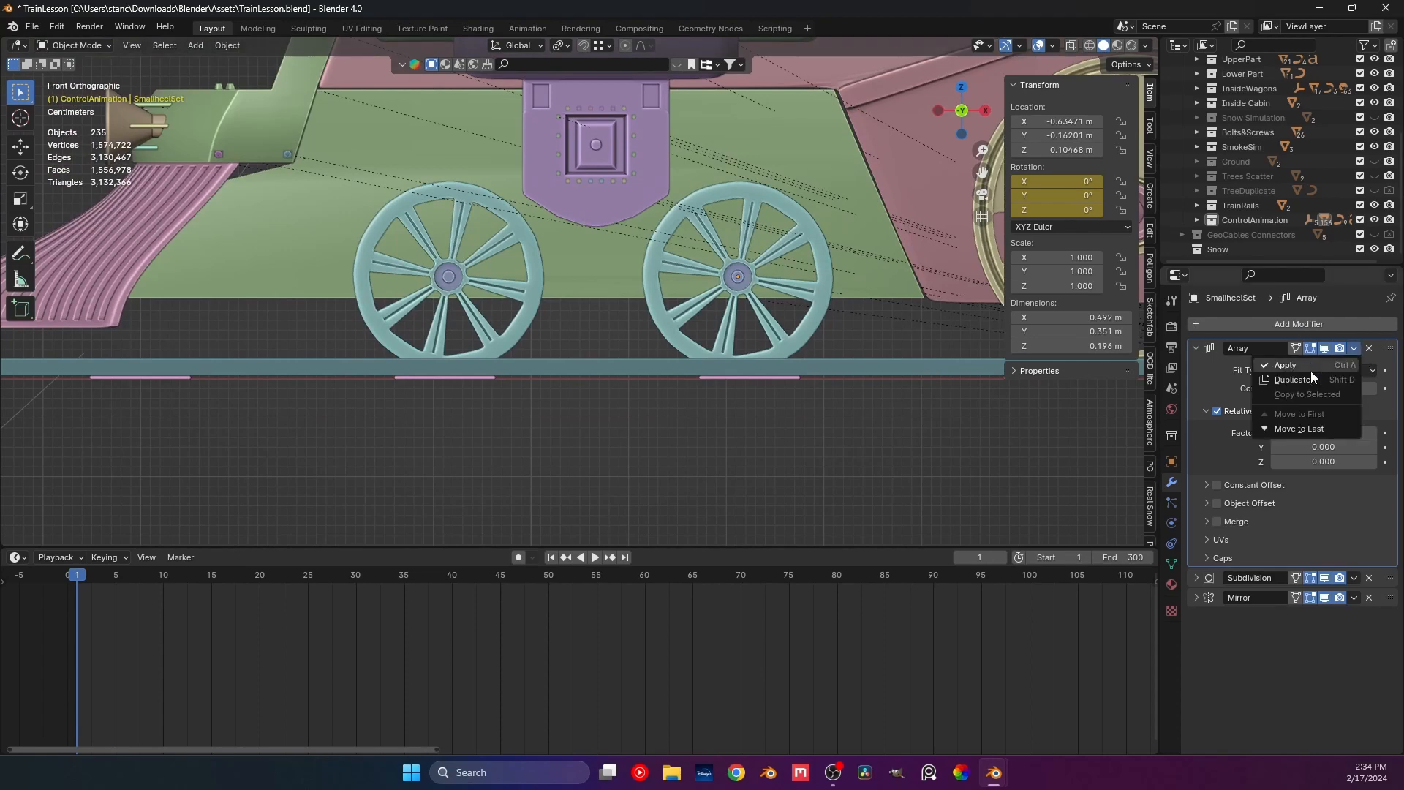
click(1291, 364)
Inspect the small wheels in front view and open SmallheelSet's Mirror modifier settings.
middle_drag(780, 331, 713, 336)
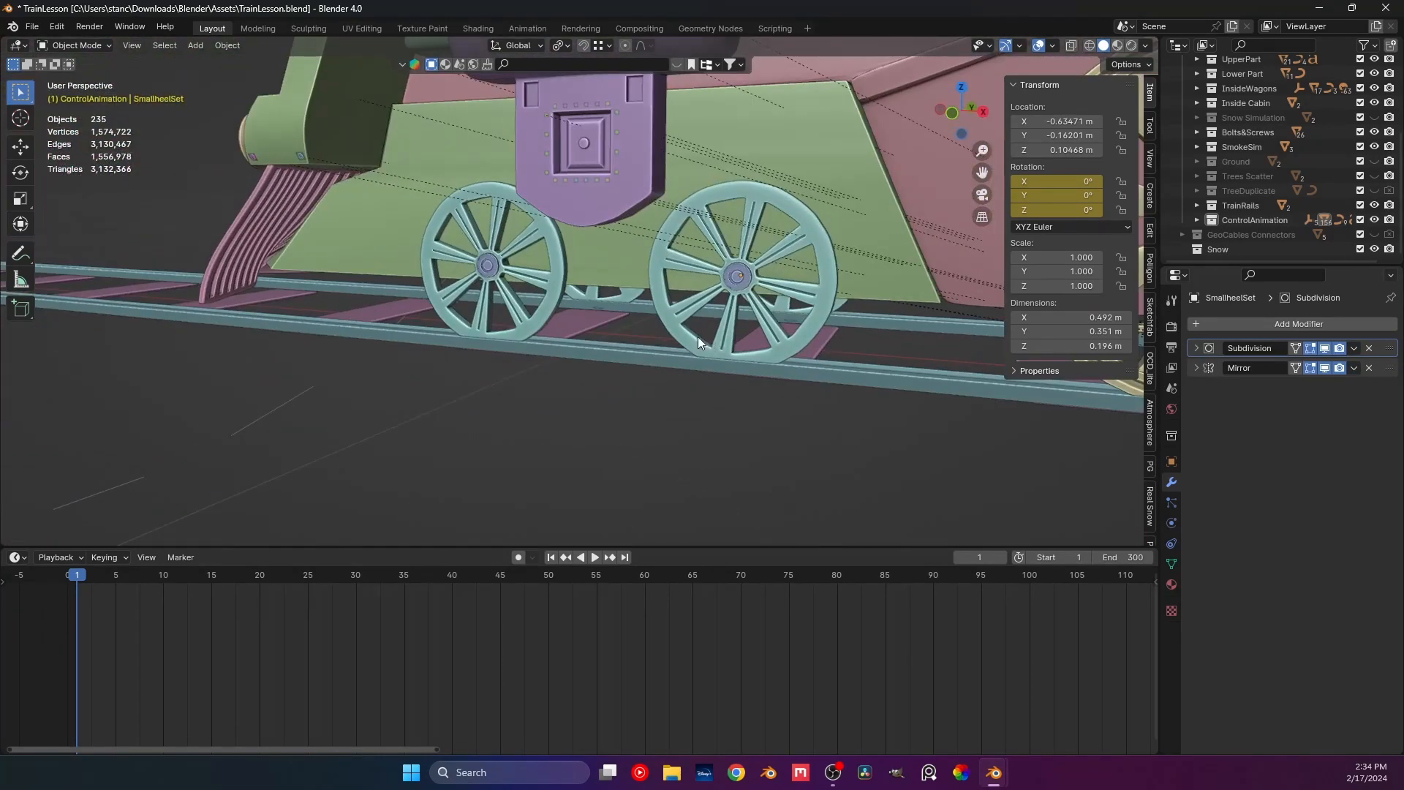
key(KP_1)
click(622, 306)
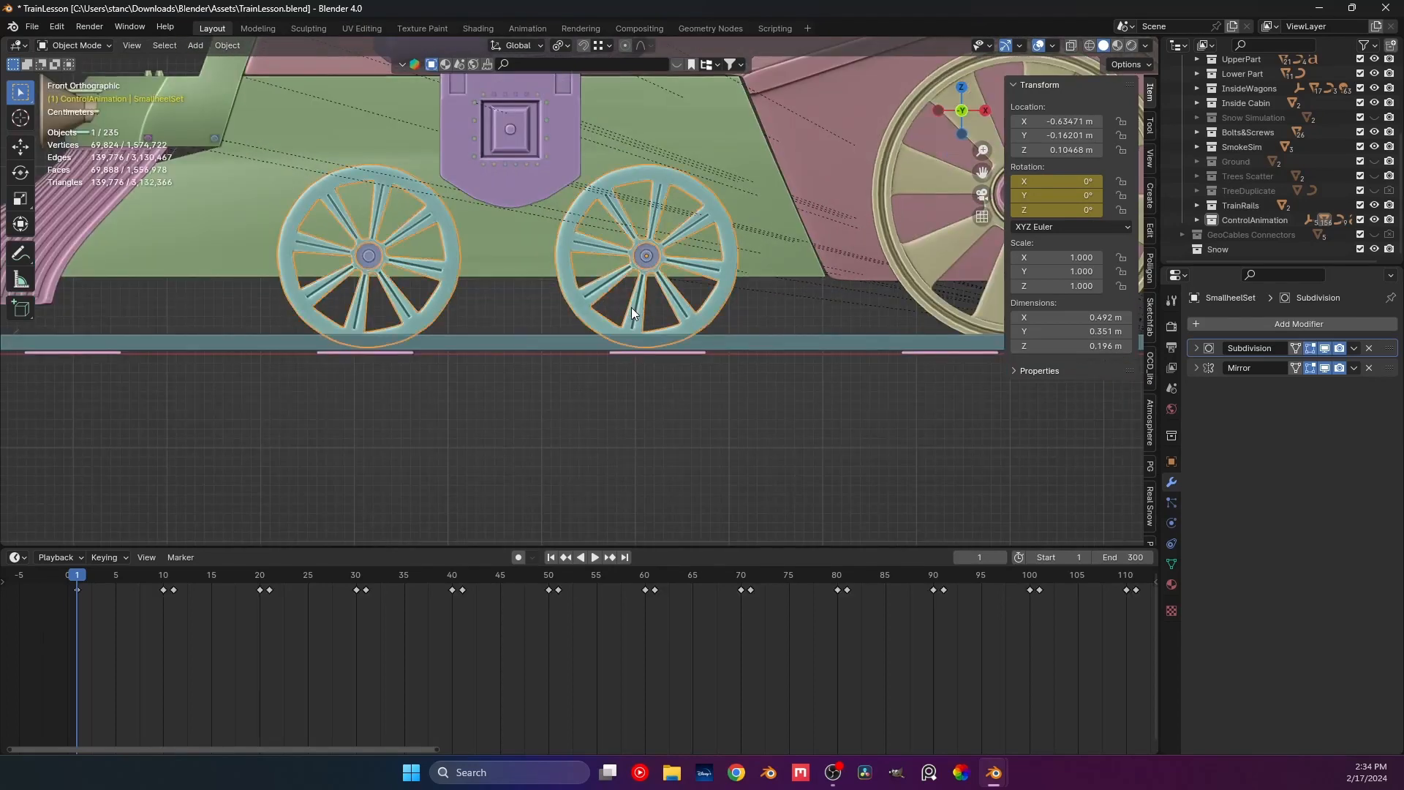
mouse_move(594, 313)
shift+middle_down()
mouse_move(555, 325)
mouse_move(573, 317)
shift+middle_up()
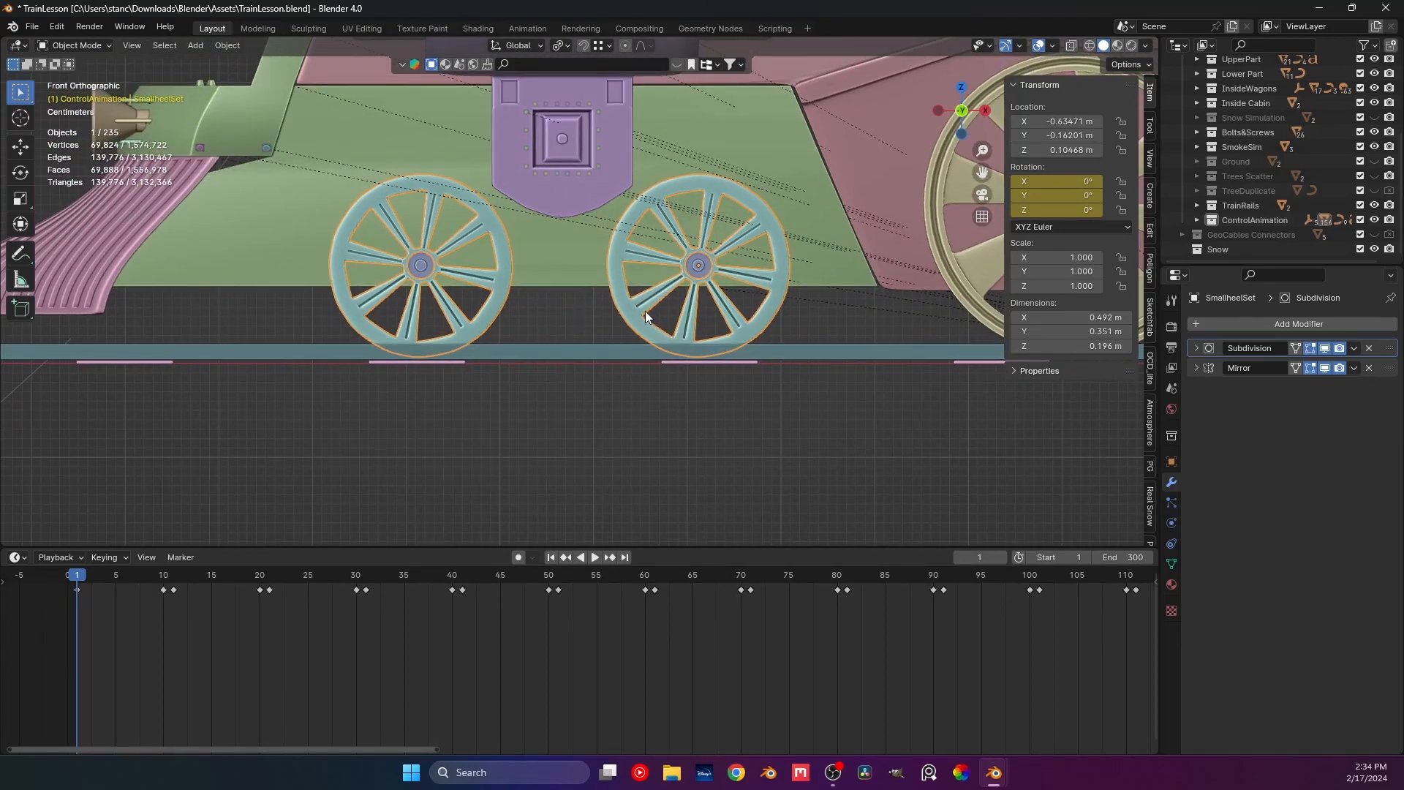
click(1195, 367)
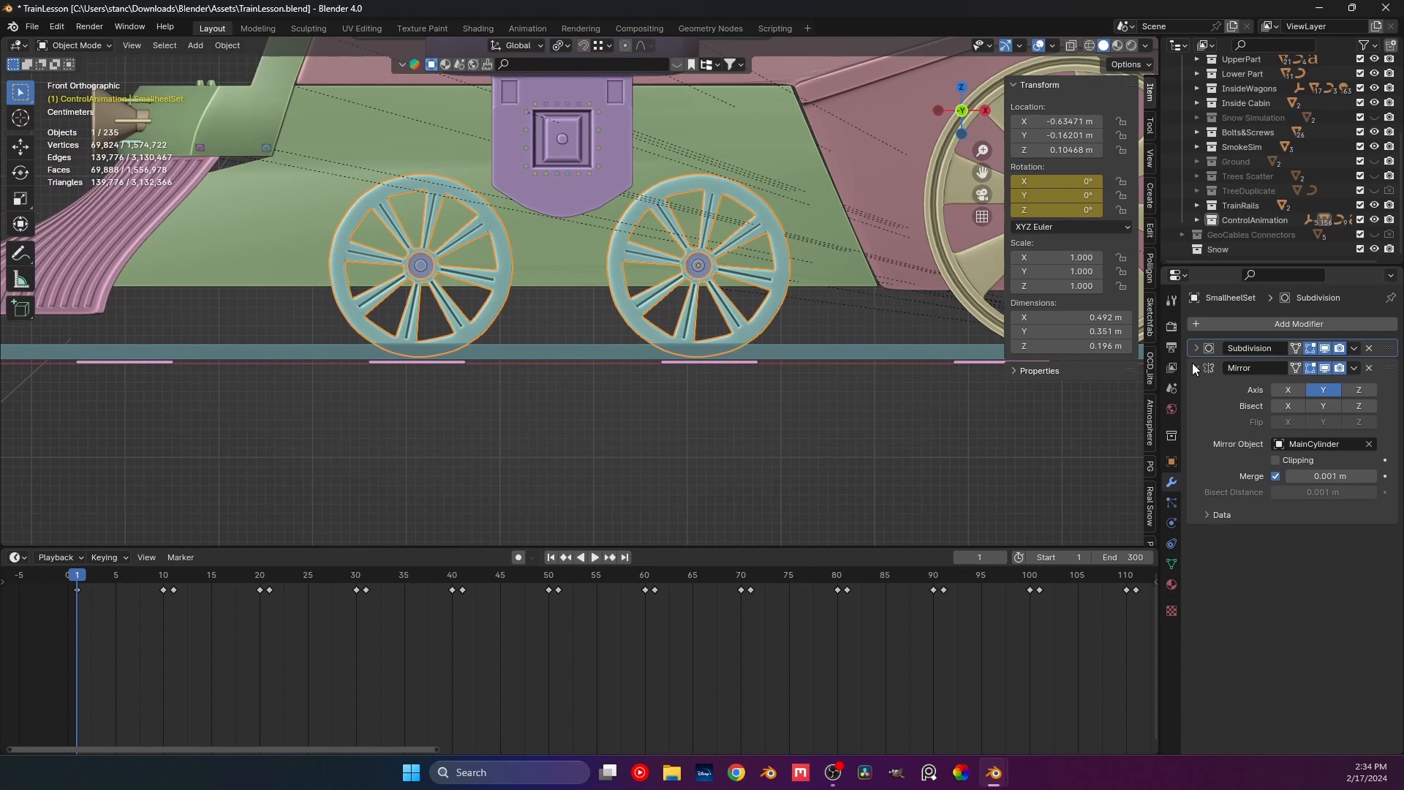
Separate the front wheel of the small wheel set into its own object.
click(1196, 368)
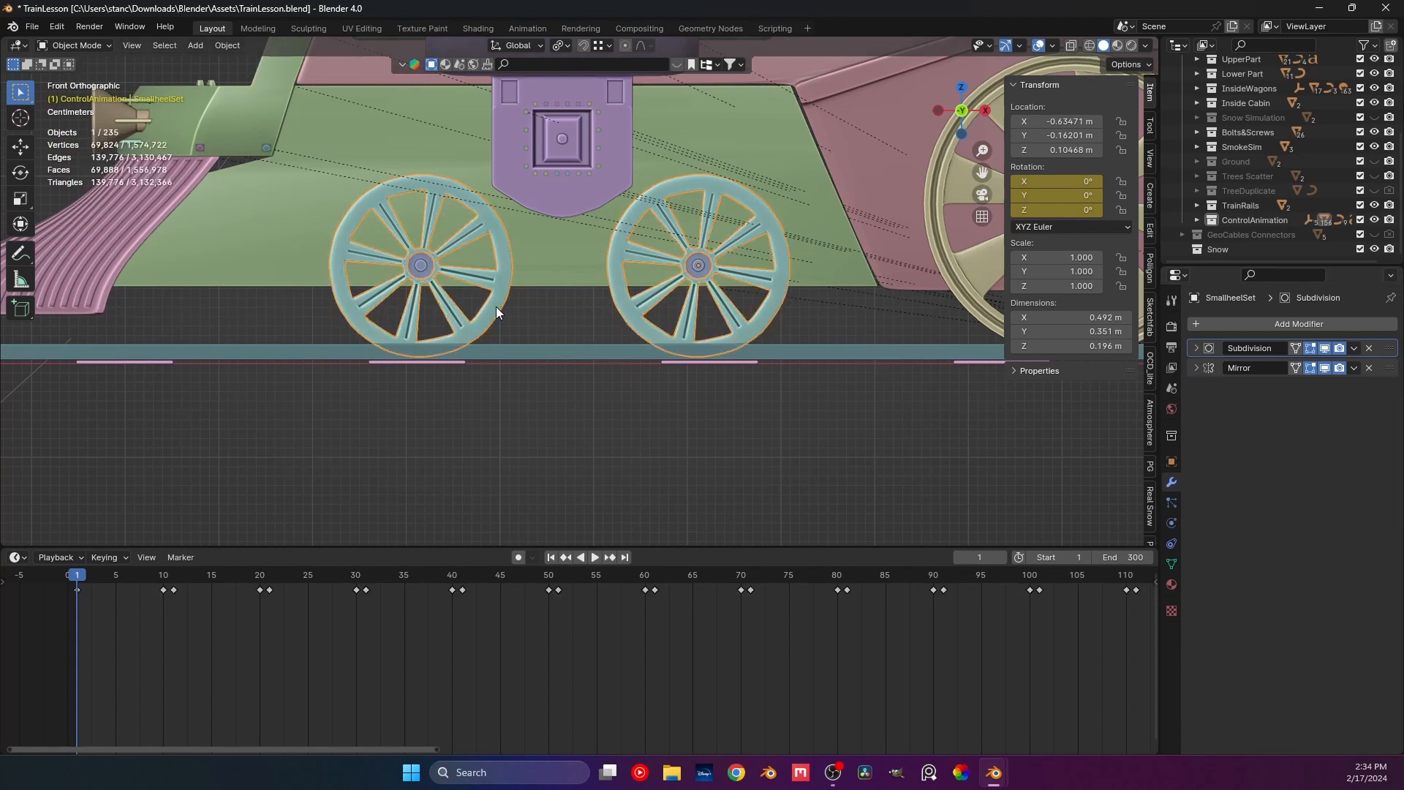
key(Tab)
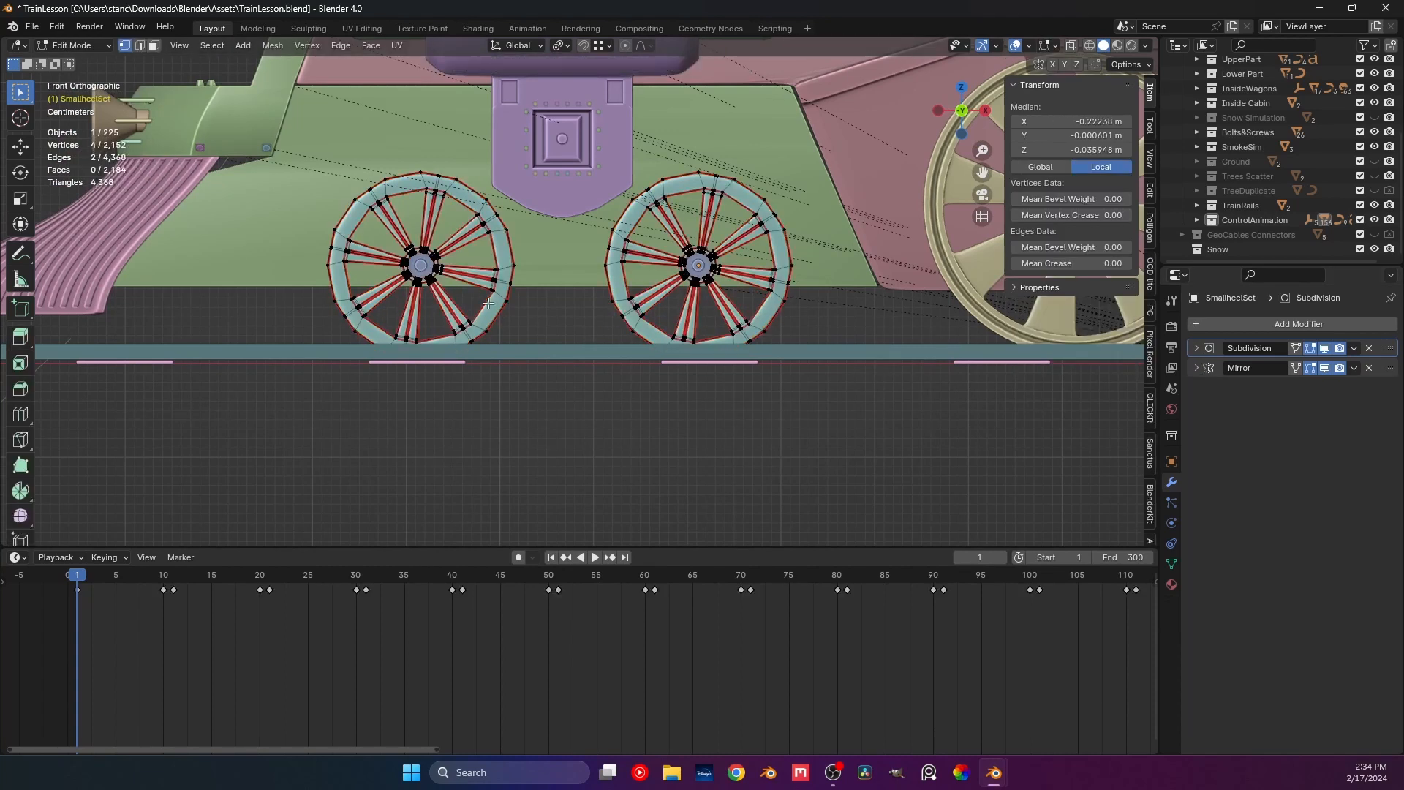
key(ctrl+l)
middle_drag(488, 303, 551, 313)
key(p)
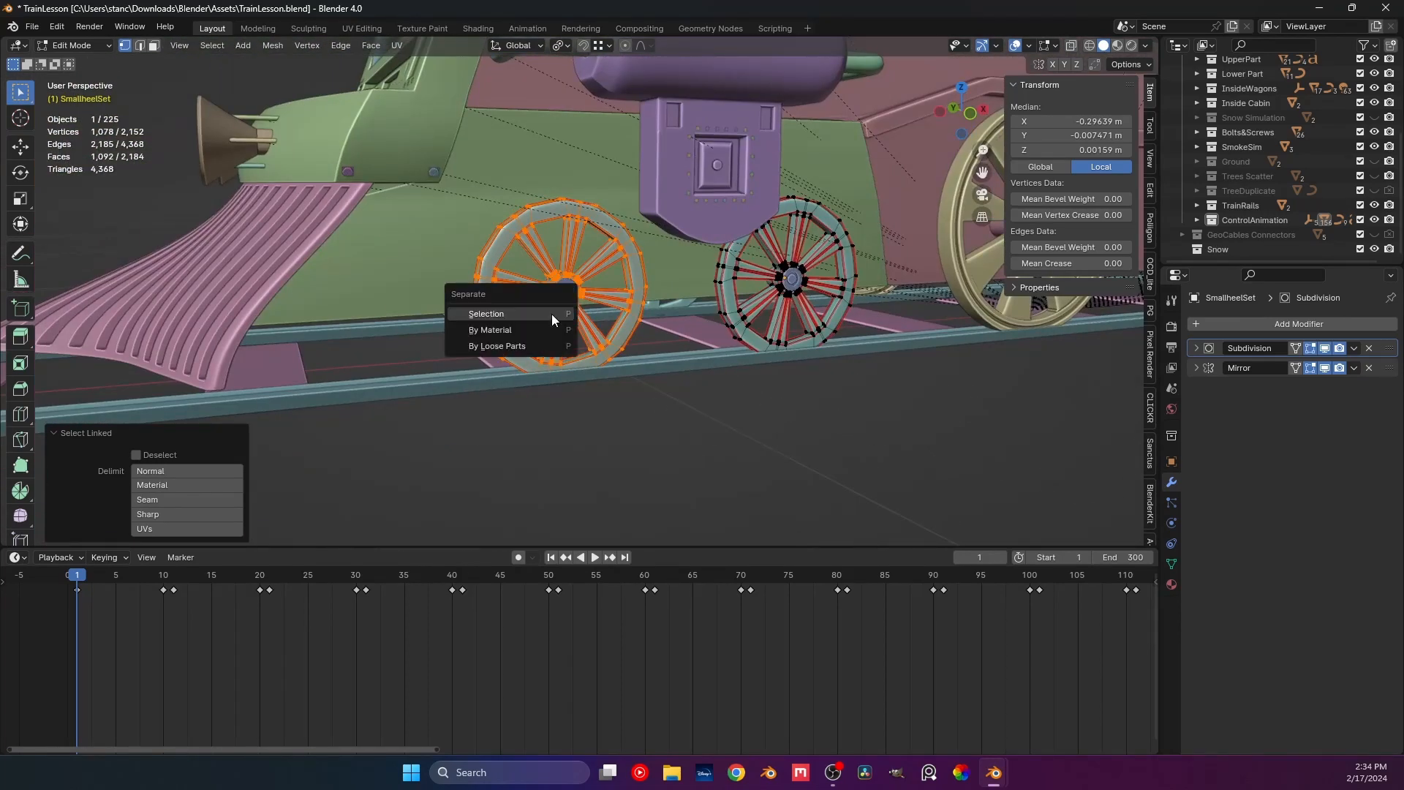
click(551, 314)
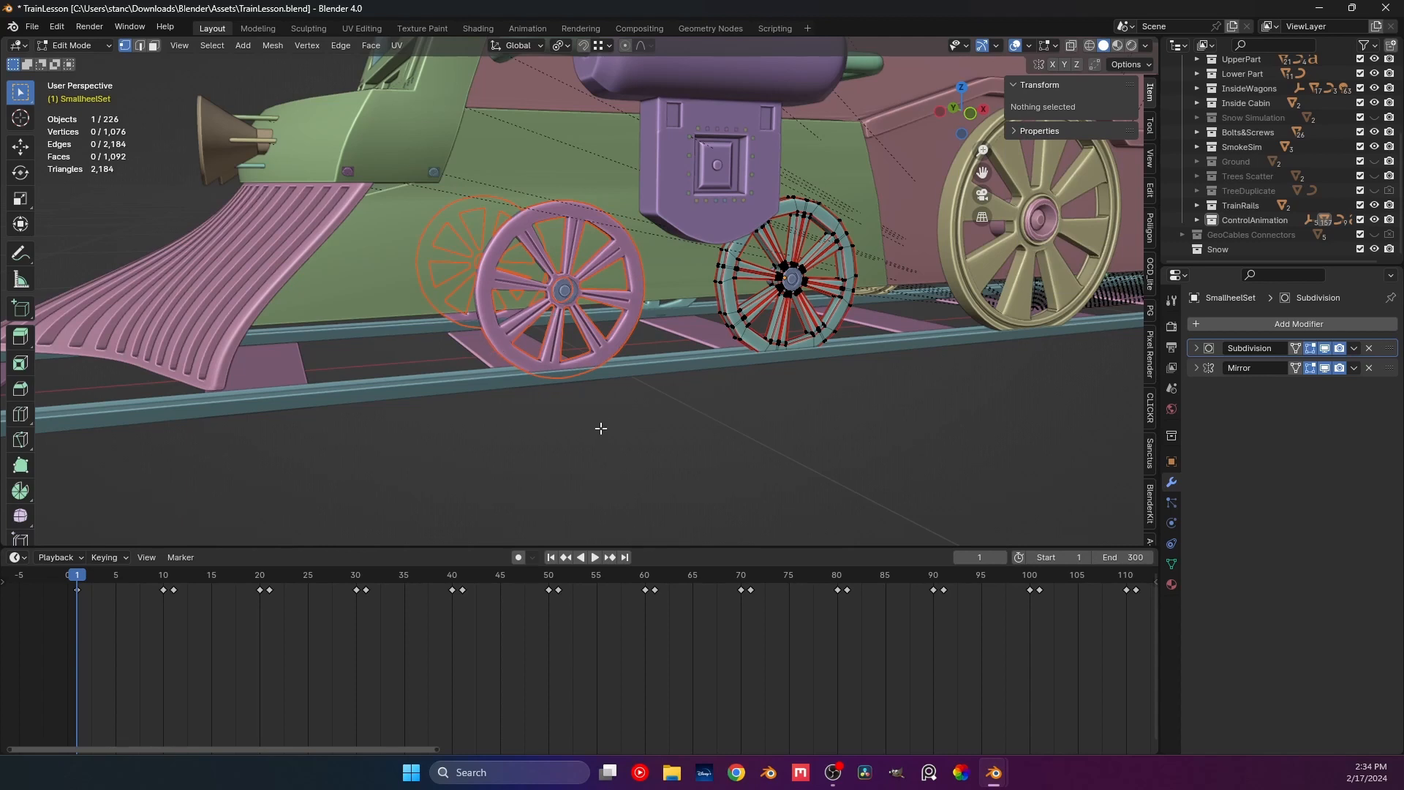
key(Tab)
click(648, 348)
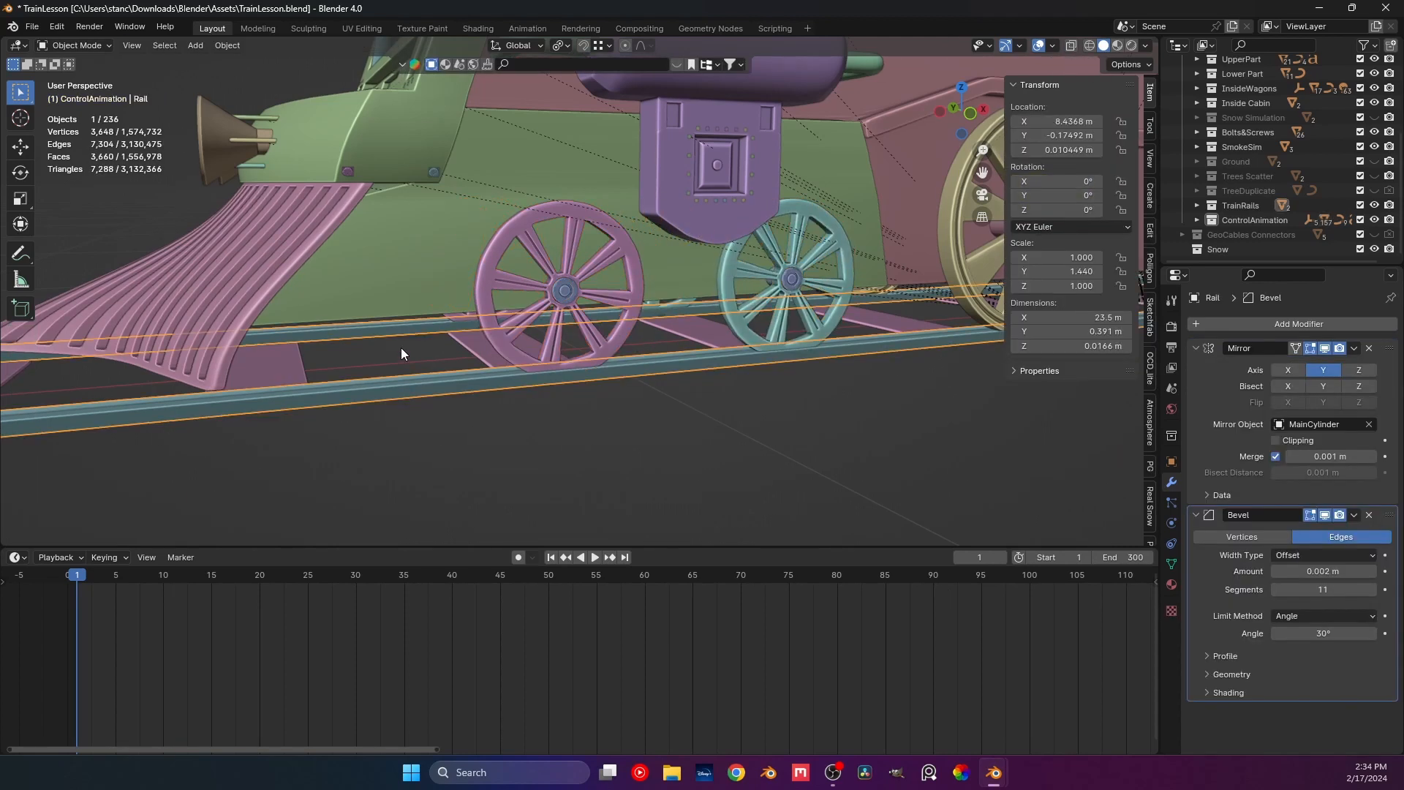
Try to link the animation data of the large wheel Wheel1 to the separated front small wheel.
middle_drag(401, 348, 518, 350)
key(KP_1)
scroll(595, 341, down, 3)
click(621, 379)
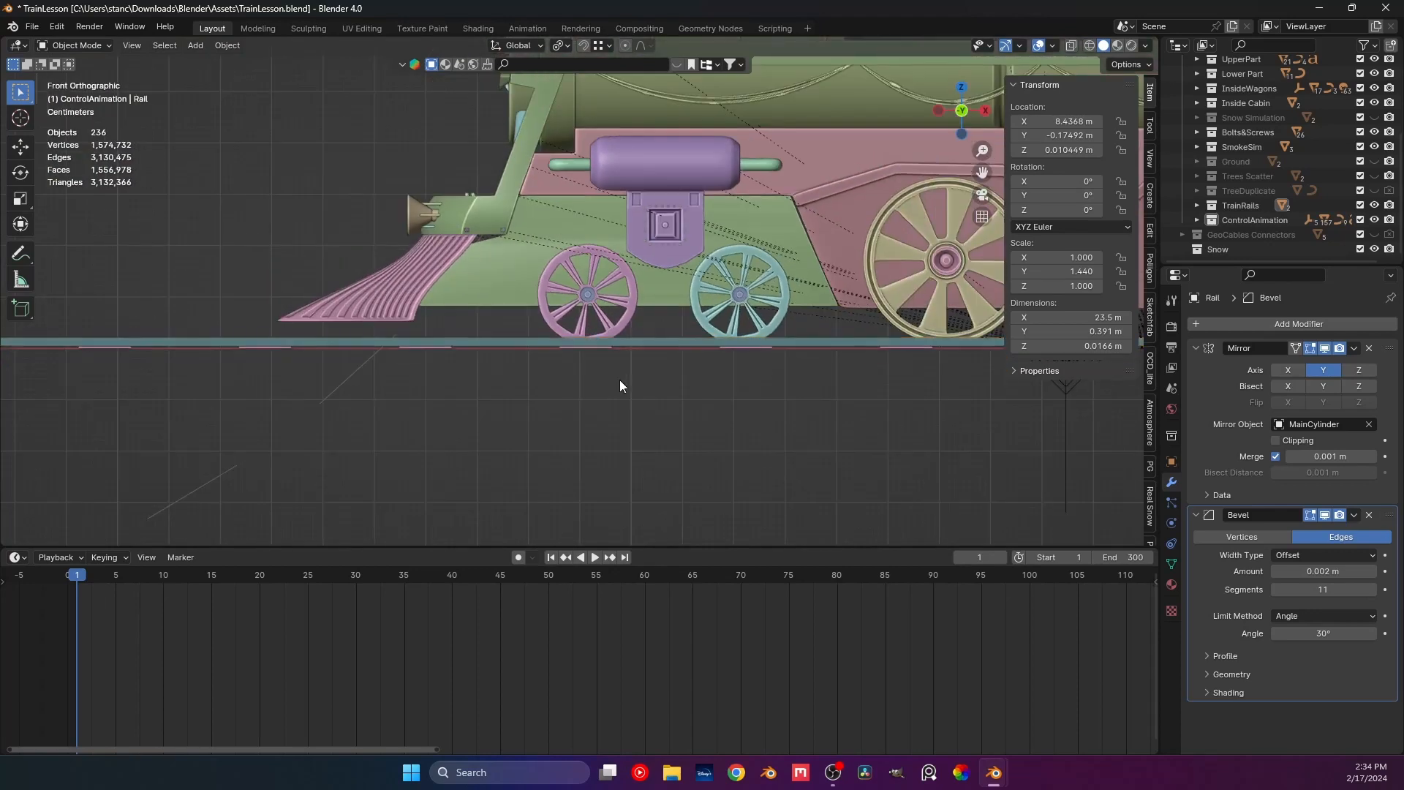
shift+middle_drag(620, 380, 485, 418)
scroll(485, 418, up, 1)
shift+middle_drag(729, 366, 629, 391)
click(701, 360)
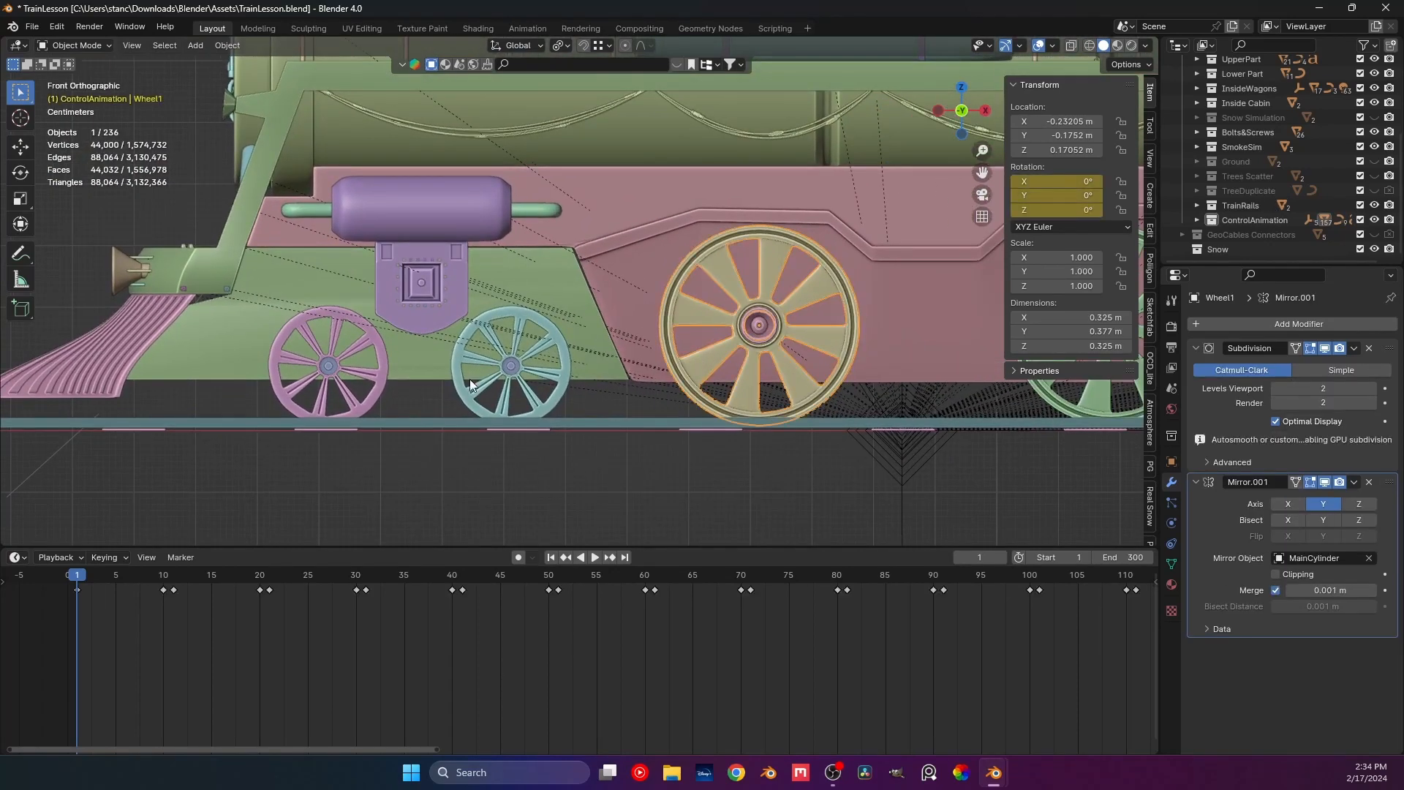
click(386, 359)
shift+click(712, 351)
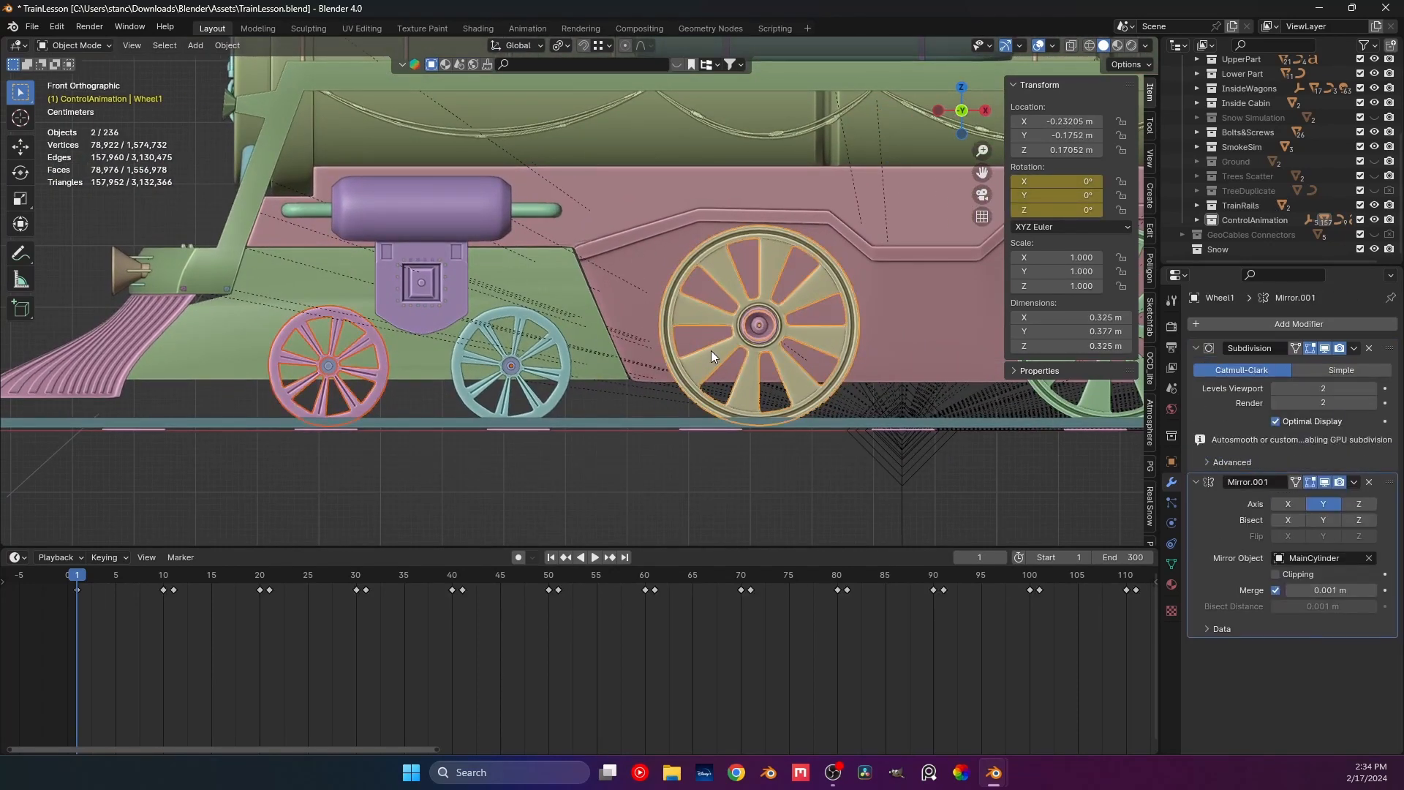
key(ctrl+p)
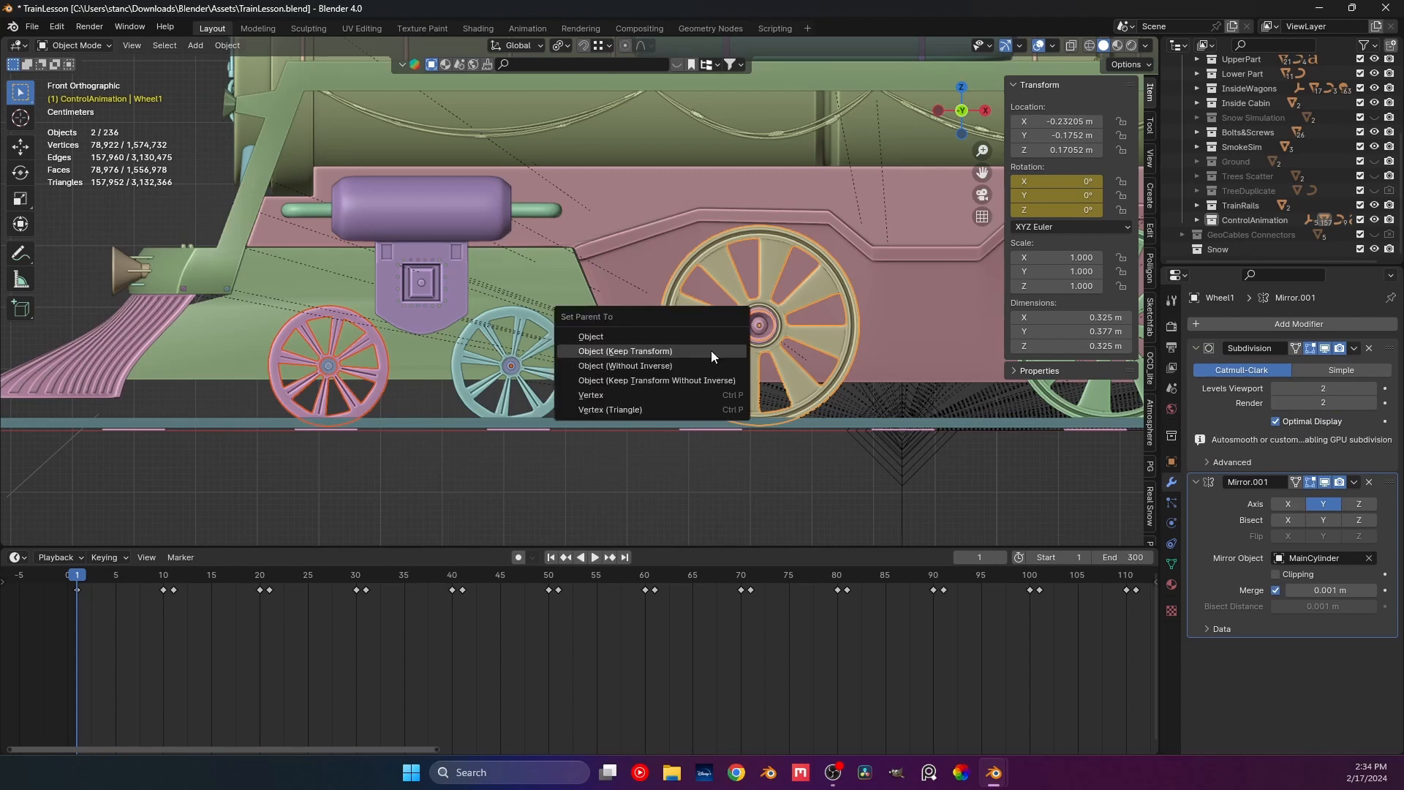
click(692, 351)
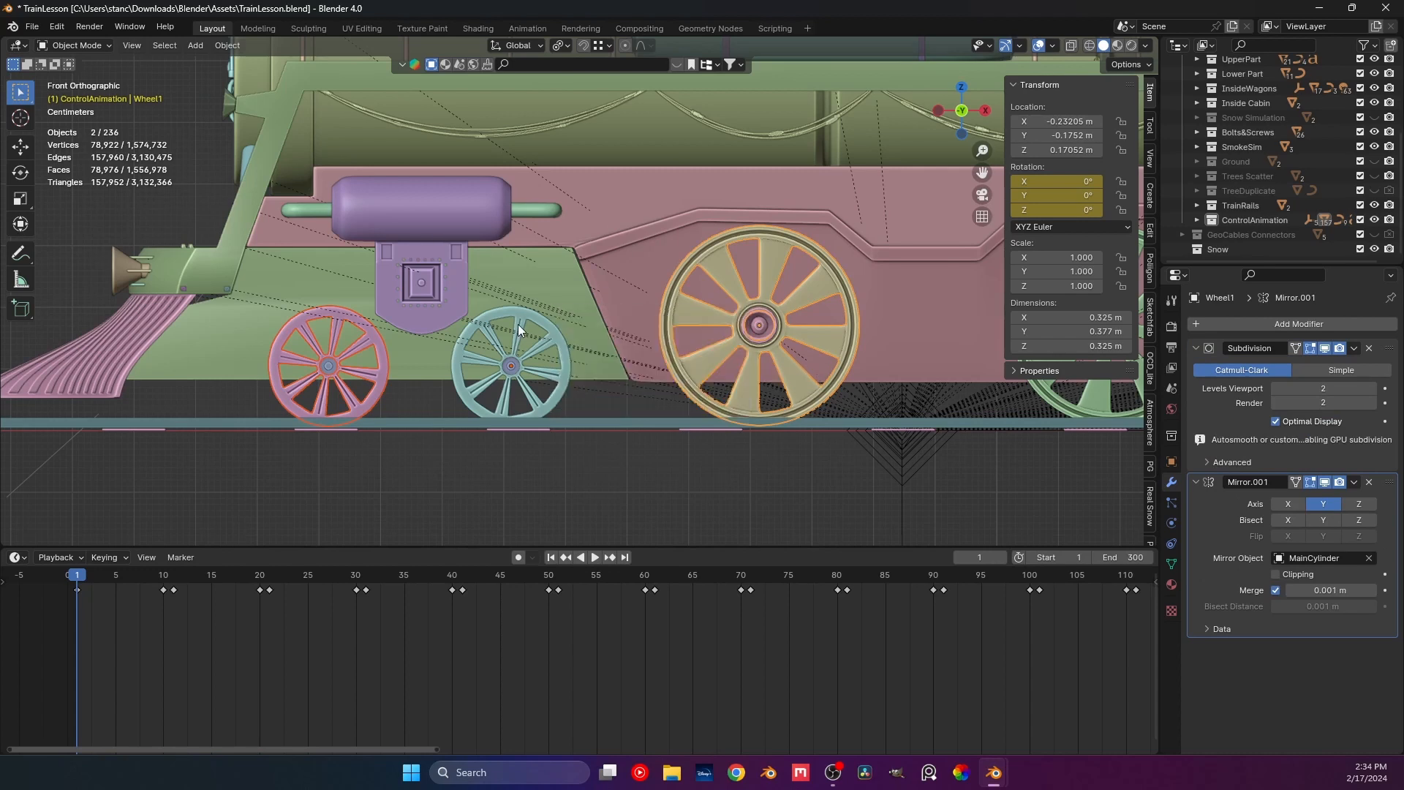
key(ctrl+l)
click(560, 406)
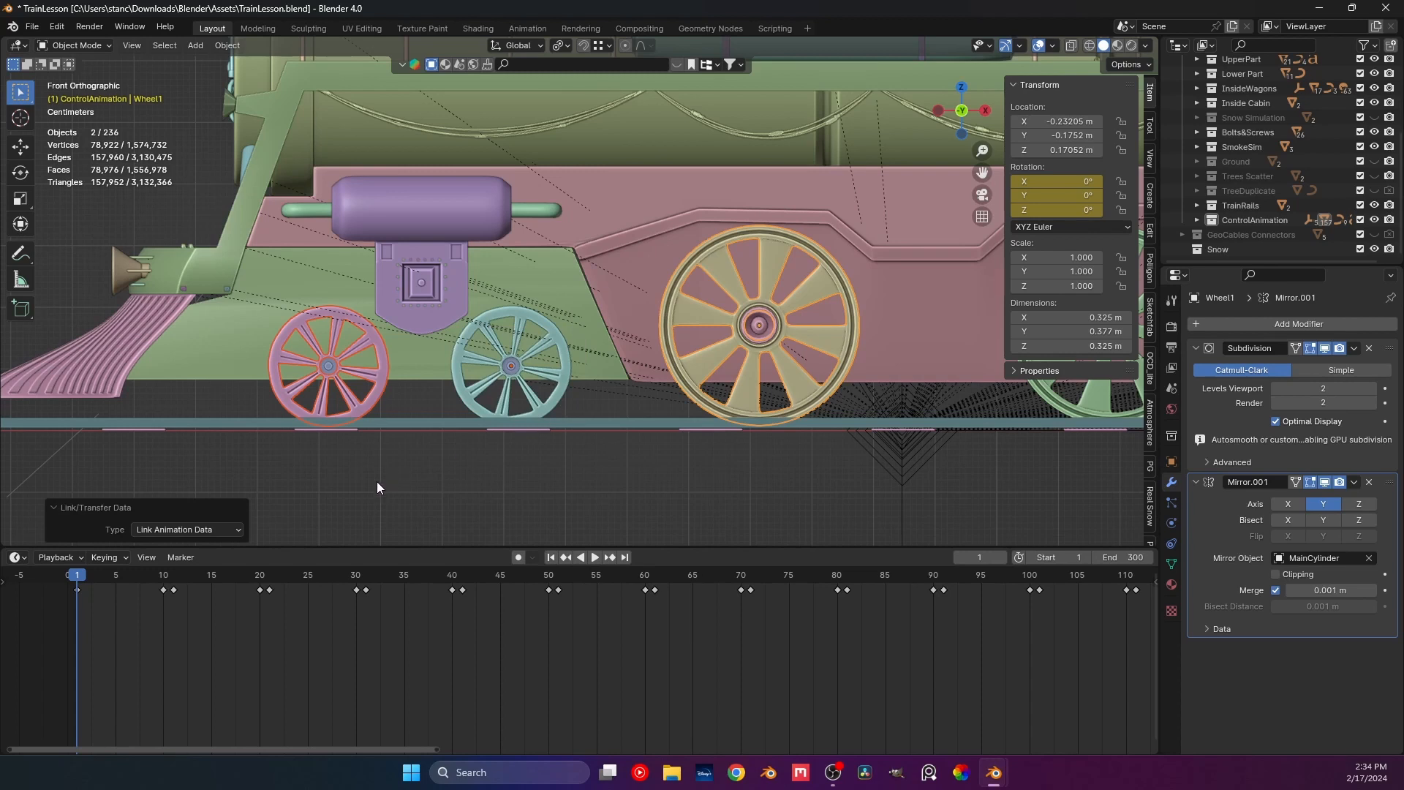
Play the animation to check how the front small wheel rotates, and undo back to the state before playback.
key(space)
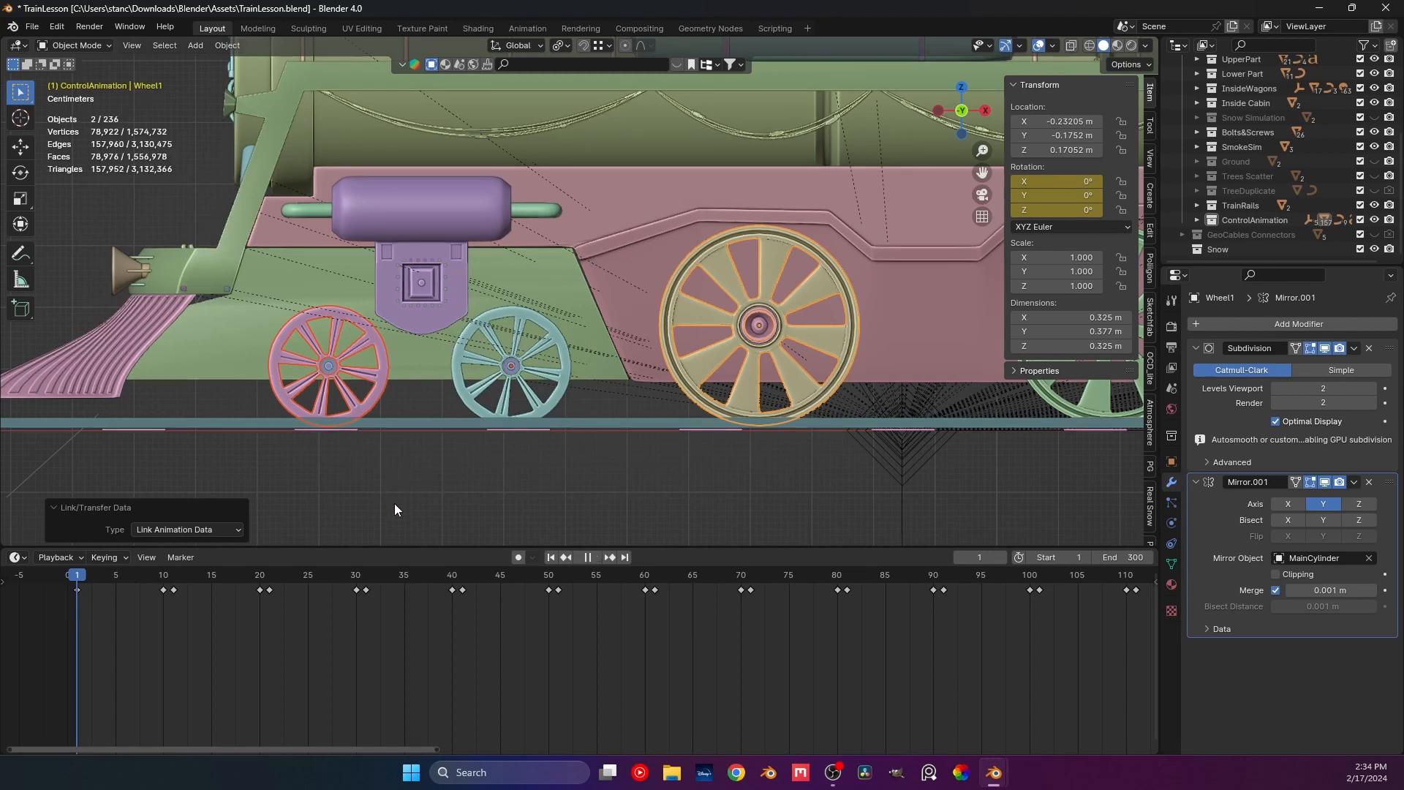
click(436, 506)
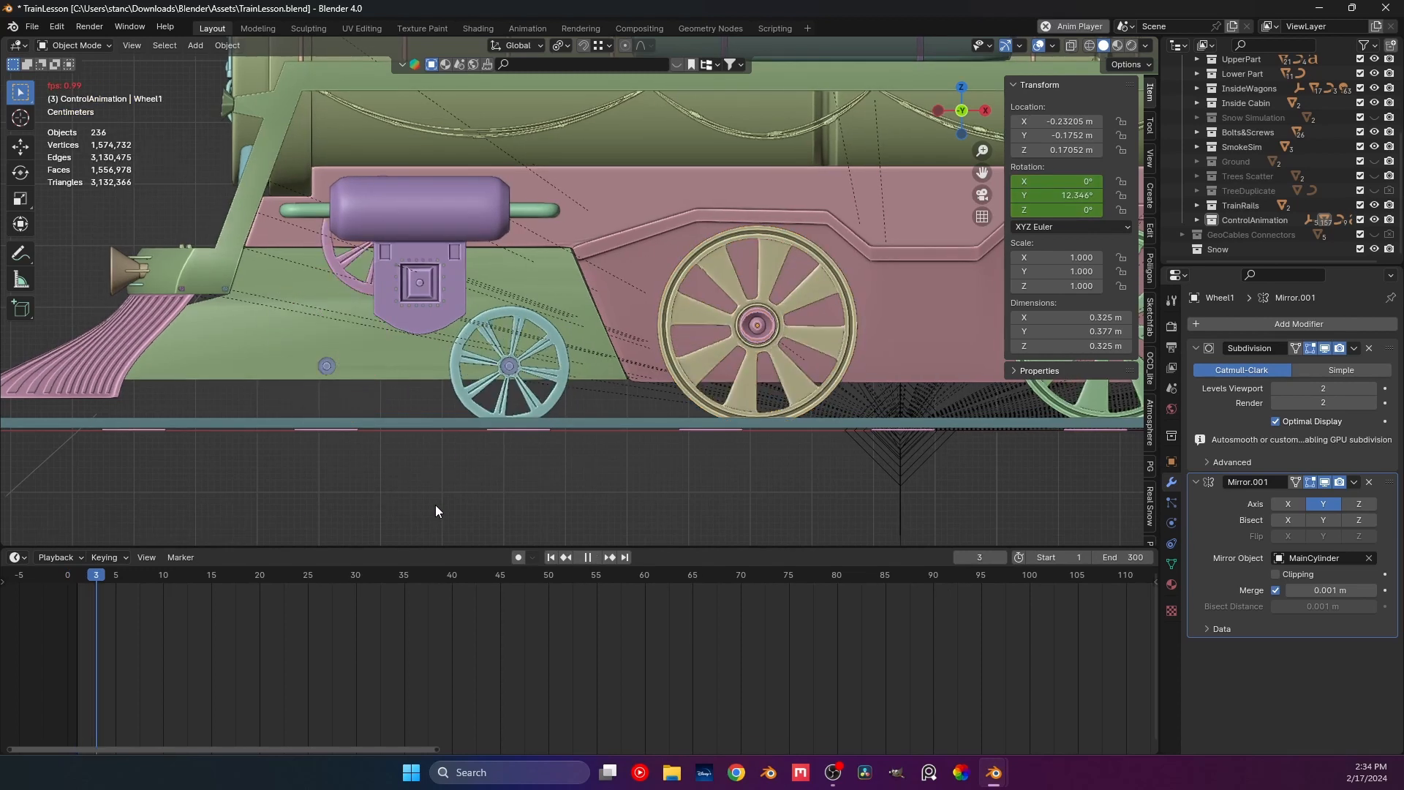
key(space)
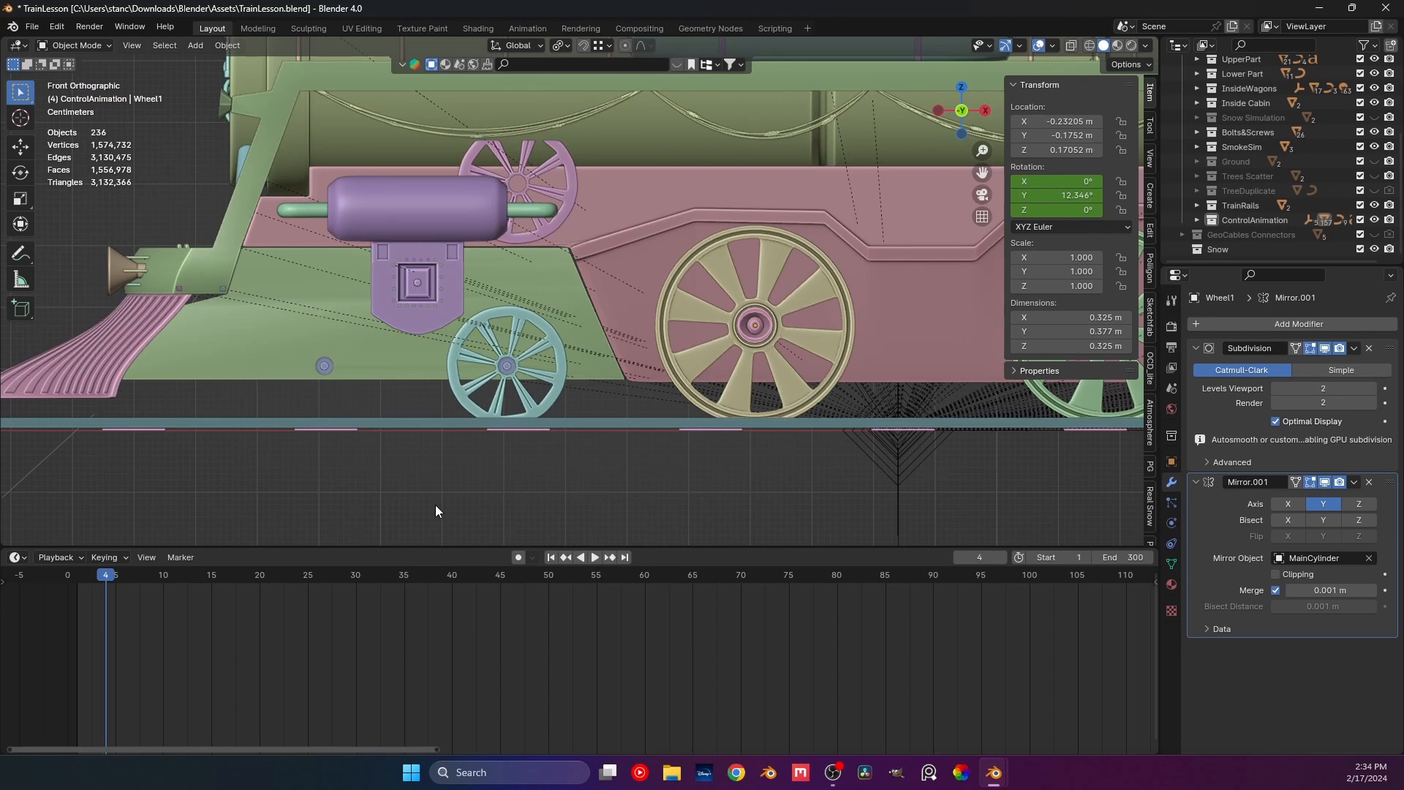
key(ctrl+z)
shift+middle_drag(369, 409, 634, 370)
scroll(592, 398, up, 3)
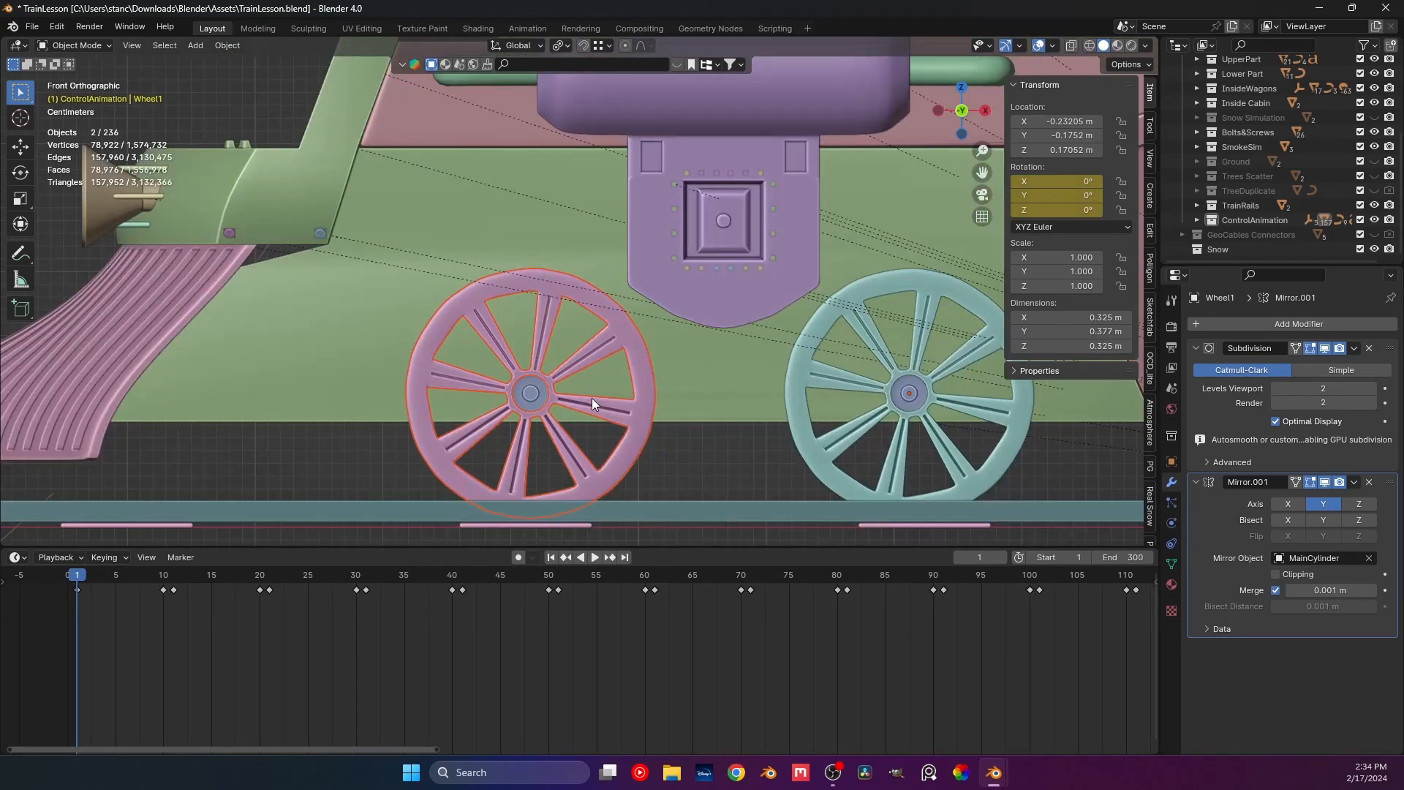
right_click(589, 401)
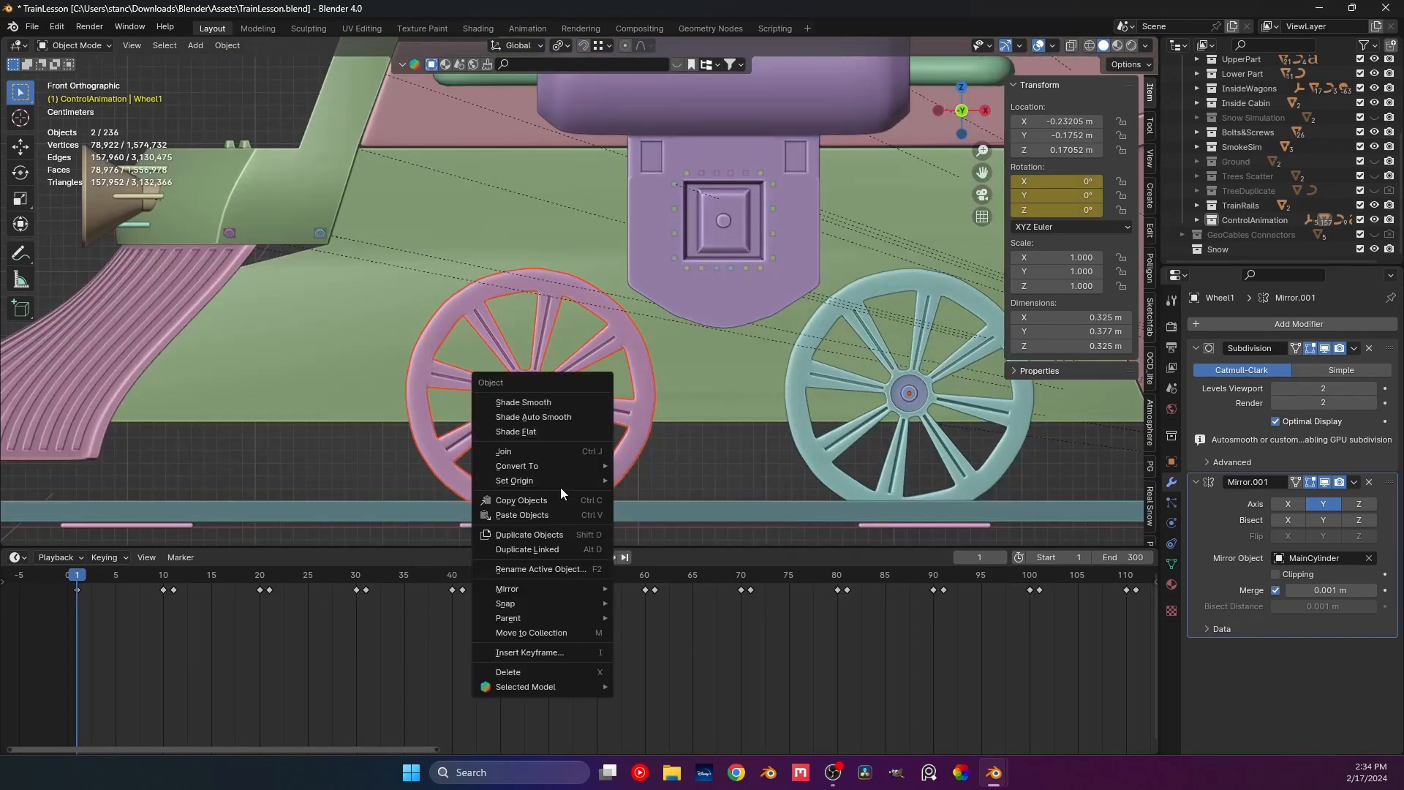
middle_drag(514, 389, 506, 323)
click(614, 464)
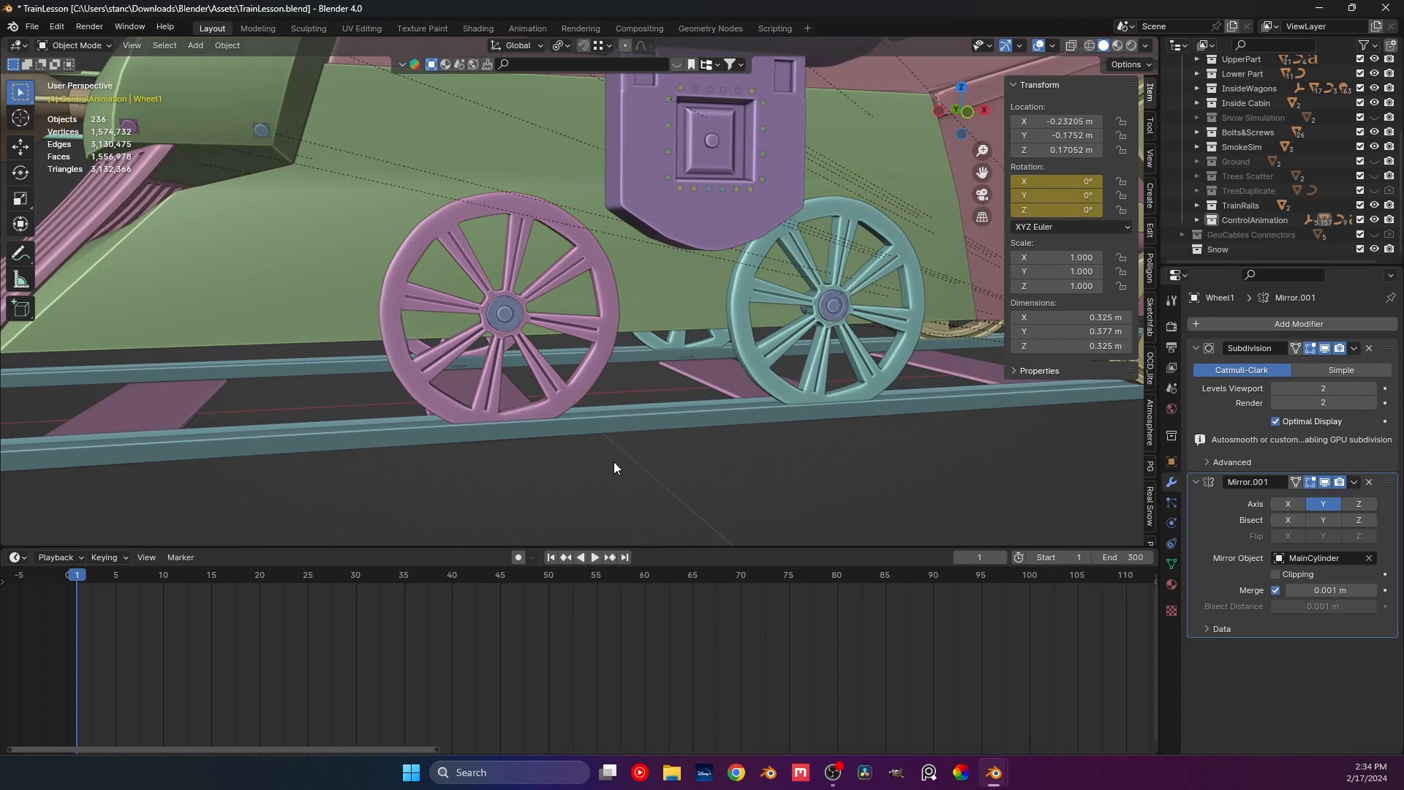
Snap the 3D cursor to the centre of the front small wheel using the inner edge loop around its hub.
click(550, 332)
key(KP_1)
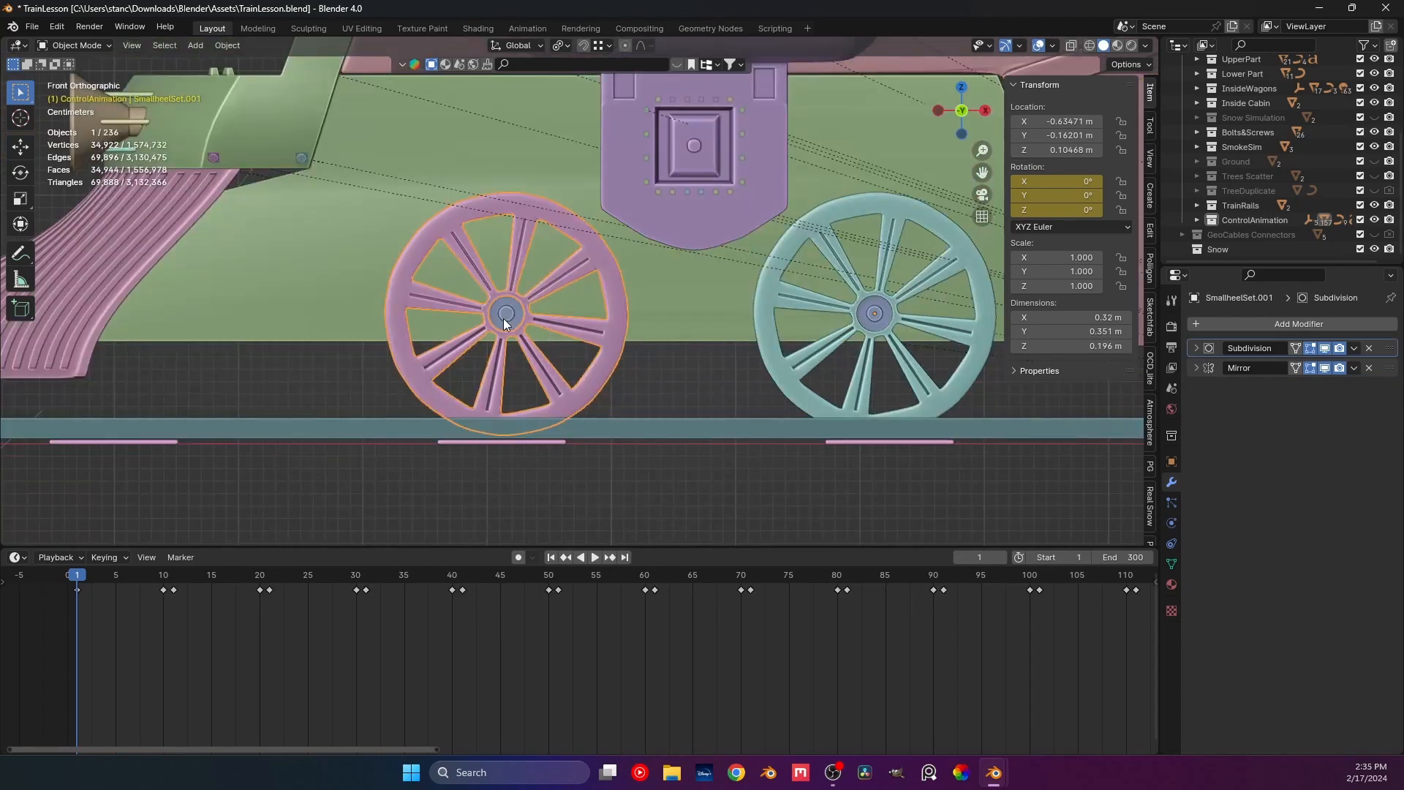
scroll(500, 322, up, 2)
key(Tab)
scroll(498, 323, up, 2)
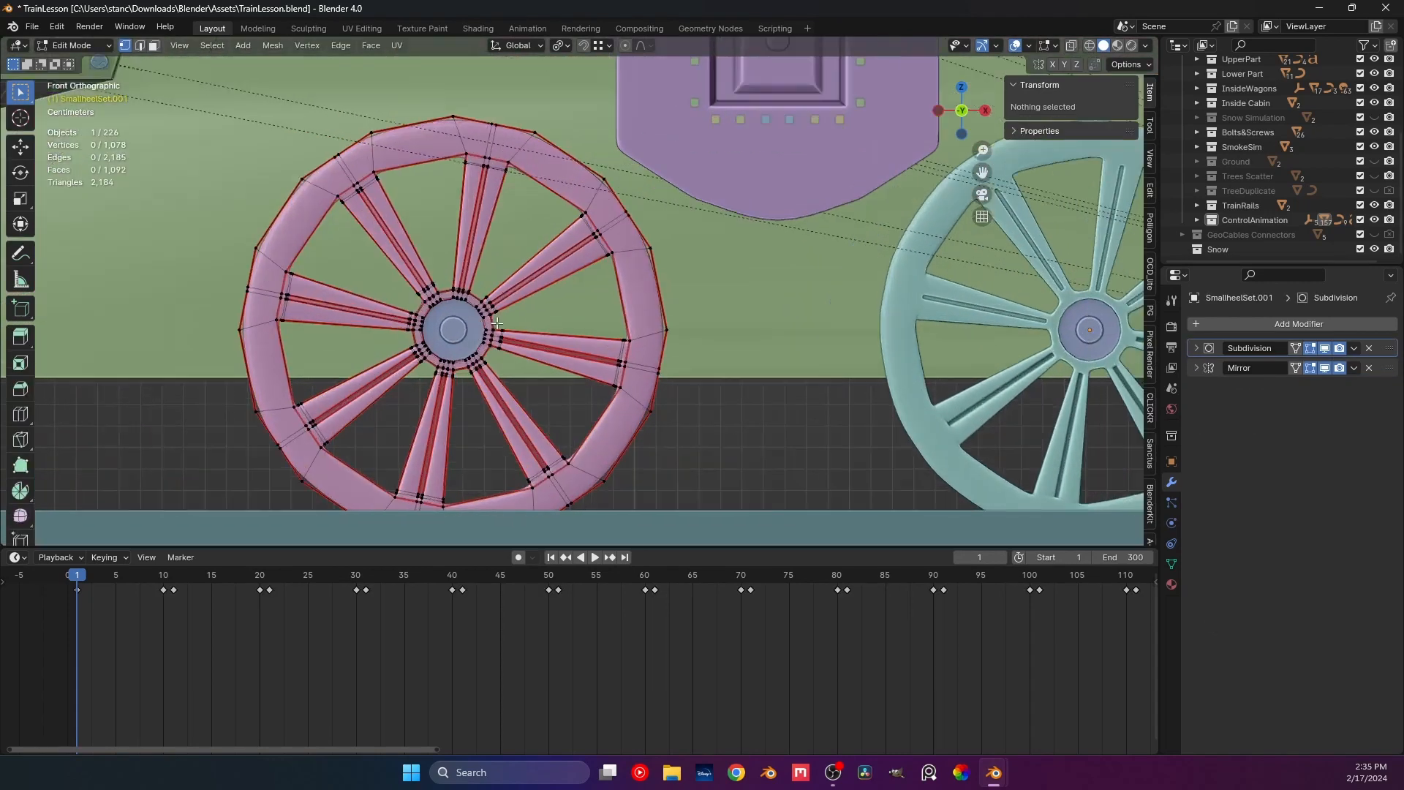
key(2)
shift+middle_drag(436, 334, 579, 300)
scroll(580, 299, up, 3)
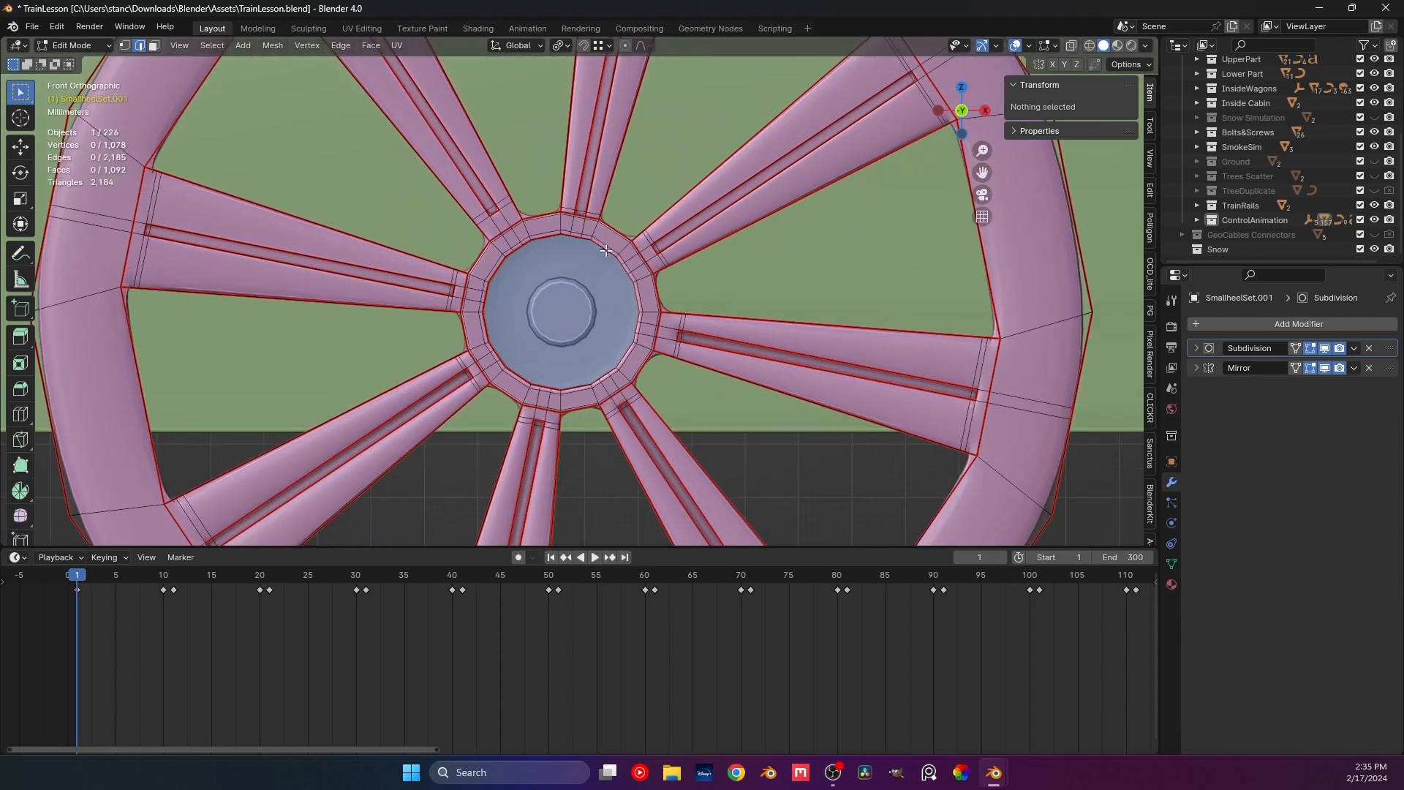
alt+click(605, 247)
key(shift+s)
click(583, 311)
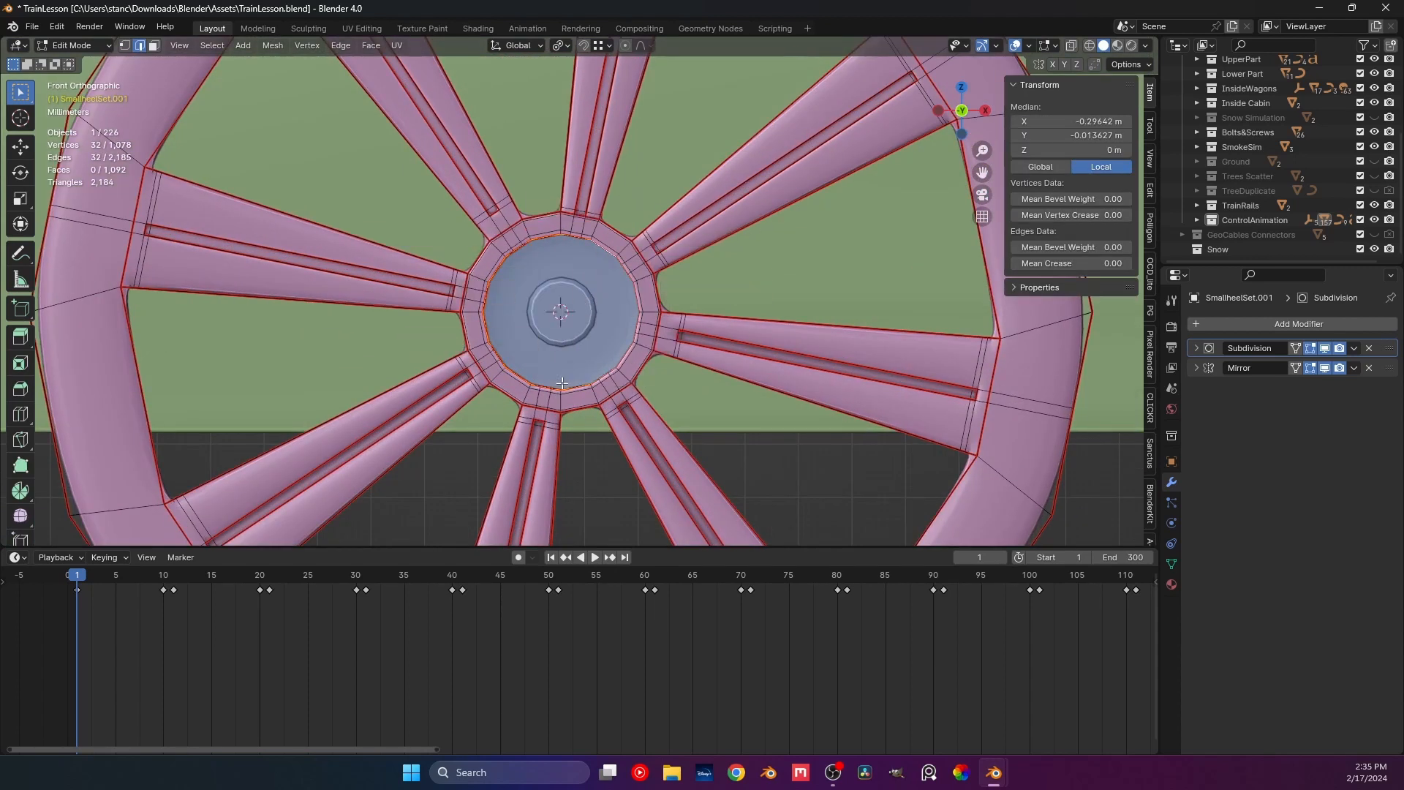
key(Tab)
Set the front small wheel's origin to the 3D cursor and return the cursor to the world origin.
scroll(571, 333, down, 4)
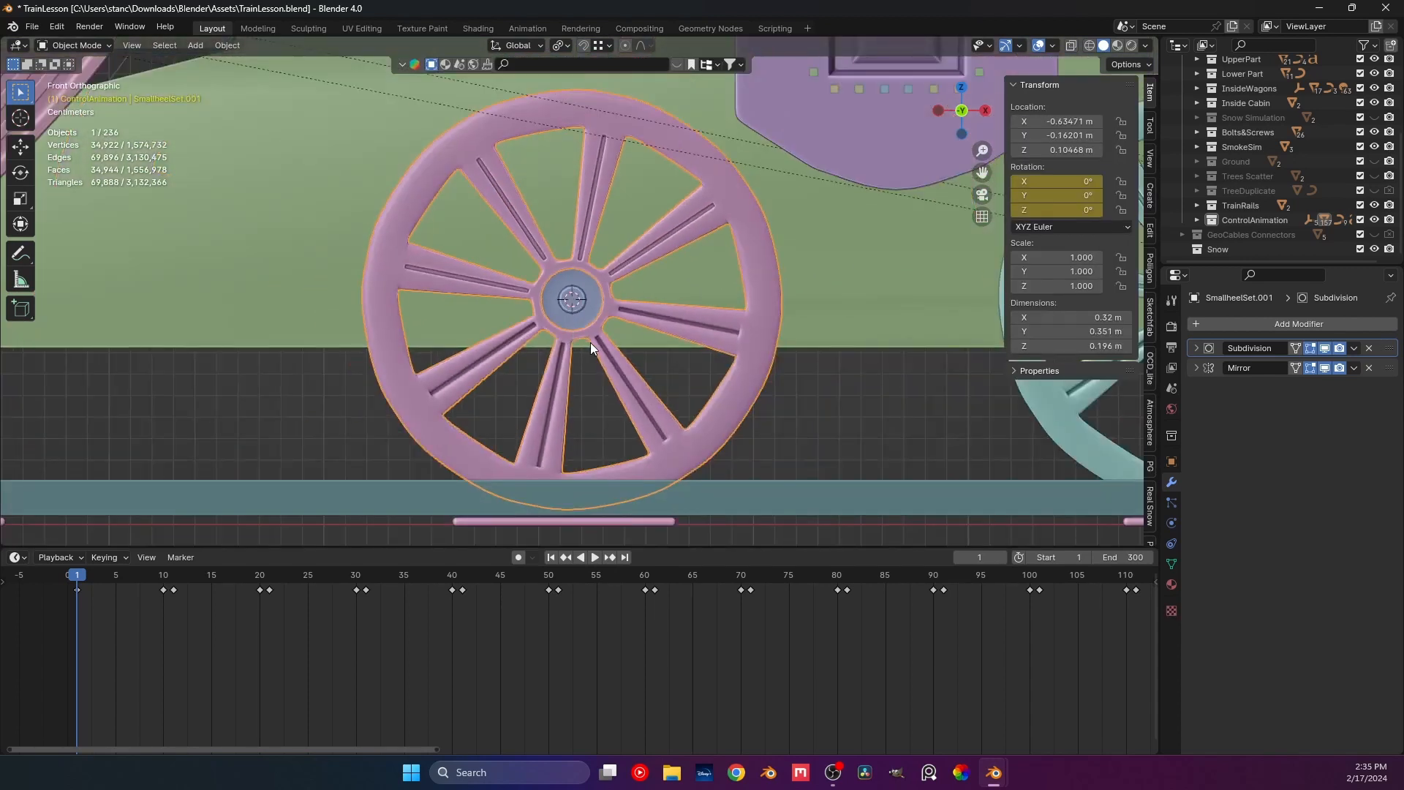
right_click(586, 341)
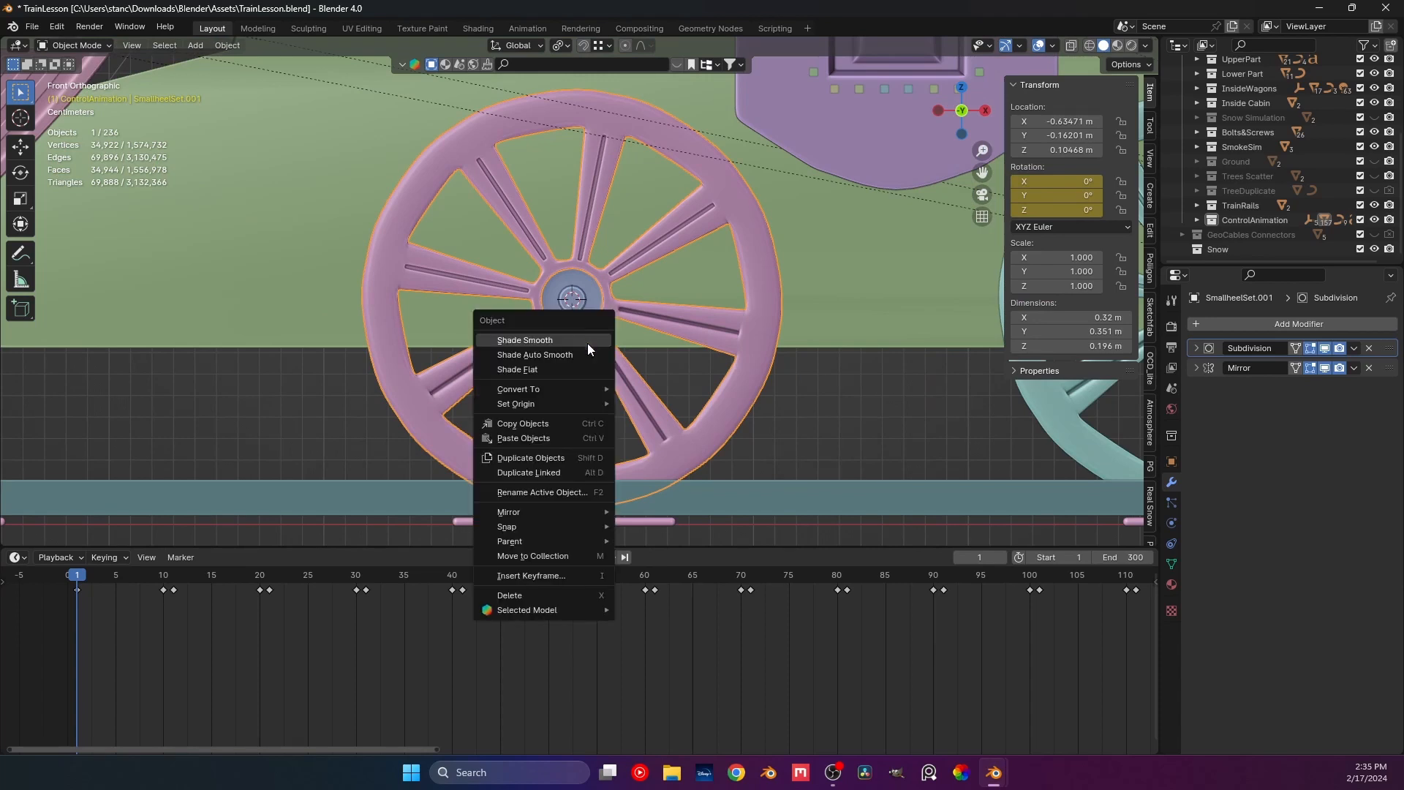
mouse_move(589, 397)
click(690, 434)
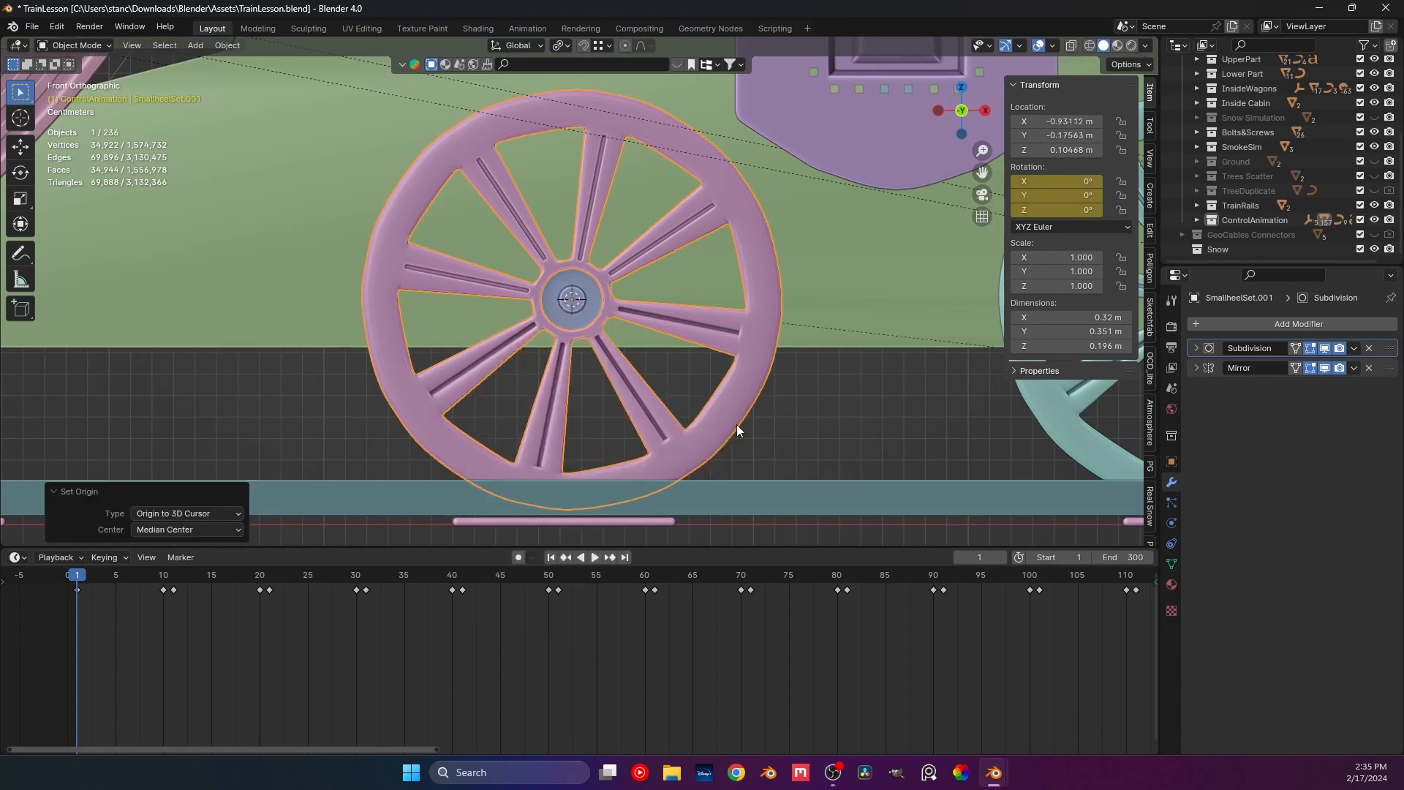
middle_drag(775, 413, 436, 396)
key(KP_1)
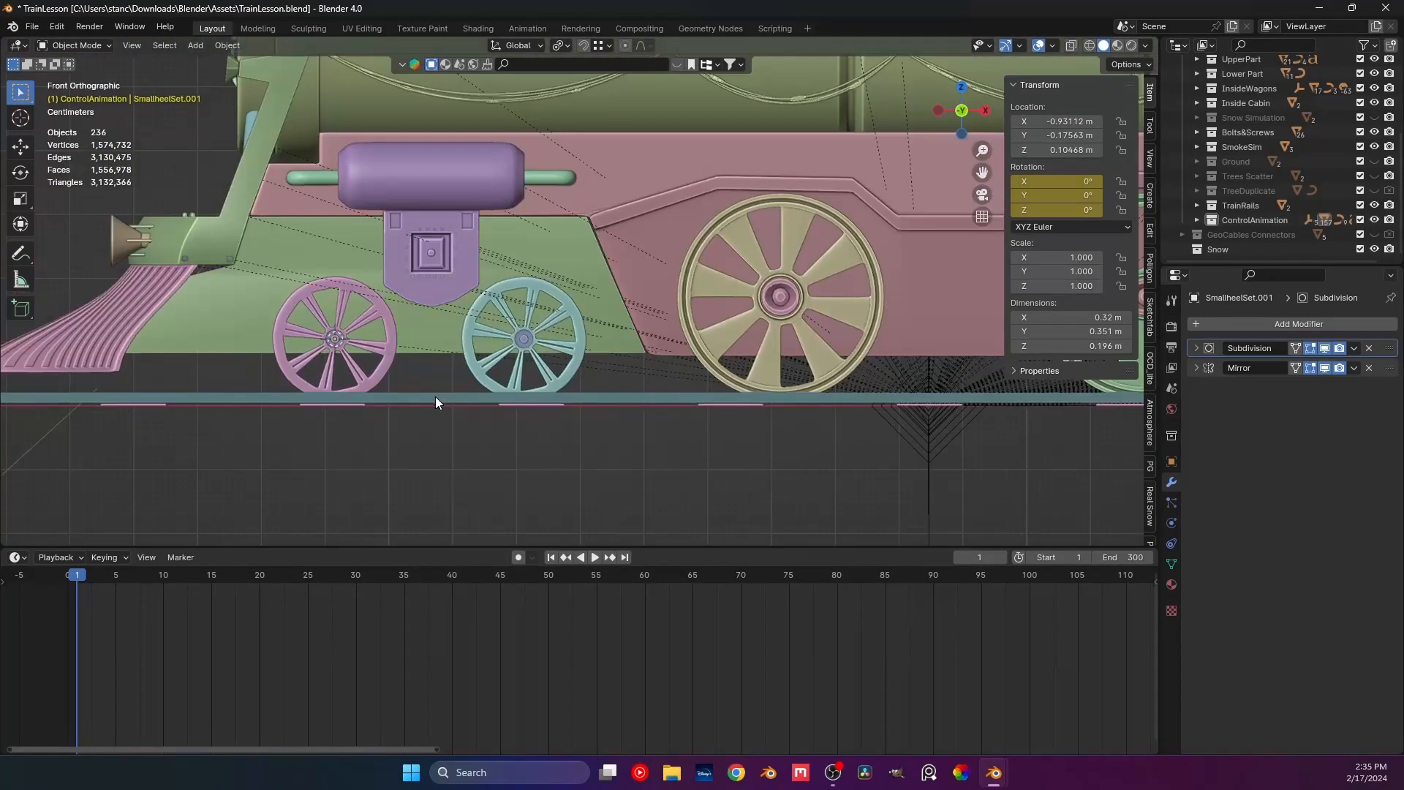
key(Home)
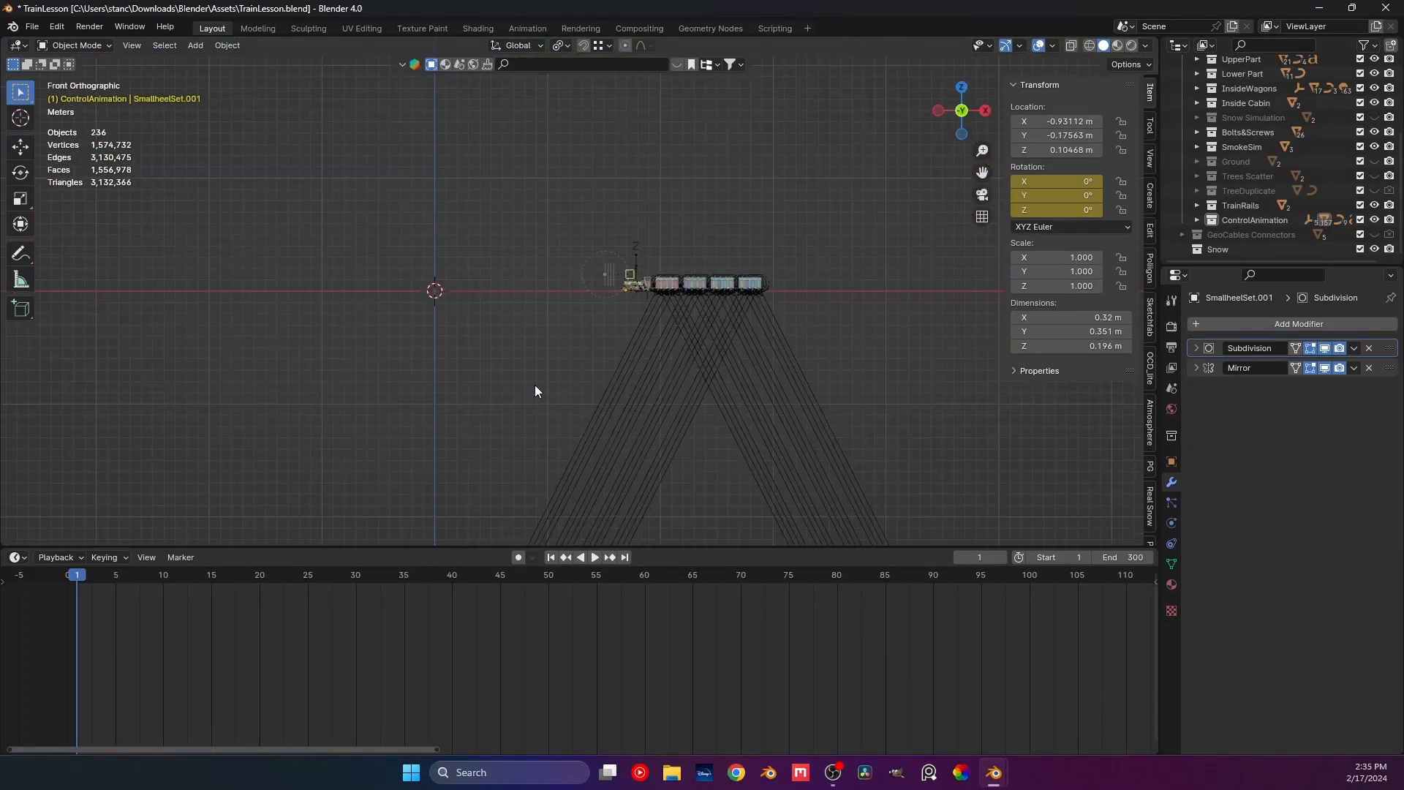
Link the animation data of the large wheel Wheel1 to the re-centred front small wheel.
scroll(585, 365, up, 8)
scroll(647, 347, down, 1)
shift+middle_drag(747, 355, 524, 395)
scroll(524, 395, up, 10)
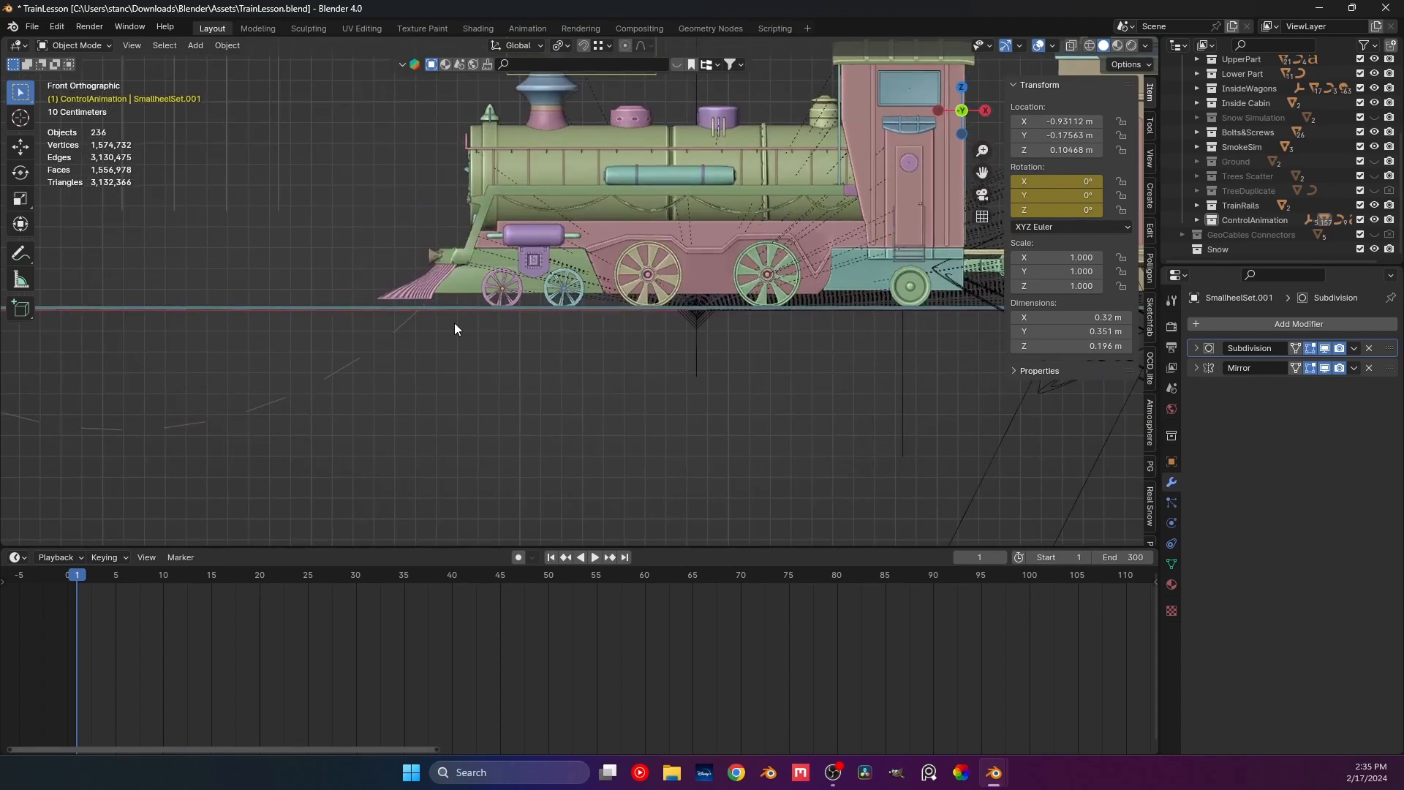
click(469, 397)
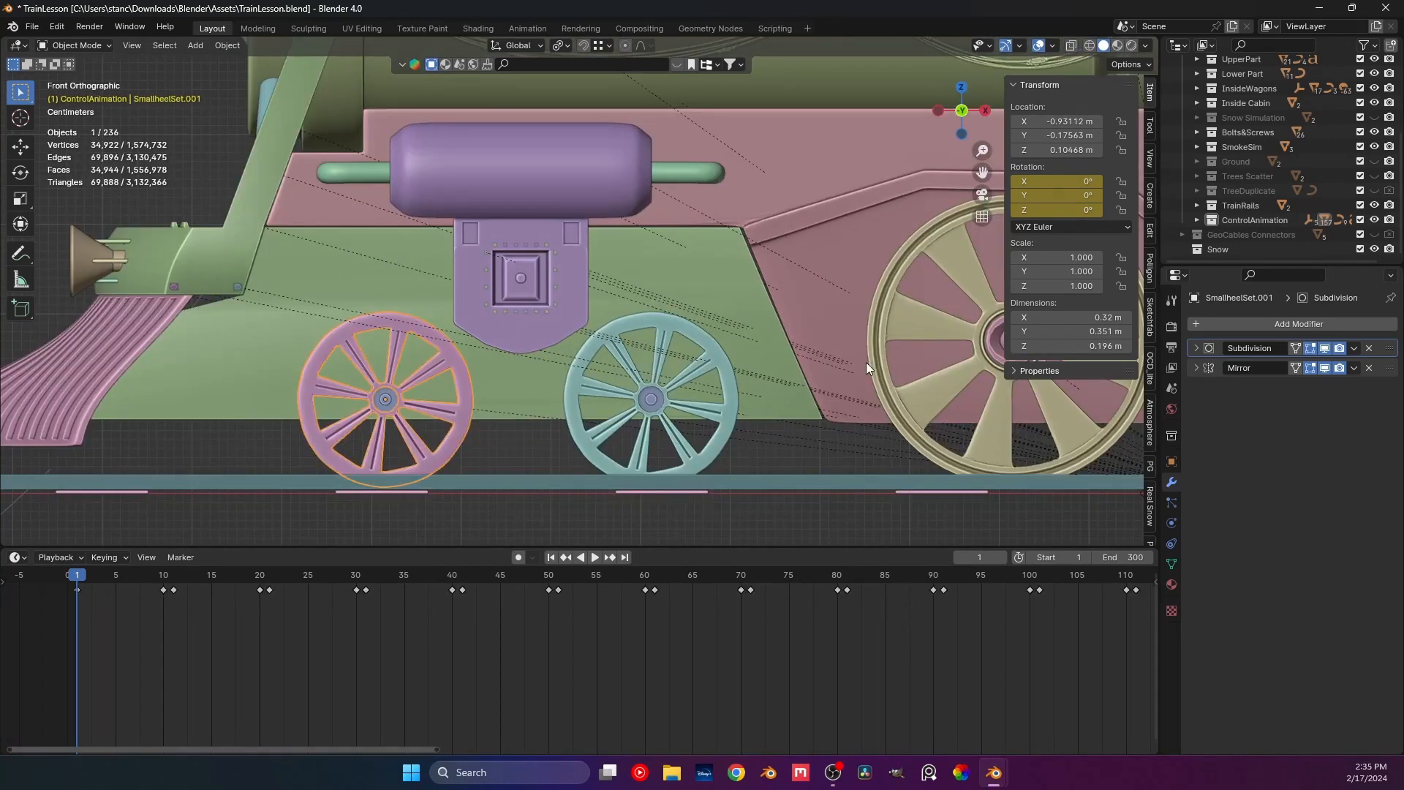
shift+click(921, 380)
key(ctrl+l)
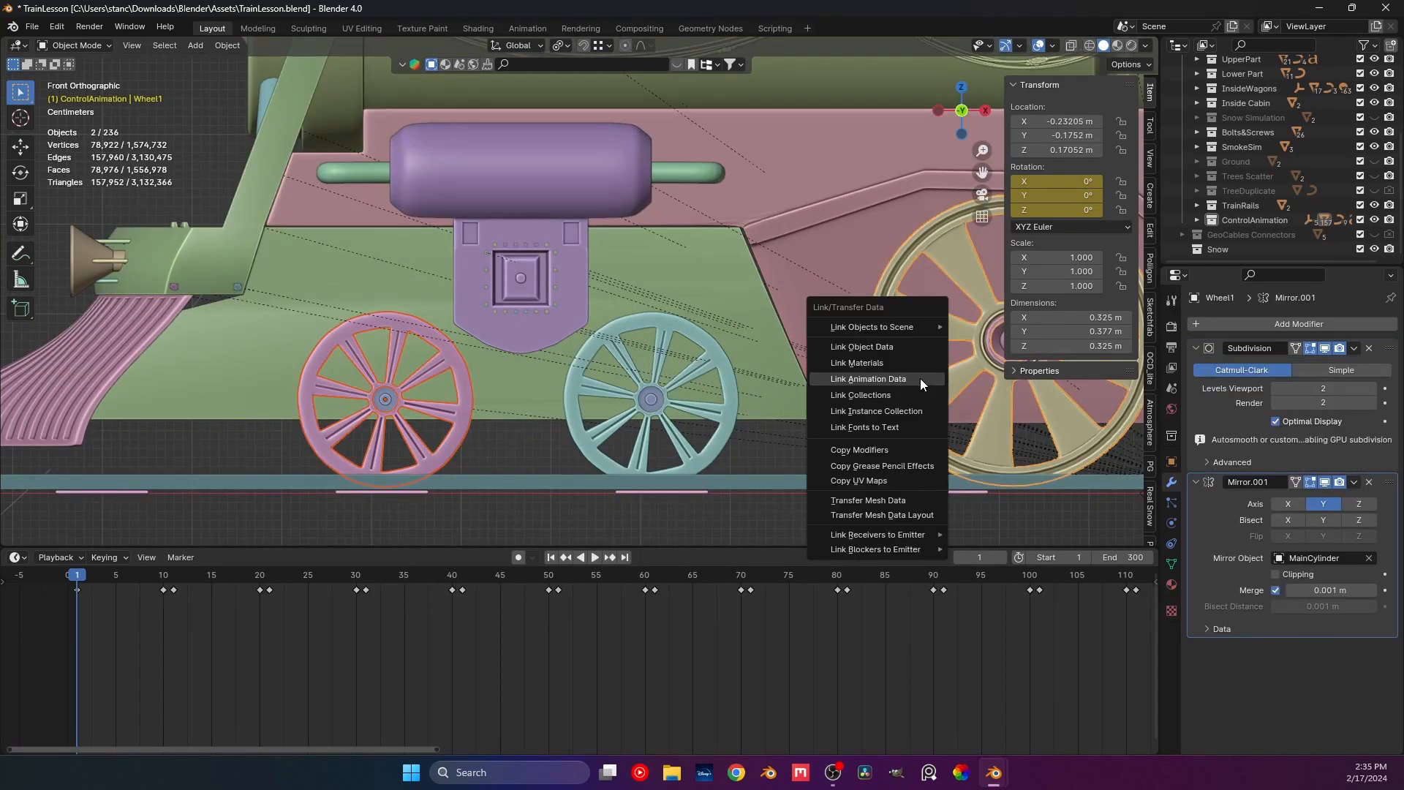
click(920, 379)
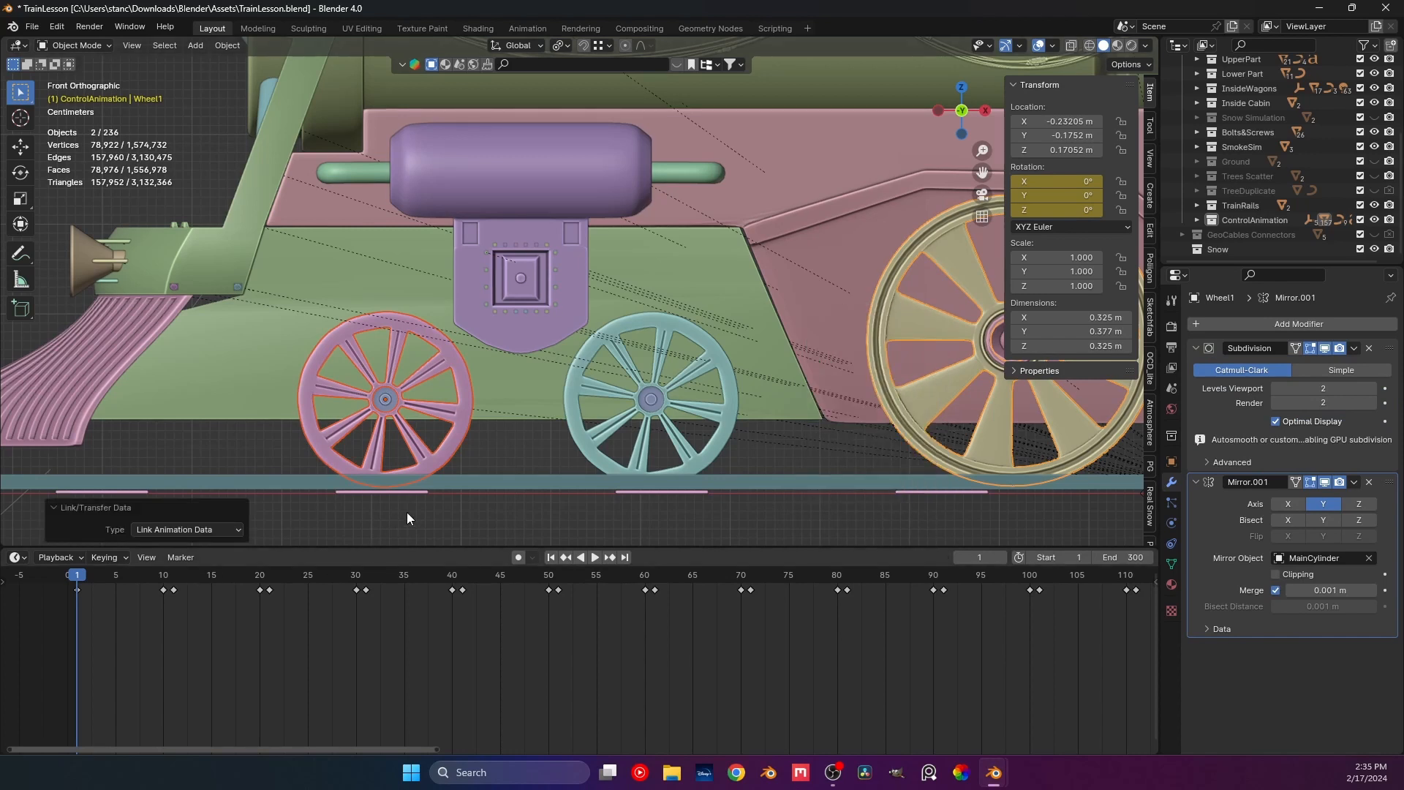
Check the front small wheel's rotation in playback from the first frame and save the file.
key(space)
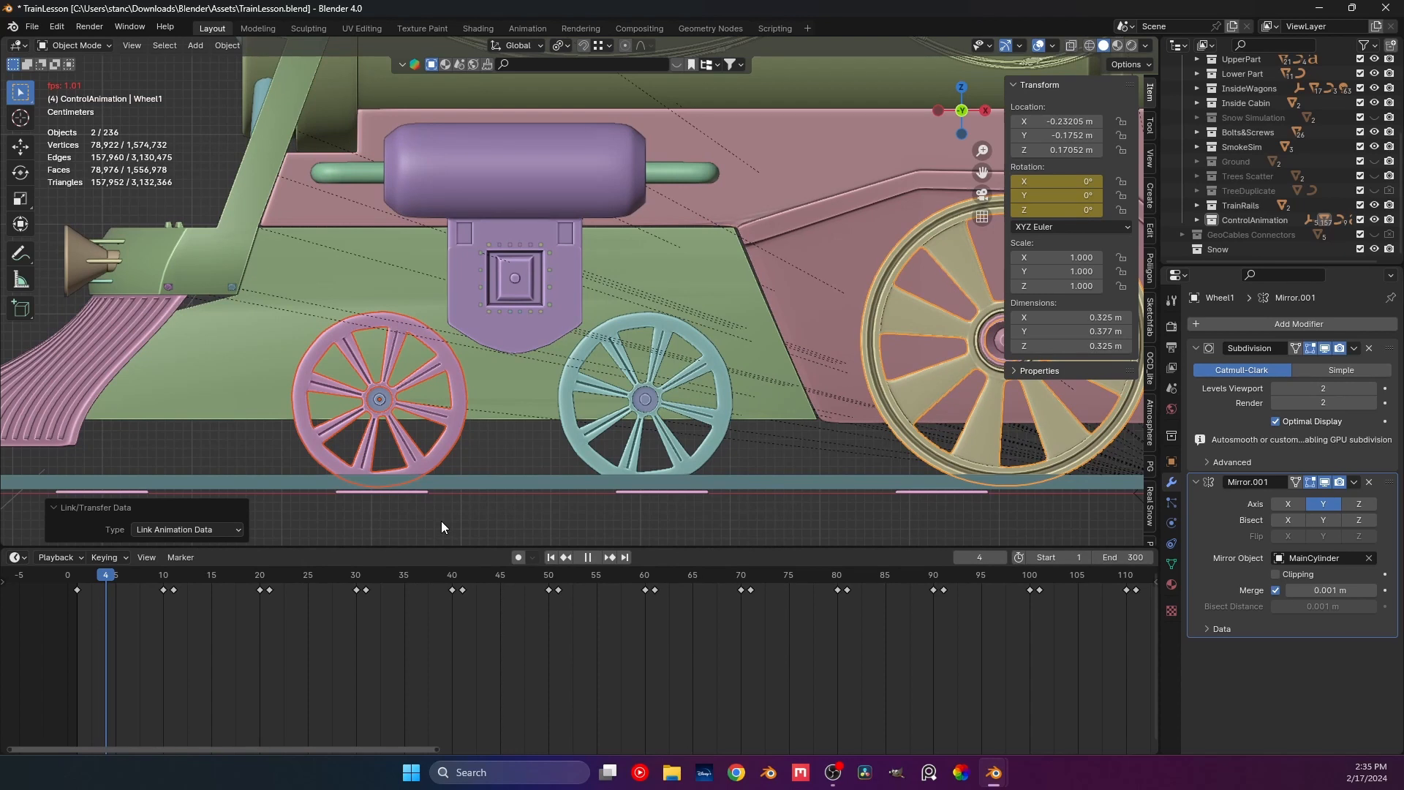
key(space)
click(441, 521)
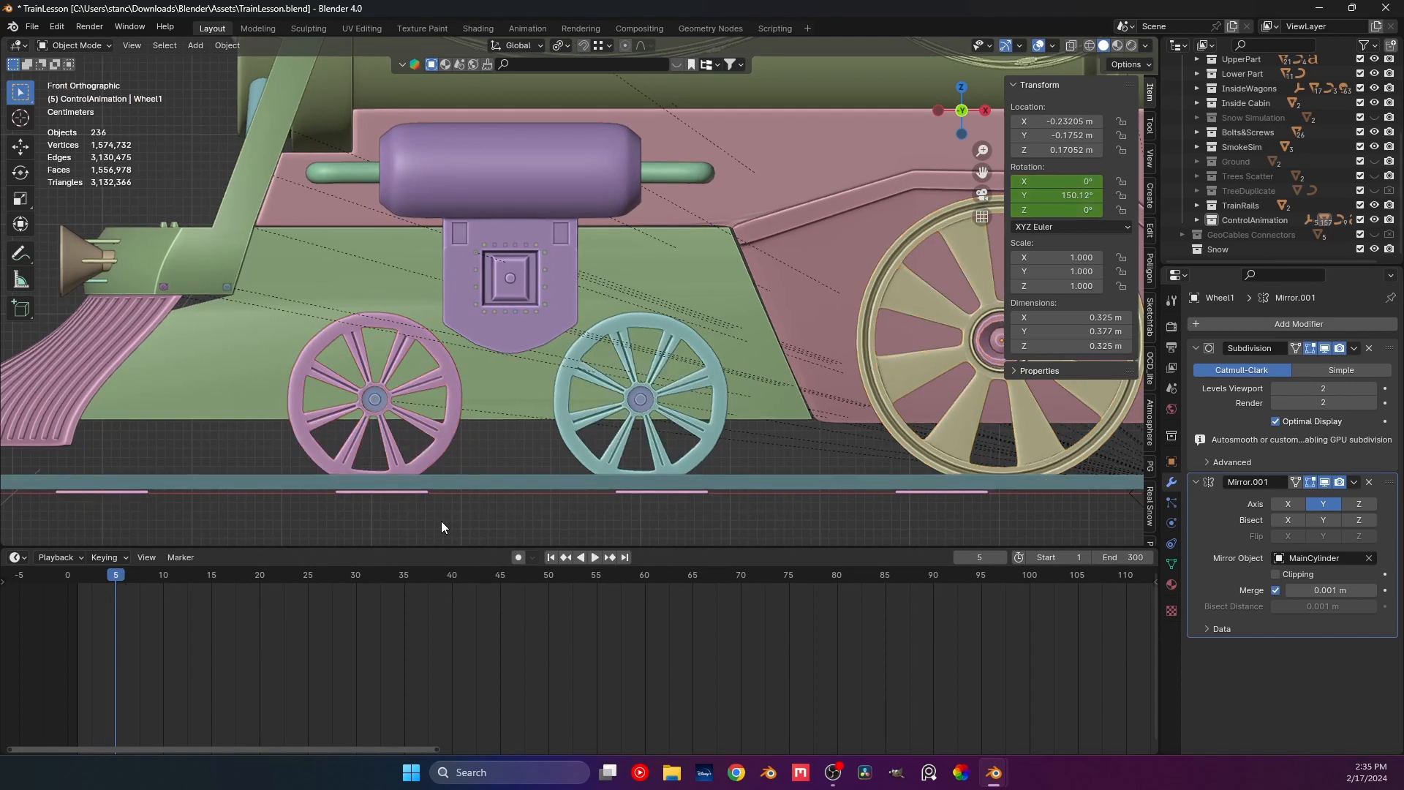
key(shift+Left)
key(ctrl+s)
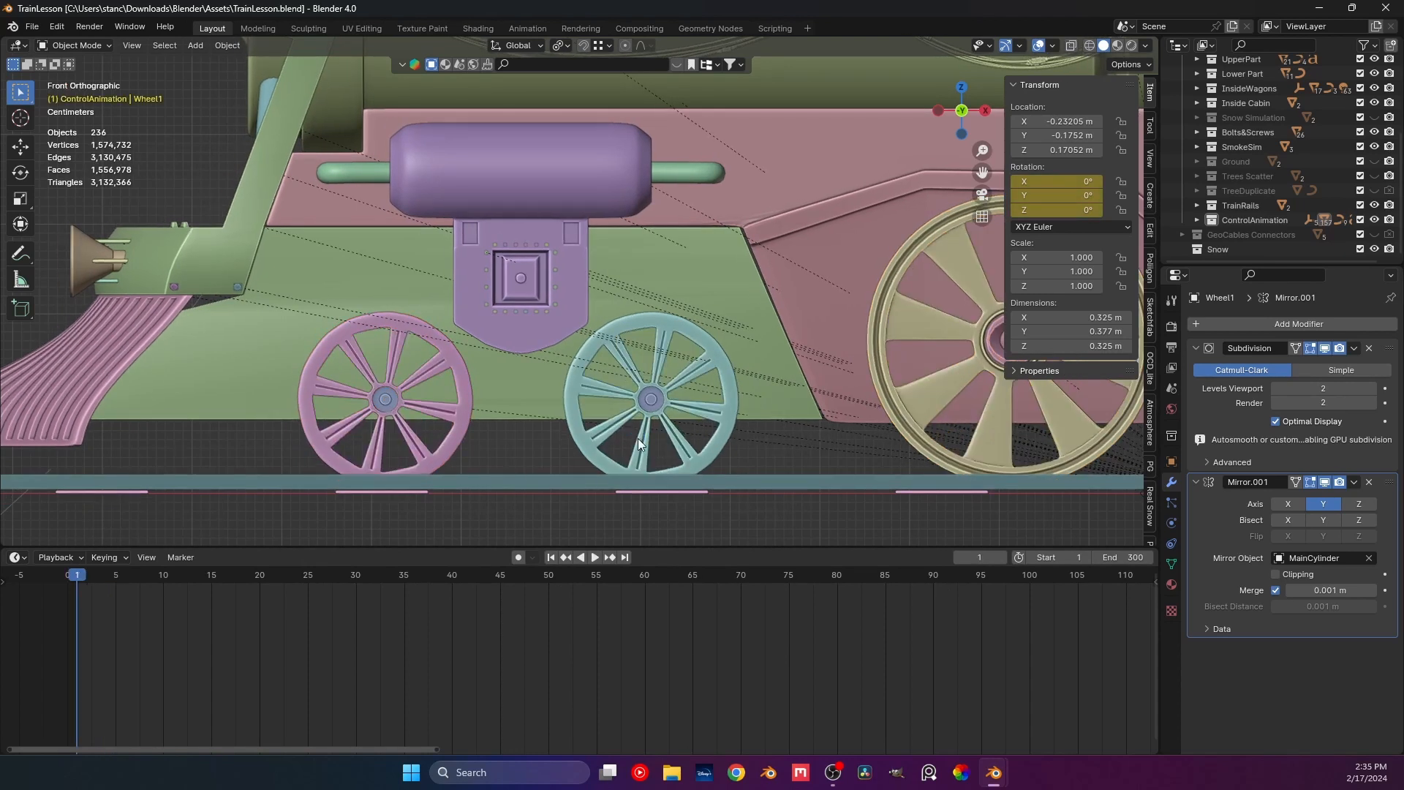
Select the small wheel beneath the locomotive's cab in front view.
scroll(652, 432, down, 5)
scroll(427, 405, up, 2)
shift+middle_drag(428, 412, 251, 459)
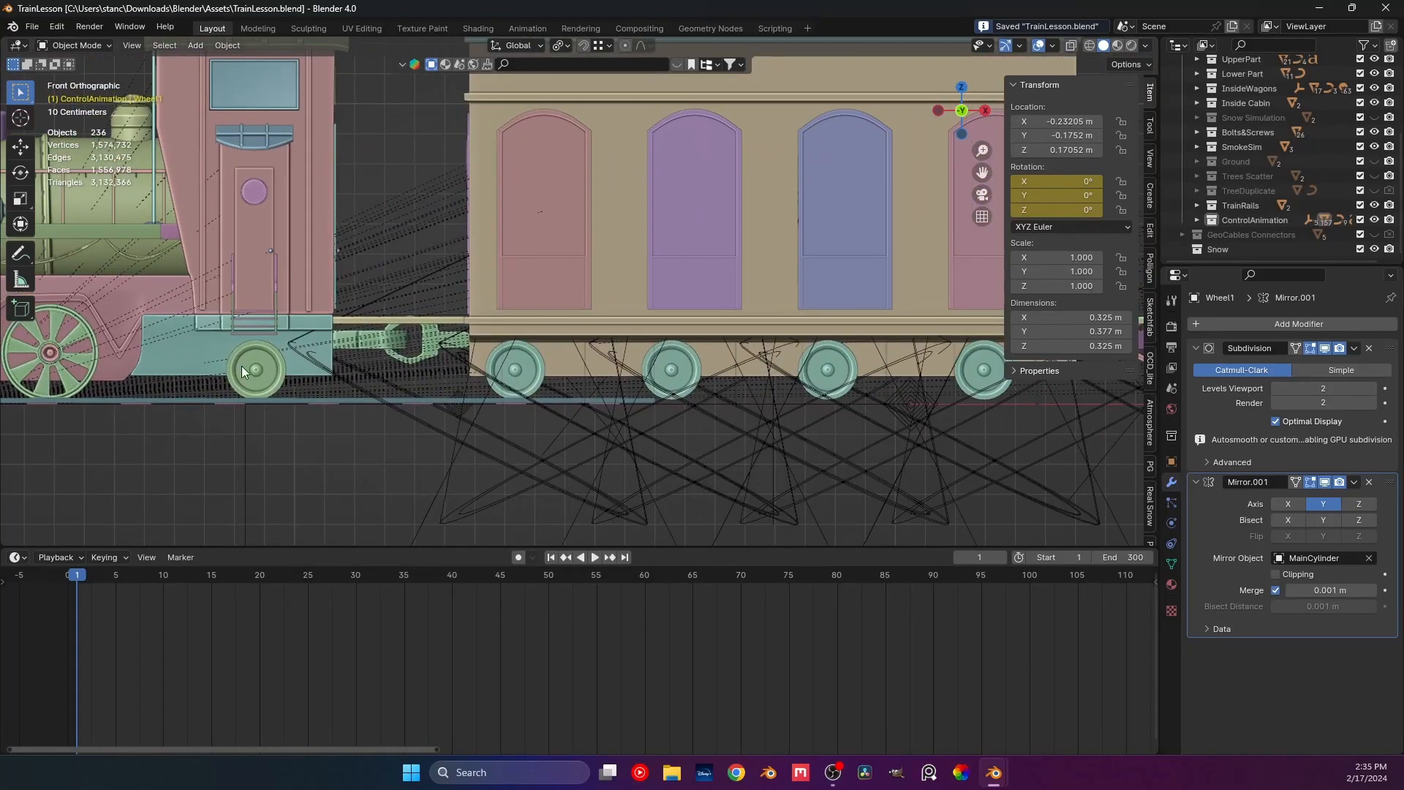
click(258, 355)
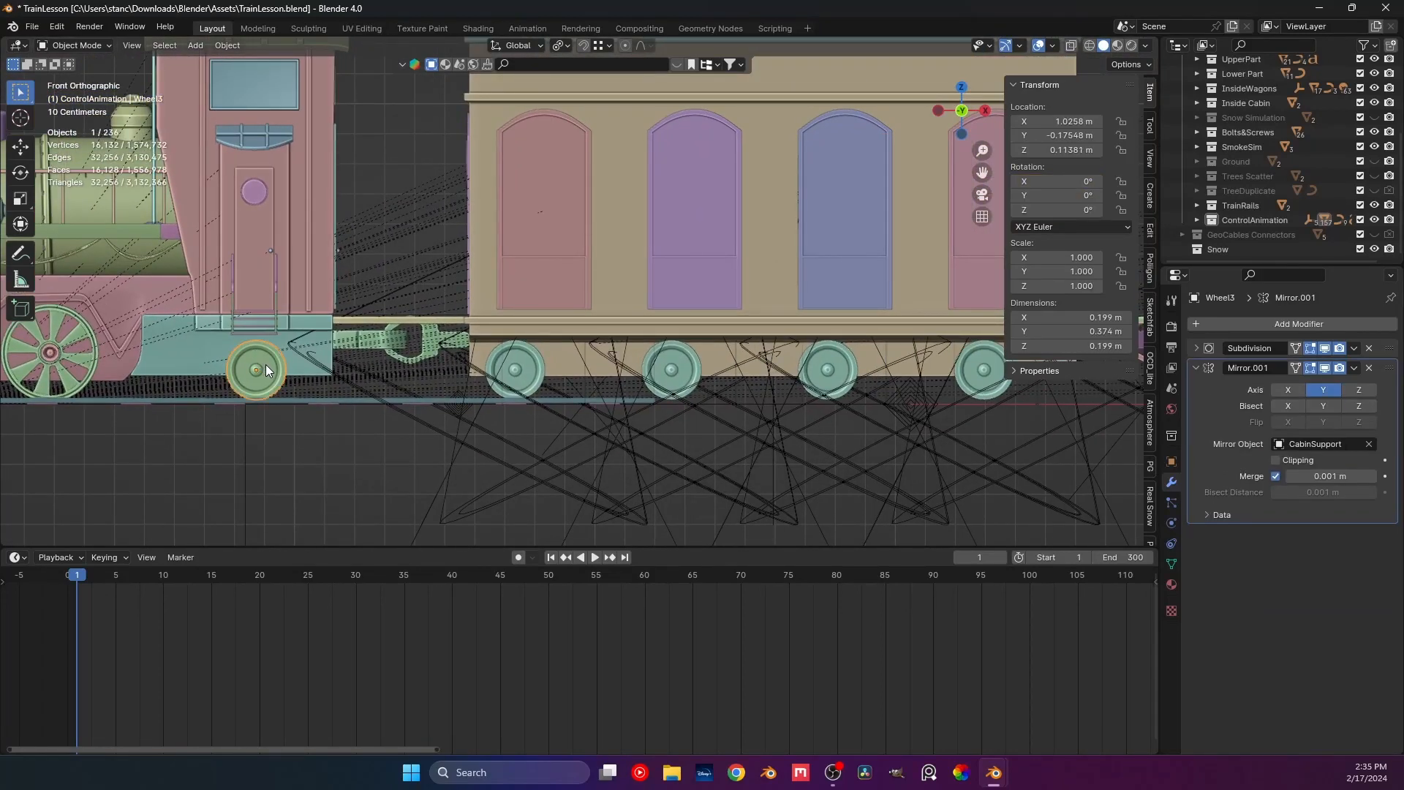
Inspect the wagon wheels and their array modifiers, return to front view and save the file.
scroll(372, 392, down, 4)
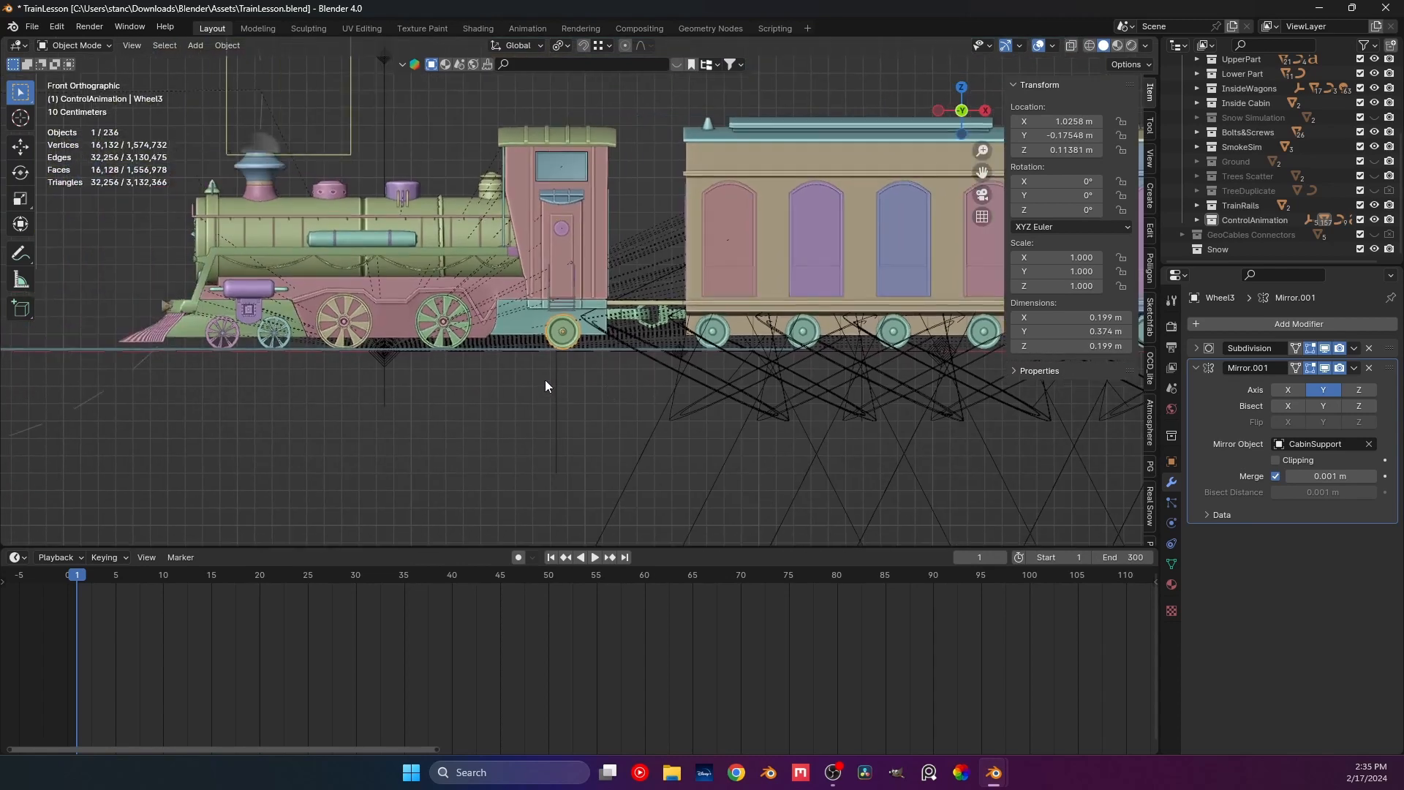
middle_drag(545, 379, 583, 385)
scroll(583, 391, up, 2)
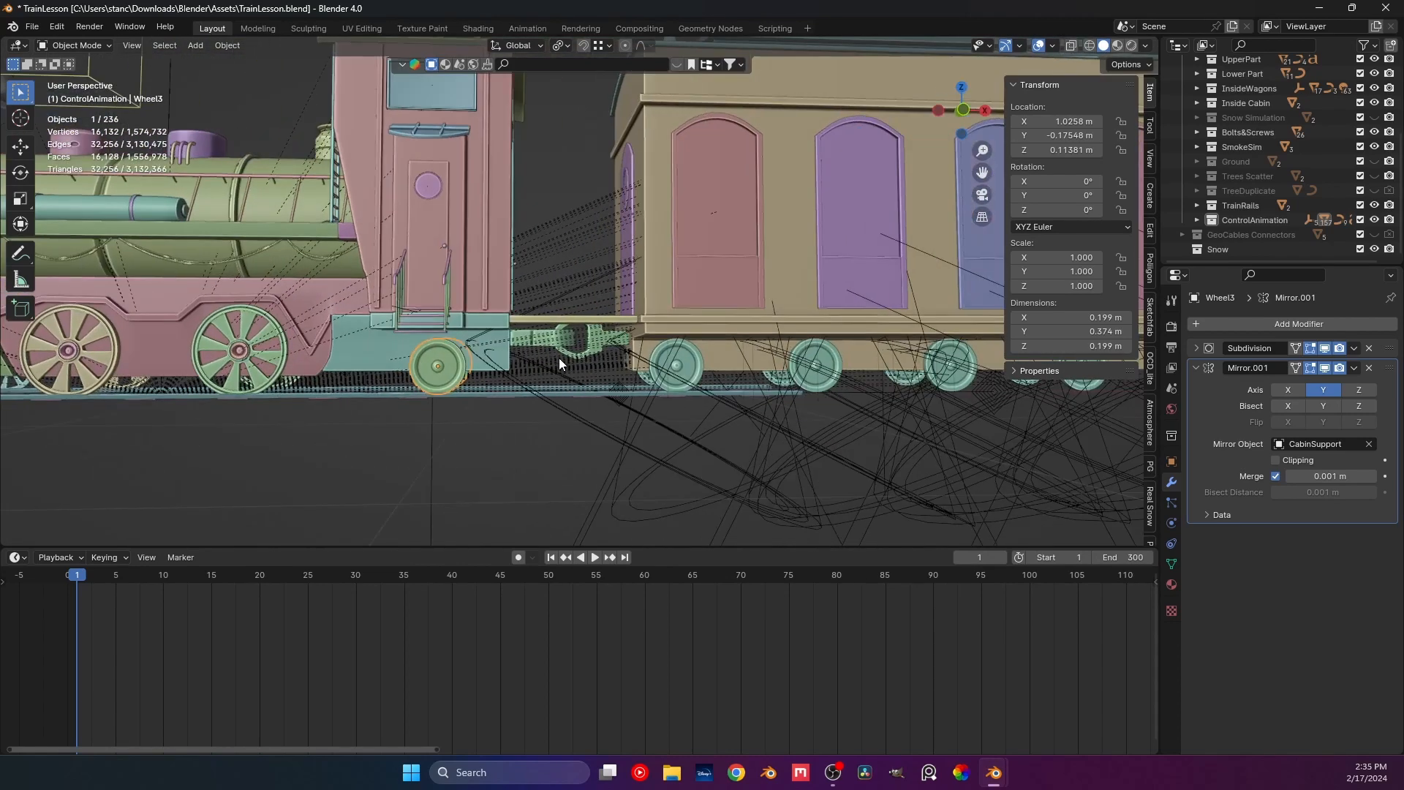
click(681, 353)
shift+middle_drag(750, 369, 490, 373)
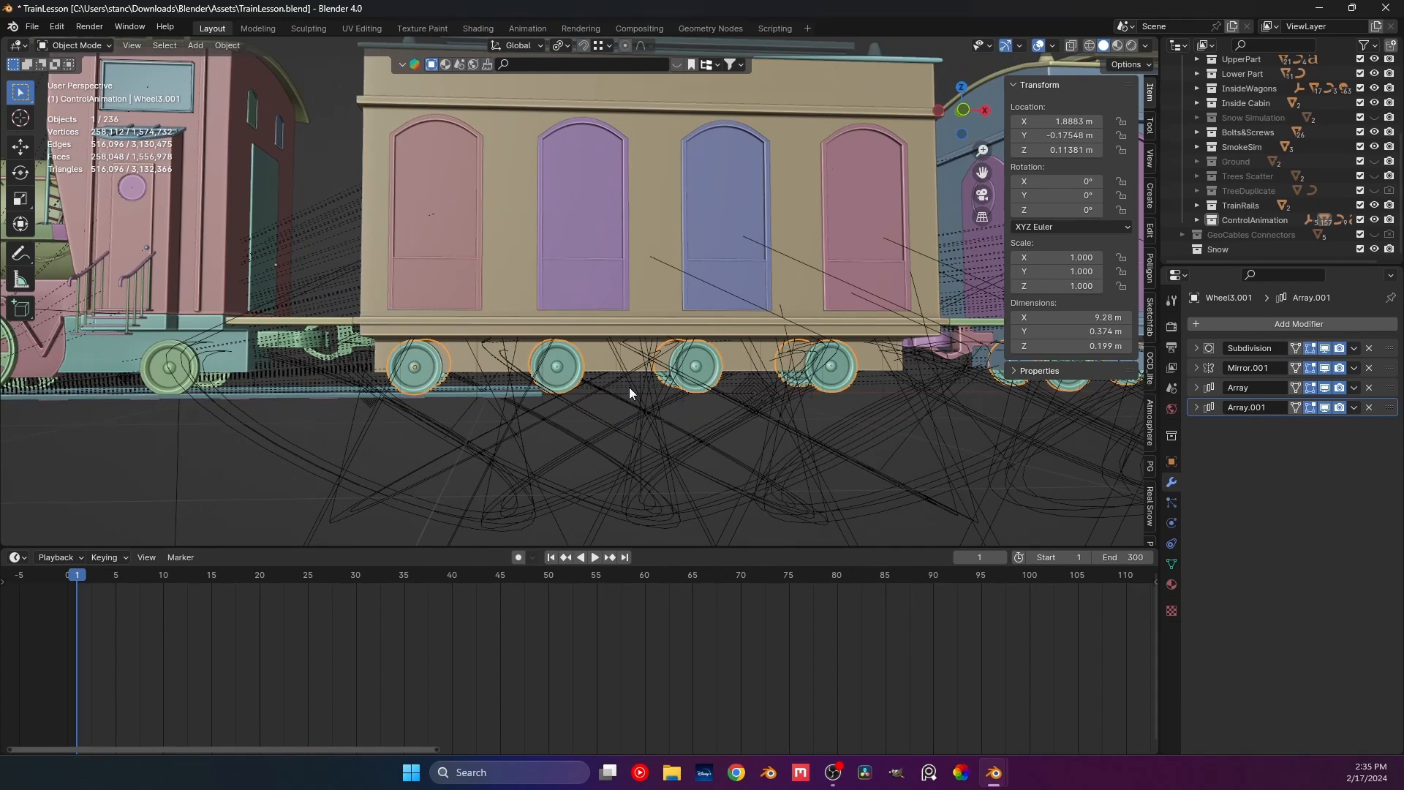
middle_drag(629, 387, 674, 384)
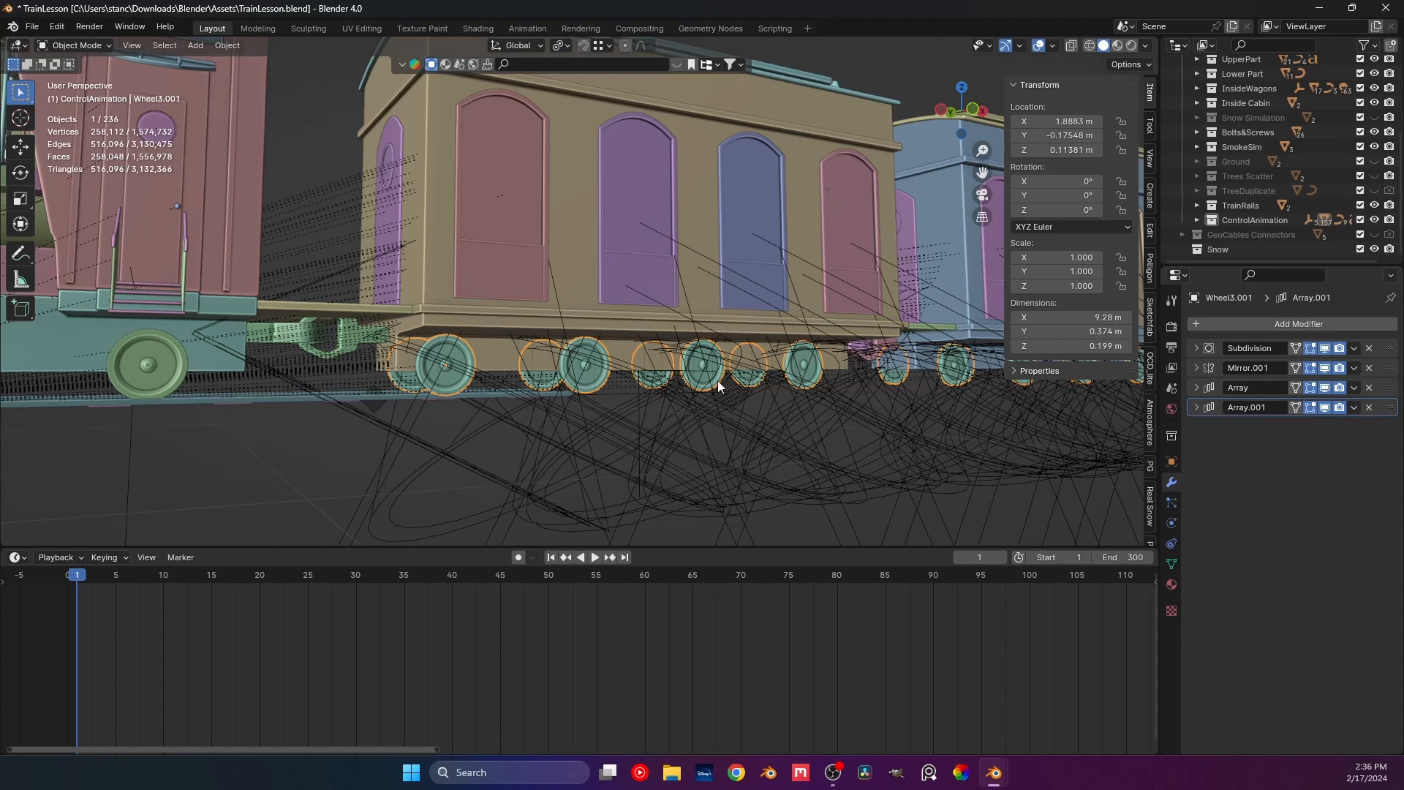
scroll(658, 380, down, 3)
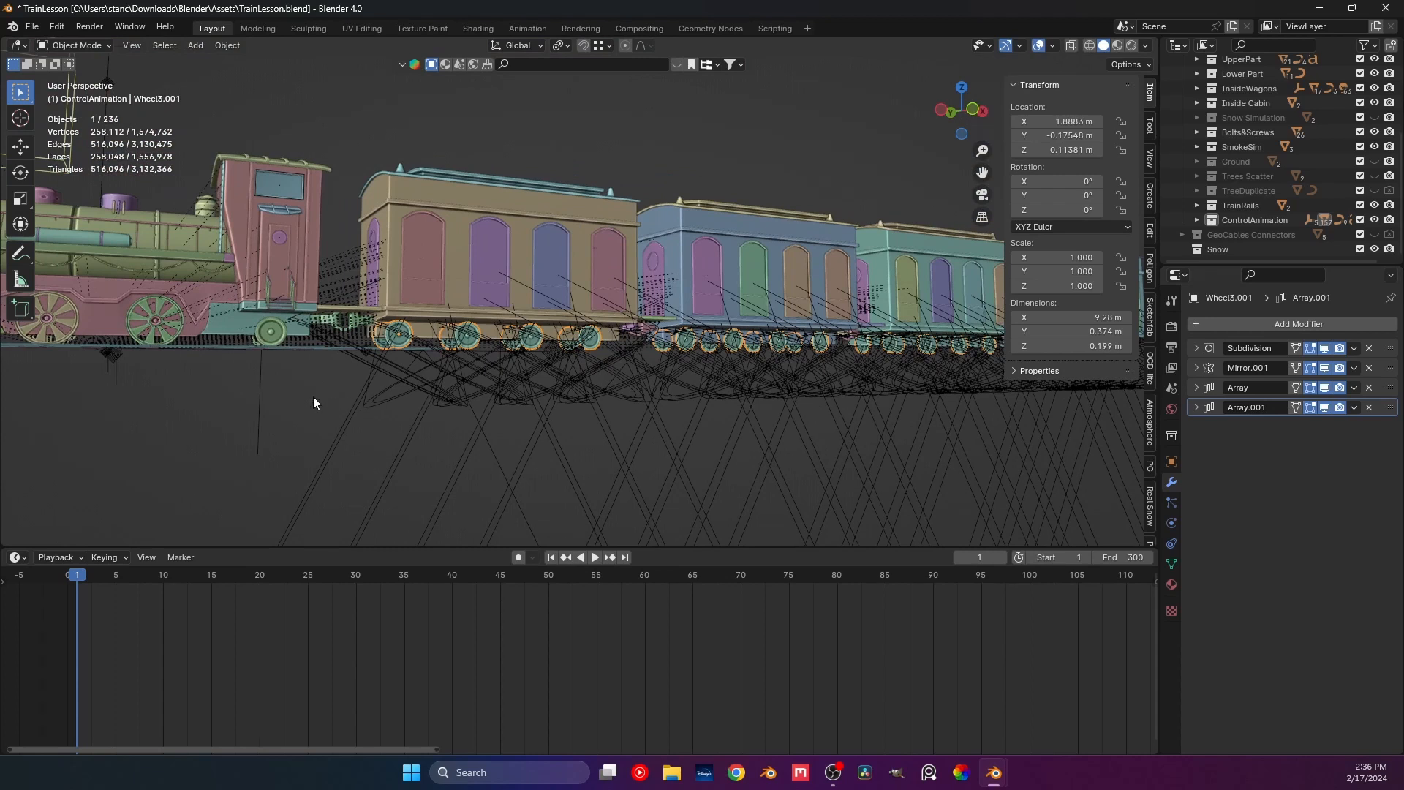
key(KP_1)
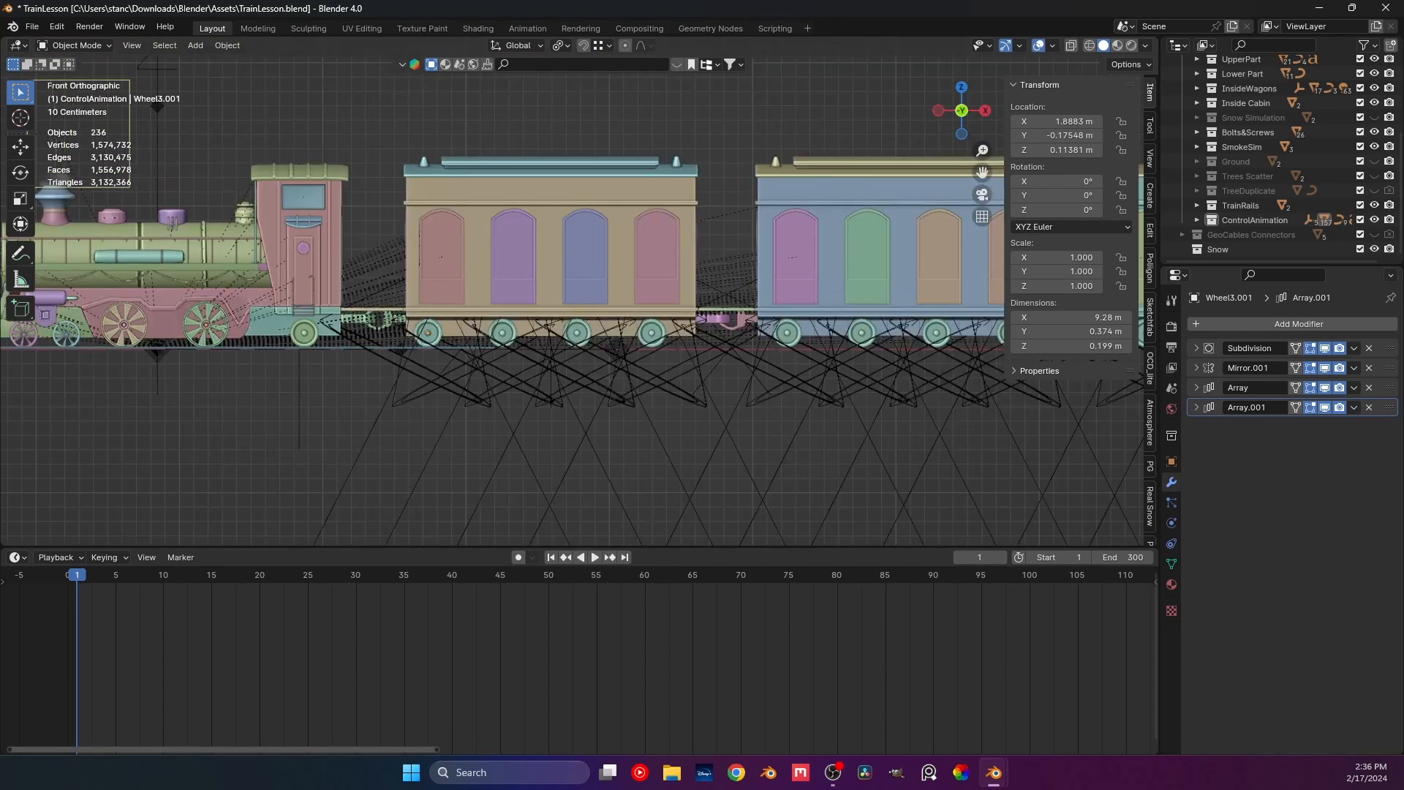
key(ctrl+s)
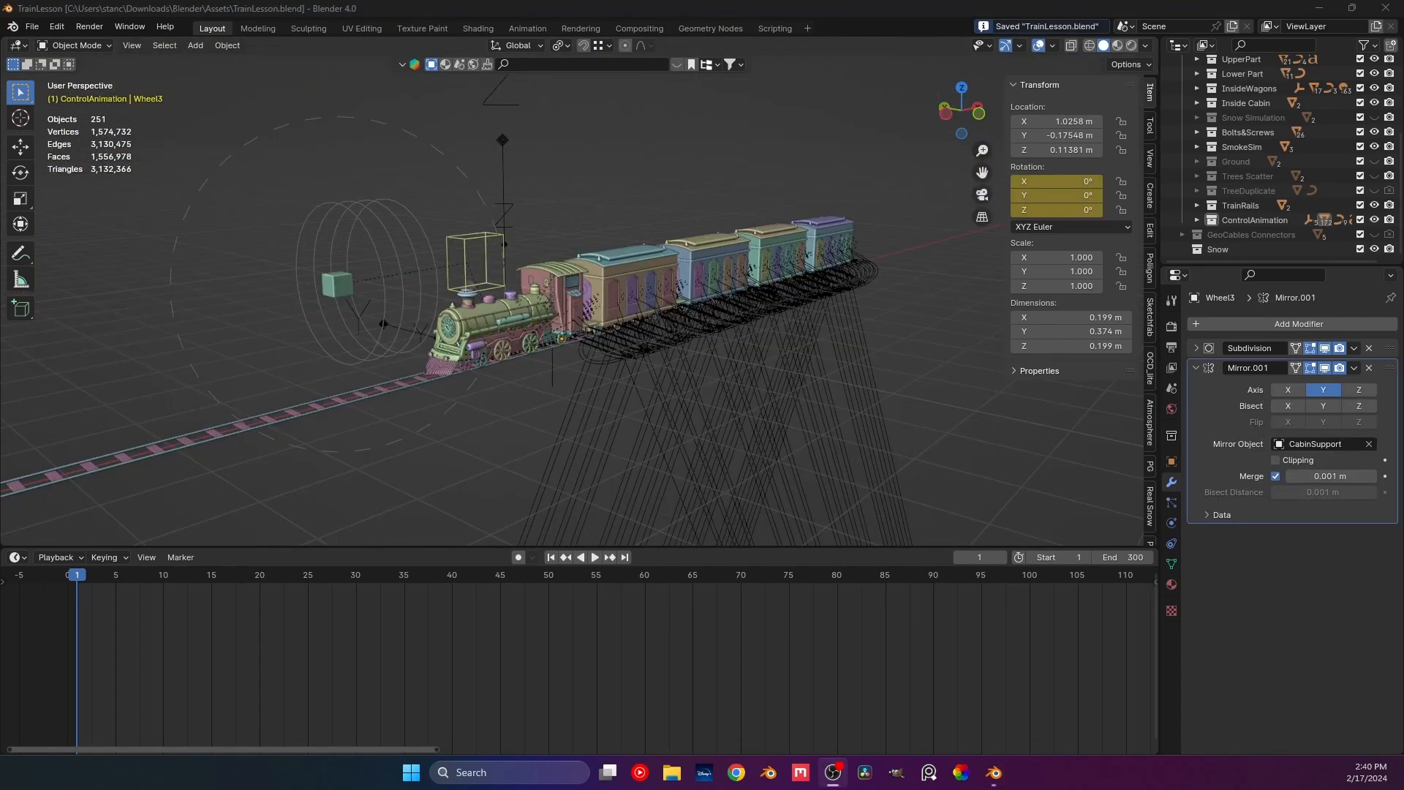
Examine the individual wheels beneath the wagons along the side of the train.
middle_drag(643, 350, 461, 312)
scroll(599, 335, up, 4)
scroll(498, 309, up, 3)
scroll(548, 293, down, 2)
scroll(513, 302, up, 2)
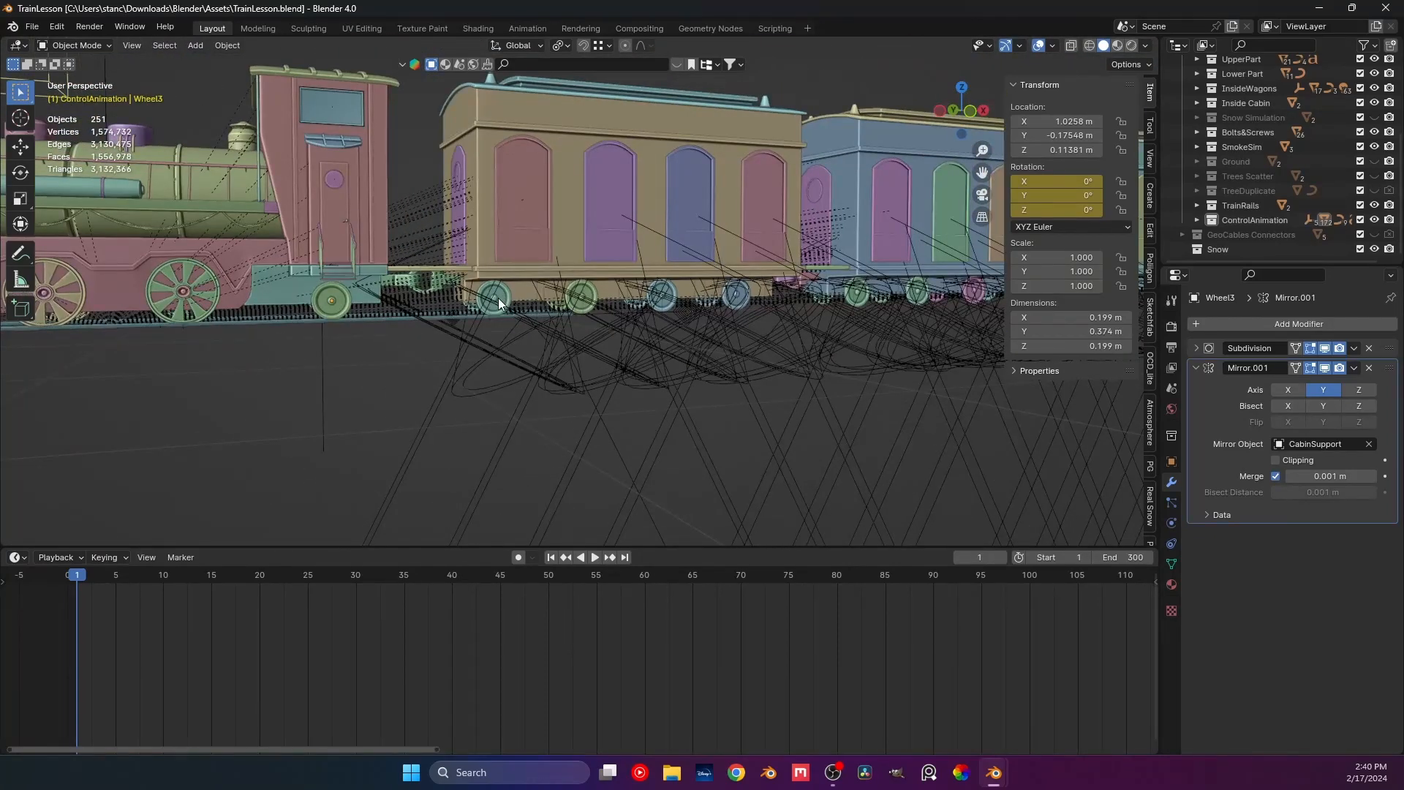
middle_drag(503, 290, 508, 305)
scroll(761, 256, down, 5)
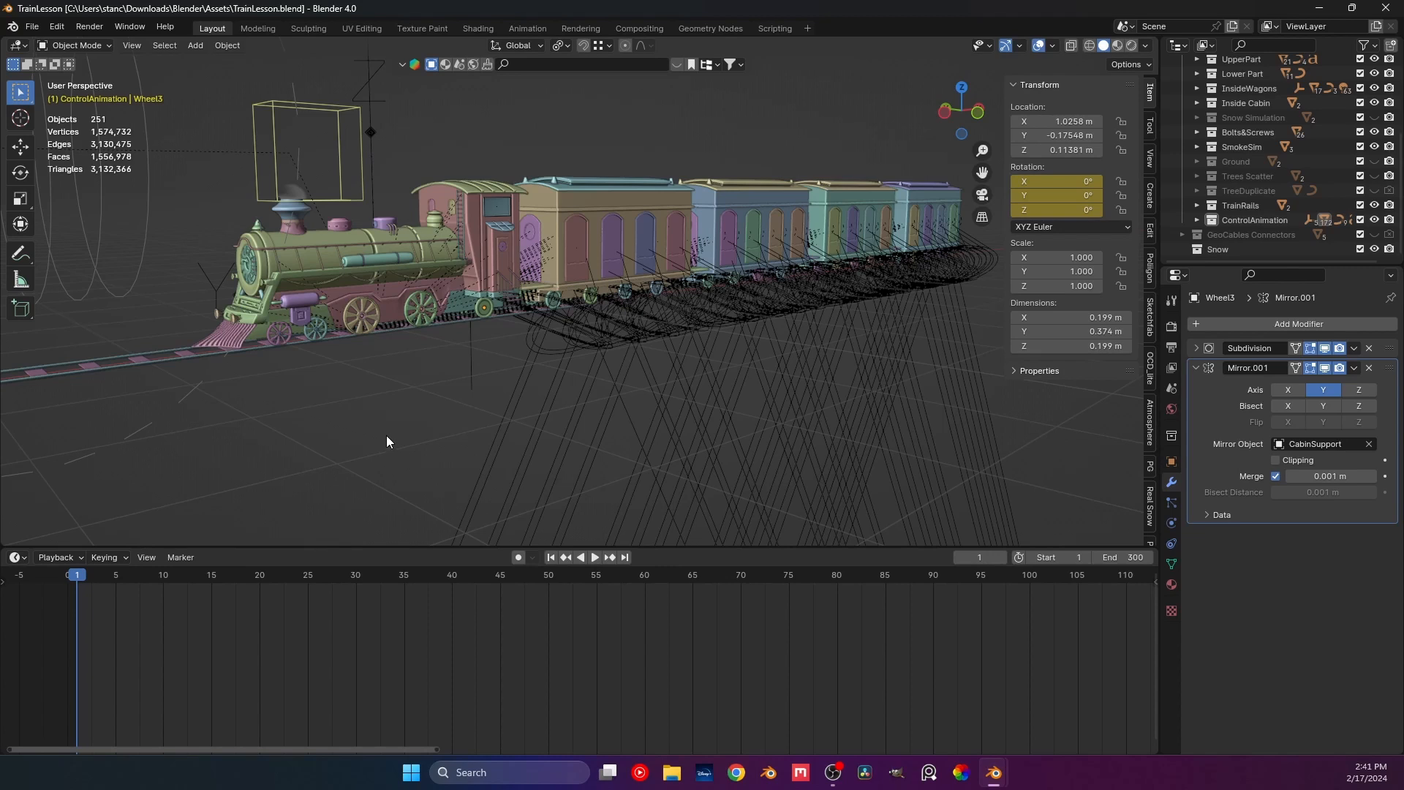
Check the train and its wheels in front view at frames 15 and 85.
key(KP_1)
scroll(465, 375, up, 3)
shift+middle_drag(300, 271, 477, 300)
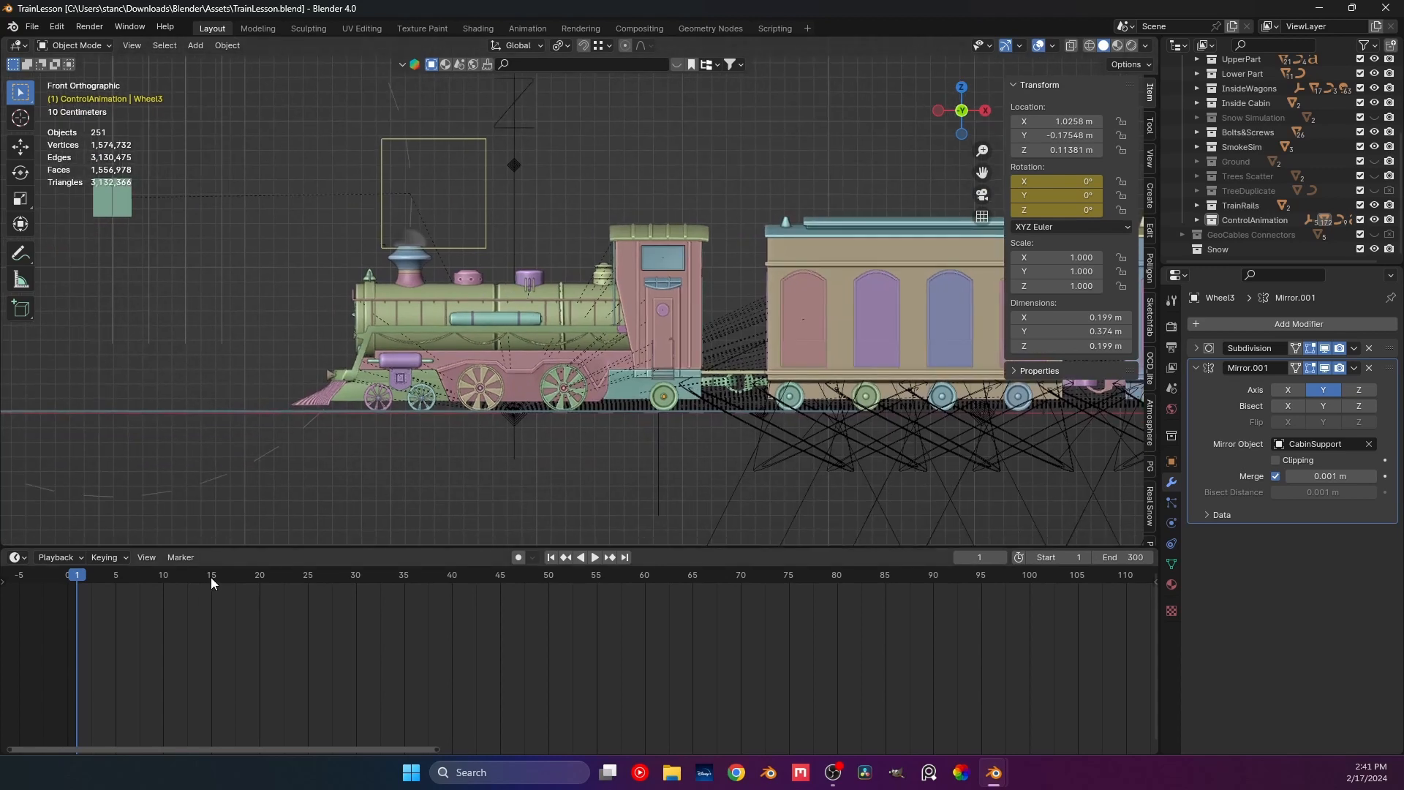
click(211, 578)
key(Escape)
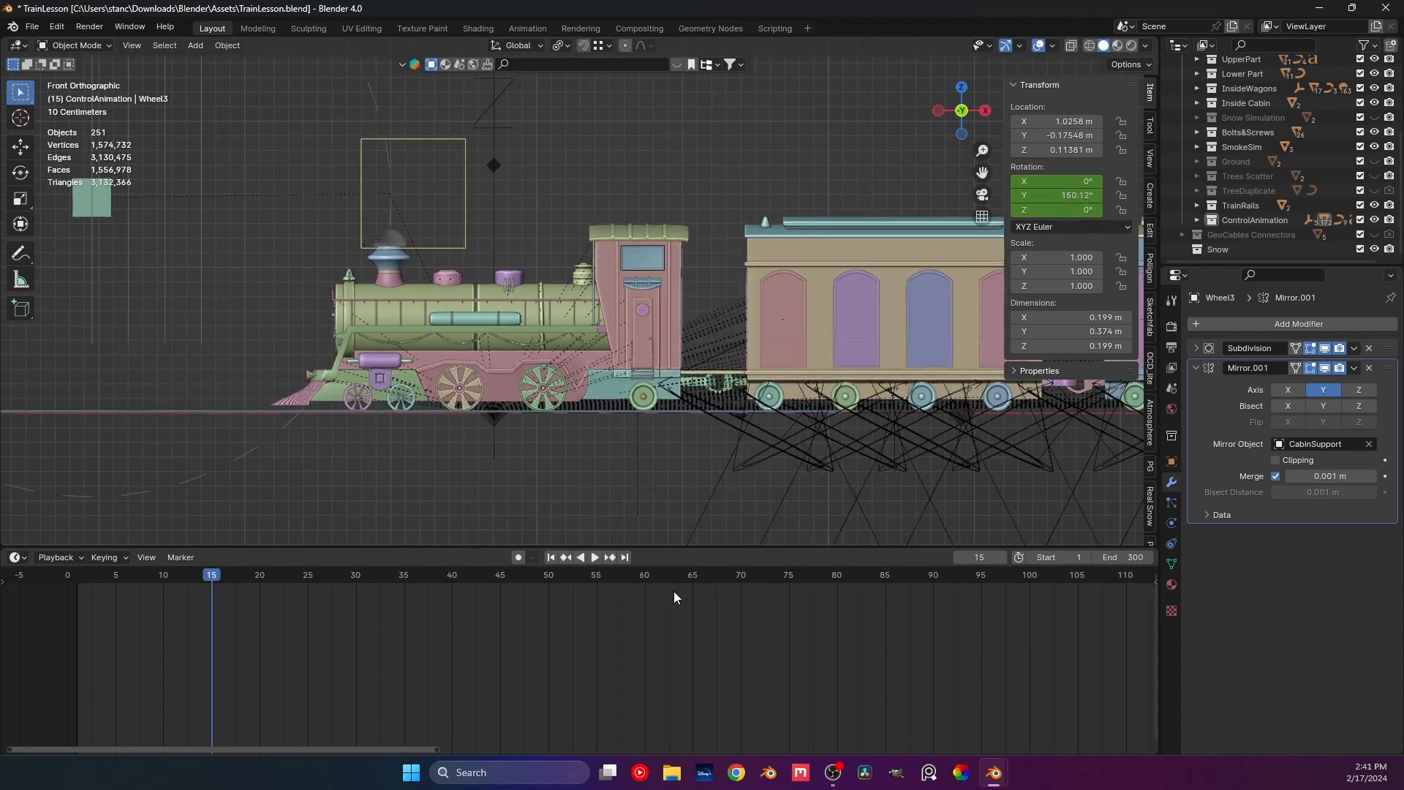
click(887, 575)
key(space)
shift+middle_drag(493, 278, 968, 304)
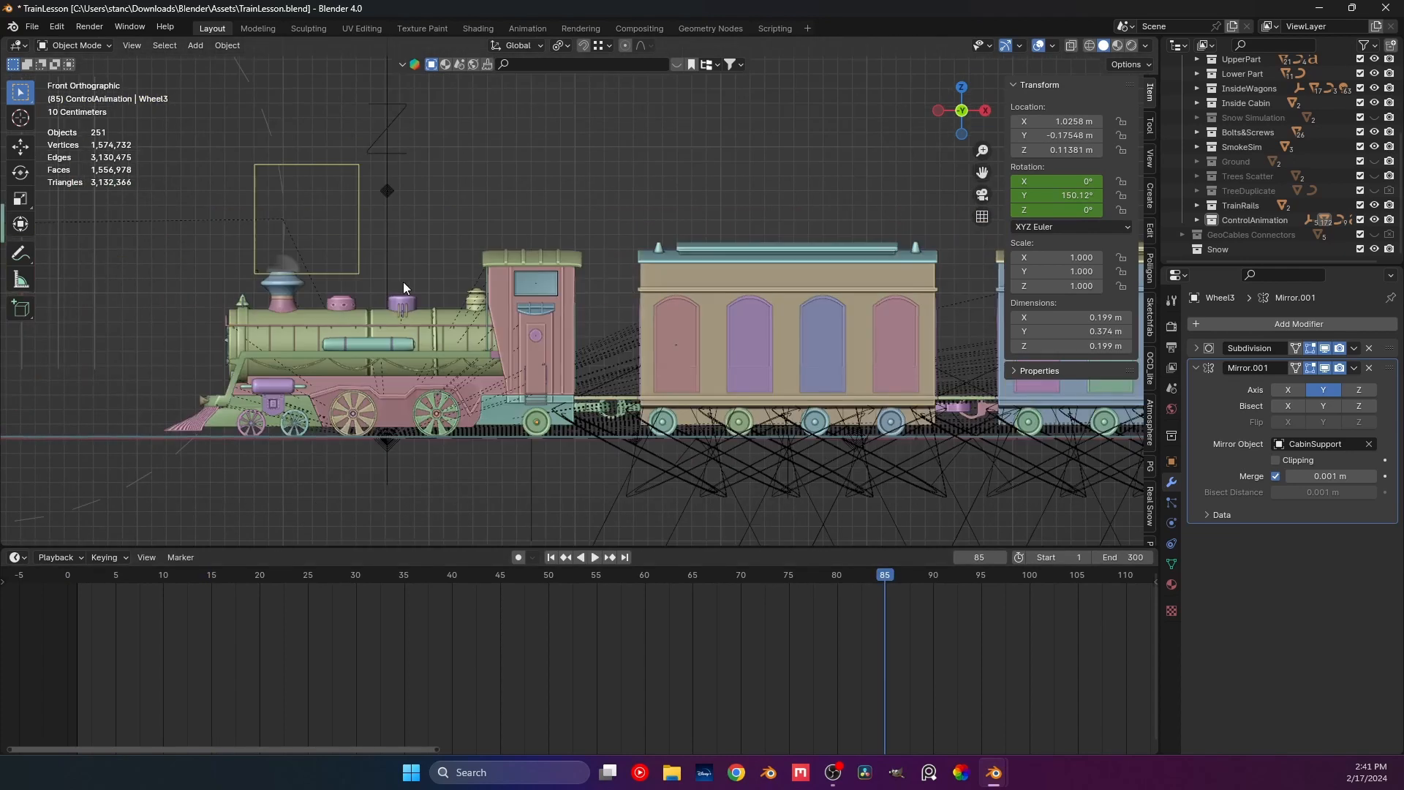
shift+middle_drag(305, 274, 406, 274)
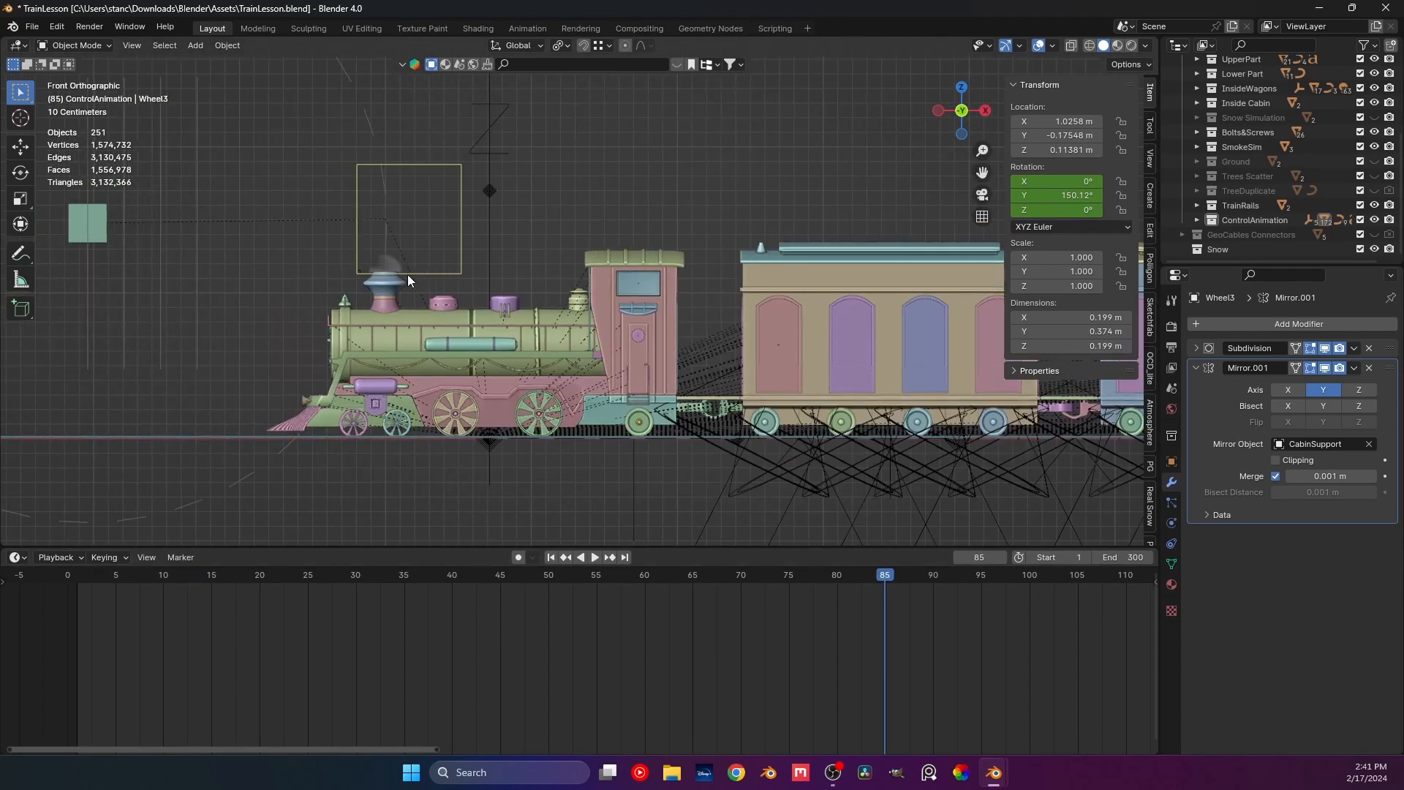
Play the animation from frame 1 to check the wheels and chimney smoke, then save the file.
click(79, 580)
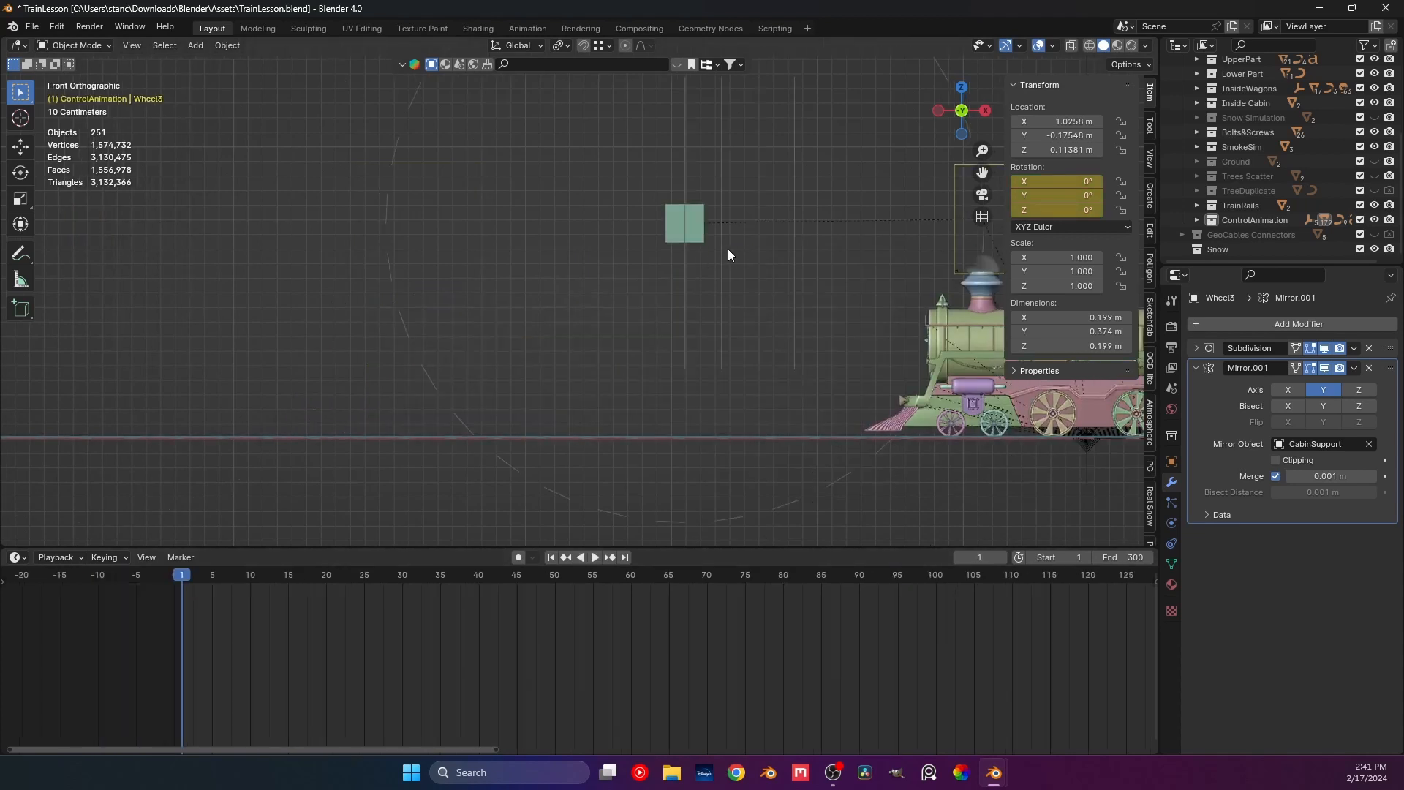
shift+middle_drag(727, 249, 284, 253)
scroll(657, 182, up, 2)
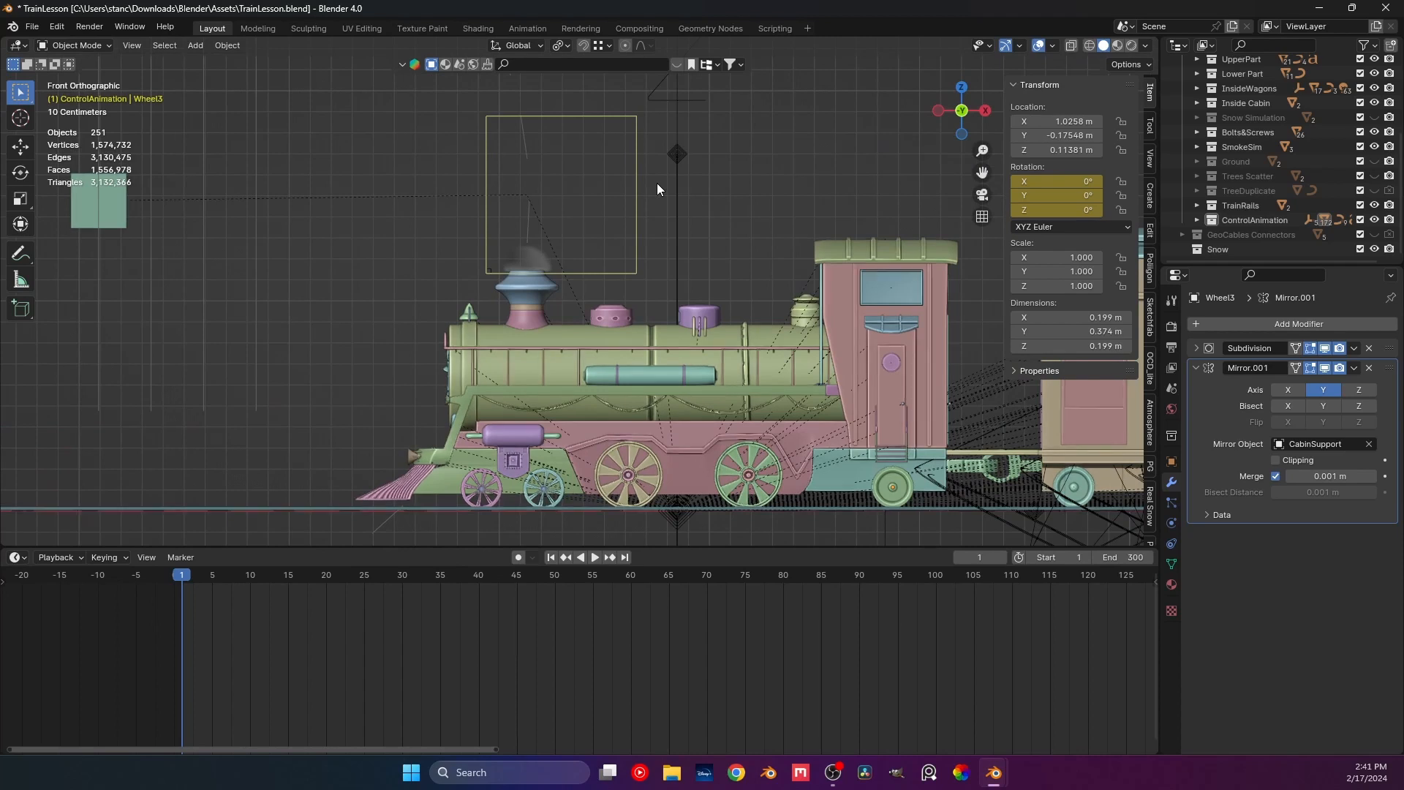
key(space)
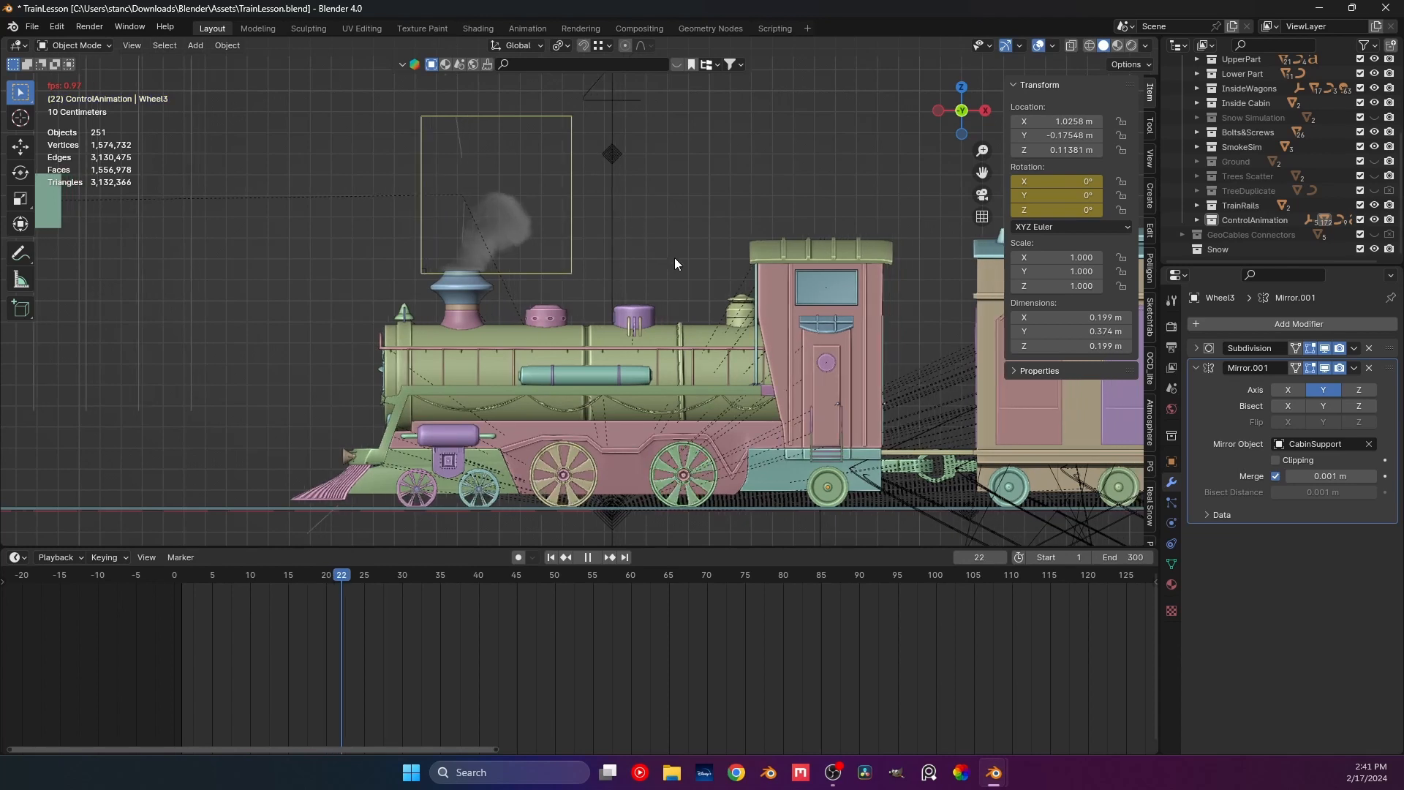
key(space)
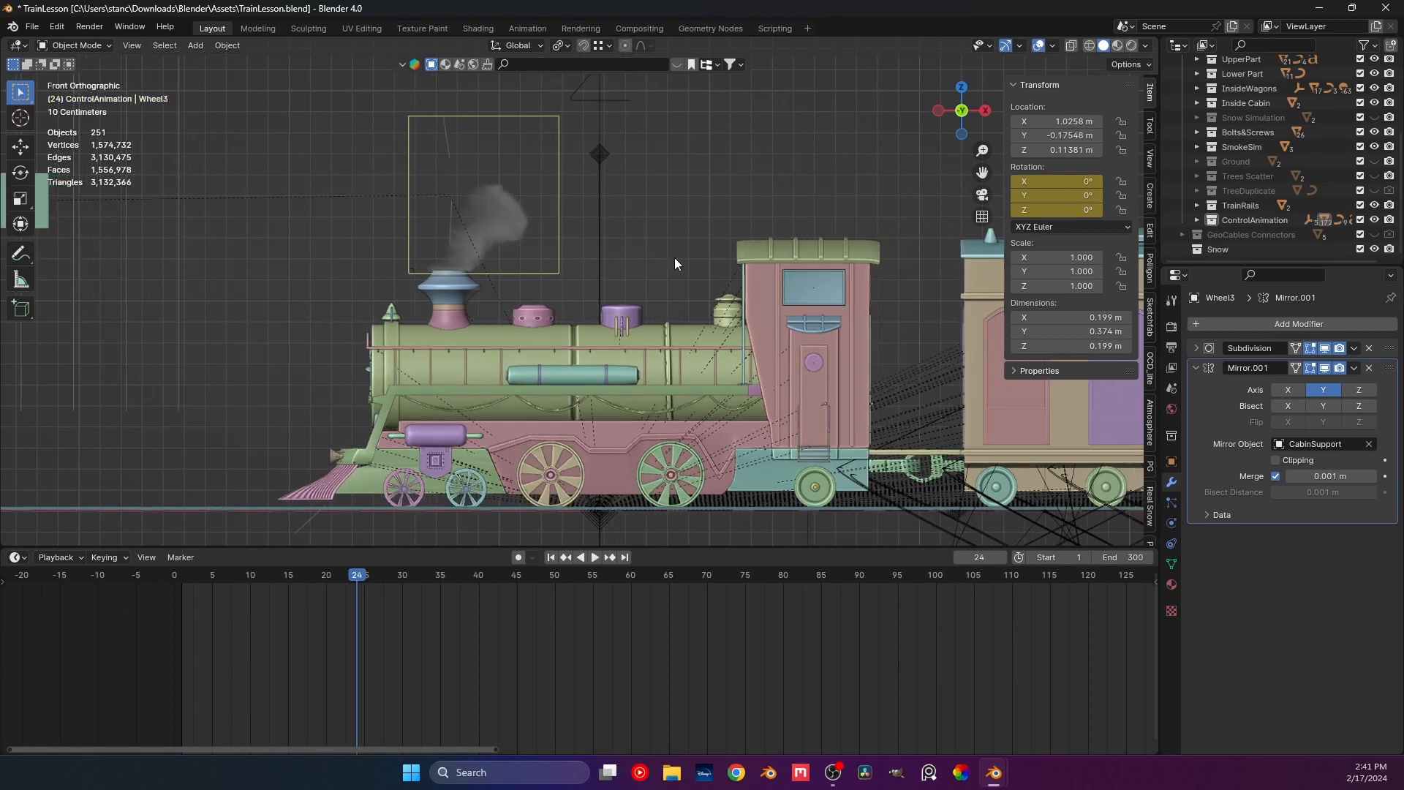
key(ctrl+s)
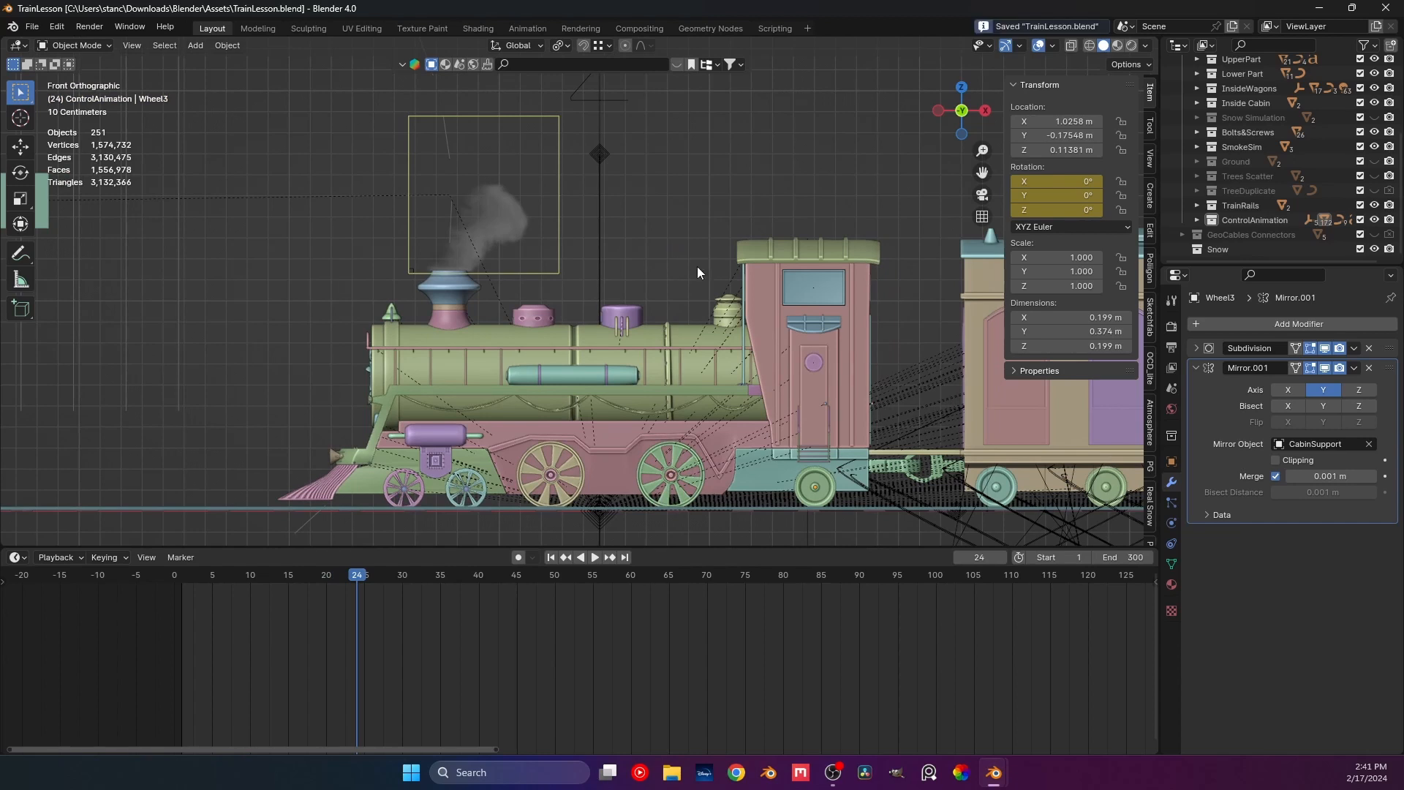
Select the smoke domain above the chimney and show its fluid physics settings.
key(alt+i)
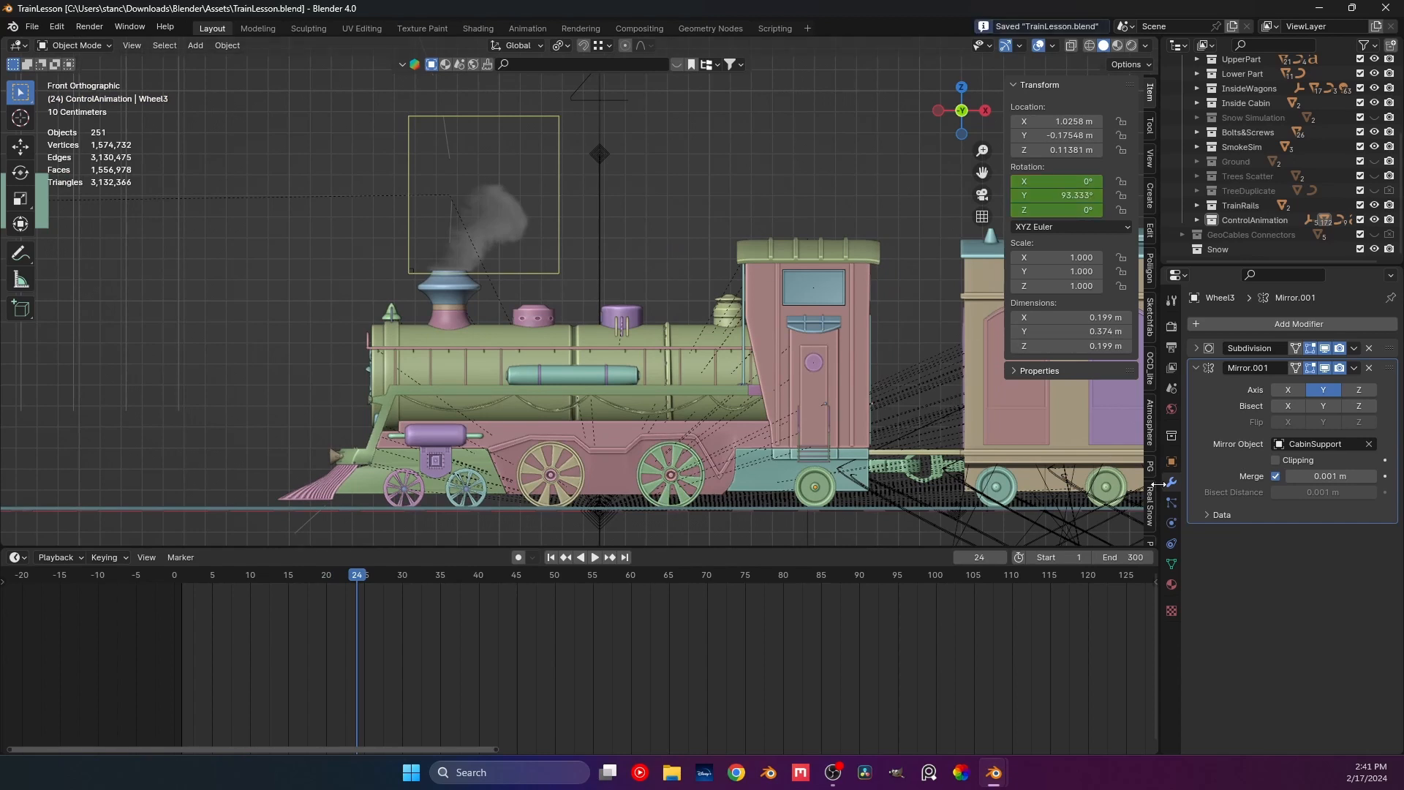
click(545, 183)
click(1172, 522)
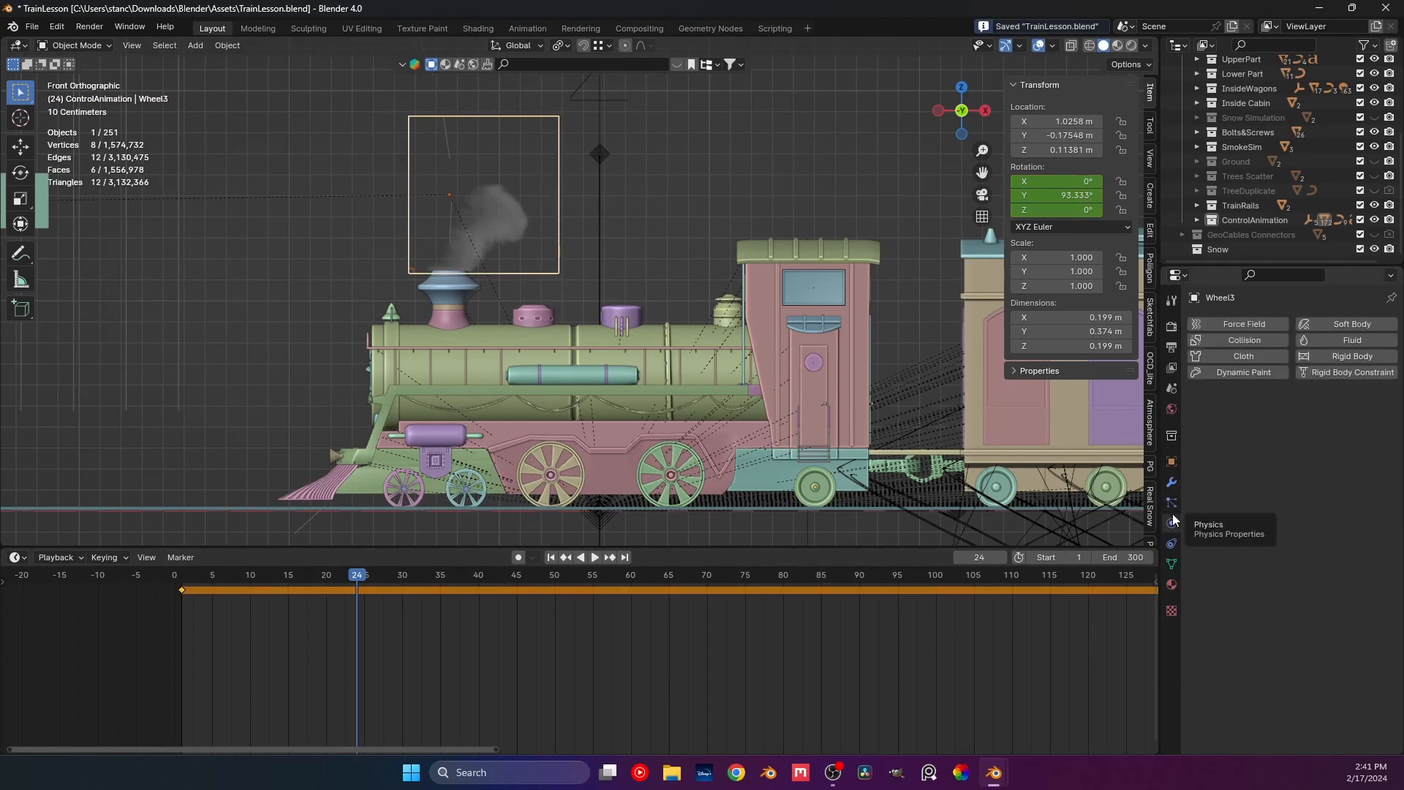
click(1171, 543)
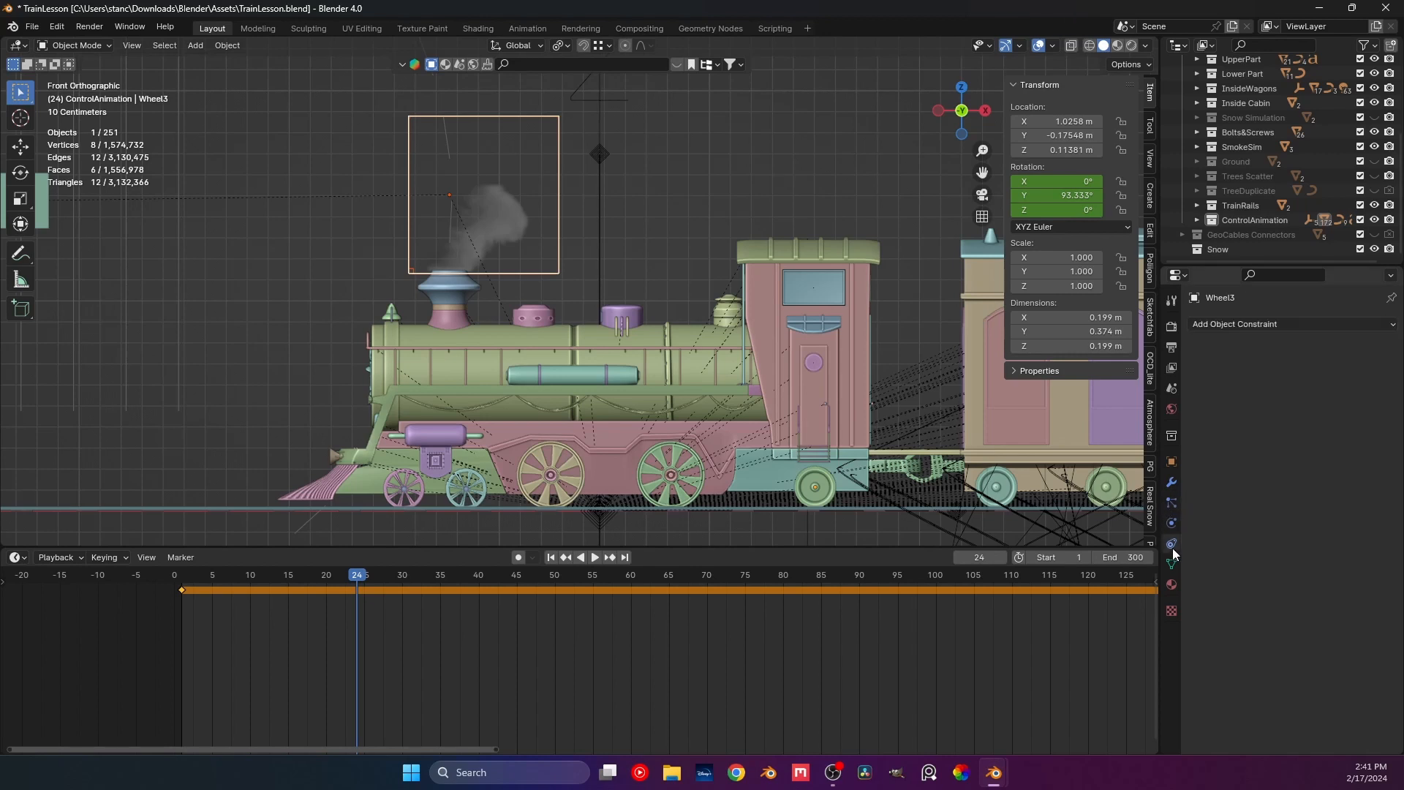
click(1172, 504)
click(1171, 524)
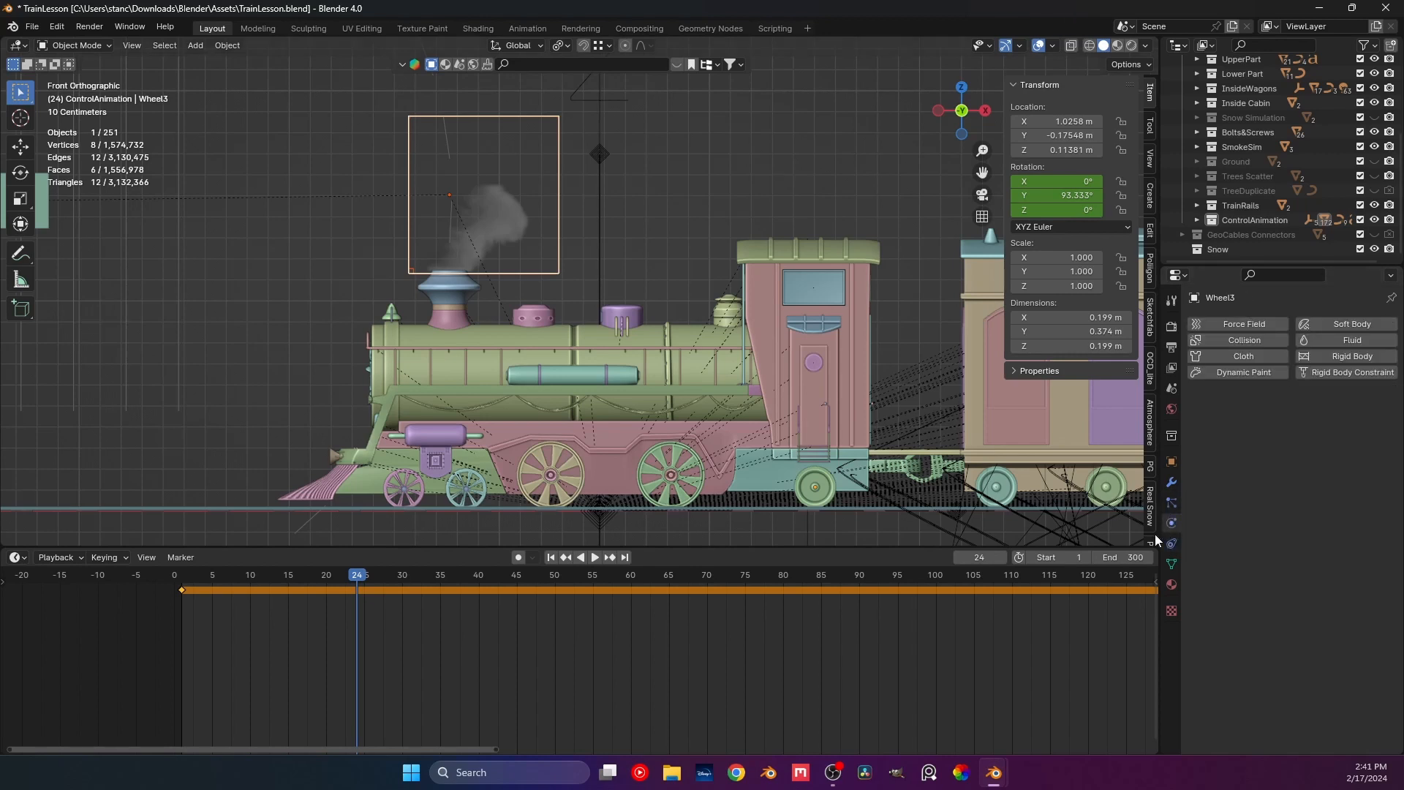
click(559, 199)
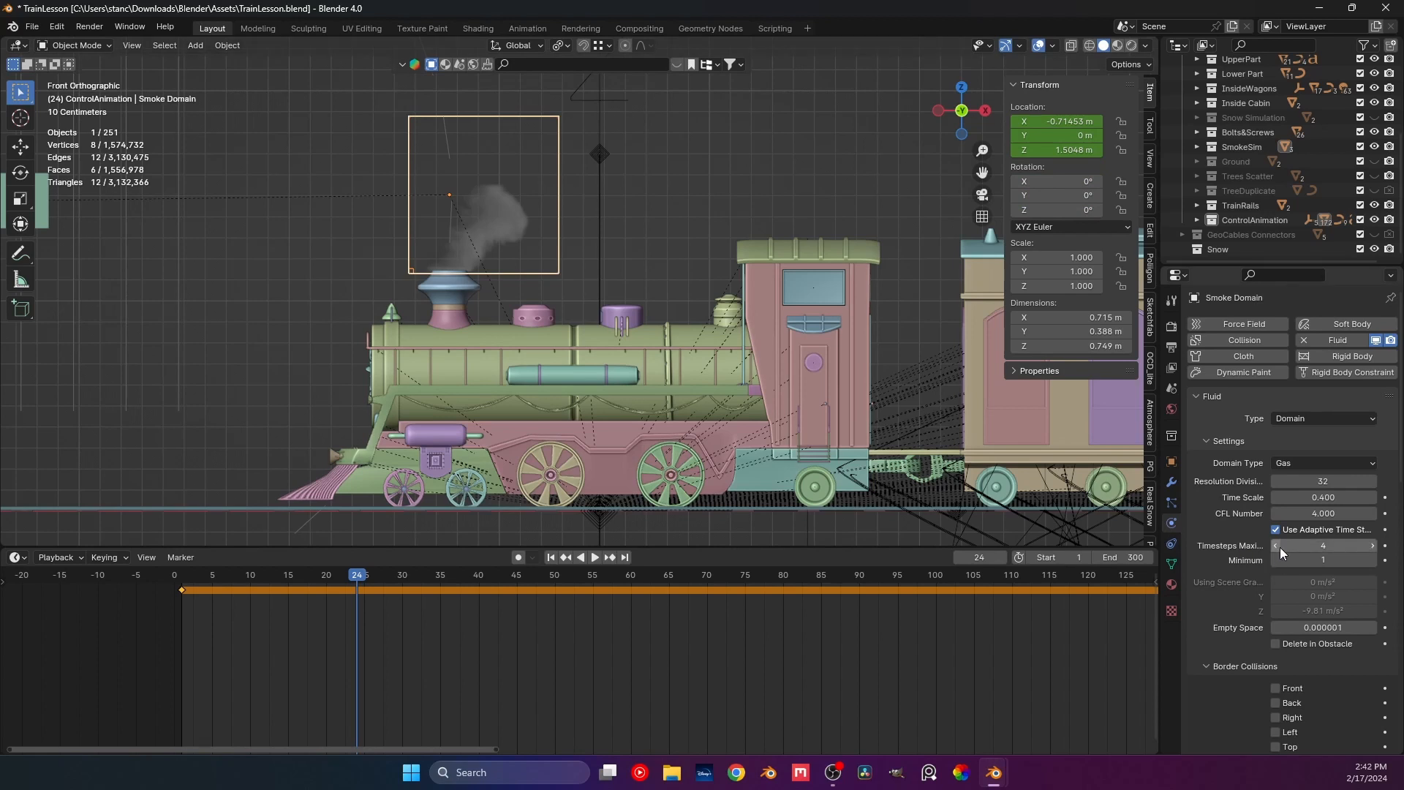
Examine the smoke domain's border collision, gas, noise, collections and cache settings.
scroll(1252, 512, down, 4)
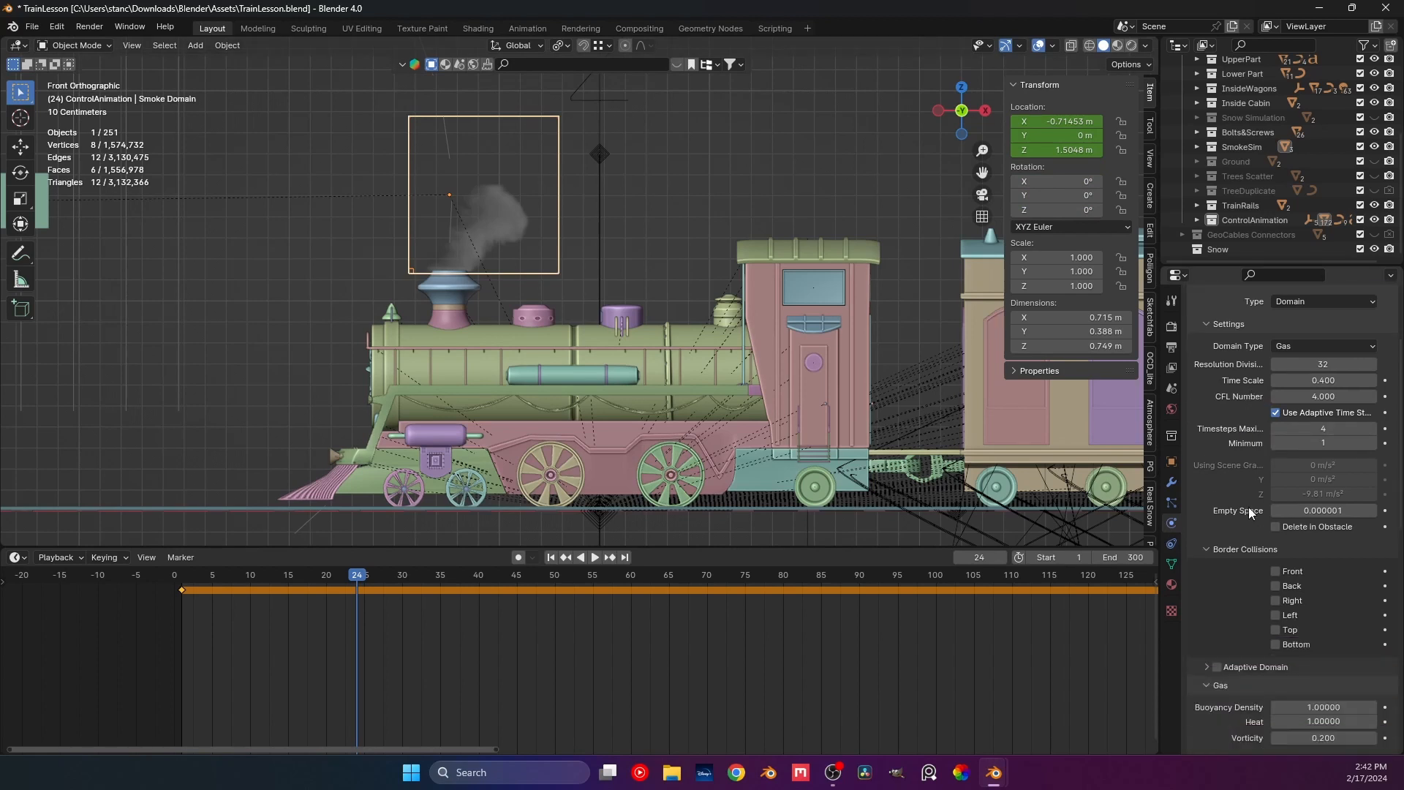
scroll(1232, 536, down, 5)
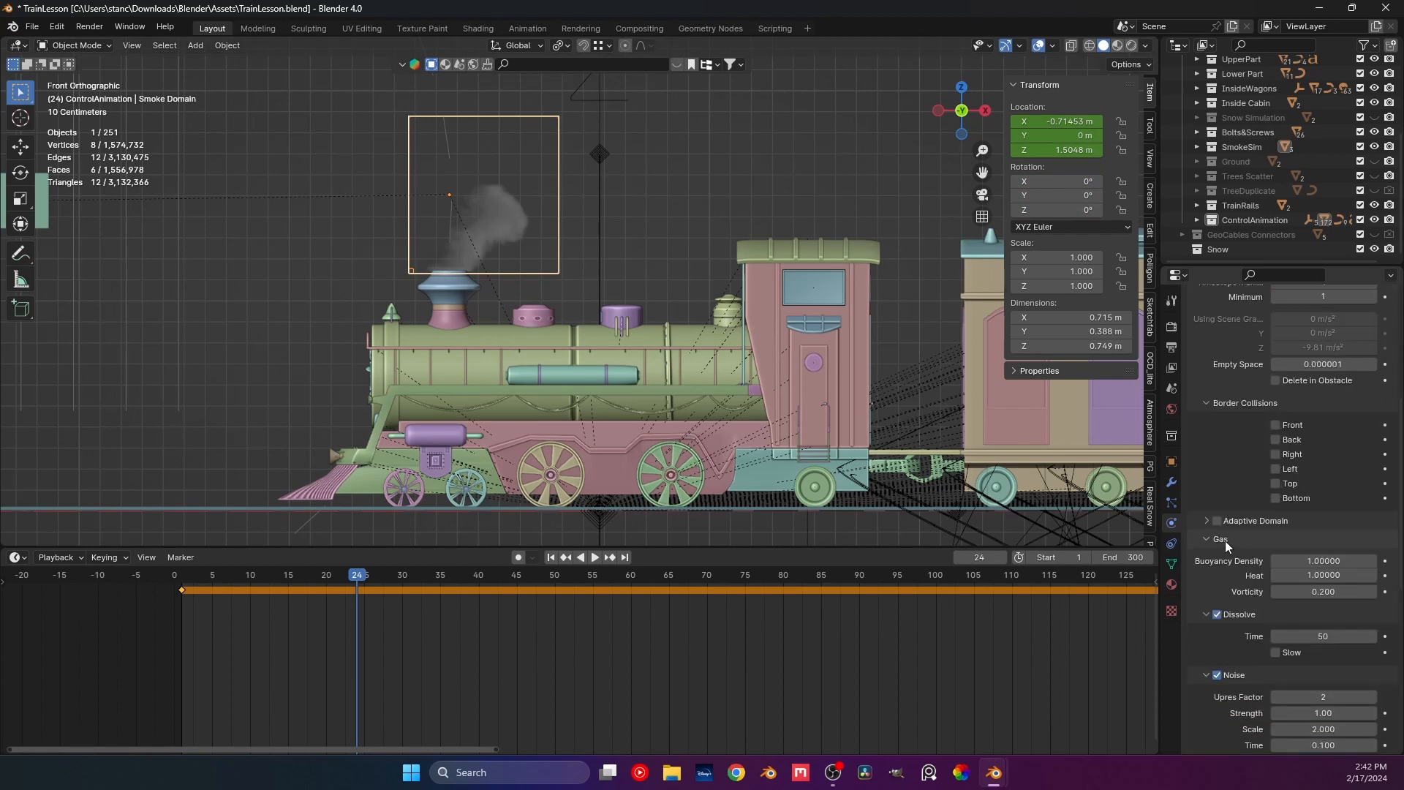
scroll(1226, 541, down, 5)
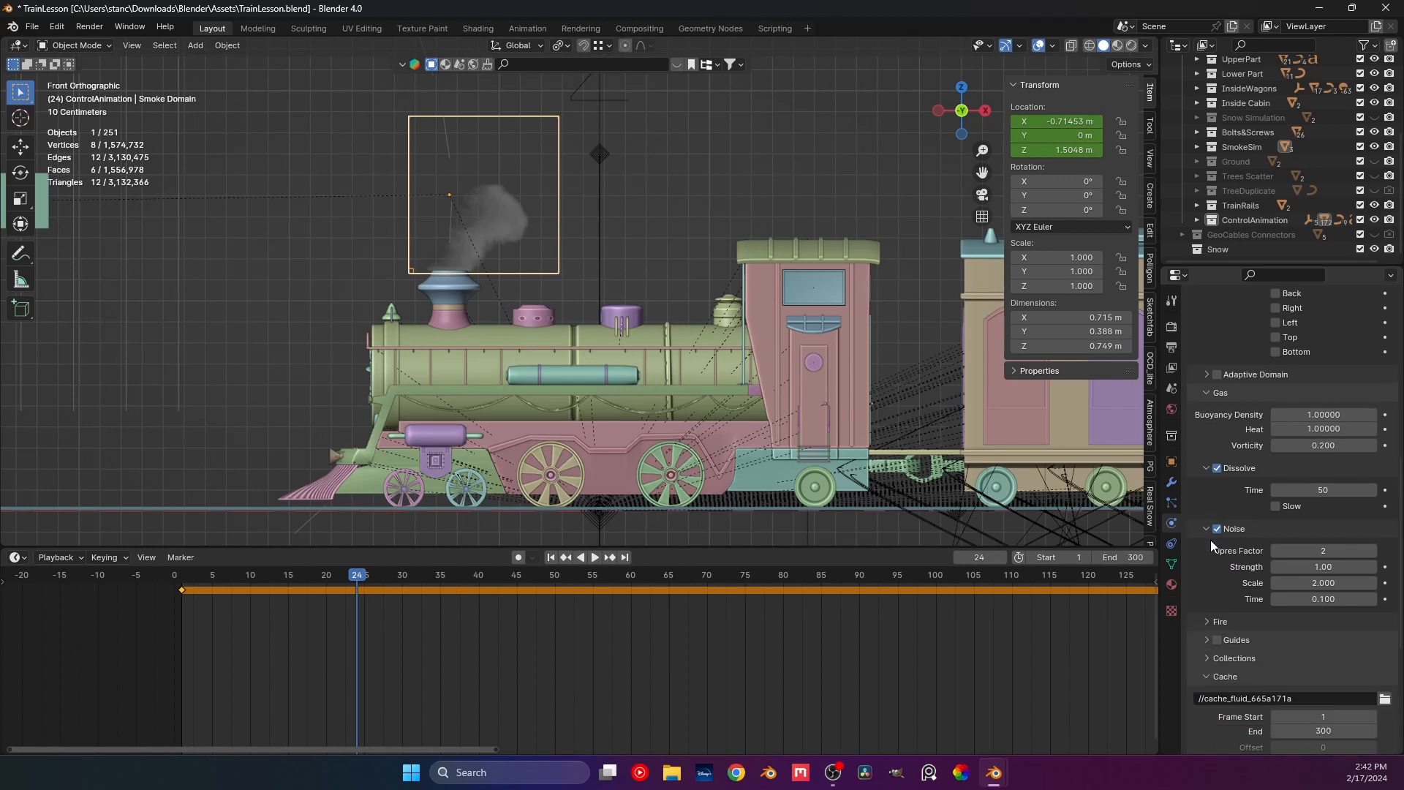
scroll(1203, 544, down, 2)
scroll(1209, 616, down, 3)
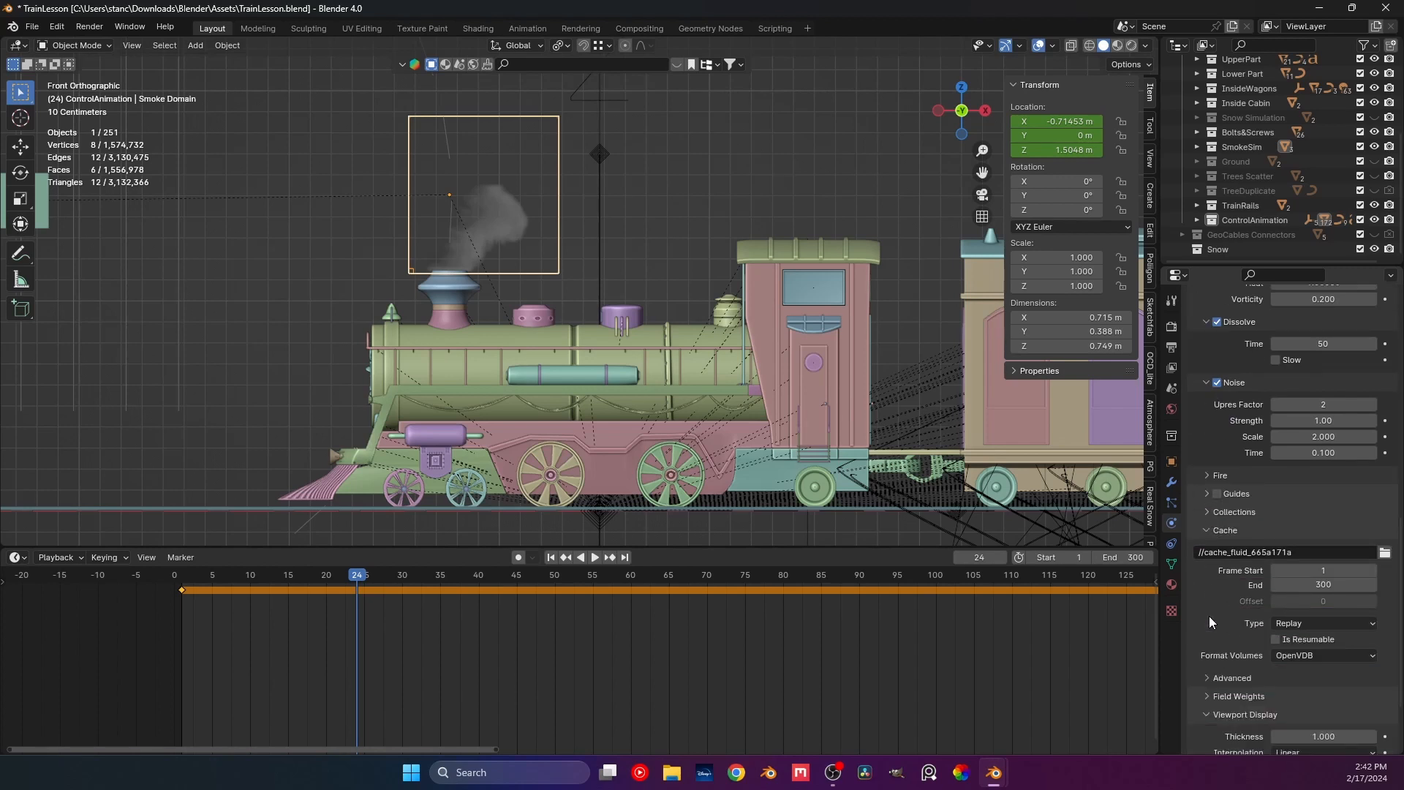
scroll(1208, 616, down, 3)
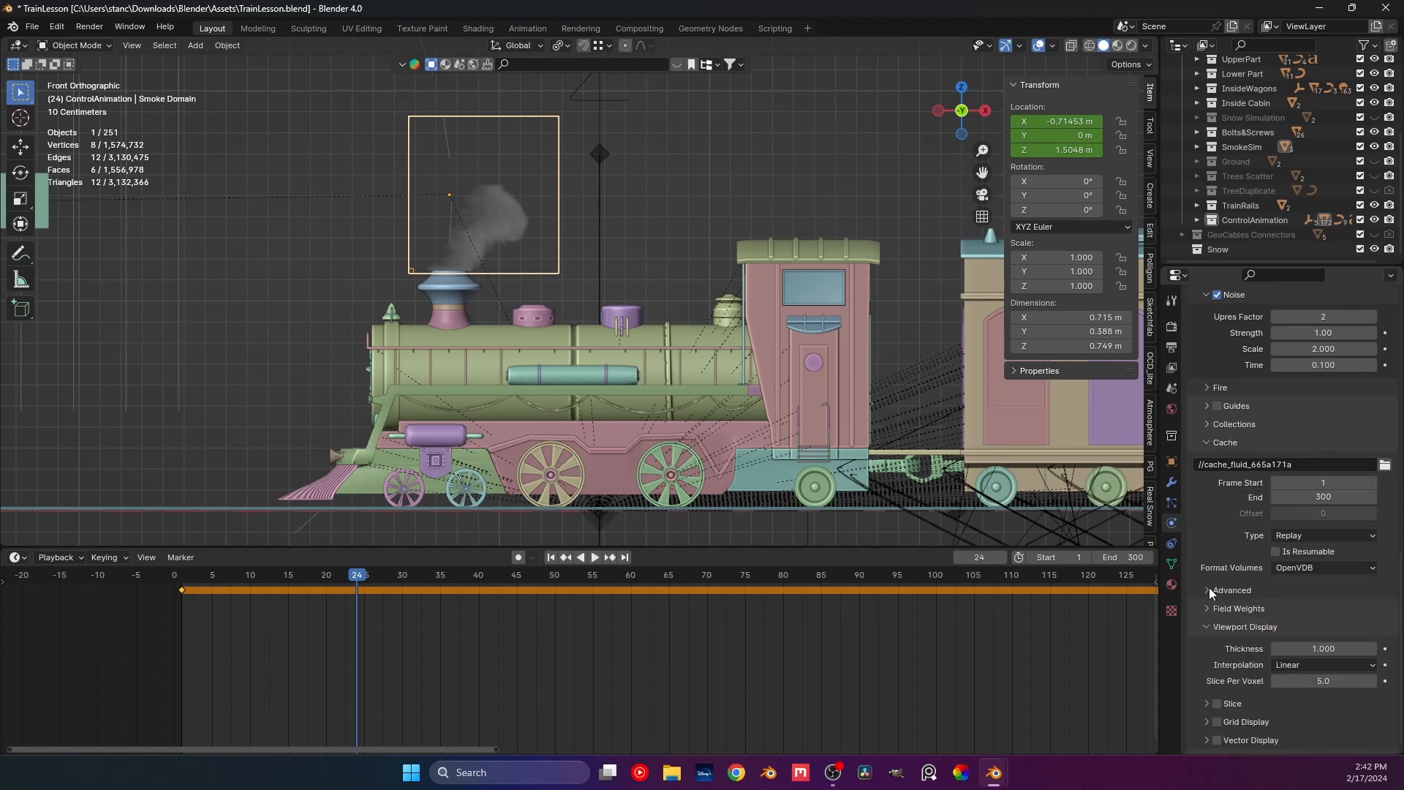
click(1207, 589)
click(1205, 587)
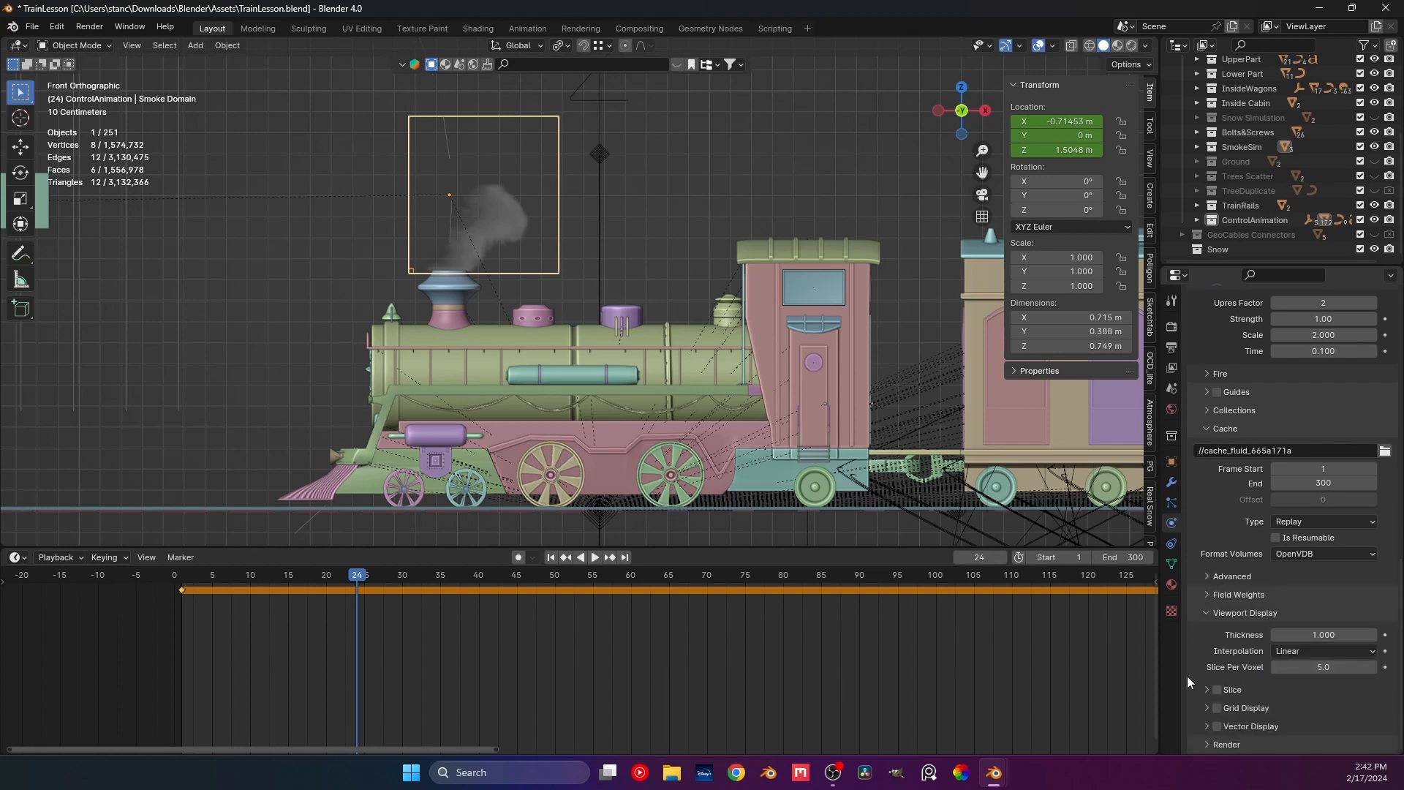
click(1205, 410)
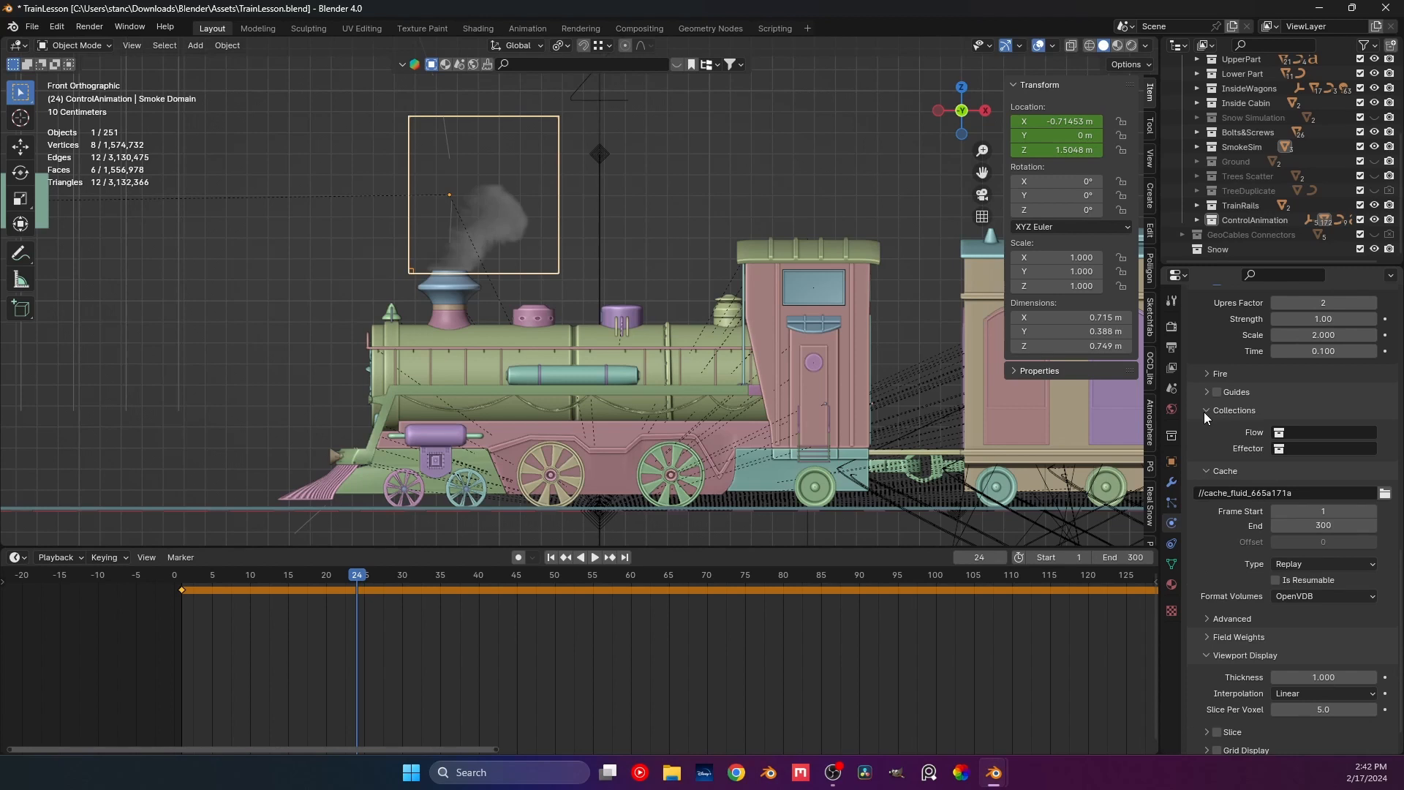
click(1204, 411)
click(1203, 390)
click(1201, 384)
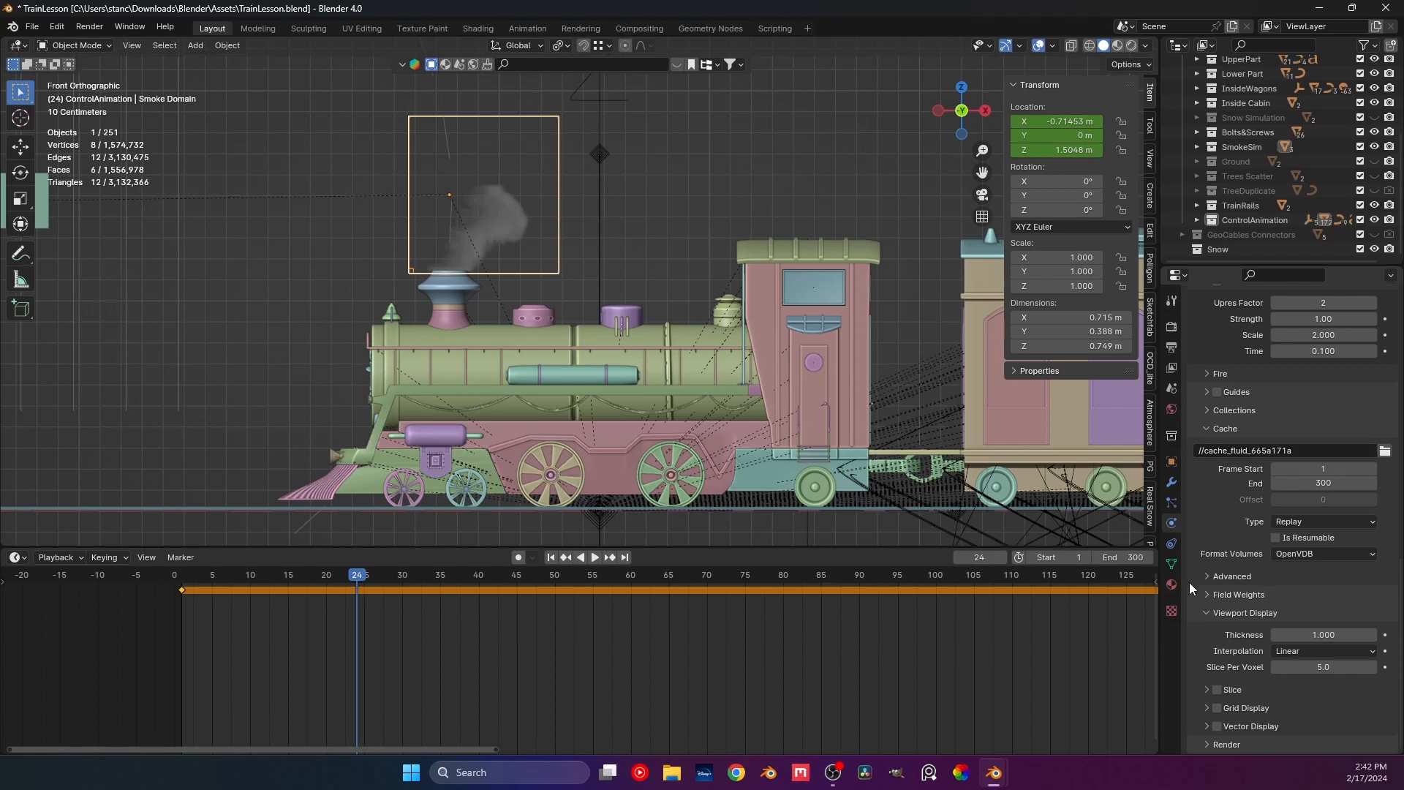
Examine the smoke domain's cache type and volume format options, along with its noise, gas, border collision and main fluid settings.
click(1325, 522)
click(1325, 518)
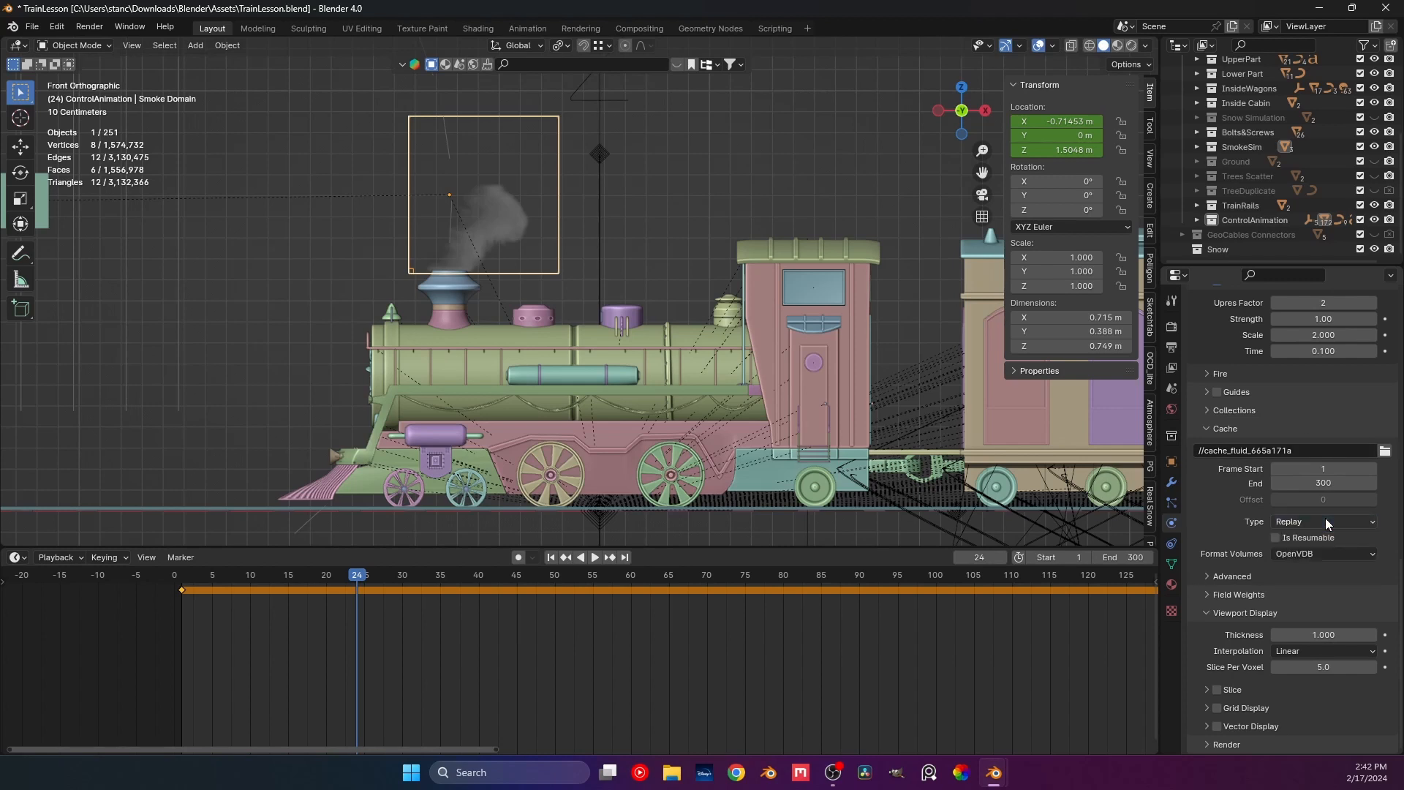
click(1359, 555)
click(1359, 555)
click(1336, 521)
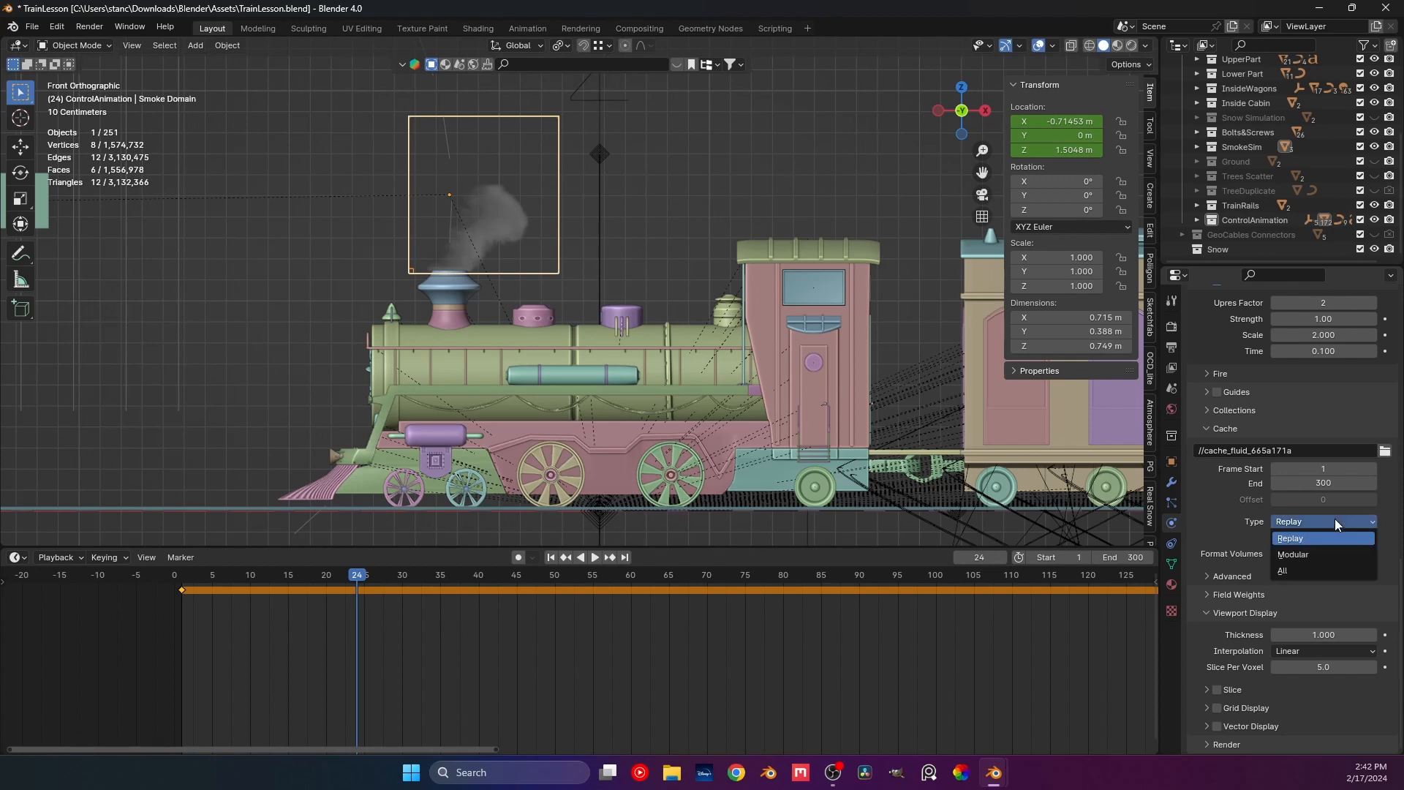
click(1336, 519)
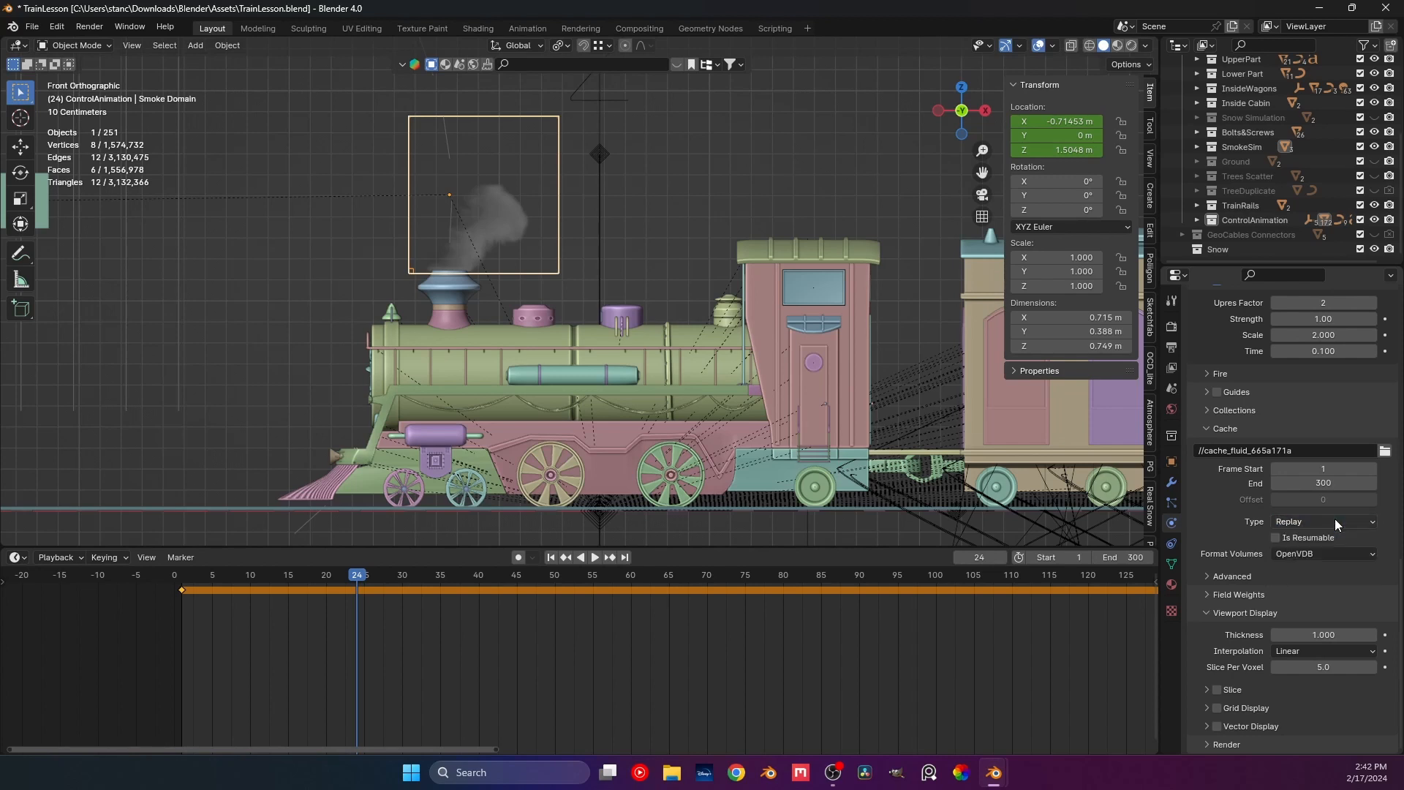
scroll(1204, 486, up, 5)
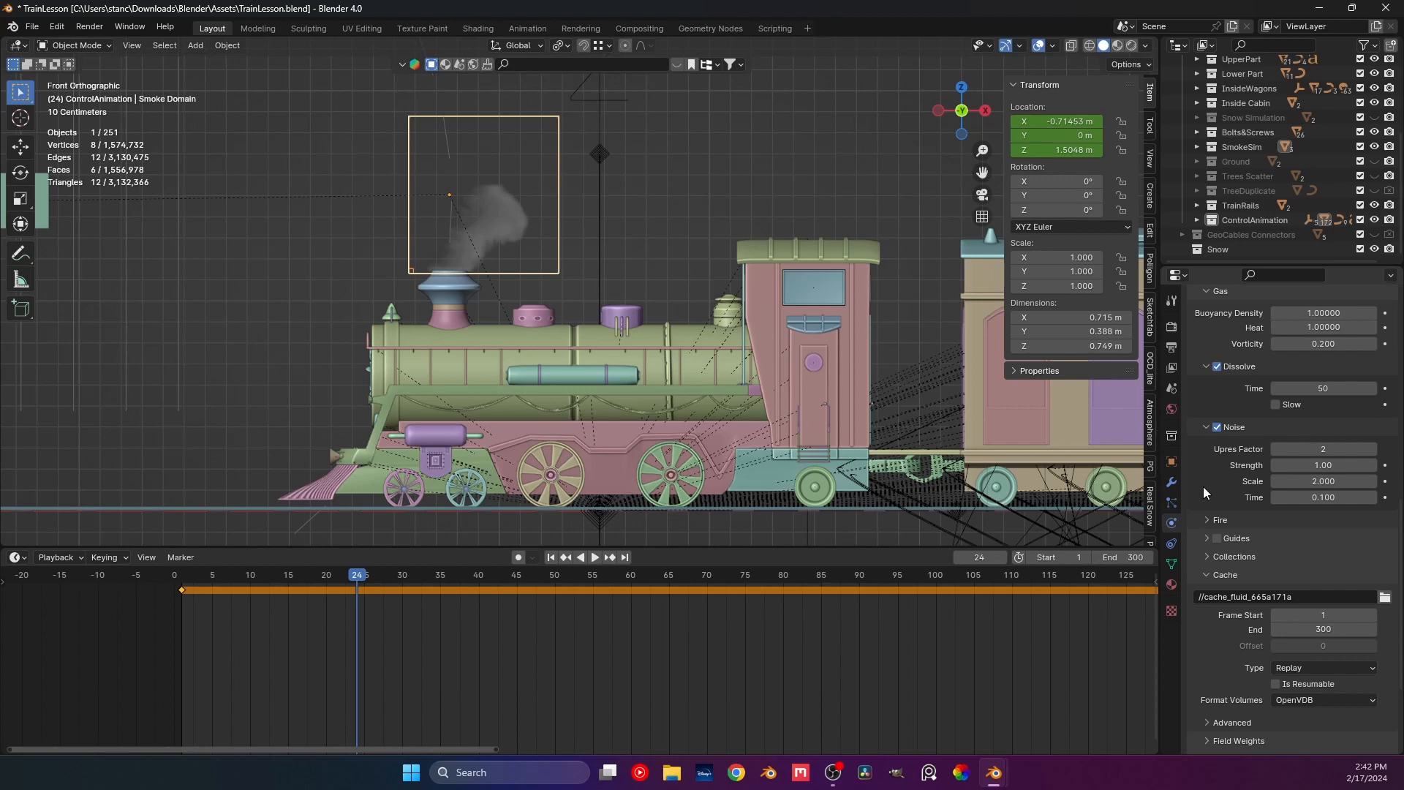
scroll(1204, 486, up, 8)
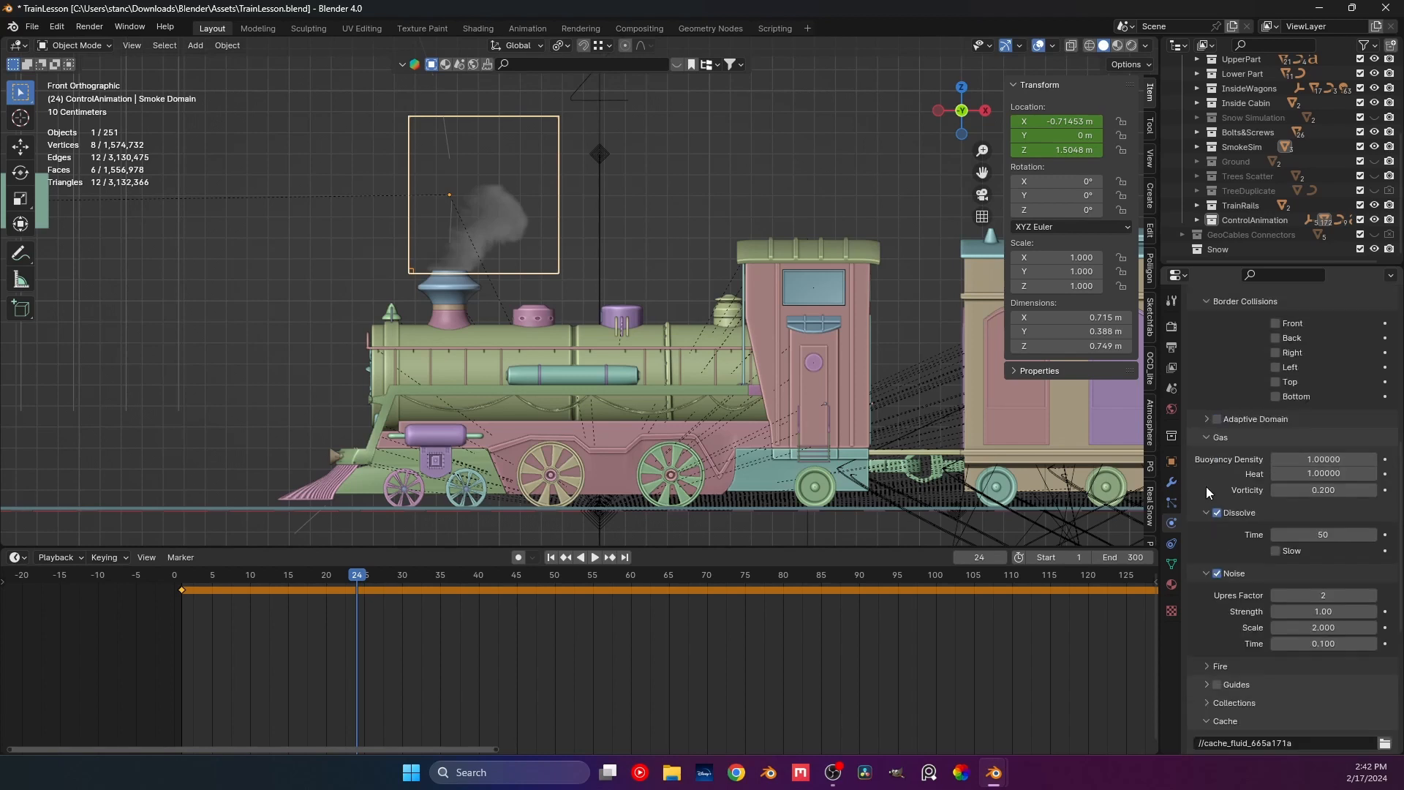
scroll(1192, 528, up, 9)
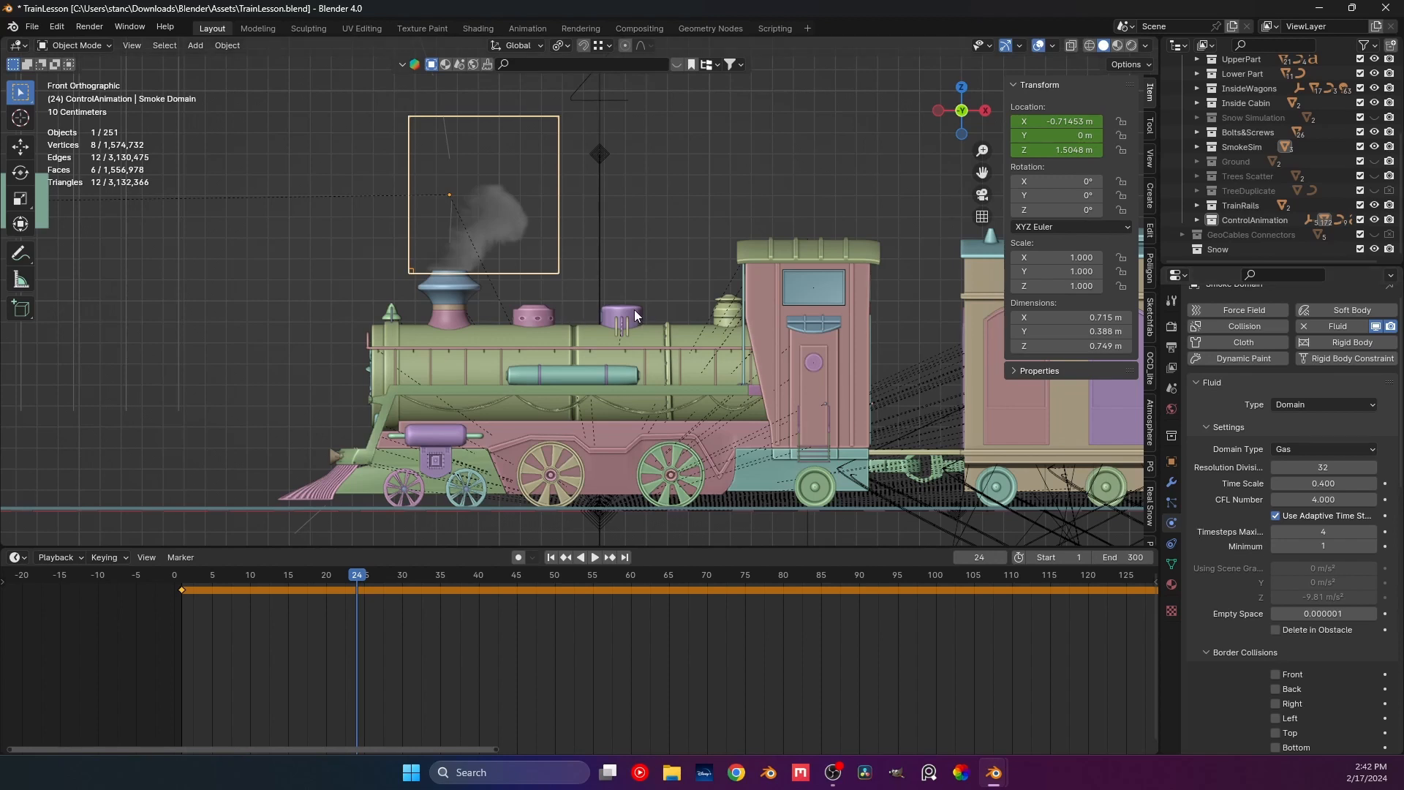
Deselect the smoke domain and return to frame 1, starting and stopping the playback there.
click(670, 257)
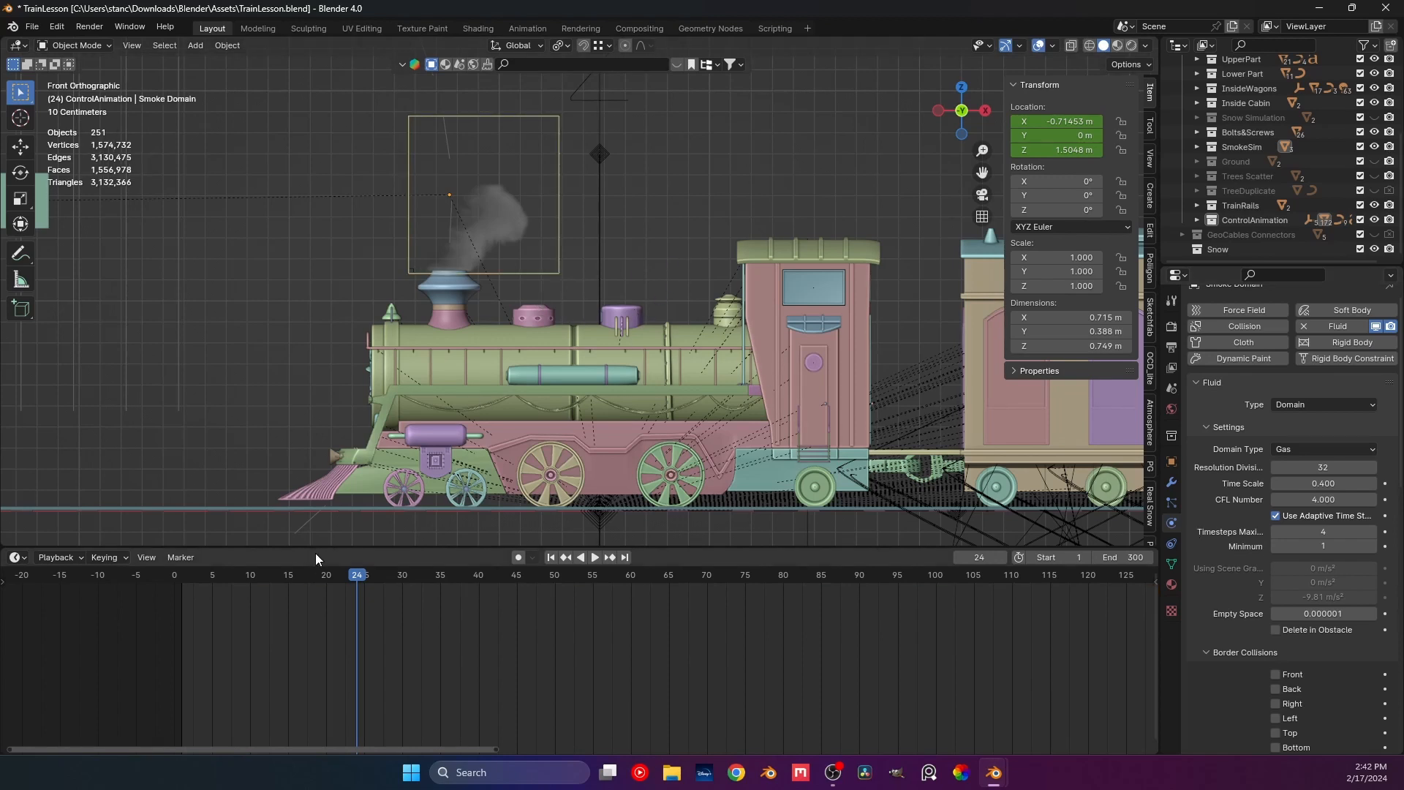
click(183, 580)
key(space)
key(space)
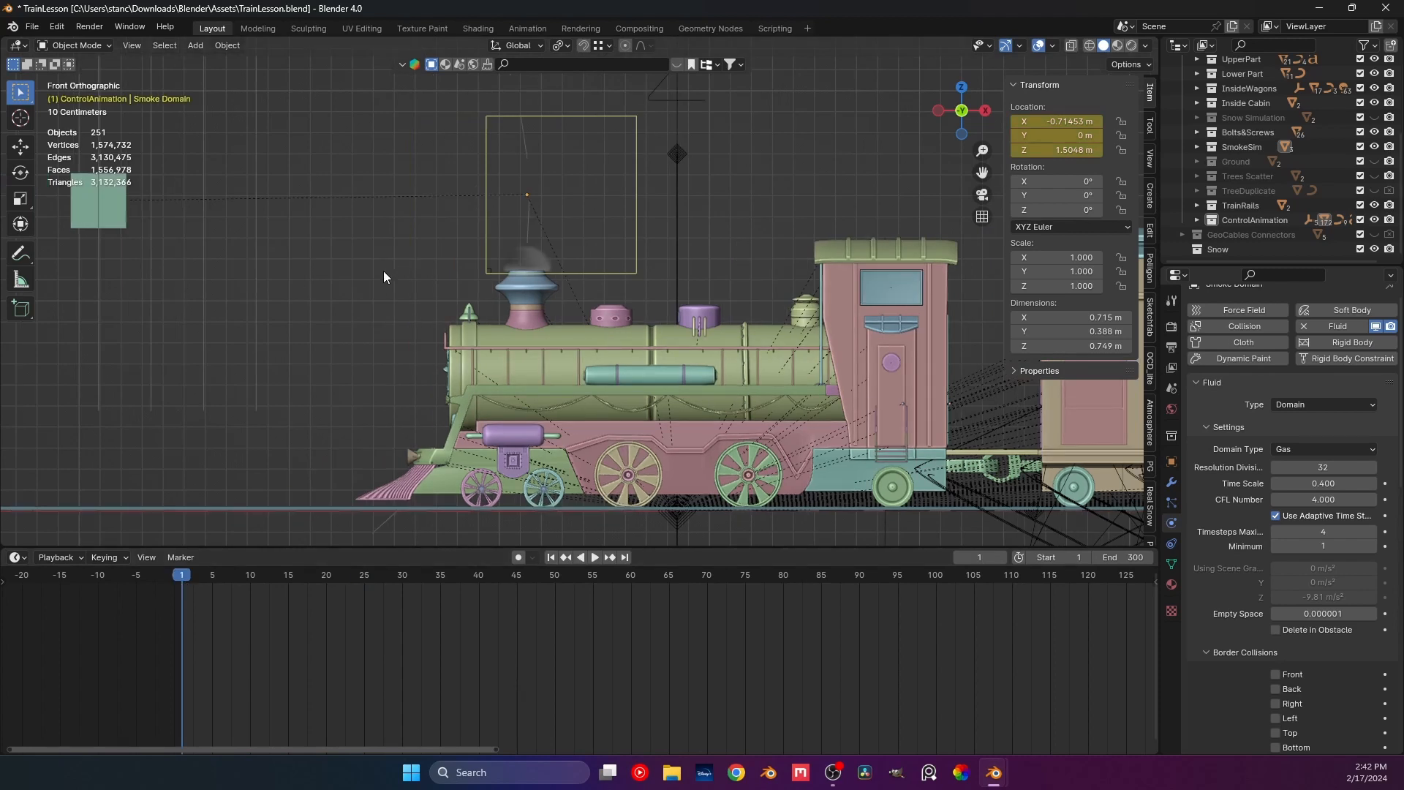
Show the Ground collection in the viewport and look at the scene through the camera.
scroll(380, 274, down, 5)
middle_drag(377, 284, 439, 380)
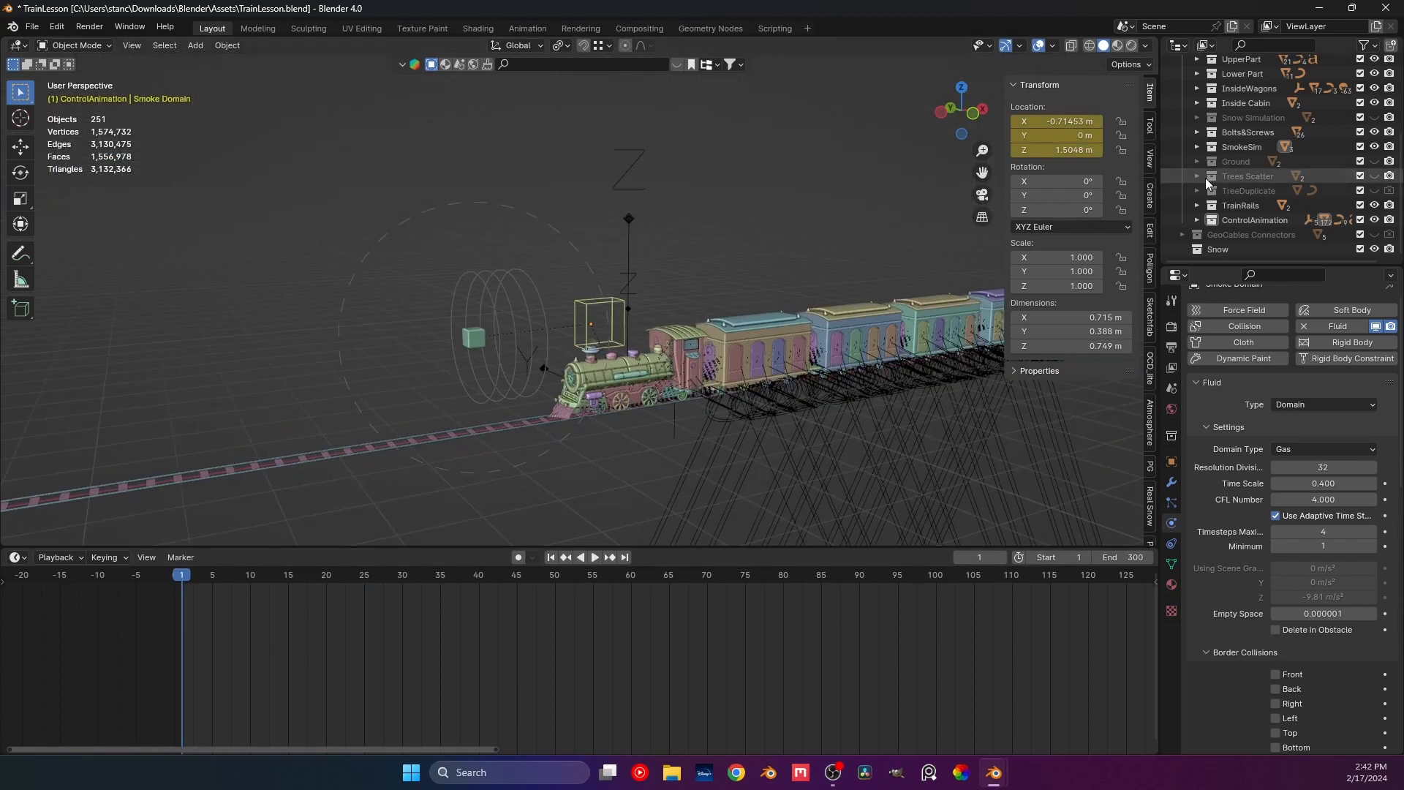
scroll(1207, 183, up, 5)
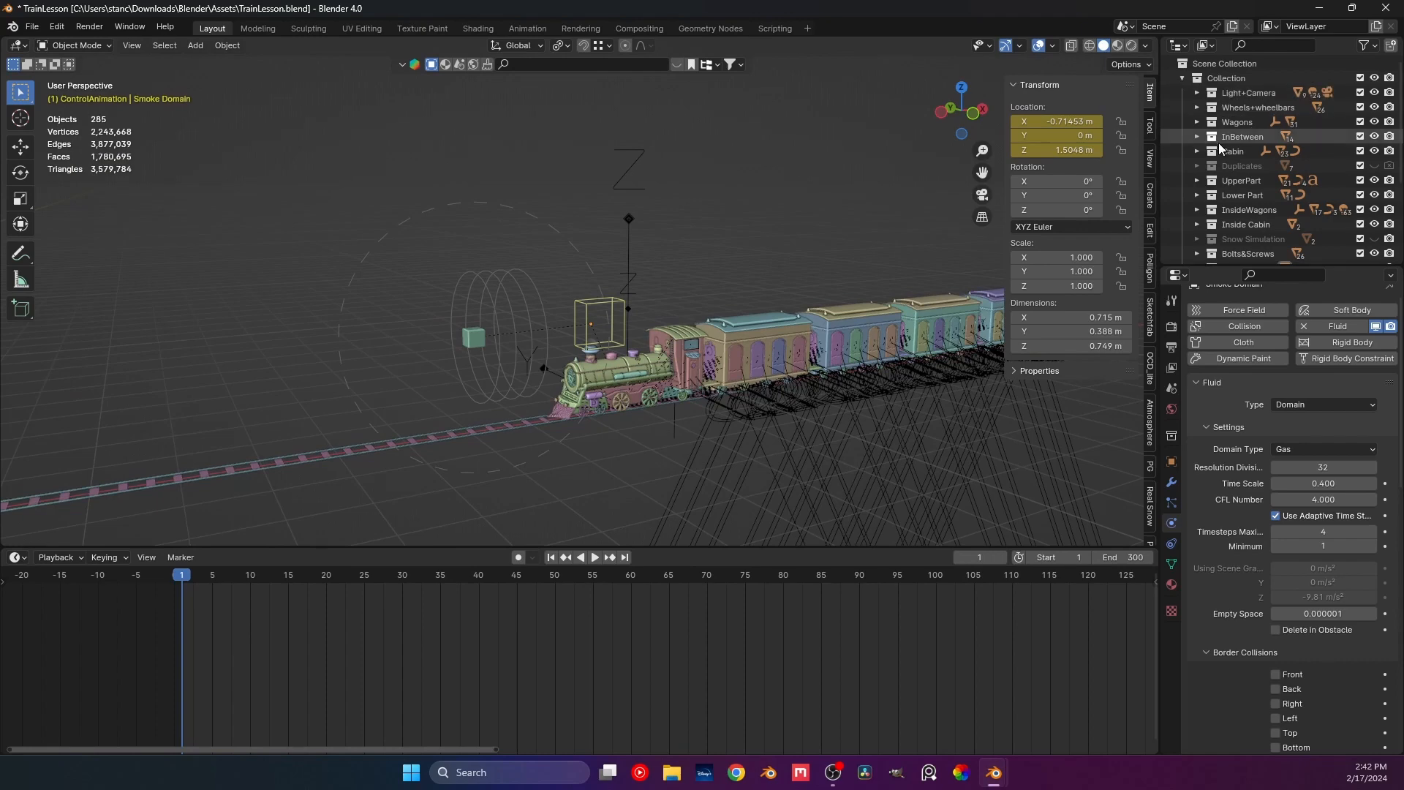
scroll(1219, 149, down, 5)
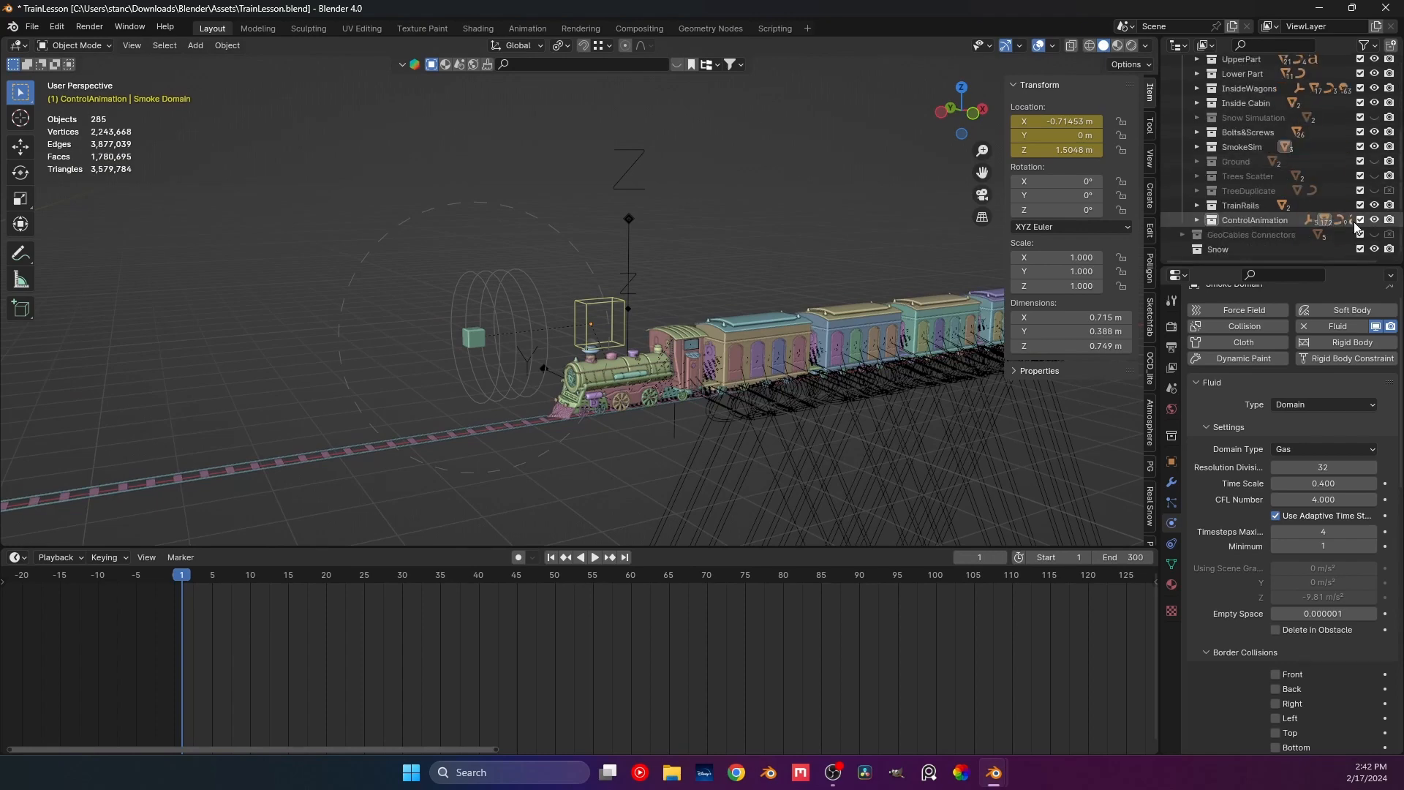
click(1375, 160)
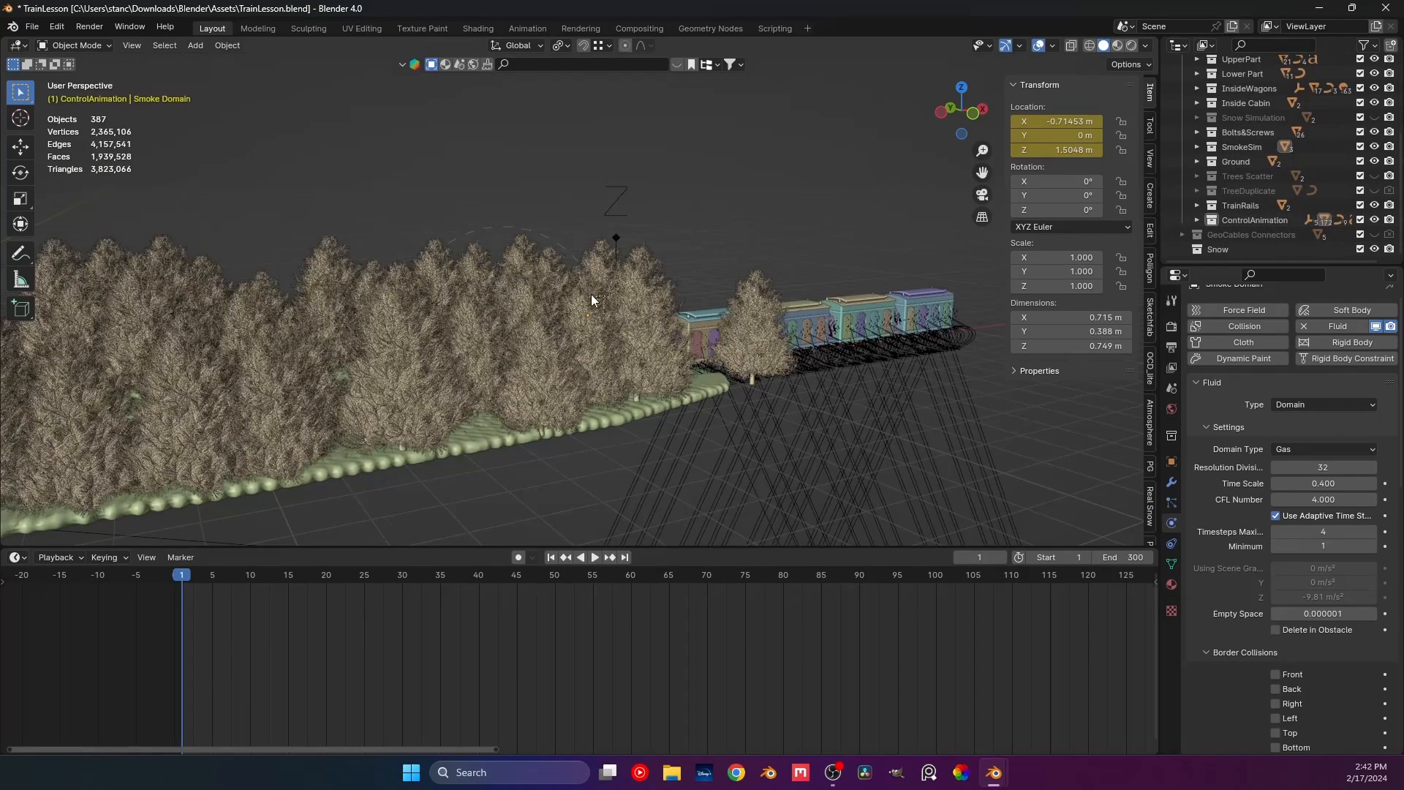
key(KP_0)
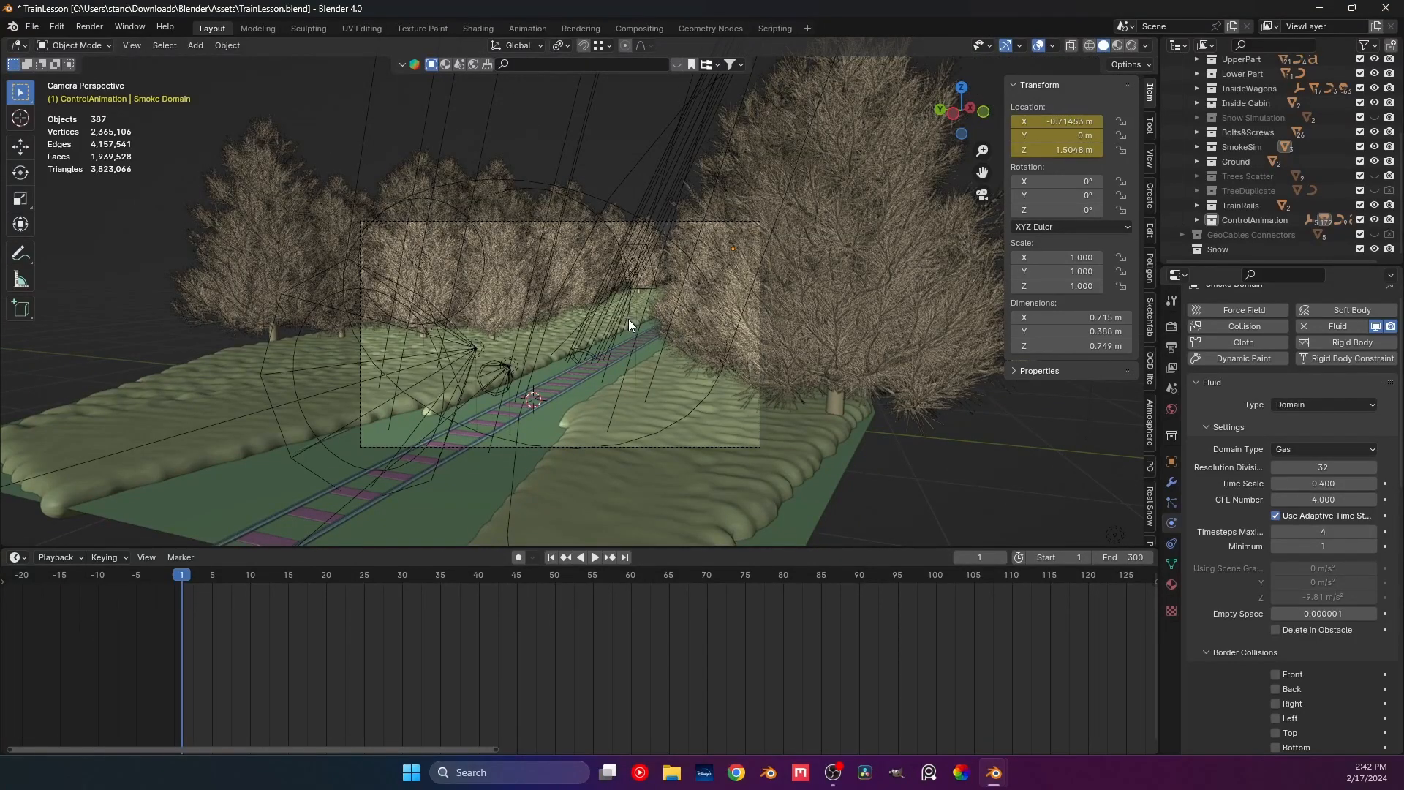
Check the train's approach in camera view at frames 100, 125, 170 and 270.
click(935, 581)
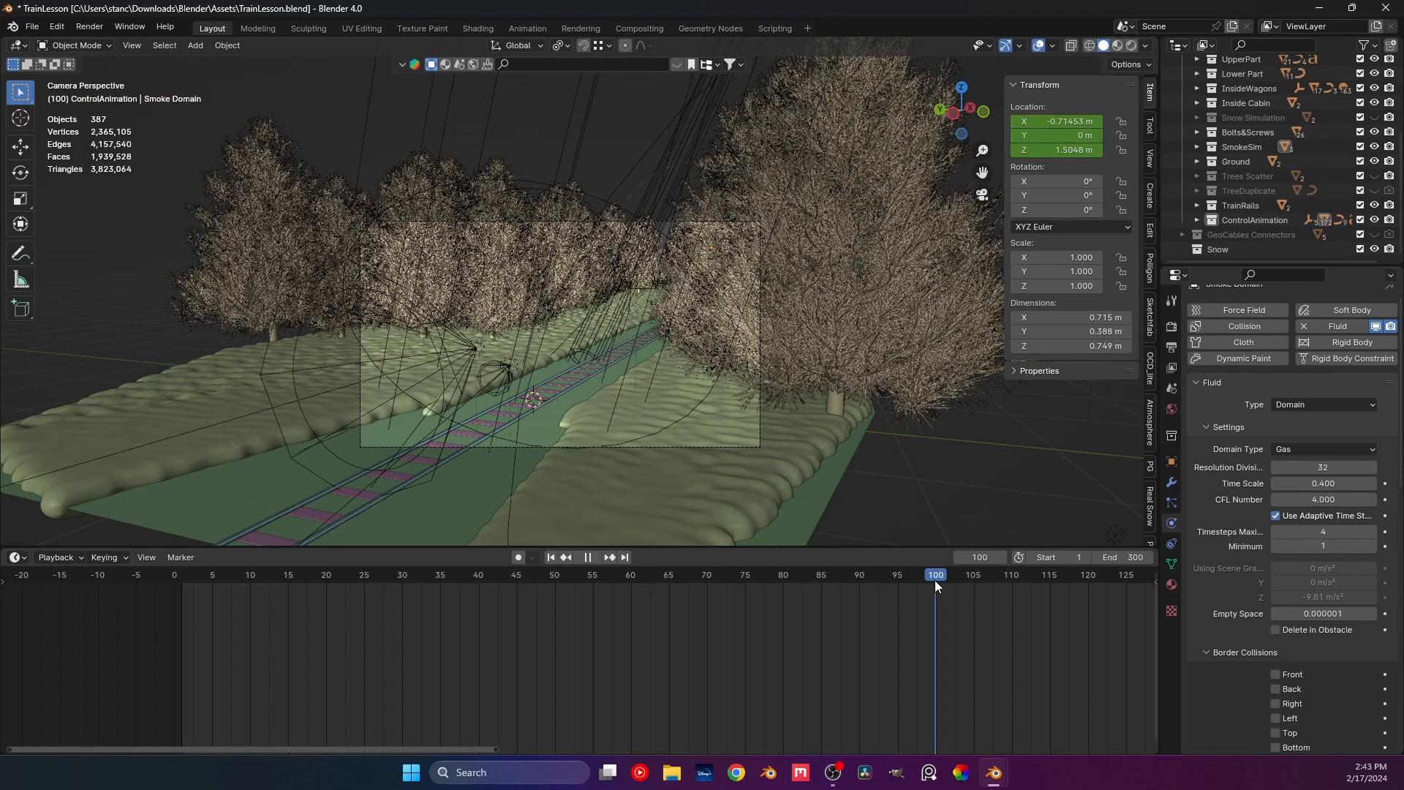
click(1126, 579)
key(space)
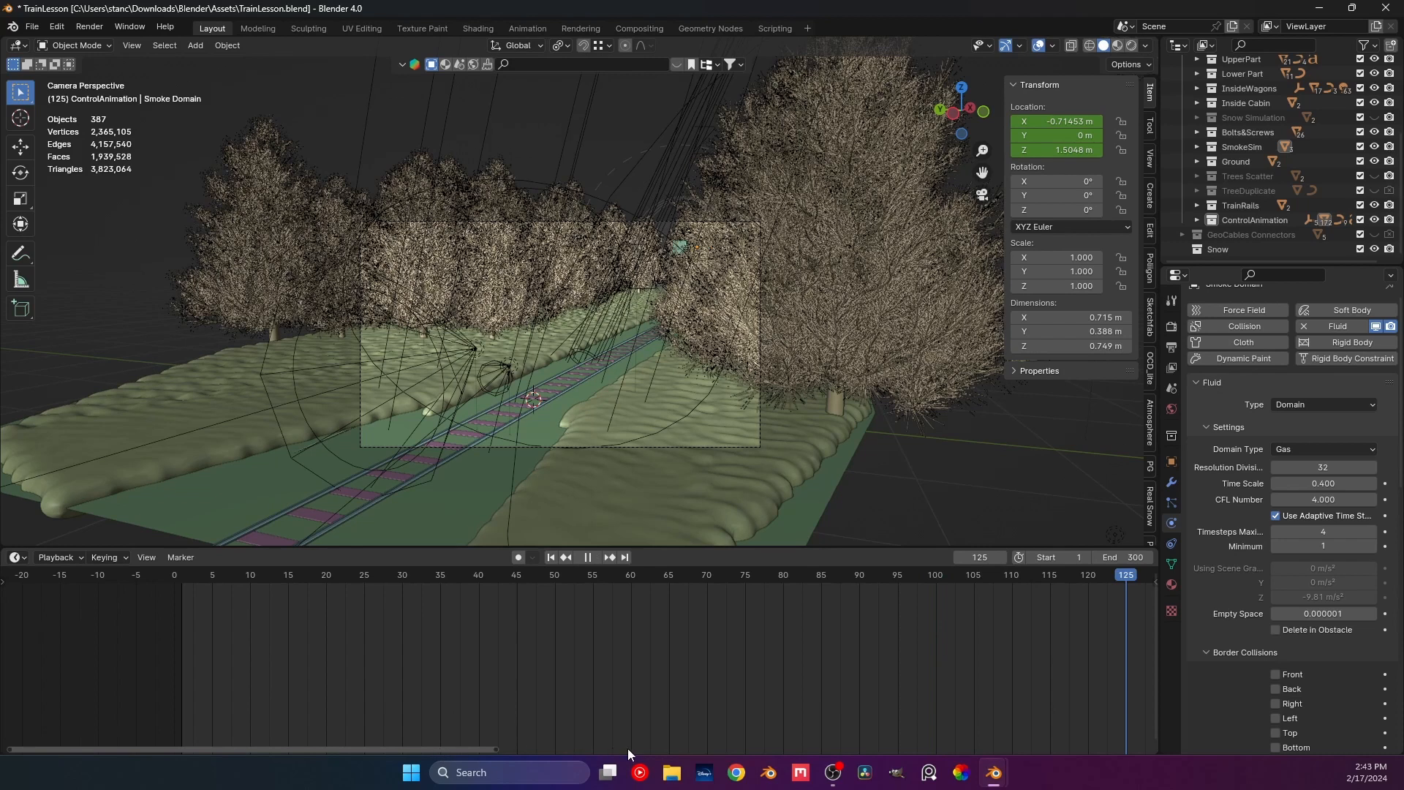
drag(628, 748, 679, 748)
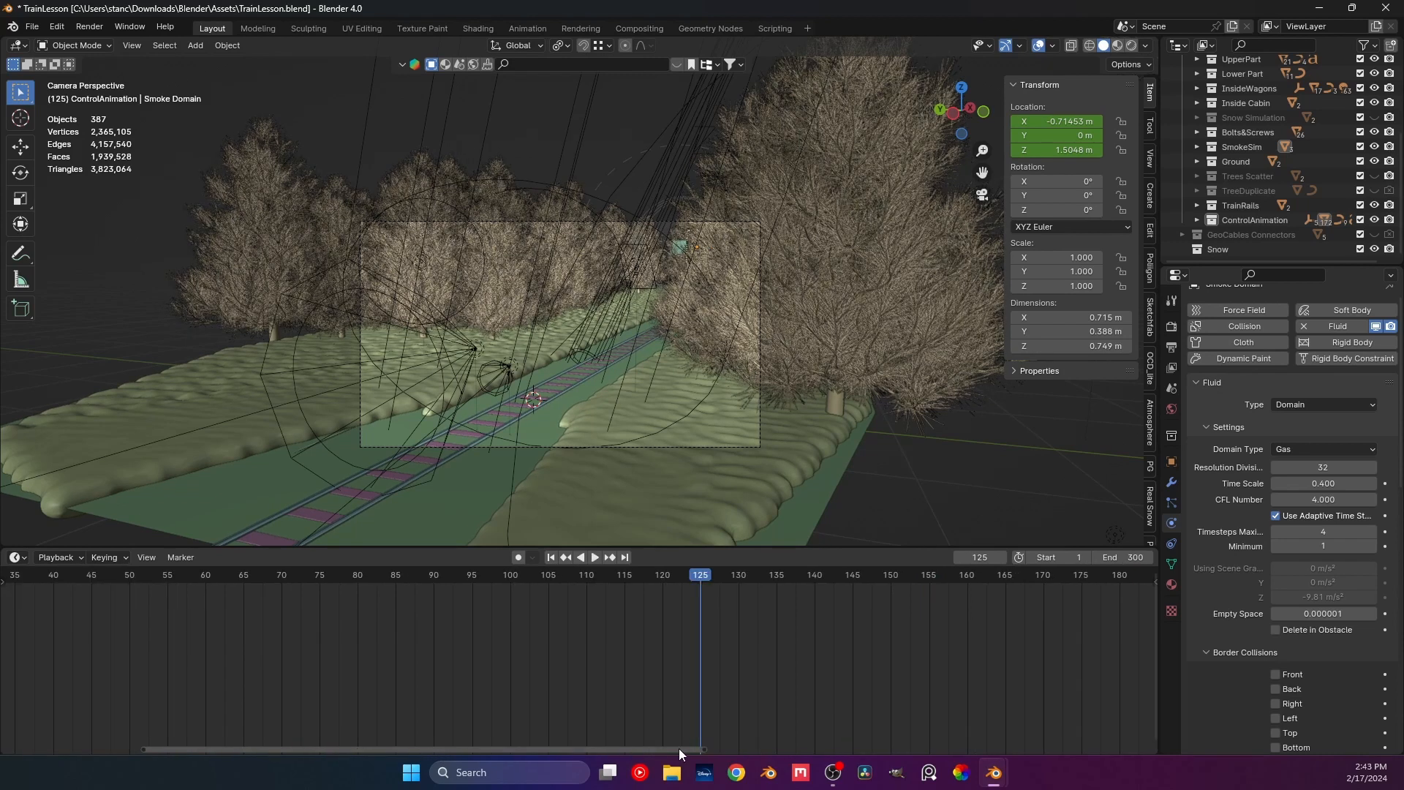
click(1045, 578)
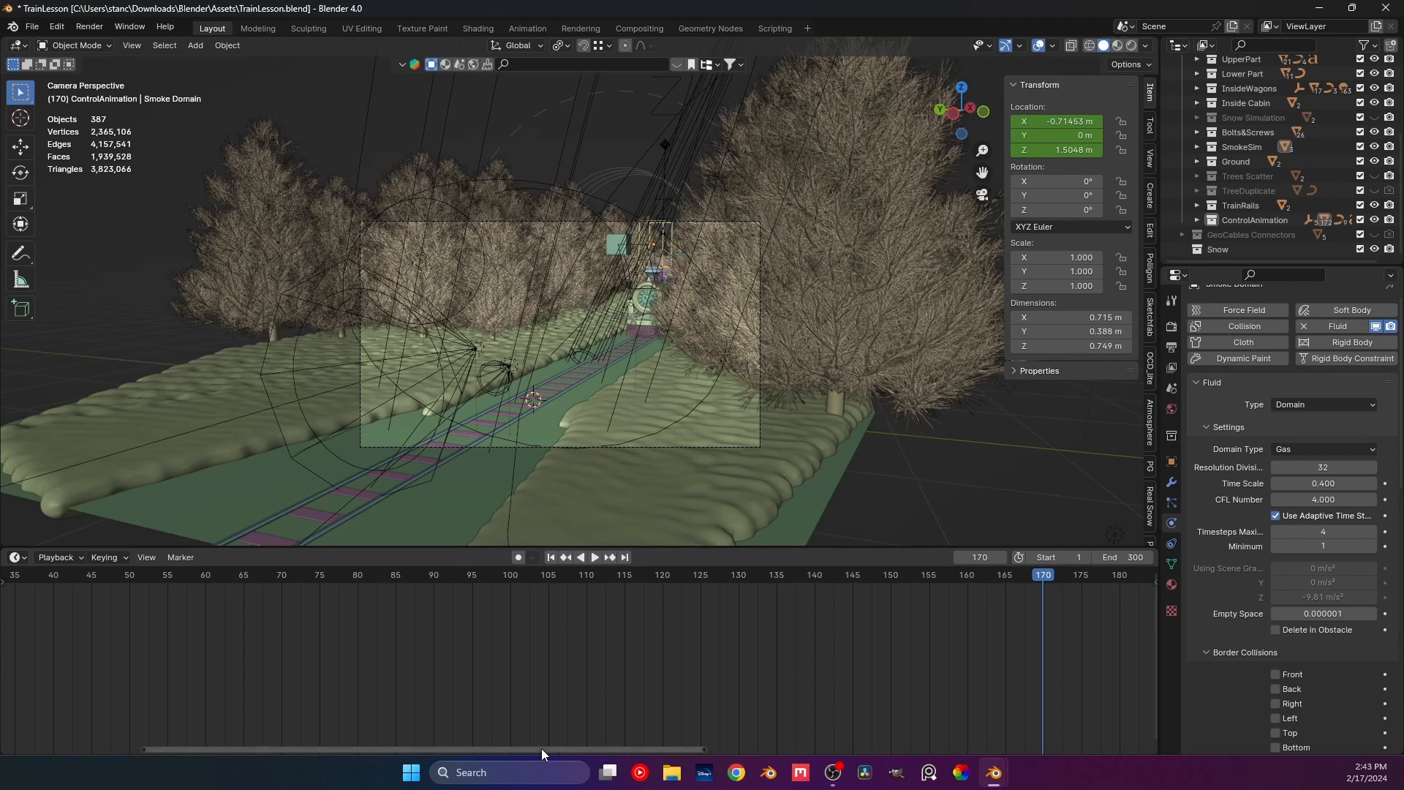
drag(541, 748, 398, 742)
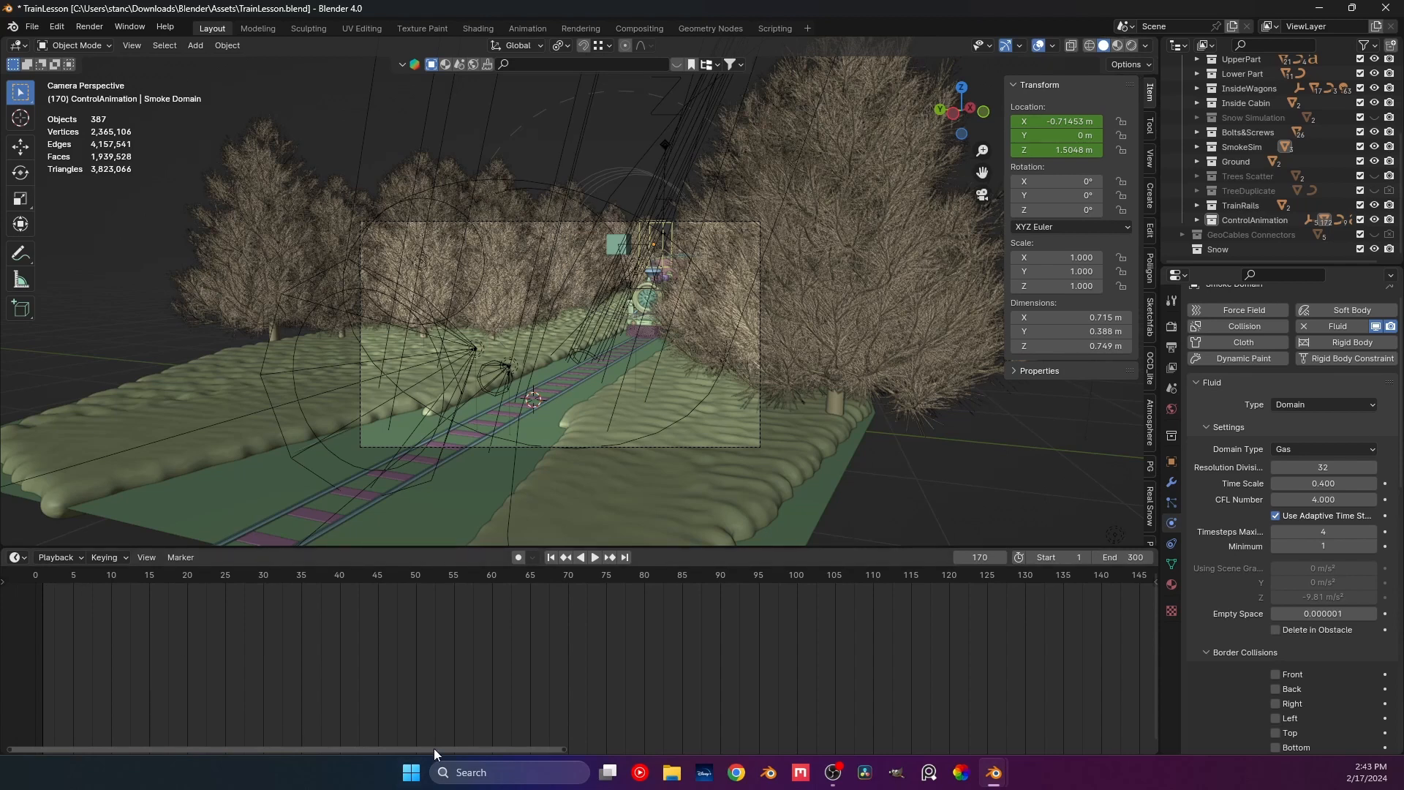
drag(434, 749, 1101, 754)
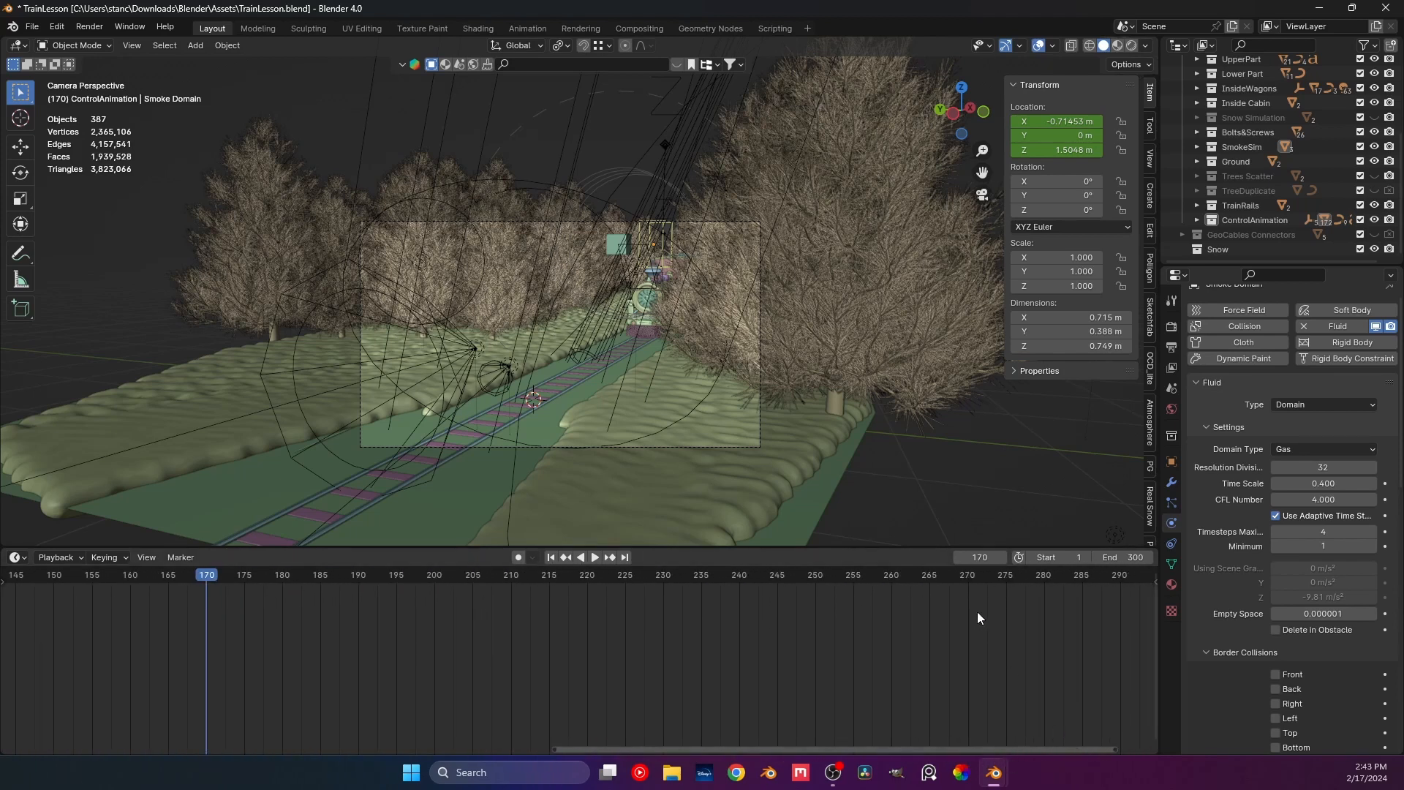
click(970, 575)
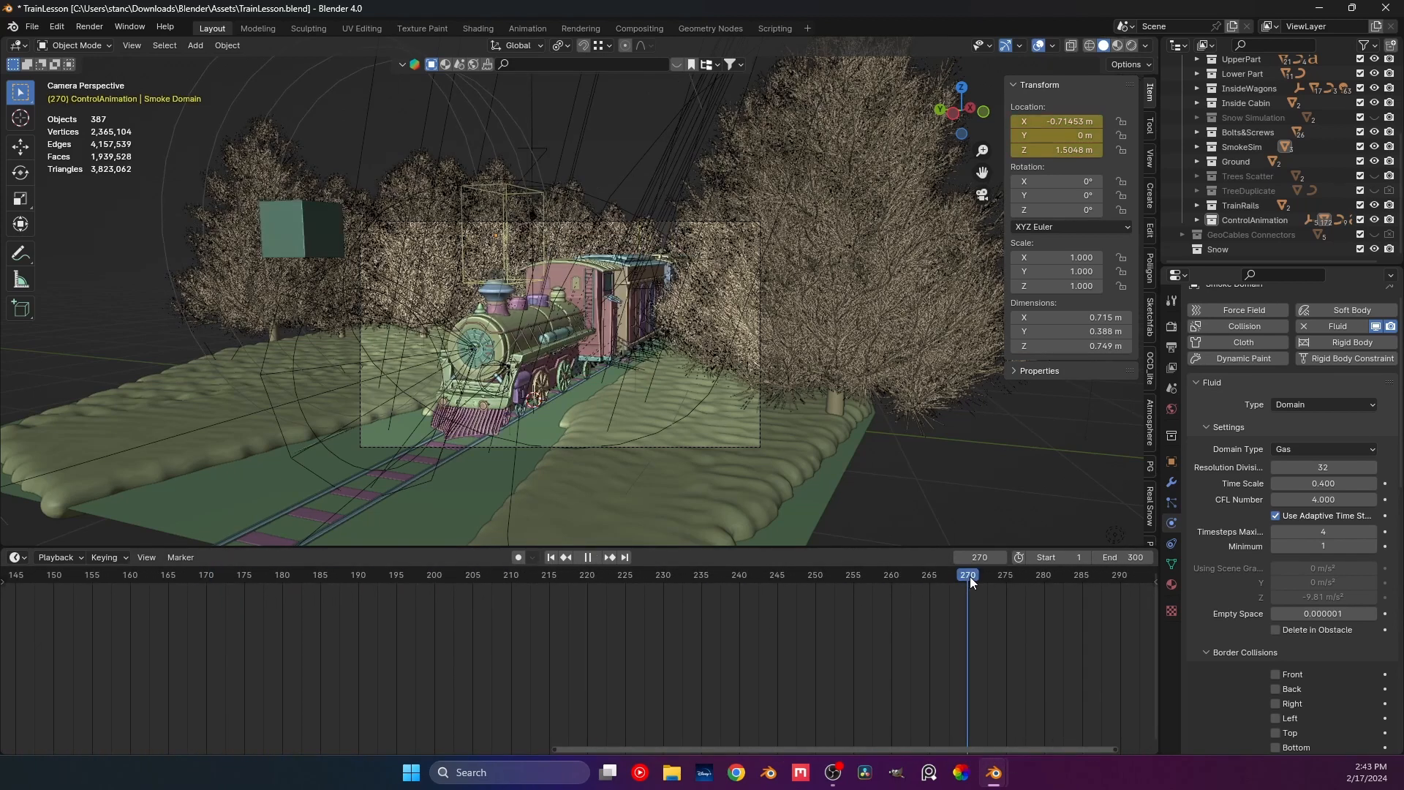
Select the DustParticles cone and the light inside the round headlight on the locomotive's front.
middle_drag(523, 341, 577, 389)
scroll(570, 379, up, 5)
shift+middle_drag(561, 466, 625, 344)
scroll(563, 372, up, 2)
scroll(602, 338, up, 3)
click(603, 332)
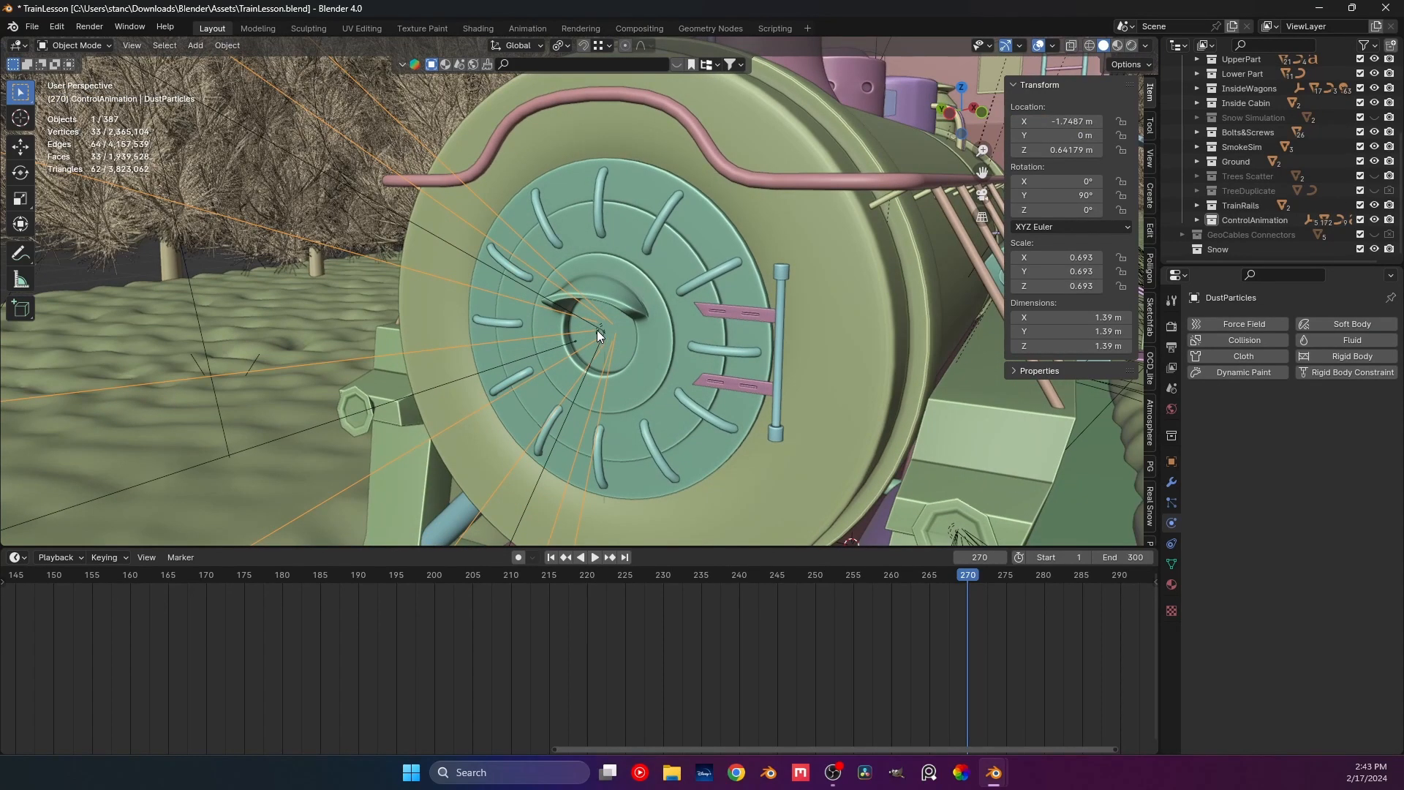
shift+click(598, 331)
Add TrainLight.001 and DustParticles.001 at the locomotive's octagonal side lamp to the selection.
scroll(629, 433, down, 3)
scroll(558, 325, up, 4)
shift+middle_drag(668, 462, 599, 307)
scroll(575, 274, up, 2)
shift+click(564, 257)
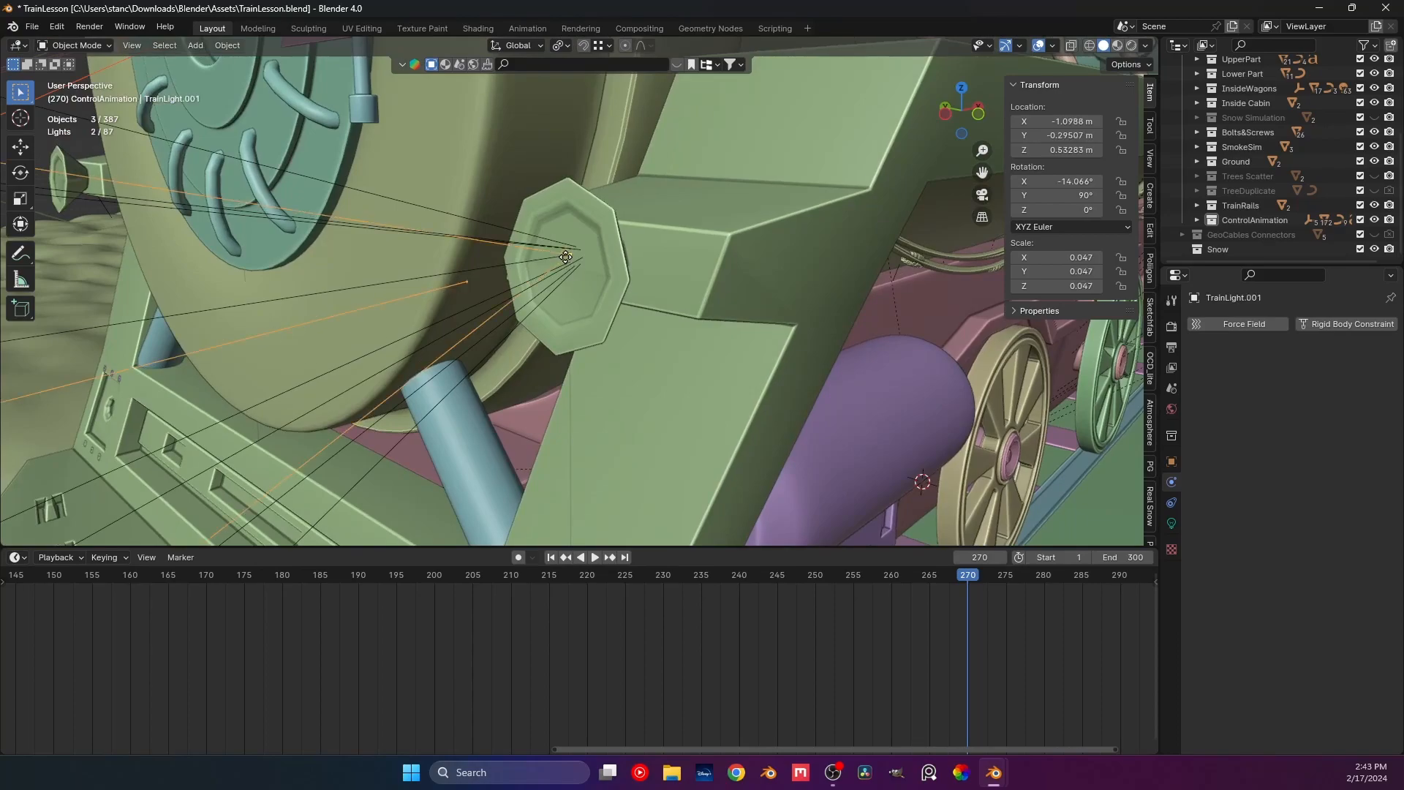
scroll(552, 249, down, 10)
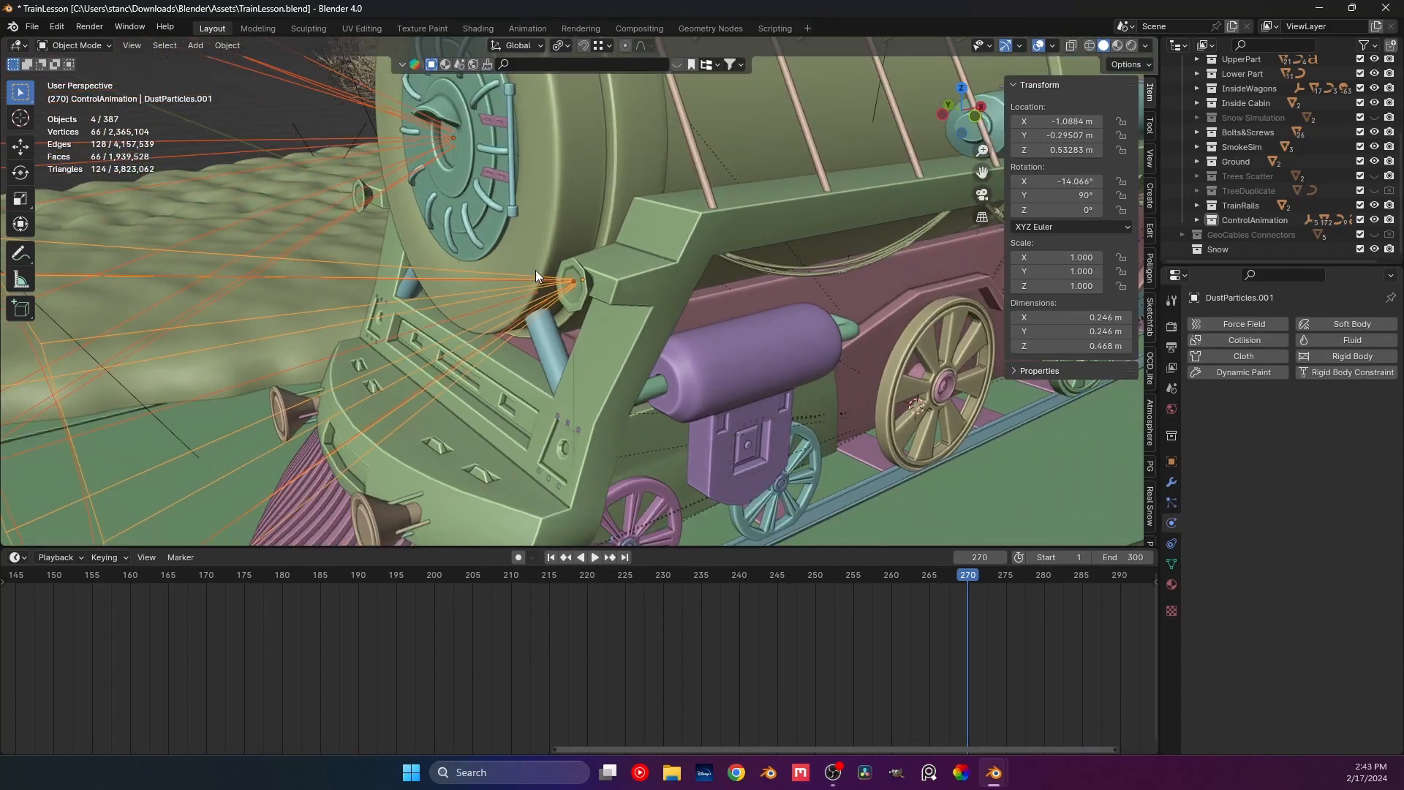
mouse_move(528, 343)
middle_down()
mouse_move(631, 344)
mouse_move(542, 327)
mouse_move(547, 375)
mouse_move(539, 362)
middle_up()
scroll(541, 370, down, 3)
shift+middle_drag(672, 261, 877, 337)
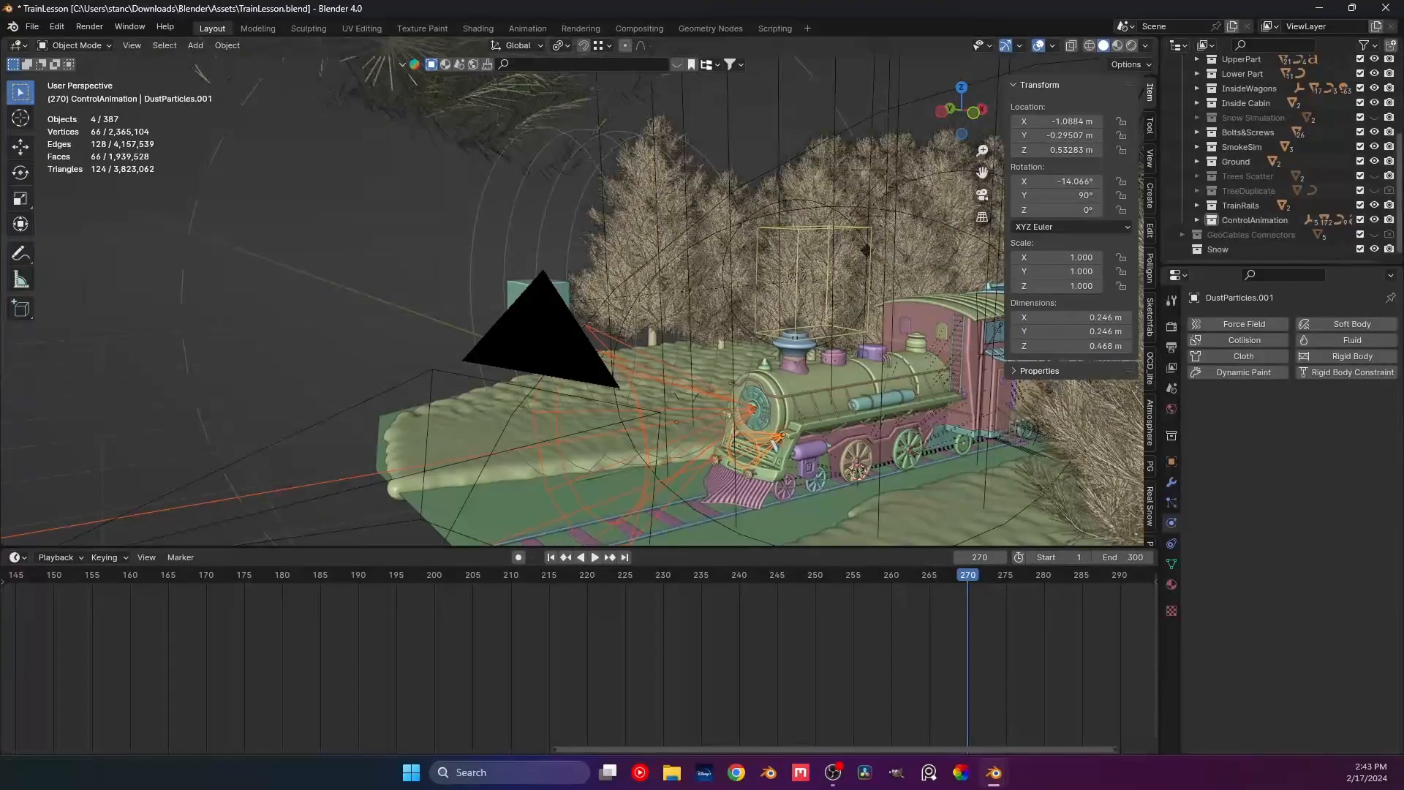
Expand the ControlAnimation collection, and hide the Ground collection to see the train in front view.
click(1200, 220)
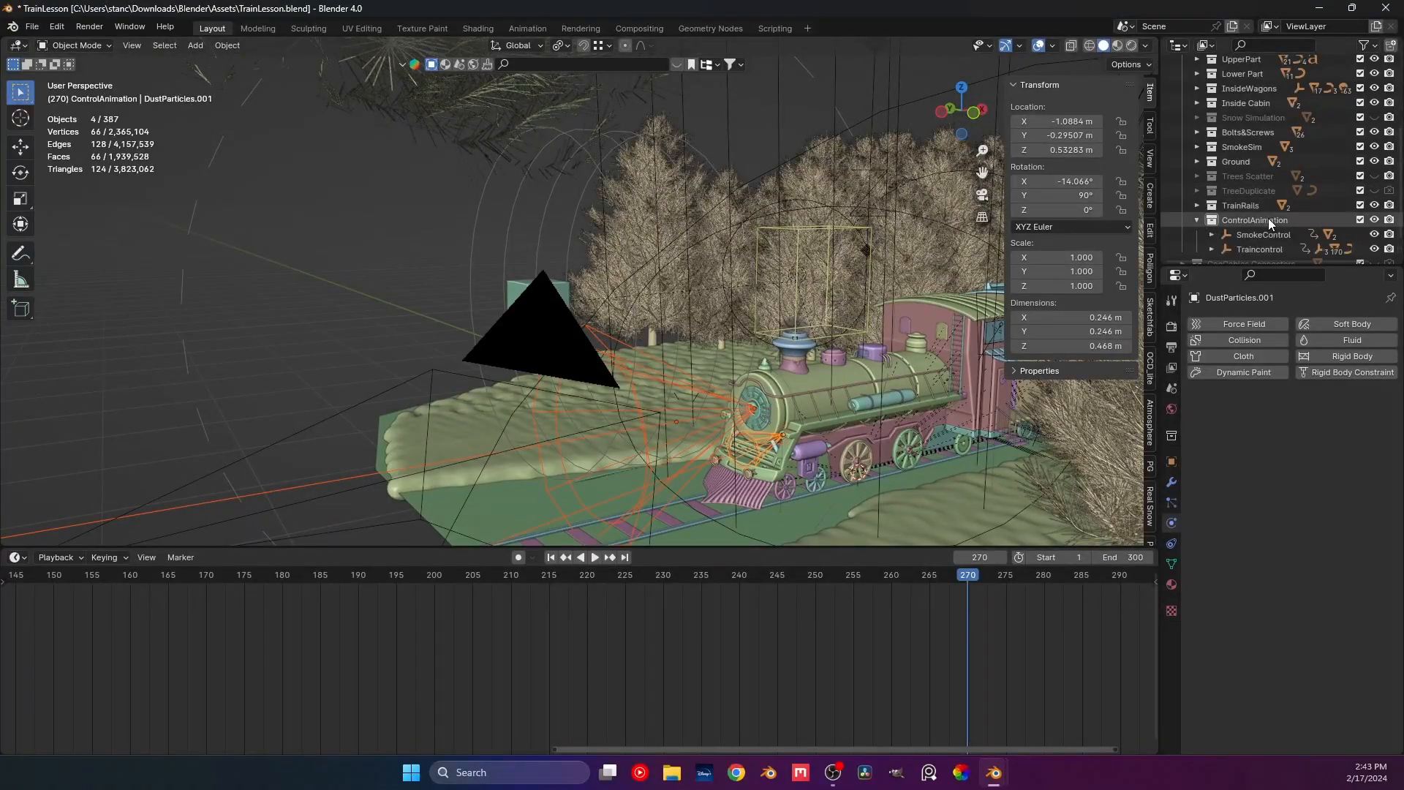
shift+middle_drag(914, 331, 591, 350)
click(1374, 161)
key(KP_1)
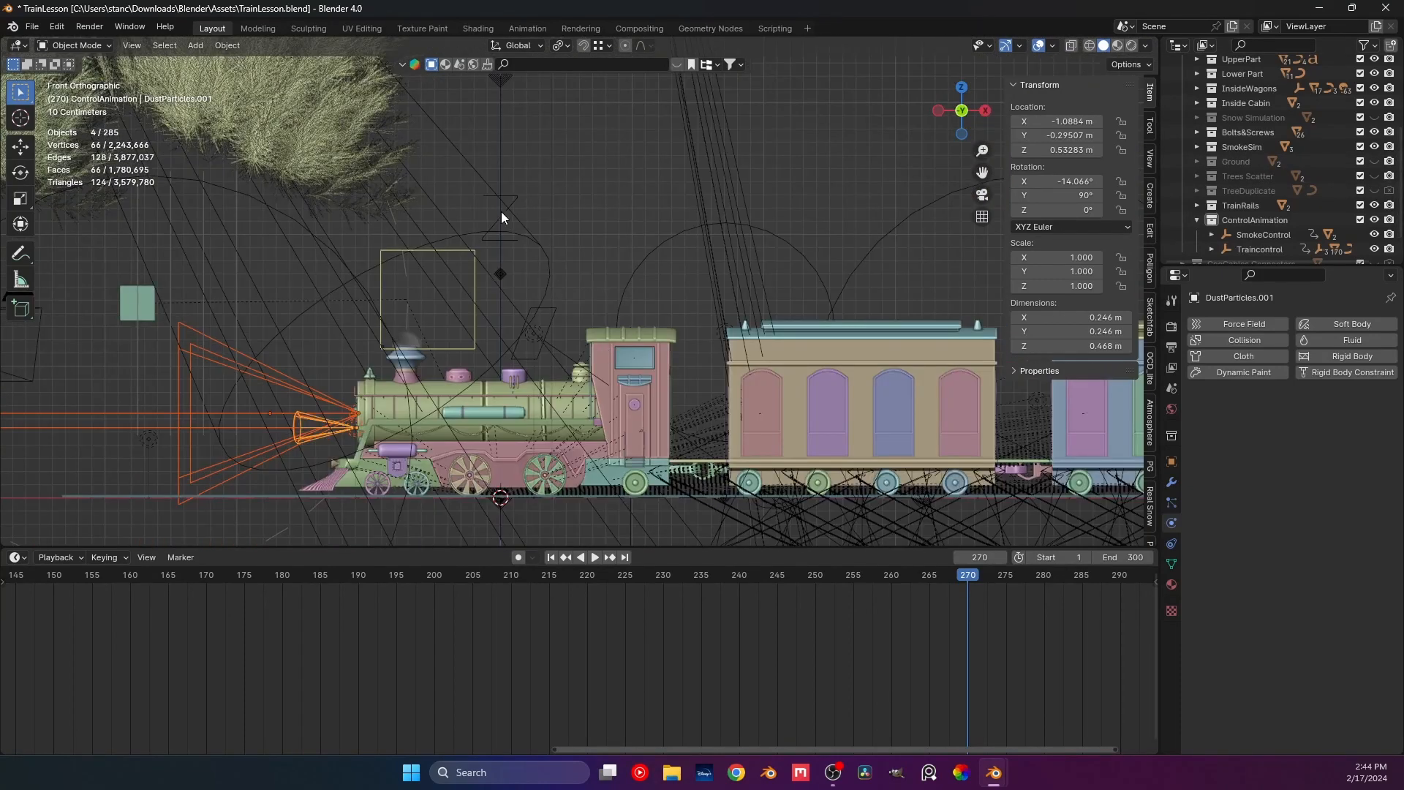
Parent the selected train lights and dust particle cones to the Traincontrol empty with Object (Keep Transform), then clear the selection.
shift+middle_drag(537, 209, 511, 333)
scroll(511, 332, down, 1)
click(489, 169)
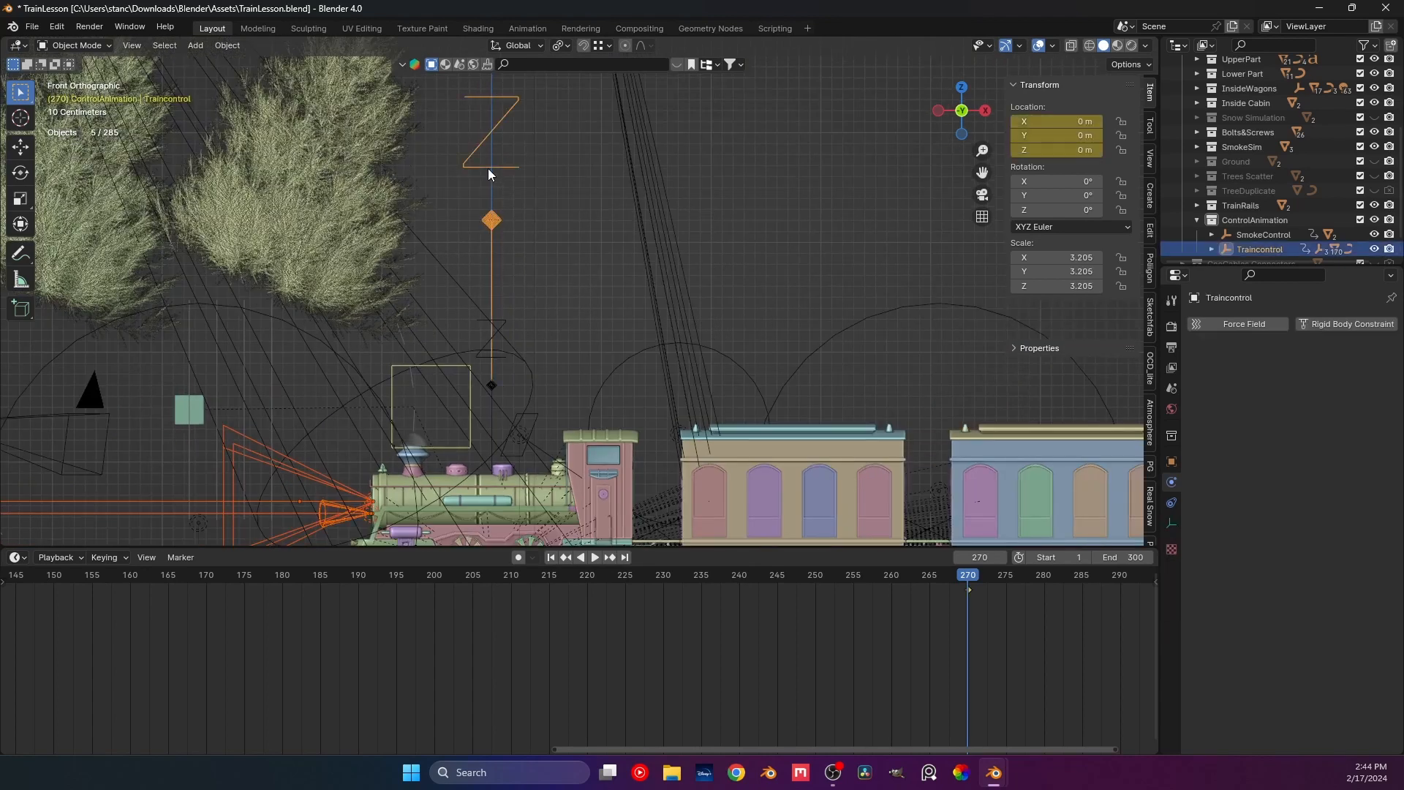
key(ctrl+p)
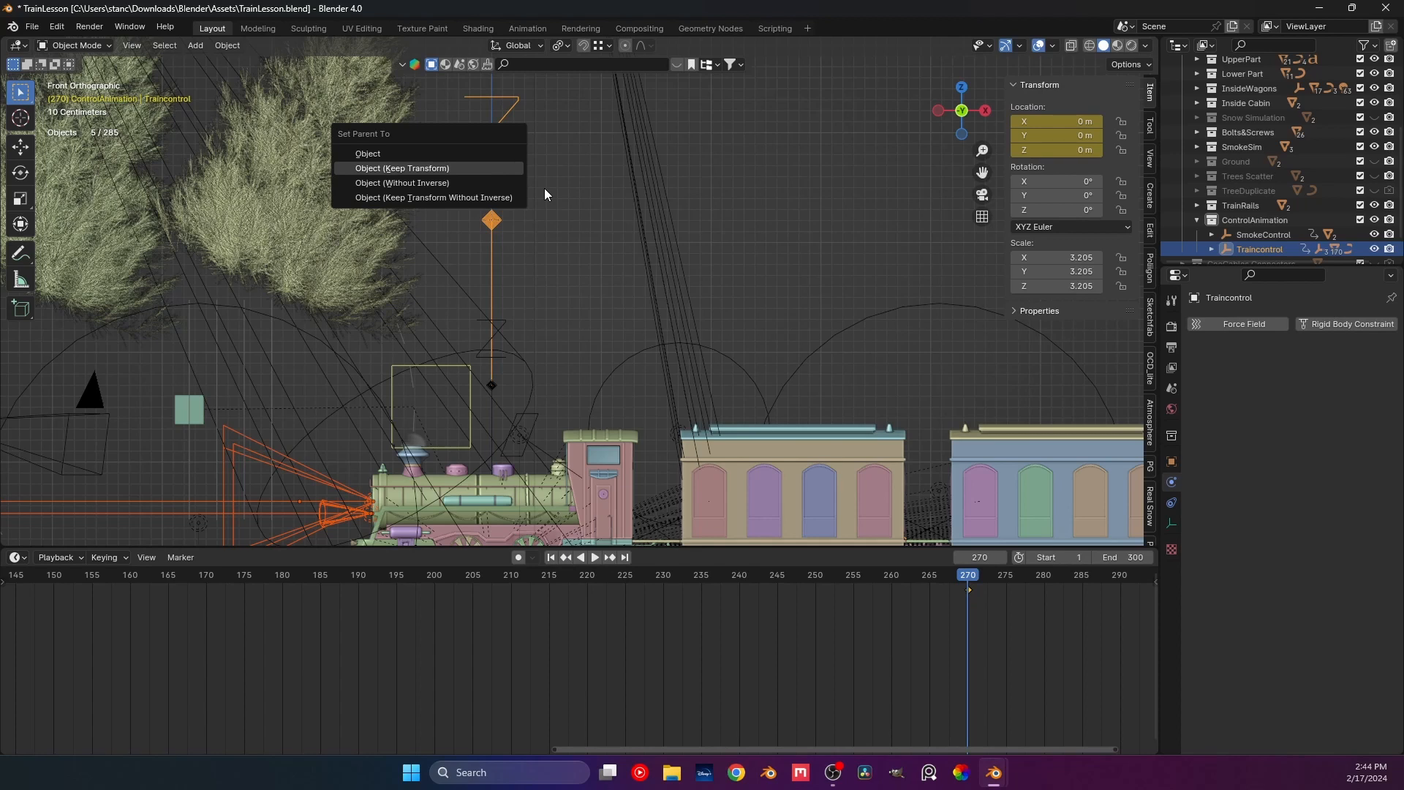
key(Return)
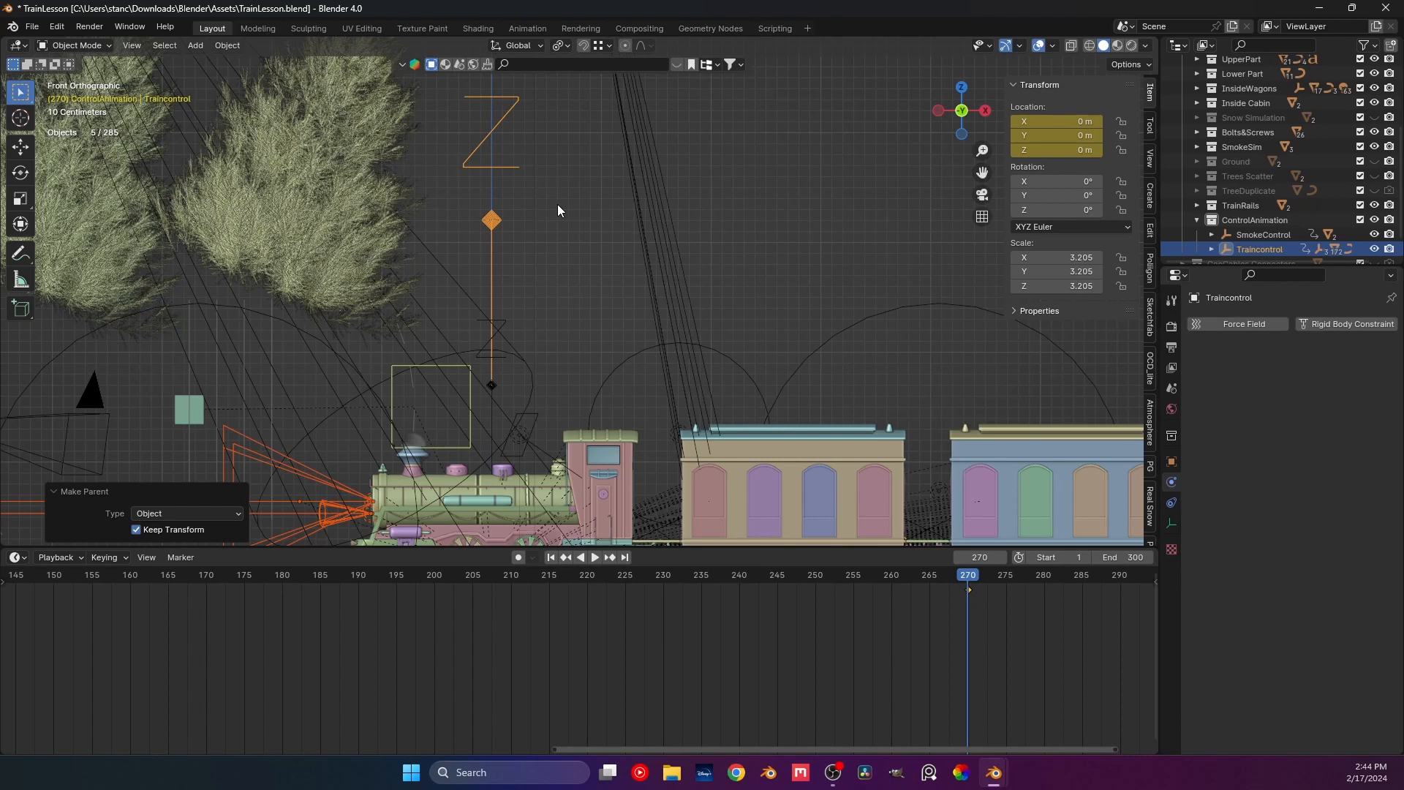
click(570, 213)
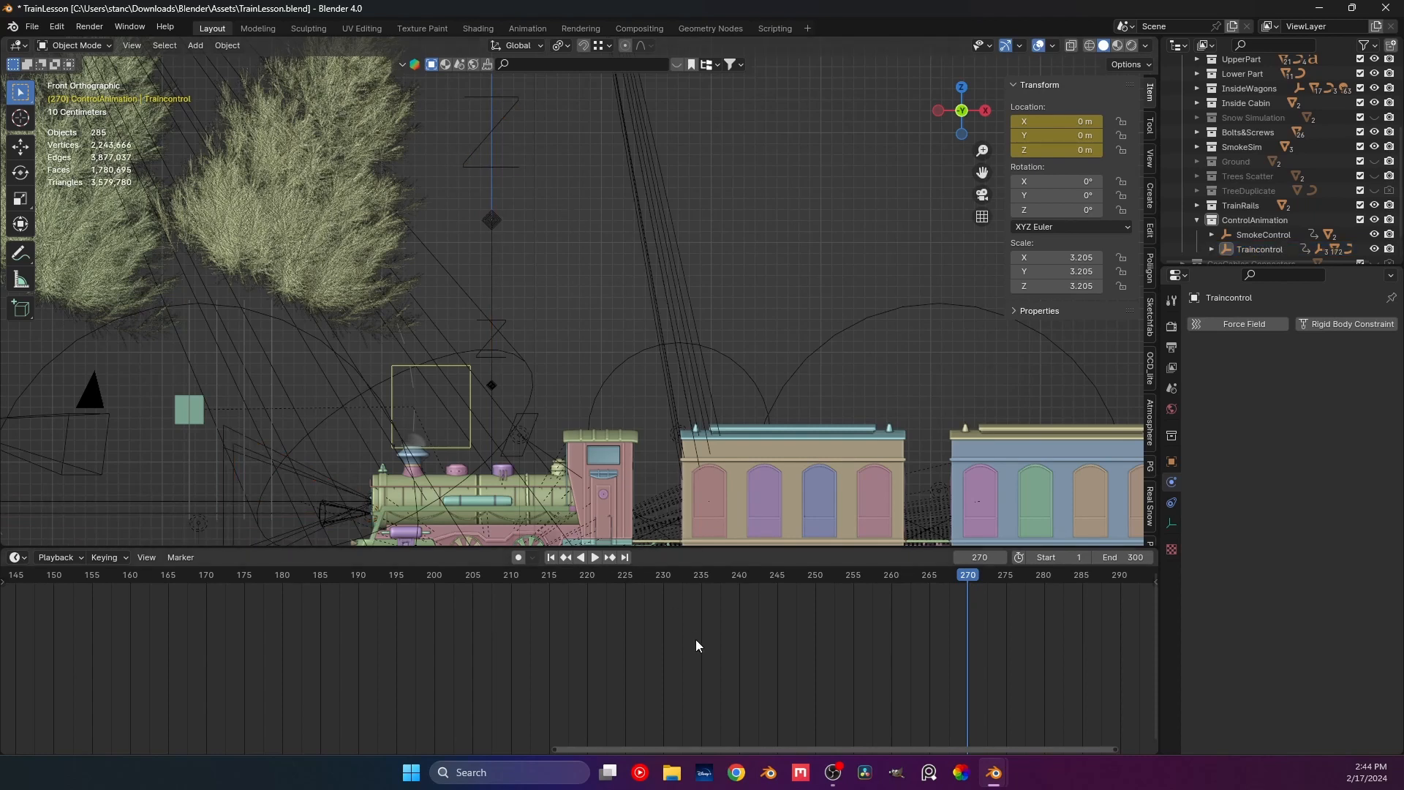
Return to frame 1 and inspect whether the lights and dust cones sit with the train at the far end of the rails.
drag(624, 750, 44, 741)
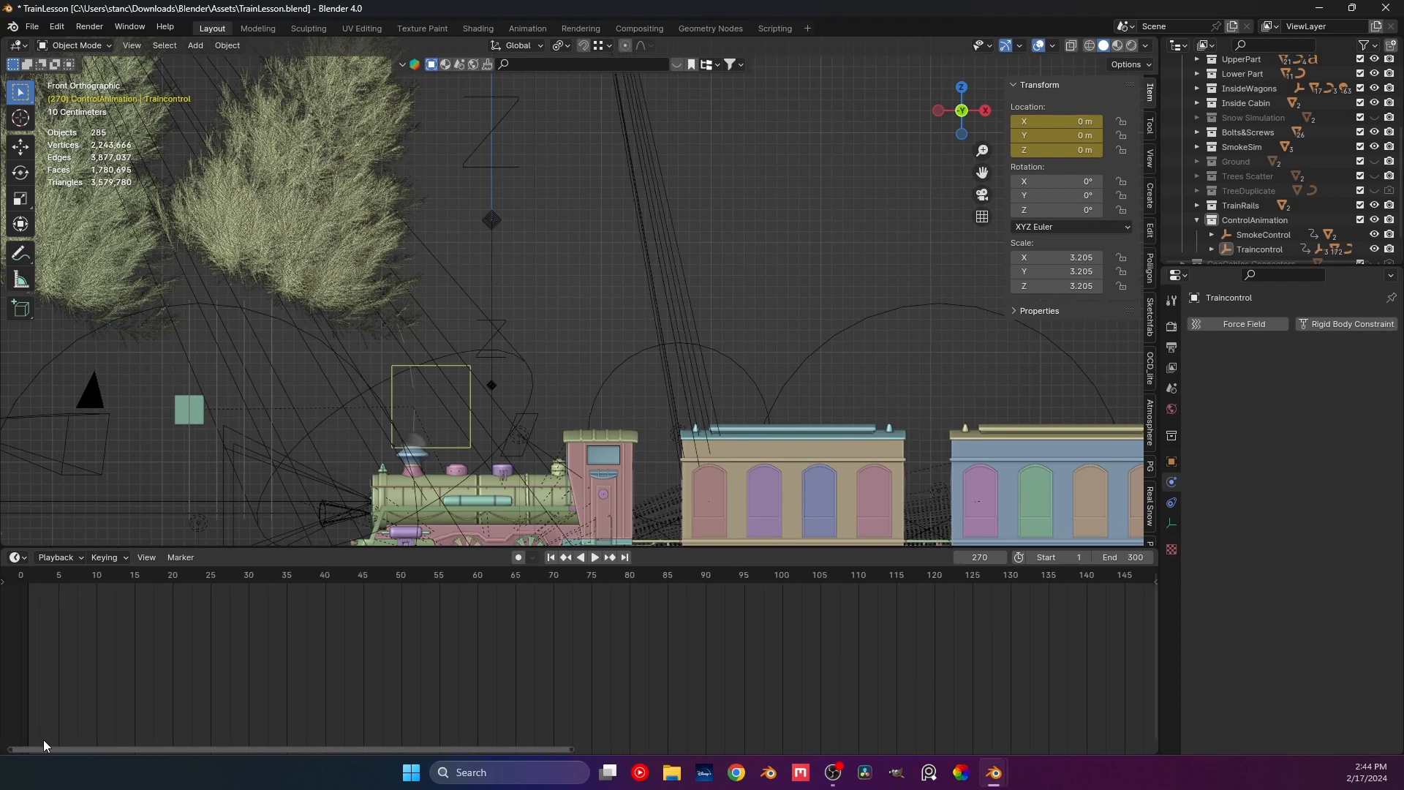
click(29, 578)
key(space)
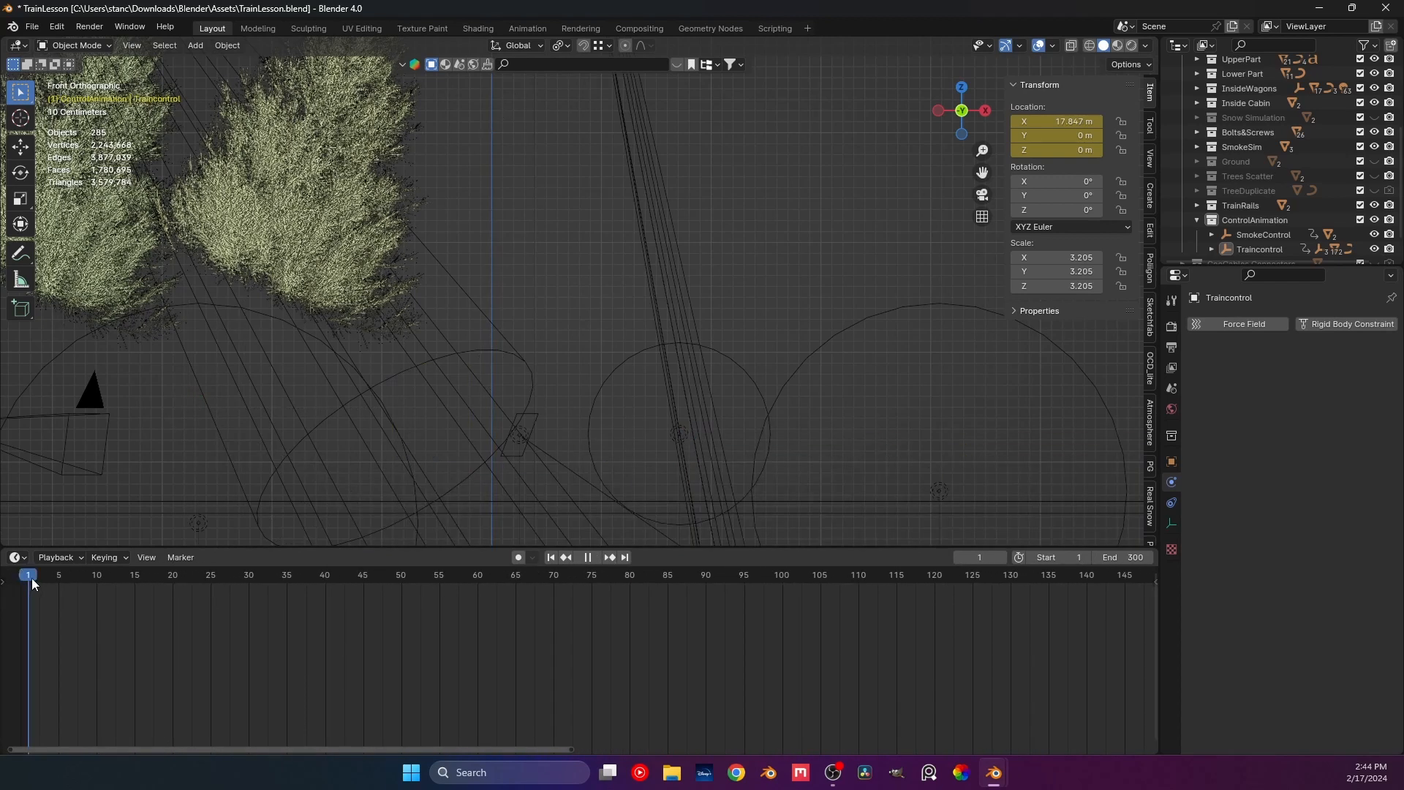
scroll(32, 580, down, 2)
key(space)
scroll(755, 398, down, 2)
middle_drag(546, 325, 601, 330)
shift+middle_drag(601, 331, 410, 375)
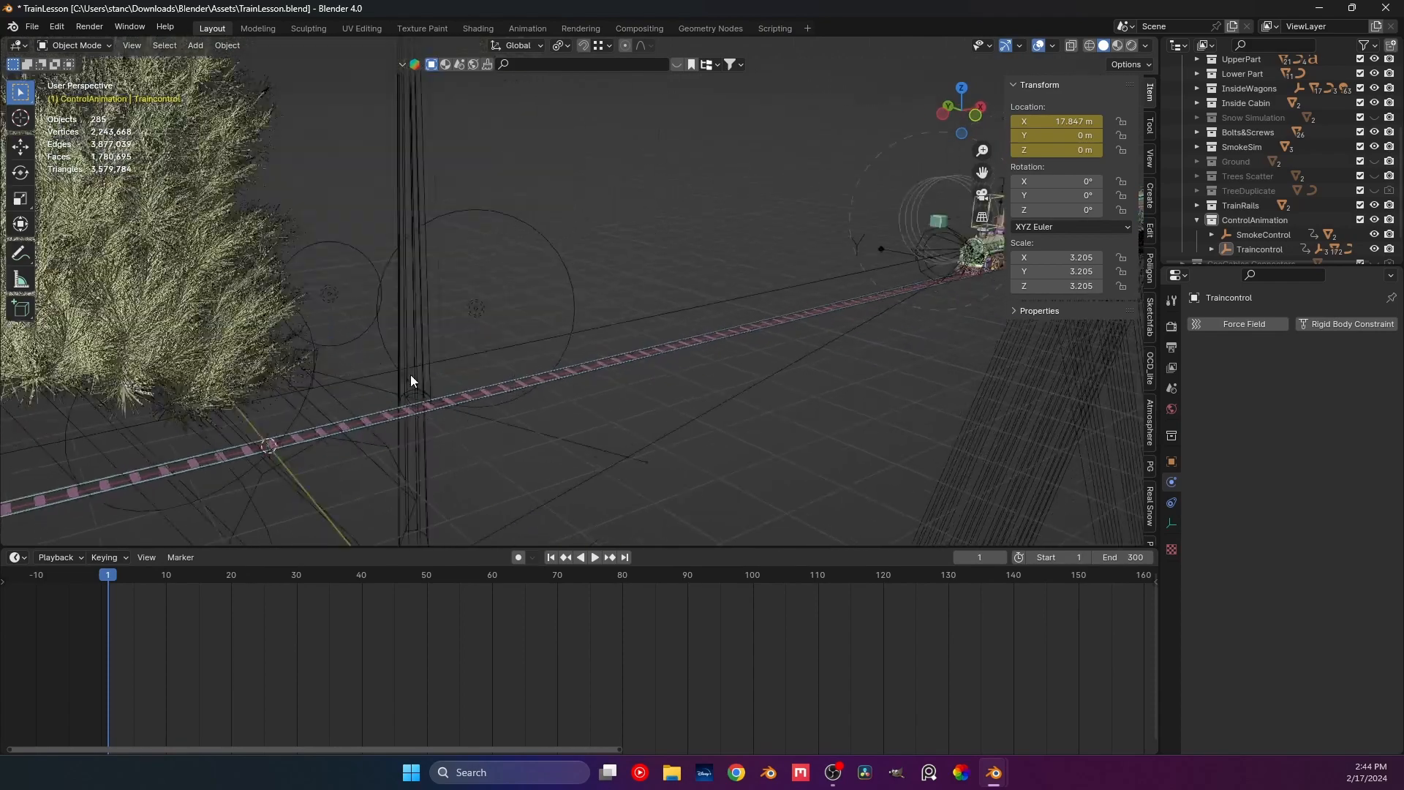
shift+middle_drag(680, 355, 505, 359)
scroll(548, 357, up, 4)
shift+middle_drag(797, 351, 570, 357)
scroll(569, 357, down, 4)
shift+middle_drag(360, 370, 752, 357)
Look through the camera, unhide the Ground collection, and select the camera.
key(KP_0)
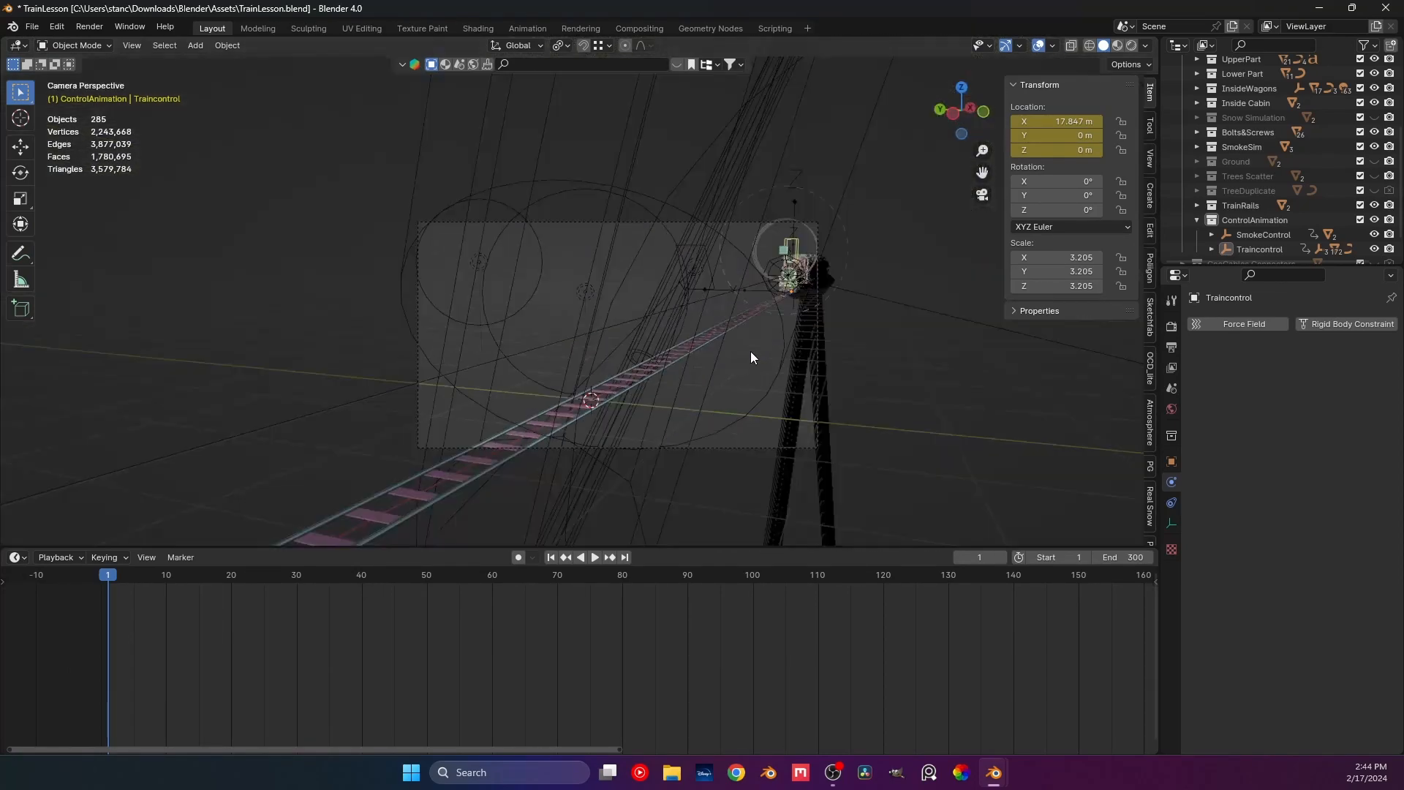
click(1376, 160)
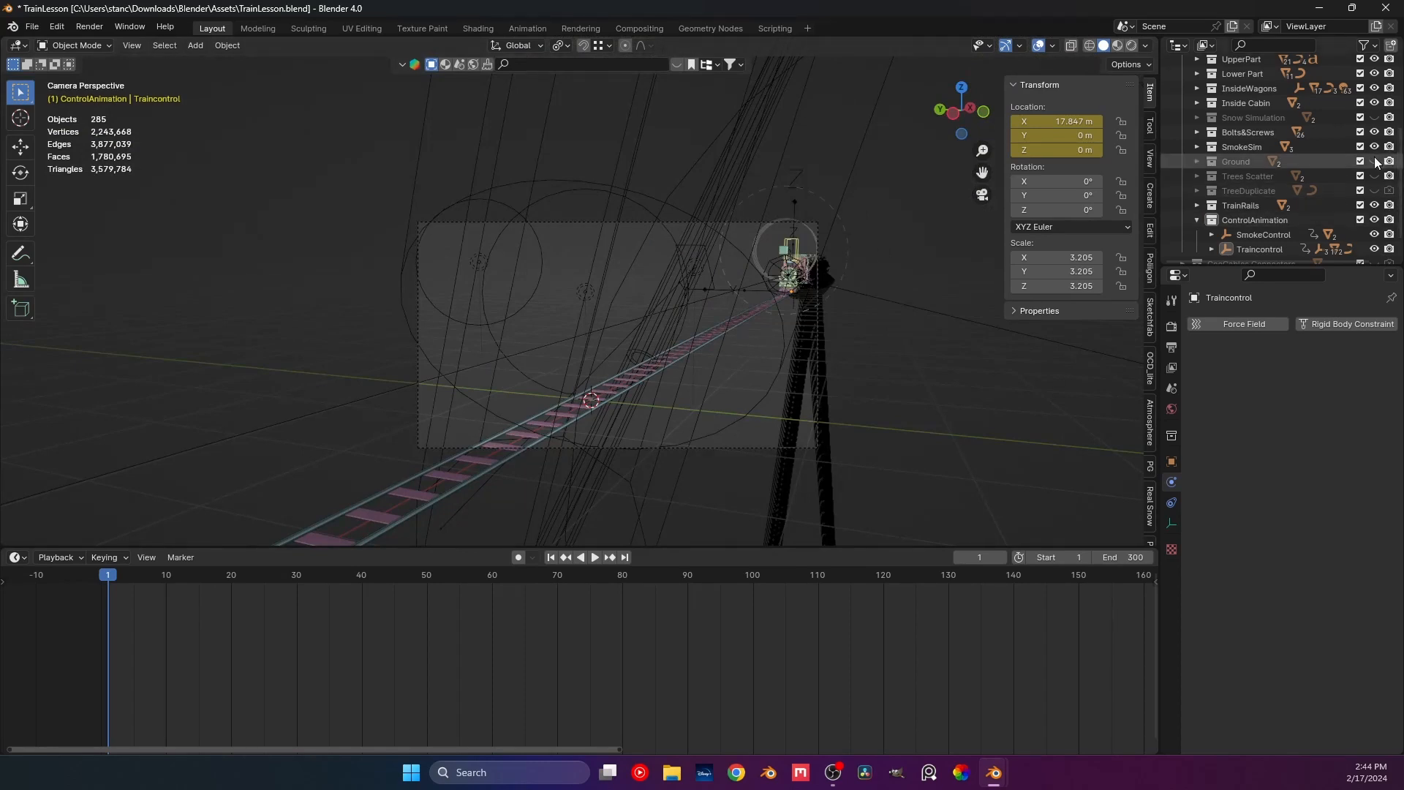
click(818, 436)
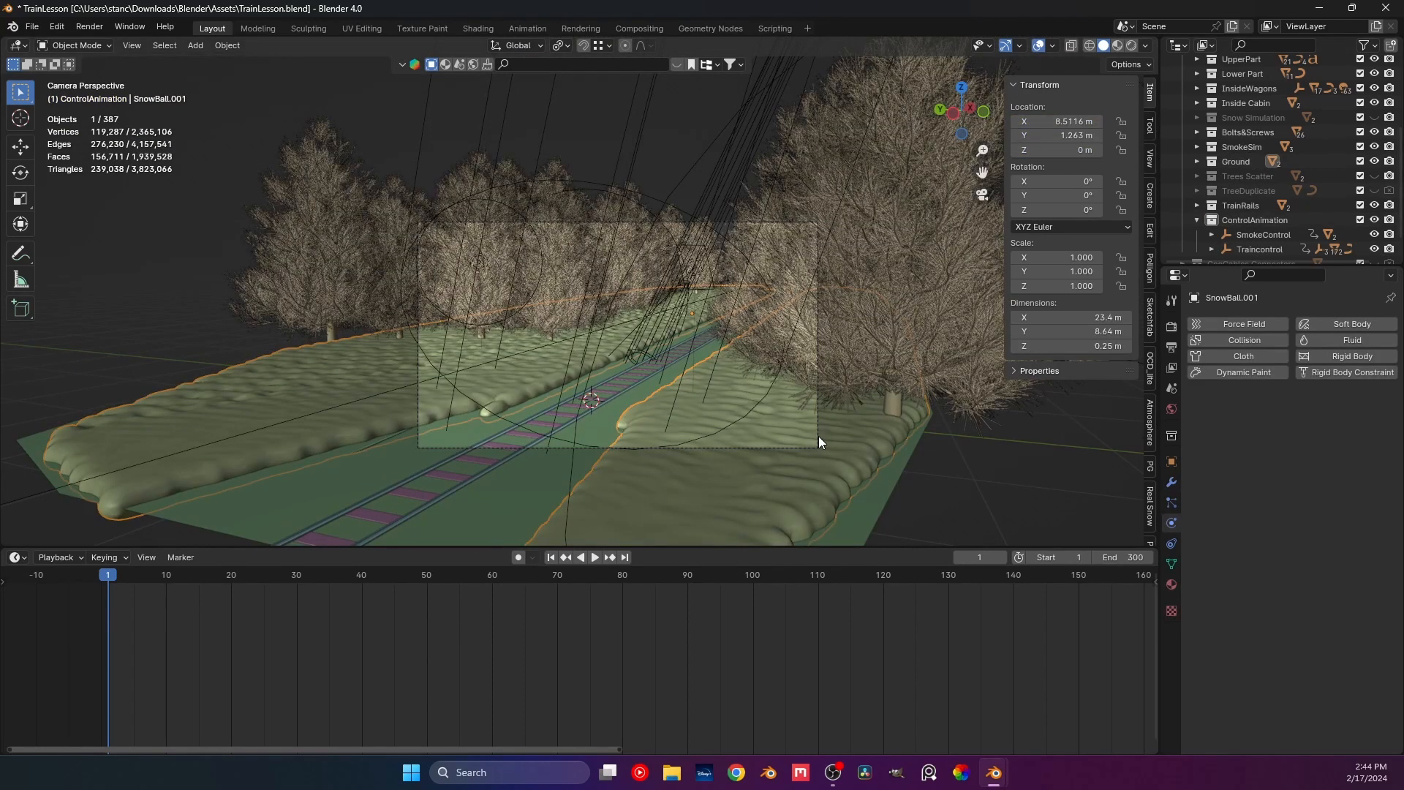
click(738, 222)
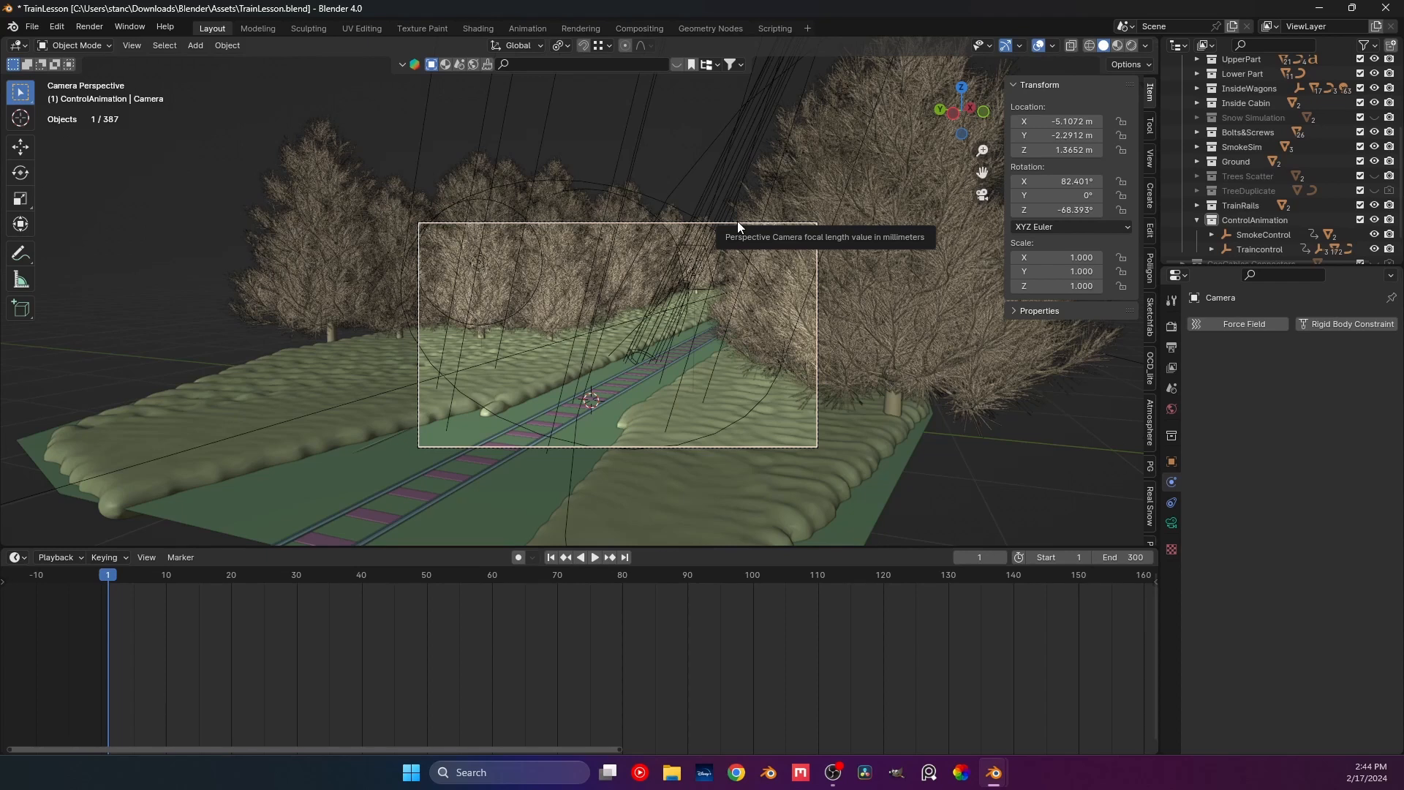
Insert Location and Rotation keyframes for the camera at frame 270.
drag(585, 747, 1148, 749)
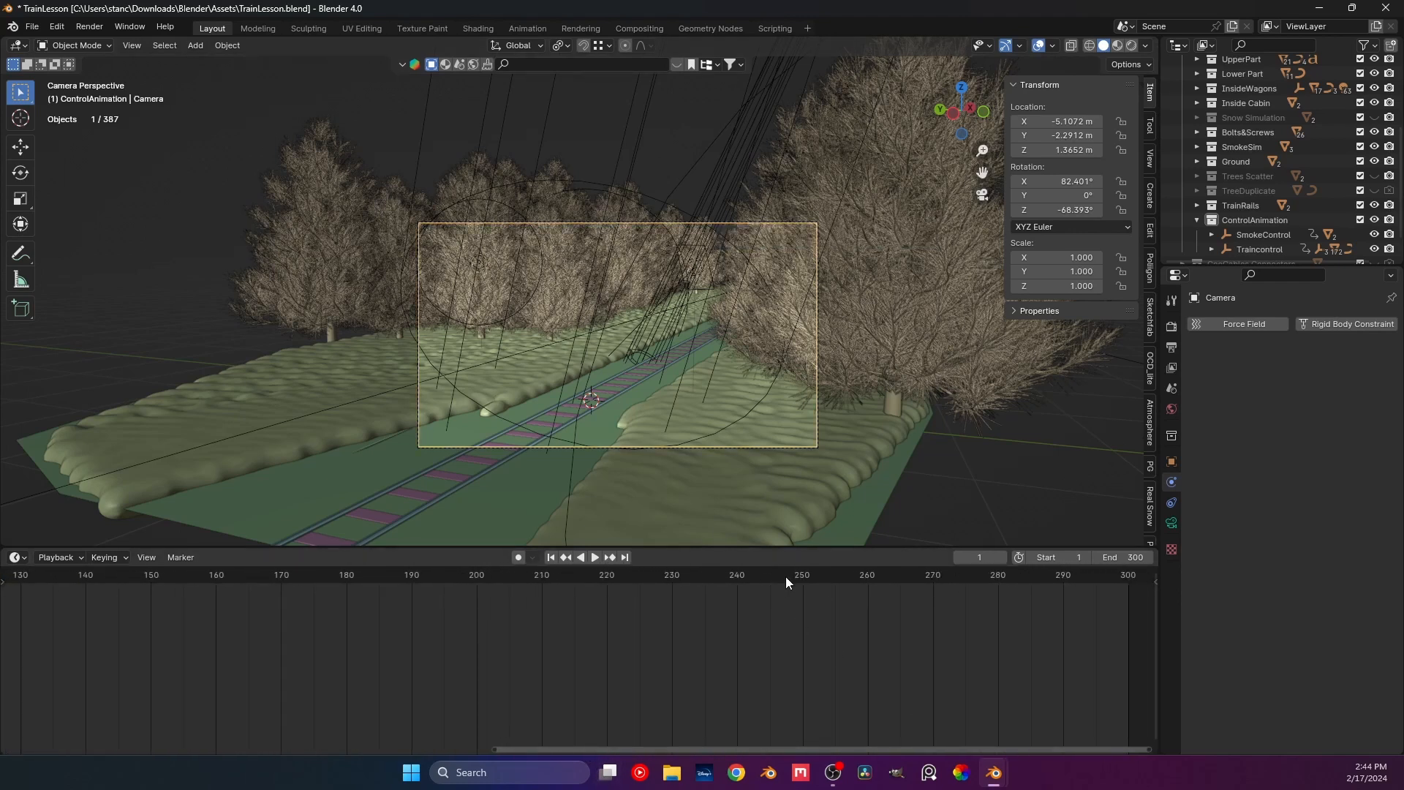
click(934, 578)
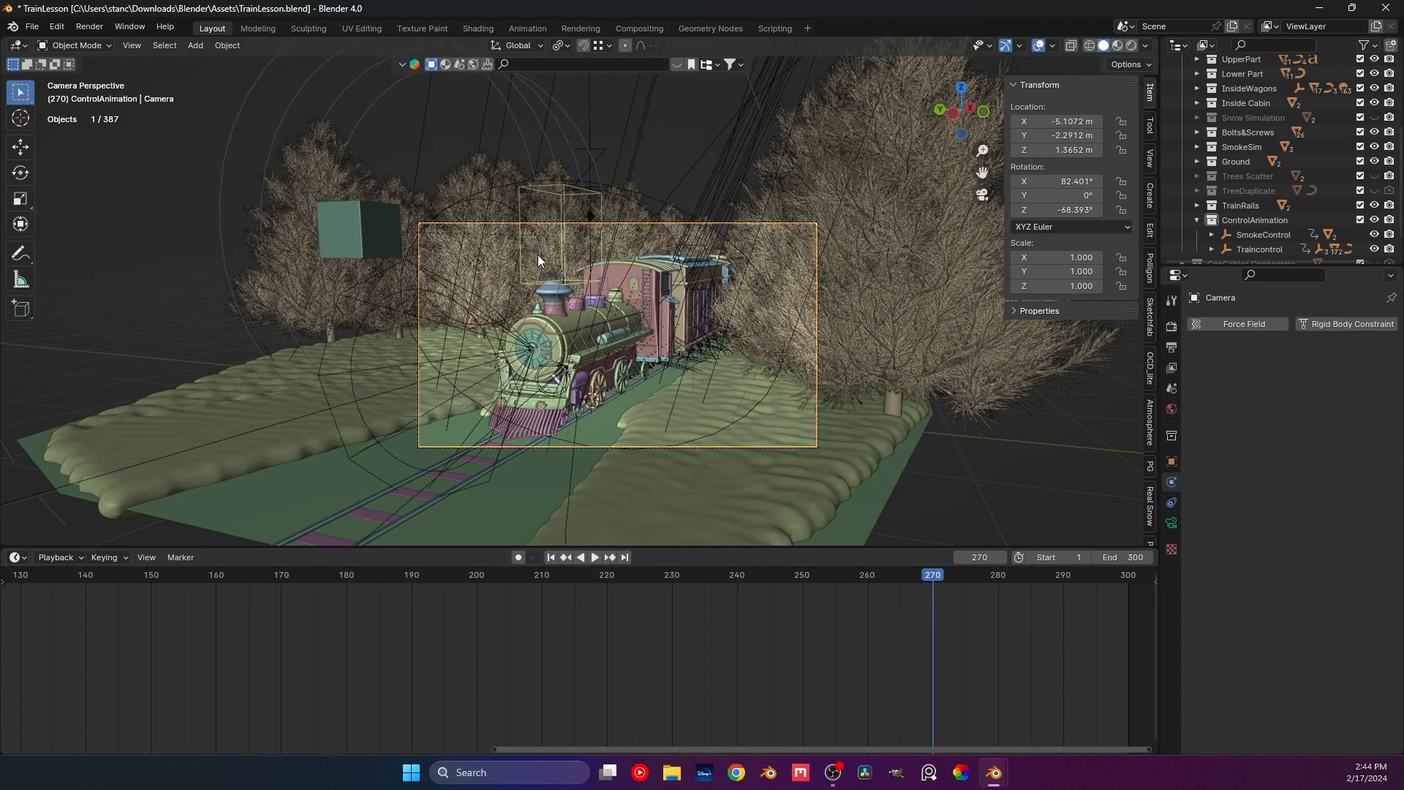
key(i)
click(551, 273)
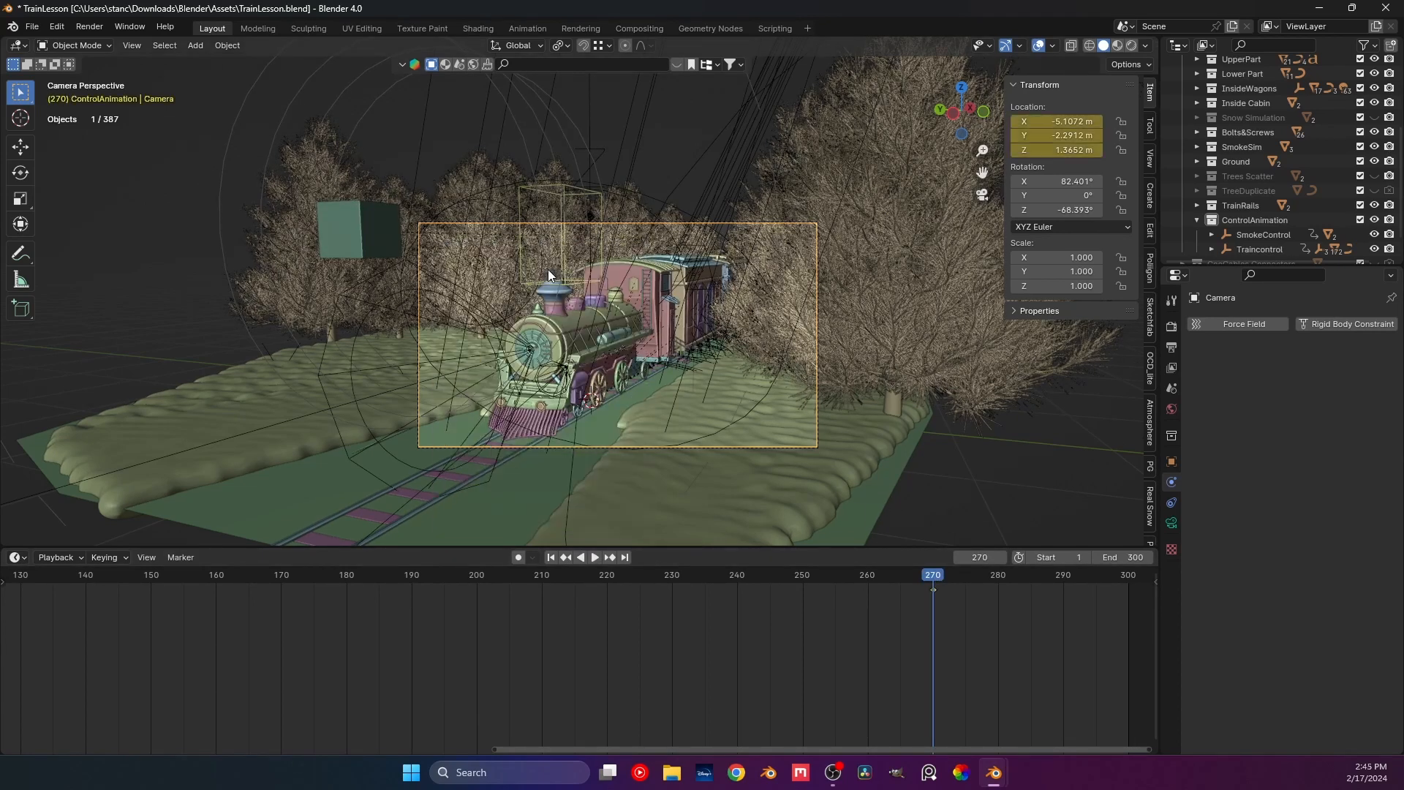
key(i)
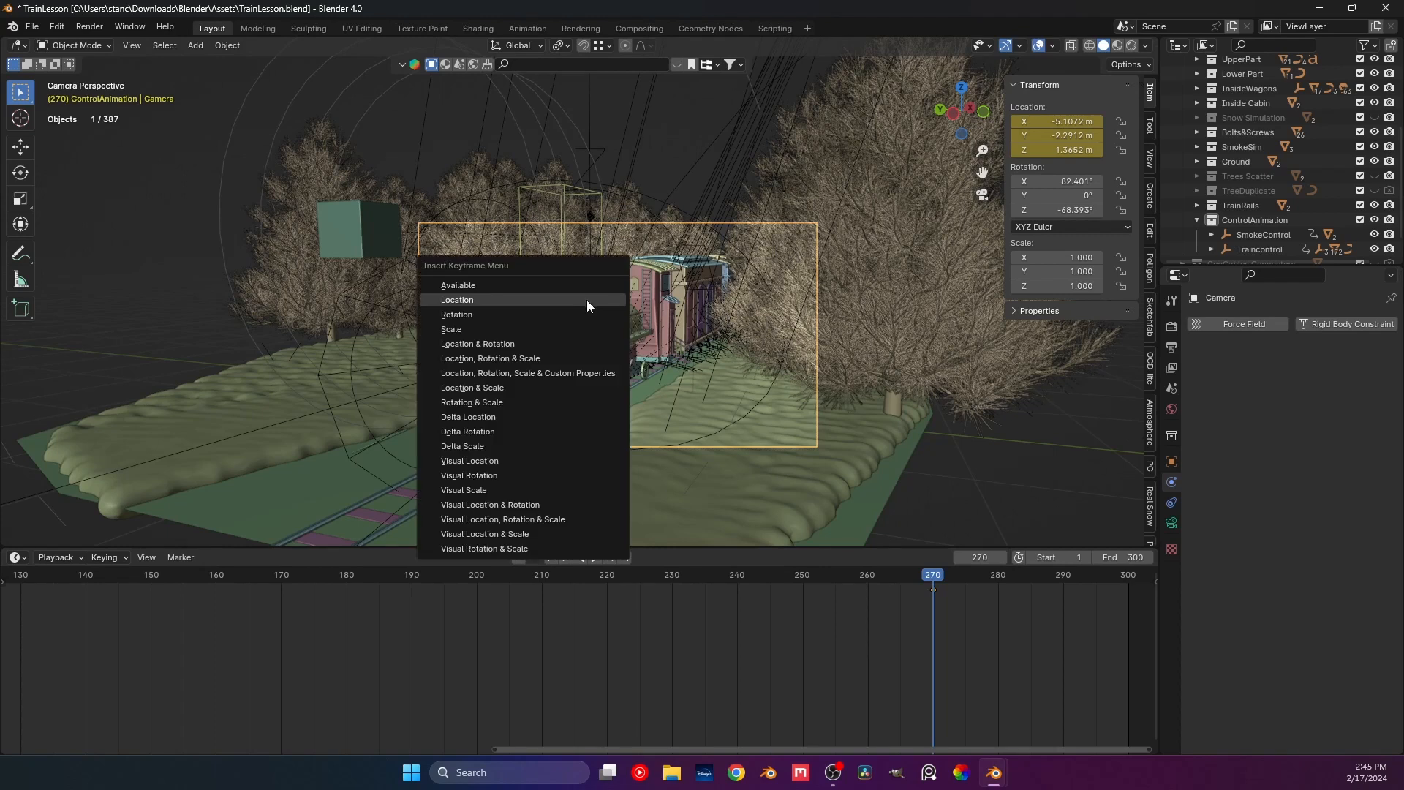
click(492, 315)
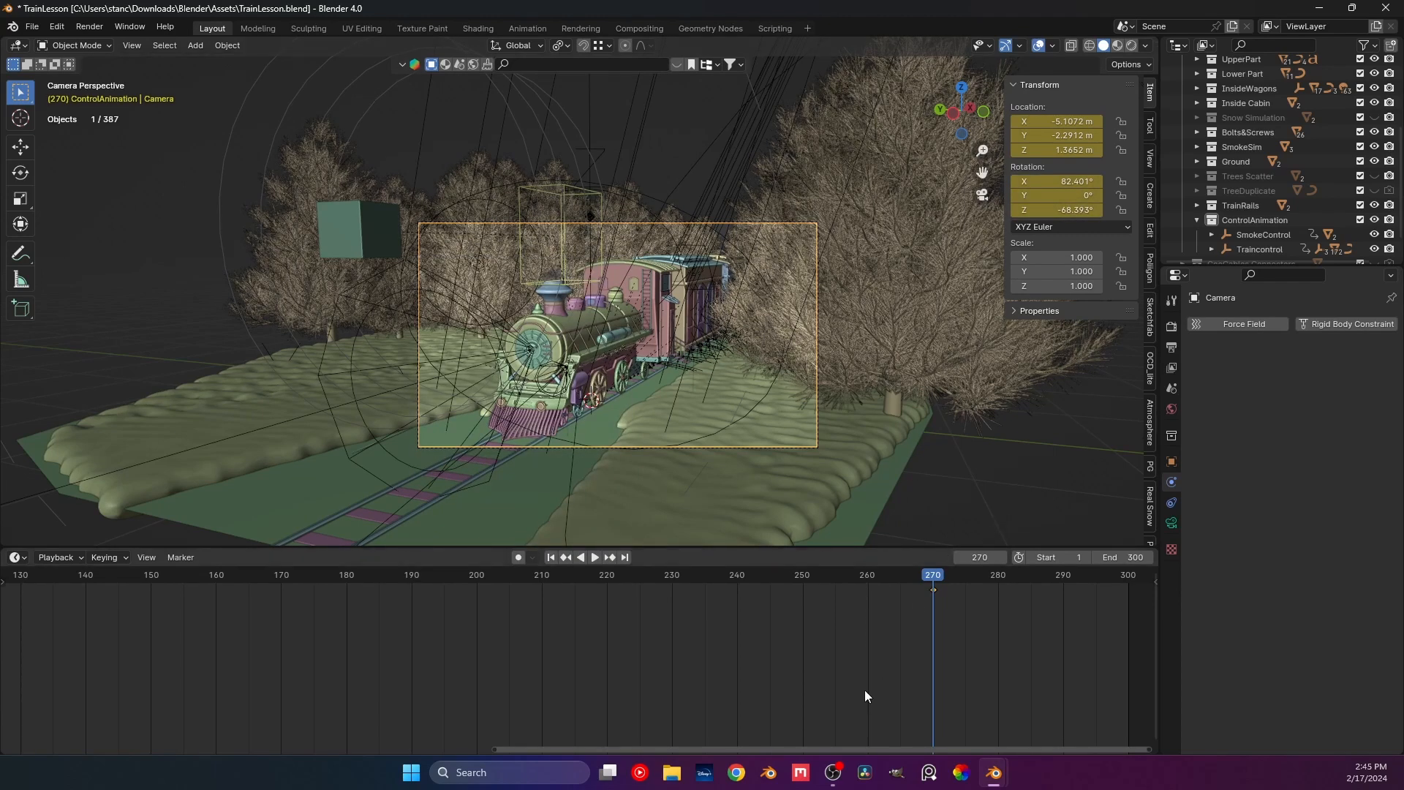
At frame 1, slide the camera about -0.58 m along its local X axis.
drag(873, 751, 392, 751)
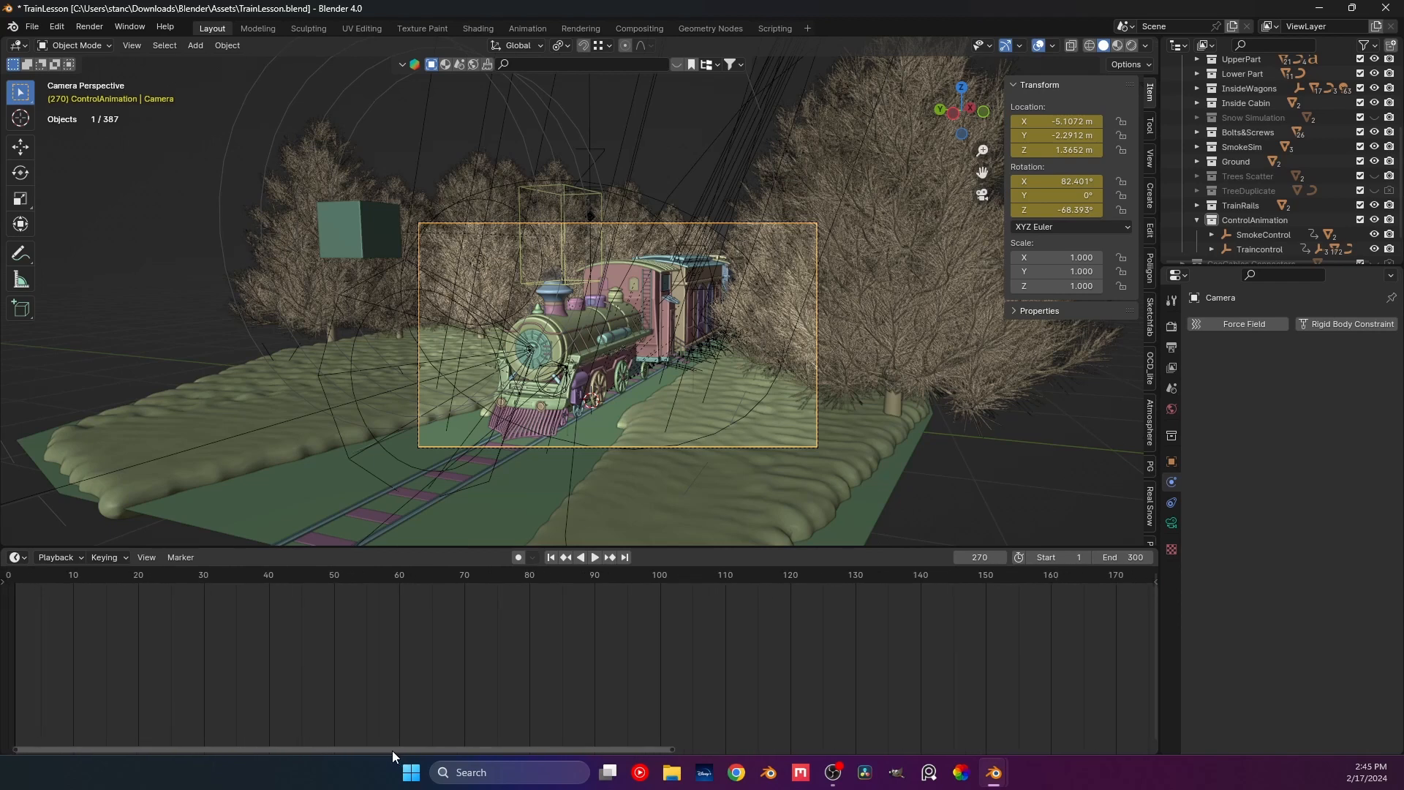
click(15, 577)
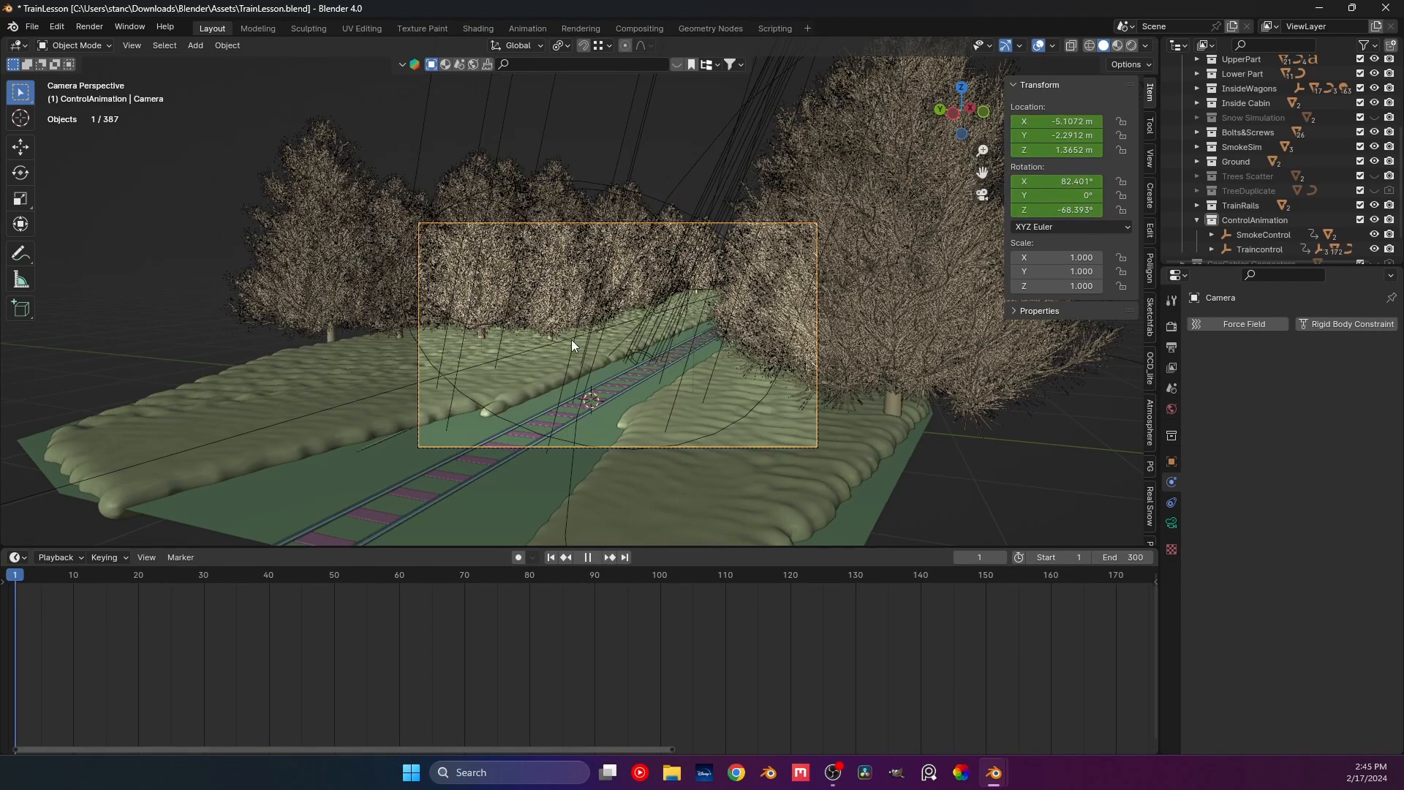
scroll(752, 350, down, 2)
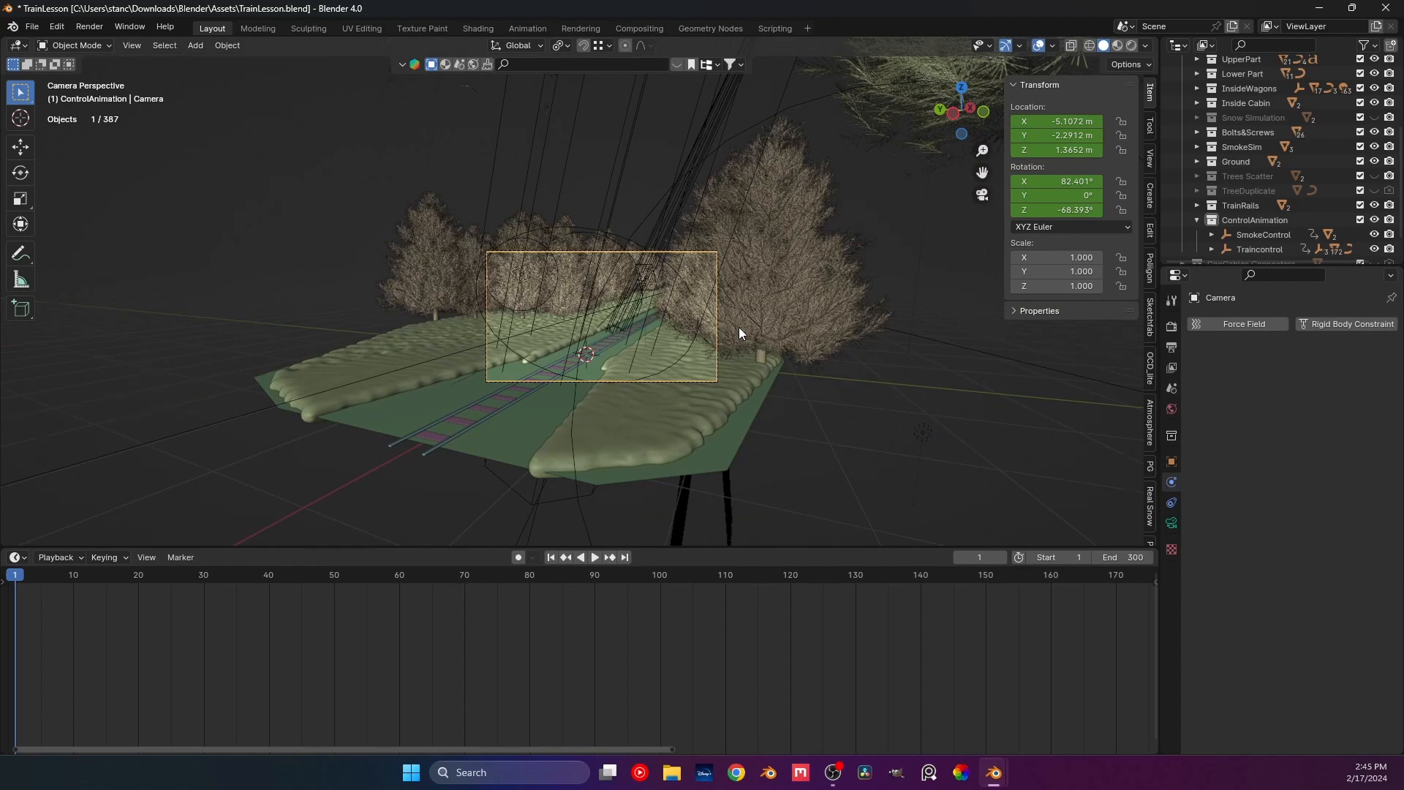
key(g)
key(x)
key(x)
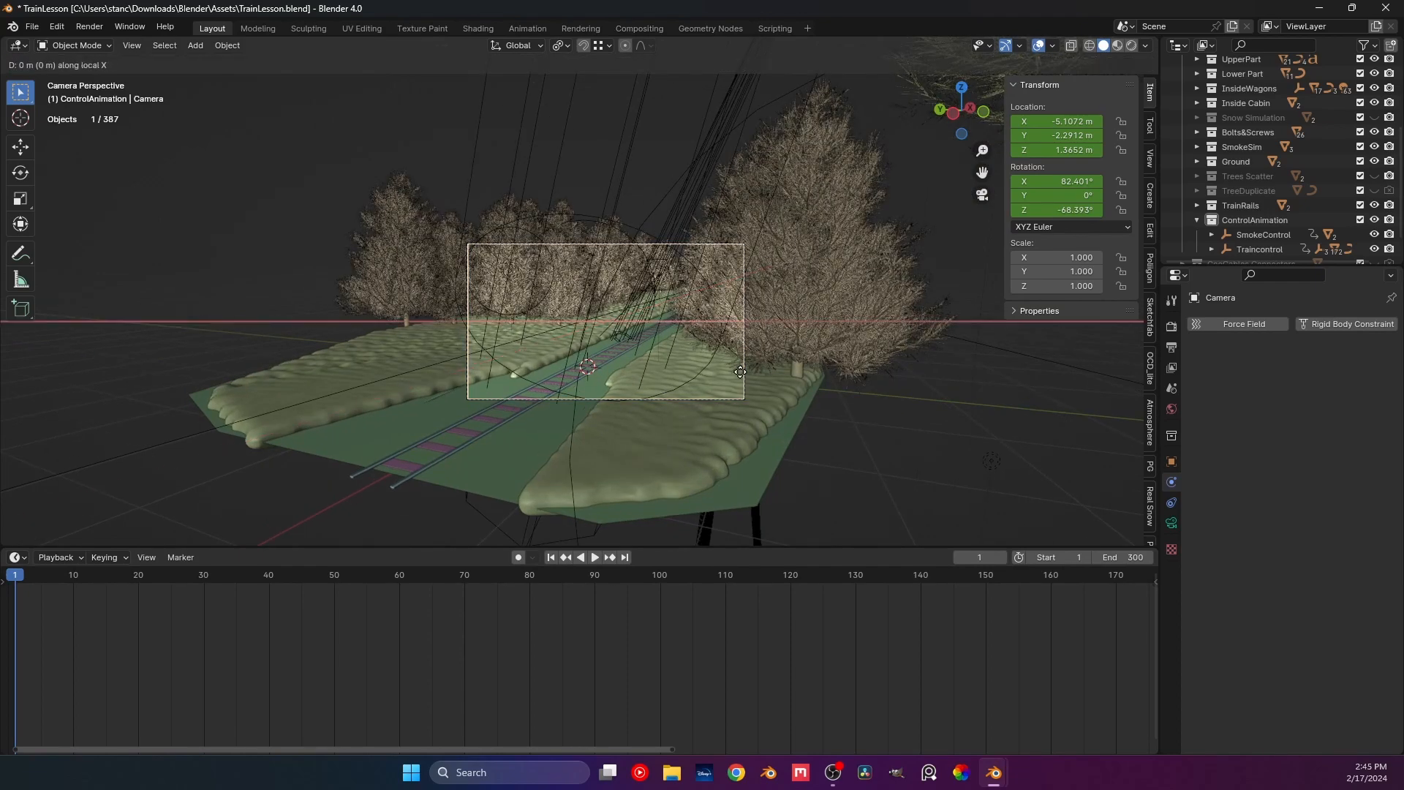
click(700, 376)
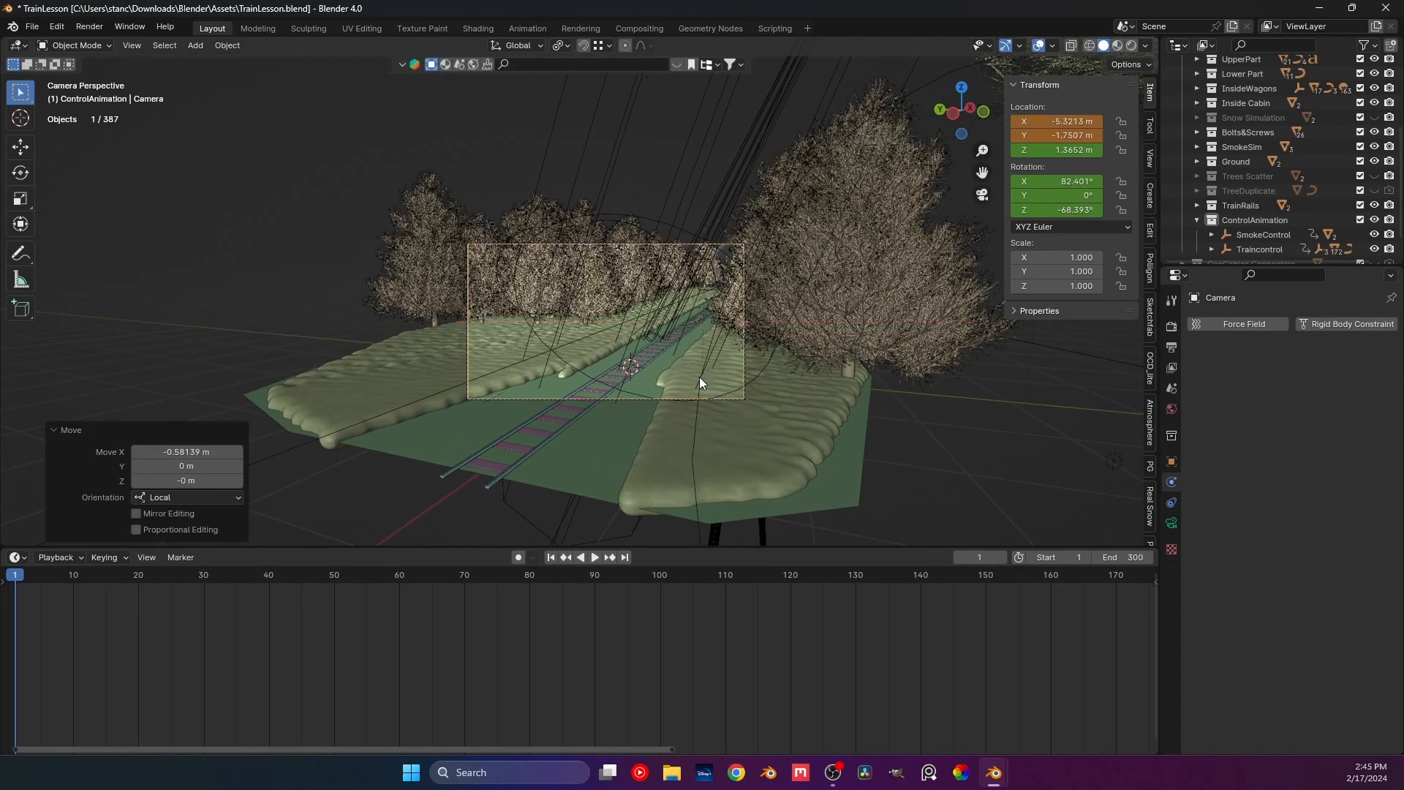
Rotate the camera about -19.1° around the global Z axis so it faces along the rails.
key(r)
key(z)
key(z)
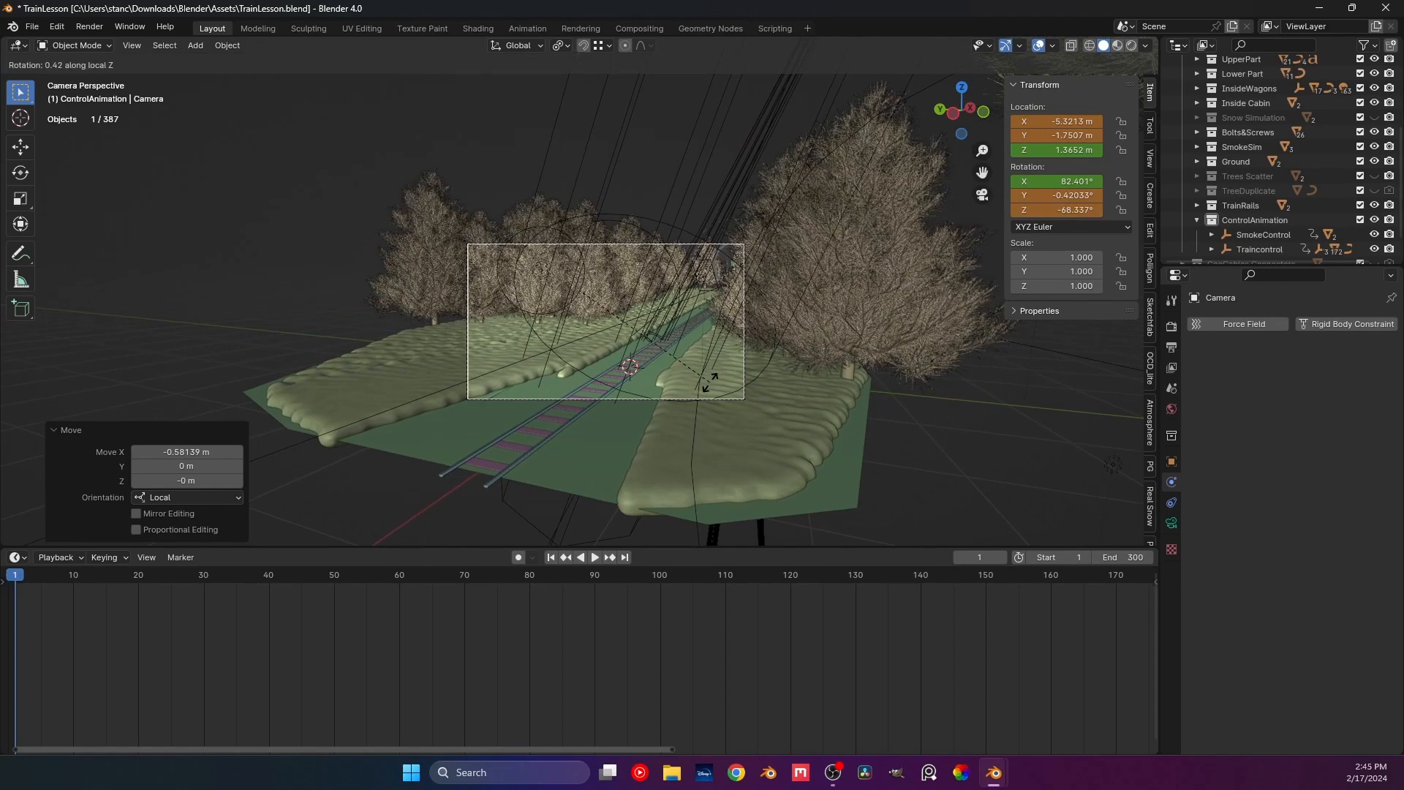
key(z)
right_click(722, 385)
key(r)
key(z)
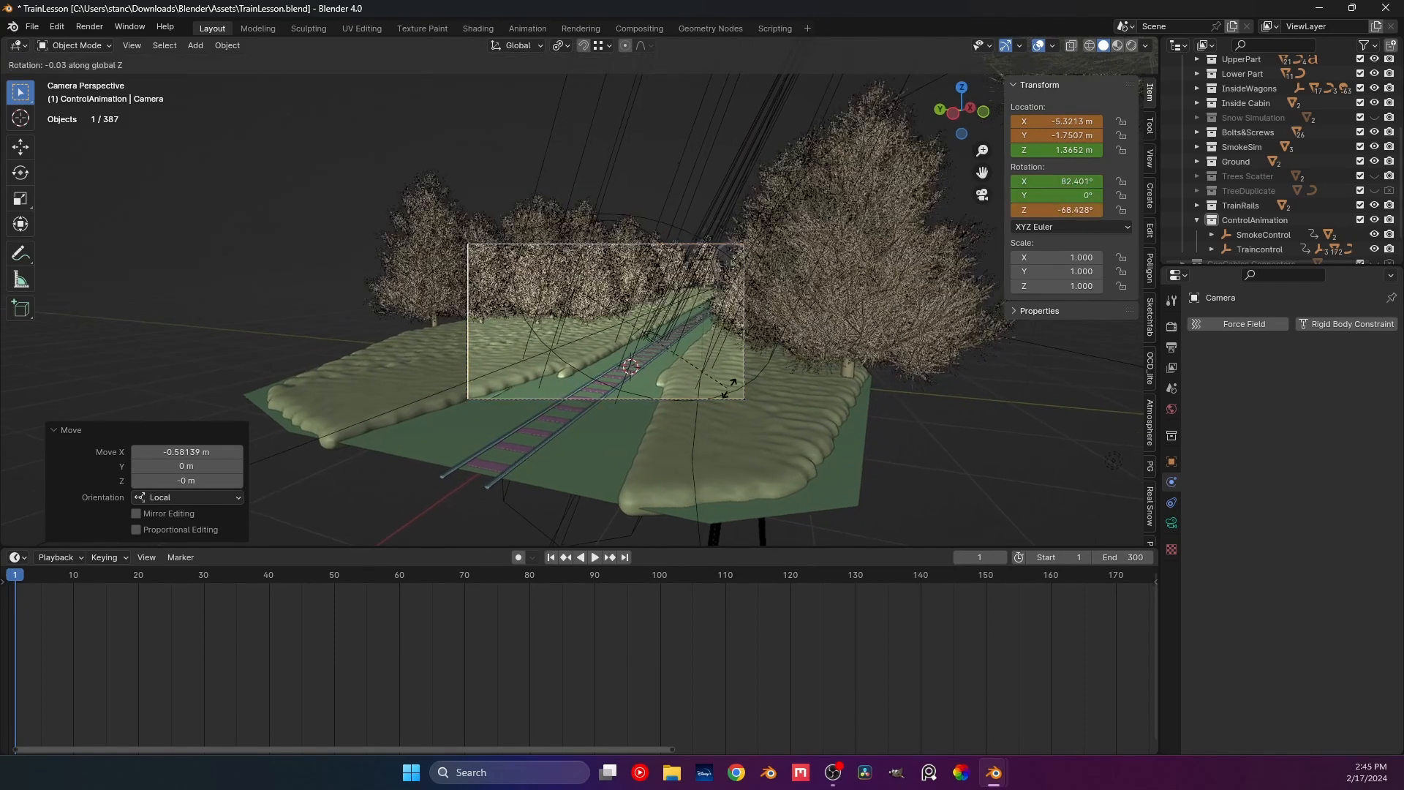
click(668, 388)
Shift the camera about -1.04 m along its local X axis towards the rails.
key(g)
key(x)
key(x)
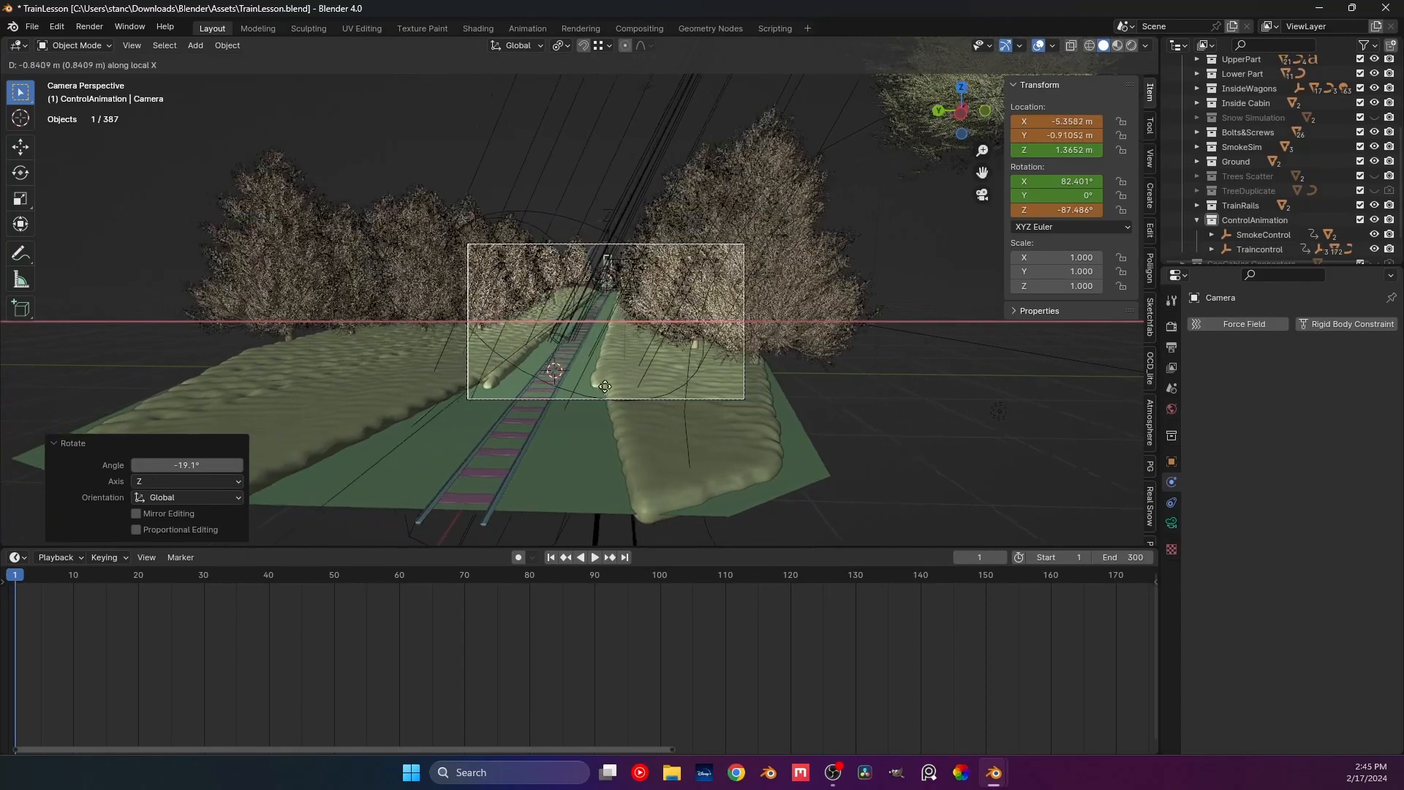
click(594, 388)
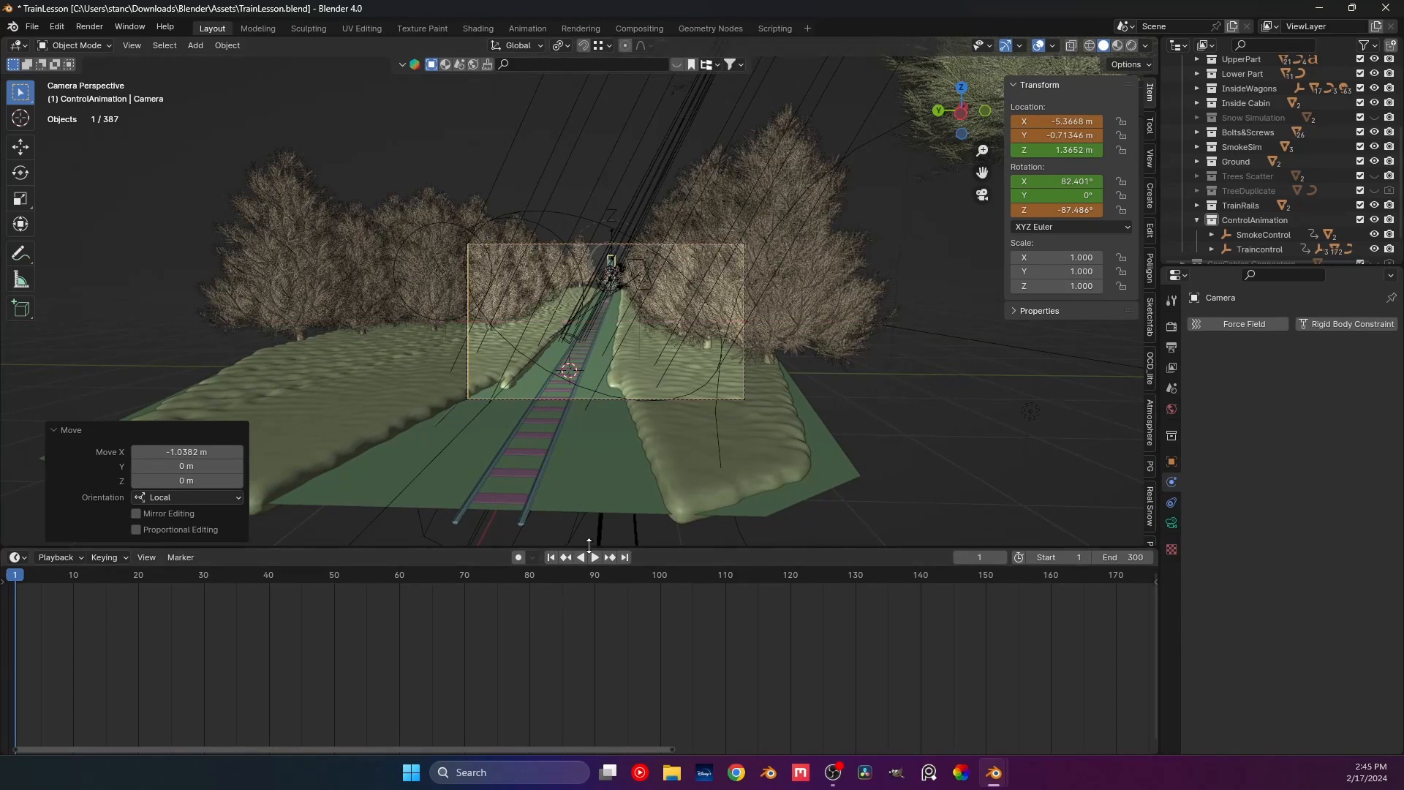
Insert Location and Rotation keyframes for the camera's new pose at frame 1.
key(i)
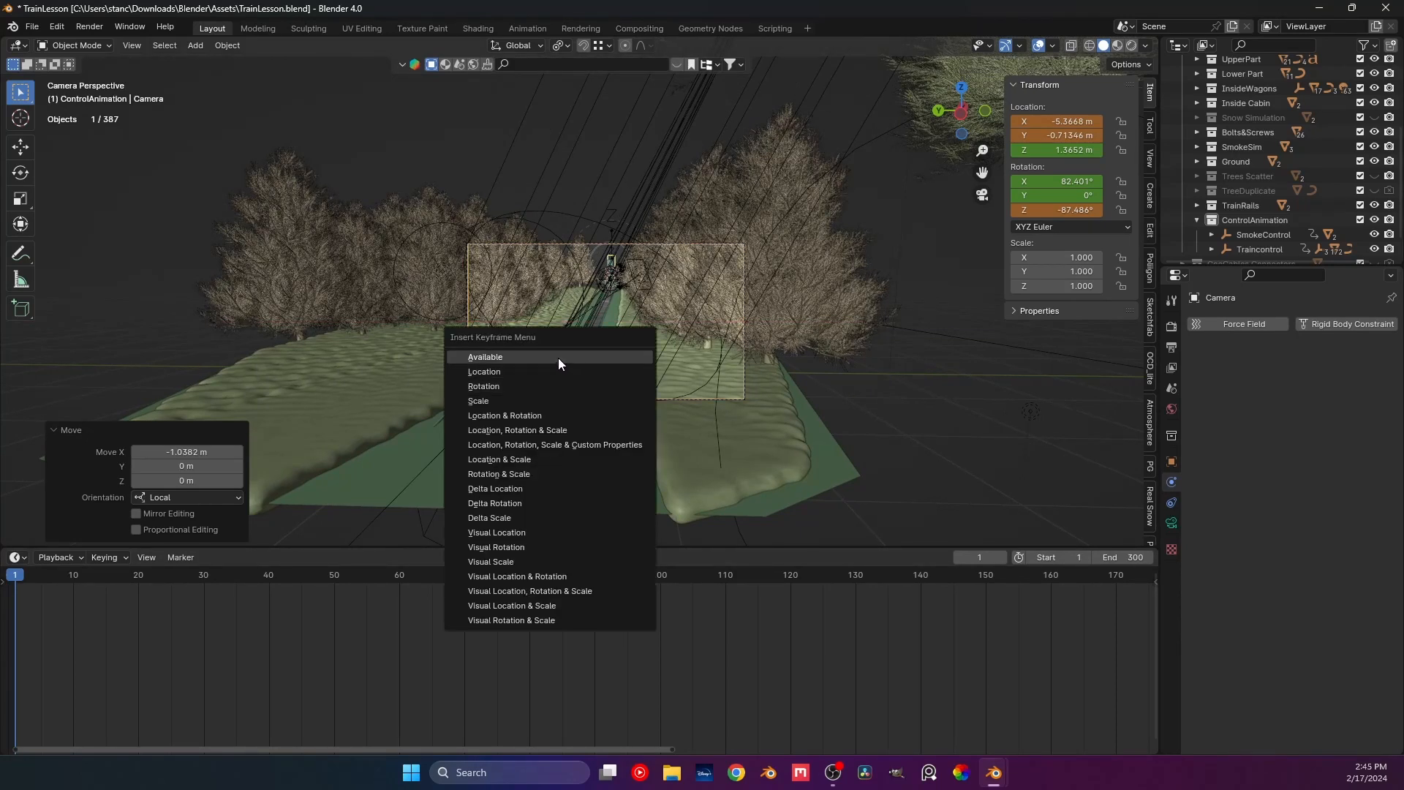
click(545, 371)
key(i)
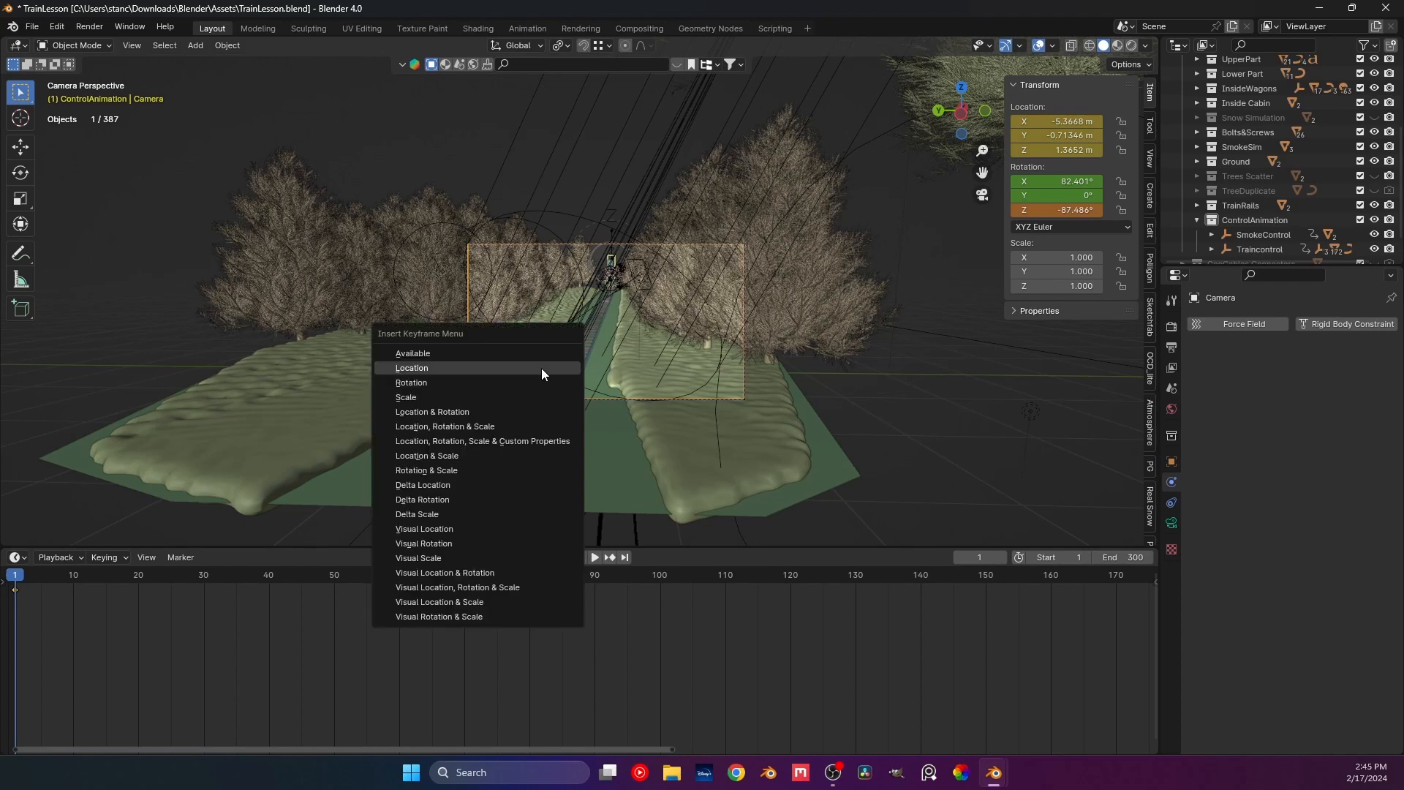
click(499, 384)
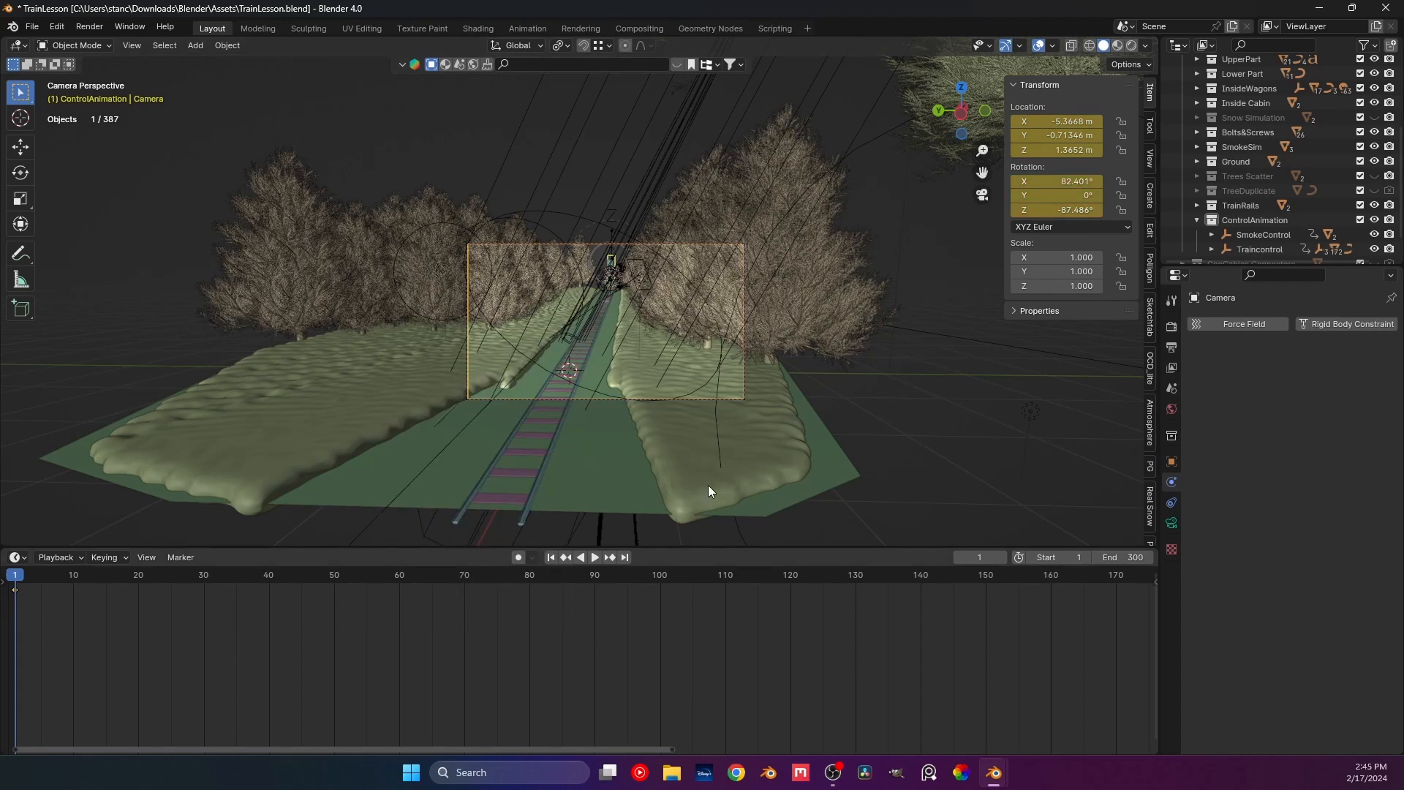
Play the animation briefly from frame 1 and check the camera move and the train at frame 70.
key(space)
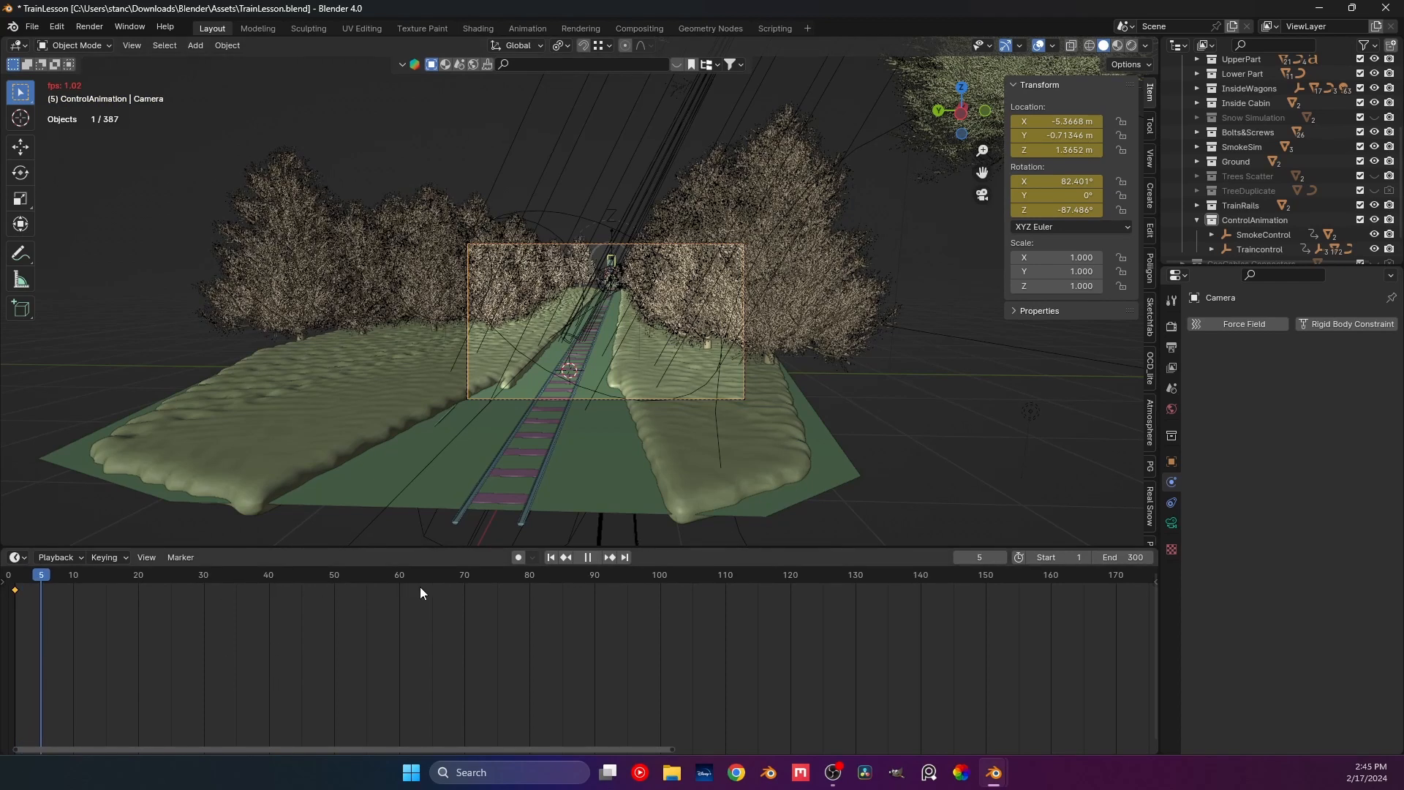
key(Escape)
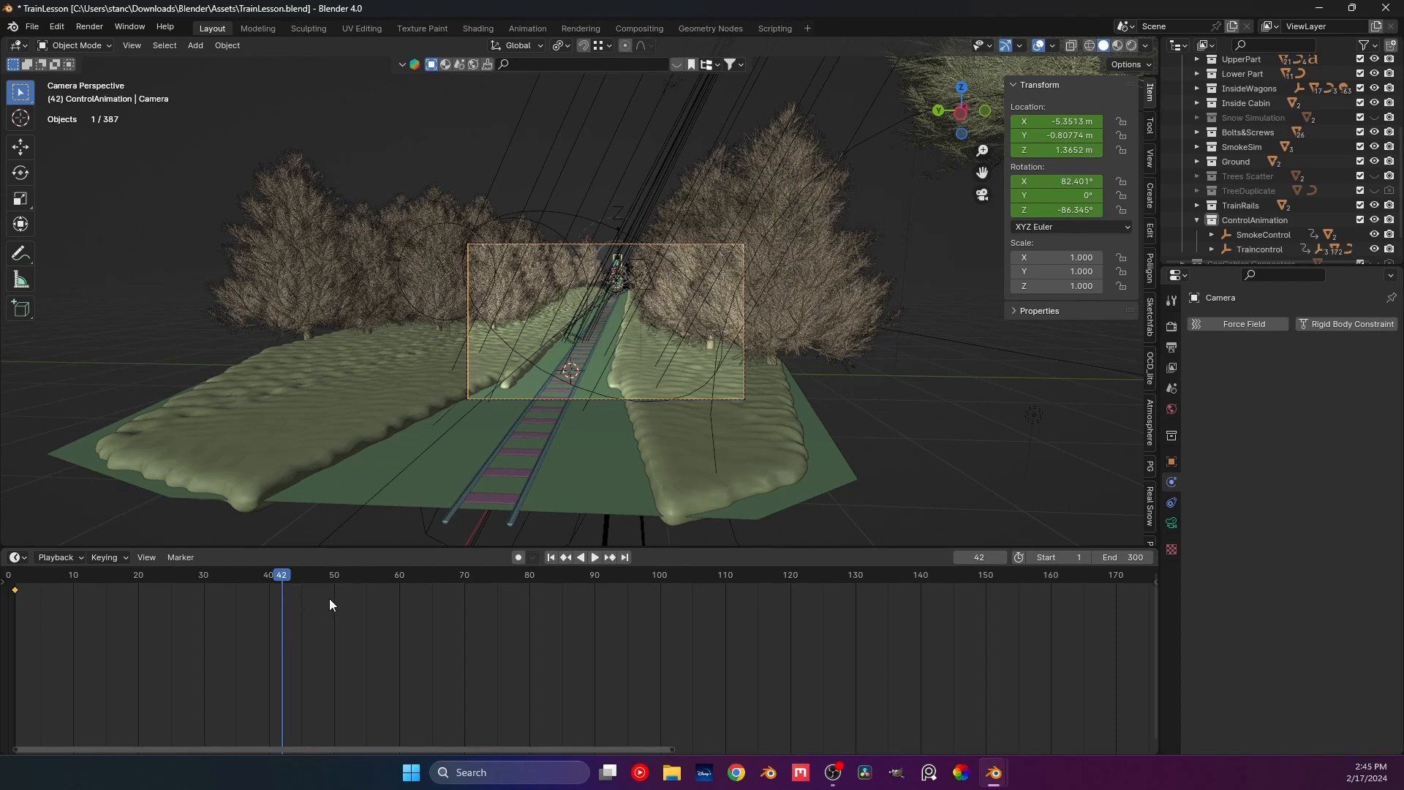
click(466, 574)
key(space)
key(Escape)
Change the timeline's playback sync from playing every frame to a mode that skips frames for real-time playback.
click(51, 557)
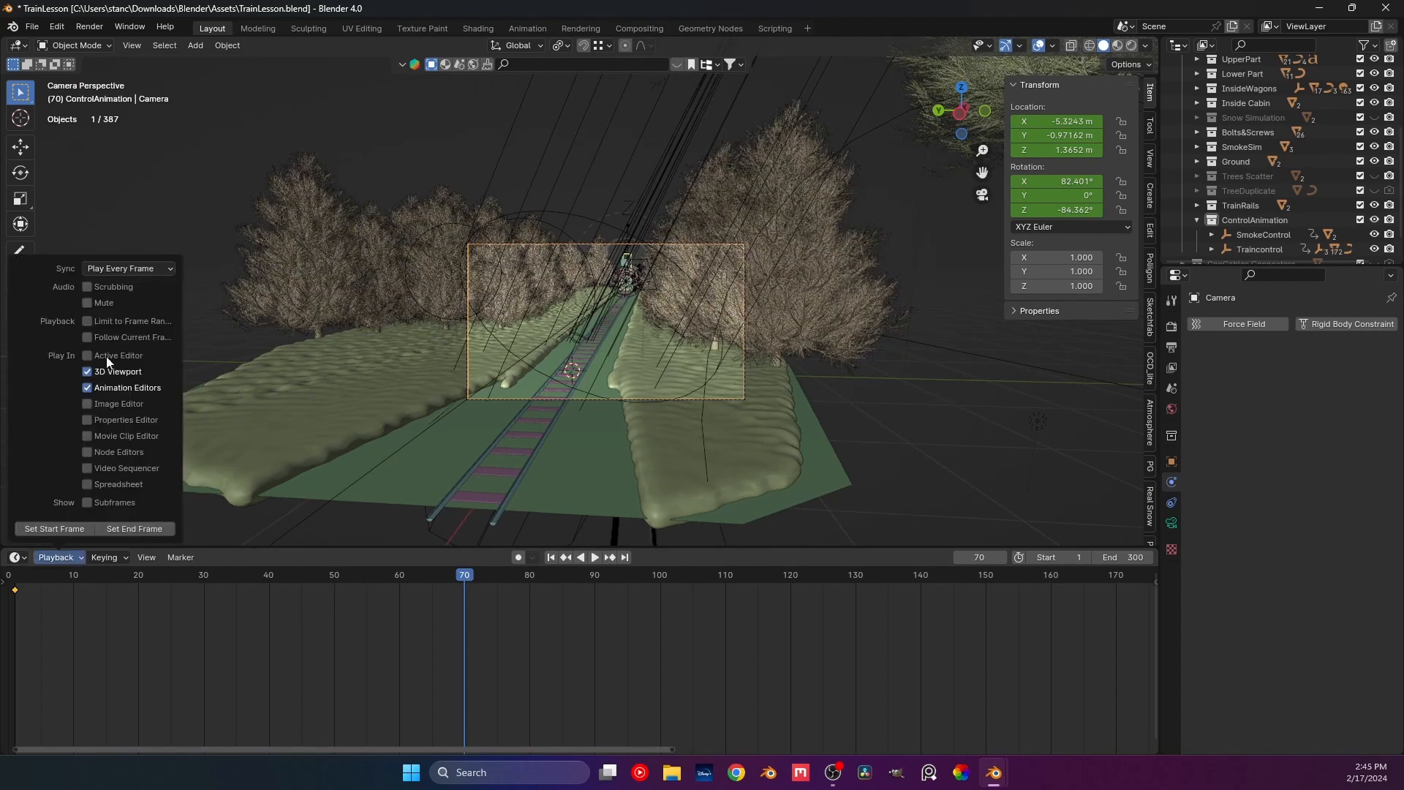
click(152, 268)
click(145, 298)
Play the animation in the camera view and review how the camera pans as the train approaches.
key(space)
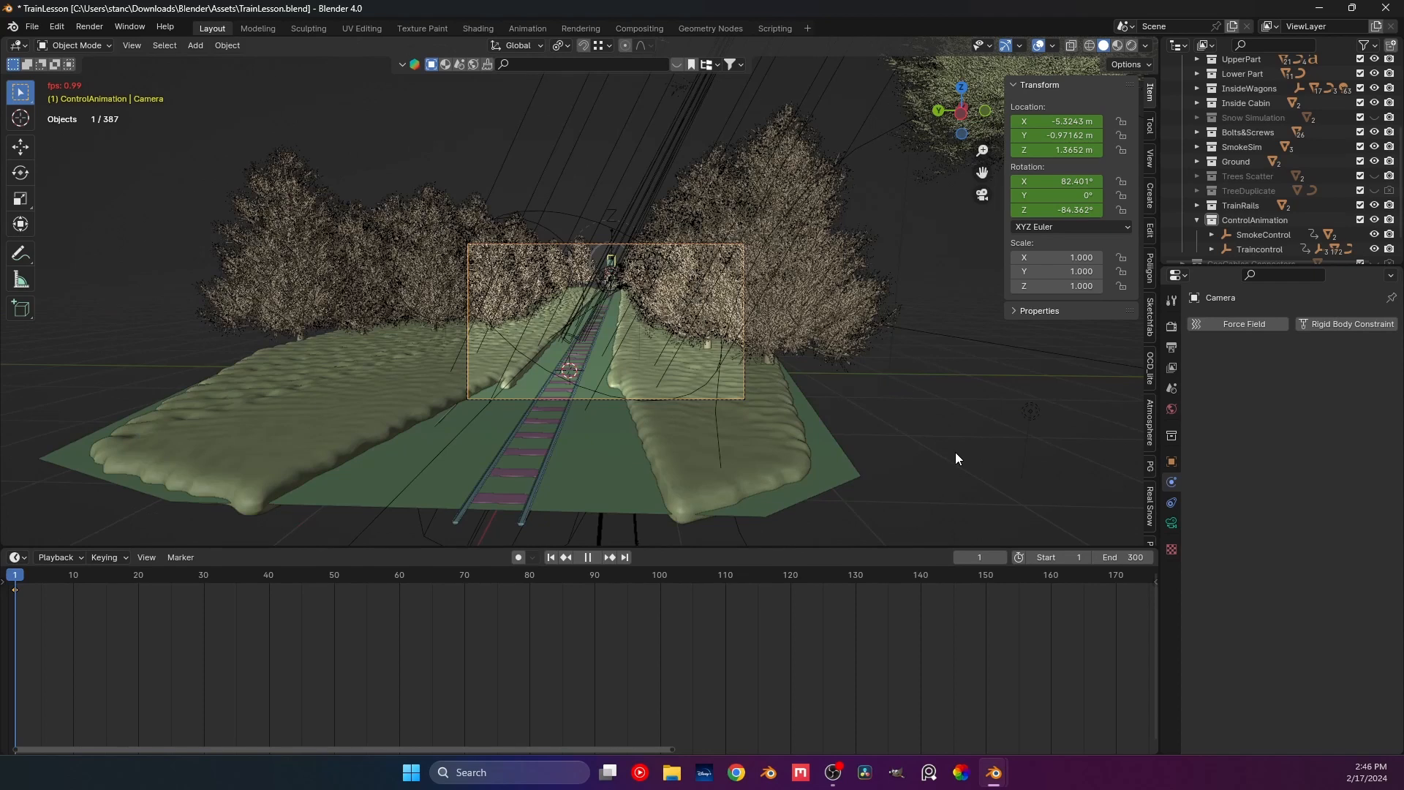
key(space)
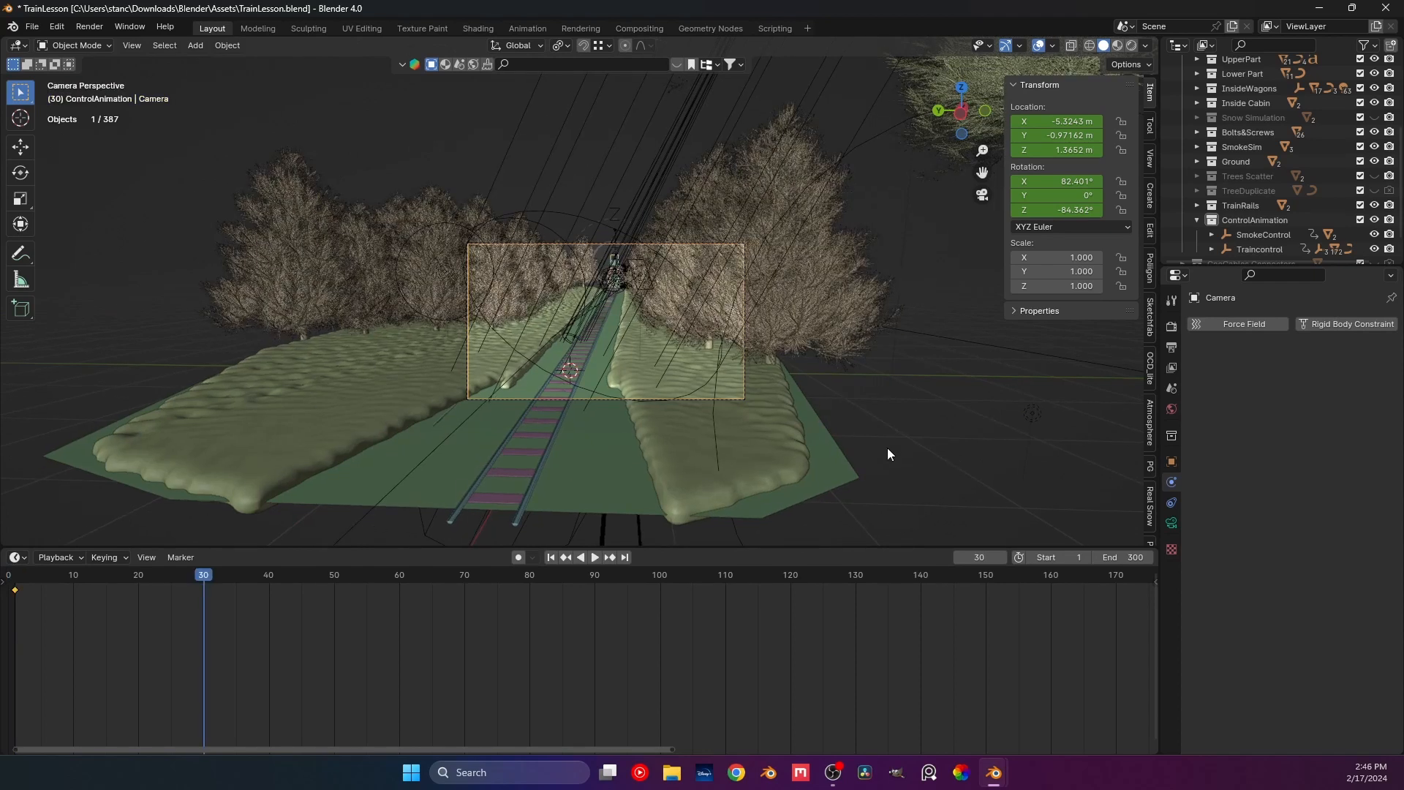
key(space)
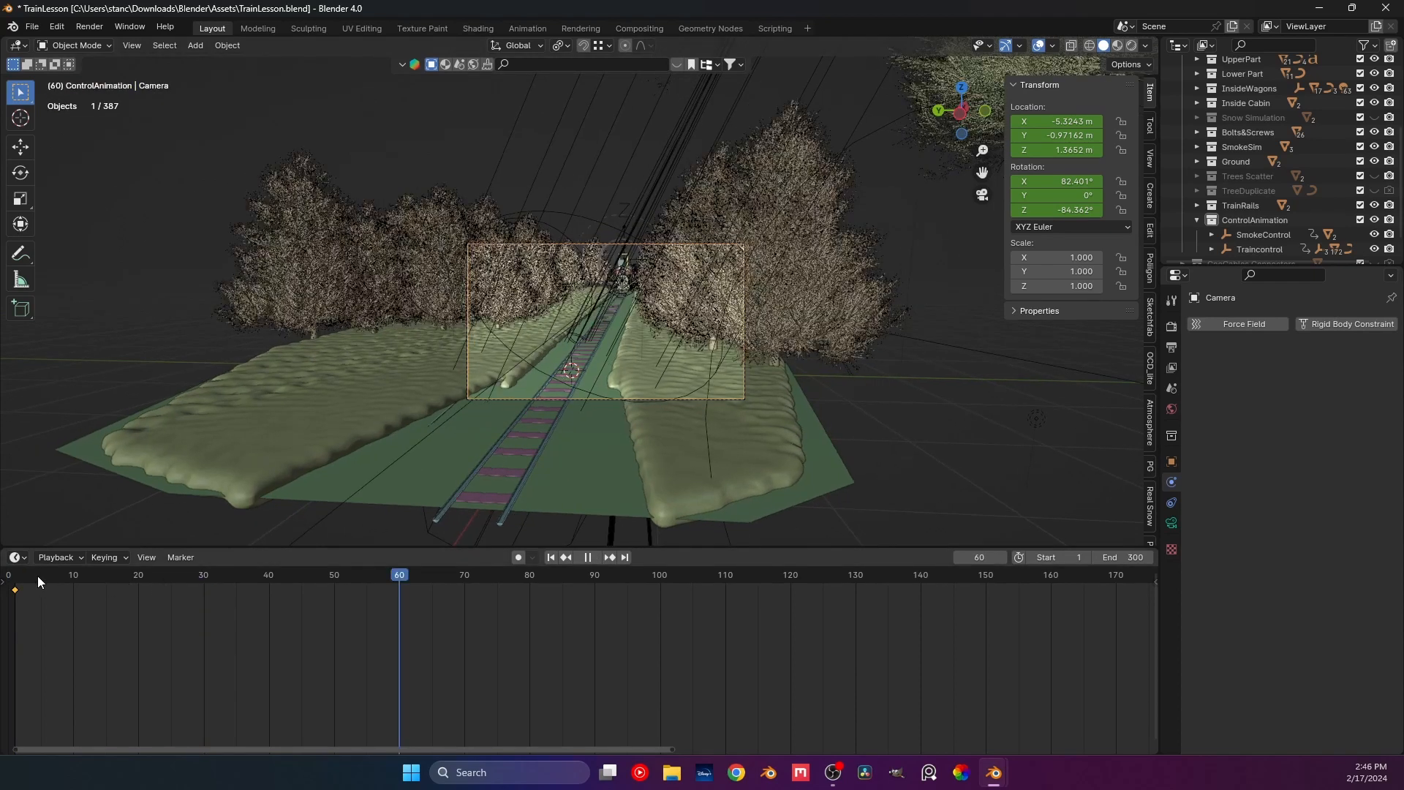
key(space)
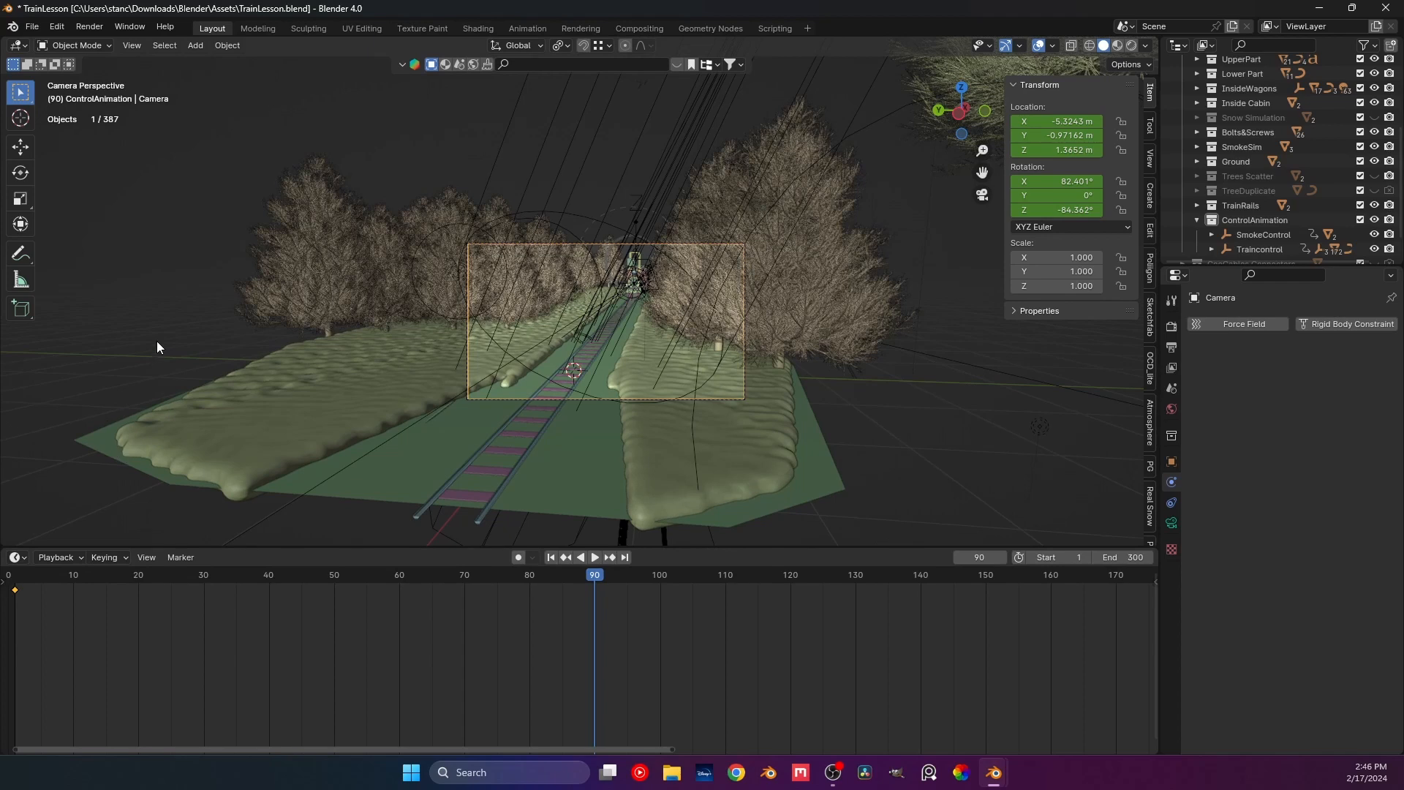
key(space)
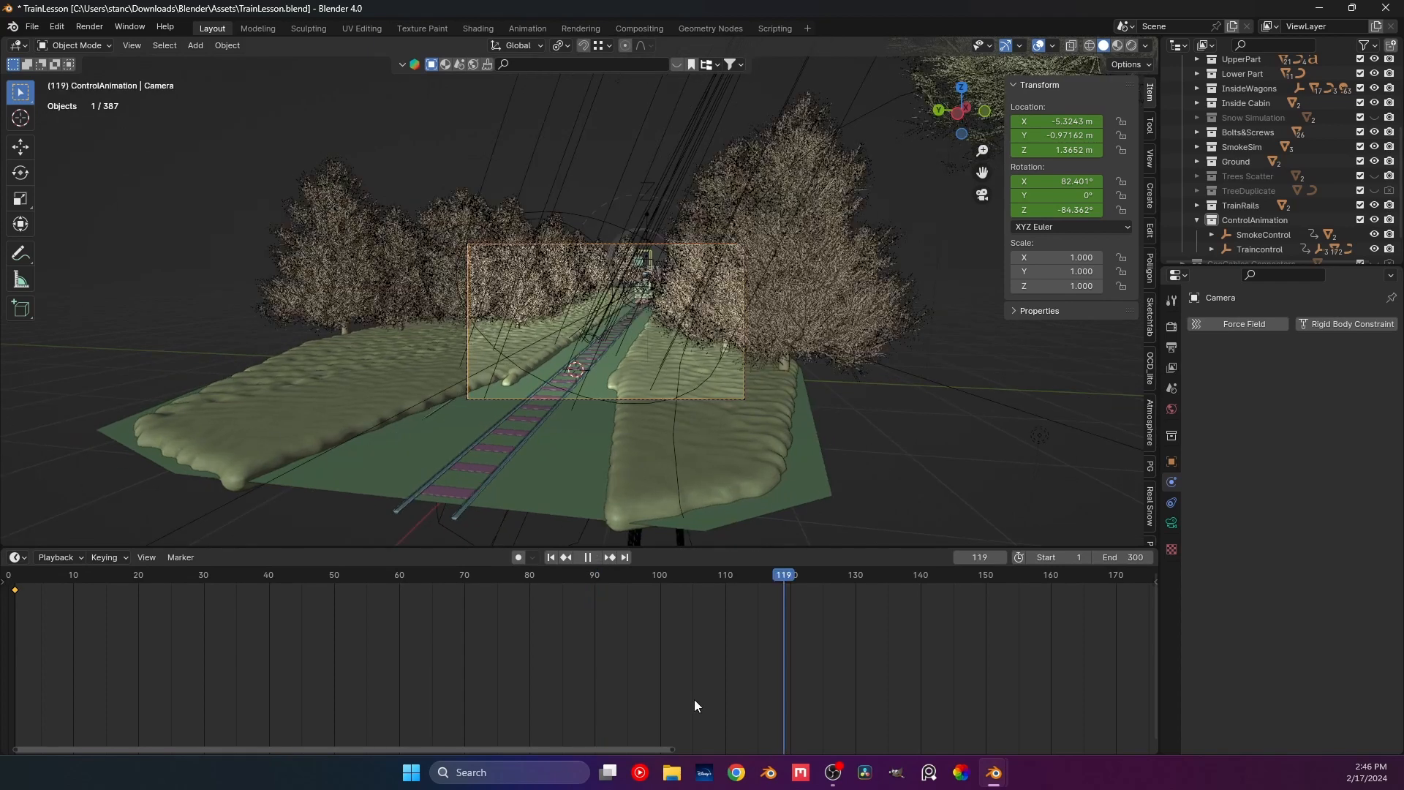
key(space)
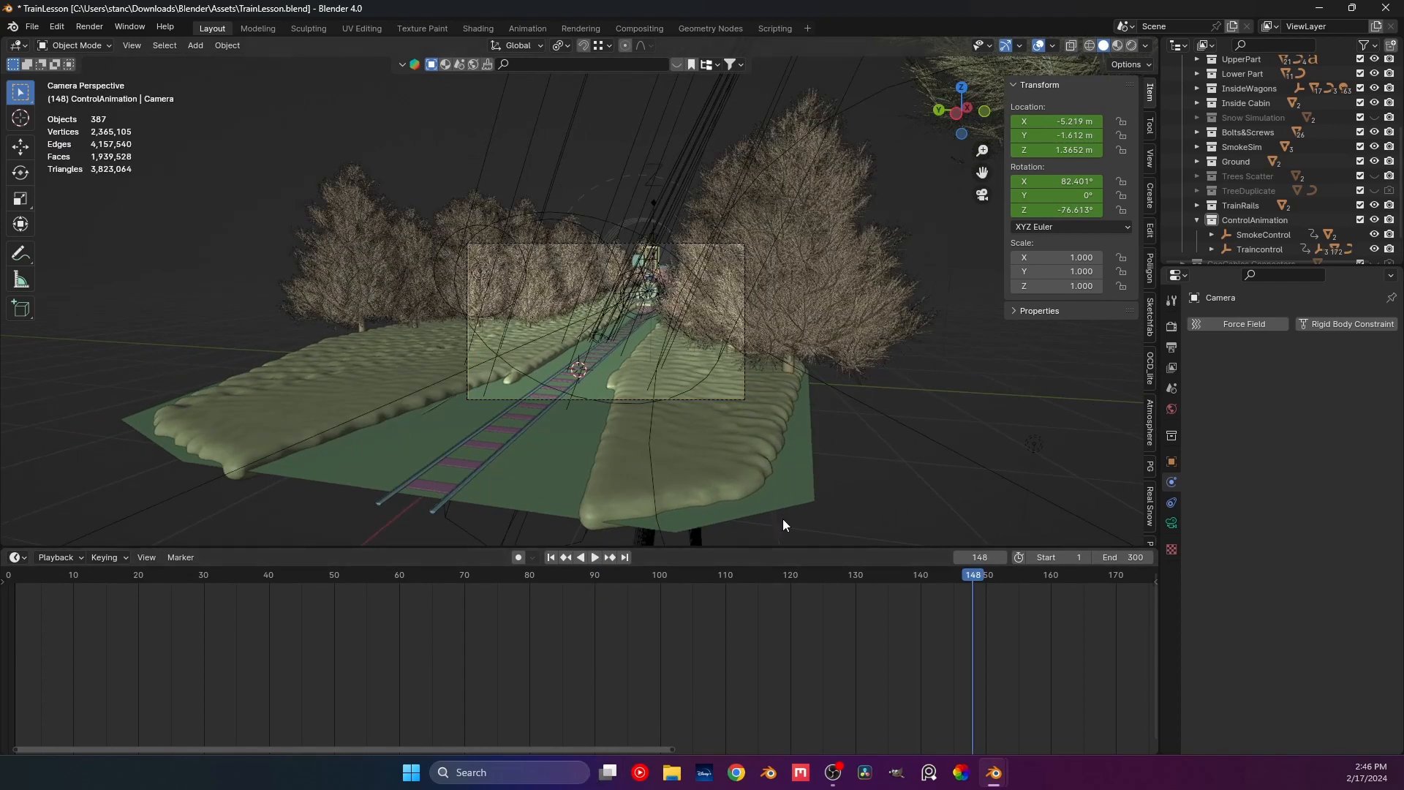
Save the file, return the animation to frame 1, and save the file again.
key(ctrl+s)
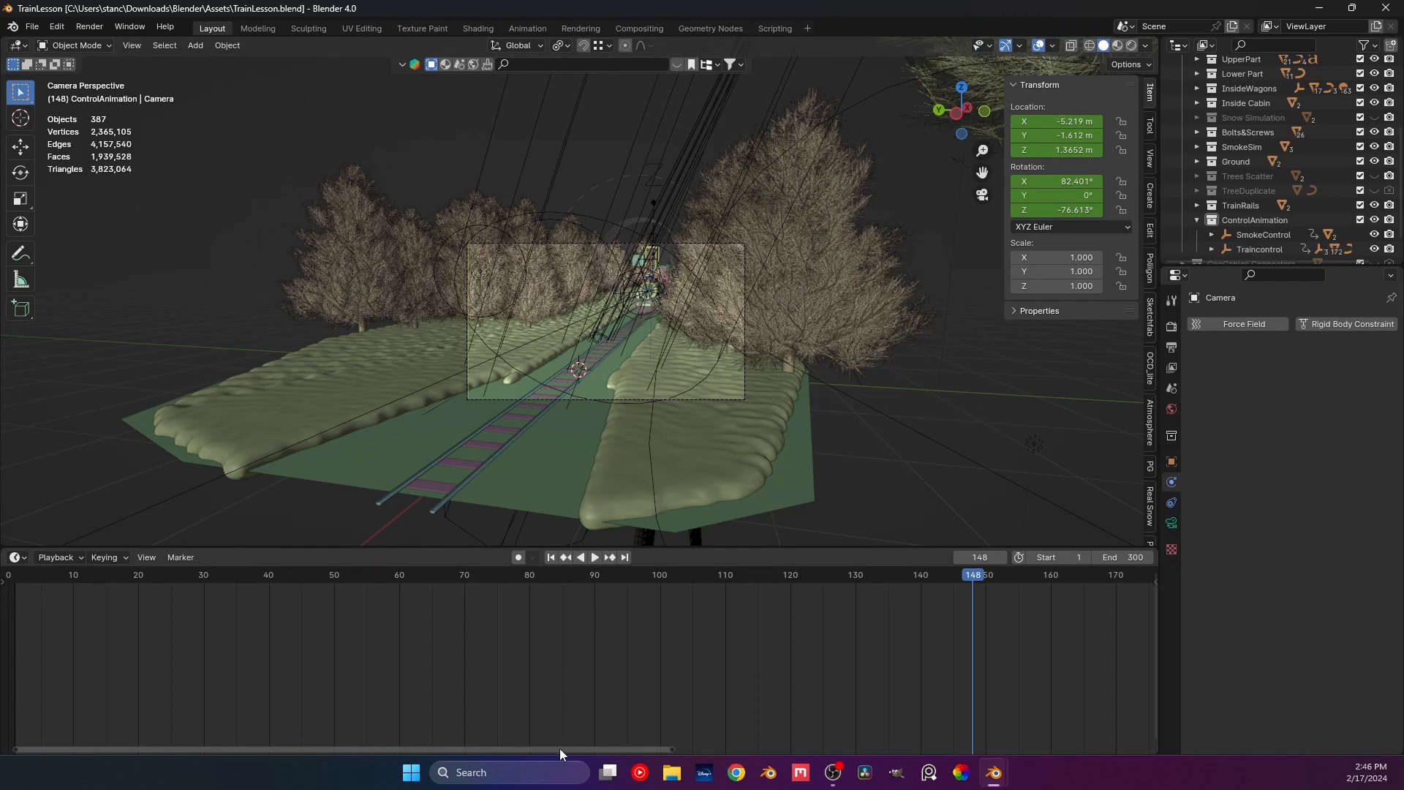
drag(561, 753, 490, 755)
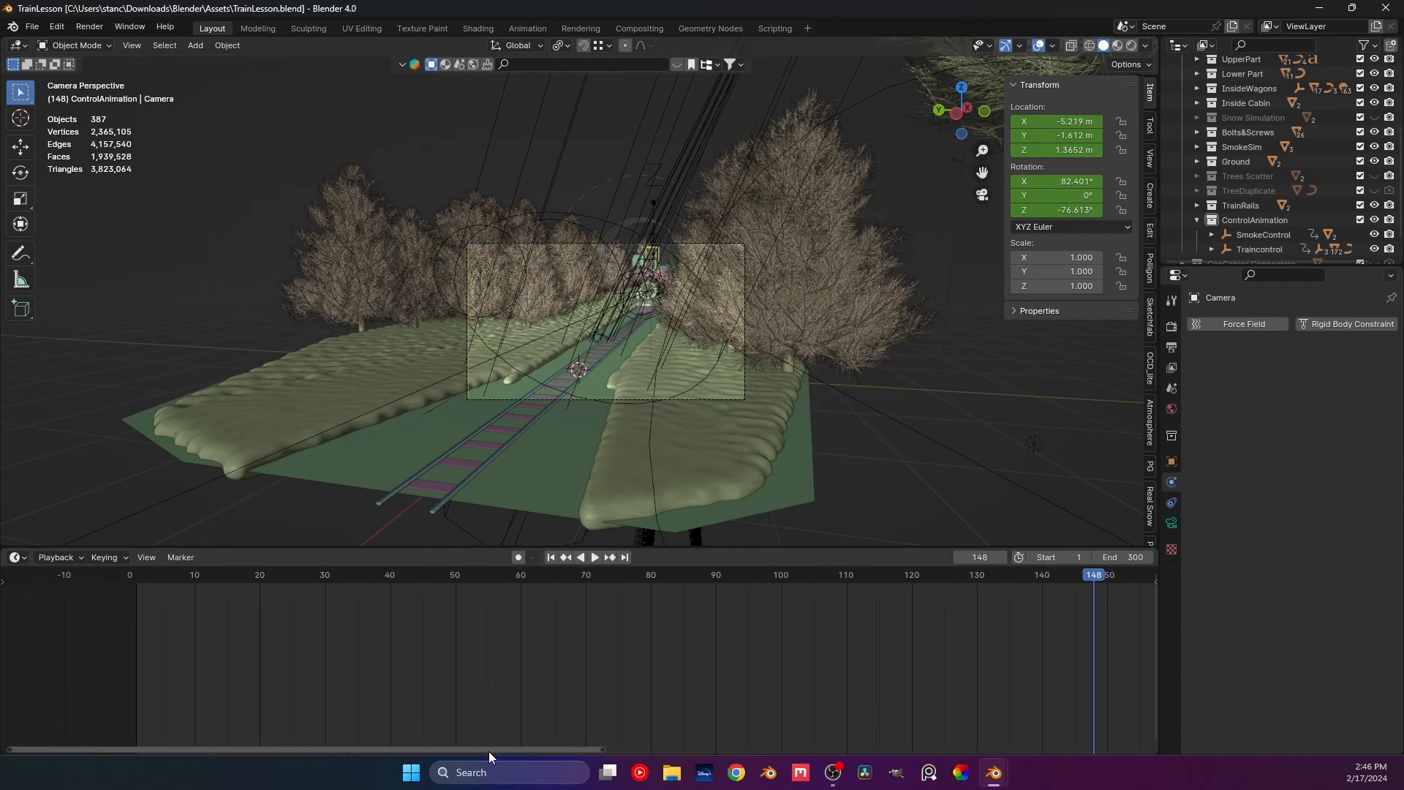
click(139, 573)
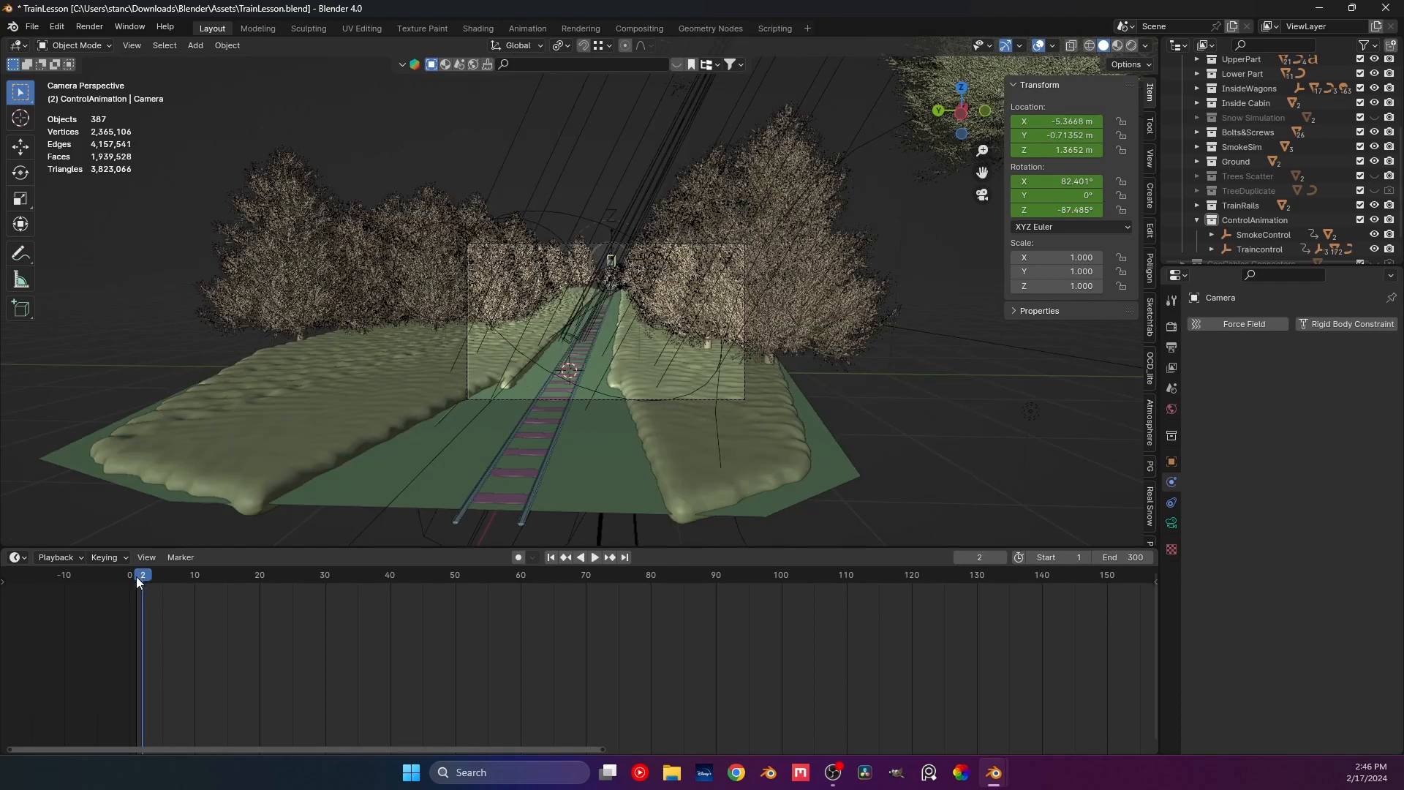
click(136, 576)
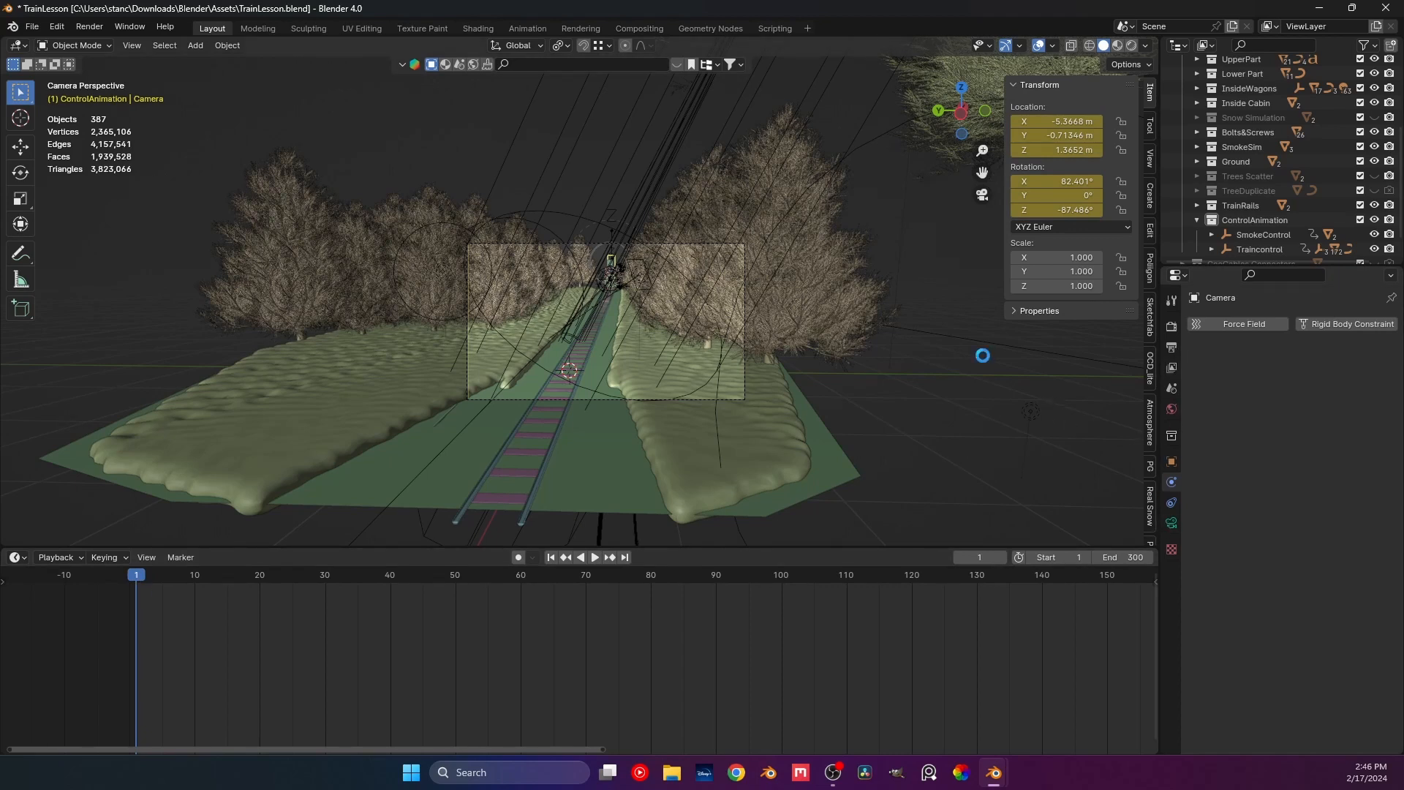
key(ctrl+s)
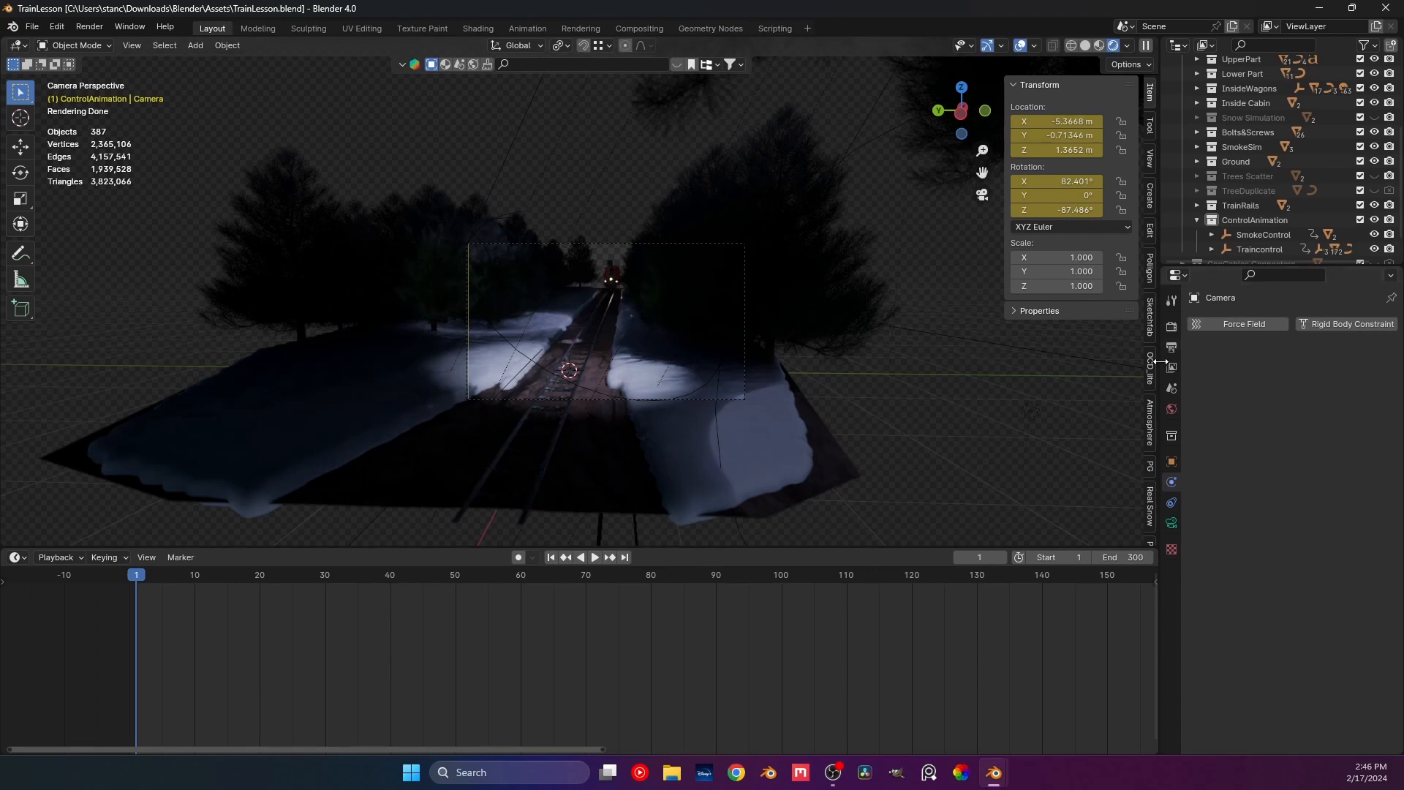
Examine the Cycles render settings, including sampling, light paths and the transparent film option.
click(1172, 326)
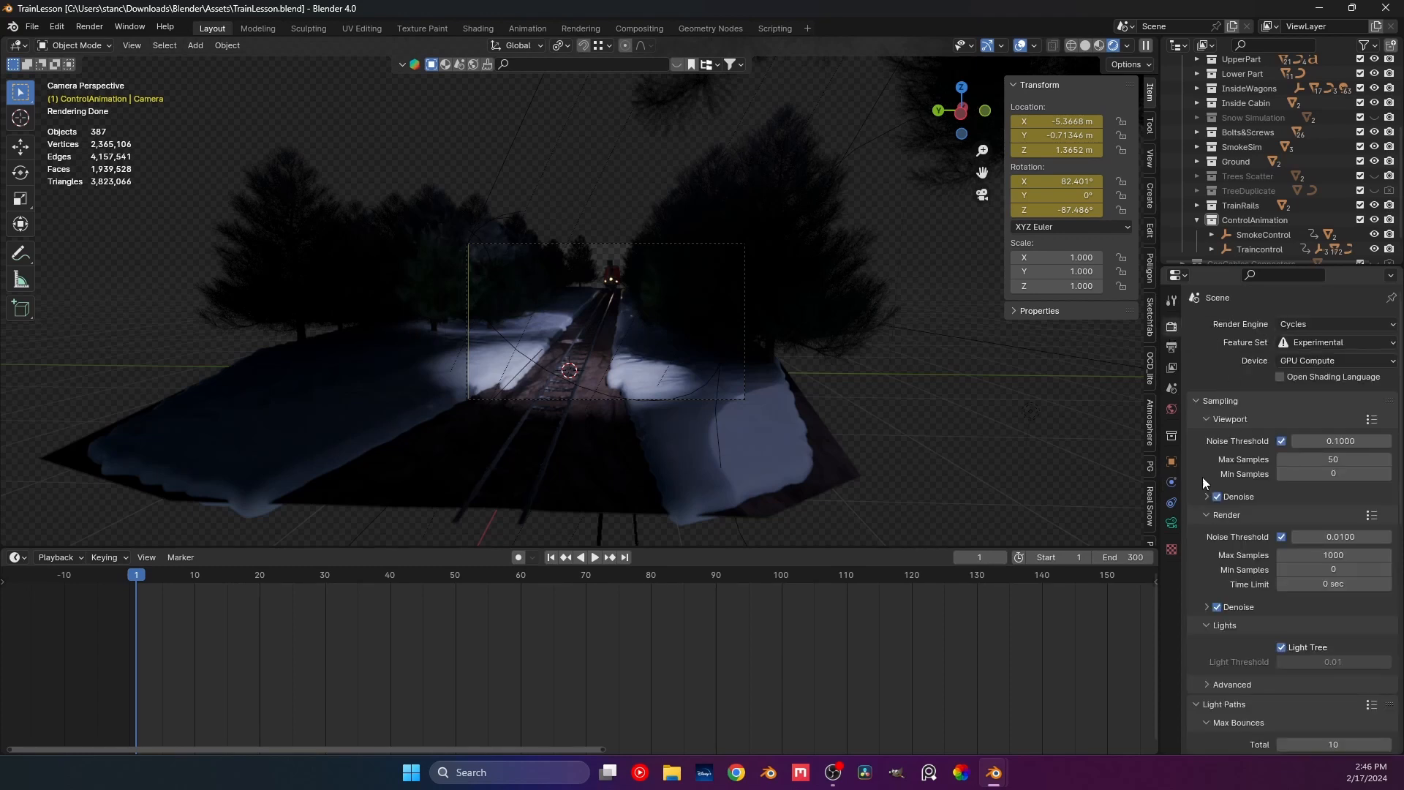
scroll(1210, 520, down, 2)
scroll(1210, 521, down, 10)
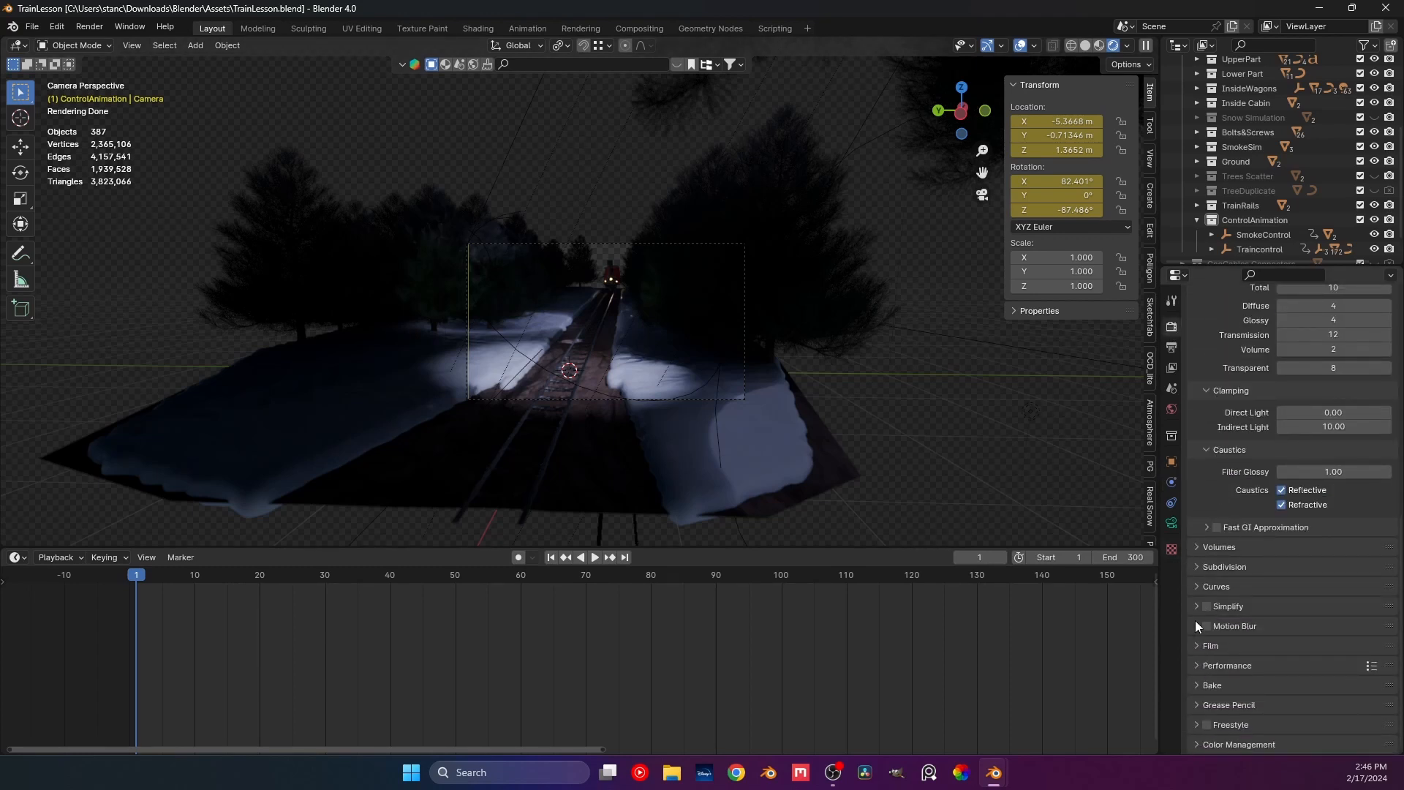
click(1197, 647)
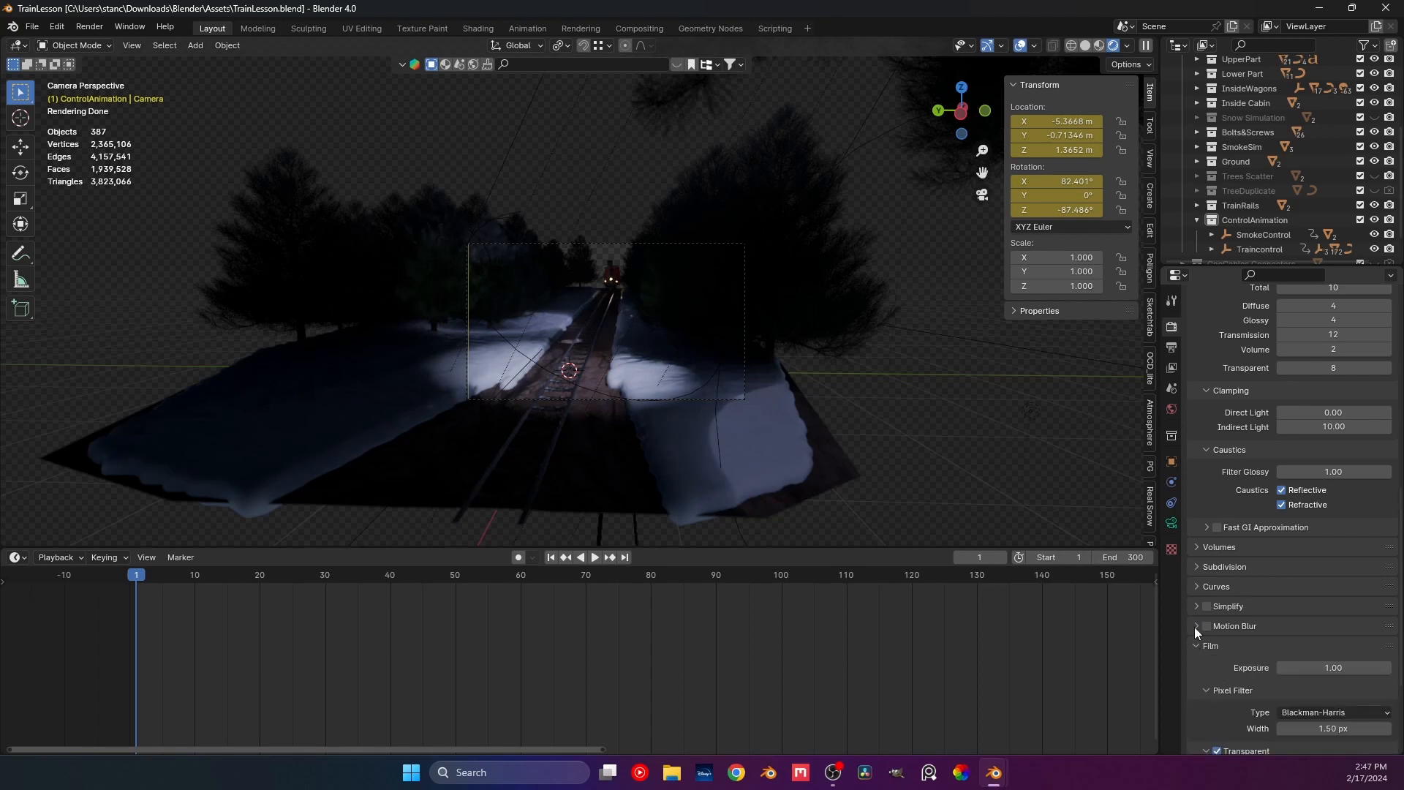
scroll(1204, 651, down, 3)
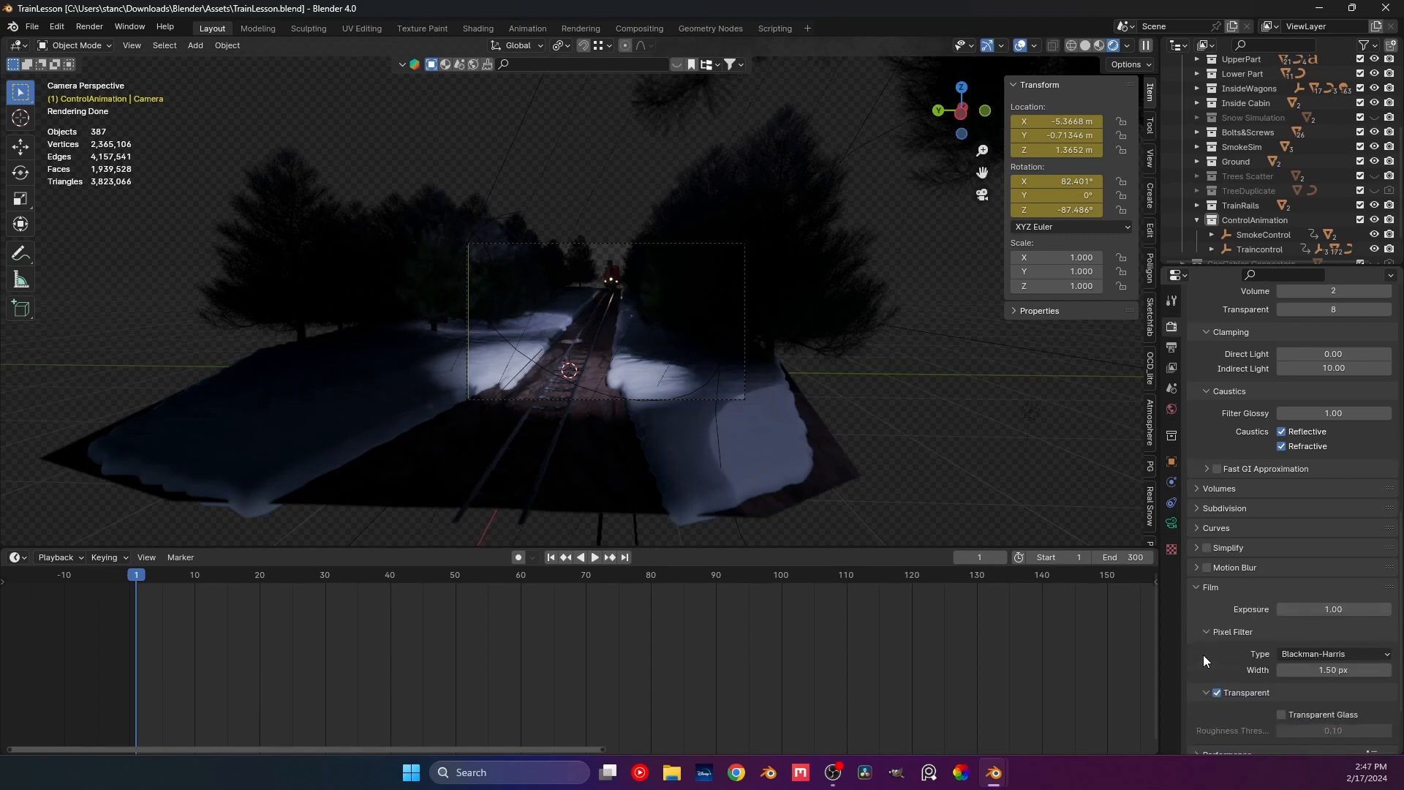
scroll(1272, 589, down, 1)
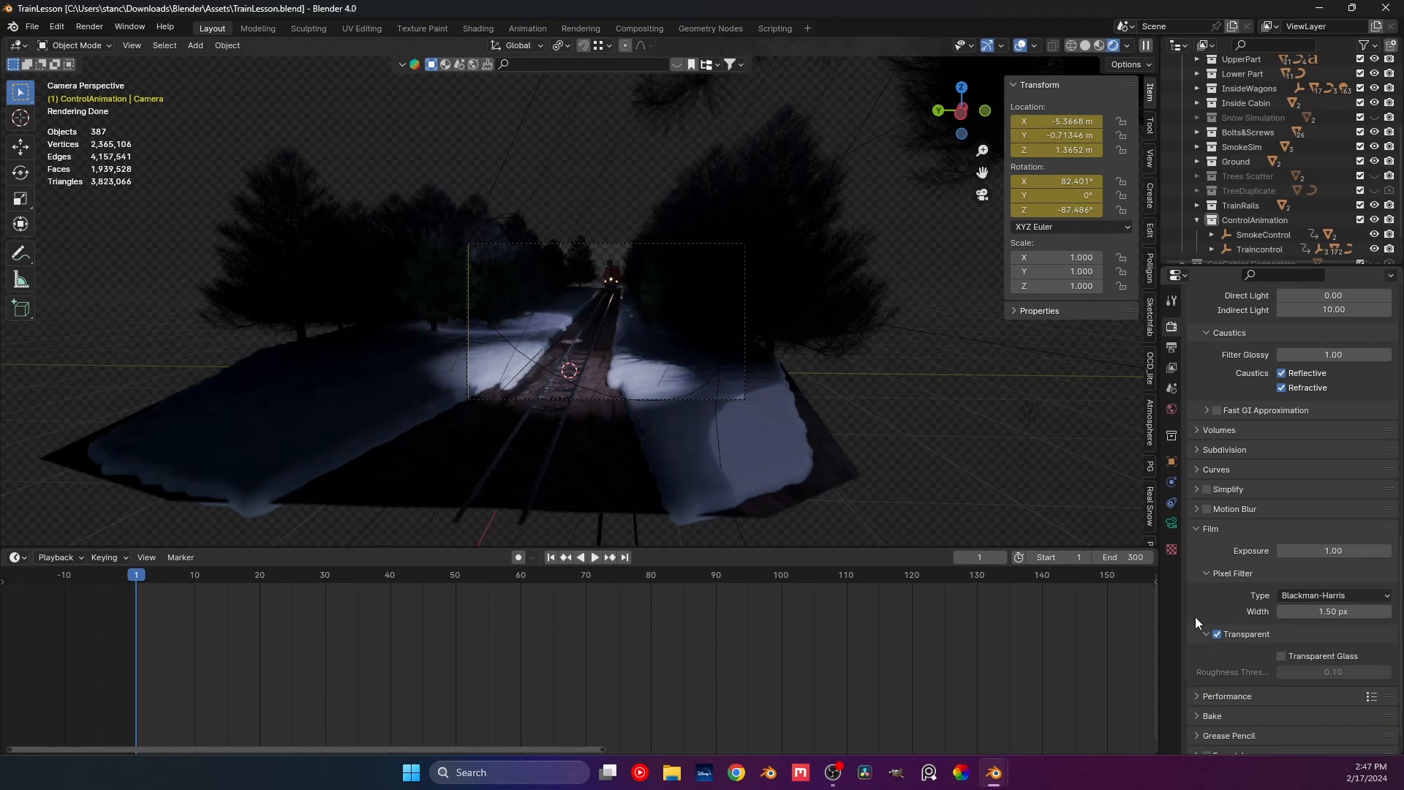
click(1206, 634)
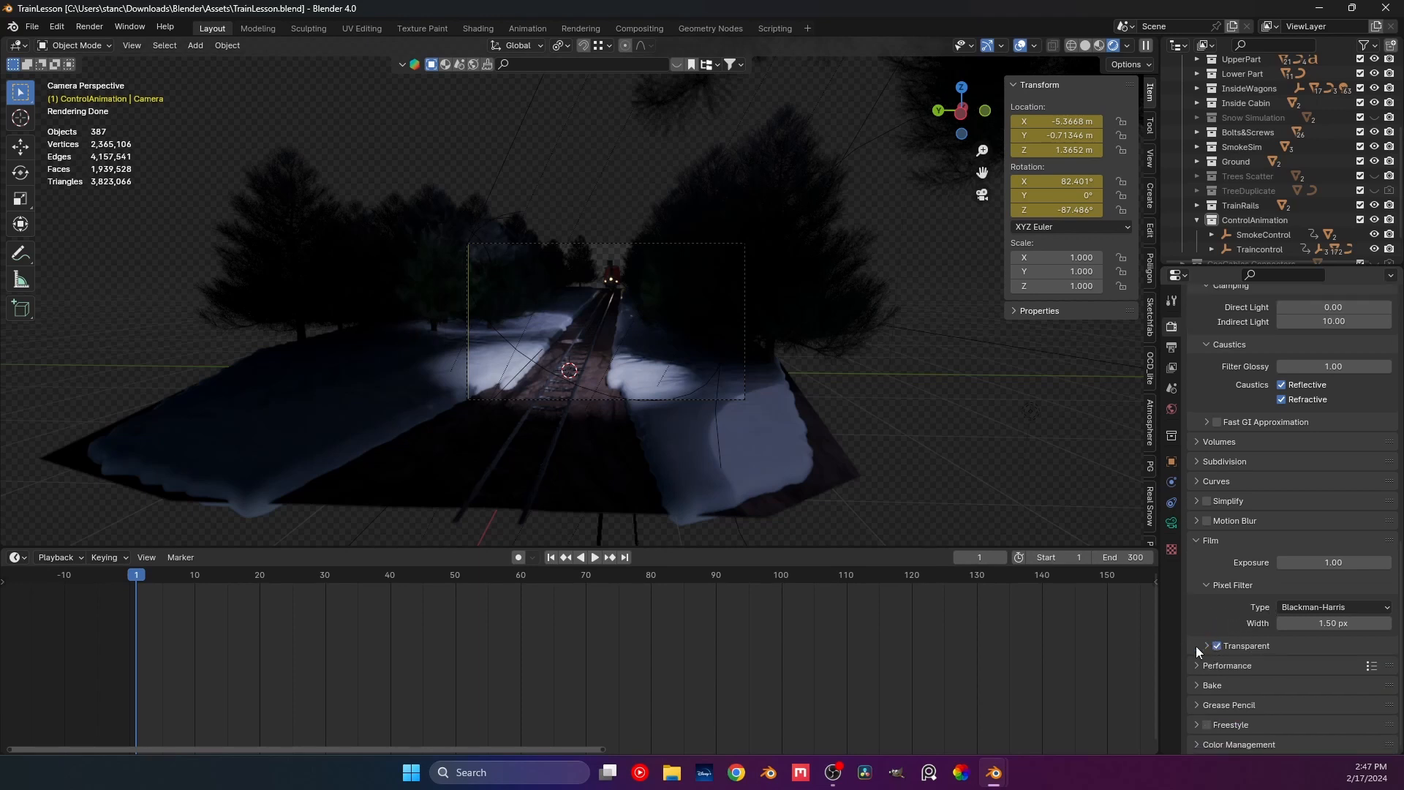
click(1193, 545)
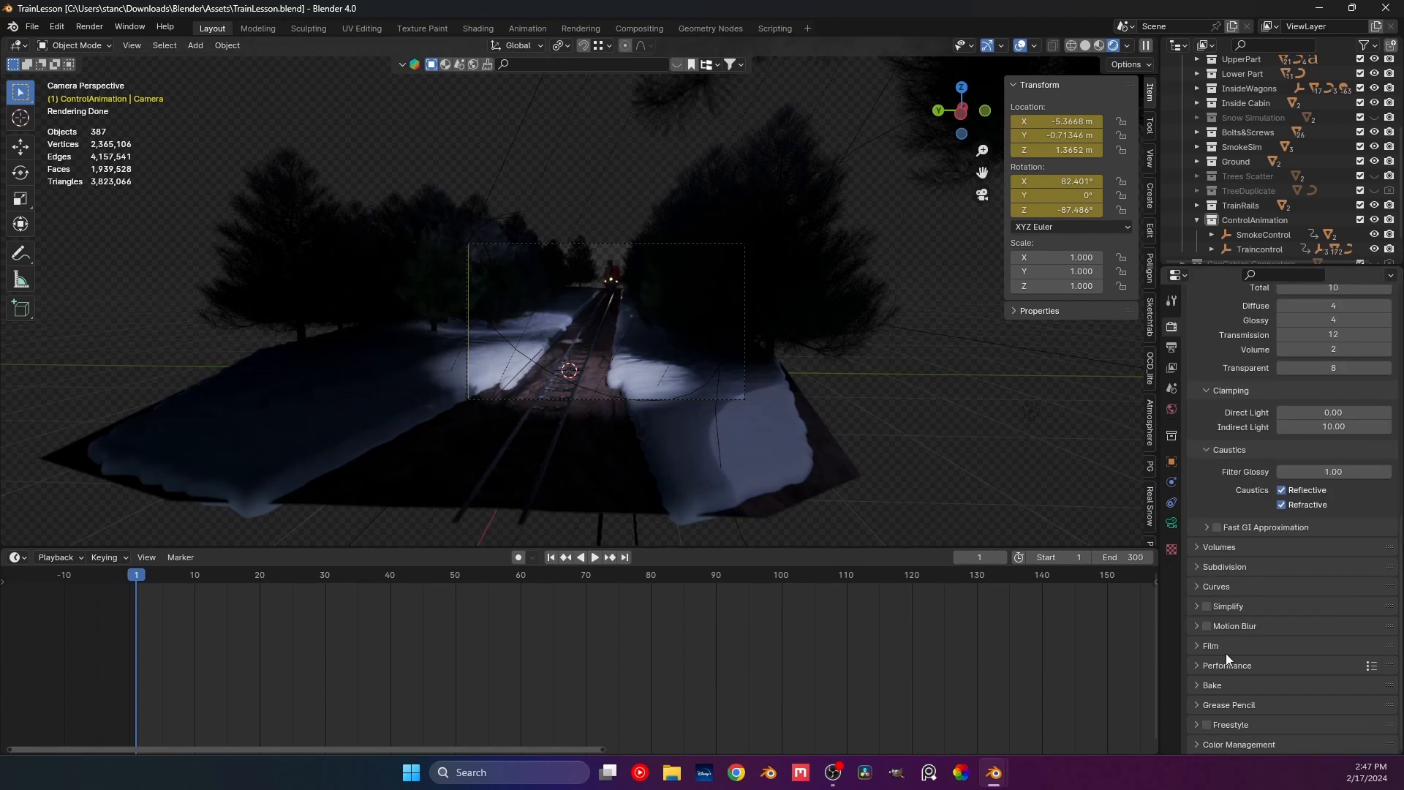
Examine the scene's color management settings, including the view transform and the look.
click(1198, 745)
scroll(1197, 678, down, 5)
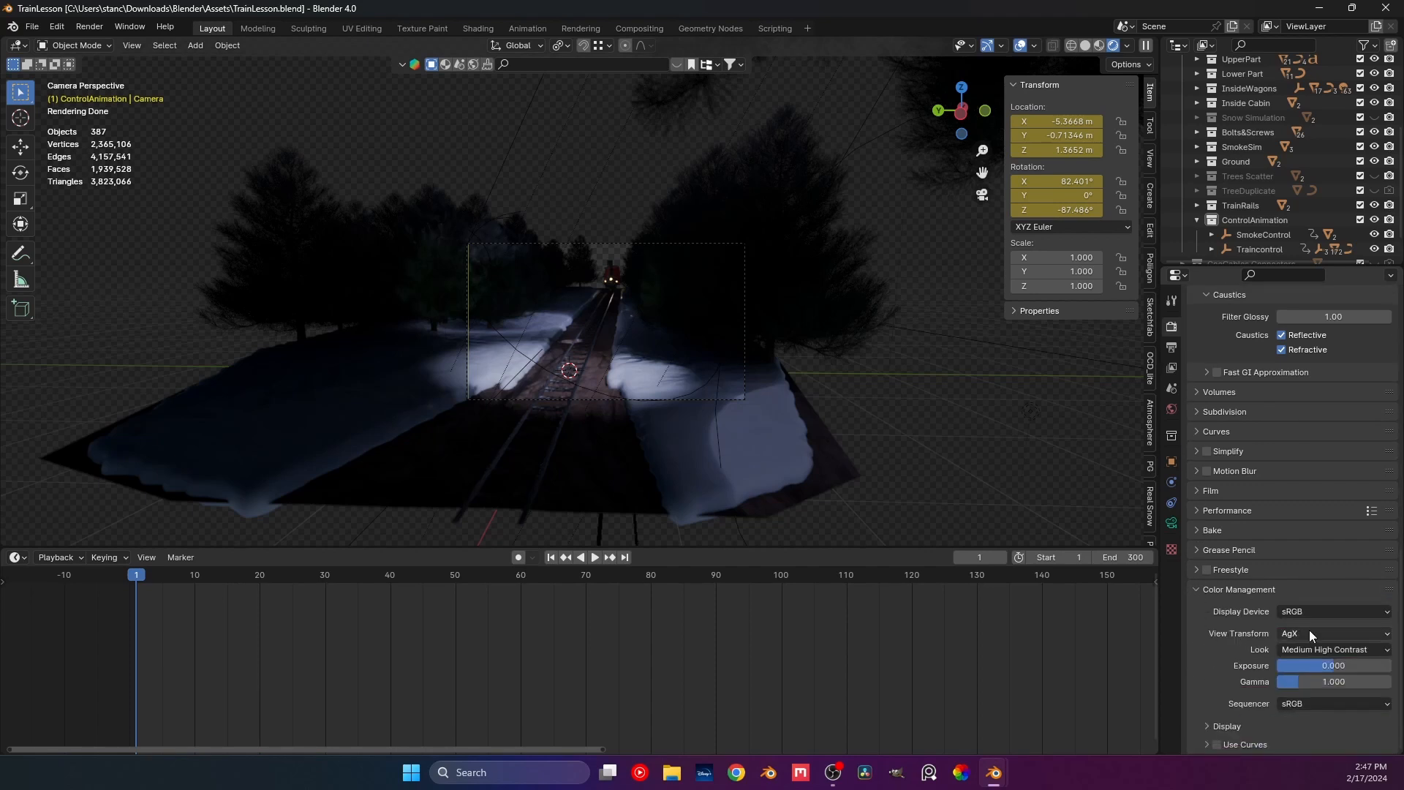
click(1337, 651)
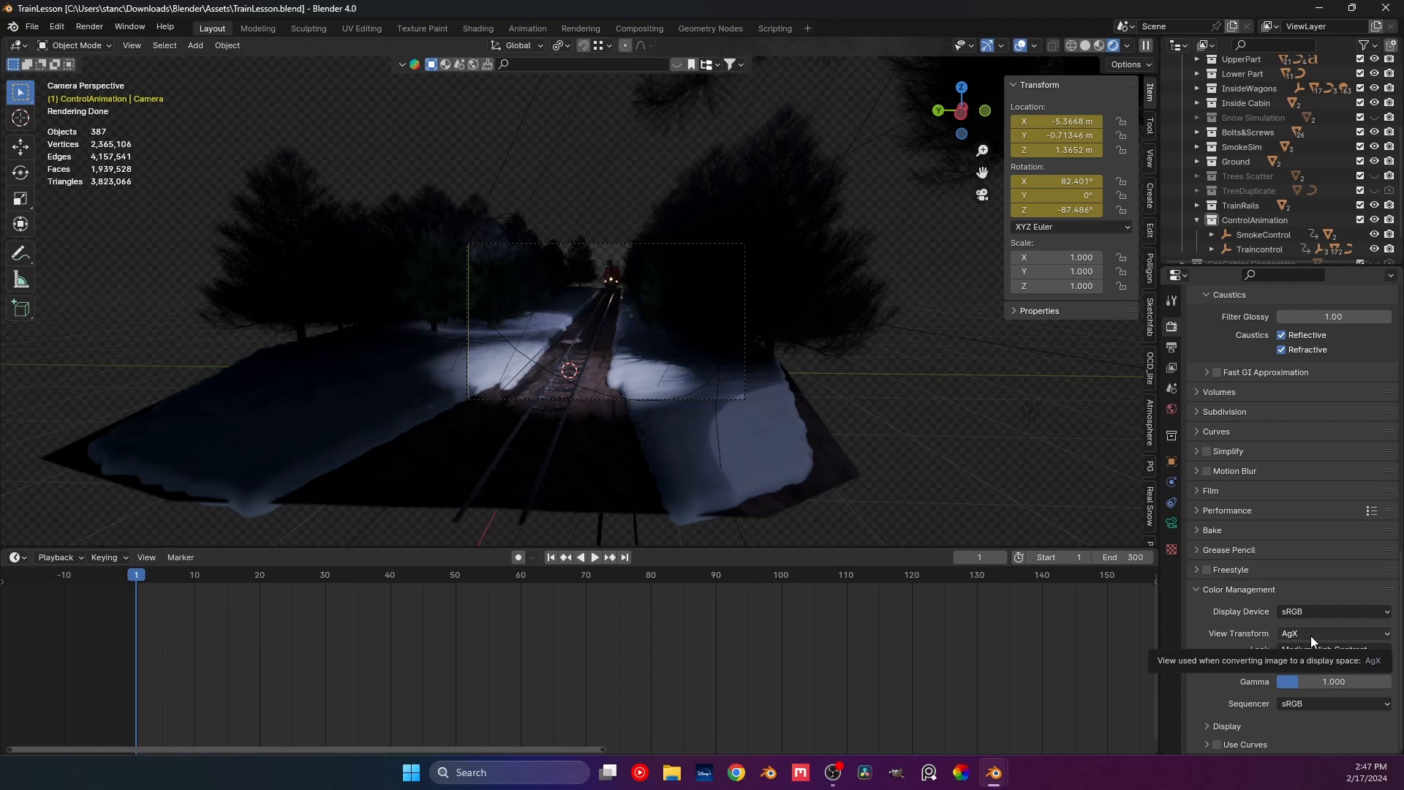
click(1311, 635)
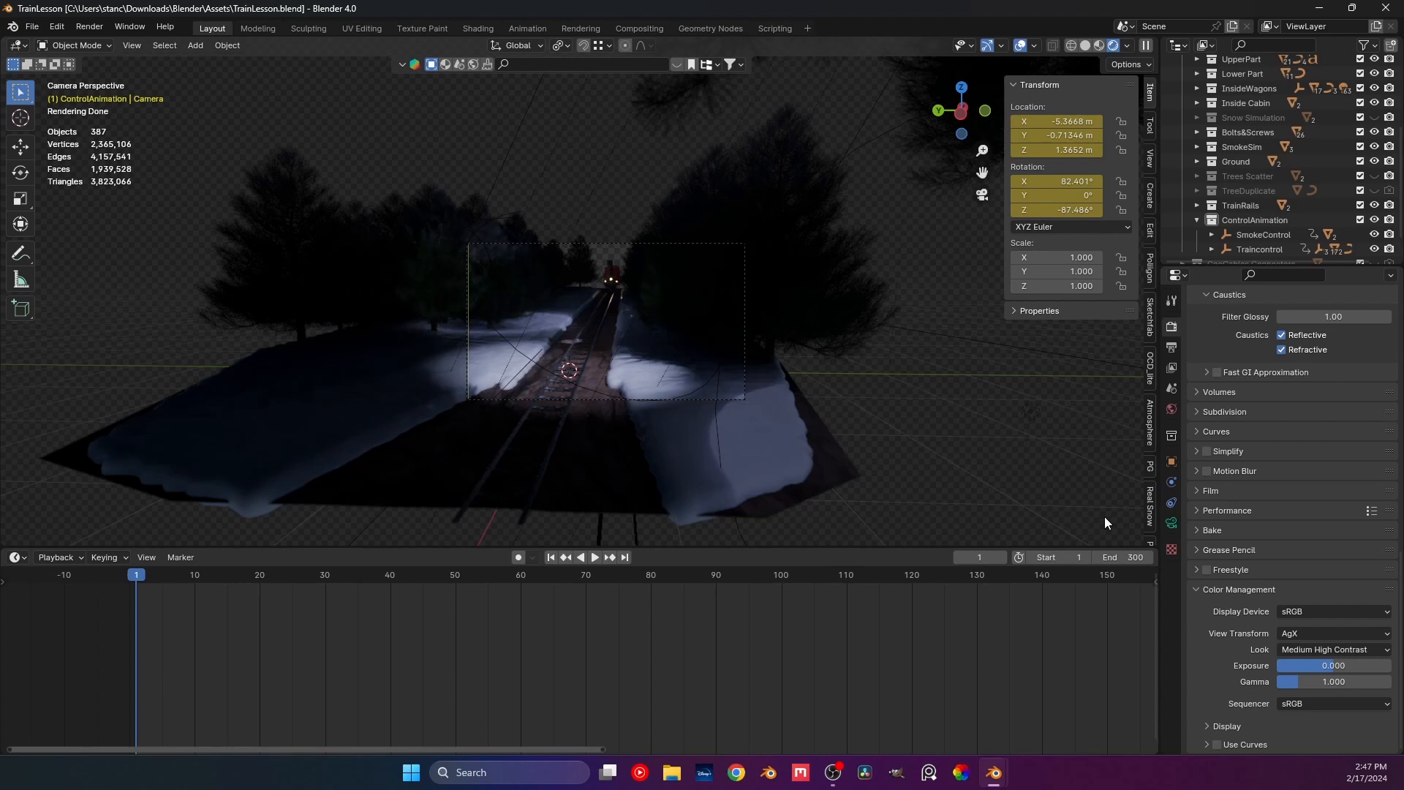
Try the High Contrast and Very High Contrast looks on the scene and return to Medium High Contrast.
click(1302, 653)
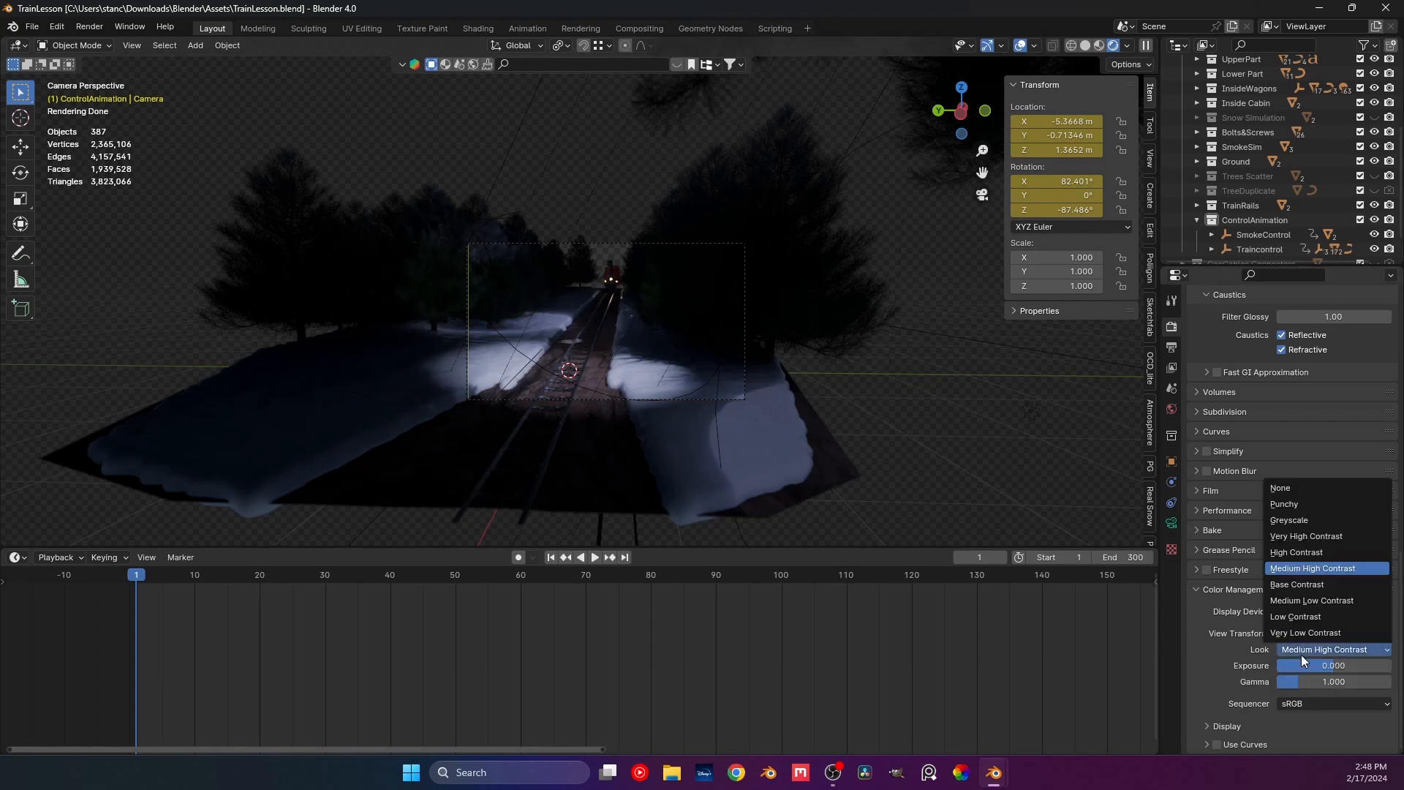
click(1302, 551)
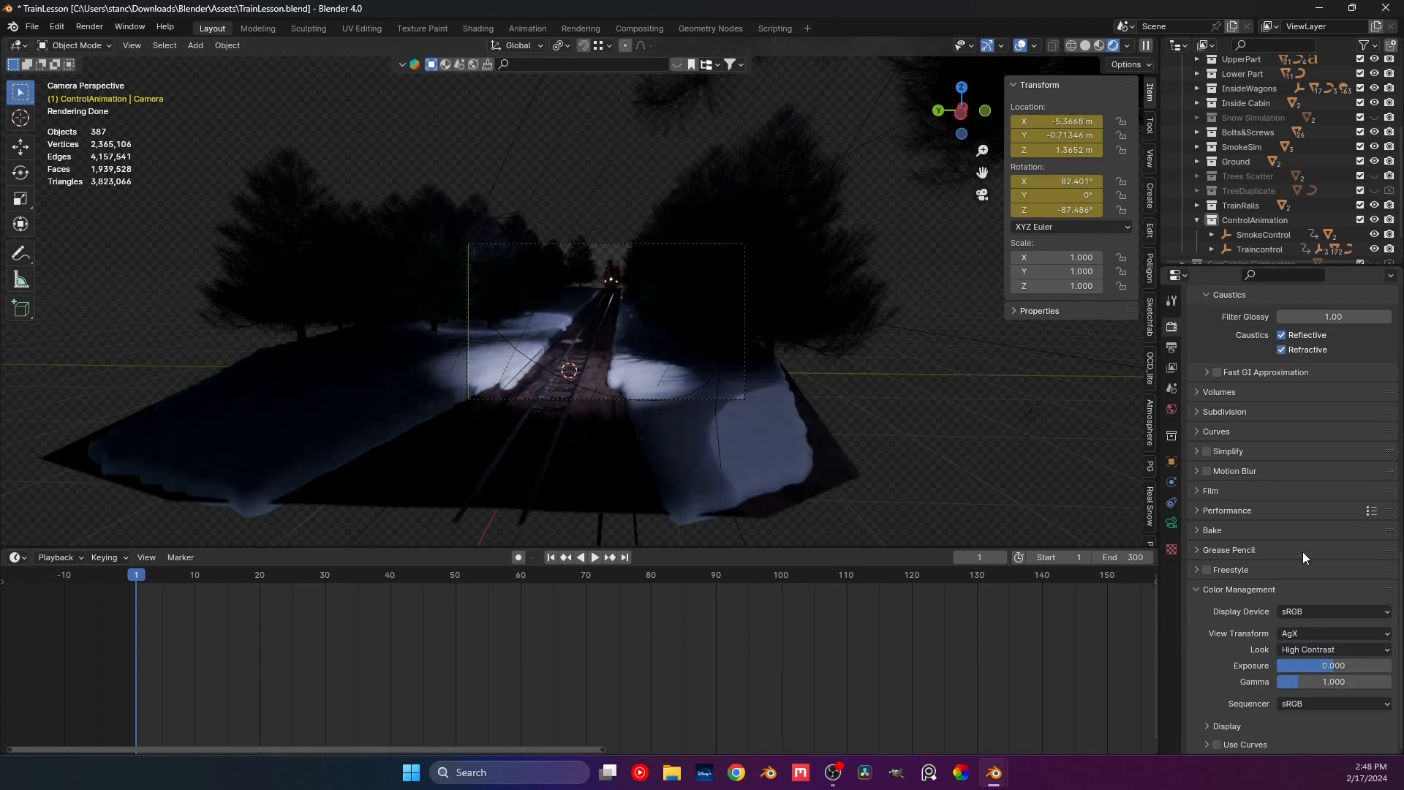
click(1305, 651)
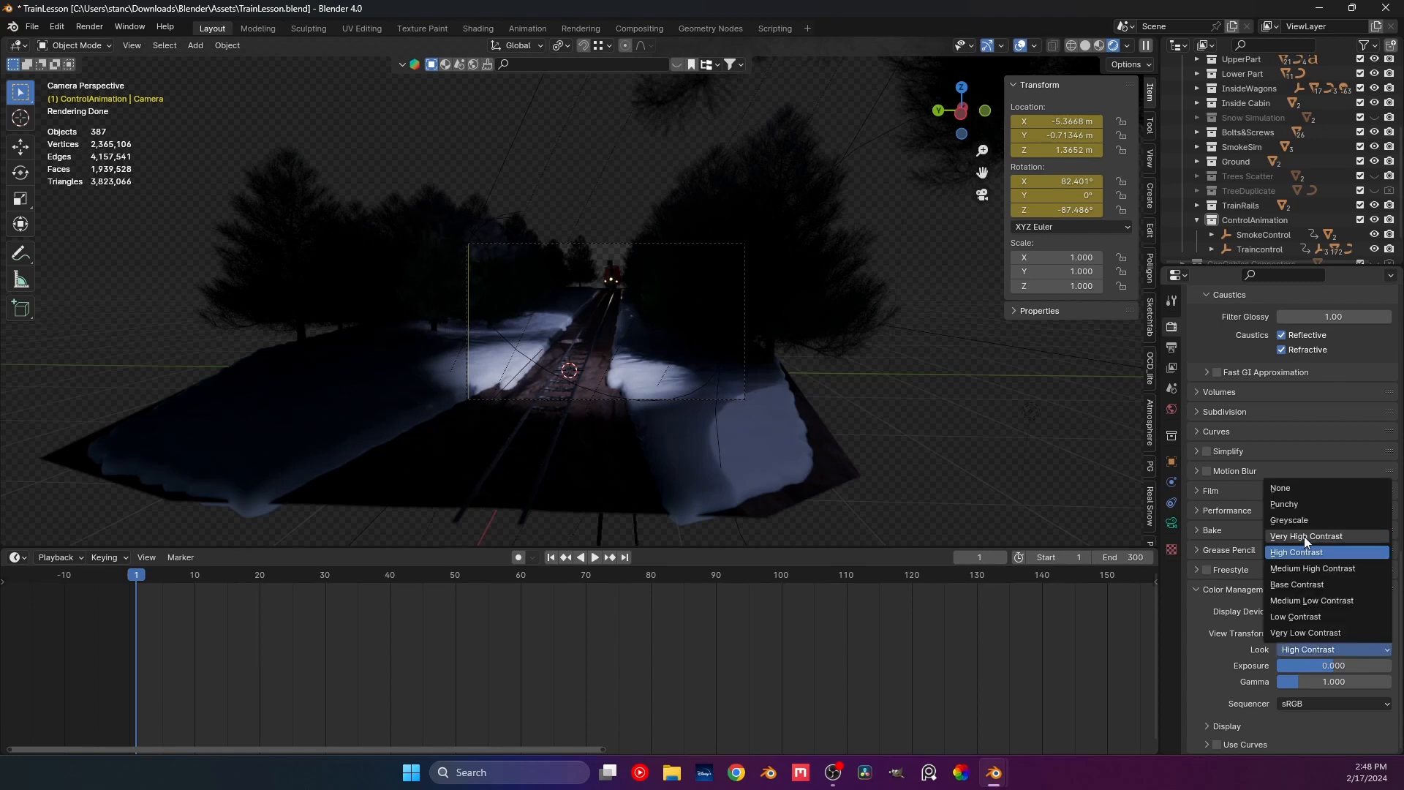
click(1305, 538)
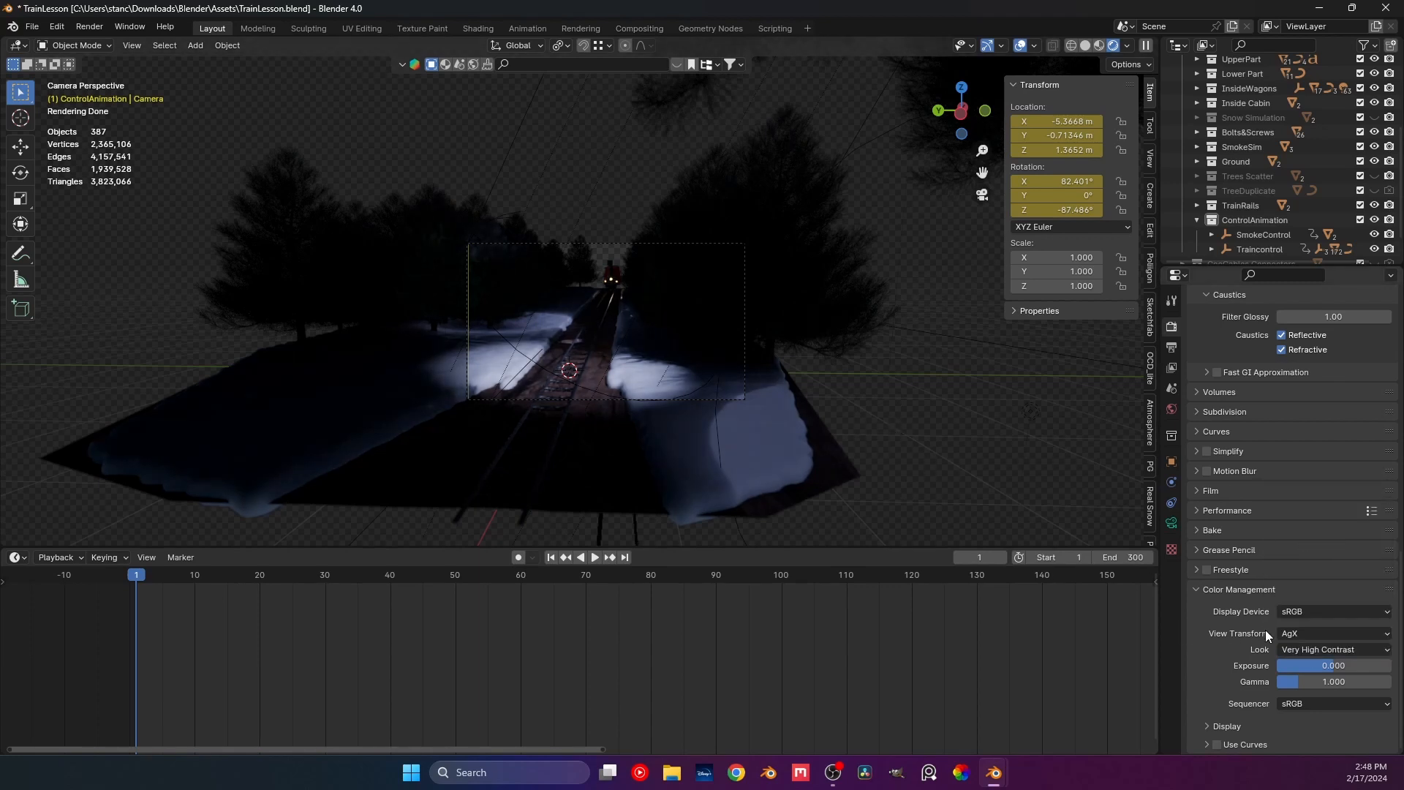
click(1293, 648)
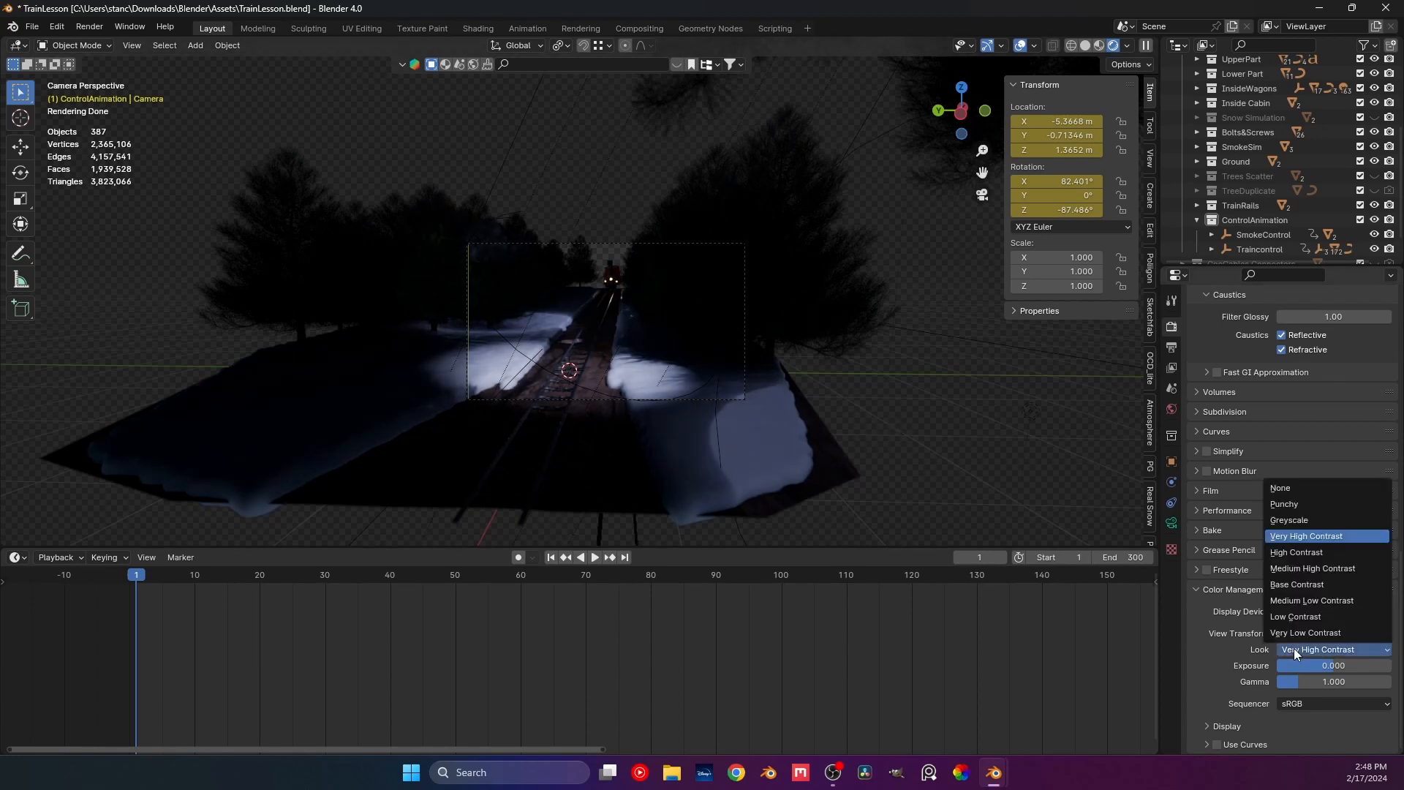
click(1302, 569)
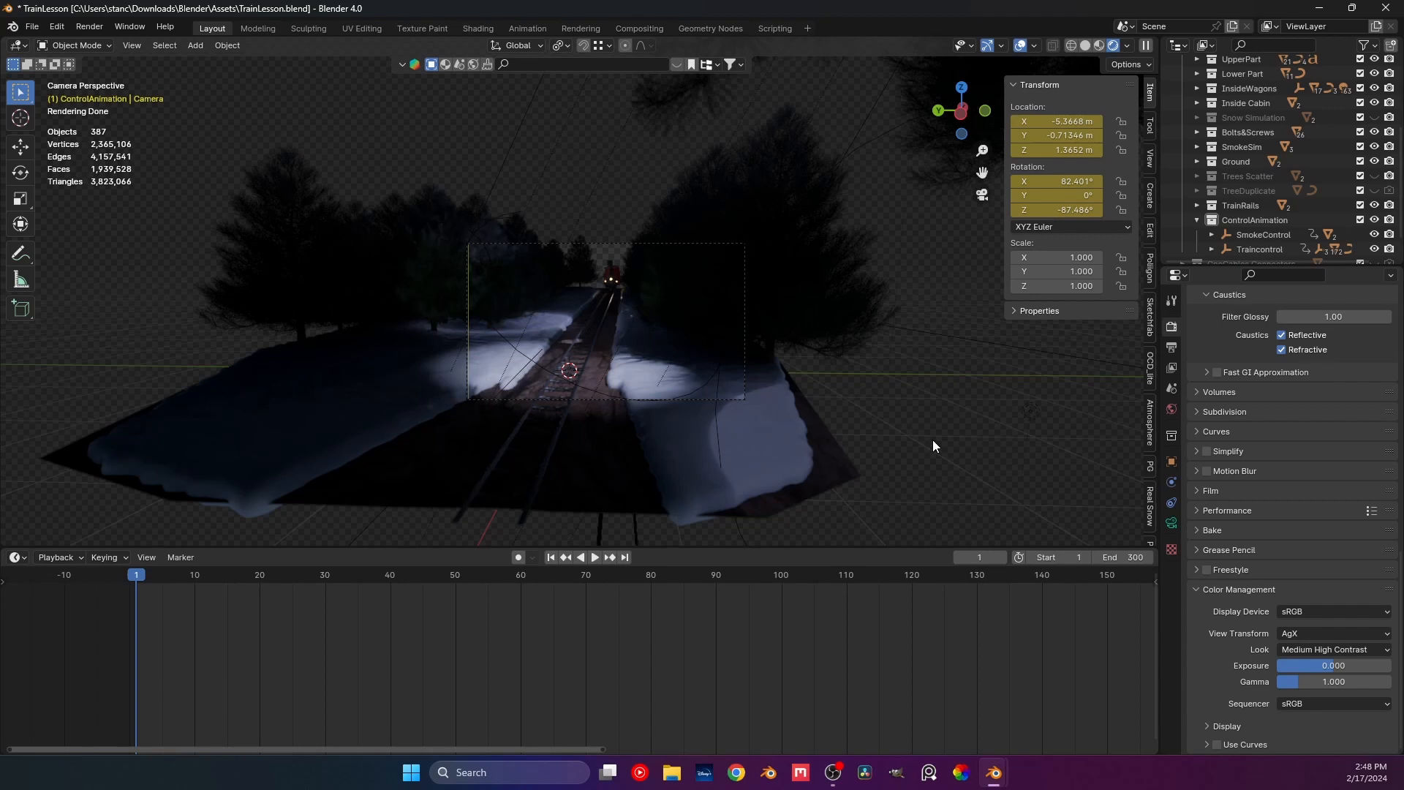
Preview the Greyscale and Punchy looks in the camera view and set the look back to Medium High Contrast.
click(1350, 649)
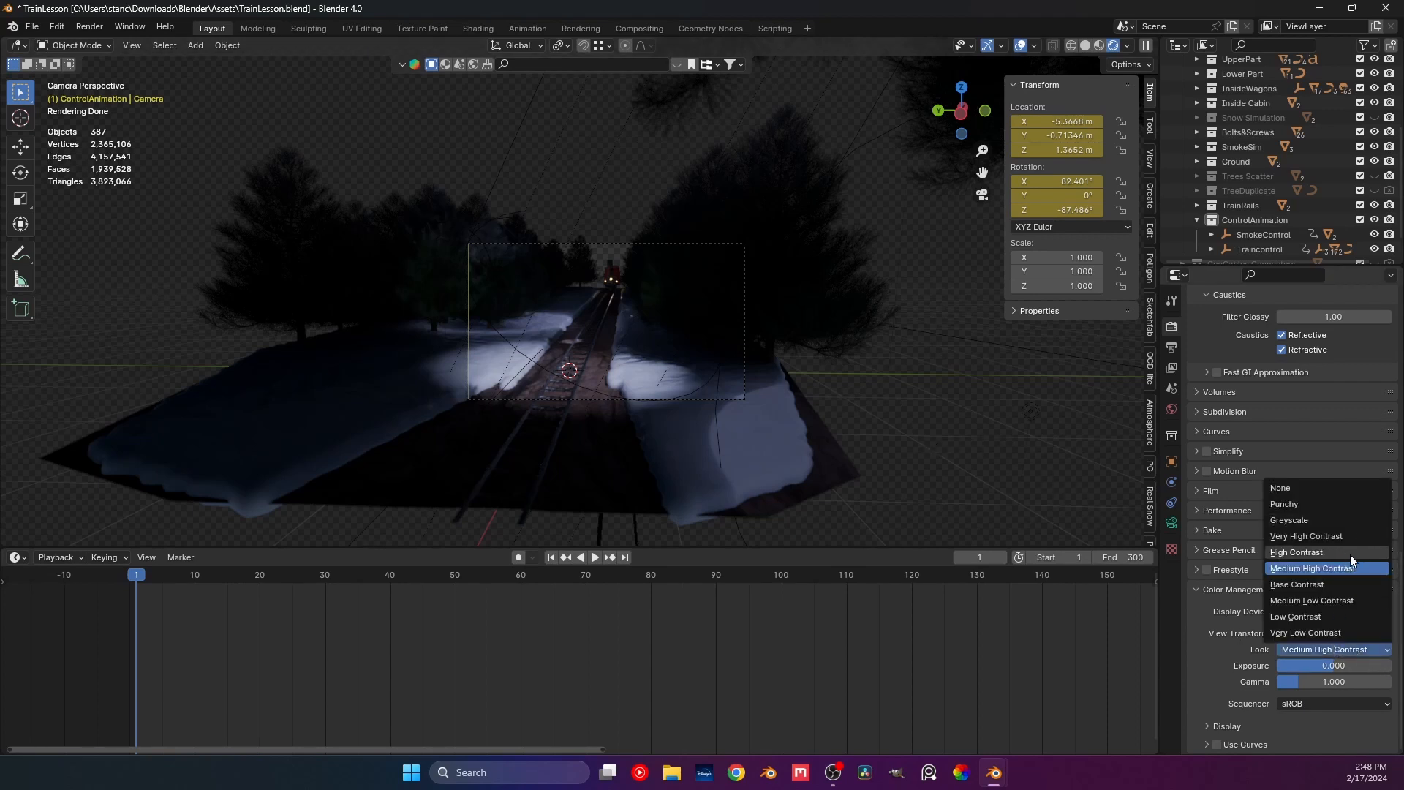
click(1298, 522)
scroll(633, 339, up, 4)
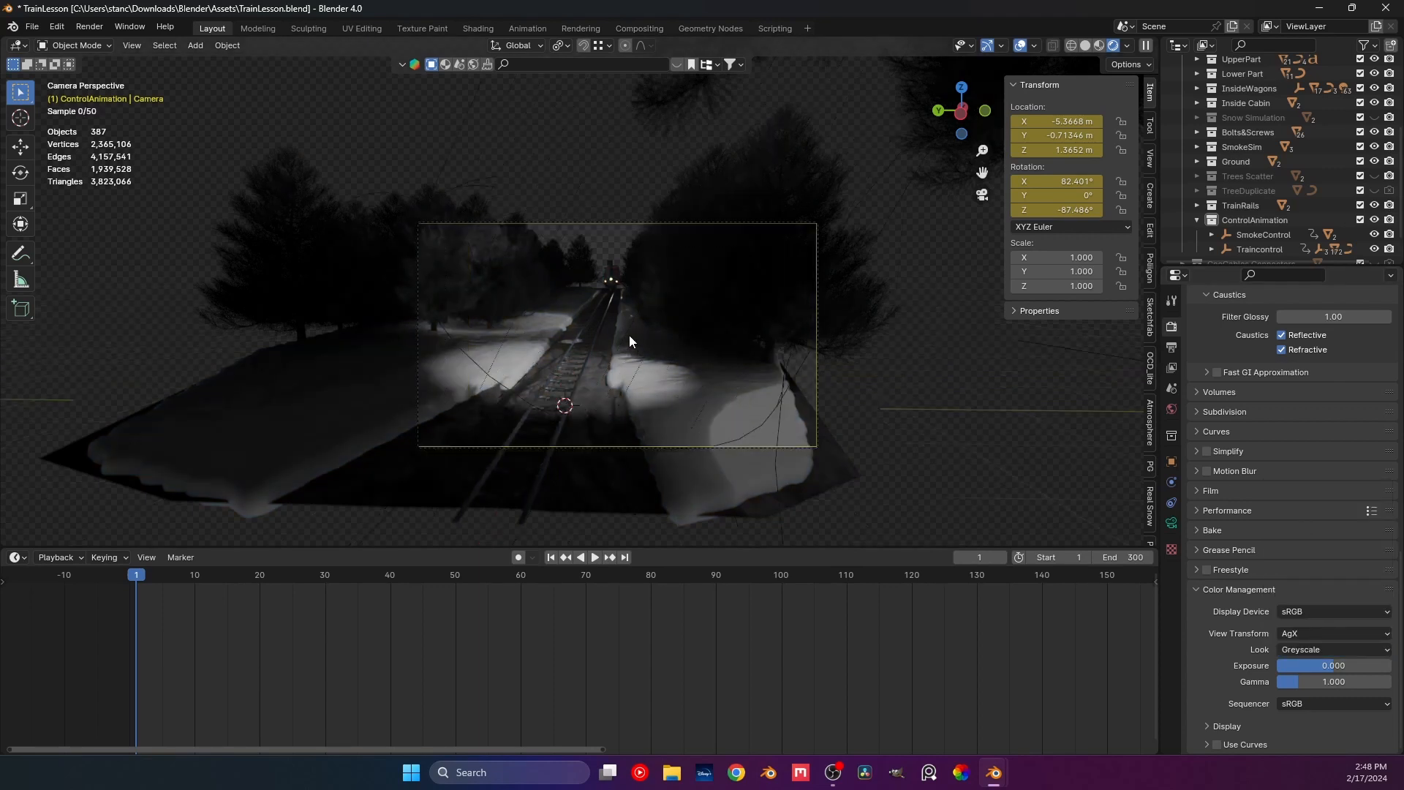
scroll(610, 313, down, 2)
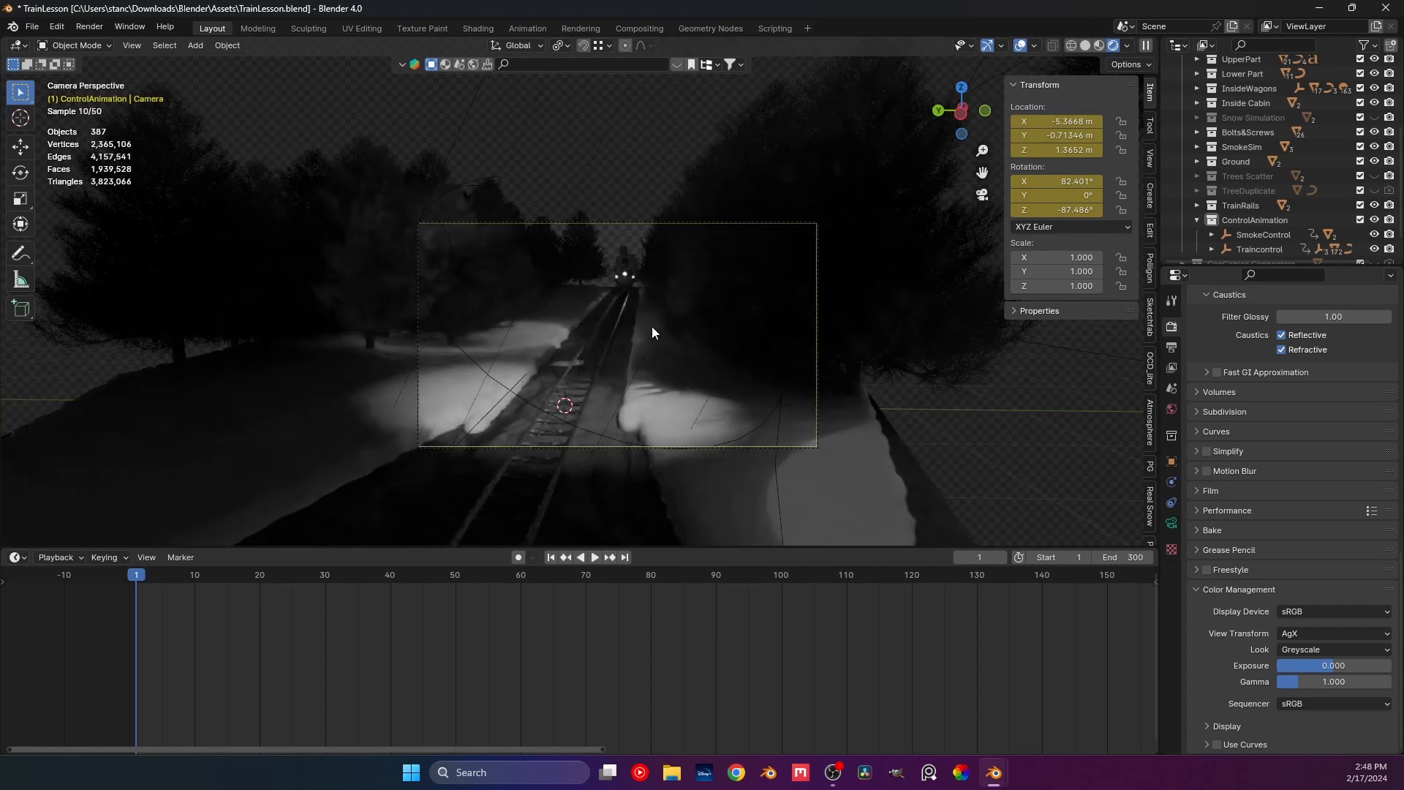
click(1288, 649)
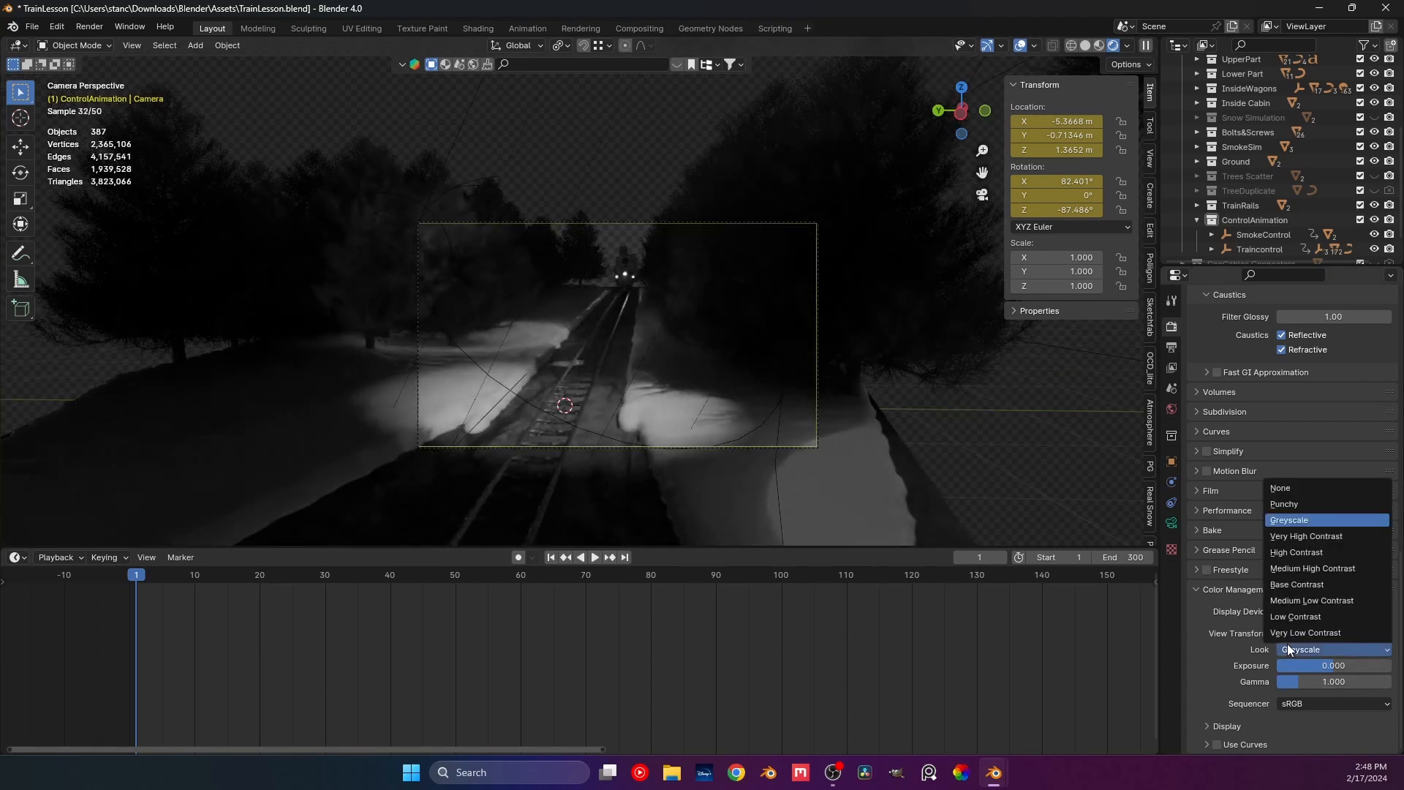
click(1289, 503)
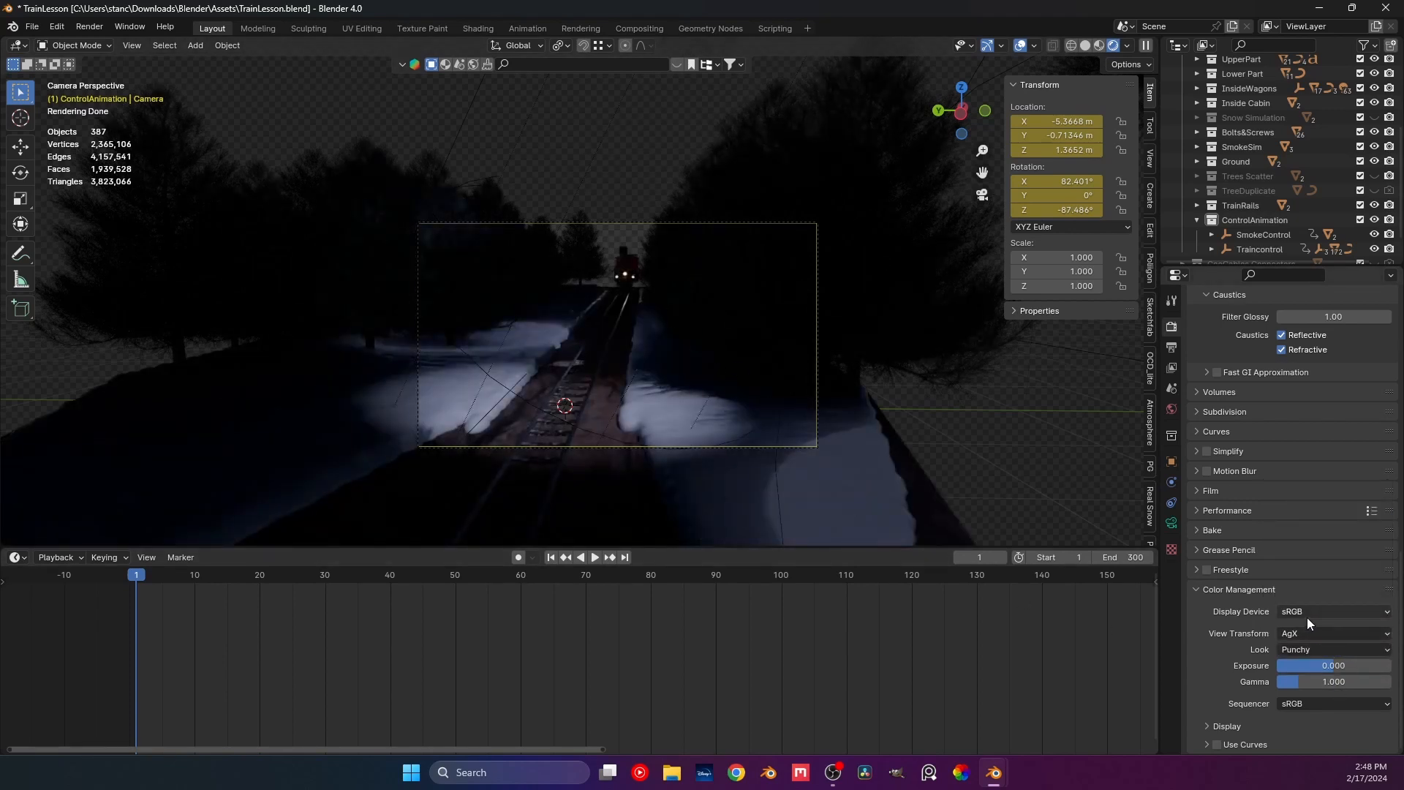
click(1305, 650)
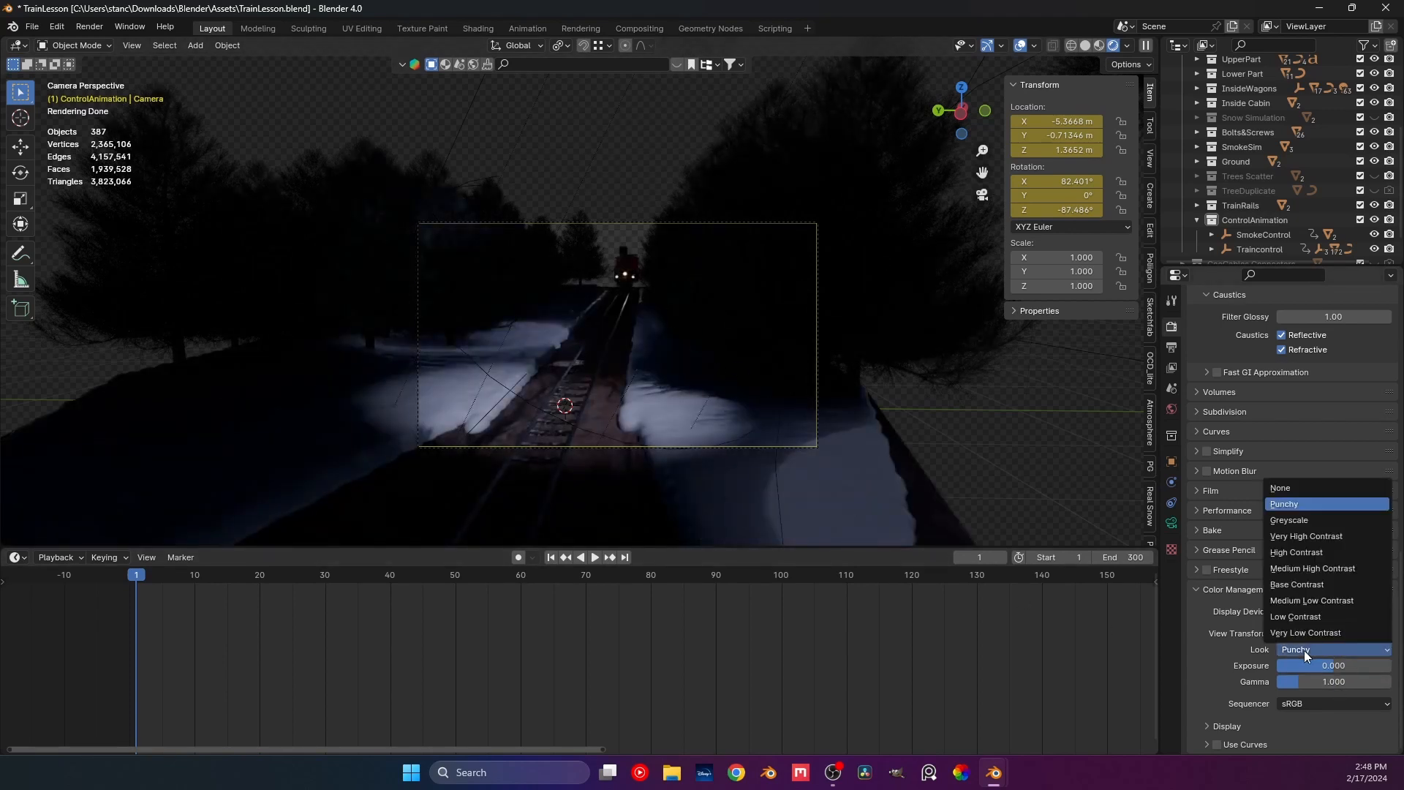
click(1305, 569)
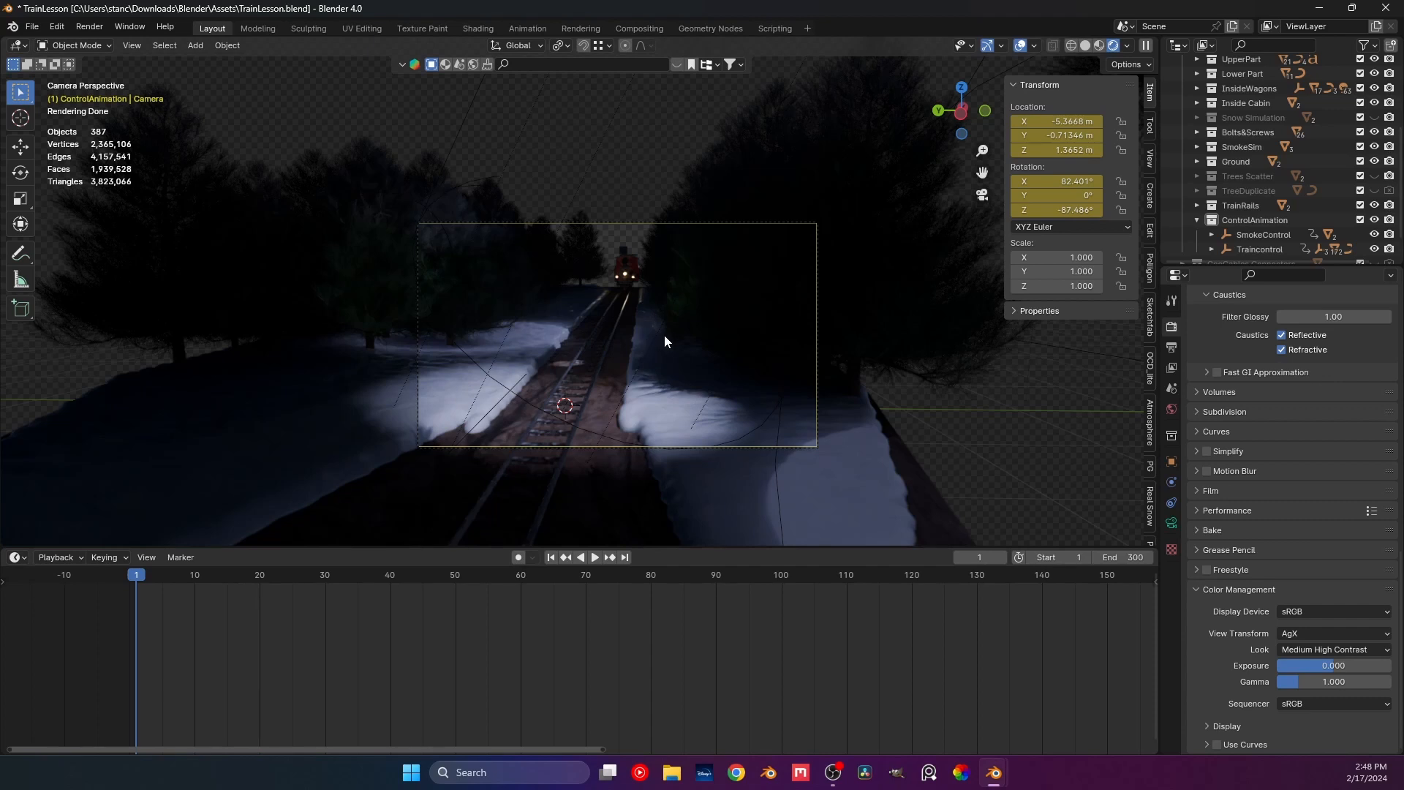
Review the camera's lens and depth of field settings and the constraints available for it.
click(1171, 523)
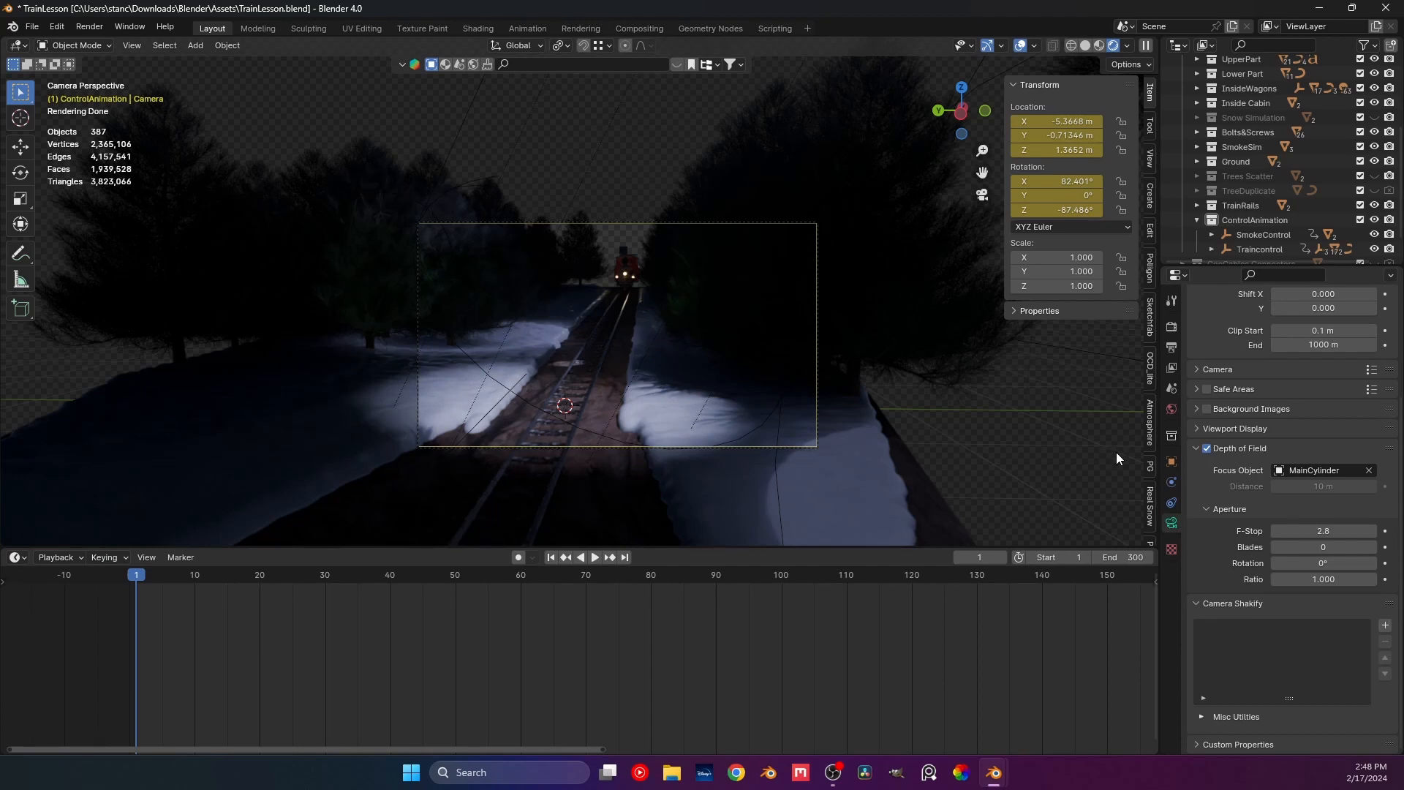
scroll(1252, 436, up, 4)
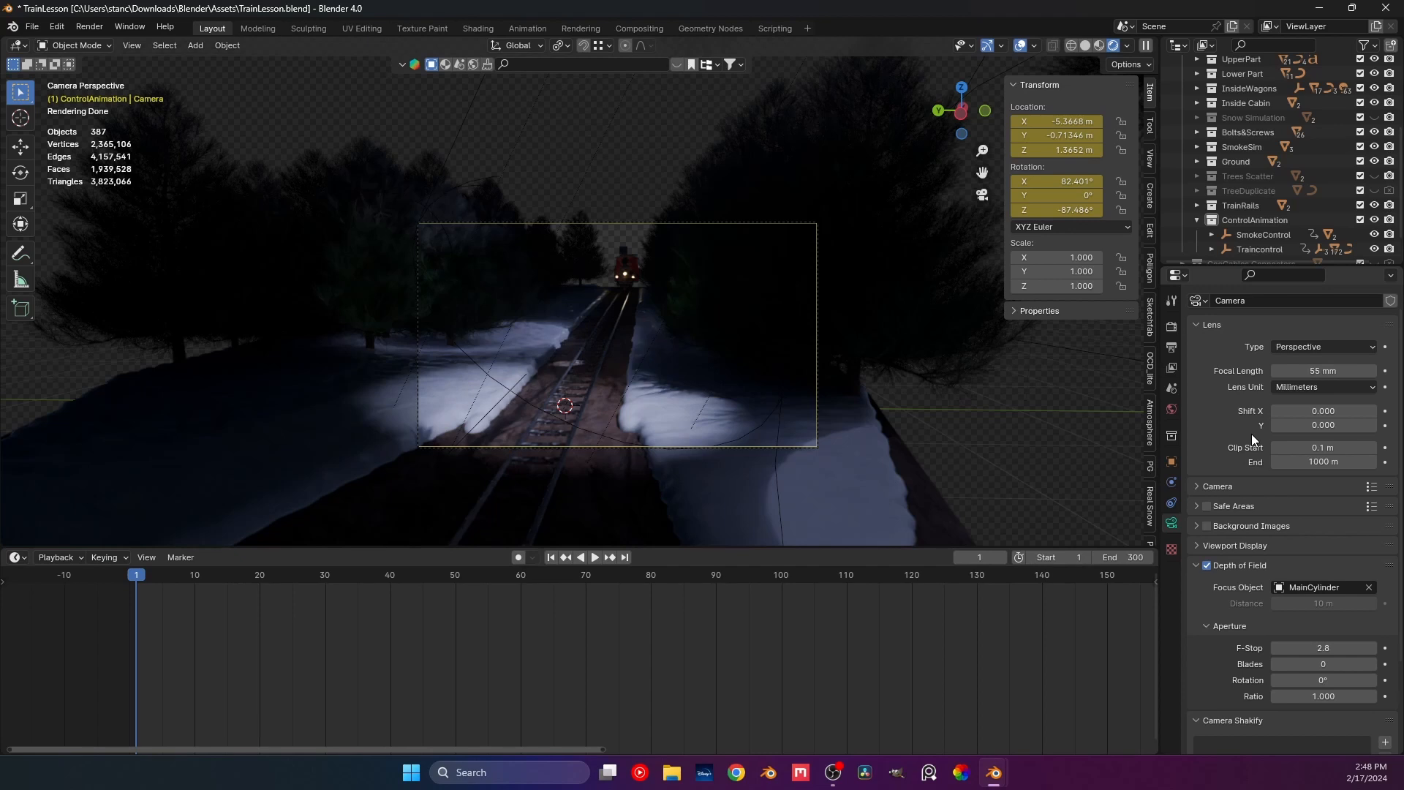
click(1172, 502)
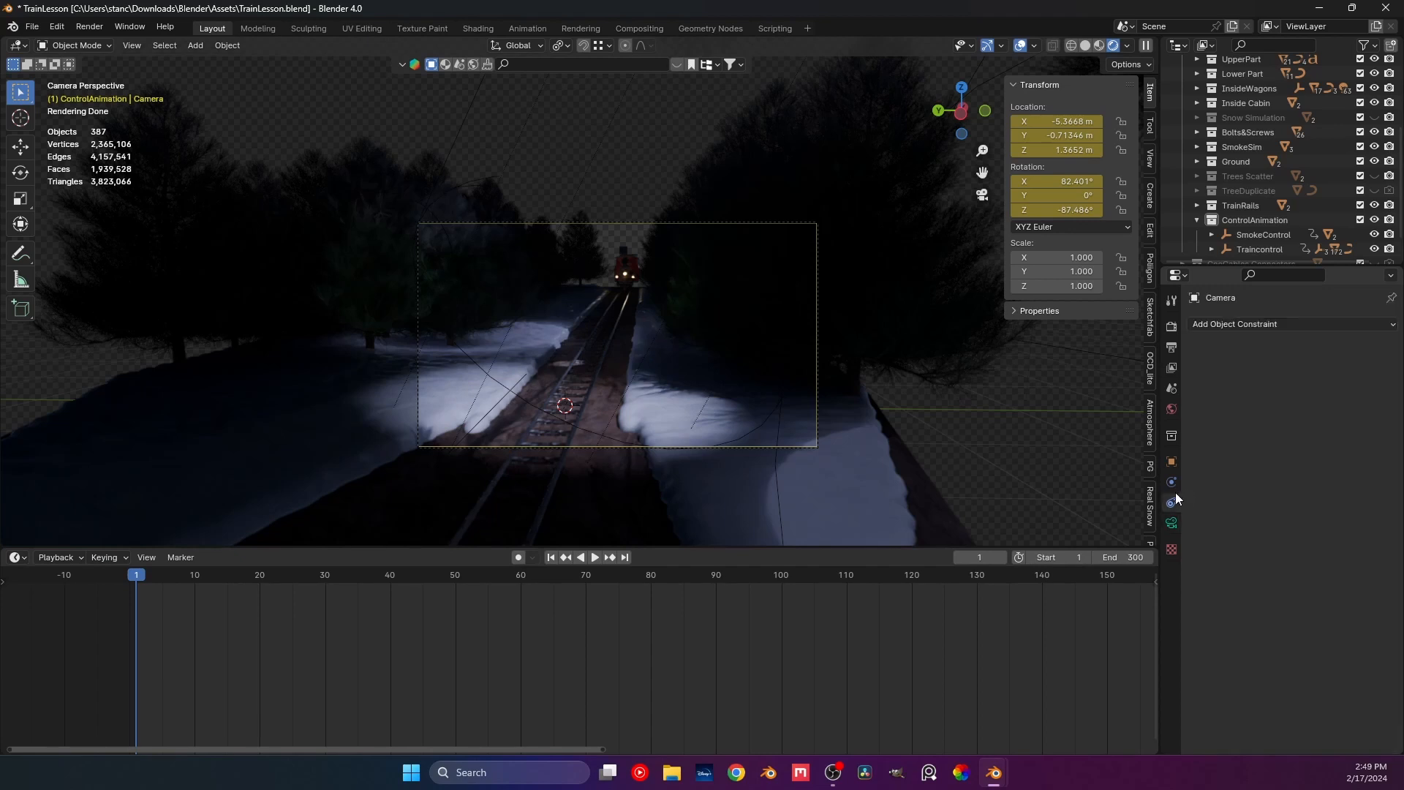
click(1232, 326)
click(1172, 525)
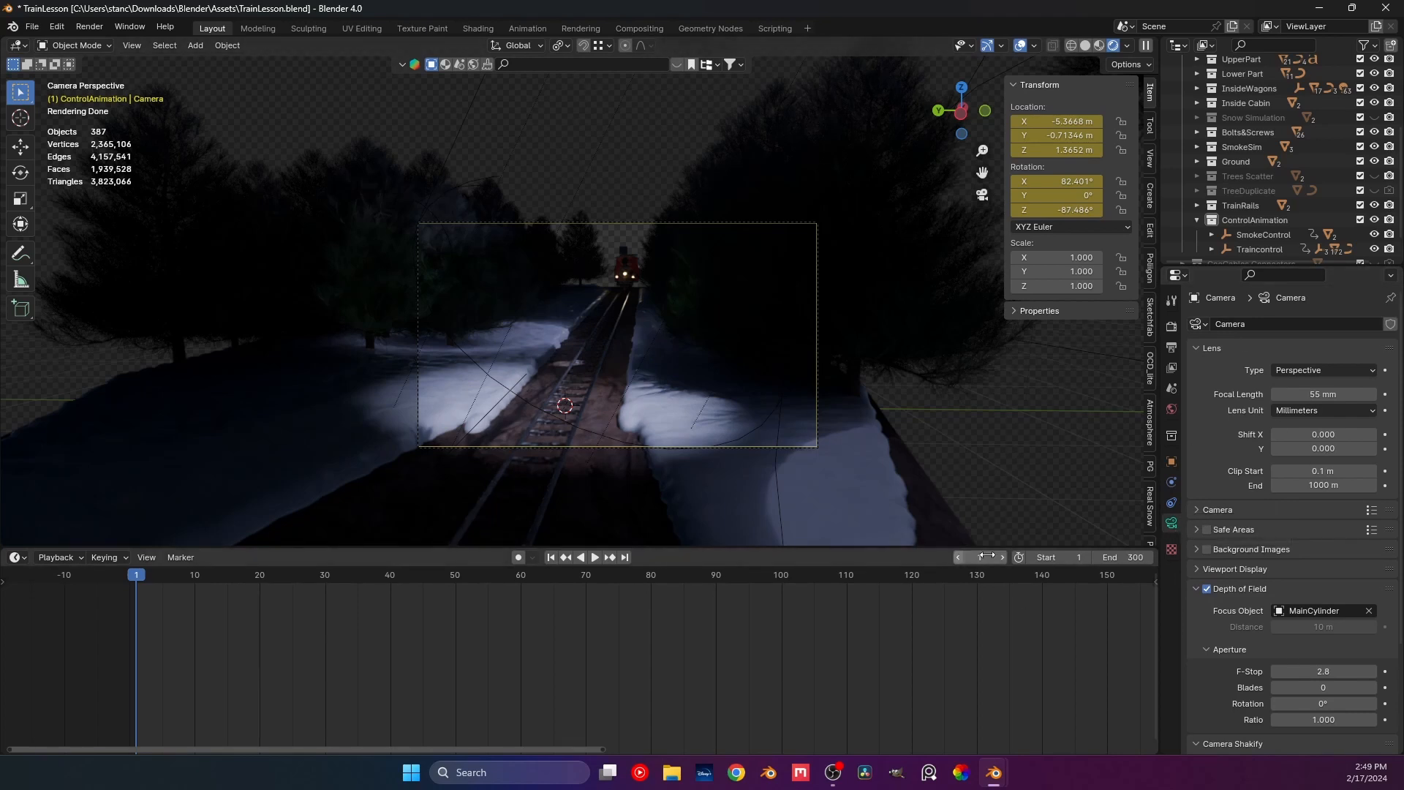
Try the Orthographic lens type on the camera and switch it to Panoramic.
click(1292, 372)
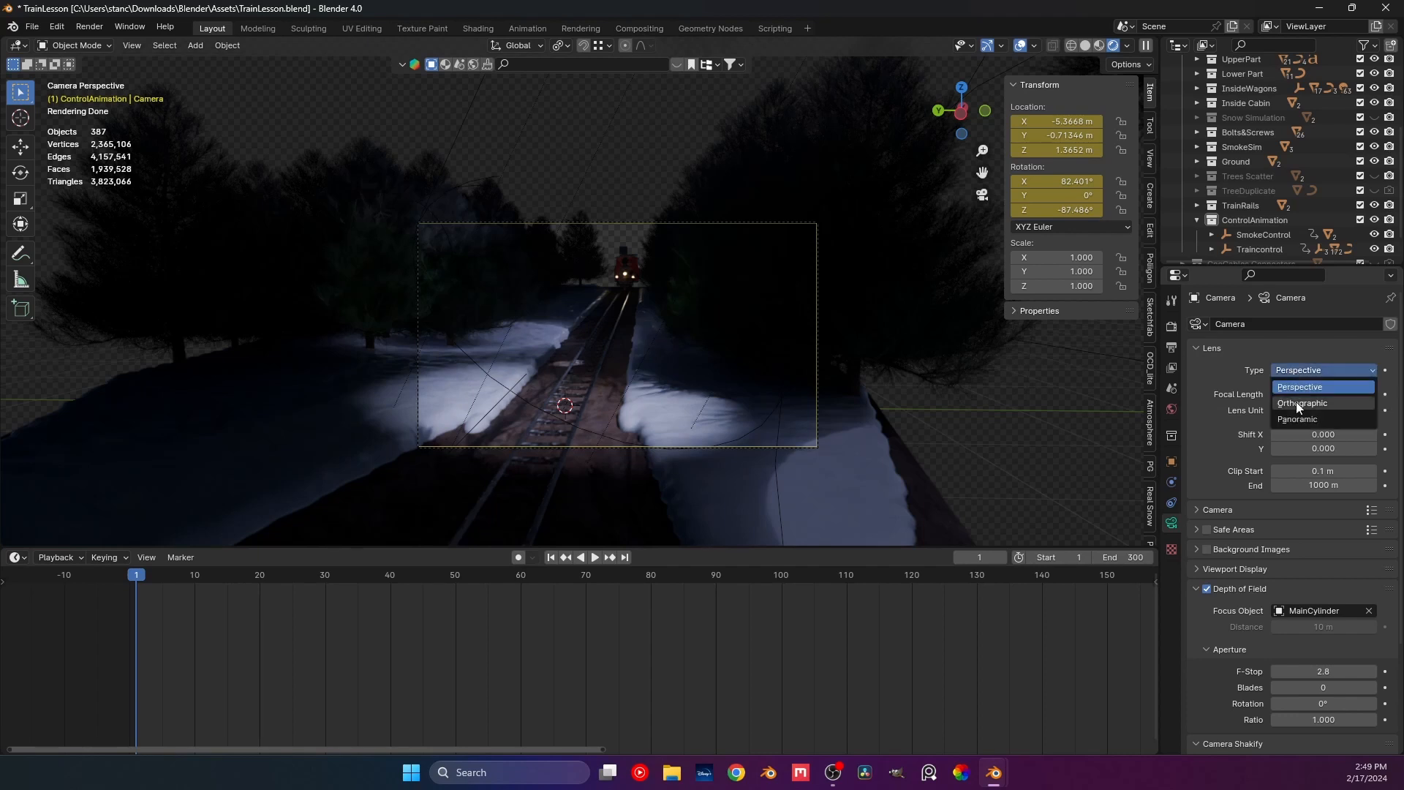
click(1296, 402)
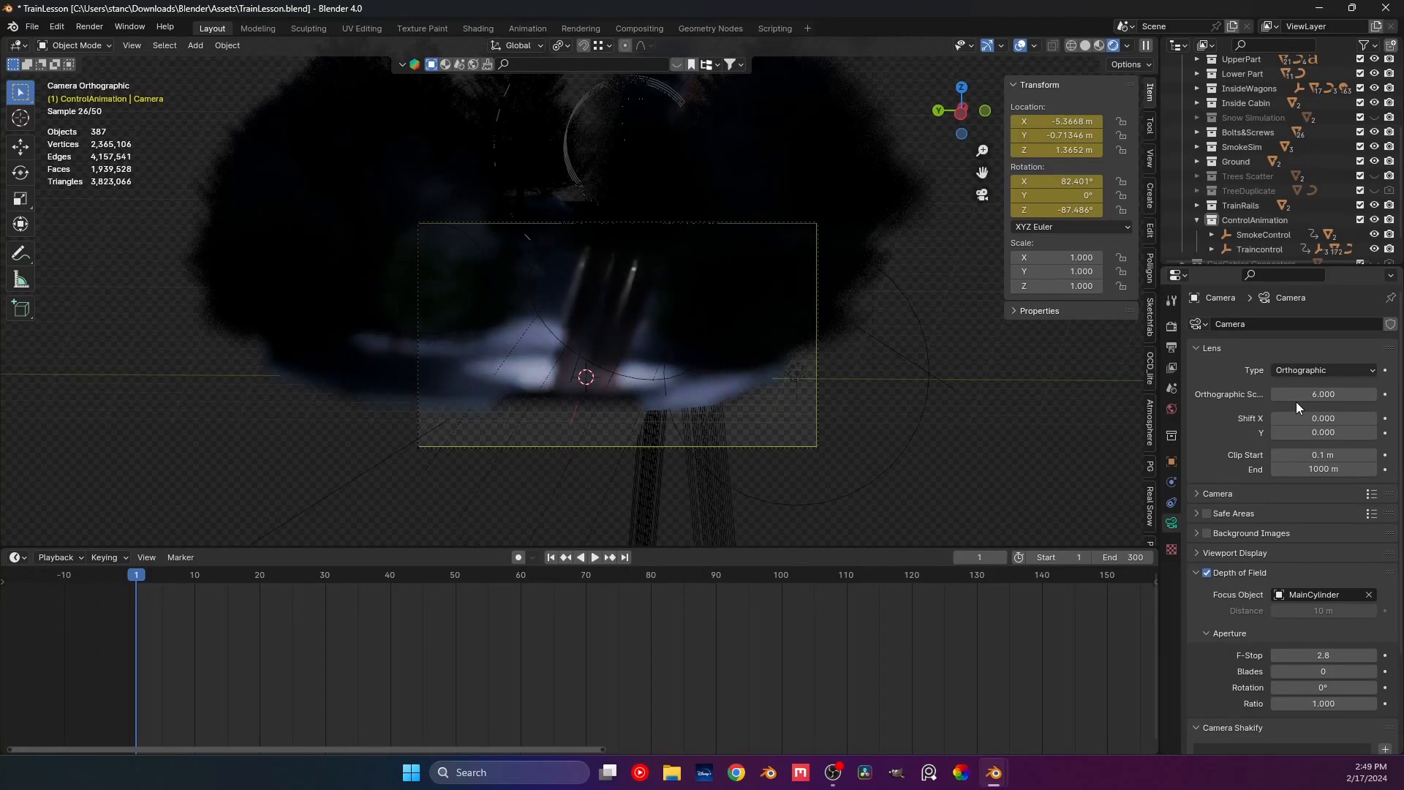
click(1299, 372)
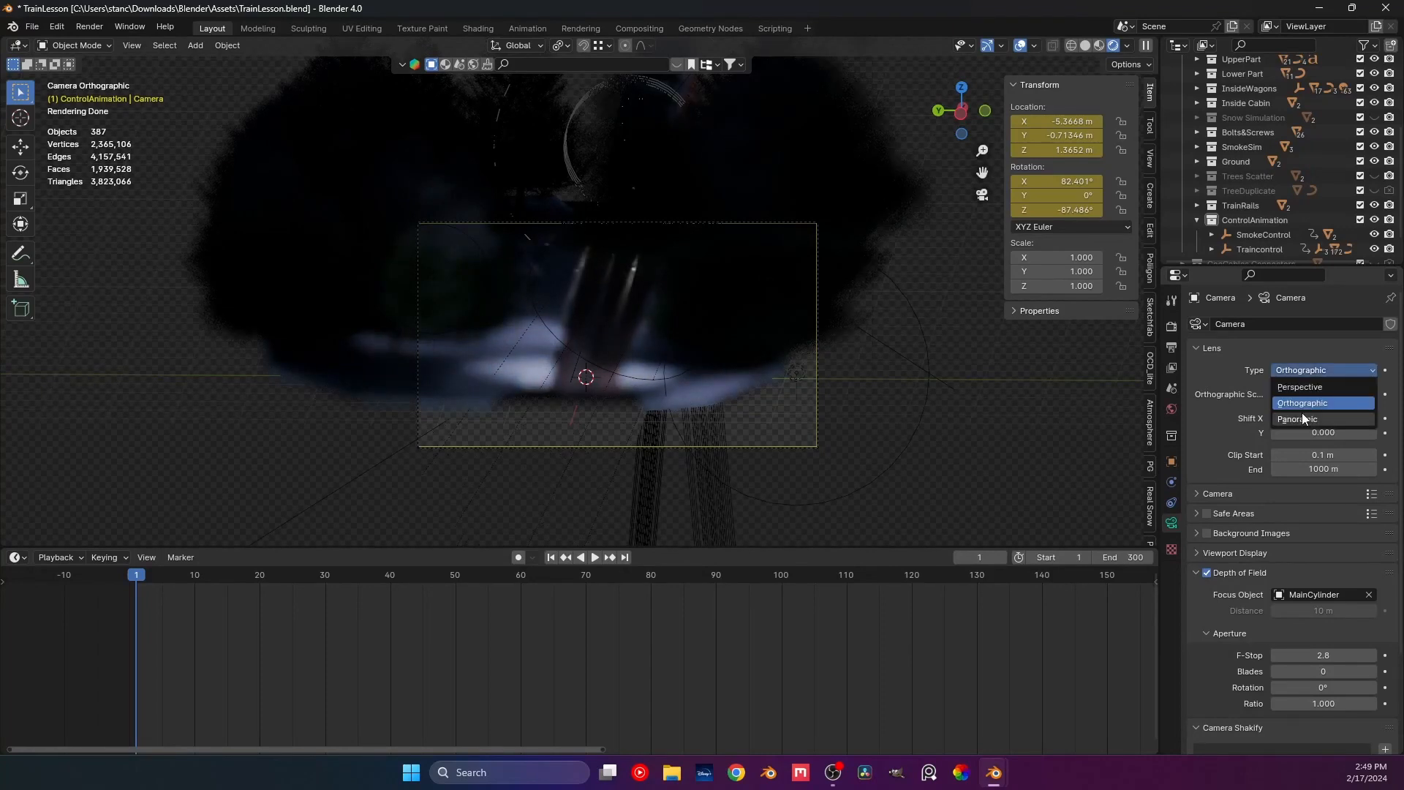
click(1302, 413)
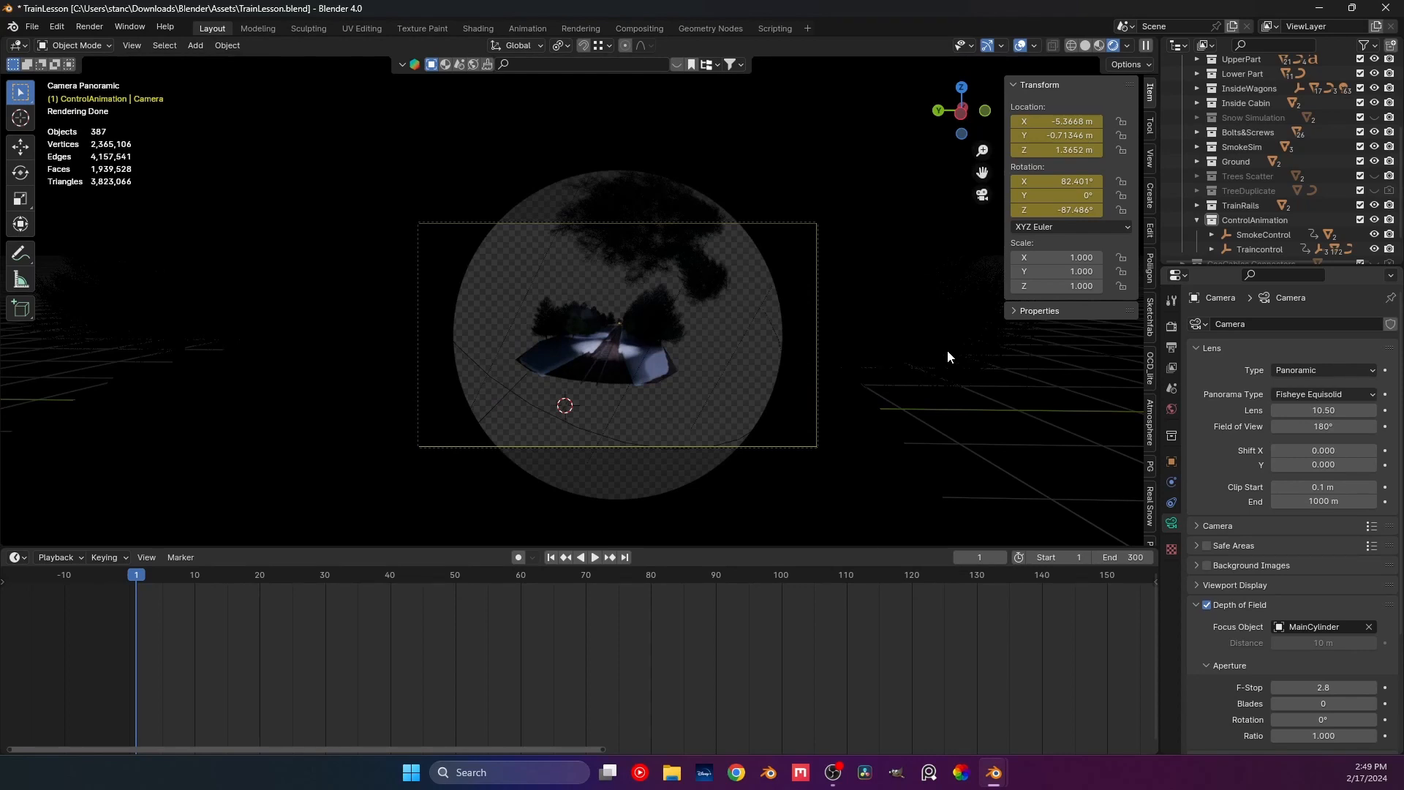
Try the Mirror Ball, Equirectangular, Fisheye Equidistant and Fisheye Lens Polynomial panorama types on the camera.
click(1326, 394)
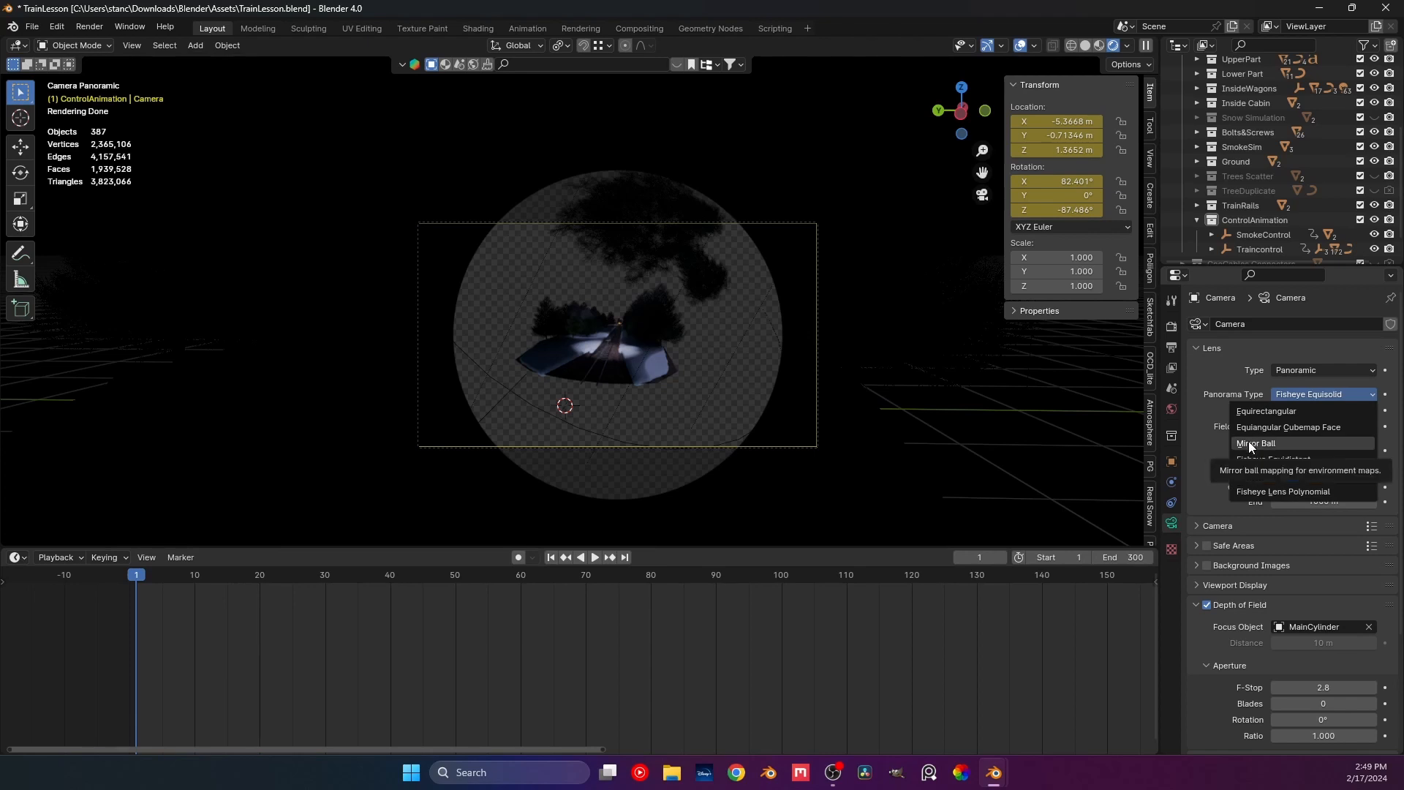
click(1249, 443)
click(1318, 394)
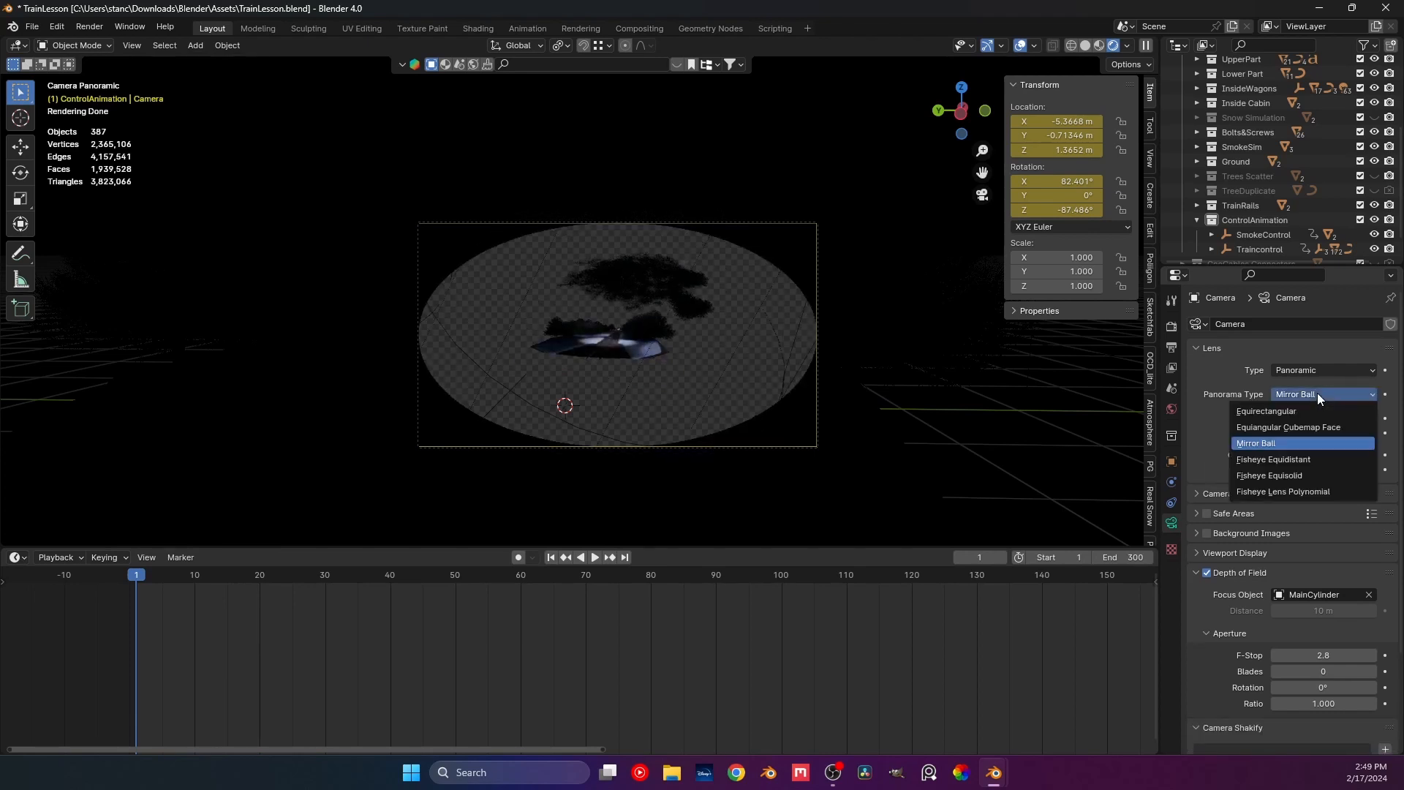
click(1288, 411)
click(1303, 395)
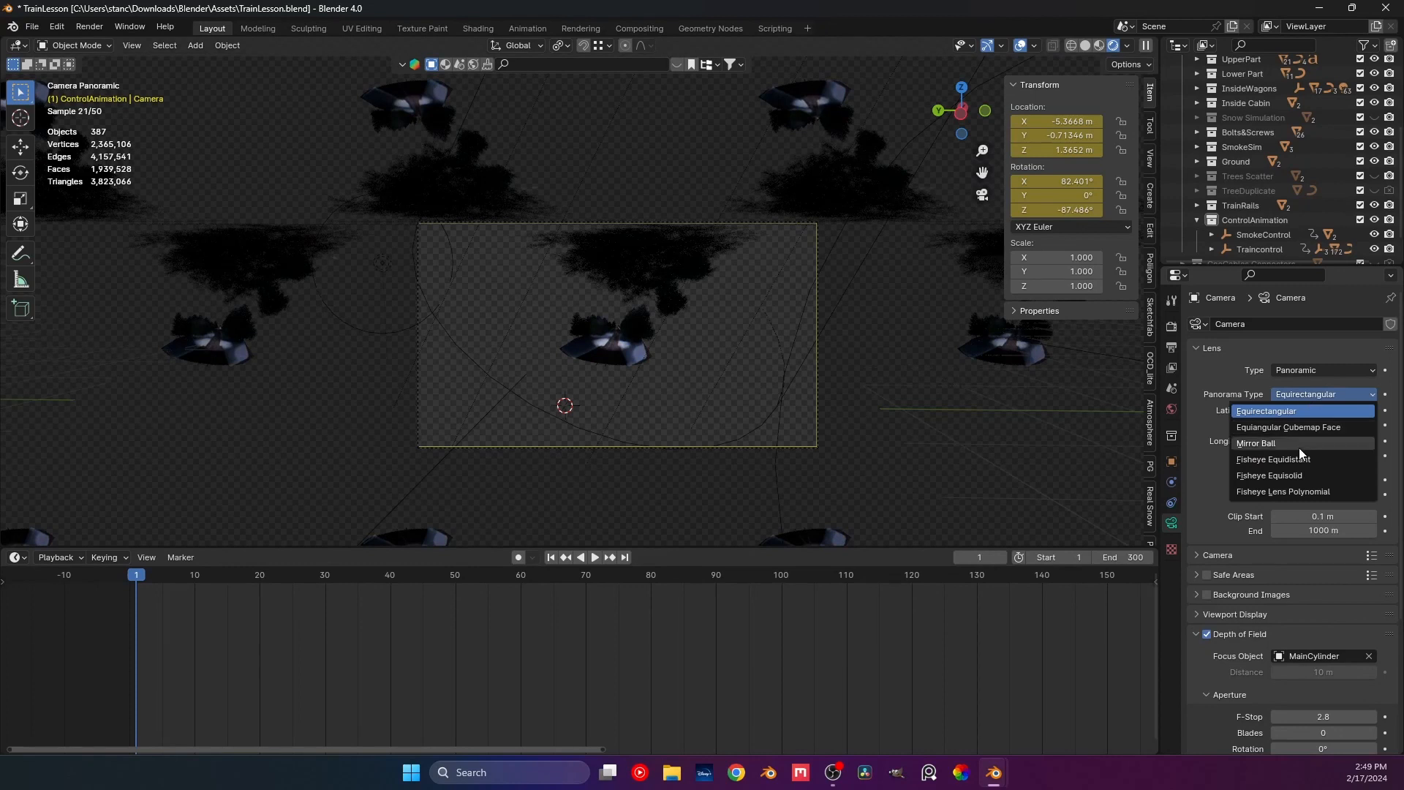
click(1295, 460)
click(1310, 394)
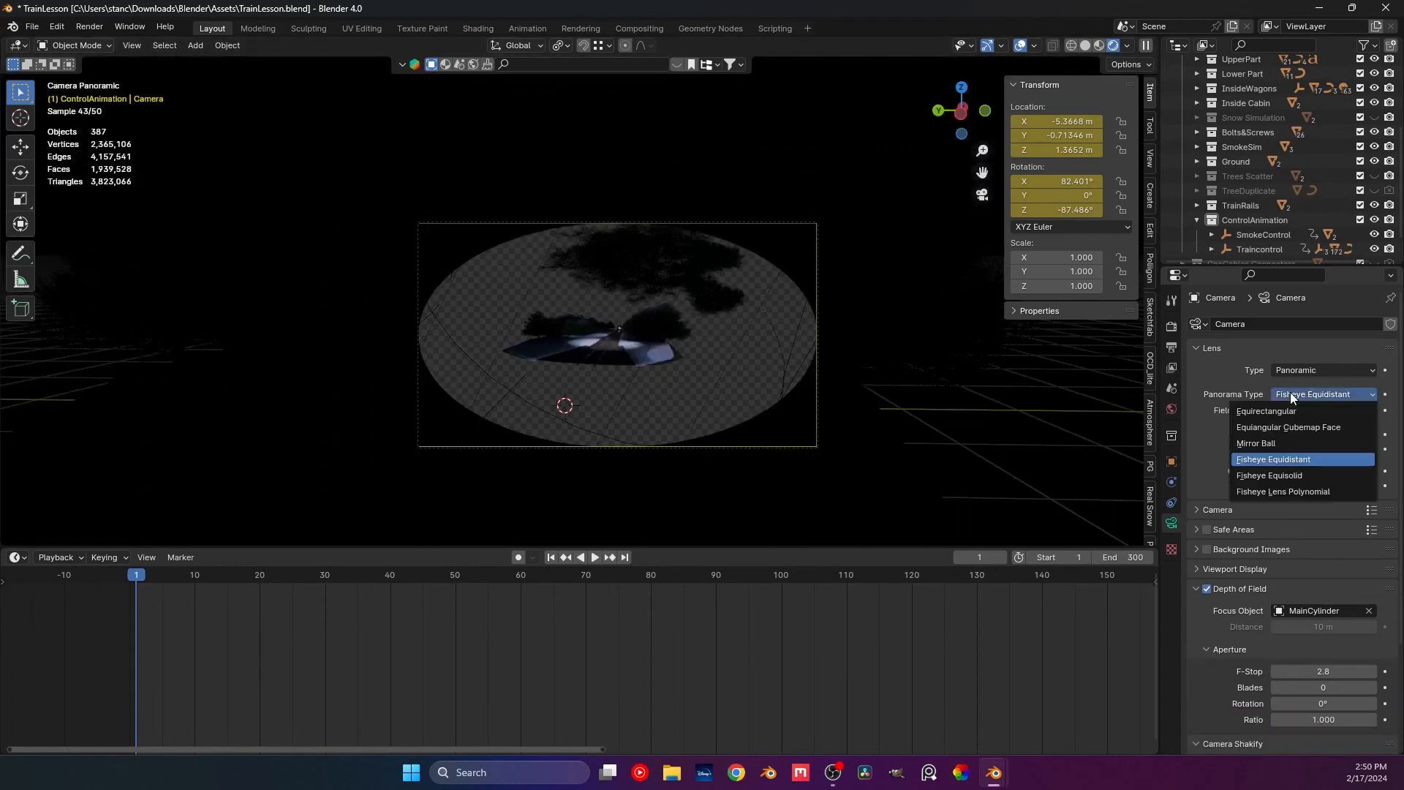
click(1289, 490)
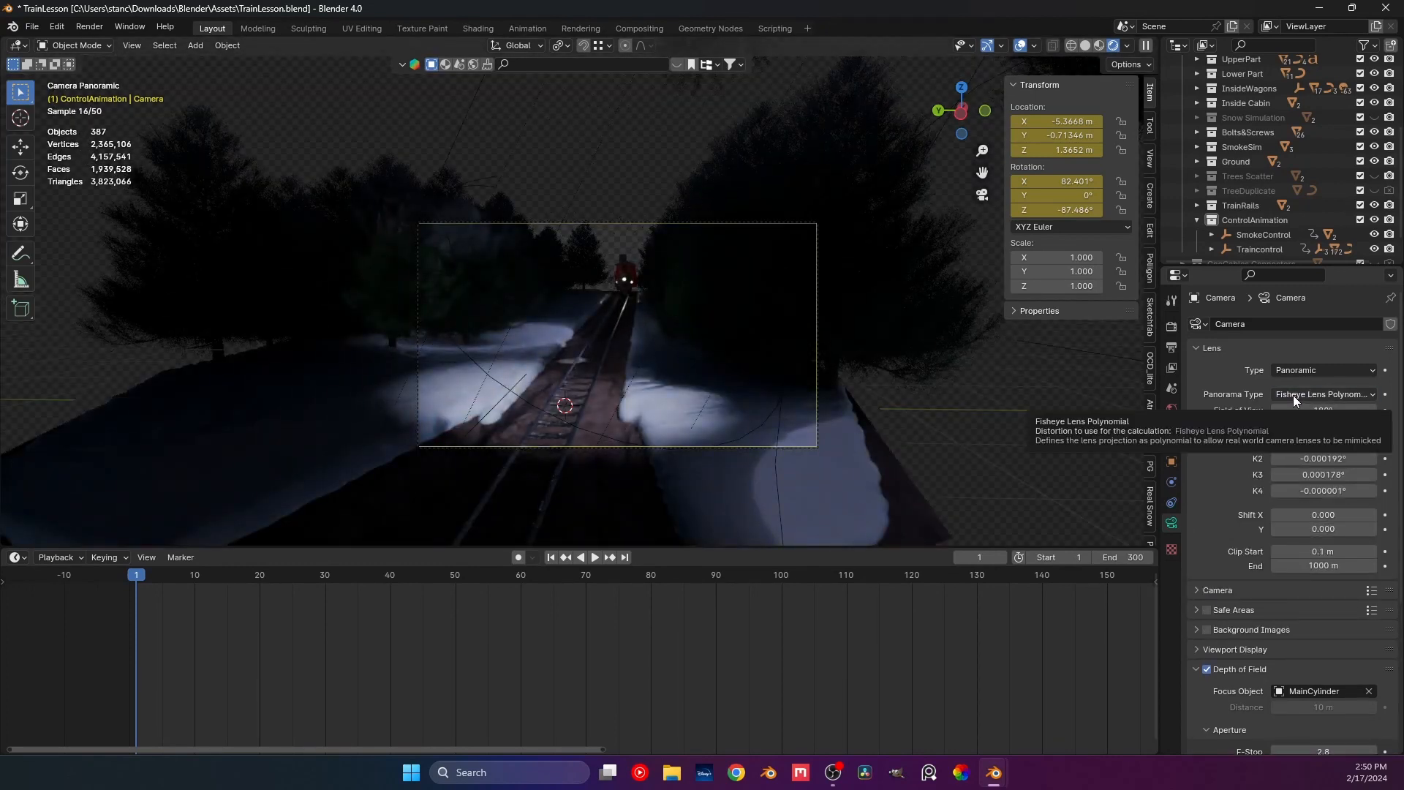
Compare the Fisheye Equisolid and Fisheye Equidistant panorama types once more and return to Fisheye Lens Polynomial.
click(1294, 395)
click(1310, 468)
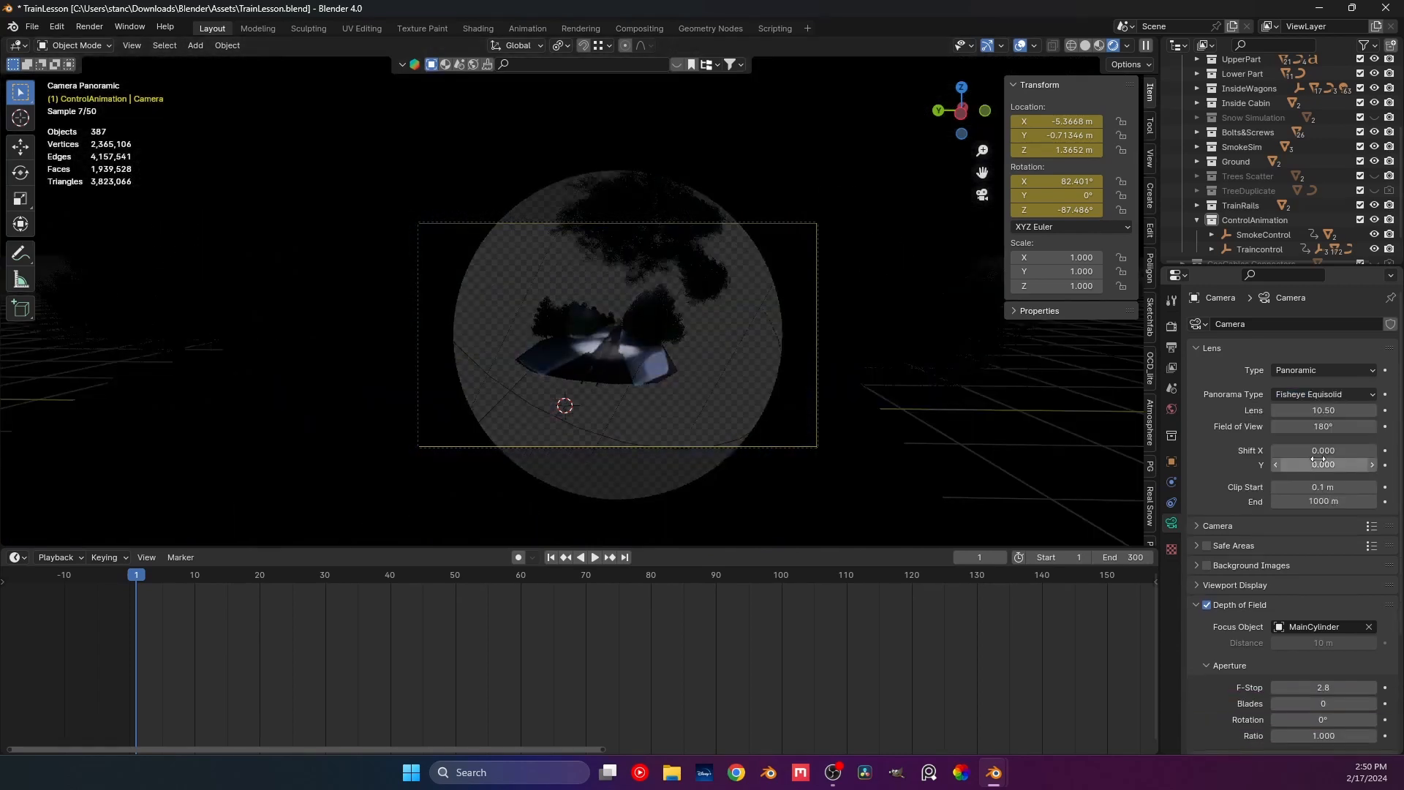
click(1317, 394)
click(1310, 460)
click(1318, 394)
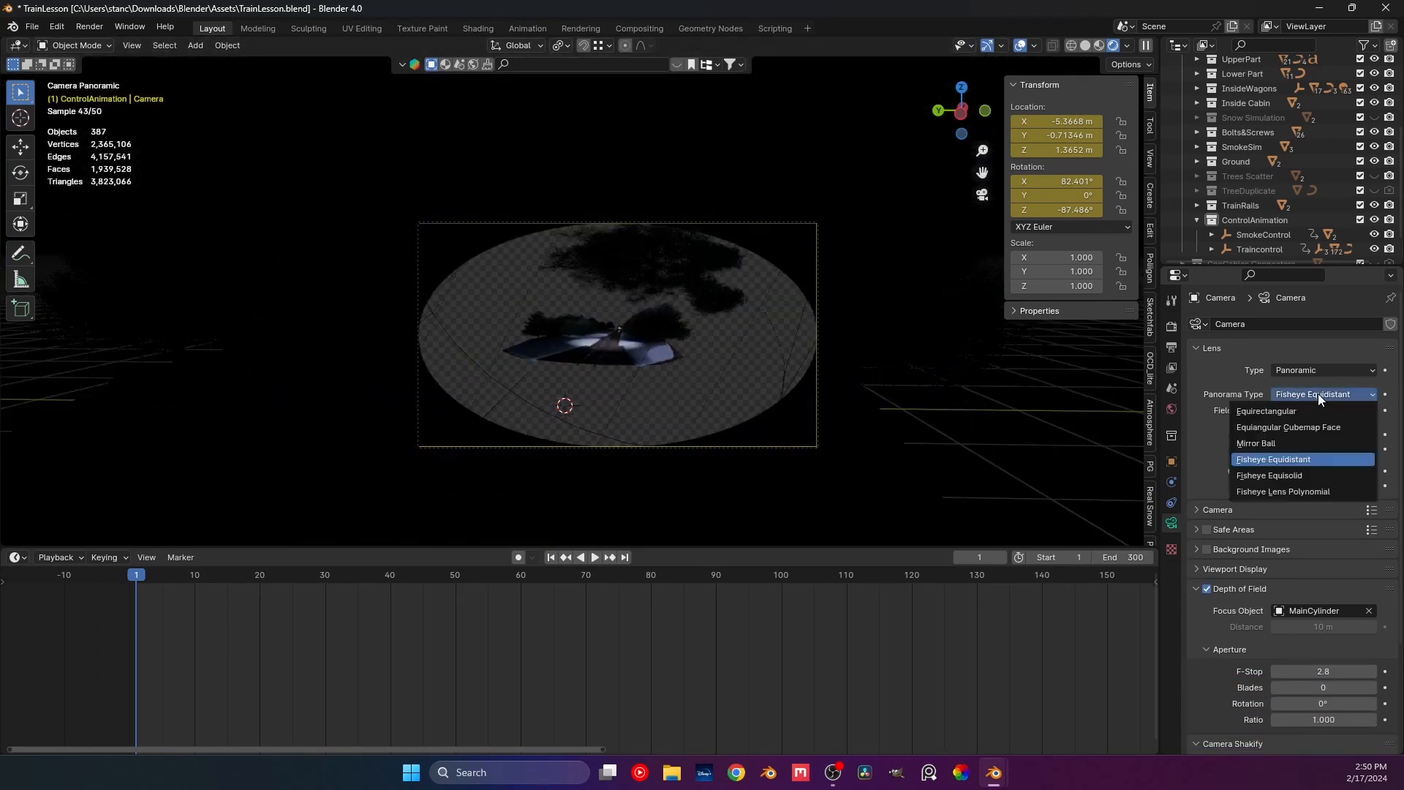
click(1315, 491)
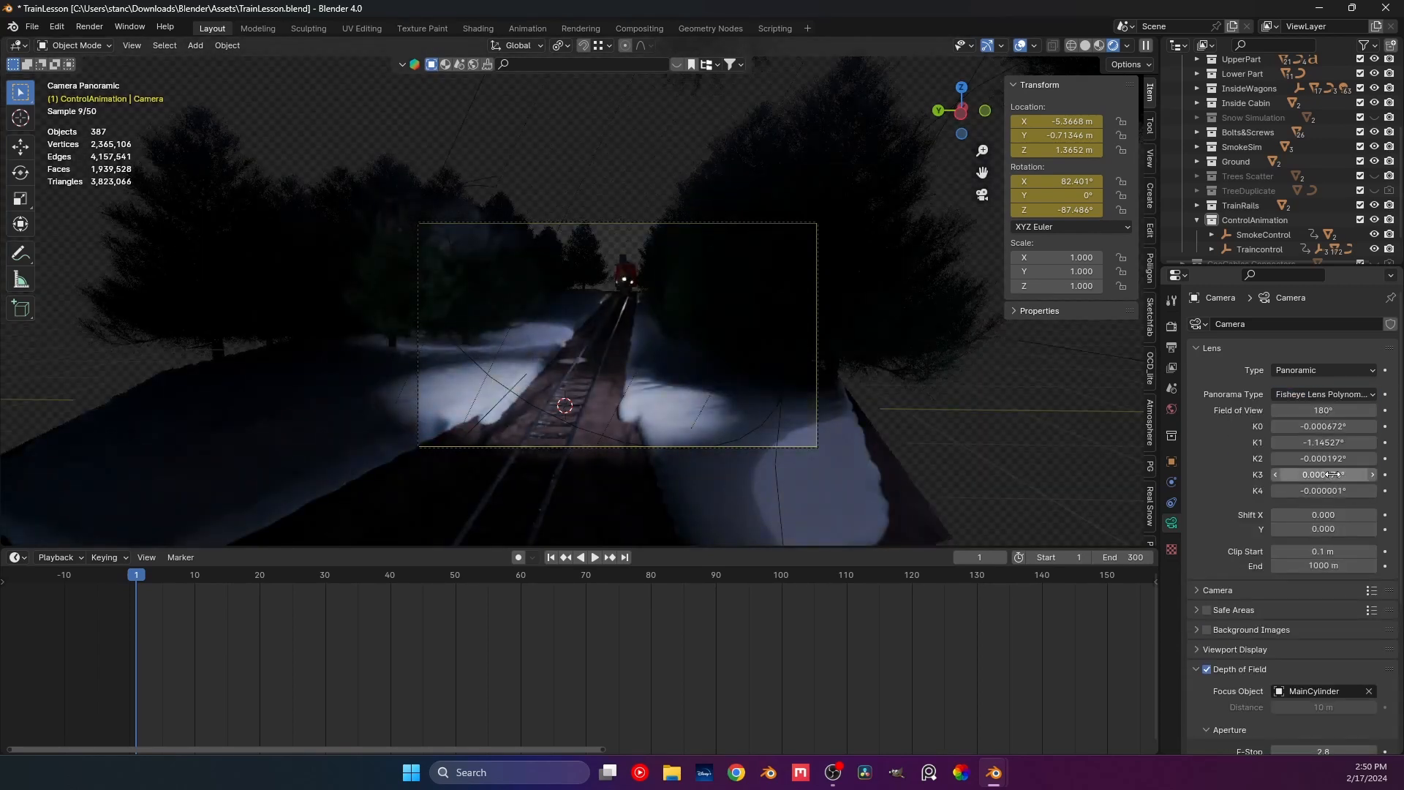
Switch the camera's lens type back to Perspective.
click(1324, 395)
click(1310, 371)
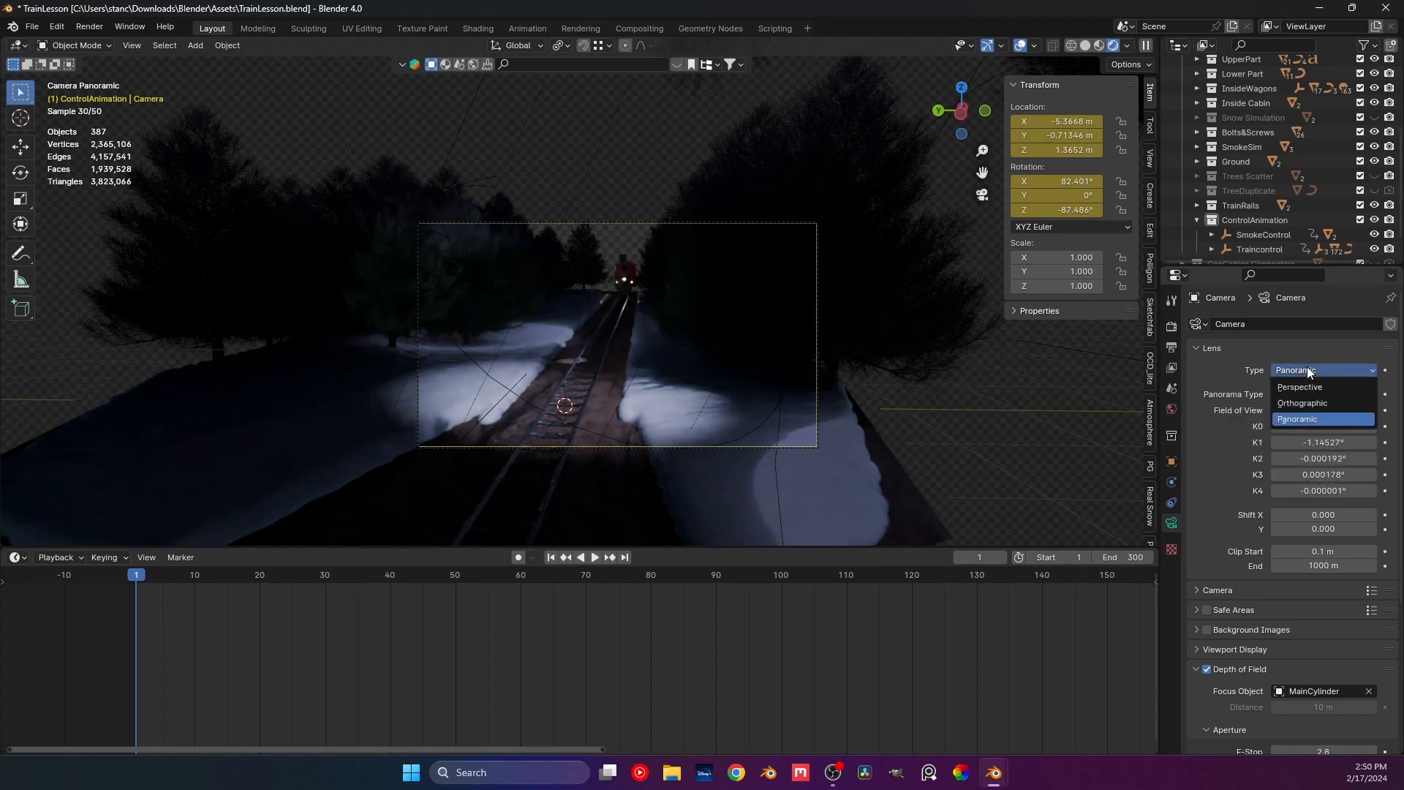
click(1308, 387)
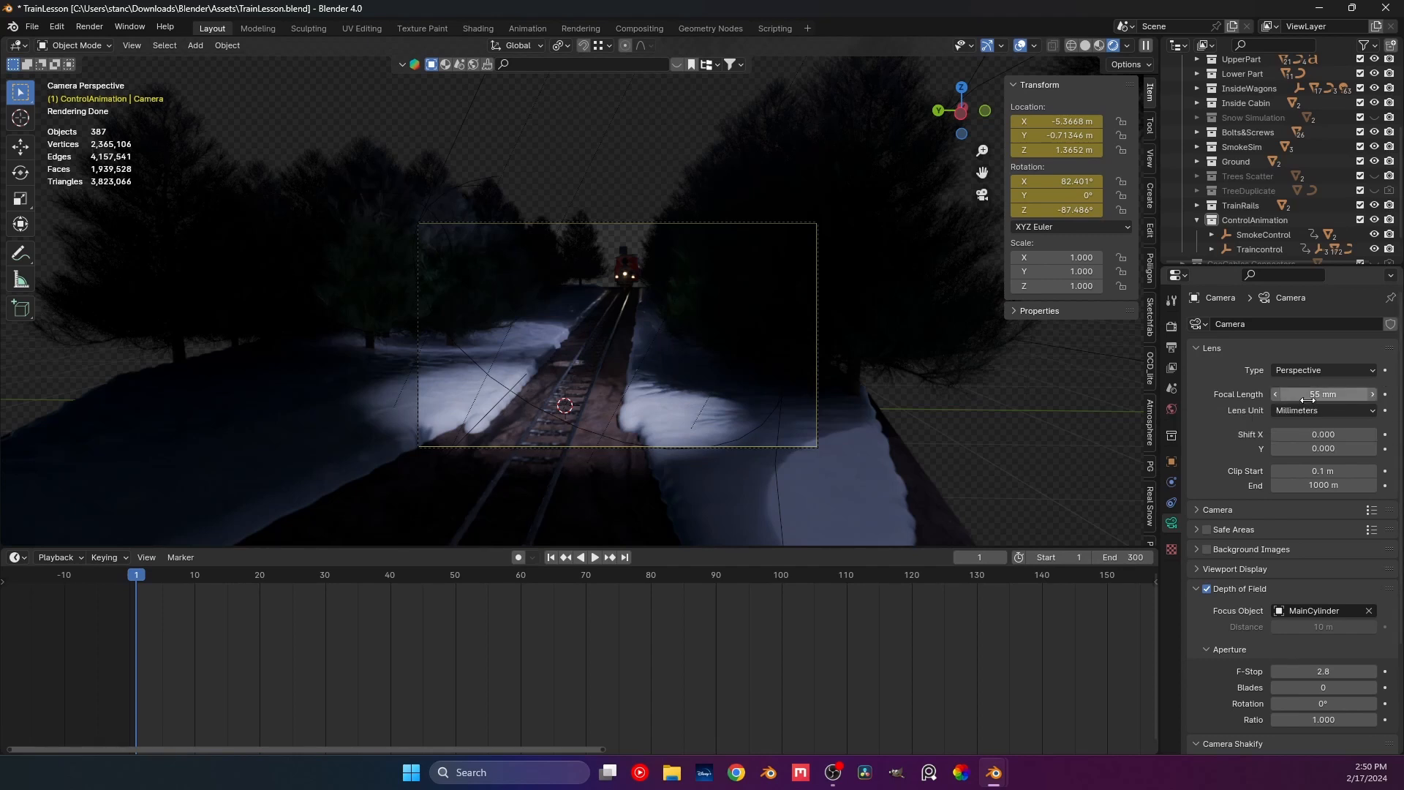
Try a longer focal length of about 146 mm on the camera and set it back to 55 mm.
mouse_move(1308, 399)
mouse_down()
mouse_move(1374, 394)
mouse_move(1308, 394)
mouse_move(1328, 394)
mouse_up()
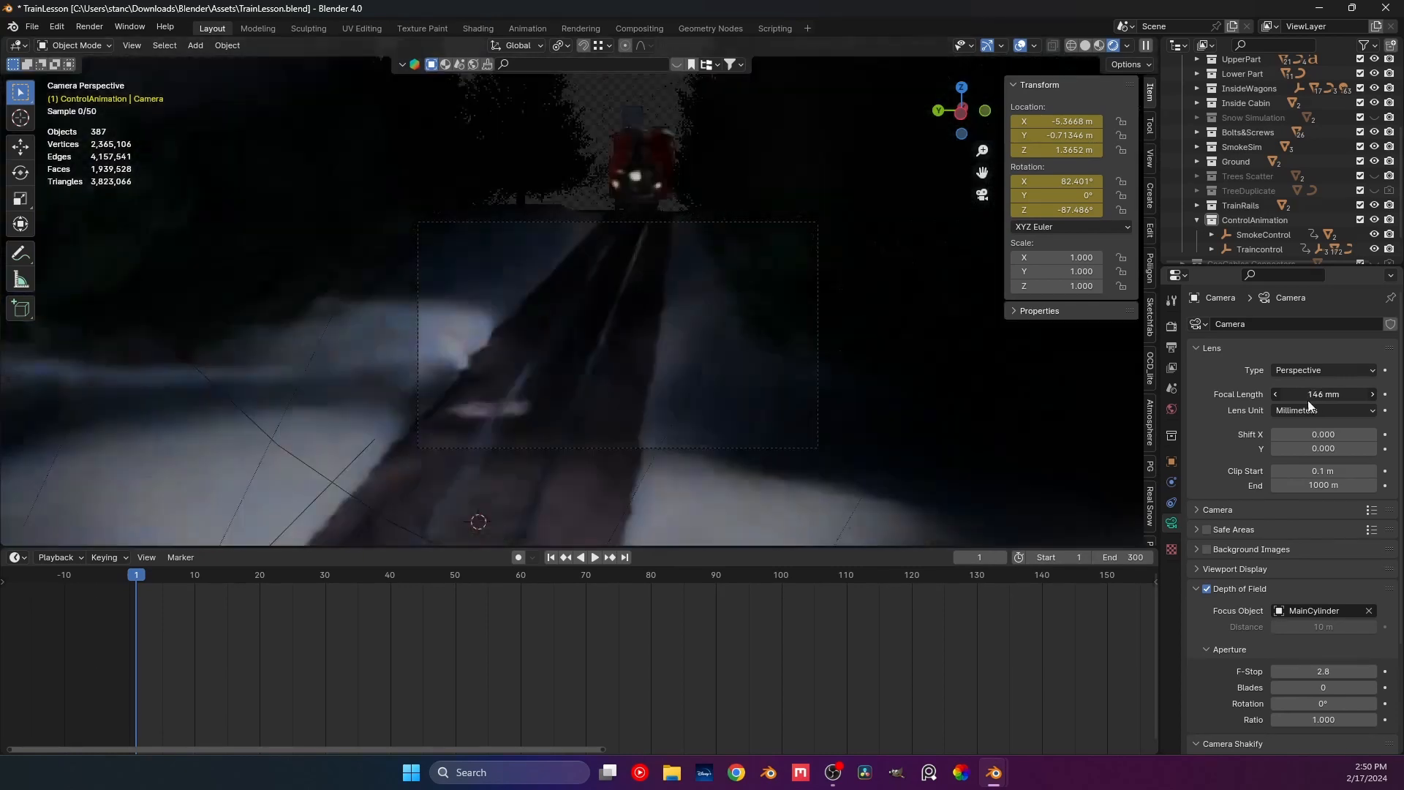
click(1305, 398)
text(55)
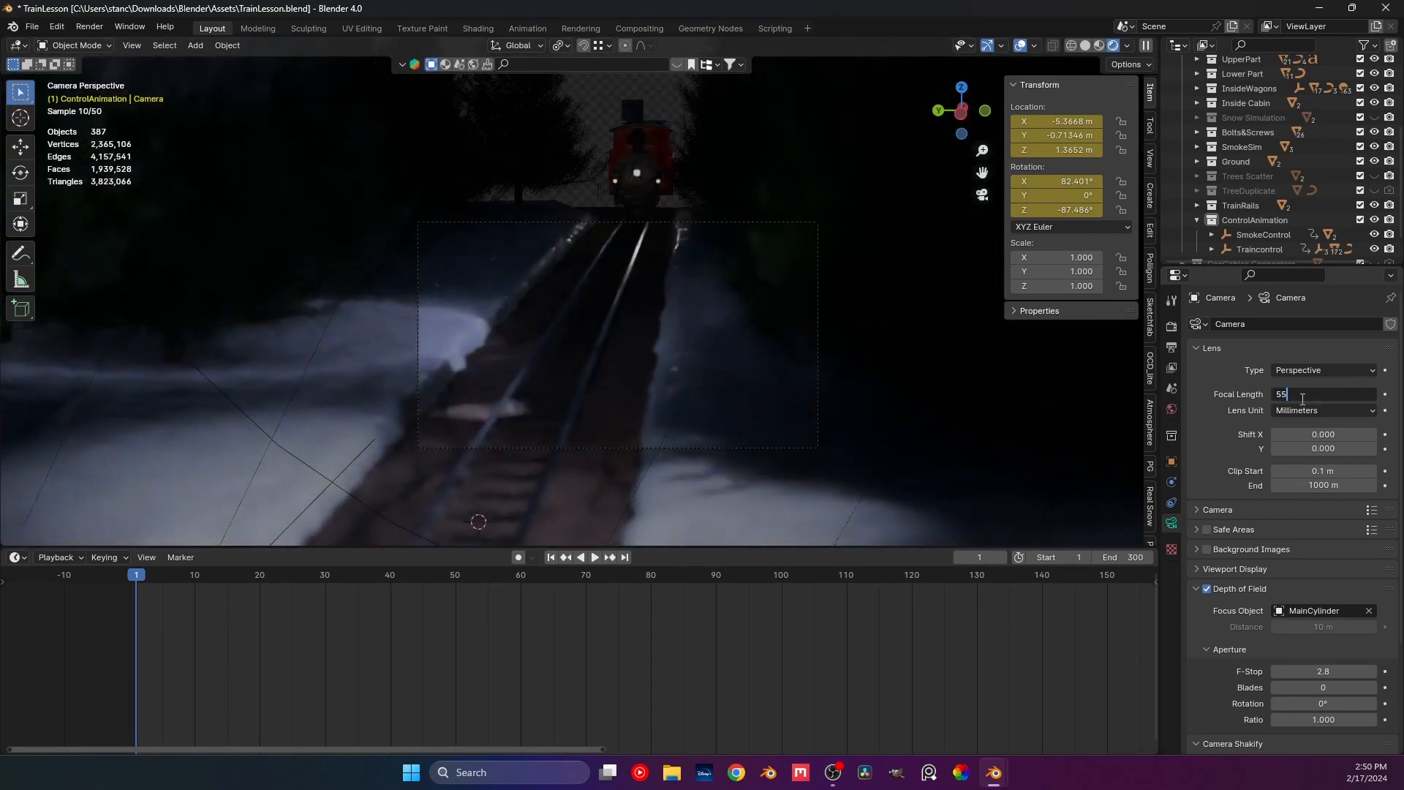
key(Return)
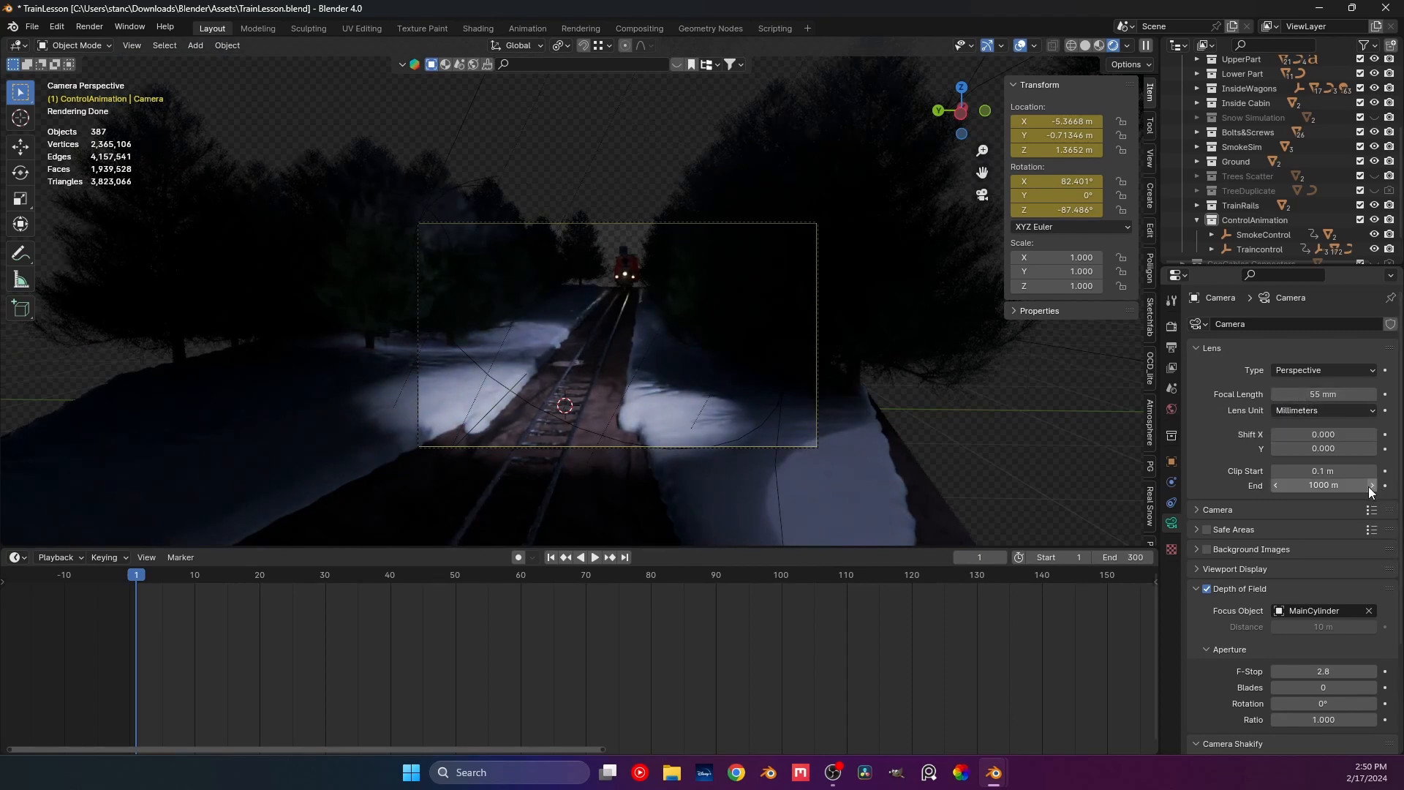
Review the camera's sensor, background image and viewport display settings.
click(1204, 510)
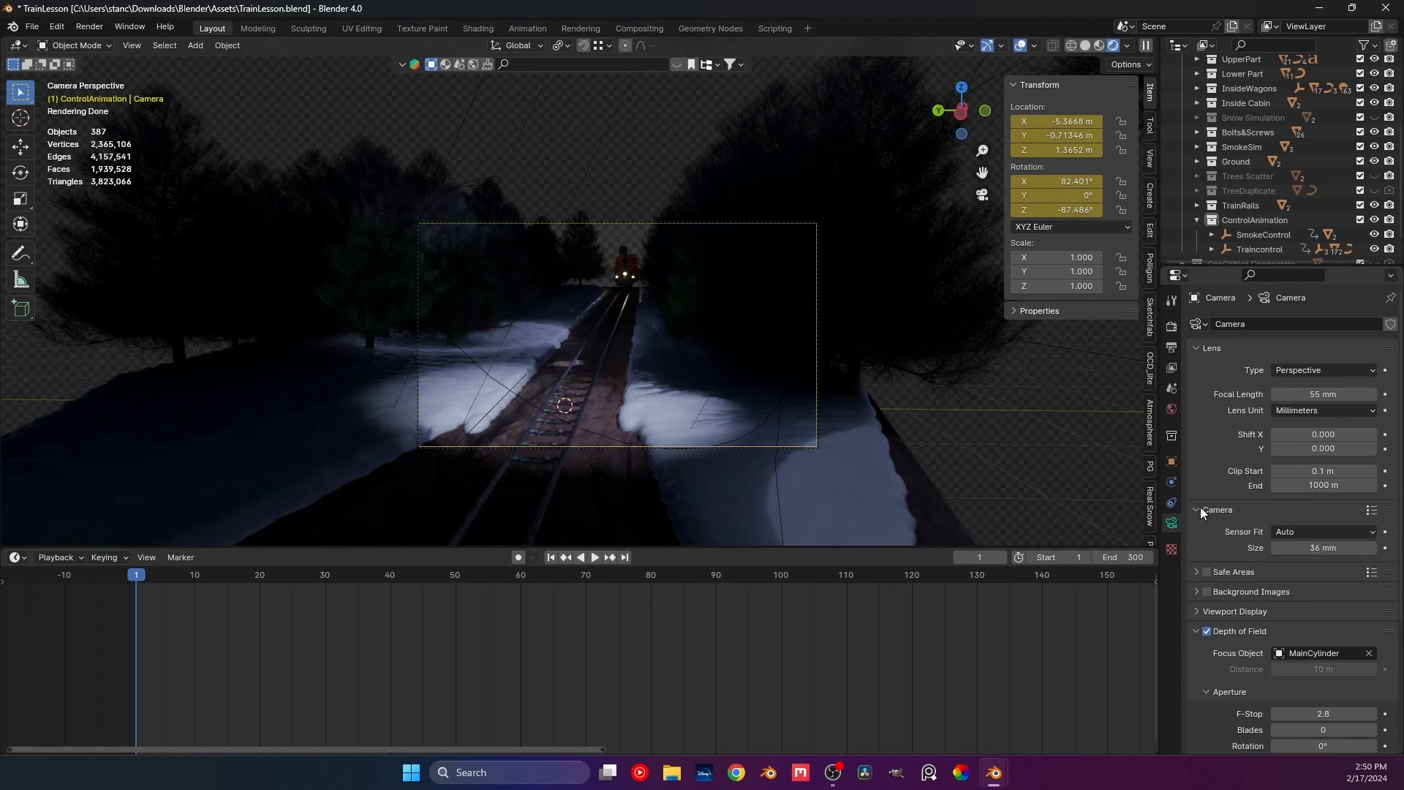
click(1200, 512)
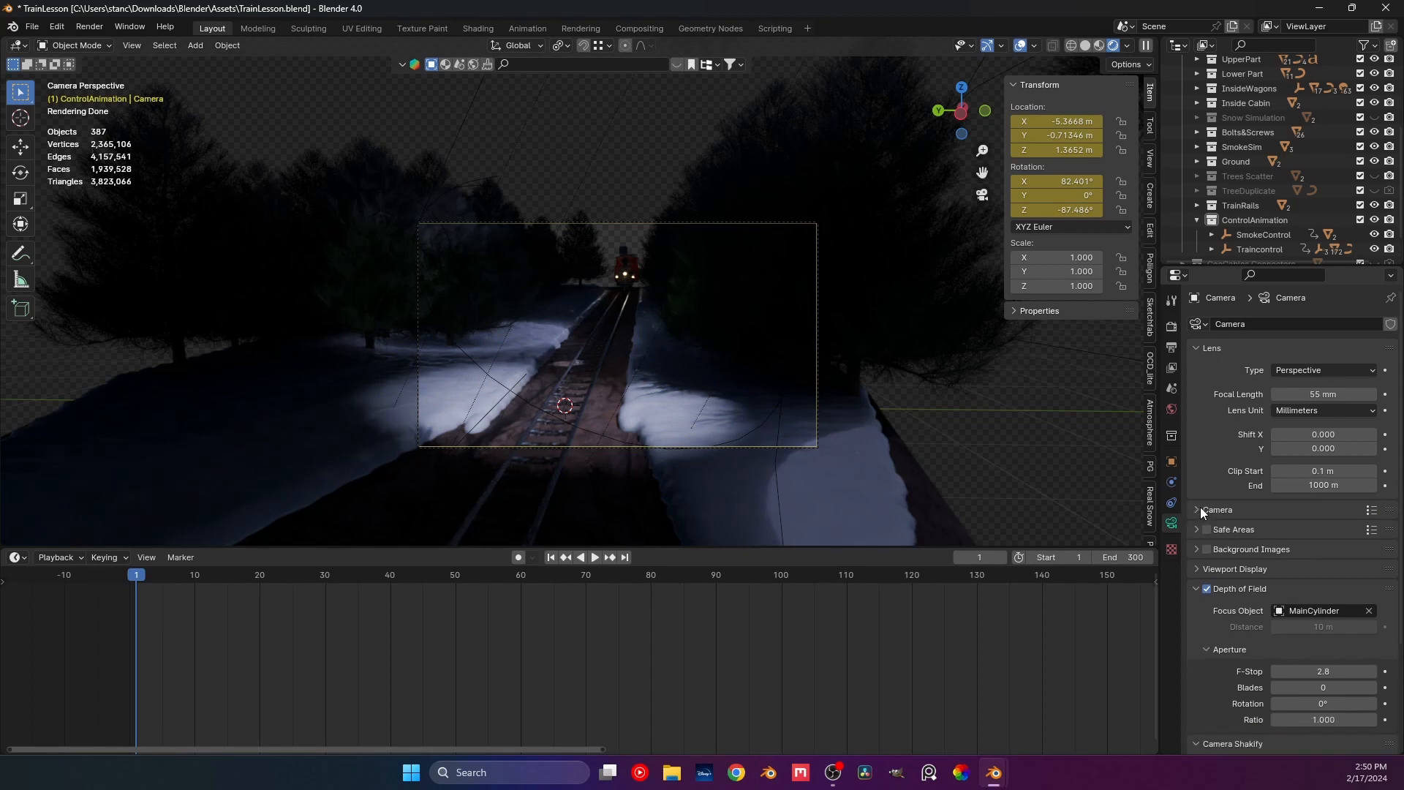
click(1199, 550)
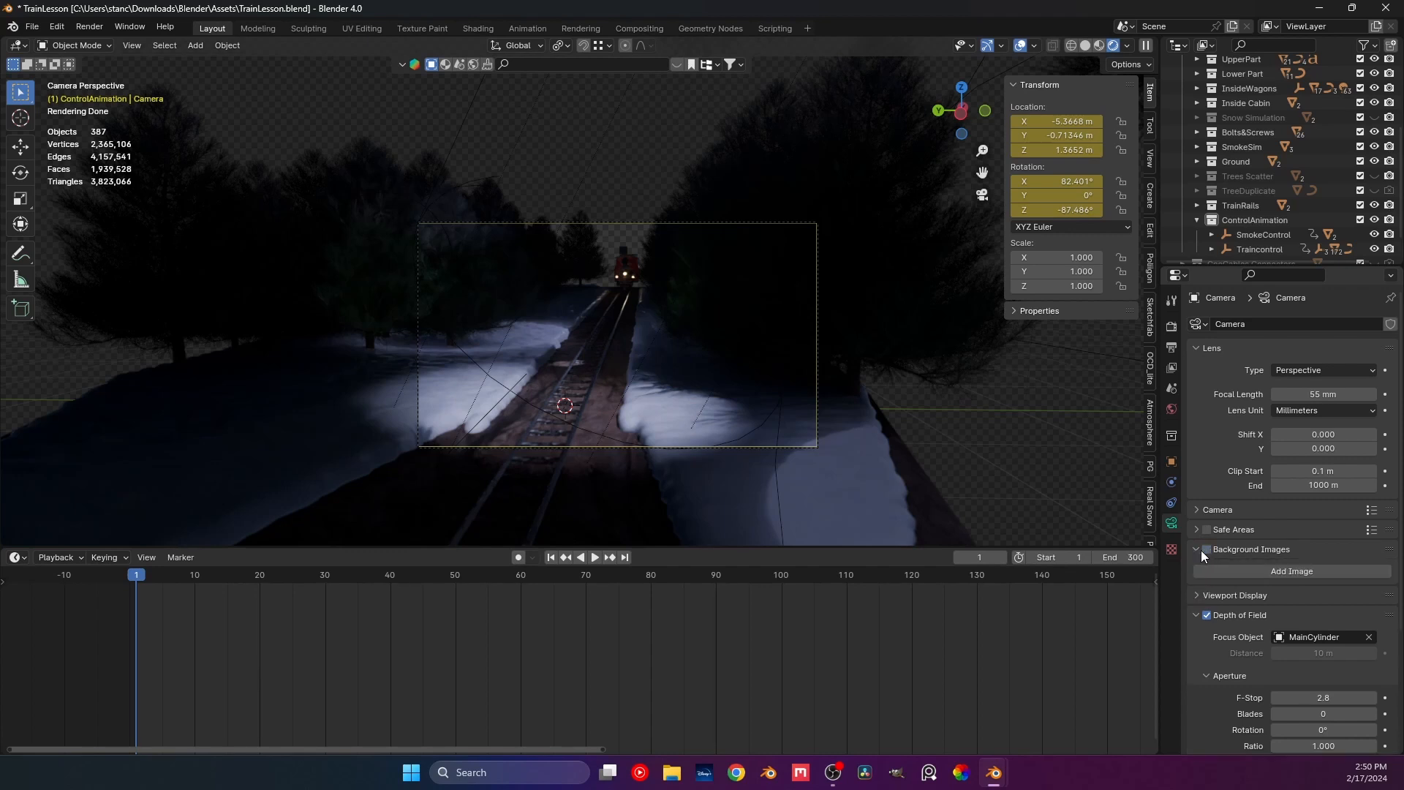
click(1198, 550)
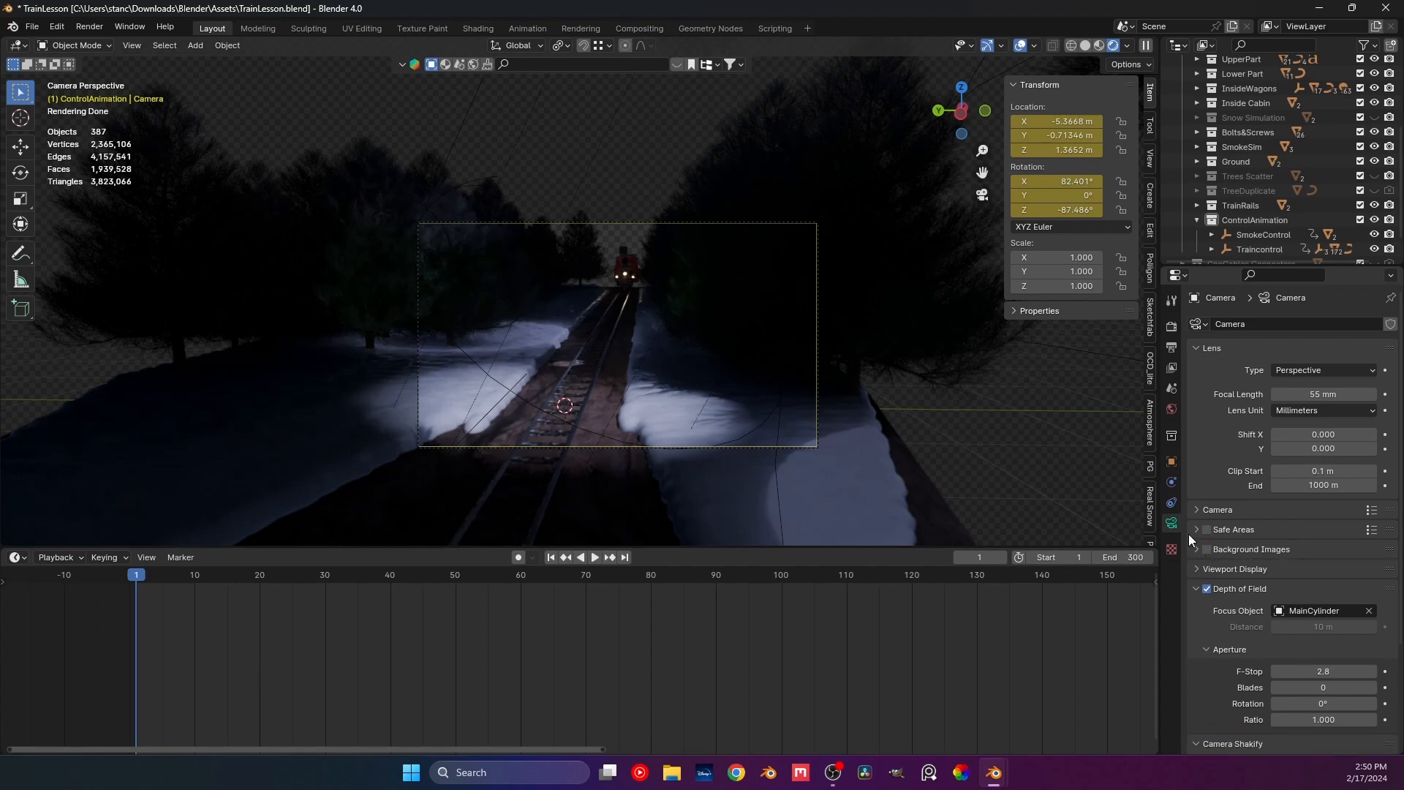
scroll(1191, 538, down, 3)
click(1194, 481)
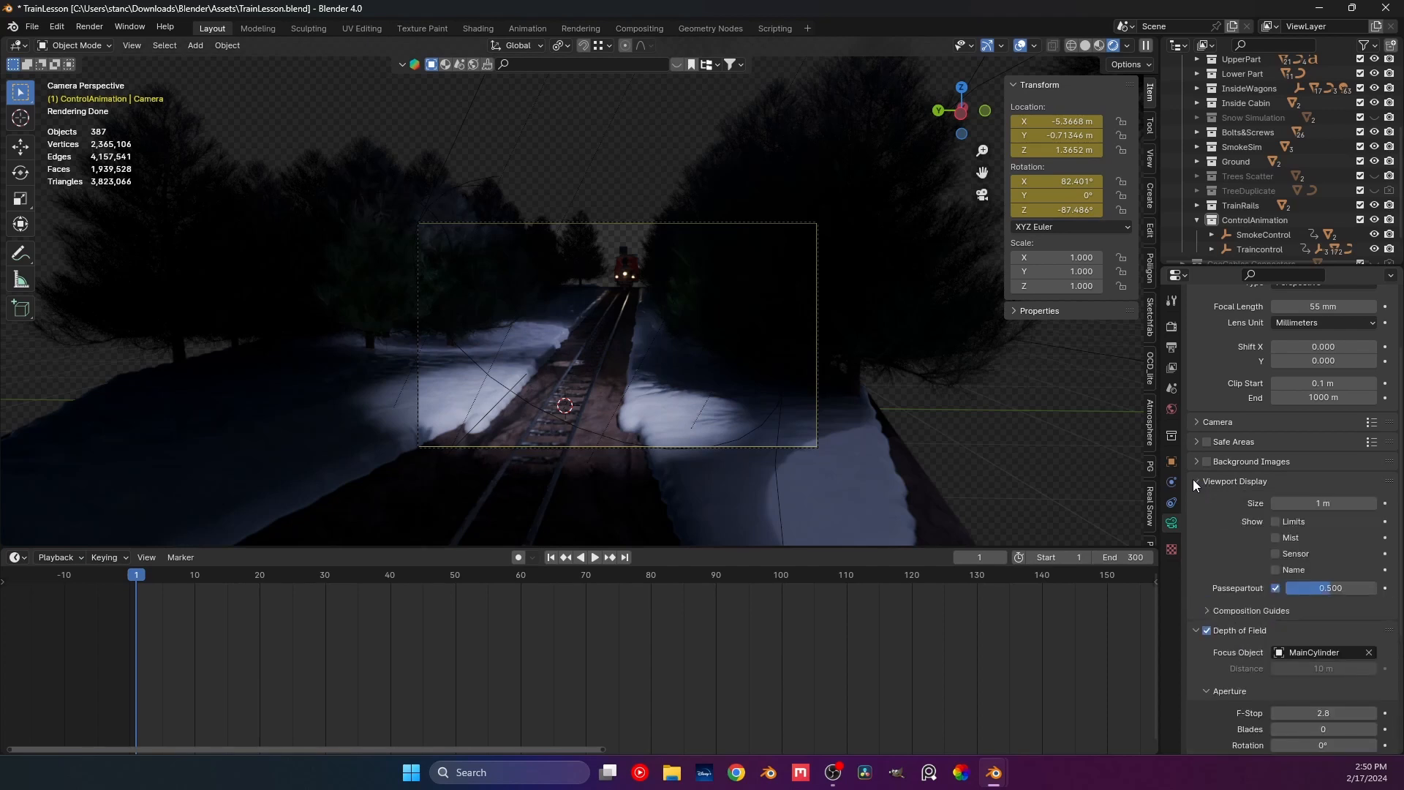
click(1200, 483)
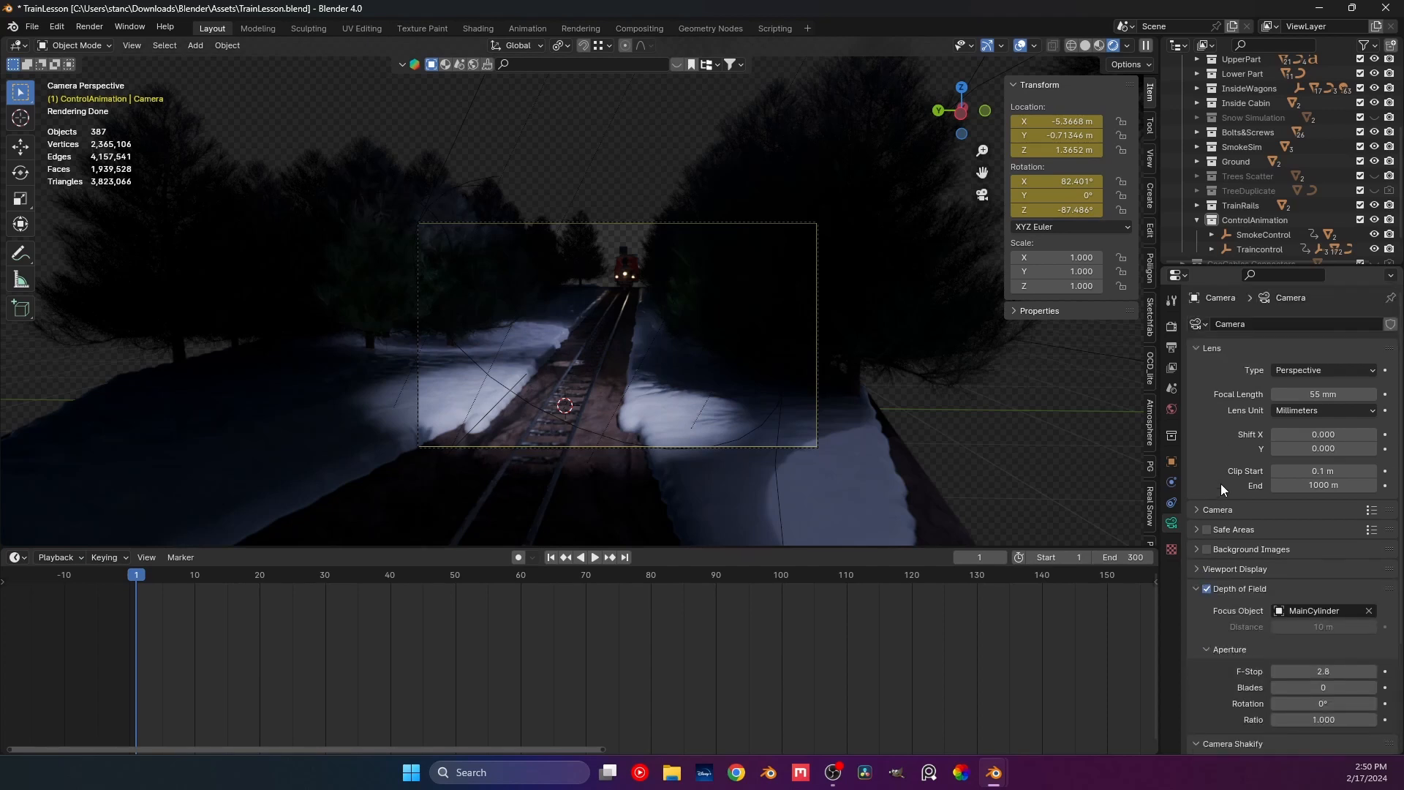
Turn the camera's depth of field off and on again to compare the effect.
scroll(1222, 484, down, 2)
scroll(1222, 484, down, 1)
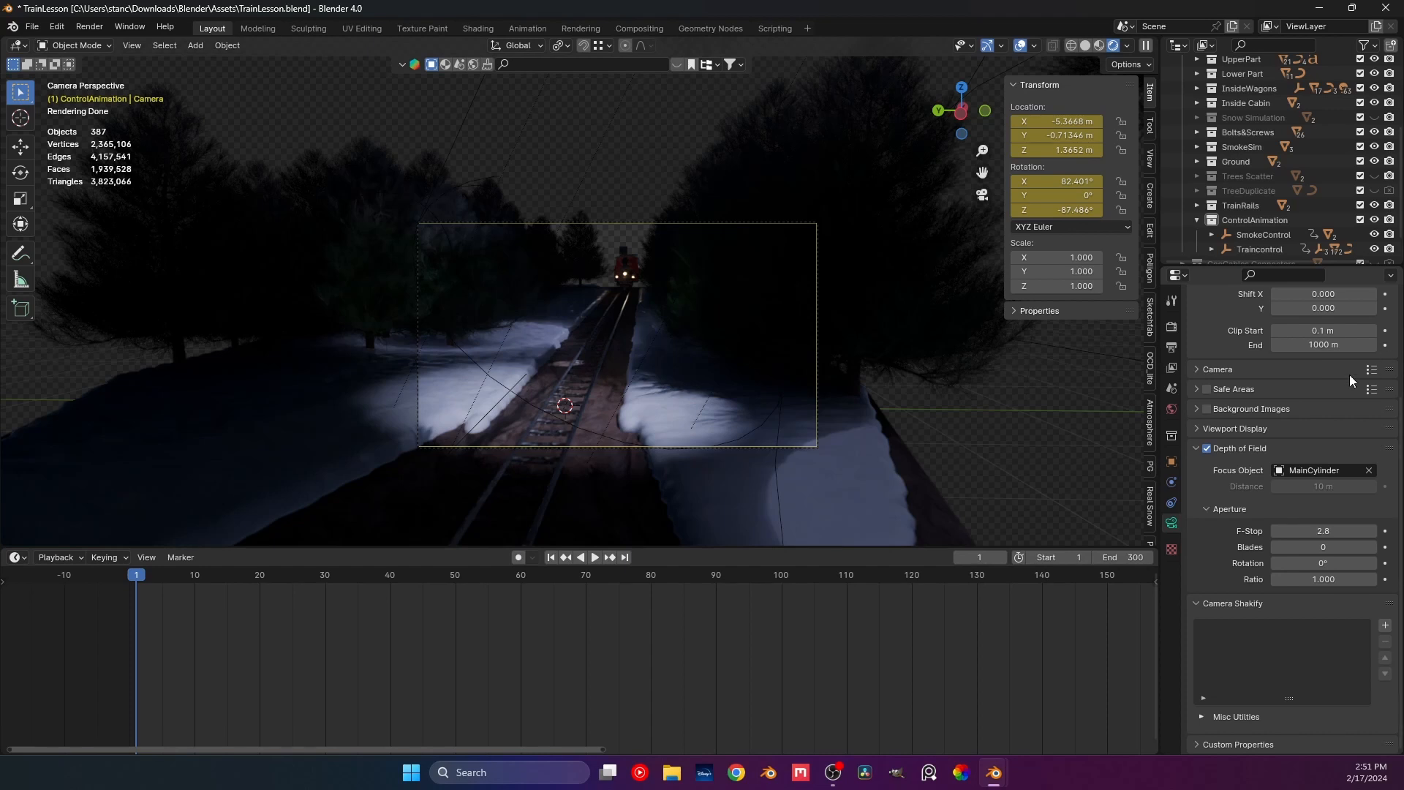
click(1208, 449)
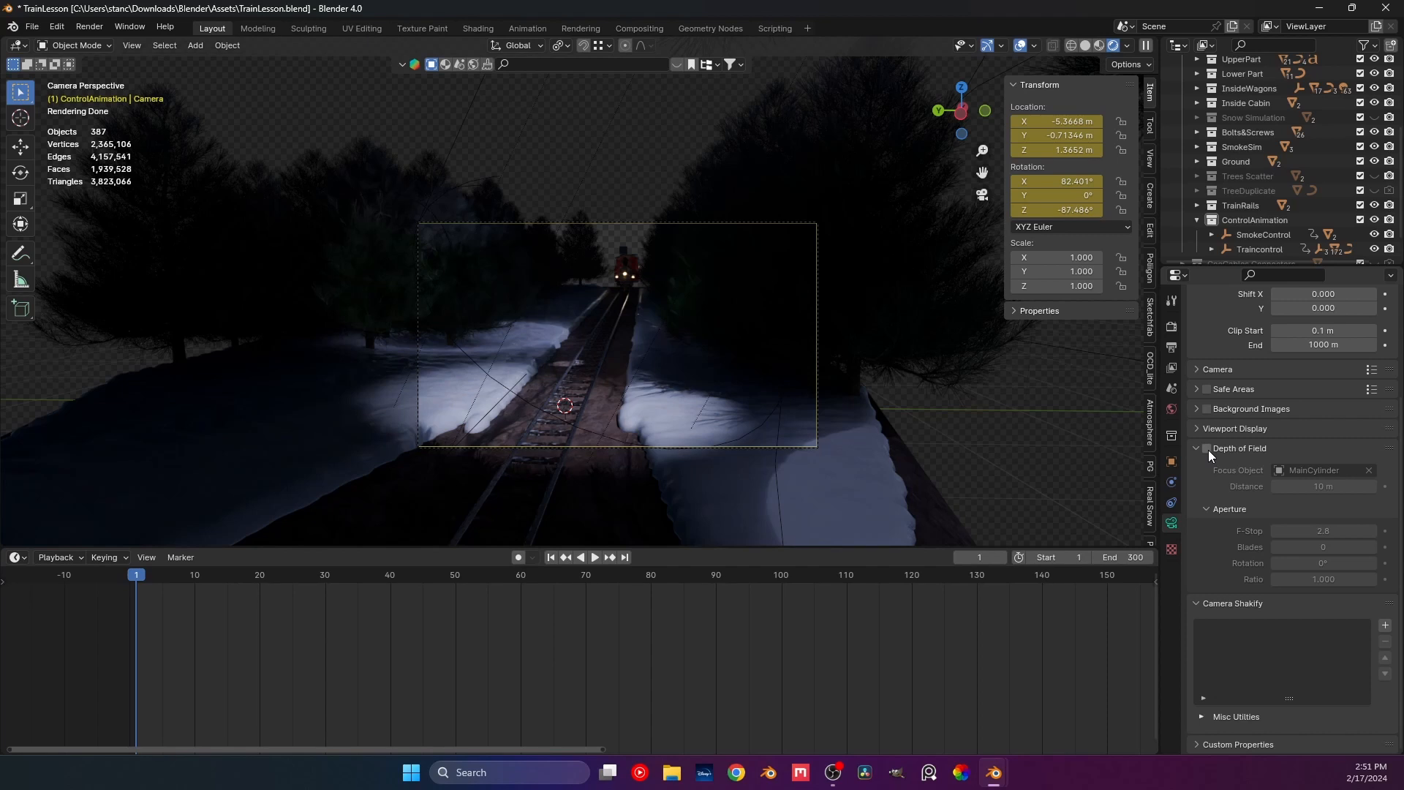
click(1208, 449)
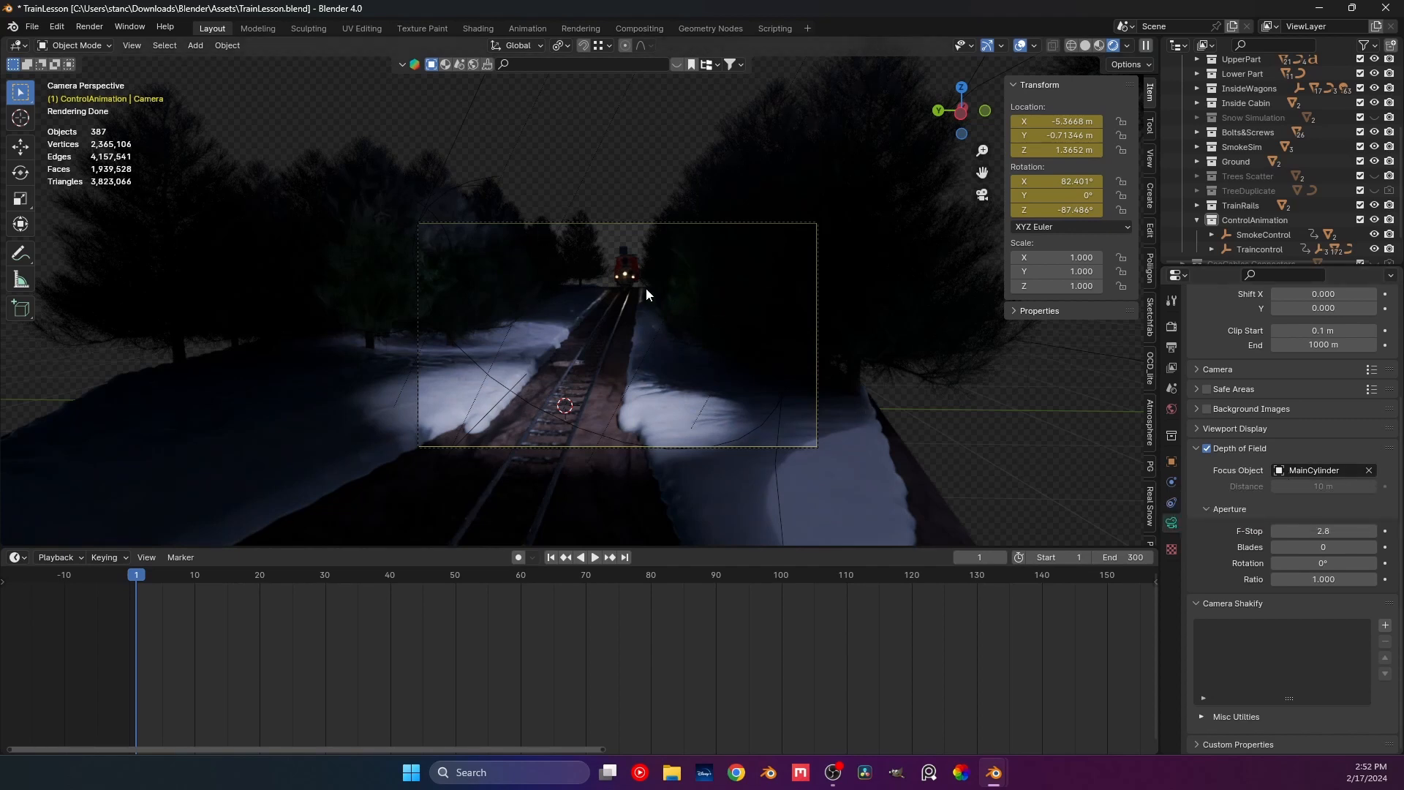
Clear the depth of field's focus object, try a focus distance of 2 m and return it to 10 m.
click(1369, 471)
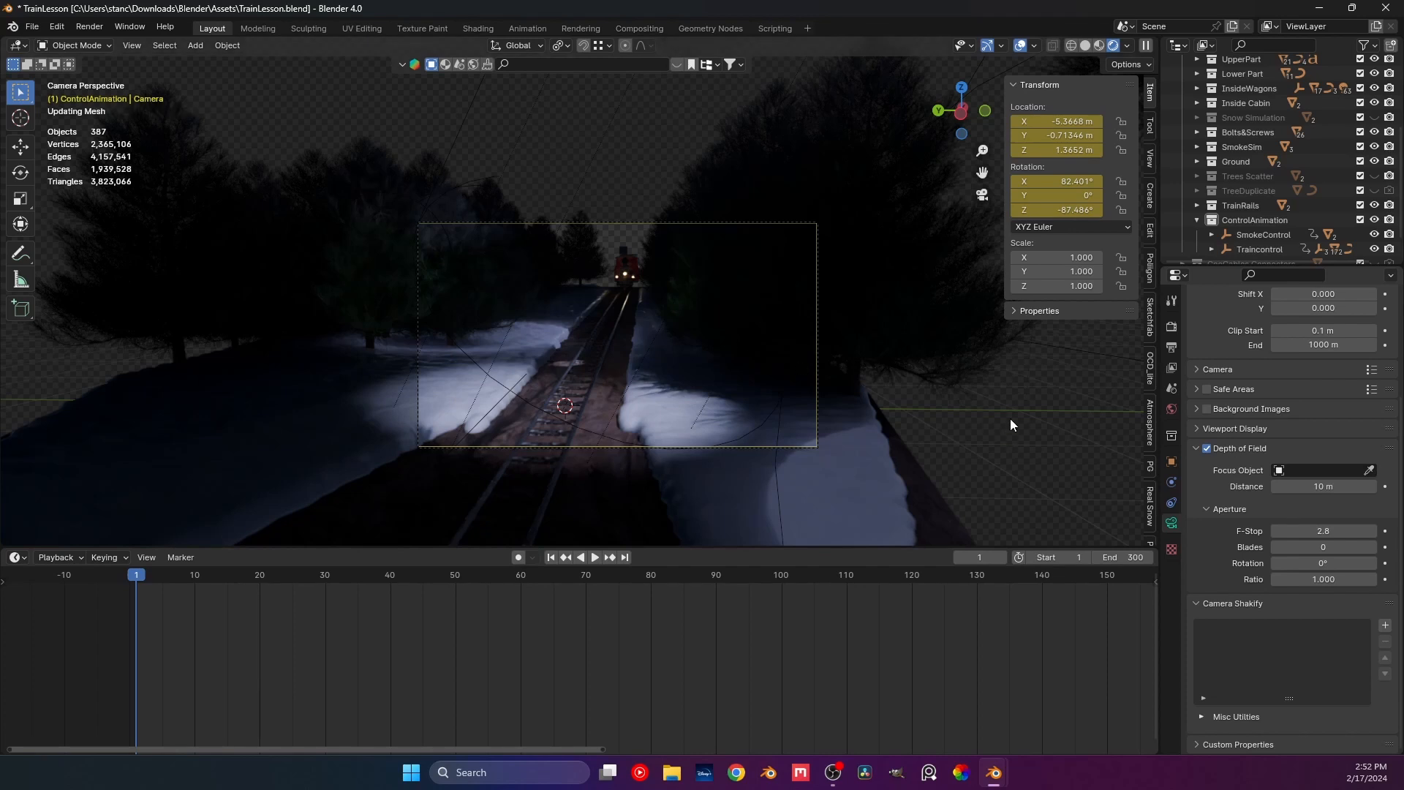
click(1338, 486)
text(2)
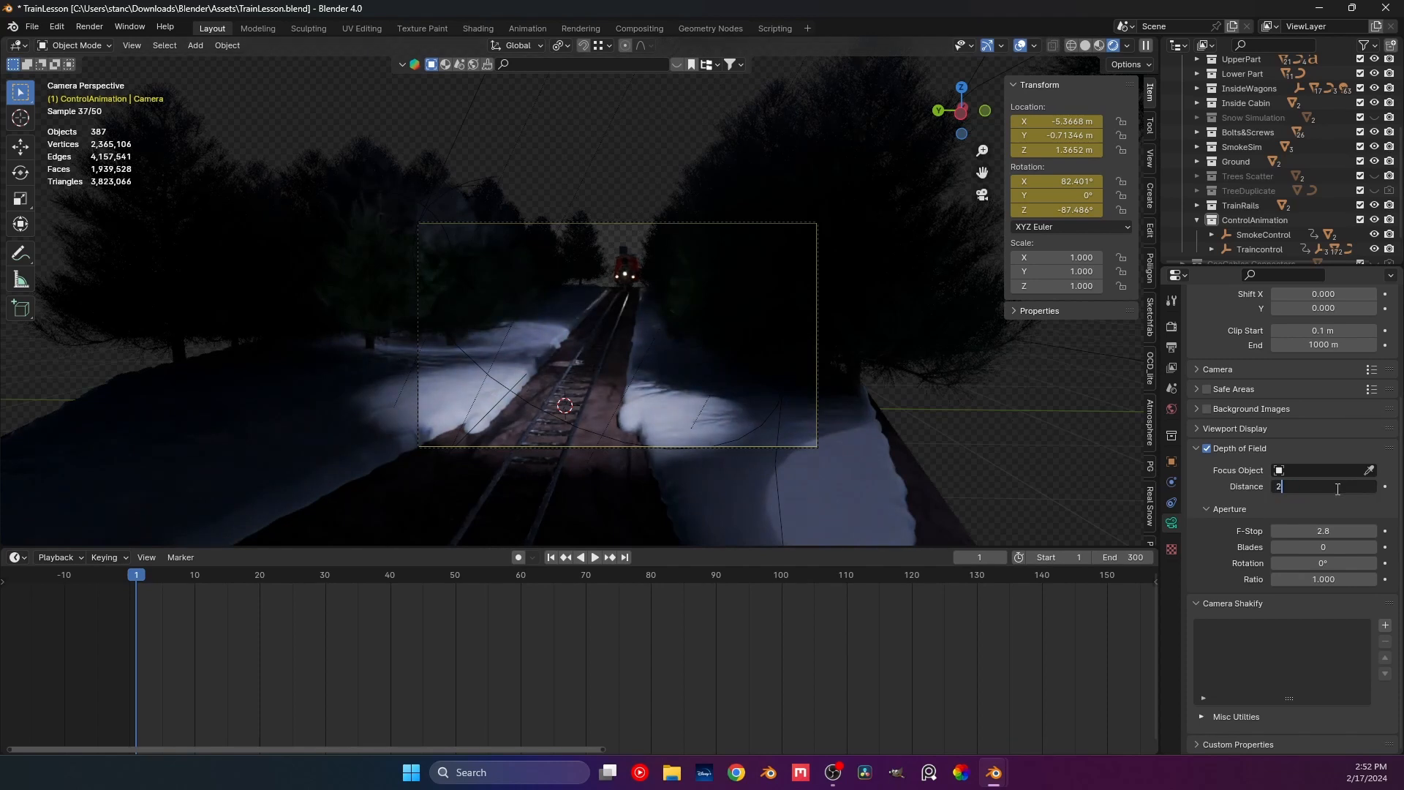
key(Return)
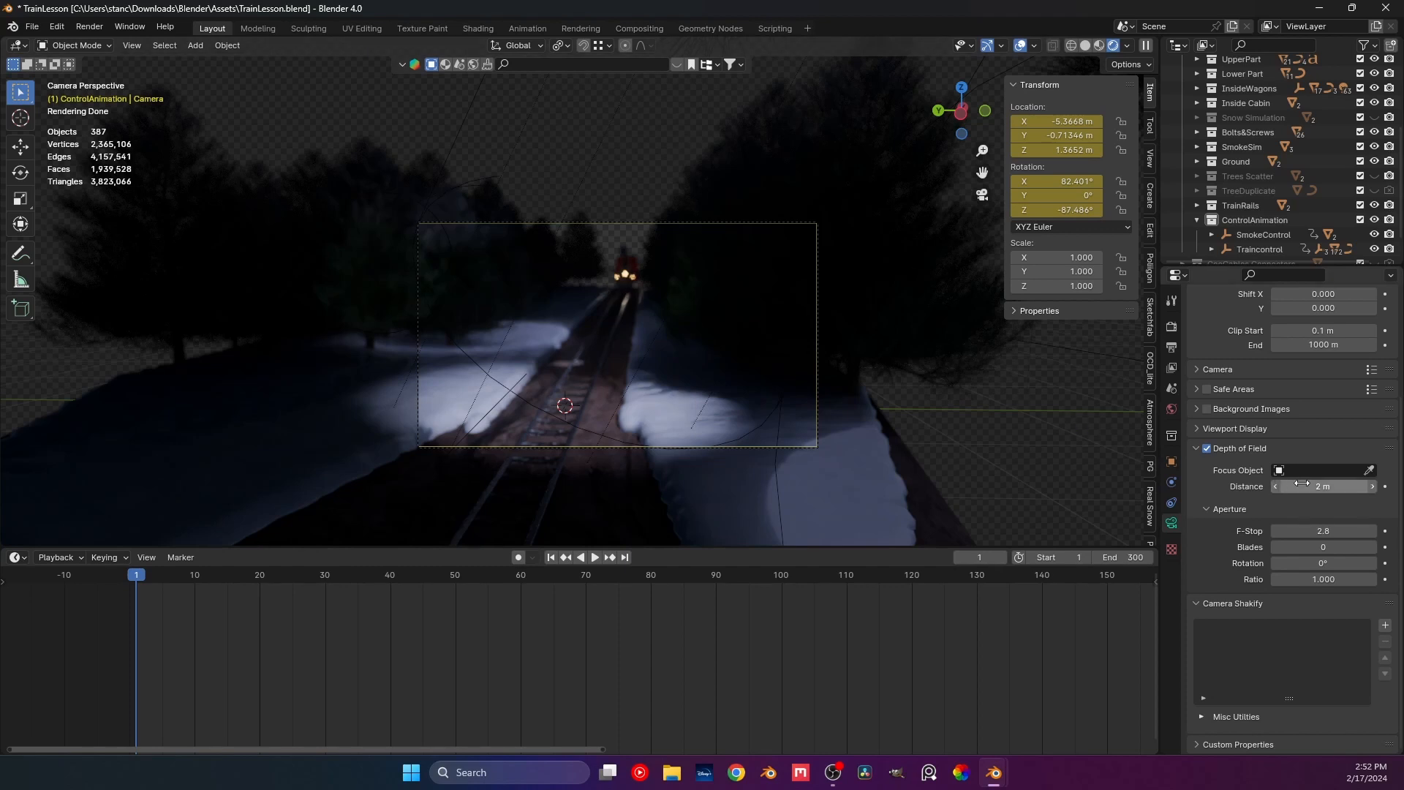
drag(1333, 495, 1361, 495)
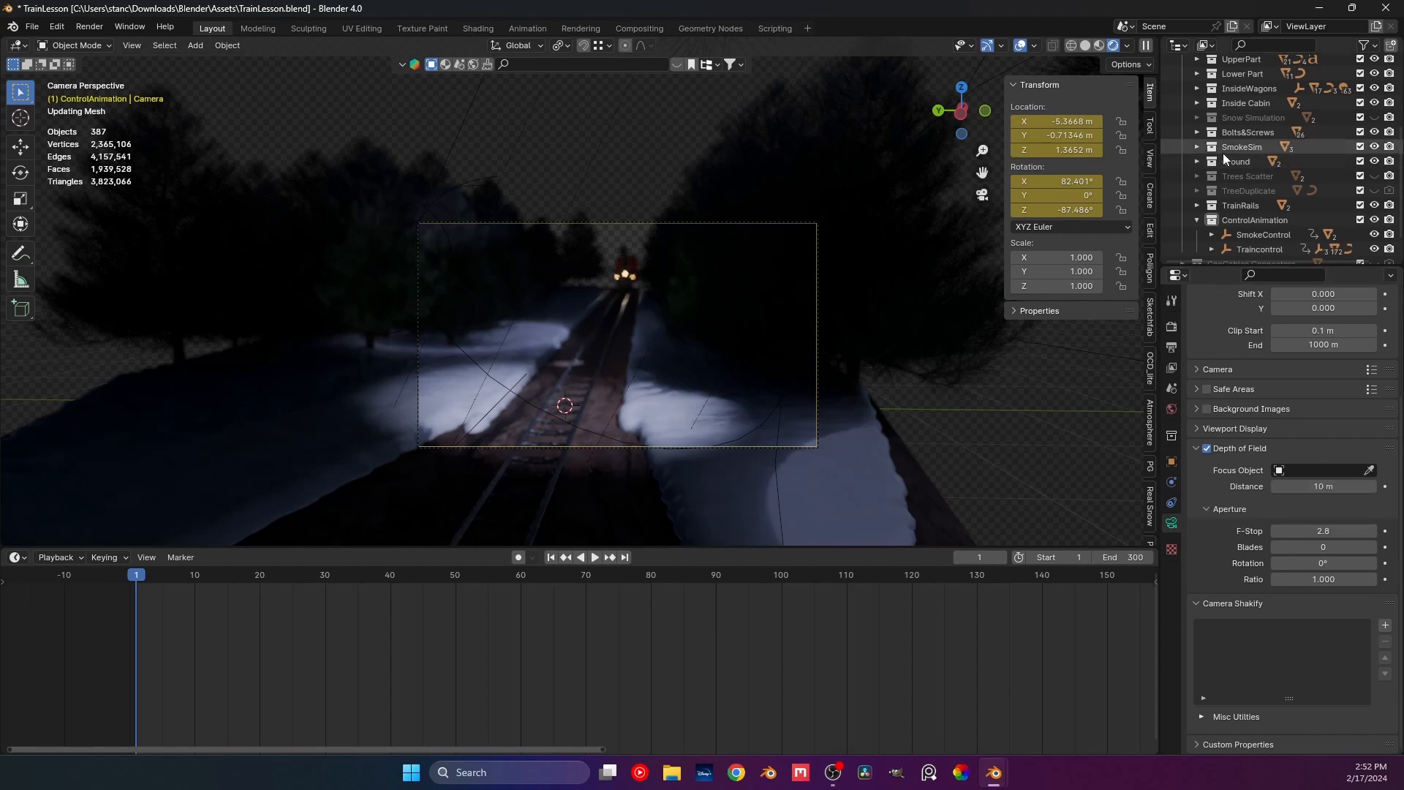
Locate the MainCylinder object in the UpperPart collection and select it.
scroll(1223, 152, up, 3)
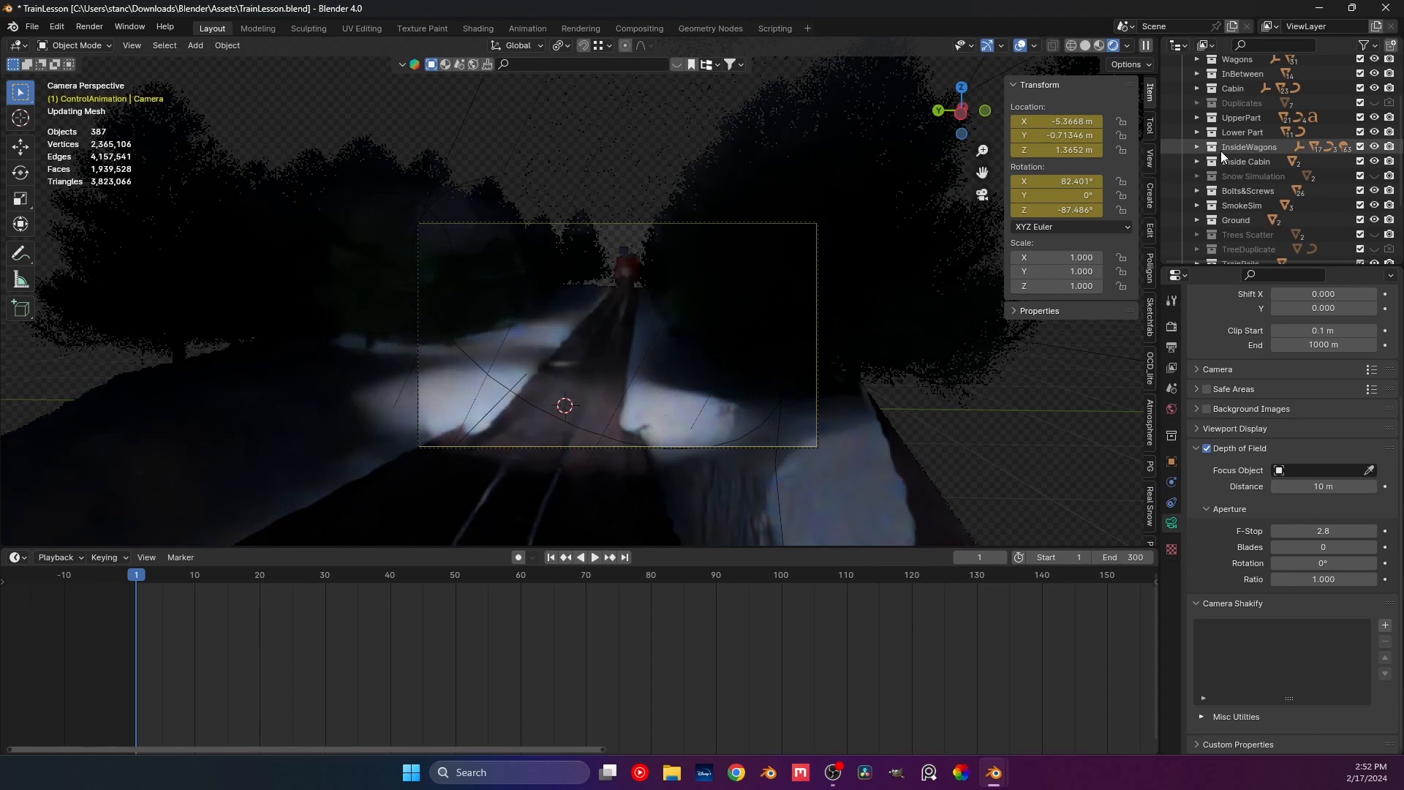
click(1200, 118)
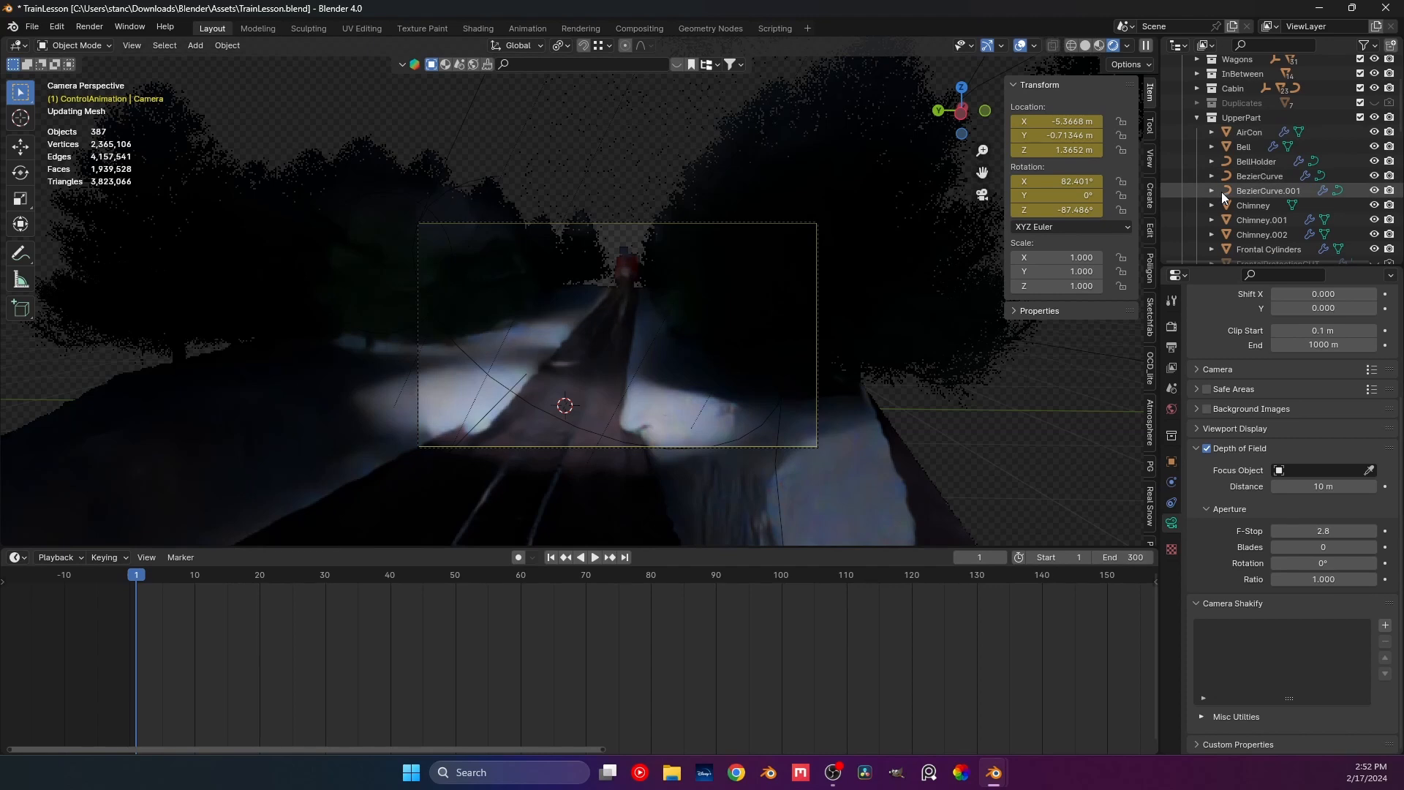
scroll(1236, 201, down, 2)
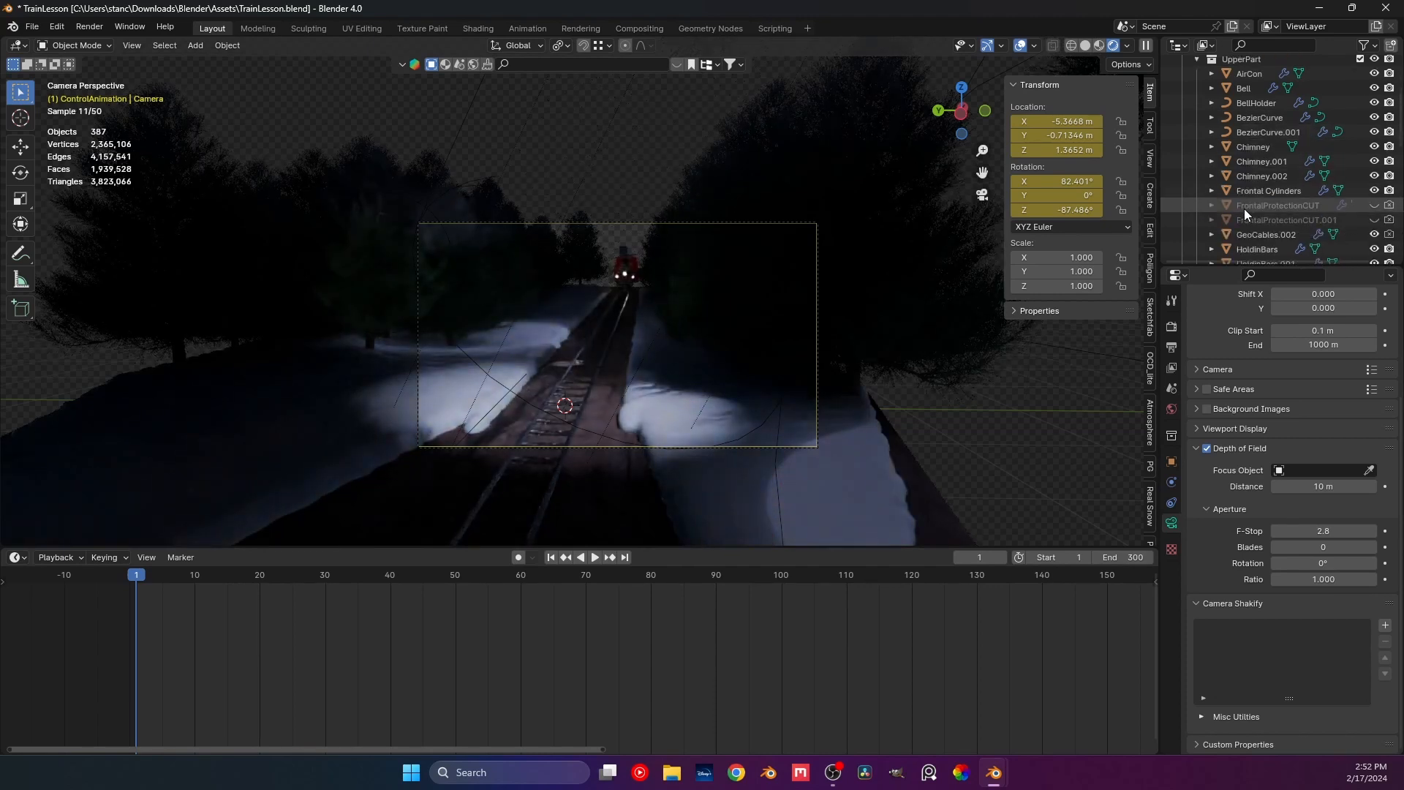
scroll(1238, 212, down, 4)
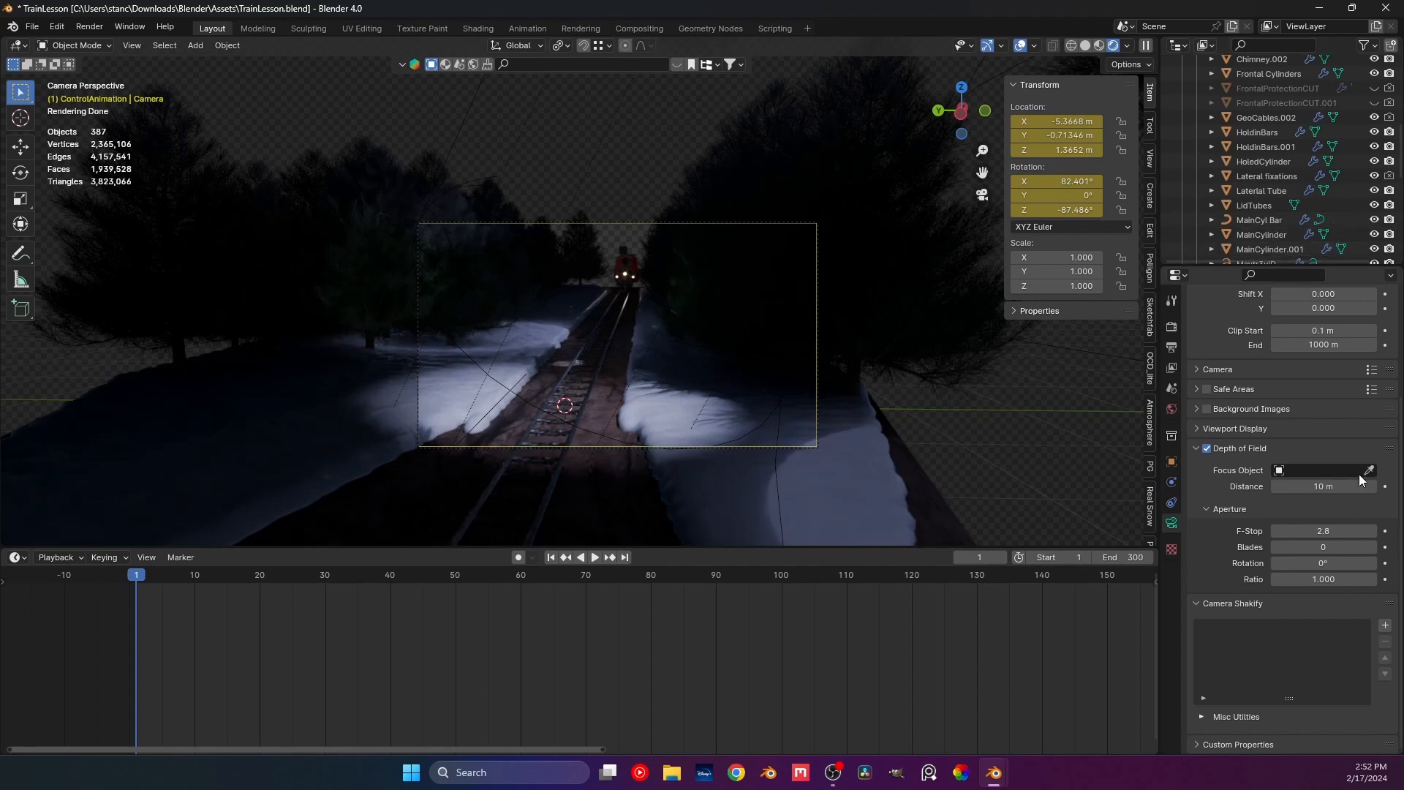
click(1267, 248)
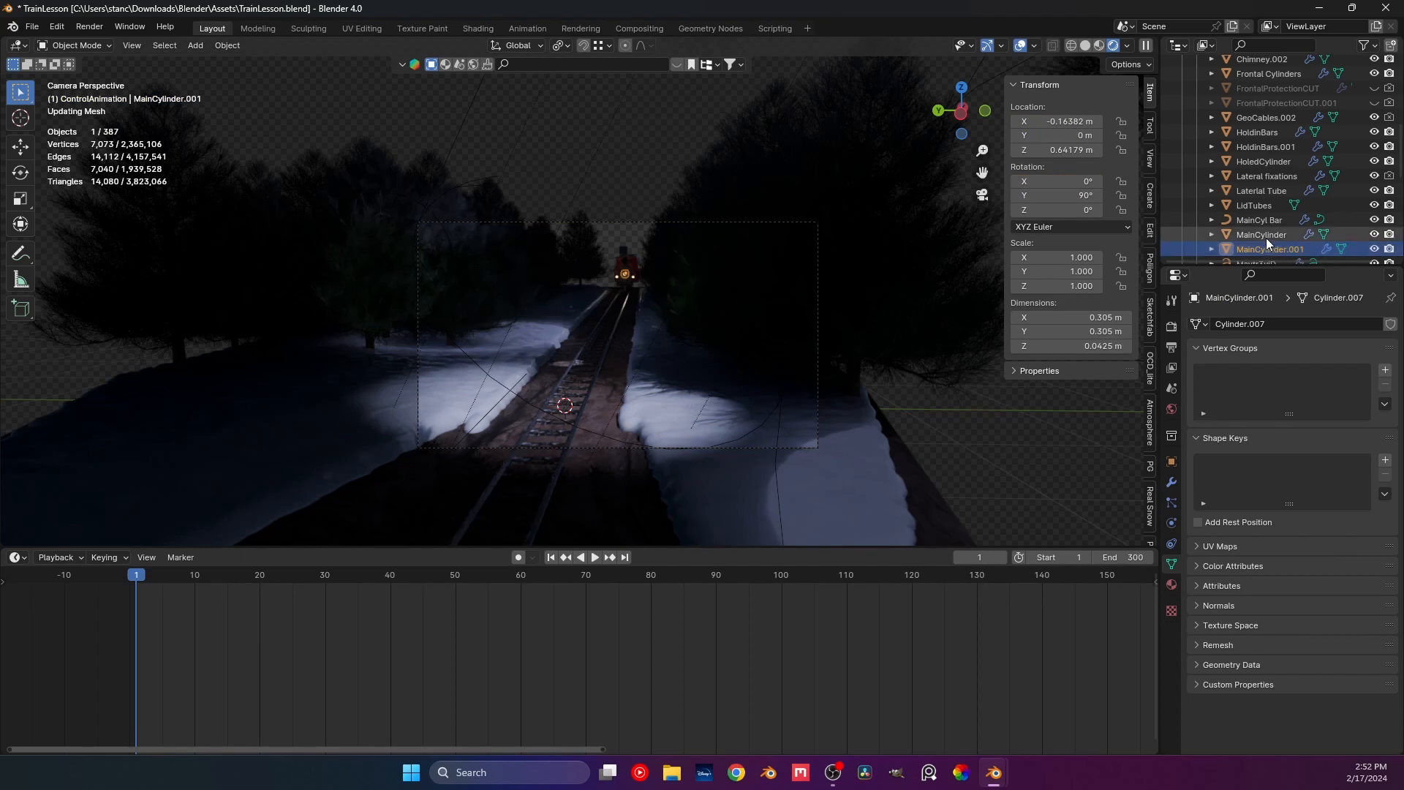
click(1266, 238)
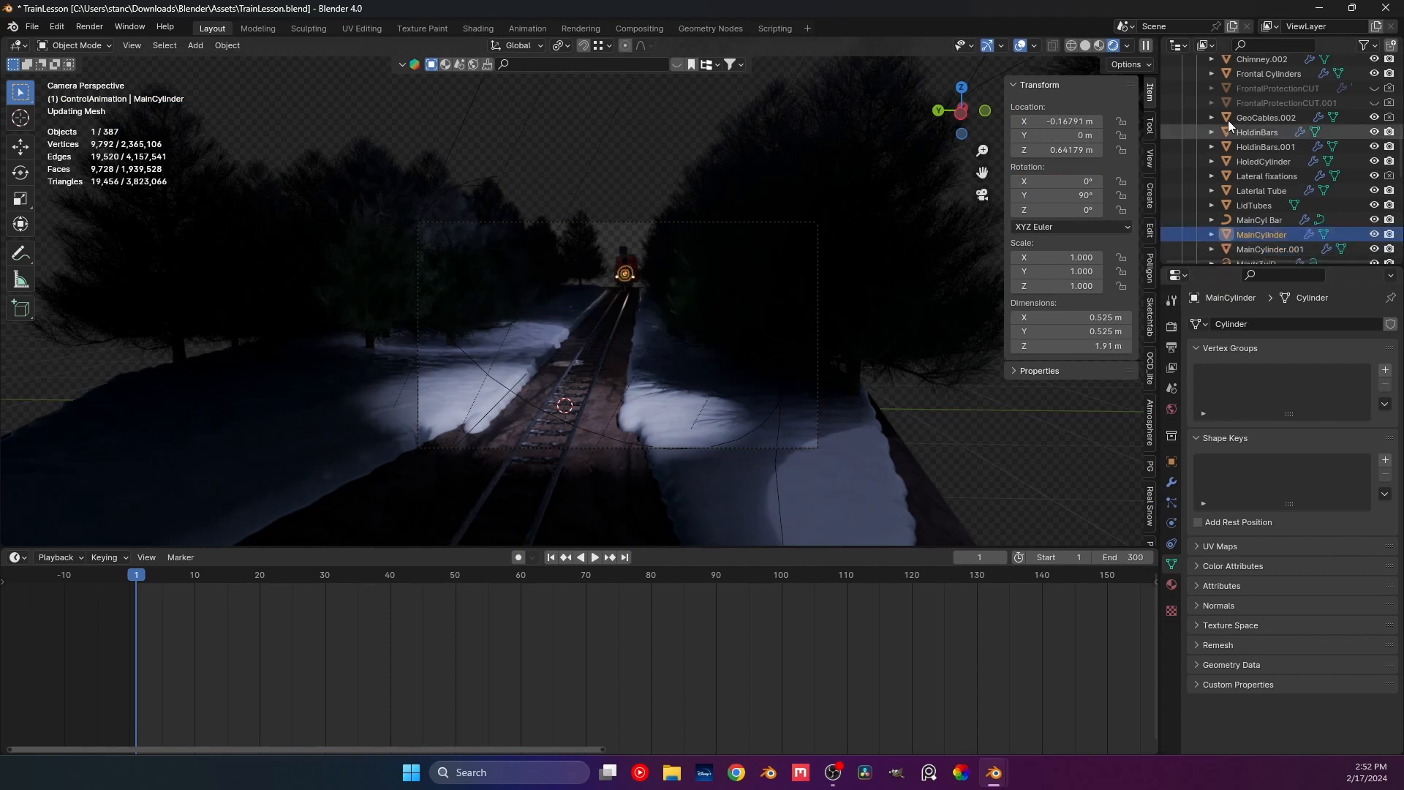
Select the camera again and restore MainCylinder as its depth of field focus object.
scroll(1235, 174, up, 10)
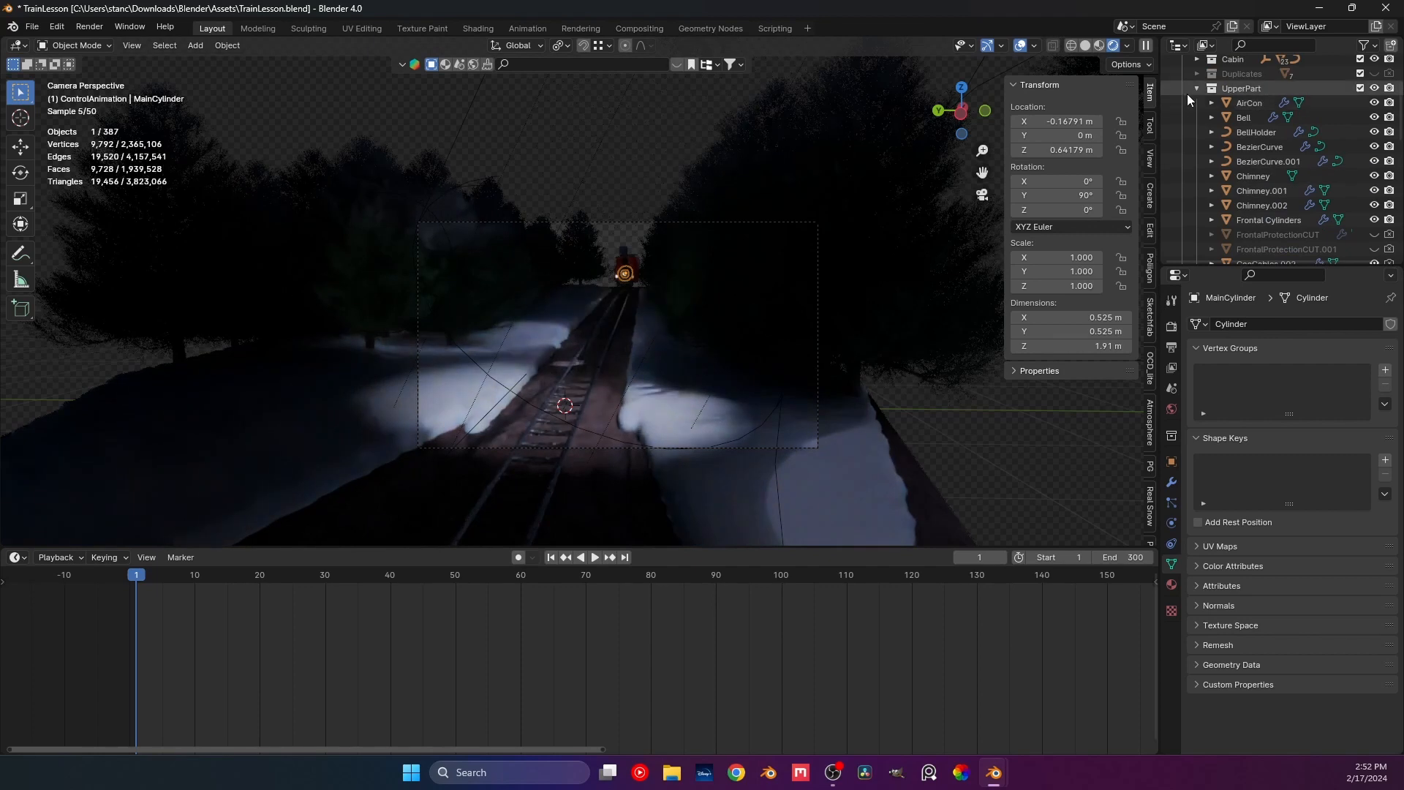
click(819, 428)
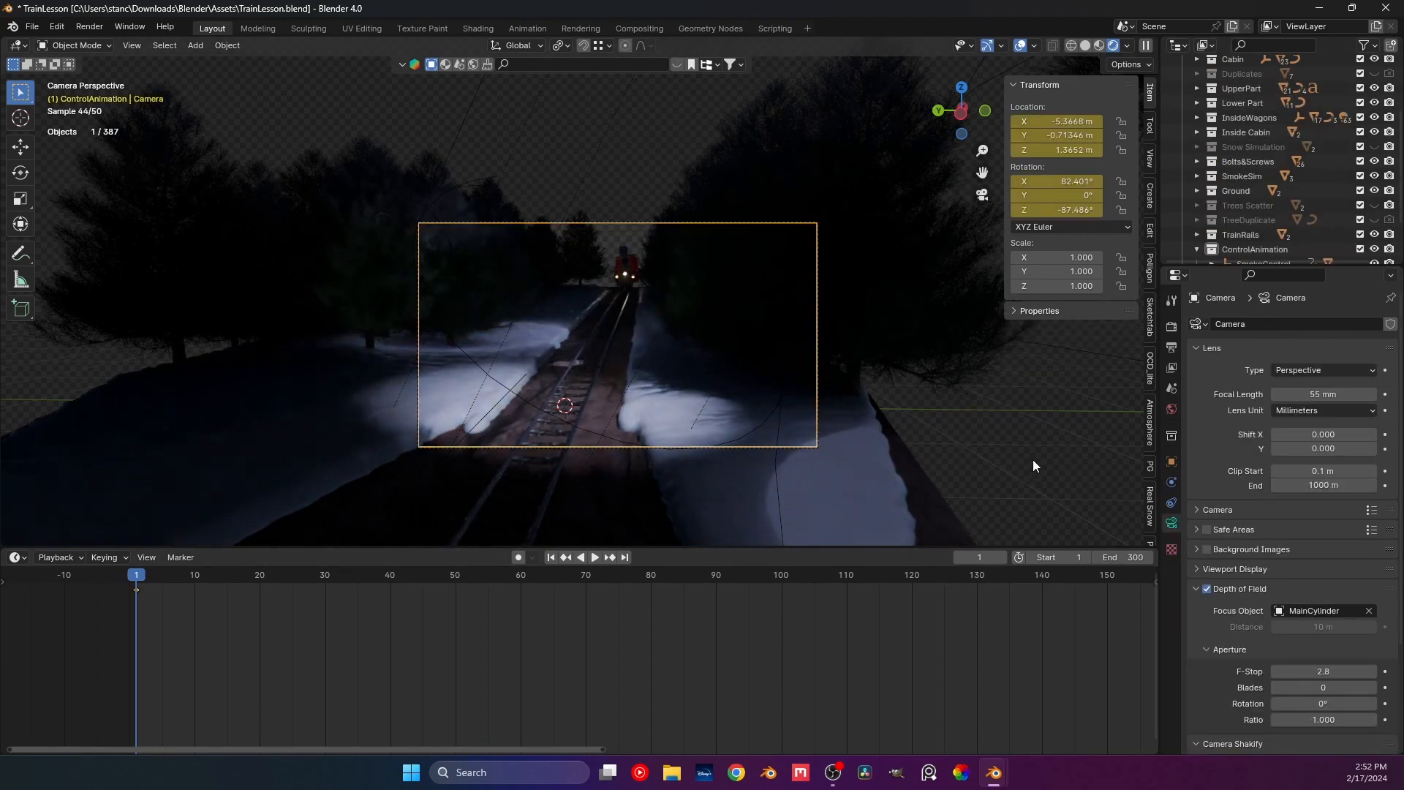
scroll(1243, 583, down, 3)
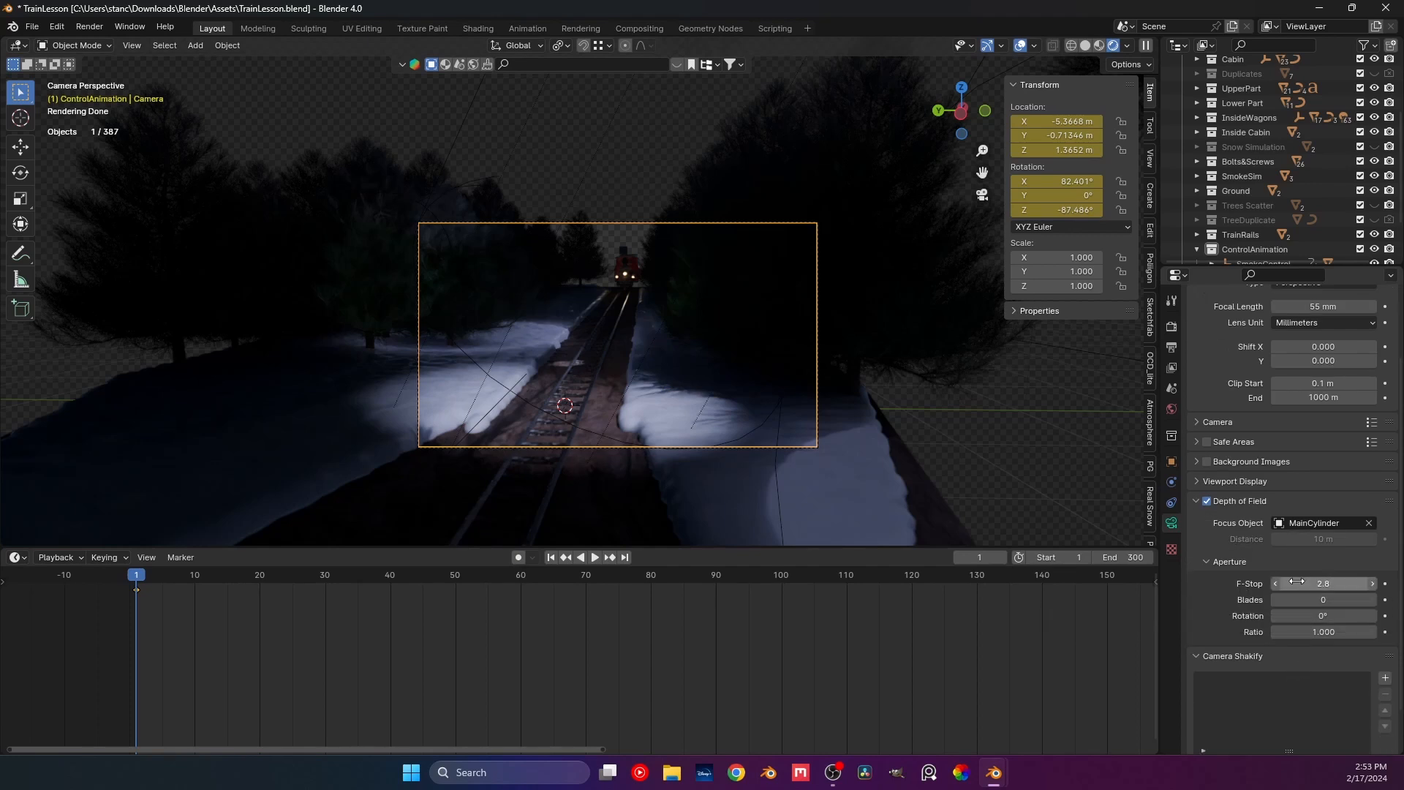
Switch to the browser and read the Photography Life f-stop article's sections on depth of field, the aperture chart and the example photos.
scroll(1236, 574, down, 1)
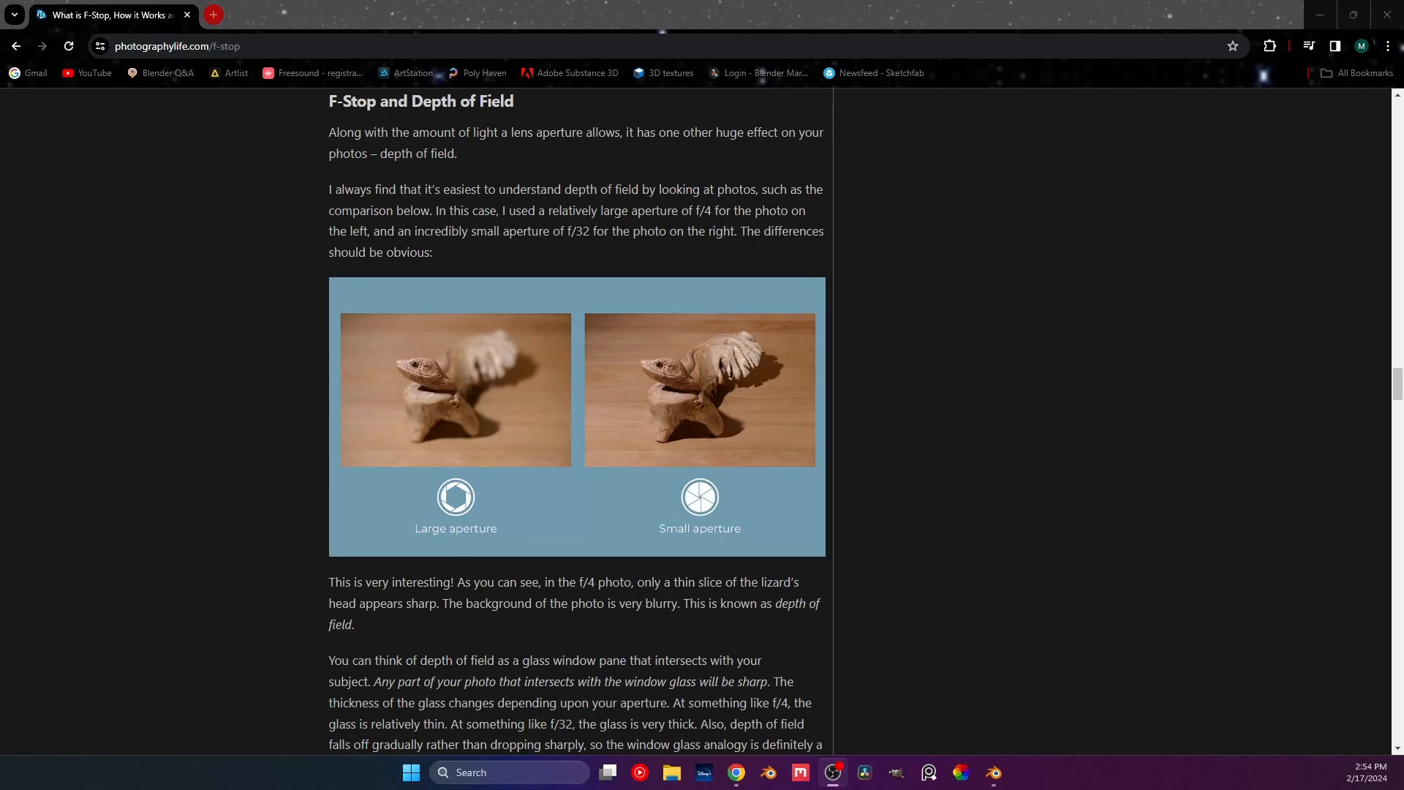
scroll(297, 438, down, 10)
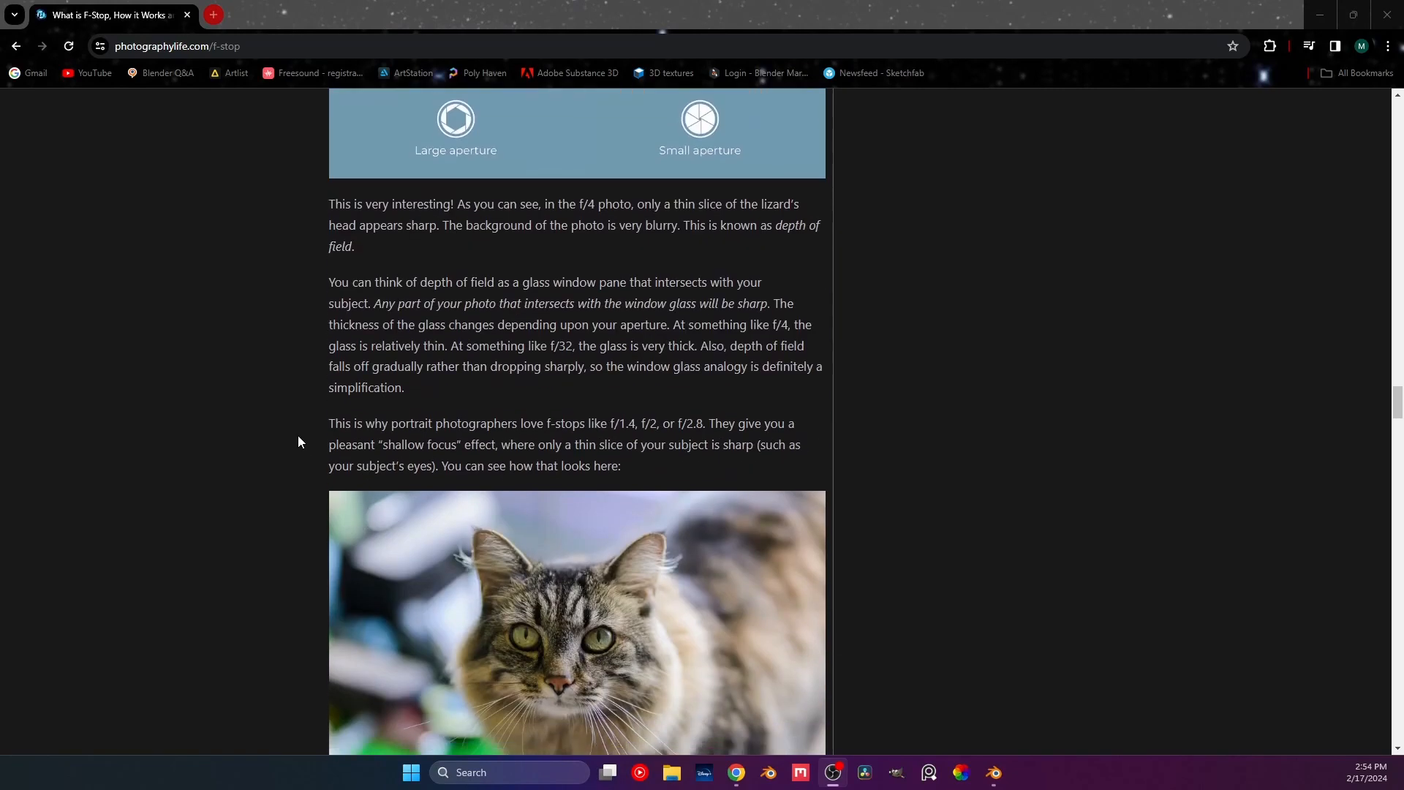
scroll(325, 459, down, 4)
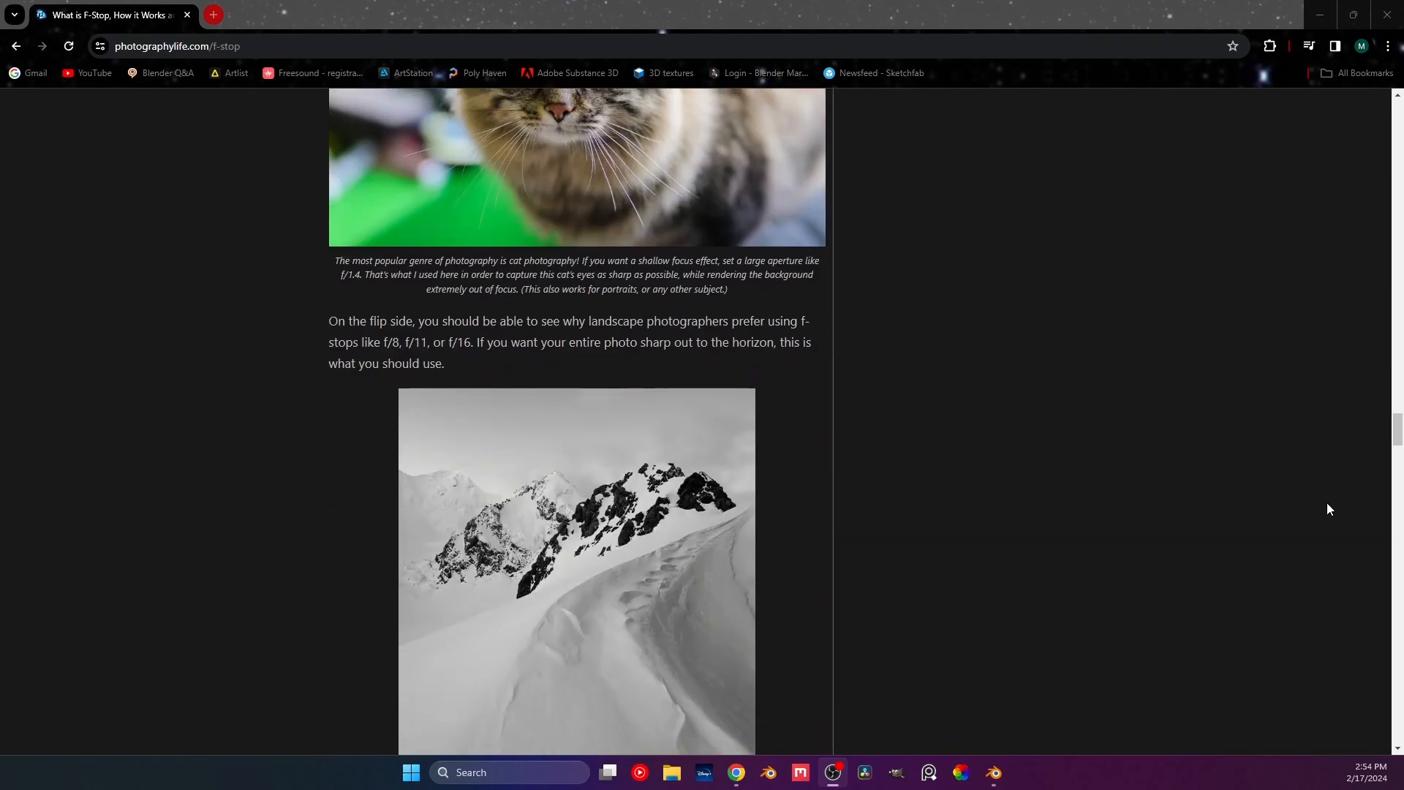
drag(1397, 437, 1397, 479)
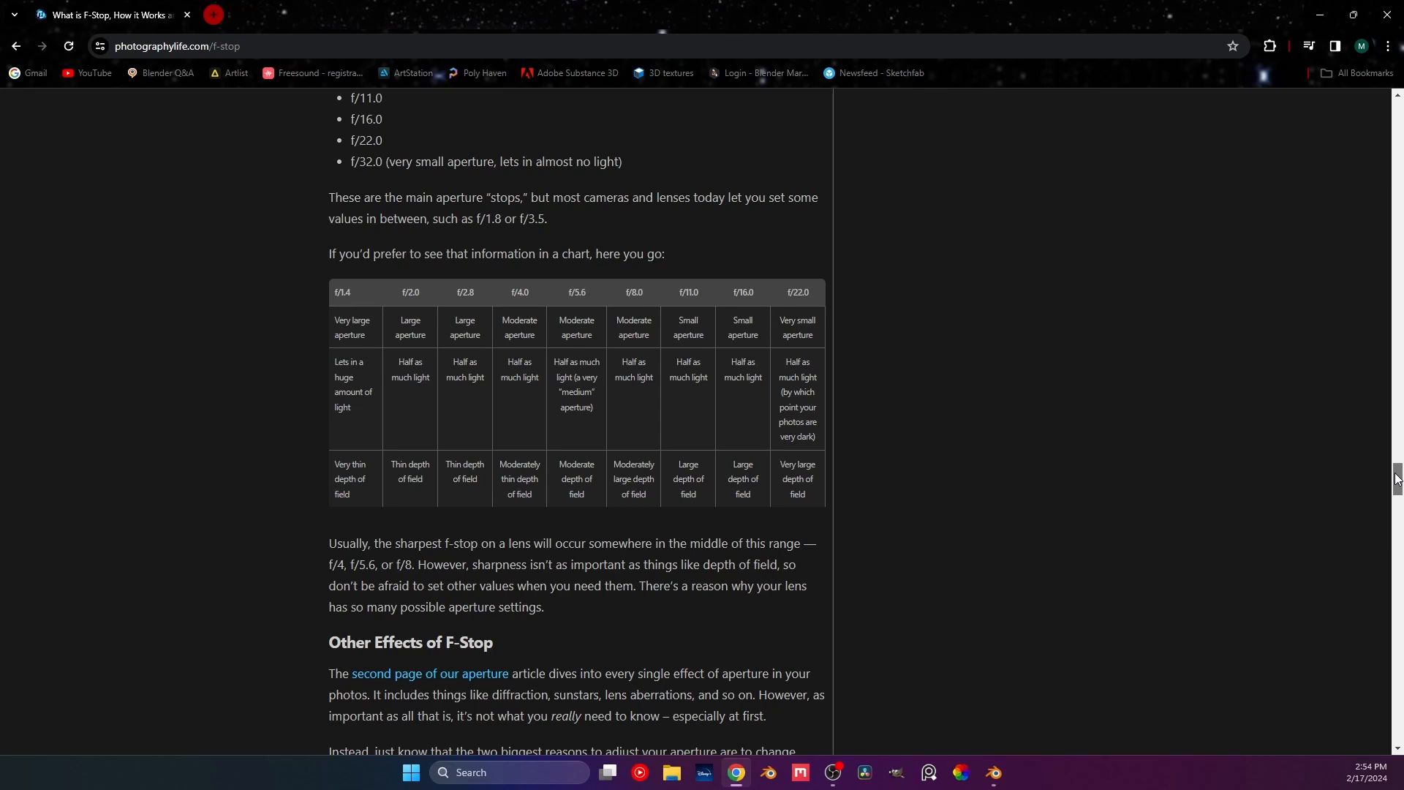
drag(1397, 479, 1398, 505)
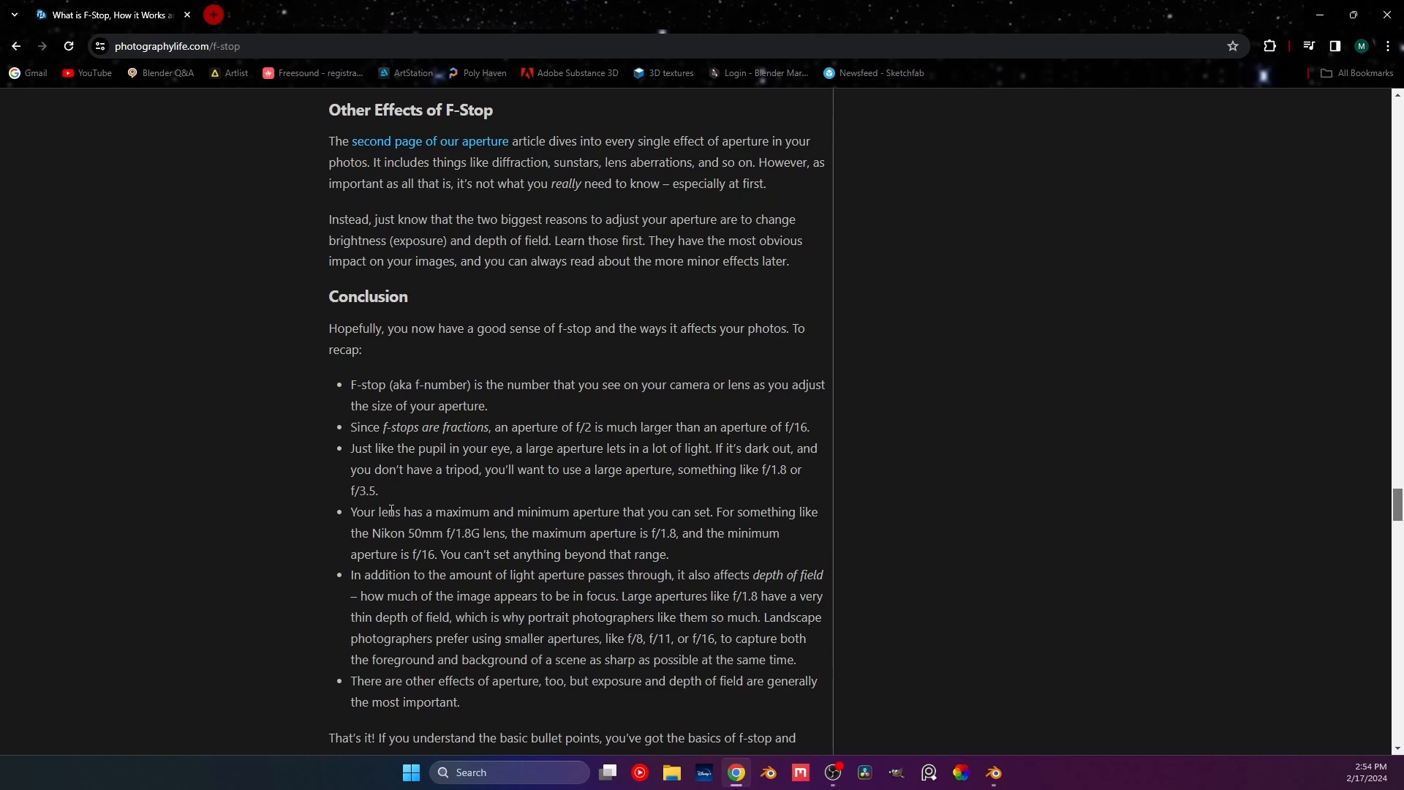
scroll(616, 497, down, 8)
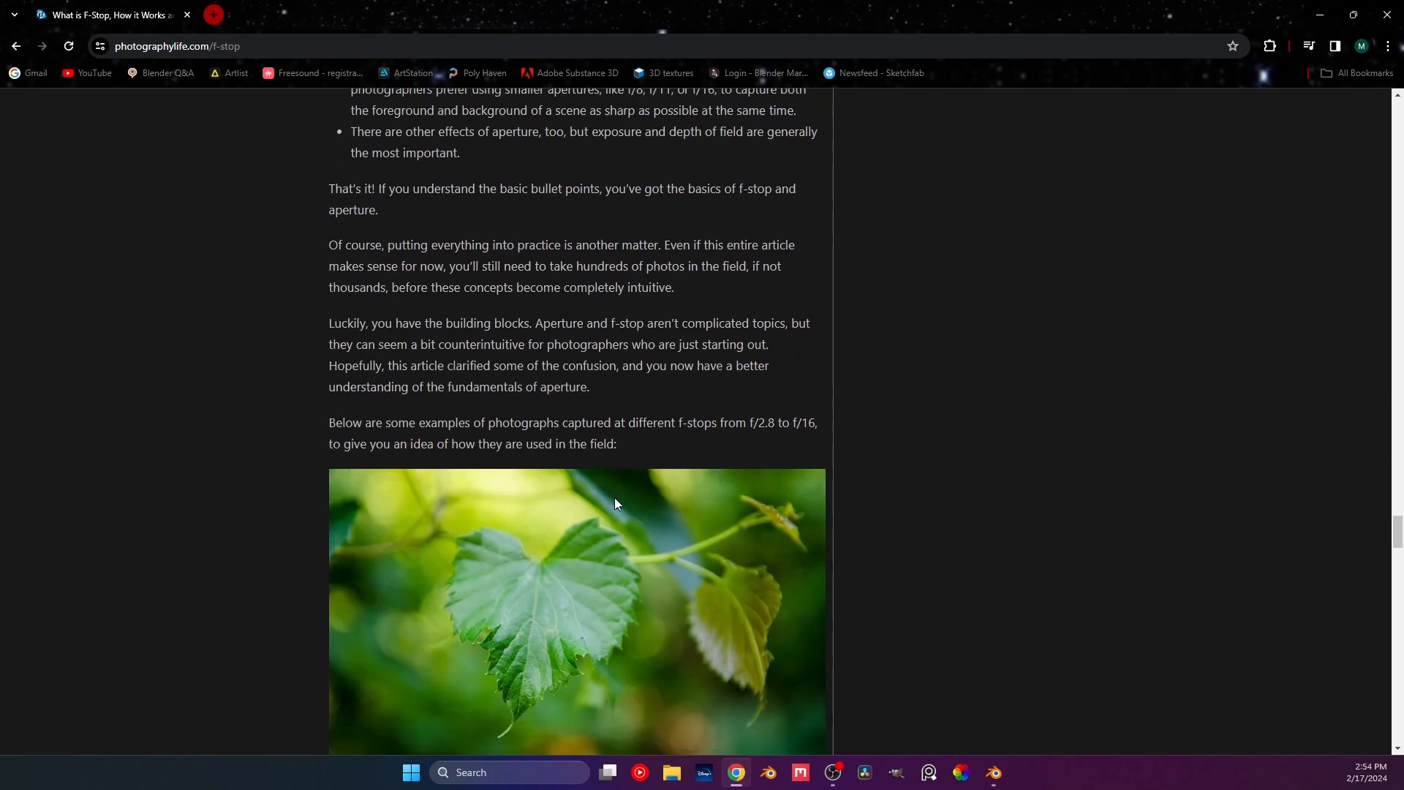
scroll(616, 503, down, 9)
scroll(616, 505, down, 13)
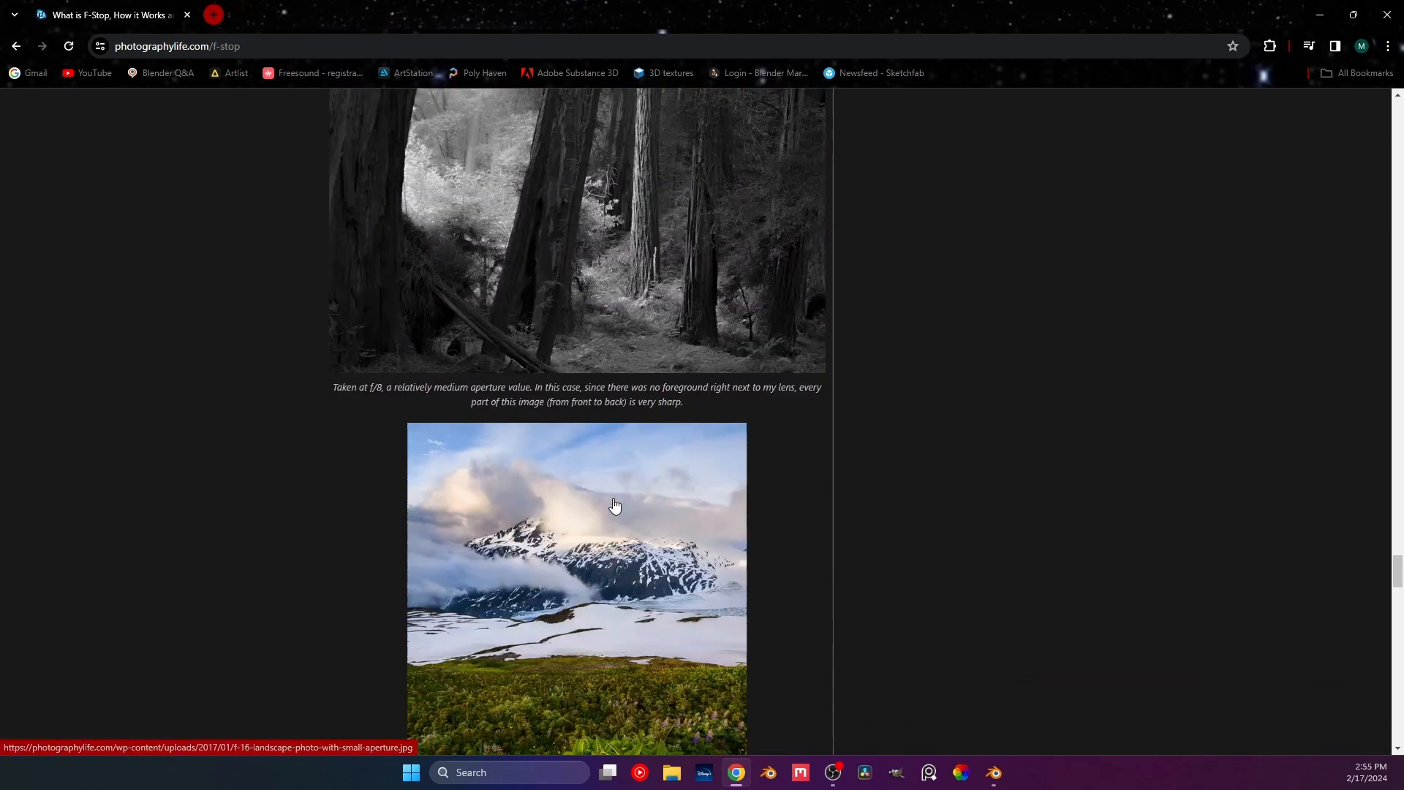
scroll(352, 431, up, 20)
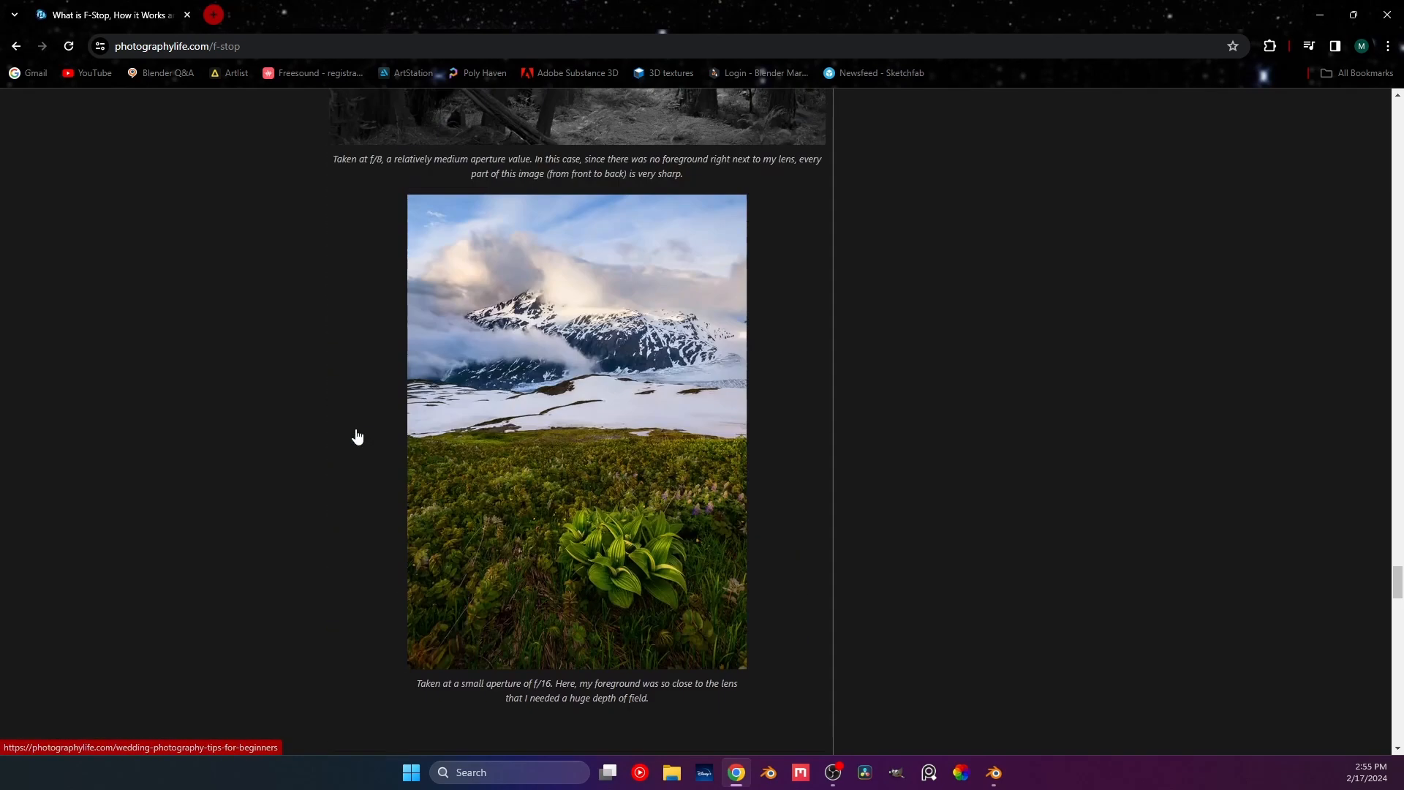
scroll(330, 429, up, 20)
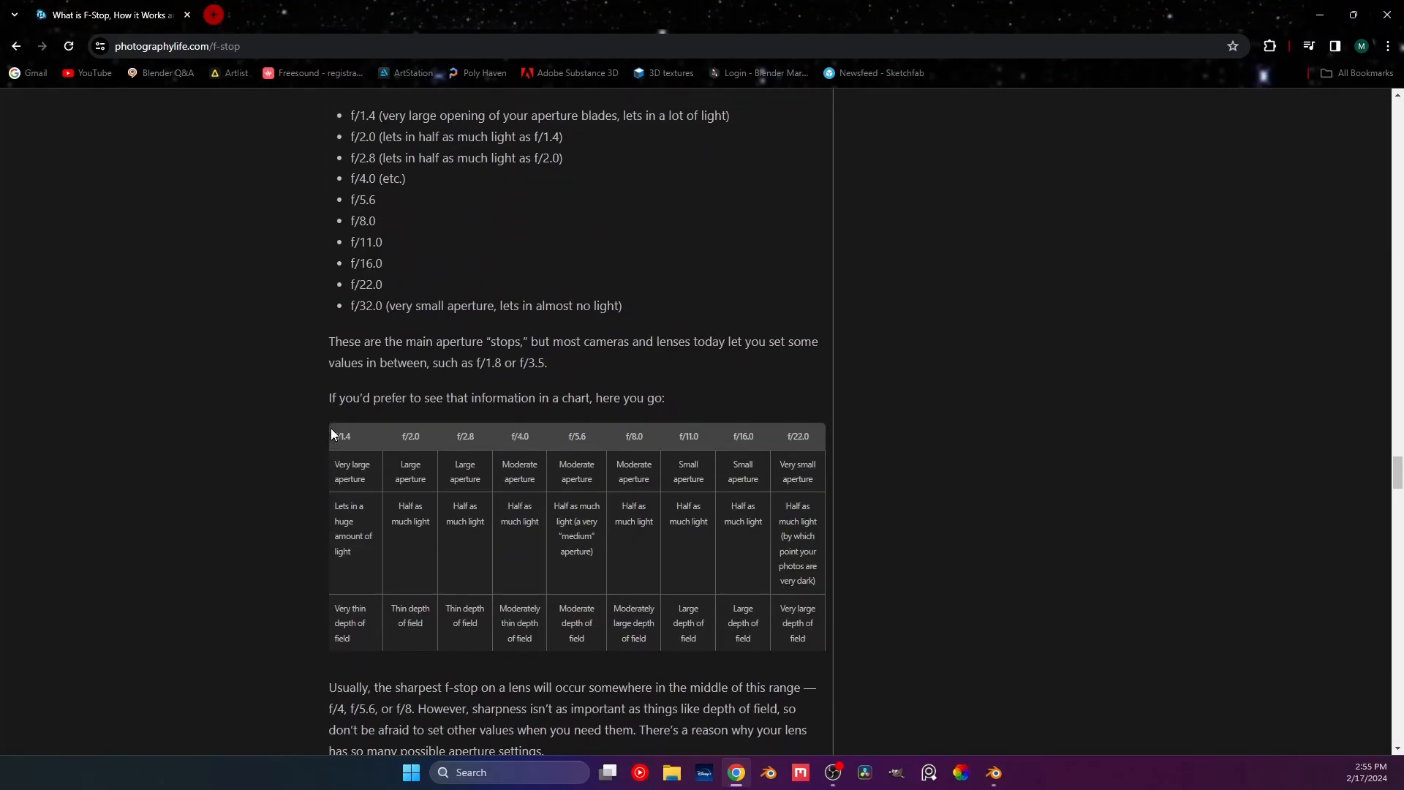
scroll(331, 433, up, 18)
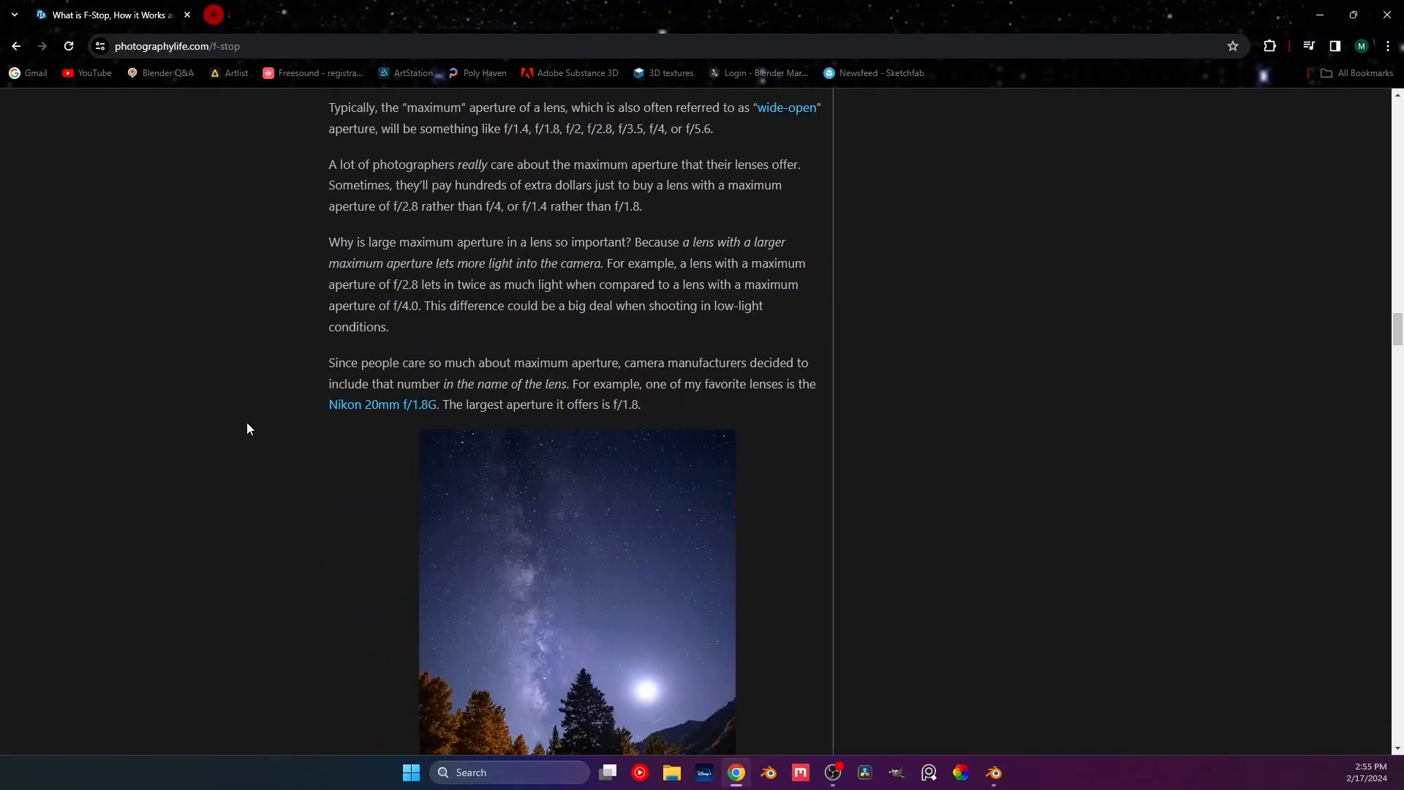
scroll(247, 428, up, 1)
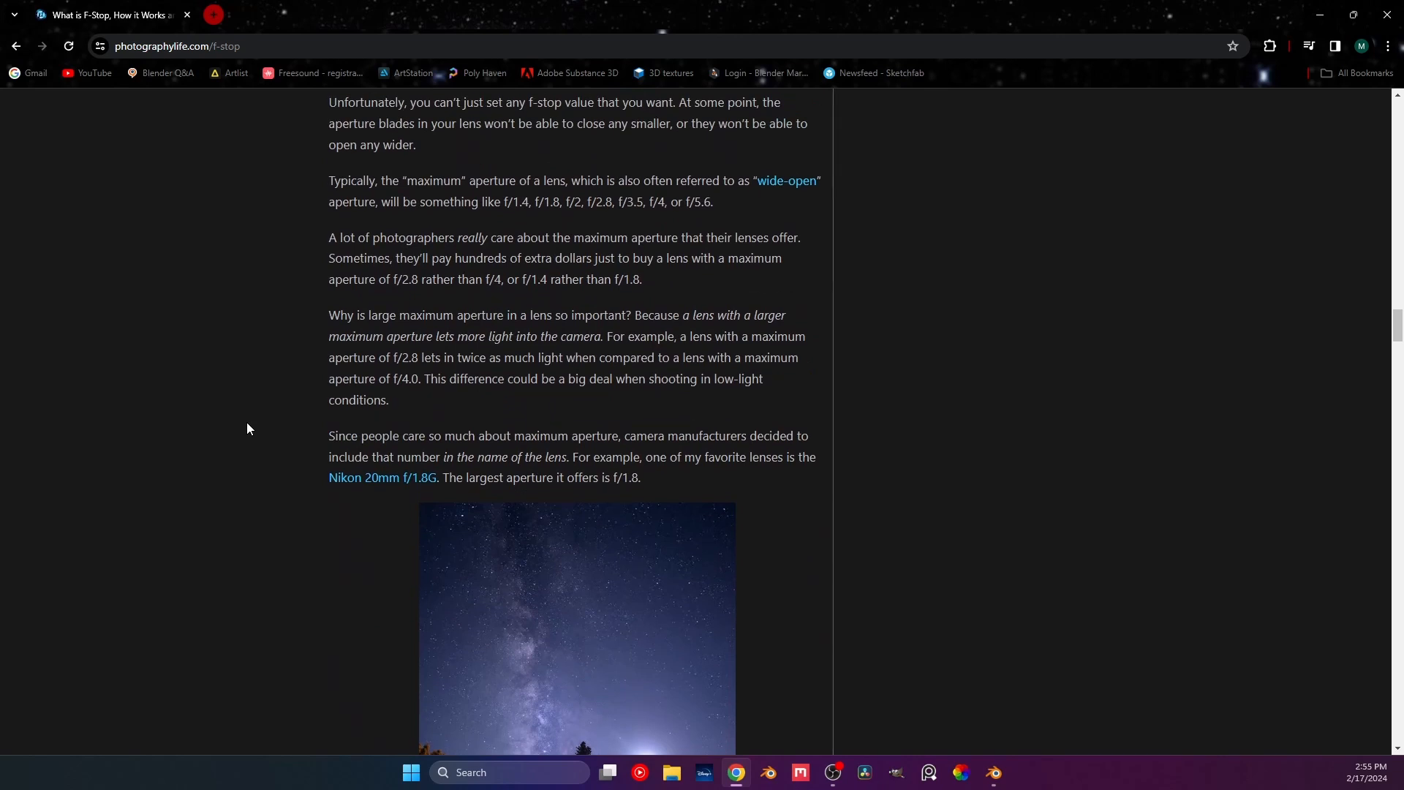
click(1320, 15)
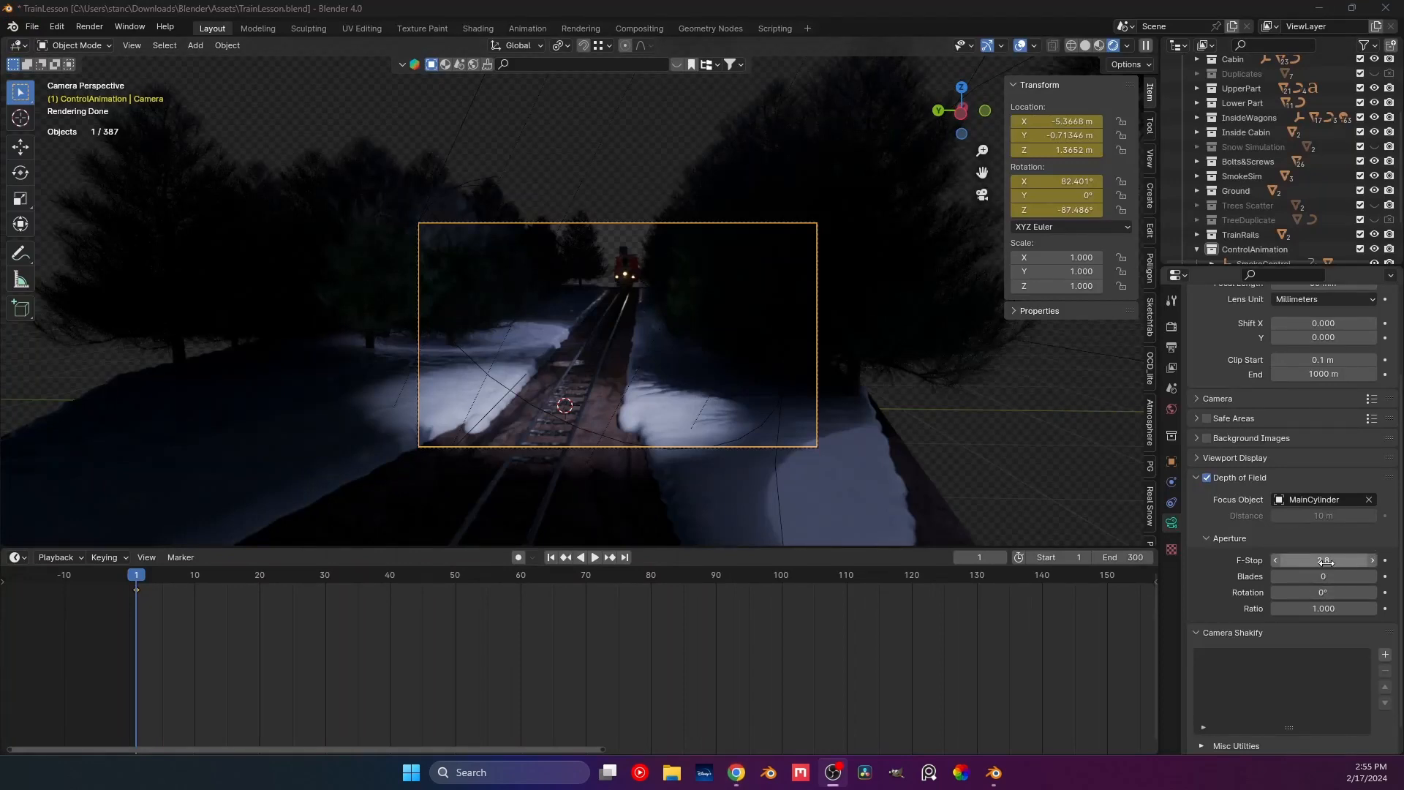
Try f-stops of 0.1 and 6 for the camera's depth of field and return the value to 2.8.
drag(1324, 560, 1247, 560)
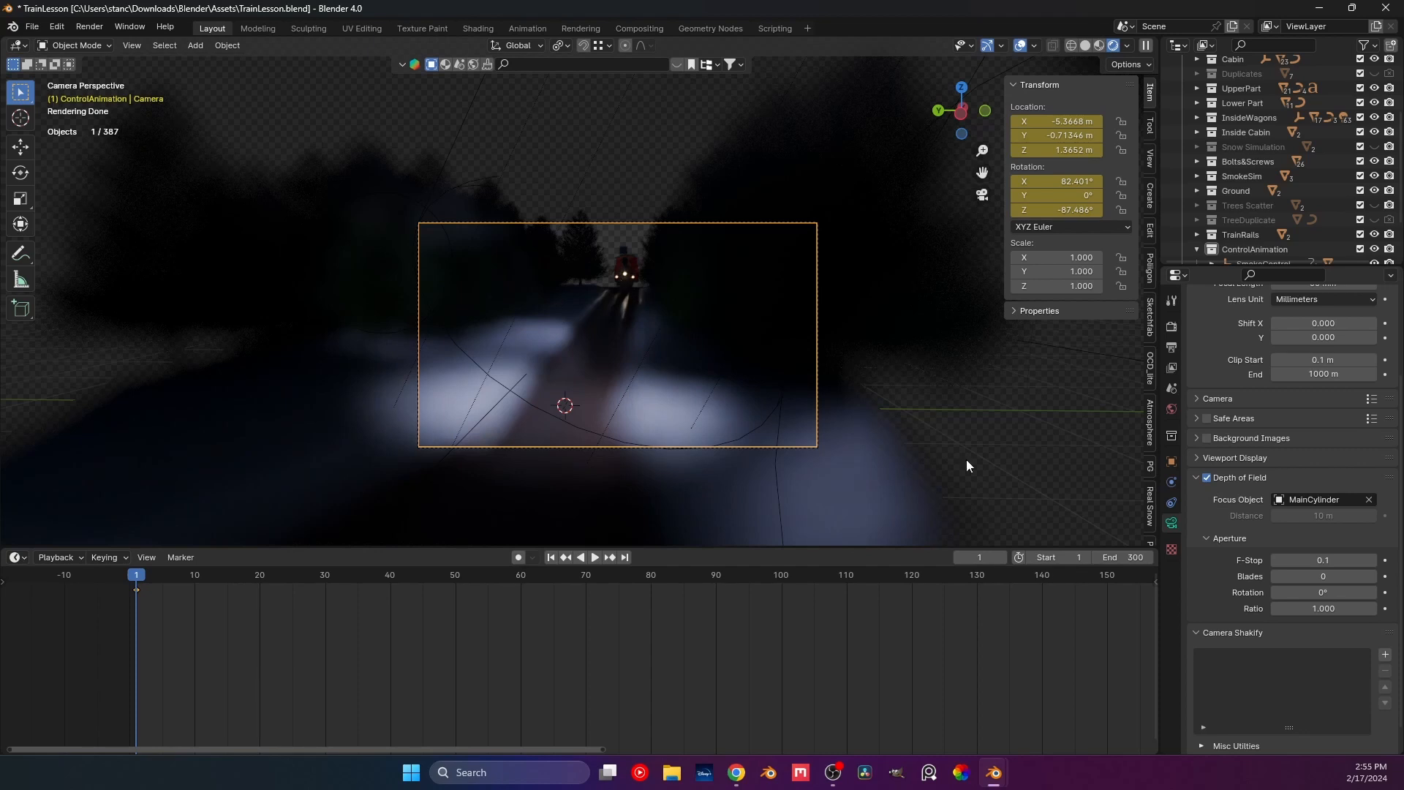
click(1315, 559)
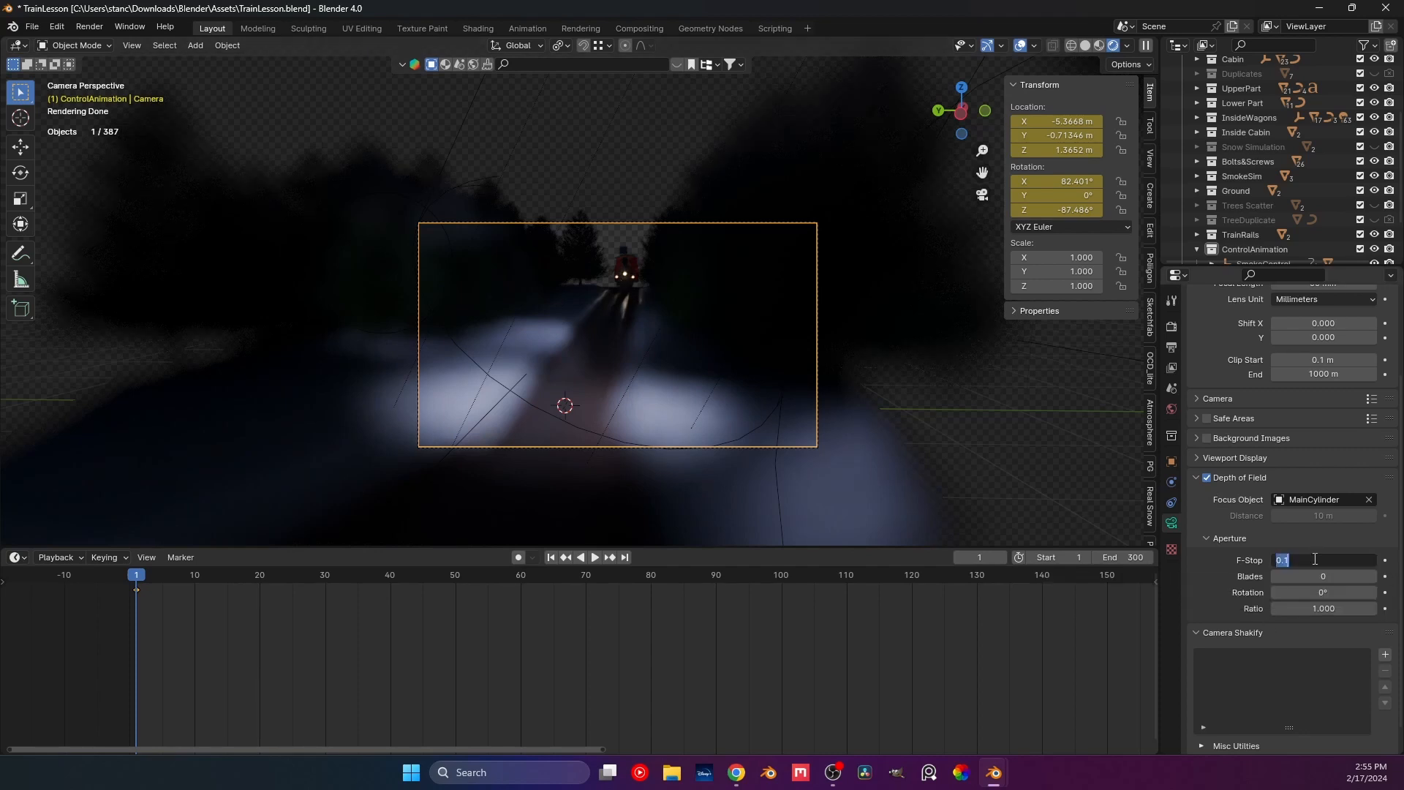
text(6)
key(Return)
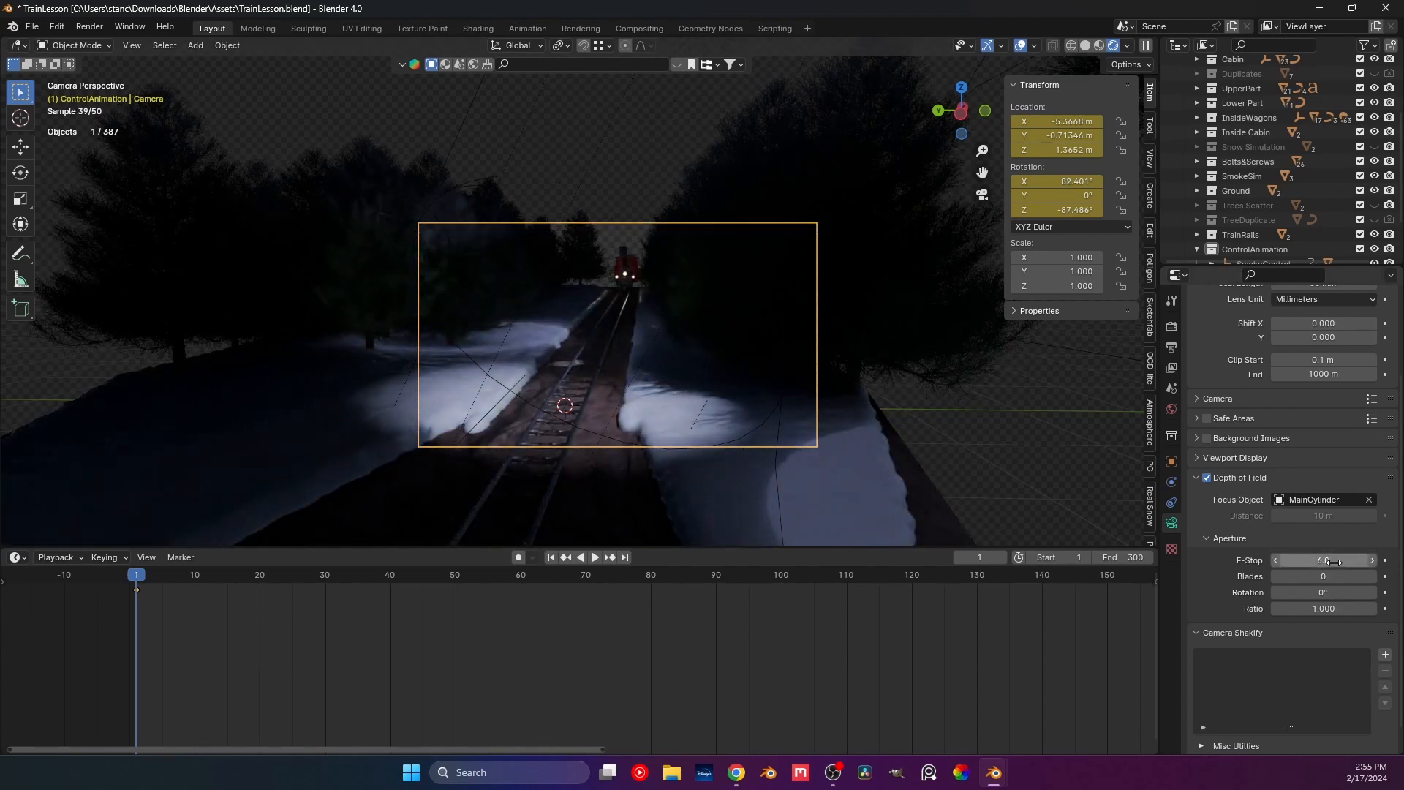
click(1335, 562)
text(2.8)
key(Return)
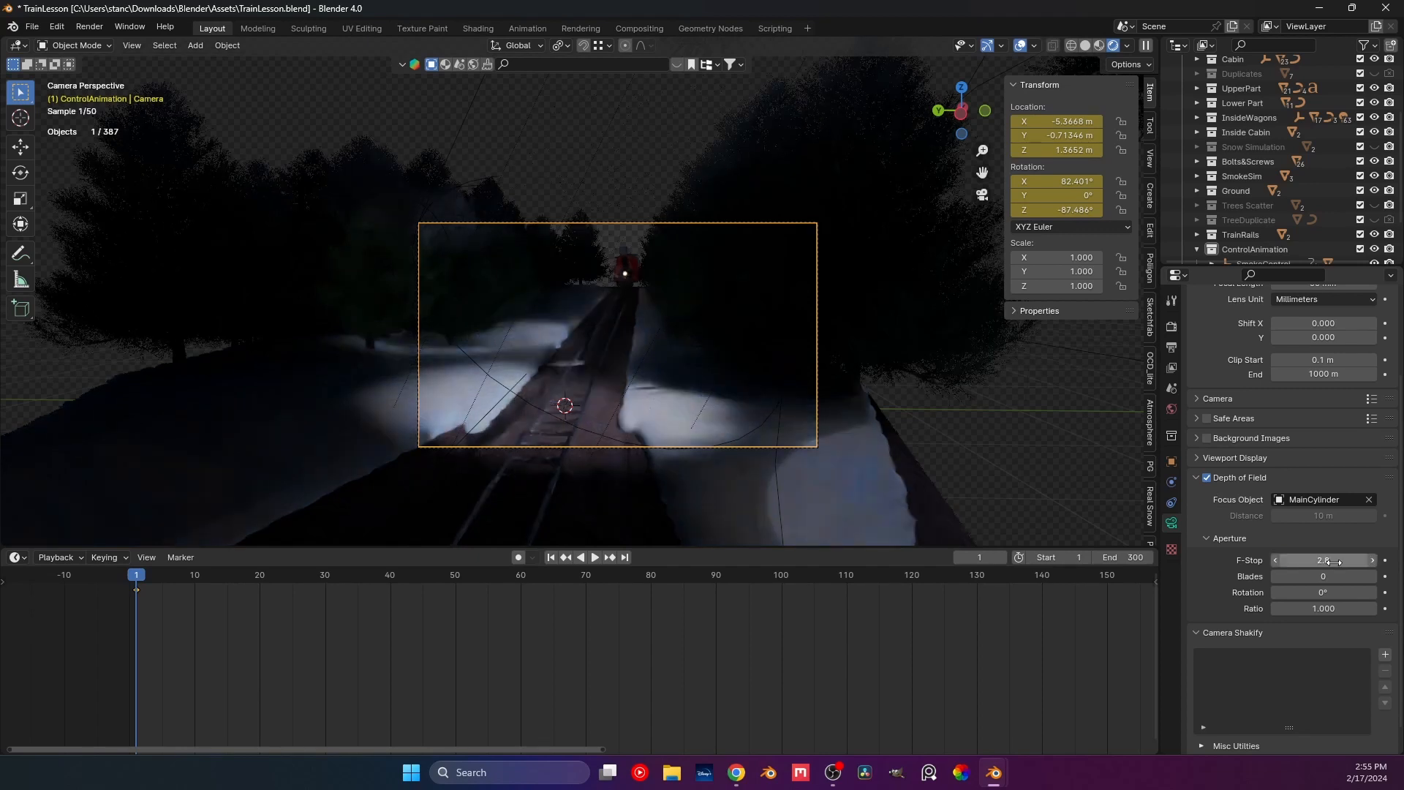
Try an f-stop of 1 for the camera and restore it to 2.8.
click(1338, 561)
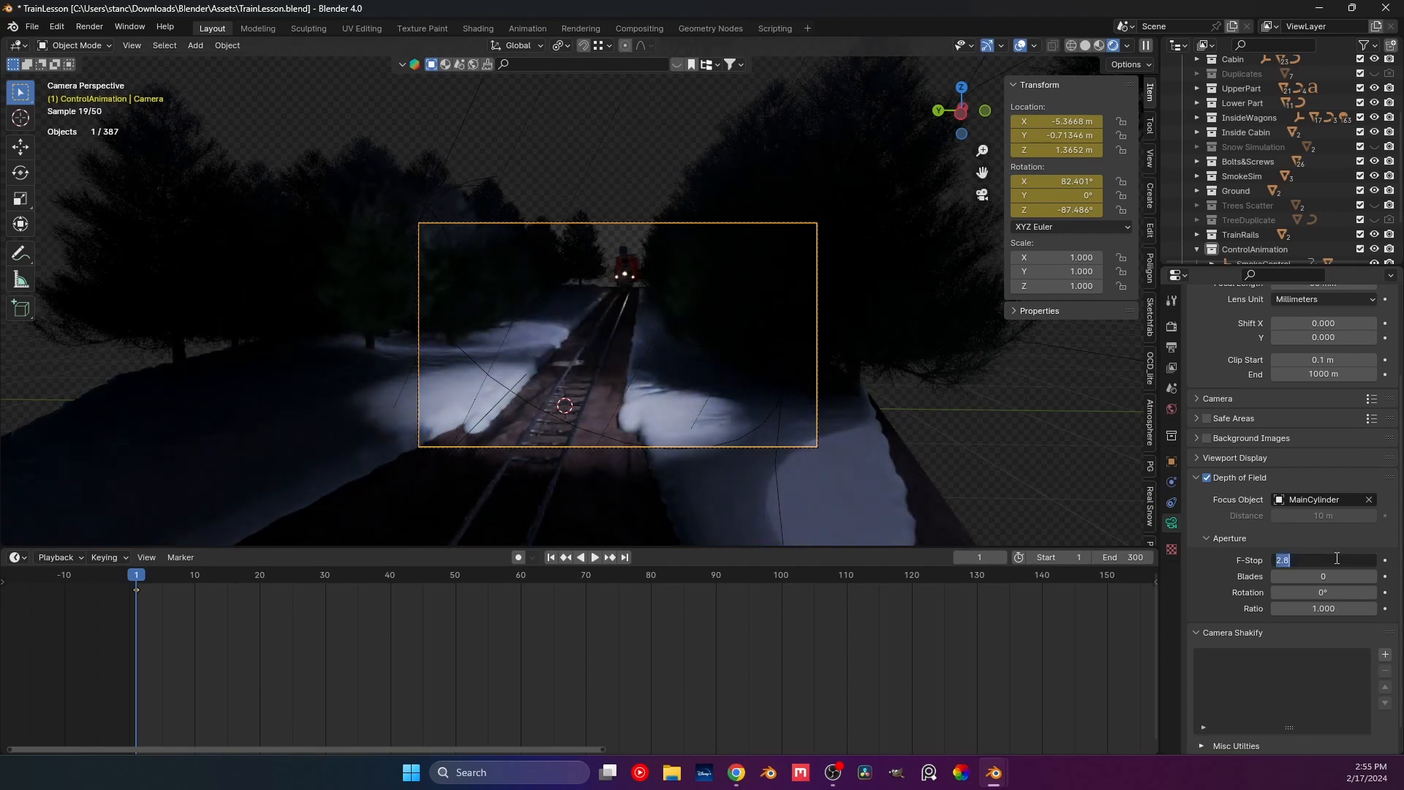
text(1)
key(Return)
click(1327, 559)
text(2.8)
key(Return)
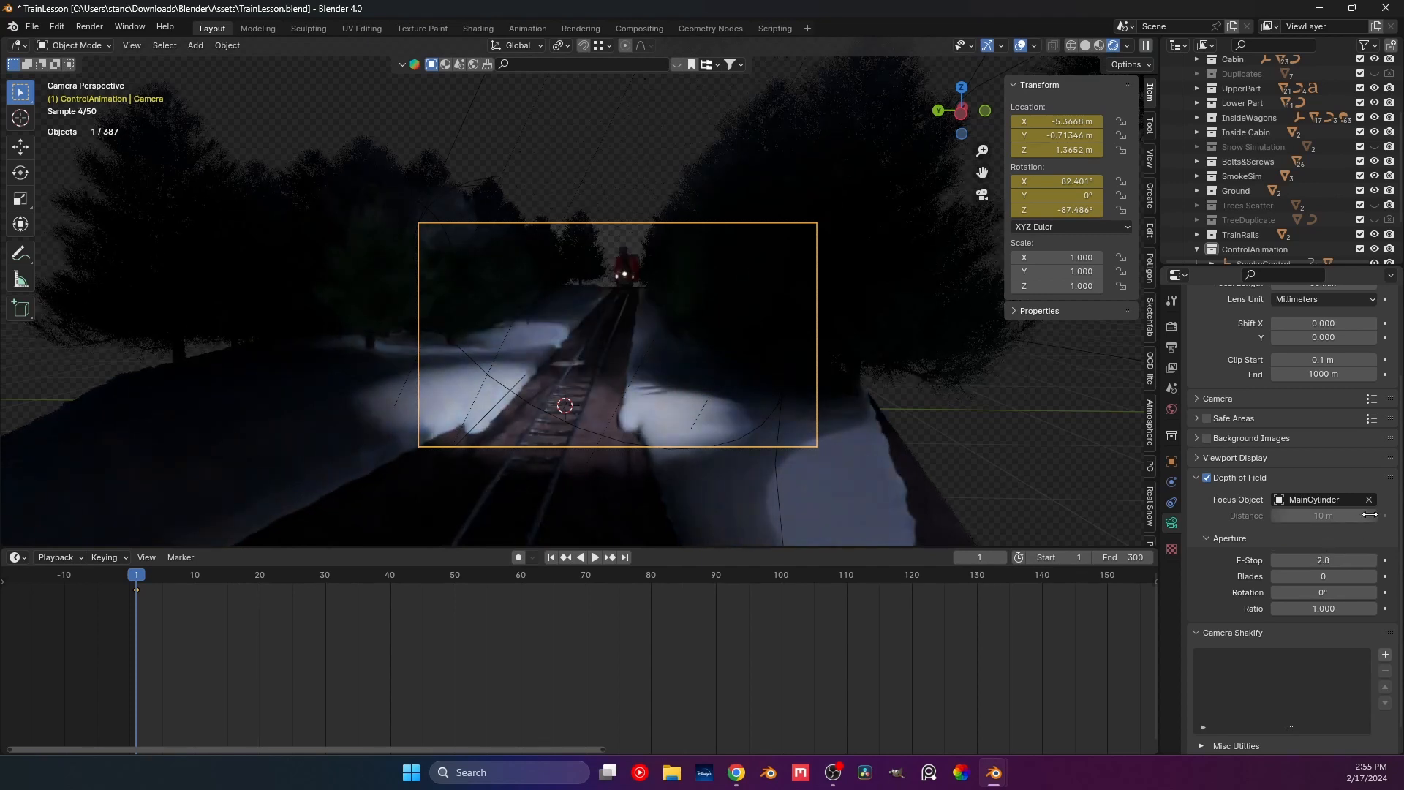
Clear the camera's focus object, set the focus distance to 2 m and keyframe it at frame 1.
click(1369, 499)
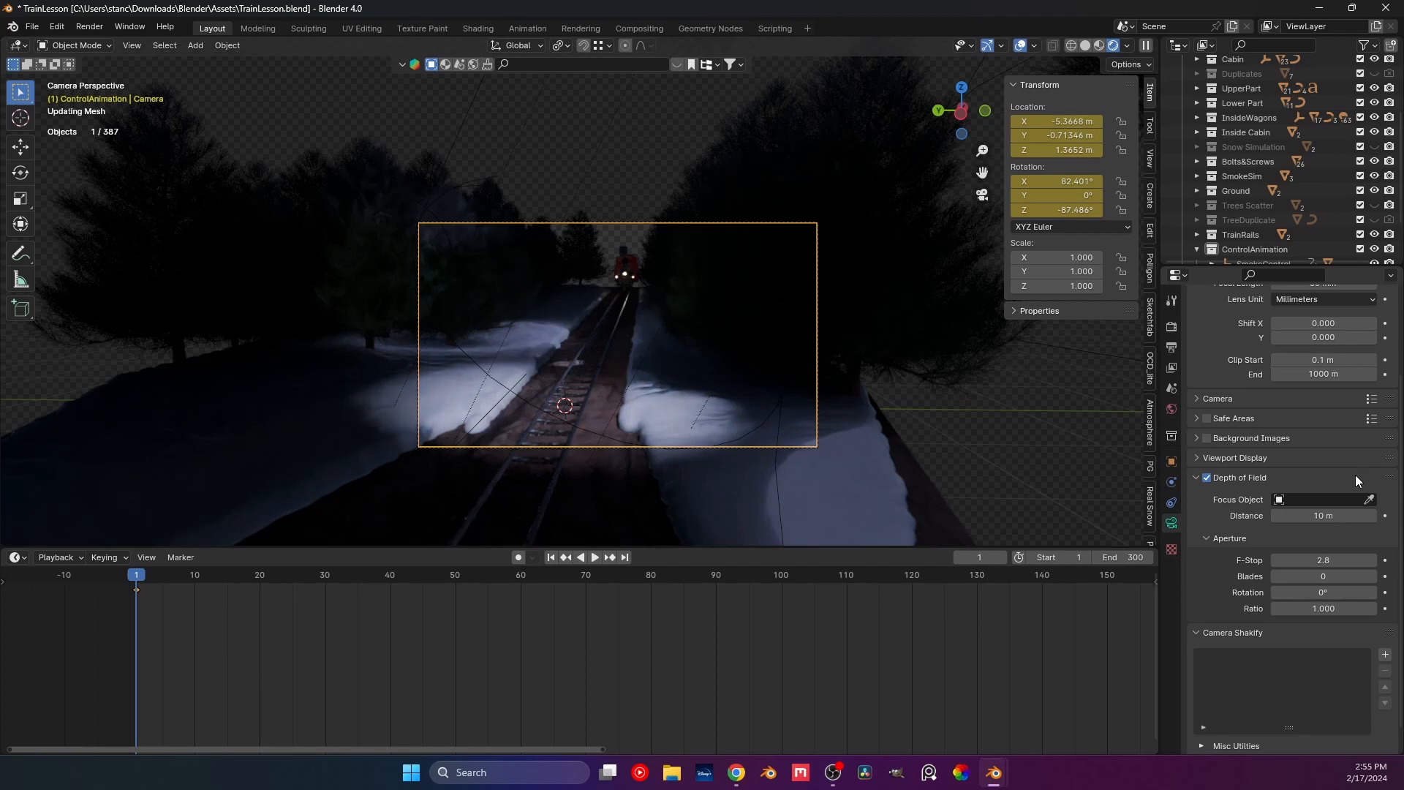
drag(1324, 516, 1305, 516)
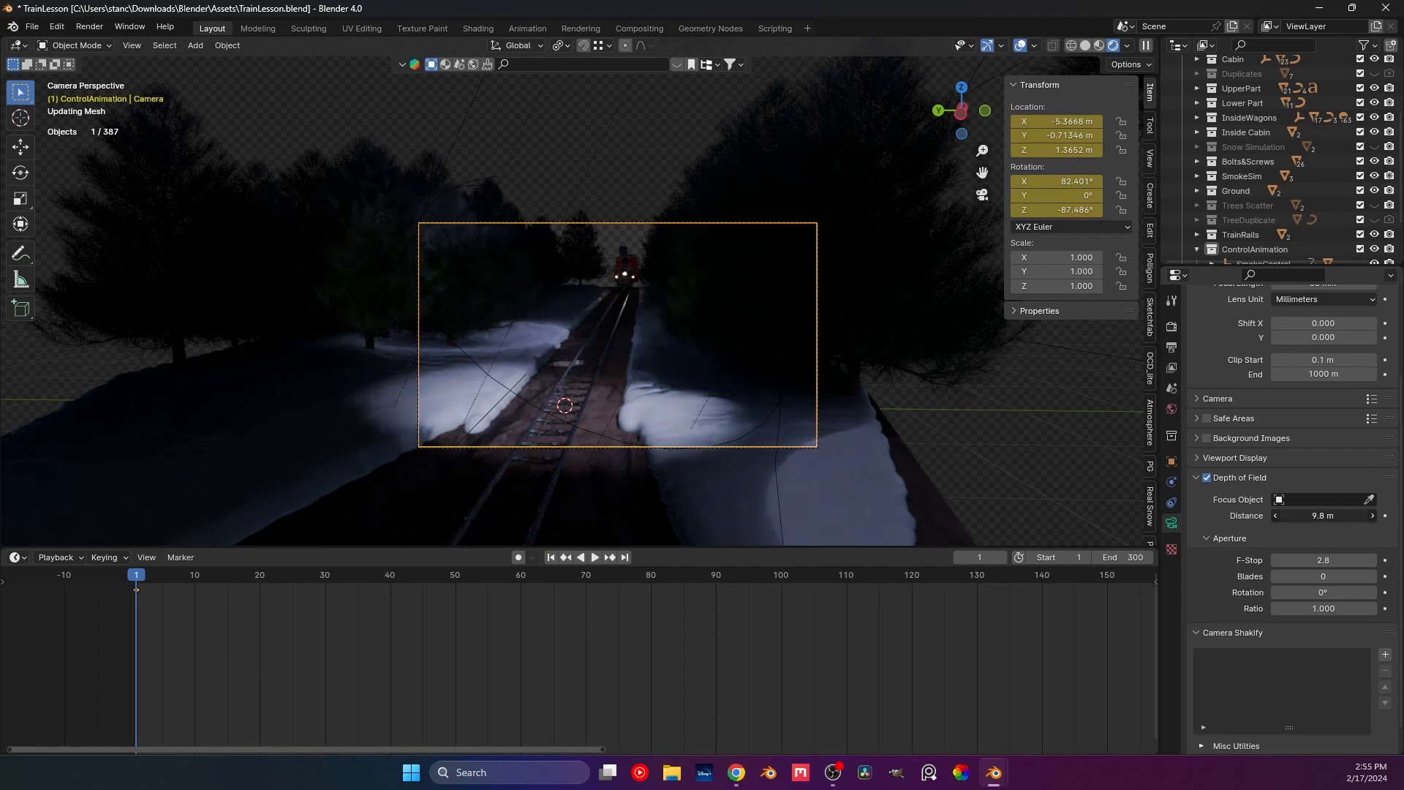
click(1336, 516)
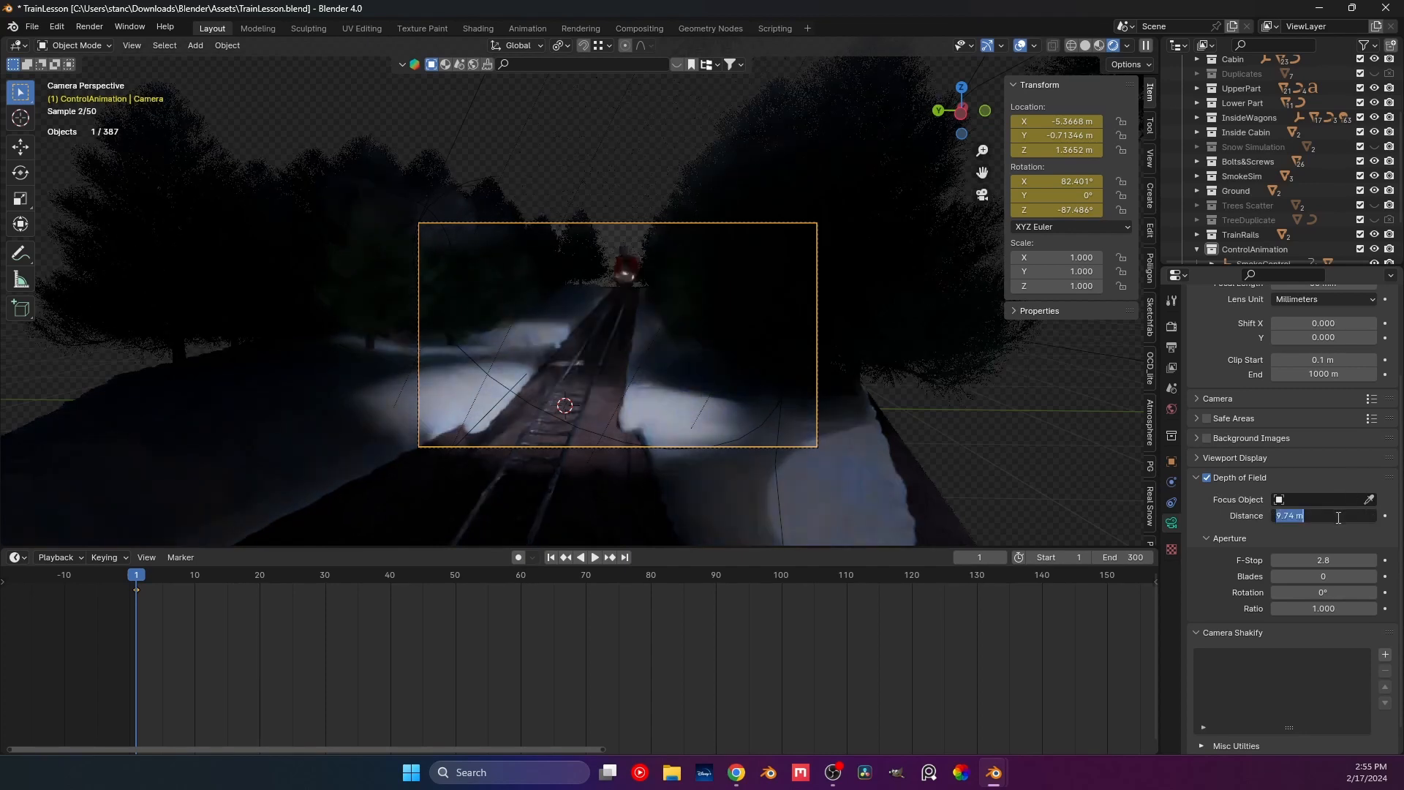
text(2)
key(Return)
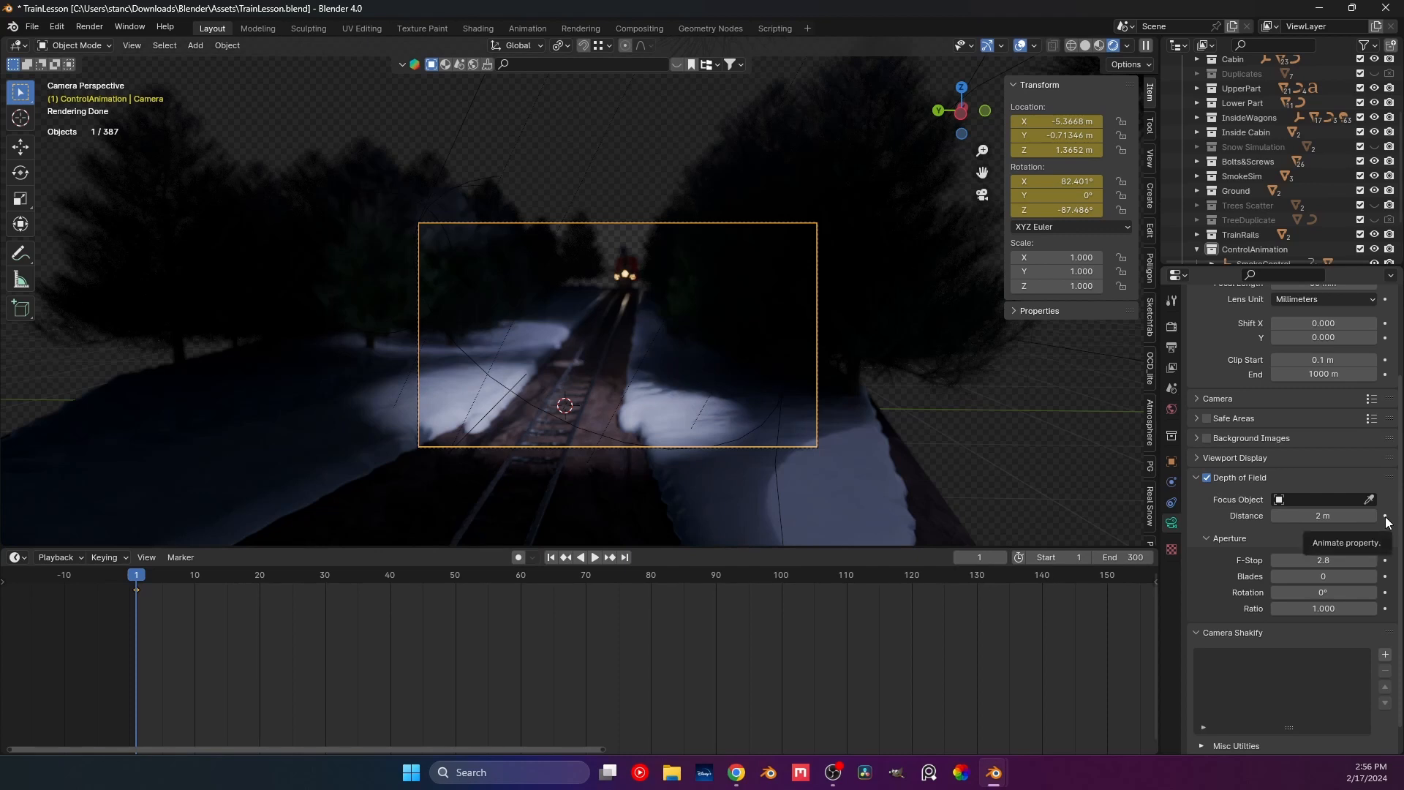
click(1385, 516)
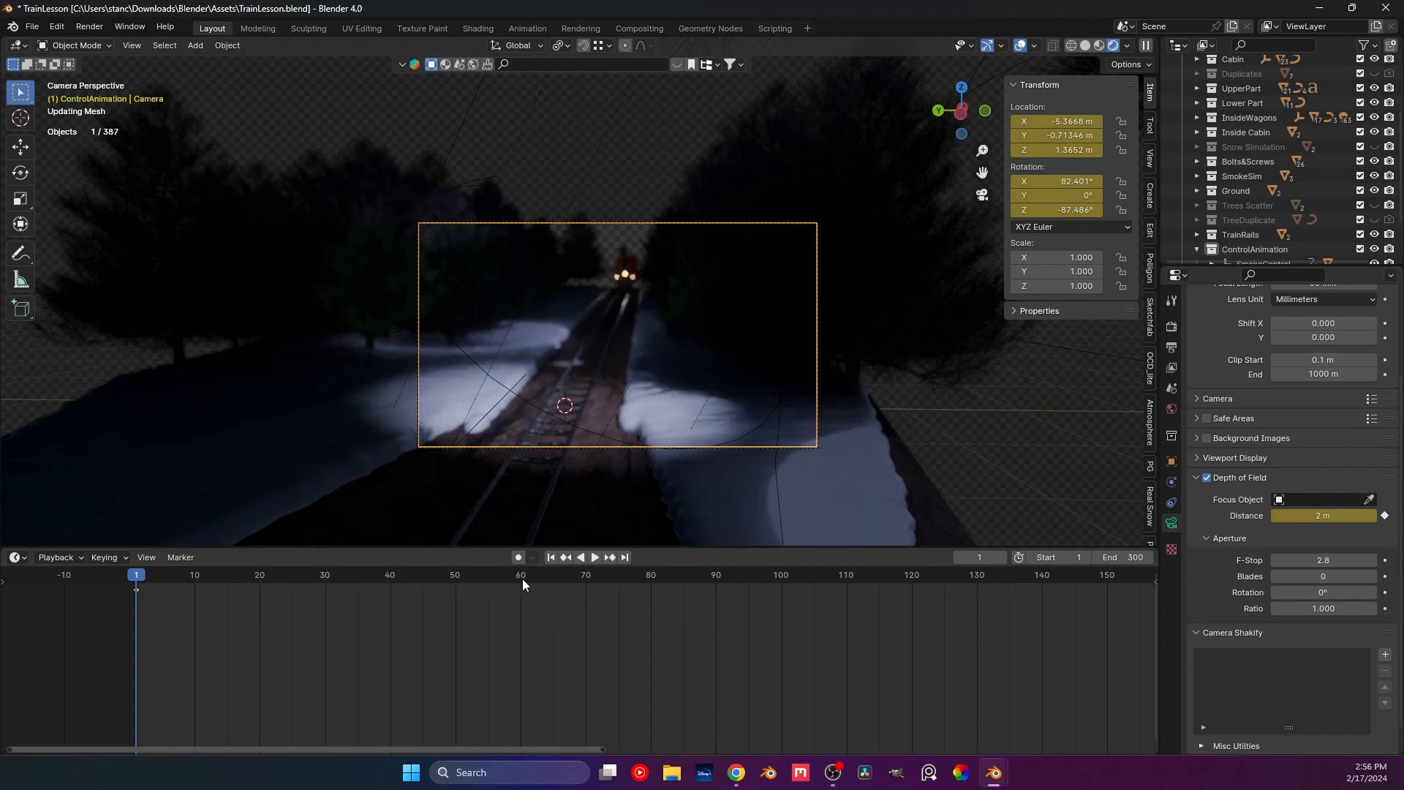
Check the shot at frame 60 and move the playhead on to frame 140.
key(space)
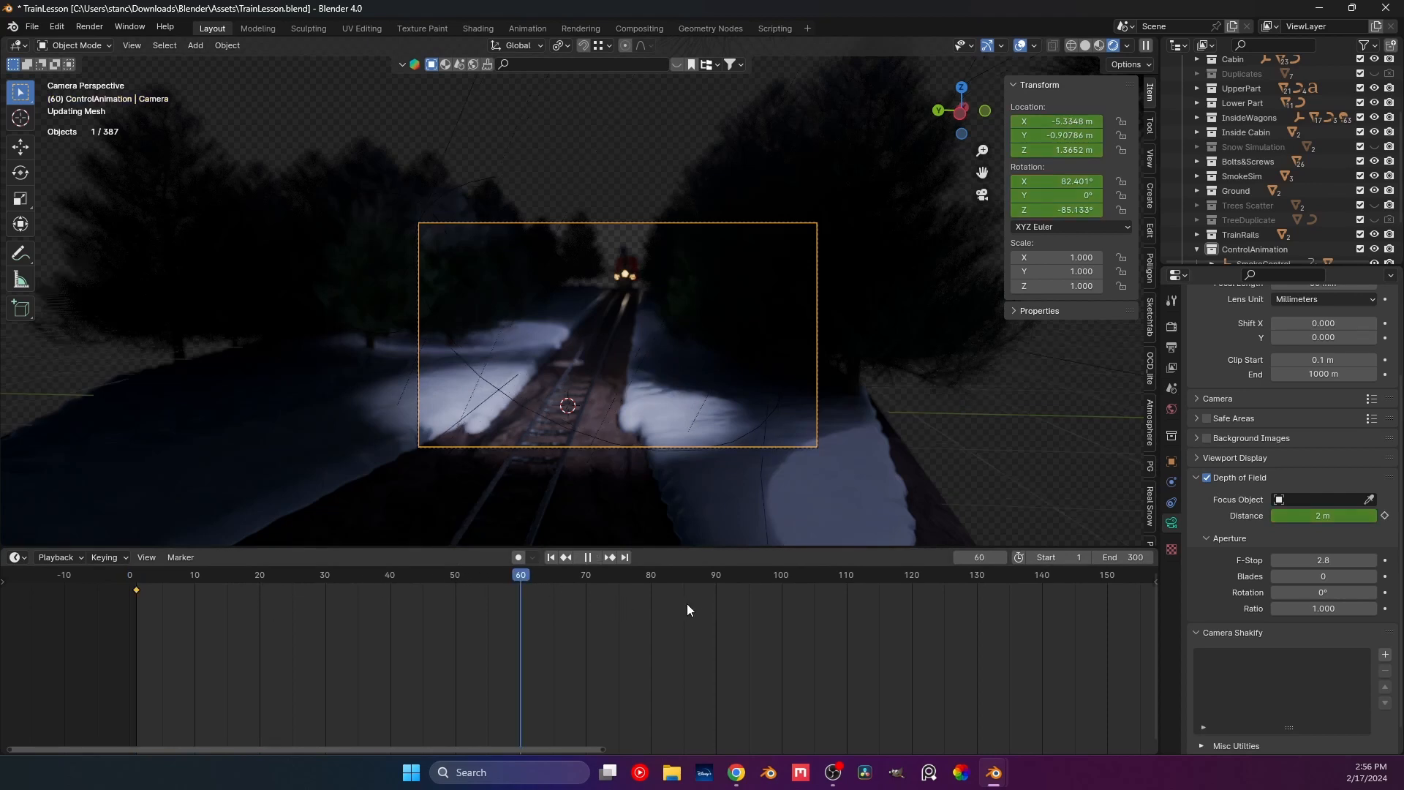
key(space)
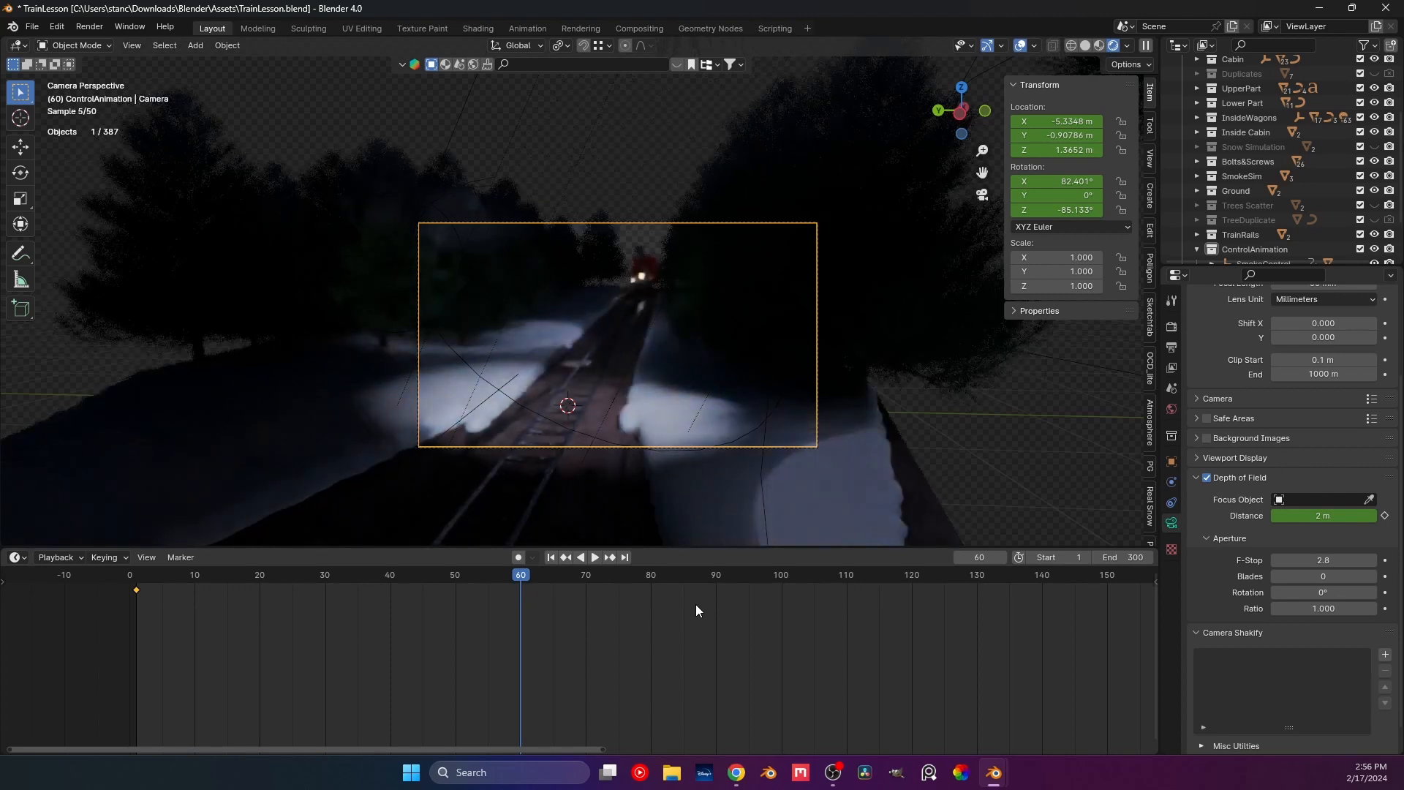
click(1043, 575)
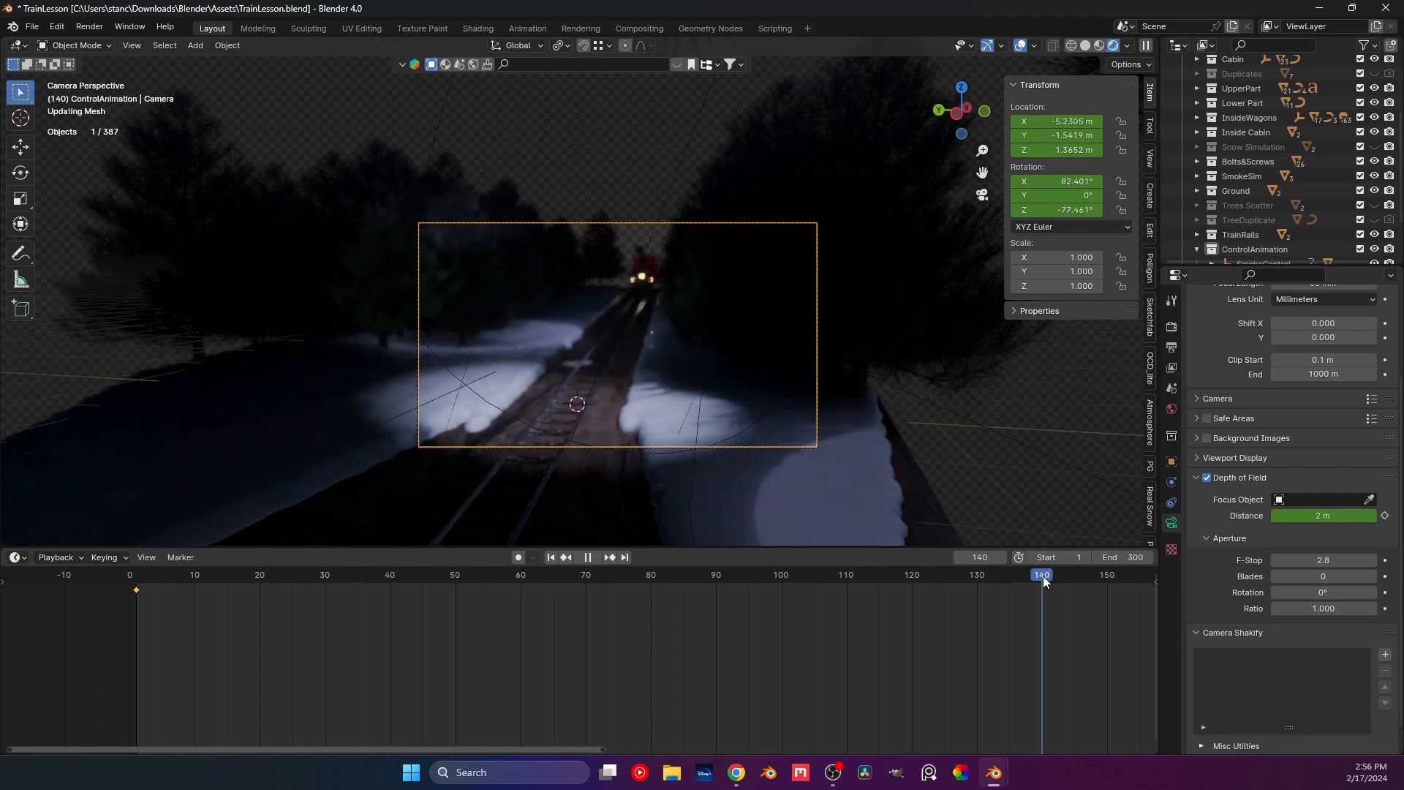
key(space)
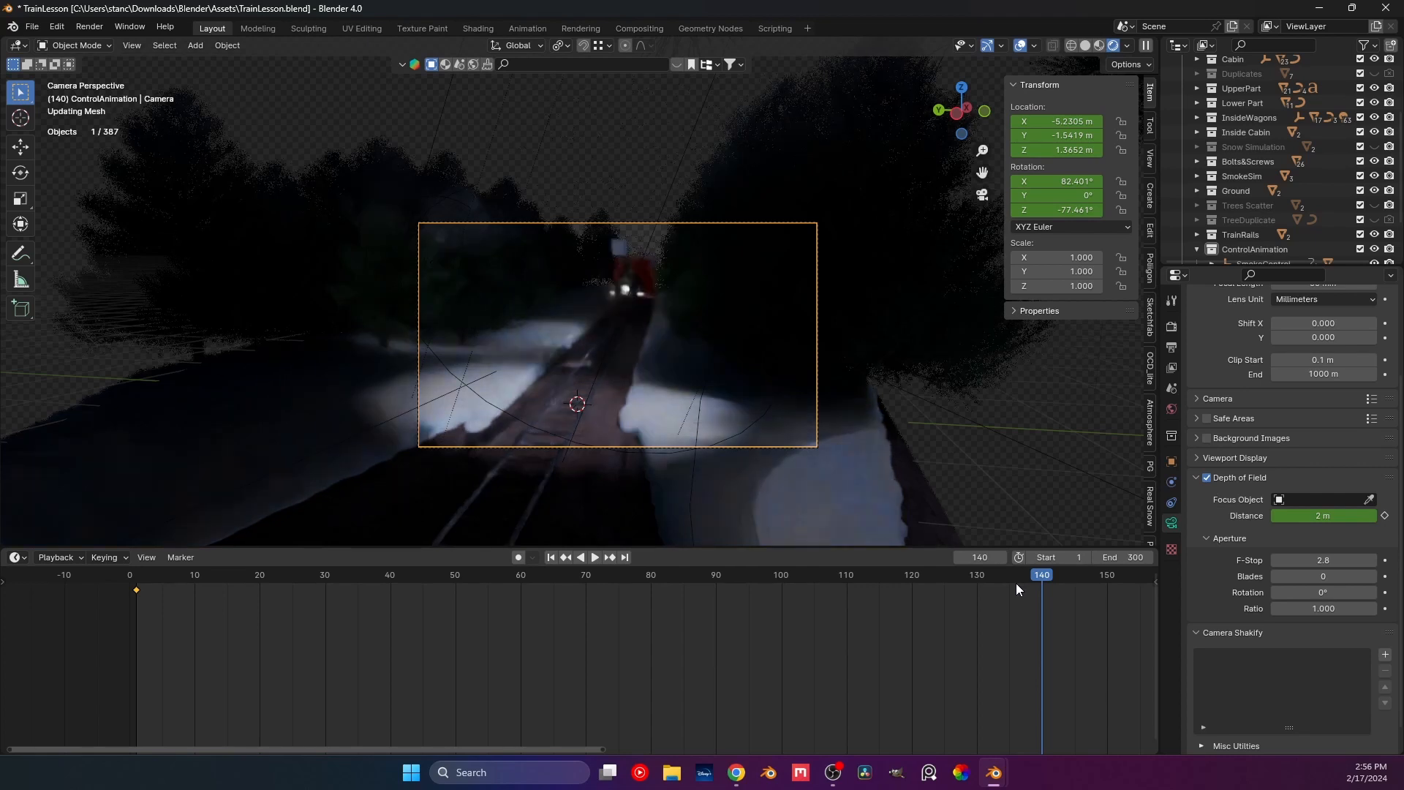
drag(582, 749, 801, 755)
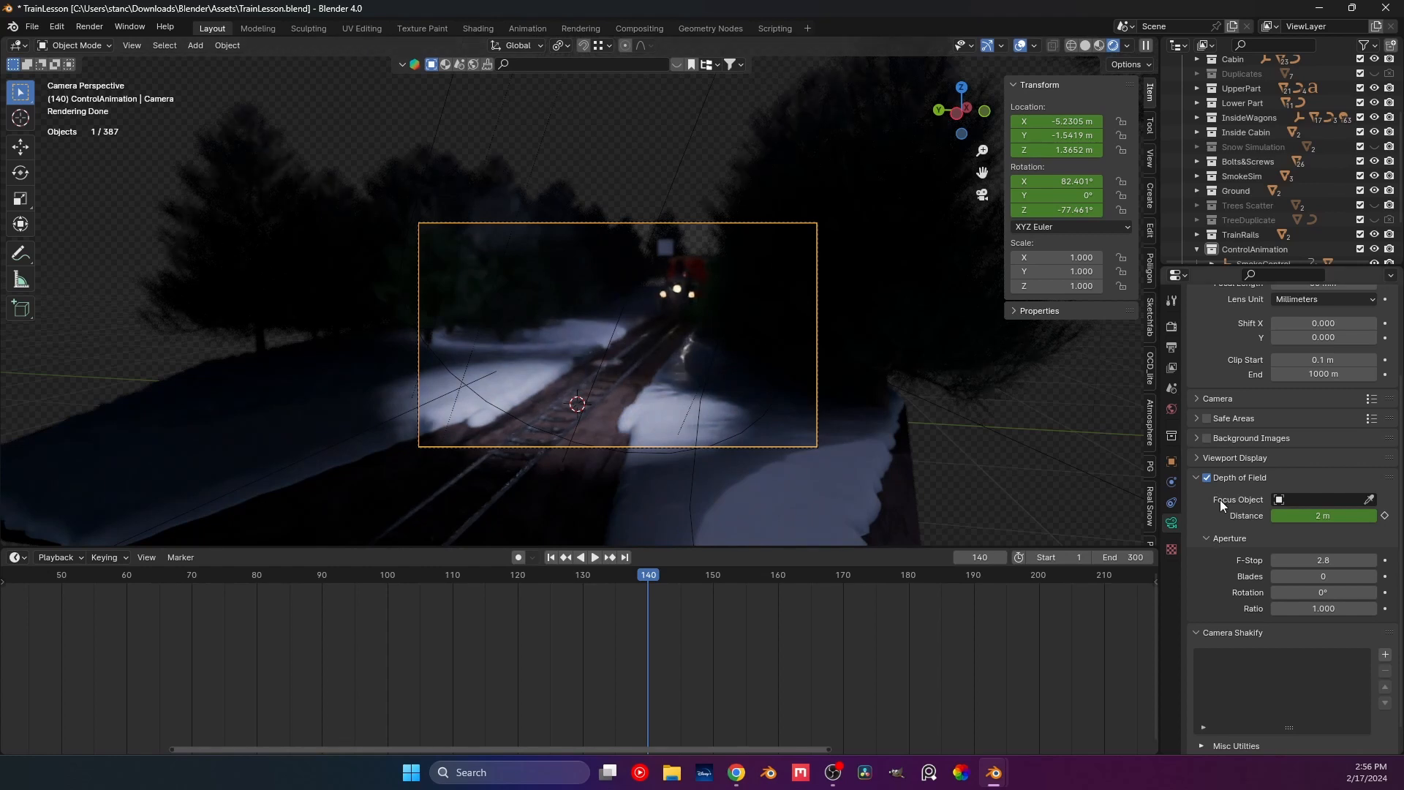
Try focus distances of 5 m and 3.5 m at frame 140.
click(1304, 521)
text(5)
key(Return)
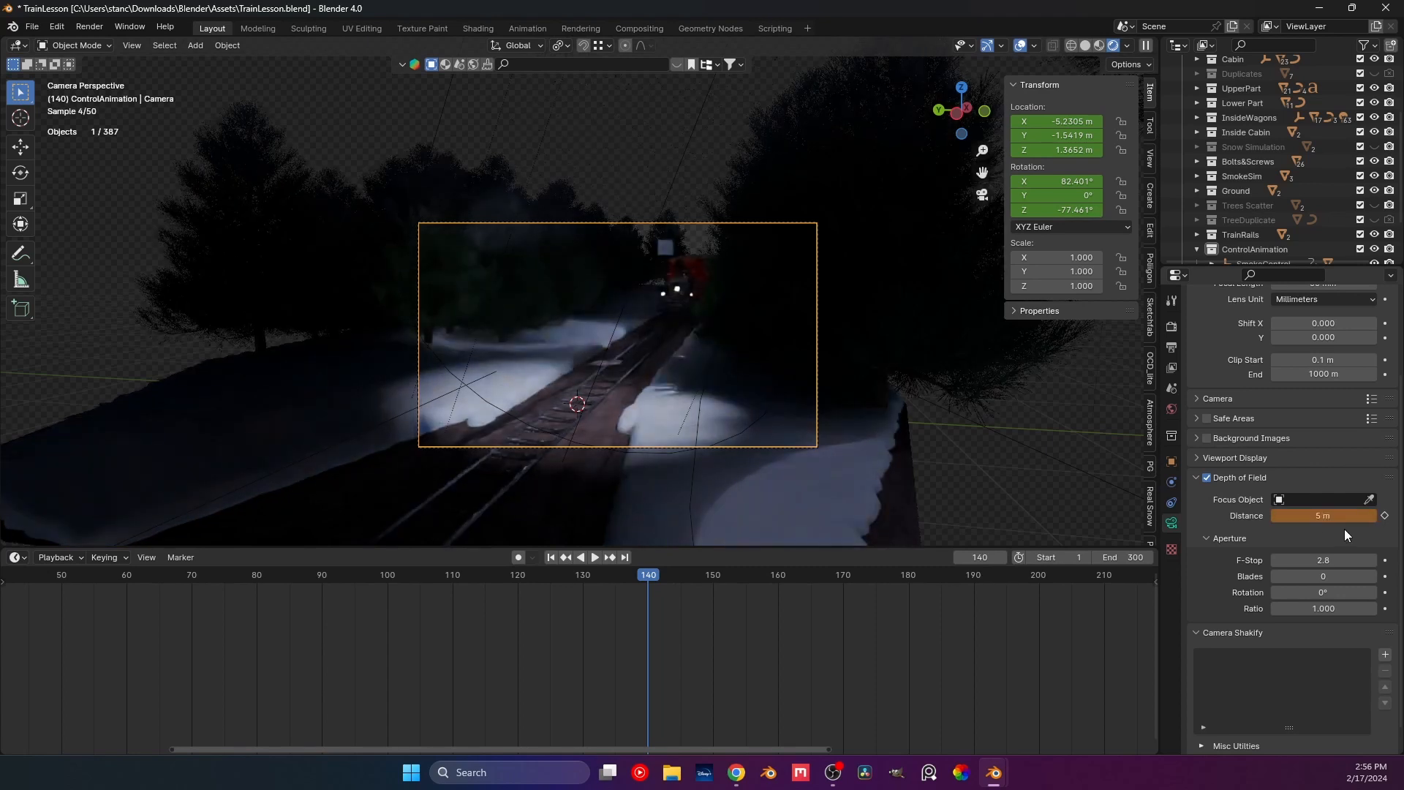
click(1326, 516)
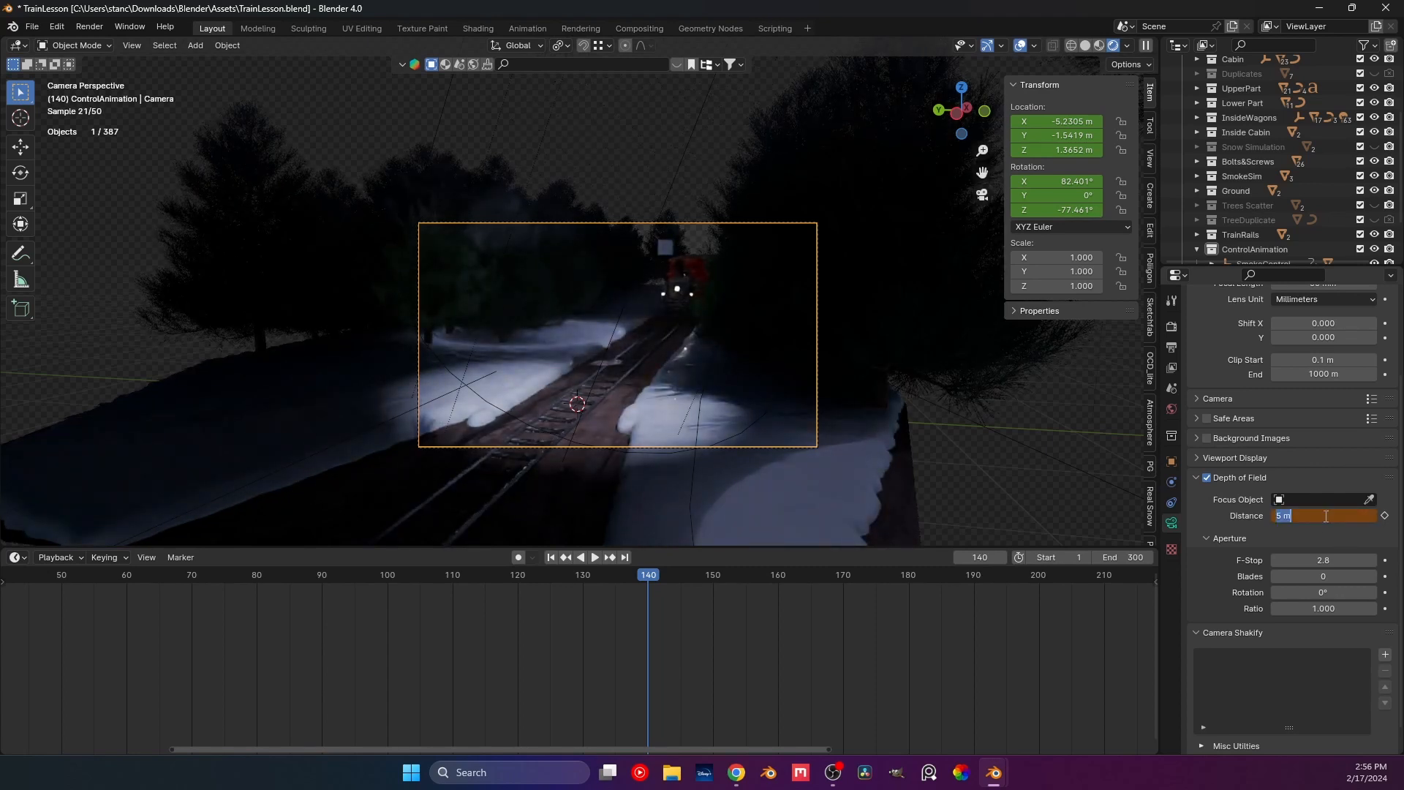
text(3.5)
key(Return)
click(1325, 516)
text(.)
key(Return)
Set the camera's focus distance to 3 m and keyframe it at frame 140.
click(1327, 521)
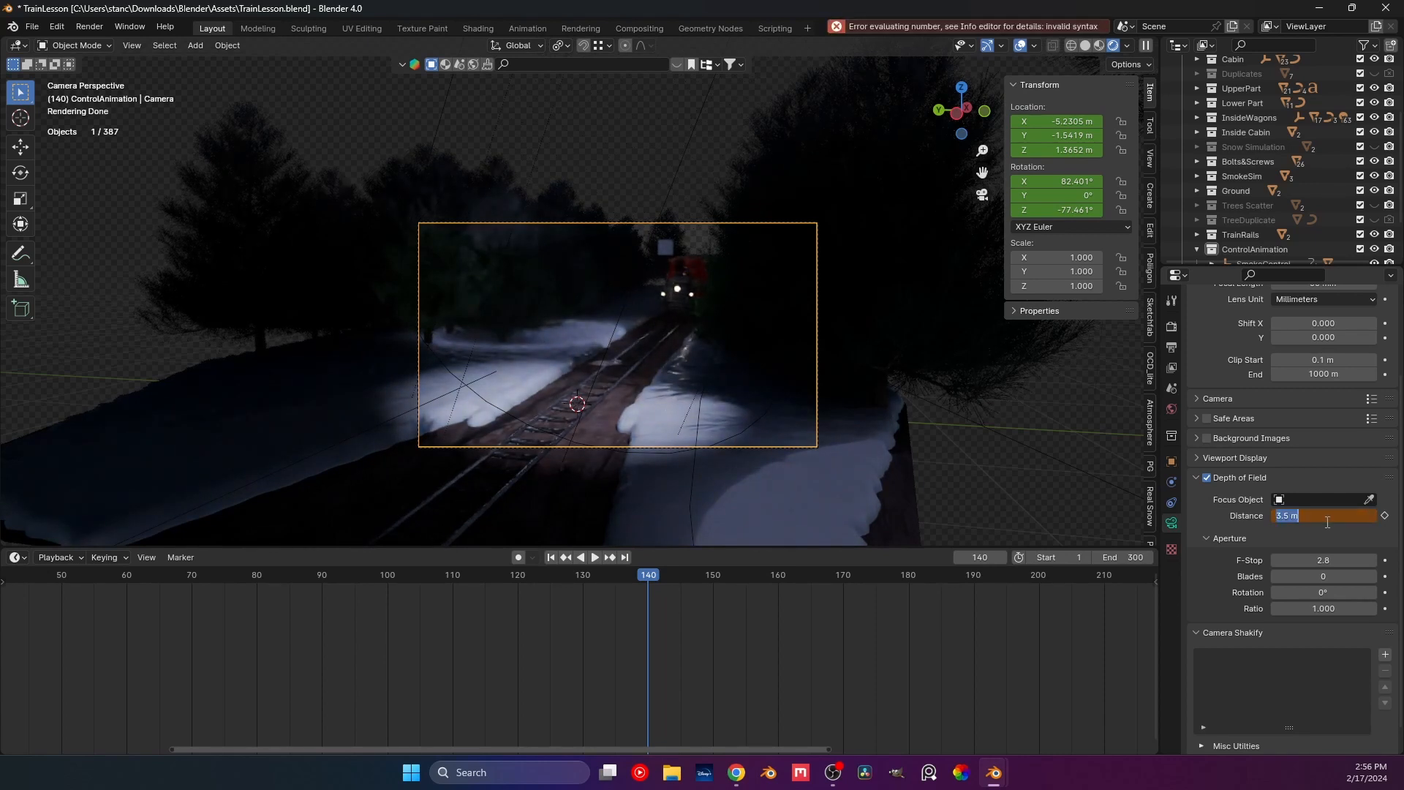
text(3)
key(Return)
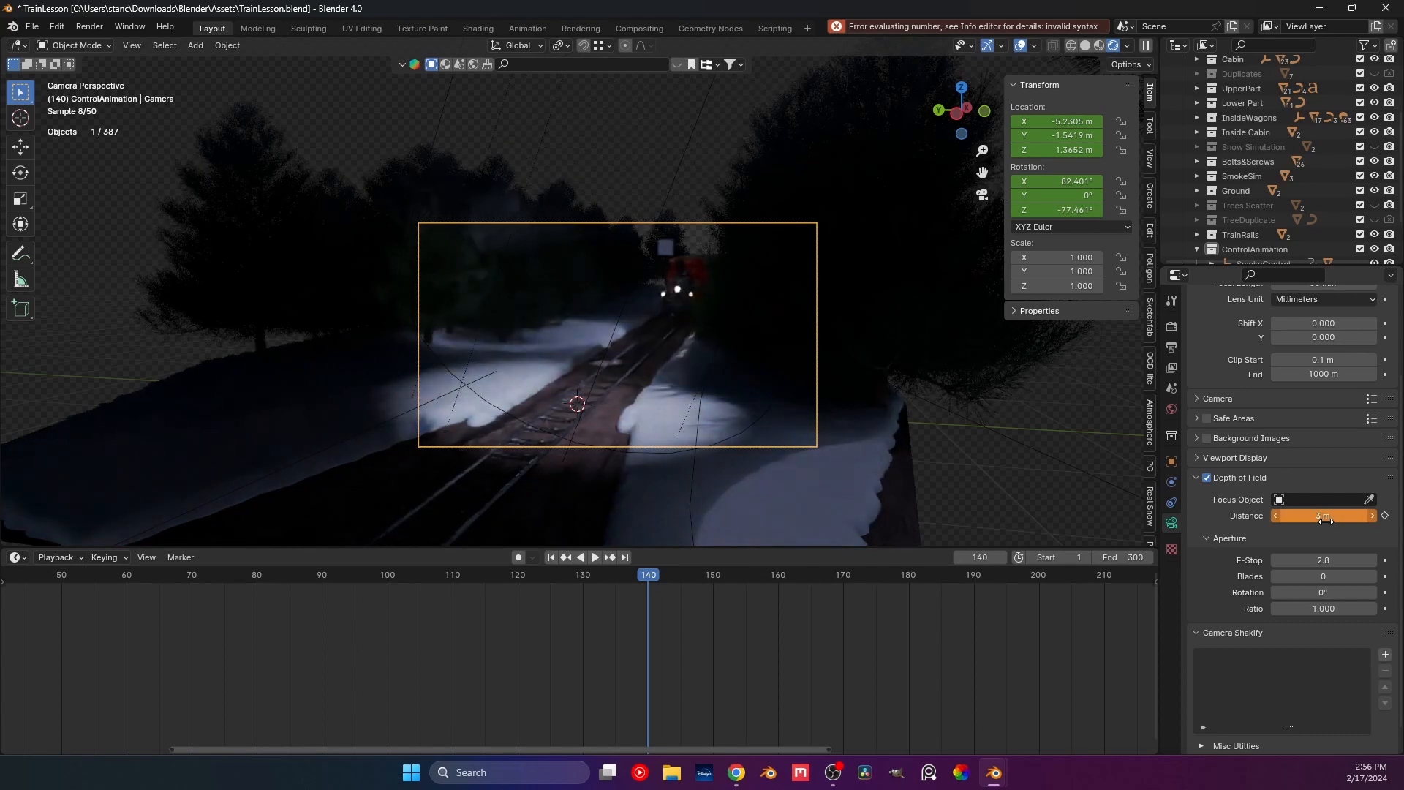
click(1385, 516)
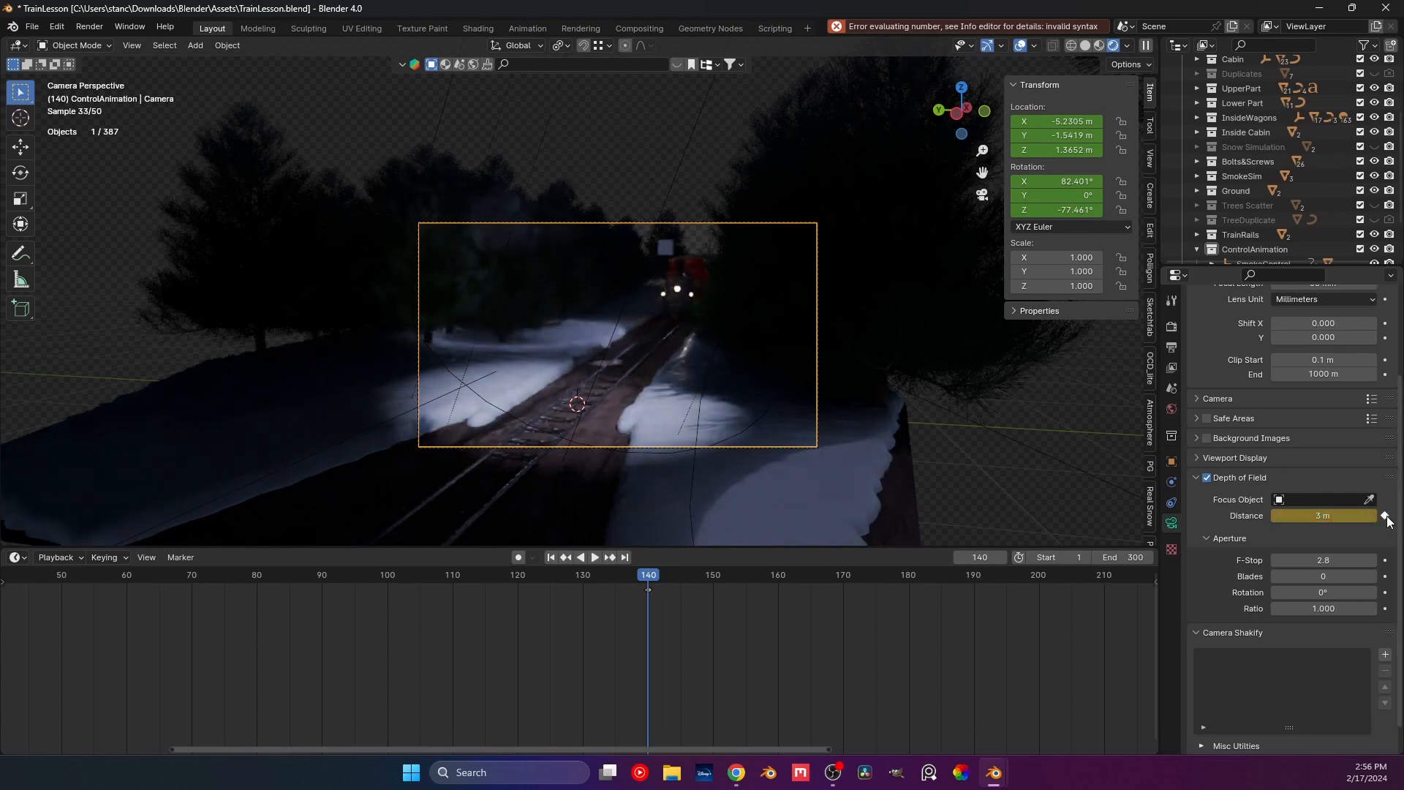
Set the camera's focus distance to 5 m at frame 200 and keyframe it.
click(1040, 574)
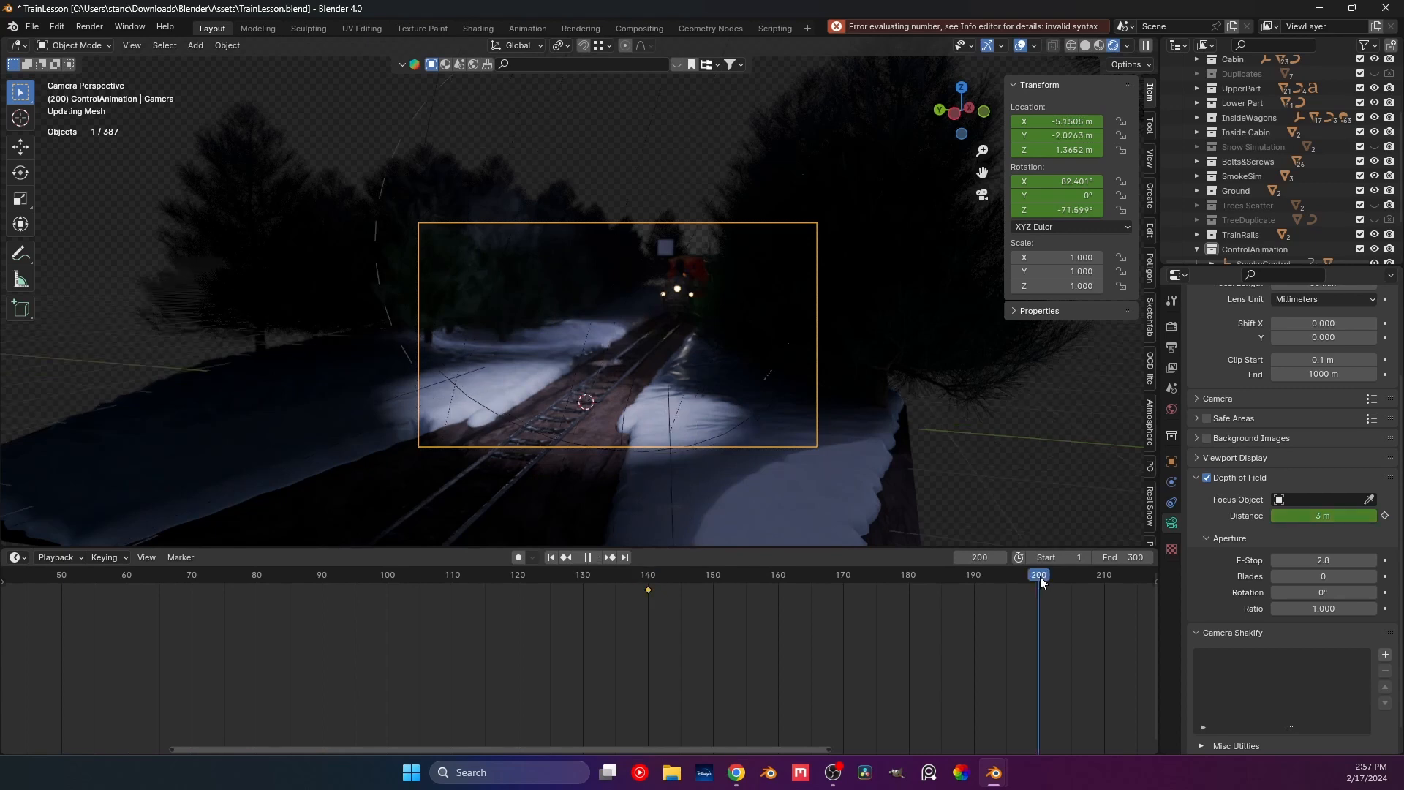
key(space)
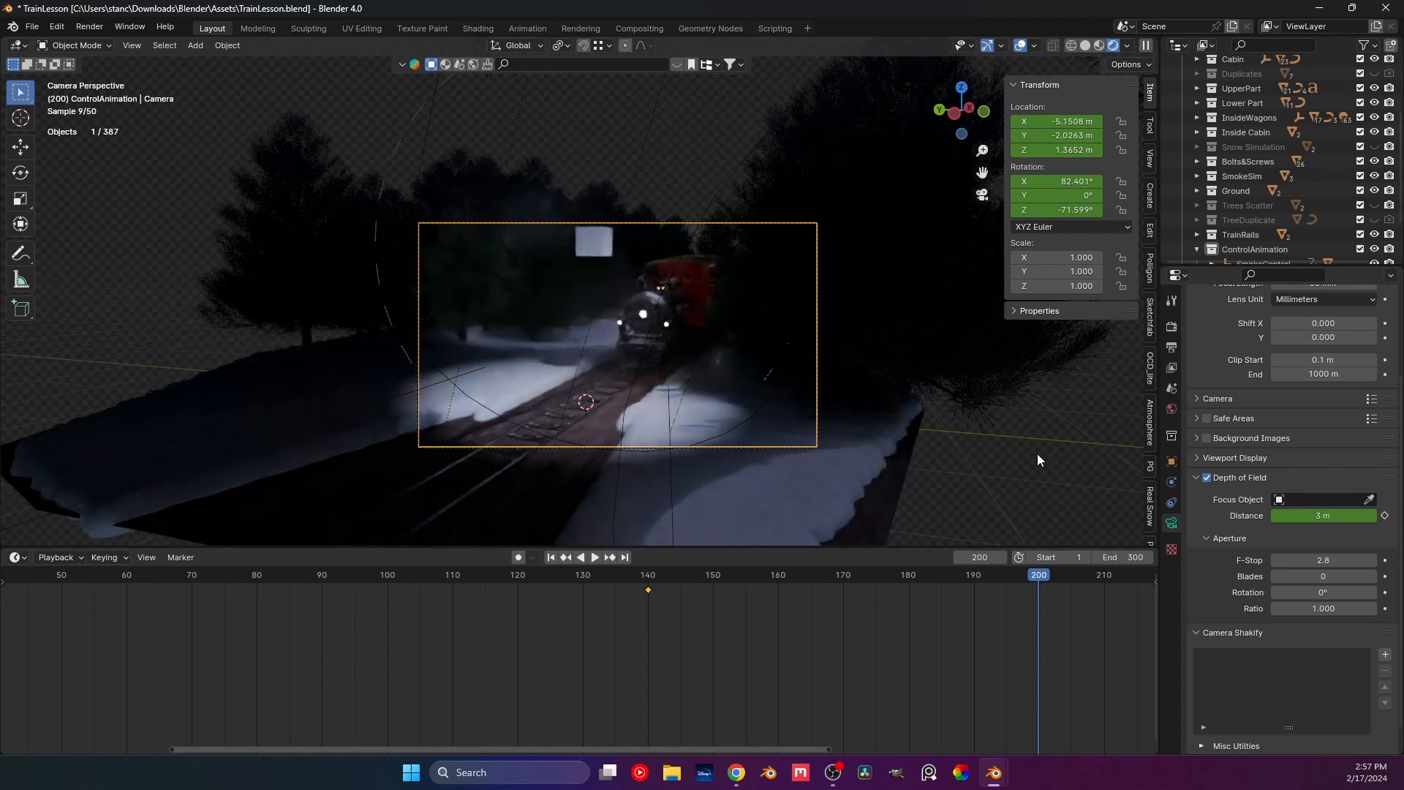
click(1313, 515)
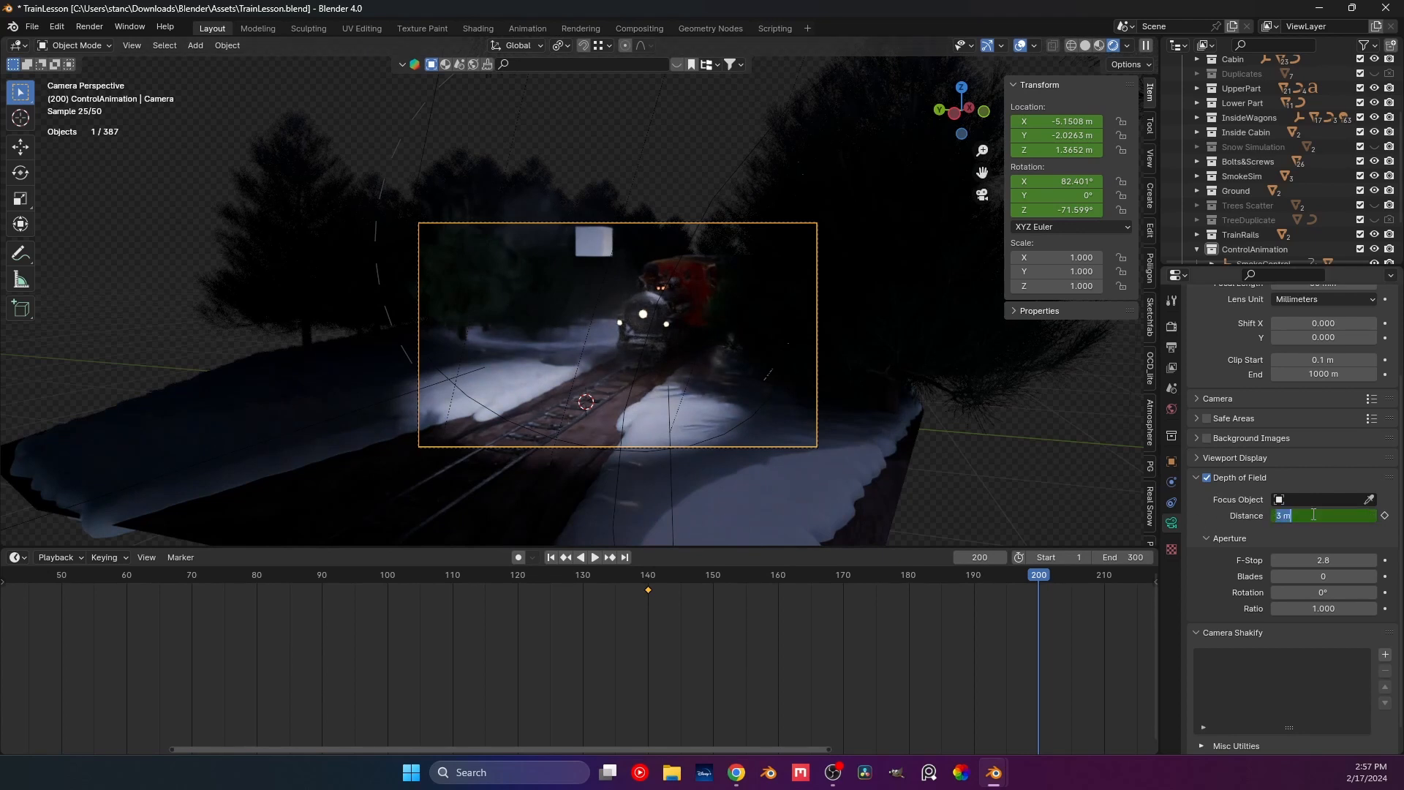
text(5)
key(Return)
click(1385, 516)
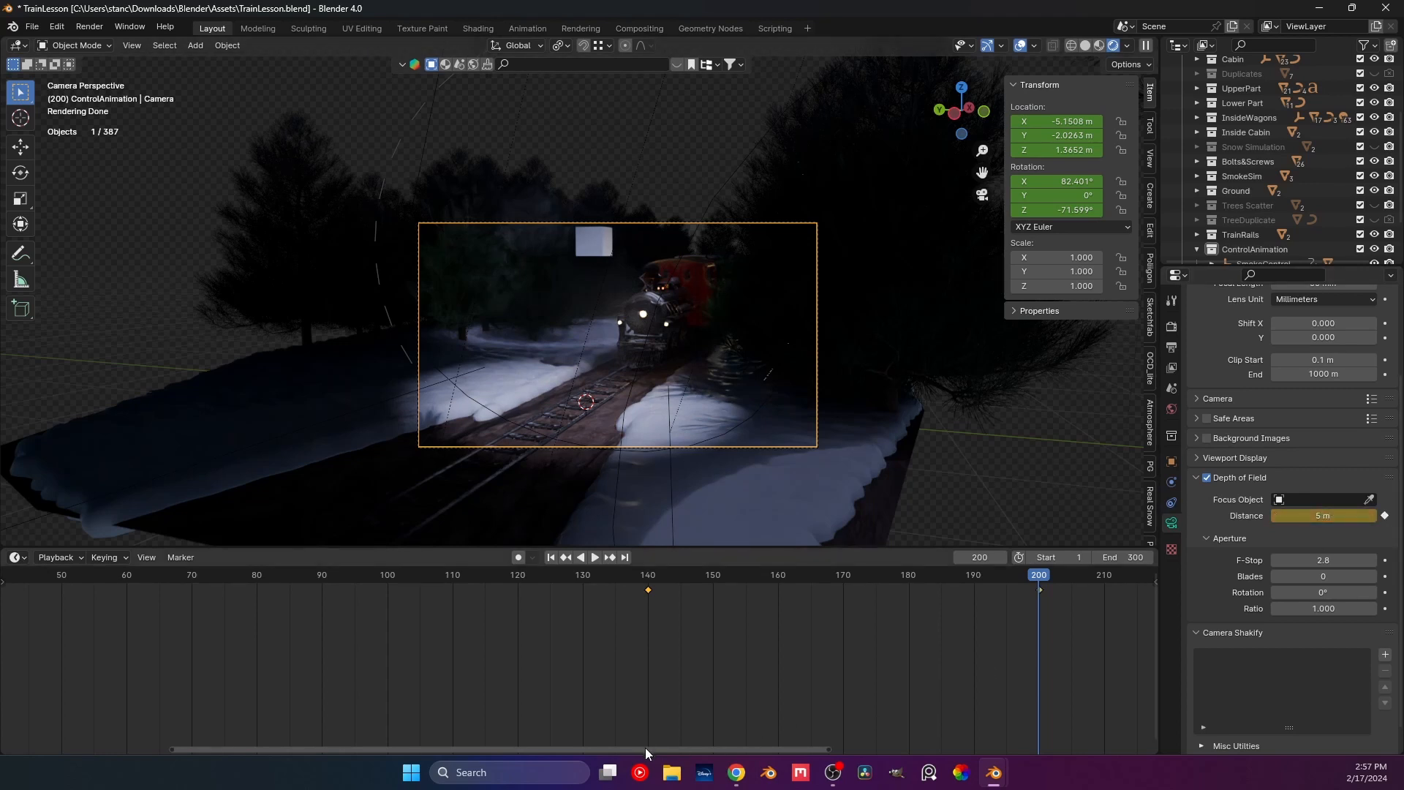
Go to frame 270 and try a camera focus distance of 3 m on the approaching train.
drag(645, 749, 932, 748)
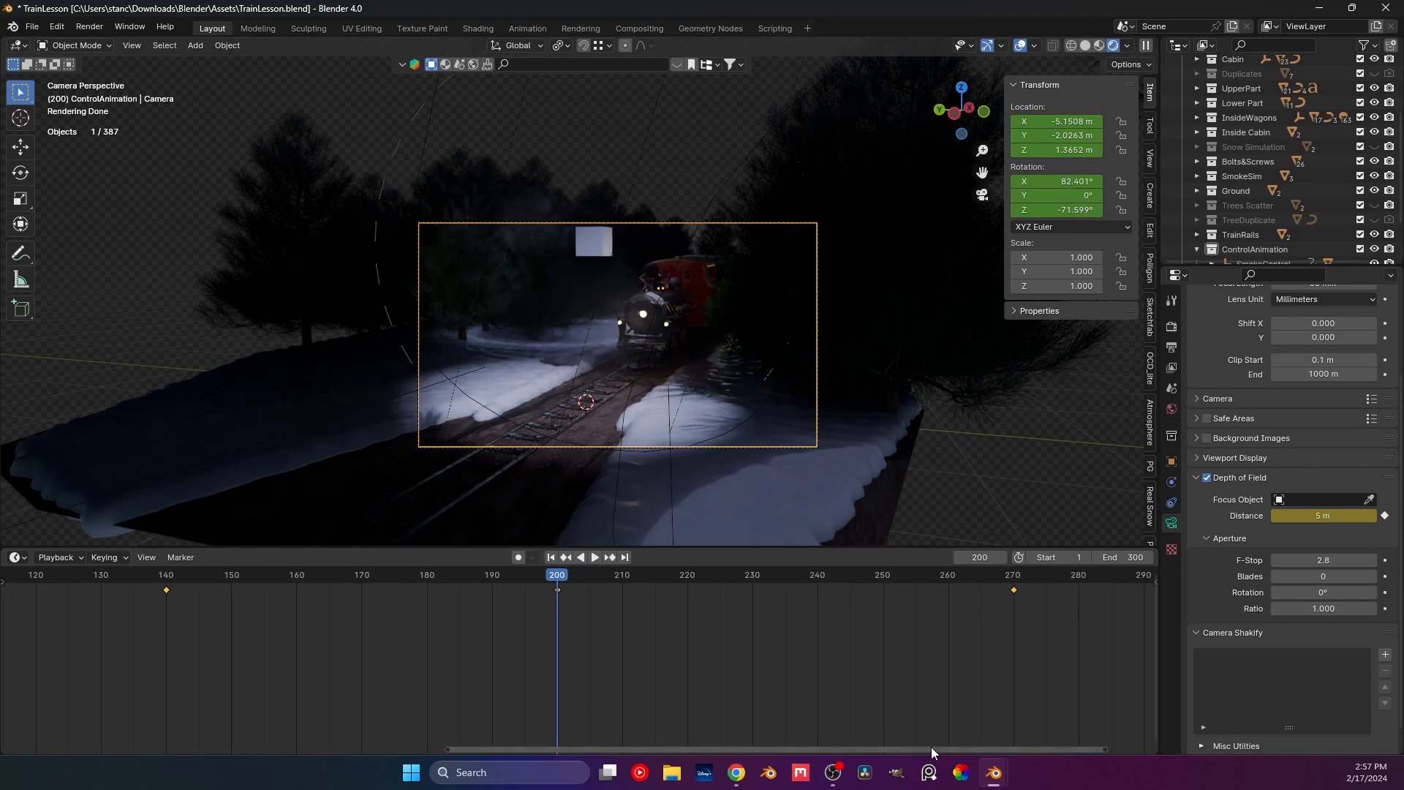
click(1013, 575)
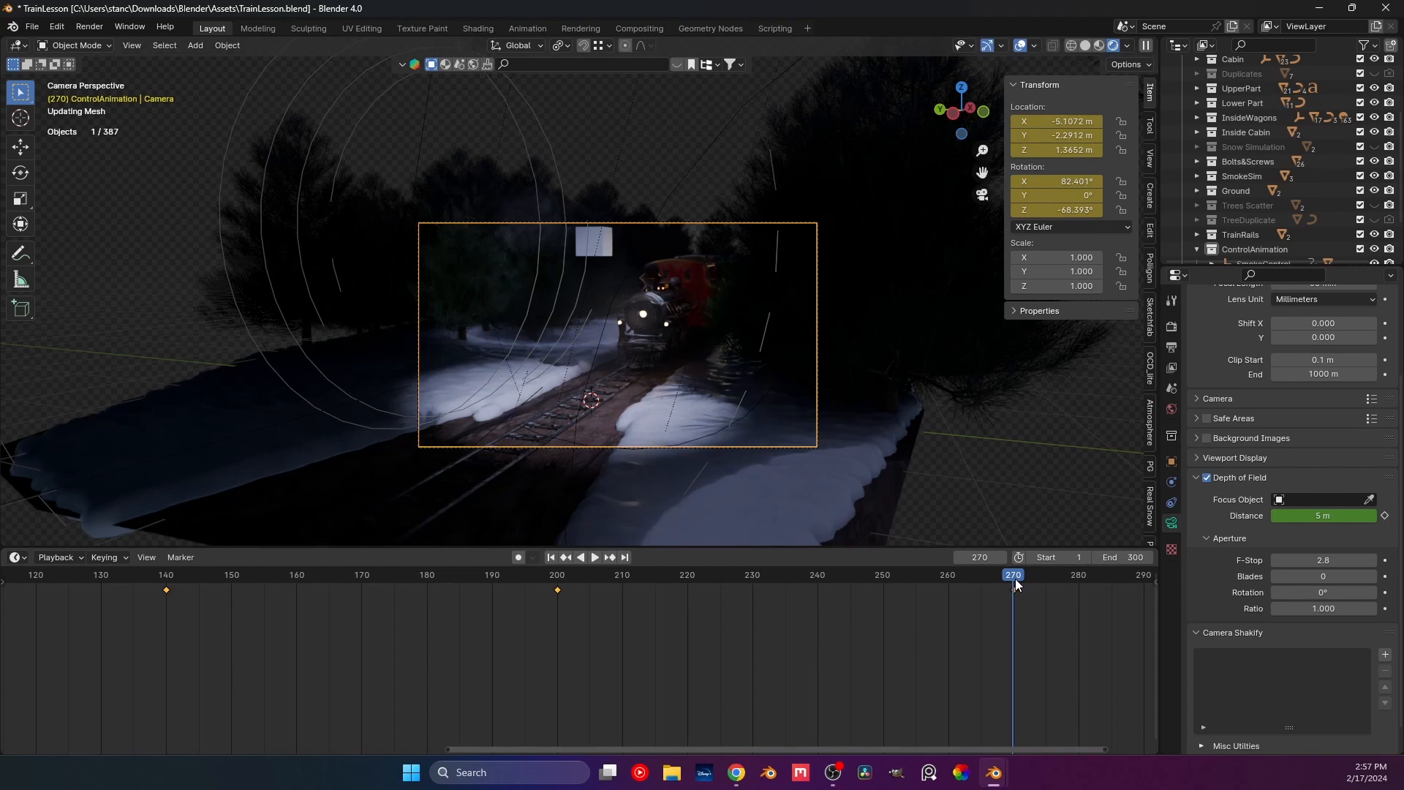
click(1015, 580)
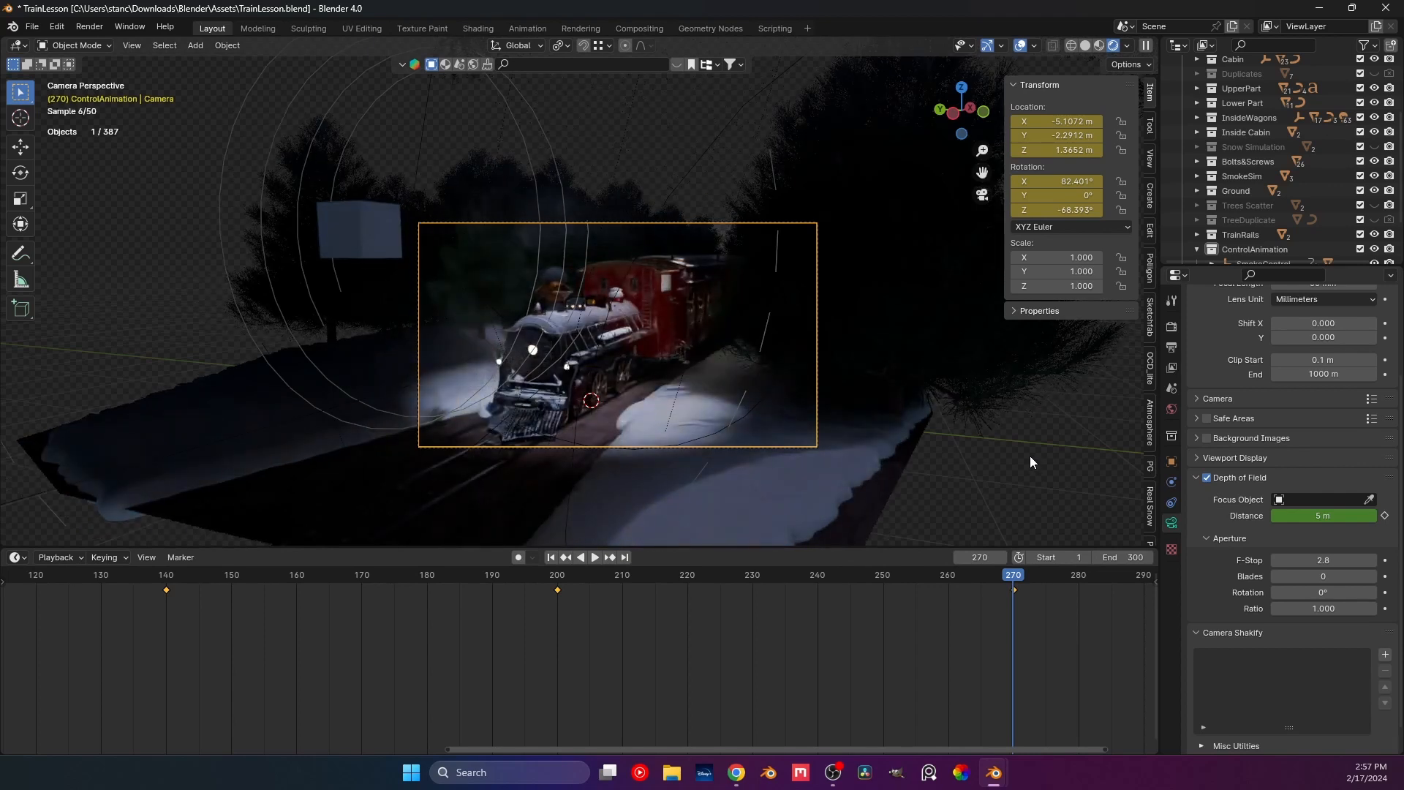
scroll(556, 304, up, 4)
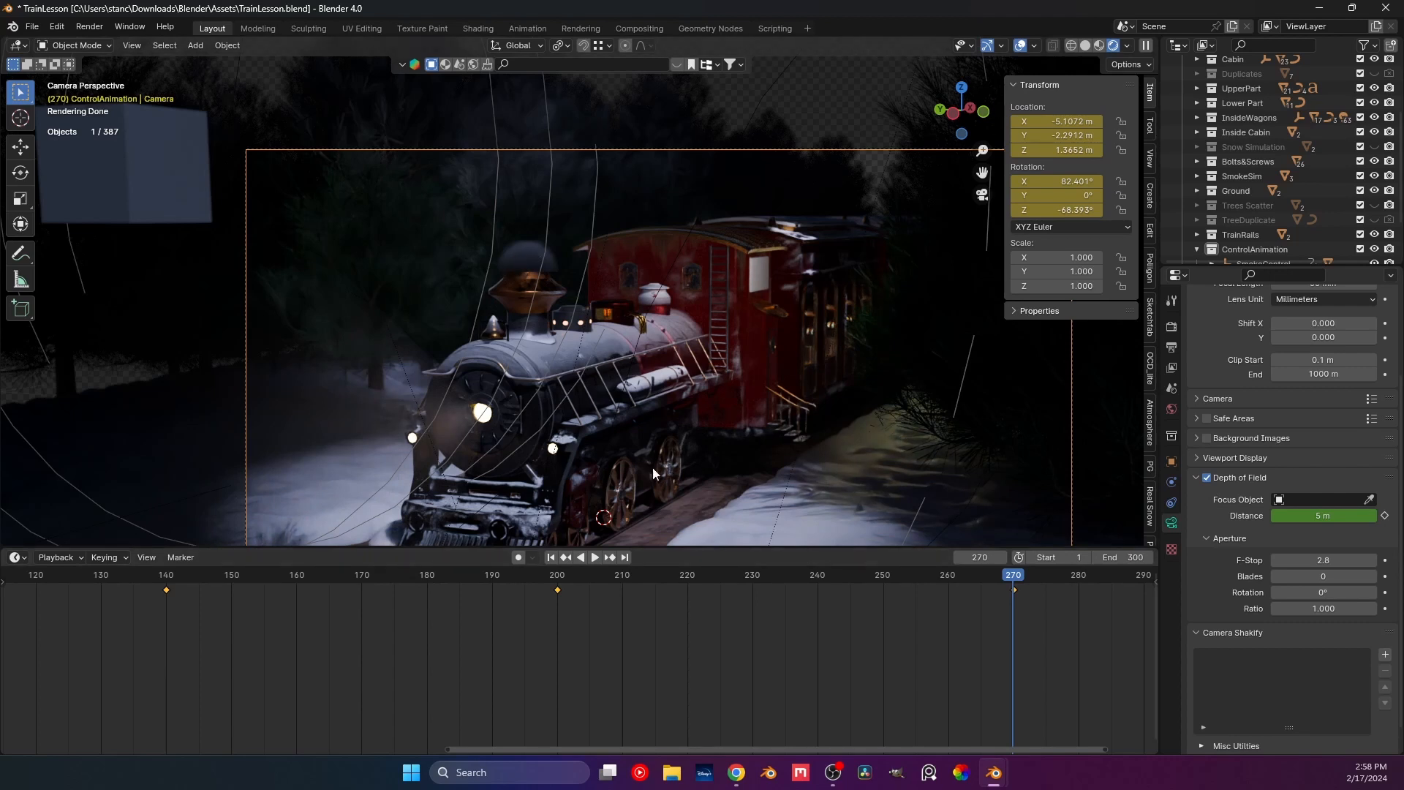
click(1321, 516)
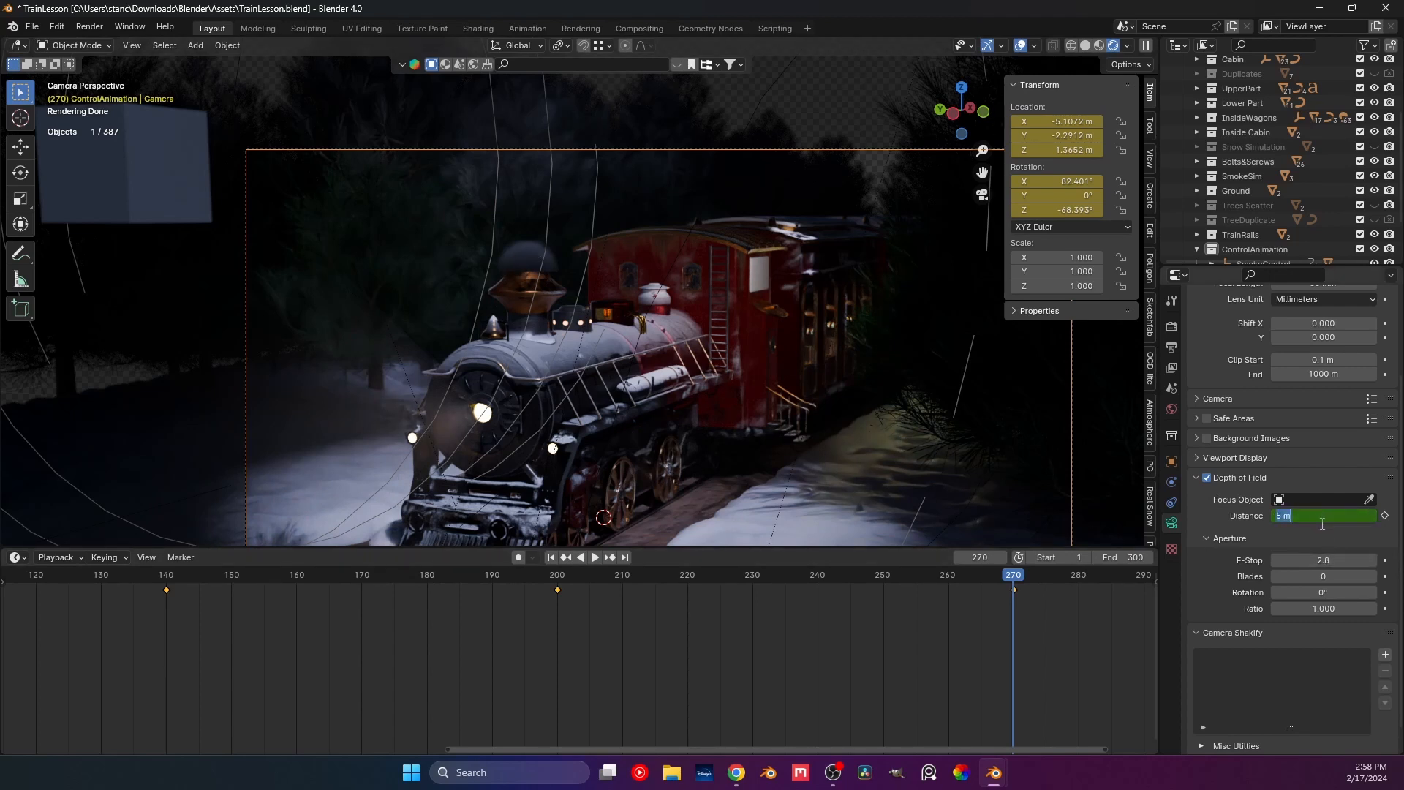
text(3)
key(Return)
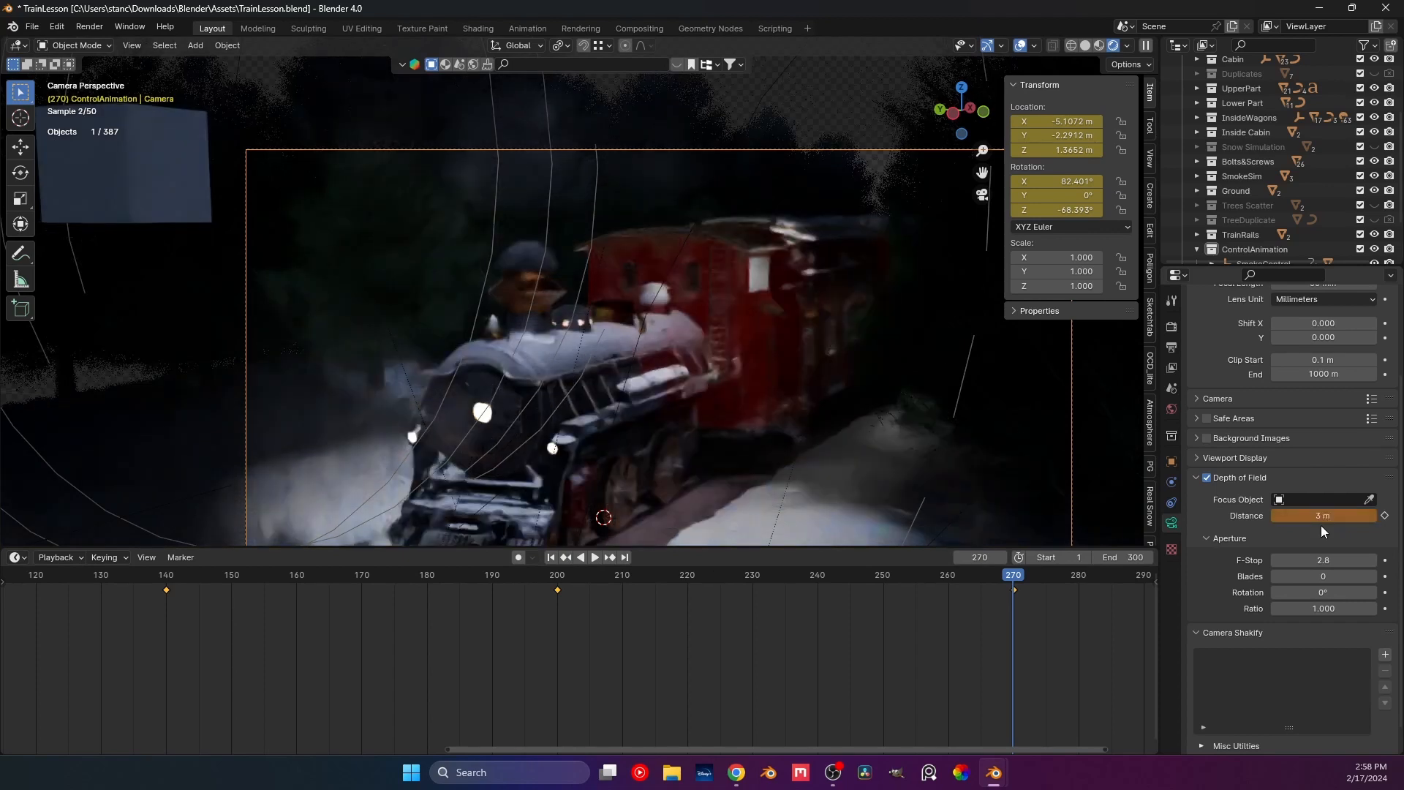
Set the focus distance to 4 m at frame 270, keyframe it and save the file.
click(1323, 517)
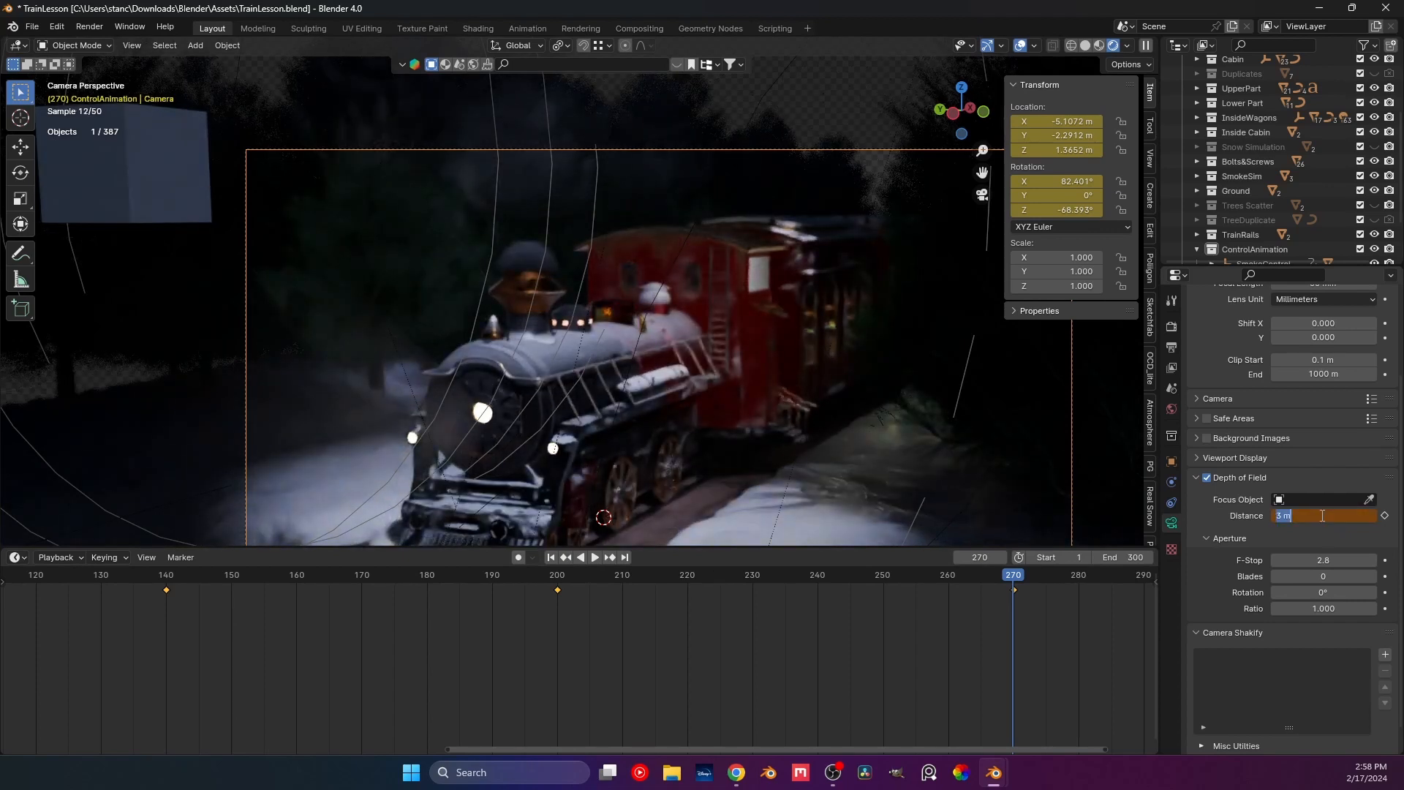
text(4)
key(Return)
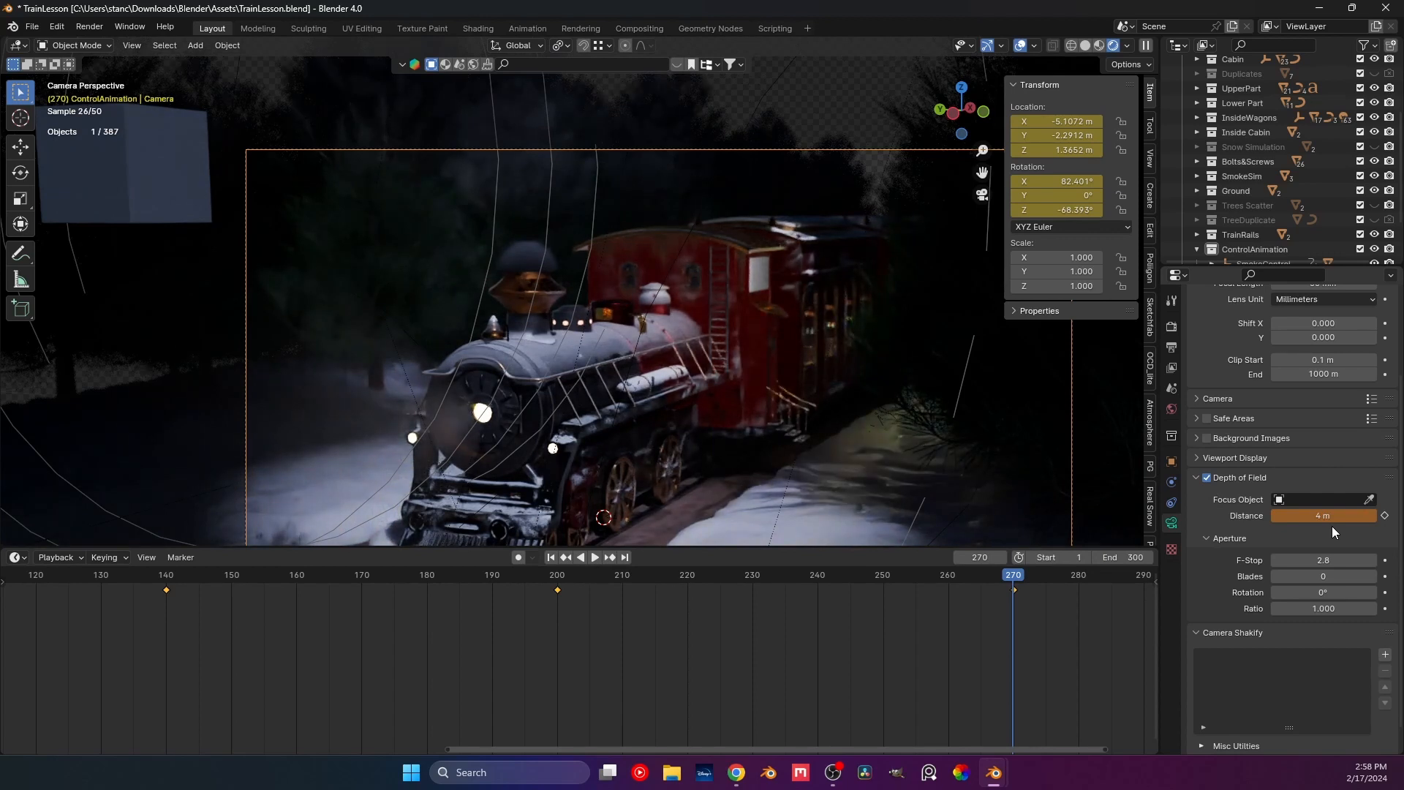
key(i)
key(ctrl+s)
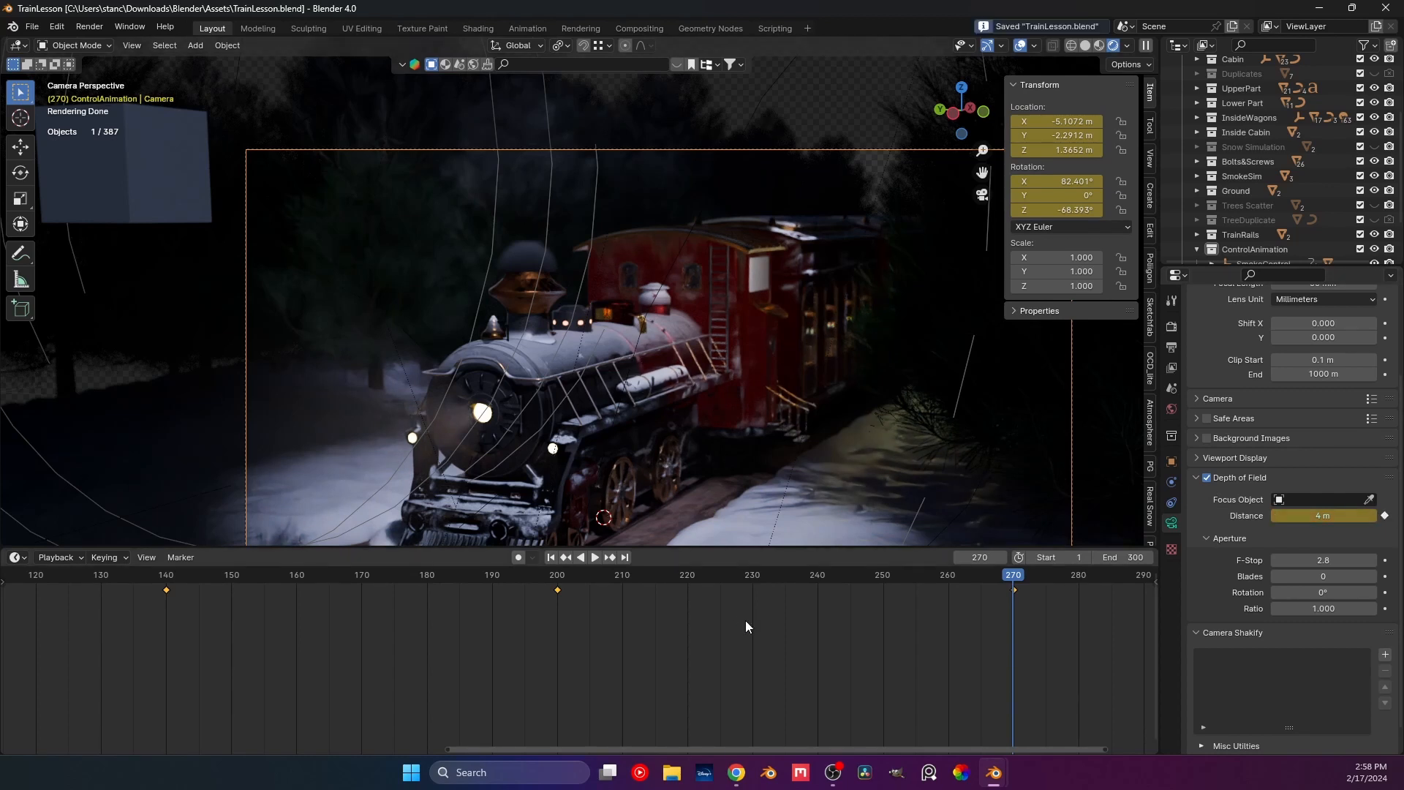
drag(749, 748, 295, 758)
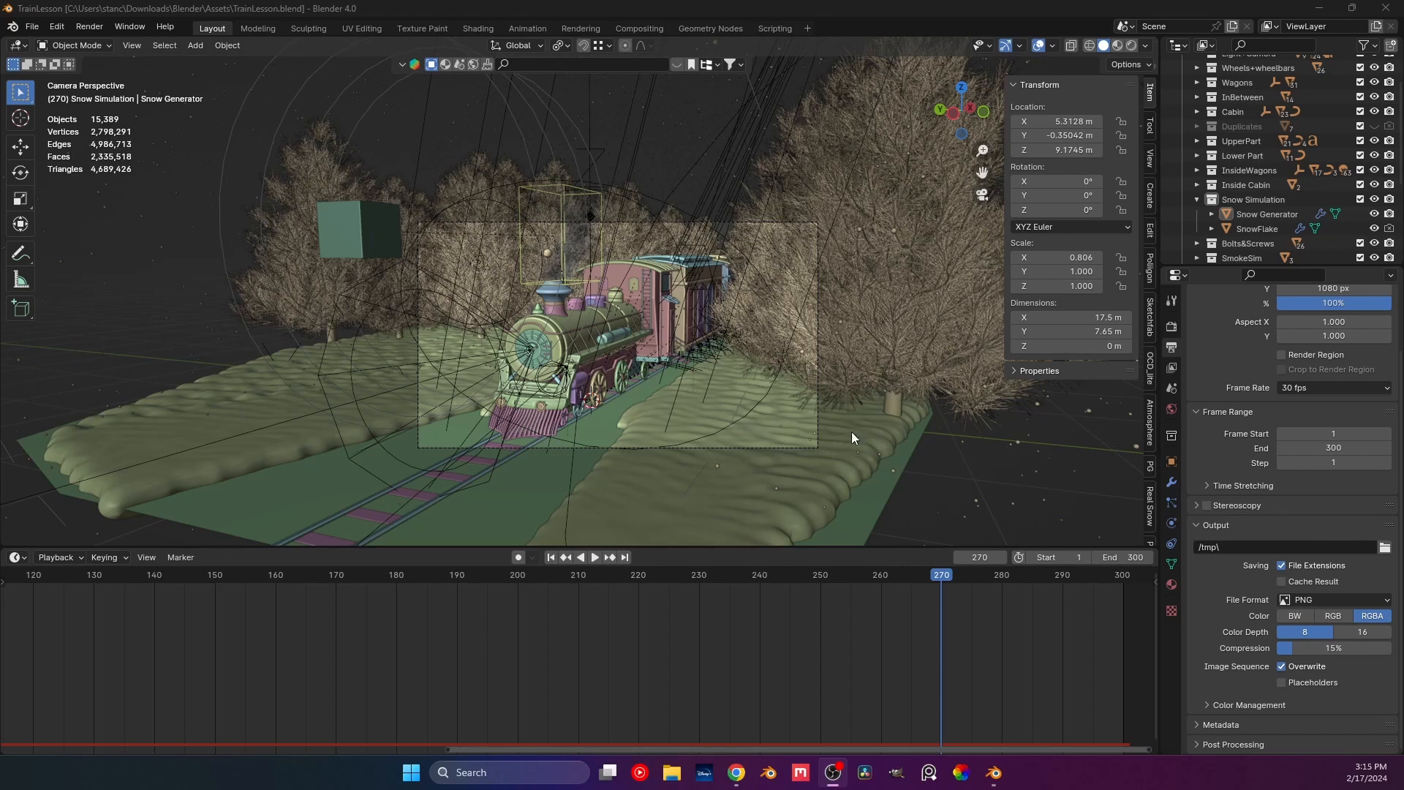
Change the output resolution to a vertical format of 1080 px in X and 1920 px in Y.
scroll(1252, 366, up, 2)
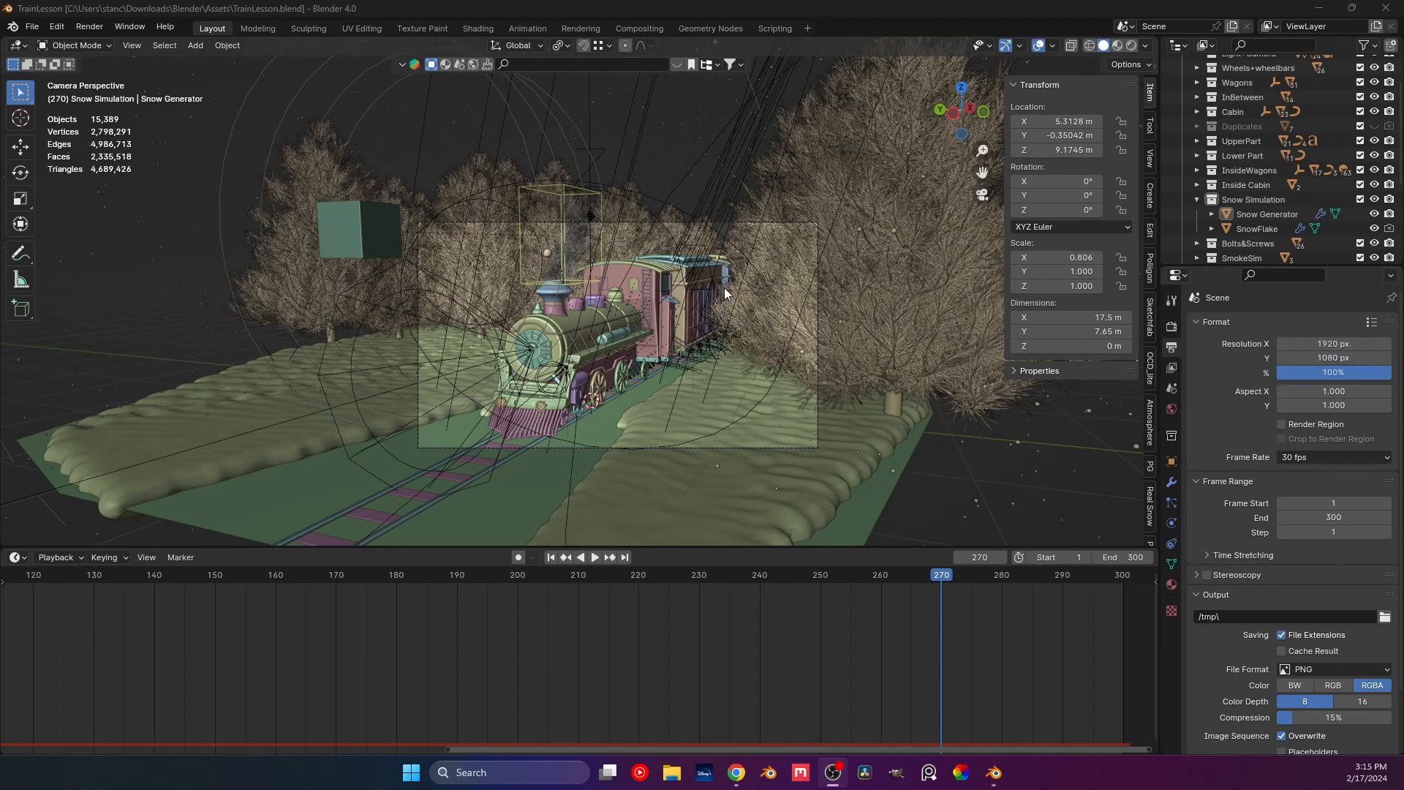
click(1312, 341)
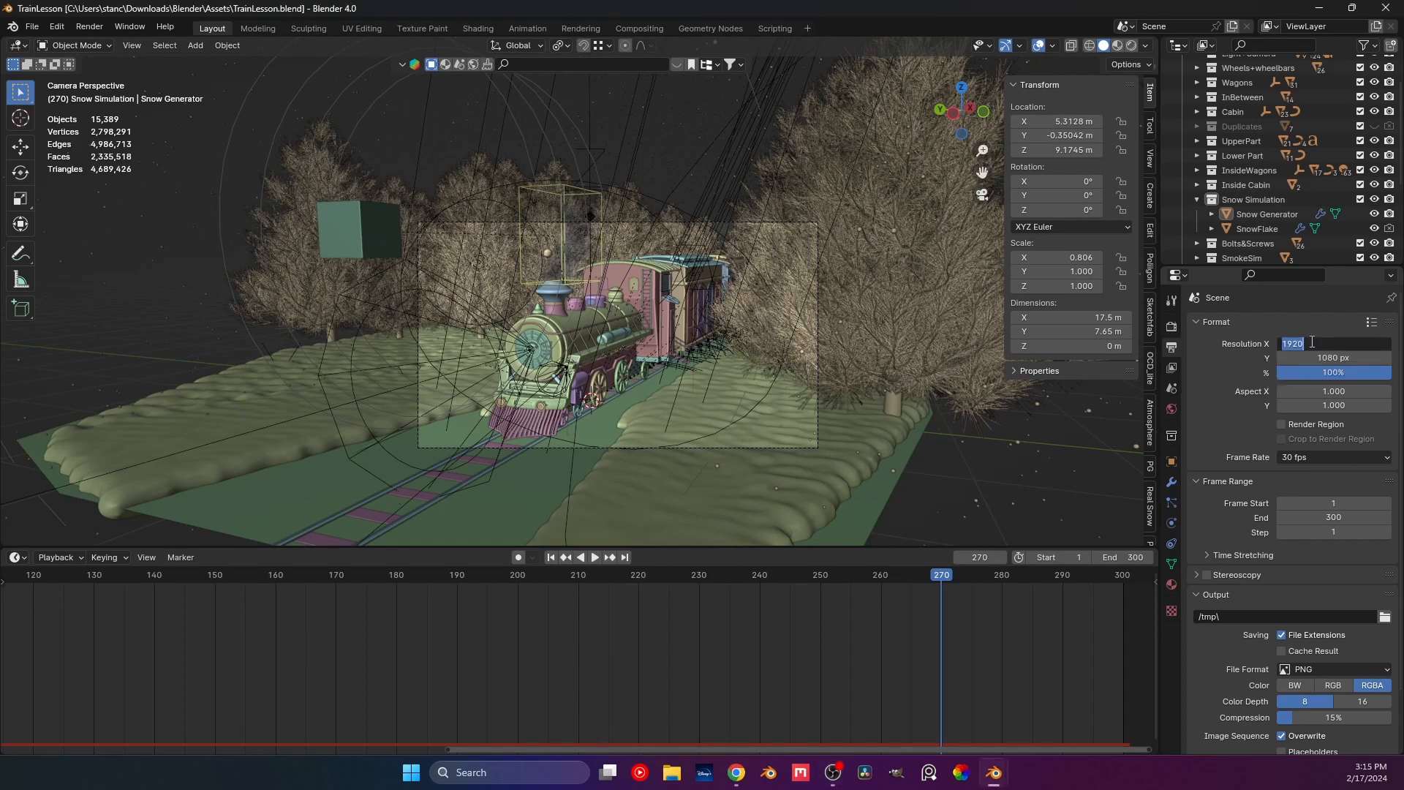
text(1080)
key(Return)
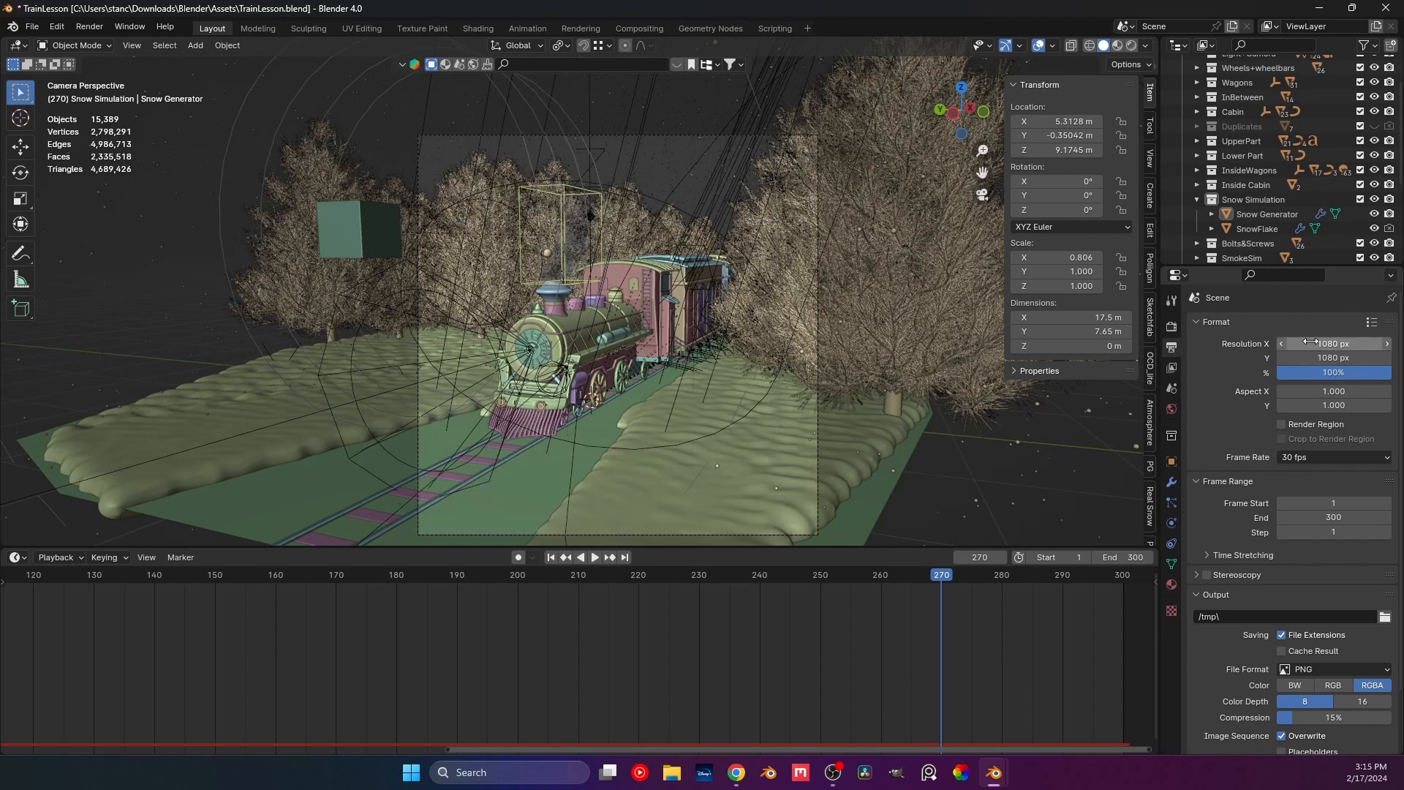
click(1329, 357)
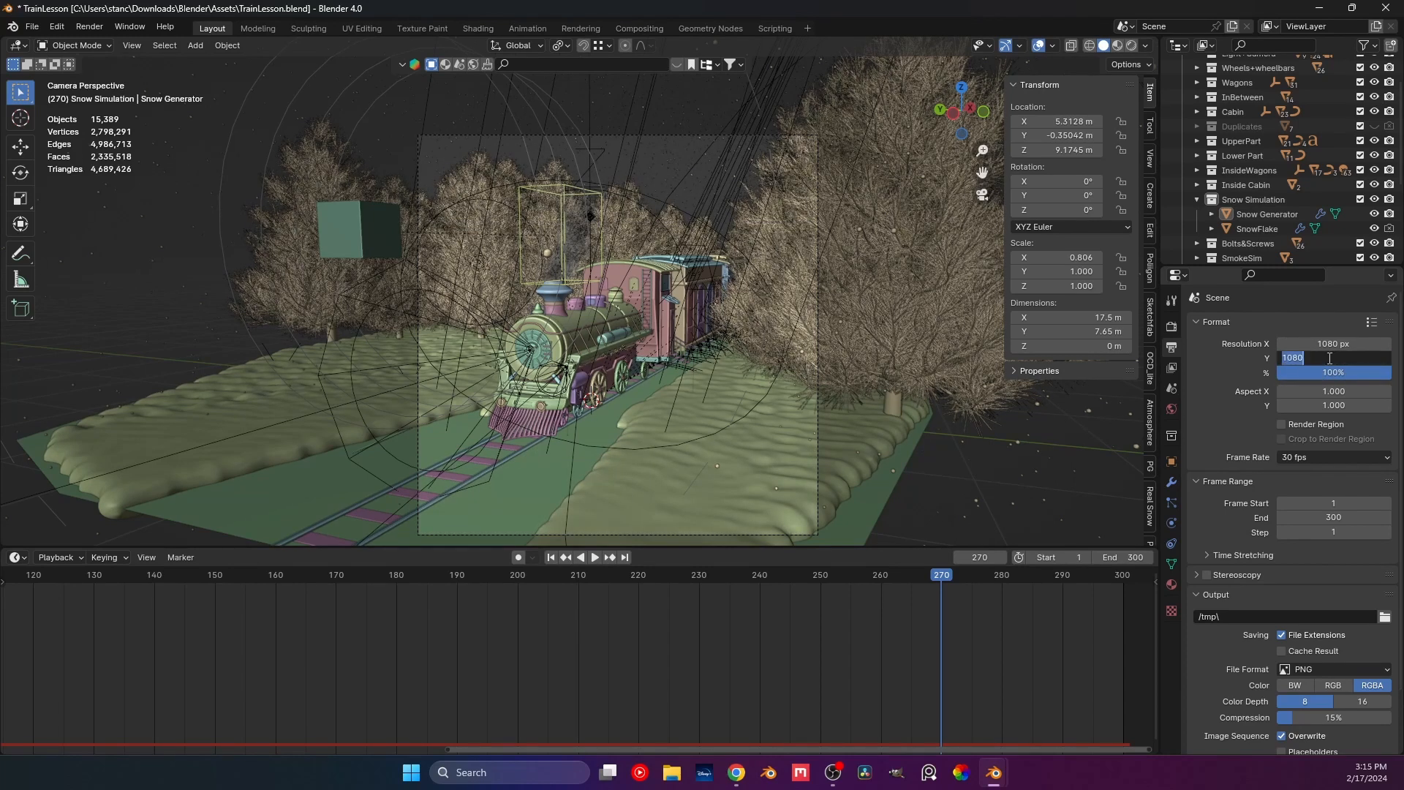
text(1920)
key(Return)
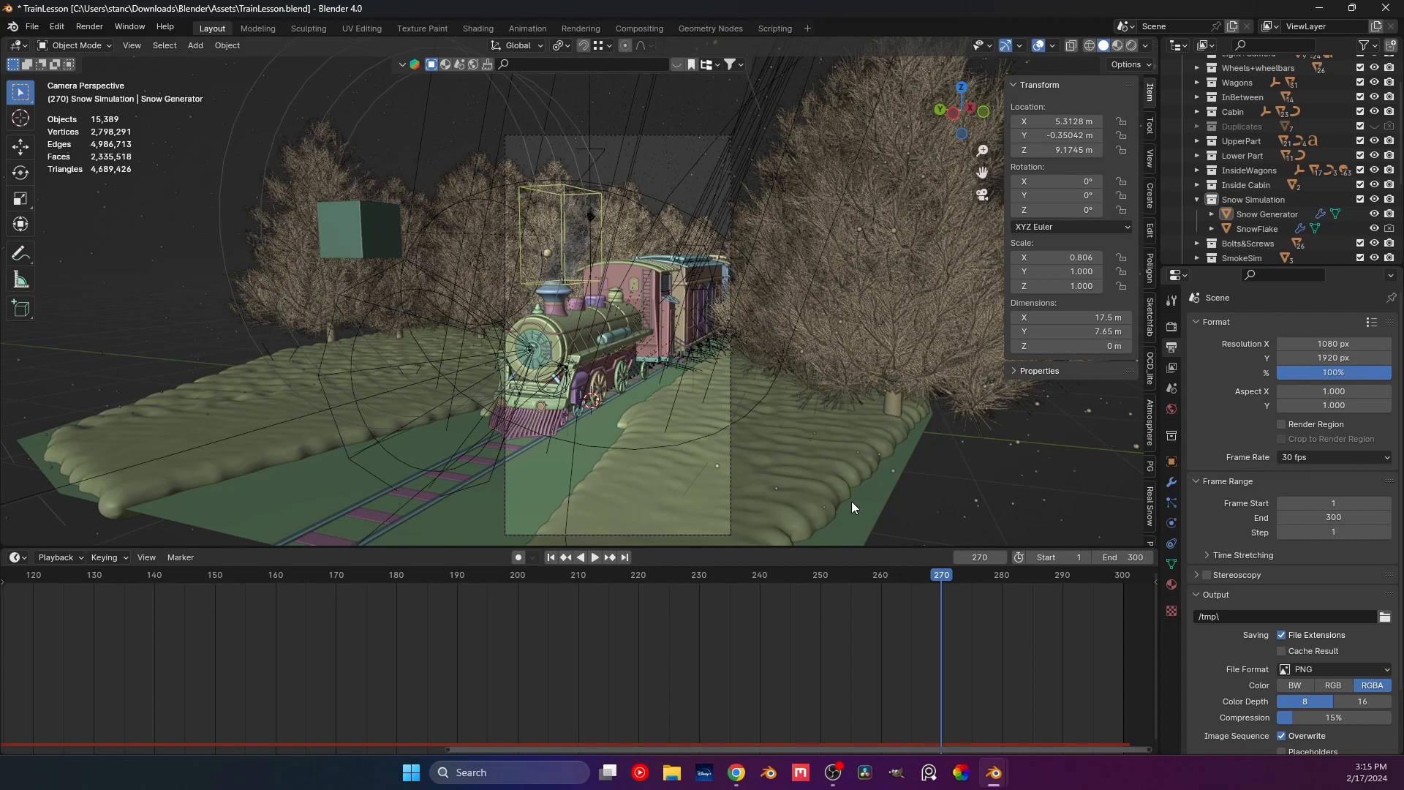
Rotate the camera about 2° around the global Z axis to bring the train into the vertical frame.
click(727, 405)
key(r)
key(z)
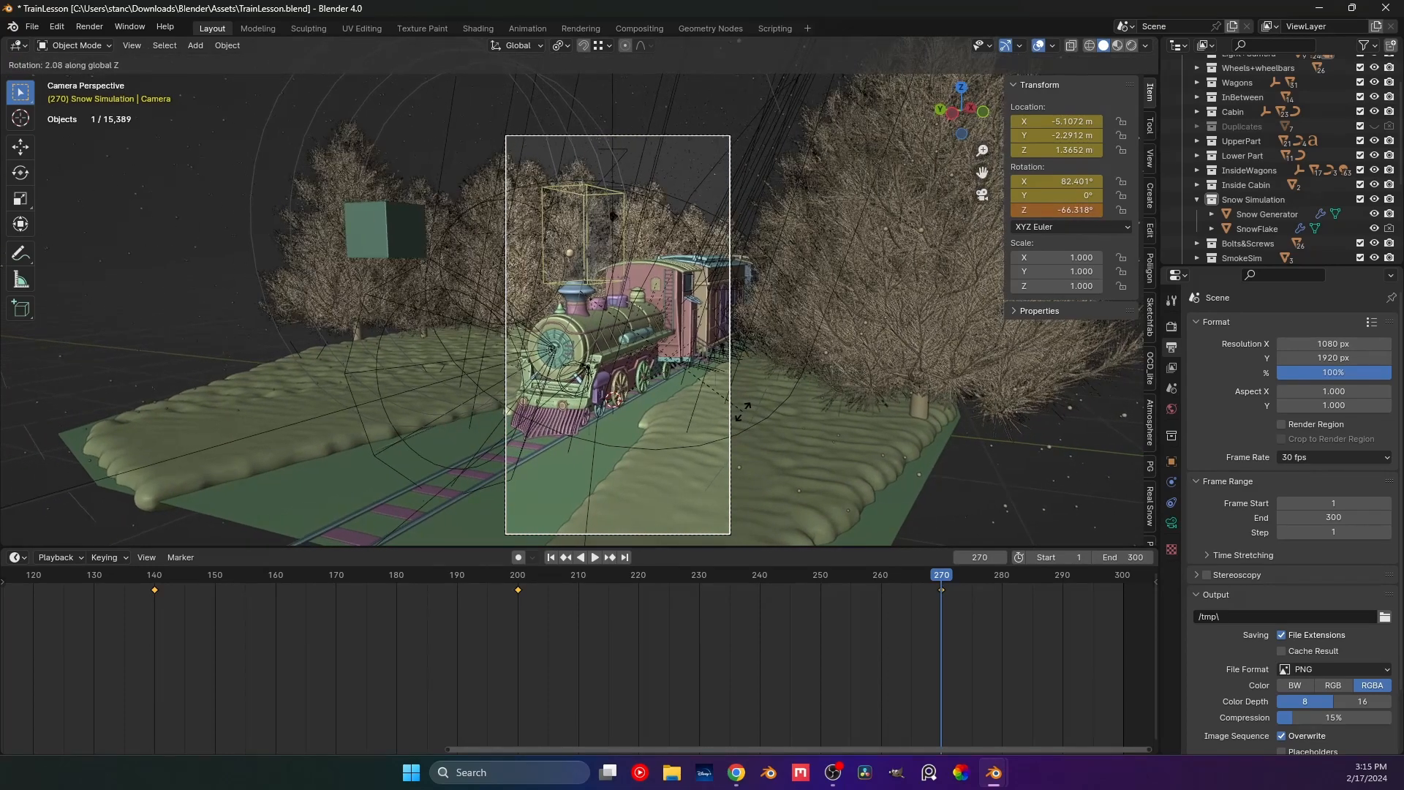
key(Escape)
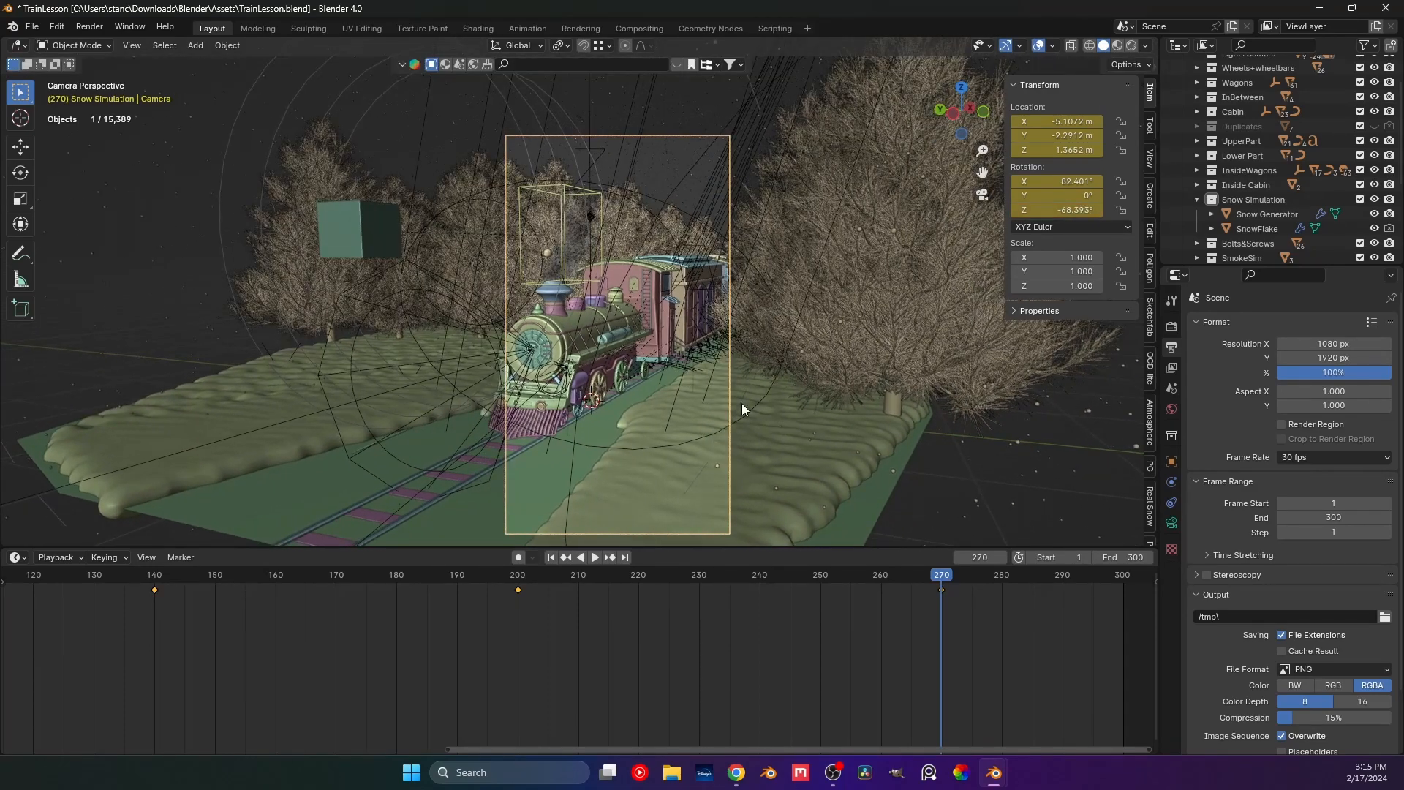
key(r)
key(z)
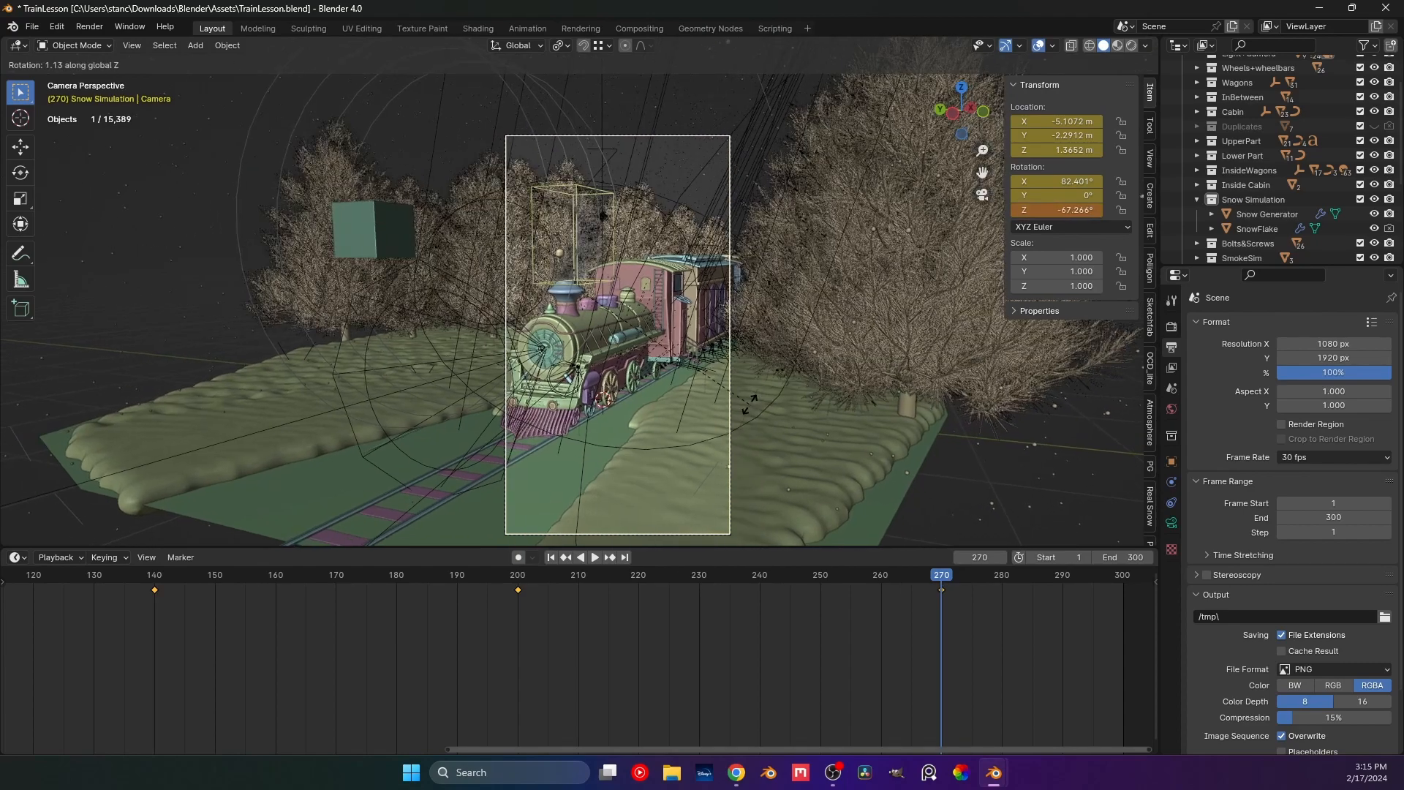
click(757, 405)
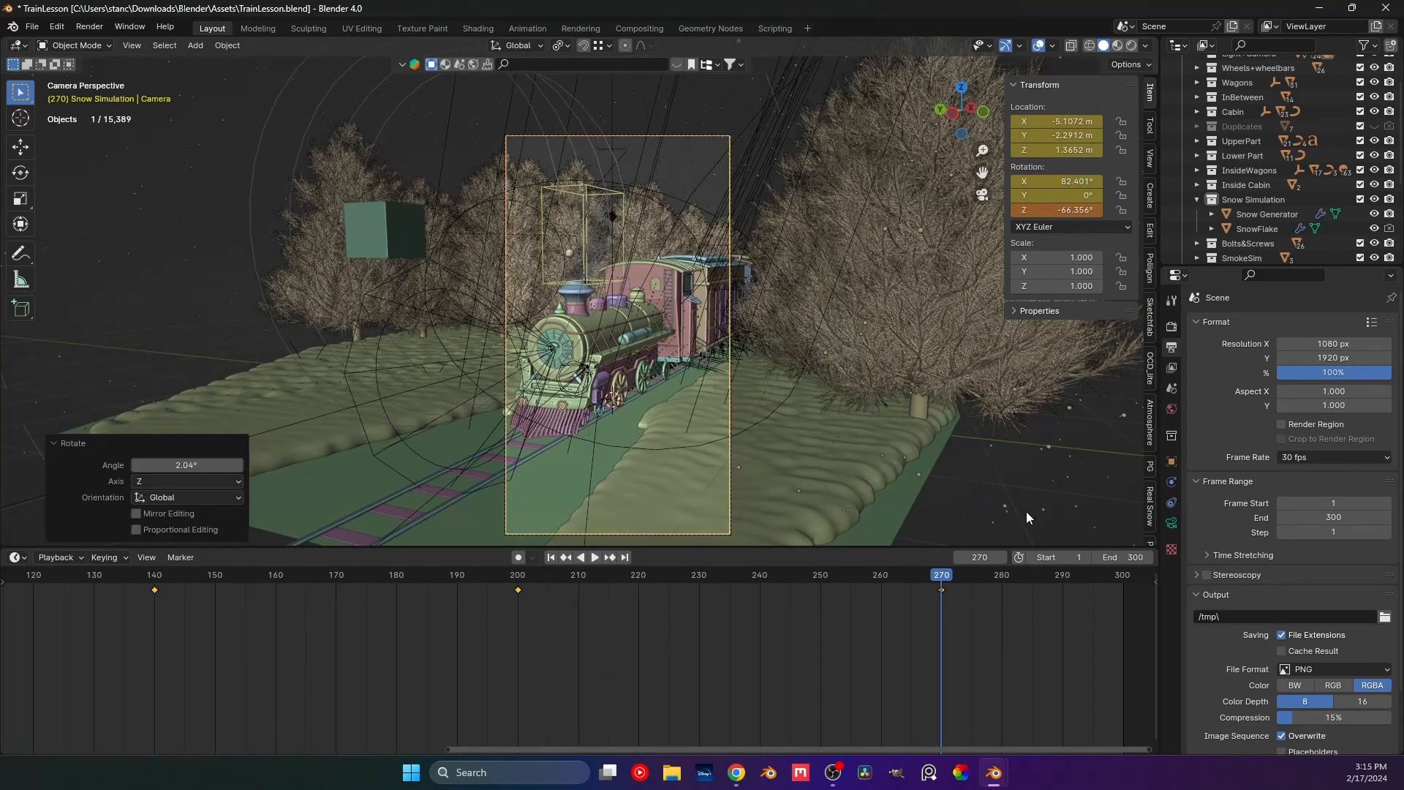
Deselect everything, start a still render of frame 270 and close the render window.
click(998, 465)
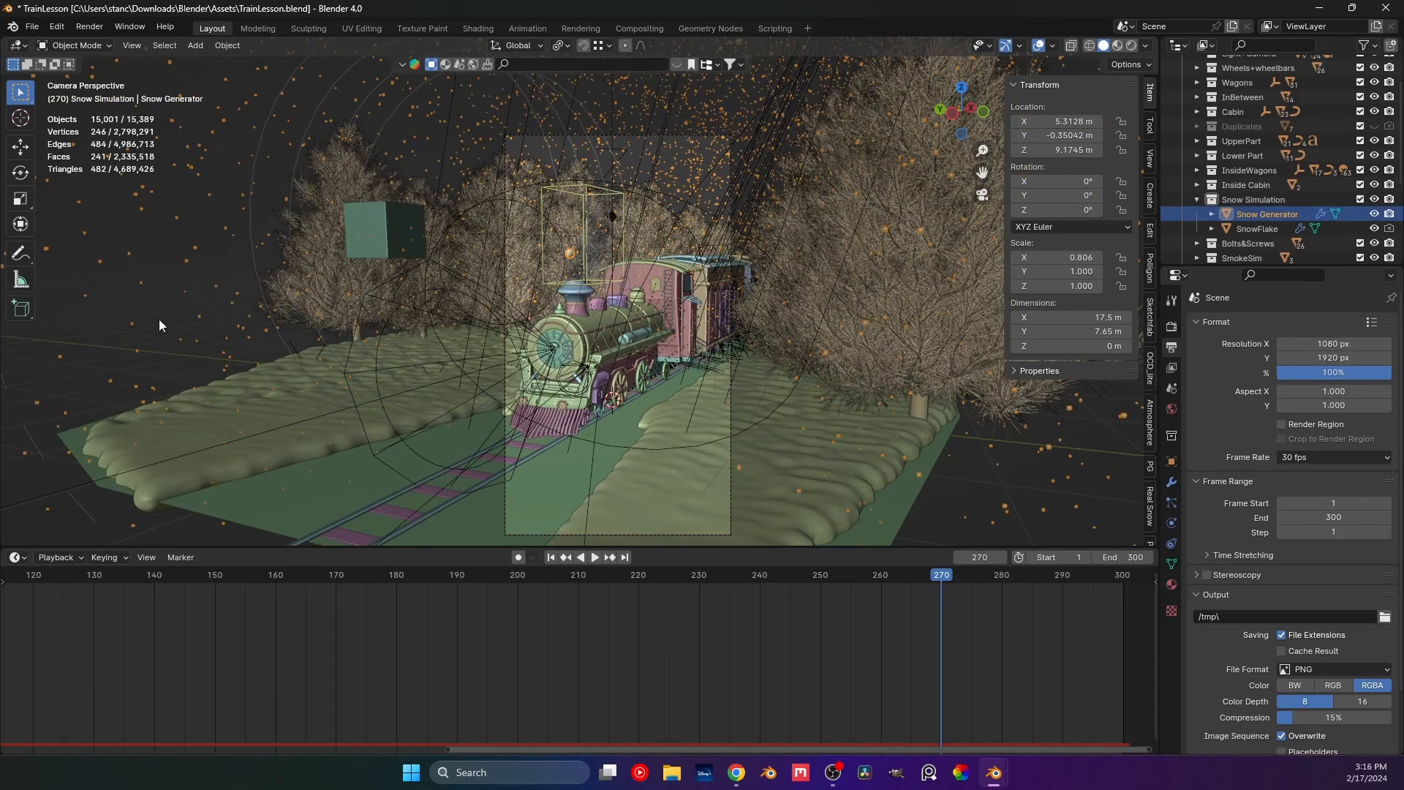
click(666, 123)
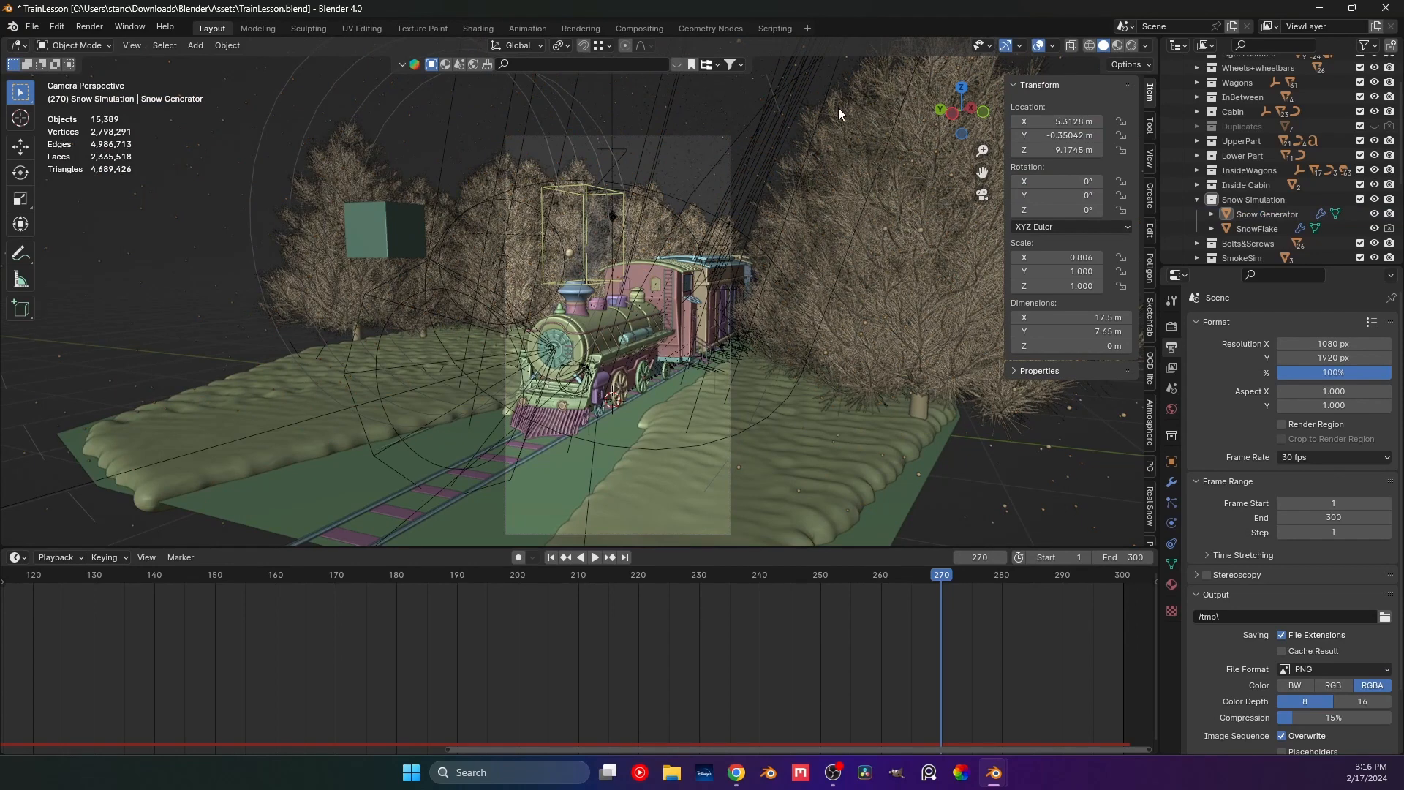
key(F12)
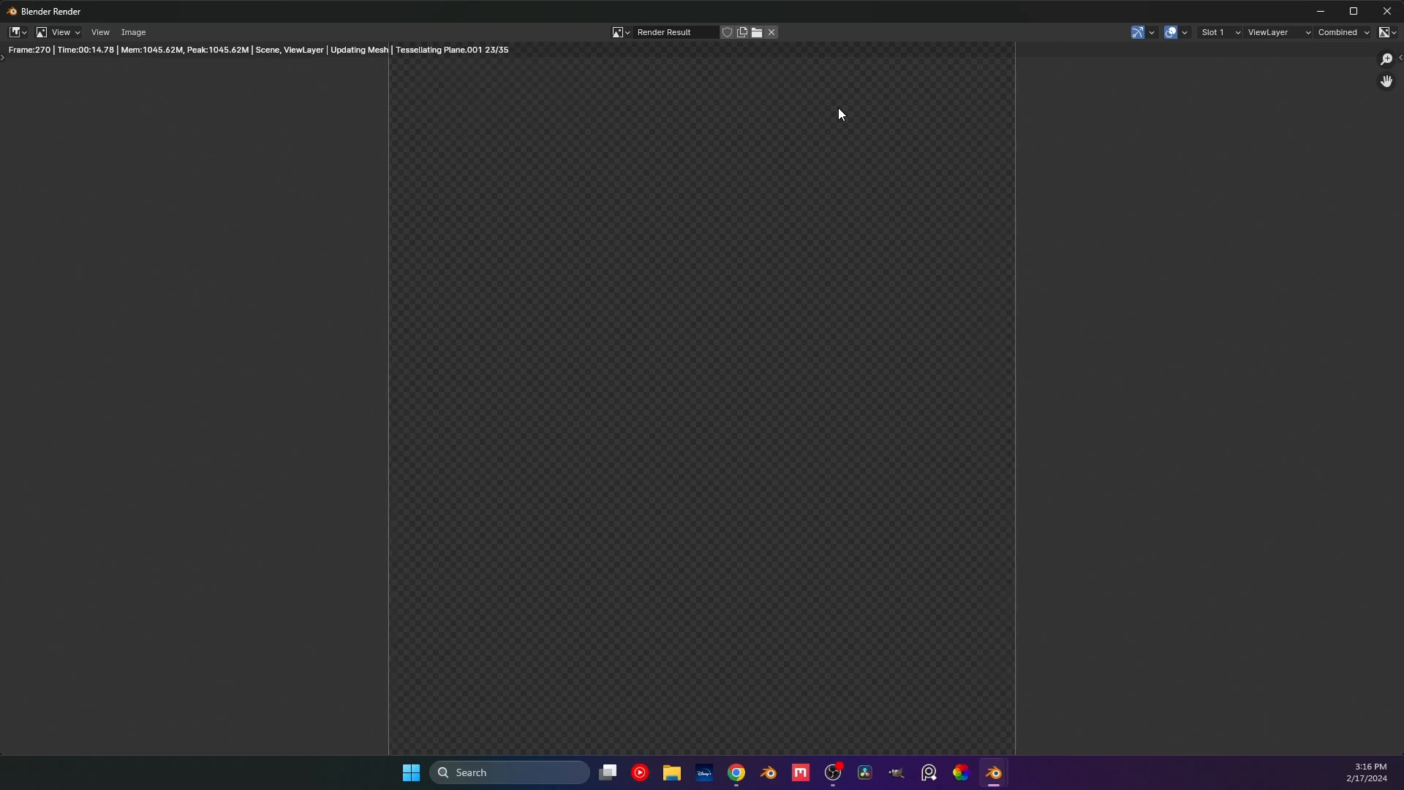
click(1393, 11)
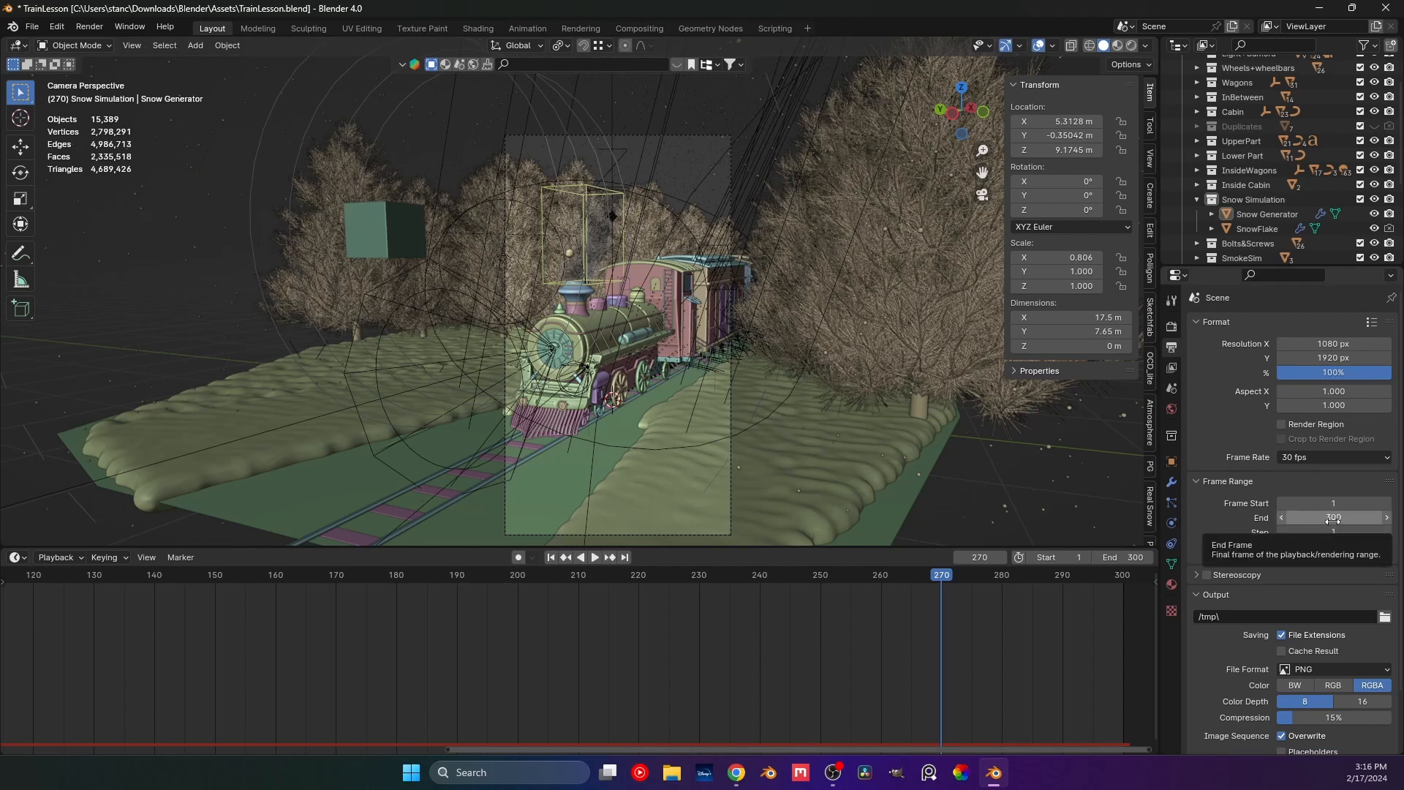
Switch the output file format to OpenEXR and view its codec options.
scroll(1196, 497, down, 2)
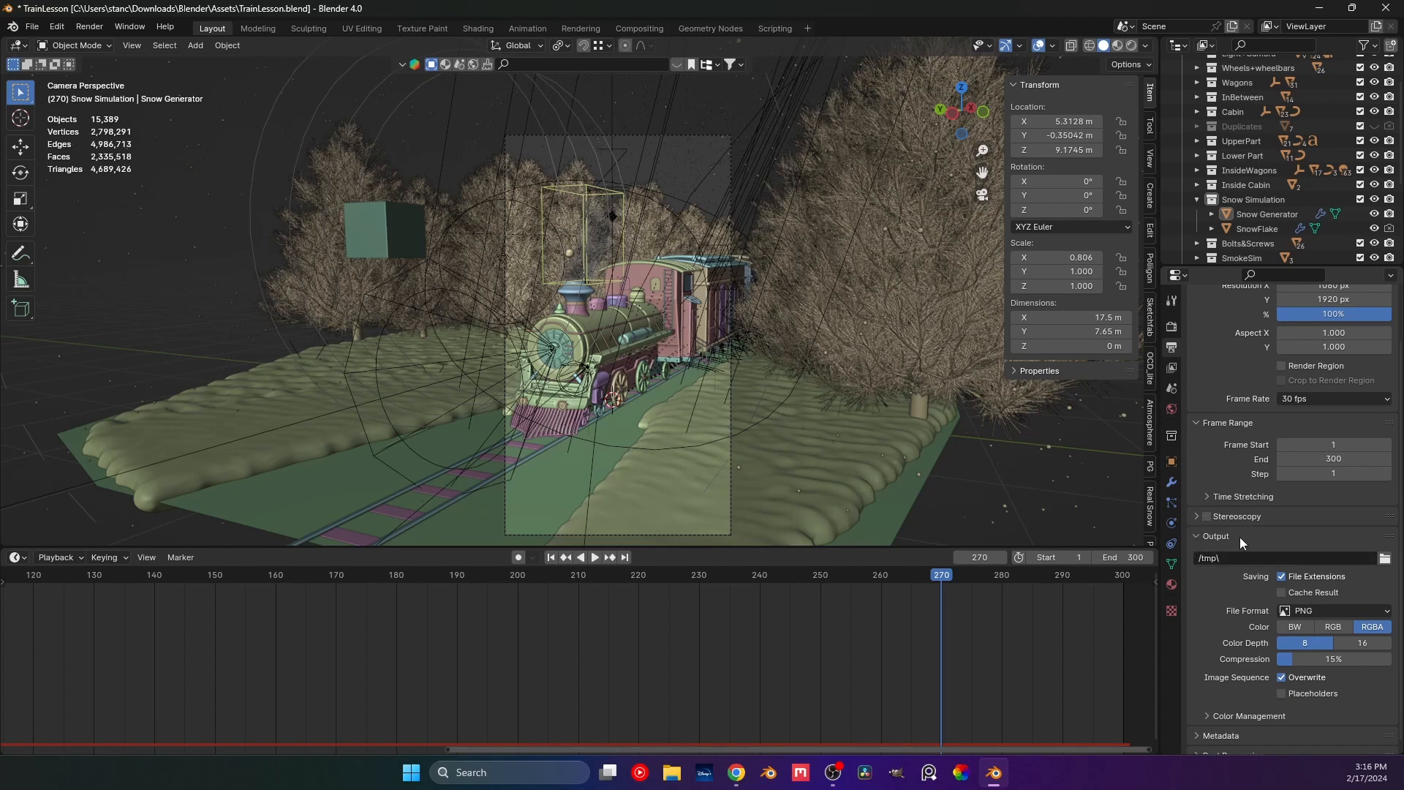
scroll(1242, 542, down, 1)
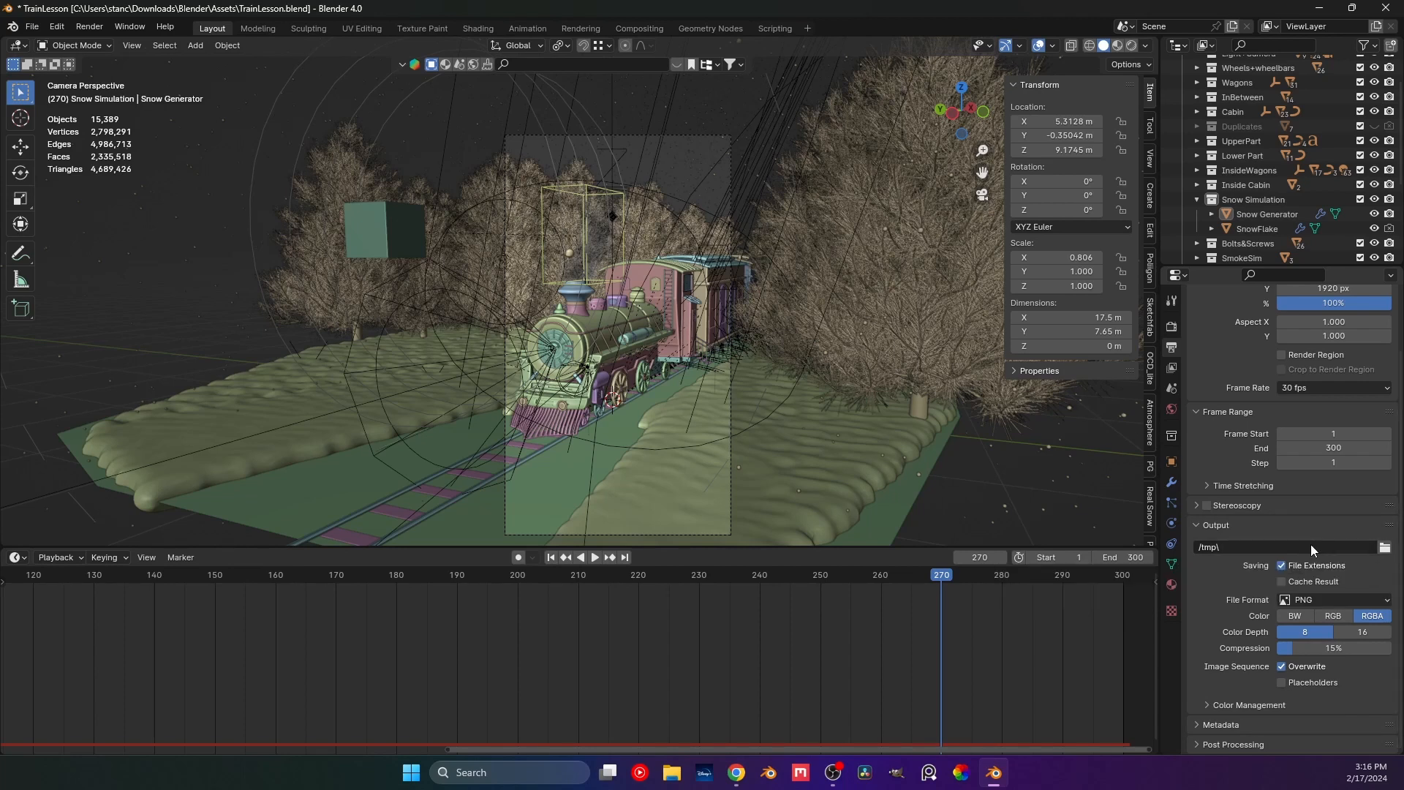
click(1348, 601)
click(1367, 600)
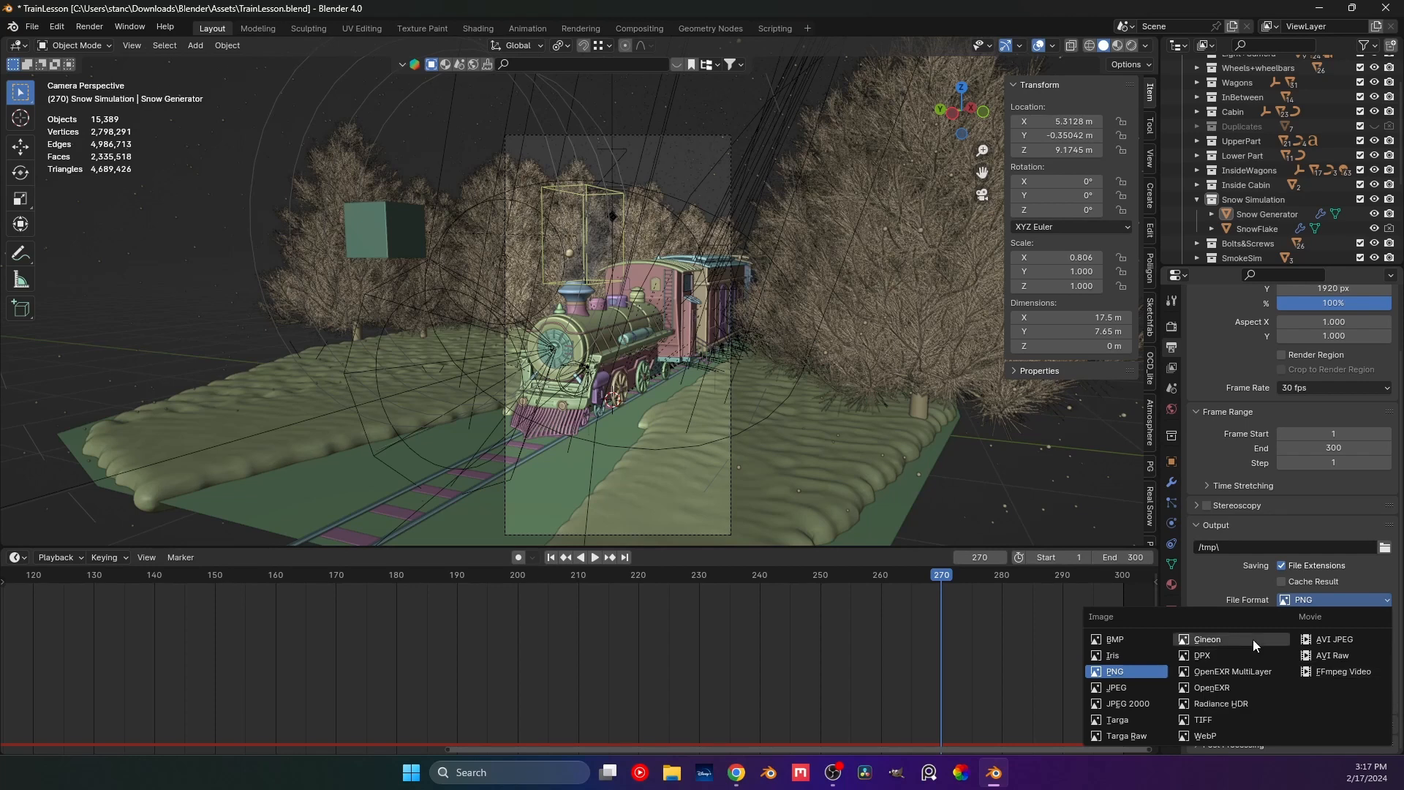
click(1210, 689)
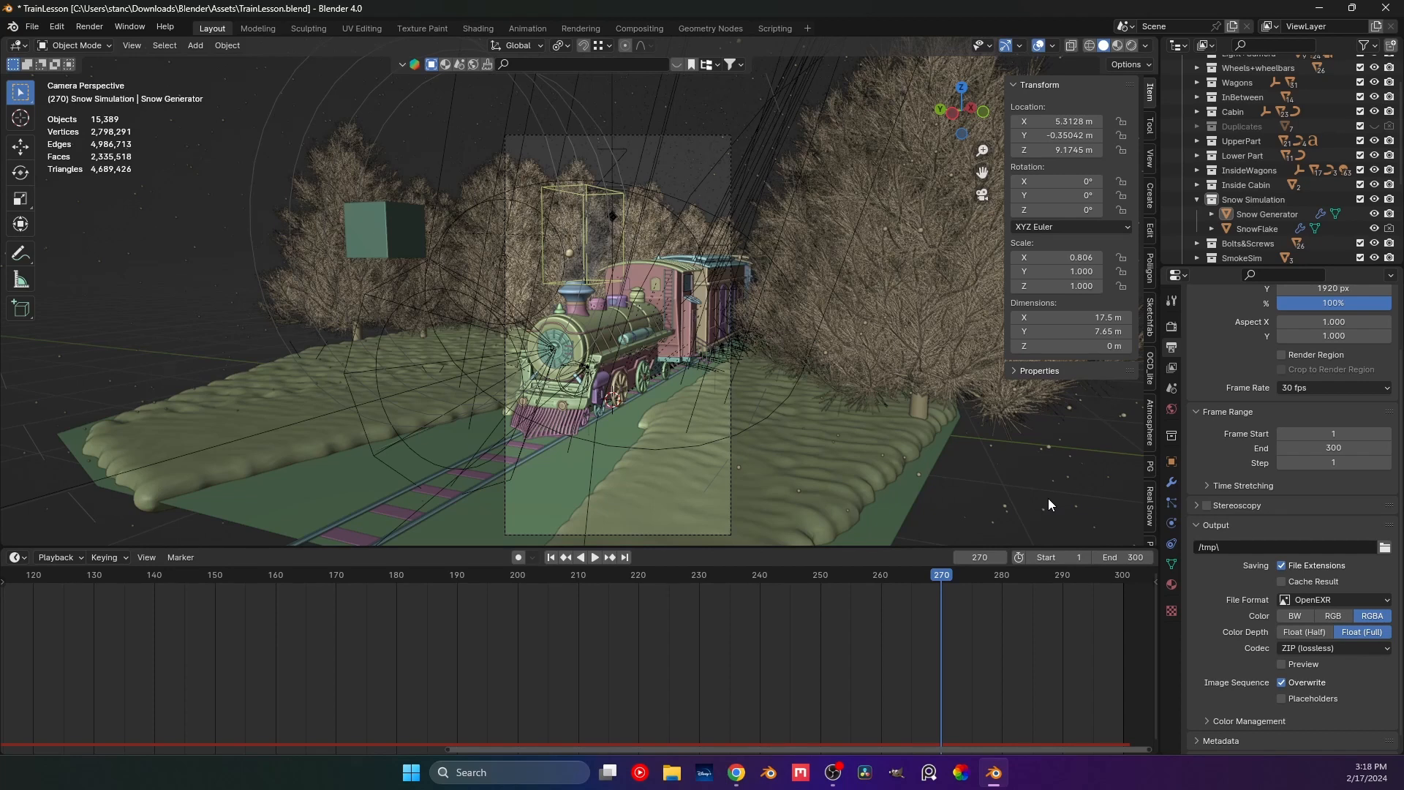
click(1346, 655)
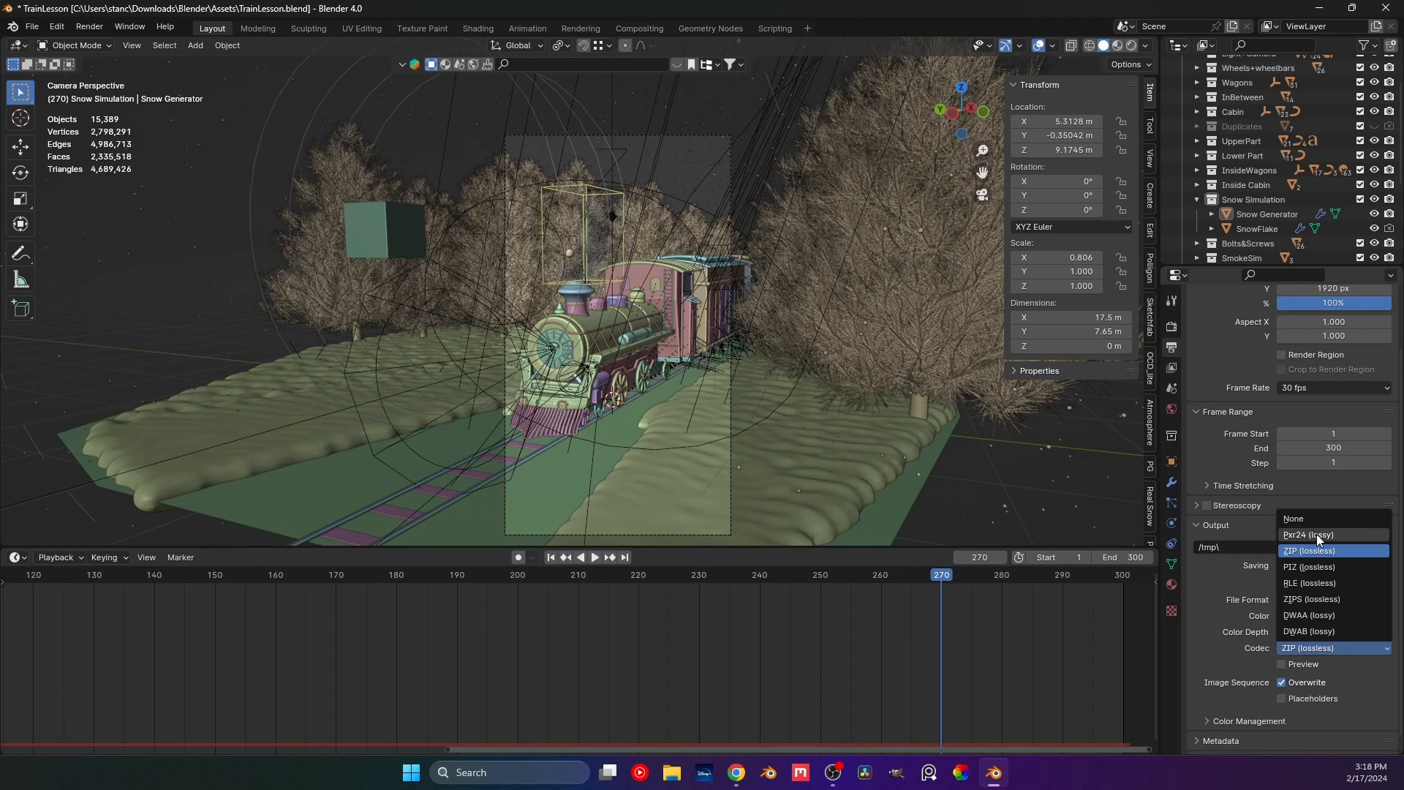
Switch the output file format to PNG to view its options, and change it to FFmpeg Video.
click(1335, 600)
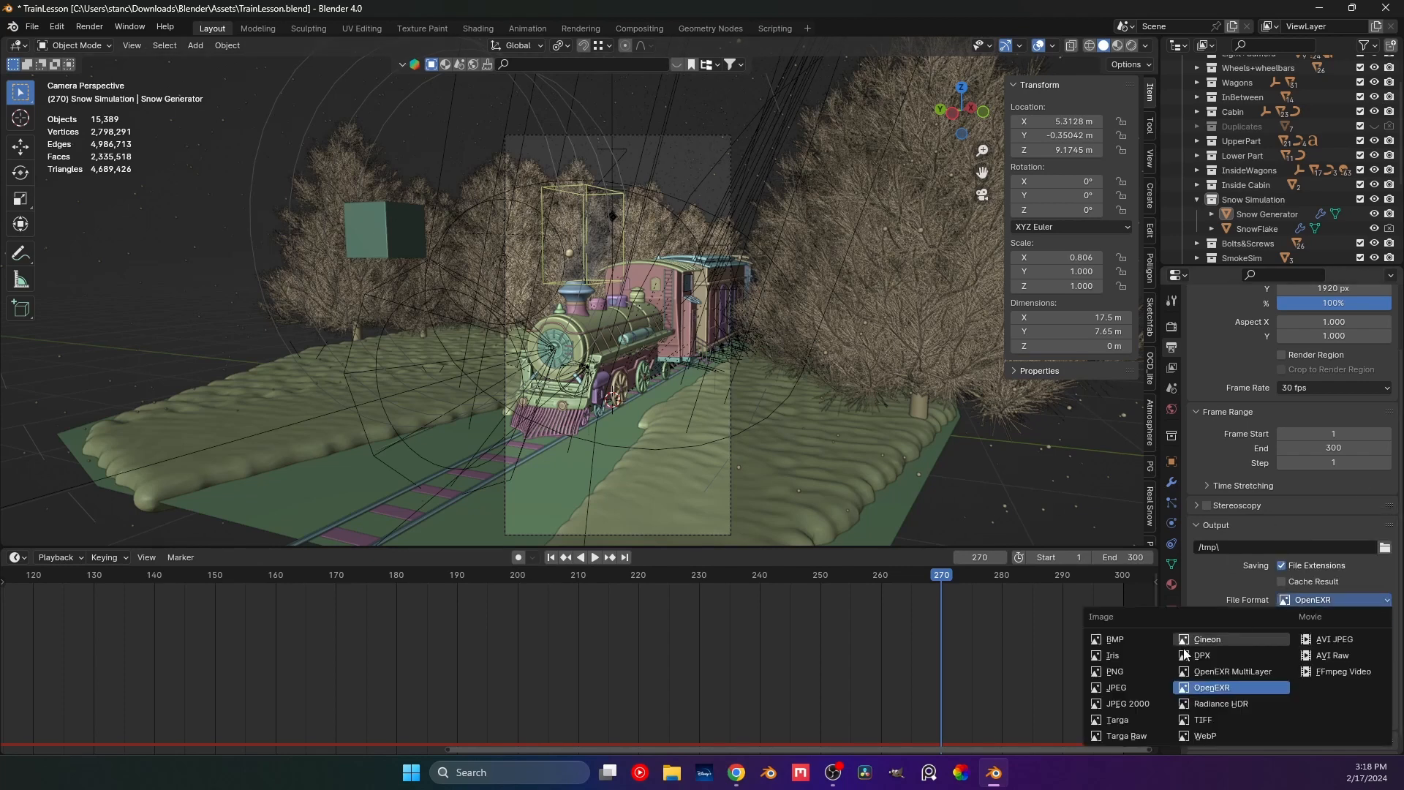
click(1158, 671)
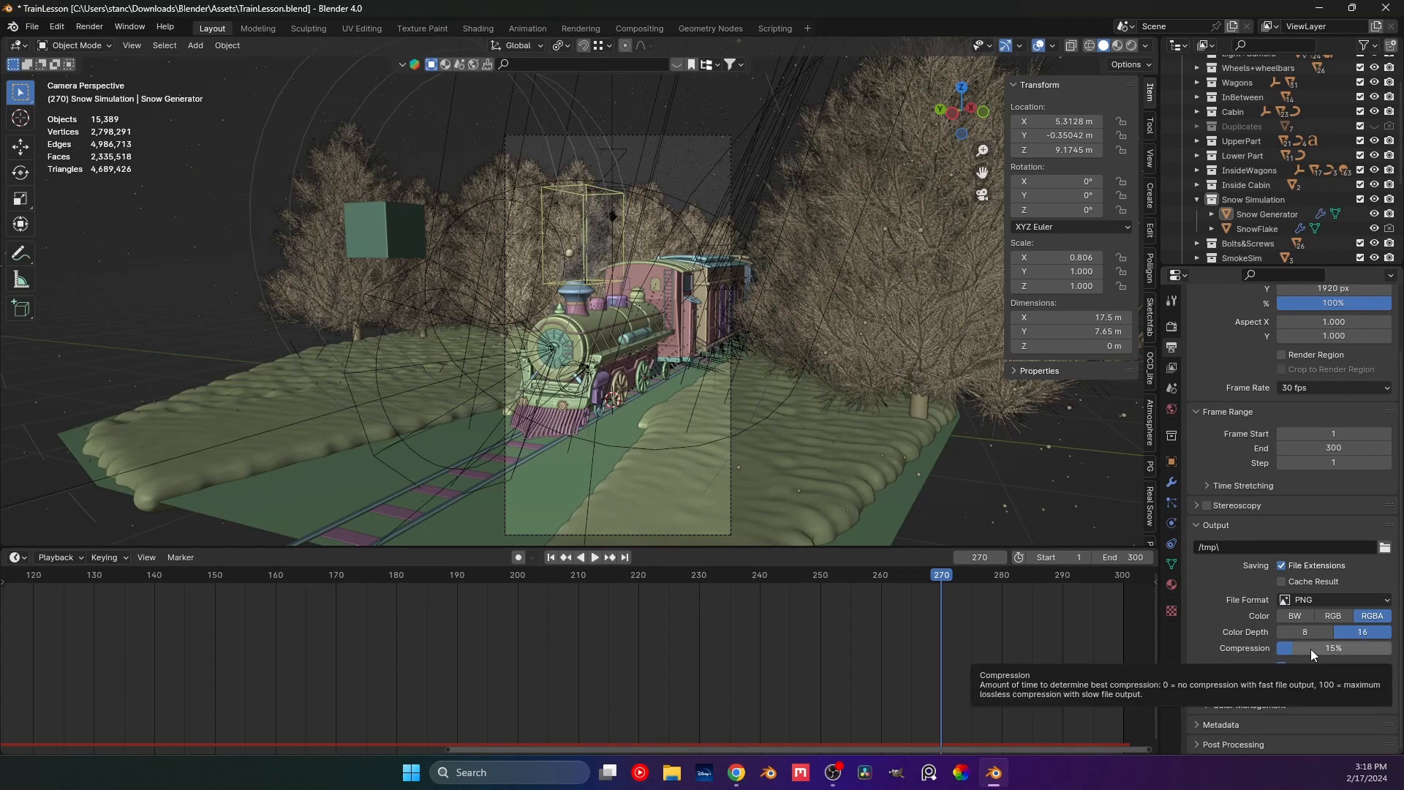
click(1372, 601)
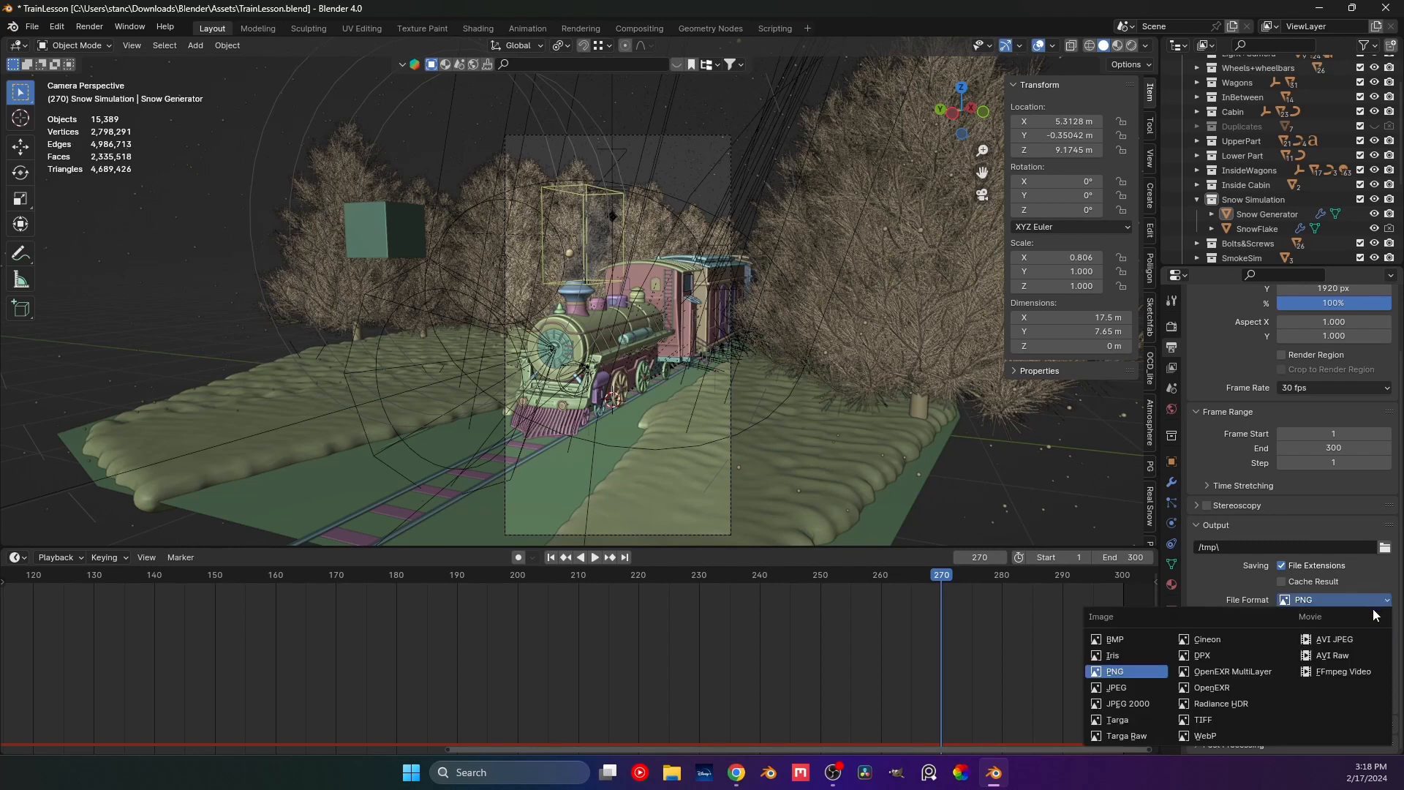
click(1346, 672)
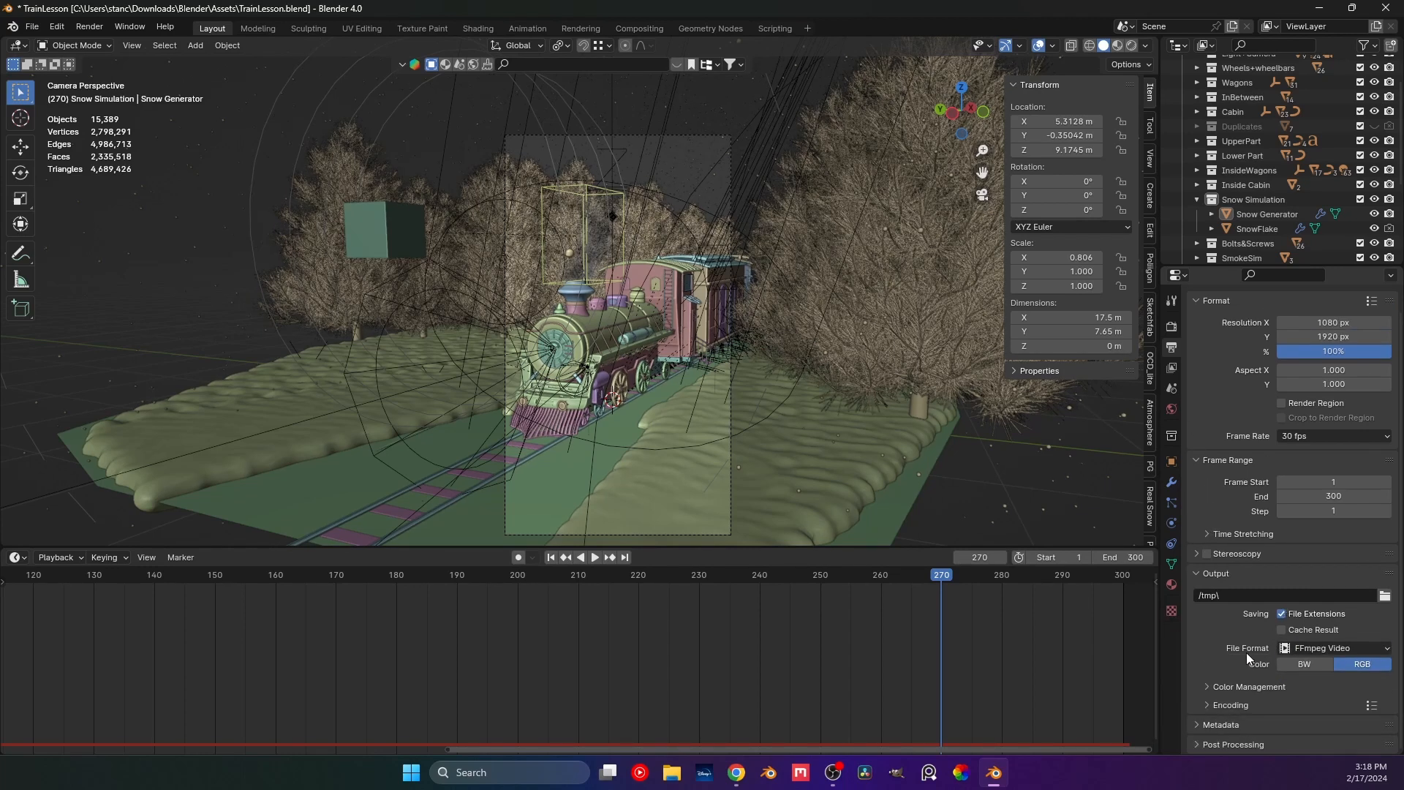
View the video encoding and output quality options, and switch the file format back to OpenEXR.
click(1210, 703)
scroll(1211, 694, down, 2)
scroll(1214, 626, up, 2)
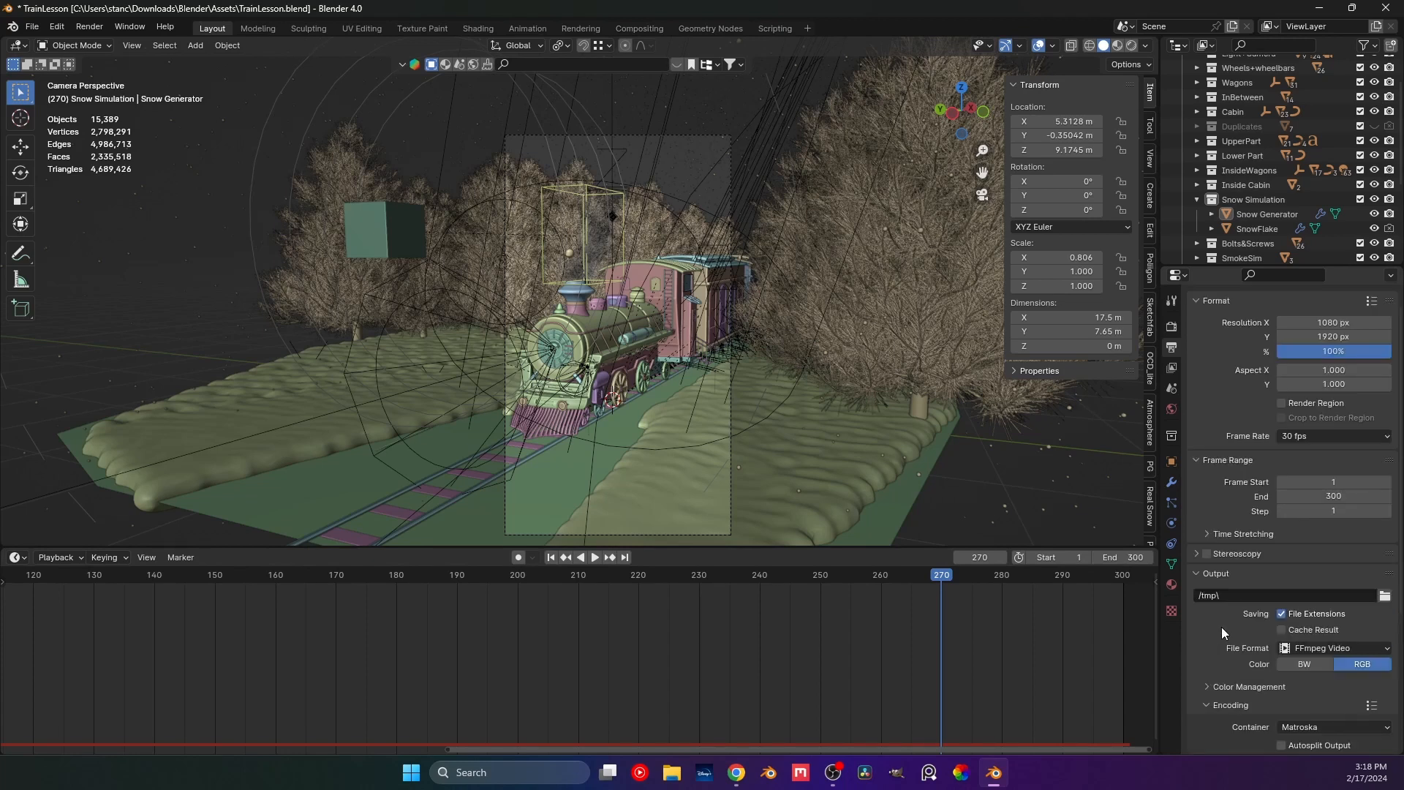
scroll(1236, 640, down, 3)
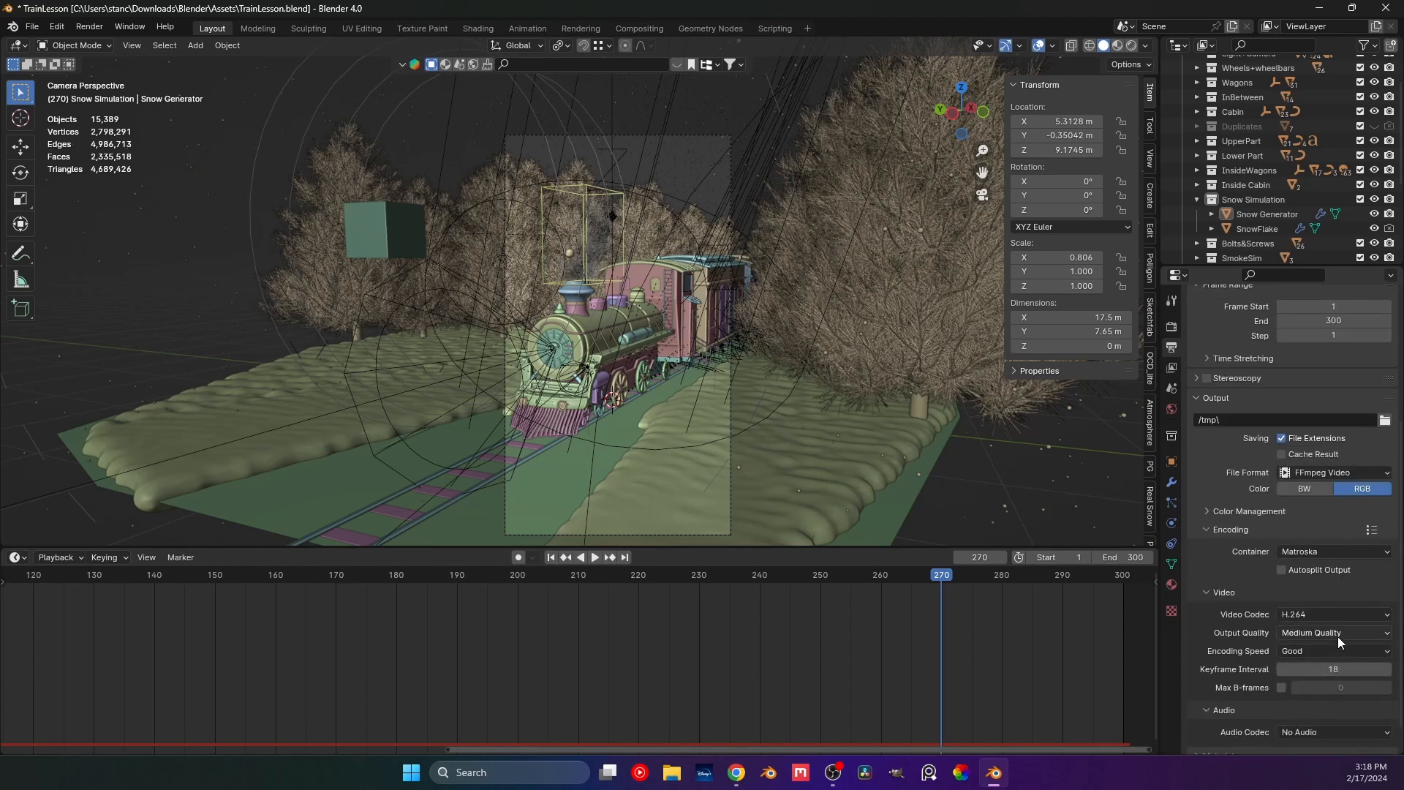
click(1336, 635)
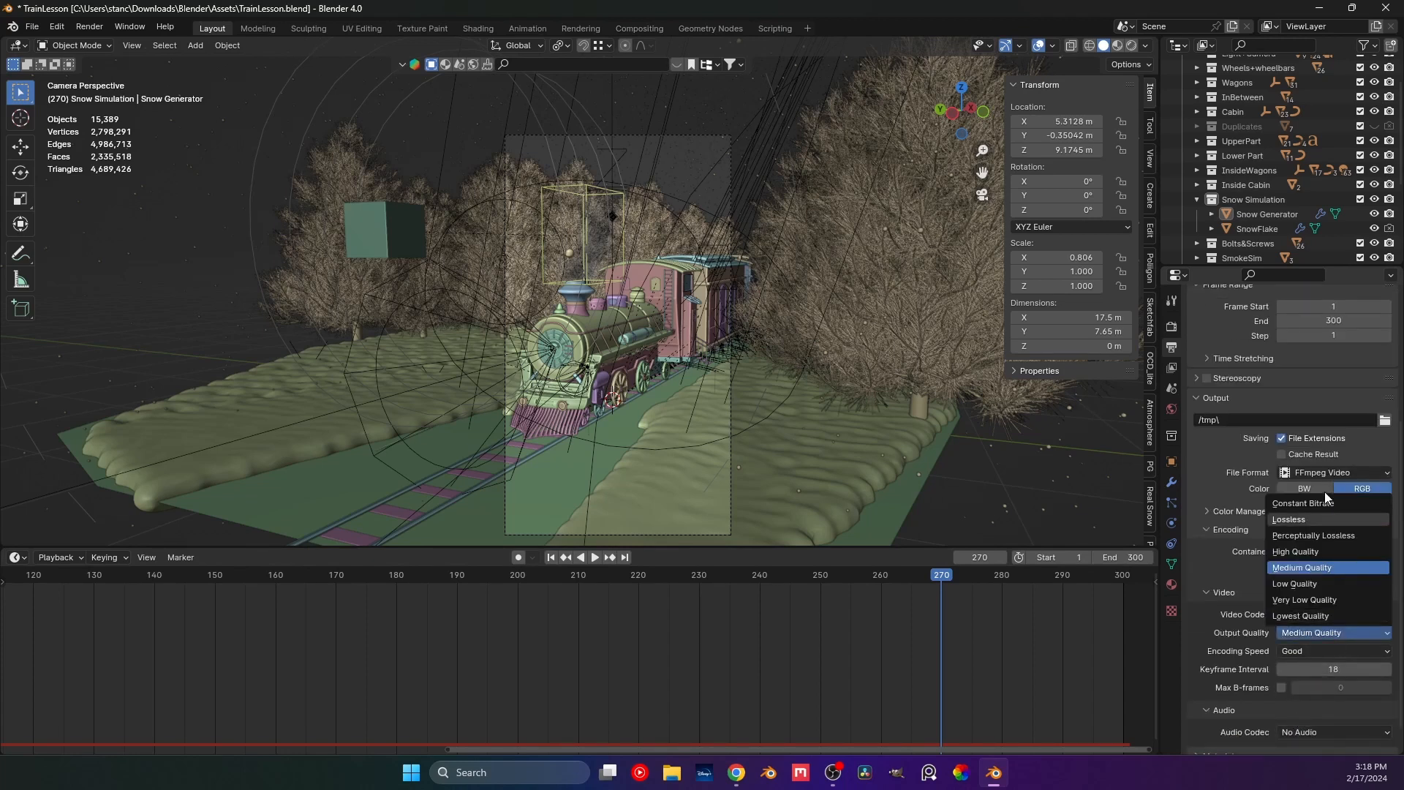
click(1315, 635)
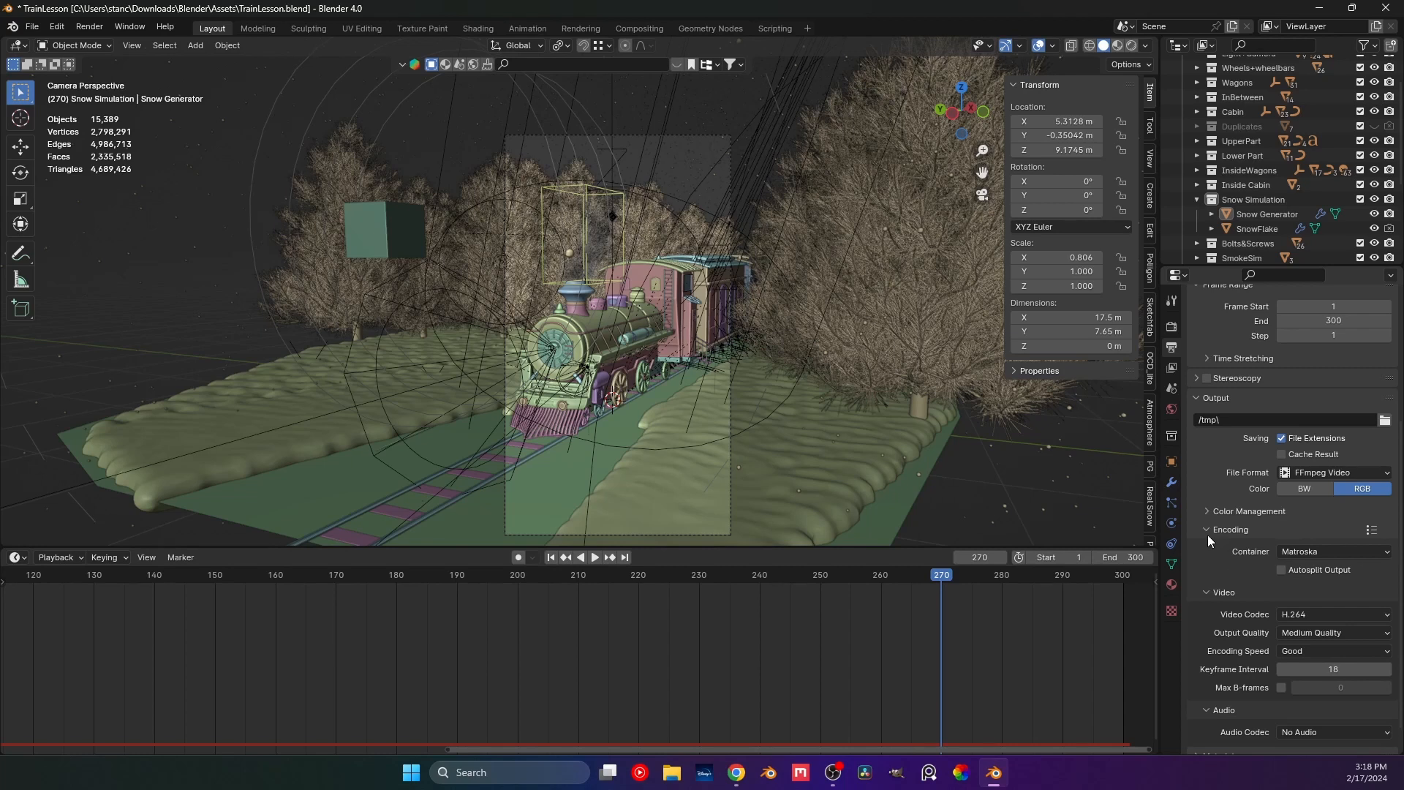
click(1328, 472)
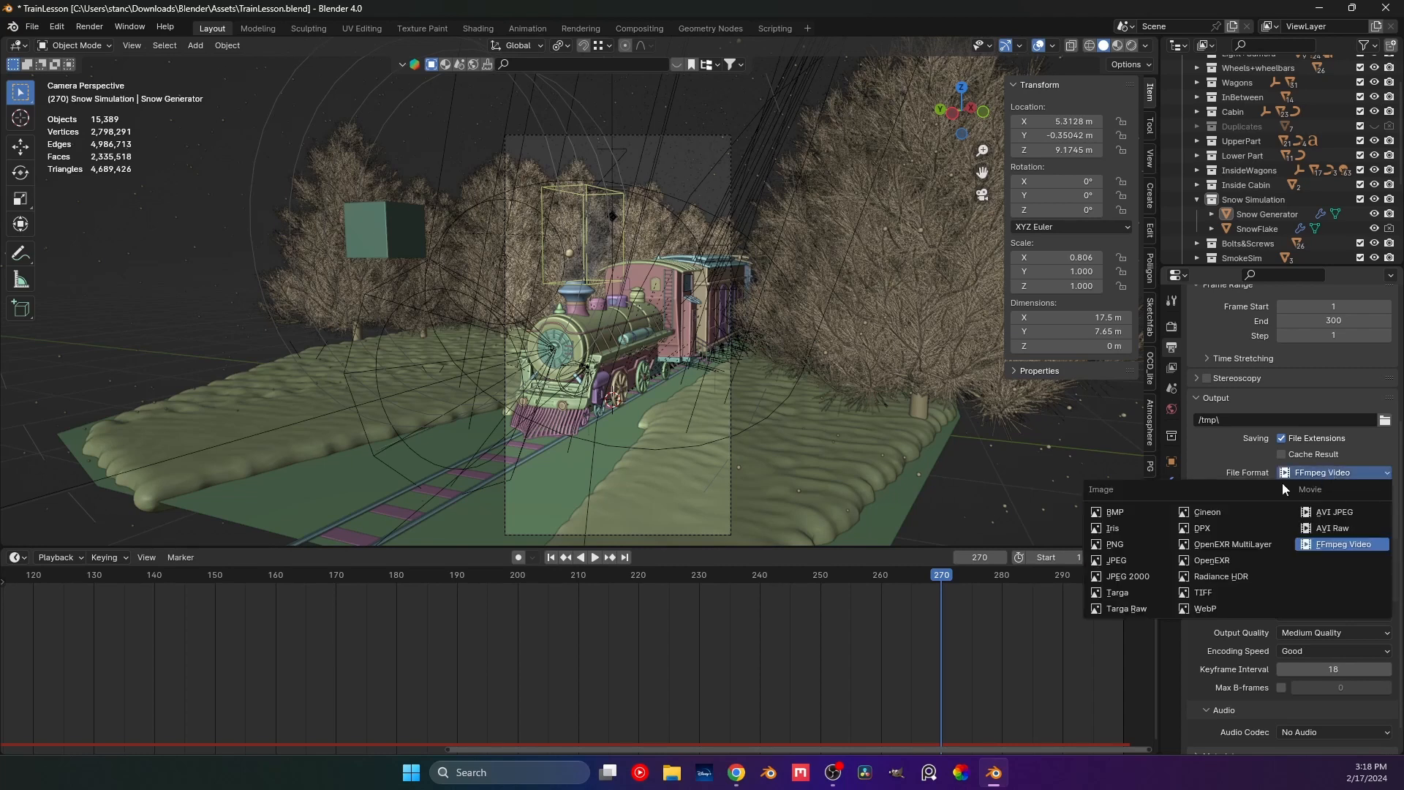
click(1207, 559)
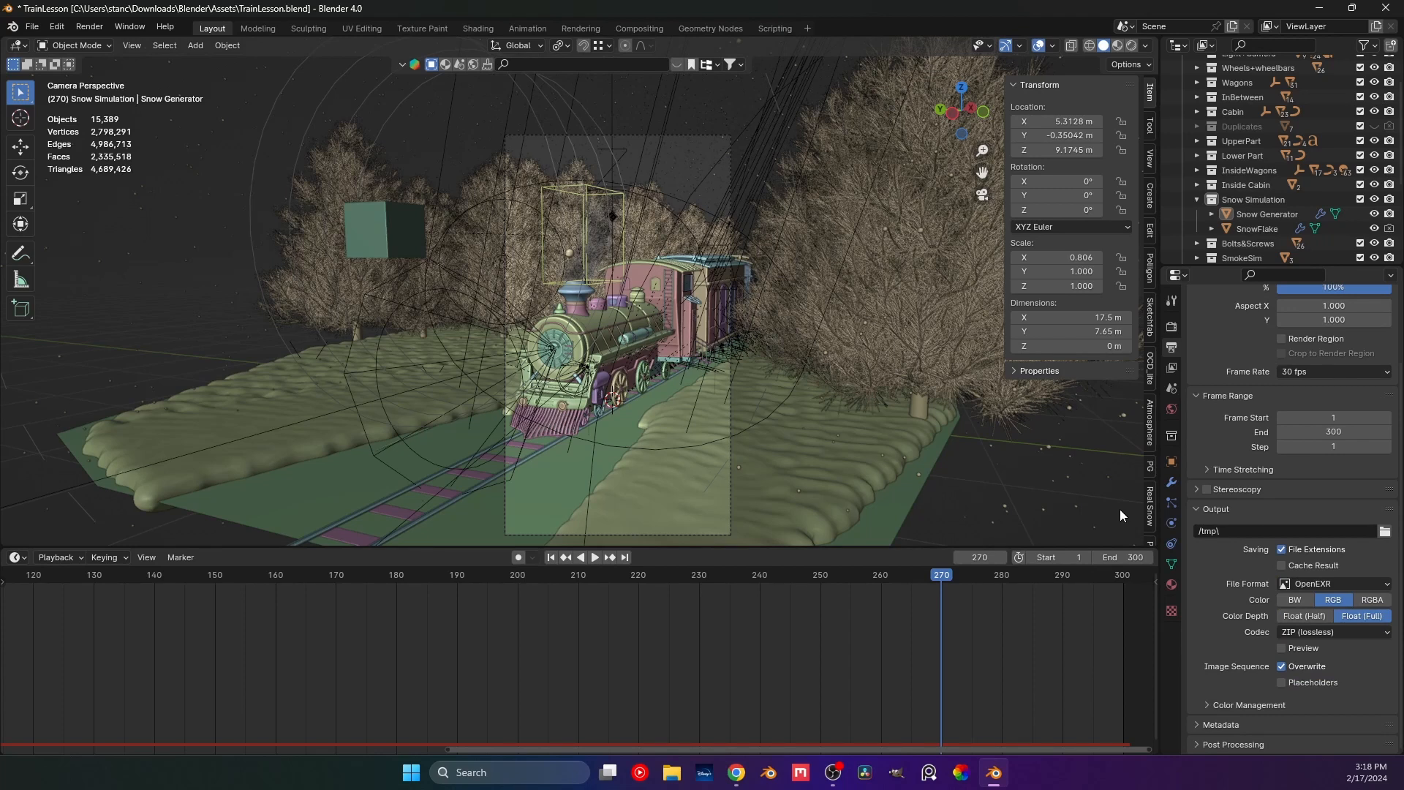
Browse the output path to the Frames folder in Projects and enter TrainLesson as the file name, copying that name.
click(1385, 531)
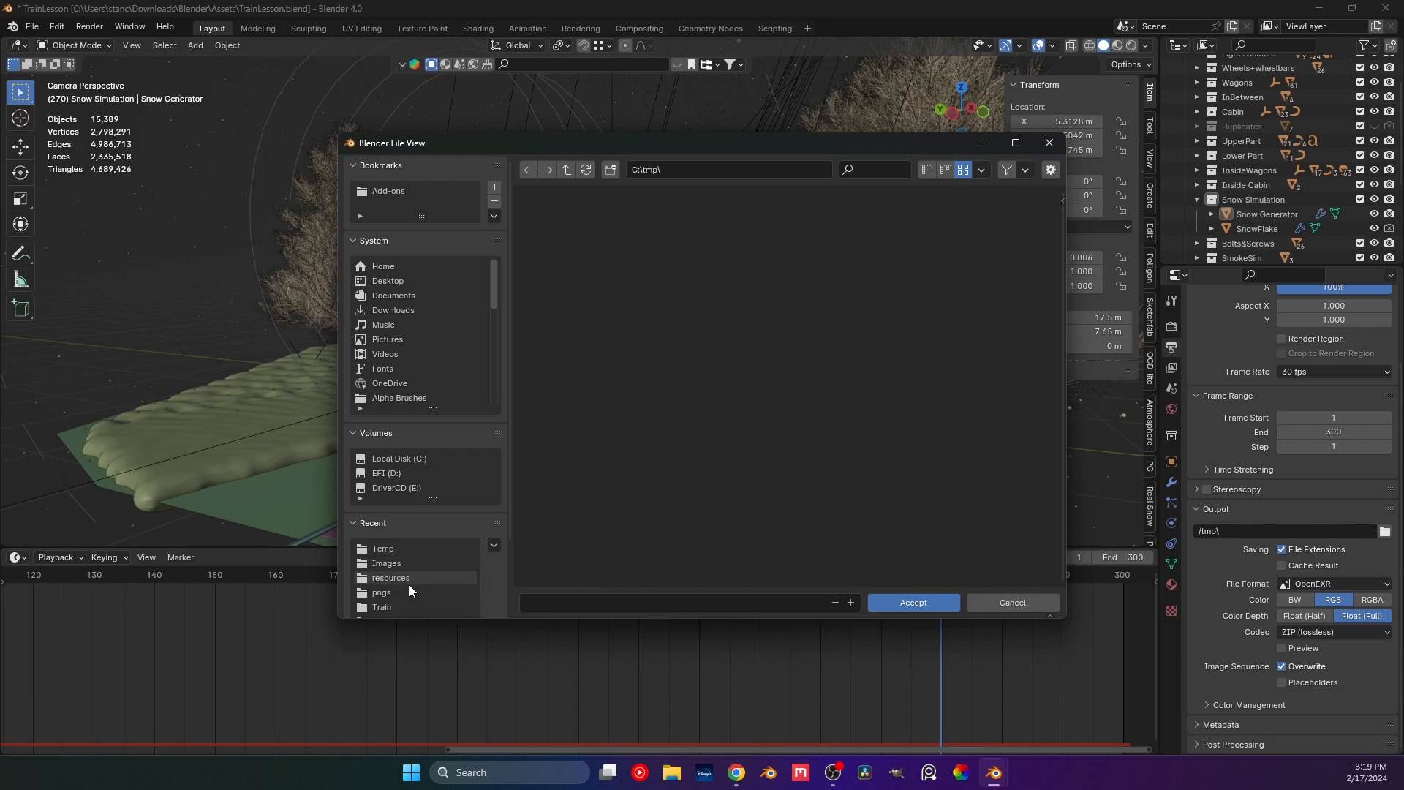
click(409, 562)
click(568, 169)
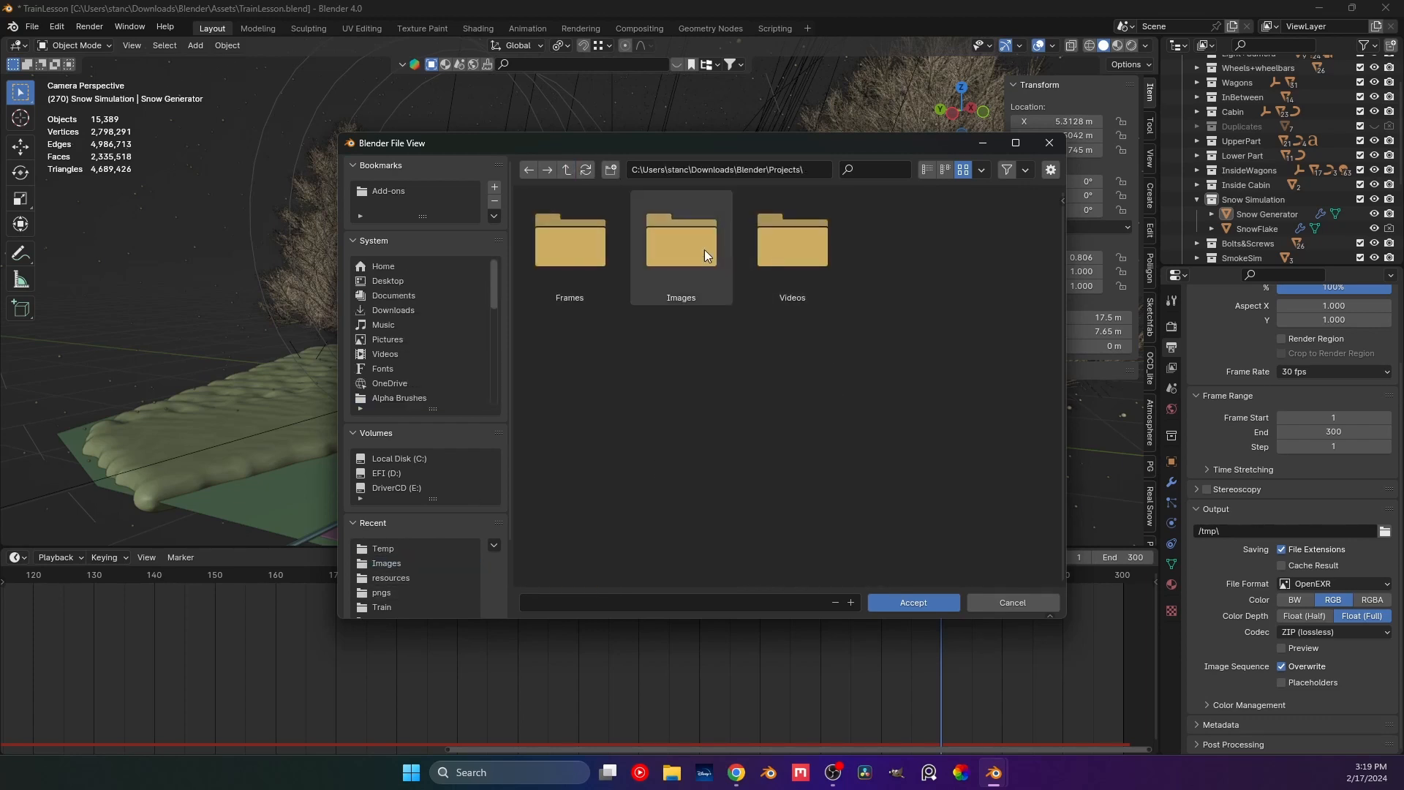
double_click(578, 253)
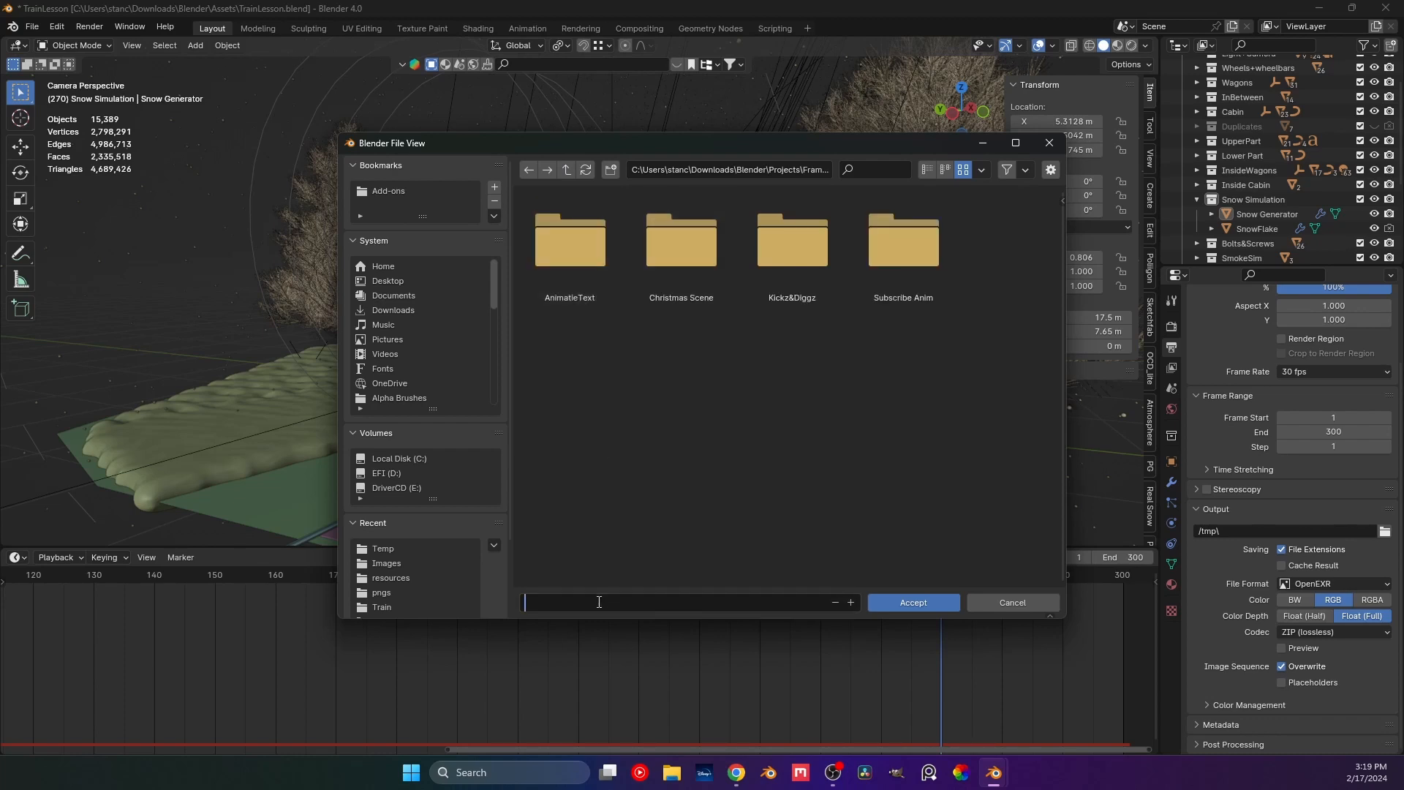
text(TrainLesson)
drag(635, 604, 512, 597)
key(ctrl+c)
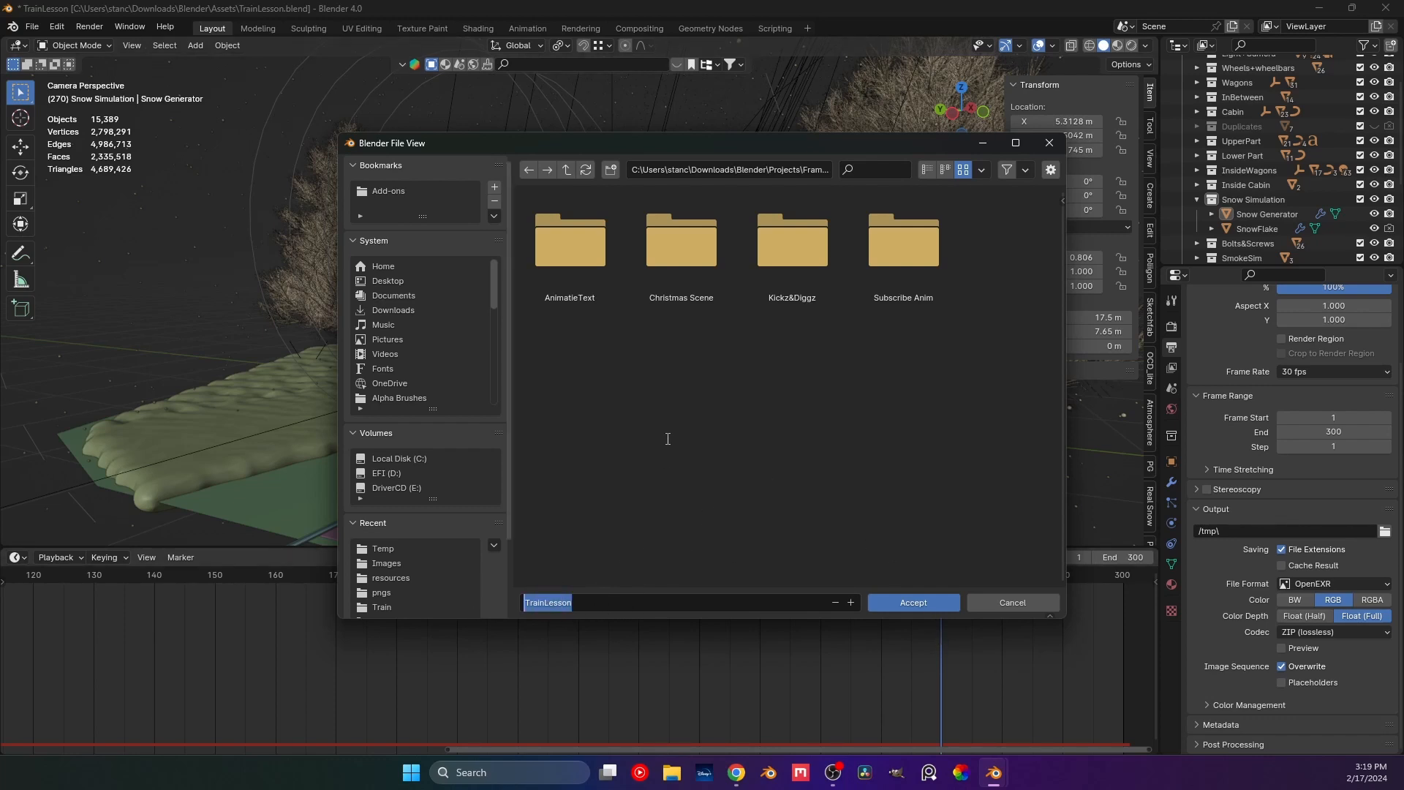
Create a new folder named TrainLesson inside the Frames folder.
right_click(663, 382)
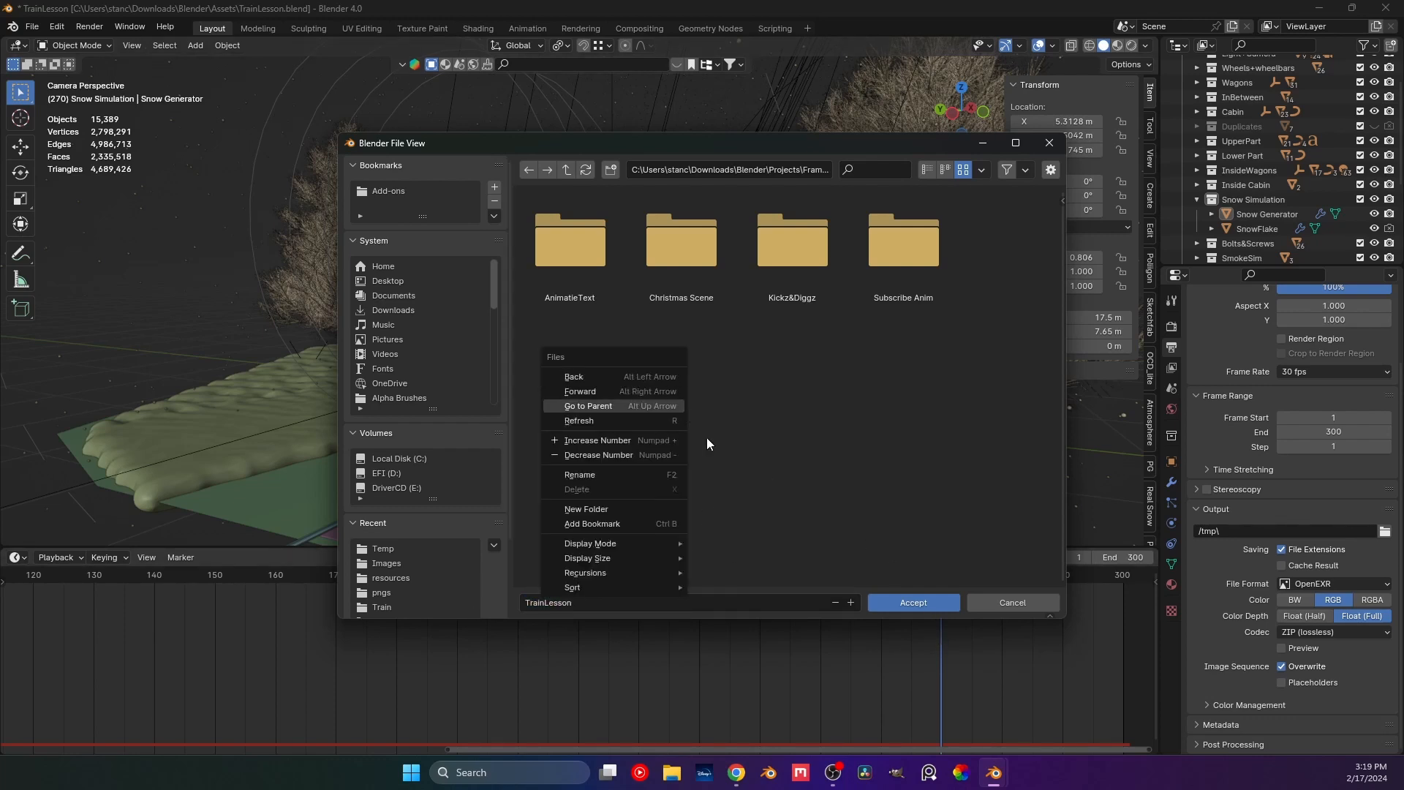
click(656, 510)
key(ctrl+v)
key(Return)
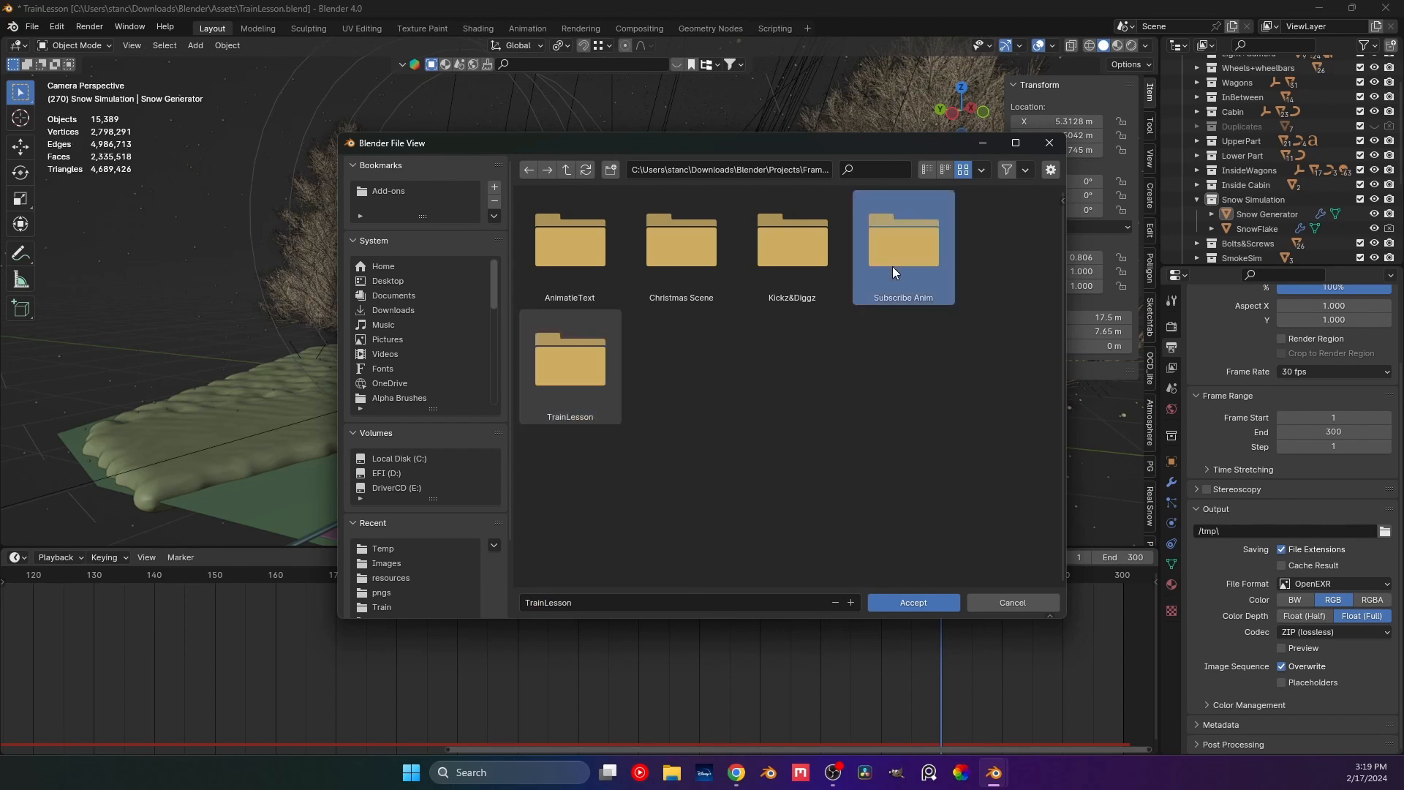
Open the TrainLesson folder and accept it as the output location with the file name TrainLesson.
double_click(531, 399)
click(630, 601)
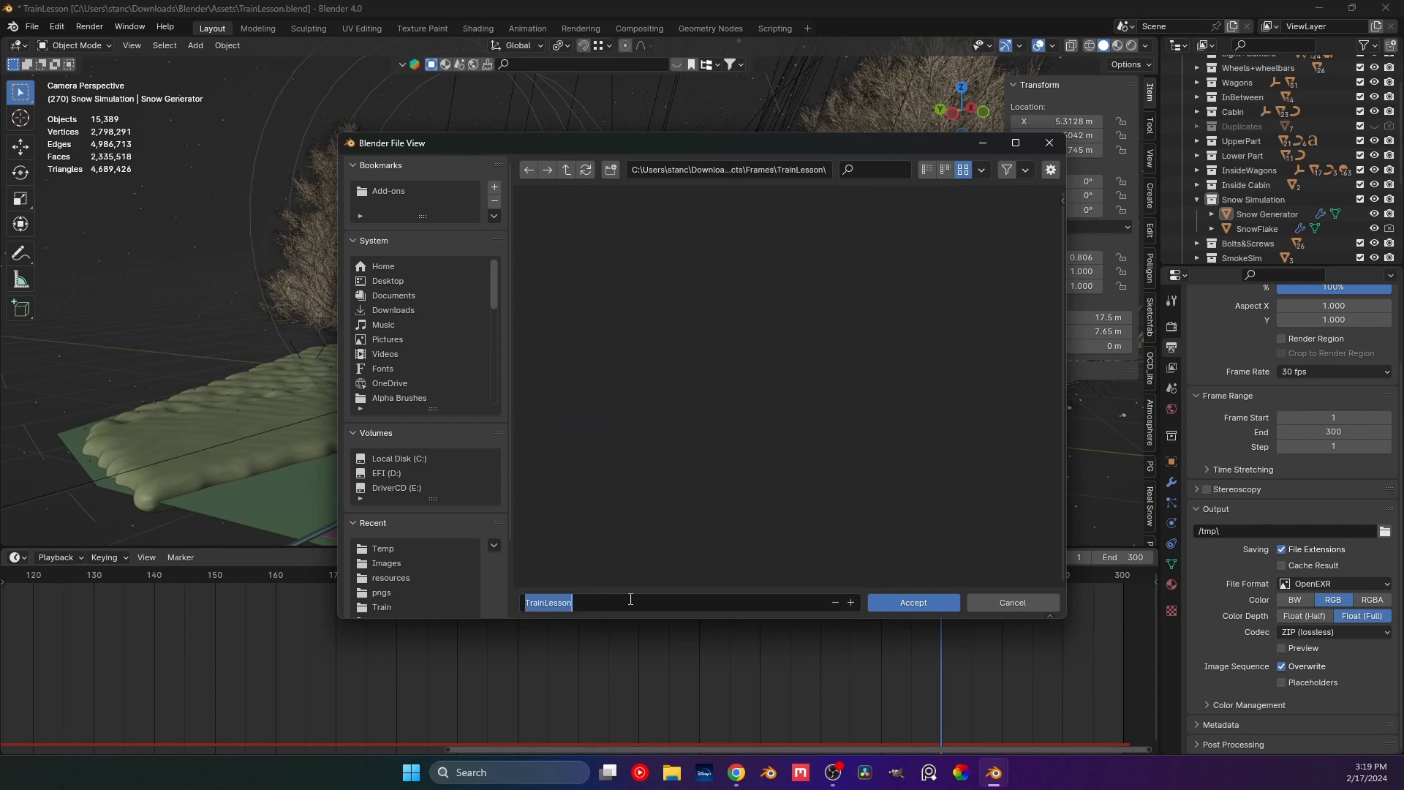
click(897, 602)
click(897, 602)
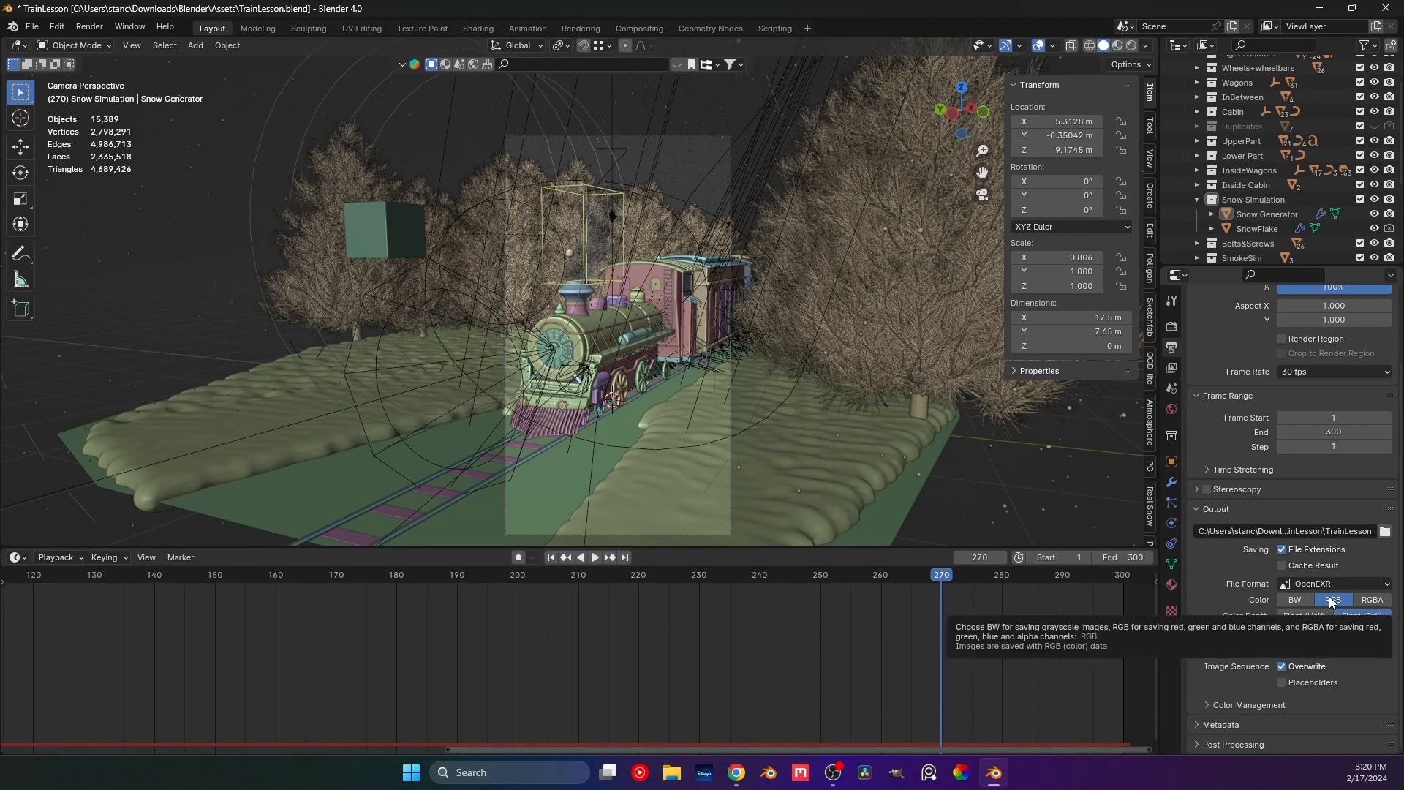
Examine the render settings, collapsing Light Paths and expanding Film to check the Transparent option and its sub-settings.
click(1172, 300)
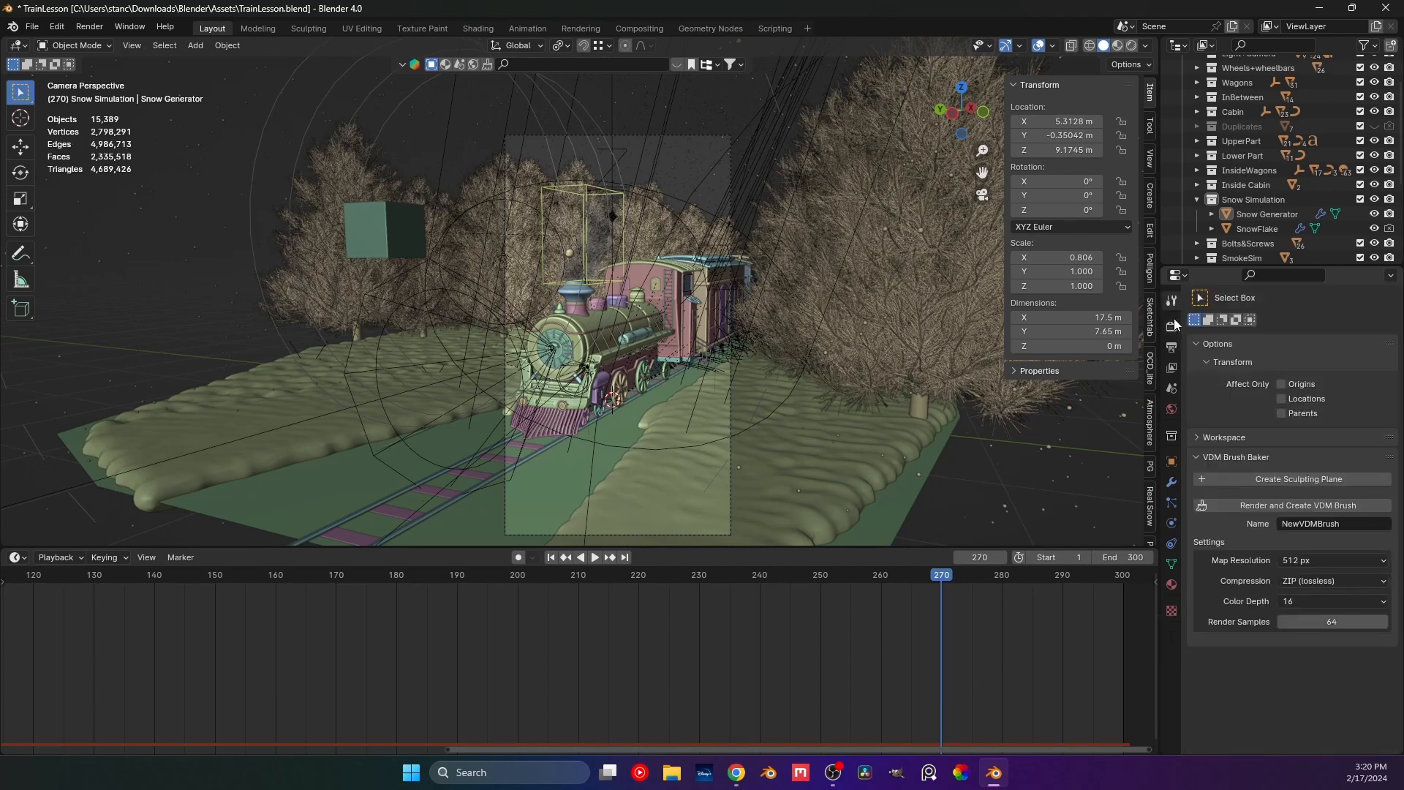
click(1171, 326)
scroll(1280, 427, down, 5)
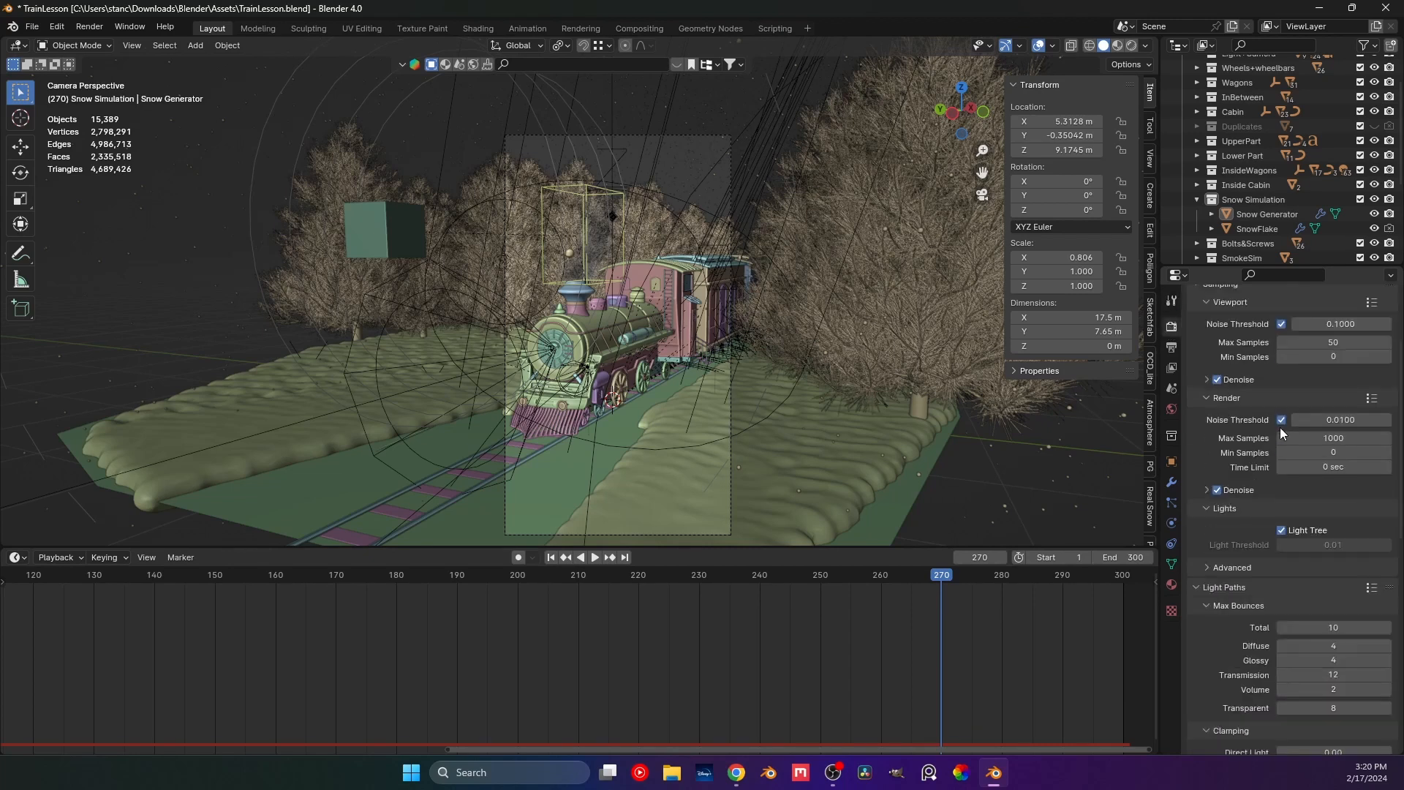
scroll(1215, 658, down, 3)
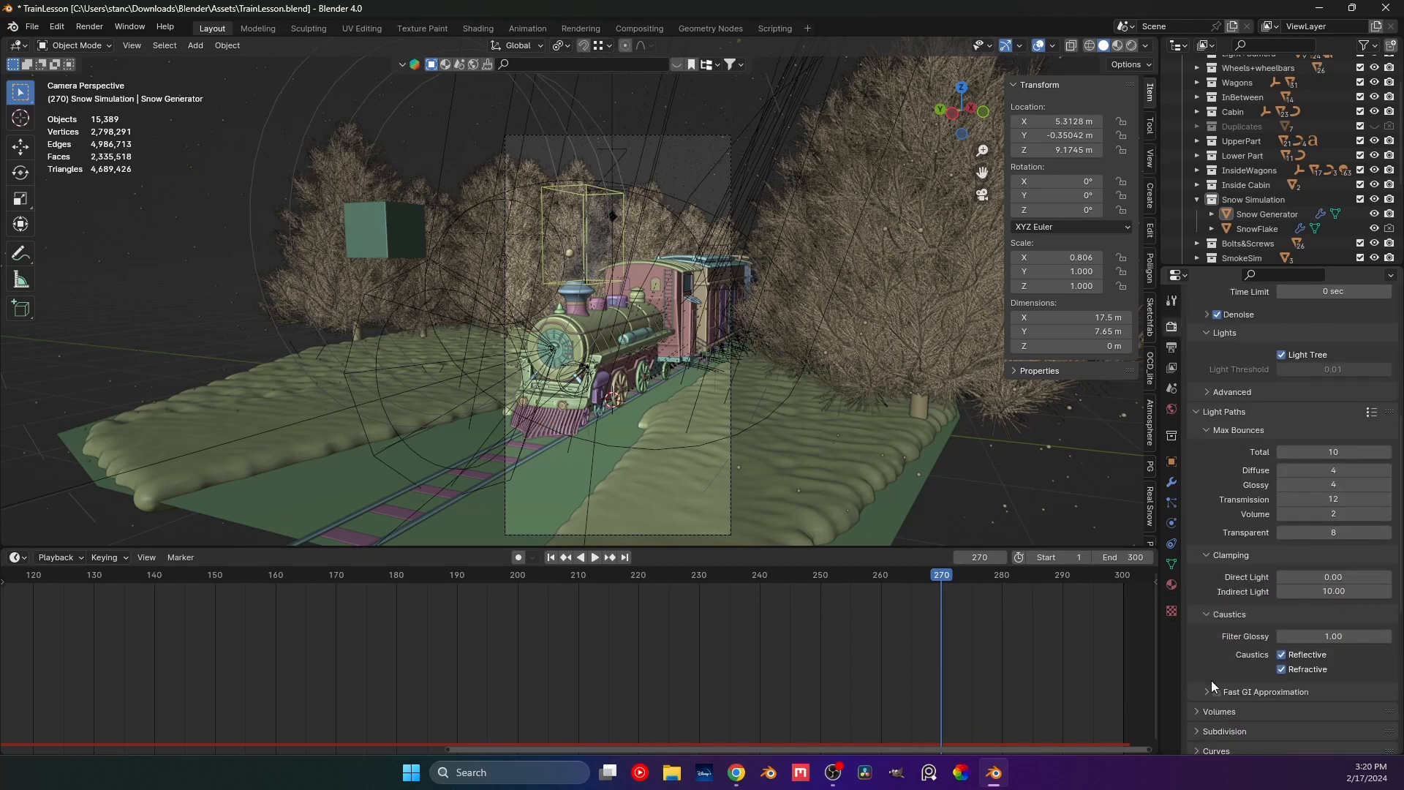
click(1196, 421)
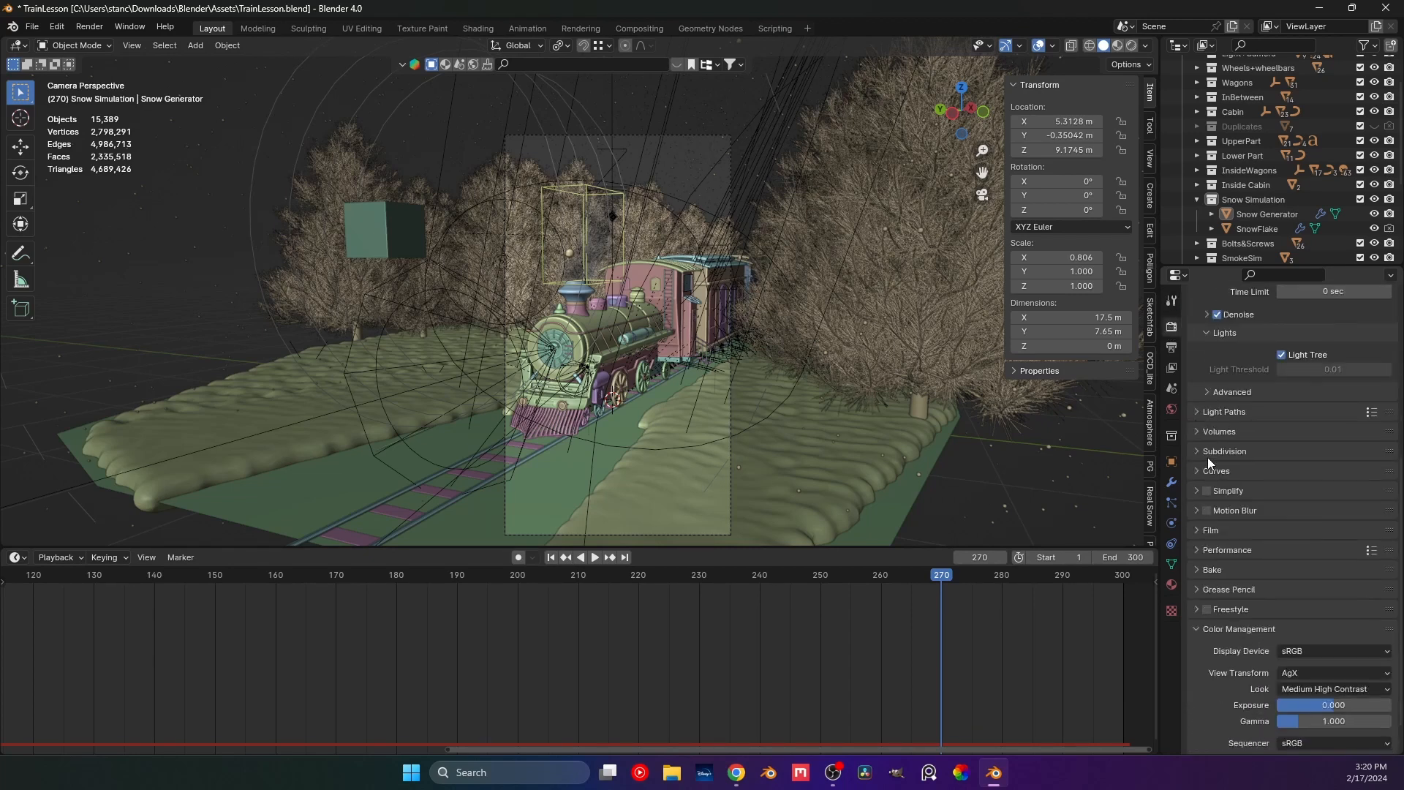
click(1193, 488)
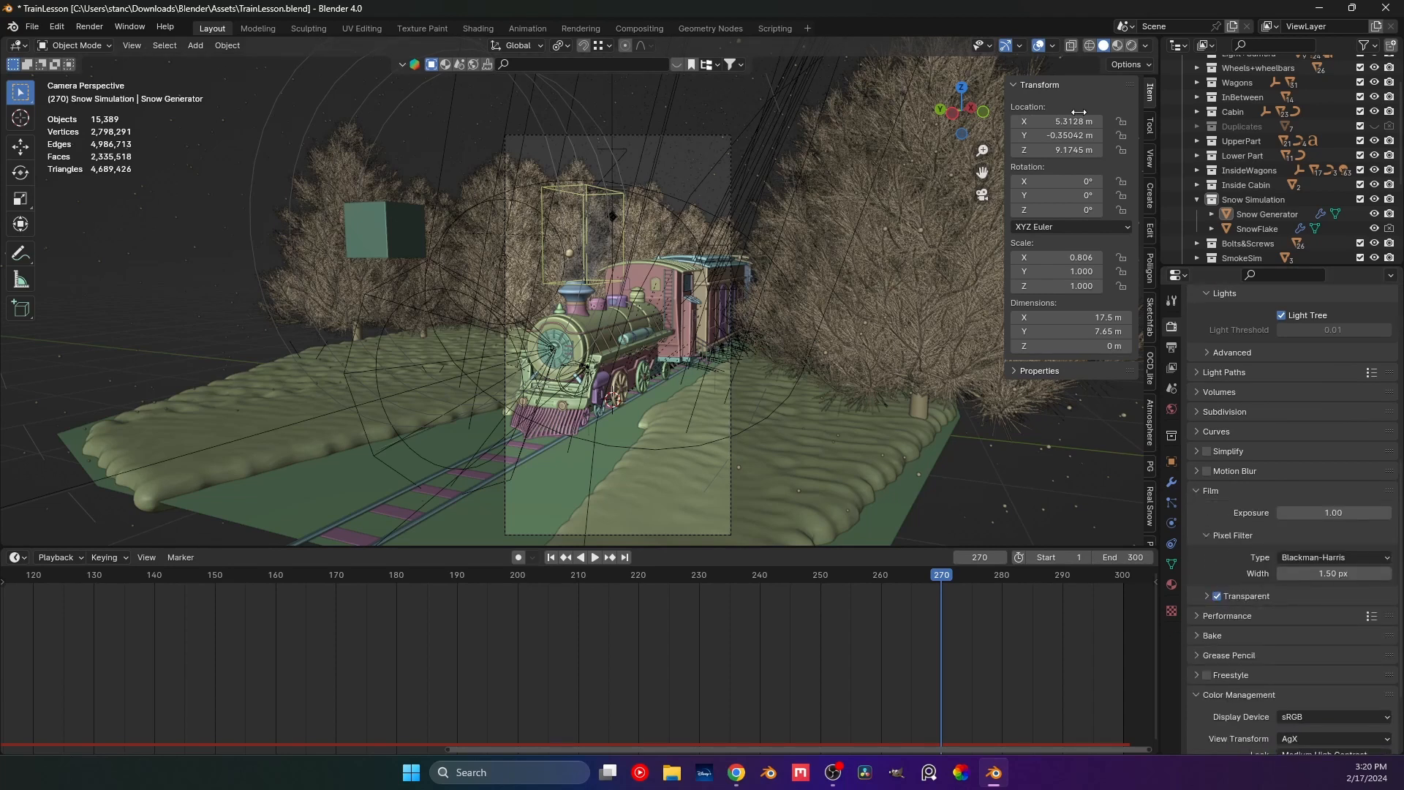
click(1207, 596)
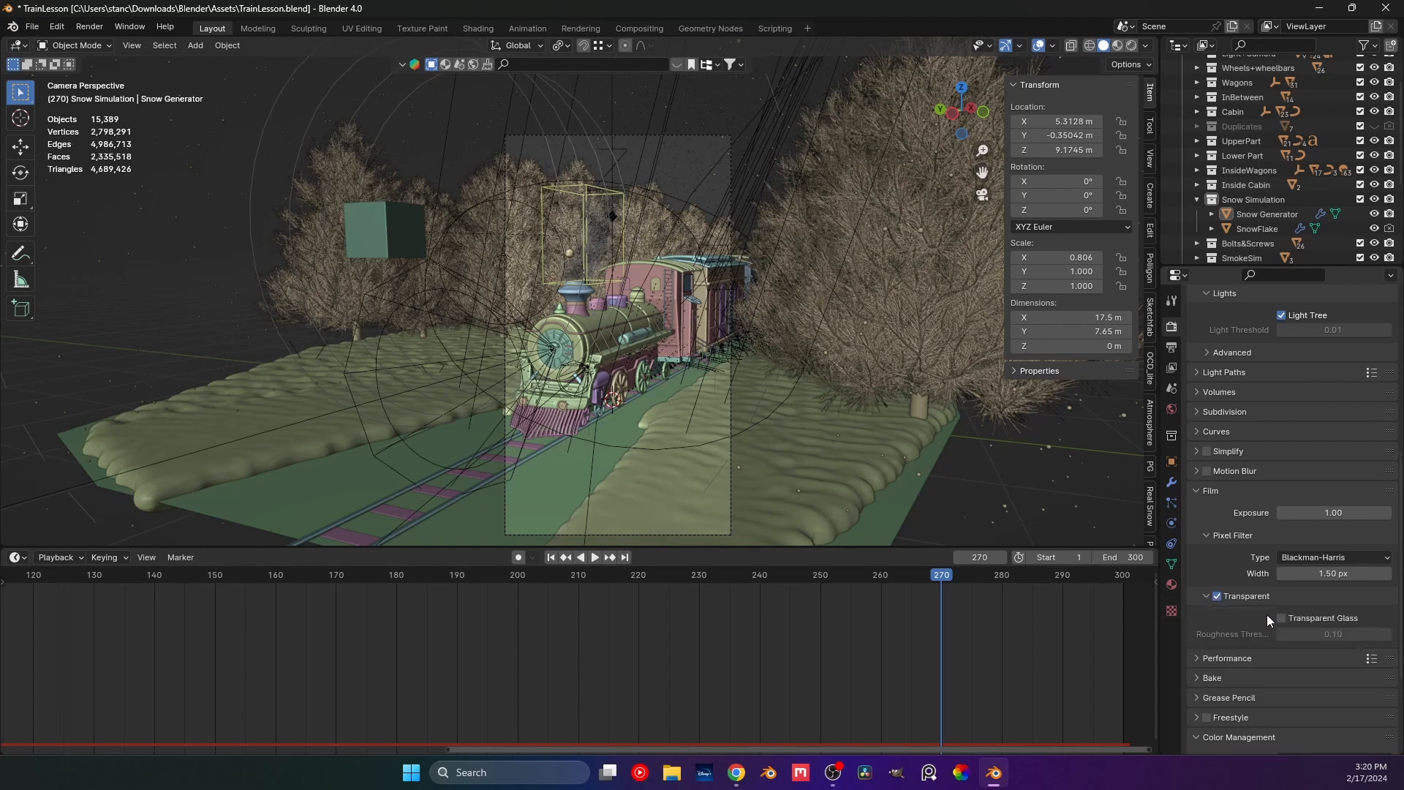
click(1208, 595)
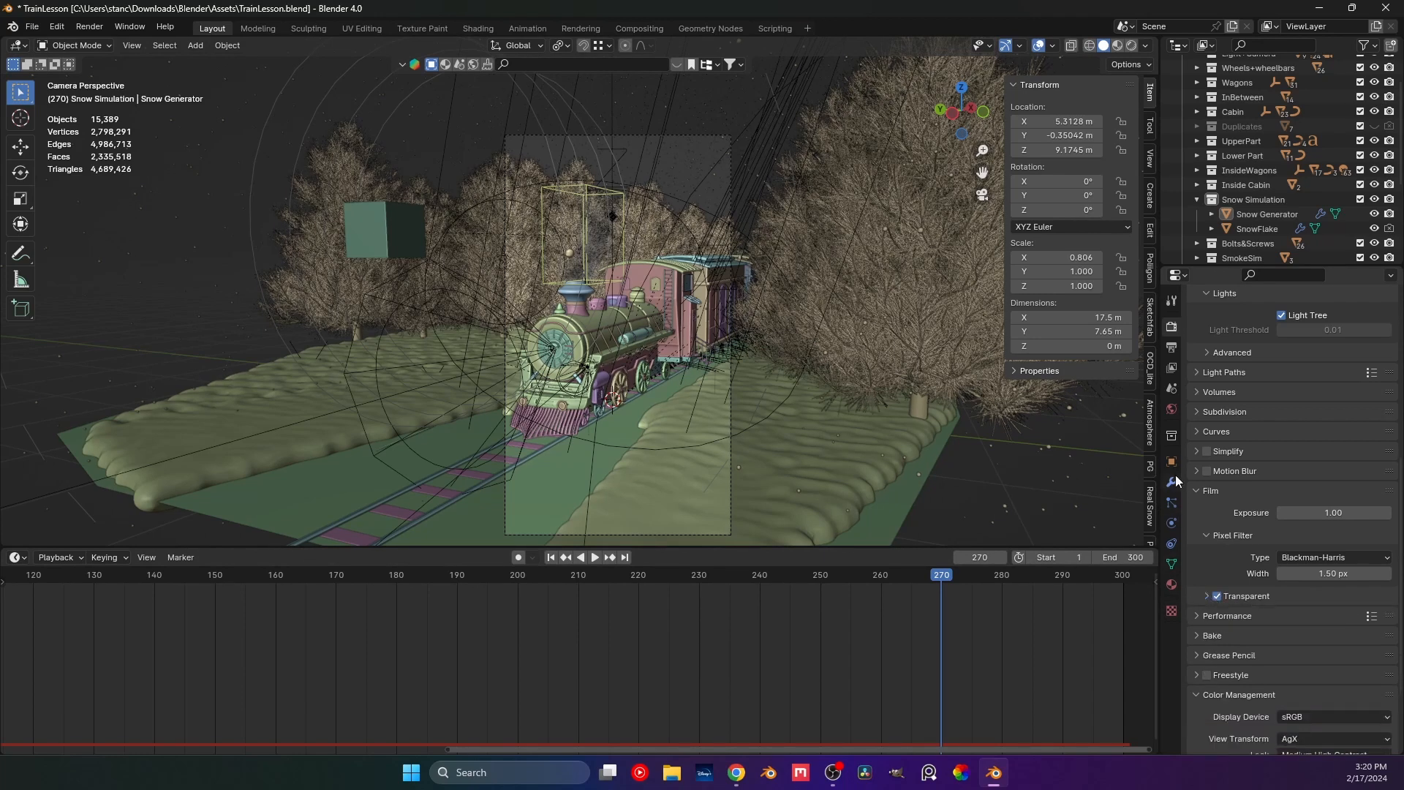
Set the output color mode to RGBA for the OpenEXR files.
click(1171, 502)
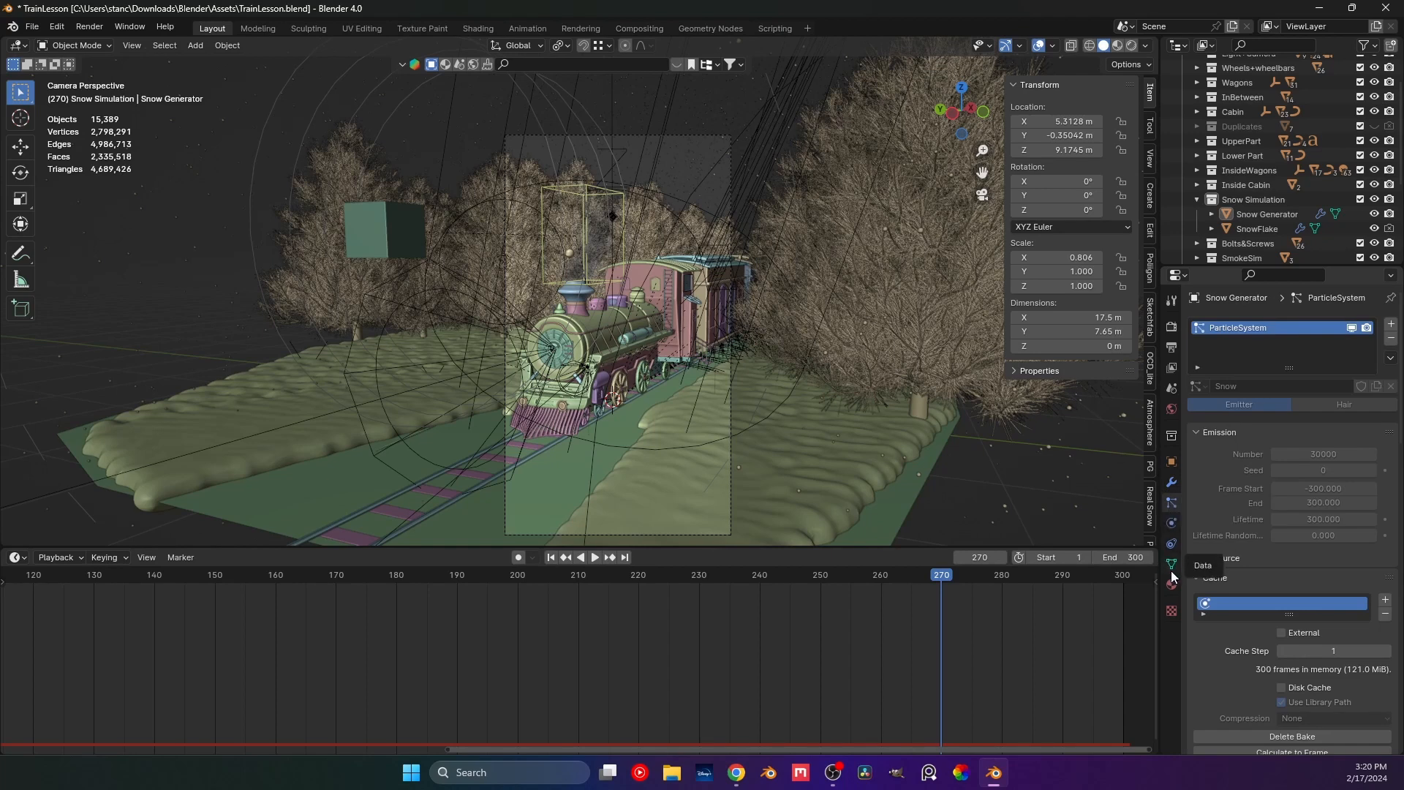
click(1170, 348)
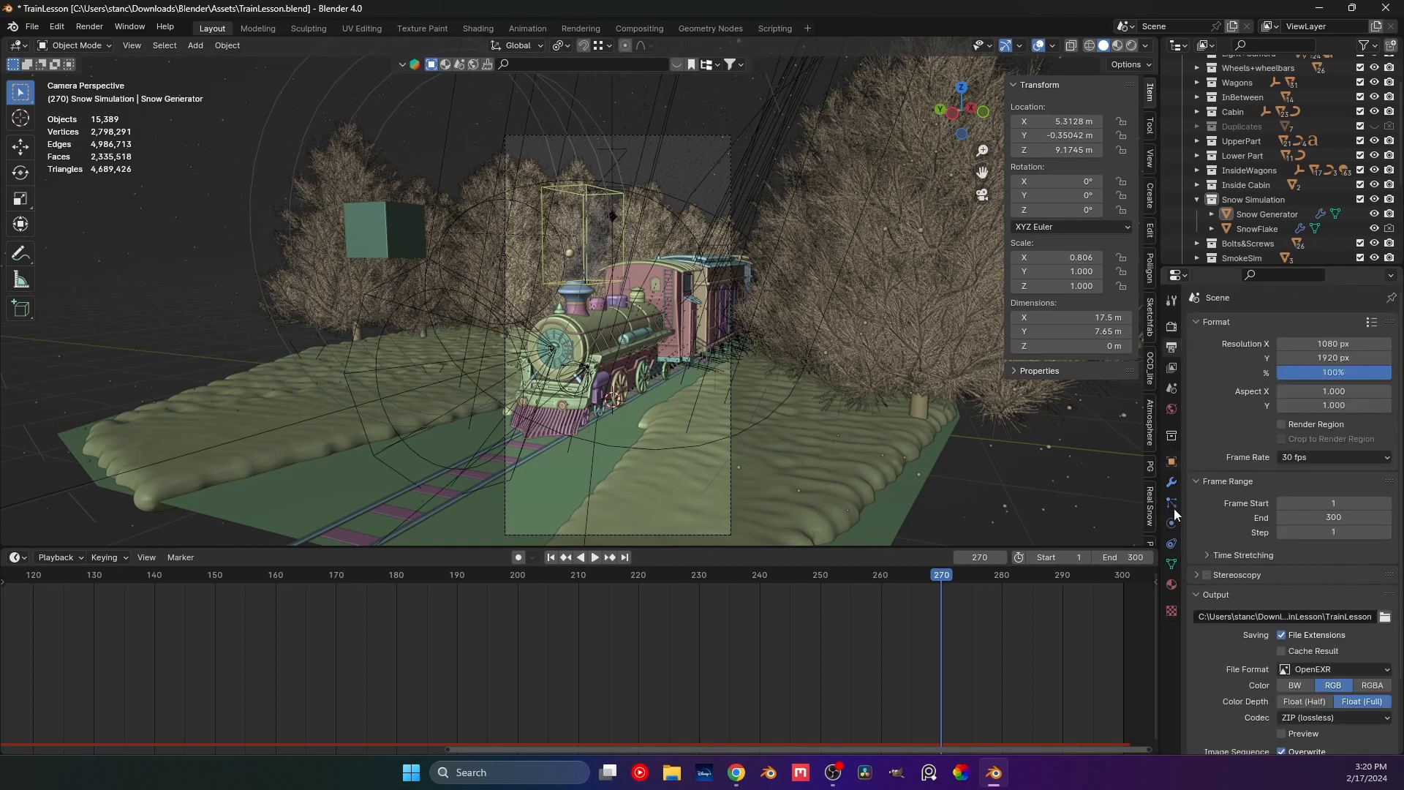
click(1358, 687)
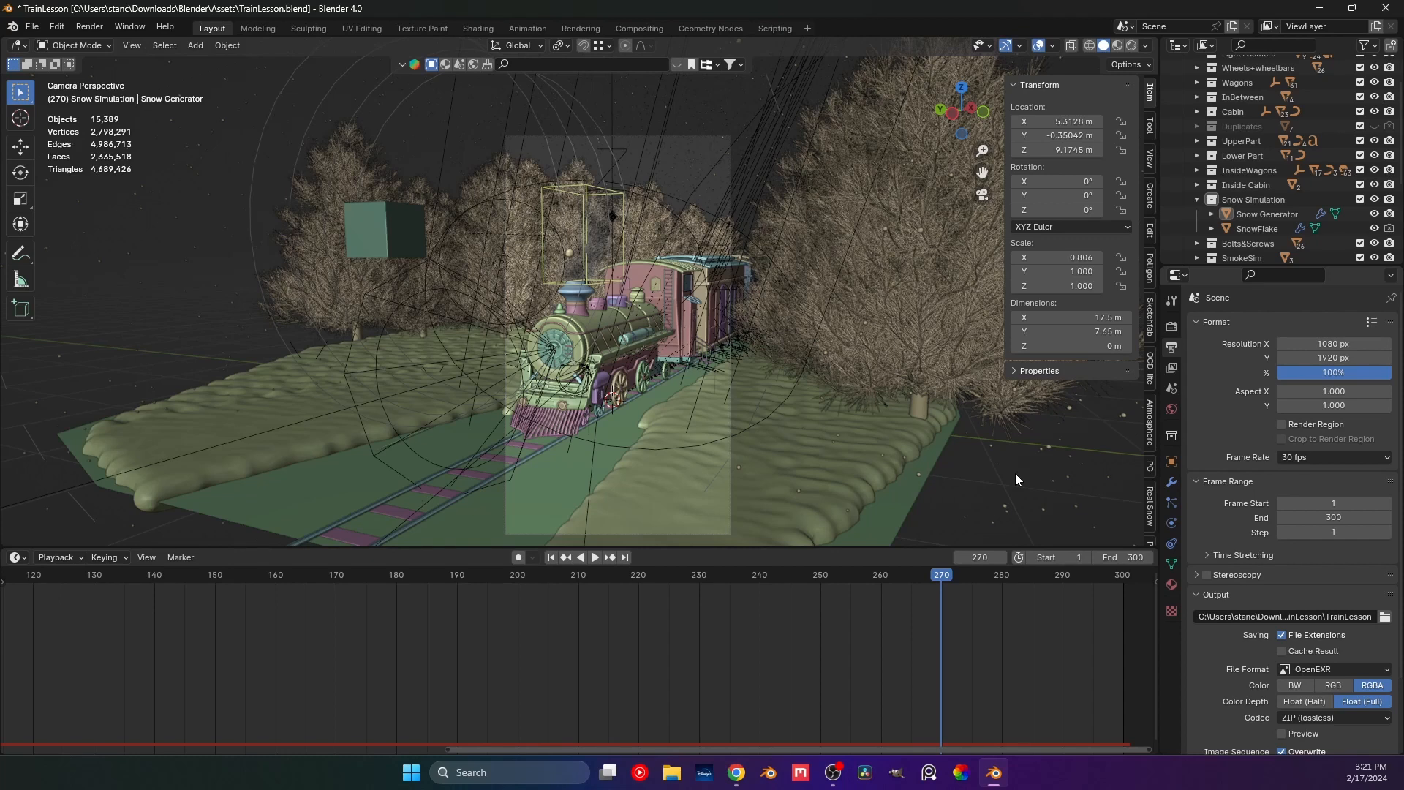
View the render result's image list in the Compositing workspace and return to the Layout workspace.
click(641, 28)
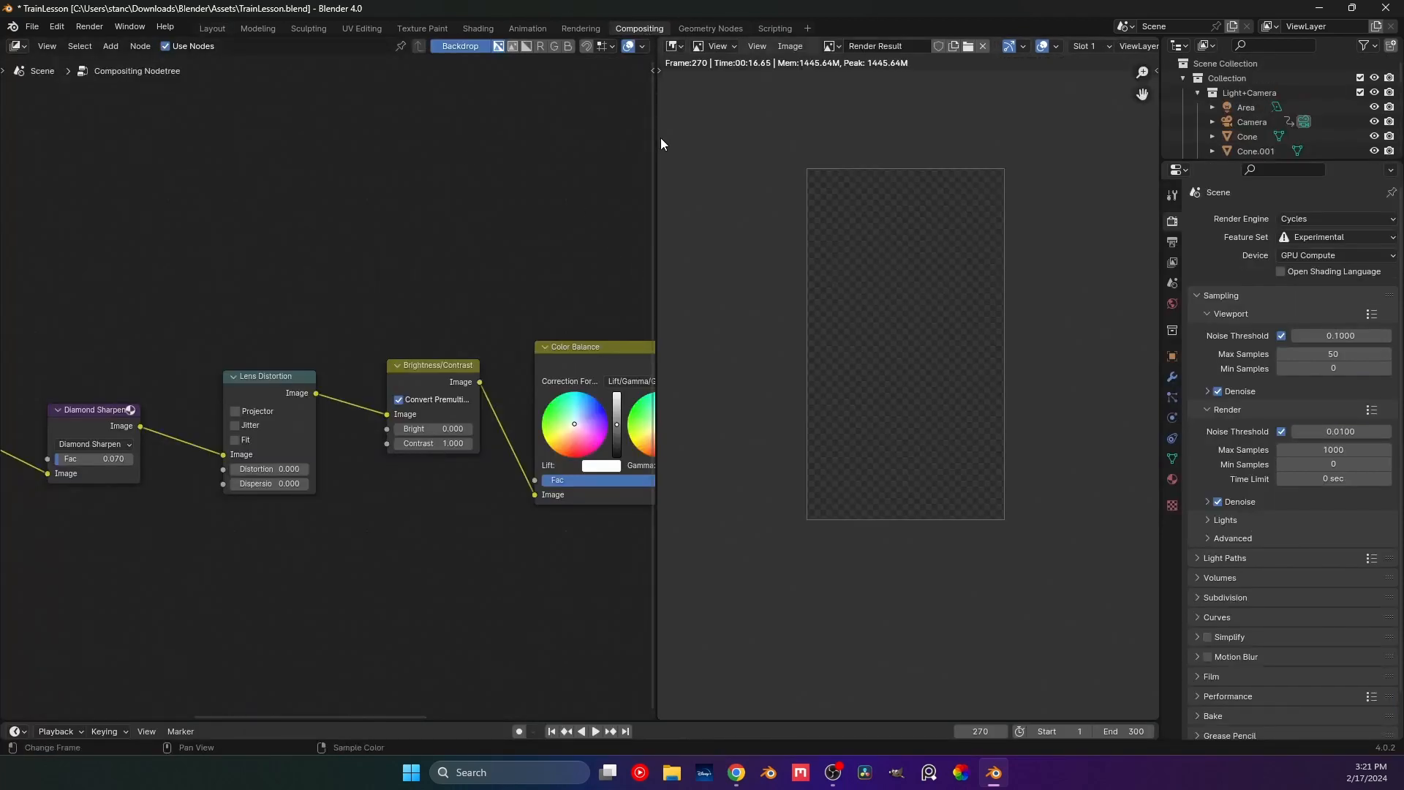
click(834, 45)
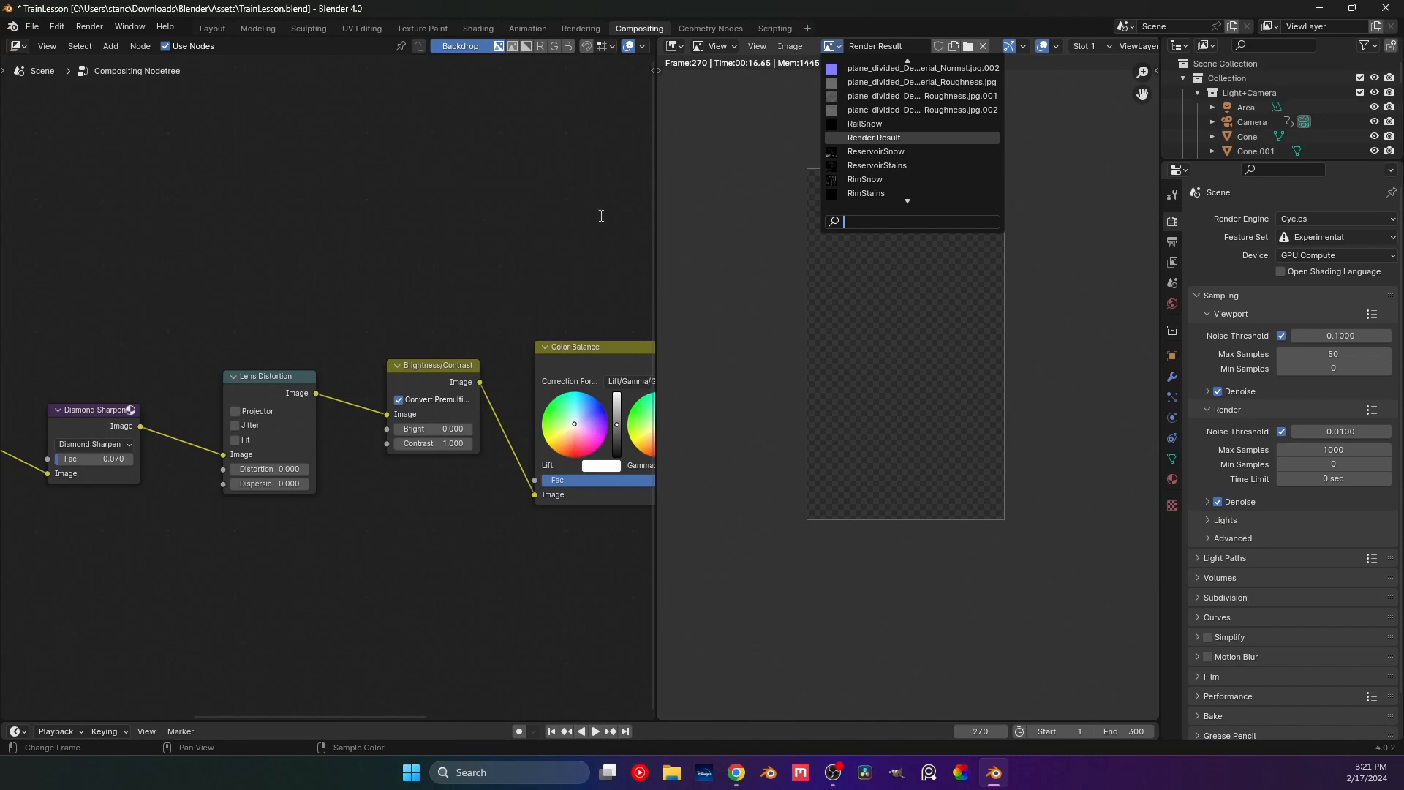
click(210, 30)
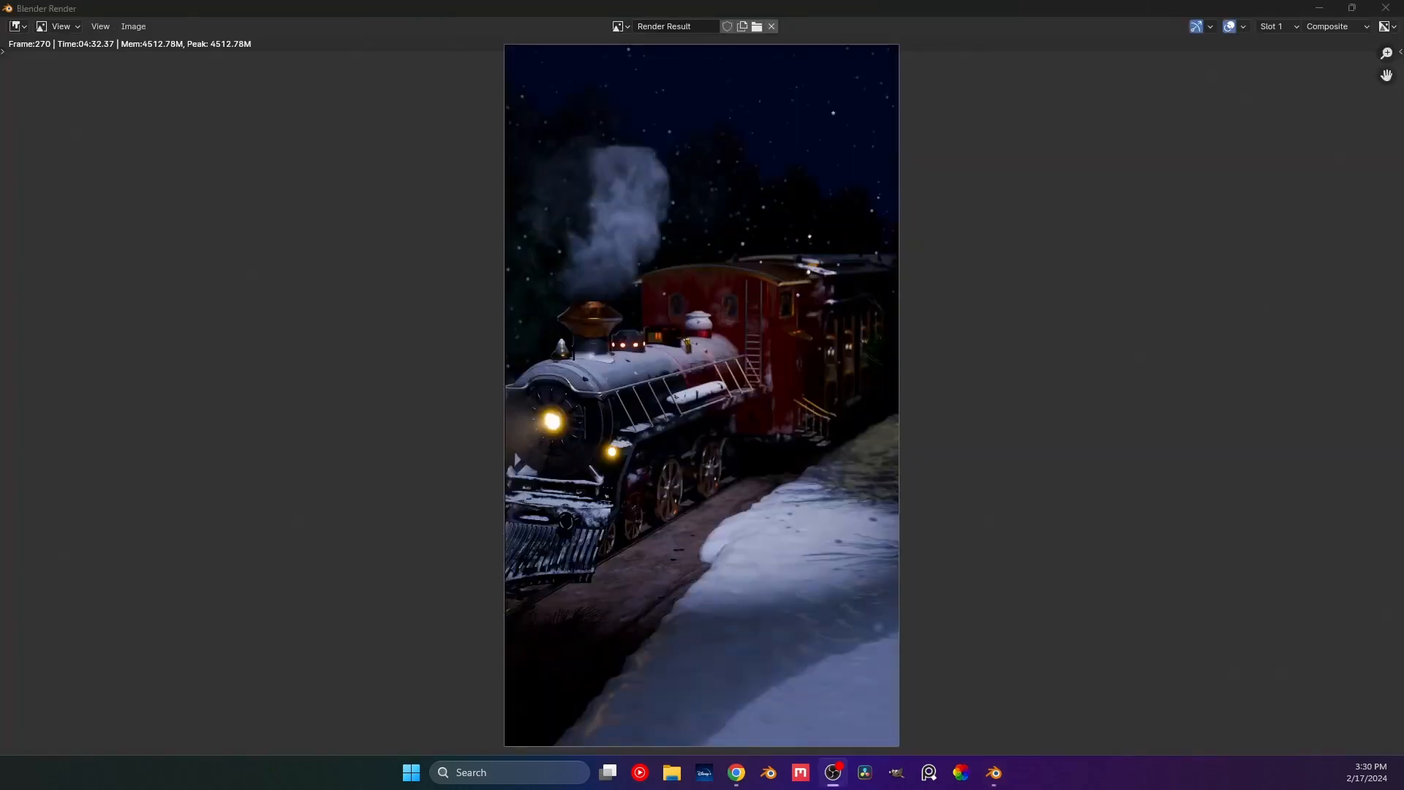
Minimize the render window and bring up the compositing node tree beside the rendered image.
click(1329, 9)
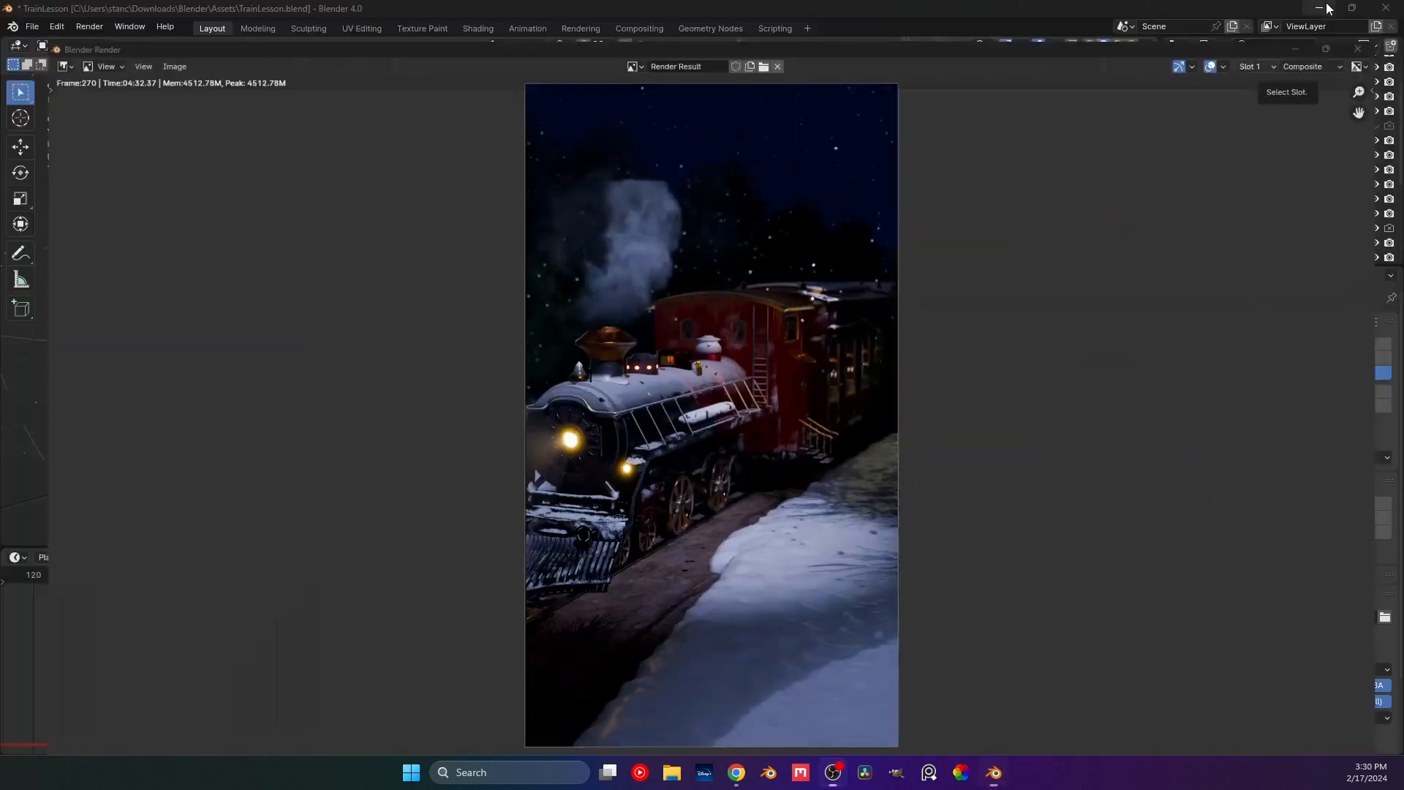
click(639, 27)
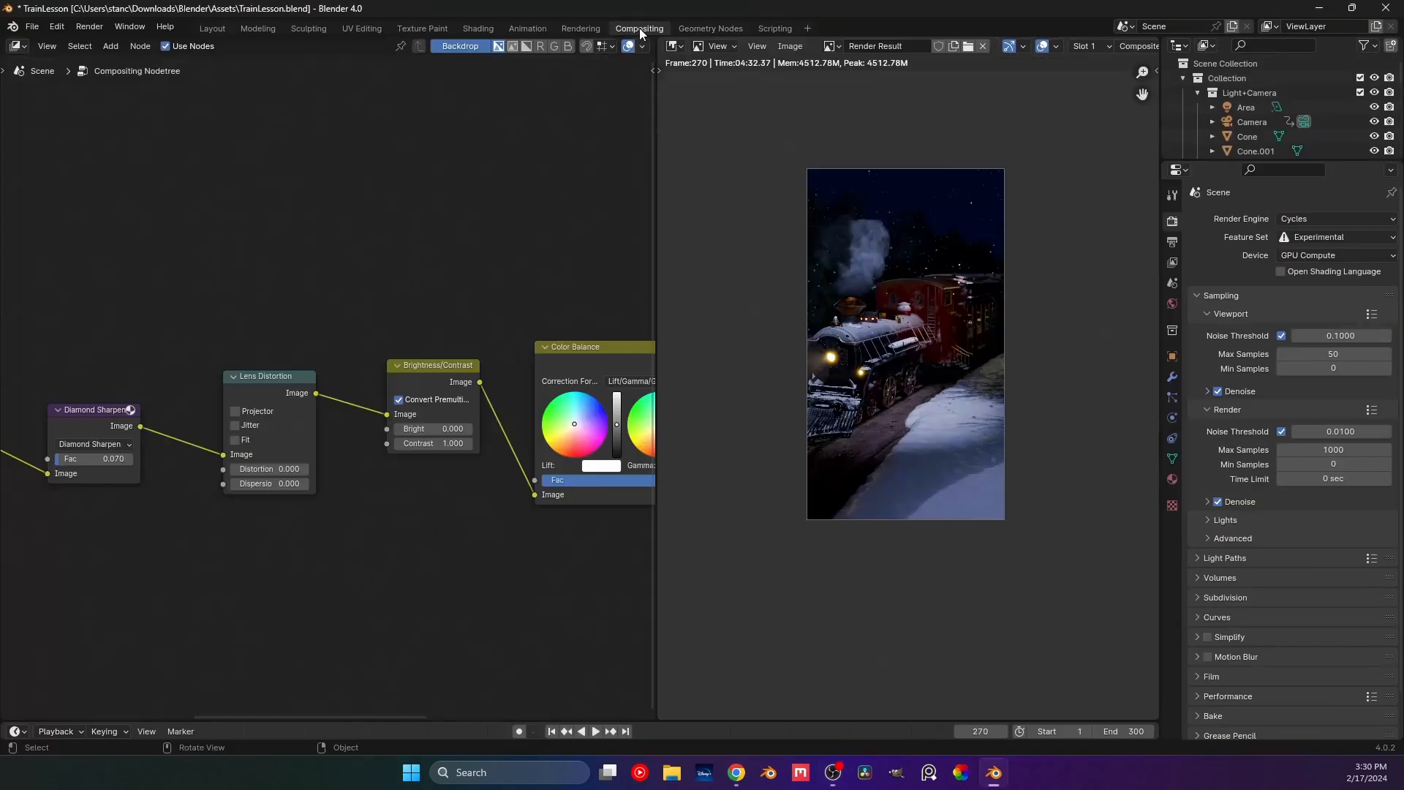
scroll(854, 371, up, 2)
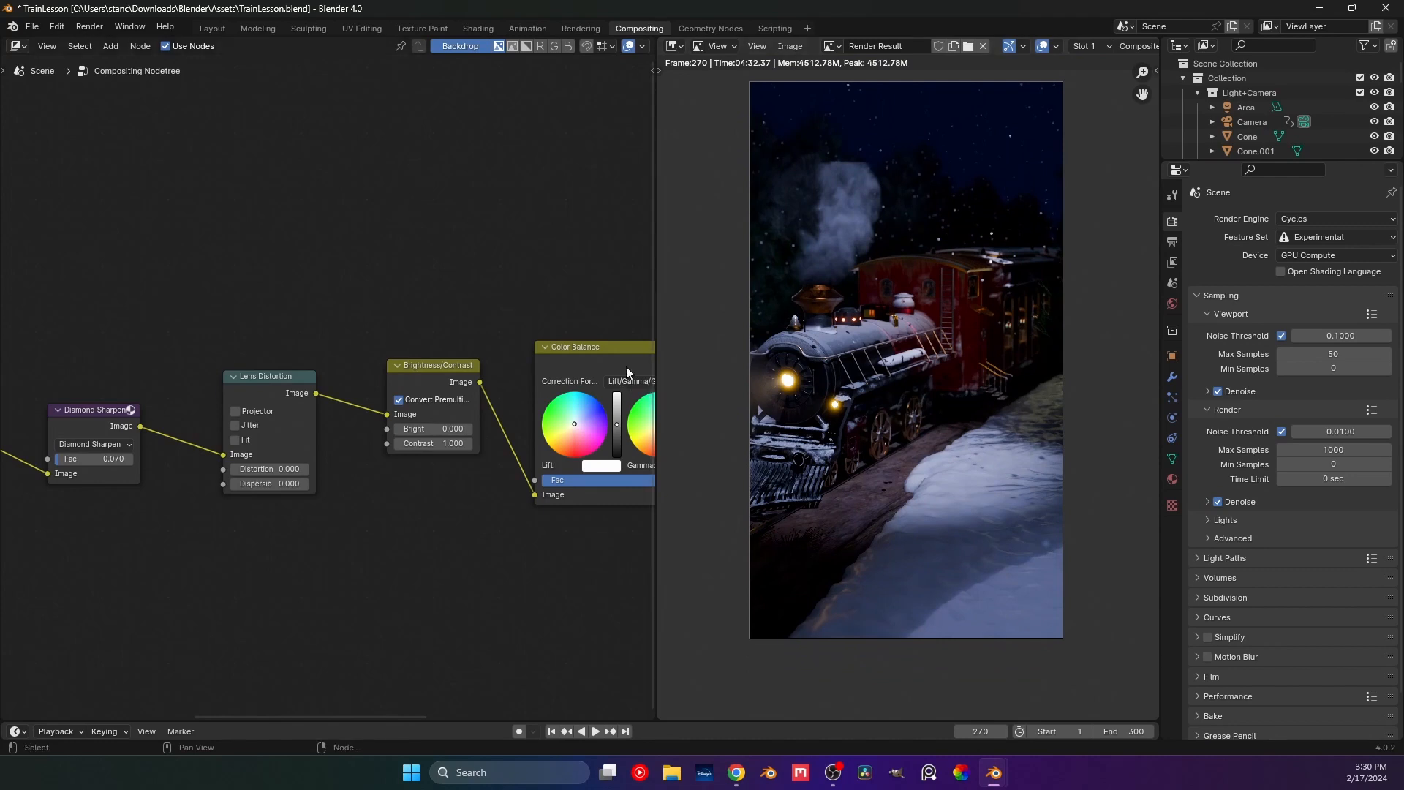
scroll(201, 262, down, 2)
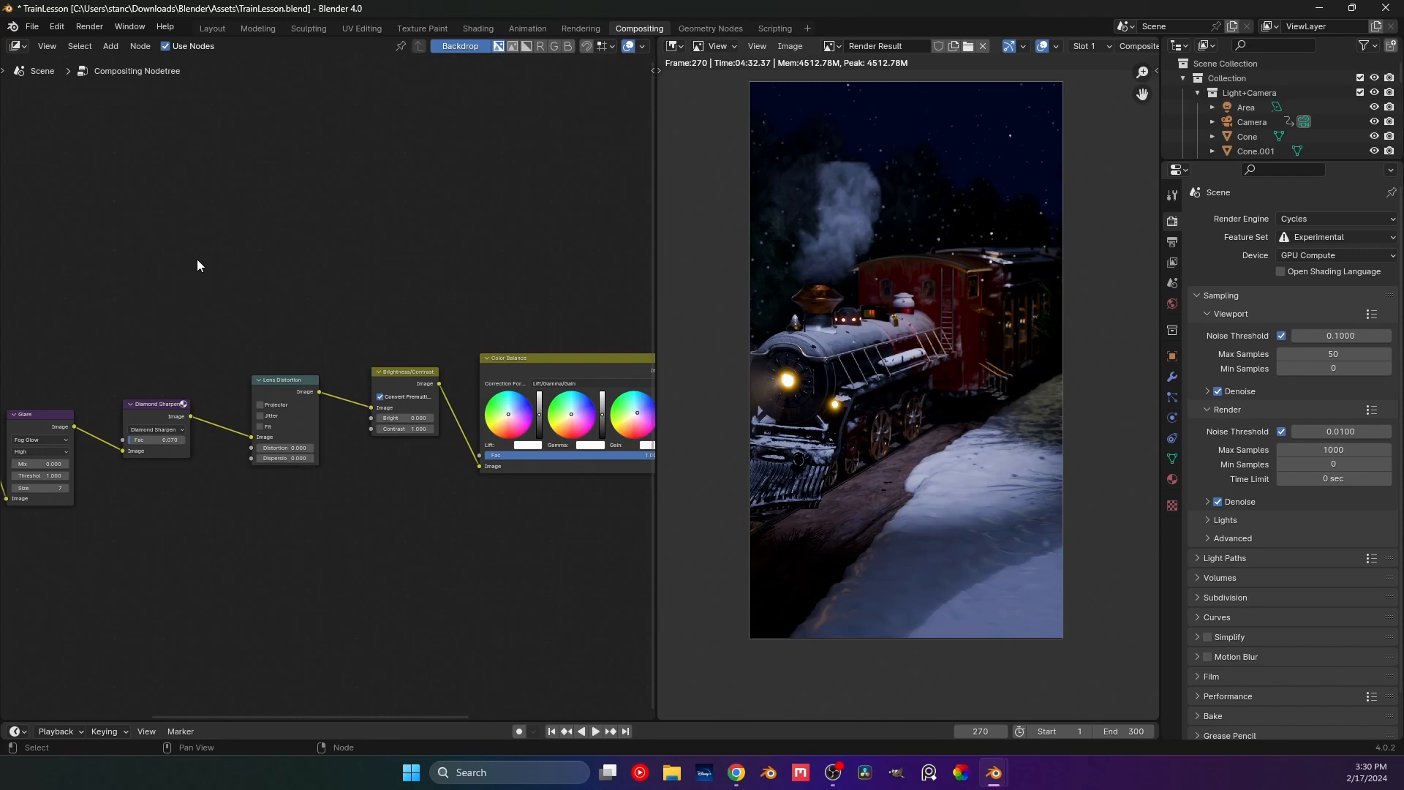
Add a Movie Clip input node to the compositing tree and place it below the Color Correction node.
scroll(155, 318, down, 5)
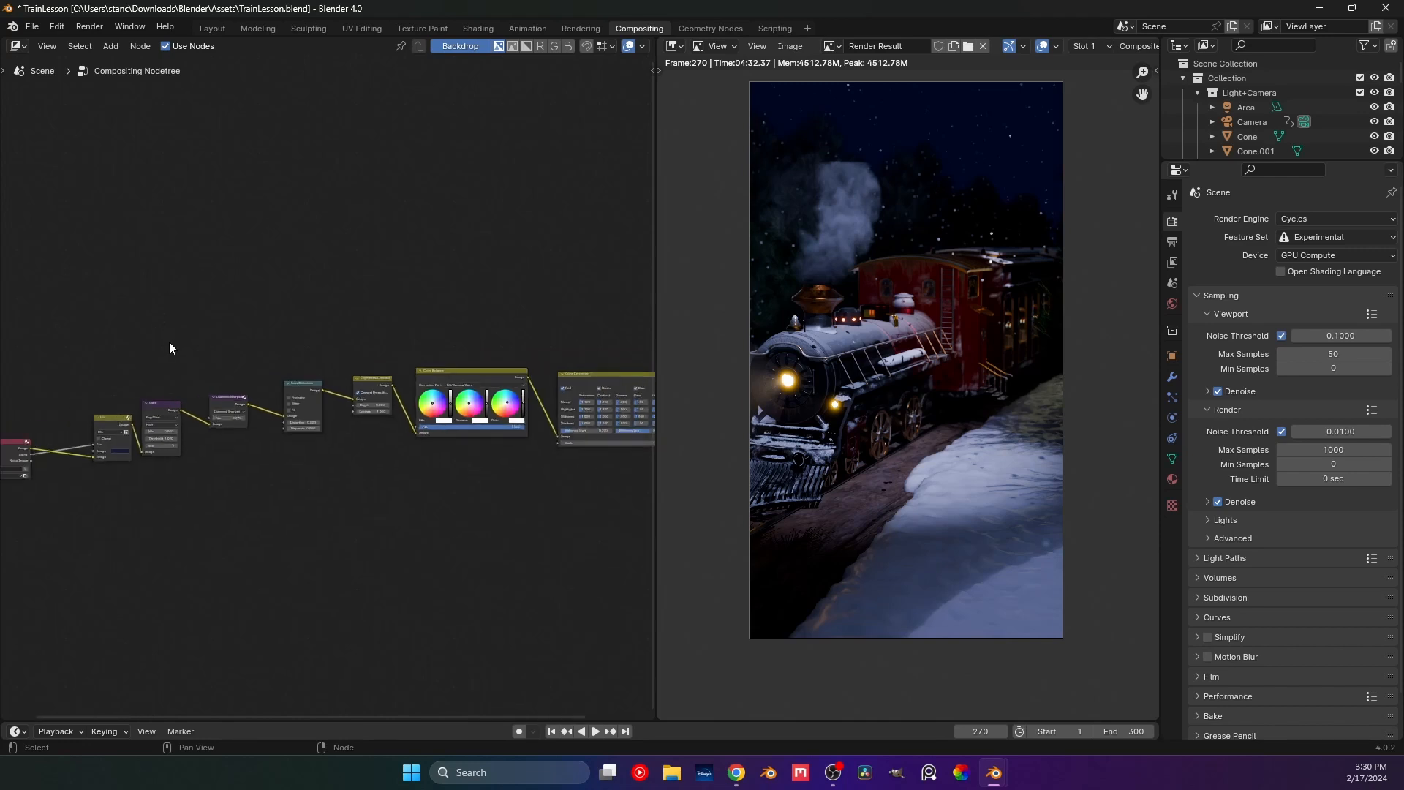
middle_drag(322, 353, 182, 436)
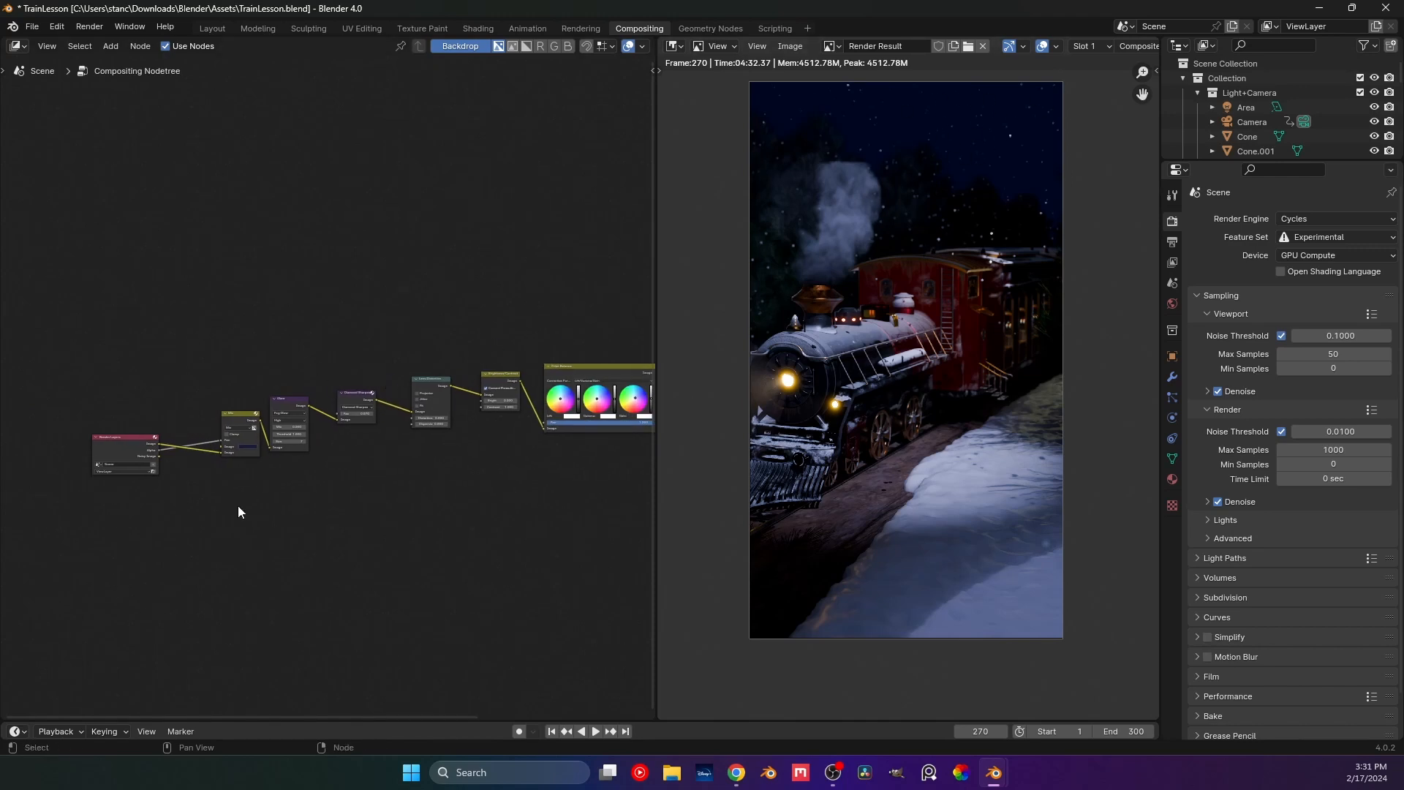
middle_drag(238, 506, 242, 488)
key(shift+a)
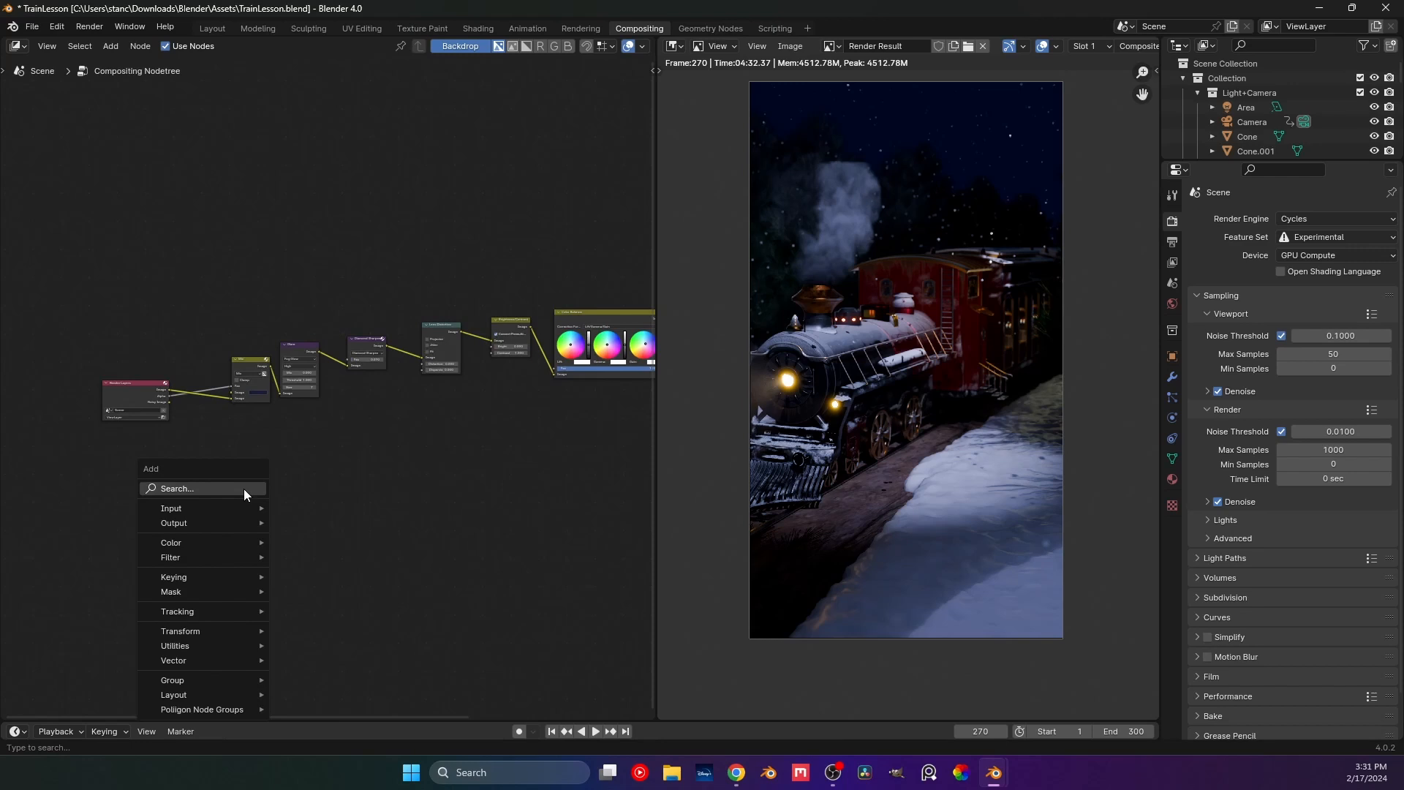
click(243, 488)
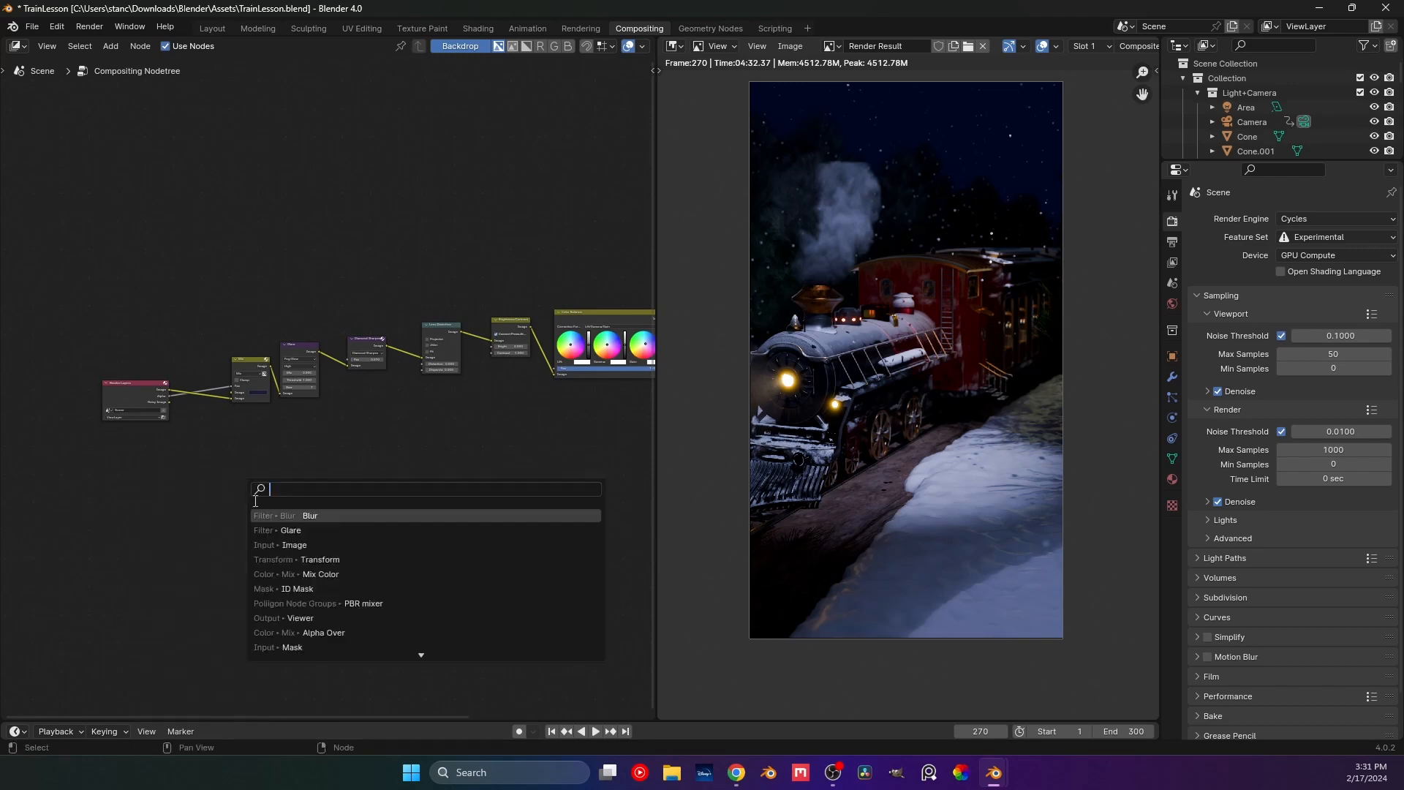
text(mo)
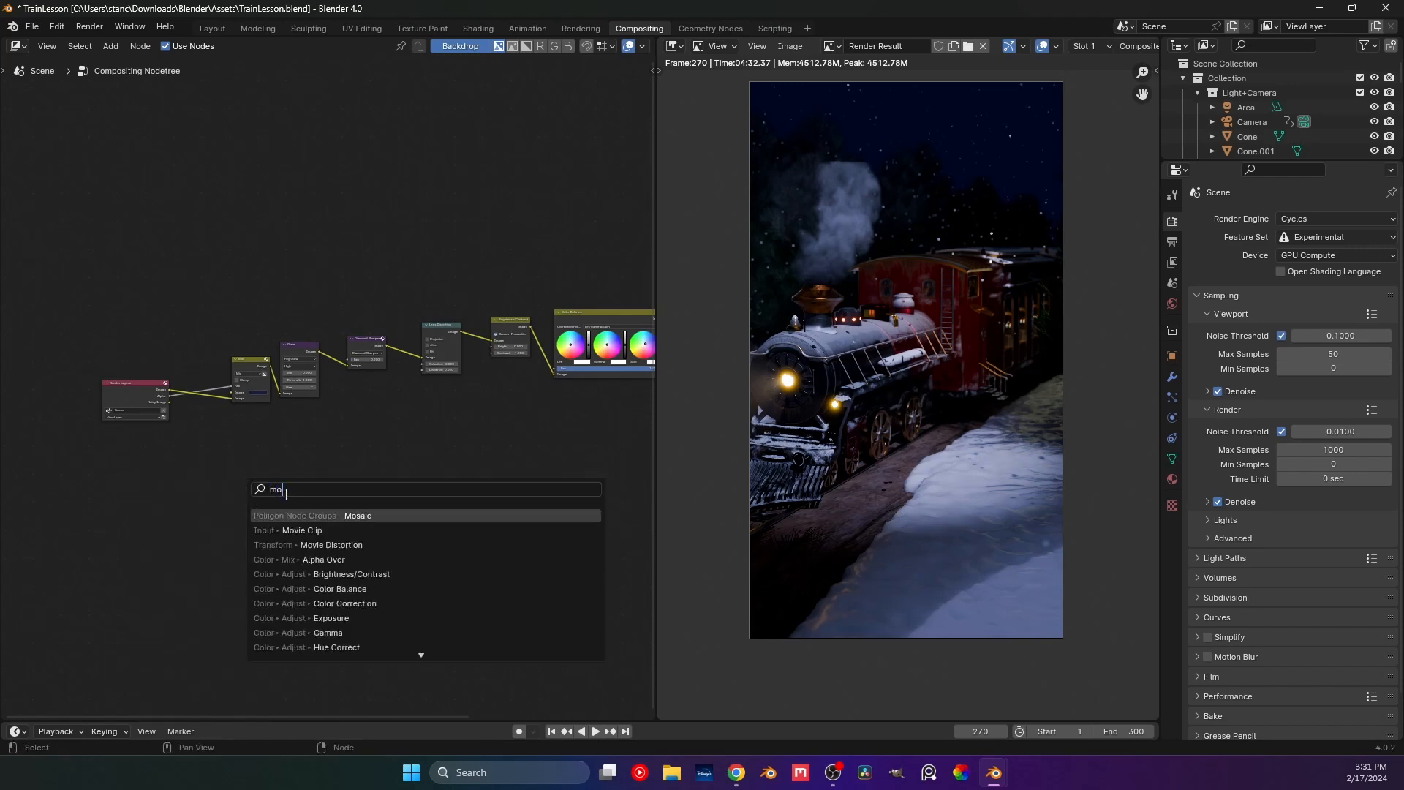
click(302, 530)
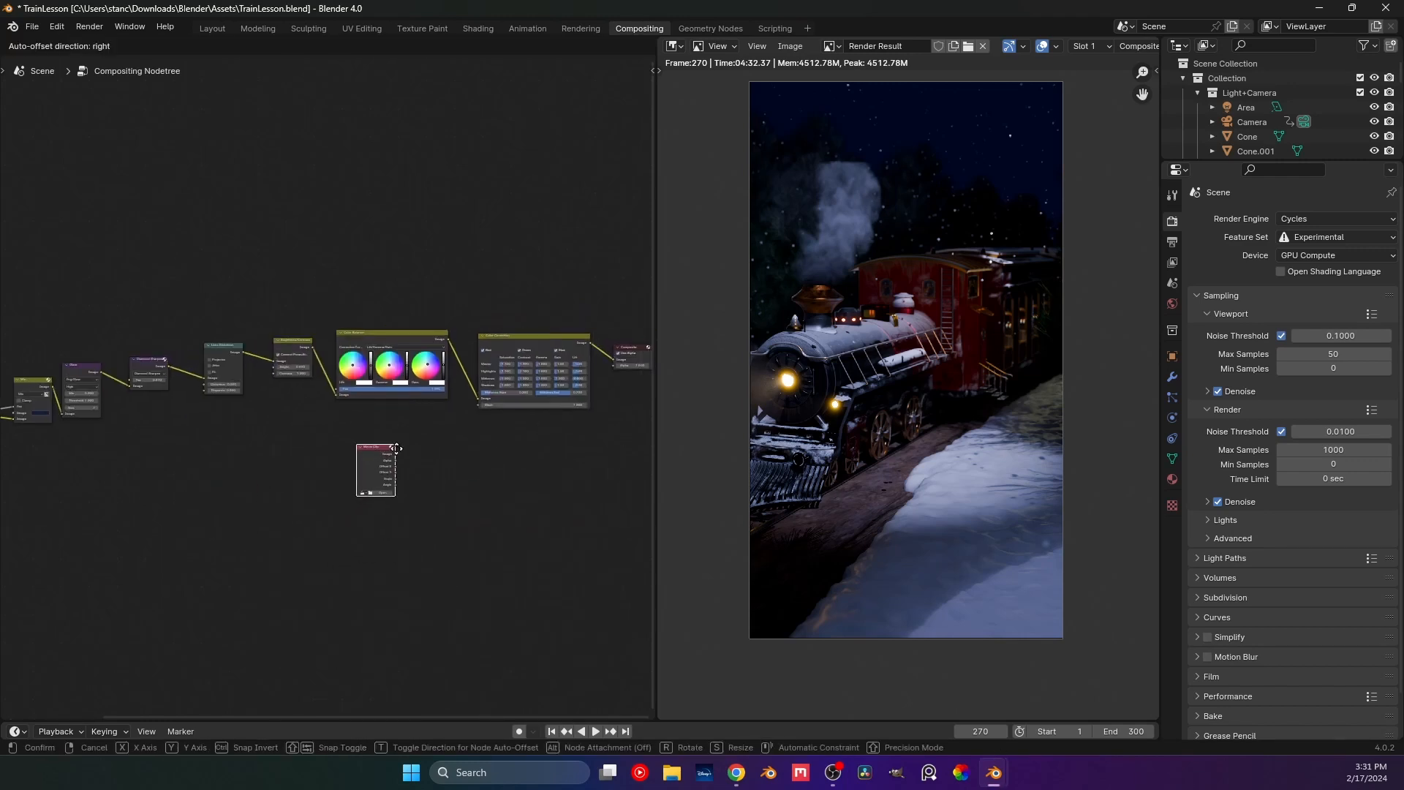
click(560, 442)
Move the Composite node farther from the Color Correction node to make room for another node between them.
middle_drag(561, 441, 0, 442)
scroll(292, 371, up, 1)
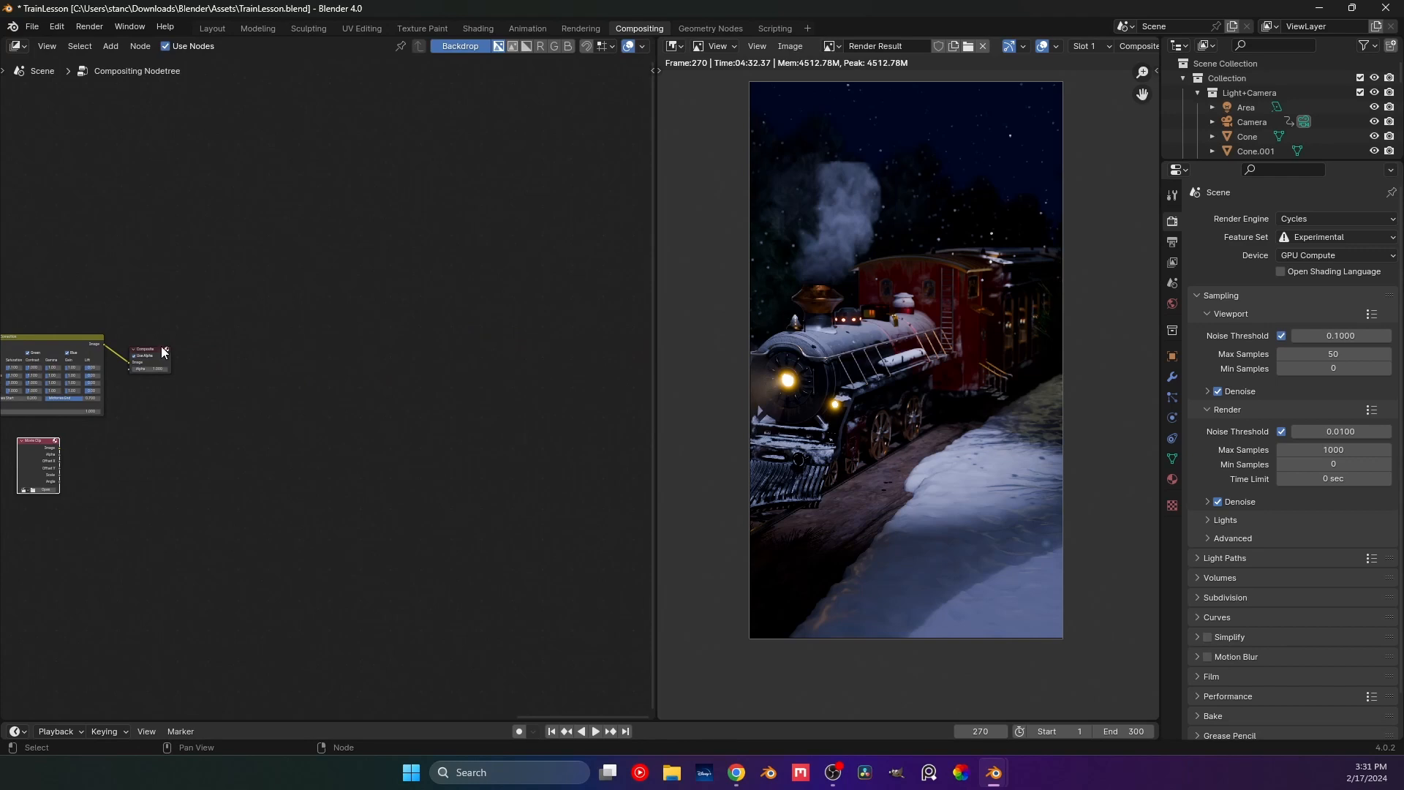
drag(162, 349, 281, 345)
click(252, 387)
middle_drag(141, 399, 254, 393)
scroll(264, 388, up, 2)
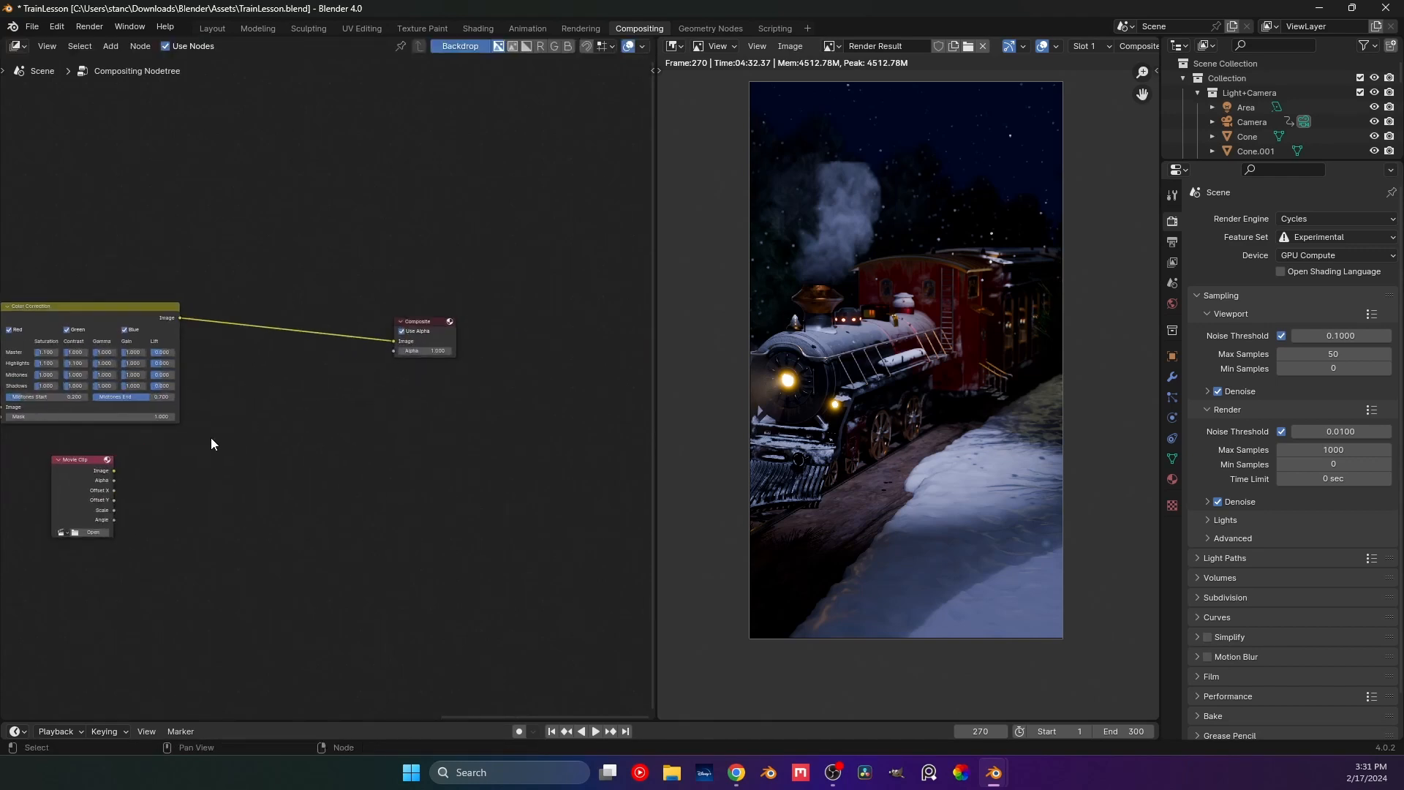
Insert a Mix Color node between Color Correction and Composite, and link the Movie Clip's Image output to its second Image input.
middle_drag(211, 438, 234, 425)
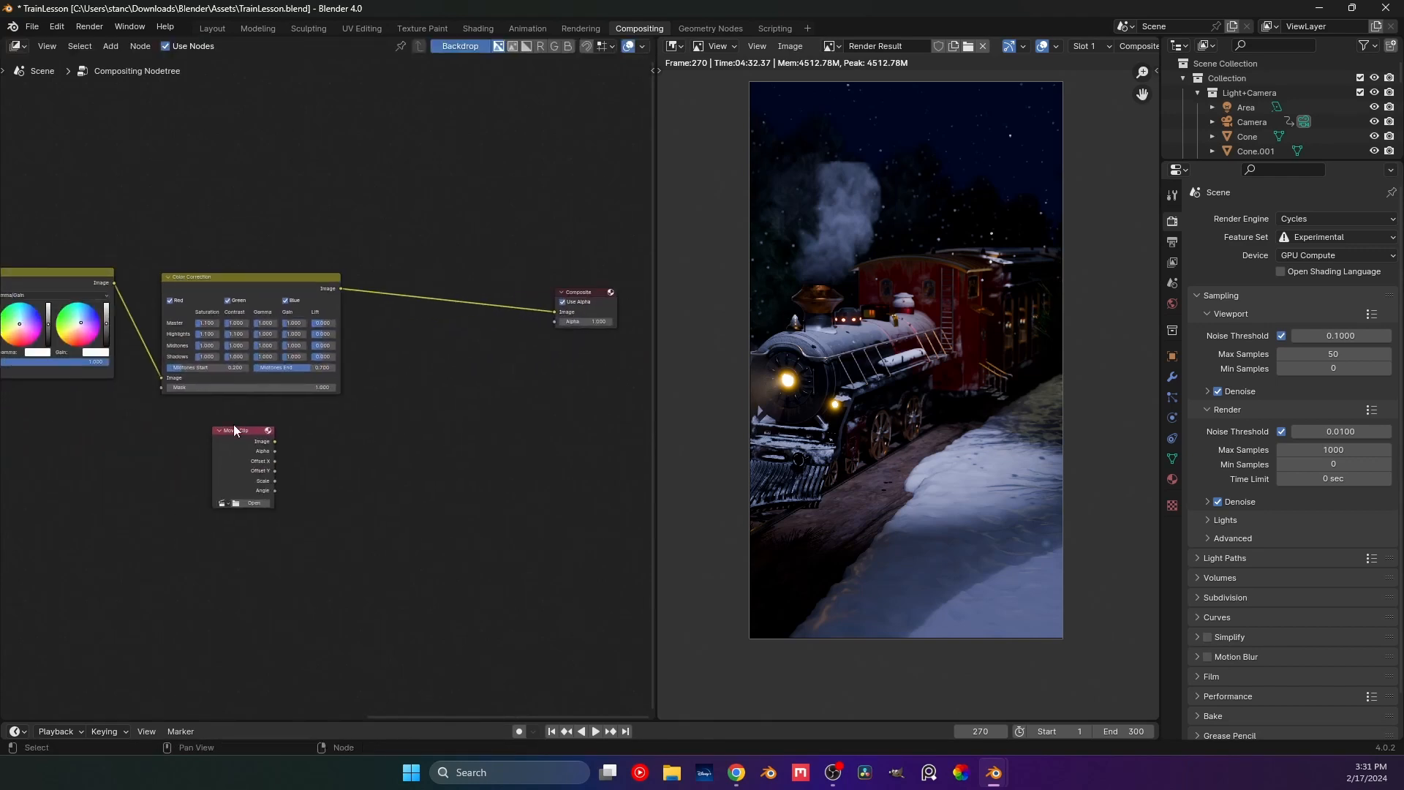
key(shift+a)
click(413, 415)
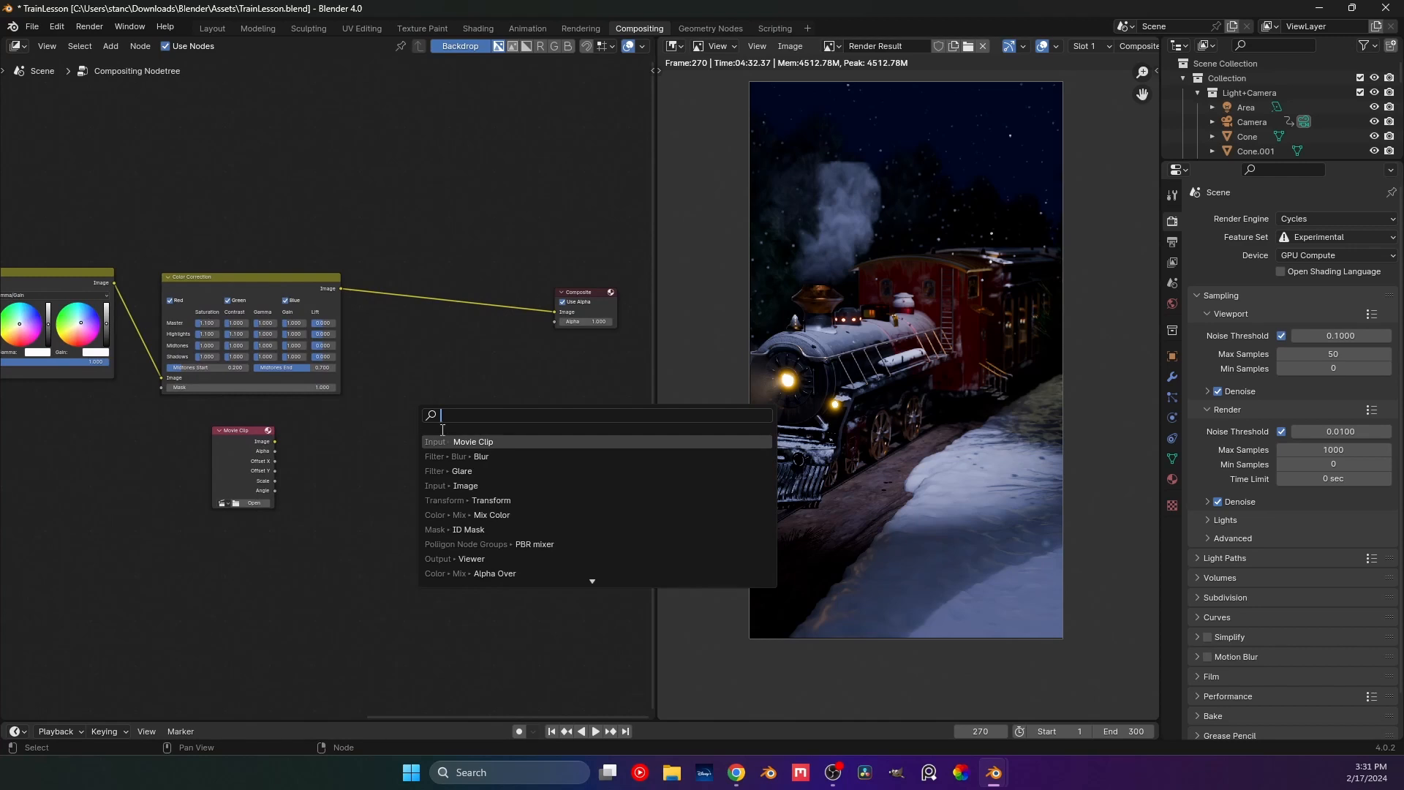
text(mix)
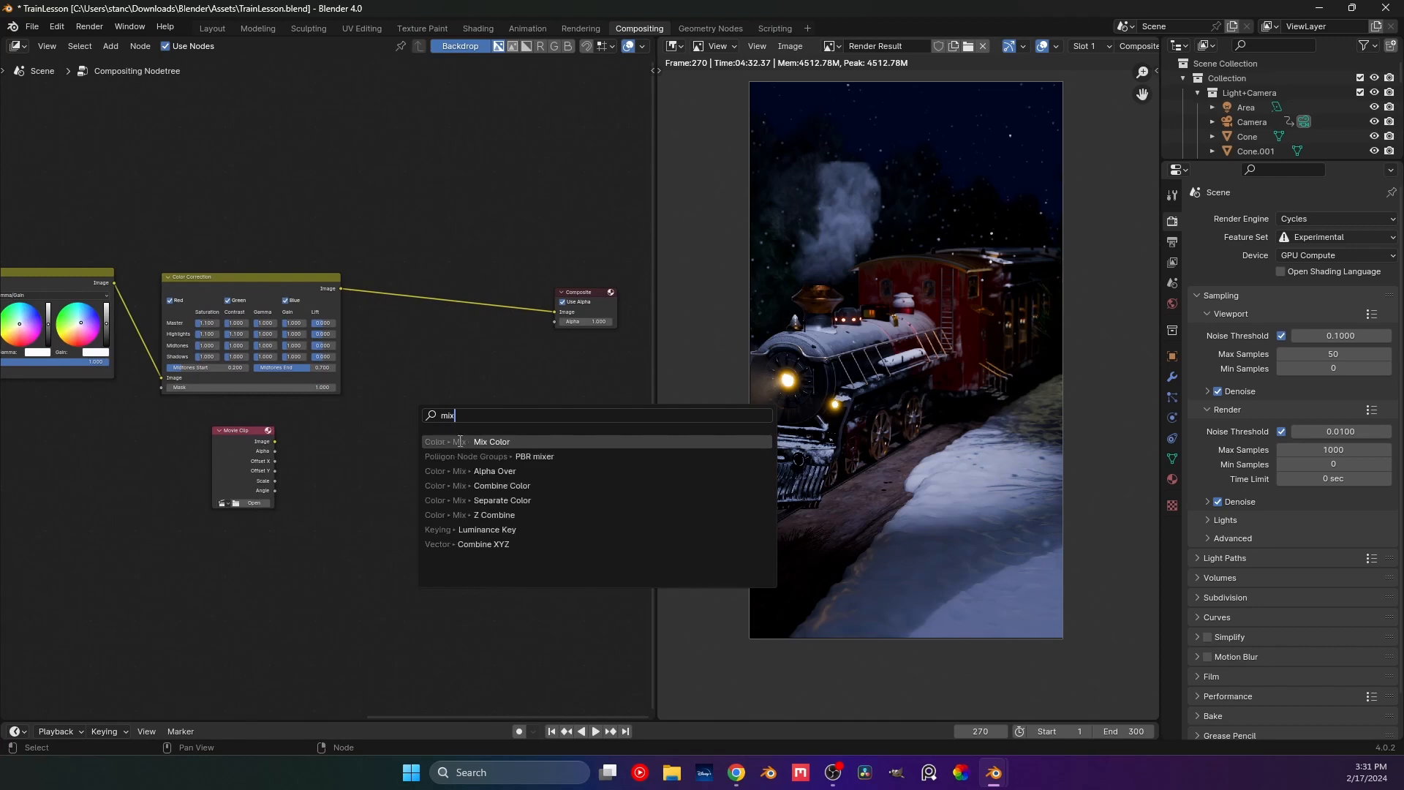
click(460, 441)
click(464, 283)
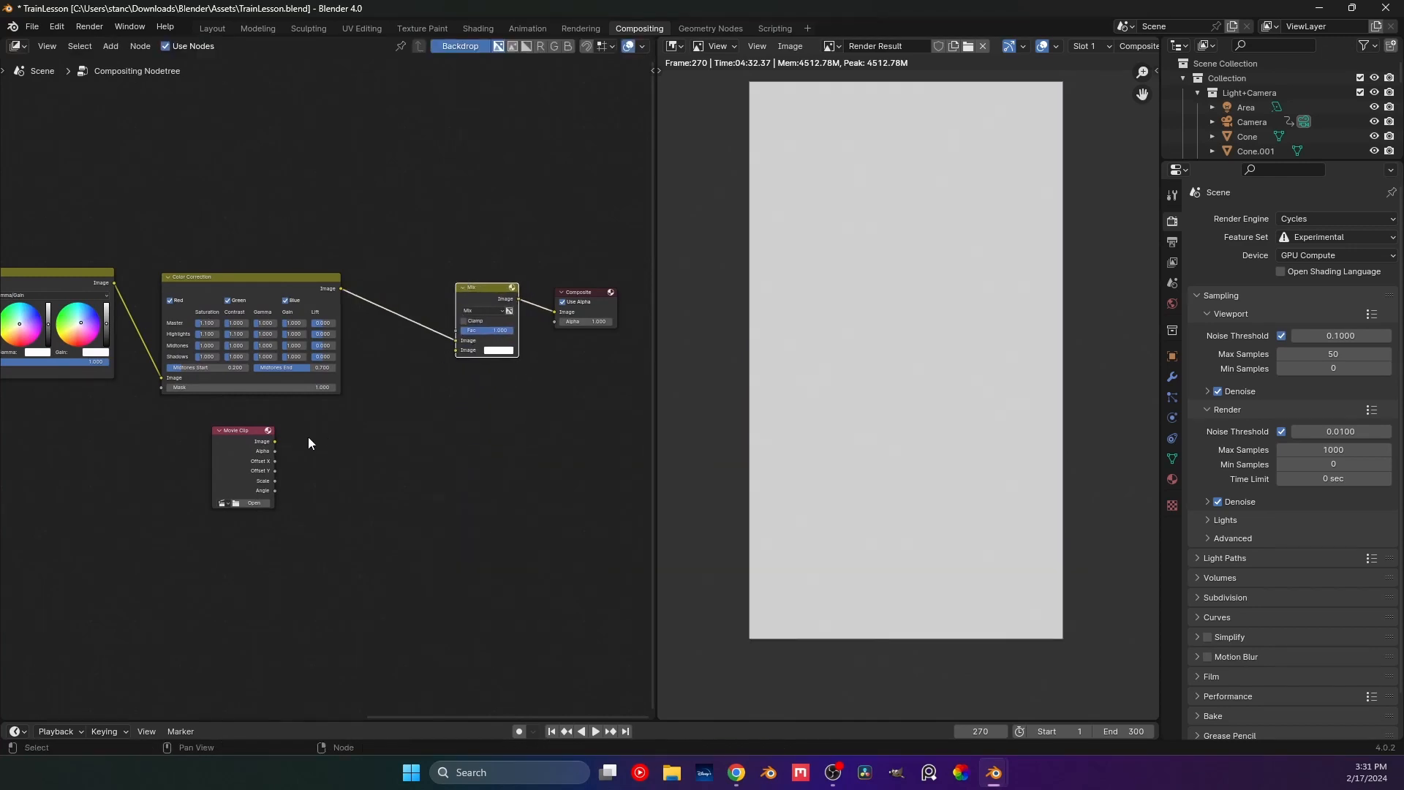
drag(275, 443, 462, 348)
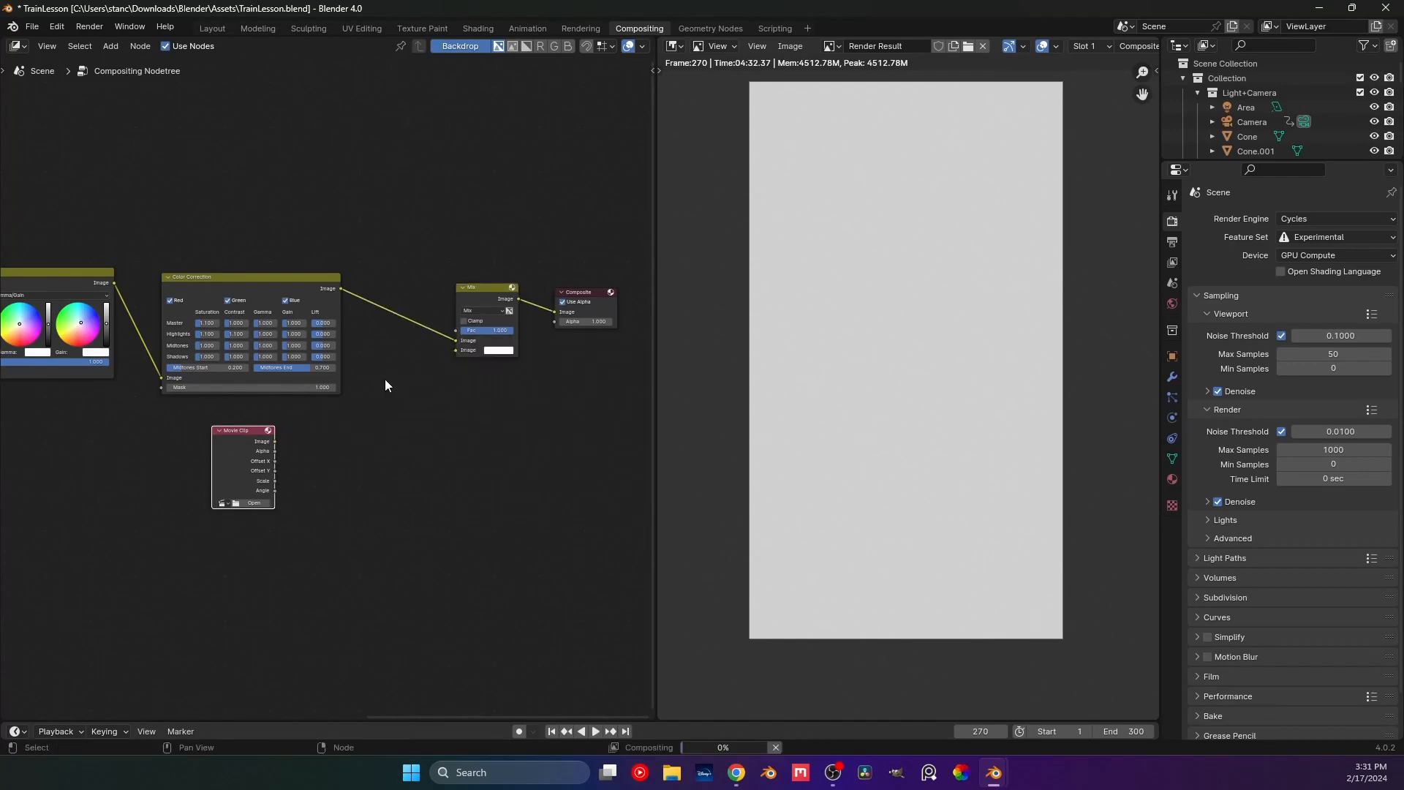
drag(275, 441, 457, 350)
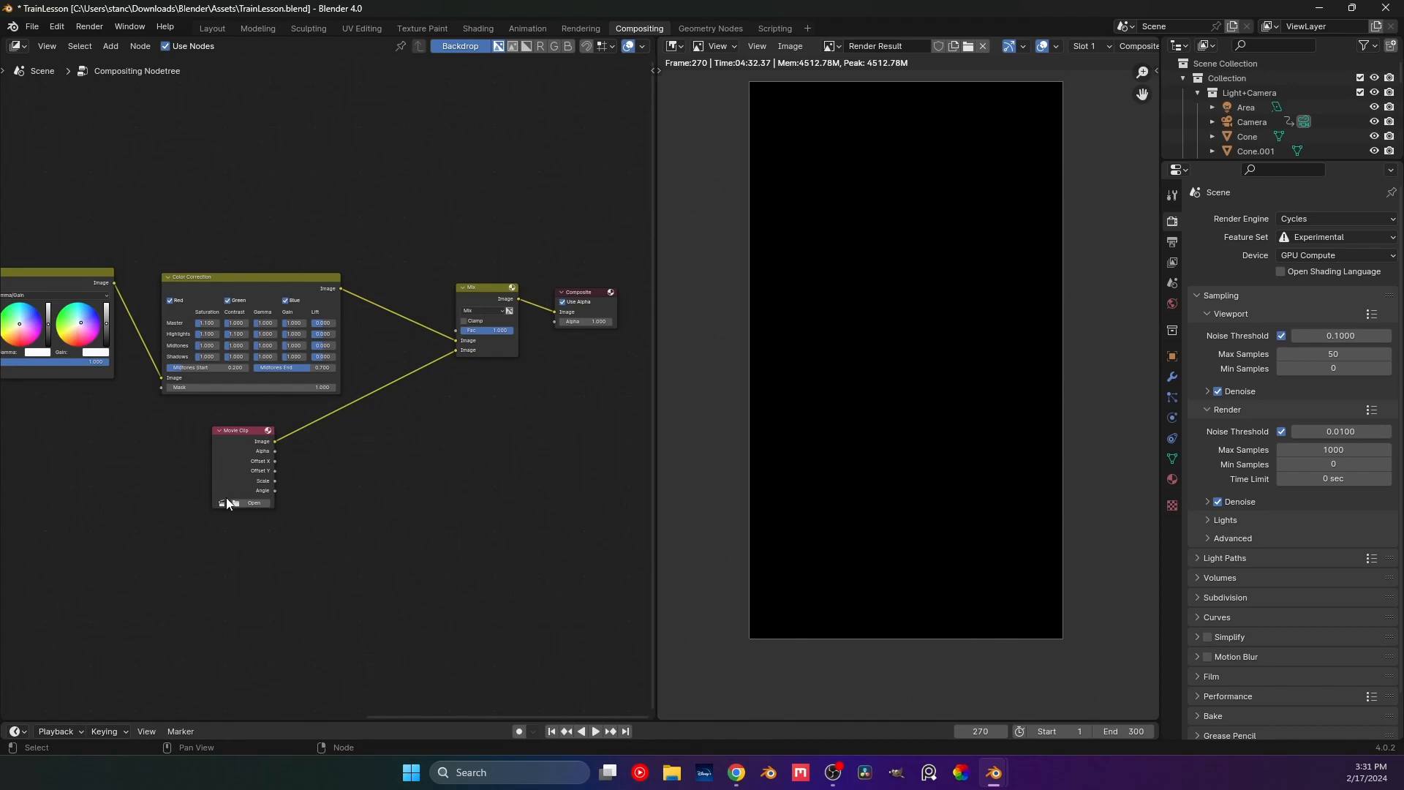
Browse for a clip for the Movie Clip node and look through the EXR frames in Christmas Scene's Part 2 SnowSim folder.
click(260, 504)
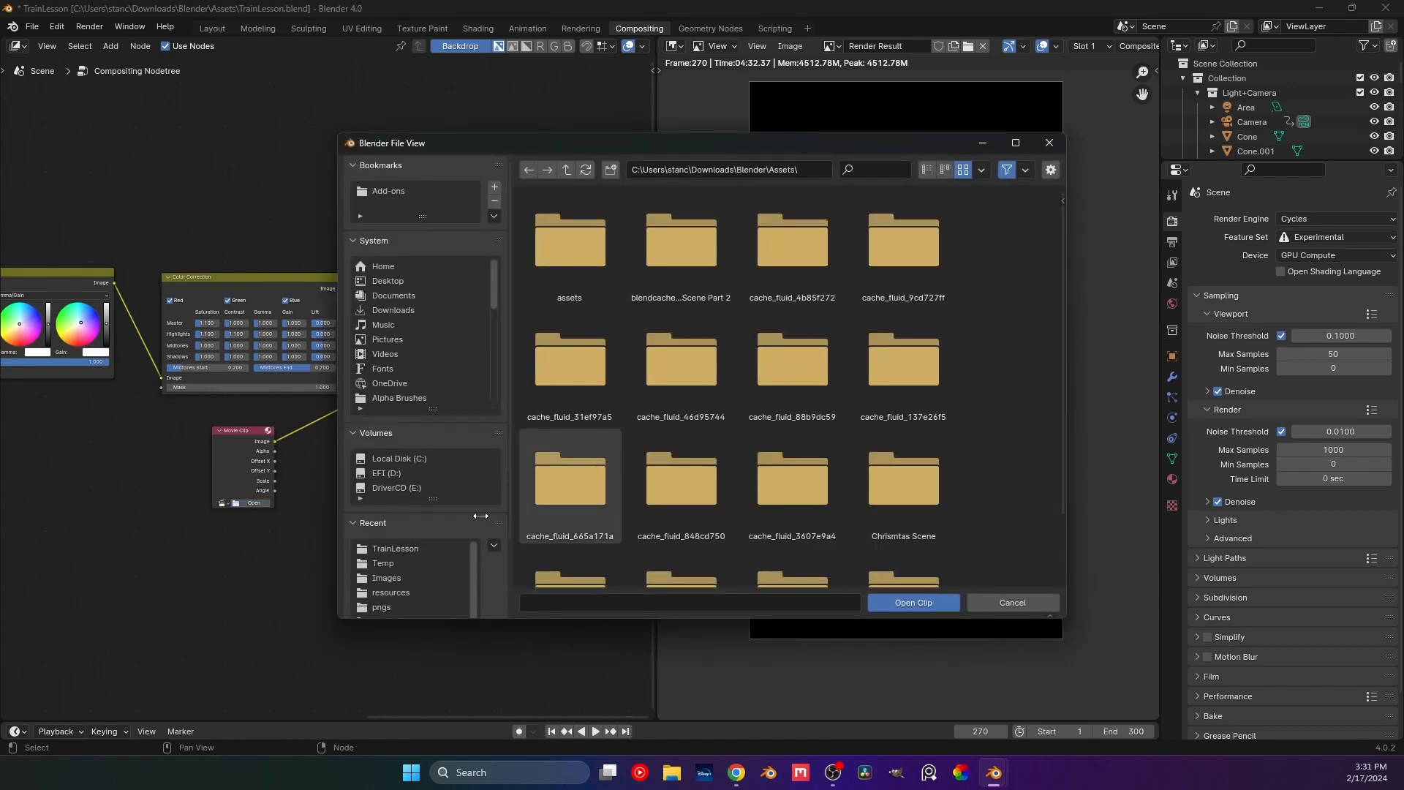
click(387, 578)
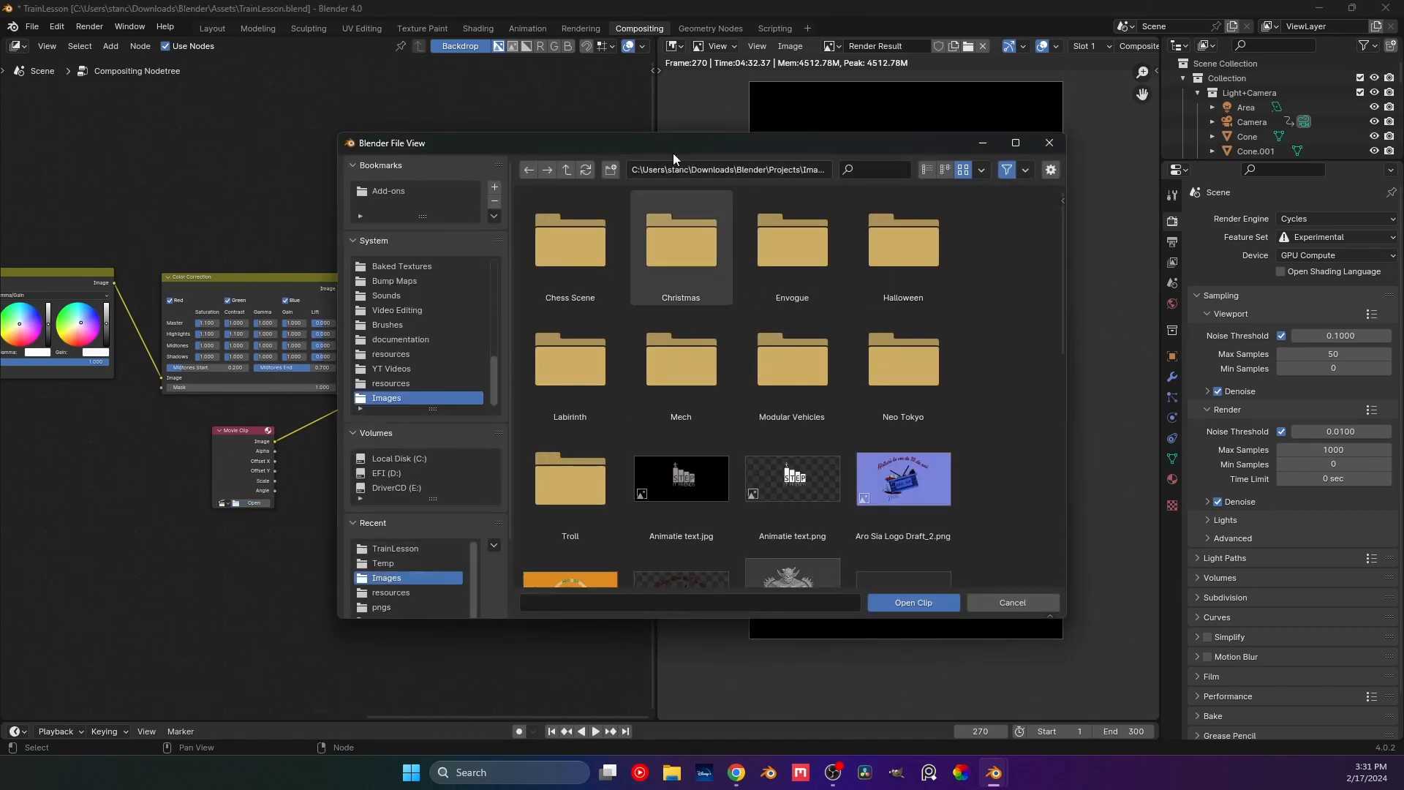
click(567, 170)
double_click(569, 242)
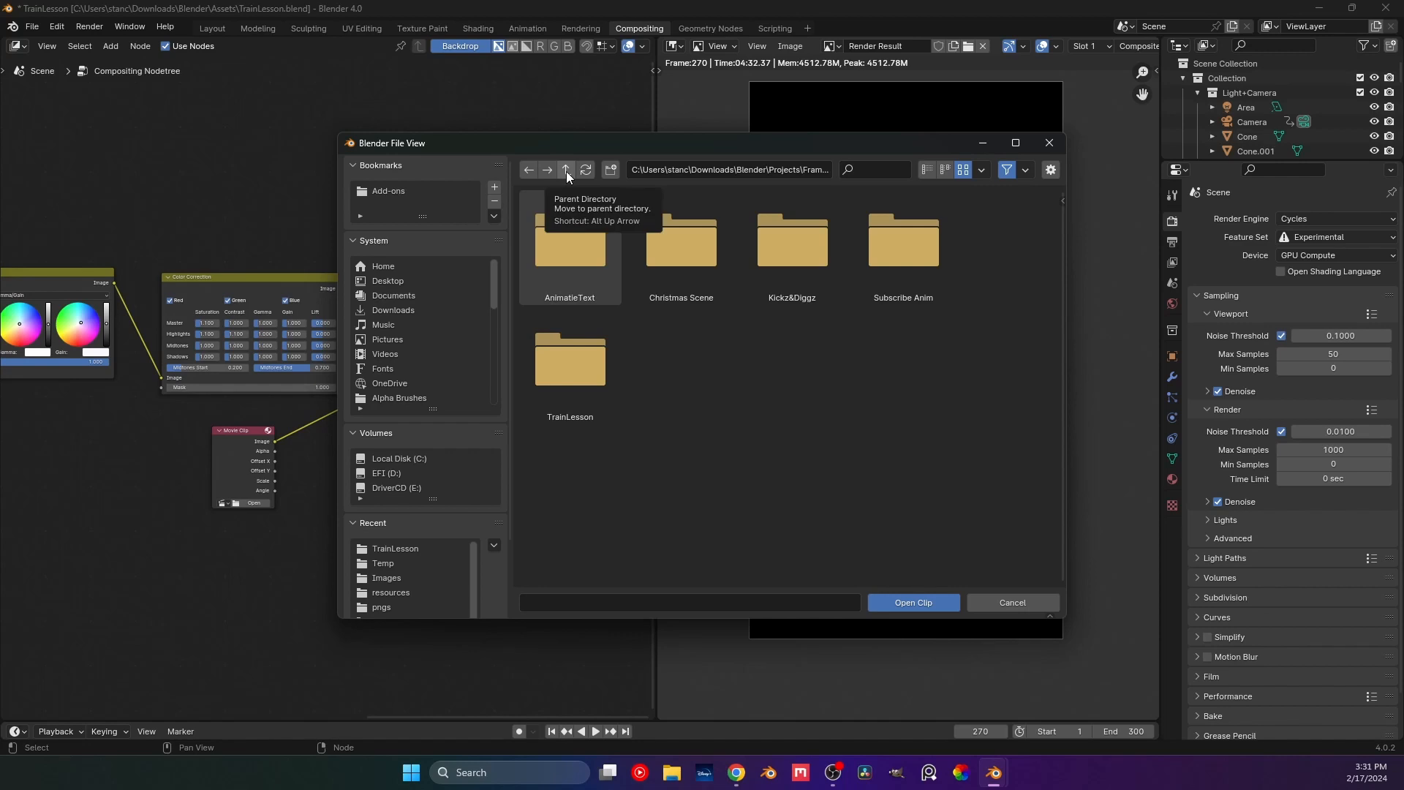
click(654, 248)
double_click(654, 249)
double_click(652, 249)
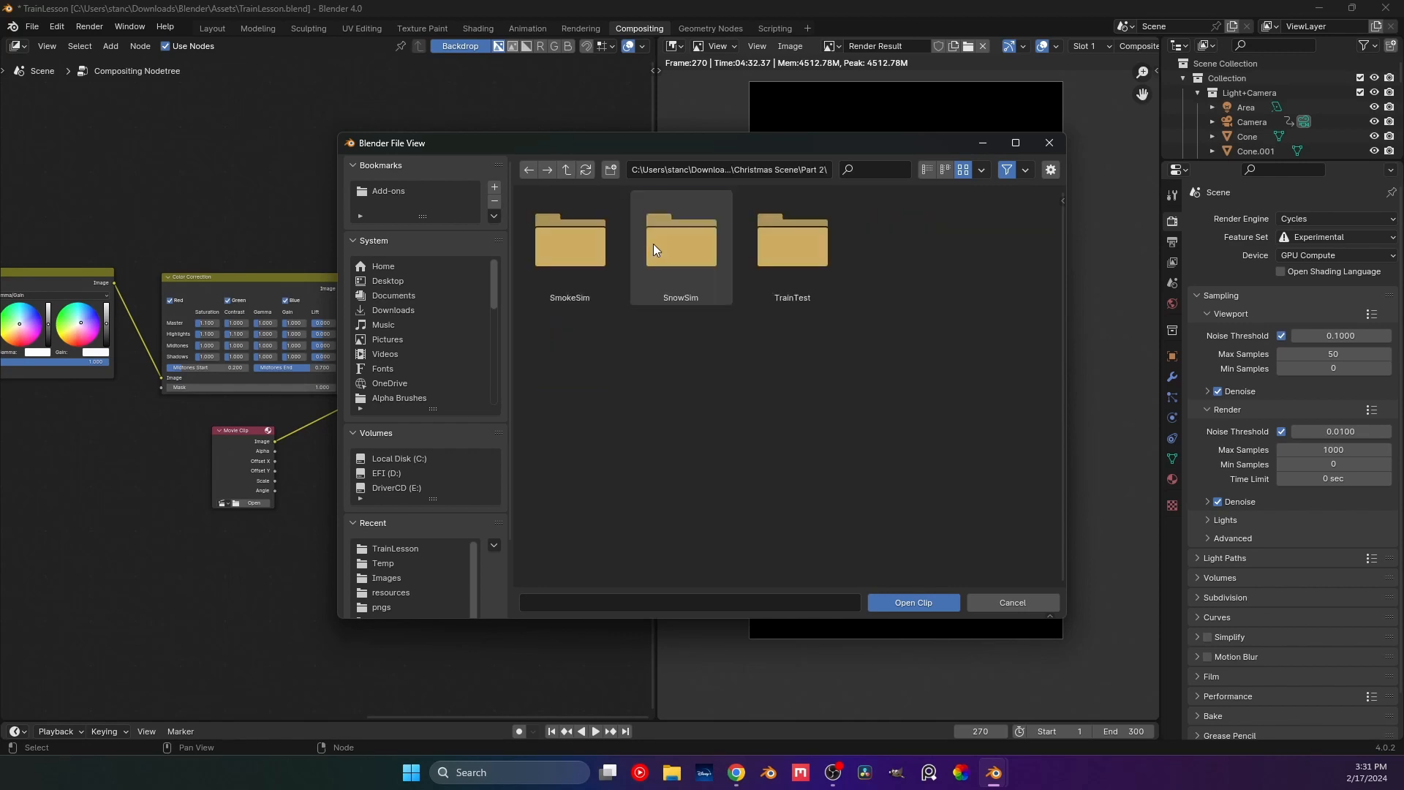
double_click(671, 257)
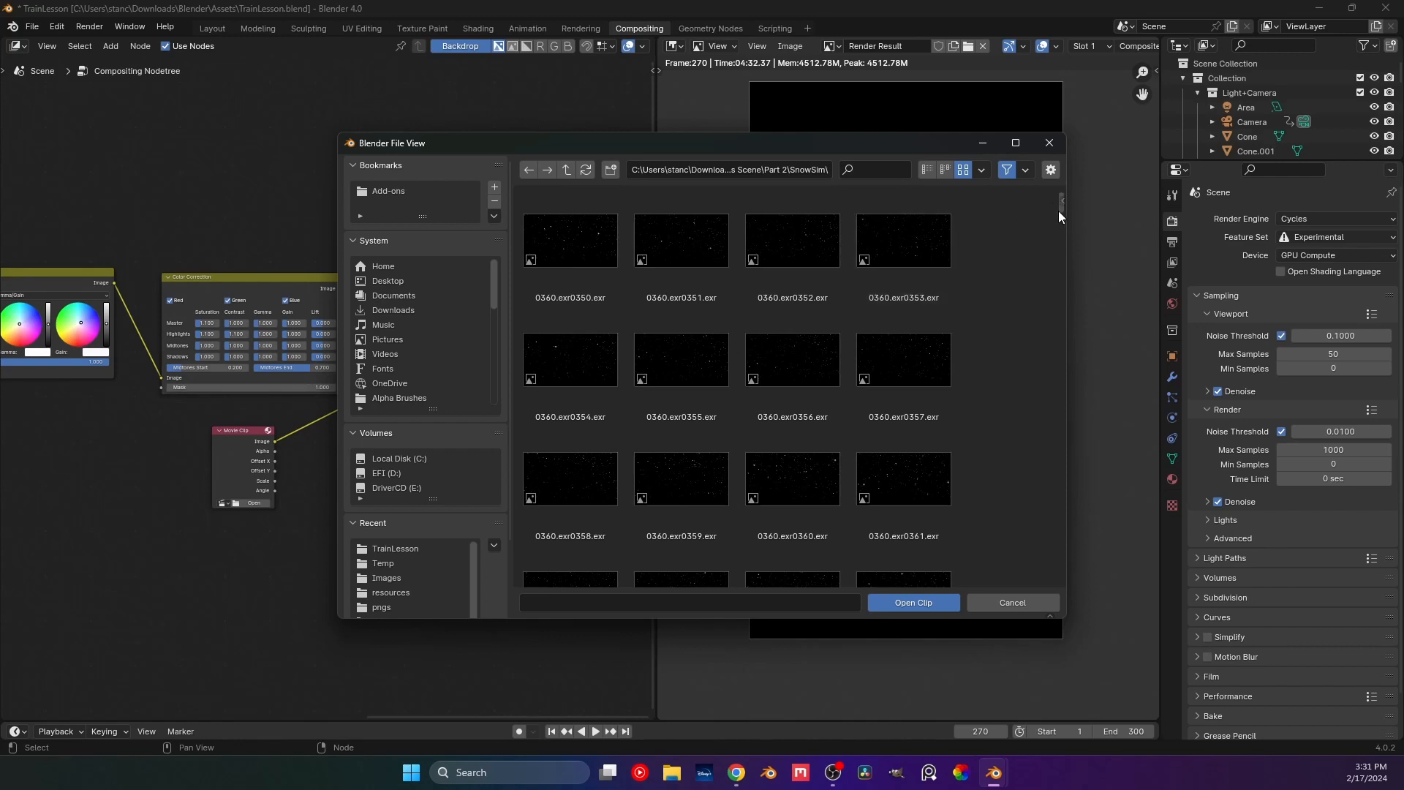
drag(1059, 211, 849, 190)
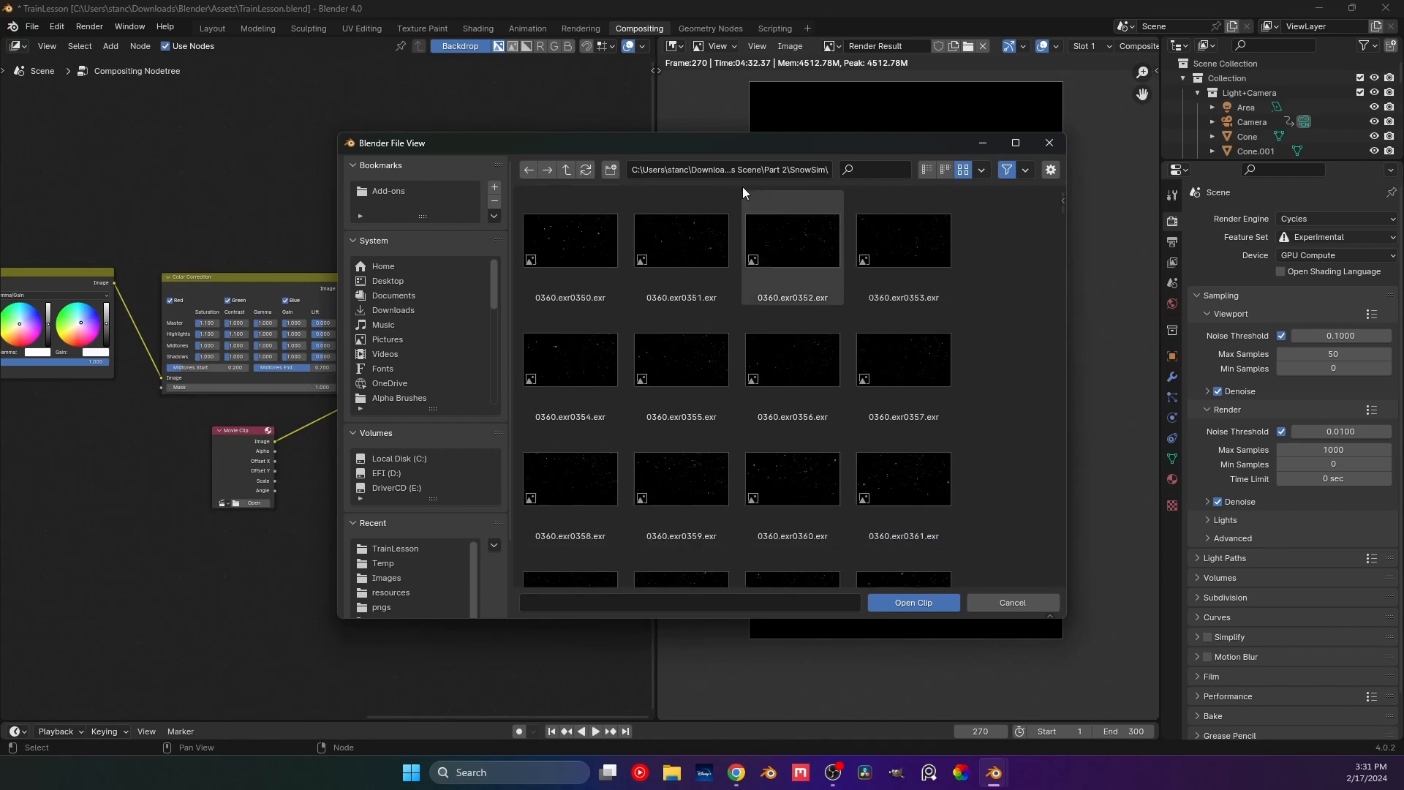
Load the snow clip from the Projects folder's Videos directory into the Movie Clip node.
click(567, 170)
click(570, 170)
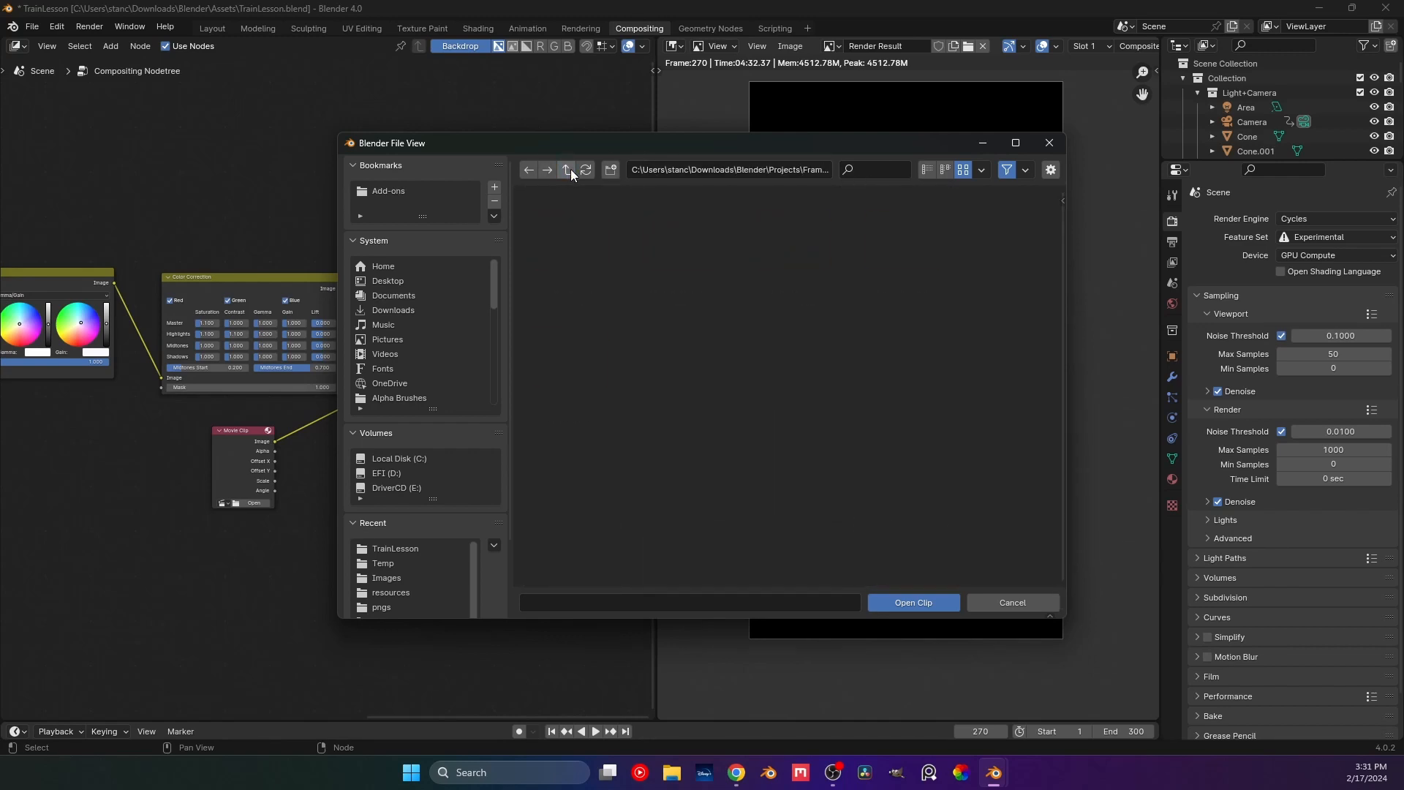
click(567, 170)
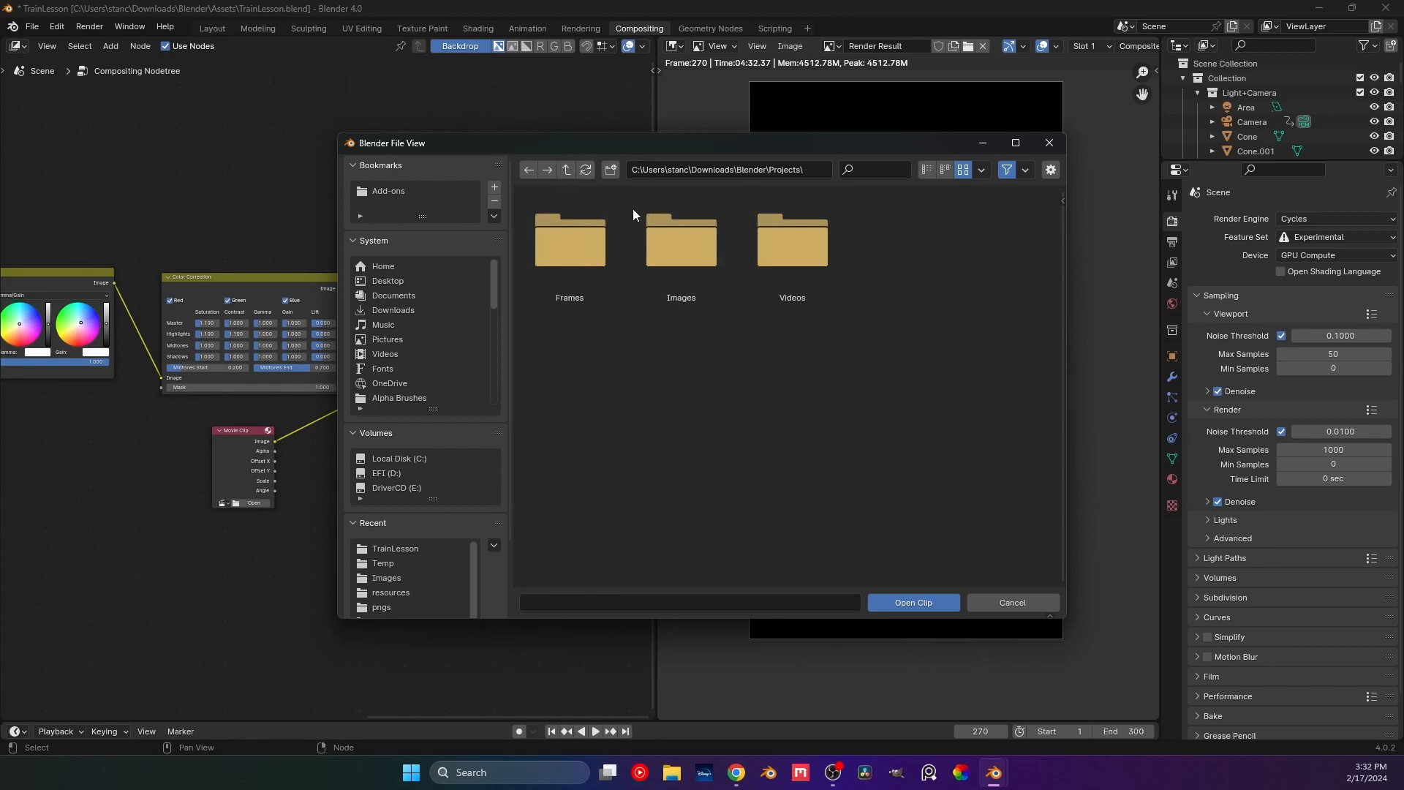
double_click(751, 259)
double_click(672, 376)
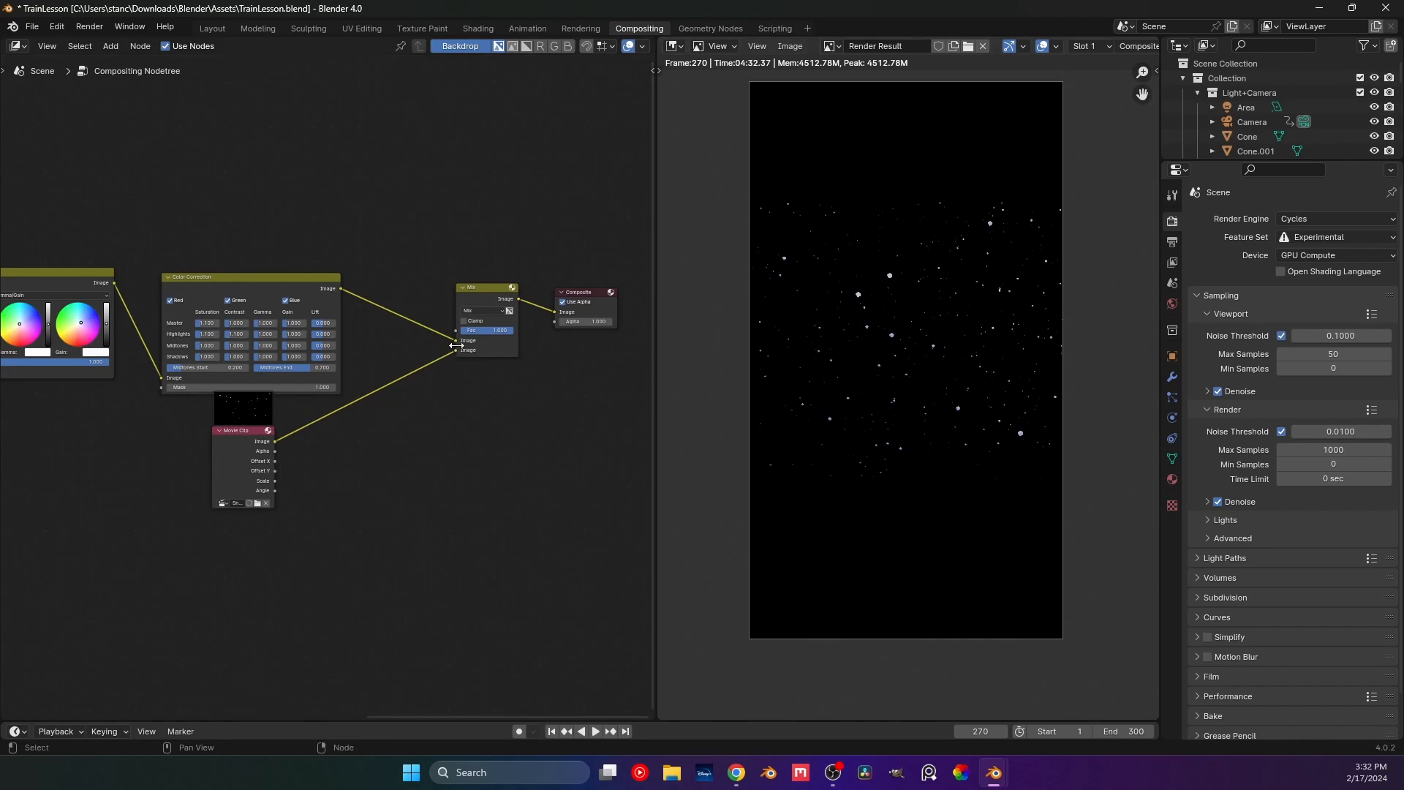
Swap the Mix node's inputs so Movie Clip feeds the first image and Color Correction the second, and lower the Movie Clip node slightly.
drag(455, 341, 455, 351)
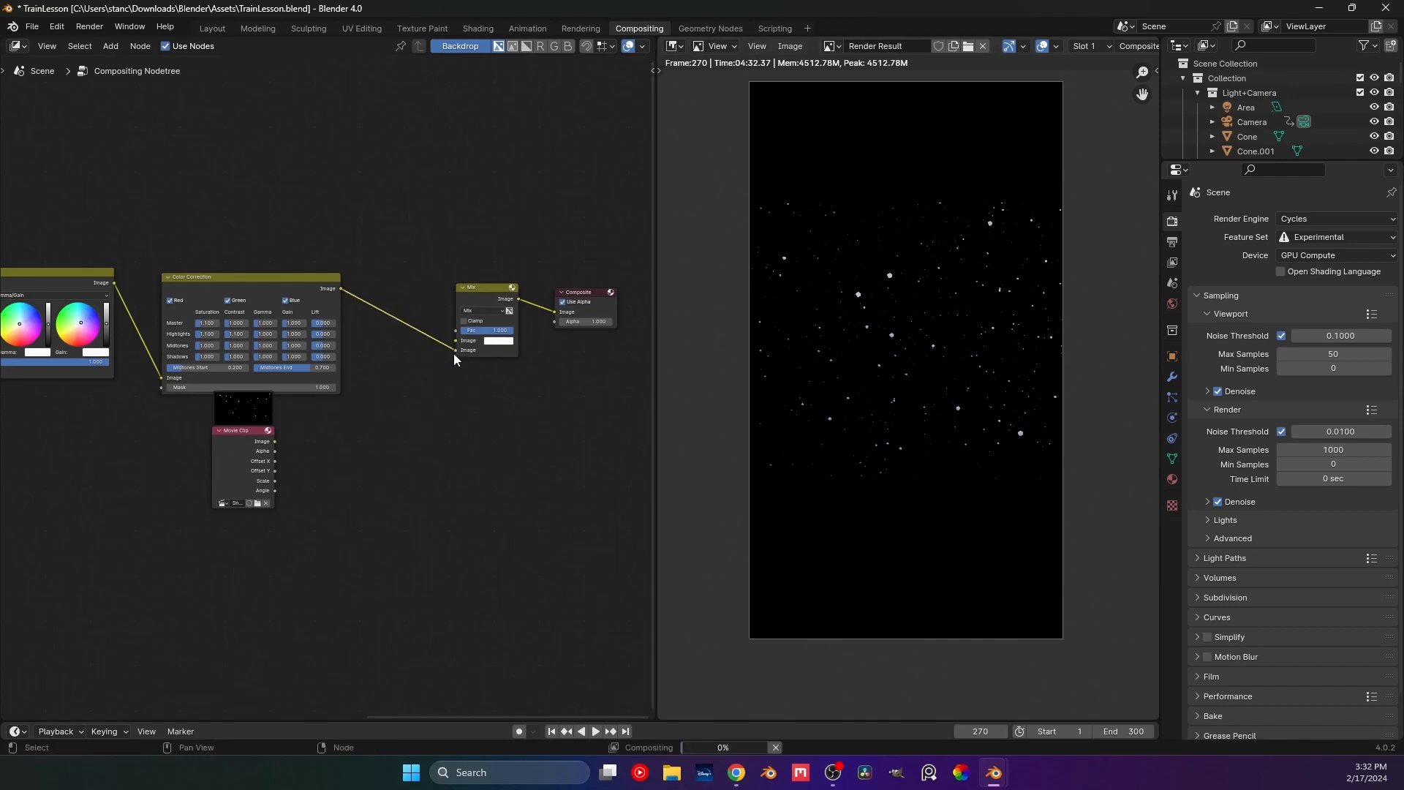
drag(274, 442, 456, 342)
drag(231, 429, 231, 439)
click(435, 415)
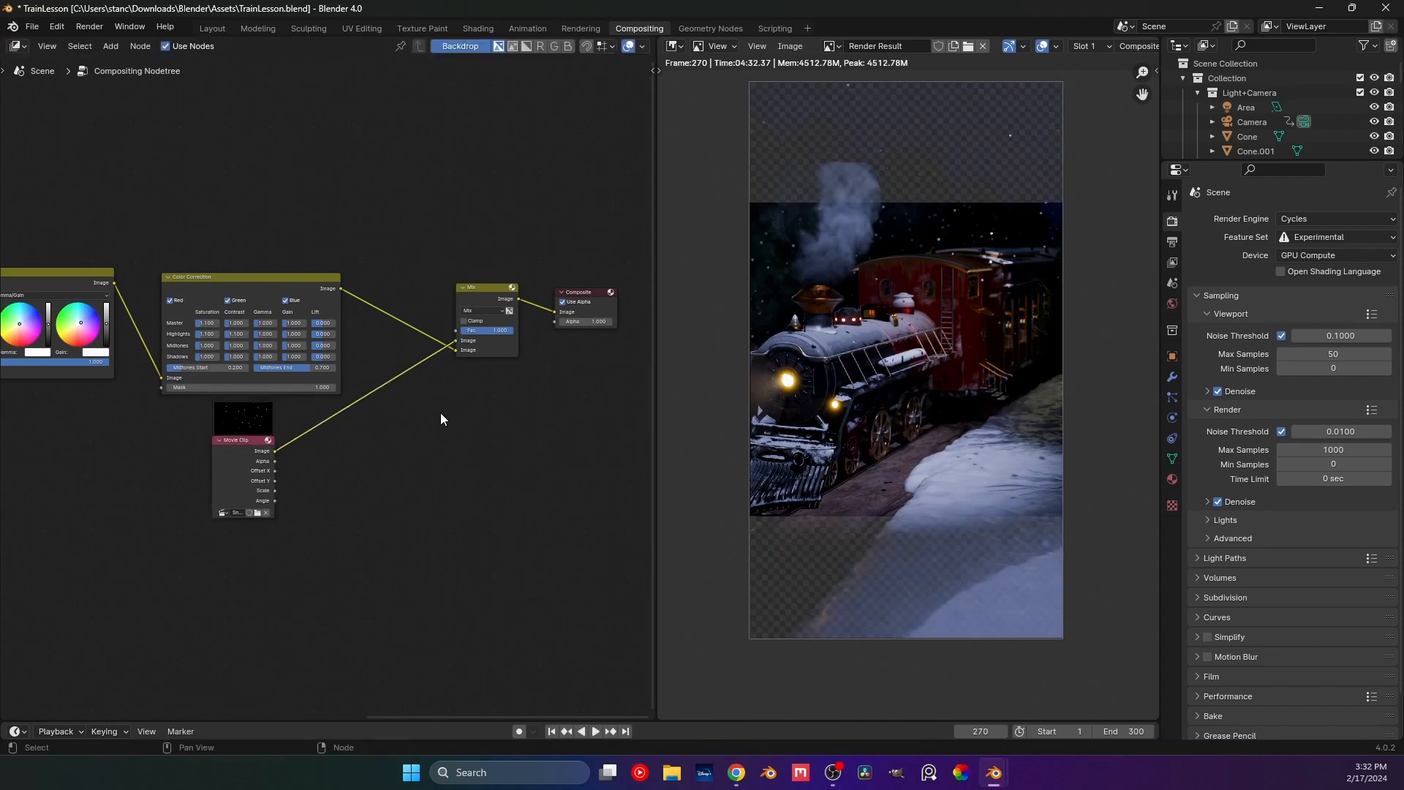
Try a factor of 0.5 on the Mix node and return the factor to 1.000.
drag(510, 331, 496, 332)
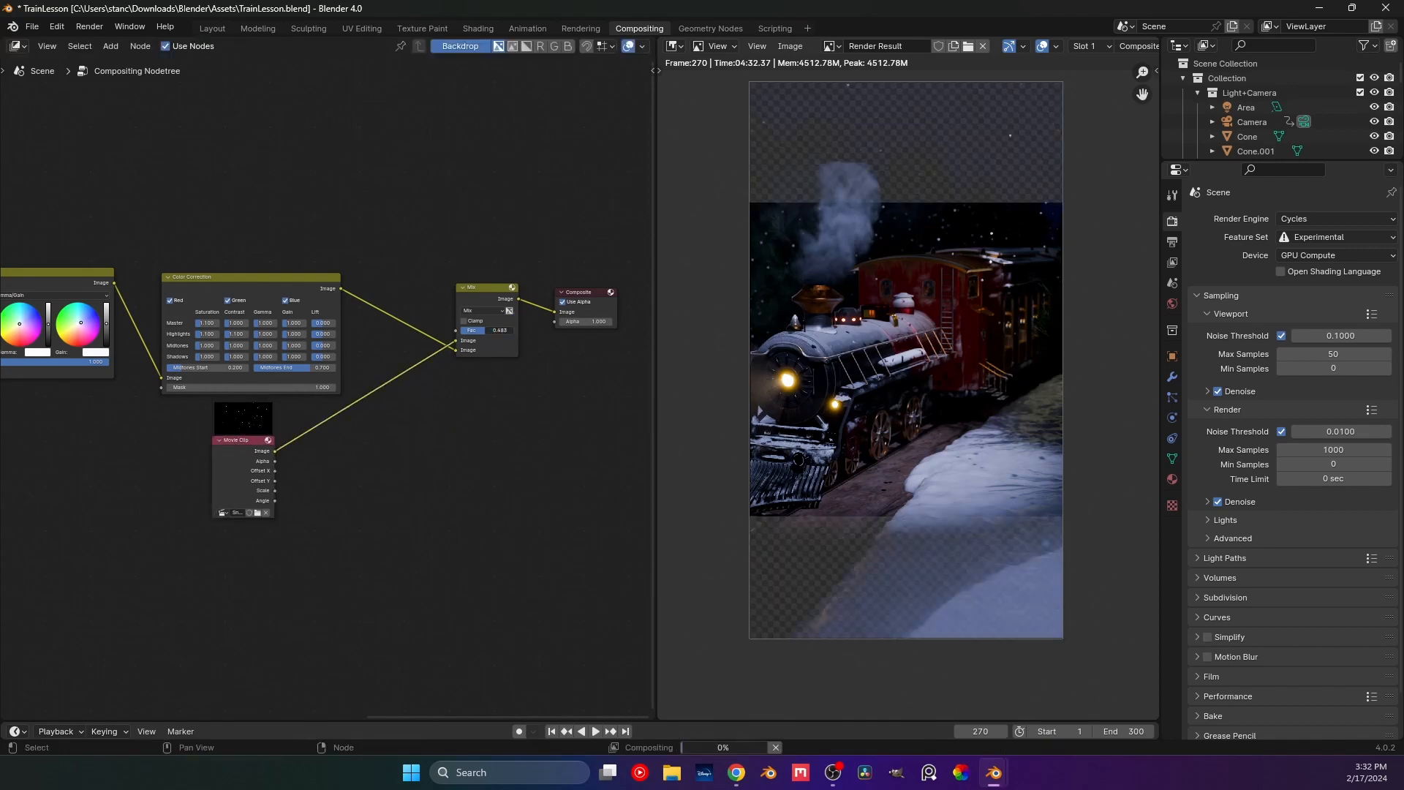
click(496, 332)
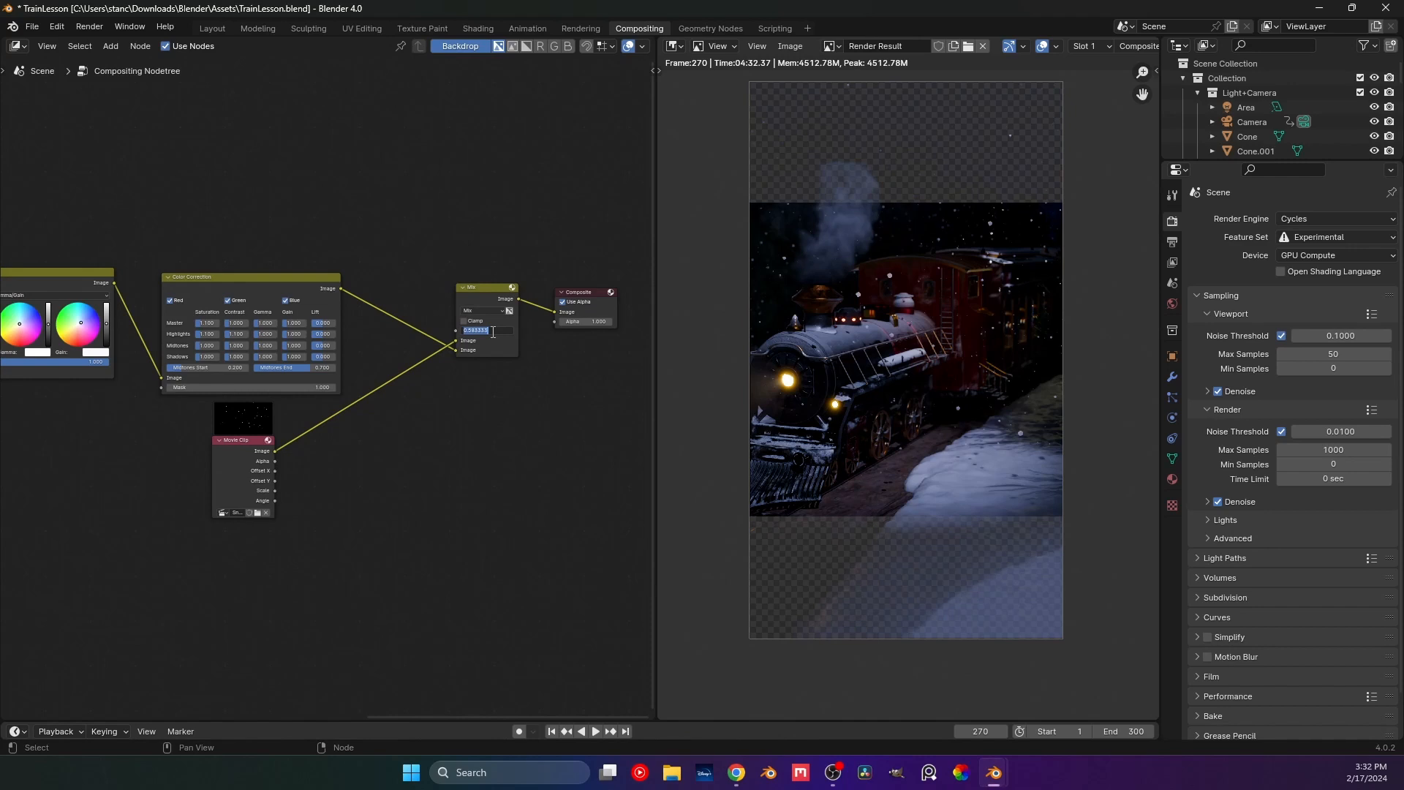
text(0.5)
key(Return)
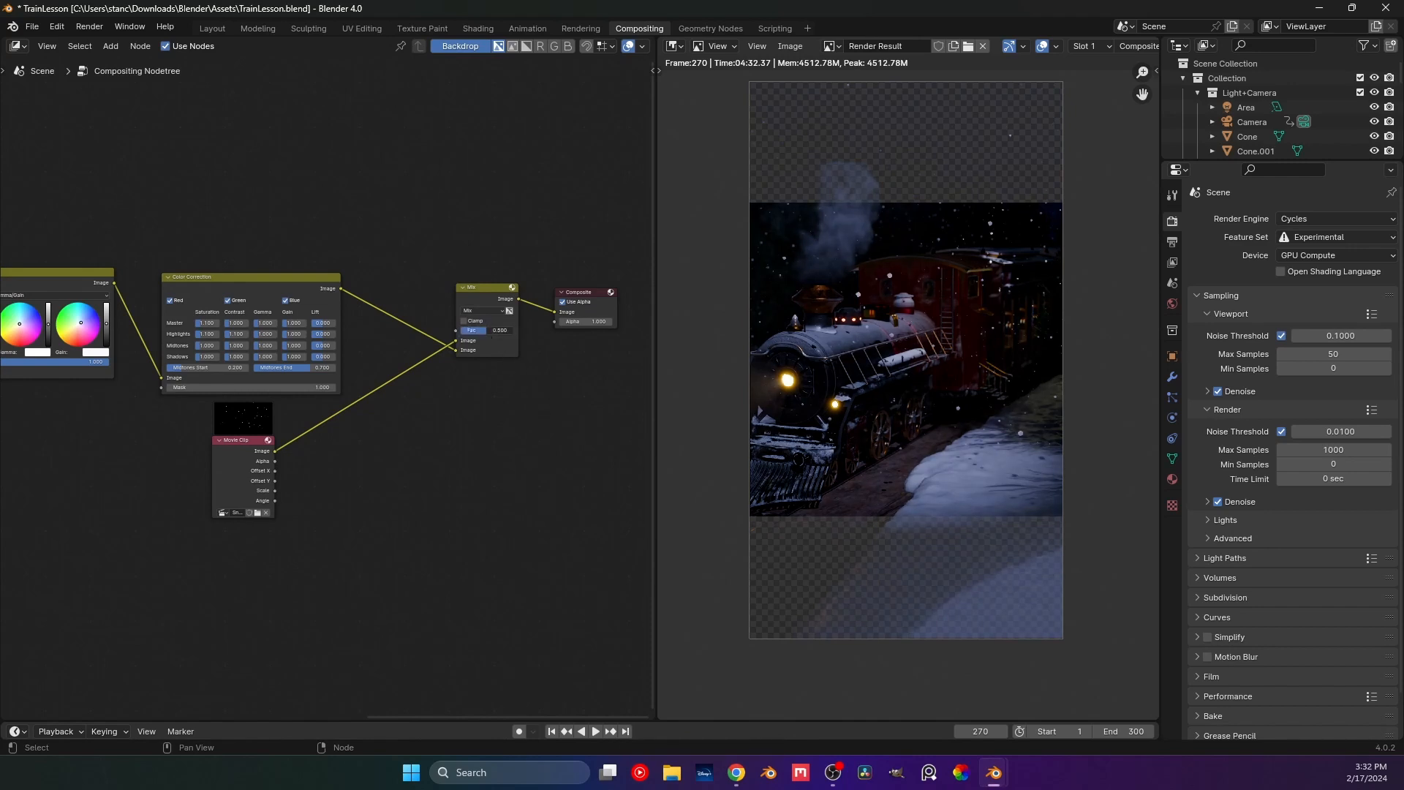
drag(492, 330, 517, 330)
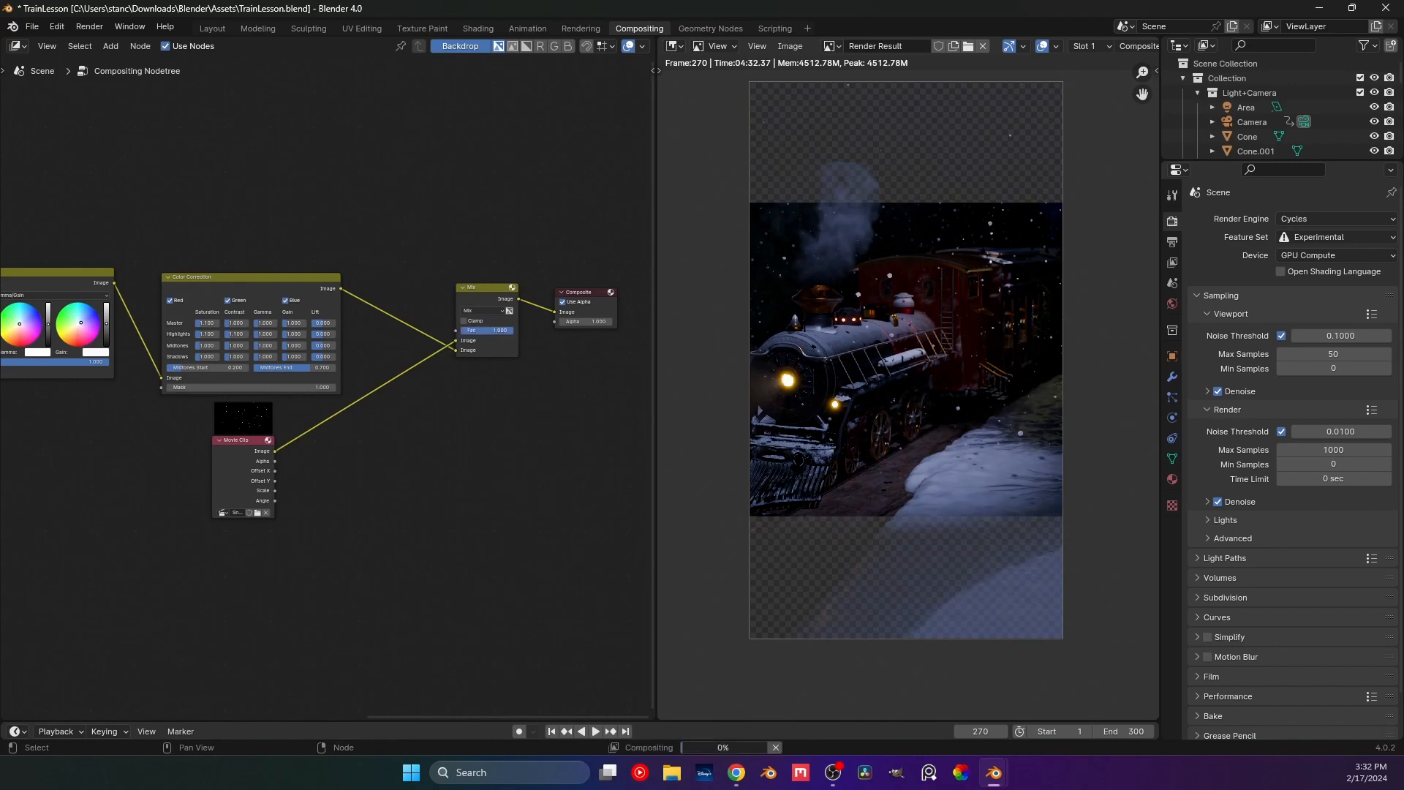
Set the Mix node's blend mode to Add, with Color Correction feeding the first image input and Movie Clip the second.
click(486, 311)
click(482, 409)
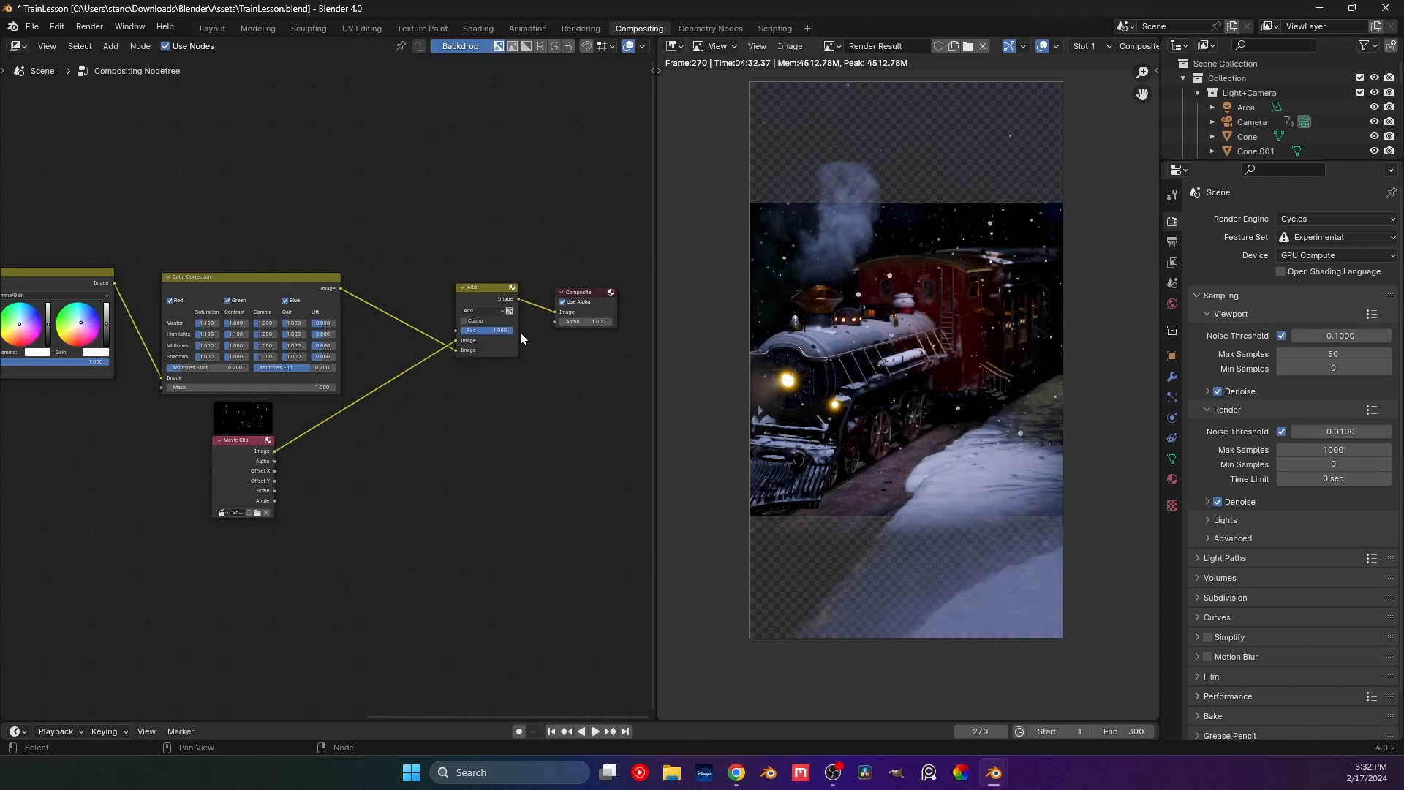
mouse_move(454, 341)
mouse_down()
mouse_move(456, 352)
mouse_move(340, 289)
mouse_move(480, 353)
mouse_move(447, 335)
mouse_up()
drag(342, 288, 463, 344)
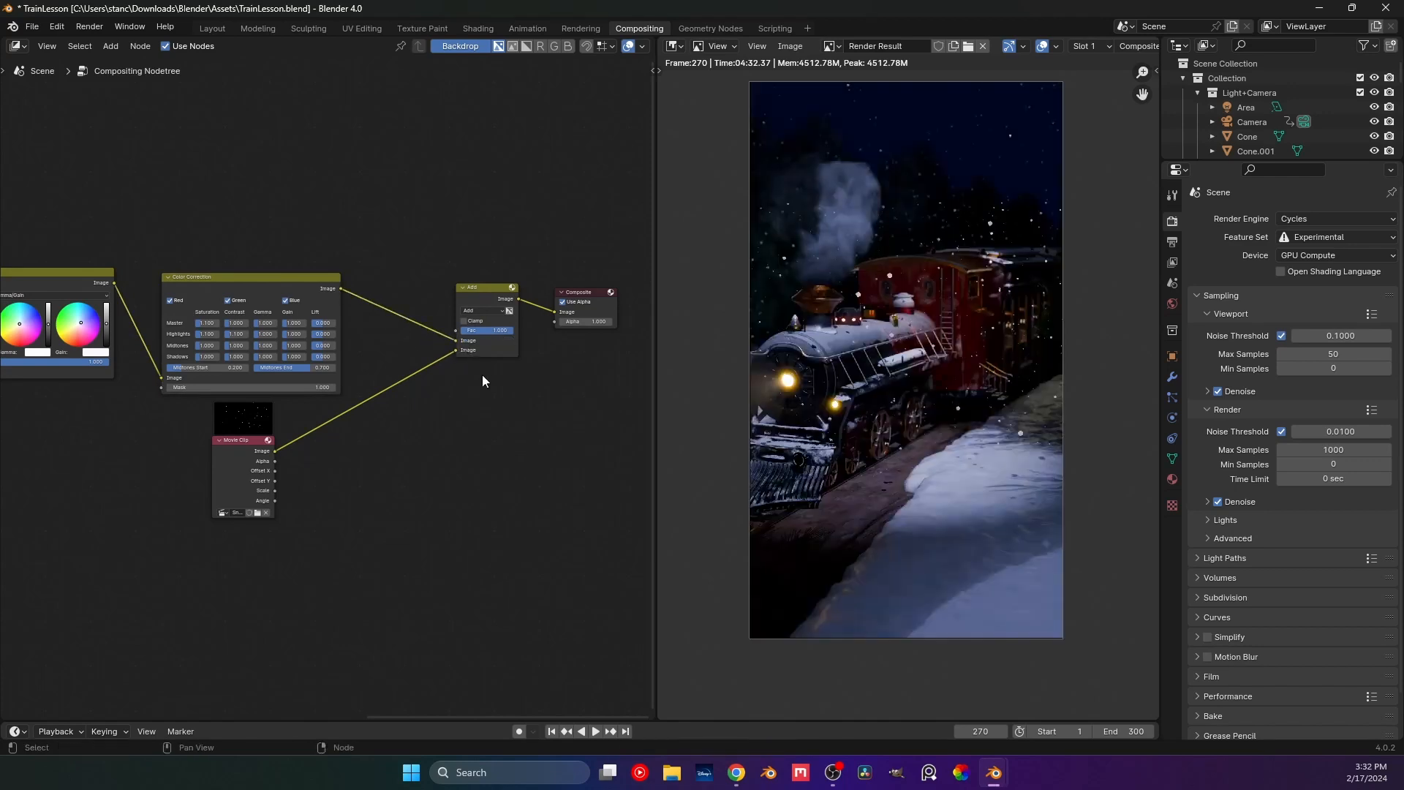
Compare the render without and with the snow overlay by setting the Add node's factor to 0 and back to 1.
scroll(533, 357, up, 2)
drag(557, 316, 493, 316)
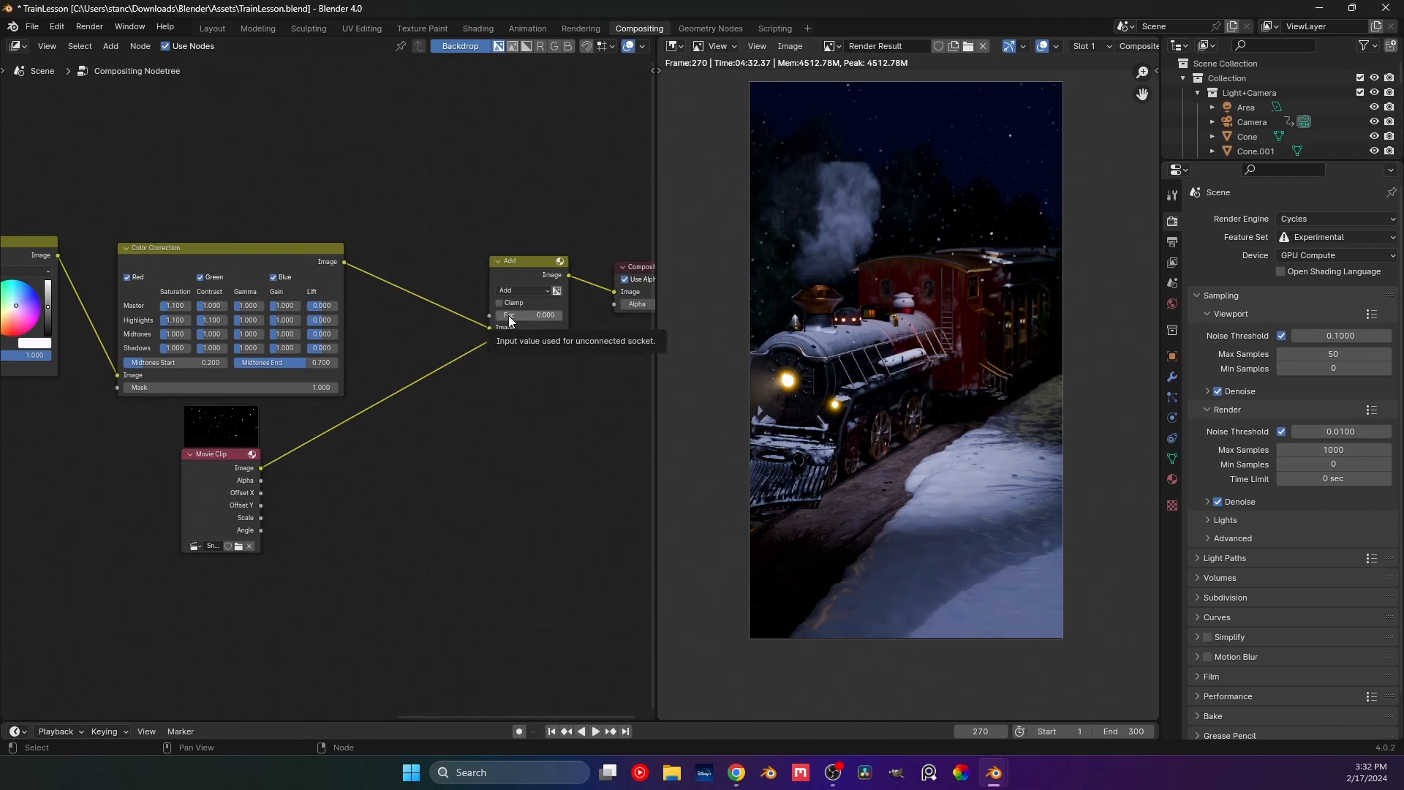
middle_drag(567, 385, 542, 385)
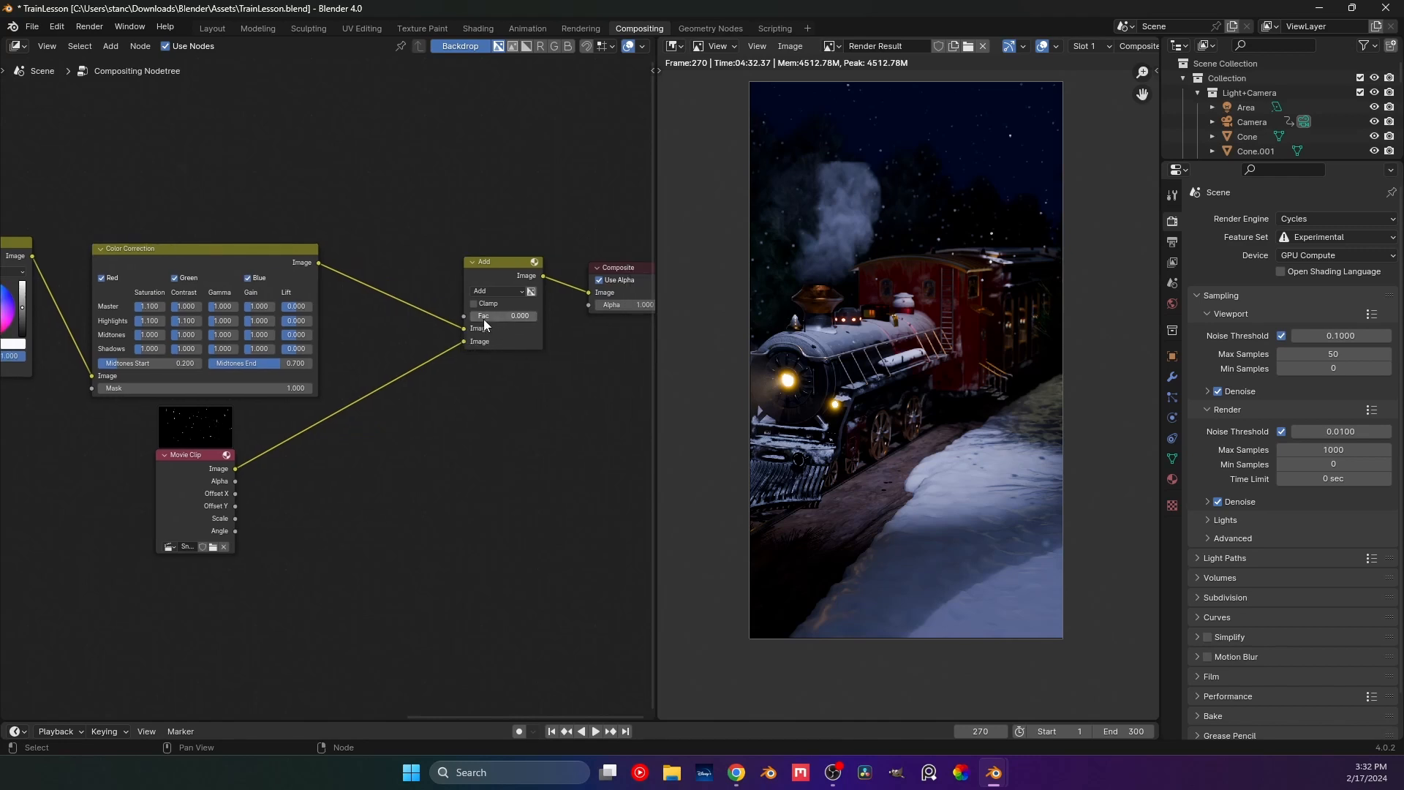
drag(485, 319, 536, 319)
Delete the Movie Clip node from the compositing tree.
click(192, 480)
key(x)
Add an Image Sequence node to the compositing tree and open its file selection.
key(shift+a)
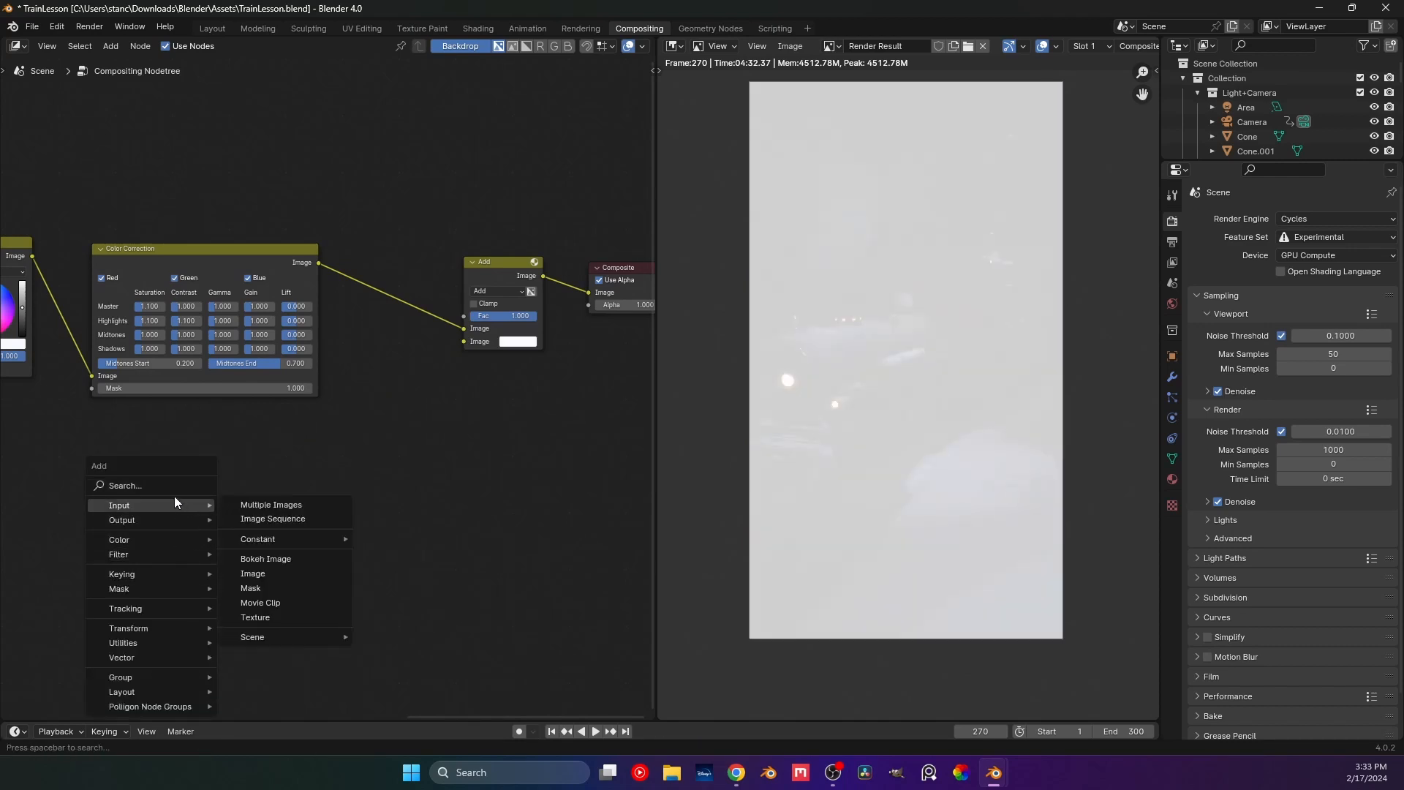
click(157, 482)
text(i)
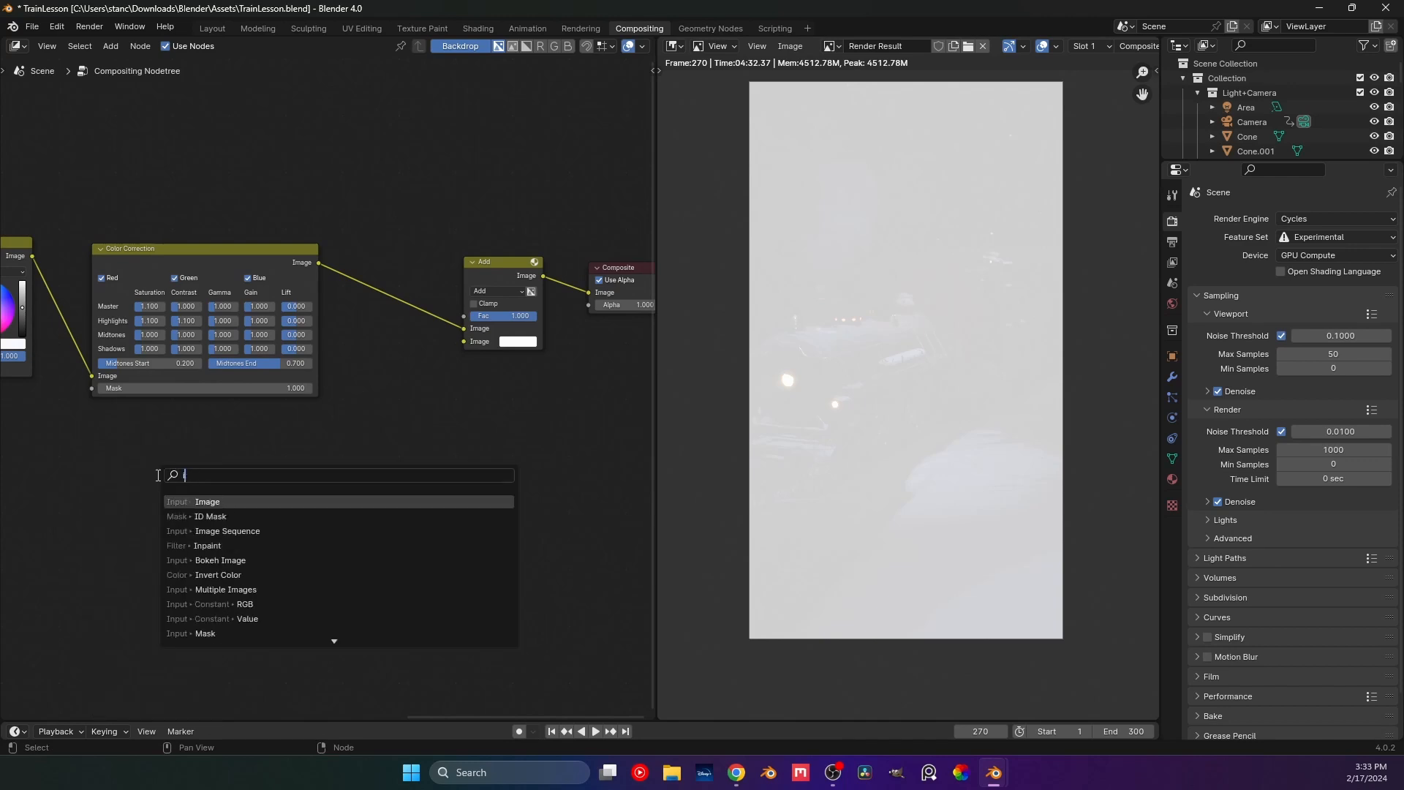
text(mage)
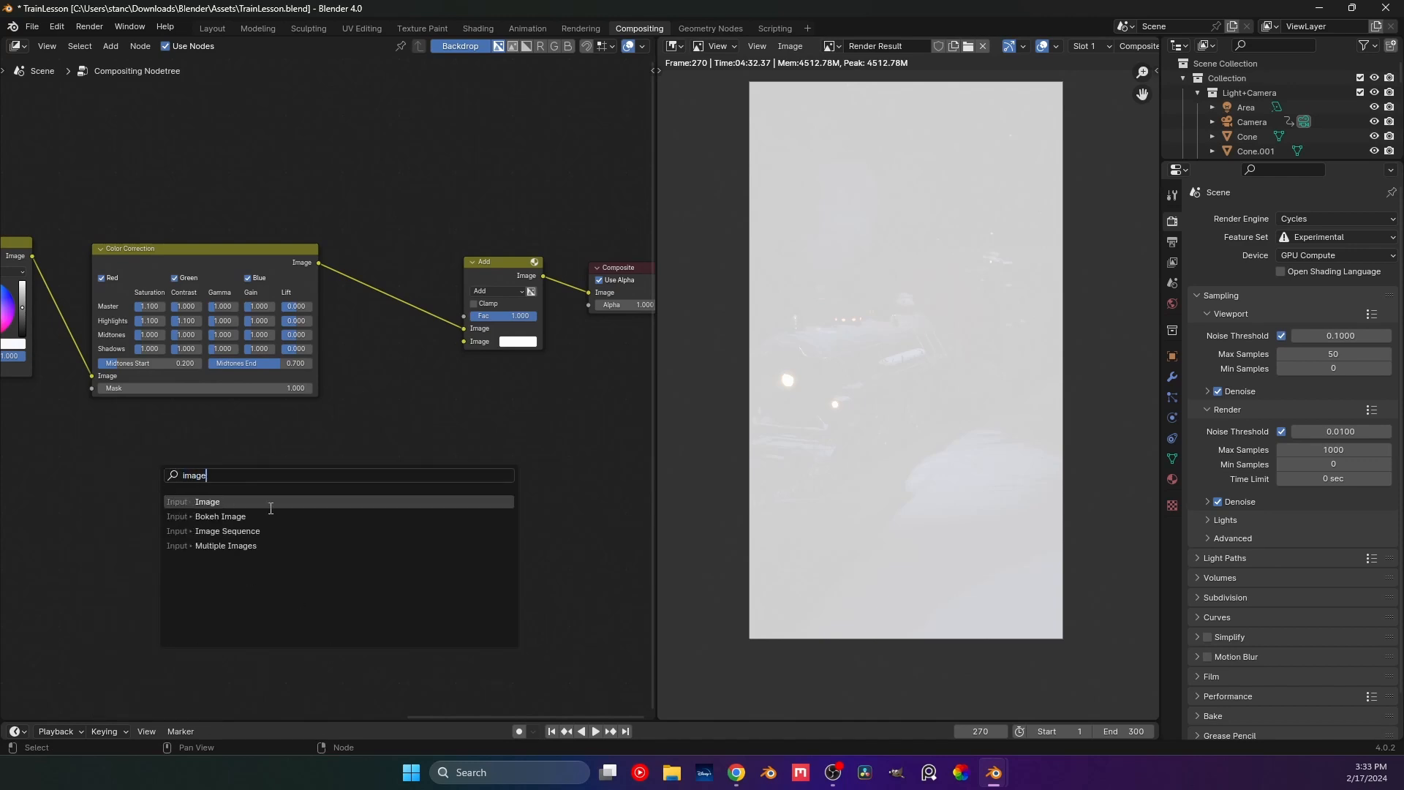
click(270, 532)
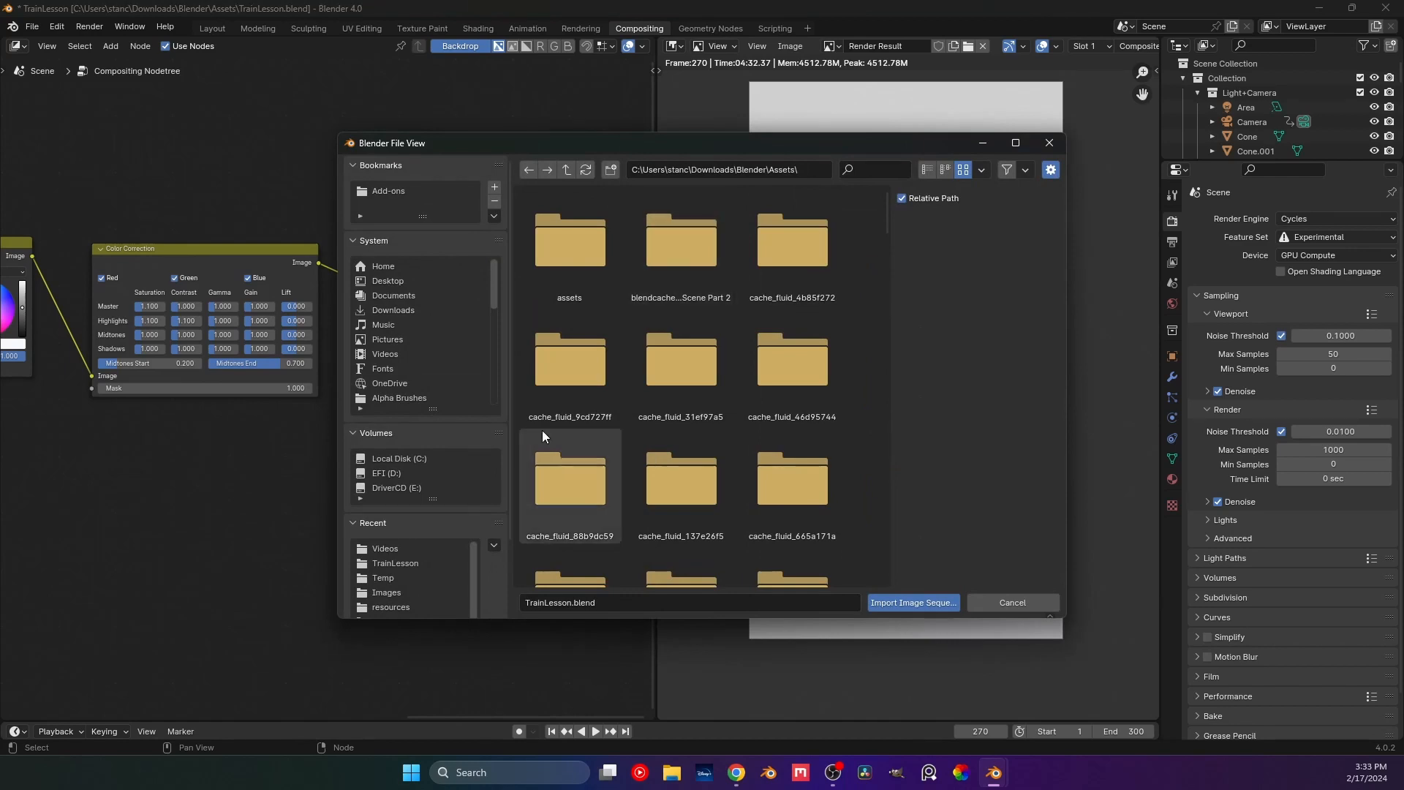
Browse from the Images folder to the Christmas Scene Part 2 SnowSim folder containing the snow EXR frames.
click(391, 592)
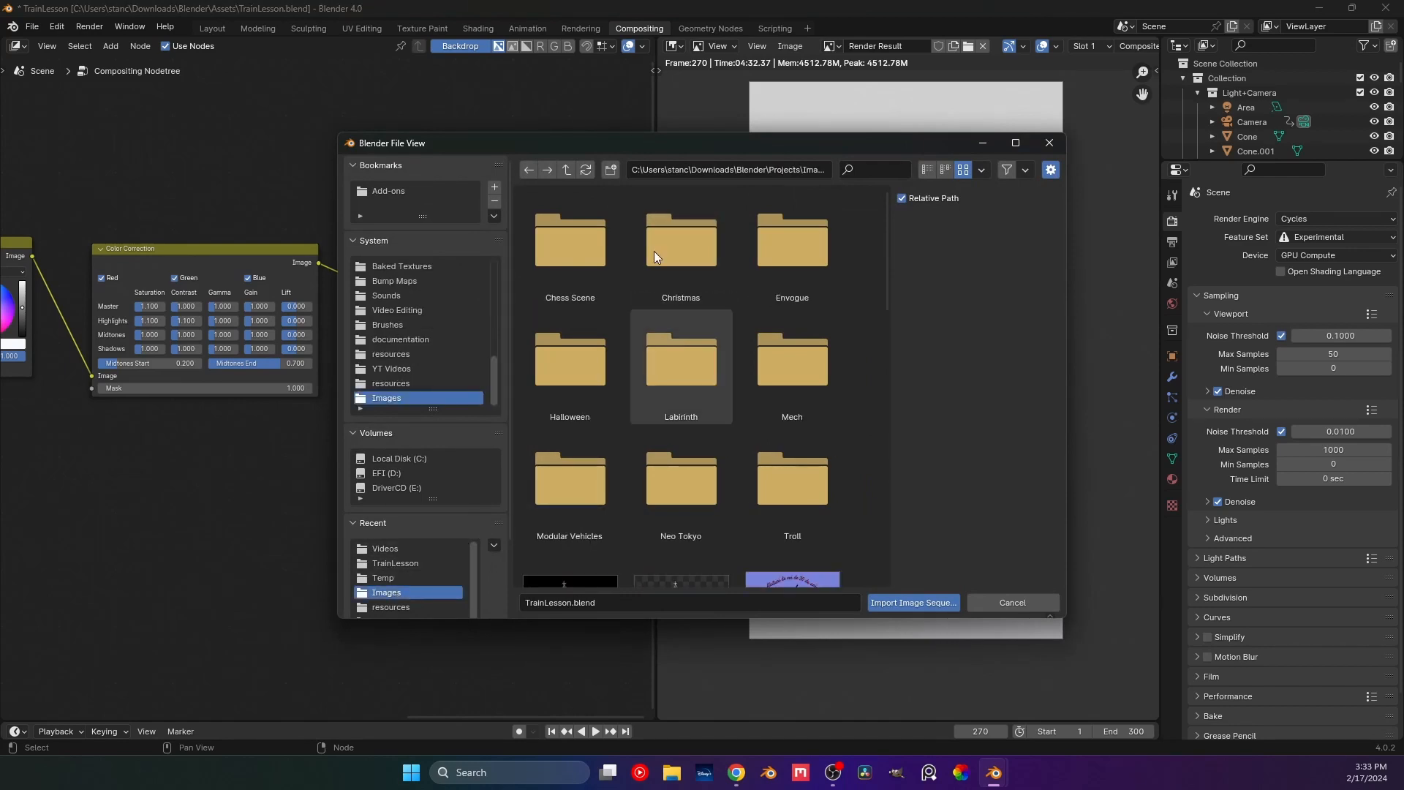
click(564, 168)
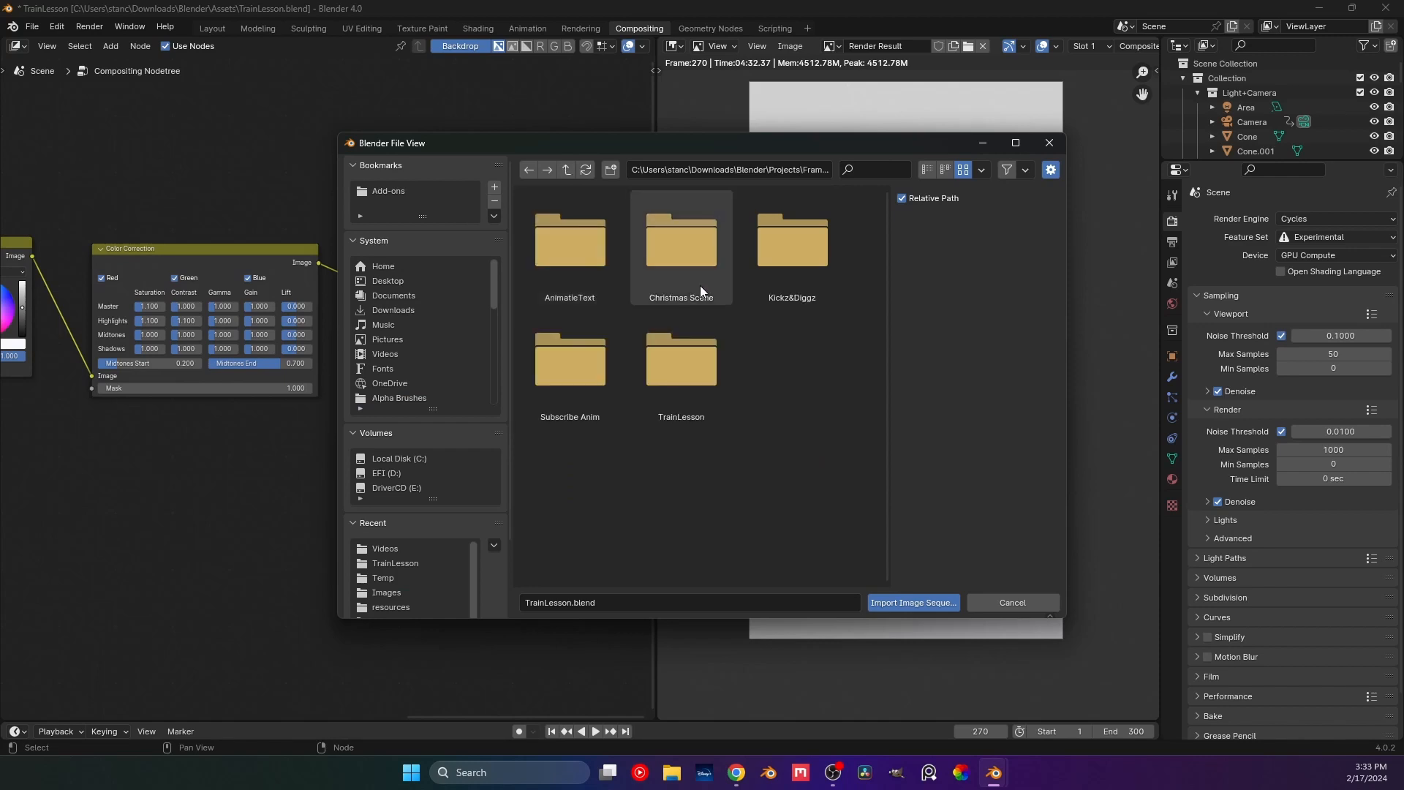
double_click(677, 366)
click(536, 169)
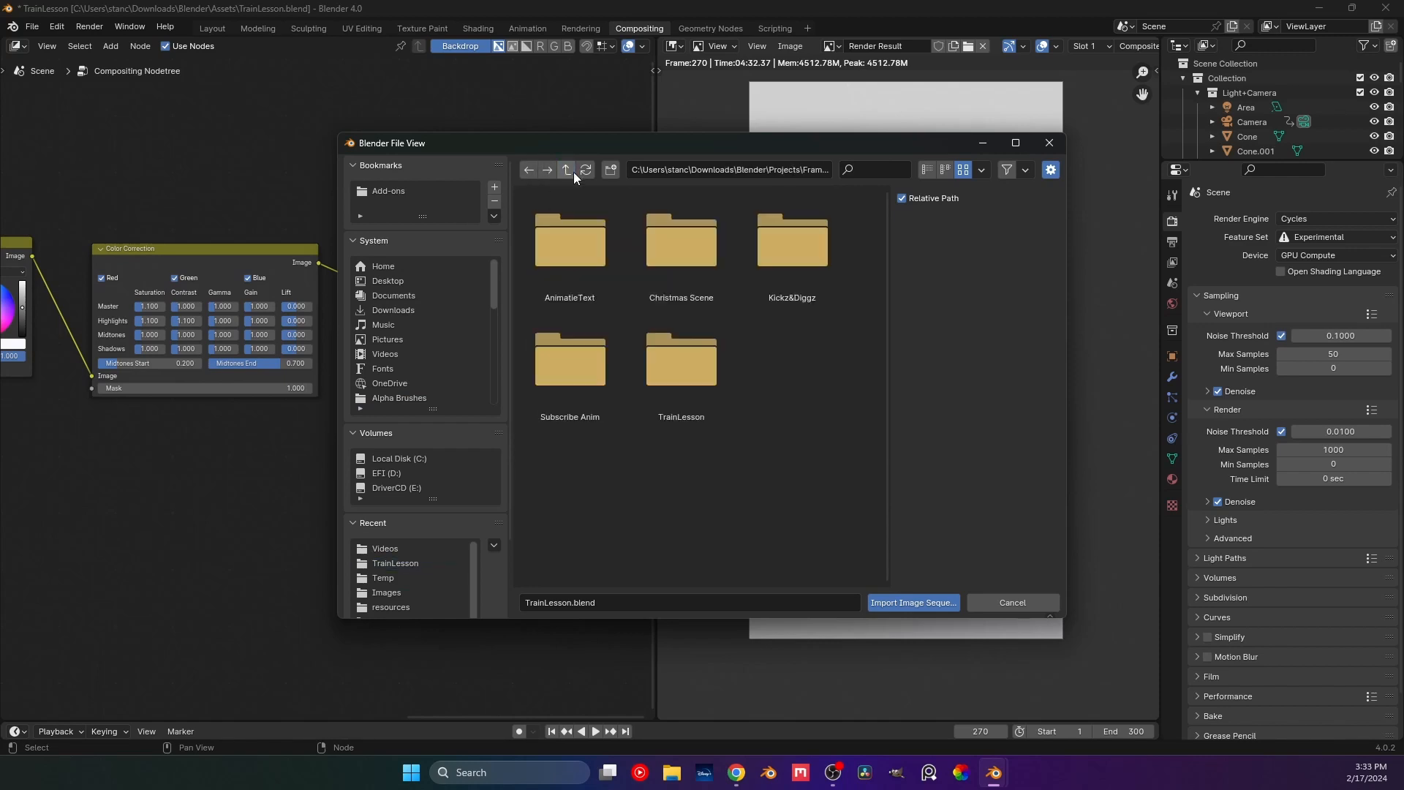
double_click(660, 274)
double_click(656, 257)
double_click(643, 263)
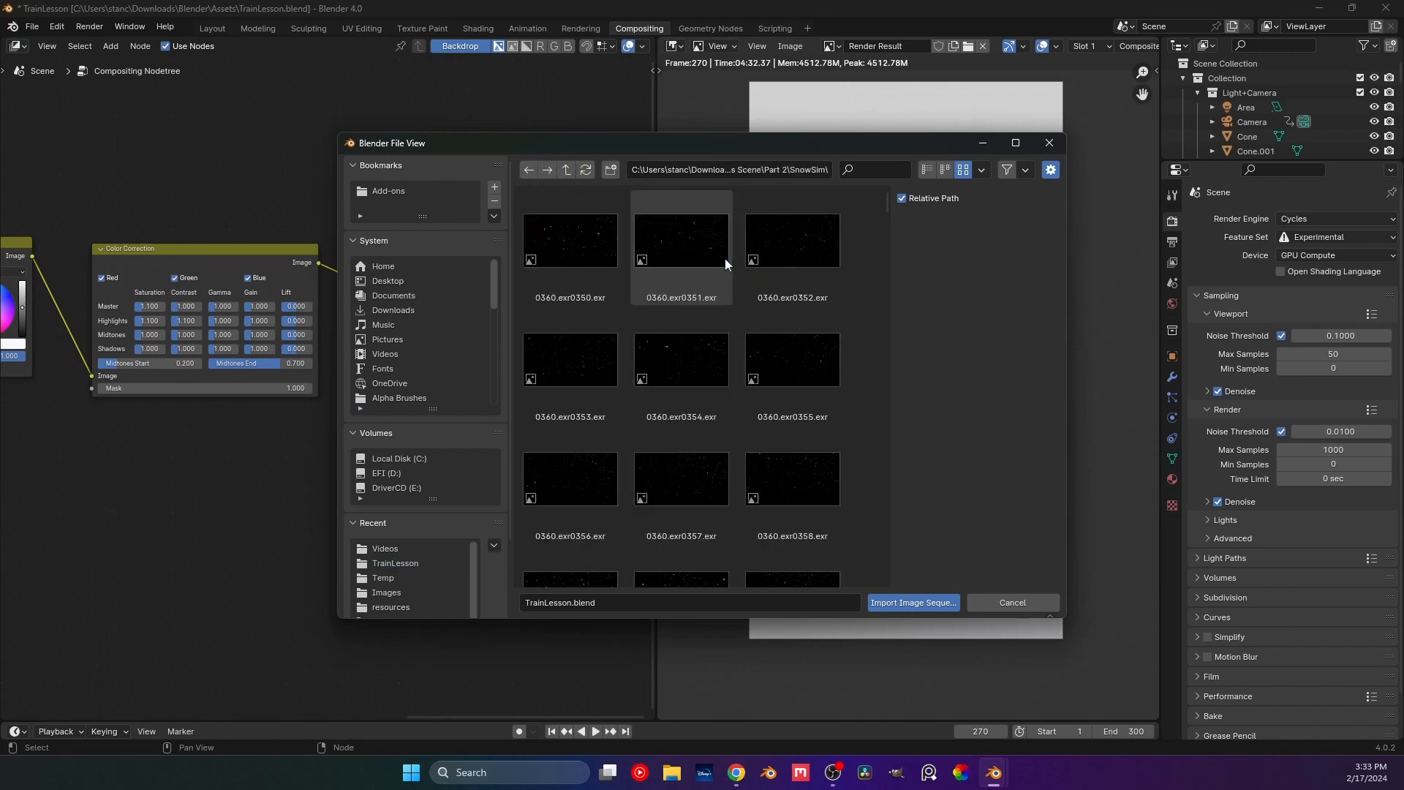
Import all the snow EXR frames as an image sequence node below Color Correction and link its Image output to the Add node's second image input.
drag(888, 201, 916, 657)
shift+click(815, 522)
click(897, 595)
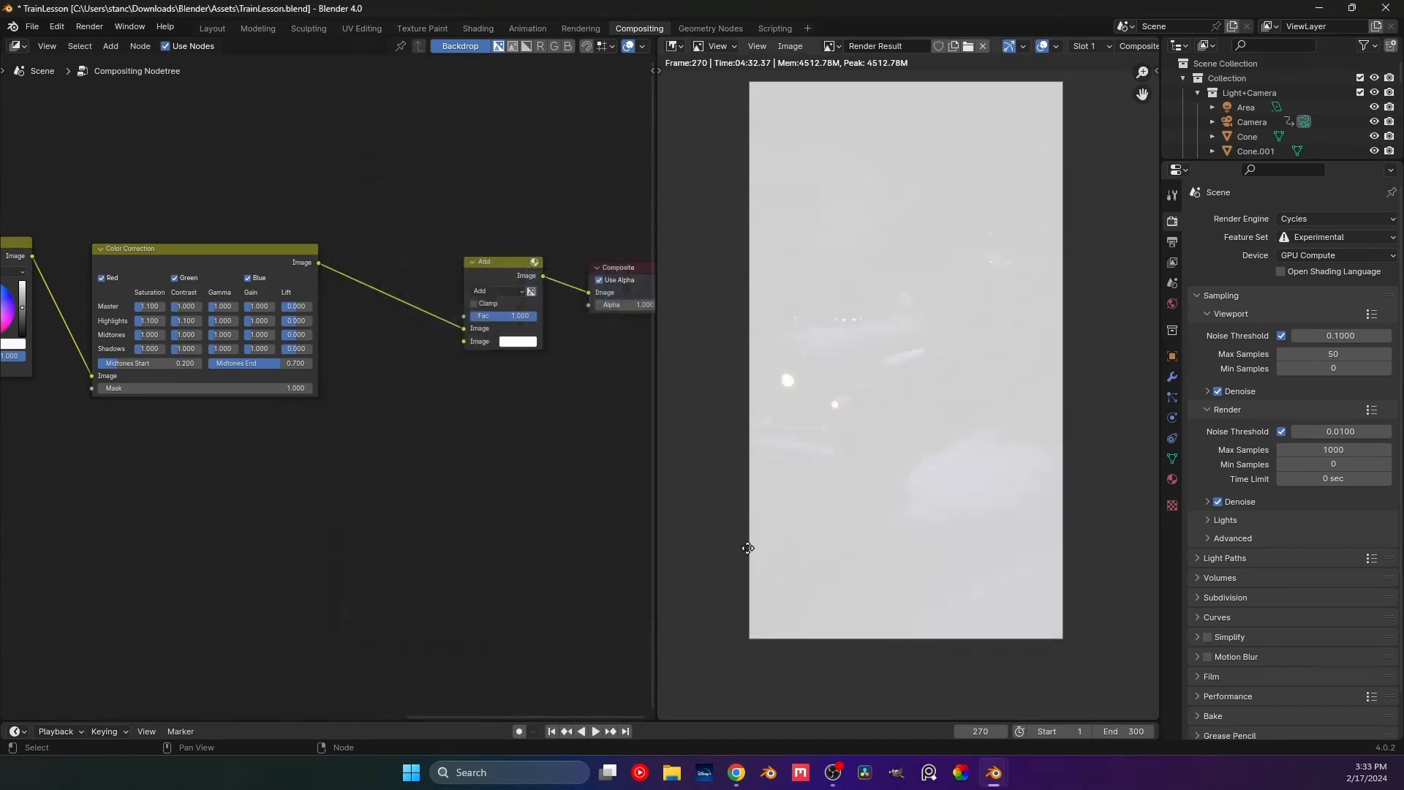
click(235, 462)
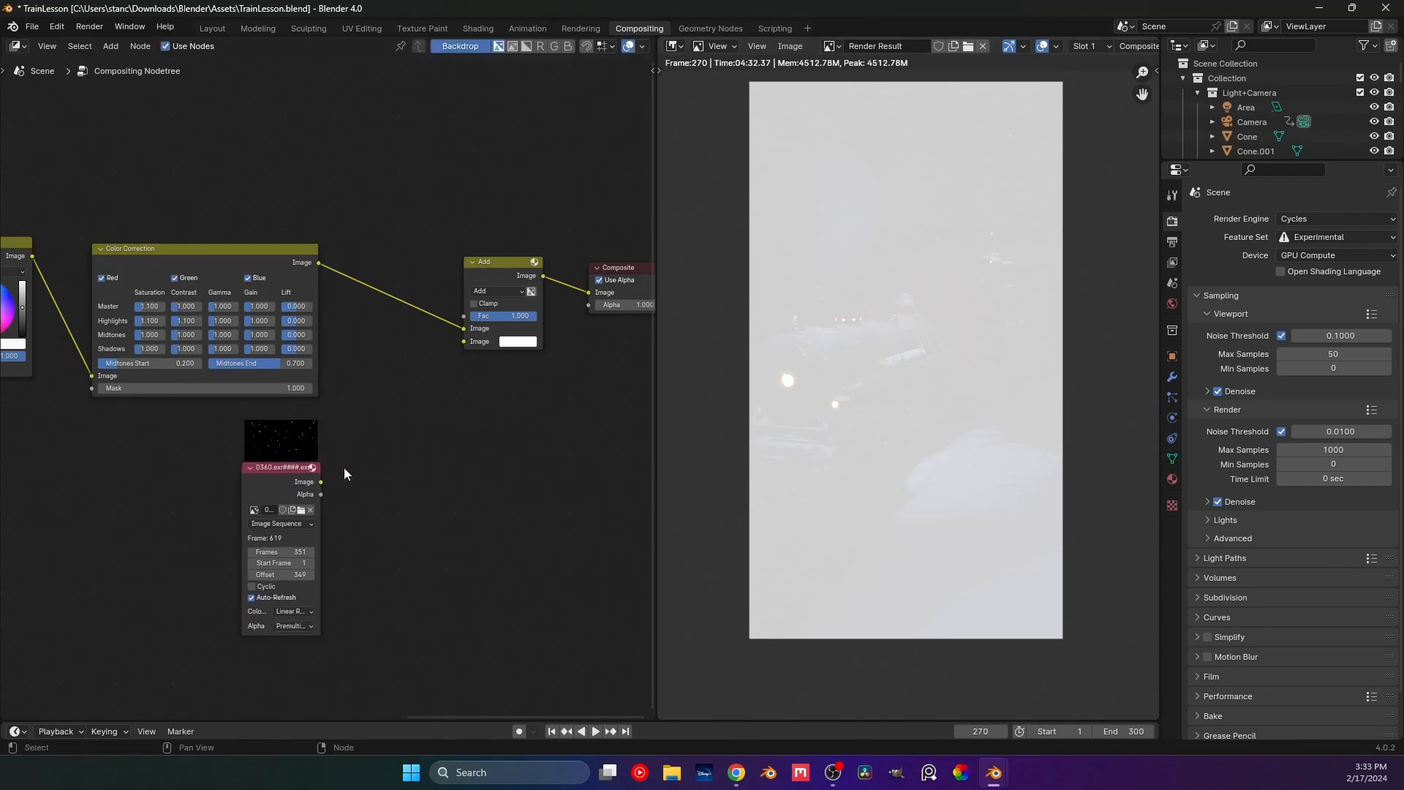
drag(321, 482, 465, 342)
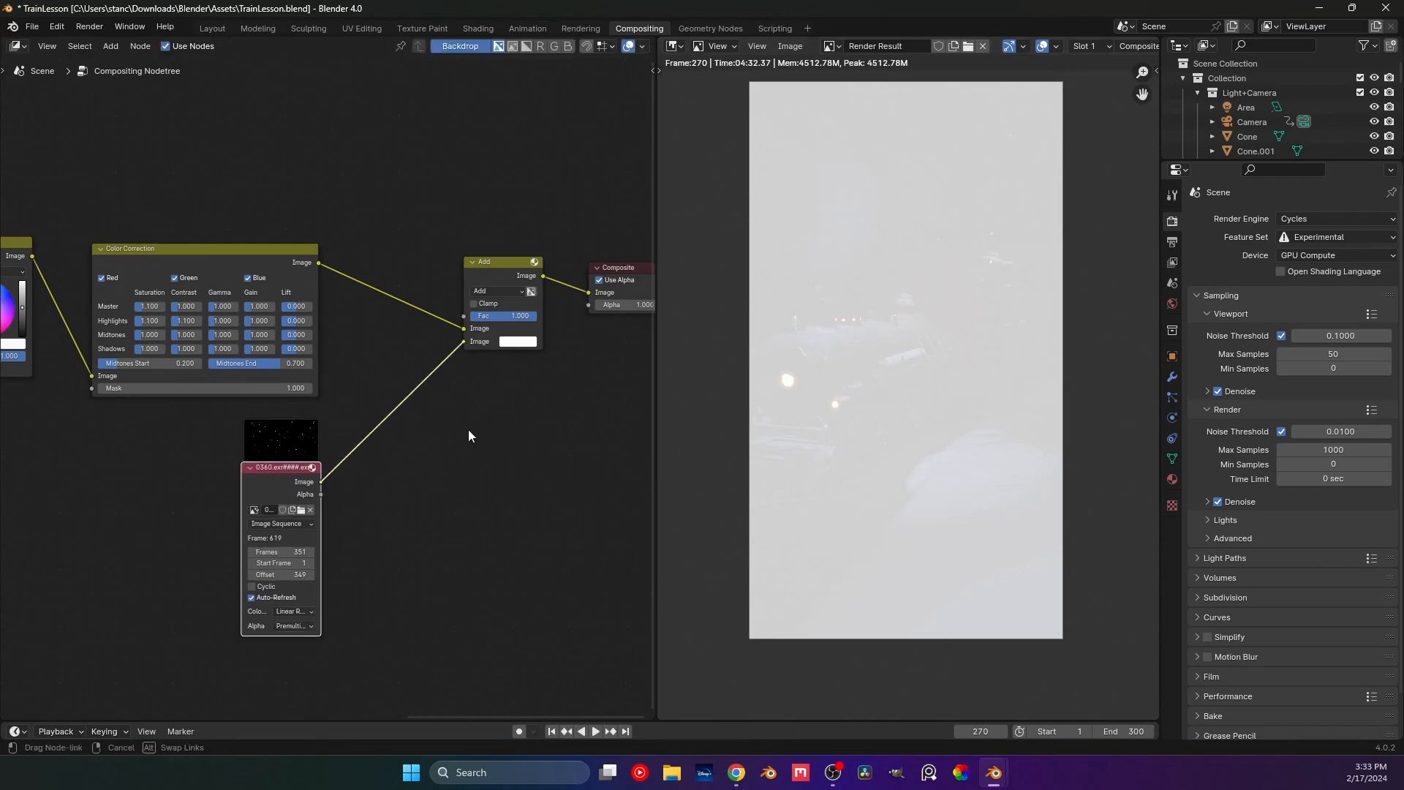
drag(304, 466, 276, 447)
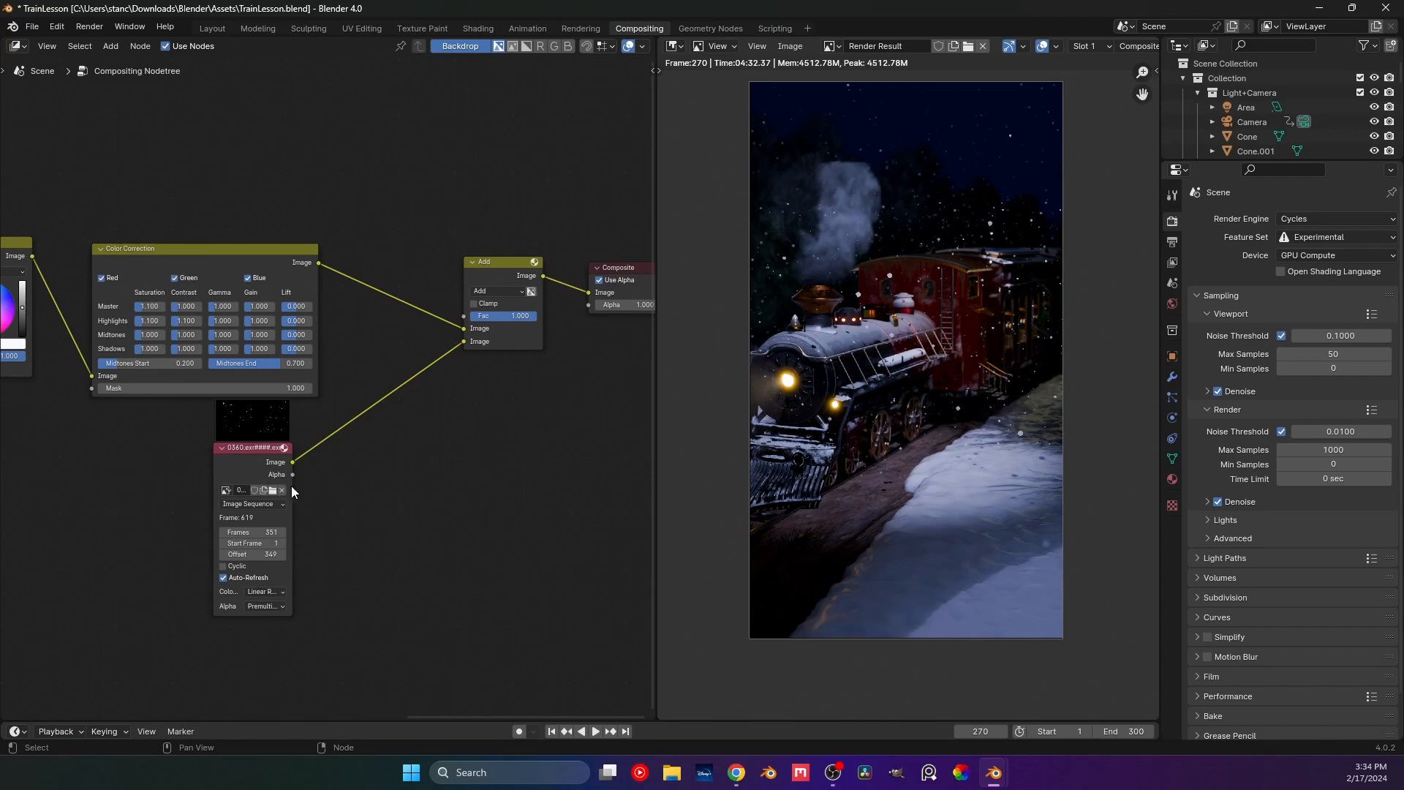
Delete the snow image sequence and Add nodes so Color Correction feeds Composite directly, and switch to the Layout workspace.
click(218, 447)
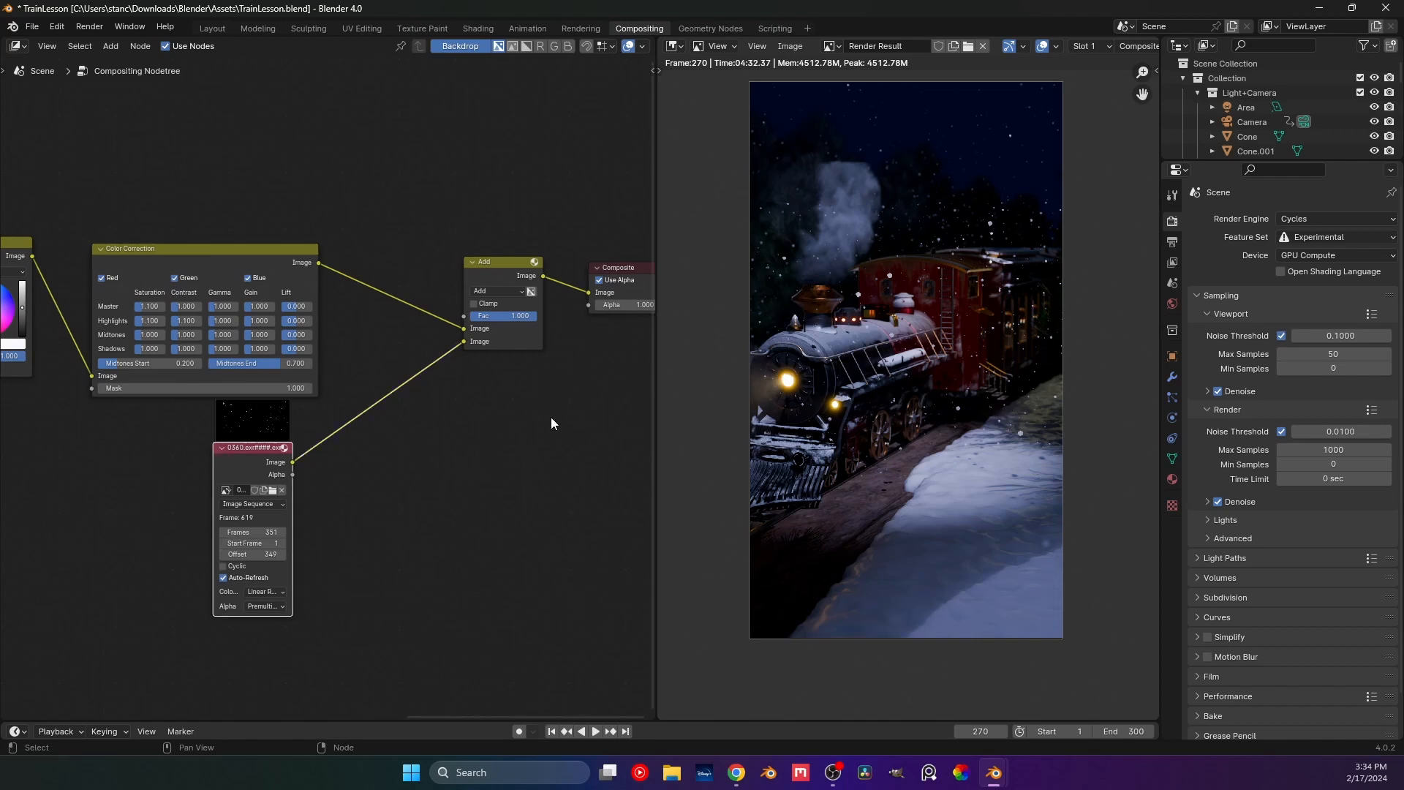
key(Delete)
alt+drag(508, 340, 498, 469)
key(Delete)
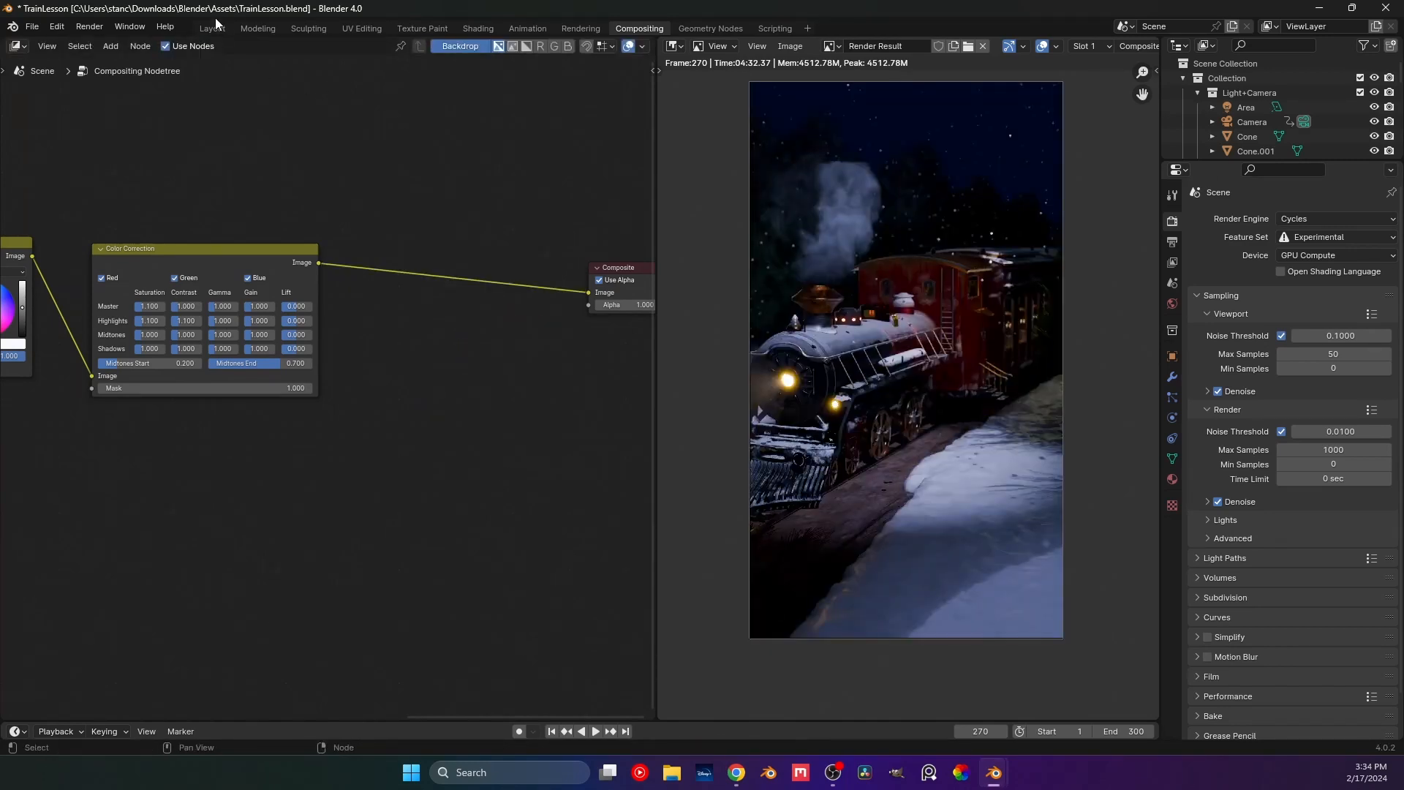
click(213, 25)
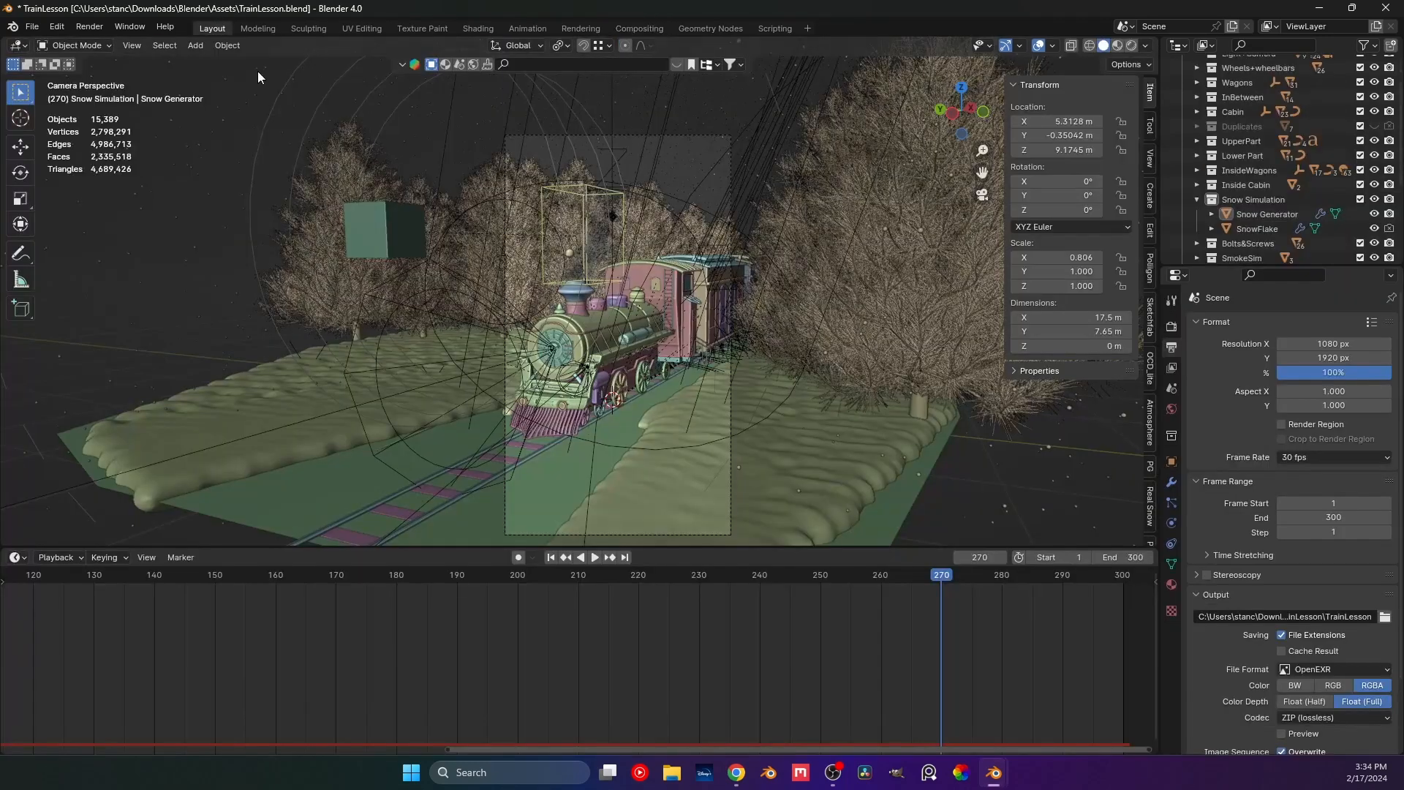
click(709, 136)
key(r)
key(z)
key(z)
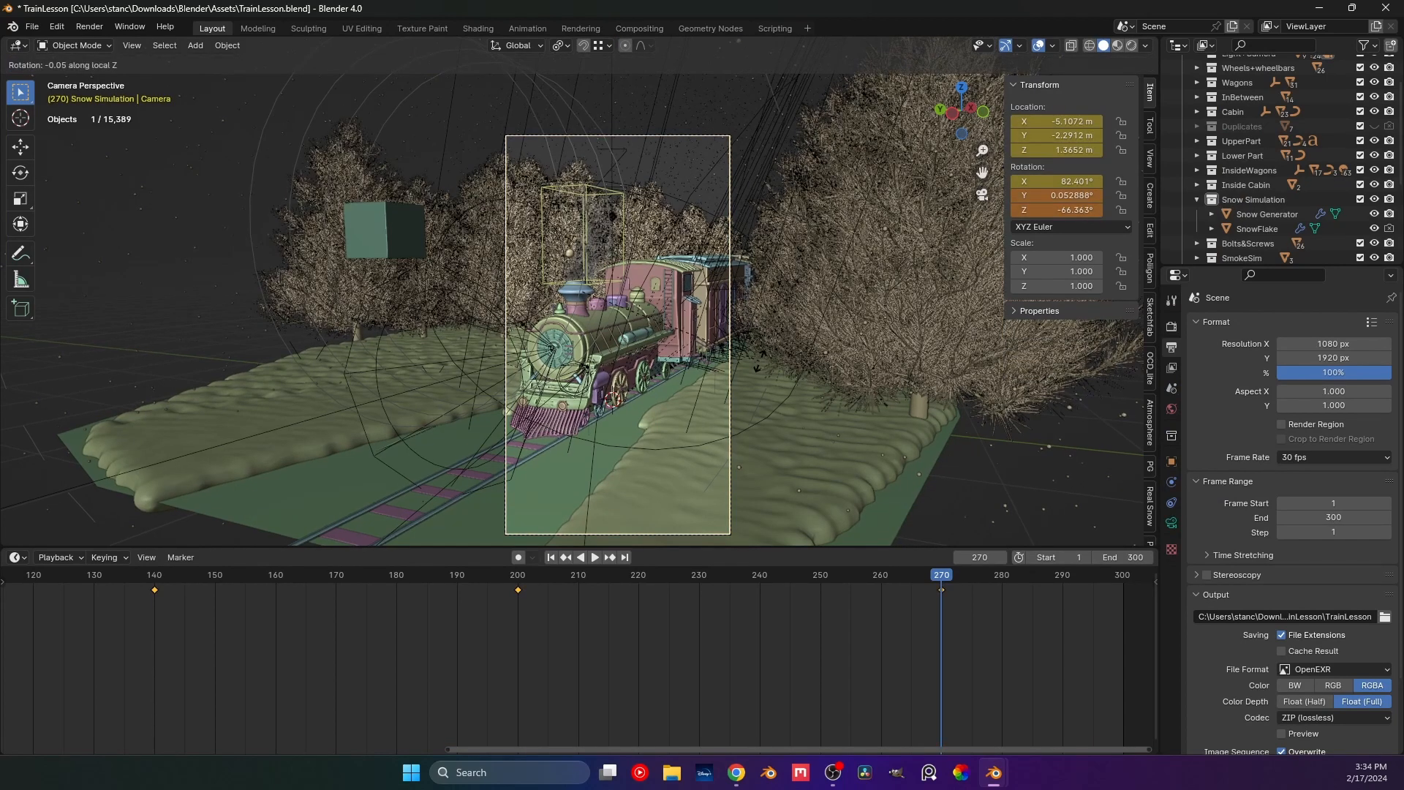
key(Escape)
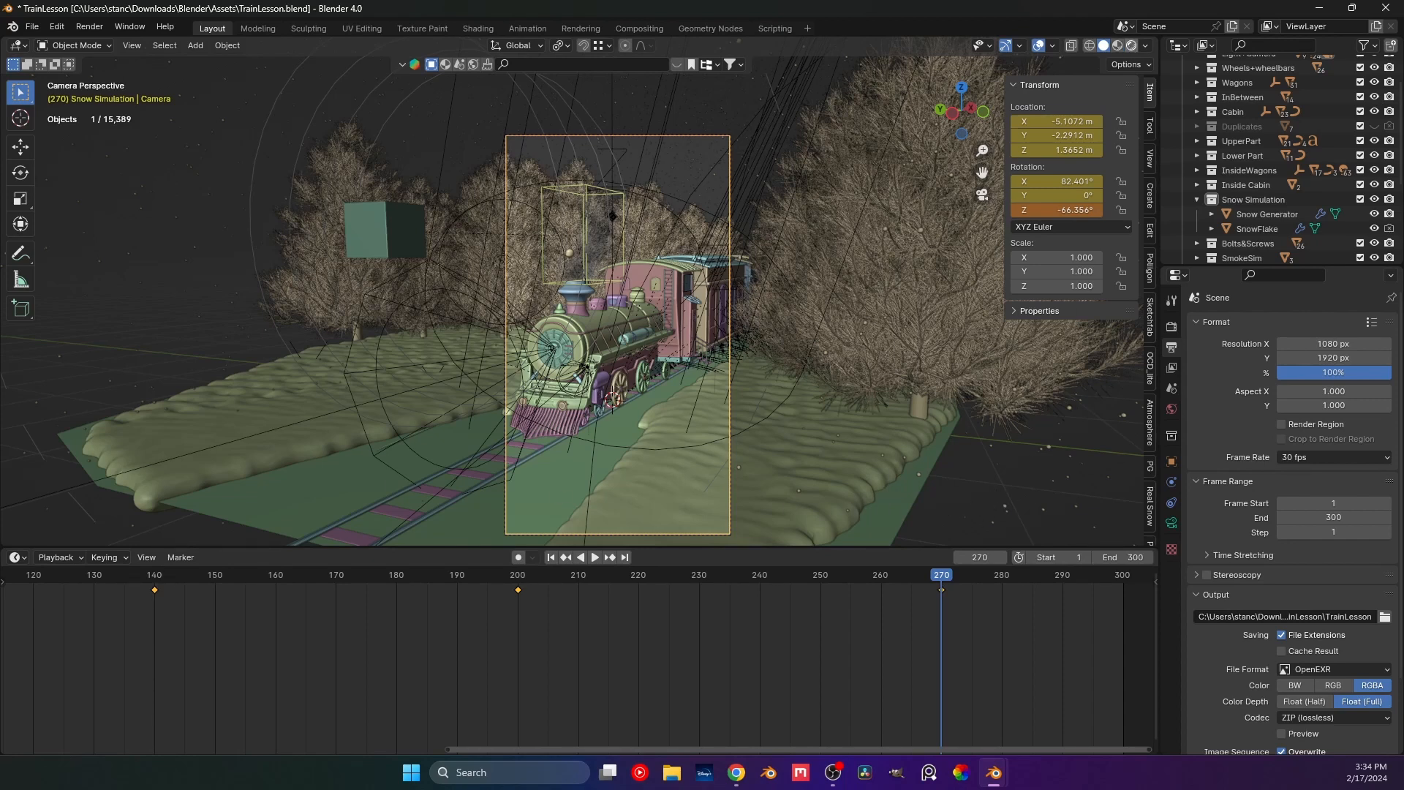
Switch the camera view to rendered viewport shading.
click(1132, 46)
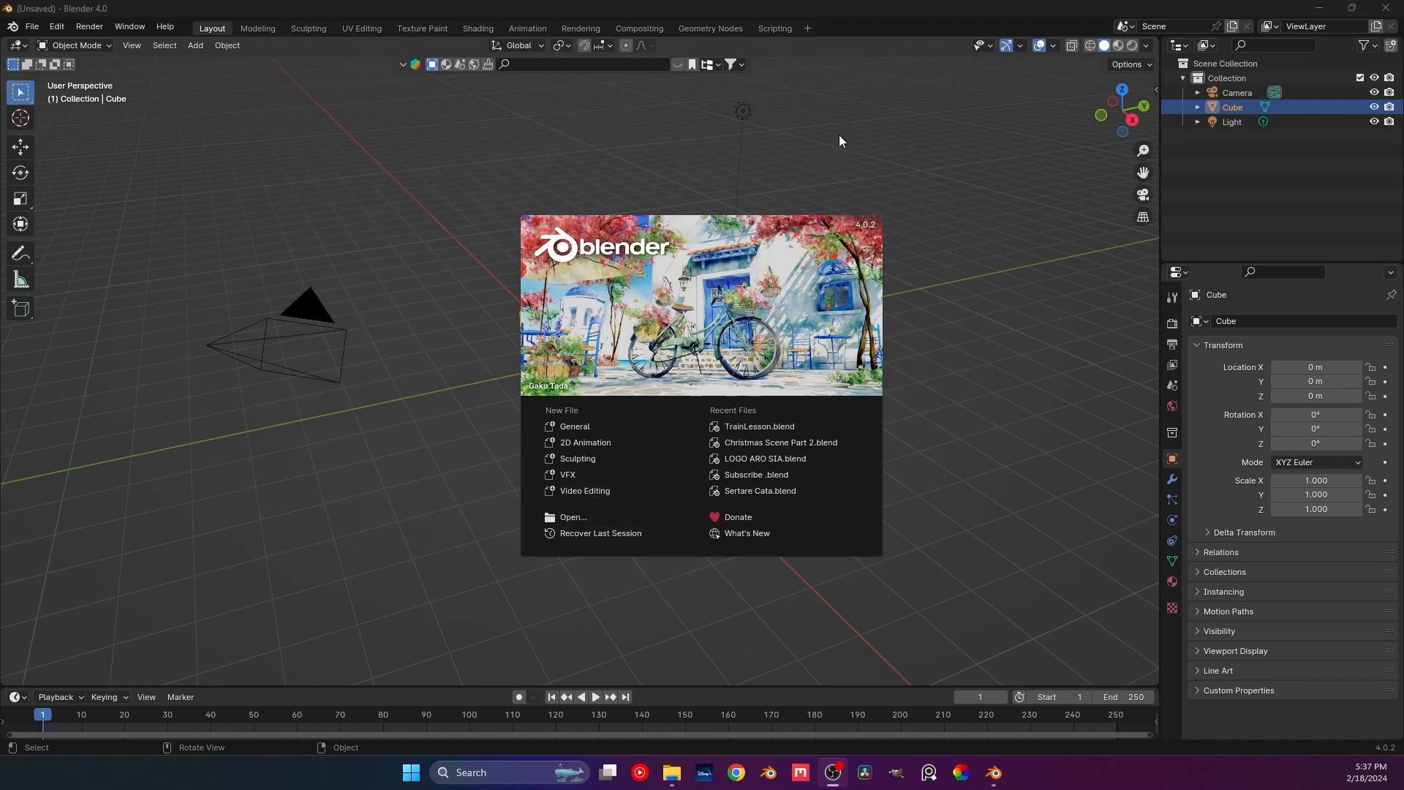
Create a new Video Editing file and extend the preview area over the file browser area.
click(568, 493)
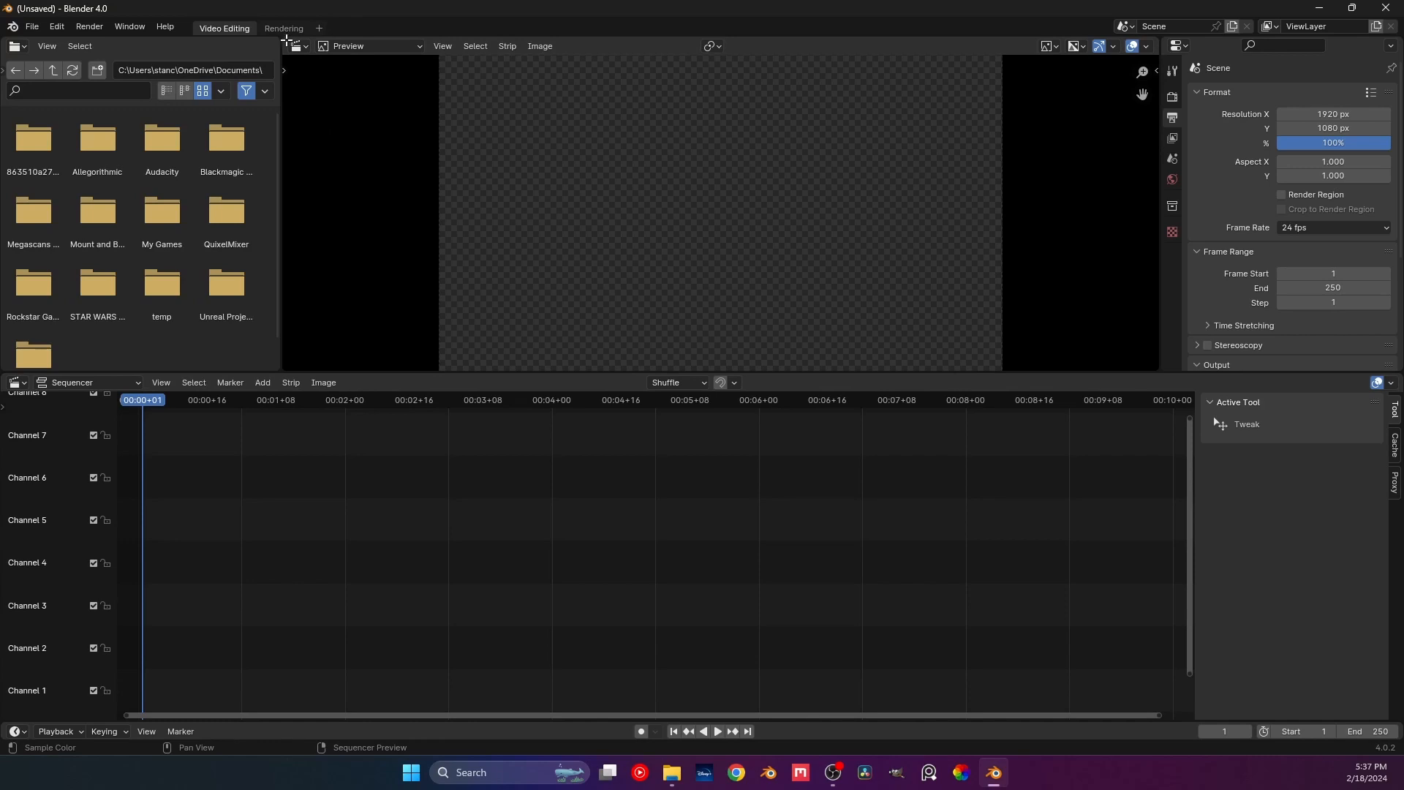
drag(287, 40, 231, 49)
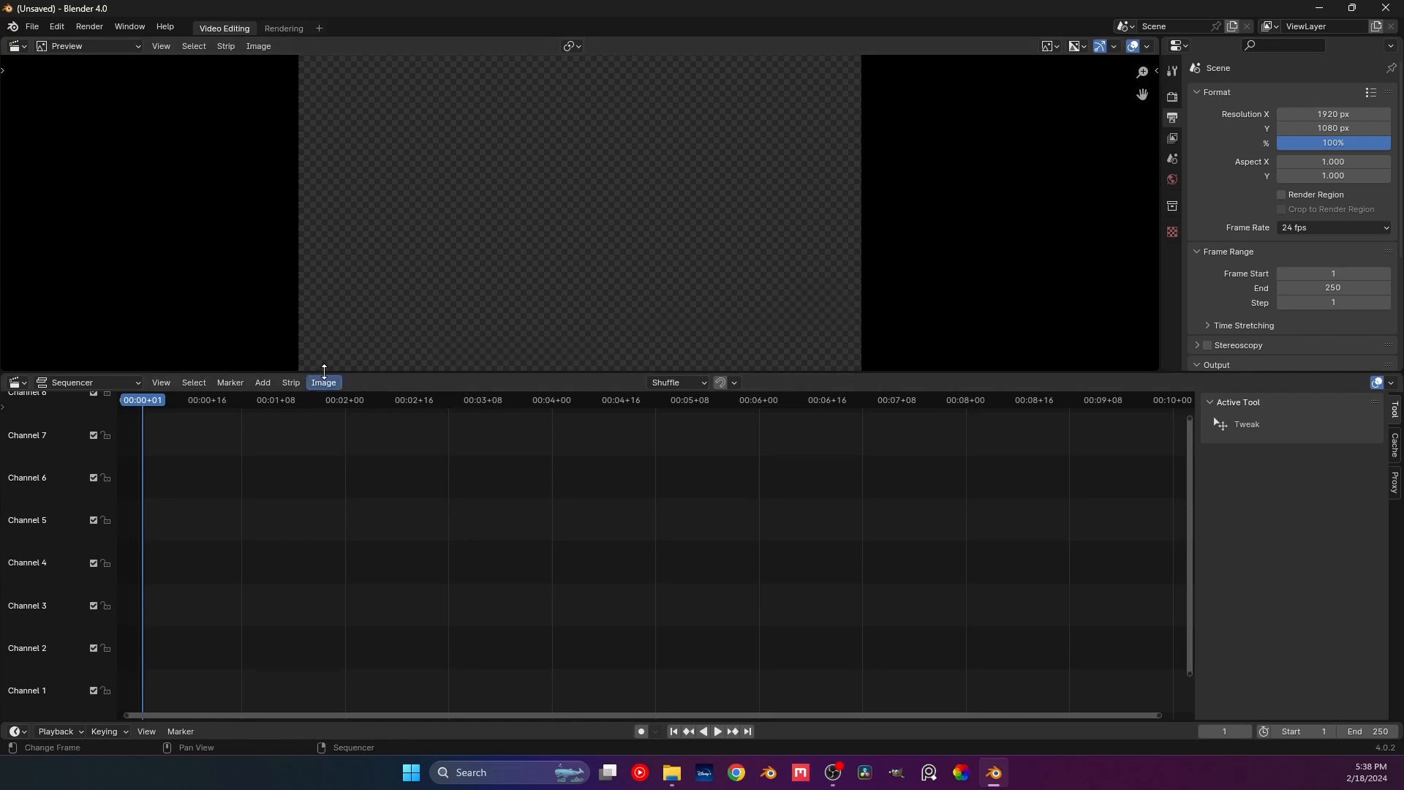
Start adding an image sequence strip in the sequencer and browse to the Frames\TrainLesson folder of rendered frames.
click(269, 383)
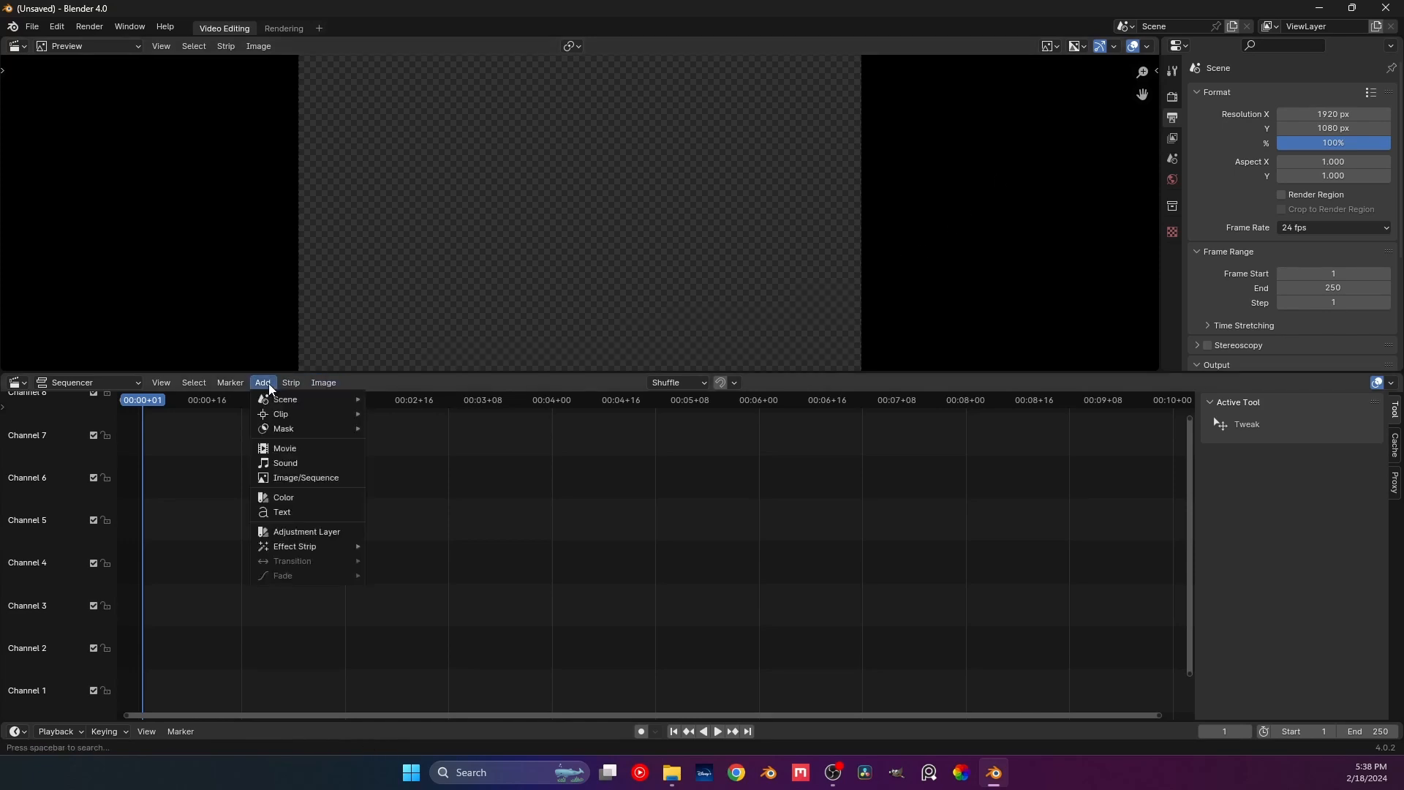
mouse_move(260, 381)
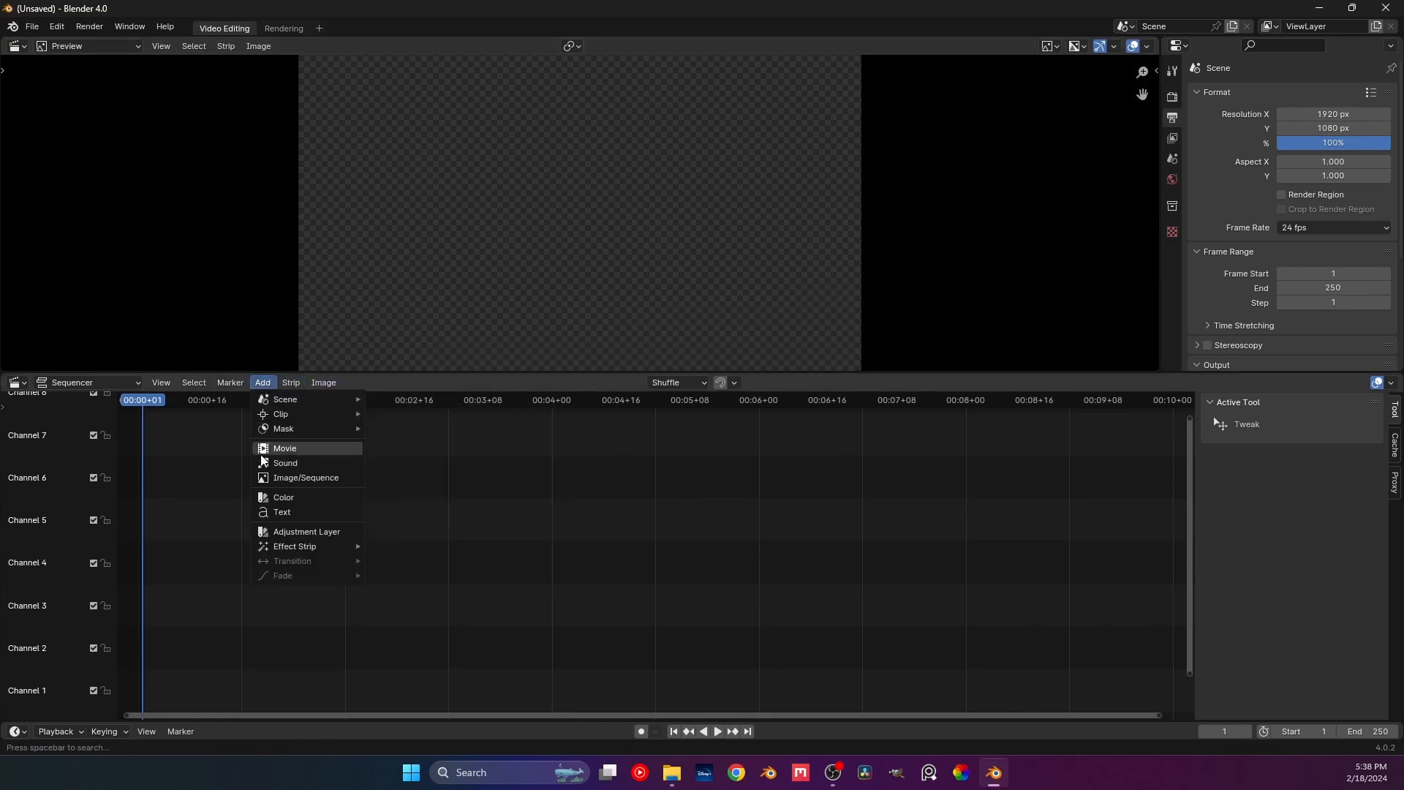
click(292, 479)
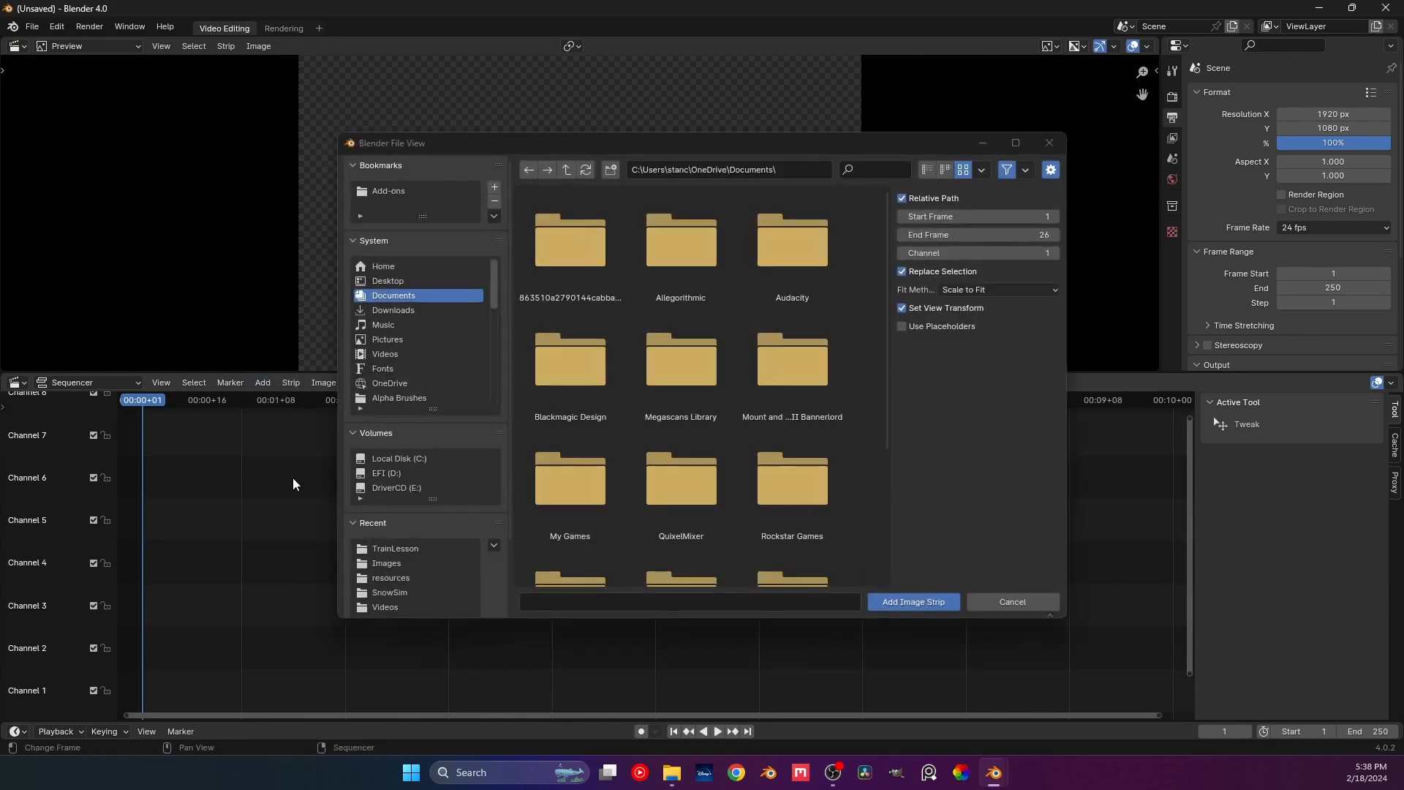
click(399, 565)
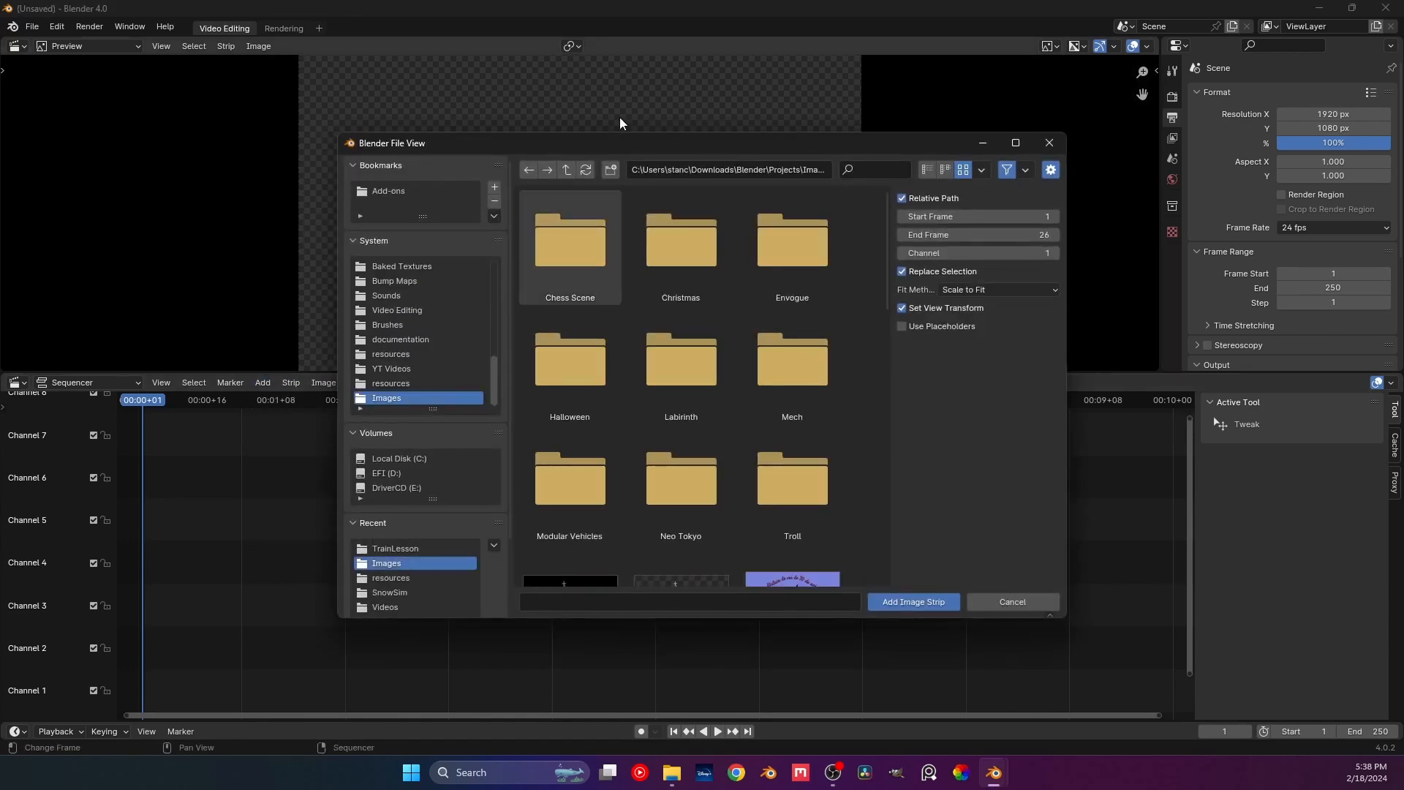
click(566, 173)
double_click(591, 235)
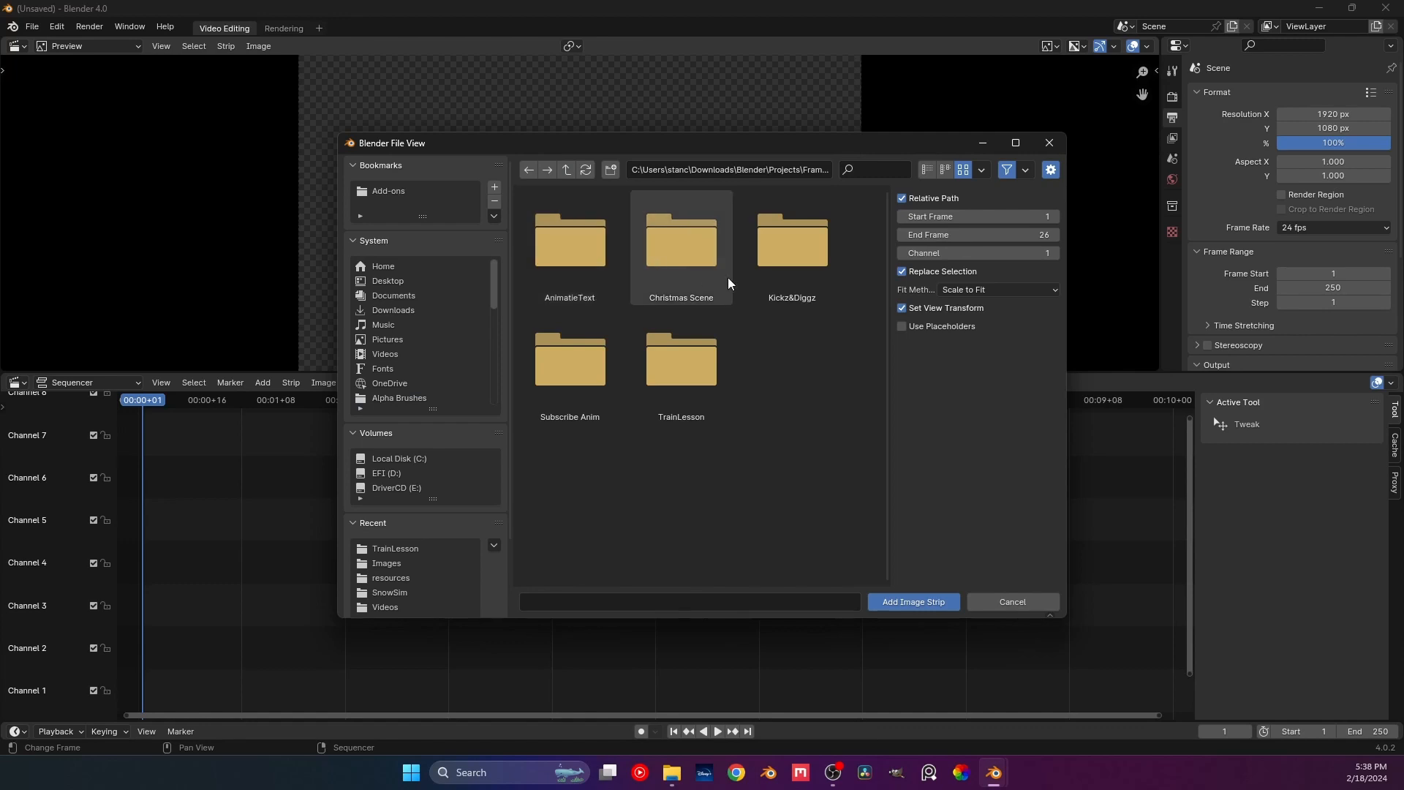
double_click(673, 366)
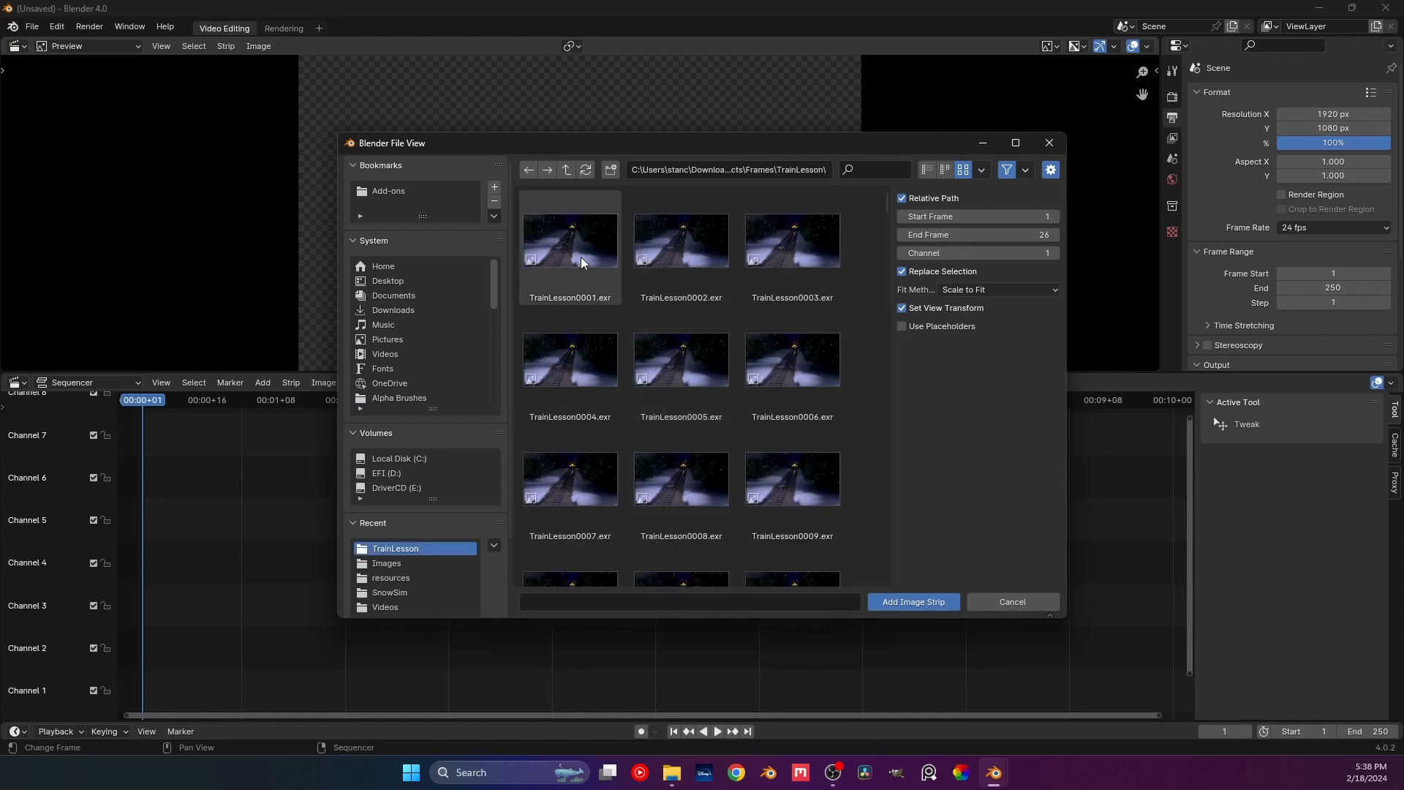
click(571, 249)
drag(886, 202, 893, 612)
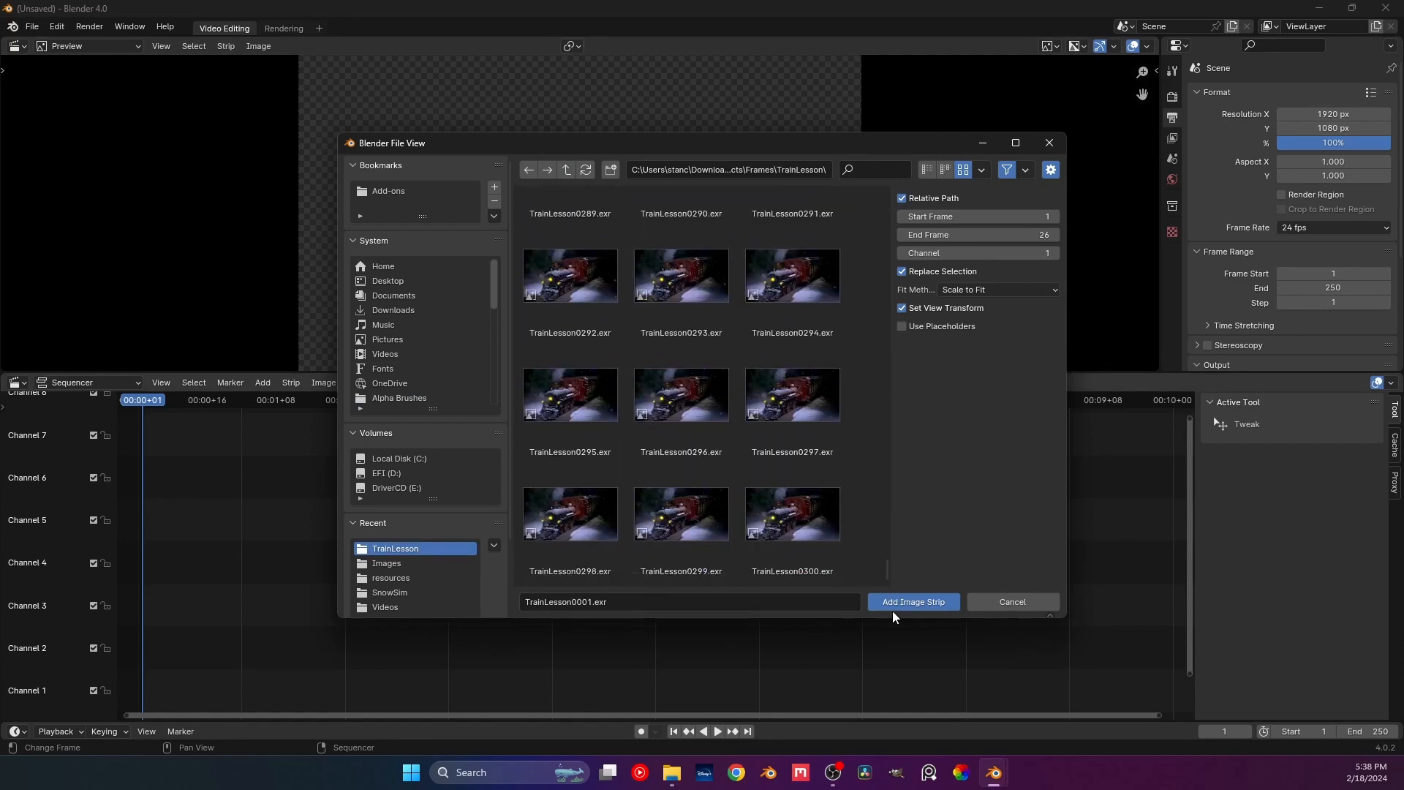
click(795, 544)
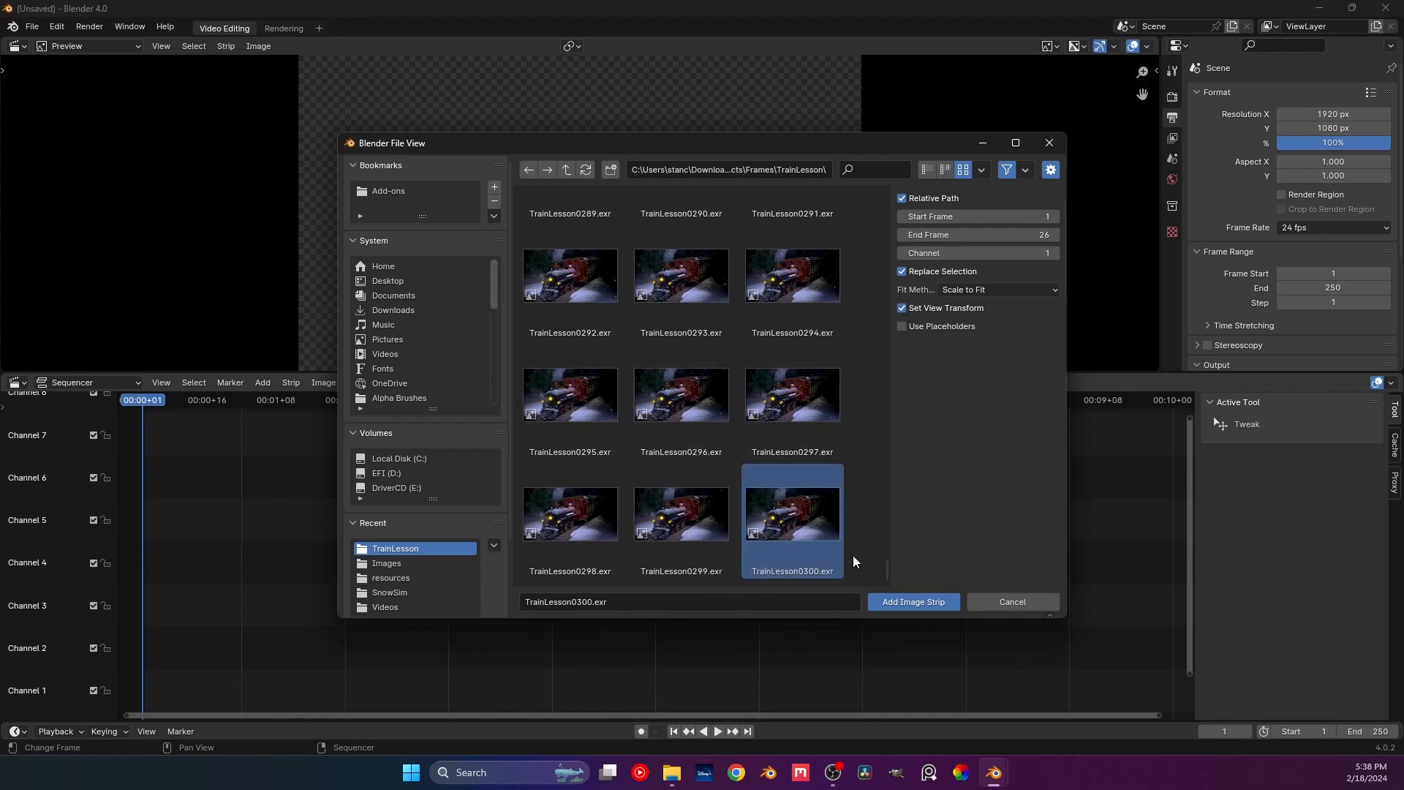
drag(887, 567, 896, 151)
Select the frames TrainLesson0001.exr through TrainLesson0300.exr and add them as an image strip on channel 1.
click(604, 245)
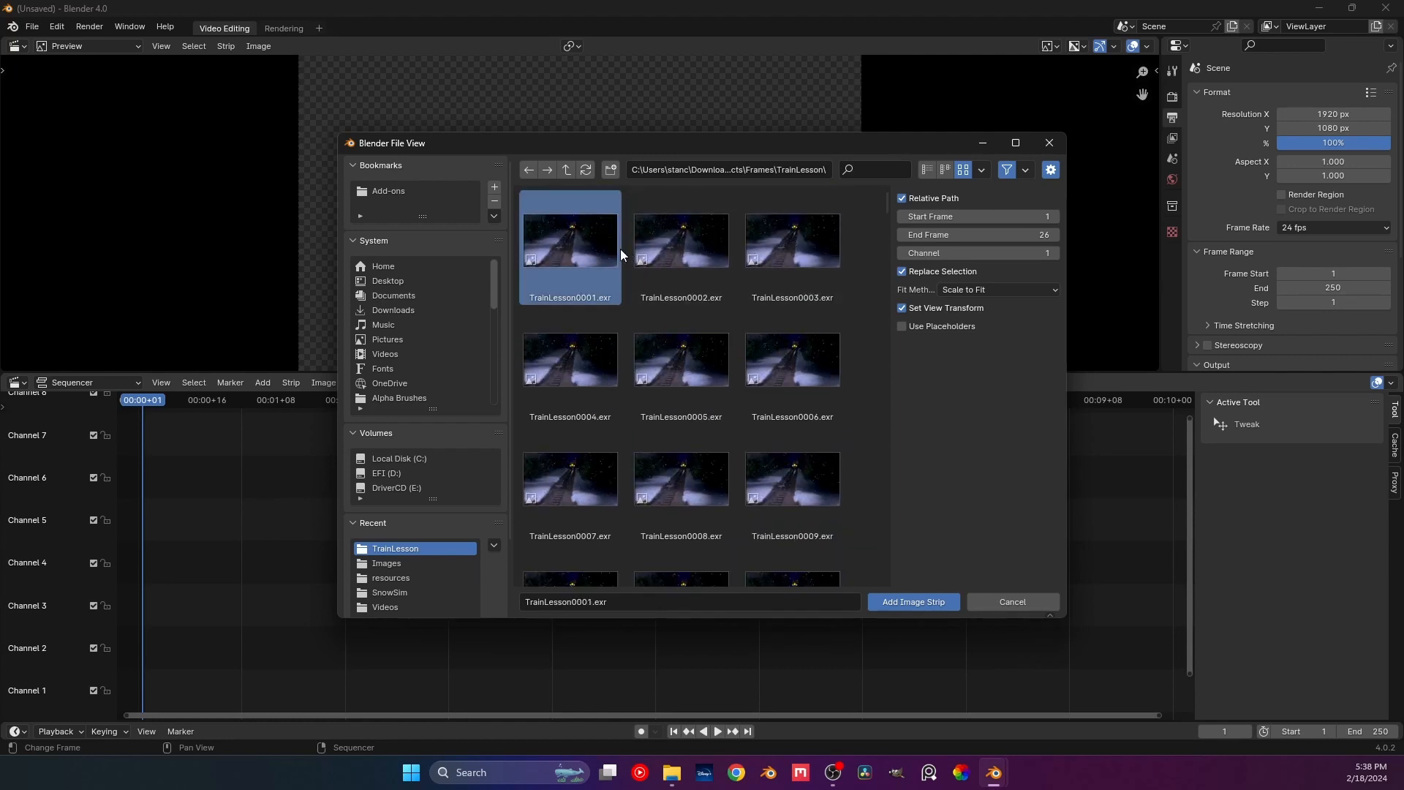
drag(885, 202, 884, 635)
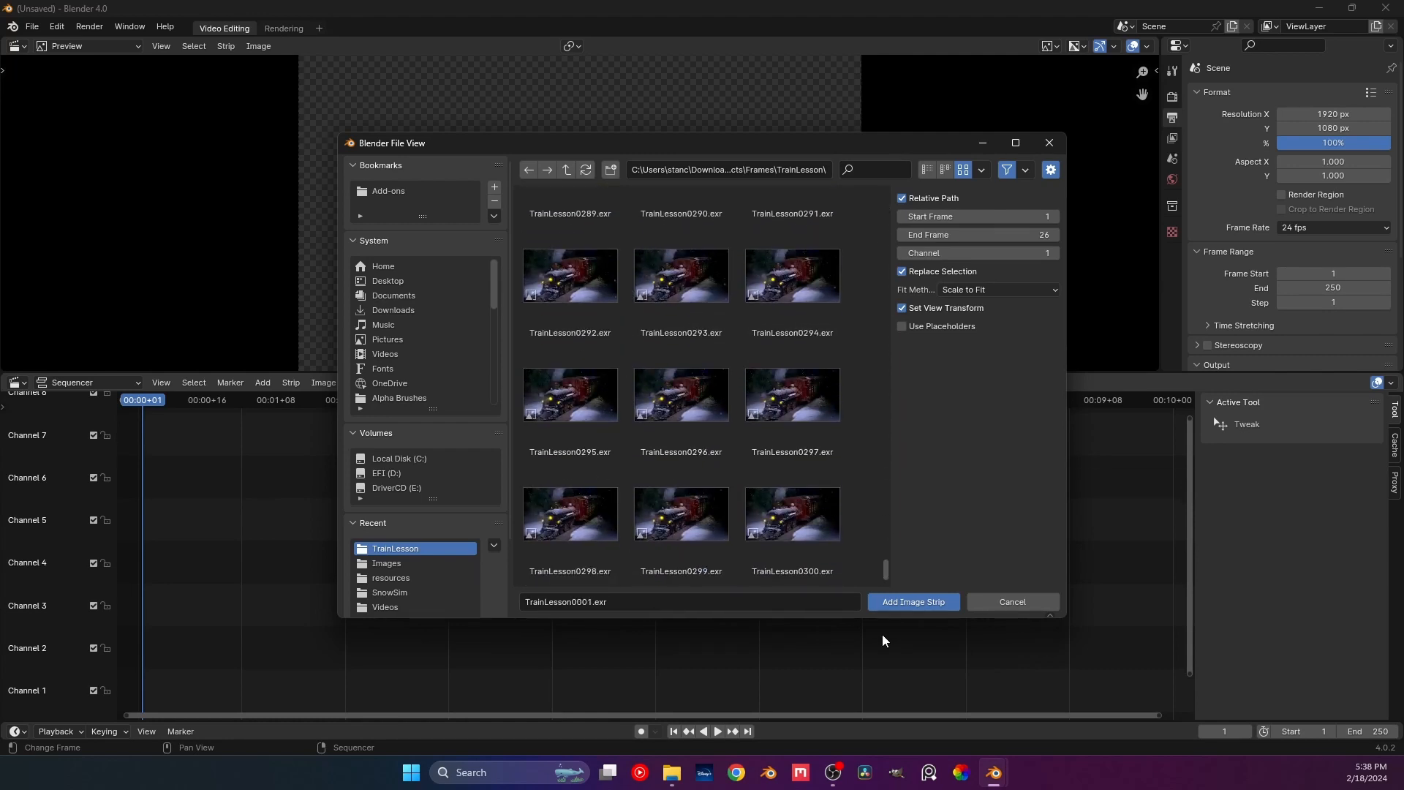
shift+click(801, 533)
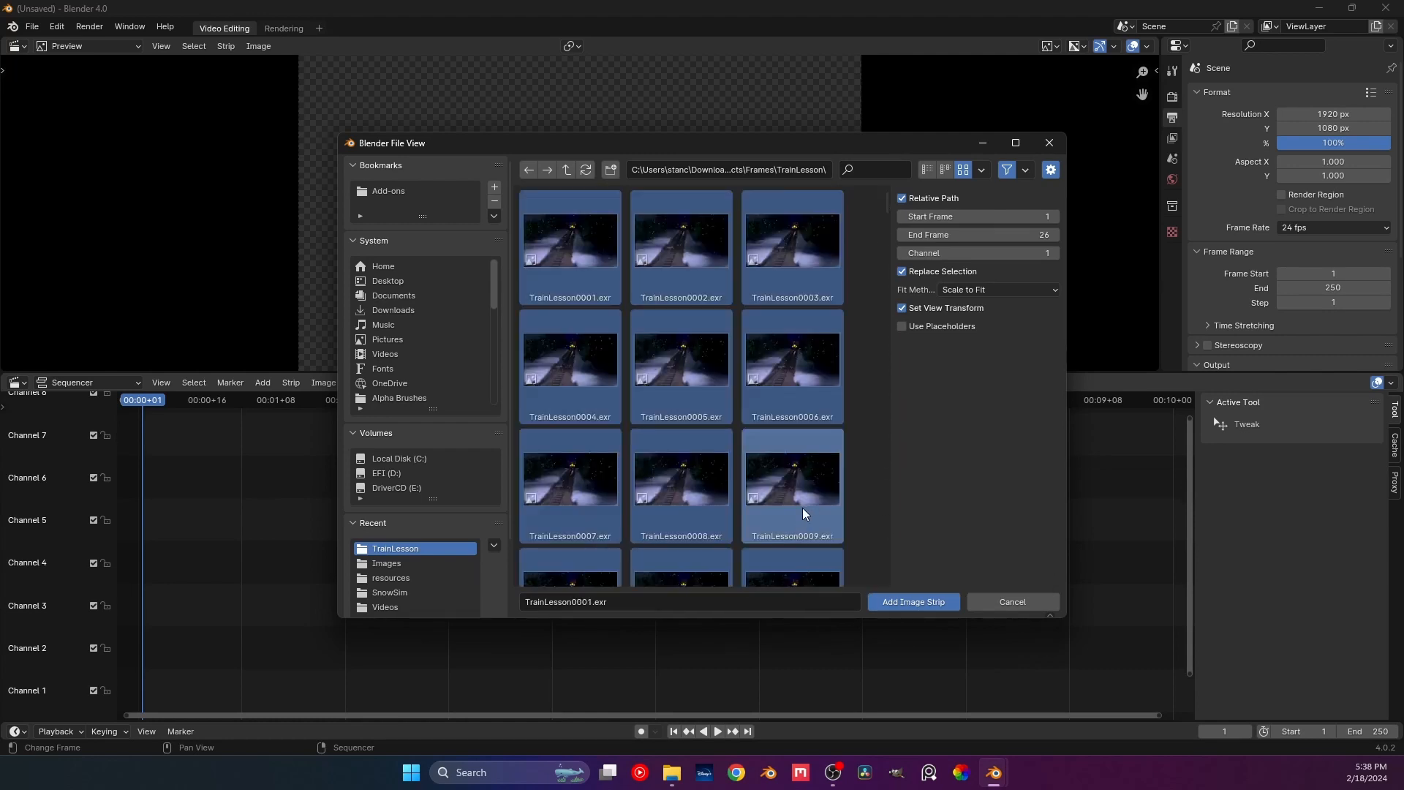
click(932, 606)
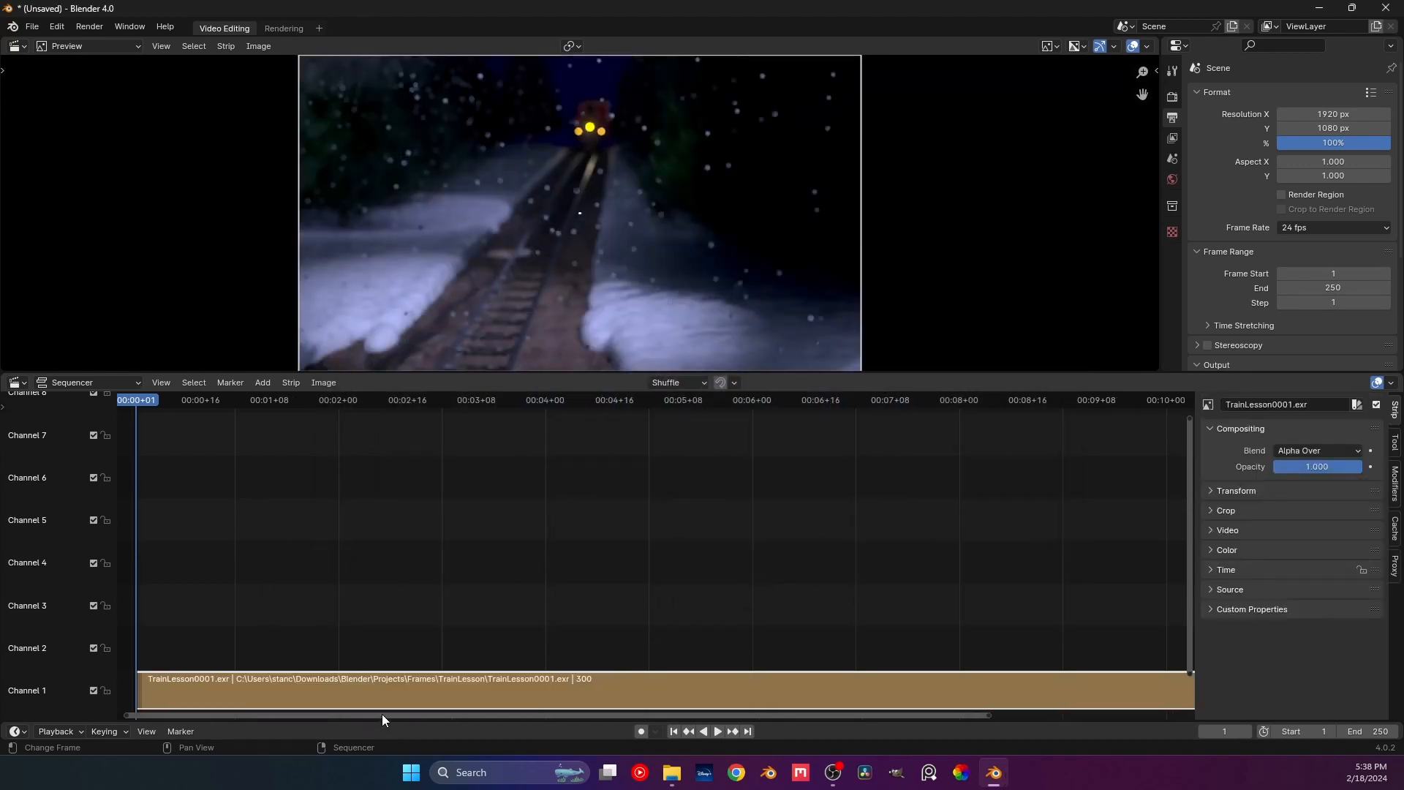
drag(382, 714, 696, 714)
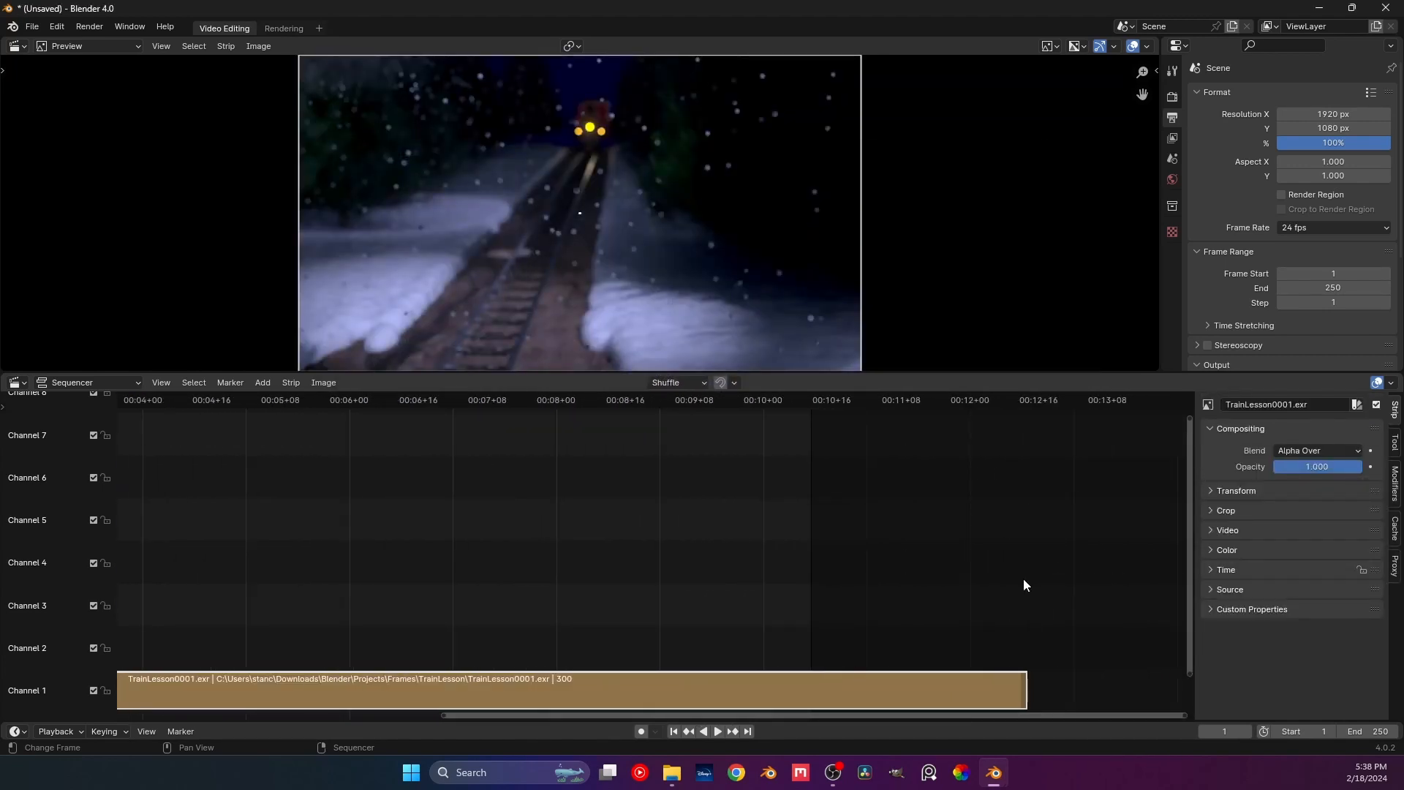
Set the render engine to Cycles with the Experimental feature set and GPU Compute as the device.
click(1172, 96)
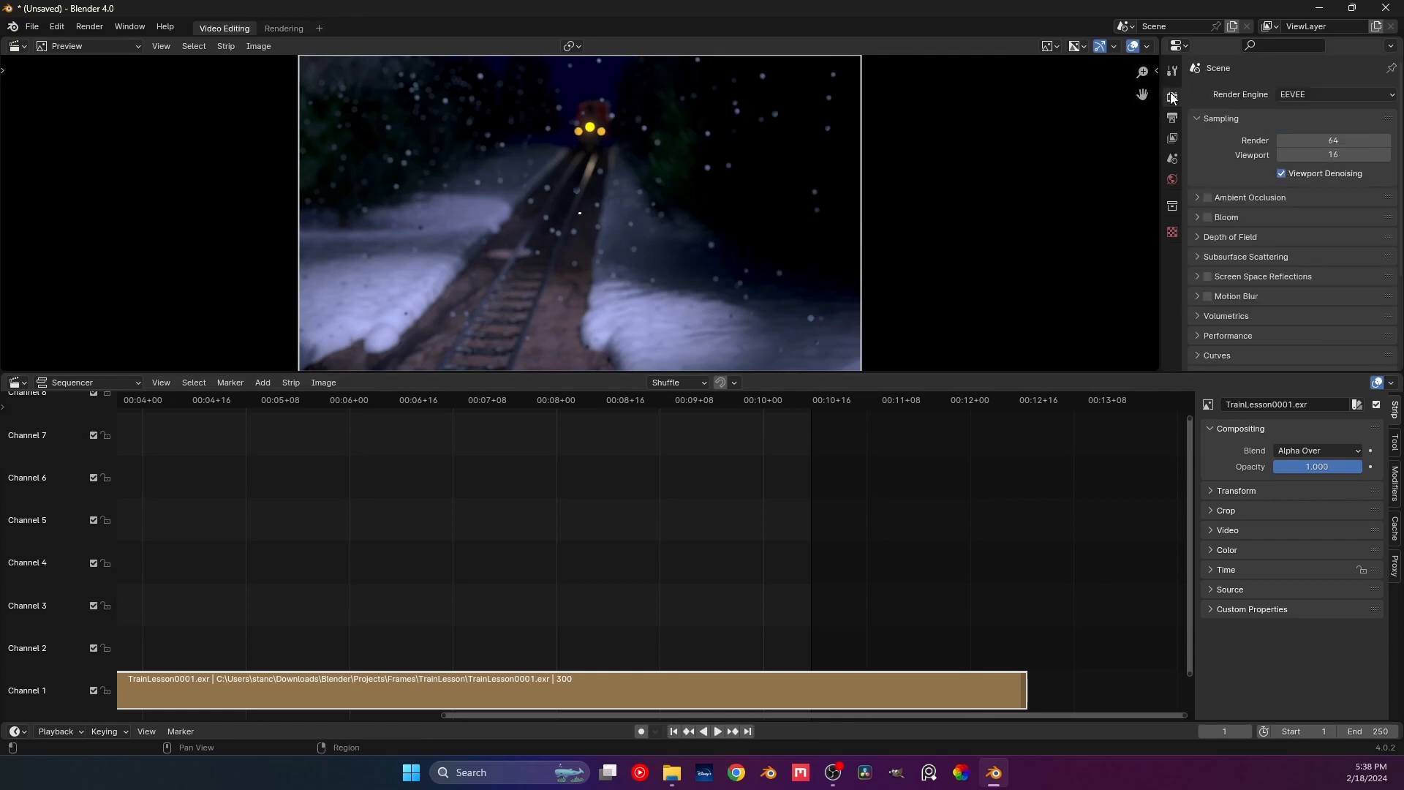
click(1314, 94)
click(1299, 133)
click(1300, 113)
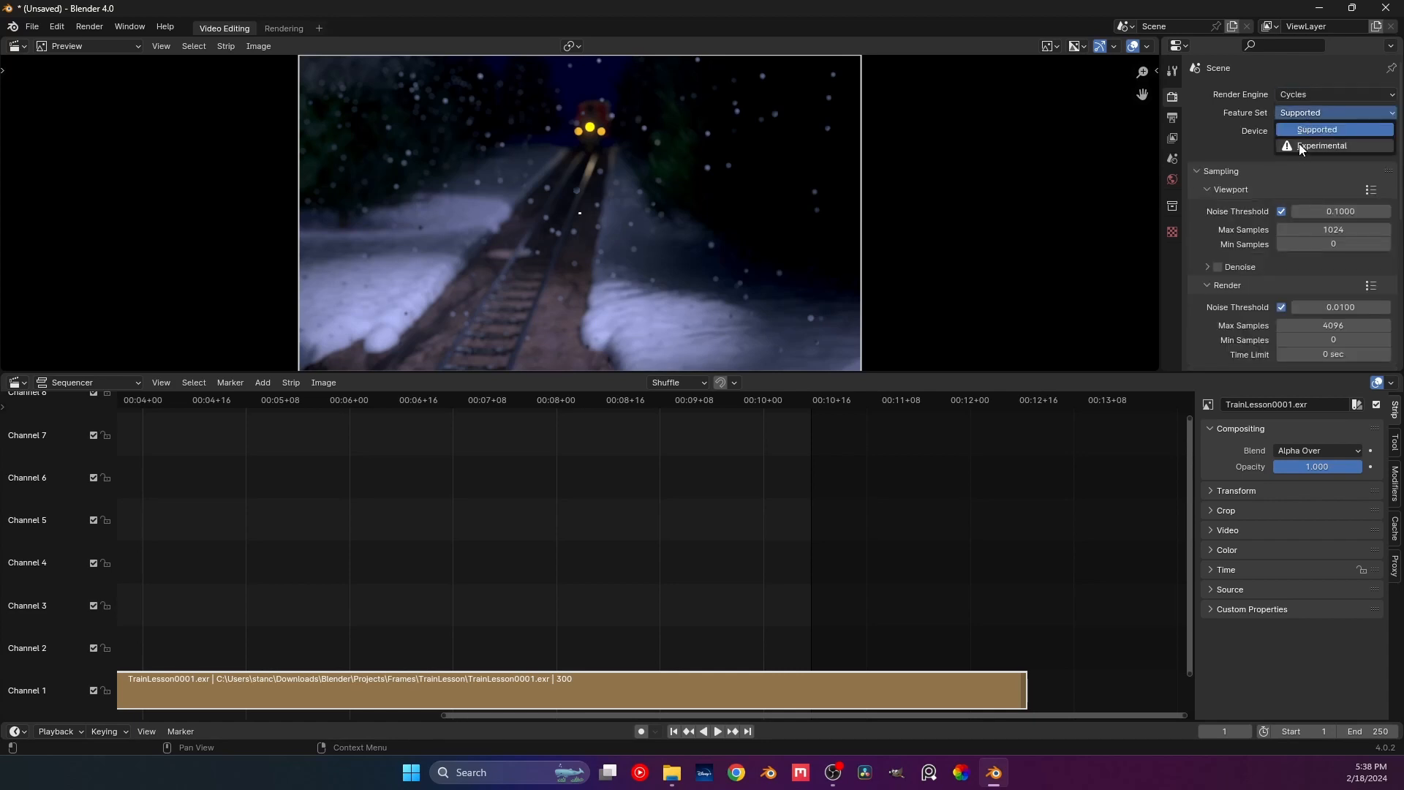
click(1299, 146)
click(1299, 130)
click(1299, 163)
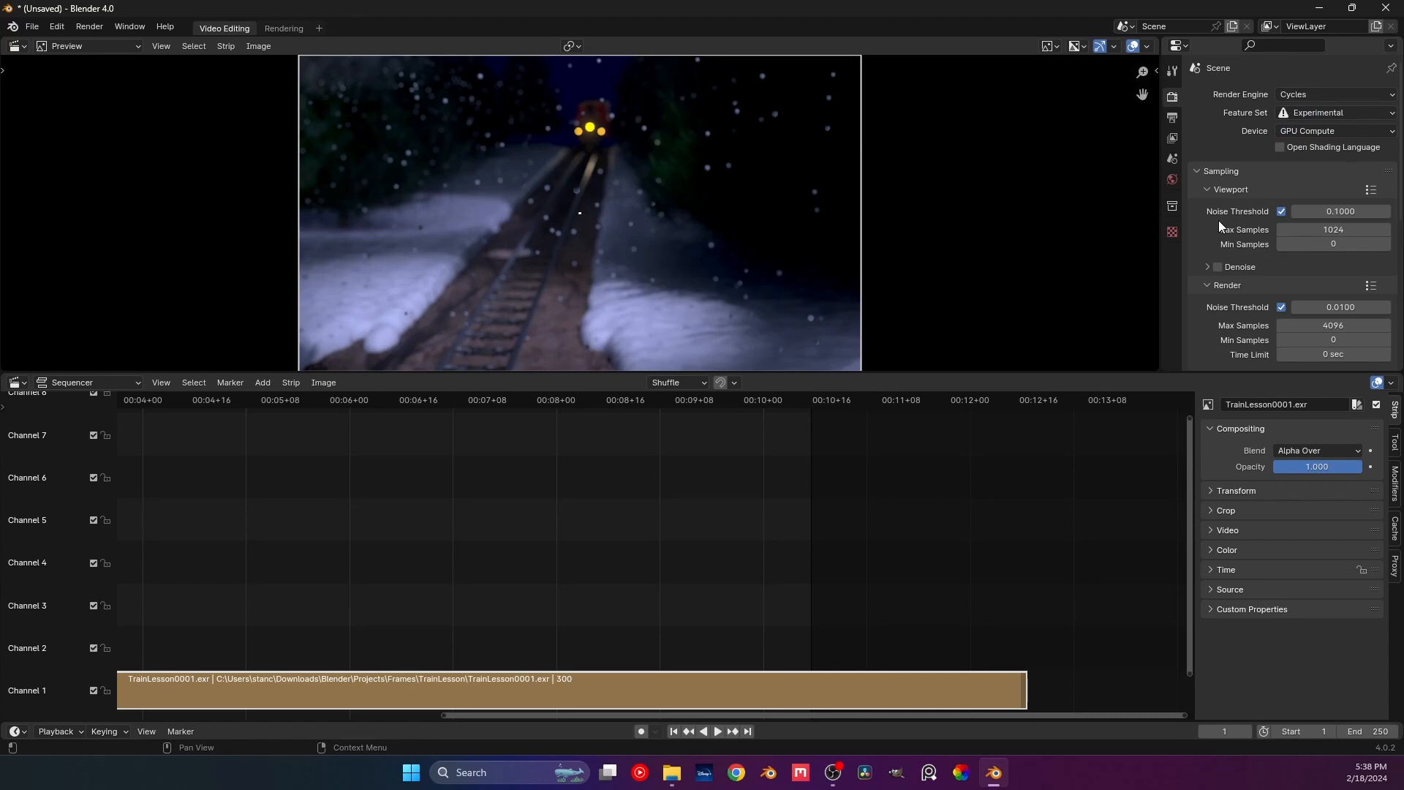
Set the maximum volume bounces to 1 in the light path settings and review the performance settings.
scroll(1219, 222, down, 7)
click(1209, 231)
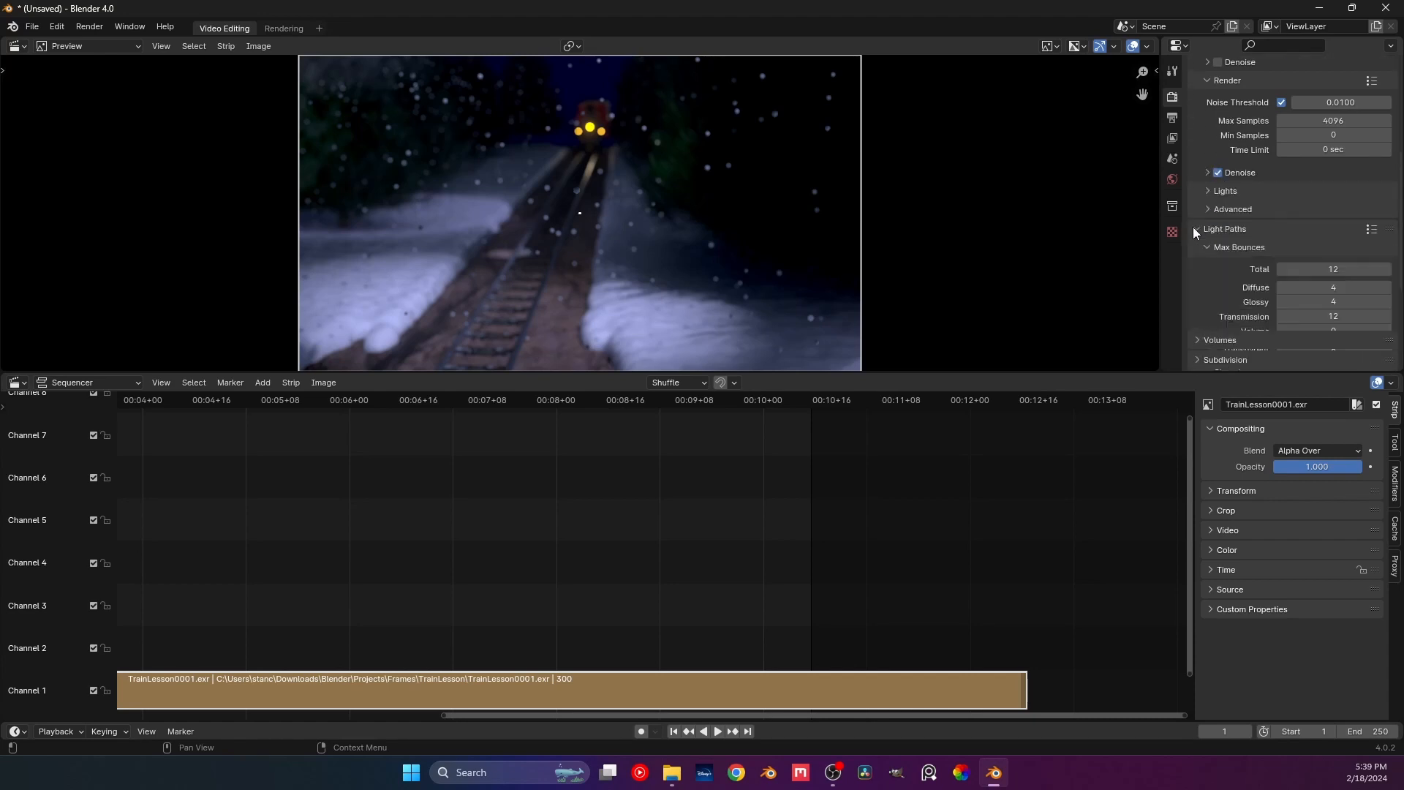
scroll(1275, 256, down, 3)
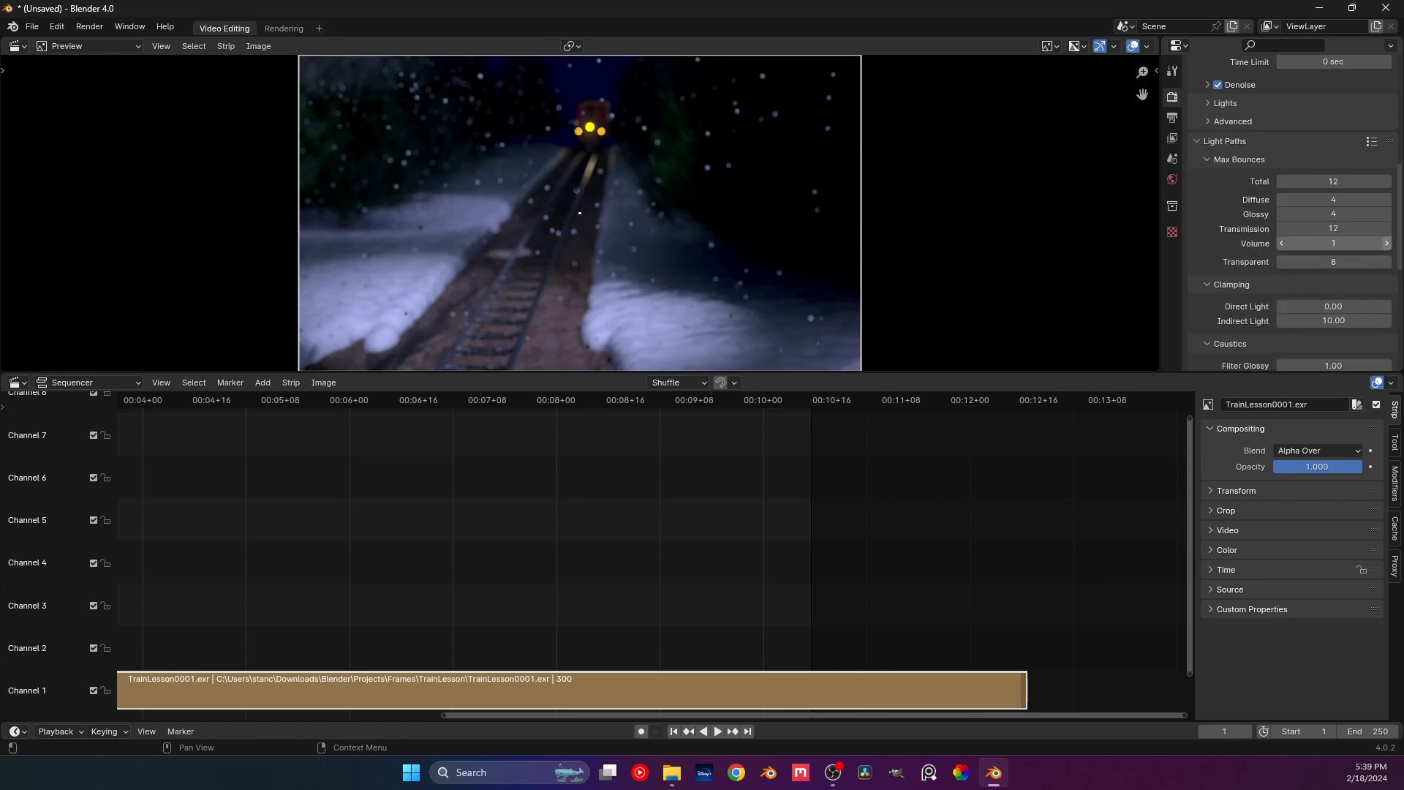
click(1196, 142)
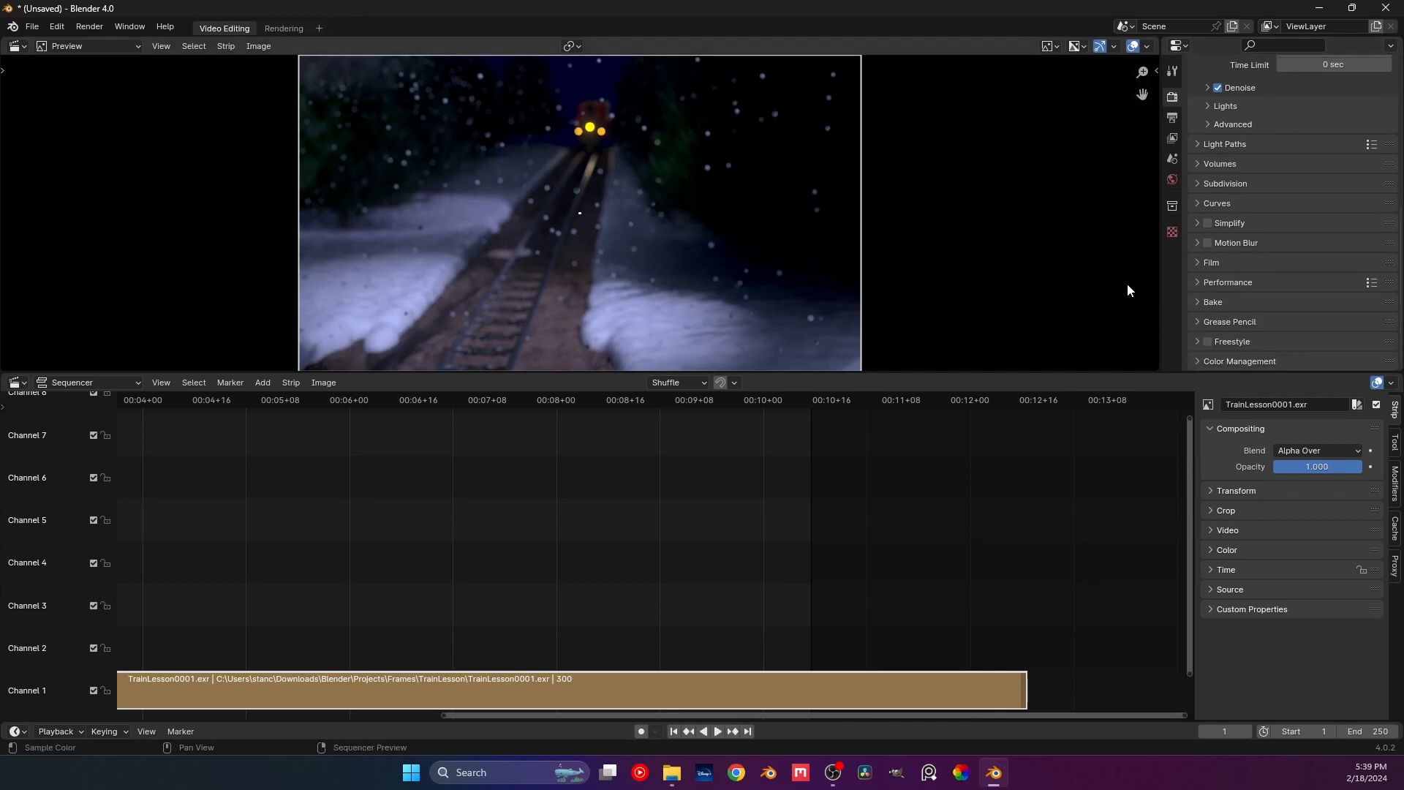
click(1197, 283)
scroll(1196, 282, down, 5)
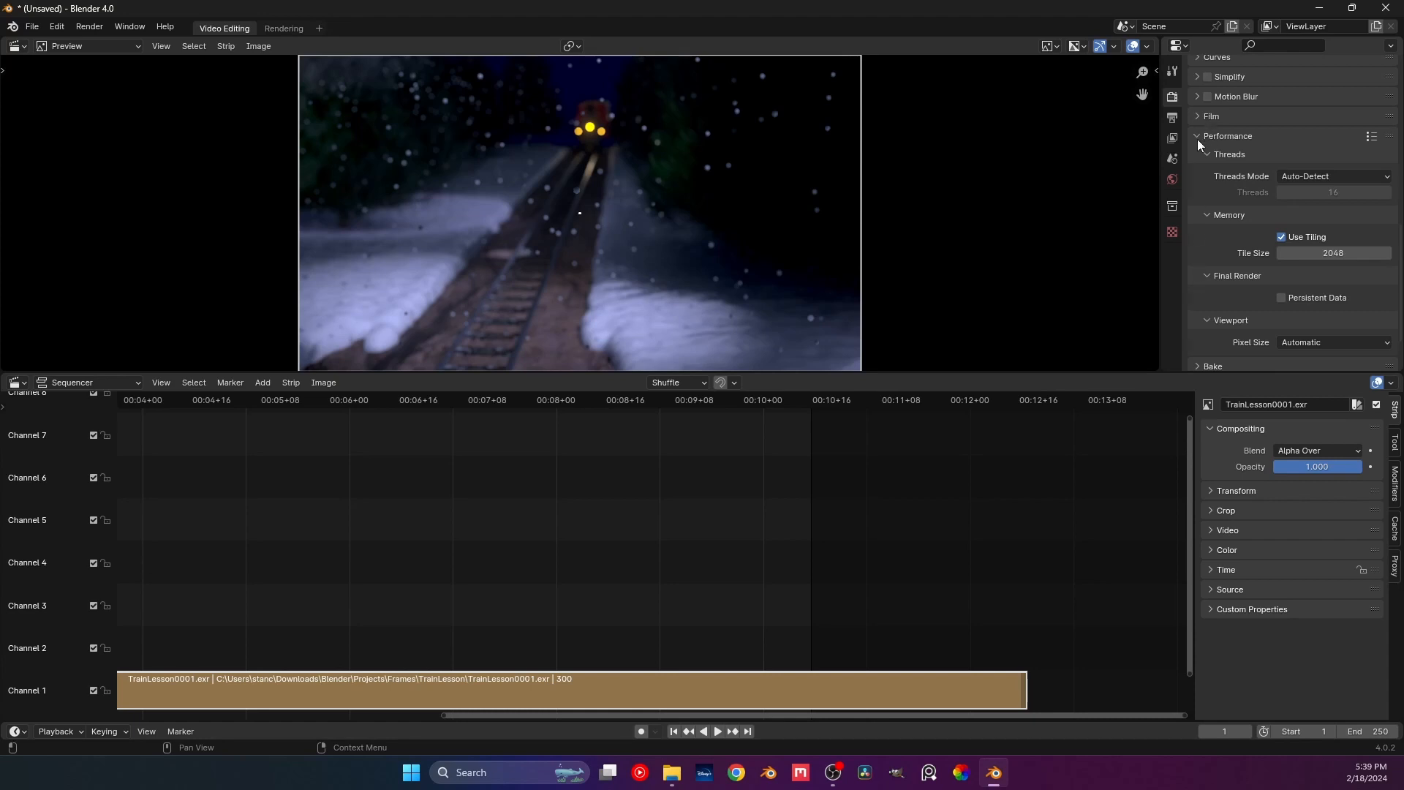
click(1197, 139)
Set the color management view transform to AgX and the look to Medium High Contrast.
click(1198, 360)
scroll(1241, 300, down, 5)
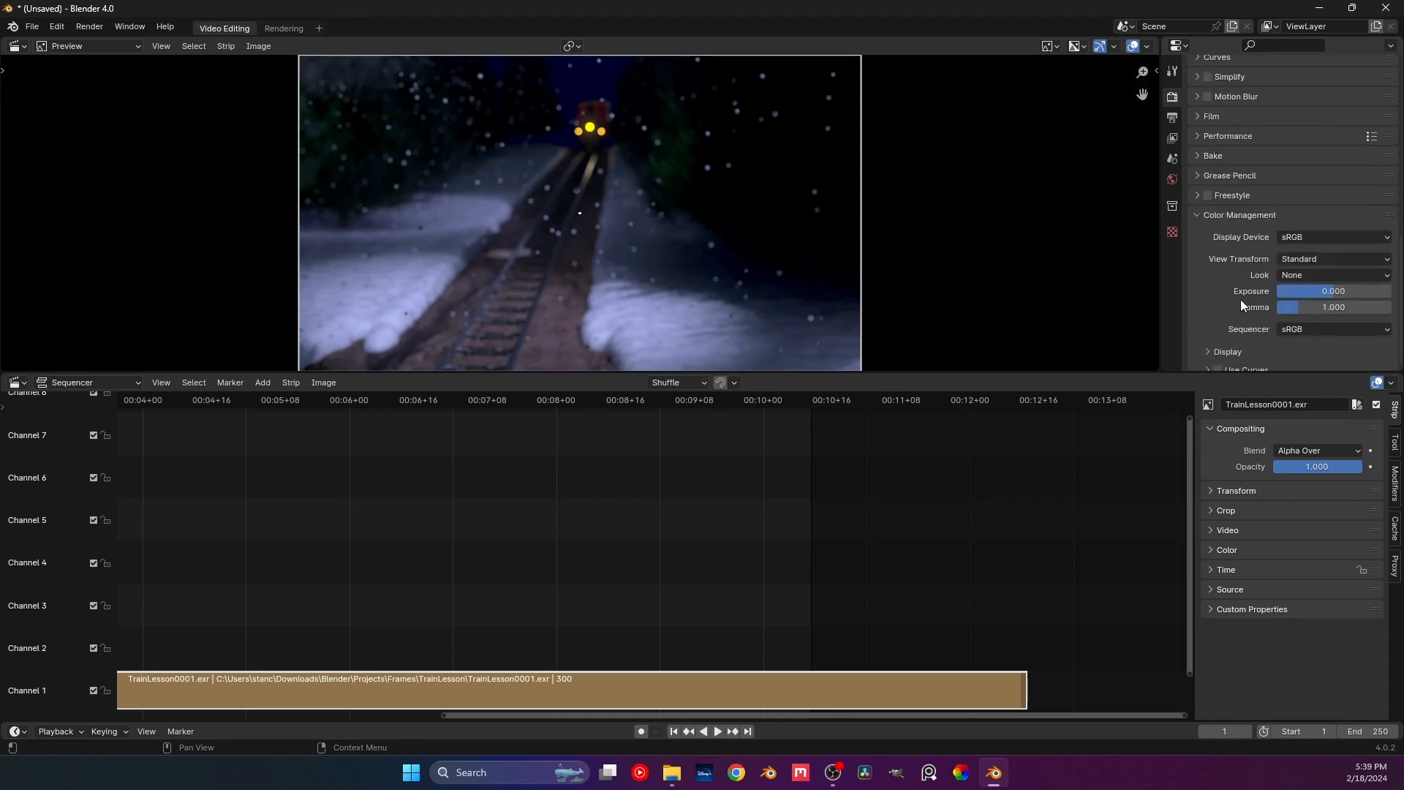
click(1320, 260)
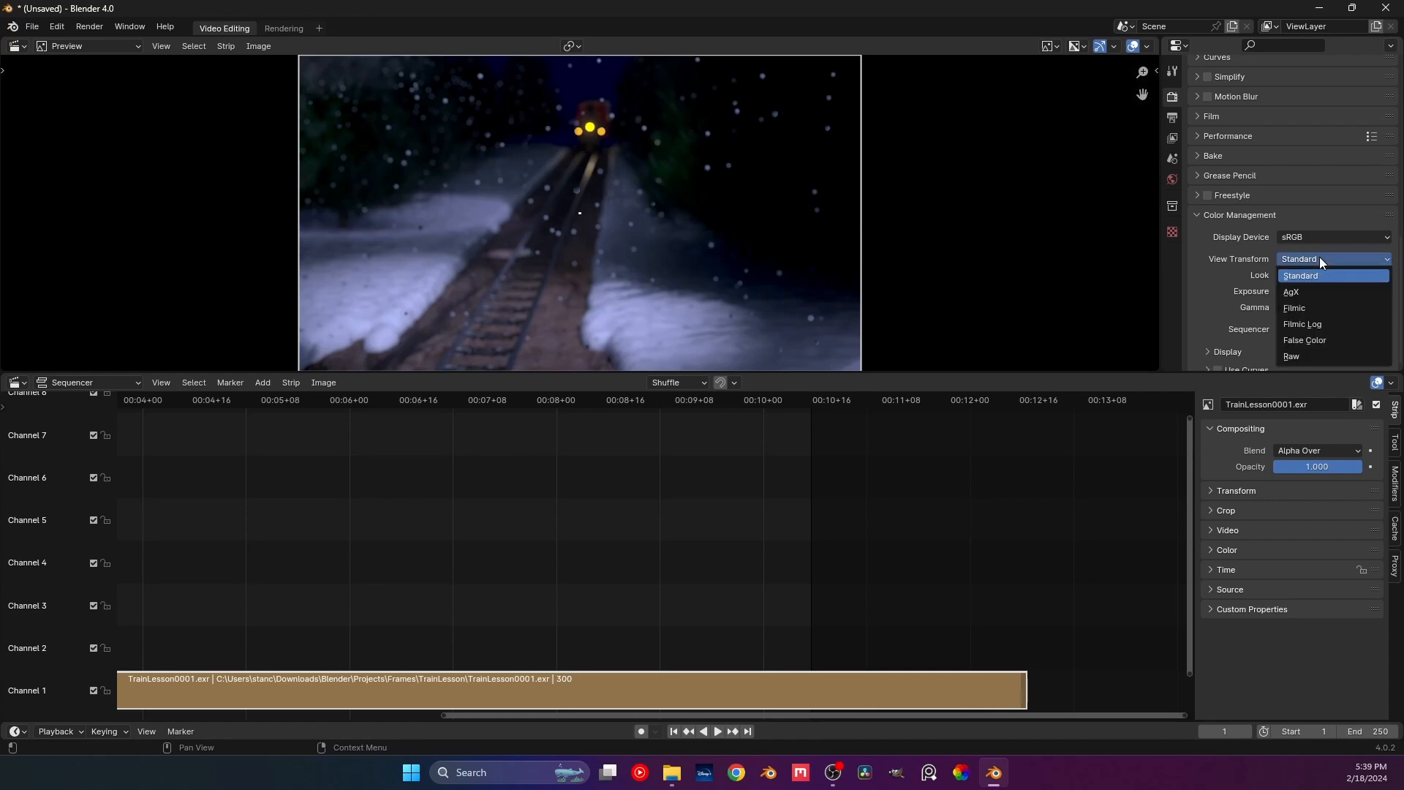
click(1310, 293)
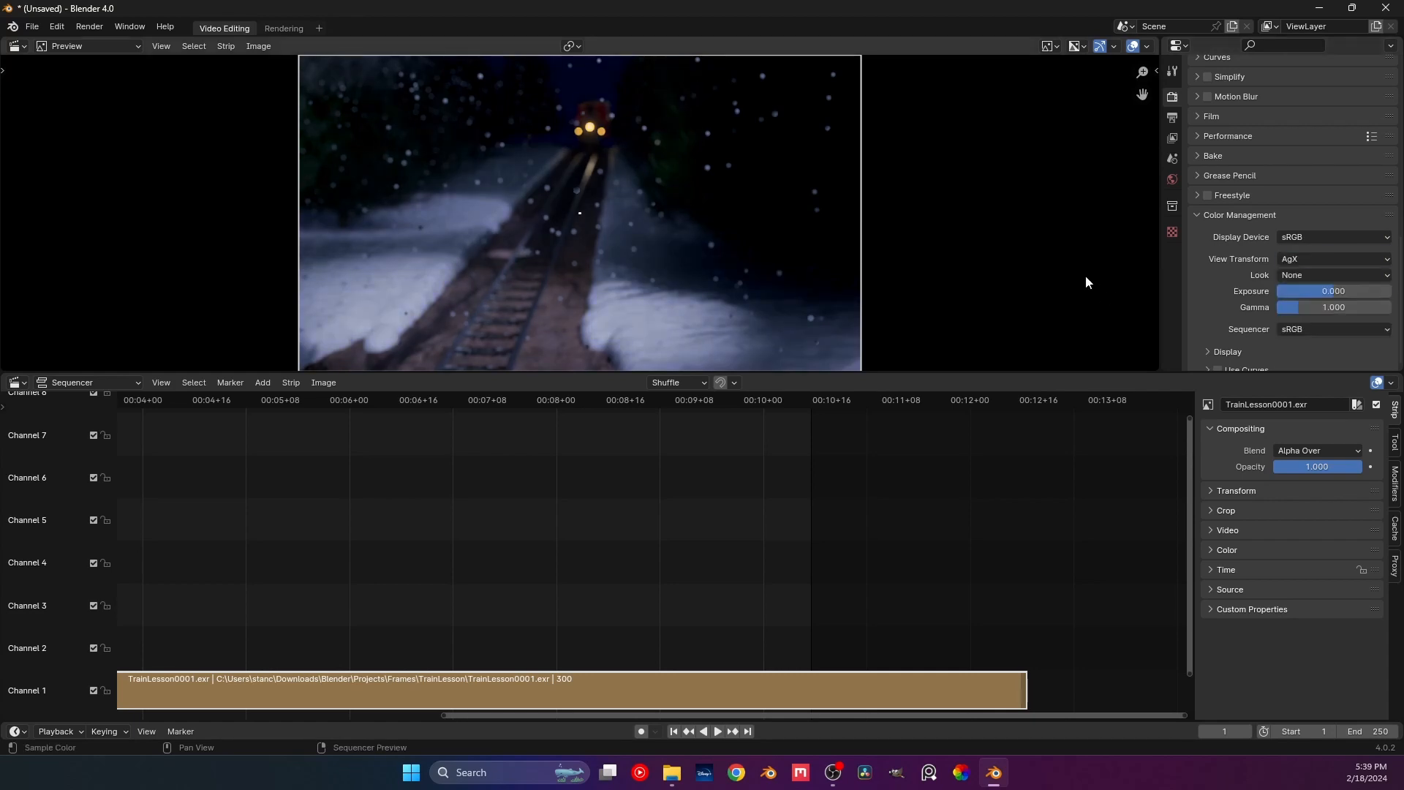
click(1302, 275)
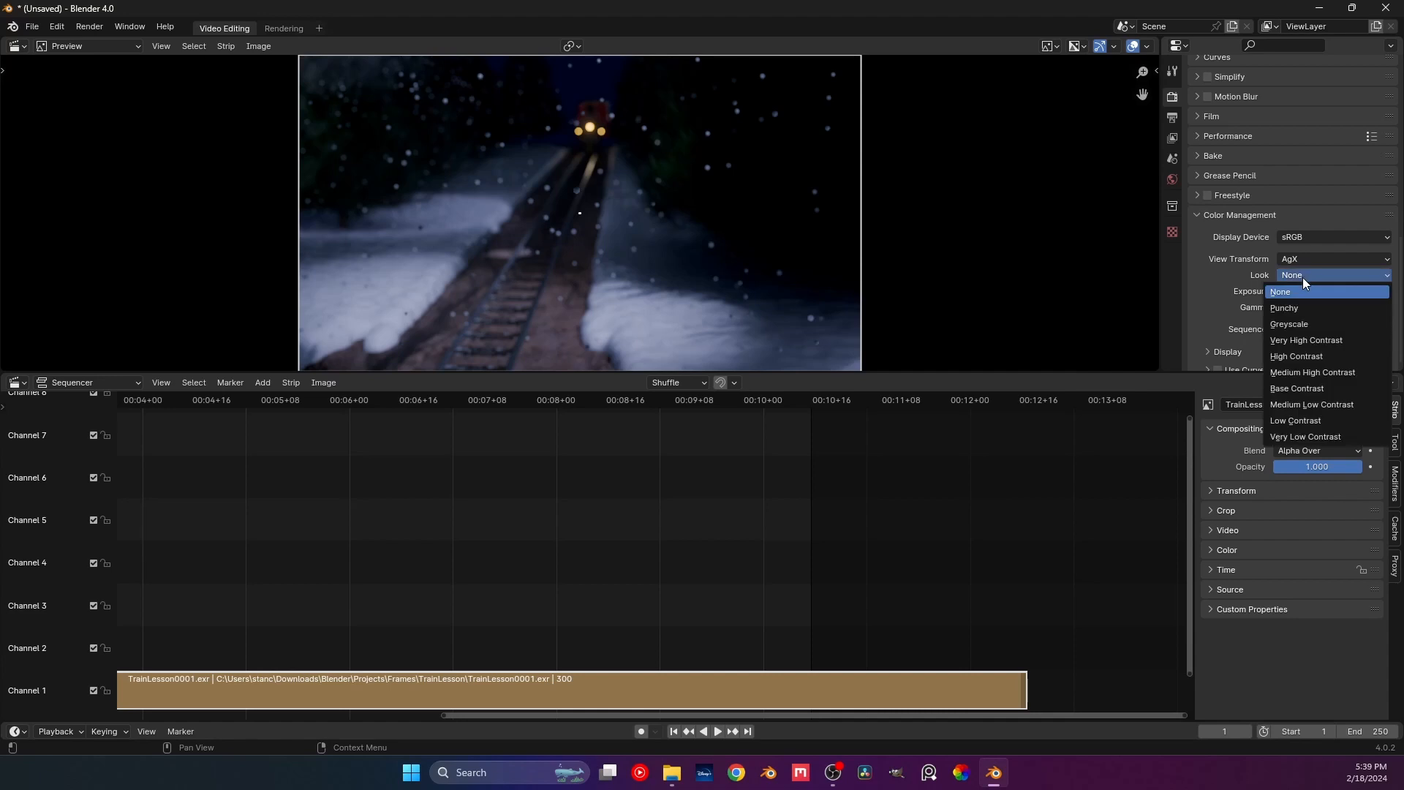
click(1293, 371)
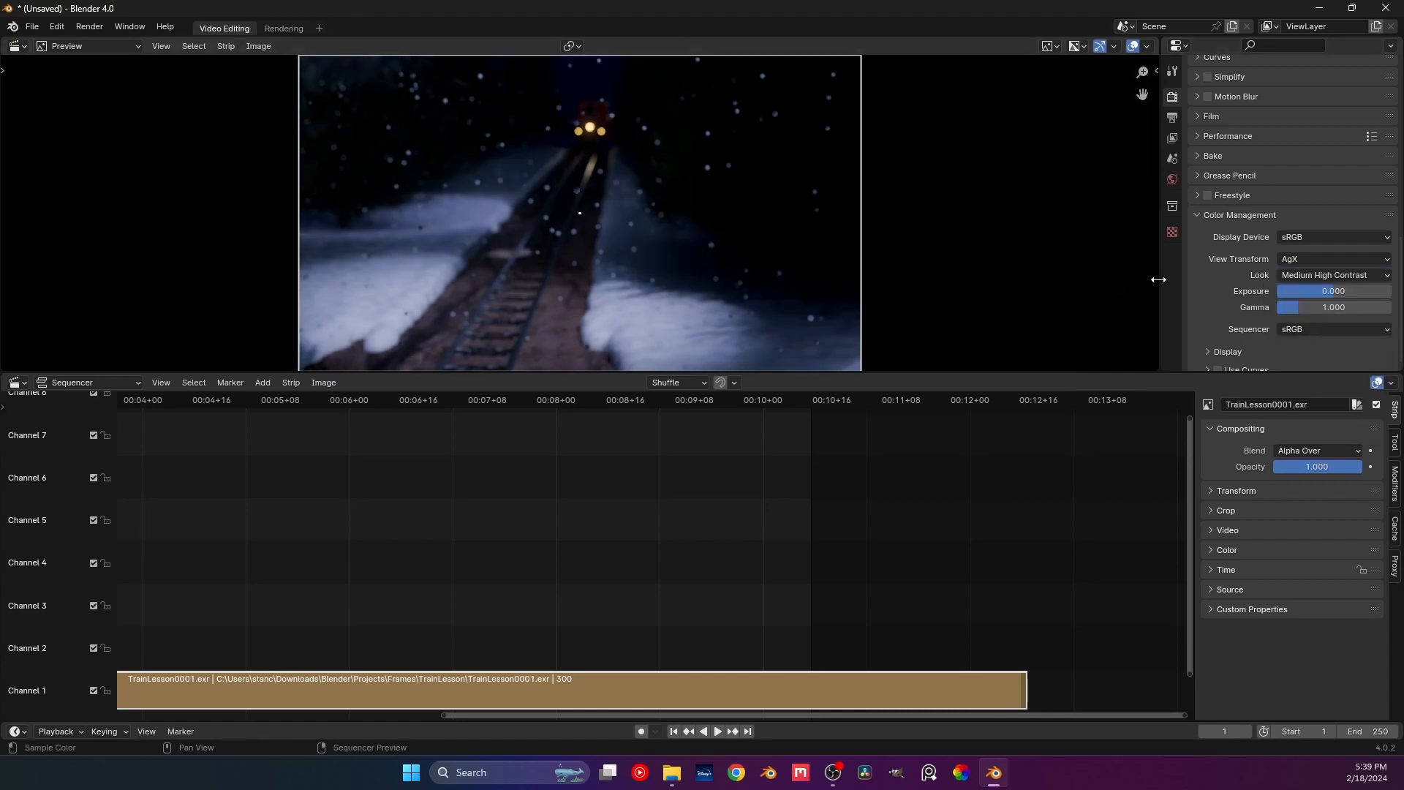
Try the High Contrast look on the preview and return to Medium High Contrast.
click(1302, 275)
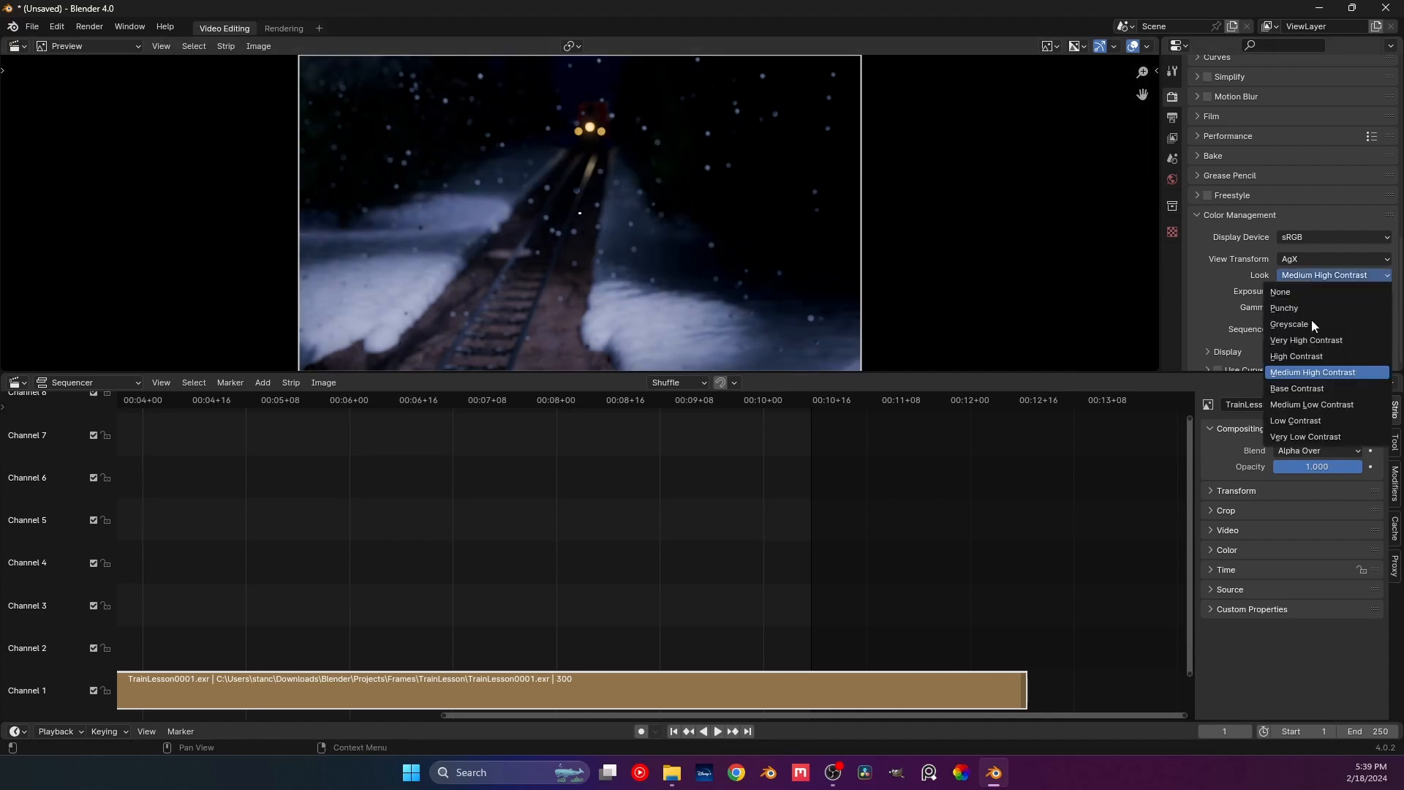
click(1315, 358)
click(1317, 276)
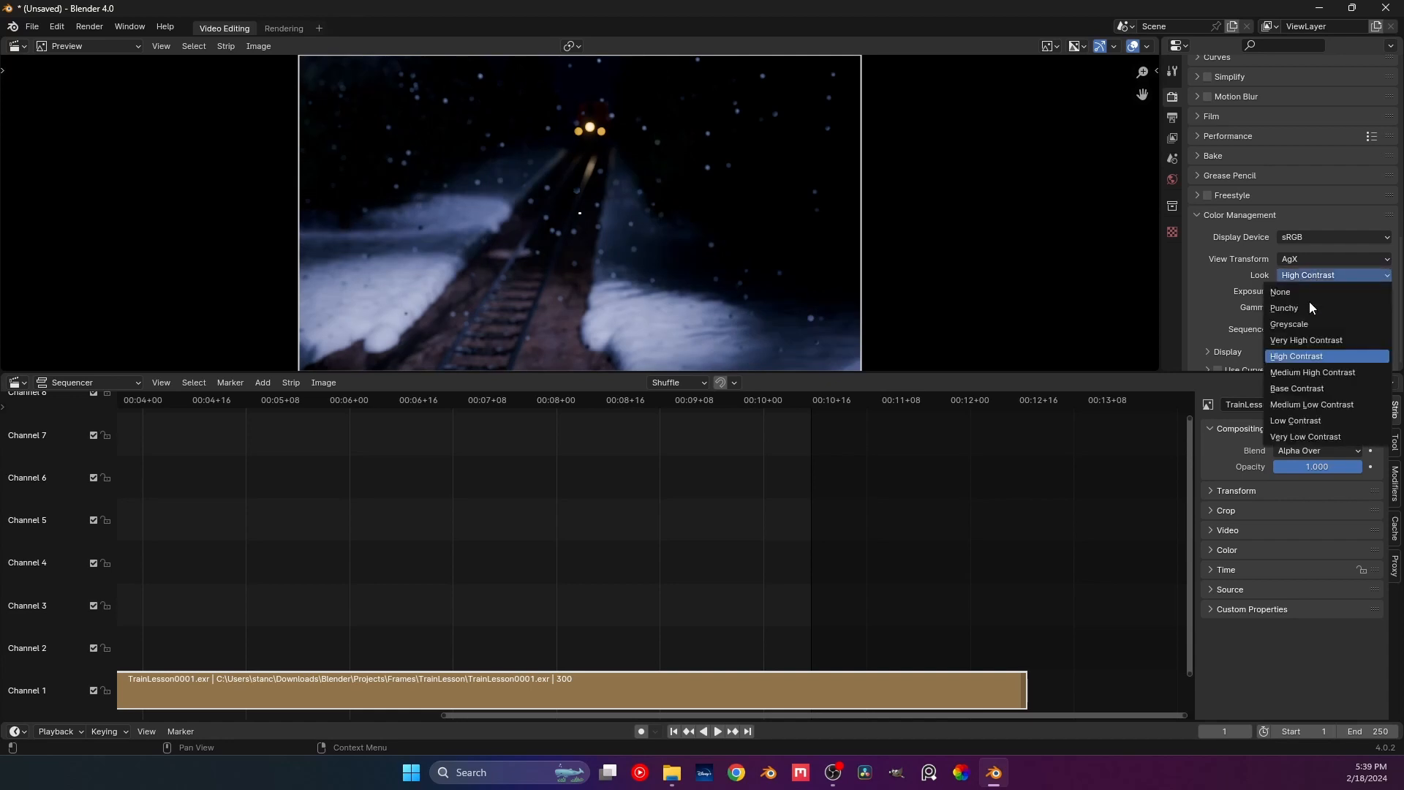
click(1294, 368)
scroll(1229, 275, down, 1)
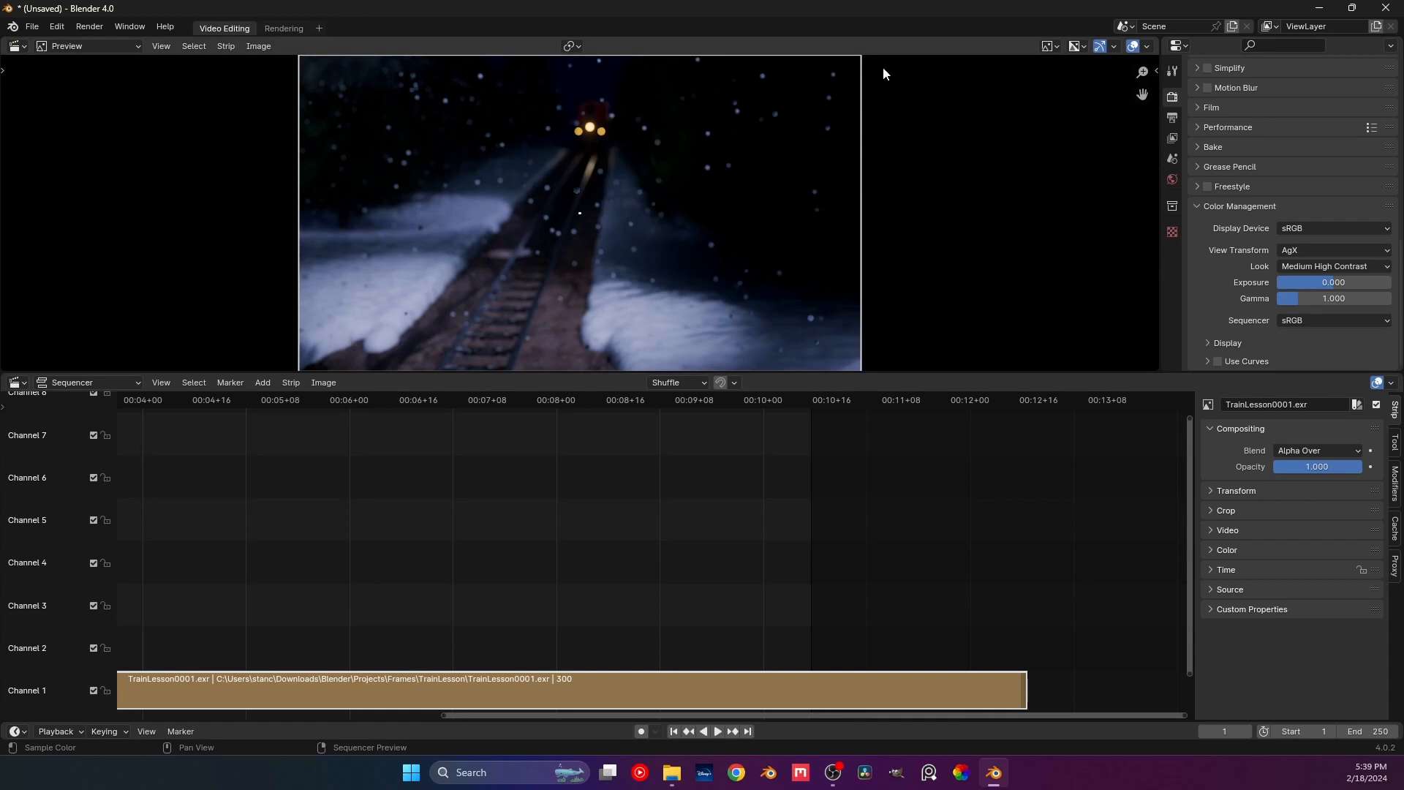
Set the end of the output frame range to 300.
click(1173, 117)
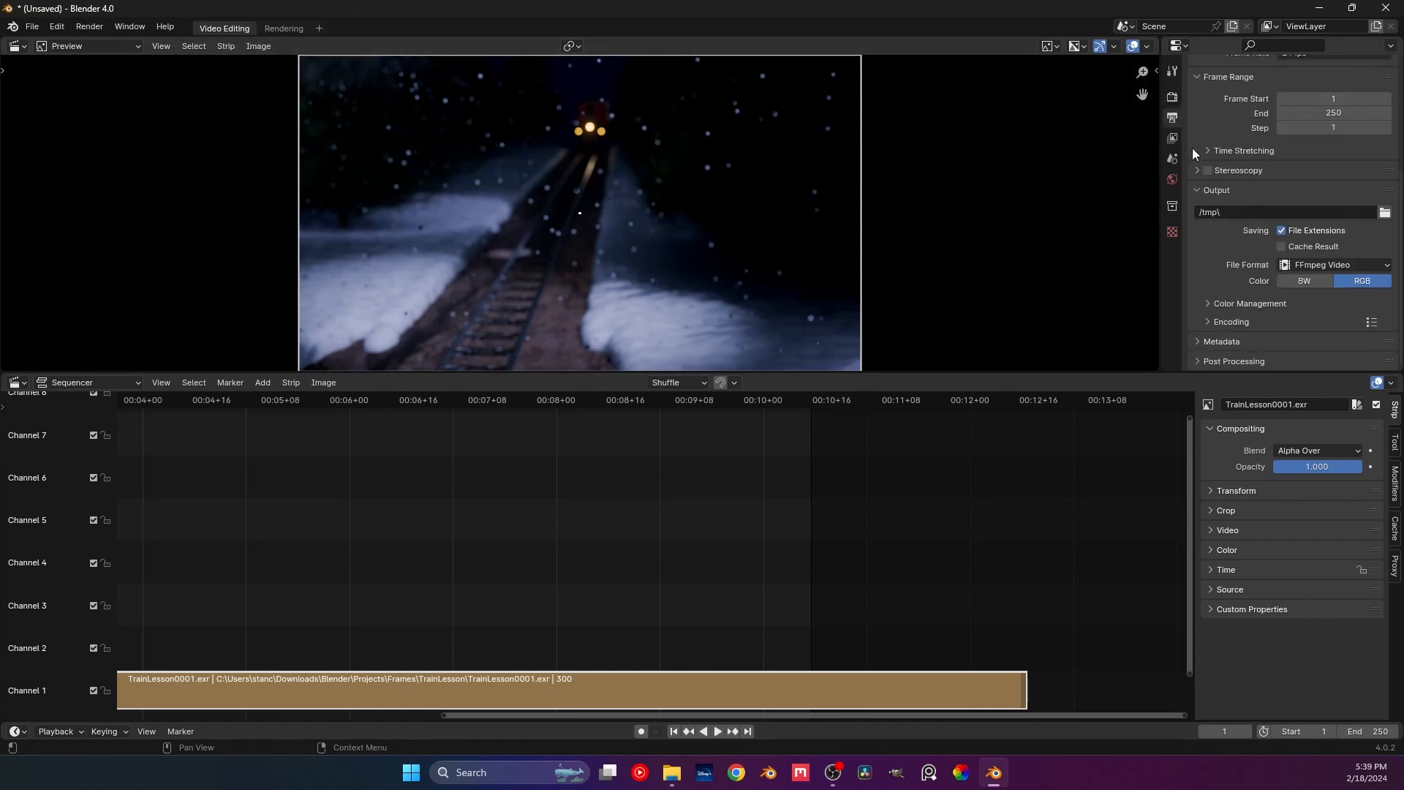
scroll(1208, 173, up, 1)
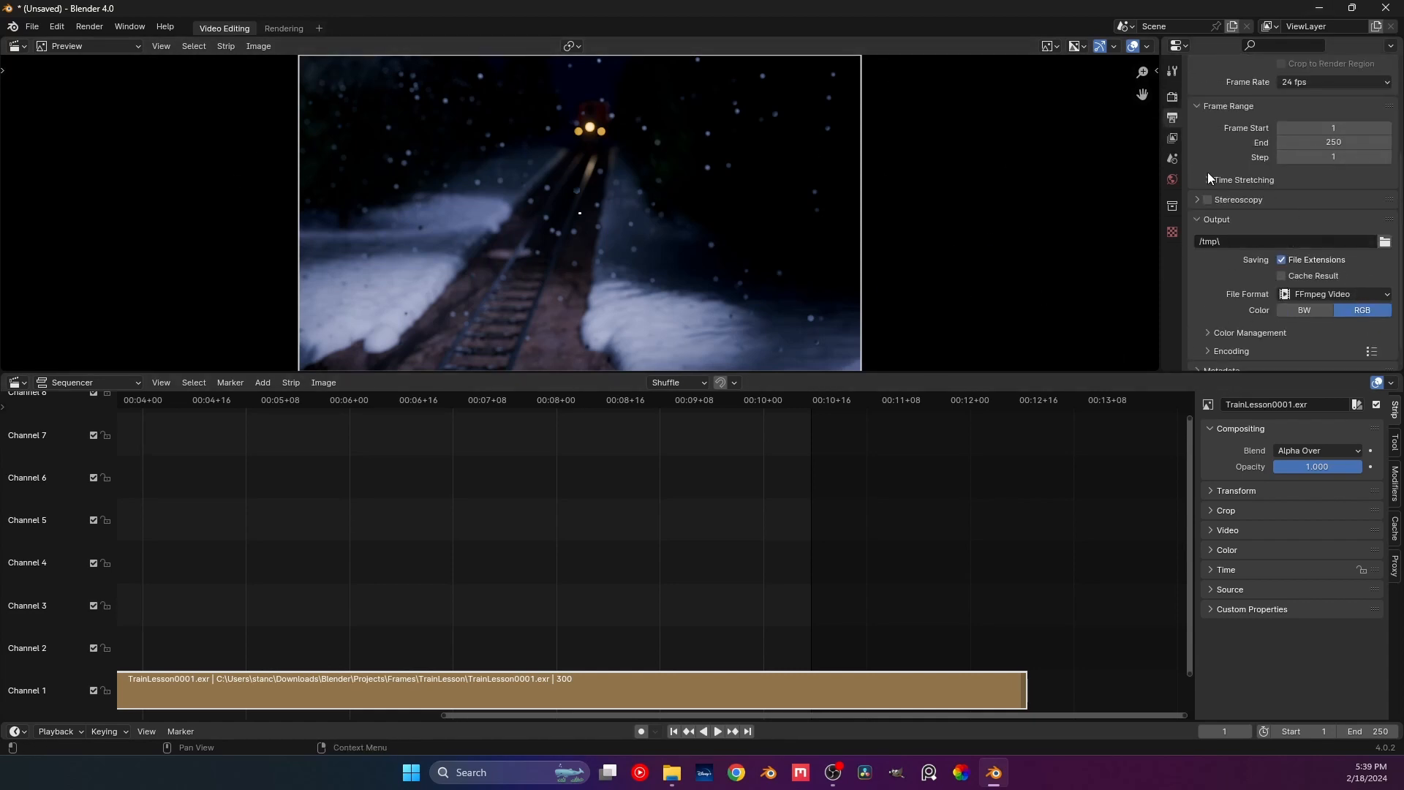
click(1316, 141)
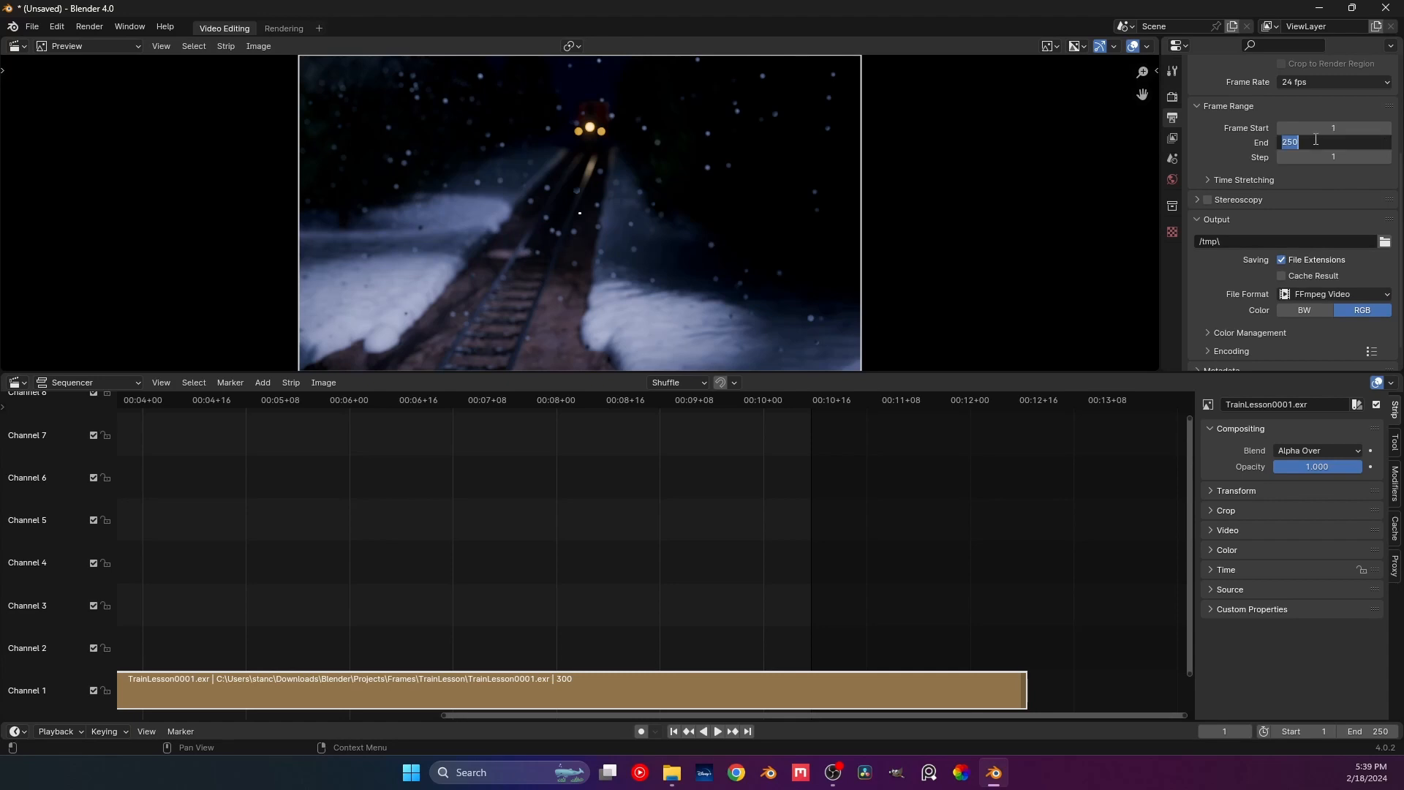
text(300)
key(Return)
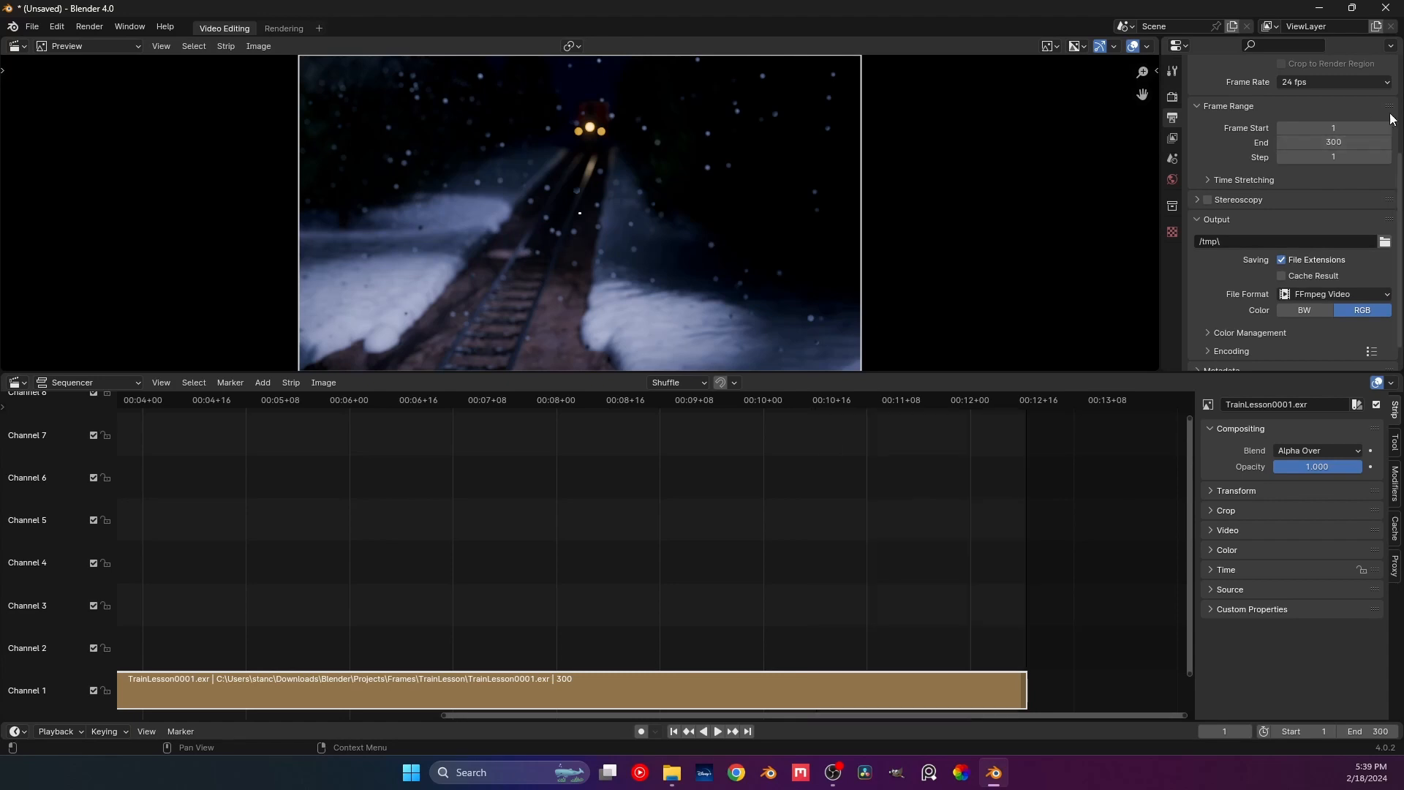
Switch the sequencer ruler from seconds to frames and play the image strip from frame 1.
click(710, 508)
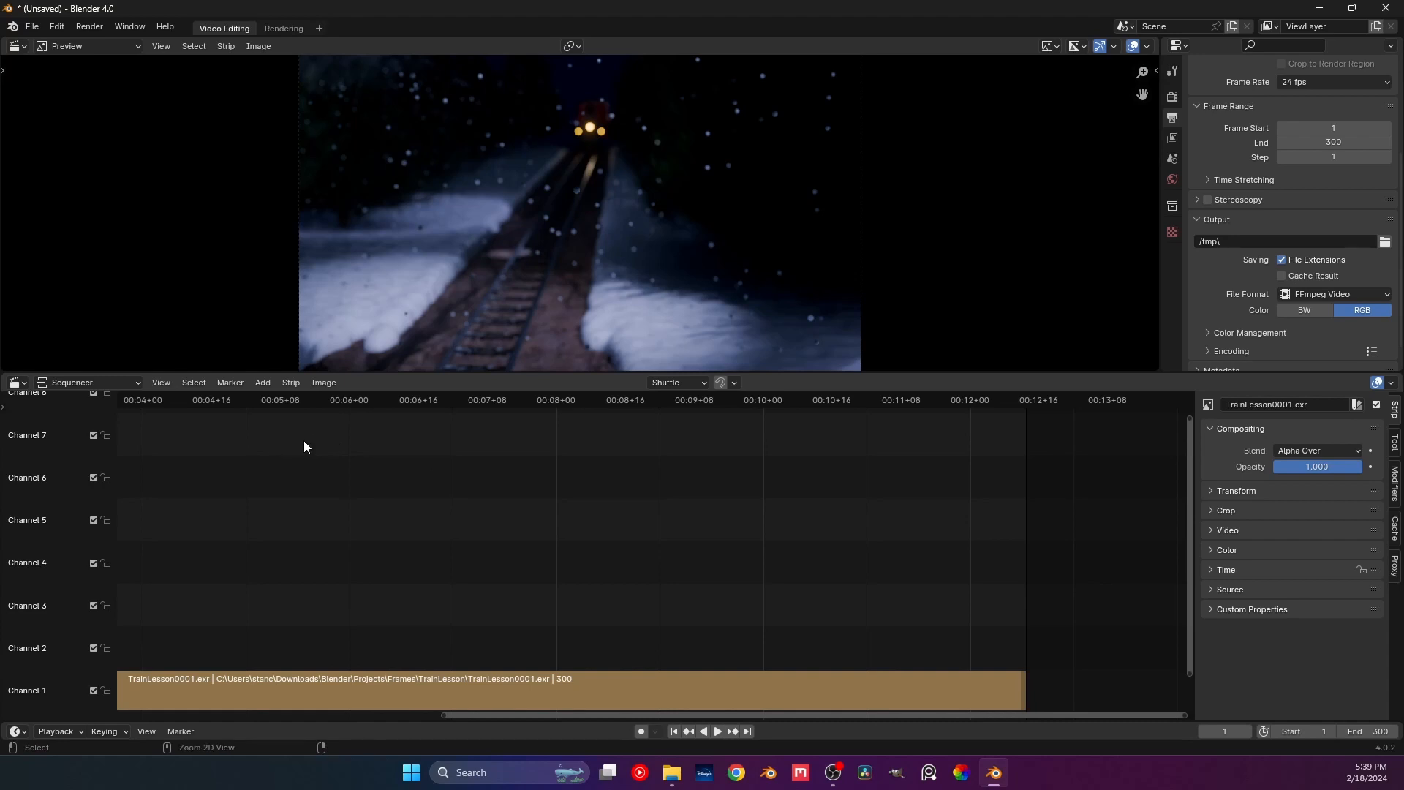
key(ctrl+t)
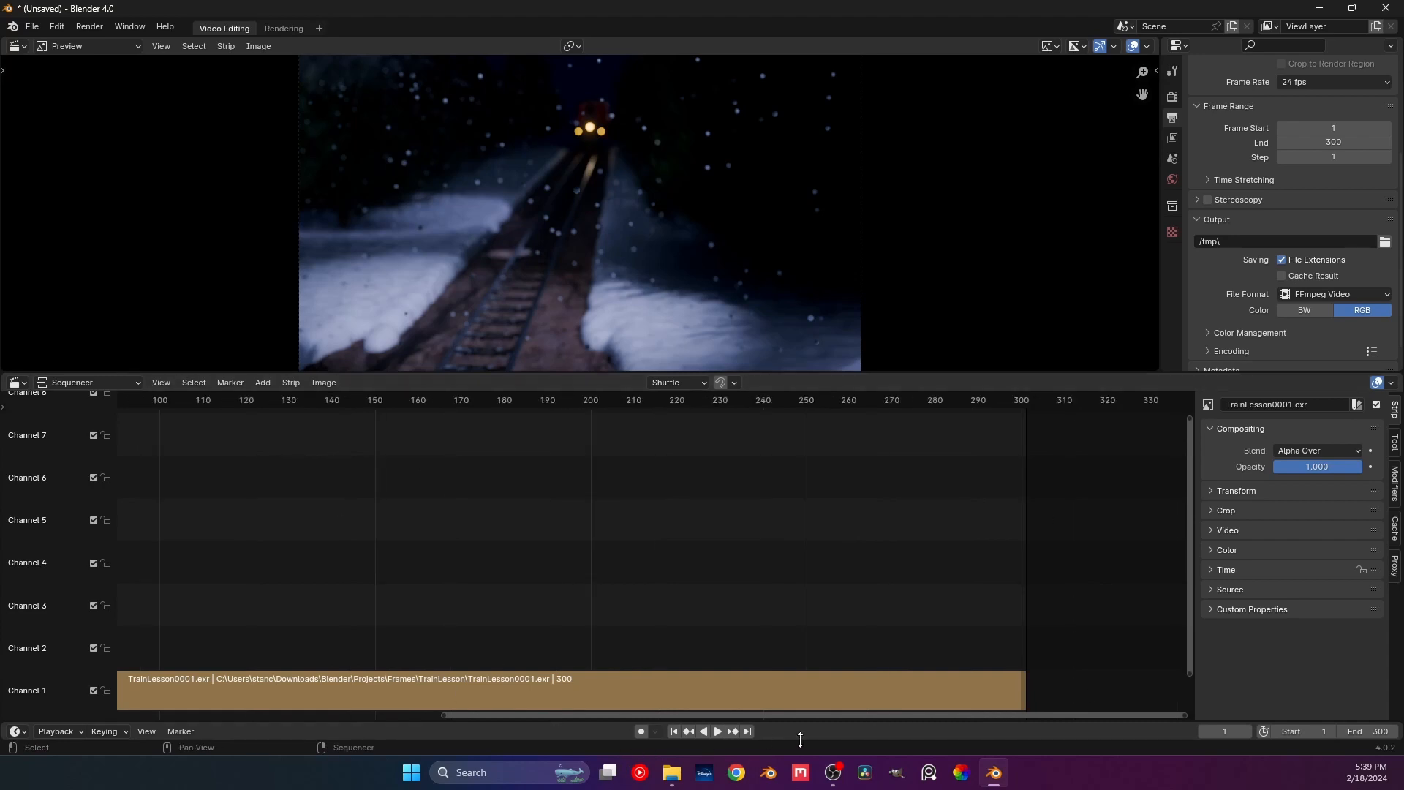
drag(818, 717, 416, 739)
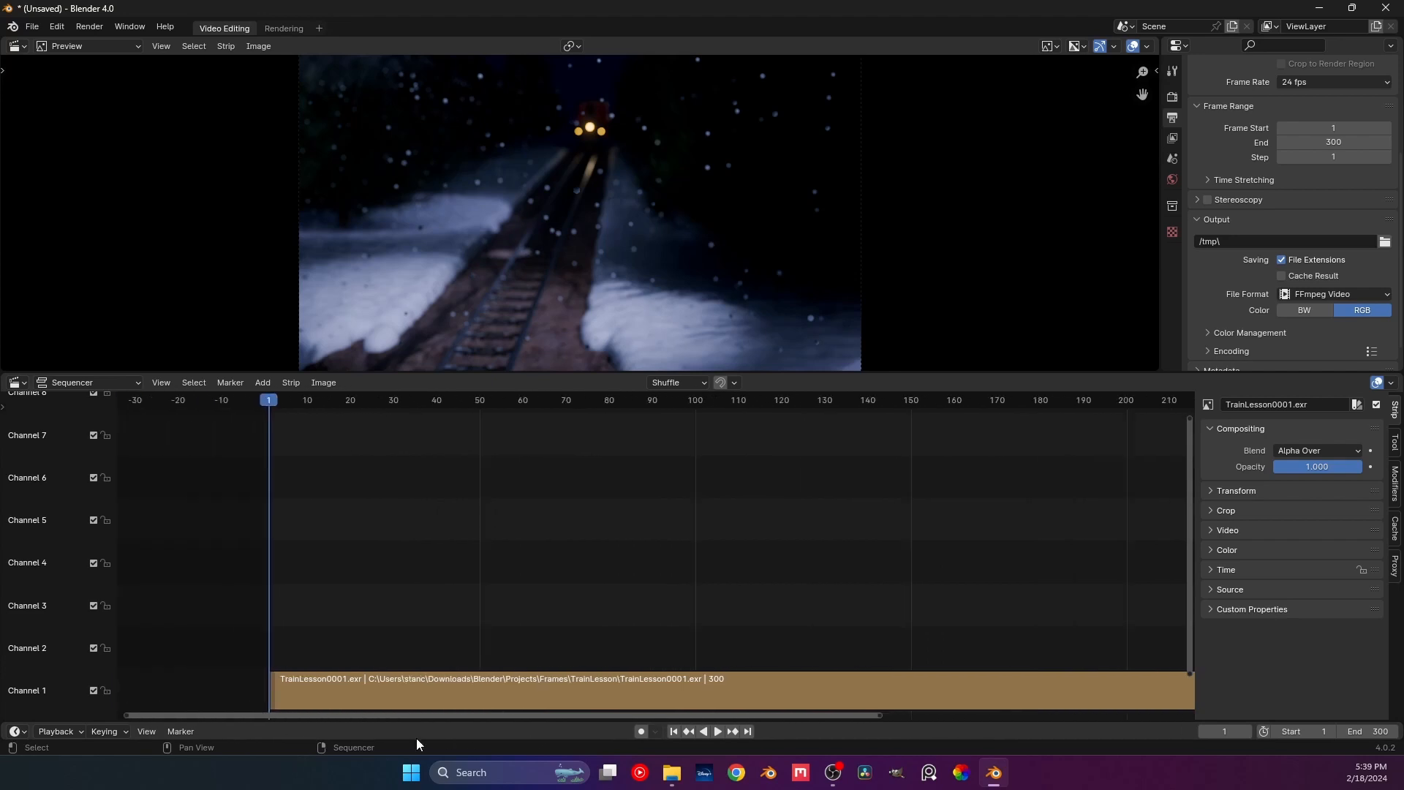
key(space)
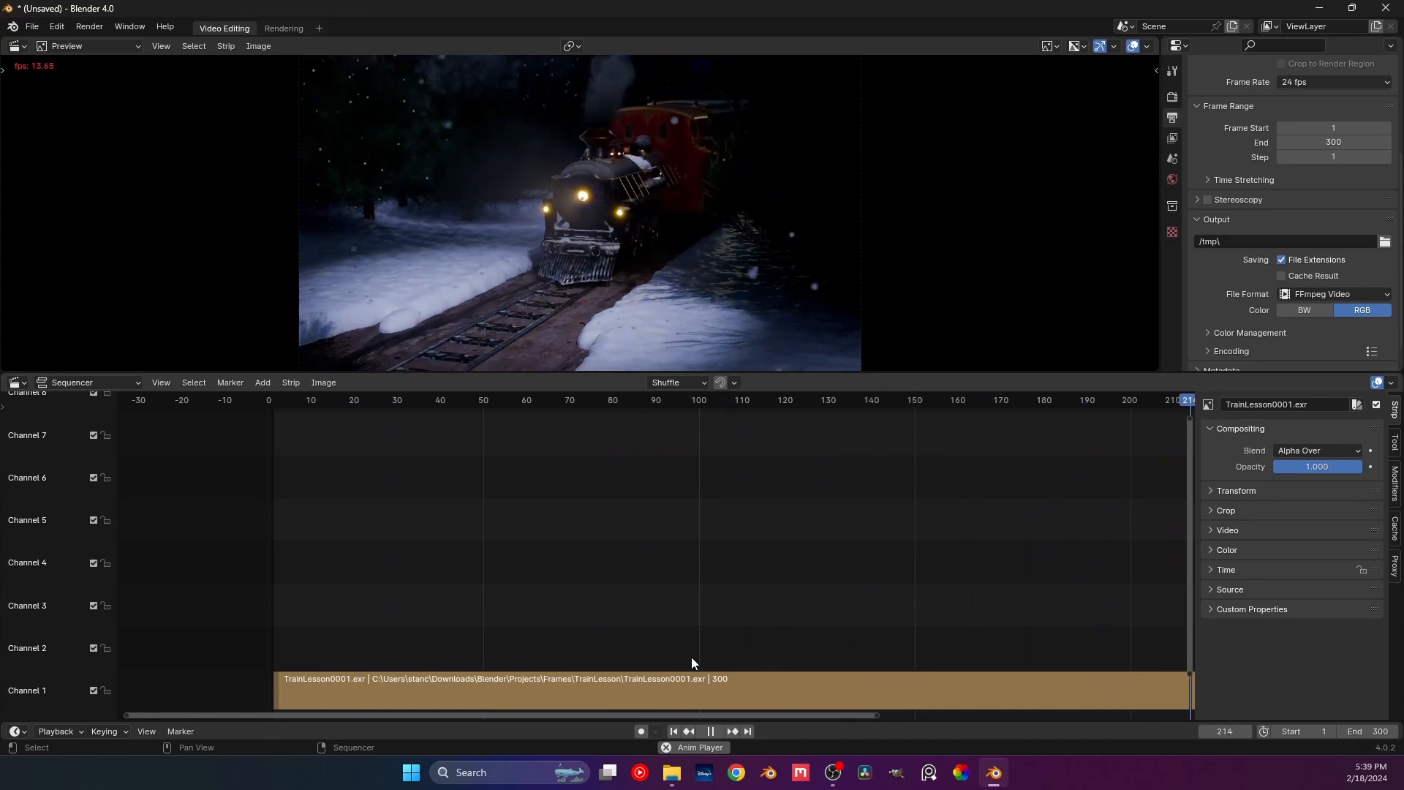
key(space)
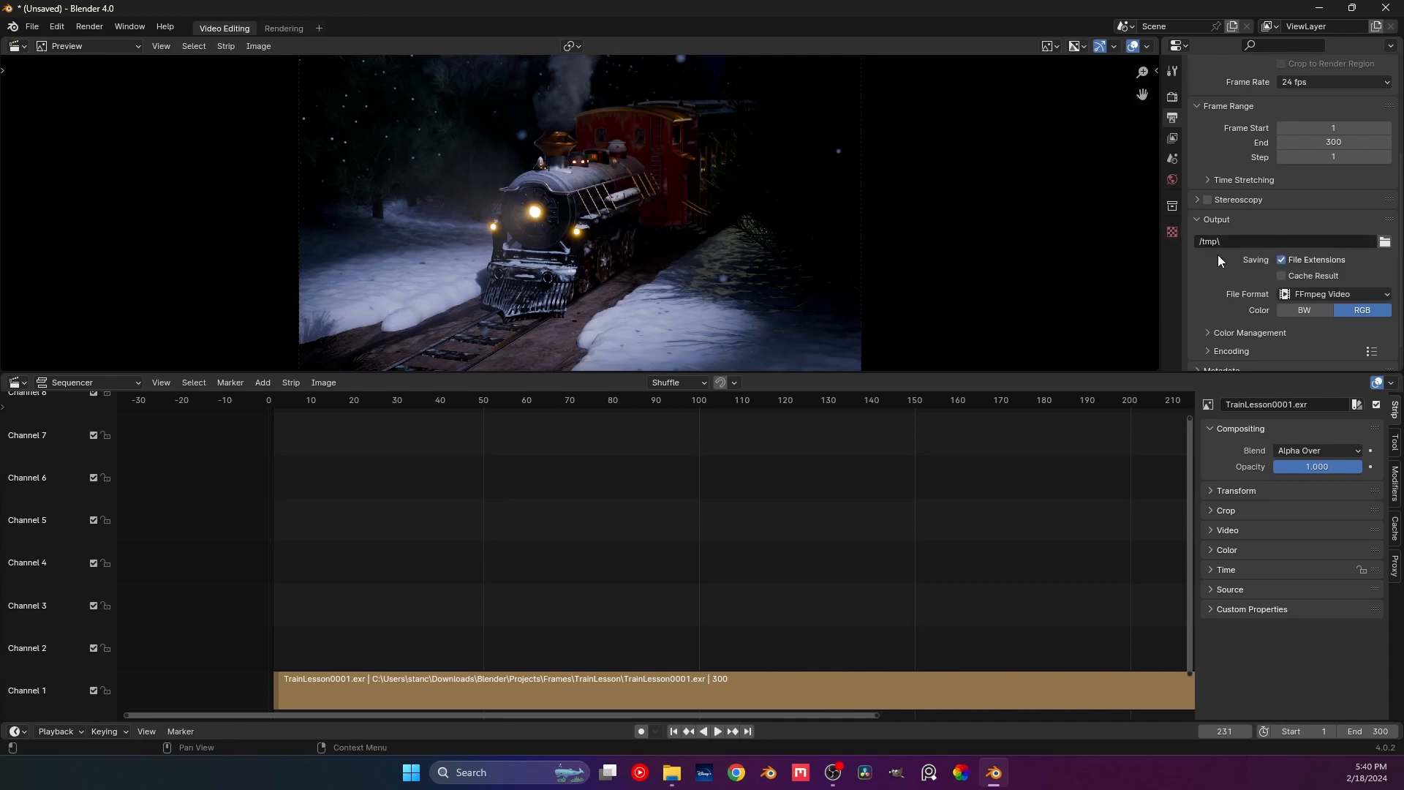
Choose FFmpeg Video as the output file format and start rendering the animation to video.
click(1314, 295)
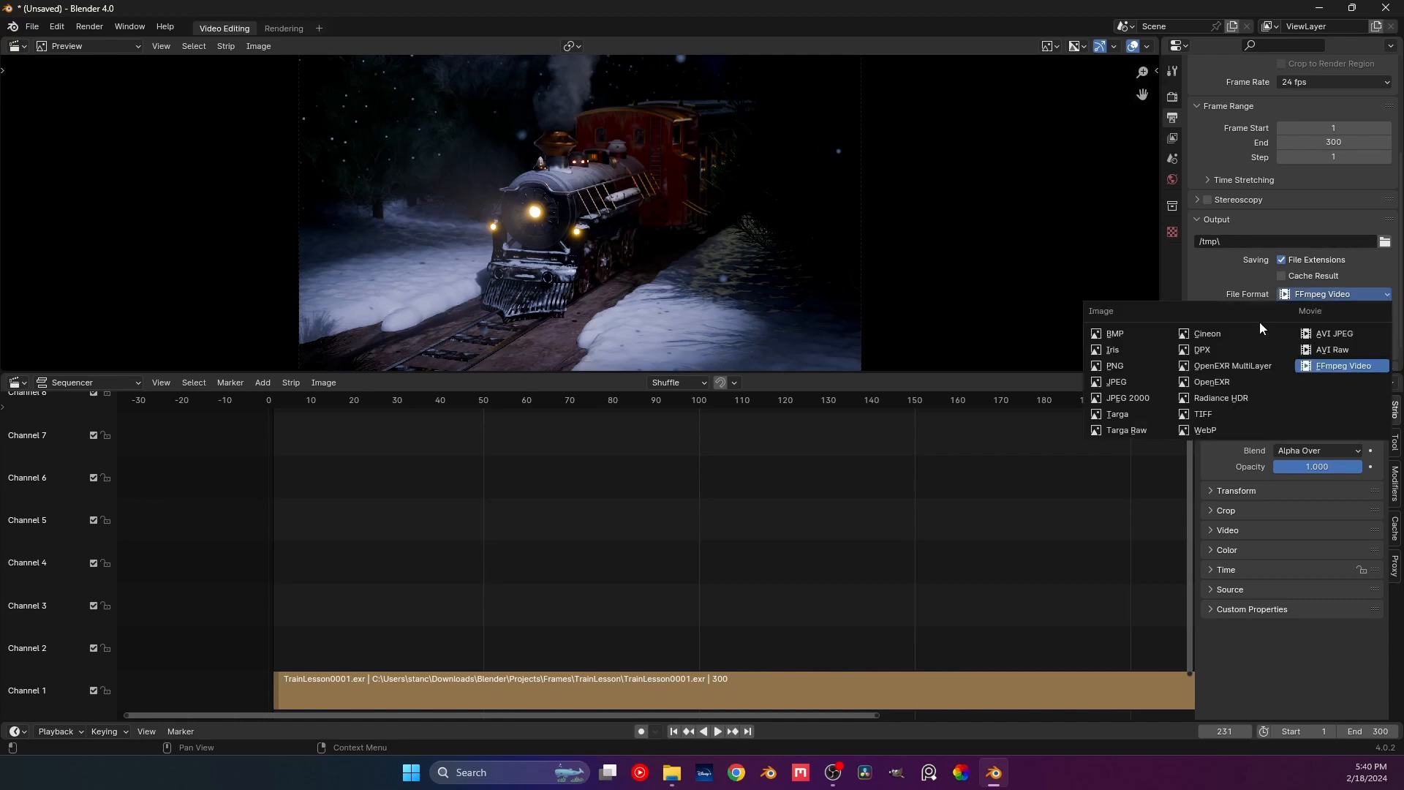
click(1324, 366)
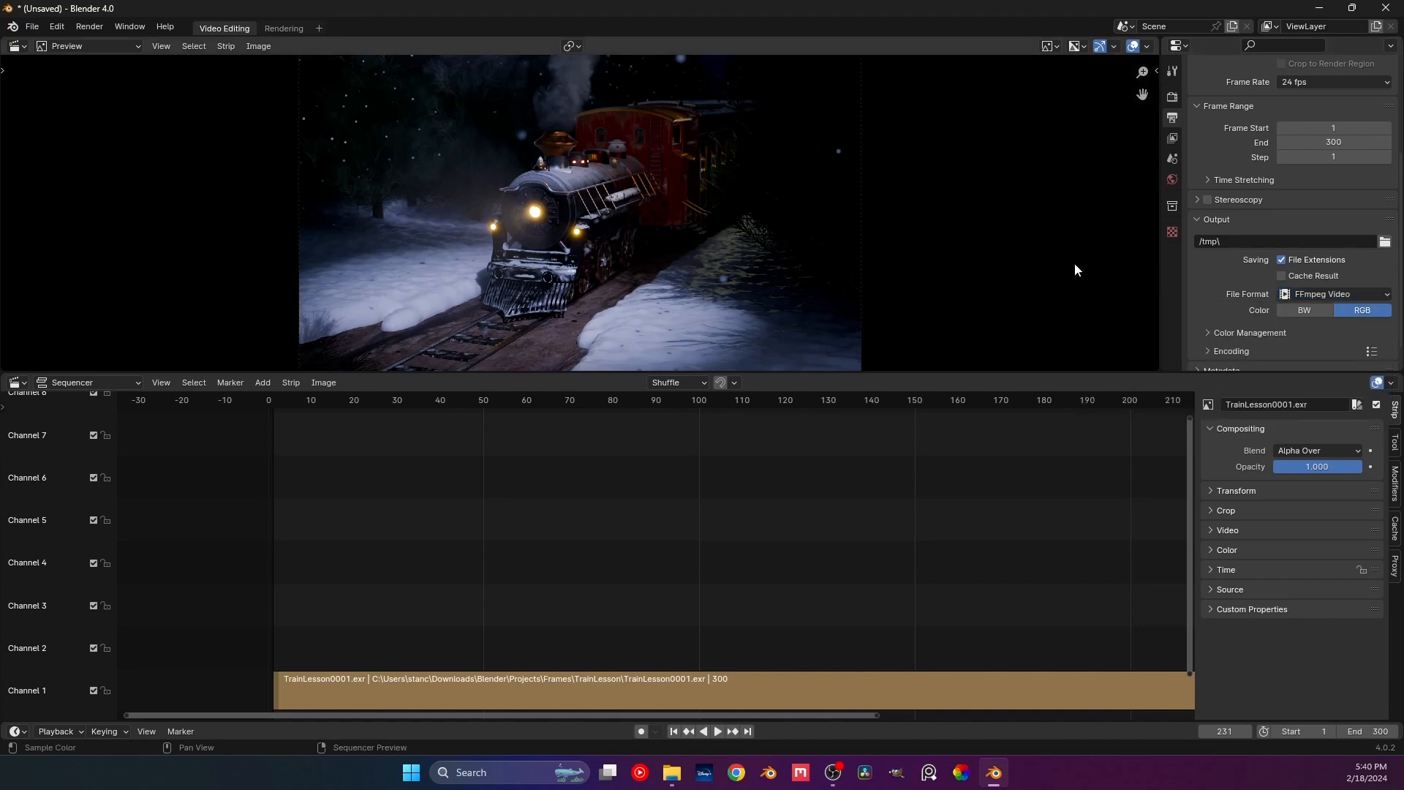
scroll(1236, 314, down, 1)
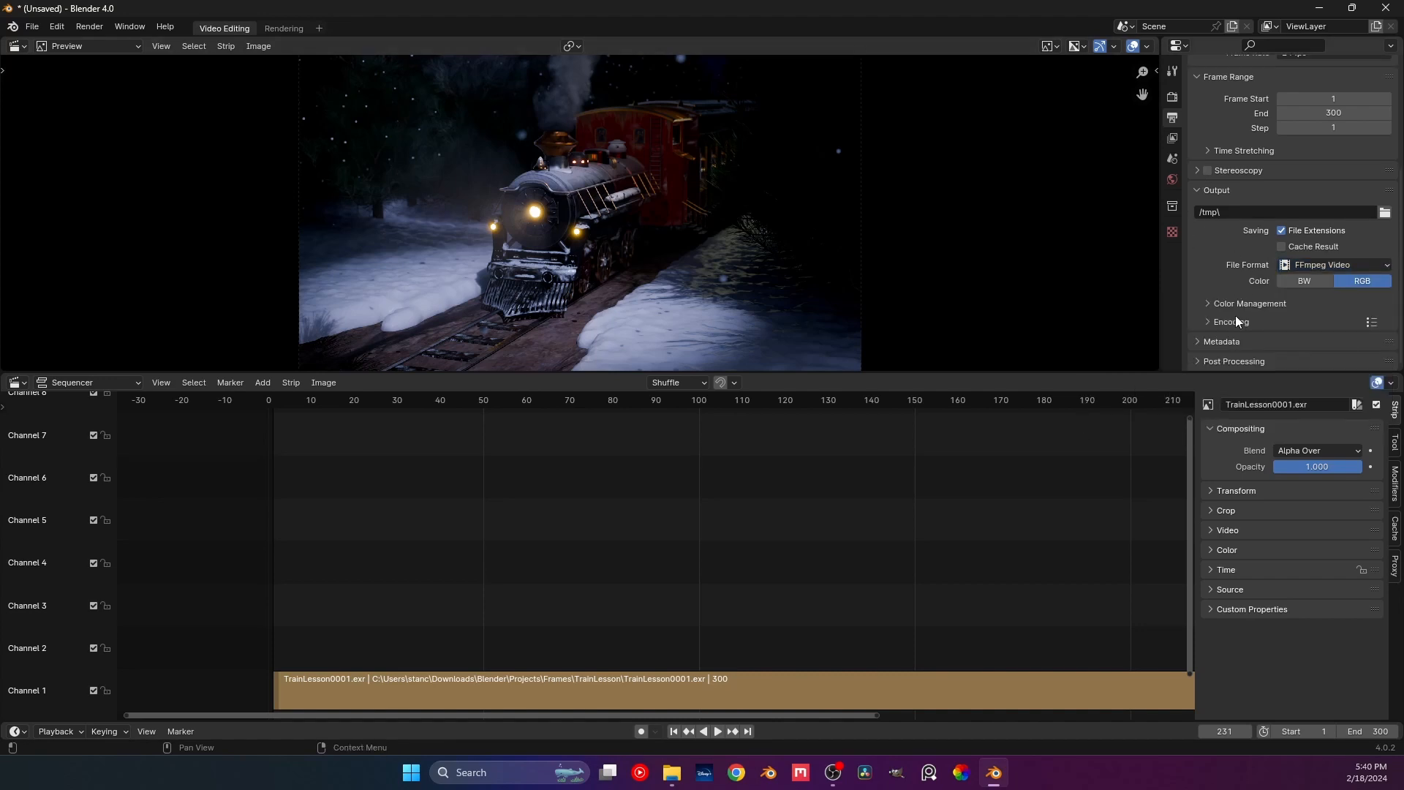
click(100, 28)
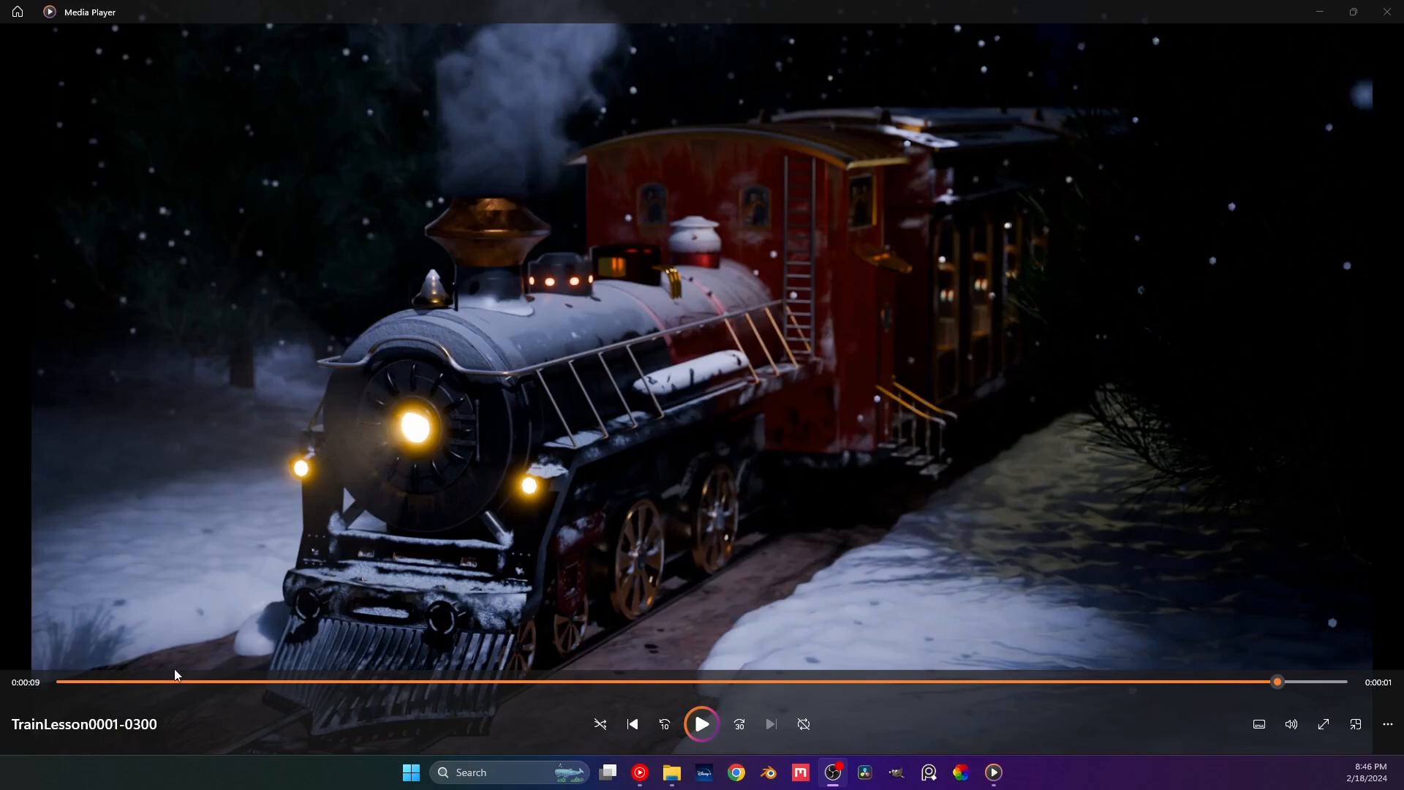
Replay the rendered TrainLesson0001-0300 video from the beginning in Media Player.
click(61, 682)
click(319, 466)
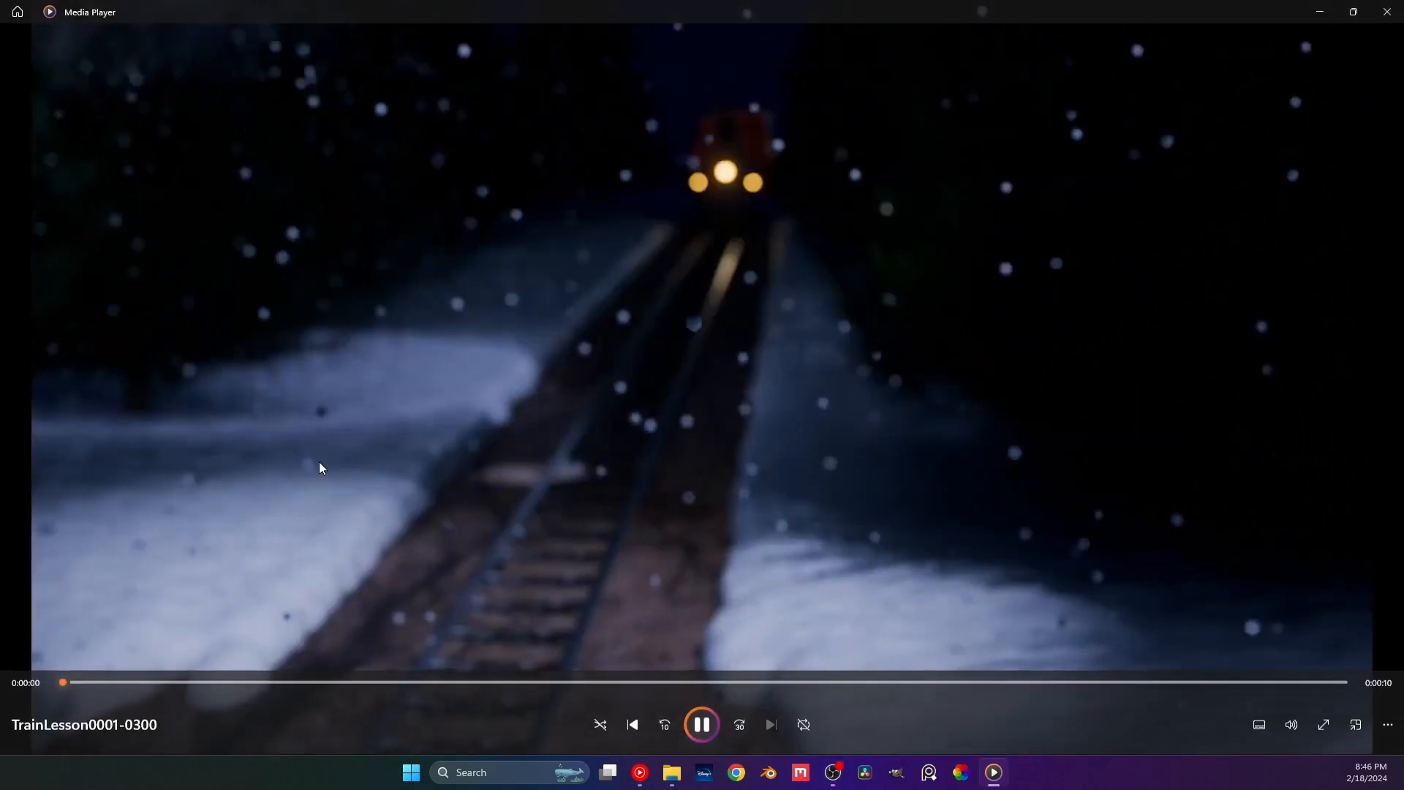